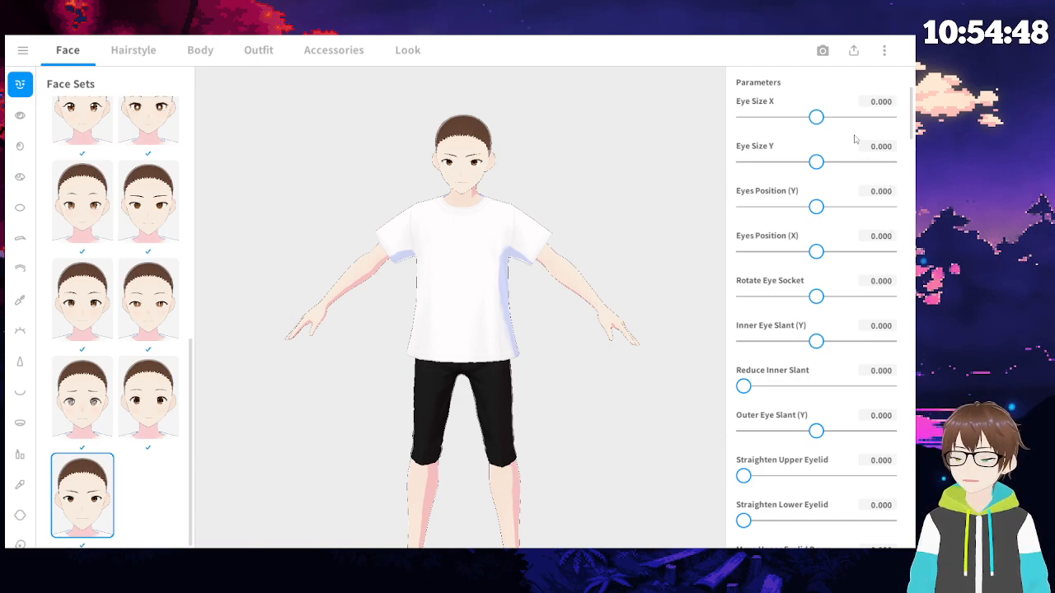
- Apply the face preset in the first column, directly above the worried-looking face near the end of the Face Sets
scroll(106, 218, up, 3)
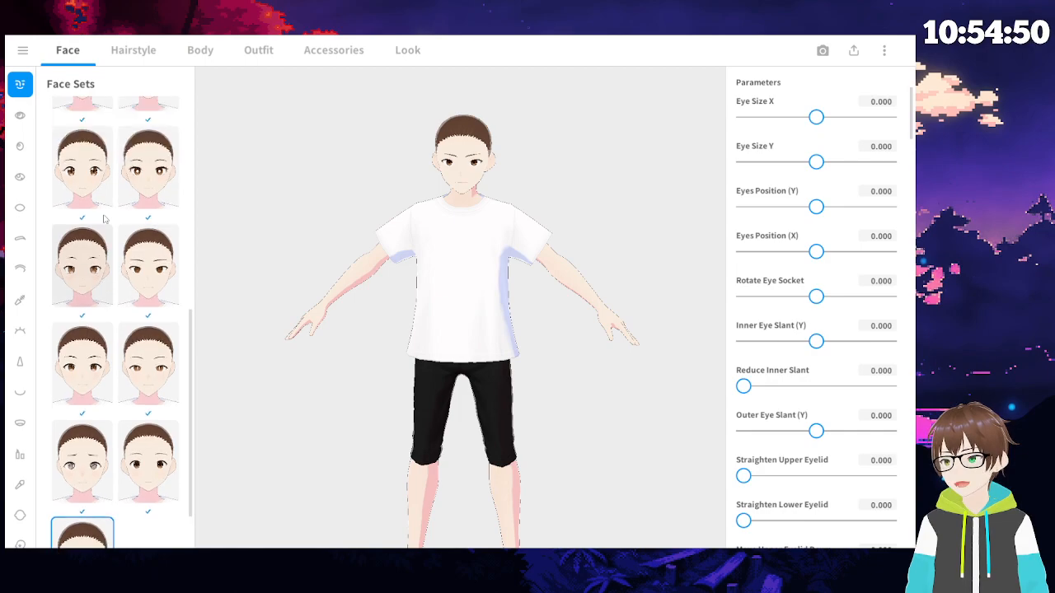
scroll(108, 217, down, 3)
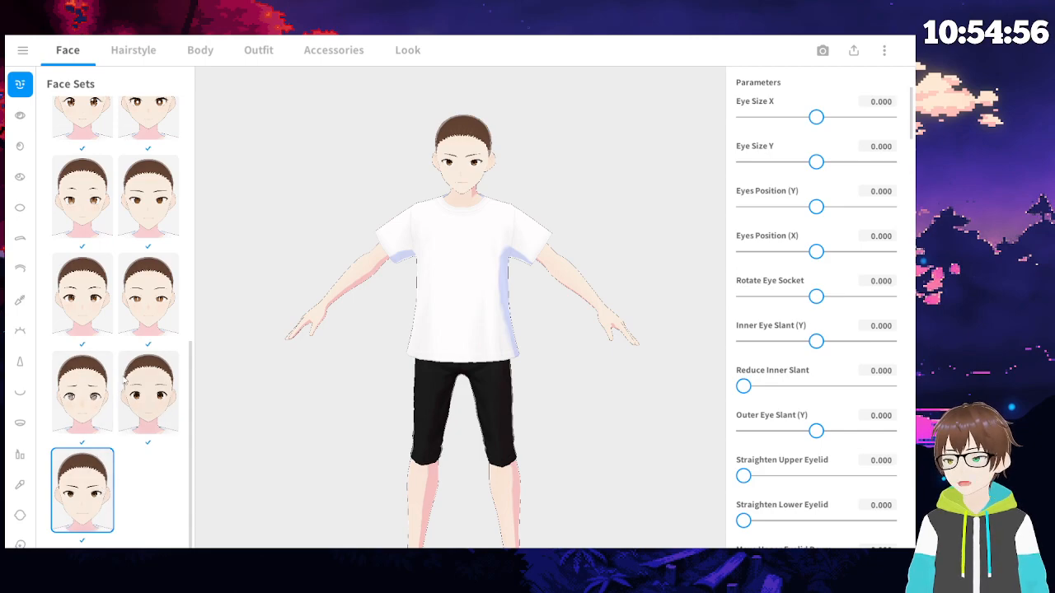
click(82, 294)
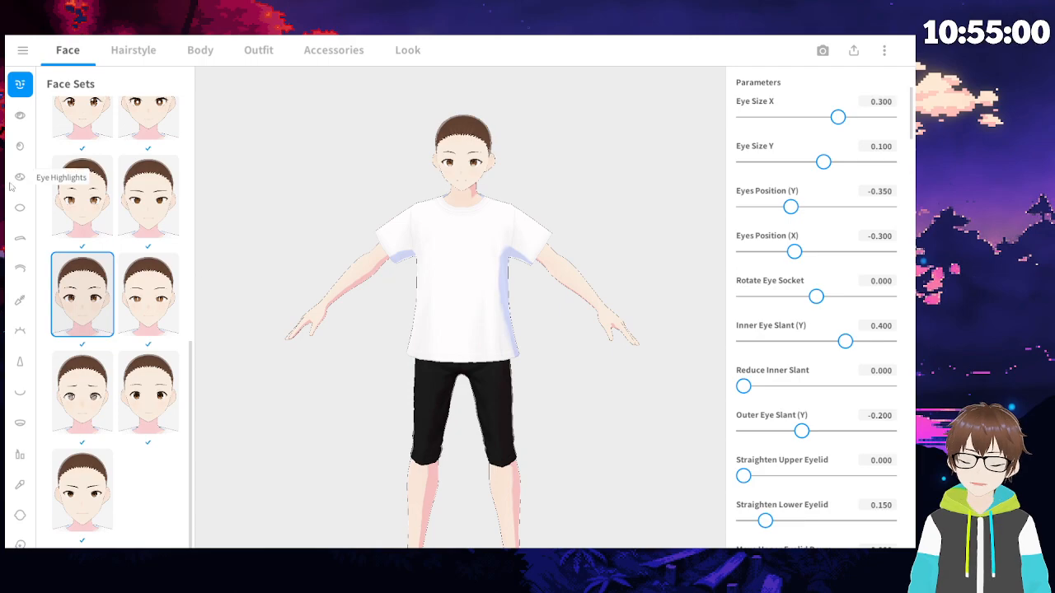
- Apply the spiral-pupil preset from the Eyes Sets to the character
click(21, 117)
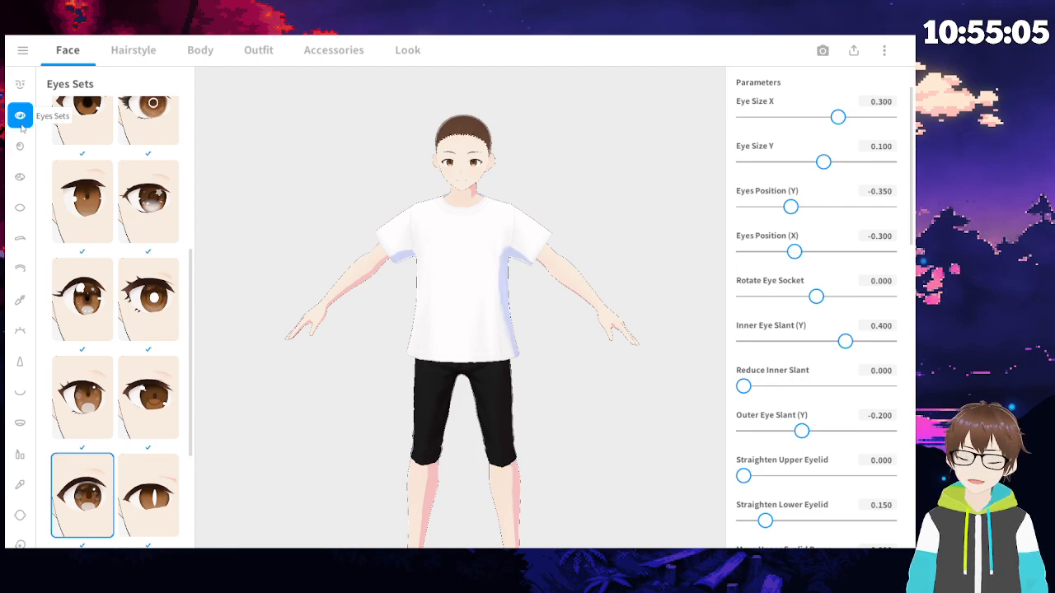
scroll(393, 182, up, 4)
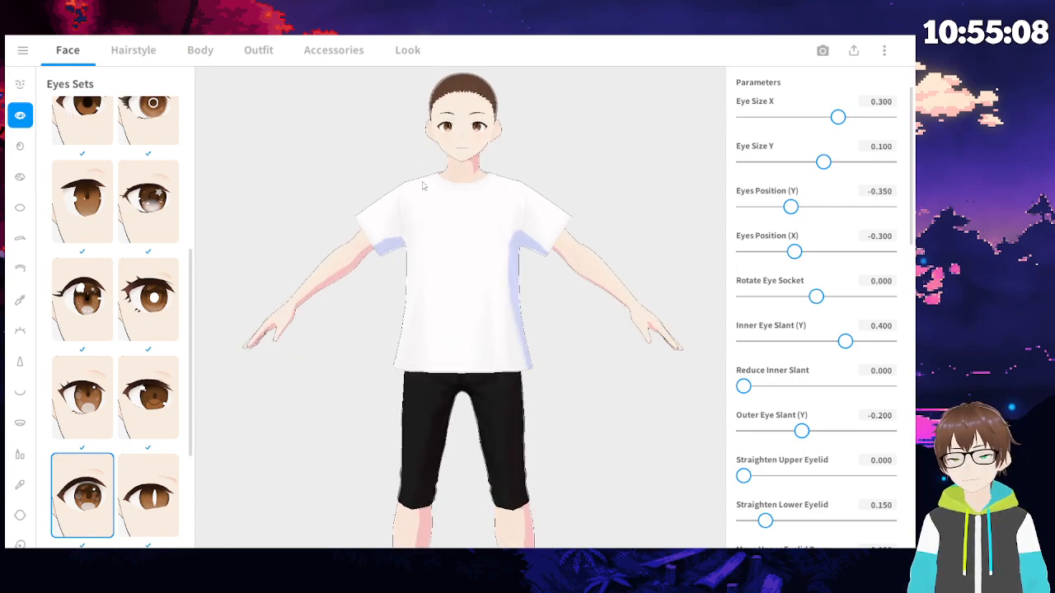
drag(439, 193, 402, 305)
scroll(123, 243, up, 2)
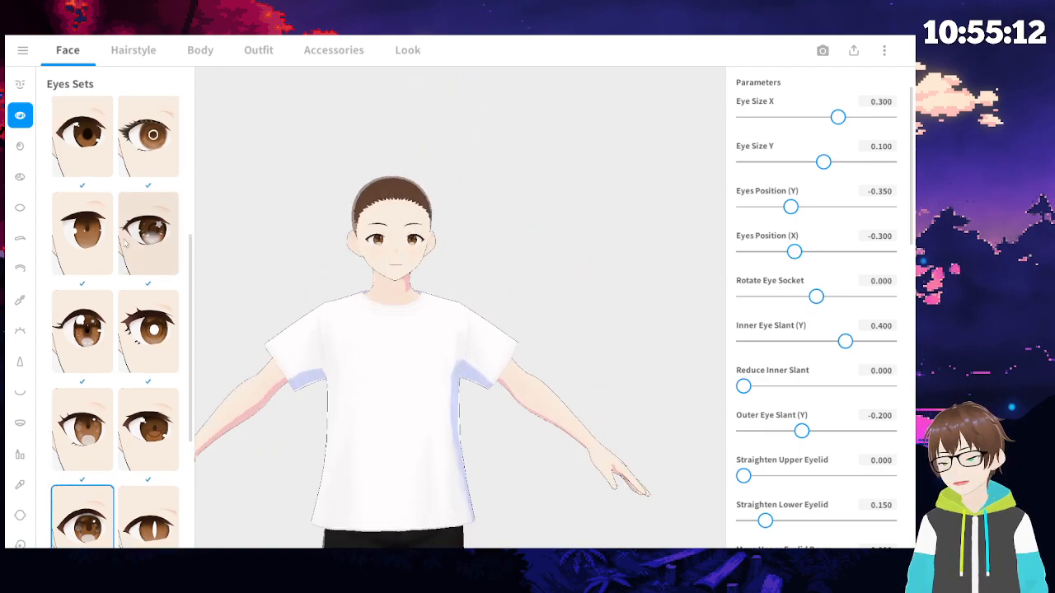
scroll(165, 214, up, 5)
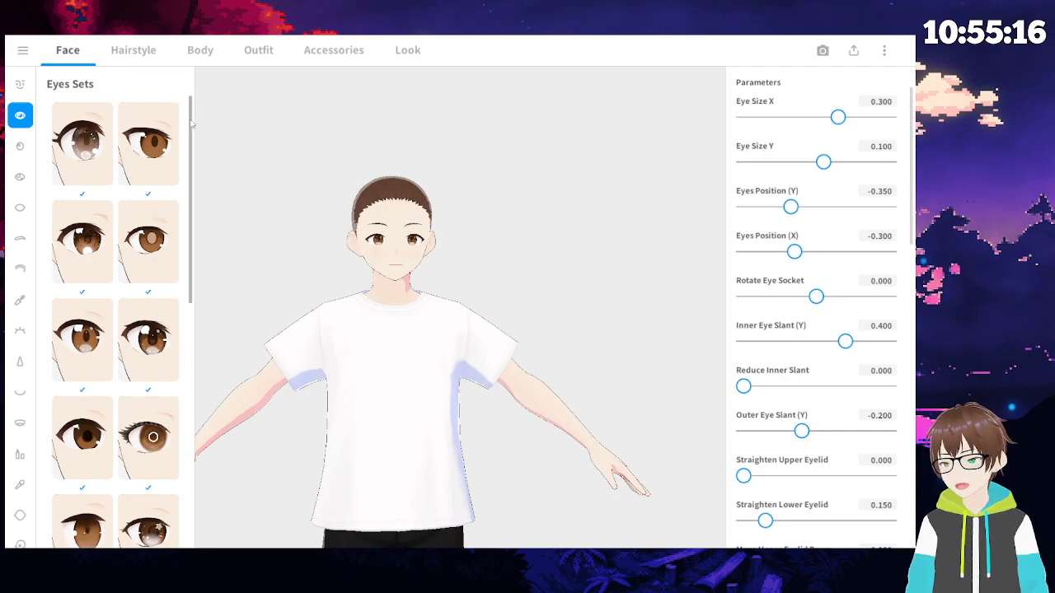
scroll(186, 139, down, 1)
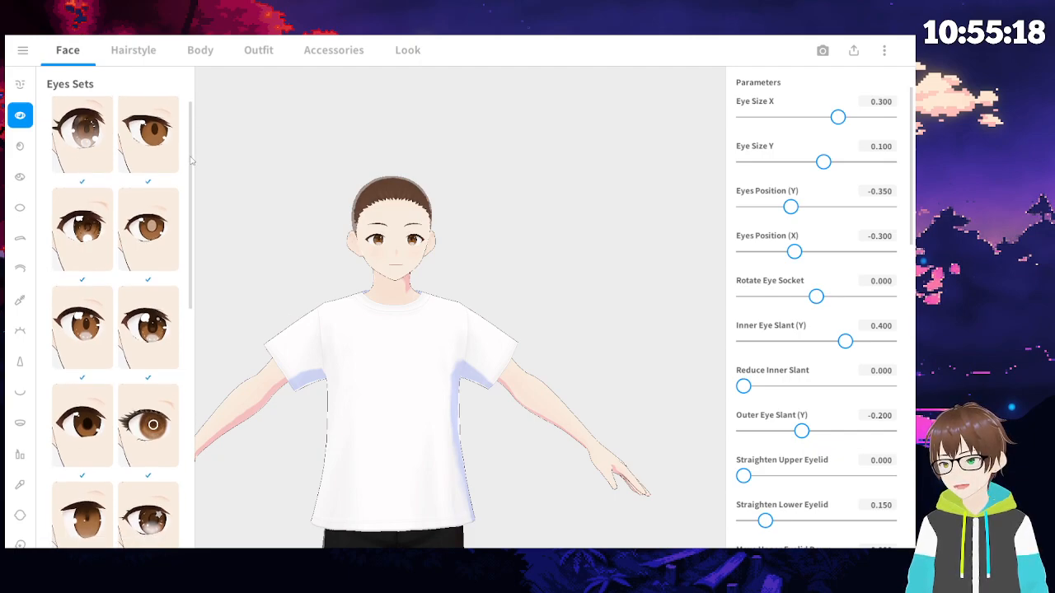
drag(190, 157, 183, 229)
scroll(185, 234, down, 3)
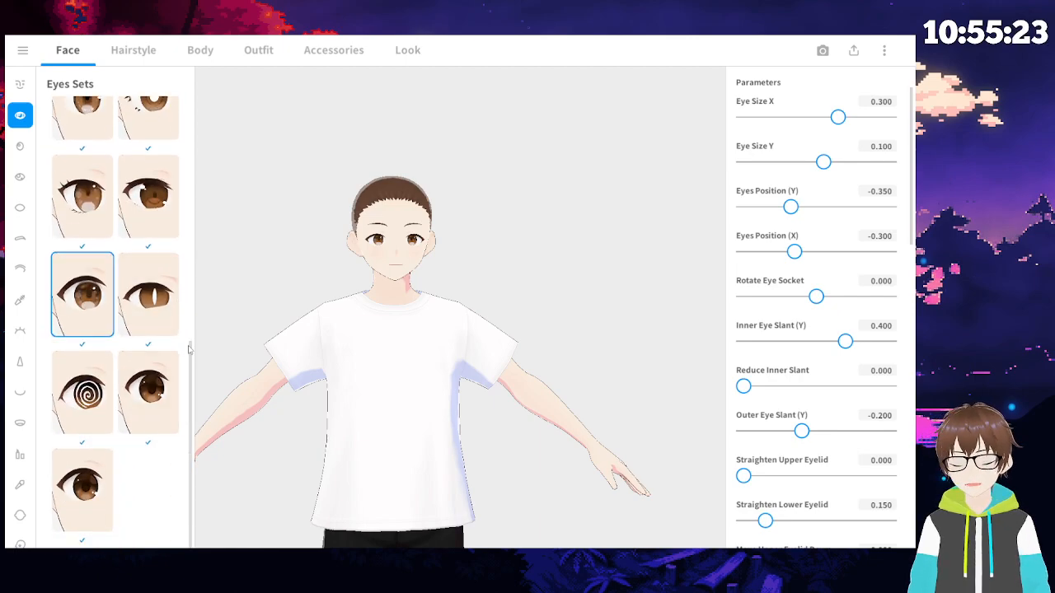
drag(191, 356, 194, 366)
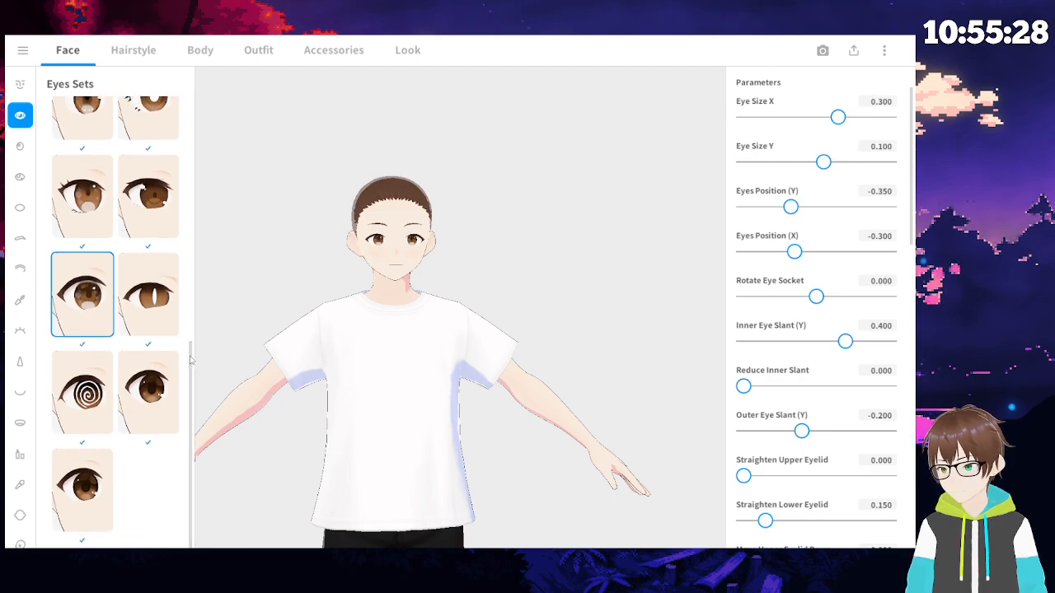
click(76, 417)
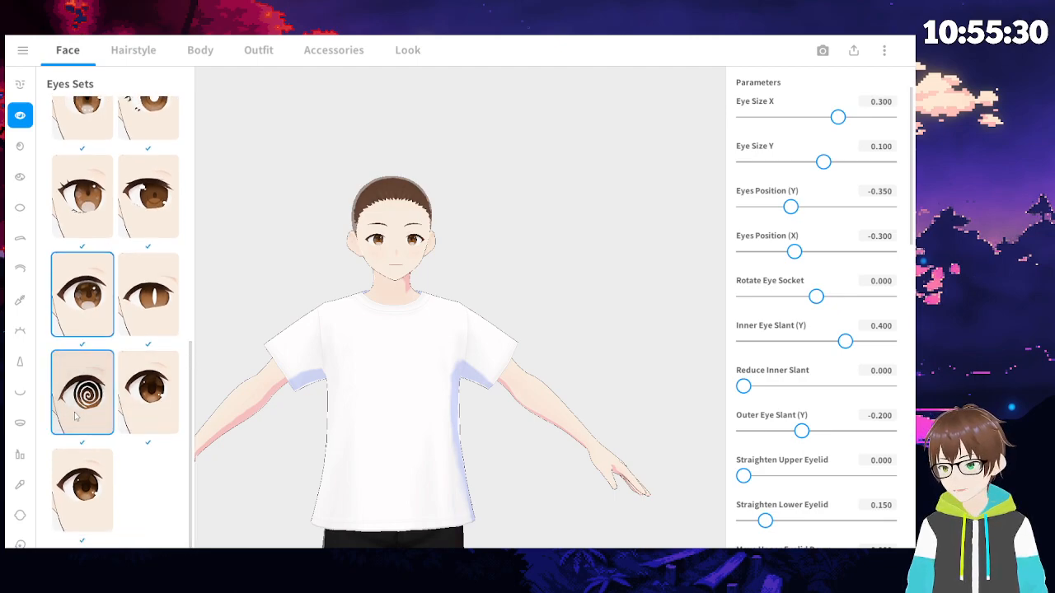
scroll(344, 263, up, 5)
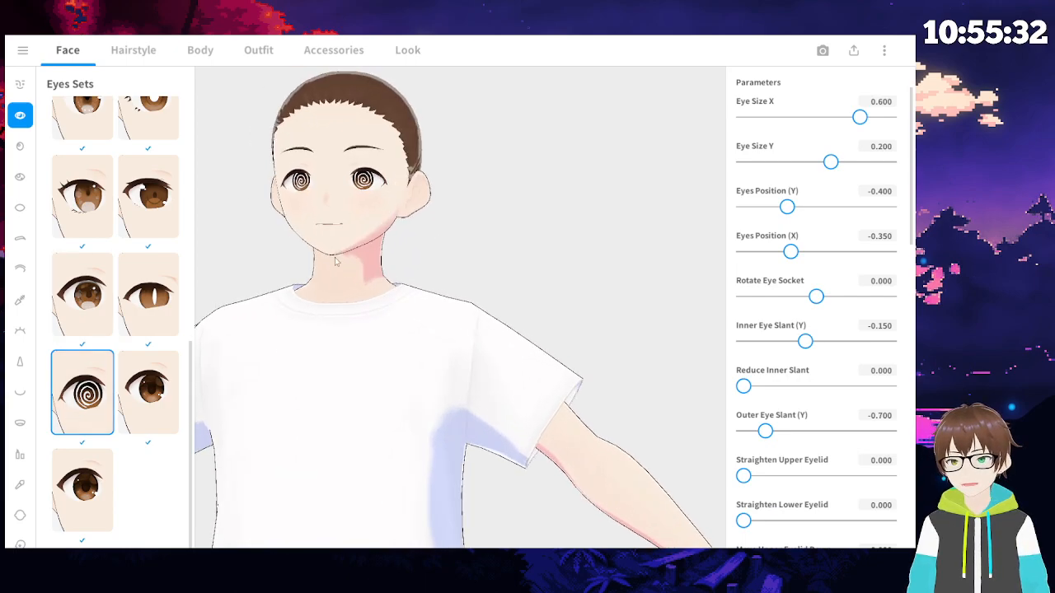
scroll(346, 274, up, 2)
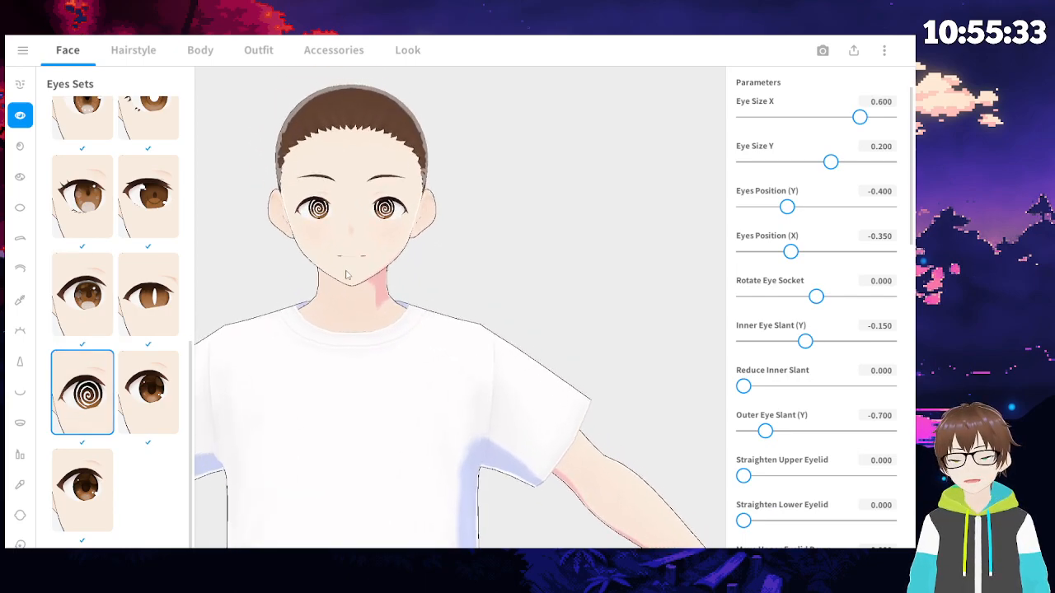
click(407, 51)
click(74, 132)
click(75, 157)
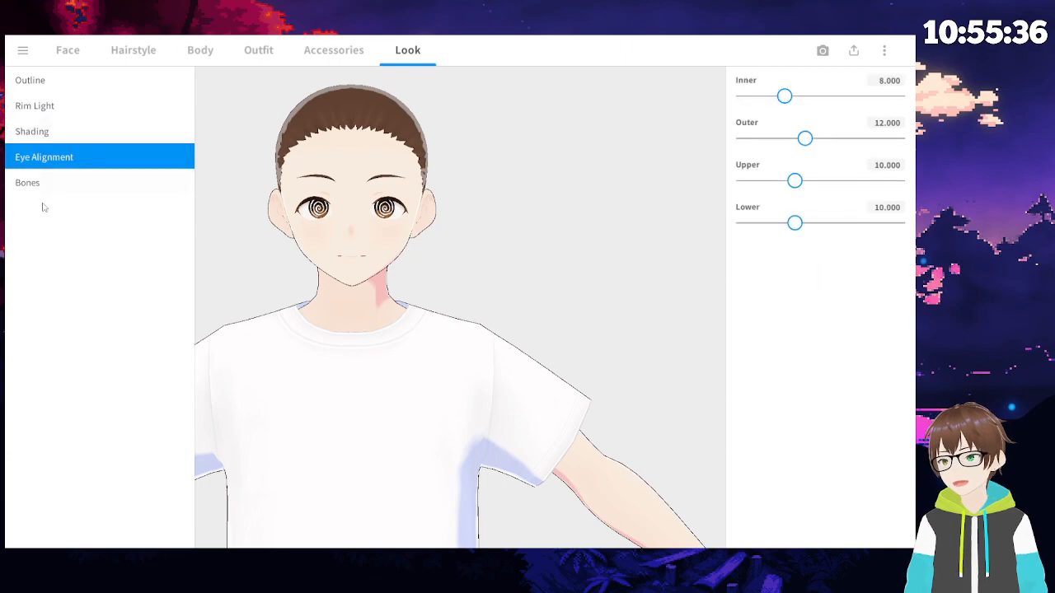
click(87, 82)
- Add the Glasses (Thick) accessory to the character
click(333, 51)
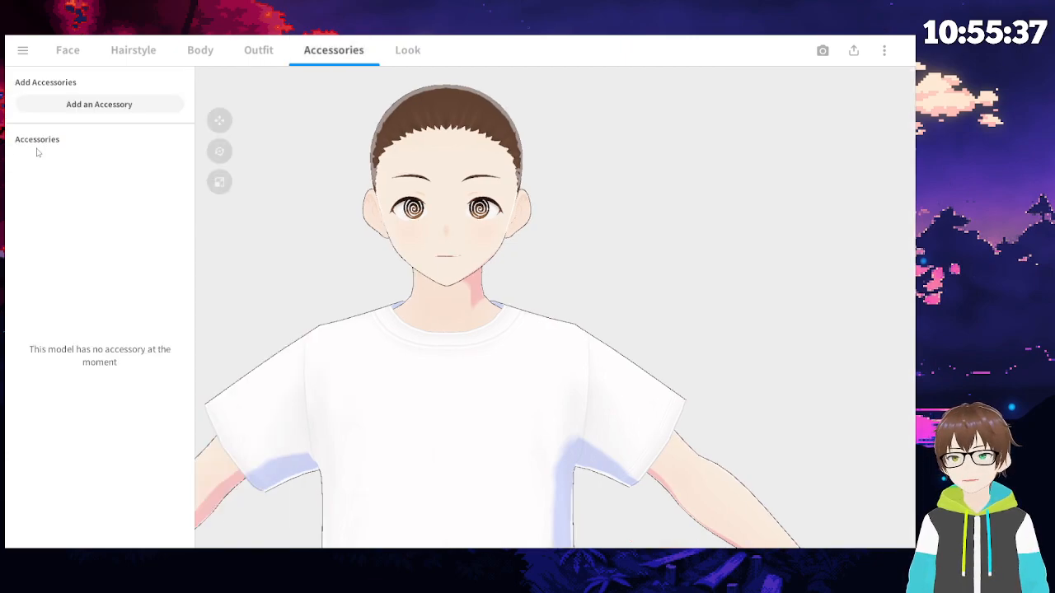
click(123, 106)
click(280, 106)
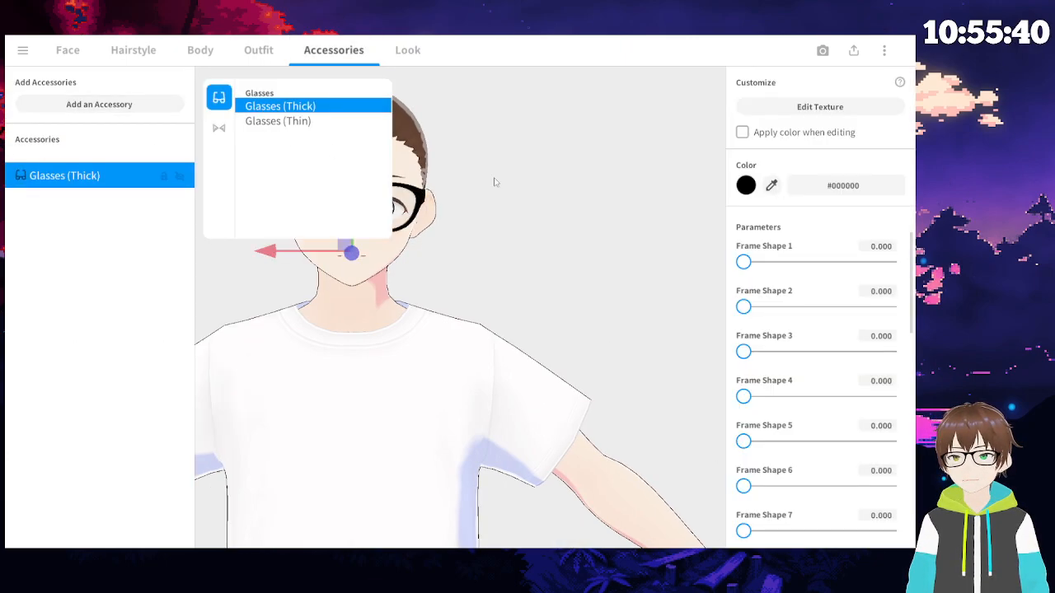
click(493, 300)
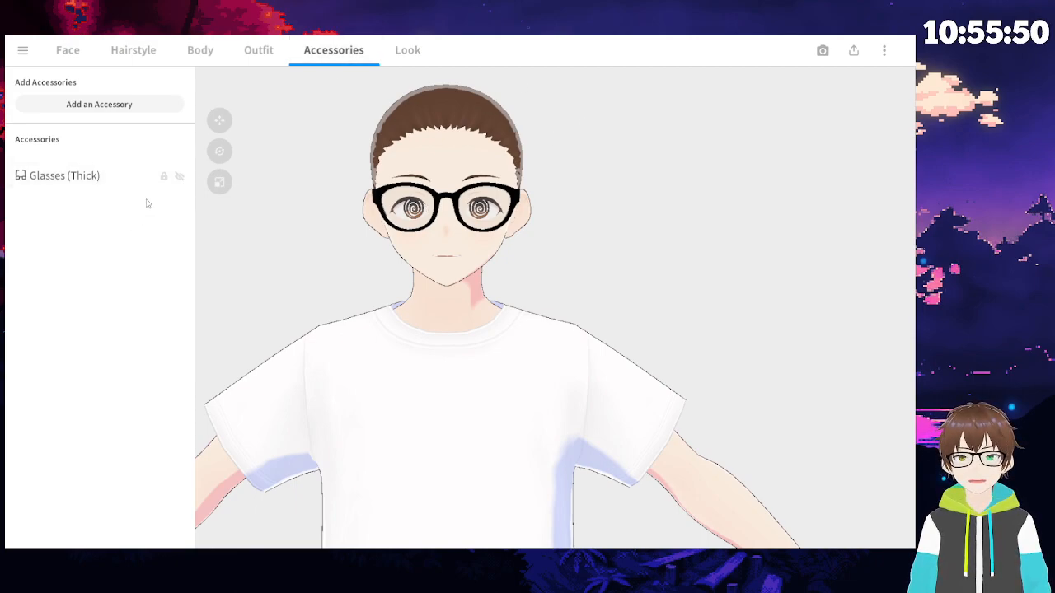
- Set Frame Shape 1 of the thick glasses to 100 and try out Frame Shapes 2 to 5
click(57, 178)
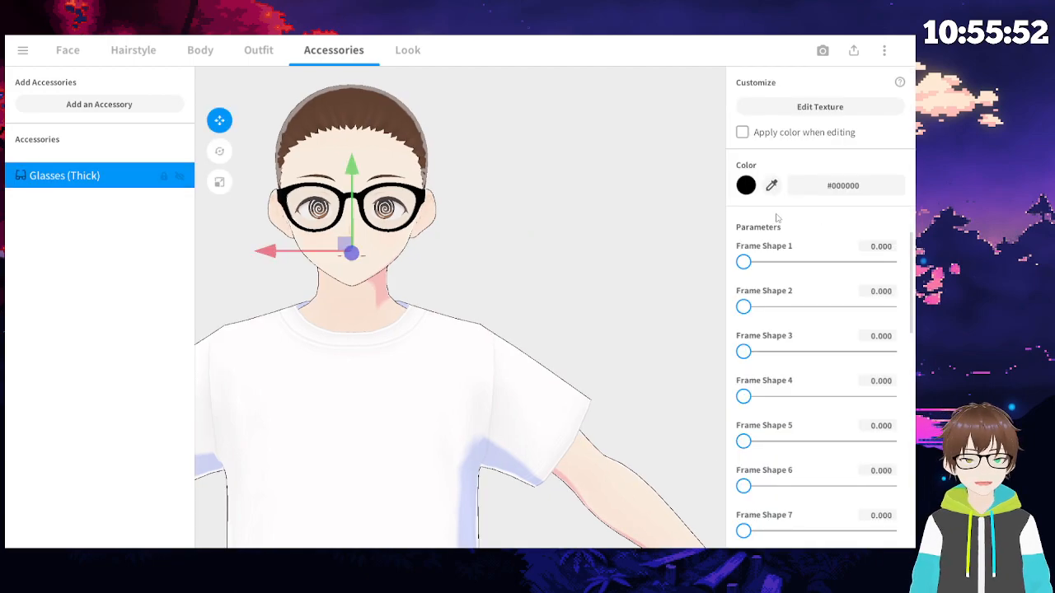
drag(744, 262, 890, 262)
drag(744, 307, 544, 324)
drag(744, 352, 459, 340)
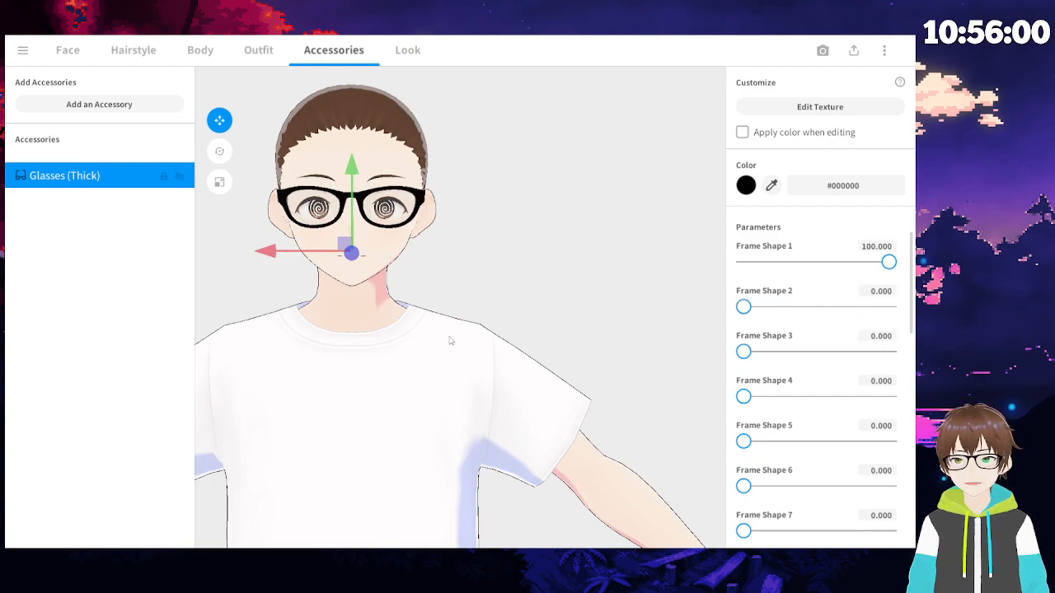
drag(744, 397, 684, 398)
drag(743, 441, 633, 447)
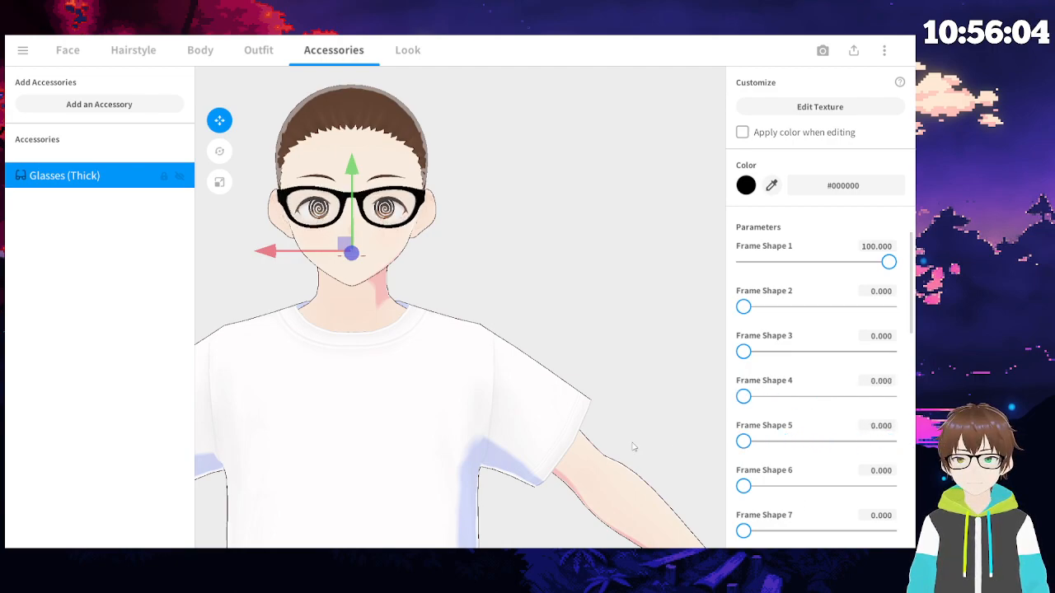
- Set the glasses' Frame Shape 6 to about 46.8, Frame Shape 7 to about 25.4 and Frame Shape 9 to about 30.7
drag(744, 486, 822, 492)
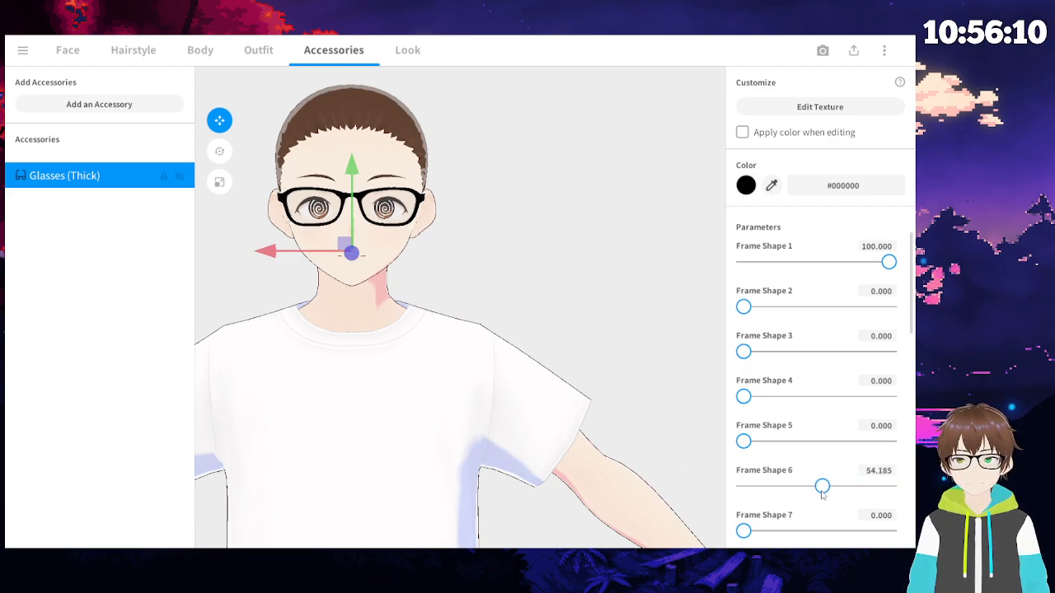
scroll(907, 314, down, 4)
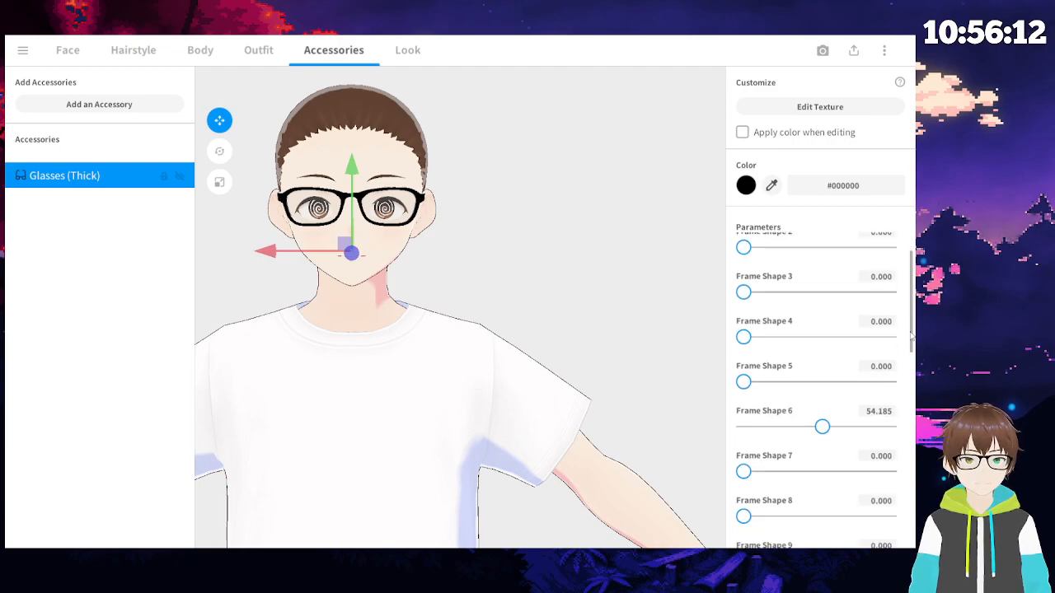
drag(743, 377, 781, 378)
drag(822, 342, 811, 332)
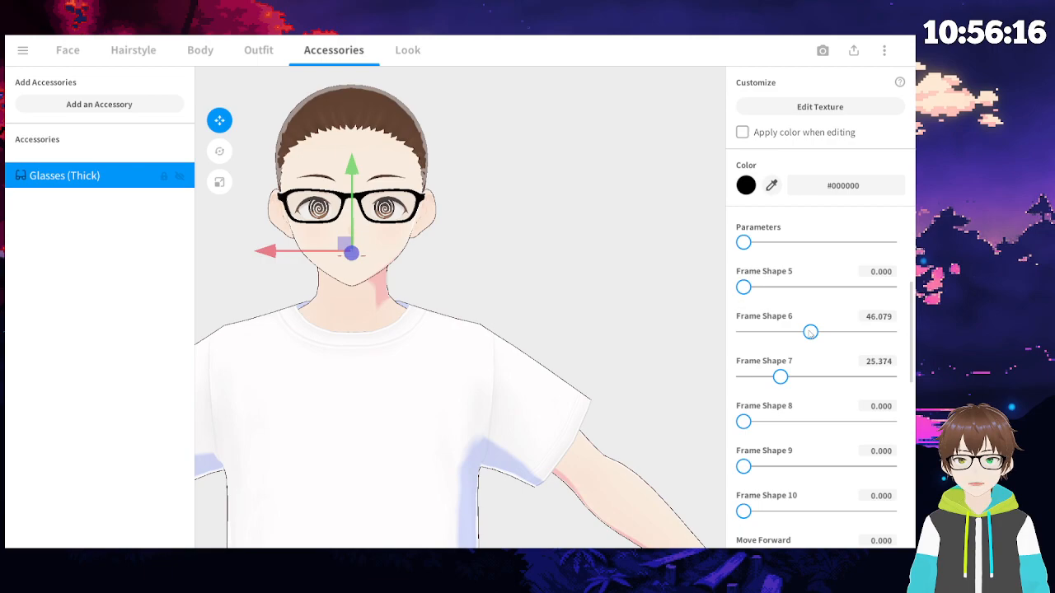
drag(744, 465, 787, 470)
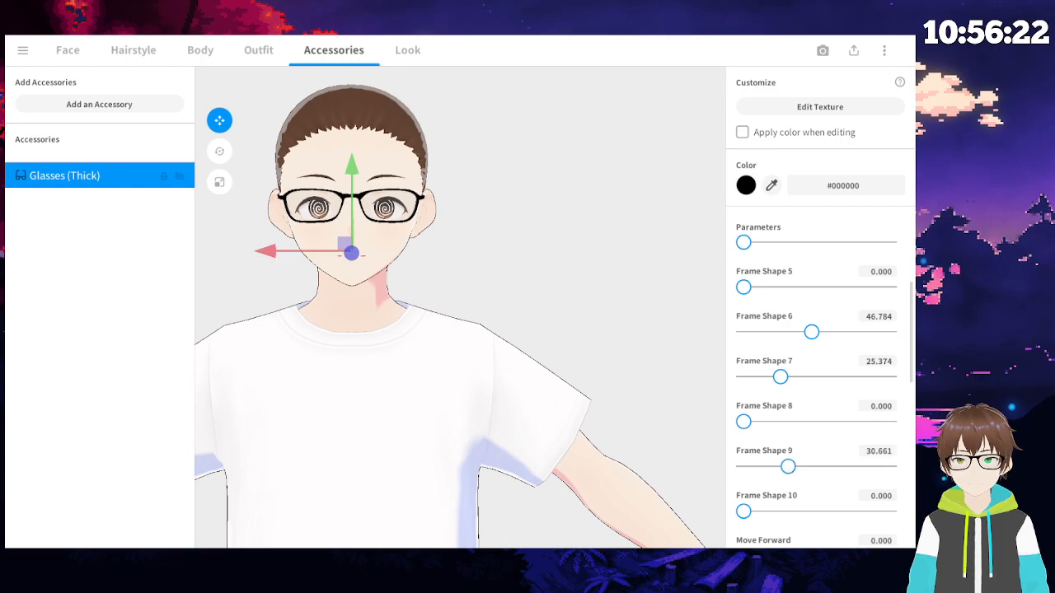
- Lower the glasses slightly by setting Resting on Nose to about 19.6
scroll(911, 371, down, 3)
drag(745, 404, 574, 399)
scroll(894, 416, down, 2)
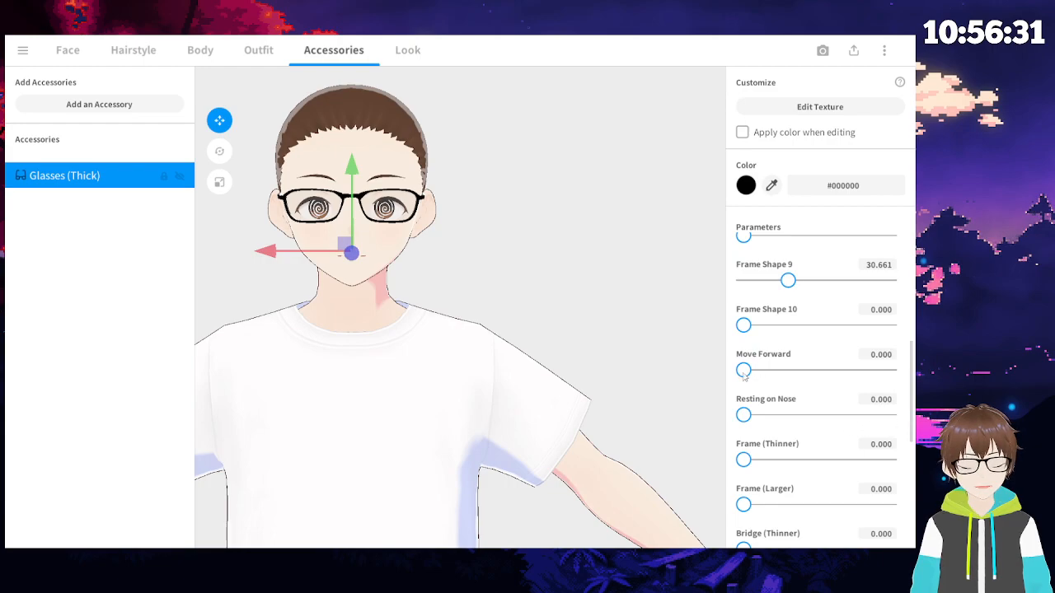
drag(745, 325, 906, 416)
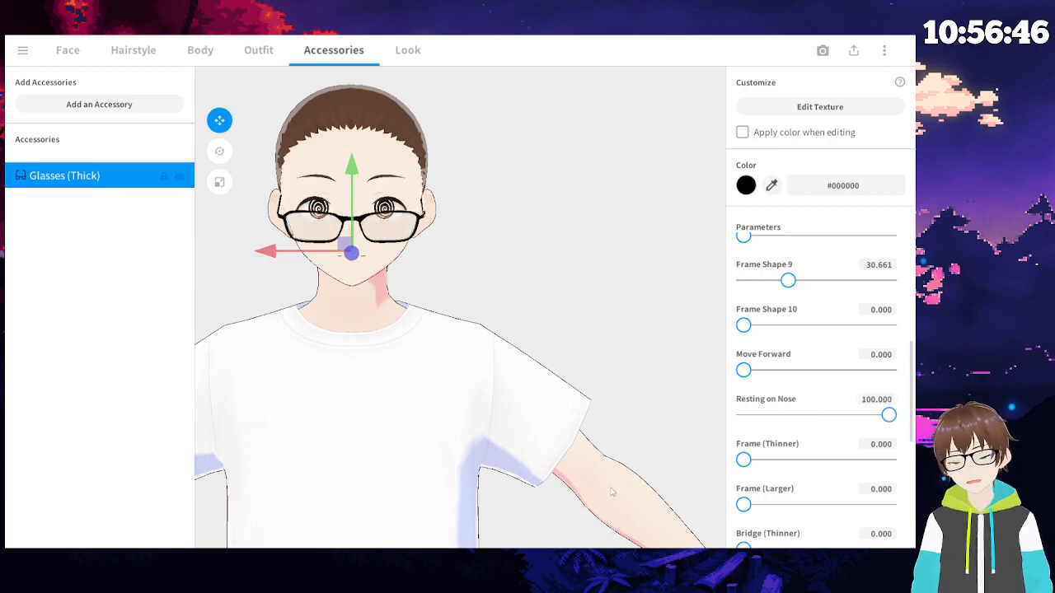
drag(888, 417, 774, 419)
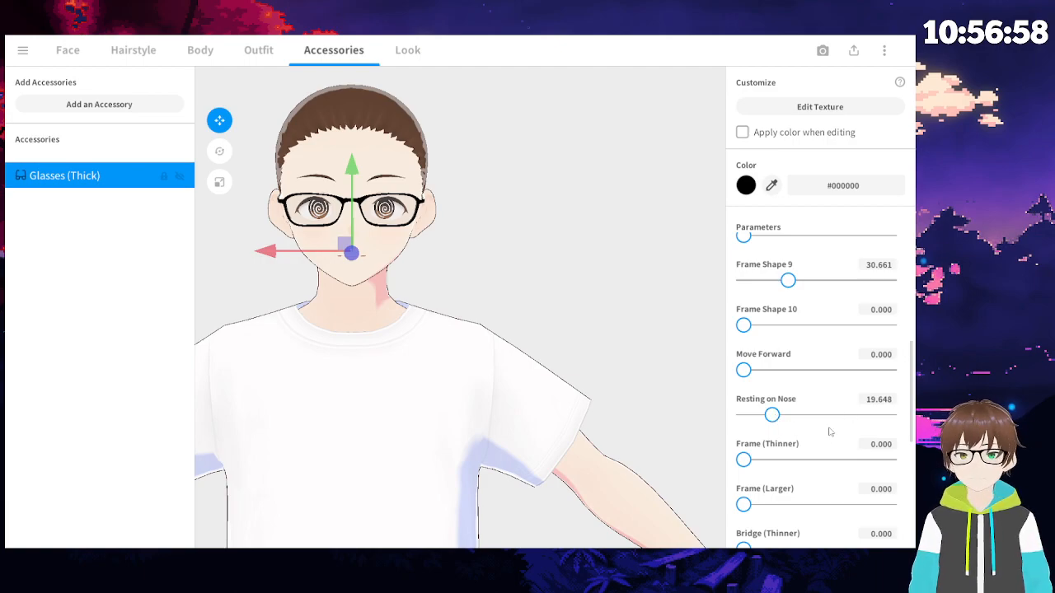
- Try out Frame (Thinner) on the glasses and set Frame (Larger) to about 39.8
drag(744, 459, 830, 459)
key(ctrl+z)
drag(744, 504, 655, 517)
drag(744, 459, 623, 472)
drag(745, 504, 832, 506)
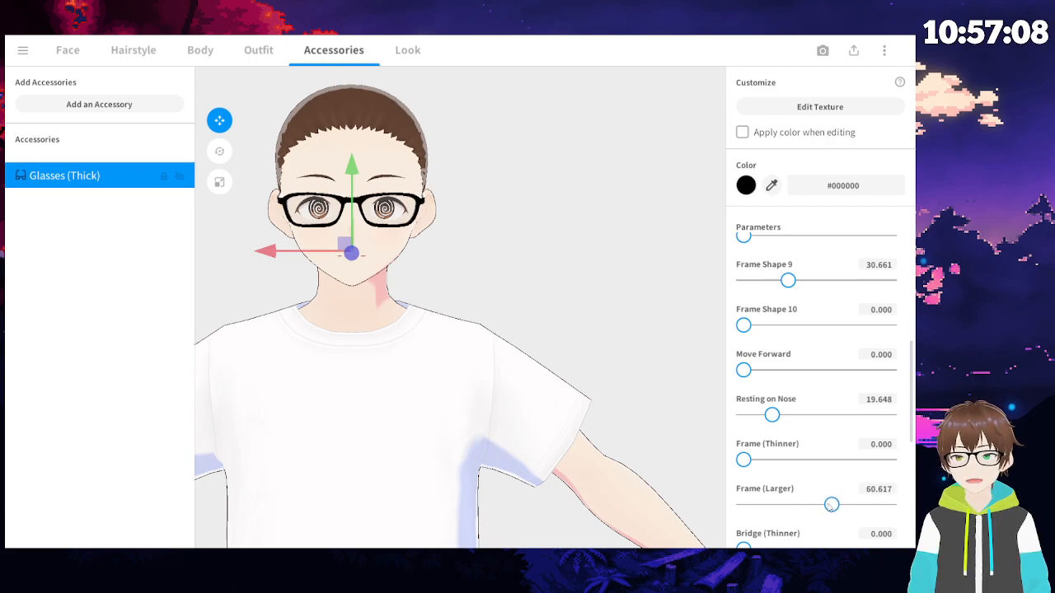
scroll(828, 371, down, 3)
scroll(828, 371, up, 1)
drag(832, 352, 803, 353)
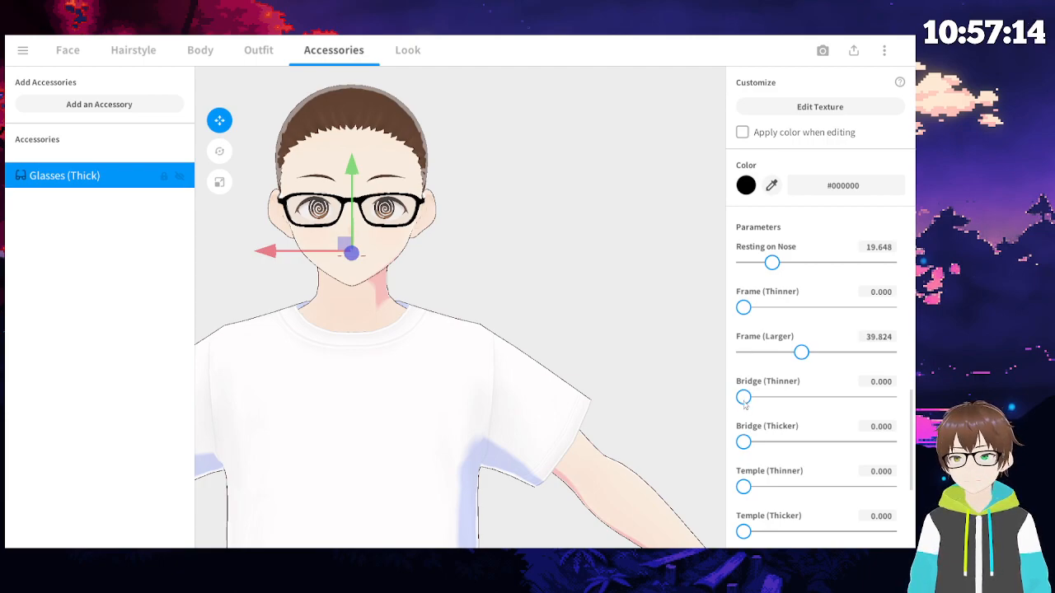
- Set the glasses' Bridge (Thinner) to about 41.1 and Bridge (Thicker) to about 77.8
drag(744, 401, 778, 406)
drag(744, 443, 894, 444)
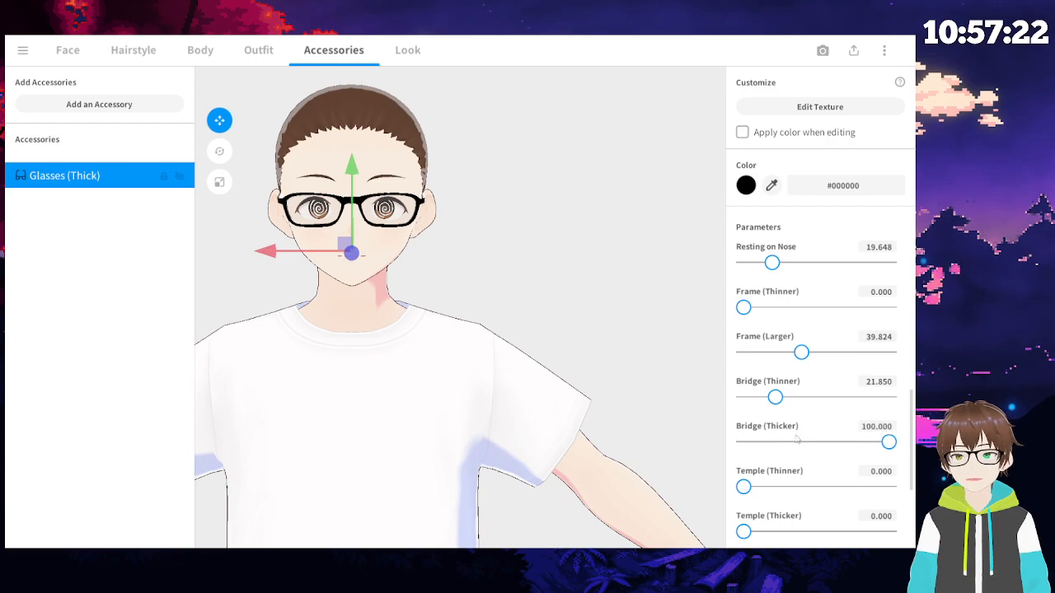
drag(779, 399, 803, 403)
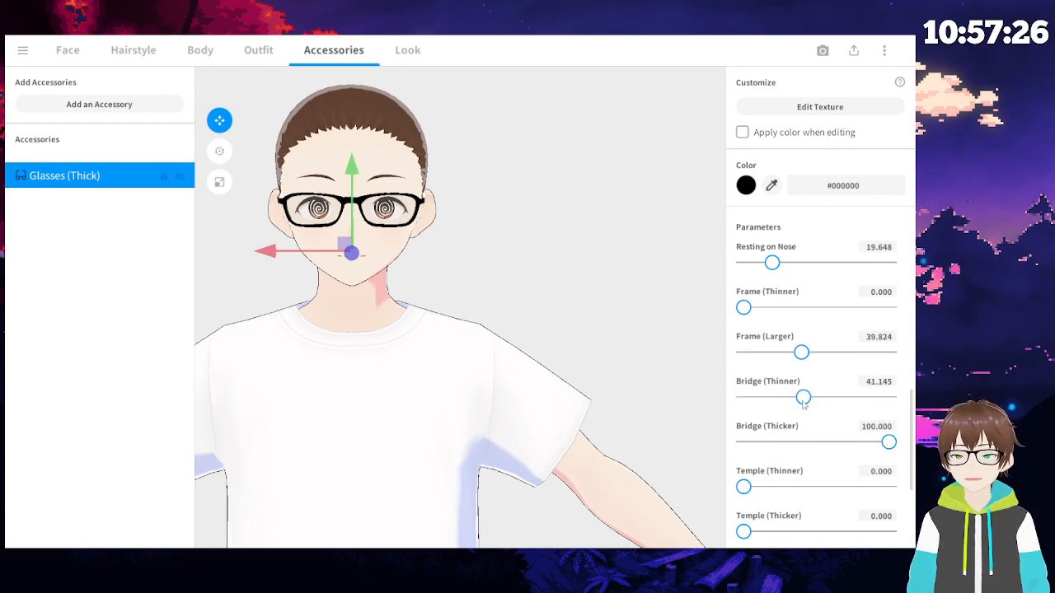
drag(884, 447, 855, 441)
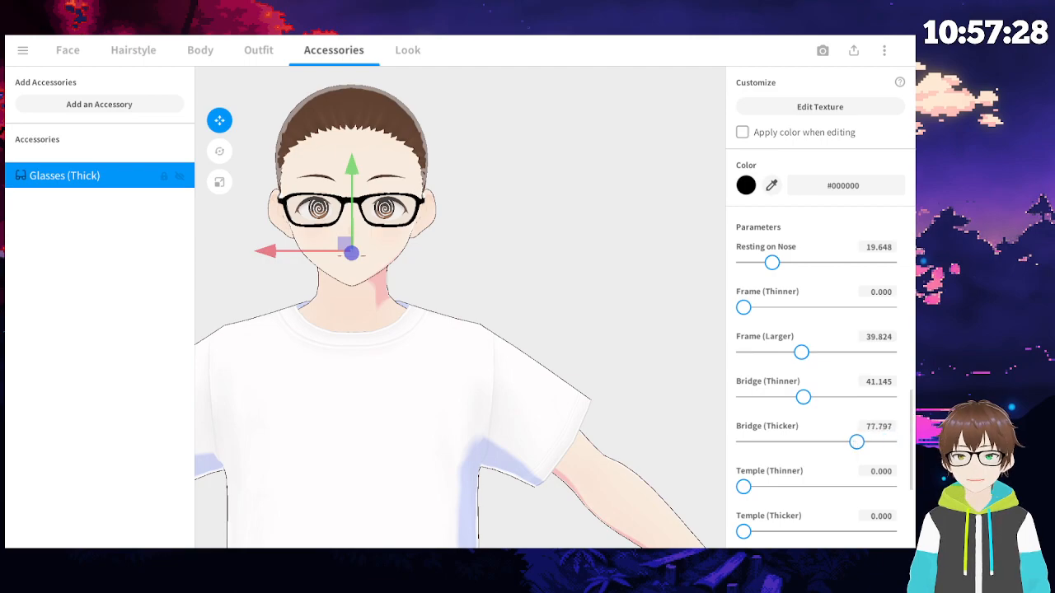
- Set the glasses' Temple (Thicker) to about 15.5, keeping Temple (Thinner) at 0
scroll(860, 475, down, 3)
drag(744, 360, 783, 360)
drag(643, 339, 575, 348)
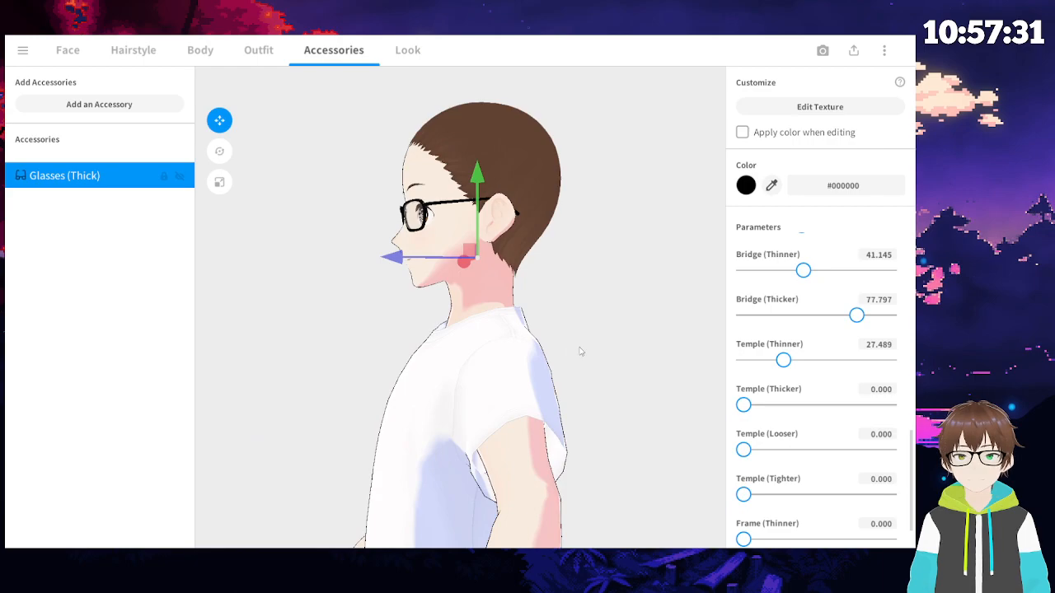
drag(783, 360, 744, 360)
drag(744, 405, 766, 405)
drag(624, 420, 662, 419)
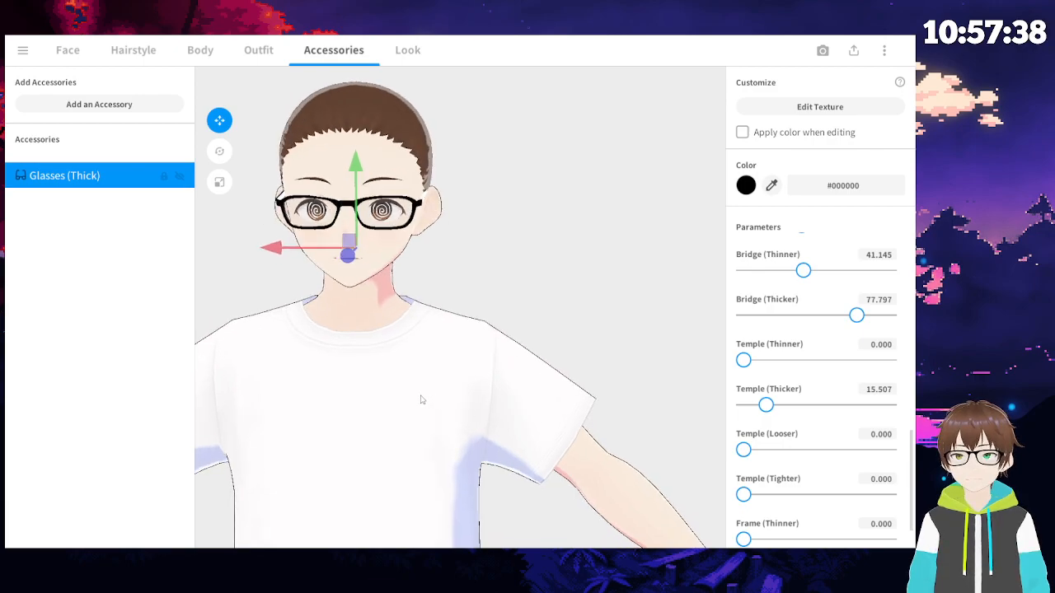
- Try out the Frame (Thinner) parameter below the temple settings and check the glasses from the side
right_drag(421, 401, 448, 396)
scroll(776, 464, down, 1)
mouse_move(744, 486)
mouse_down()
mouse_move(896, 488)
mouse_move(738, 488)
mouse_up()
drag(527, 400, 379, 404)
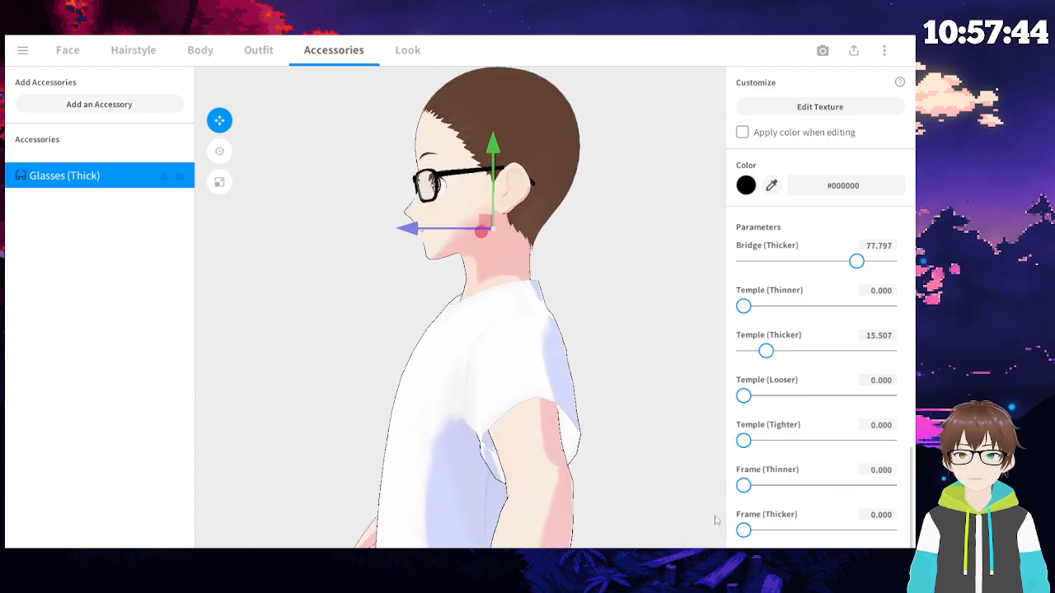
- Set the glasses' Frame (Thicker) to 100, keep the Frame (Thinner) above it at 0, and check the frame from the side and front
scroll(473, 168, up, 4)
right_drag(476, 162, 481, 205)
drag(744, 531, 888, 531)
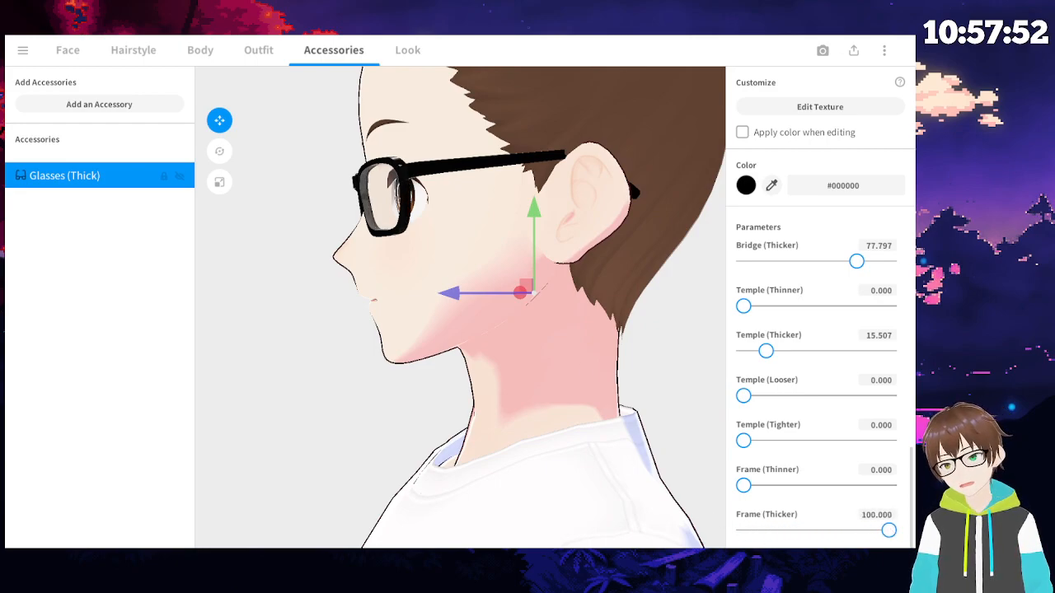
drag(889, 530, 683, 518)
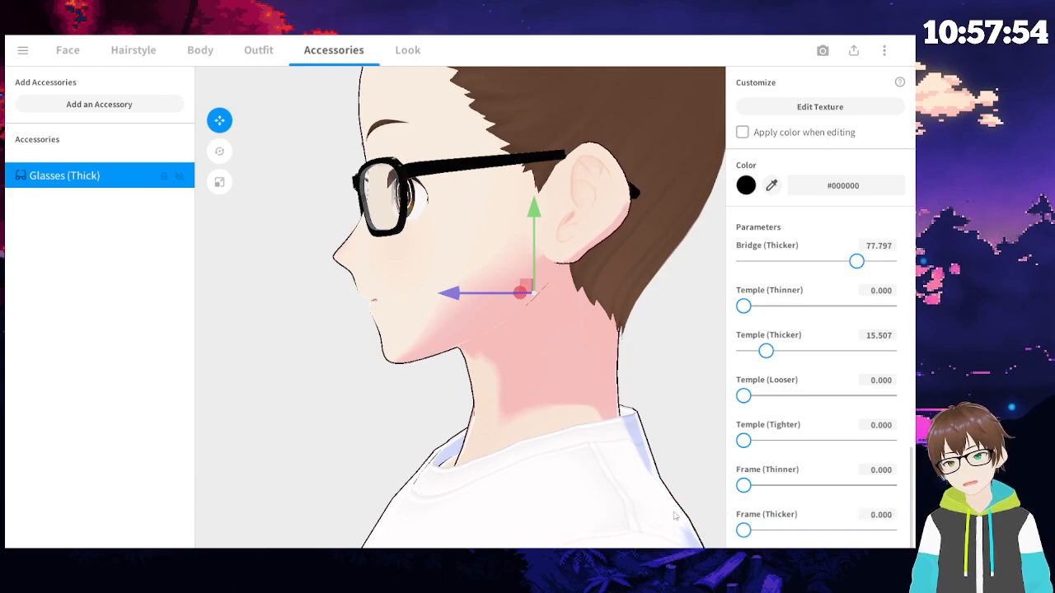
drag(746, 488, 568, 491)
drag(755, 537, 884, 539)
right_drag(424, 397, 474, 365)
scroll(493, 401, down, 6)
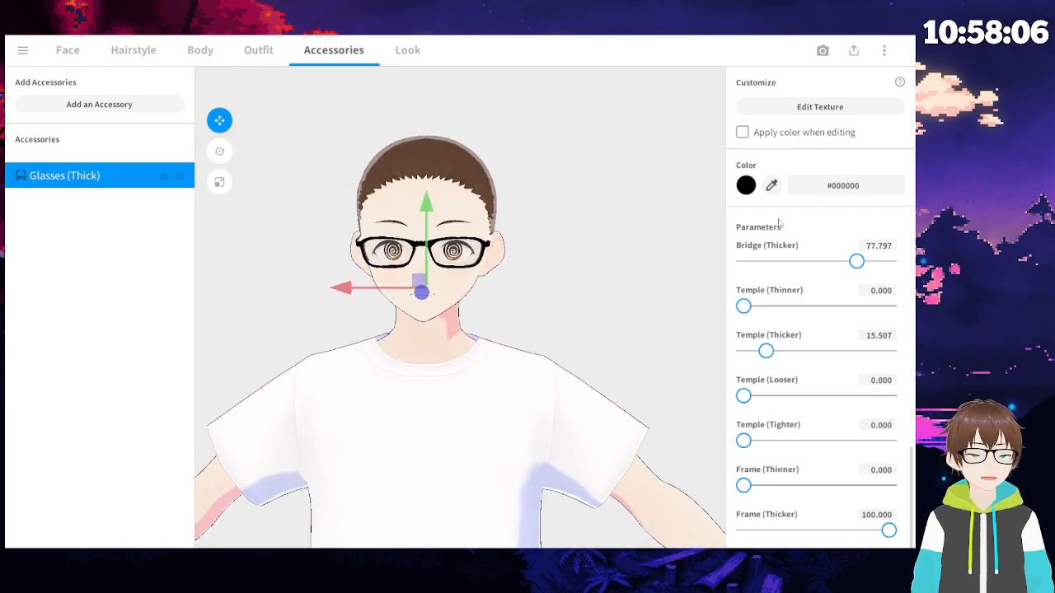
- Add a new layer to the glasses' frame texture and set up a soft brush in #FF1345 with a width of 49
click(834, 110)
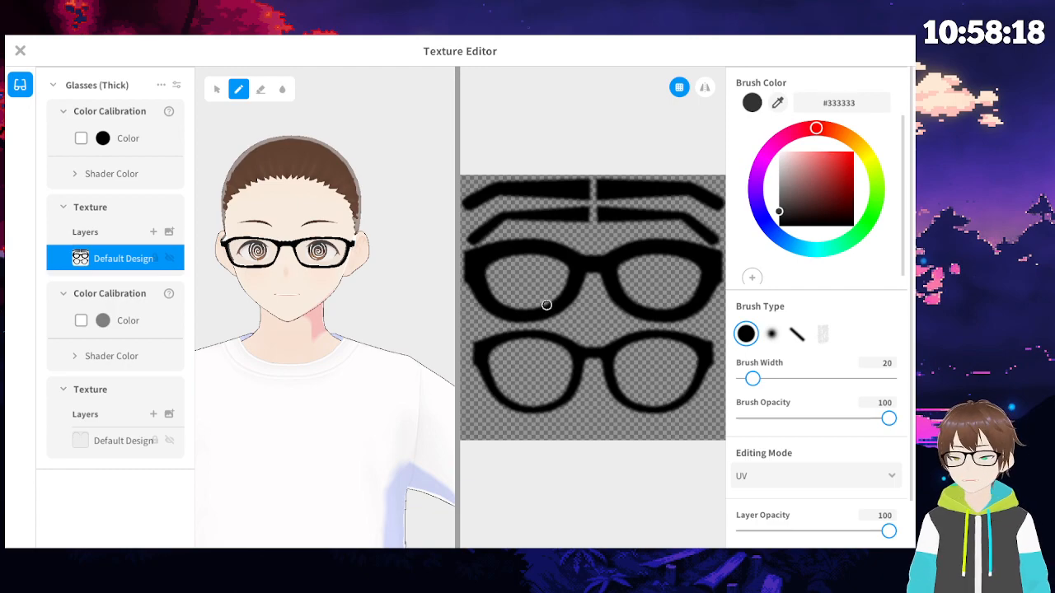
click(154, 233)
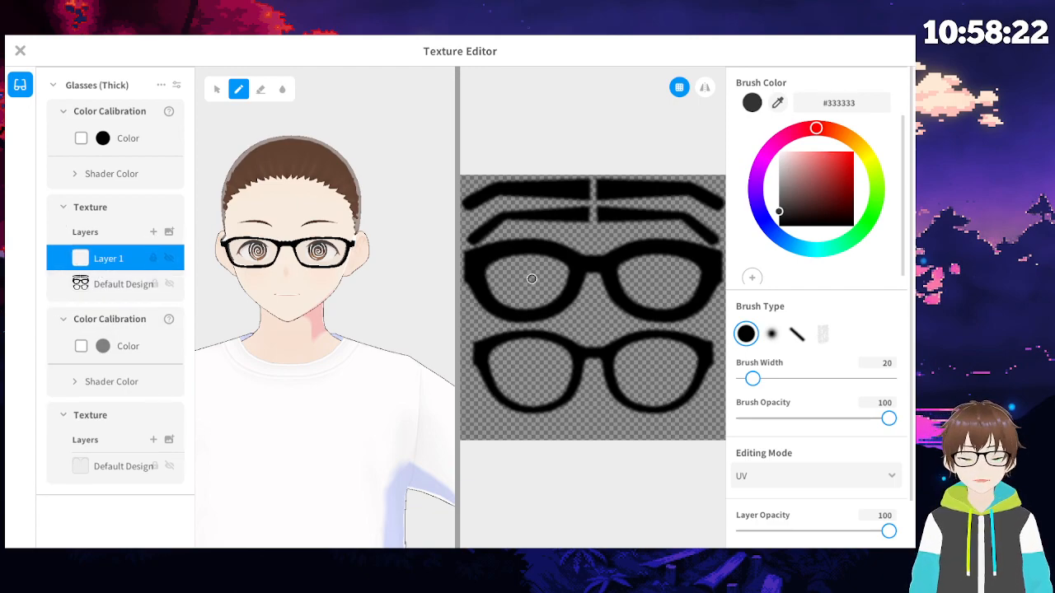
click(764, 220)
mouse_move(764, 220)
mouse_down()
mouse_move(832, 132)
mouse_move(809, 128)
mouse_up()
click(780, 186)
drag(782, 183, 852, 132)
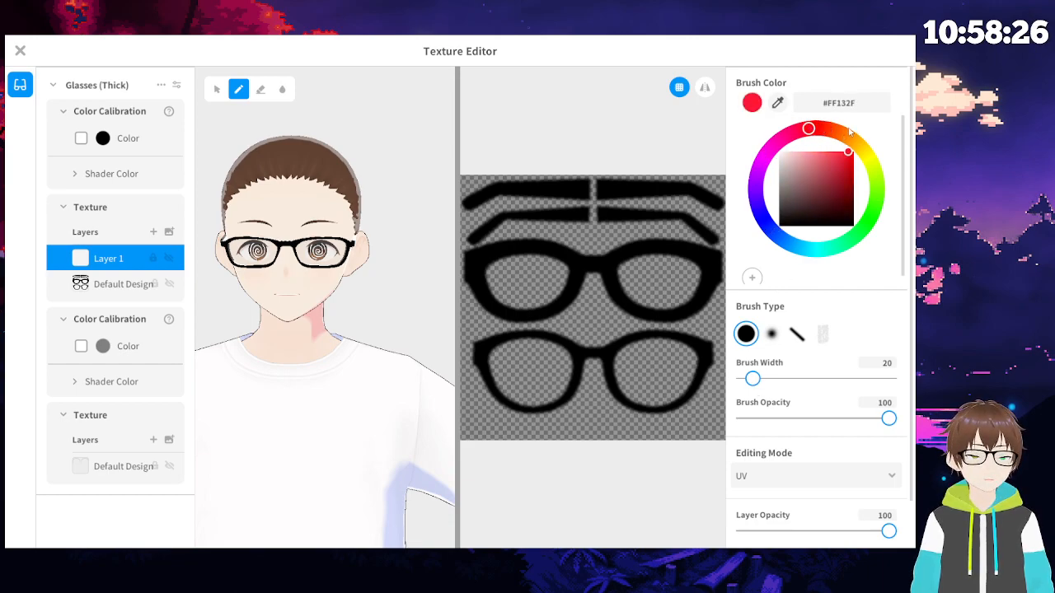
click(801, 130)
click(771, 333)
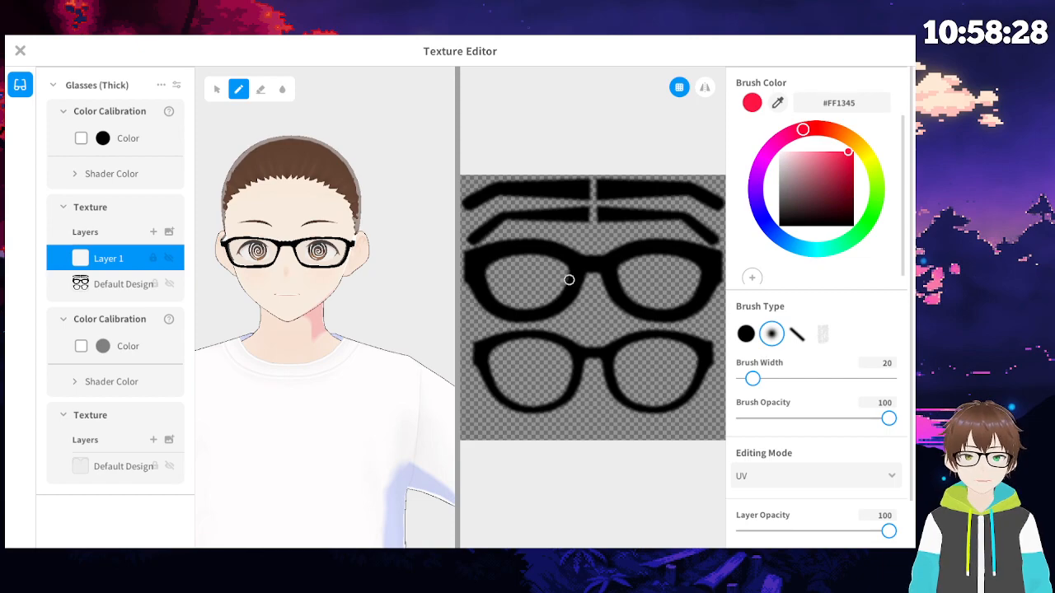
mouse_move(759, 379)
mouse_down()
mouse_move(789, 379)
mouse_move(766, 379)
mouse_up()
- Try painting the insides of two lens shapes red on the new texture layer, undo the strokes and leave the Texture Editor
mouse_move(546, 270)
mouse_down()
mouse_move(508, 276)
mouse_move(516, 261)
mouse_move(520, 271)
mouse_move(565, 266)
mouse_move(519, 291)
mouse_move(493, 276)
mouse_move(530, 259)
mouse_move(555, 273)
mouse_move(532, 299)
mouse_move(493, 283)
mouse_move(530, 283)
mouse_move(511, 282)
mouse_move(513, 294)
mouse_up()
mouse_move(519, 360)
mouse_down()
mouse_move(543, 375)
mouse_move(539, 357)
mouse_move(563, 358)
mouse_move(542, 342)
mouse_move(513, 341)
mouse_move(492, 370)
mouse_move(520, 365)
mouse_move(561, 381)
mouse_move(528, 395)
mouse_move(551, 360)
mouse_move(508, 382)
mouse_move(492, 378)
mouse_up()
scroll(901, 298, down, 1)
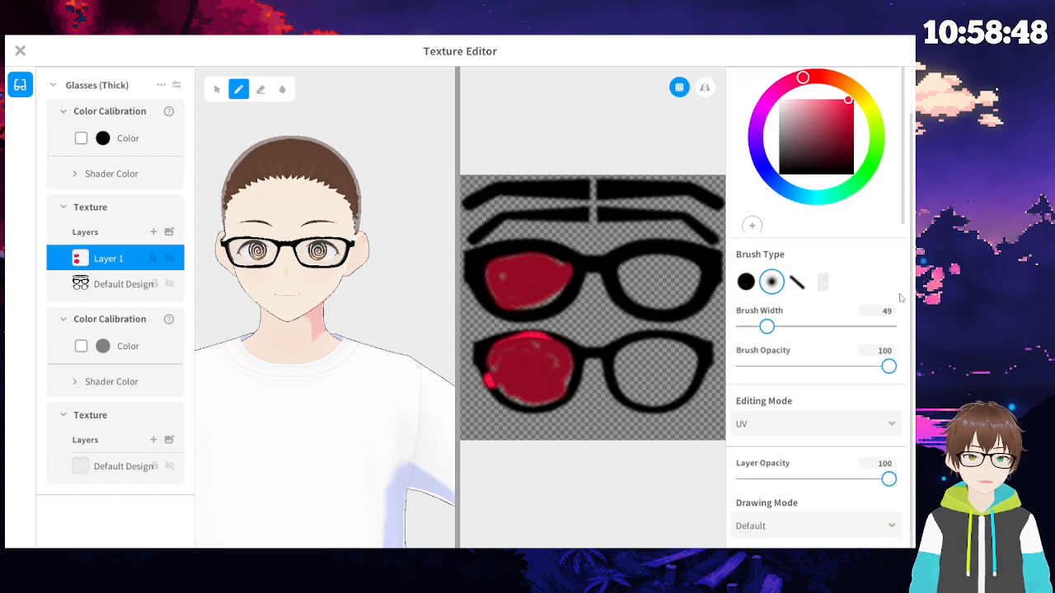
scroll(874, 303, up, 1)
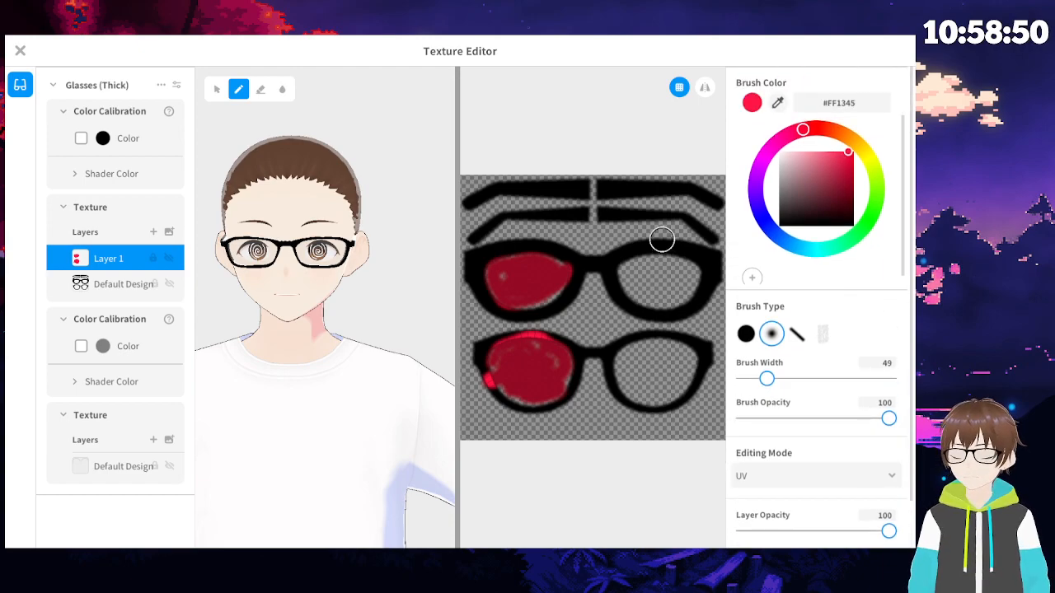
key(ctrl+z)
key(ctrl+z)
key(ctrl+z)
key(ctrl+z)
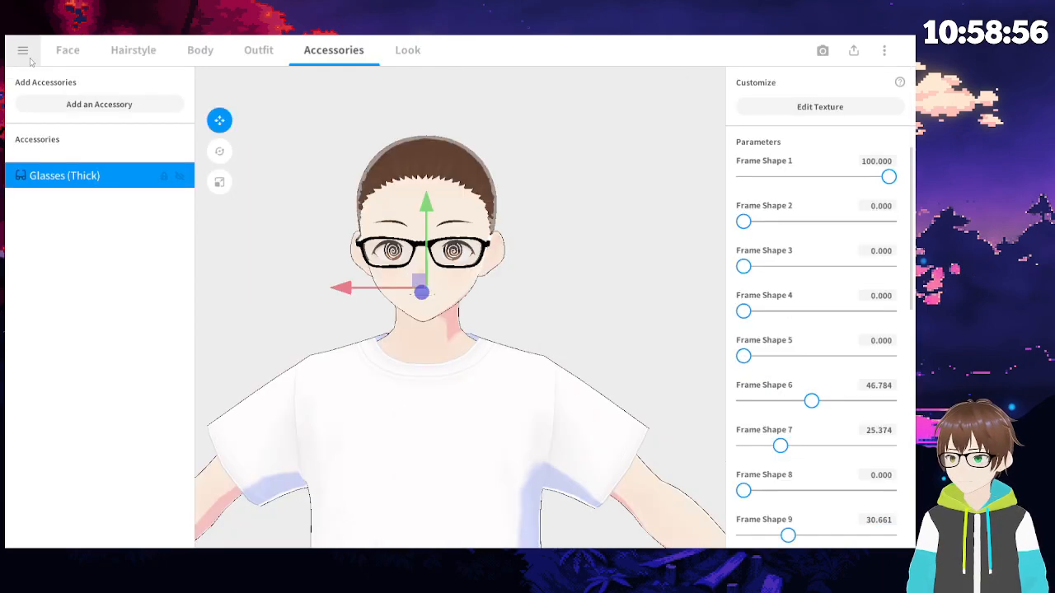
click(20, 50)
- Look through the glasses' parameters and the hairstyle, outfit and outline settings
scroll(812, 395, down, 3)
scroll(876, 381, up, 3)
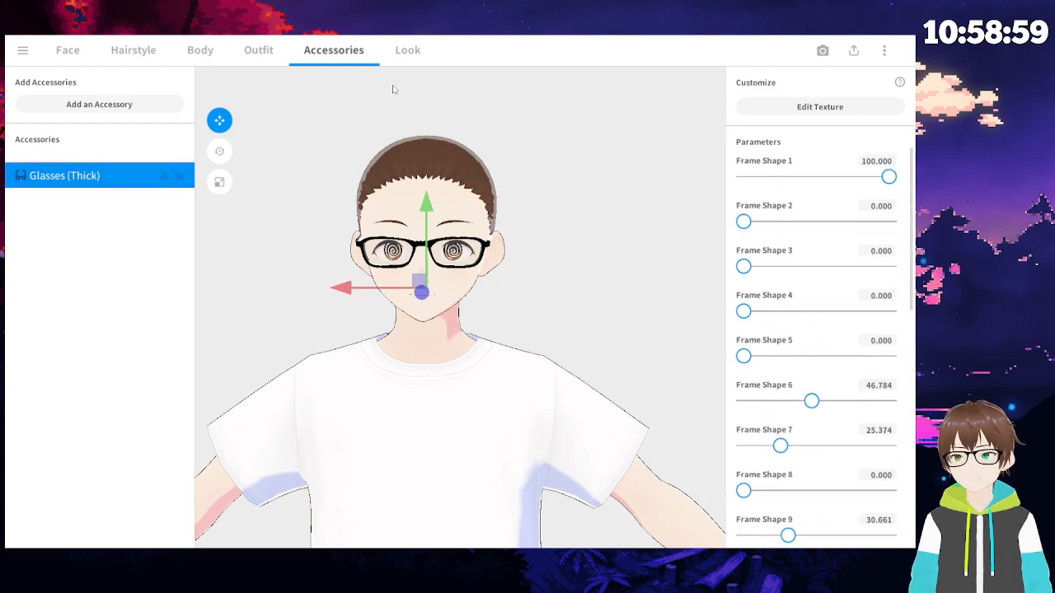
click(258, 49)
click(333, 49)
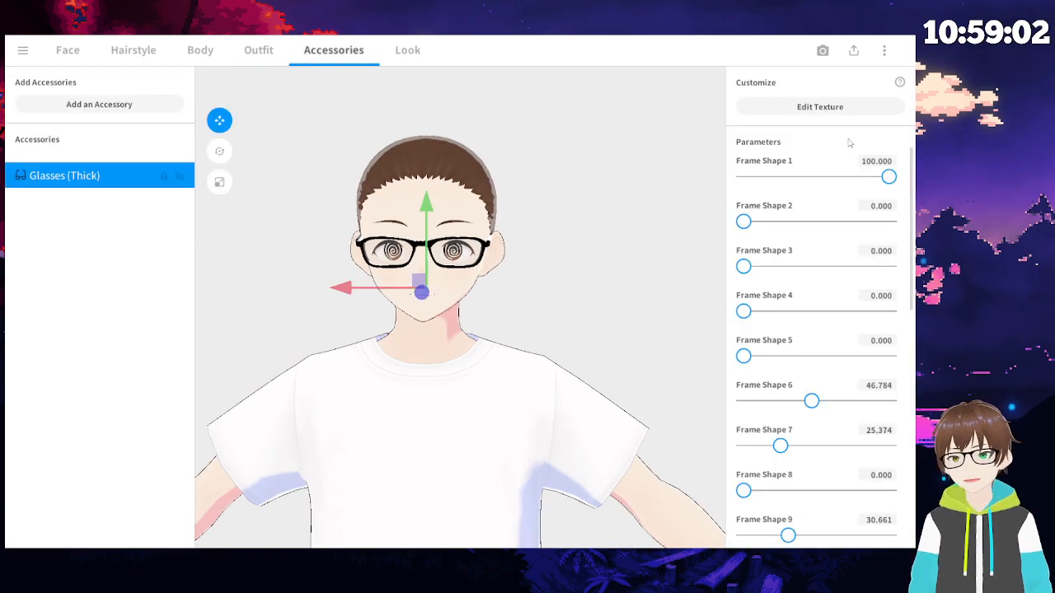
scroll(909, 209, down, 10)
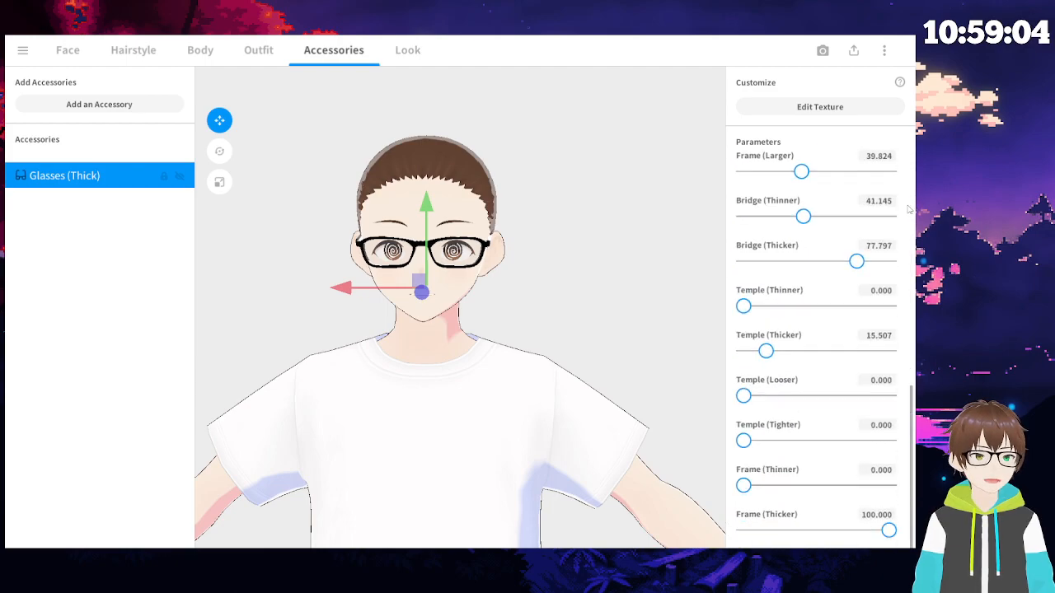
scroll(899, 258, up, 10)
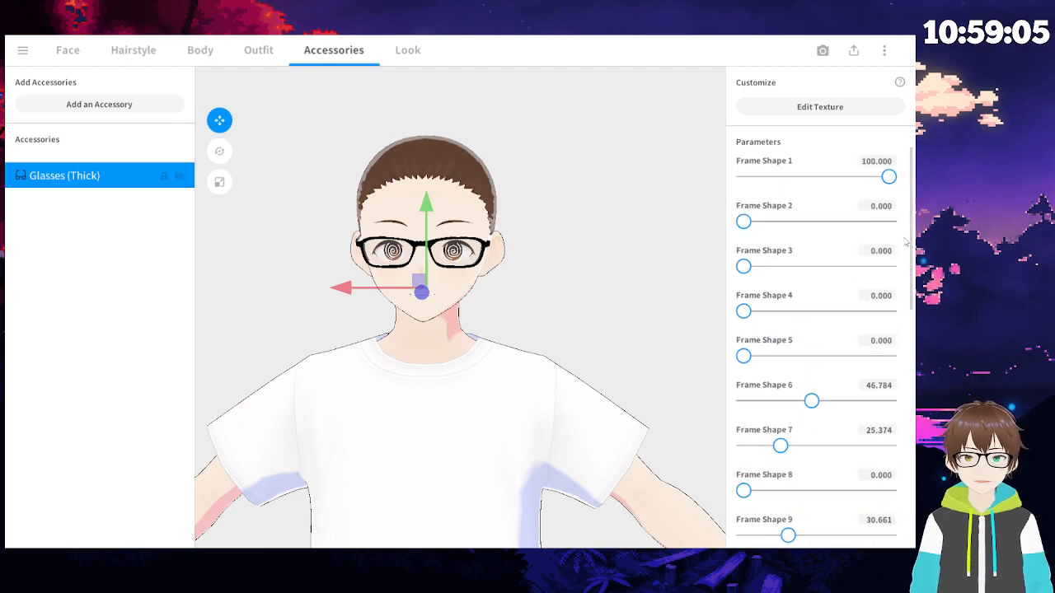
click(133, 49)
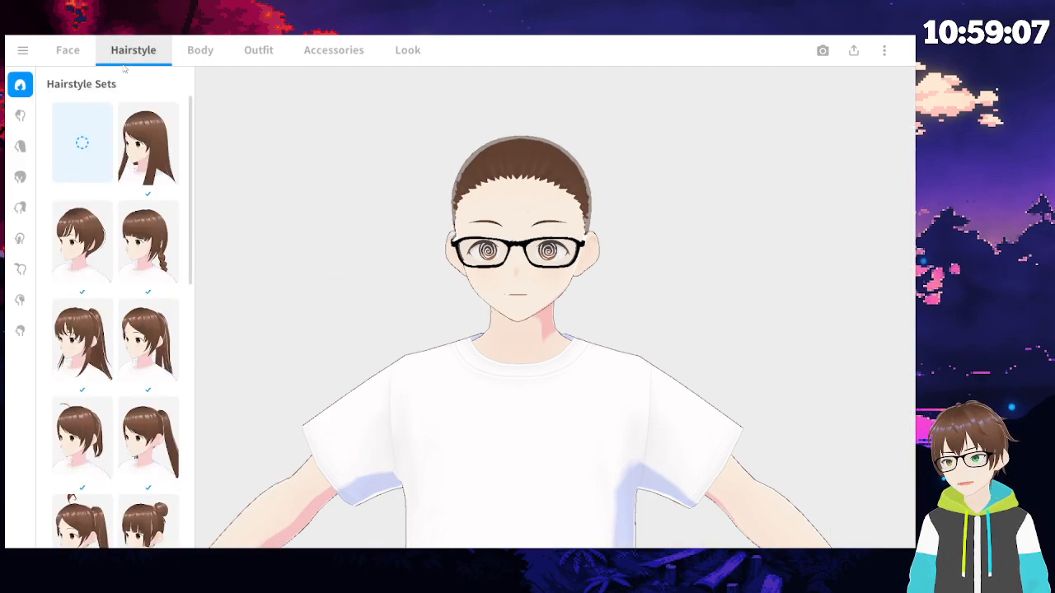
click(258, 49)
click(354, 57)
click(407, 52)
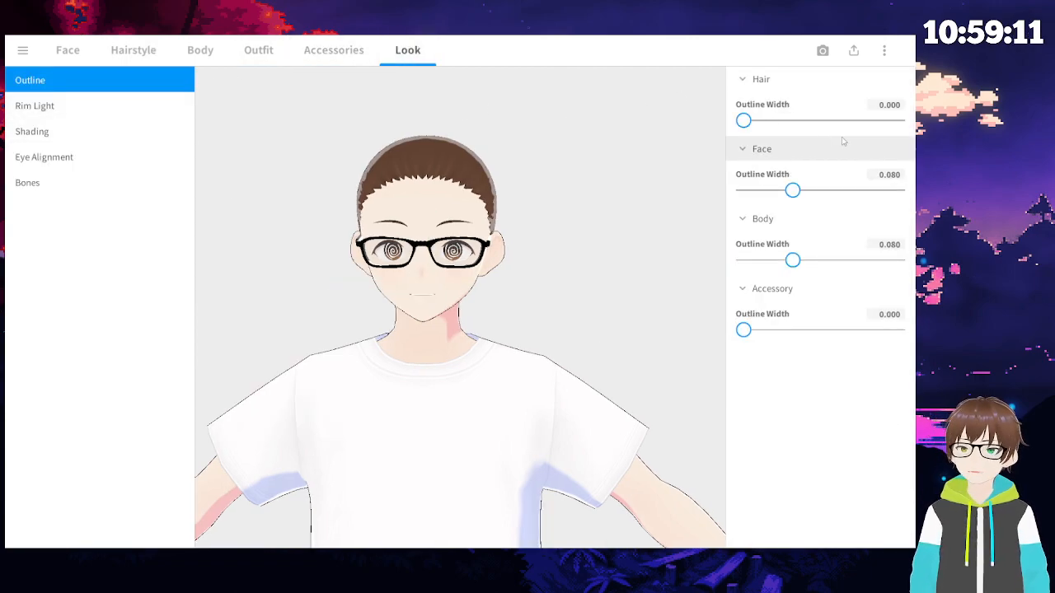
- Try the blank iris preset with the iris colour settings limited to the left eye
click(68, 49)
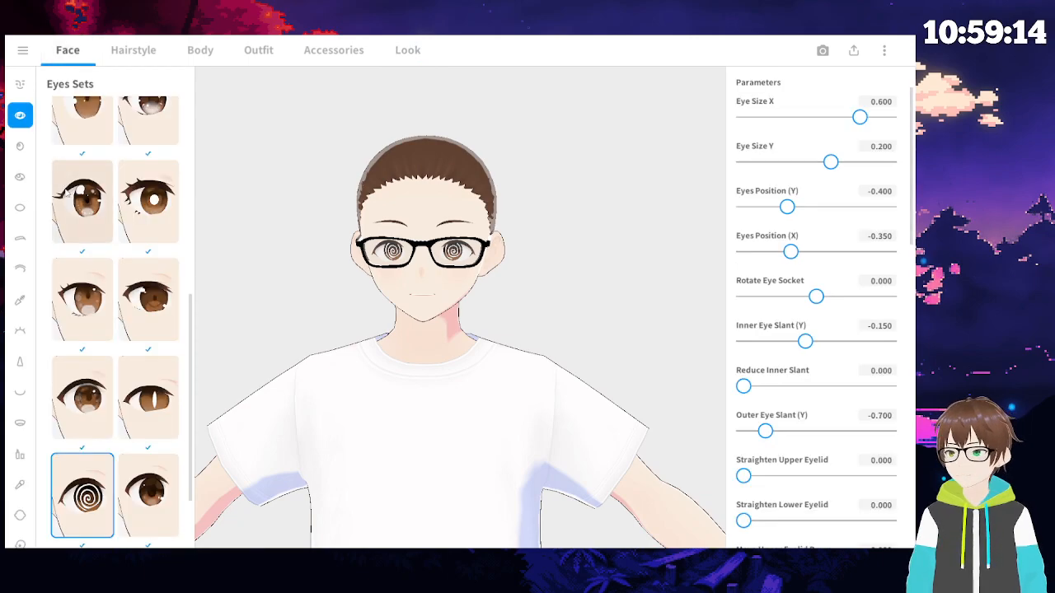
scroll(84, 249, down, 1)
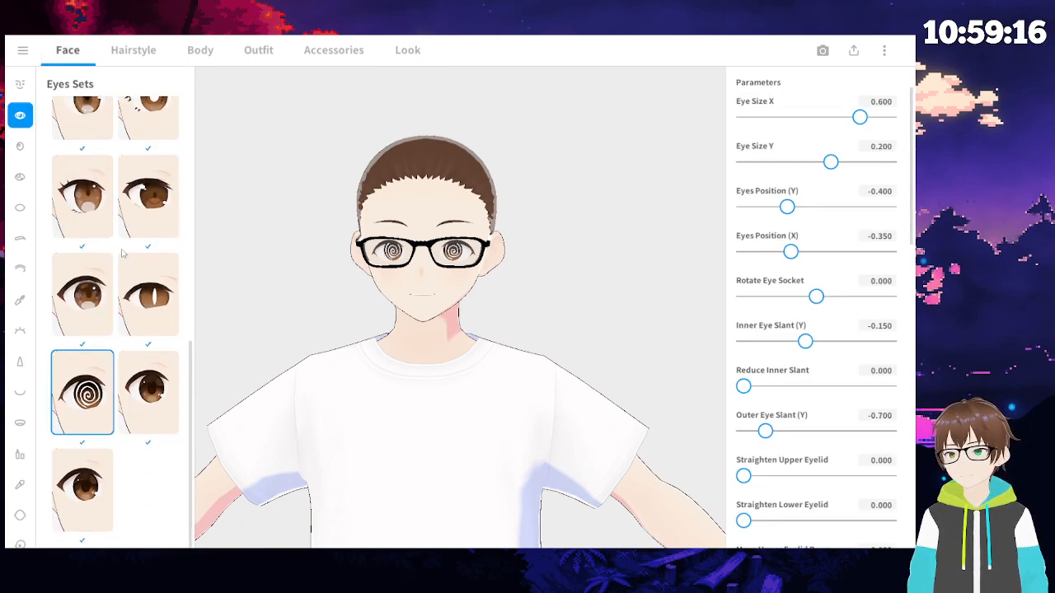
scroll(278, 283, up, 3)
scroll(171, 313, up, 1)
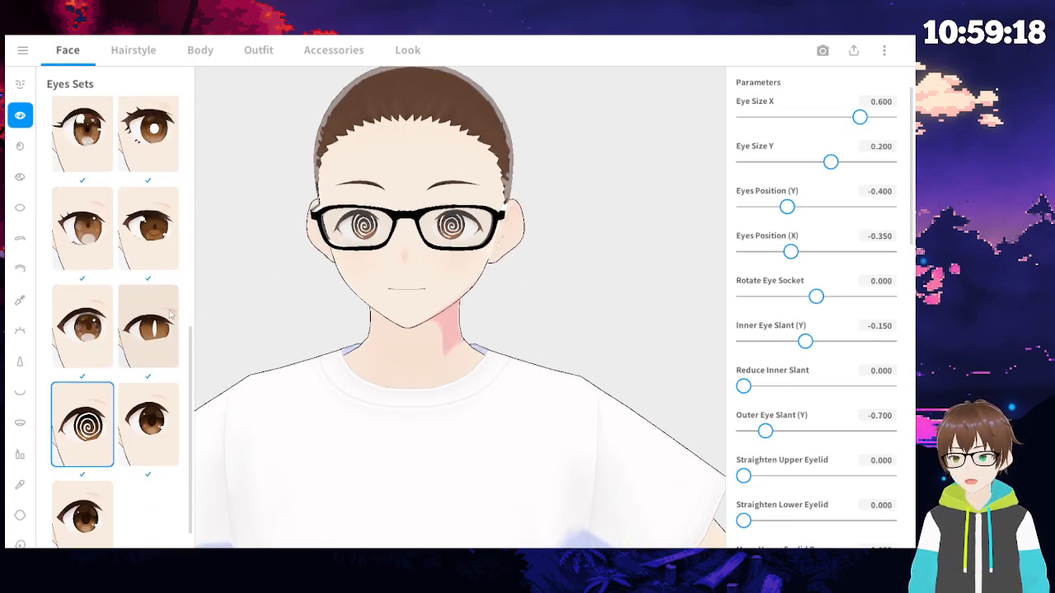
scroll(80, 194, up, 5)
click(20, 149)
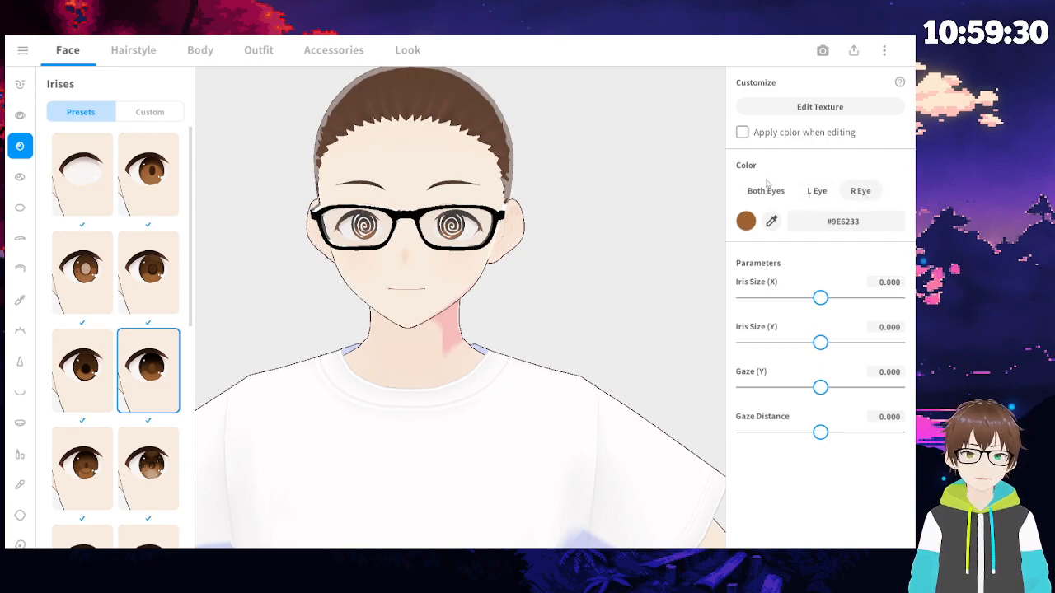
click(861, 191)
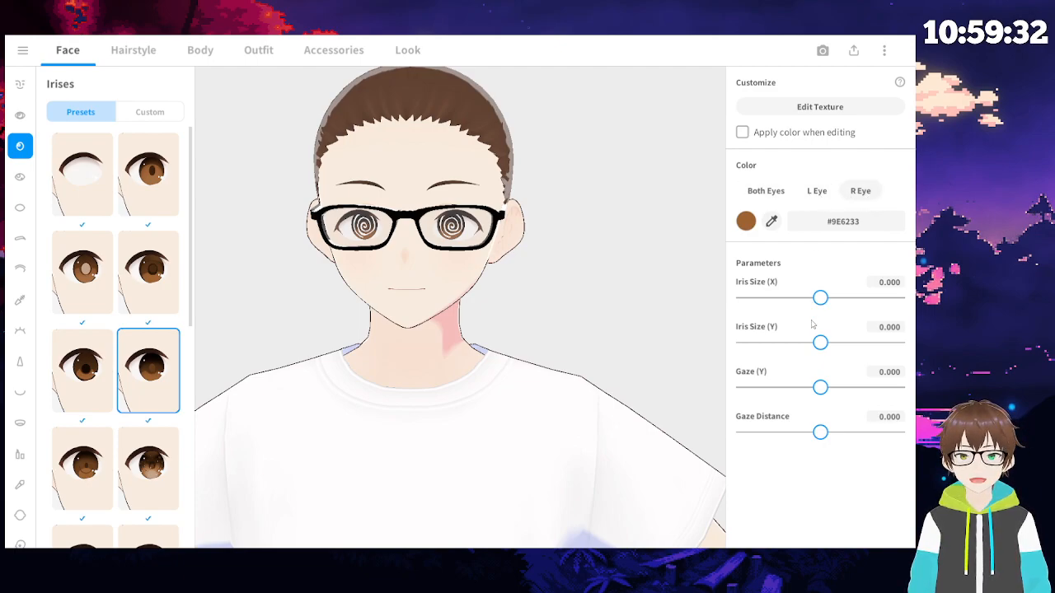
click(816, 190)
scroll(116, 213, down, 2)
scroll(115, 213, up, 2)
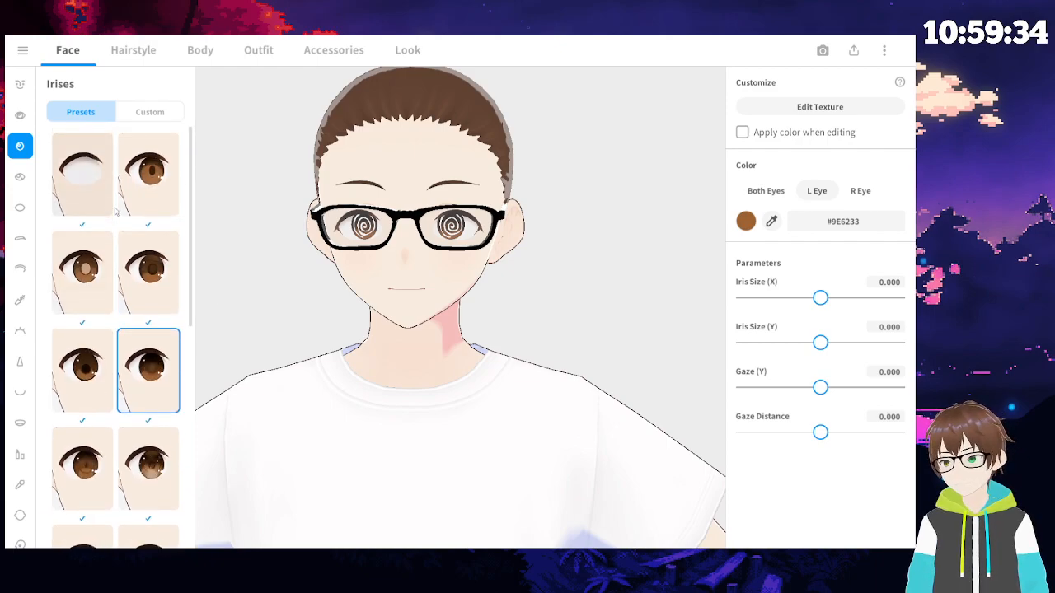
click(82, 171)
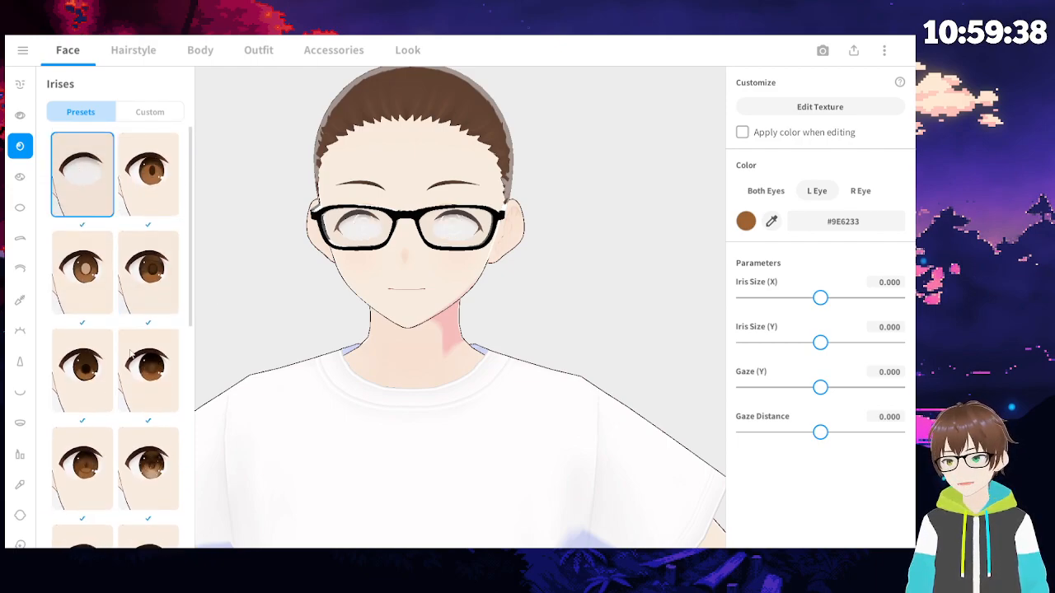
- Reapply the spiral eyes set to the face
click(20, 114)
scroll(94, 244, down, 5)
click(82, 393)
- Try colouring only the left eye's iris red (#FF001F) and undo the colour change
click(20, 146)
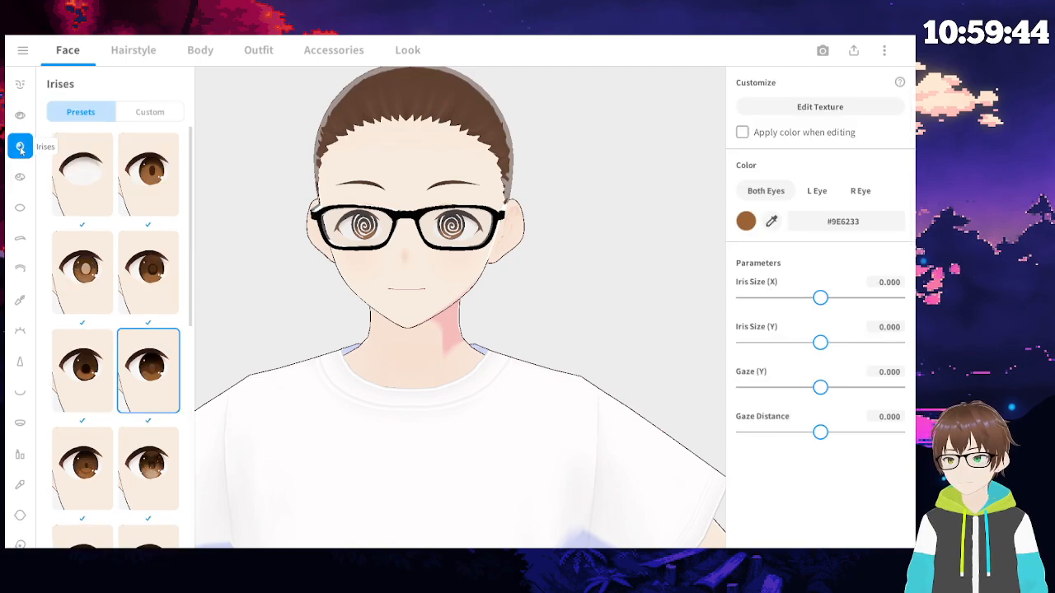
scroll(183, 313, down, 2)
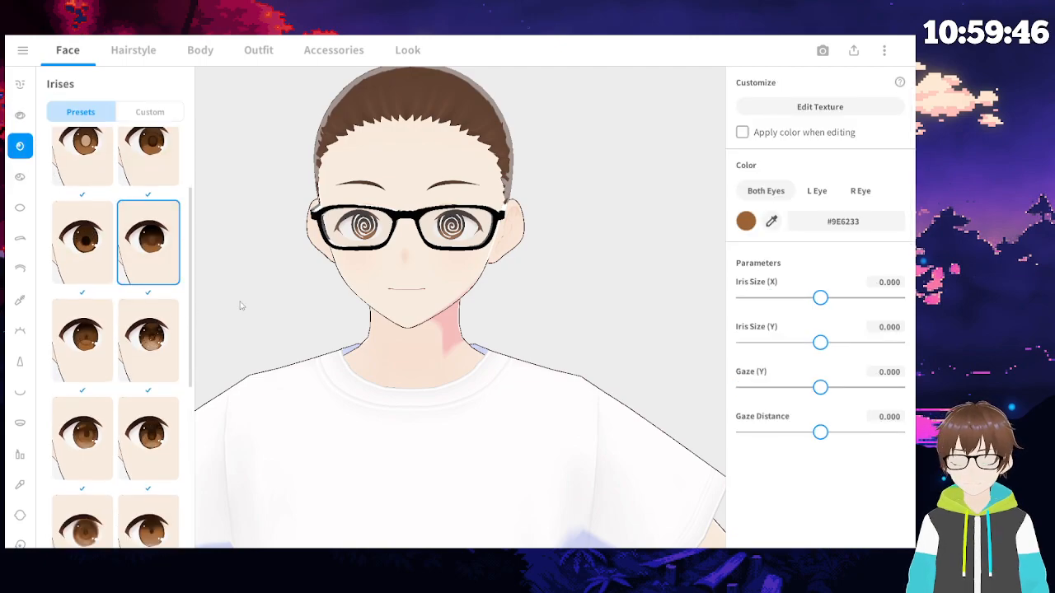
click(817, 192)
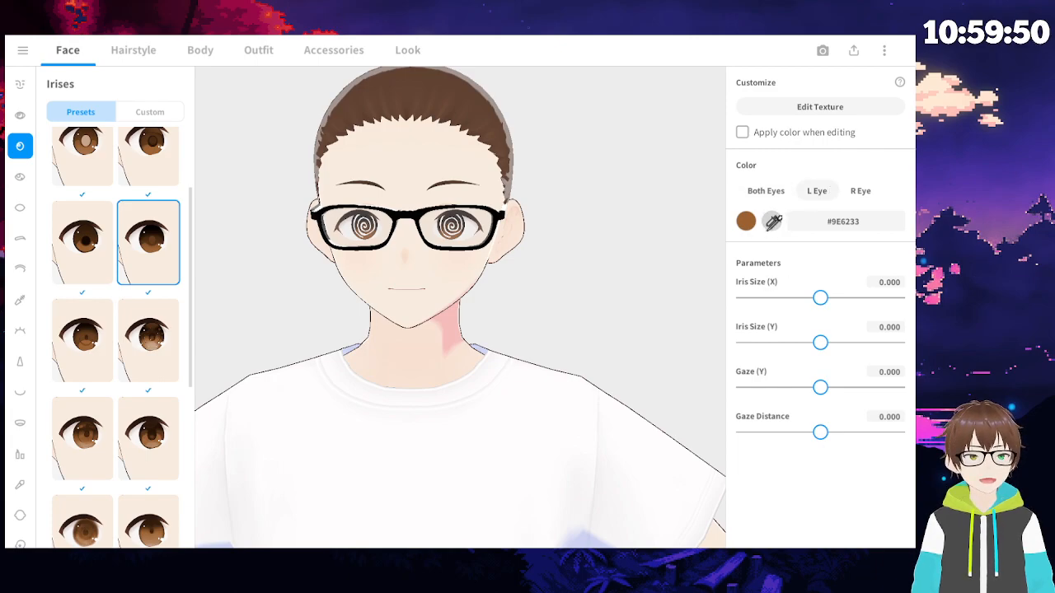
click(751, 228)
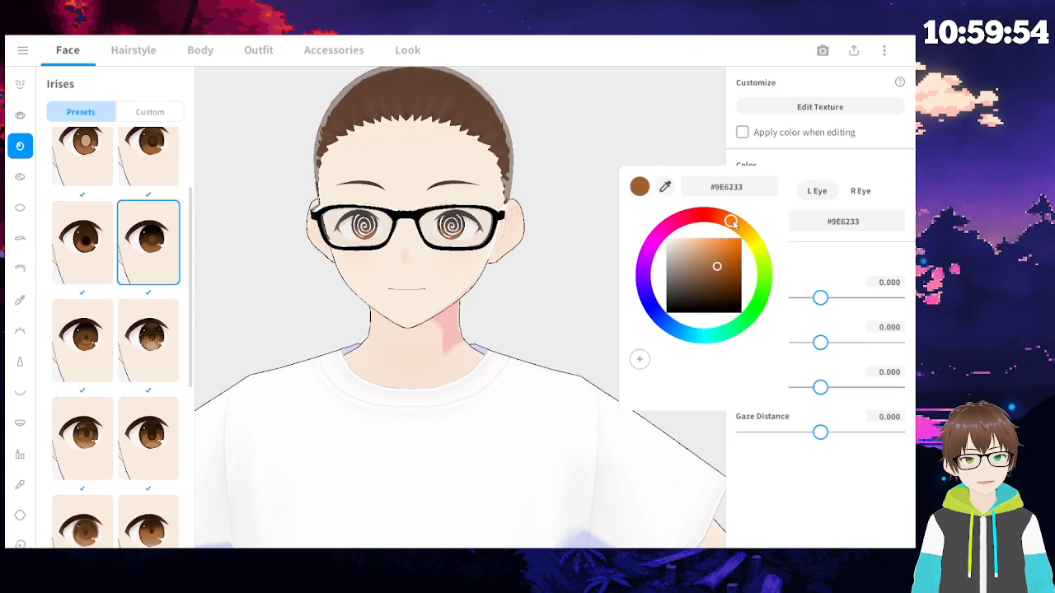
drag(733, 224, 700, 205)
drag(701, 292, 759, 213)
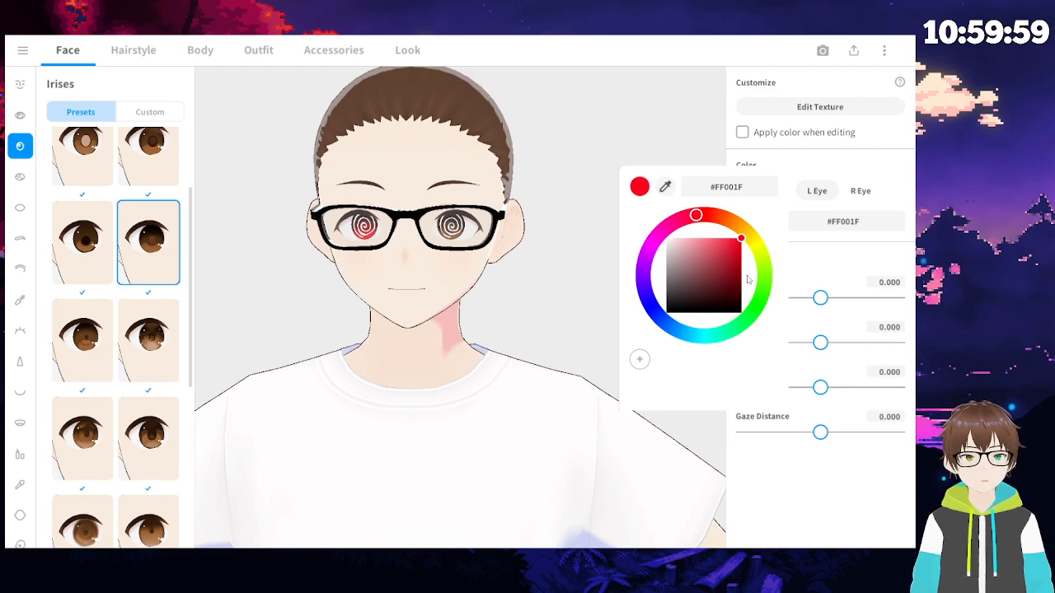
click(815, 267)
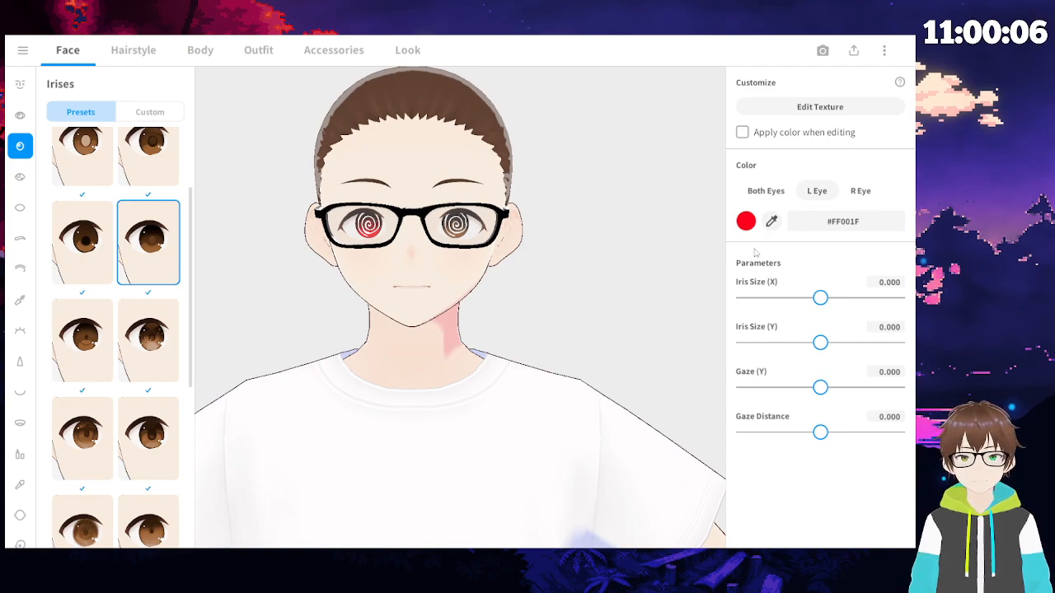
key(ctrl+z)
key(ctrl+z)
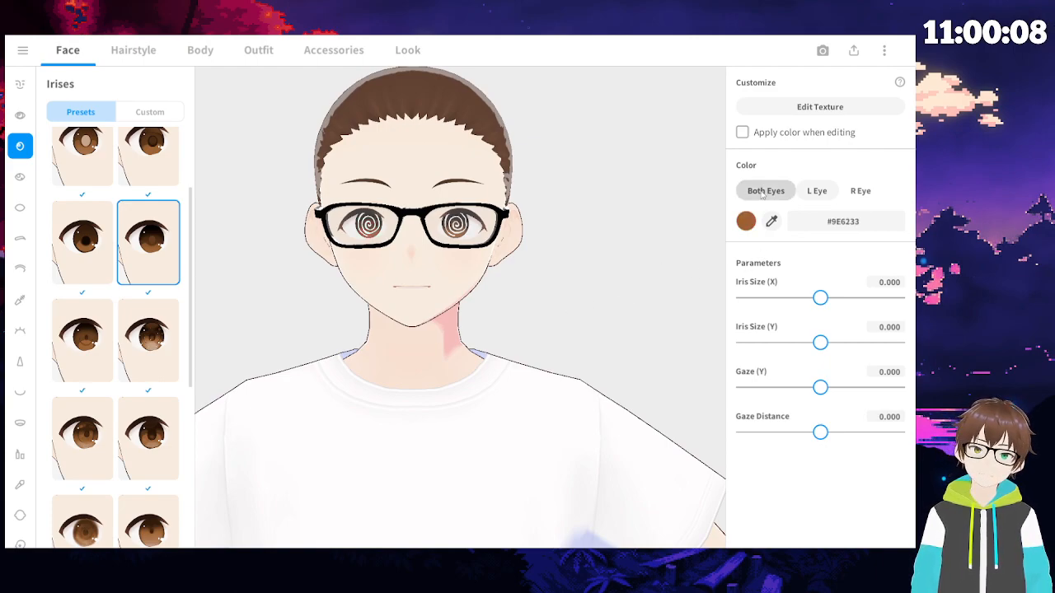
- Try white (#FFFFFF) sampled with the eyedropper as the iris colour of both eyes and undo it
click(771, 221)
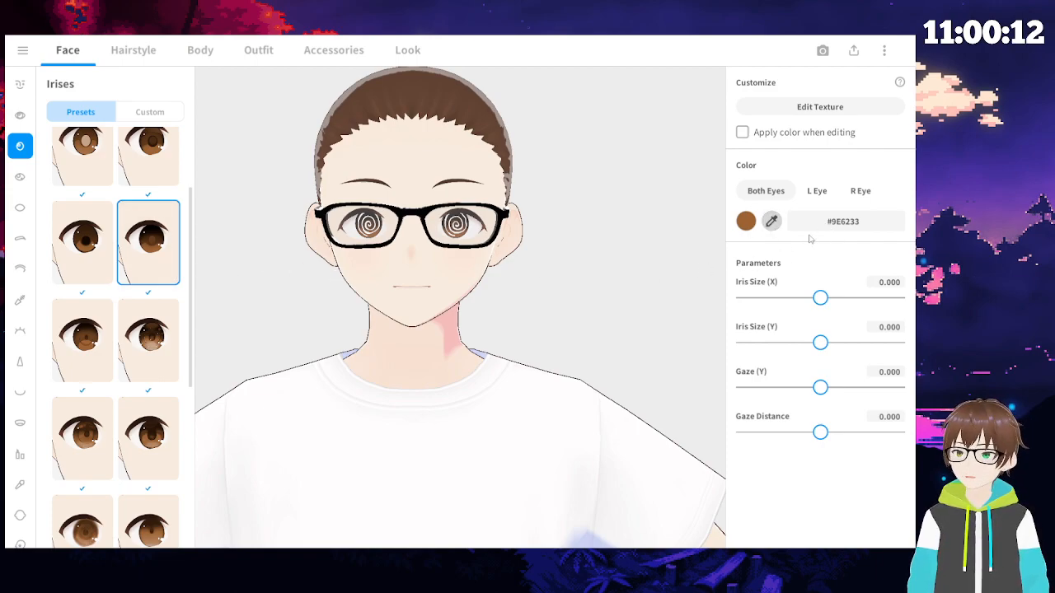
click(822, 202)
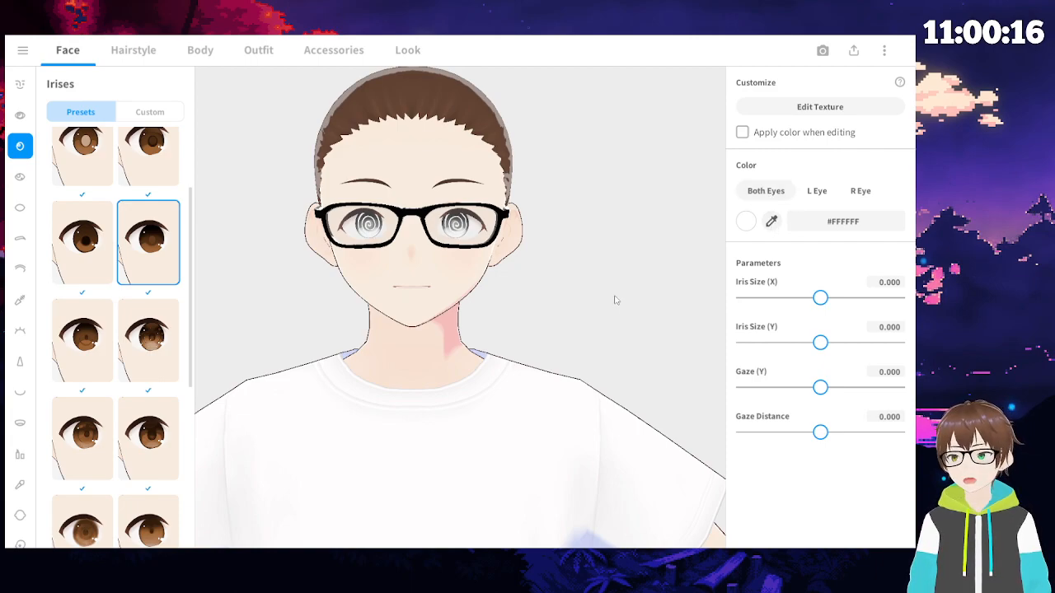
key(ctrl+z)
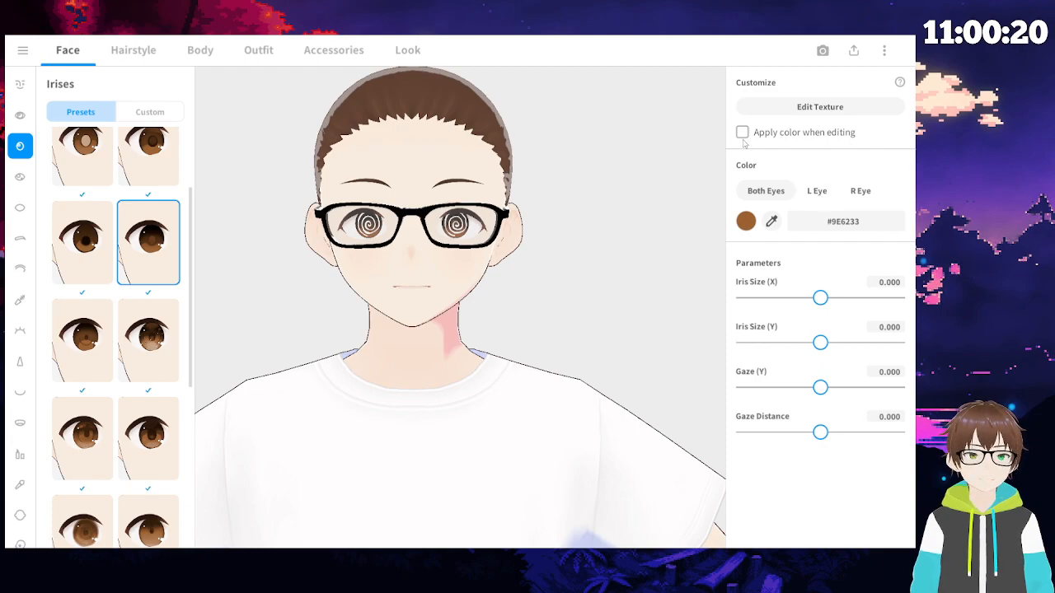
- Limit the iris colour settings to the left eye and set its colour to bright red (#FF000A)
click(149, 111)
click(81, 111)
click(772, 222)
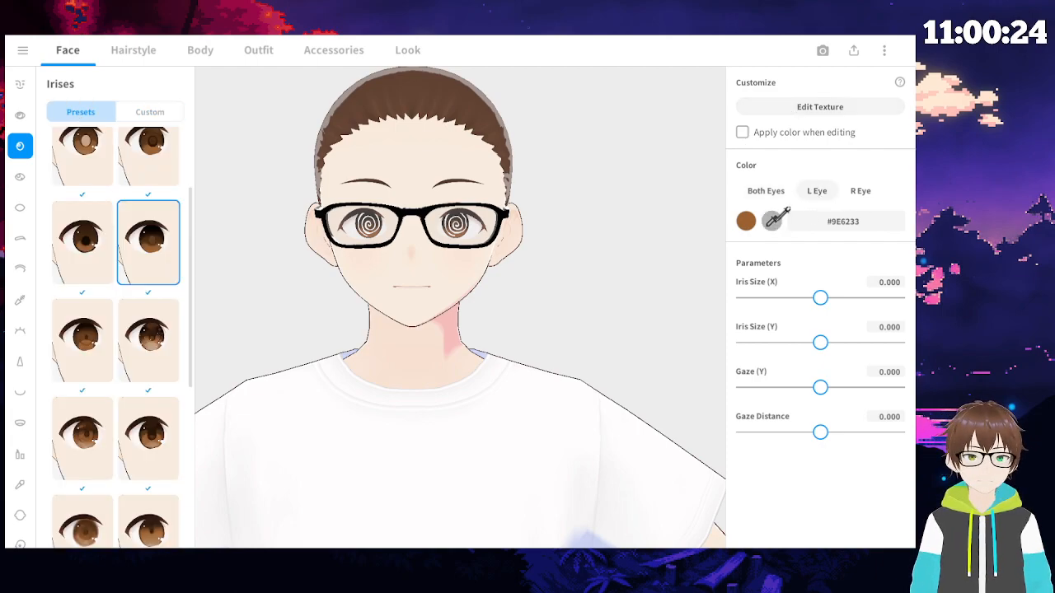
click(744, 223)
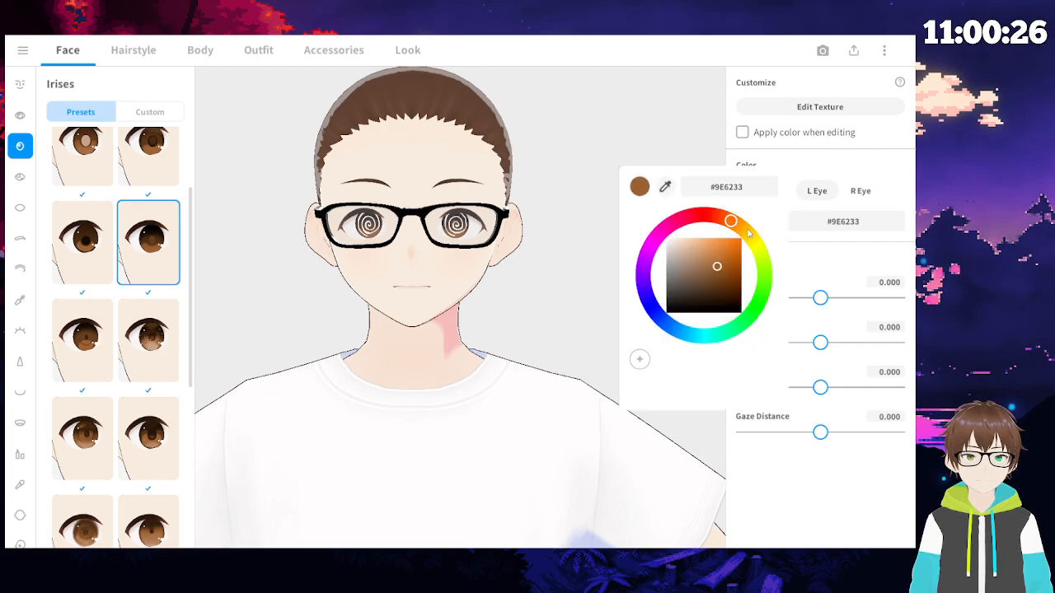
drag(733, 228, 702, 210)
drag(718, 276, 758, 216)
click(879, 263)
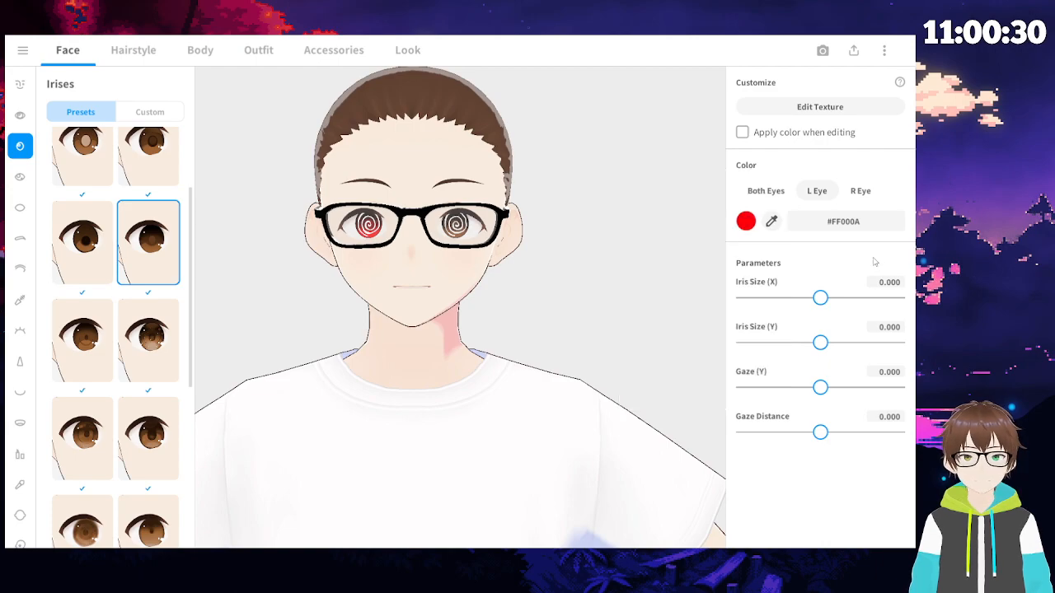
- Set only the right eye's iris colour to a saturated blue (#000EFF)
click(850, 193)
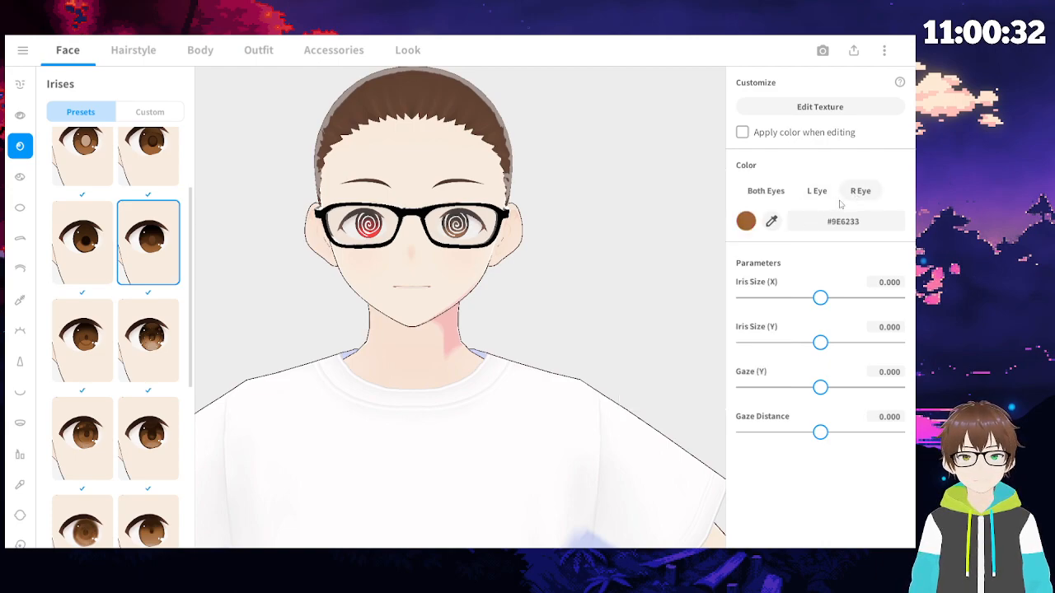
click(748, 222)
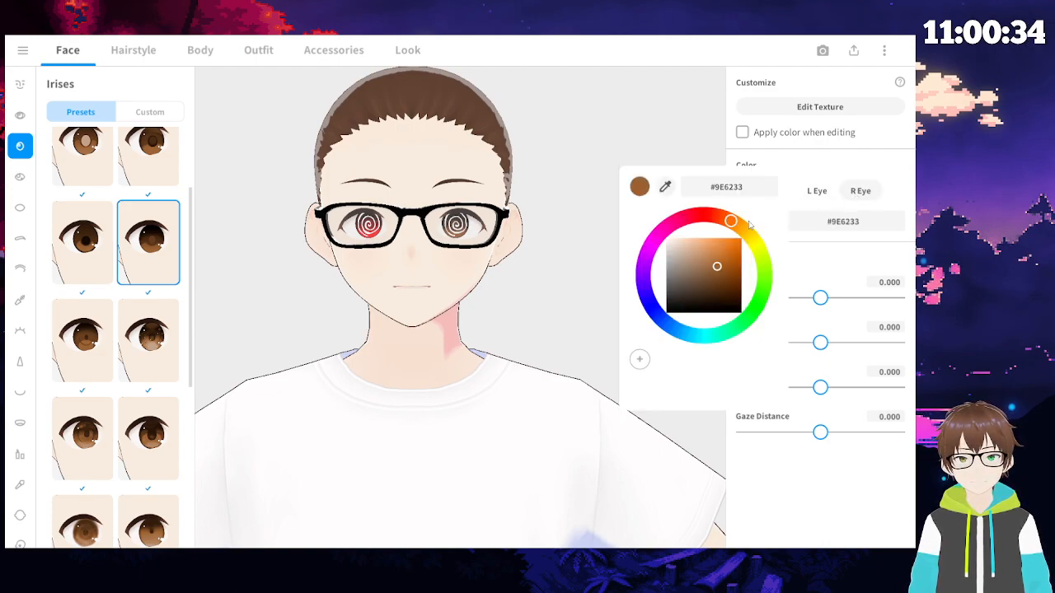
drag(731, 222, 653, 309)
drag(718, 269, 772, 227)
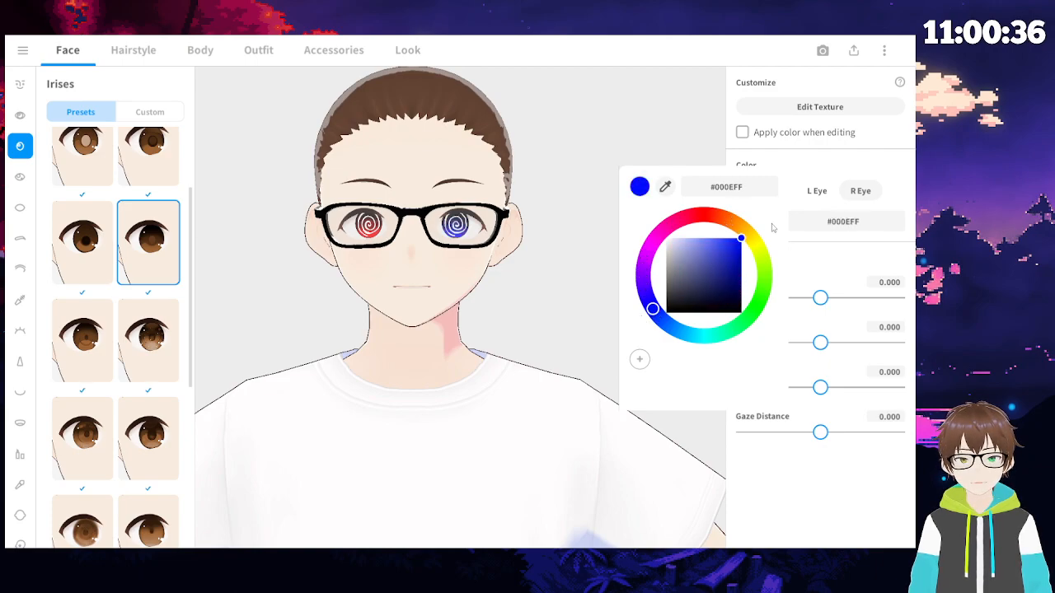
click(735, 156)
- Change the left eye's iris colour to a darker crimson red (#CA0827)
click(817, 190)
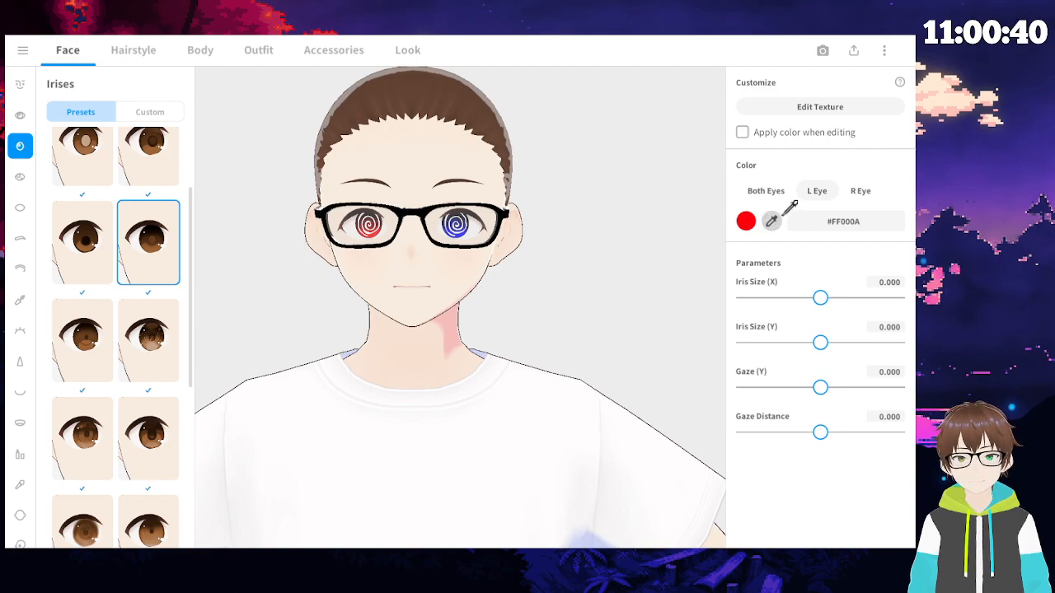
click(746, 221)
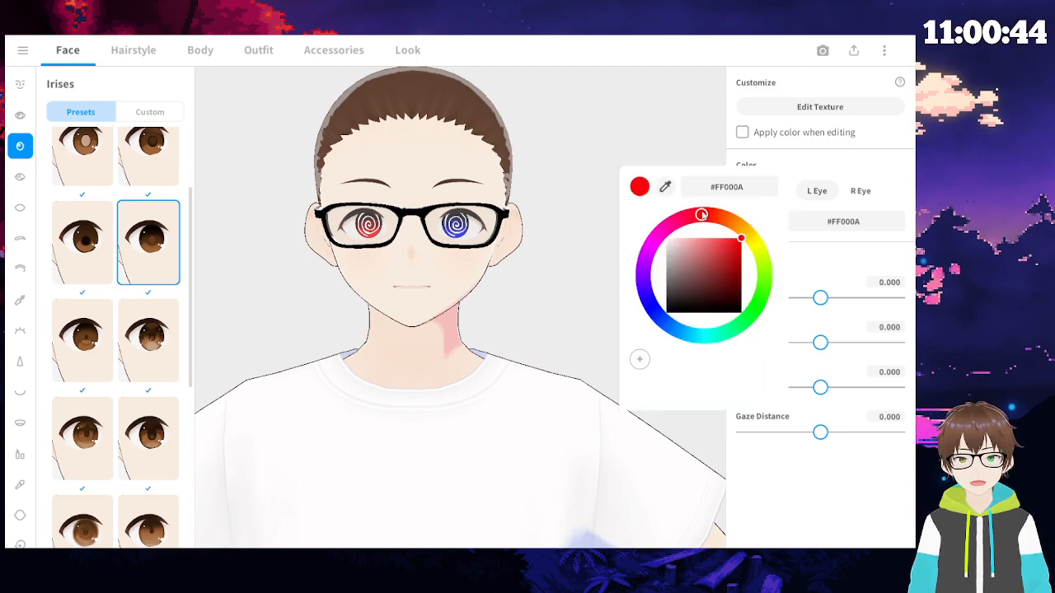
drag(696, 213, 695, 214)
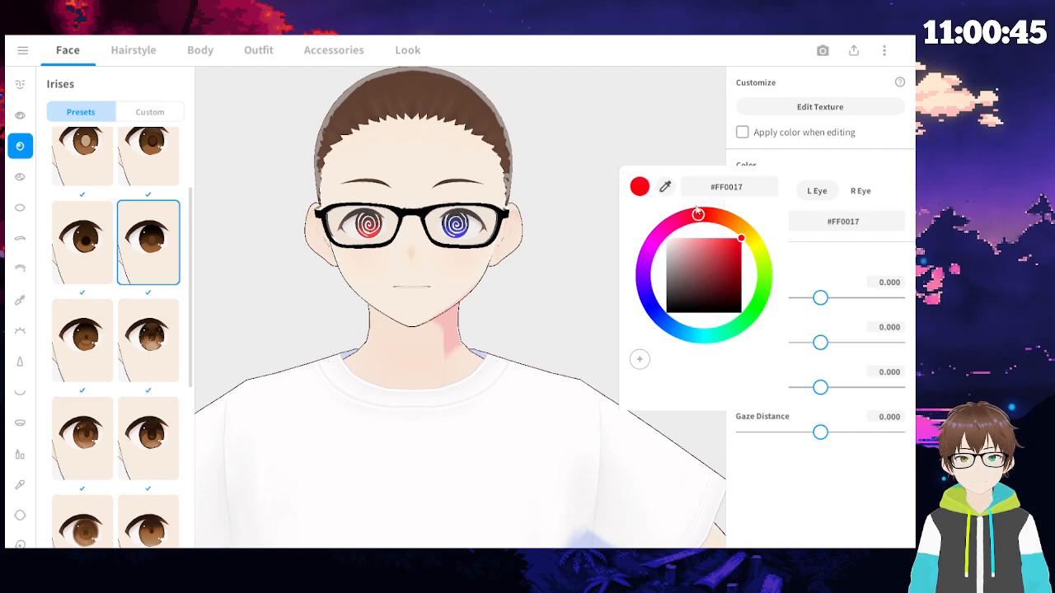
mouse_move(741, 239)
mouse_down()
mouse_move(753, 256)
mouse_move(726, 259)
mouse_move(739, 257)
mouse_up()
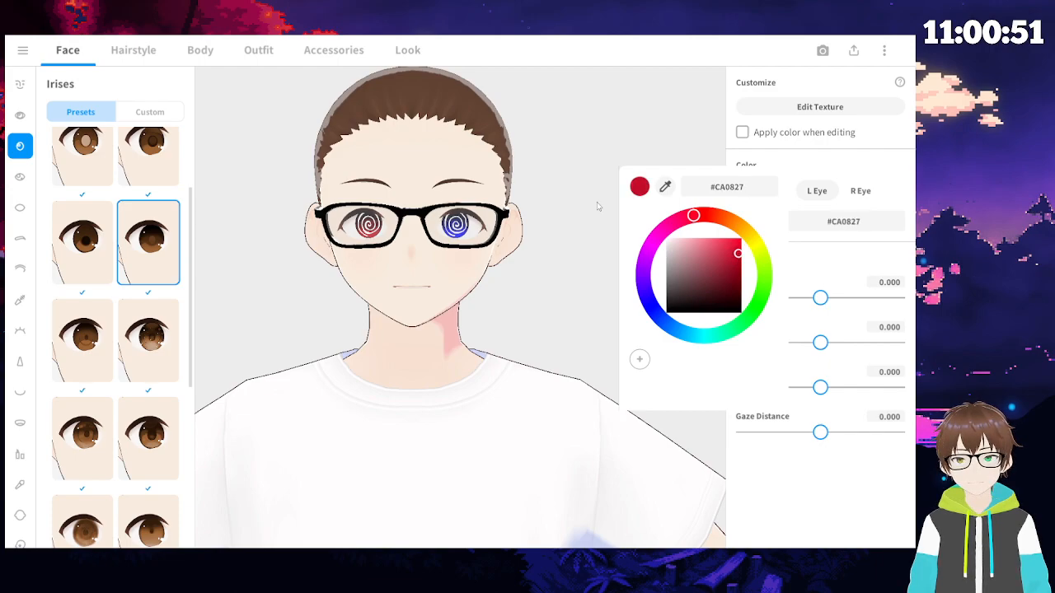
click(617, 121)
- Change the right eye's iris colour to a light sky blue (#57B6FF)
click(859, 191)
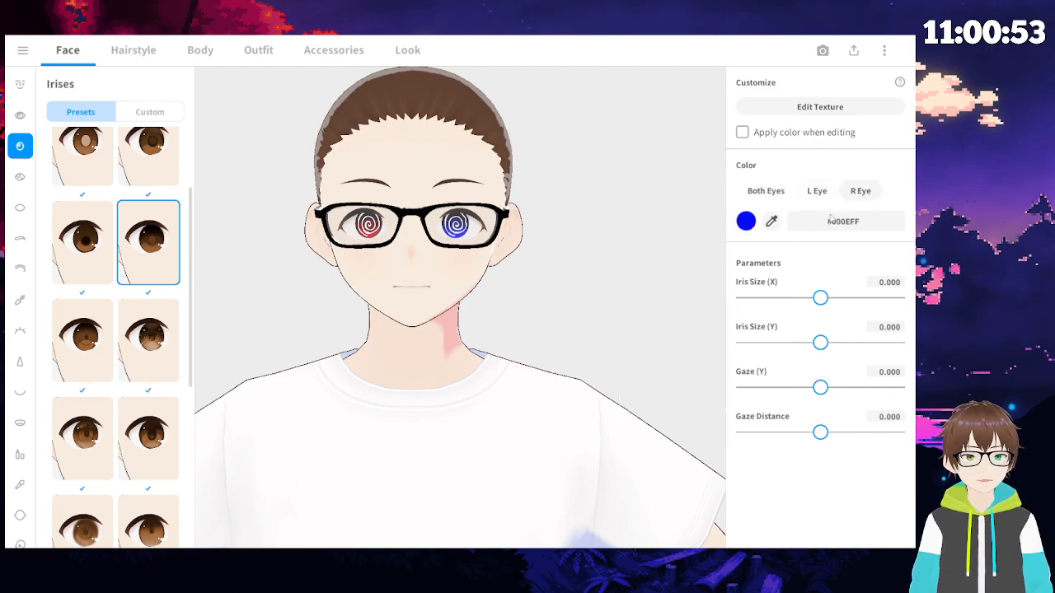
click(746, 220)
drag(653, 310, 677, 330)
drag(740, 239, 717, 232)
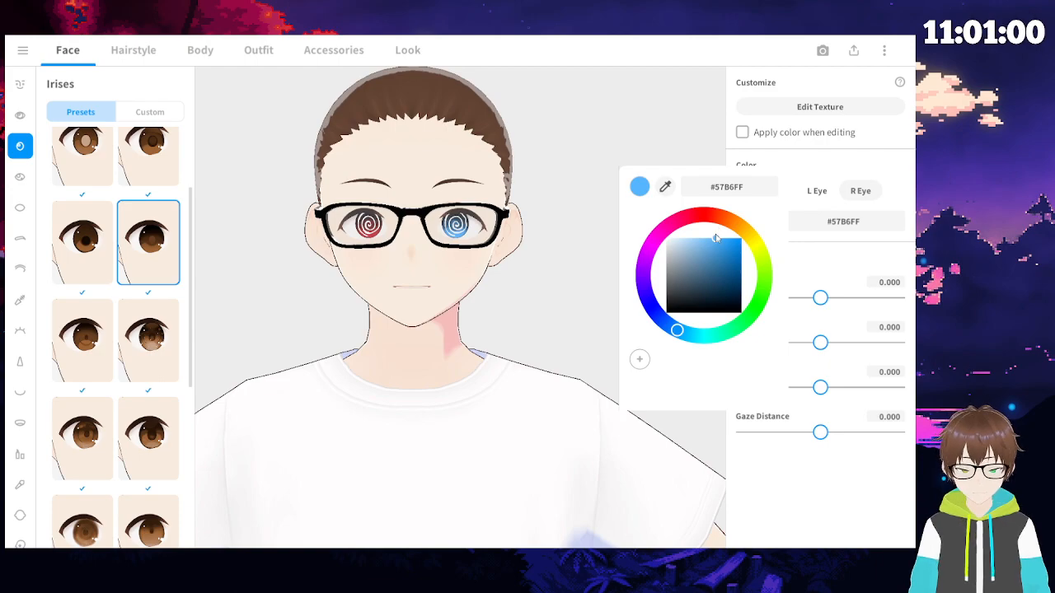
click(560, 294)
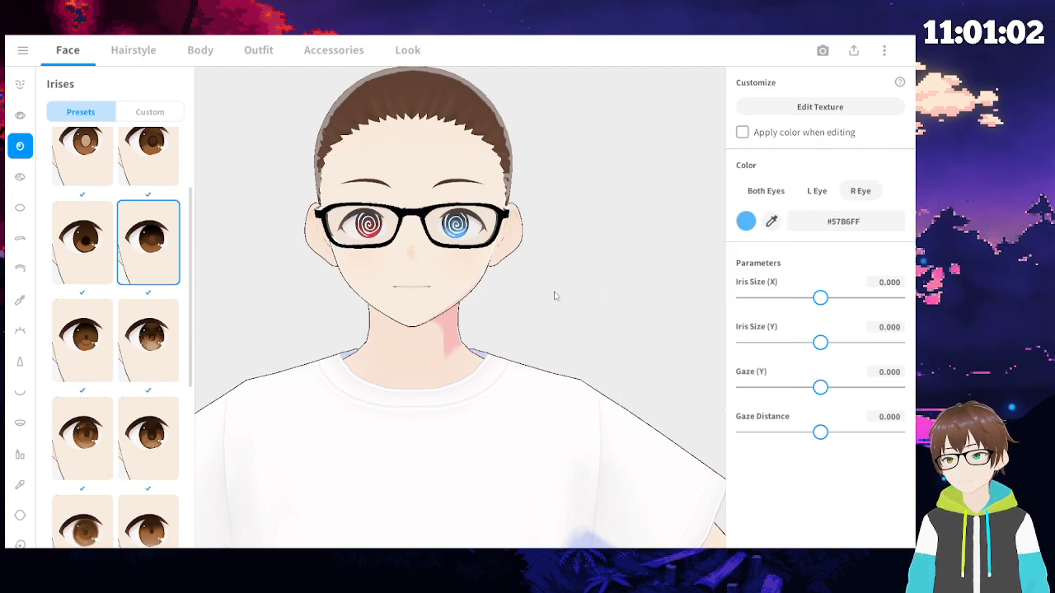
- Examine the differently coloured spiral eyes behind the glasses up close and from several angles
drag(576, 336, 599, 317)
right_drag(600, 317, 599, 277)
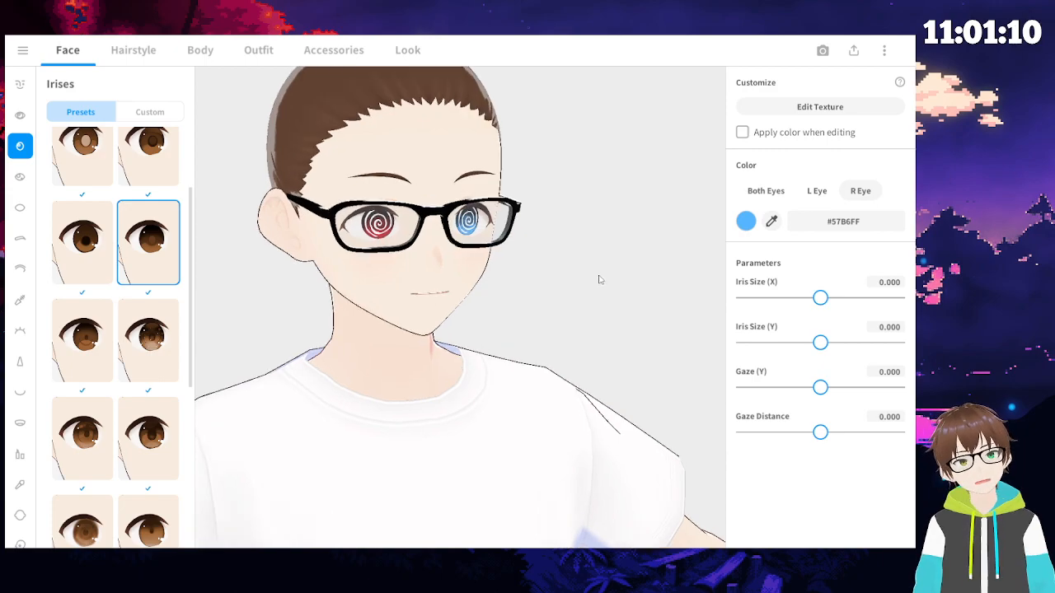
scroll(599, 278, up, 5)
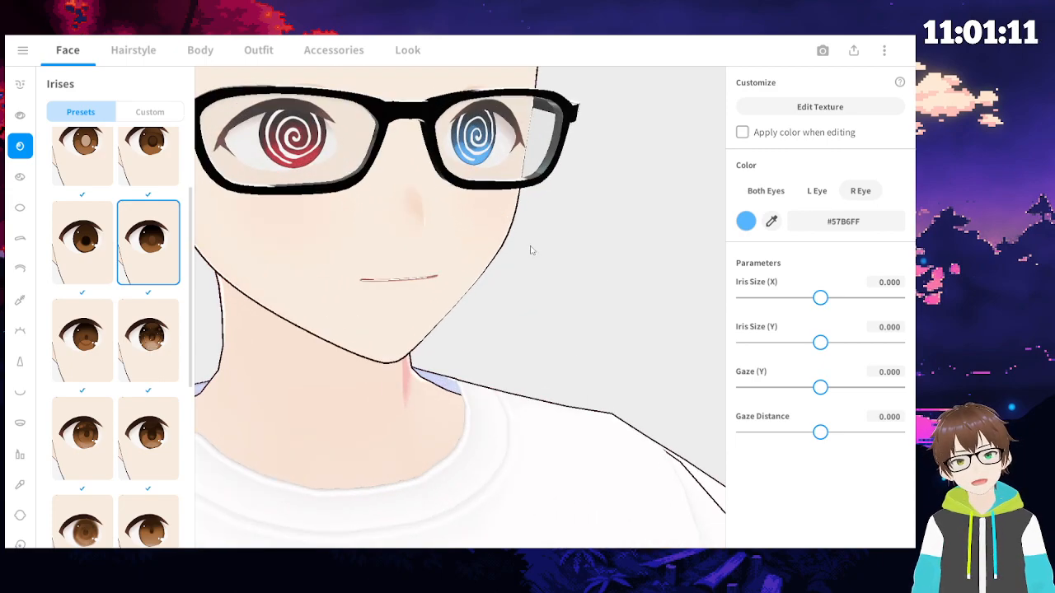
right_drag(533, 249, 507, 249)
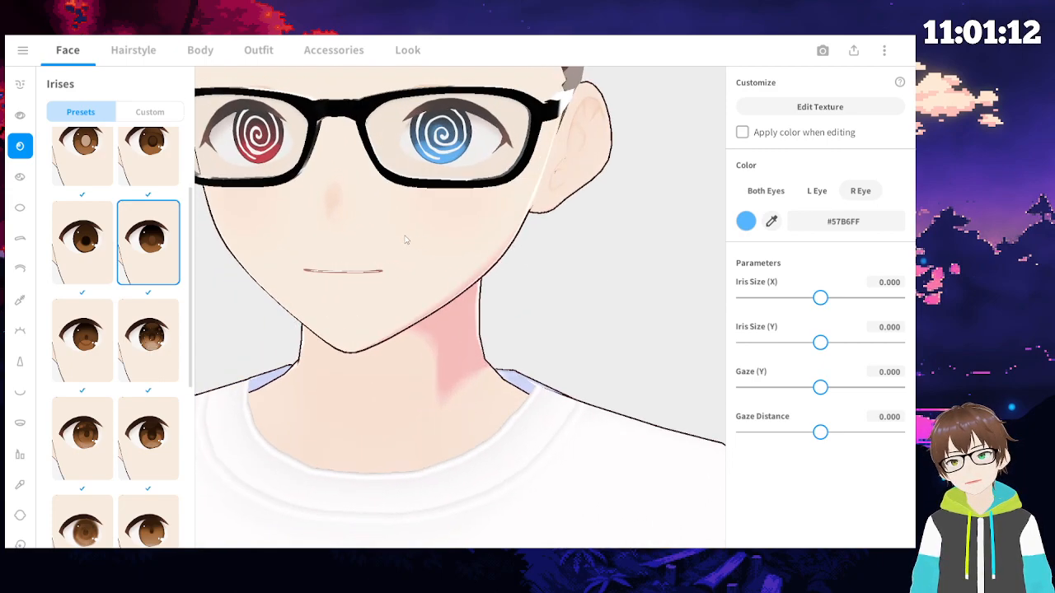
middle_drag(404, 237, 427, 255)
scroll(439, 246, up, 2)
right_drag(441, 248, 526, 261)
middle_drag(609, 326, 582, 324)
right_drag(569, 325, 583, 322)
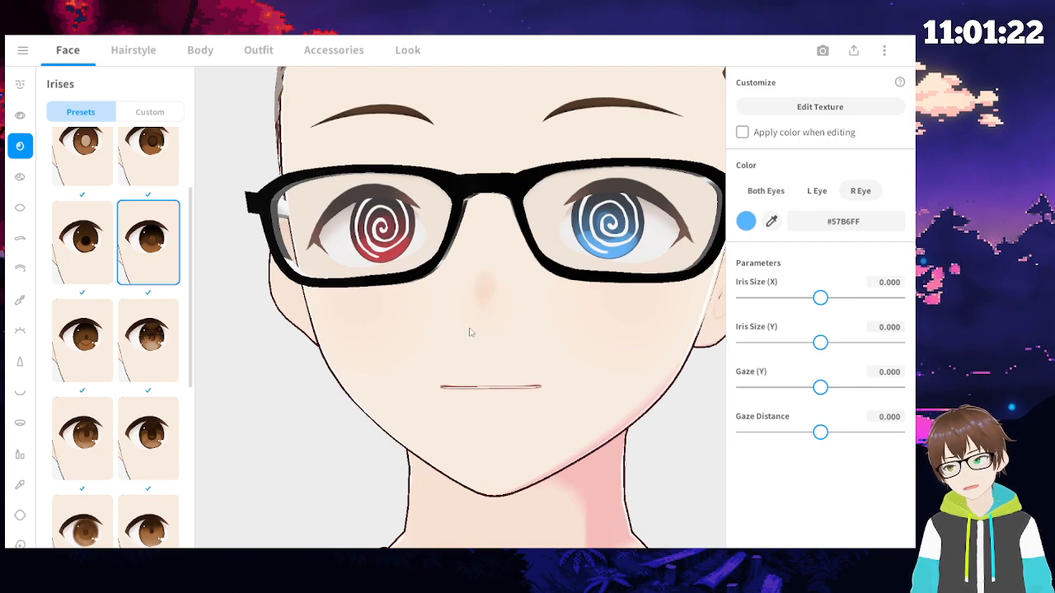
scroll(190, 243, up, 1)
- Try the light-pupil, oval-pupil and blank iris presets, then return to the preset with the dark upper half
scroll(79, 344, down, 5)
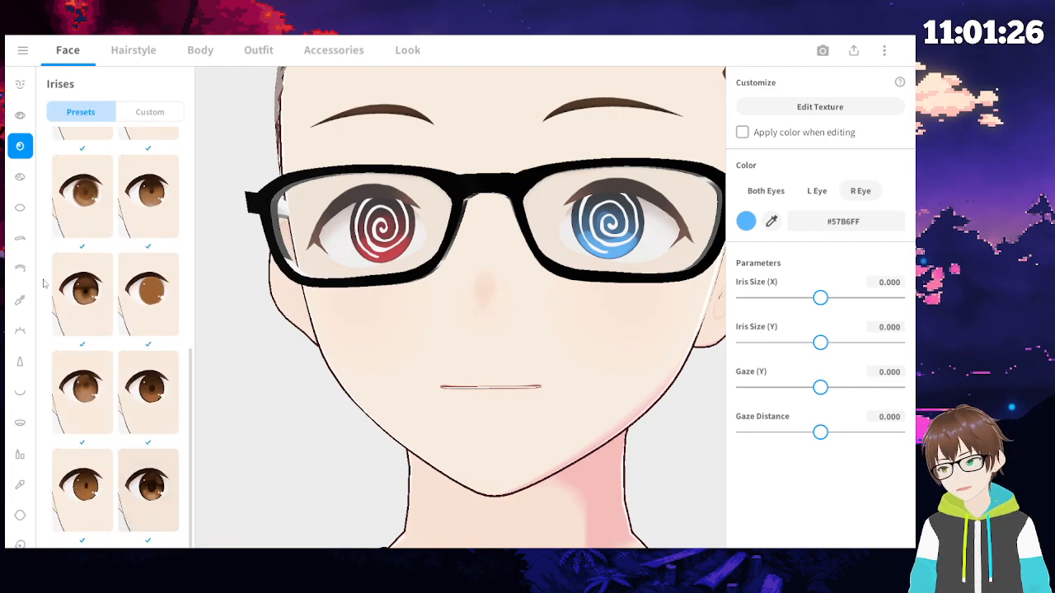
drag(190, 517, 198, 235)
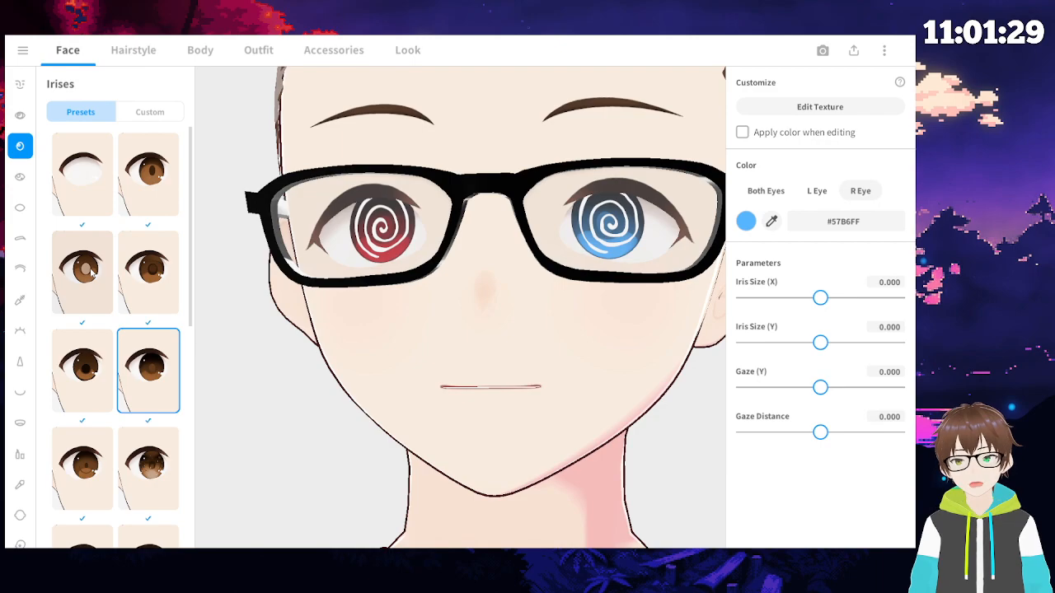
click(91, 276)
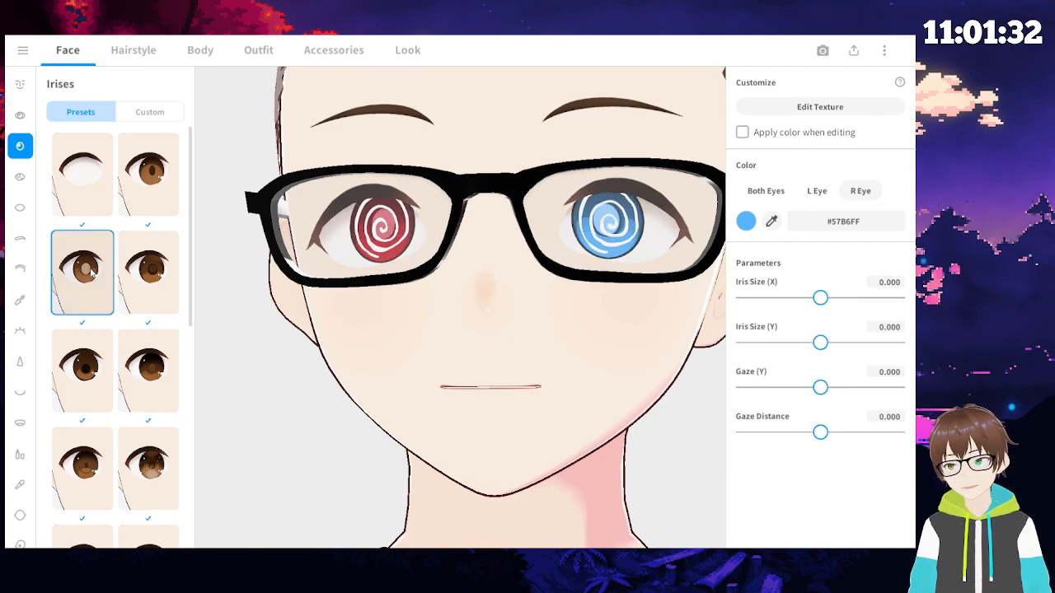
click(148, 196)
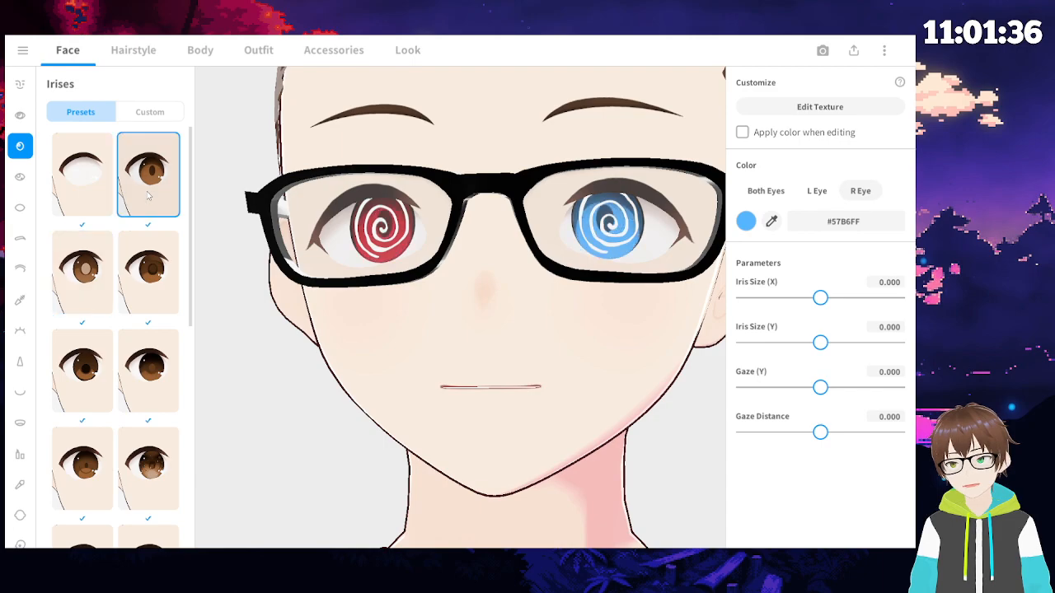
click(83, 175)
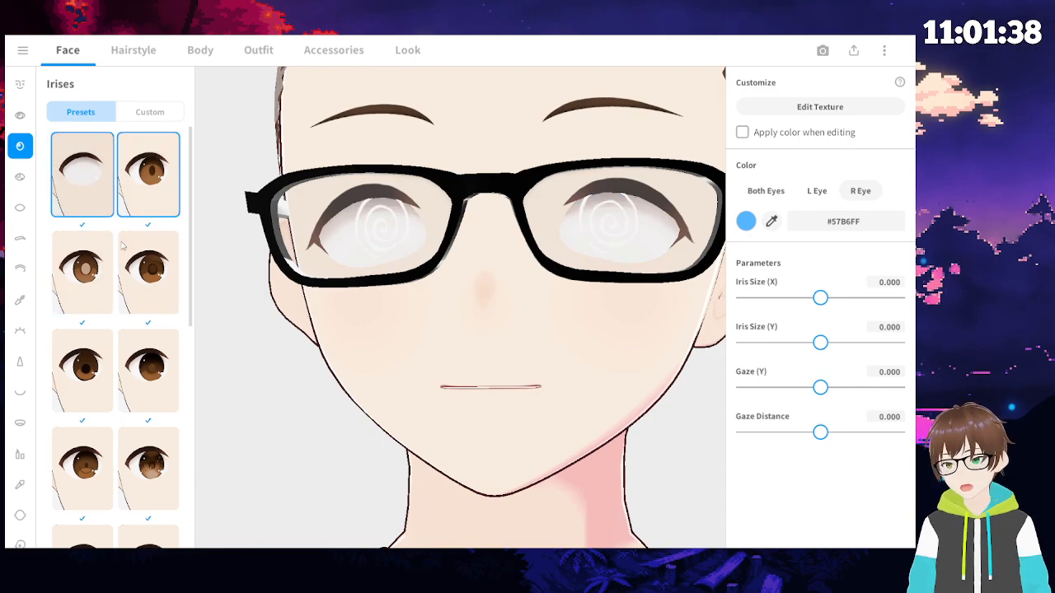
click(164, 301)
click(152, 371)
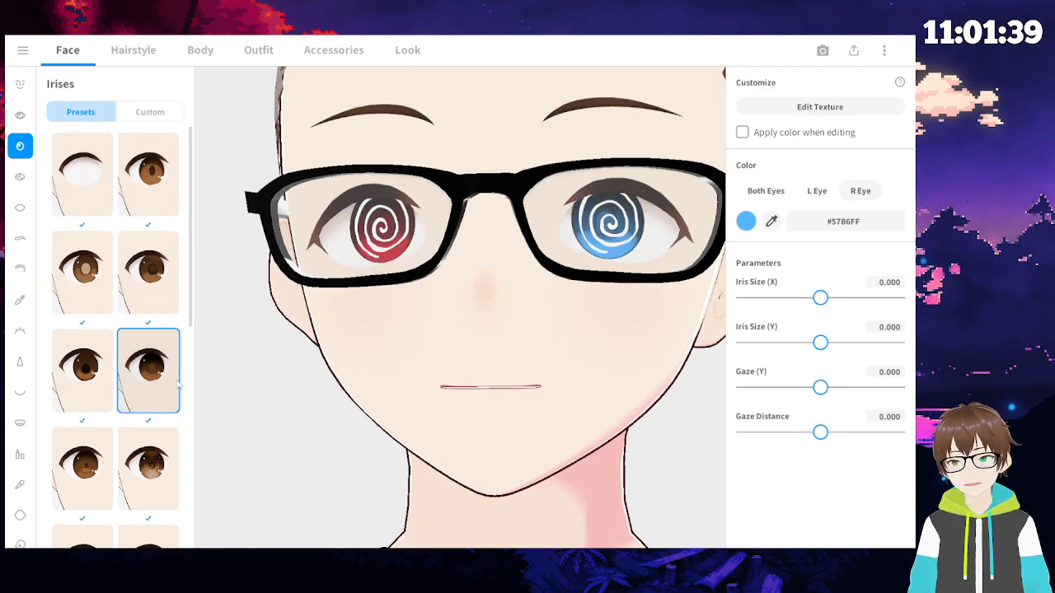
- Try other iris presets on the spiral eyes, including the black-pupil one and the flat single-colour one
drag(191, 271, 190, 283)
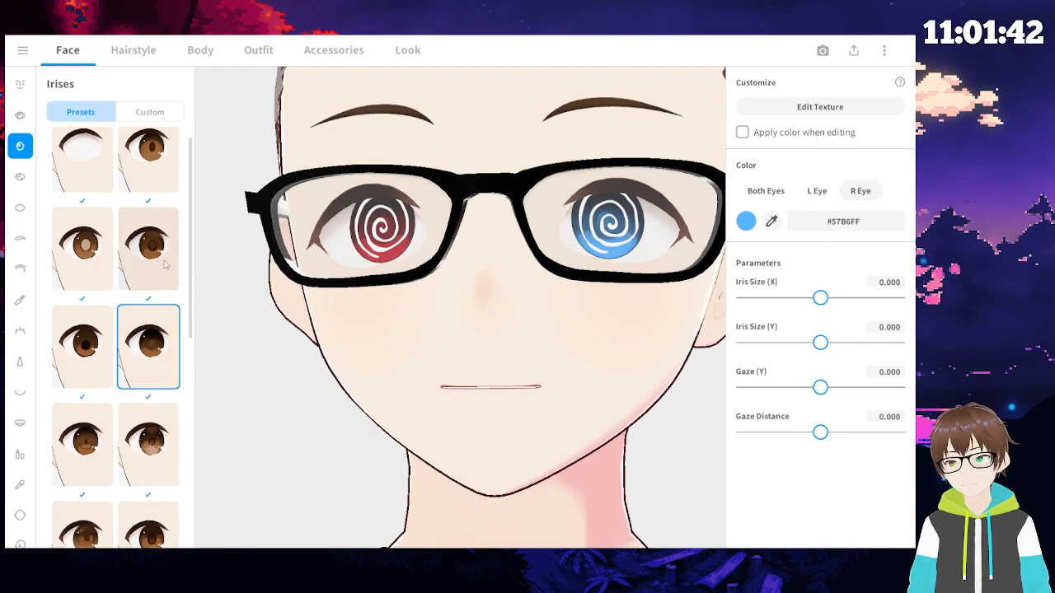
click(91, 354)
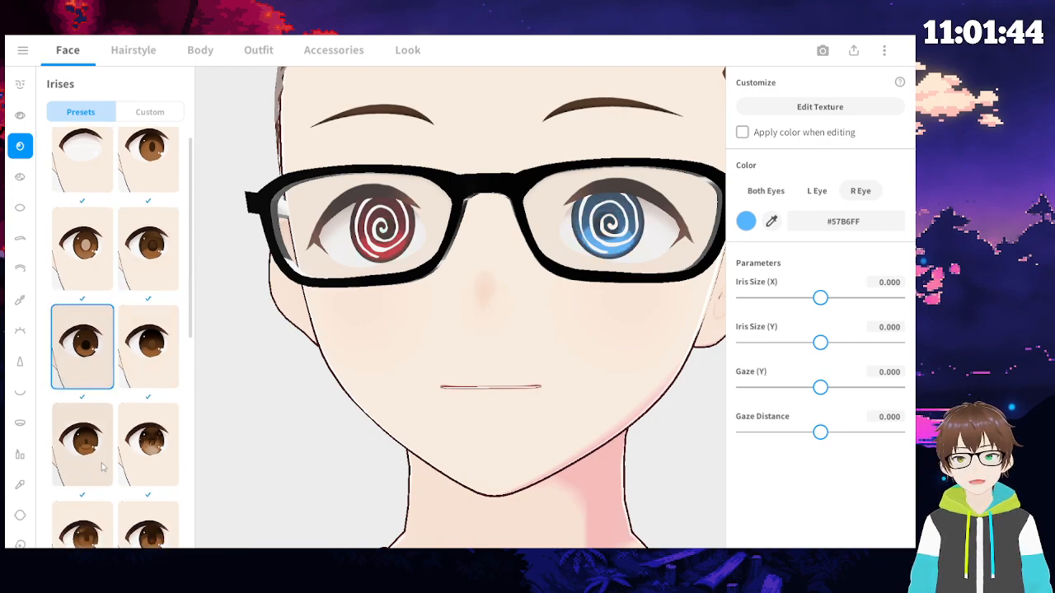
click(105, 481)
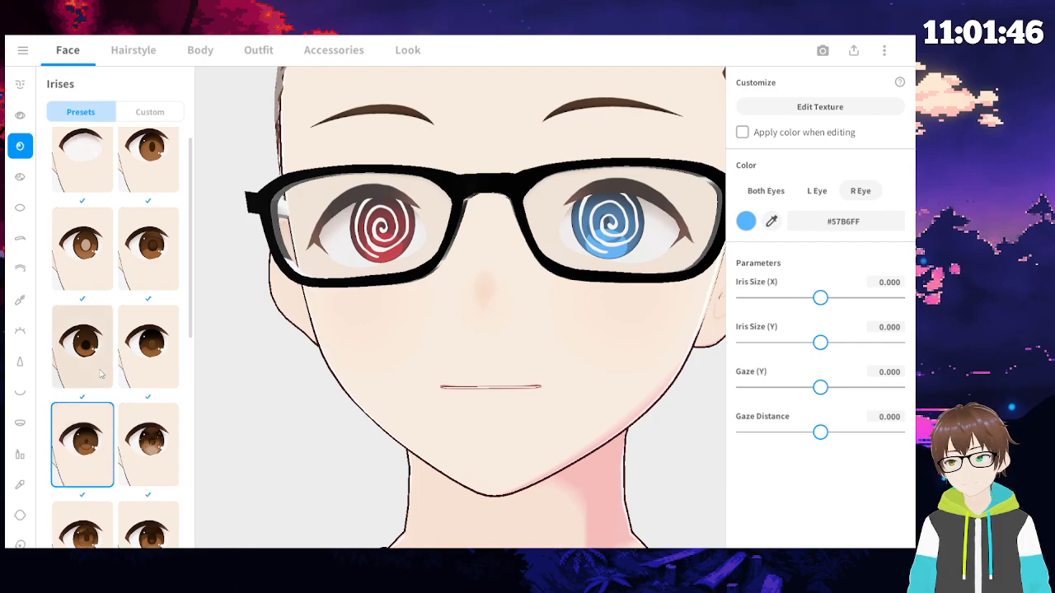
drag(191, 318, 183, 530)
click(134, 302)
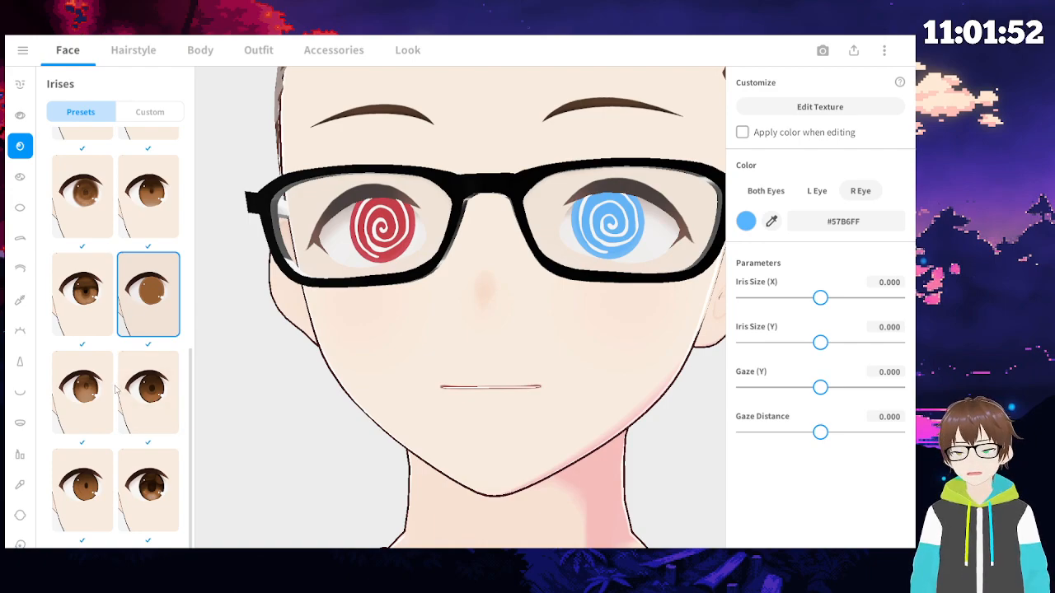
click(164, 423)
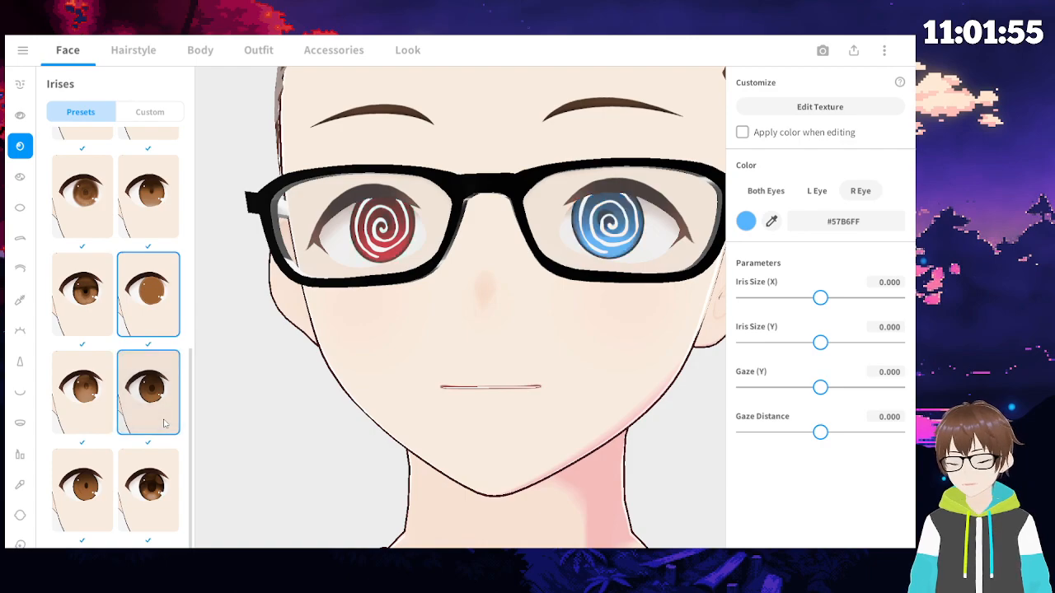
- Compare the iris presets in the last two rows and apply the first one in the second-to-last row
click(92, 416)
click(99, 494)
click(165, 492)
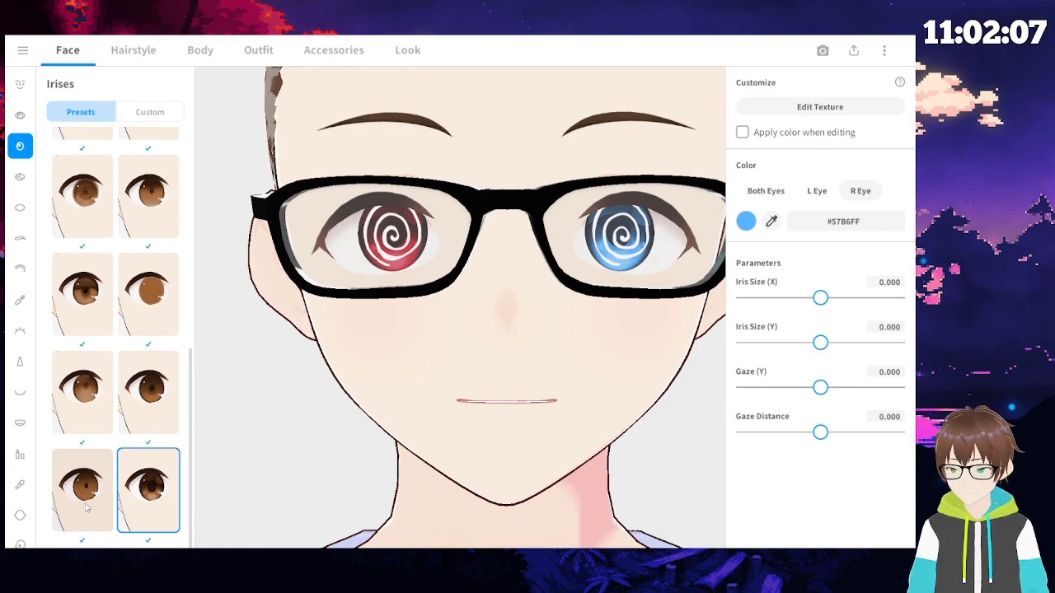
click(78, 422)
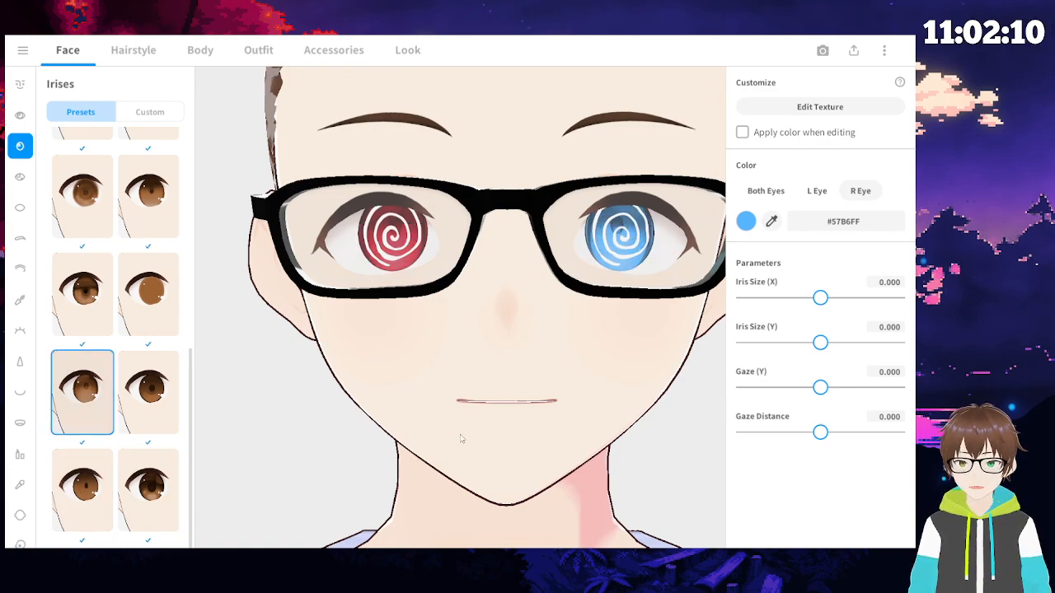
- Examine the avatar's red and blue spiral eyes close up and from a distance with the upper body in view
right_drag(494, 373, 566, 273)
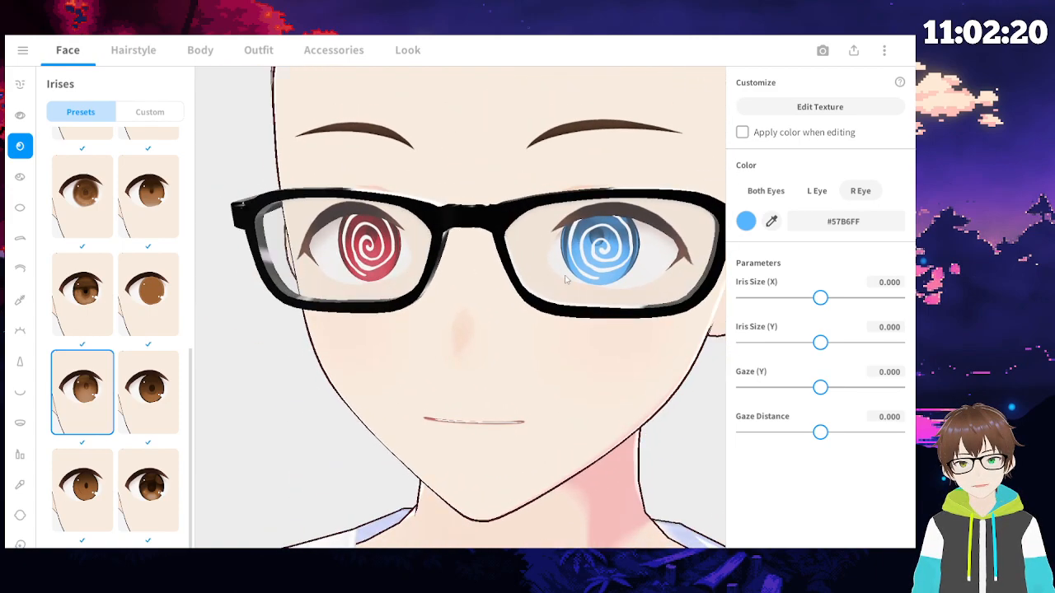
scroll(565, 272, down, 5)
scroll(565, 278, down, 3)
mouse_move(522, 358)
right_down()
mouse_move(532, 357)
mouse_move(522, 355)
right_up()
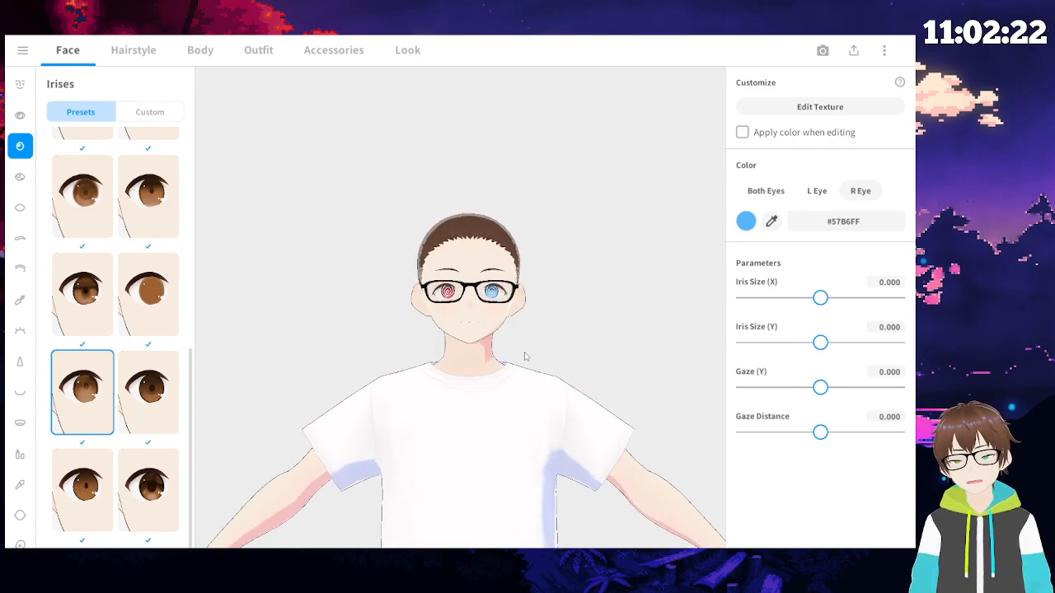
scroll(494, 318, up, 6)
scroll(495, 318, up, 5)
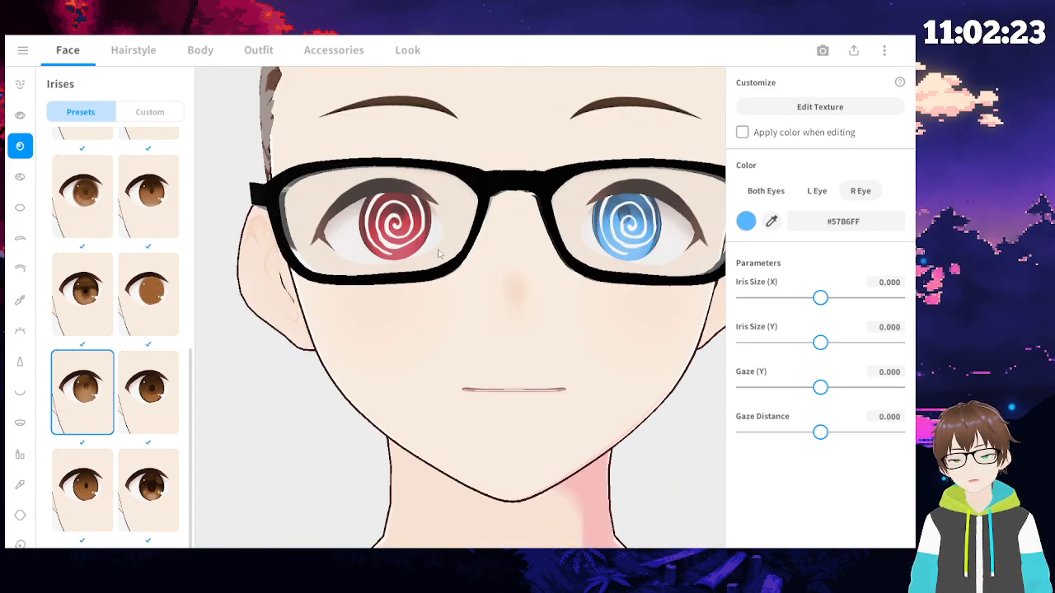
scroll(402, 221, down, 8)
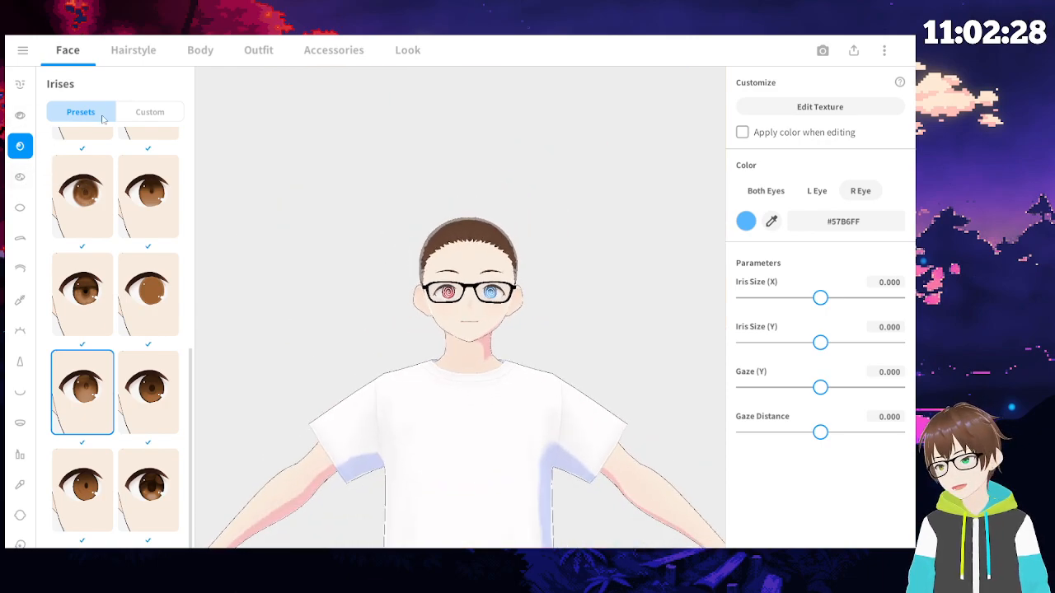
middle_drag(488, 445, 499, 372)
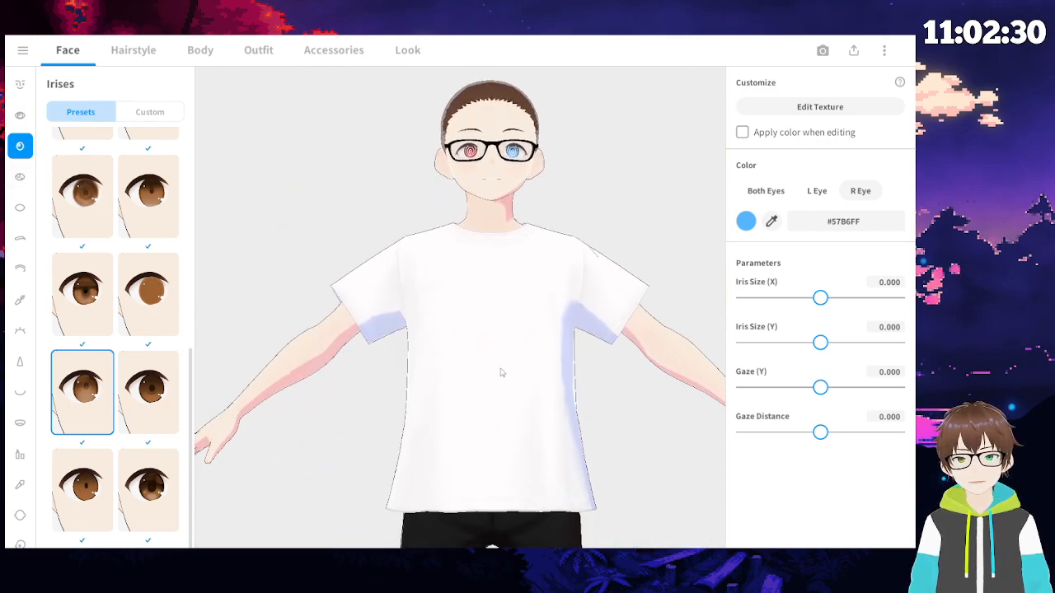
- Look through the iris presets and the full list of eye sets, comparing them with the avatar's spiral eyes
scroll(115, 303, up, 5)
scroll(114, 302, up, 1)
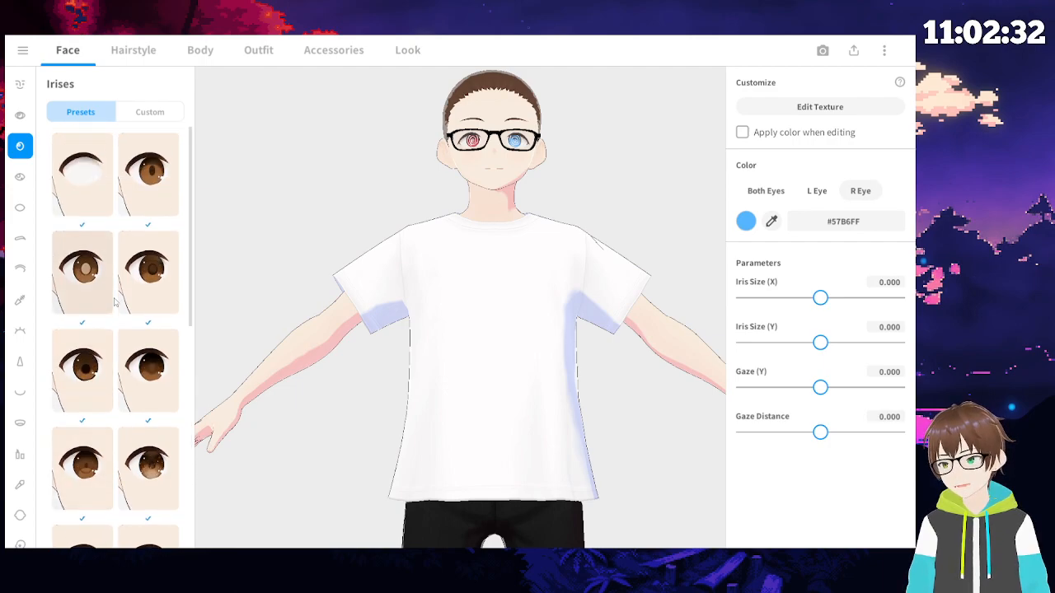
scroll(114, 303, down, 2)
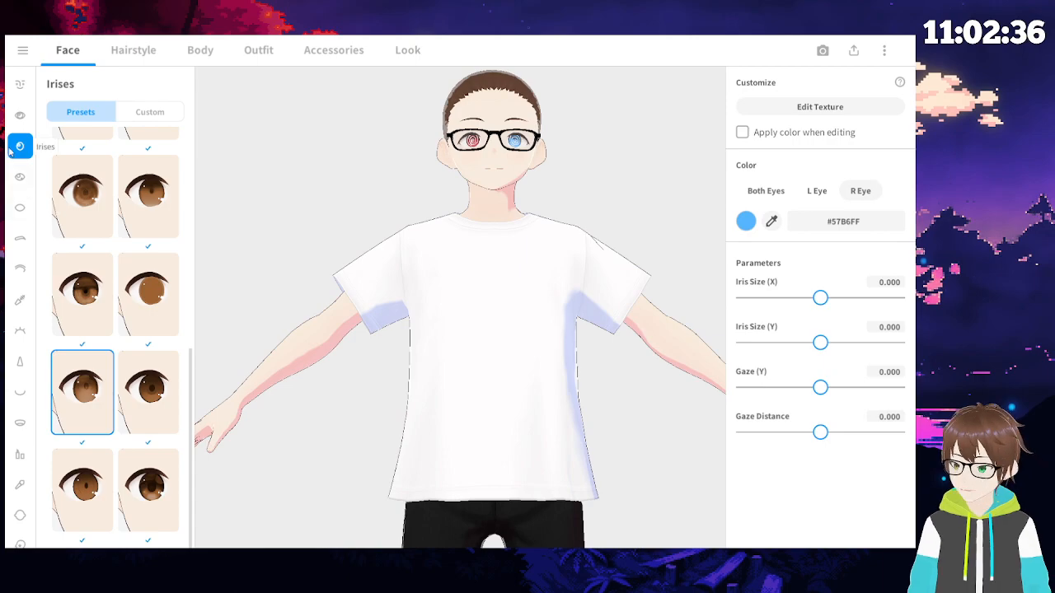
click(20, 116)
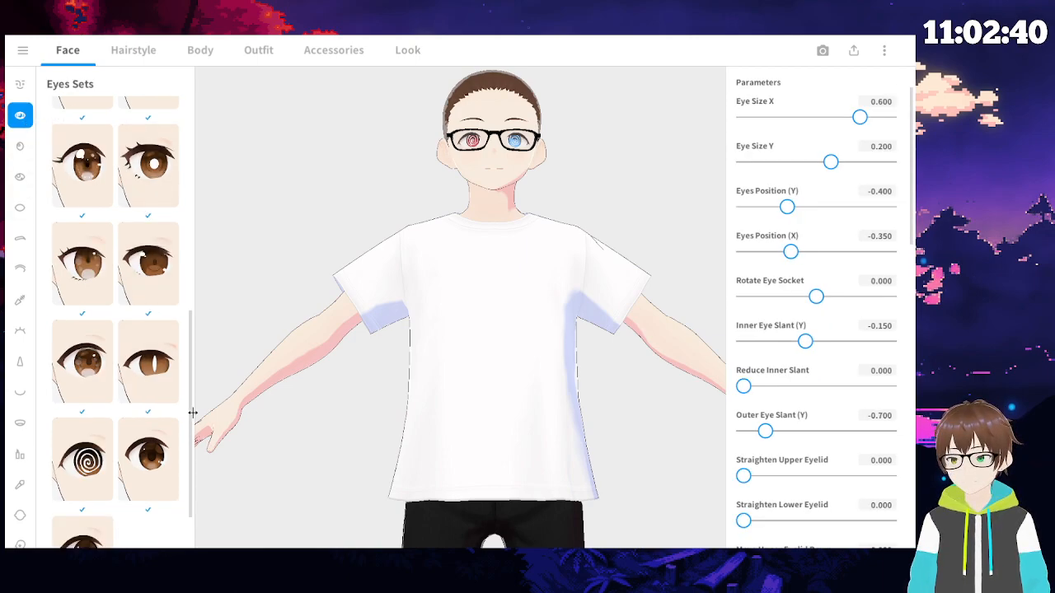
drag(192, 434, 204, 356)
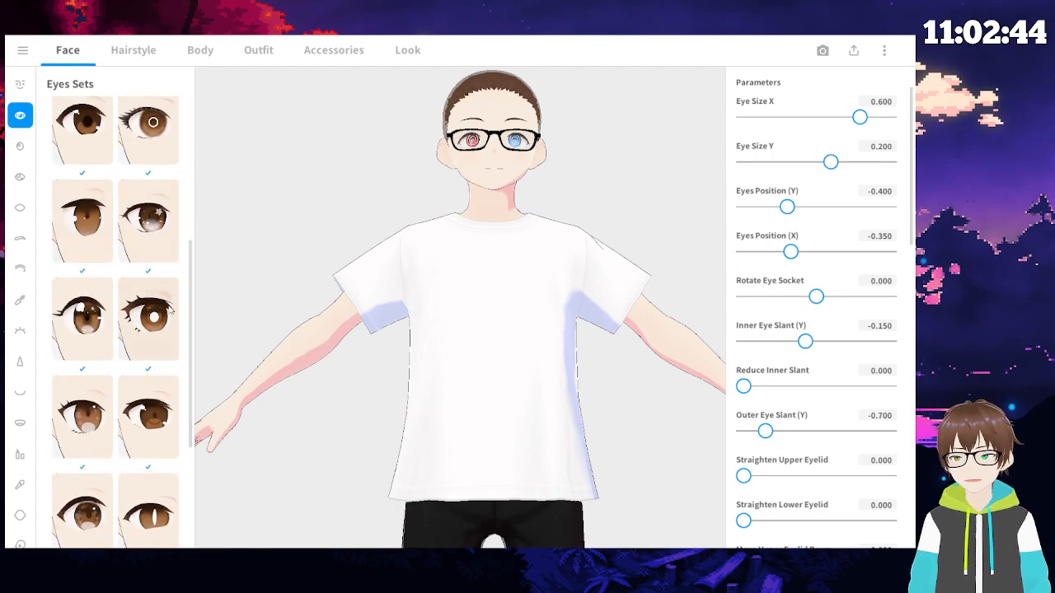
drag(189, 306, 199, 121)
right_drag(419, 312, 431, 336)
scroll(448, 330, up, 3)
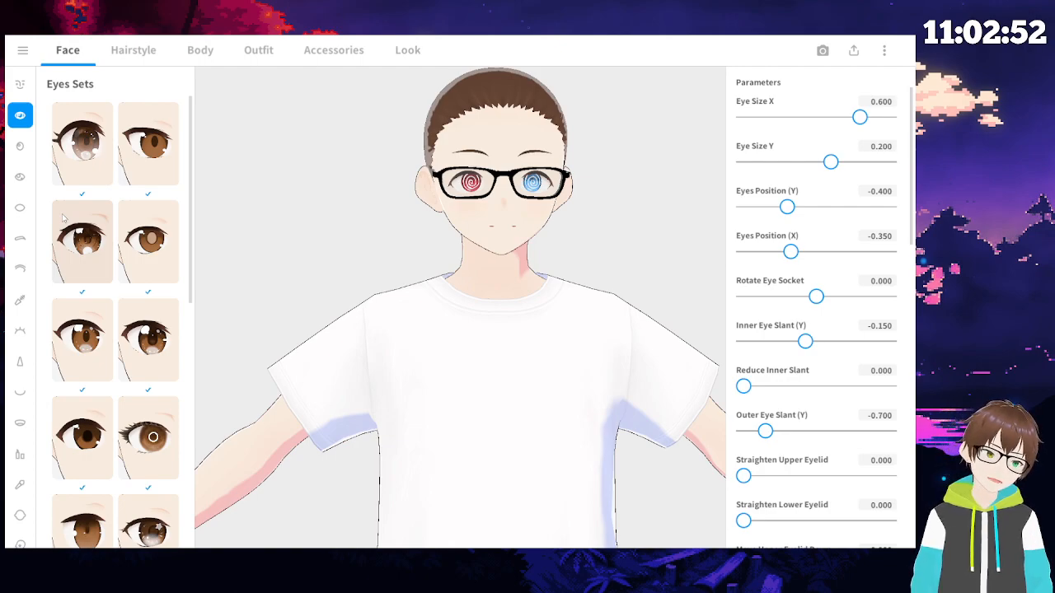
- Try the white four-petal eye highlight preset and the soft lower-glow preset in the last row
click(20, 176)
scroll(102, 289, down, 2)
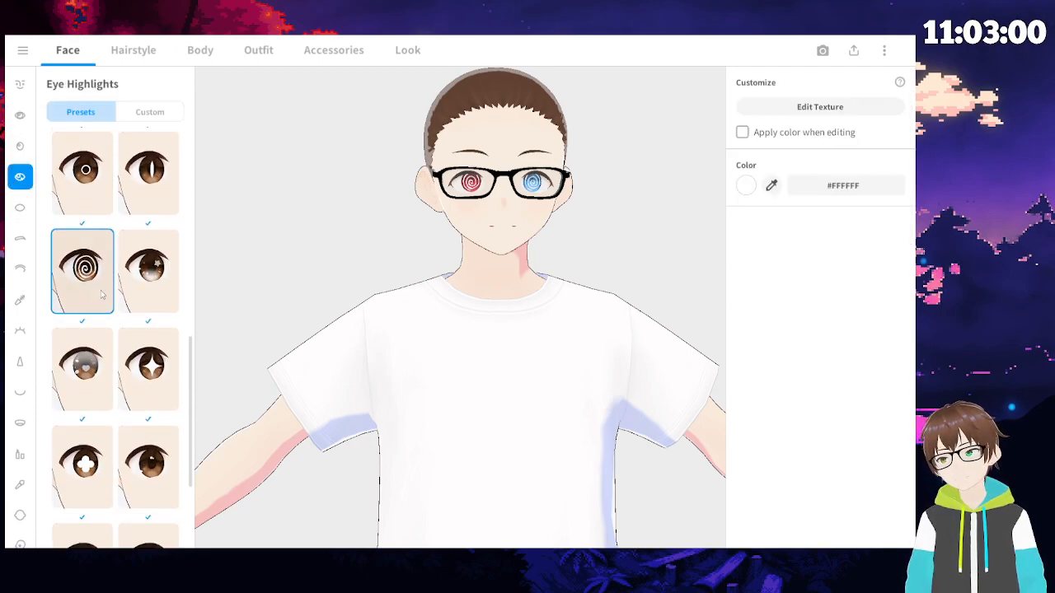
scroll(102, 295, down, 1)
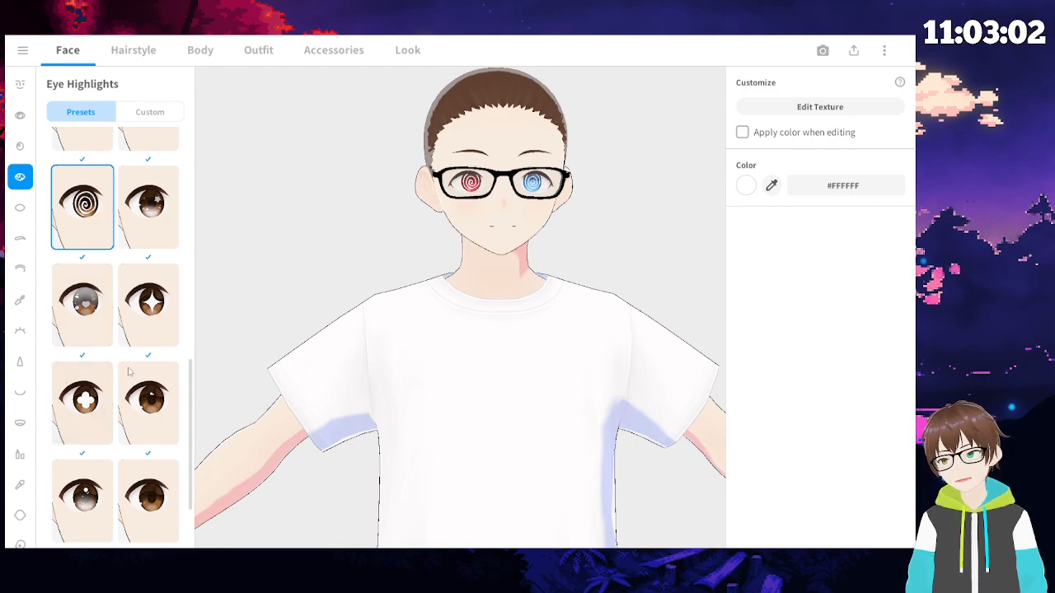
click(82, 402)
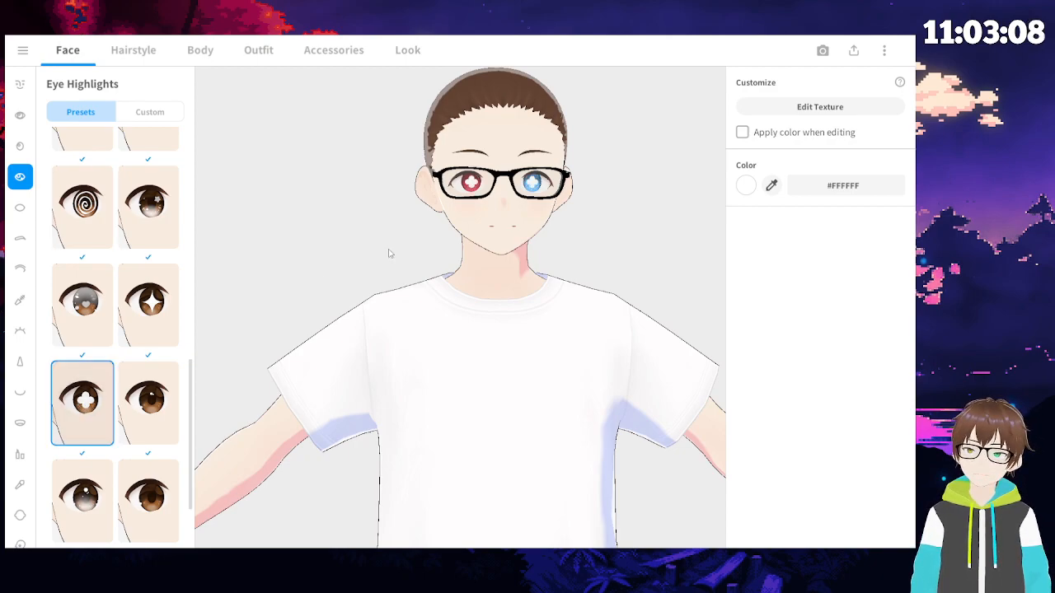
scroll(113, 381, down, 1)
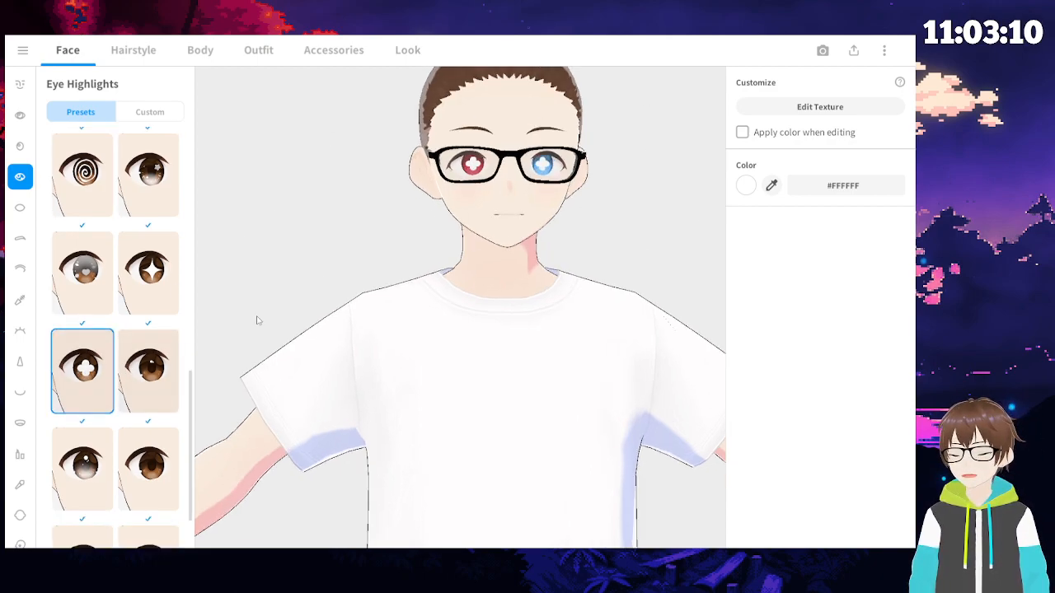
scroll(99, 461, down, 2)
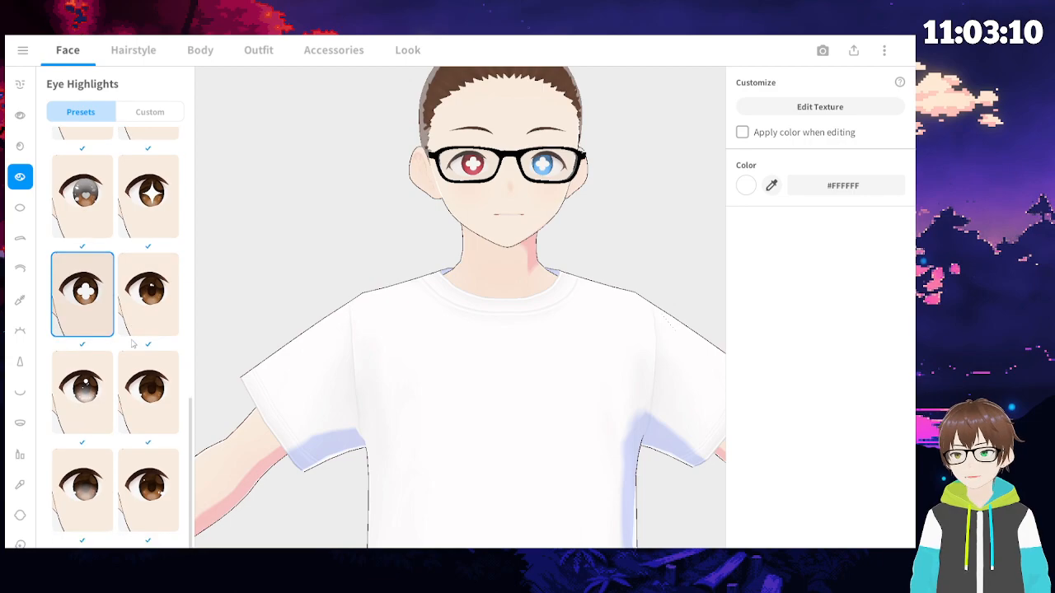
click(100, 492)
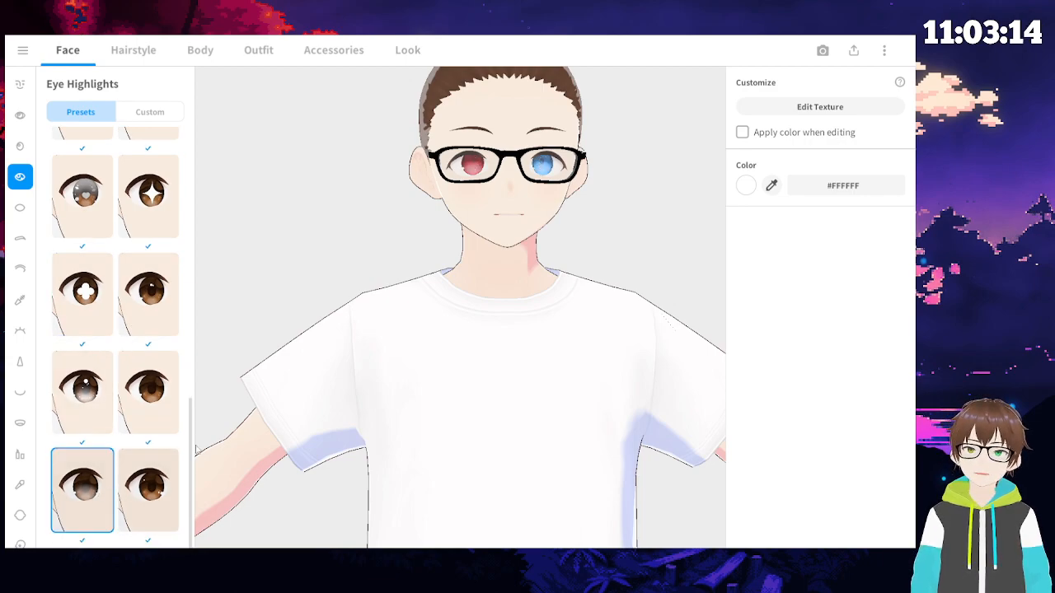
- Compare both highlight presets in the second-to-last row, the small-dot one above them and the four-pointed star close up
scroll(544, 188, up, 5)
right_drag(546, 186, 544, 251)
click(83, 392)
click(149, 392)
click(142, 308)
click(149, 195)
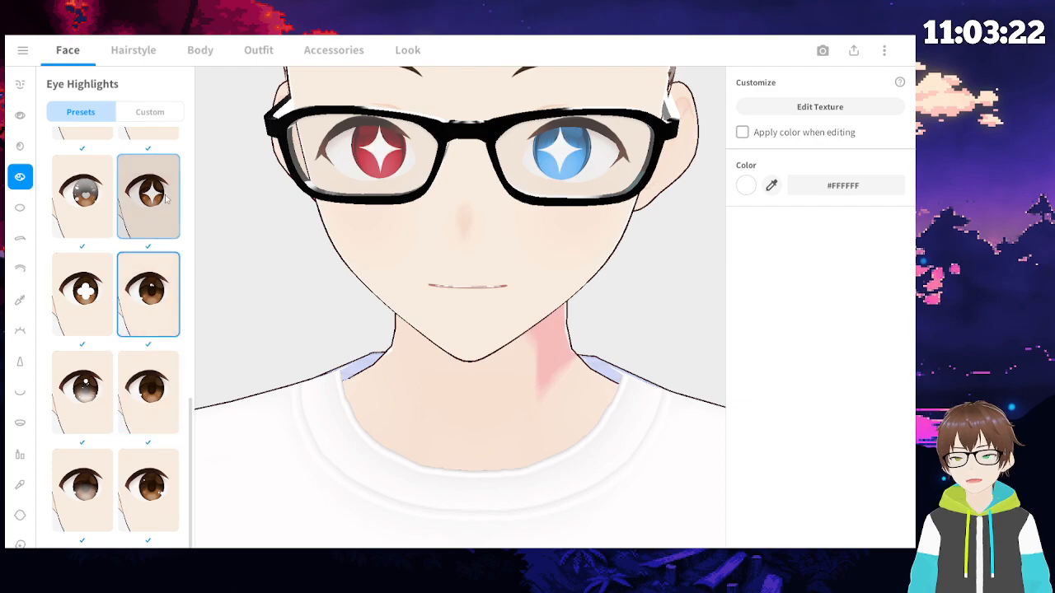
- Try the small-stars, vertical-slit, ring, round-dot and faint-glow eye highlight presets, and return to the spiral one
scroll(128, 235, up, 3)
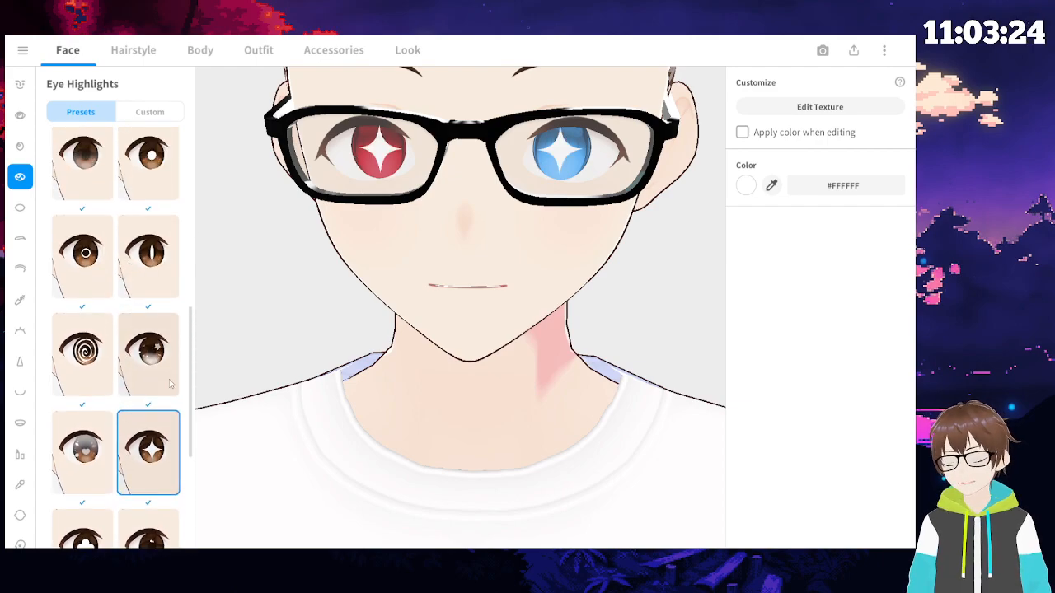
click(148, 355)
click(146, 226)
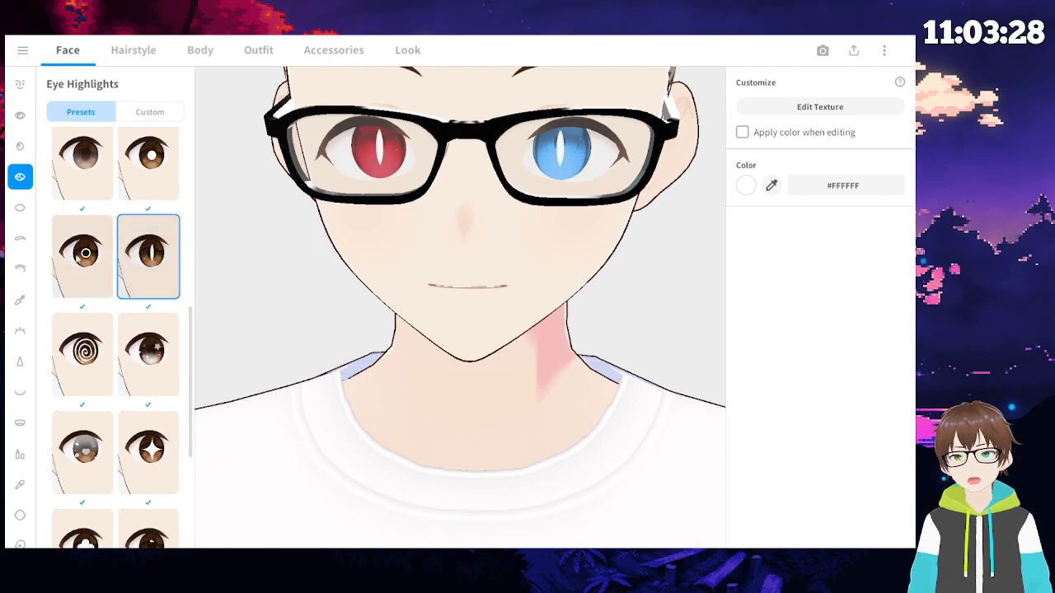
scroll(377, 245, down, 5)
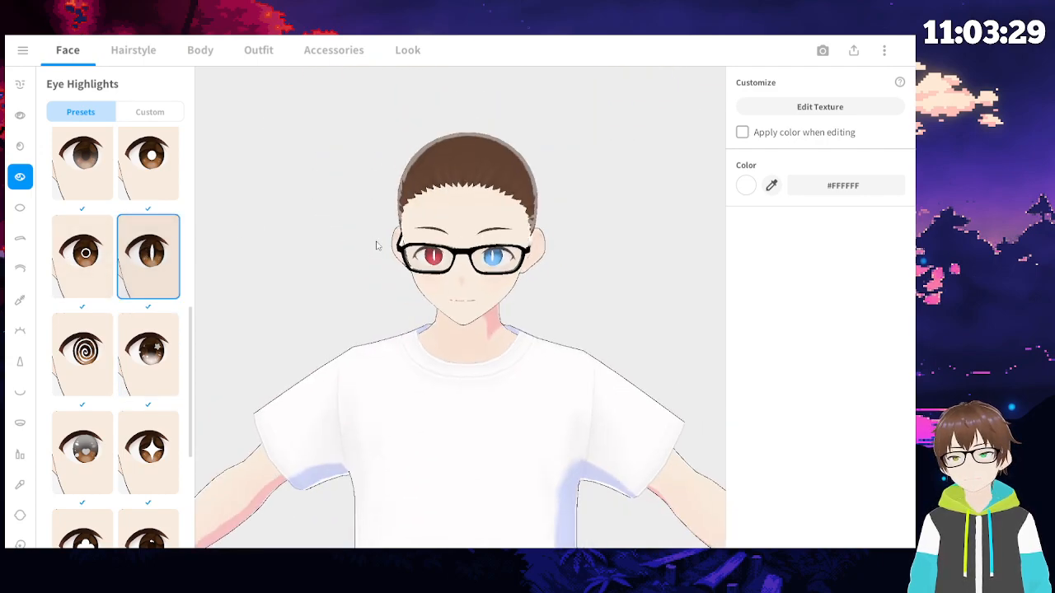
click(95, 252)
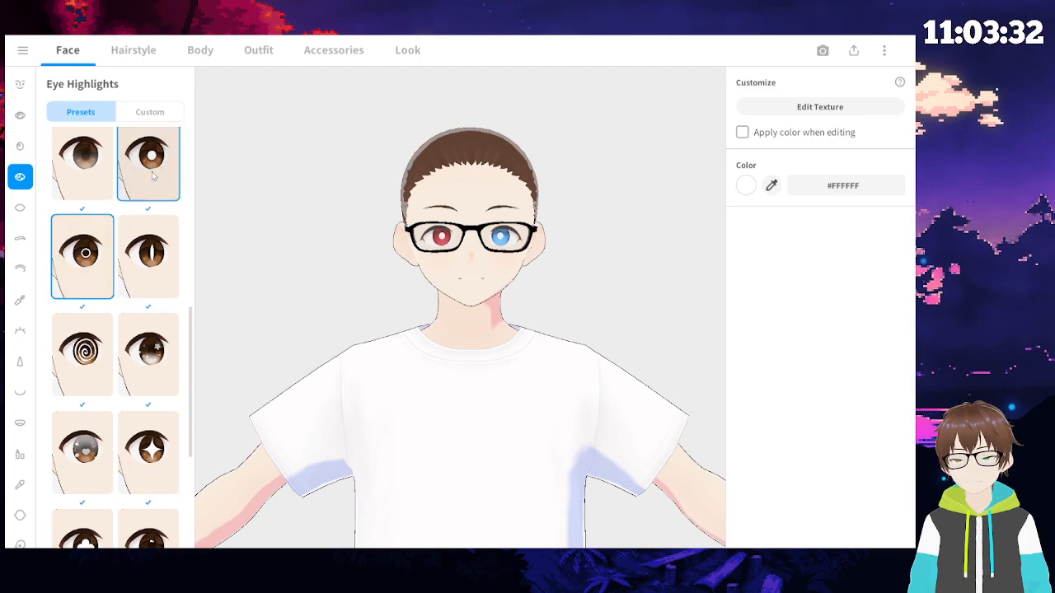
click(87, 170)
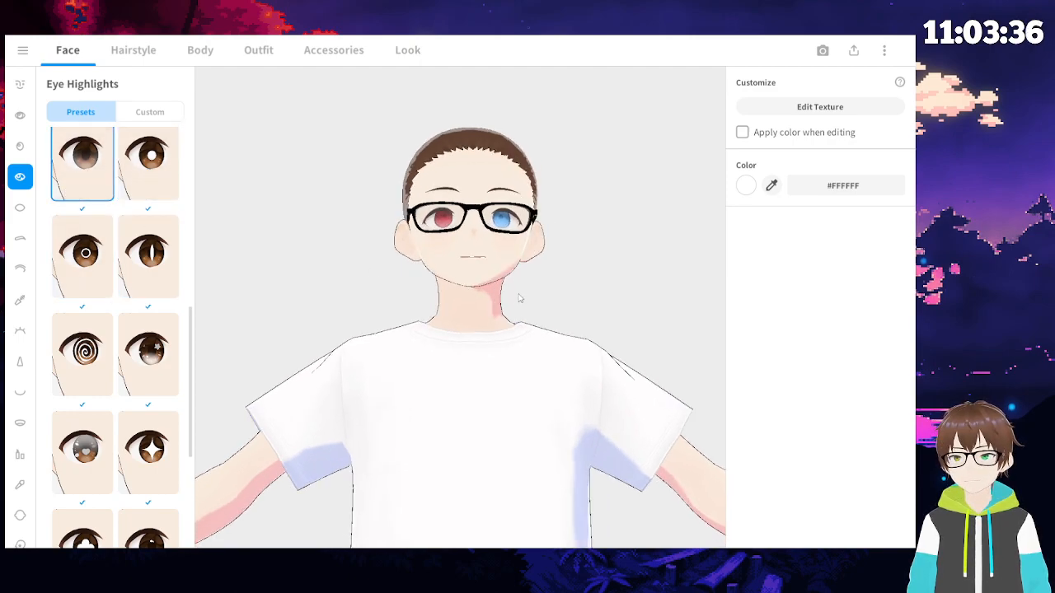
click(83, 350)
scroll(85, 329, up, 2)
scroll(85, 320, up, 3)
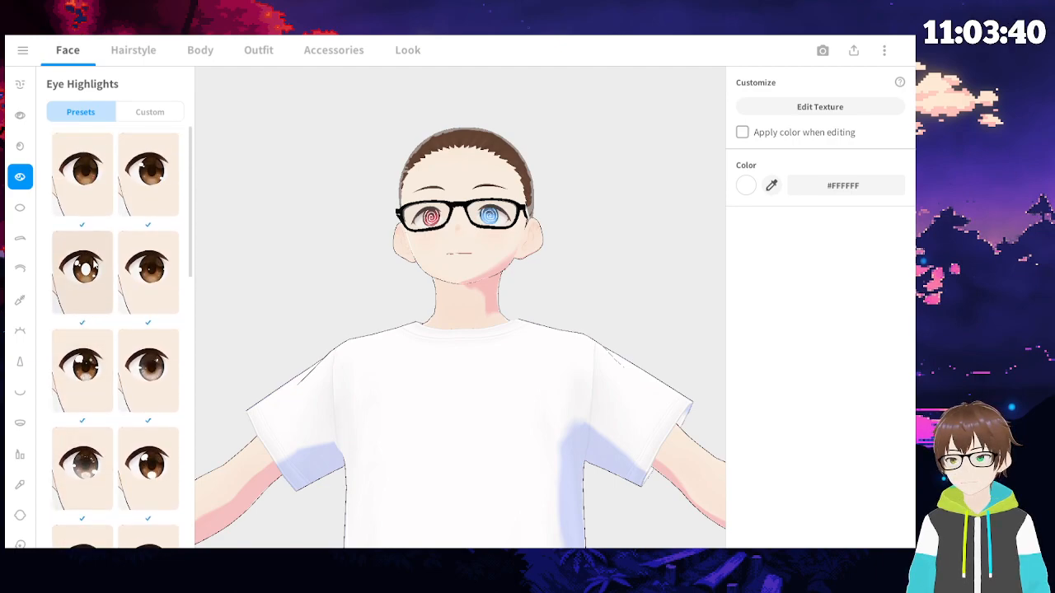
- Switch the irises under the spiral highlights to the flat single-colour preset and check them from the front
scroll(91, 239, up, 1)
click(20, 146)
scroll(82, 290, down, 2)
click(148, 294)
drag(247, 324, 259, 346)
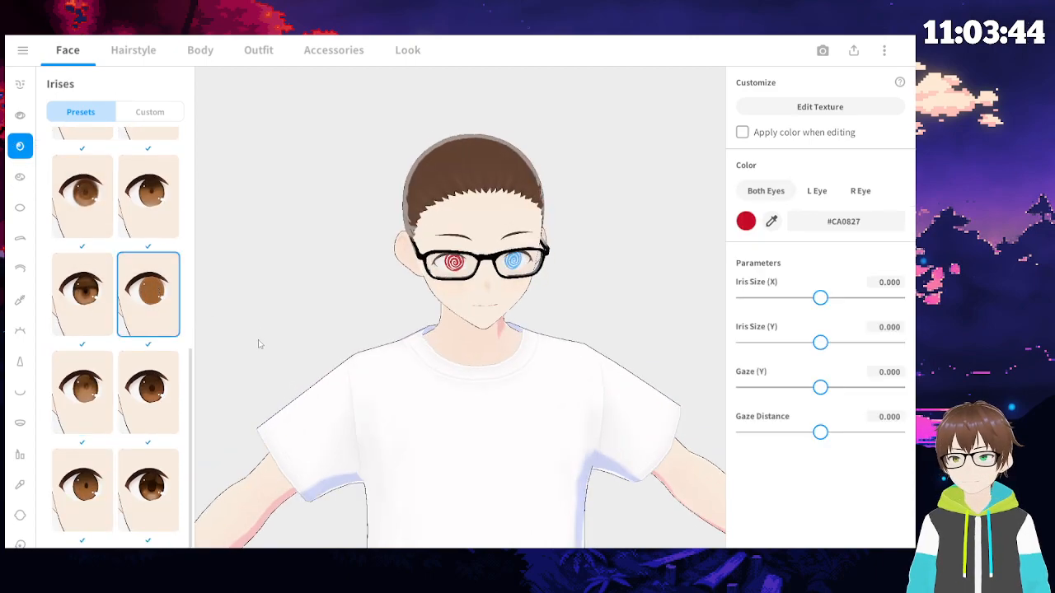
- Try the soft lower-glow highlight preset on the flat-coloured irises and inspect it close up and from a distance
click(20, 177)
scroll(96, 317, down, 4)
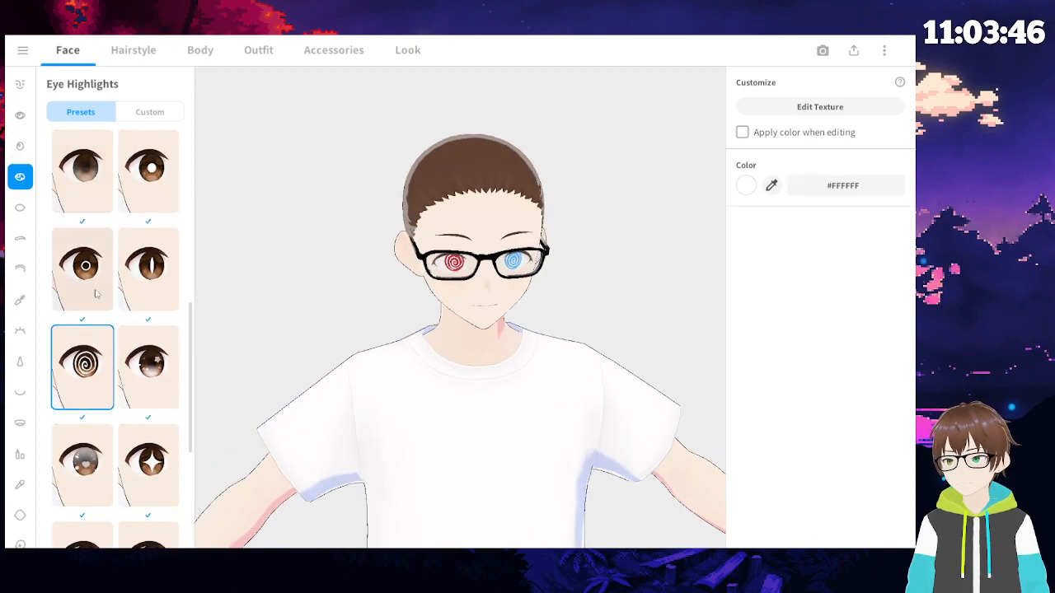
scroll(96, 317, down, 1)
click(82, 491)
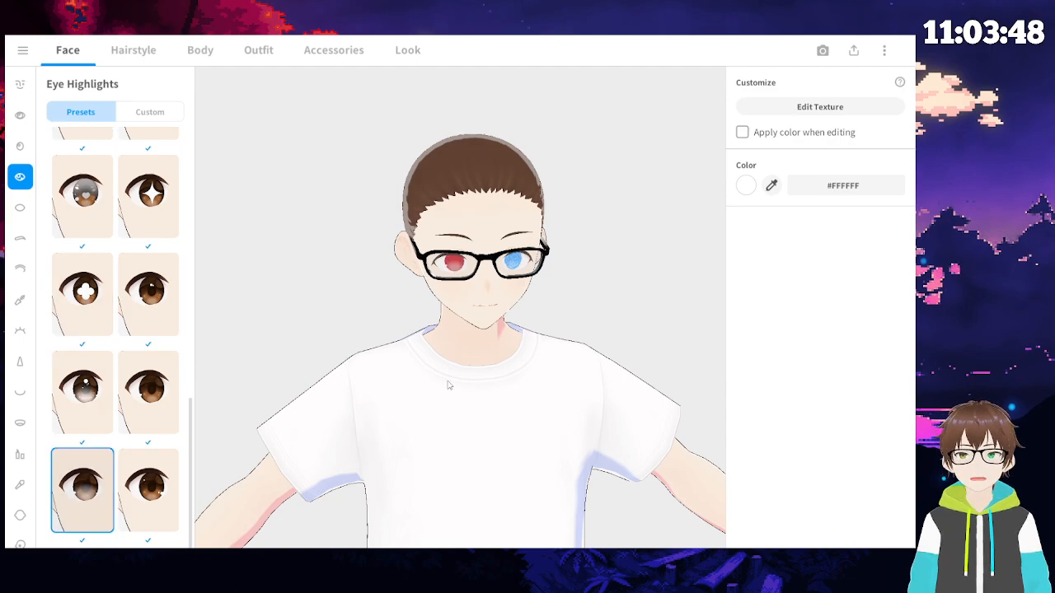
scroll(451, 325, up, 4)
middle_drag(475, 231, 459, 250)
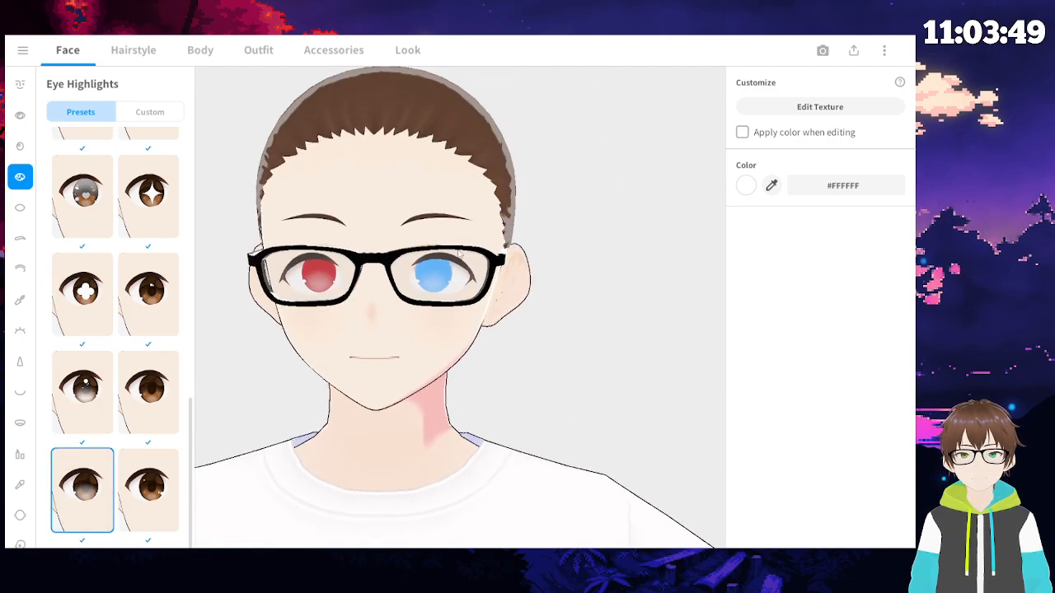
scroll(433, 334, up, 2)
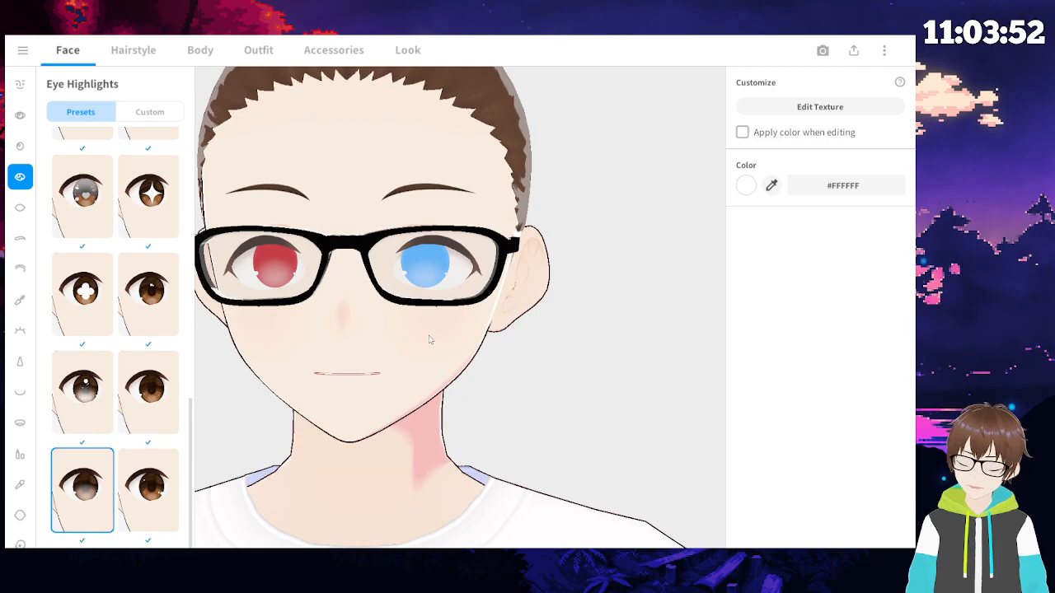
scroll(425, 333, up, 3)
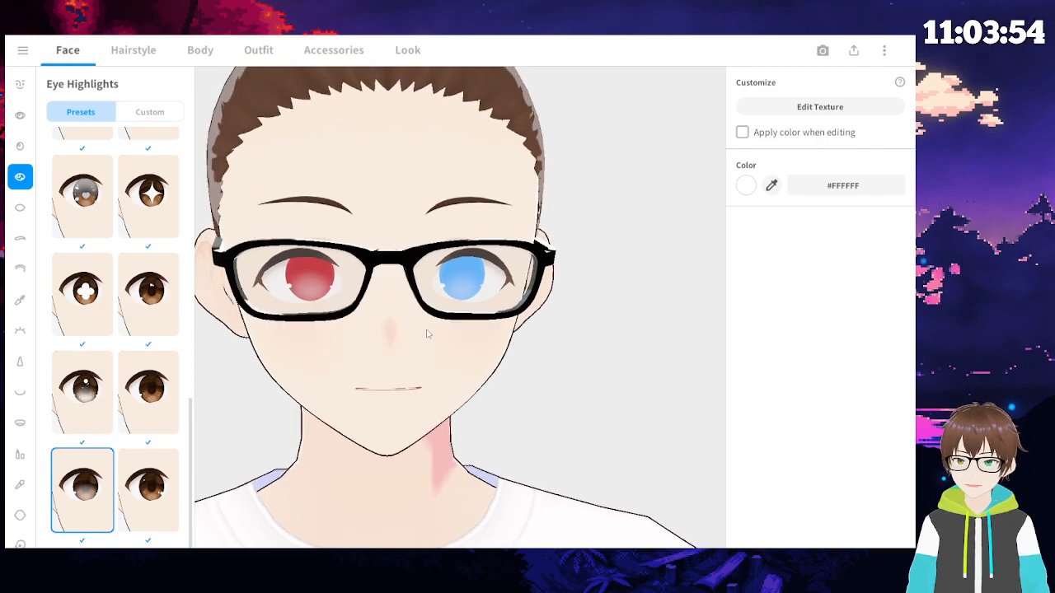
scroll(432, 330, down, 6)
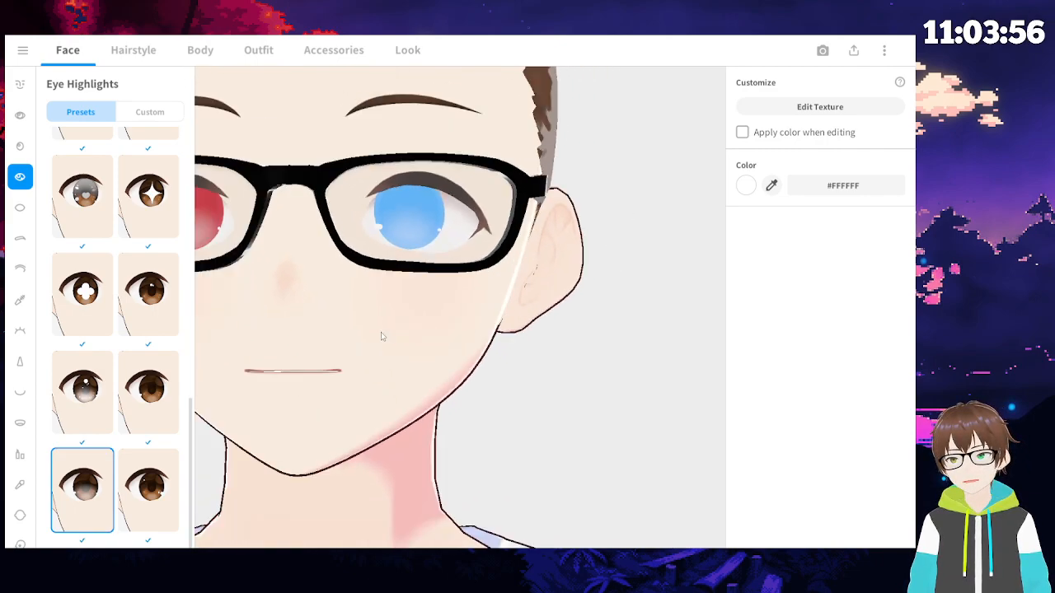
- Try the heart eye highlight preset, inspect it close up, and restore the spiral highlight
click(76, 222)
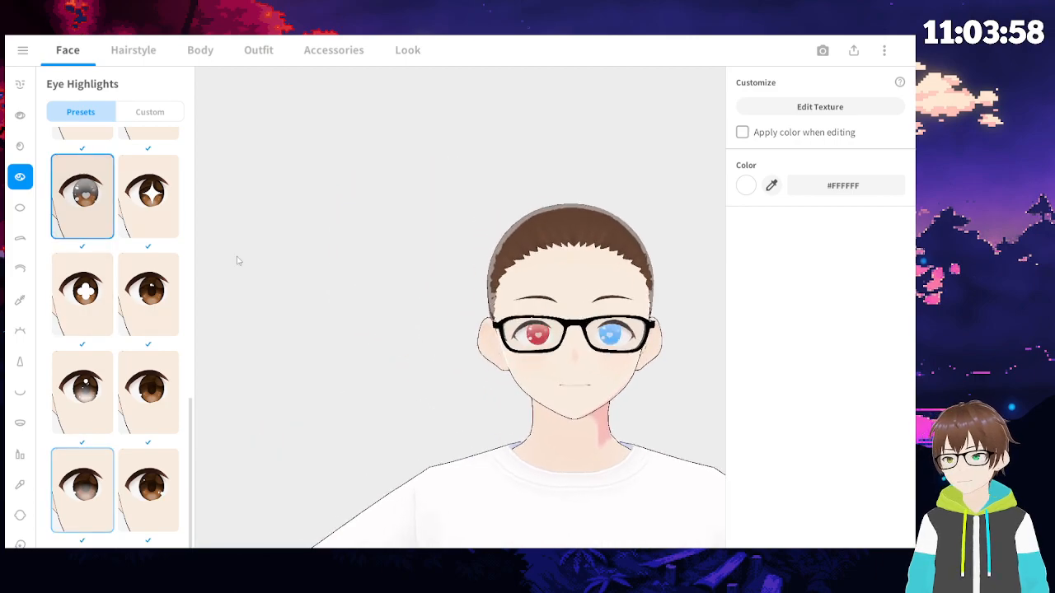
scroll(466, 330, up, 5)
scroll(535, 349, down, 5)
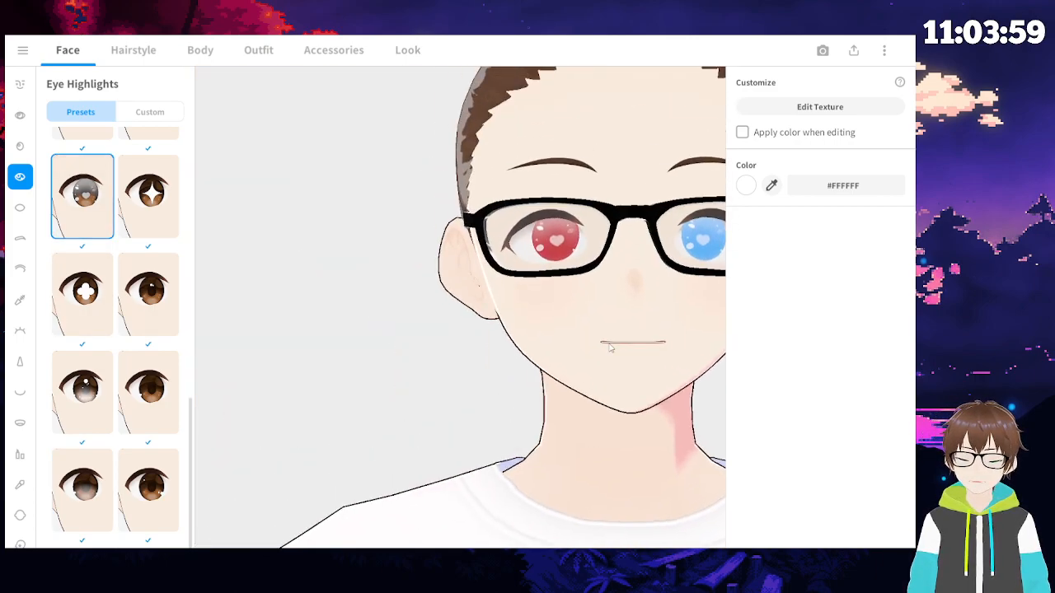
scroll(71, 307, up, 1)
click(82, 224)
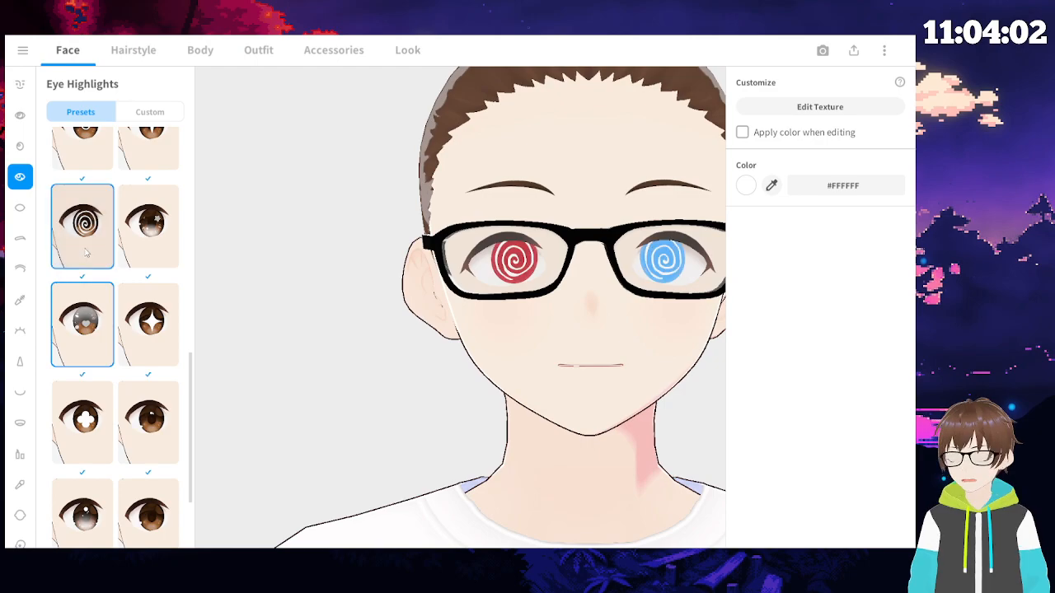
- Compare several darker iris presets and apply the first one in the row above the flat single-colour preset
click(19, 146)
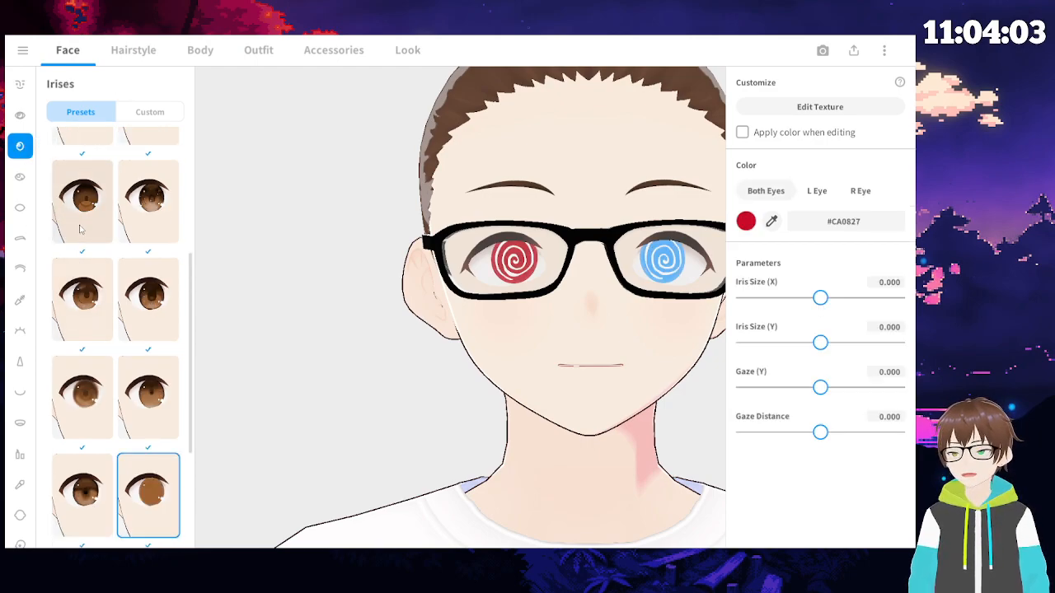
click(86, 212)
click(82, 494)
click(83, 397)
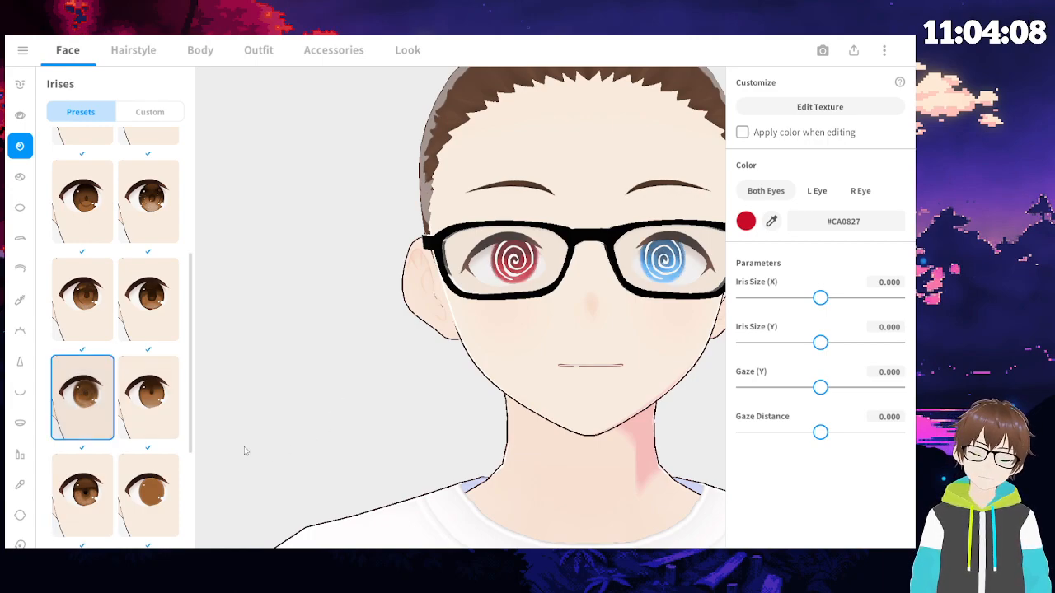
- Compare the three sclera presets on the spiral eyes and return to the third one
click(18, 209)
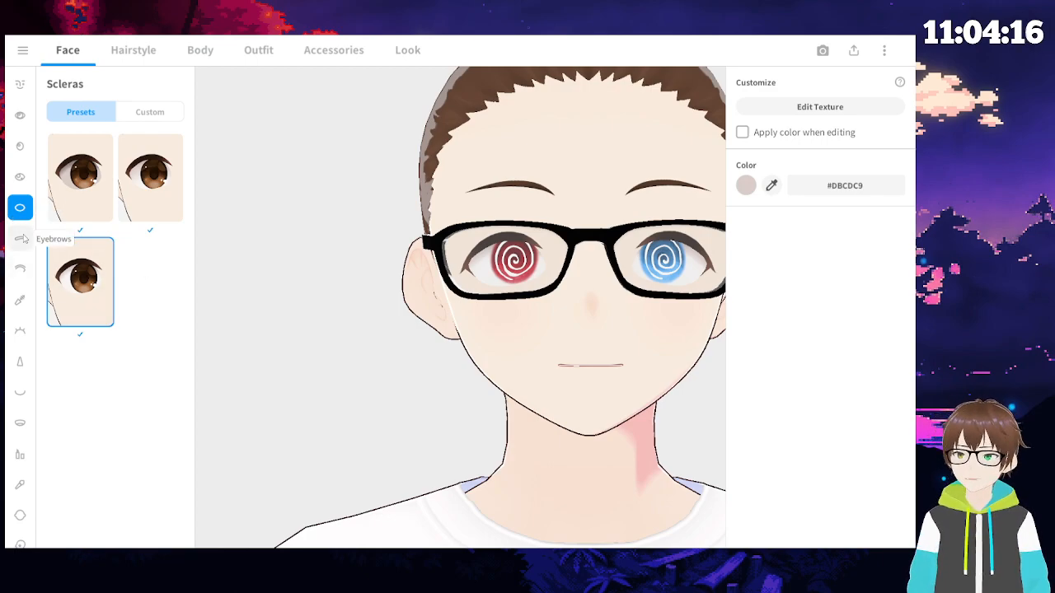
click(20, 238)
click(20, 213)
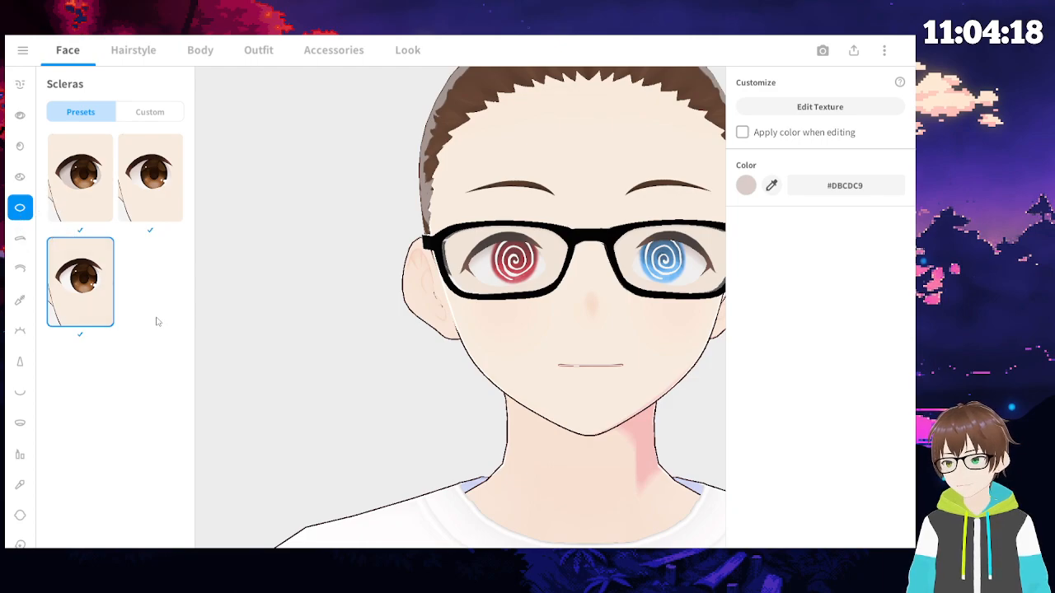
click(80, 177)
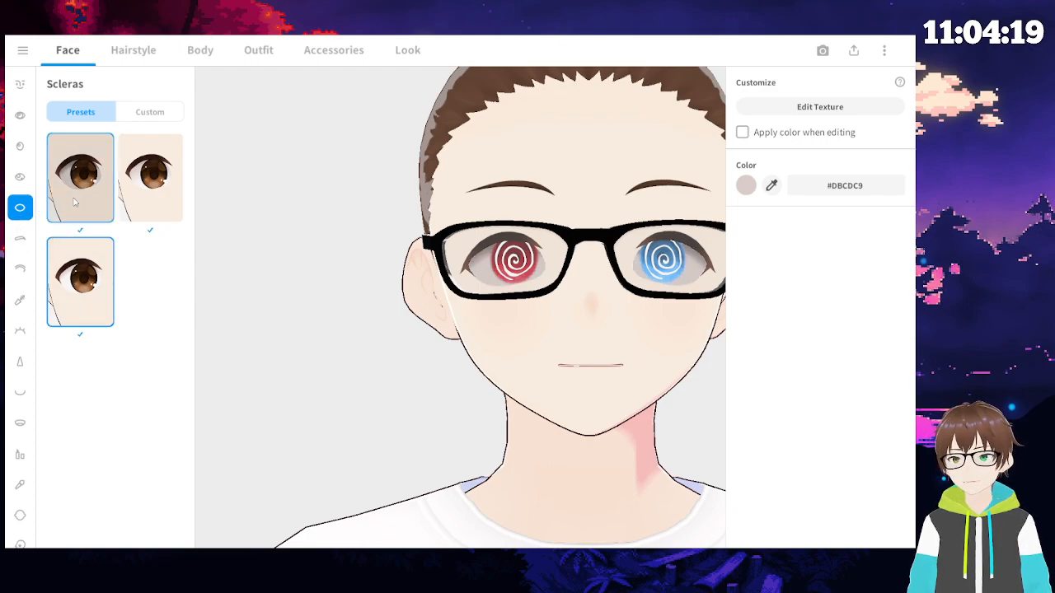
click(111, 271)
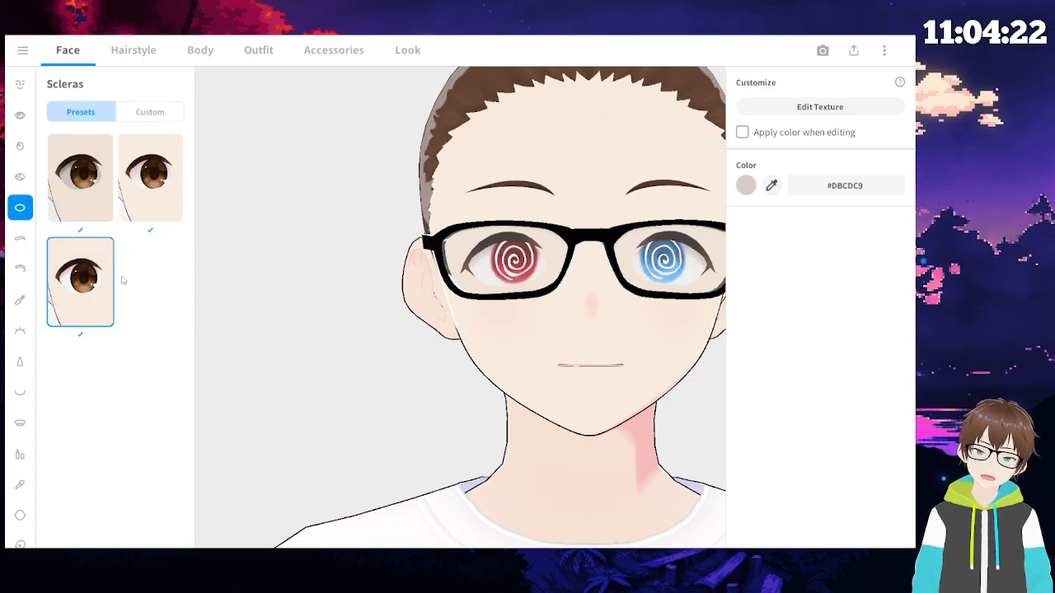
click(150, 187)
click(81, 265)
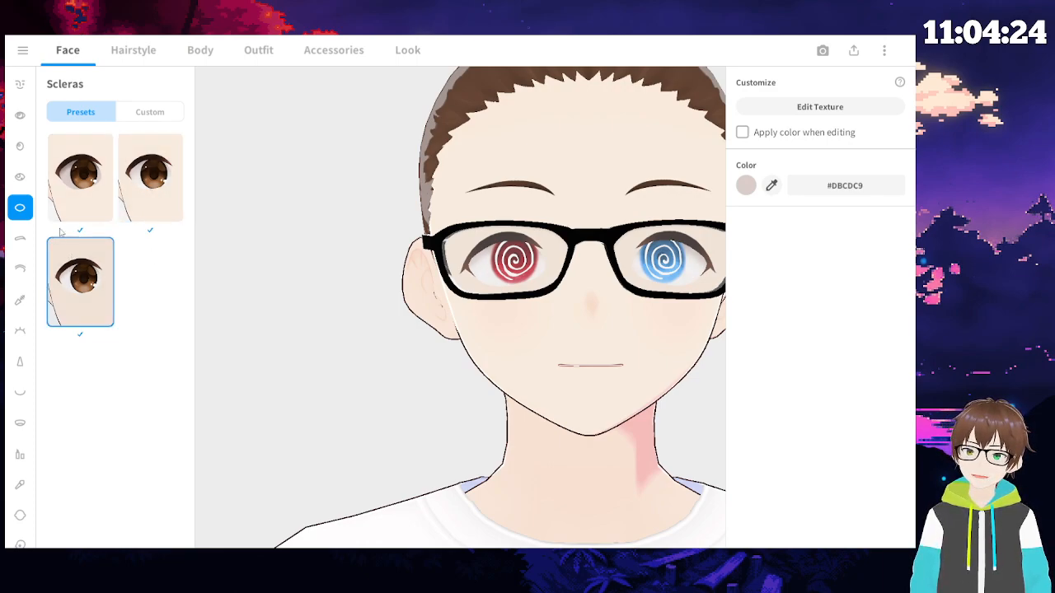
- Apply the first sclera preset, view it from a distance, and try a bright green sclera colour, #00F916
click(73, 177)
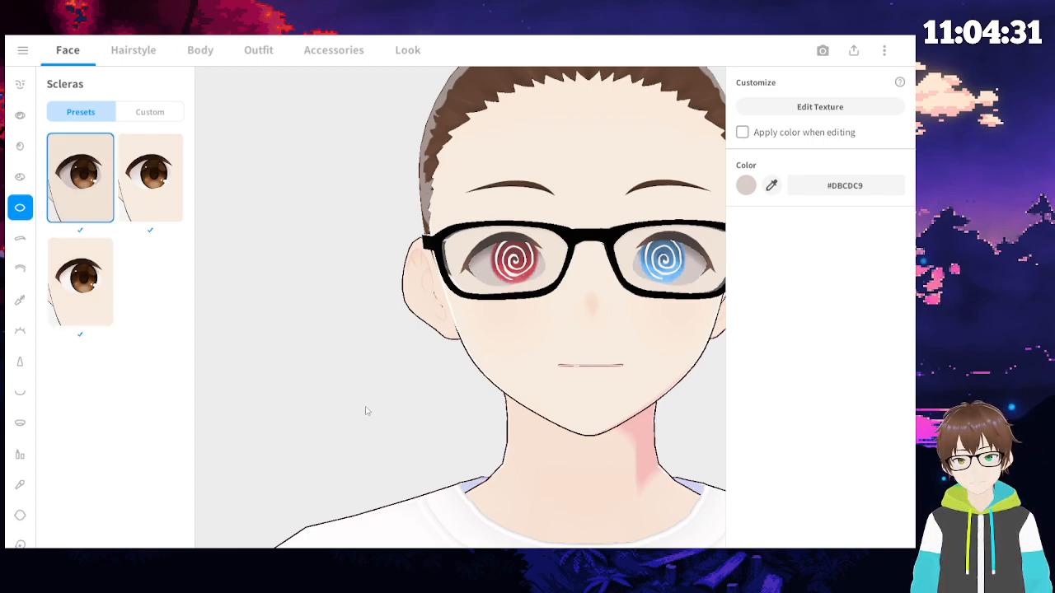
scroll(514, 355, up, 2)
scroll(594, 314, down, 3)
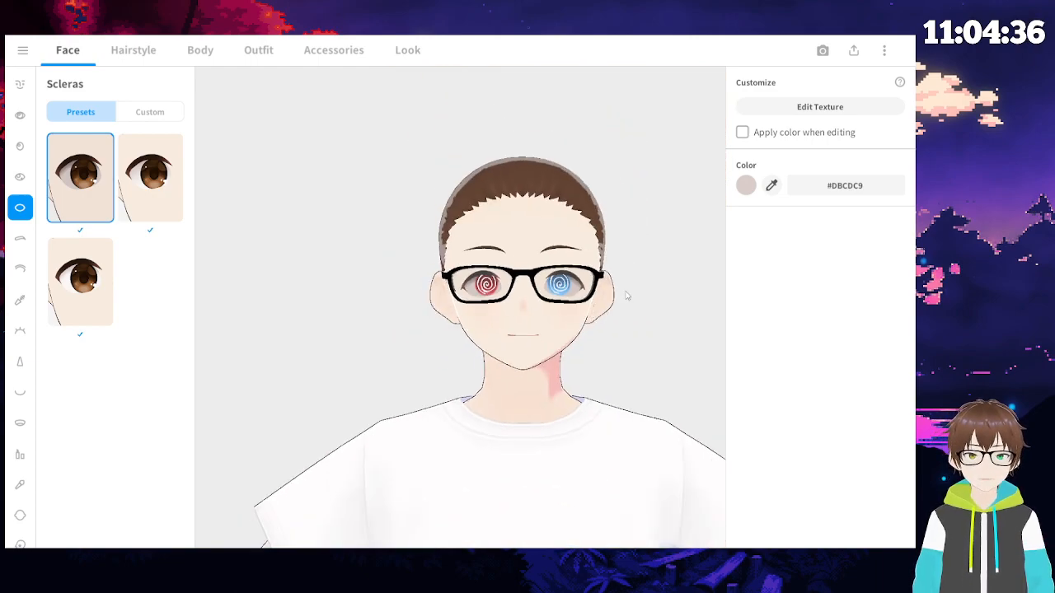
click(749, 189)
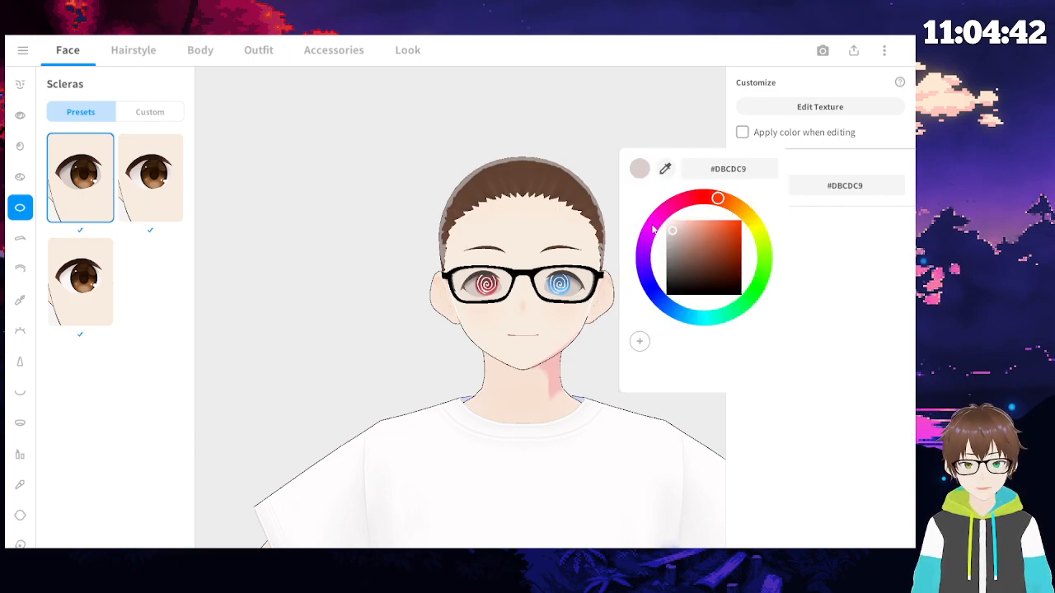
drag(718, 198, 775, 312)
drag(680, 244, 798, 226)
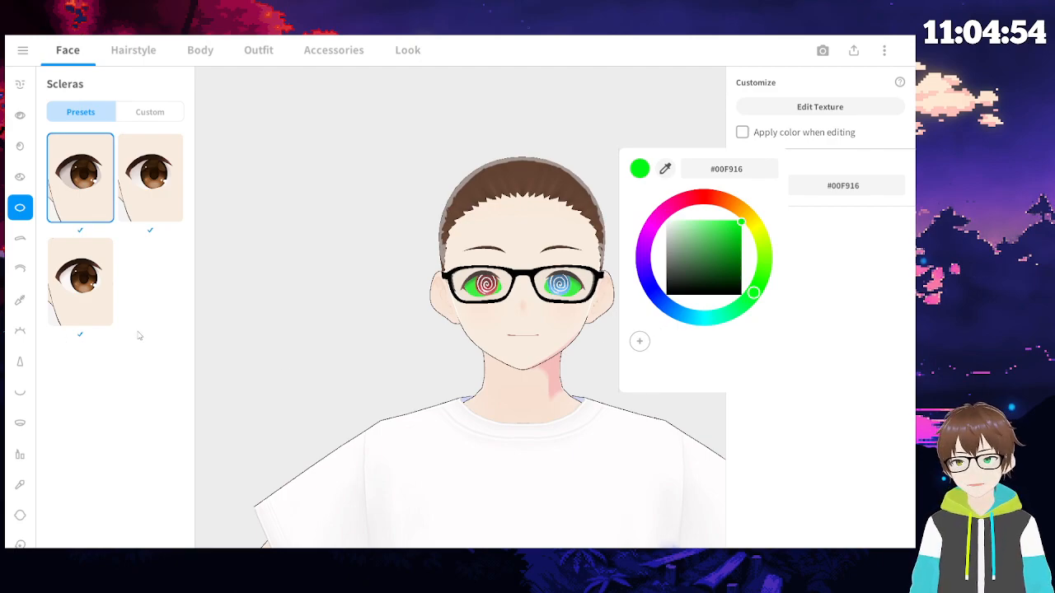
- Apply the third sclera preset and set its colour to white, #FFFFFF
click(97, 294)
click(97, 295)
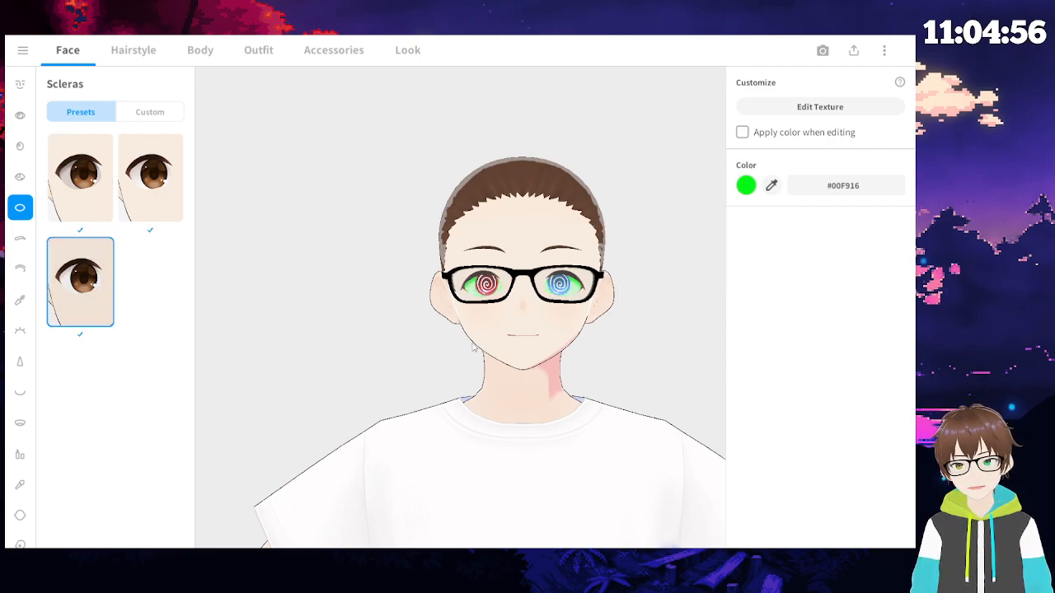
click(745, 186)
drag(733, 239, 553, 217)
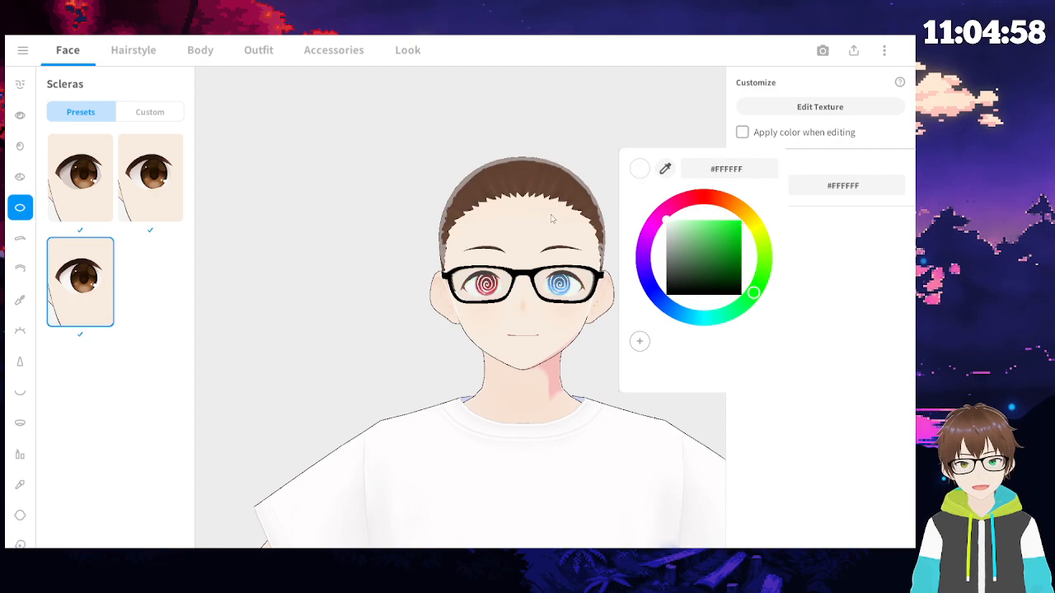
click(862, 350)
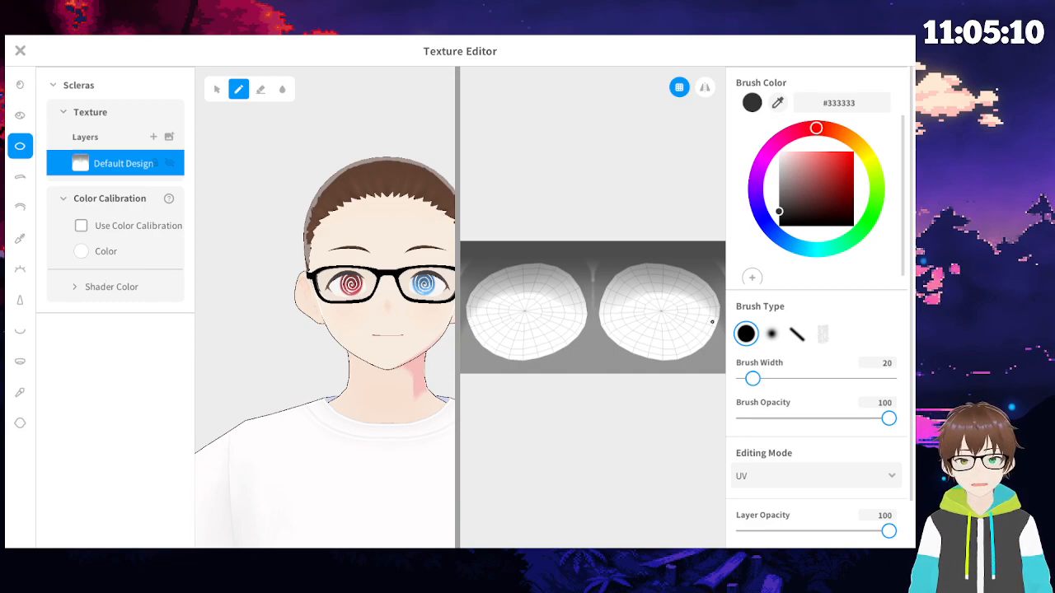
- In the sclera texture, paint the red eye's sclera green (#35CE04) and the blue eye's magenta (#CE04BC) with a brush width of 154
drag(816, 128, 875, 206)
click(796, 208)
mouse_move(796, 208)
mouse_down()
mouse_move(857, 157)
mouse_move(852, 168)
mouse_up()
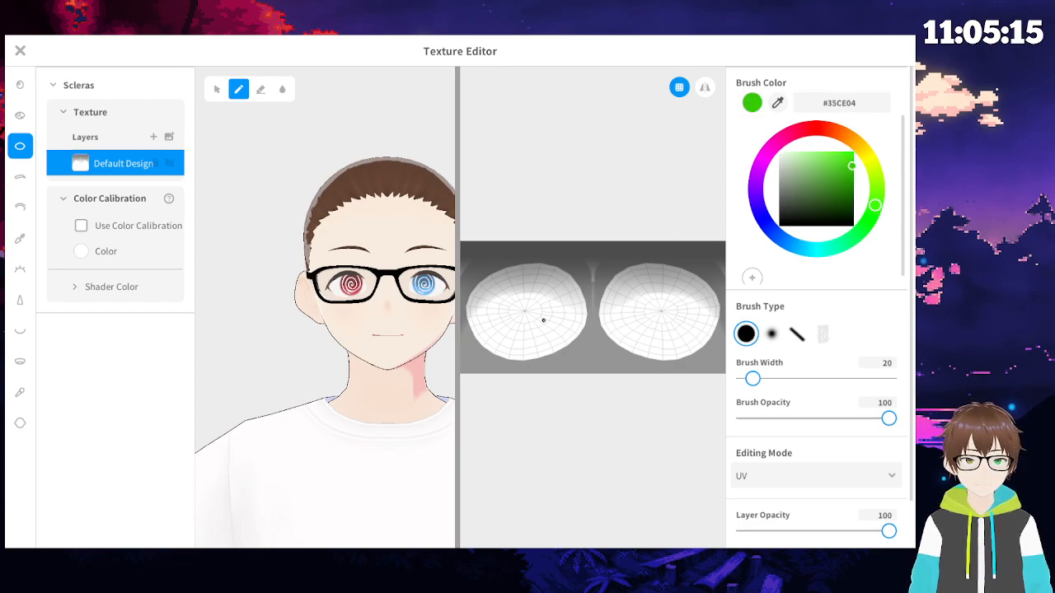
mouse_move(752, 379)
mouse_down()
mouse_move(836, 378)
mouse_move(818, 378)
mouse_up()
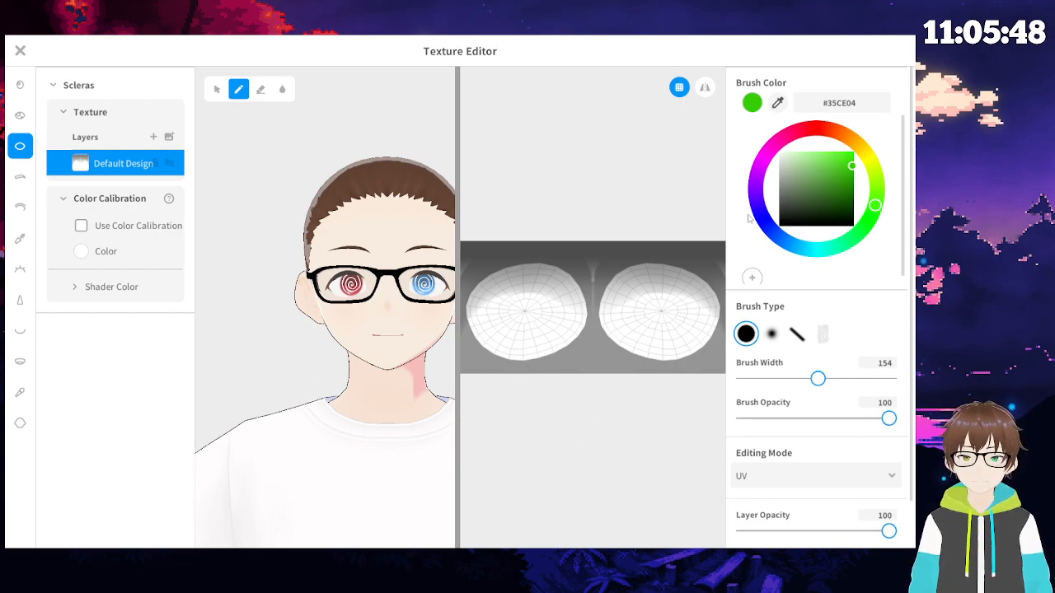
mouse_move(534, 307)
mouse_down()
mouse_move(553, 308)
mouse_move(515, 285)
mouse_move(479, 312)
mouse_move(511, 339)
mouse_move(530, 305)
mouse_move(551, 337)
mouse_move(568, 289)
mouse_move(523, 262)
mouse_move(530, 336)
mouse_up()
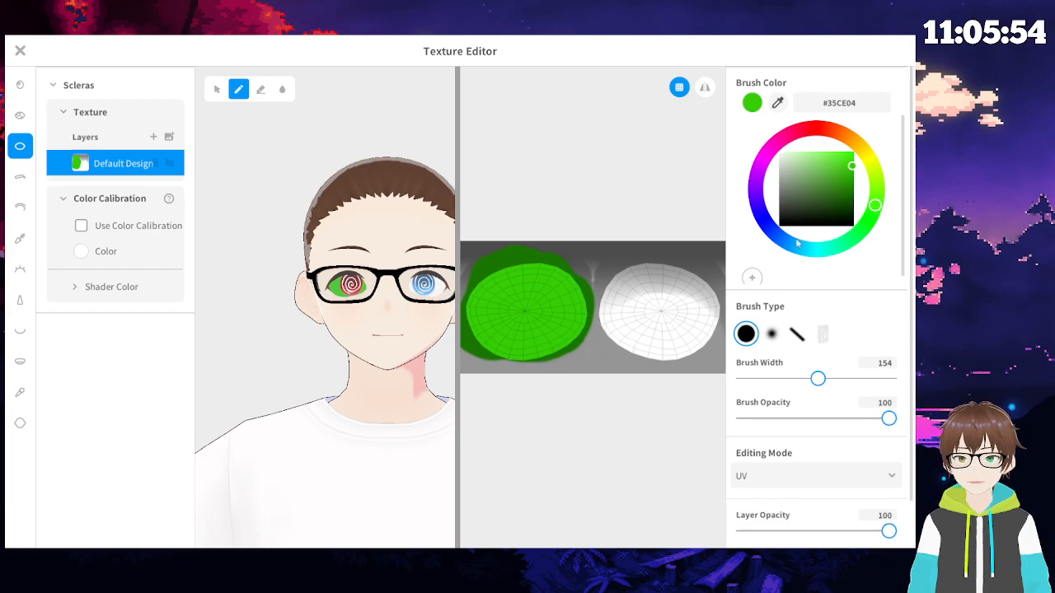
drag(818, 130, 767, 155)
mouse_move(648, 288)
mouse_down()
mouse_move(666, 305)
mouse_move(681, 266)
mouse_move(664, 314)
mouse_move(617, 299)
mouse_move(631, 341)
mouse_move(701, 312)
mouse_up()
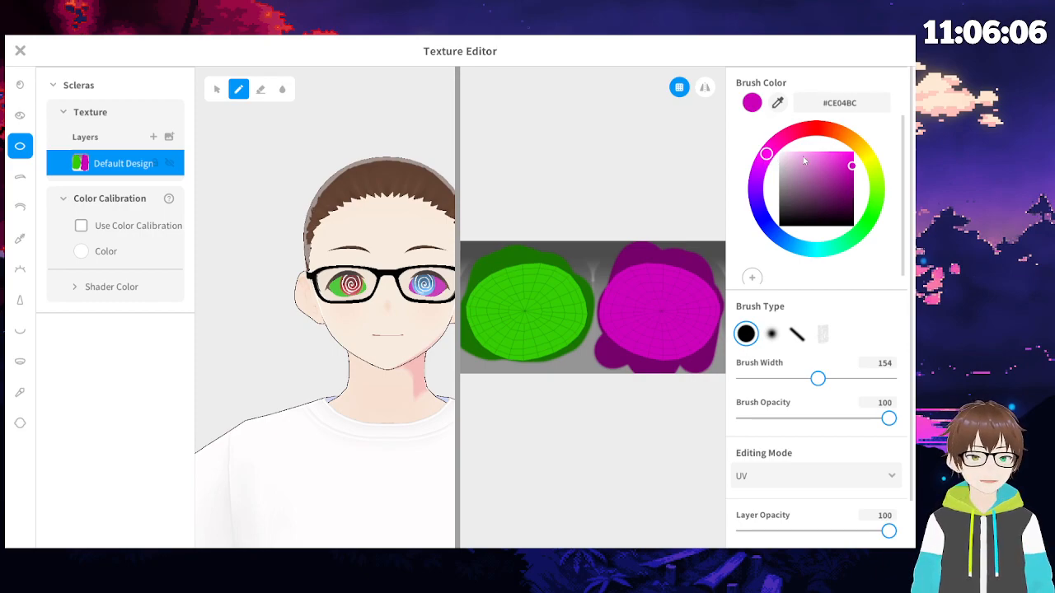
- Repaint the red eye's sclera pink (#FF6AB2) and the blue eye's sclera yellow (#FFDB00)
mouse_move(773, 157)
mouse_down()
mouse_move(767, 145)
mouse_move(787, 135)
mouse_up()
drag(836, 158, 822, 151)
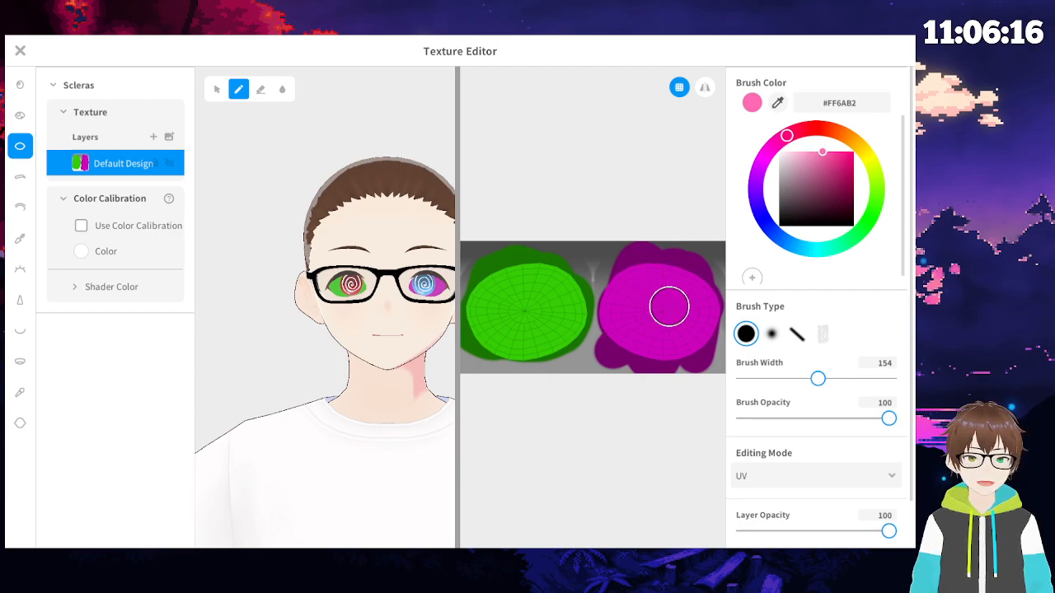
mouse_move(497, 339)
mouse_down()
mouse_move(504, 317)
mouse_move(545, 341)
mouse_move(568, 331)
mouse_move(506, 291)
mouse_move(514, 320)
mouse_move(544, 332)
mouse_move(553, 311)
mouse_move(516, 405)
mouse_up()
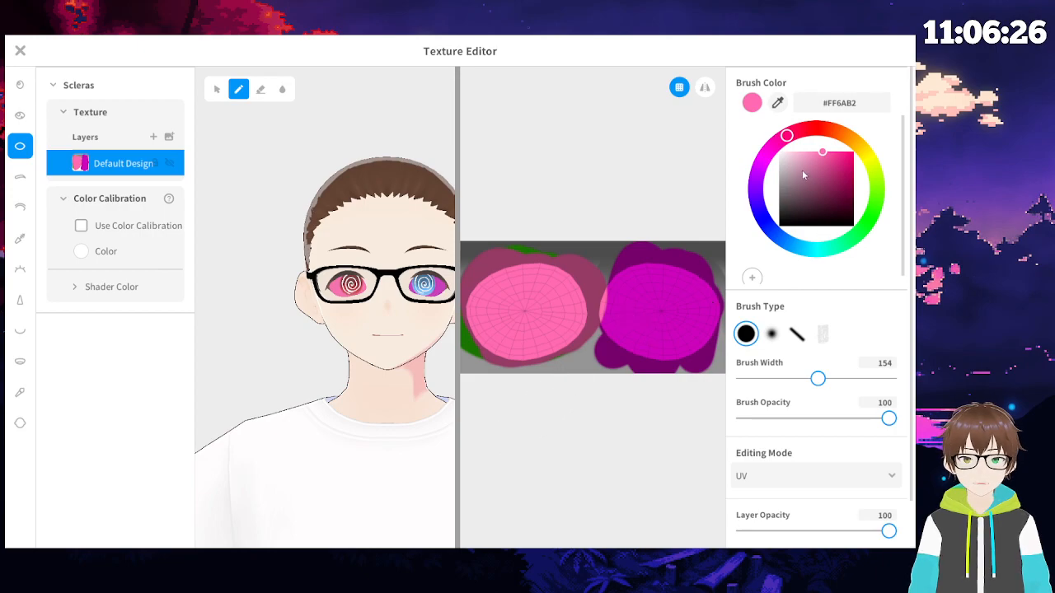
mouse_move(787, 136)
mouse_down()
mouse_move(842, 132)
mouse_move(857, 148)
mouse_up()
mouse_move(682, 307)
mouse_down()
mouse_move(700, 309)
mouse_move(683, 266)
mouse_move(688, 323)
mouse_move(690, 295)
mouse_move(614, 358)
mouse_move(610, 276)
mouse_move(670, 262)
mouse_move(643, 313)
mouse_move(676, 349)
mouse_move(635, 363)
mouse_move(681, 371)
mouse_move(711, 342)
mouse_move(691, 380)
mouse_up()
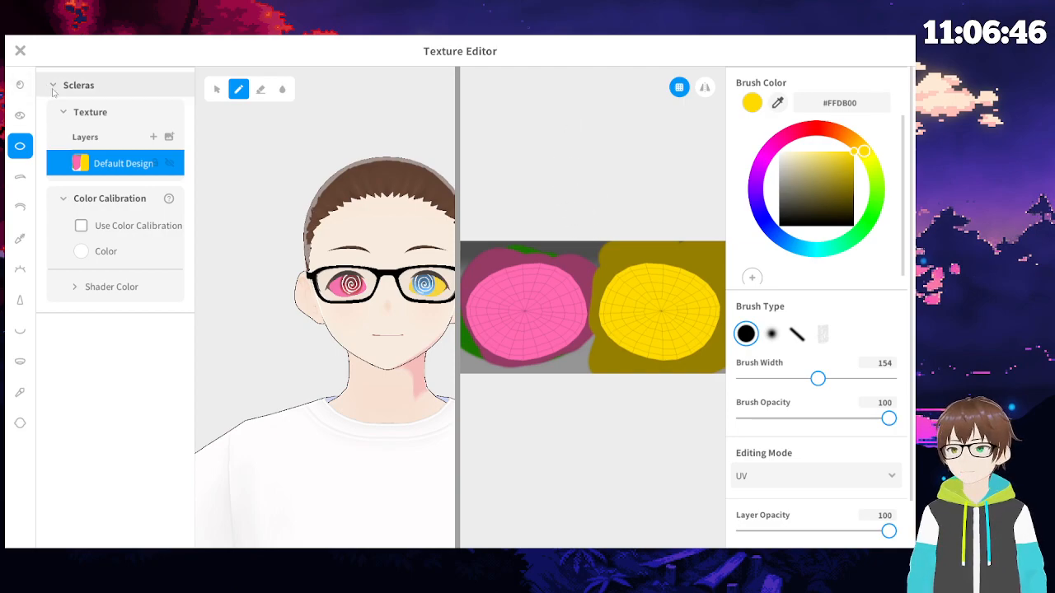
- Save the painted scleras as a new custom item, closing the texture editor, and inspect the eyes close up
click(20, 52)
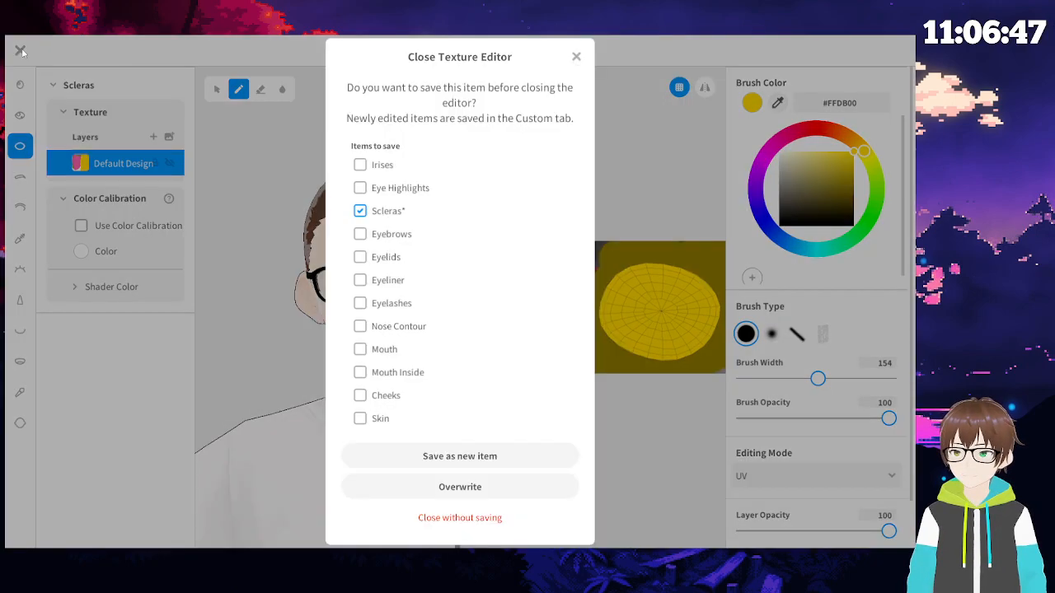
click(456, 466)
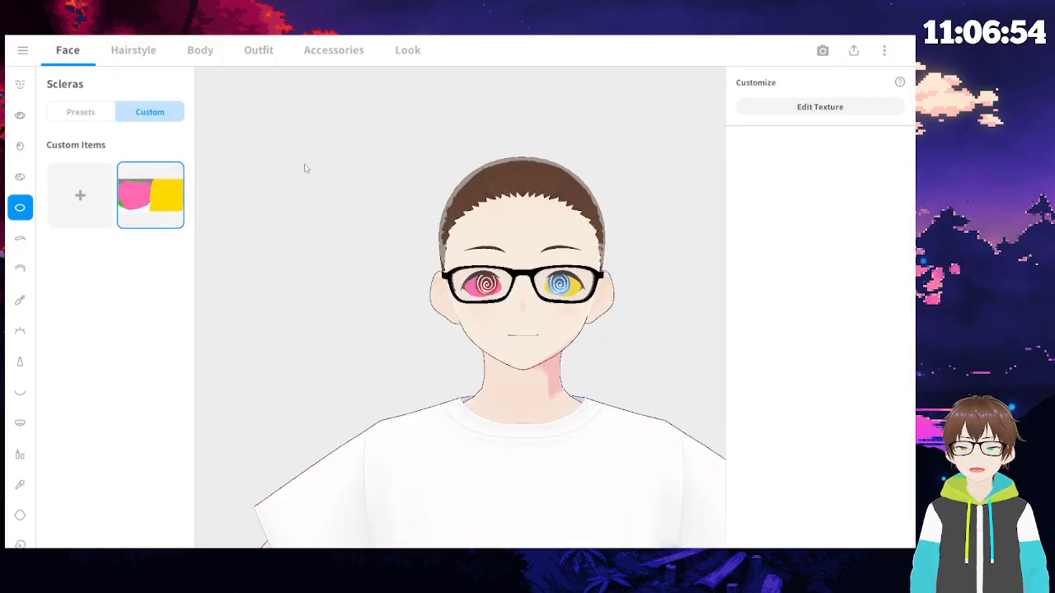
scroll(590, 383, up, 3)
scroll(590, 383, up, 2)
scroll(591, 383, up, 3)
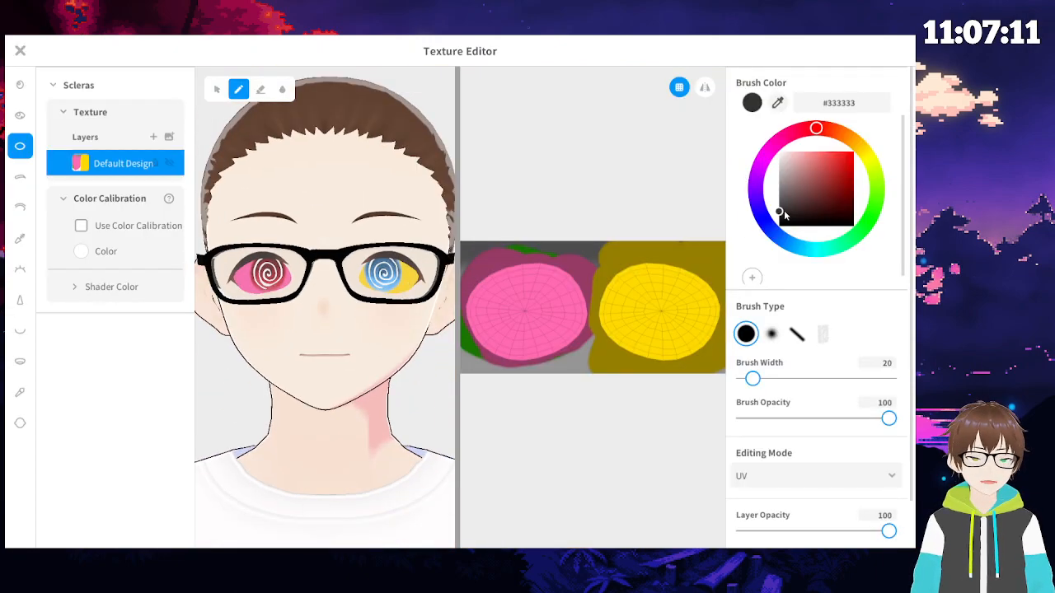
- Reopen the sclera texture and draw blue (#0037E1) strokes over the pink sclera with the soft round brush
drag(778, 210, 769, 231)
mouse_move(820, 124)
mouse_down()
mouse_move(806, 126)
mouse_move(757, 204)
mouse_move(772, 231)
mouse_move(899, 164)
mouse_up()
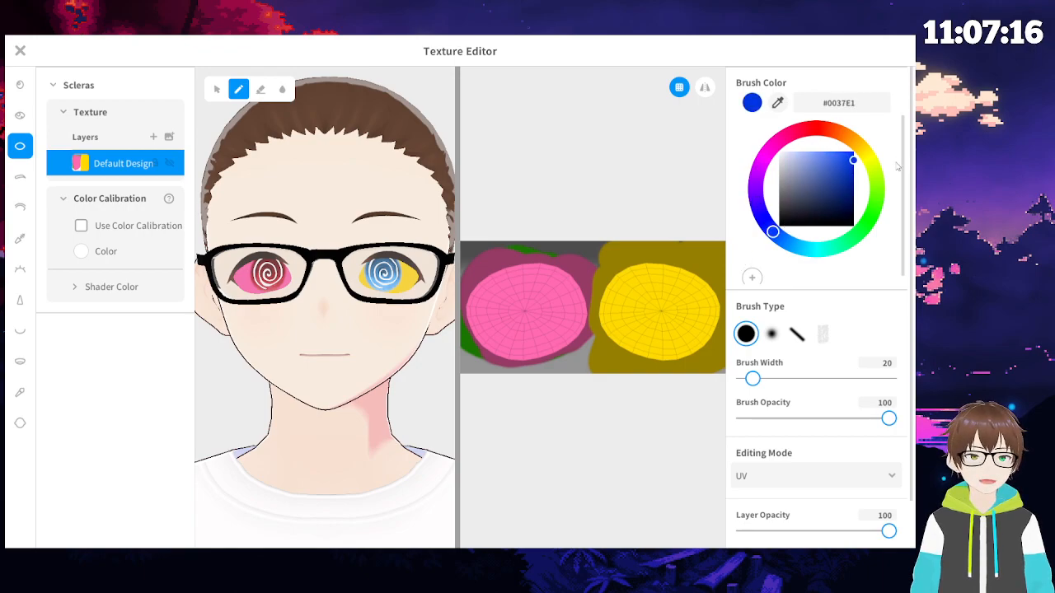
click(771, 333)
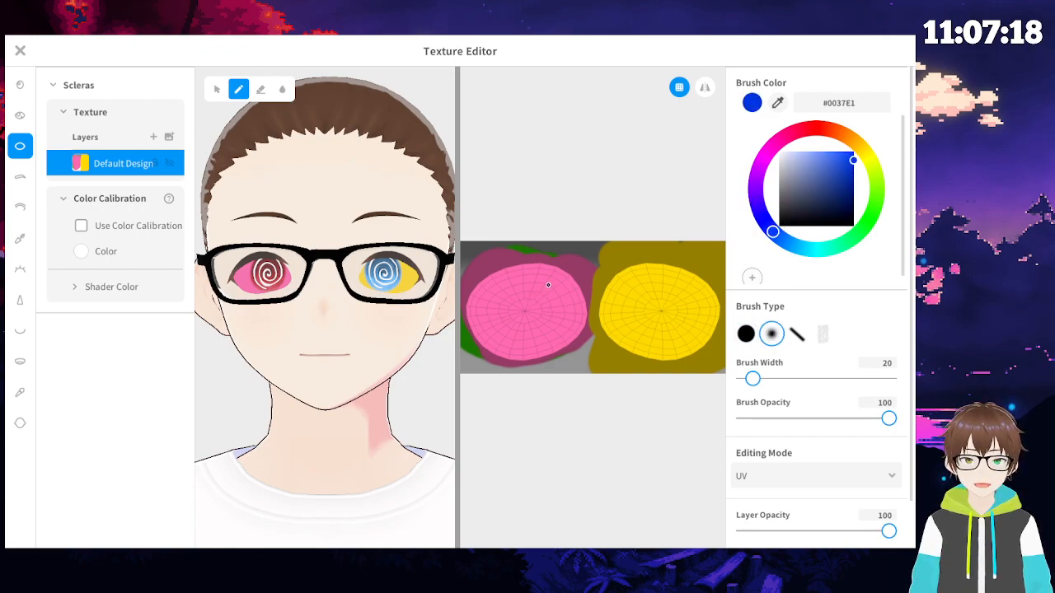
drag(498, 290, 495, 320)
drag(568, 320, 515, 335)
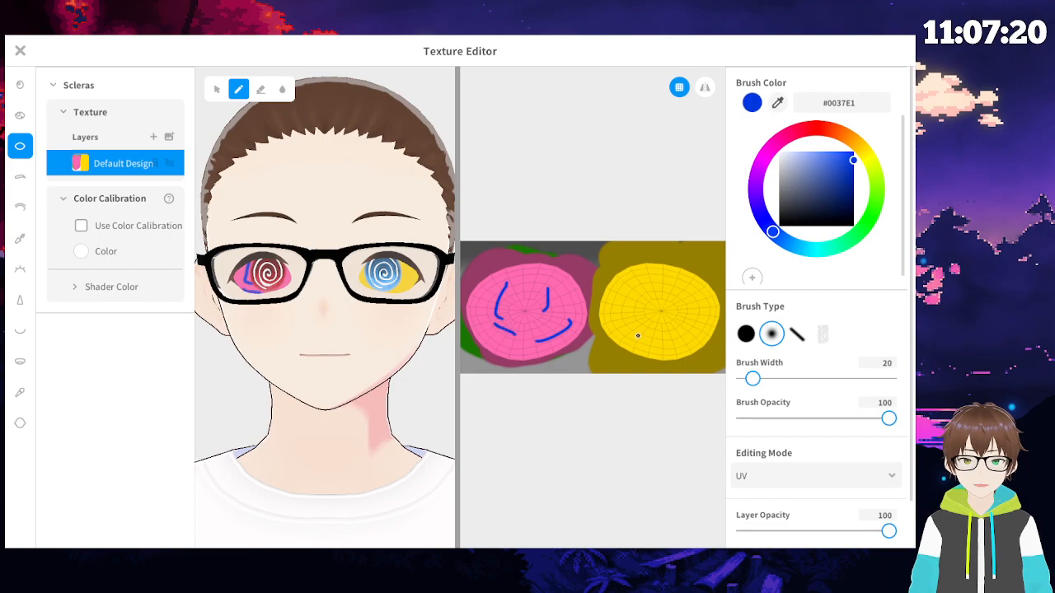
- Draw several dark green (#0A9600) strokes over the yellow sclera
drag(854, 160, 881, 220)
drag(717, 297, 691, 315)
drag(647, 291, 647, 298)
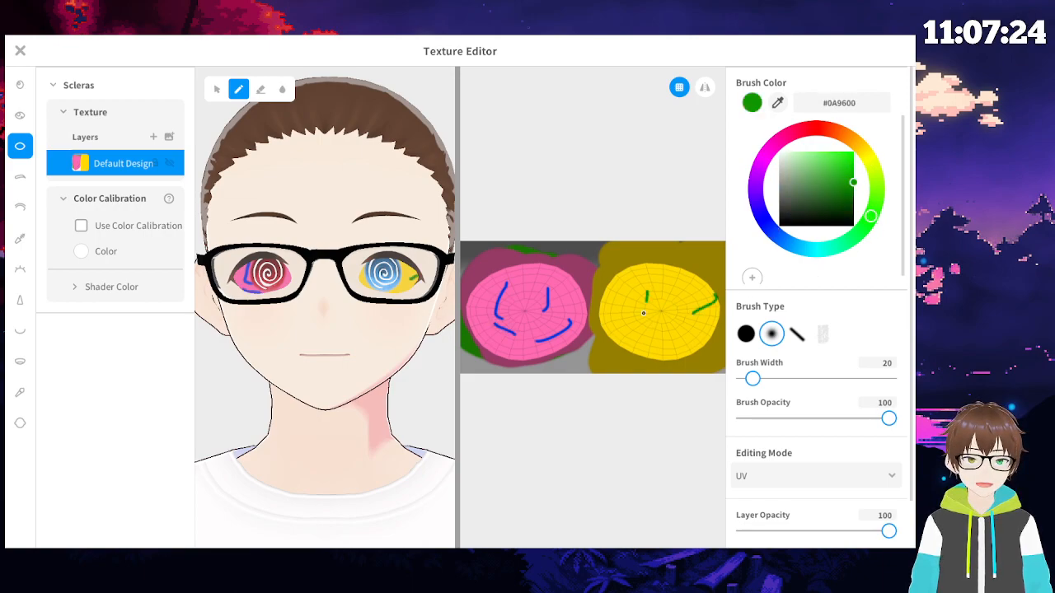
drag(669, 339, 684, 342)
drag(681, 291, 674, 327)
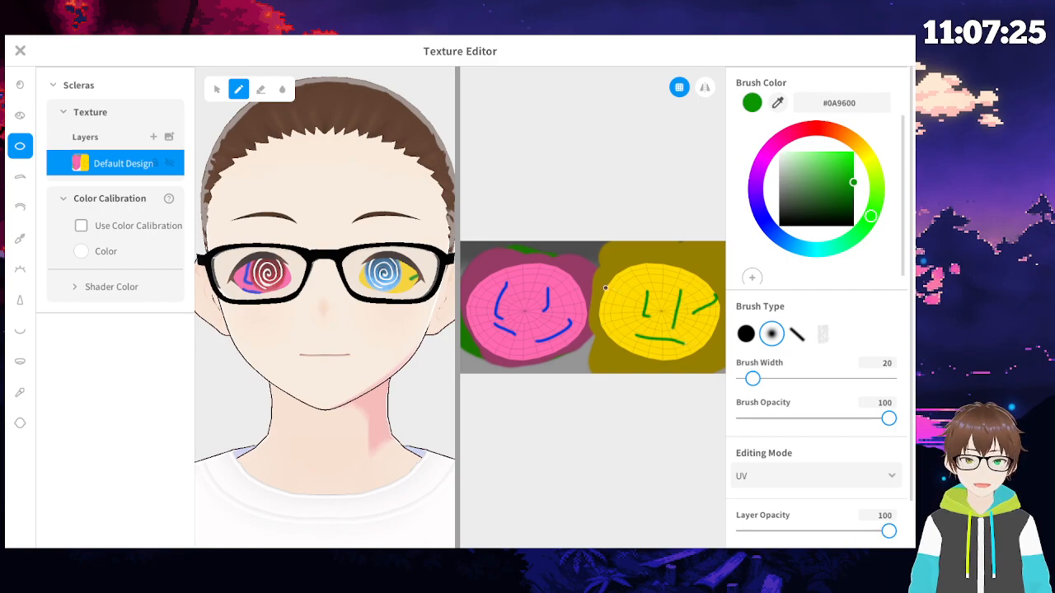
drag(615, 284, 612, 312)
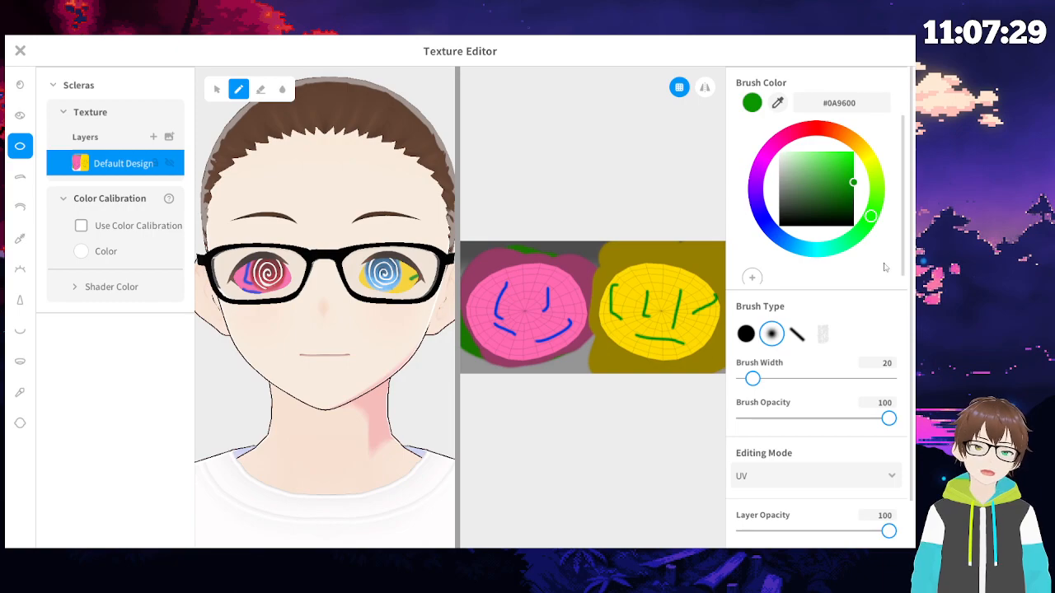
- Undo all the green and blue strokes on both scleras
key(ctrl+z)
key(ctrl+z)
key(ctrl+z)
key(ctrl+z)
key(ctrl+z)
key(ctrl+z)
key(ctrl+z)
key(ctrl+z)
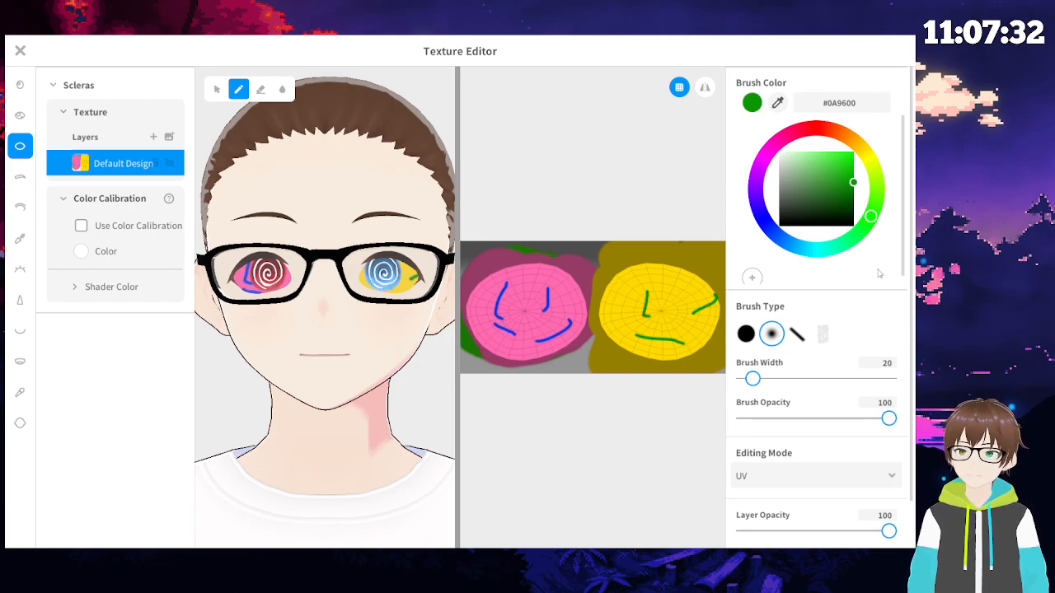
key(ctrl+z)
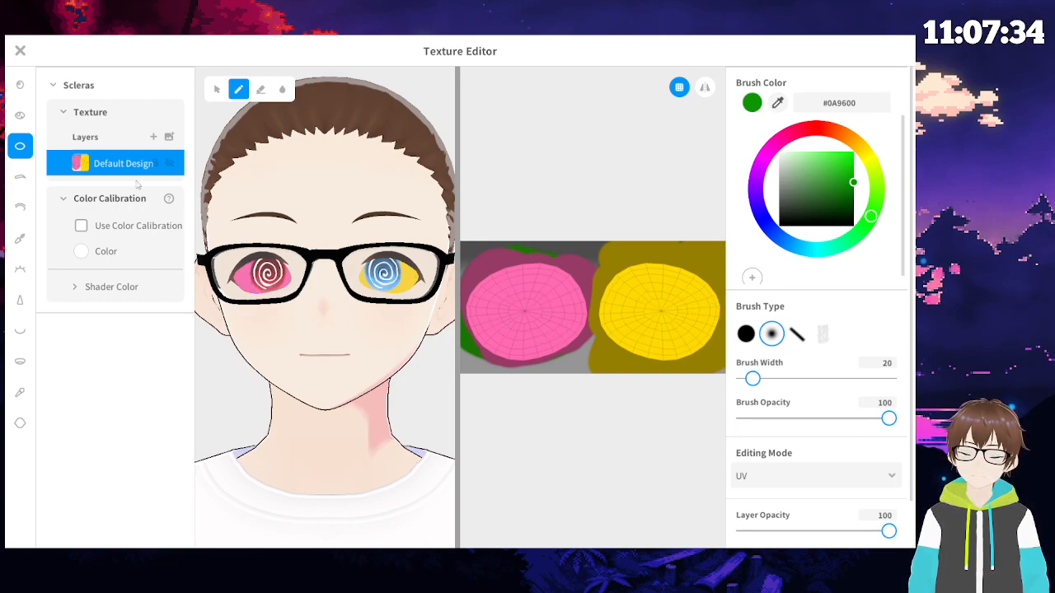
- Add two layers above the sclera's default design and delete the upper one, Layer 2
click(153, 138)
click(153, 138)
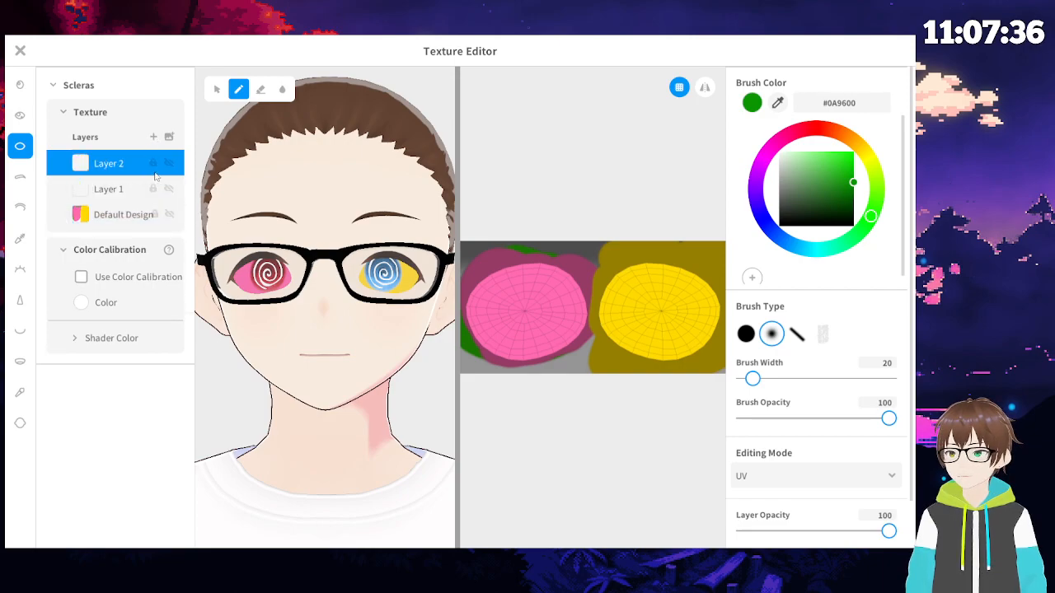
right_click(149, 167)
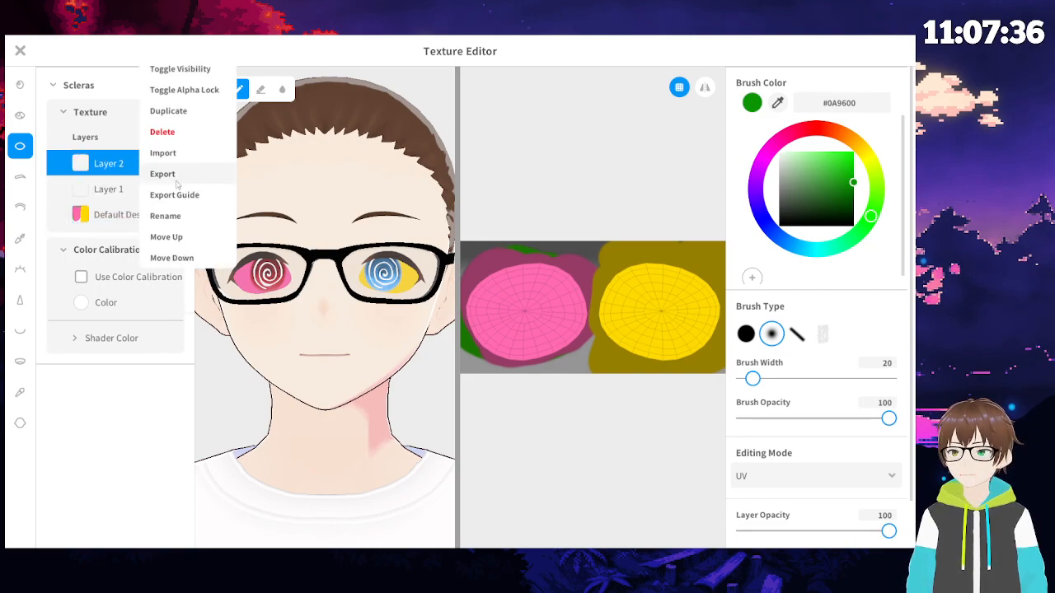
click(162, 130)
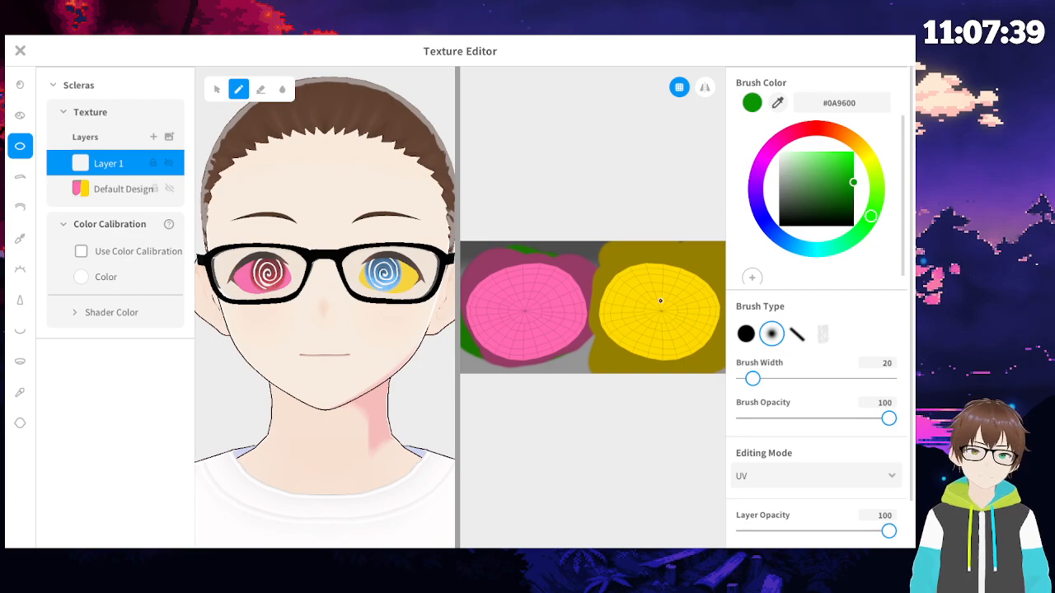
- On Layer 1, draw green strokes over the yellow sclera and blue (#233EF3) strokes over the pink sclera
mouse_move(700, 302)
mouse_down()
mouse_move(681, 321)
mouse_move(640, 326)
mouse_move(677, 340)
mouse_up()
drag(870, 216, 767, 225)
click(833, 182)
drag(833, 183, 842, 155)
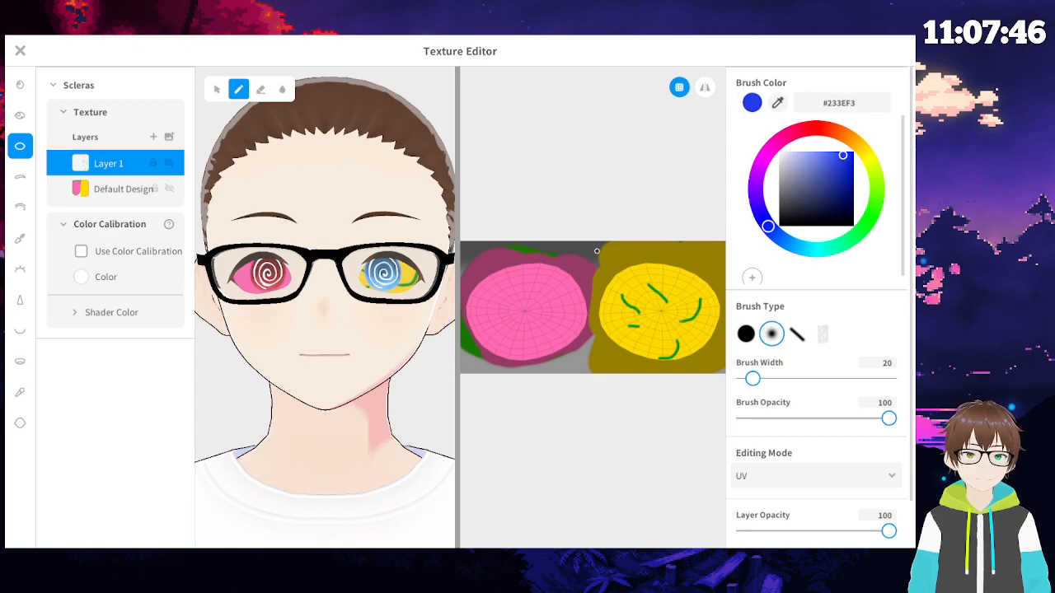
drag(493, 304, 559, 313)
drag(571, 275, 492, 335)
drag(523, 288, 594, 285)
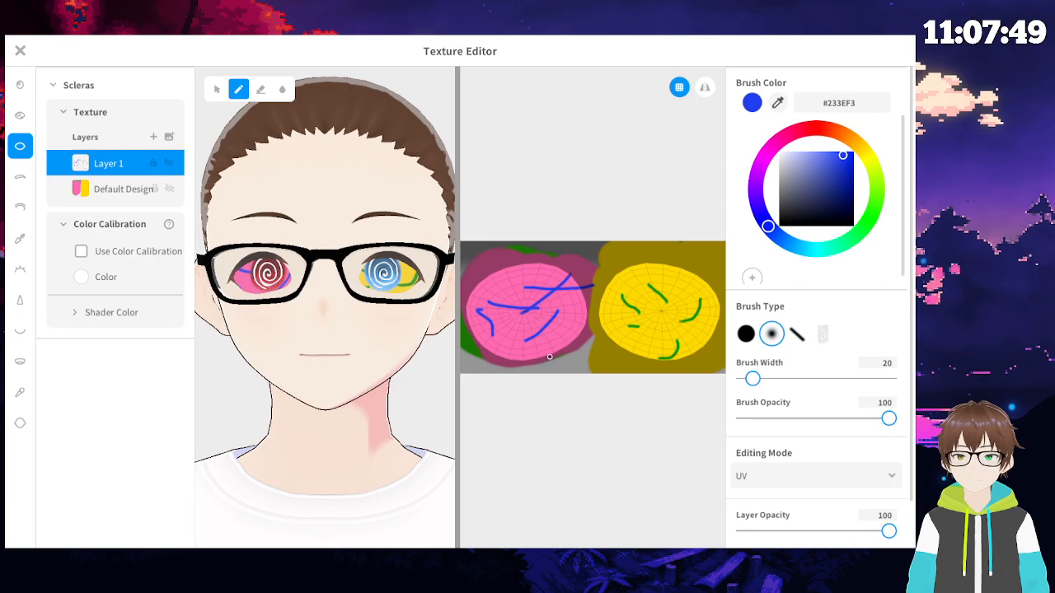
drag(501, 276, 491, 320)
- Change the drawing mode of Layer 1 to Saturation
scroll(859, 275, down, 1)
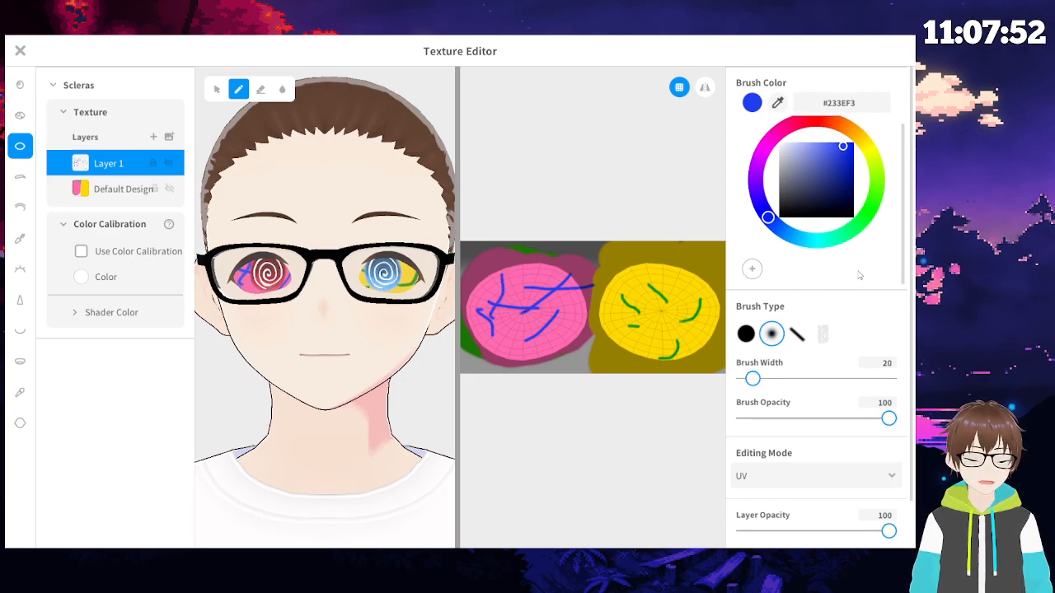
scroll(898, 304, down, 1)
click(789, 526)
scroll(811, 455, down, 5)
scroll(806, 437, down, 8)
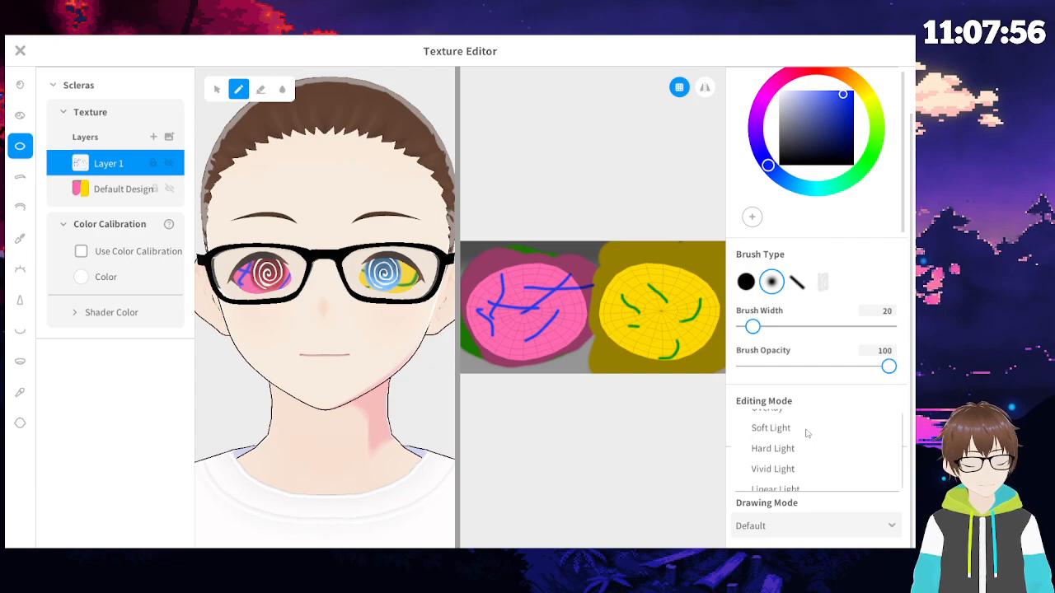
click(796, 437)
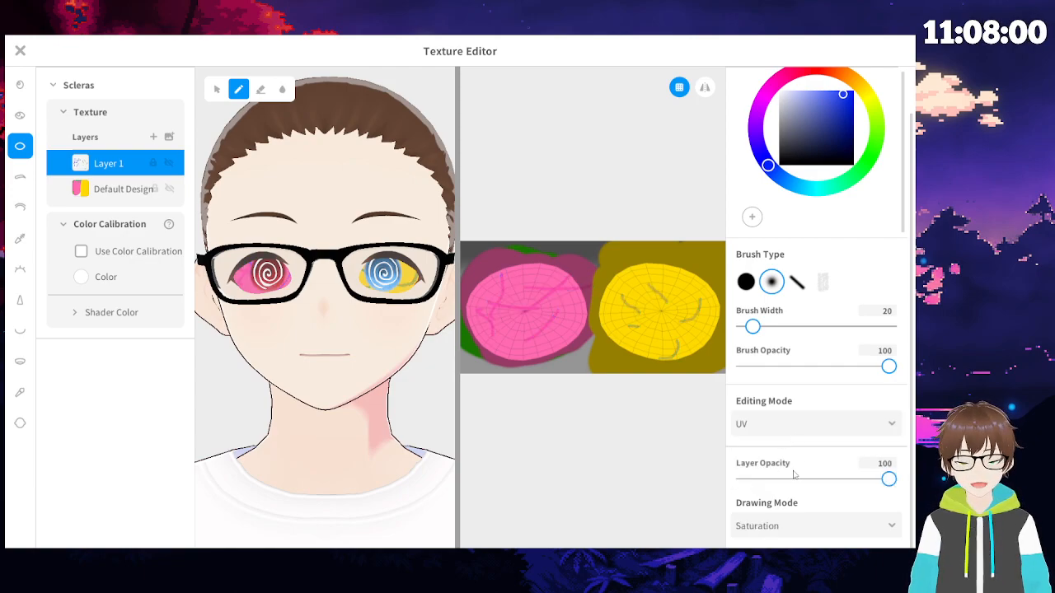
- Change the drawing mode of Layer 1 to Hue
click(793, 526)
click(791, 527)
click(788, 528)
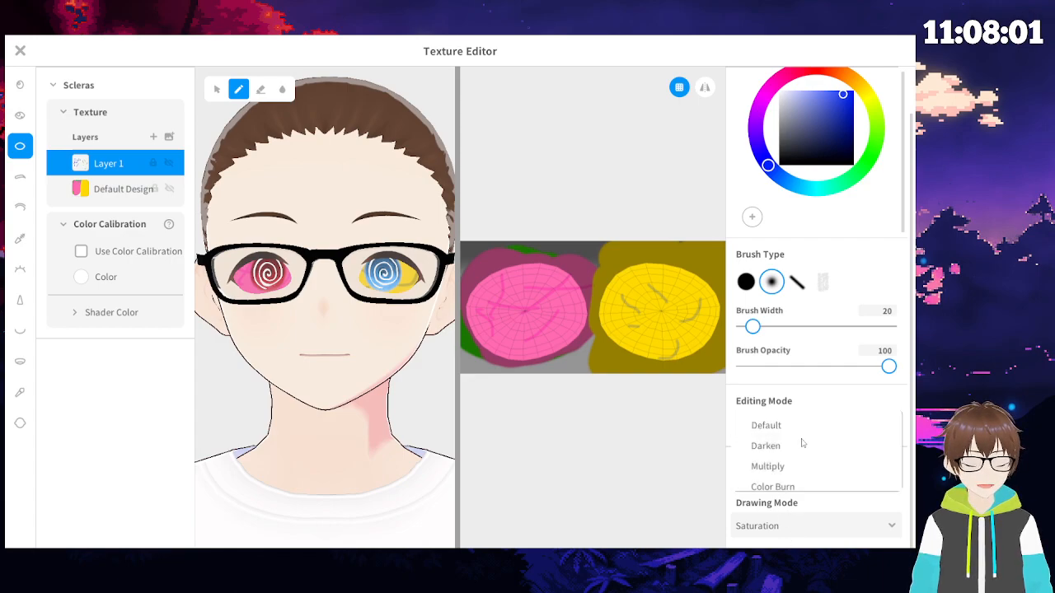
scroll(797, 444, down, 8)
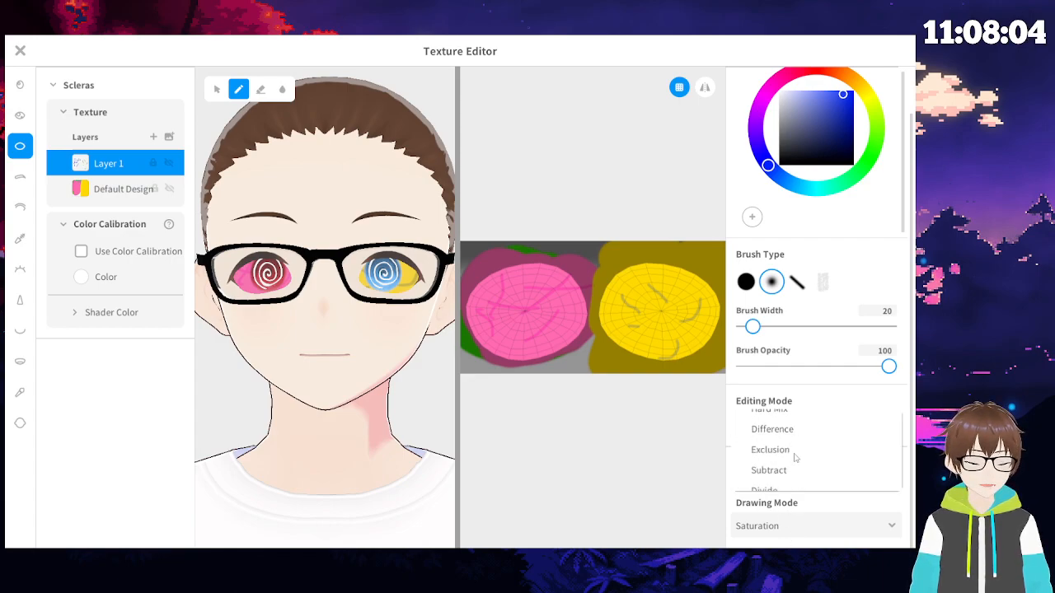
scroll(795, 458, down, 2)
click(787, 422)
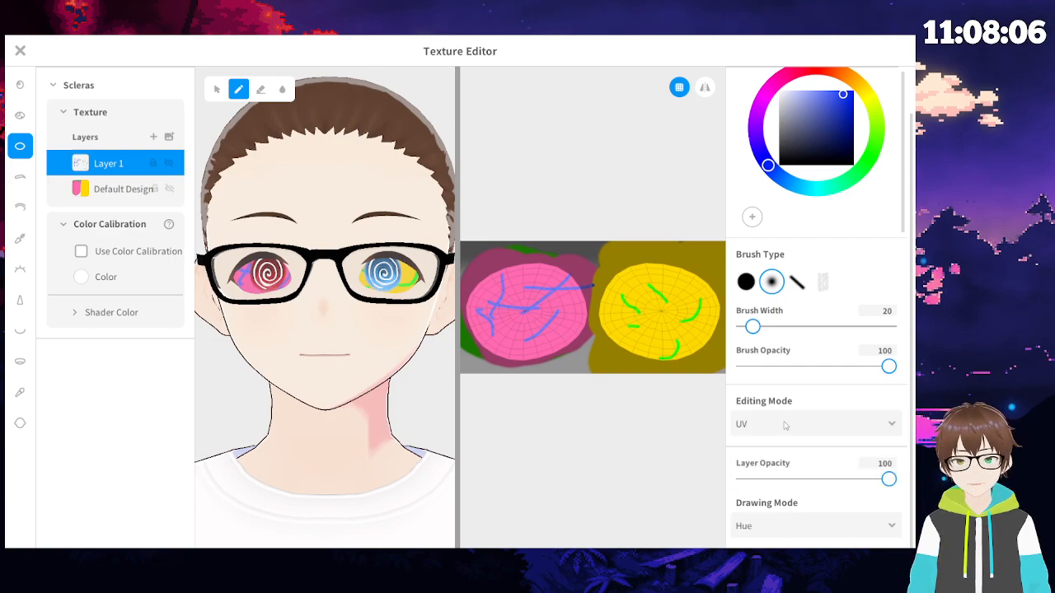
- Change the drawing mode of Layer 1 to Color
click(784, 527)
scroll(796, 473, down, 4)
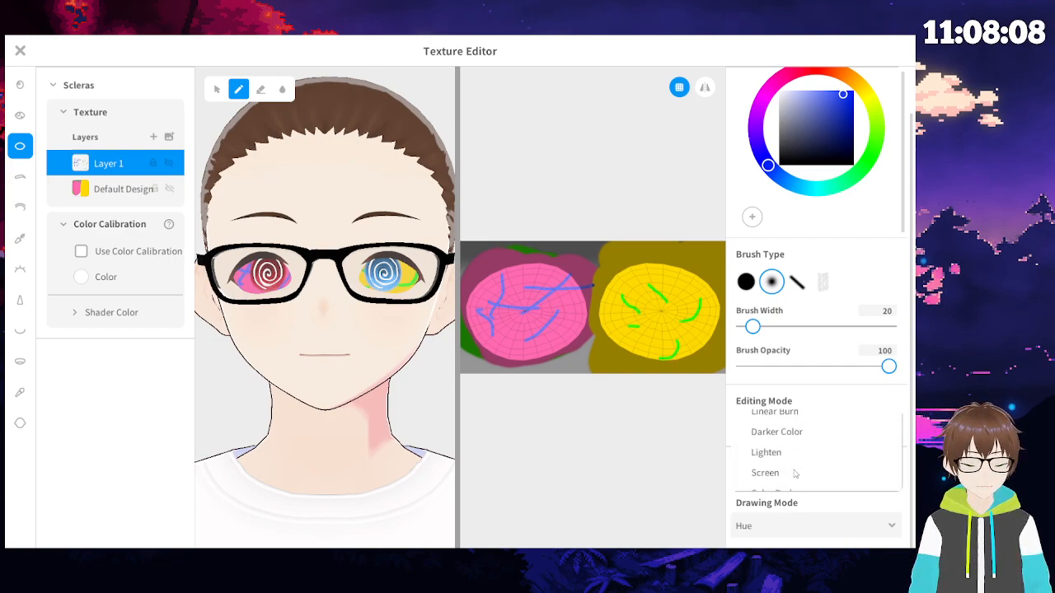
scroll(796, 475, down, 6)
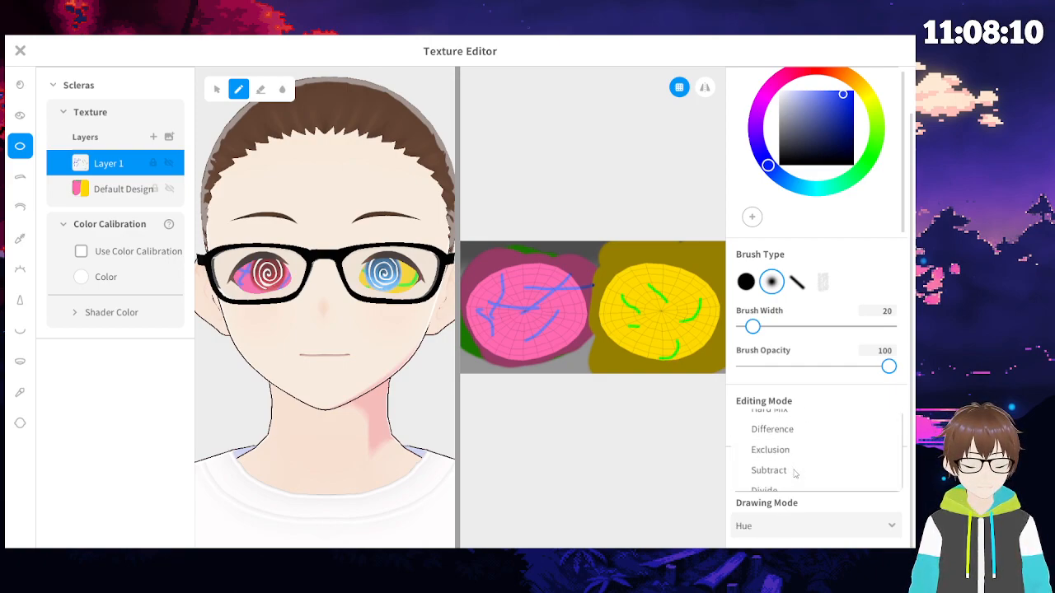
scroll(795, 475, down, 2)
click(787, 464)
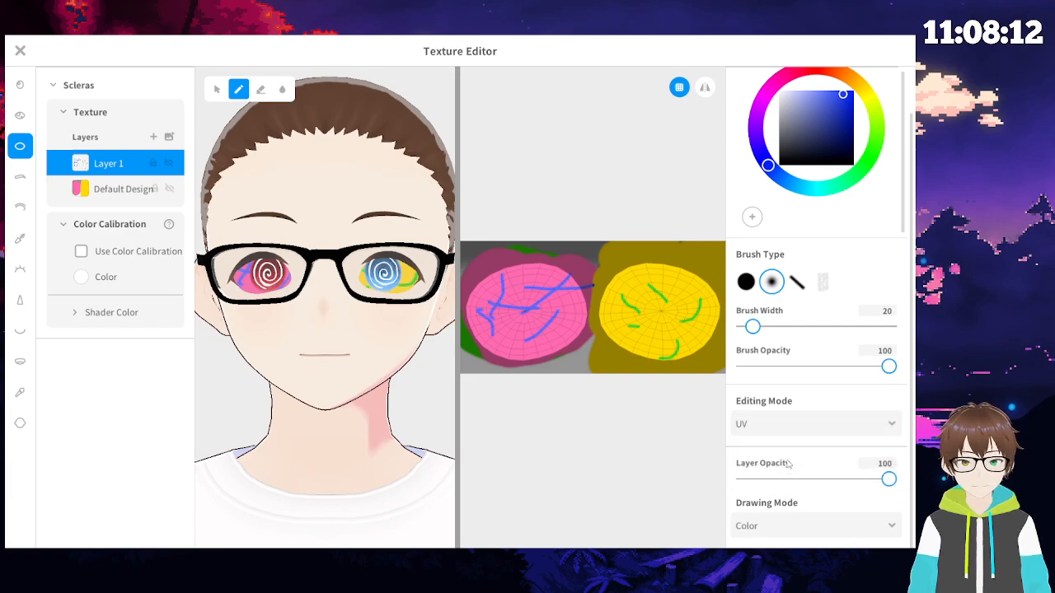
click(794, 514)
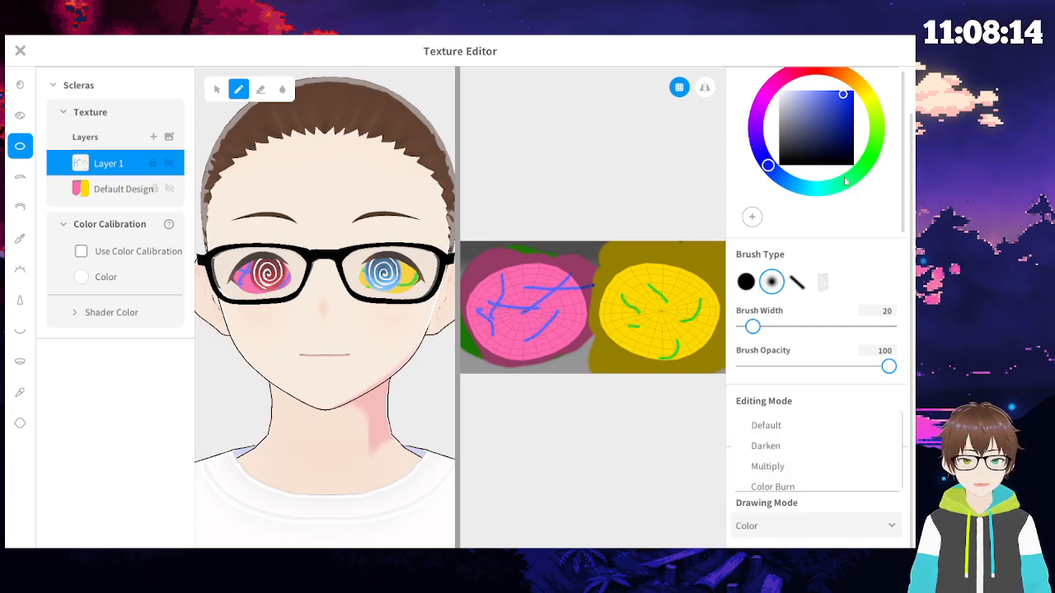
click(807, 137)
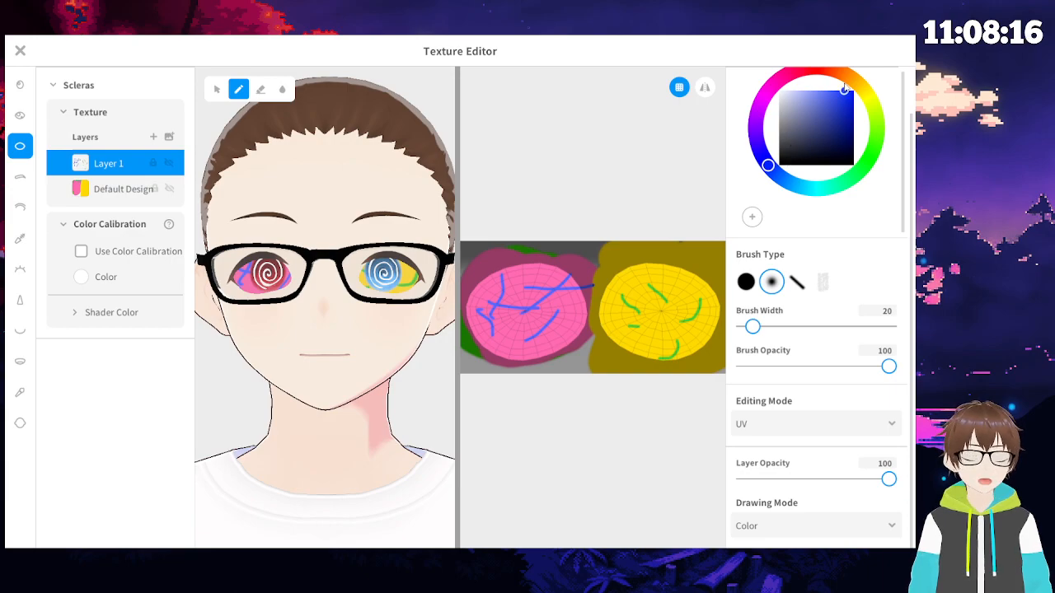
- Pick a green brush colour and undo Layer 1's drawing mode changes and all its strokes on both scleras
drag(870, 120, 872, 152)
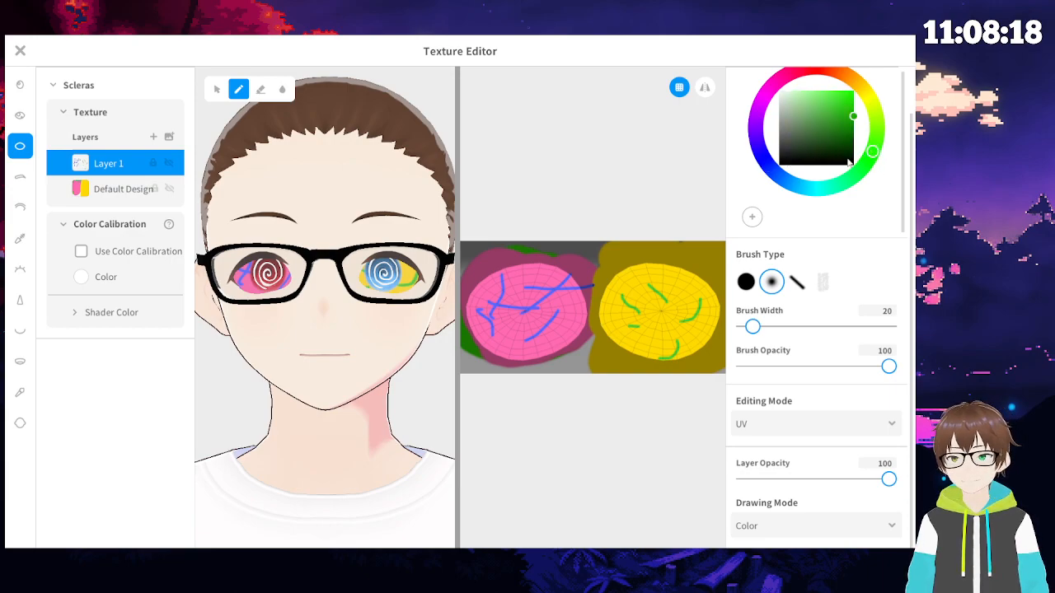
key(ctrl+z)
key(ctrl+z)
key(ctrl+z)
key(ctrl+z)
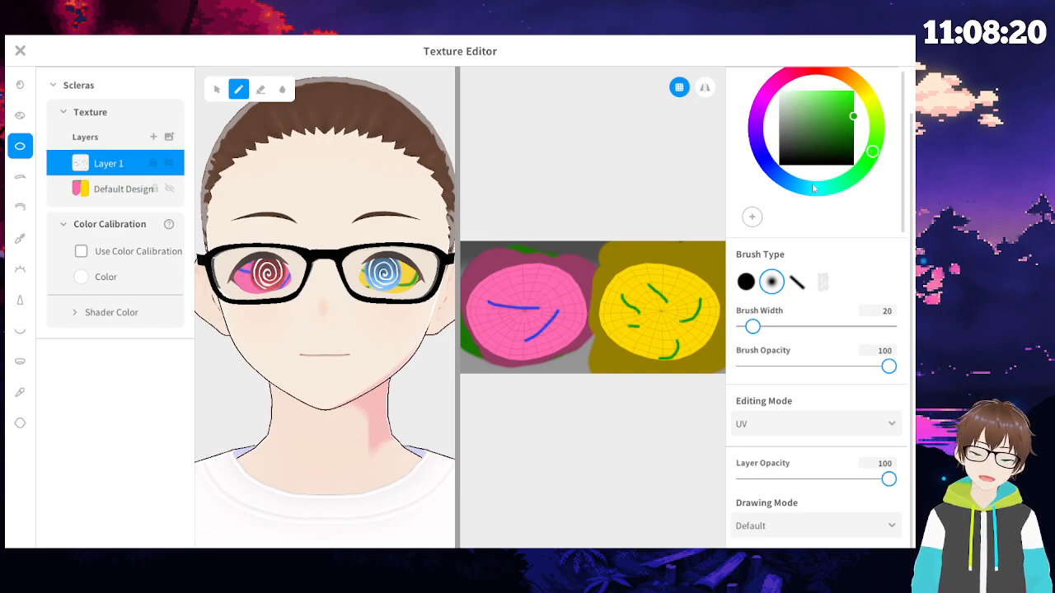
key(ctrl+z)
key(ctrl+z)
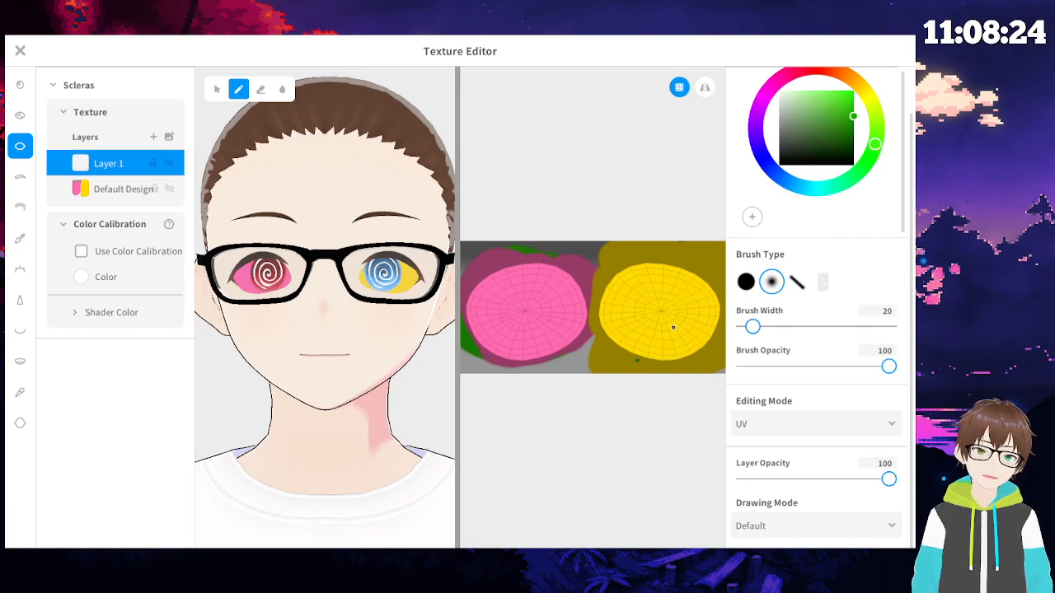
- On Layer 1, paint over the yellow sclera in green and the pink sclera in blue, using the solid round brush at width 113
click(746, 282)
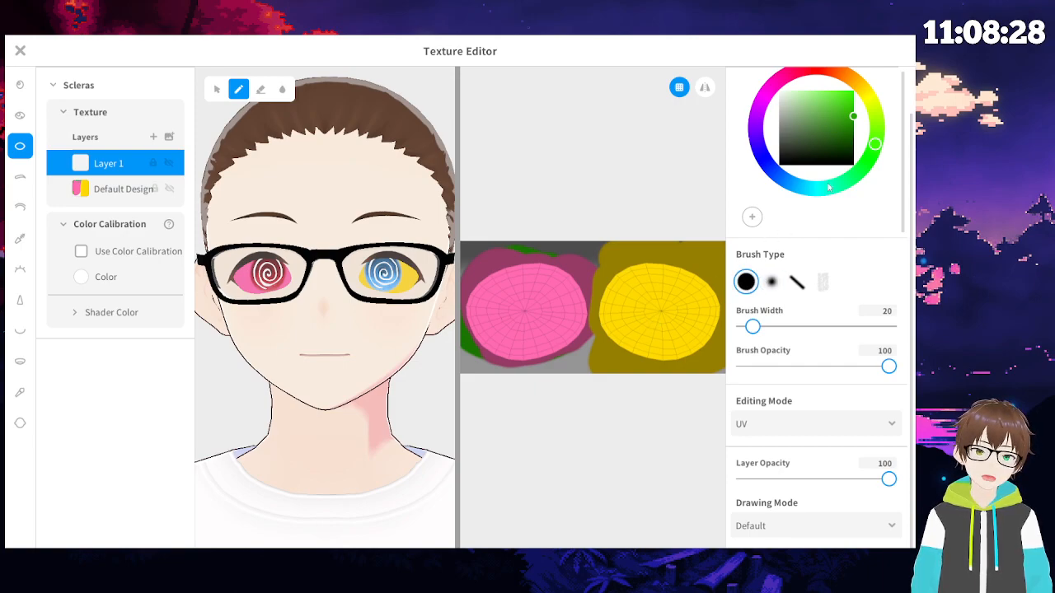
drag(752, 328, 798, 327)
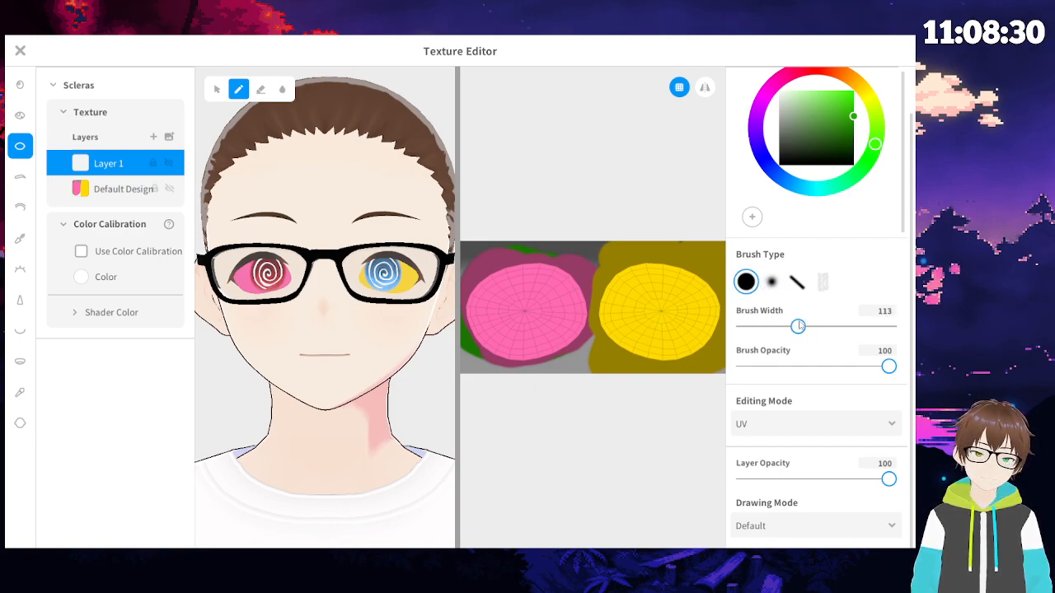
mouse_move(698, 339)
mouse_down()
mouse_move(698, 273)
mouse_move(680, 318)
mouse_move(652, 341)
mouse_move(608, 314)
mouse_move(628, 278)
mouse_move(641, 297)
mouse_up()
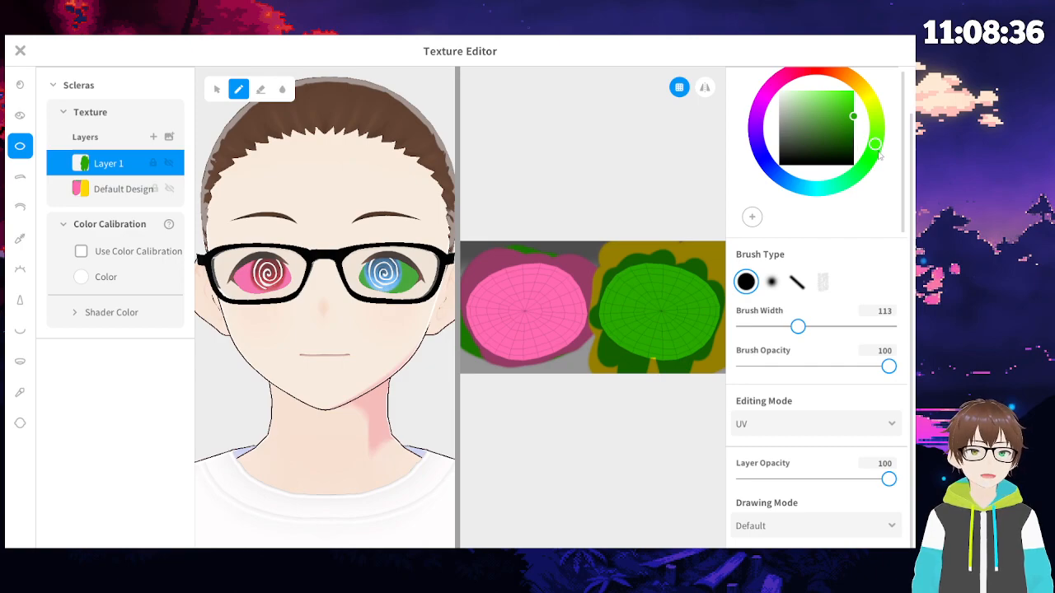
drag(877, 145, 773, 171)
drag(744, 211, 746, 214)
mouse_move(581, 265)
mouse_down()
mouse_move(574, 231)
mouse_move(572, 322)
mouse_move(567, 294)
mouse_move(544, 285)
mouse_move(523, 252)
mouse_move(478, 302)
mouse_move(487, 349)
mouse_move(492, 272)
mouse_up()
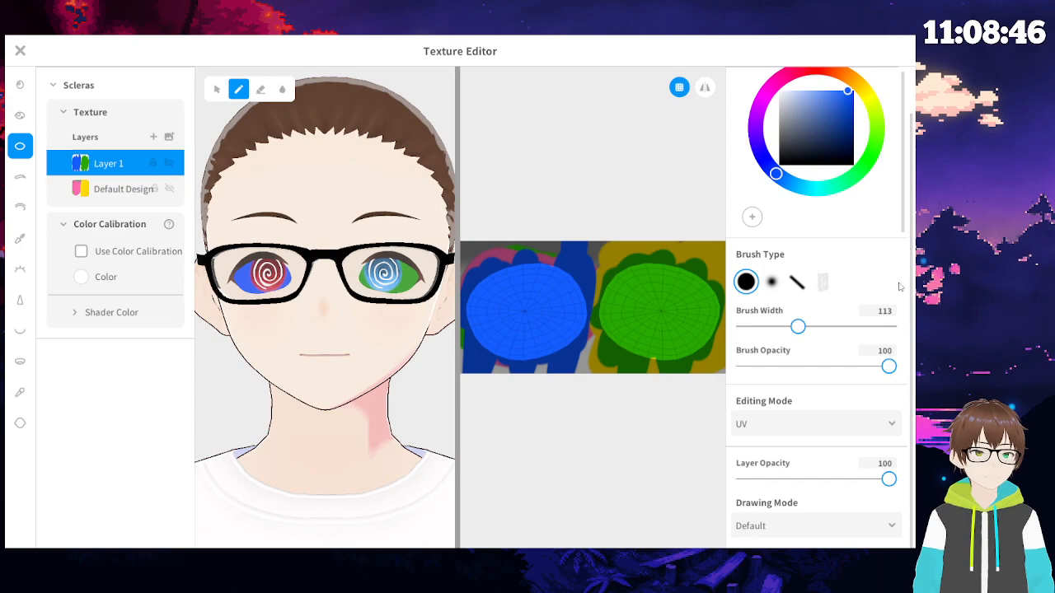
- Try the Darken and Multiply drawing modes on the painted Layer 1
click(831, 531)
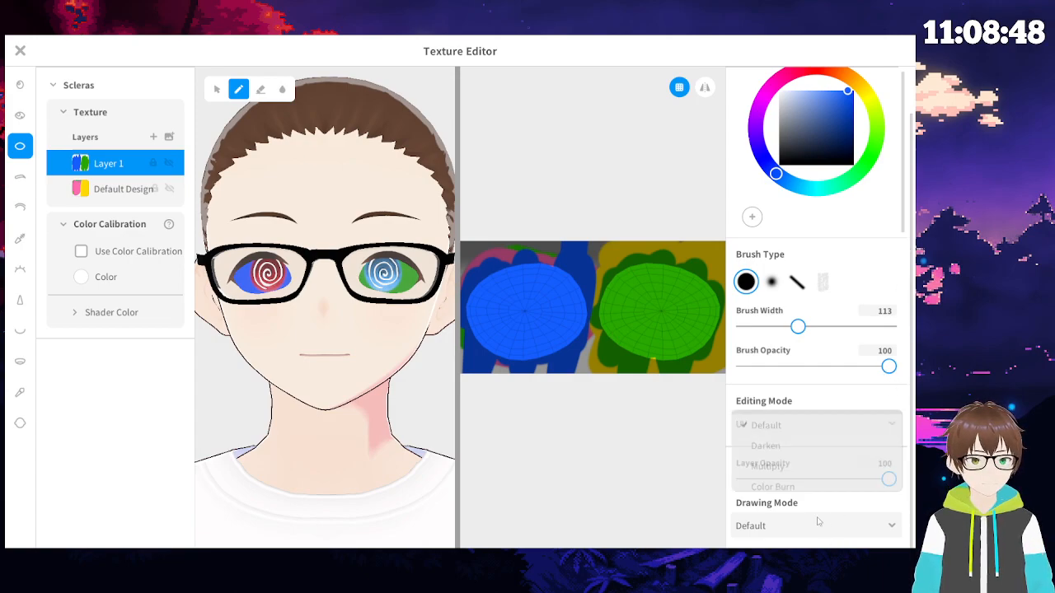
click(808, 447)
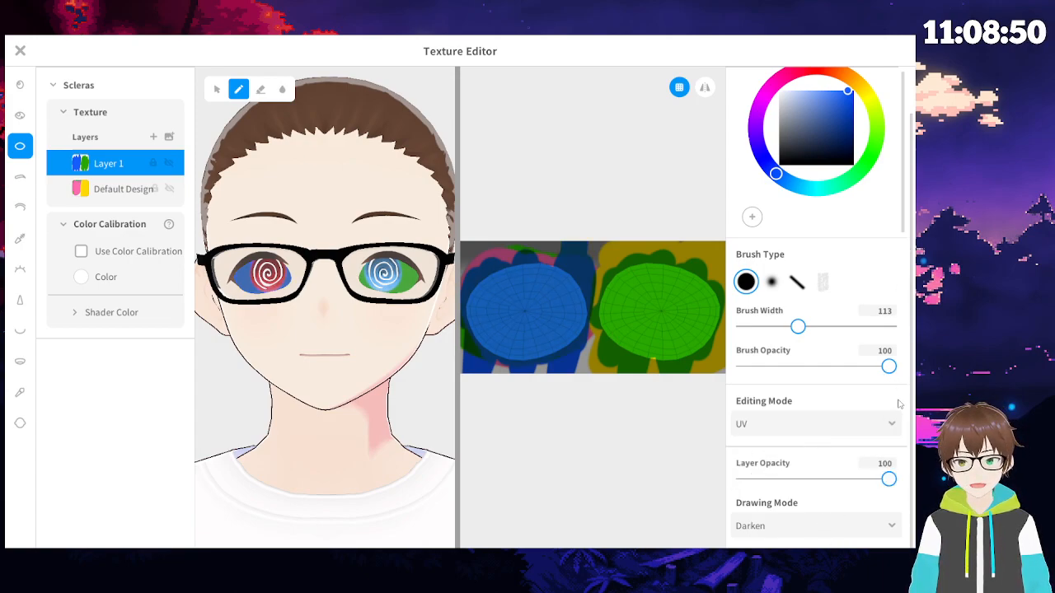
click(790, 524)
click(798, 466)
- Try the Color Burn and Linear Burn drawing modes on Layer 1
click(798, 531)
click(774, 475)
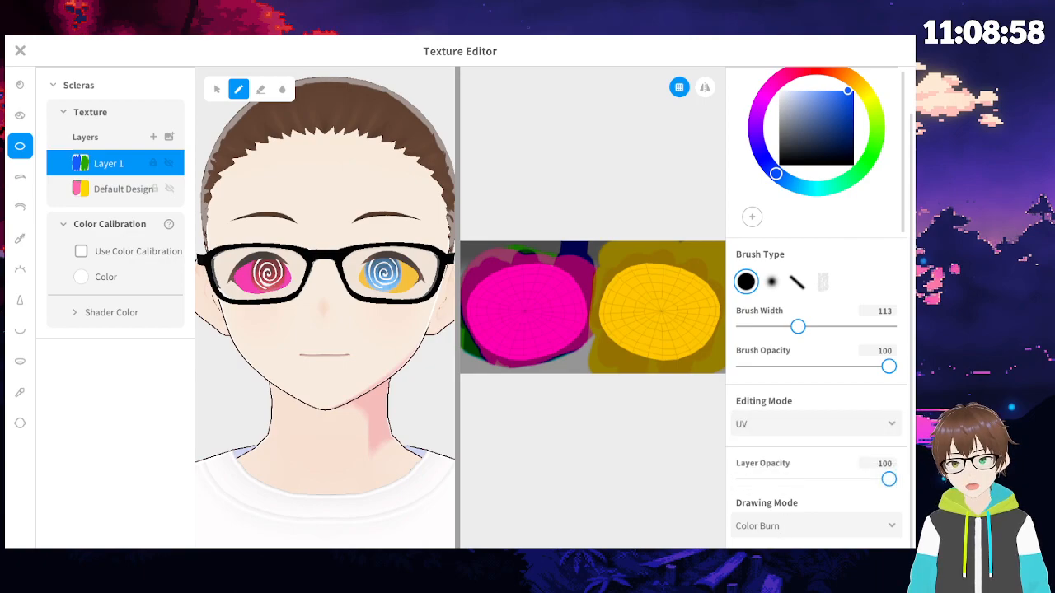
click(787, 525)
scroll(797, 453, down, 1)
click(799, 468)
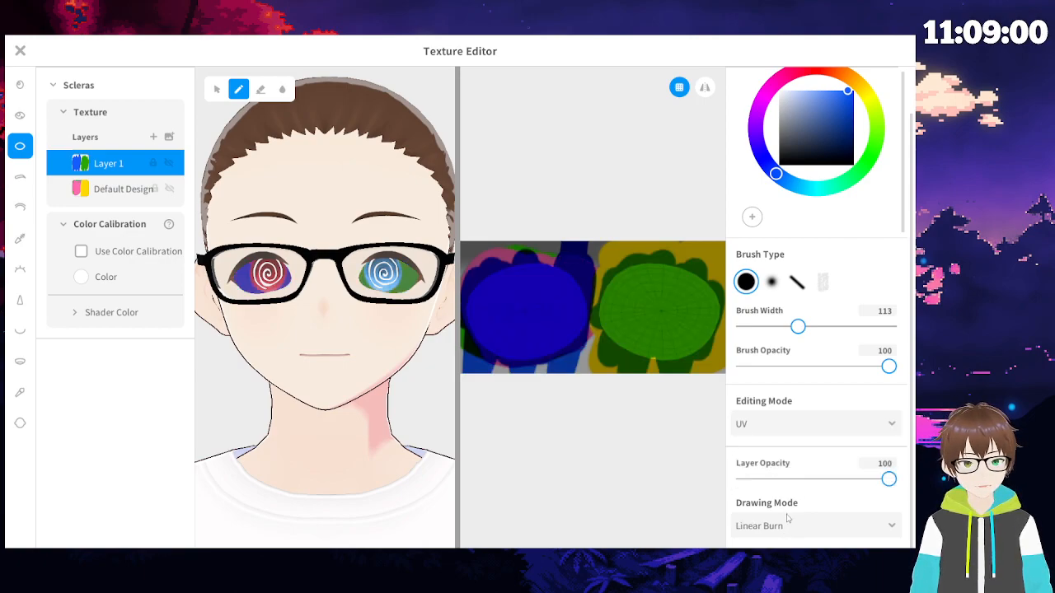
- Try the Darker Color and Lighten drawing modes on Layer 1
click(788, 534)
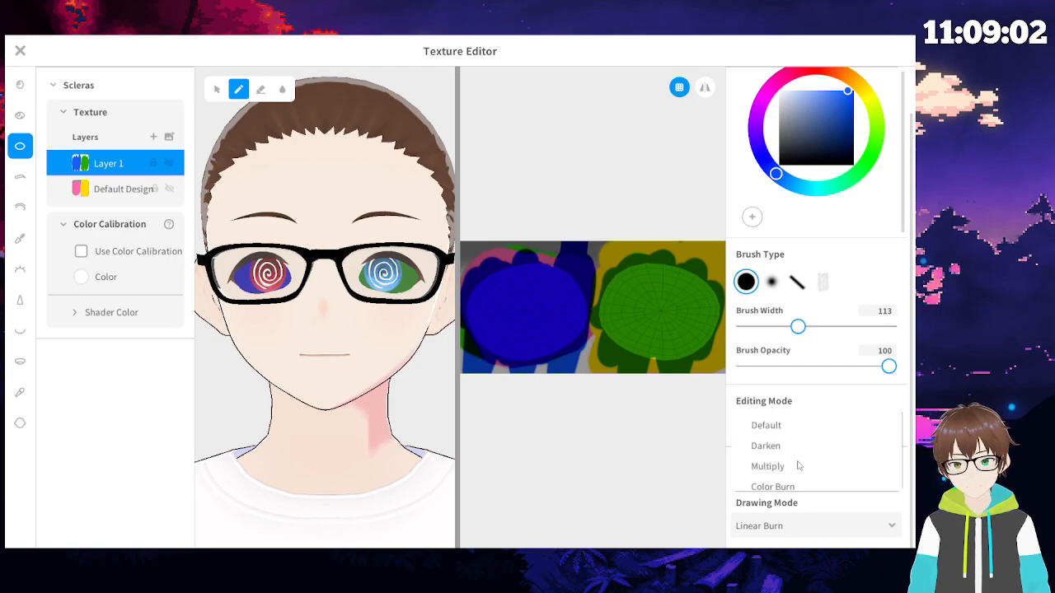
scroll(797, 466, down, 3)
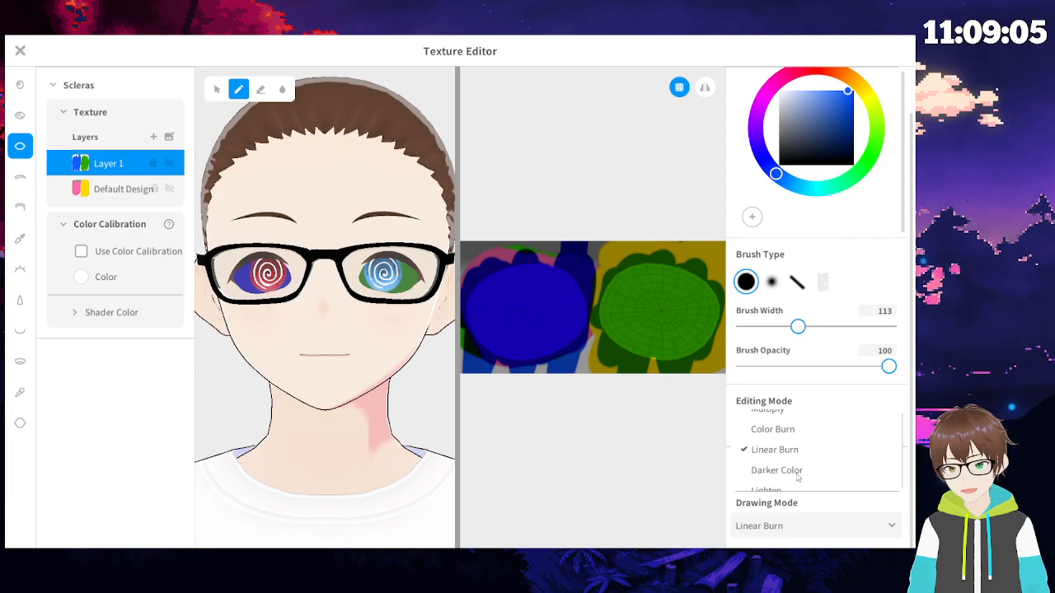
click(797, 473)
click(805, 524)
scroll(791, 465, down, 3)
click(775, 481)
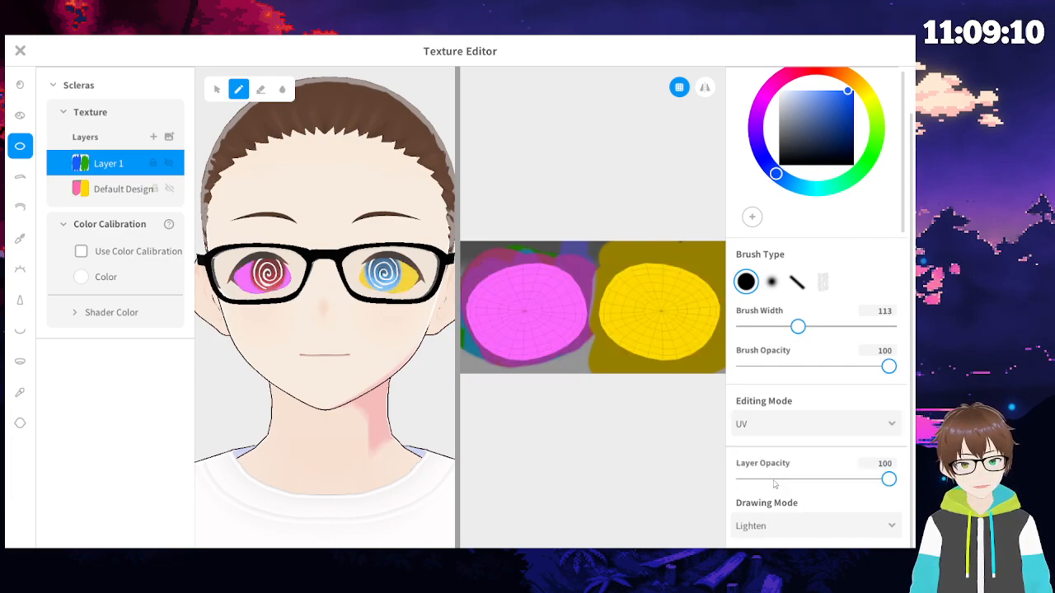
- Try the Screen and Color Dodge drawing modes on Layer 1
click(770, 526)
scroll(787, 482, down, 4)
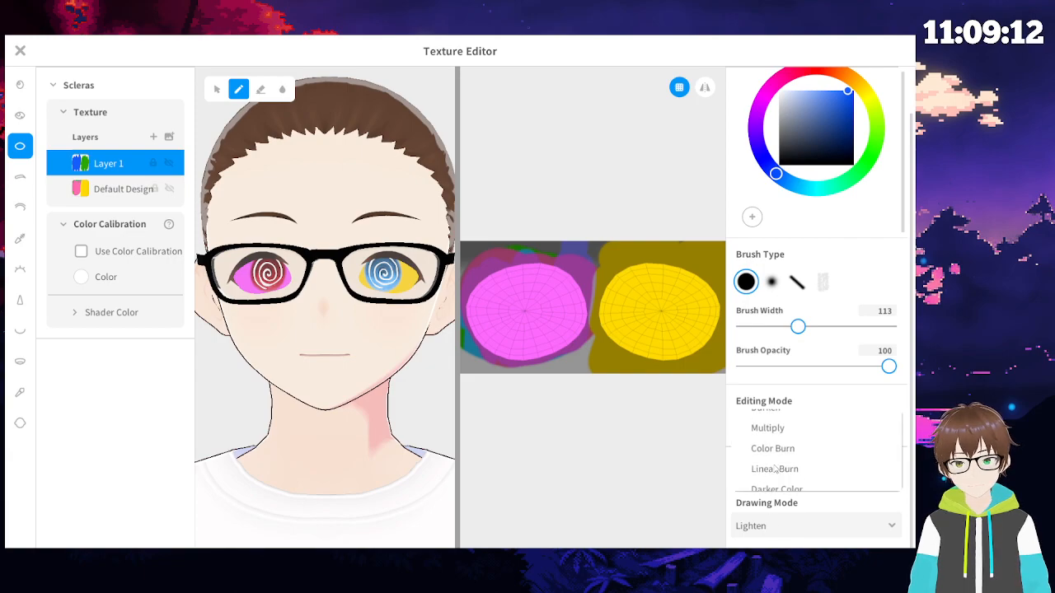
scroll(789, 487, down, 2)
click(778, 457)
click(784, 526)
scroll(789, 463, down, 3)
scroll(789, 463, down, 2)
click(792, 475)
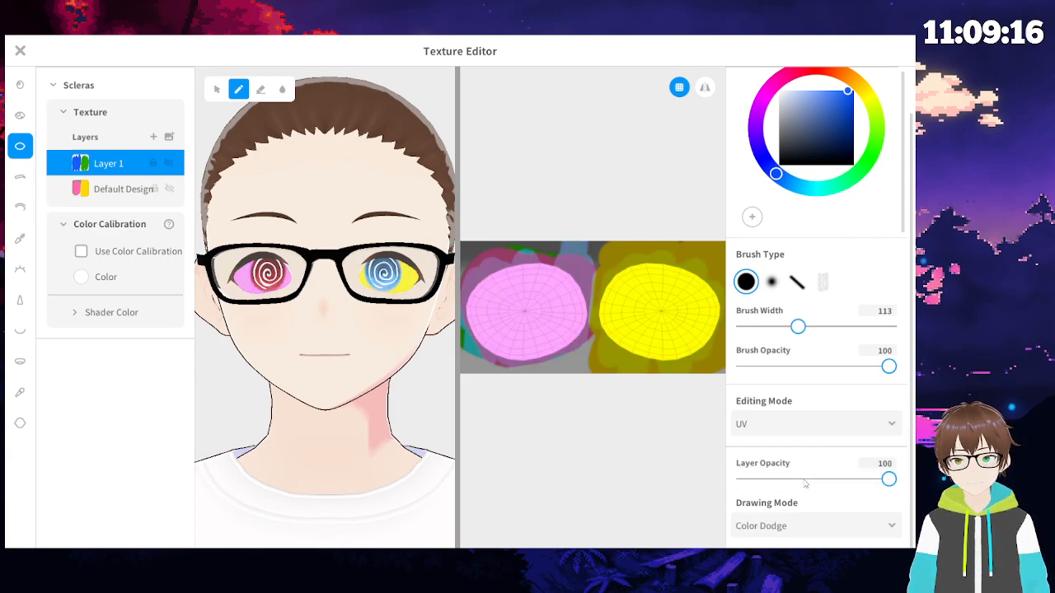
- Try the Linear Dodge and Lighter Color drawing modes on Layer 1
click(783, 526)
scroll(793, 461, down, 1)
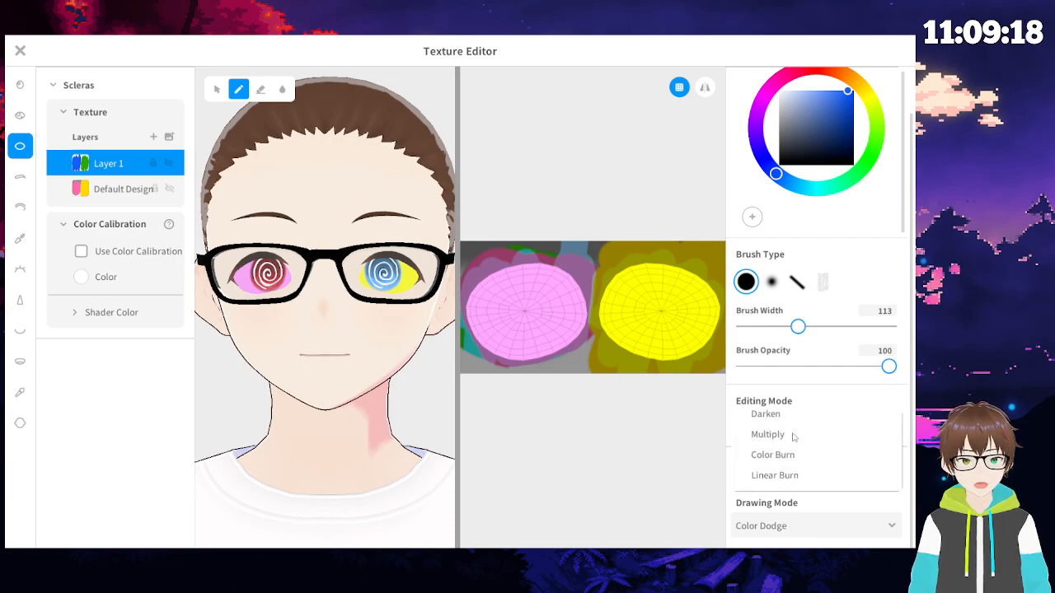
scroll(811, 442, down, 2)
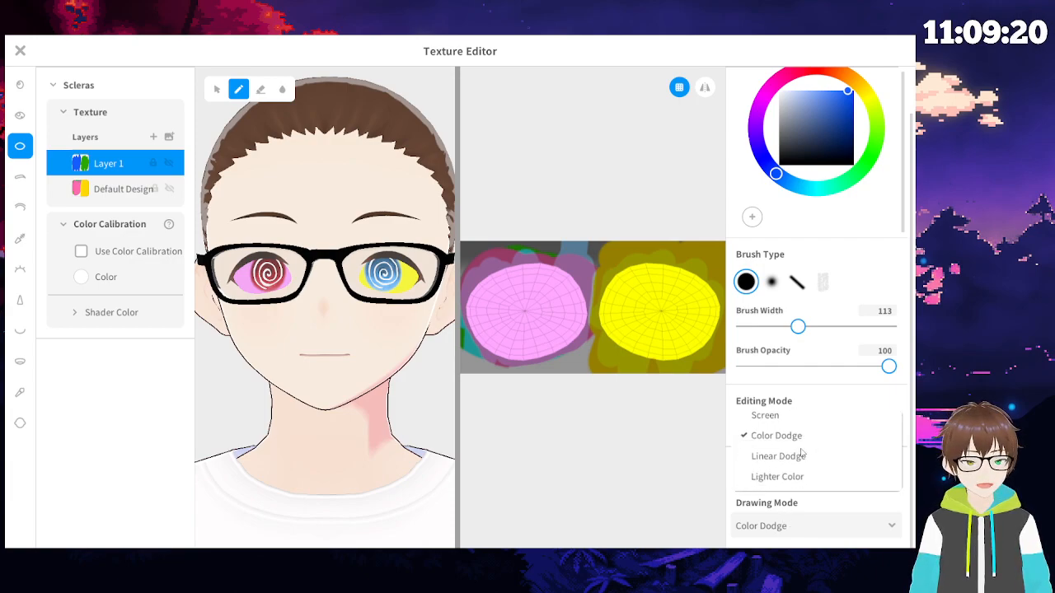
click(793, 455)
click(784, 528)
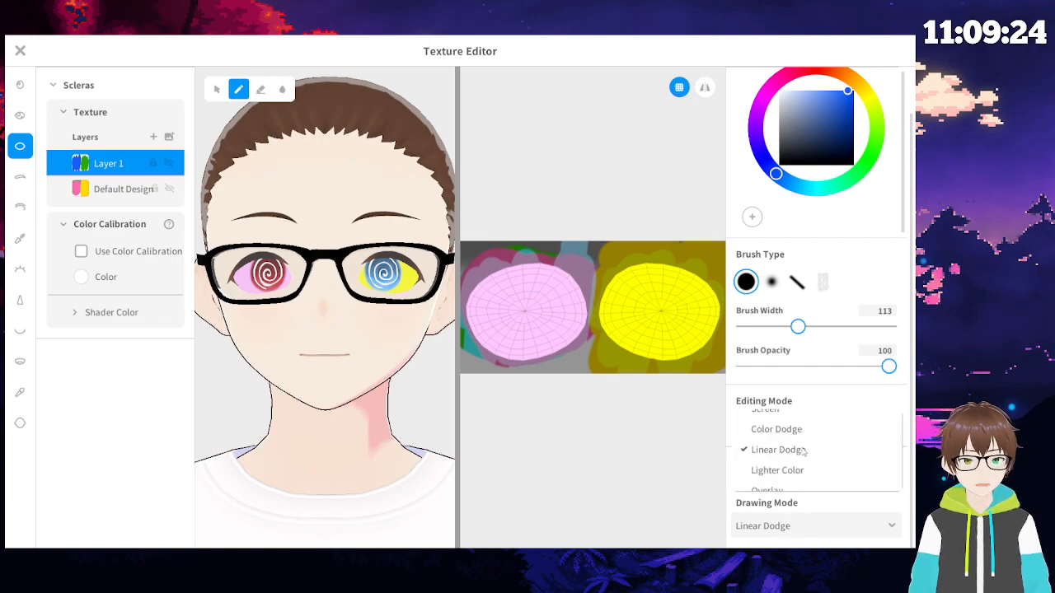
click(797, 445)
- Try the Overlay and Soft Light drawing modes on Layer 1
click(788, 536)
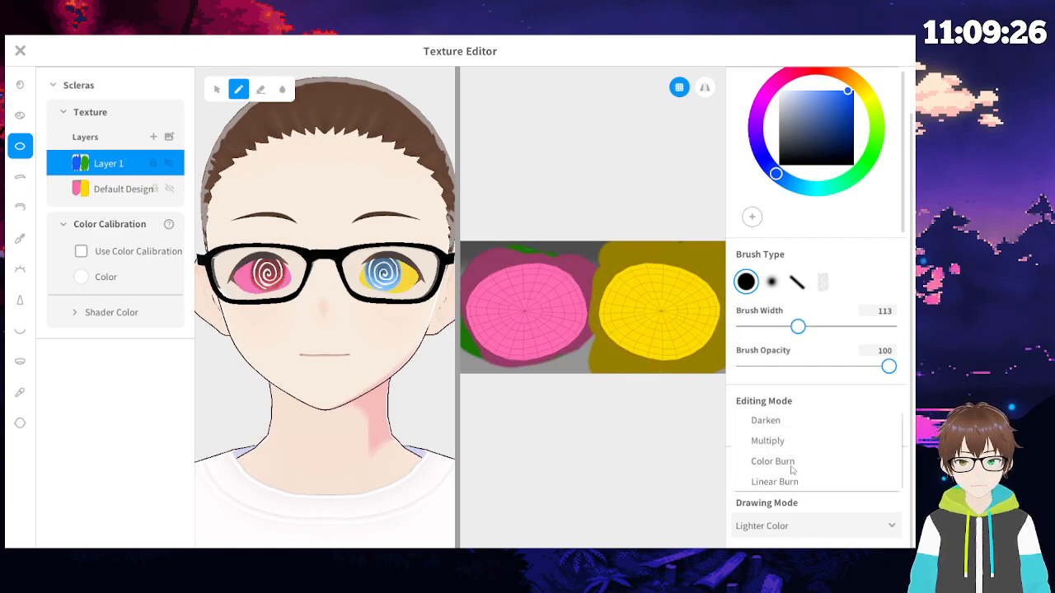
click(783, 433)
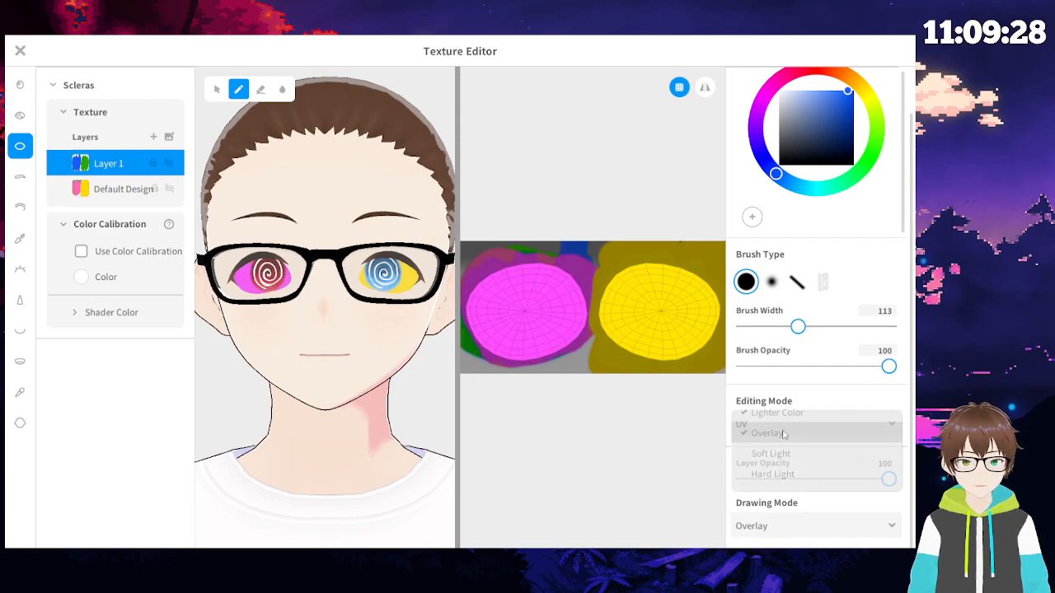
click(772, 527)
scroll(793, 455, down, 2)
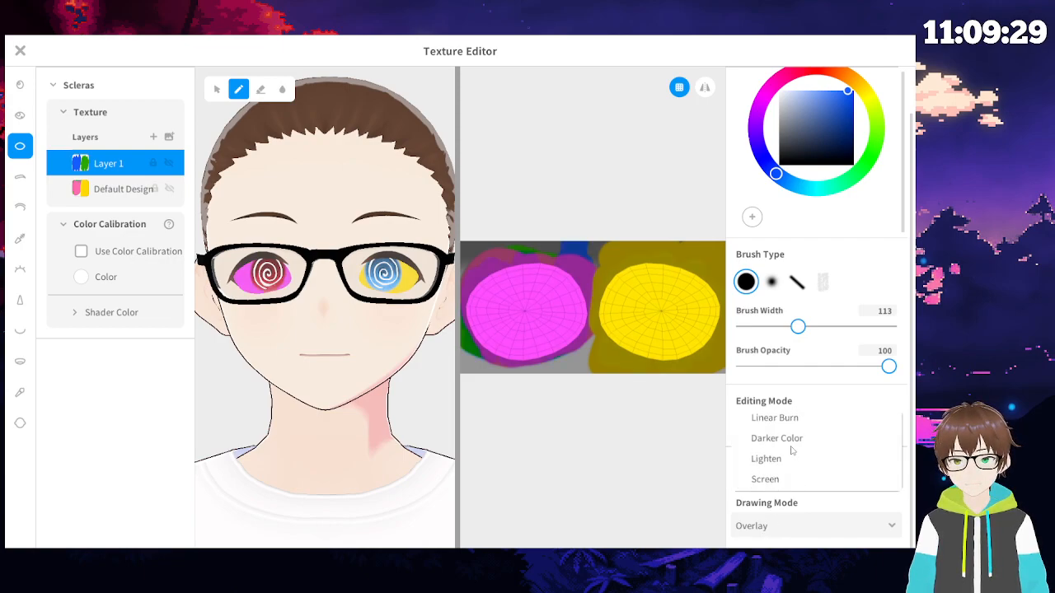
scroll(791, 450, down, 1)
click(783, 451)
- Try the Hard Light and Vivid Light drawing modes on Layer 1
click(783, 526)
scroll(785, 445, down, 2)
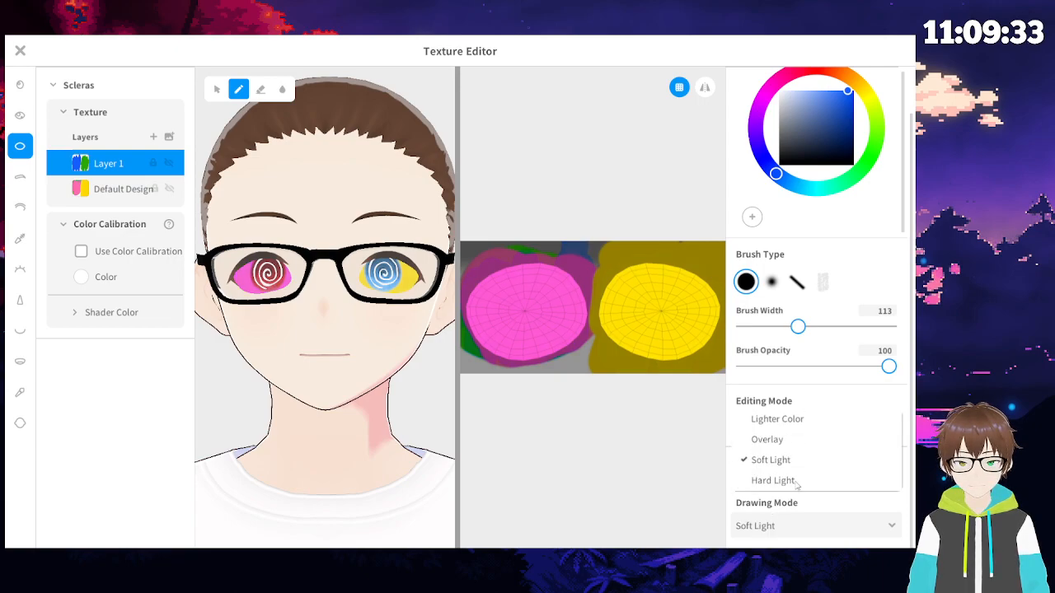
click(792, 483)
click(789, 524)
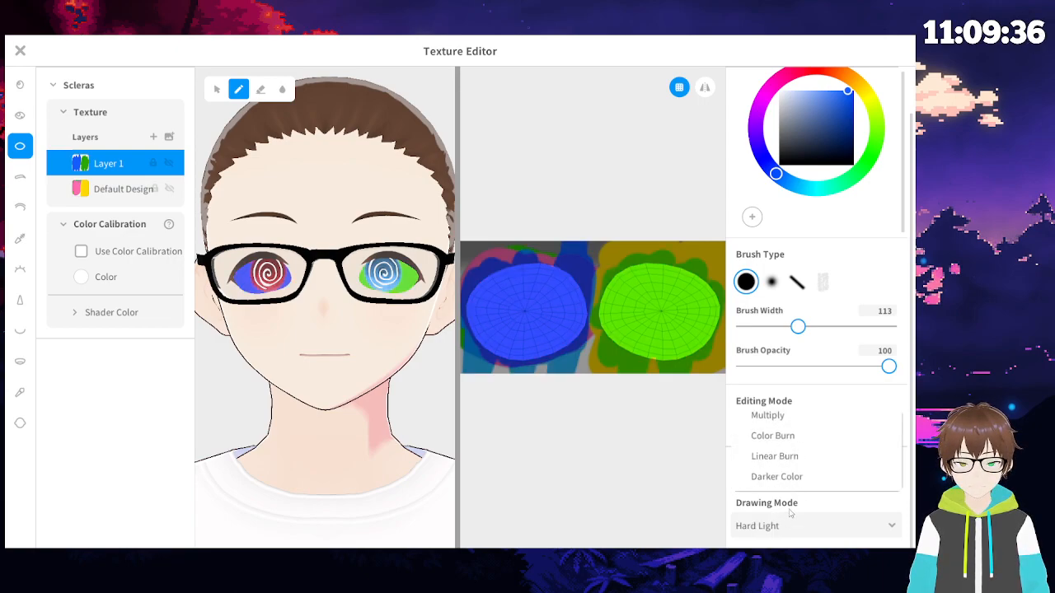
scroll(786, 472, down, 2)
scroll(787, 476, down, 1)
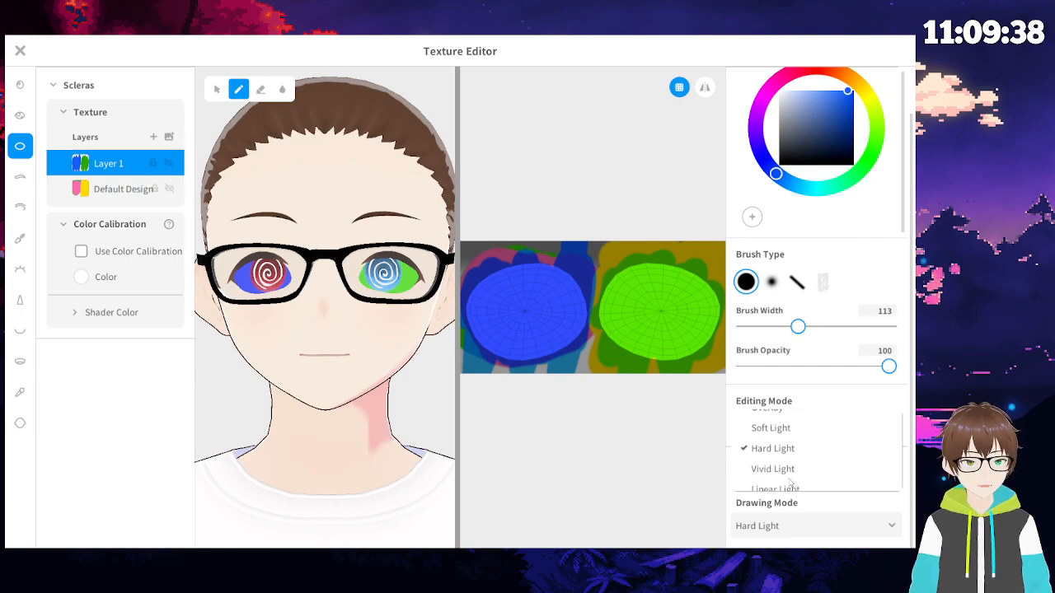
click(787, 470)
- Set the drawing mode of Layer 1 to Linear Light
click(790, 524)
scroll(775, 481, down, 2)
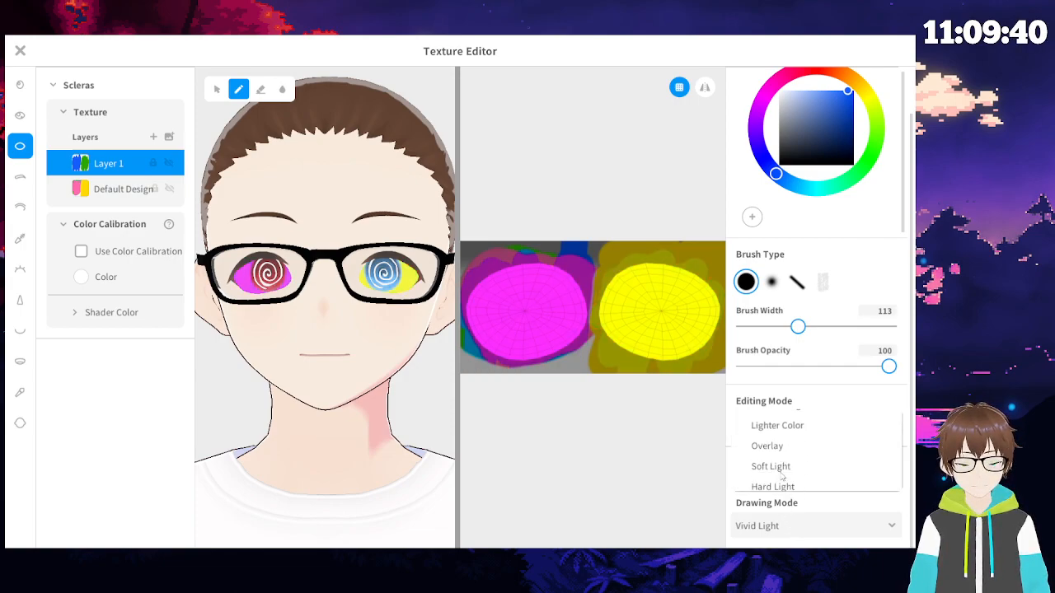
scroll(780, 468, down, 2)
click(785, 437)
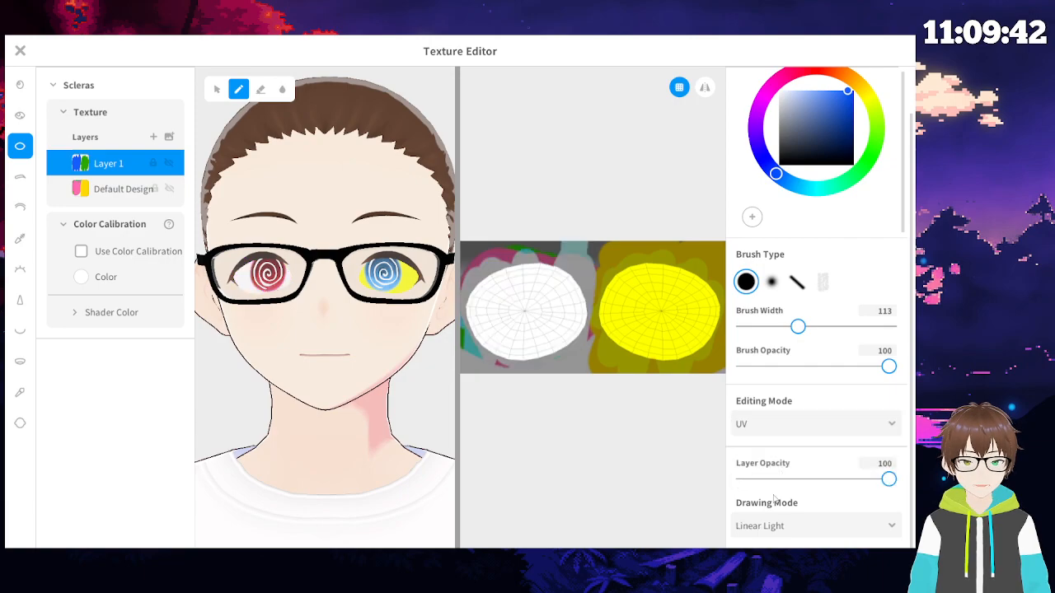
- Try the Pin Light and Hard Mix drawing modes on Layer 1
click(761, 525)
scroll(787, 425, down, 2)
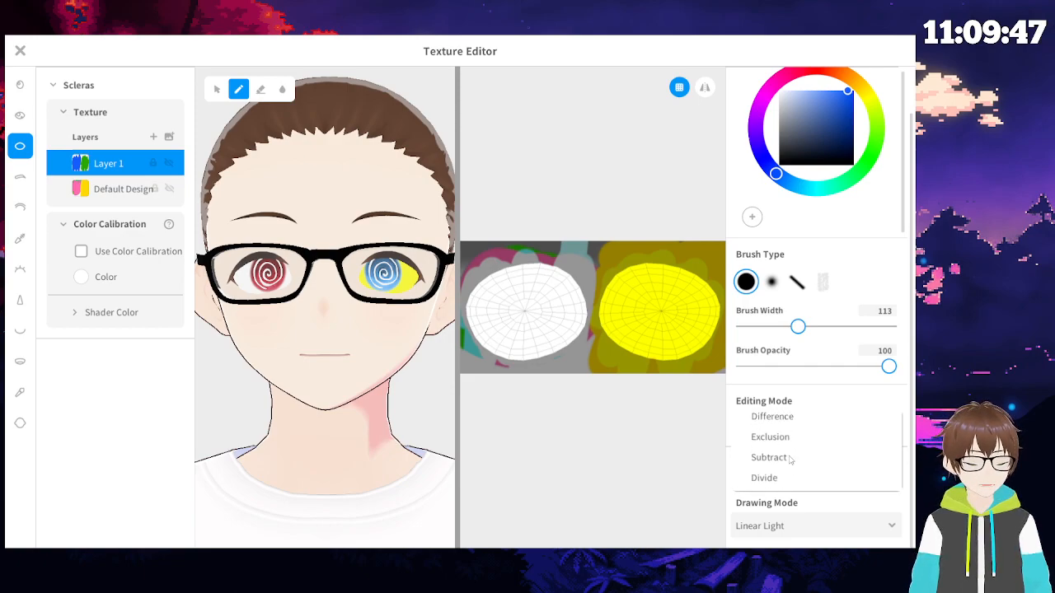
scroll(789, 461, up, 2)
click(787, 463)
click(782, 526)
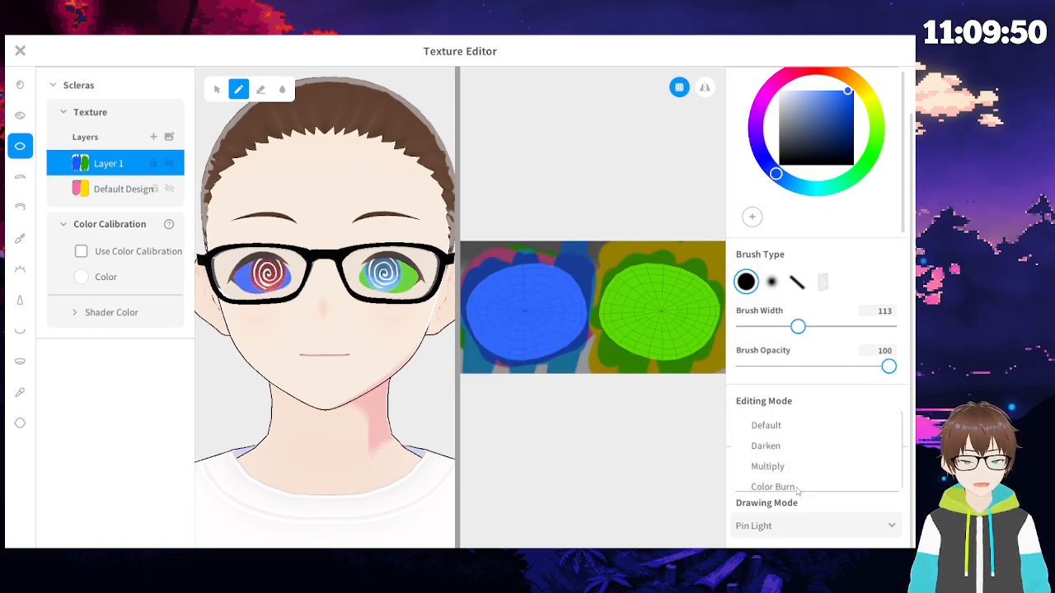
scroll(798, 464, down, 2)
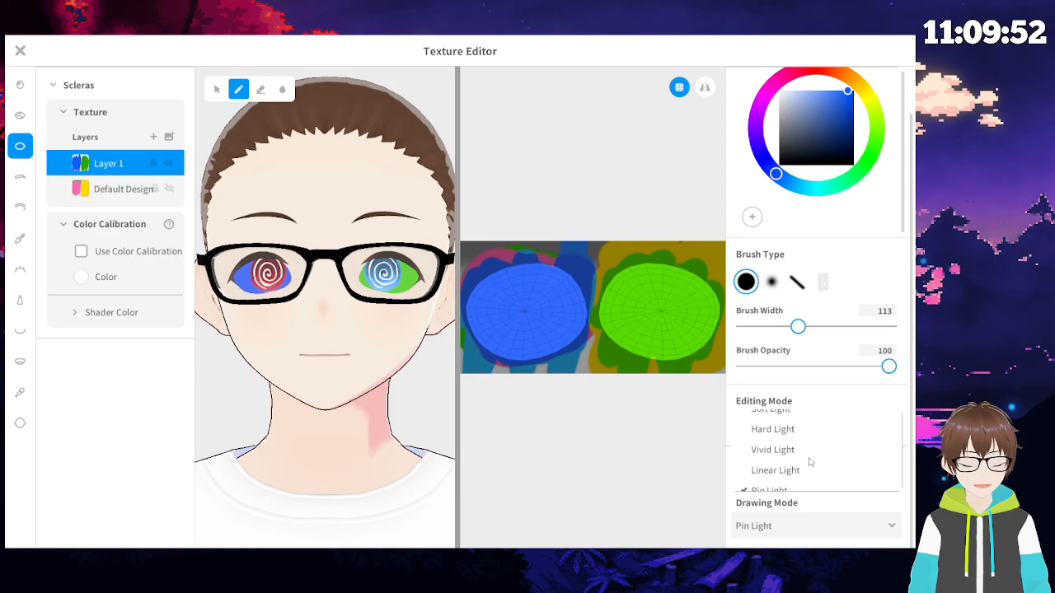
click(769, 460)
- Try the Difference and Exclusion drawing modes on Layer 1
click(784, 528)
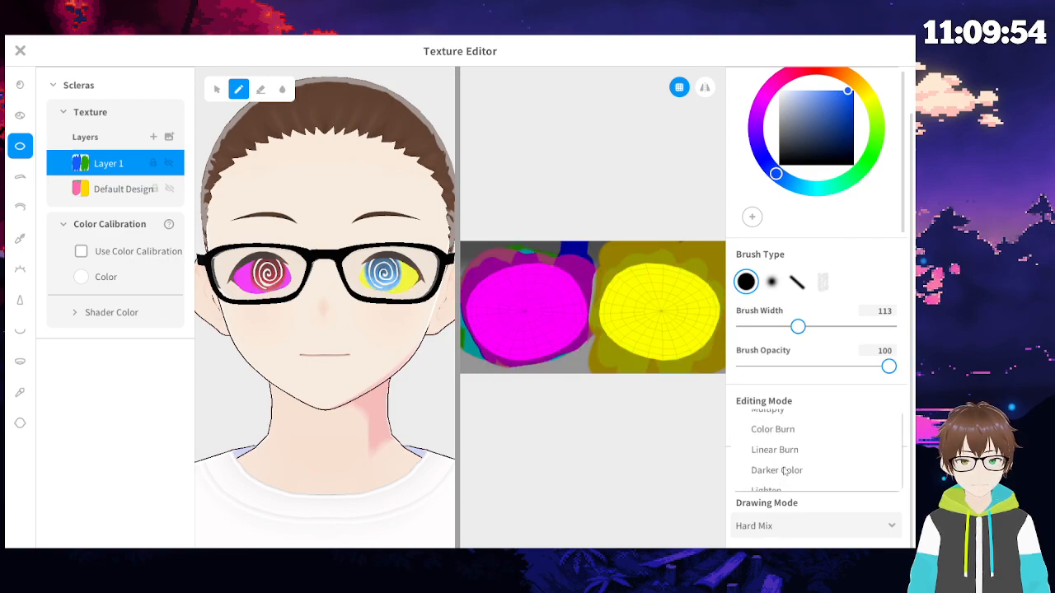
scroll(775, 465, down, 1)
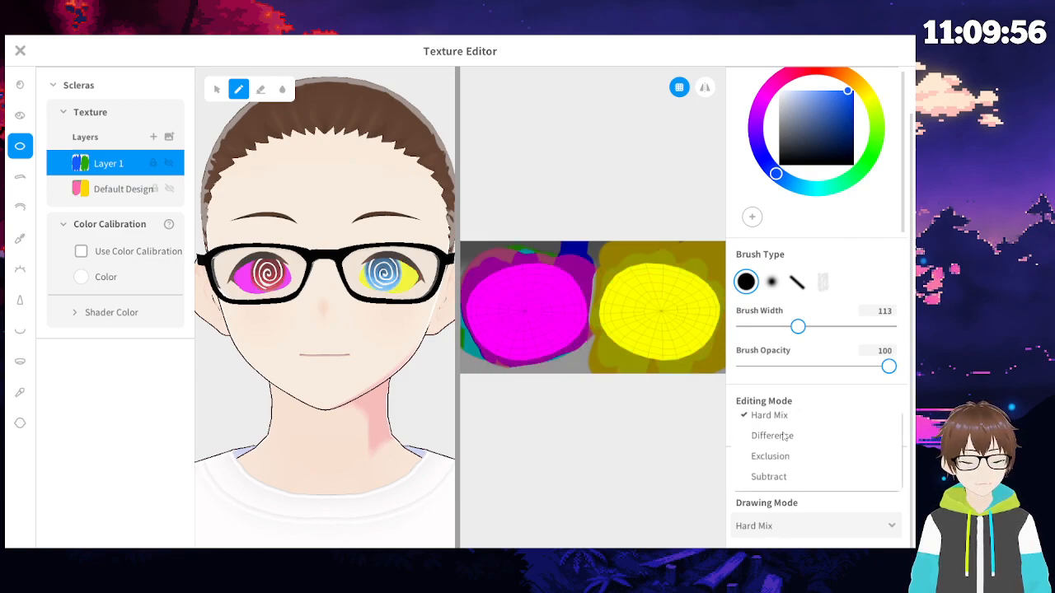
click(783, 437)
click(779, 524)
scroll(784, 462, down, 1)
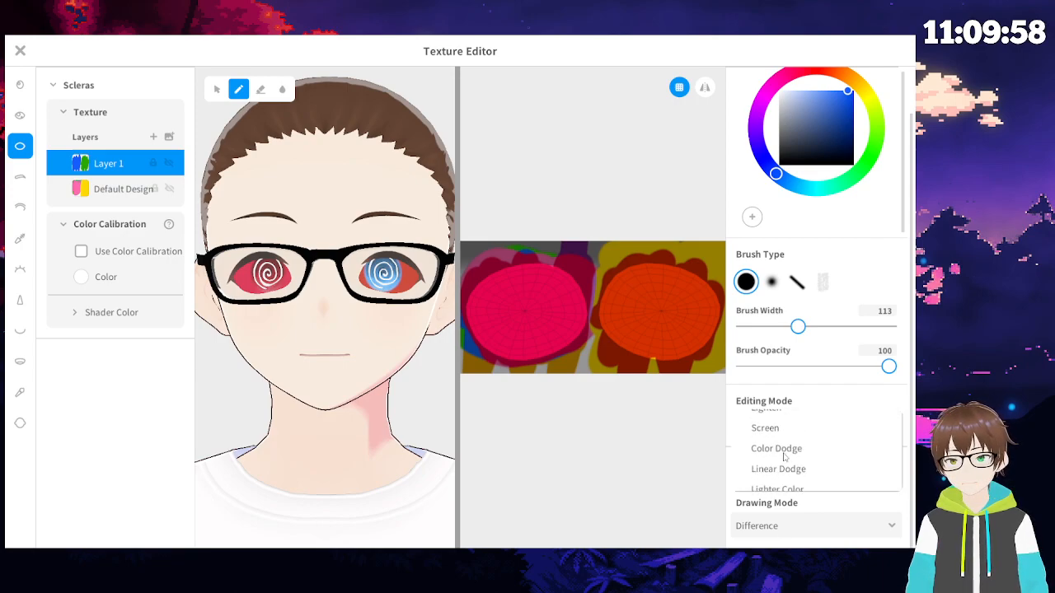
scroll(791, 447, down, 1)
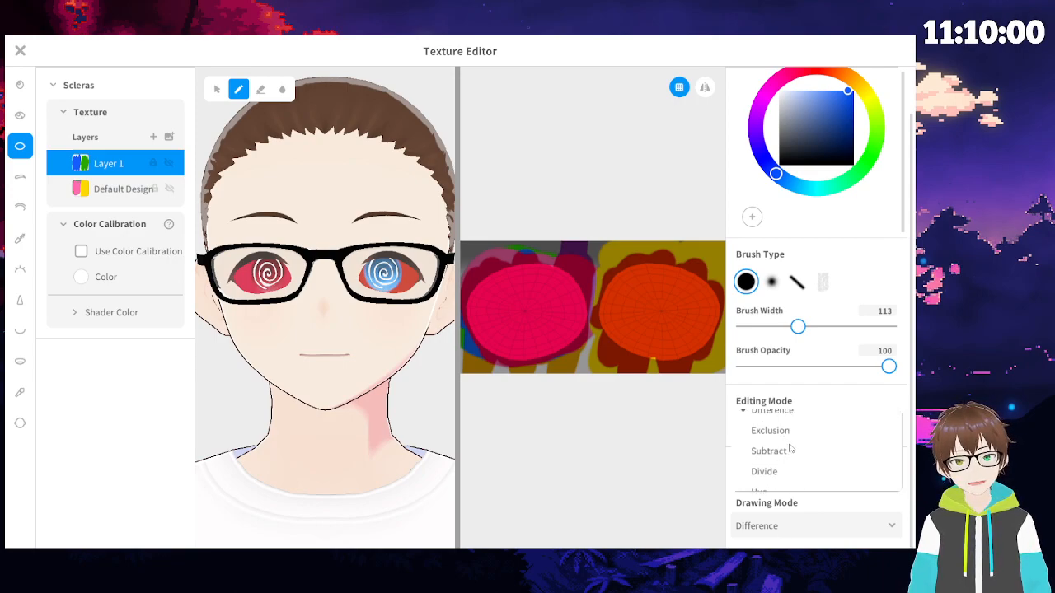
click(769, 430)
- Try the Subtract and Divide drawing modes on Layer 1
click(783, 521)
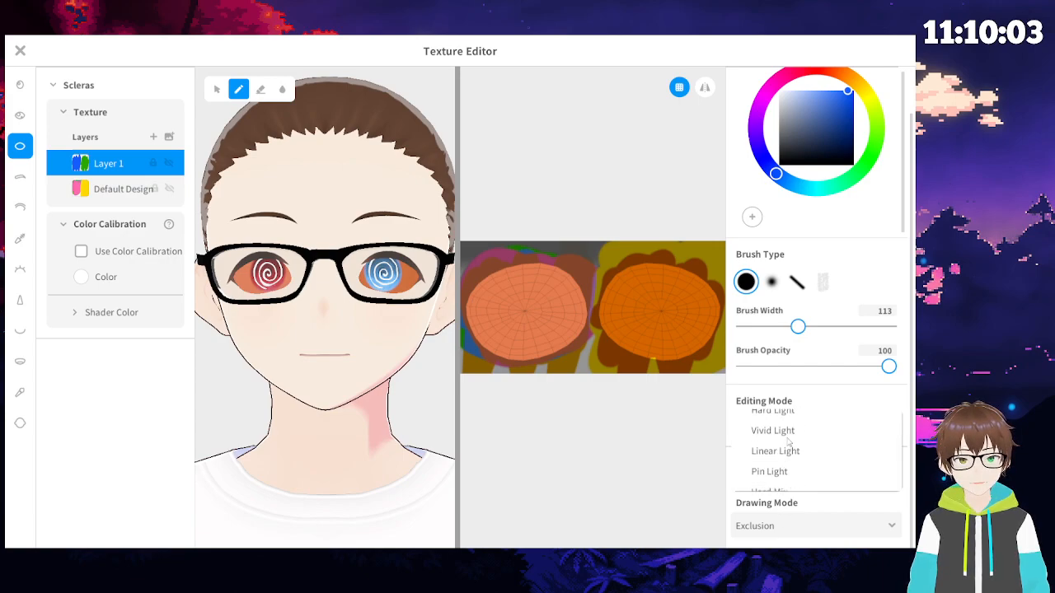
click(769, 445)
click(791, 531)
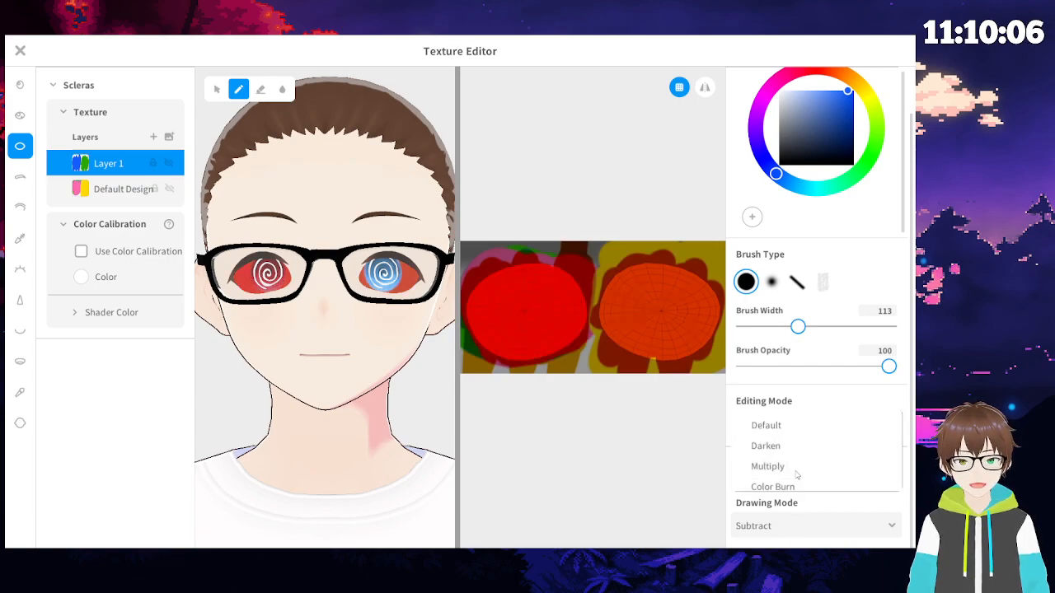
scroll(796, 465, down, 2)
scroll(800, 463, down, 3)
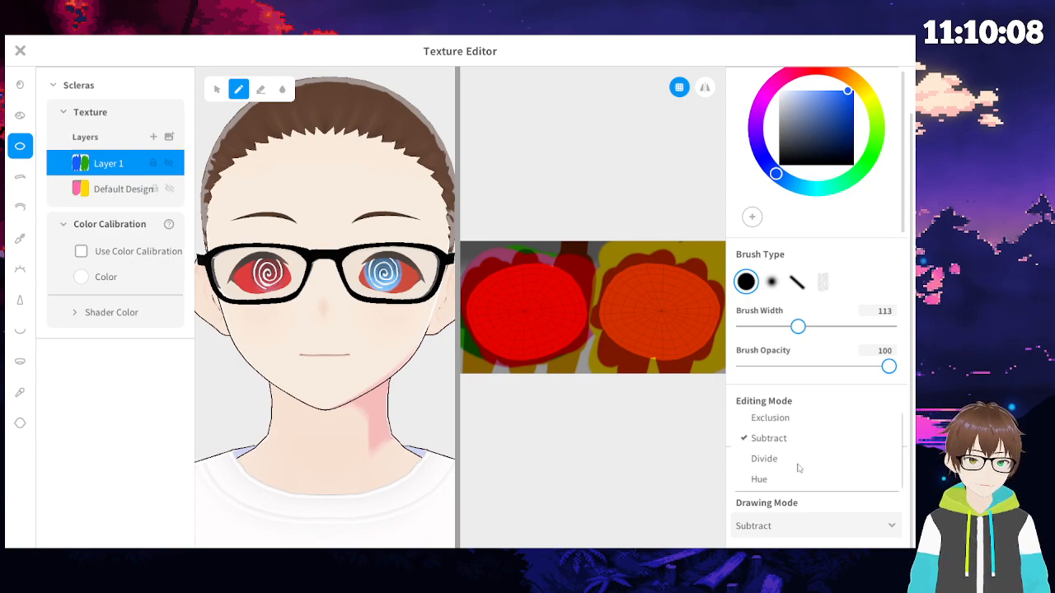
click(783, 458)
- Try the Hue and Saturation drawing modes on Layer 1
click(783, 525)
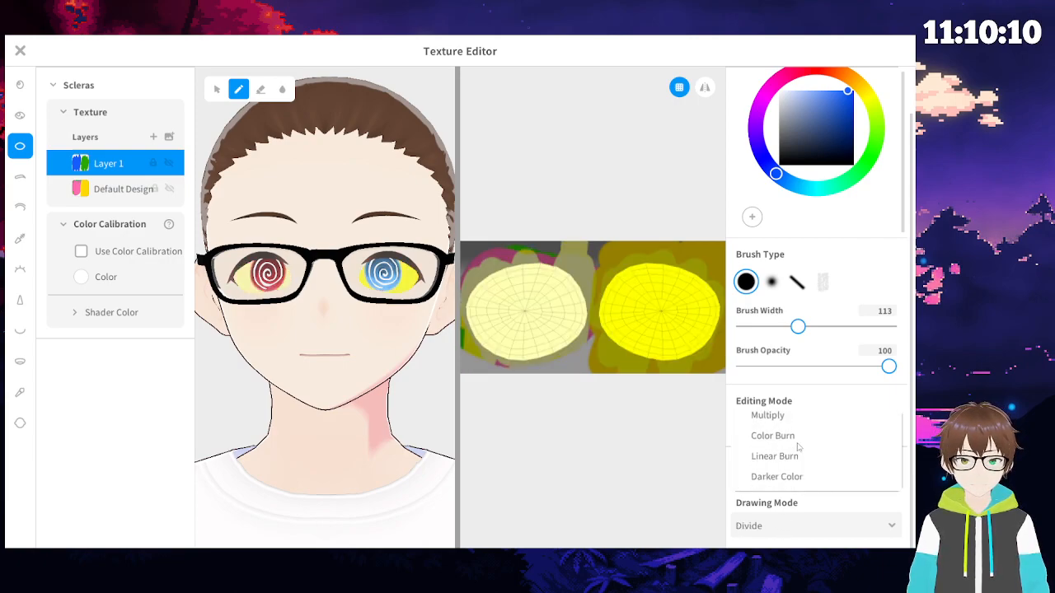
scroll(798, 451, down, 1)
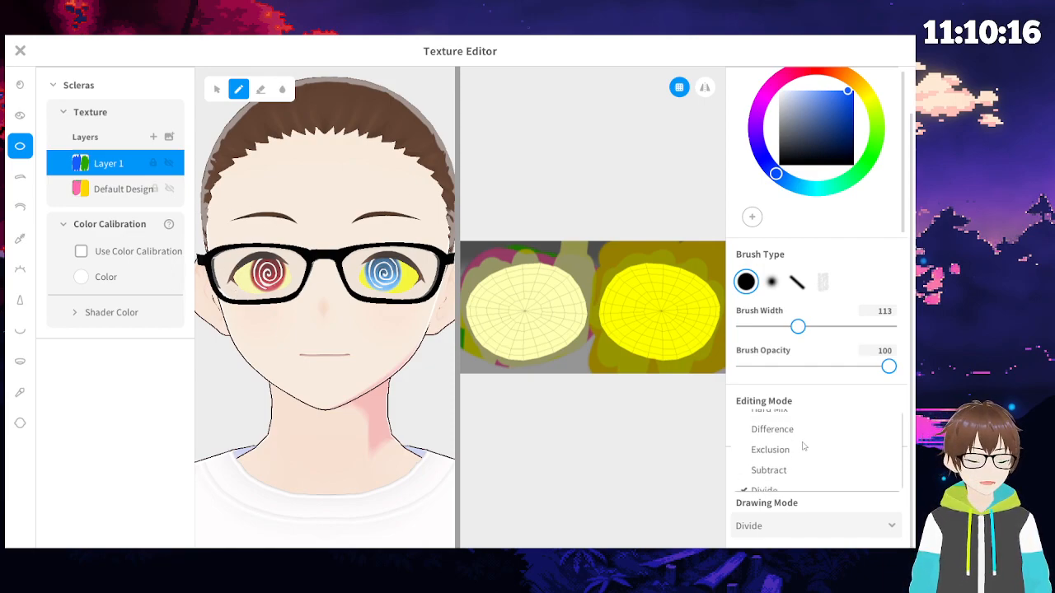
scroll(796, 449, down, 1)
click(783, 424)
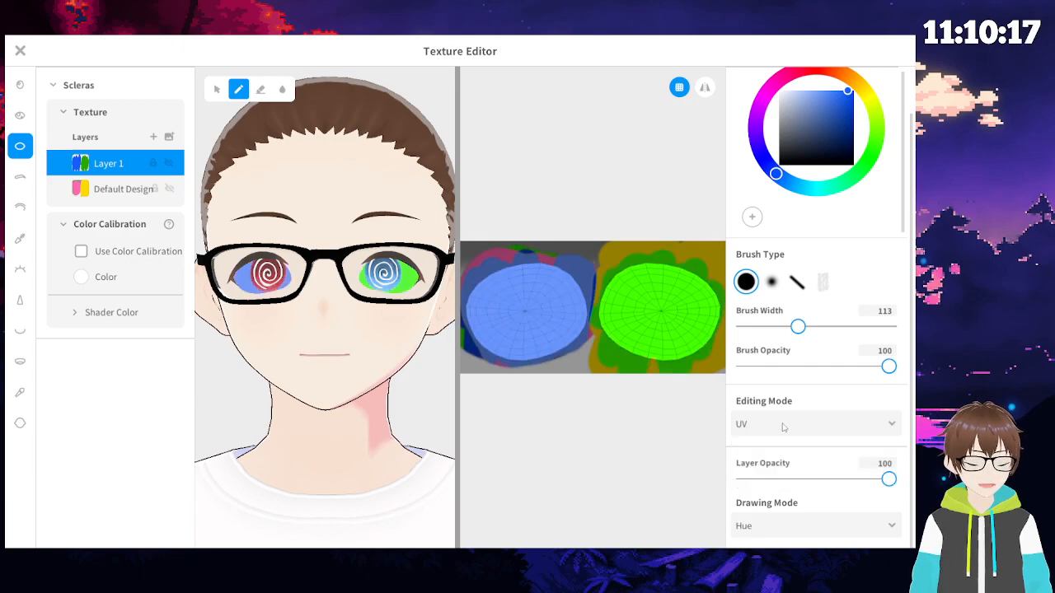
click(786, 521)
scroll(812, 437, down, 3)
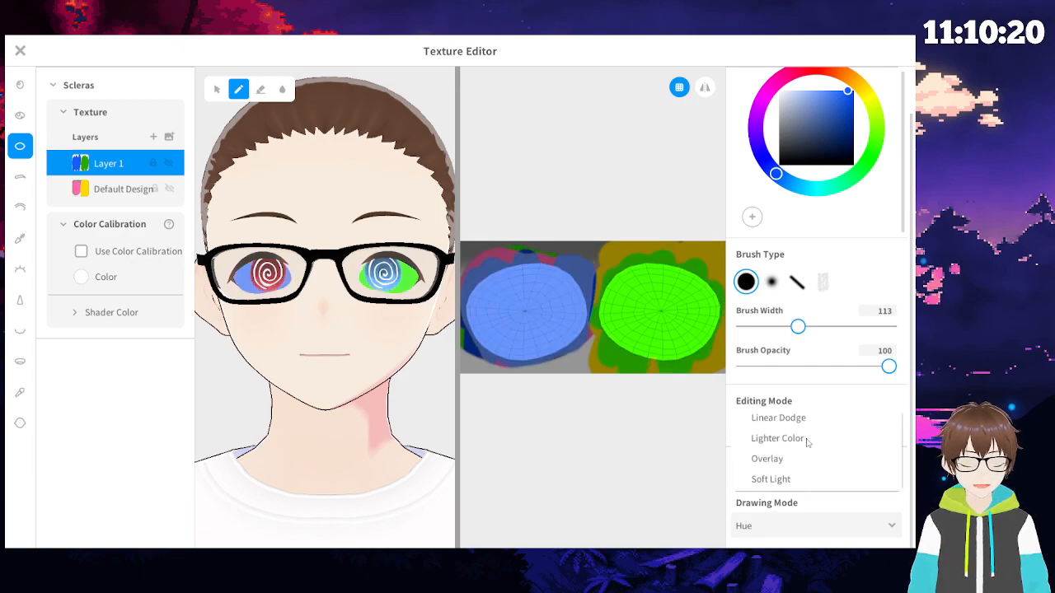
scroll(808, 446, down, 3)
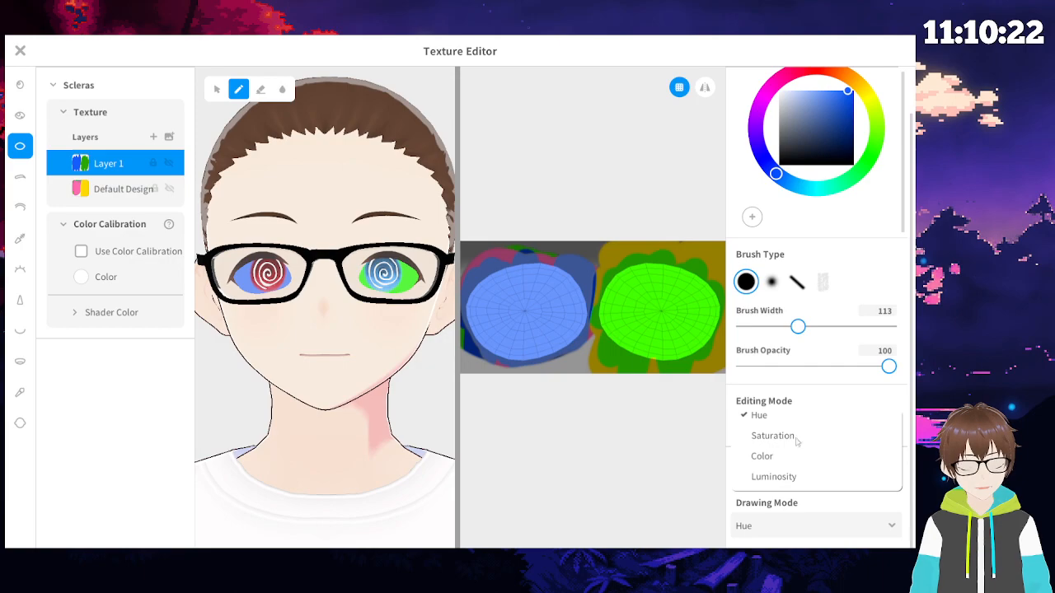
click(797, 441)
- Try the Color and Luminosity drawing modes on Layer 1
click(786, 525)
scroll(806, 463, down, 8)
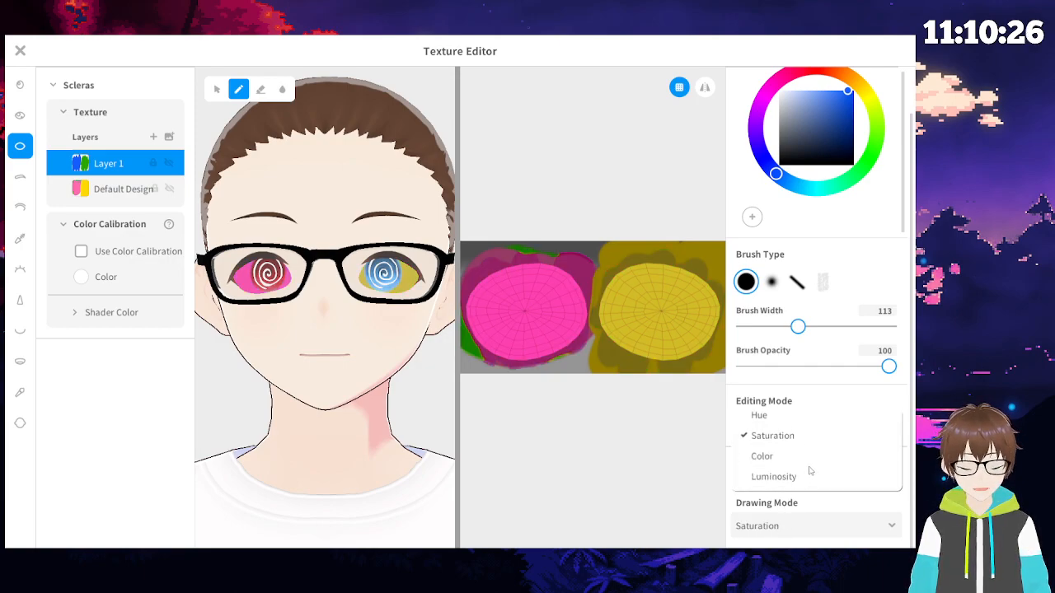
click(800, 457)
click(797, 528)
scroll(800, 457, down, 7)
scroll(800, 456, down, 5)
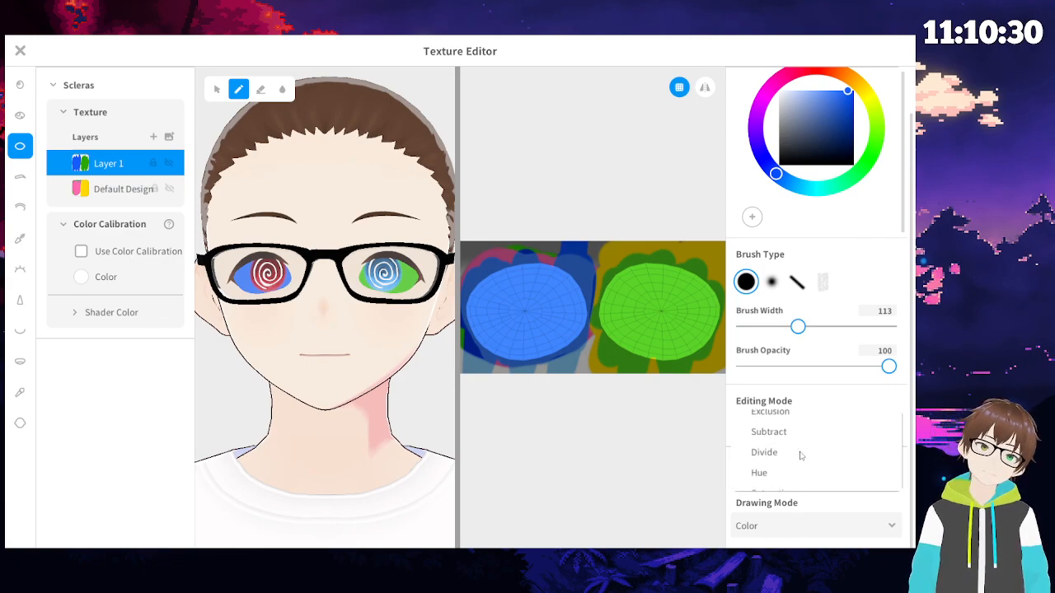
click(796, 476)
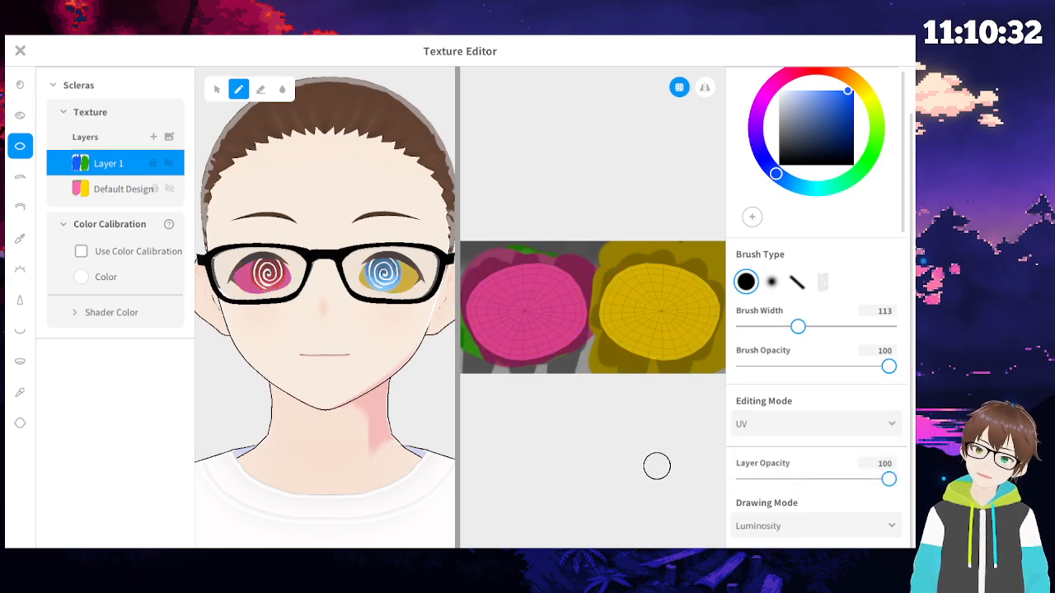
- Undo the drawing mode changes, the painting and the creation of Layer 1, leaving only Default Design
key(ctrl+z)
key(ctrl+z)
key(ctrl+z)
key(ctrl+z)
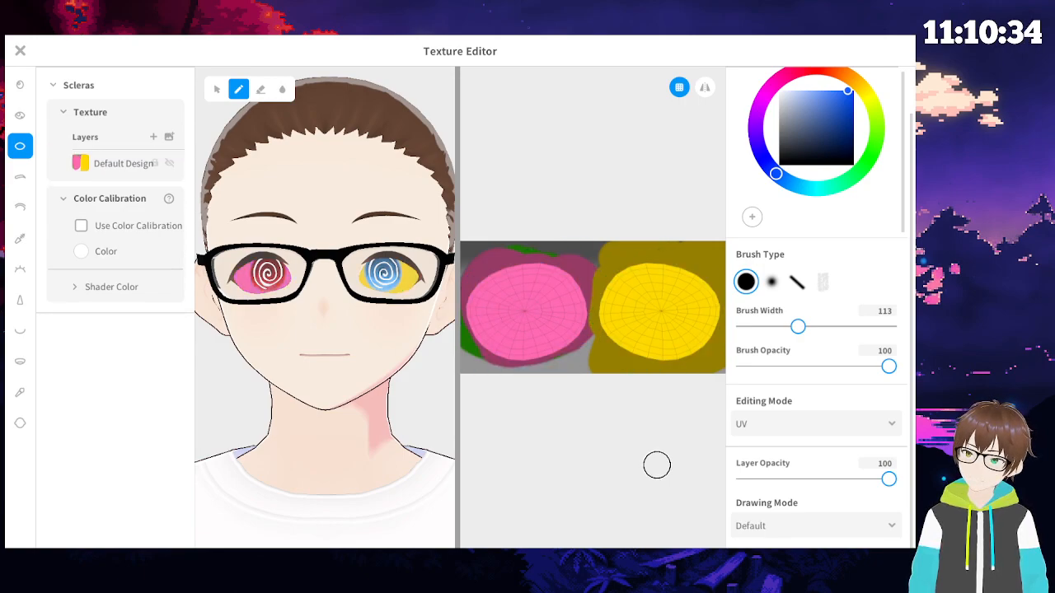
- Add a new layer to the sclera texture and choose the soft round brush with an opacity of 62
click(153, 137)
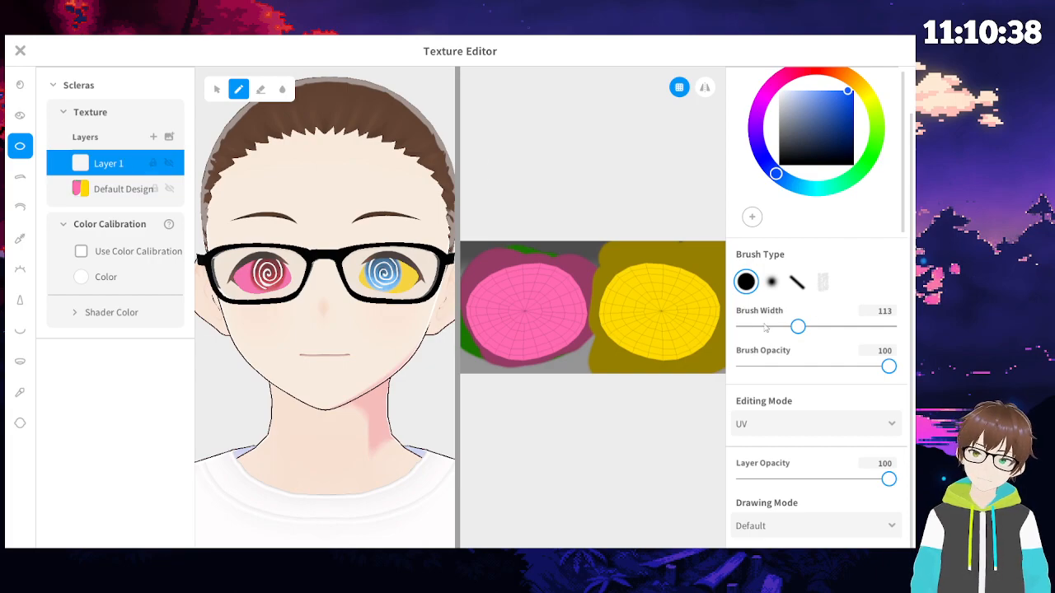
click(772, 282)
mouse_move(889, 366)
mouse_down()
mouse_move(823, 366)
mouse_move(833, 366)
mouse_up()
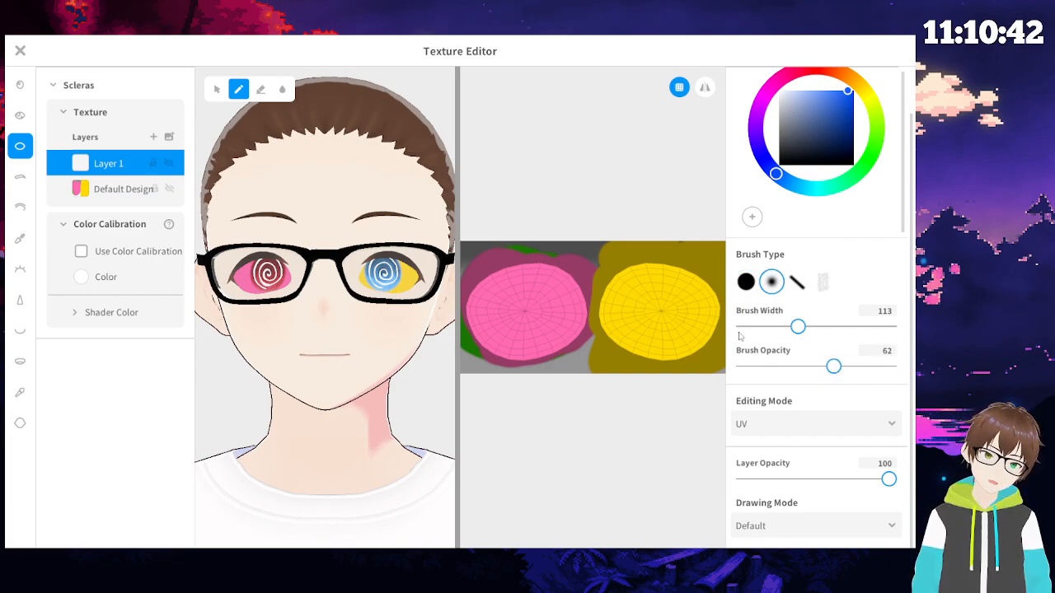
- Paint the pink sclera blue and the yellow sclera magenta (#FF15D5) on Layer 1
mouse_move(519, 340)
mouse_down()
mouse_move(536, 276)
mouse_move(564, 317)
mouse_move(497, 330)
mouse_move(518, 281)
mouse_move(483, 299)
mouse_move(527, 299)
mouse_move(565, 322)
mouse_move(523, 344)
mouse_move(478, 330)
mouse_move(495, 294)
mouse_move(481, 297)
mouse_move(595, 345)
mouse_move(547, 294)
mouse_move(528, 341)
mouse_move(494, 354)
mouse_move(486, 296)
mouse_move(544, 294)
mouse_up()
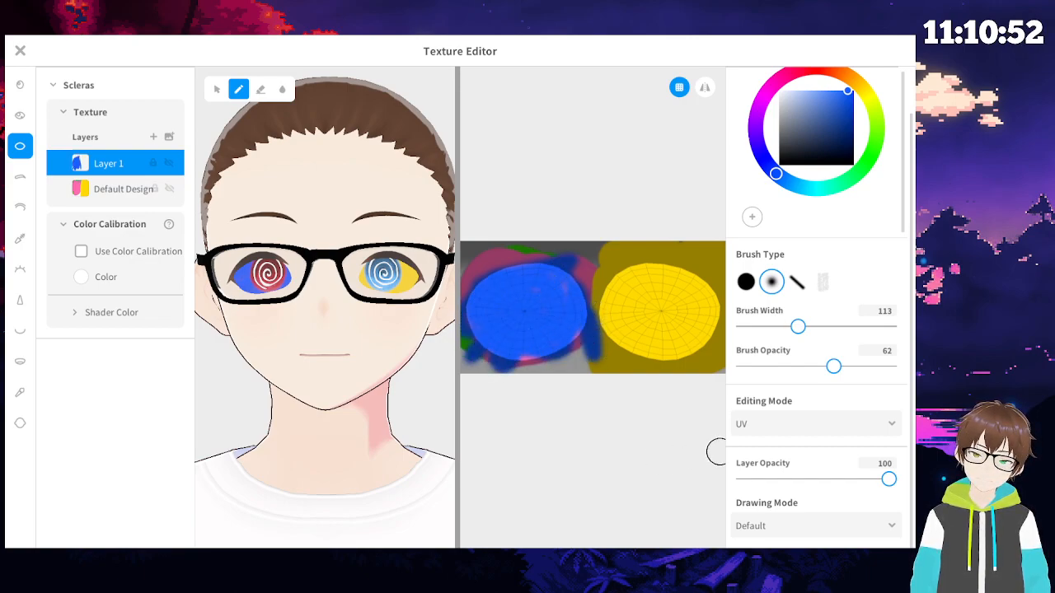
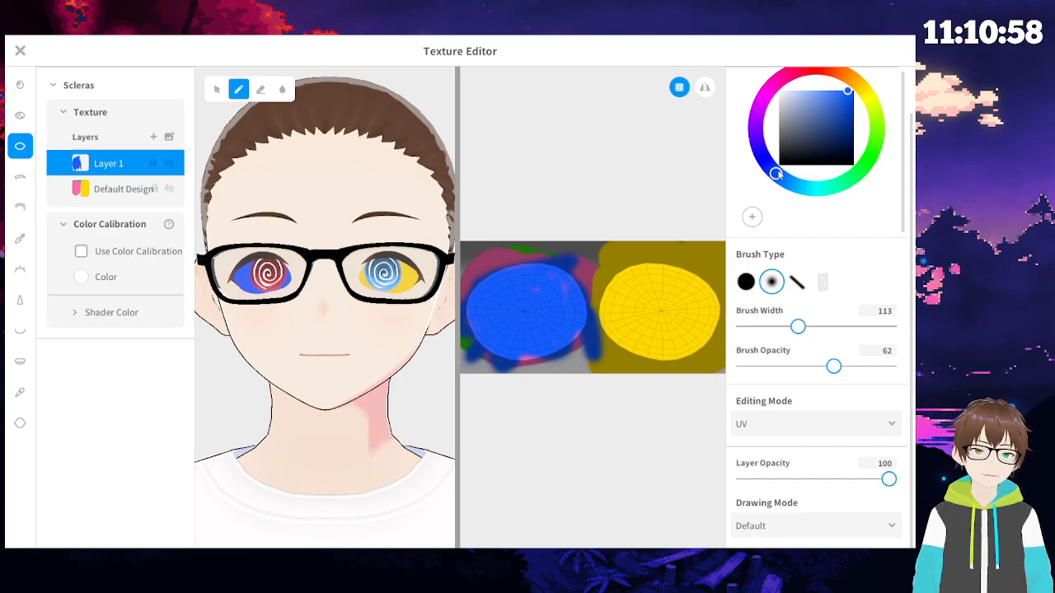
drag(775, 173, 767, 90)
mouse_move(663, 280)
mouse_down()
mouse_move(631, 313)
mouse_move(680, 277)
mouse_move(636, 281)
mouse_move(657, 324)
mouse_move(662, 306)
mouse_move(629, 287)
mouse_move(607, 322)
mouse_move(683, 334)
mouse_move(631, 344)
mouse_move(708, 298)
mouse_move(650, 263)
mouse_move(607, 287)
mouse_move(718, 290)
mouse_move(636, 344)
mouse_move(645, 300)
mouse_move(634, 292)
mouse_move(611, 313)
mouse_move(670, 344)
mouse_move(629, 297)
mouse_up()
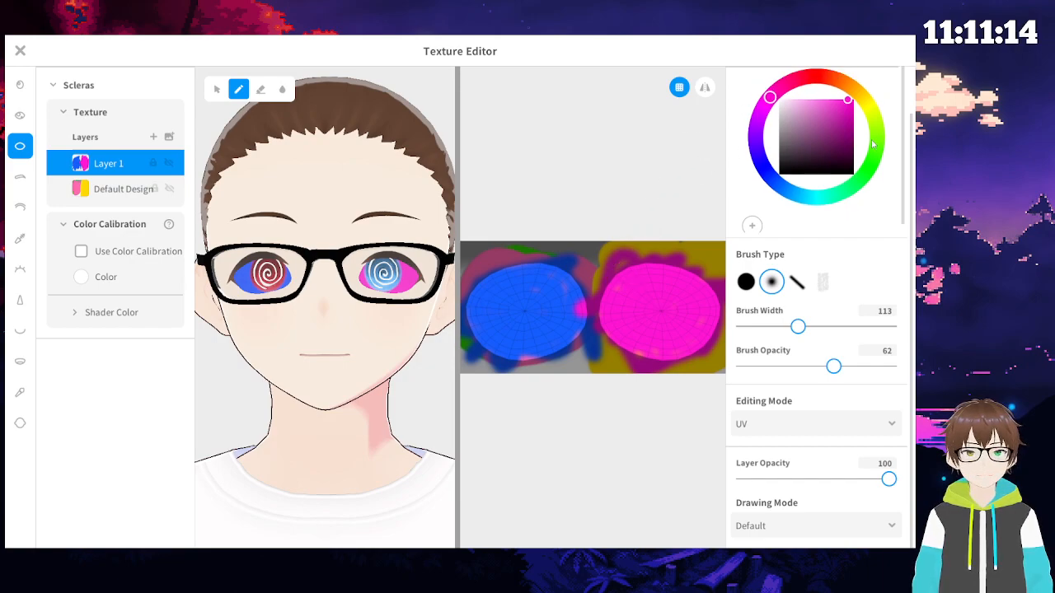
- Sample the blue #155DFE from the painted sclera as the brush color
scroll(824, 115, up, 2)
click(777, 102)
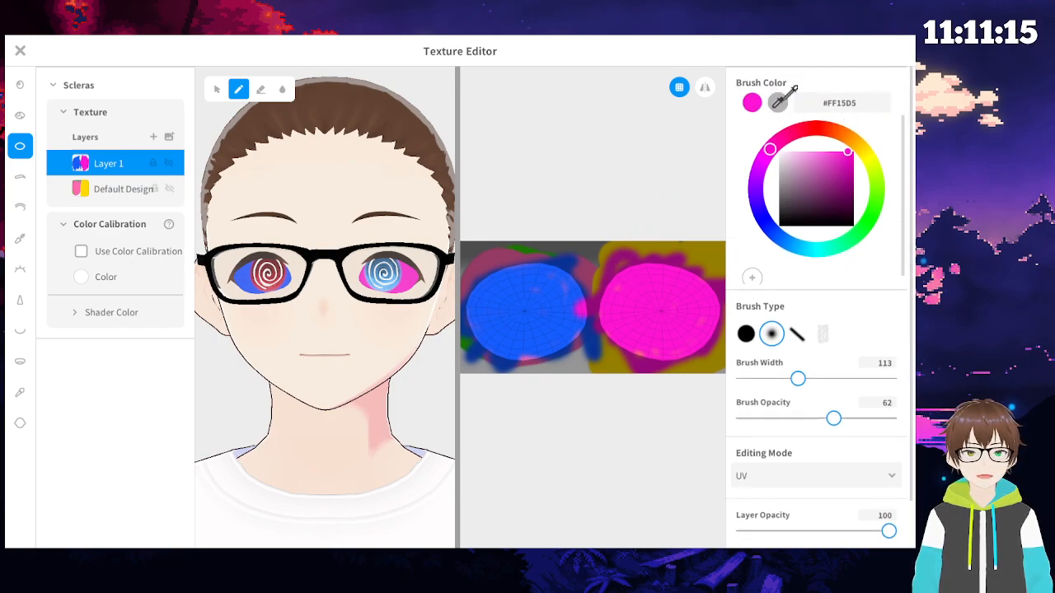
click(524, 295)
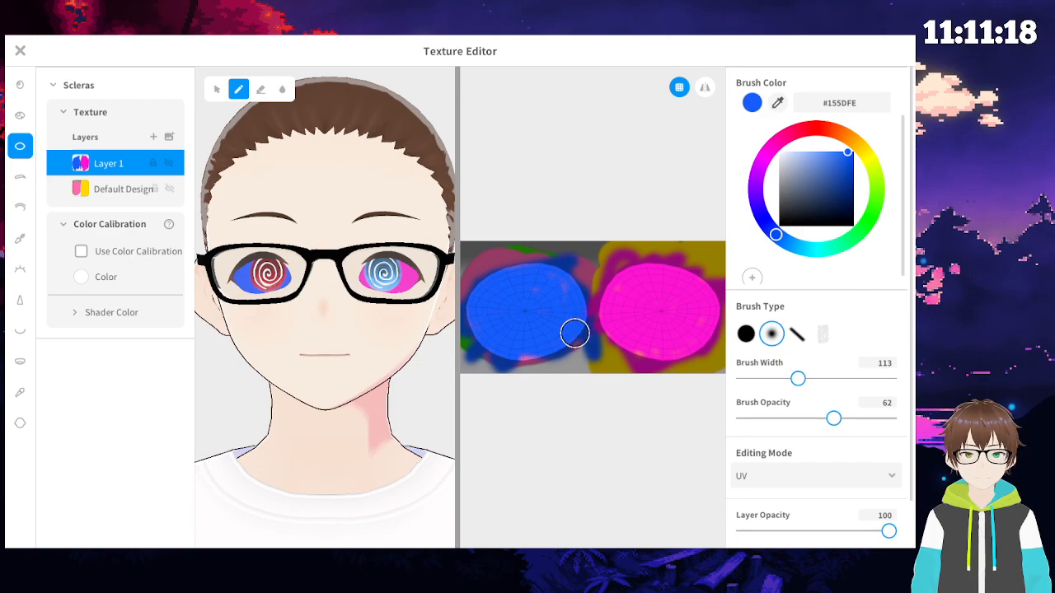
- Try the Saturation drawing mode on the softly painted Layer 1
scroll(766, 416, down, 1)
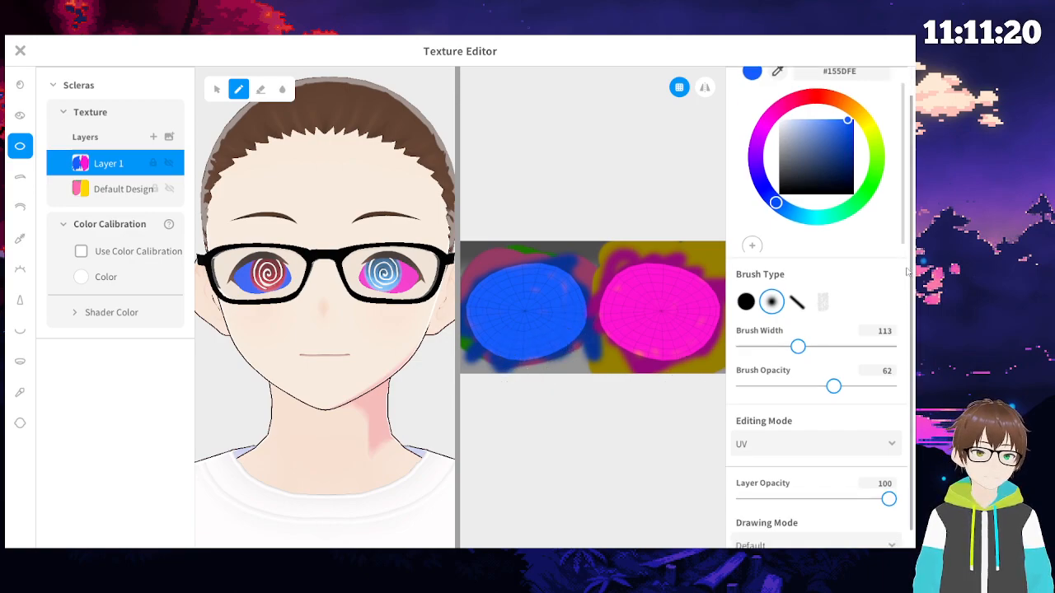
click(779, 529)
scroll(787, 482, down, 8)
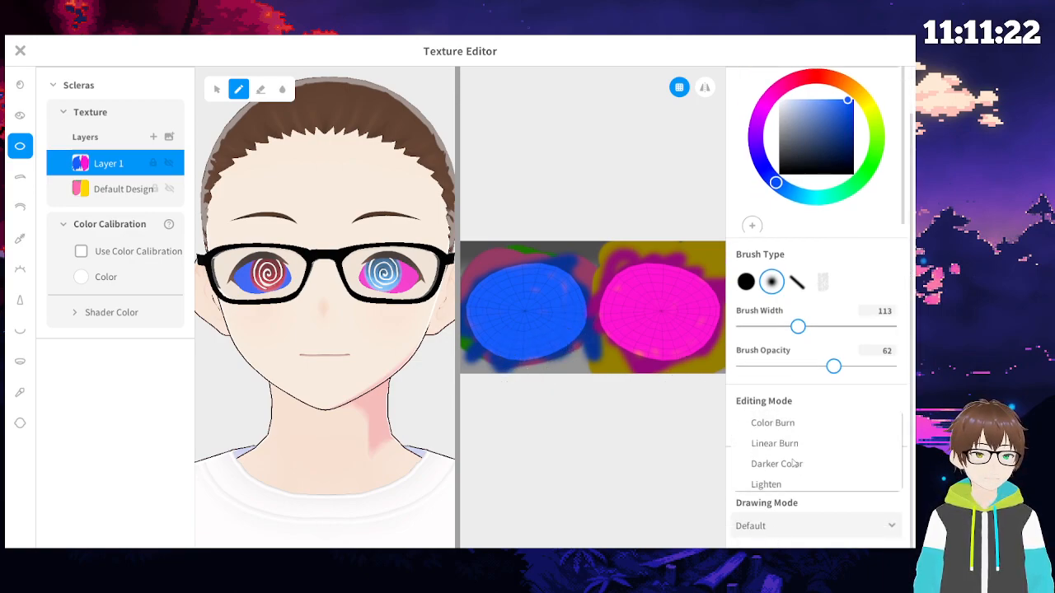
scroll(787, 468, down, 3)
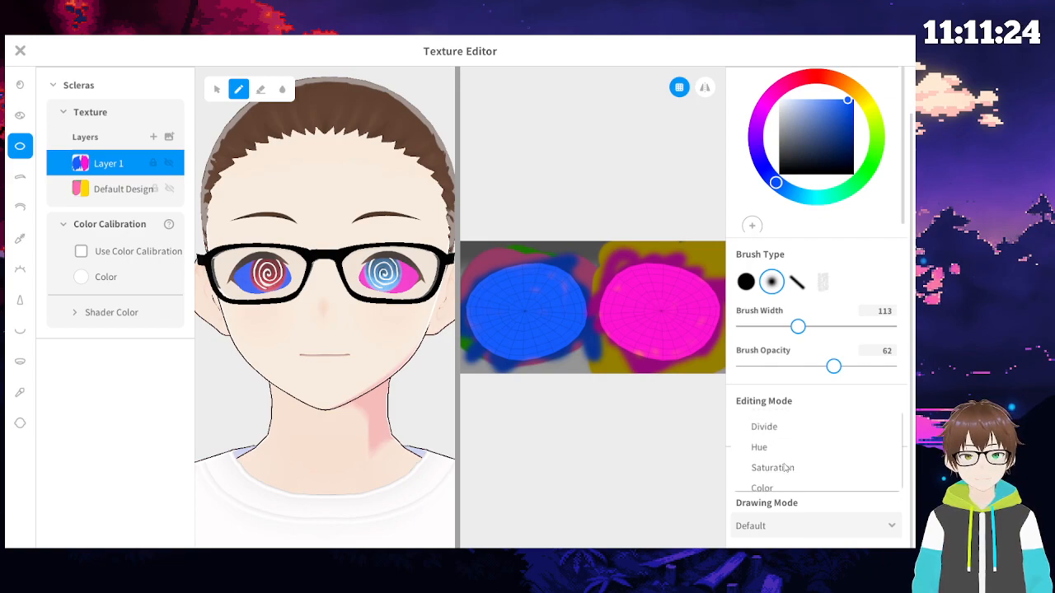
click(790, 434)
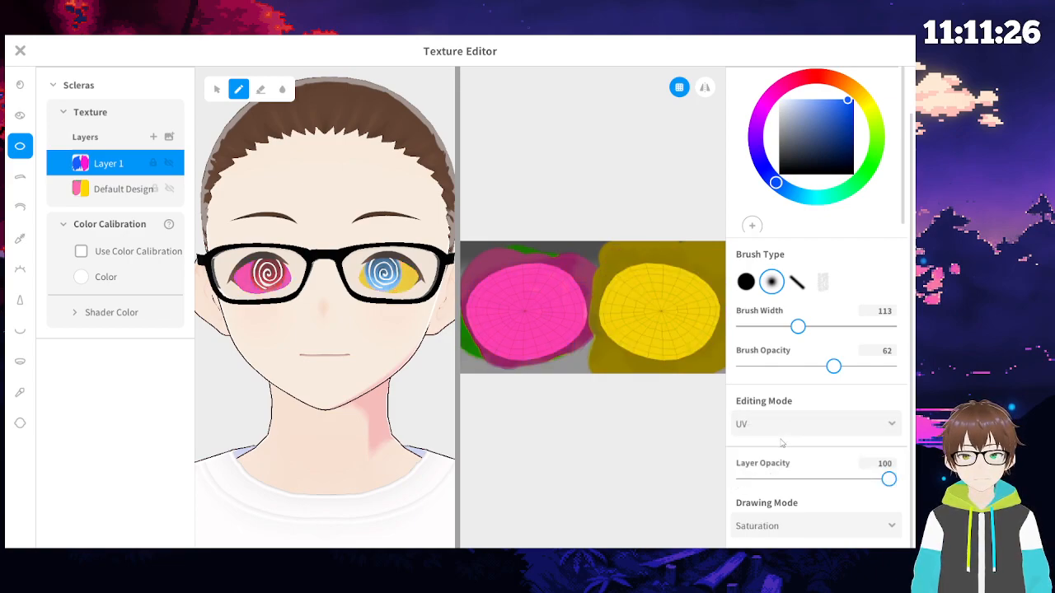
- Undo the Saturation mode and all paint strokes, back to an empty Layer 1
key(ctrl+z)
key(ctrl+z)
key(ctrl+z)
key(ctrl+z)
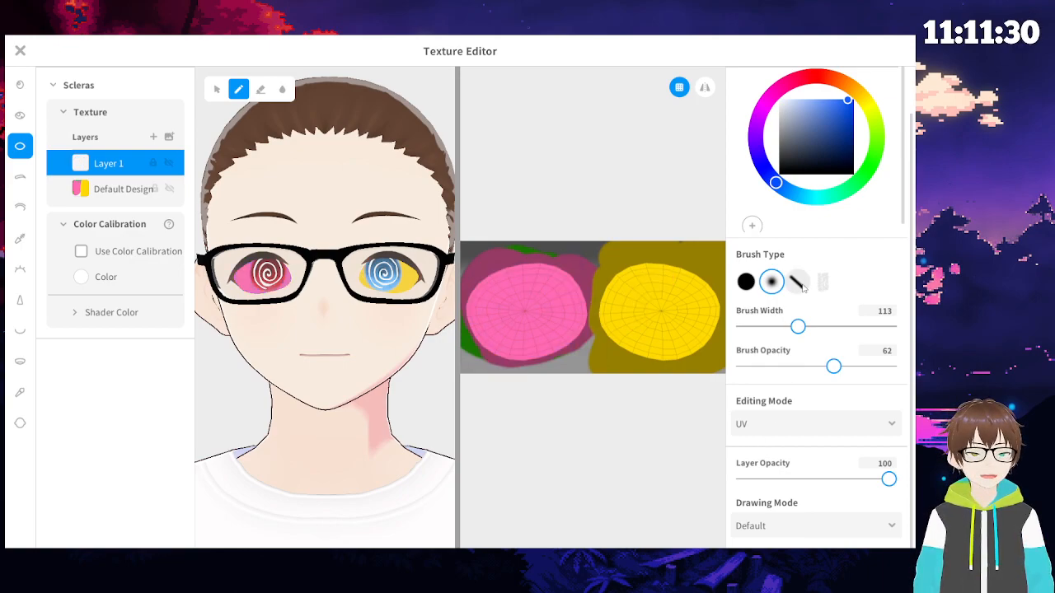
- Set the brush width to 300 and its opacity to 17, and softly paint the yellow sclera blue
drag(797, 326, 889, 326)
mouse_move(833, 366)
mouse_down()
mouse_move(756, 366)
mouse_move(768, 366)
mouse_up()
mouse_move(658, 305)
mouse_down()
mouse_move(631, 318)
mouse_move(618, 348)
mouse_move(684, 353)
mouse_move(710, 335)
mouse_move(648, 325)
mouse_move(633, 281)
mouse_up()
- Change the brush color to green, softly paint the pink sclera with it, and undo the last stroke
mouse_move(785, 188)
mouse_down()
mouse_move(820, 203)
mouse_move(869, 168)
mouse_up()
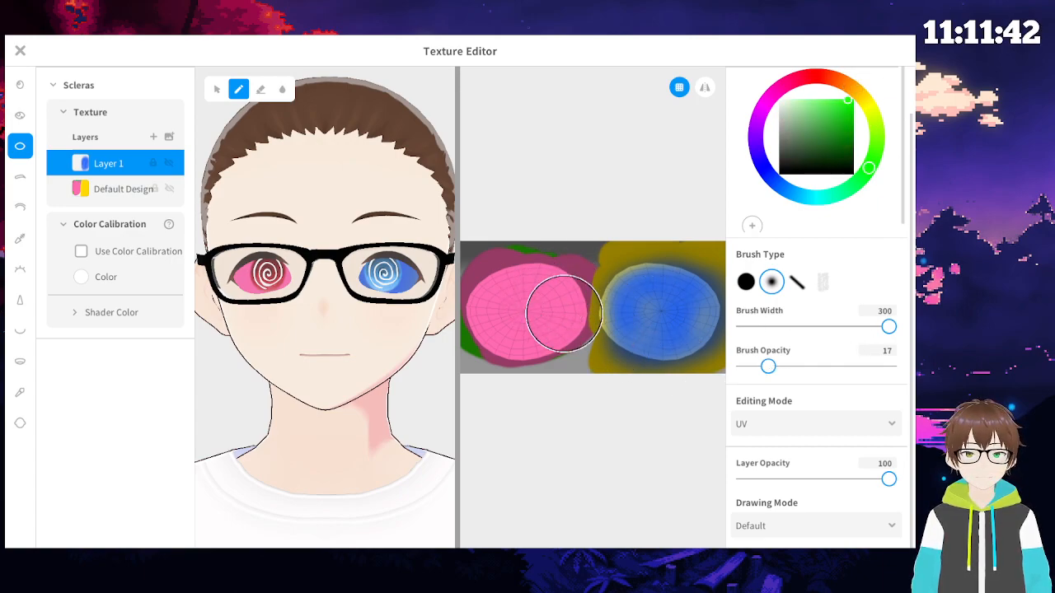
mouse_move(561, 299)
mouse_down()
mouse_move(537, 349)
mouse_move(502, 329)
mouse_move(539, 322)
mouse_move(527, 341)
mouse_move(500, 341)
mouse_move(565, 302)
mouse_move(560, 330)
mouse_move(566, 310)
mouse_move(570, 333)
mouse_move(502, 285)
mouse_move(558, 306)
mouse_move(548, 330)
mouse_up()
key(ctrl+z)
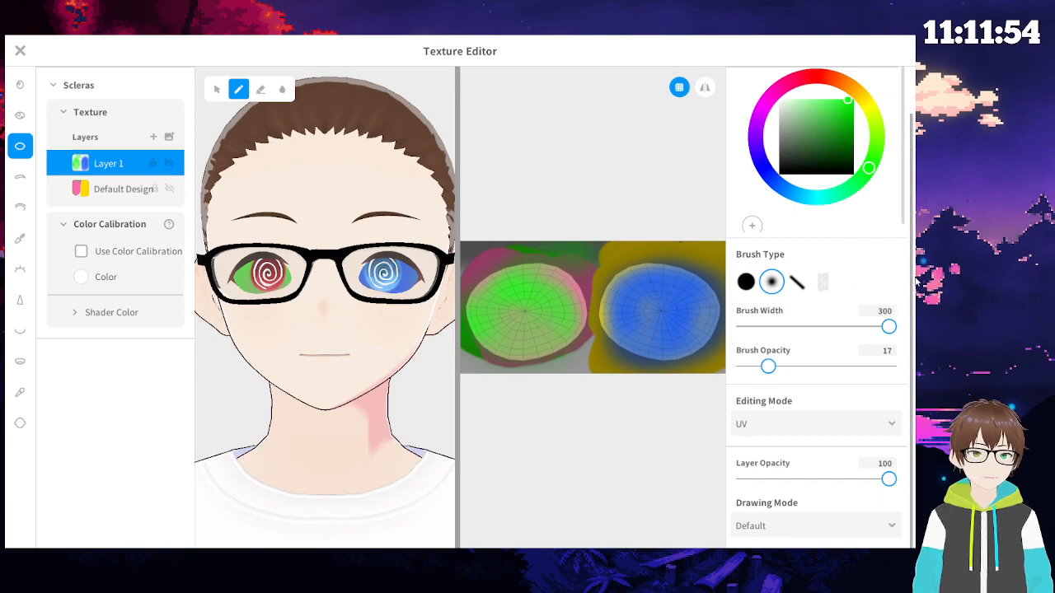
- Try the Saturation and Darken drawing modes on the softly painted Layer 1
click(825, 526)
scroll(831, 455, down, 1)
scroll(832, 455, down, 6)
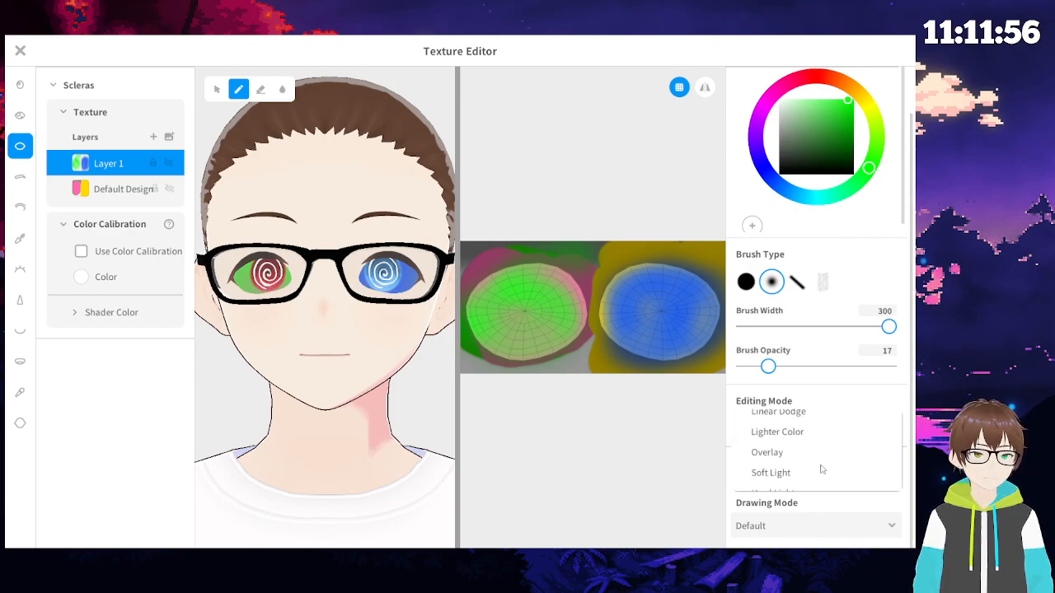
scroll(812, 476, down, 2)
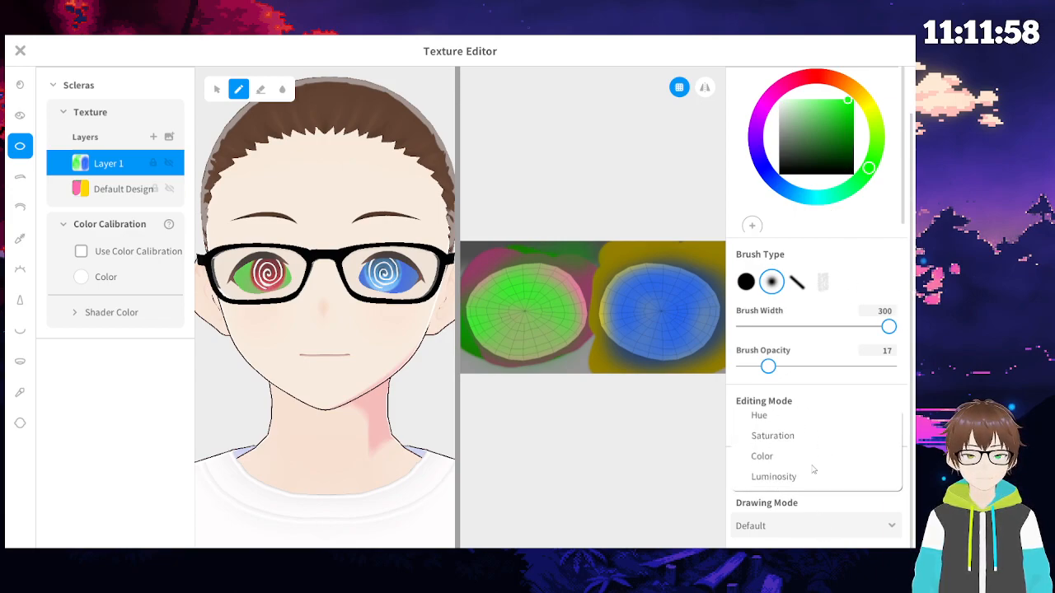
click(799, 437)
click(801, 524)
click(806, 449)
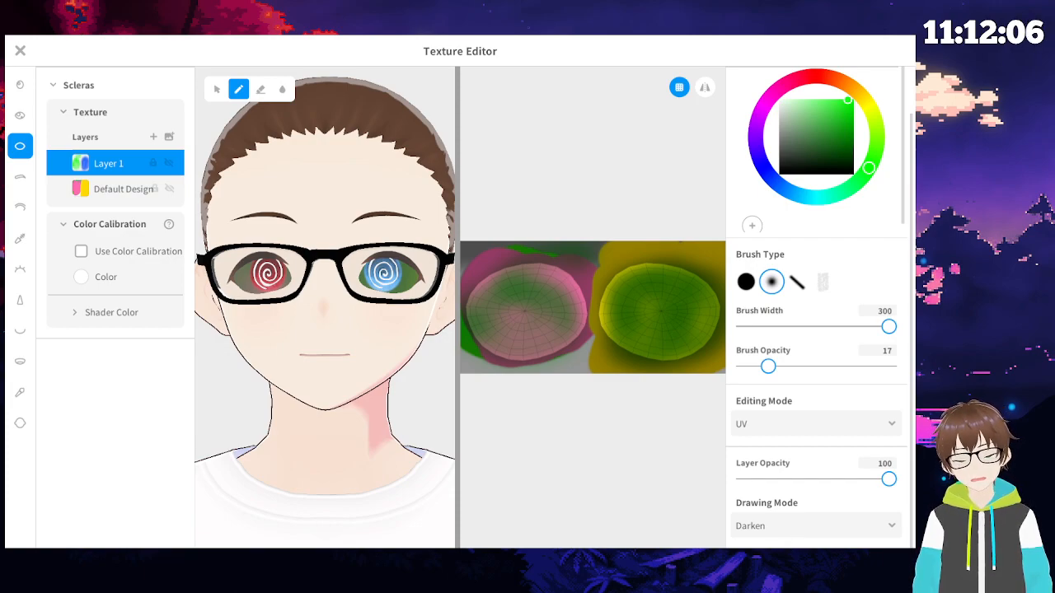
- Try the Multiply, Color Burn and Linear Burn drawing modes on Layer 1
click(789, 531)
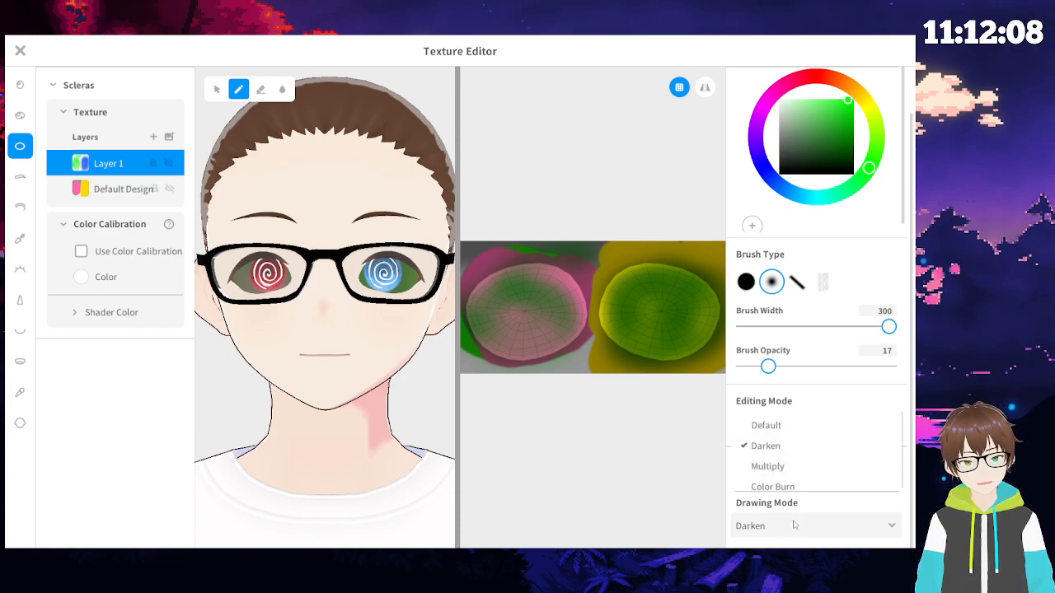
click(797, 468)
click(791, 528)
scroll(797, 482, down, 1)
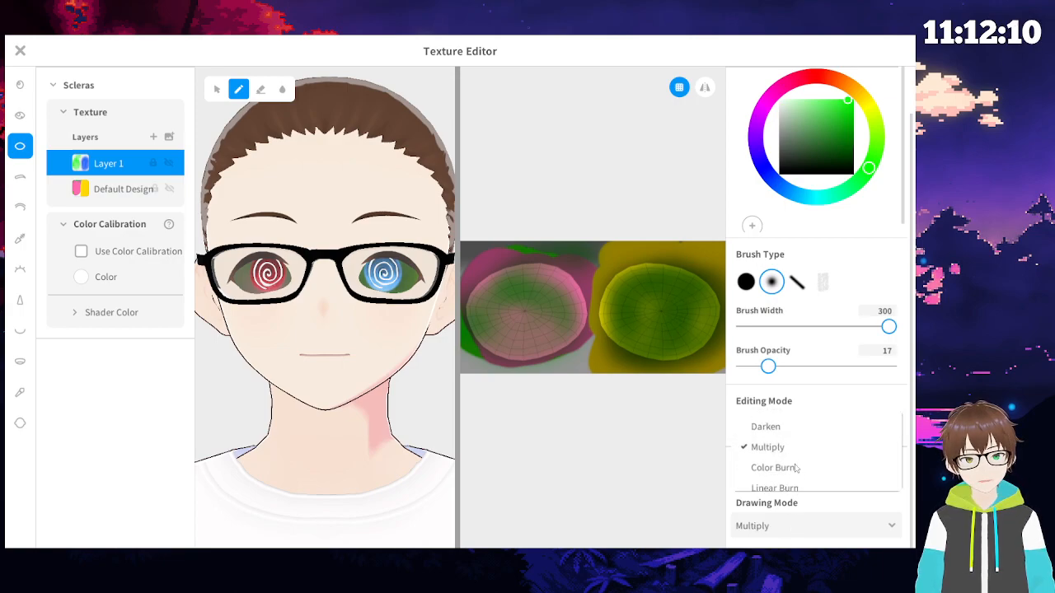
click(766, 468)
click(775, 532)
scroll(775, 470, down, 1)
click(771, 461)
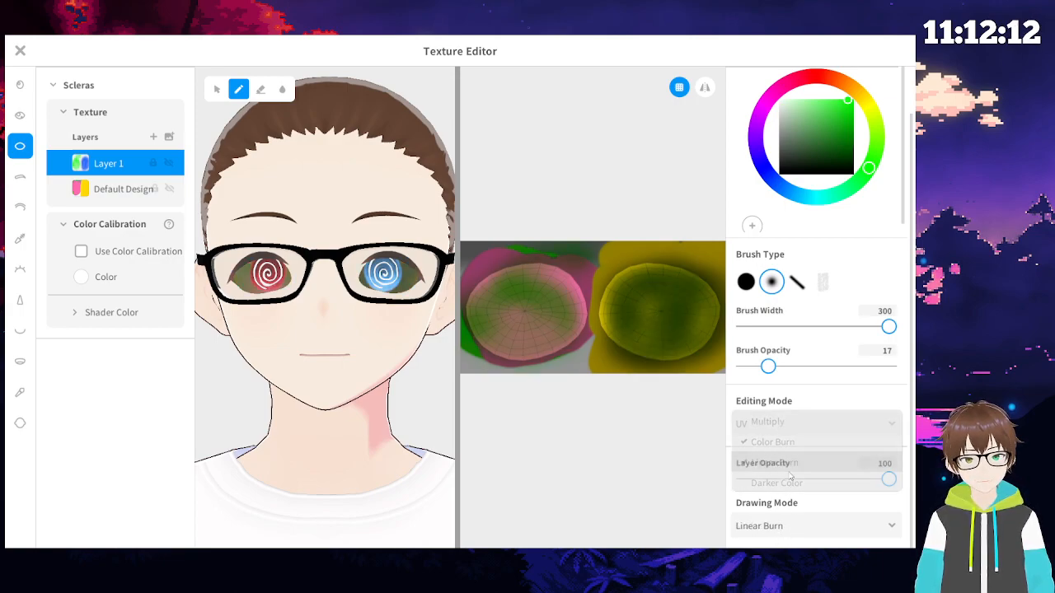
- Try the Color and Luminosity drawing modes on Layer 1
click(789, 531)
scroll(789, 478, down, 6)
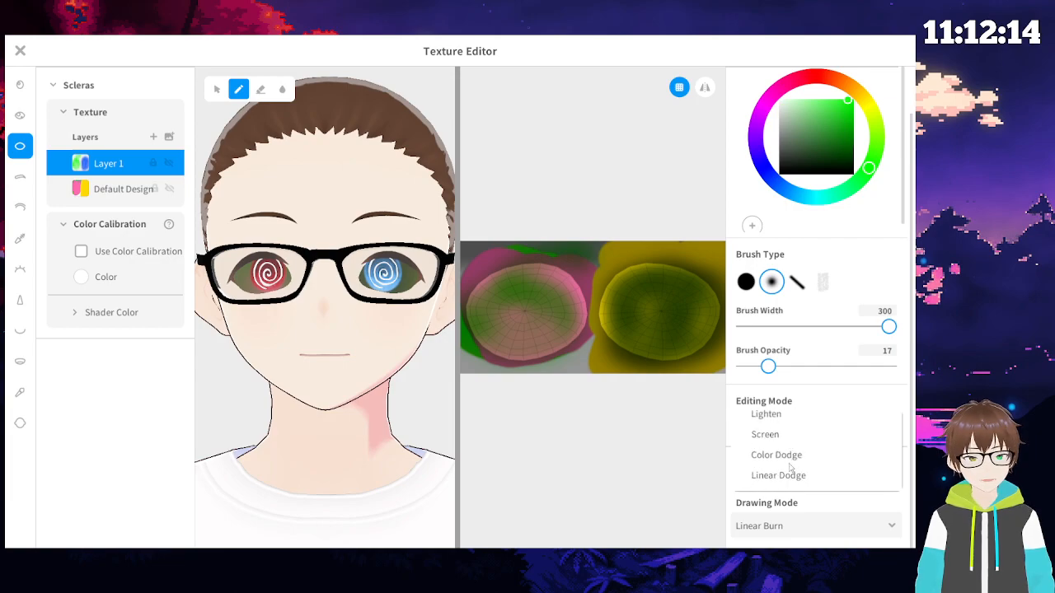
scroll(790, 452, down, 3)
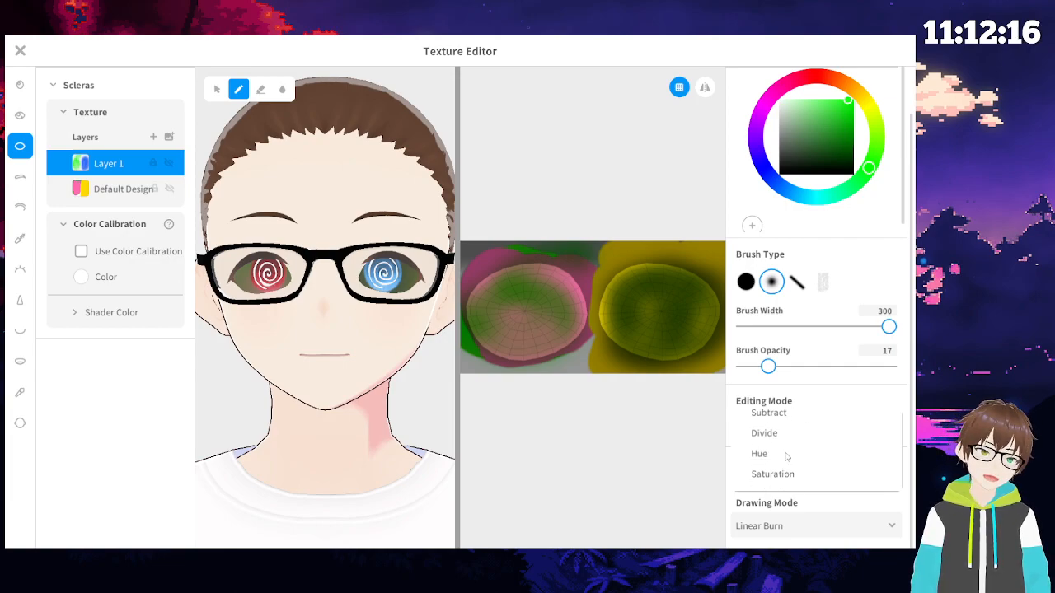
click(788, 455)
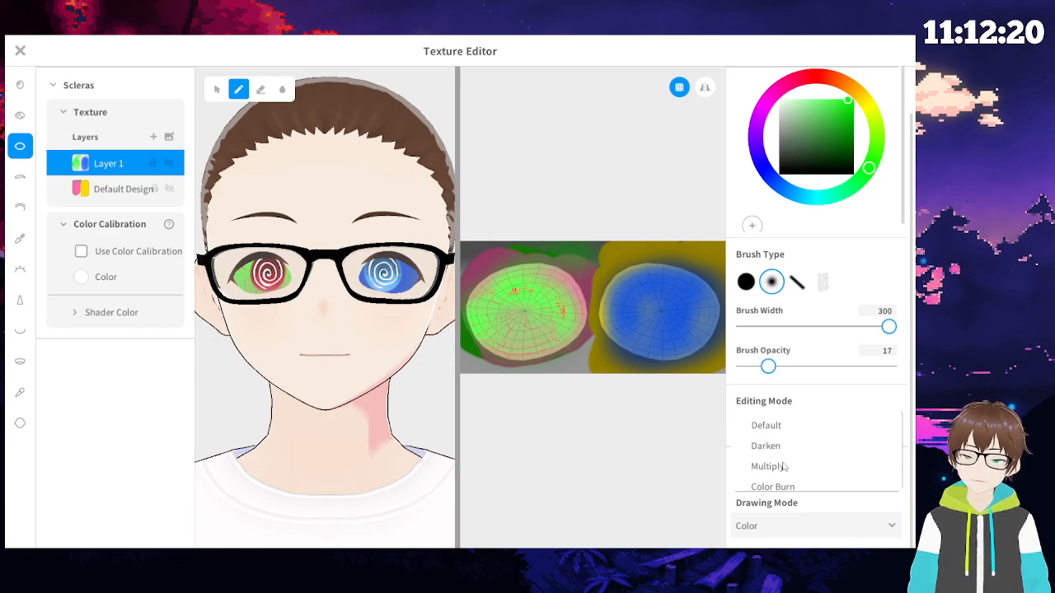
scroll(783, 466, down, 6)
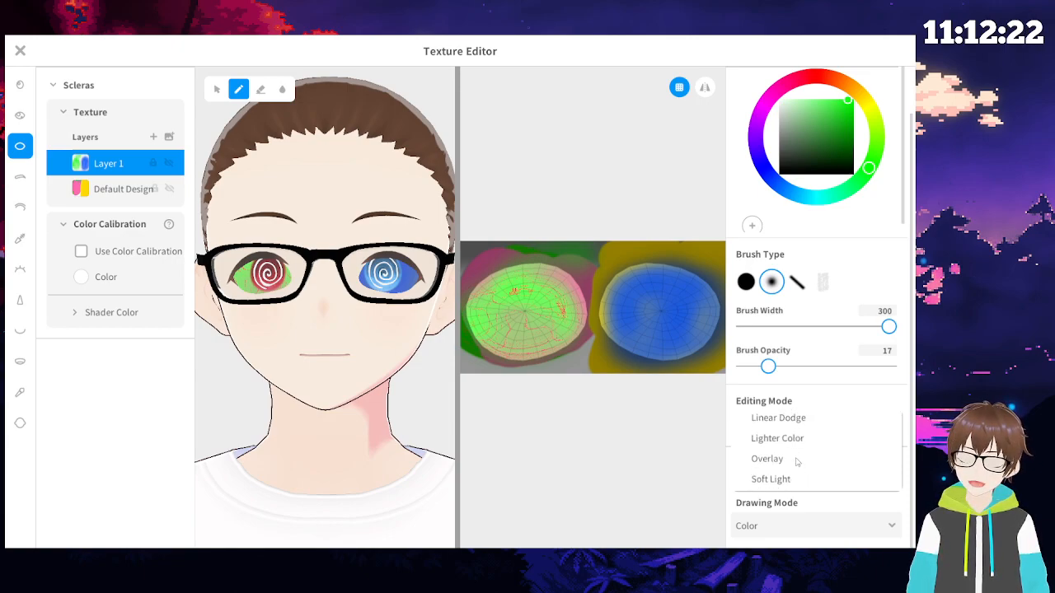
scroll(797, 463, down, 5)
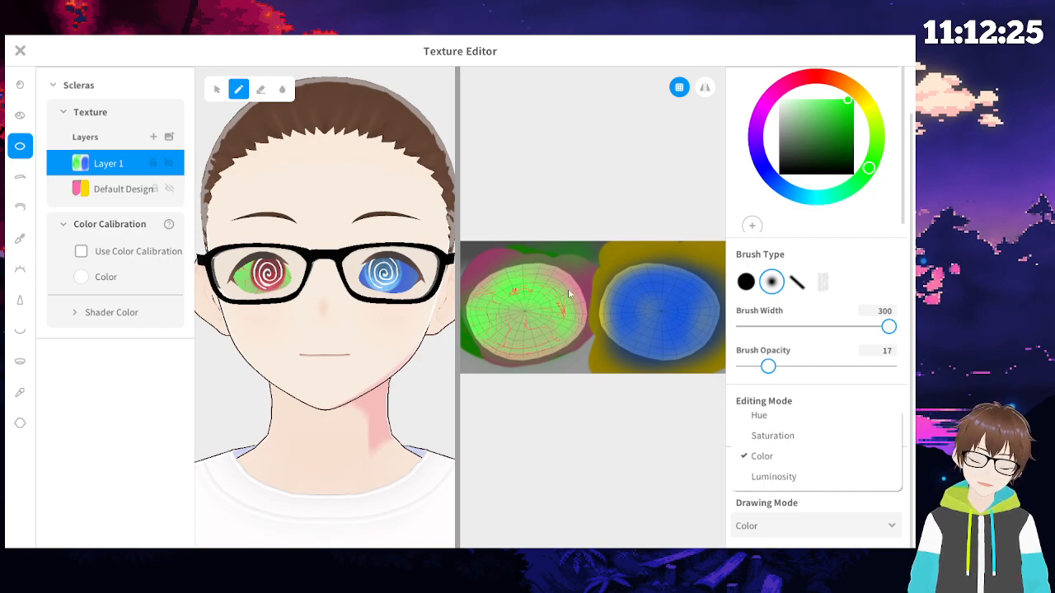
click(791, 478)
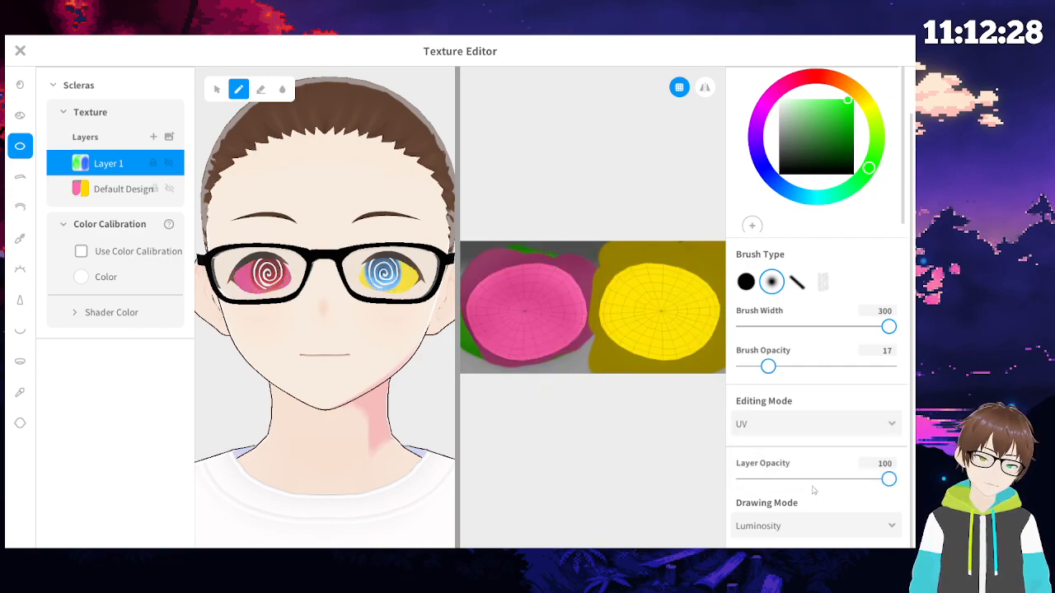
- Delete Layer 1 from the sclera texture and leave the texture editor for the face's Eyebrows settings
right_click(95, 164)
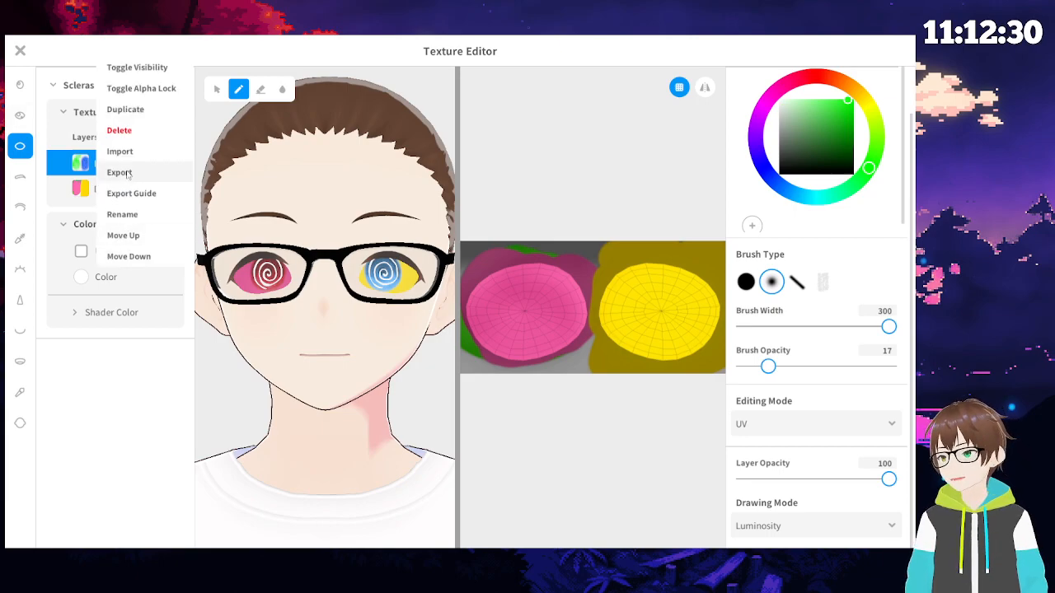
click(119, 131)
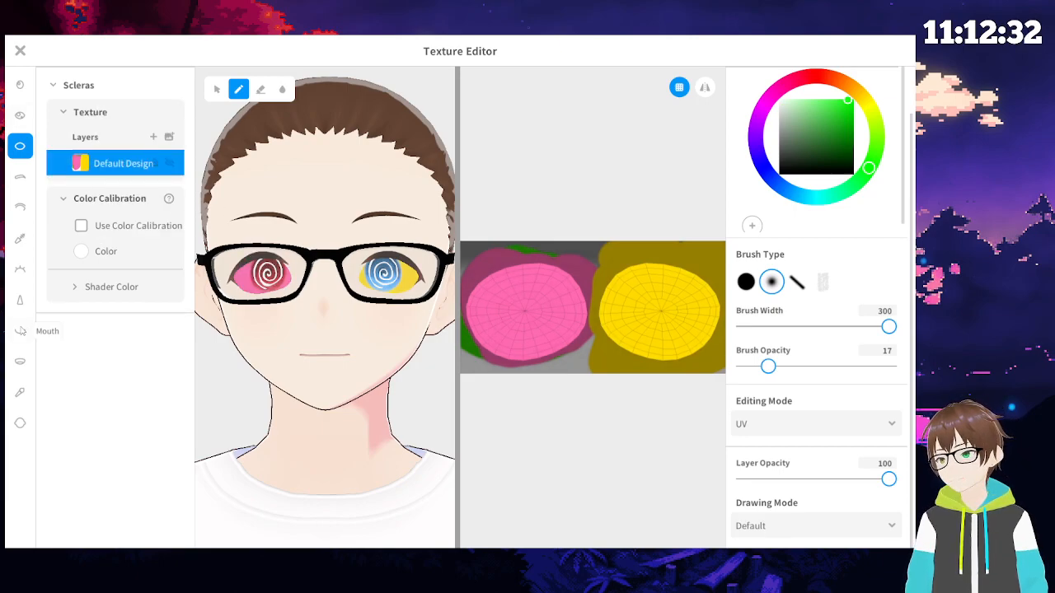
click(19, 50)
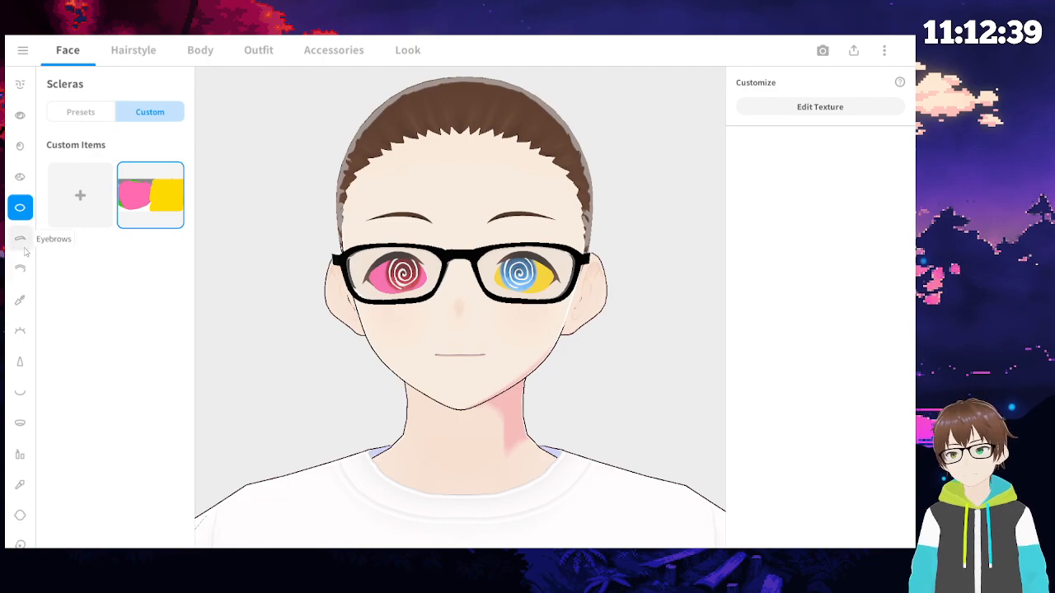
click(21, 239)
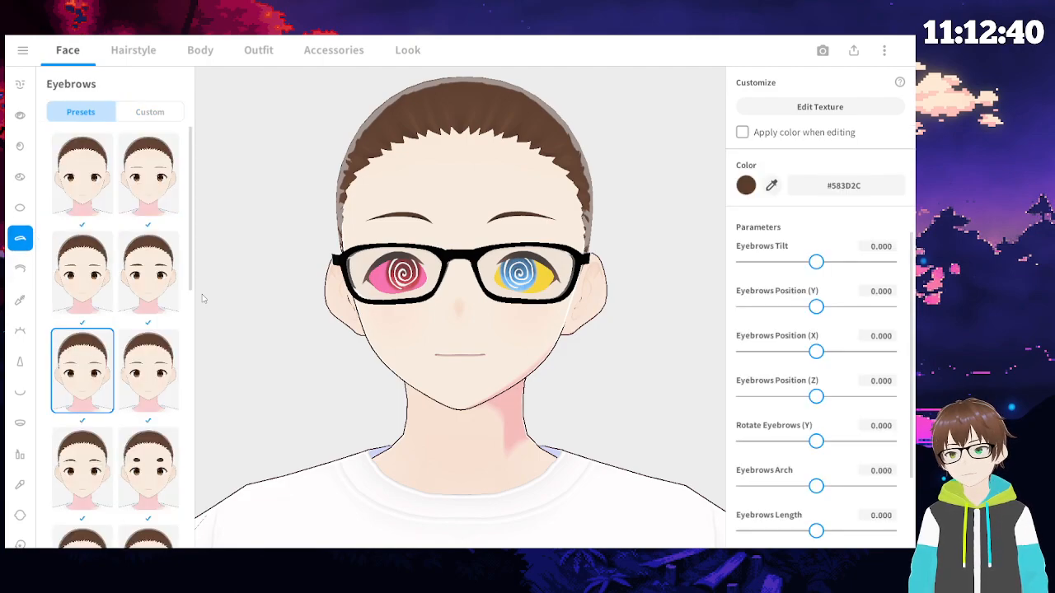
- Try an Eyebrows Tilt of 0.987 and undo it
scroll(901, 308, down, 1)
scroll(901, 308, down, 1)
scroll(820, 307, up, 1)
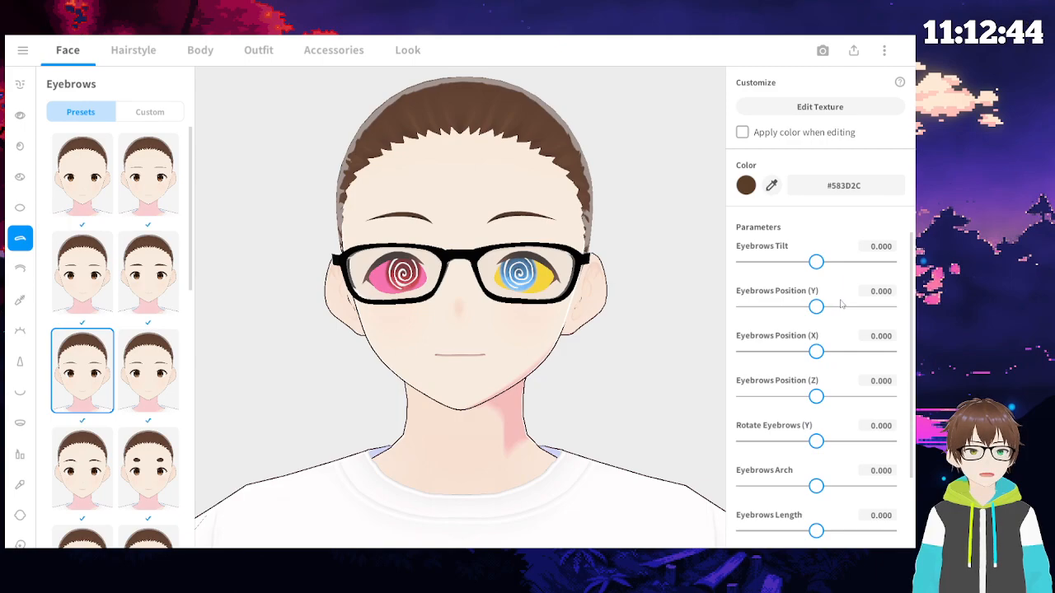
drag(814, 271, 895, 280)
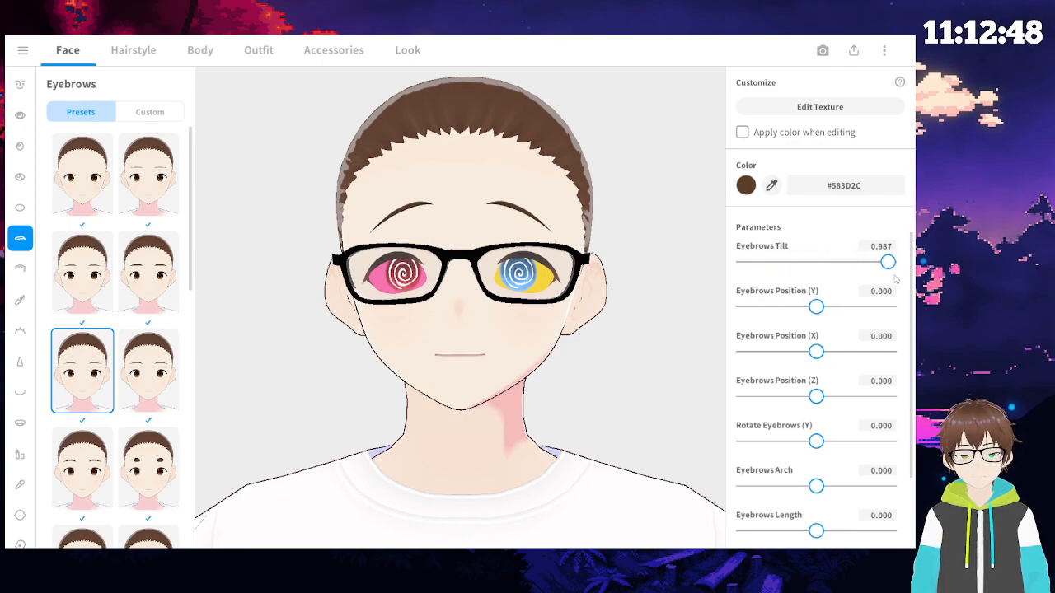
key(ctrl+z)
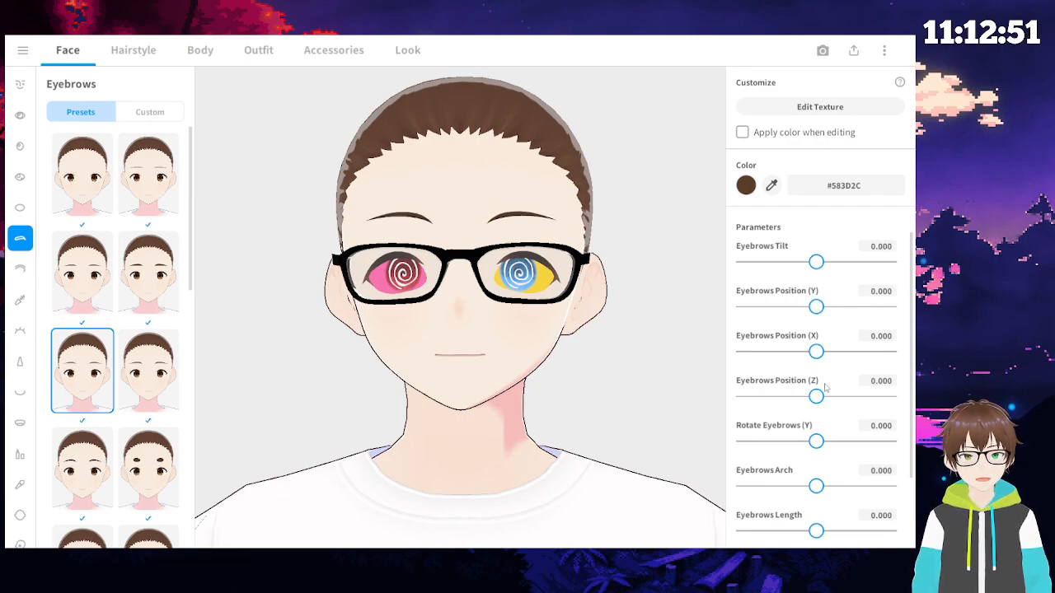
- Try out the Masc Eyebrows and Fem Eyebrows parameters, returning both to 0
scroll(824, 418, down, 2)
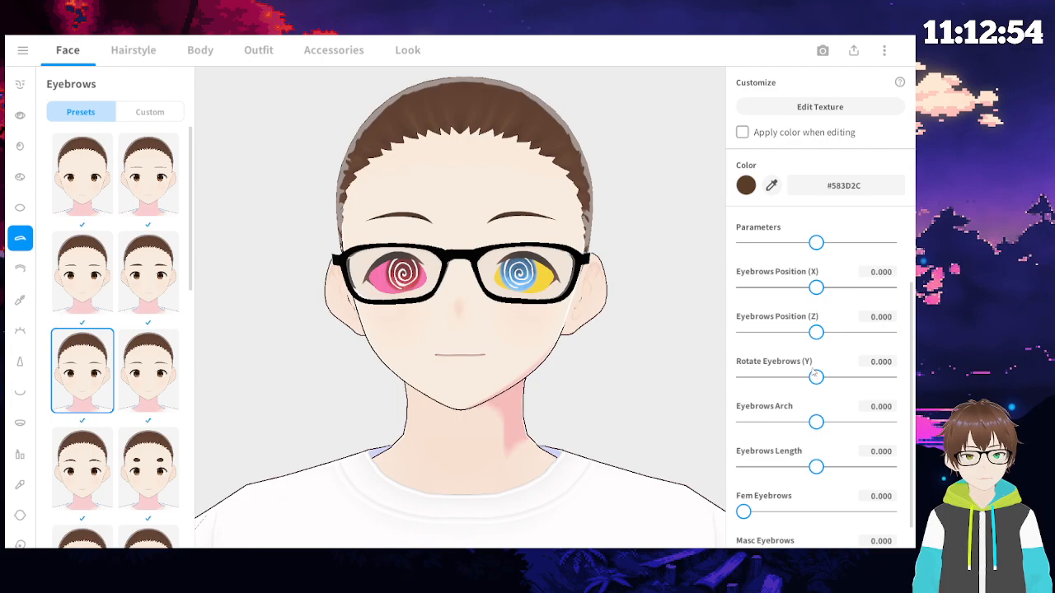
scroll(866, 431, down, 1)
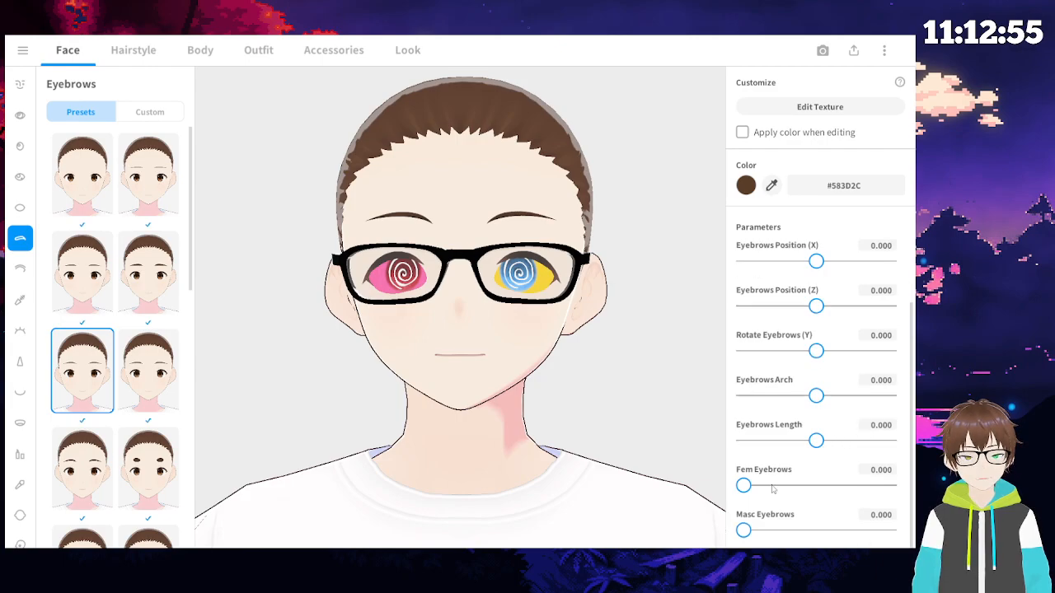
mouse_move(745, 529)
mouse_down()
mouse_move(890, 531)
mouse_move(730, 527)
mouse_up()
drag(744, 486, 672, 491)
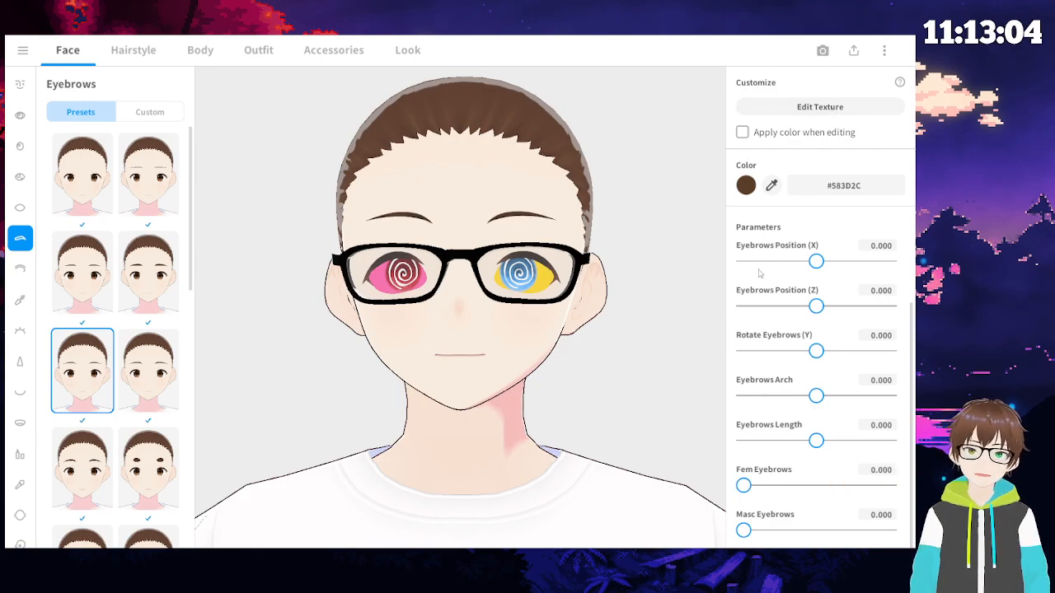
- Try an Eyebrows Position (X) of -1.000, a changed Position (Z) and a changed Rotate Eyebrows (Y), undoing each one
drag(819, 260, 733, 272)
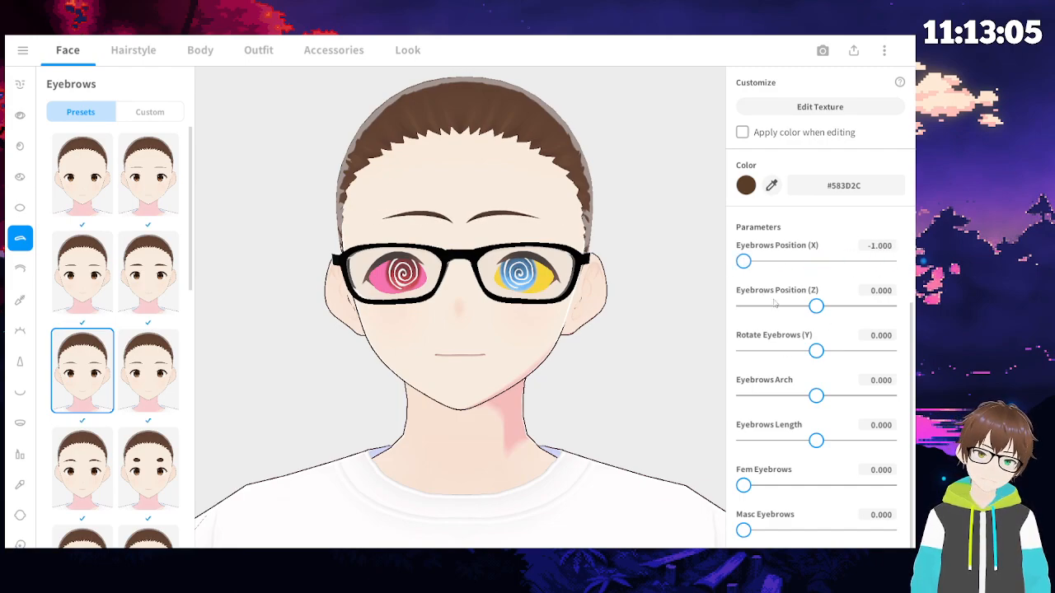
key(ctrl+z)
drag(815, 306, 587, 313)
key(ctrl+z)
key(ctrl+z)
drag(815, 352, 649, 340)
key(ctrl+z)
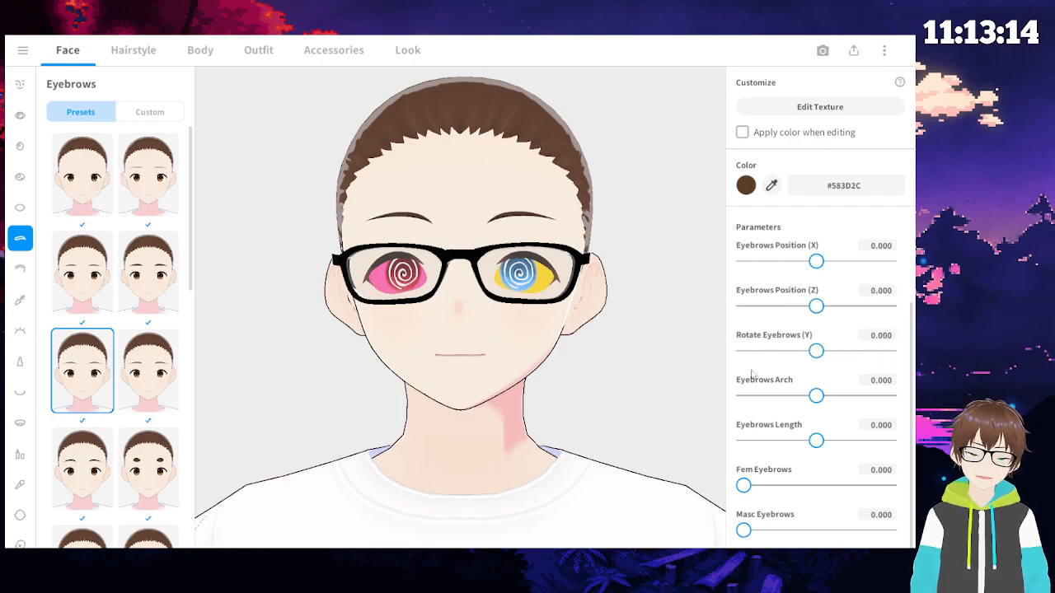
- Set Eyebrows Arch to 1.000, undo a trial Eyebrows Length of 1.000, and set the length to 0.070 instead
drag(813, 397, 888, 396)
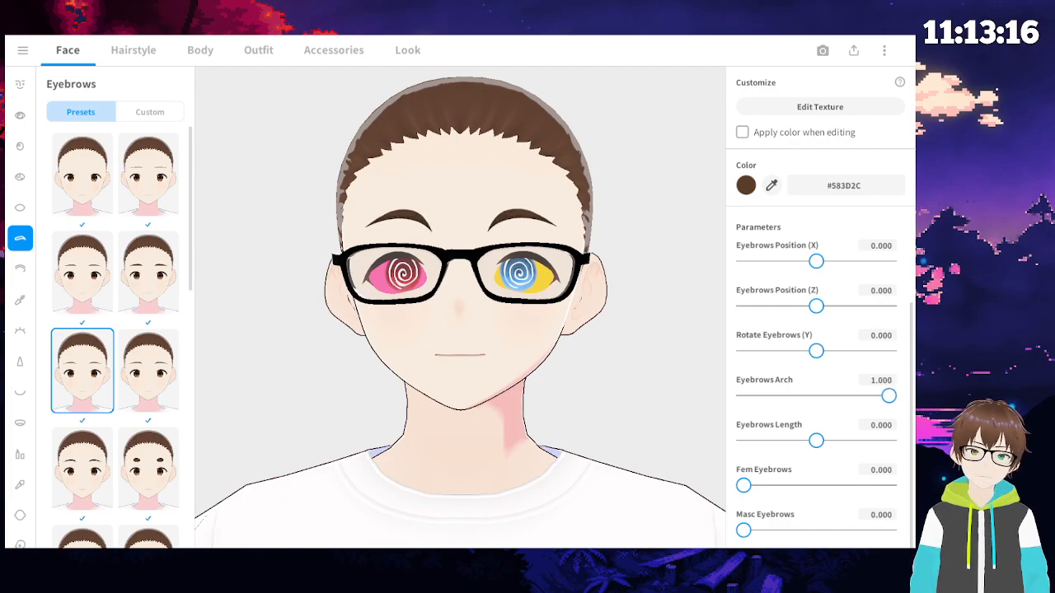
right_drag(589, 338, 573, 308)
drag(816, 440, 888, 440)
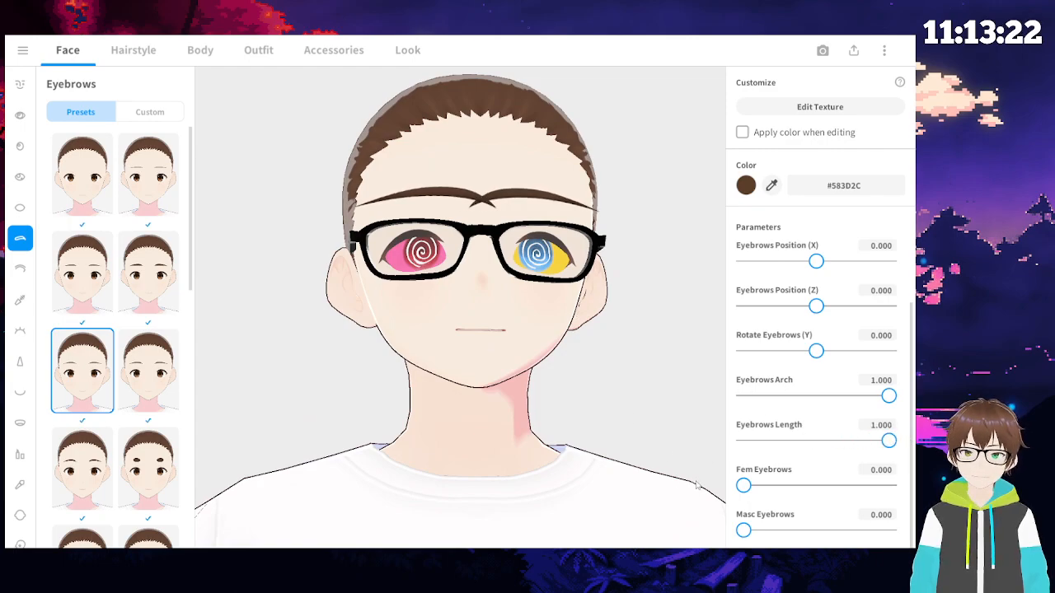
key(ctrl+z)
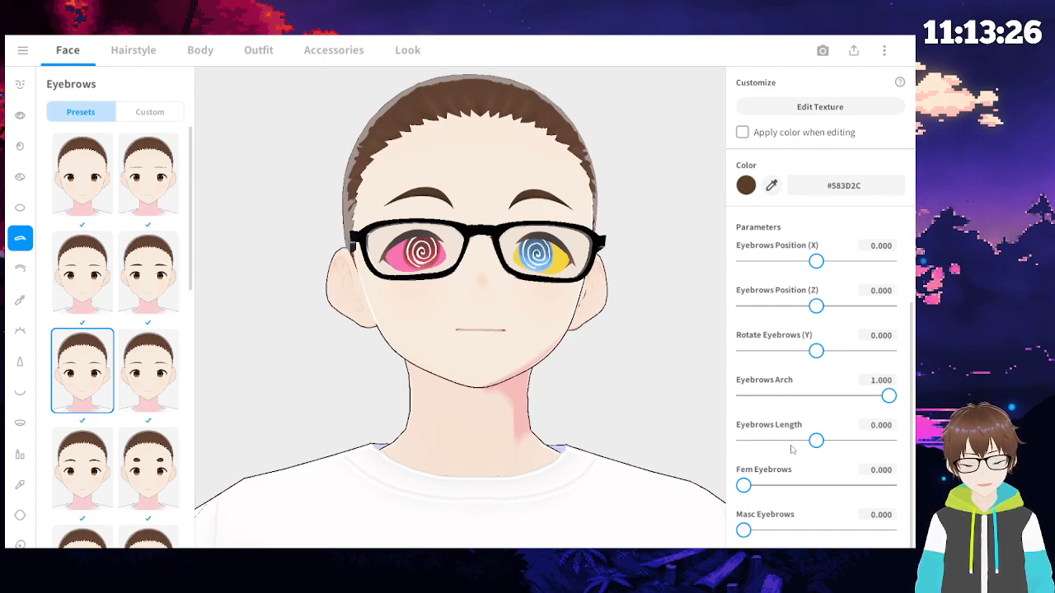
drag(815, 440, 821, 440)
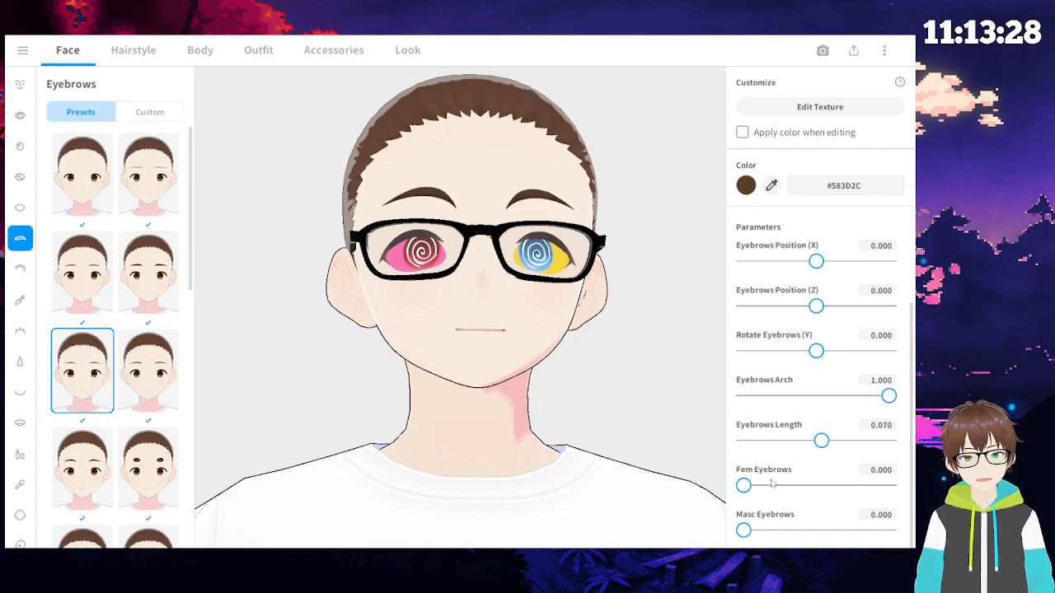
- Shape the eyebrows with Masc Eyebrows at 0.789, Eyebrows Arch at 0.366, Eyebrows Length at 0.197 and Eyebrows Tilt at -0.388
drag(744, 530, 859, 546)
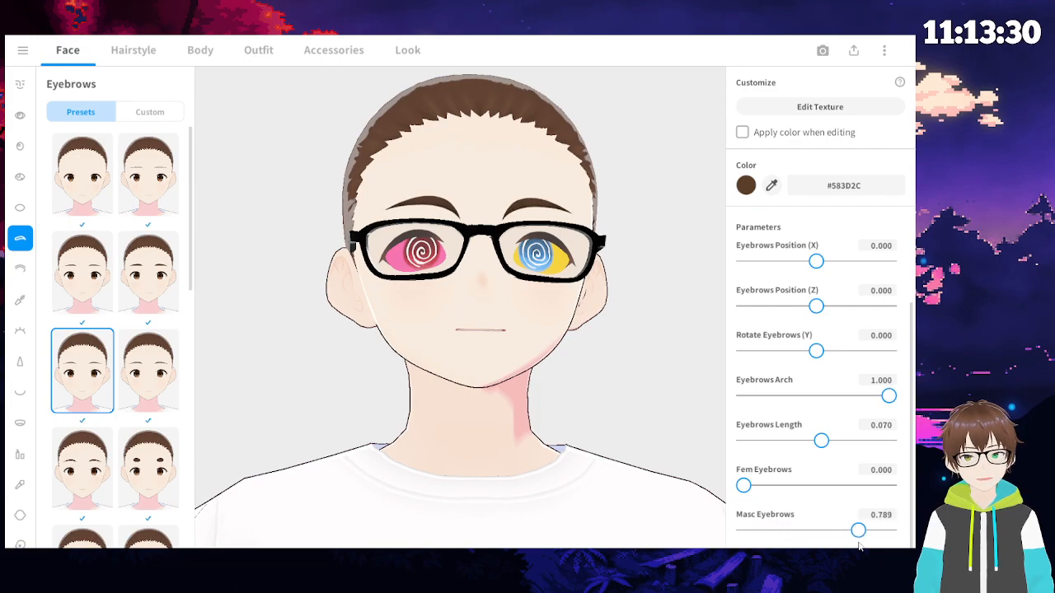
scroll(756, 318, up, 2)
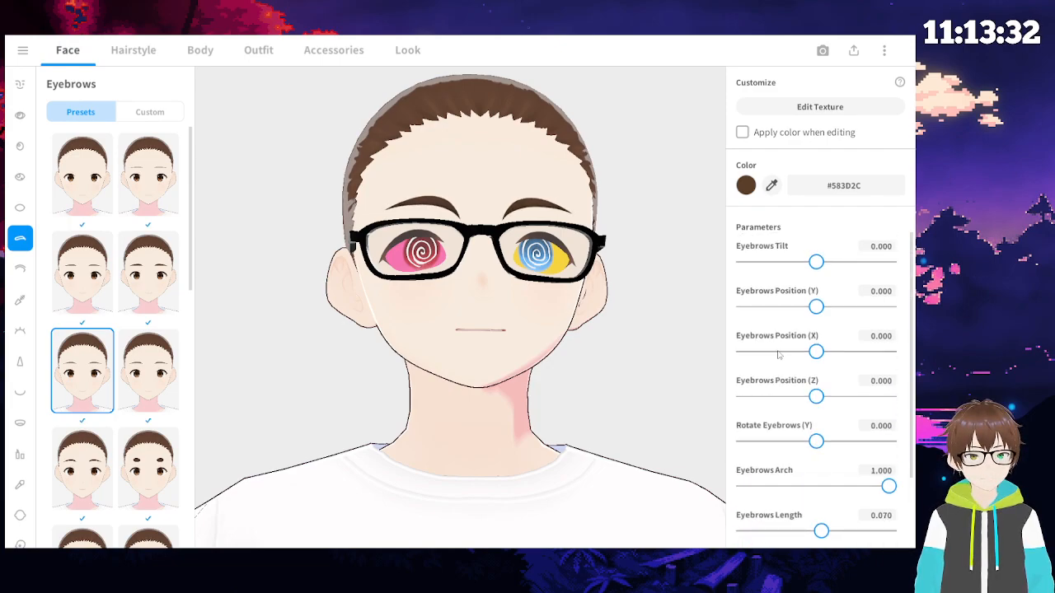
scroll(779, 355, down, 1)
drag(888, 454, 844, 463)
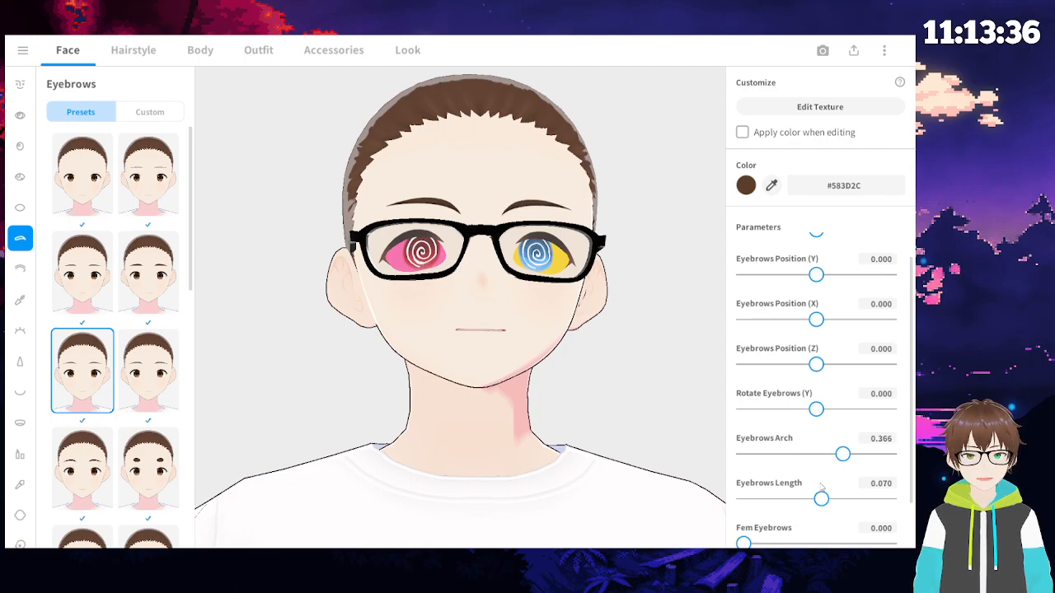
drag(823, 500, 831, 500)
scroll(777, 375, up, 1)
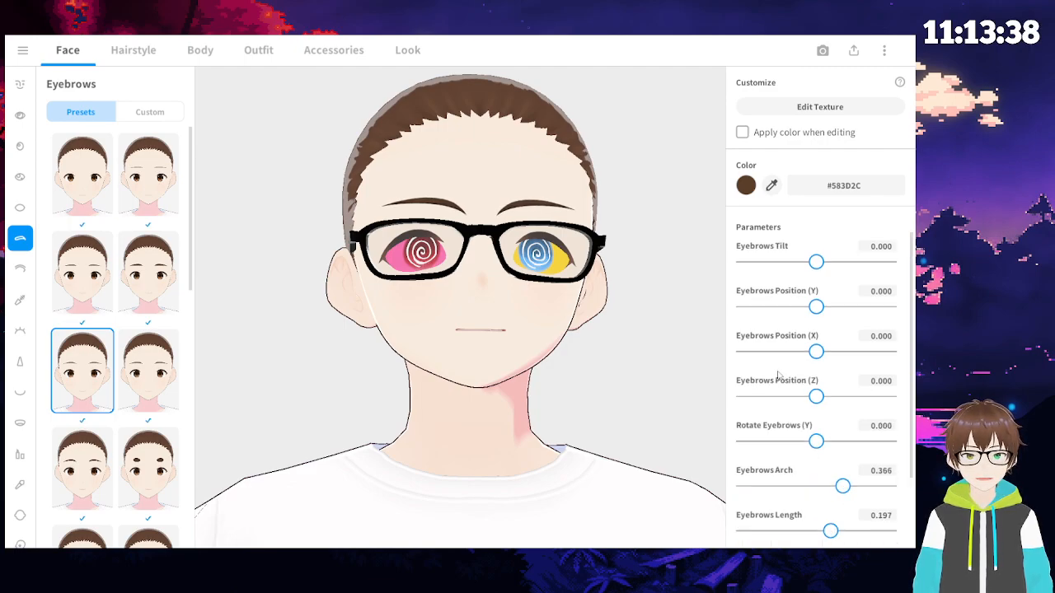
drag(818, 264, 788, 277)
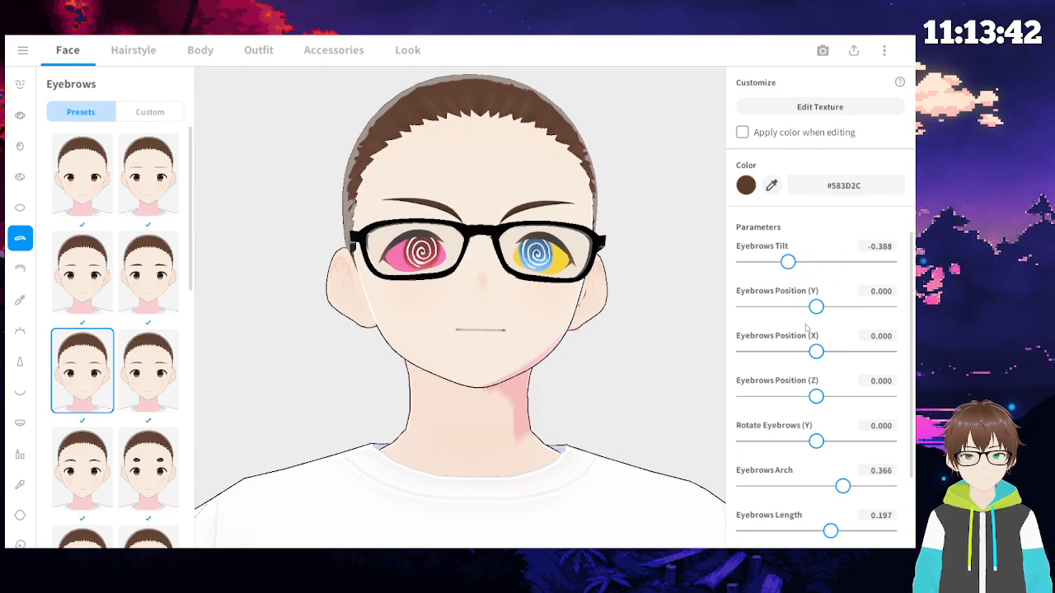
- Try raising the eyebrows with Position (Y) at 1.000 and lowering them, and undo the position changes
drag(816, 306, 898, 306)
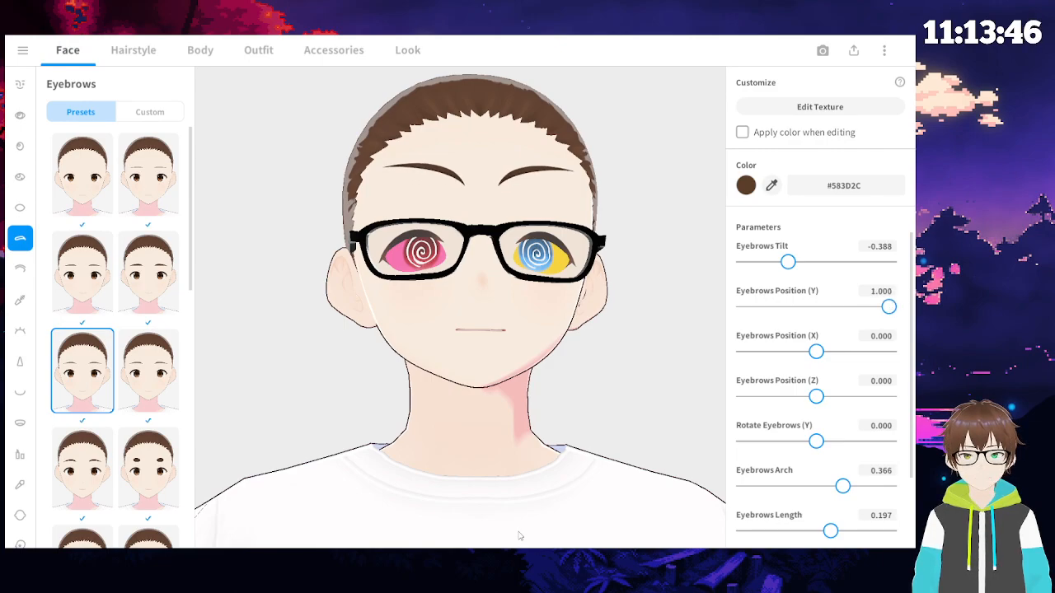
drag(811, 307, 549, 315)
key(ctrl+z)
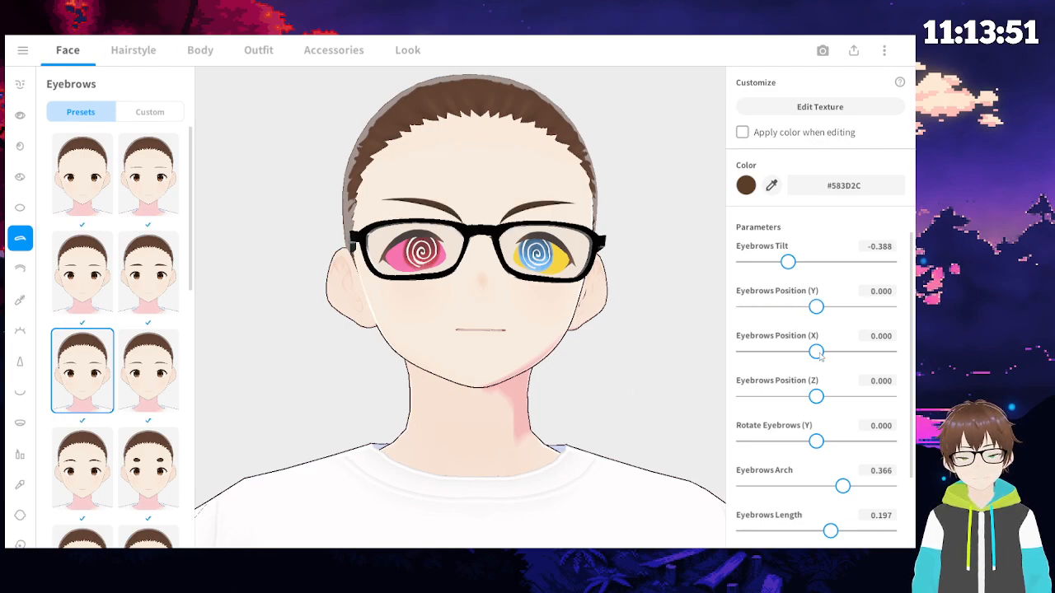
- Set Eyebrows Tilt to -0.338, Eyebrows Position (Y) to 0.254 and Eyebrows Position (X) to 0.219
mouse_move(821, 354)
mouse_down()
mouse_move(849, 352)
mouse_move(838, 352)
mouse_up()
drag(671, 359, 671, 374)
drag(574, 412, 575, 403)
drag(816, 306, 824, 307)
mouse_move(788, 262)
mouse_down()
mouse_move(805, 262)
mouse_move(792, 262)
mouse_up()
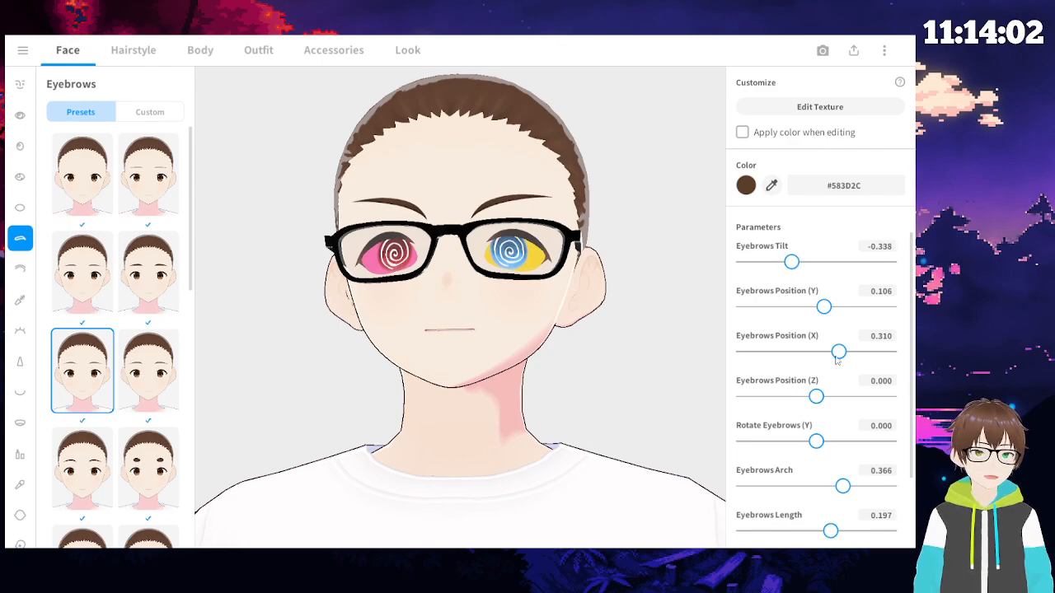
mouse_move(822, 306)
mouse_down()
mouse_move(843, 307)
mouse_move(834, 306)
mouse_up()
drag(838, 352, 832, 352)
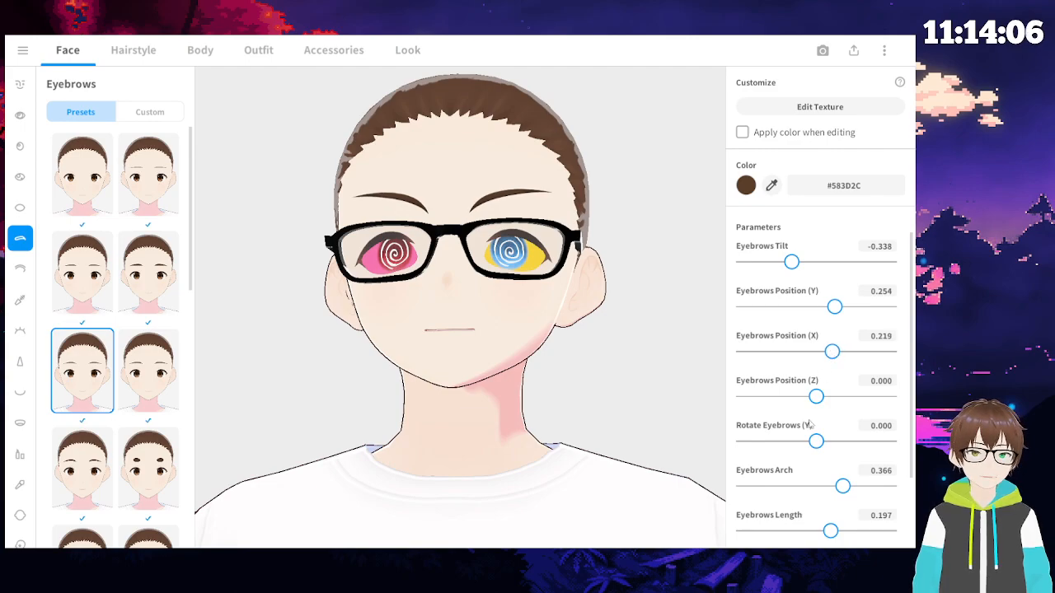
- Try Rotate Eyebrows (Y) at 0.127 and Masc Eyebrows at 1.000, keeping Fem Eyebrows at 0.000
drag(816, 442, 825, 443)
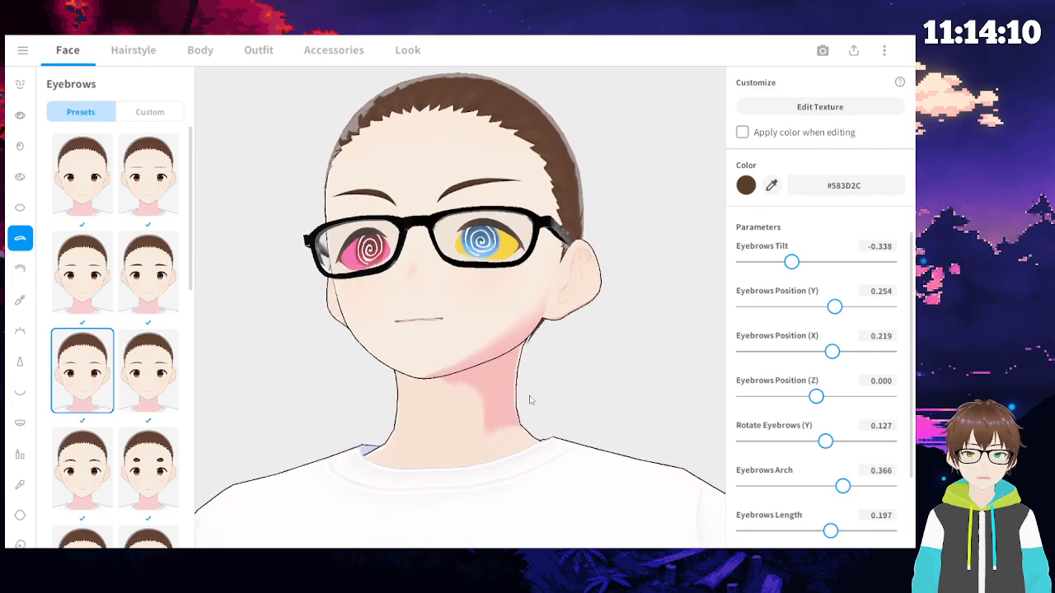
scroll(824, 429, down, 1)
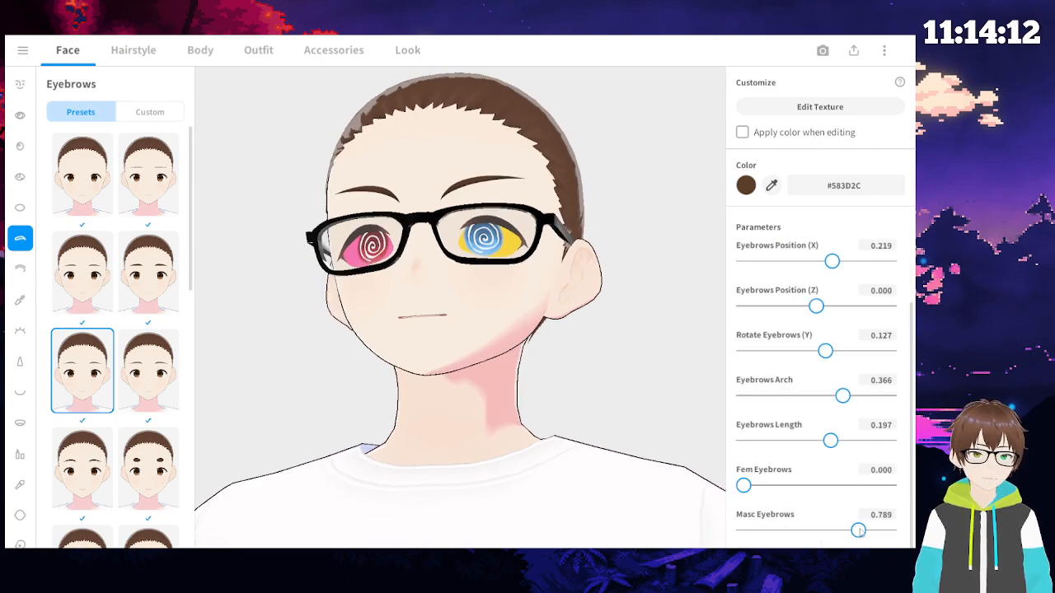
drag(858, 530, 889, 530)
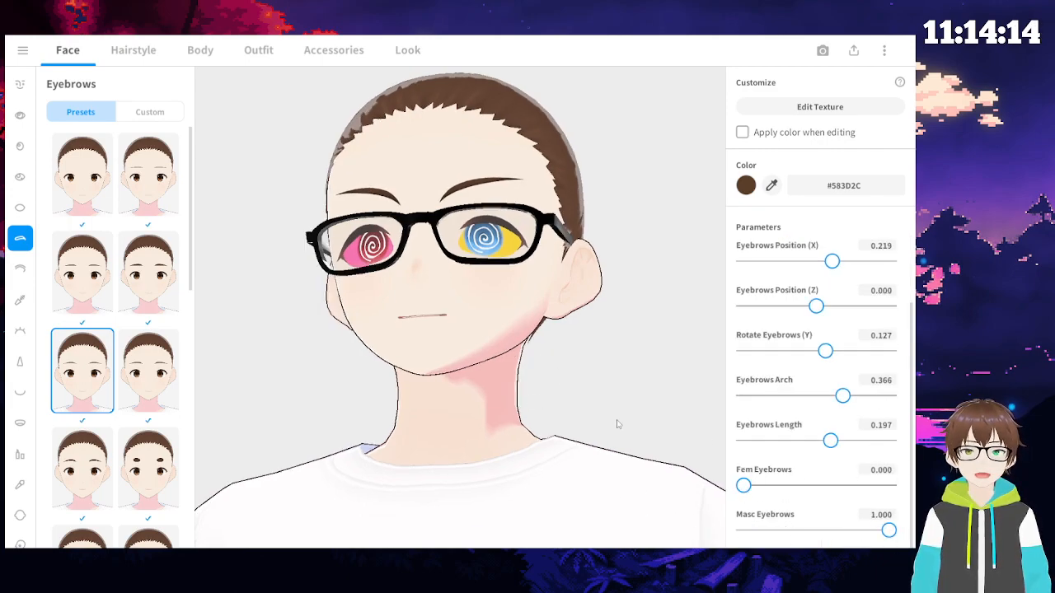
drag(741, 485, 245, 369)
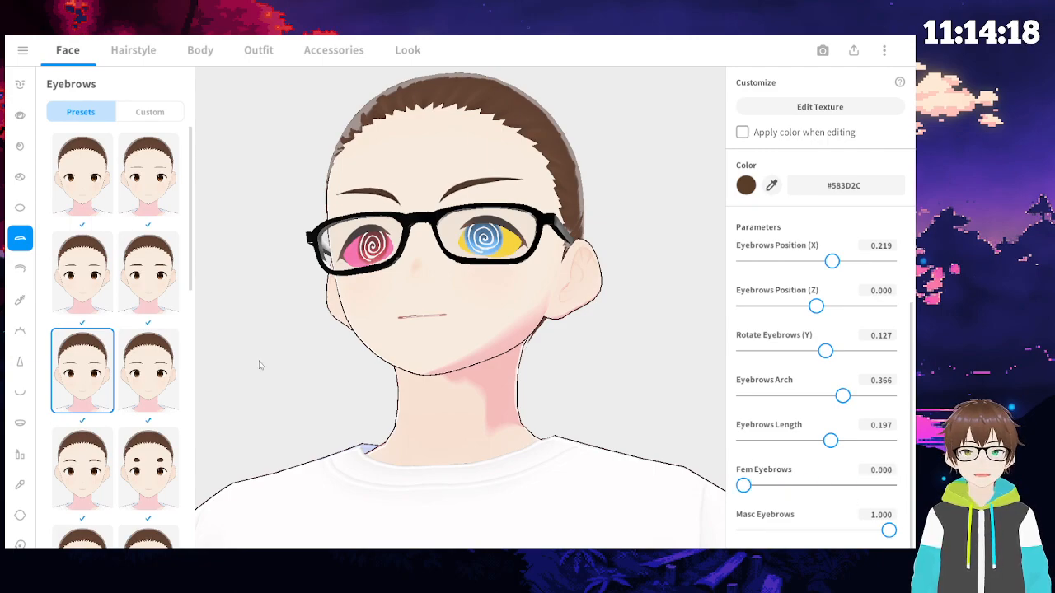
- Reset Rotate Eyebrows (Y) to 0 and lower Eyebrows Position (Y) to 0.197
scroll(365, 274, up, 3)
scroll(365, 276, down, 6)
right_drag(365, 276, 423, 342)
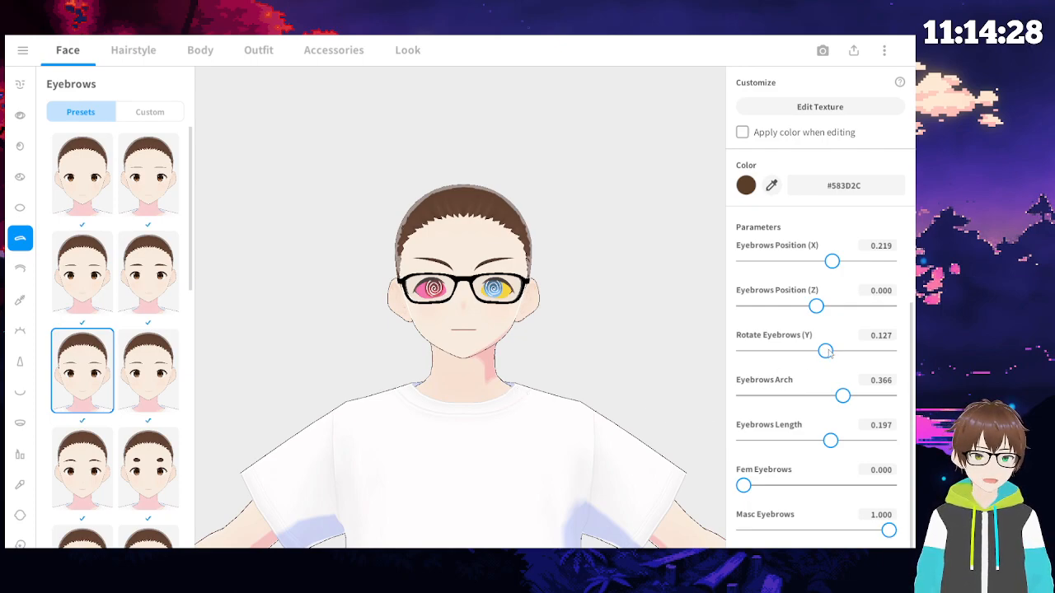
text(0)
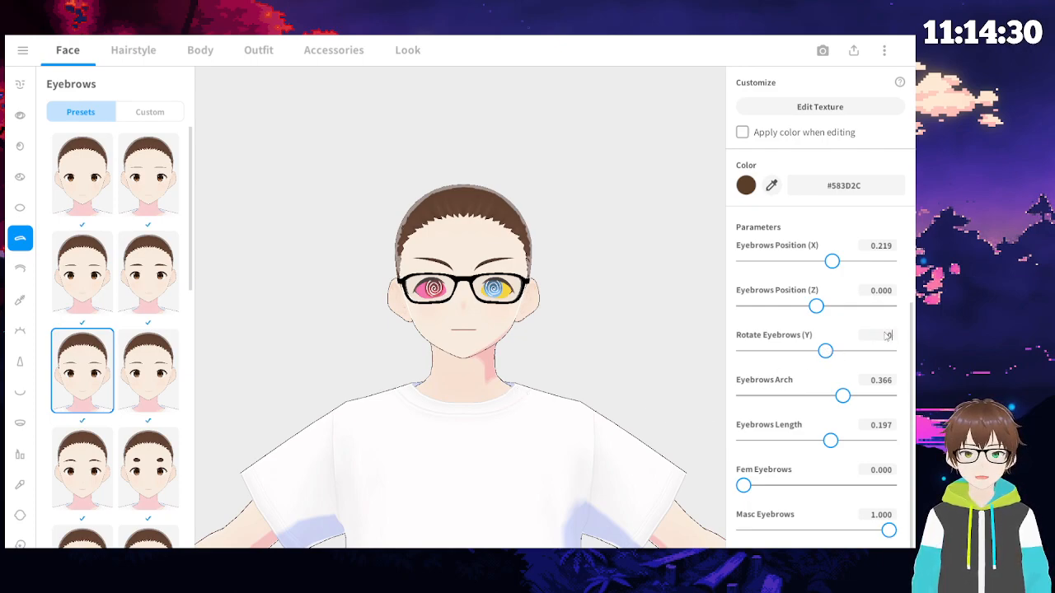
key(Return)
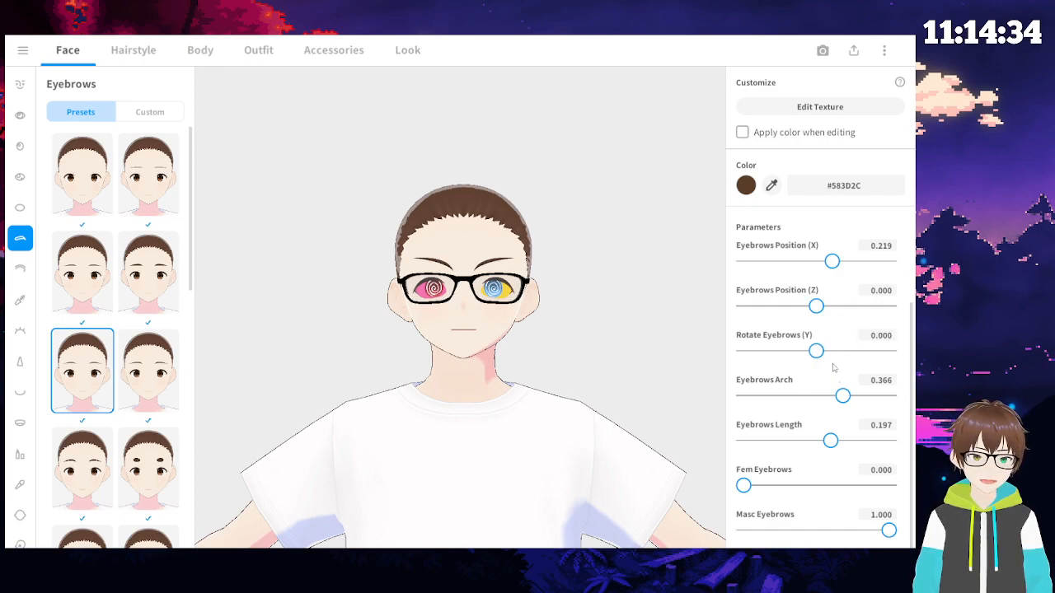
scroll(767, 329, up, 2)
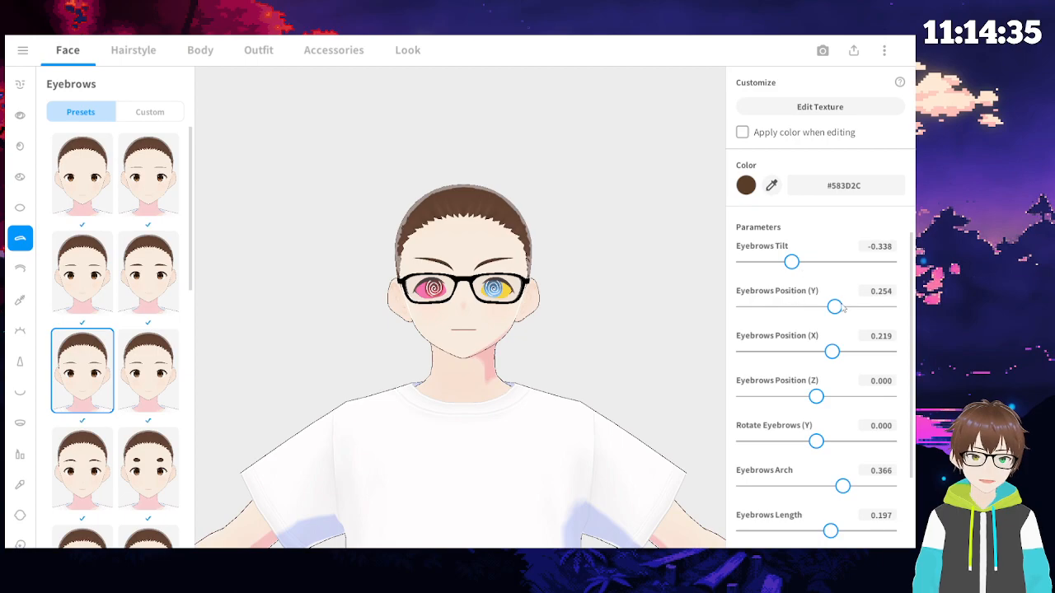
mouse_move(836, 308)
mouse_down()
mouse_move(888, 309)
mouse_move(835, 321)
mouse_up()
drag(825, 324, 830, 324)
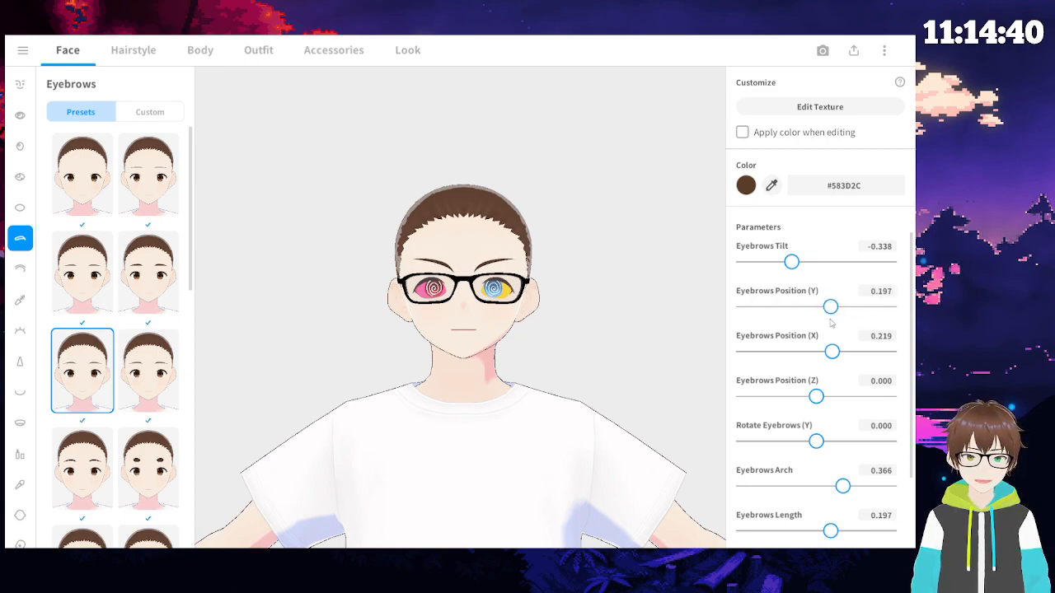
- In the eye set parameters, compare Scornful Look at 1.000 and 0.000, and set it to 0.811
click(19, 176)
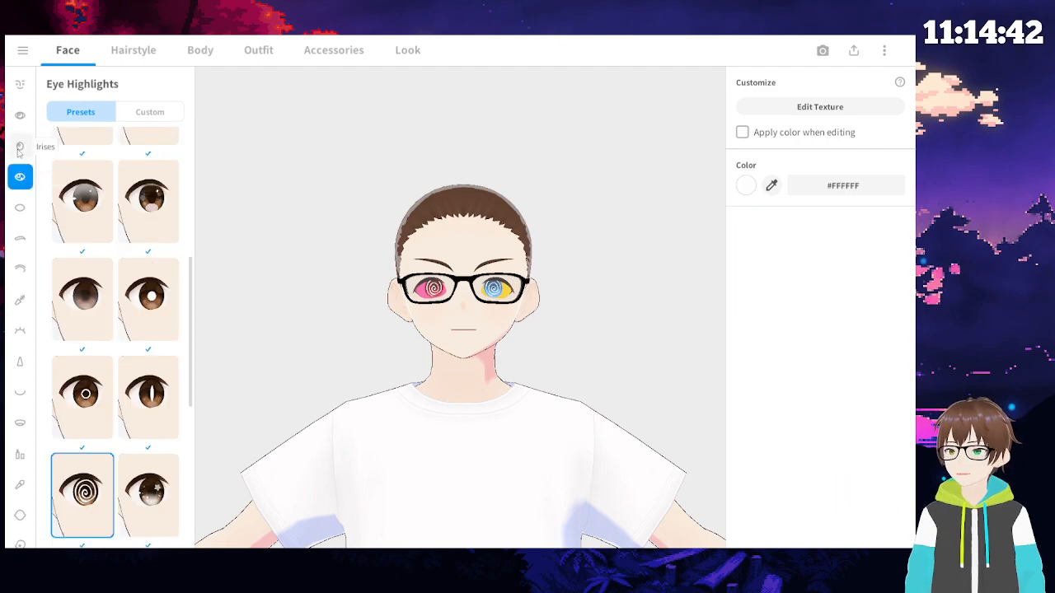
click(18, 150)
click(20, 116)
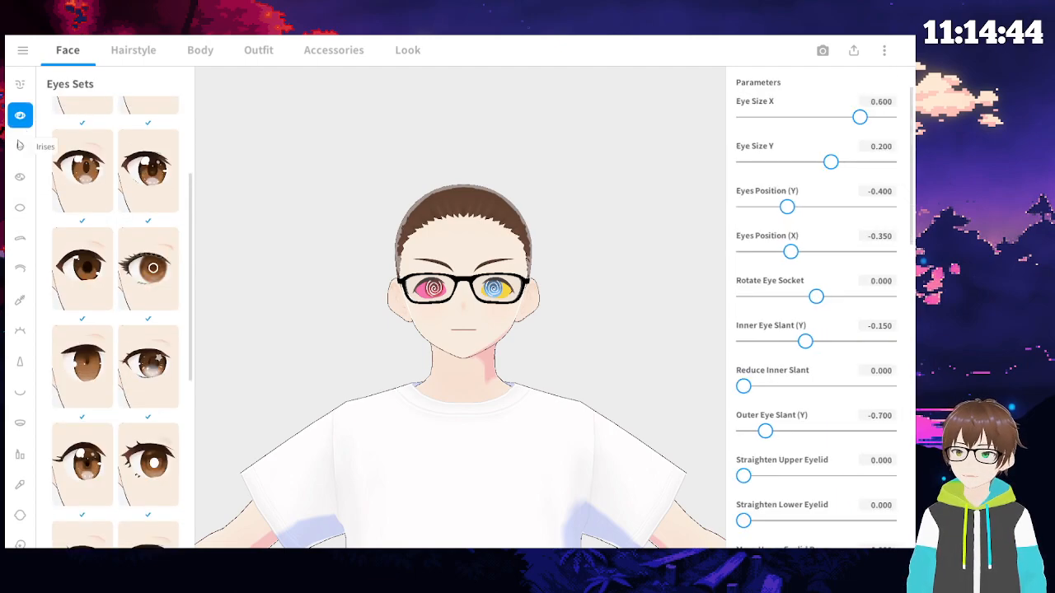
scroll(890, 280, down, 5)
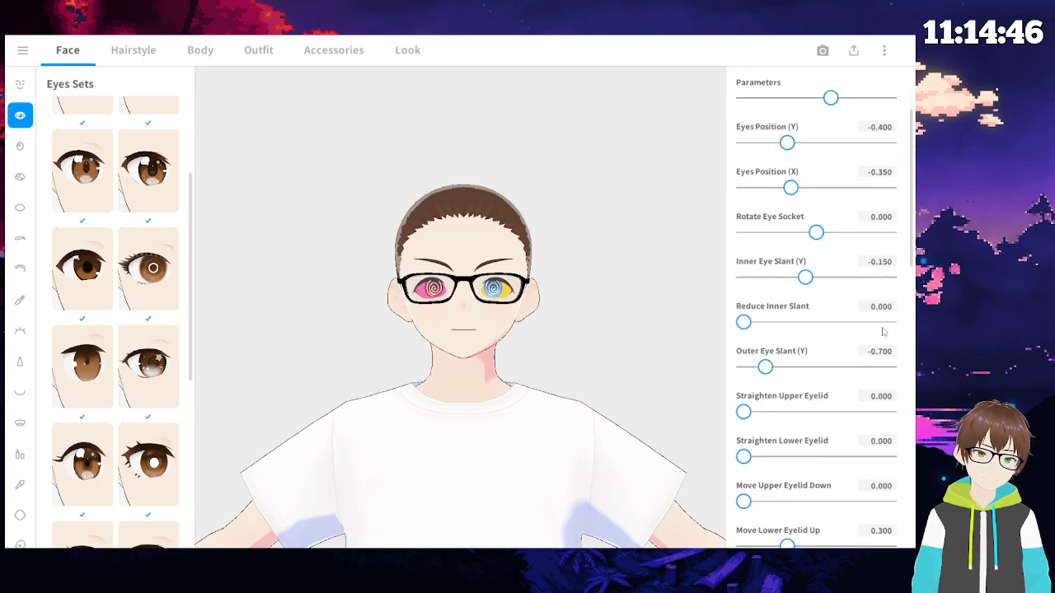
scroll(852, 417, down, 2)
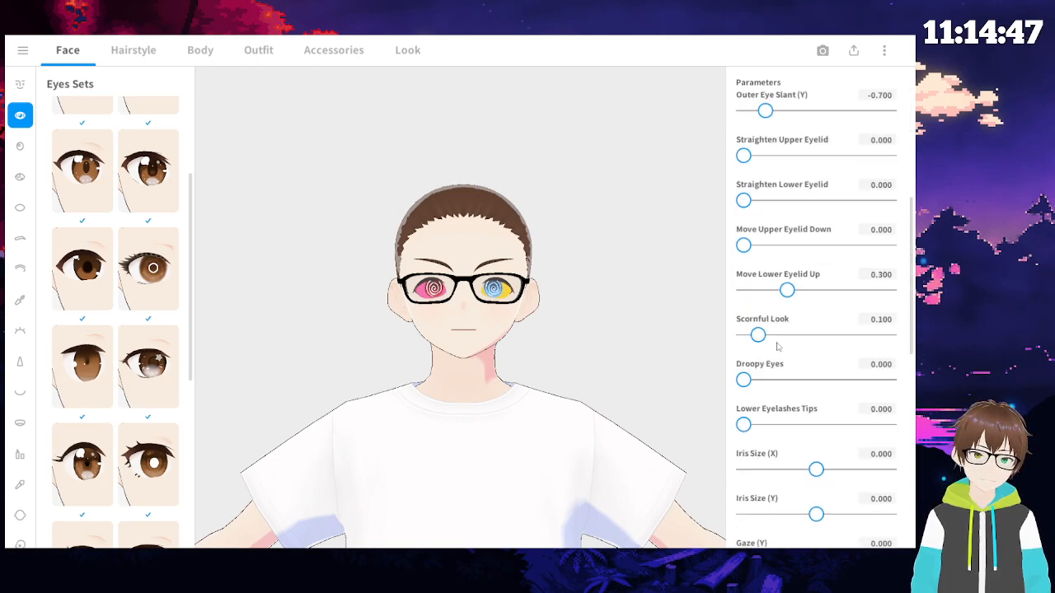
drag(757, 336, 918, 356)
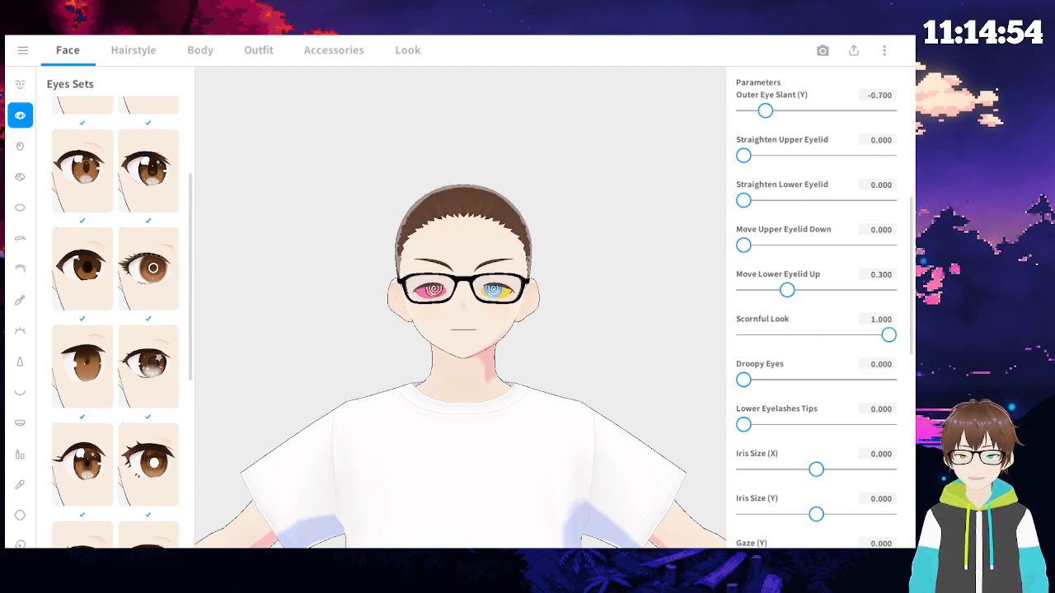
drag(888, 334, 743, 334)
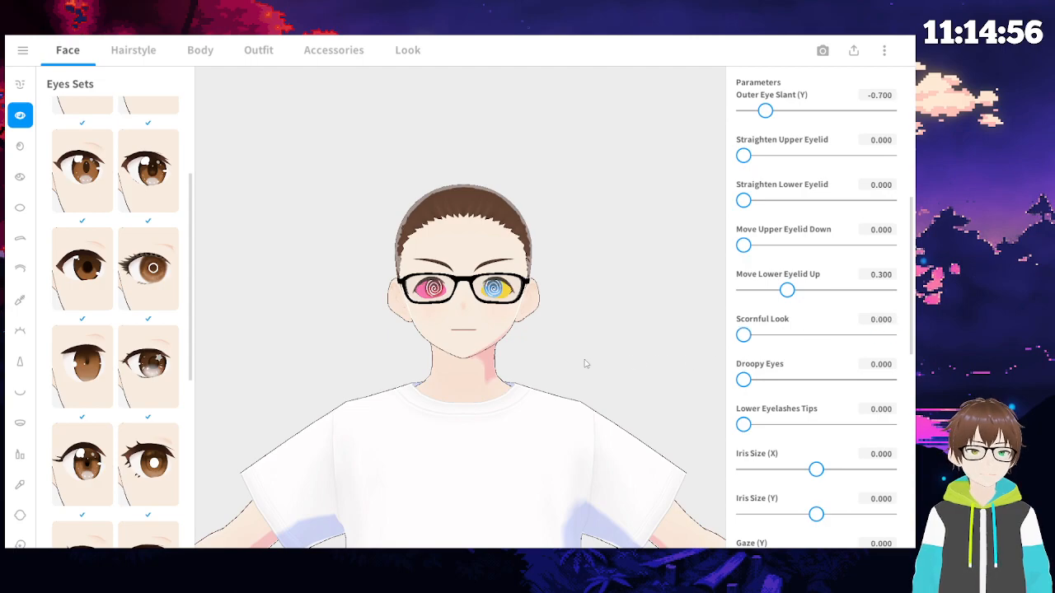
scroll(907, 205, up, 4)
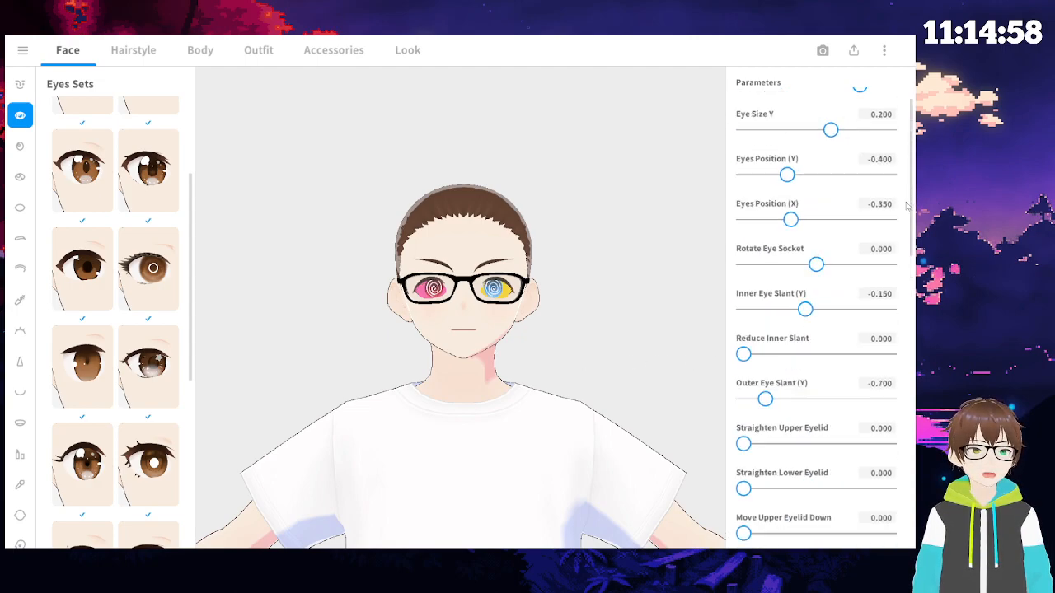
scroll(906, 210, up, 1)
scroll(908, 292, down, 4)
drag(744, 336, 866, 343)
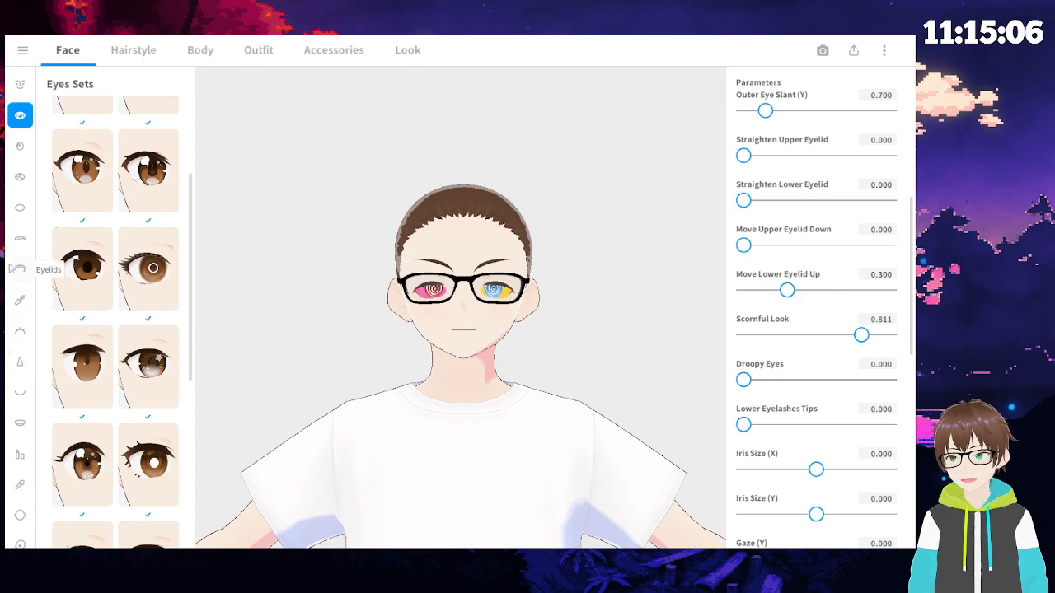
- Try opposite extremes of Eyebrows Tilt, set the tilt to 0.000, and set Eyebrows Position (Y) to 0.056
click(15, 240)
drag(791, 262, 590, 280)
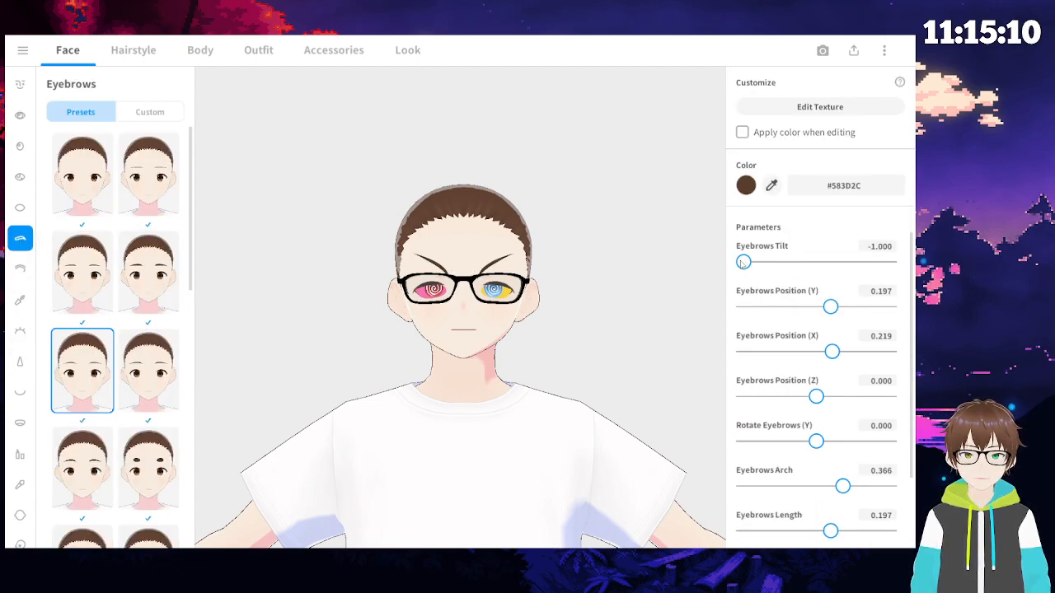
click(875, 262)
drag(876, 262, 818, 272)
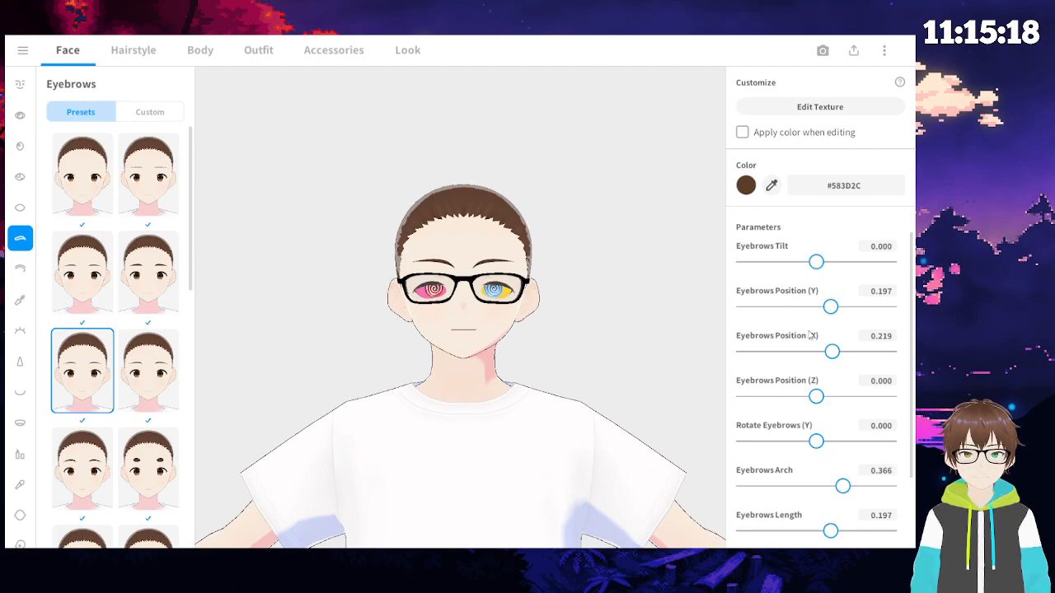
drag(830, 307, 819, 308)
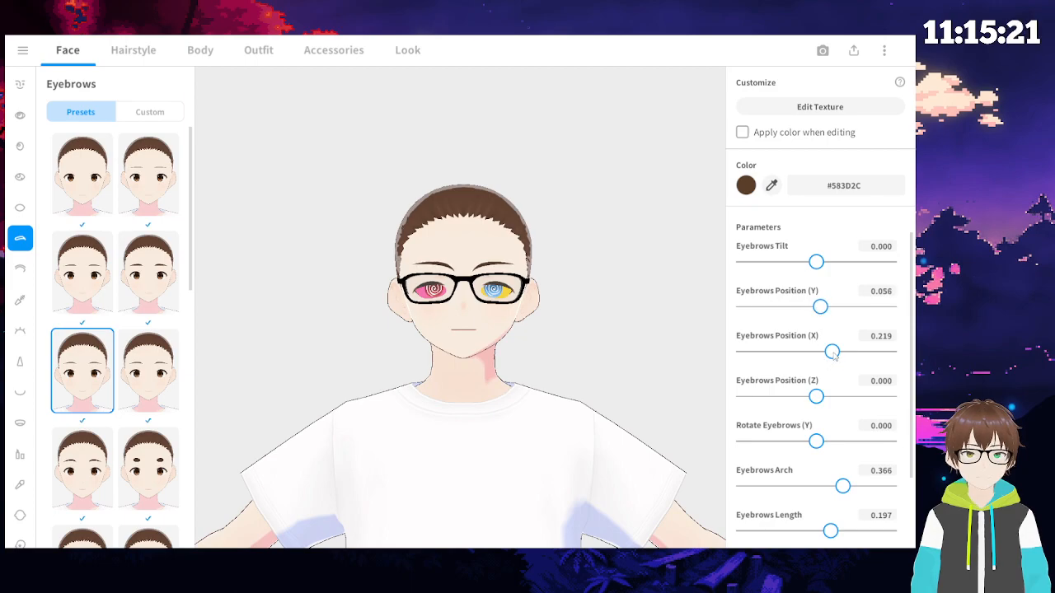
- Undo a trial Eyebrows Position (X) of -1.000, and set Eyebrows Arch to 0.311 and Eyebrows Length to 0.007
drag(833, 351, 691, 359)
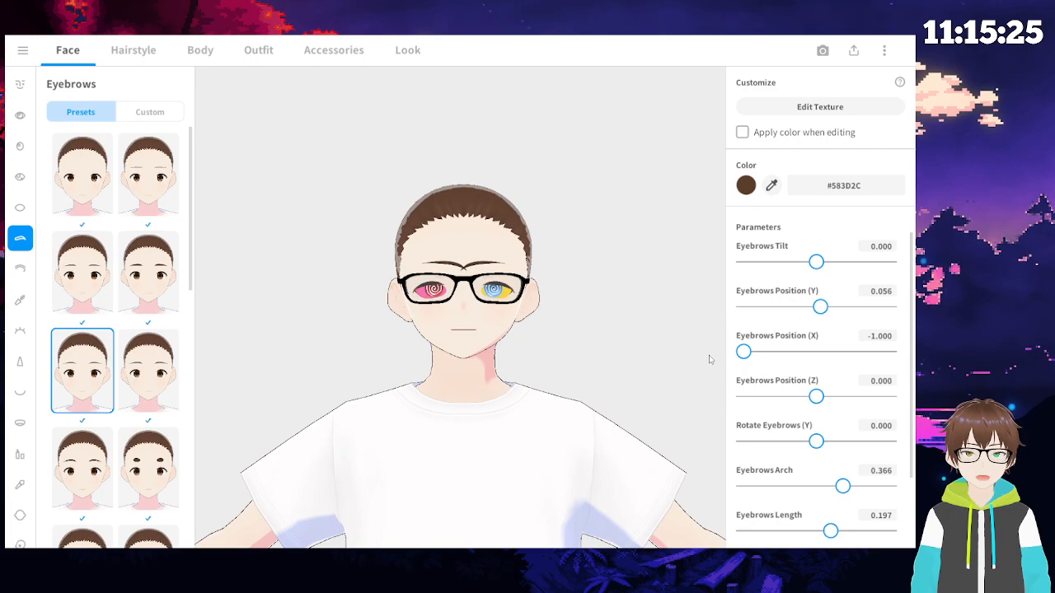
key(ctrl+z)
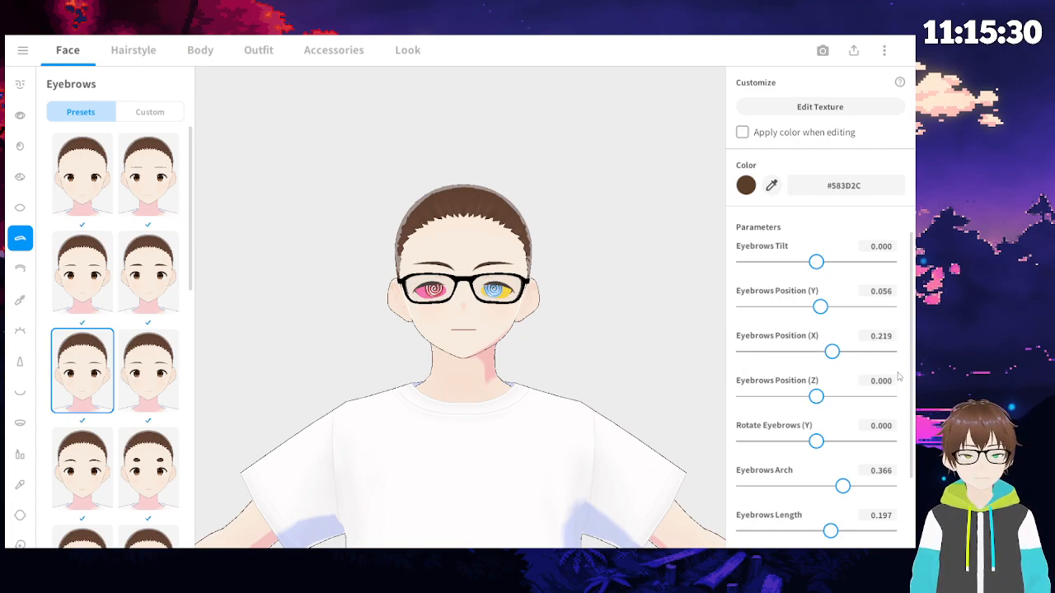
scroll(902, 381, down, 1)
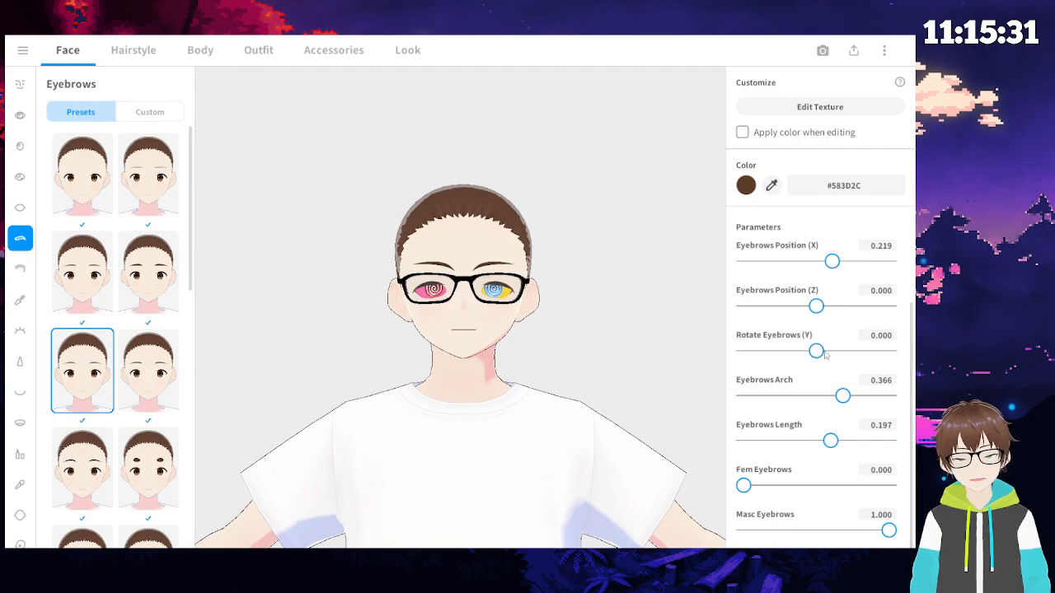
mouse_move(842, 395)
mouse_down()
mouse_move(714, 399)
mouse_move(842, 397)
mouse_up()
drag(832, 441, 820, 443)
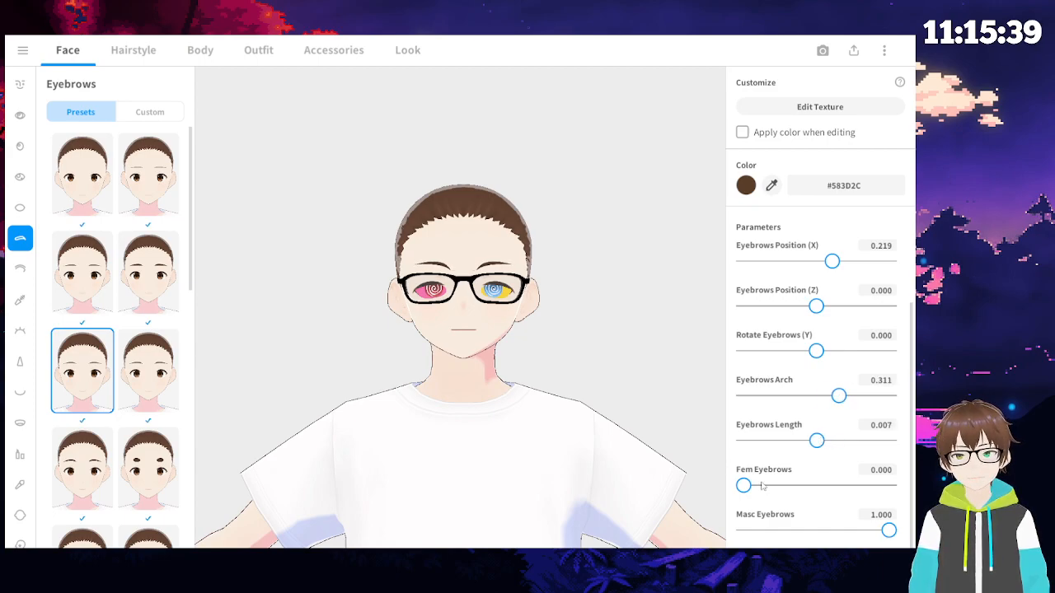
- Try contrasting Fem Eyebrows and Masc Eyebrows strengths, returning both parameters to 0.000
drag(888, 531, 853, 531)
drag(744, 487, 888, 486)
drag(853, 530, 889, 531)
drag(888, 485, 743, 486)
drag(888, 531, 650, 538)
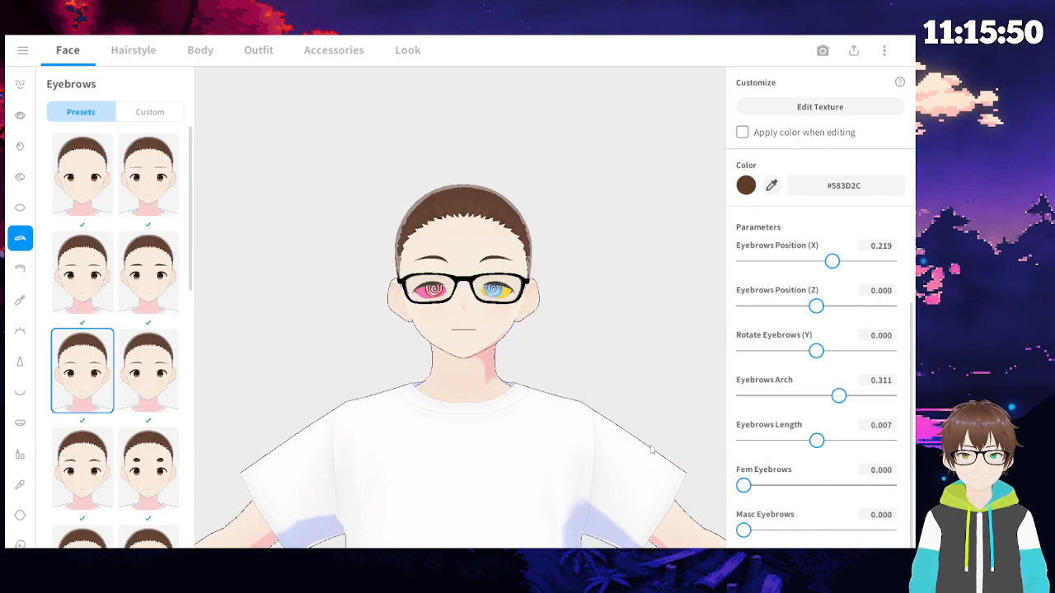
- Set Masc Eyebrows to about half strength, Fem Eyebrows to about a quarter, and Eyebrows Position (Y) to -0.867
drag(743, 530, 819, 531)
scroll(829, 501, up, 1)
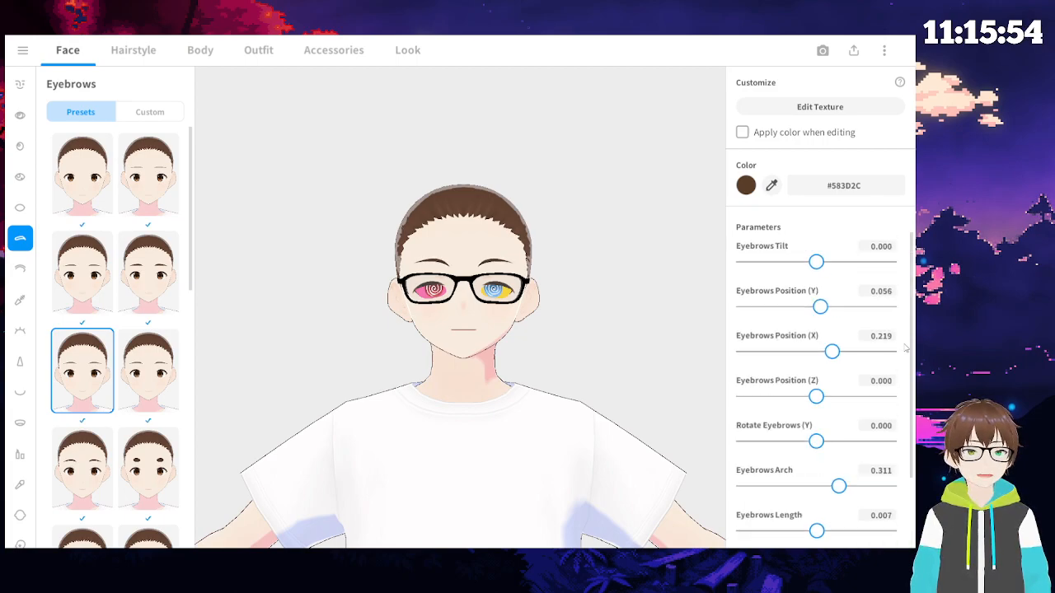
scroll(829, 501, down, 1)
drag(743, 486, 777, 486)
scroll(896, 385, up, 1)
scroll(866, 412, up, 1)
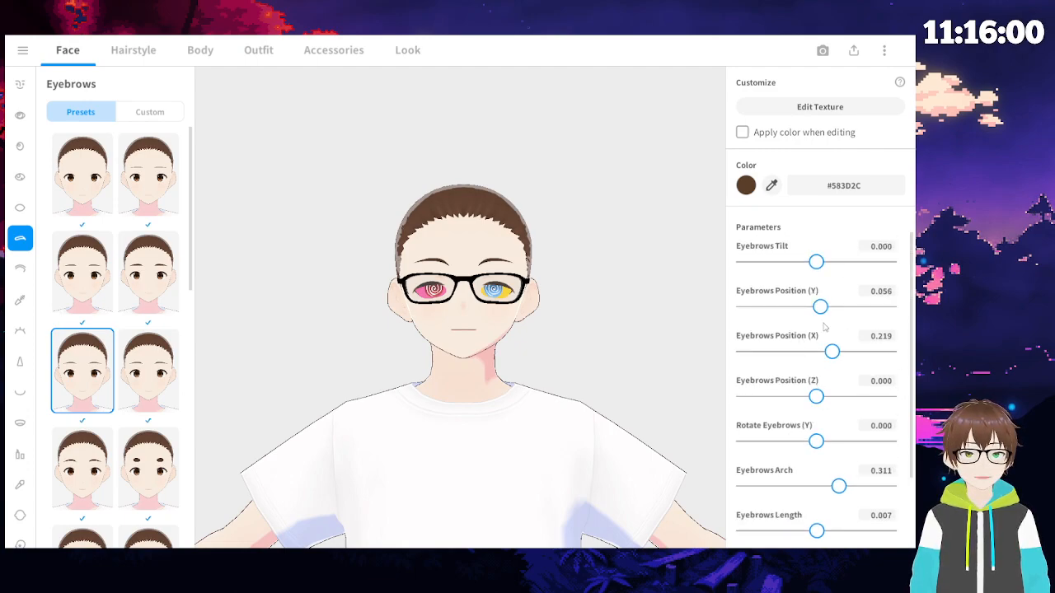
drag(827, 310, 761, 313)
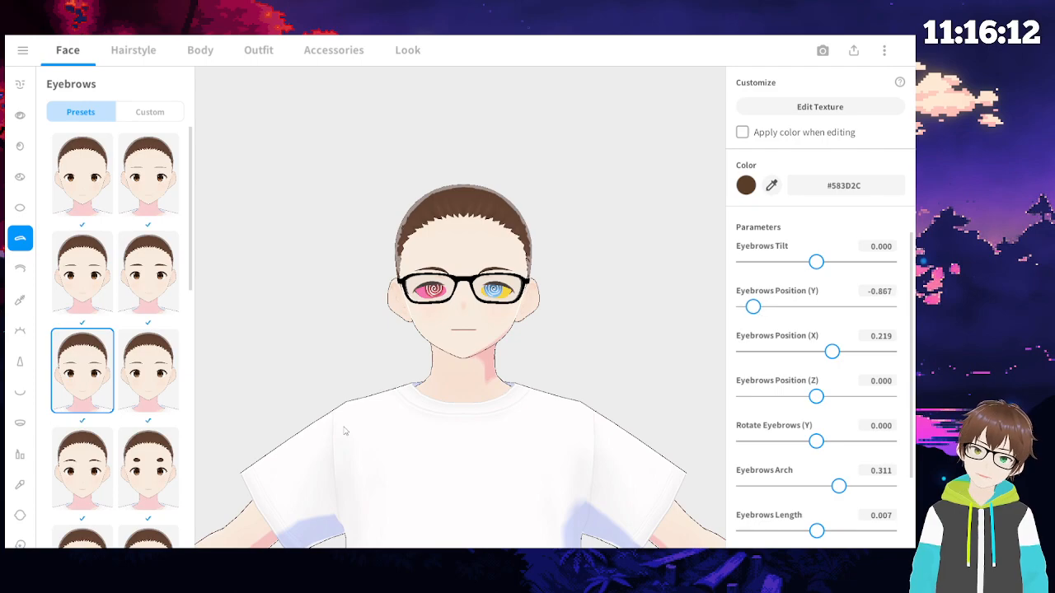
- Try the other eyelid crease presets on the avatar and reselect the original last preset
click(17, 268)
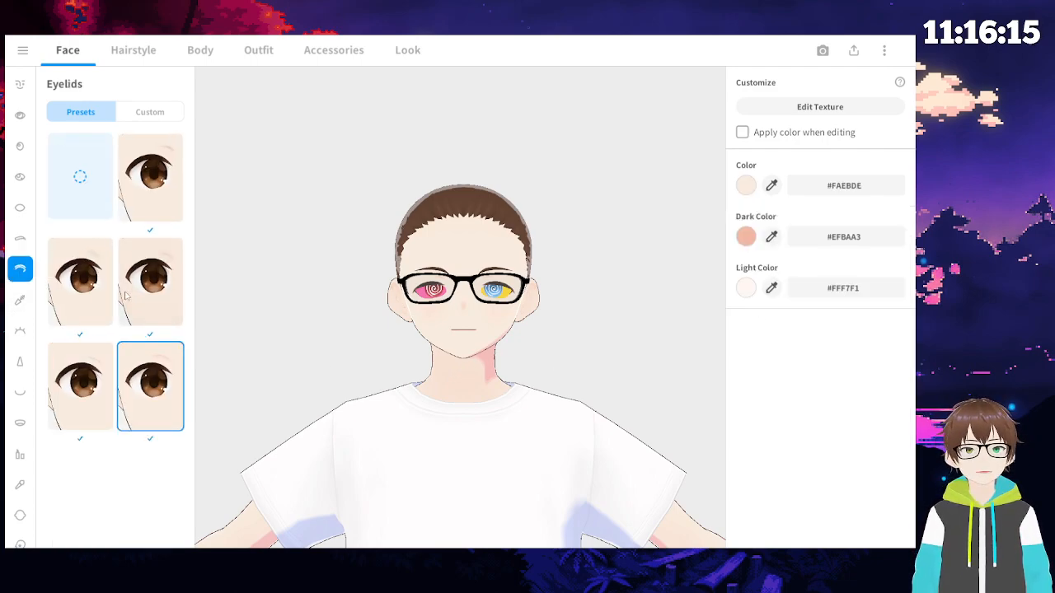
click(90, 414)
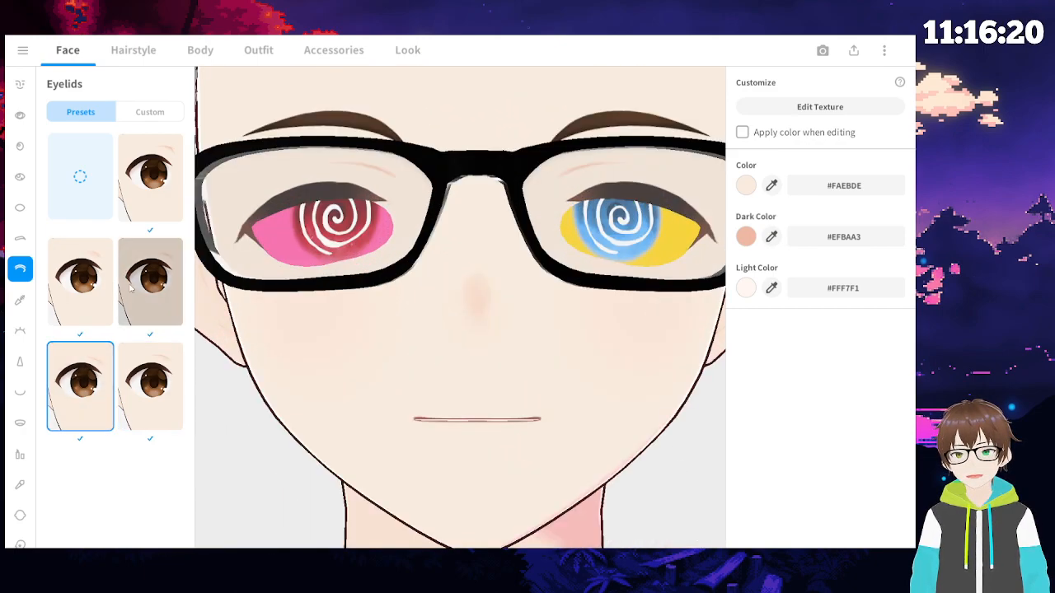
click(53, 289)
click(149, 287)
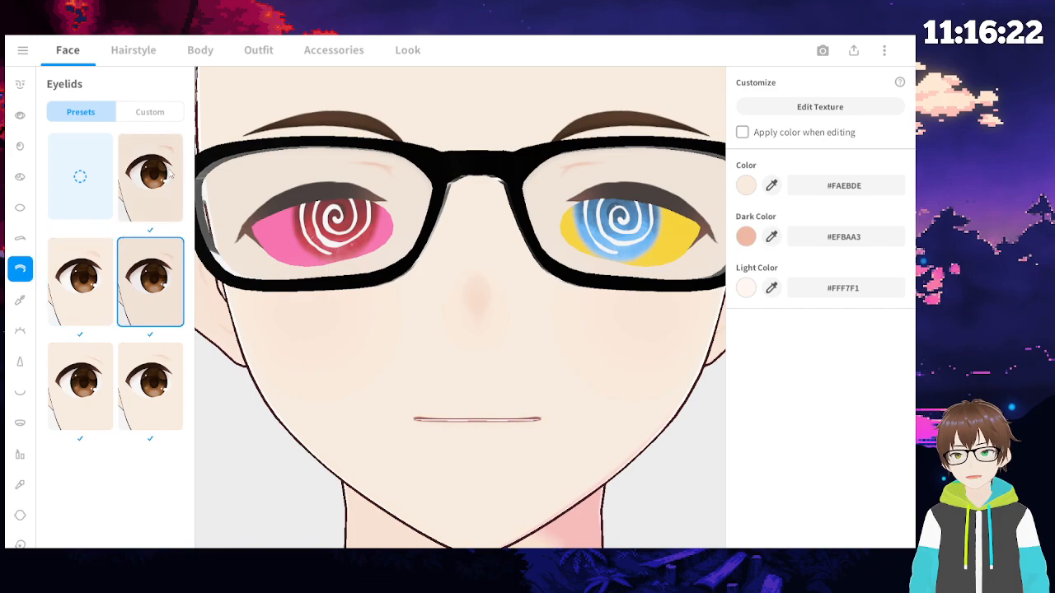
click(103, 271)
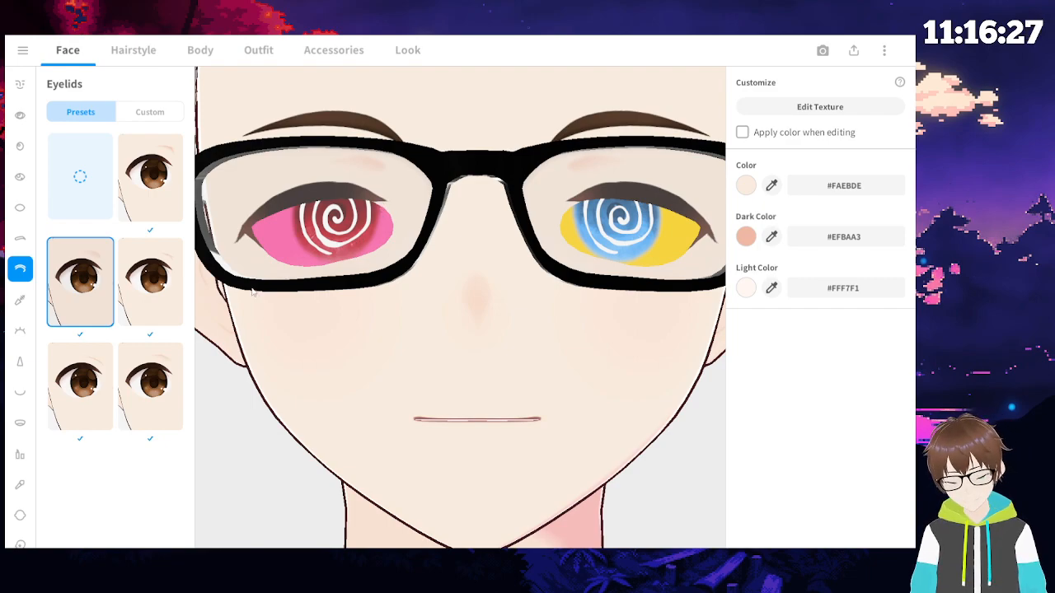
click(146, 377)
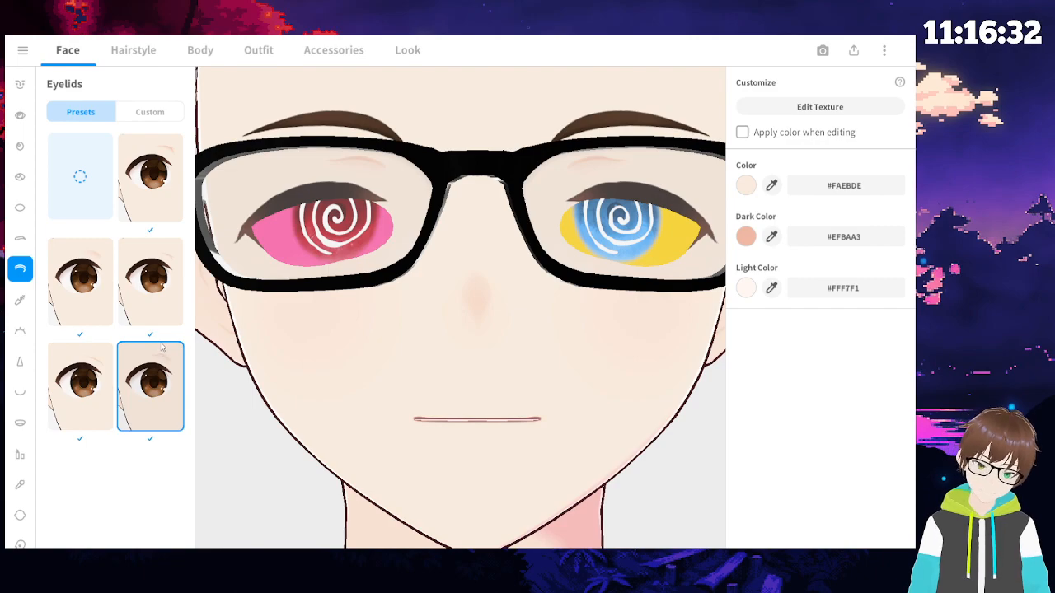
- Compare other eyelid presets on the avatar and apply the first preset in the second row
click(98, 373)
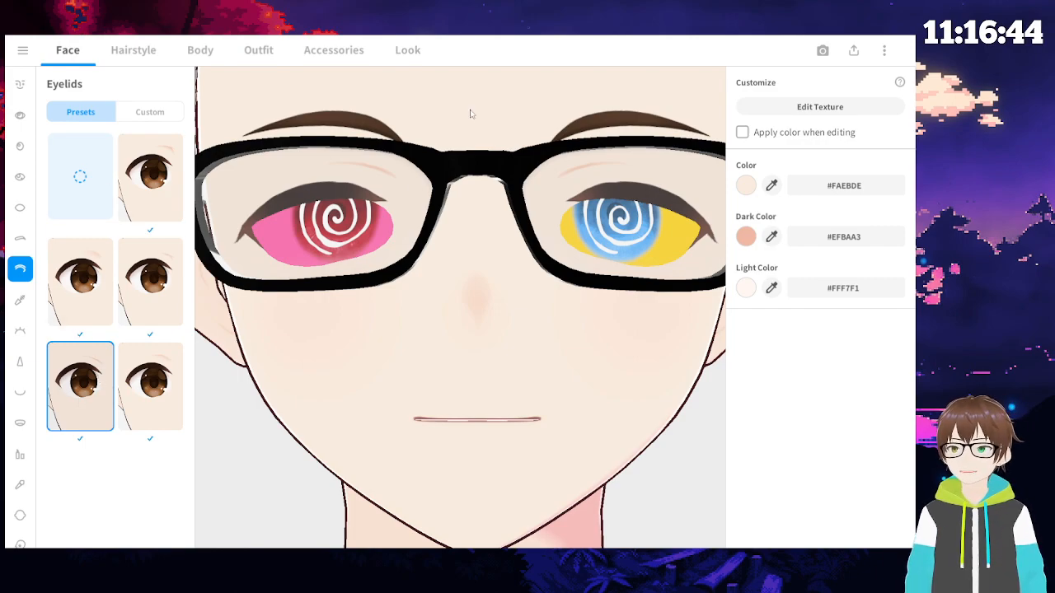
click(151, 282)
click(67, 312)
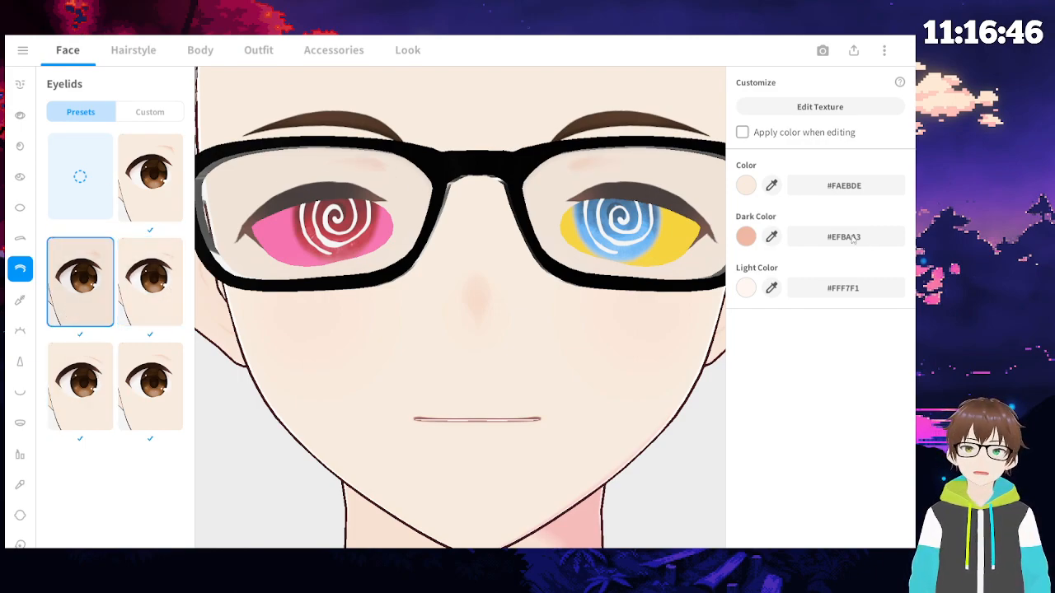
- Try a lilac base skin color of #F8DEFA on the face and undo it
click(864, 194)
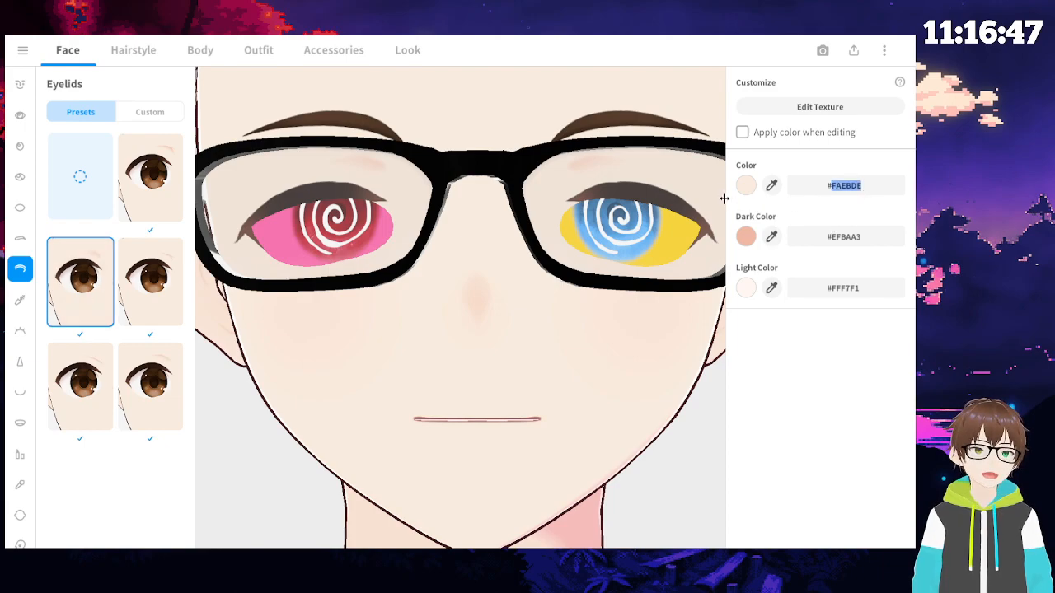
click(745, 188)
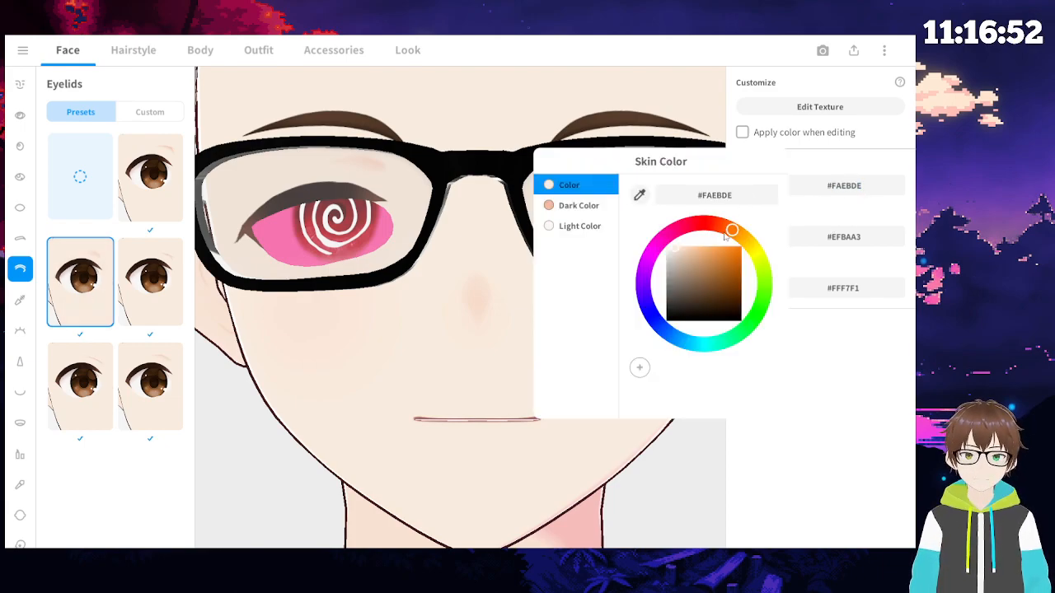
drag(731, 229, 610, 244)
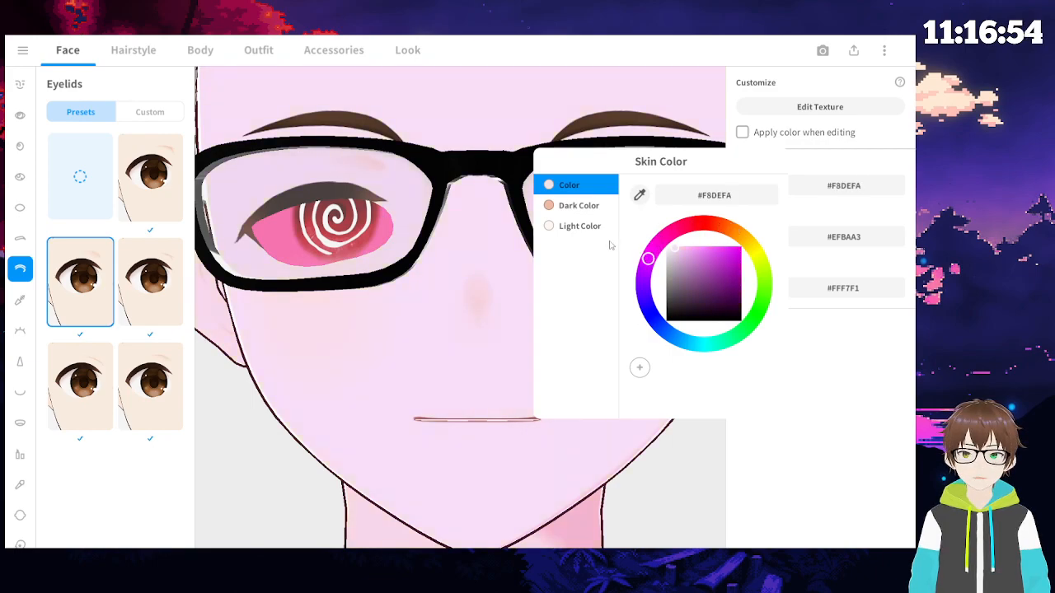
key(ctrl+z)
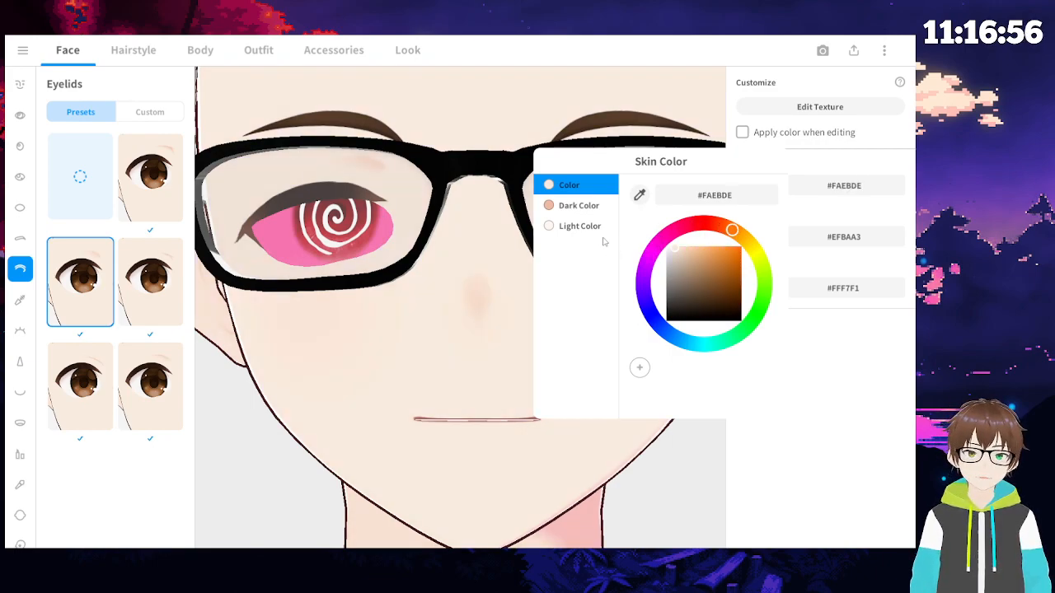
- Try green #A3EFC9, red #FF0004 and another hue as the skin's Dark Color, undoing each trial
click(583, 206)
mouse_move(716, 237)
mouse_down()
mouse_move(700, 228)
mouse_move(664, 240)
mouse_move(647, 277)
mouse_move(670, 374)
mouse_move(652, 321)
mouse_move(684, 363)
mouse_move(683, 216)
mouse_move(761, 396)
mouse_move(586, 228)
mouse_move(762, 388)
mouse_move(617, 292)
mouse_move(766, 398)
mouse_up()
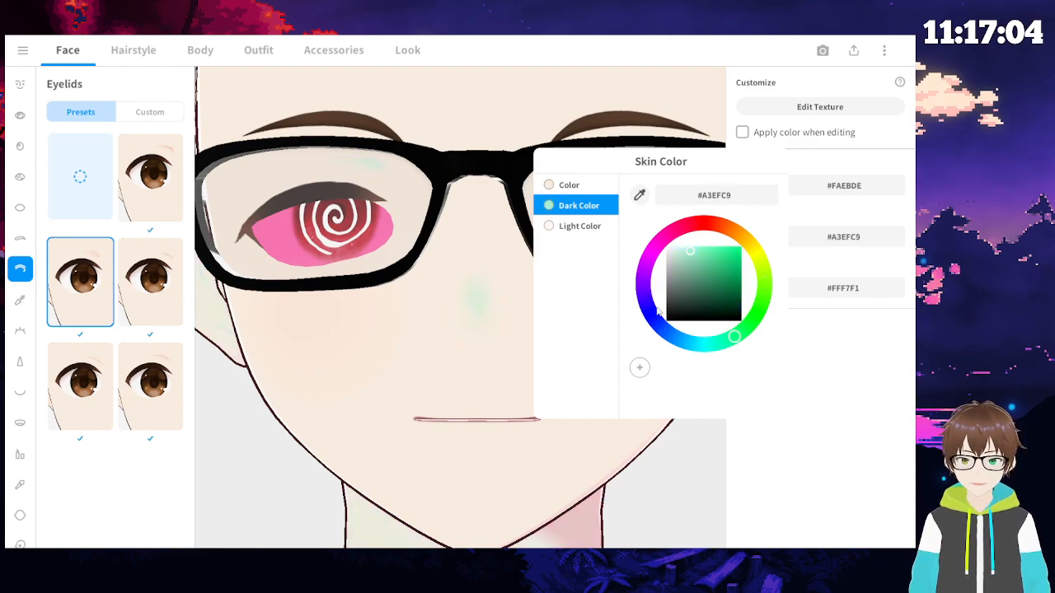
key(ctrl+z)
mouse_move(690, 297)
mouse_down()
mouse_move(721, 308)
mouse_move(745, 246)
mouse_move(723, 321)
mouse_move(743, 230)
mouse_move(702, 222)
mouse_up()
drag(705, 259, 740, 247)
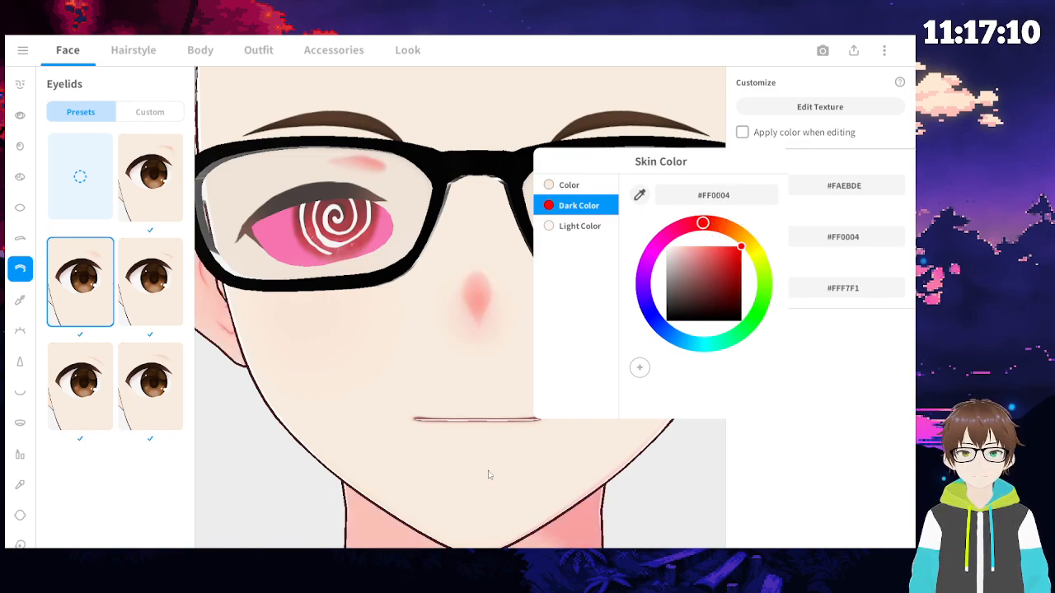
key(ctrl+z)
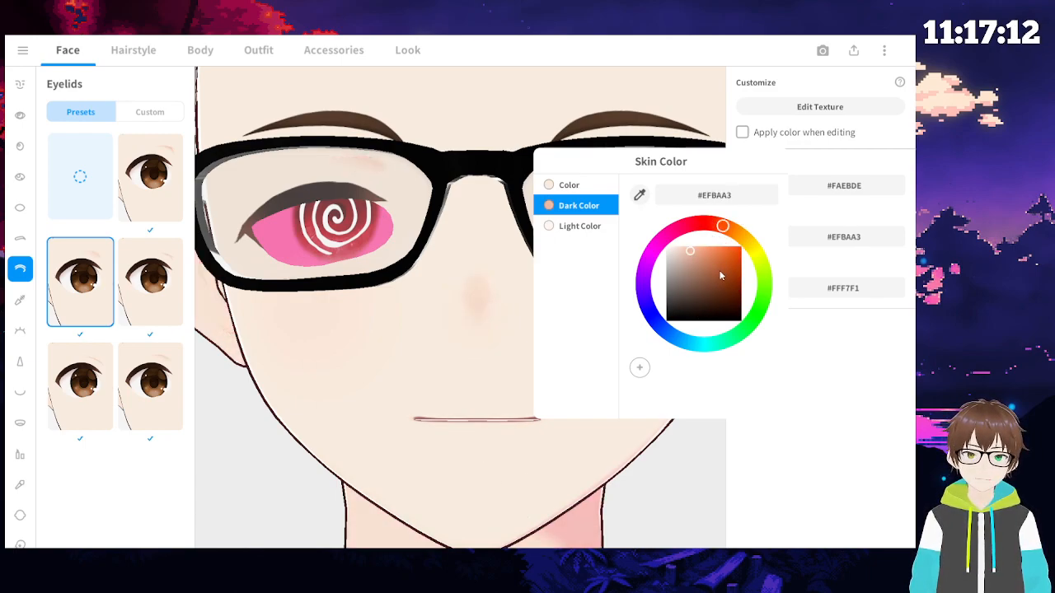
drag(721, 231, 642, 270)
key(ctrl+z)
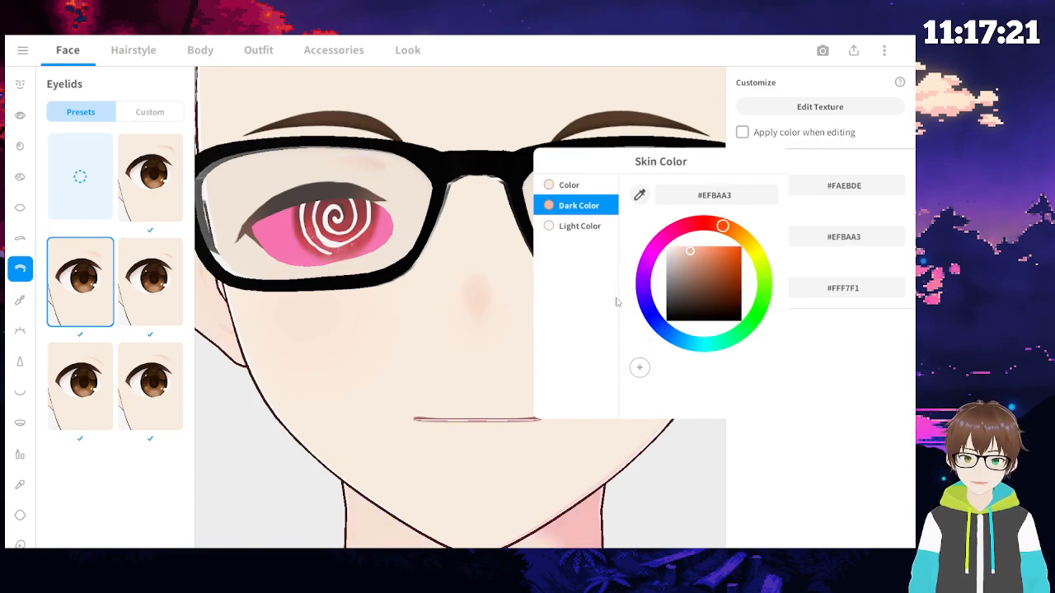
- Try black #000000 as the skin's Light Color, undo it, and close the color picker
click(575, 231)
drag(741, 251, 652, 317)
drag(673, 248, 666, 323)
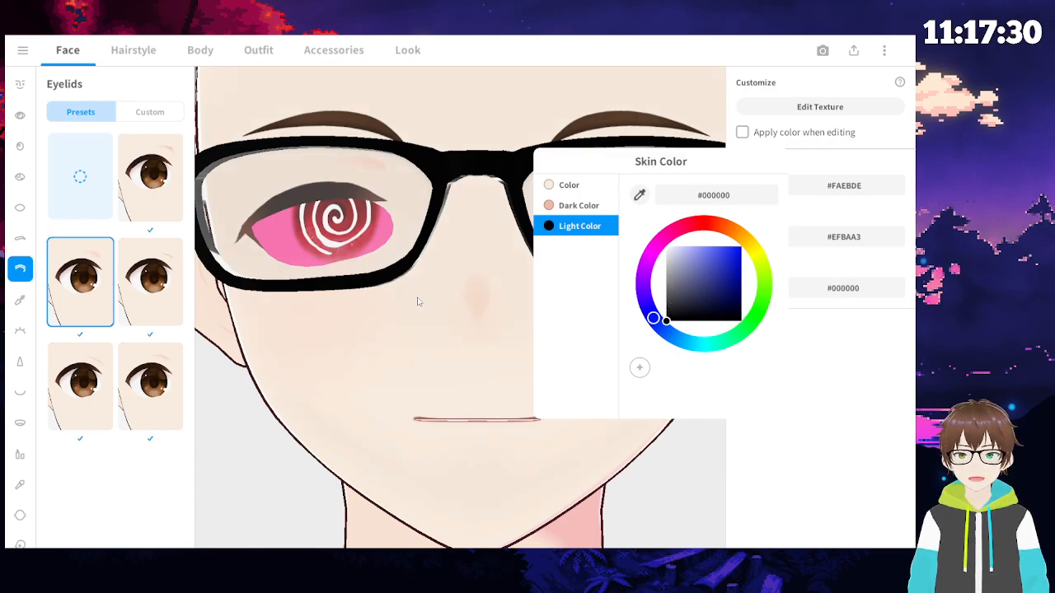
key(ctrl+z)
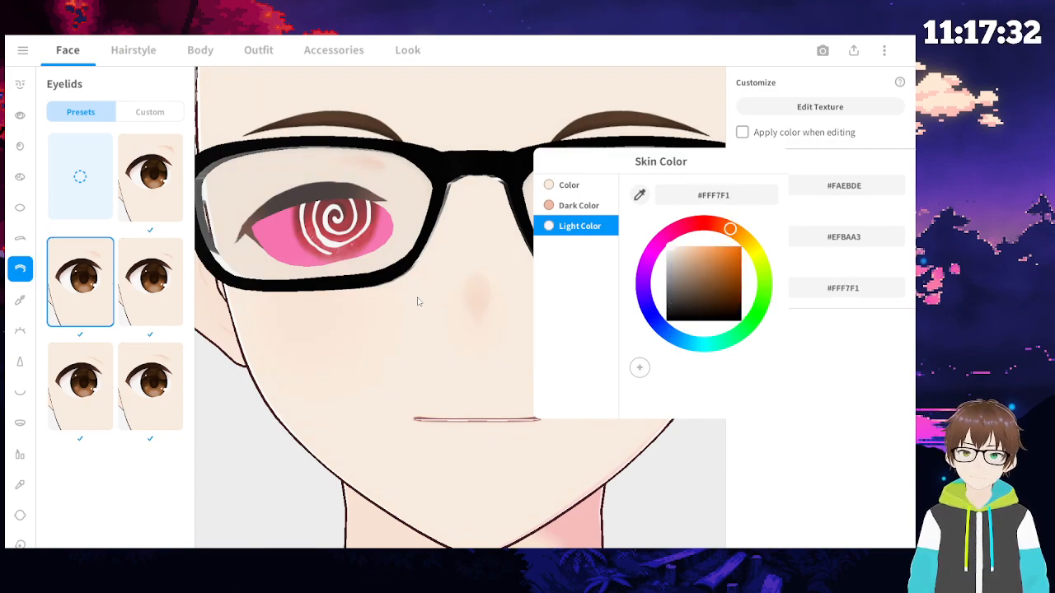
click(406, 332)
scroll(574, 342, down, 10)
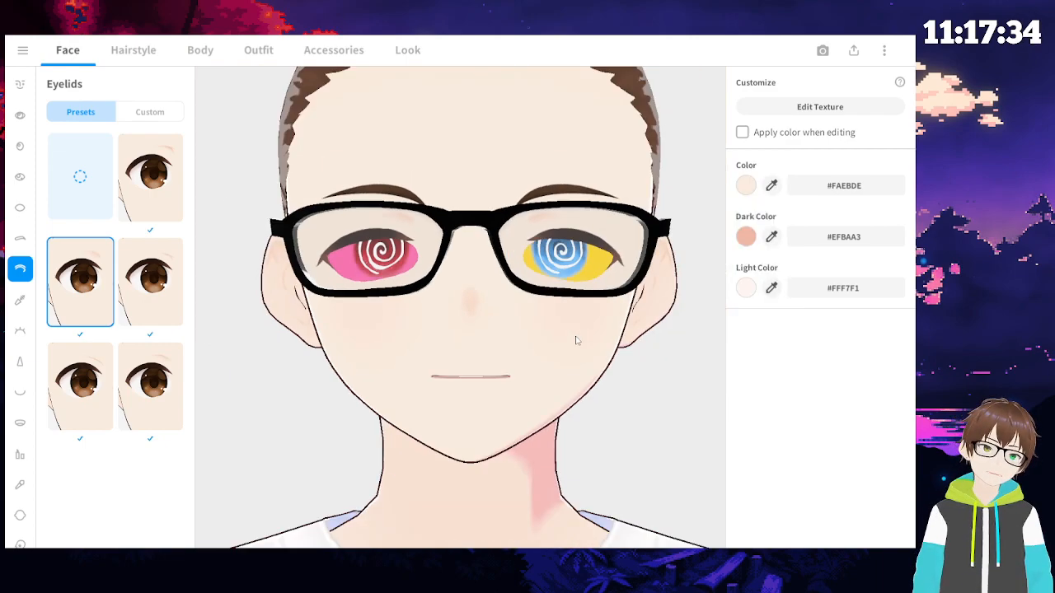
mouse_move(541, 392)
right_down()
mouse_move(532, 371)
mouse_move(530, 396)
mouse_move(532, 376)
right_up()
scroll(534, 376, up, 4)
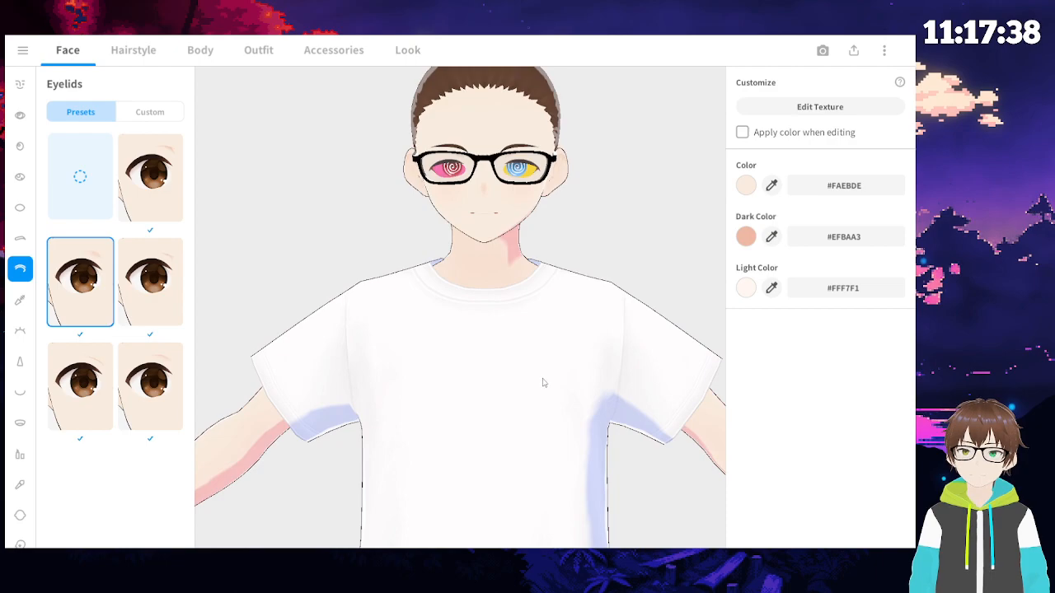
- Try the thick, fine and outer-corner lash styles near the end of the eyelash presets on the avatar
click(20, 301)
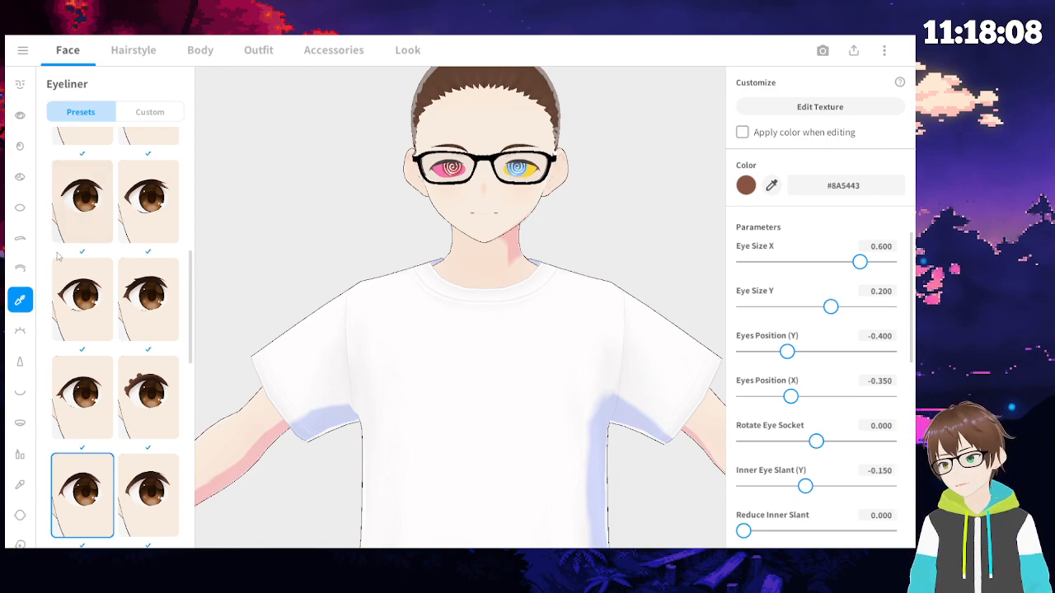
click(20, 329)
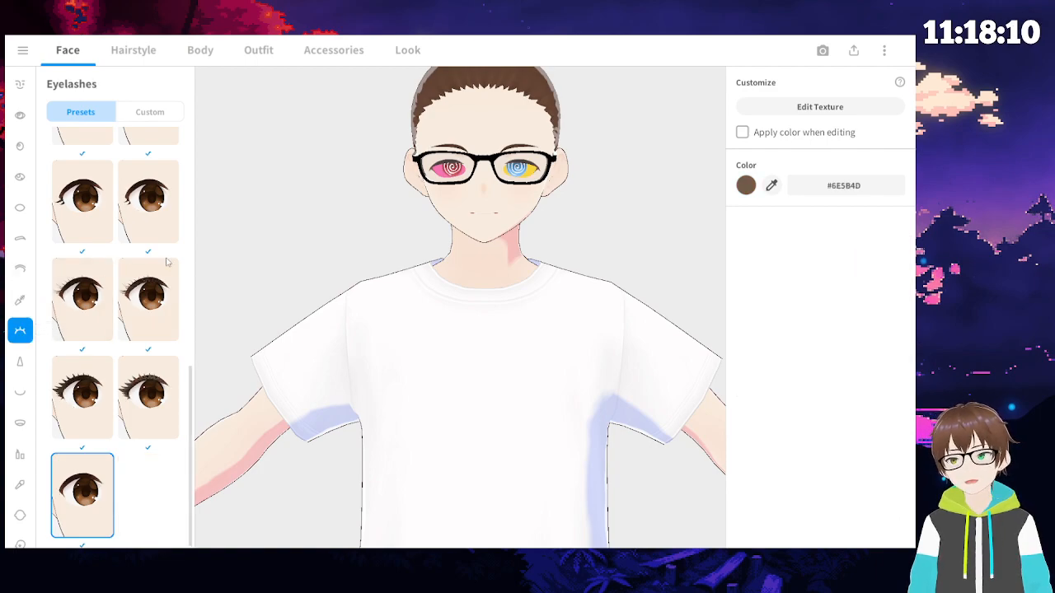
scroll(343, 193, up, 10)
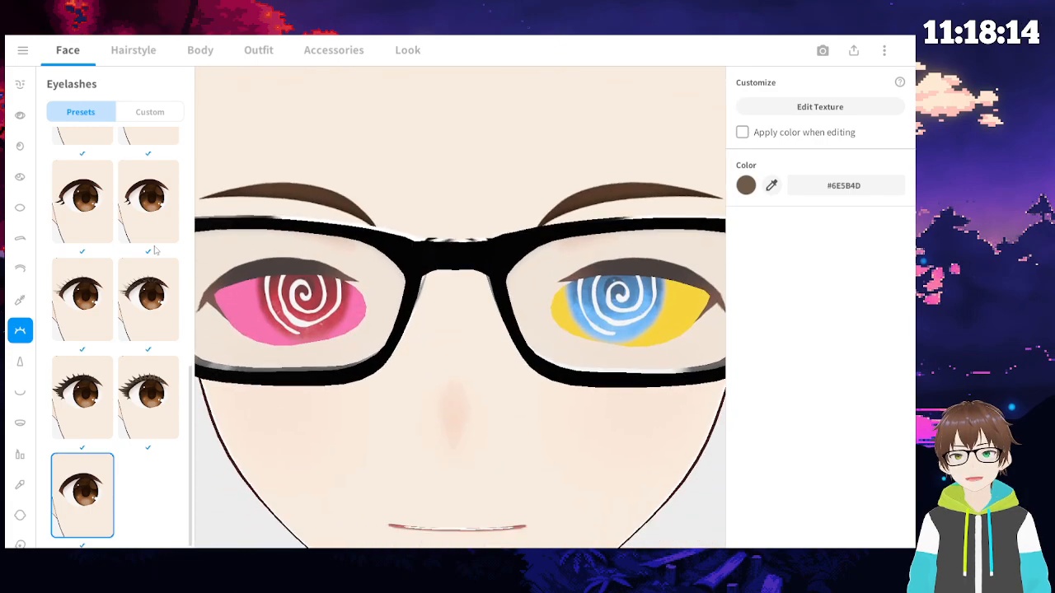
click(82, 395)
click(155, 398)
click(142, 326)
click(104, 313)
click(136, 331)
click(149, 206)
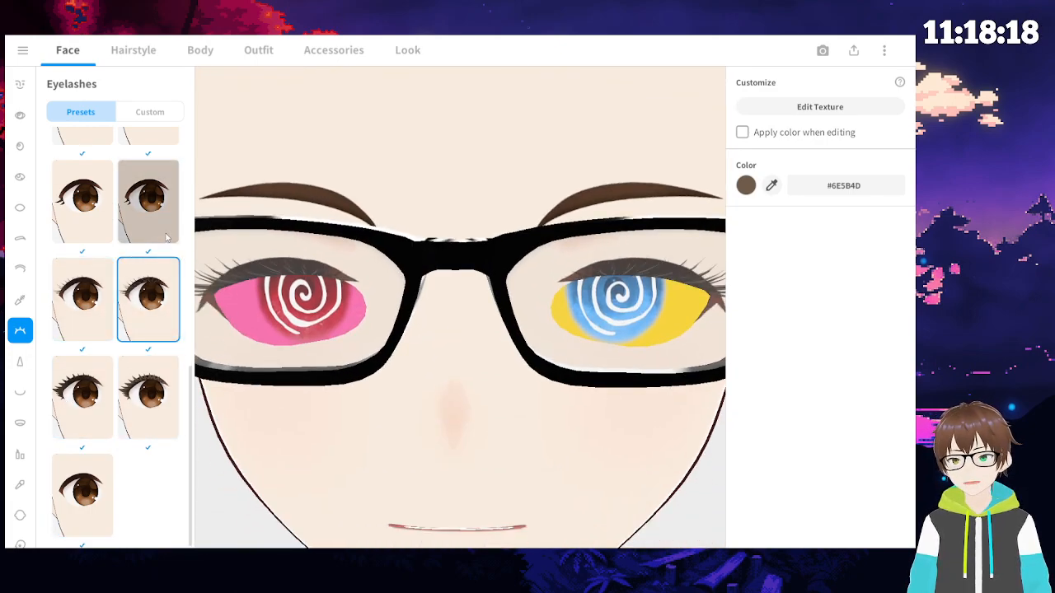
click(149, 396)
click(104, 413)
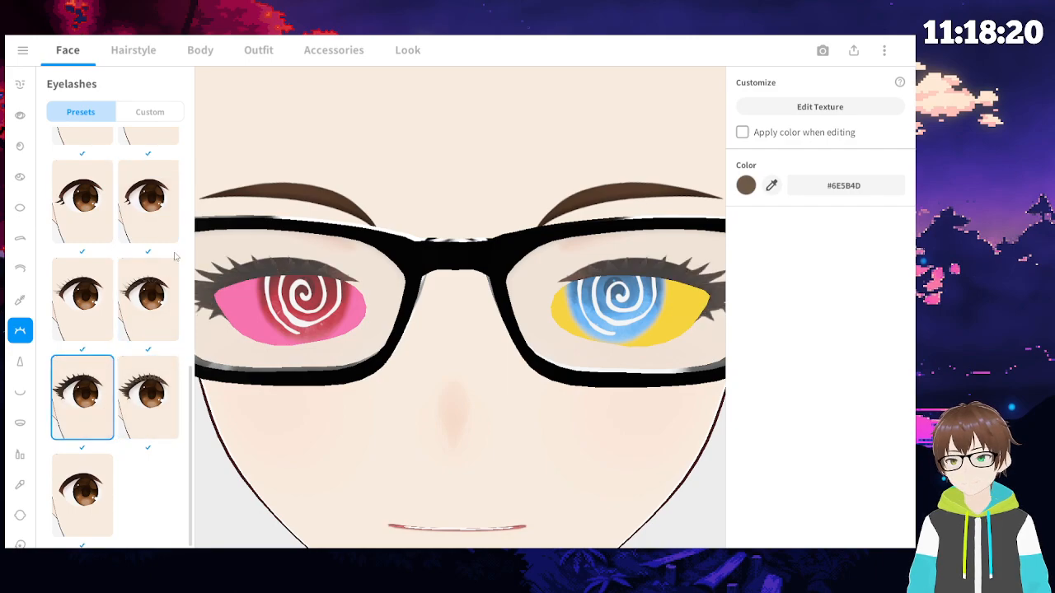
click(146, 402)
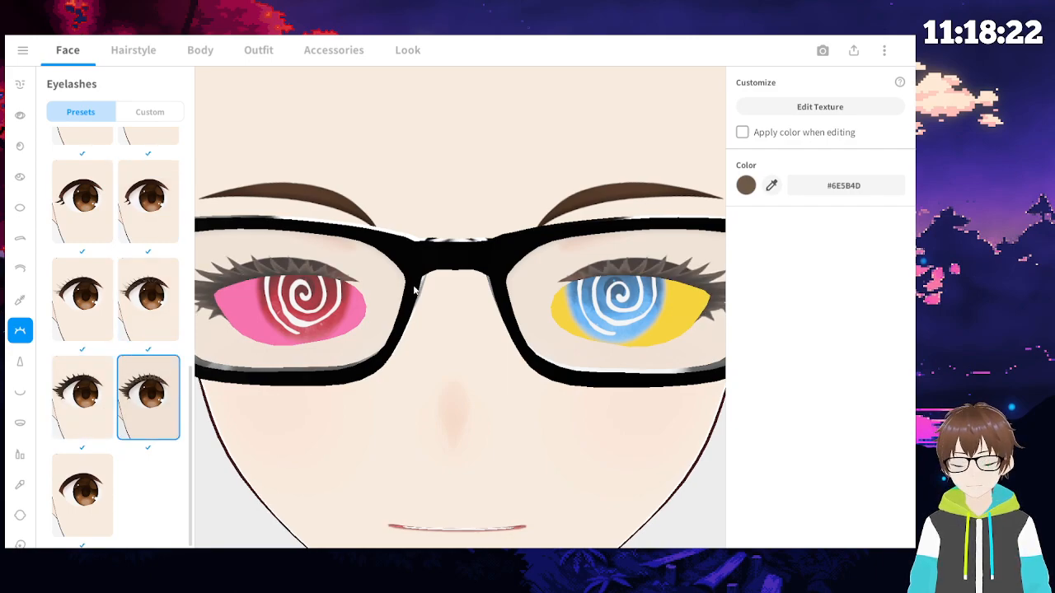
click(149, 298)
click(149, 202)
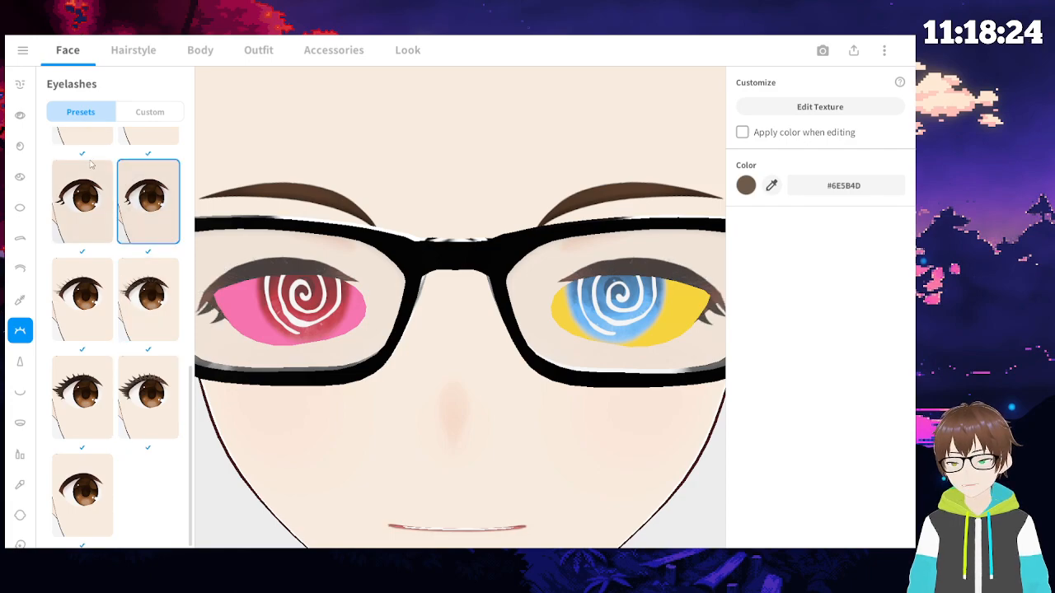
- Try the eyelash presets in the middle of the preset list, including the one with separated spiky outer lashes
scroll(129, 155, up, 1)
click(141, 156)
scroll(131, 188, up, 2)
click(93, 222)
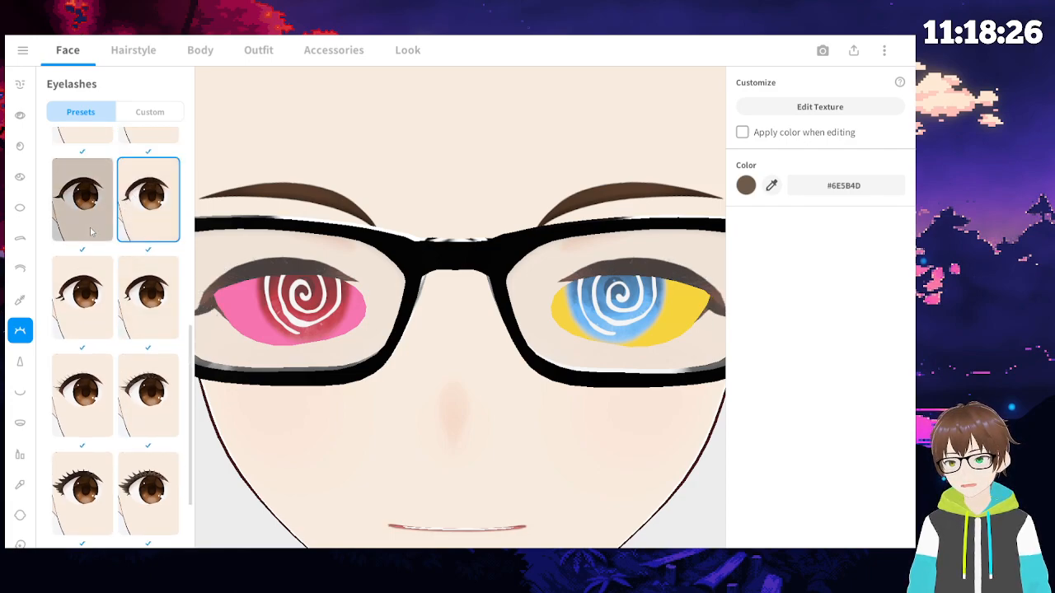
scroll(93, 233, up, 3)
scroll(93, 235, up, 2)
click(126, 210)
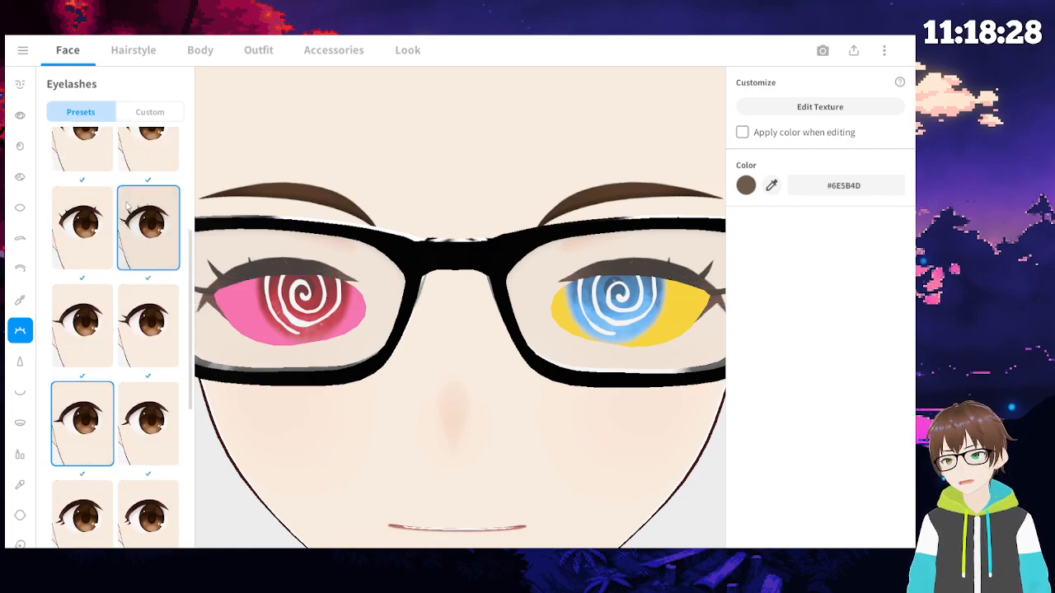
click(85, 228)
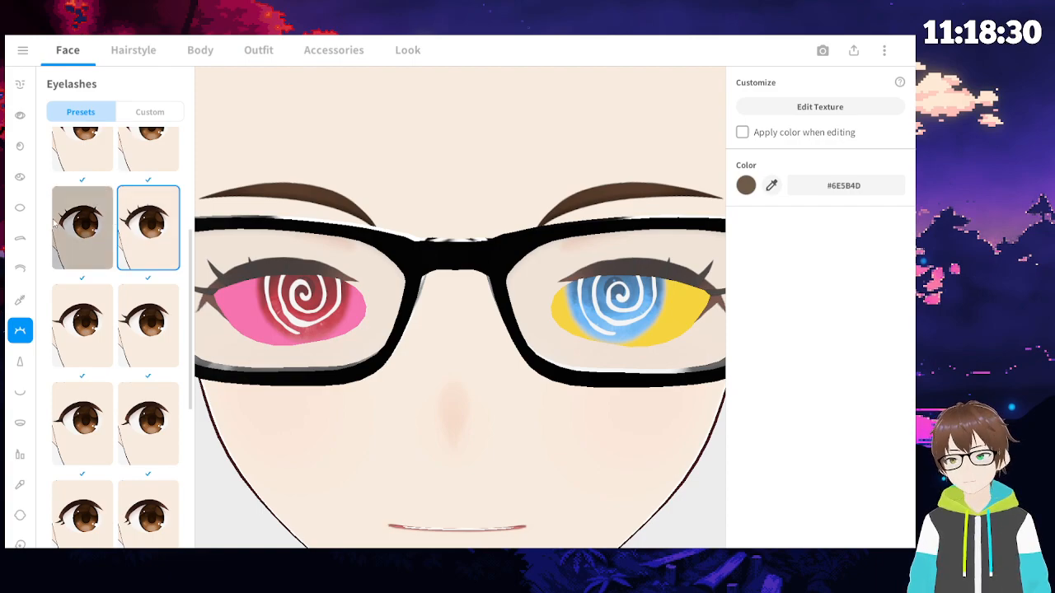
- Try the eyelash presets at the beginning of the list and select the first one
scroll(94, 213, up, 2)
click(150, 258)
click(85, 260)
click(151, 165)
click(94, 171)
scroll(103, 181, up, 1)
scroll(126, 192, down, 1)
click(128, 196)
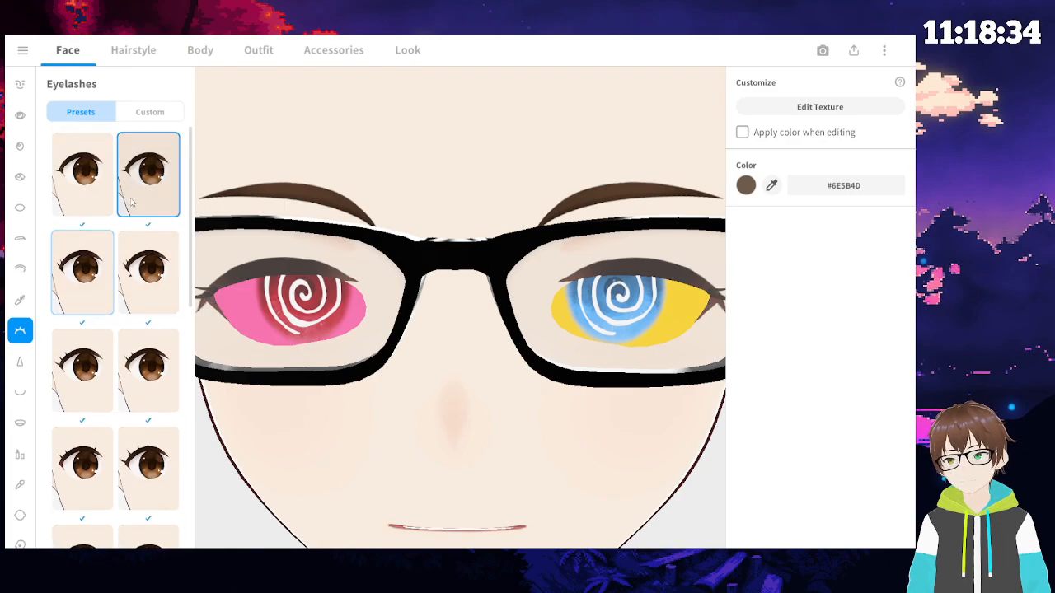
click(83, 190)
scroll(342, 286, down, 3)
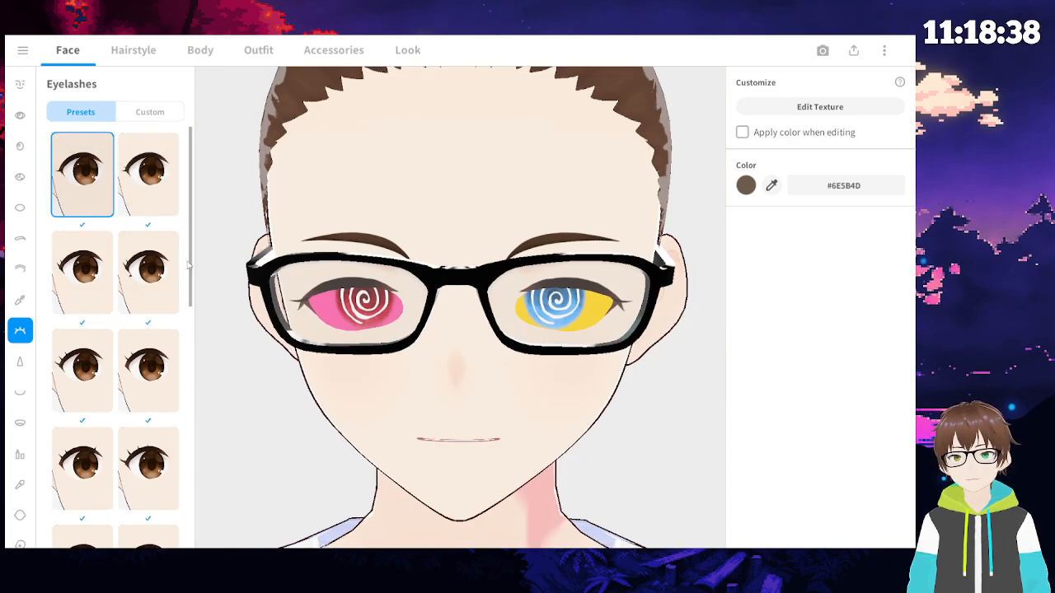
- Compare the eyelash presets at the end of the list again and apply the one with fine, wispy outer lashes
scroll(134, 260, down, 5)
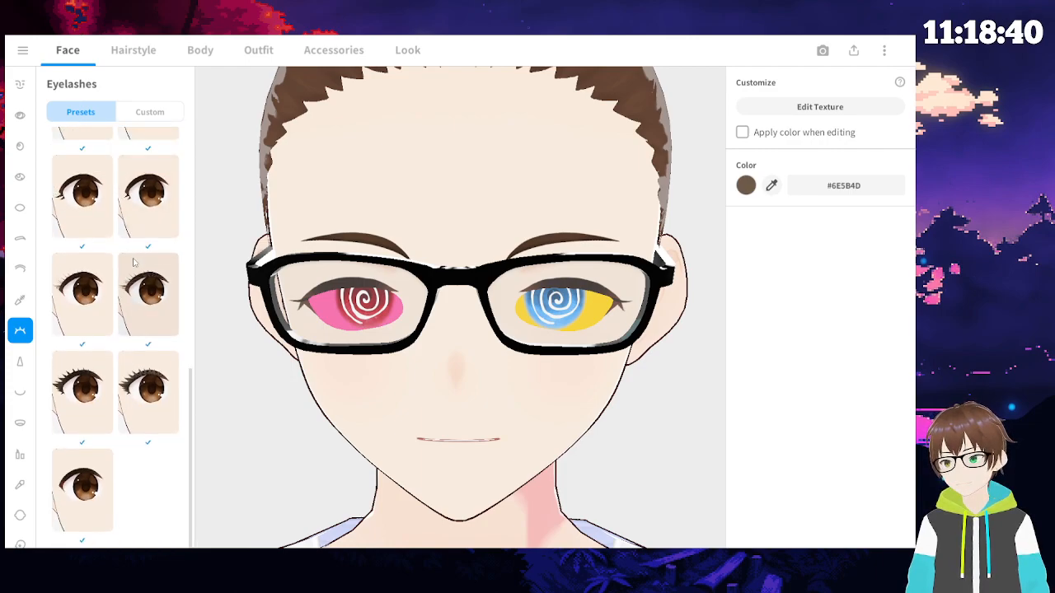
click(82, 490)
click(128, 397)
click(101, 414)
click(138, 318)
click(101, 303)
click(146, 202)
click(83, 294)
scroll(435, 329, up, 5)
scroll(435, 329, down, 5)
scroll(638, 278, up, 4)
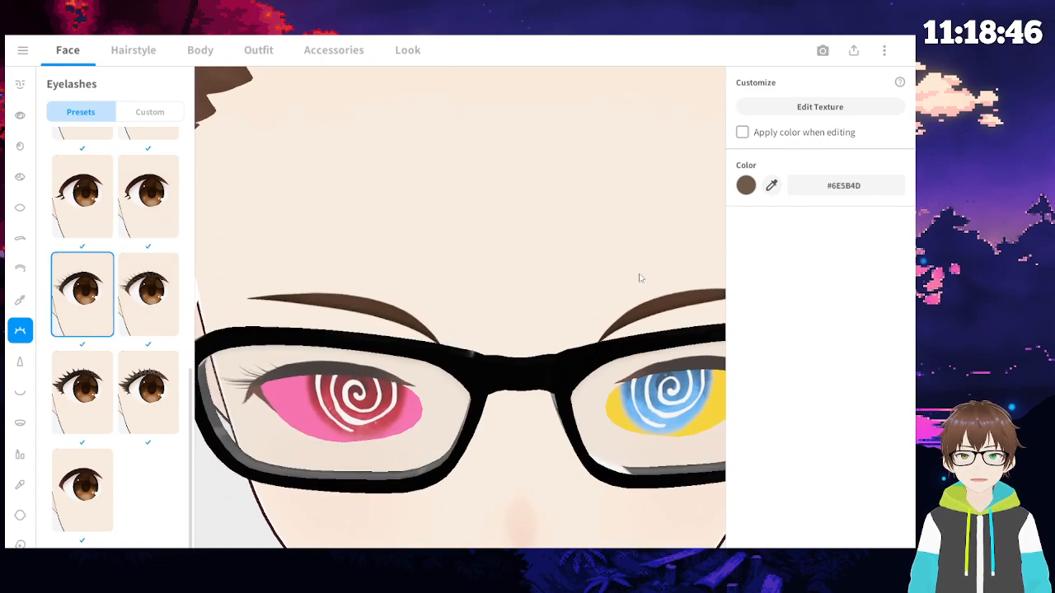
- Set the eyelash color to black #000000
click(745, 185)
mouse_move(730, 206)
mouse_down()
mouse_move(688, 198)
mouse_move(651, 247)
mouse_move(604, 368)
mouse_move(749, 299)
mouse_up()
drag(689, 263, 665, 295)
mouse_move(663, 302)
mouse_down()
mouse_move(654, 360)
mouse_move(694, 323)
mouse_move(675, 277)
mouse_up()
drag(721, 199, 748, 217)
click(363, 343)
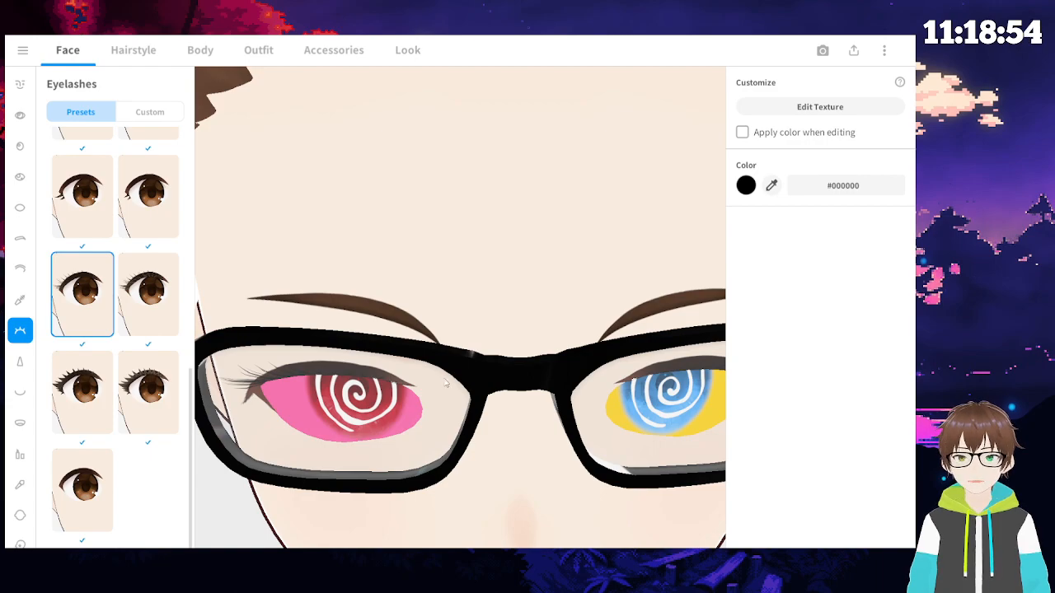
- Set the eyelash color to magenta #FF00FF and view the lashes from a distance and from above
click(746, 188)
mouse_move(742, 222)
mouse_down()
mouse_move(736, 233)
mouse_move(746, 224)
mouse_up()
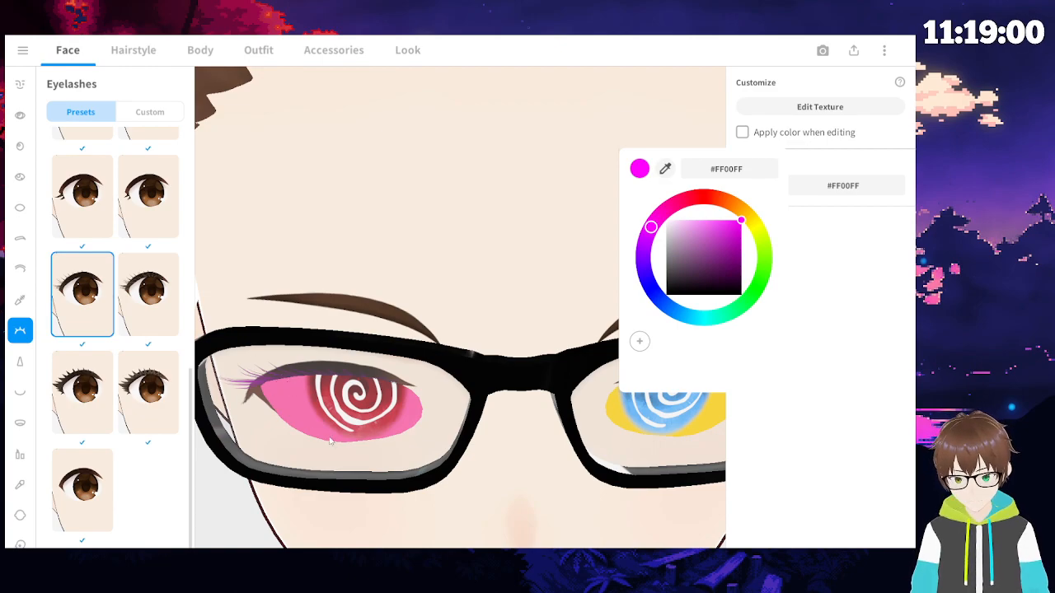
click(514, 458)
middle_drag(513, 446, 511, 426)
scroll(506, 372, down, 5)
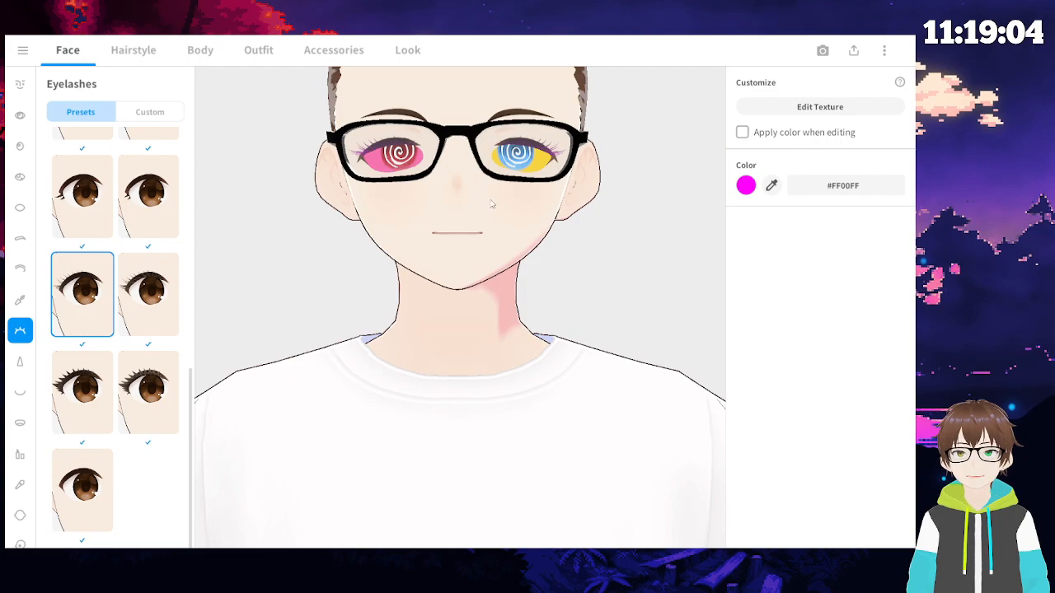
mouse_move(485, 193)
right_down()
mouse_move(467, 206)
mouse_move(473, 170)
mouse_move(473, 192)
right_up()
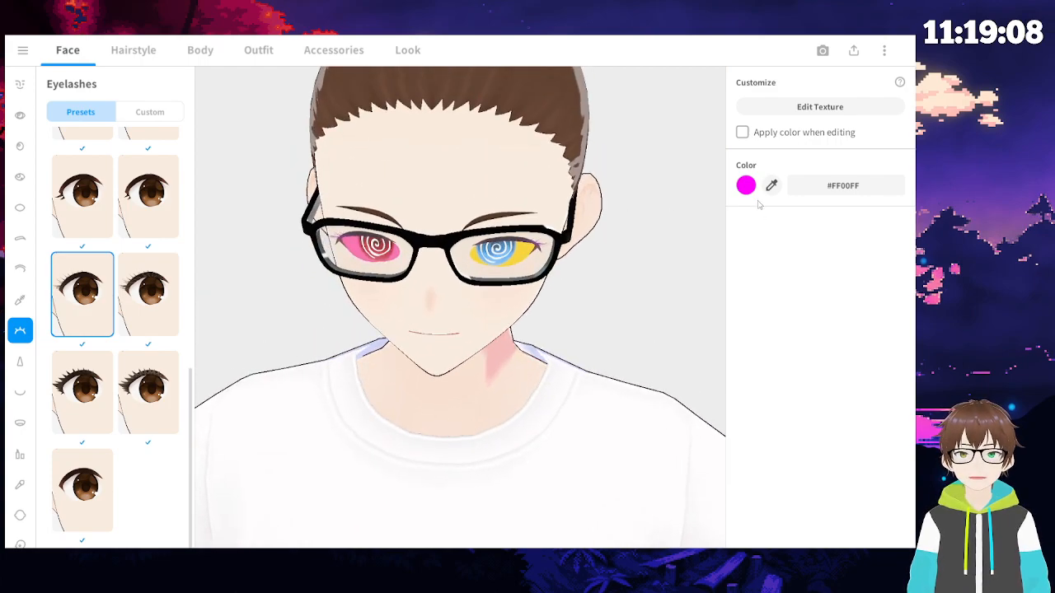
- Apply the last eyelash preset to the avatar and open the Nose settings
click(82, 488)
scroll(562, 379, down, 3)
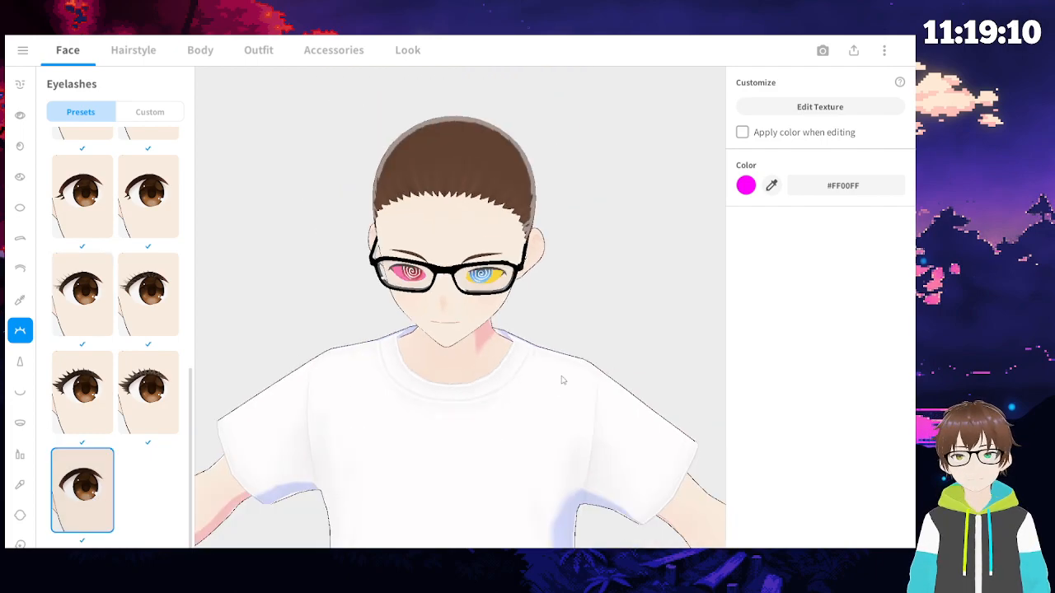
scroll(482, 393, down, 3)
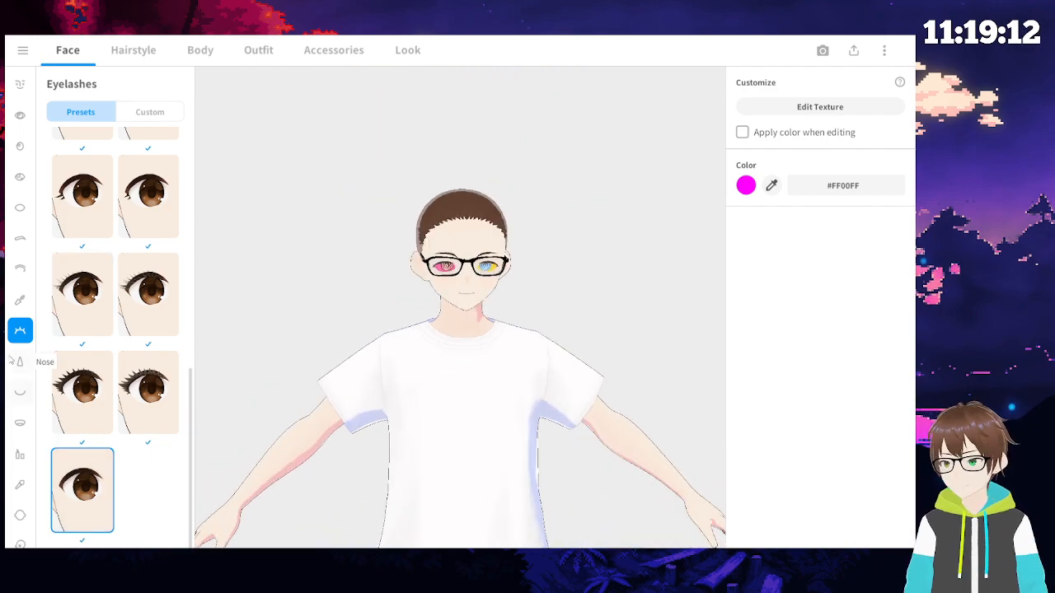
click(20, 363)
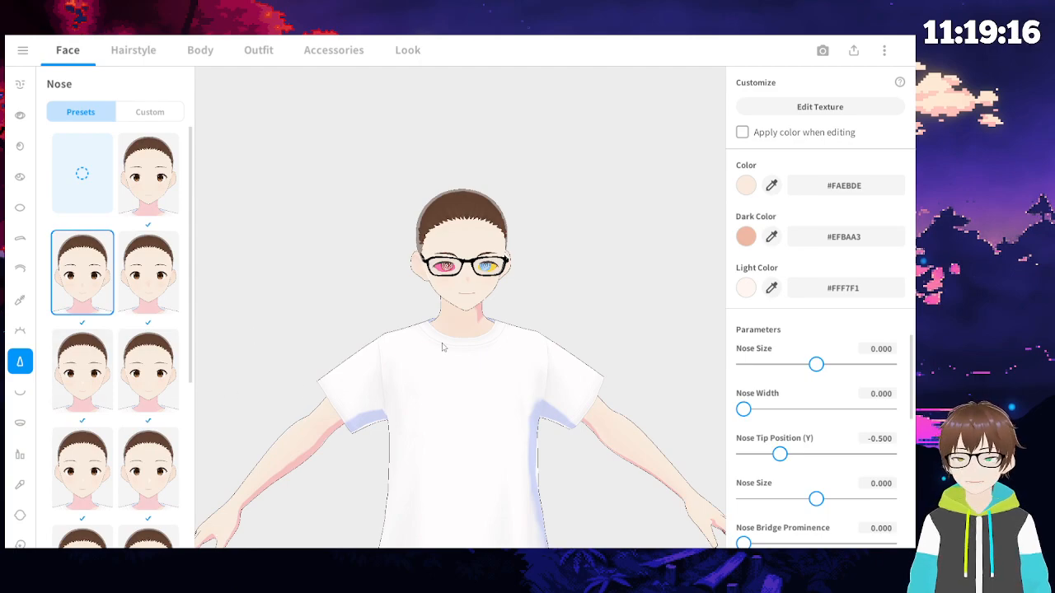
- Examine the avatar's nose up close and from several angles
scroll(443, 347, up, 3)
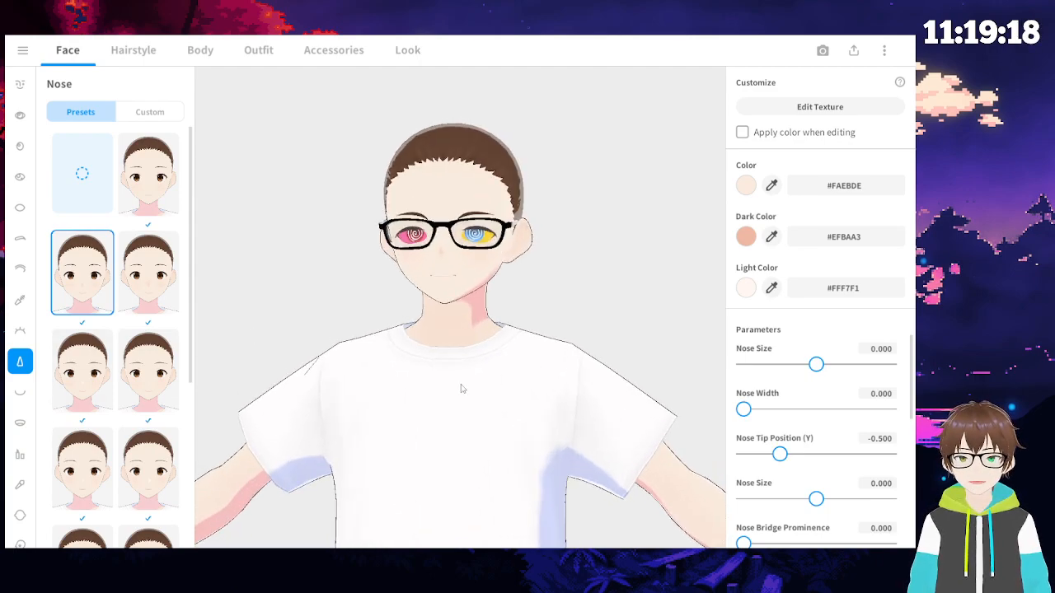
scroll(461, 389, up, 3)
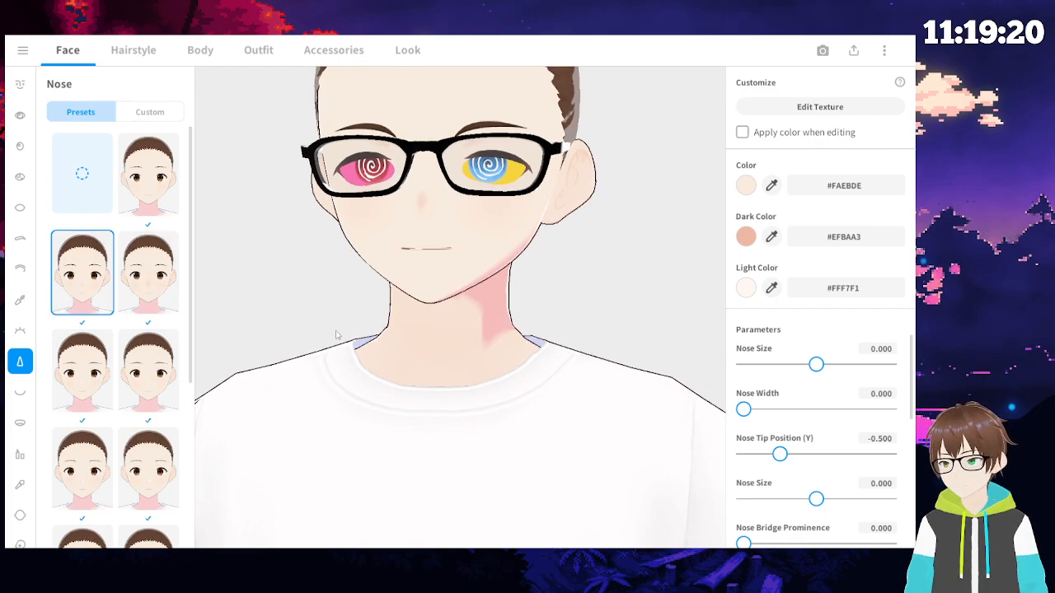
scroll(339, 332, up, 5)
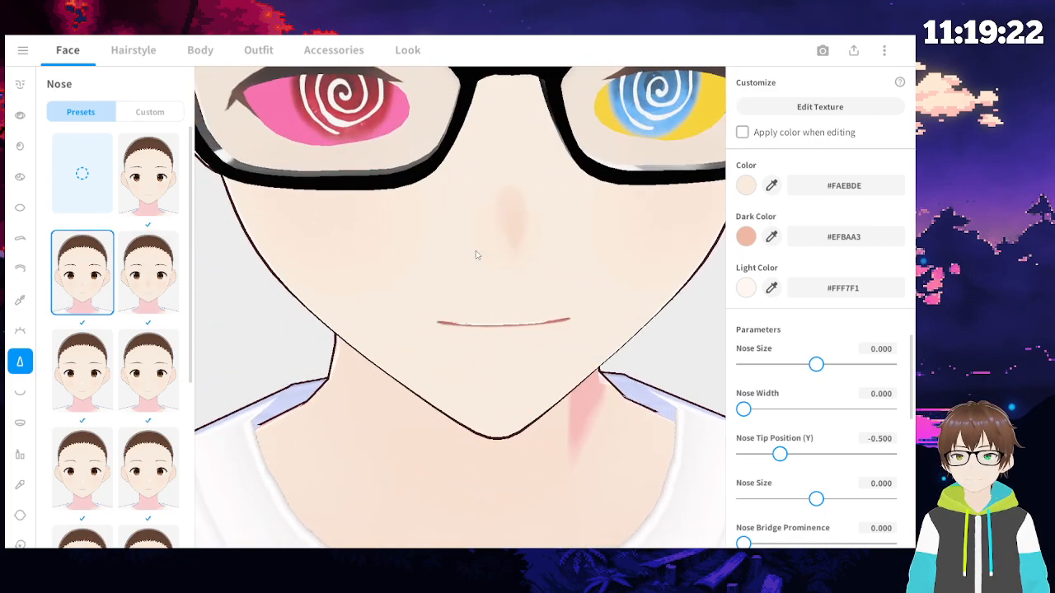
scroll(892, 342, down, 2)
scroll(892, 342, up, 2)
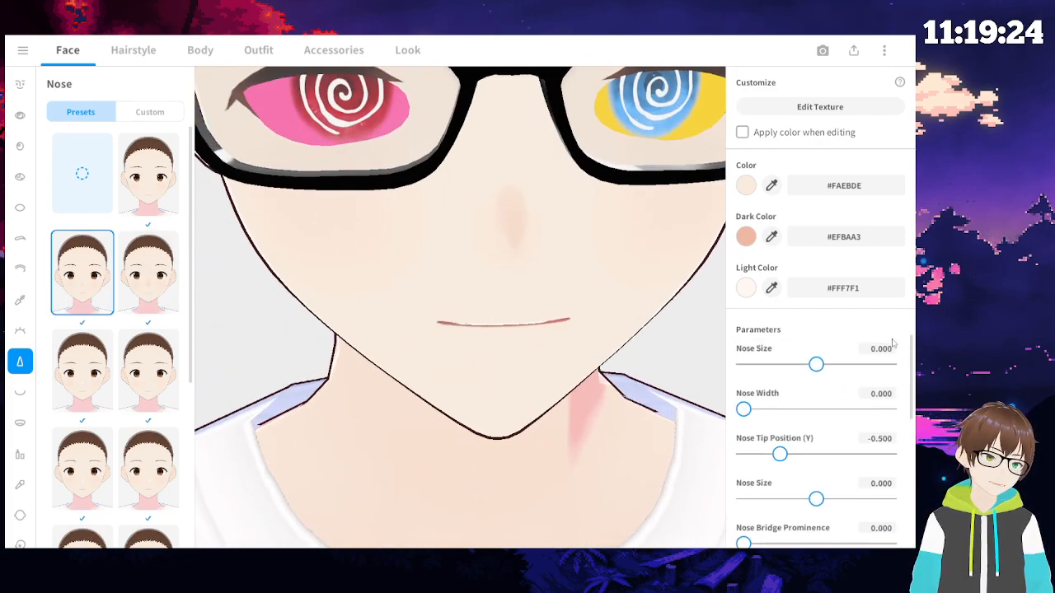
mouse_move(571, 307)
right_down()
mouse_move(548, 307)
mouse_move(558, 307)
right_up()
right_drag(383, 260, 428, 254)
scroll(429, 254, down, 4)
right_drag(640, 245, 701, 360)
right_drag(640, 370, 558, 396)
- Set the Nose Width to 1.000 and check the nose from the front
scroll(449, 209, up, 4)
middle_drag(314, 253, 332, 280)
right_drag(494, 335, 495, 323)
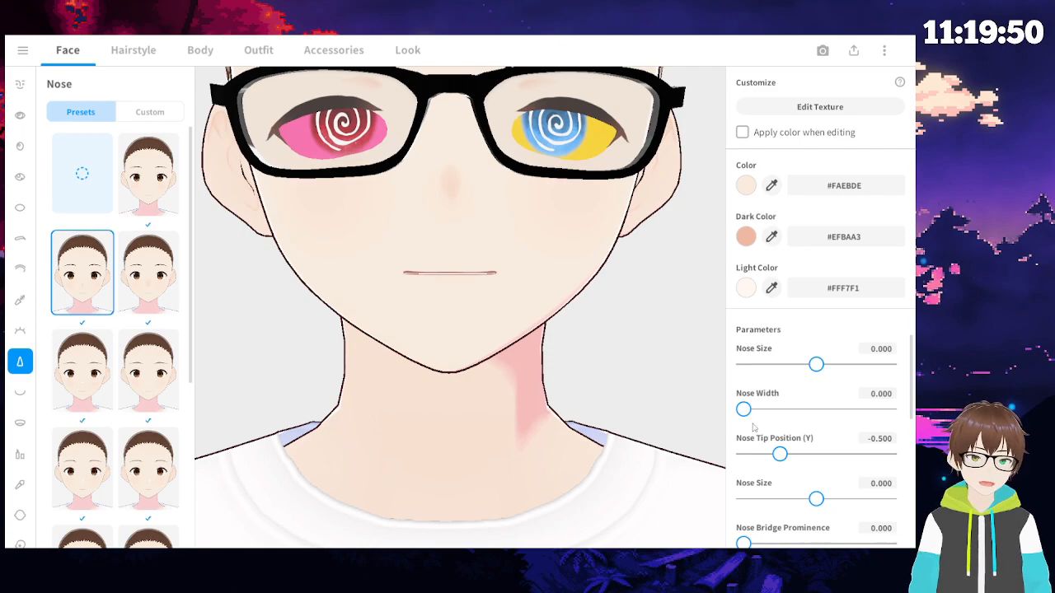
drag(744, 409, 863, 410)
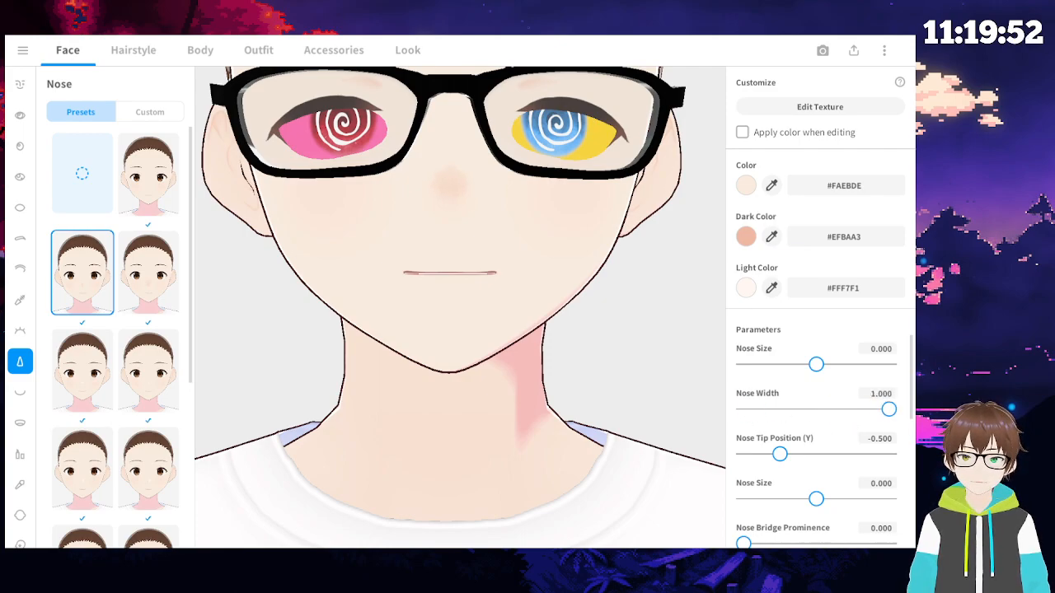
right_drag(574, 244, 530, 294)
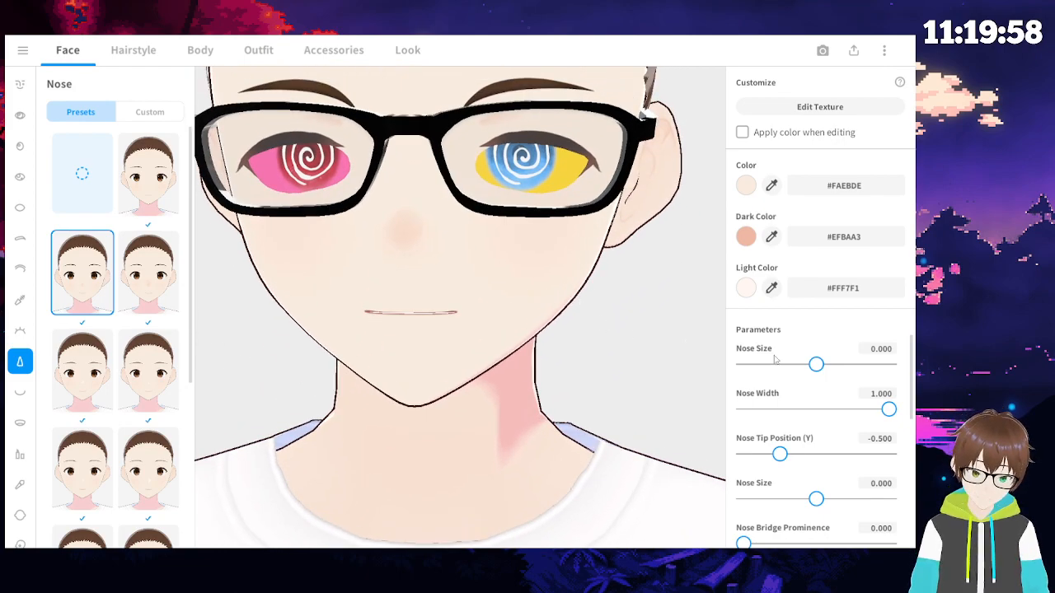
- Try the lowest Nose Tip Position (Y) and a value of 1.000 for the second Nose Size parameter, and revert both
mouse_move(780, 454)
mouse_down()
mouse_move(889, 454)
mouse_move(739, 456)
mouse_up()
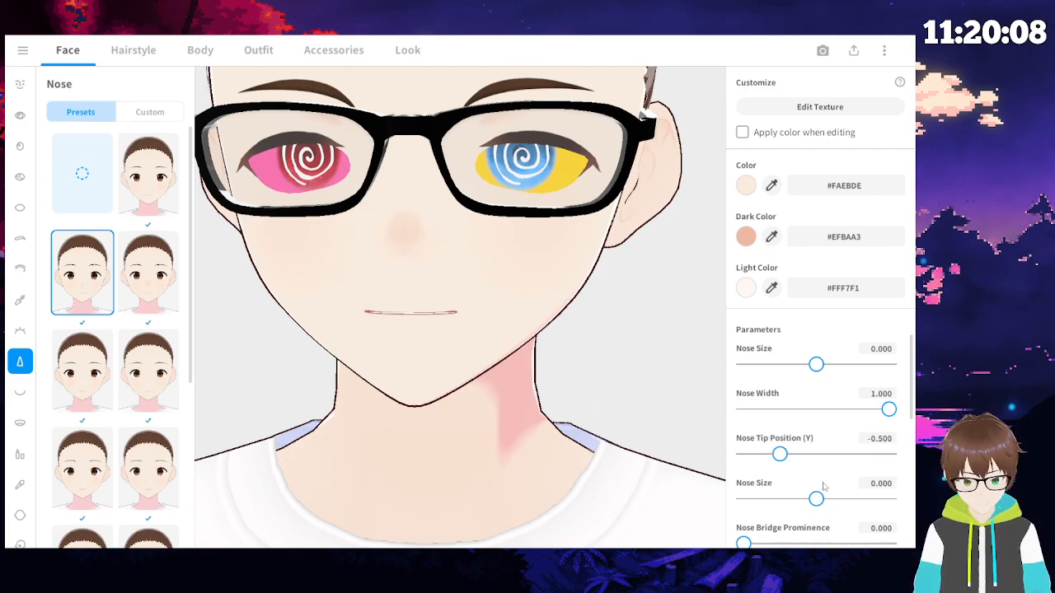
drag(818, 500, 889, 499)
mouse_move(397, 392)
mouse_down()
mouse_move(388, 381)
mouse_move(408, 393)
mouse_up()
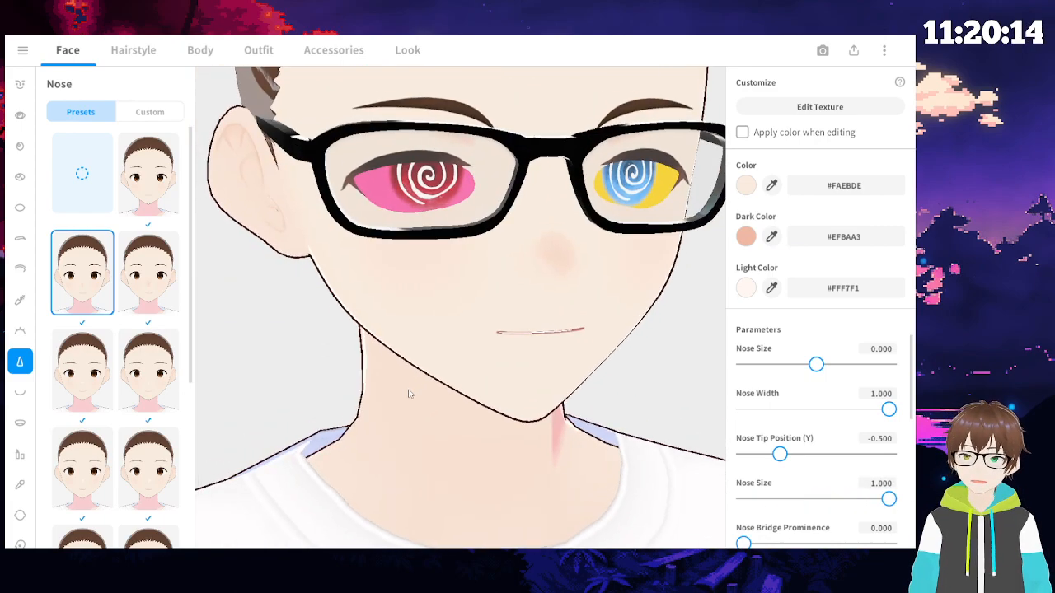
right_drag(516, 403, 512, 401)
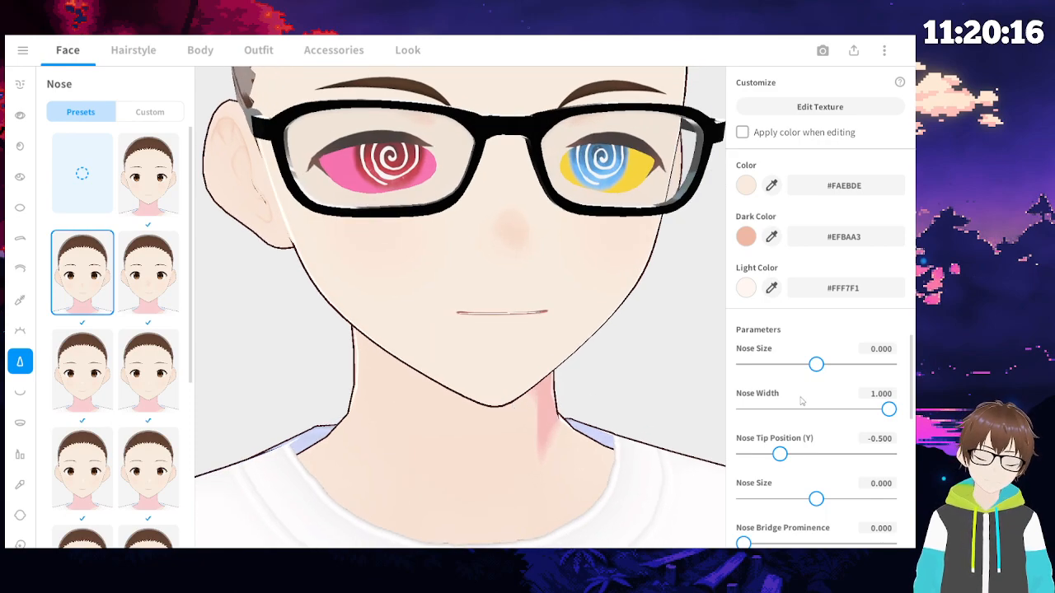
- Try a Nose Bridge Prominence of 1.000, check it in profile, and reset it to 0.000
scroll(905, 393, down, 3)
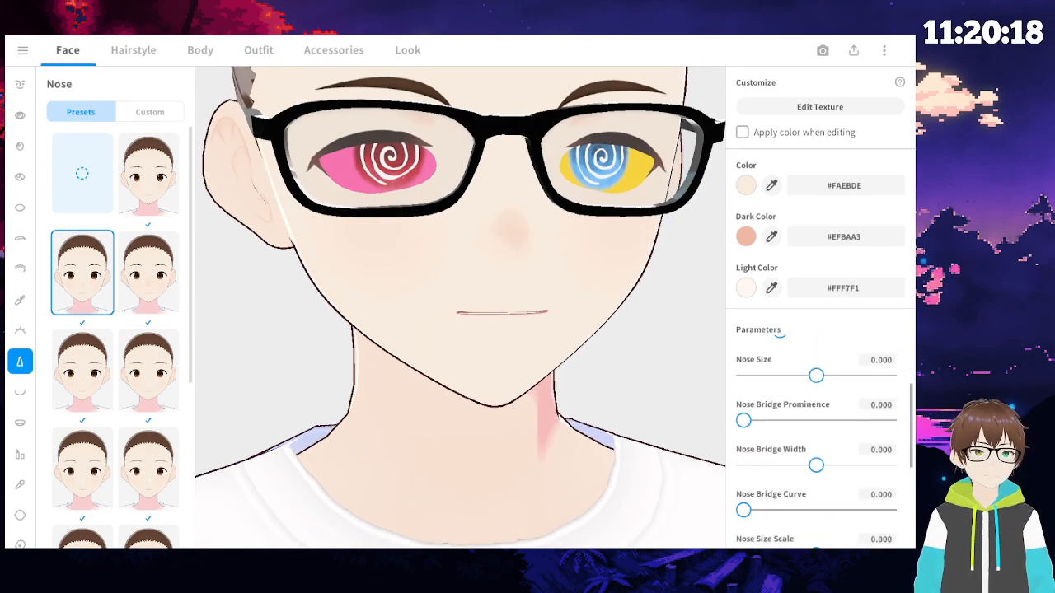
drag(744, 411, 890, 410)
right_drag(707, 411, 676, 415)
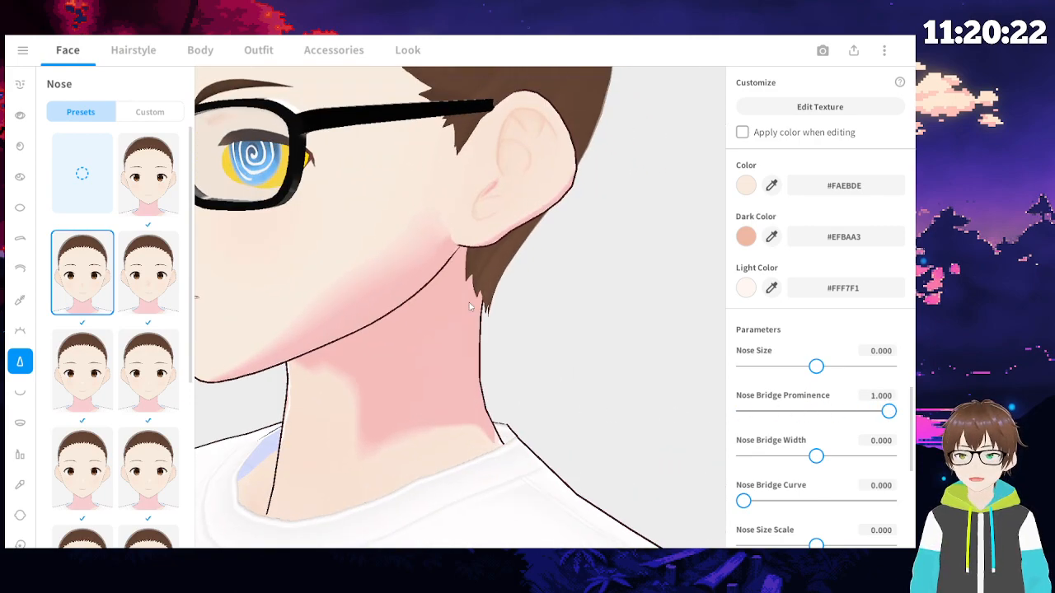
right_drag(475, 288, 480, 293)
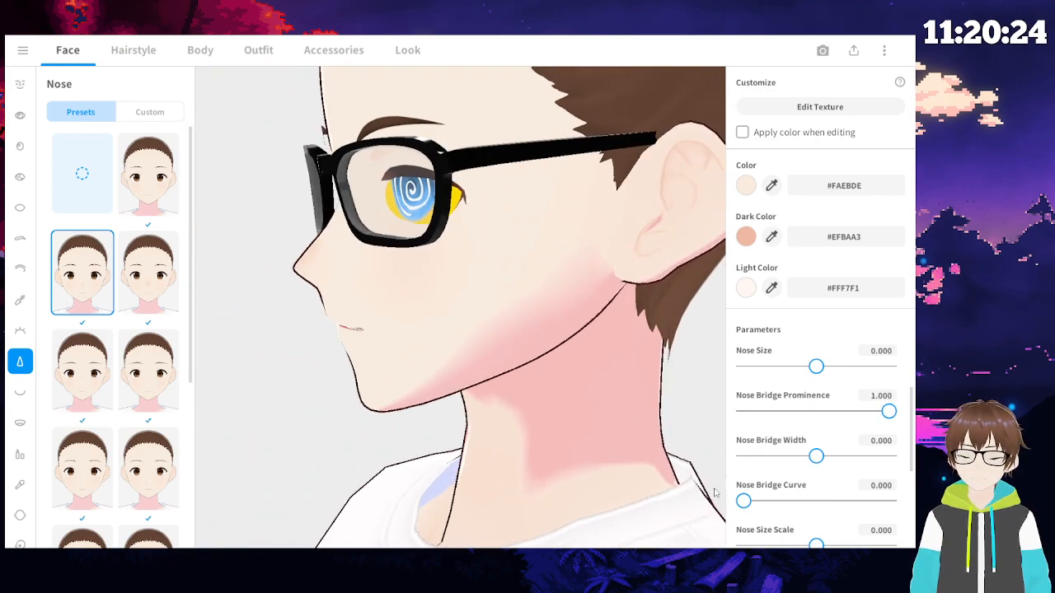
drag(888, 411, 724, 501)
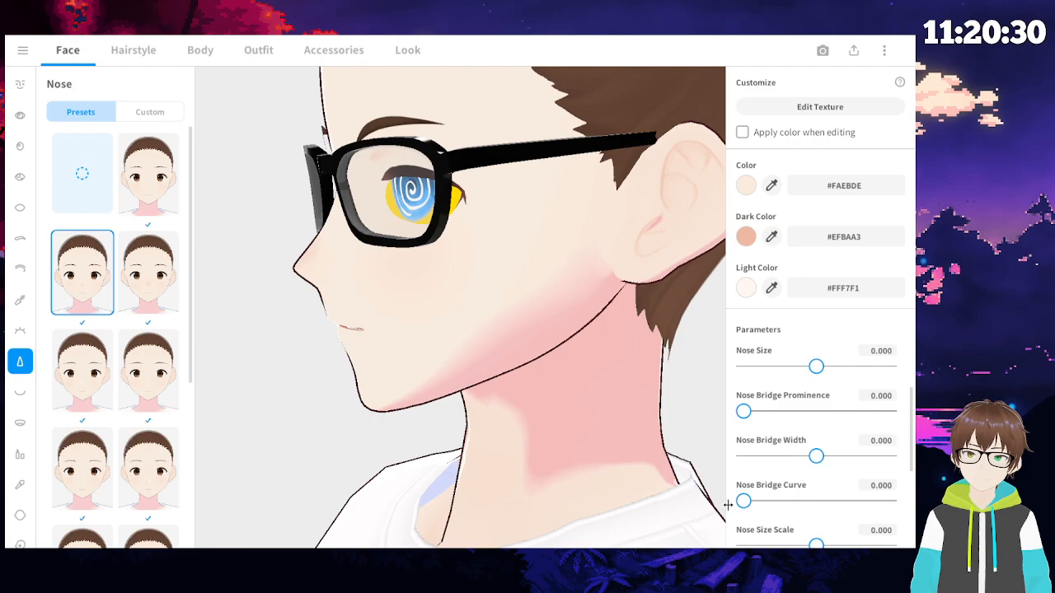
- Compare the nose at the maximum Nose Bridge Width from several angles and settle on a value of -1.000
drag(816, 458, 889, 456)
right_drag(448, 415, 528, 411)
mouse_move(890, 458)
mouse_down()
mouse_move(803, 457)
mouse_move(886, 456)
mouse_up()
scroll(514, 398, down, 3)
right_drag(518, 395, 455, 322)
drag(888, 456, 743, 456)
right_drag(553, 412, 589, 413)
- Try the maximum Nose Bridge Curve, inspect it from an angle, and reset it to 0.000
scroll(821, 439, down, 1)
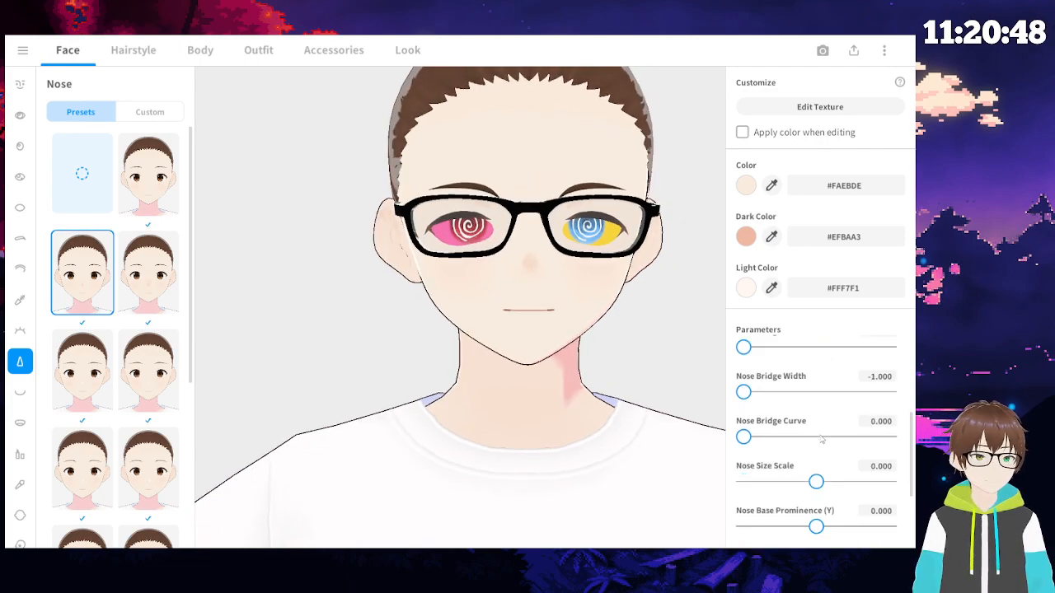
drag(749, 440, 895, 438)
right_drag(626, 400, 514, 368)
scroll(515, 368, up, 3)
drag(886, 441, 585, 444)
right_drag(585, 443, 740, 492)
- Try the maximum Nose Size Scale, look at the nose from another angle, and undo the change
drag(814, 484, 888, 482)
right_drag(718, 463, 632, 460)
key(ctrl+z)
right_drag(417, 439, 544, 447)
- Try the maximum Nose Base Prominence (Y) and undo the change
scroll(814, 464, down, 2)
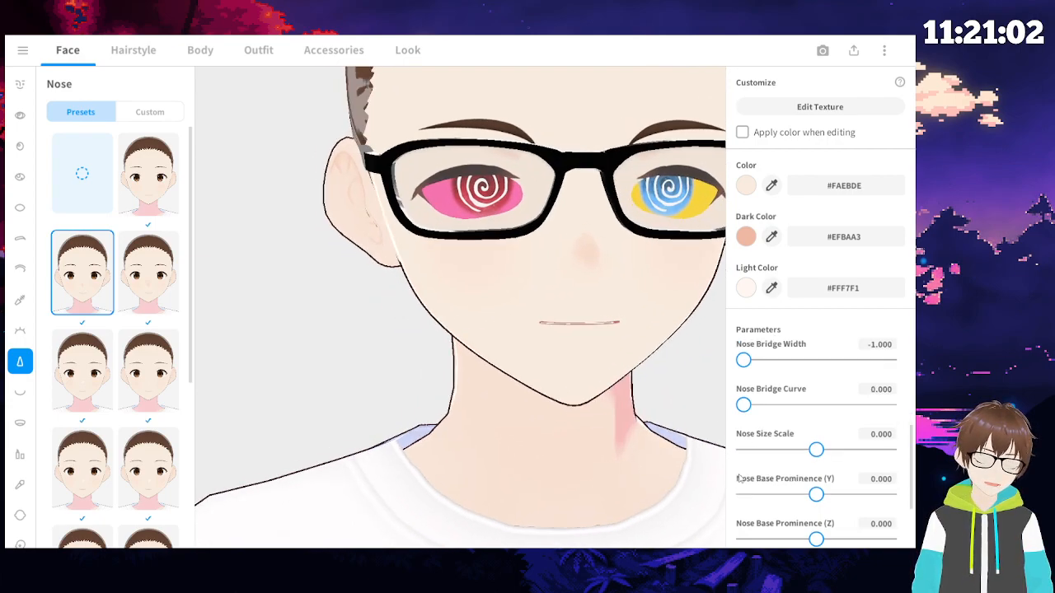
drag(815, 433, 887, 431)
key(ctrl+z)
- Set the Nose Base Prominence (Z) to -1.000 while viewing the face in profile
right_drag(464, 328, 426, 328)
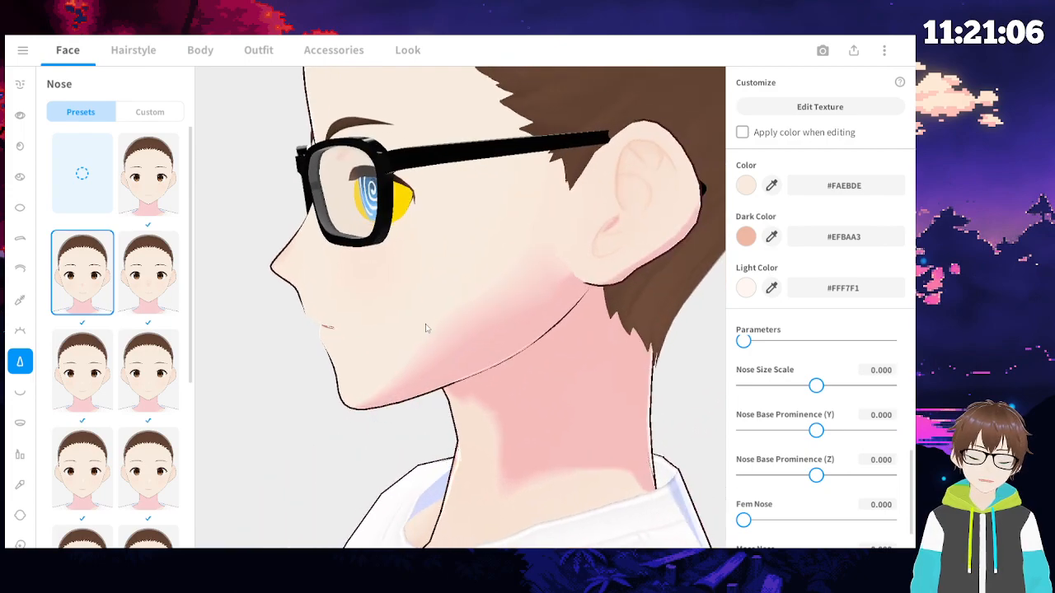
drag(816, 475, 705, 473)
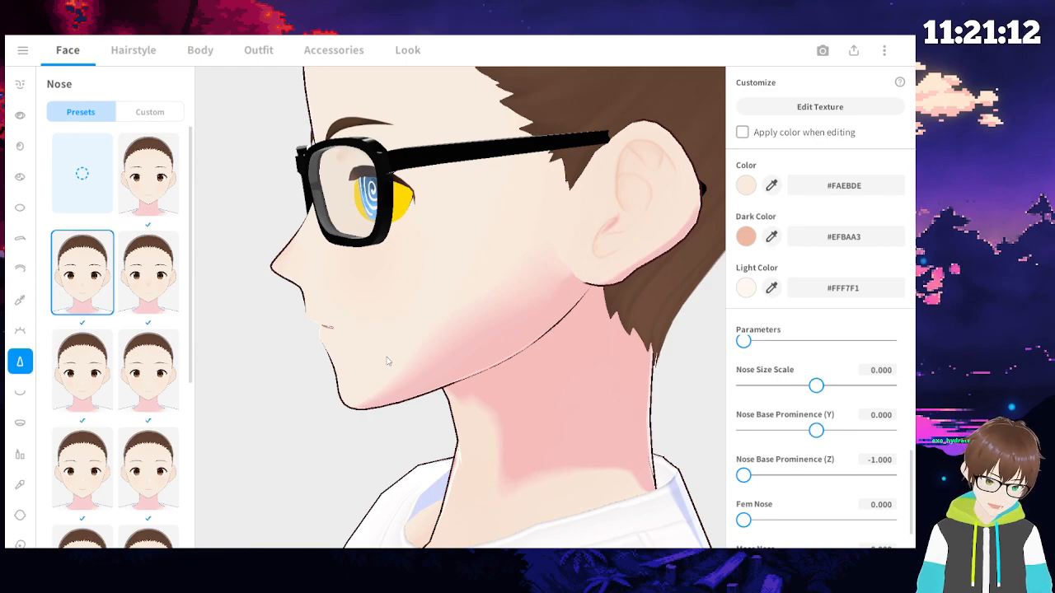
- Set the Nose Base Prominence (Z) parameter to 0
right_drag(301, 375, 348, 364)
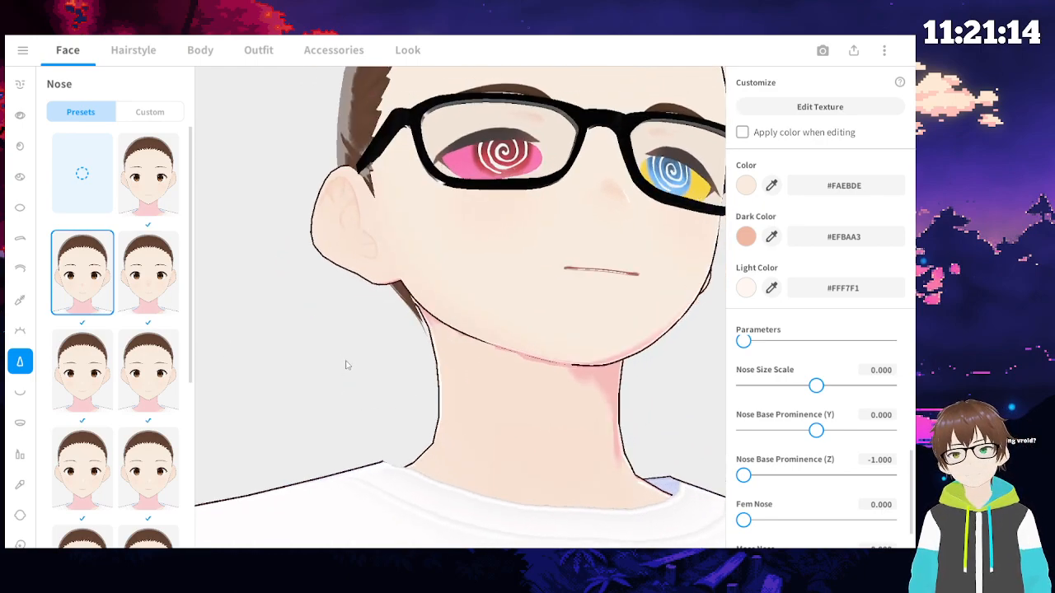
right_drag(488, 334, 558, 328)
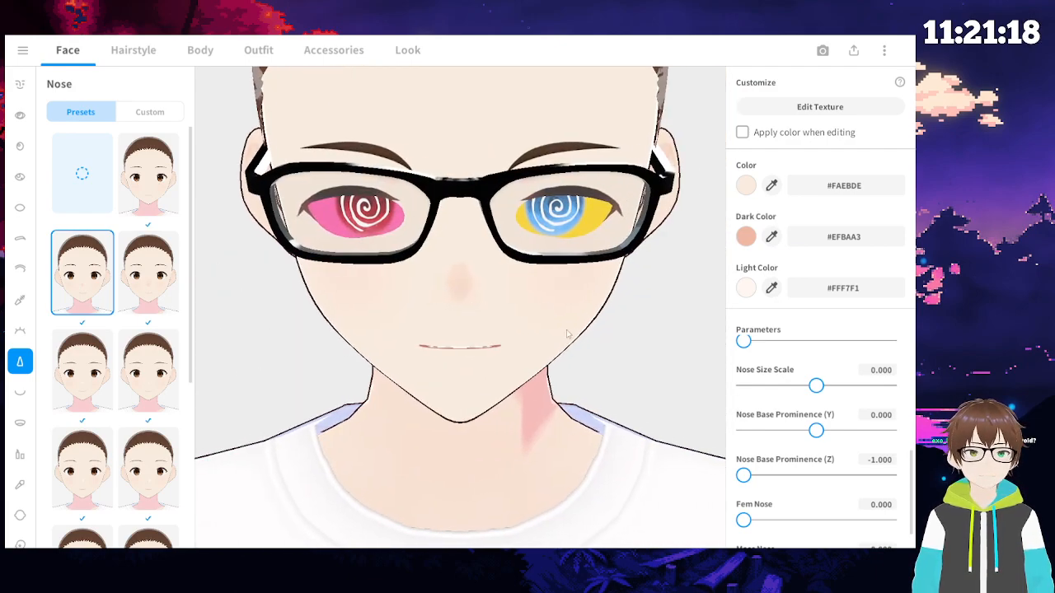
click(878, 460)
text(0)
key(Return)
- Try the Masc Nose parameter at 1.000 on the face, and undo the change
scroll(547, 385, down, 3)
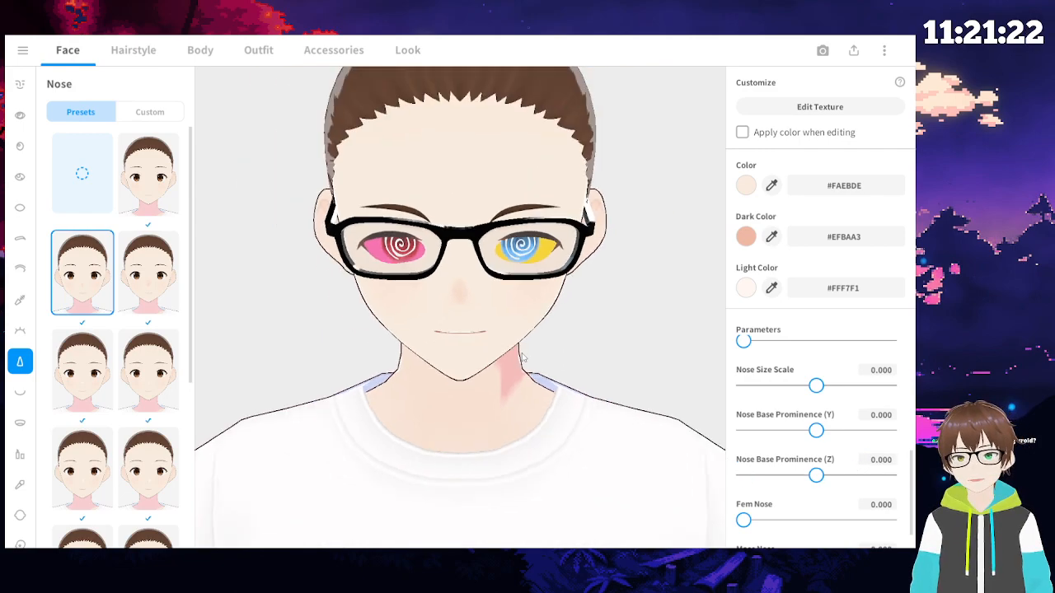
drag(618, 484, 489, 374)
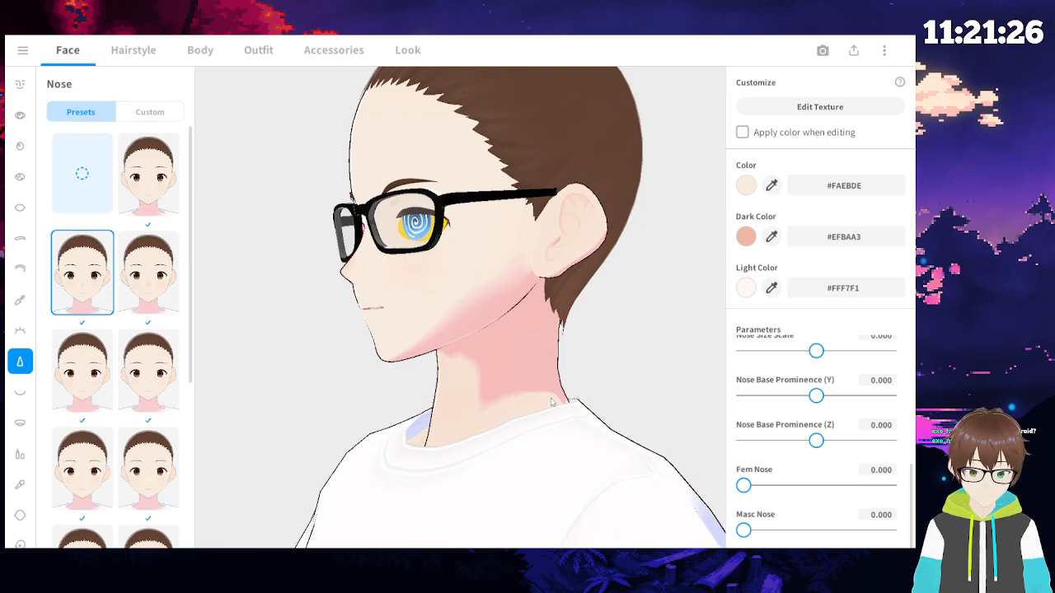
right_drag(481, 382, 459, 357)
scroll(460, 358, up, 4)
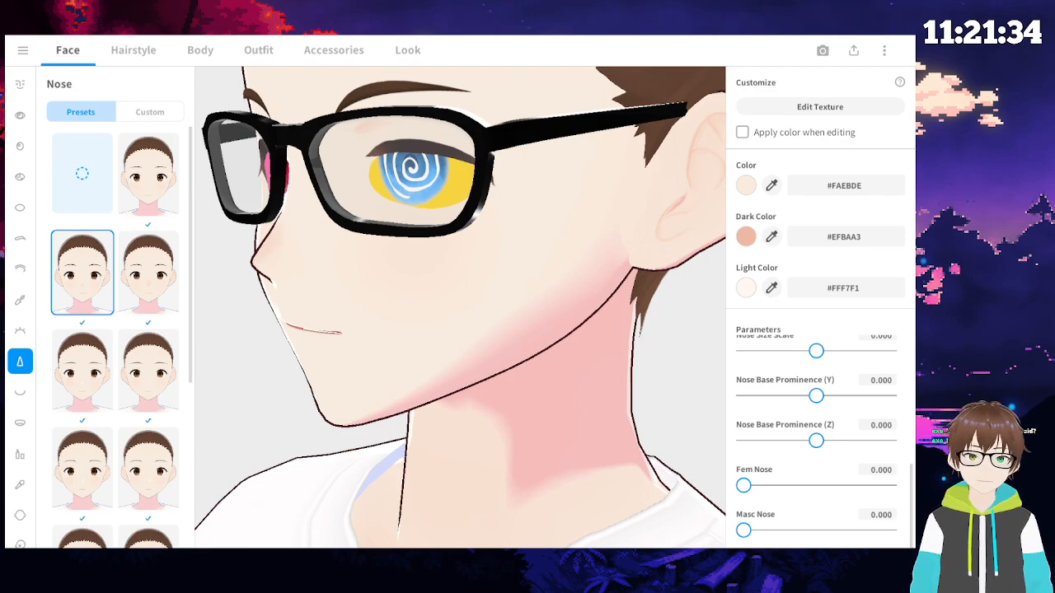
drag(744, 530, 914, 539)
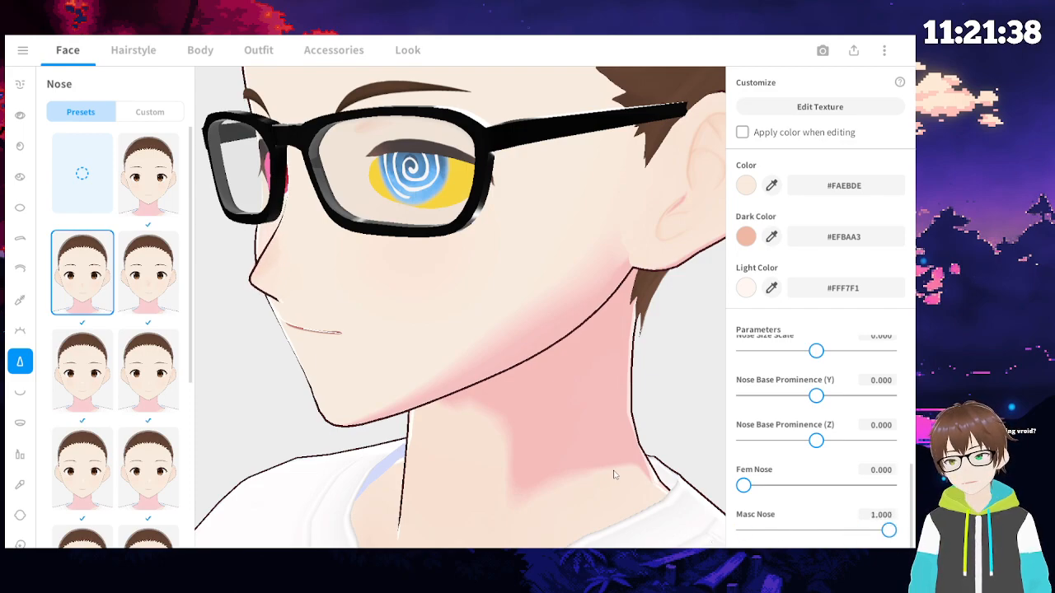
mouse_move(446, 364)
right_down()
mouse_move(438, 351)
mouse_move(454, 377)
right_up()
key(ctrl+z)
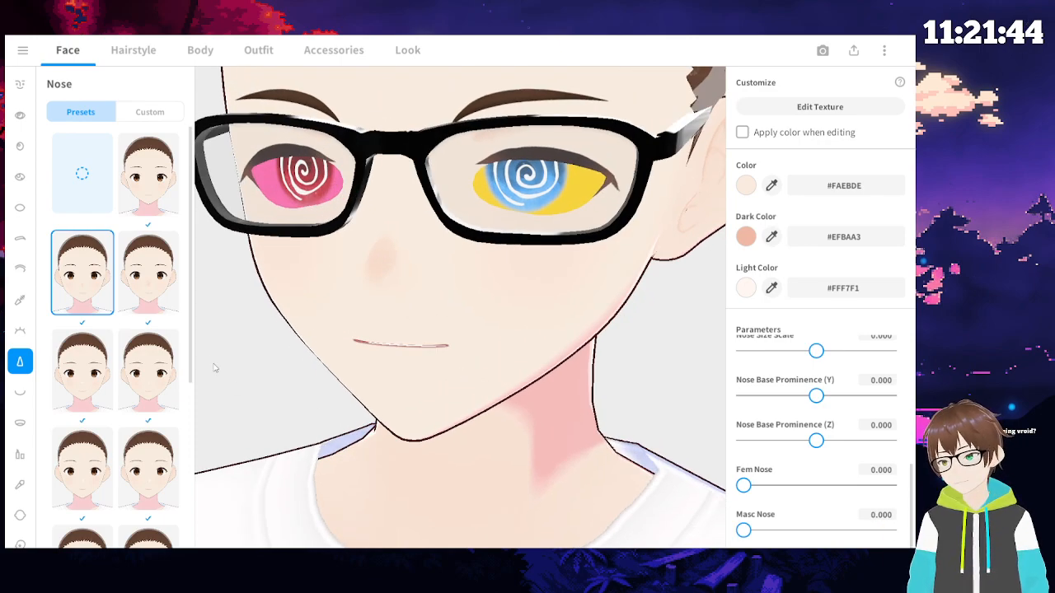
scroll(192, 356, down, 3)
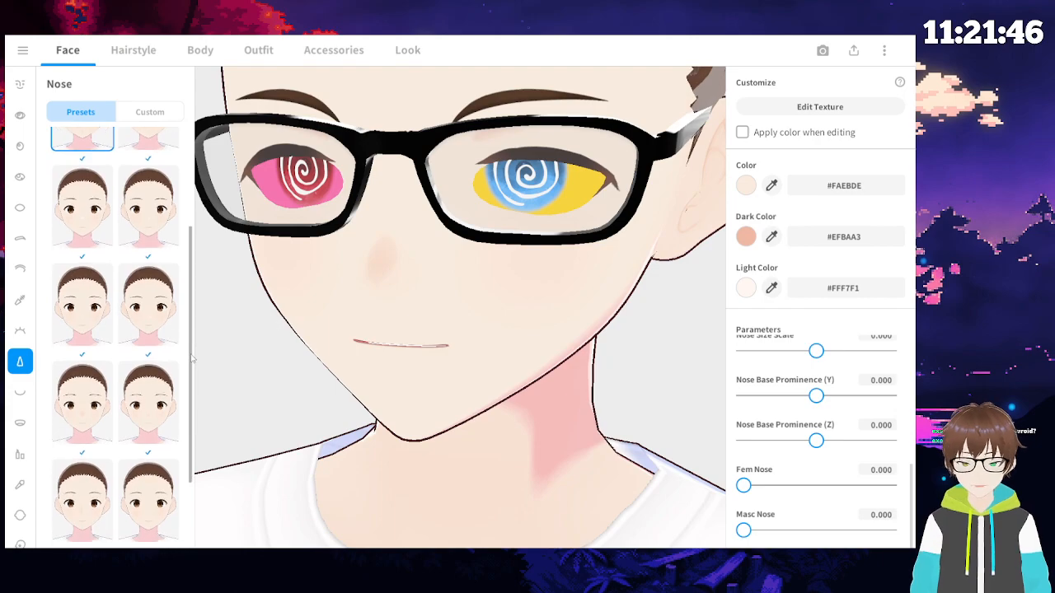
scroll(191, 363, down, 2)
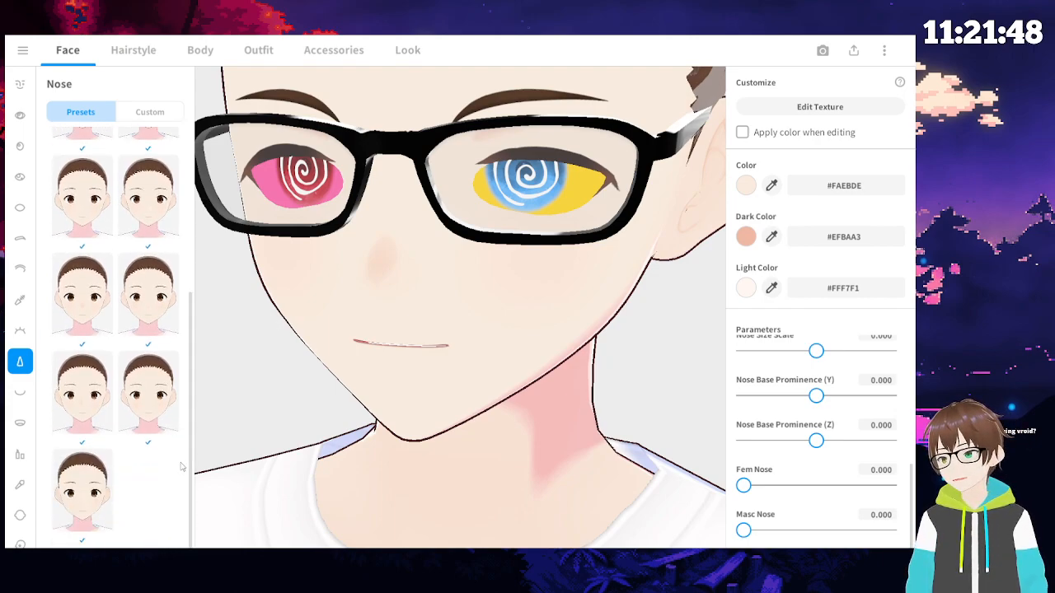
click(103, 494)
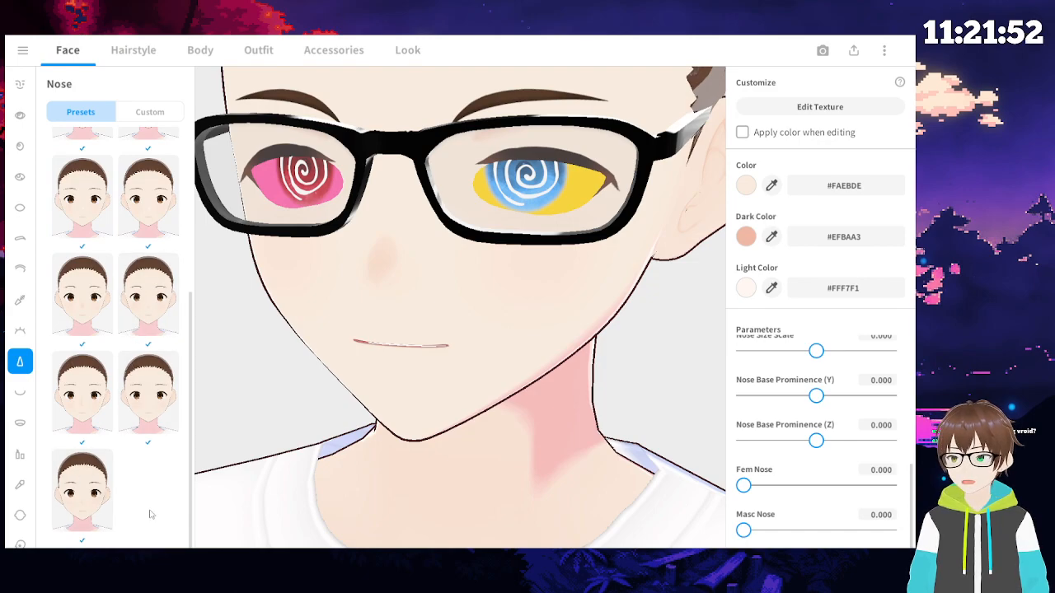
click(21, 366)
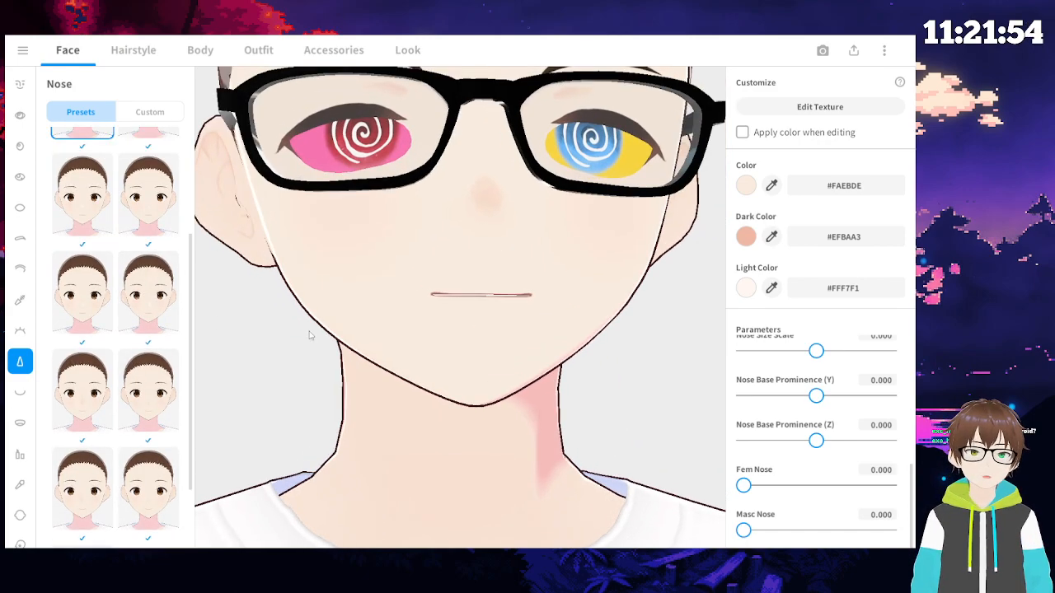
- Set the mouth color to black, #000000
click(20, 392)
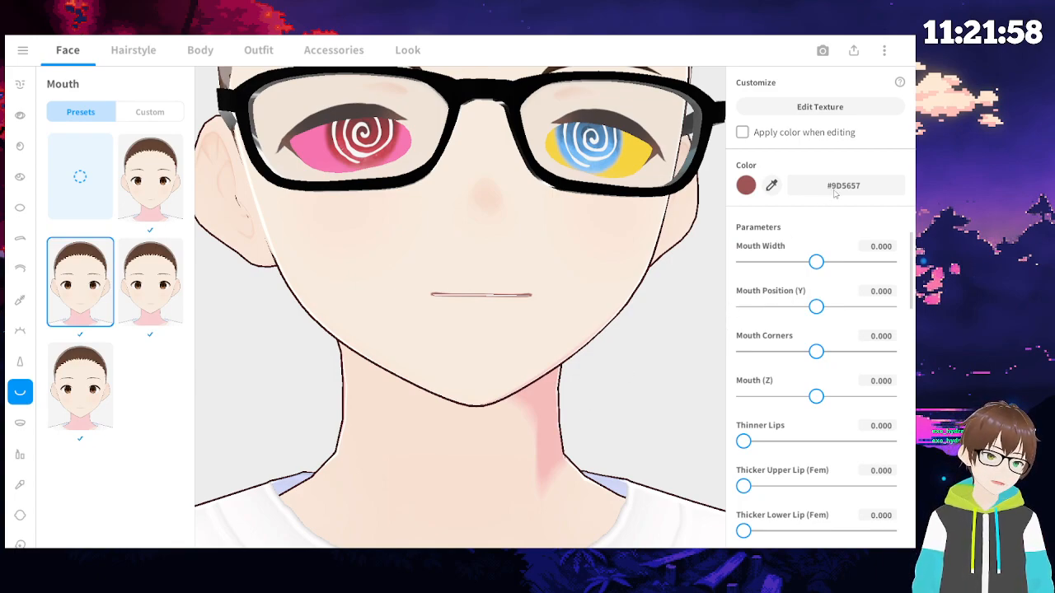
click(746, 186)
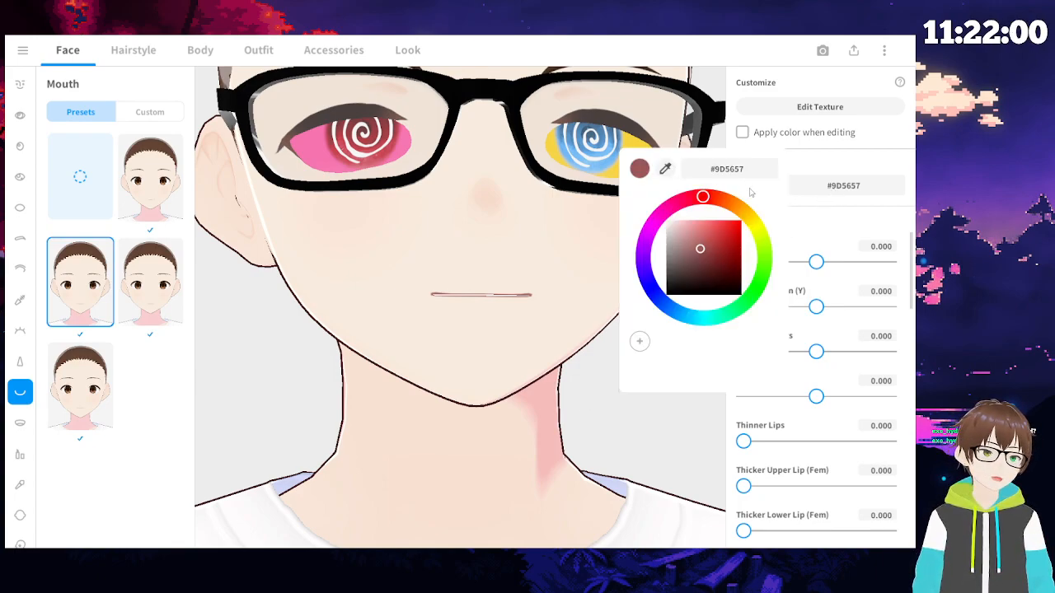
drag(700, 249, 769, 325)
click(487, 346)
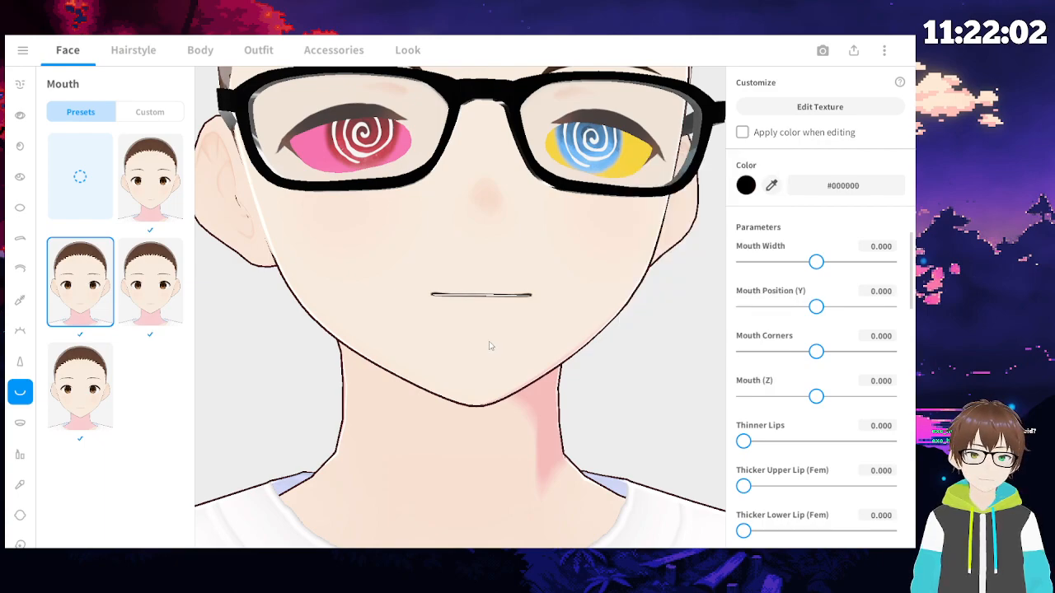
- Recolor the mouth to bright magenta, #FD00FD
click(746, 185)
drag(741, 250, 751, 221)
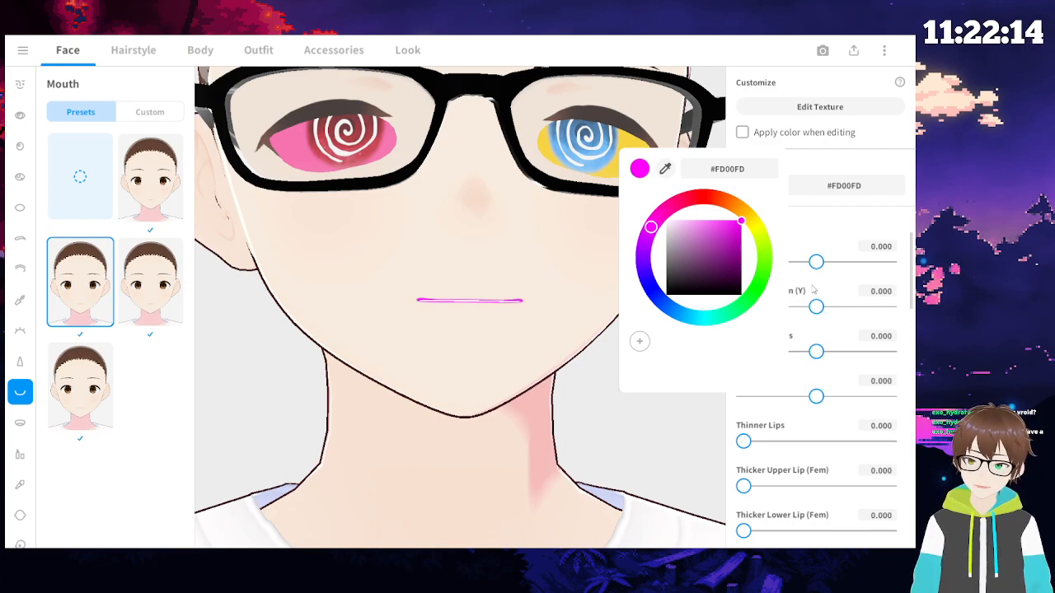
click(549, 365)
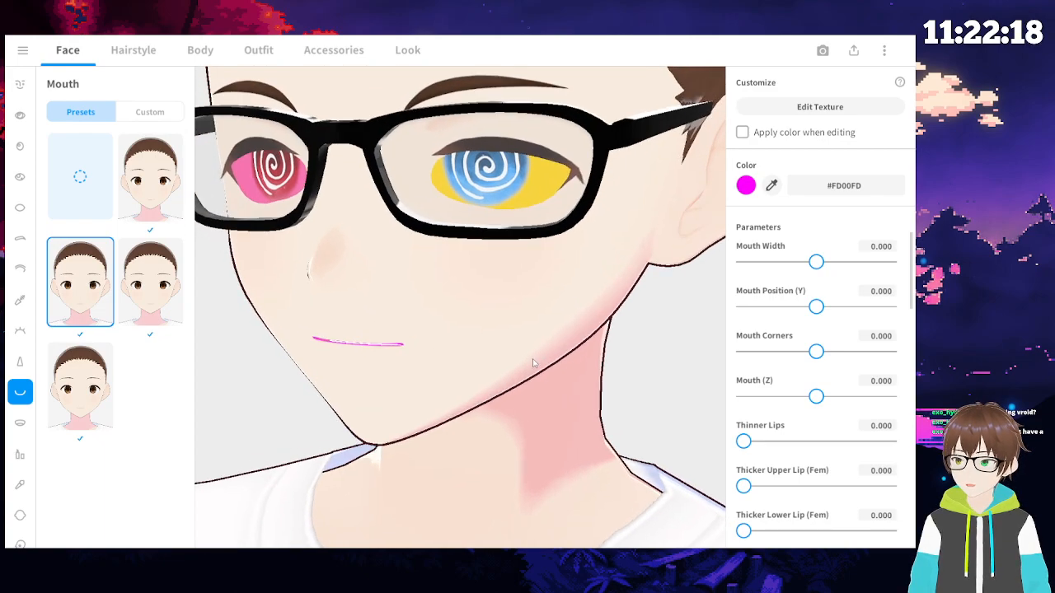
- Open the mouth texture for editing and paint several large freehand test strokes across the face with the #333333 brush
click(820, 106)
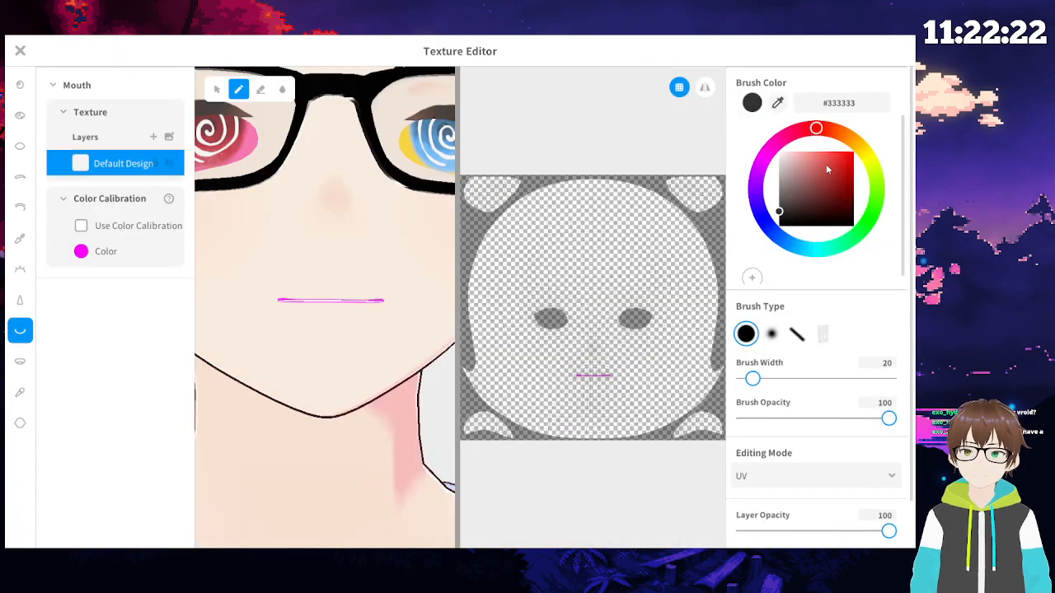
scroll(619, 385, up, 5)
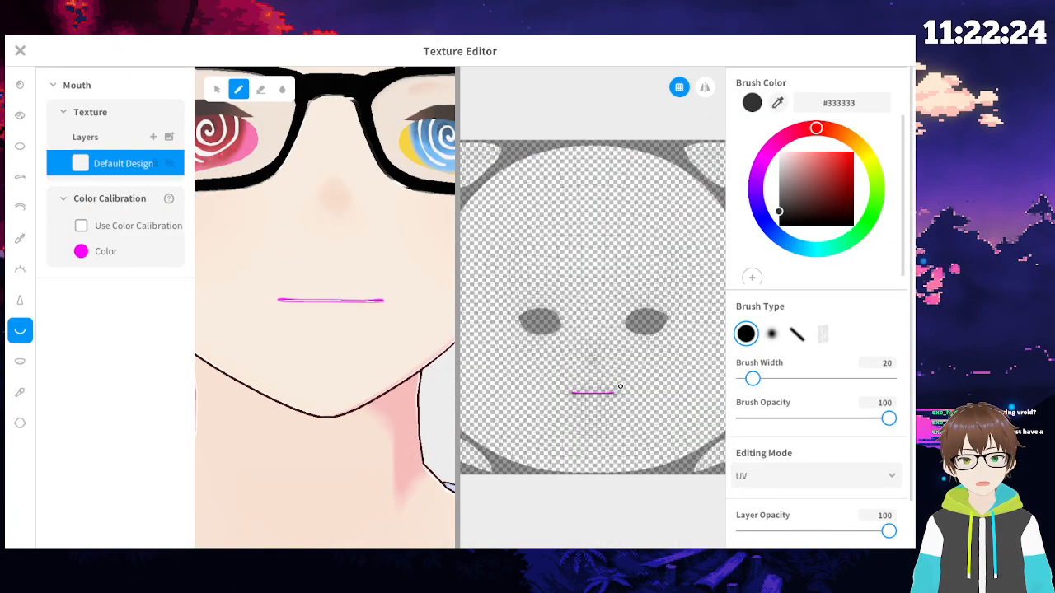
mouse_move(618, 393)
mouse_down()
mouse_move(604, 286)
mouse_move(554, 307)
mouse_move(663, 511)
mouse_move(641, 345)
mouse_up()
mouse_move(571, 341)
mouse_down()
mouse_move(549, 423)
mouse_move(571, 382)
mouse_up()
mouse_move(685, 352)
mouse_down()
mouse_move(699, 389)
mouse_move(677, 352)
mouse_up()
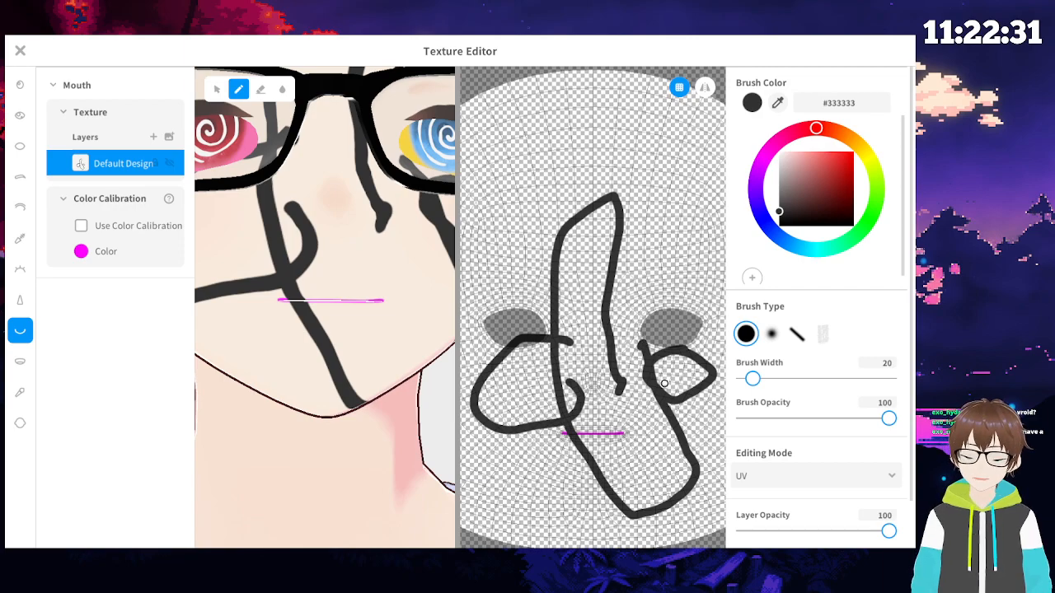
- Undo all the large test strokes painted across the face texture
key(ctrl+z)
key(ctrl+z)
key(ctrl+z)
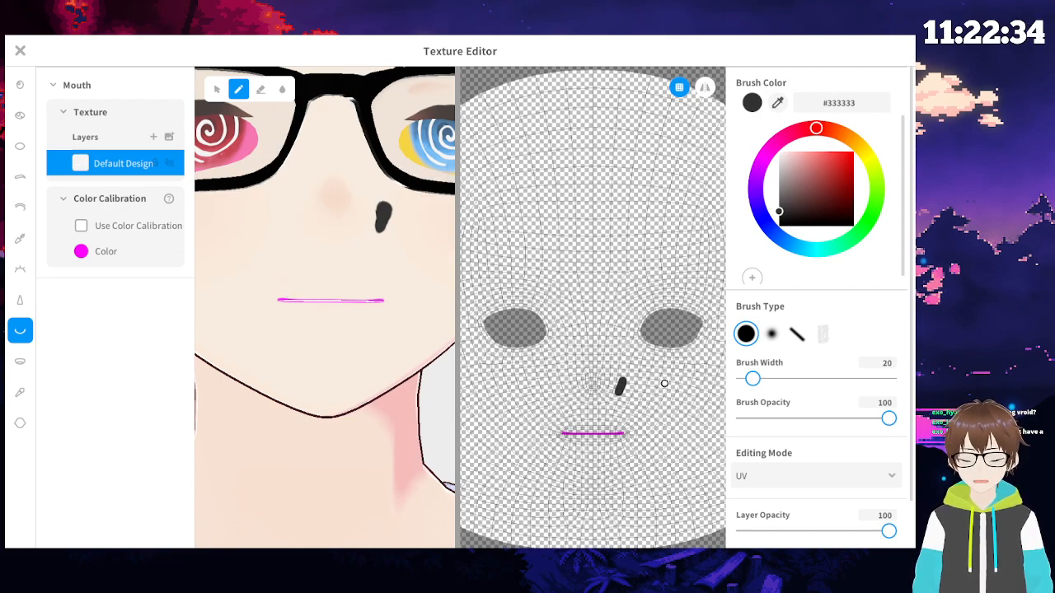
key(ctrl+z)
scroll(585, 428, down, 3)
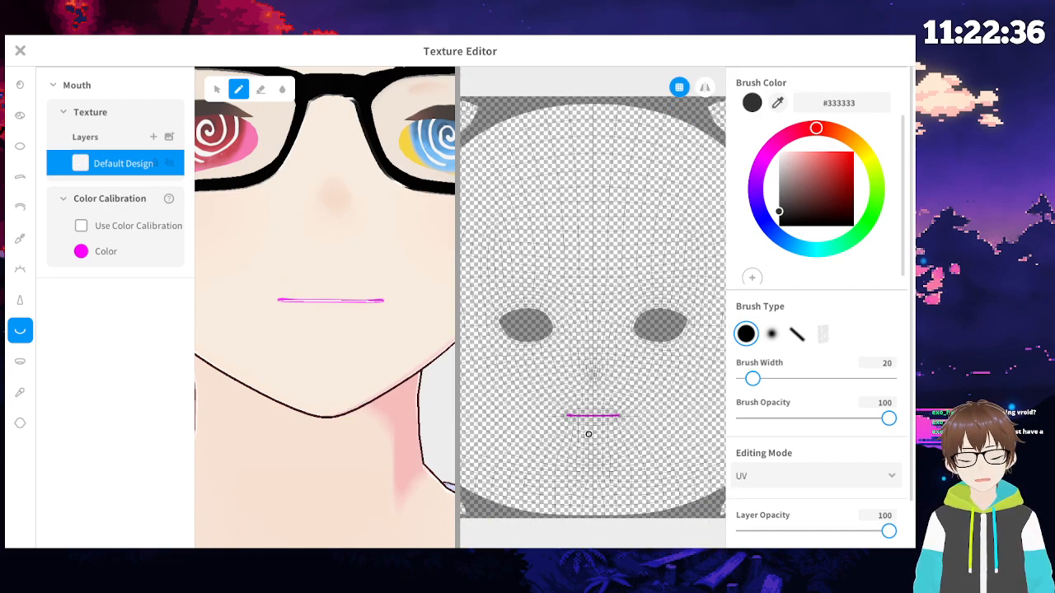
scroll(573, 352, down, 2)
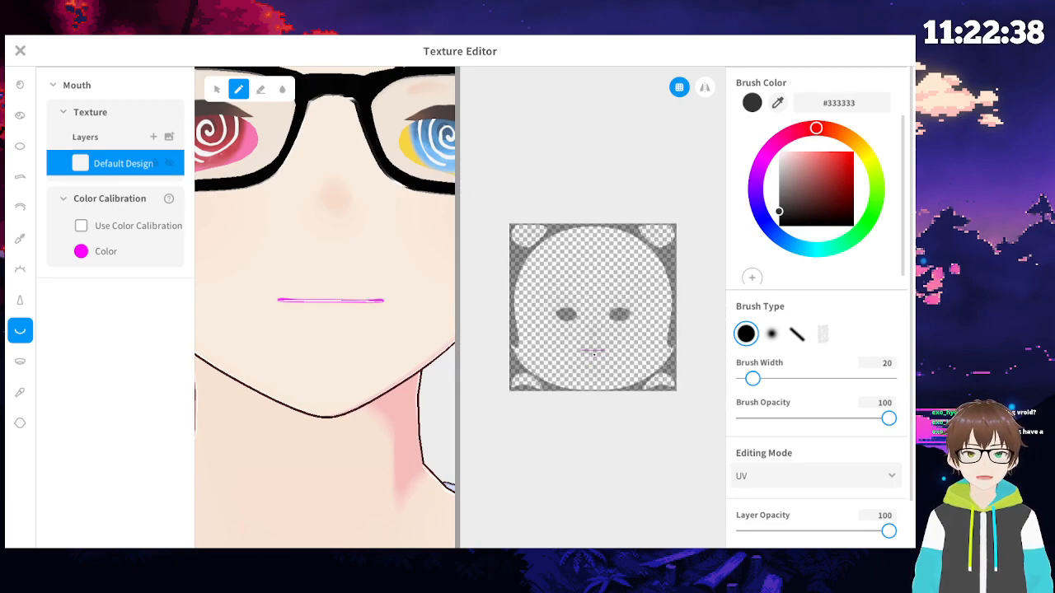
- Paint a short dark stroke just below the mouth and a curved stroke across each cheek on the mouth texture
drag(583, 355, 602, 356)
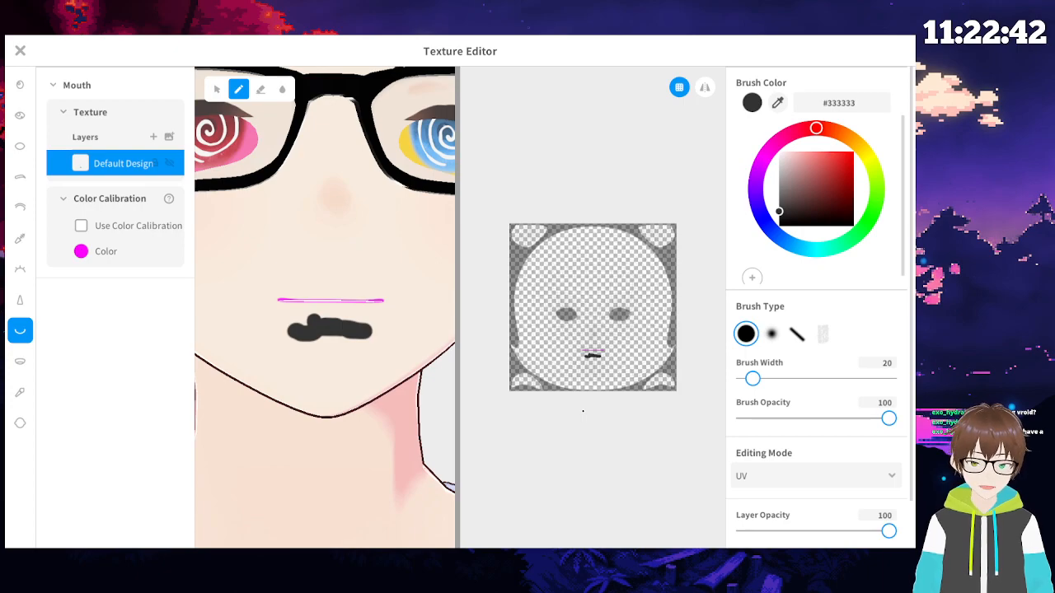
mouse_move(594, 335)
mouse_down()
mouse_move(559, 335)
mouse_move(619, 343)
mouse_move(630, 325)
mouse_up()
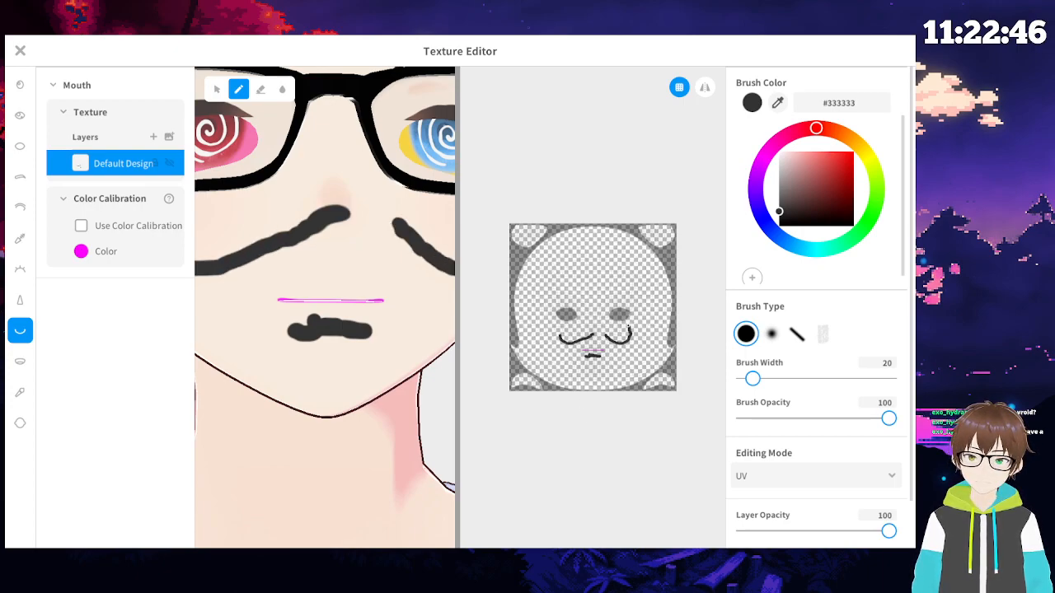
scroll(598, 347, down, 5)
scroll(325, 289, down, 8)
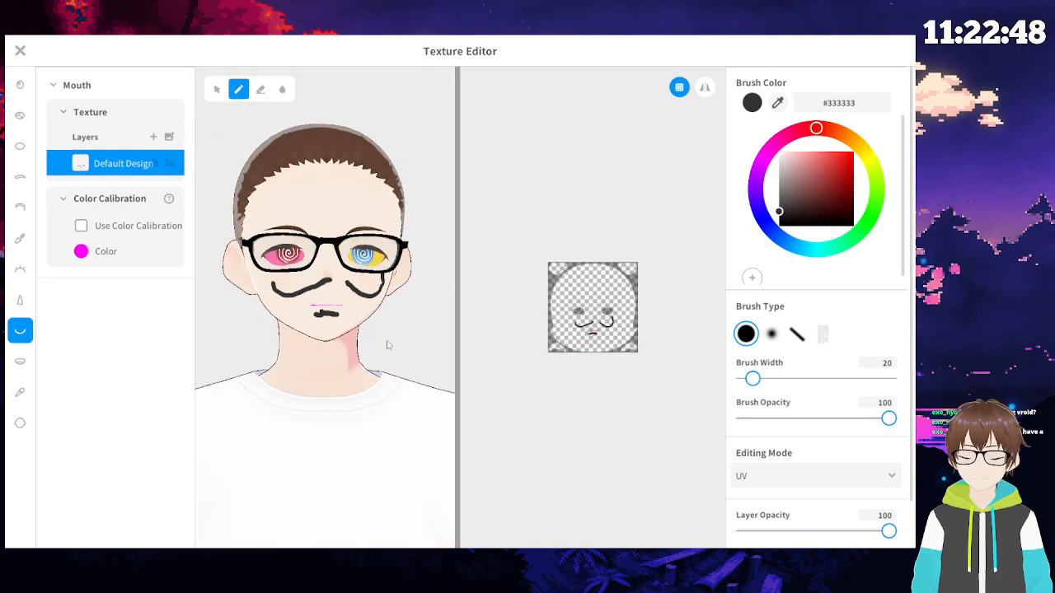
- Undo the strokes painted below the mouth and on the cheeks
key(ctrl+z)
key(ctrl+z)
key(ctrl+z)
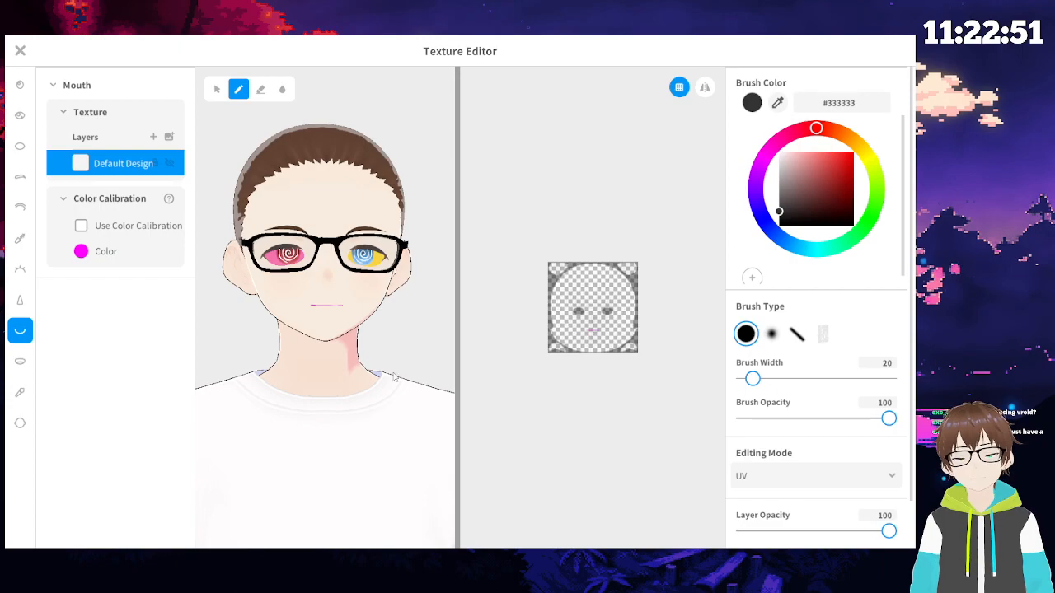
- Close the texture editor and save the Mouth item with the Overwrite option
click(21, 51)
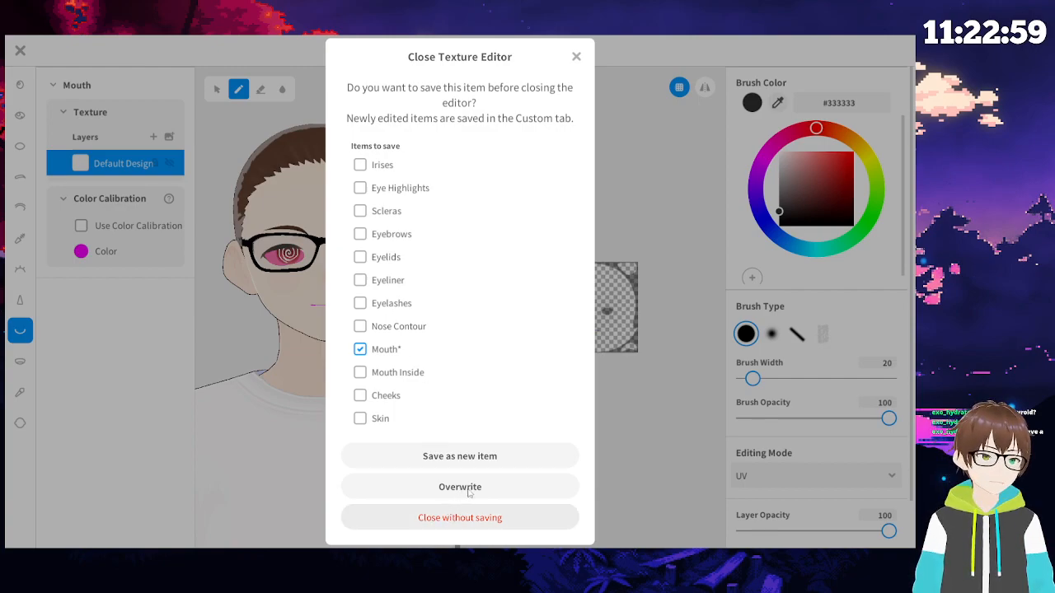
click(493, 496)
scroll(514, 324, up, 2)
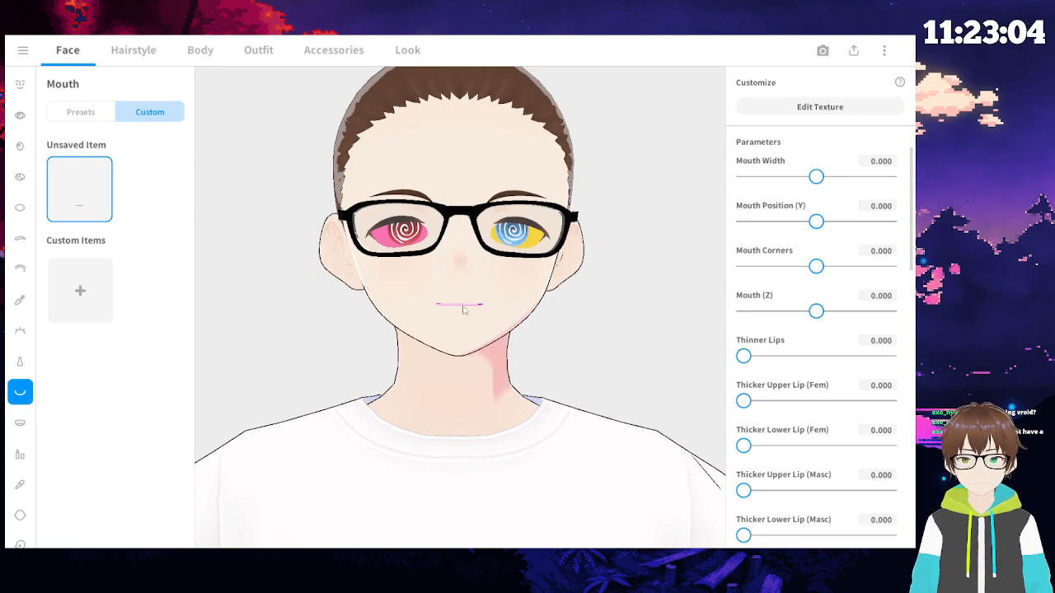
- Show the mouth presets instead of the custom mouth items
click(101, 109)
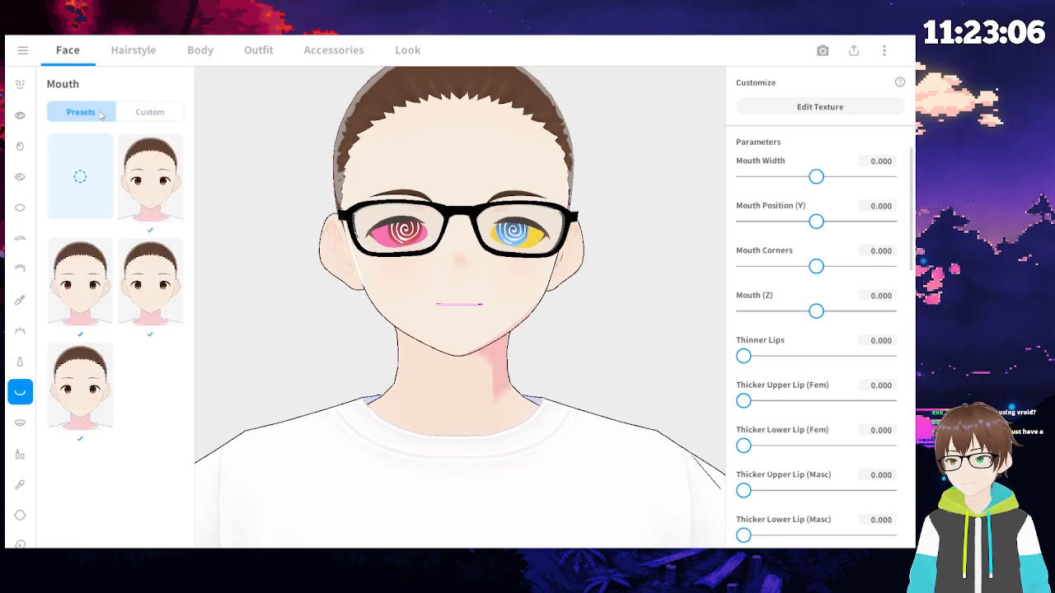
scroll(822, 170, down, 3)
scroll(822, 173, up, 3)
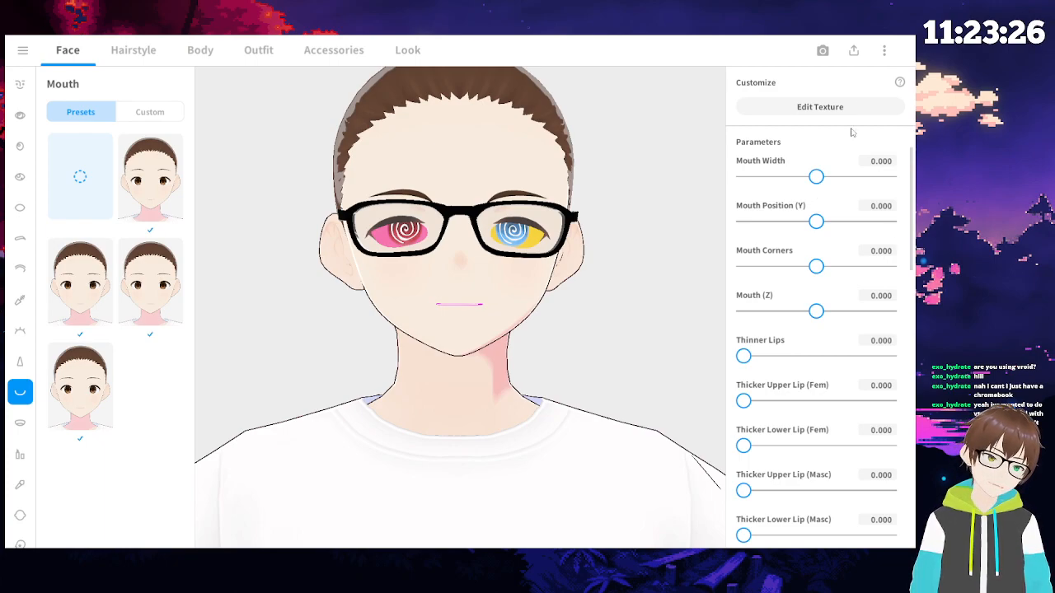
click(885, 51)
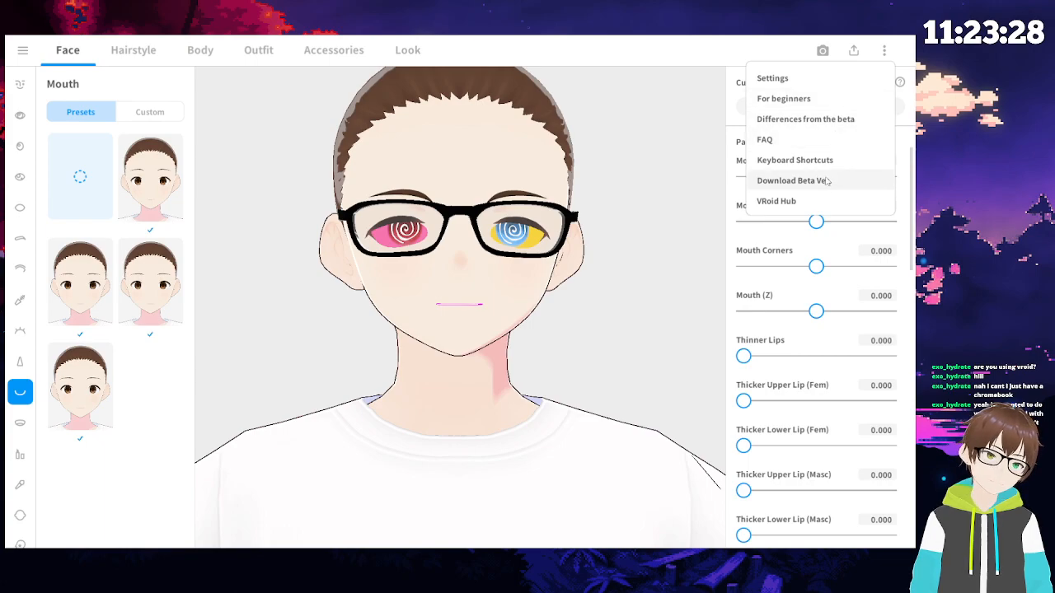
click(796, 211)
click(796, 211)
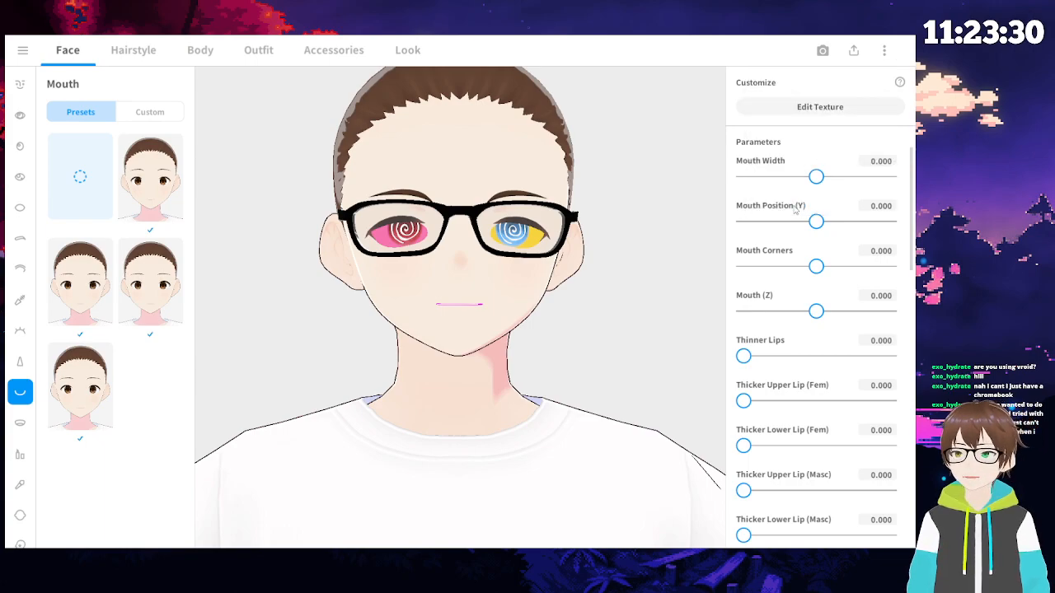
click(796, 211)
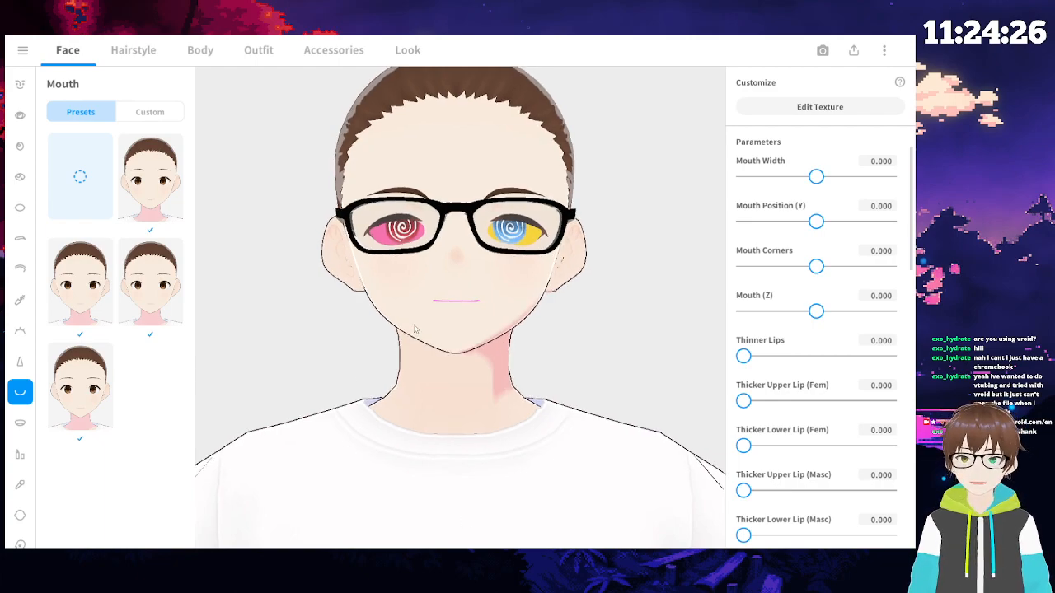
- Apply the empty mouth preset to the face and look through its parameters
click(79, 191)
click(20, 362)
click(20, 394)
scroll(765, 170, down, 5)
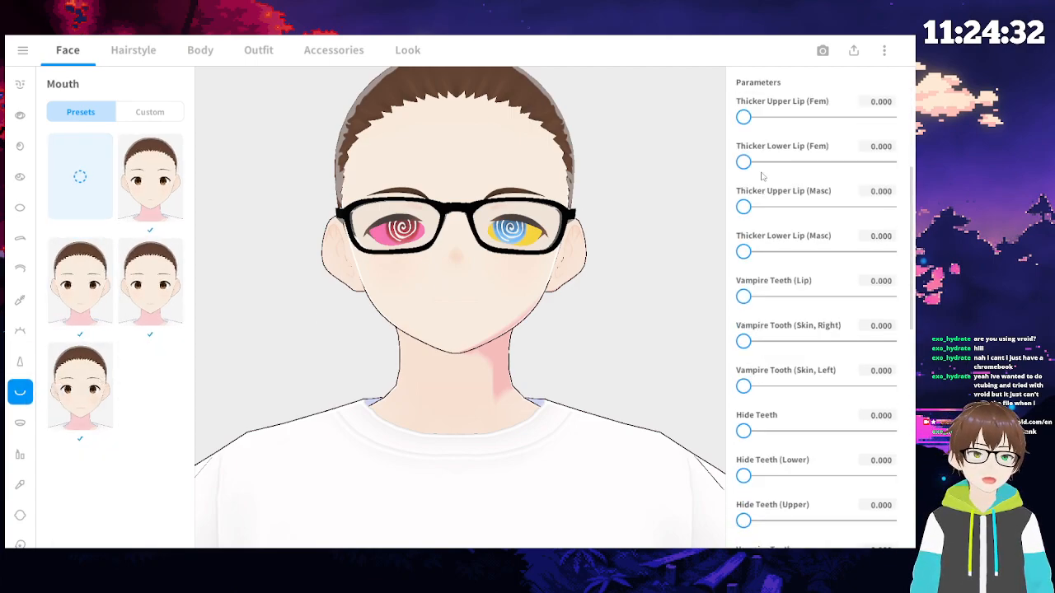
scroll(763, 203, up, 5)
drag(511, 356, 510, 370)
- Apply the last mouth preset in the list to the face
click(80, 387)
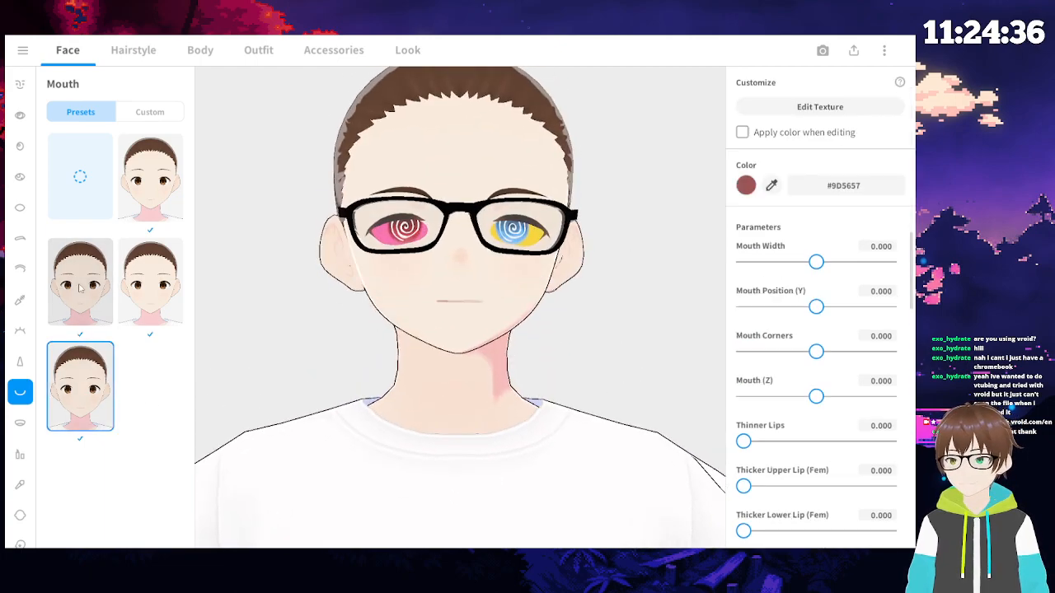
- Try the mouth presets on the face one after another, including the empty one
click(85, 385)
click(96, 284)
click(138, 272)
click(91, 218)
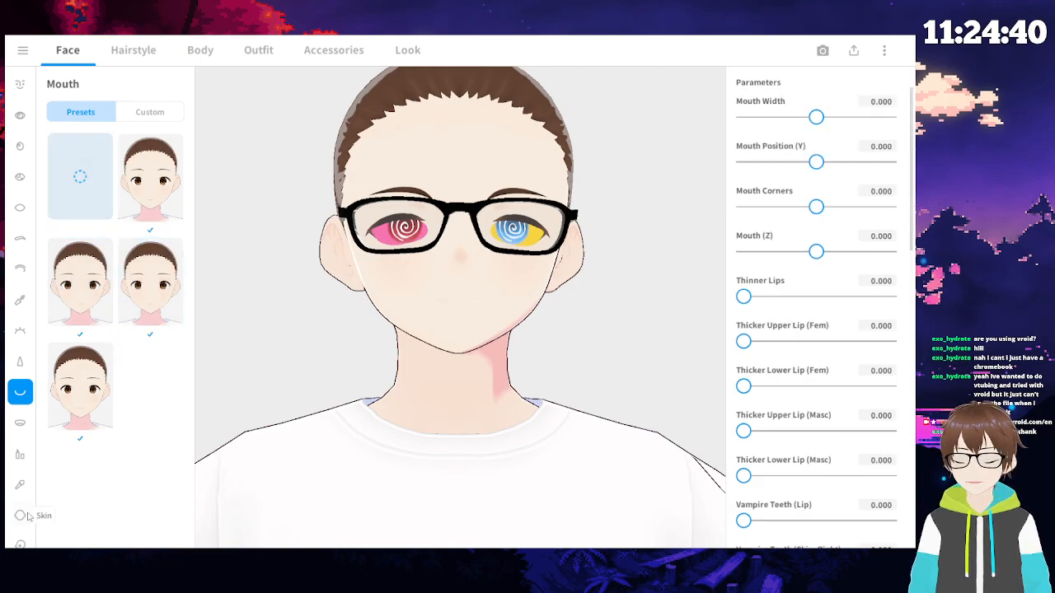
click(162, 189)
click(82, 279)
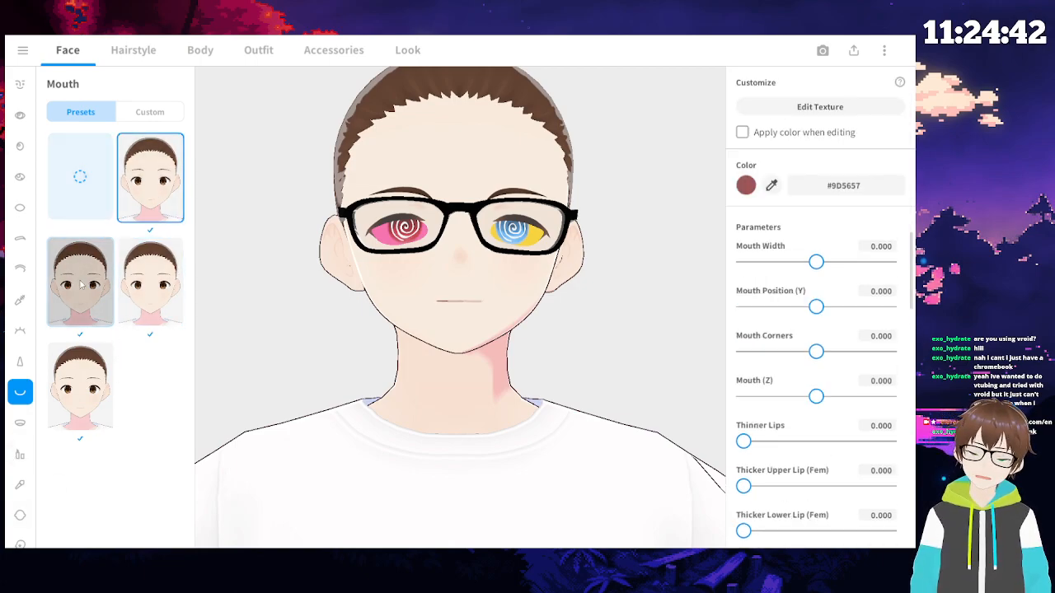
click(89, 359)
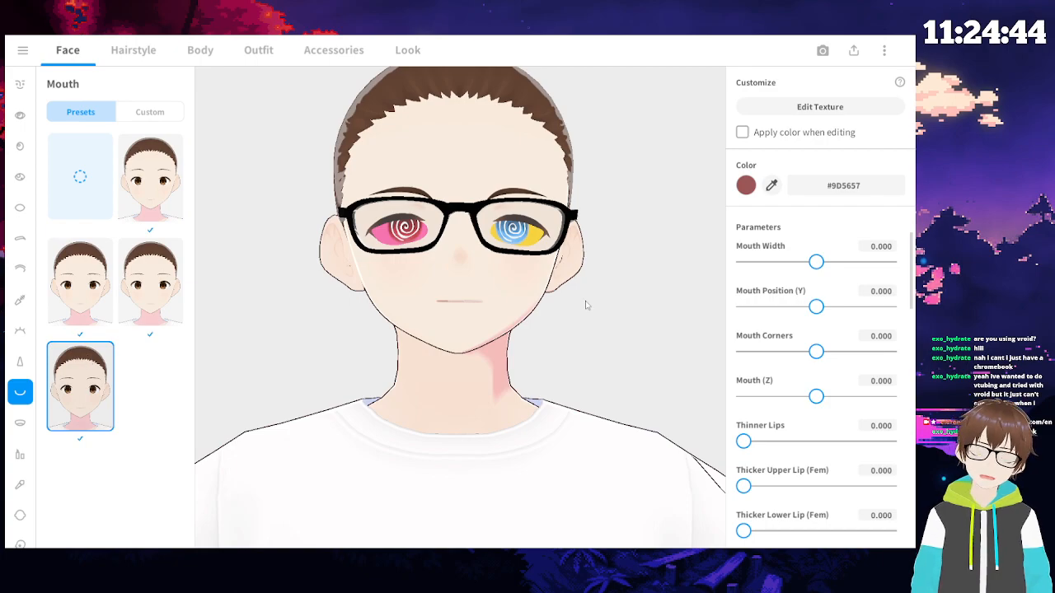
click(153, 312)
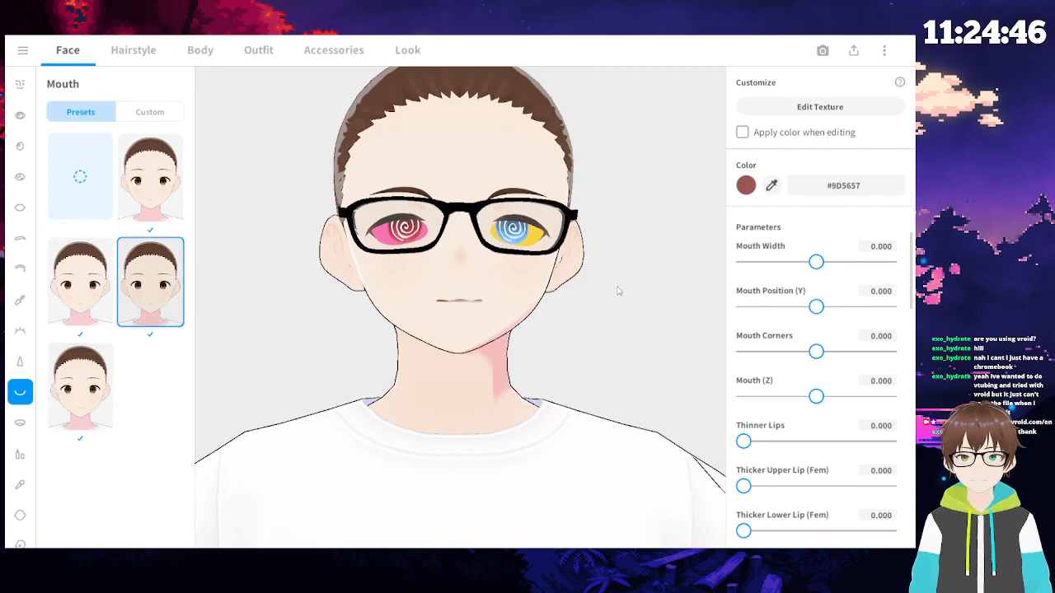
- Compare the lip shapes of the mouth presets up close and apply the first preset after the empty one
scroll(487, 353, up, 5)
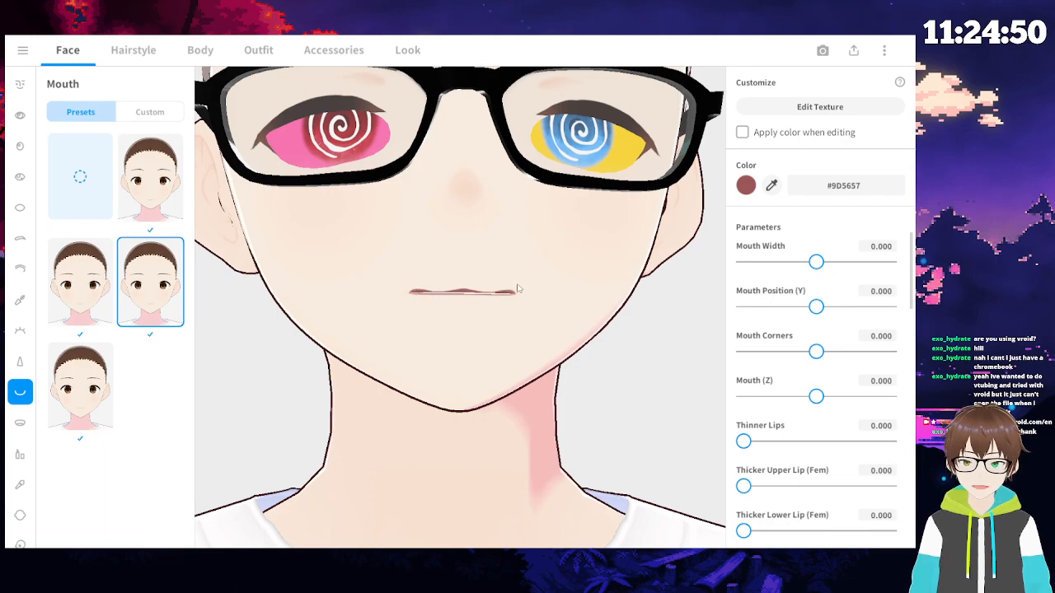
scroll(433, 272, down, 5)
click(99, 388)
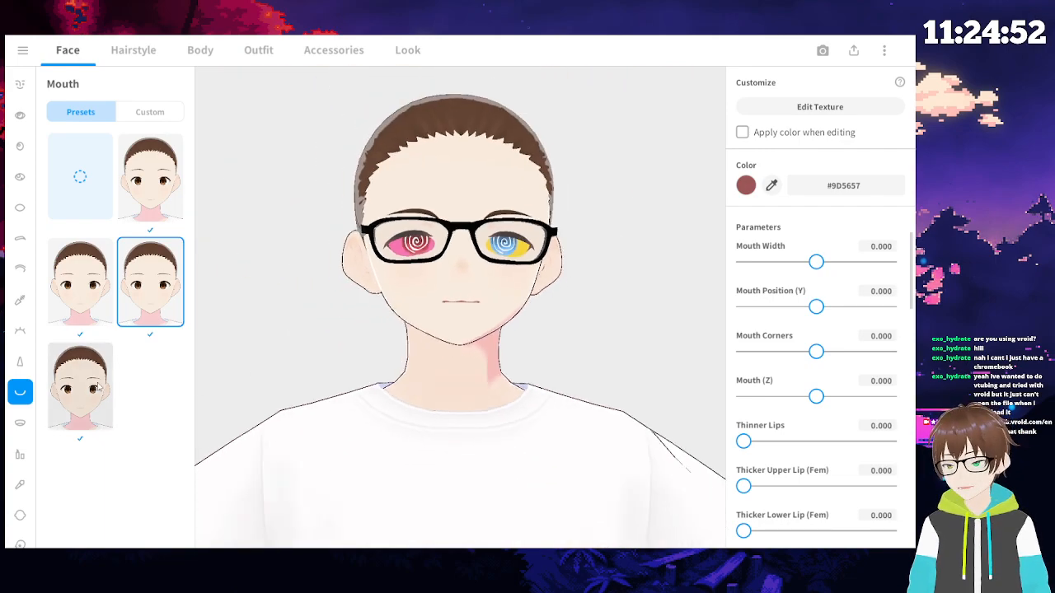
scroll(387, 358, up, 5)
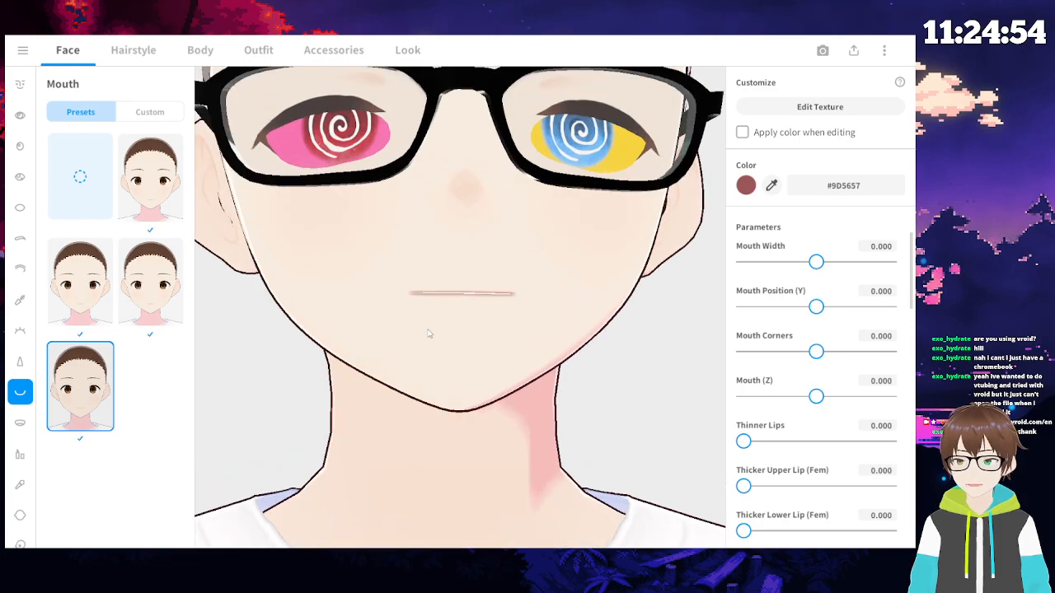
click(80, 282)
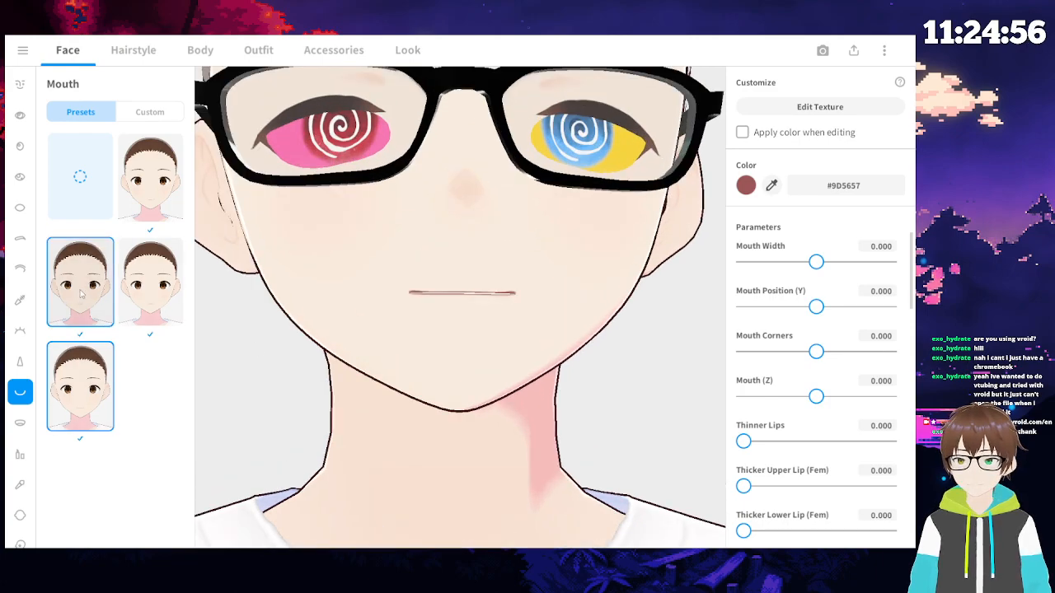
click(174, 189)
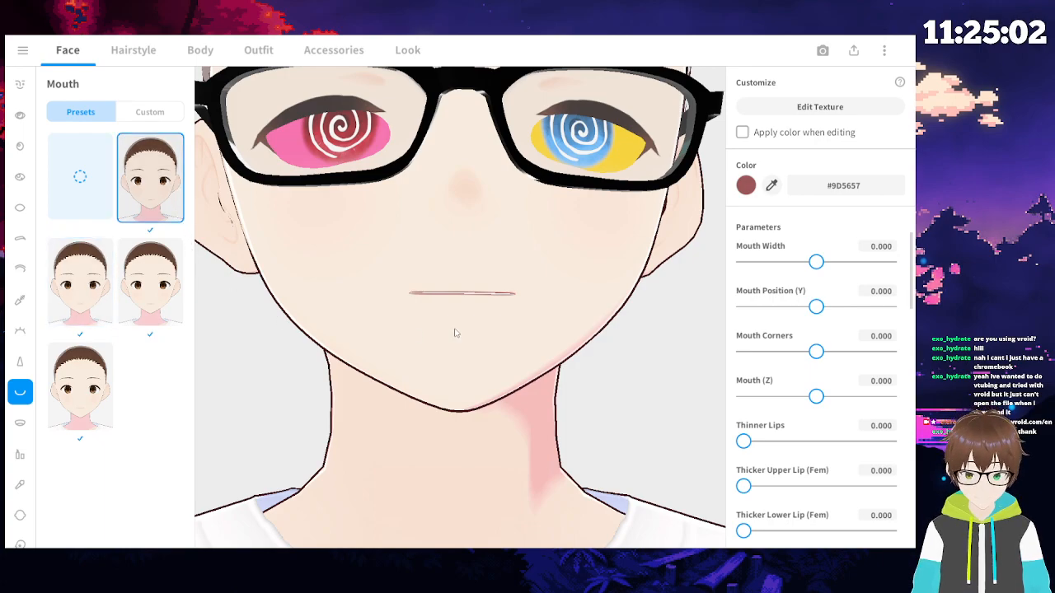
scroll(456, 333, down, 5)
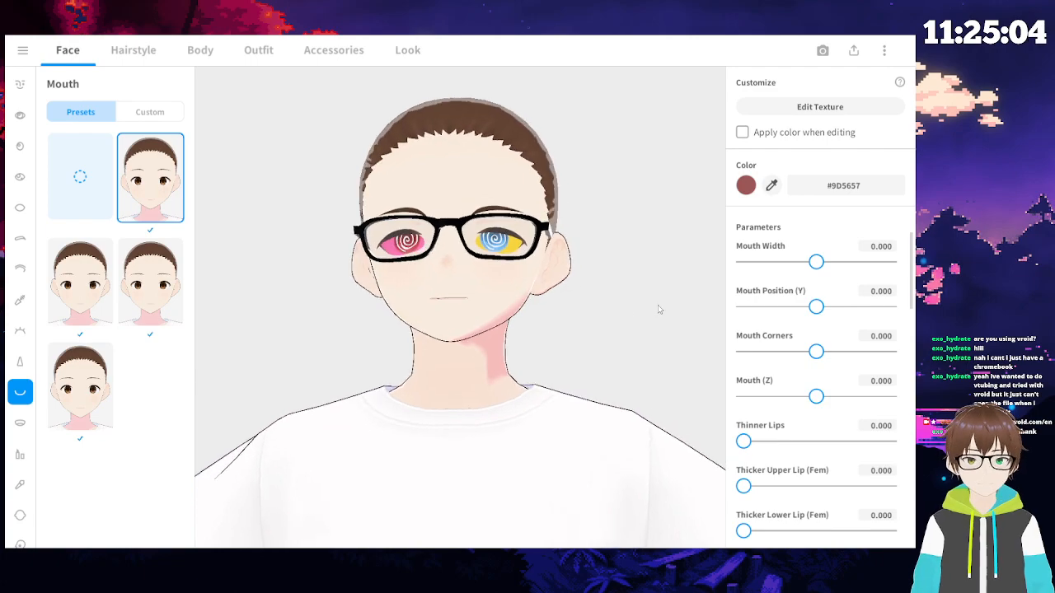
- Try Mouth Width at -1.000 and around the default, and set it to 1.000
drag(816, 262, 492, 300)
scroll(542, 325, up, 5)
right_drag(463, 330, 462, 333)
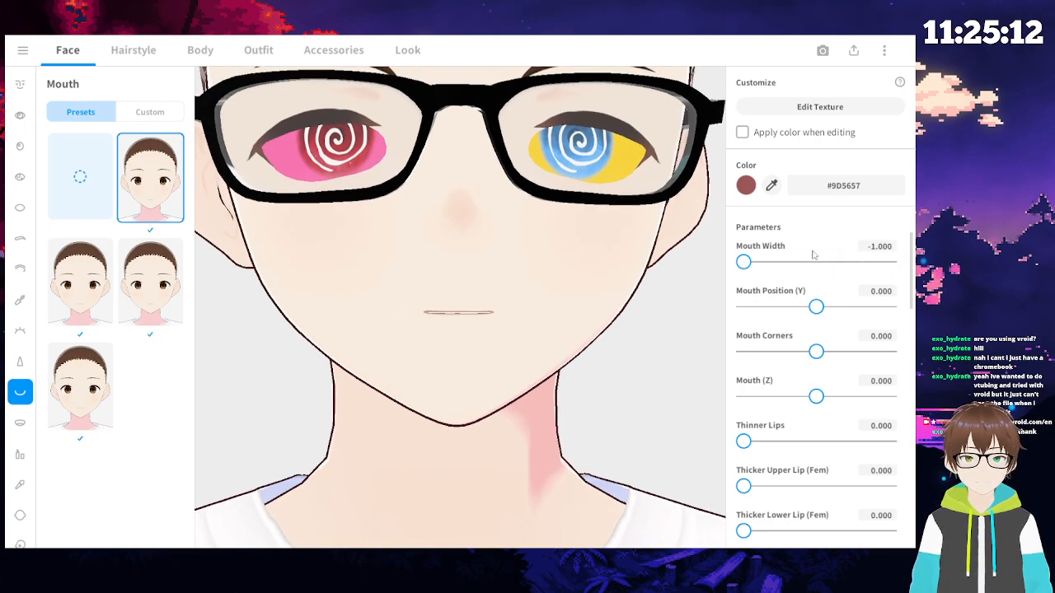
drag(745, 262, 823, 272)
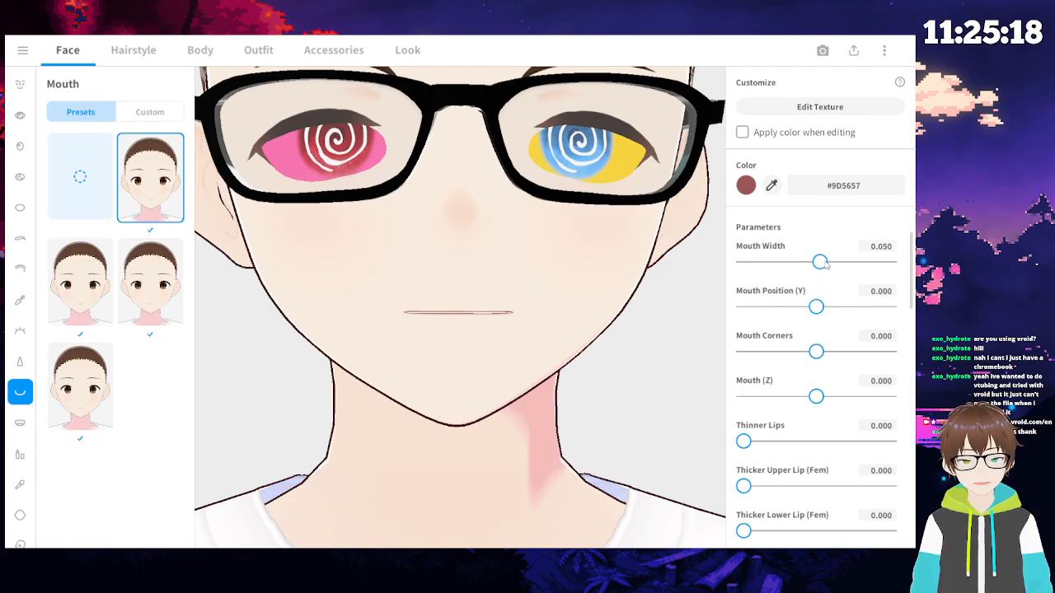
drag(820, 262, 870, 319)
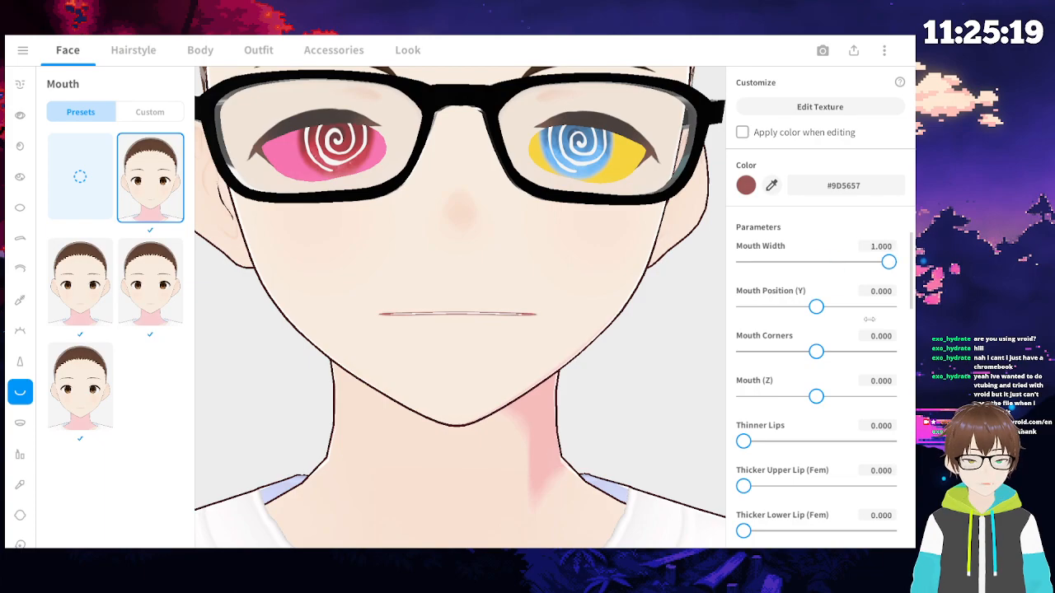
- Change the mouth color to the dark red #B70003
click(745, 187)
drag(698, 248, 829, 162)
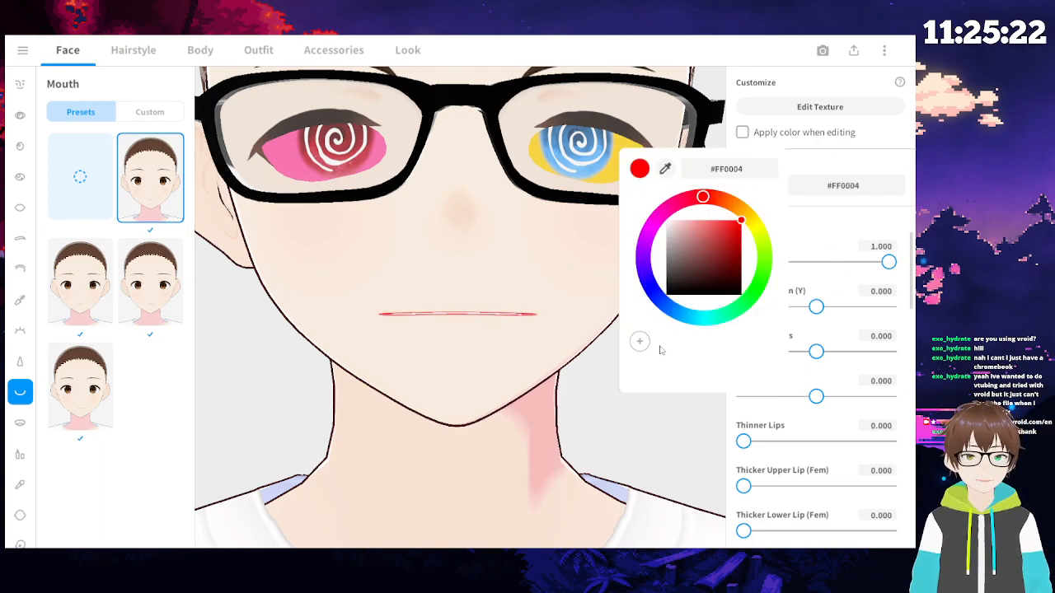
mouse_move(741, 220)
mouse_down()
mouse_move(757, 242)
mouse_move(779, 239)
mouse_up()
- Set Mouth Corners, Mouth Position (Y) and Mouth (Z) to 1.000 and view the face from another angle
click(821, 352)
drag(821, 352, 889, 352)
drag(816, 307, 888, 307)
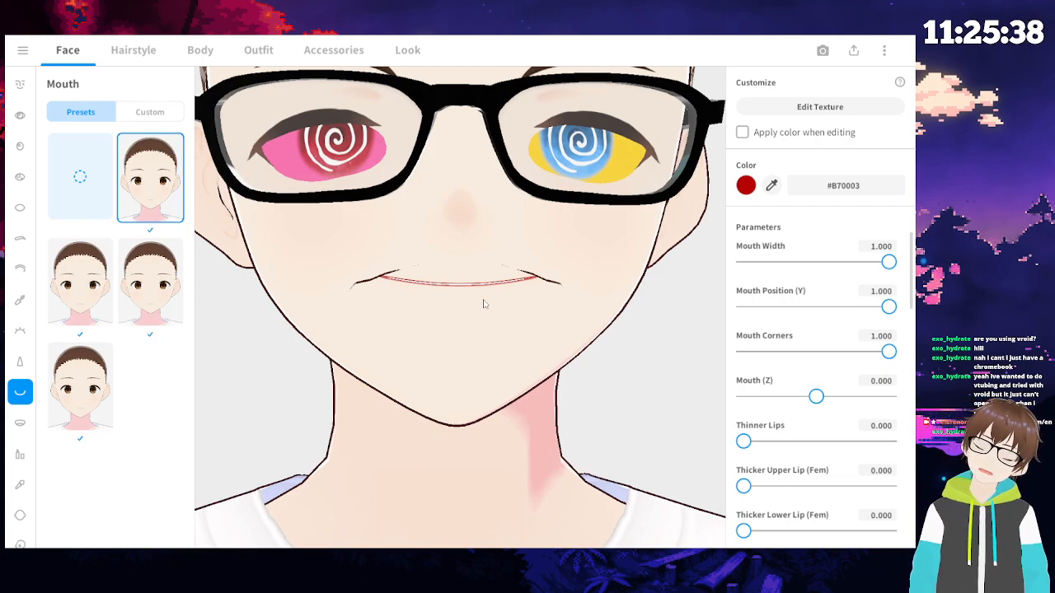
drag(816, 398, 889, 398)
mouse_move(528, 376)
mouse_down()
mouse_move(497, 378)
mouse_move(523, 381)
mouse_up()
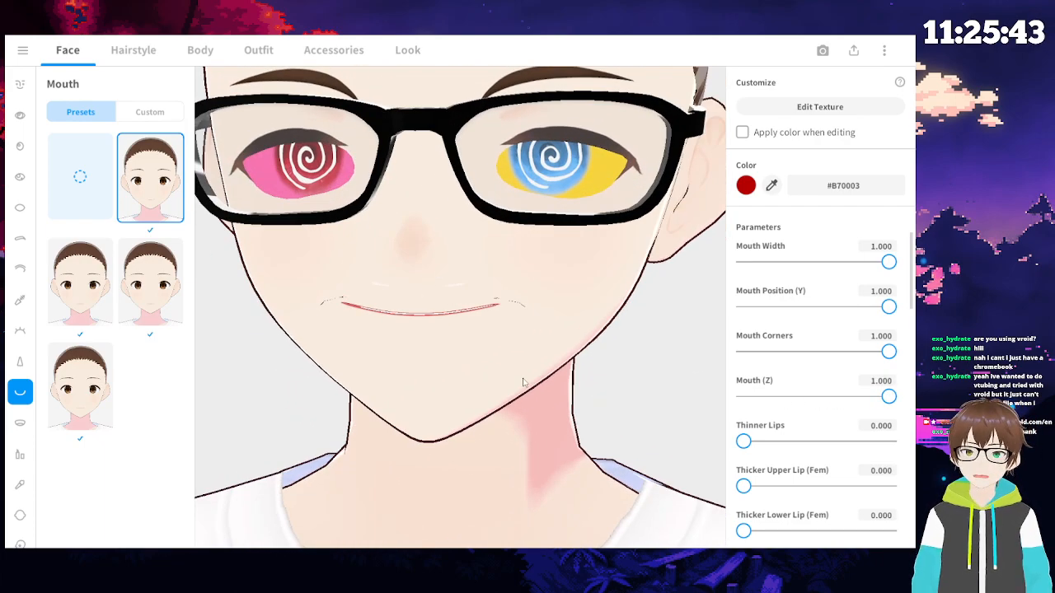
- Undo the changes to Mouth (Z), Mouth Position (Y) and Mouth Corners
key(ctrl+z)
right_drag(511, 383, 508, 377)
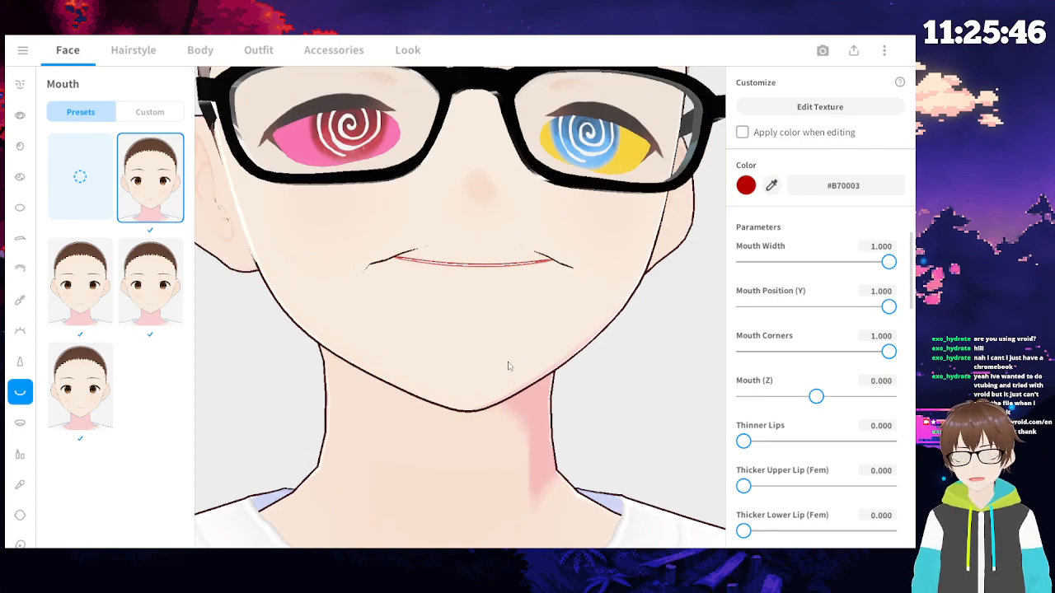
key(ctrl+z)
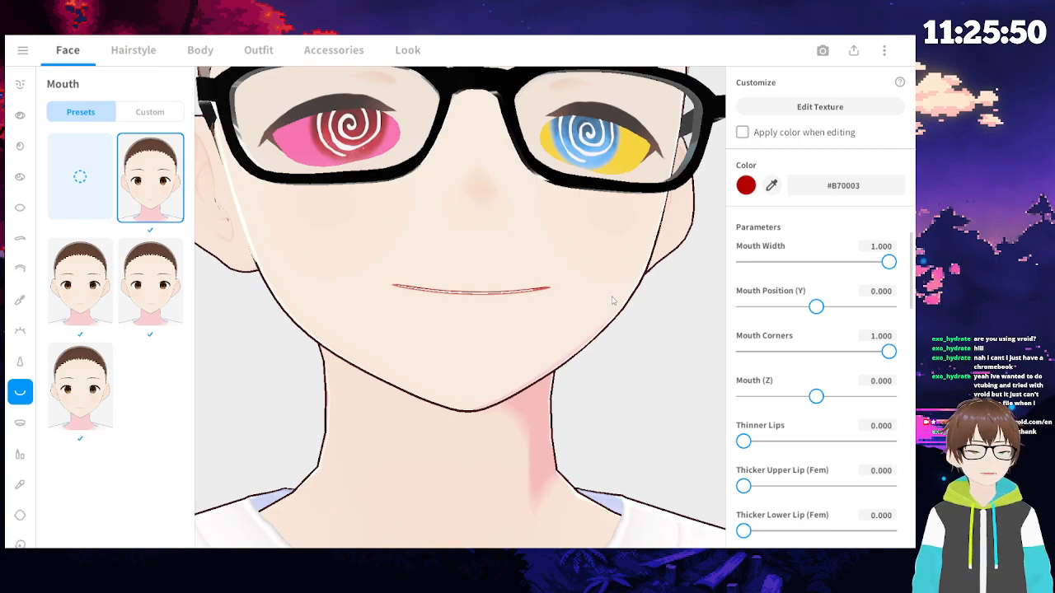
key(ctrl+z)
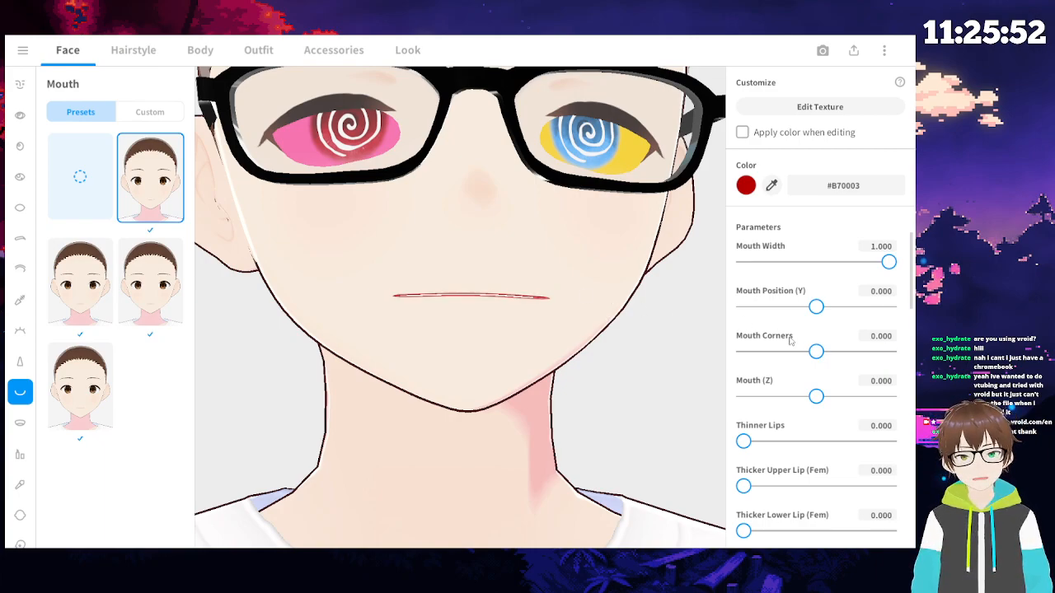
- Try Thinner Lips and the maximum Thicker Upper and Lower Lip (Fem), and undo the changes
drag(744, 441, 577, 418)
drag(744, 486, 888, 486)
drag(743, 531, 889, 530)
key(ctrl+z)
key(ctrl+z)
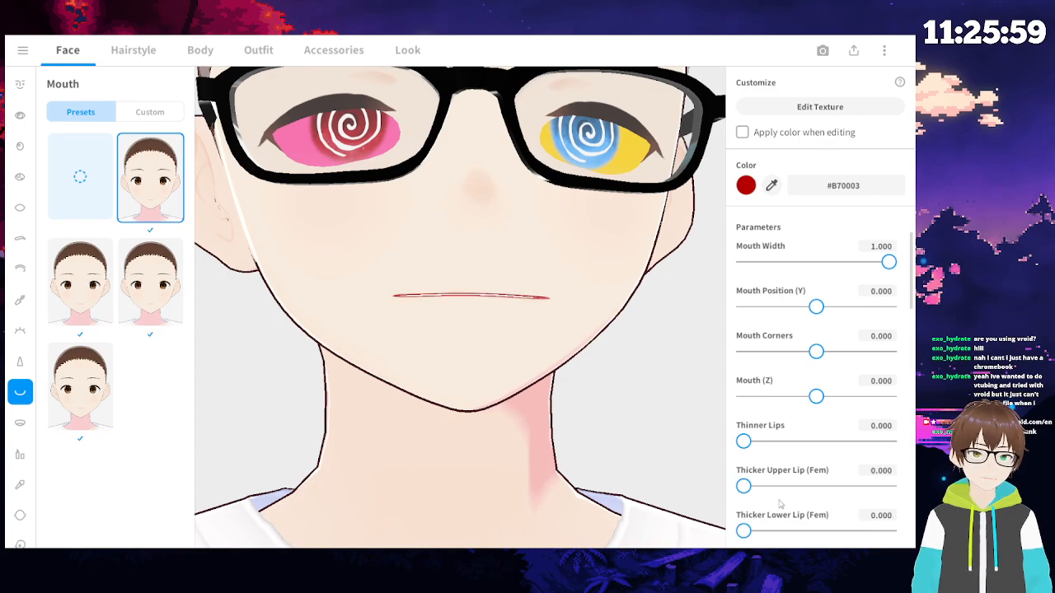
- Set the Thicker Upper and Lower Lip parameters, both Masc and Fem, to 100.000 and inspect the lips in profile
scroll(830, 430, down, 3)
drag(744, 449, 890, 448)
drag(744, 492, 890, 492)
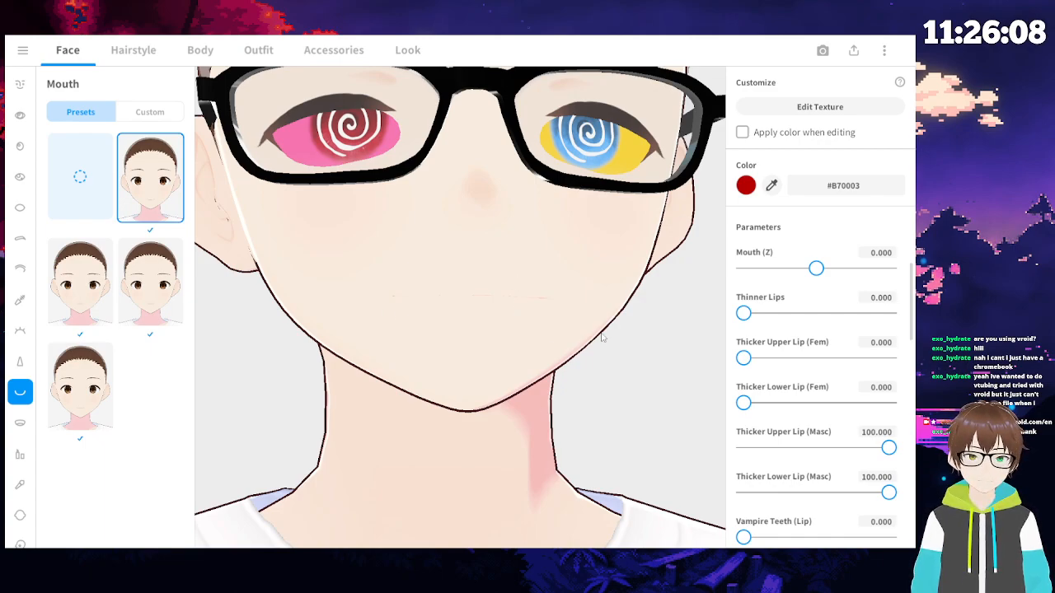
drag(750, 359, 890, 357)
drag(744, 403, 890, 403)
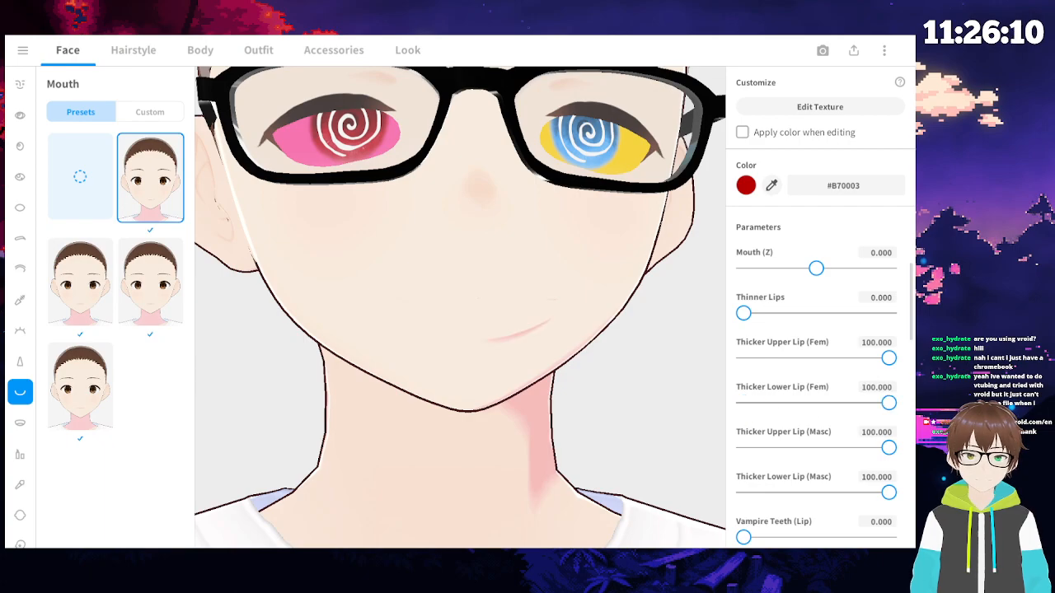
right_drag(511, 353, 457, 353)
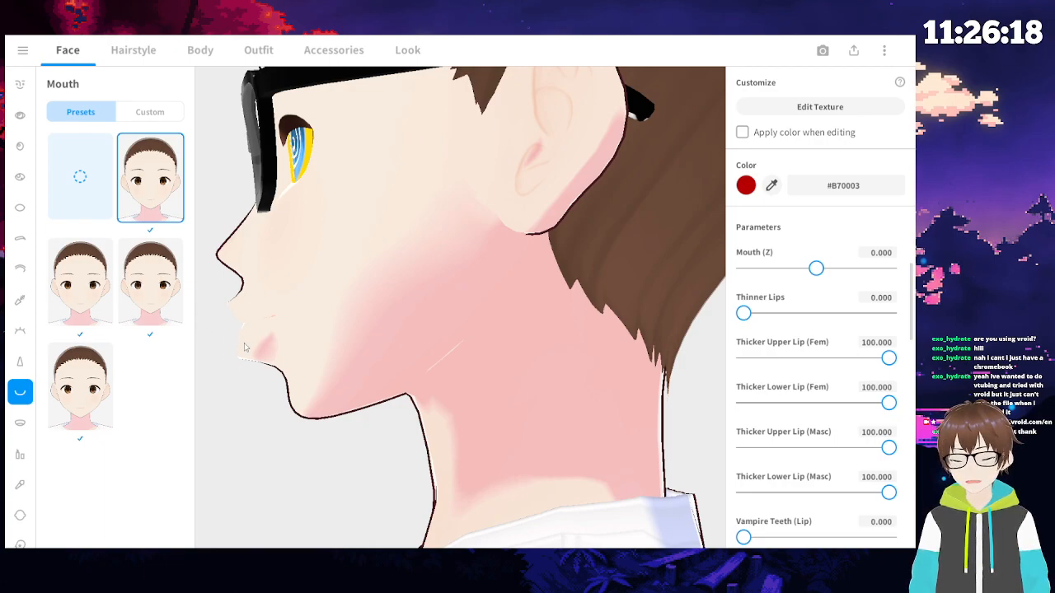
- Undo the four Thicker Upper and Lower Lip changes and return to the front of the face
right_drag(276, 379, 350, 365)
key(ctrl+z)
key(ctrl+z)
key(ctrl+z)
key(ctrl+z)
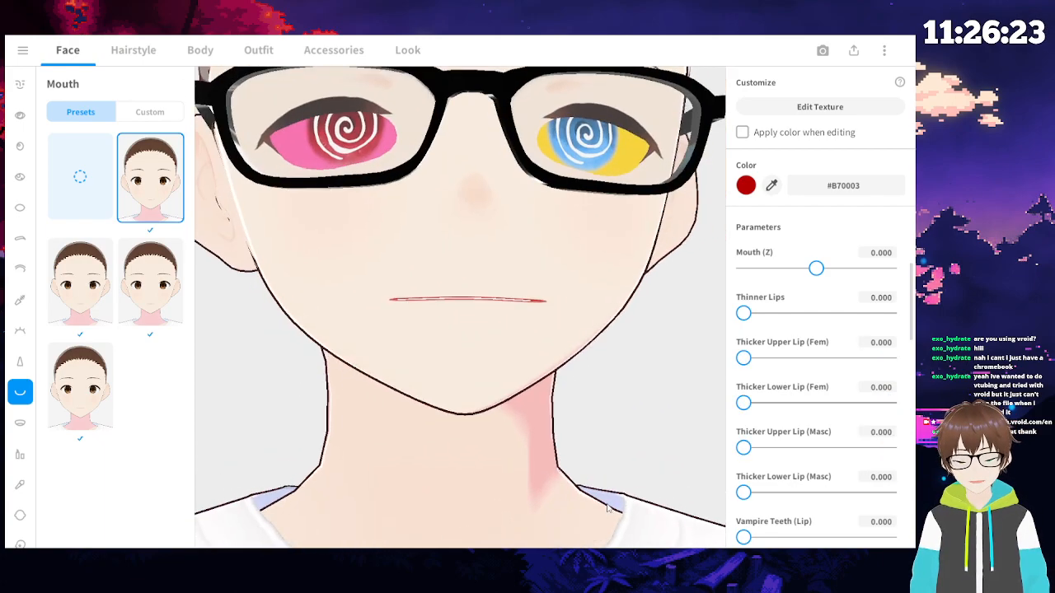
- Set Vampire Teeth (Lip) to 100.000 and inspect the mouth from an angle
scroll(751, 449, down, 3)
drag(744, 442, 888, 442)
right_drag(467, 288, 477, 352)
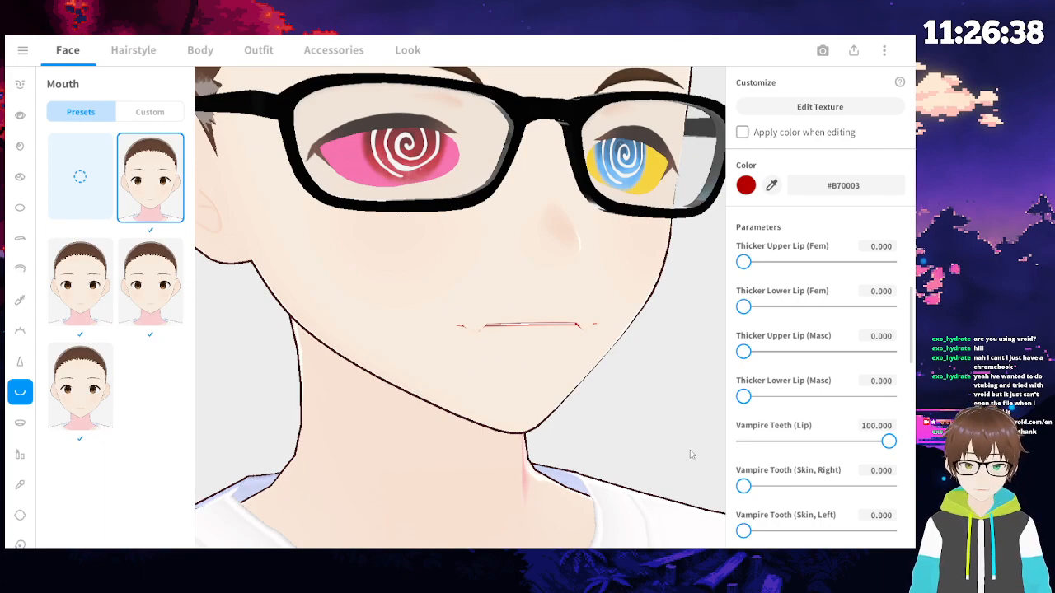
- Set Vampire Tooth (Skin, Right) and Vampire Tooth (Skin, Left) to 100.000 and inspect the fangs from the front
scroll(905, 446, down, 5)
scroll(886, 413, up, 4)
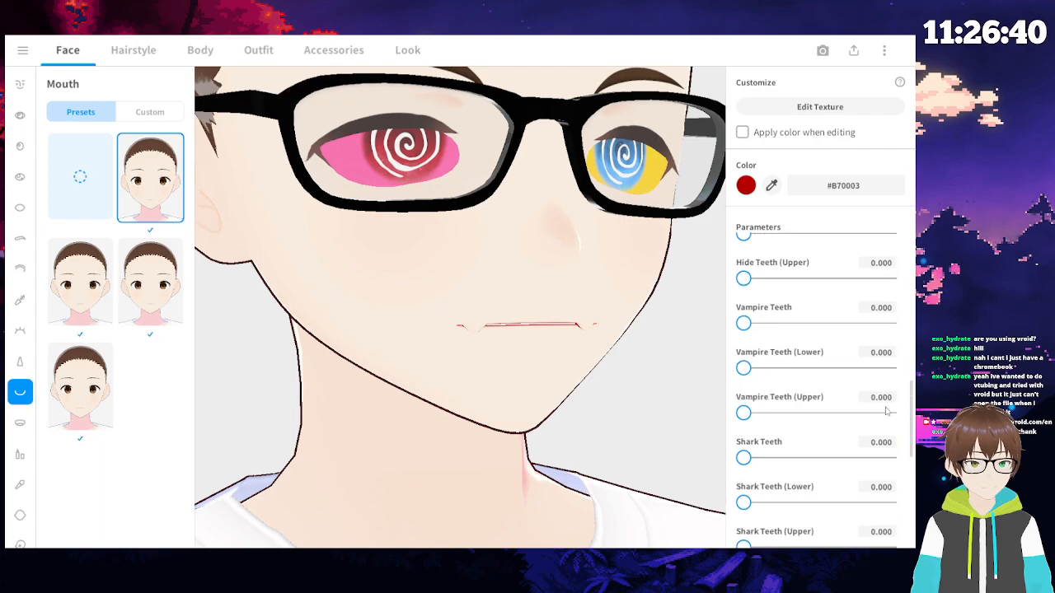
drag(744, 291, 888, 291)
drag(743, 336, 889, 336)
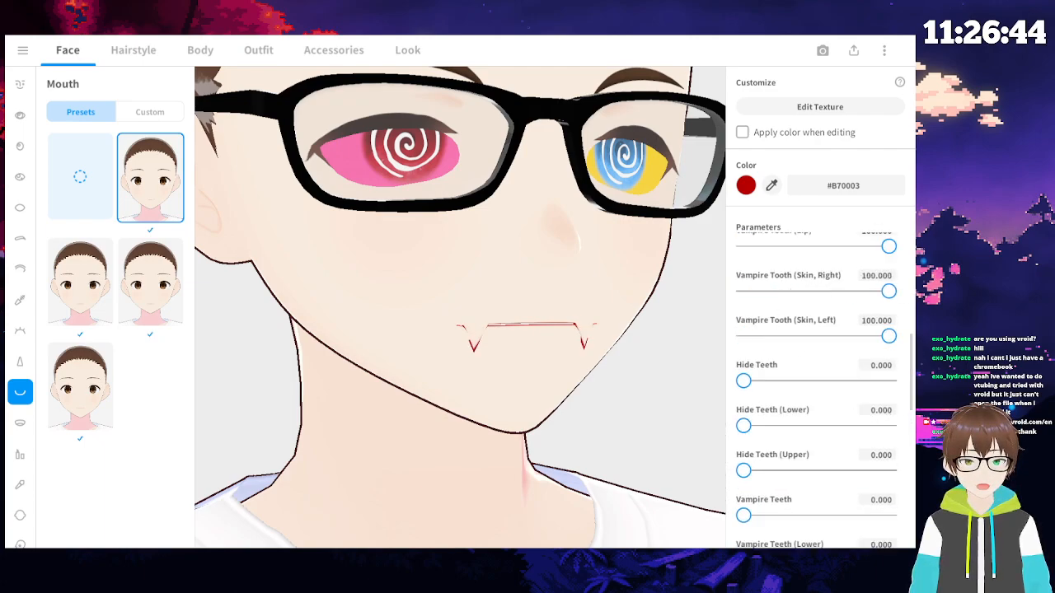
right_drag(486, 474, 476, 464)
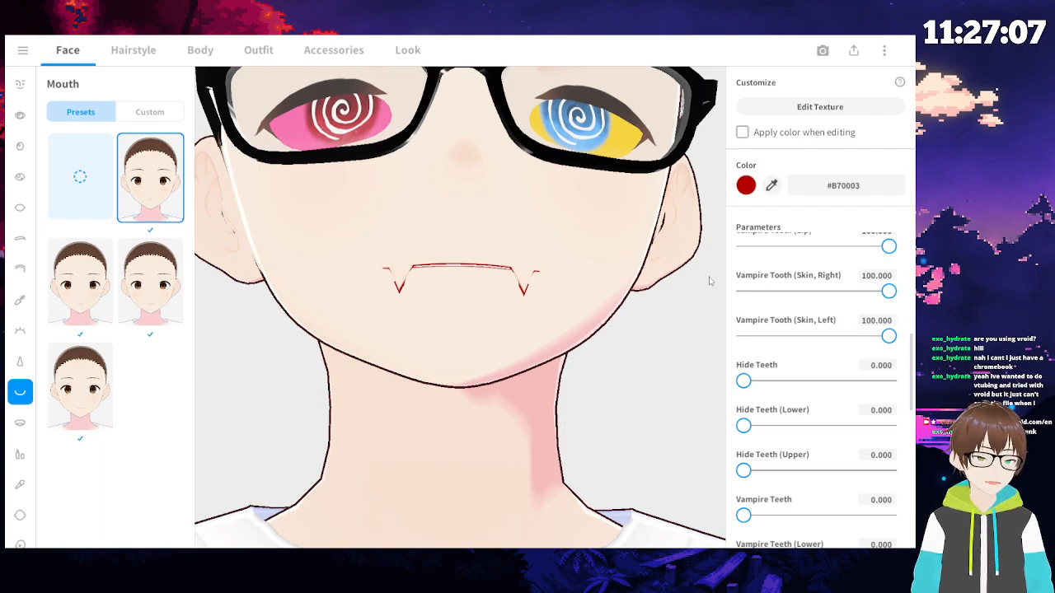
- Reset Vampire Tooth (Skin, Right), Vampire Tooth (Skin, Left) and Vampire Teeth (Lip) to zero
scroll(804, 282, down, 2)
scroll(804, 282, up, 6)
scroll(805, 281, down, 3)
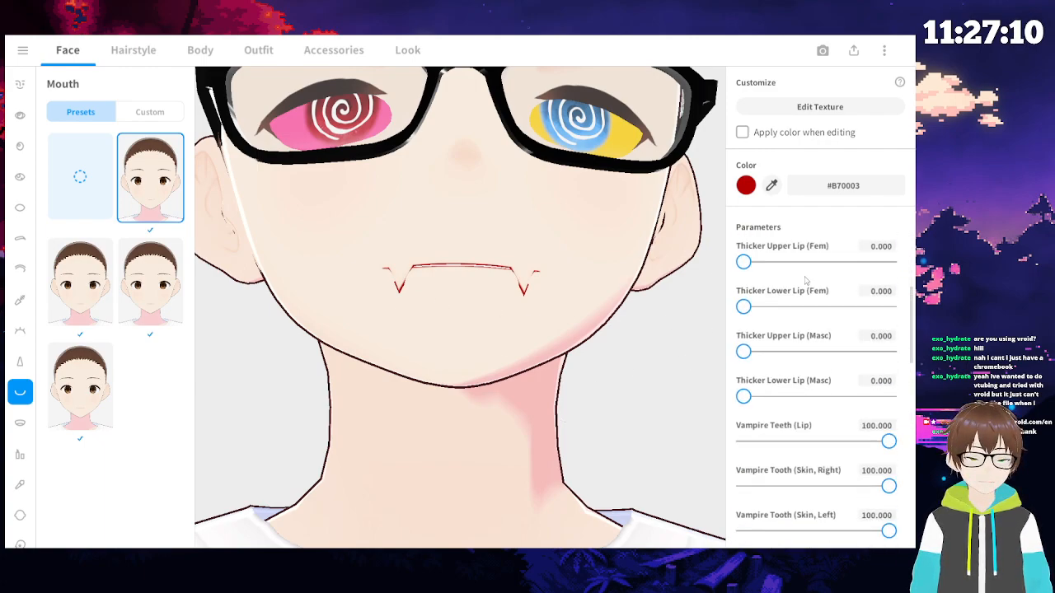
scroll(805, 281, down, 2)
drag(888, 422, 624, 424)
drag(888, 467, 725, 349)
scroll(808, 294, up, 4)
scroll(814, 309, down, 5)
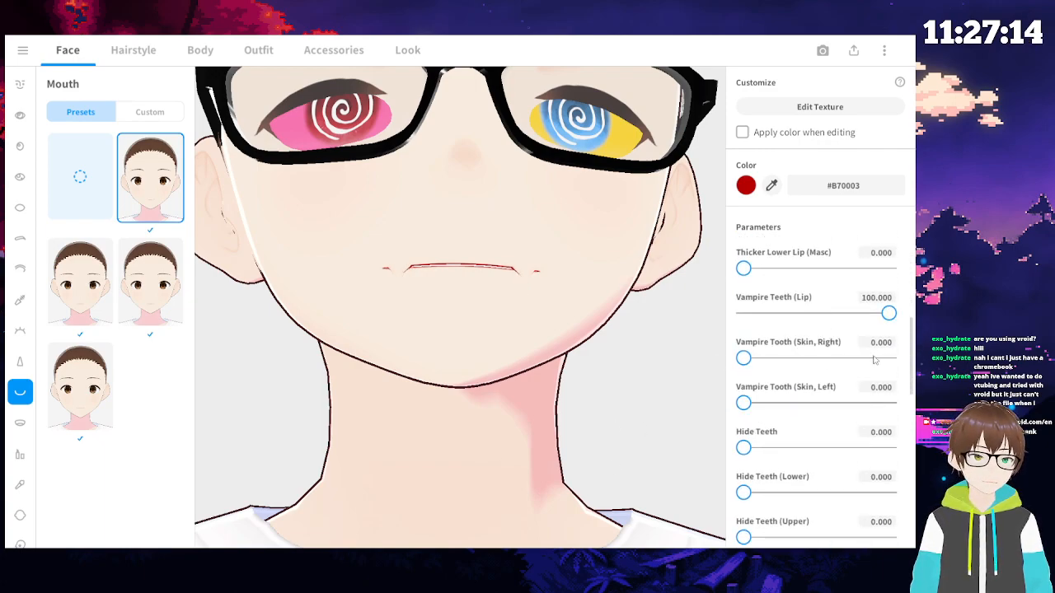
drag(857, 319, 733, 318)
scroll(824, 307, up, 5)
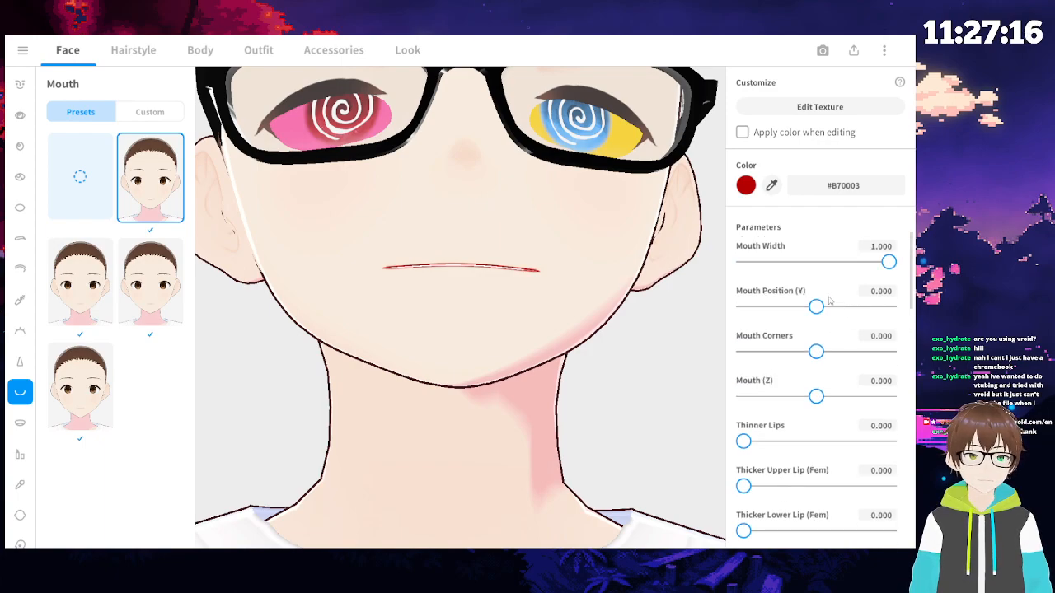
- Set Mouth Width to 0.225, Mouth Position (Y) to 0.049 and Mouth Corners to 0.543, and check the slight smile up close
drag(888, 262, 832, 262)
mouse_move(816, 306)
mouse_down()
mouse_move(841, 306)
mouse_move(819, 307)
mouse_up()
drag(816, 352, 855, 352)
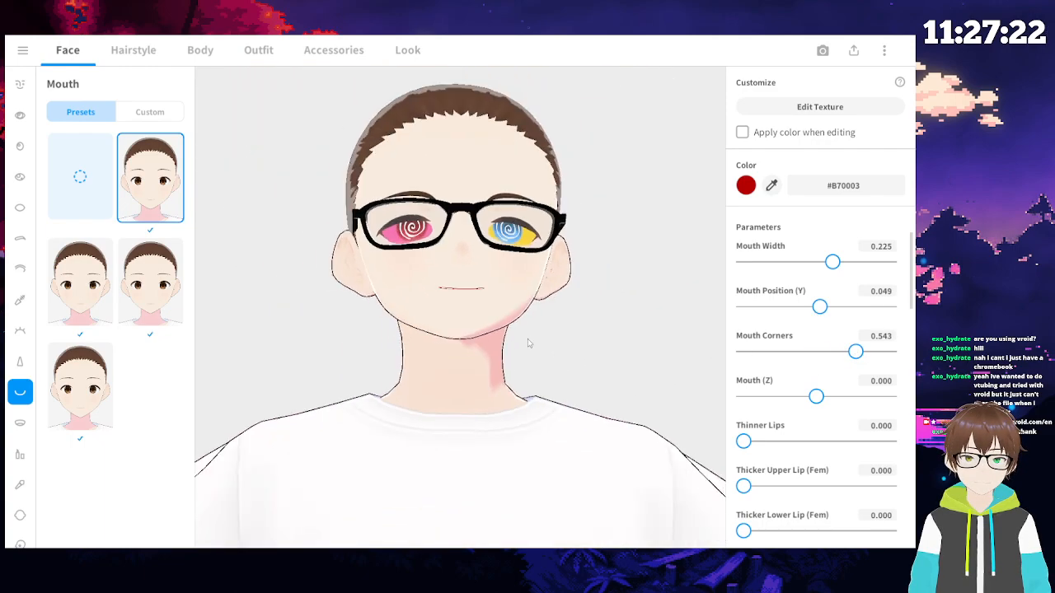
right_drag(529, 340, 522, 345)
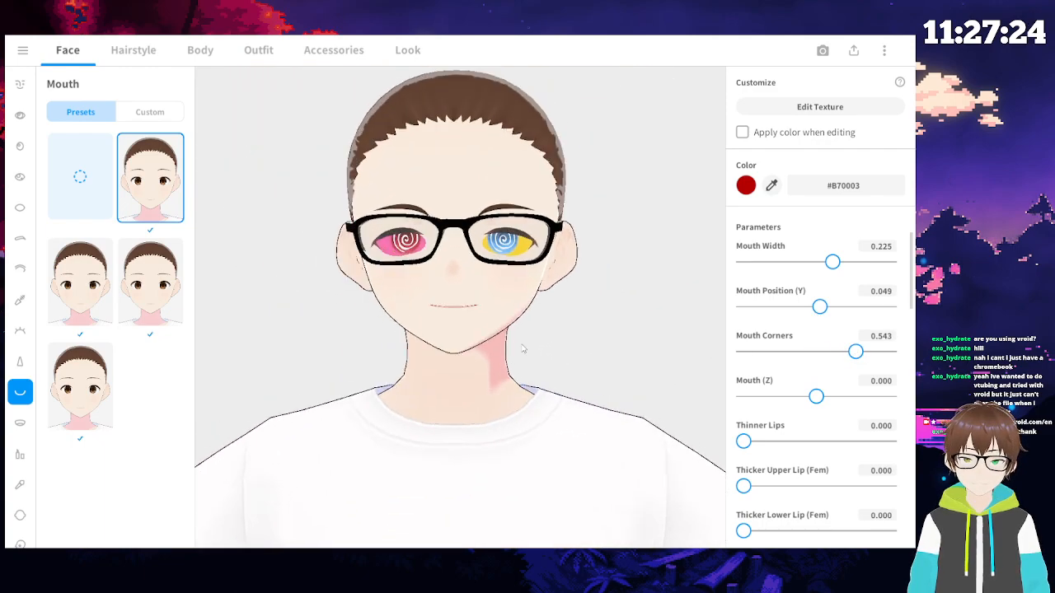
scroll(465, 321, up, 2)
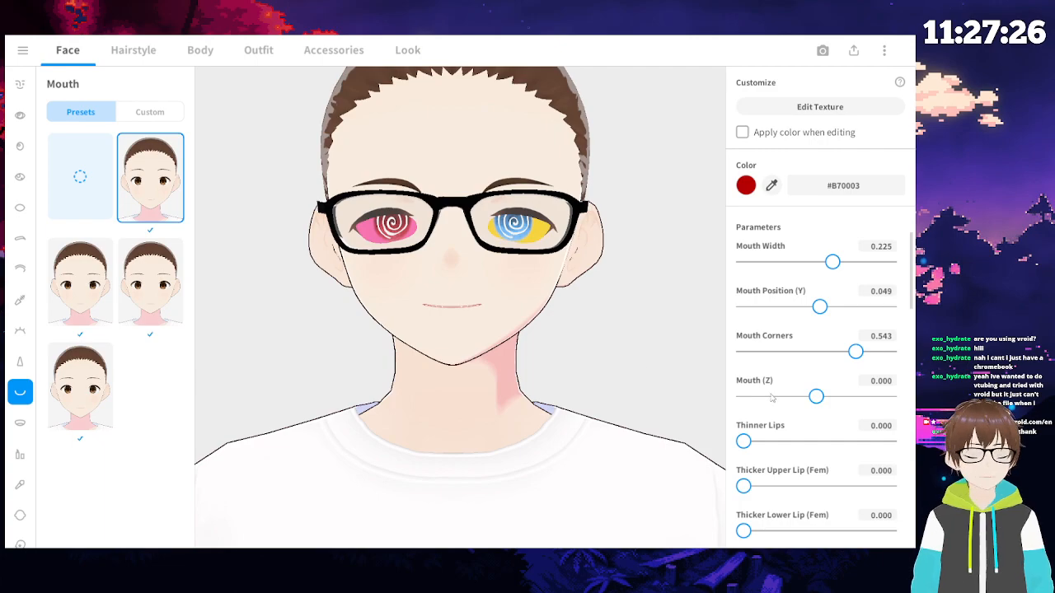
scroll(531, 334, up, 4)
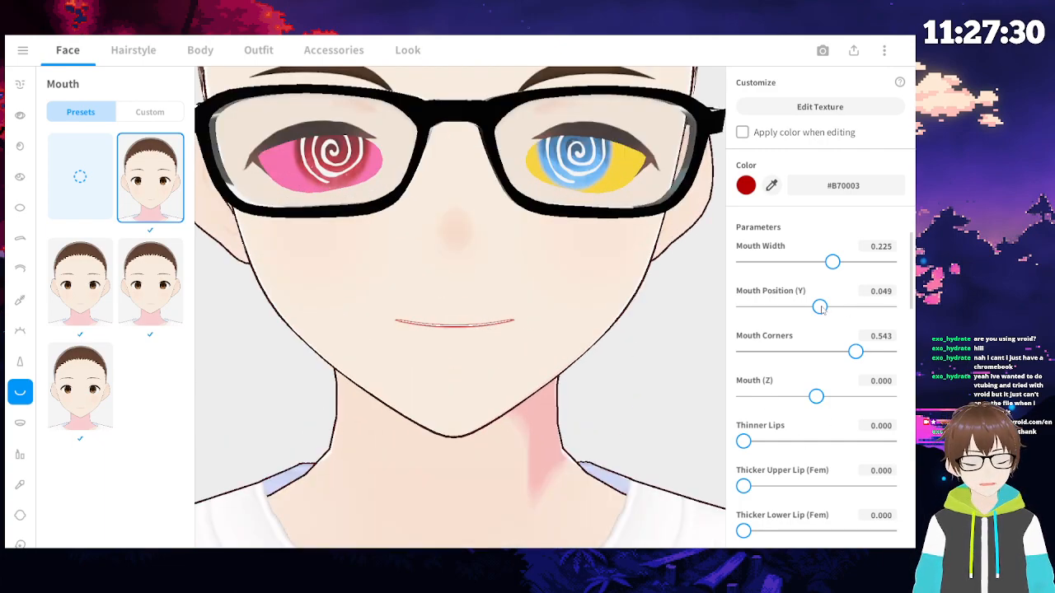
- Set Mouth Corners to 0.606, try a wider Mouth Width and undo the width change
drag(855, 352, 860, 352)
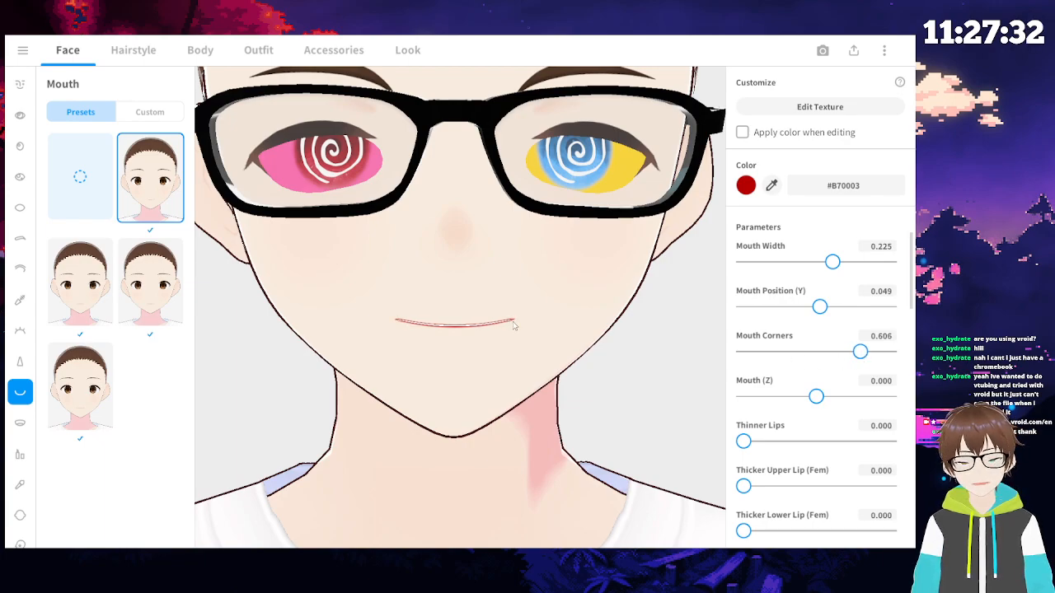
scroll(512, 326, down, 3)
mouse_move(511, 326)
right_down()
mouse_move(503, 348)
mouse_move(532, 322)
right_up()
drag(839, 267, 900, 264)
key(ctrl+z)
- Try Shark Teeth at 100.000 on the closed mouth and reset it to zero
drag(910, 299, 913, 482)
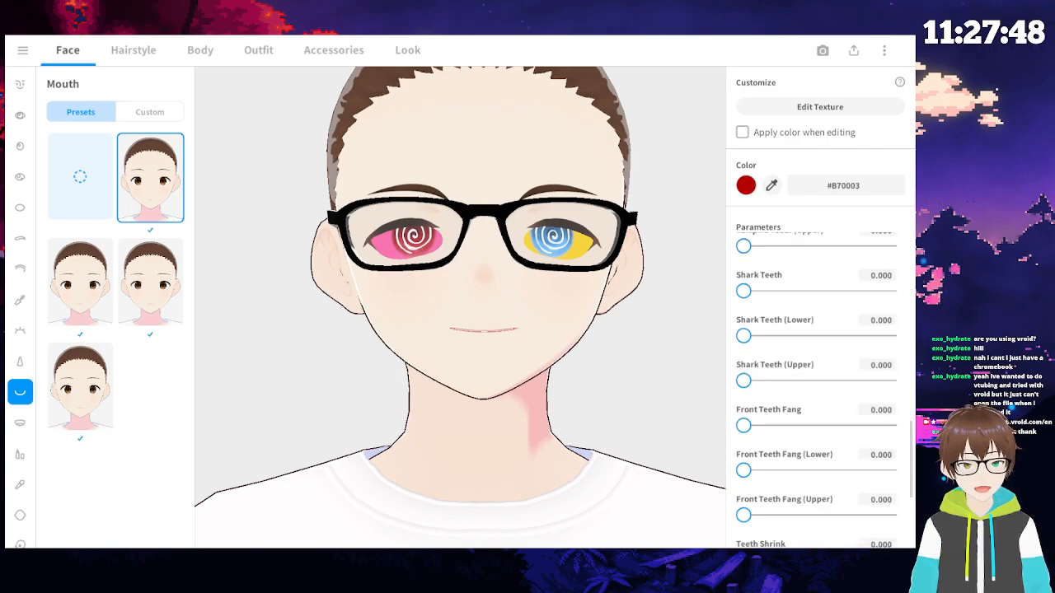
drag(743, 290, 888, 291)
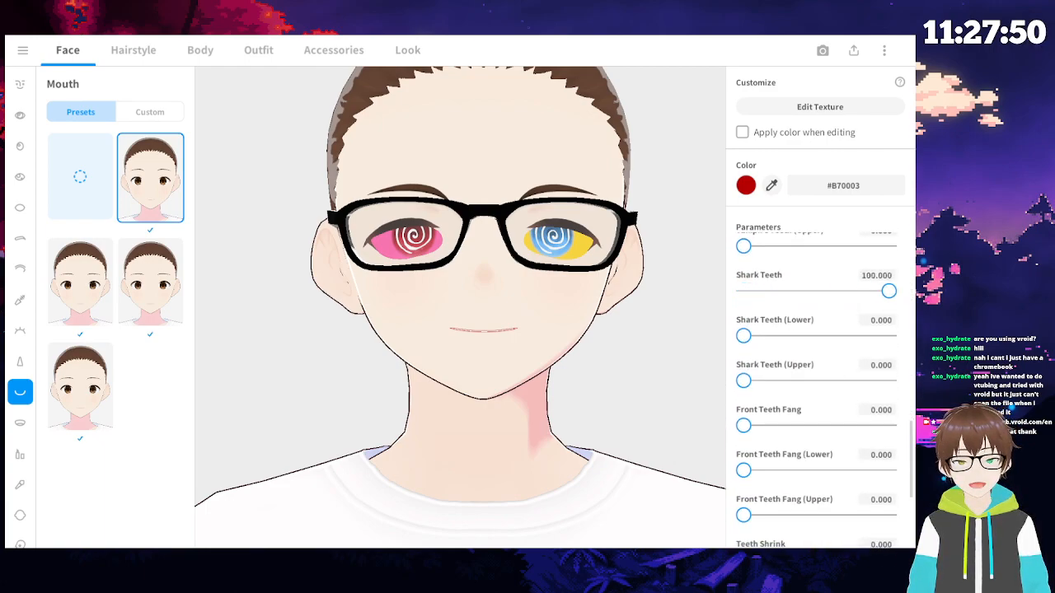
drag(913, 450, 913, 441)
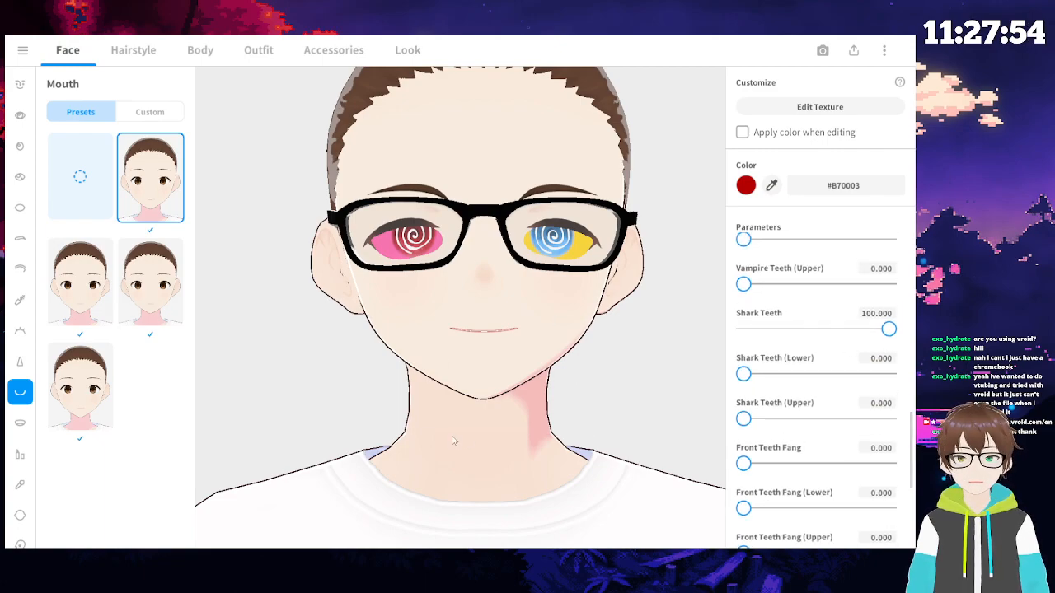
drag(889, 330, 625, 352)
drag(912, 454, 904, 525)
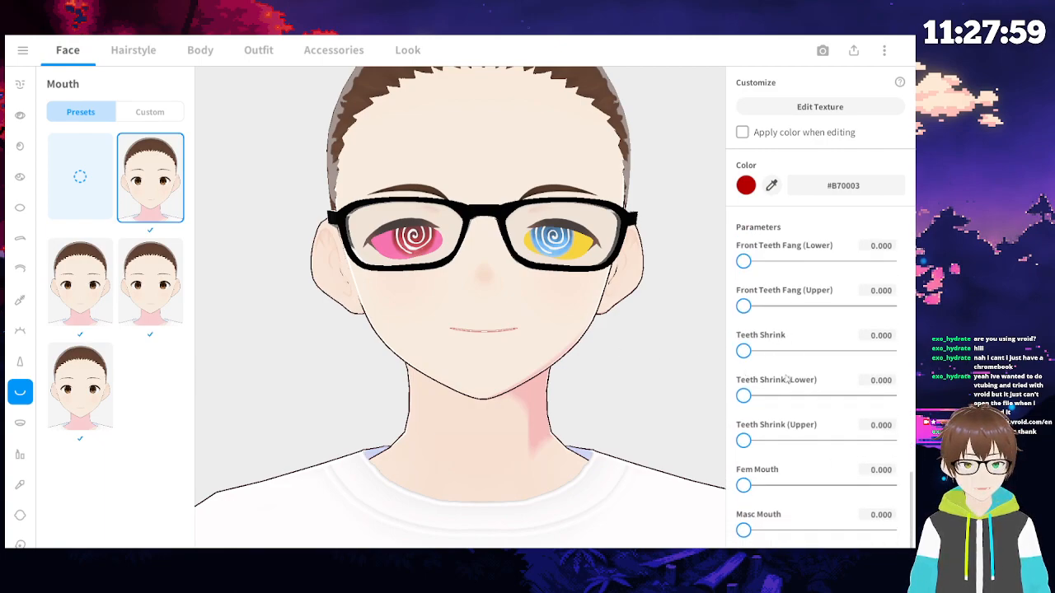
- Compare Fem Mouth and Masc Mouth at 1.000 each, and clear both parameters back to zero
drag(744, 530, 889, 530)
drag(744, 486, 889, 486)
drag(888, 530, 617, 525)
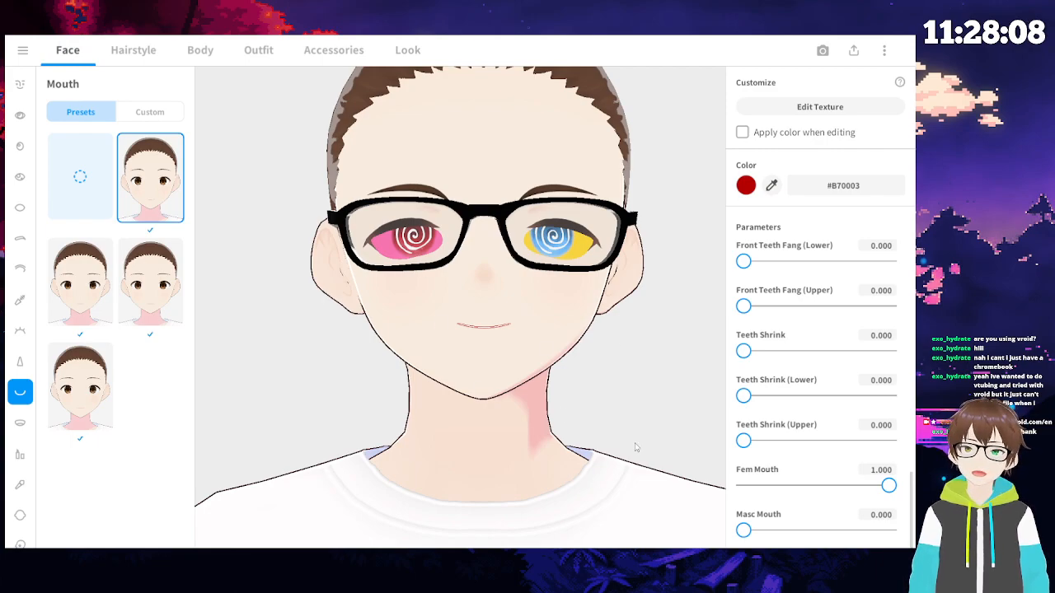
drag(743, 531, 889, 531)
drag(889, 485, 594, 480)
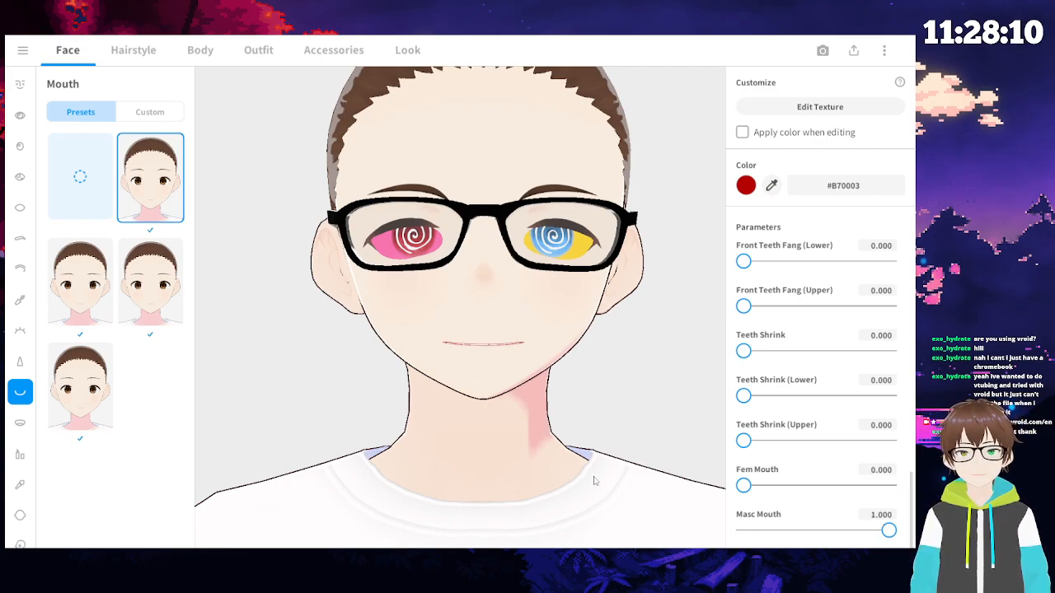
key(ctrl+z)
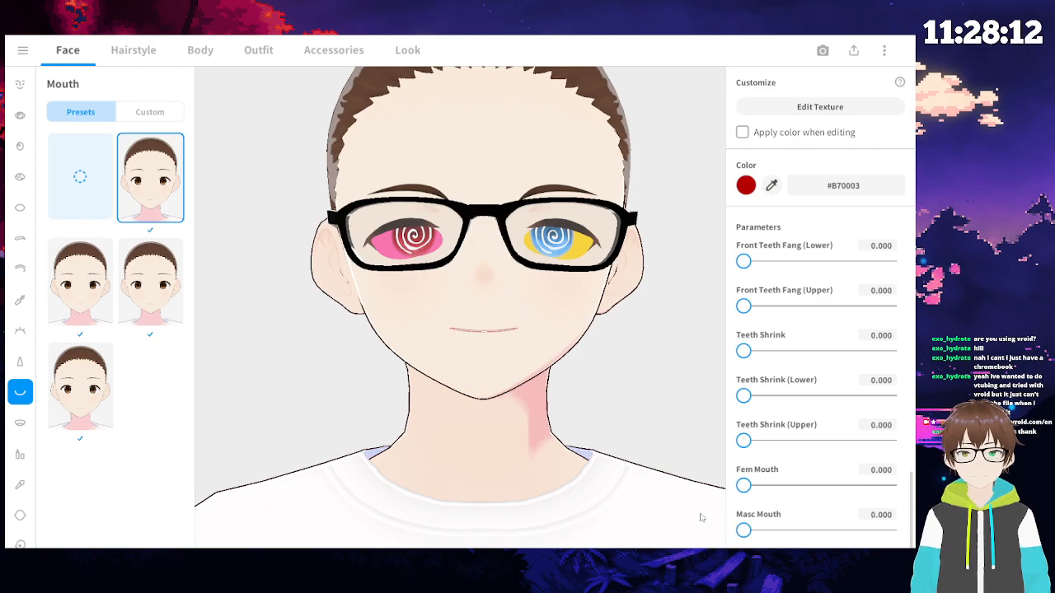
- Set Masc Mouth to 0.419 and check the mouth shape from farther away
drag(743, 531, 803, 534)
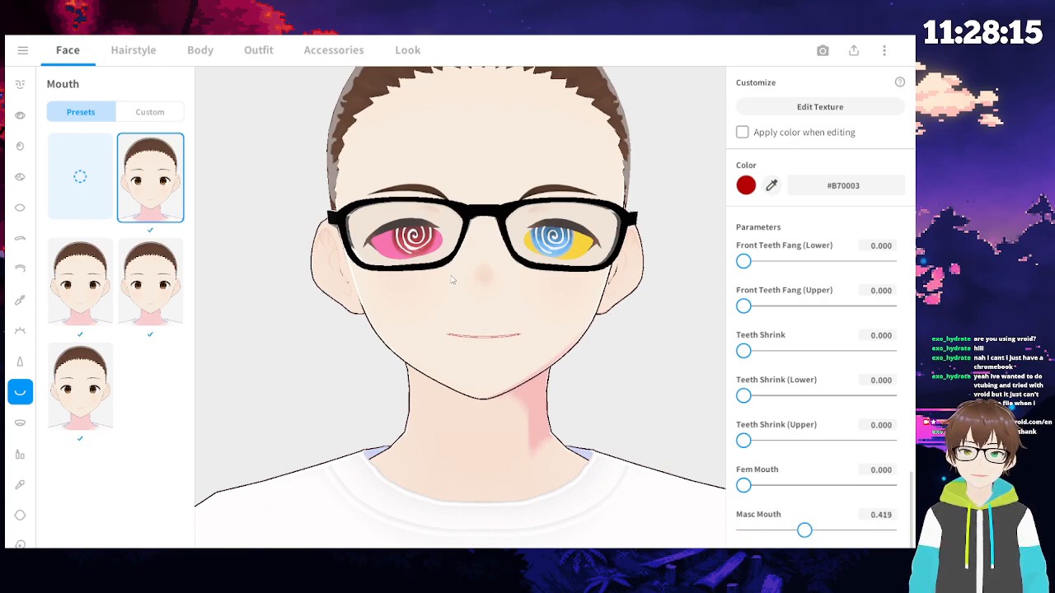
scroll(836, 365, up, 5)
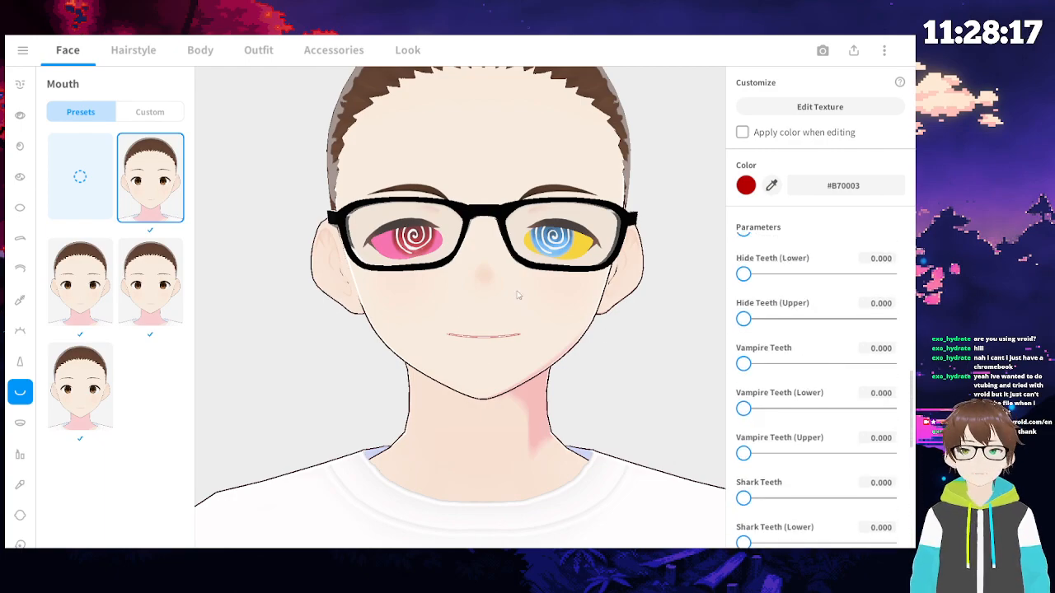
scroll(472, 259, down, 3)
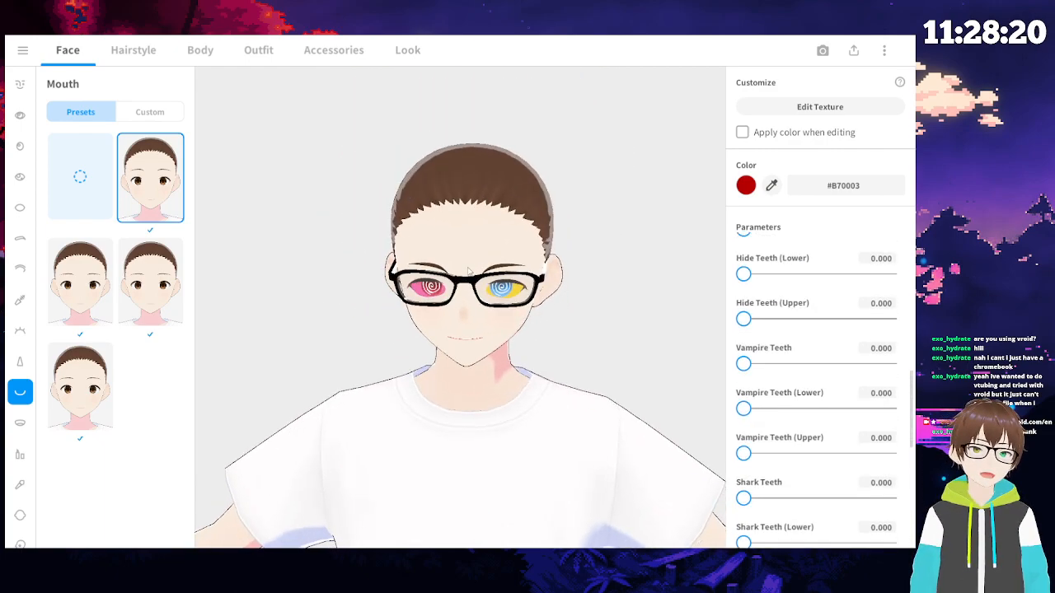
- Raise Mouth Corners to 0.698 and check the smile on the whole face
scroll(759, 325, up, 6)
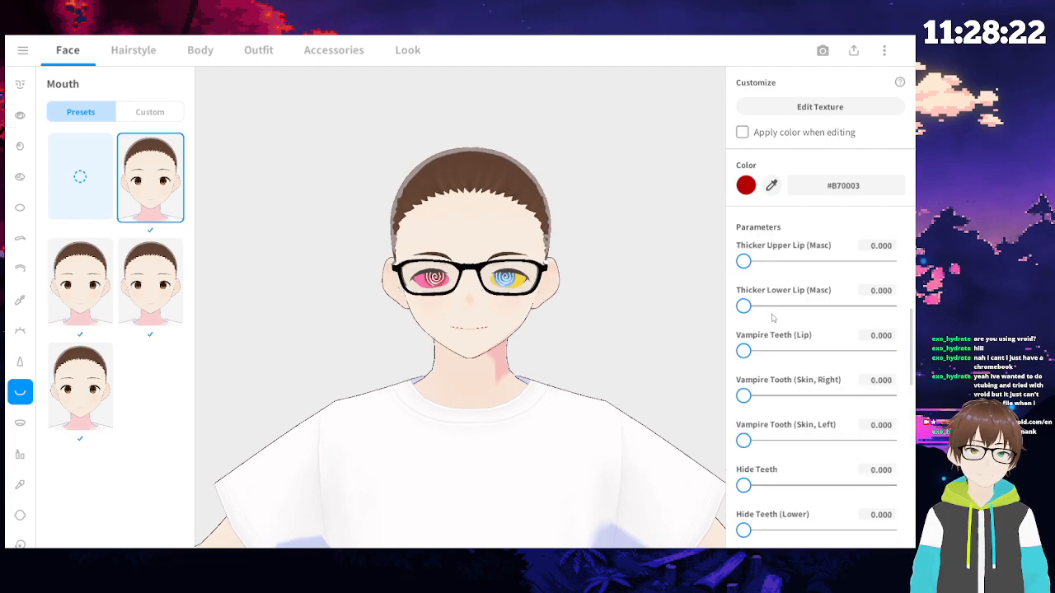
scroll(431, 319, up, 4)
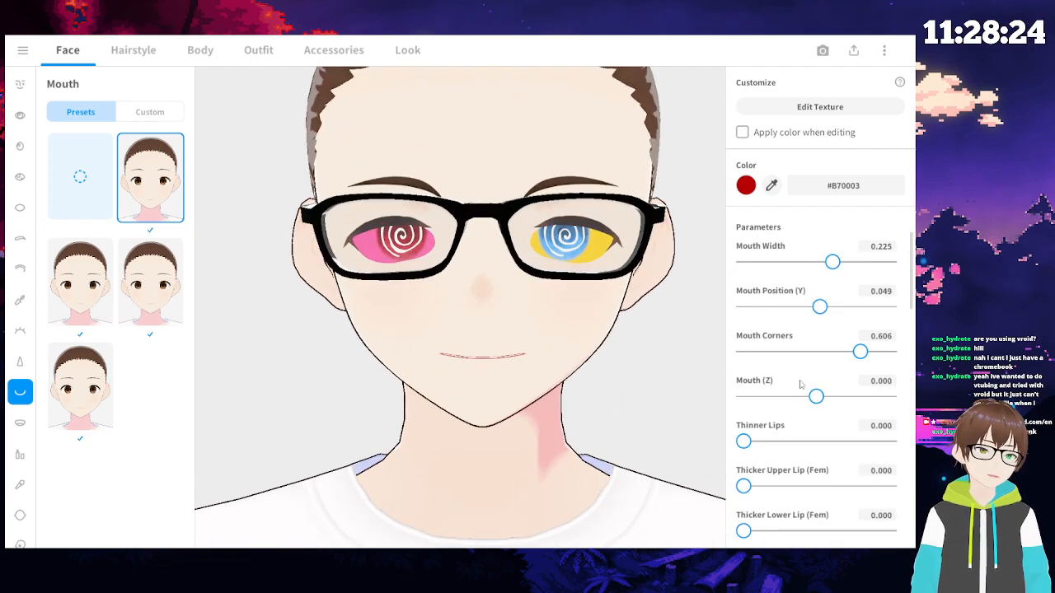
drag(861, 352, 867, 351)
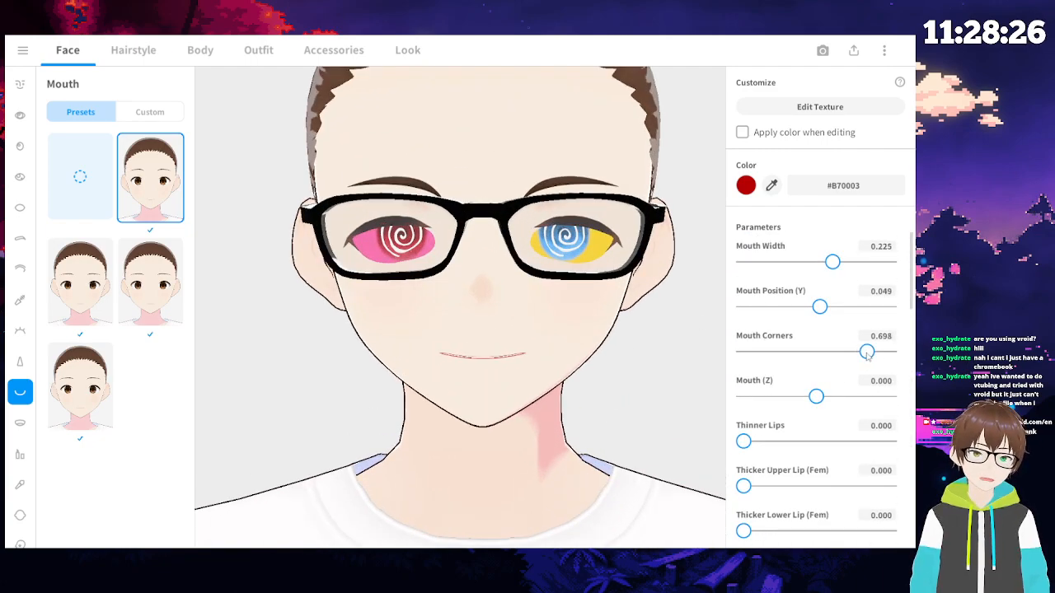
scroll(510, 403, down, 4)
scroll(498, 423, up, 4)
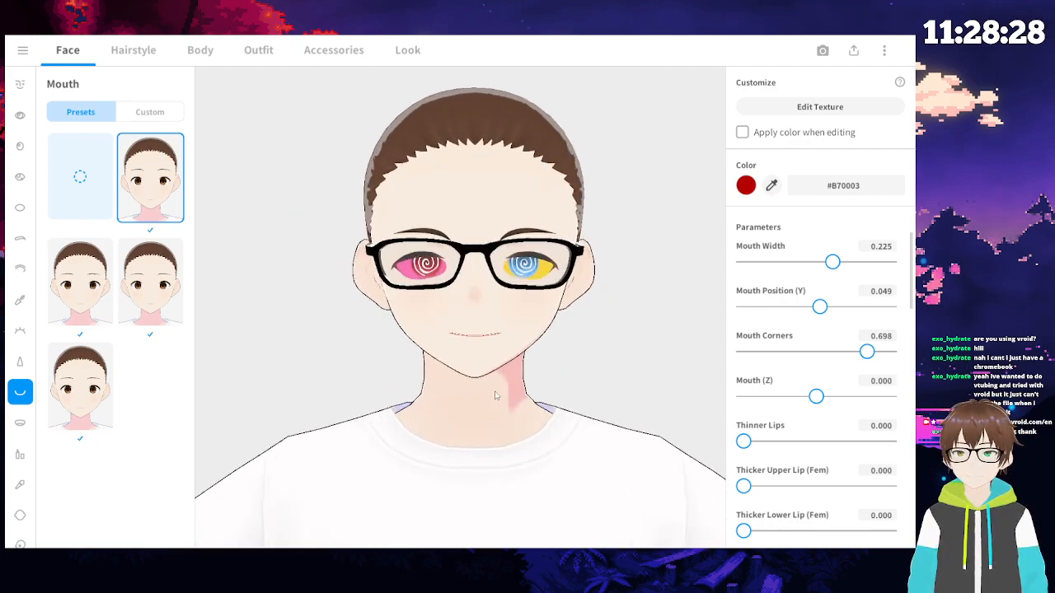
- Change the mouth color to the pink #FF7FA5 and check it both up close and from a distance
click(746, 195)
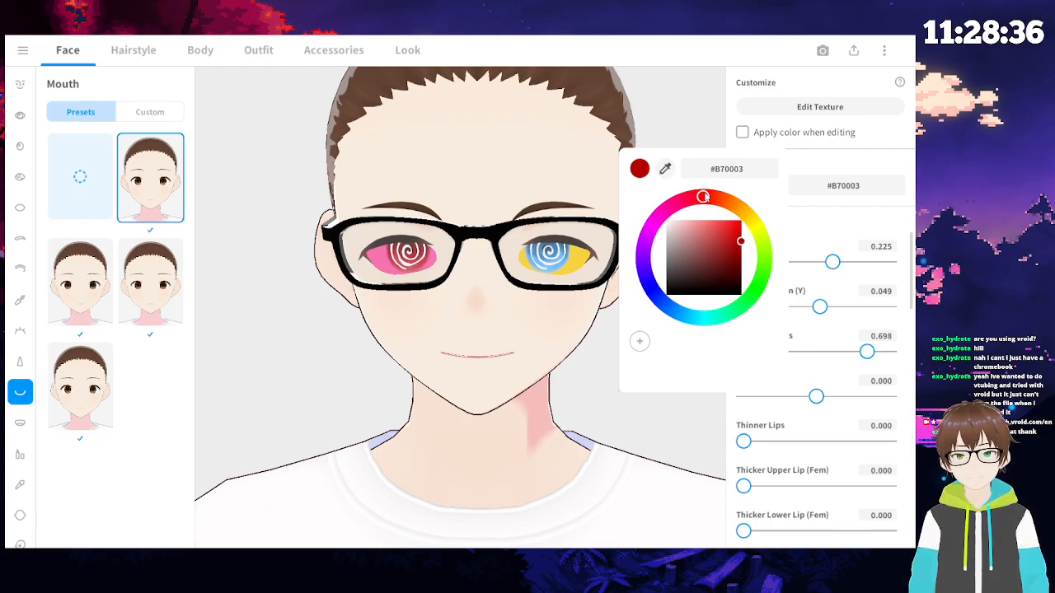
drag(703, 196, 699, 131)
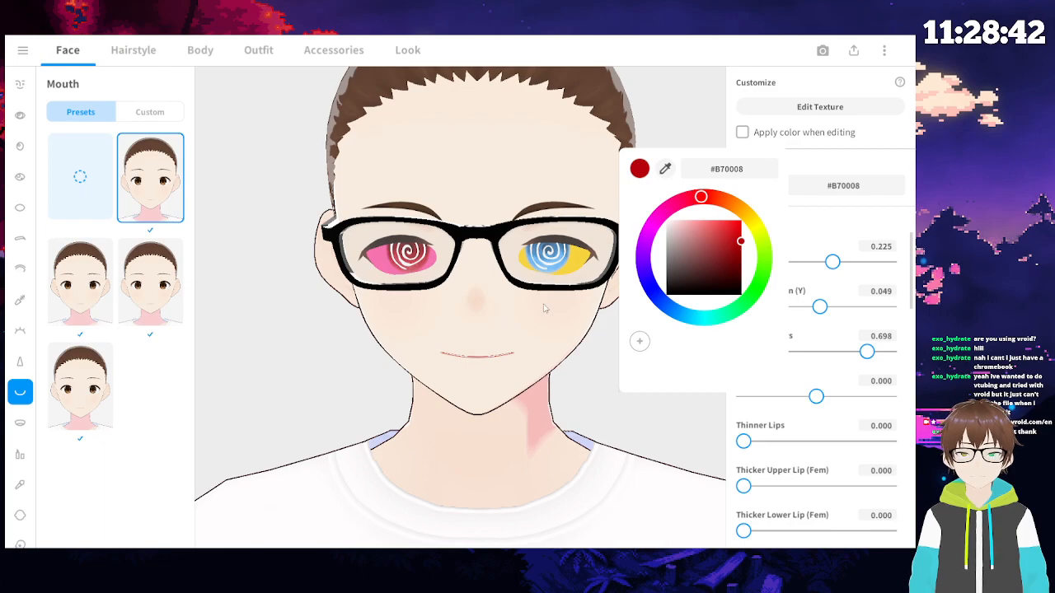
drag(700, 196, 668, 193)
drag(742, 242, 742, 221)
click(681, 207)
mouse_move(682, 210)
mouse_down()
mouse_move(702, 215)
mouse_move(706, 205)
mouse_up()
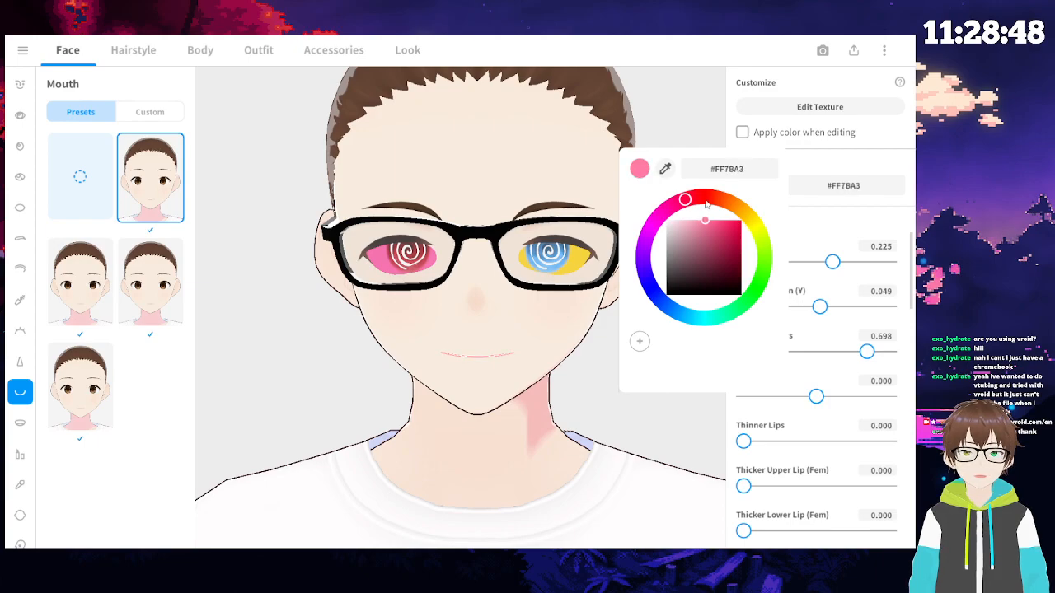
click(549, 391)
scroll(539, 373, up, 5)
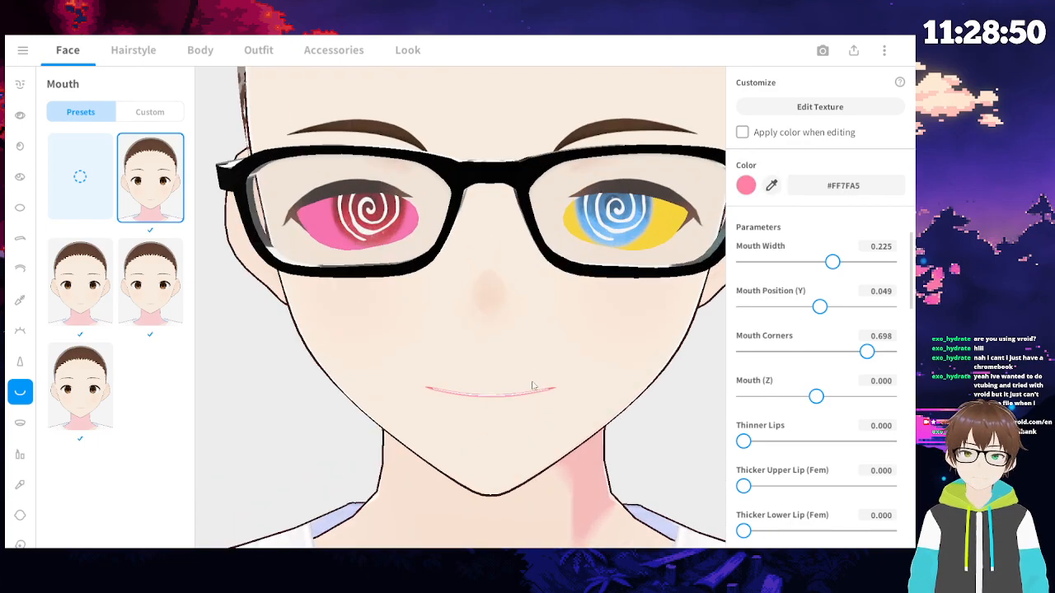
scroll(541, 372, down, 5)
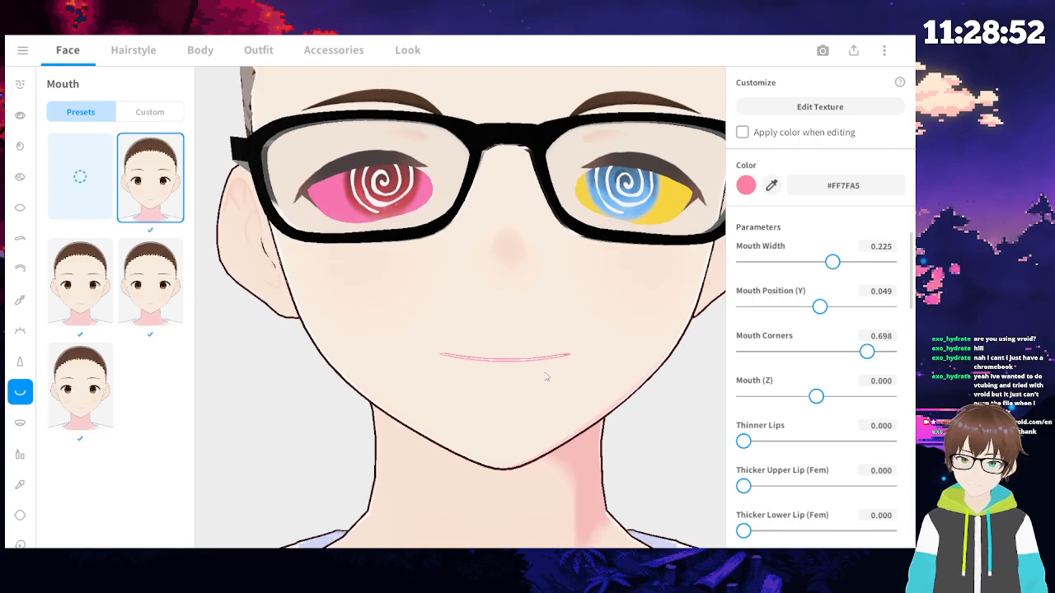
scroll(544, 377, down, 4)
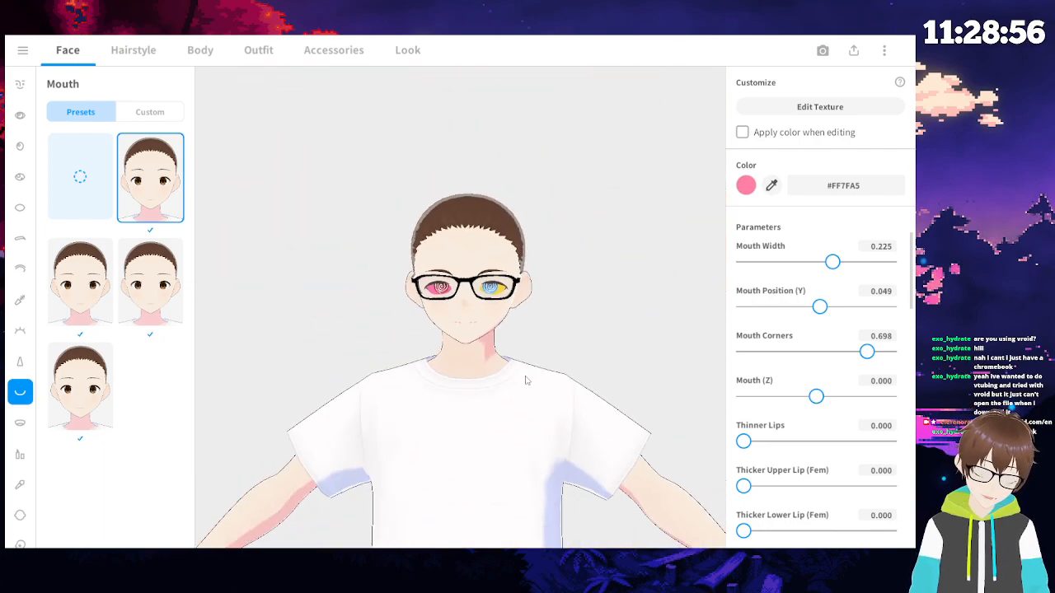
- Open the Mouth Inside category, try the second preset and return to the third one
click(21, 421)
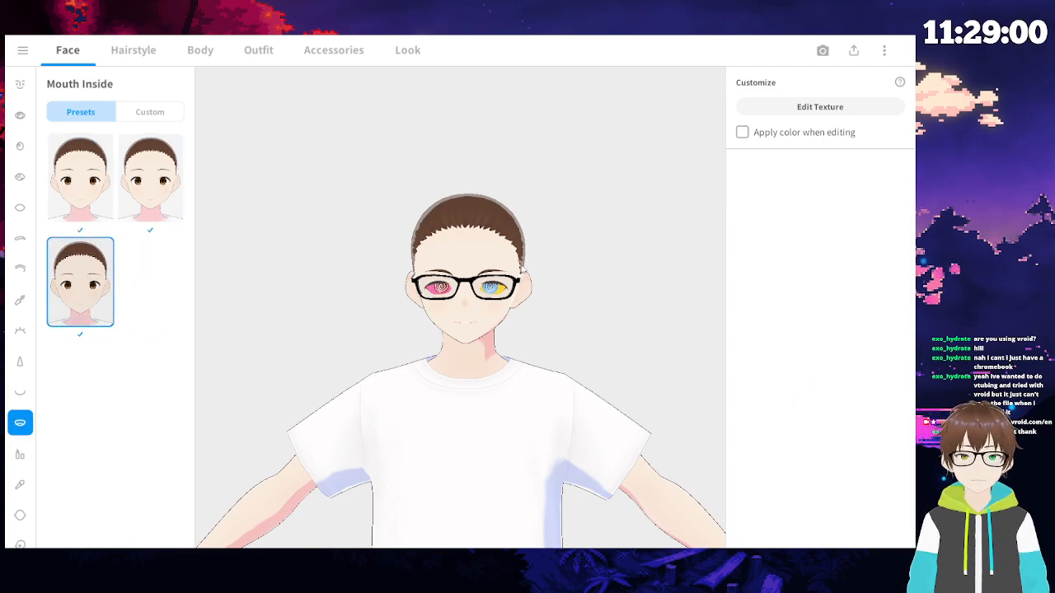
click(159, 186)
click(73, 280)
key(ctrl+z)
key(ctrl+y)
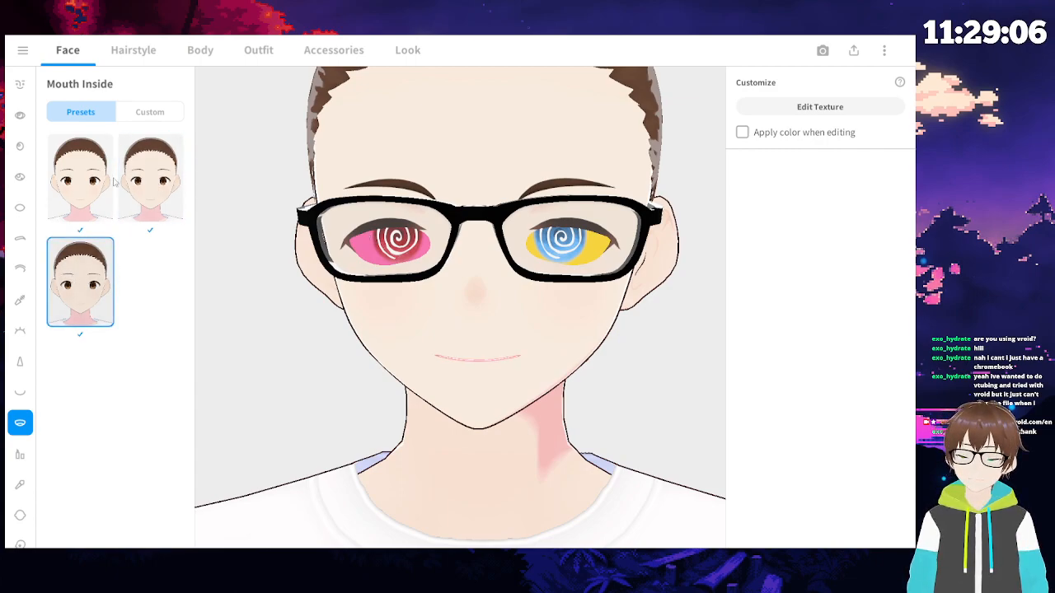
- Create a custom Mouth Inside item and open its texture for editing
drag(609, 345, 359, 239)
click(161, 119)
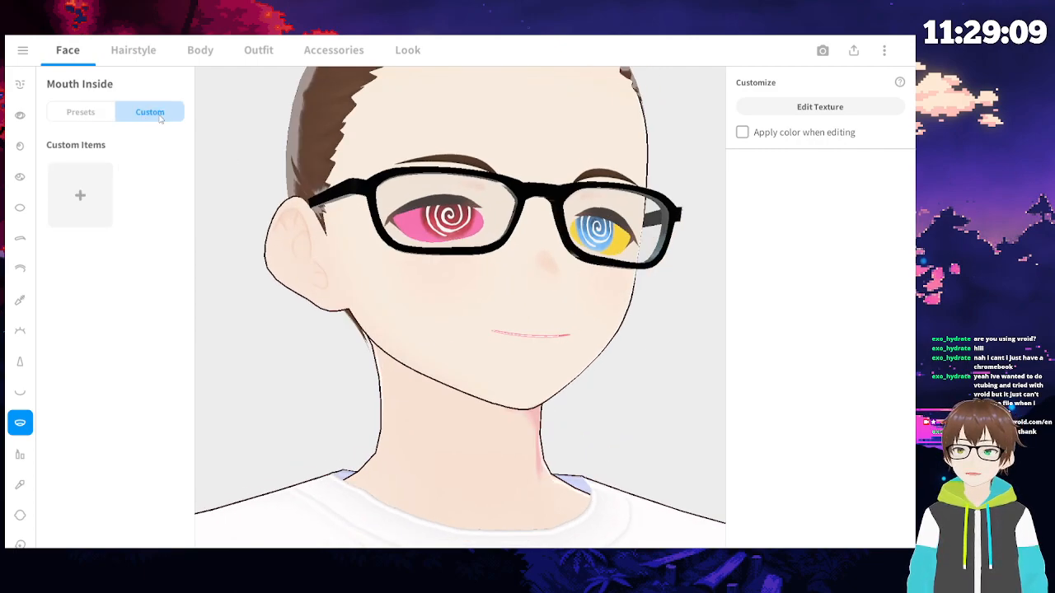
click(75, 183)
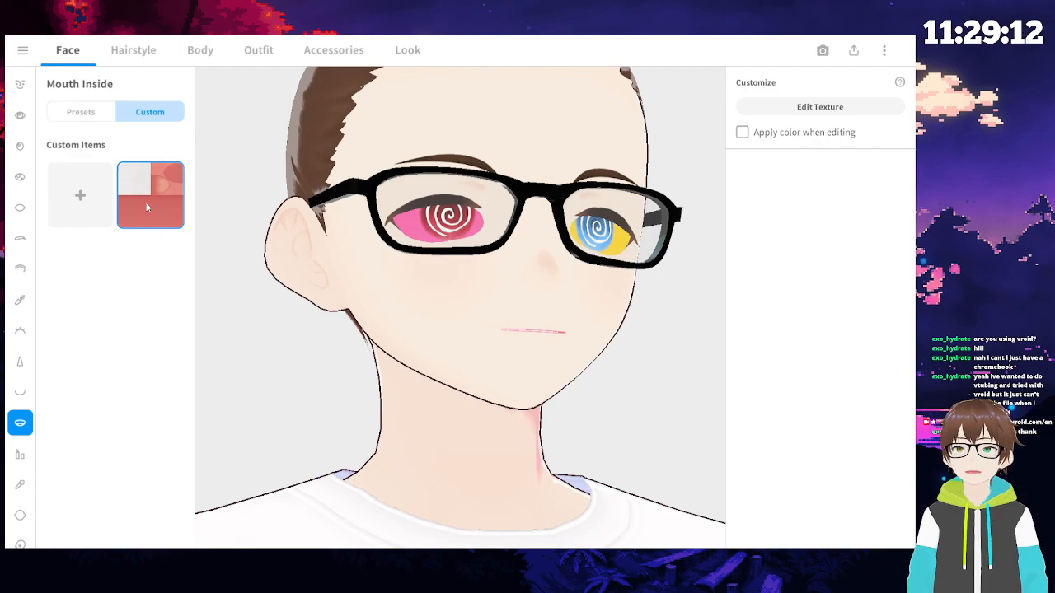
click(842, 114)
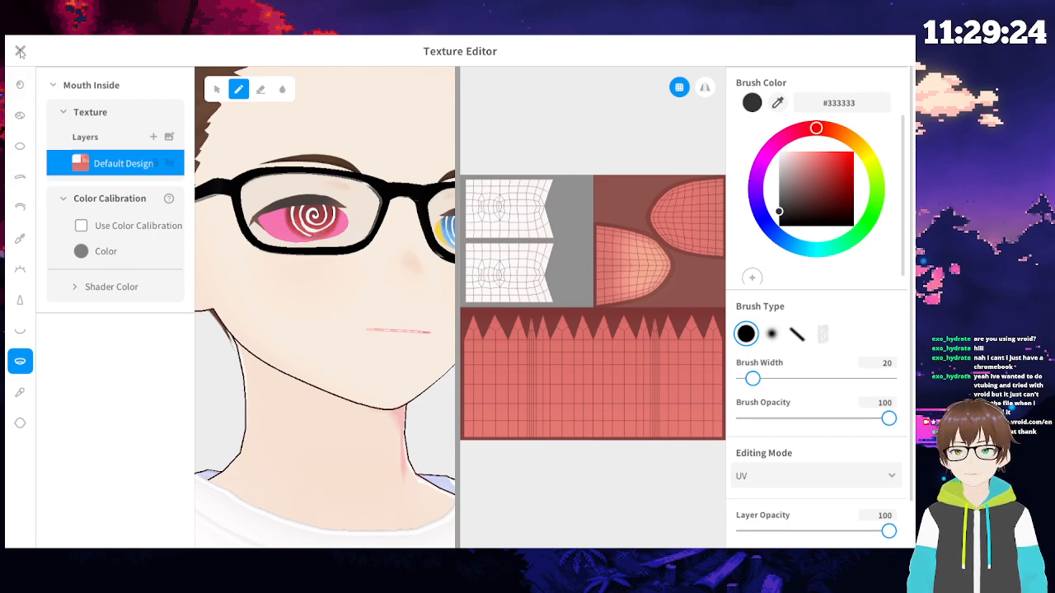
- Test #333333 brush strokes over the mouth on the Mouth Inside texture, undo them and leave the Texture Editor
scroll(237, 272, up, 2)
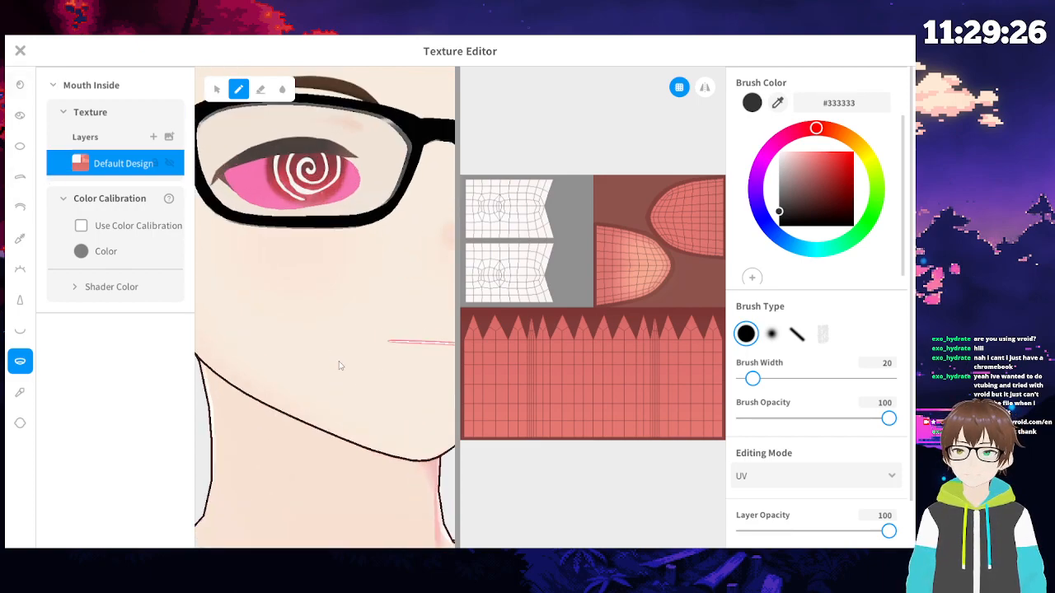
mouse_move(403, 351)
mouse_down()
mouse_move(396, 392)
mouse_move(407, 337)
mouse_move(437, 349)
mouse_move(402, 323)
mouse_move(387, 353)
mouse_move(400, 359)
mouse_up()
right_drag(401, 359, 250, 344)
mouse_move(321, 329)
mouse_down()
mouse_move(313, 334)
mouse_move(299, 302)
mouse_move(278, 338)
mouse_move(248, 305)
mouse_move(236, 337)
mouse_move(226, 318)
mouse_move(326, 324)
mouse_up()
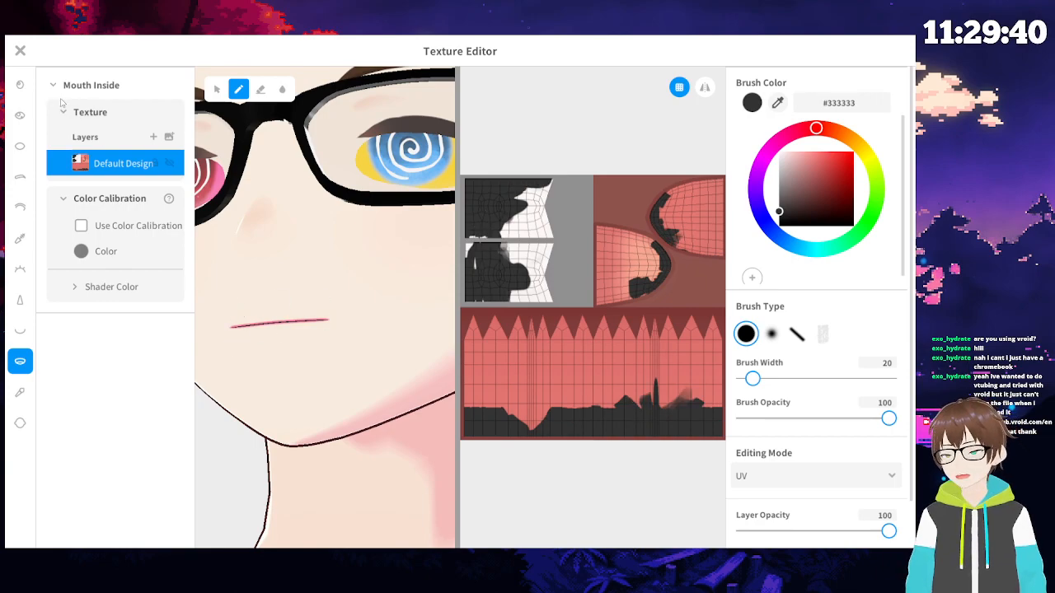
key(ctrl+z)
key(ctrl+z)
click(19, 50)
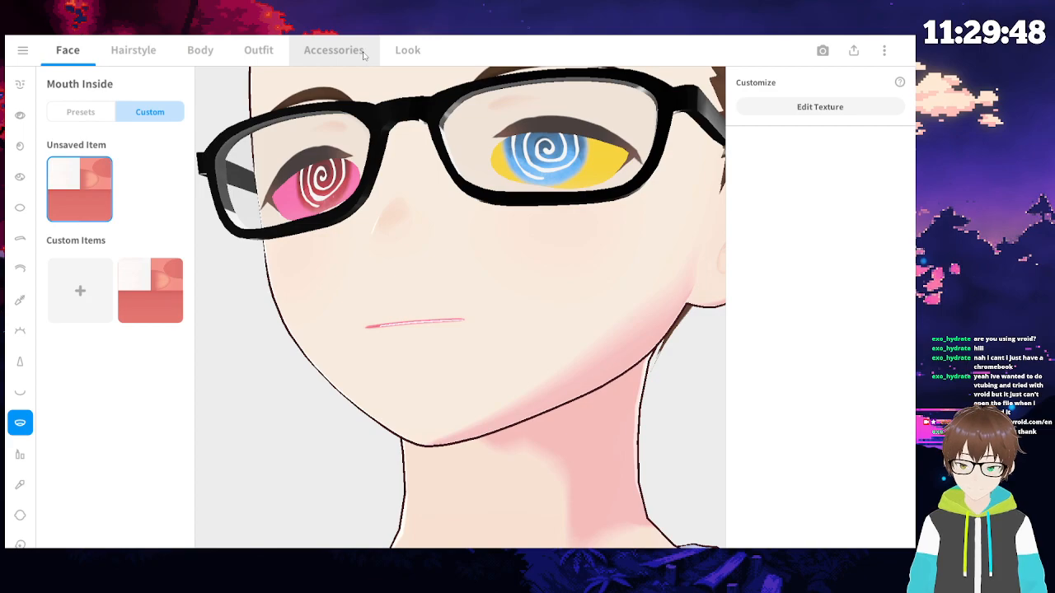
- Compare the Lips presets on the angled face and apply the first preset in the second row
click(20, 455)
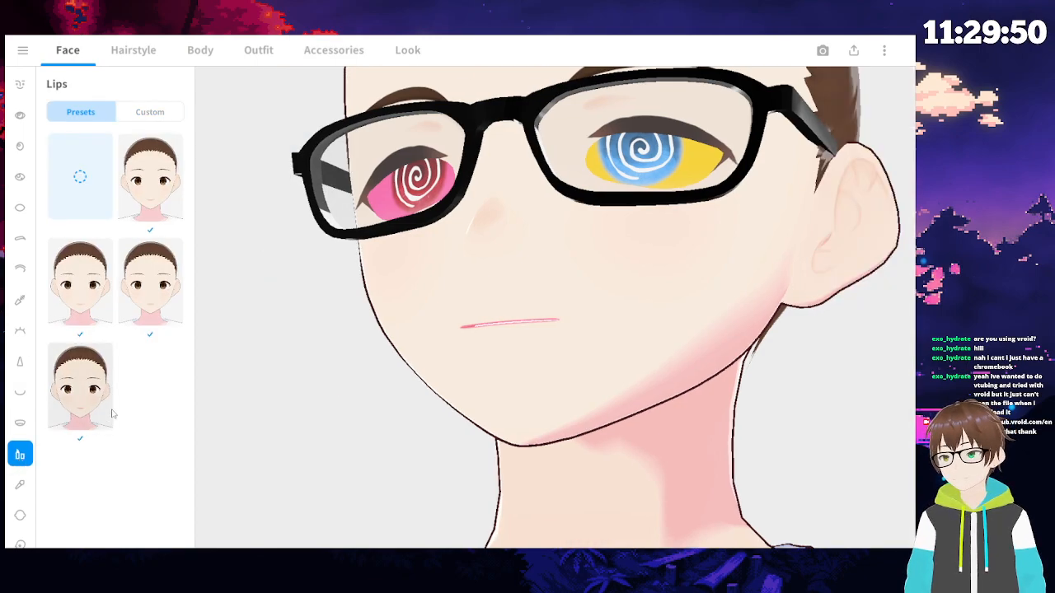
middle_drag(590, 308, 379, 296)
click(96, 385)
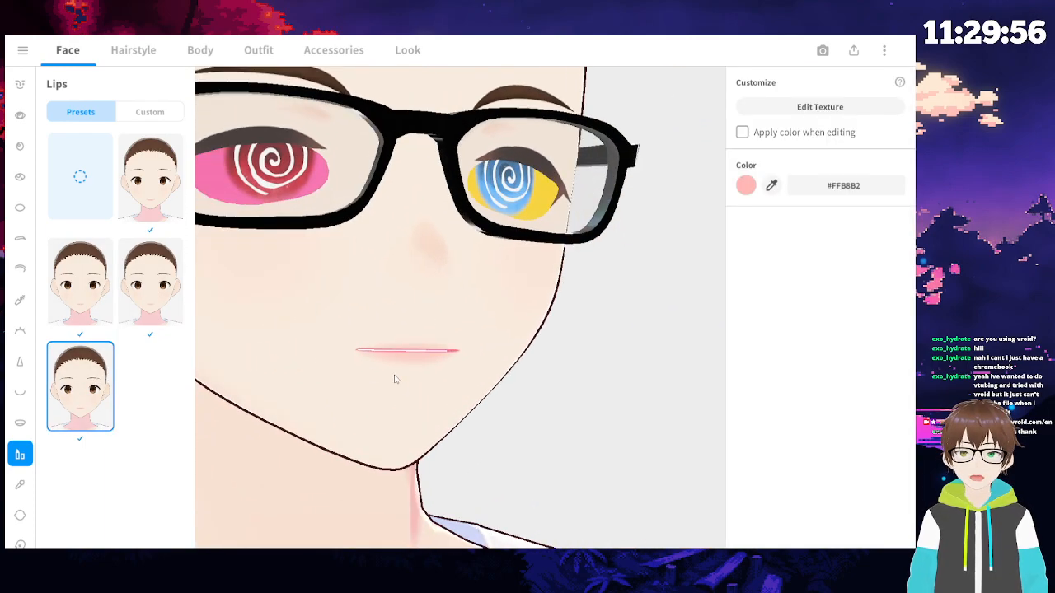
click(169, 285)
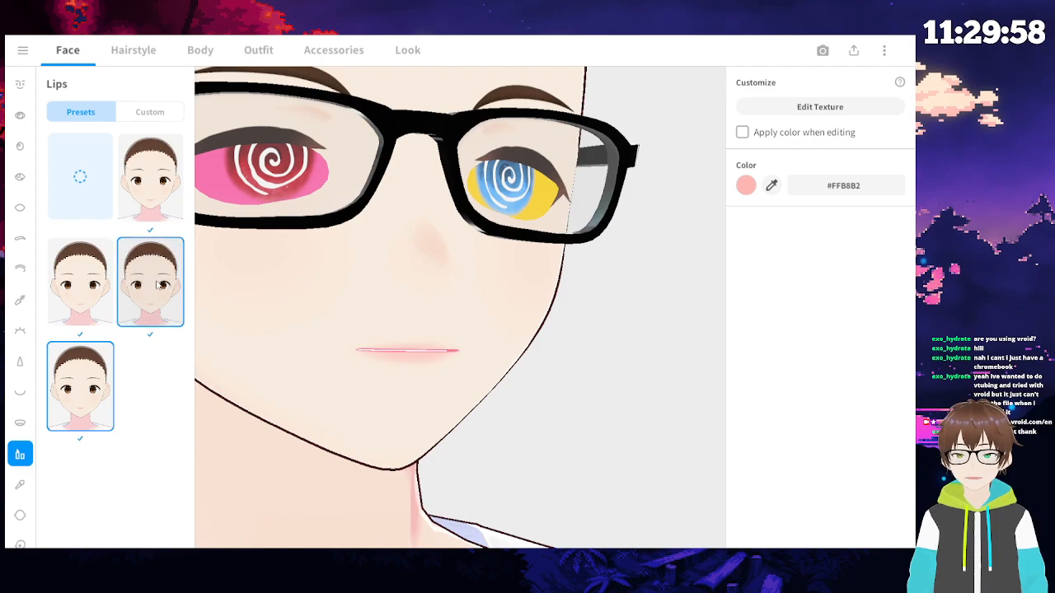
click(86, 284)
click(101, 386)
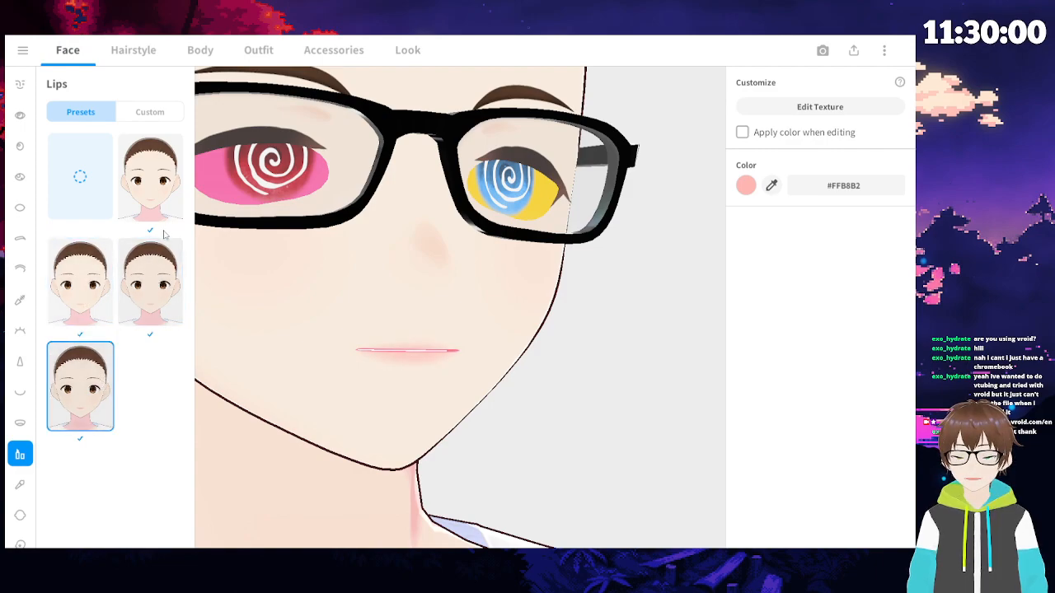
click(151, 178)
click(66, 284)
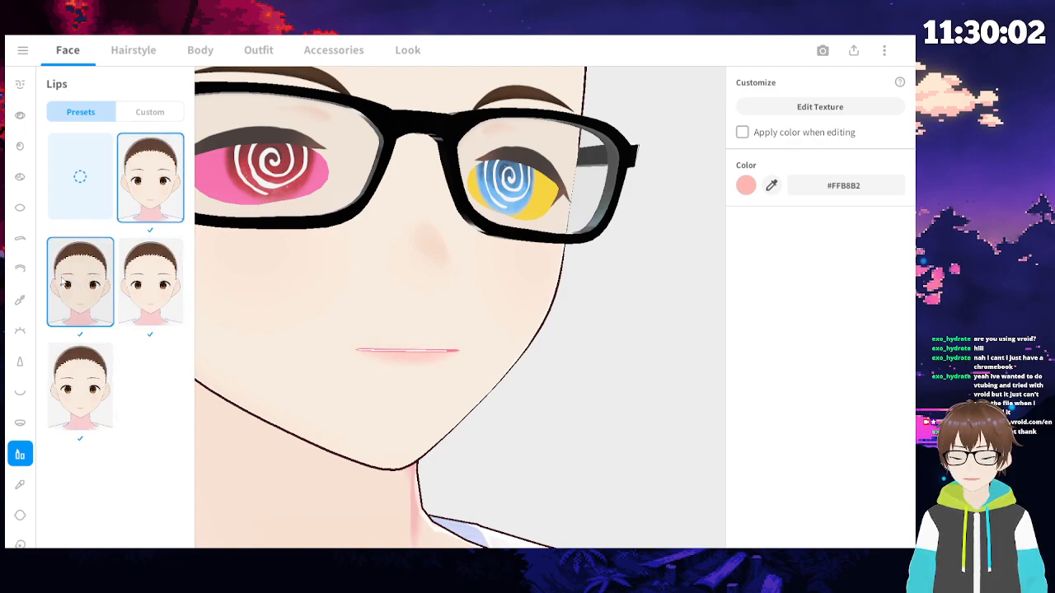
right_drag(418, 363, 417, 389)
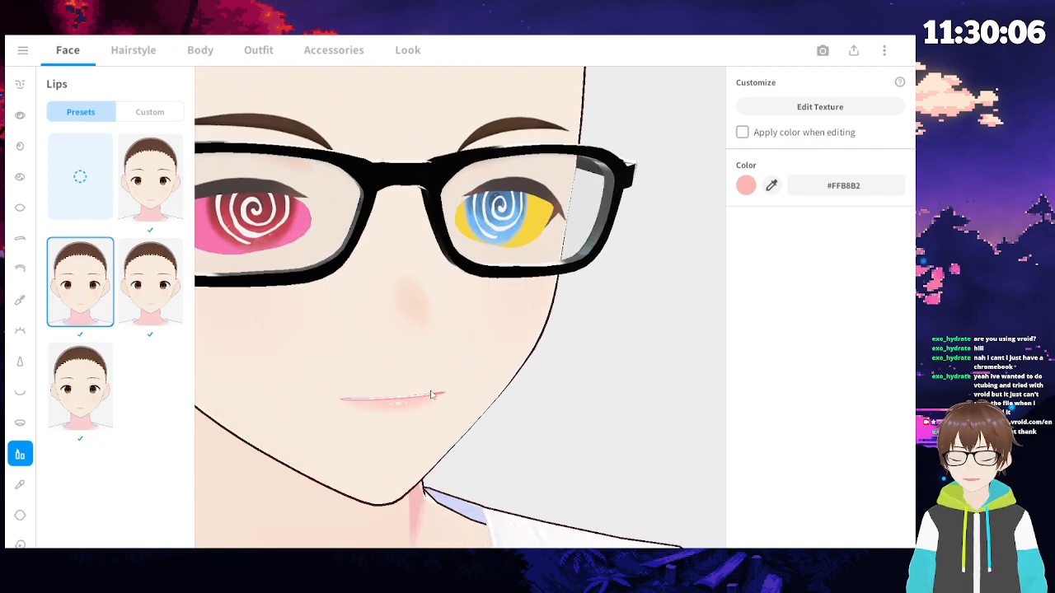
- Return to a wider view of the face, open the Cheeks category and view the cheeks at an angle
scroll(417, 389, down, 5)
key(Left)
key(Left)
key(Up)
key(Right)
key(Right)
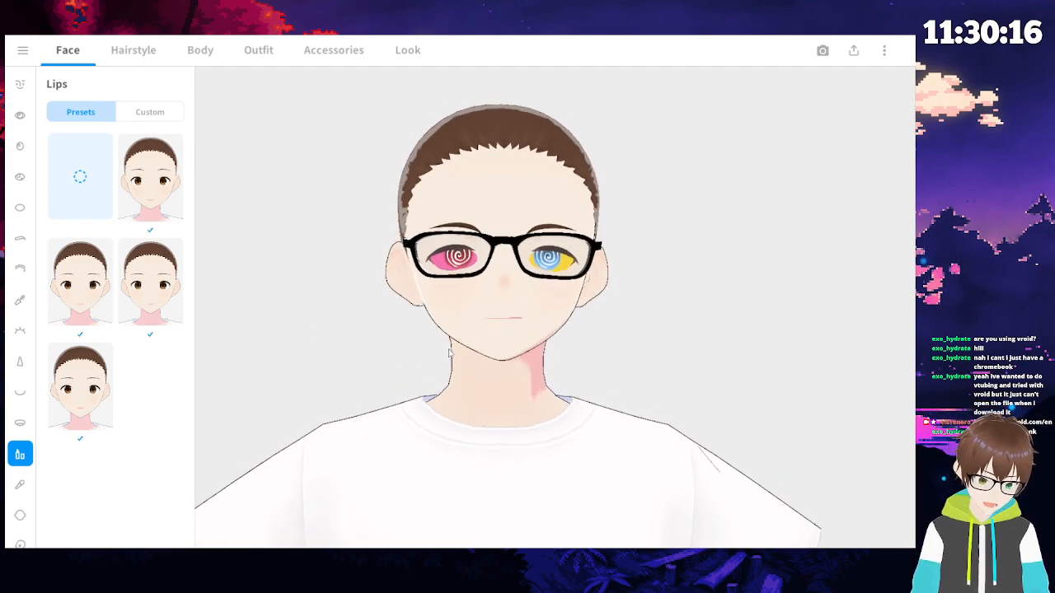
scroll(20, 412, down, 1)
click(20, 438)
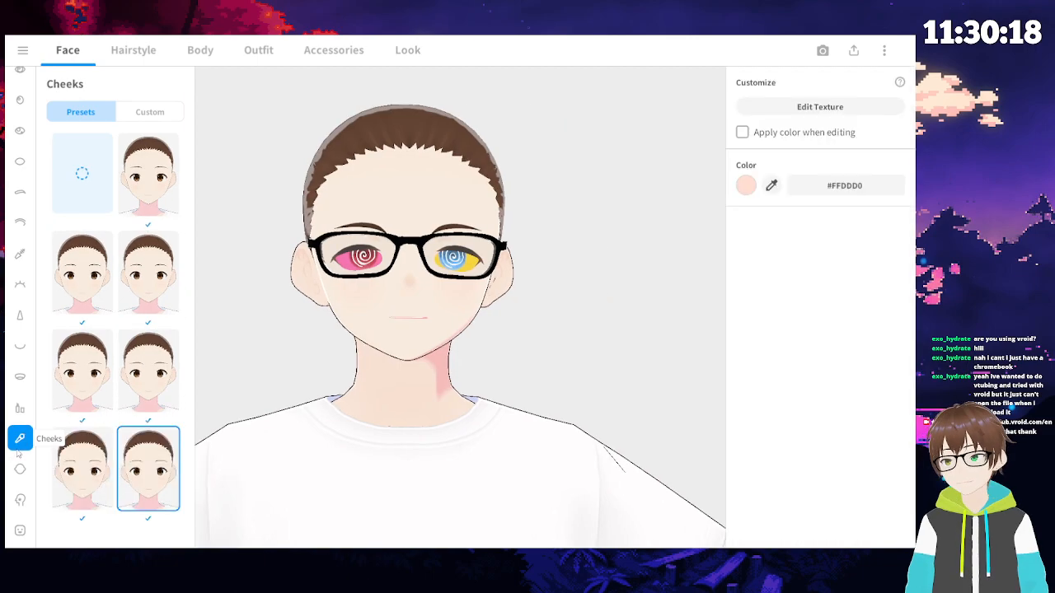
mouse_move(371, 338)
right_down()
mouse_move(387, 339)
mouse_move(400, 359)
mouse_move(363, 335)
right_up()
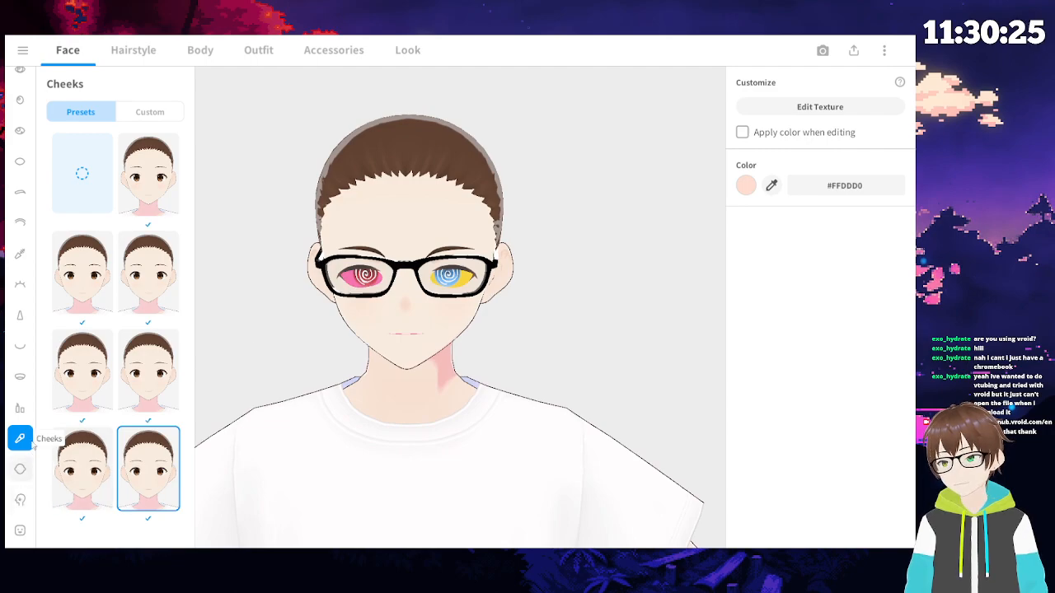
right_drag(412, 346, 425, 326)
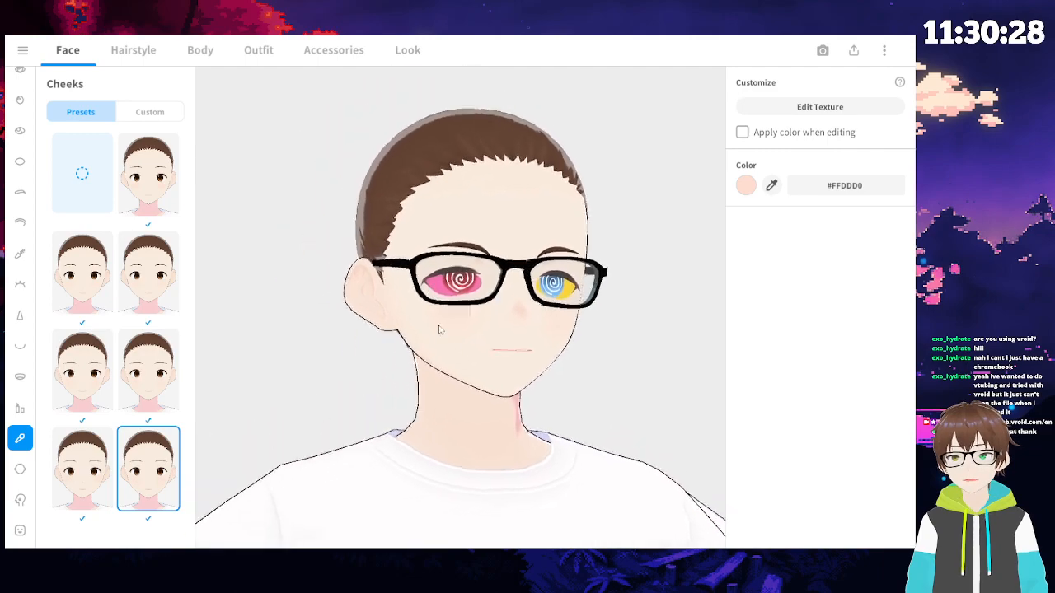
scroll(430, 348, up, 2)
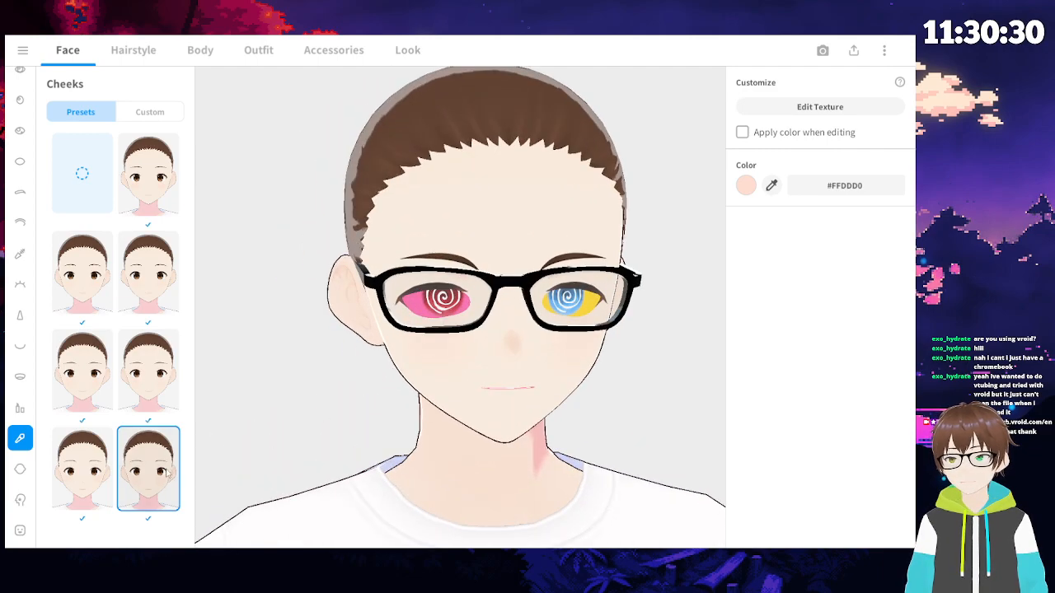
- Try both Cheeks presets in the last row, and select the second preset in the third row
click(105, 461)
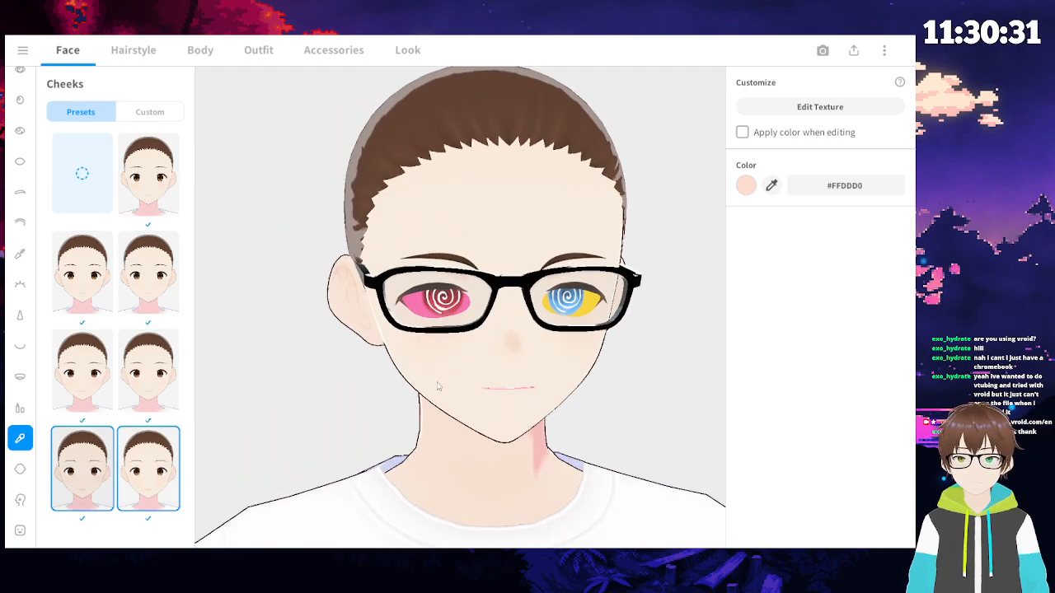
click(127, 478)
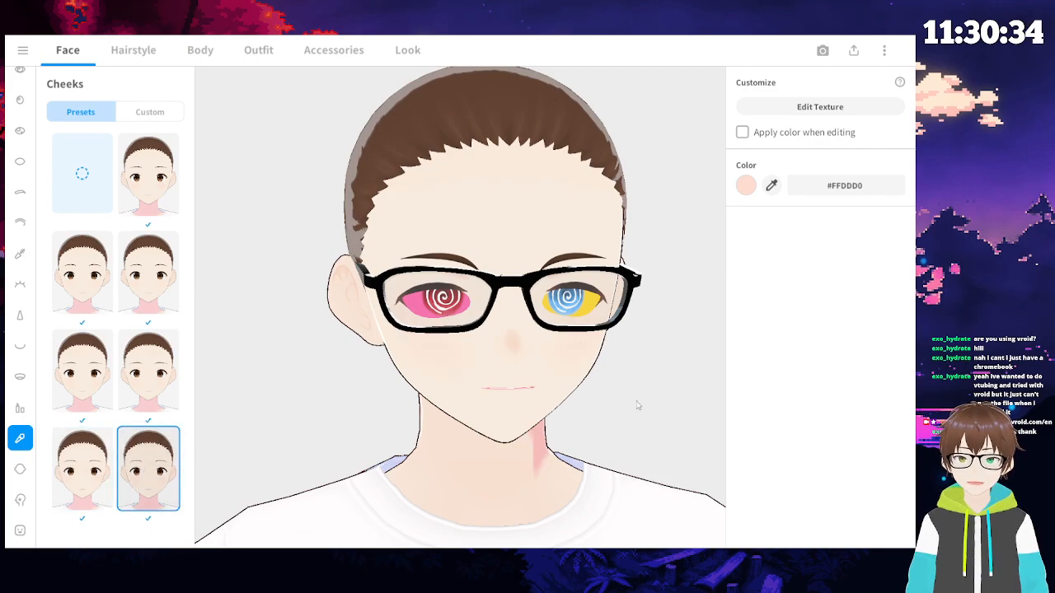
click(86, 470)
mouse_move(541, 325)
mouse_down()
mouse_move(521, 299)
mouse_move(522, 321)
mouse_up()
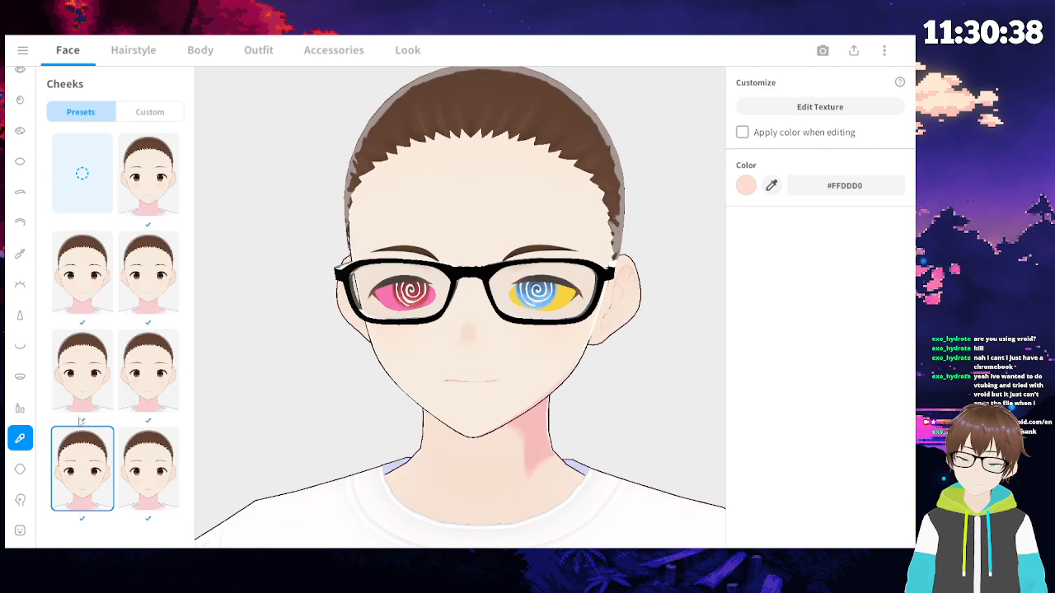
click(160, 383)
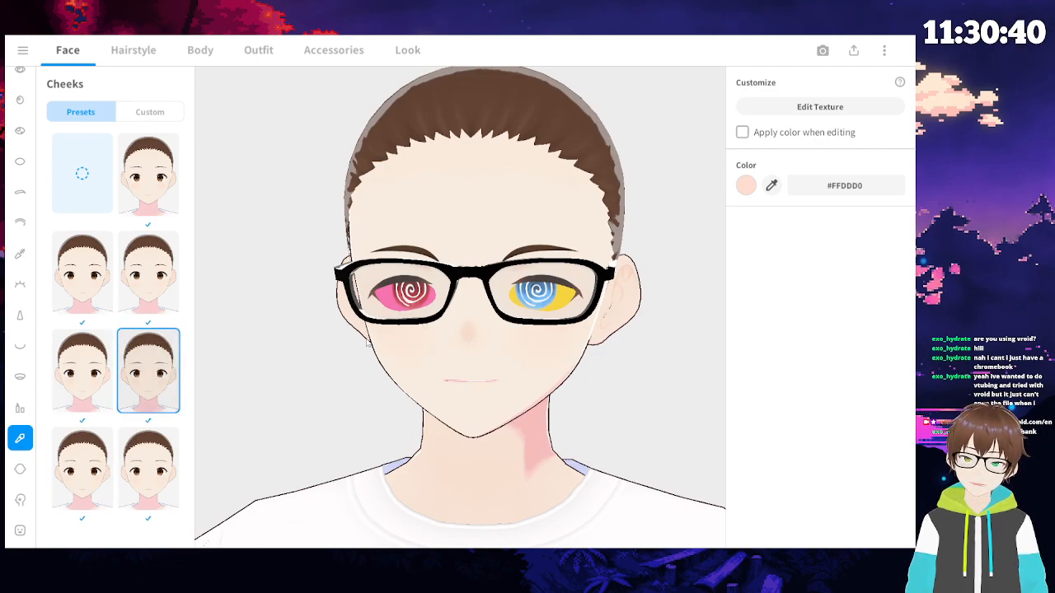
- Set the cheek color to #FF0300 and inspect the blush up close
click(771, 185)
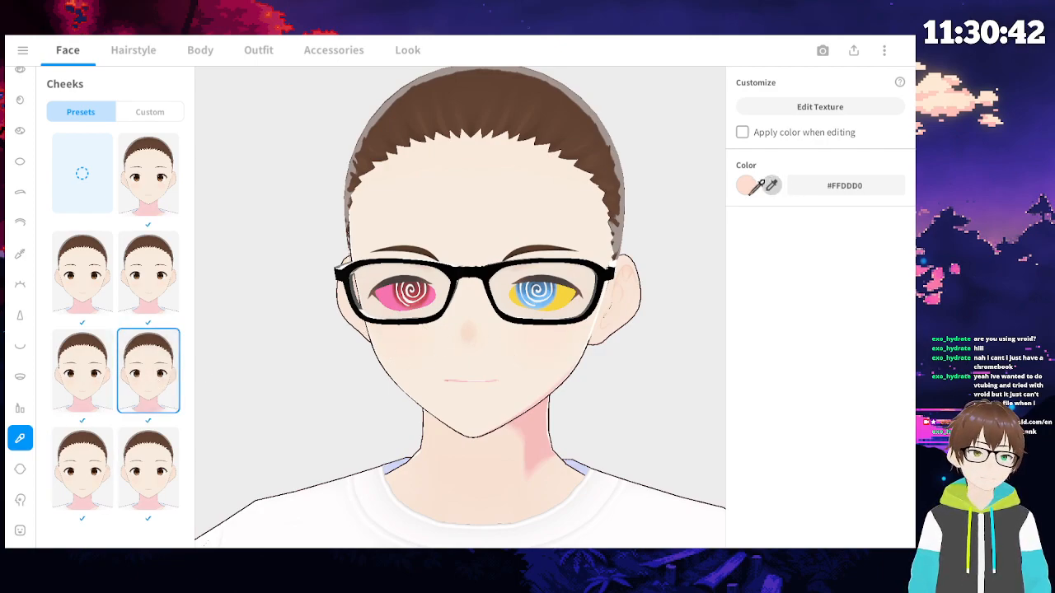
click(814, 193)
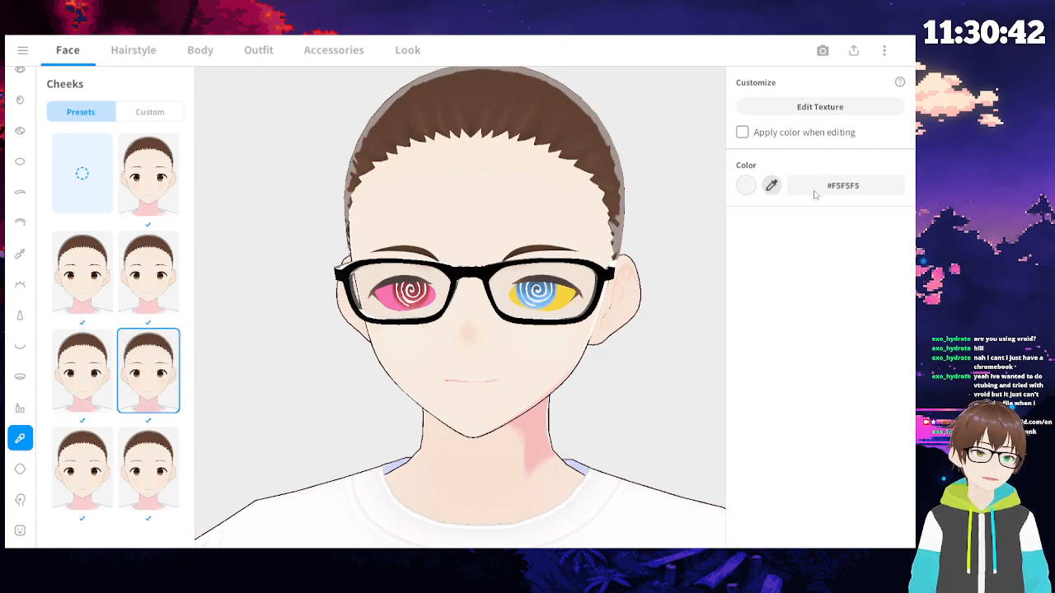
click(750, 191)
drag(699, 197, 705, 193)
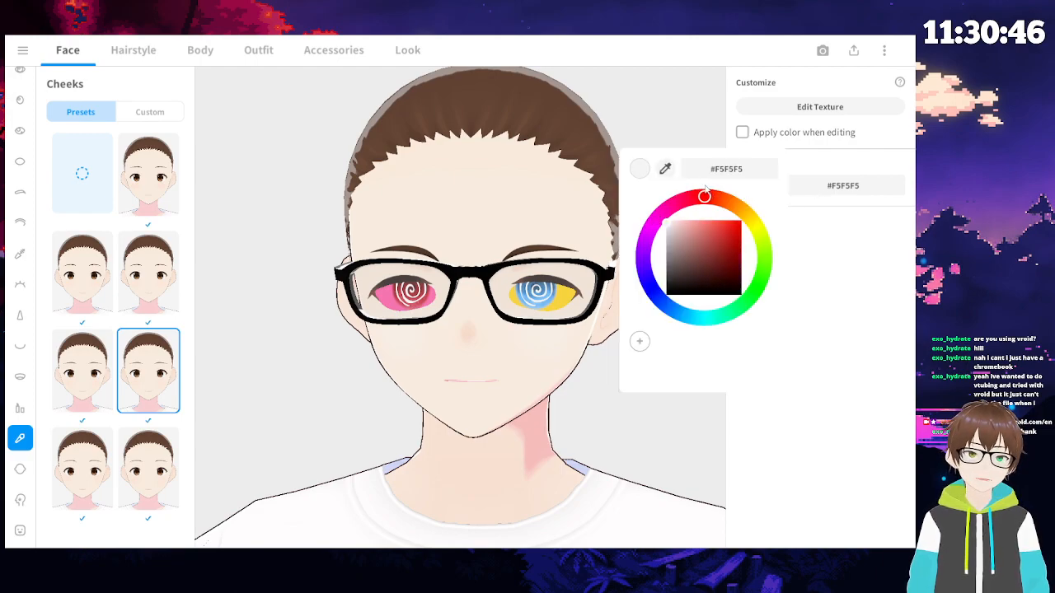
drag(669, 227, 838, 223)
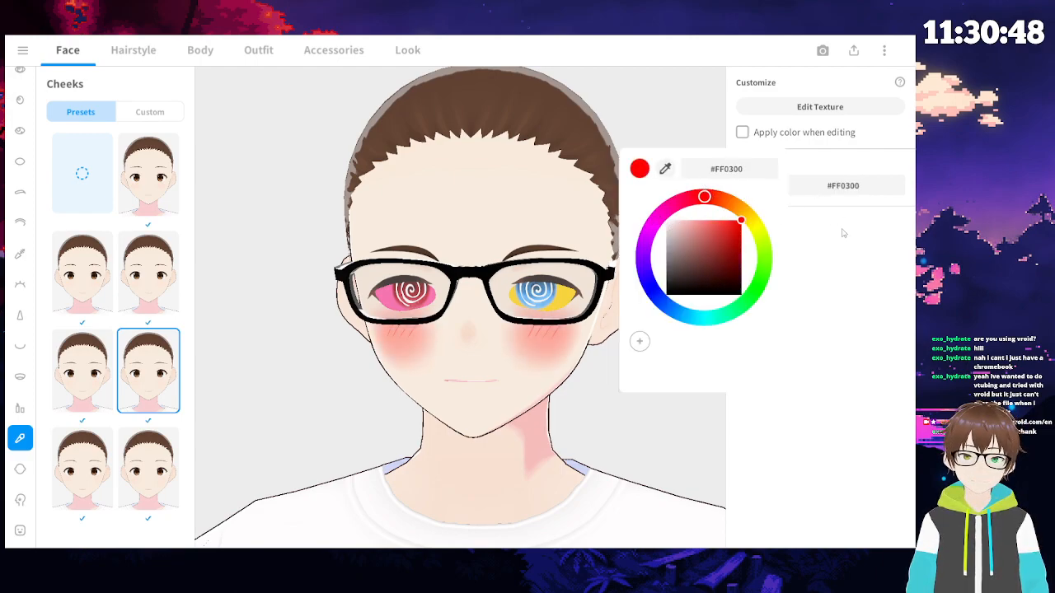
click(842, 297)
scroll(547, 353, up, 5)
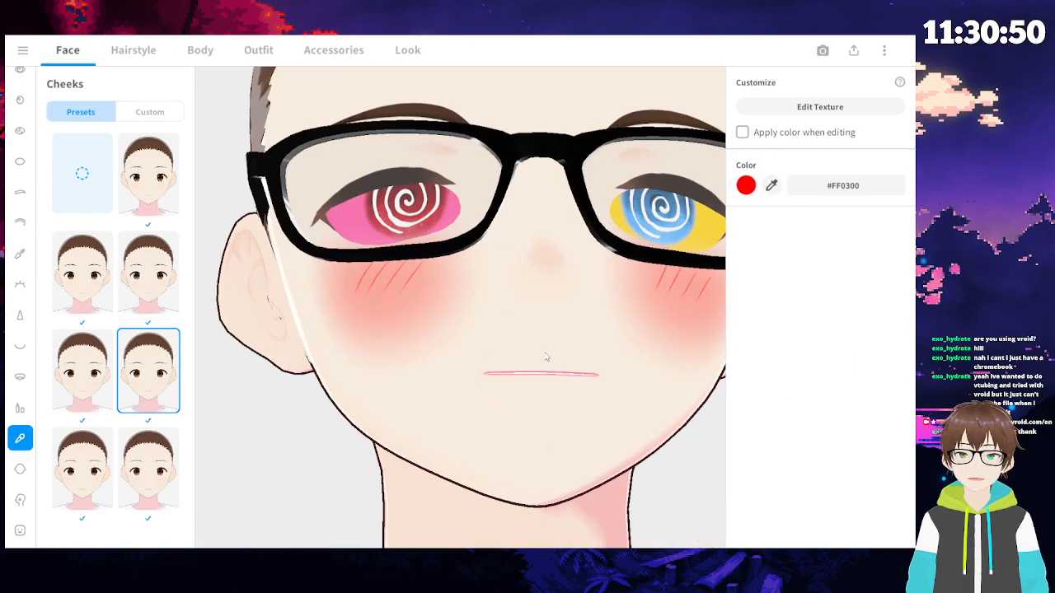
scroll(542, 360, down, 6)
scroll(542, 359, up, 4)
- Compare the red Cheeks presets one by one, working up from the last row to the preset in the first row
click(134, 470)
click(82, 468)
click(148, 468)
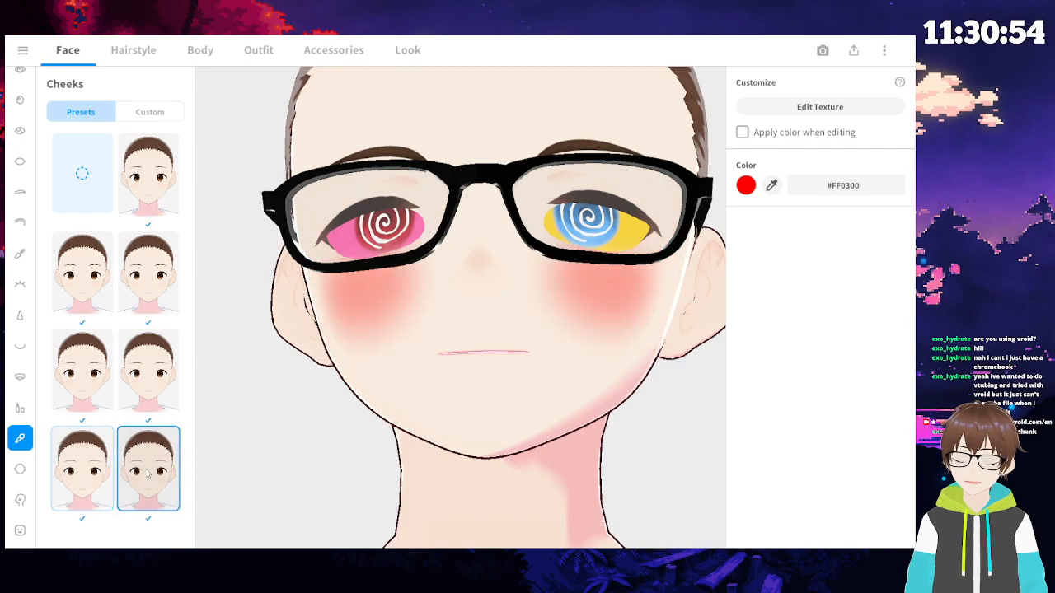
click(107, 473)
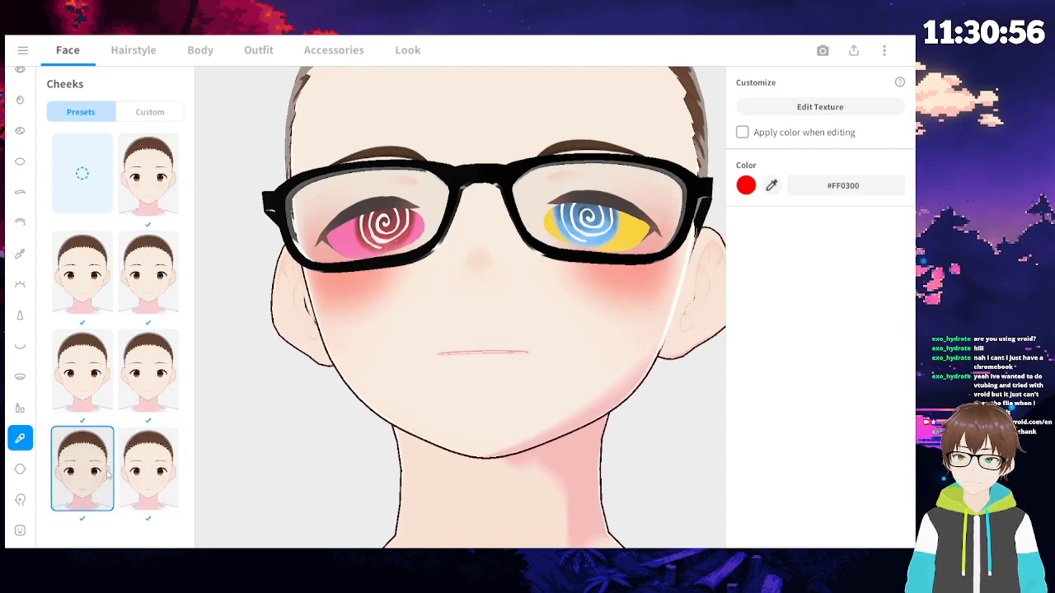
click(155, 362)
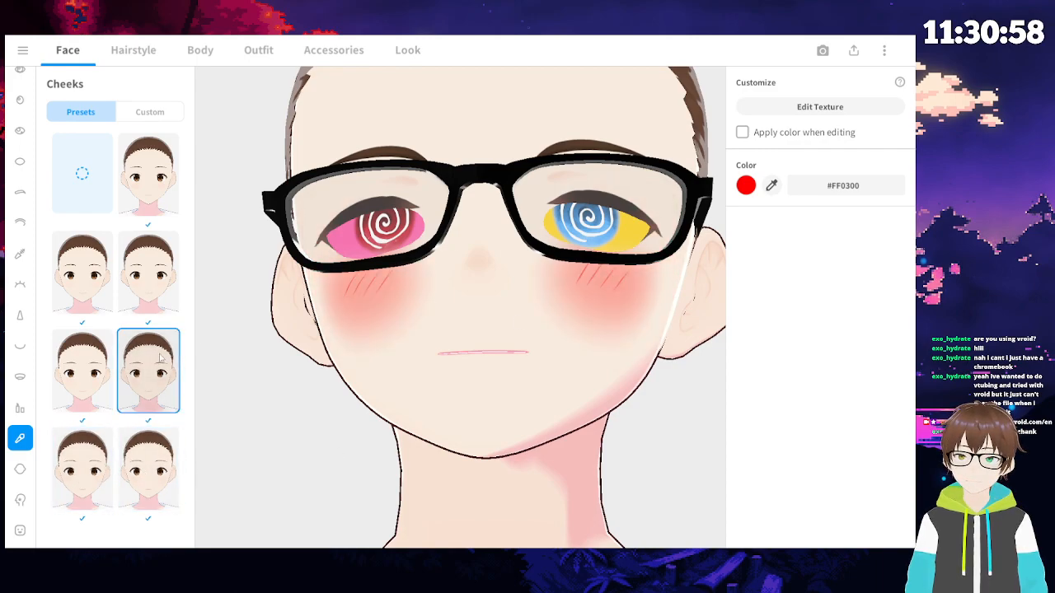
click(82, 370)
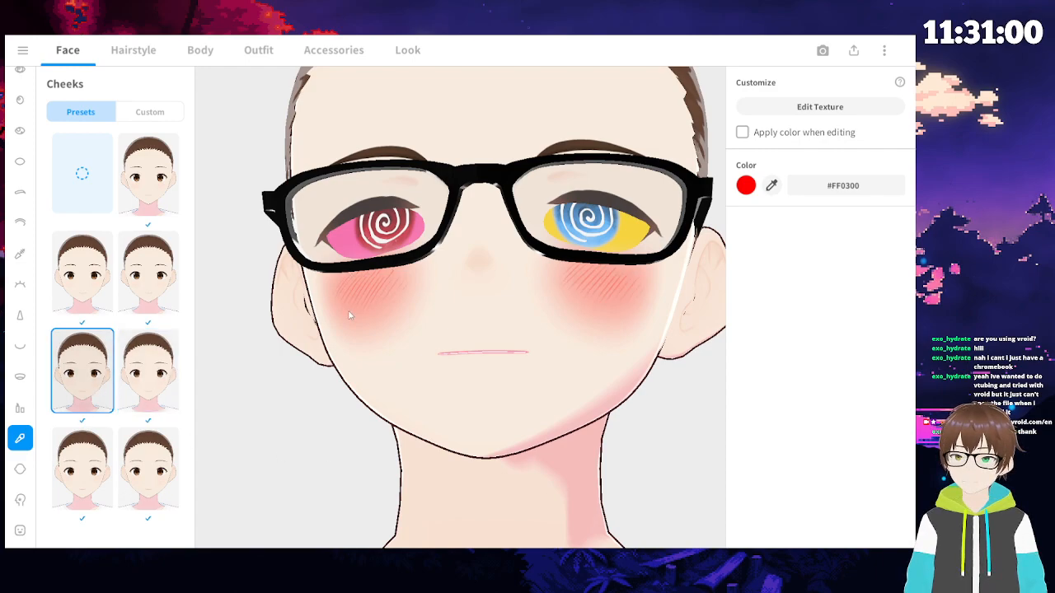
click(144, 284)
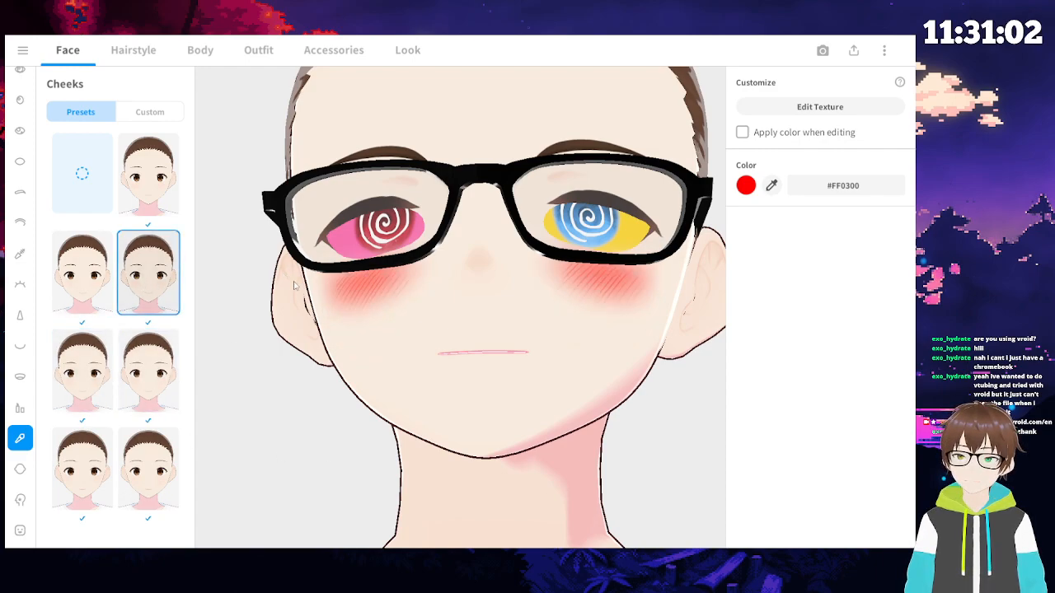
click(82, 272)
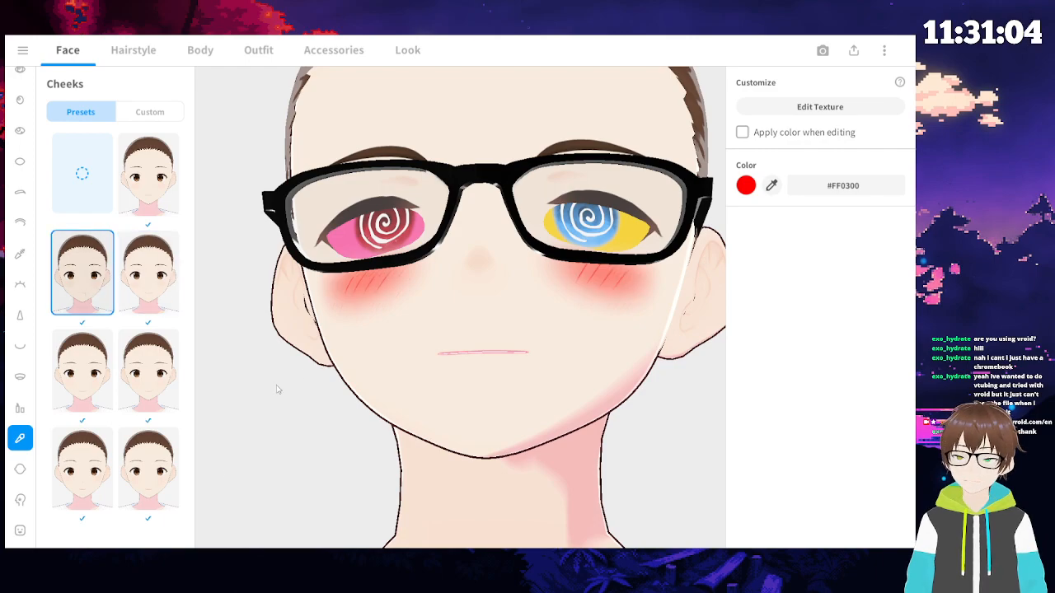
click(149, 178)
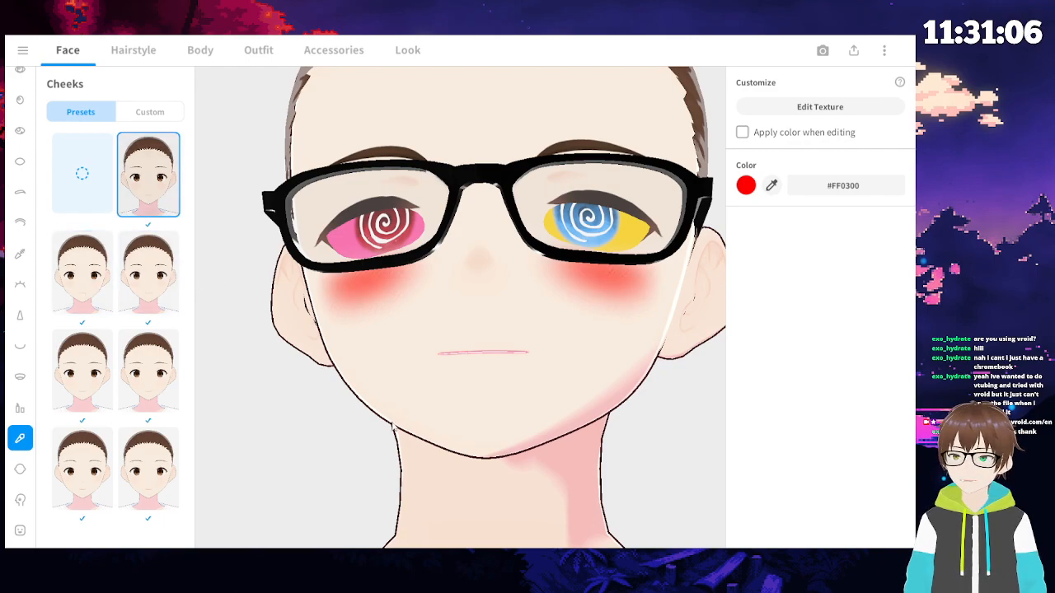
right_drag(490, 331, 409, 380)
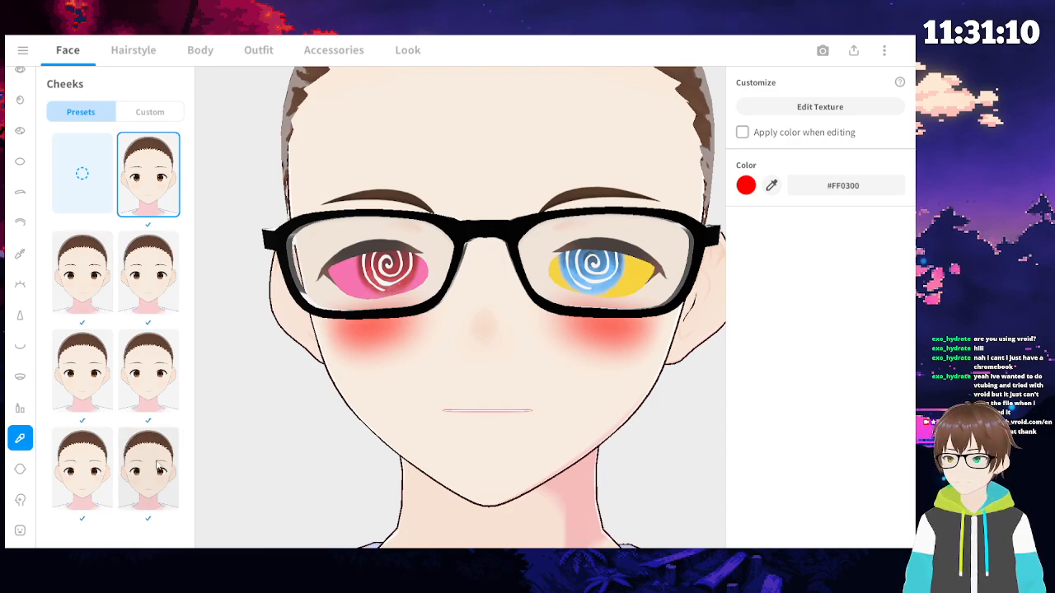
- Try the Cheeks presets in the last two rows again, and undo the preset and color changes back to the original cheeks
click(83, 371)
click(148, 371)
click(82, 466)
click(157, 453)
click(82, 466)
click(159, 451)
key(ctrl+z)
key(ctrl+z)
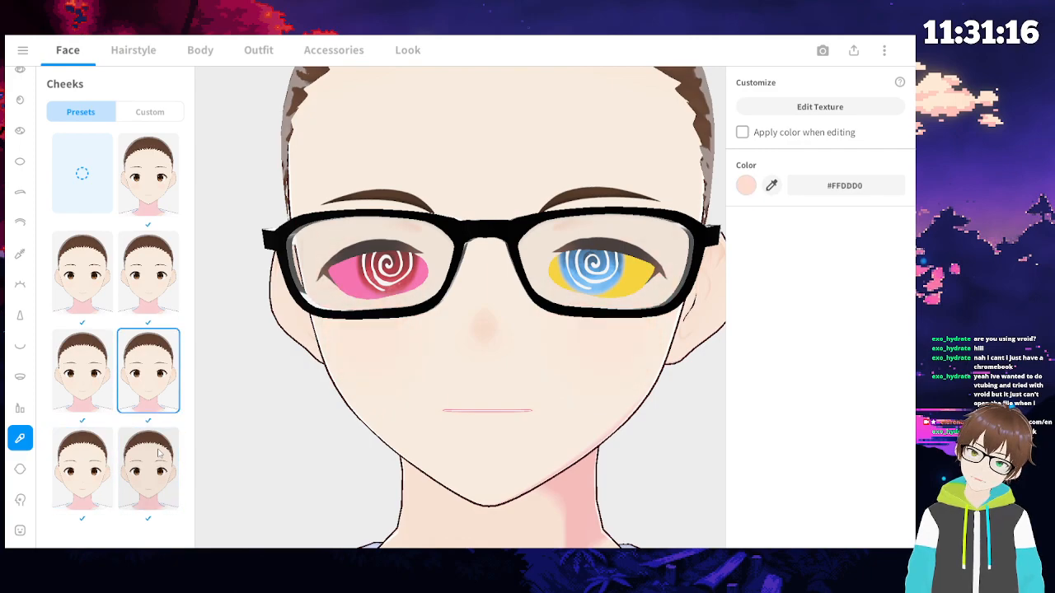
key(ctrl+z)
key(ctrl+z)
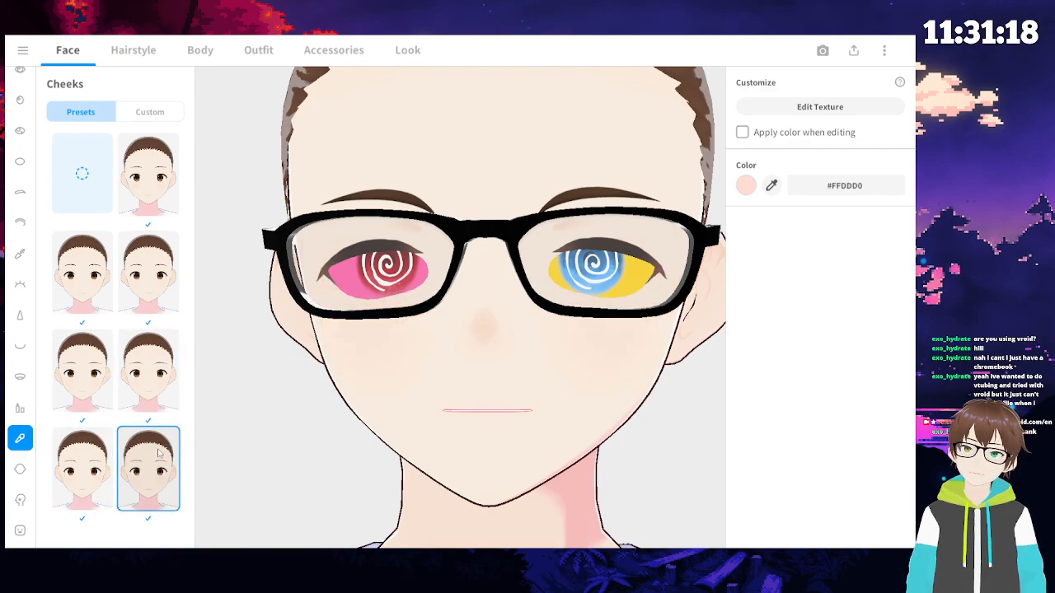
- Examine the cheeks from both sides of the face and open the Skin category
right_drag(395, 360, 445, 364)
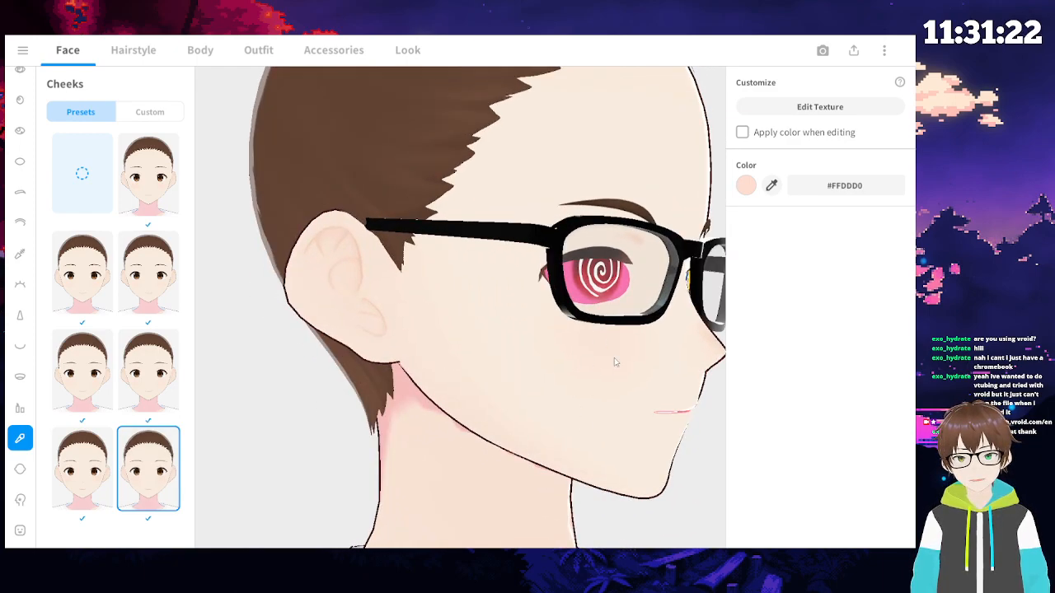
right_drag(617, 363, 463, 385)
scroll(394, 324, up, 3)
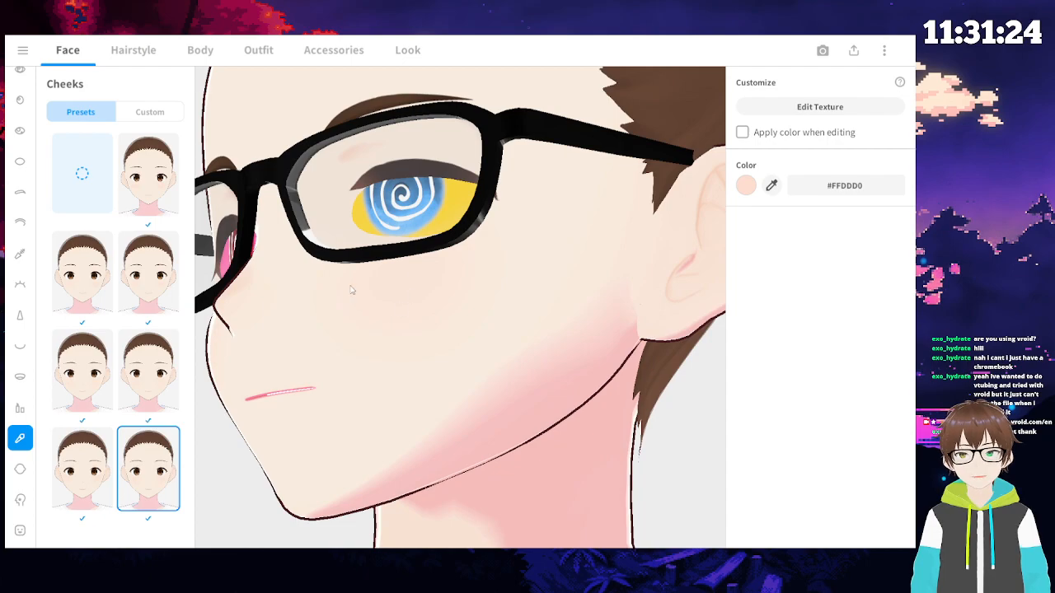
scroll(311, 336, down, 3)
mouse_move(318, 335)
right_down()
mouse_move(352, 347)
mouse_move(309, 344)
right_up()
scroll(352, 347, down, 2)
click(20, 468)
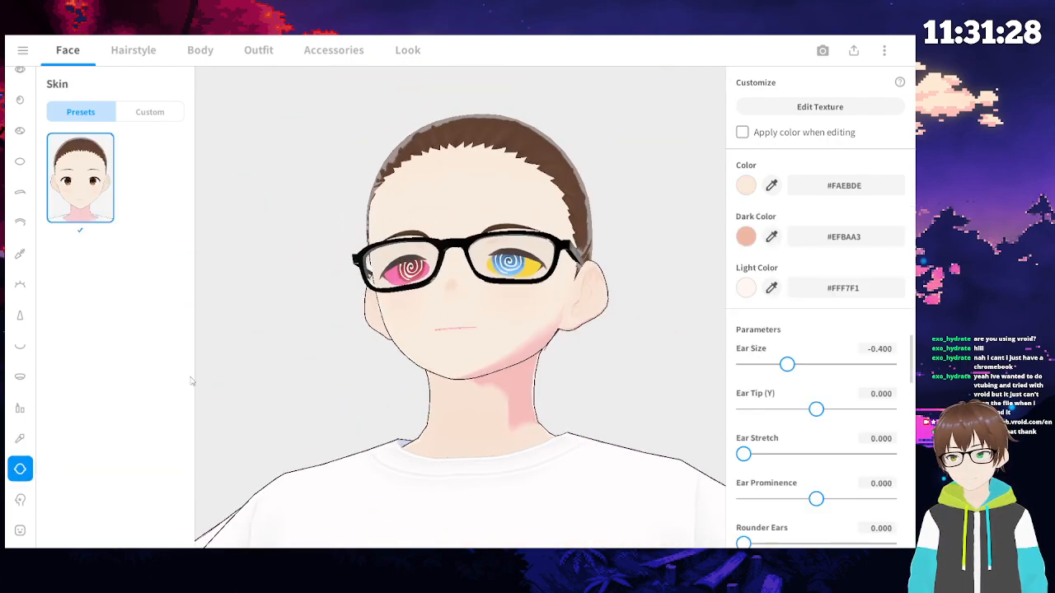
- Try #DEFADE as the main skin color and undo it
right_drag(674, 375, 529, 321)
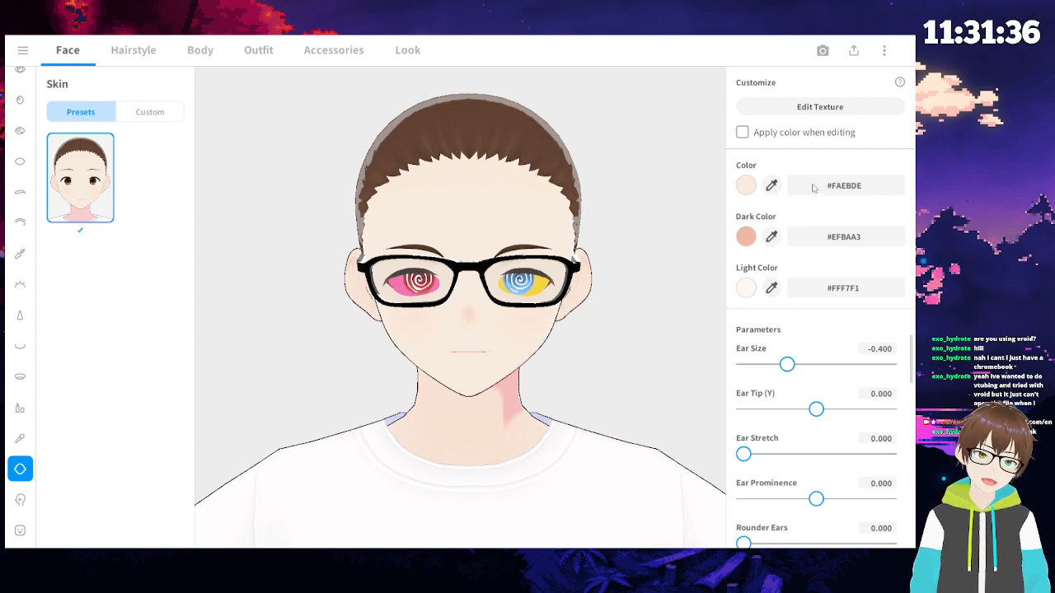
click(746, 186)
drag(733, 232, 756, 314)
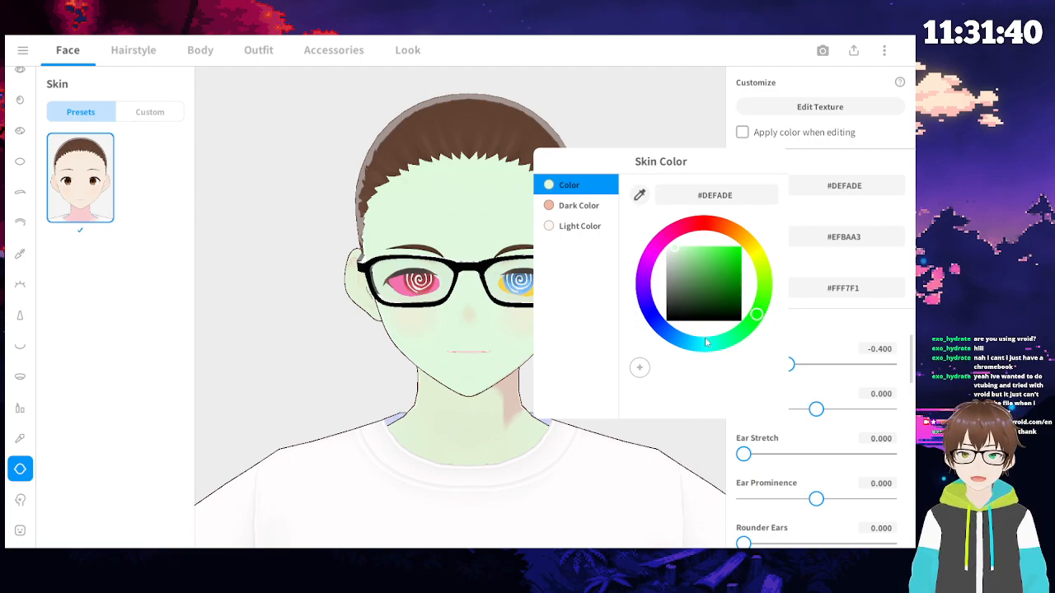
key(ctrl+z)
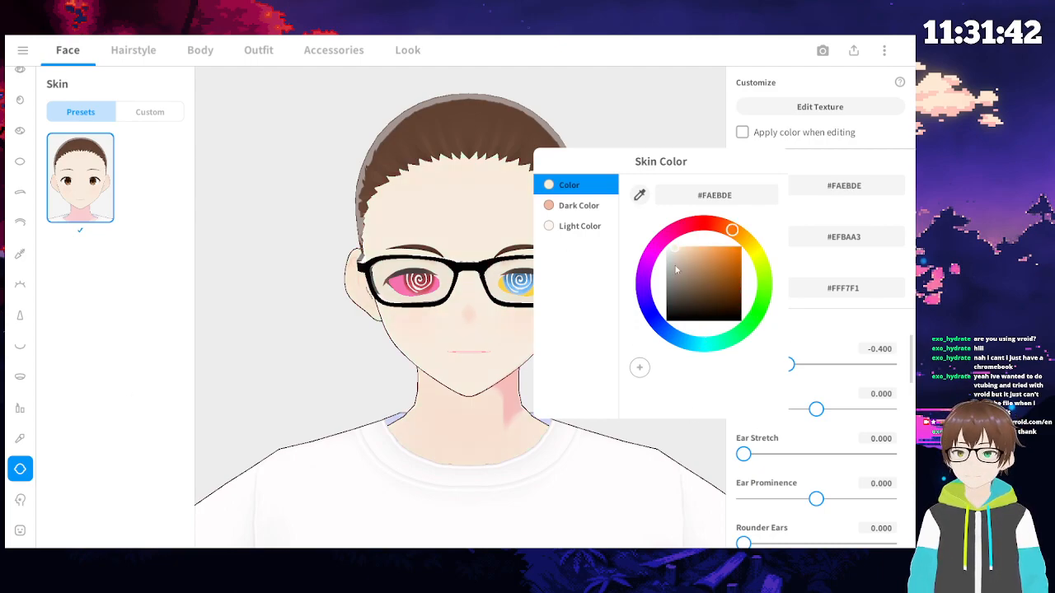
- Try #A3B8EF and #000000 as the skin's Dark Color and undo the changes
click(568, 206)
mouse_move(723, 227)
mouse_down()
mouse_move(809, 357)
mouse_move(709, 412)
mouse_move(596, 389)
mouse_move(599, 401)
mouse_up()
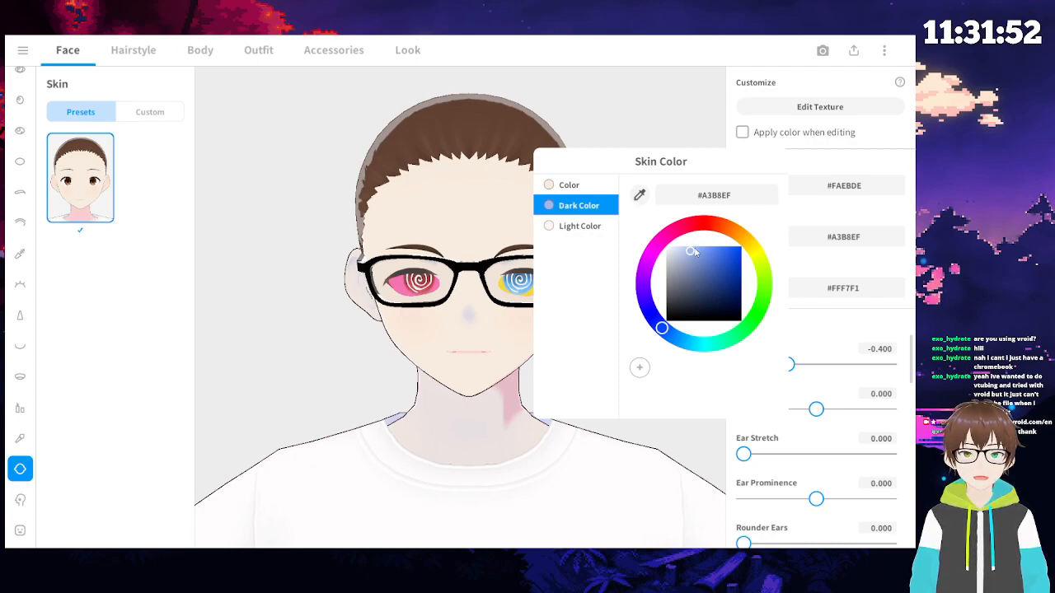
click(666, 321)
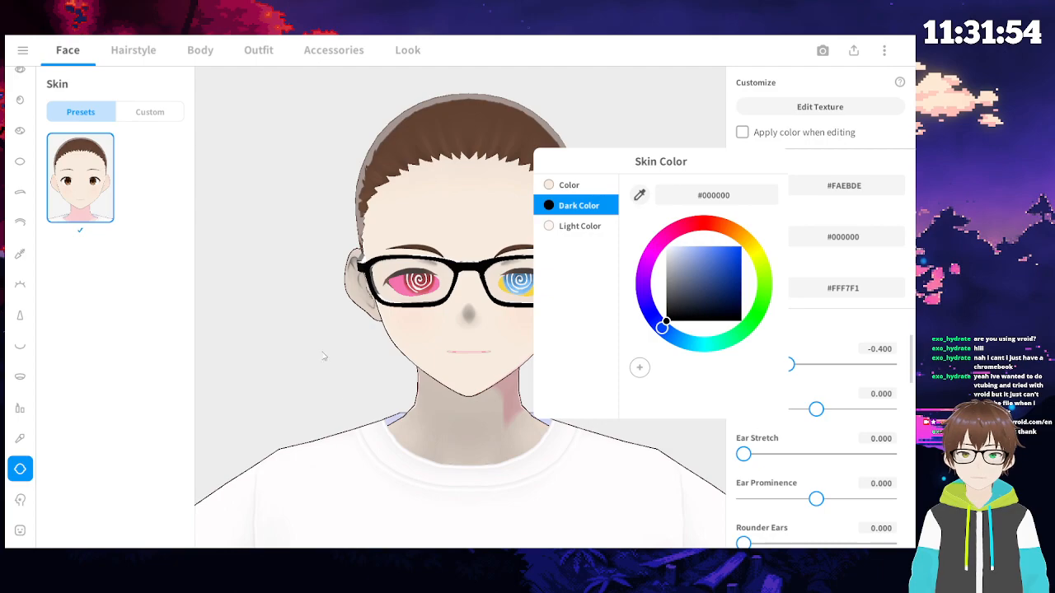
key(ctrl+z)
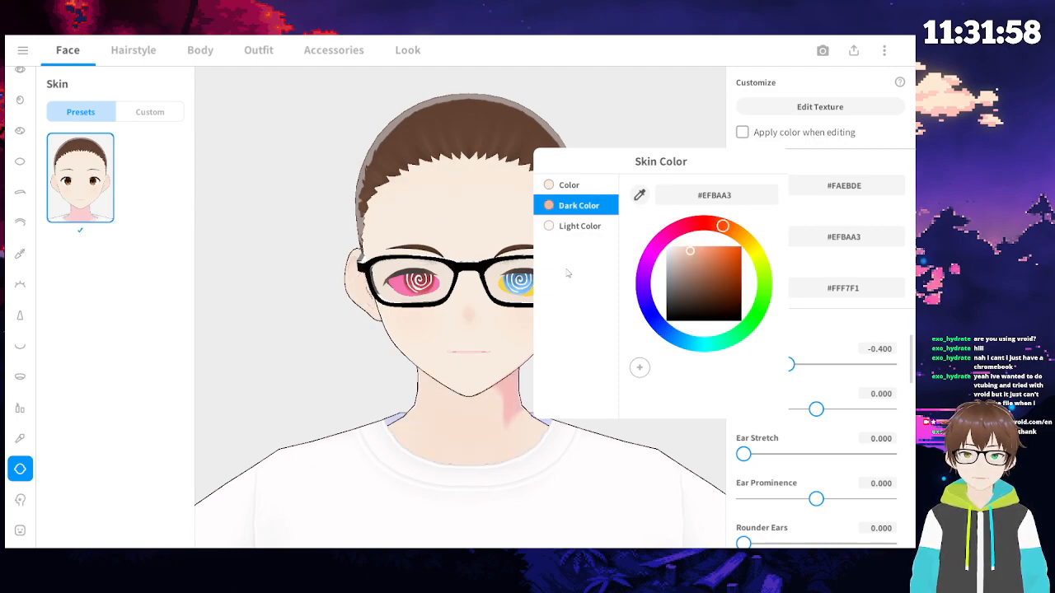
- Try #FFFFF1 and #000000 as the skin's Light Color and undo the changes
click(581, 227)
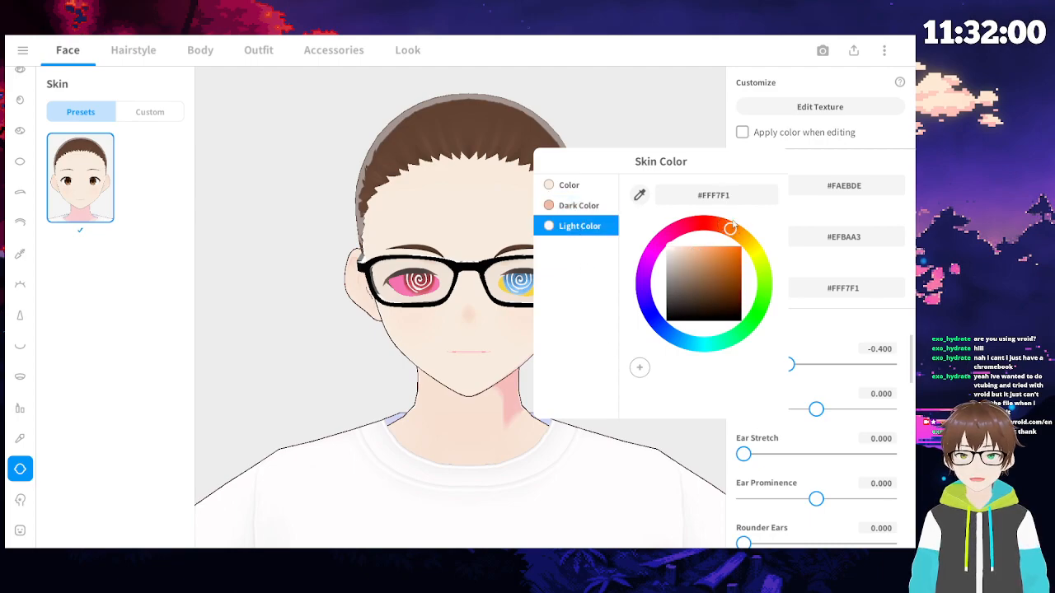
drag(728, 227, 751, 262)
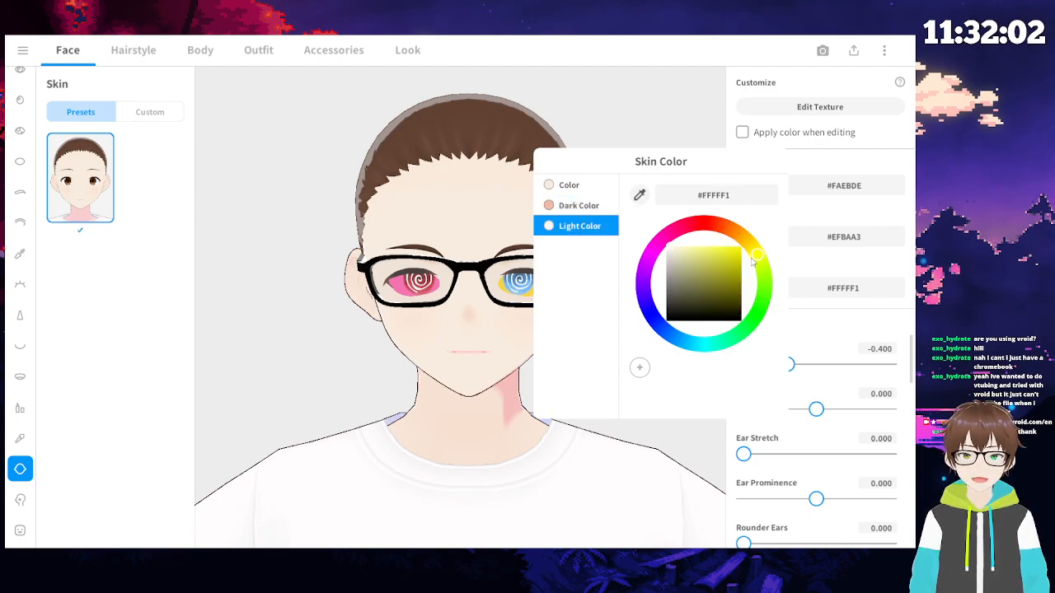
drag(668, 248, 738, 371)
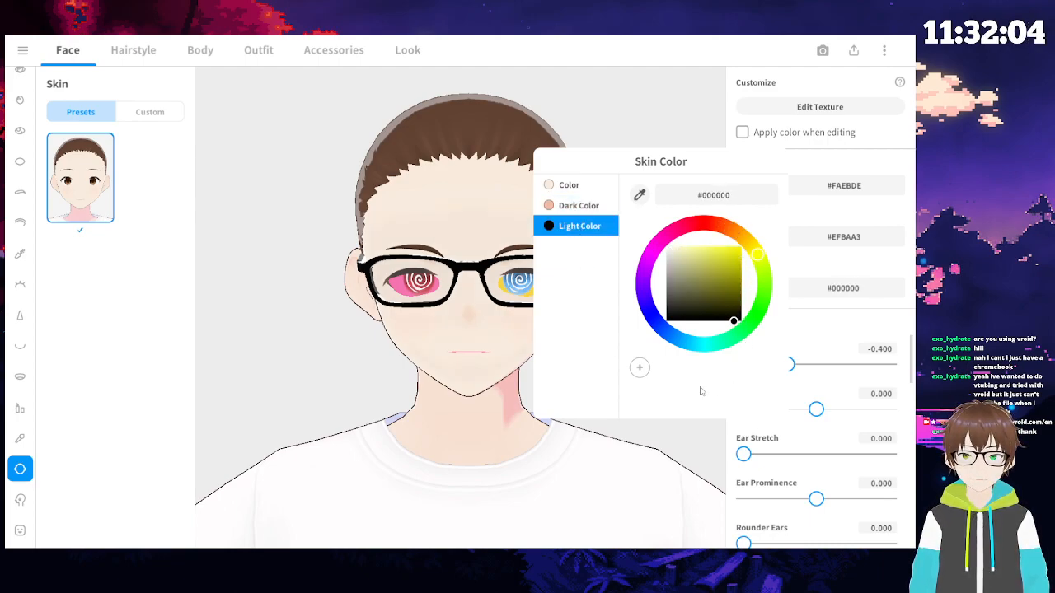
click(350, 339)
right_drag(416, 346, 477, 355)
key(ctrl+z)
- Open the skin's texture for editing and paint trial #333333 strokes below the eyes, across the forehead and in a corner of the texture
scroll(447, 425, down, 5)
scroll(458, 379, down, 3)
scroll(503, 368, up, 3)
right_drag(585, 446, 558, 402)
scroll(558, 402, up, 3)
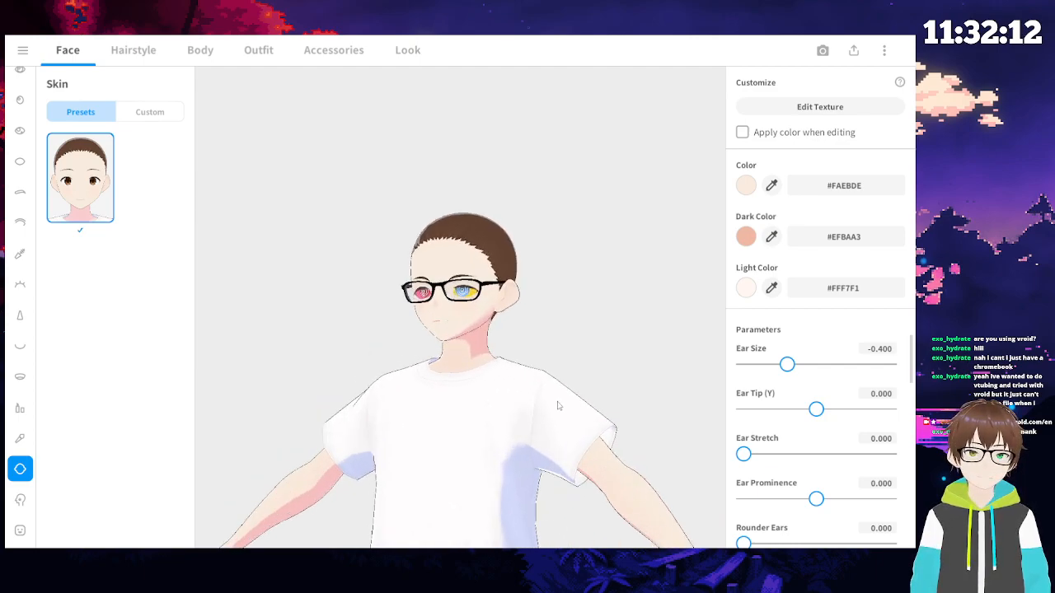
right_drag(474, 411, 496, 406)
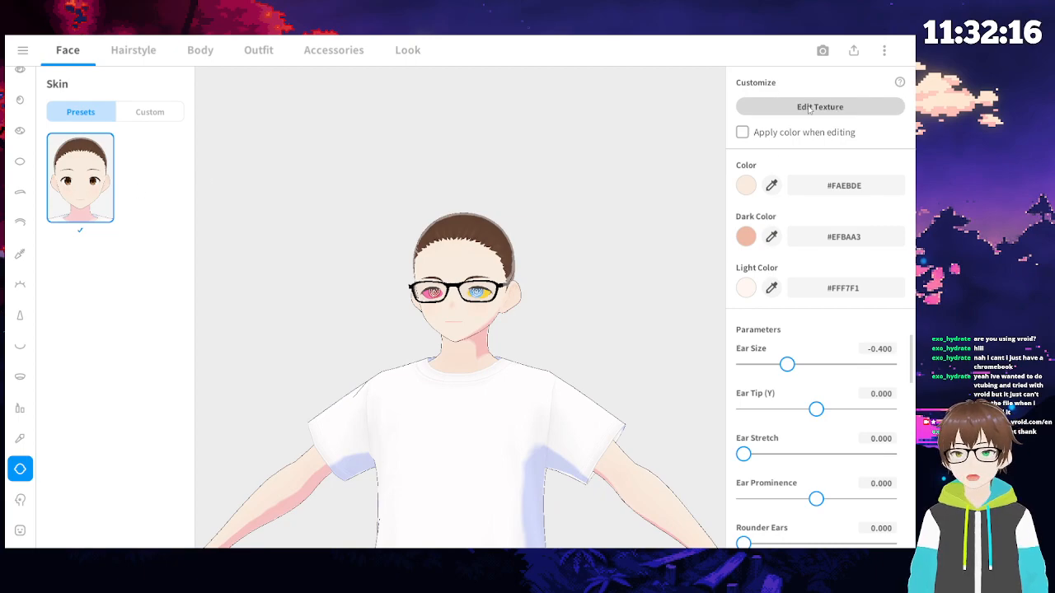
click(811, 108)
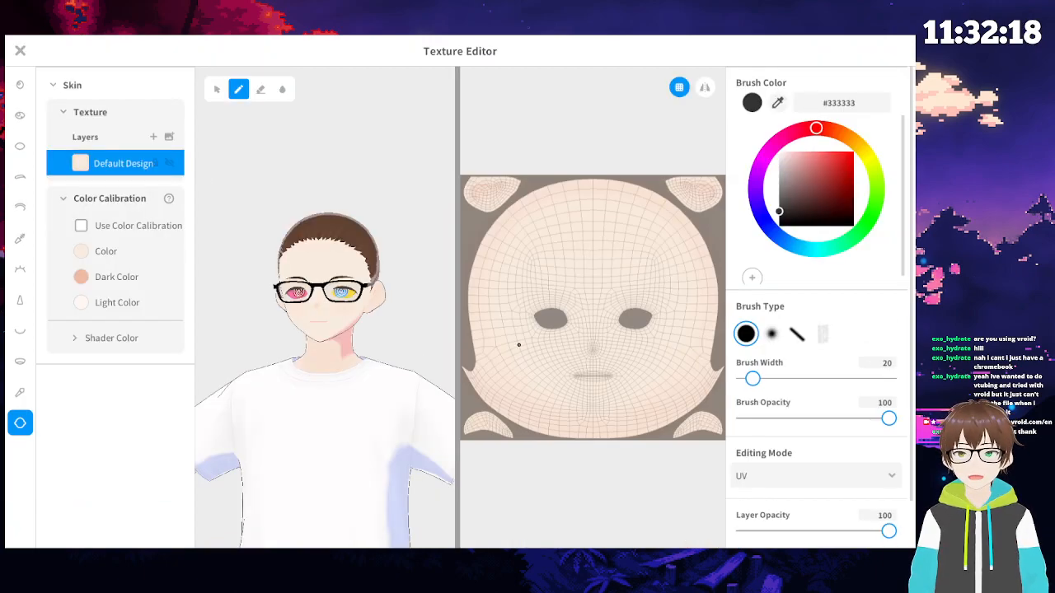
drag(586, 343, 531, 341)
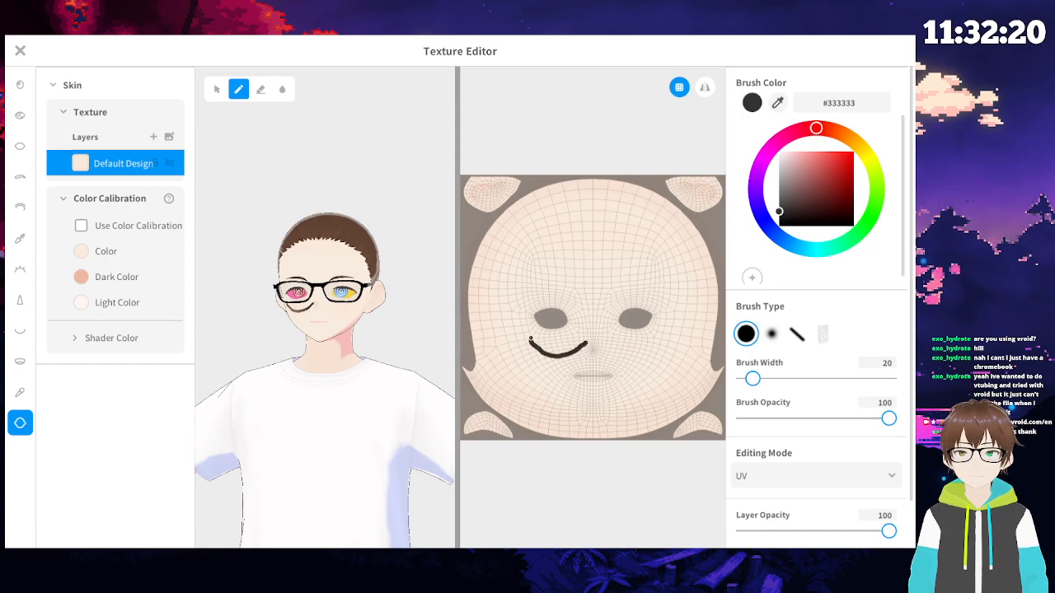
mouse_move(610, 344)
mouse_down()
mouse_move(615, 357)
mouse_move(669, 344)
mouse_up()
mouse_move(640, 310)
mouse_down()
mouse_move(624, 334)
mouse_move(572, 259)
mouse_move(672, 240)
mouse_move(584, 308)
mouse_move(632, 311)
mouse_up()
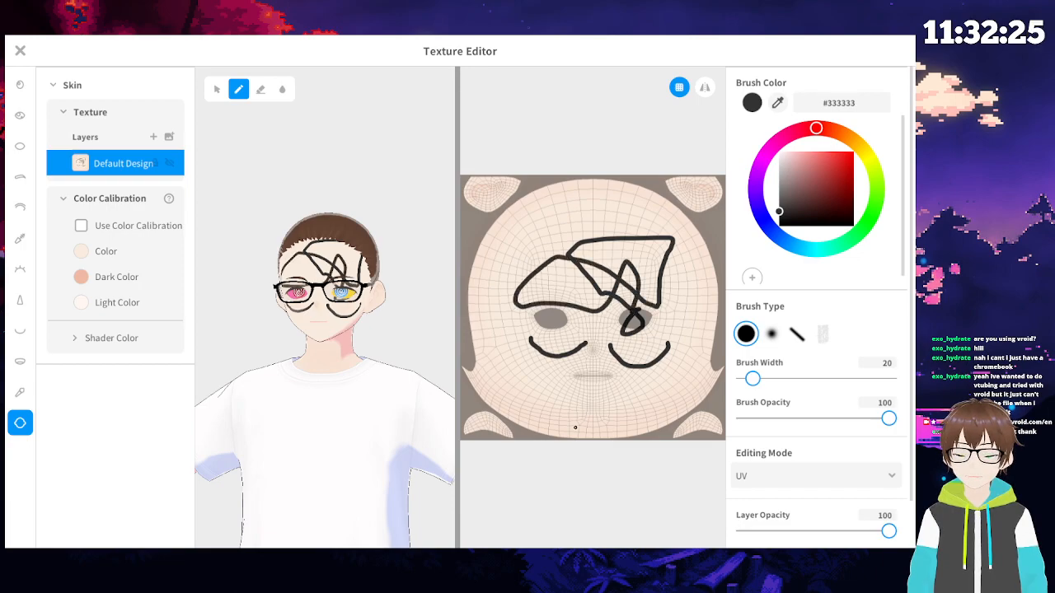
mouse_move(473, 428)
mouse_down()
mouse_move(492, 423)
mouse_move(487, 416)
mouse_up()
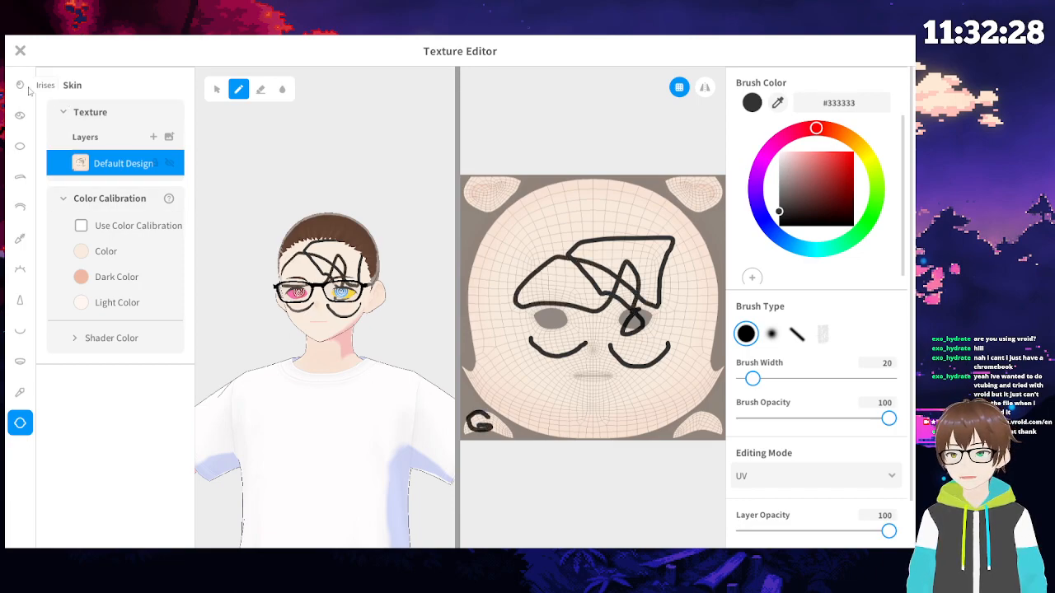
- Undo all trial brush strokes on the skin texture and close the texture editor
key(ctrl+z)
key(ctrl+z)
key(ctrl+z)
key(ctrl+z)
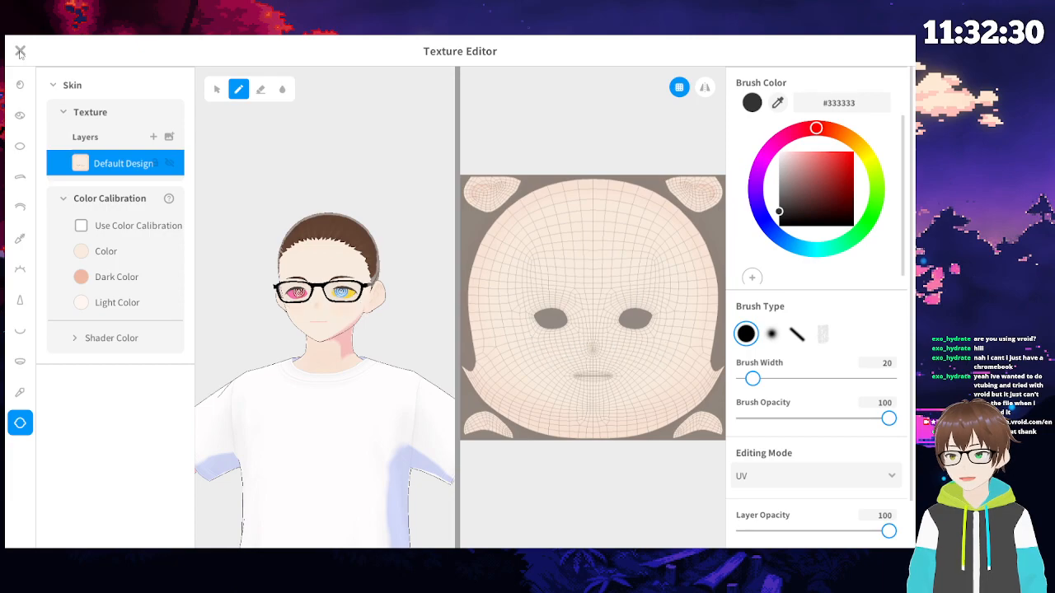
click(21, 51)
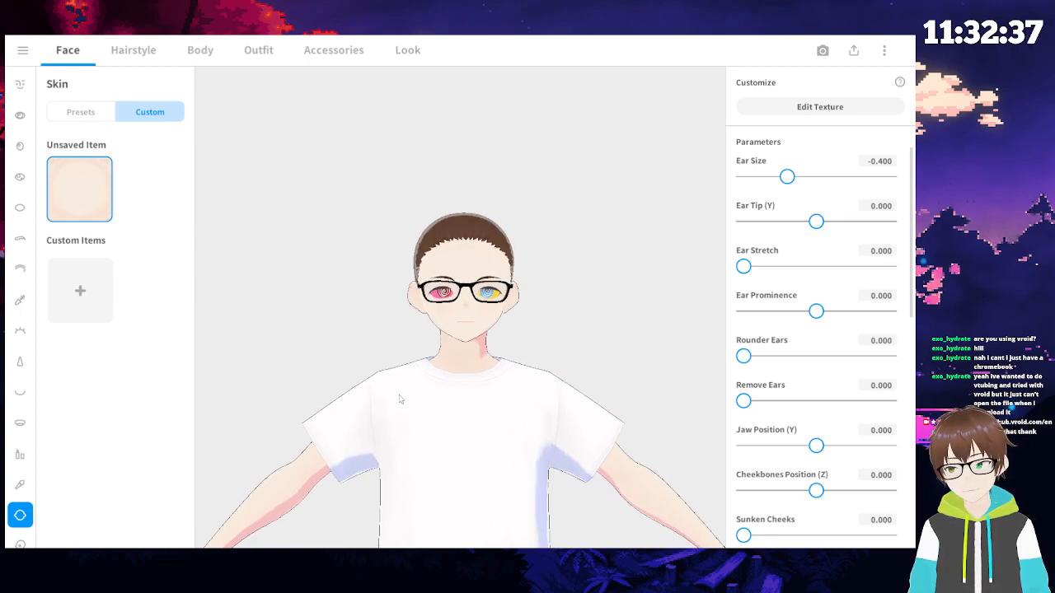
- Try an Ear Size of 1.000, undo it, and set Ear Size to -0.330
scroll(20, 494, down, 1)
scroll(875, 374, down, 1)
mouse_move(910, 327)
mouse_down()
mouse_move(911, 538)
mouse_move(908, 336)
mouse_up()
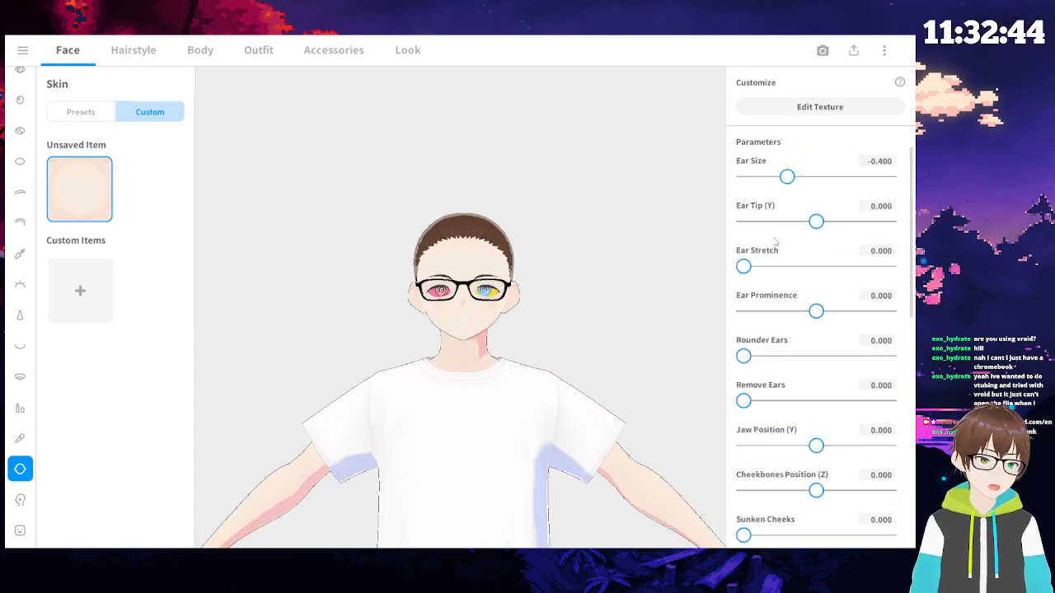
drag(787, 176, 896, 178)
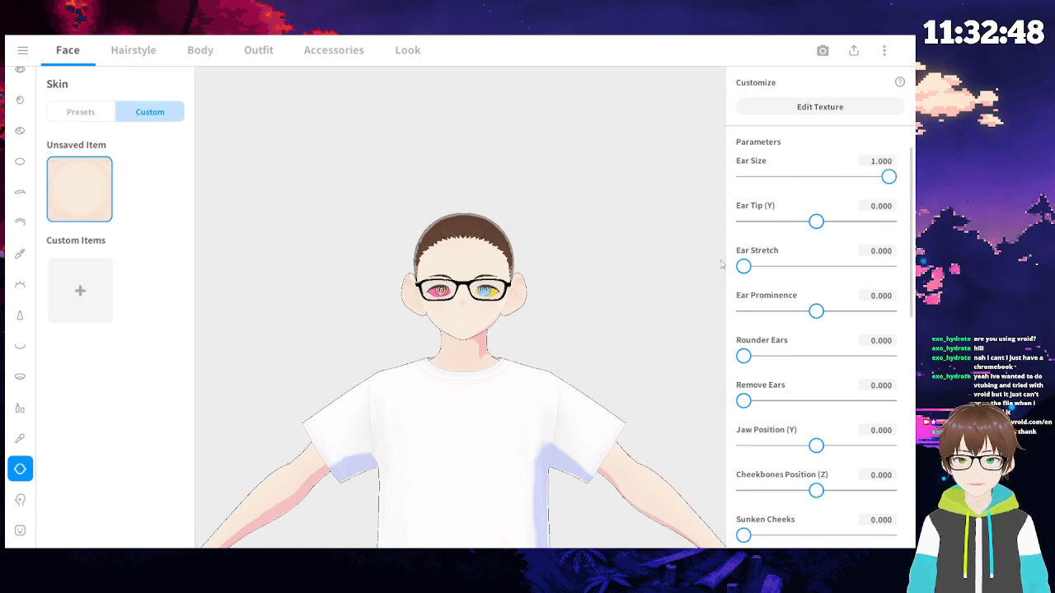
key(ctrl+z)
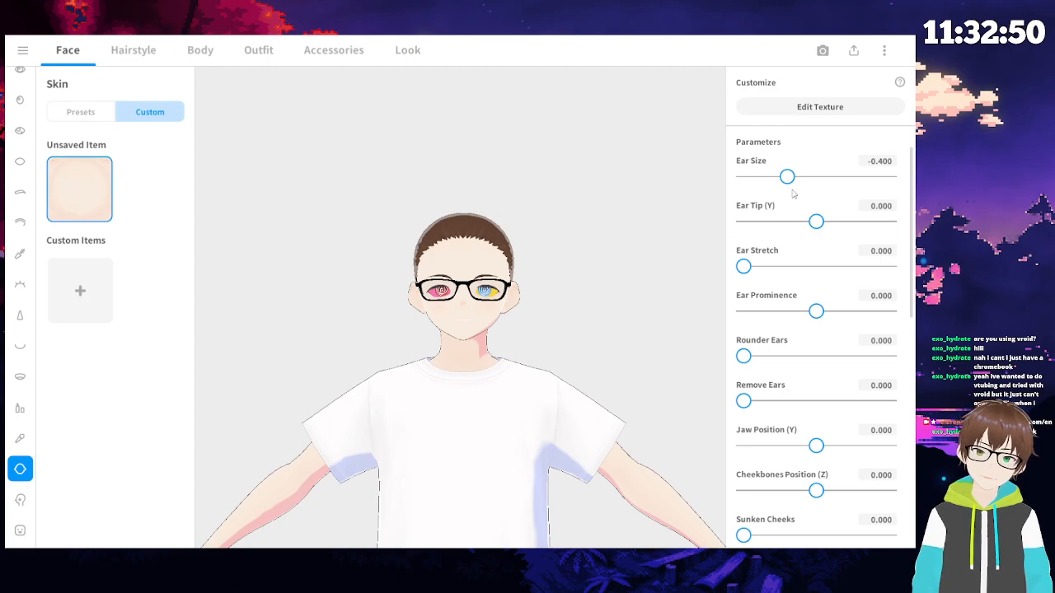
drag(788, 176, 792, 176)
key(ctrl+z)
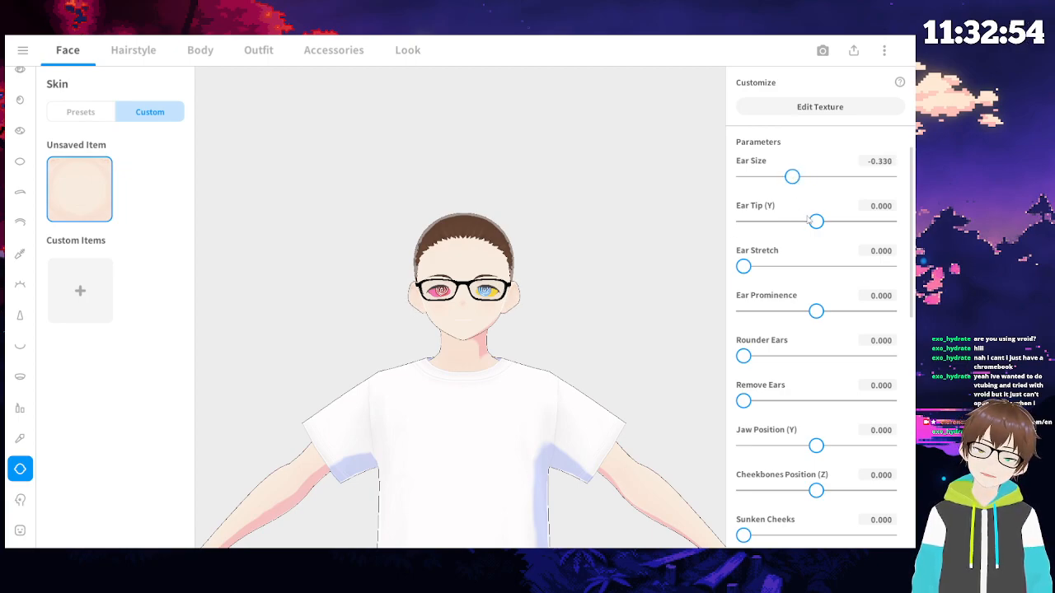
- Try Ear Stretch at 1.000, check the ears from the front, and undo it
scroll(581, 279, up, 3)
mouse_move(527, 299)
right_down()
mouse_move(272, 311)
mouse_move(589, 315)
mouse_move(528, 314)
right_up()
drag(745, 266, 888, 266)
right_drag(614, 353, 587, 341)
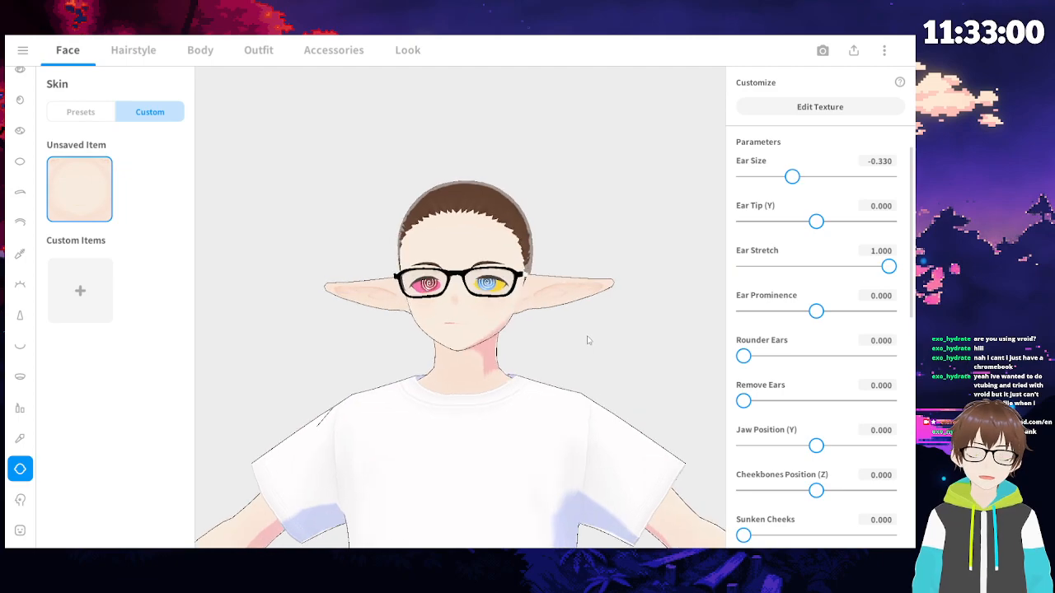
key(ctrl+z)
- Try Ear Prominence at 1.000, check the ears from the side, and undo it
drag(845, 313, 888, 311)
right_drag(546, 358, 466, 288)
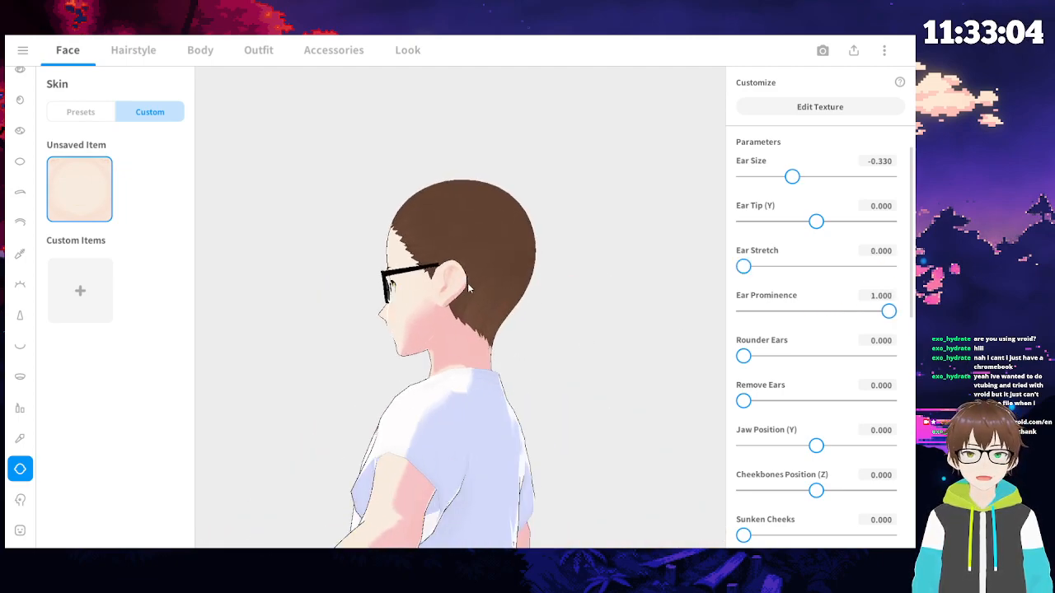
key(ctrl+z)
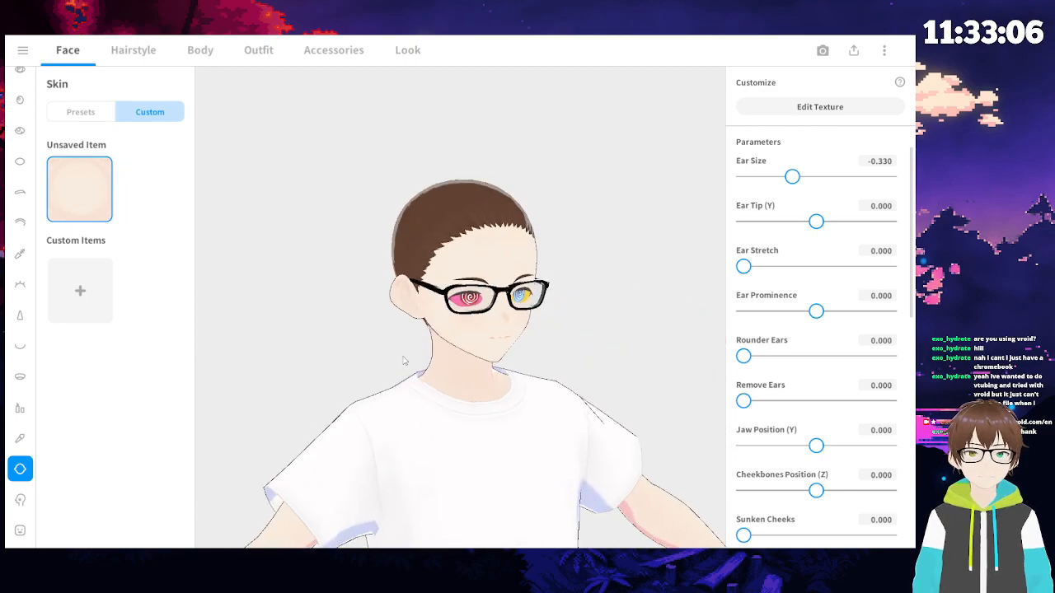
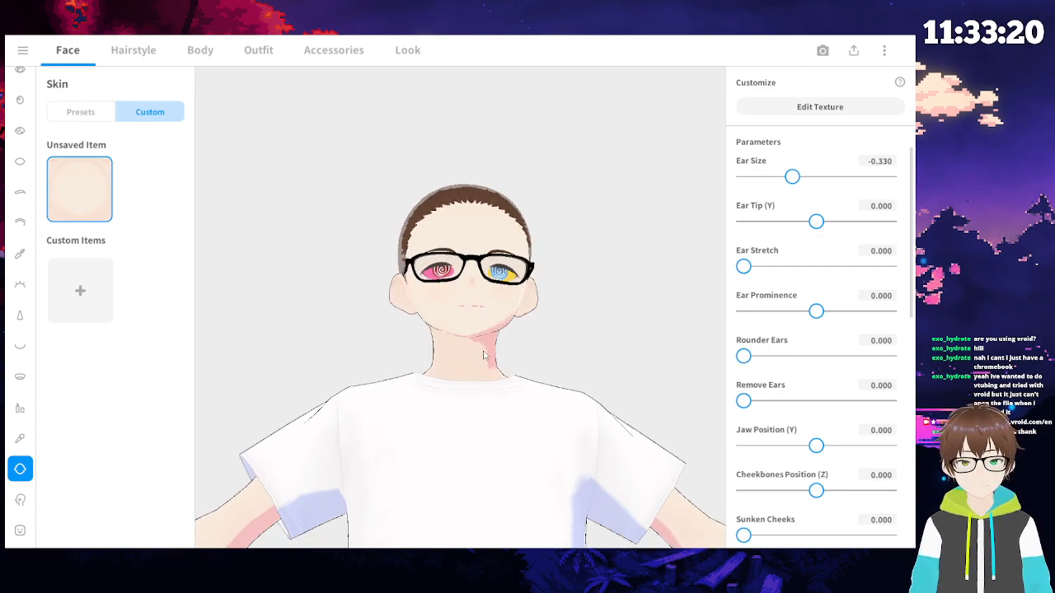
- Try Sunken Cheeks at 1.000, check the face up close, and undo it
scroll(857, 375, down, 1)
scroll(866, 375, down, 5)
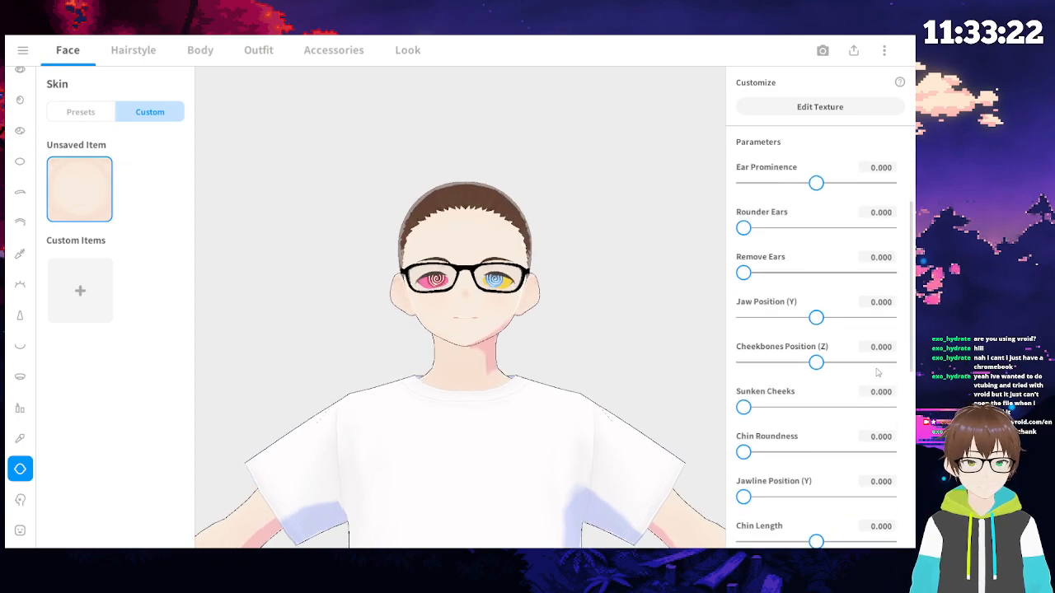
drag(744, 280, 888, 279)
scroll(522, 342, up, 3)
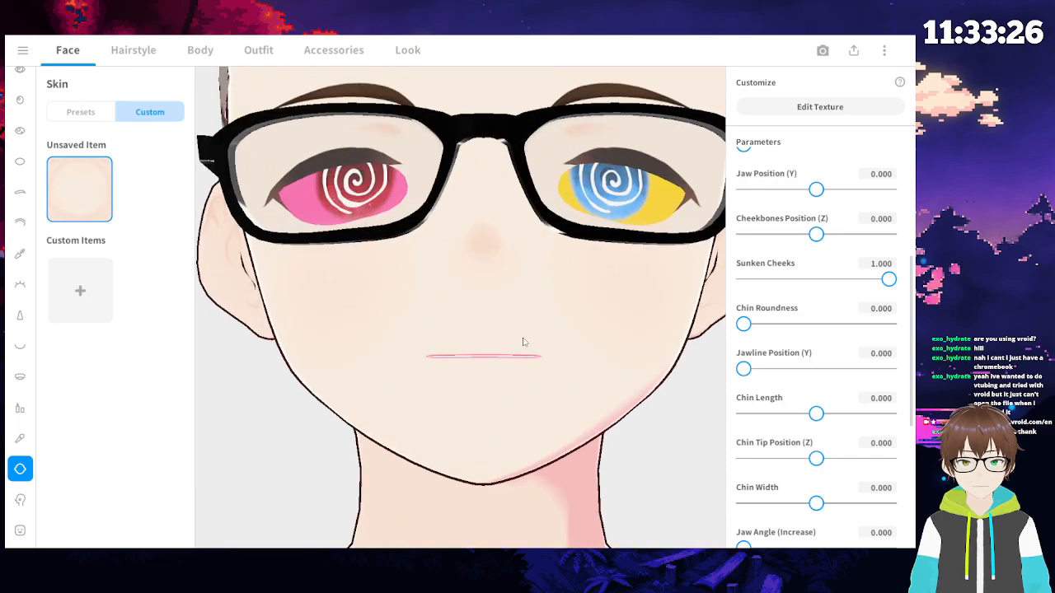
key(ctrl+z)
scroll(526, 351, down, 3)
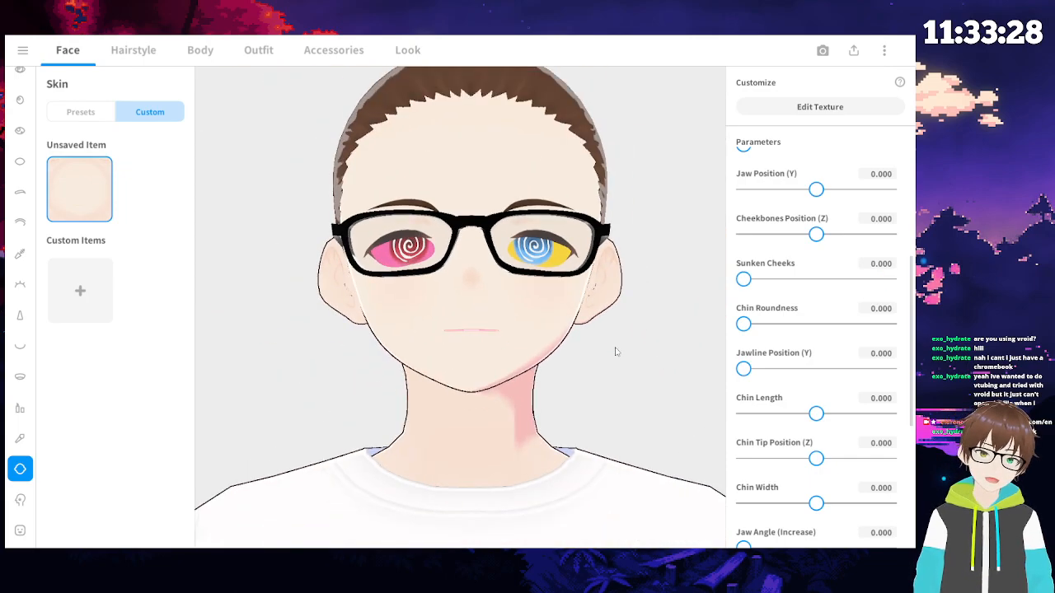
- Try Chin Roundness at 1.000 and undo it
drag(744, 324, 889, 324)
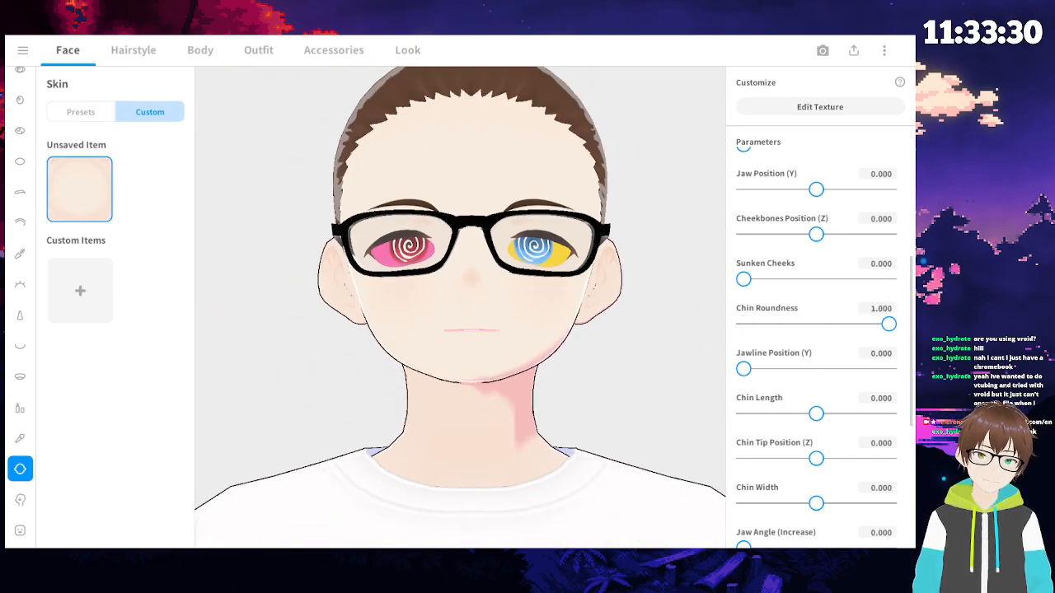
scroll(562, 385, down, 4)
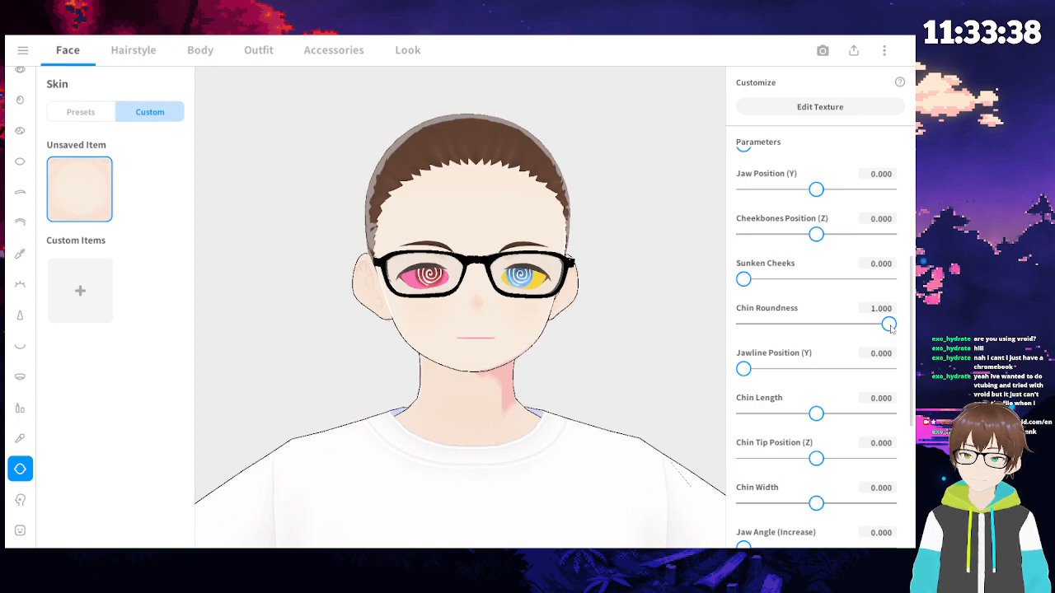
key(ctrl+z)
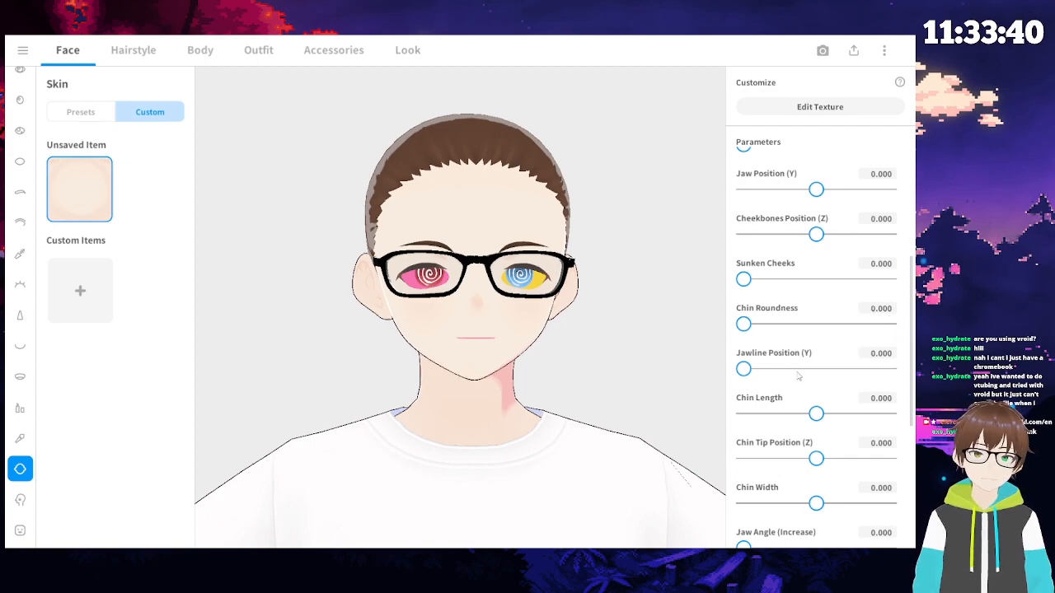
- Try Jawline Position (Y) at 1.000, check the jaw up close, and undo it
drag(745, 371, 889, 369)
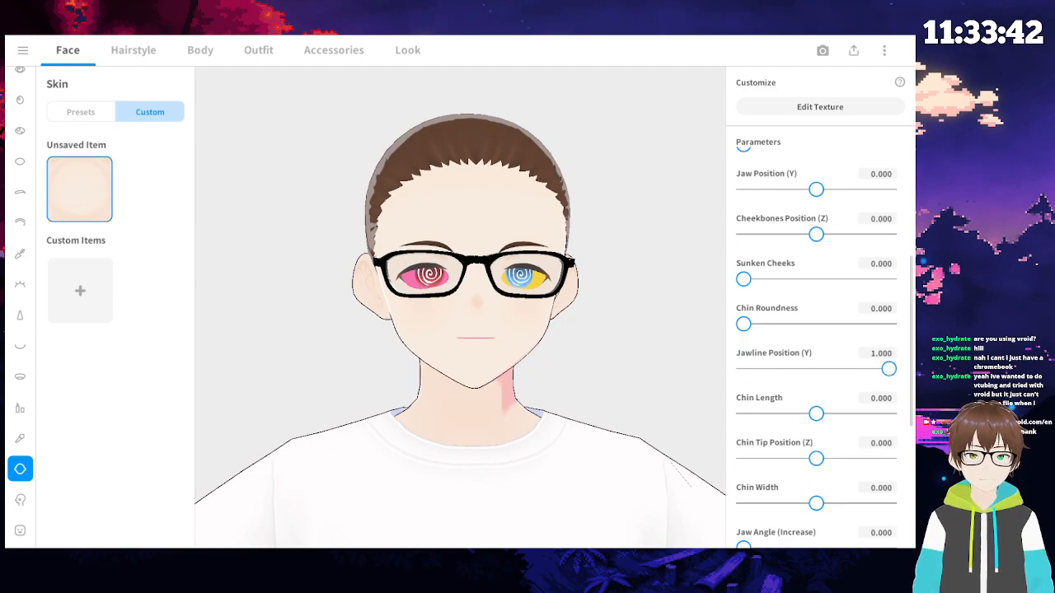
scroll(524, 407, up, 5)
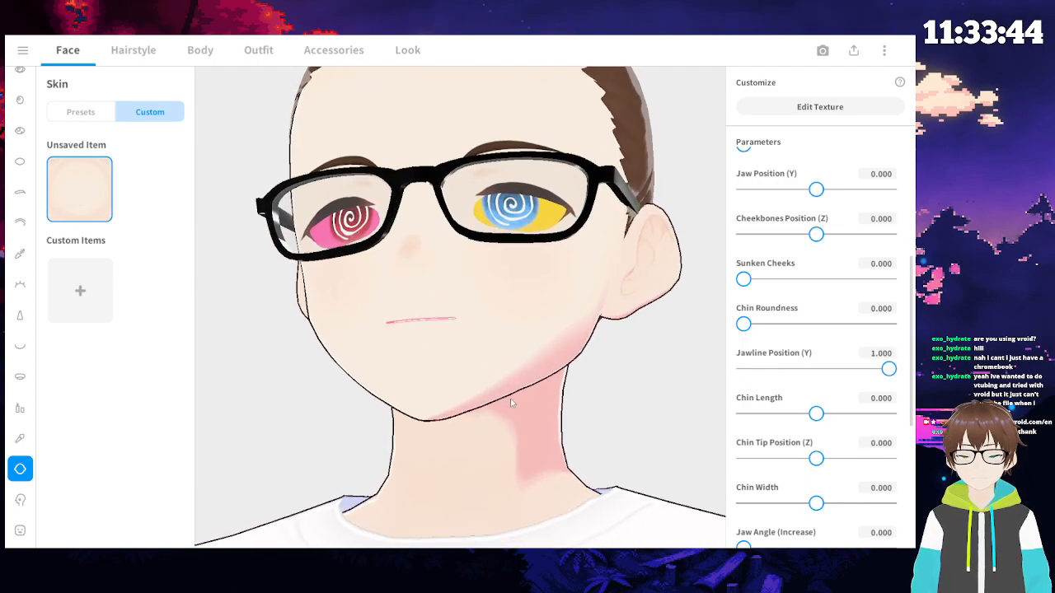
key(ctrl+z)
scroll(645, 455, down, 5)
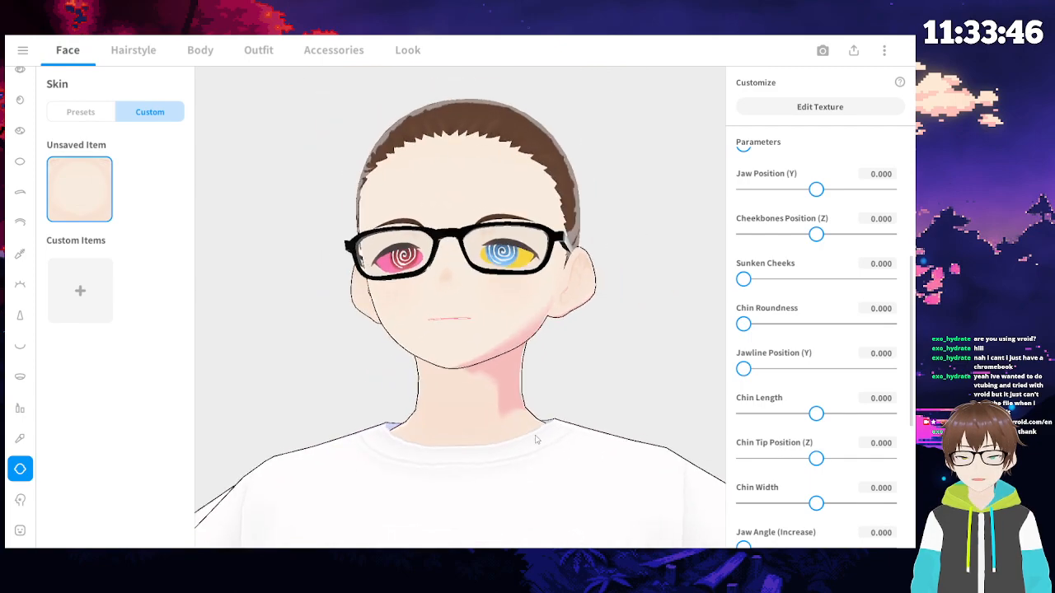
- Try Chin Width at 1.000, check the chin up close, and undo it
scroll(818, 417, down, 1)
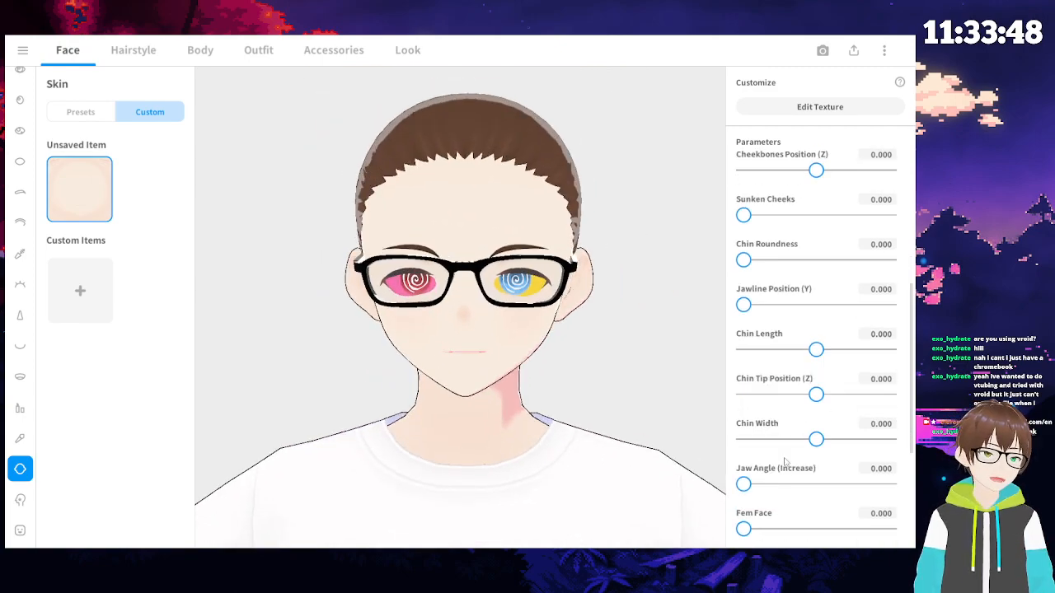
scroll(804, 462, down, 3)
drag(816, 310, 889, 310)
scroll(554, 428, up, 4)
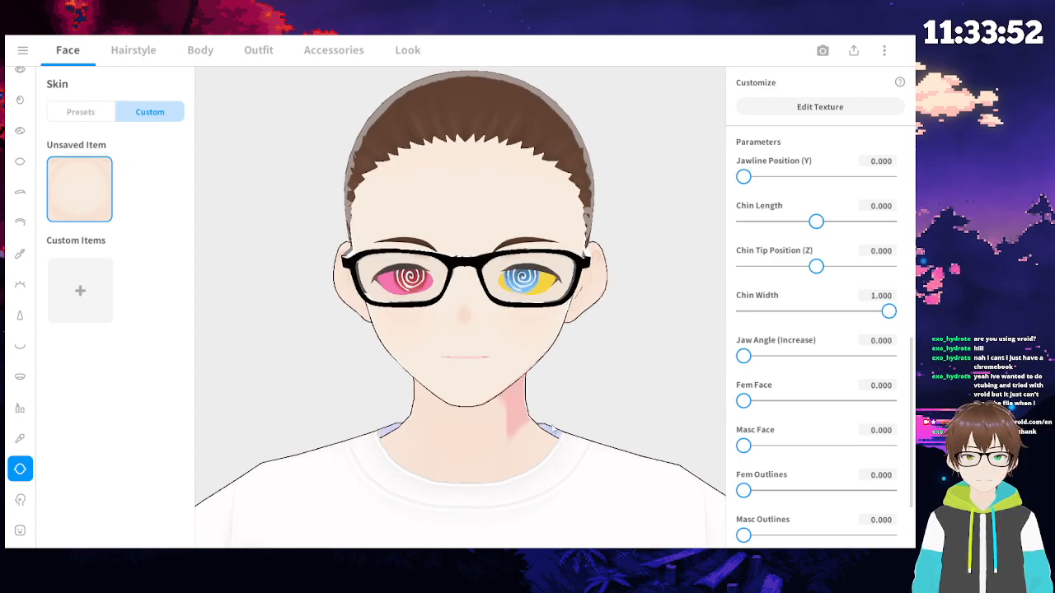
scroll(551, 432, up, 3)
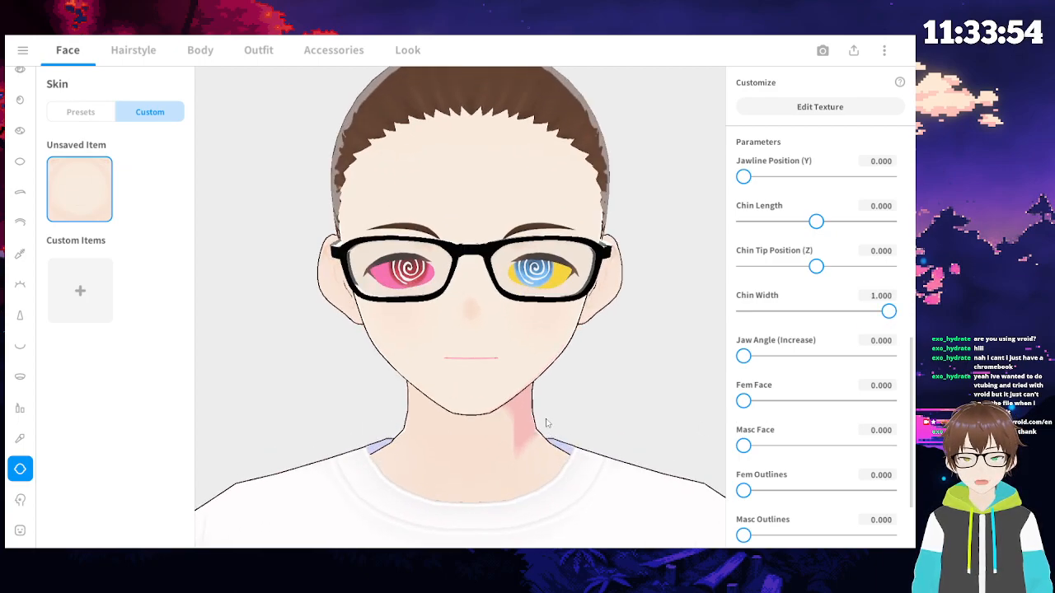
key(ctrl+z)
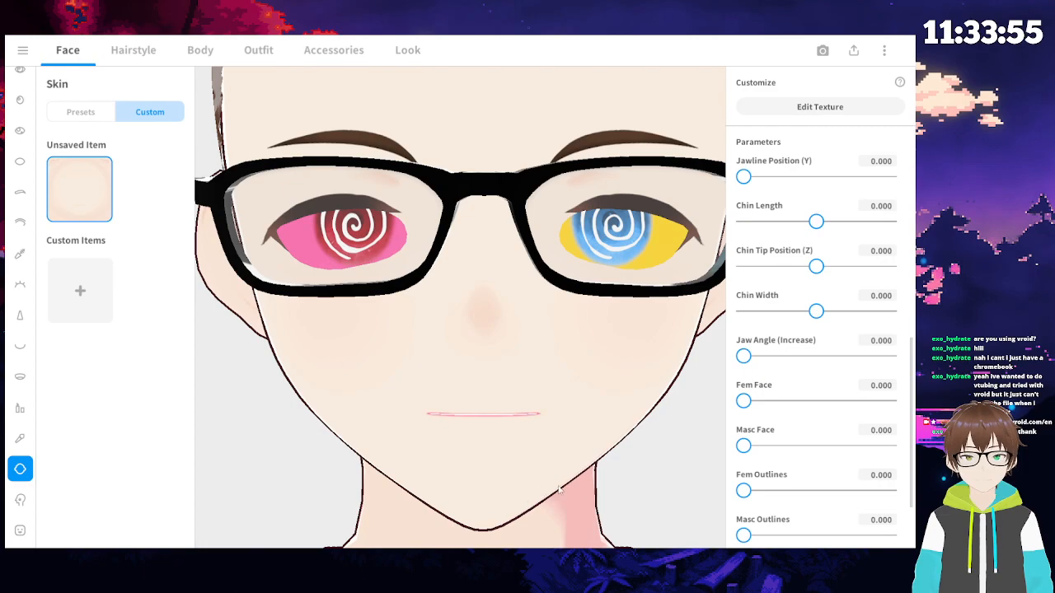
- Try Jaw Angle (Increase) at 1.000 twice, undoing the change each time
drag(744, 356, 889, 356)
key(ctrl+z)
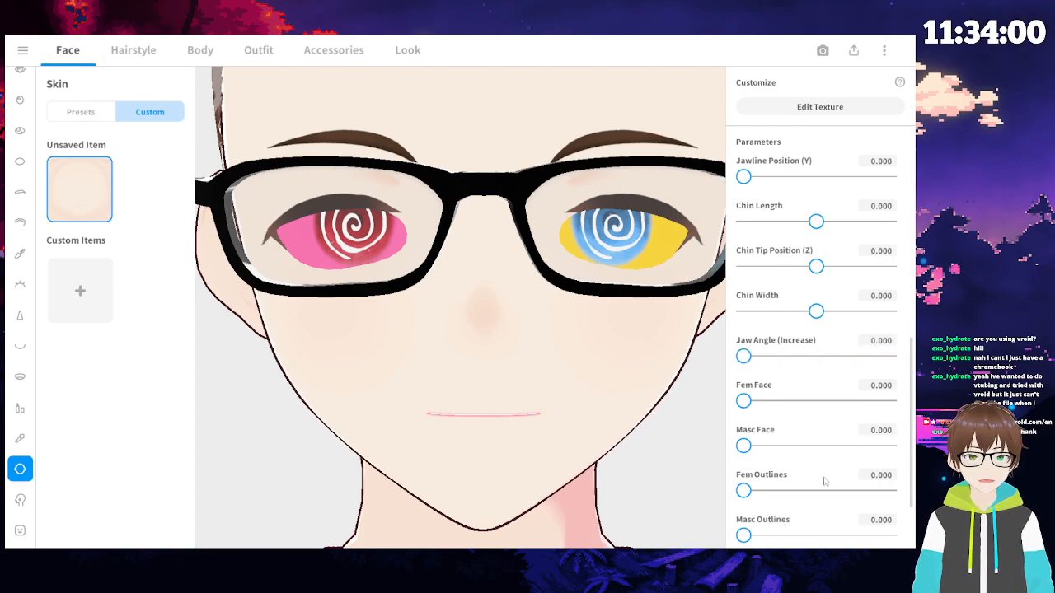
drag(746, 358, 889, 356)
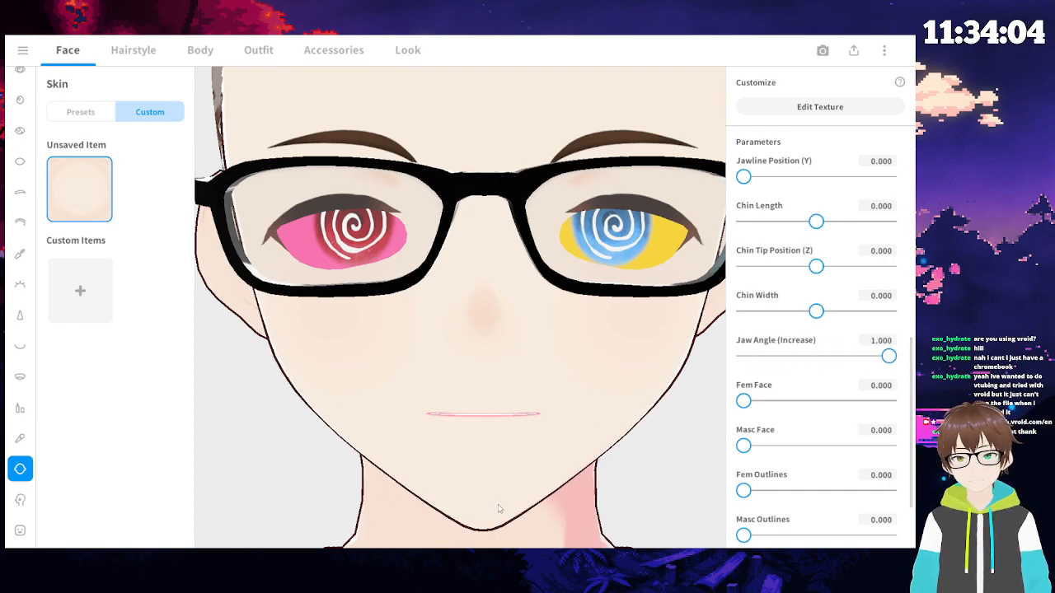
key(ctrl+z)
- Try Masc Face at 1.000 and Fem Face at 1.000, undoing each change
drag(743, 446, 754, 446)
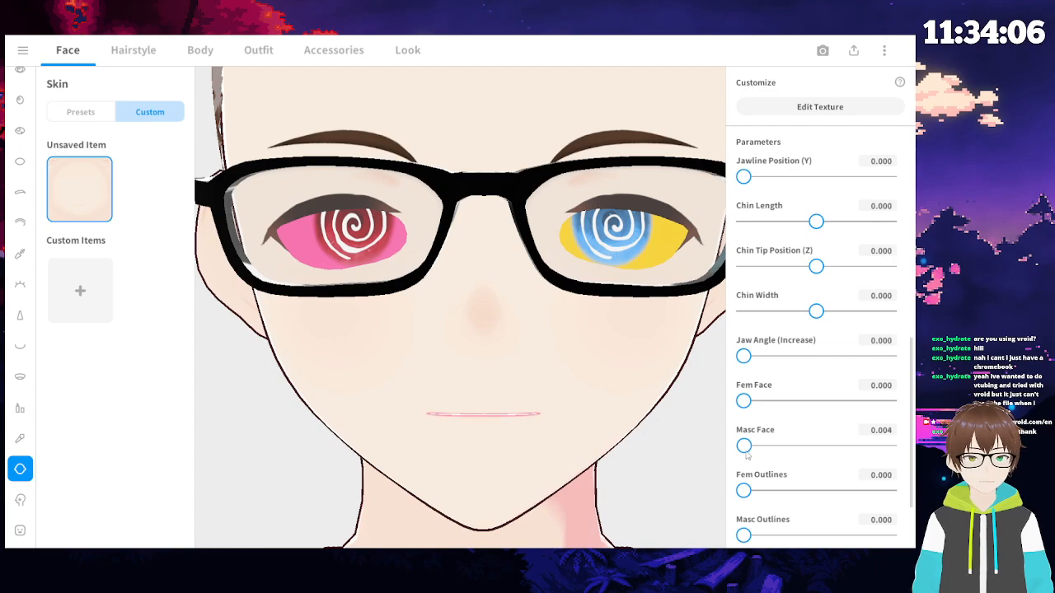
scroll(568, 458, down, 2)
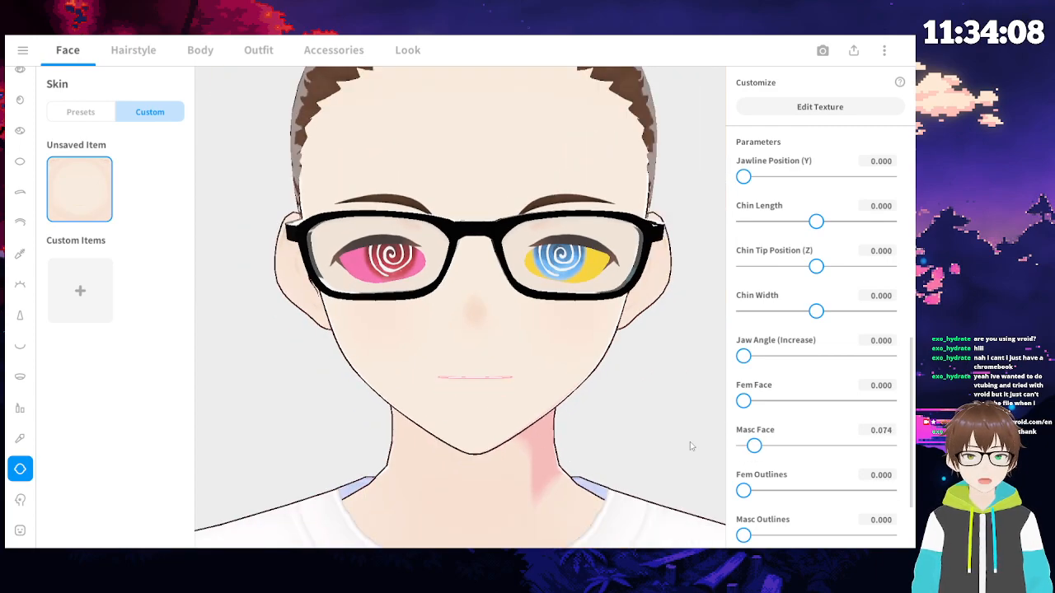
drag(757, 448, 890, 446)
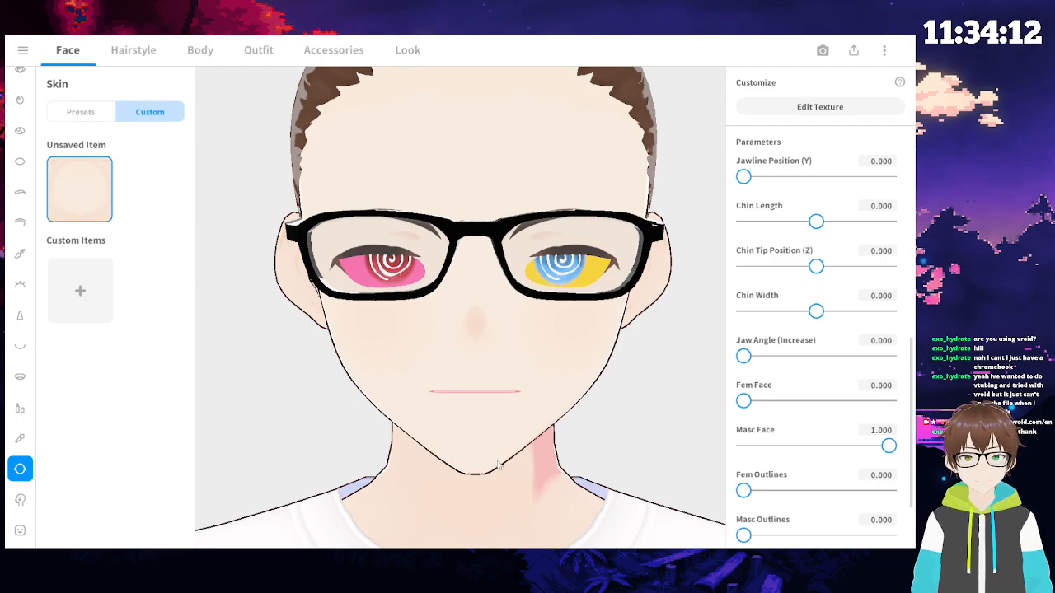
key(ctrl+z)
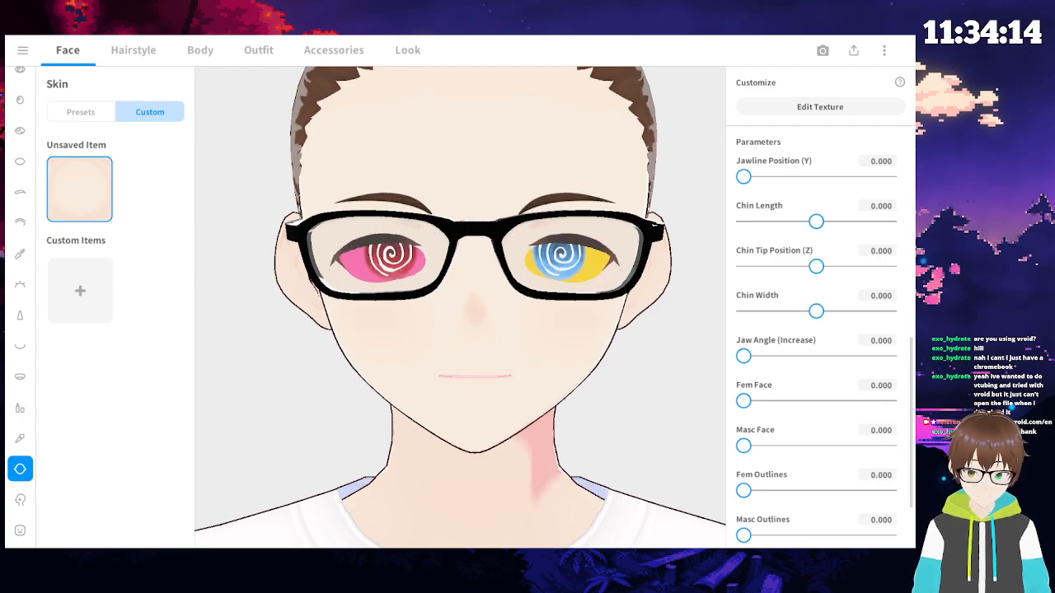
drag(744, 401, 890, 402)
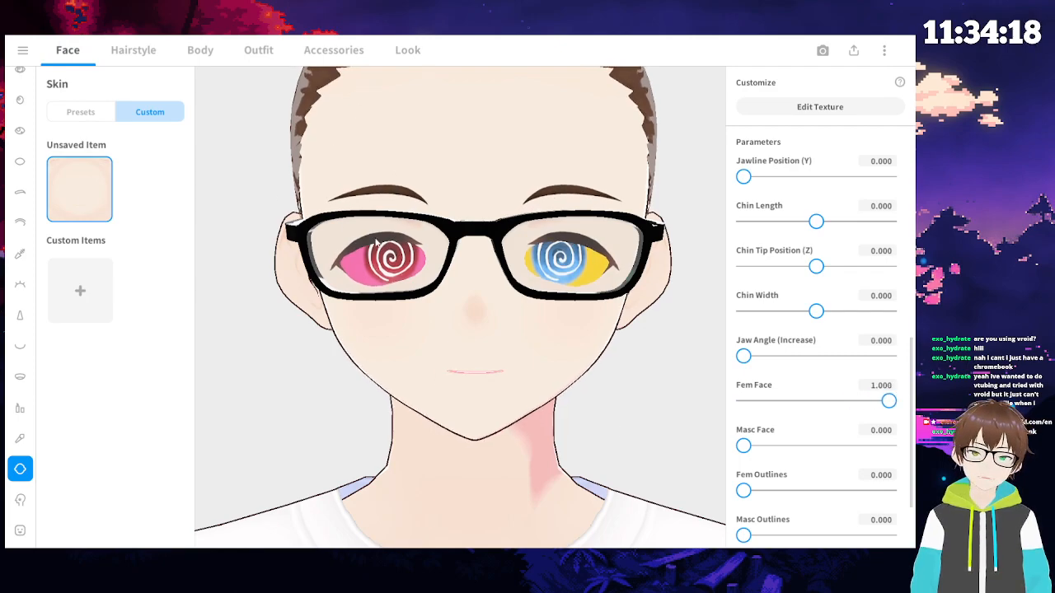
key(ctrl+z)
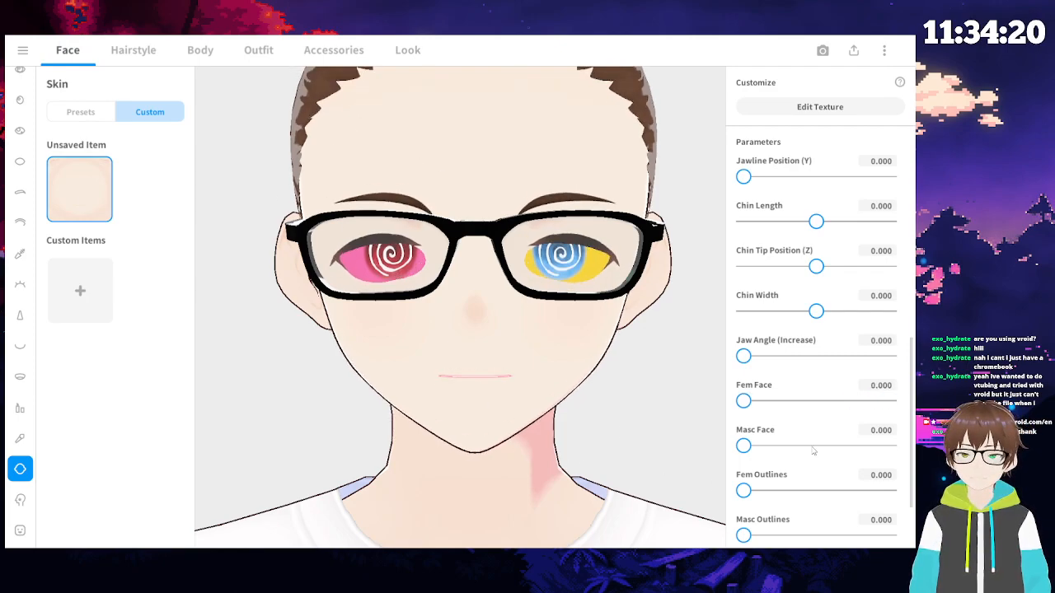
- Try Masc Outlines and Fem Outlines at 1.000 each, undoing both changes
scroll(907, 413, down, 3)
drag(745, 441, 889, 441)
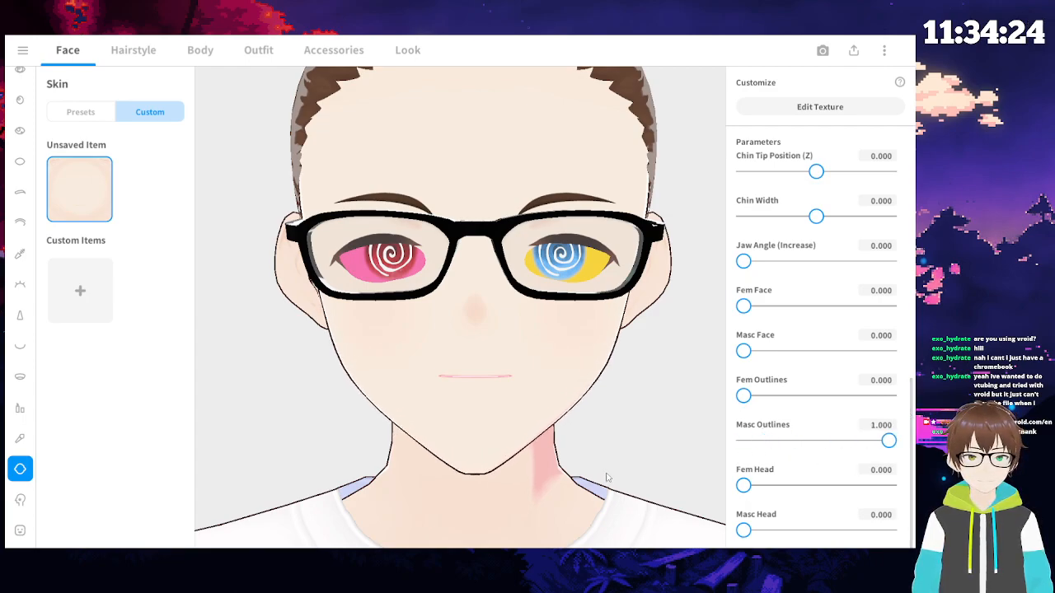
key(ctrl+z)
drag(745, 396, 890, 395)
key(ctrl+z)
- Try Fem Head and Masc Head at 1.000 each, returning both to 0.000
drag(745, 486, 889, 486)
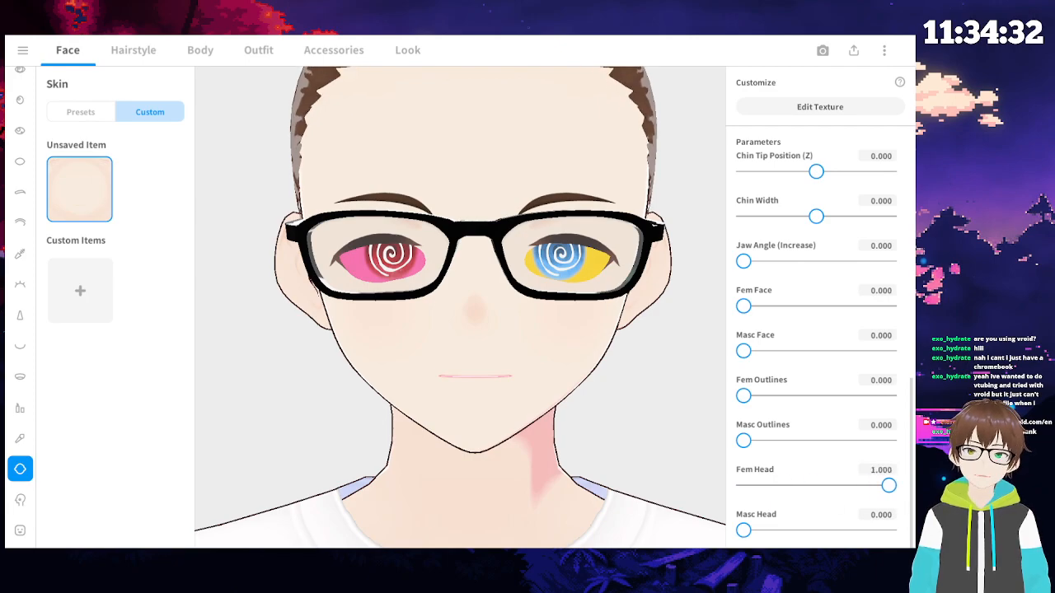
drag(826, 507, 634, 512)
drag(743, 531, 821, 539)
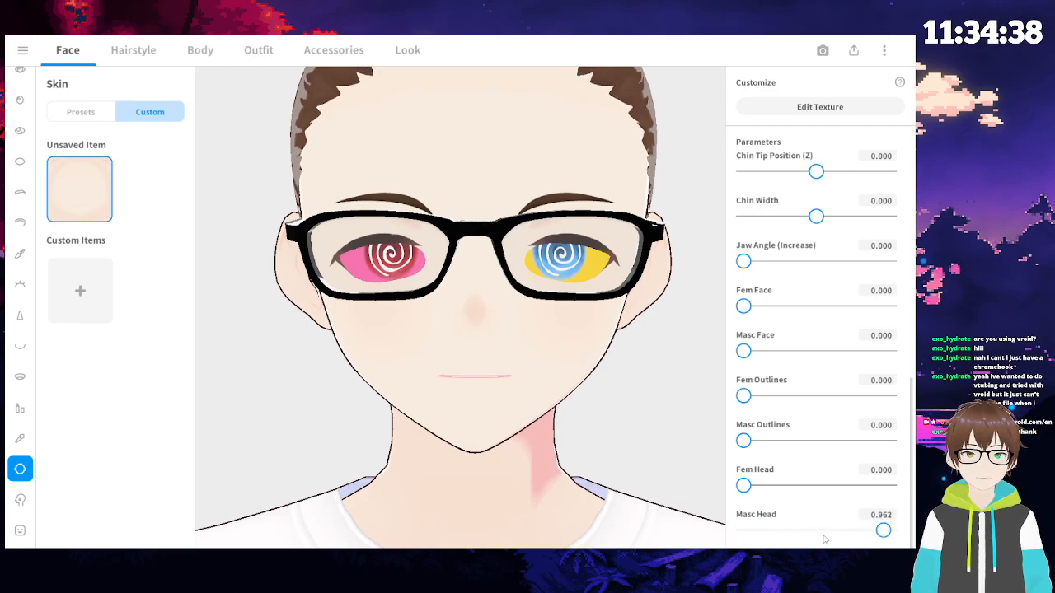
drag(891, 534, 911, 534)
drag(737, 533, 650, 532)
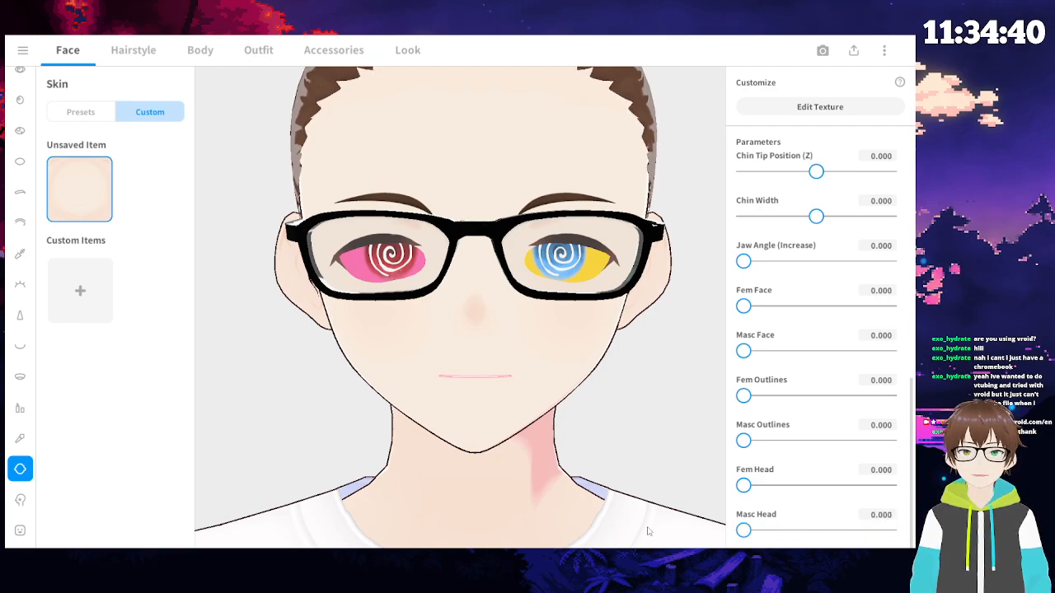
drag(737, 531, 894, 531)
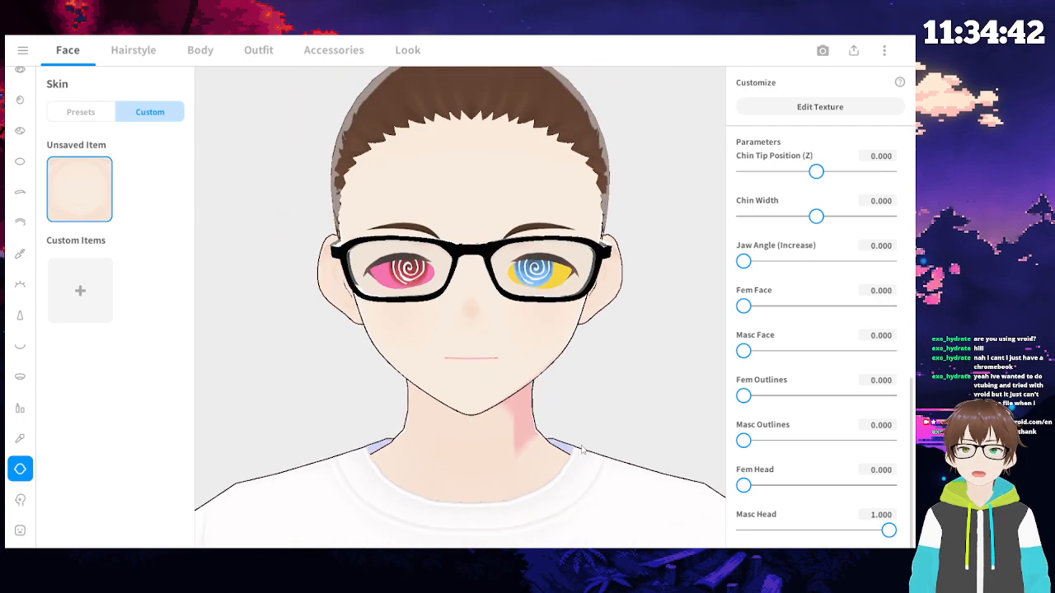
key(ctrl+z)
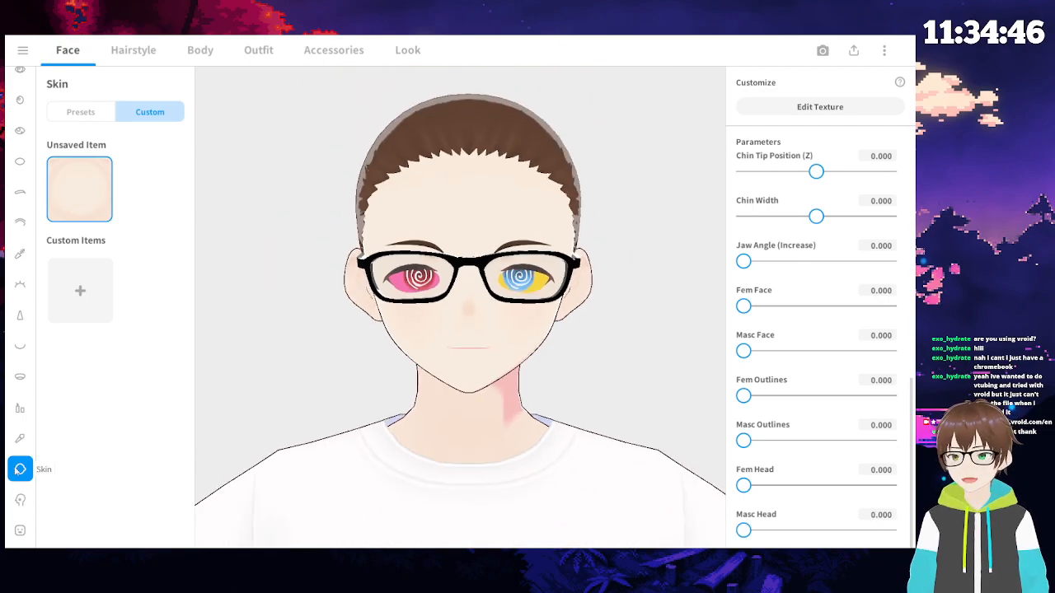
- Open the Face Paint category and try the stitched scar, lipstick kiss and nose freckle presets
click(20, 499)
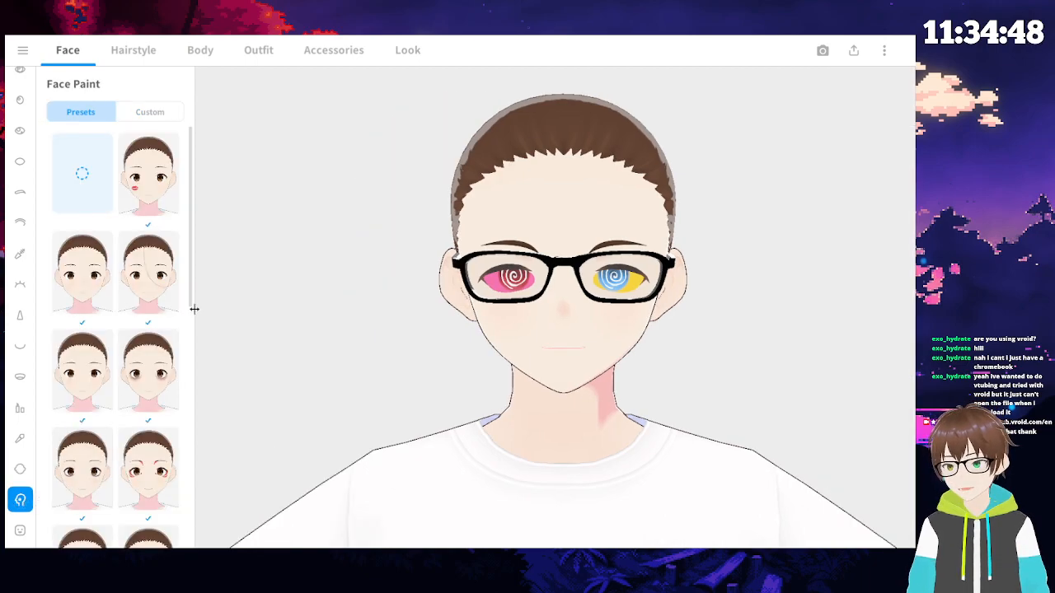
click(153, 290)
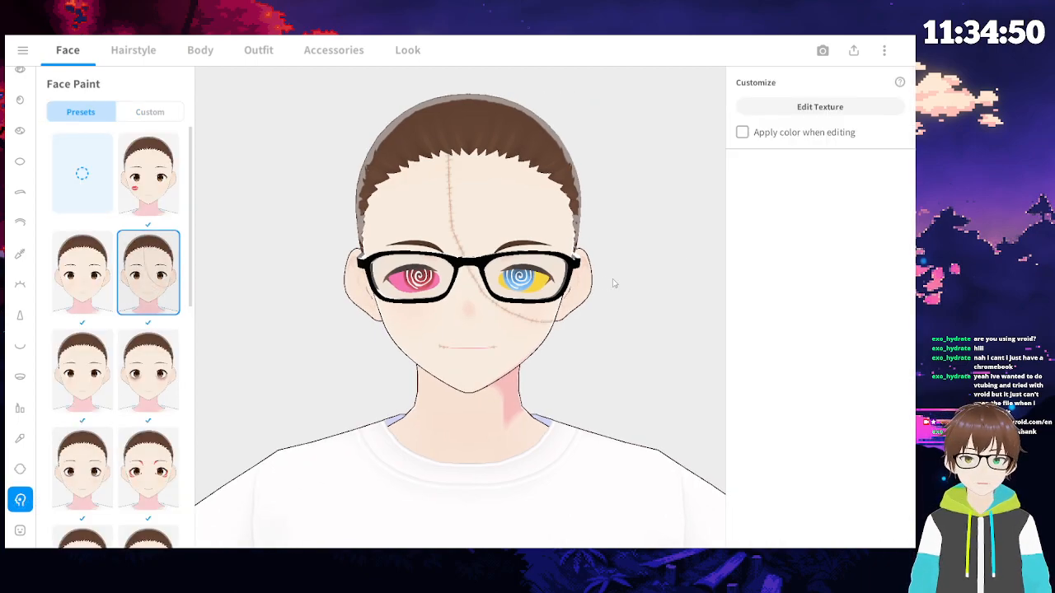
scroll(615, 264, up, 2)
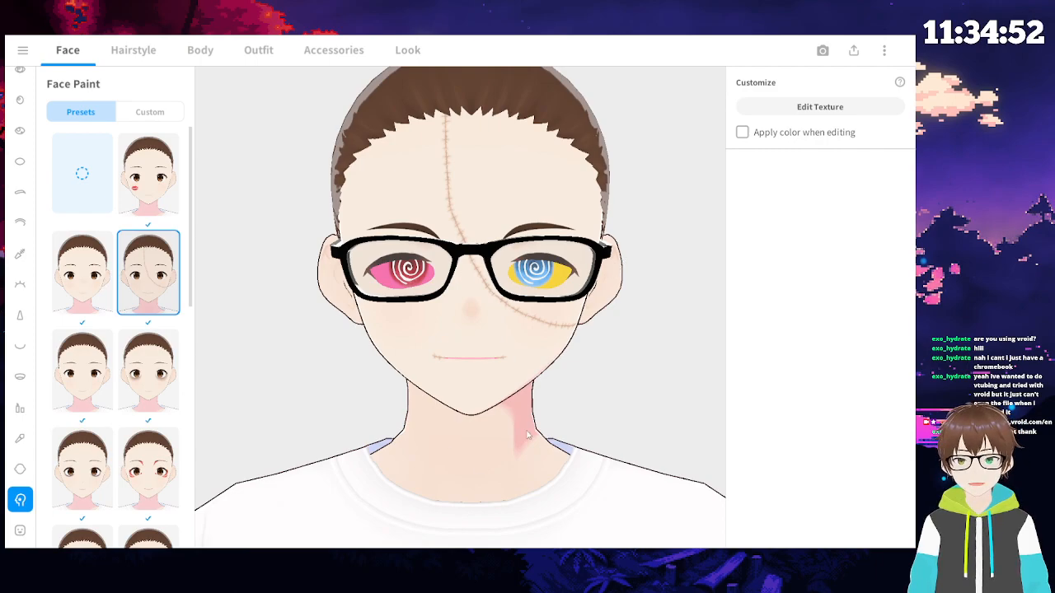
click(156, 211)
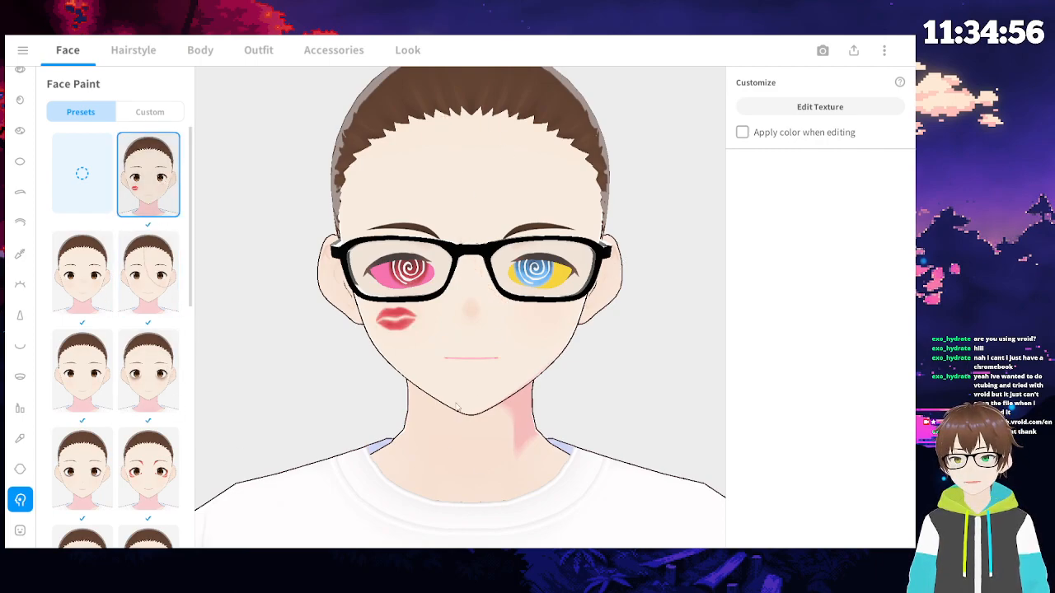
click(148, 272)
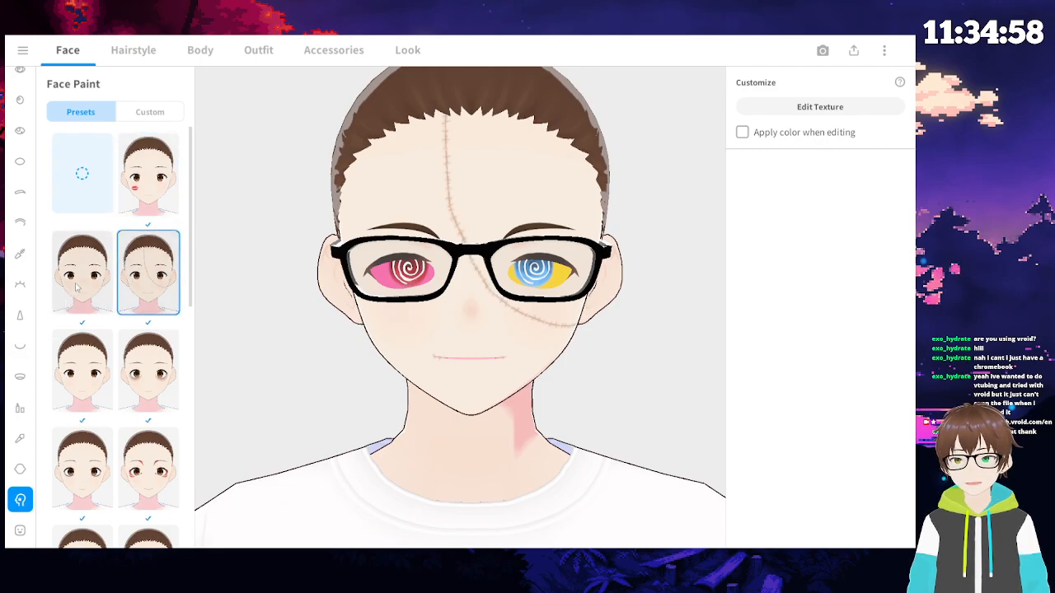
click(76, 286)
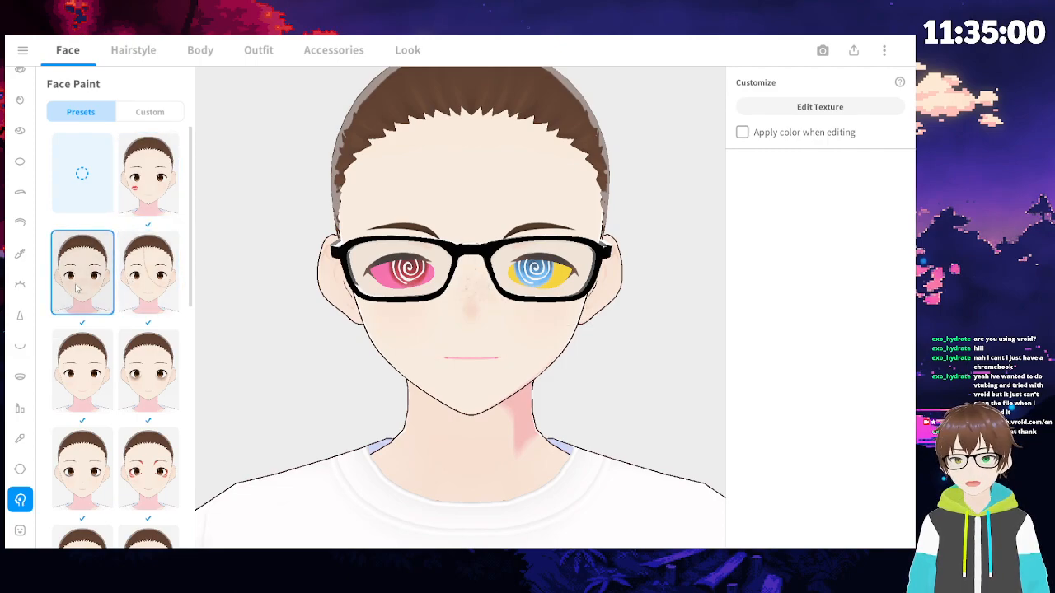
- Compare the dark eye circles, ear piercing and red eye marking face paint presets, reselecting the dark eye circles
click(148, 371)
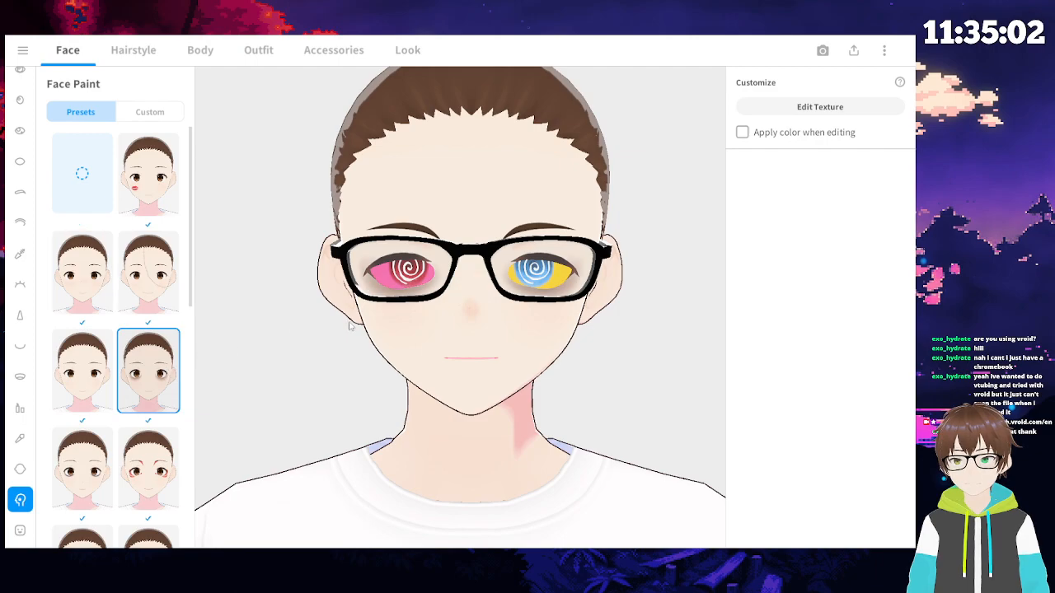
scroll(416, 315, up, 1)
mouse_move(431, 311)
right_down()
mouse_move(409, 320)
mouse_move(435, 312)
right_up()
click(83, 375)
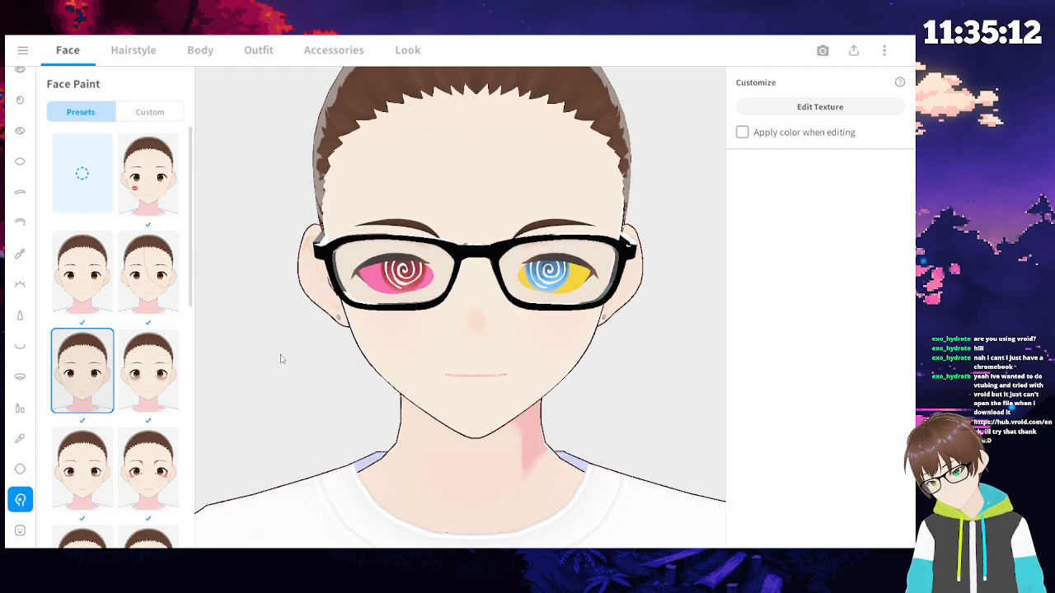
click(148, 468)
click(148, 371)
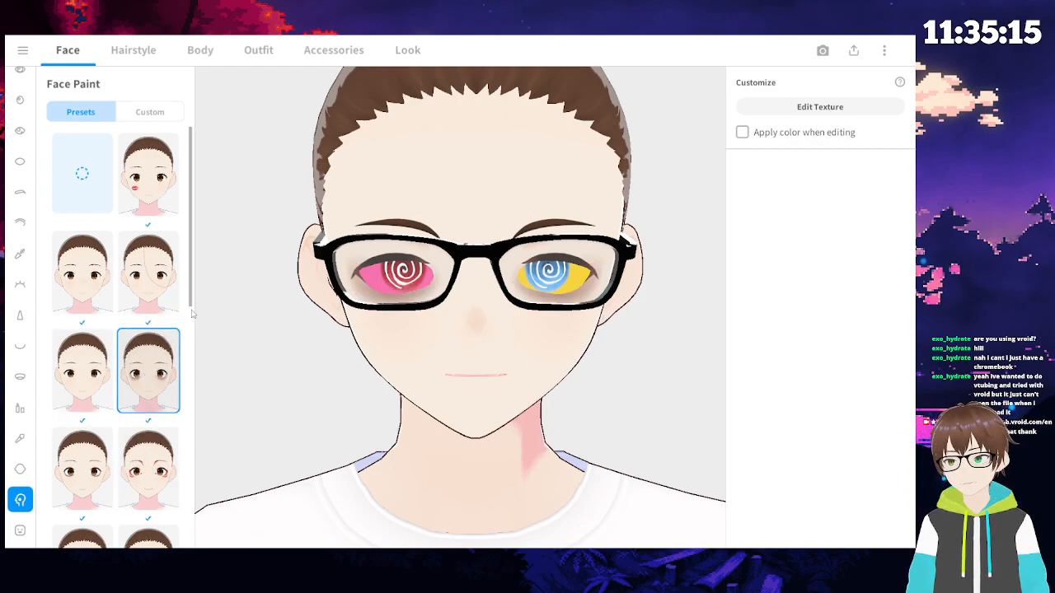
- Try the red brow-and-eye markings preset, followed by the grey under-eye shadow preset
scroll(186, 307, down, 1)
scroll(186, 315, down, 5)
click(145, 287)
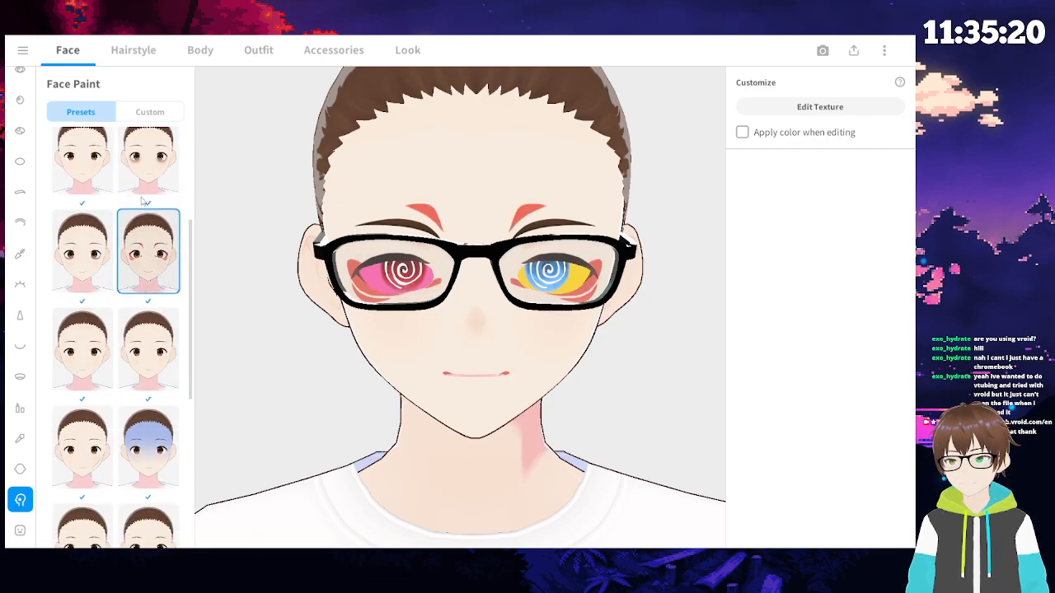
click(97, 257)
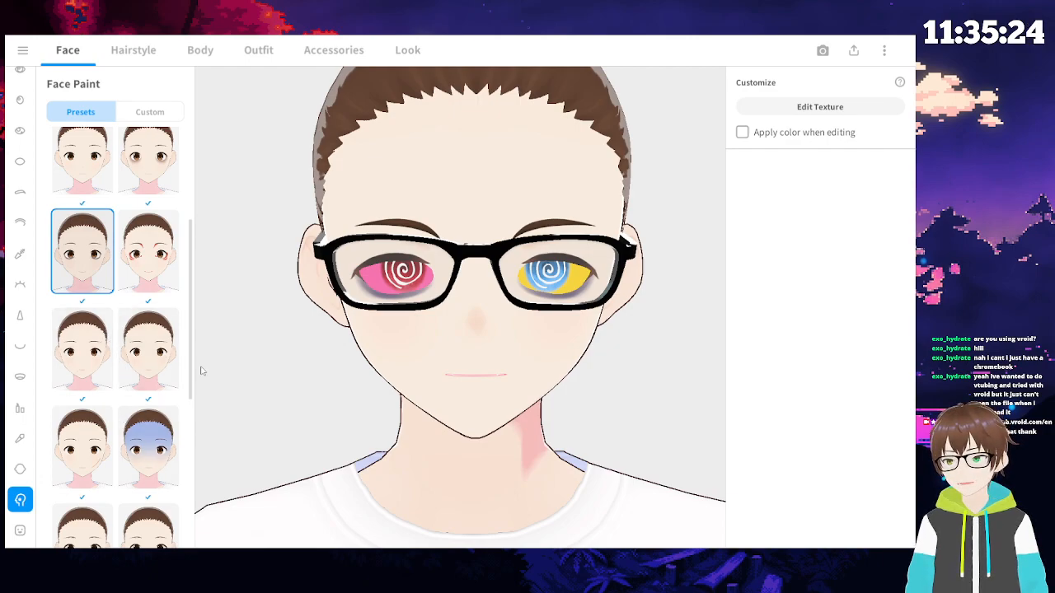
- Try the under-eye mole, the mole beside the mouth and the slanted cheek scar presets
scroll(189, 373, down, 3)
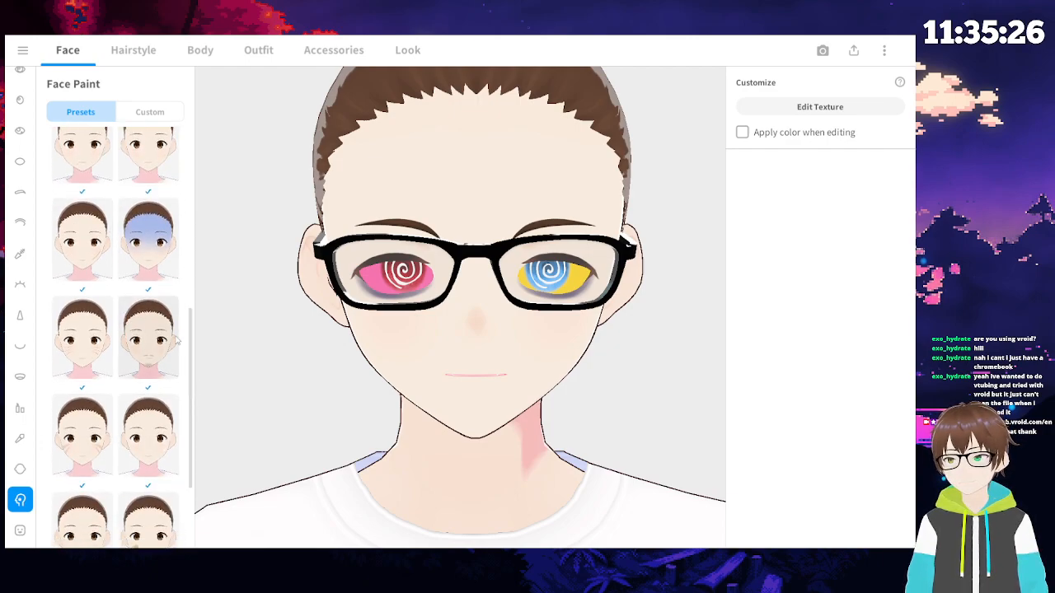
scroll(191, 350, up, 3)
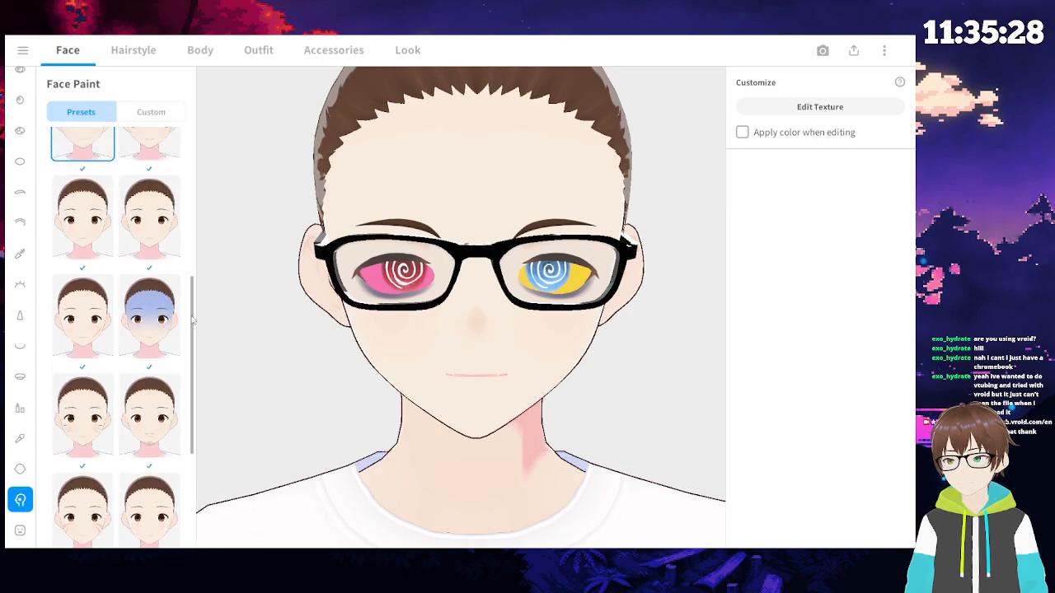
click(140, 313)
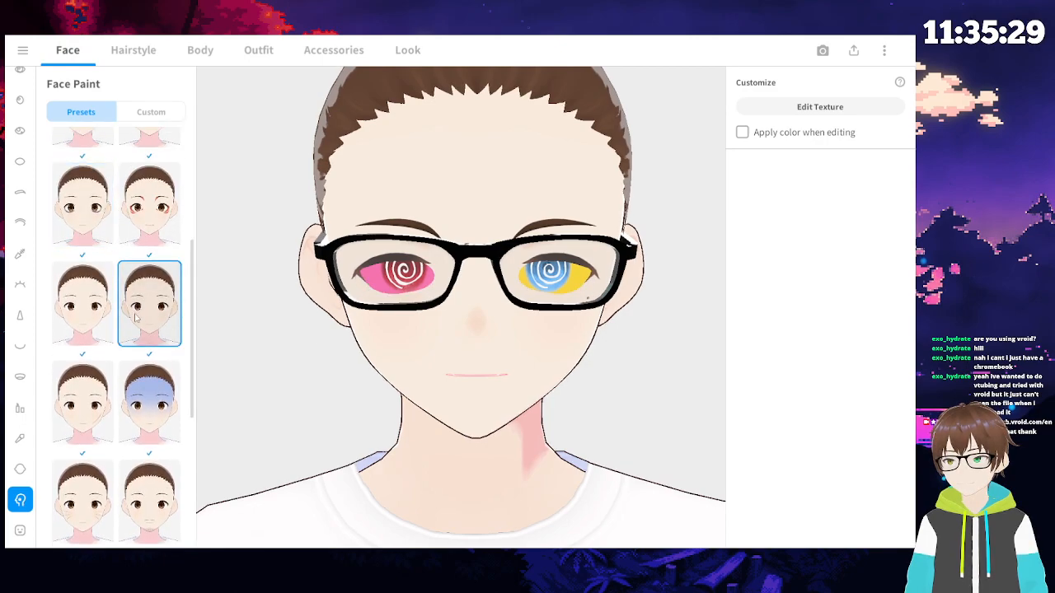
click(93, 318)
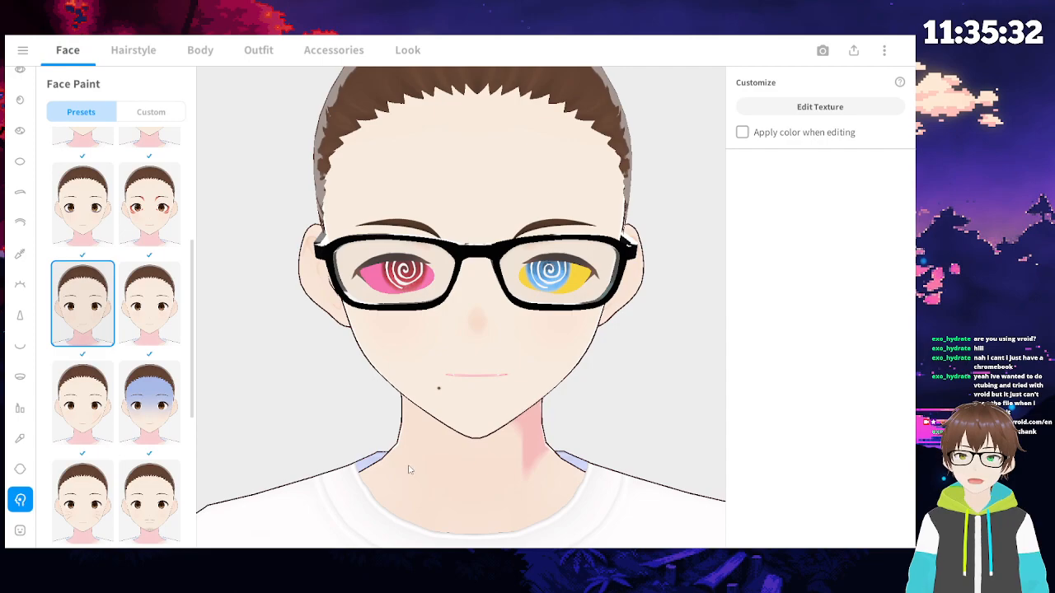
click(102, 396)
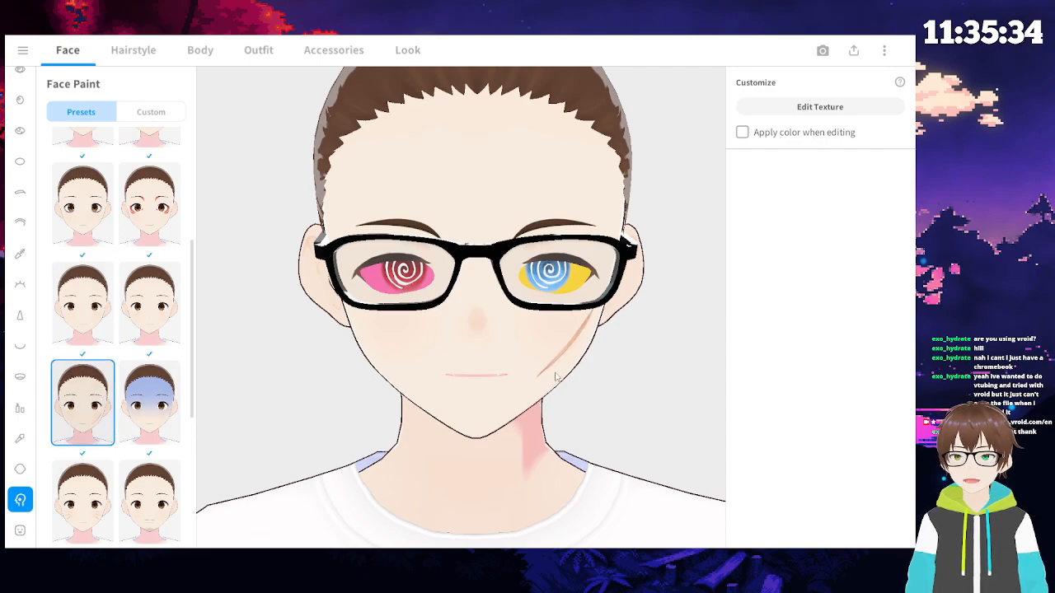
- Try the blue forehead shading preset and check the face from another angle
click(148, 408)
scroll(194, 416, down, 1)
drag(194, 416, 190, 478)
right_drag(443, 375, 442, 363)
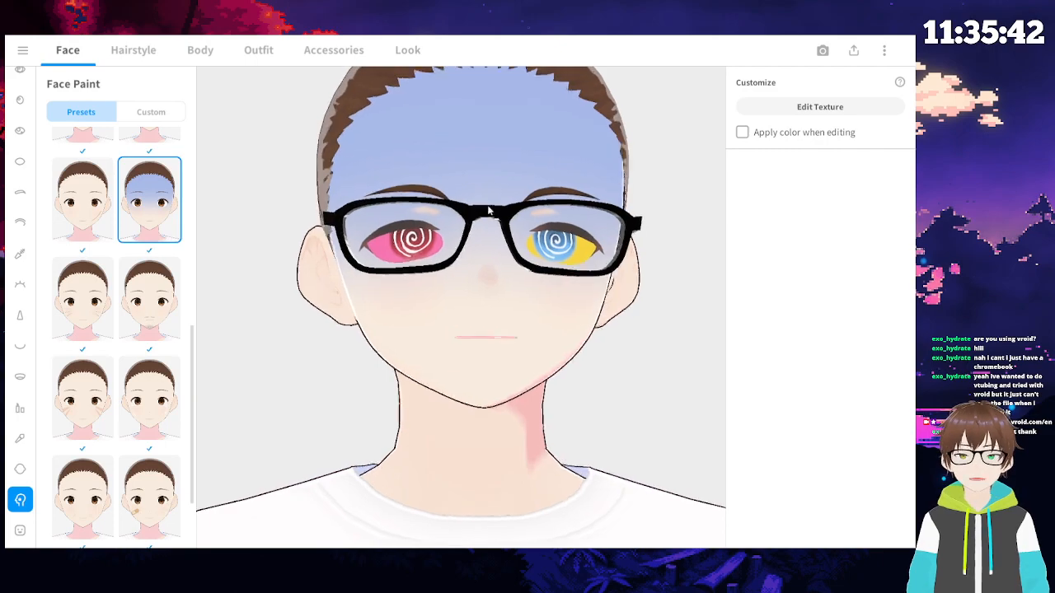
- Try the mustache and goatee preset and the two cheek stripe presets
click(141, 301)
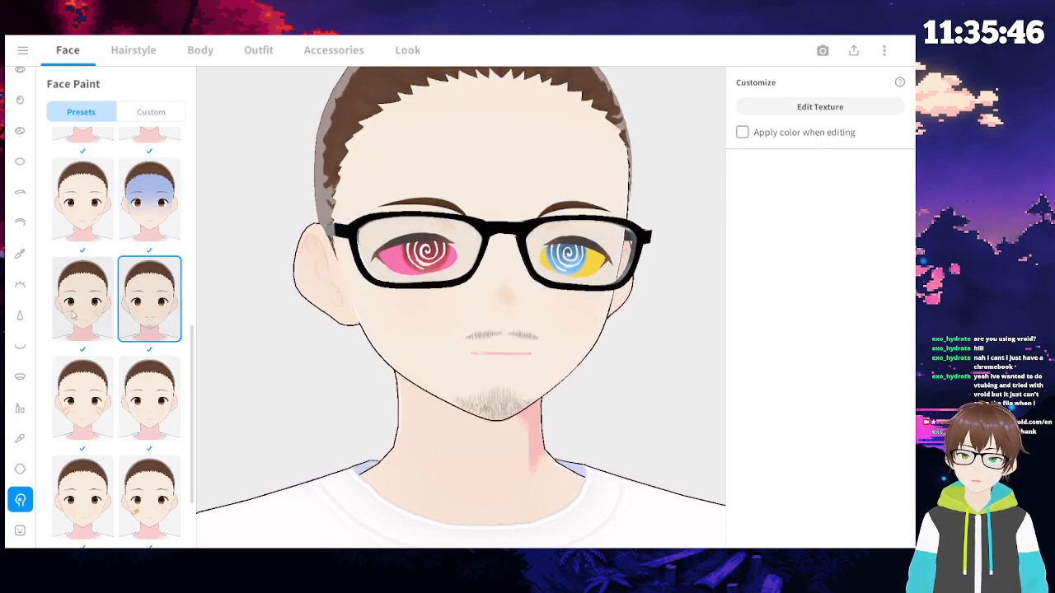
click(72, 315)
click(87, 400)
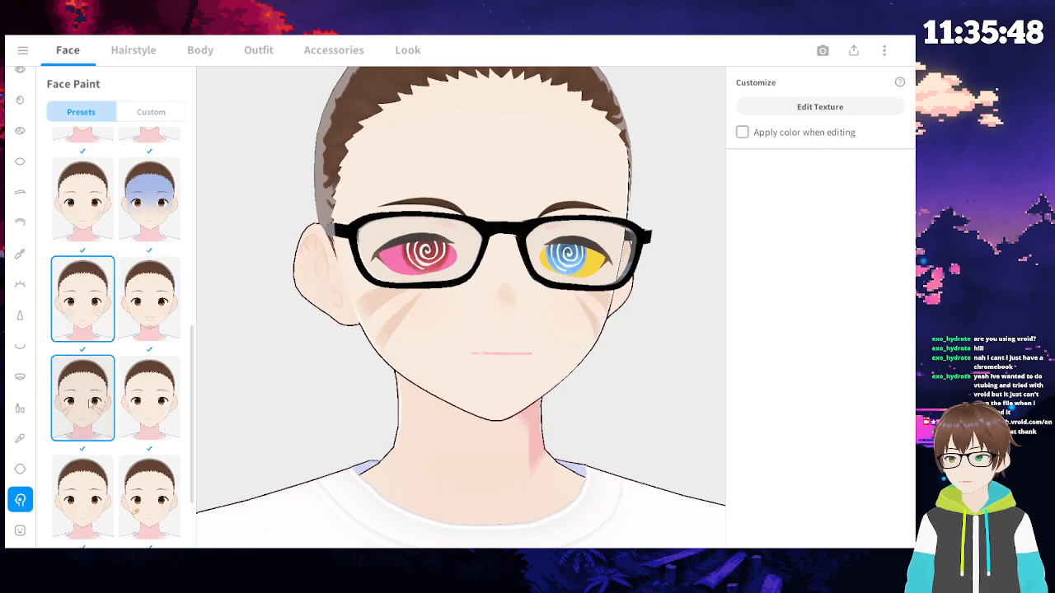
- Try the teardrop face paint preset and inspect the tears up close from both sides
click(149, 416)
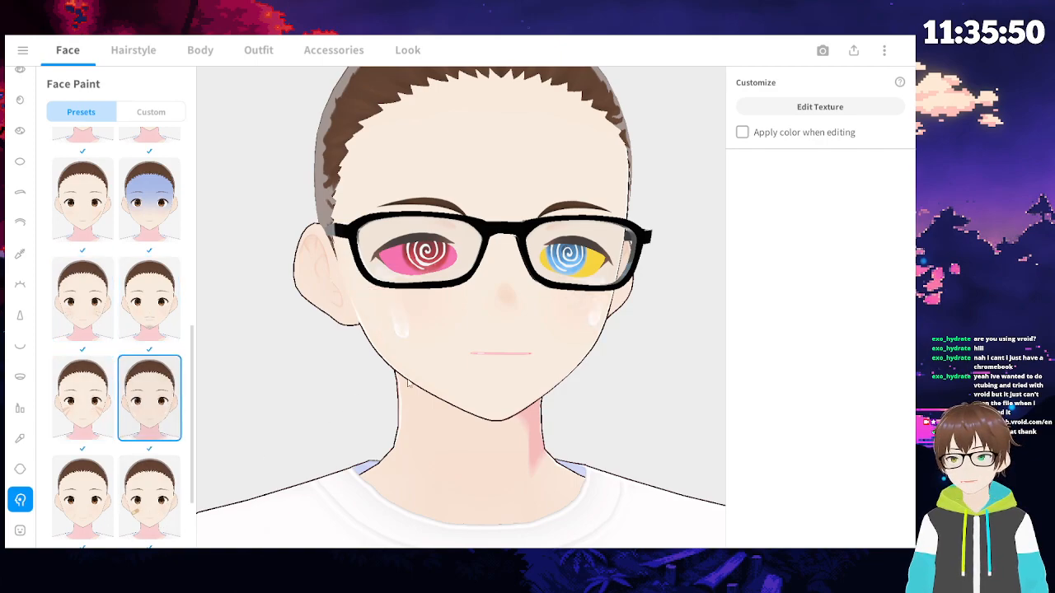
scroll(370, 365, up, 3)
right_drag(370, 364, 431, 443)
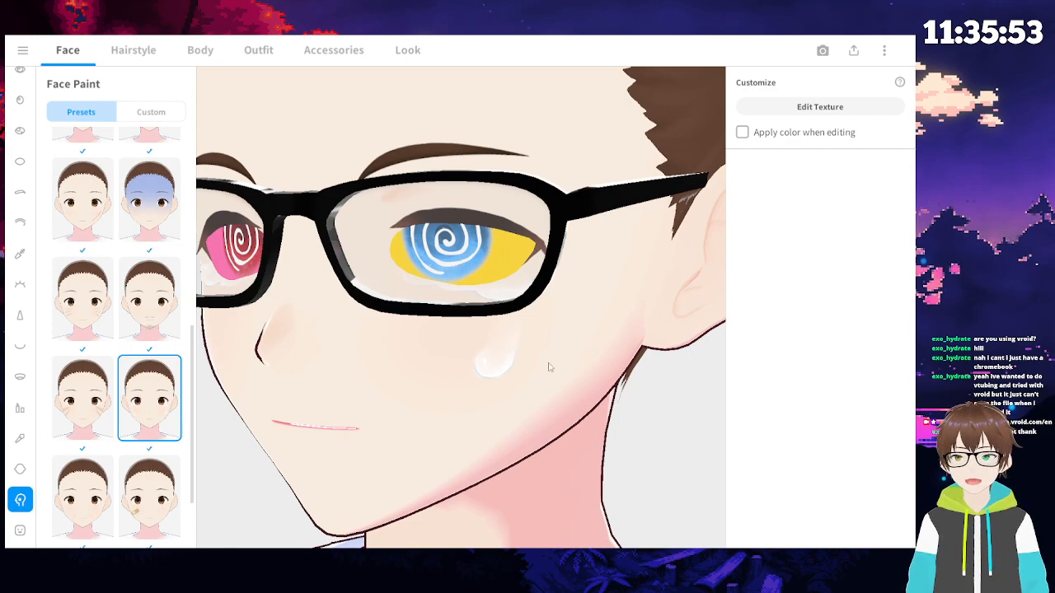
right_drag(459, 384, 478, 377)
- Apply the adhesive bandage face paint preset to the cheek
scroll(237, 409, down, 4)
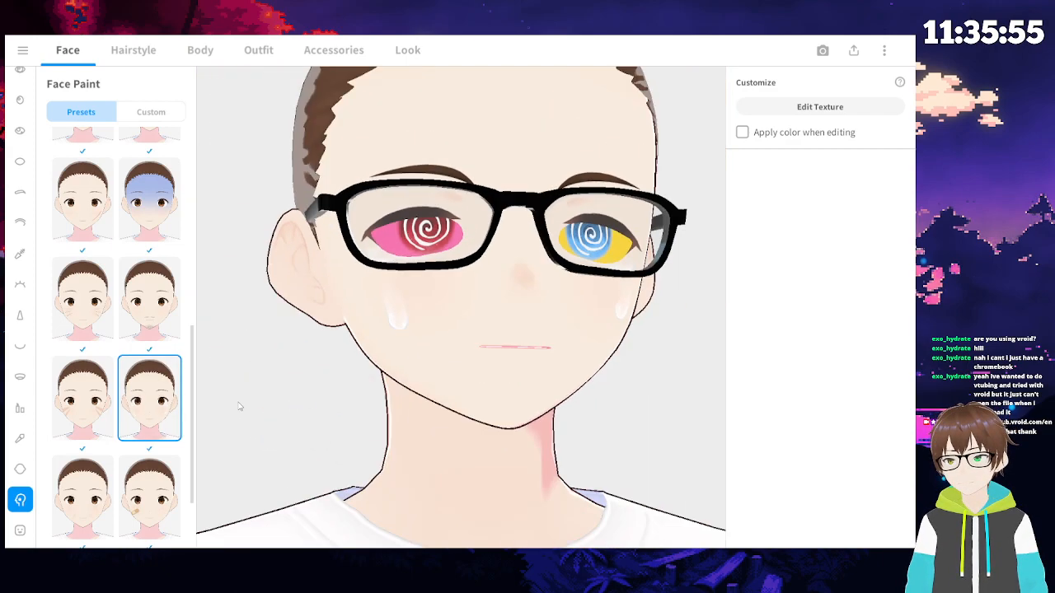
scroll(175, 414, down, 3)
click(163, 397)
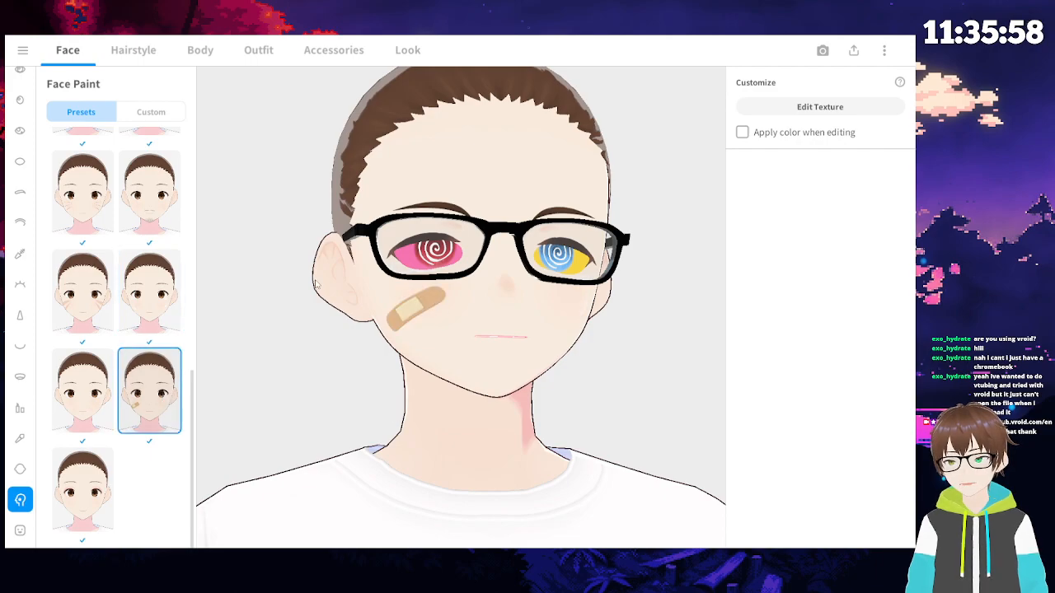
- Try the wrinkle-line face paint preset, inspect it from different angles, and compare it with the last preset in the list
click(83, 387)
right_drag(601, 370, 507, 340)
scroll(490, 350, up, 4)
right_drag(555, 245, 523, 350)
scroll(557, 269, down, 4)
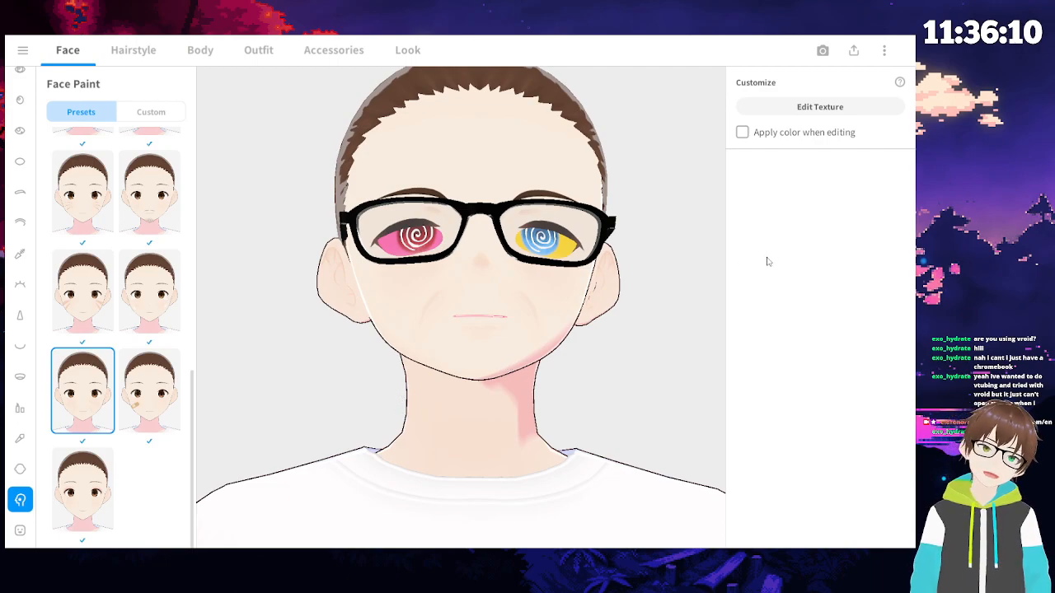
click(91, 510)
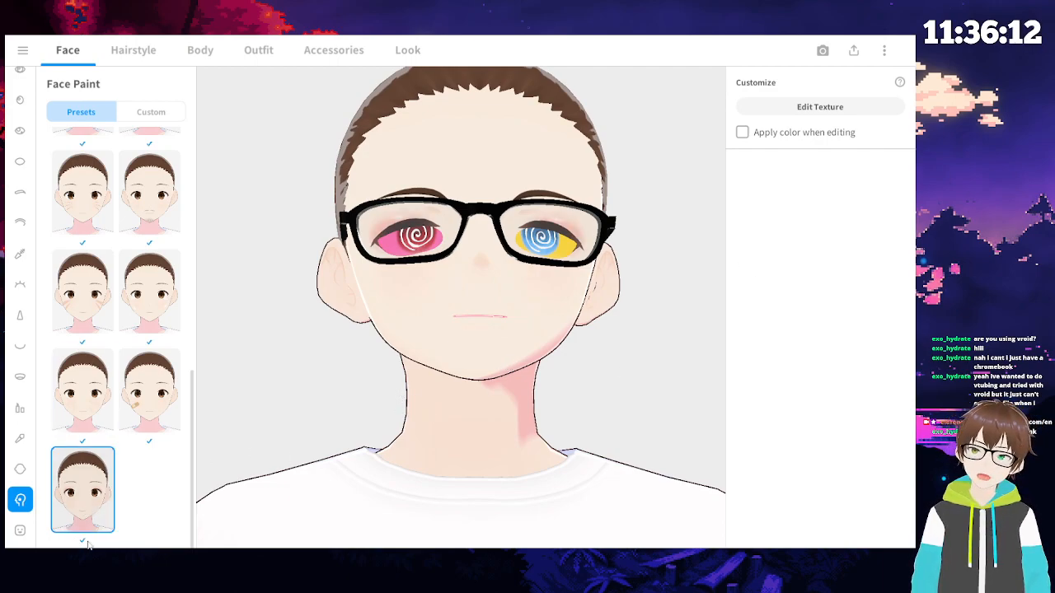
- Try the stitched scar, freckle, under-eye circle and red eye-mark presets near the beginning of the face paint list
scroll(107, 488, up, 5)
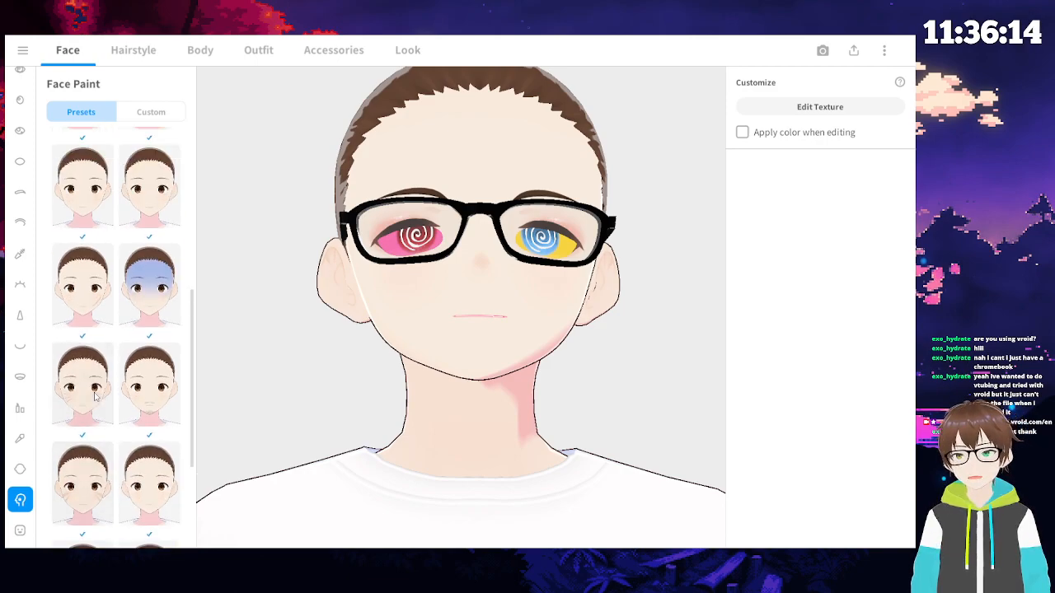
scroll(88, 234, up, 2)
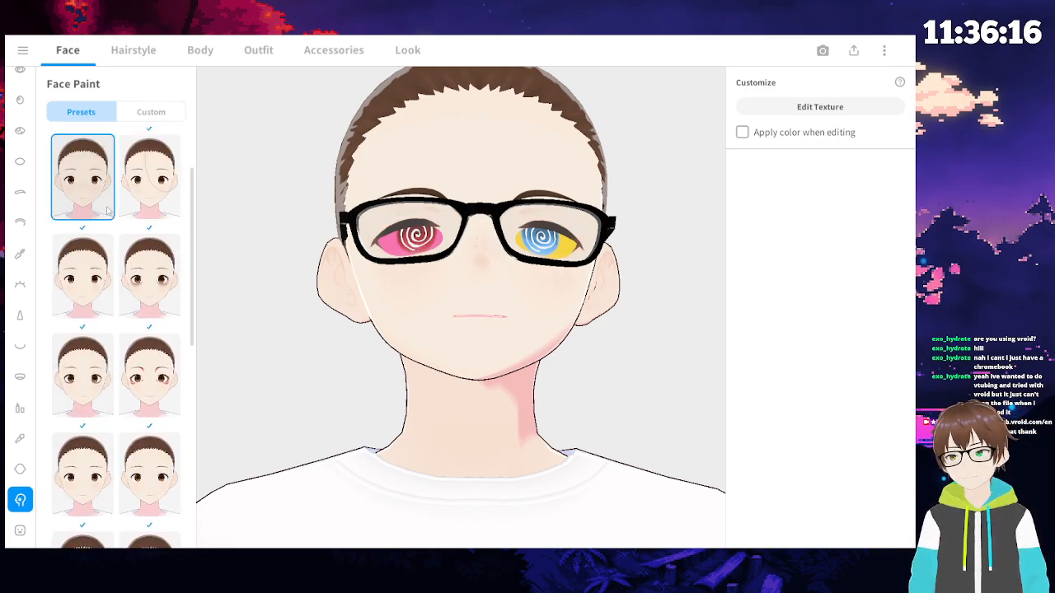
click(149, 275)
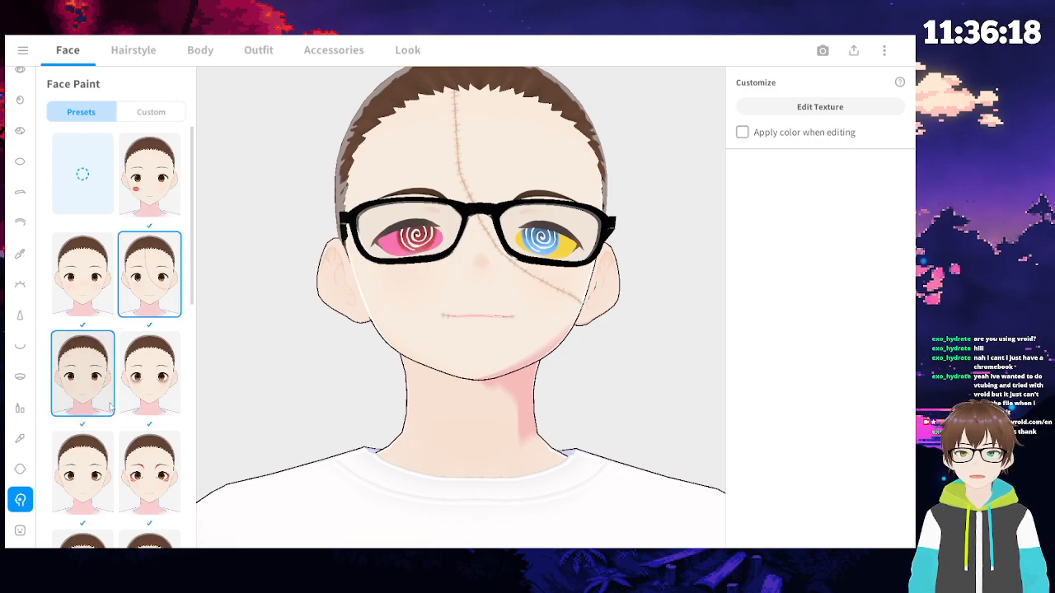
click(140, 375)
click(97, 295)
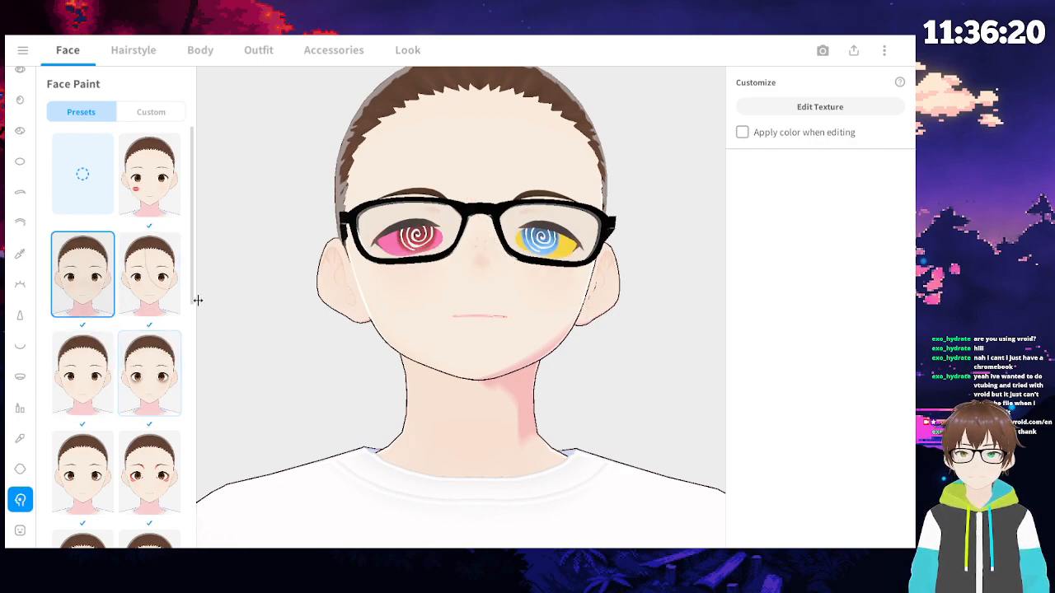
click(161, 361)
click(150, 464)
click(149, 275)
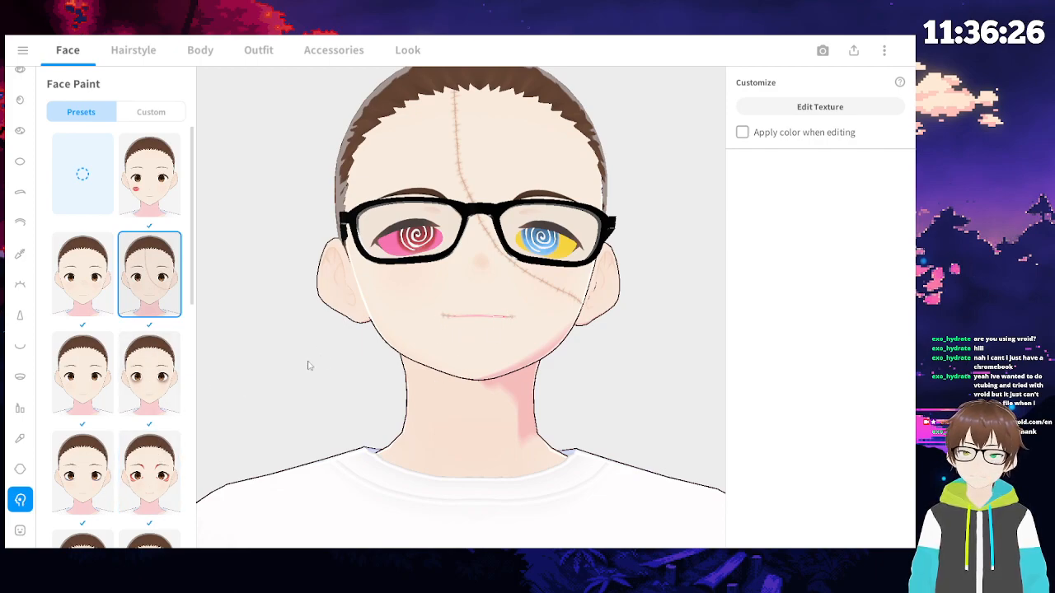
- Try the red kiss-mark preset and its neighbours, and apply the subtle under-eye shading preset in the fourth row
click(149, 373)
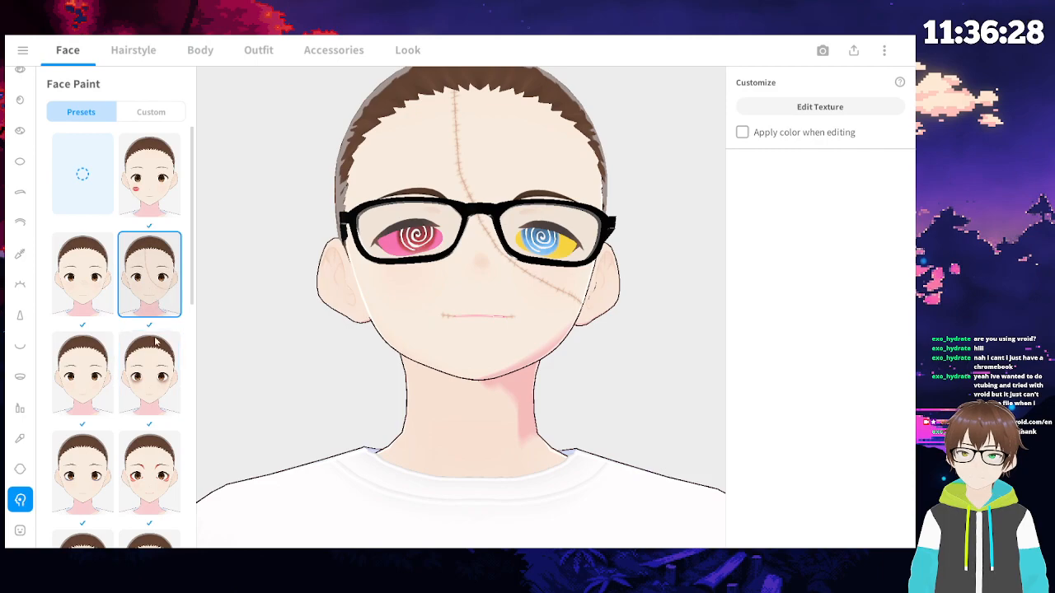
click(81, 297)
click(83, 402)
click(148, 223)
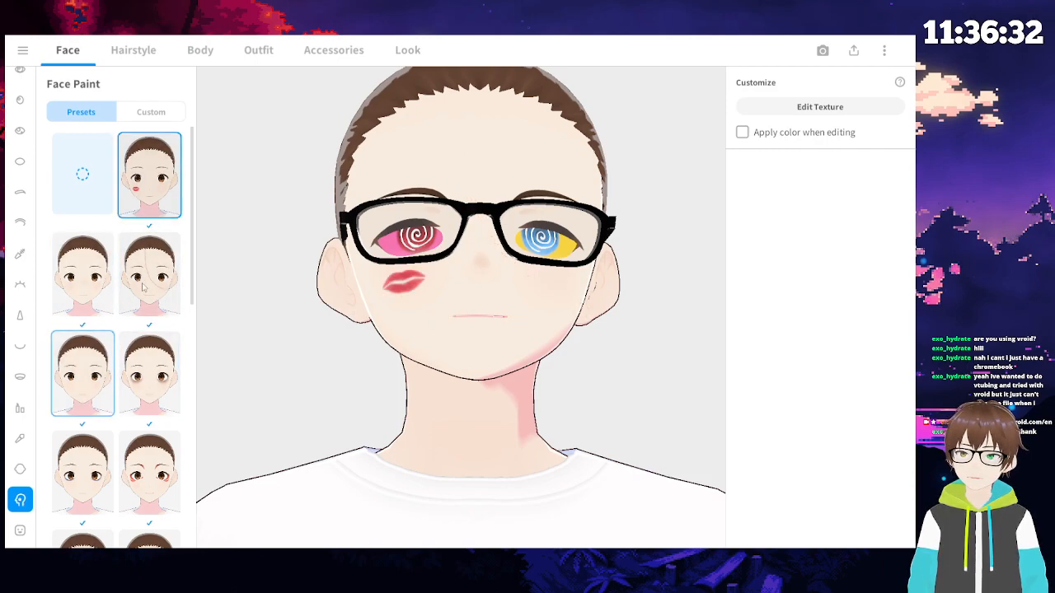
click(148, 375)
click(96, 478)
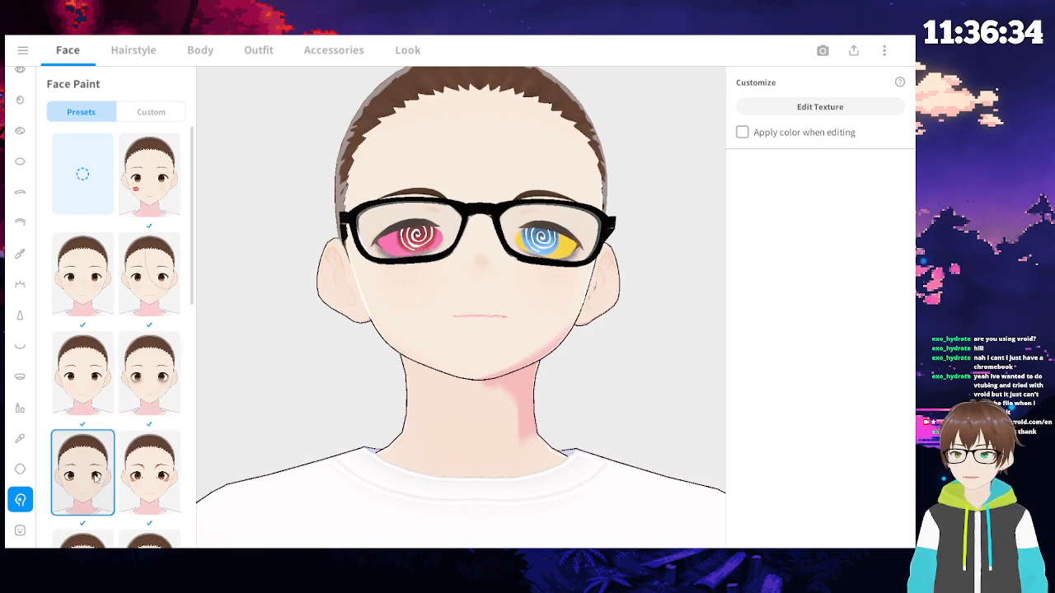
- Open the face paint texture for editing, test a stroke in color #85764C with brush width 24, and undo it
click(798, 112)
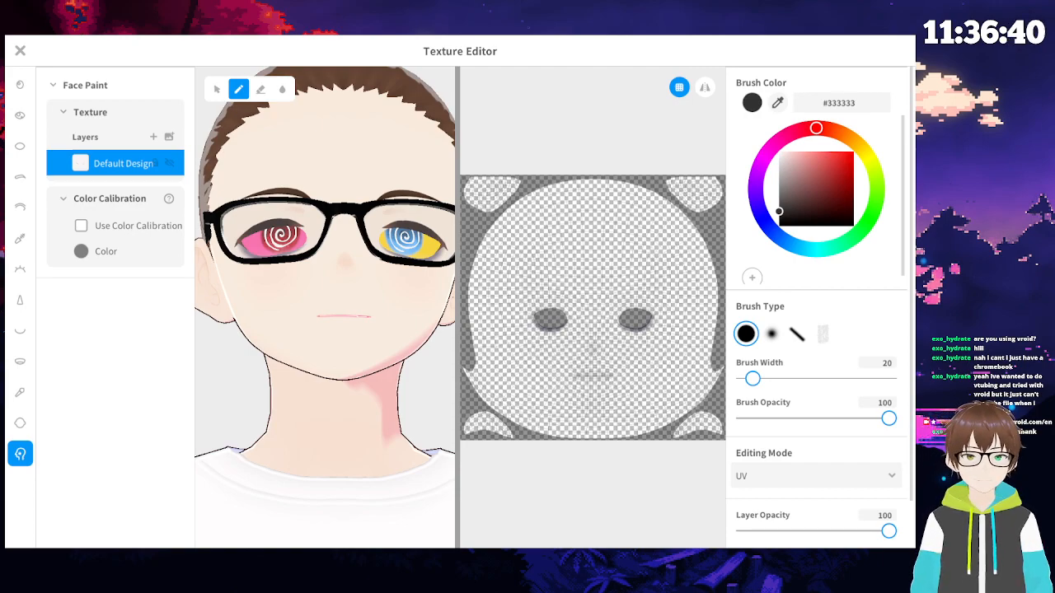
drag(753, 380, 726, 381)
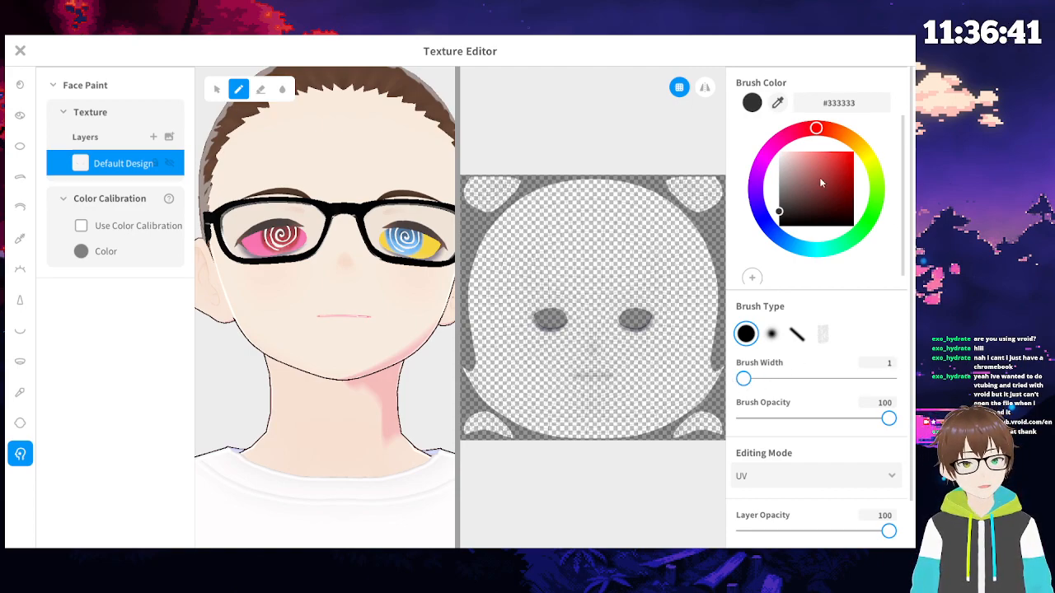
drag(816, 129, 861, 146)
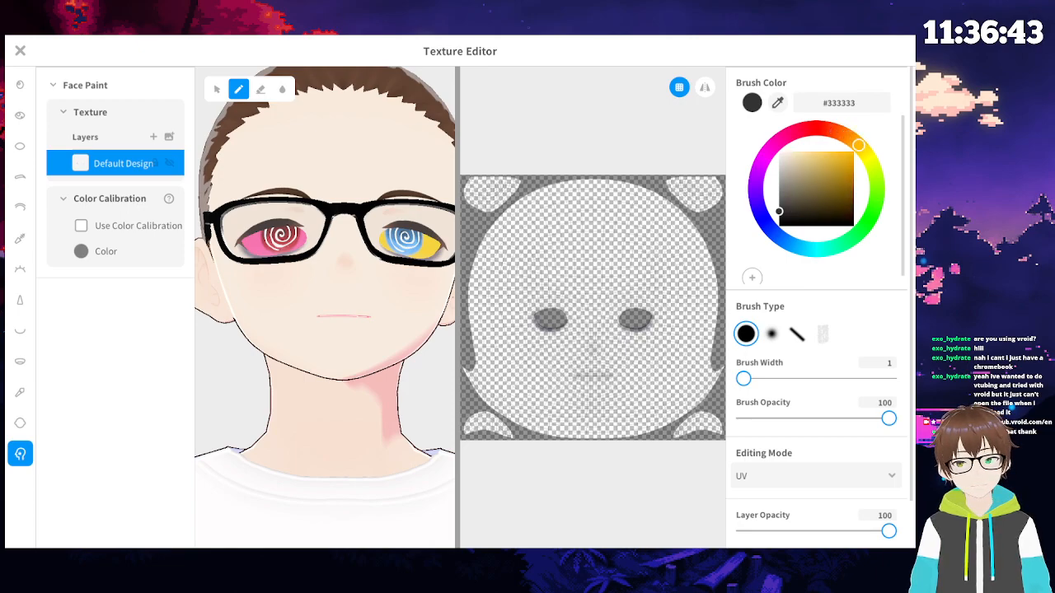
mouse_move(778, 211)
mouse_down()
mouse_move(817, 169)
mouse_move(812, 205)
mouse_move(825, 154)
mouse_up()
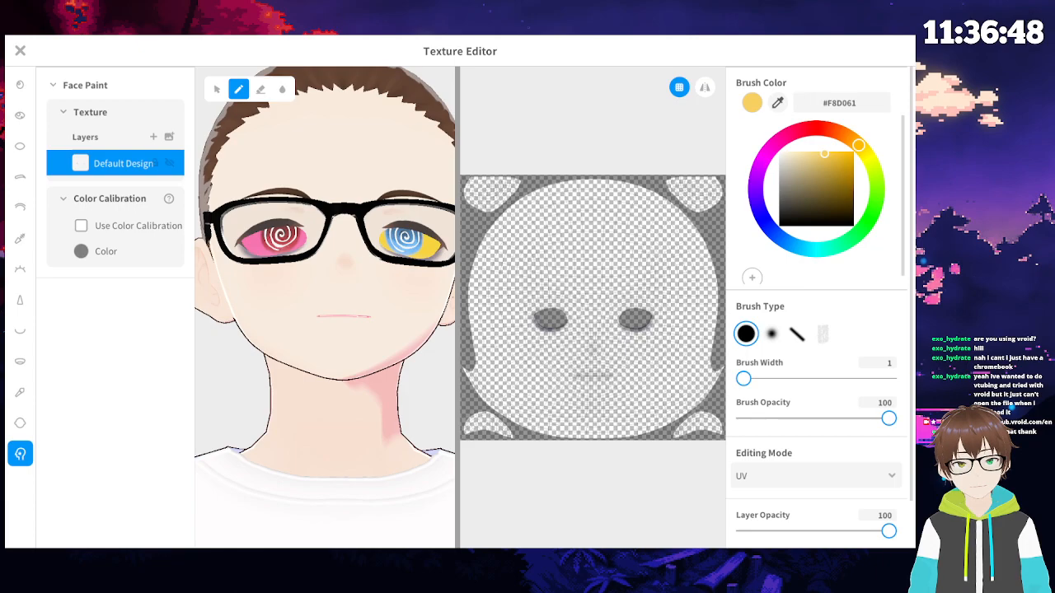
drag(813, 177, 811, 188)
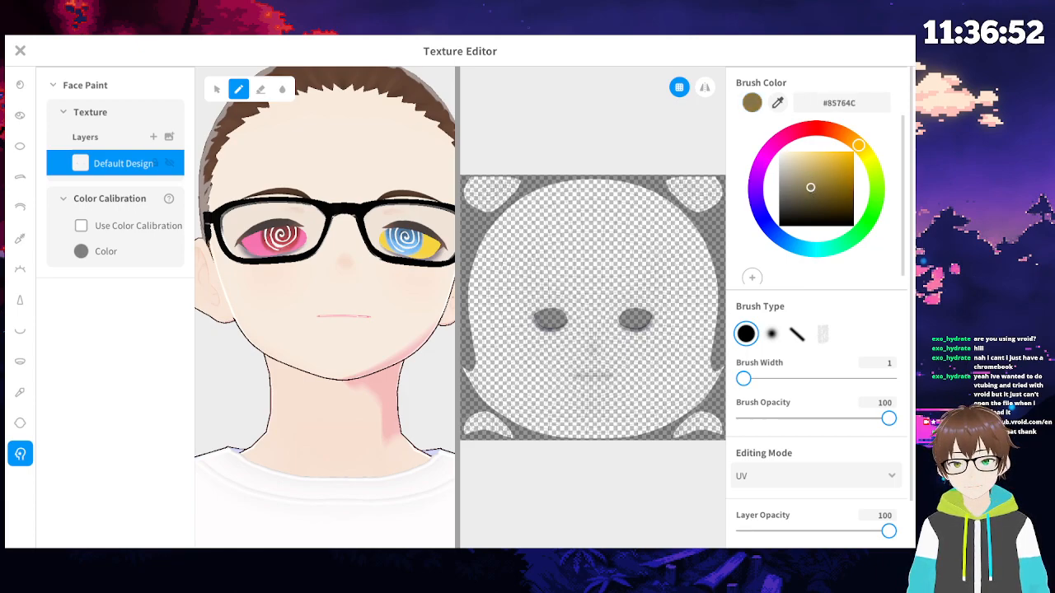
drag(744, 380, 752, 380)
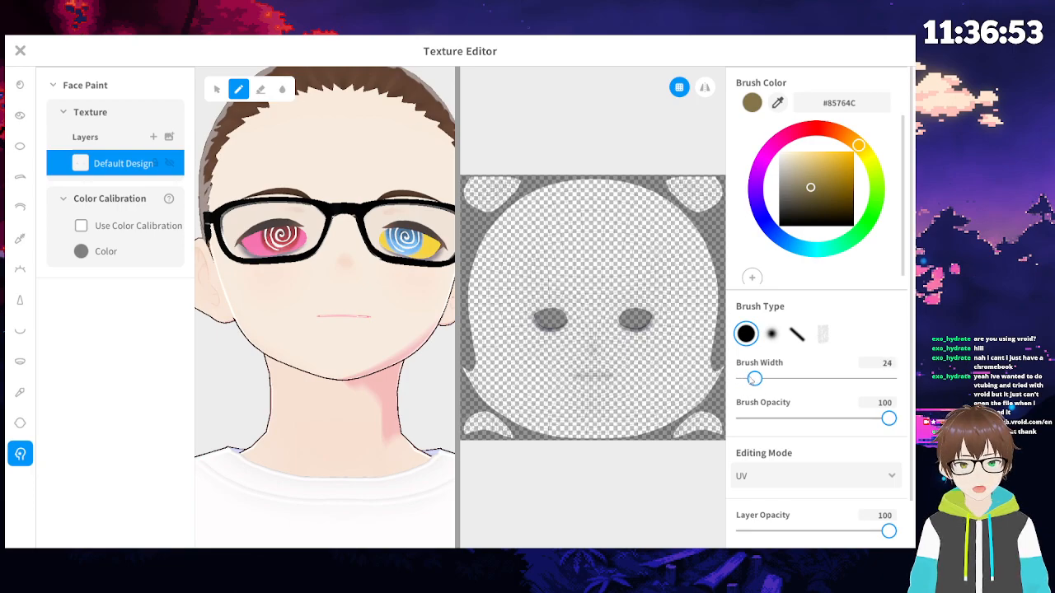
drag(564, 356, 545, 366)
key(ctrl+z)
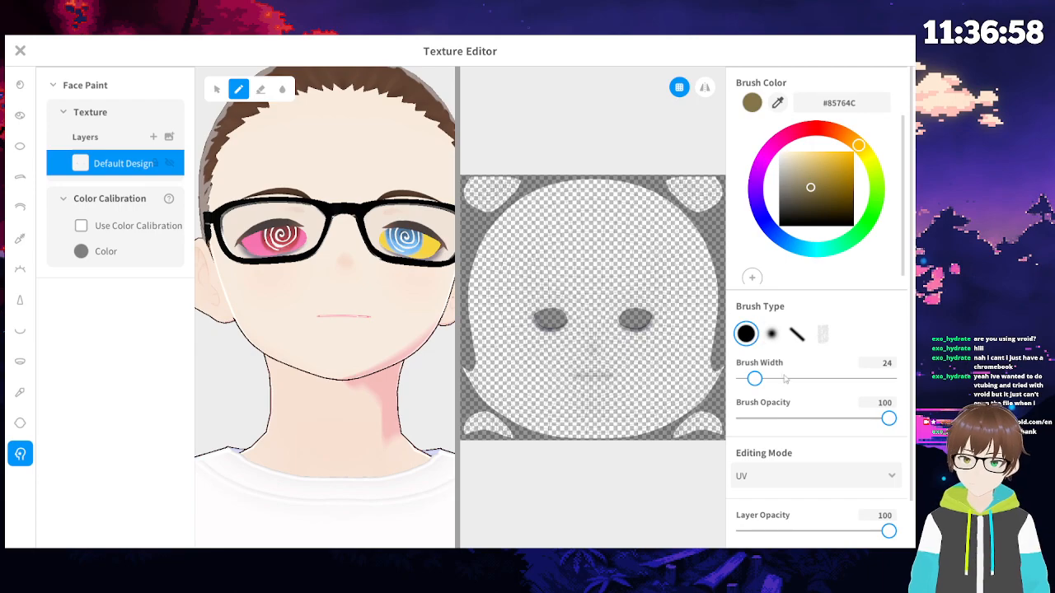
- Set the brush width to 4, test a diagonal stroke on the cheek, and undo it
drag(754, 380, 744, 379)
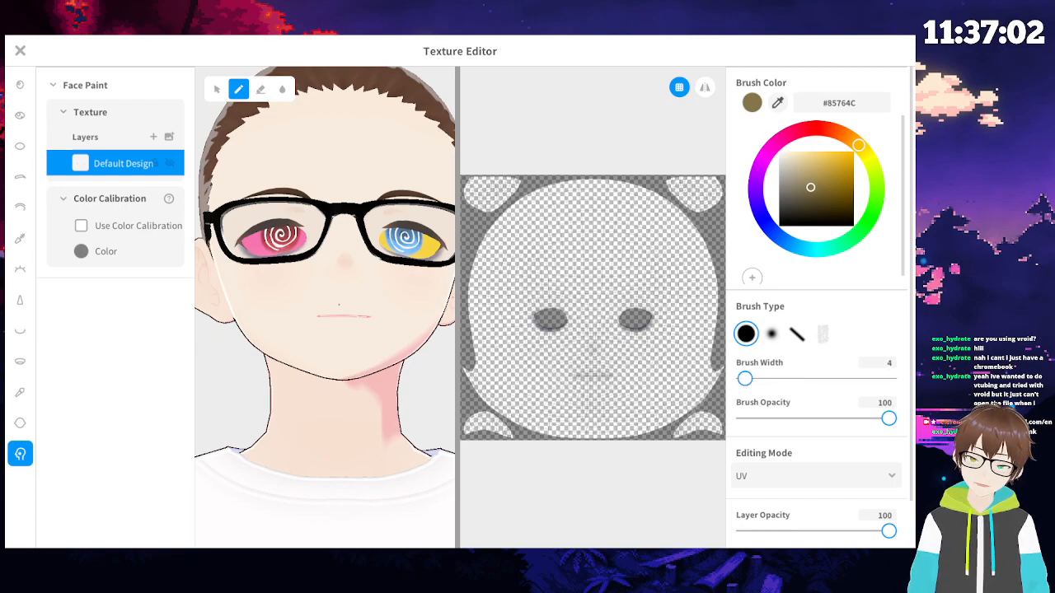
drag(304, 285, 281, 302)
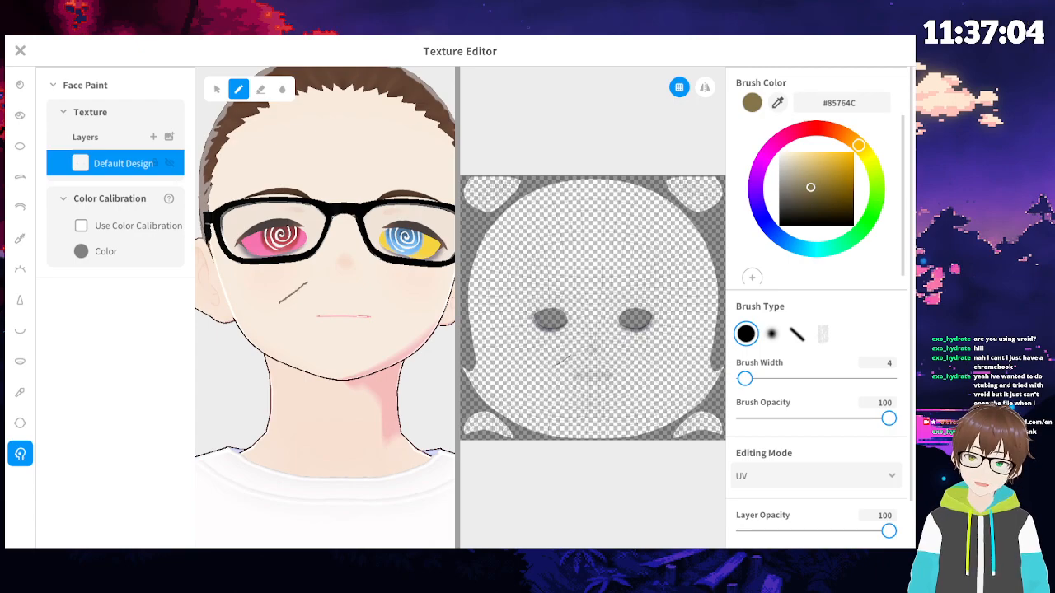
key(ctrl+z)
- Paint a small stitched scar on the cheek in #FFDCB7, adjusting the brush color from the sampled forehead skin tone
click(777, 102)
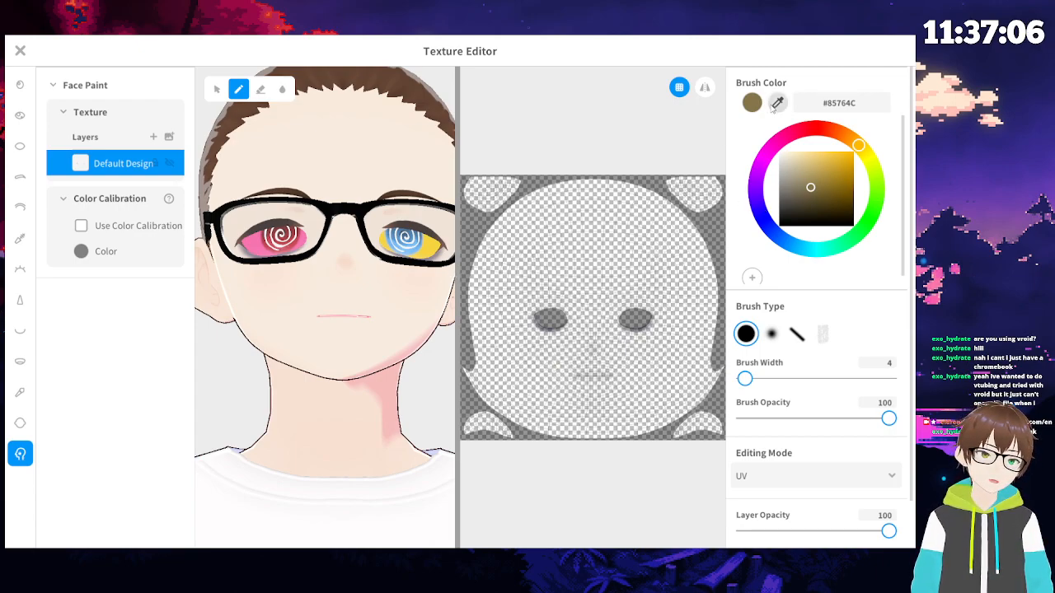
click(356, 151)
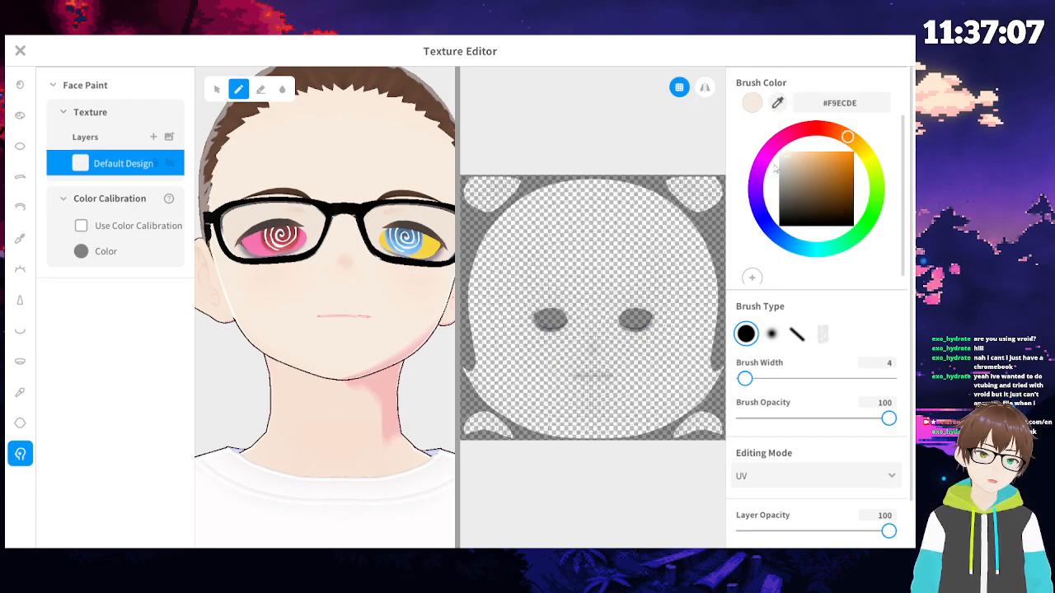
drag(788, 158, 800, 152)
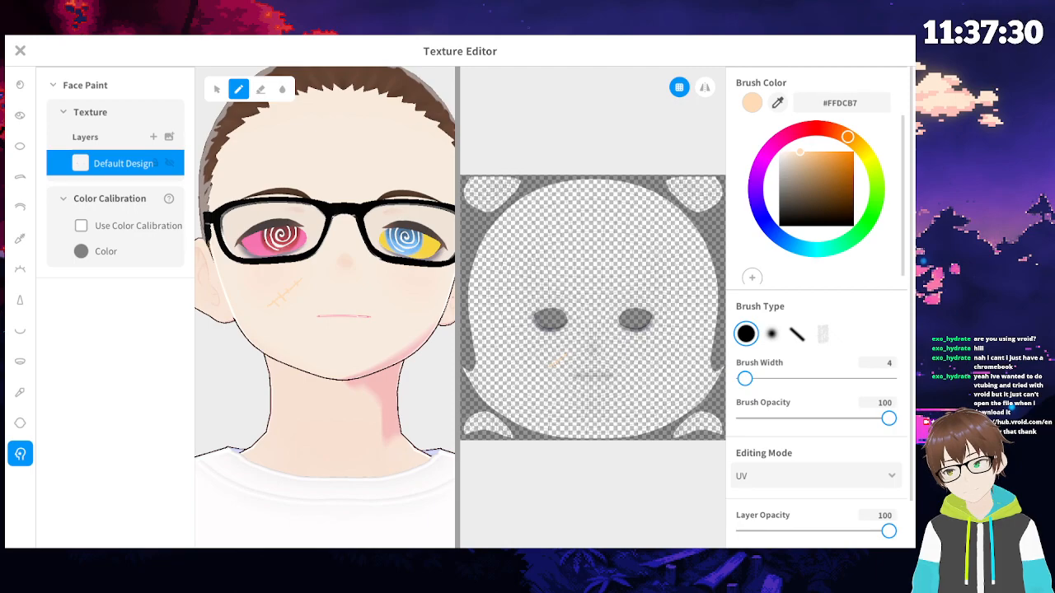
- Sample the grayish purple color #9D95A1 near the lower edge of the pink eye and inspect the cheek scar up close
click(777, 103)
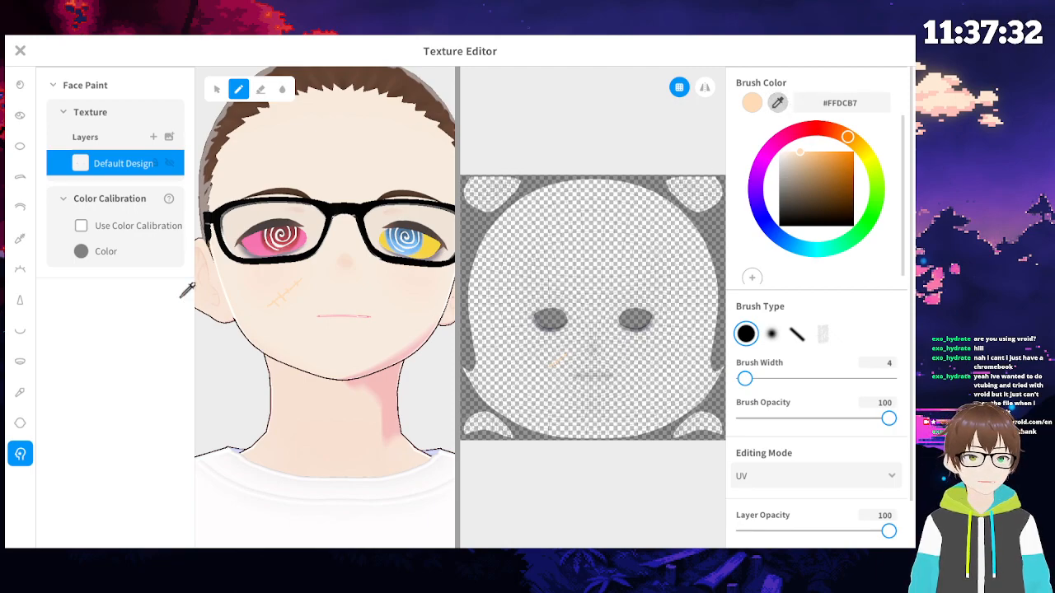
click(260, 246)
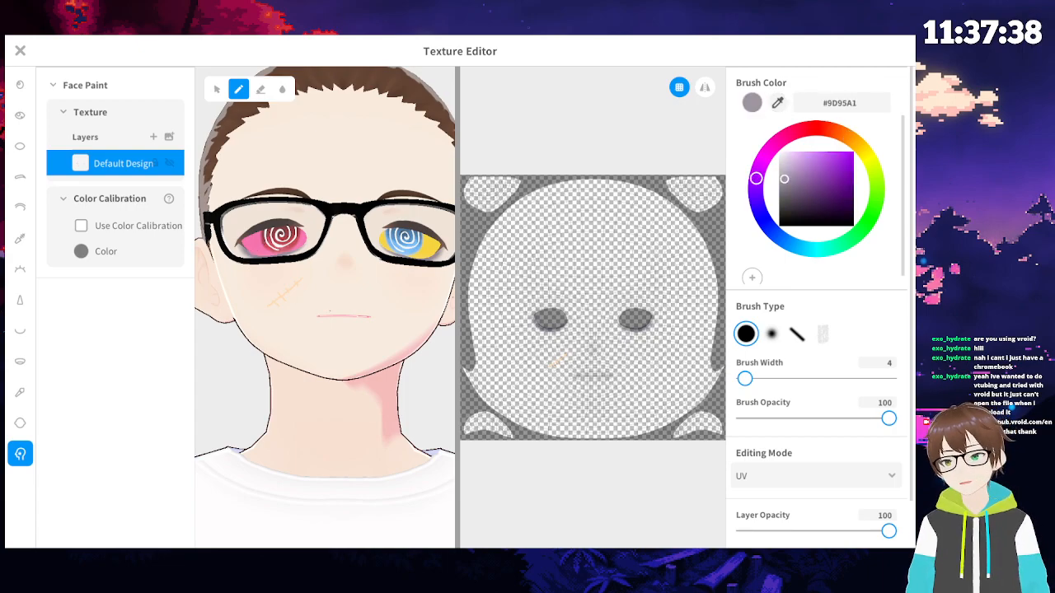
scroll(232, 195, up, 3)
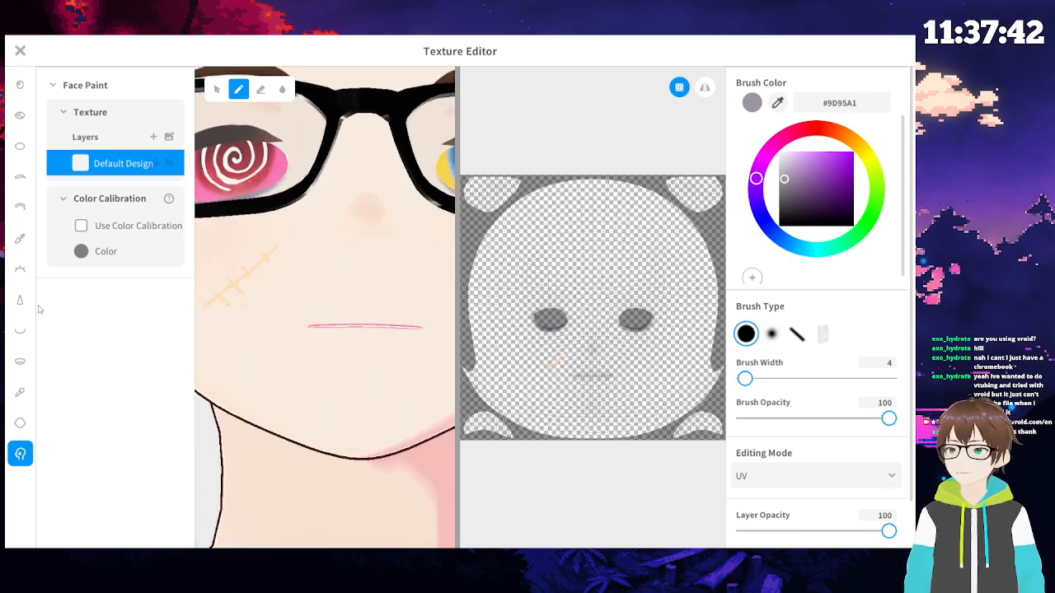
- Close the texture editor without saving and apply the adhesive bandage face paint preset
click(19, 50)
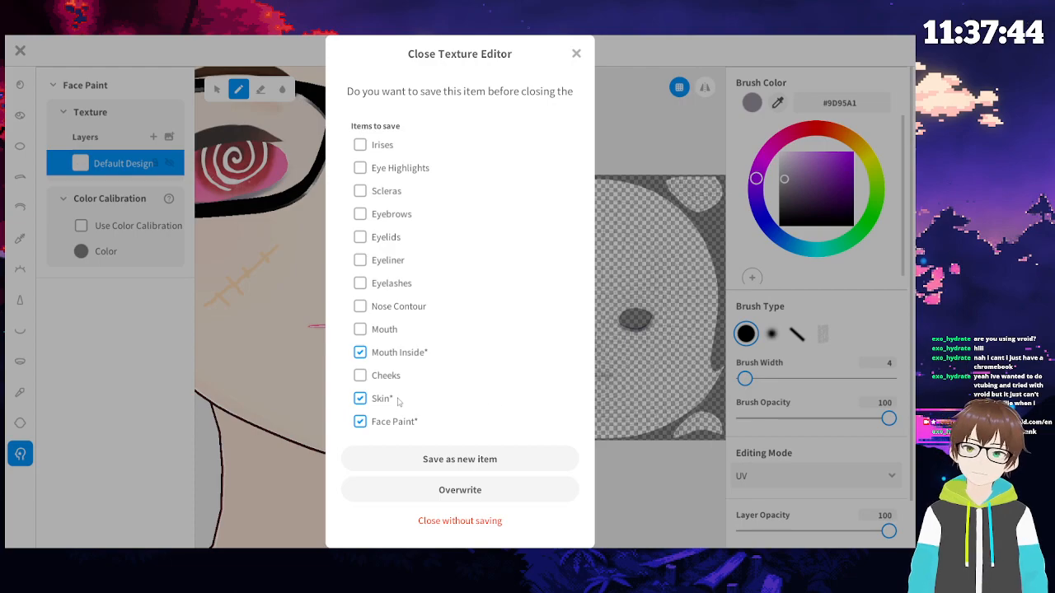
click(435, 530)
click(82, 112)
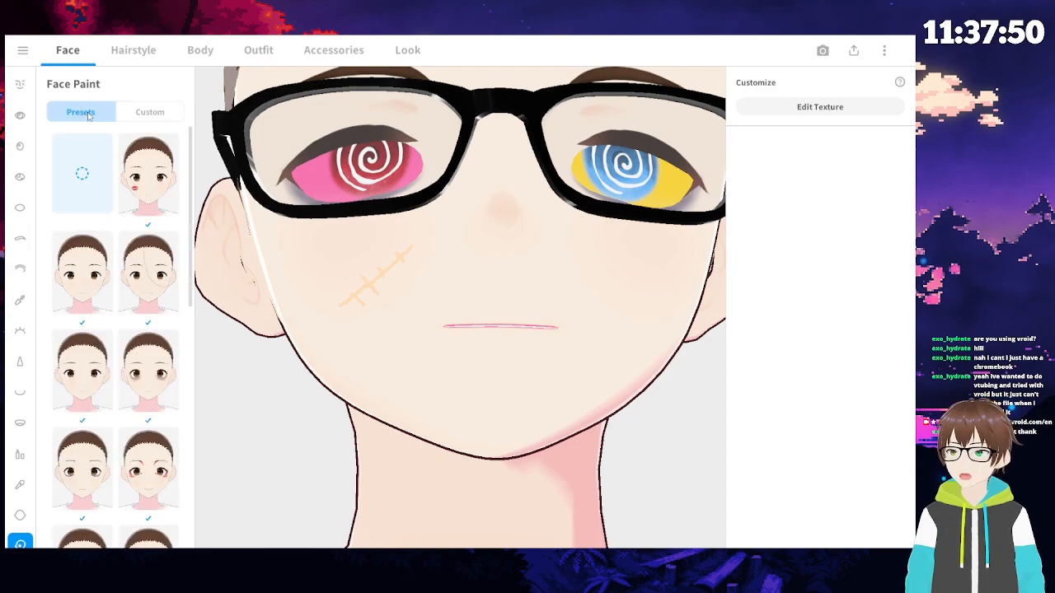
scroll(74, 395, down, 5)
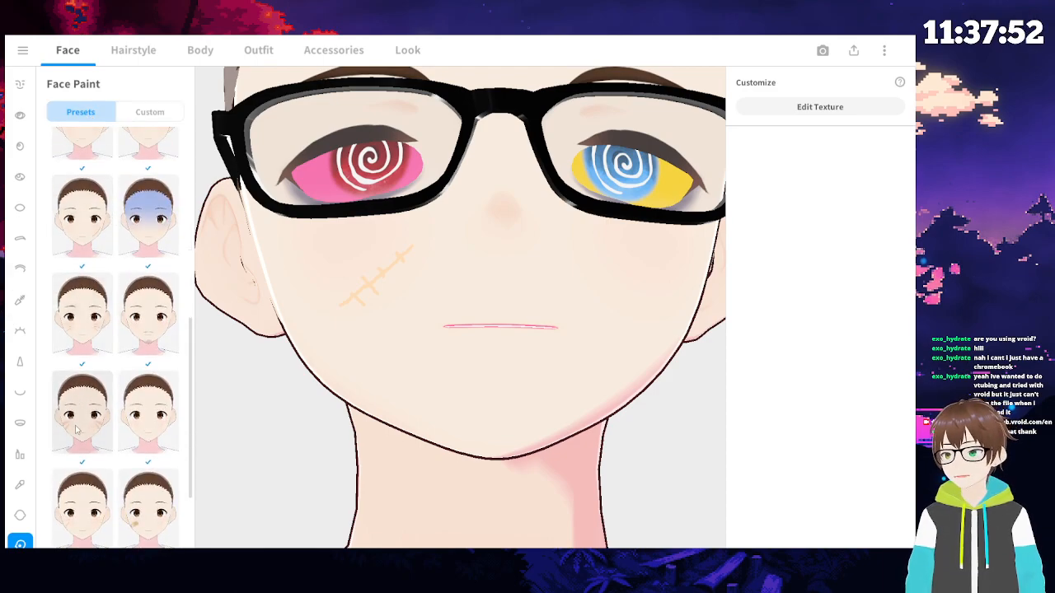
scroll(79, 460, down, 1)
click(148, 394)
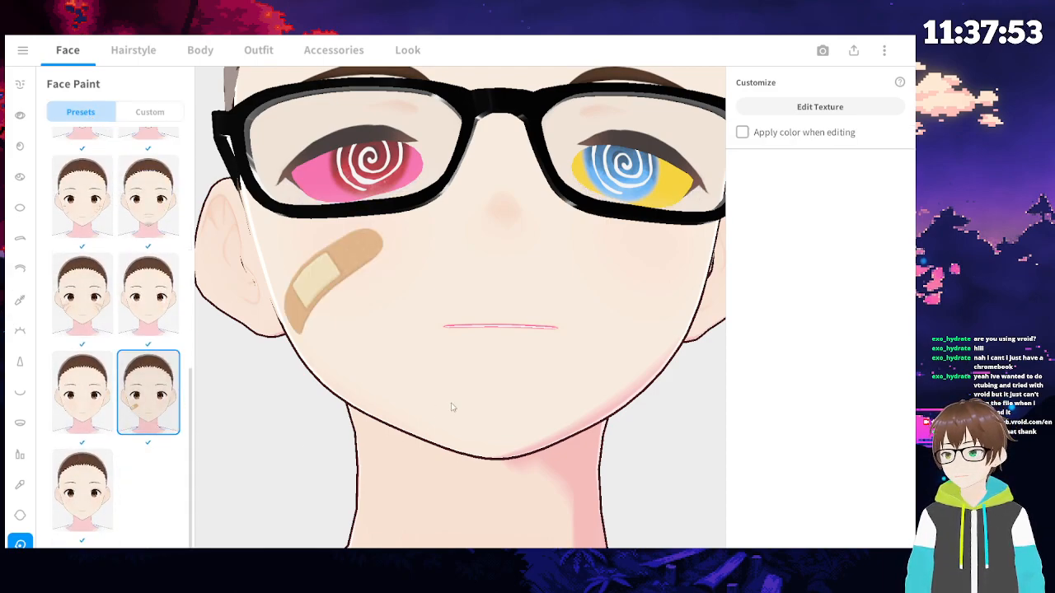
- Open the bandage face paint texture for editing, test a dark #333333 dot between the eyes, and undo it
click(853, 108)
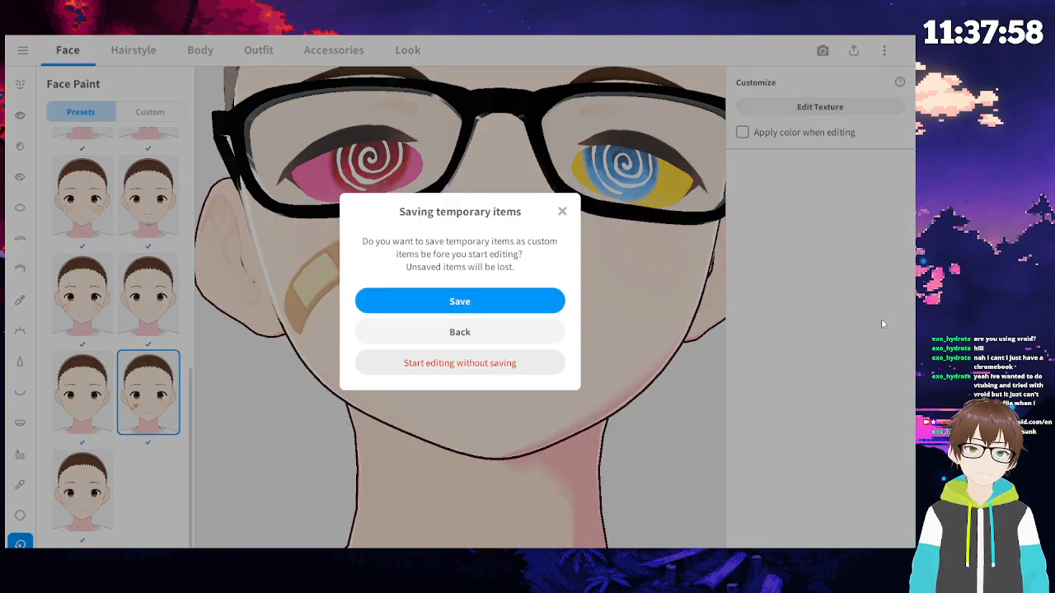
scroll(585, 290, up, 5)
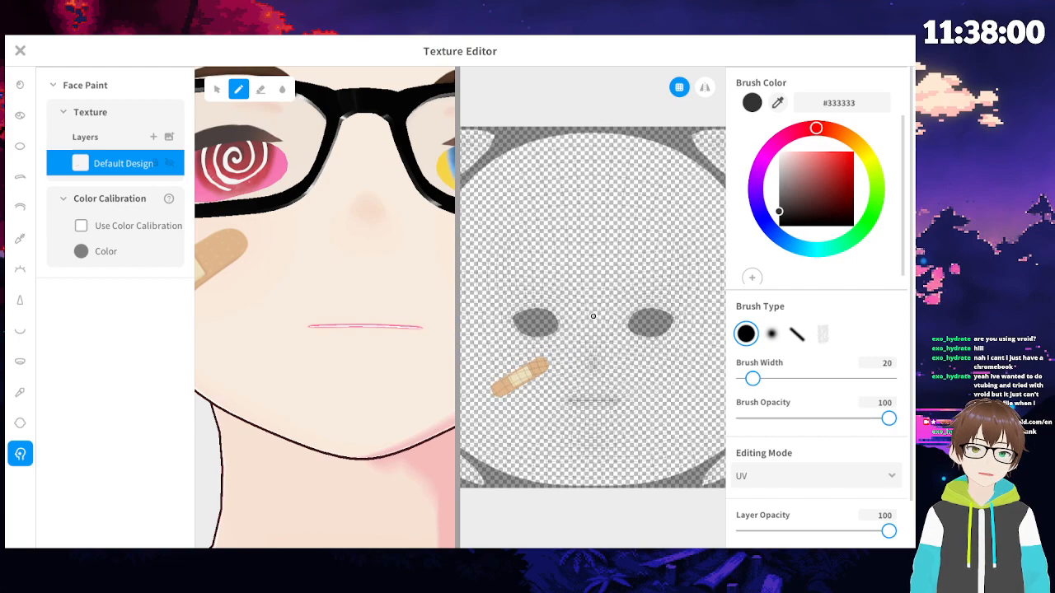
click(579, 347)
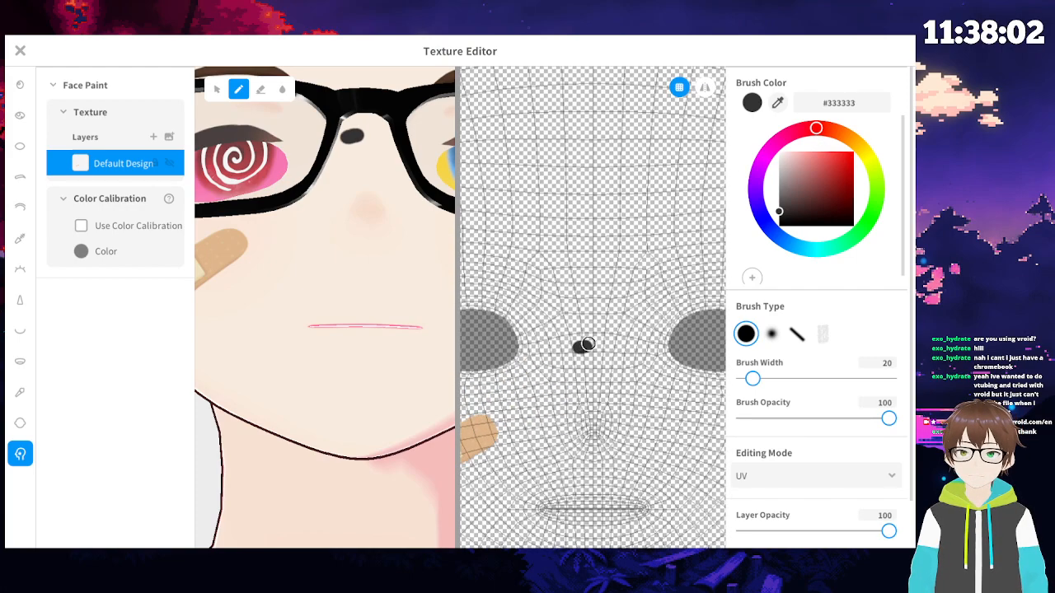
key(ctrl+z)
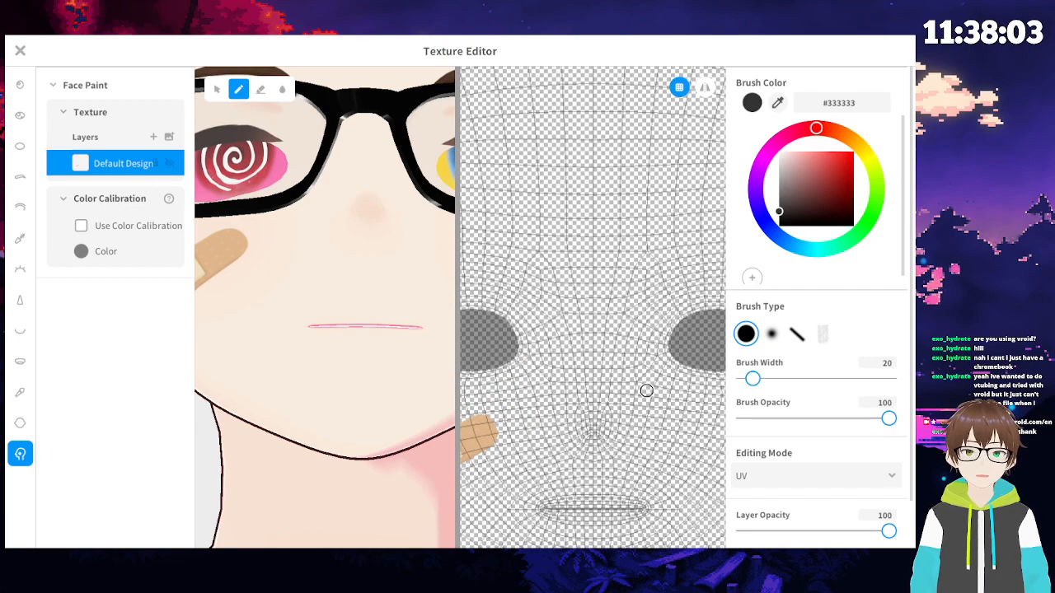
- Set the brush color to #9D95A1 and paint a short horizontal stroke on the texture just above the bandage
click(838, 103)
text(9D35A1)
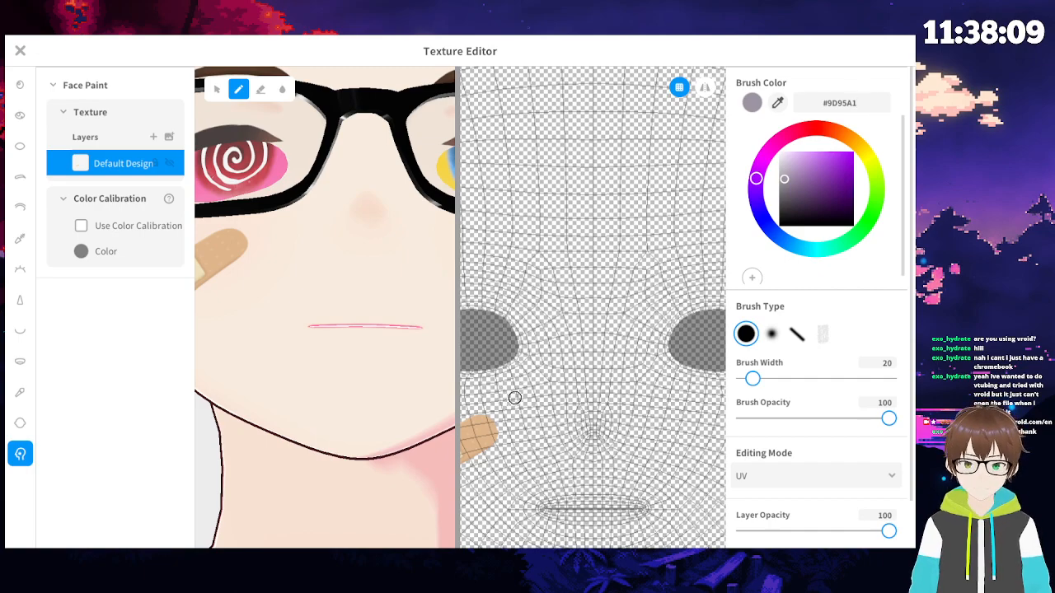
drag(516, 394, 532, 393)
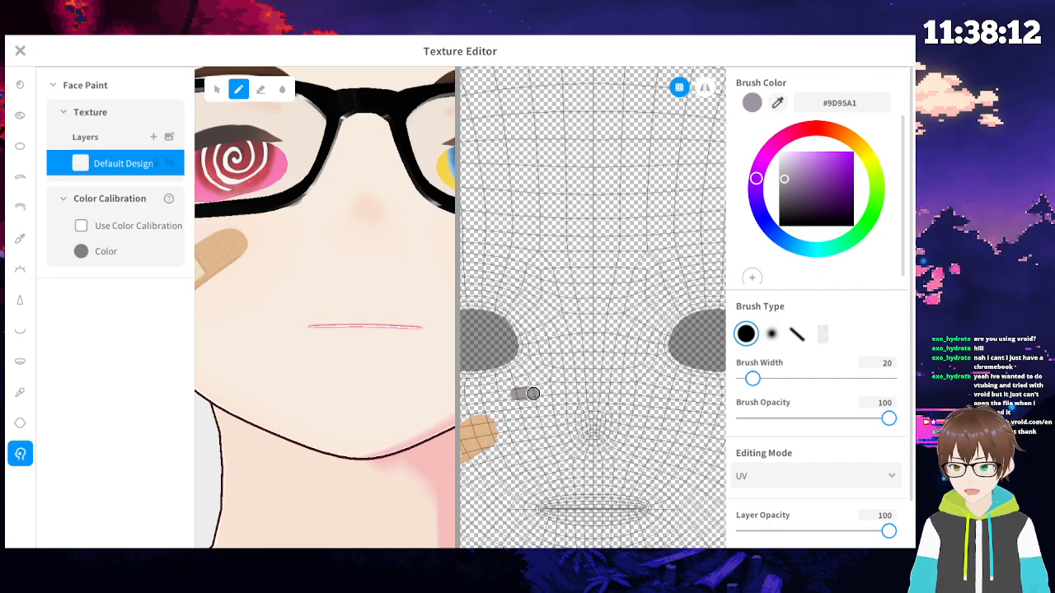
- Undo the stroke above the bandage and paint a #9D95A1 band along the lower edge of the pink eye's opening
key(ctrl+z)
mouse_move(289, 255)
middle_down()
mouse_move(476, 371)
mouse_move(357, 387)
middle_up()
scroll(544, 329, up, 2)
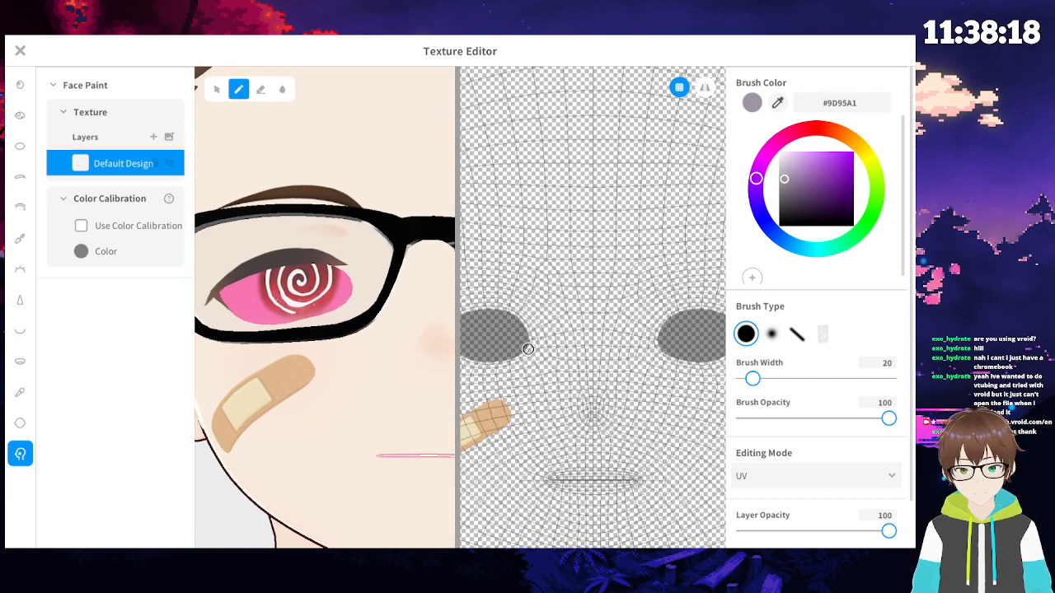
mouse_move(528, 348)
mouse_down()
mouse_move(485, 361)
mouse_move(457, 352)
mouse_up()
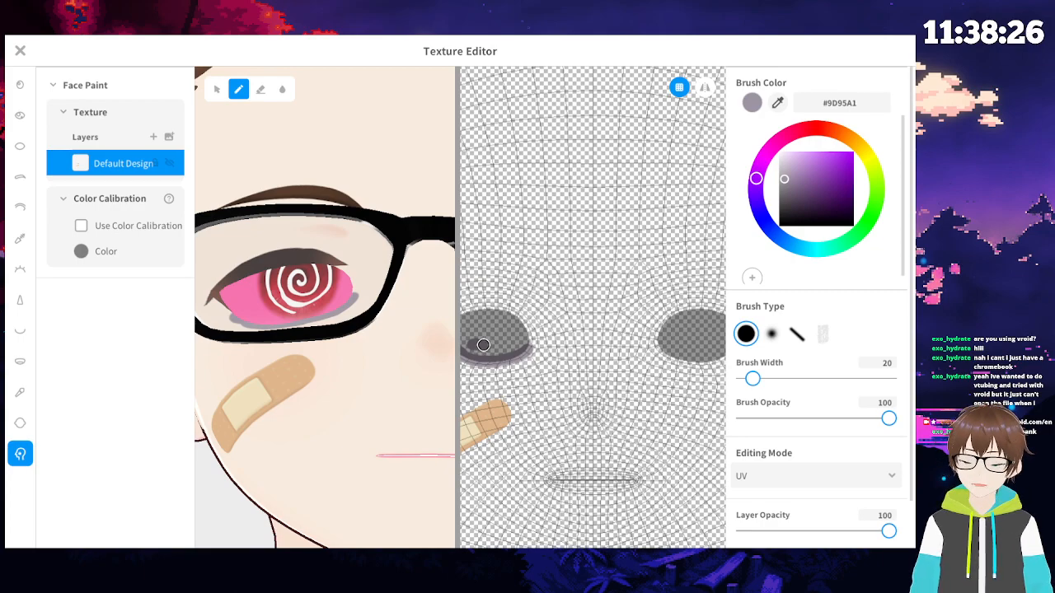
- Test short #9D95A1 strokes on the forehead and around the pink eye's opening, undoing each one
scroll(558, 210, down, 5)
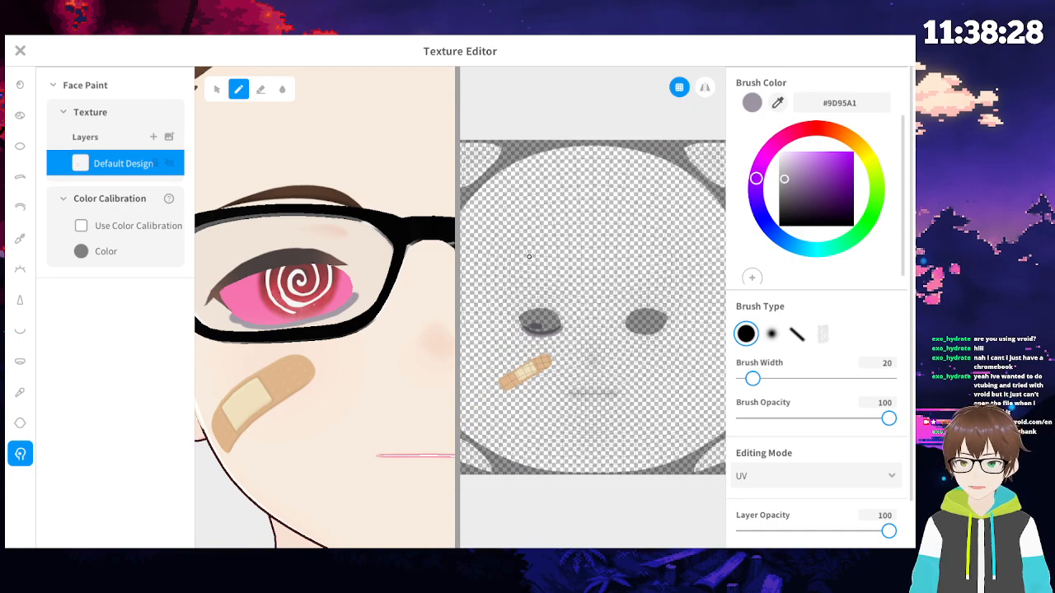
drag(537, 259, 554, 261)
key(ctrl+z)
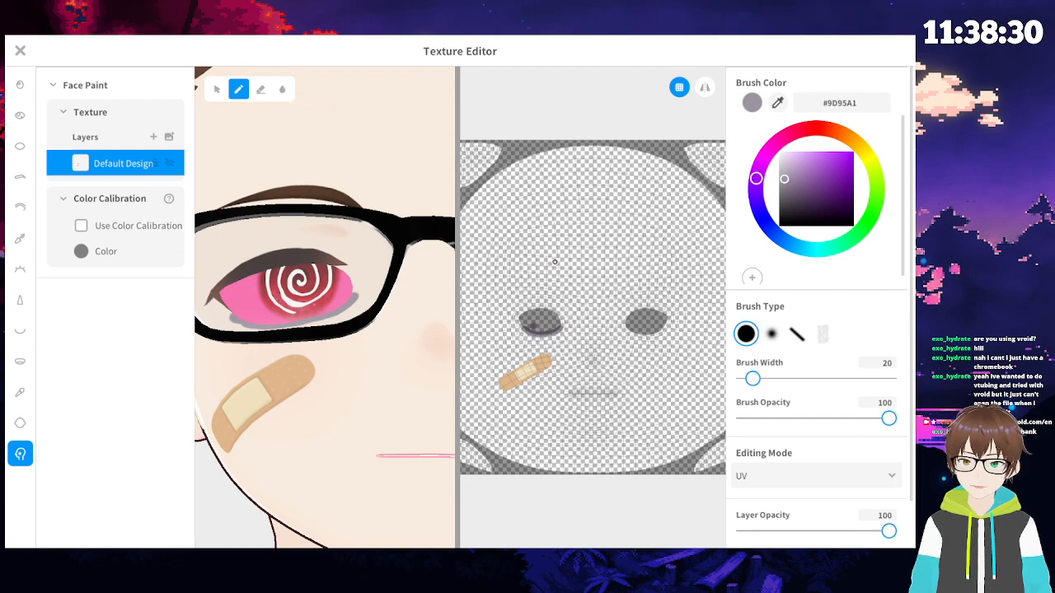
key(alt)
key(alt)
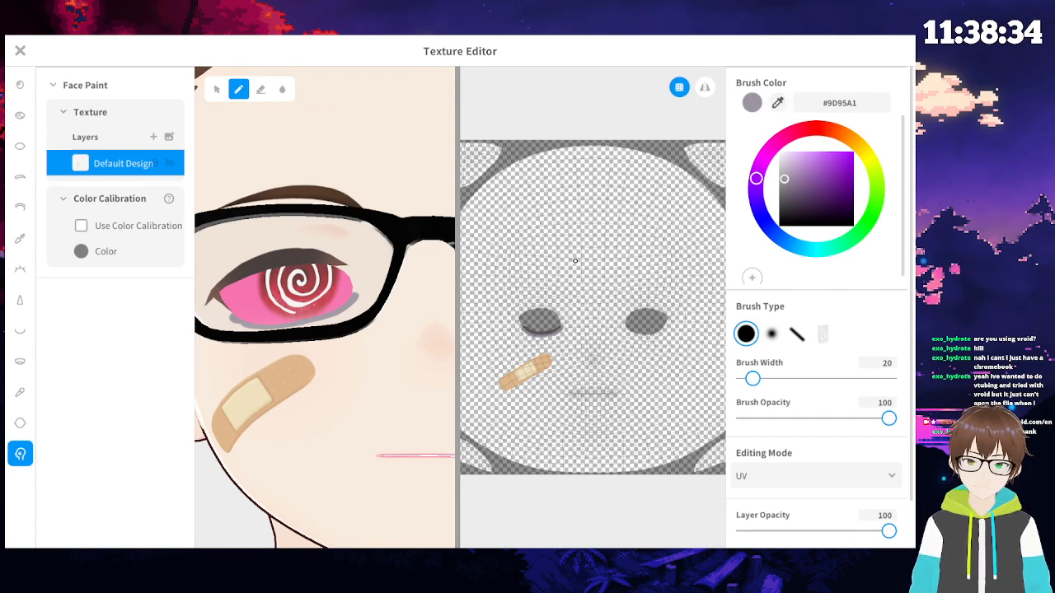
middle_drag(576, 261, 605, 261)
drag(588, 268, 597, 258)
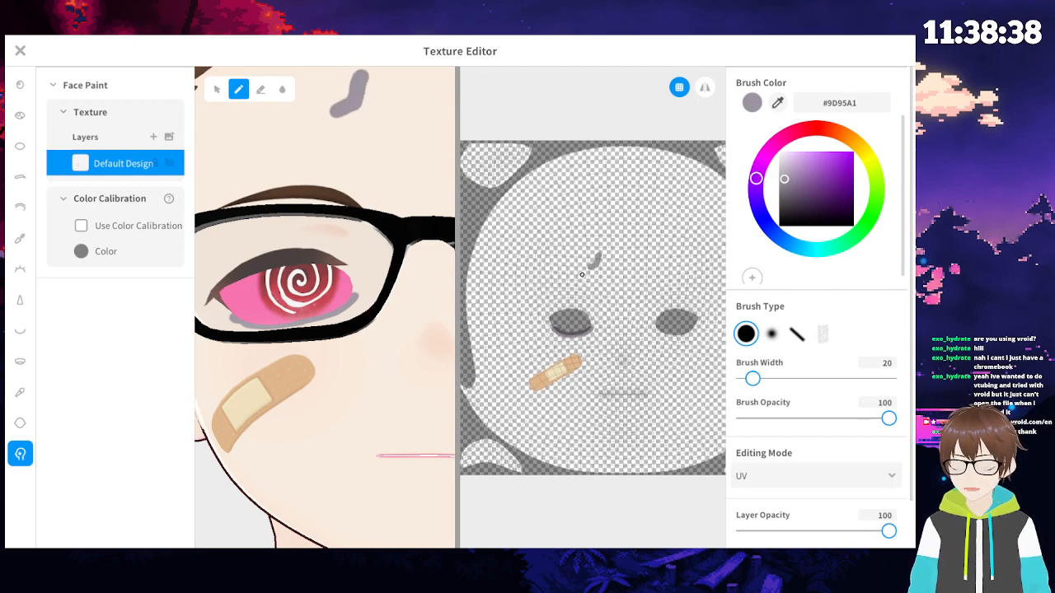
key(ctrl+z)
drag(577, 318, 585, 293)
key(ctrl+z)
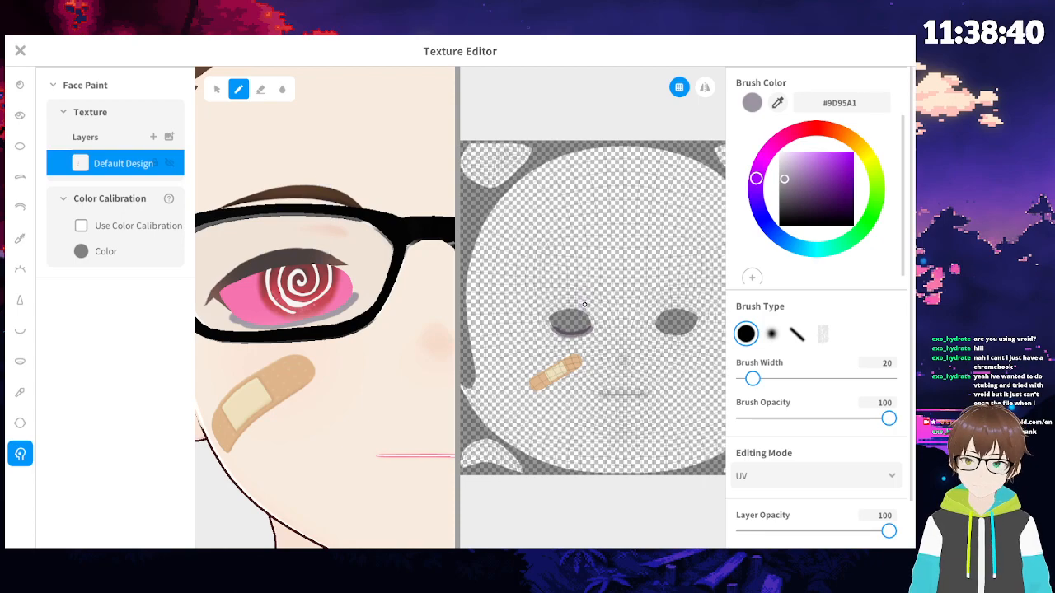
- Extend the #9D95A1 band along the lower edge of the pink eye's opening to its outer corner
scroll(584, 304, up, 5)
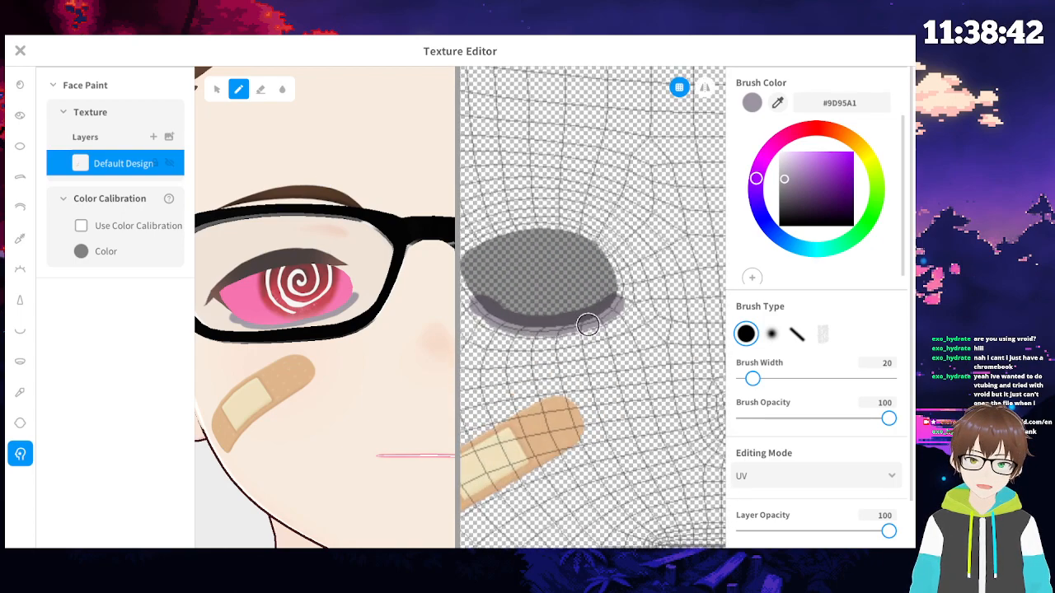
scroll(568, 298, up, 3)
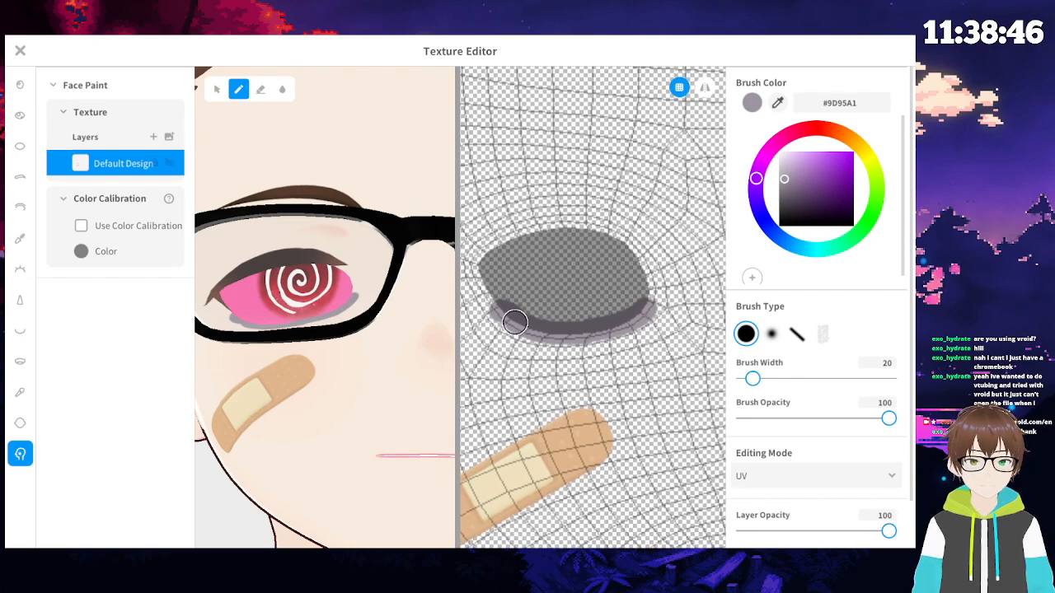
mouse_move(511, 311)
mouse_down()
mouse_move(488, 285)
mouse_move(511, 315)
mouse_move(640, 308)
mouse_up()
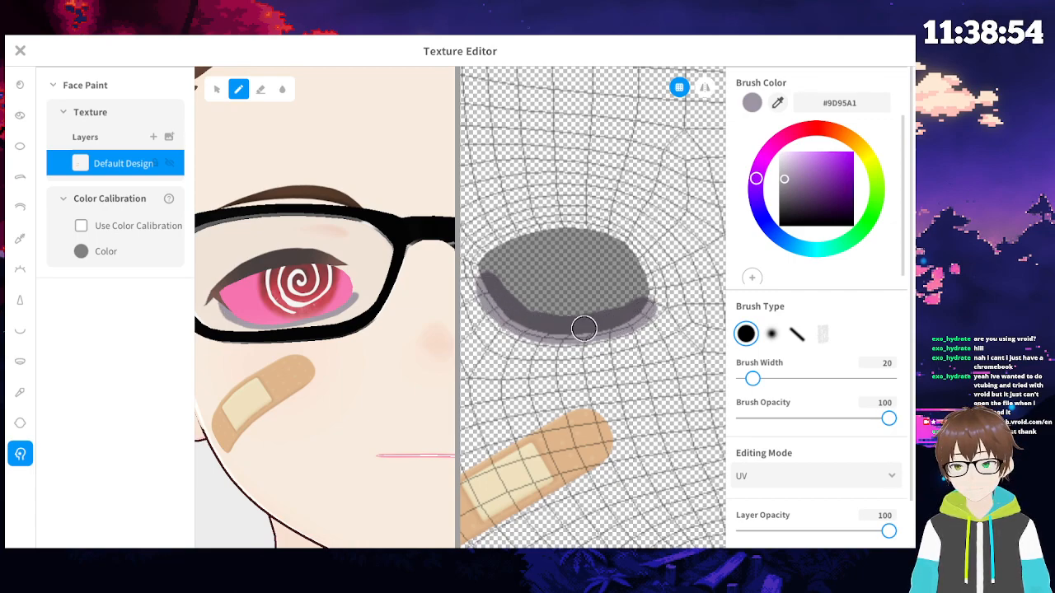
scroll(360, 323, down, 5)
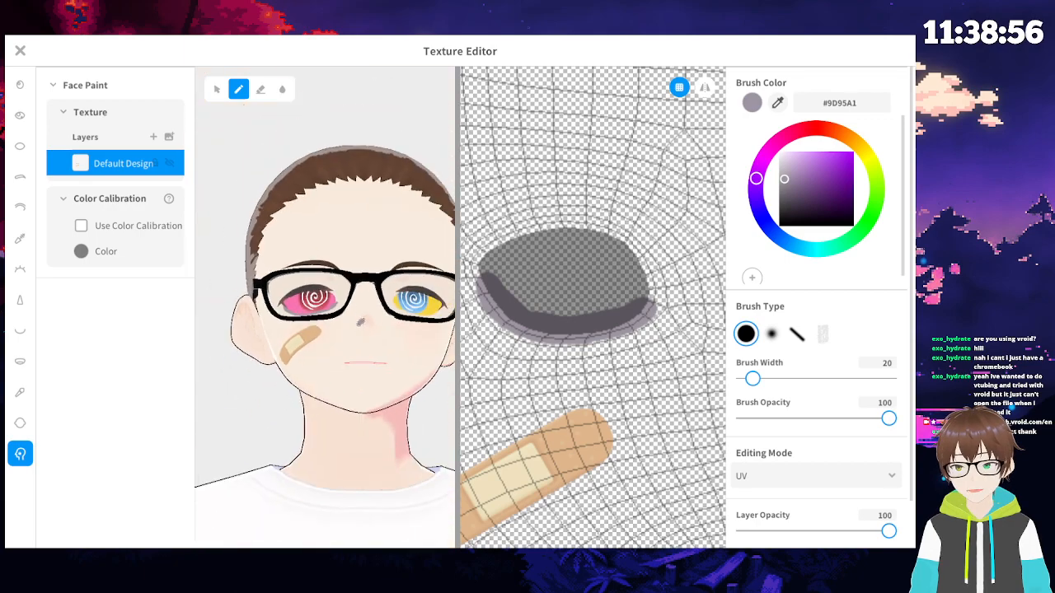
- Set the brush color to #000000 and paint over the band along the lower edge of the pink eye's opening
drag(784, 180, 784, 227)
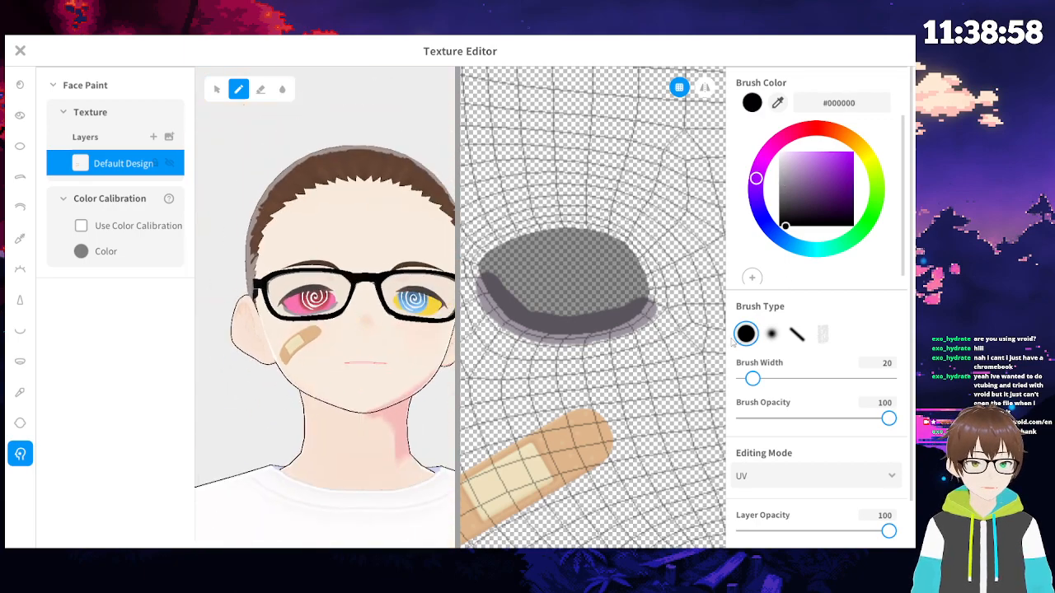
scroll(598, 344, up, 2)
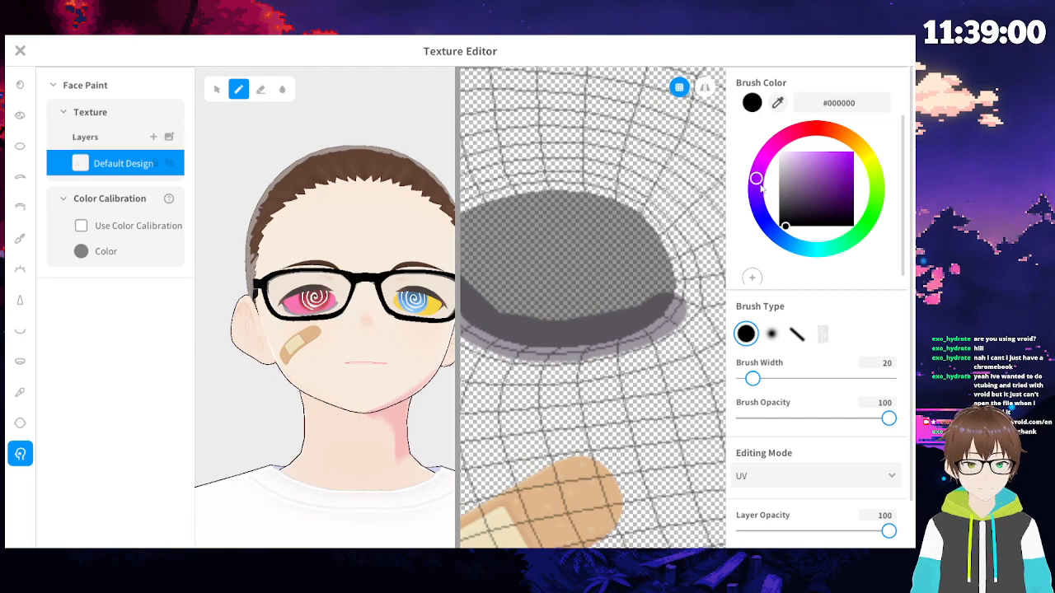
mouse_move(660, 294)
mouse_down()
mouse_move(645, 318)
mouse_move(586, 333)
mouse_move(467, 322)
mouse_up()
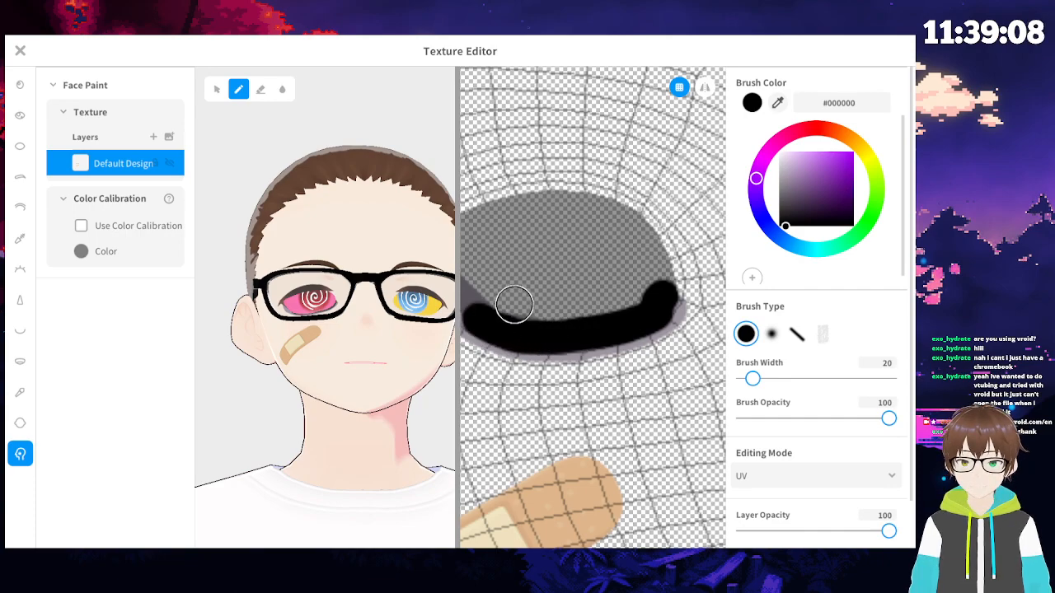
middle_drag(516, 302, 577, 312)
mouse_move(570, 334)
mouse_down()
mouse_move(537, 329)
mouse_move(500, 284)
mouse_up()
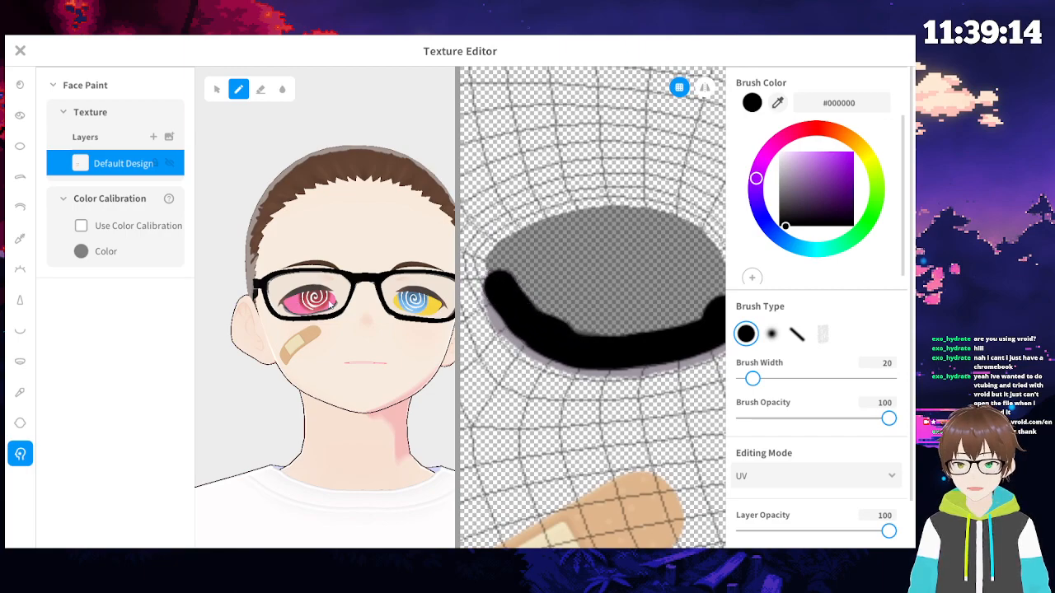
- Inspect the black under-eye line on the face and extend it slightly past the outer corner of the eye
scroll(332, 293, up, 6)
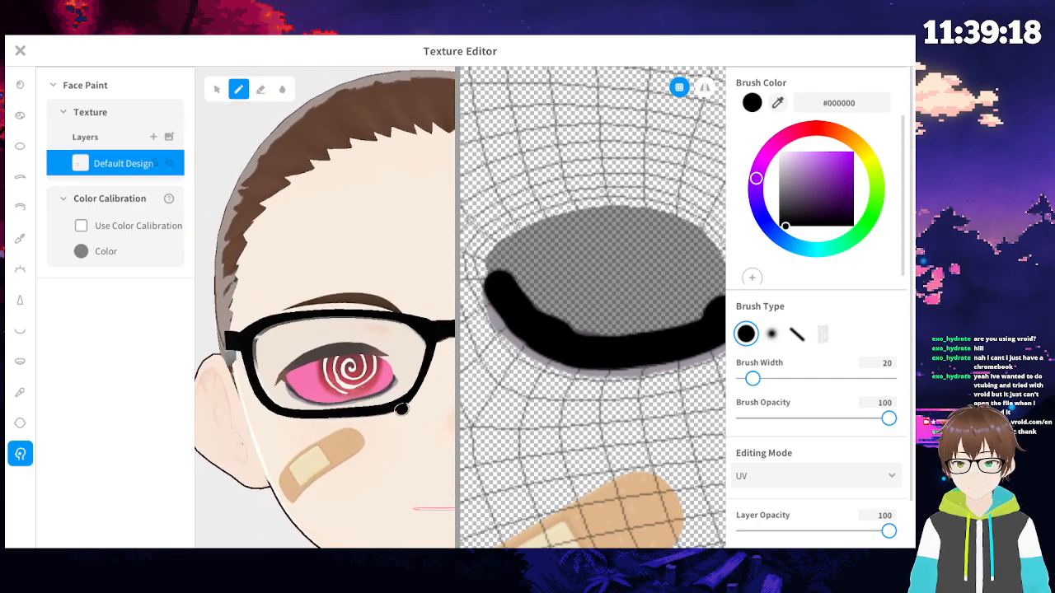
scroll(401, 396, down, 8)
middle_drag(406, 297, 379, 352)
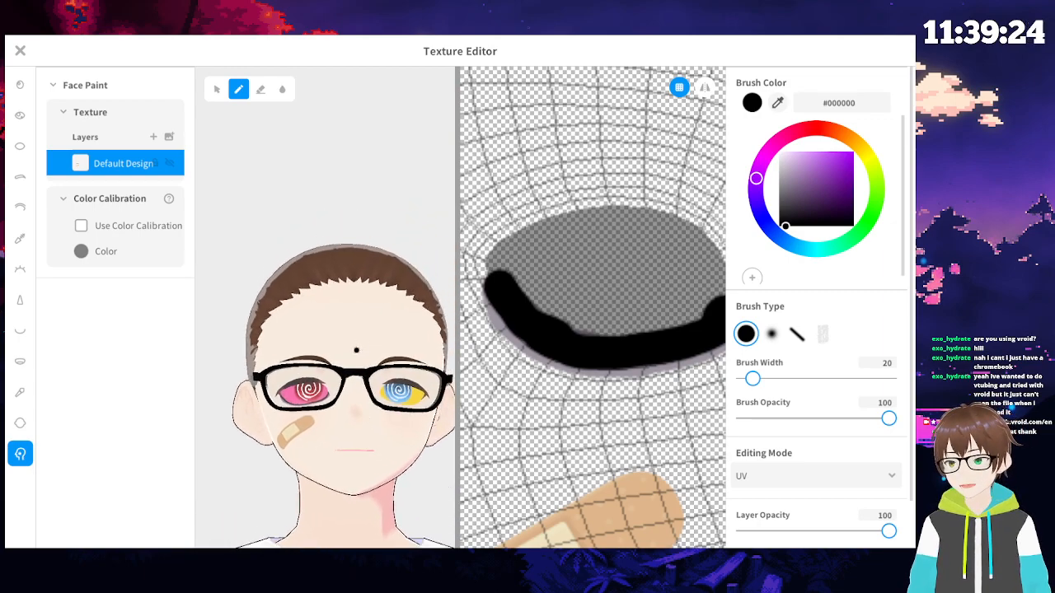
mouse_move(345, 369)
right_down()
mouse_move(330, 397)
mouse_move(337, 387)
right_up()
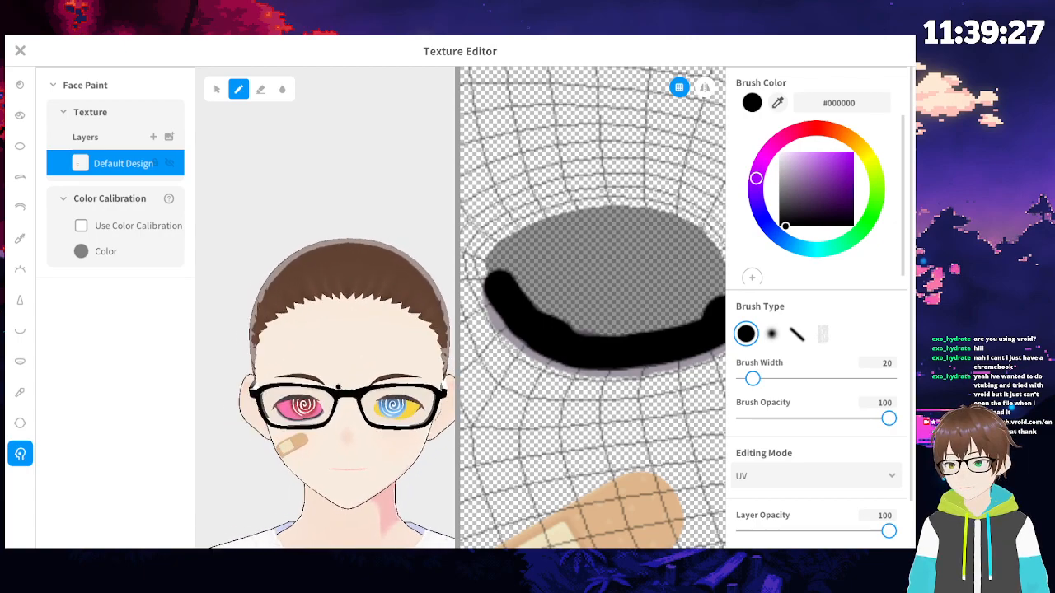
click(493, 275)
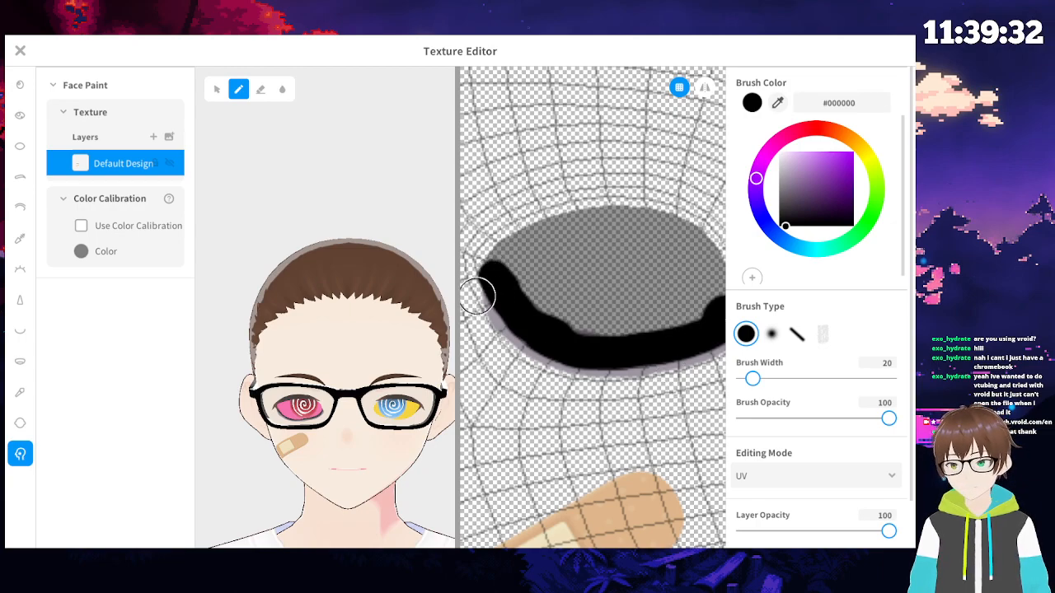
drag(497, 283, 488, 272)
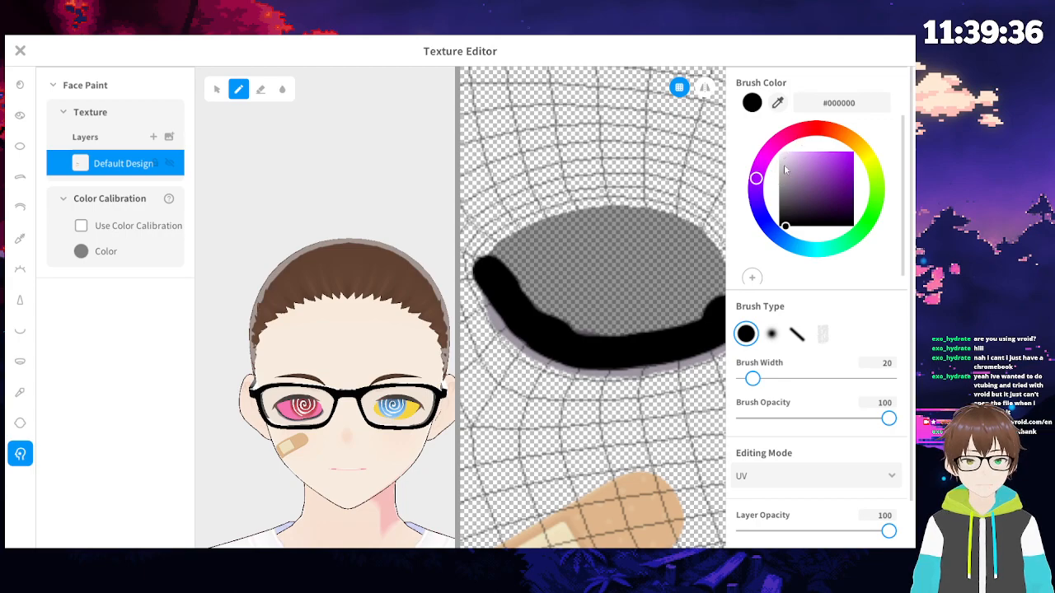
- Set the brush color to #777777, test a stroke beside the outer corner of the pink eye, and undo it
drag(784, 226, 780, 191)
scroll(404, 364, up, 3)
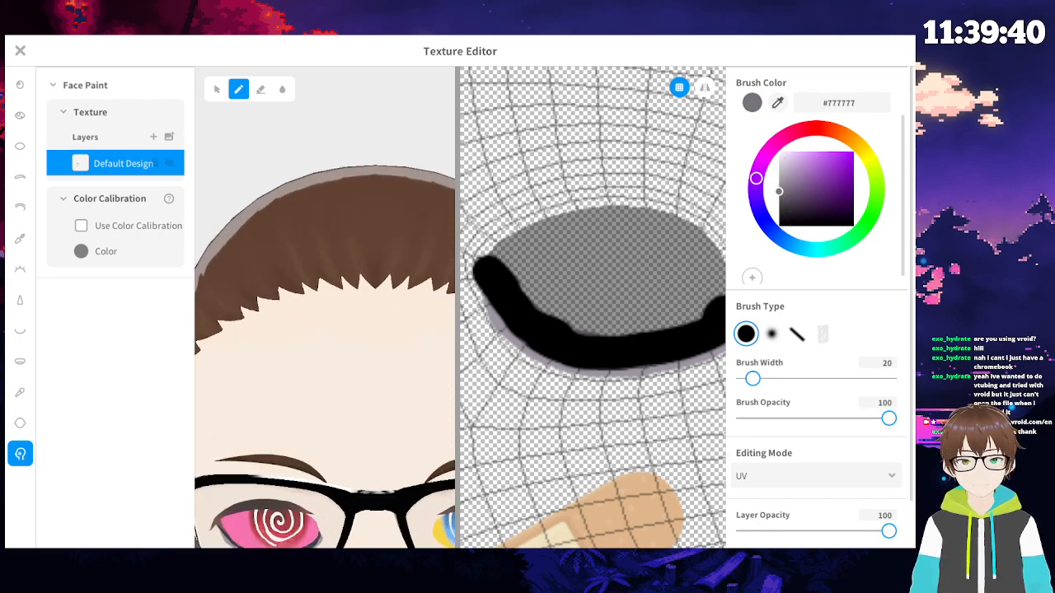
scroll(390, 321, up, 2)
scroll(390, 322, up, 2)
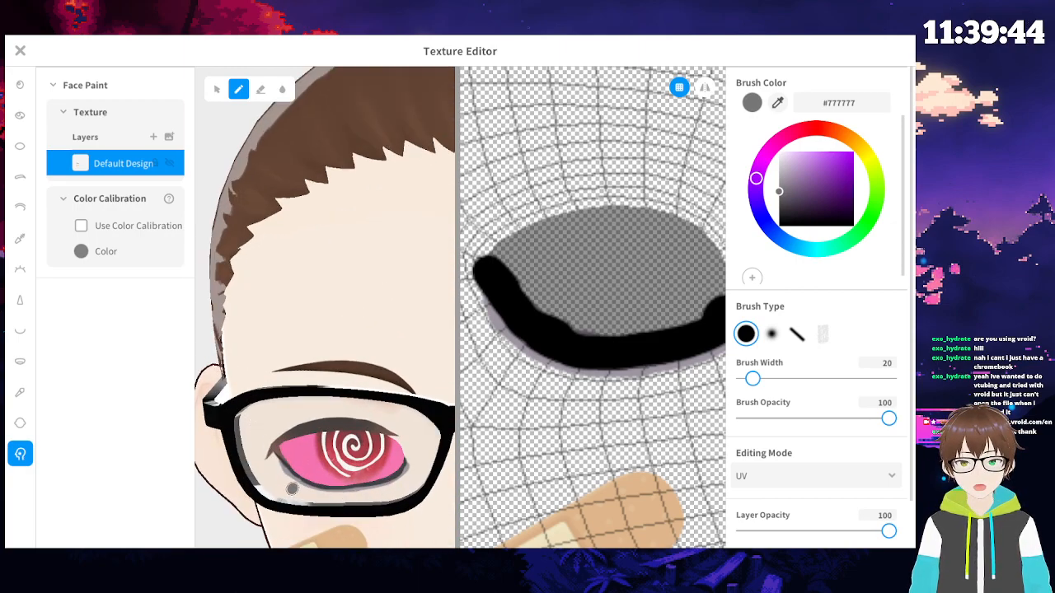
mouse_move(496, 278)
mouse_down()
mouse_move(505, 317)
mouse_move(487, 323)
mouse_move(512, 348)
mouse_move(551, 366)
mouse_move(610, 371)
mouse_move(596, 223)
mouse_move(624, 106)
mouse_move(708, 470)
mouse_move(582, 331)
mouse_move(529, 396)
mouse_move(500, 402)
mouse_up()
key(ctrl+z)
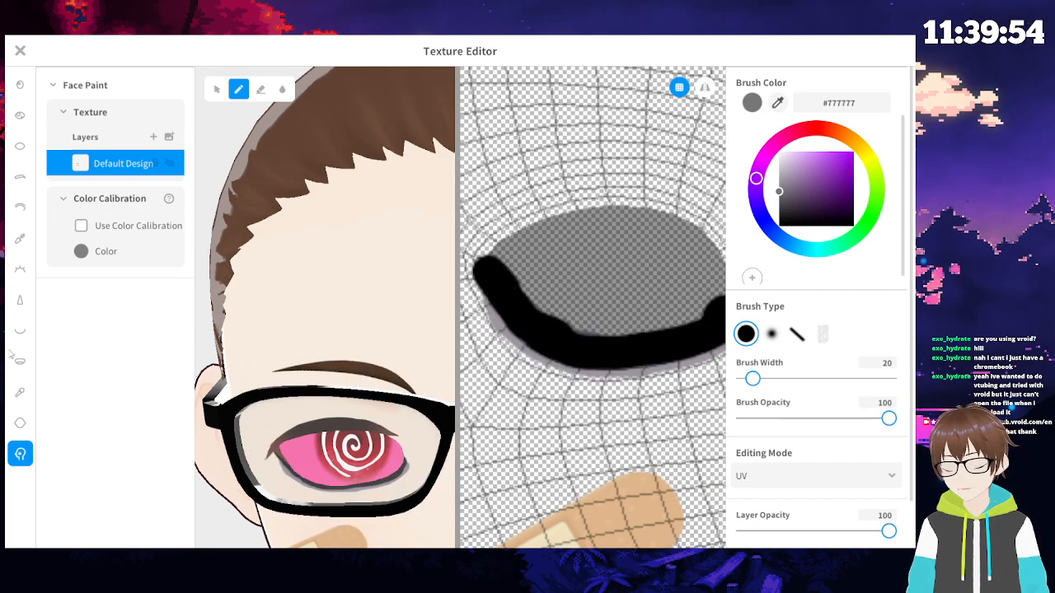
- Close the texture editor without saving, compare face paint presets, and apply the one with soft grayish shadows under both eyes
click(20, 51)
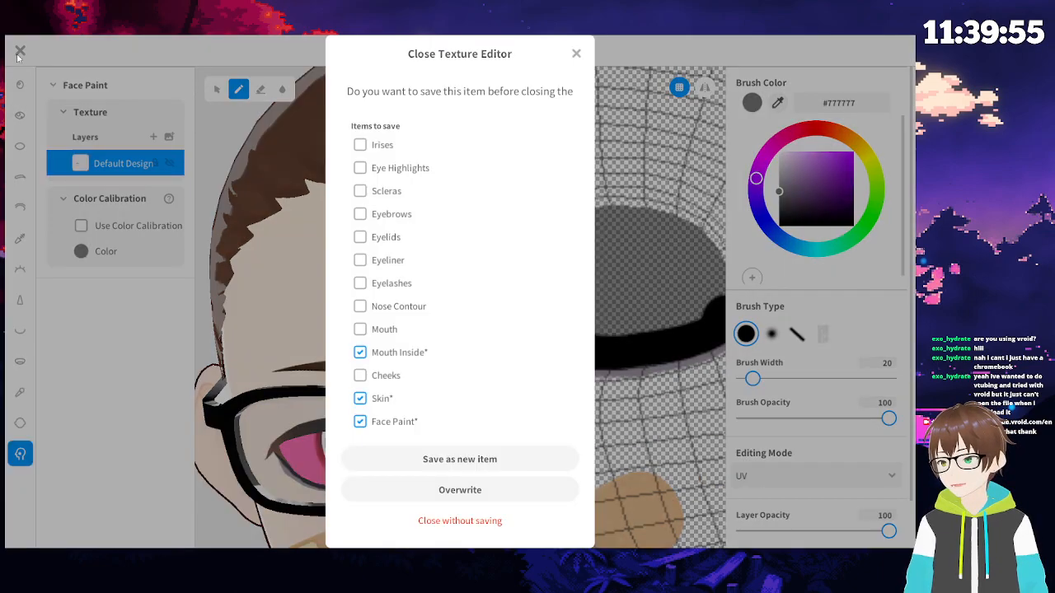
click(487, 522)
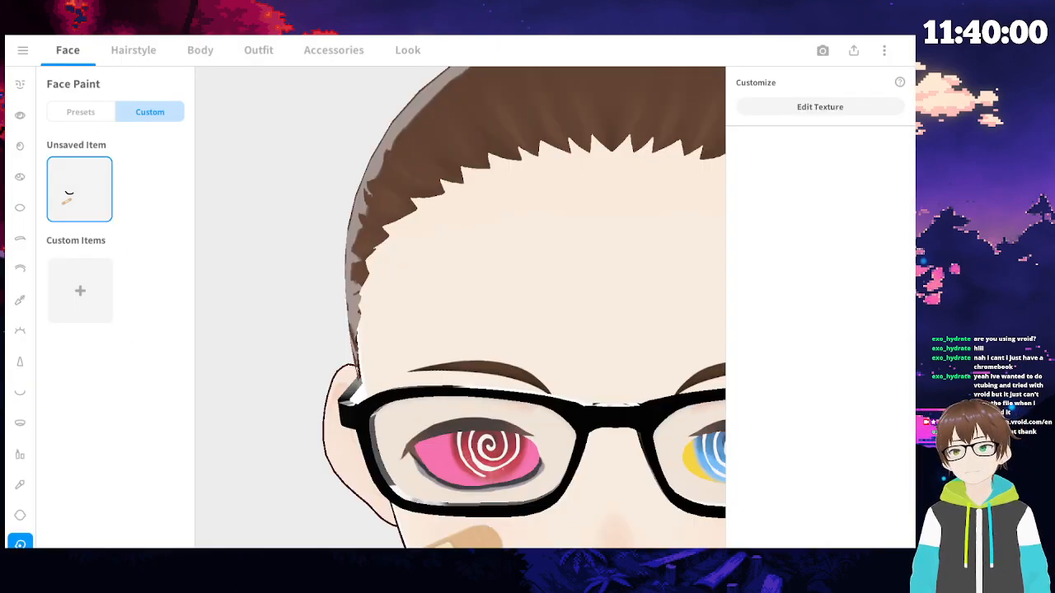
click(80, 111)
click(91, 379)
click(87, 465)
click(86, 280)
click(95, 445)
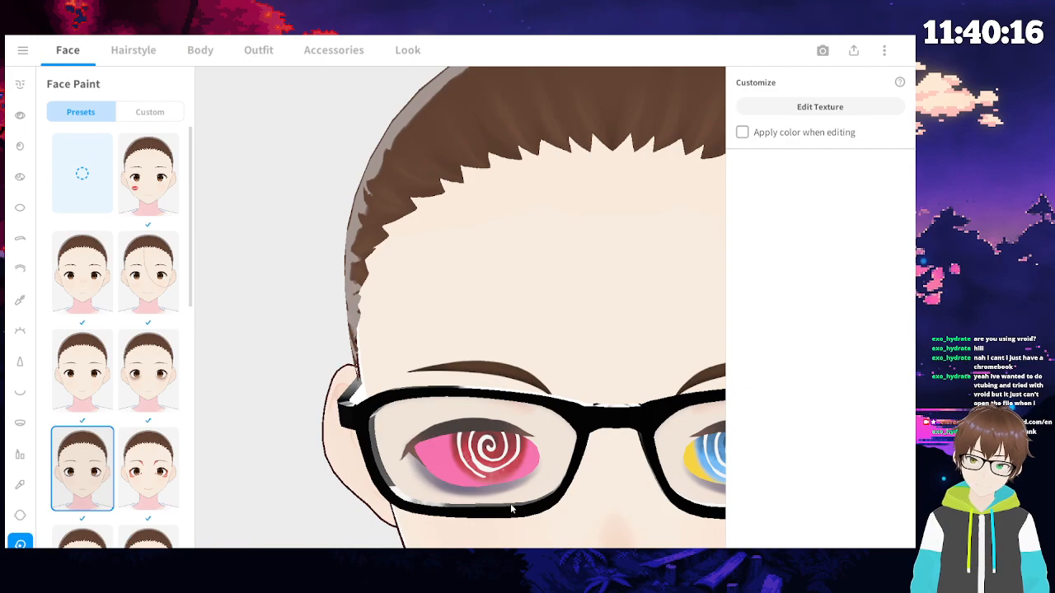
scroll(586, 406, down, 5)
scroll(561, 403, up, 2)
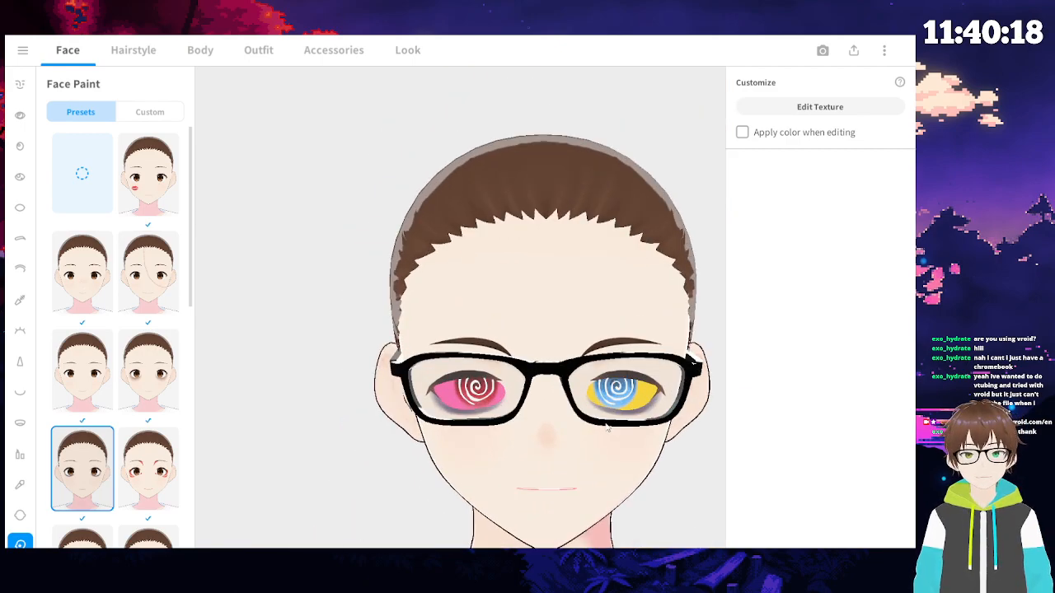
- Open the Expression Editor and preview the Smiling, Neutral and Sad expressions
scroll(12, 424, down, 1)
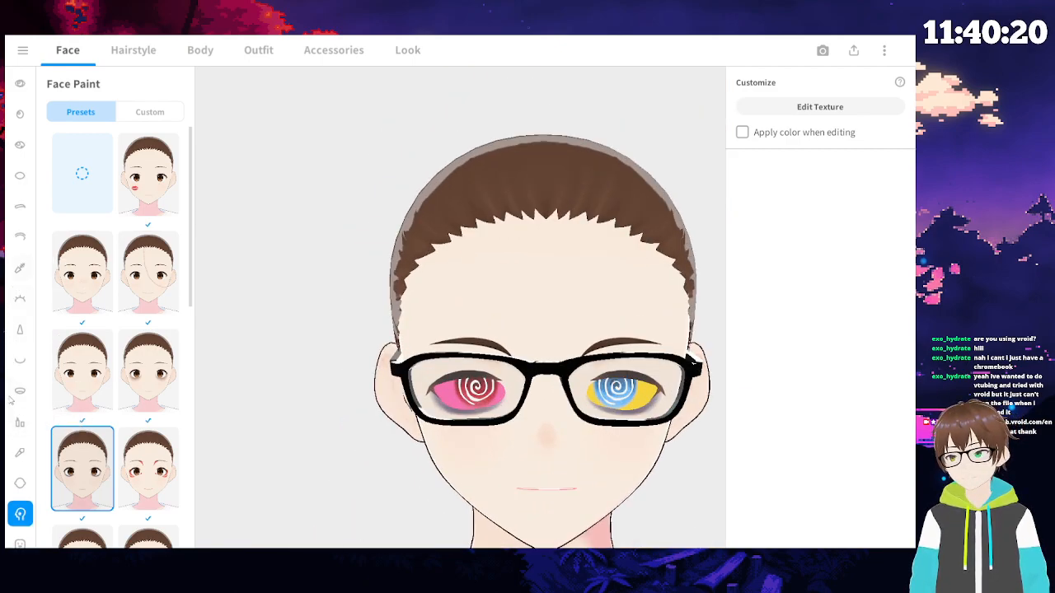
scroll(12, 388, down, 1)
click(20, 530)
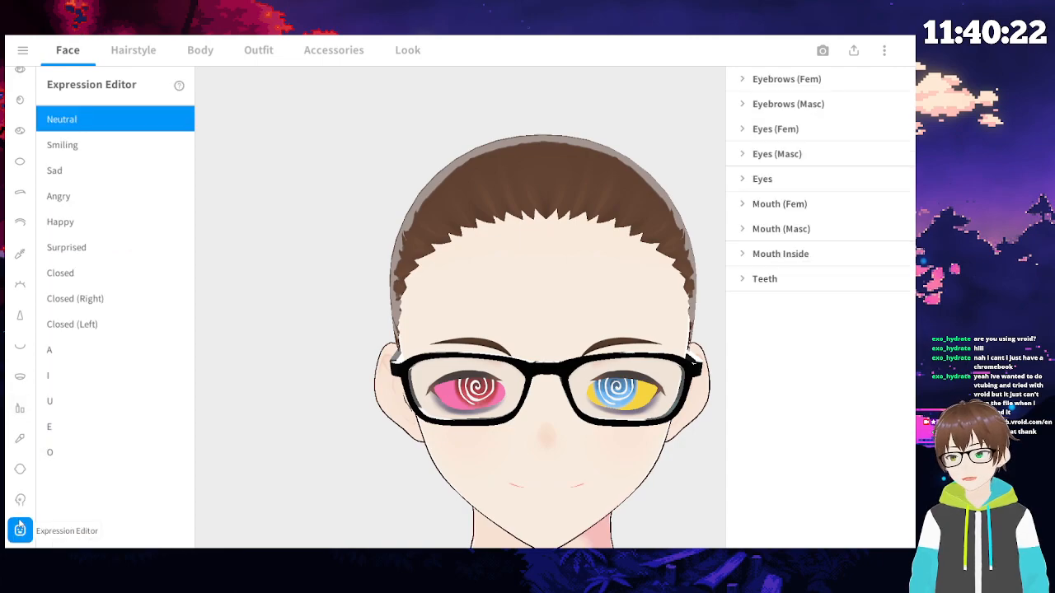
click(106, 142)
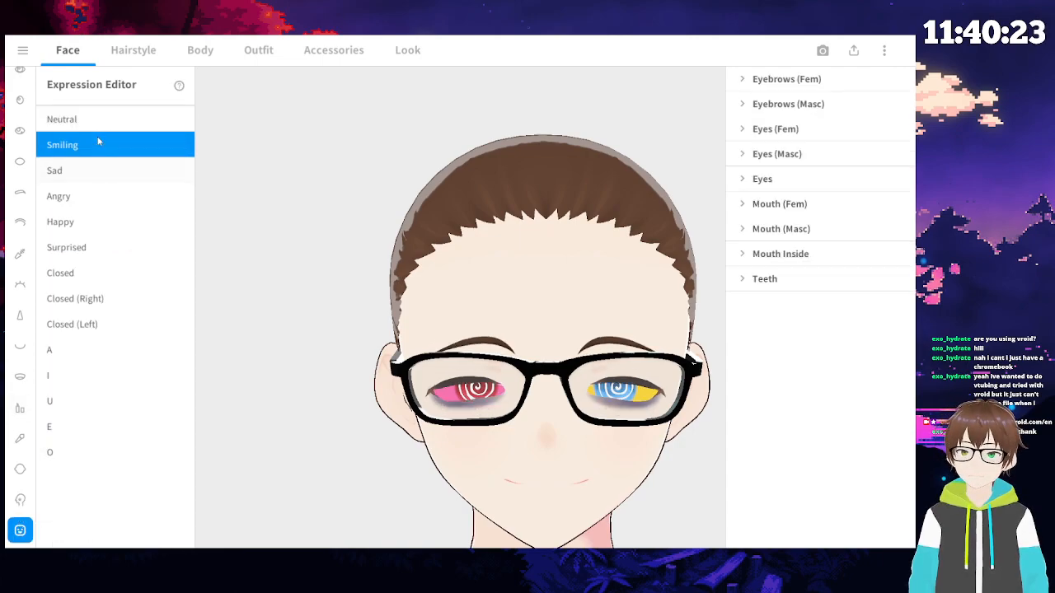
click(94, 124)
click(95, 145)
click(97, 173)
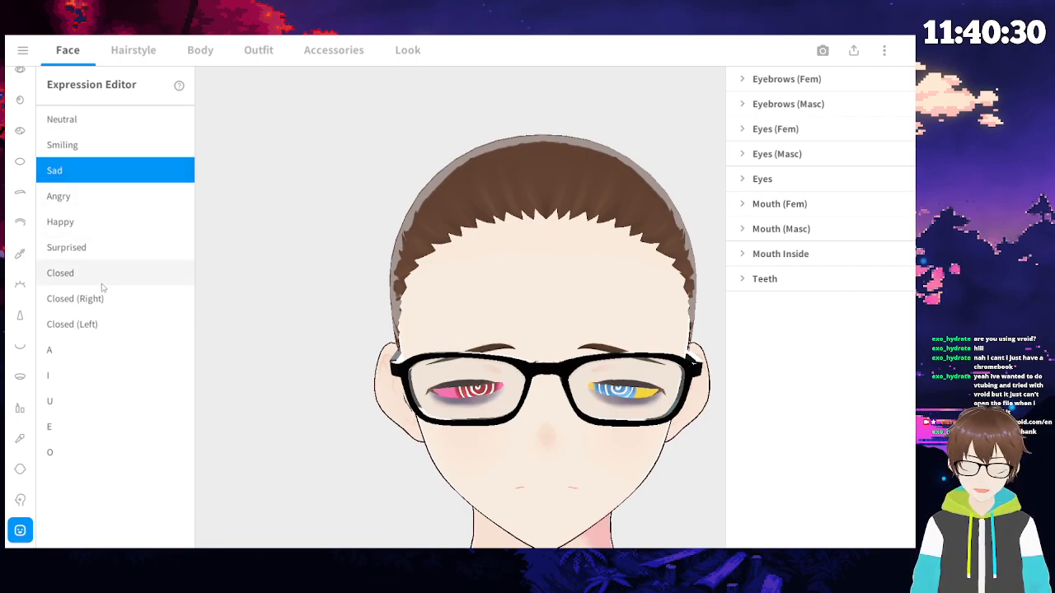
- Preview the Angry expression and examine the eyes and mouth up close from different angles
click(104, 202)
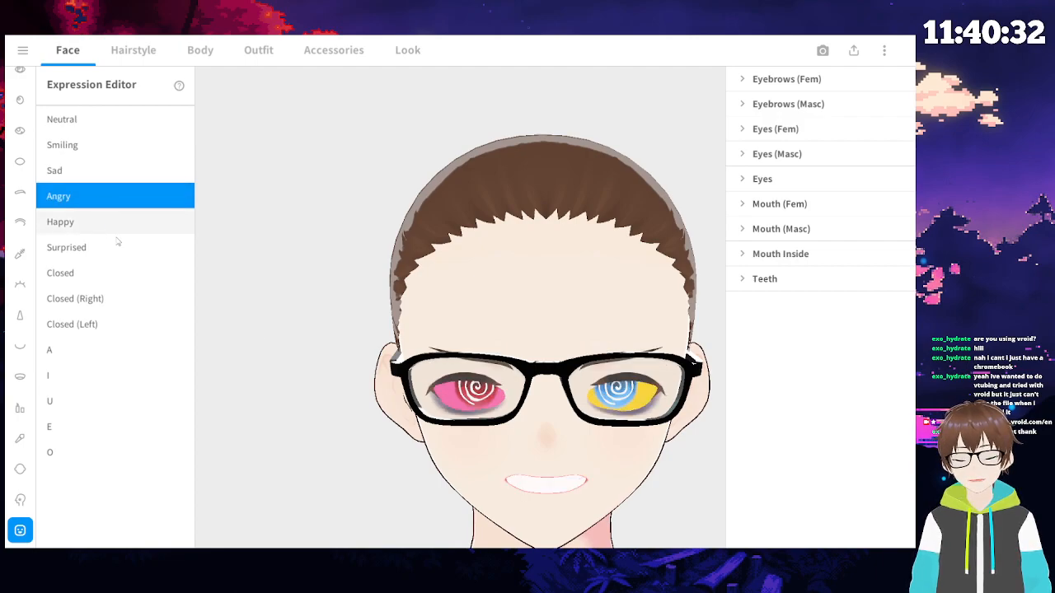
right_drag(530, 451, 532, 442)
scroll(539, 457, up, 4)
right_drag(576, 497, 583, 479)
scroll(583, 437, down, 4)
right_drag(583, 437, 577, 486)
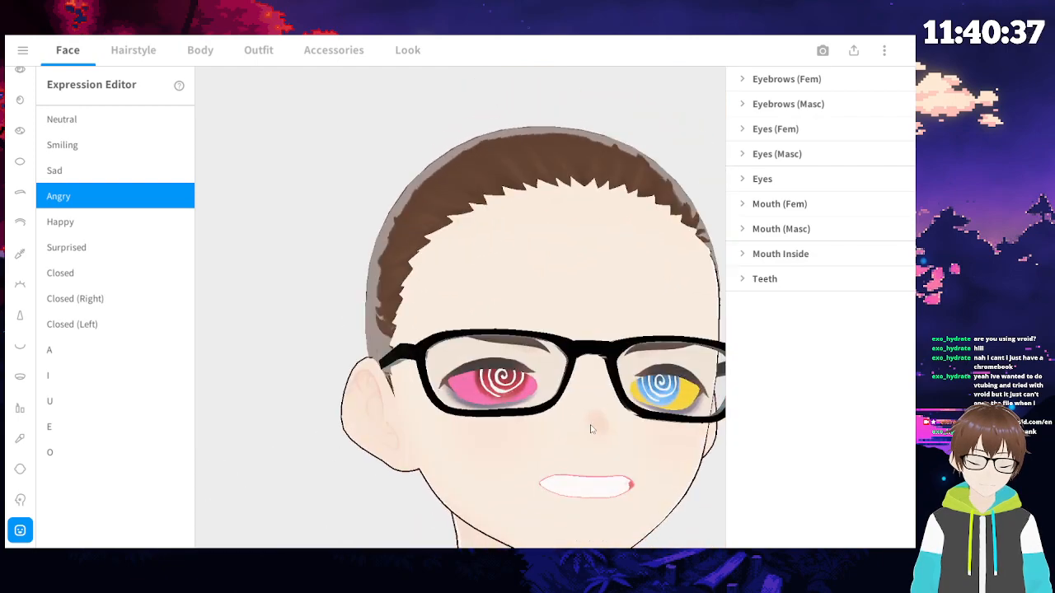
- Preview the Happy, Surprised, Closed and Closed (Right) expressions
click(96, 231)
click(109, 255)
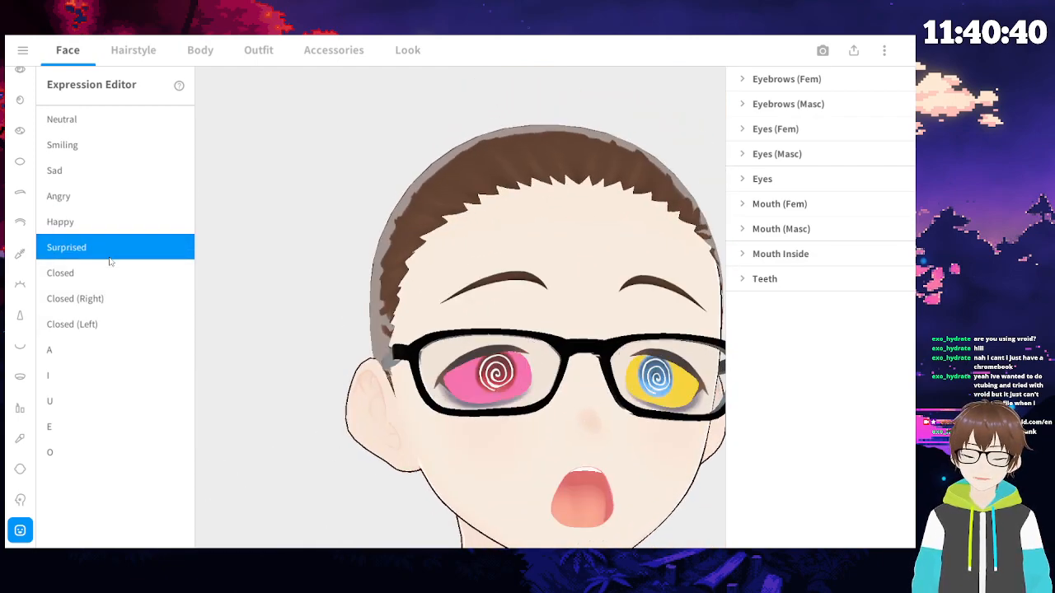
click(110, 281)
click(109, 304)
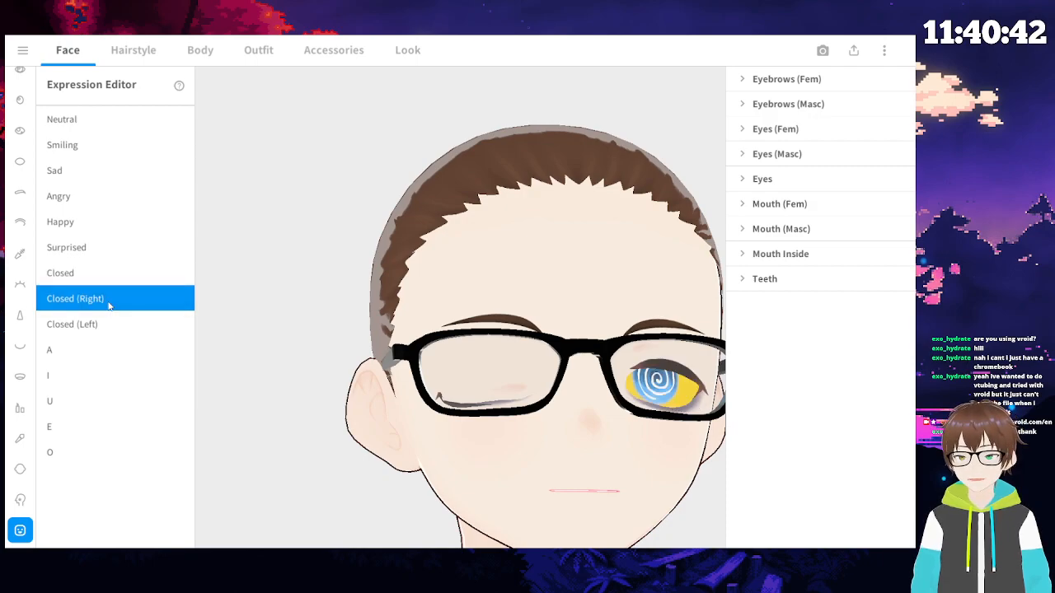
- Preview the Closed (Left) expression and the A, I, U, E and O mouth shapes
click(108, 326)
click(99, 298)
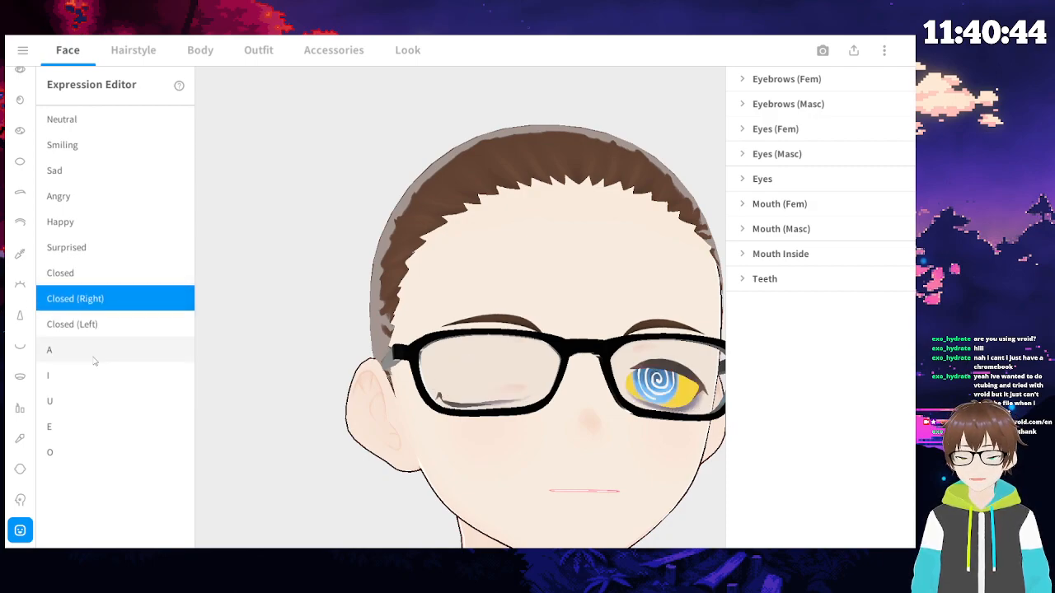
click(95, 361)
click(94, 377)
click(91, 403)
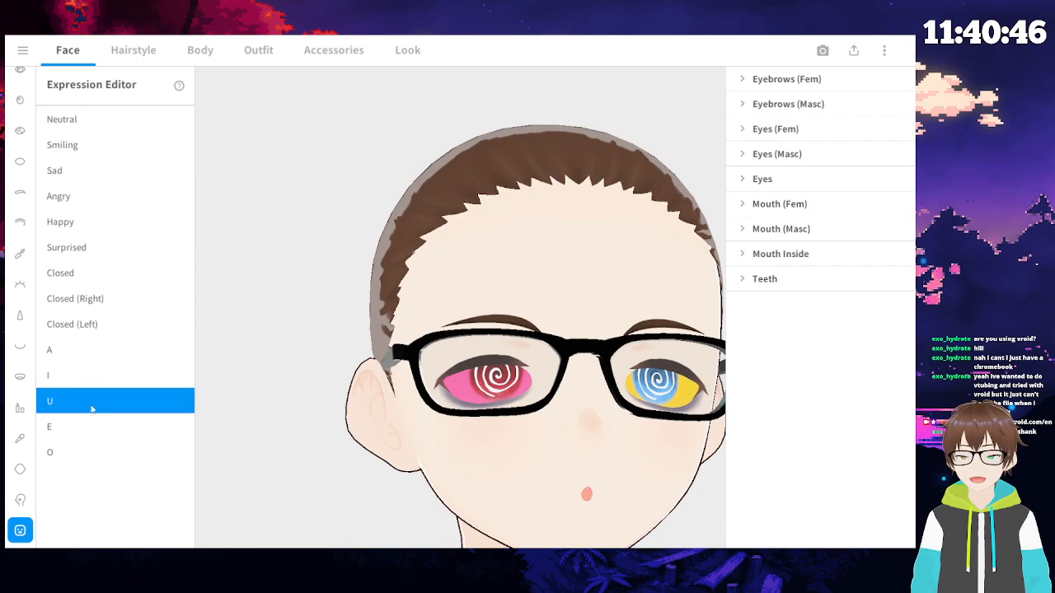
click(92, 429)
click(83, 355)
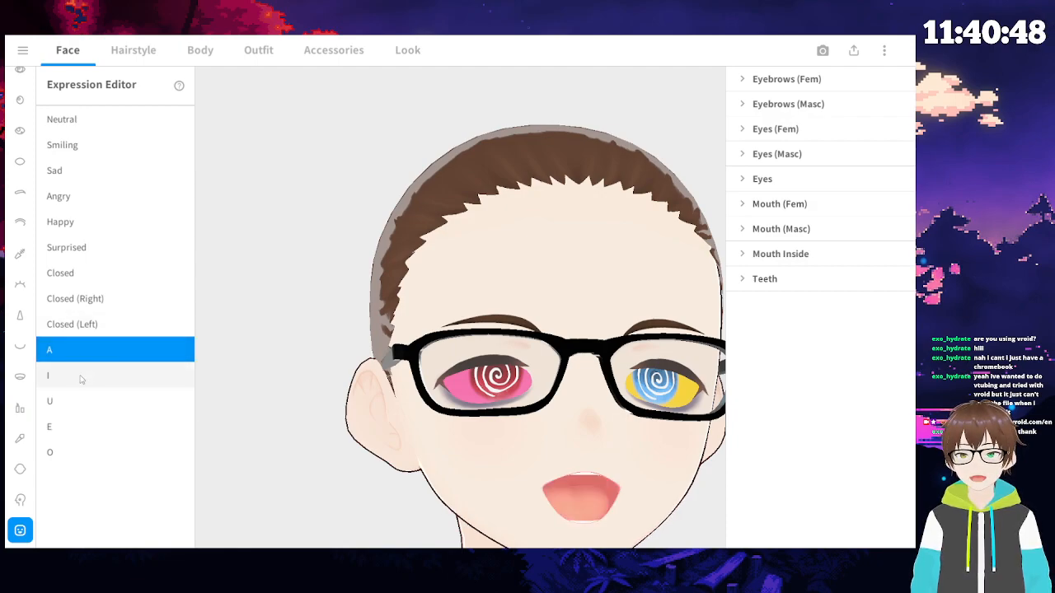
click(80, 378)
click(78, 404)
click(79, 430)
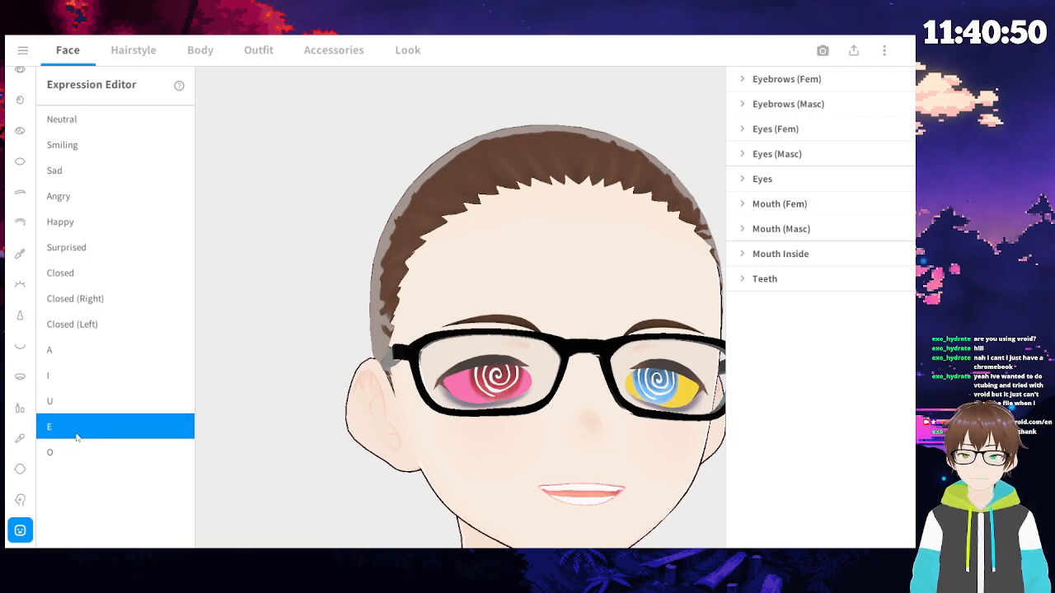
click(81, 458)
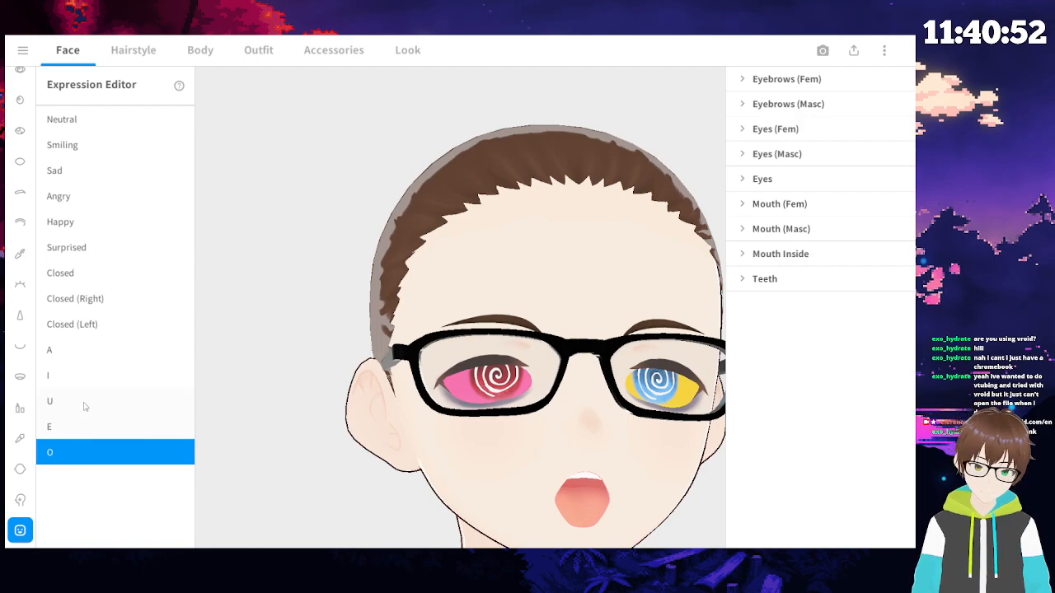
- Compare the Neutral and Smiling expressions, examine the smiling face up close, and return the avatar to Neutral
click(117, 119)
click(117, 146)
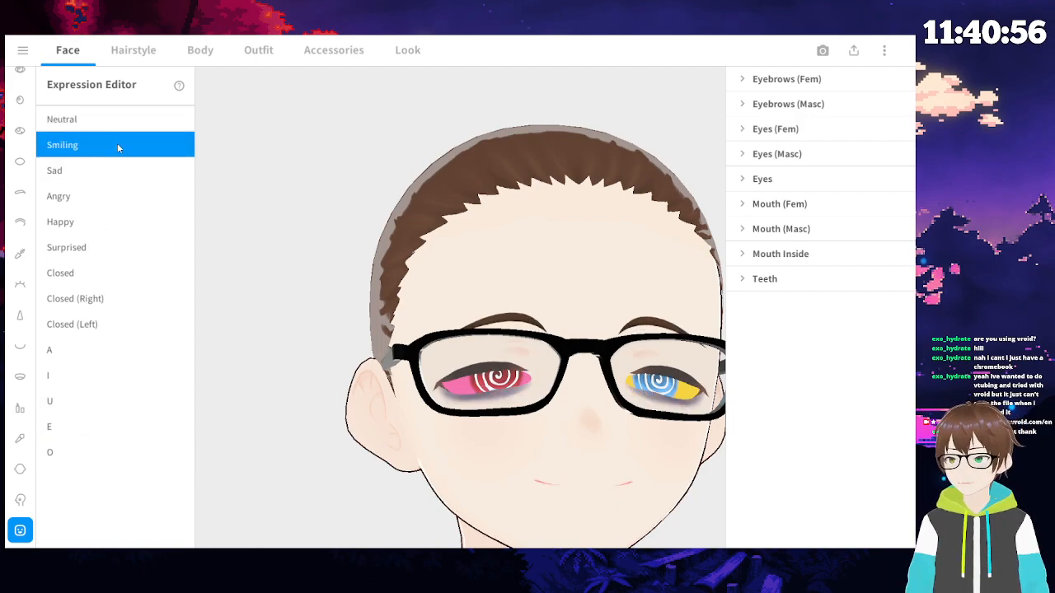
click(106, 120)
click(106, 145)
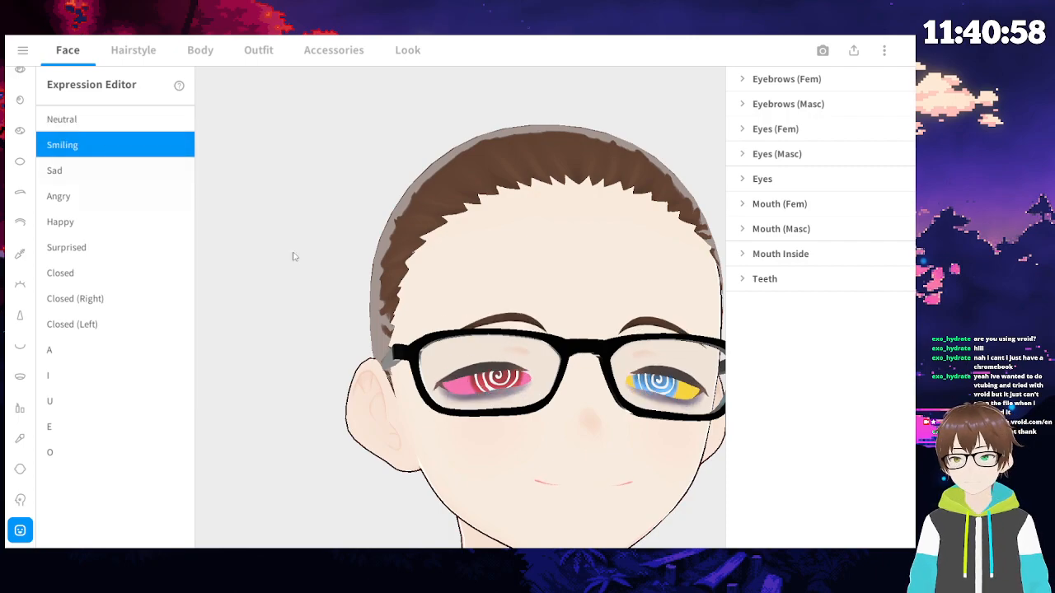
right_drag(499, 339, 494, 335)
right_drag(557, 403, 569, 383)
scroll(567, 384, up, 3)
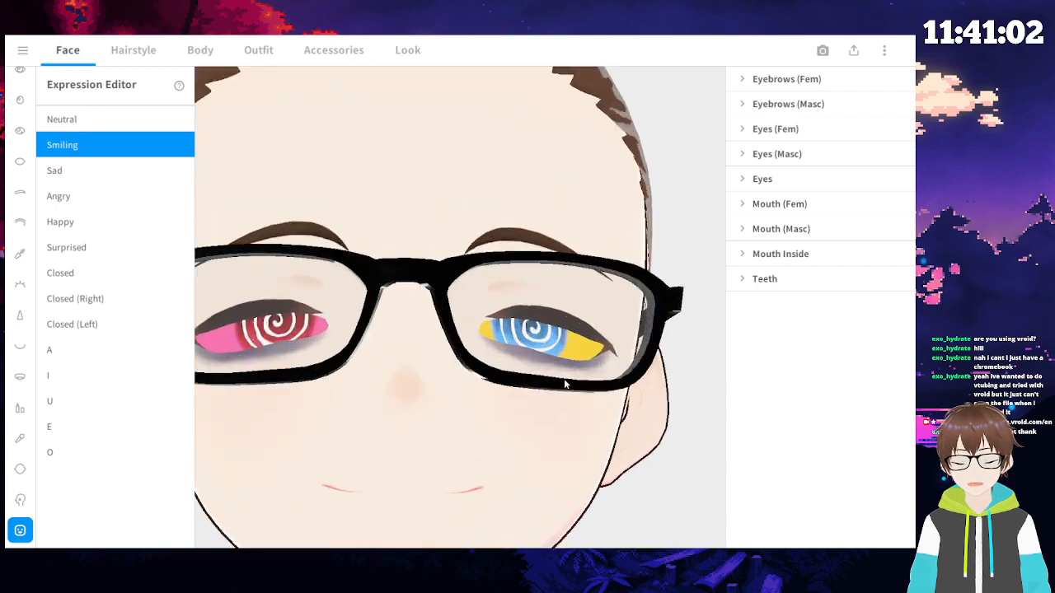
right_drag(524, 409, 508, 417)
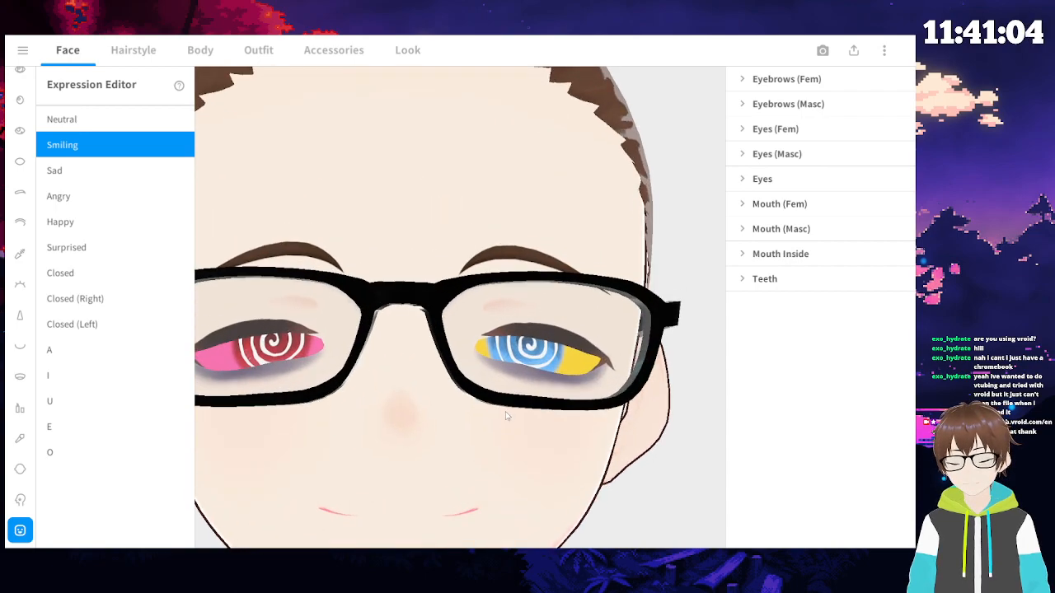
scroll(417, 415, down, 3)
right_drag(405, 395, 414, 402)
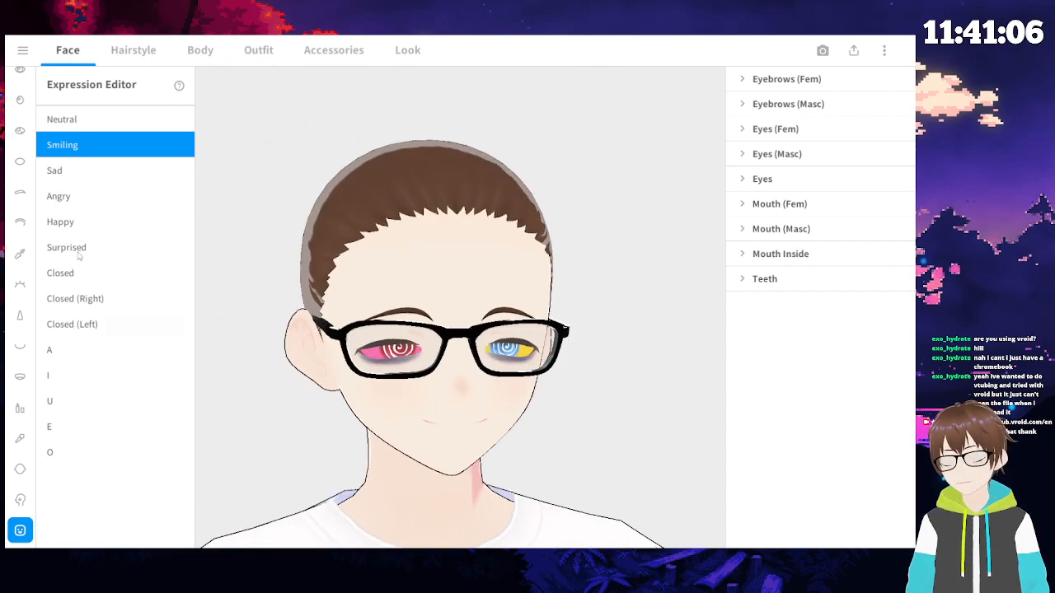
click(87, 121)
- Switch to hairstyle editing and try the long straight hairstyle set with parted bangs
click(19, 376)
click(133, 51)
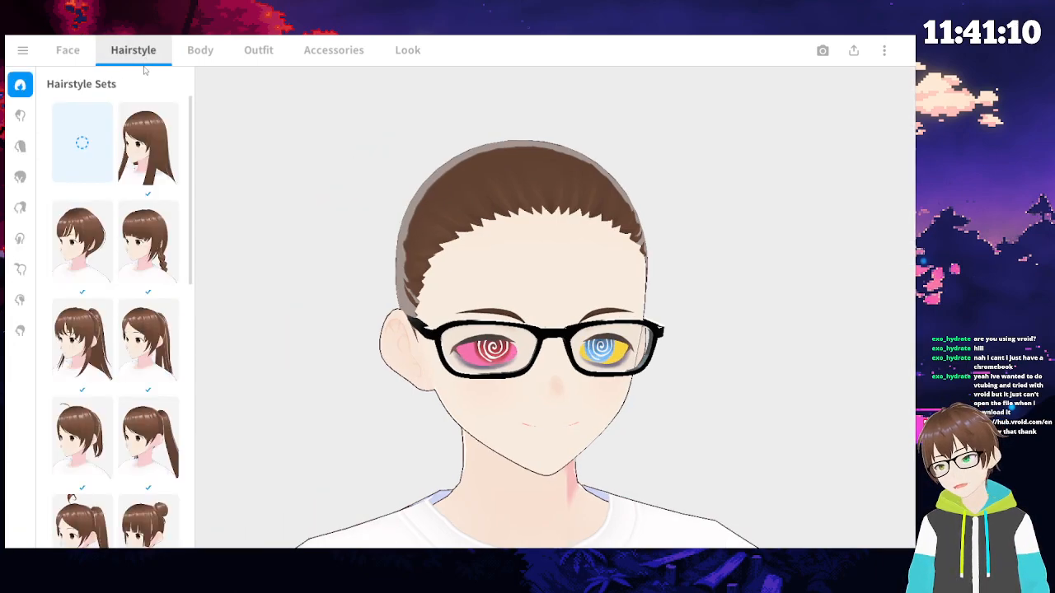
click(147, 148)
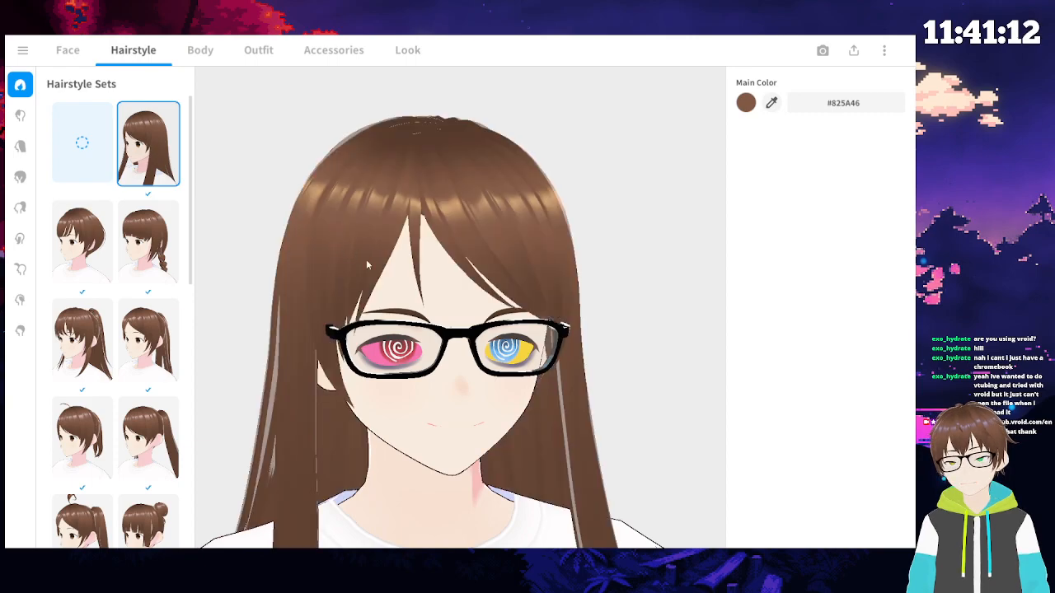
scroll(370, 263, down, 4)
click(200, 51)
click(134, 51)
- Try the short straight-cut hairstyle set and the short one with an antenna strand and bangs over one eye
scroll(115, 330, down, 8)
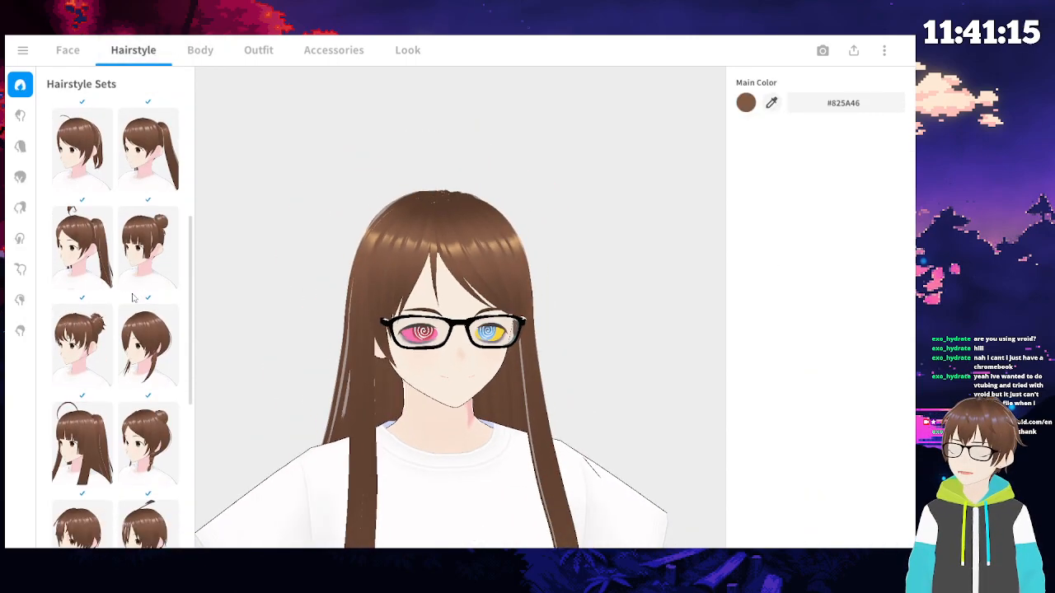
scroll(83, 222, down, 2)
click(82, 206)
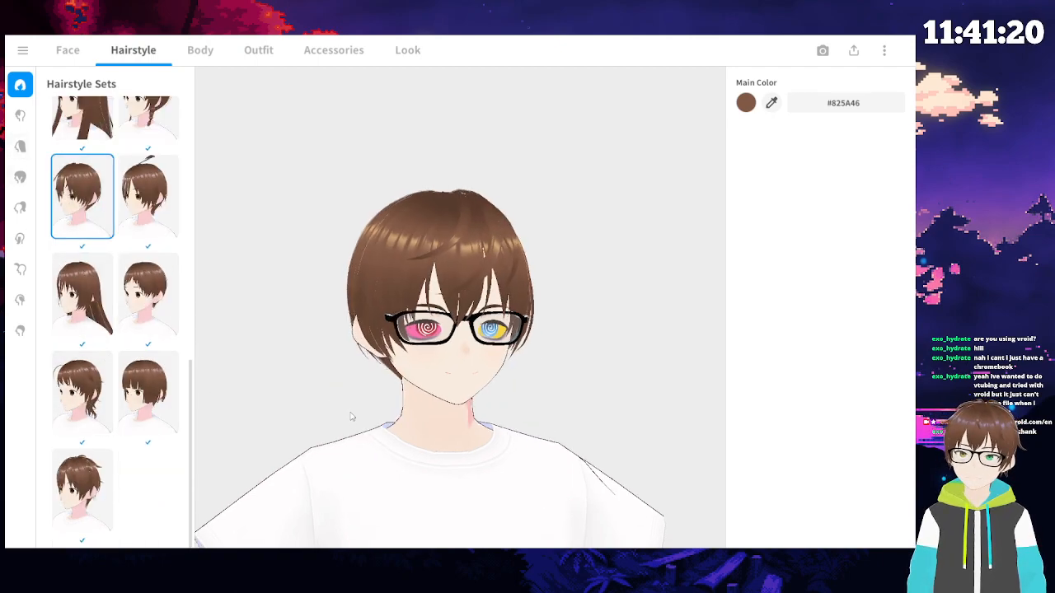
click(146, 297)
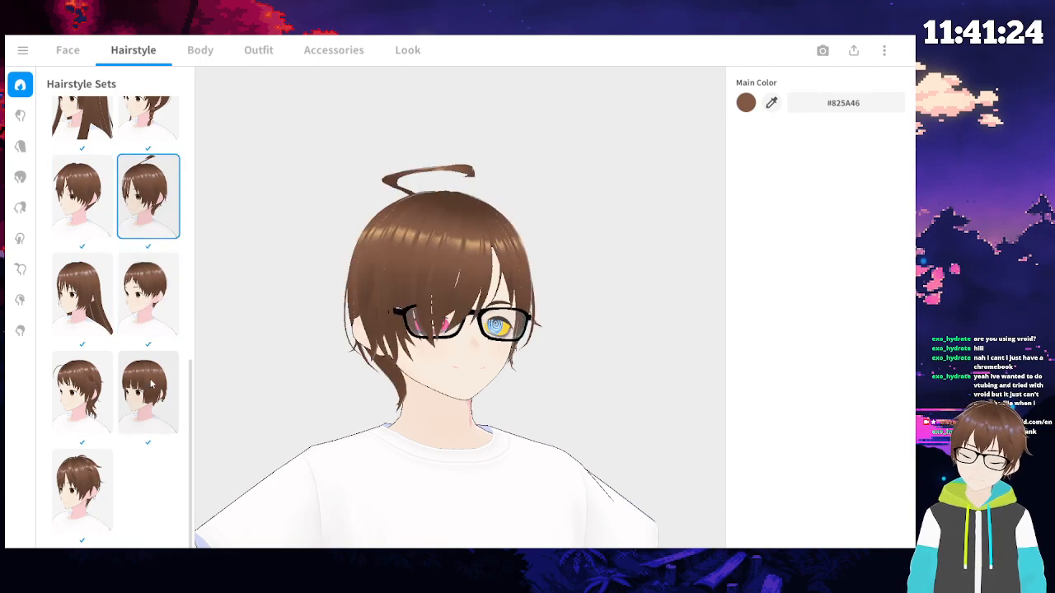
scroll(318, 322, up, 5)
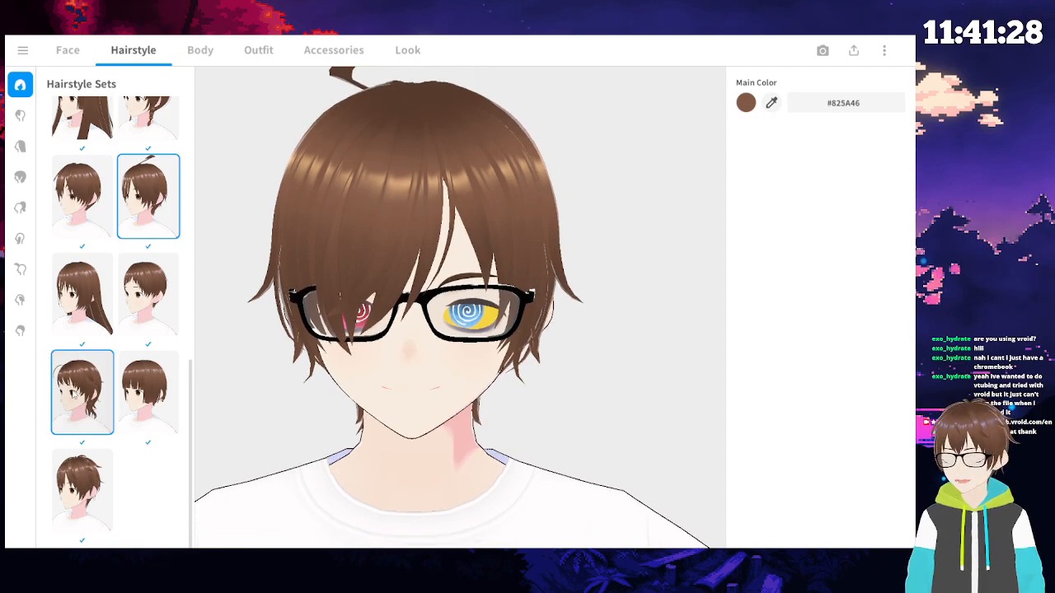
- Apply the layered hairstyle set with flipped ends and replace its front hair with the fuller, pointed bangs preset
click(82, 392)
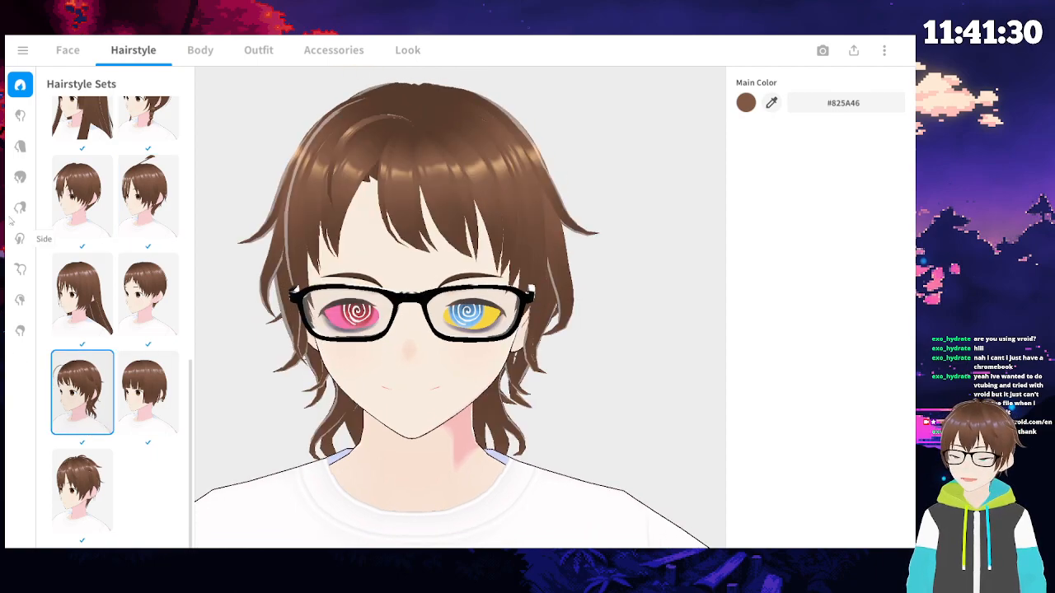
click(24, 150)
right_drag(216, 307, 311, 316)
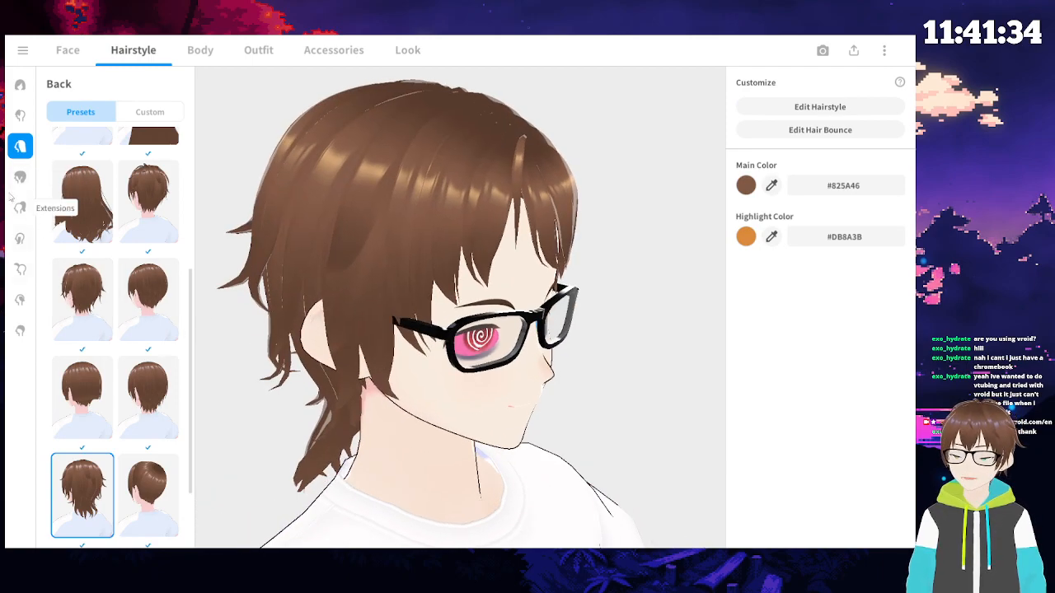
click(19, 208)
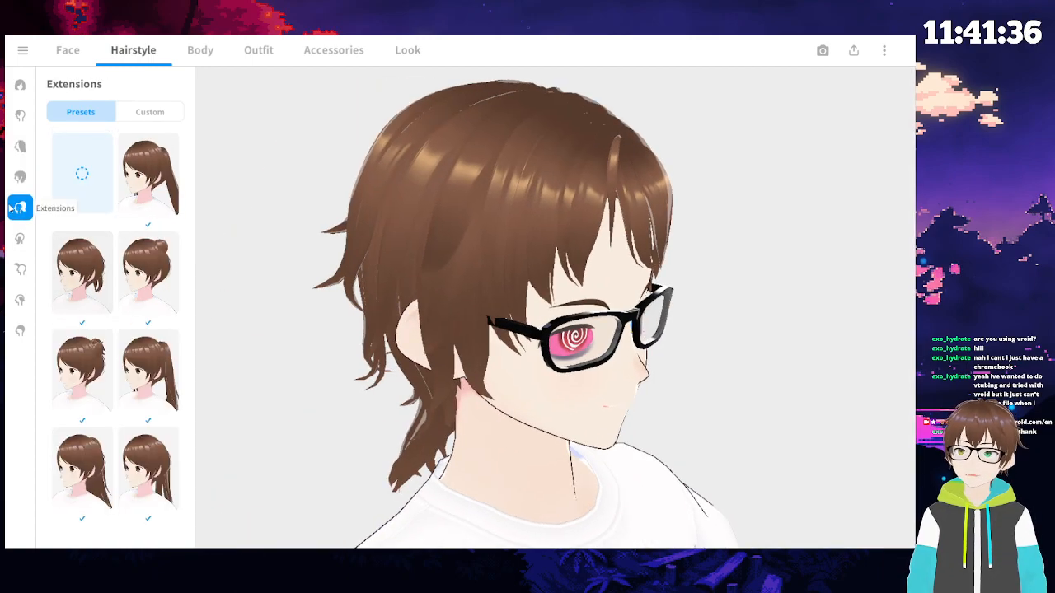
click(20, 116)
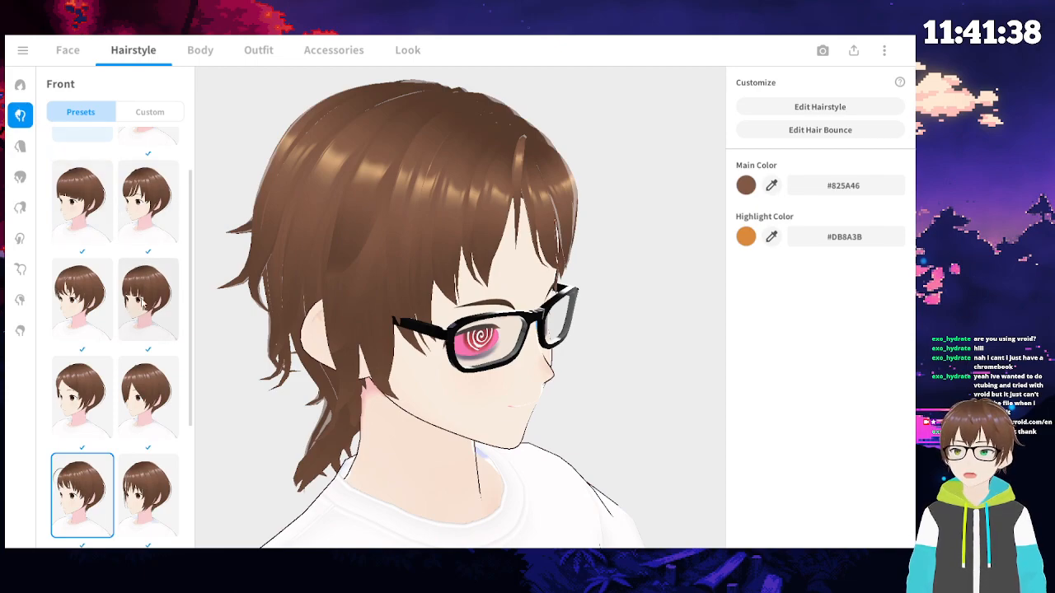
click(148, 495)
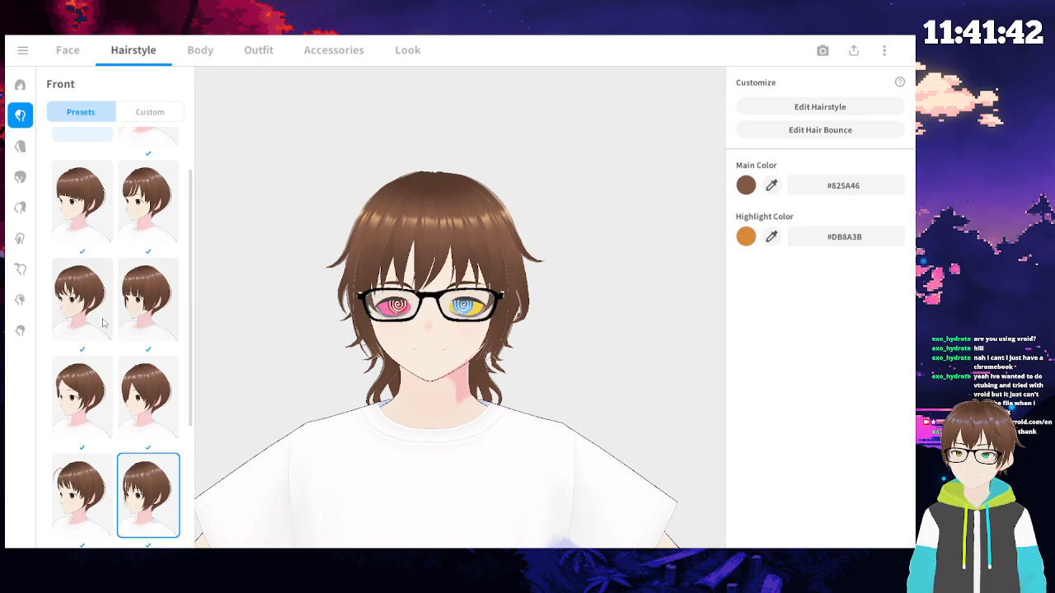
right_drag(301, 315, 368, 322)
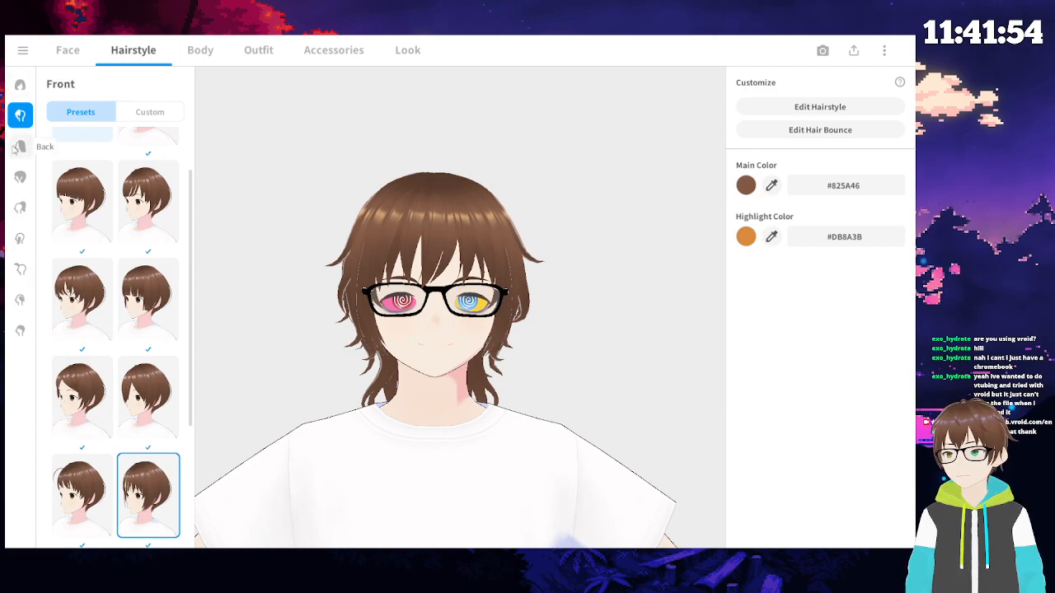
- Return to the hairstyle sets and try the one with long high-tied tails and parted bangs
click(20, 85)
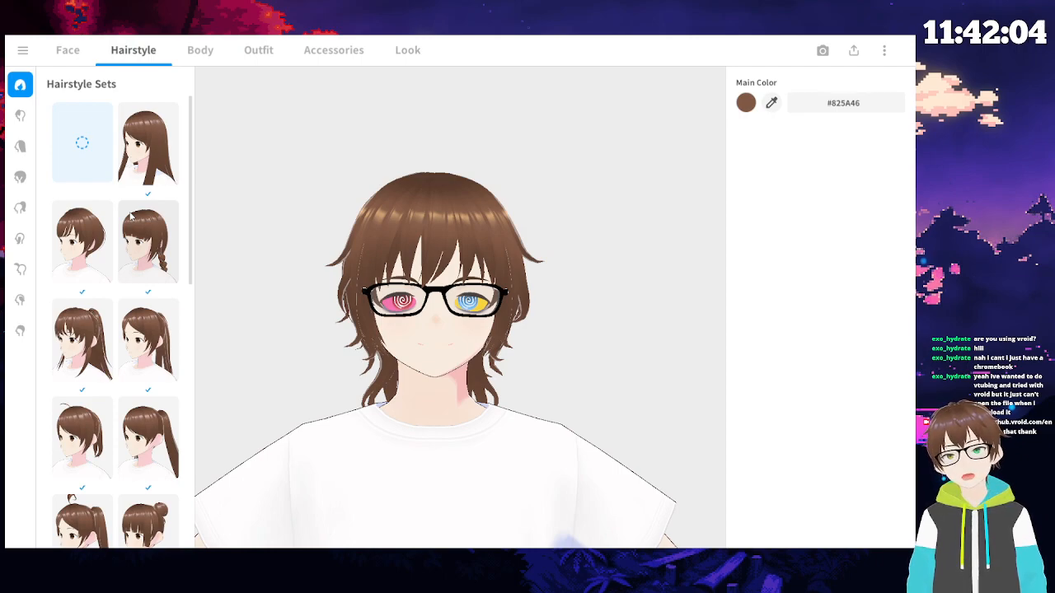
click(132, 432)
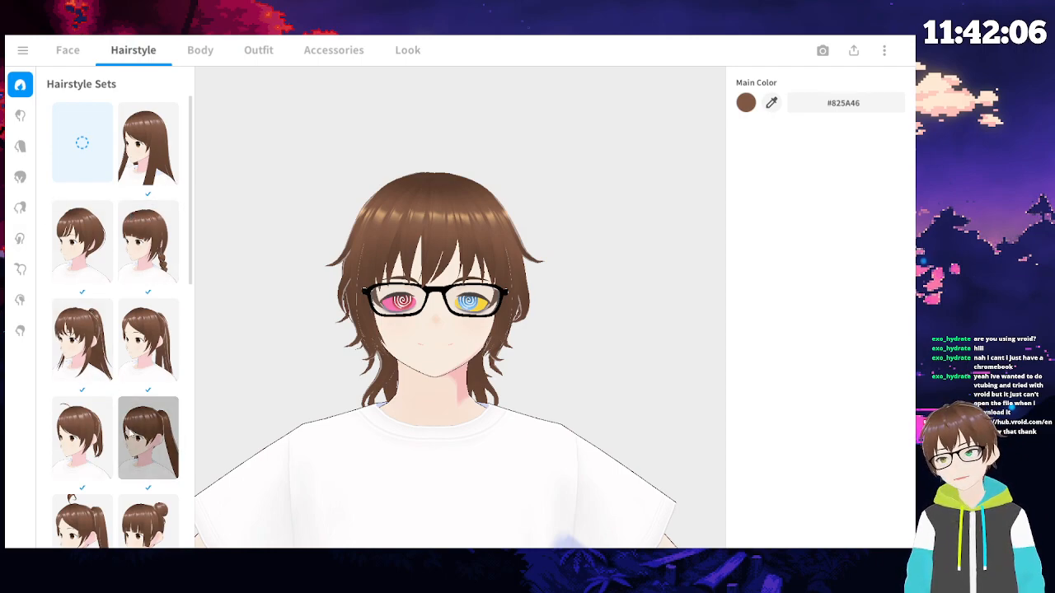
drag(295, 309, 323, 336)
right_drag(324, 335, 305, 332)
scroll(200, 364, down, 3)
scroll(196, 364, up, 3)
scroll(134, 381, down, 2)
- Compare the short tousled, blunt bob and layered flipped-end hairstyle sets, examining the tousled one from behind
scroll(134, 382, down, 5)
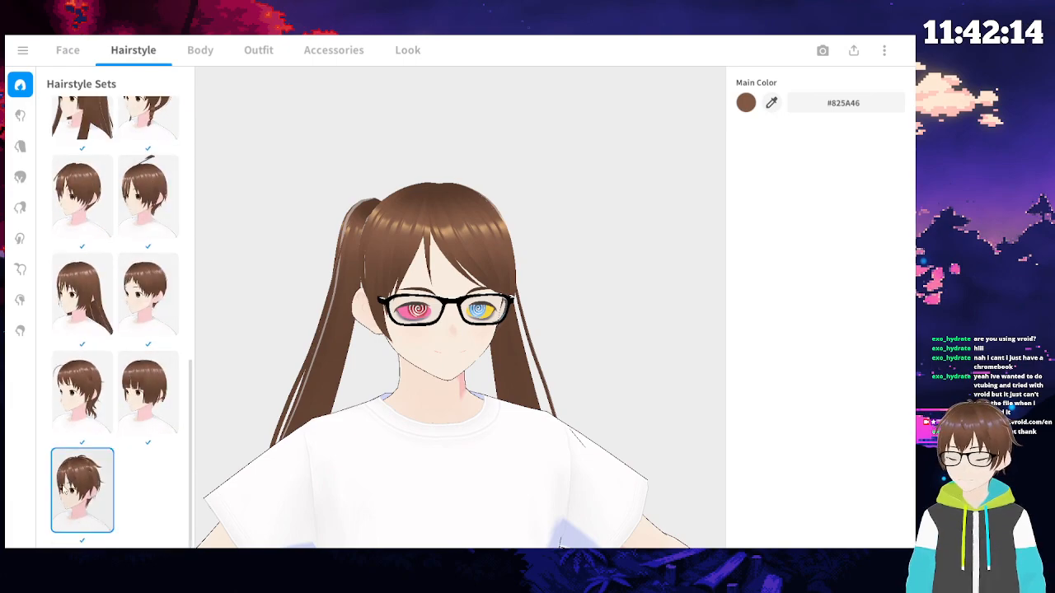
right_drag(383, 313, 468, 272)
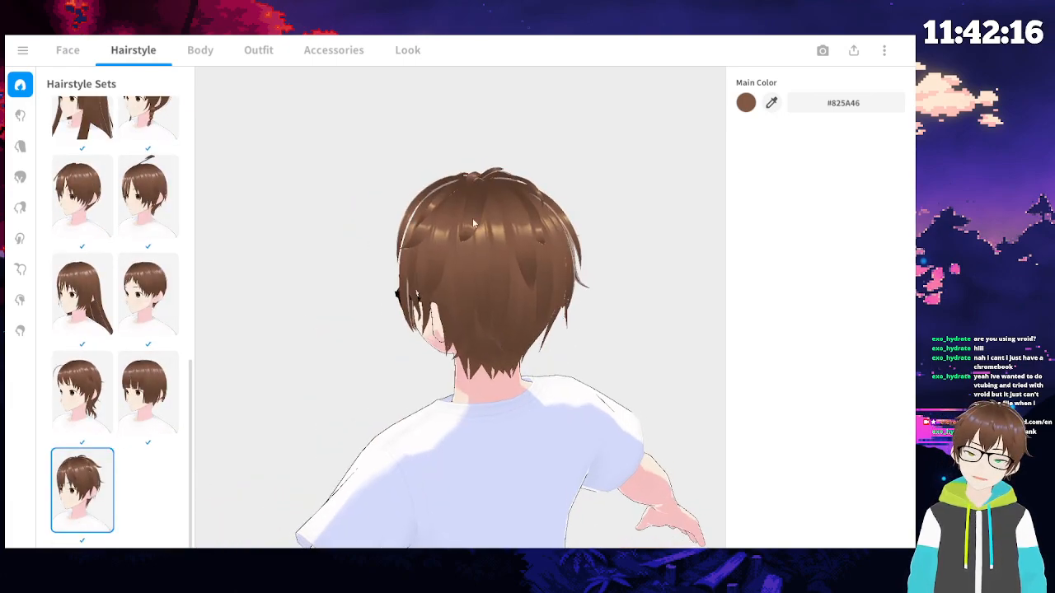
right_drag(348, 355, 377, 369)
click(144, 397)
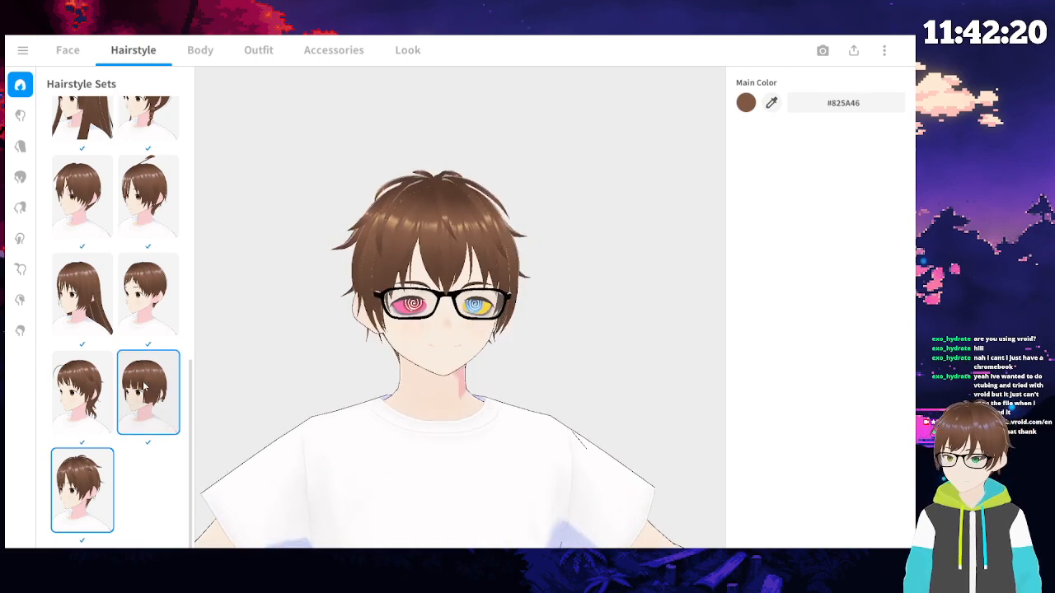
click(83, 386)
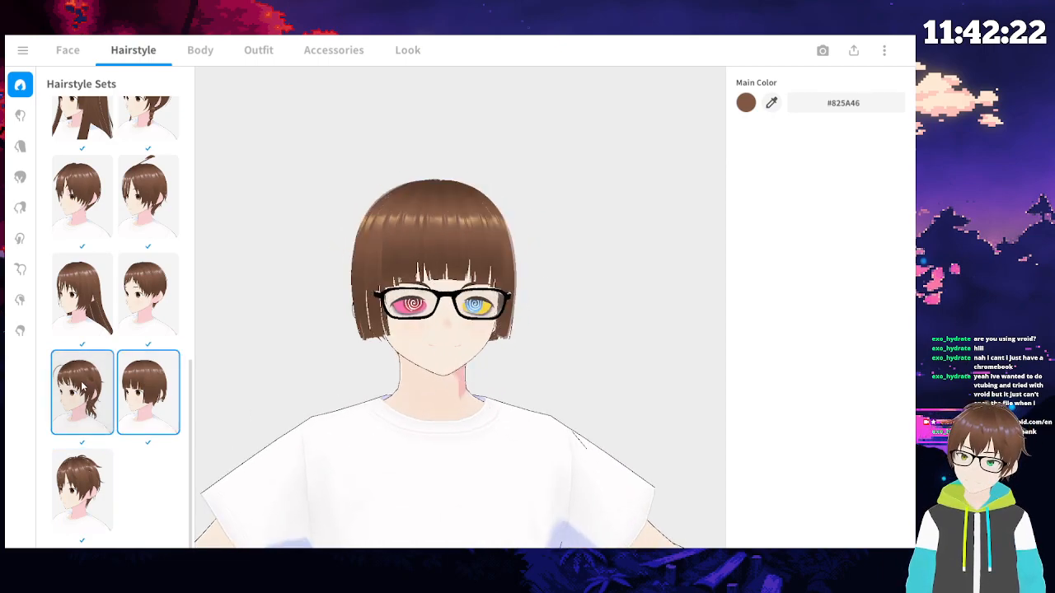
click(68, 491)
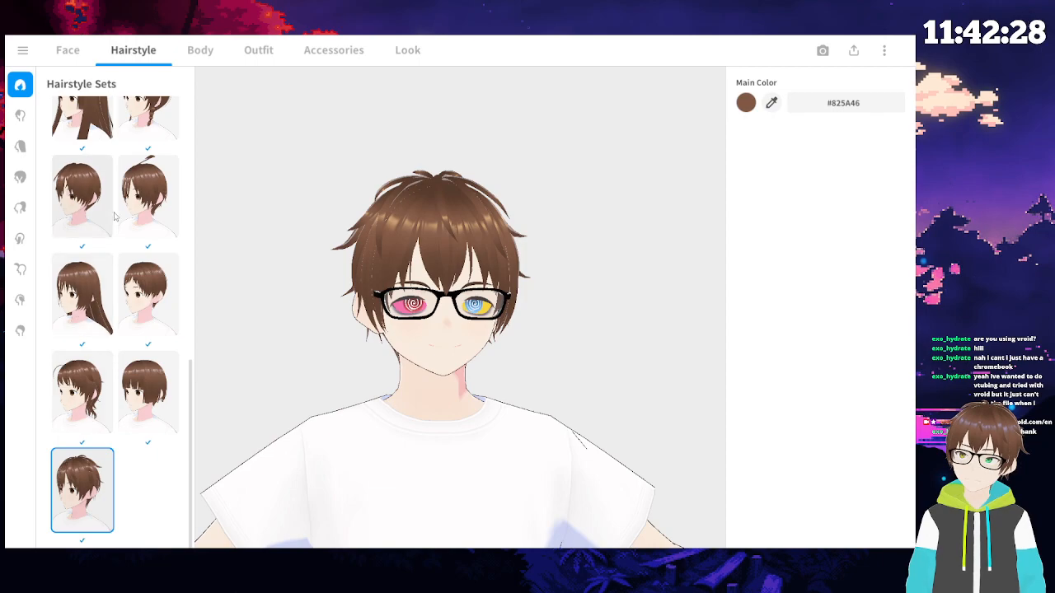
- Try the short hairstyle set with the antenna strand again and examine it from above and in front
click(146, 202)
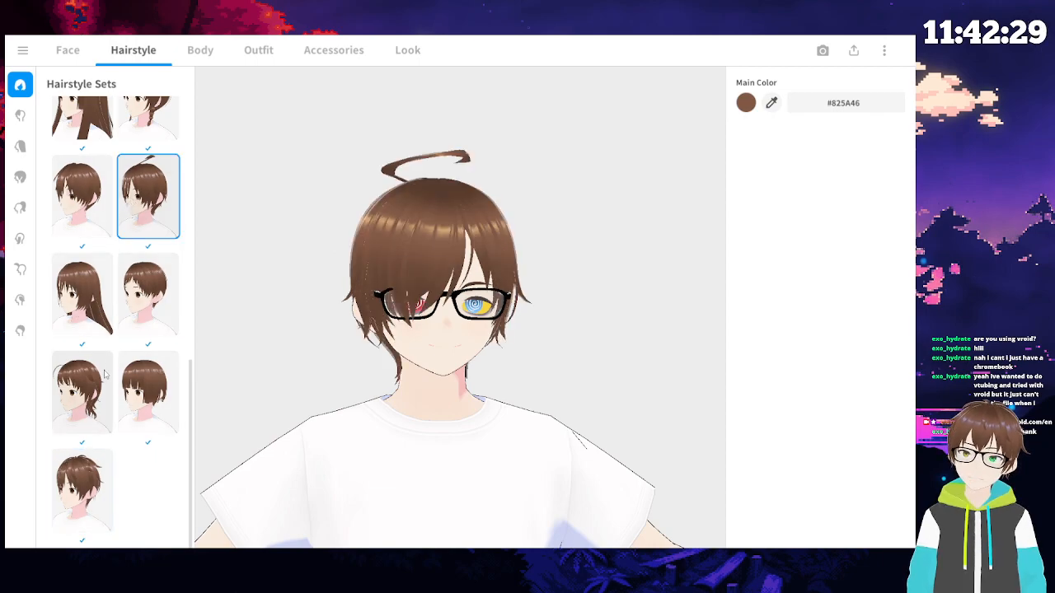
drag(404, 272, 414, 381)
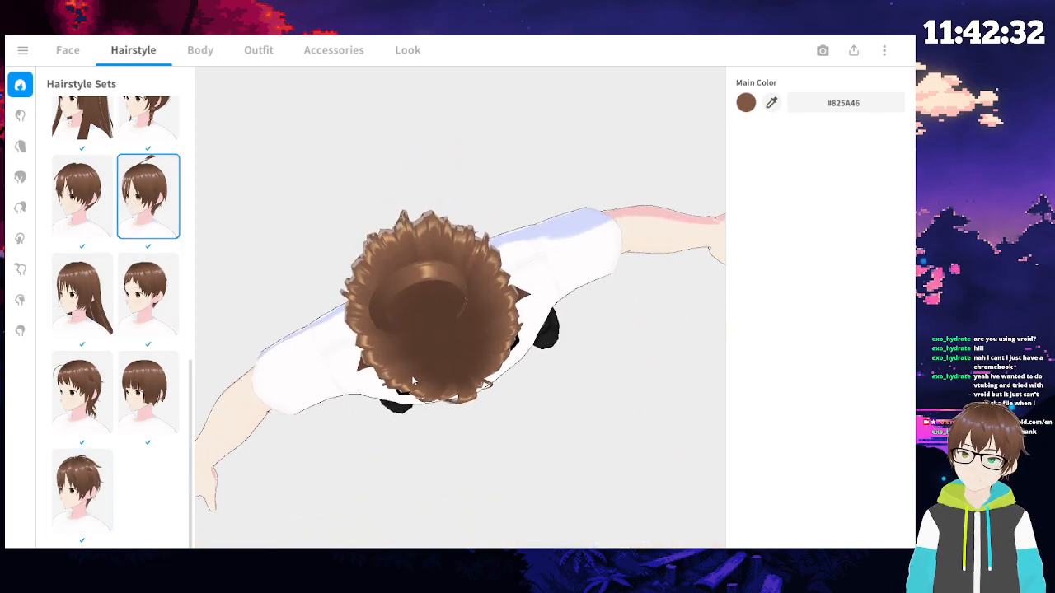
right_drag(414, 380, 398, 320)
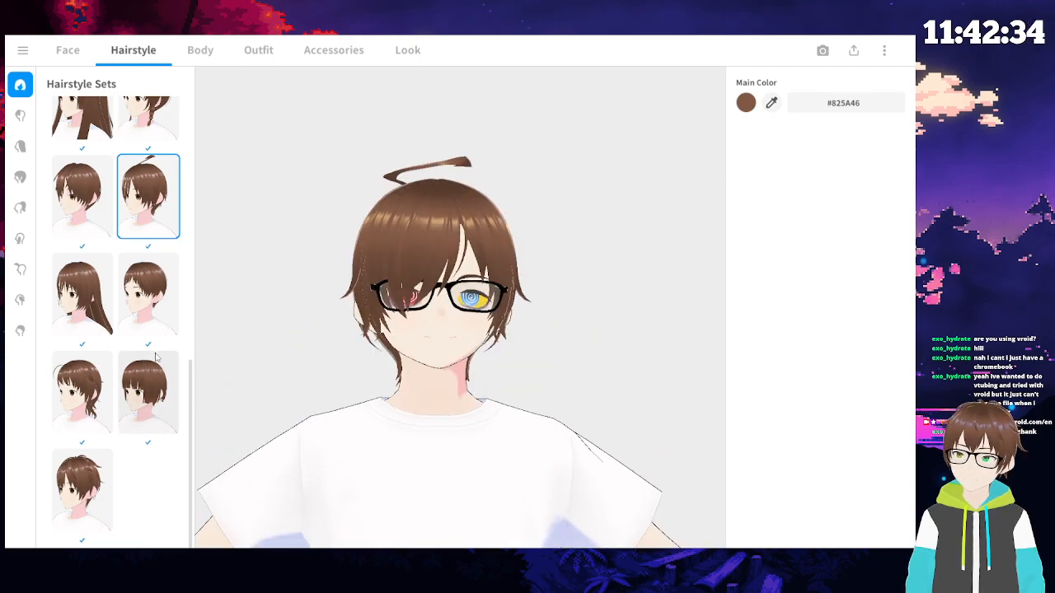
- Apply the layered hairstyle set with flipped ends and longer back hair, and examine it from the side
click(82, 387)
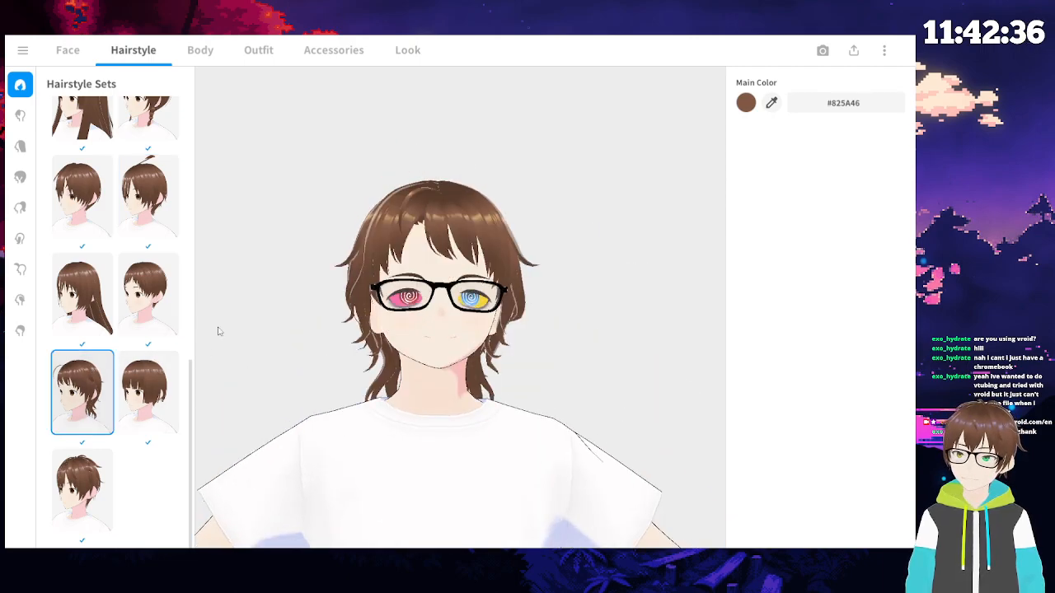
drag(402, 298, 367, 304)
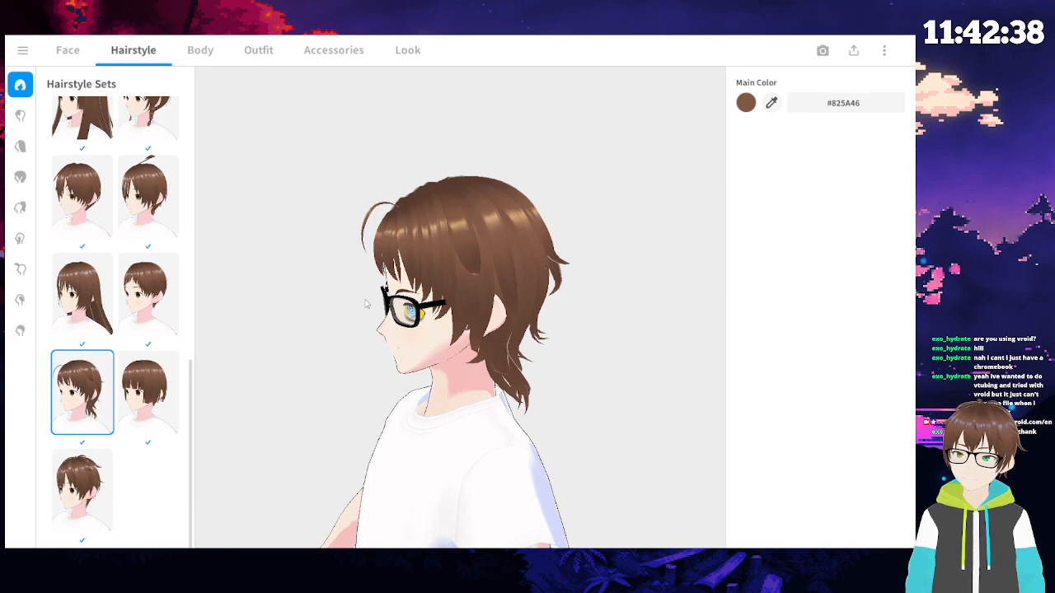
right_drag(365, 300, 368, 300)
drag(368, 304, 403, 304)
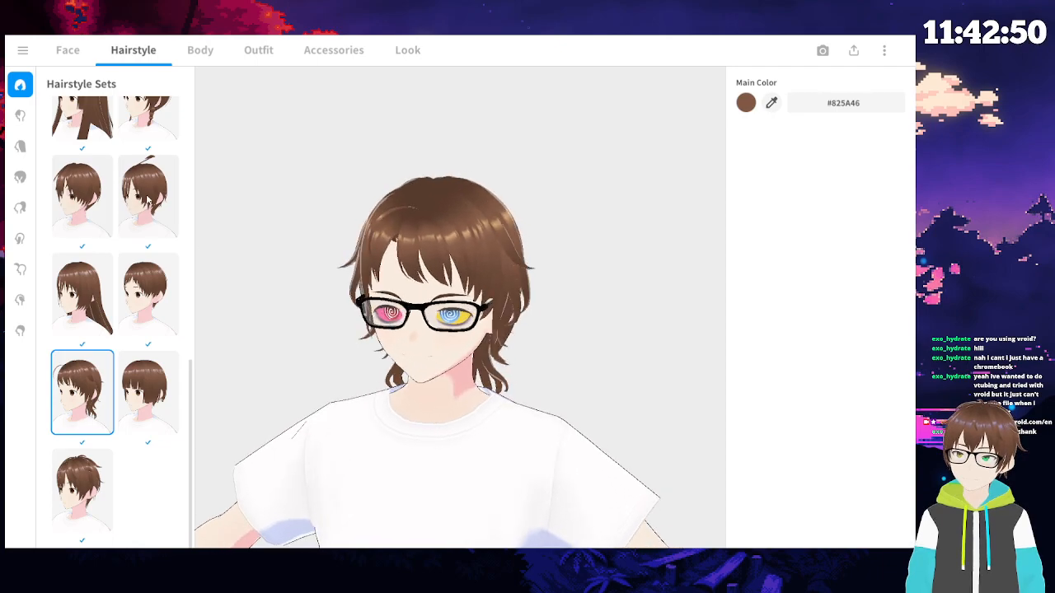
- Try the antenna-strand hairstyle set, apply the long straight set with bangs, and look through its ahoge, front and overall hair presets
click(151, 202)
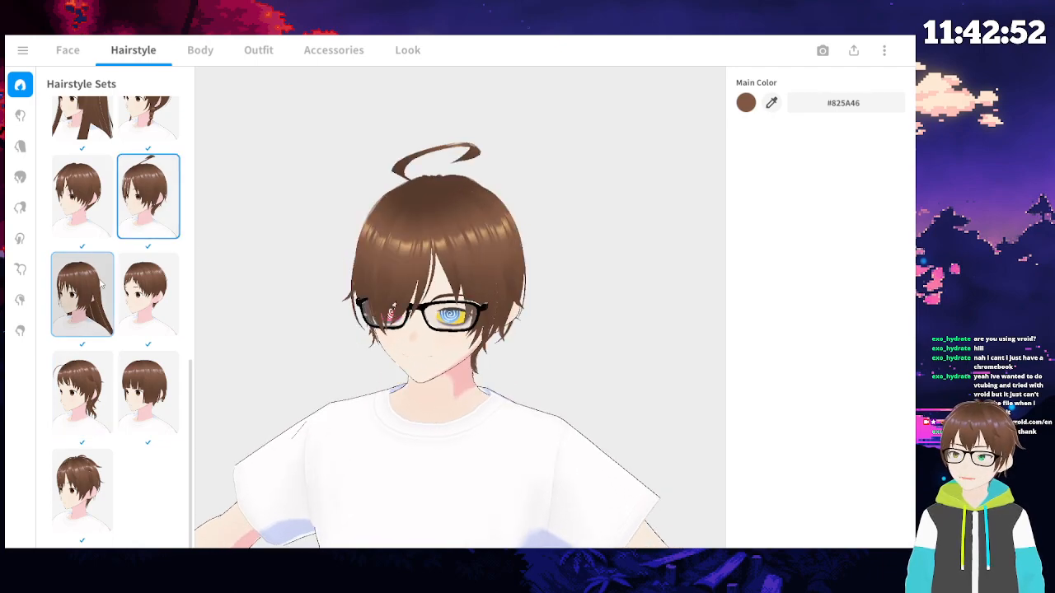
click(82, 294)
click(21, 269)
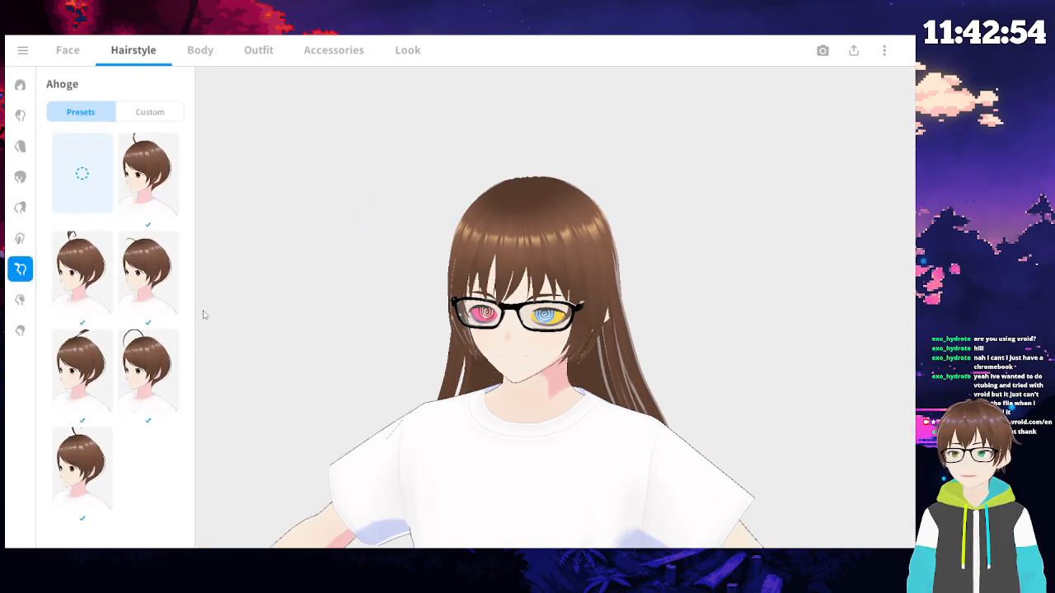
click(22, 116)
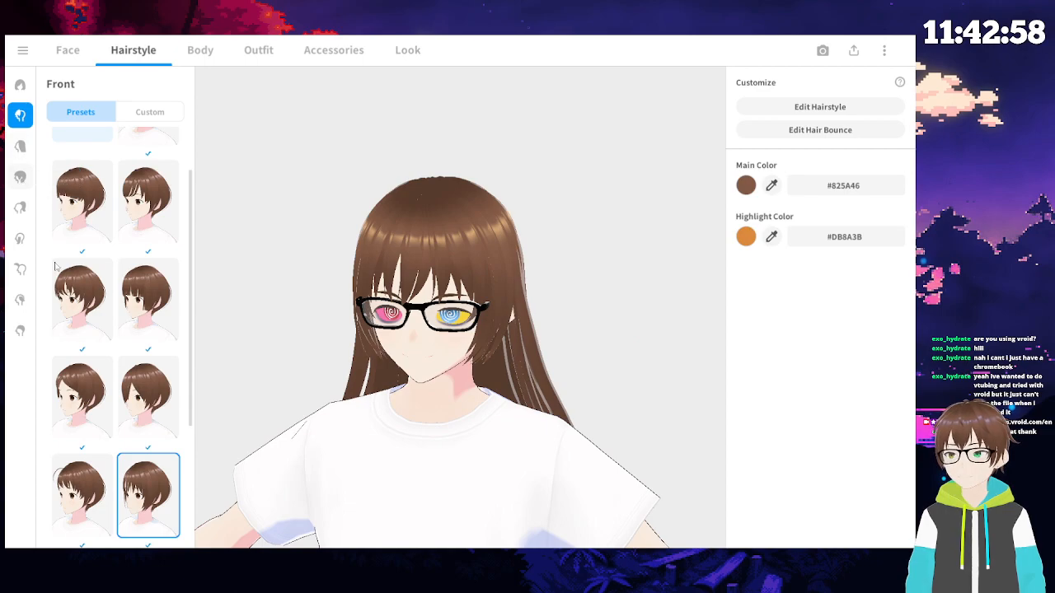
scroll(89, 321, down, 3)
click(21, 176)
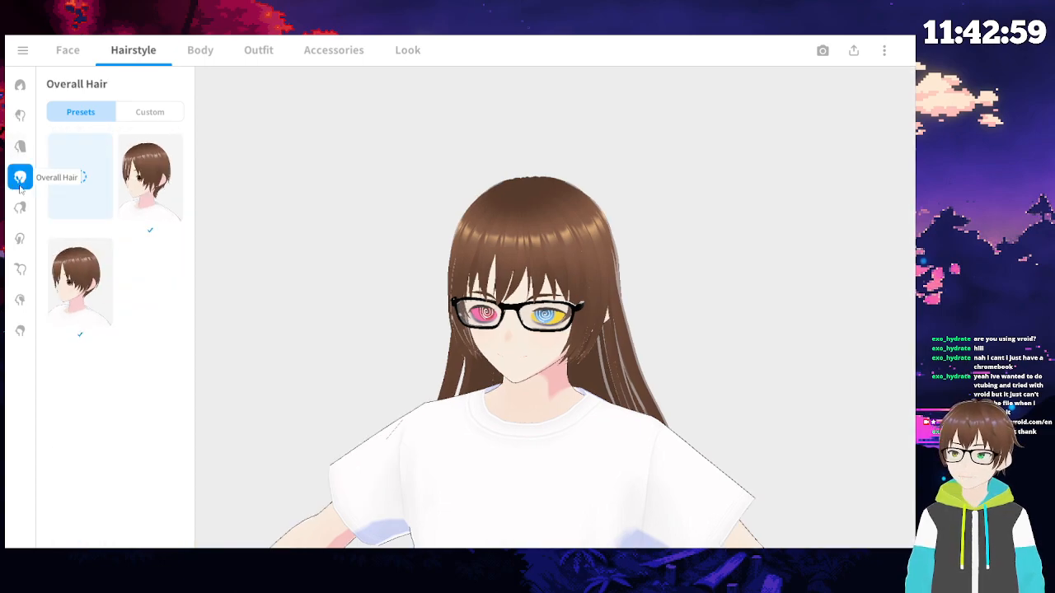
- Replace the back hair with the layered preset with longer flipped ends and examine it from the side
click(21, 145)
scroll(82, 330, down, 5)
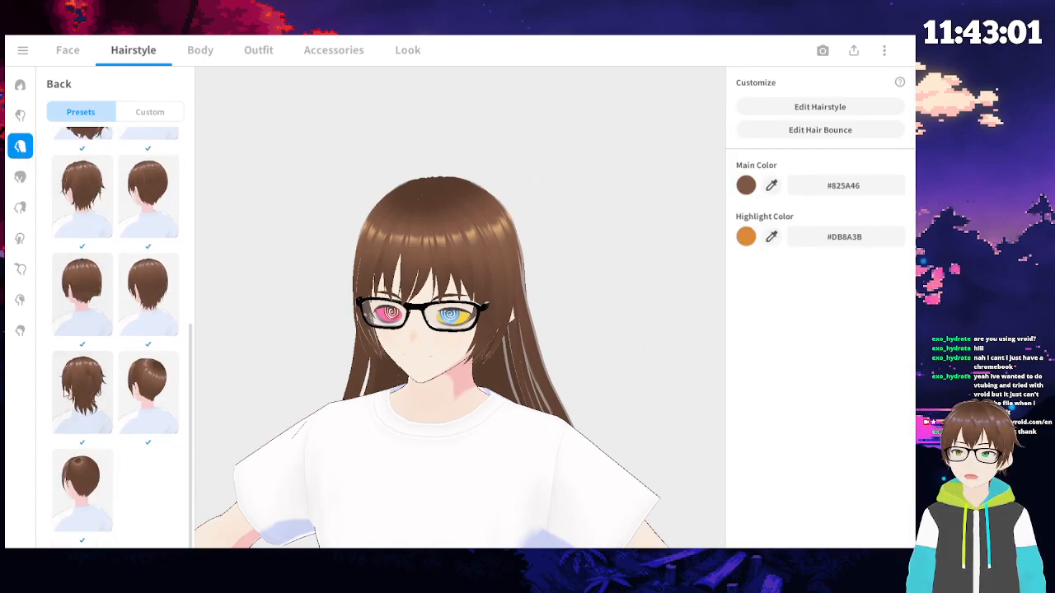
click(83, 392)
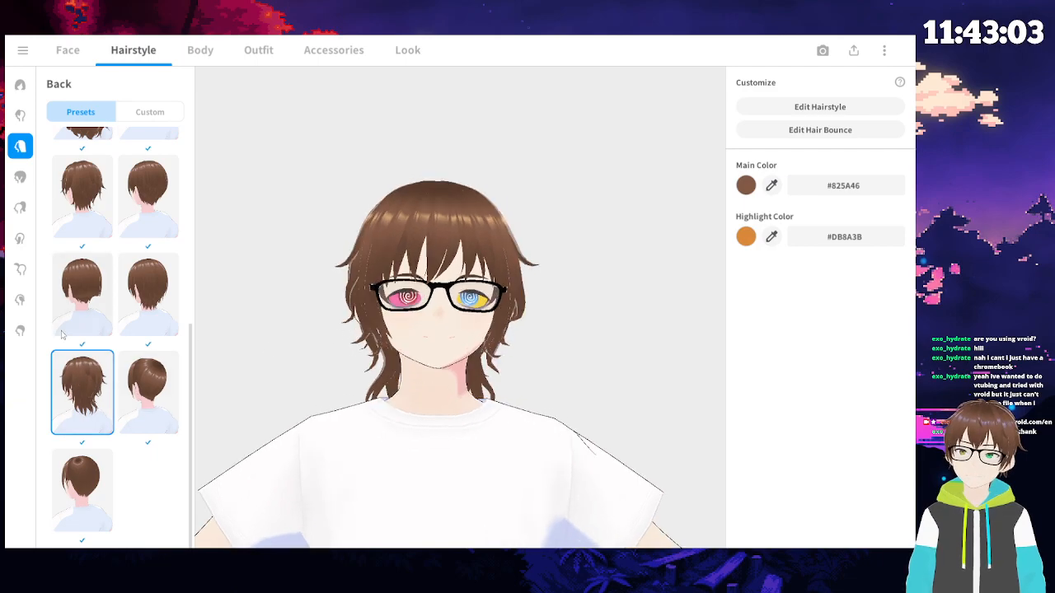
drag(454, 191, 425, 239)
- Compare the ahoge presets, trying the curled, tiny, upright, flat and large arched strands and returning to the curled one
click(21, 268)
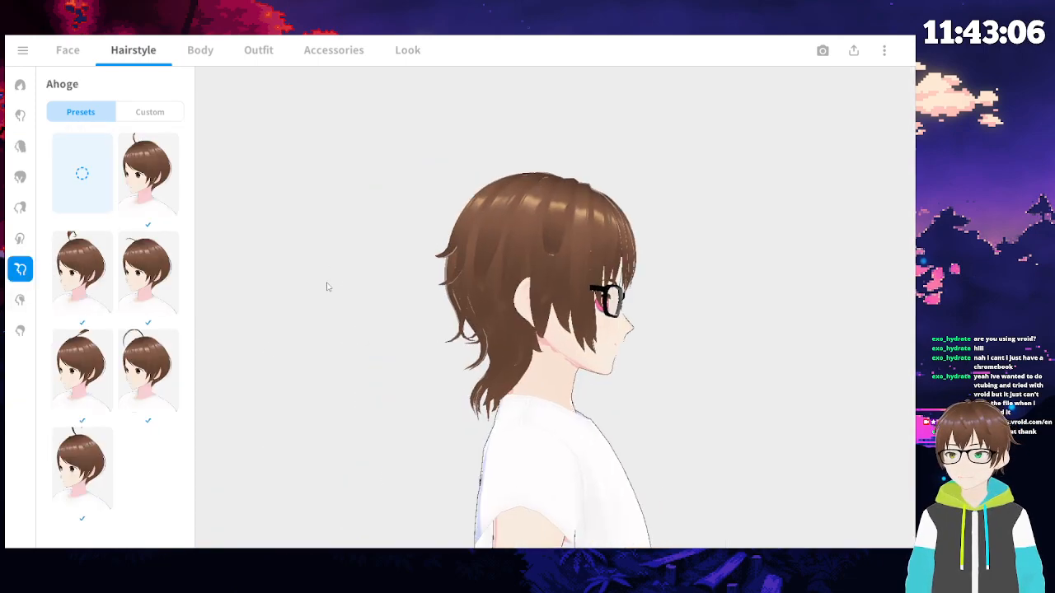
click(82, 276)
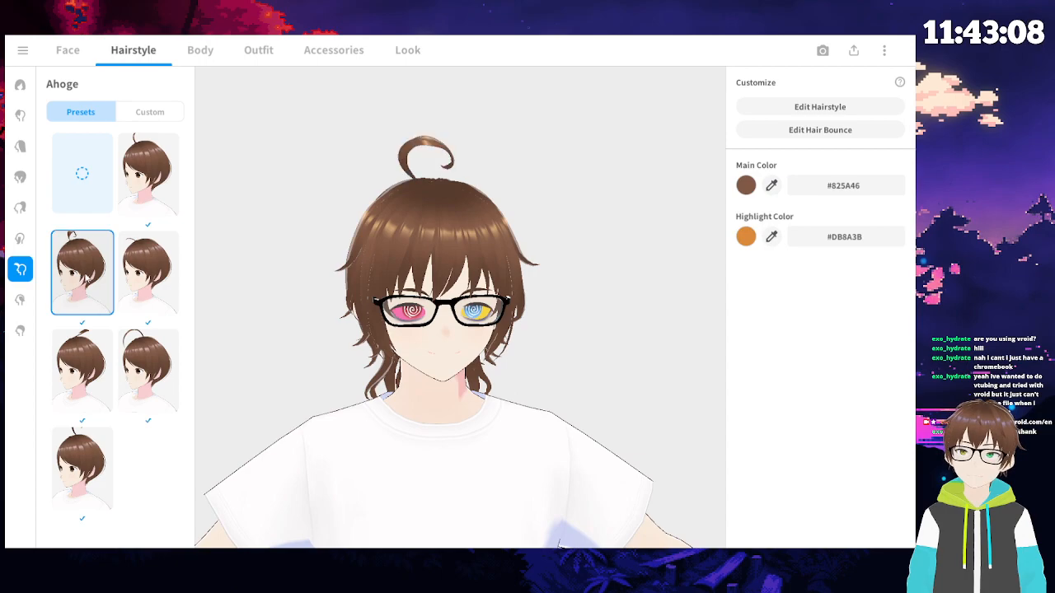
click(148, 272)
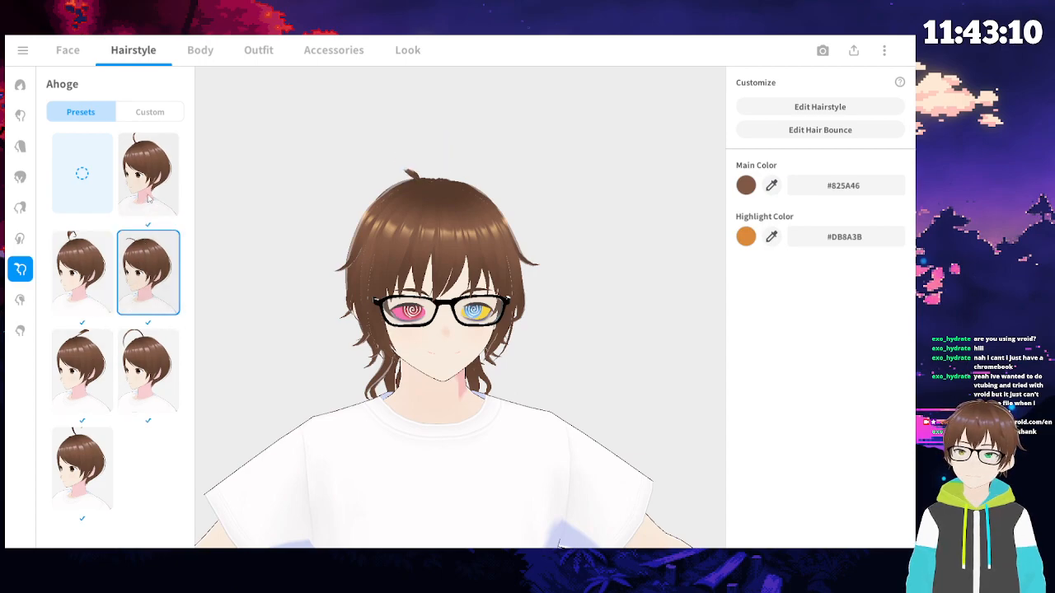
click(148, 171)
click(160, 349)
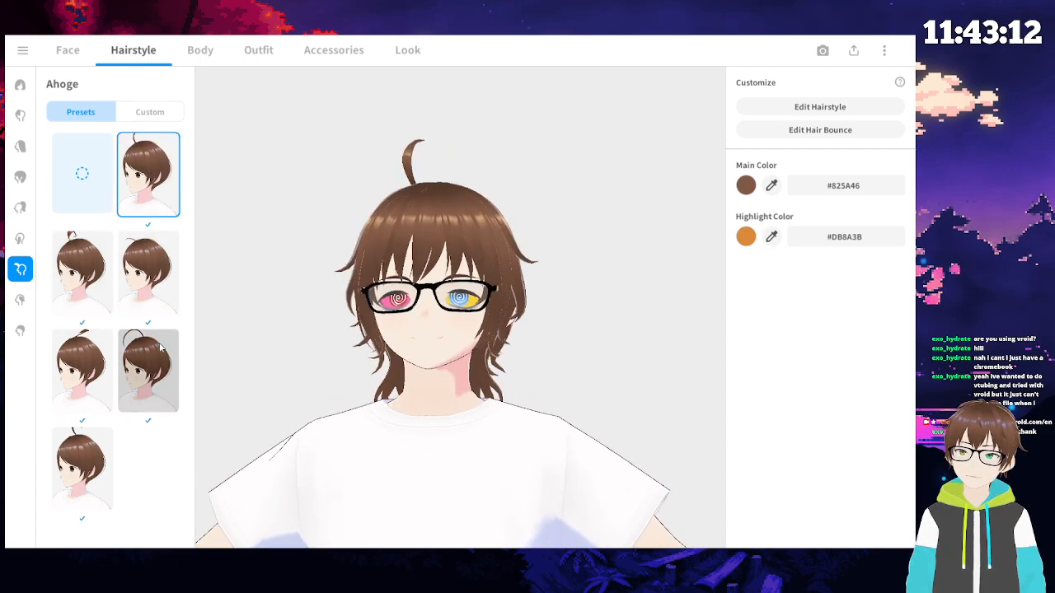
click(90, 383)
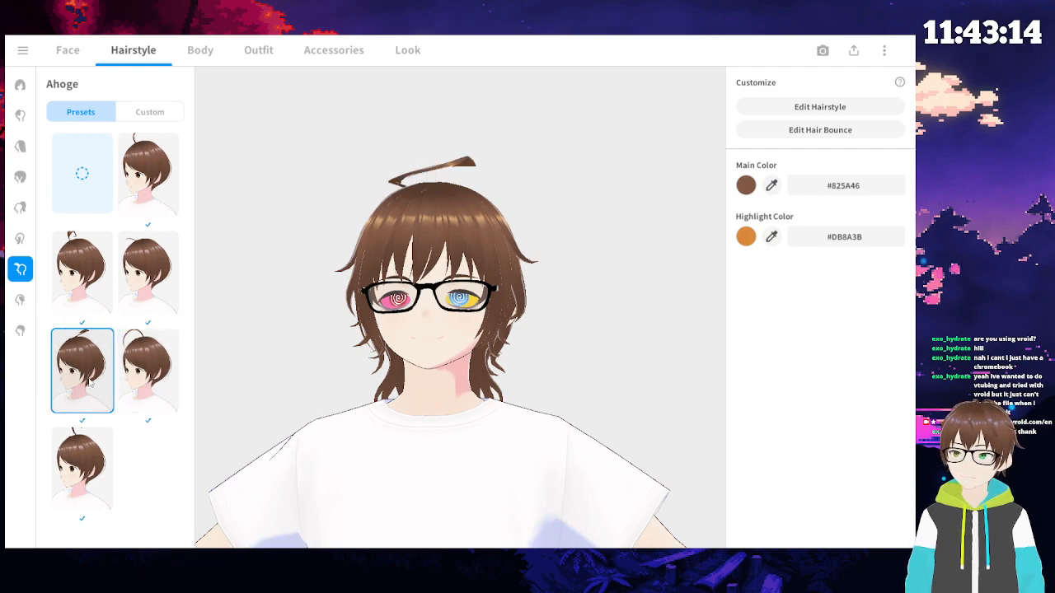
click(149, 371)
click(83, 272)
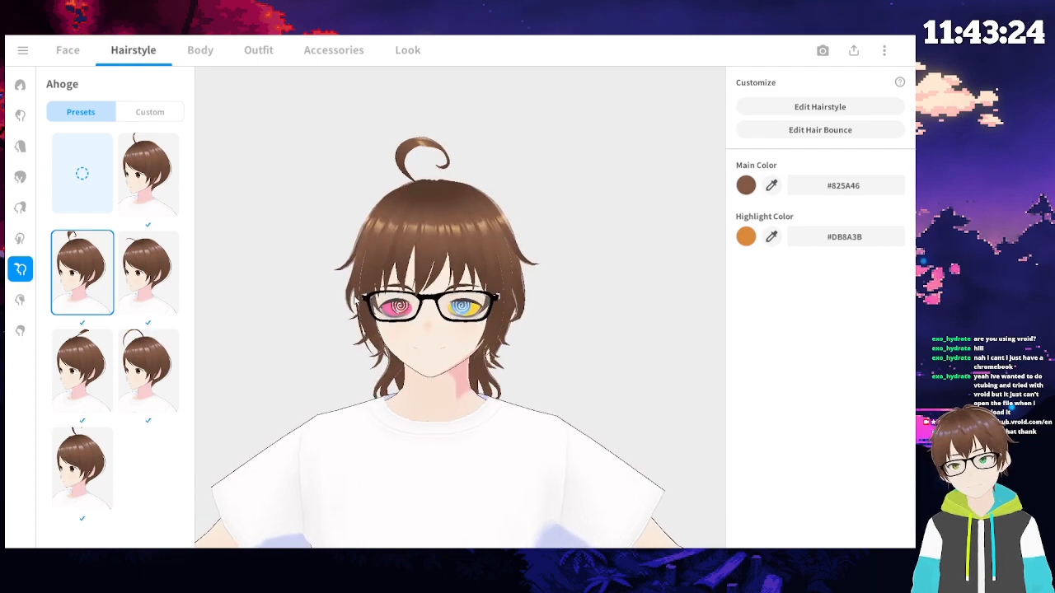
- Apply the large arched ahoge preset after comparing it with the flat strand, and examine it from several angles
scroll(356, 291, up, 3)
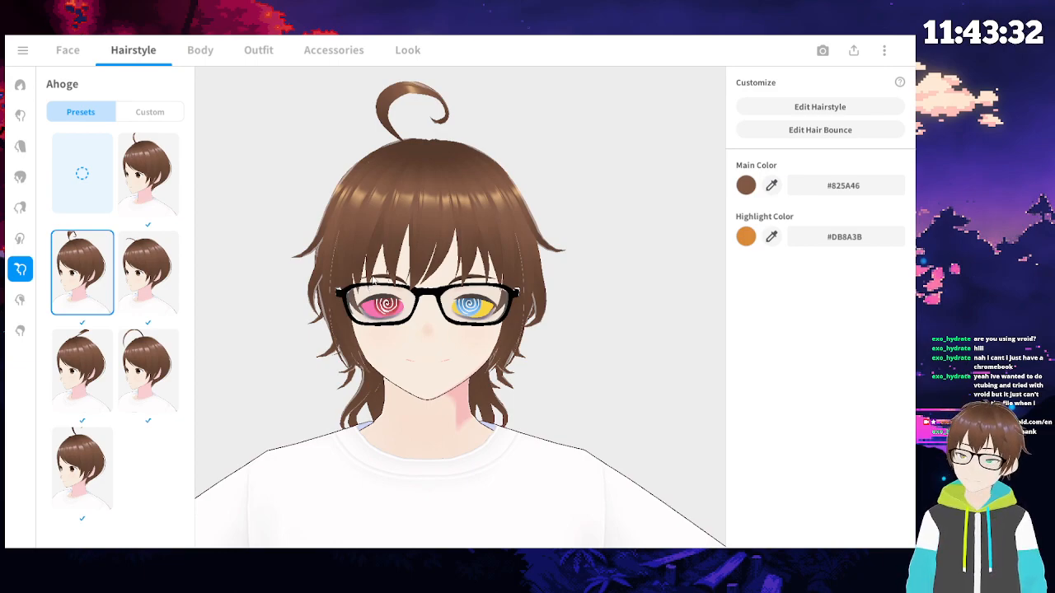
click(125, 384)
right_drag(426, 329, 384, 333)
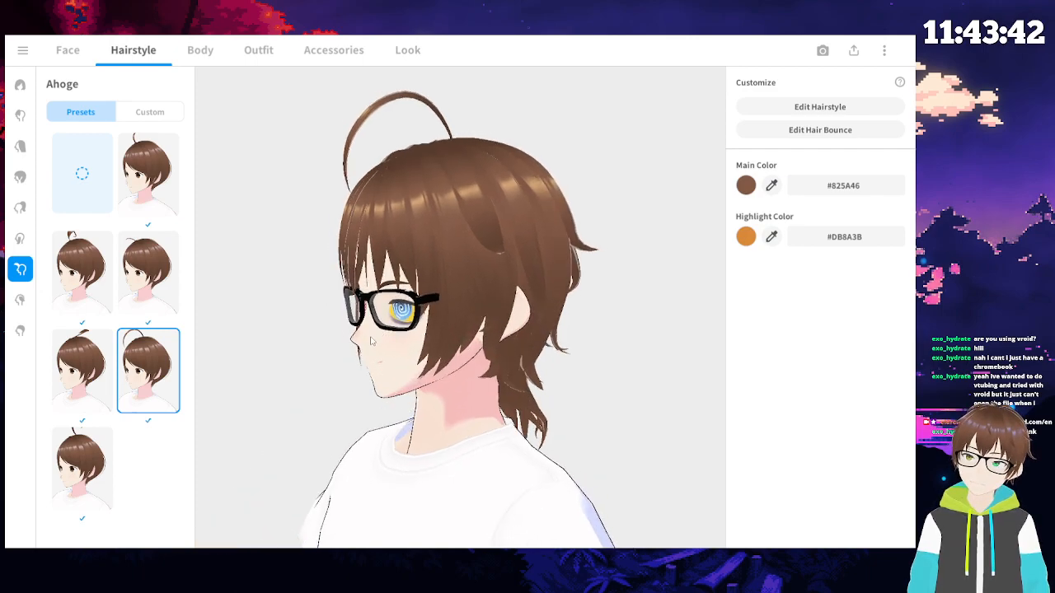
click(86, 379)
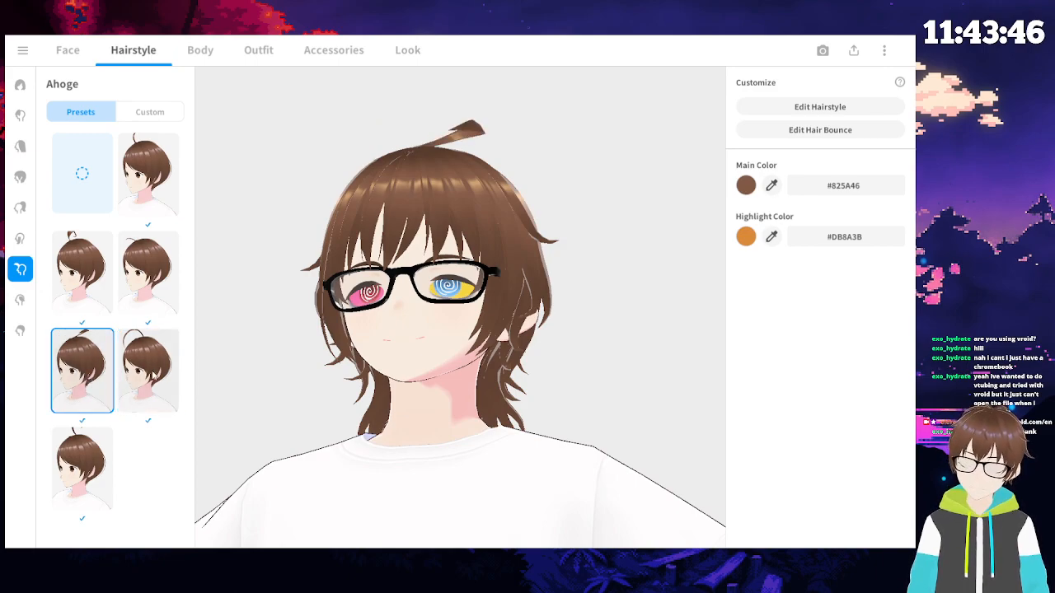
click(150, 372)
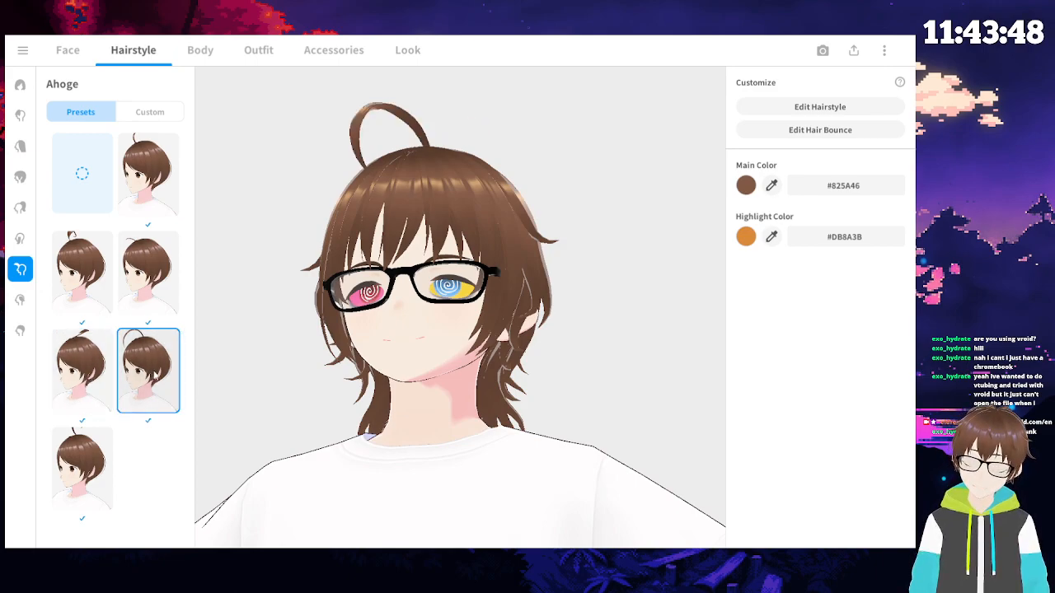
drag(412, 272, 470, 281)
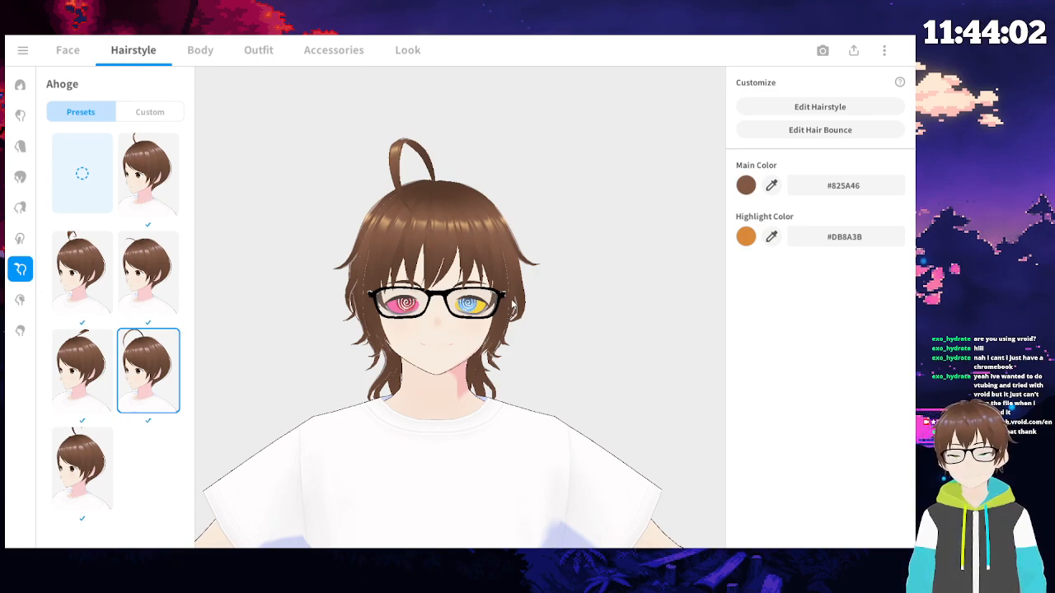
- Try a blue hair highlight color and set the highlight color to white, #FFFFFF
click(857, 250)
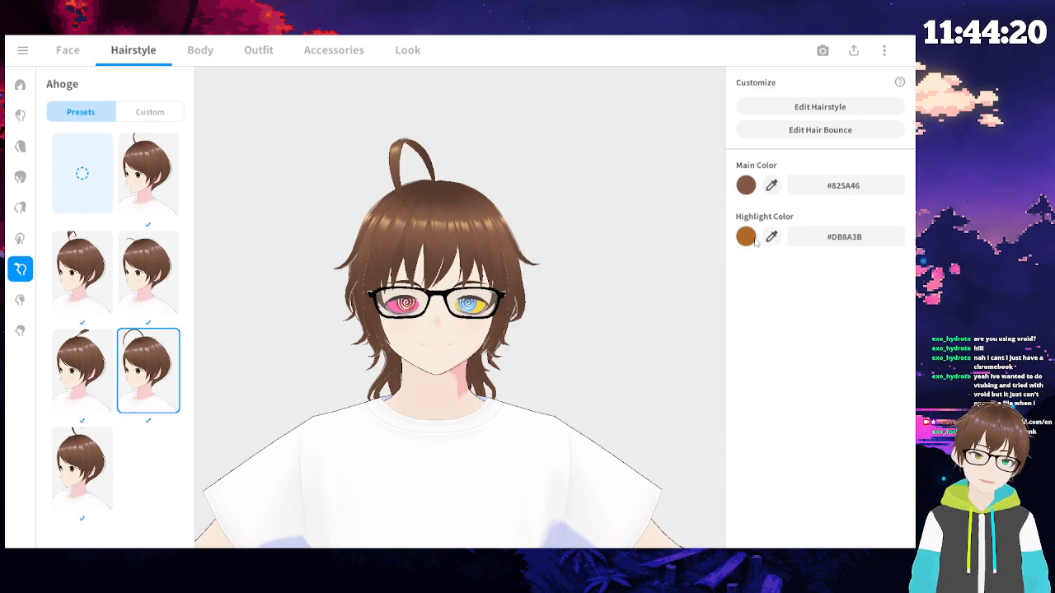
click(746, 238)
drag(729, 256, 621, 380)
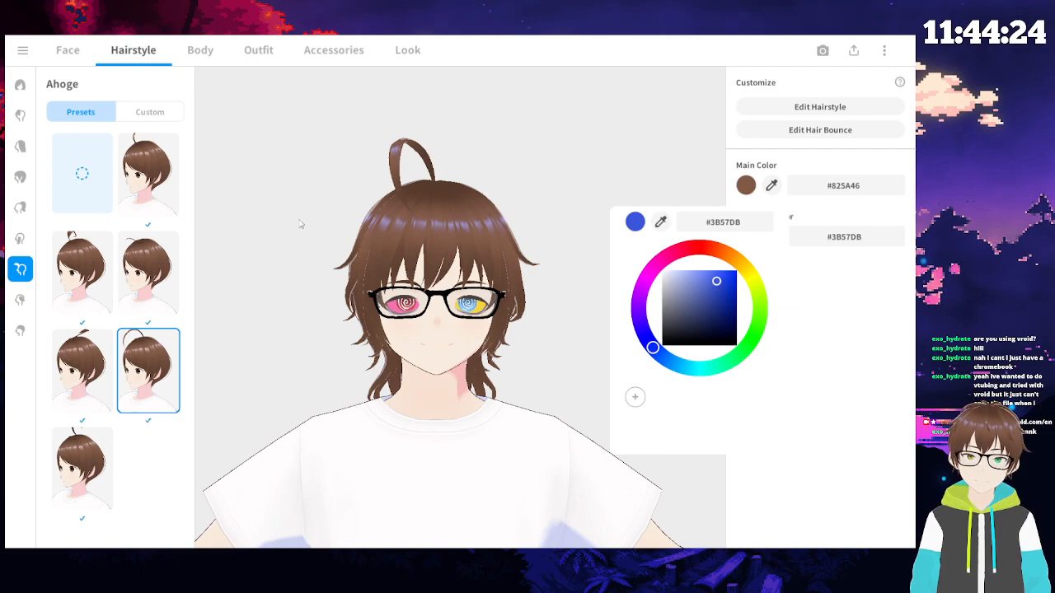
click(655, 347)
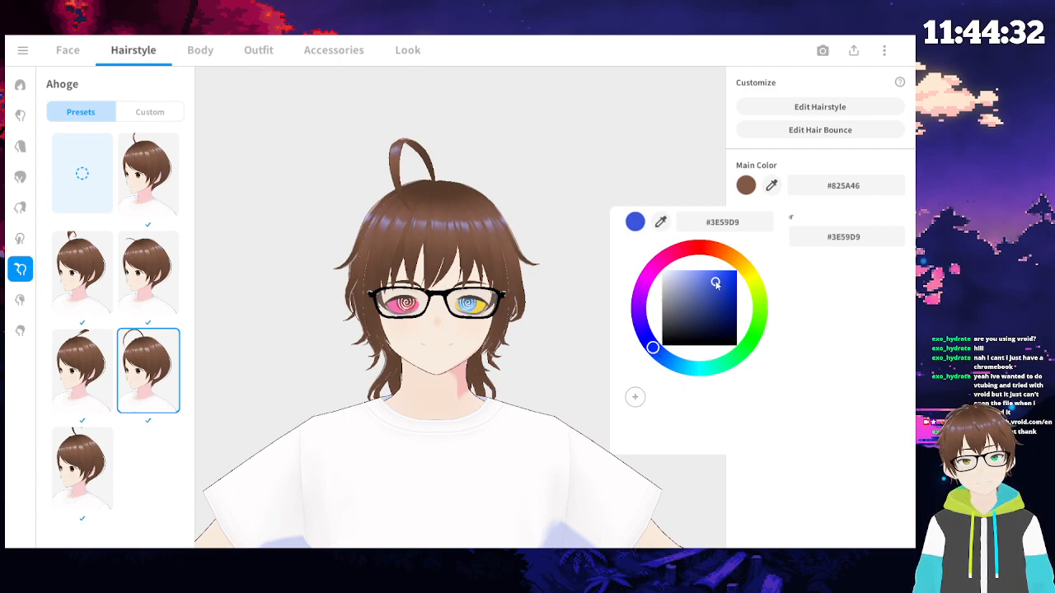
drag(658, 347, 641, 270)
drag(650, 362, 647, 338)
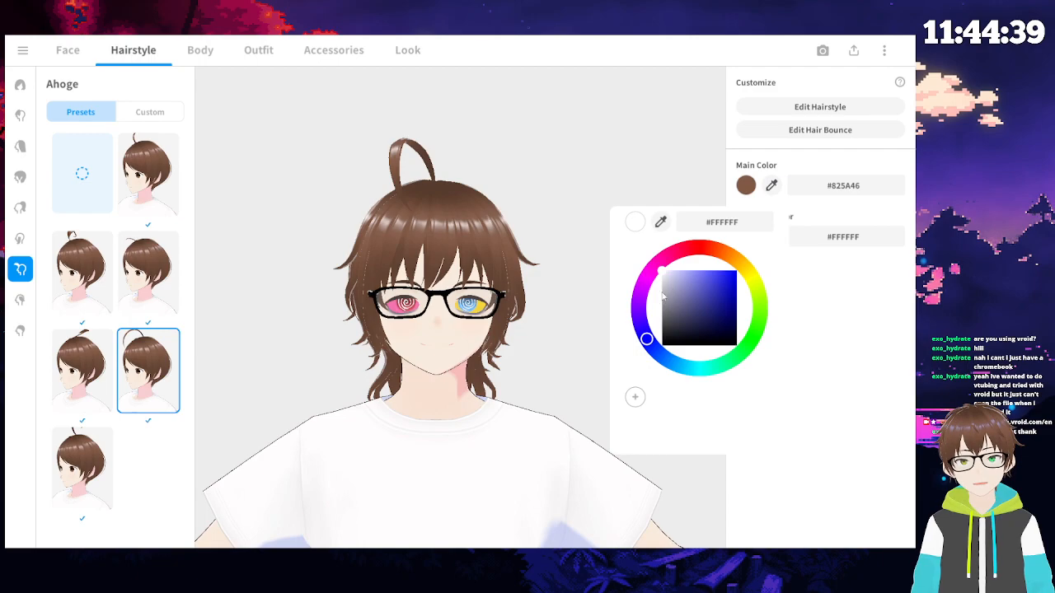
click(585, 179)
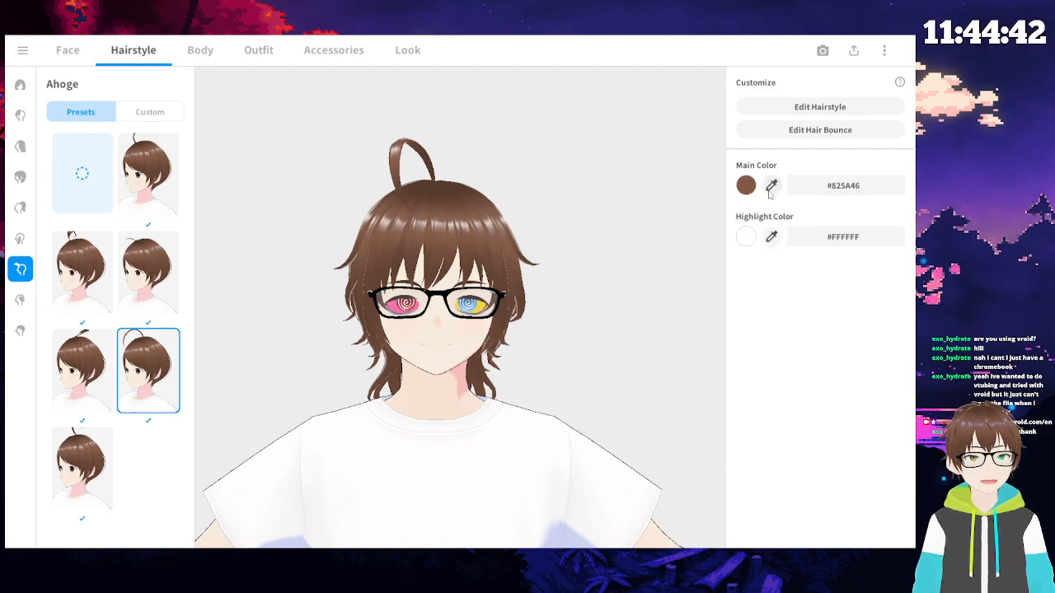
- Try pure black as the main hair color and set it to the very dark brown #352525
click(748, 187)
drag(679, 275, 670, 293)
click(577, 208)
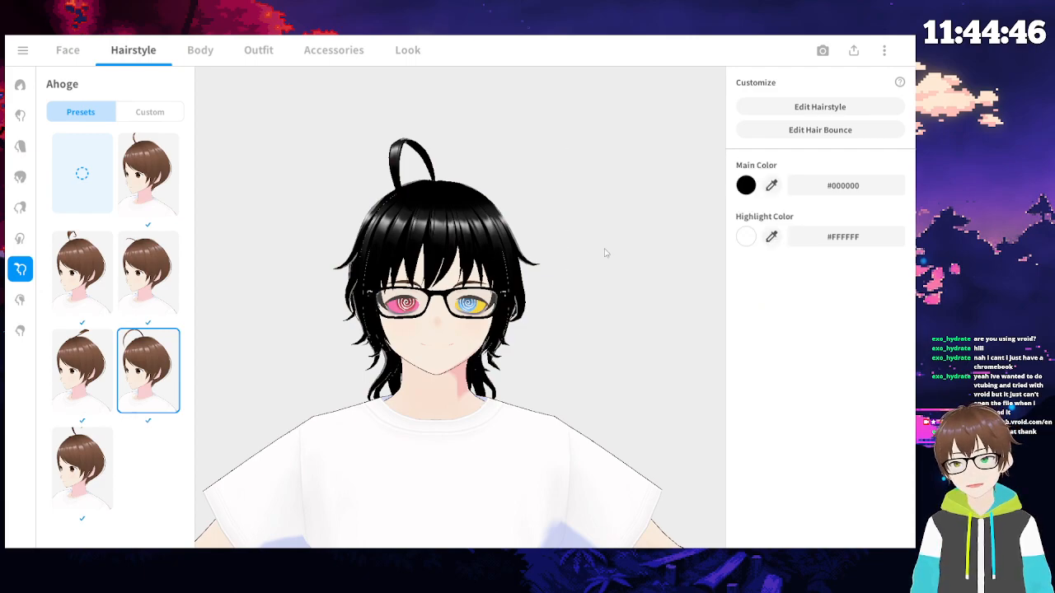
click(745, 185)
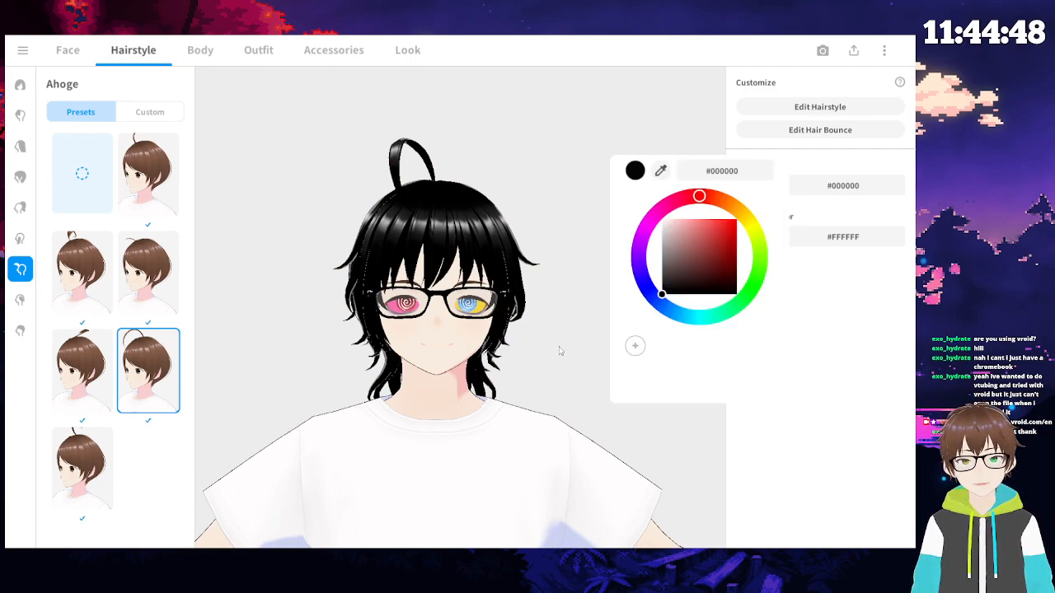
drag(661, 295, 685, 280)
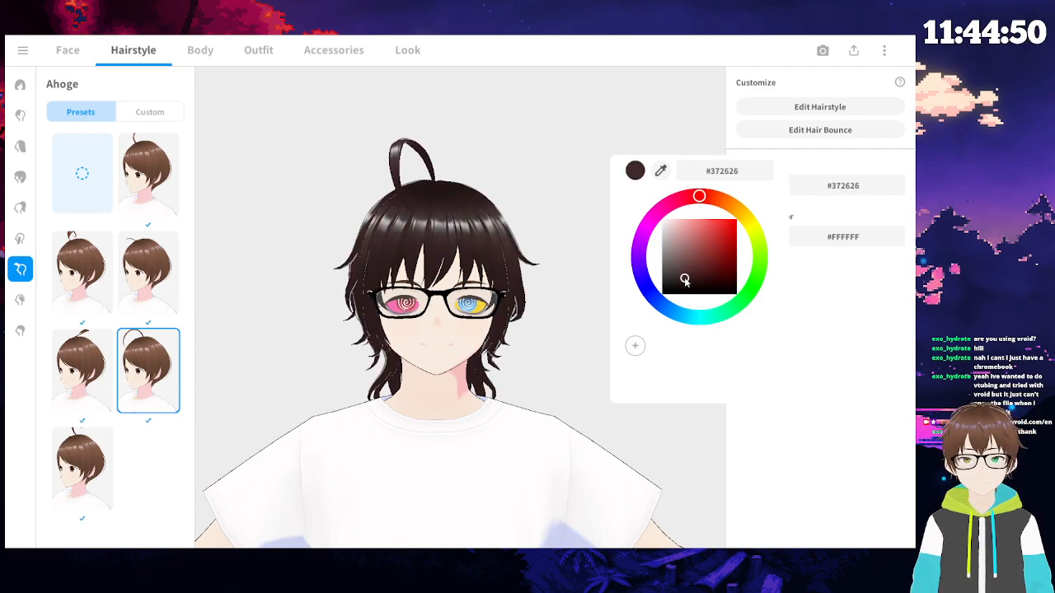
click(461, 155)
- Examine the dark hair from behind, from the side and from the front
right_drag(574, 329, 506, 331)
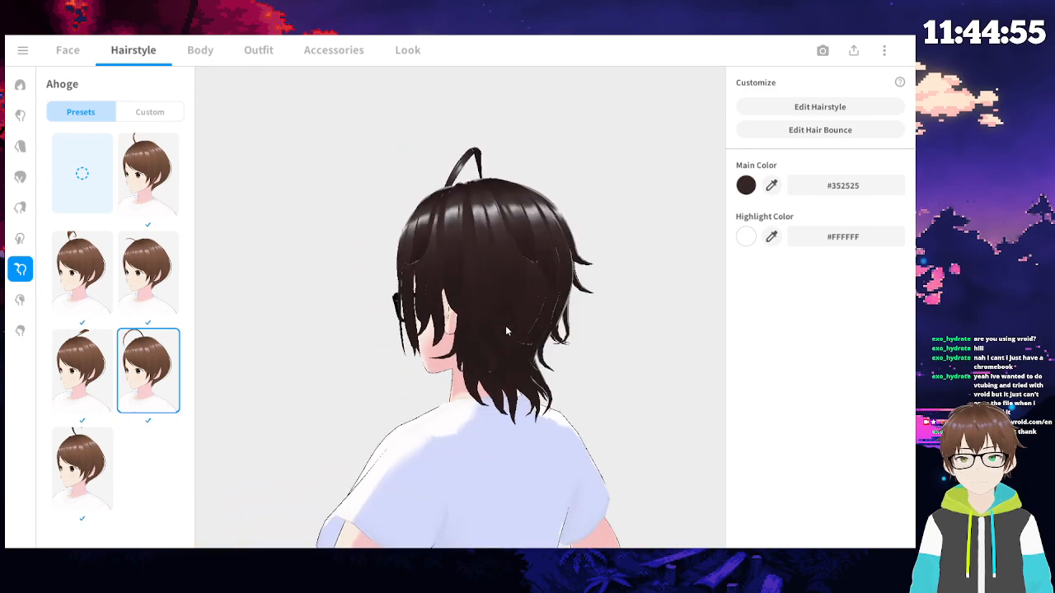
click(744, 186)
click(398, 183)
right_drag(401, 184, 486, 212)
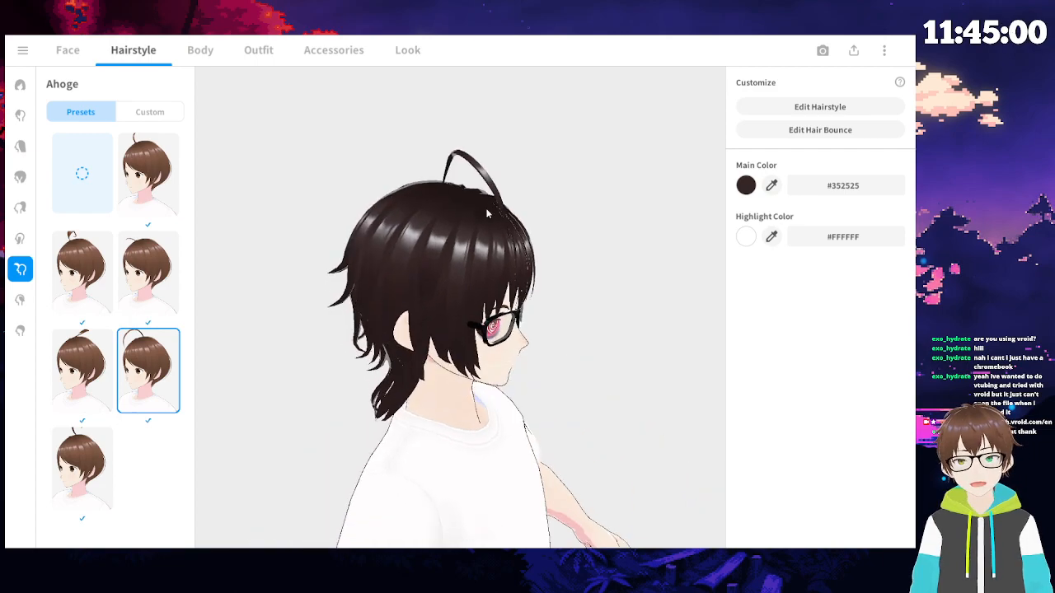
scroll(443, 239, up, 3)
right_drag(443, 239, 524, 333)
scroll(590, 258, down, 2)
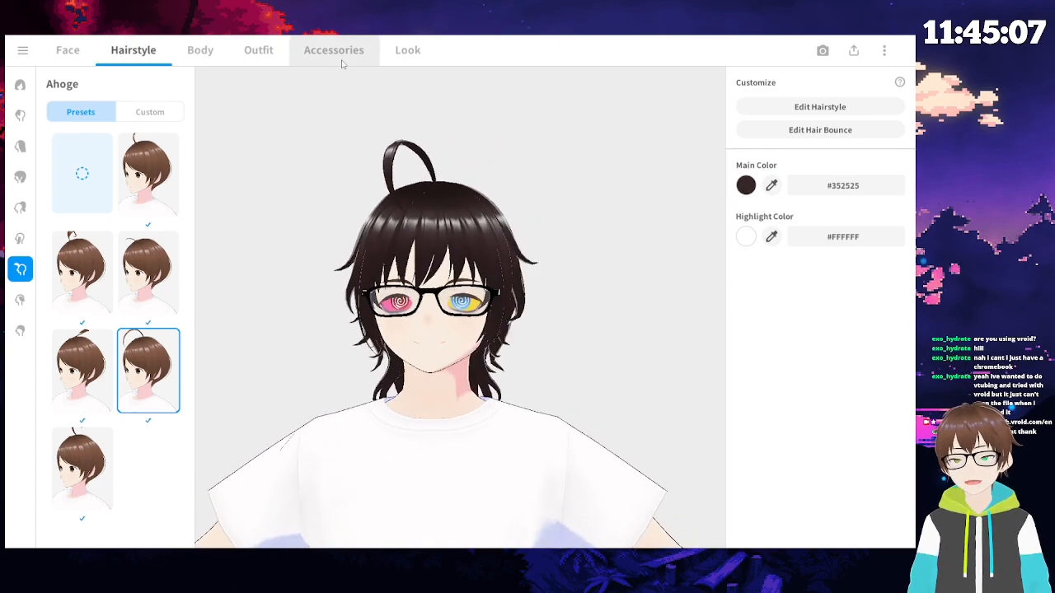
- Look through the Extra hair presets and the hair category after it, and return to the ahoge presets
click(33, 300)
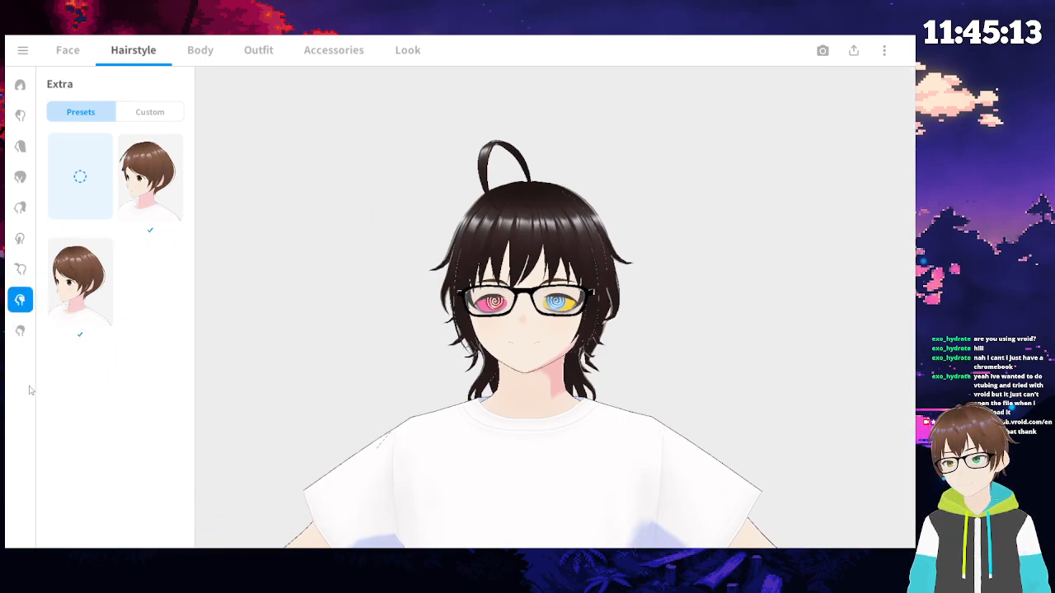
click(21, 334)
click(20, 299)
click(20, 269)
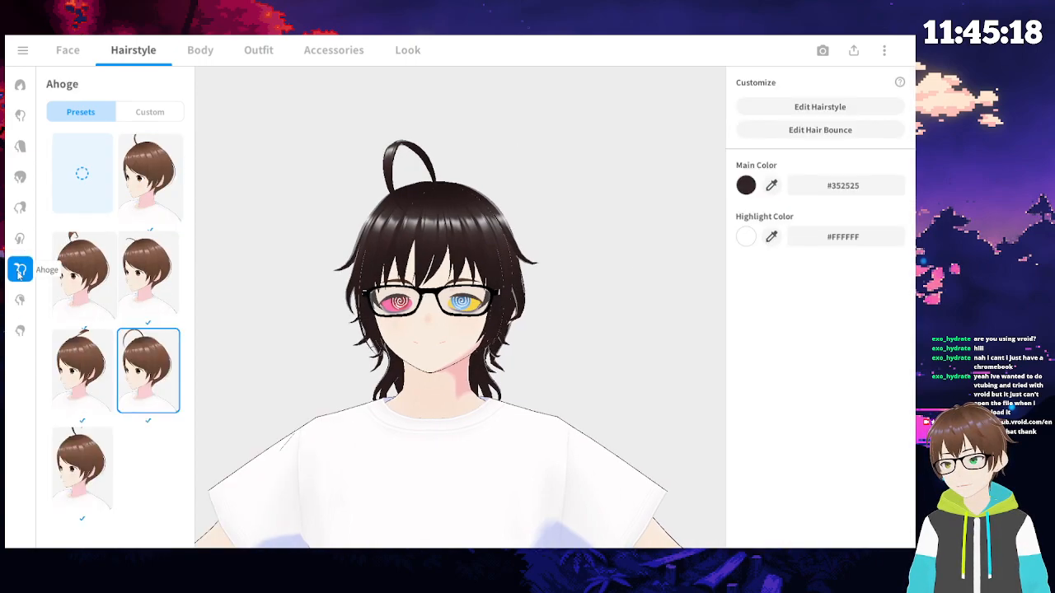
- Review the parameters of the Glasses (Thick) accessory and set Frame Shape 2 to 13.392
click(200, 49)
click(315, 49)
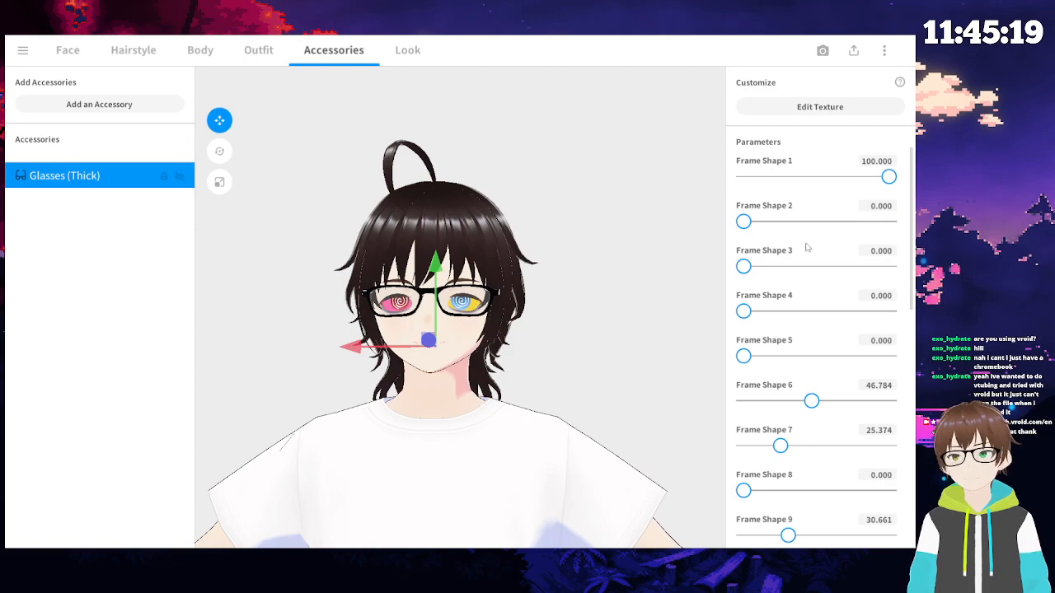
scroll(867, 259, down, 10)
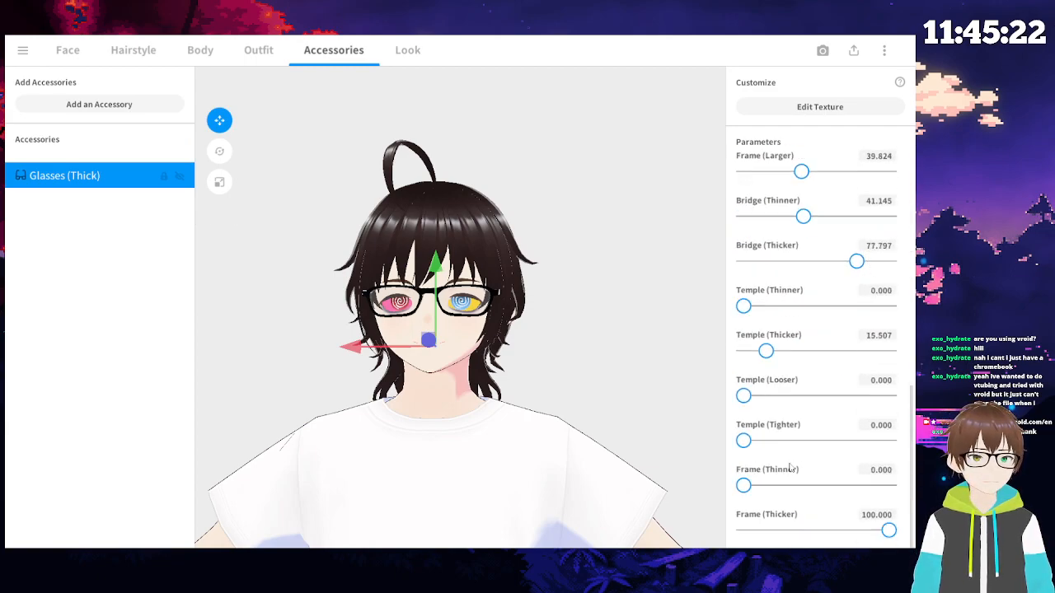
drag(846, 532, 698, 526)
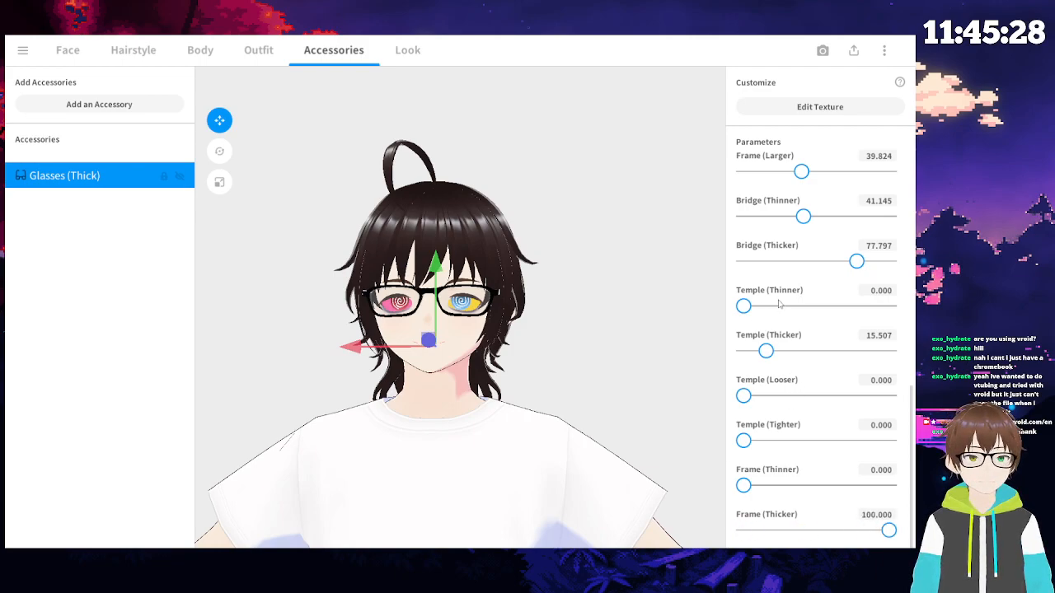
scroll(780, 303, up, 10)
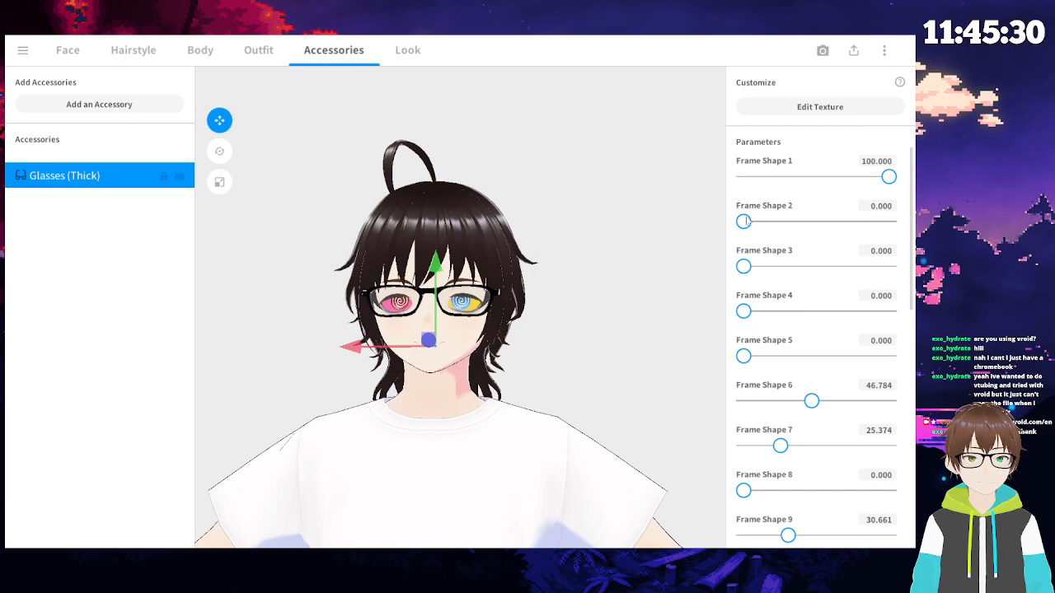
drag(744, 221, 764, 222)
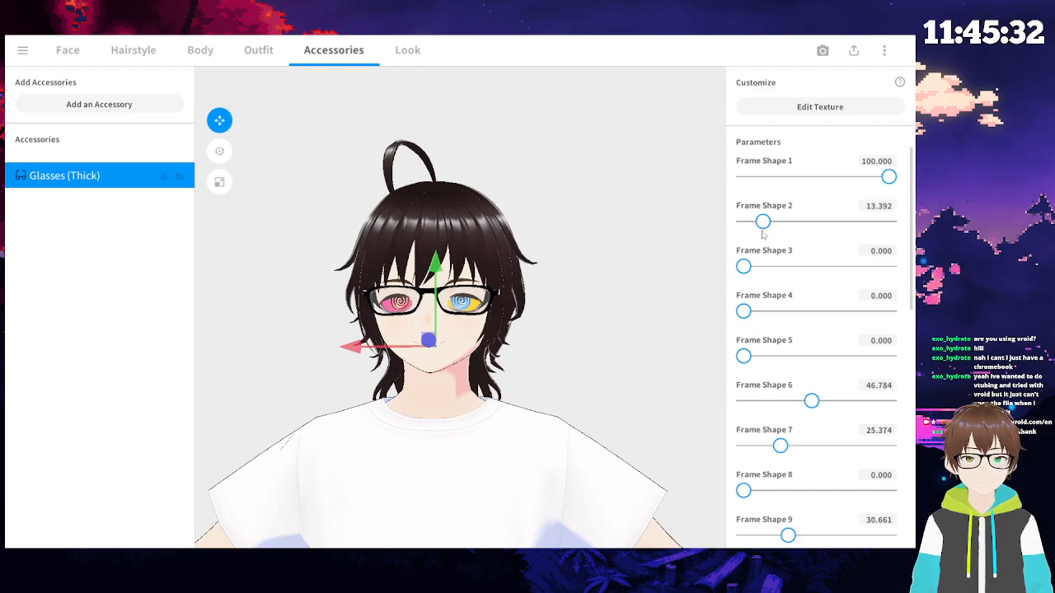
- Keep Frame Shape 1 at 100 and Frame Shape 3 at 0, set Frame Shape 4 to 15.507, and review the remaining glasses parameters
mouse_move(890, 178)
mouse_down()
mouse_move(866, 178)
mouse_move(887, 178)
mouse_up()
drag(755, 268, 697, 269)
mouse_move(746, 311)
mouse_down()
mouse_move(776, 311)
mouse_move(766, 312)
mouse_up()
scroll(842, 341, down, 8)
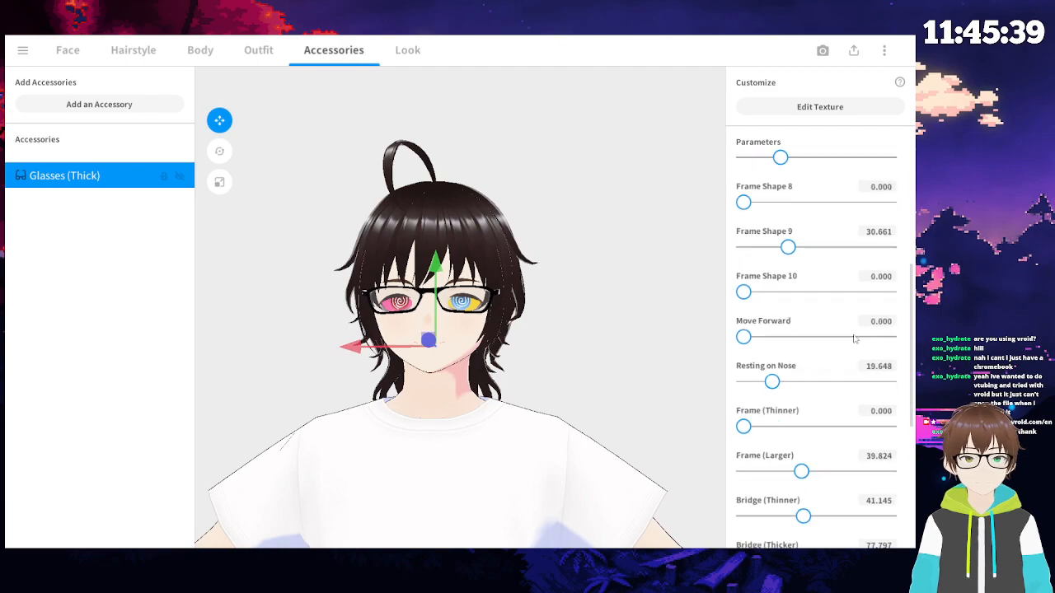
scroll(839, 350, up, 6)
scroll(839, 350, up, 2)
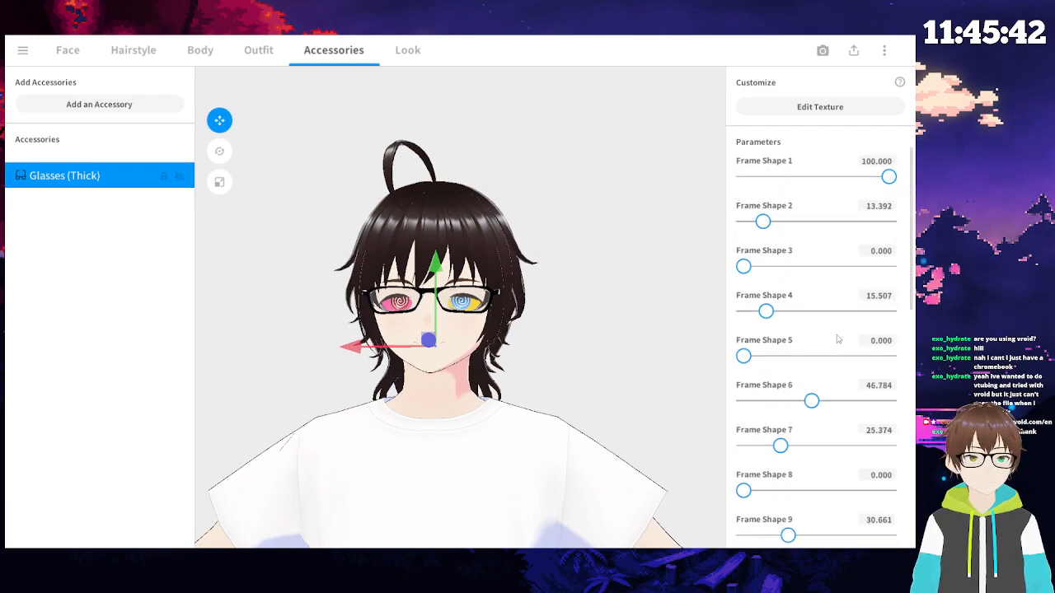
- Try to shift the glasses along their depth axis, undo the move and deselect them
drag(437, 347, 434, 350)
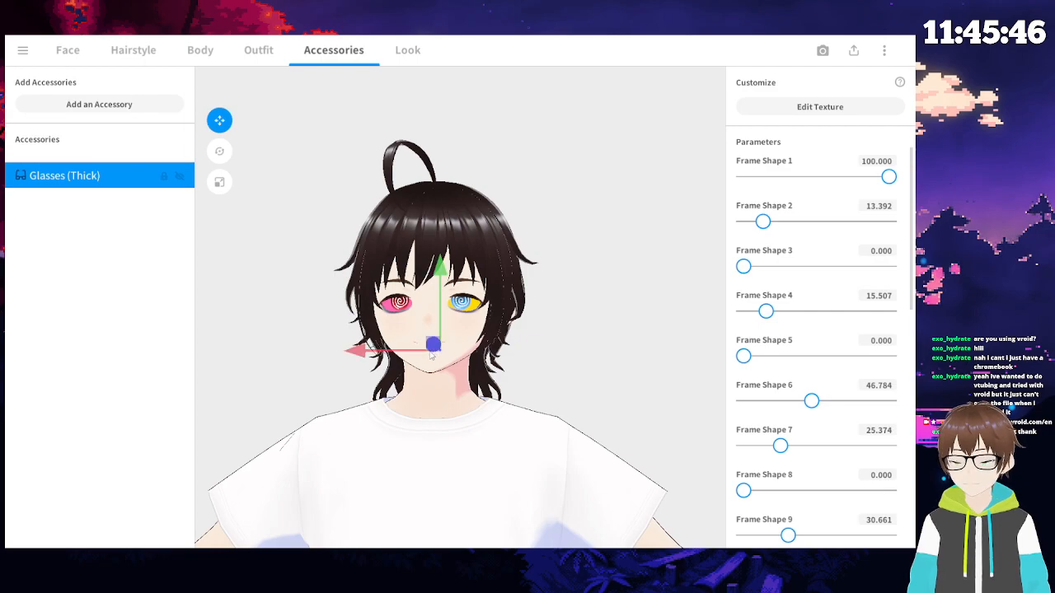
key(ctrl+z)
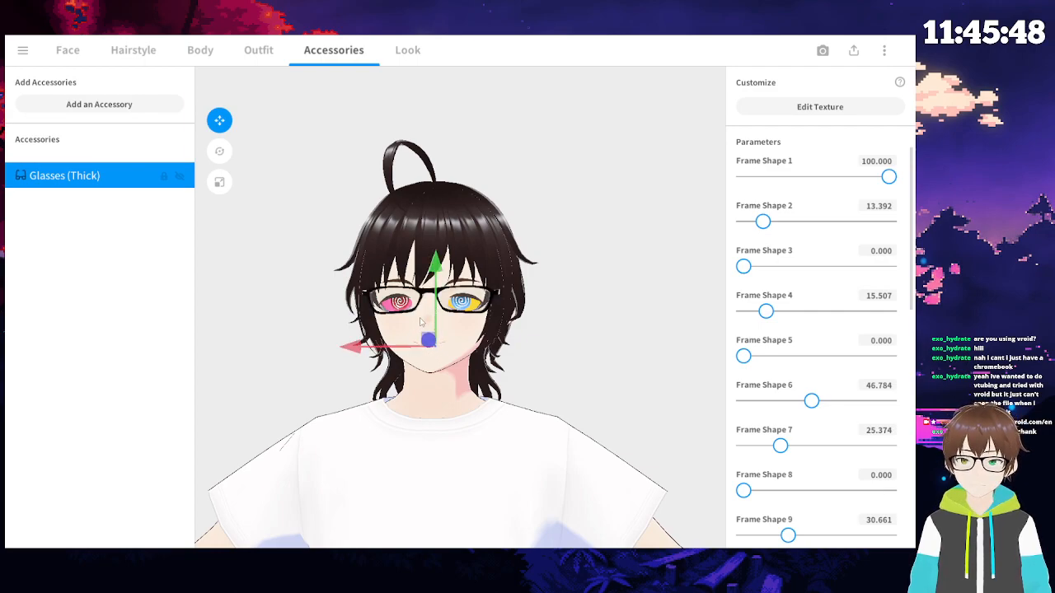
click(416, 320)
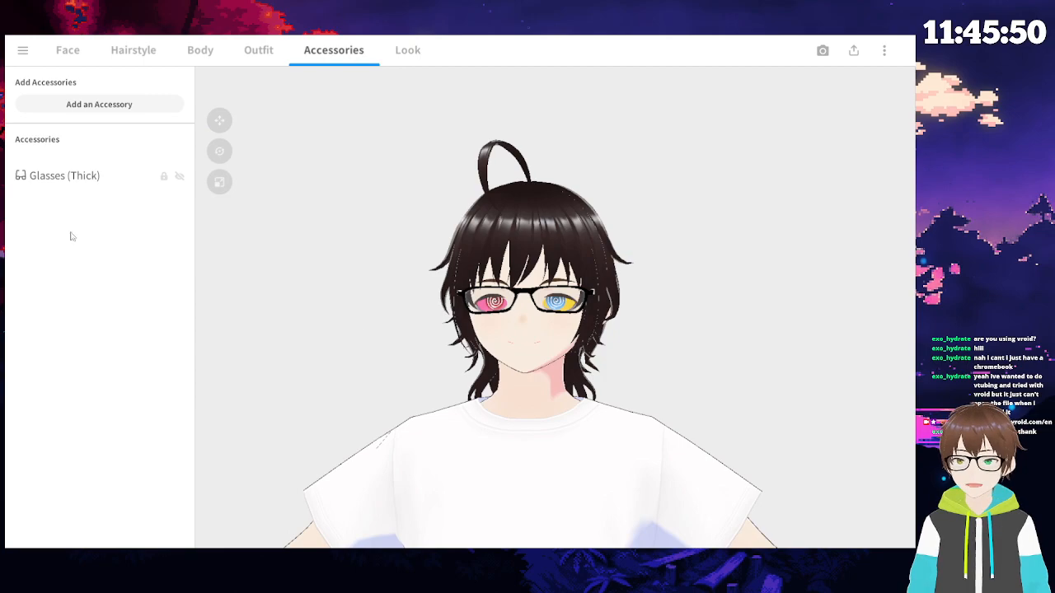
- Select the Glasses (Thick) accessory again and adjust its depth in front of the face, checking it from several angles
click(58, 176)
drag(300, 253, 527, 350)
right_drag(527, 349, 521, 343)
drag(453, 352, 459, 359)
right_drag(461, 359, 558, 352)
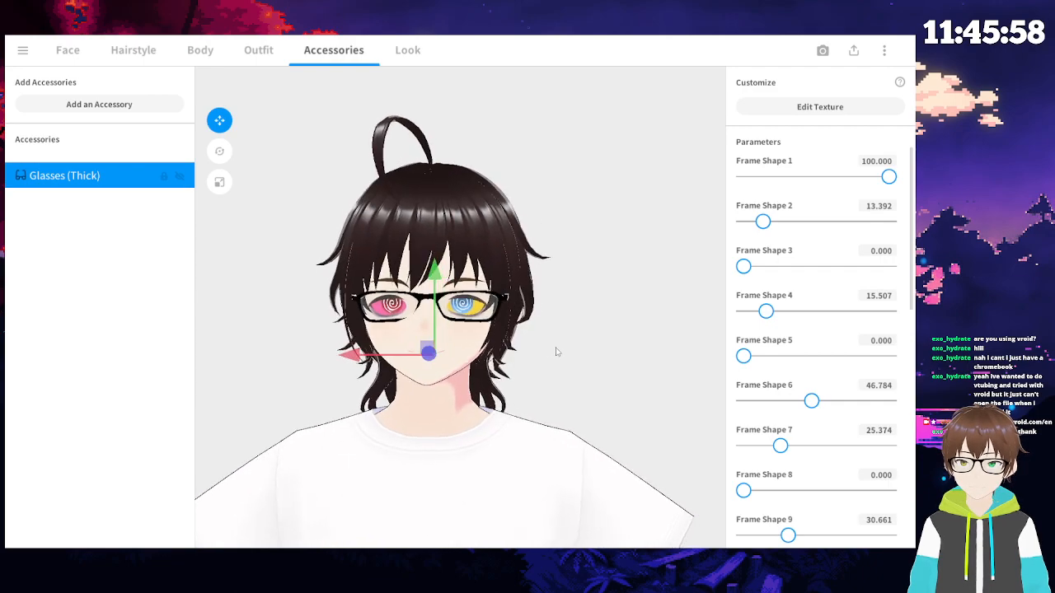
drag(427, 352, 415, 356)
right_drag(415, 356, 358, 365)
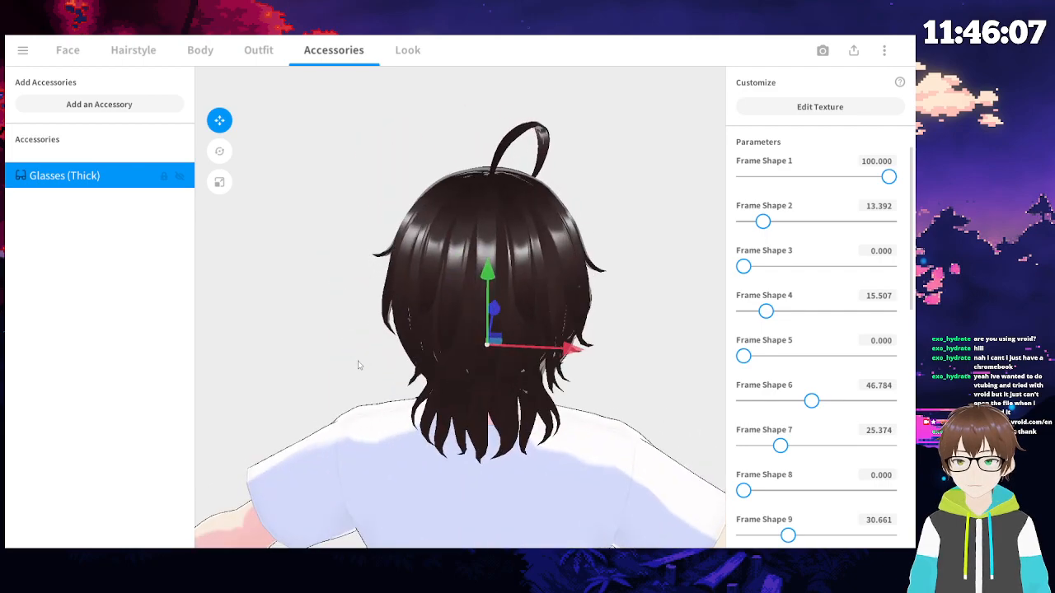
- Nudge the glasses while viewing the head from behind, and deselect them
right_drag(488, 349, 431, 364)
drag(495, 348, 491, 357)
click(514, 360)
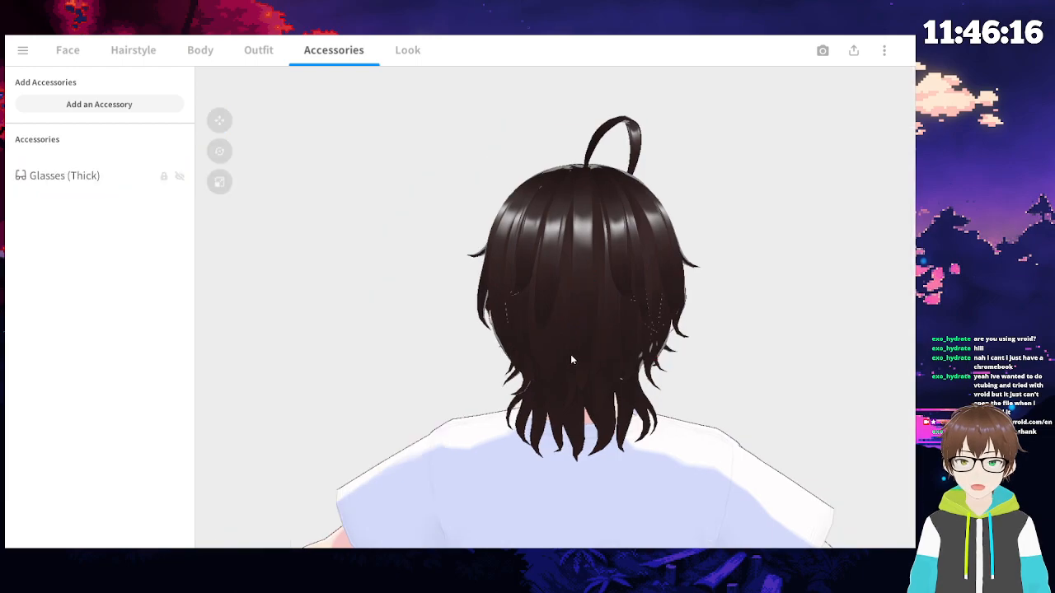
- Reselect the glasses, readjust their depth from the front and shift them sideways to centre them over the eyes
click(76, 178)
drag(575, 357, 583, 360)
right_drag(583, 355, 542, 309)
drag(426, 271, 424, 272)
drag(417, 353, 419, 361)
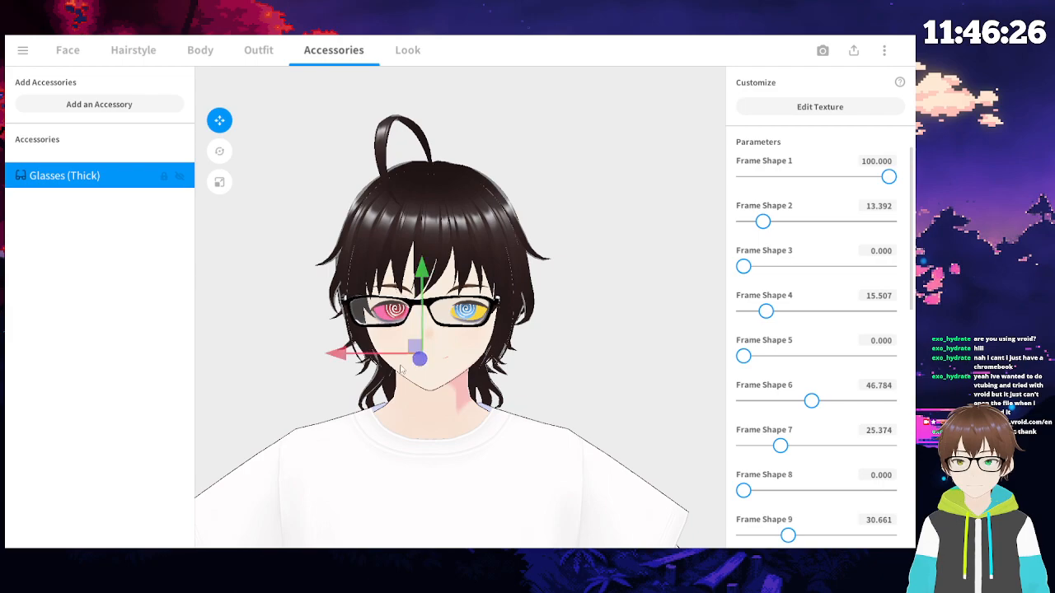
drag(335, 357, 353, 355)
- Fine-tune the glasses' height and sideways alignment over the eyes, deselect them and check the fit up close
scroll(577, 367, up, 3)
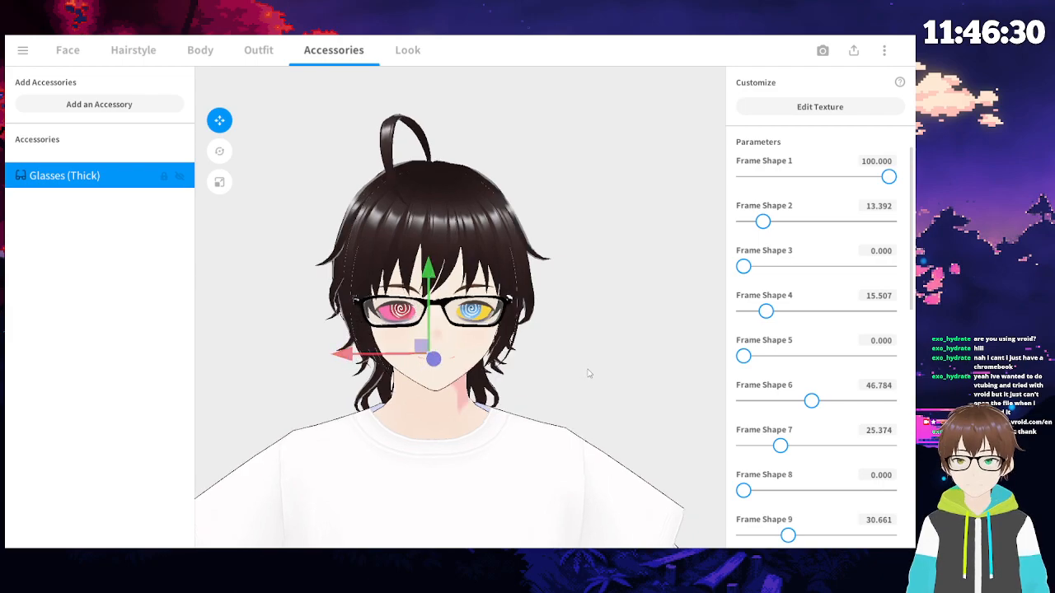
scroll(574, 363, up, 3)
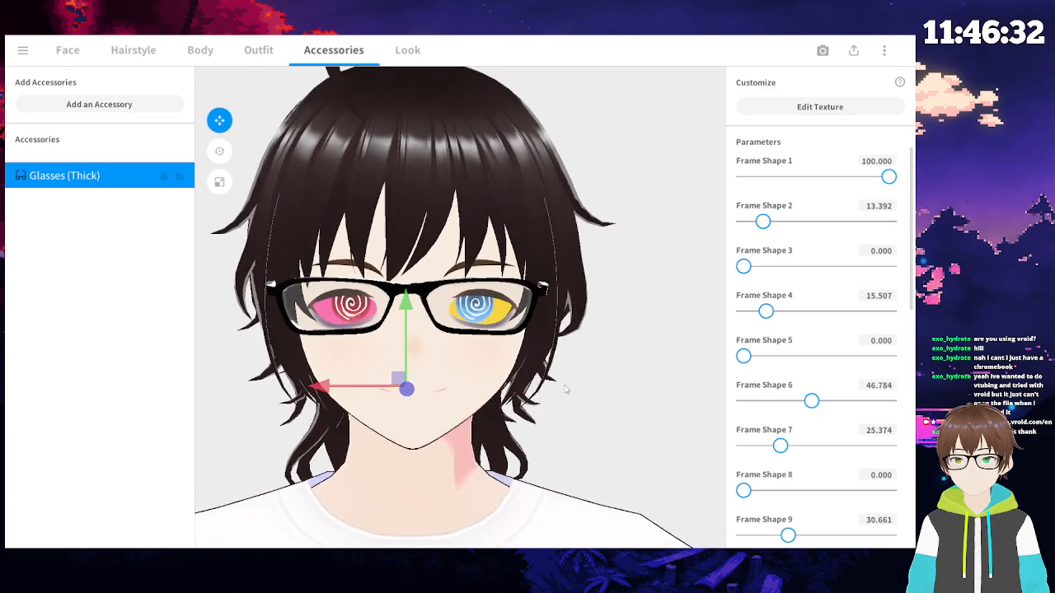
drag(411, 337, 412, 342)
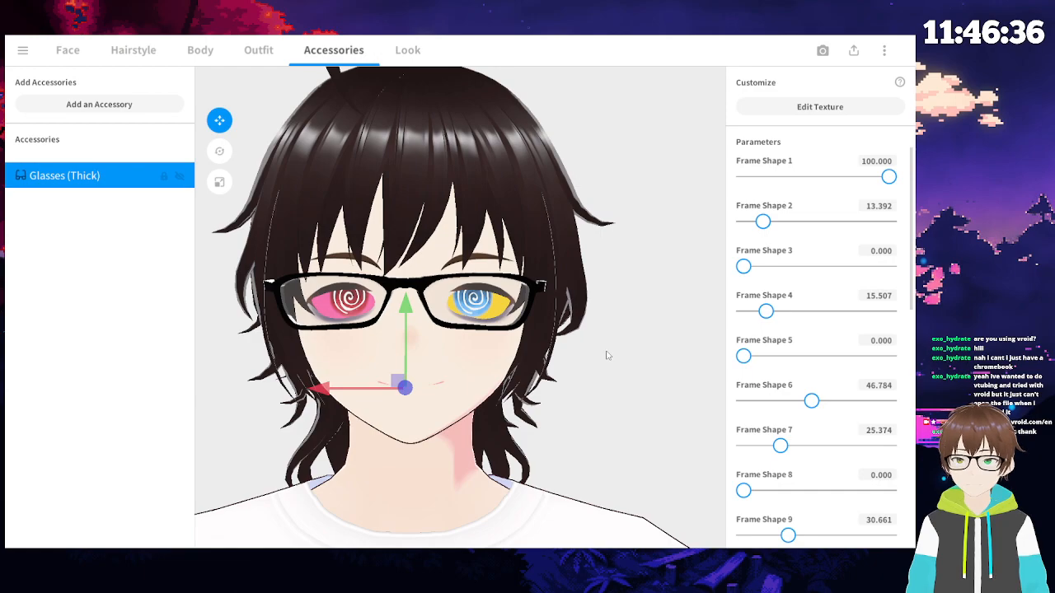
scroll(608, 355, down, 3)
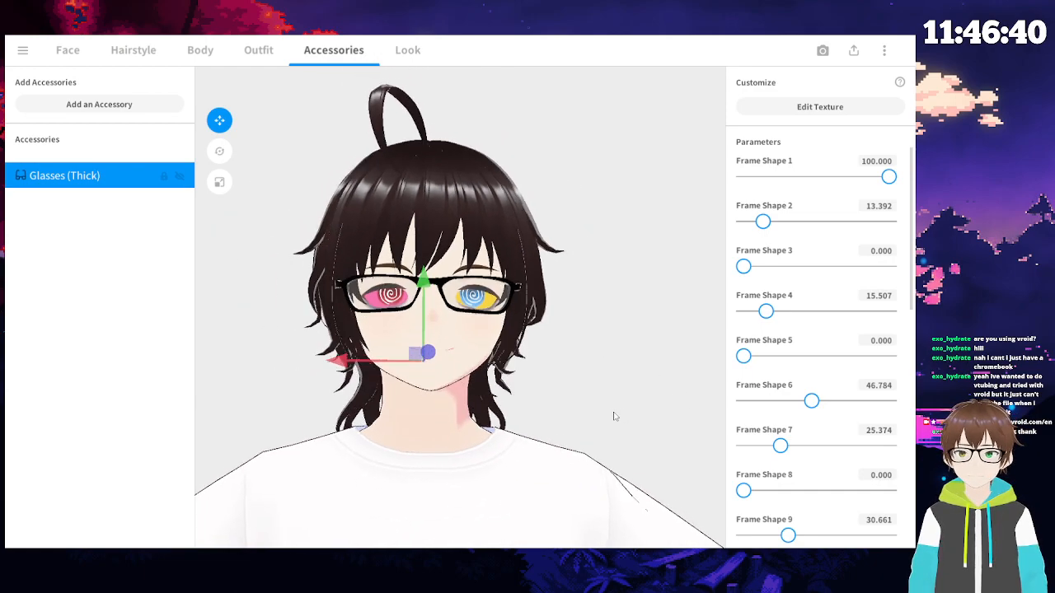
drag(351, 364, 354, 364)
click(605, 386)
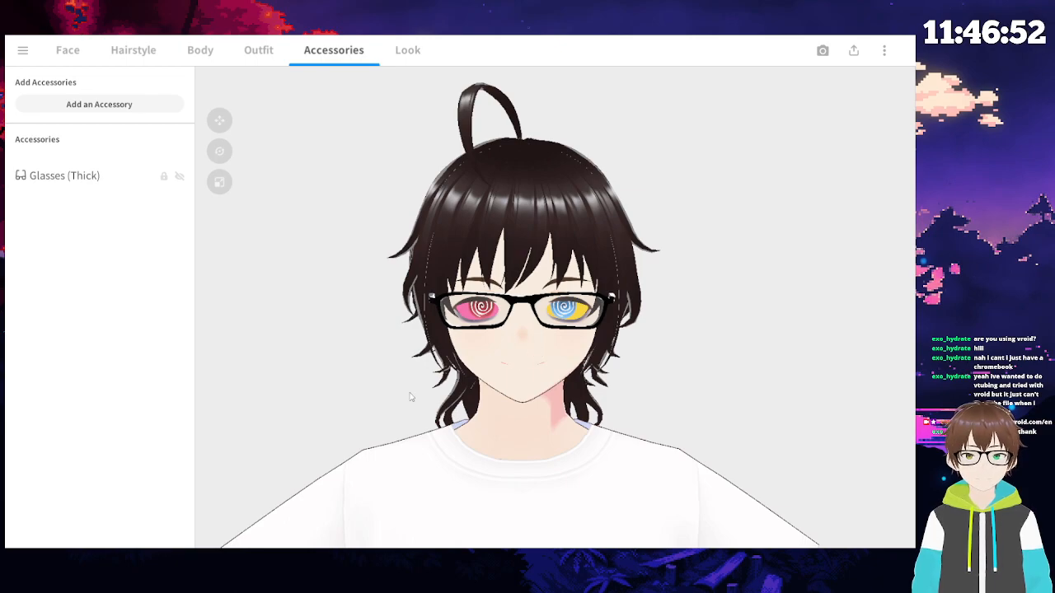
scroll(412, 395, up, 4)
scroll(423, 397, down, 5)
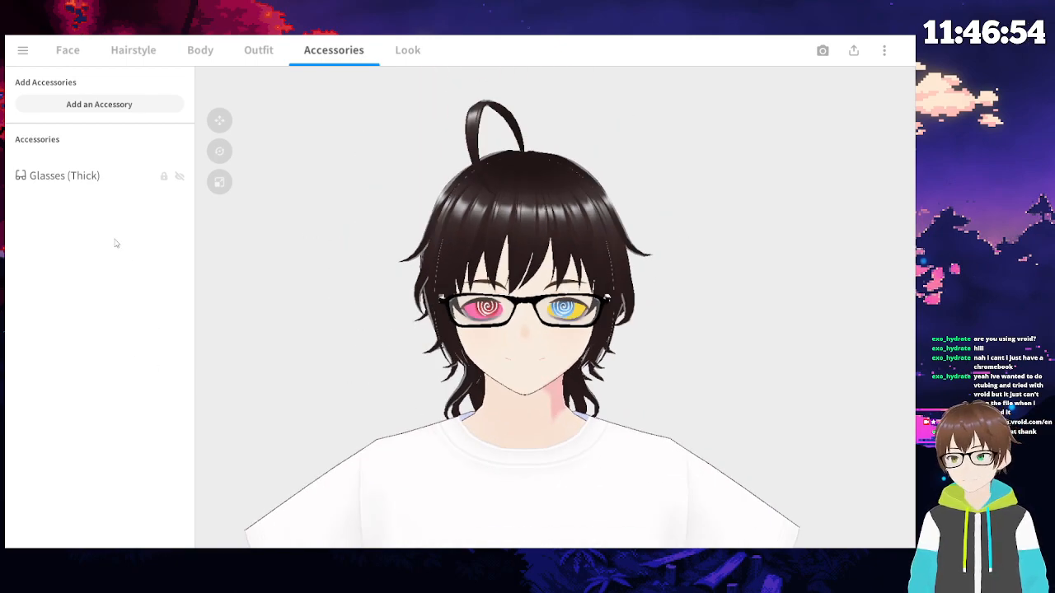
- Switch from the accessories to the whole-body settings of the avatar
click(257, 51)
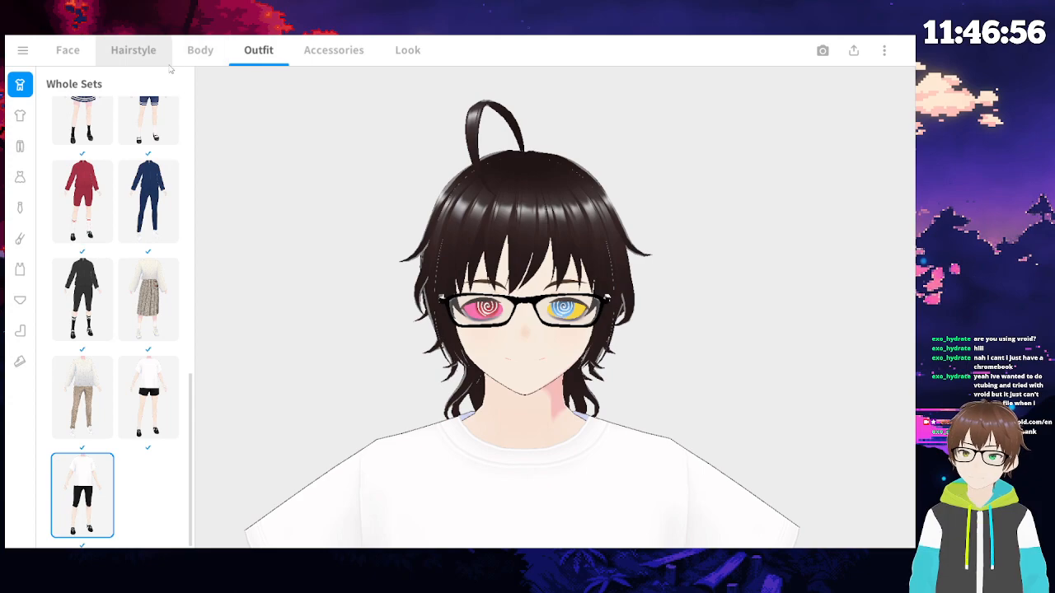
click(190, 51)
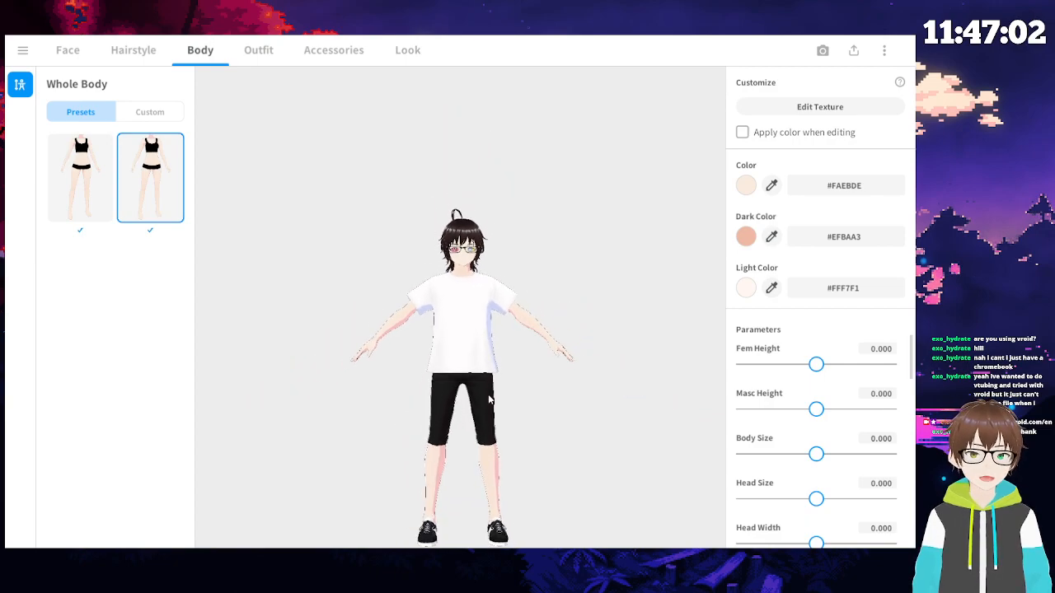
middle_drag(452, 380, 473, 420)
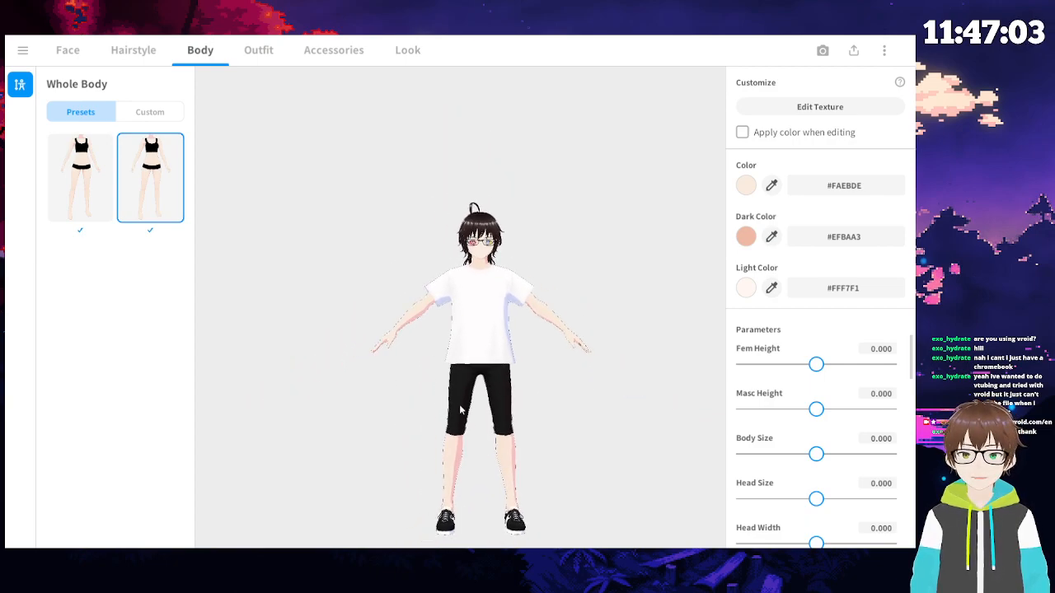
scroll(455, 338, up, 5)
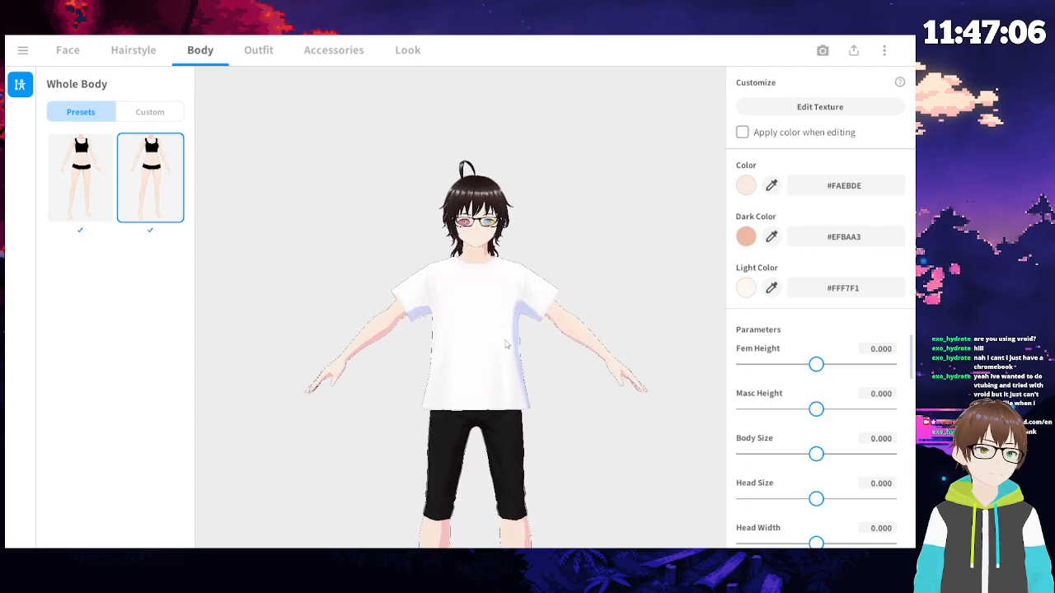
- Try Hand Size and Foot Size at 1.000 and reset both parameters to 0
scroll(886, 421, down, 10)
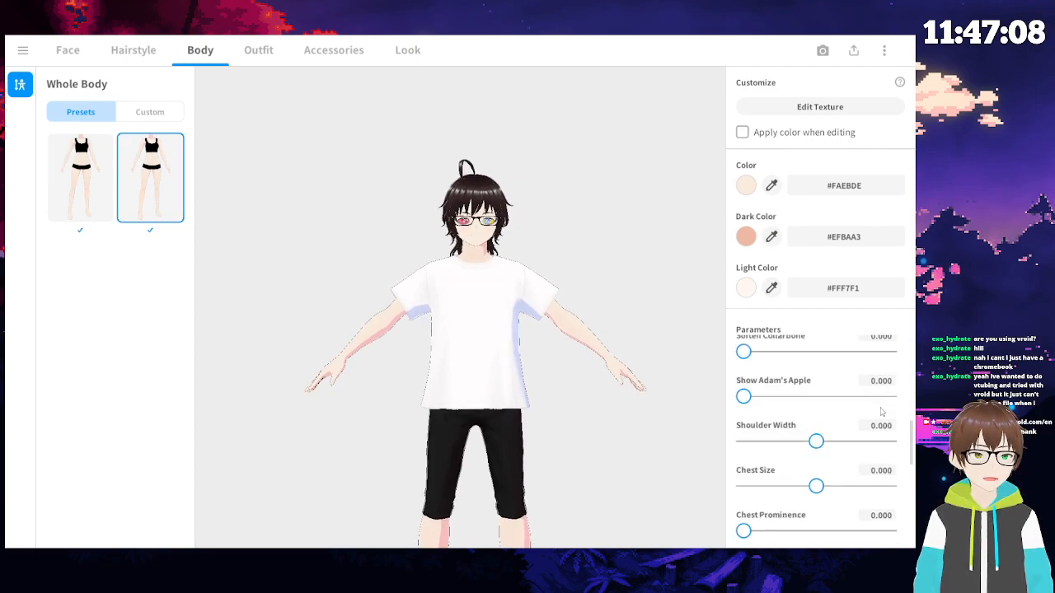
scroll(873, 421, down, 2)
scroll(854, 427, up, 3)
drag(816, 414, 890, 416)
scroll(888, 421, down, 2)
drag(816, 531, 892, 531)
scroll(482, 346, down, 2)
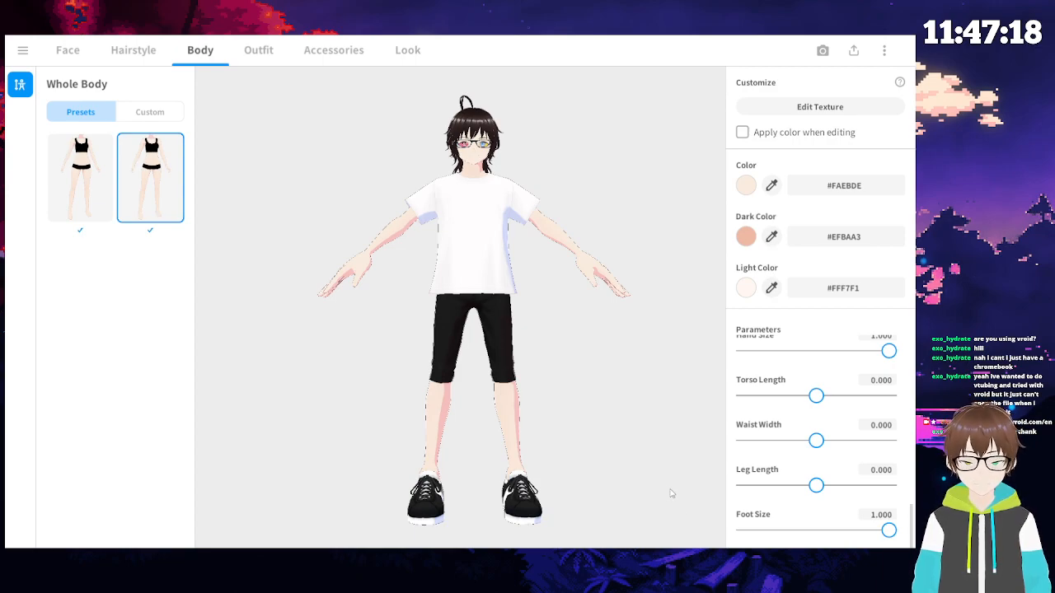
text(0)
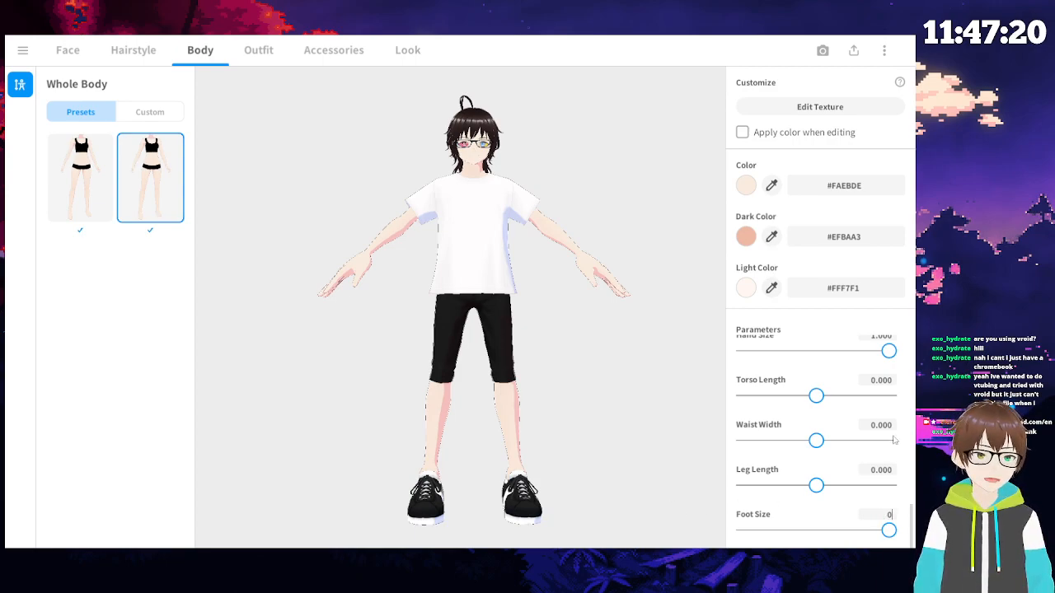
scroll(857, 412, up, 2)
key(Return)
click(830, 388)
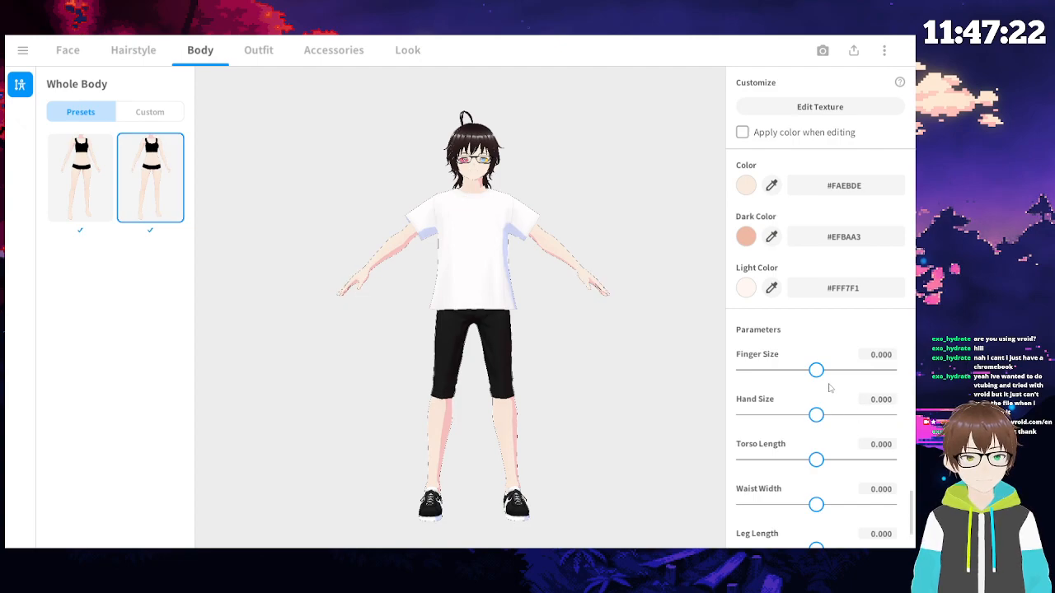
- Nudge the avatar's Fem Height parameter up slightly to 0.014
scroll(546, 354, up, 3)
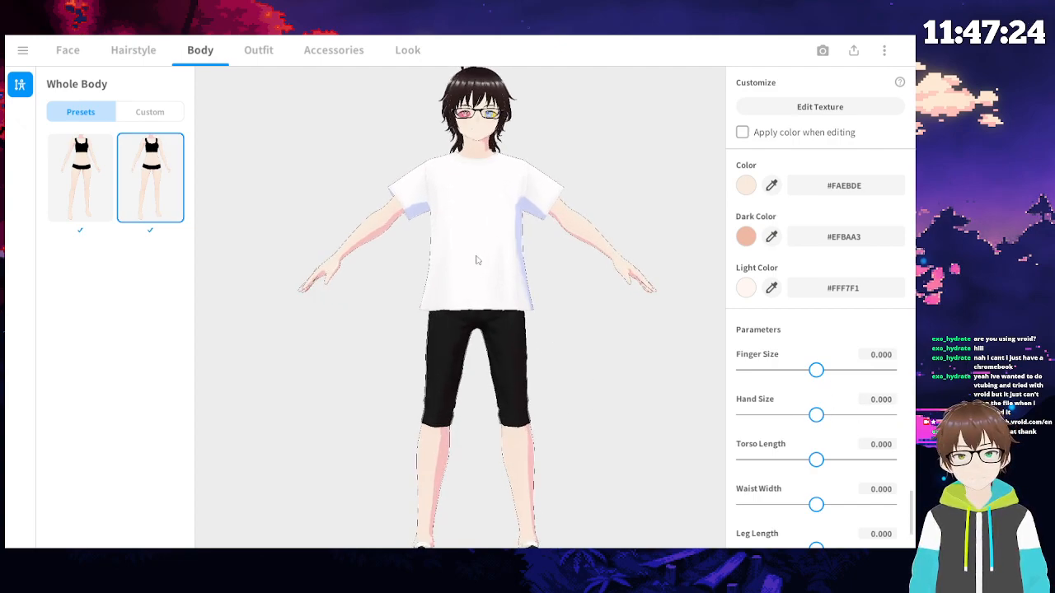
scroll(469, 301, up, 3)
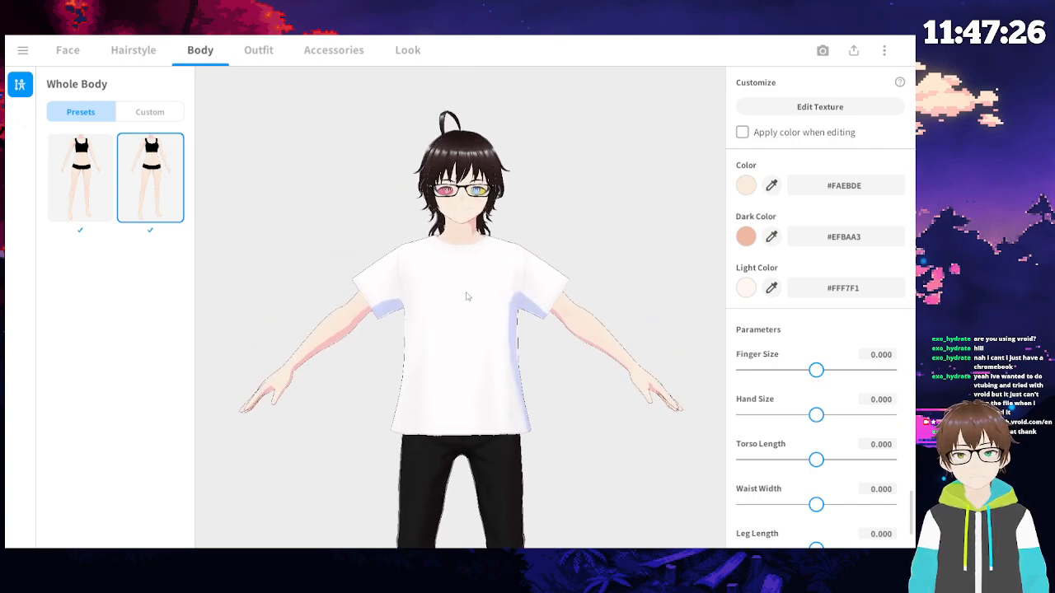
scroll(466, 296, up, 3)
scroll(902, 410, down, 3)
scroll(901, 409, up, 5)
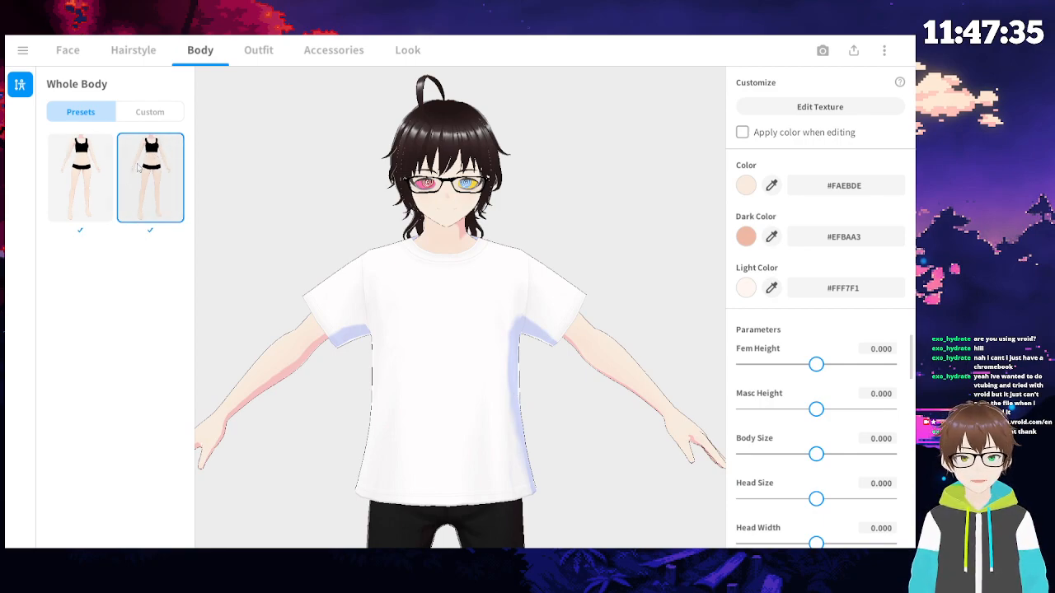
scroll(483, 293, down, 2)
middle_drag(501, 325, 489, 289)
mouse_move(815, 365)
mouse_down()
mouse_move(888, 364)
mouse_move(816, 365)
mouse_up()
- Try the Masc Height at both extremes, 1.000 and -1.000, and bring it to 0.325
drag(817, 410, 890, 410)
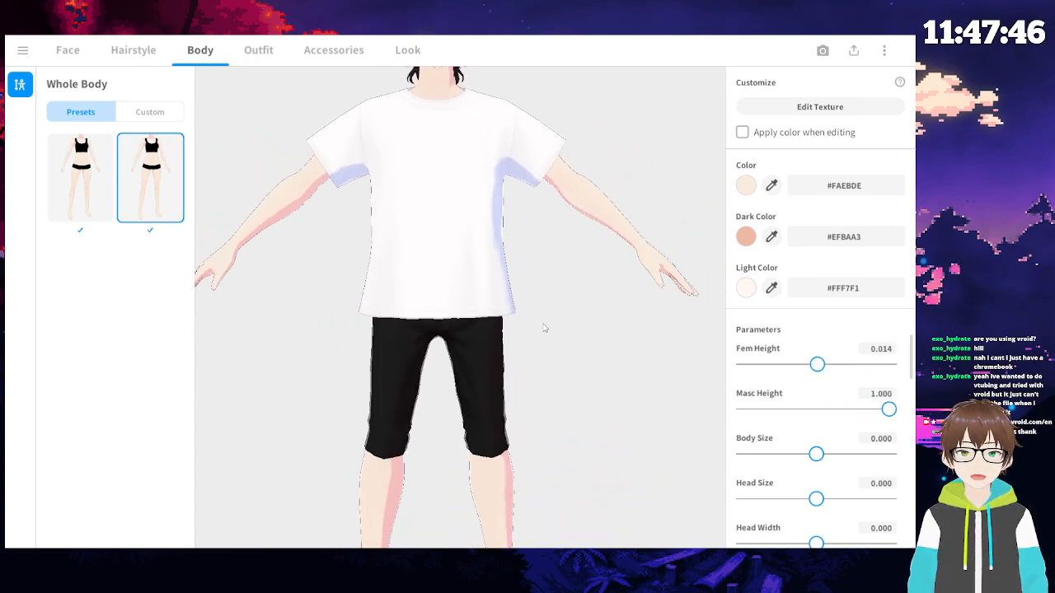
scroll(544, 328, down, 2)
right_drag(396, 277, 437, 298)
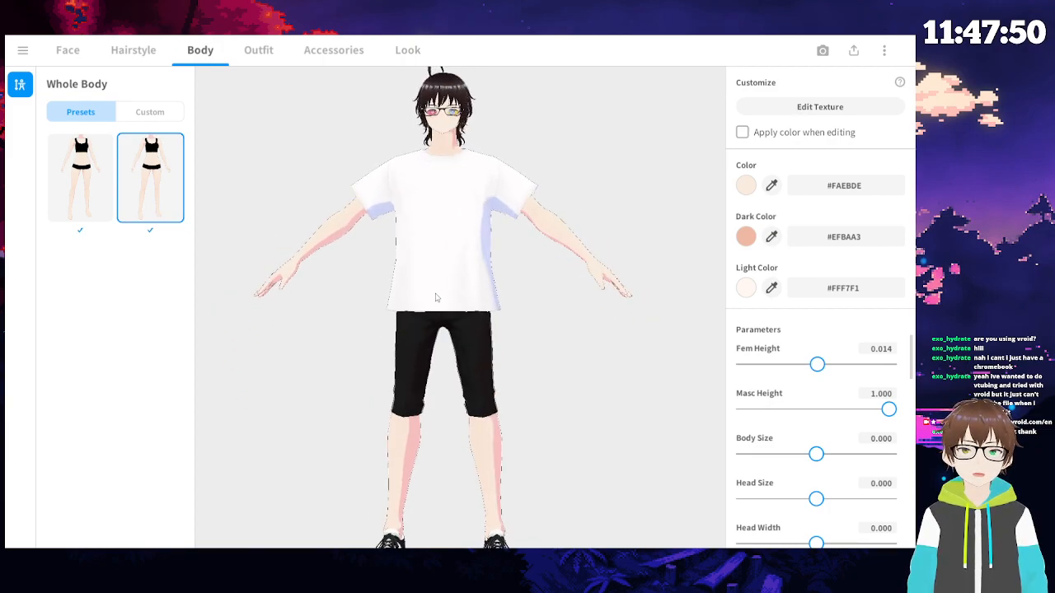
drag(889, 410, 722, 413)
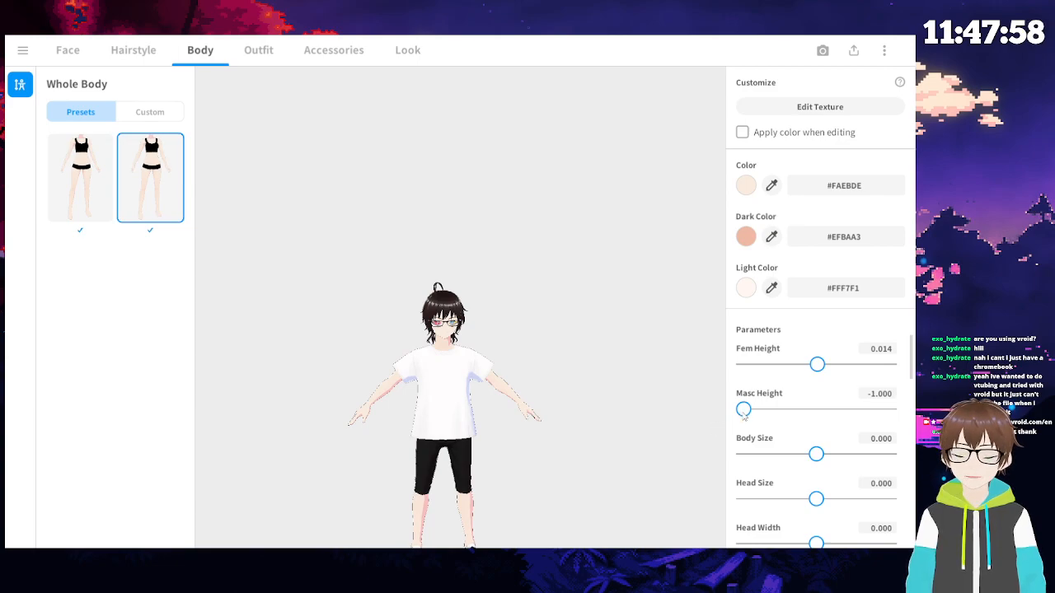
drag(752, 415, 841, 410)
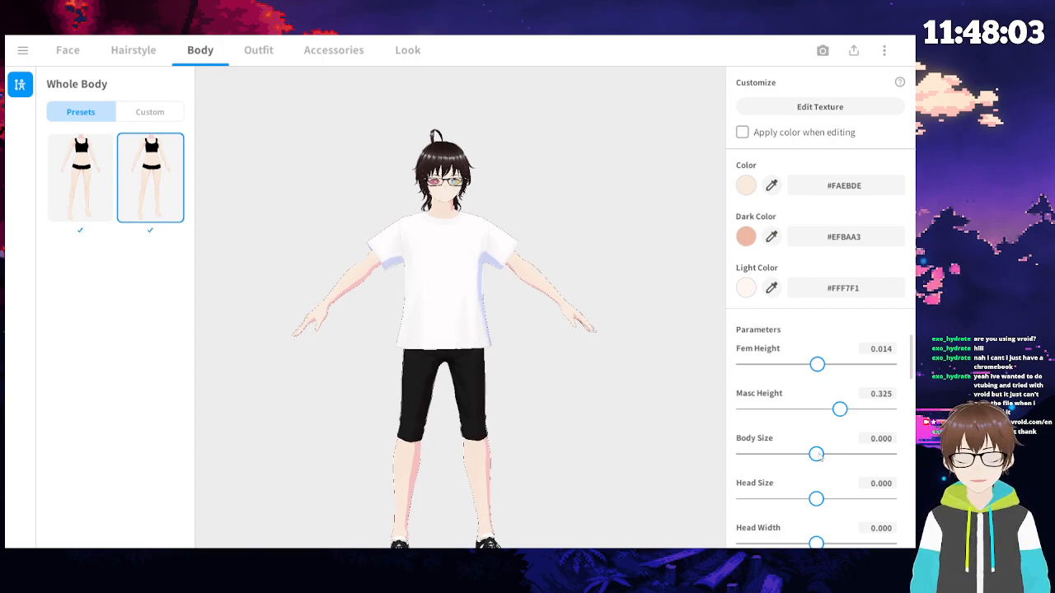
- Set the avatar's Body Size to 0.078 and try a Head Size of 1.000
drag(817, 457, 823, 456)
drag(816, 499, 888, 499)
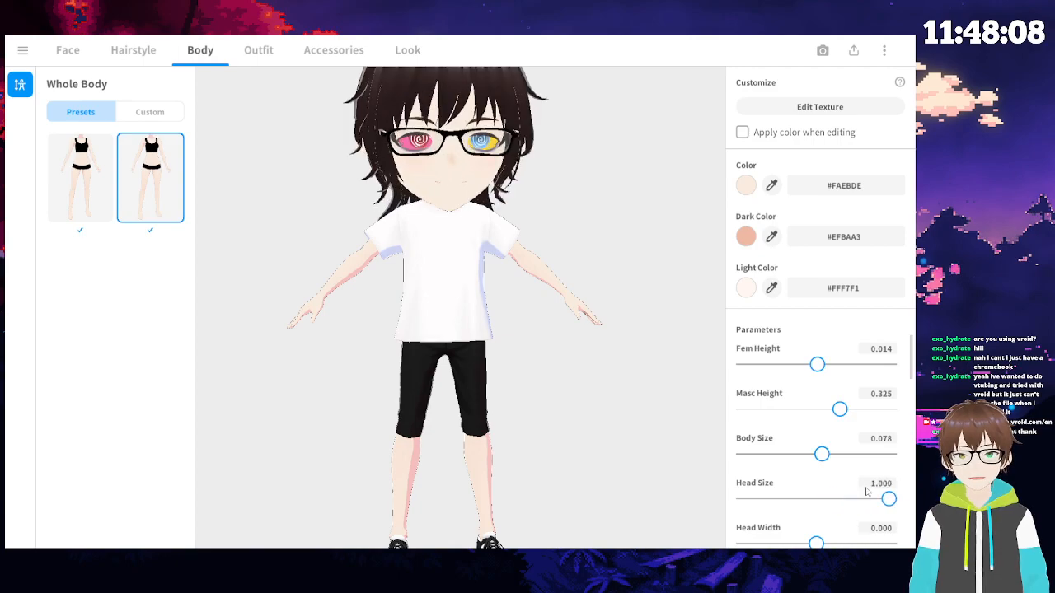
- Set the Masc Height to 0.4 and reduce the Head Size to 0.196
click(883, 409)
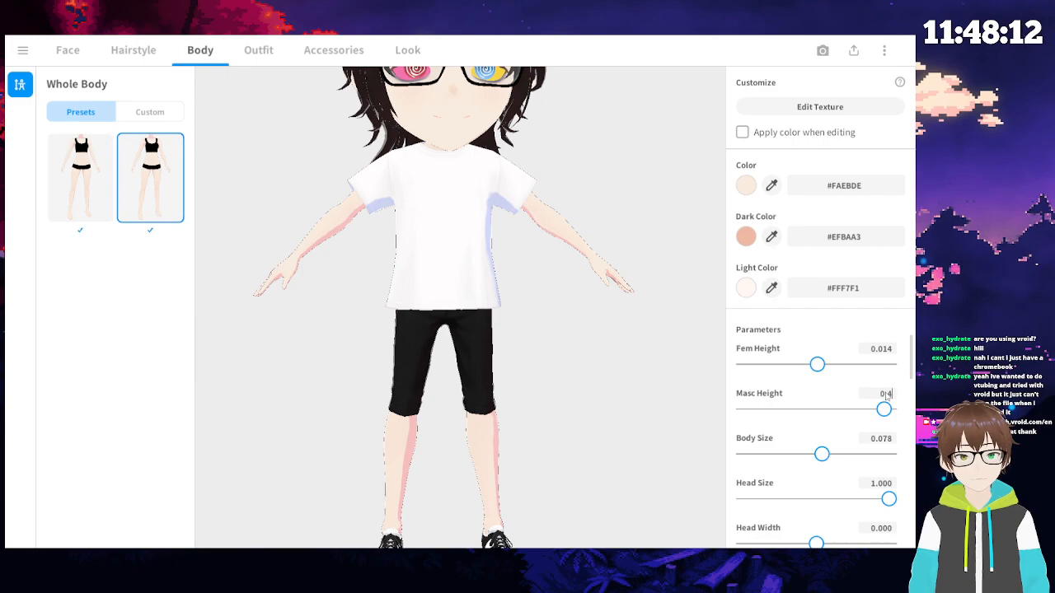
key(Return)
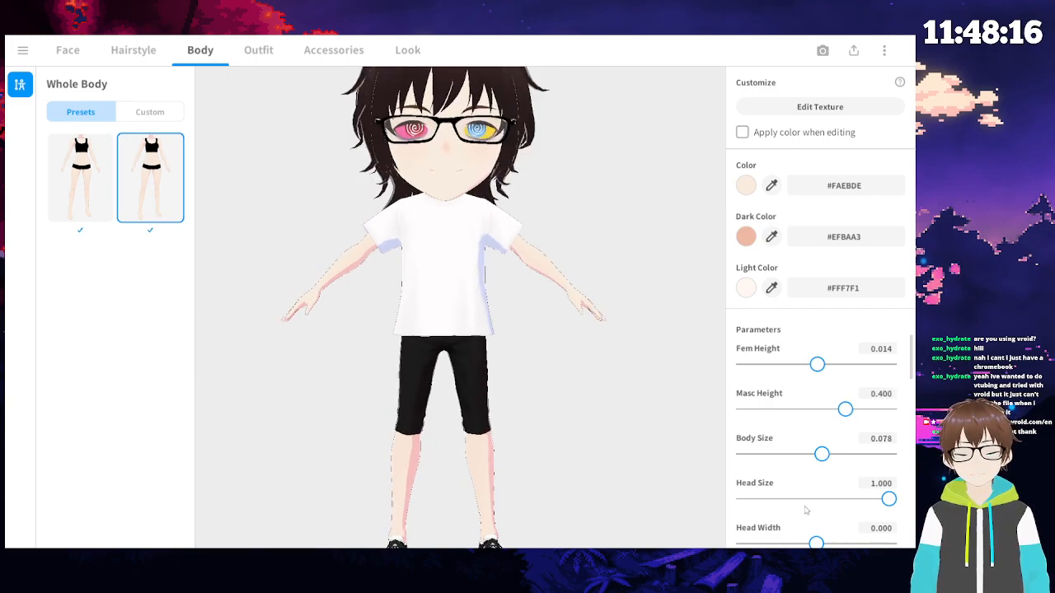
drag(888, 506, 829, 499)
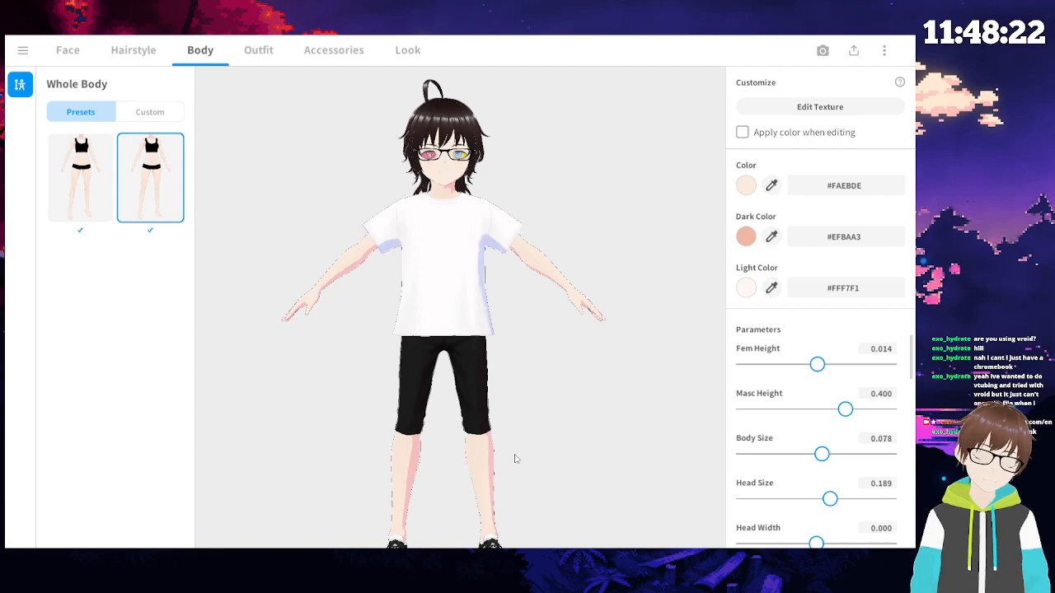
drag(831, 506, 831, 500)
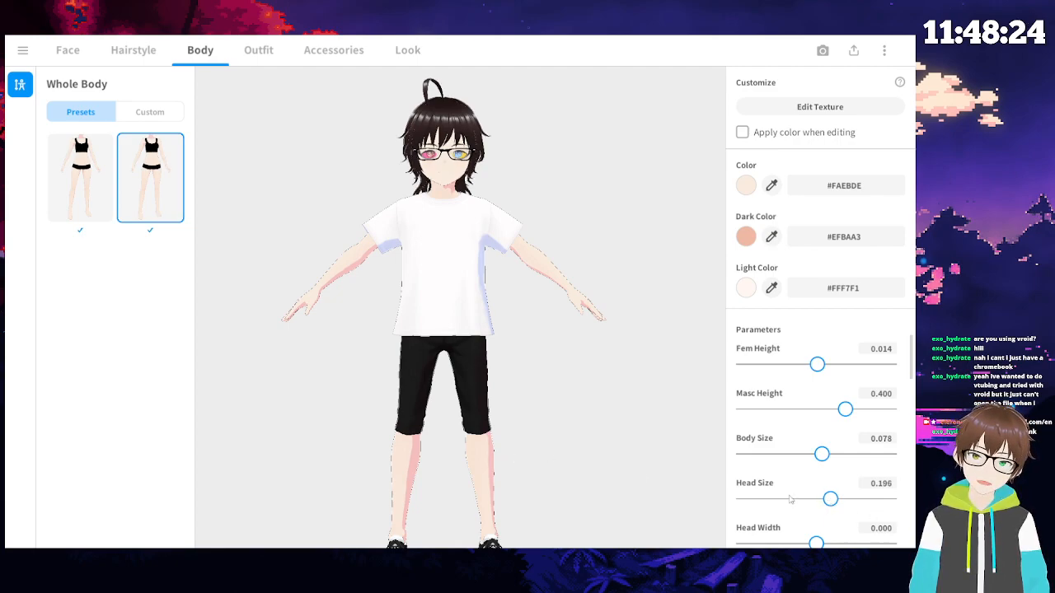
- Raise the avatar's Neck Length to its maximum and increase the Neck Thickness slightly
scroll(653, 460, down, 2)
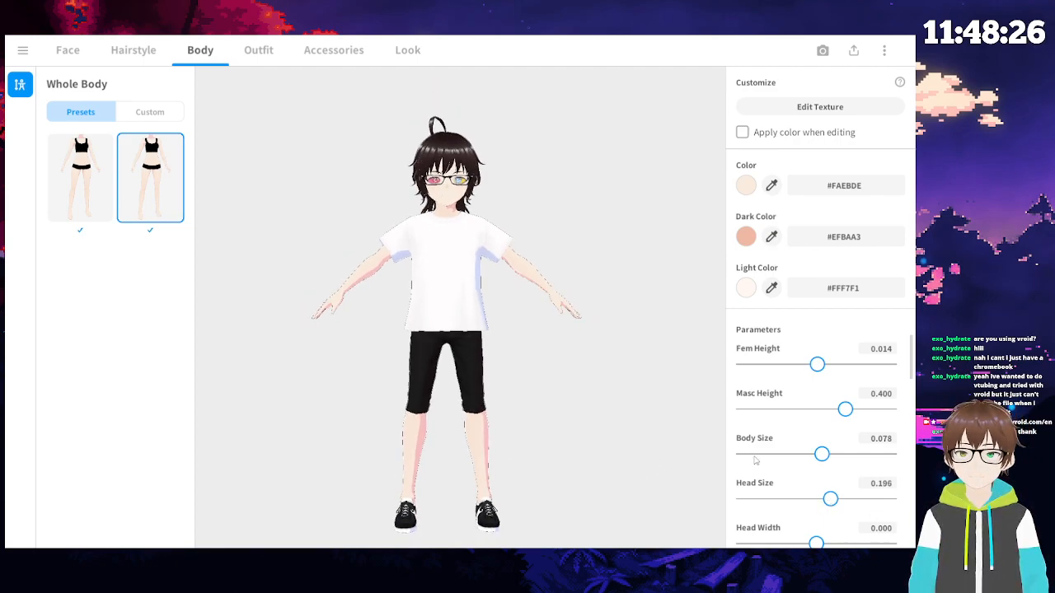
scroll(824, 436, down, 4)
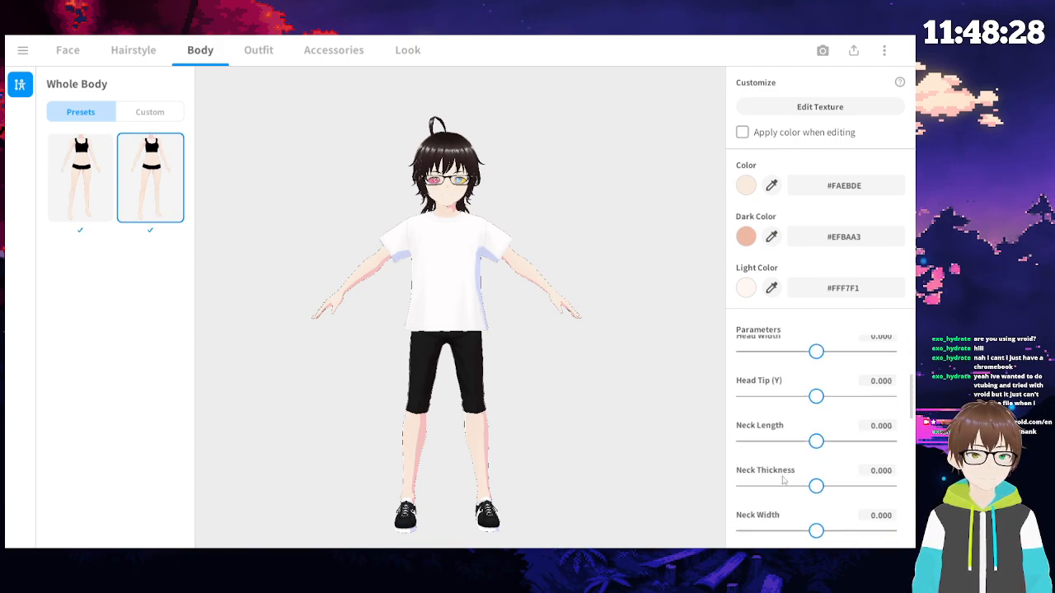
drag(819, 440, 888, 441)
drag(816, 485, 837, 485)
- Widen the upper body by setting Shoulder Width to 0.359 and Chest Size to 0.078
scroll(784, 470, down, 3)
scroll(793, 449, down, 2)
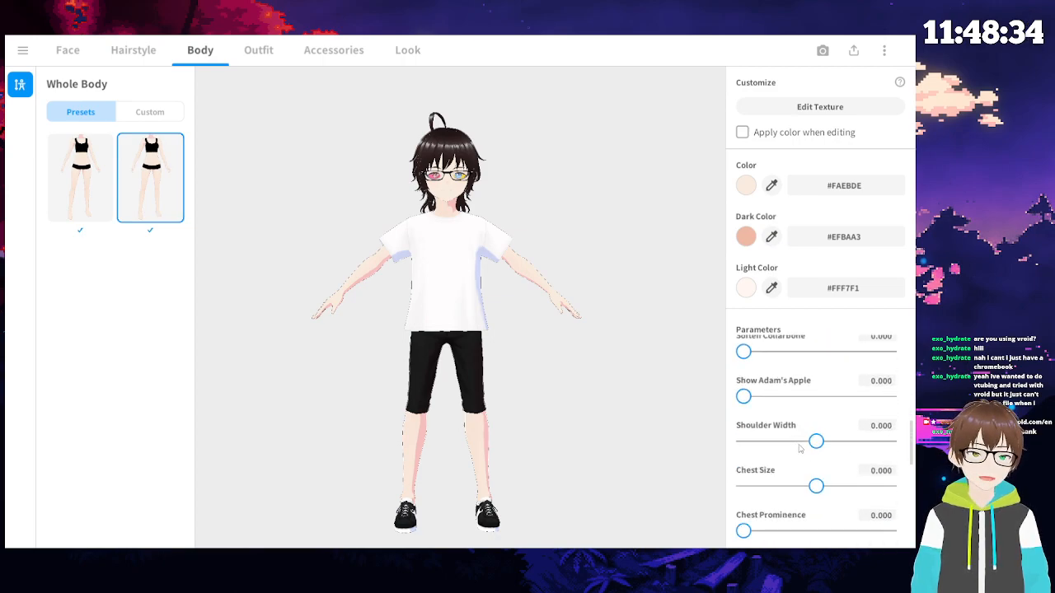
drag(815, 441, 842, 441)
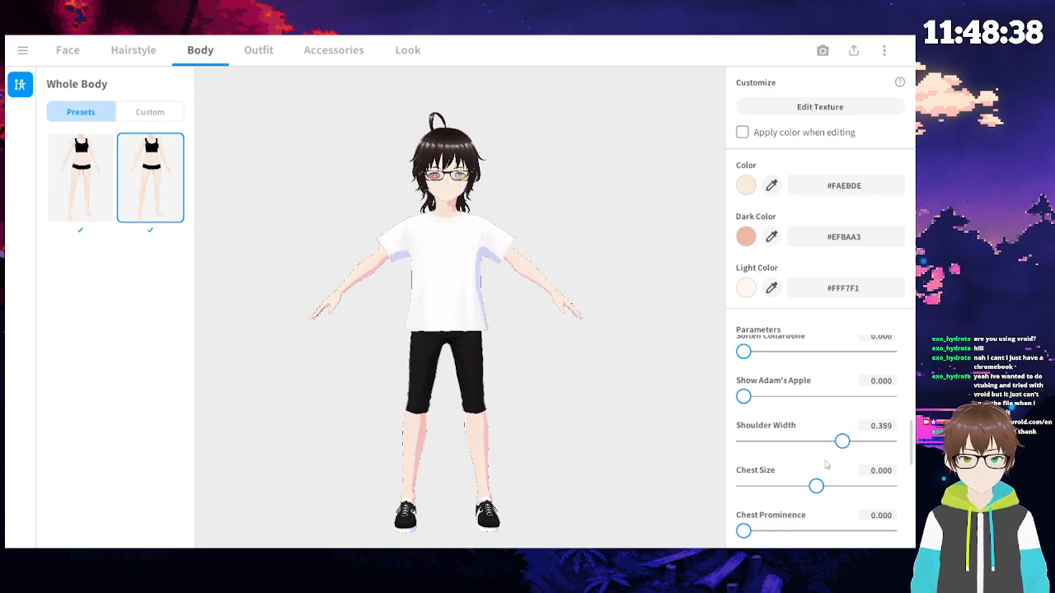
scroll(898, 507, down, 2)
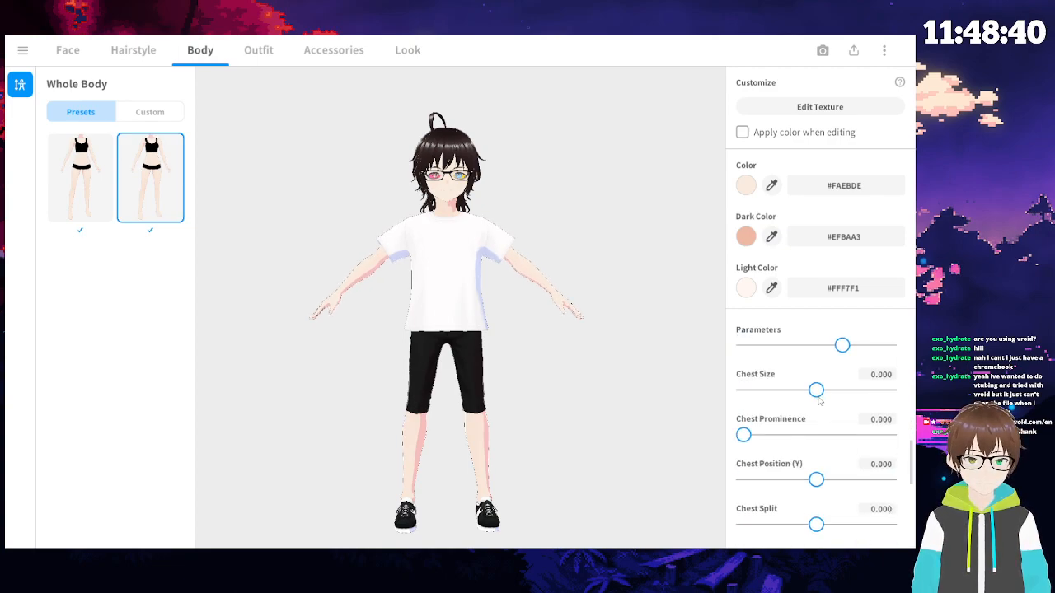
drag(826, 390, 844, 389)
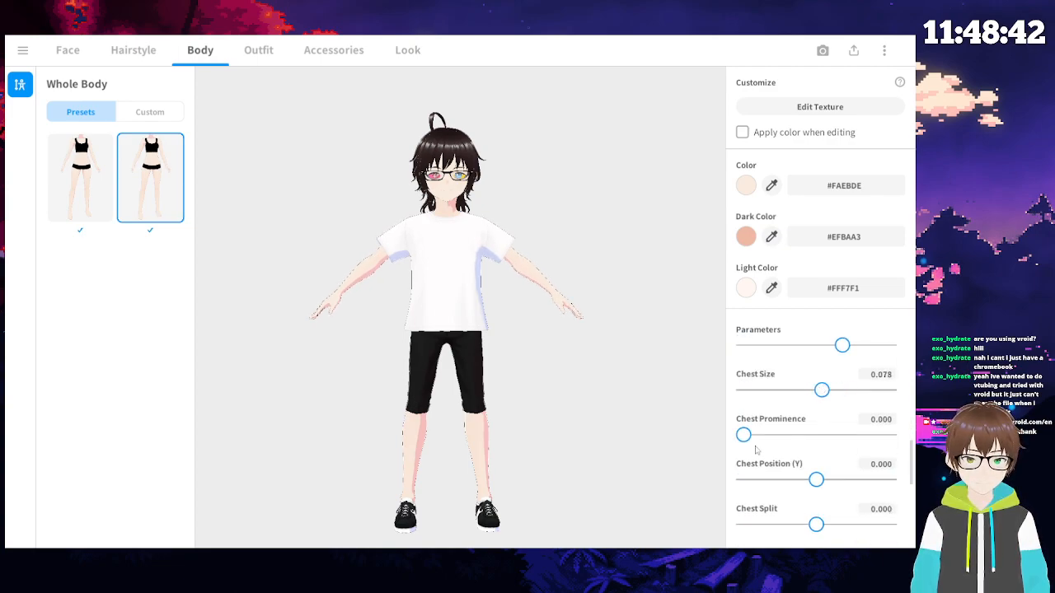
- Try a Finger Size of 1.000 and undo the change
scroll(878, 480, down, 4)
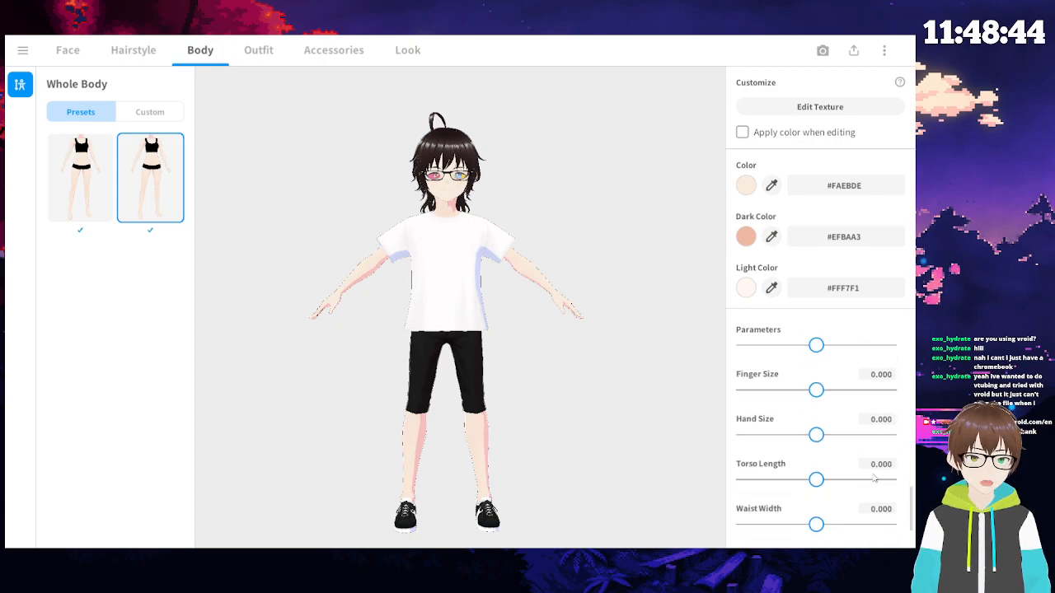
drag(815, 390, 895, 394)
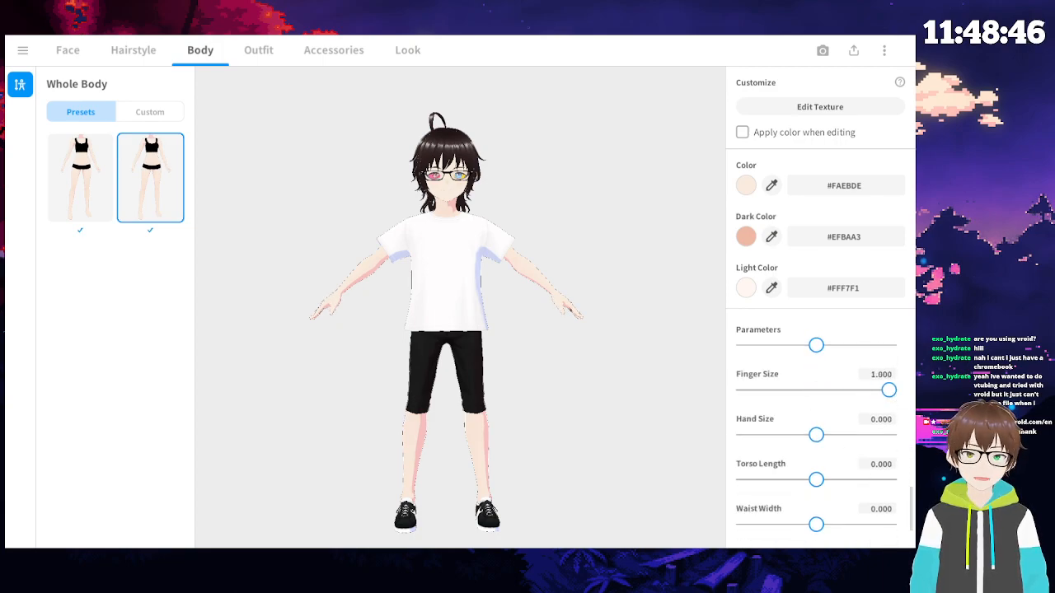
key(ctrl+z)
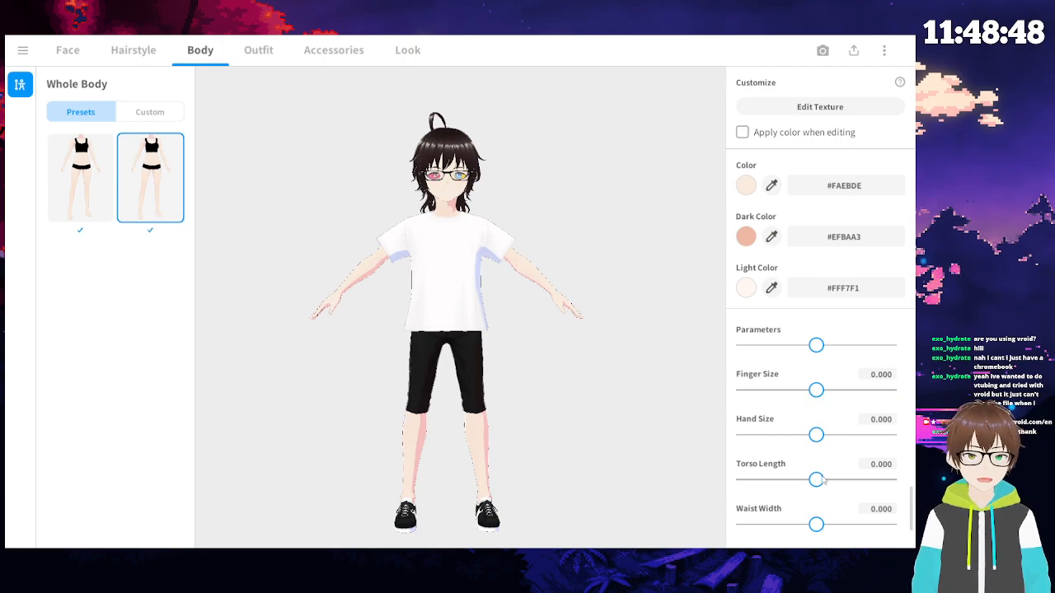
- Set the Torso Length to 0.733, the Waist Width to 0.529 and the Leg Length to 0.219
drag(818, 480, 869, 479)
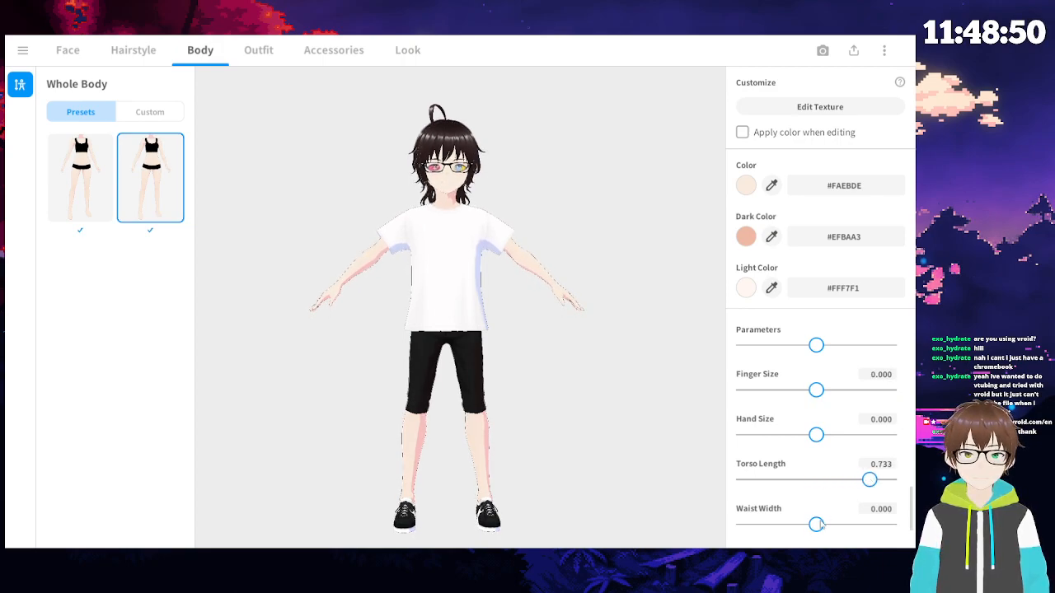
drag(821, 526, 854, 525)
scroll(754, 409, down, 1)
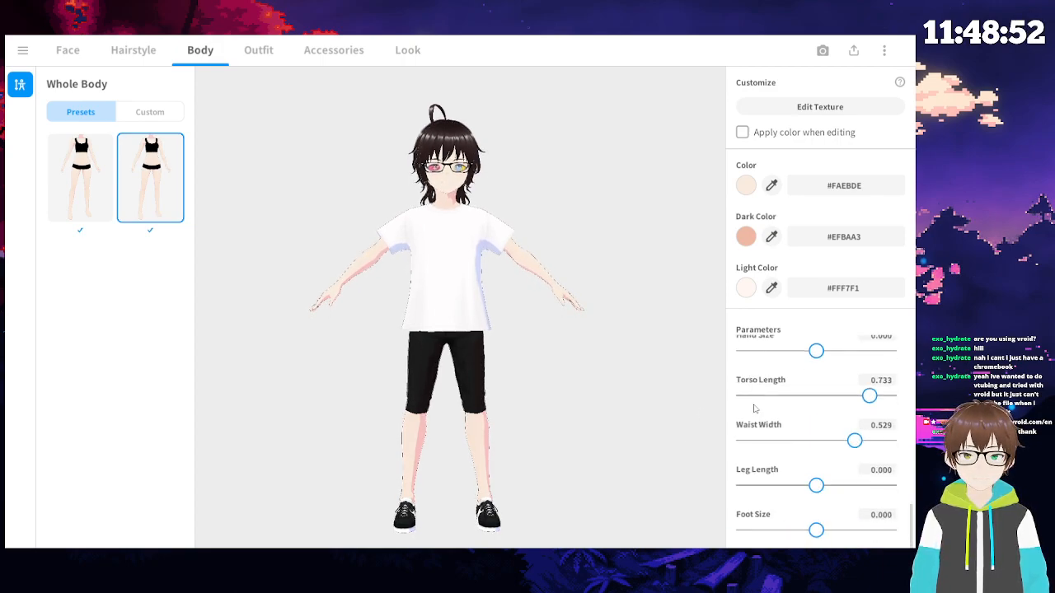
drag(820, 490, 836, 492)
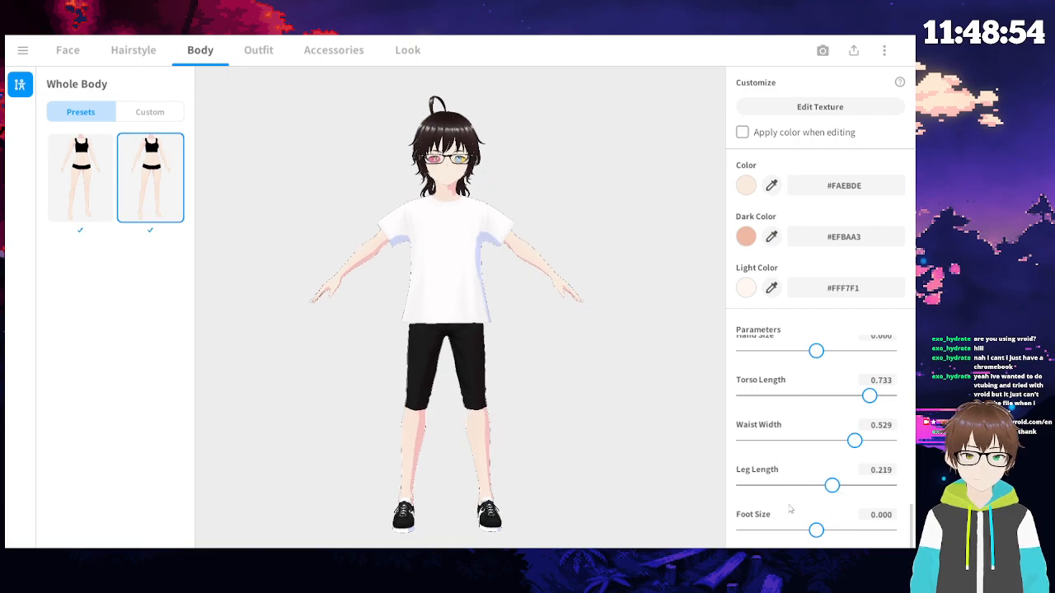
- Return to the head parameters and reduce the avatar's Head Size to 0.147
scroll(763, 406, up, 2)
scroll(777, 371, up, 3)
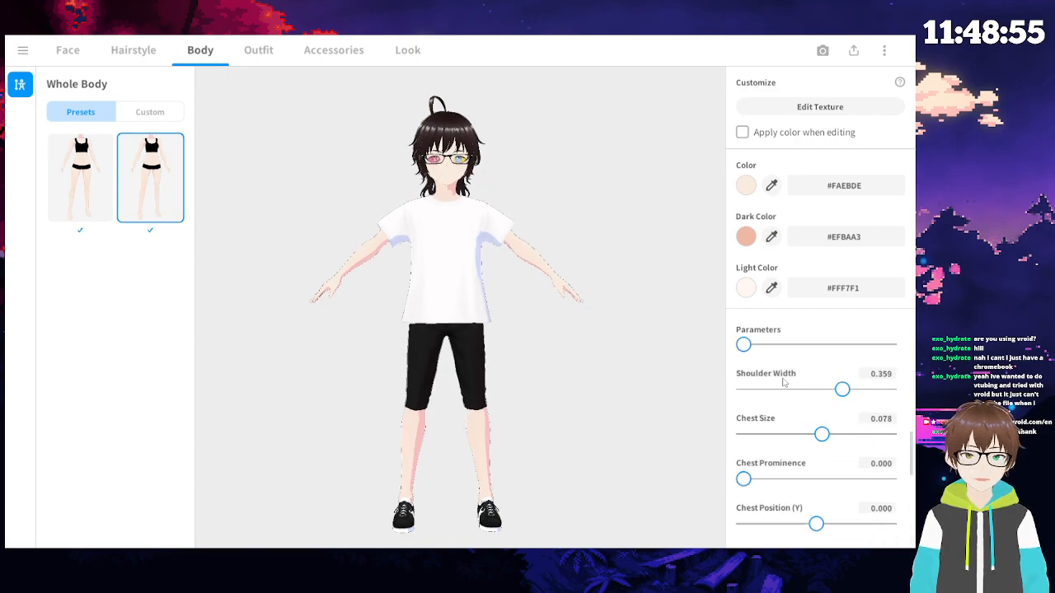
scroll(854, 435, up, 2)
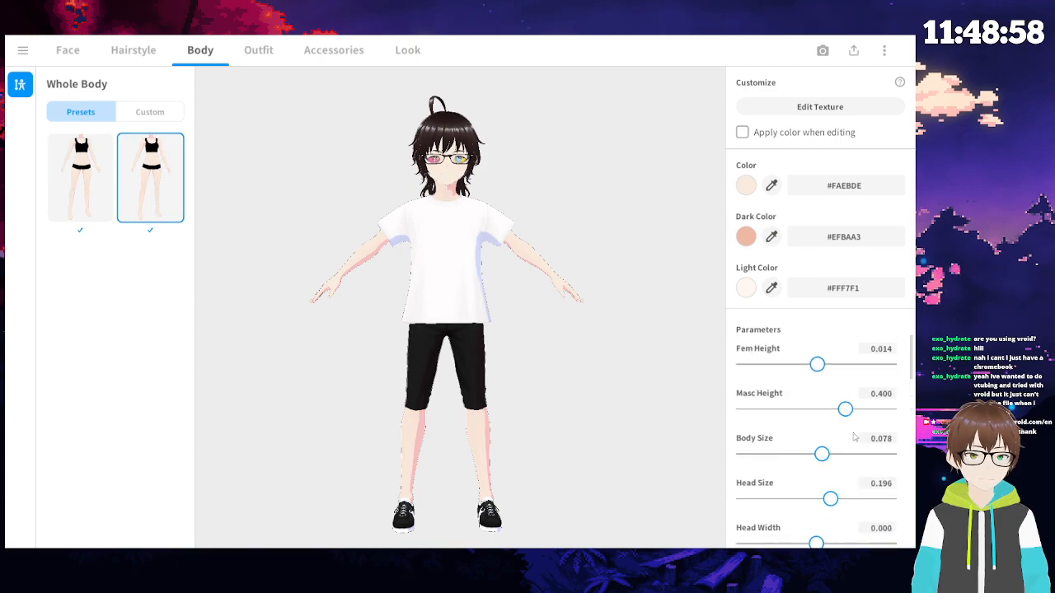
scroll(843, 469, down, 1)
mouse_move(830, 435)
mouse_down()
mouse_move(885, 450)
mouse_move(821, 452)
mouse_up()
scroll(857, 448, down, 2)
scroll(855, 412, up, 3)
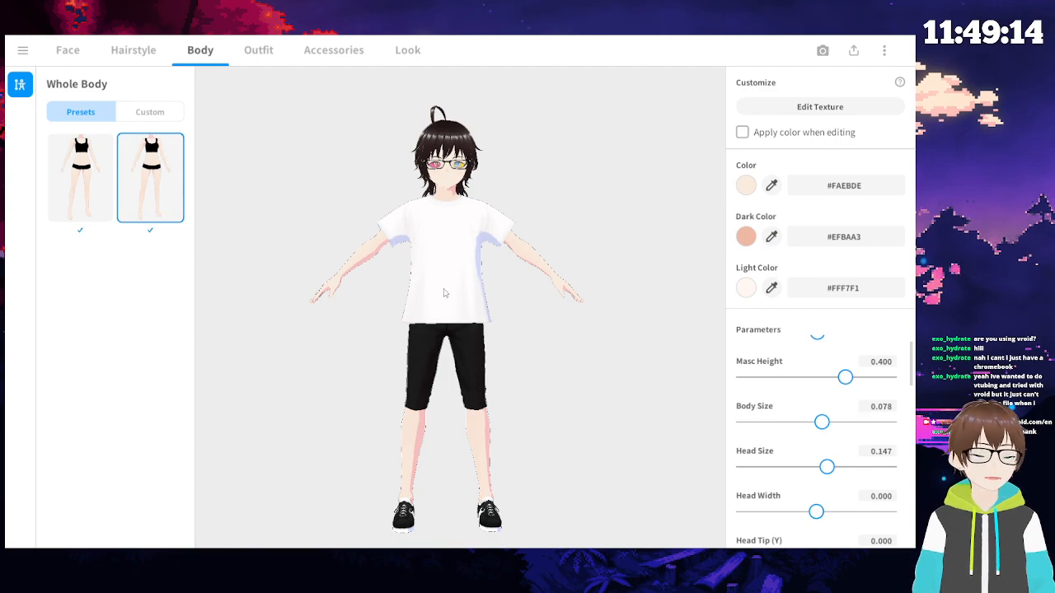
- Examine the avatar's head, shoulders and torso proportions up close, from the front and at a slight angle
scroll(429, 264, up, 4)
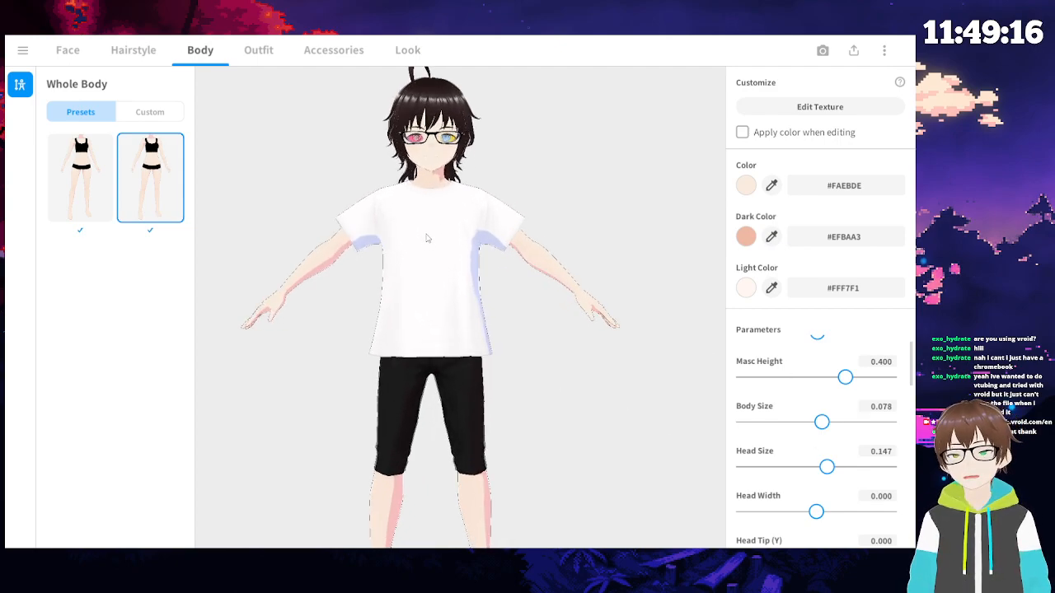
scroll(433, 231, up, 3)
right_drag(435, 230, 436, 318)
scroll(436, 316, up, 2)
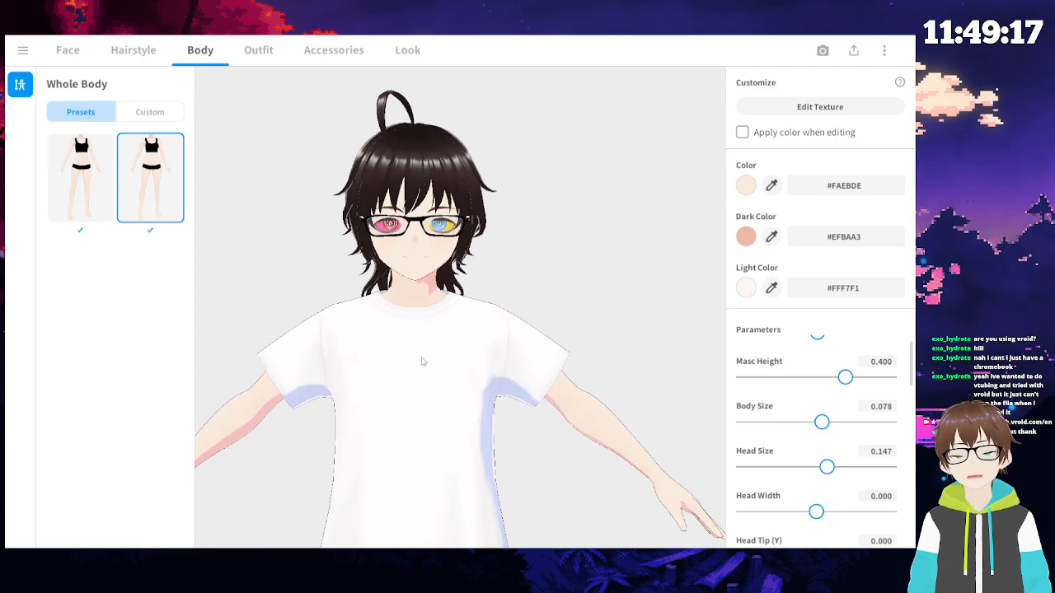
middle_drag(432, 379, 458, 337)
scroll(457, 337, down, 2)
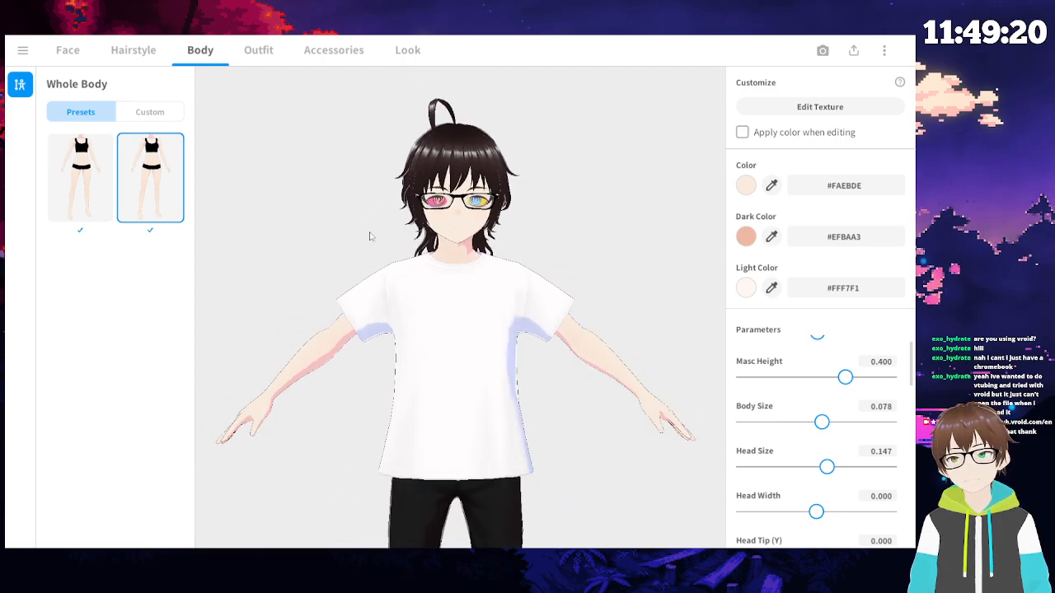
scroll(450, 305, down, 2)
mouse_move(456, 318)
right_down()
mouse_move(467, 297)
mouse_move(468, 318)
right_up()
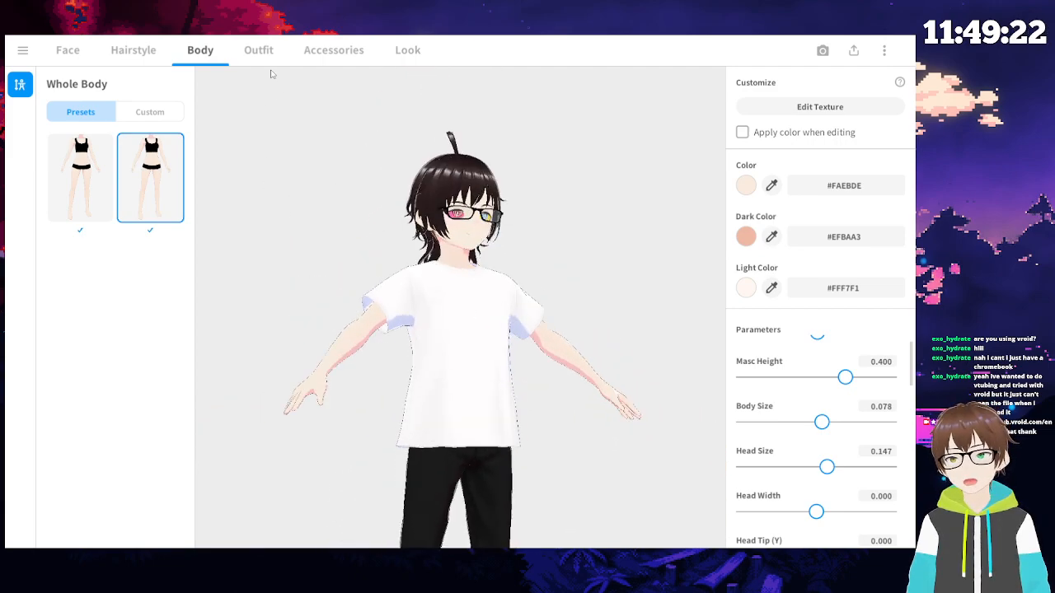
- Dress the avatar in the whole outfit set with the white cable-knit turtleneck sweater and long plaid skirt
click(259, 51)
click(150, 288)
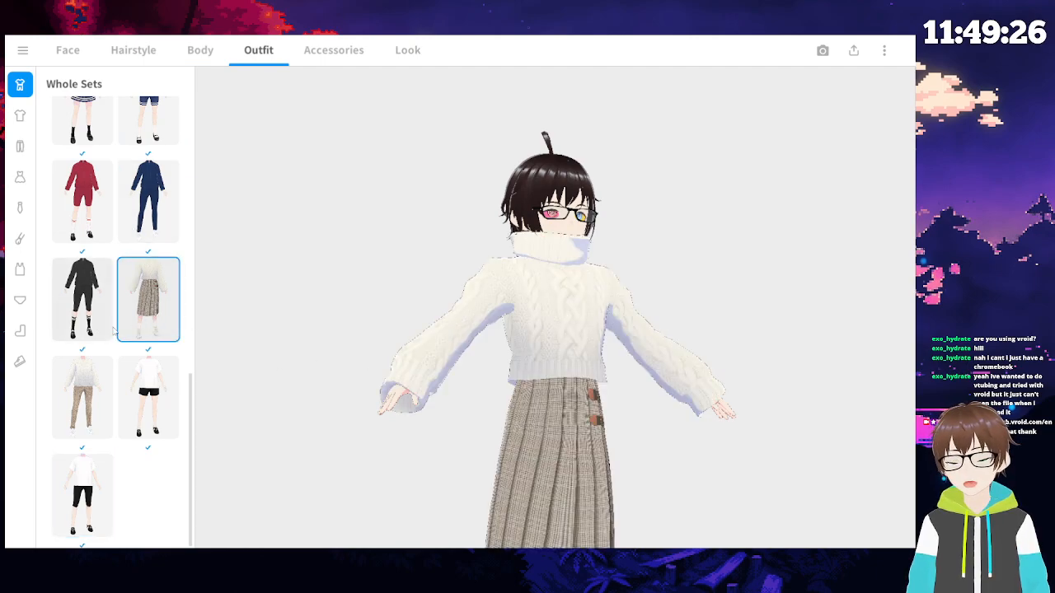
right_drag(477, 364, 588, 401)
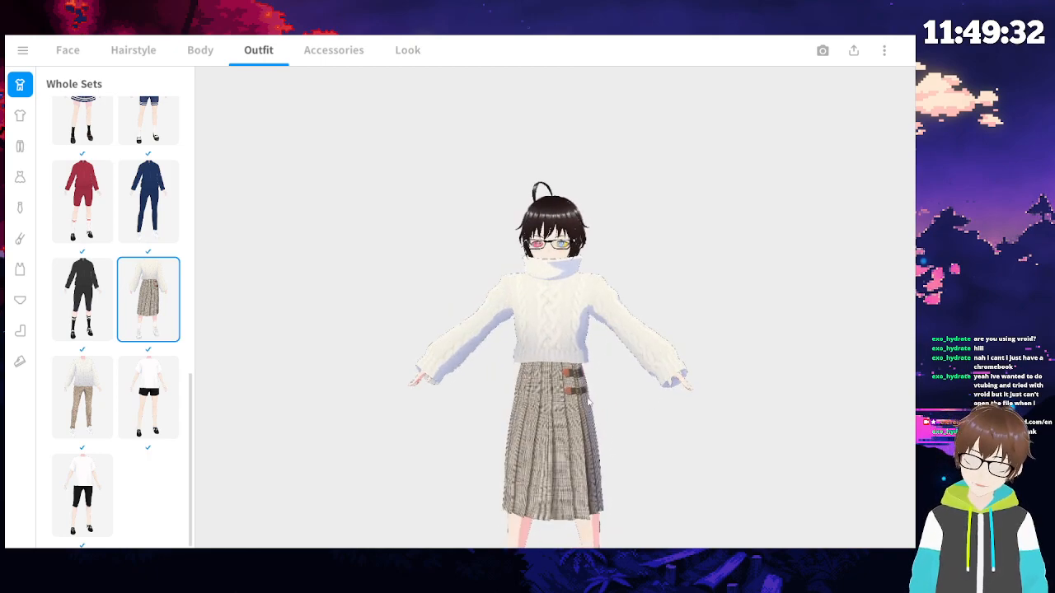
- Browse the preset tops and replace the sweater with the short-sleeved shirt and blue knit vest
scroll(66, 515, up, 10)
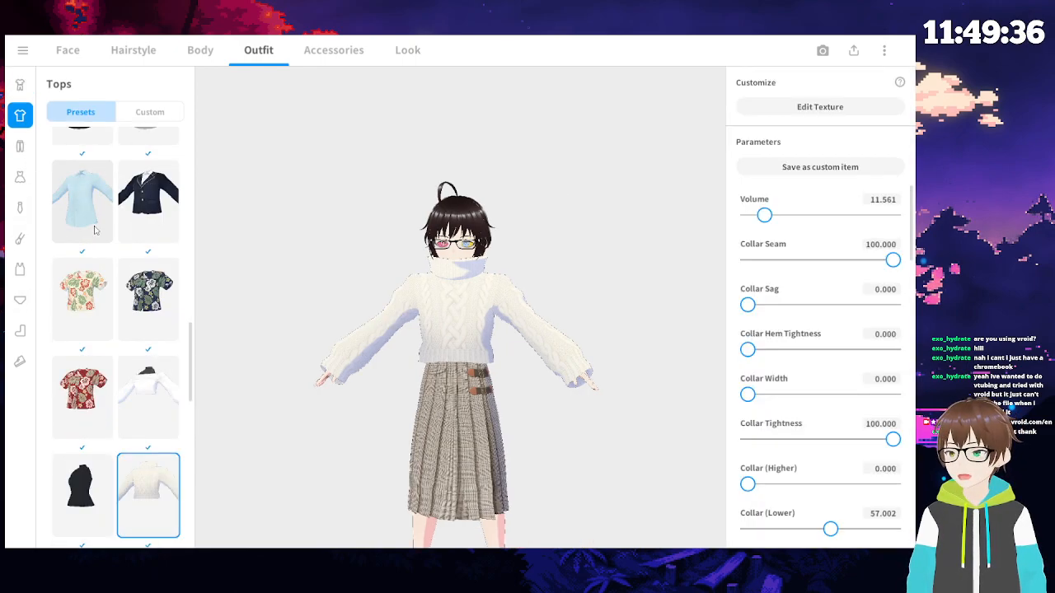
scroll(150, 219, down, 5)
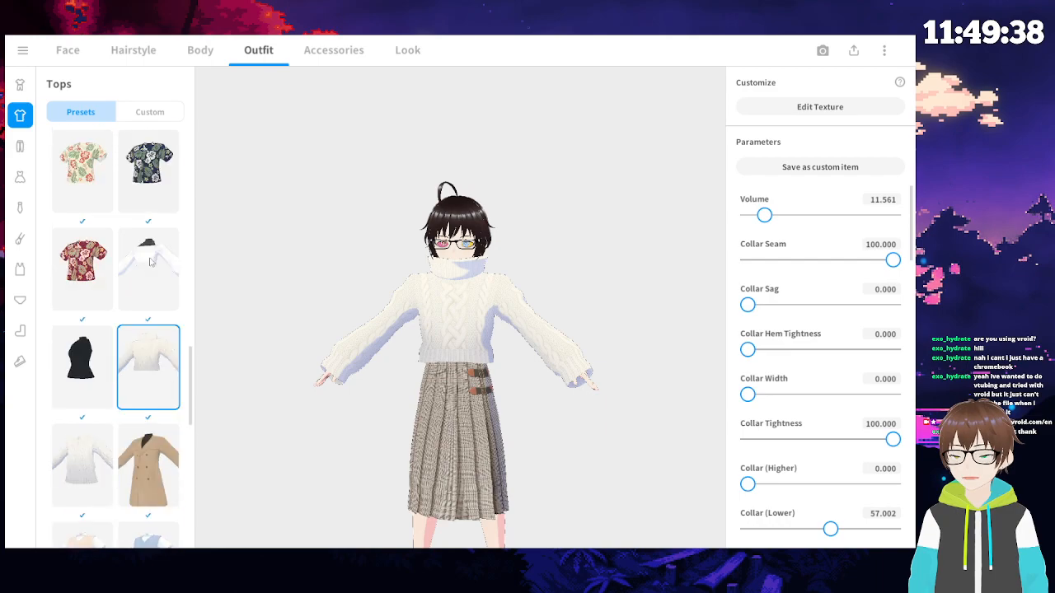
scroll(144, 277, up, 6)
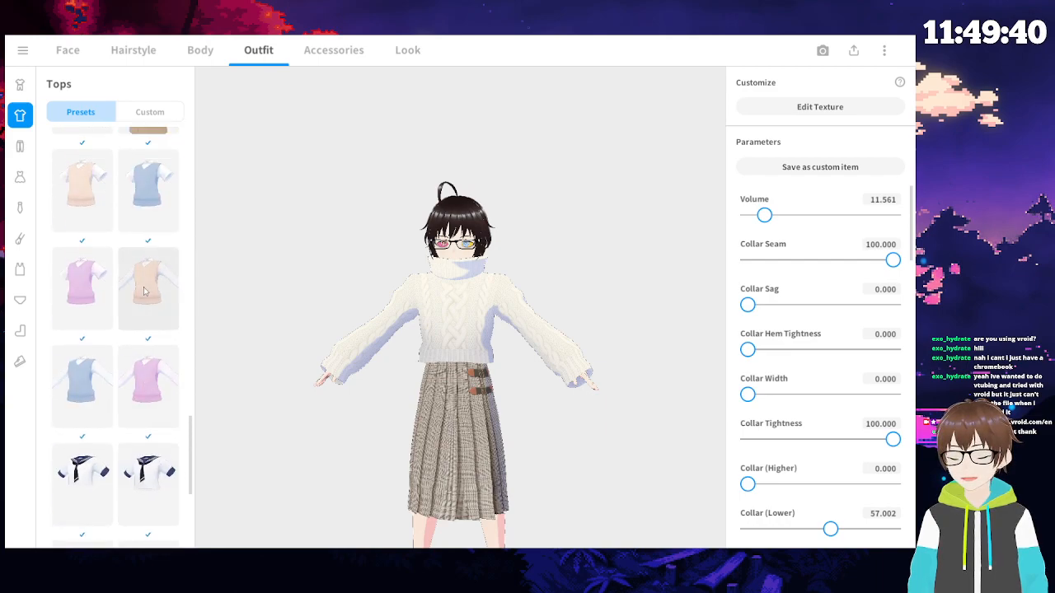
scroll(157, 360, down, 2)
click(148, 343)
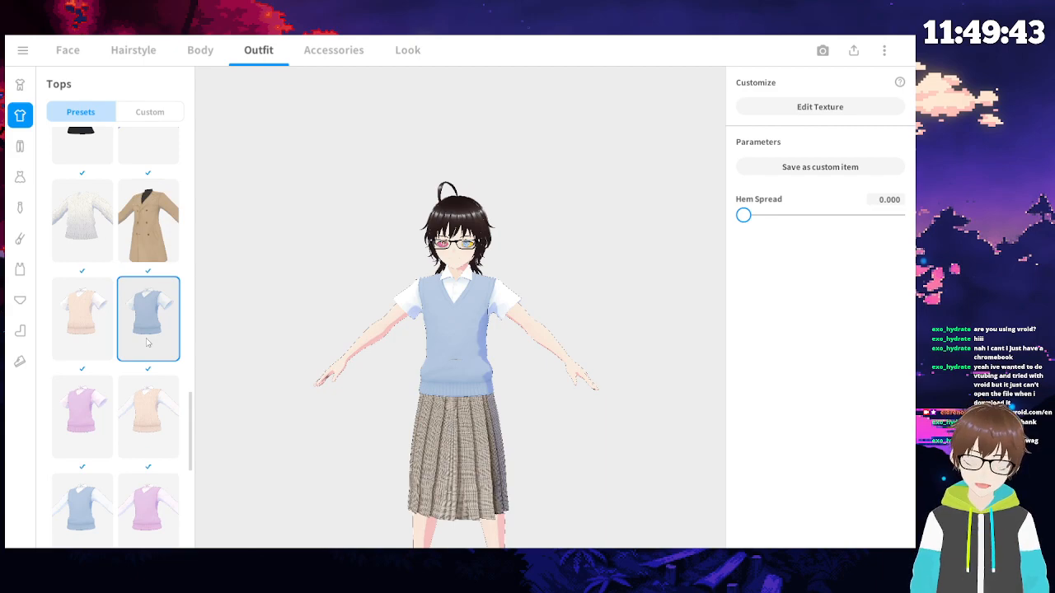
- Look through more preset tops and swap the blue vest for the beige double-breasted coat
scroll(140, 295, up, 2)
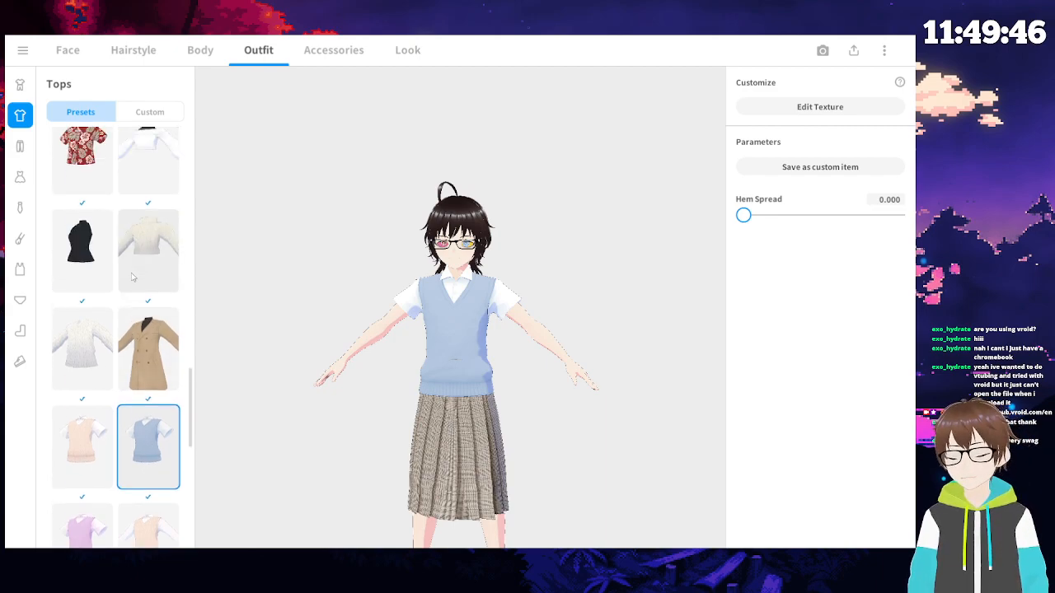
scroll(145, 332, up, 10)
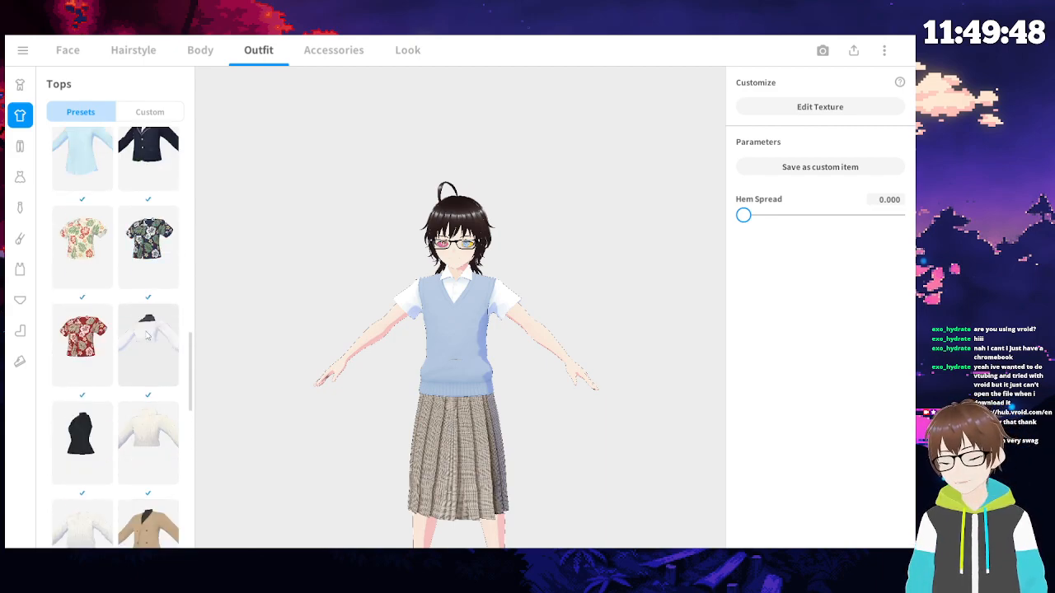
scroll(149, 336, up, 4)
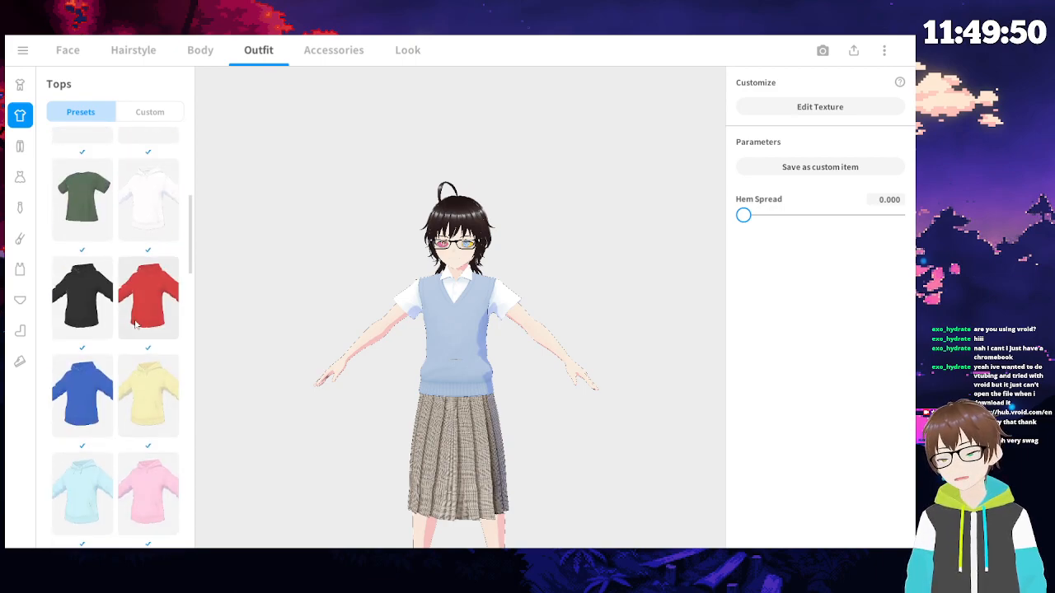
scroll(136, 321, down, 8)
scroll(130, 307, down, 5)
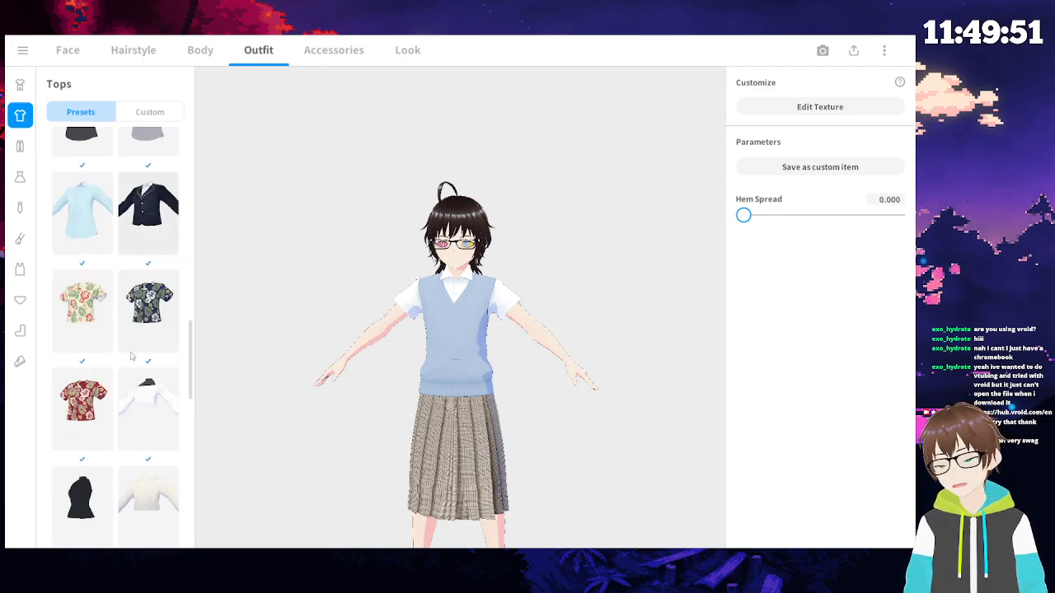
click(164, 467)
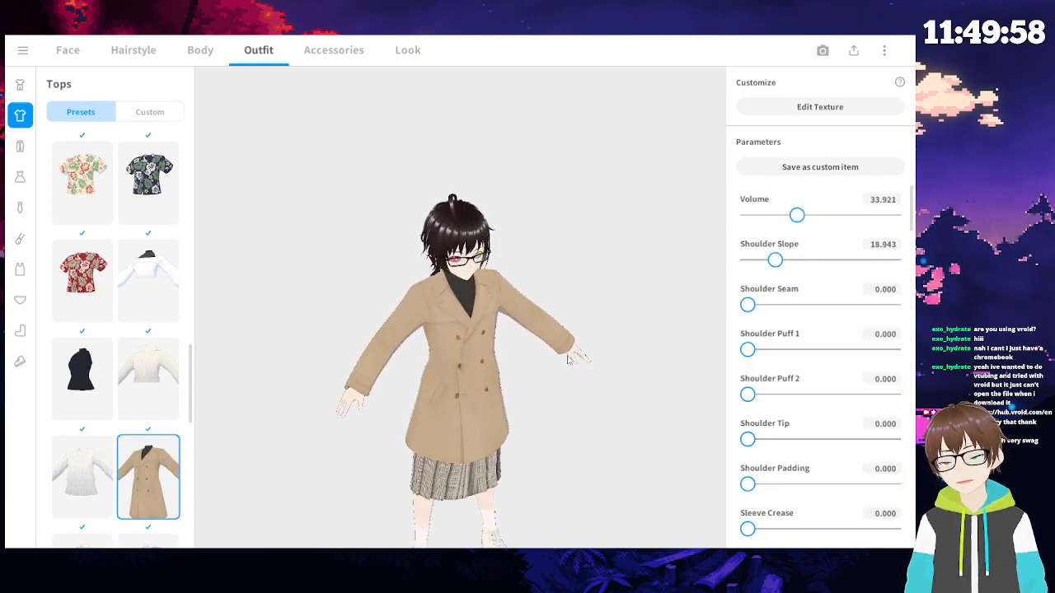
- Replace the plaid skirt with the white belted trousers from the preset bottoms
click(20, 146)
scroll(111, 276, down, 5)
scroll(116, 285, down, 3)
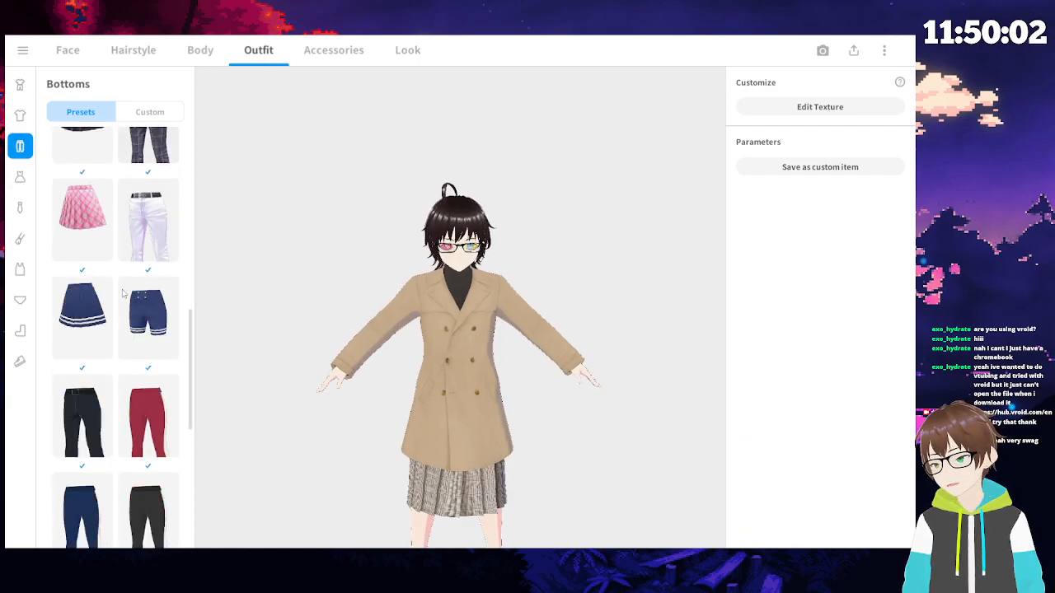
click(160, 227)
click(165, 144)
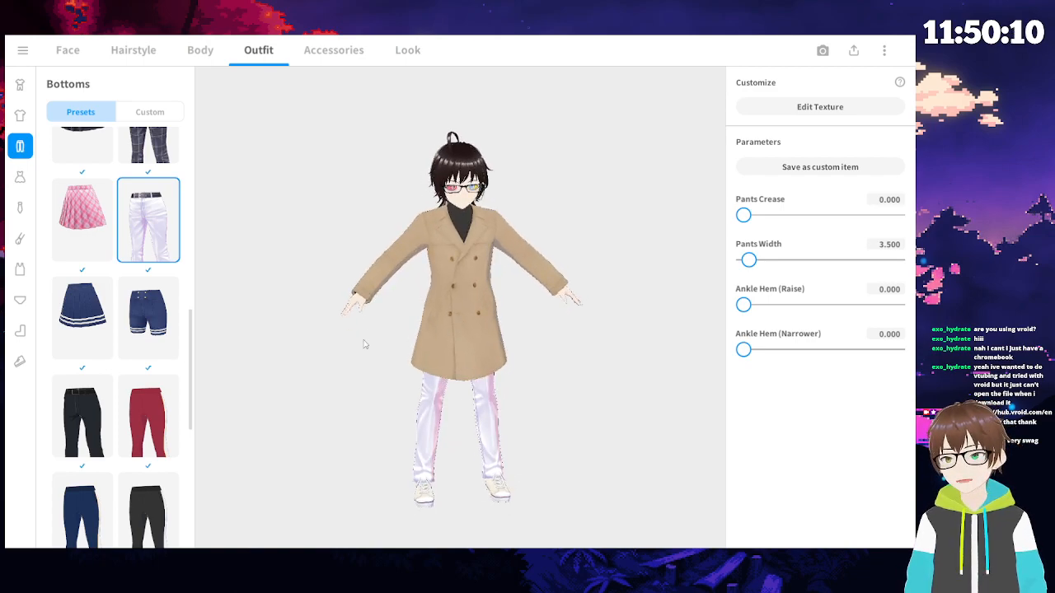
- Change the bottoms to the long black pants with the white side stripe and inspect the outfit from several angles
scroll(132, 359, down, 3)
click(146, 317)
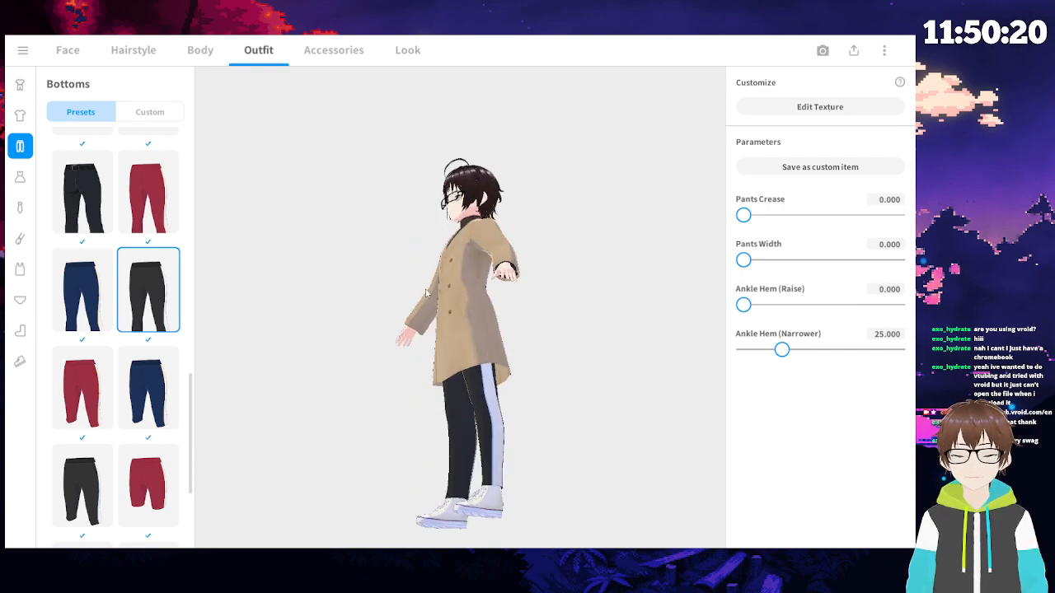
scroll(488, 328, up, 3)
scroll(455, 279, up, 4)
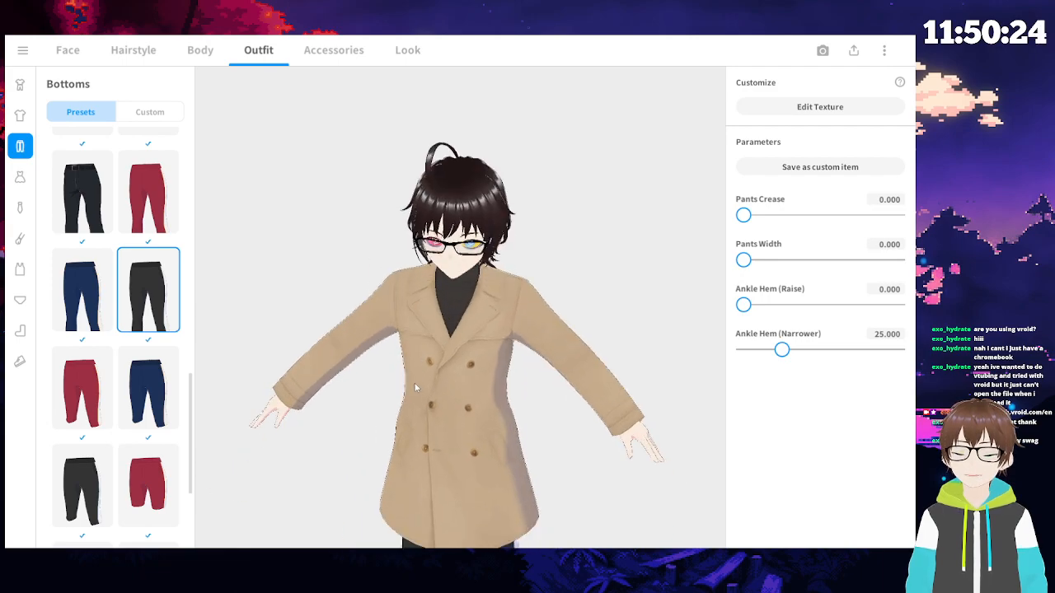
right_drag(425, 405, 502, 182)
drag(501, 182, 506, 391)
right_drag(484, 262, 426, 264)
scroll(439, 270, down, 4)
middle_drag(502, 246, 504, 275)
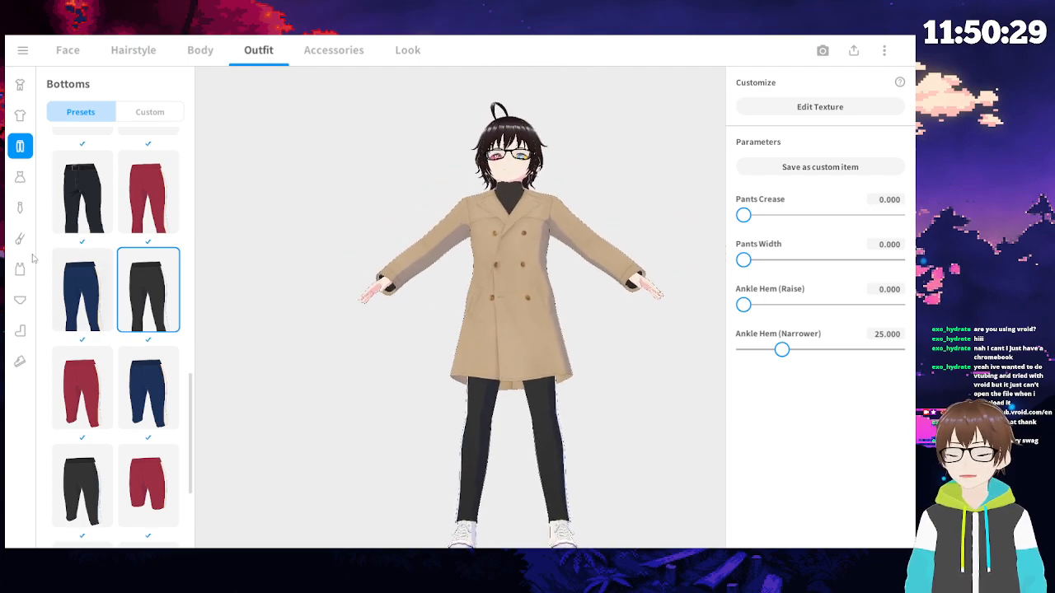
- Try on the dark plaid trousers, followed by the beige patterned trousers with the brown belt
scroll(122, 274, up, 5)
click(148, 186)
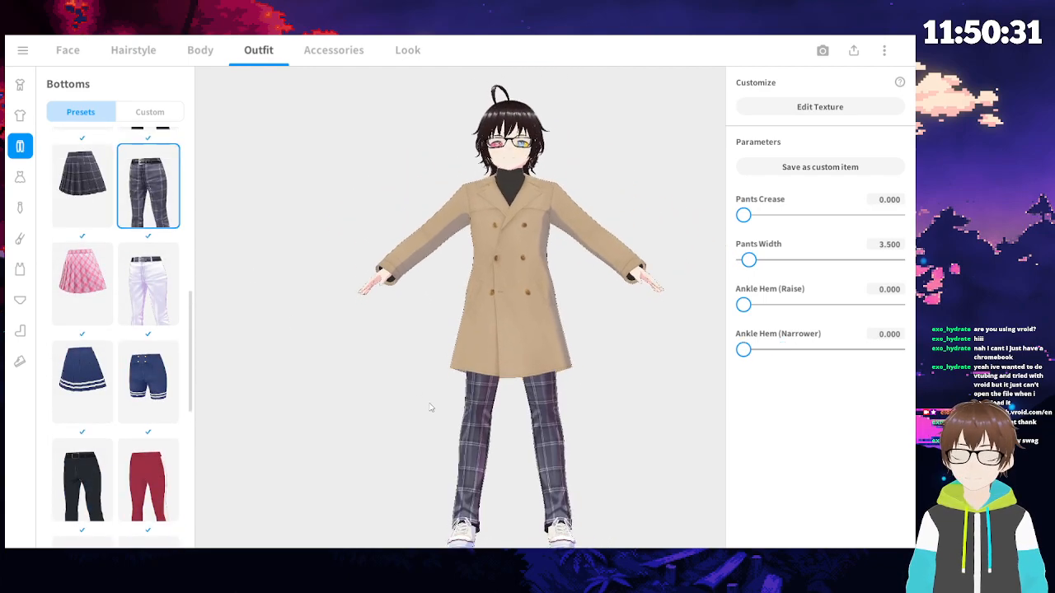
scroll(91, 360, up, 5)
click(91, 360)
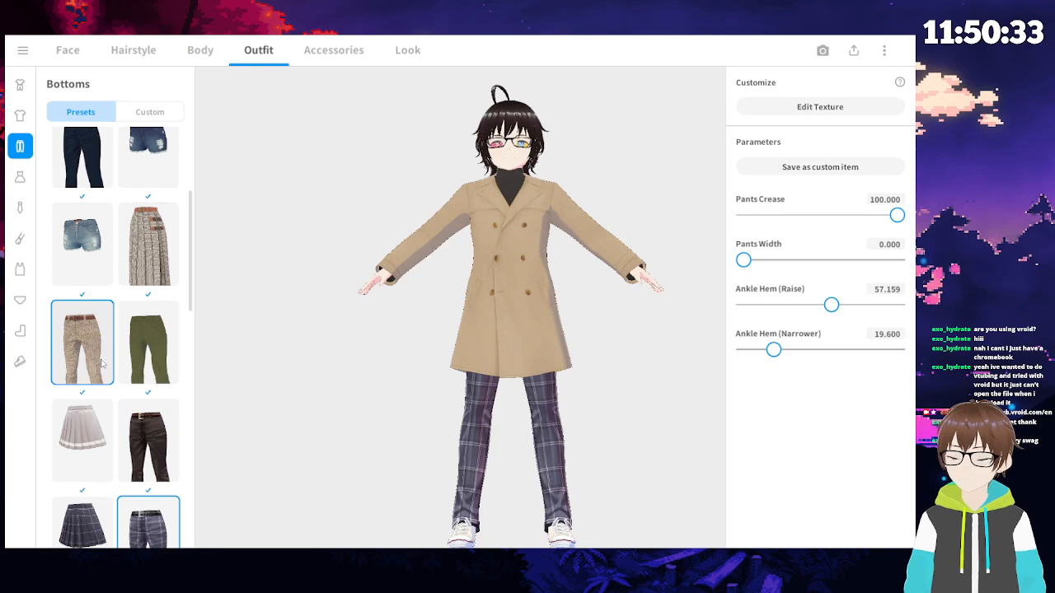
scroll(163, 381, up, 5)
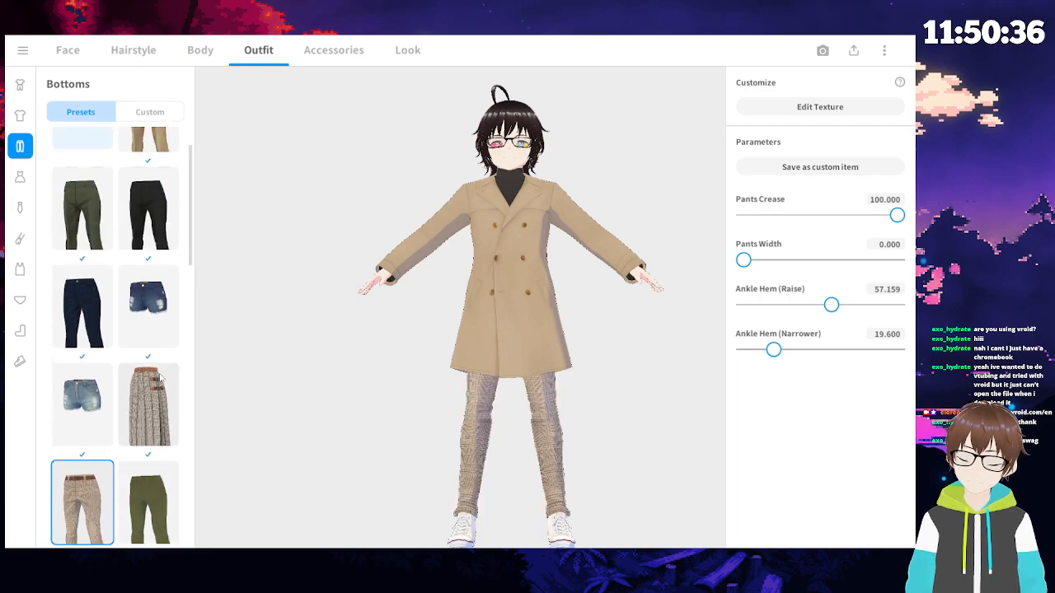
- Put on the navy blue knee-length shorts with the white side stripe and check them from the side and front
scroll(138, 345, down, 8)
scroll(137, 344, down, 2)
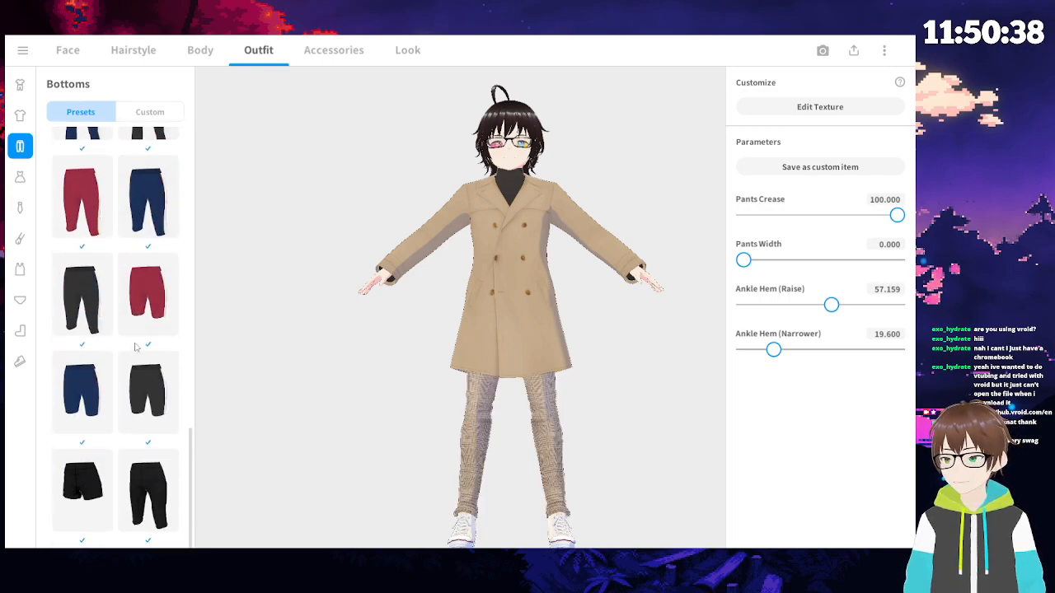
click(80, 386)
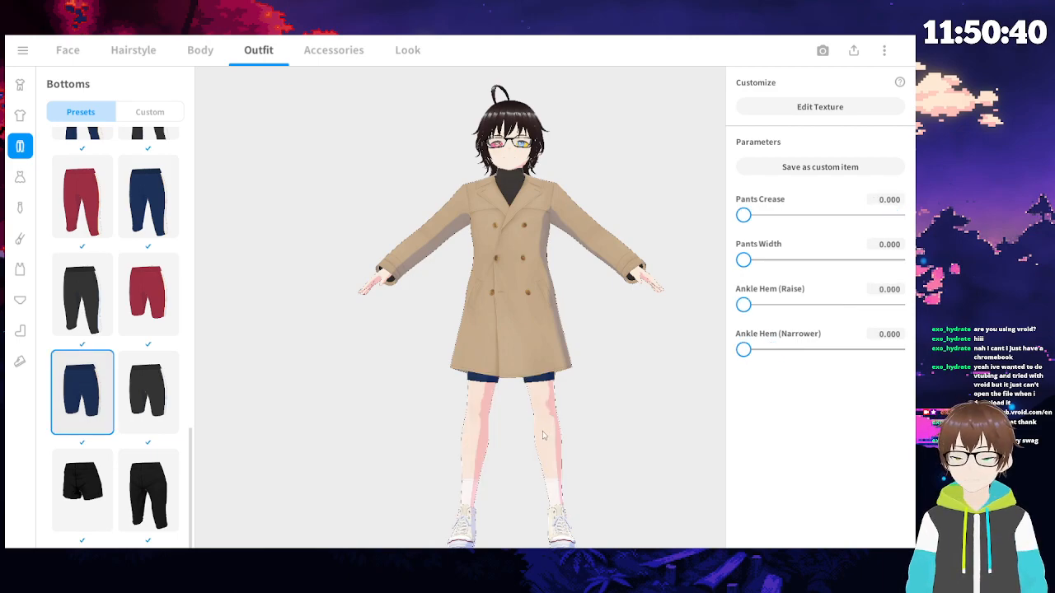
right_drag(543, 436, 494, 422)
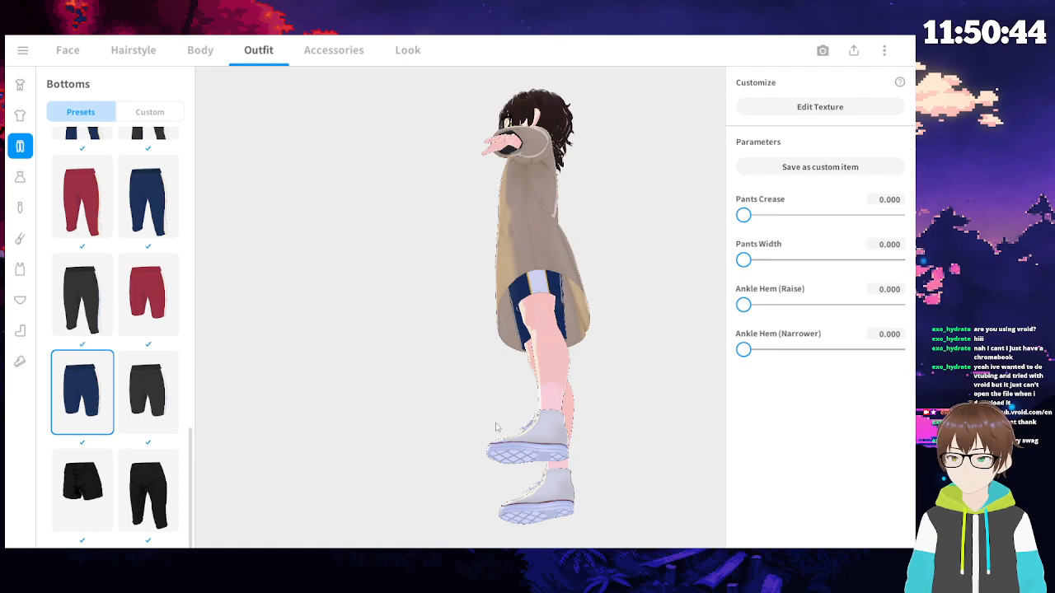
scroll(495, 426, up, 3)
right_drag(491, 384, 541, 393)
scroll(541, 393, down, 3)
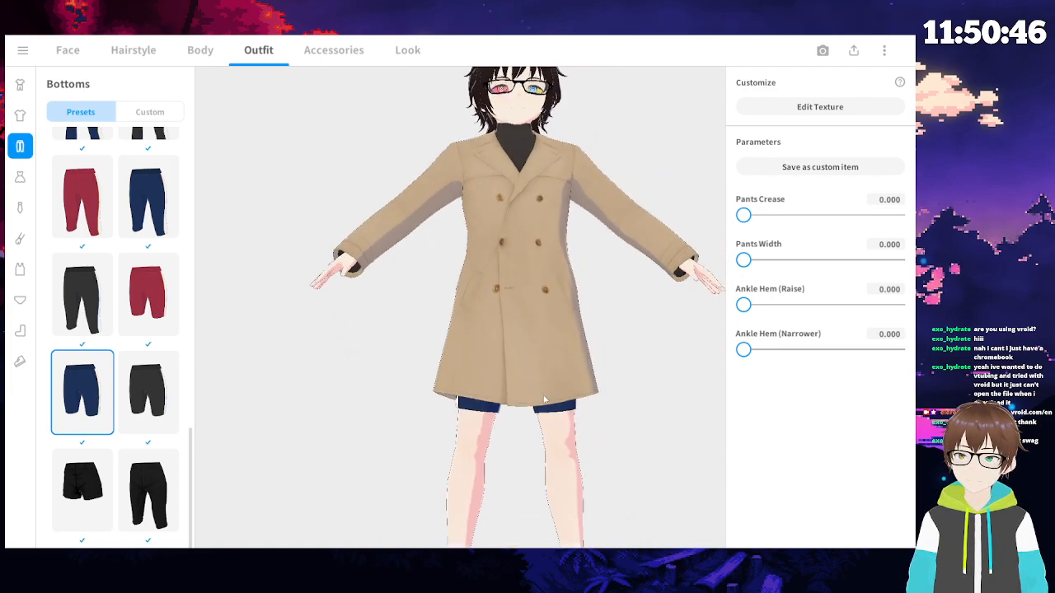
- Replace the coat with a preset T-shirt, trying black and blue before settling on the red one
click(20, 116)
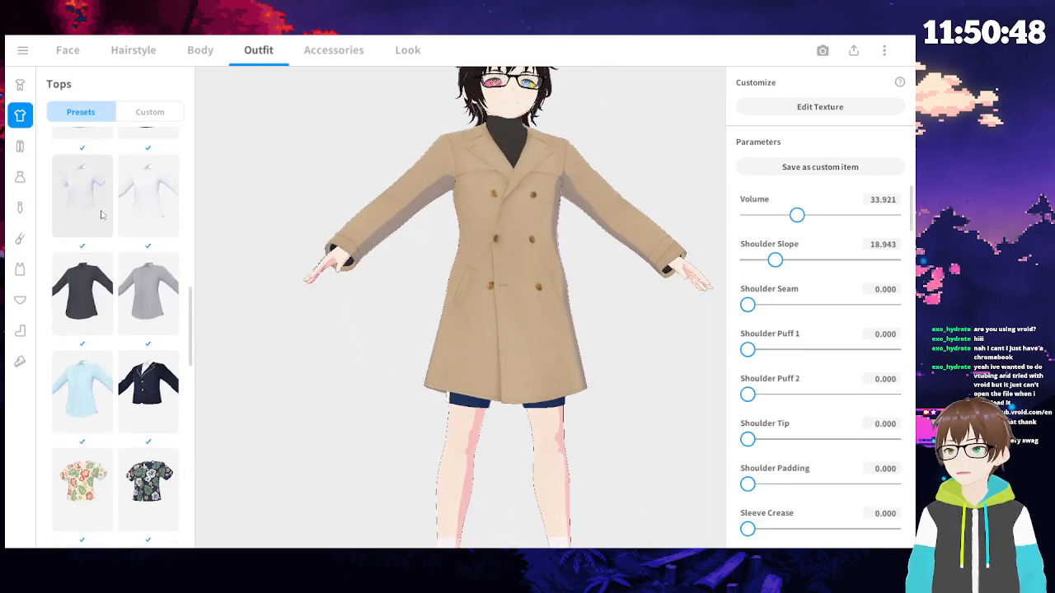
scroll(118, 242, up, 5)
click(140, 192)
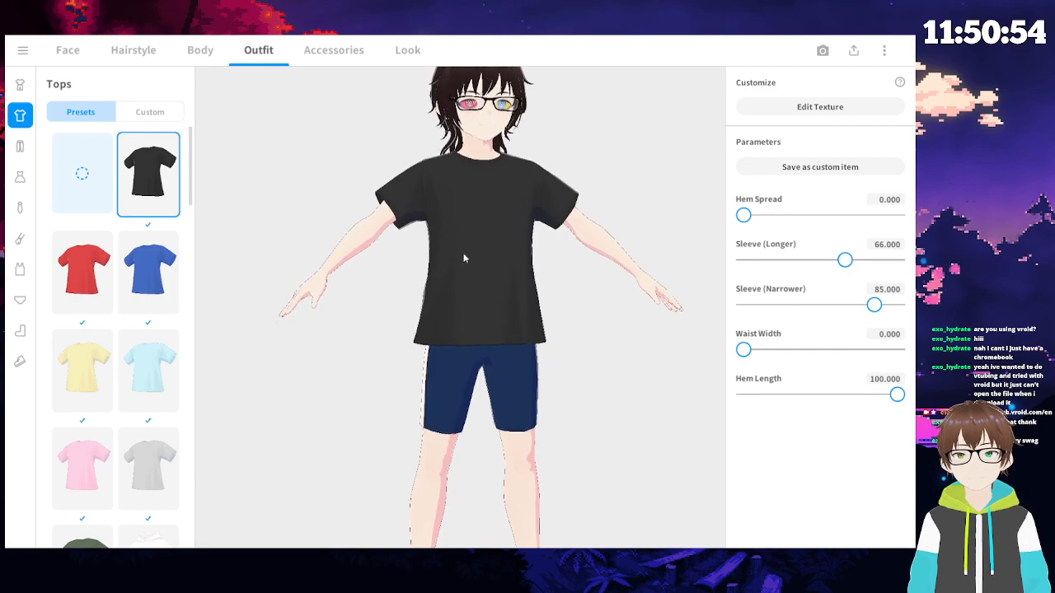
click(148, 272)
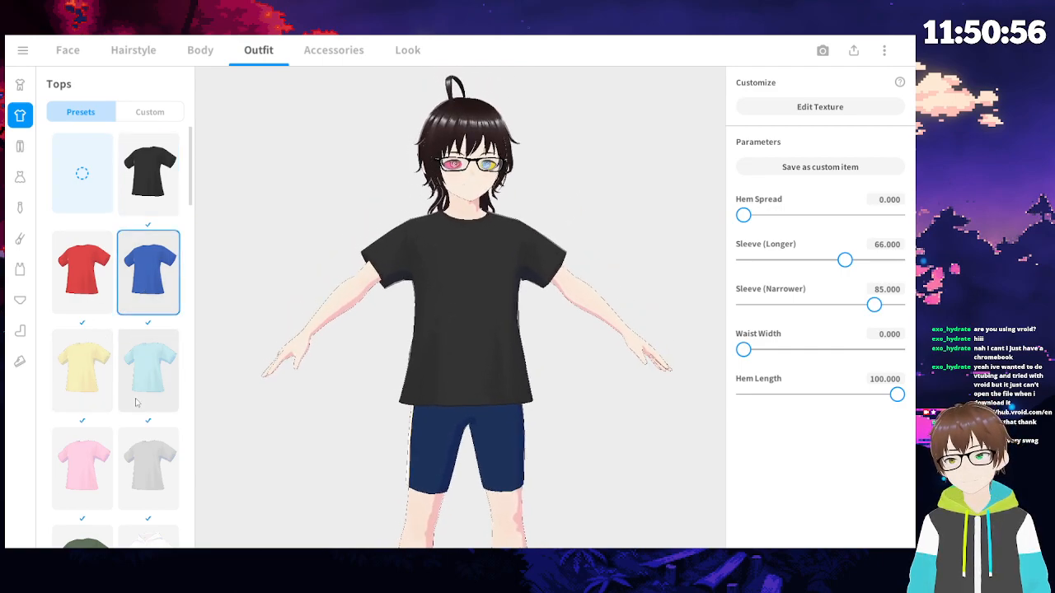
scroll(142, 369, down, 2)
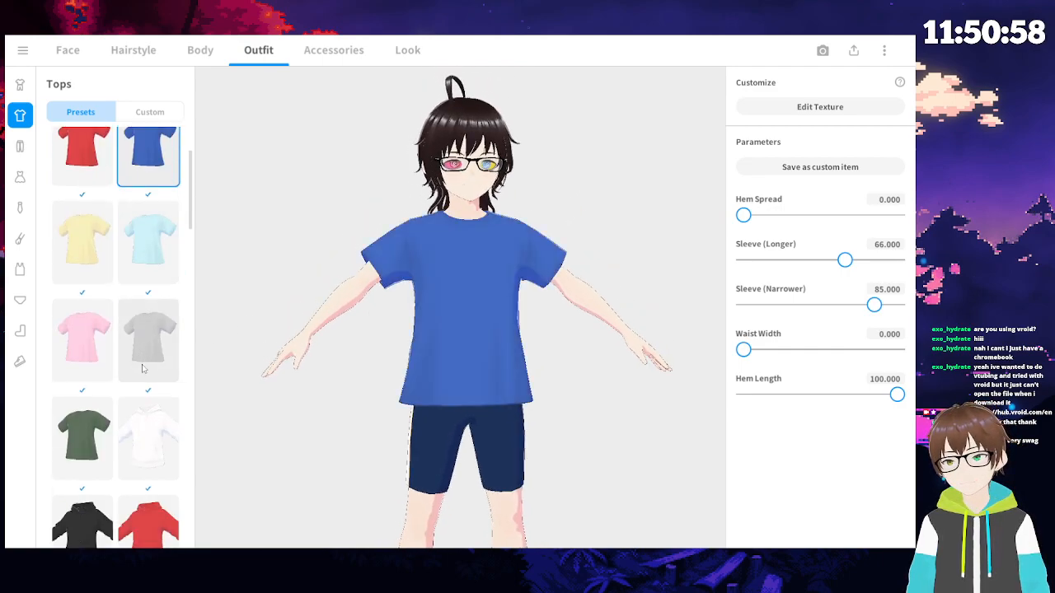
click(82, 152)
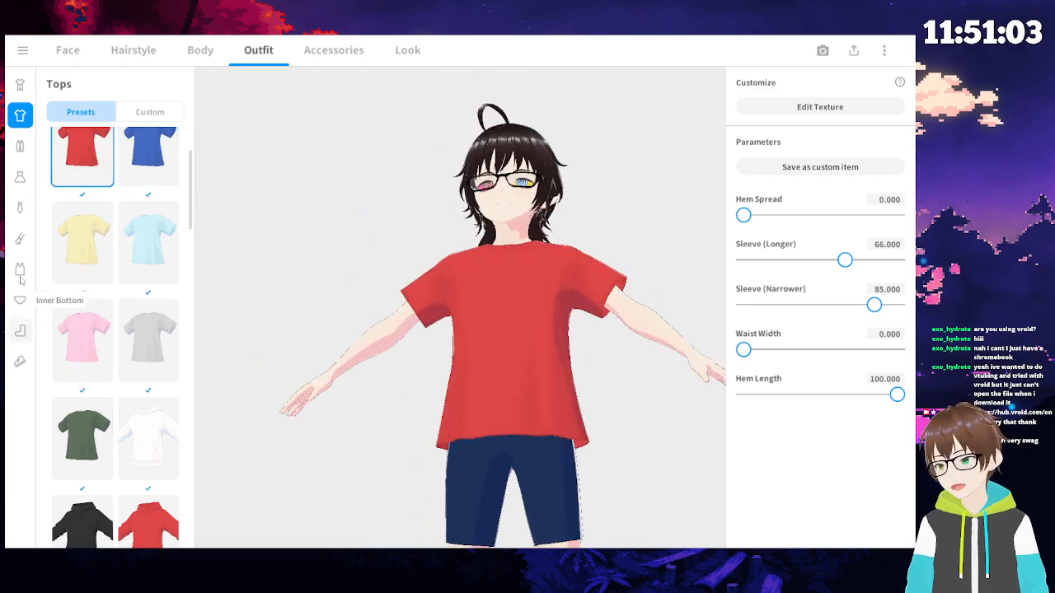
- Take off the white ankle socks and try on the full-length tights, ending with the white pair
click(20, 331)
scroll(169, 373, down, 3)
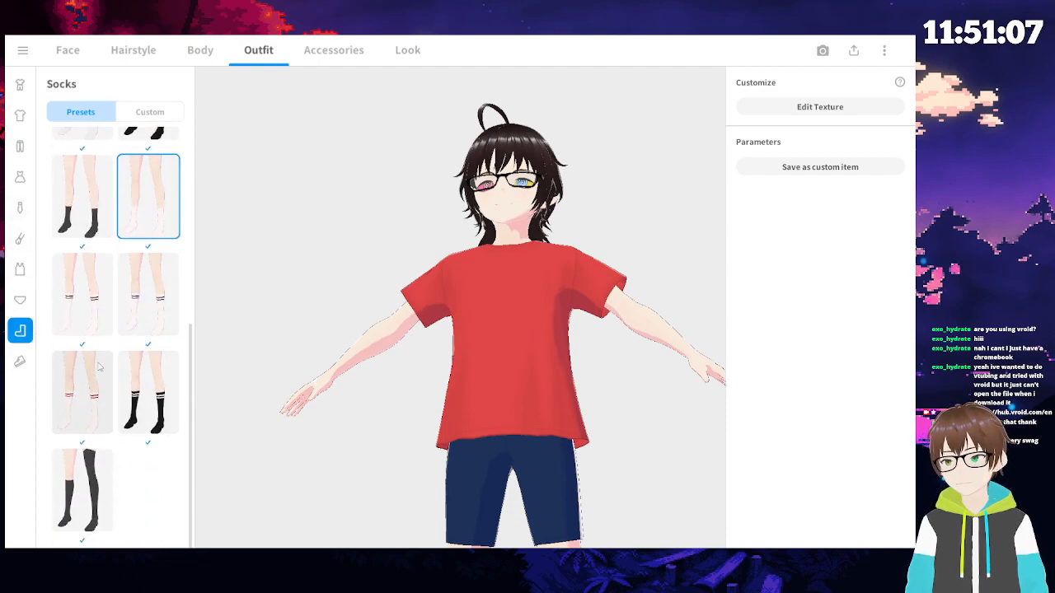
scroll(100, 373, up, 5)
click(81, 172)
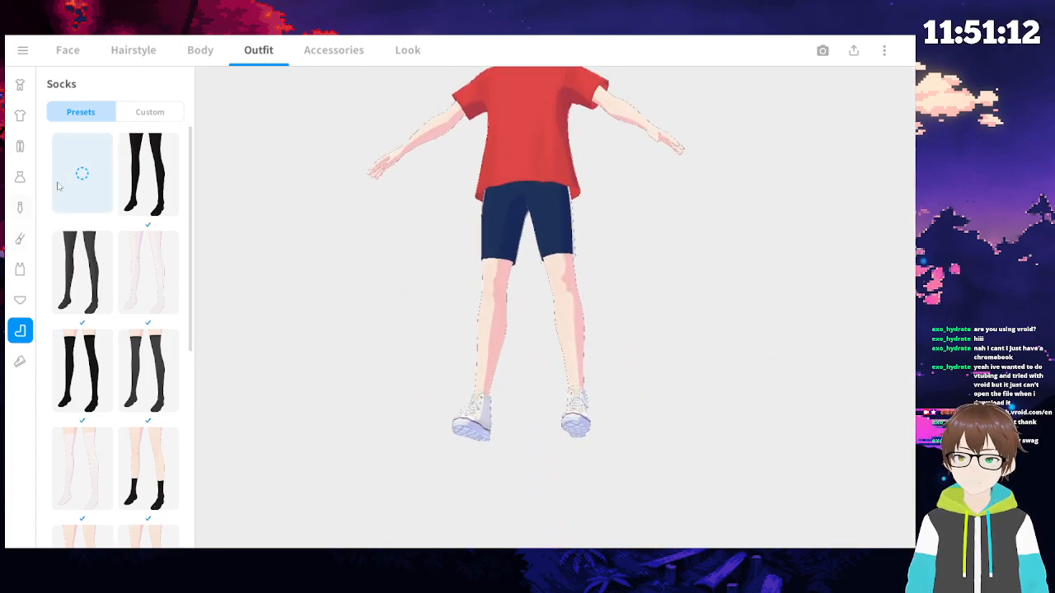
click(165, 147)
click(170, 268)
scroll(161, 377, down, 2)
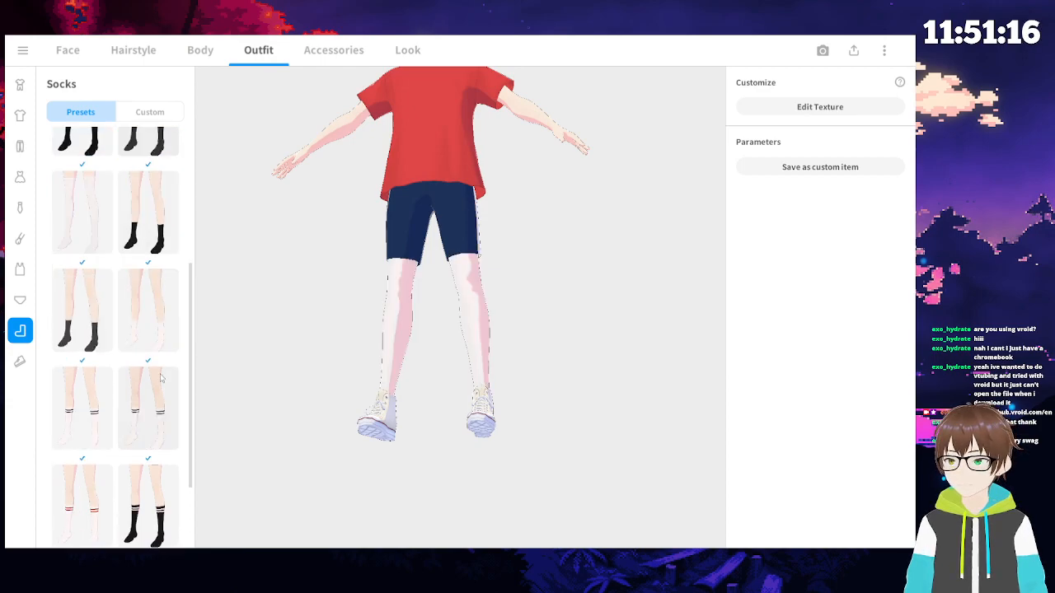
- Try on the white socks with dark stripes, followed by the black socks with white stripes
scroll(162, 377, down, 3)
click(148, 294)
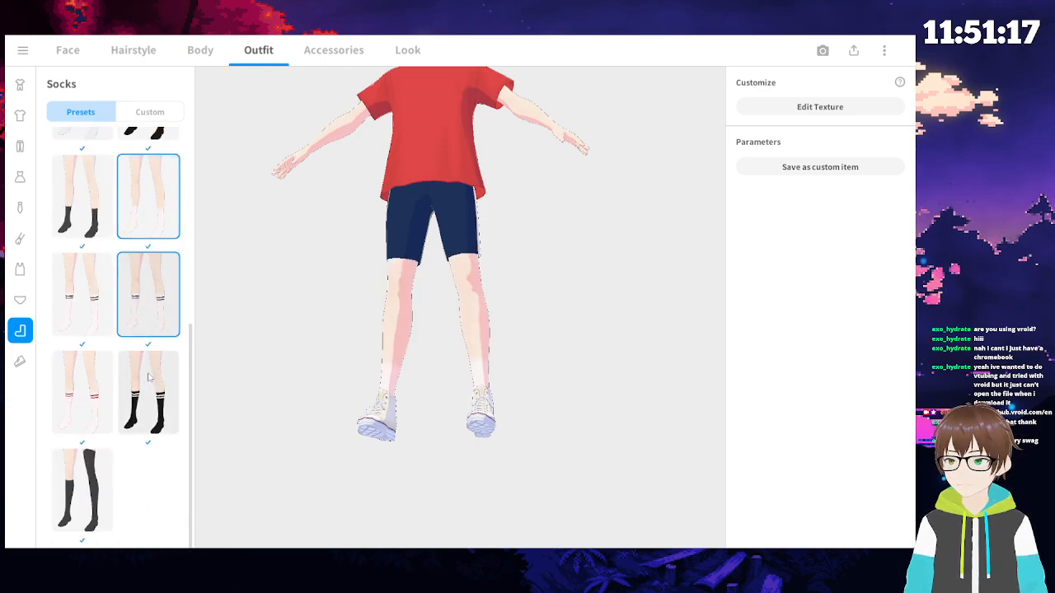
click(146, 423)
- Remove the avatar's shoes and socks, checking the legs from the side
click(19, 361)
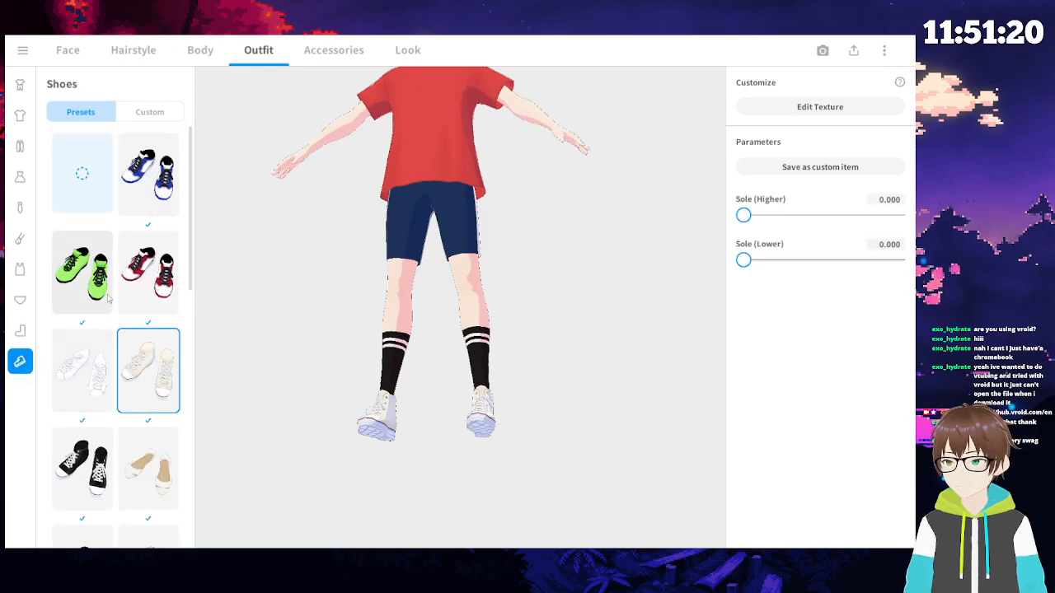
click(87, 194)
drag(398, 382, 462, 394)
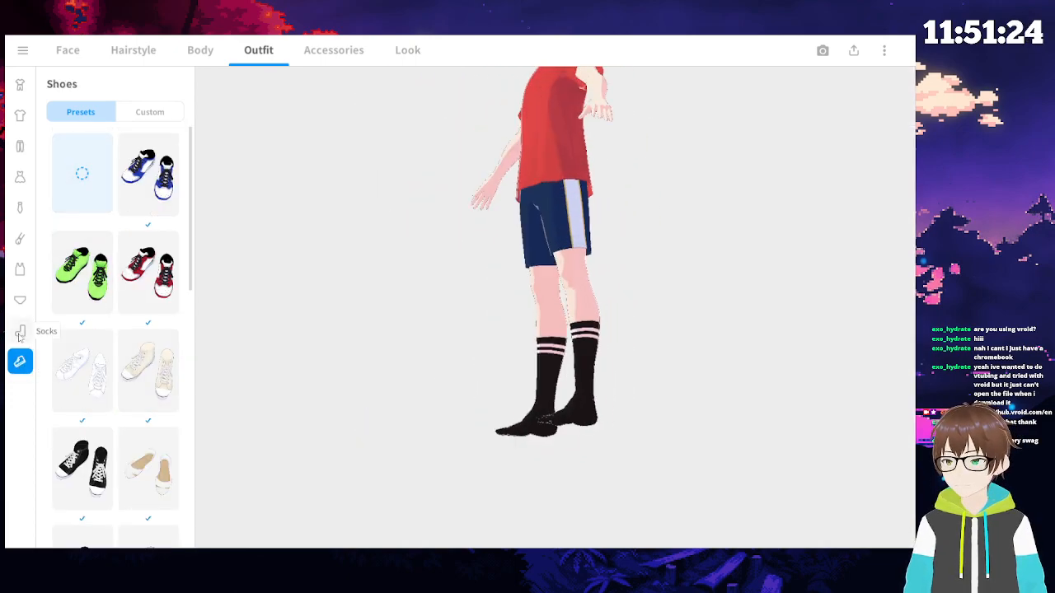
click(20, 329)
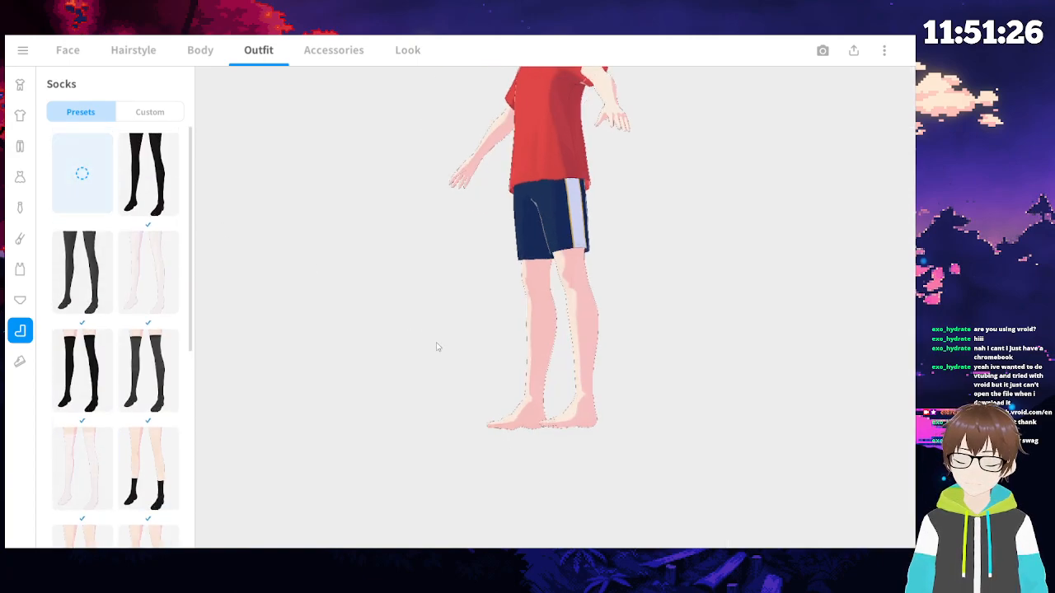
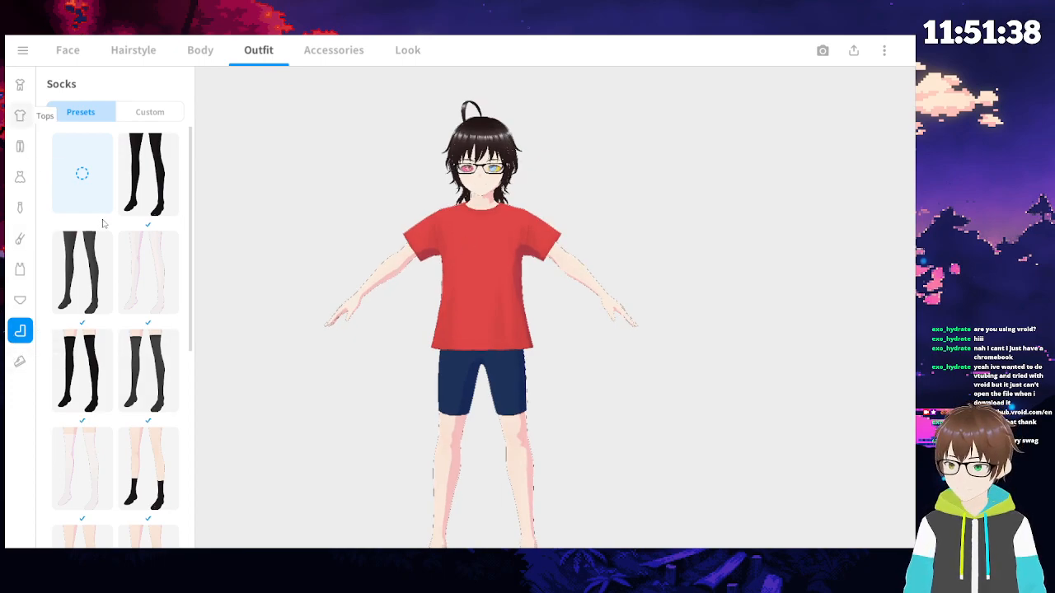
- Replace the red T-shirt with the preset white hoodie
click(21, 115)
scroll(136, 331, down, 6)
scroll(137, 331, up, 5)
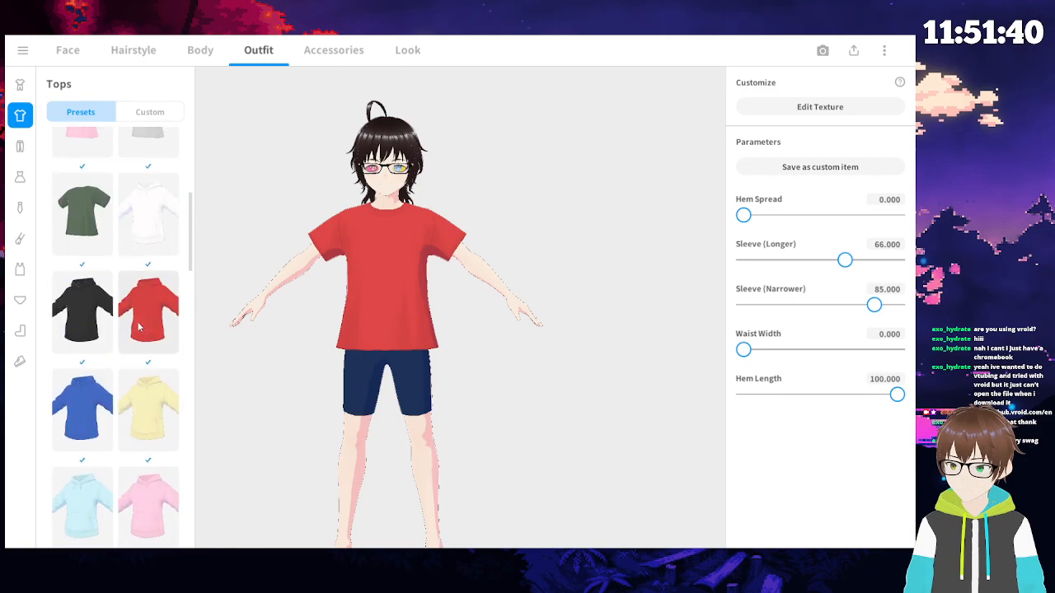
click(140, 327)
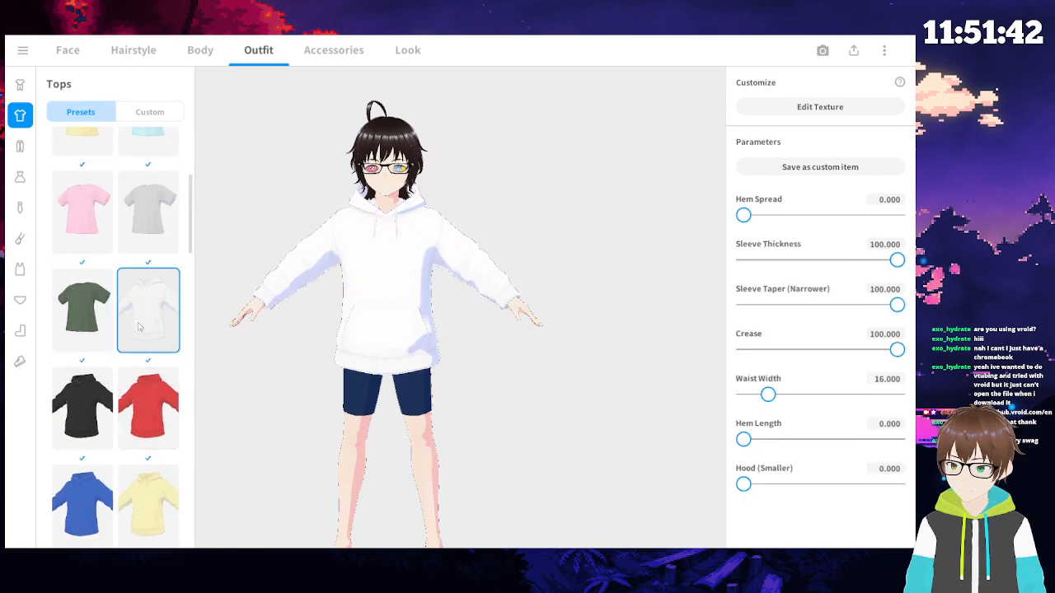
- Compare the light blue and grey hoodies, and test a Hem Length of 53 on the light blue one before undoing it
scroll(140, 328, down, 3)
click(82, 381)
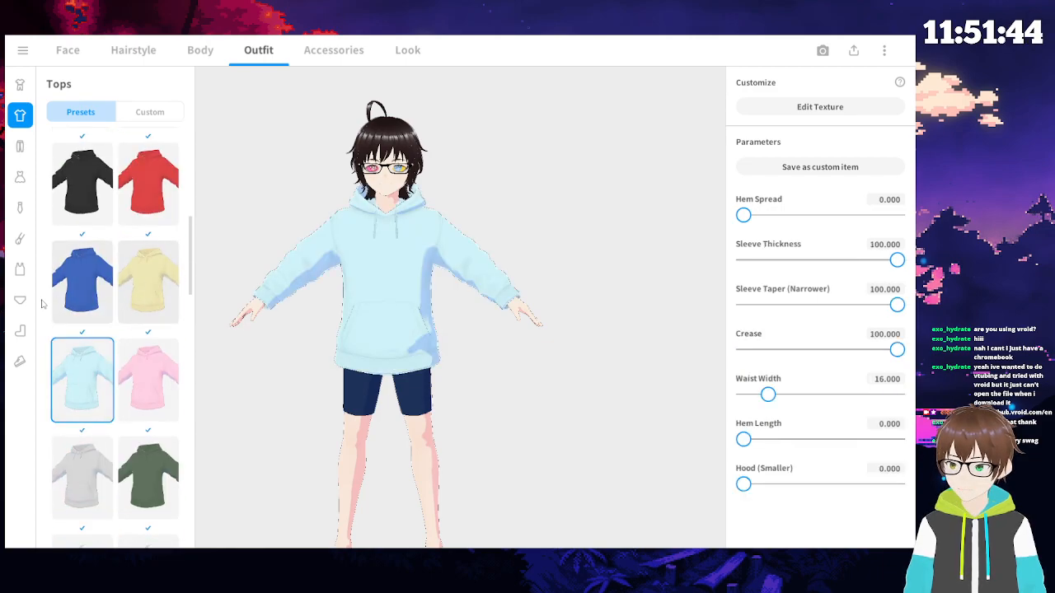
click(82, 476)
click(100, 395)
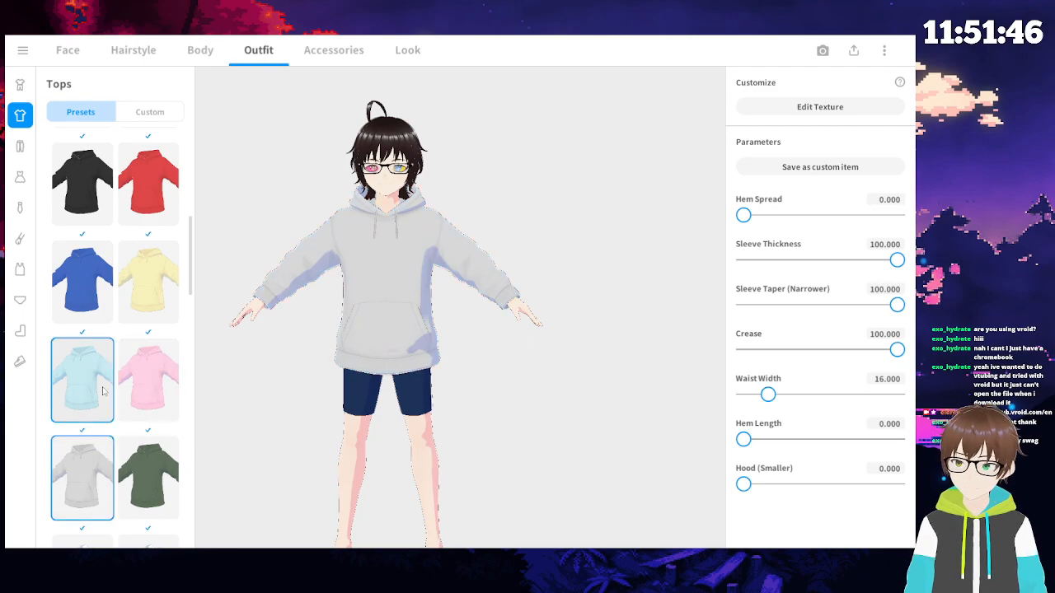
drag(744, 445, 825, 455)
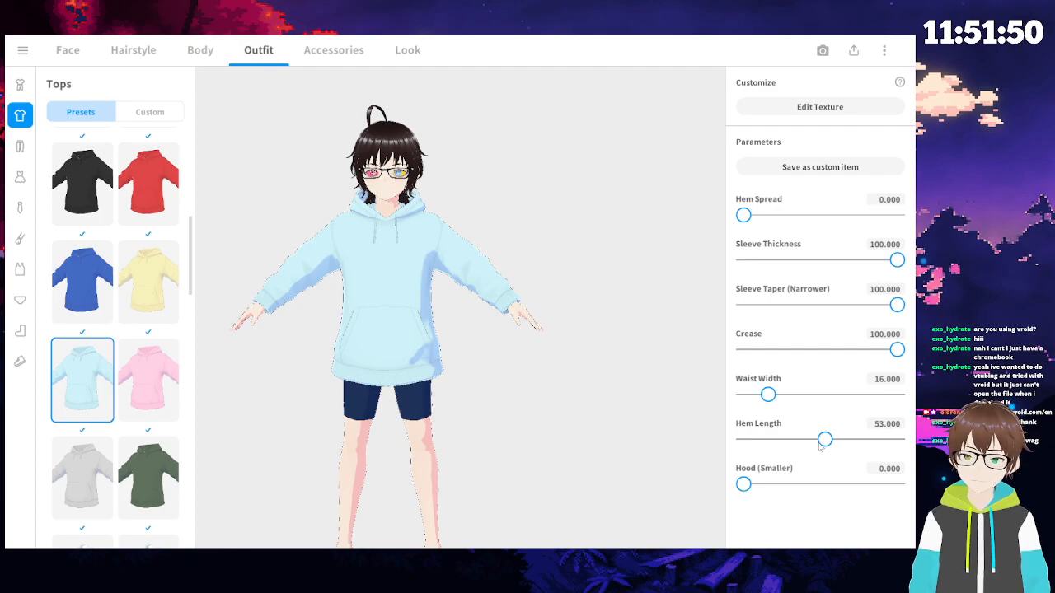
key(ctrl+z)
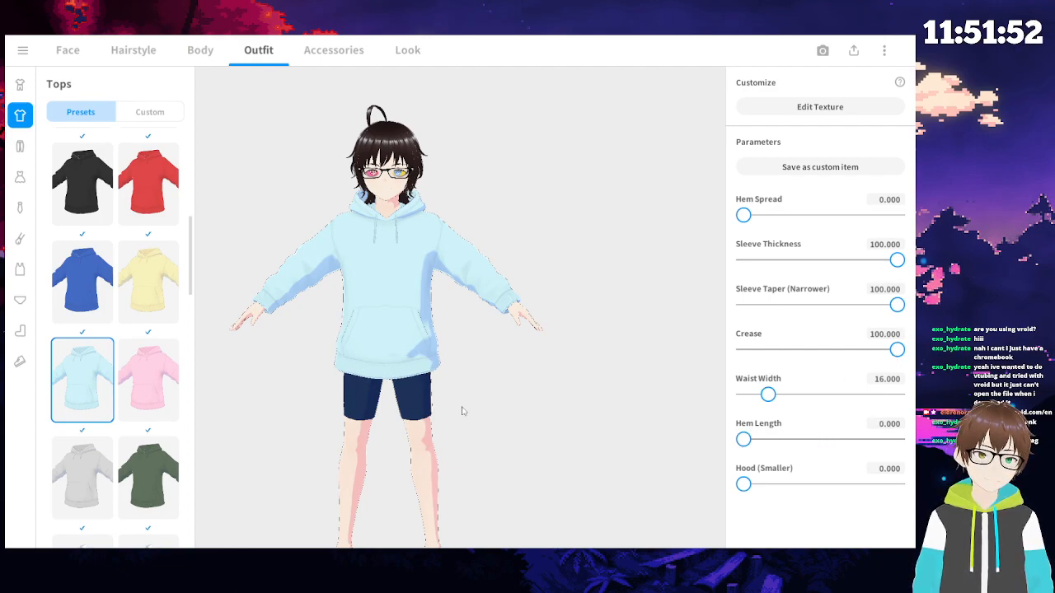
- Try on the preset shirts, including the light blue long-sleeved shirt and the navy floral short-sleeved shirt
scroll(165, 372, down, 3)
click(74, 340)
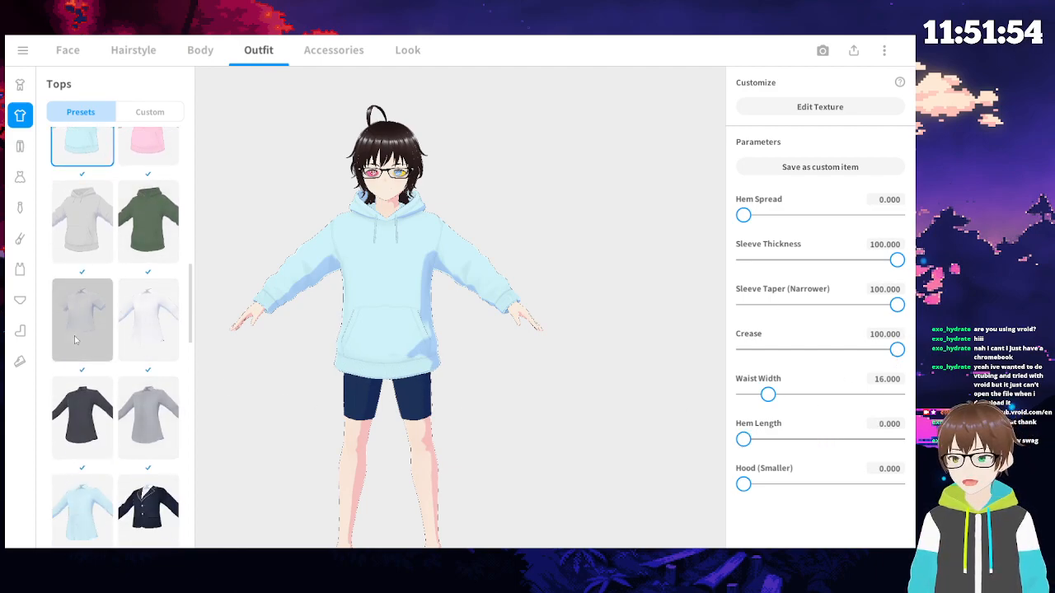
scroll(99, 384, down, 2)
click(104, 391)
click(148, 445)
scroll(150, 412, down, 2)
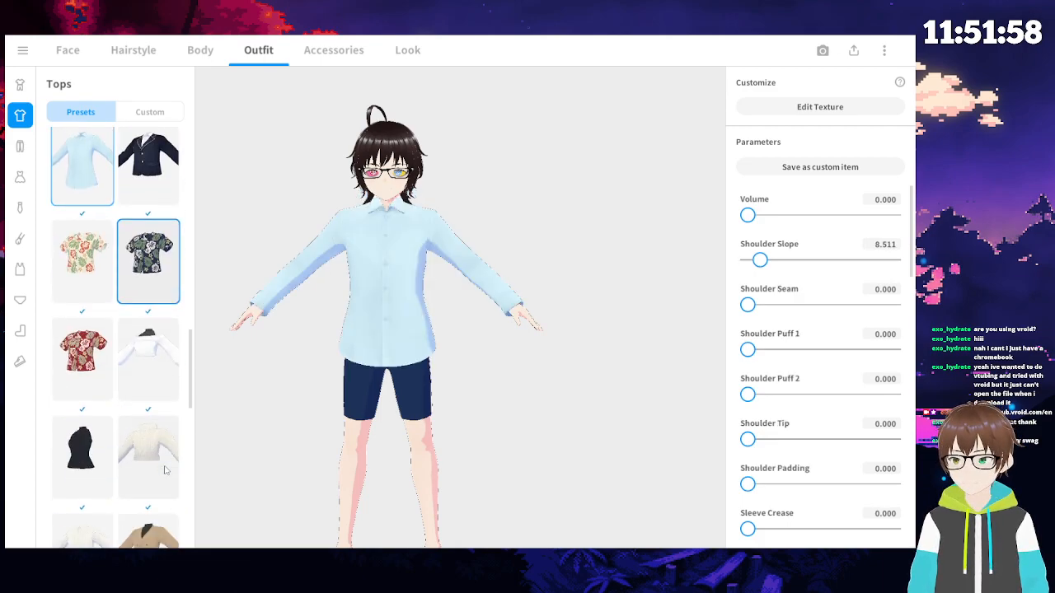
scroll(150, 421, down, 2)
scroll(144, 404, up, 6)
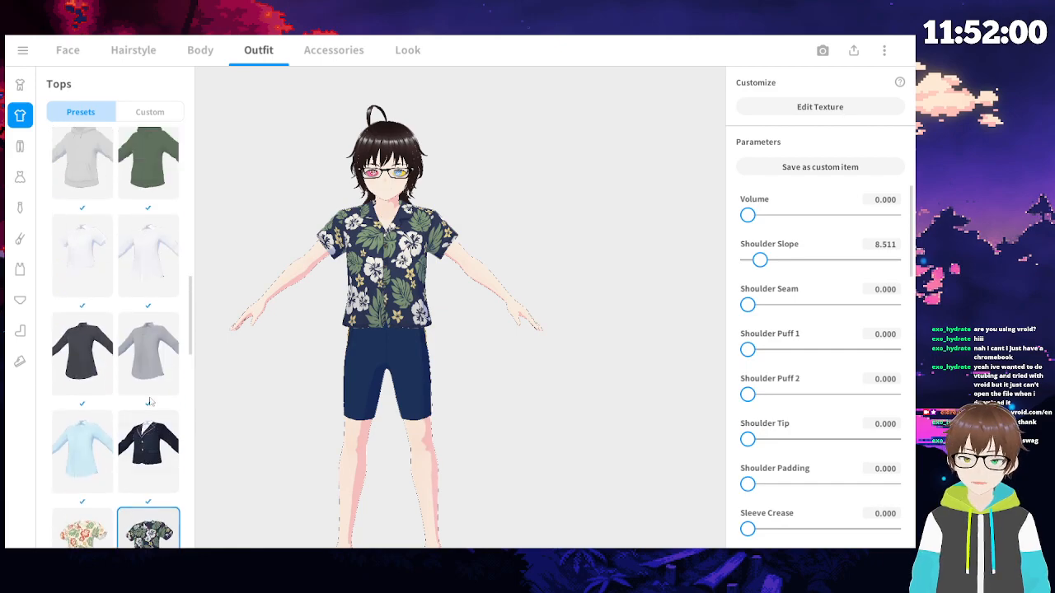
- Try on the grey hoodie with a smaller hood, reset the hood to 0, and switch to the white hoodie
click(102, 427)
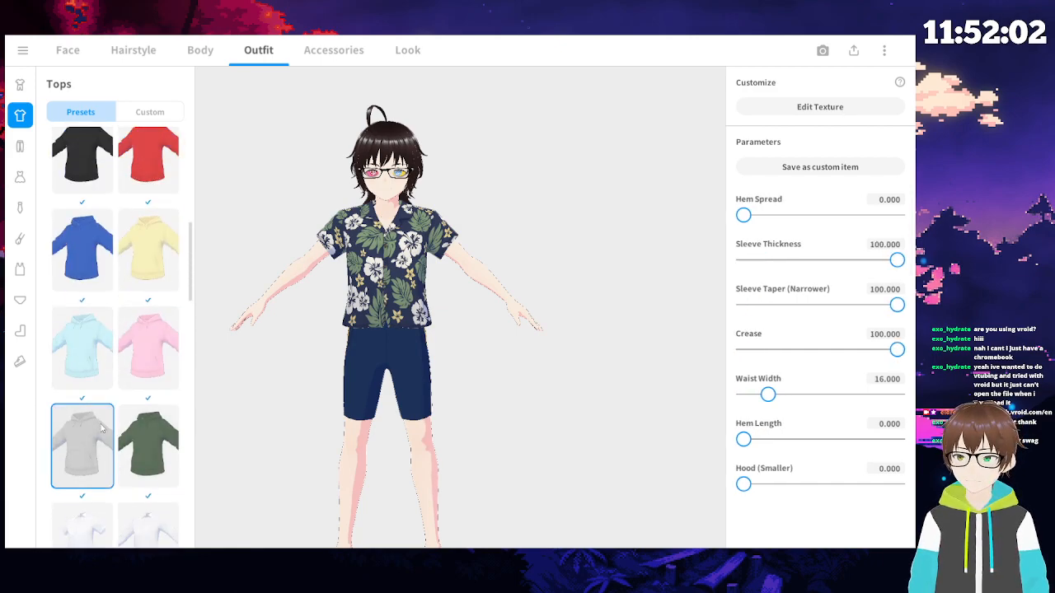
drag(743, 484, 896, 484)
click(739, 485)
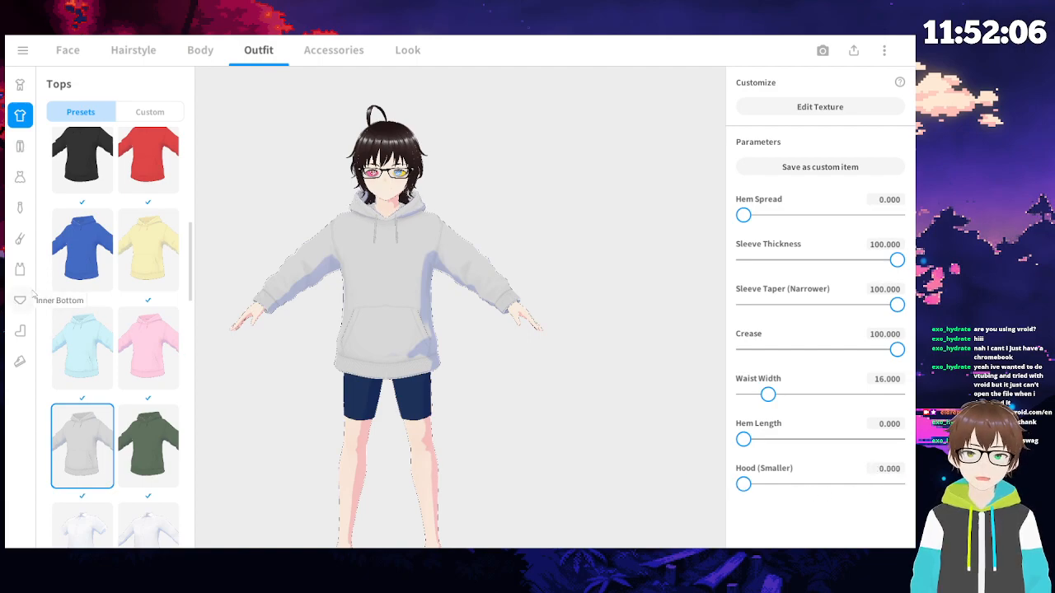
scroll(95, 277, up, 3)
click(129, 317)
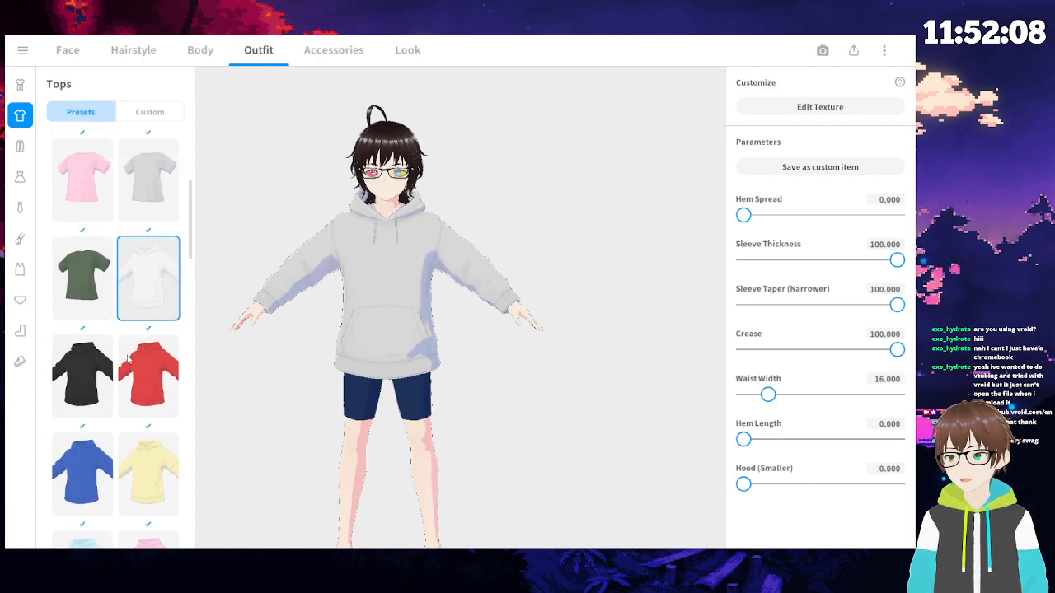
- Try on the custom open jacket with red and green trim, followed by the custom dark grey hoodie with red sleeves
scroll(131, 299, up, 3)
click(151, 114)
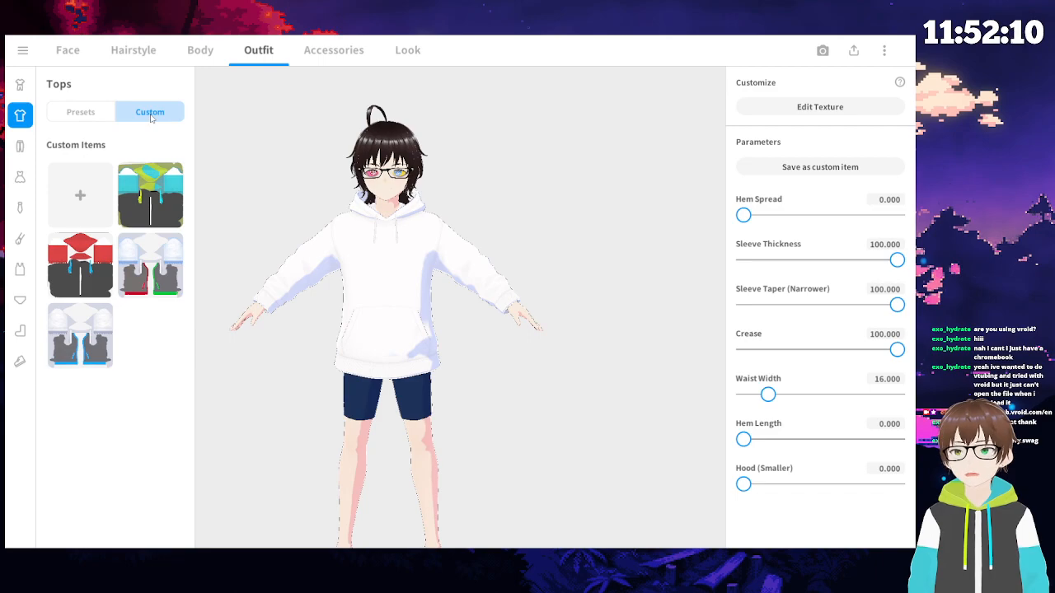
click(149, 266)
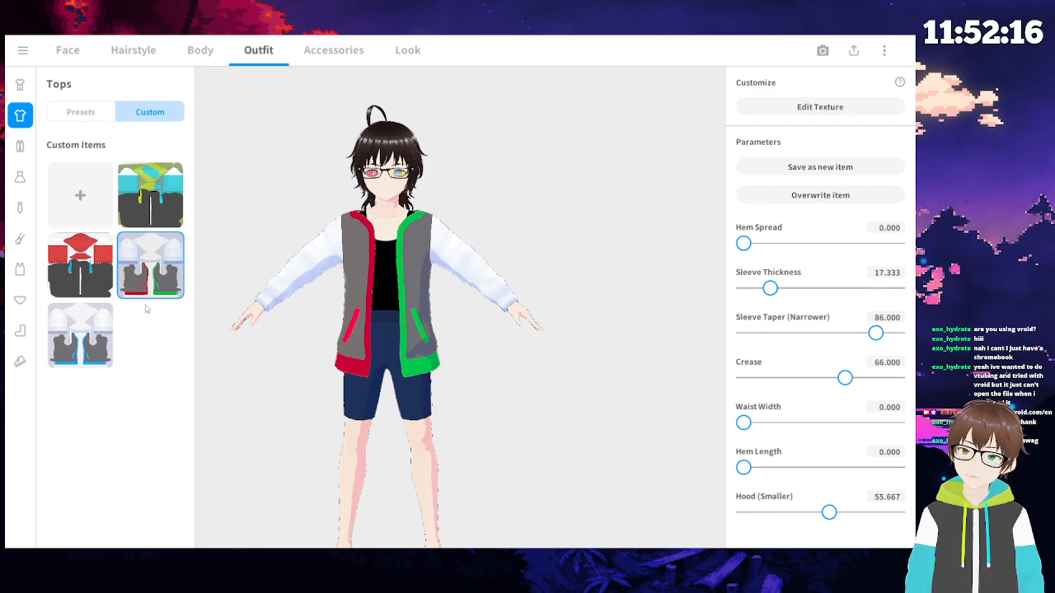
click(68, 270)
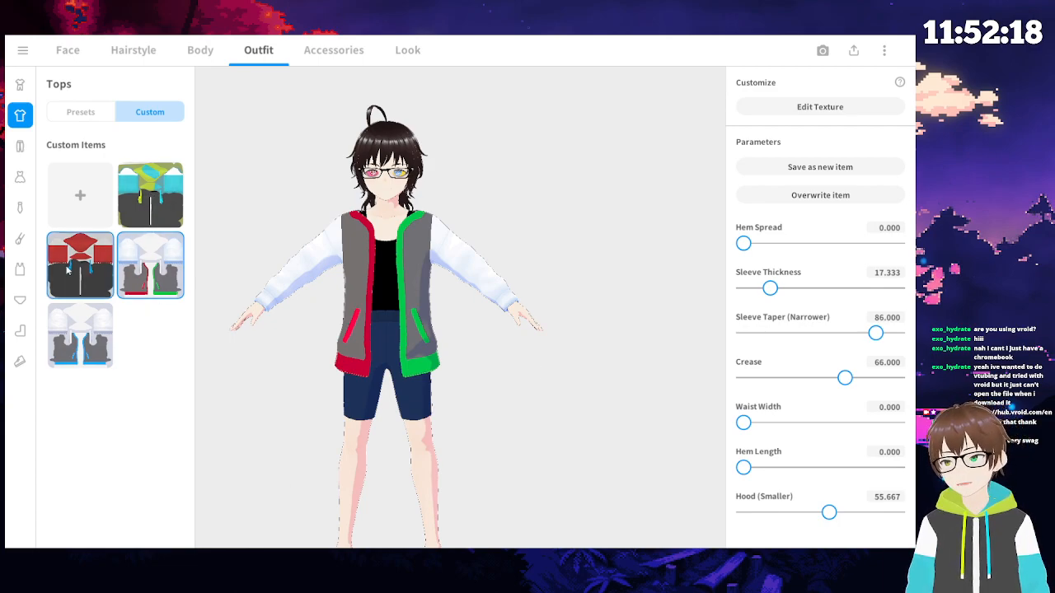
- Create a new custom top from the Male Kimono template and put it on the avatar
click(82, 190)
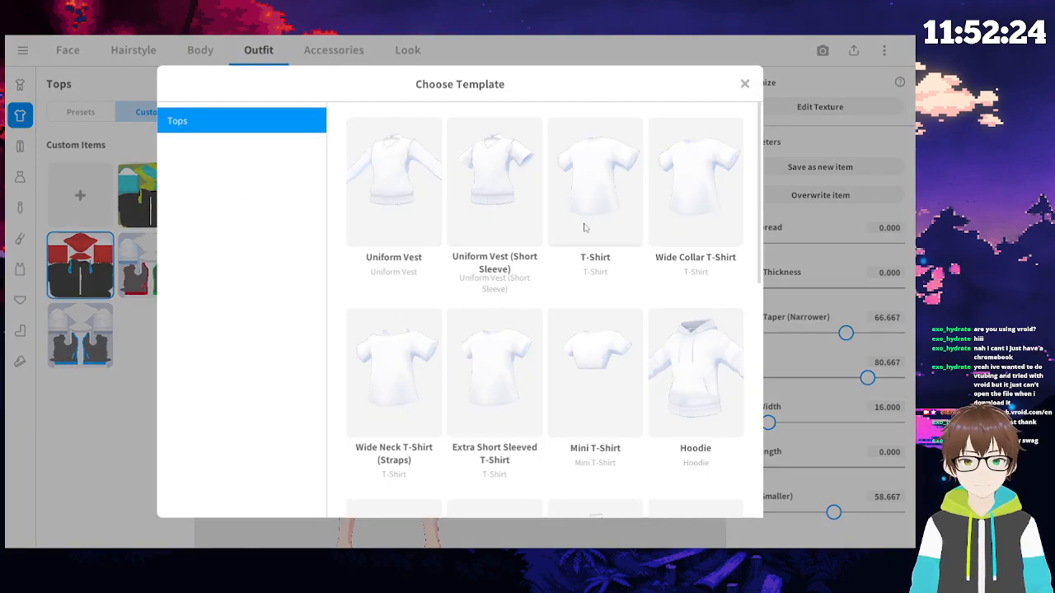
scroll(584, 228, down, 3)
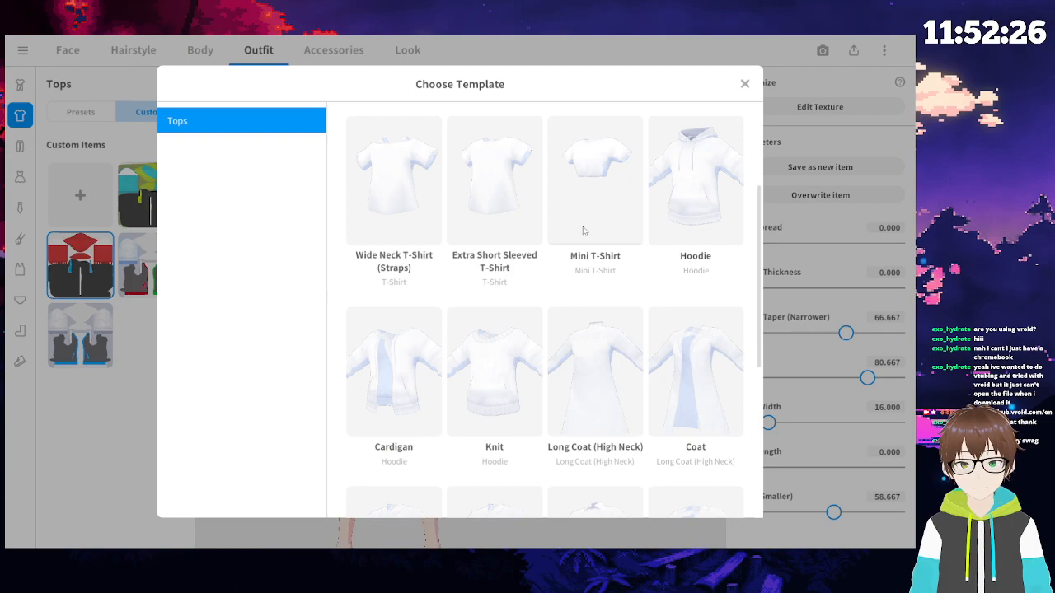
scroll(583, 231, down, 5)
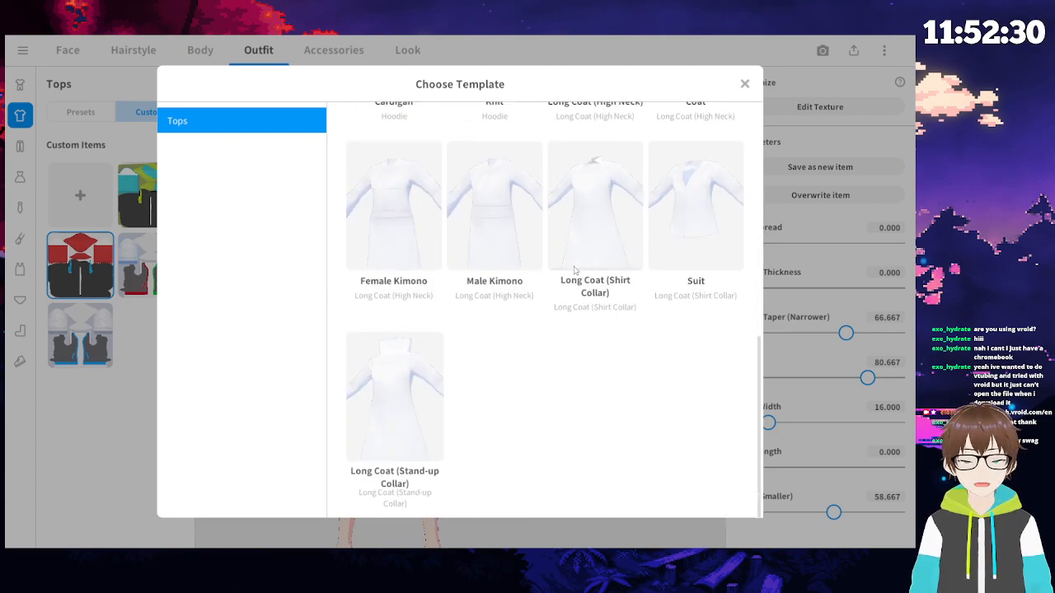
scroll(571, 278, up, 3)
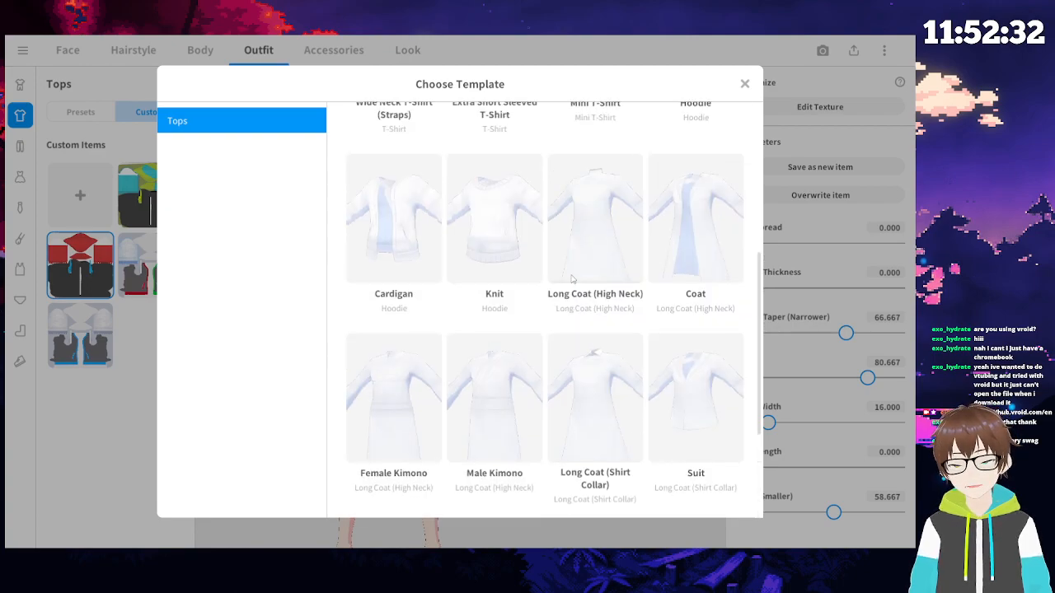
scroll(571, 279, up, 3)
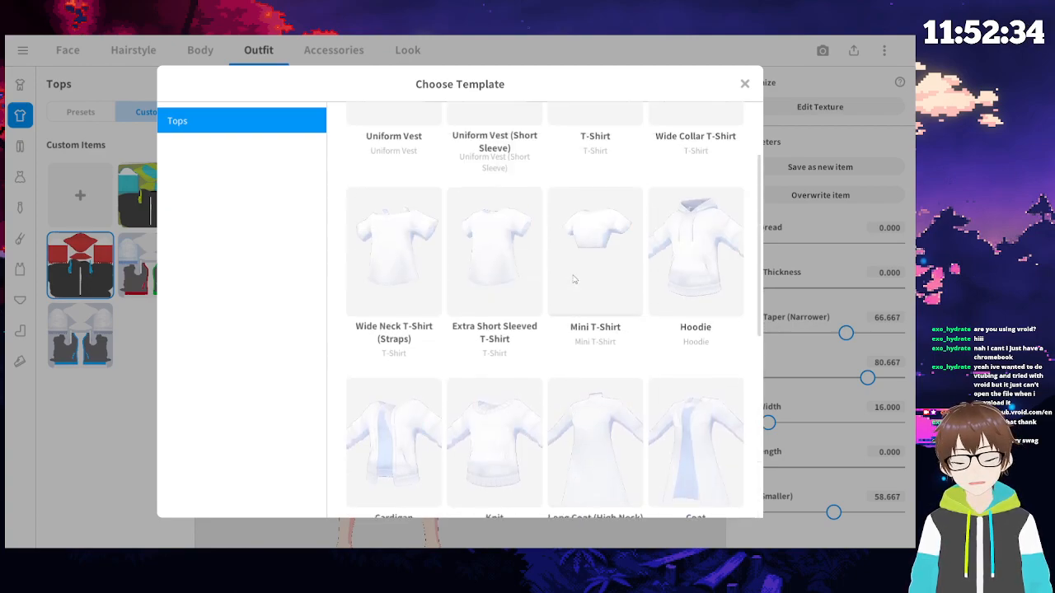
scroll(568, 290, up, 3)
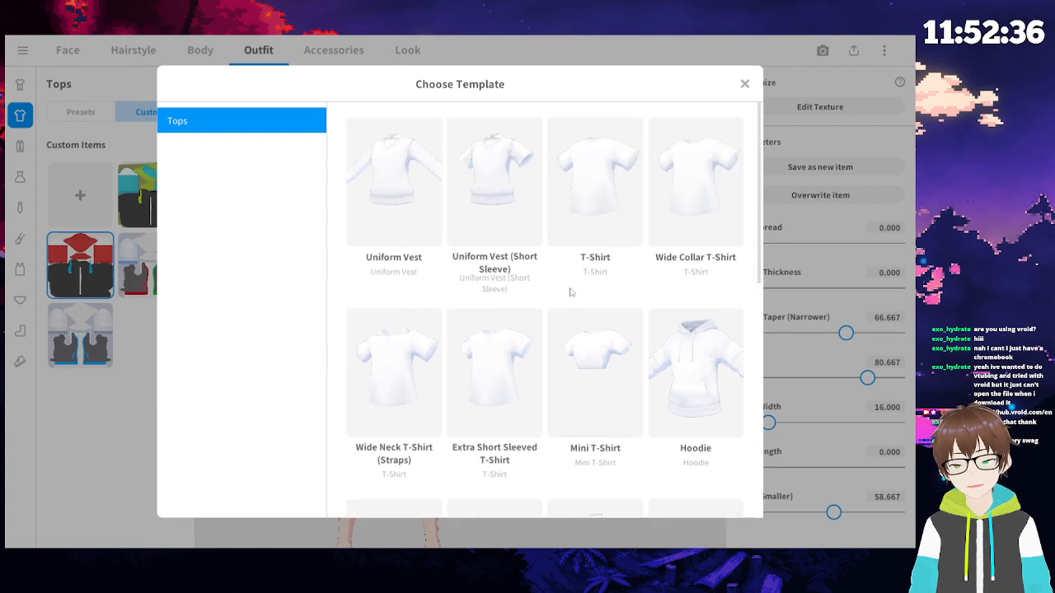
scroll(572, 292, down, 8)
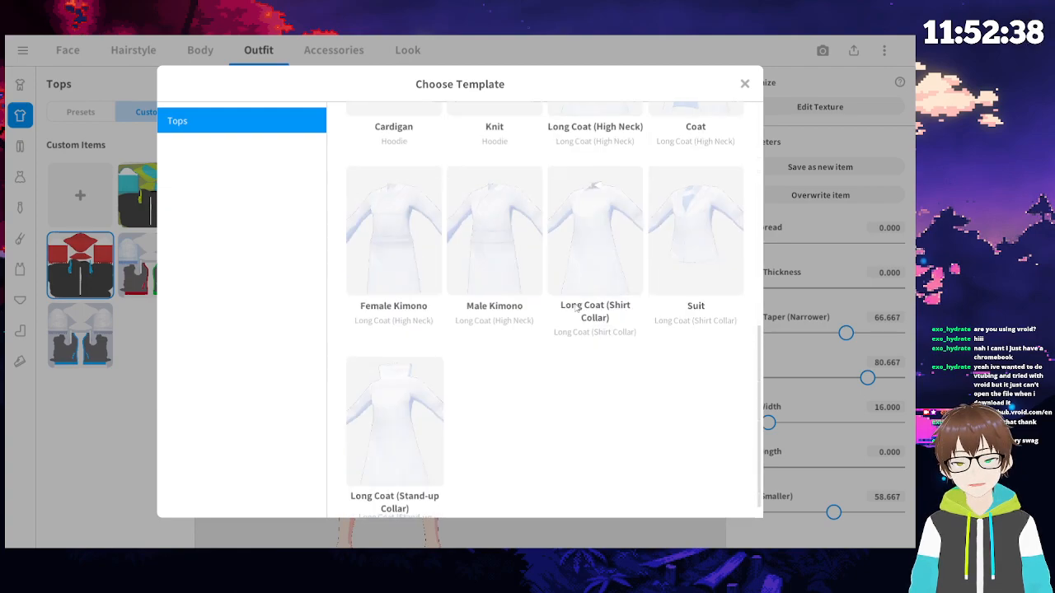
click(479, 275)
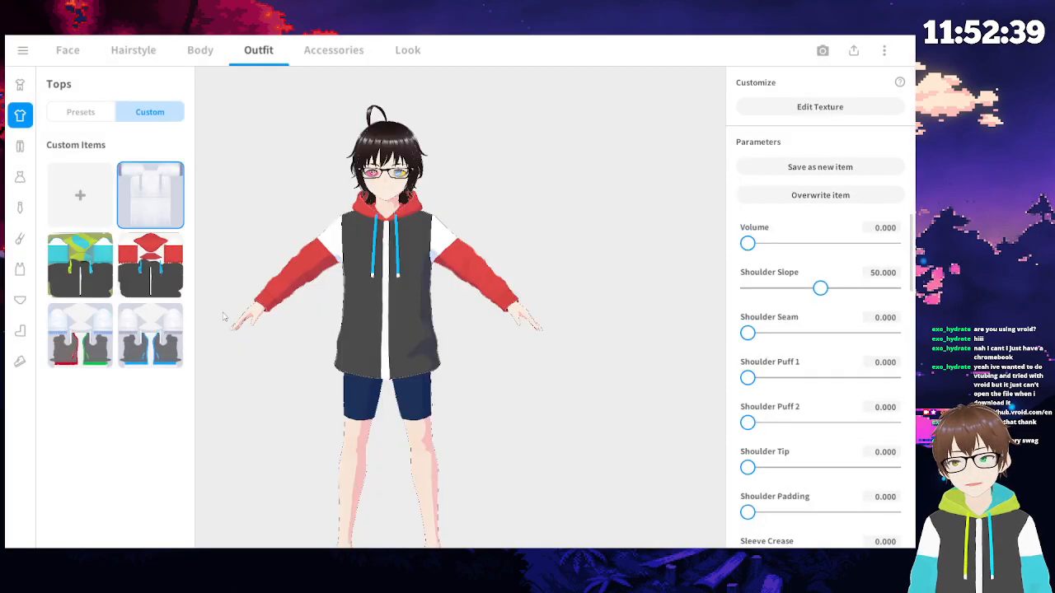
click(144, 209)
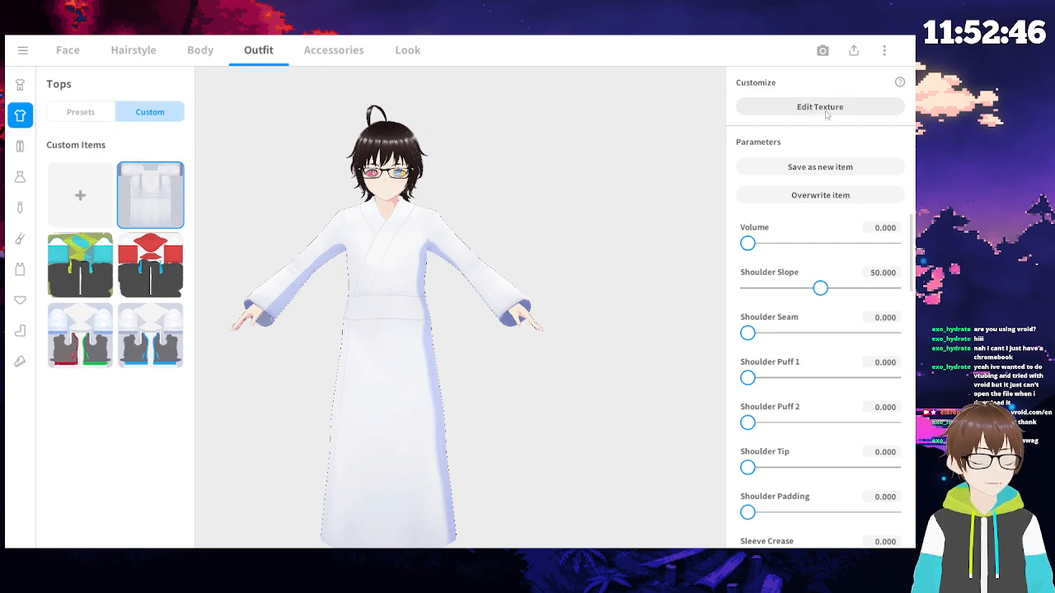
- Try the kimono's Volume at 100 and test extreme values of other shape parameters, undoing the changes
drag(747, 244, 894, 244)
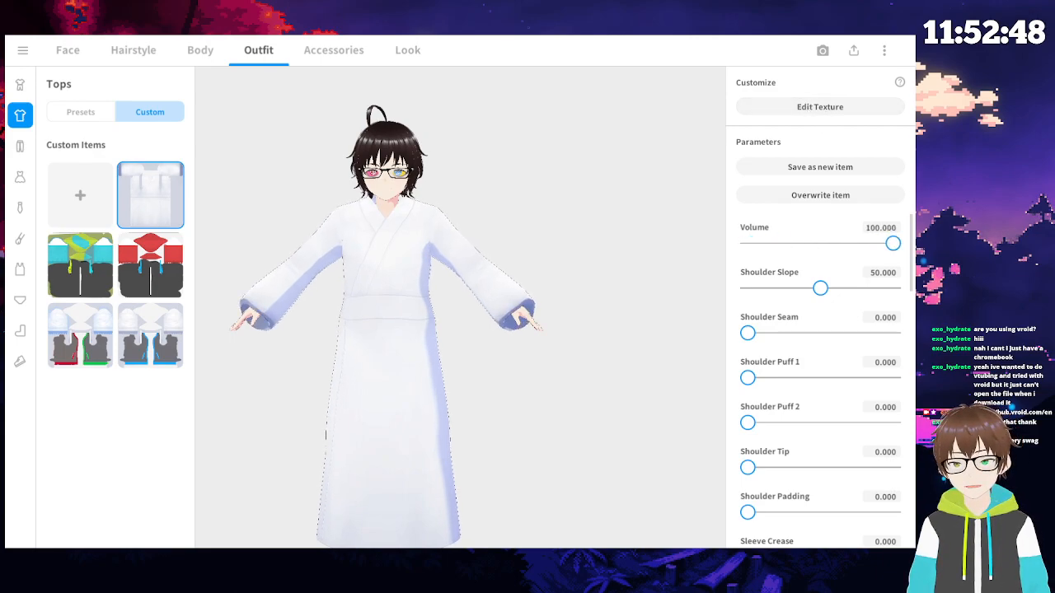
key(ctrl+z)
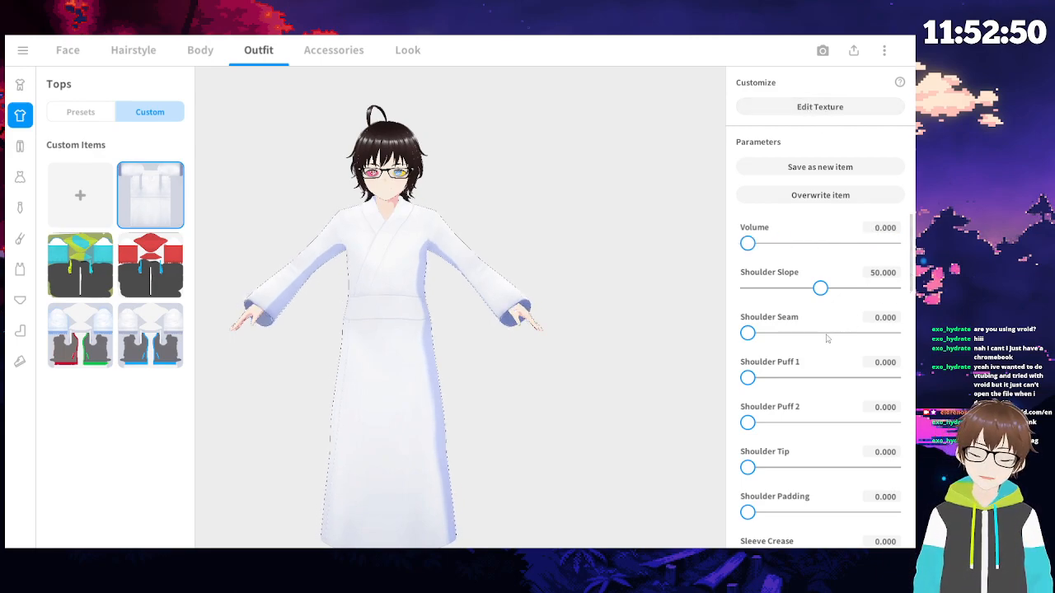
drag(748, 334, 894, 333)
scroll(894, 377, down, 15)
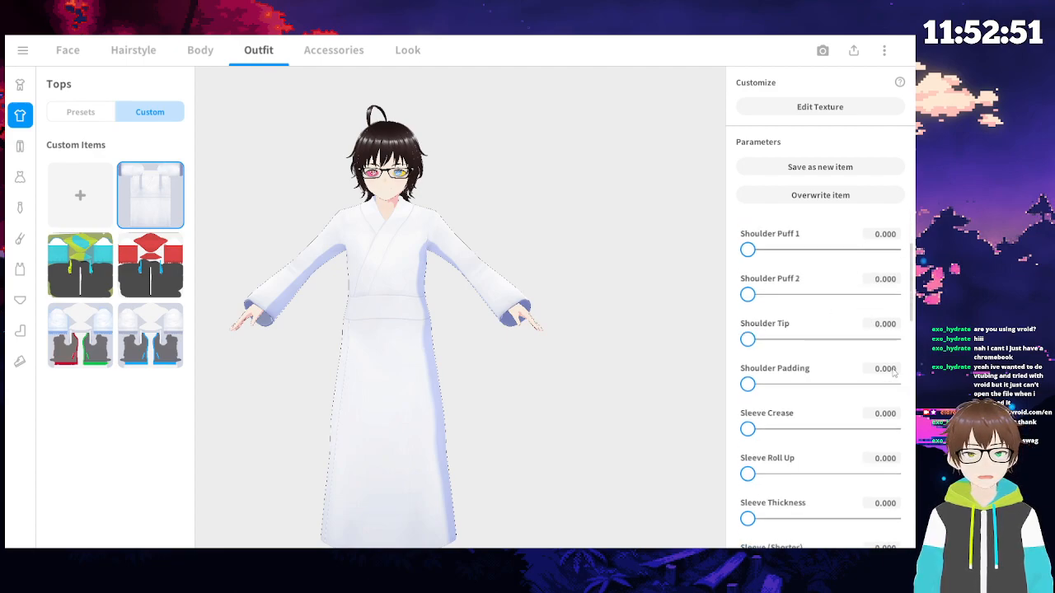
scroll(894, 376, down, 1)
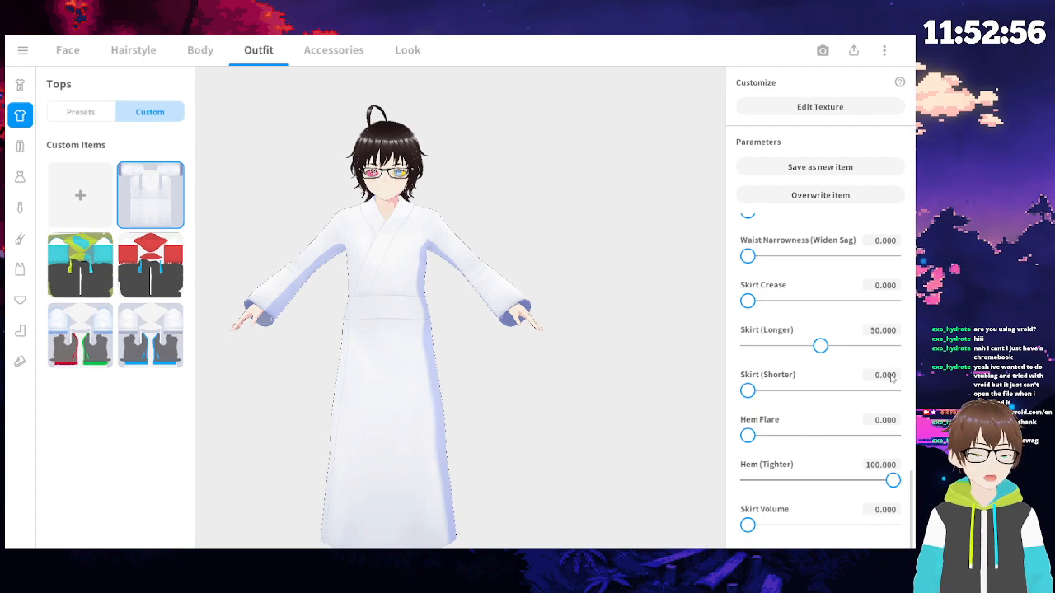
scroll(881, 408, up, 10)
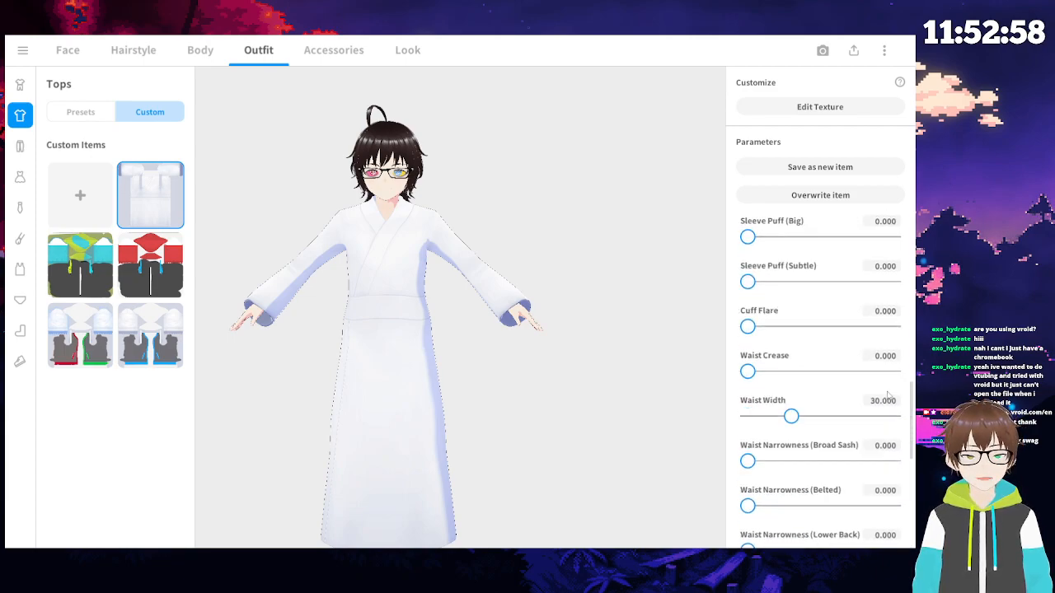
drag(747, 359, 900, 361)
key(ctrl+z)
scroll(804, 340, up, 5)
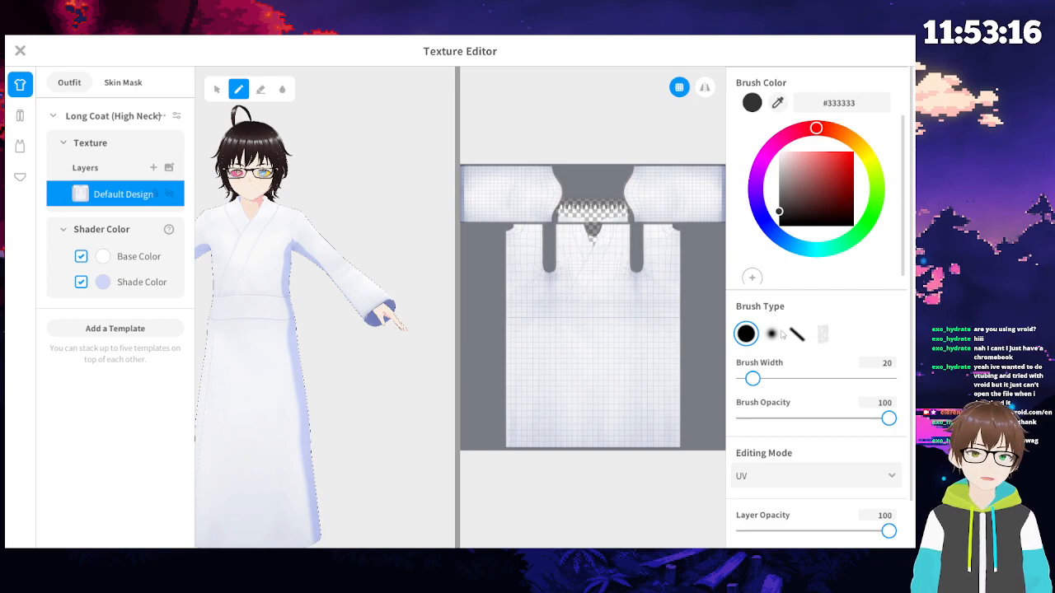
- Erase one sleeve from the kimono's Default Design texture using the Eraser with a brush width of 189
click(261, 89)
drag(752, 378, 758, 379)
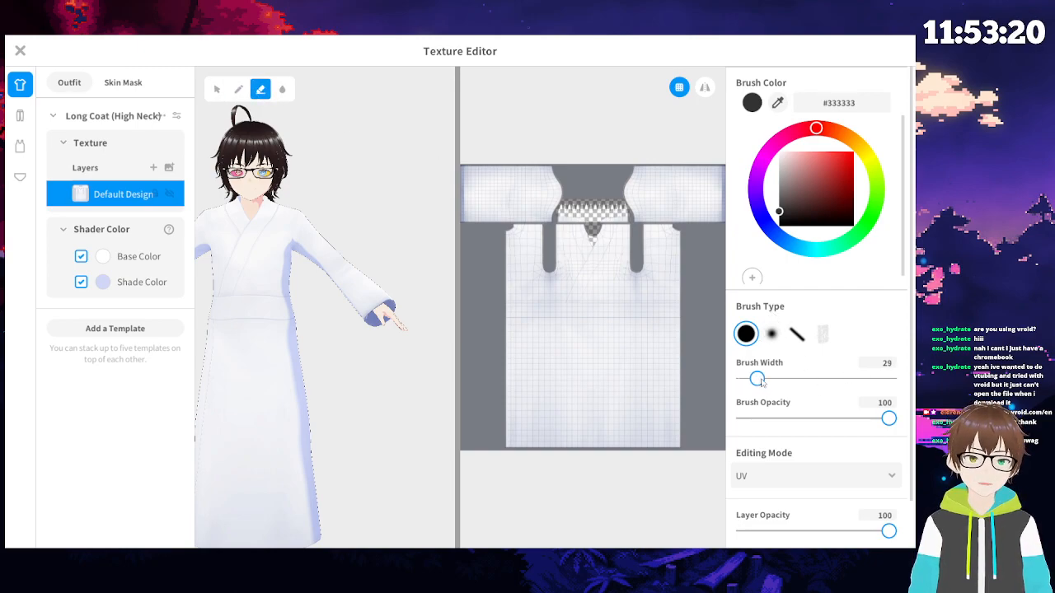
drag(836, 389, 839, 389)
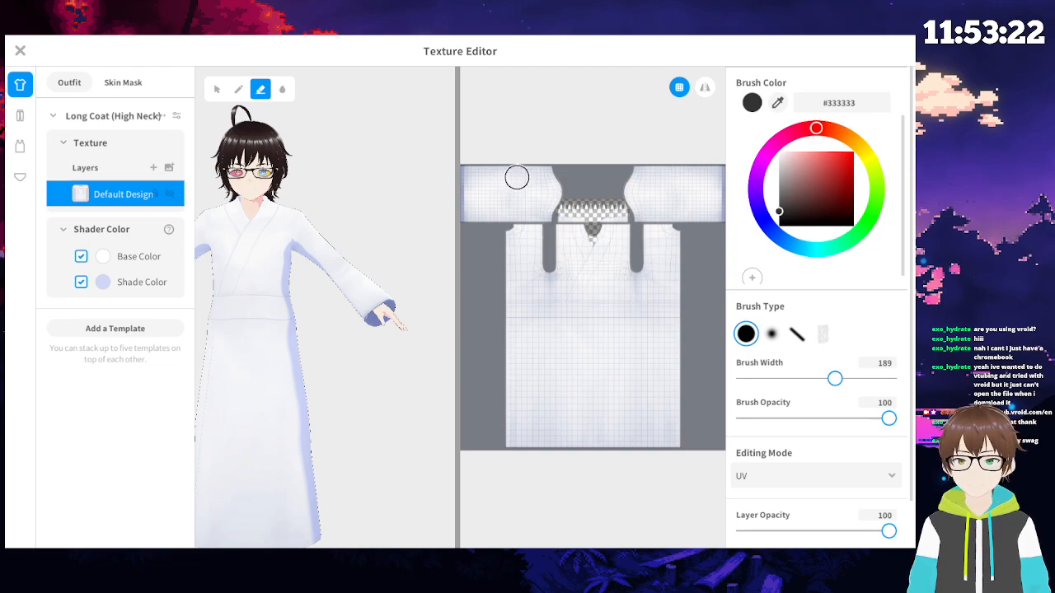
mouse_move(541, 184)
mouse_down()
mouse_move(513, 183)
mouse_move(531, 200)
mouse_move(494, 186)
mouse_move(469, 198)
mouse_up()
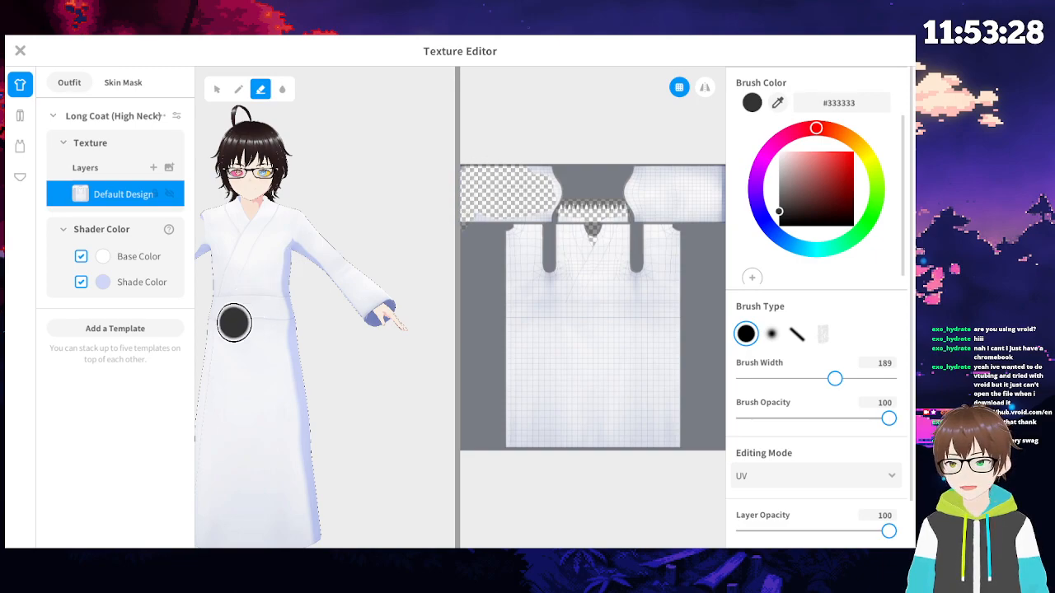
mouse_move(252, 339)
right_down()
mouse_move(198, 338)
mouse_move(313, 299)
mouse_move(327, 316)
mouse_move(273, 327)
right_up()
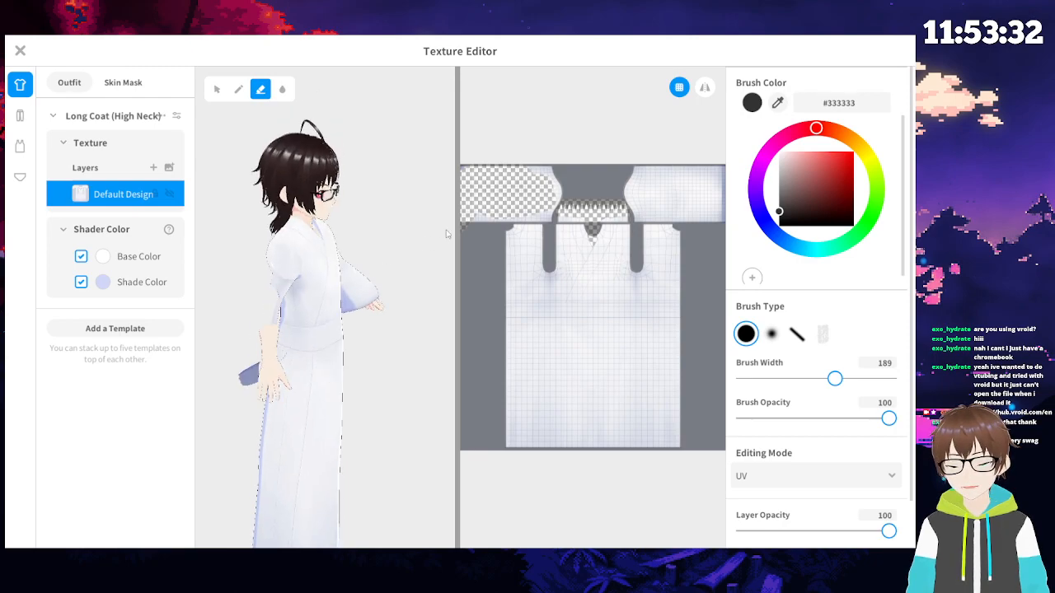
mouse_move(475, 218)
mouse_down()
mouse_move(546, 208)
mouse_move(552, 178)
mouse_move(506, 174)
mouse_up()
mouse_move(387, 229)
right_down()
mouse_move(361, 231)
mouse_move(398, 234)
mouse_move(374, 231)
right_up()
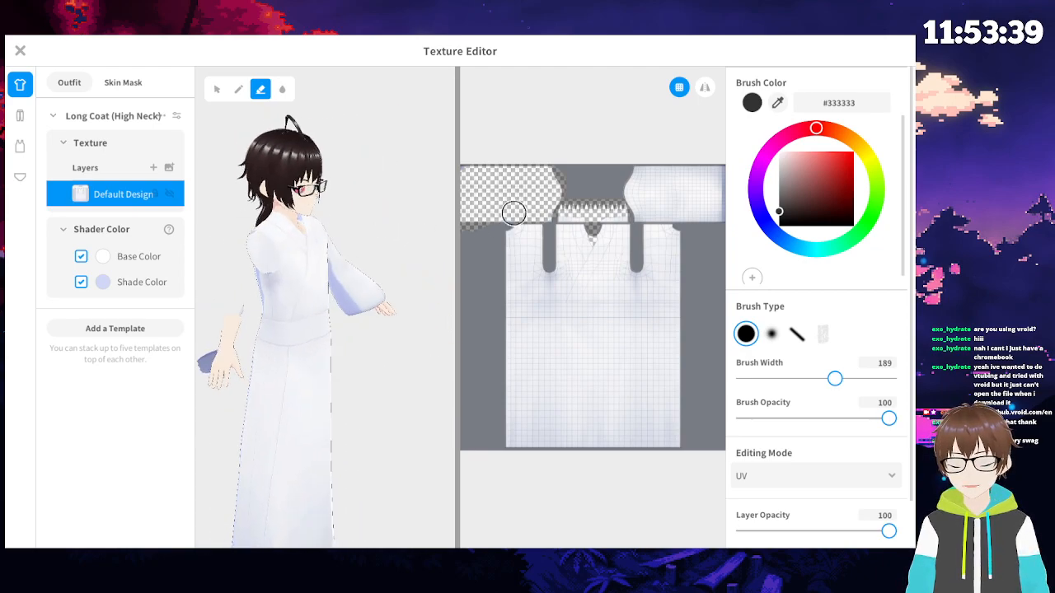
- Erase the other sleeve and the entire body of the kimono texture, and inspect the exposed avatar from the side
mouse_move(467, 202)
mouse_down()
mouse_move(506, 234)
mouse_move(631, 254)
mouse_move(561, 363)
mouse_move(695, 451)
mouse_move(651, 412)
mouse_move(485, 432)
mouse_move(535, 440)
mouse_move(495, 378)
mouse_move(651, 398)
mouse_move(530, 396)
mouse_move(552, 355)
mouse_move(593, 323)
mouse_move(506, 284)
mouse_move(697, 216)
mouse_move(577, 188)
mouse_move(675, 239)
mouse_up()
right_drag(355, 223, 310, 220)
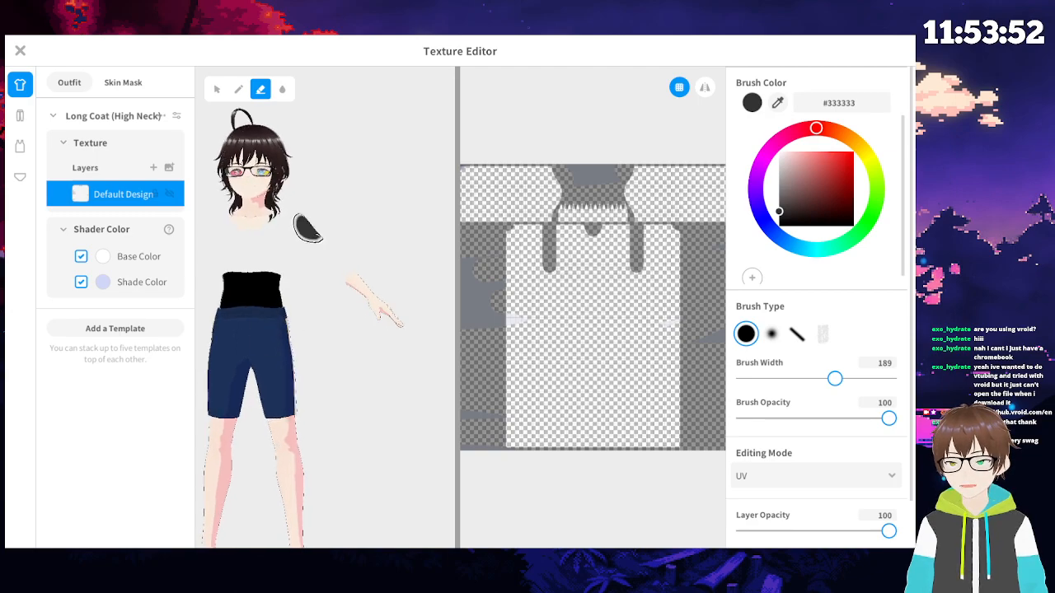
right_drag(275, 303, 287, 318)
right_drag(280, 399, 313, 406)
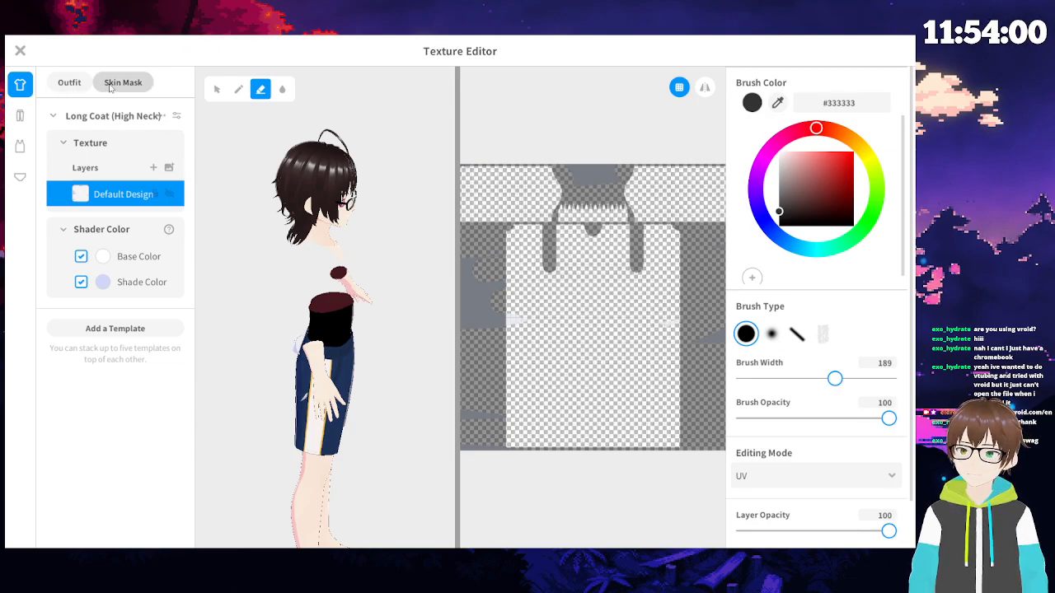
- Display the top's skin mask and erase a vertical strip from one black arm area
click(111, 82)
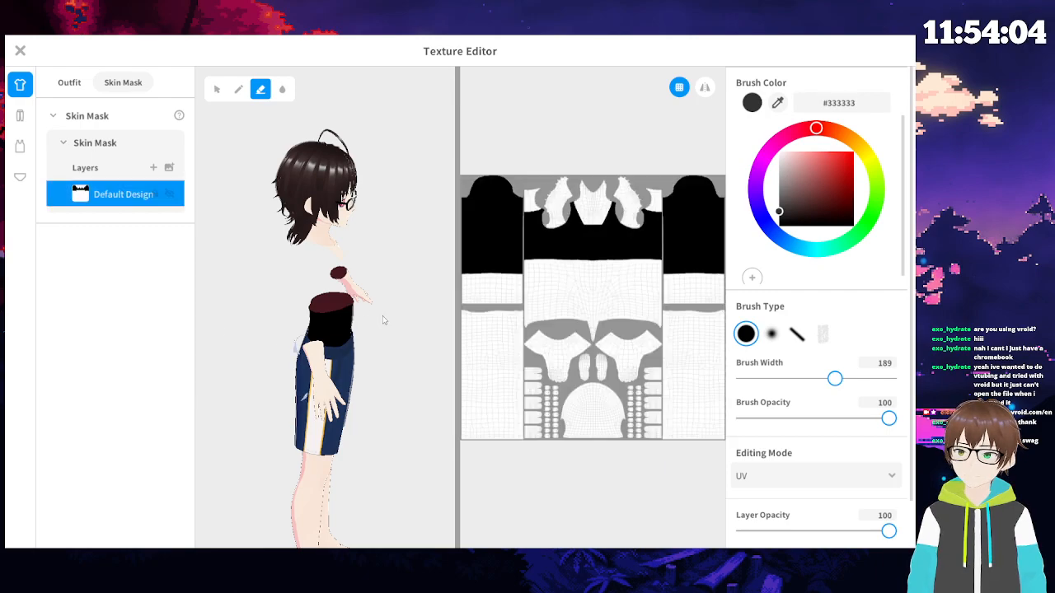
drag(385, 324, 328, 332)
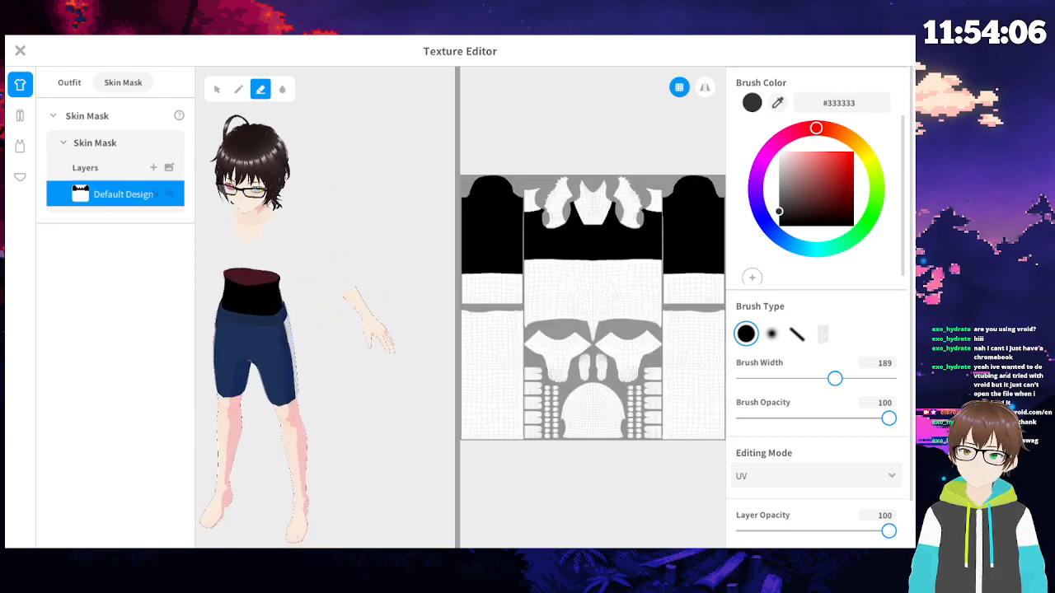
scroll(630, 279, up, 2)
scroll(619, 275, down, 3)
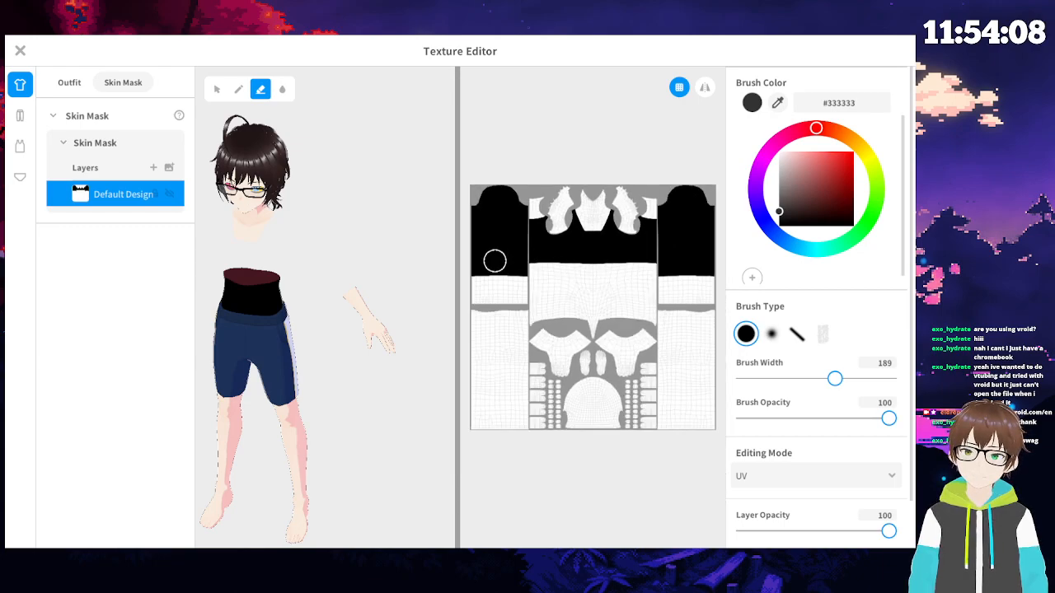
drag(351, 309, 354, 316)
scroll(313, 300, up, 1)
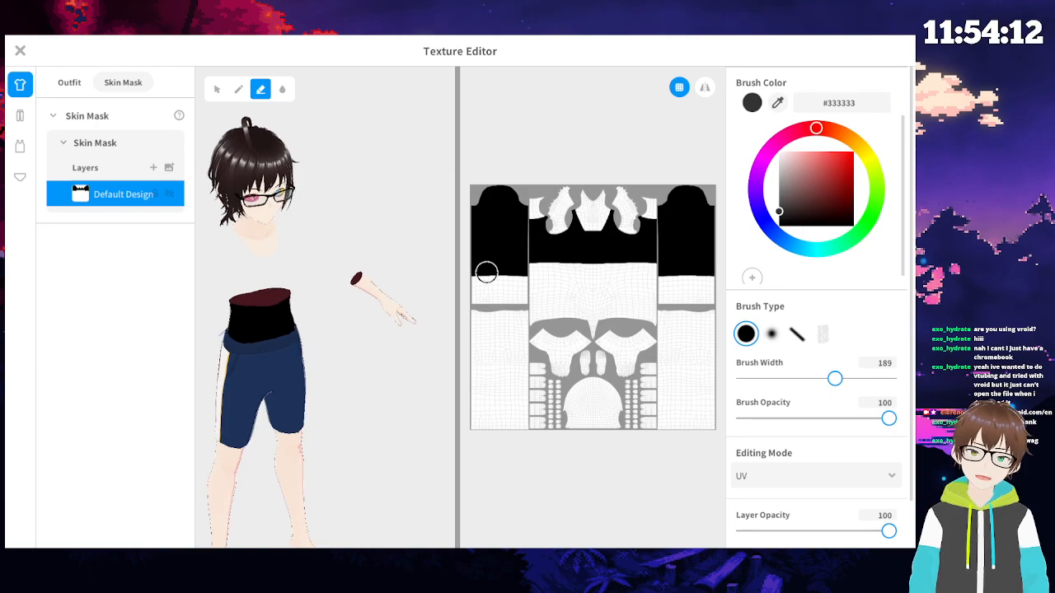
drag(502, 206, 502, 256)
right_drag(414, 280, 486, 274)
- Paint over most of the skin mask with the #333333 round brush at width 189, keeping the Texture Editor open
click(794, 146)
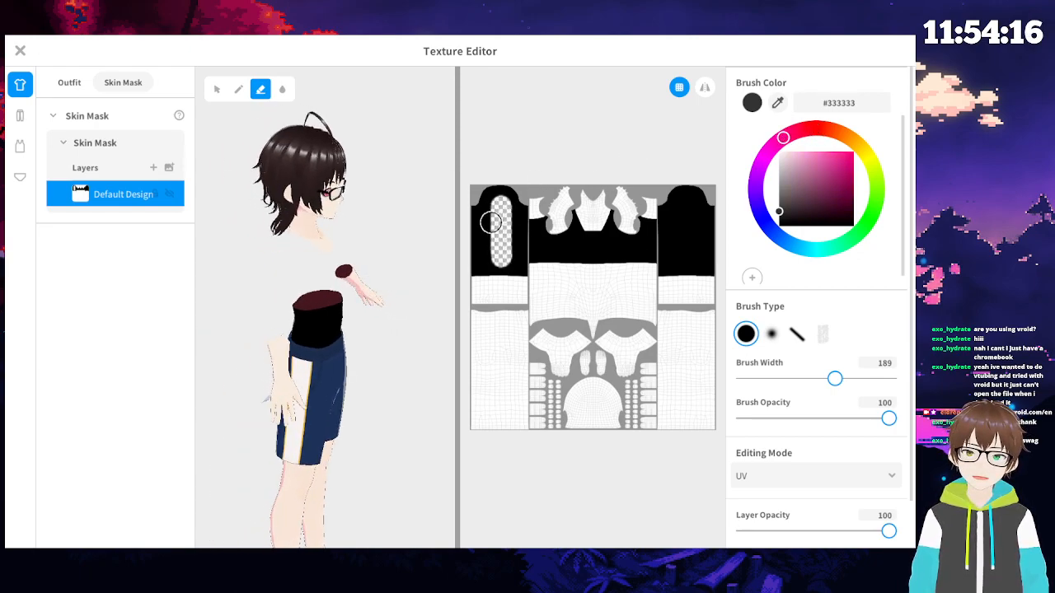
click(238, 89)
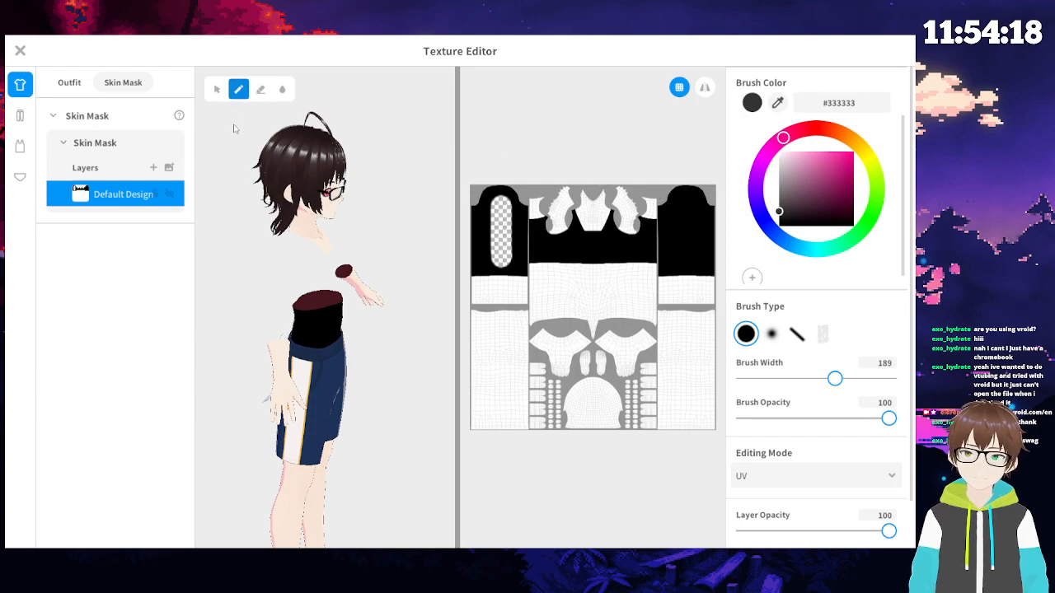
mouse_move(498, 215)
mouse_down()
mouse_move(502, 199)
mouse_move(497, 259)
mouse_move(486, 250)
mouse_move(495, 263)
mouse_move(493, 197)
mouse_move(497, 280)
mouse_move(511, 259)
mouse_move(501, 345)
mouse_move(558, 291)
mouse_move(659, 289)
mouse_move(557, 413)
mouse_move(521, 239)
mouse_up()
right_drag(403, 263, 281, 272)
mouse_move(631, 330)
mouse_down()
mouse_move(500, 346)
mouse_move(677, 410)
mouse_move(681, 306)
mouse_move(701, 305)
mouse_move(643, 202)
mouse_up()
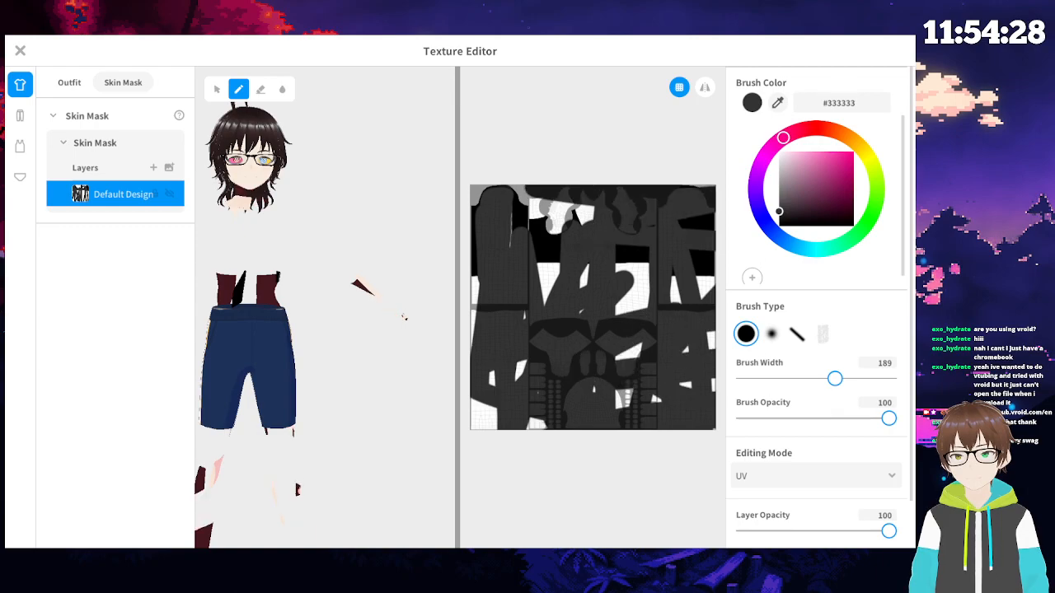
click(23, 53)
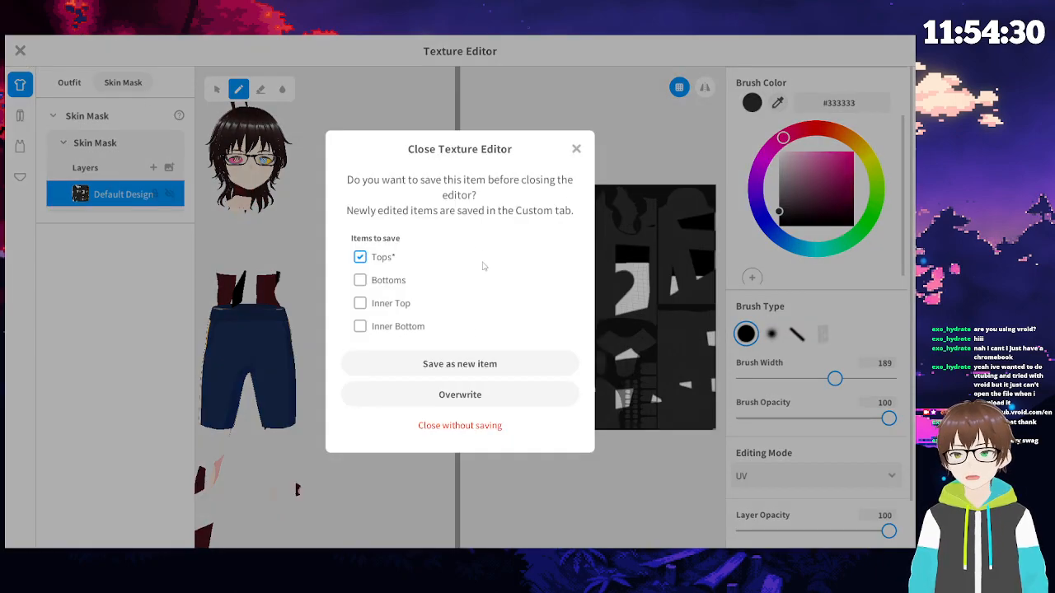
click(577, 150)
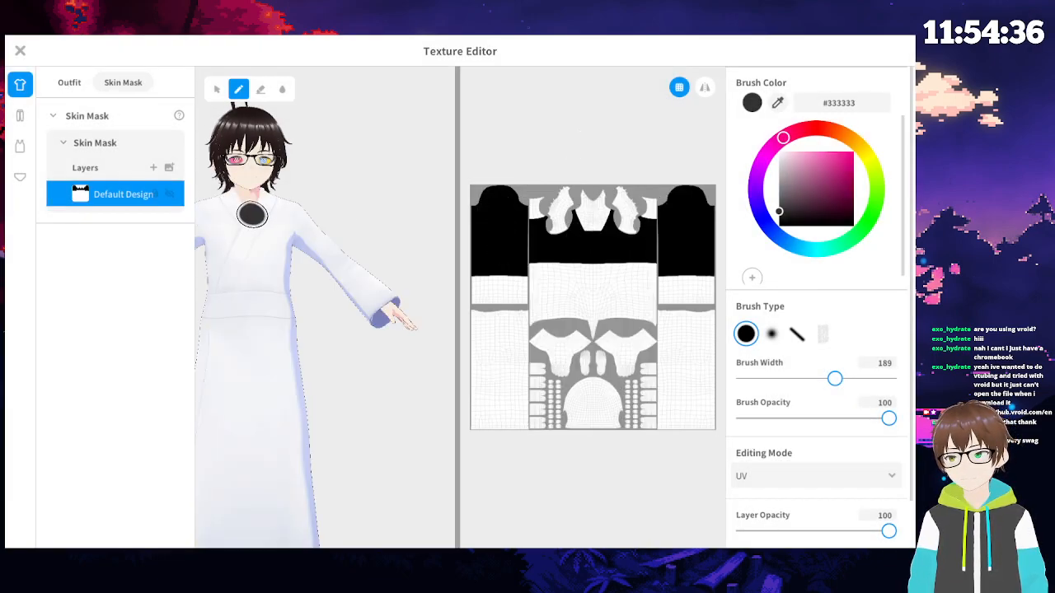
- Try erasing the skin mask along one arm by brushing over the kimono sleeve, and undo the strokes
right_drag(262, 230, 307, 239)
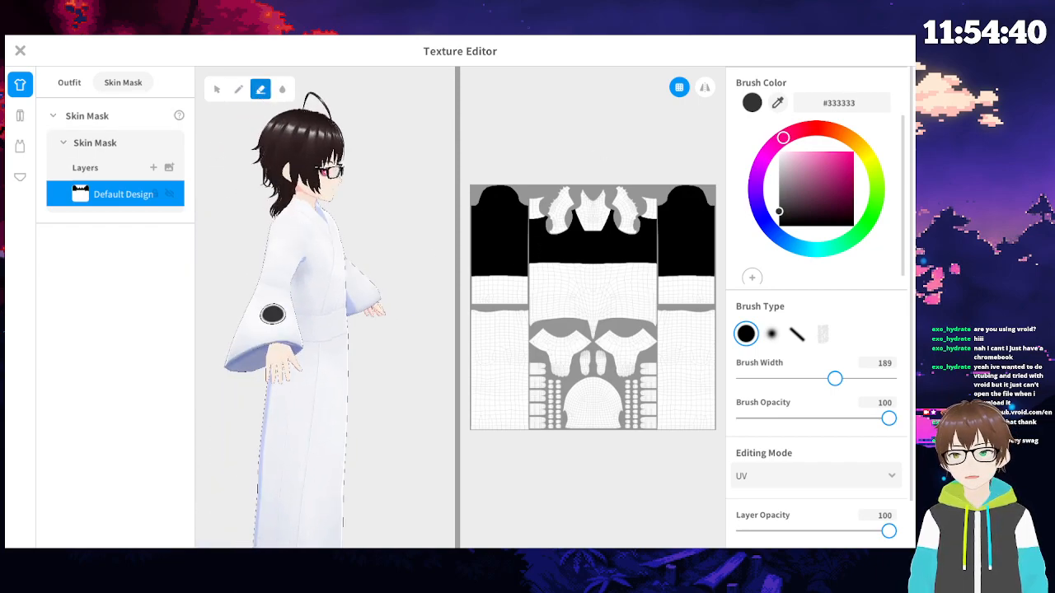
drag(268, 304, 275, 284)
drag(285, 235, 282, 206)
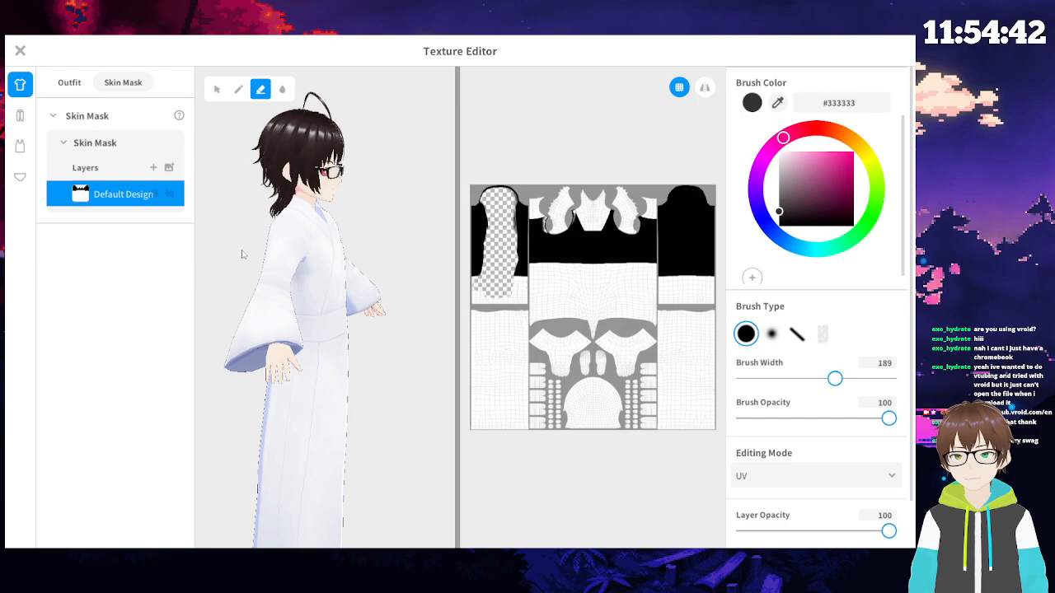
drag(278, 302, 317, 276)
mouse_move(483, 204)
mouse_down()
mouse_move(476, 279)
mouse_move(505, 301)
mouse_move(522, 195)
mouse_up()
right_drag(402, 290, 392, 292)
key(ctrl+z)
key(ctrl+z)
key(ctrl+z)
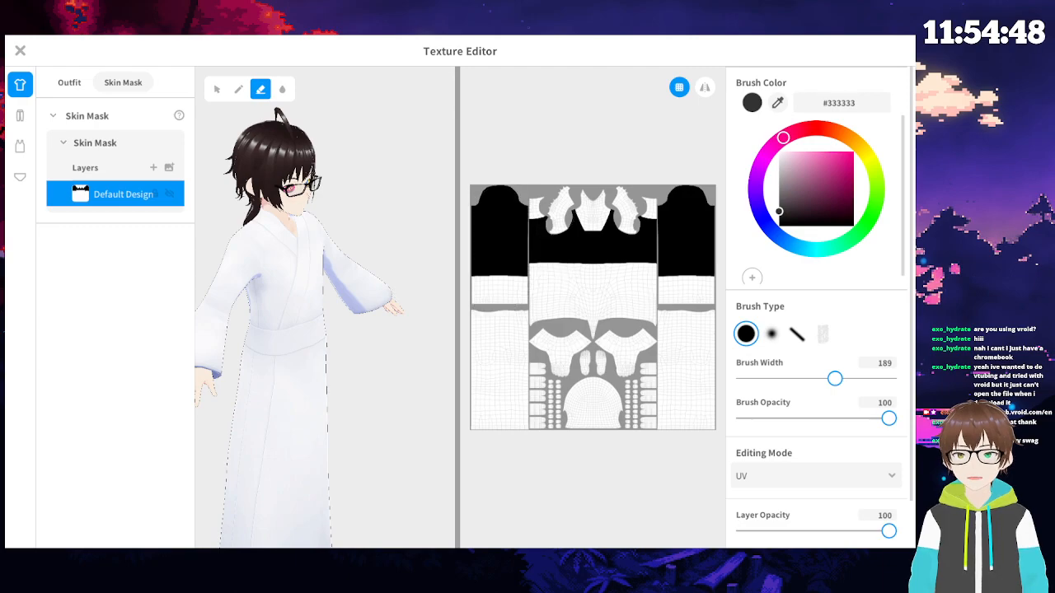
- Erase part of one sleeve on the kimono's Default Design layer and close the Texture Editor without saving
click(69, 83)
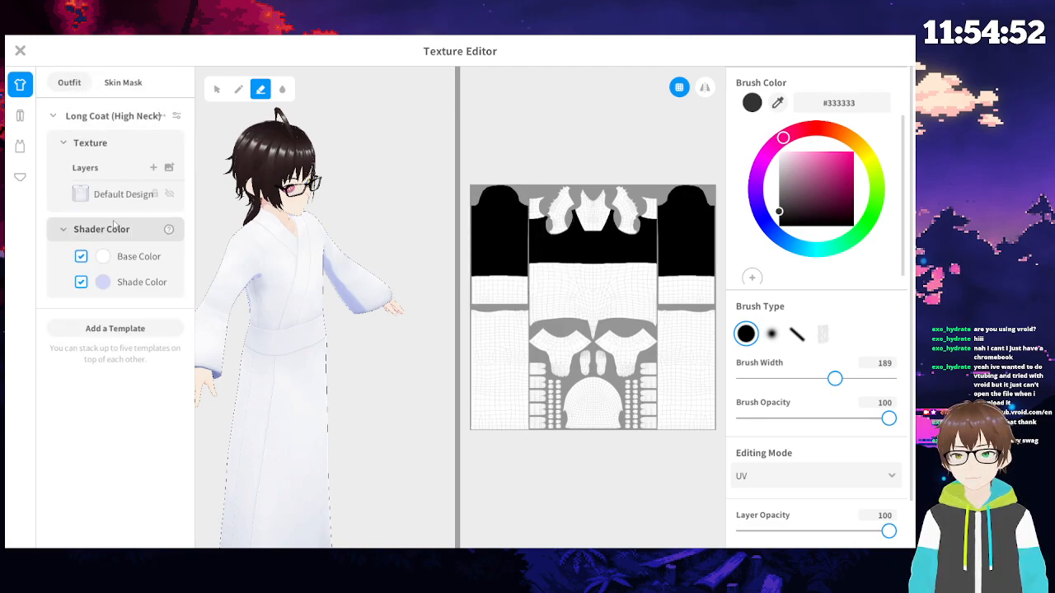
click(123, 195)
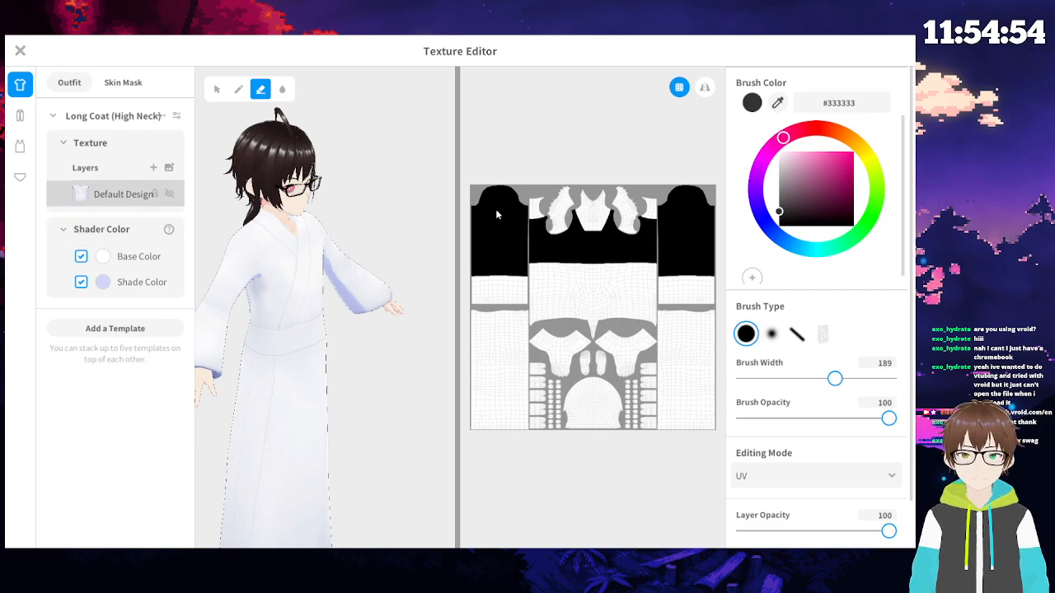
mouse_move(493, 206)
mouse_down()
mouse_move(537, 214)
mouse_move(502, 191)
mouse_move(540, 188)
mouse_up()
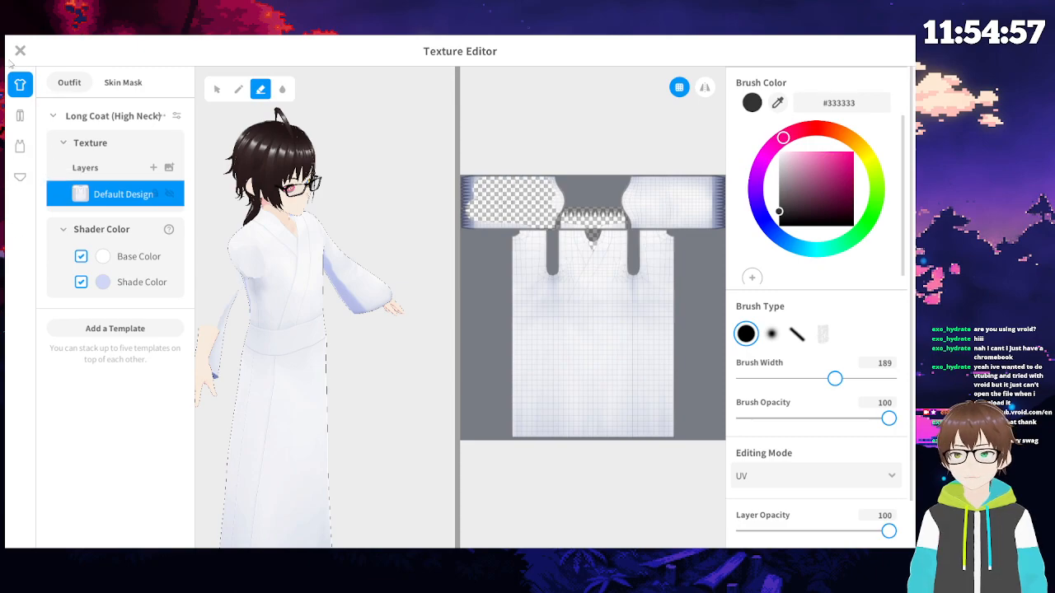
click(21, 51)
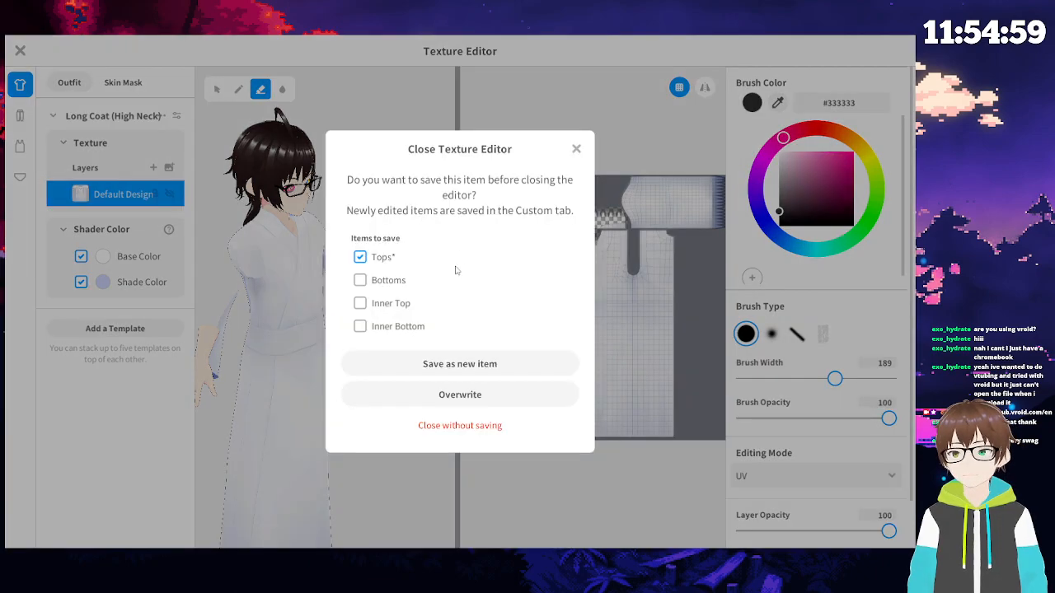
click(459, 426)
drag(449, 431, 466, 393)
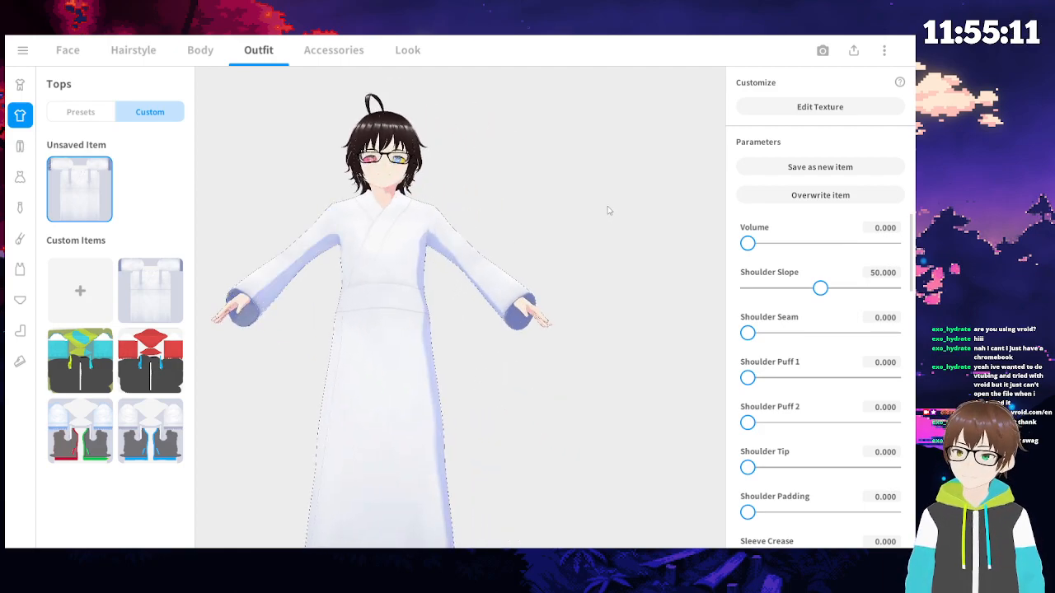
- Create a new custom top from the Hoodie template in place of the unsaved kimono
click(78, 279)
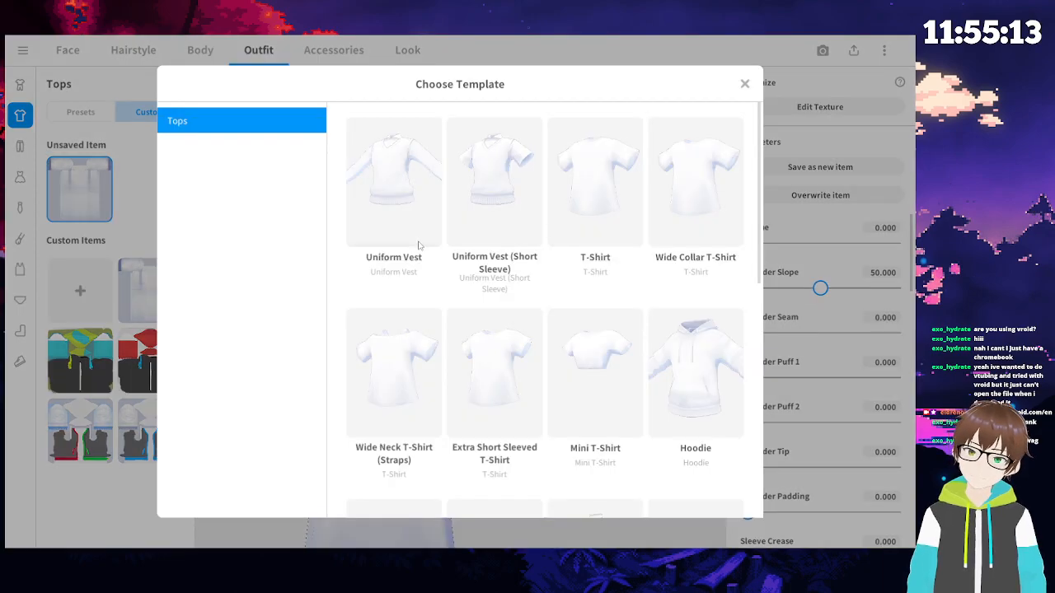
scroll(410, 329, down, 3)
scroll(449, 256, up, 3)
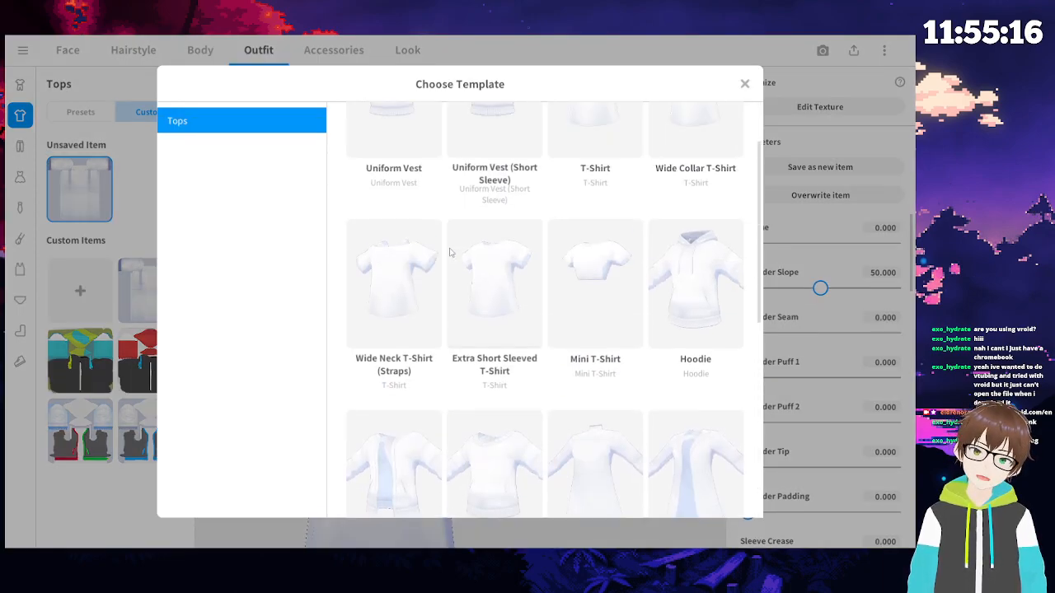
scroll(461, 297, down, 2)
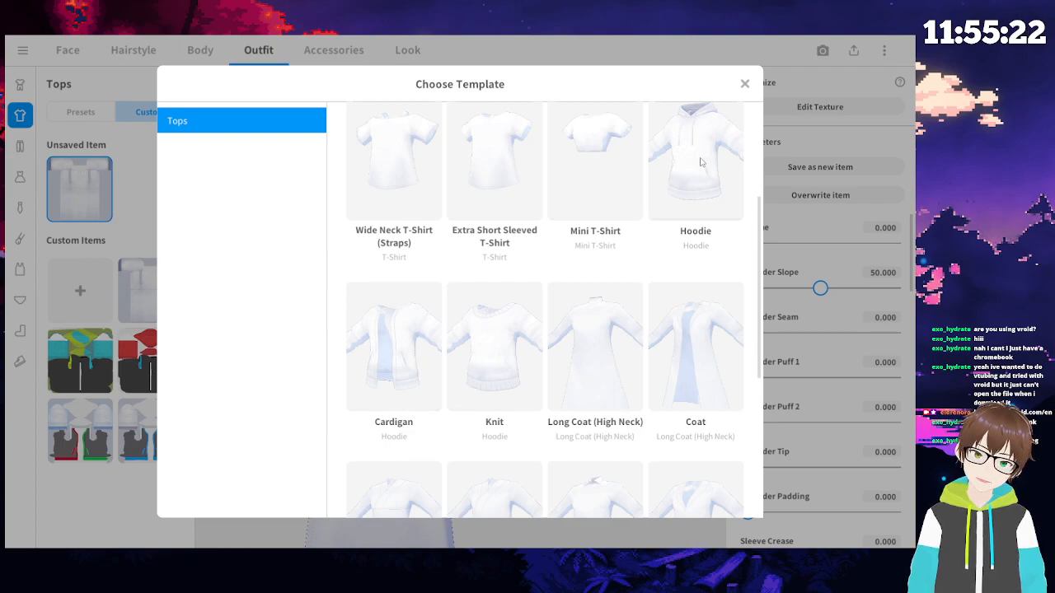
click(701, 162)
click(430, 363)
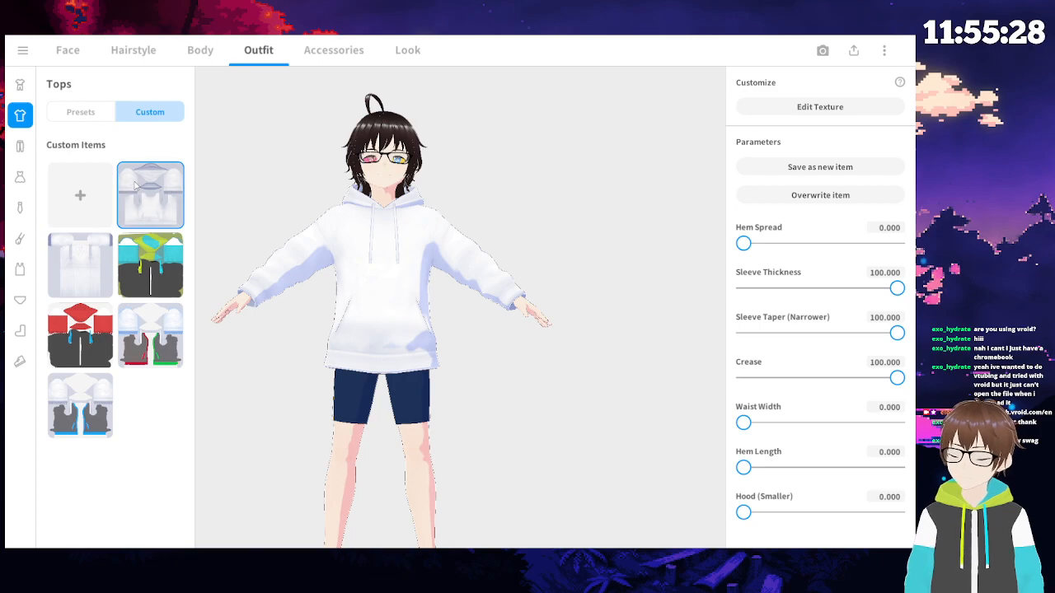
- Create another custom top from the open-front hoodie template
click(78, 194)
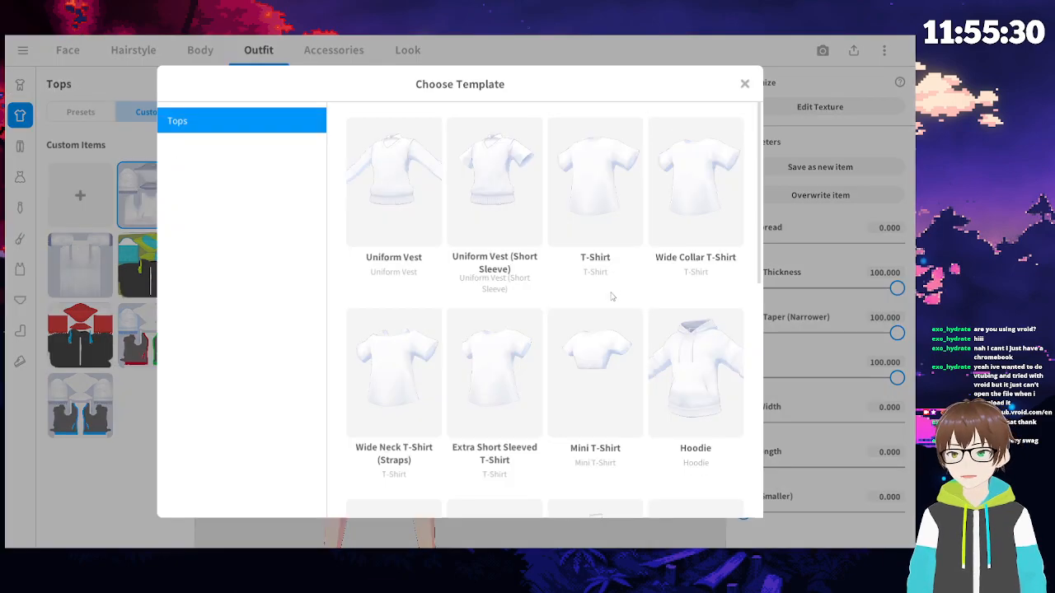
scroll(610, 290, down, 5)
key(Escape)
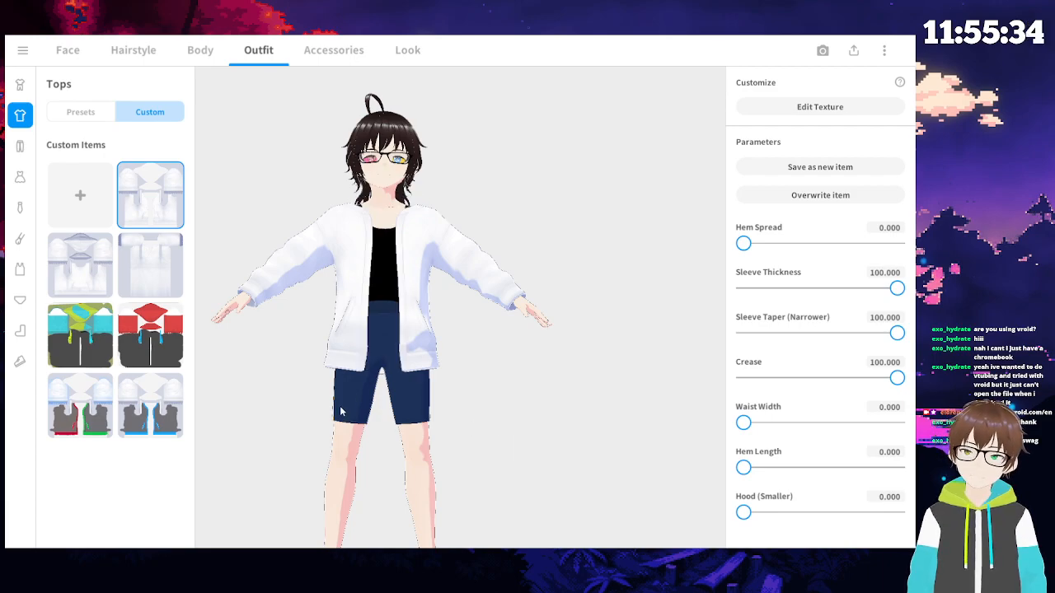
- Preview the open jackets with blue trim and with red and green trim, and compare them with the plain white open hoodie
click(165, 403)
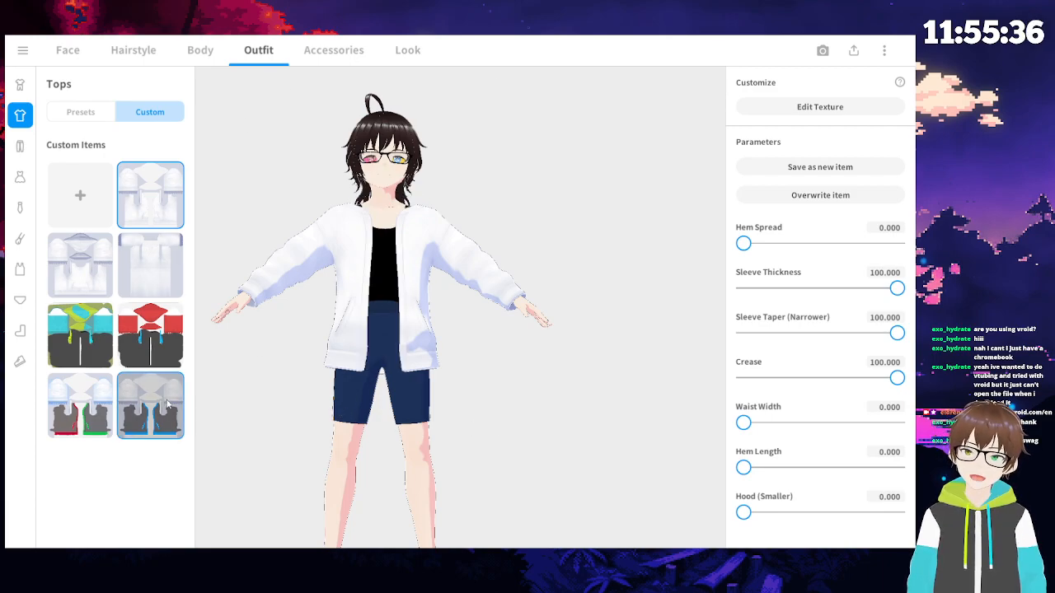
click(62, 399)
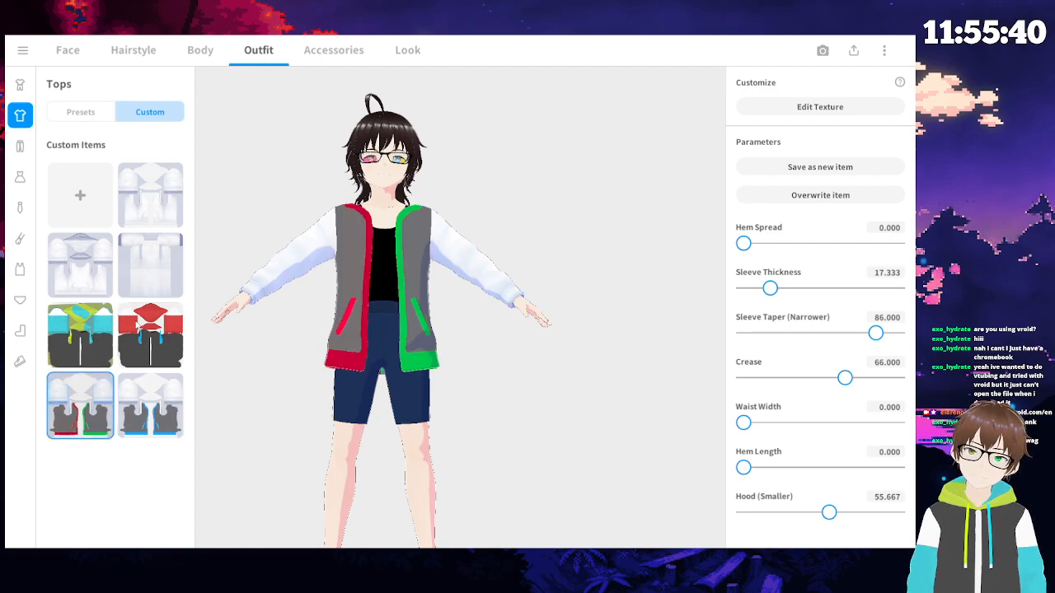
click(159, 198)
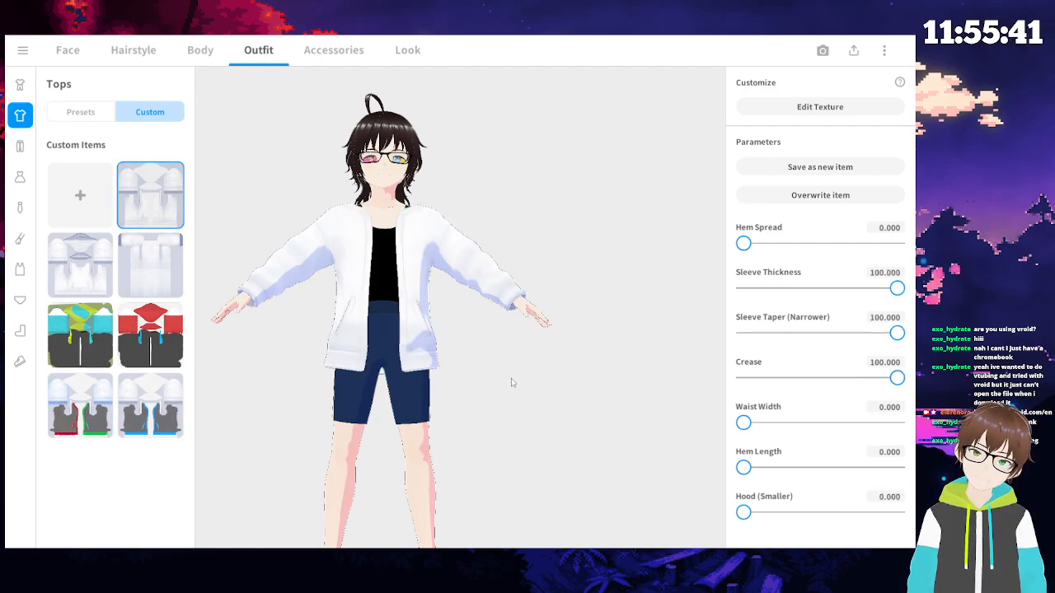
right_drag(382, 233, 394, 244)
scroll(396, 245, up, 4)
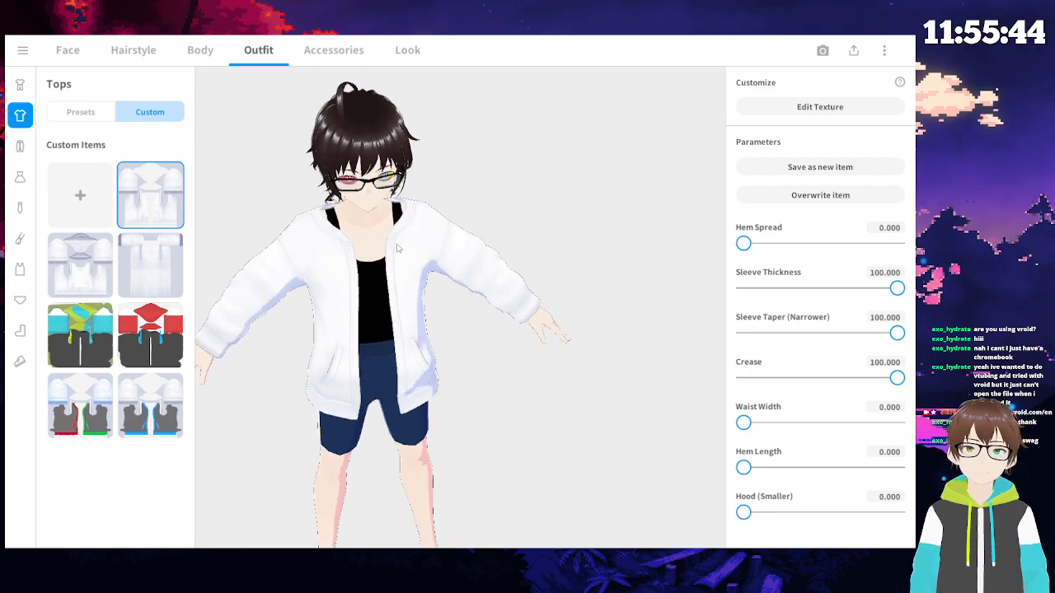
right_drag(278, 295, 322, 283)
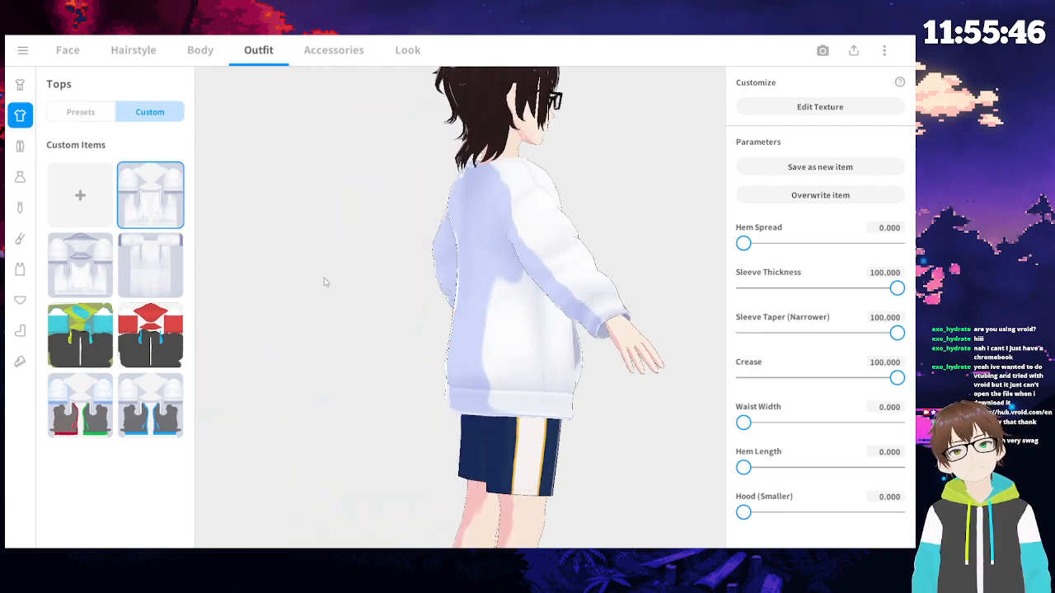
- Put the closed white hoodie on the avatar with Hem Spread at 0 and Sleeve Thickness, Sleeve Taper and Crease at 100
click(109, 285)
right_drag(630, 343, 557, 331)
drag(745, 244, 275, 247)
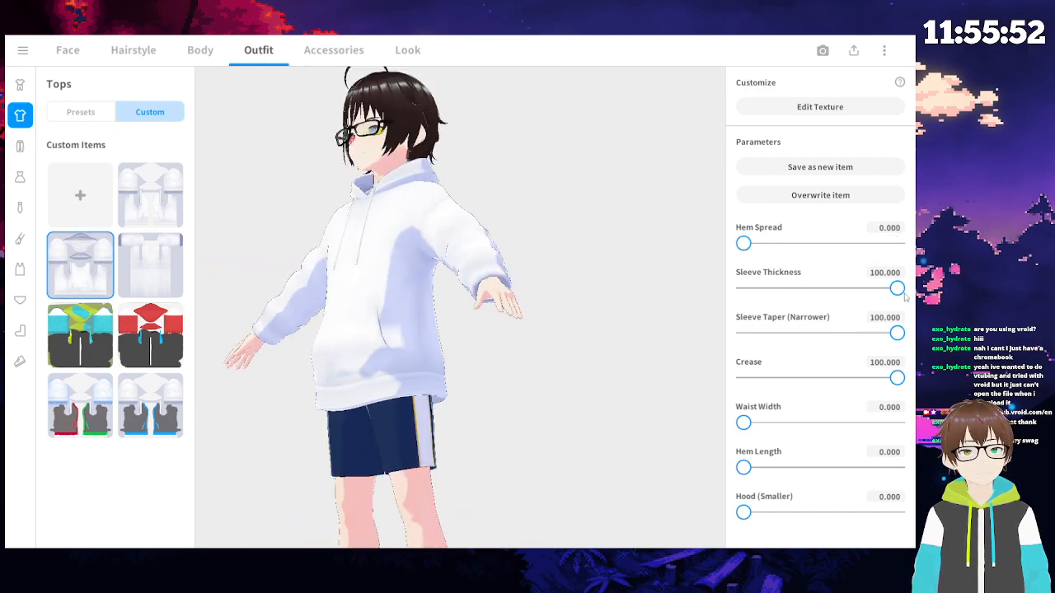
mouse_move(896, 289)
mouse_down()
mouse_move(682, 293)
mouse_move(911, 292)
mouse_up()
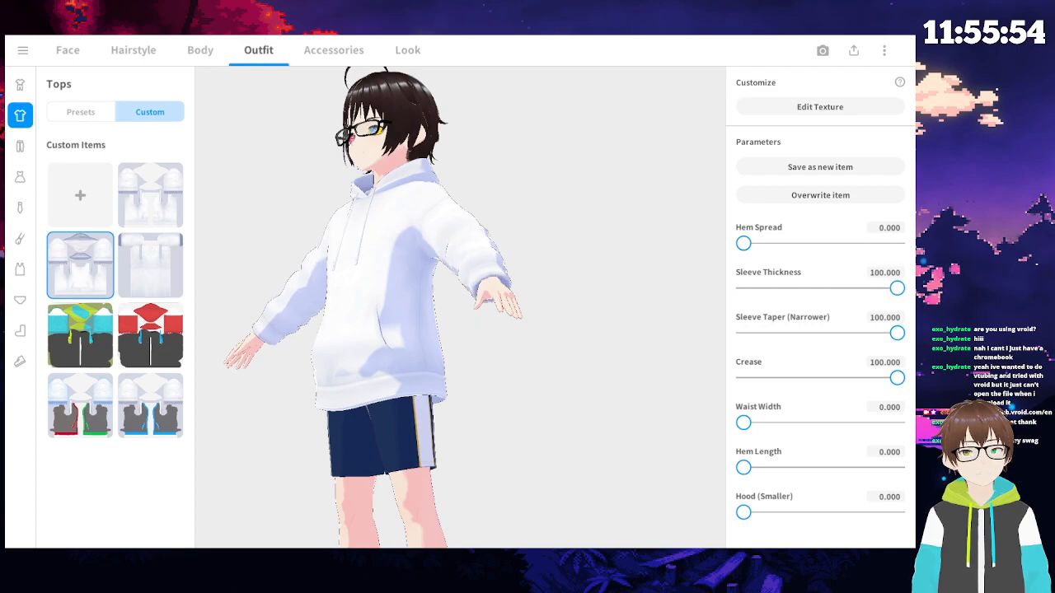
mouse_move(899, 334)
mouse_down()
mouse_move(645, 325)
mouse_move(911, 331)
mouse_up()
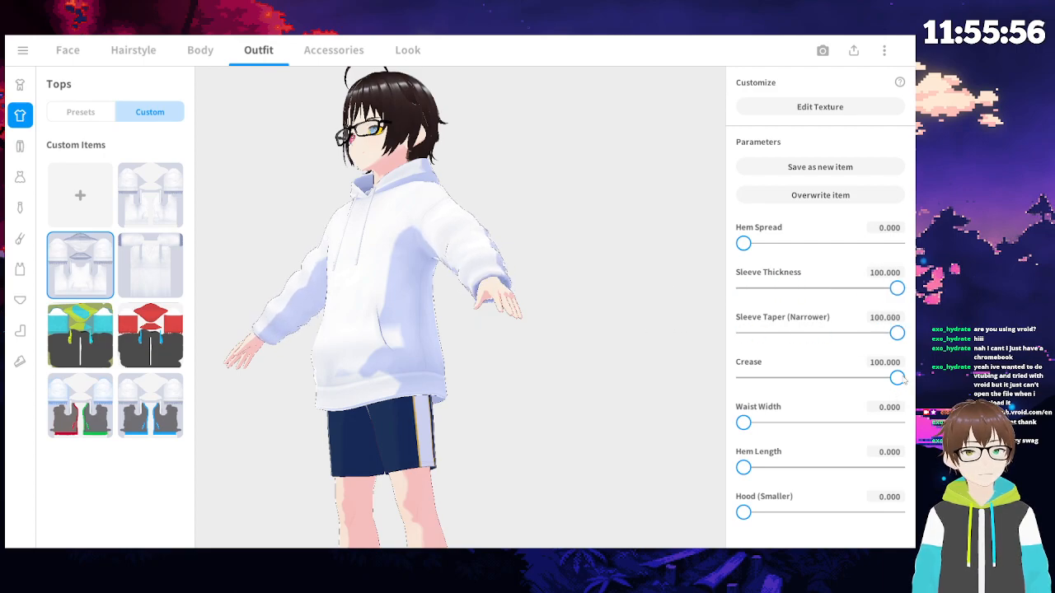
mouse_move(896, 378)
mouse_down()
mouse_move(624, 365)
mouse_move(907, 379)
mouse_up()
- Try the closed hoodie's Hem Length and Waist Width at 100, and undo both changes
drag(745, 422, 643, 424)
right_drag(356, 421, 414, 429)
drag(744, 423, 700, 422)
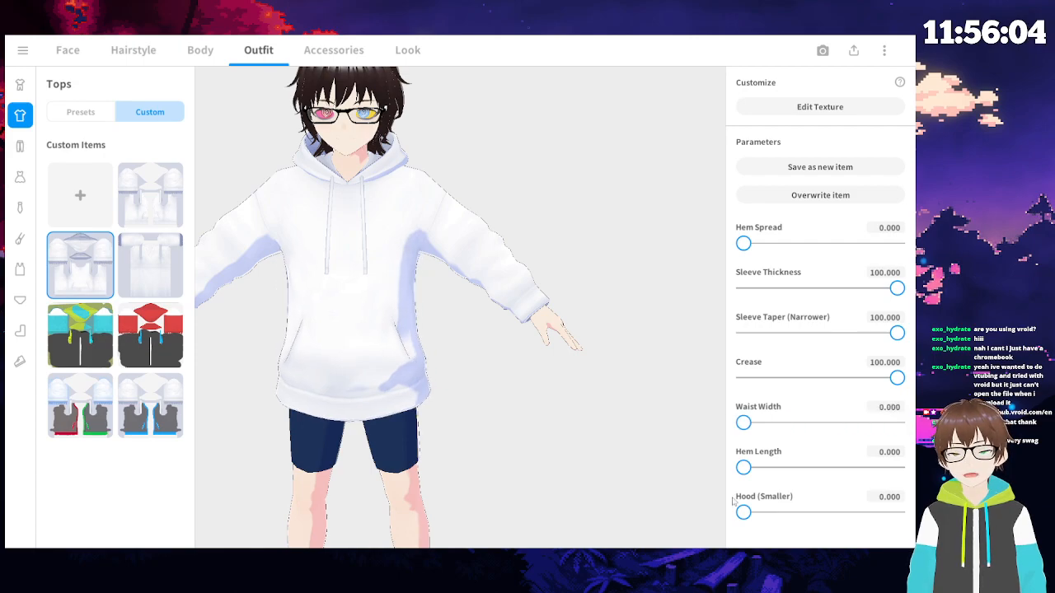
drag(744, 468, 897, 467)
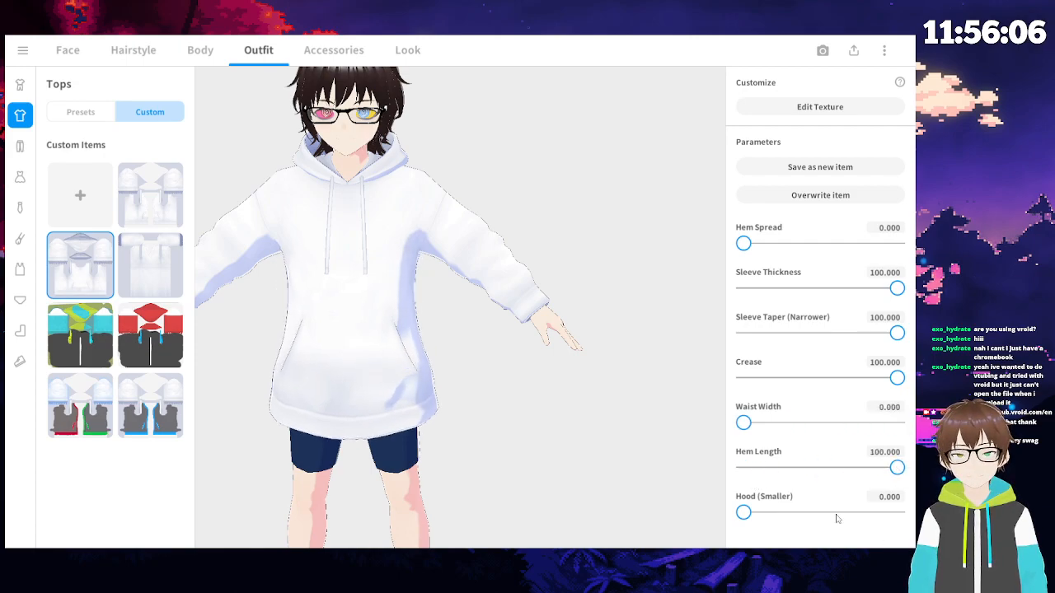
drag(744, 422, 898, 423)
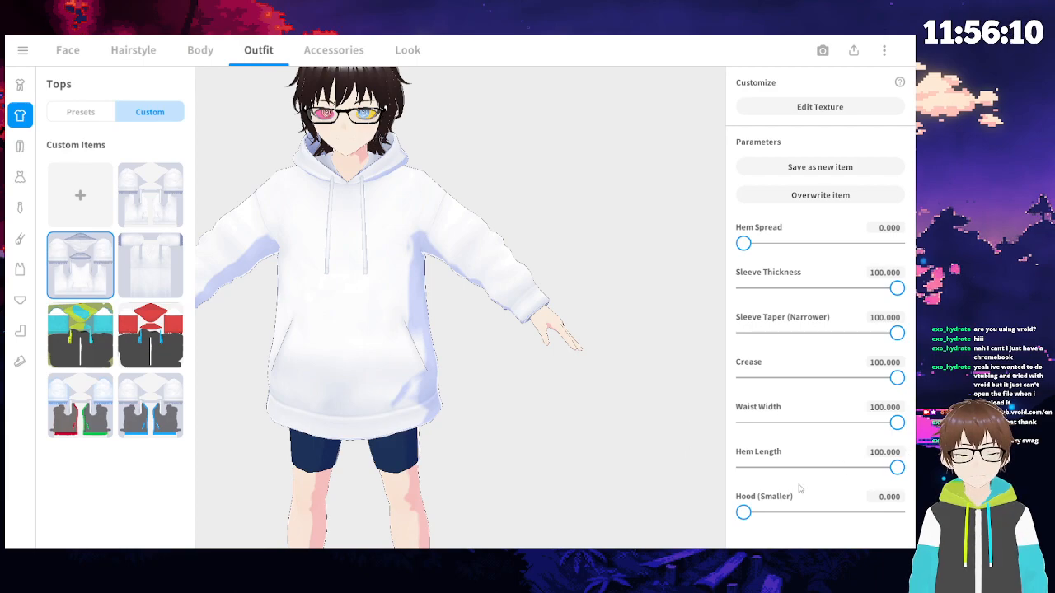
drag(607, 456, 577, 420)
right_drag(577, 420, 563, 456)
key(ctrl+z)
key(ctrl+z)
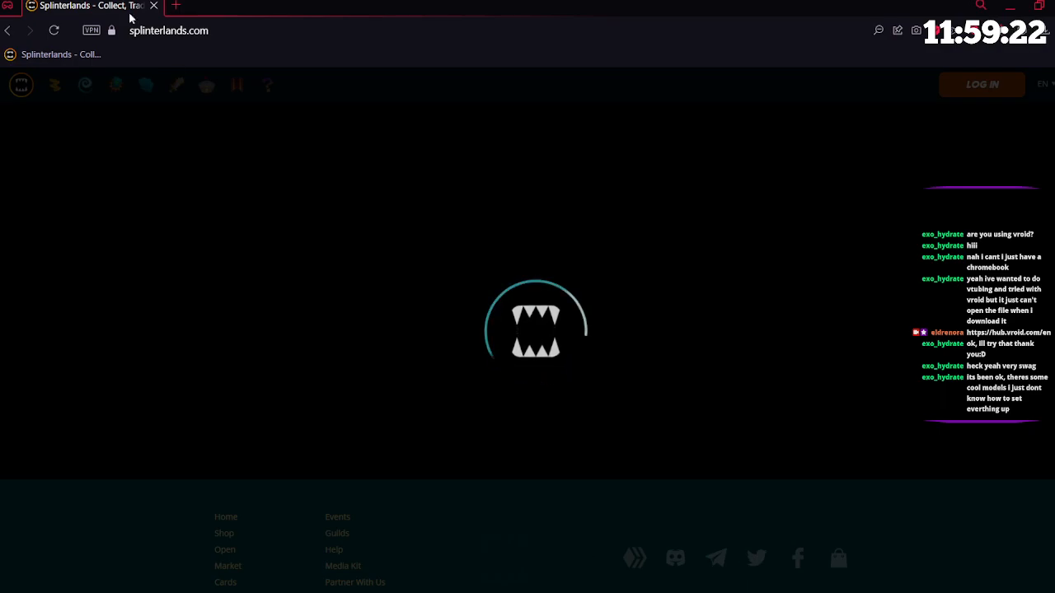
- Switch to the web browser and open the YouTube video "VROID STUDIO - ULTIMATE CLOTHING TUTORIAL [ENGLISH] [2019]"
click(153, 29)
text(https://www.youtube.com/watch?v=cc05wvH-8R0)
key(Return)
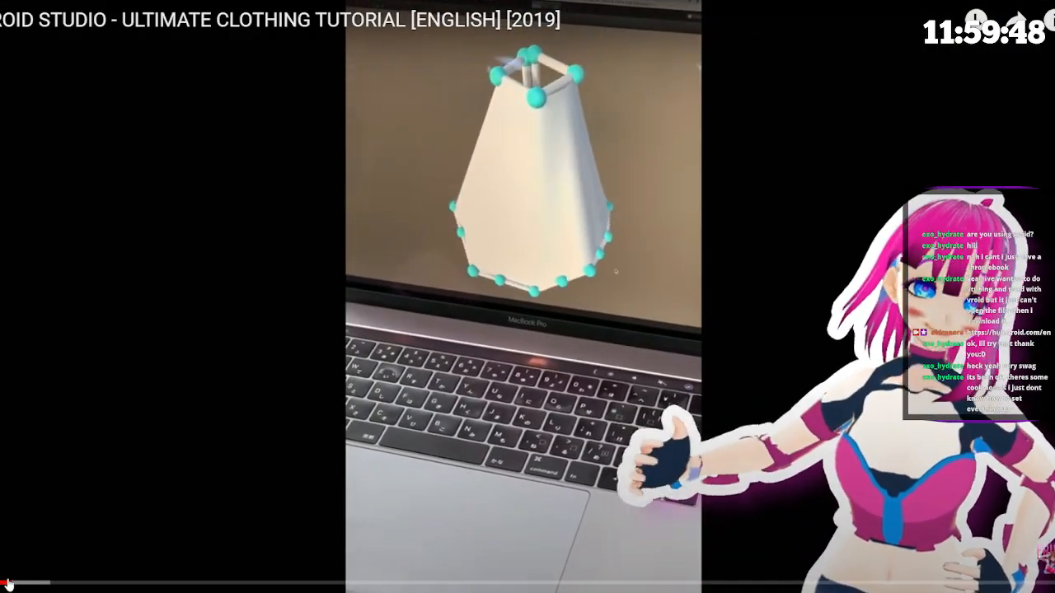
- Skip through the clothing tutorial, examining its sections on texture layers, erasing, editing the texture in an image editor and painting outfits
click(33, 583)
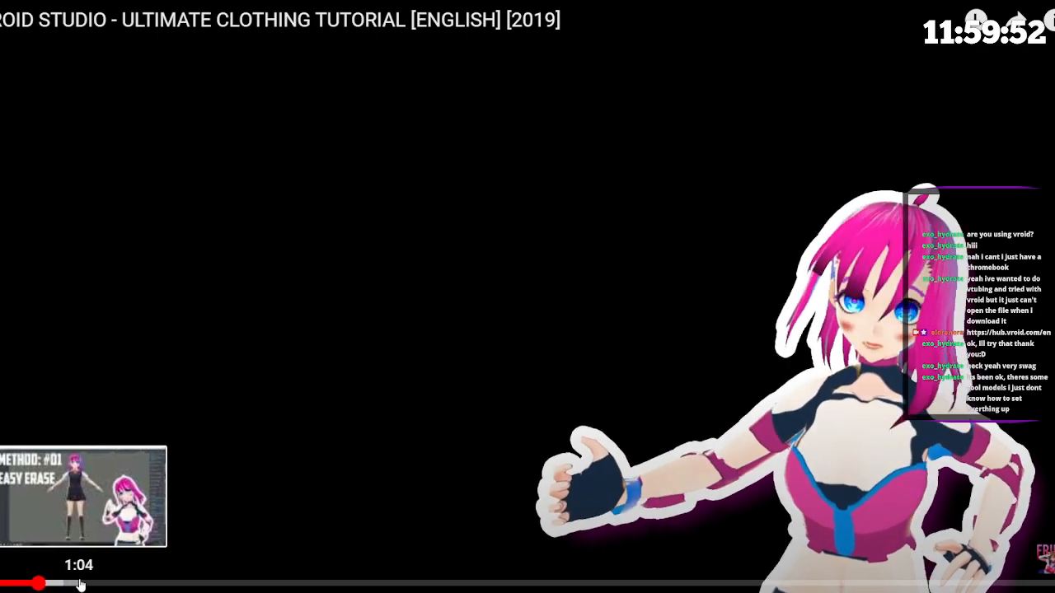
click(77, 584)
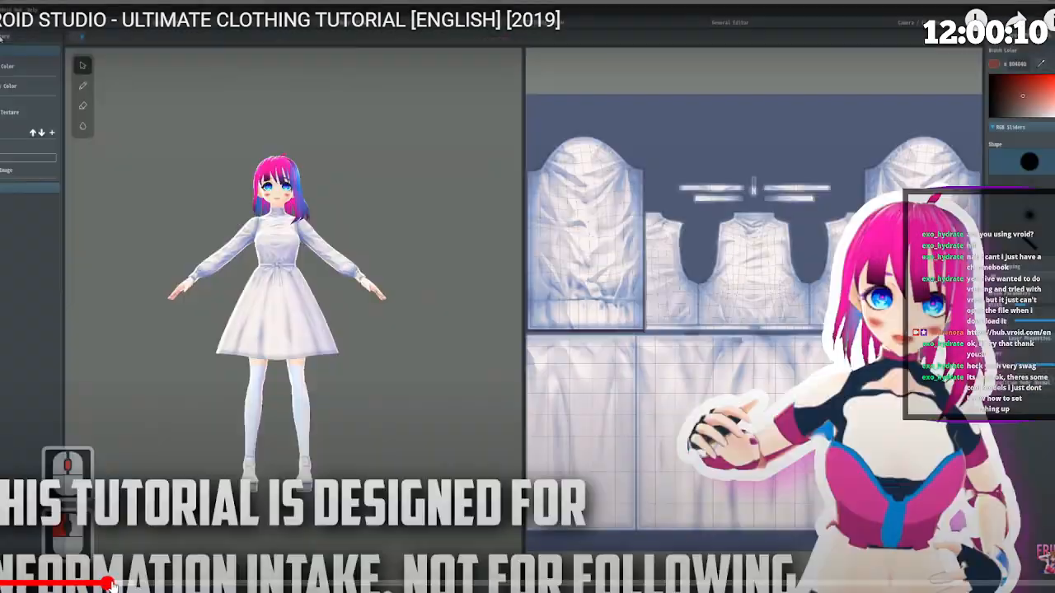
click(108, 584)
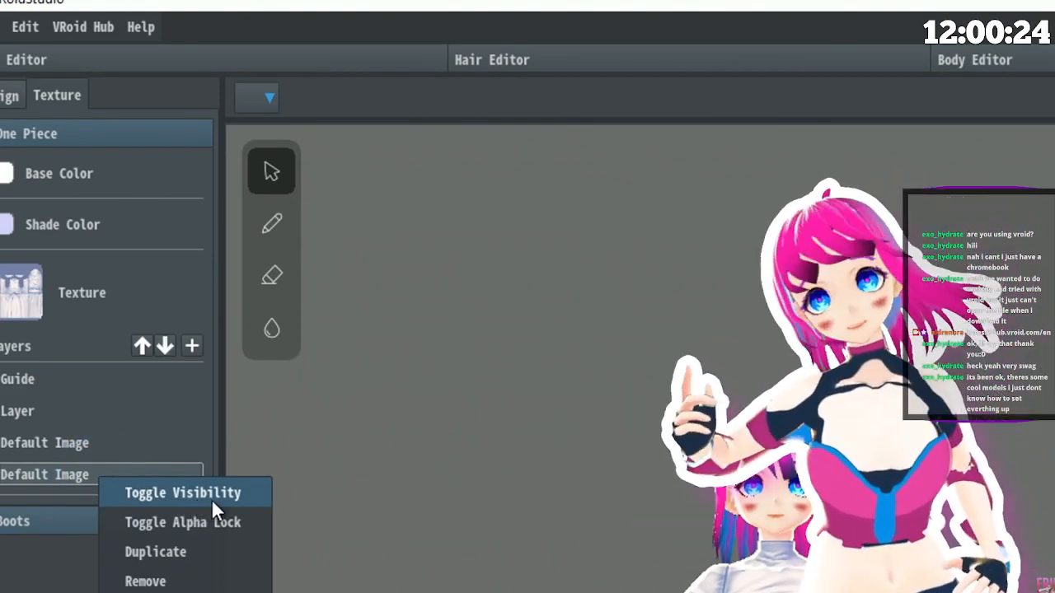
click(250, 493)
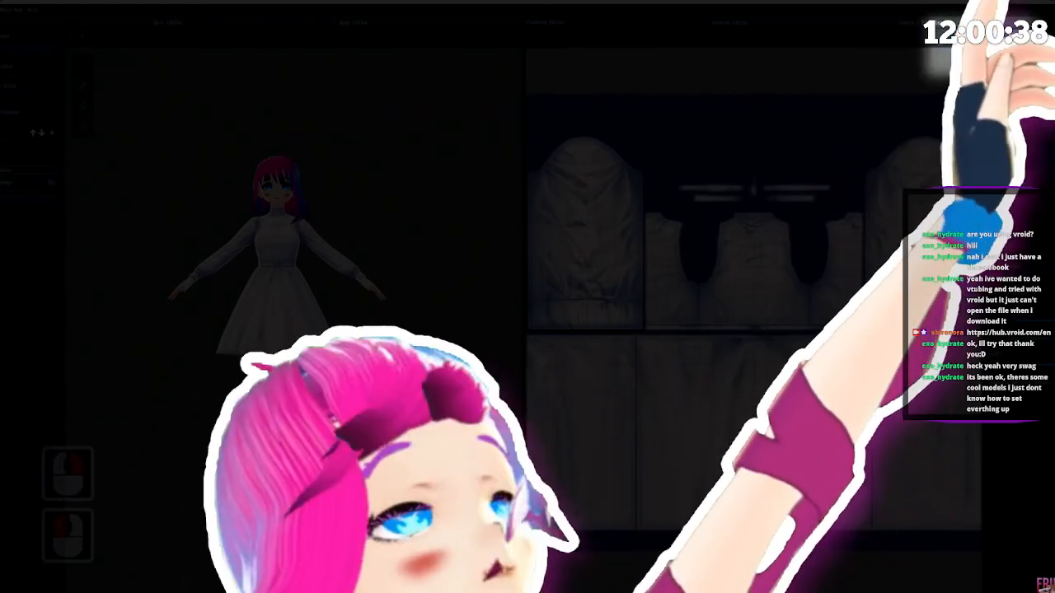
click(159, 584)
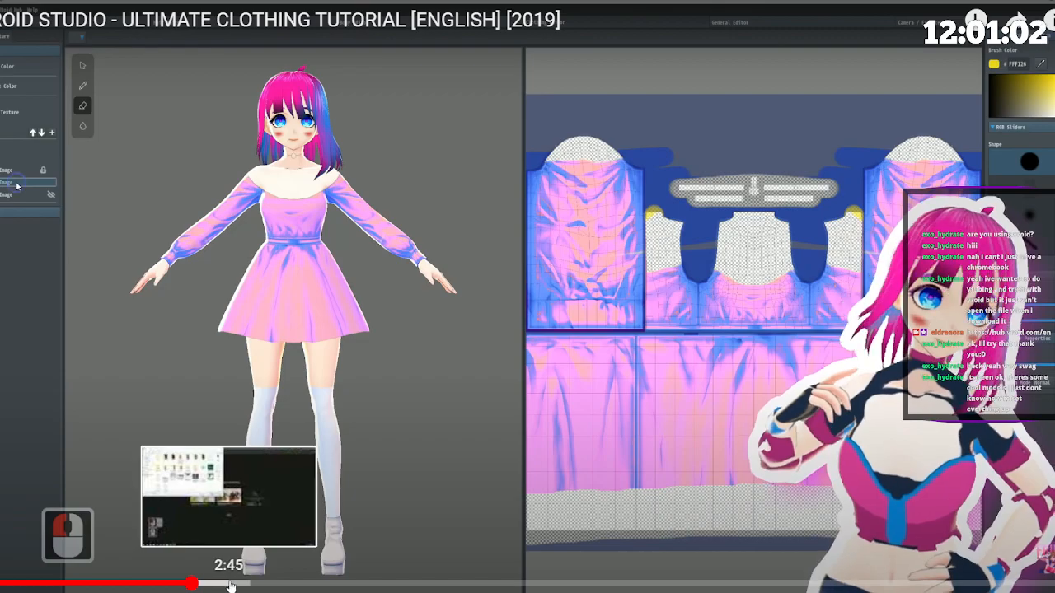
click(239, 586)
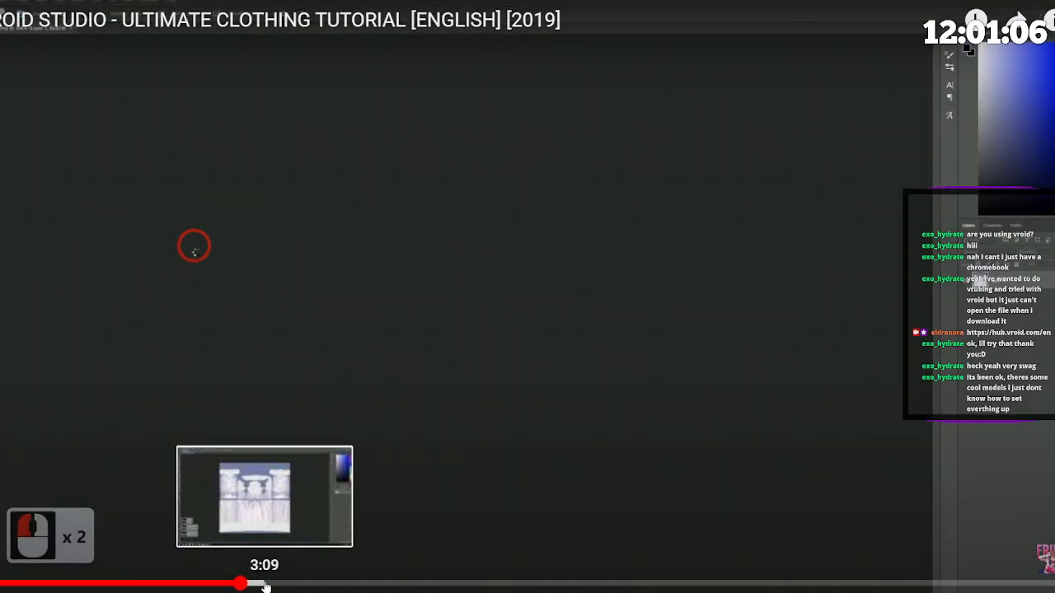
click(265, 585)
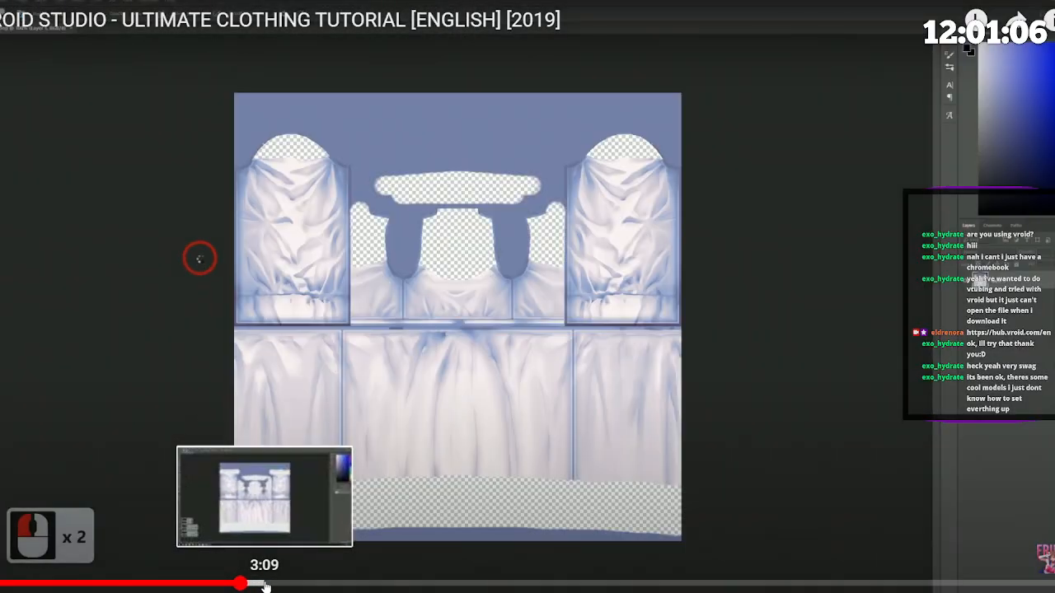
click(328, 585)
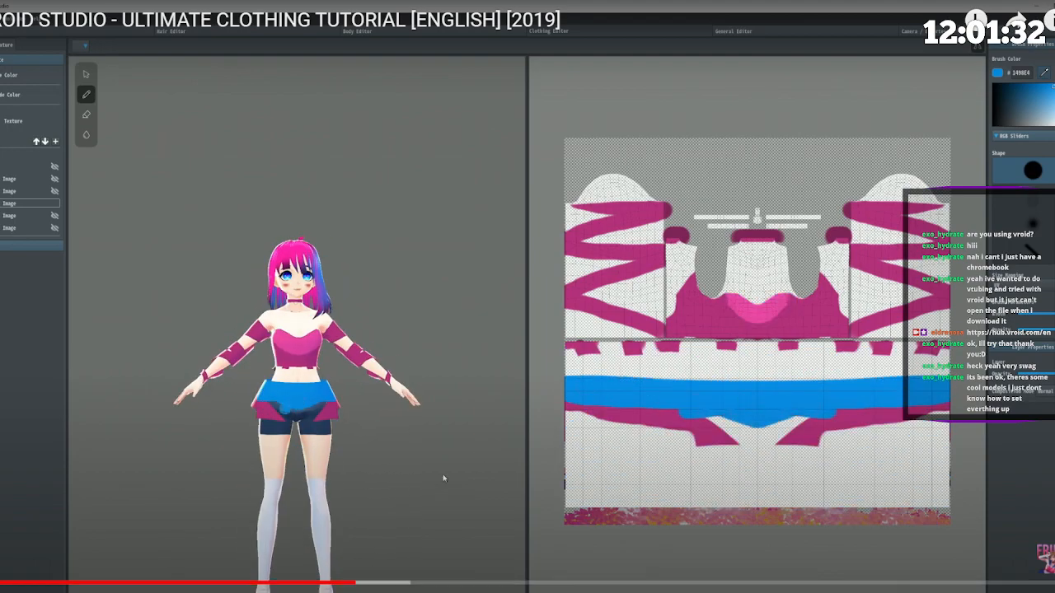
click(408, 586)
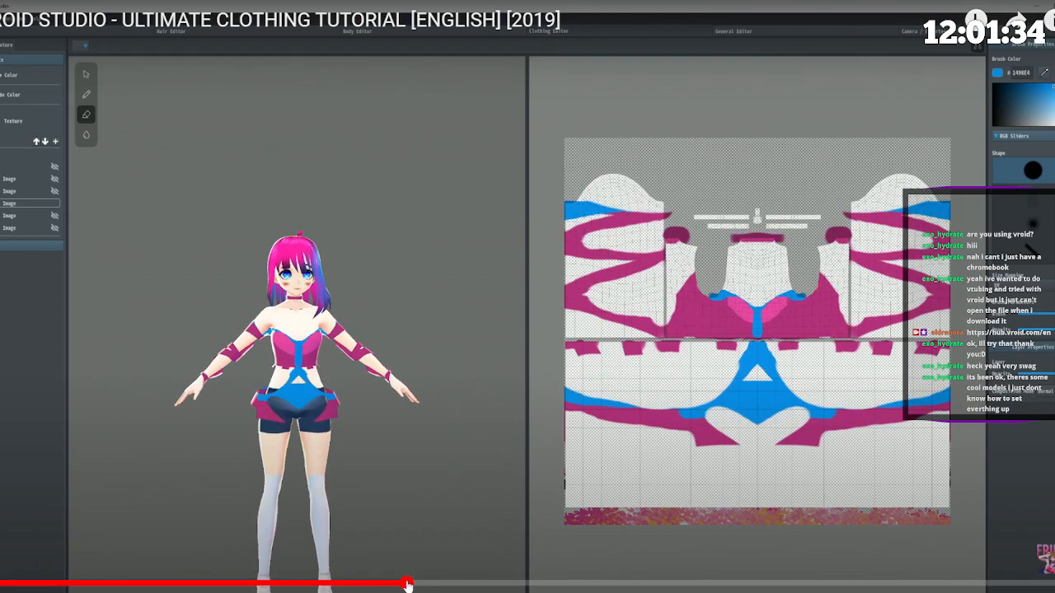
click(480, 585)
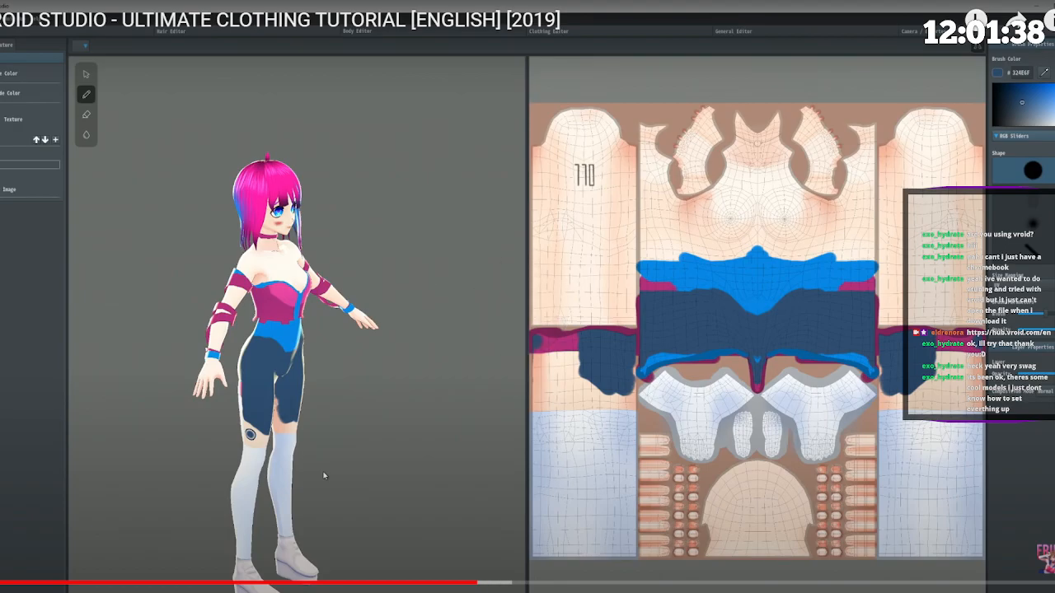
click(1026, 572)
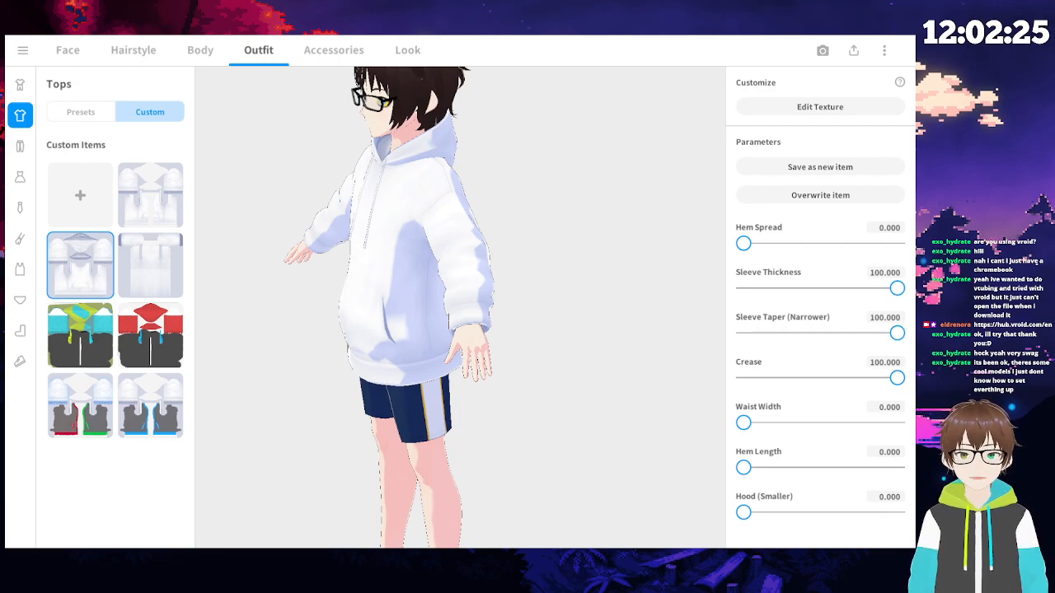
- Return to VRoid Studio, open the closed white hoodie in the Texture Editor and duplicate its Default Design layer
right_drag(428, 216, 487, 190)
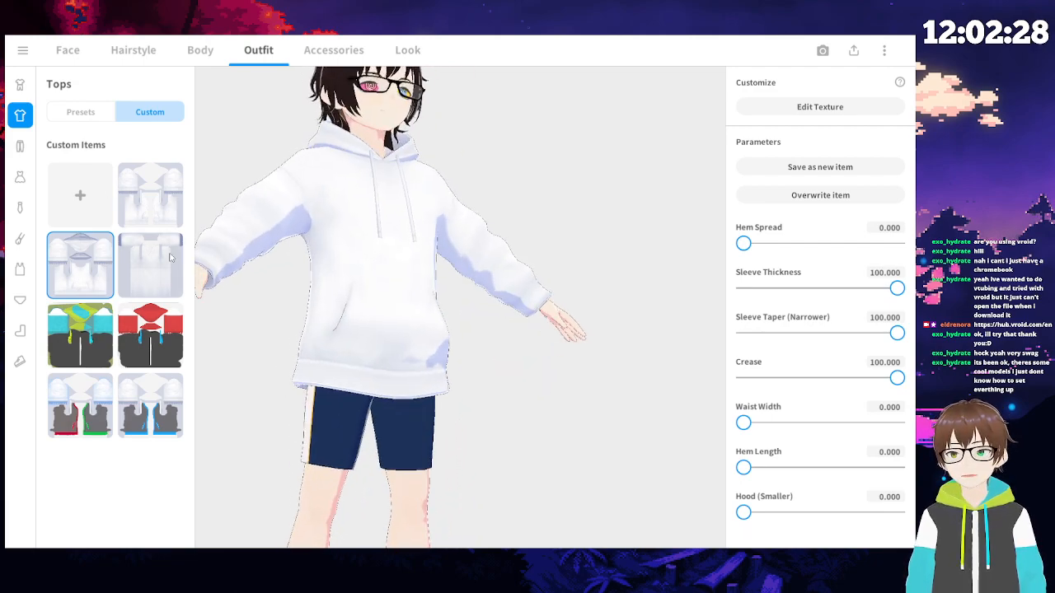
right_click(91, 270)
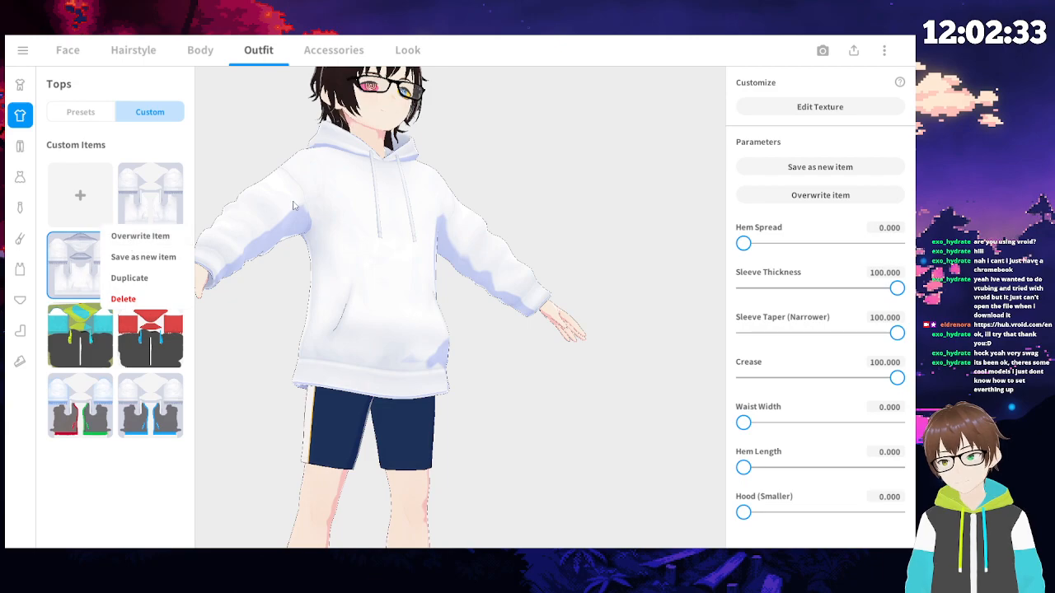
click(130, 278)
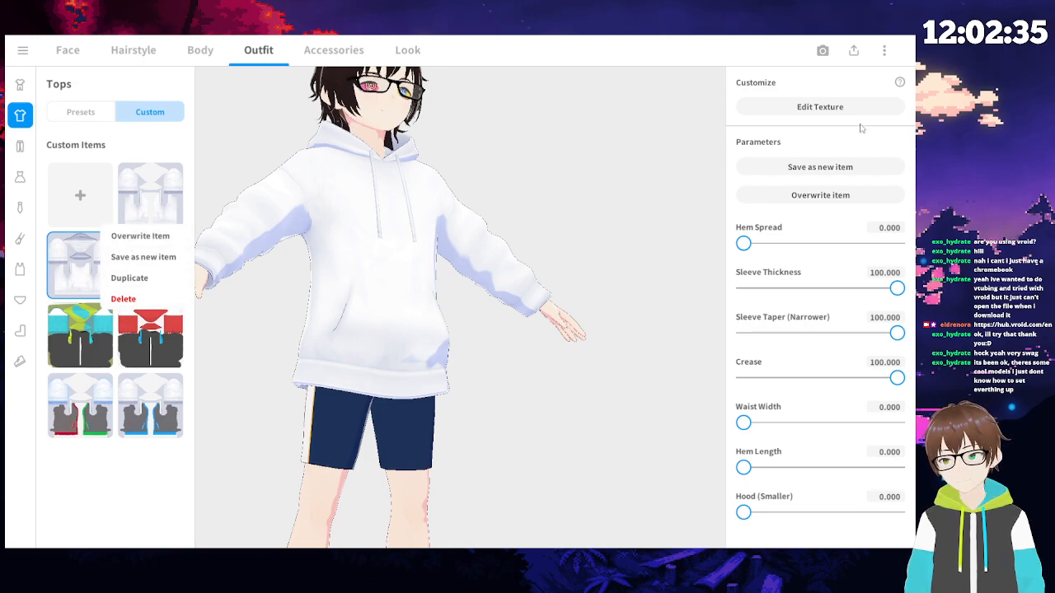
click(814, 113)
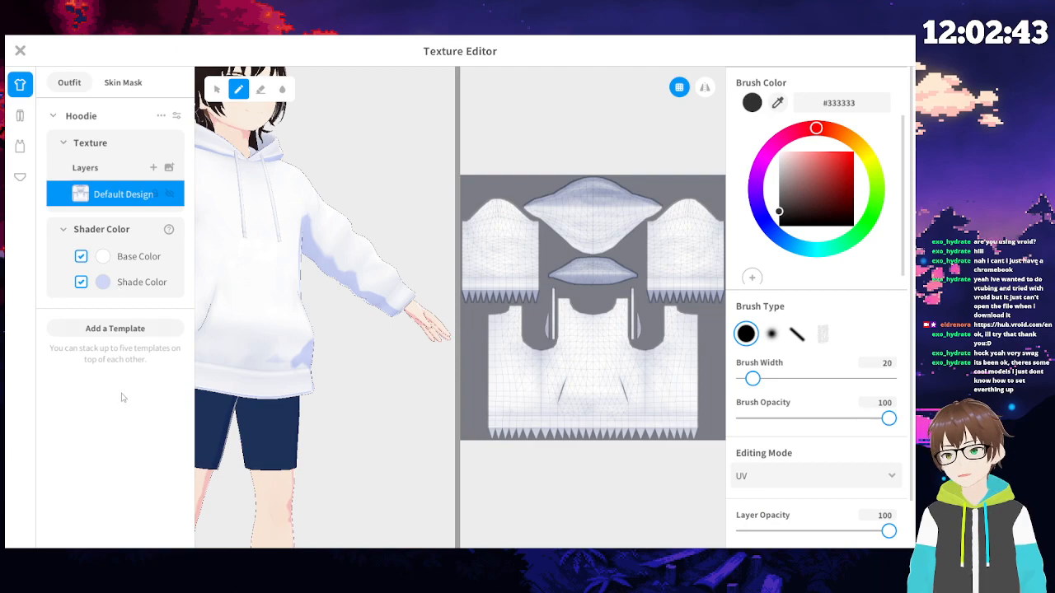
right_click(105, 200)
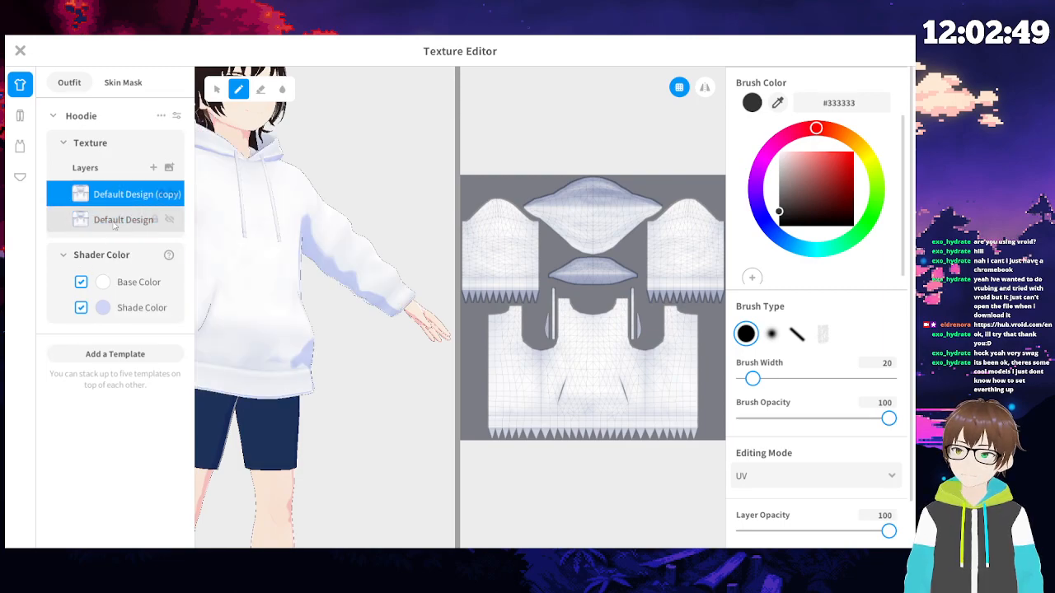
- Hide the hoodie's original Default Design layer, leaving the copy shown
right_click(116, 220)
click(160, 123)
right_drag(270, 242, 249, 278)
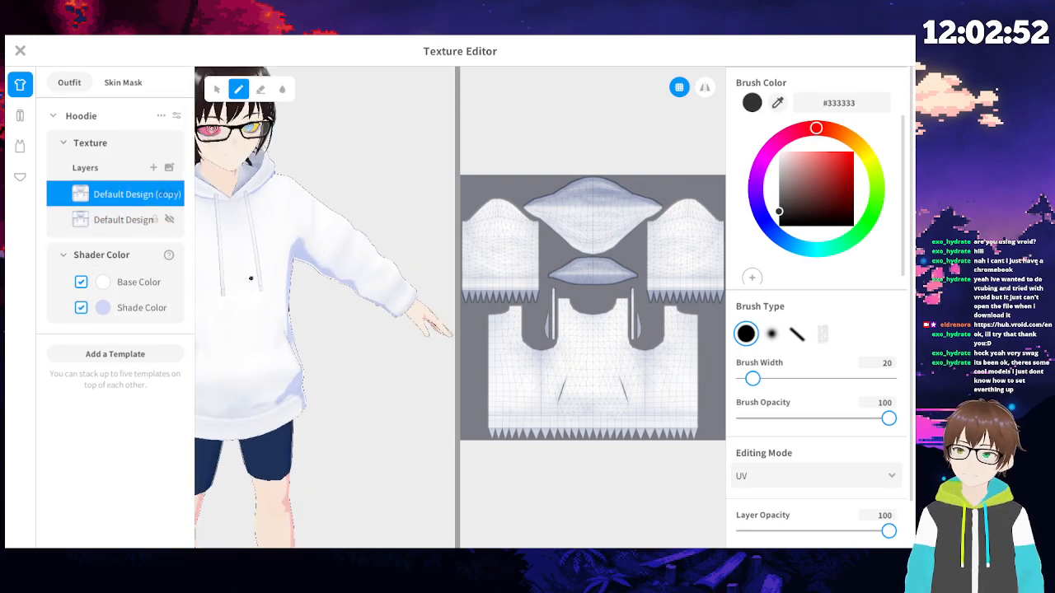
- Select the original Default Design layer and hide the Default Design (copy) layer
click(110, 222)
right_click(114, 221)
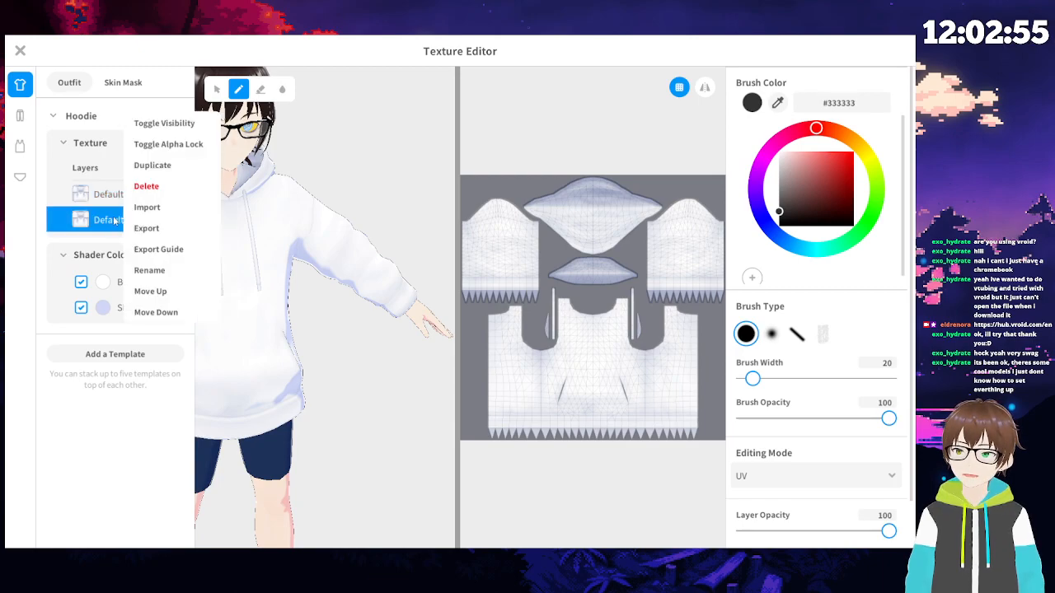
click(153, 165)
mouse_move(277, 279)
right_down()
mouse_move(263, 266)
mouse_move(308, 276)
mouse_move(285, 268)
right_up()
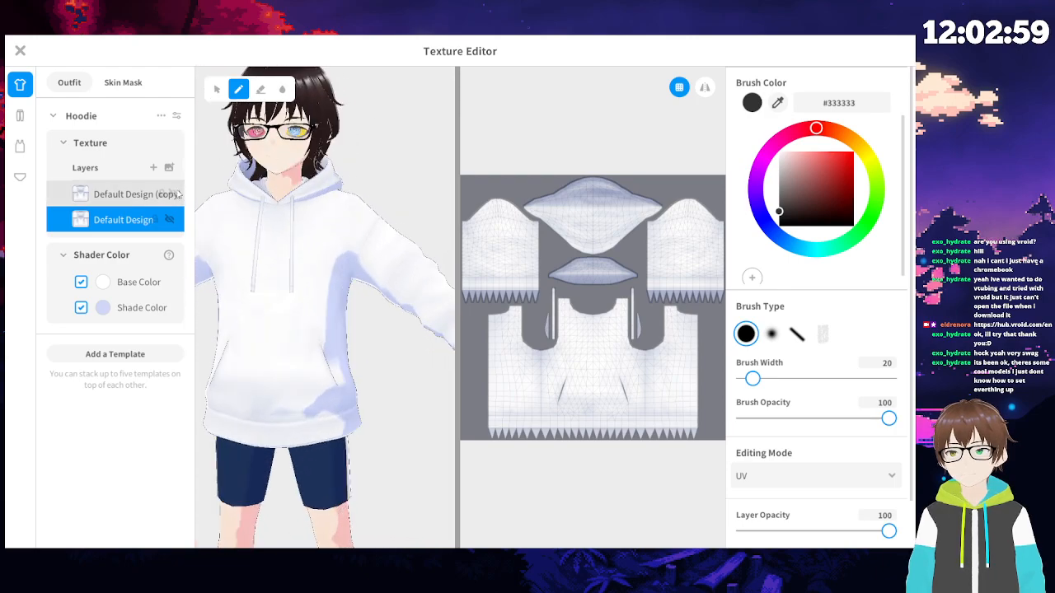
click(171, 194)
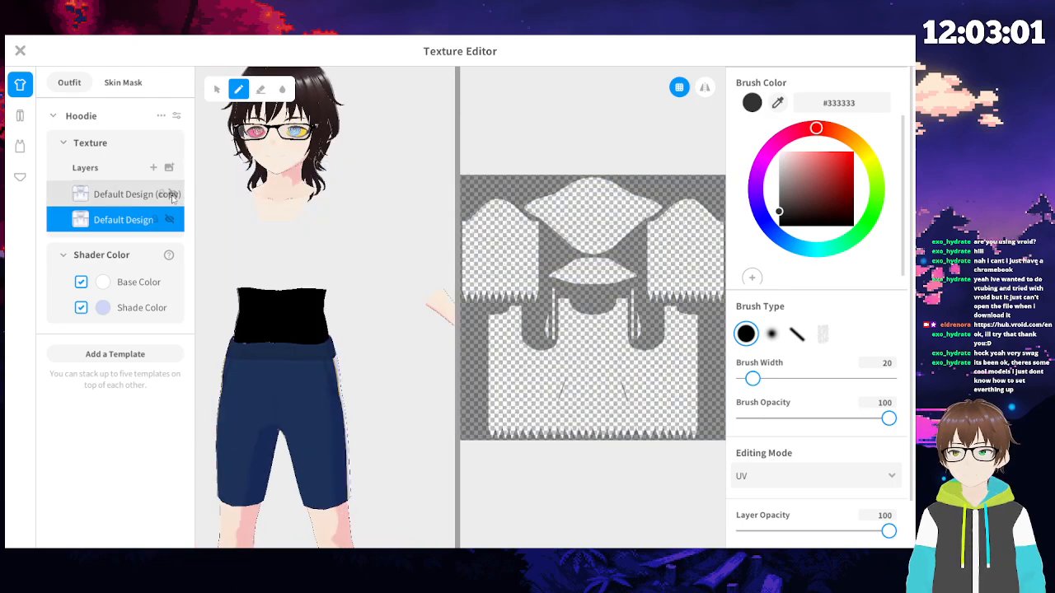
- Toggle the hoodie's two Default Design layers on and off individually, leaving only the Default Design (copy) layer shown and selected
click(172, 195)
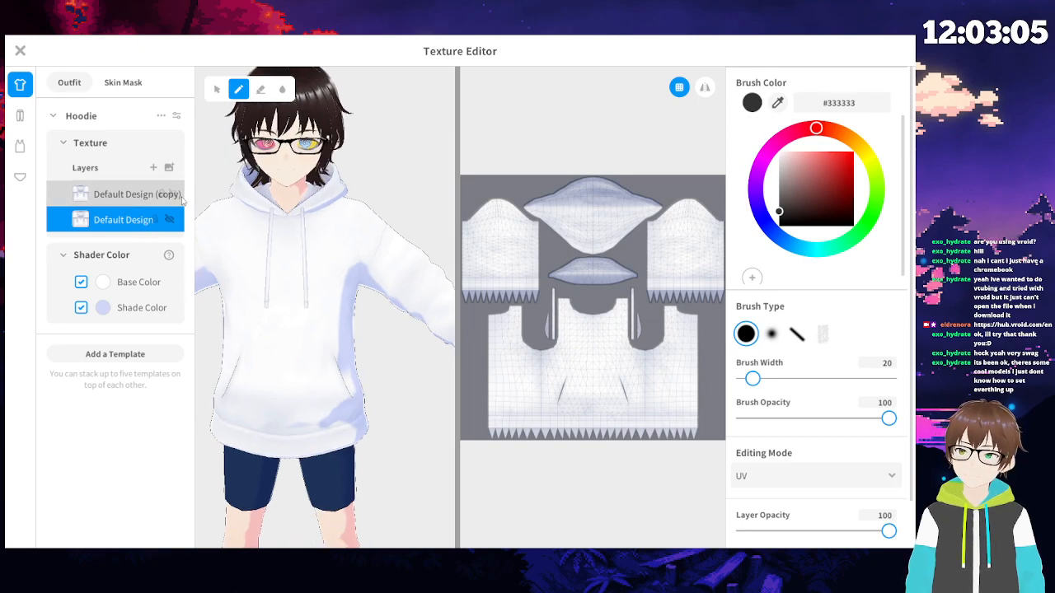
click(138, 203)
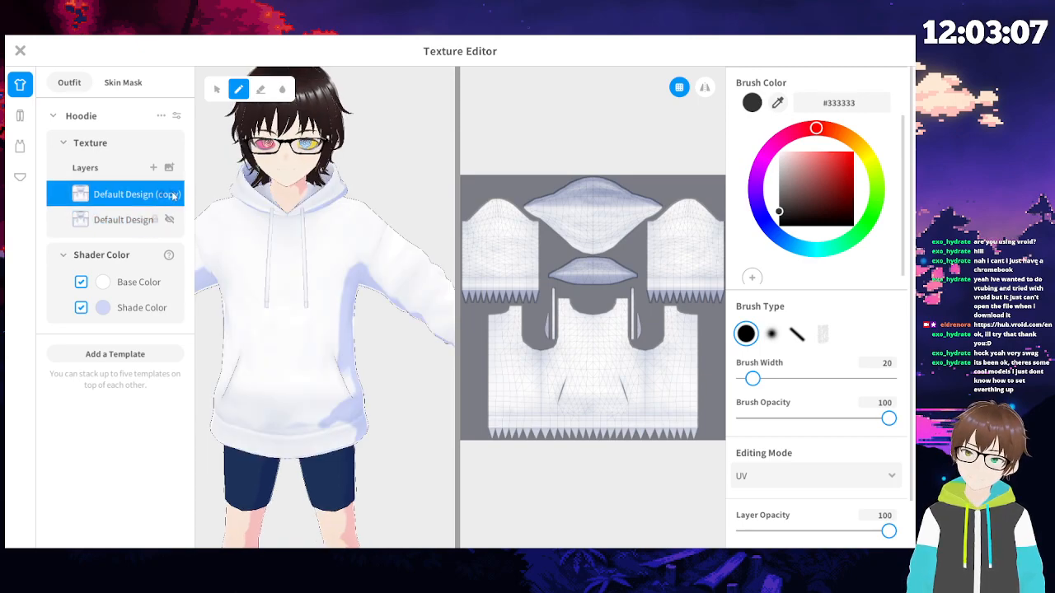
click(173, 195)
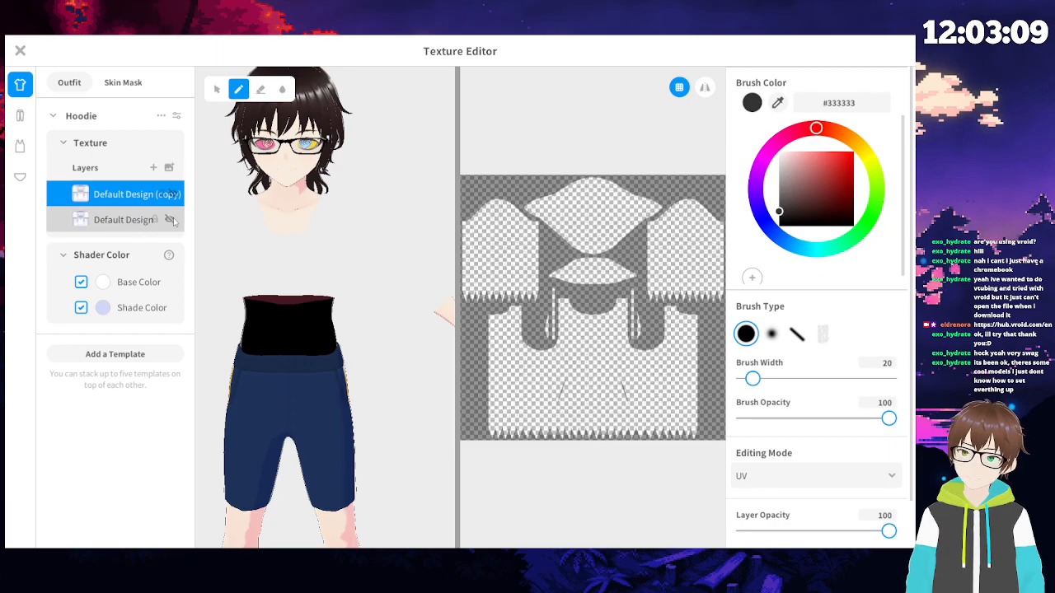
click(173, 220)
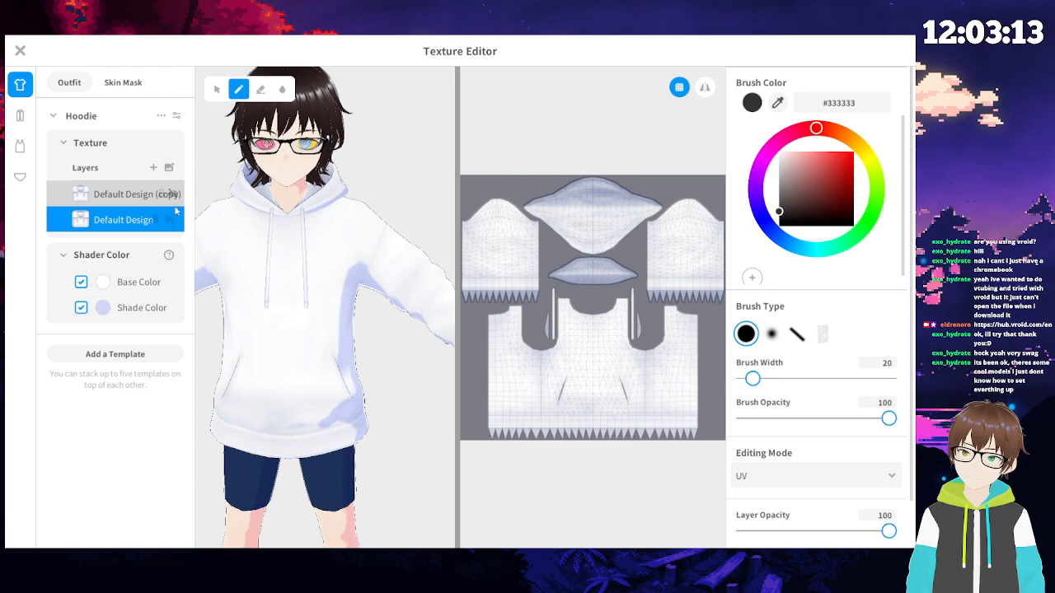
click(172, 220)
click(119, 191)
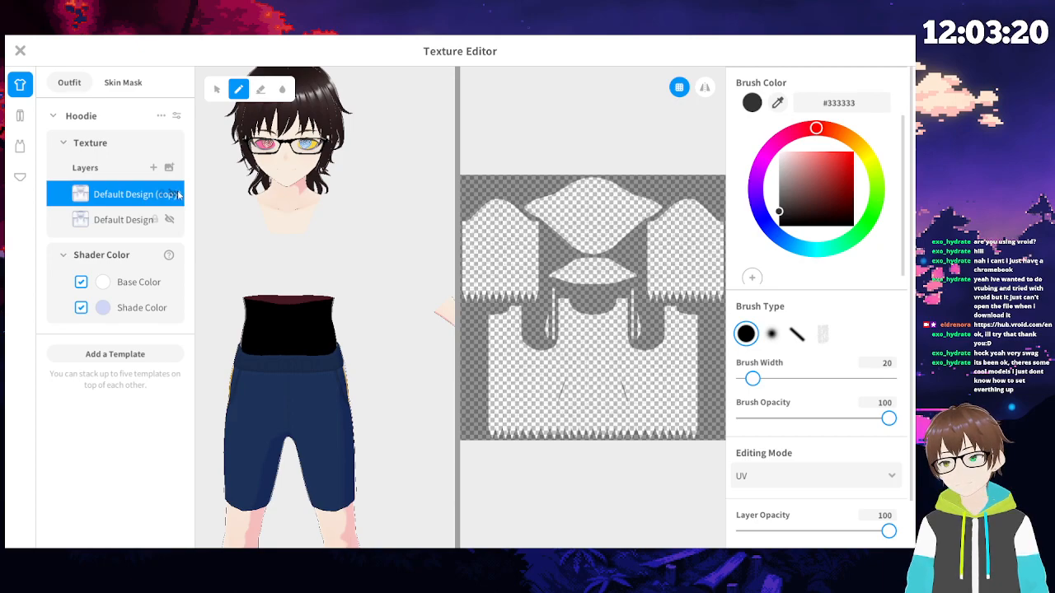
right_click(105, 221)
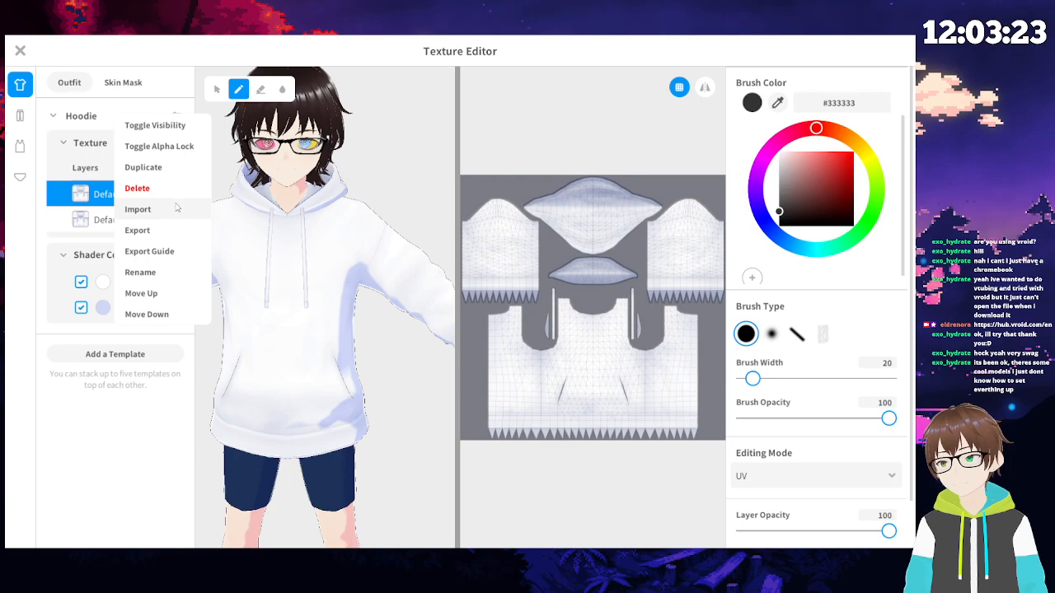
click(396, 454)
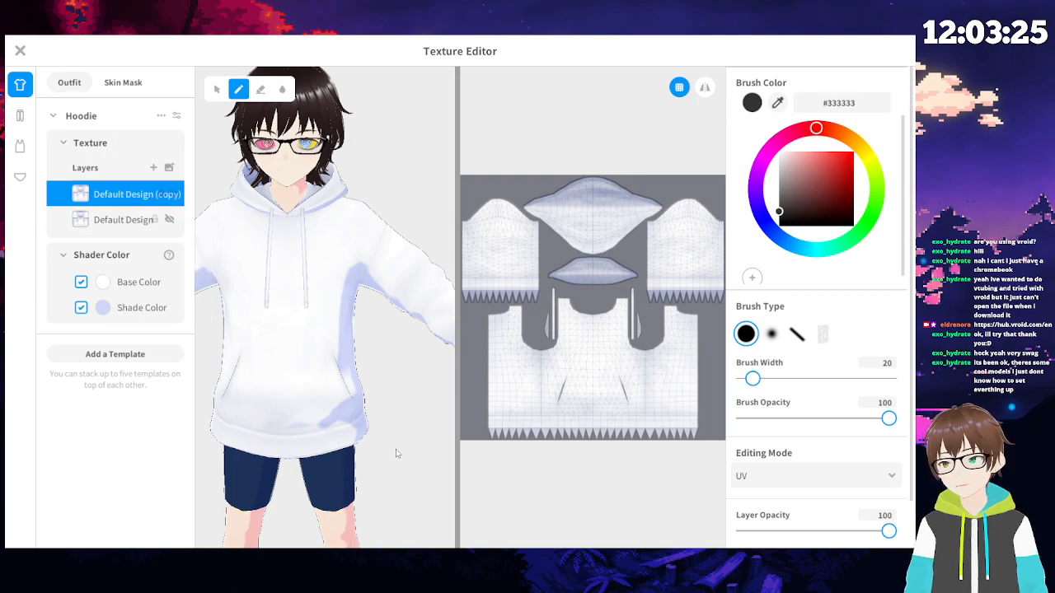
- Erase several patches from the hoodie's sleeve on the Default Design (copy) layer with the Eraser
click(263, 97)
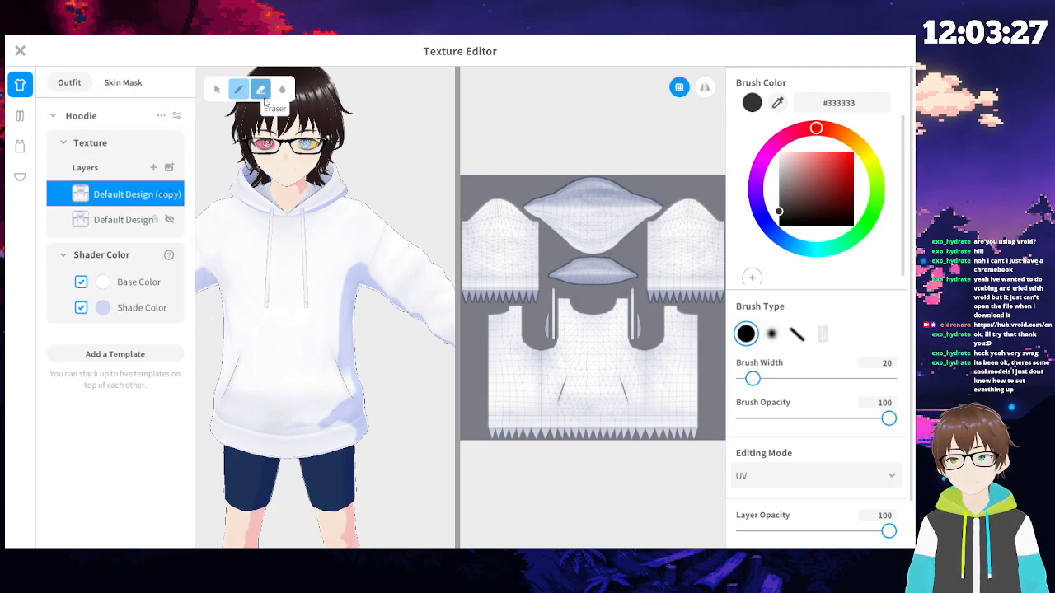
mouse_move(376, 309)
mouse_down()
mouse_move(407, 253)
mouse_move(385, 312)
mouse_up()
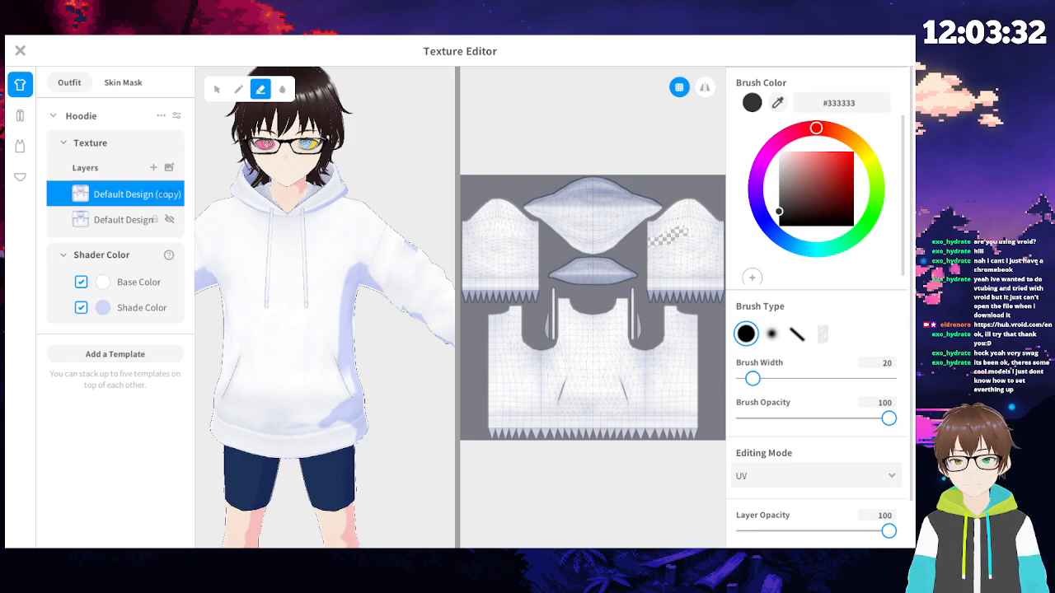
drag(410, 270, 442, 315)
drag(395, 257, 442, 269)
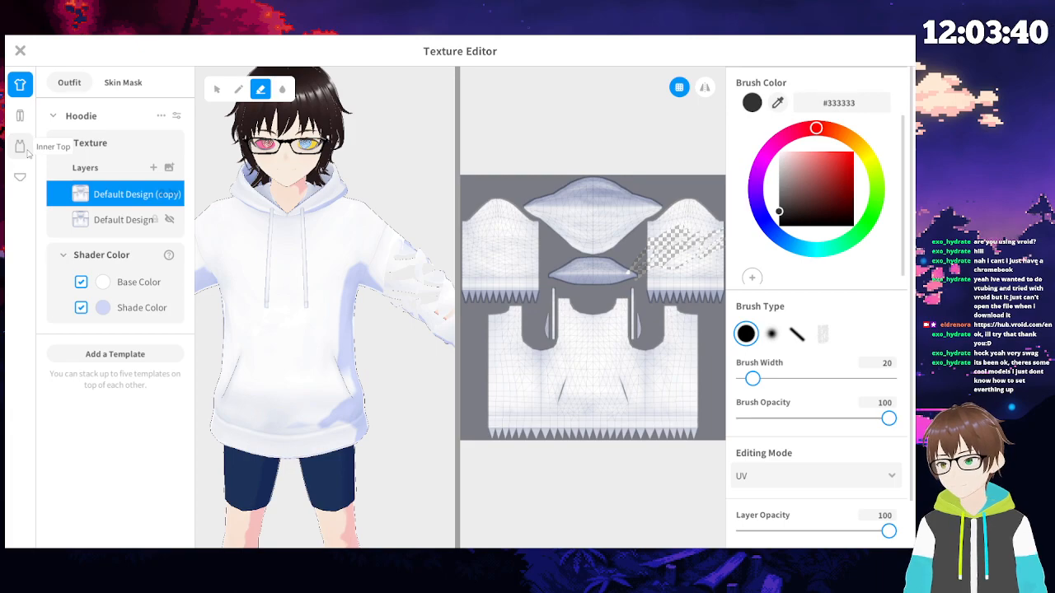
- Examine the pants, Inner Top and Inner Bottom textures, hiding the hoodie's Default Design (copy) layer to see what lies underneath
click(25, 148)
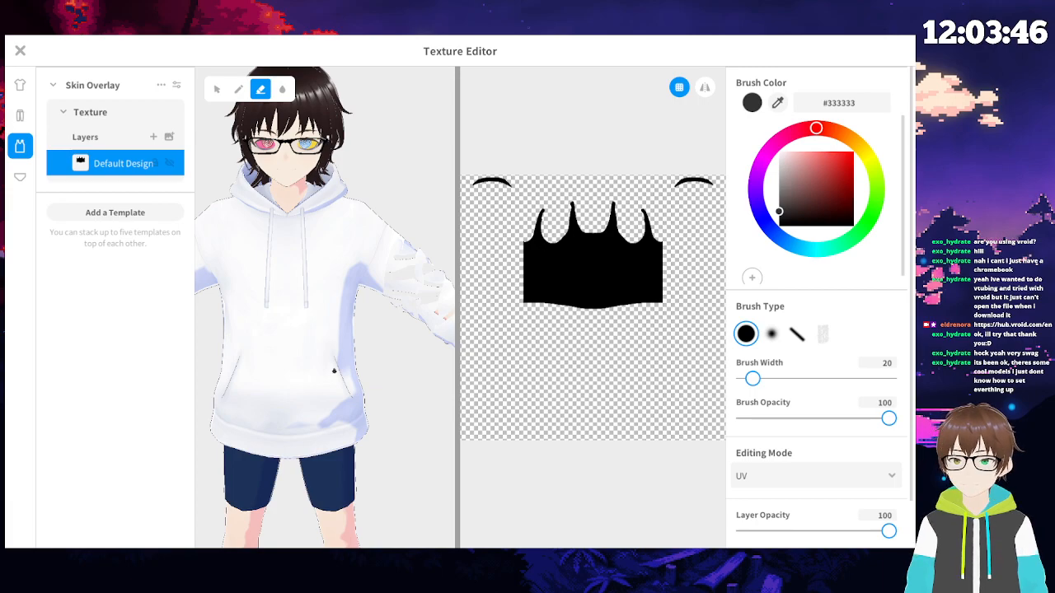
click(20, 116)
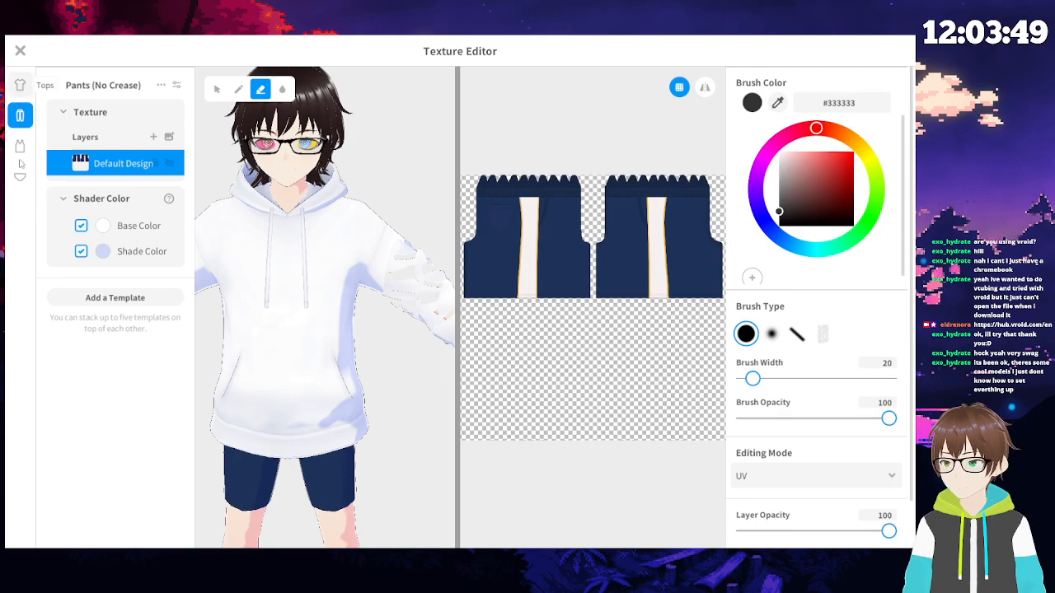
click(20, 84)
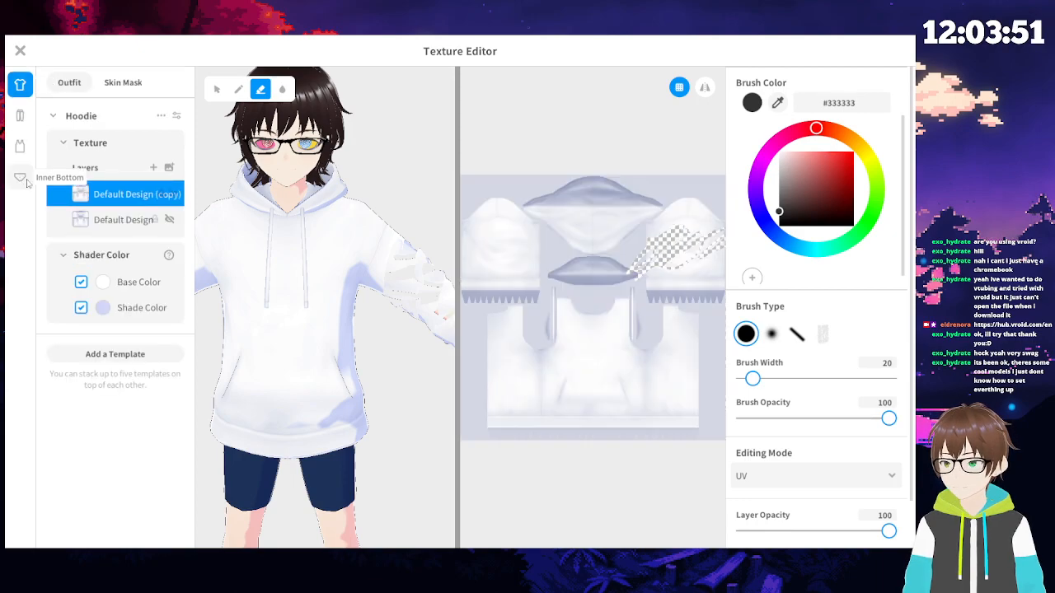
click(174, 195)
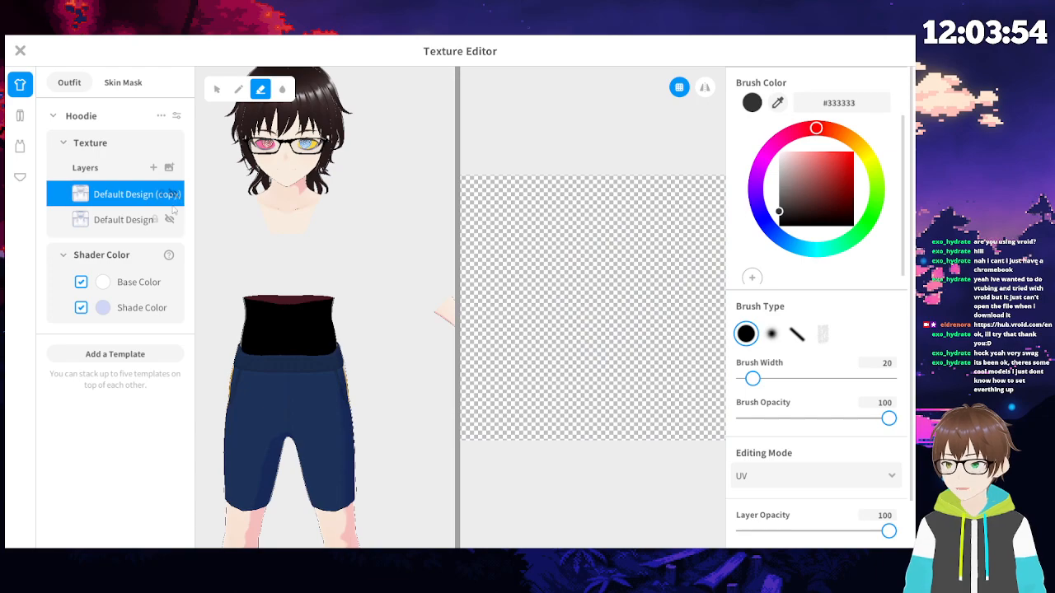
click(19, 116)
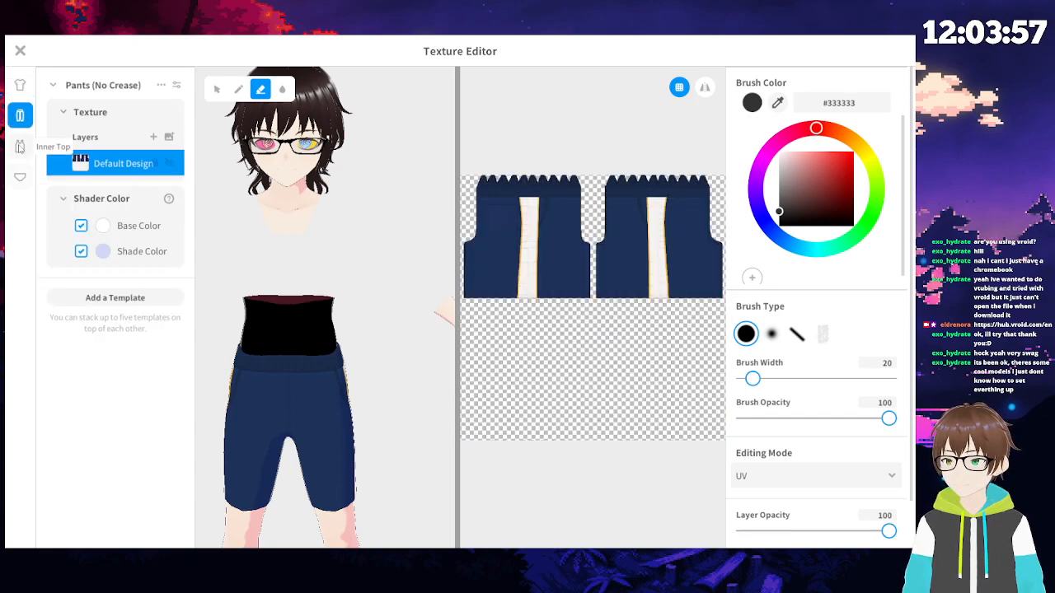
click(20, 147)
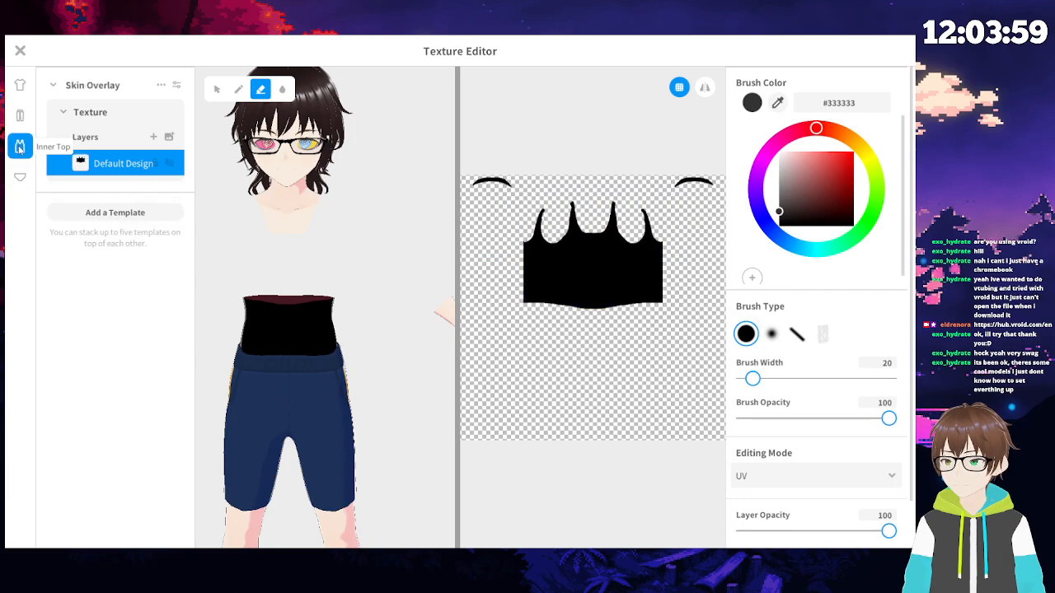
right_drag(312, 335, 248, 305)
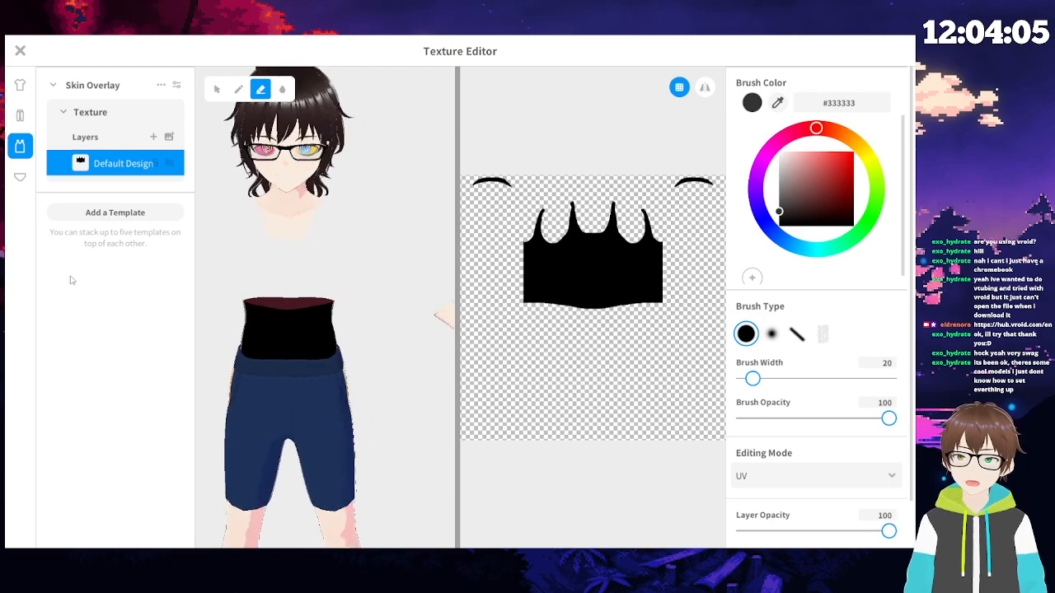
click(22, 178)
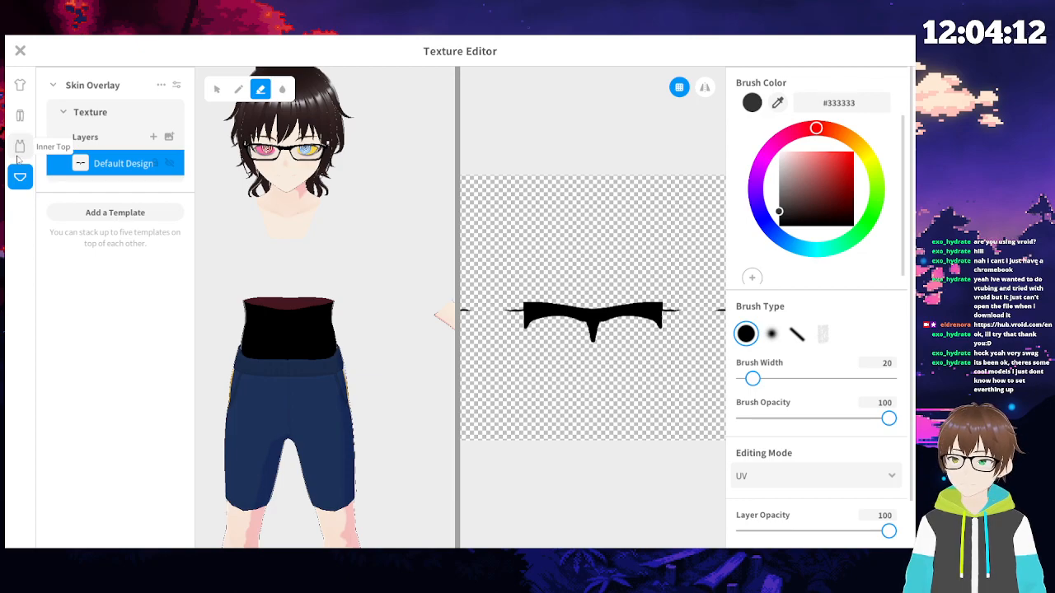
click(19, 150)
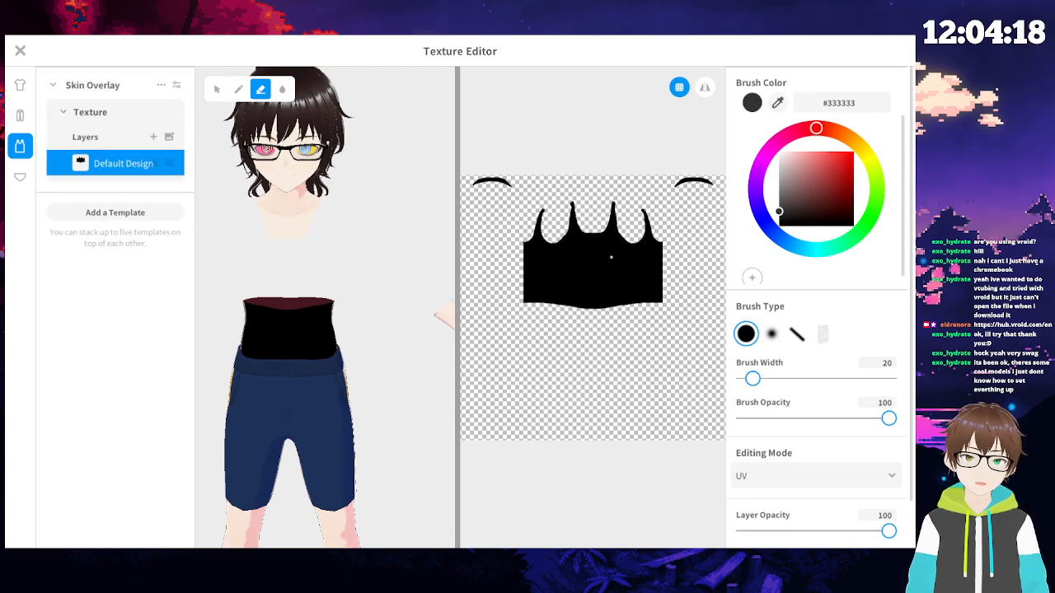
- Erase strips from the Inner Top's black design using a brush width of 148, and set the brush color to #000000
drag(753, 379, 815, 379)
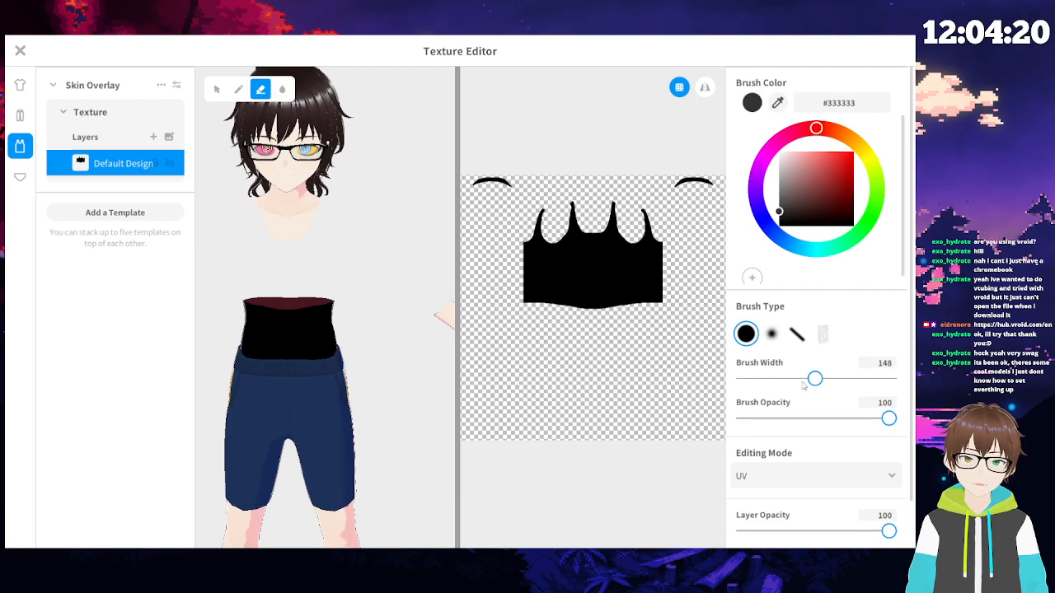
drag(647, 221, 582, 284)
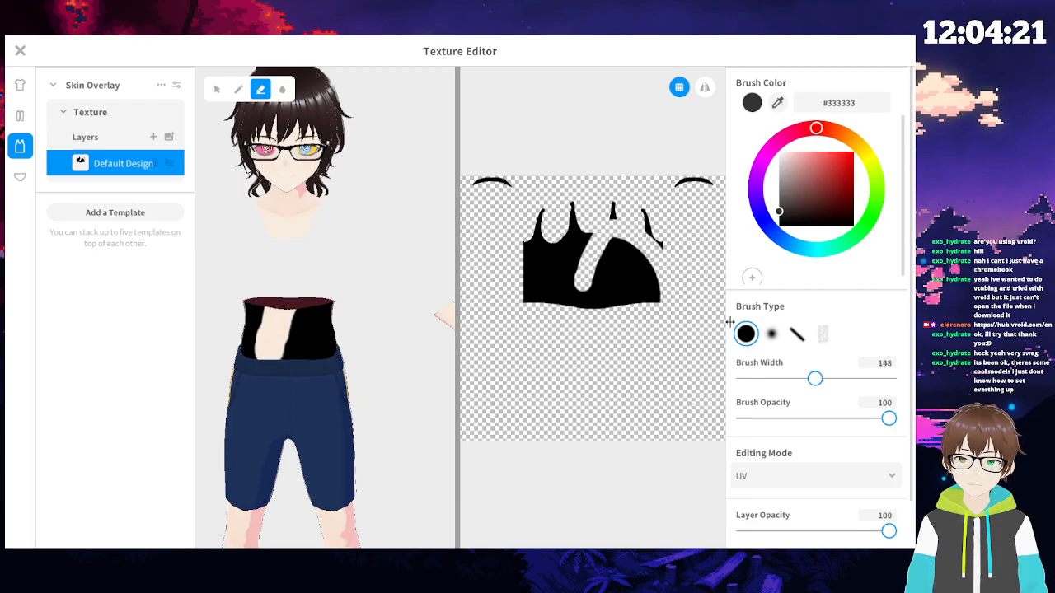
drag(793, 220, 859, 252)
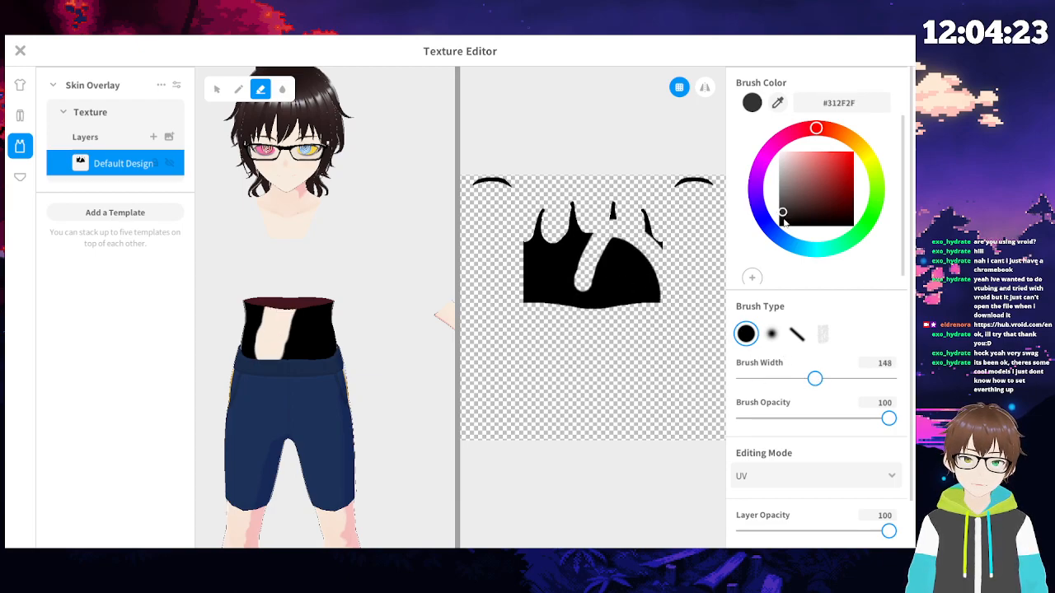
mouse_move(597, 301)
mouse_down()
mouse_move(544, 288)
mouse_move(655, 276)
mouse_up()
- Paint black over most of the Inner Top texture with the brush, covering the avatar's neck, torso and legs
click(238, 89)
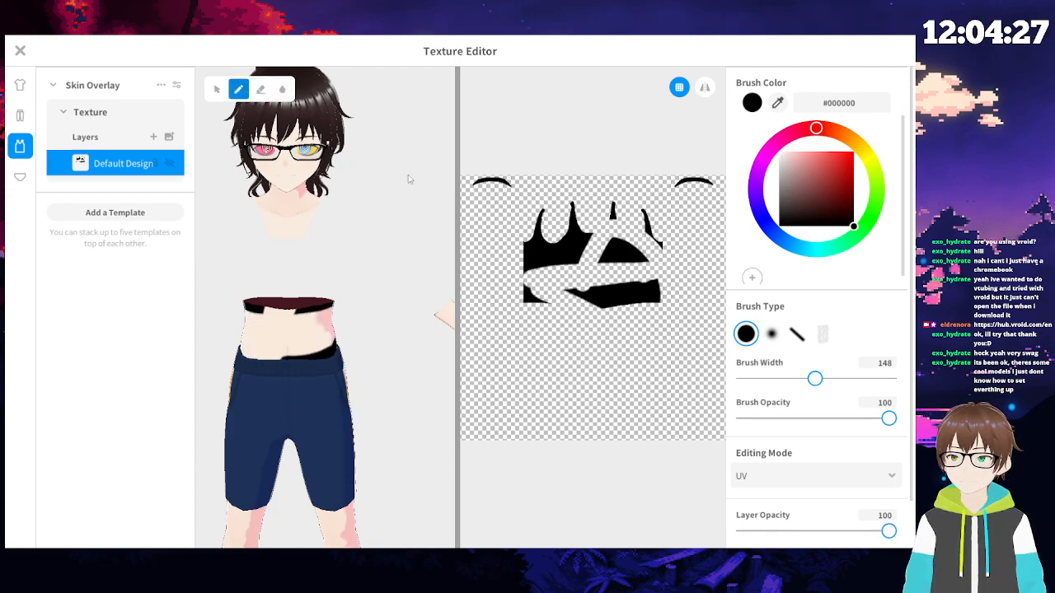
mouse_move(515, 297)
mouse_down()
mouse_move(656, 271)
mouse_move(725, 317)
mouse_move(610, 292)
mouse_move(668, 207)
mouse_move(525, 182)
mouse_move(470, 208)
mouse_move(654, 181)
mouse_move(641, 198)
mouse_move(497, 203)
mouse_move(483, 224)
mouse_move(554, 340)
mouse_move(533, 280)
mouse_move(645, 322)
mouse_up()
mouse_move(404, 289)
right_down()
mouse_move(320, 328)
mouse_move(185, 344)
right_up()
right_drag(332, 399, 381, 456)
mouse_move(509, 437)
mouse_down()
mouse_move(714, 433)
mouse_move(487, 397)
mouse_move(679, 381)
mouse_move(678, 358)
mouse_move(493, 350)
mouse_move(675, 281)
mouse_move(535, 290)
mouse_move(717, 213)
mouse_up()
right_drag(318, 200, 334, 166)
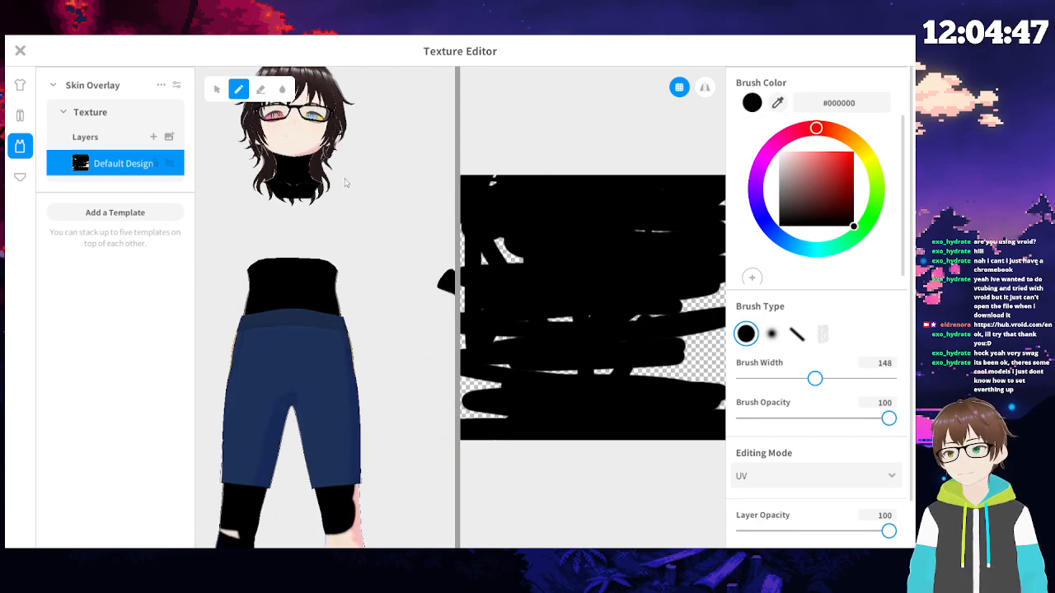
- Undo the erasing, painting and layer-hiding edits, and close the Texture Editor without saving
key(ctrl+z)
key(ctrl+z)
key(ctrl+z)
key(ctrl+z)
key(ctrl+z)
key(ctrl+z)
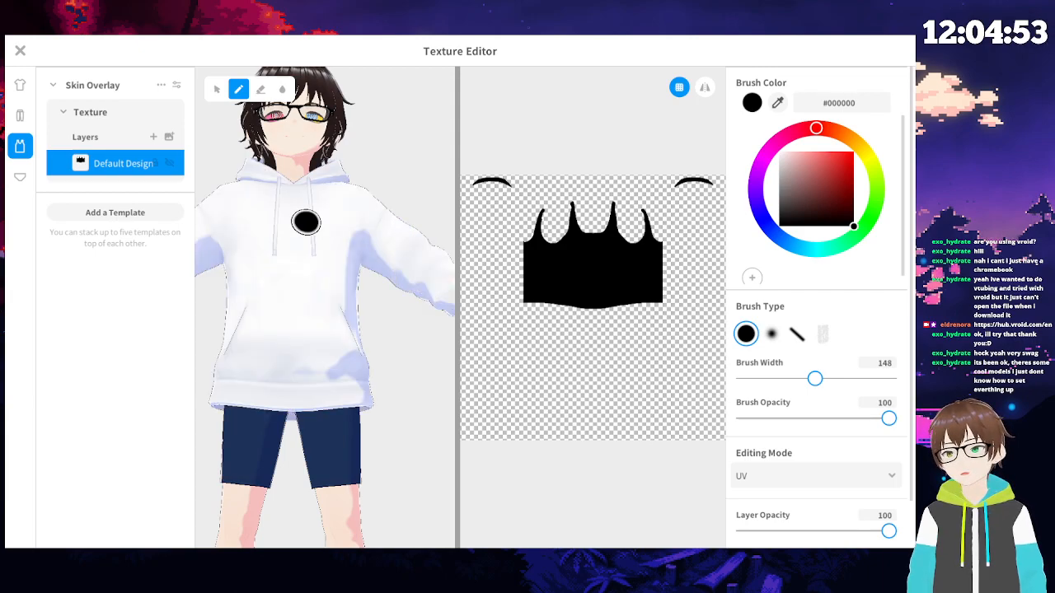
click(21, 50)
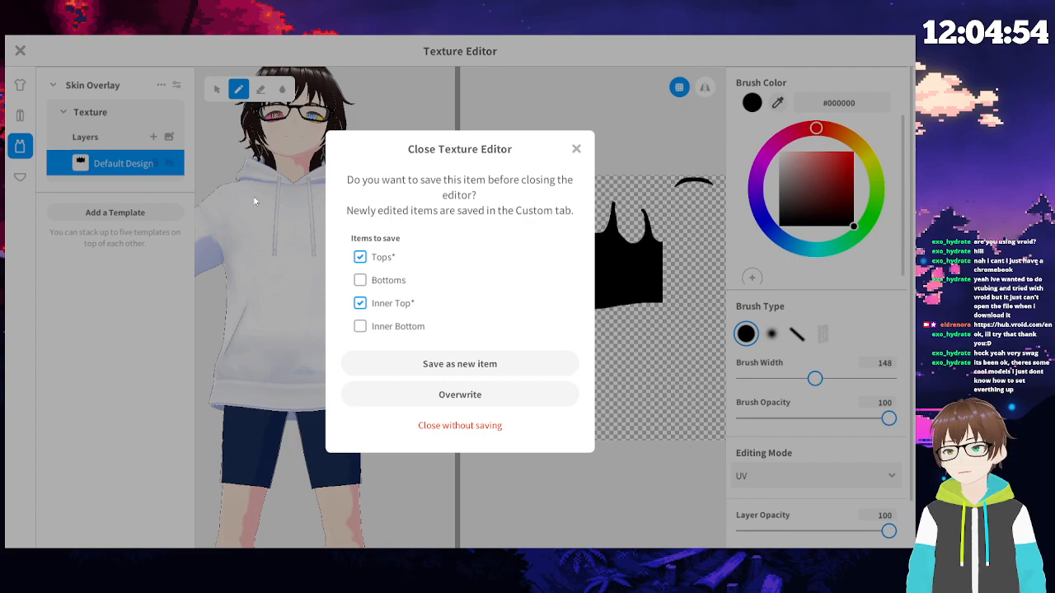
click(440, 416)
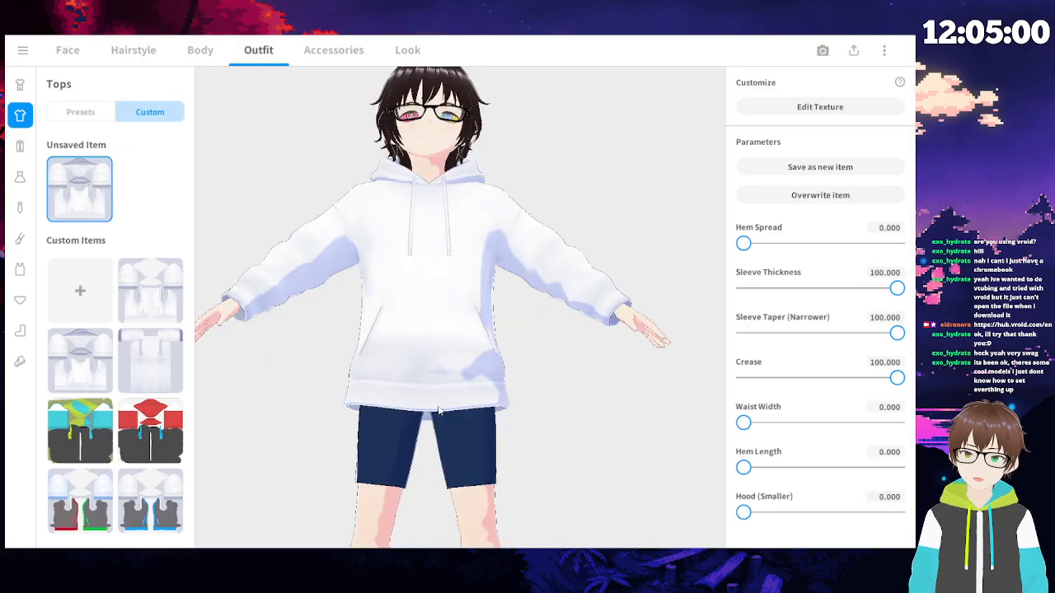
- Look through the arm accessories and the preset and custom Inner Top items
click(19, 241)
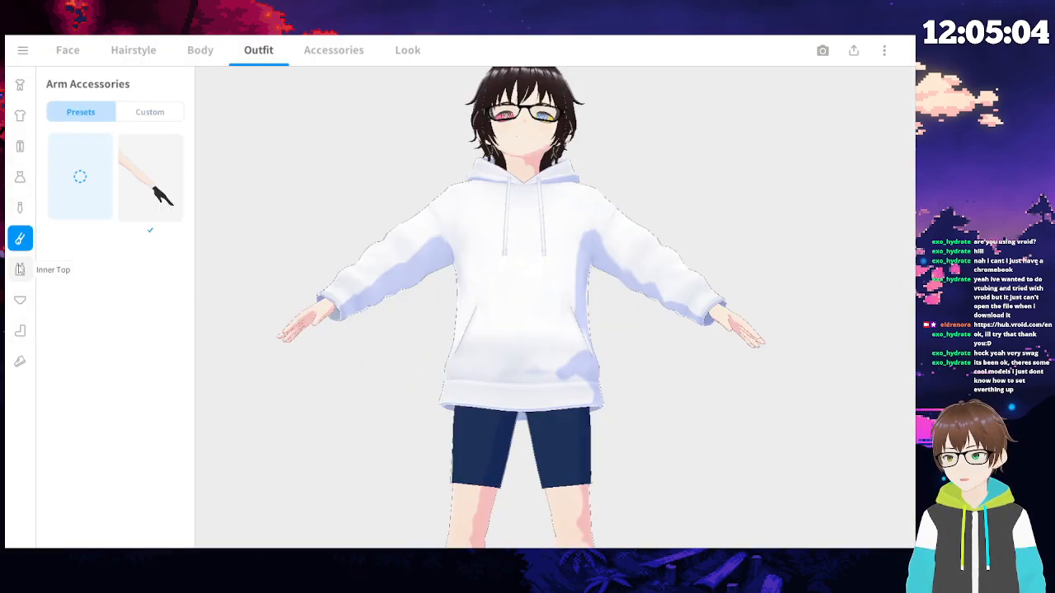
click(20, 269)
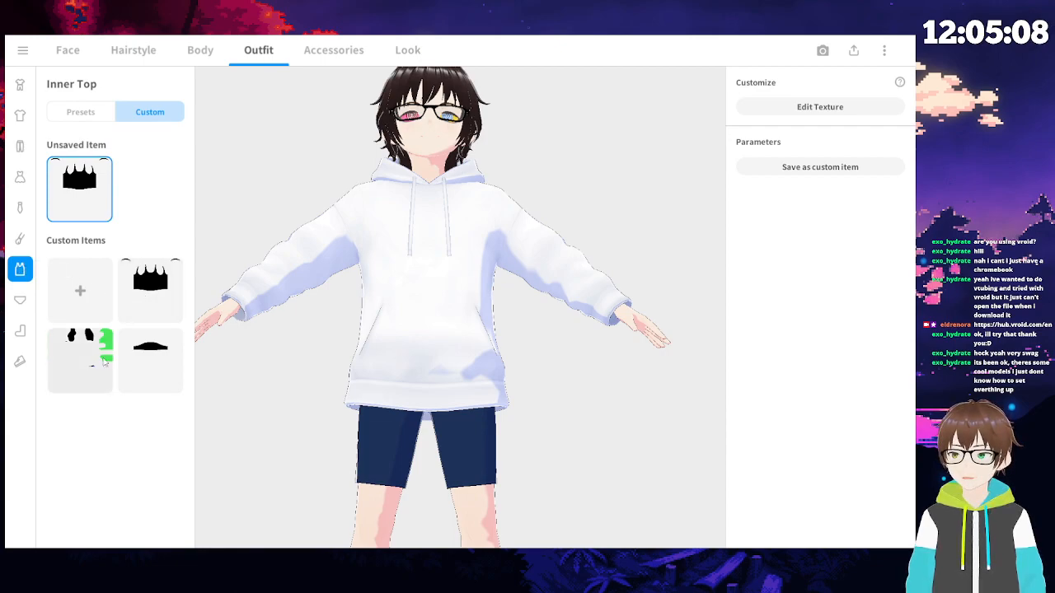
click(78, 112)
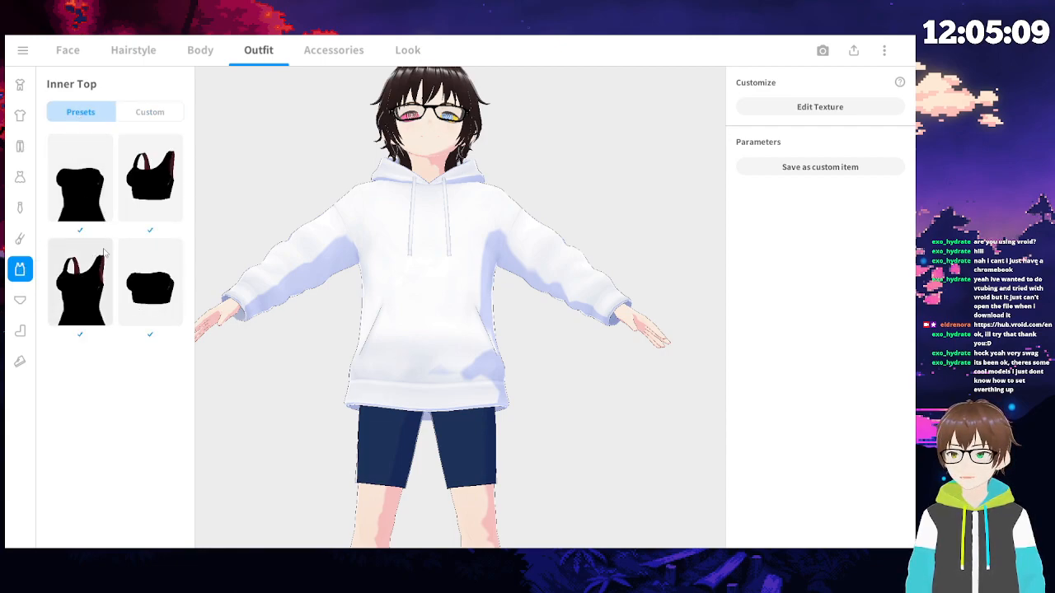
click(148, 112)
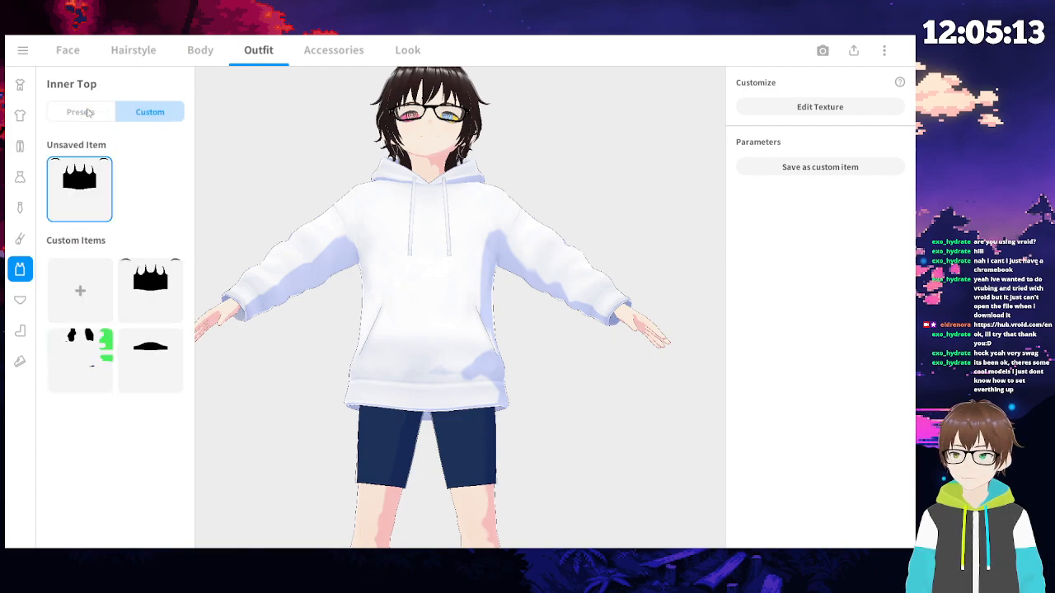
click(90, 113)
click(90, 183)
- Browse the Inner Bottom, Shoes and Bottoms outfit categories and return to the Tops
click(22, 303)
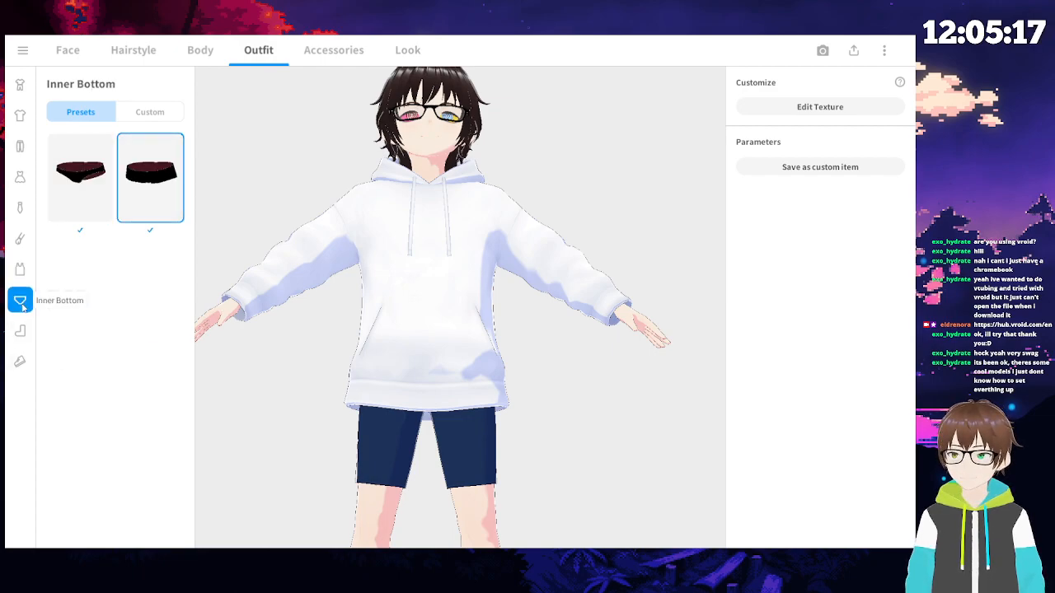
click(21, 330)
click(20, 361)
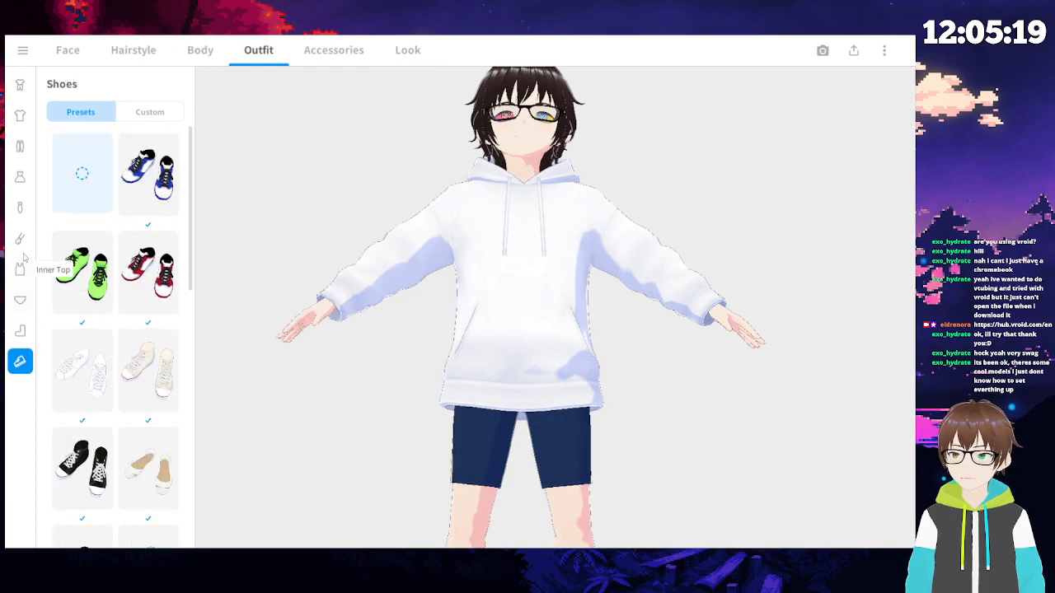
click(20, 238)
click(20, 146)
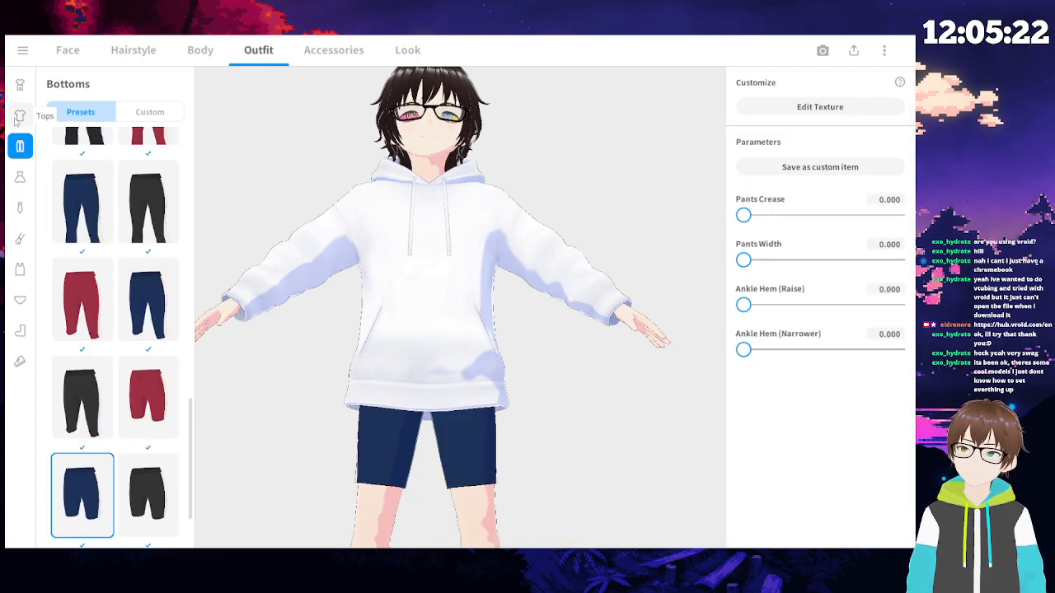
click(20, 116)
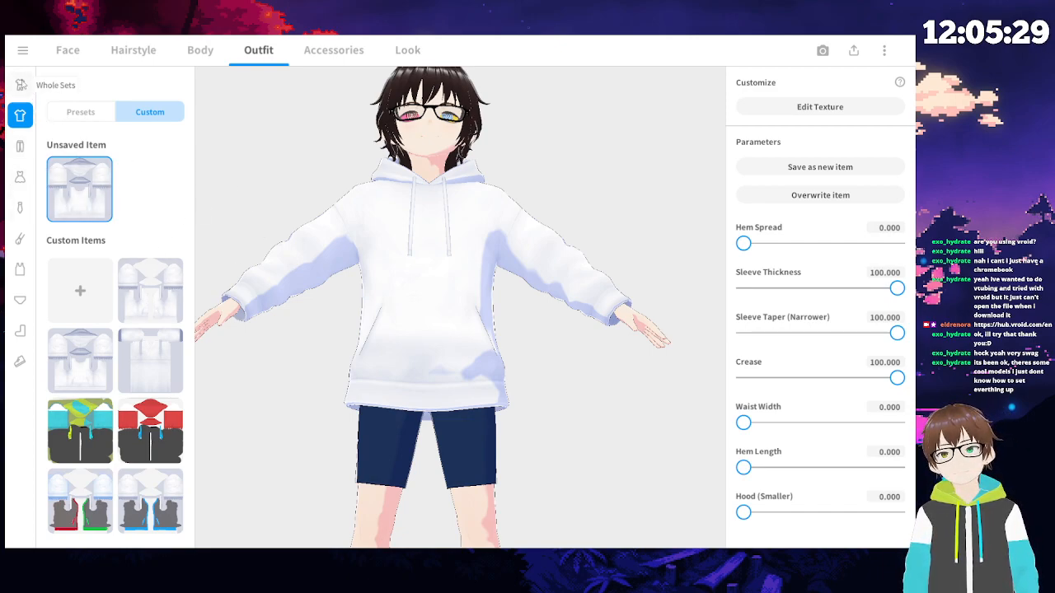
- Dress the avatar in the pink and white maid outfit from the Whole Sets
click(21, 85)
scroll(160, 268, up, 10)
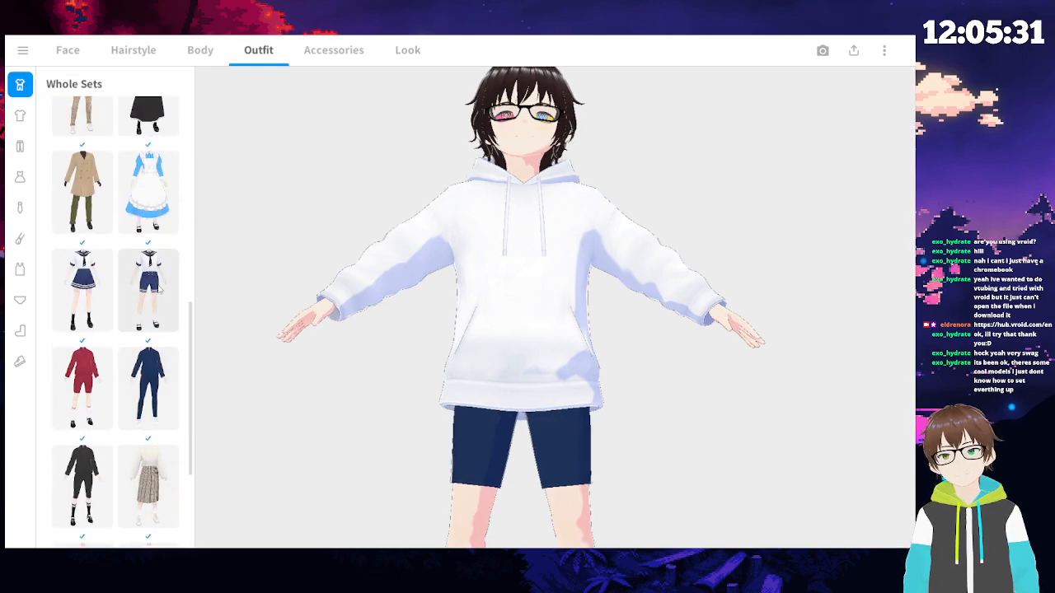
click(162, 264)
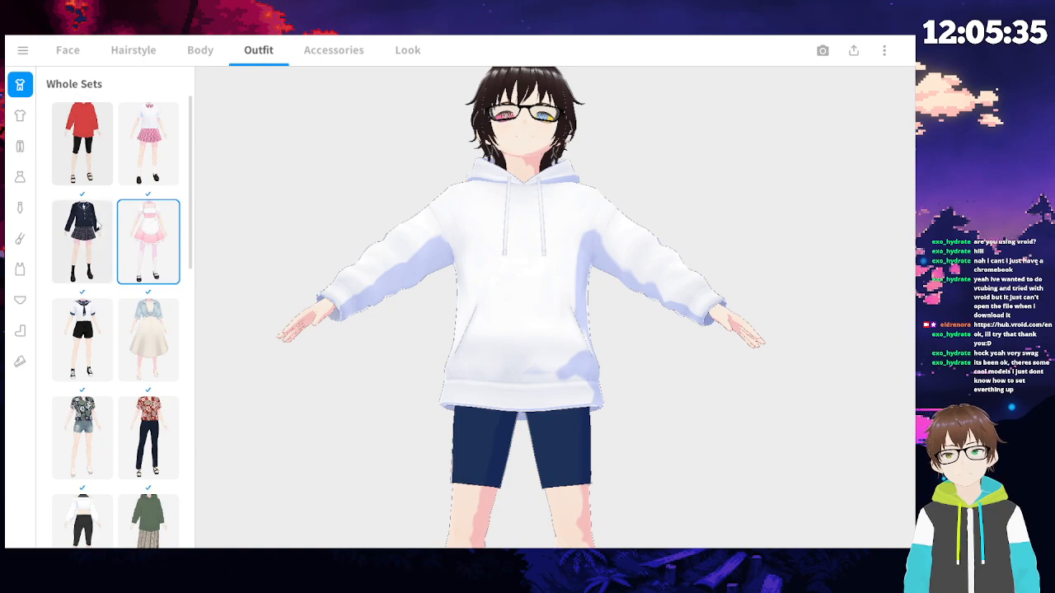
scroll(105, 284, down, 1)
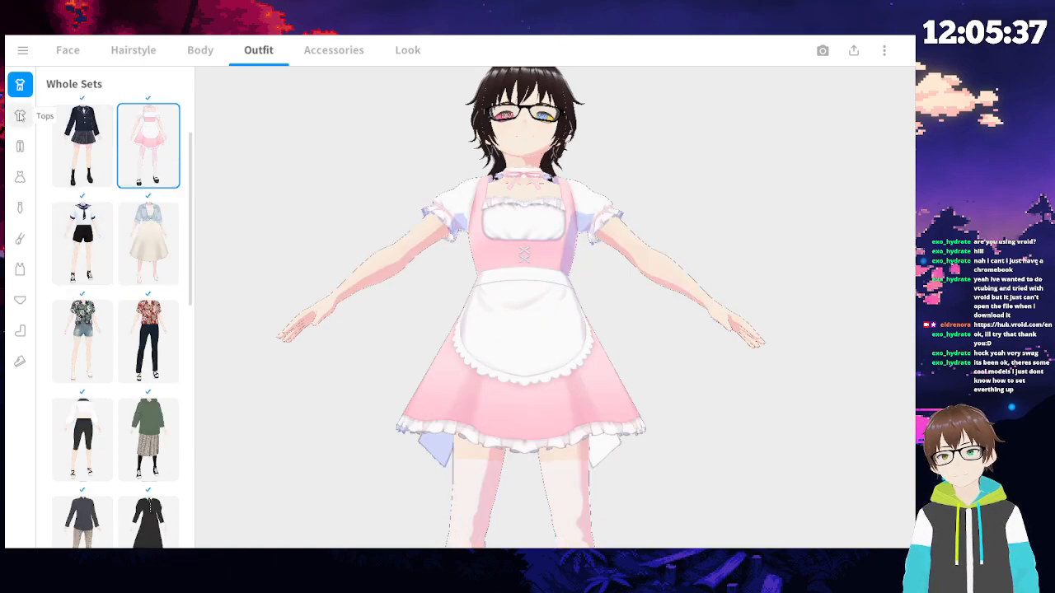
- Try the red T-shirt preset as the top, and put the unsaved custom white hoodie back on
click(20, 116)
click(84, 175)
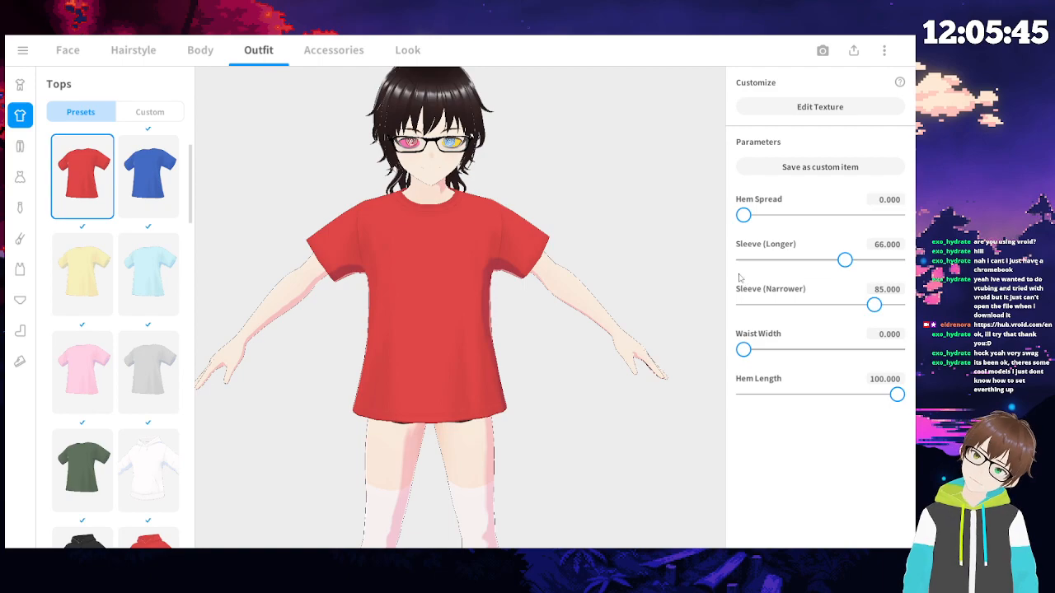
click(132, 120)
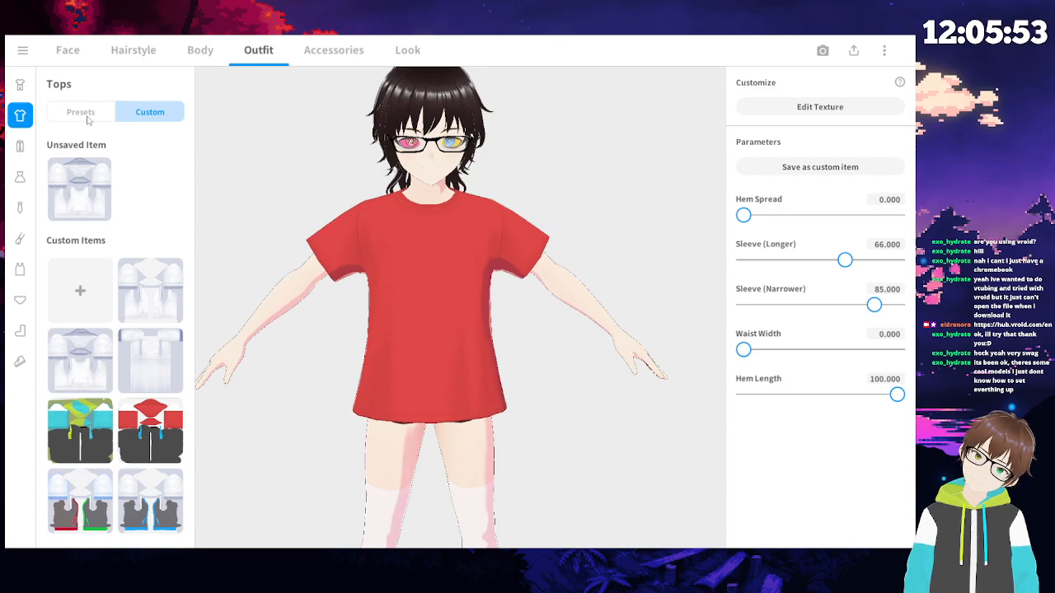
click(86, 220)
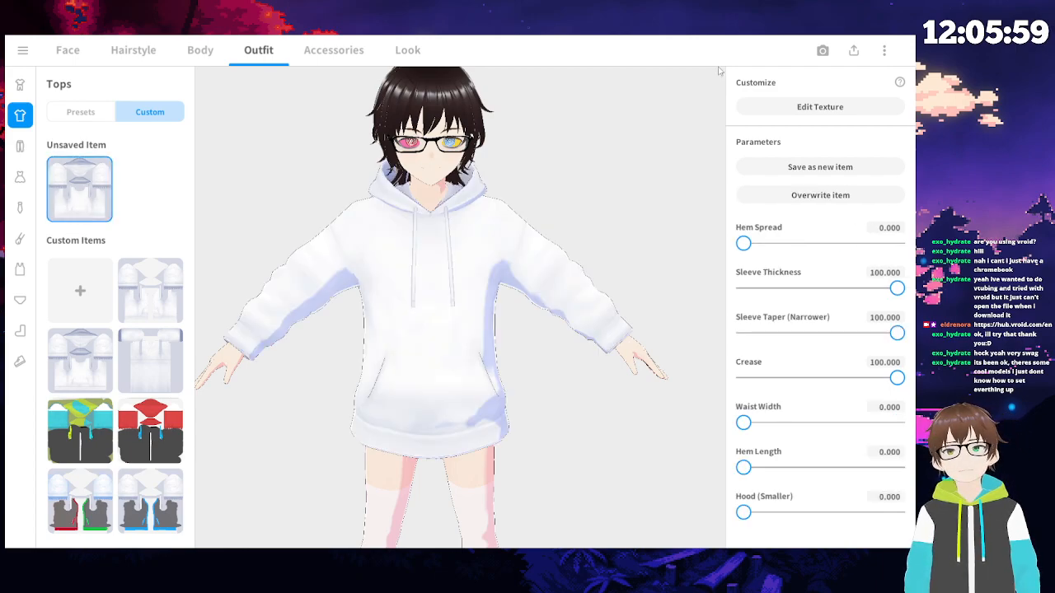
- Open the white hoodie's texture for editing without saving the temporary items, and add a blank layer above the copied default design
click(797, 109)
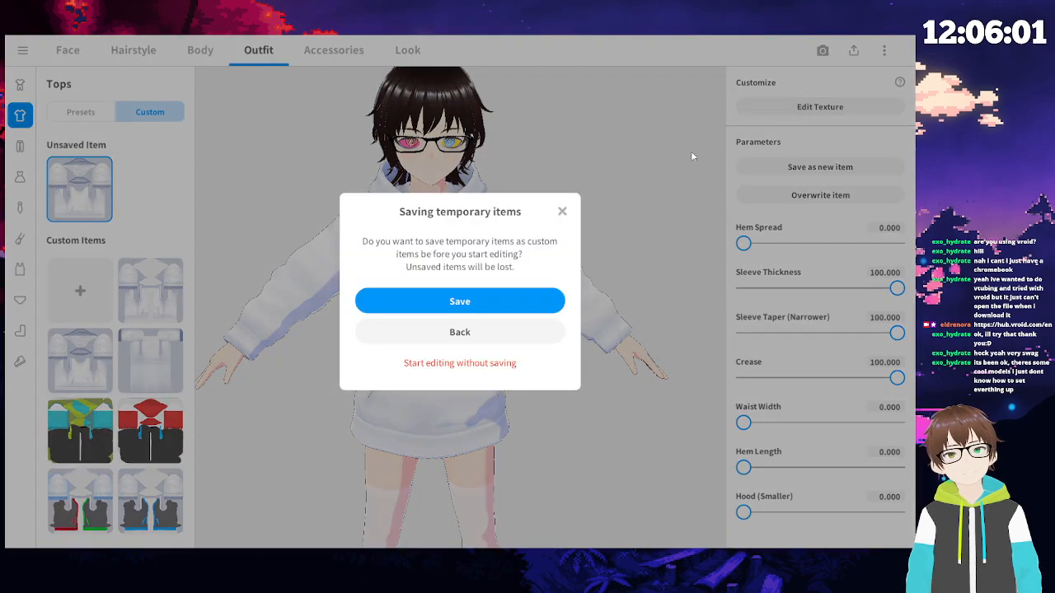
click(462, 364)
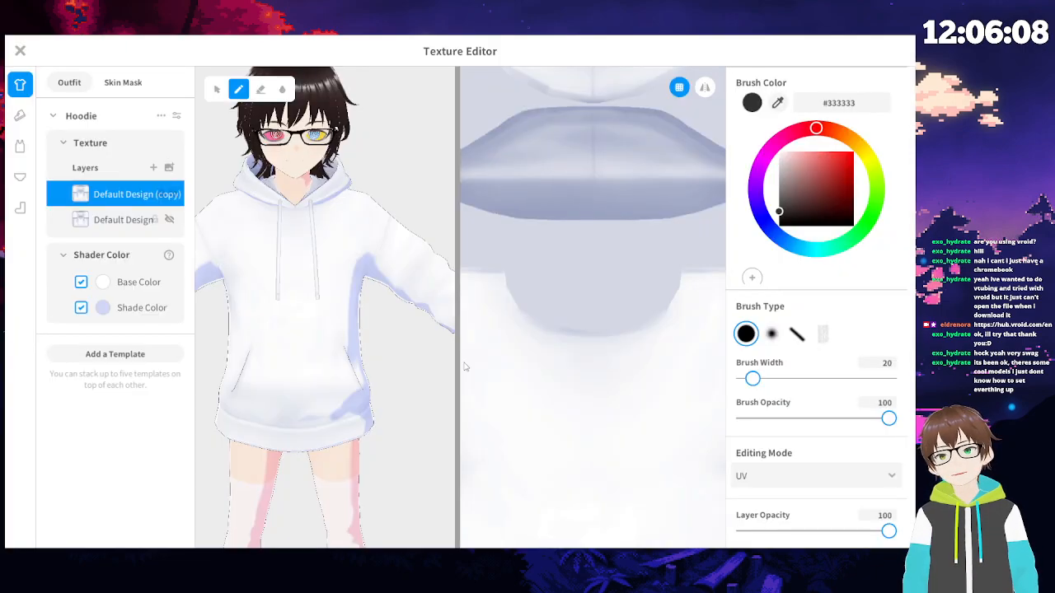
right_click(108, 198)
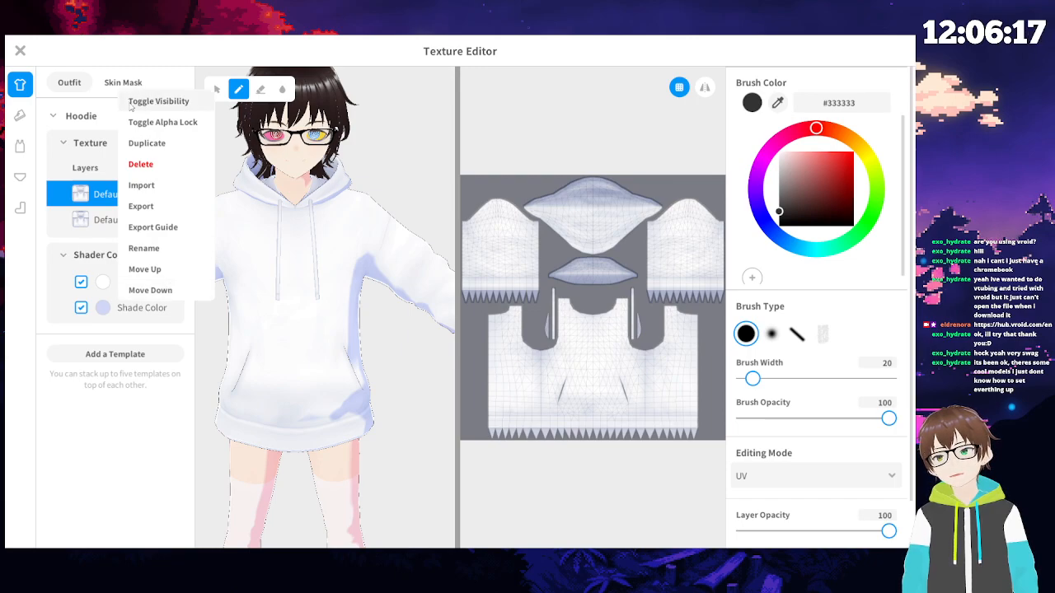
click(100, 138)
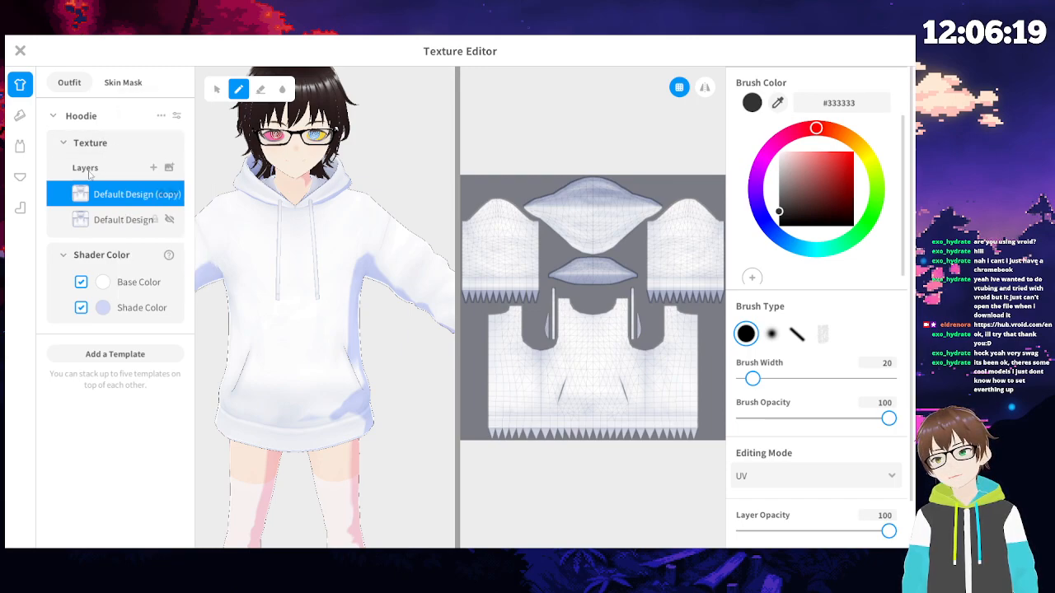
click(169, 168)
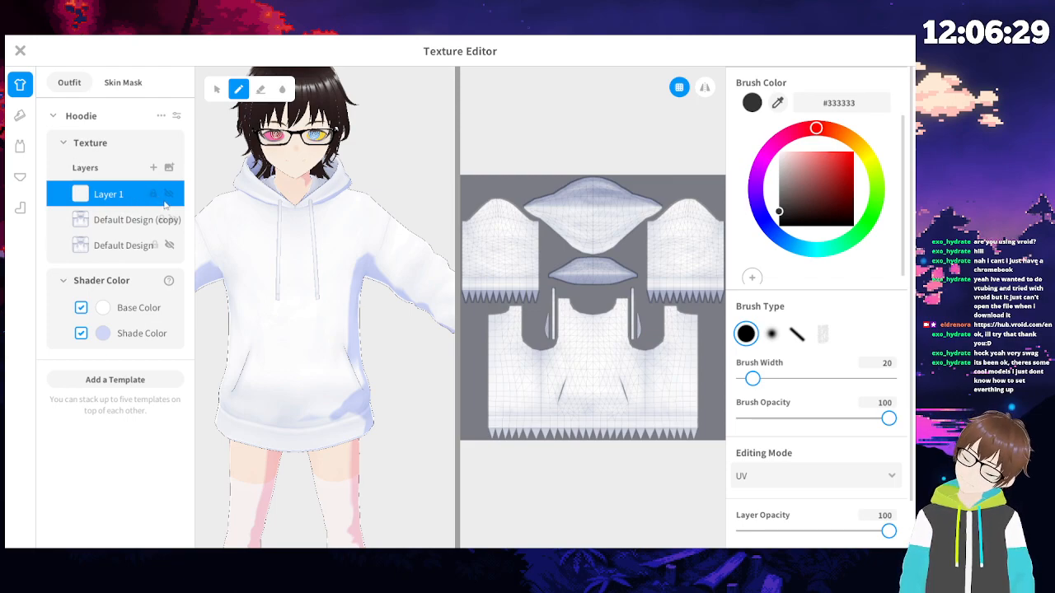
right_click(119, 202)
click(124, 203)
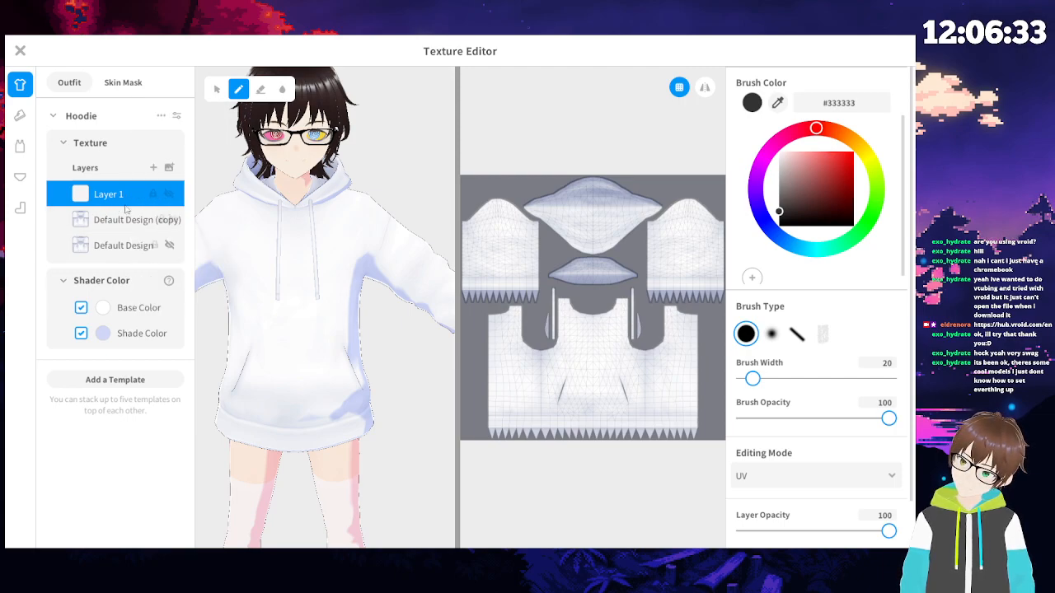
- Hide the copied default design layer of the hoodie and inspect the avatar's body beneath it
click(170, 220)
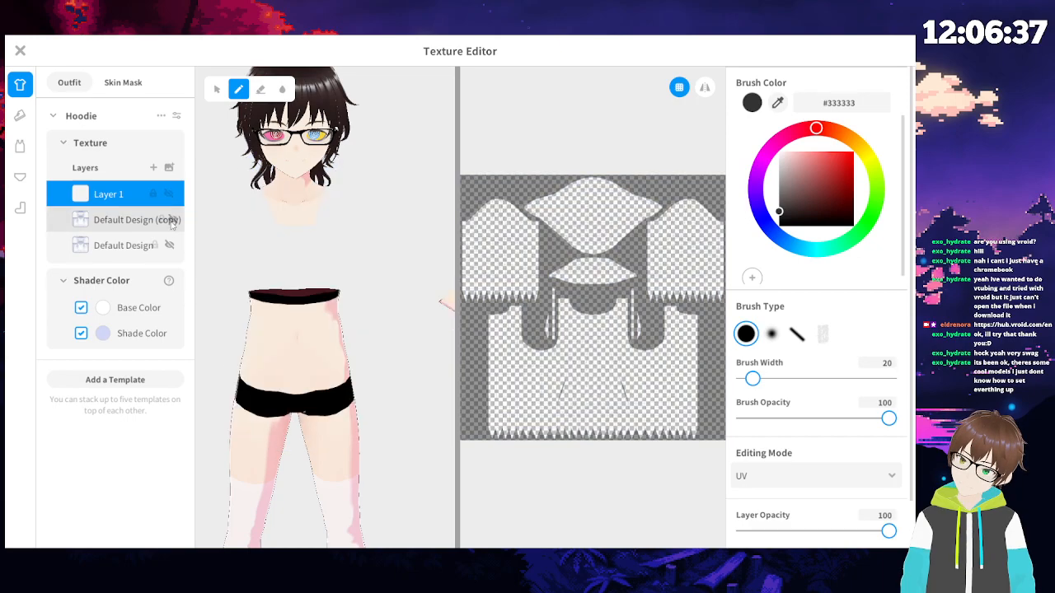
click(170, 220)
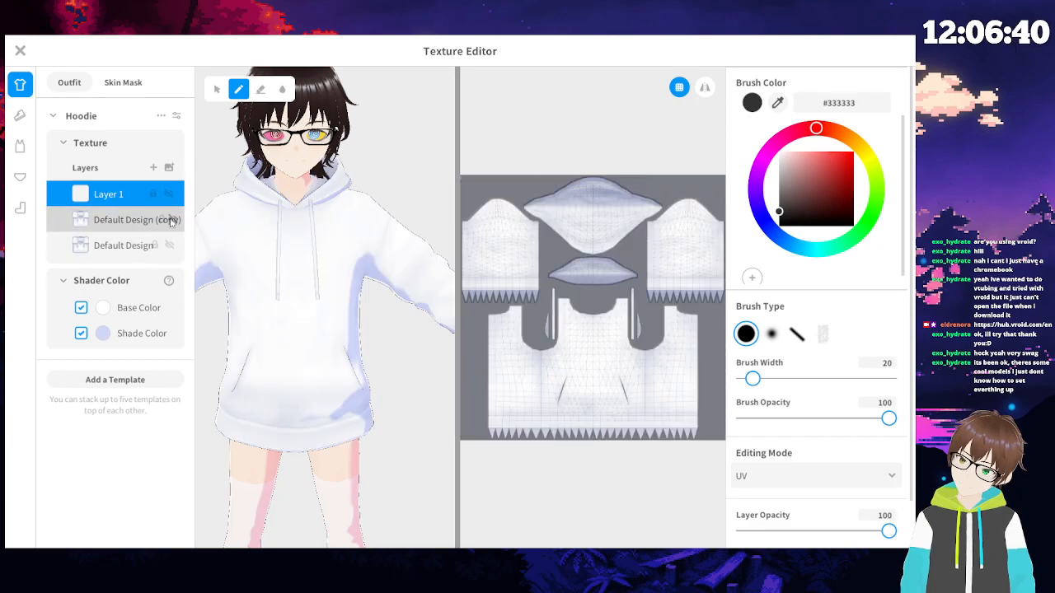
click(170, 220)
right_drag(275, 318, 275, 275)
right_drag(320, 319, 342, 249)
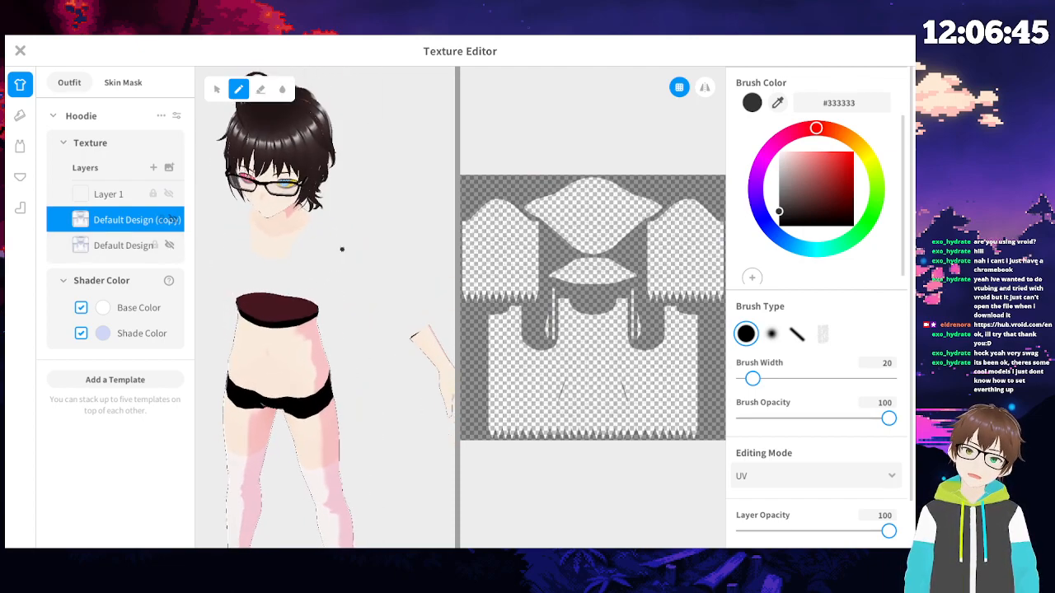
scroll(340, 277, down, 3)
scroll(349, 313, down, 4)
right_drag(348, 313, 353, 284)
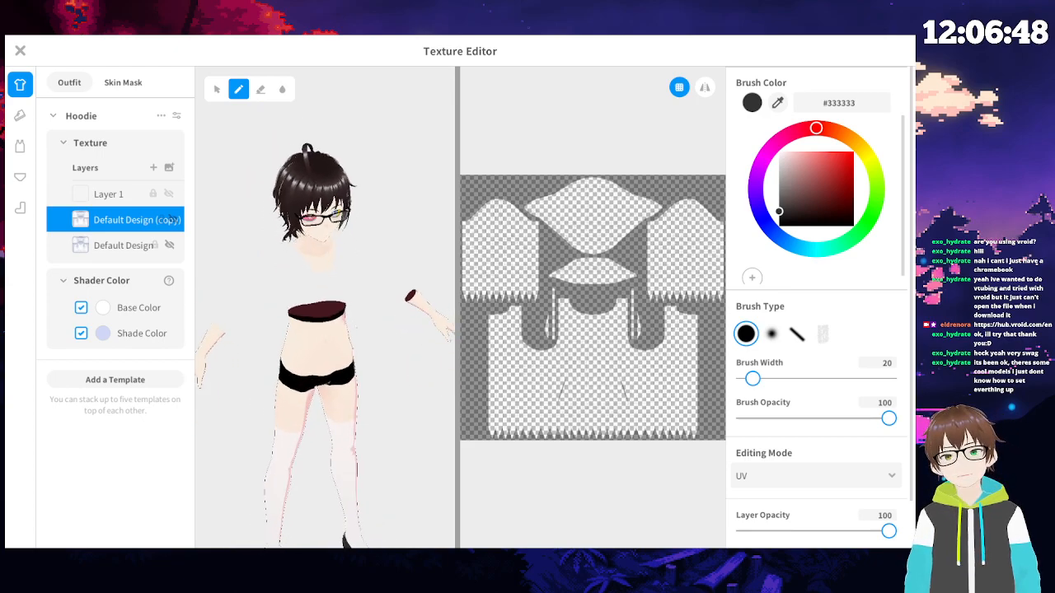
- Show the copied default design layer again and close the Texture Editor without saving
click(170, 220)
right_drag(257, 260, 282, 264)
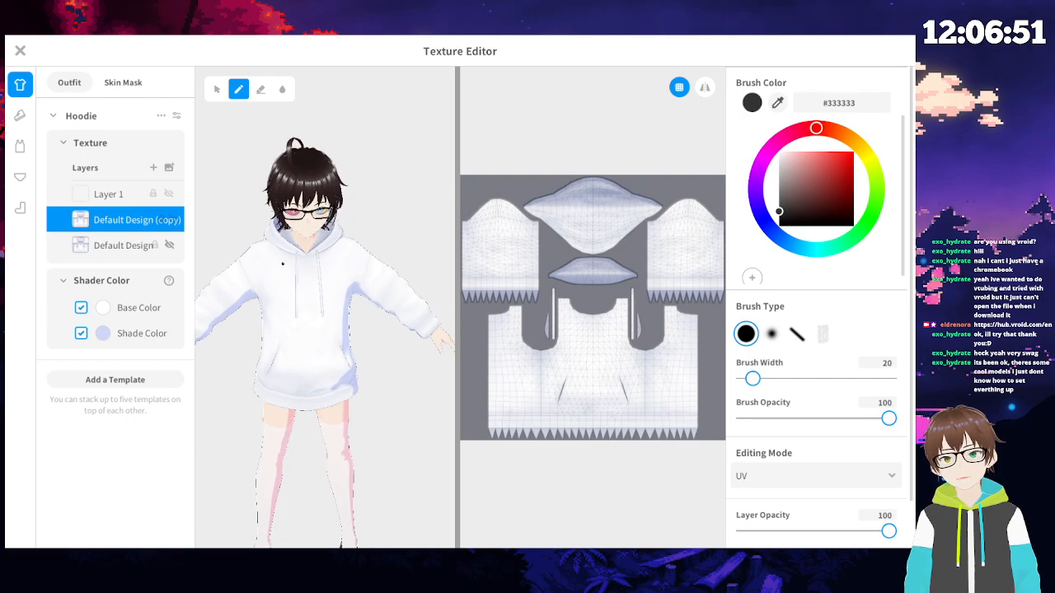
right_drag(294, 299, 292, 252)
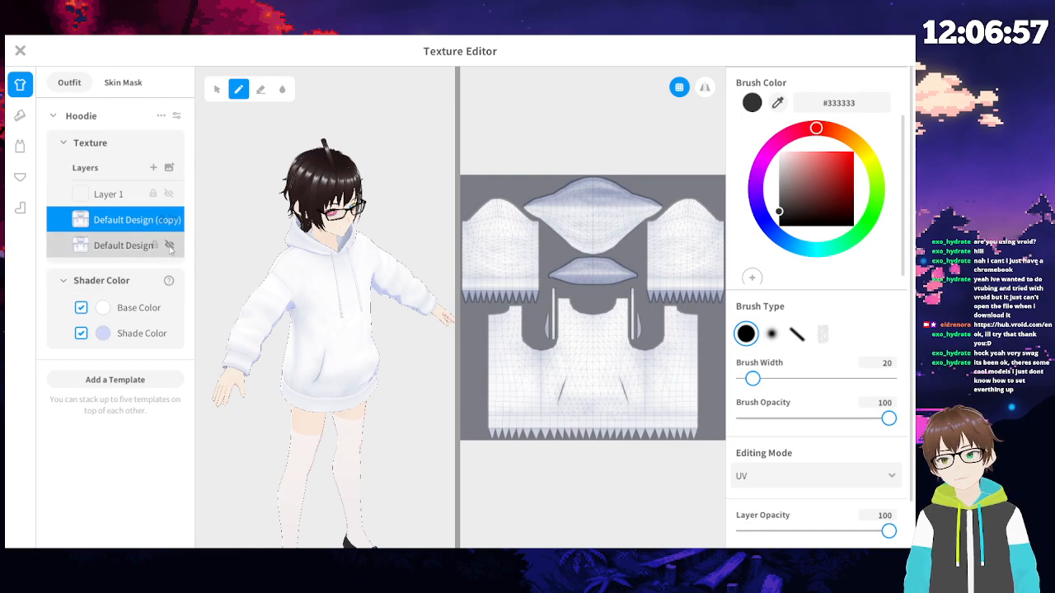
click(169, 197)
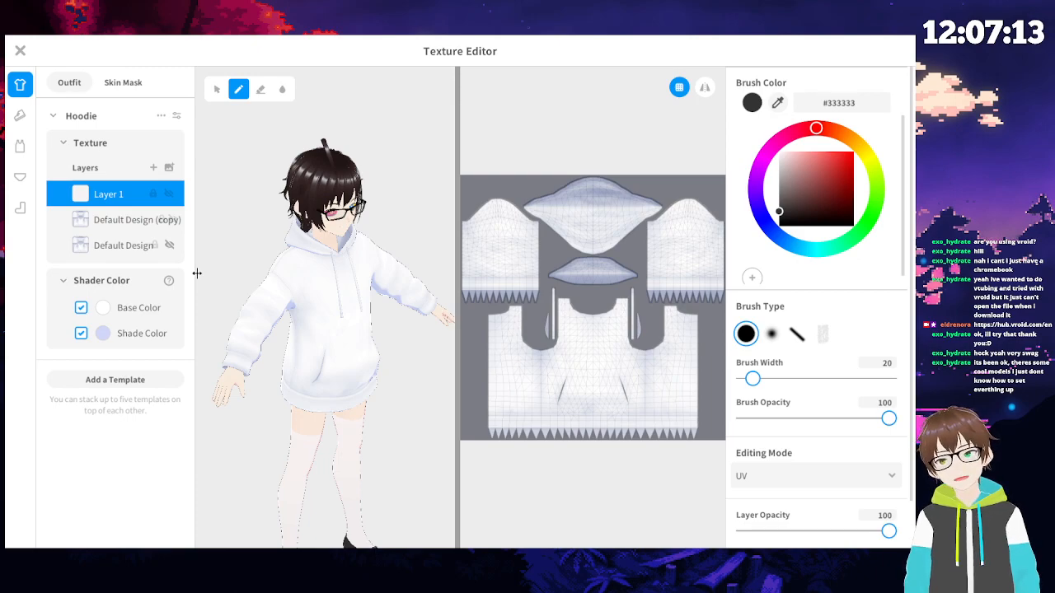
click(20, 52)
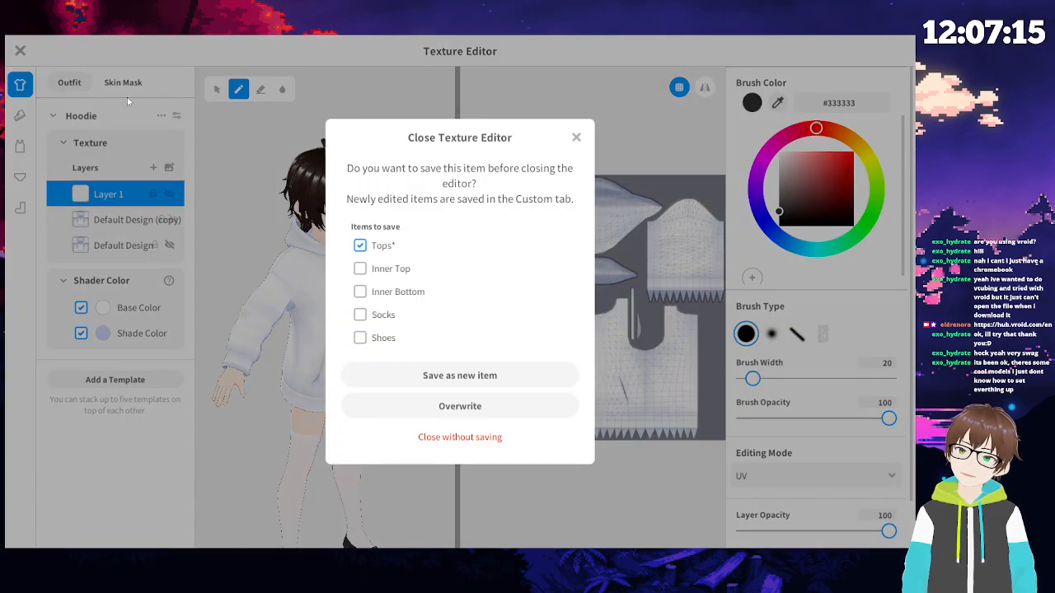
click(438, 435)
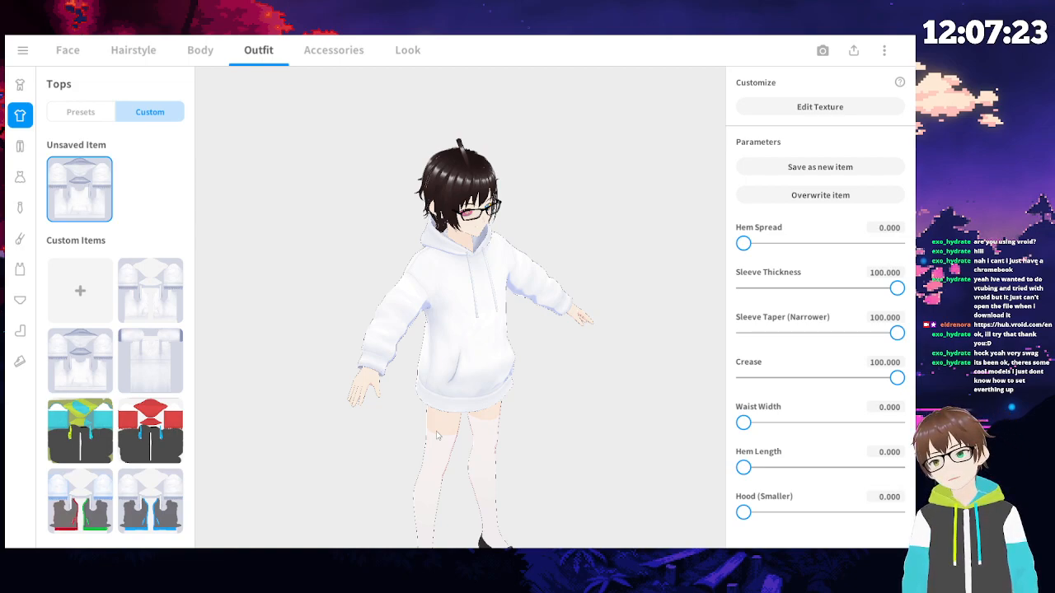
- Switch the top to the custom white open-front hoodie and open its texture for editing without saving the temporary items
click(147, 354)
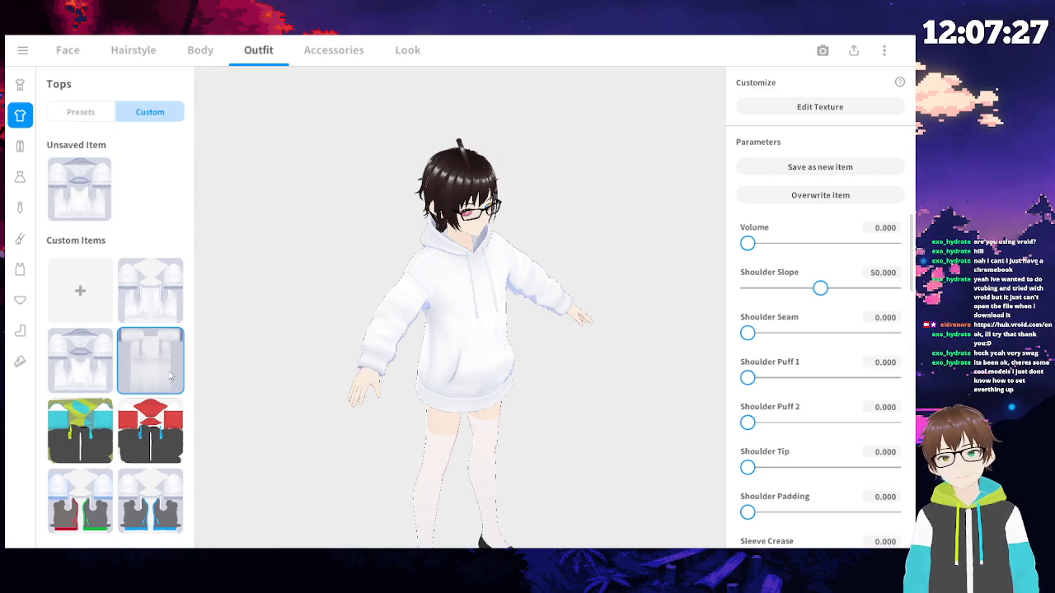
click(80, 360)
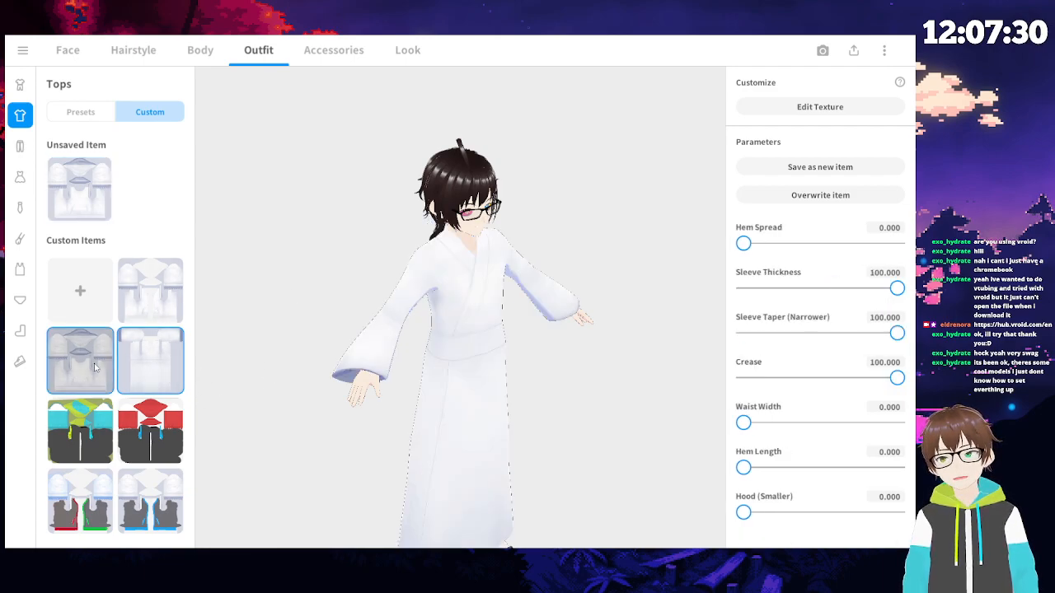
click(147, 292)
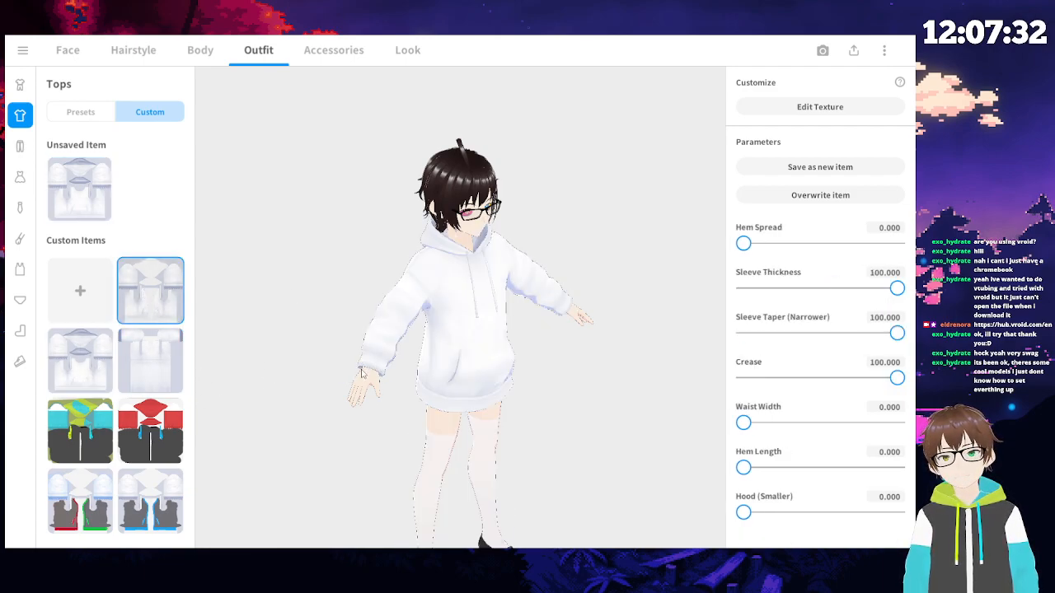
right_drag(458, 387, 416, 323)
scroll(389, 312, up, 4)
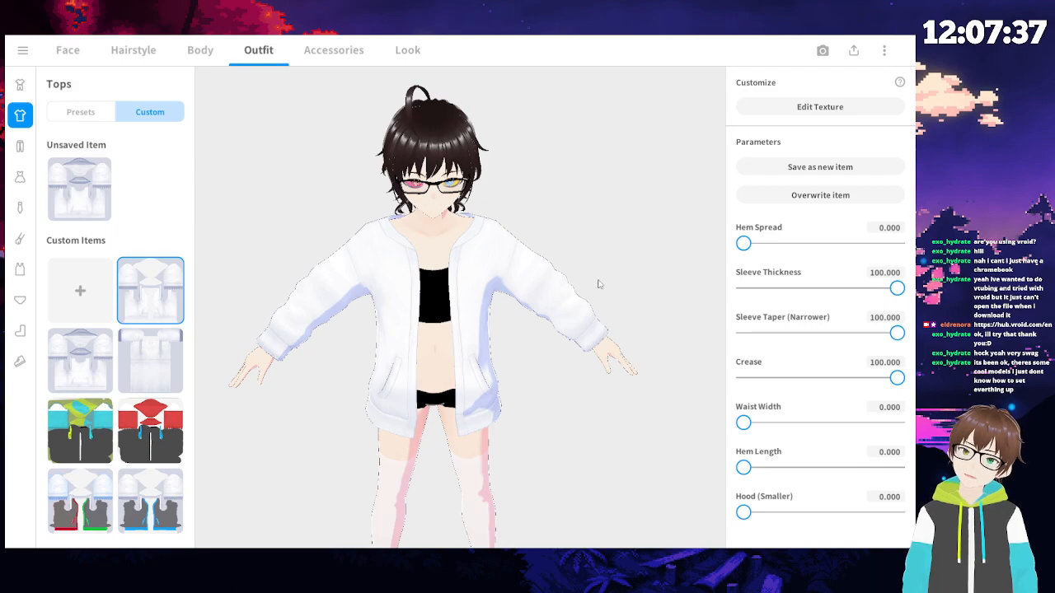
click(816, 102)
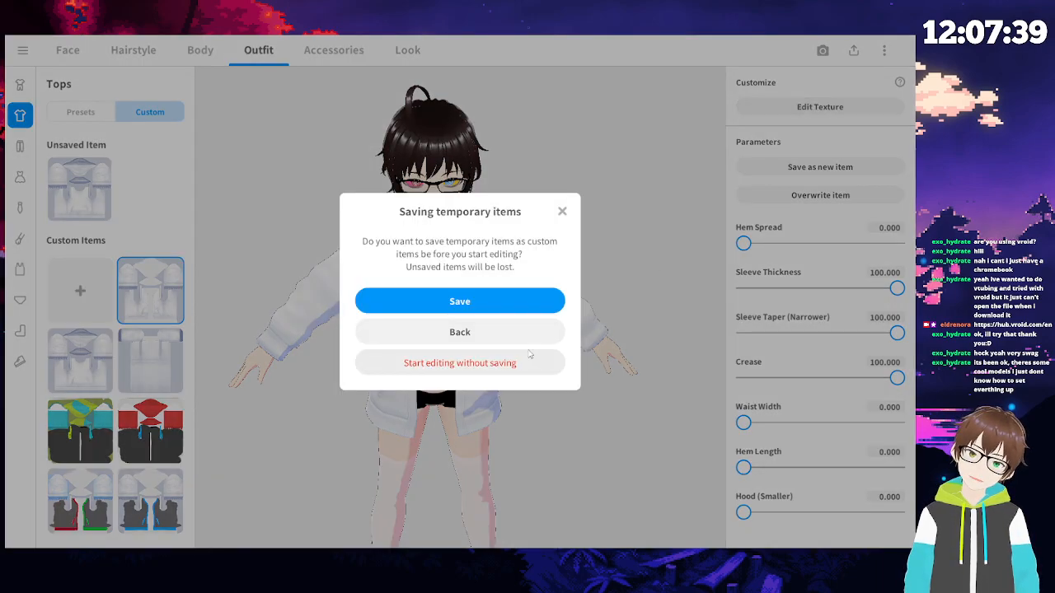
click(468, 363)
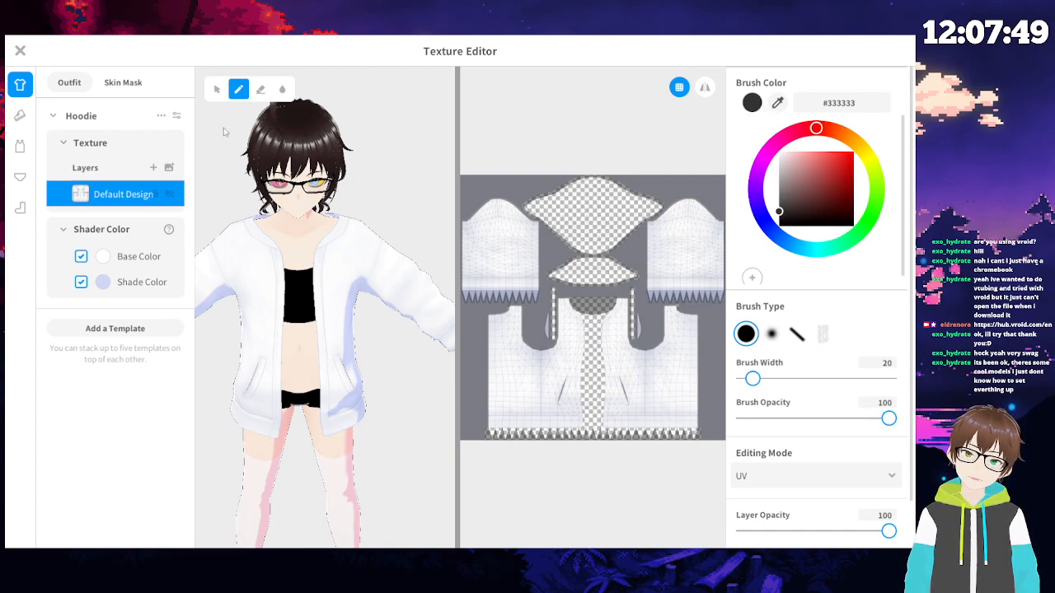
- Try erasing a patch of the avatar's left sleeve directly on the model, and undo the erasing
click(260, 89)
mouse_move(377, 381)
mouse_down()
mouse_move(408, 315)
mouse_move(396, 280)
mouse_move(404, 272)
mouse_move(431, 311)
mouse_up()
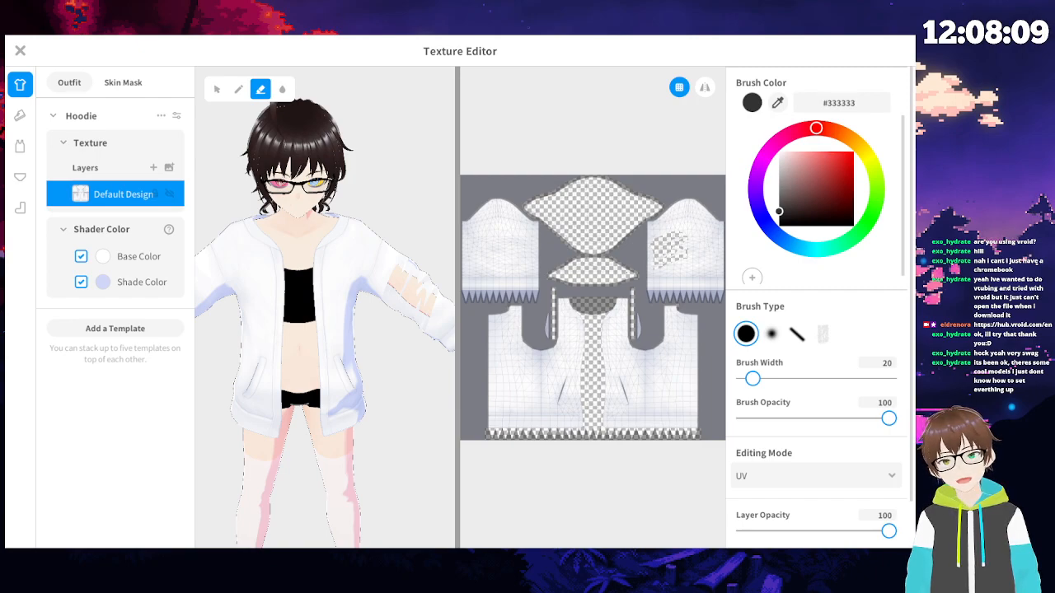
key(ctrl+z)
- Set the eraser width to 100 and erase the lower part of the avatar's right sleeve on the UV texture
right_drag(213, 239, 275, 349)
middle_drag(276, 348, 339, 322)
right_drag(339, 323, 373, 307)
scroll(309, 322, up, 5)
right_drag(267, 279, 326, 294)
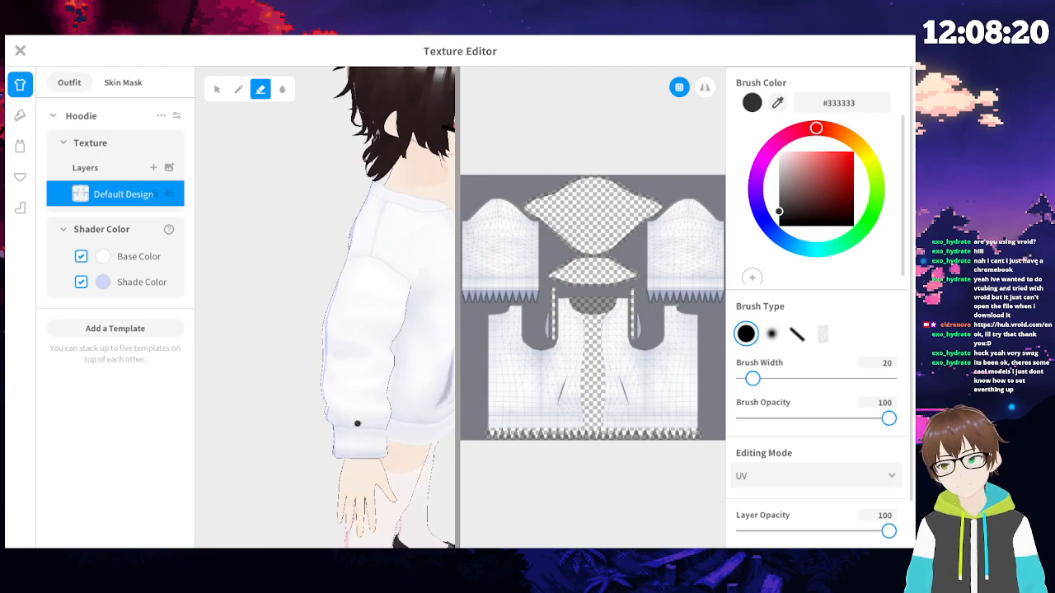
drag(752, 378, 791, 378)
drag(497, 204, 506, 200)
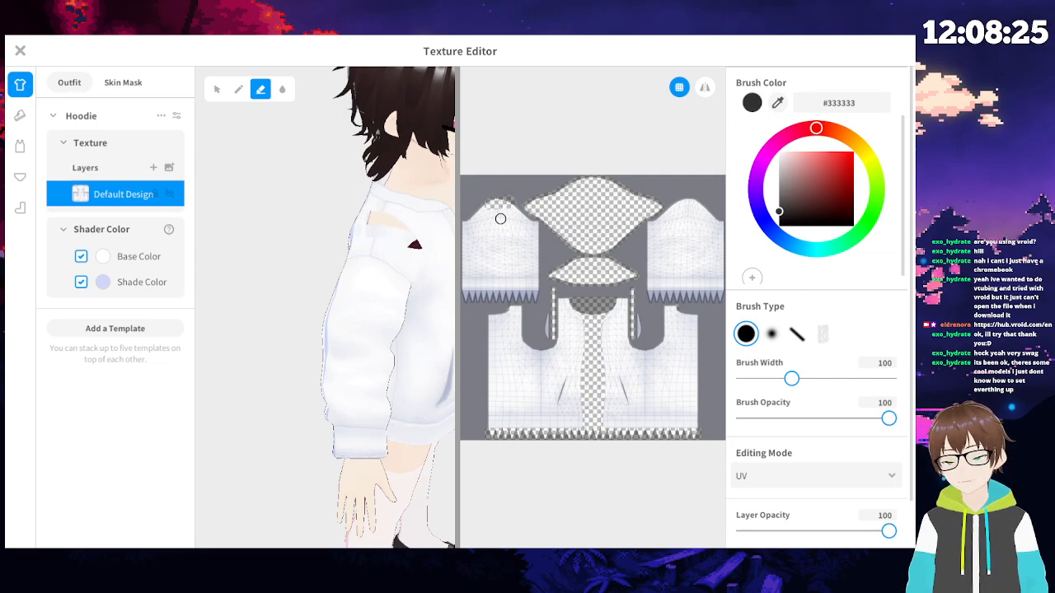
key(ctrl+z)
mouse_move(463, 299)
mouse_down()
mouse_move(540, 295)
mouse_move(462, 287)
mouse_move(513, 287)
mouse_move(468, 282)
mouse_move(523, 280)
mouse_move(493, 279)
mouse_move(534, 276)
mouse_move(506, 261)
mouse_move(542, 259)
mouse_move(455, 258)
mouse_move(546, 252)
mouse_move(461, 255)
mouse_move(503, 251)
mouse_up()
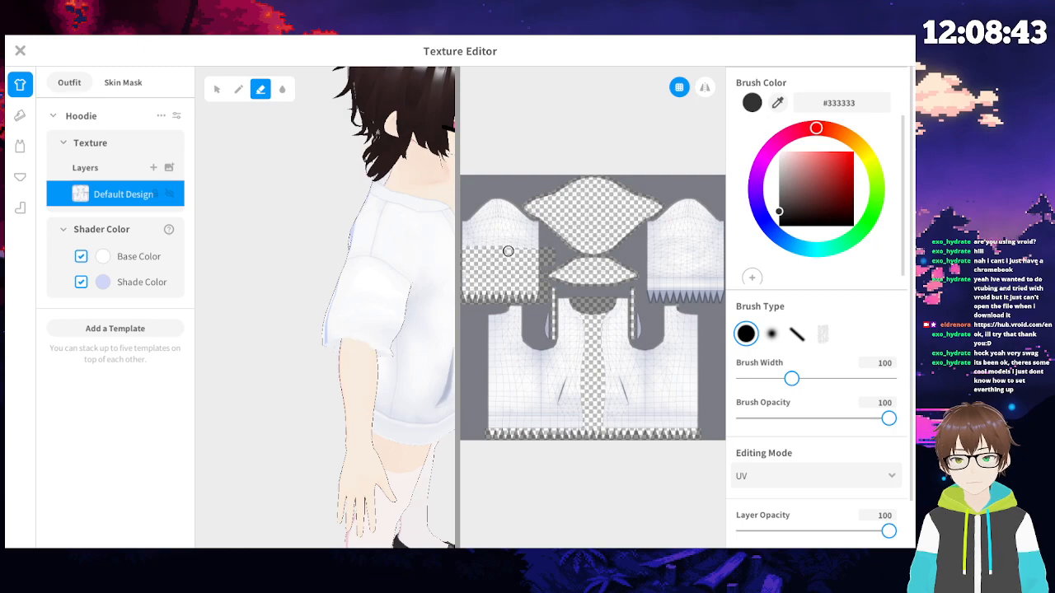
- Erase the lower part of the avatar's left sleeve on the UV texture, matching the cut height of the right sleeve
mouse_move(337, 322)
right_down()
mouse_move(445, 212)
mouse_move(455, 259)
mouse_move(367, 339)
mouse_move(338, 355)
mouse_move(284, 354)
right_up()
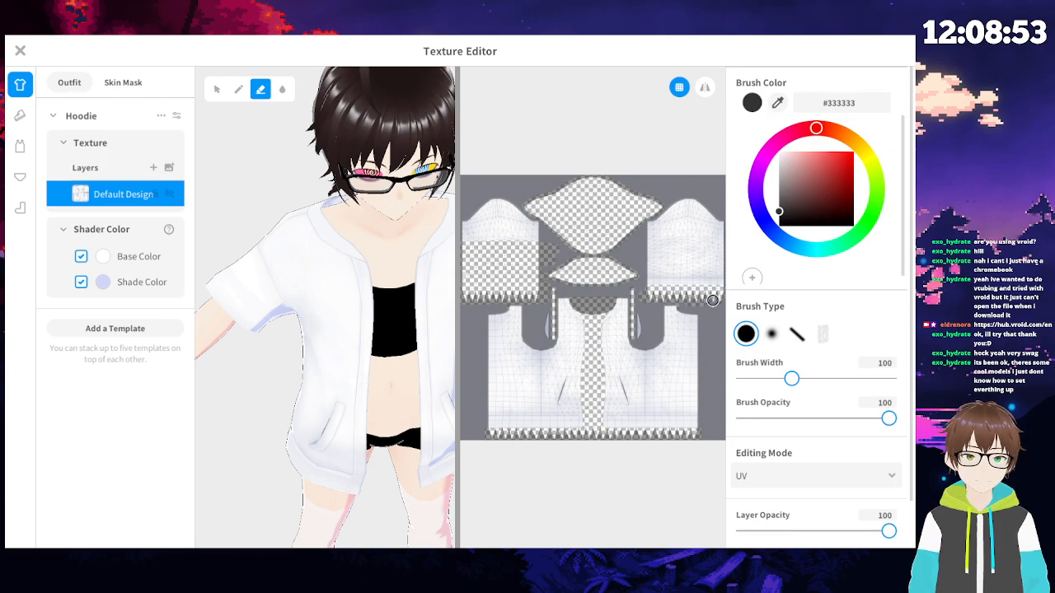
mouse_move(657, 279)
mouse_down()
mouse_move(719, 277)
mouse_move(683, 265)
mouse_move(652, 270)
mouse_up()
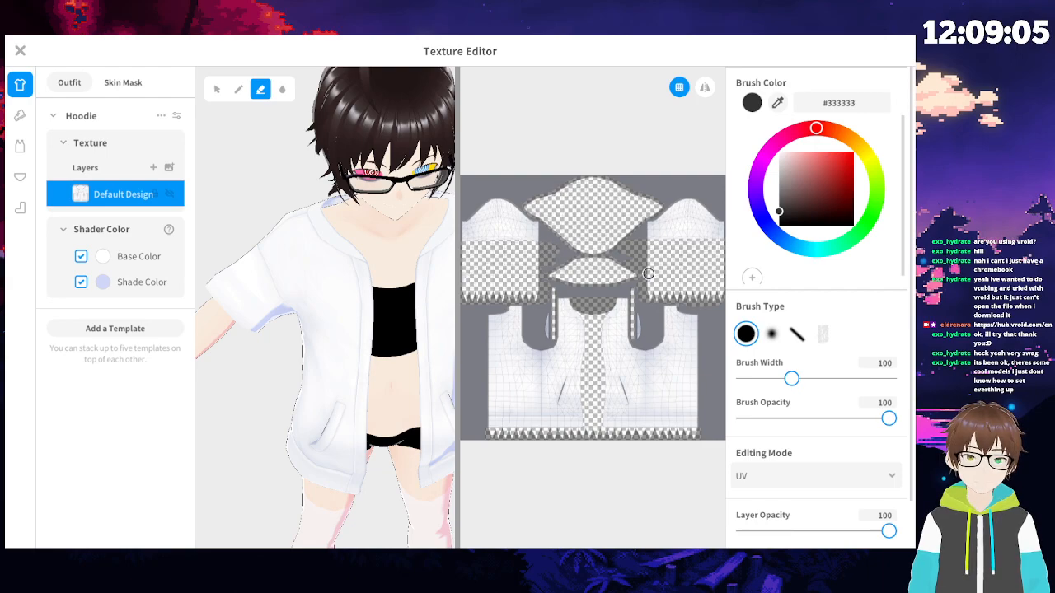
key(ctrl+z)
mouse_move(647, 293)
mouse_down()
mouse_move(717, 298)
mouse_move(633, 279)
mouse_move(731, 281)
mouse_move(634, 271)
mouse_up()
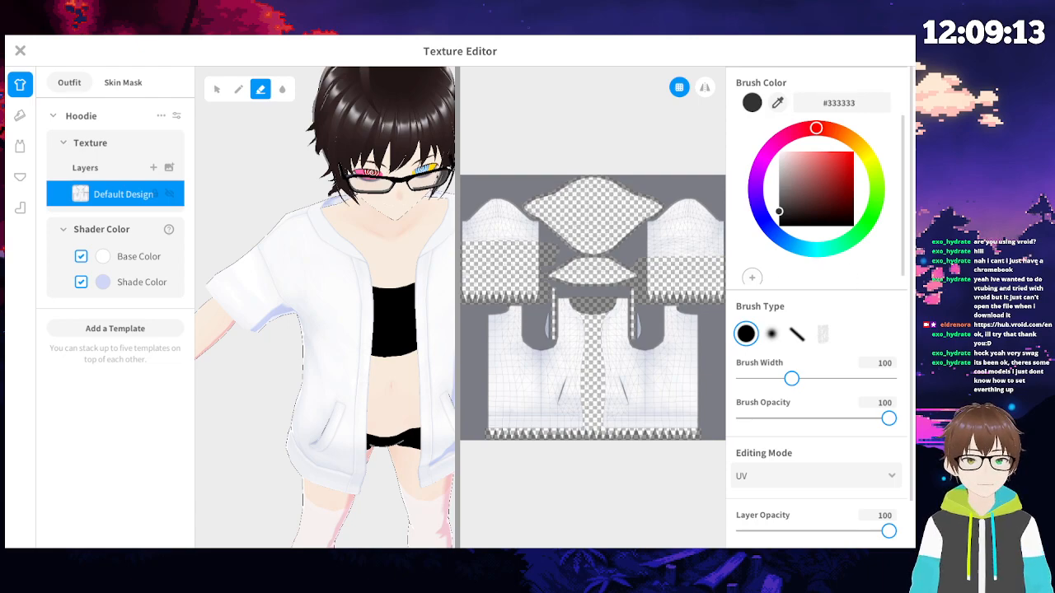
mouse_move(751, 263)
mouse_down()
mouse_move(693, 252)
mouse_move(729, 252)
mouse_up()
drag(634, 251, 760, 250)
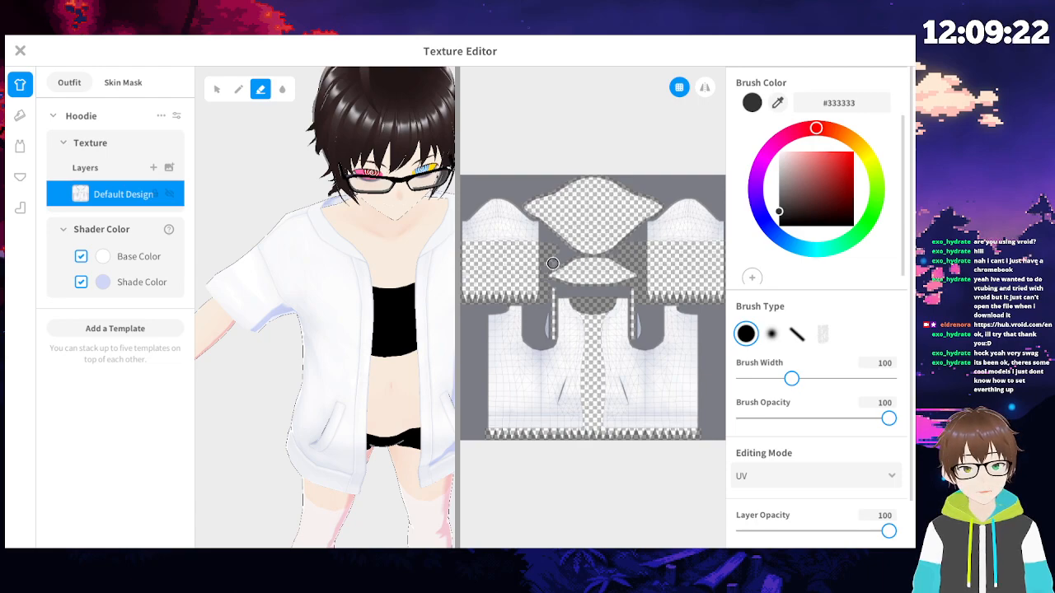
- Examine the shortened hoodie sleeves on the avatar from the front, sides and above
right_drag(404, 289, 218, 258)
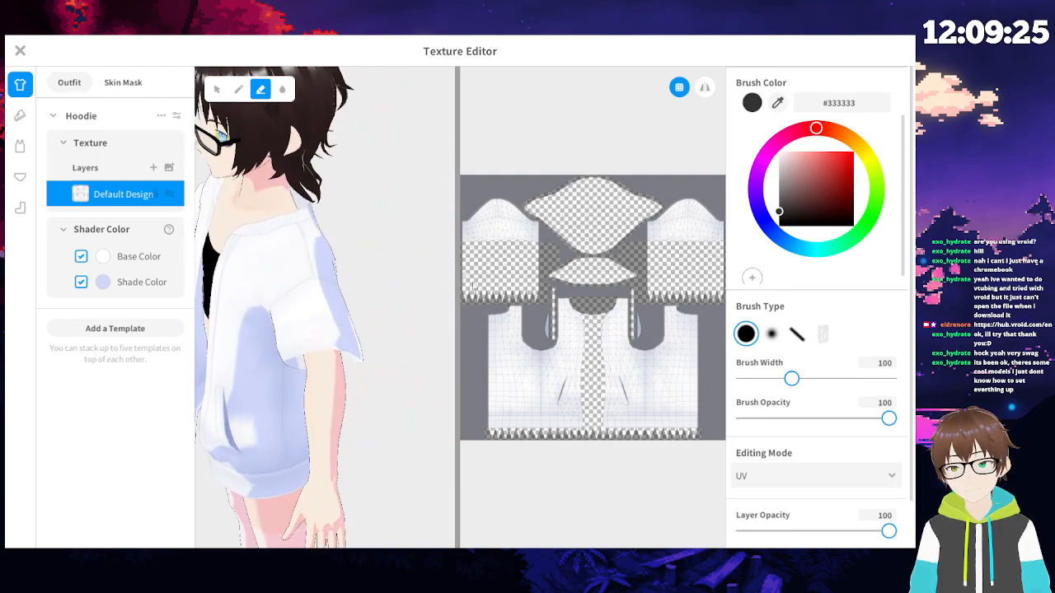
right_drag(393, 283, 259, 320)
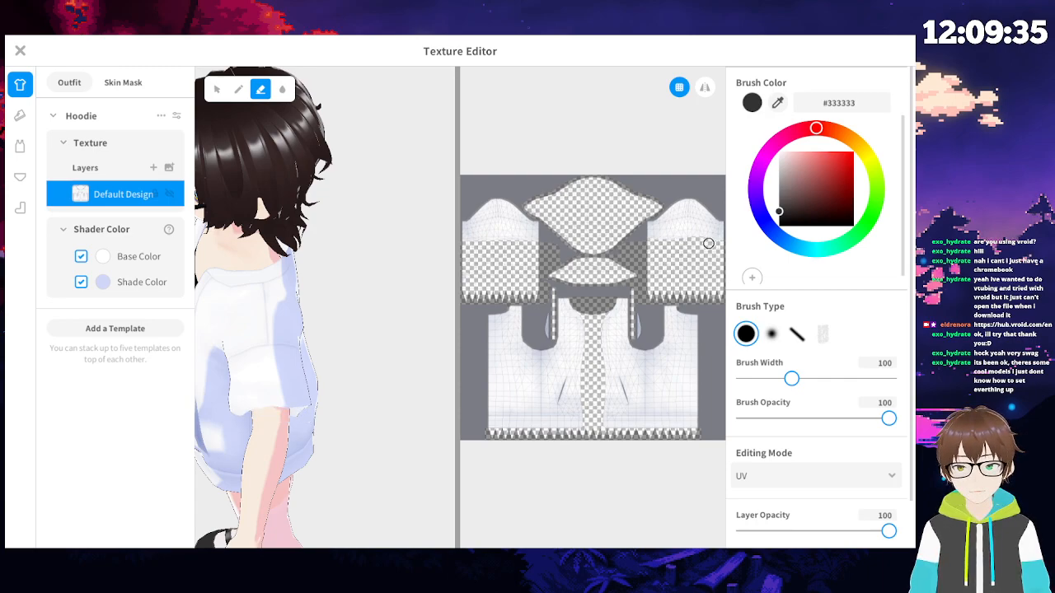
mouse_move(412, 370)
right_down()
mouse_move(440, 359)
mouse_move(444, 410)
mouse_move(307, 326)
mouse_move(308, 302)
mouse_move(327, 353)
right_up()
scroll(326, 342, down, 2)
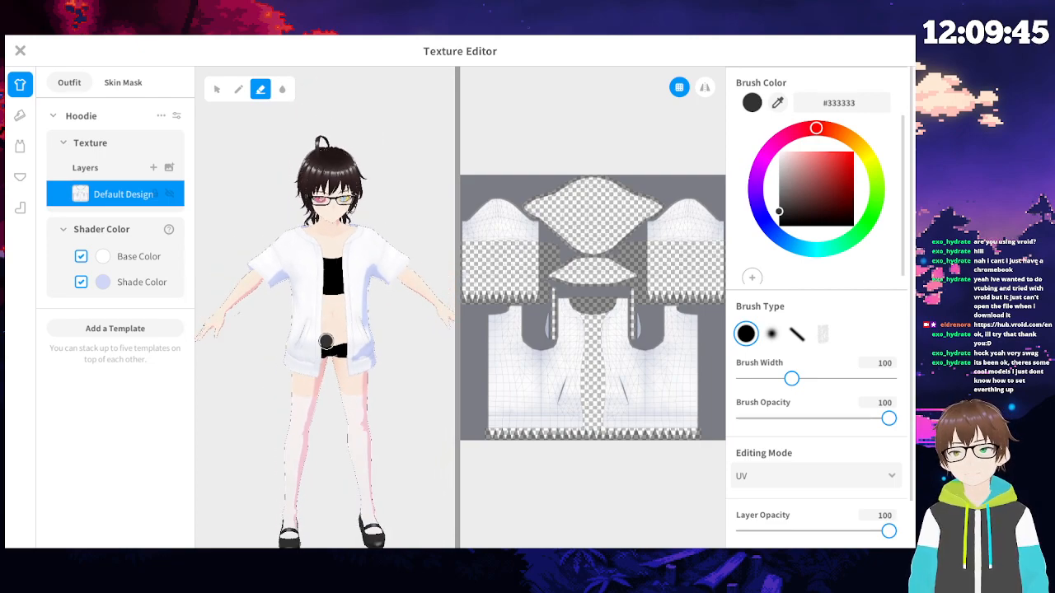
scroll(326, 341, up, 1)
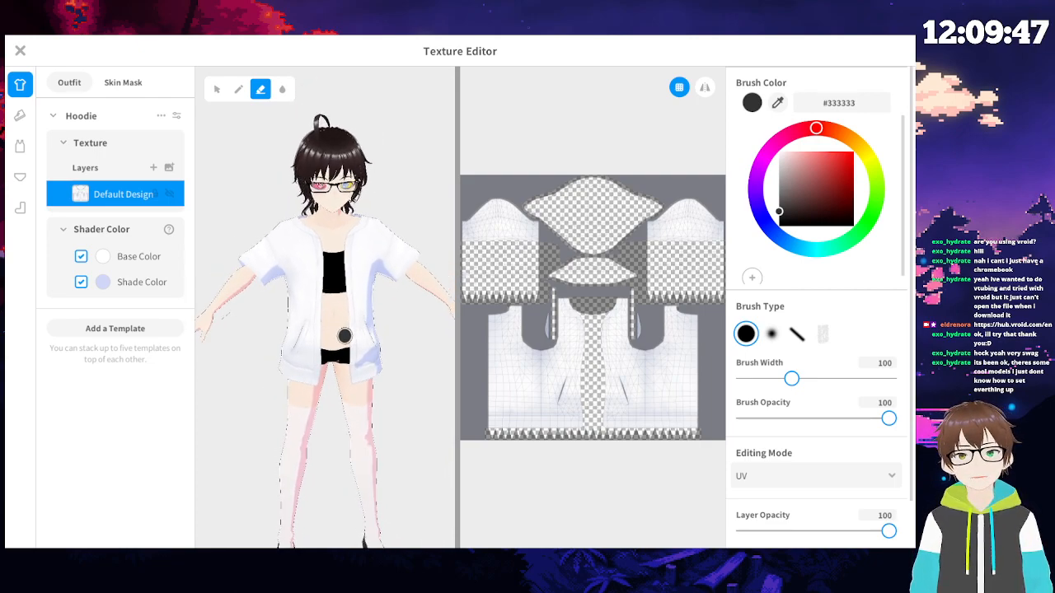
scroll(361, 313, up, 2)
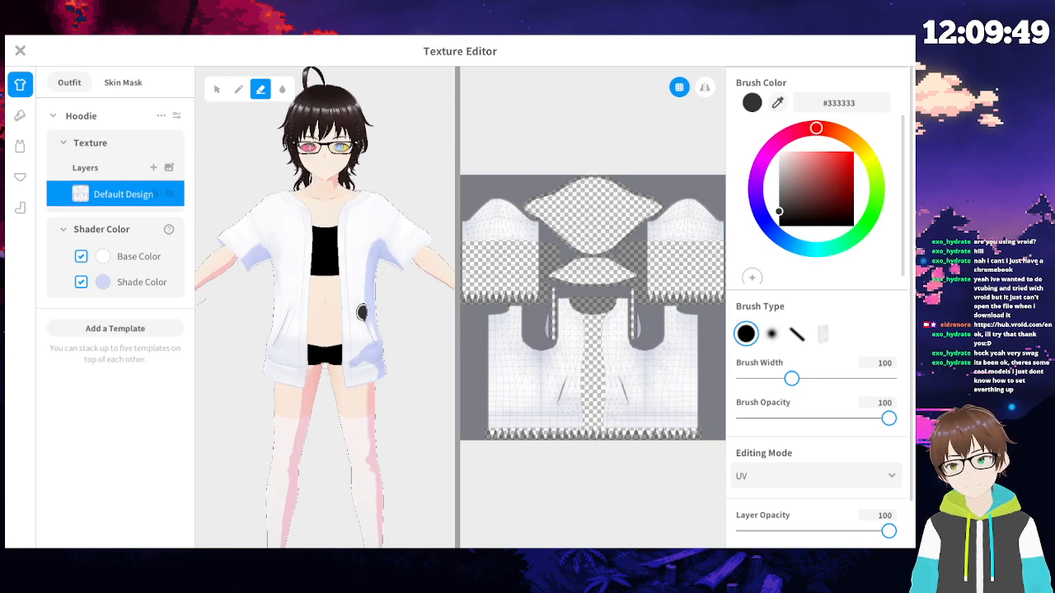
right_drag(329, 326, 351, 328)
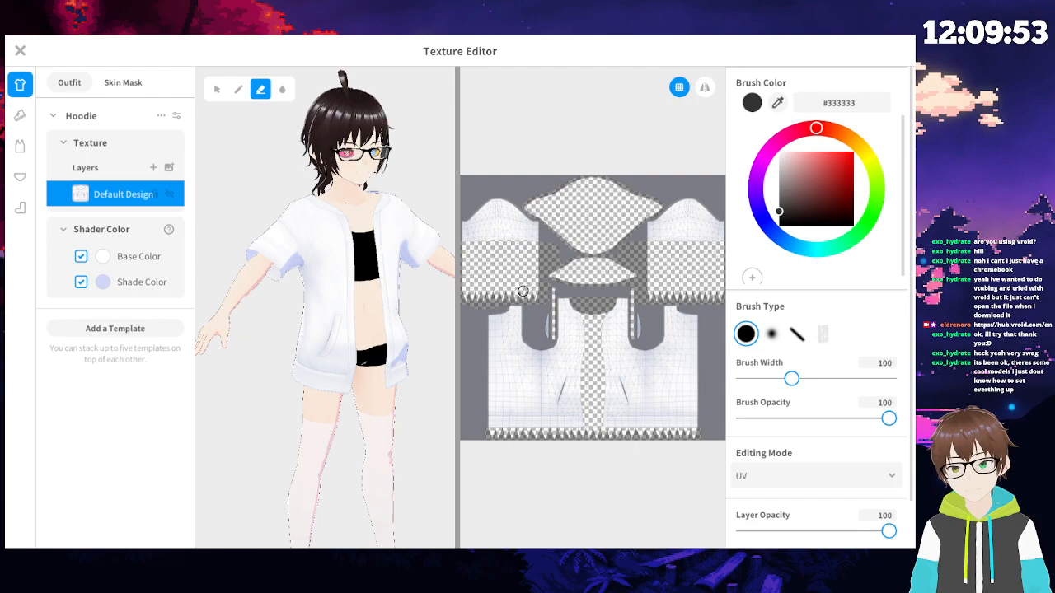
right_drag(395, 303, 373, 349)
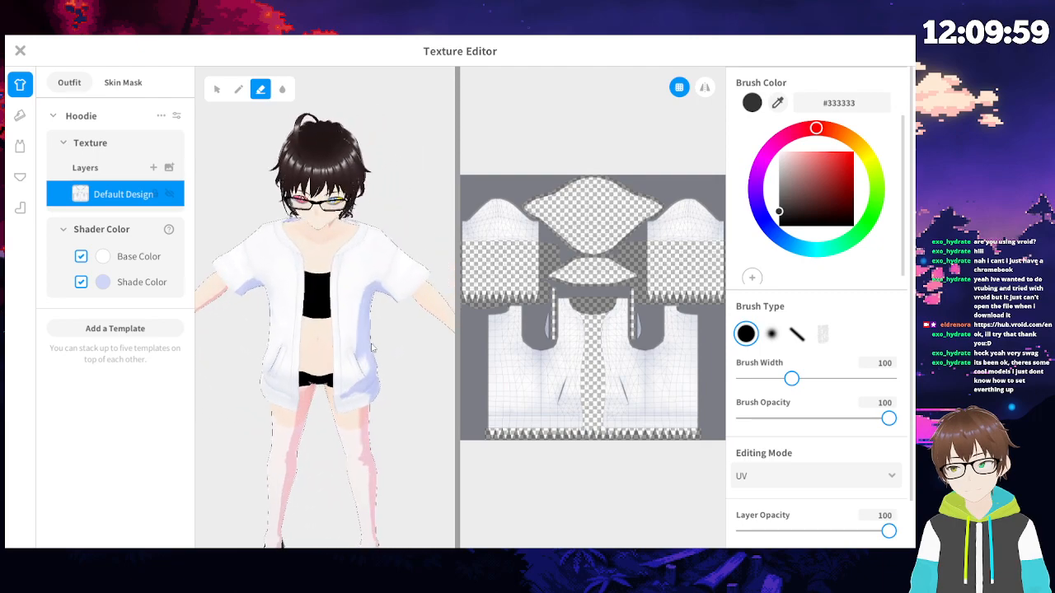
right_drag(408, 410, 365, 393)
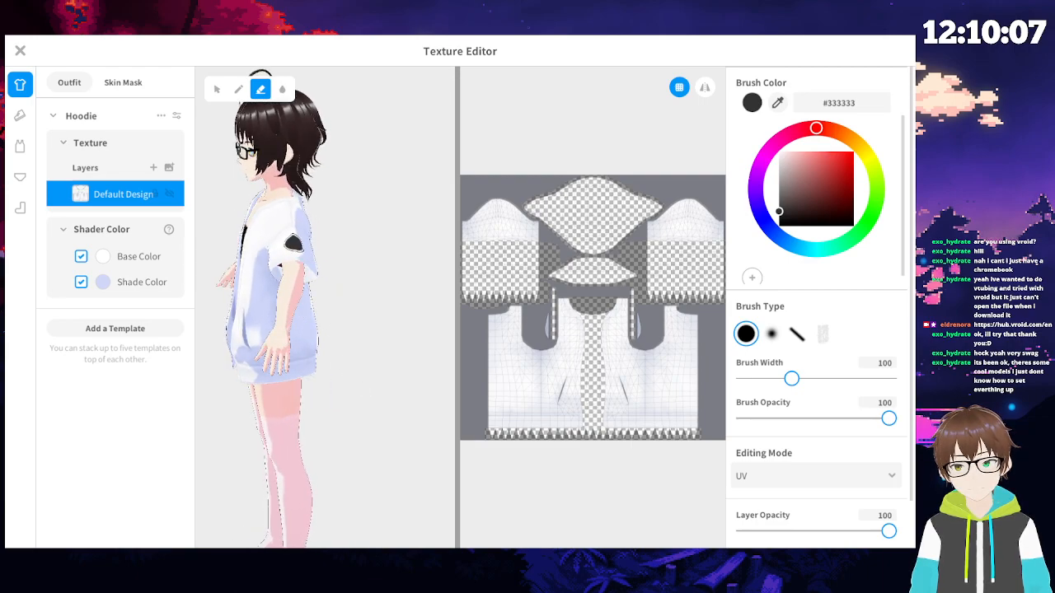
right_drag(290, 231, 303, 255)
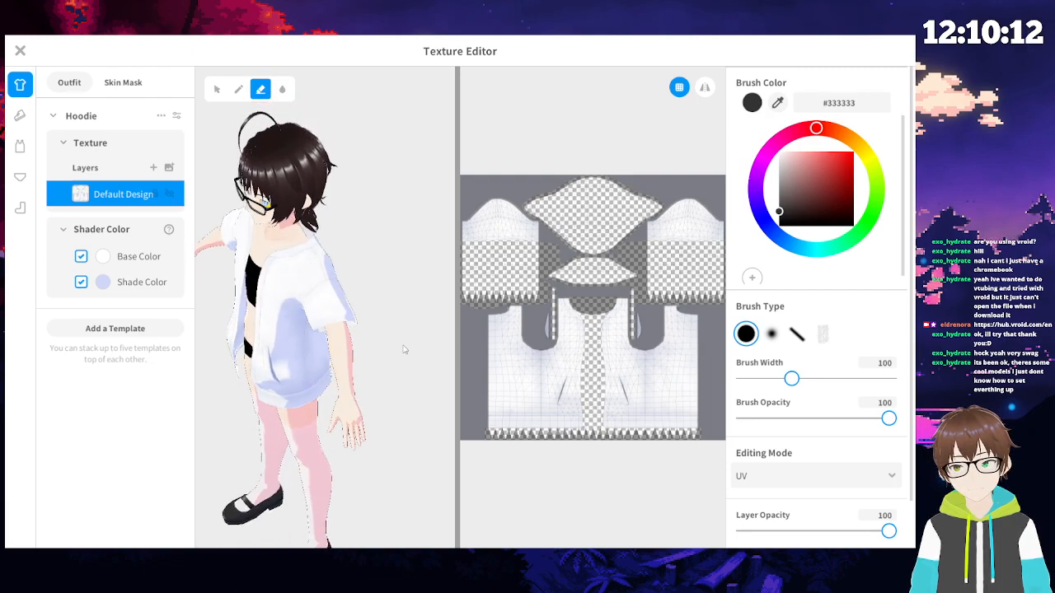
mouse_move(403, 364)
right_down()
mouse_move(357, 352)
mouse_move(417, 353)
right_up()
- Undo the last erasing strokes on the hoodie's sleeves
key(ctrl+z)
key(ctrl+z)
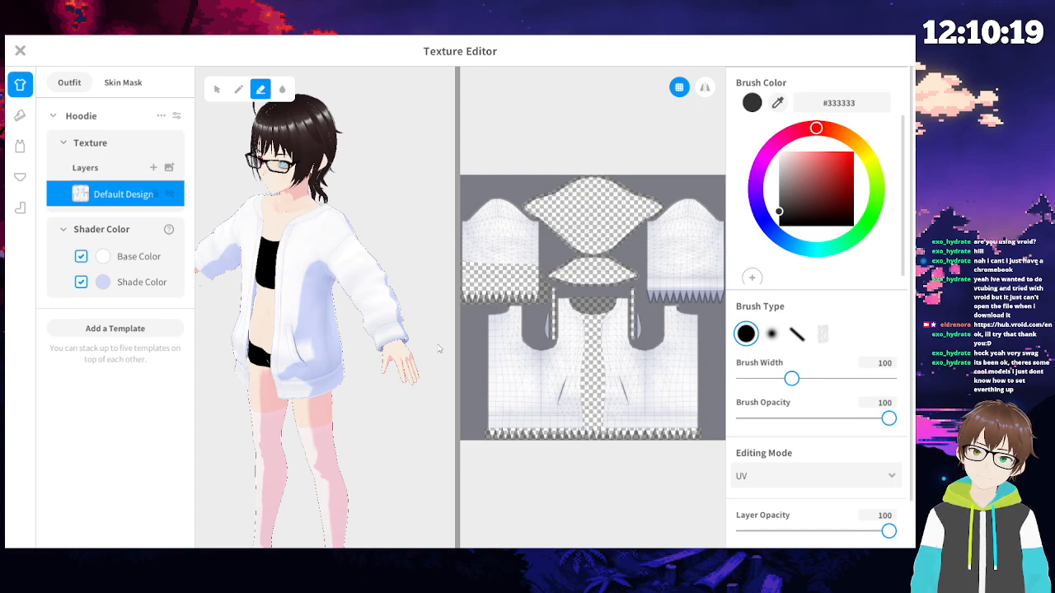
key(ctrl+z)
- Erase only the lower ends of both sleeves on the UV texture, leaving longer sleeves with matching cut heights
mouse_move(490, 293)
mouse_down()
mouse_move(470, 289)
mouse_move(610, 283)
mouse_up()
drag(465, 279, 637, 278)
drag(458, 271, 612, 271)
mouse_move(314, 308)
right_down()
mouse_move(400, 261)
mouse_move(367, 320)
mouse_move(336, 336)
right_up()
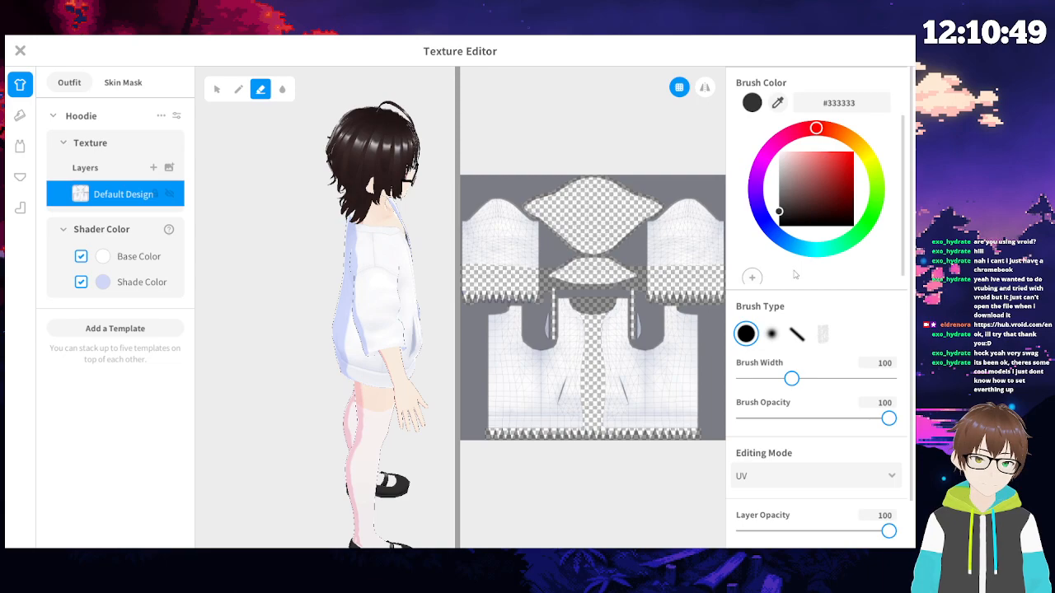
right_drag(440, 302, 404, 294)
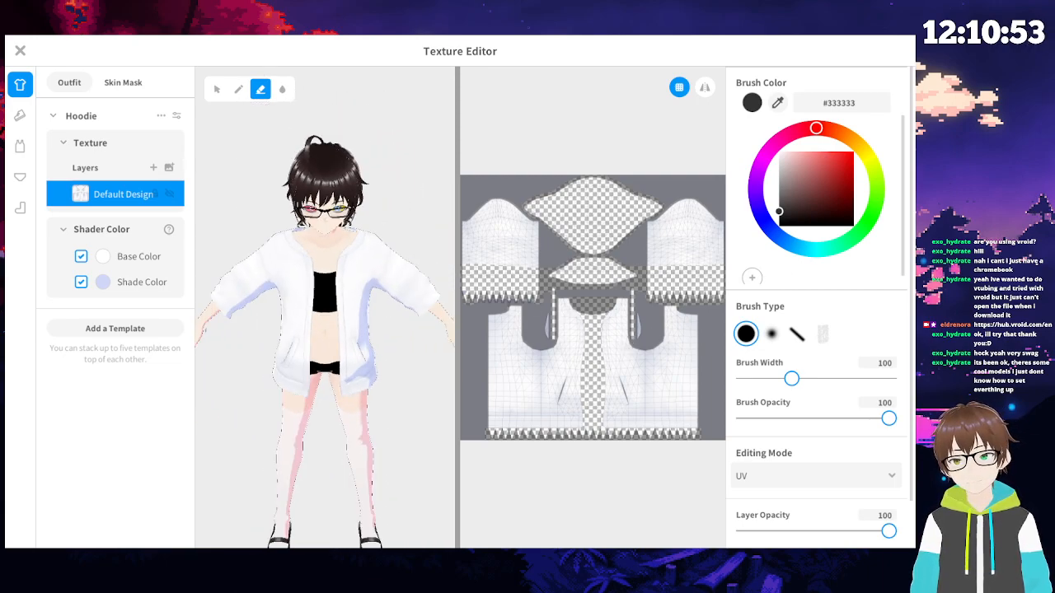
scroll(320, 293, down, 2)
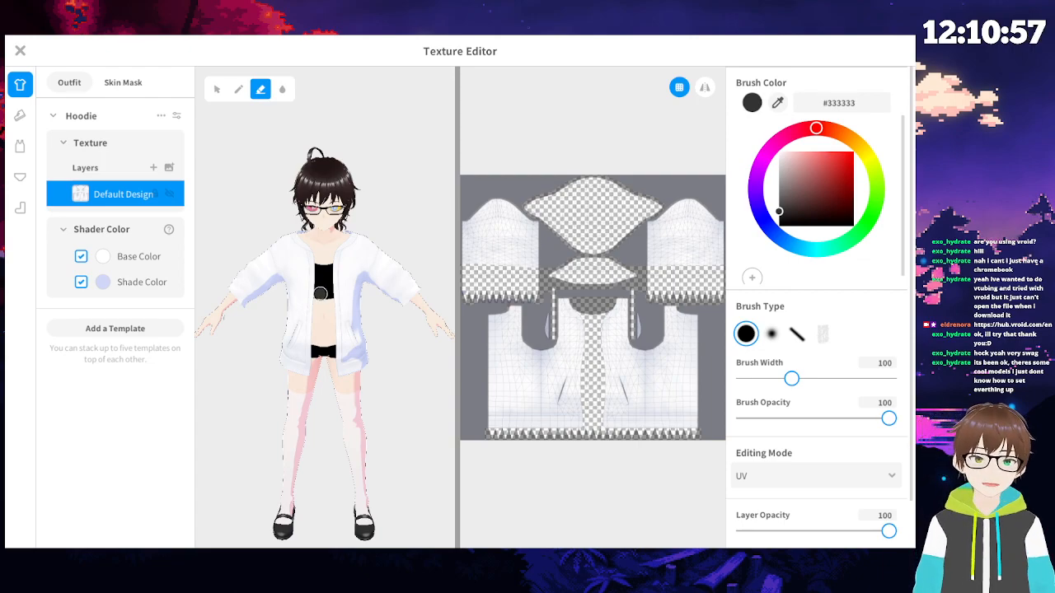
scroll(347, 319, up, 4)
right_drag(329, 273, 386, 277)
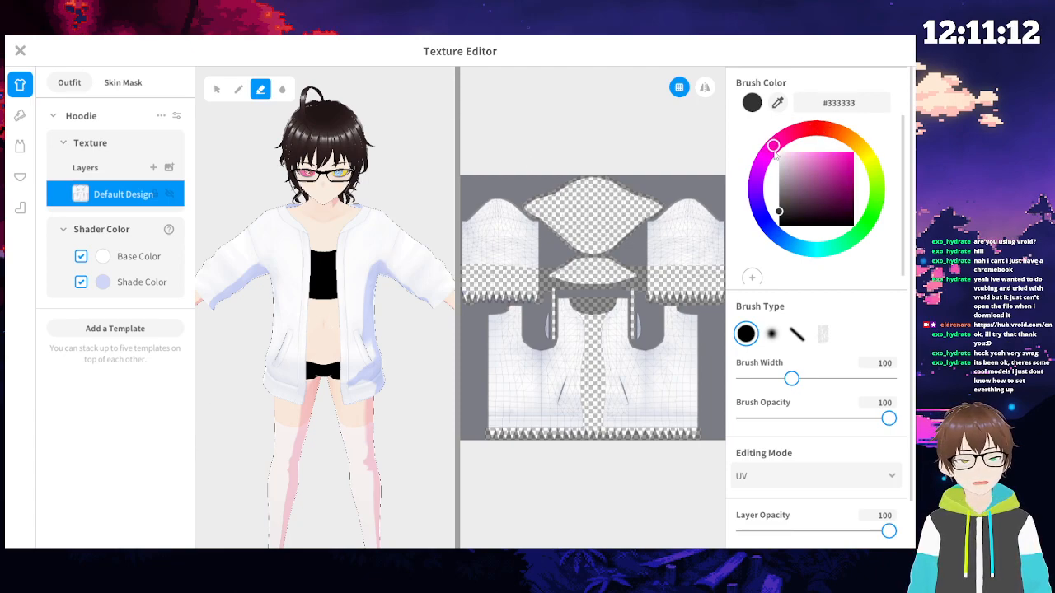
- Add two new layers to the hoodie's texture above the default design
click(154, 169)
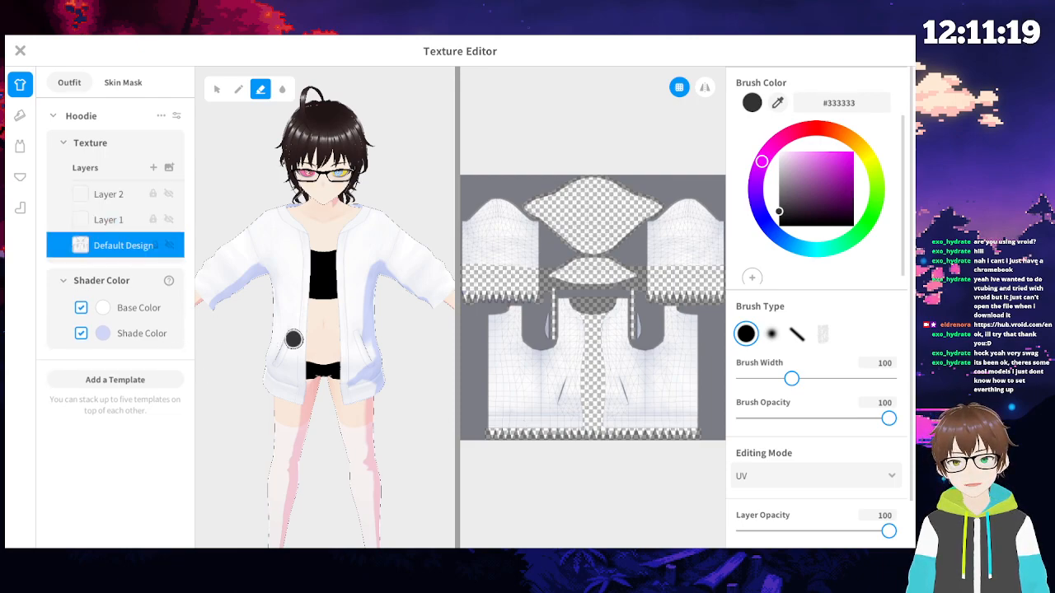
scroll(603, 330, up, 5)
scroll(603, 330, down, 4)
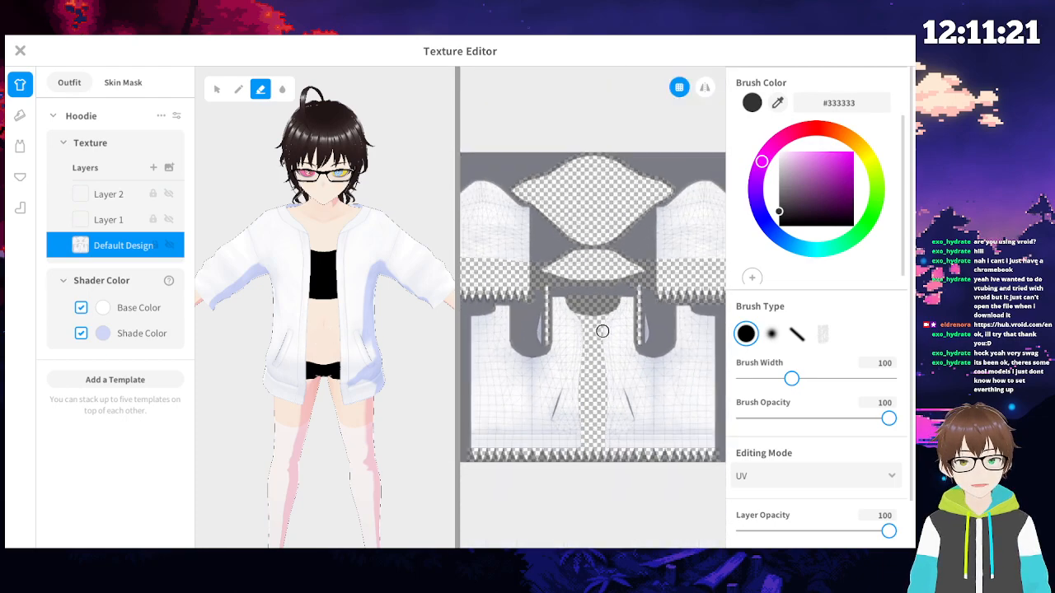
scroll(589, 321, down, 3)
- Set the brush colour to red #EF0C07 and paint the avatar's entire remaining right sleeve on the UV texture
drag(762, 161, 818, 128)
drag(782, 212, 852, 157)
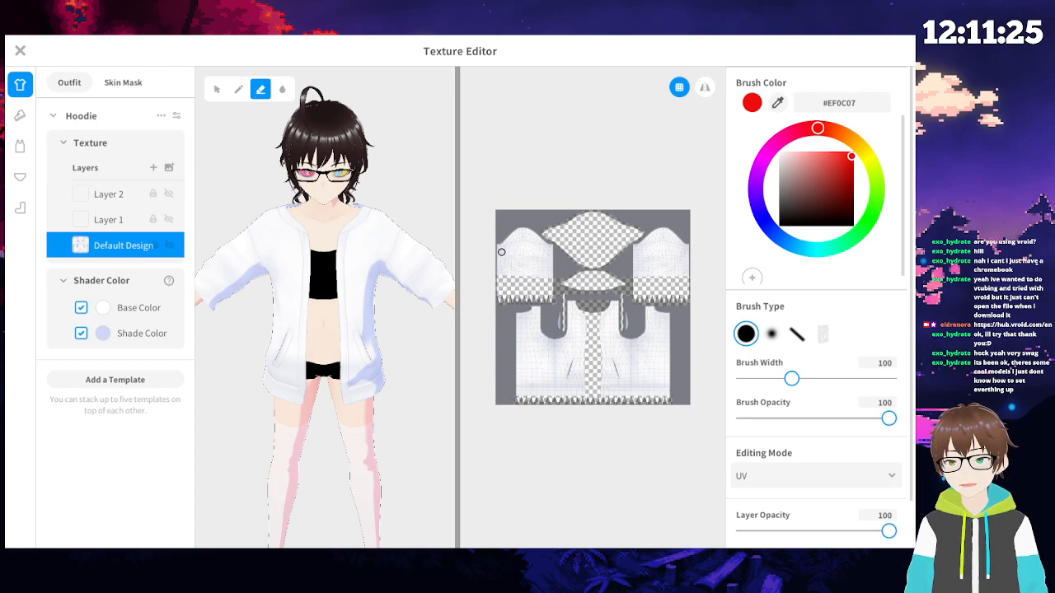
scroll(500, 251, up, 3)
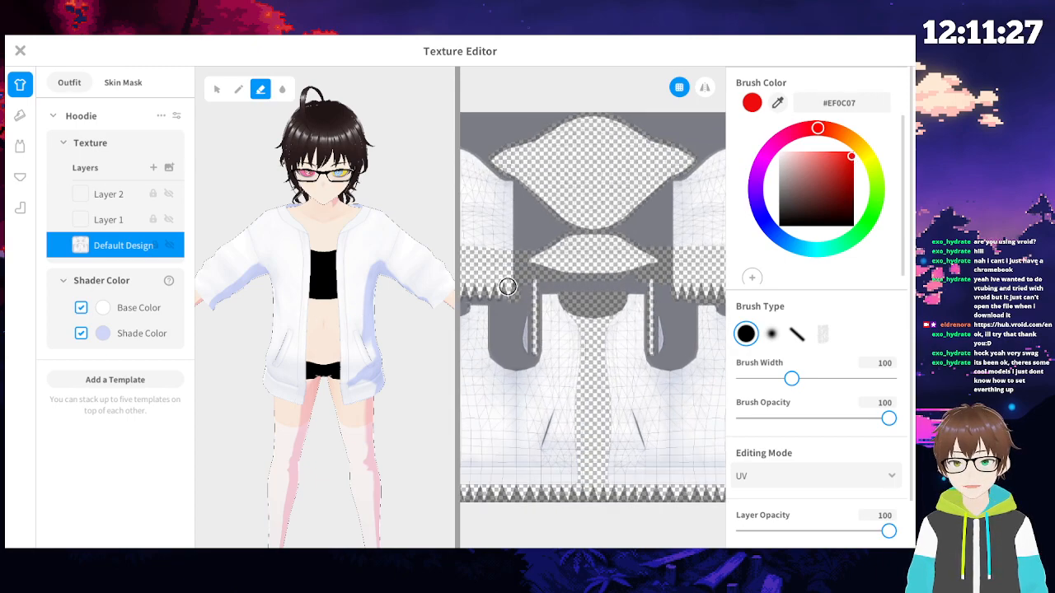
middle_drag(476, 262, 561, 318)
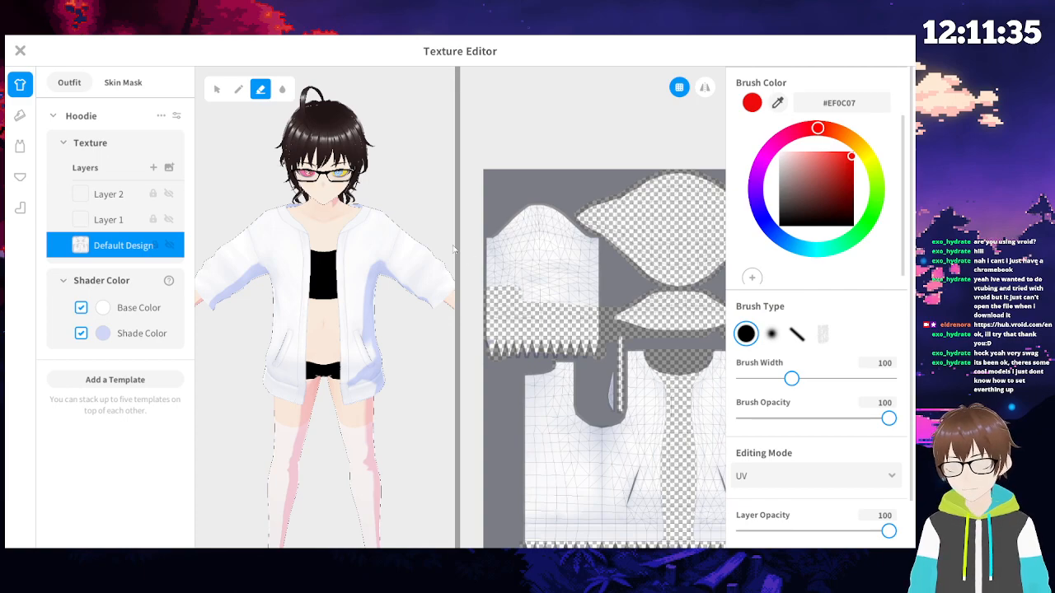
click(239, 90)
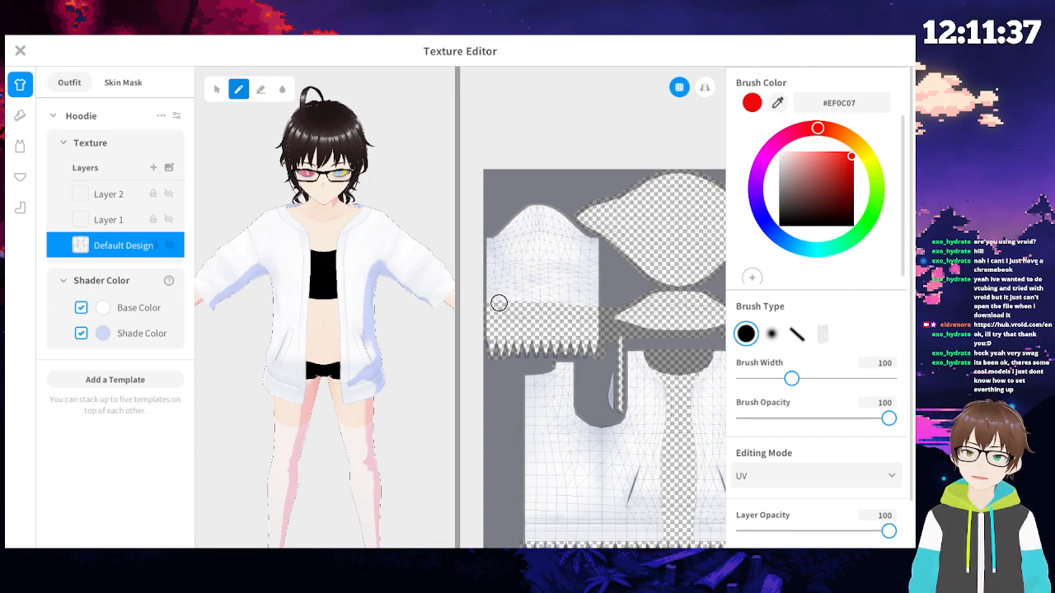
mouse_move(487, 294)
mouse_down()
mouse_move(589, 300)
mouse_move(494, 283)
mouse_move(565, 268)
mouse_move(483, 266)
mouse_move(610, 255)
mouse_move(491, 261)
mouse_move(582, 245)
mouse_move(546, 212)
mouse_move(492, 239)
mouse_move(533, 211)
mouse_move(552, 230)
mouse_up()
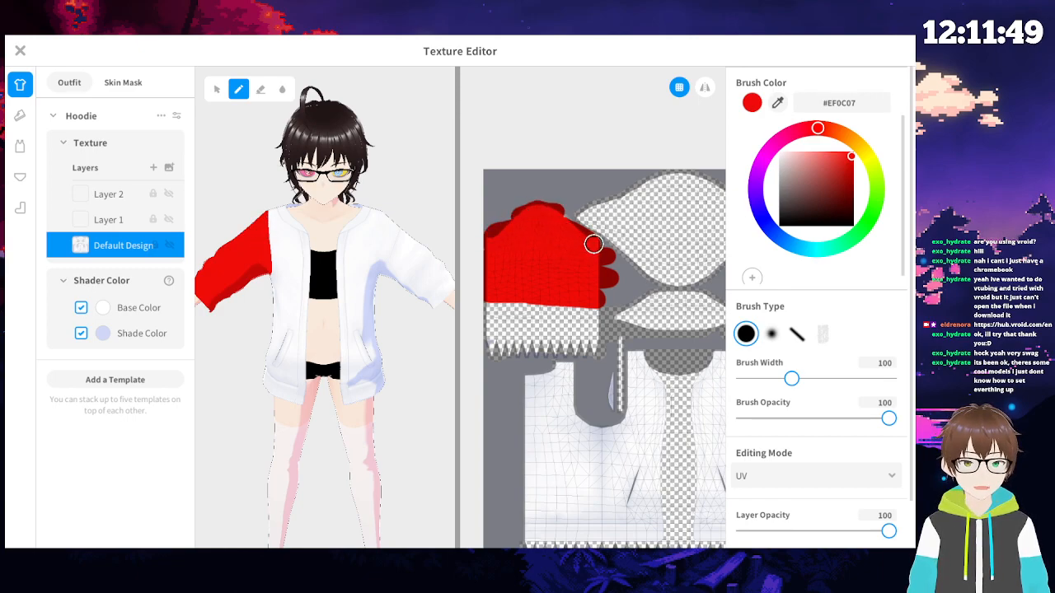
- Paint the avatar's entire remaining left sleeve on the UV texture in the same red
scroll(582, 340, down, 2)
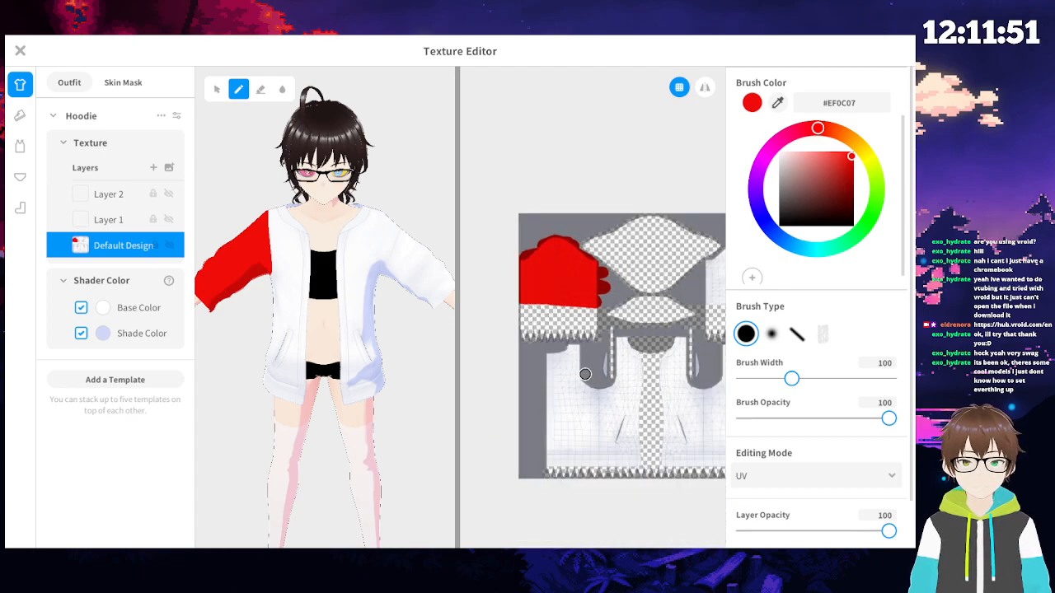
scroll(666, 340, up, 5)
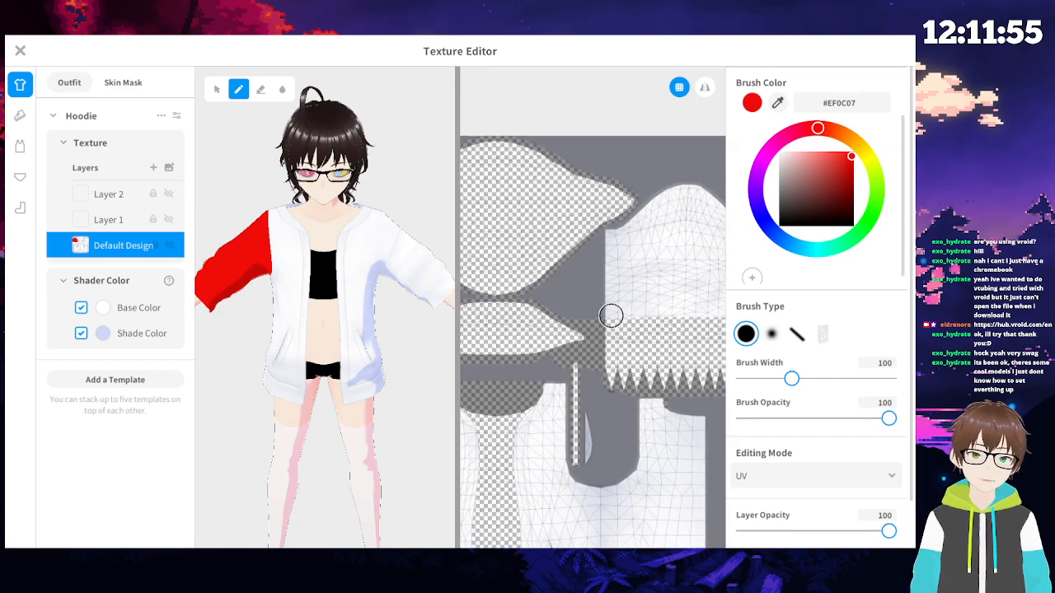
scroll(630, 282, down, 2)
mouse_move(555, 313)
mouse_down()
mouse_move(692, 308)
mouse_move(561, 293)
mouse_move(690, 285)
mouse_move(557, 261)
mouse_move(676, 262)
mouse_move(661, 243)
mouse_move(610, 252)
mouse_move(560, 242)
mouse_move(660, 242)
mouse_move(689, 228)
mouse_move(563, 235)
mouse_move(651, 213)
mouse_move(593, 217)
mouse_move(666, 189)
mouse_move(607, 226)
mouse_move(652, 237)
mouse_move(602, 204)
mouse_up()
- Set the brush colour to yellow #FEFF11 and paint both hood pieces on the UV texture
mouse_move(817, 129)
mouse_down()
mouse_move(861, 206)
mouse_move(849, 224)
mouse_up()
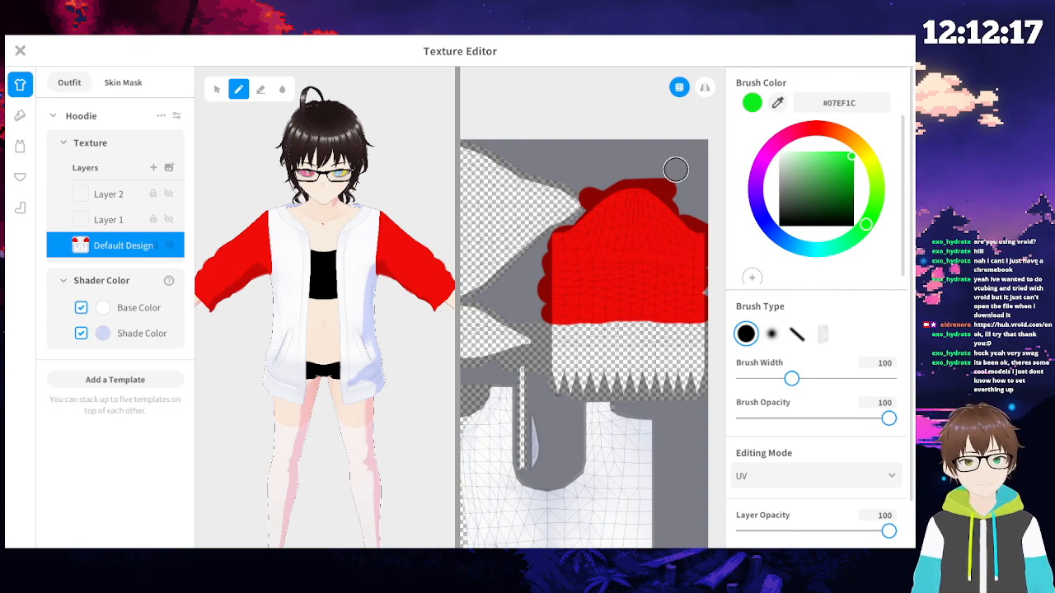
scroll(572, 259, down, 3)
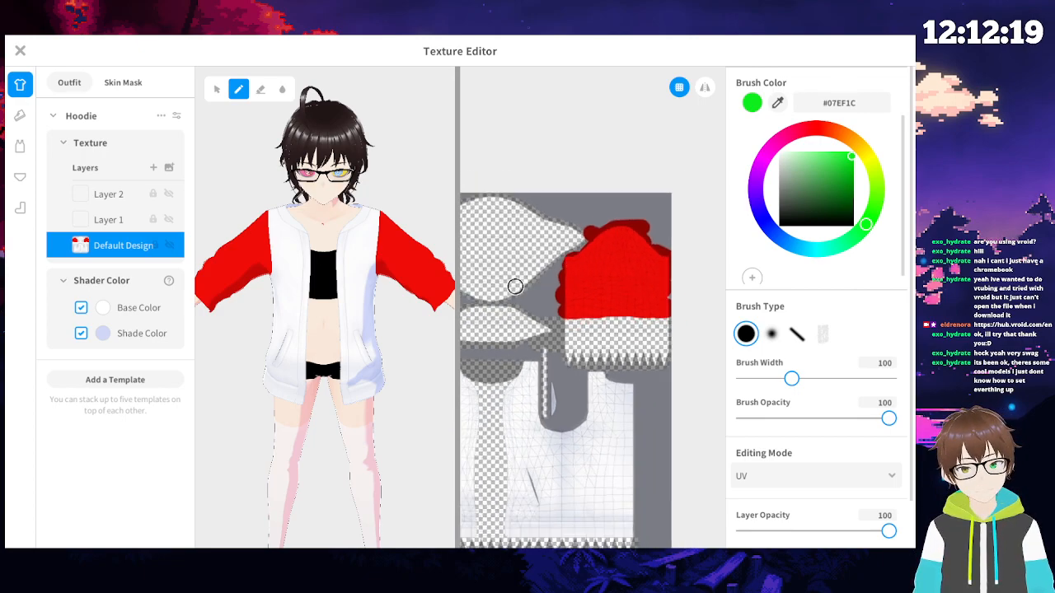
mouse_move(866, 224)
mouse_down()
mouse_move(917, 148)
mouse_move(876, 178)
mouse_move(872, 163)
mouse_move(890, 151)
mouse_up()
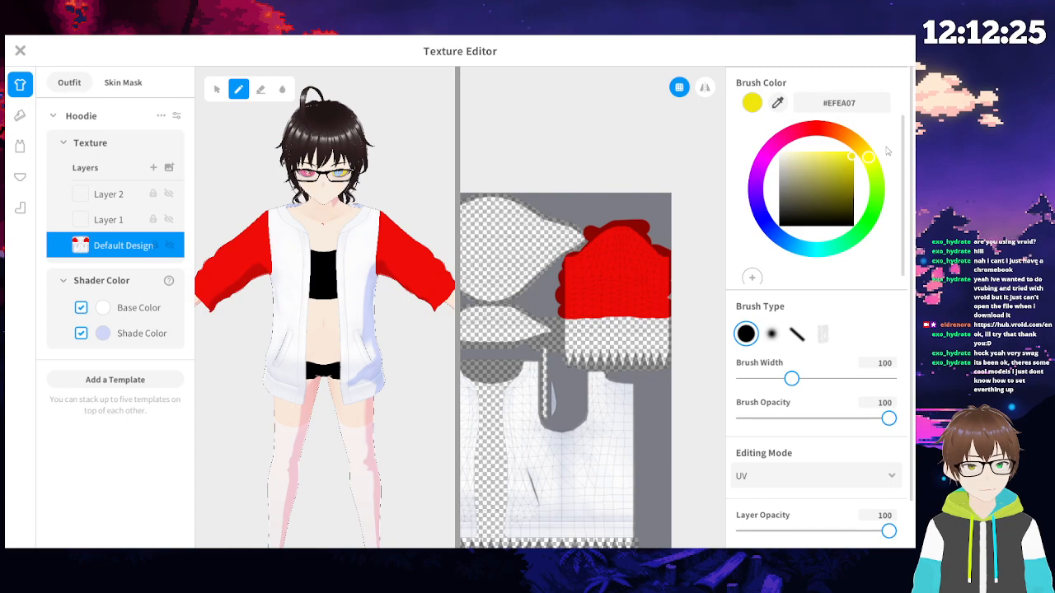
click(849, 152)
mouse_move(532, 266)
mouse_down()
mouse_move(495, 271)
mouse_move(502, 266)
mouse_up()
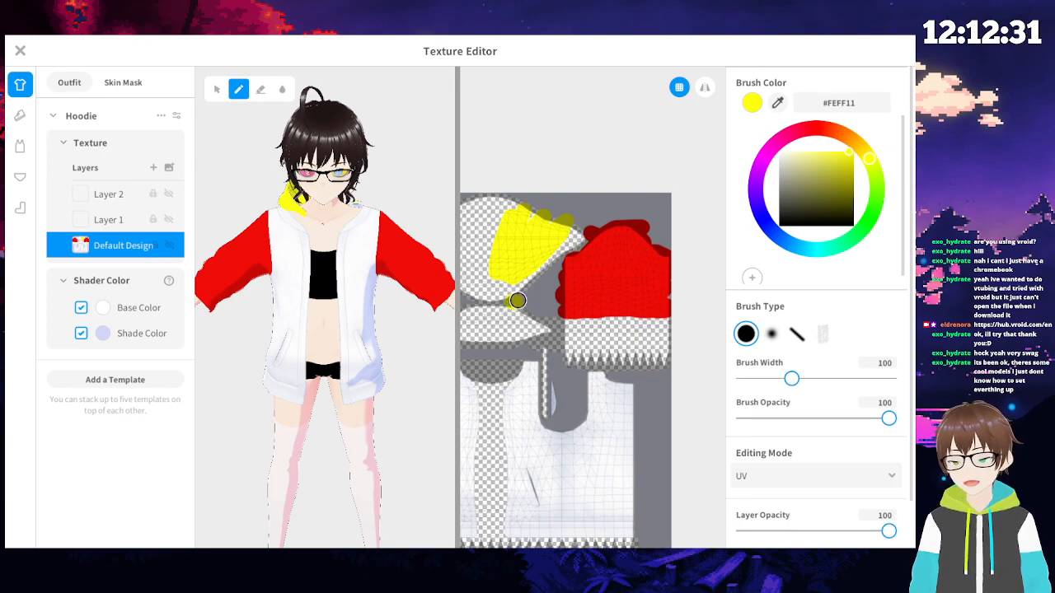
scroll(517, 300, up, 3)
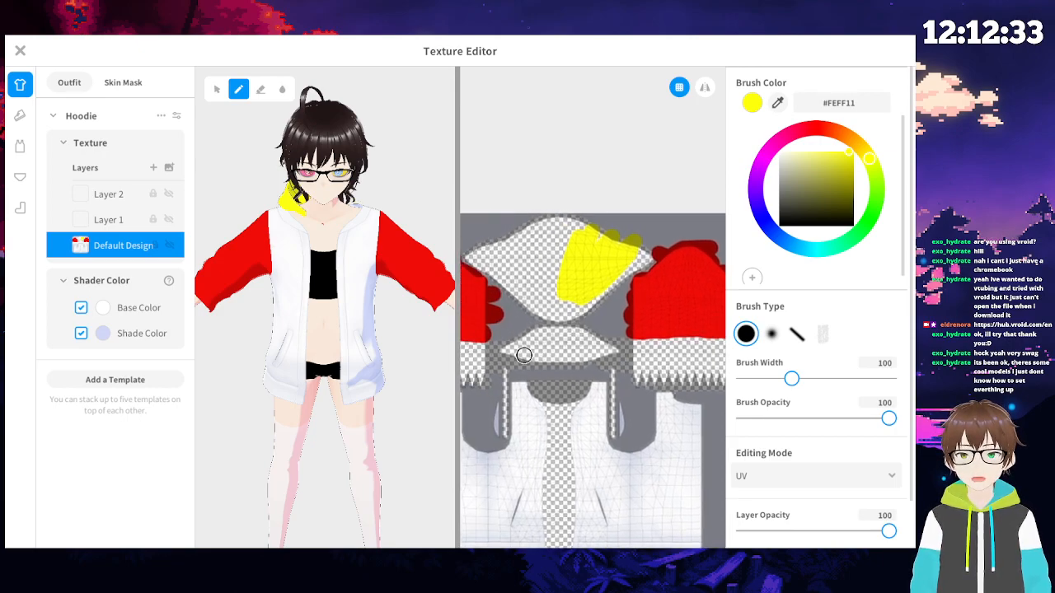
mouse_move(502, 351)
mouse_down()
mouse_move(586, 347)
mouse_move(523, 359)
mouse_move(602, 361)
mouse_move(580, 347)
mouse_move(611, 345)
mouse_move(527, 342)
mouse_move(560, 306)
mouse_move(551, 329)
mouse_move(530, 299)
mouse_move(525, 378)
mouse_move(552, 295)
mouse_move(544, 346)
mouse_move(507, 352)
mouse_move(581, 359)
mouse_move(613, 345)
mouse_move(516, 341)
mouse_move(585, 337)
mouse_move(547, 330)
mouse_move(639, 248)
mouse_up()
key(ctrl+z)
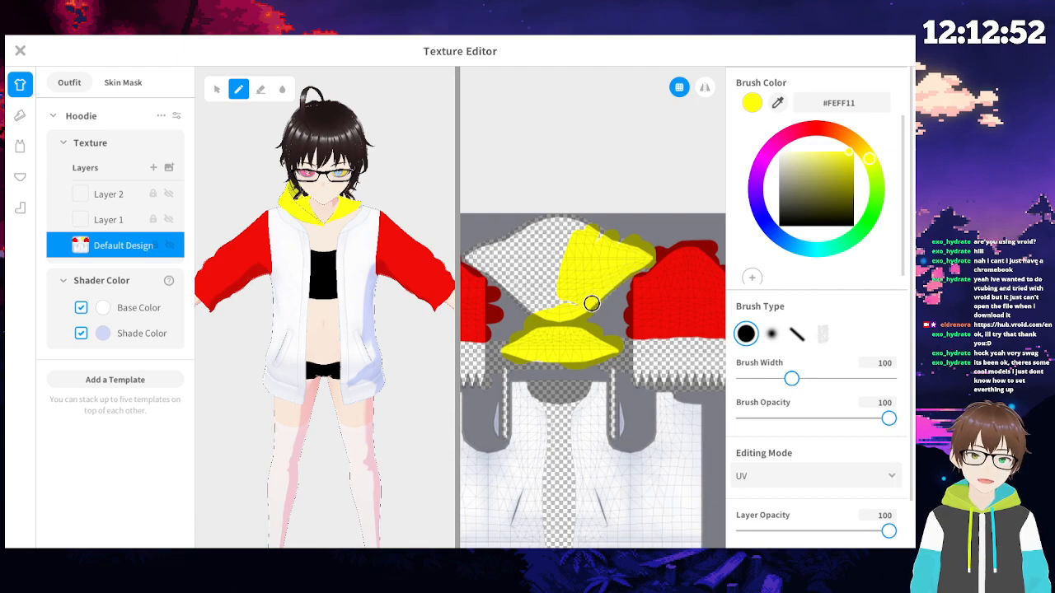
mouse_move(608, 242)
mouse_down()
mouse_move(556, 225)
mouse_move(584, 243)
mouse_move(575, 264)
mouse_move(560, 247)
mouse_move(548, 275)
mouse_move(522, 285)
mouse_move(557, 287)
mouse_move(576, 225)
mouse_move(519, 225)
mouse_move(471, 253)
mouse_move(495, 273)
mouse_move(533, 255)
mouse_move(519, 246)
mouse_up()
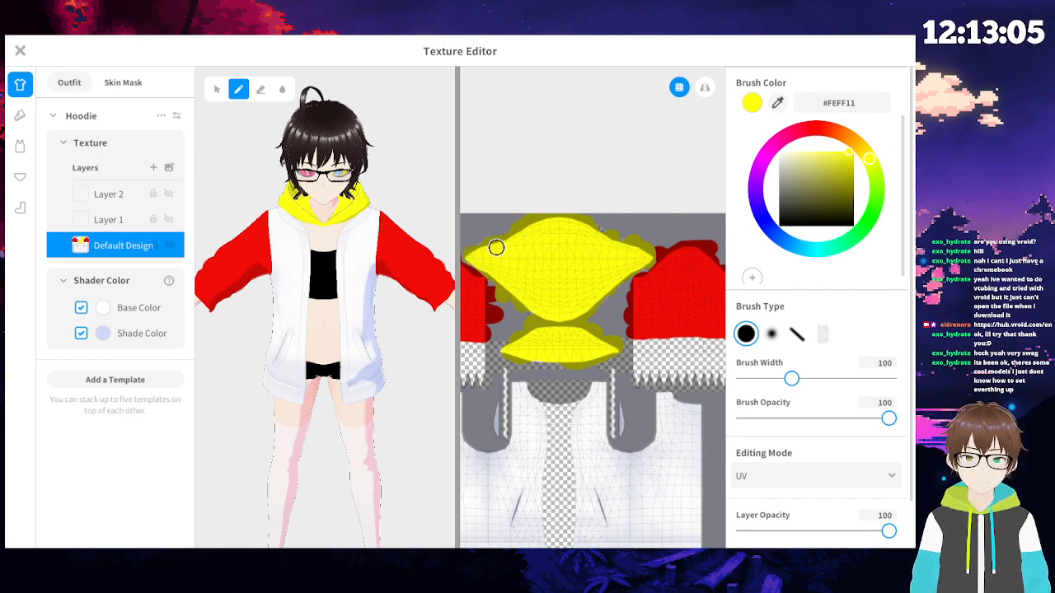
- Set the brush colour to pink #FF42F2 and paint a horizontal band across the avatar's right body panel on the UV texture
mouse_move(871, 165)
mouse_down()
mouse_move(816, 125)
mouse_move(764, 155)
mouse_up()
click(834, 151)
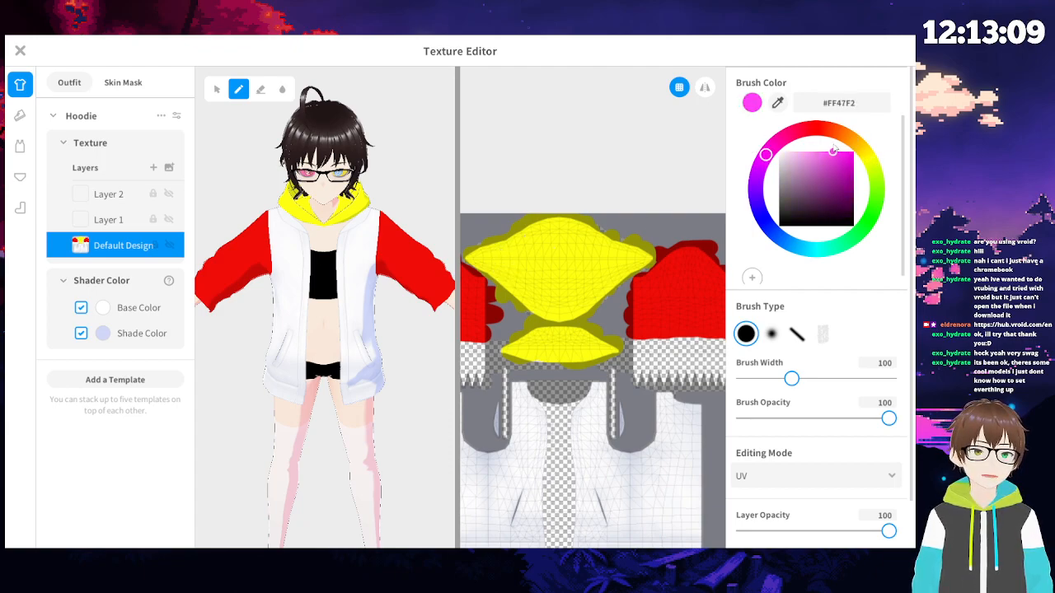
click(835, 152)
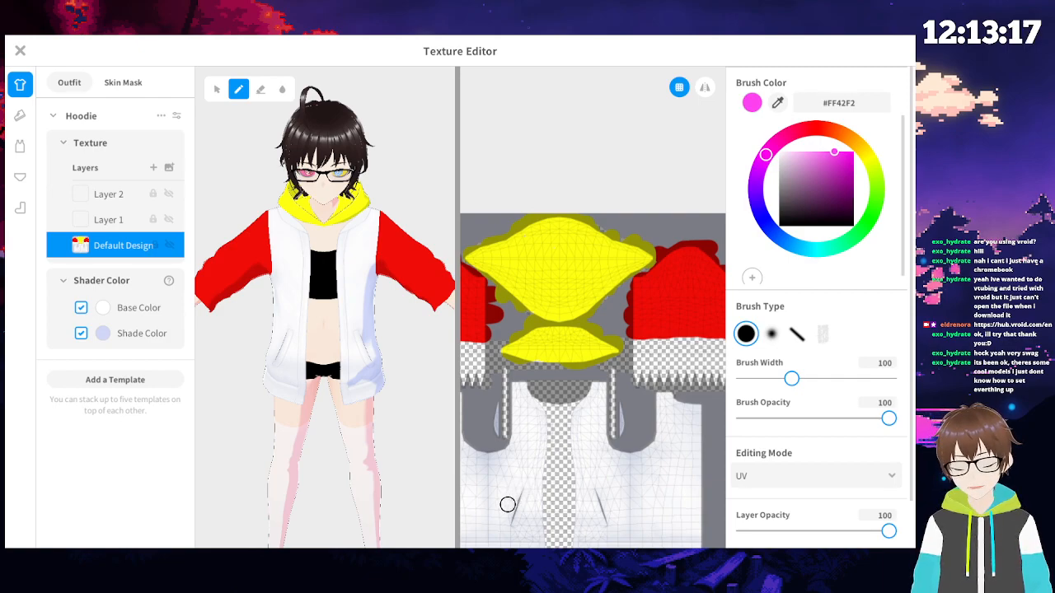
right_drag(502, 505, 583, 420)
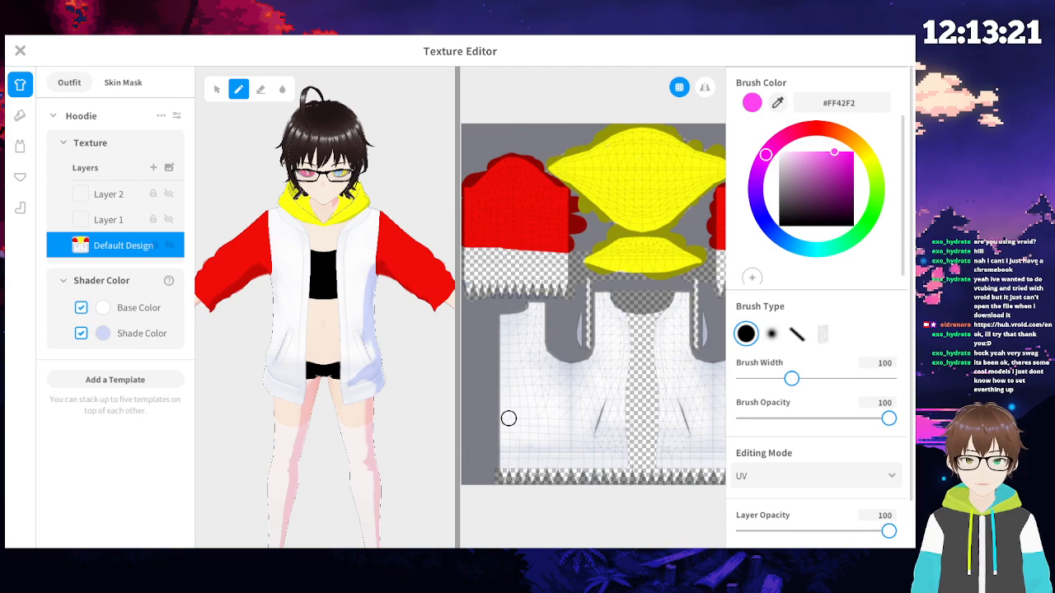
drag(499, 418, 601, 418)
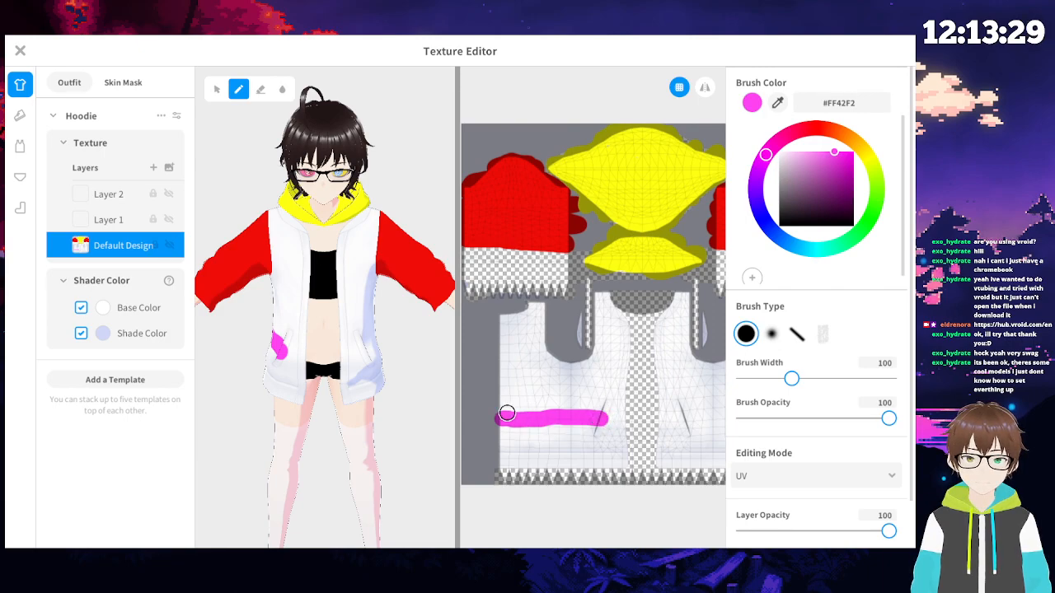
drag(497, 410, 614, 408)
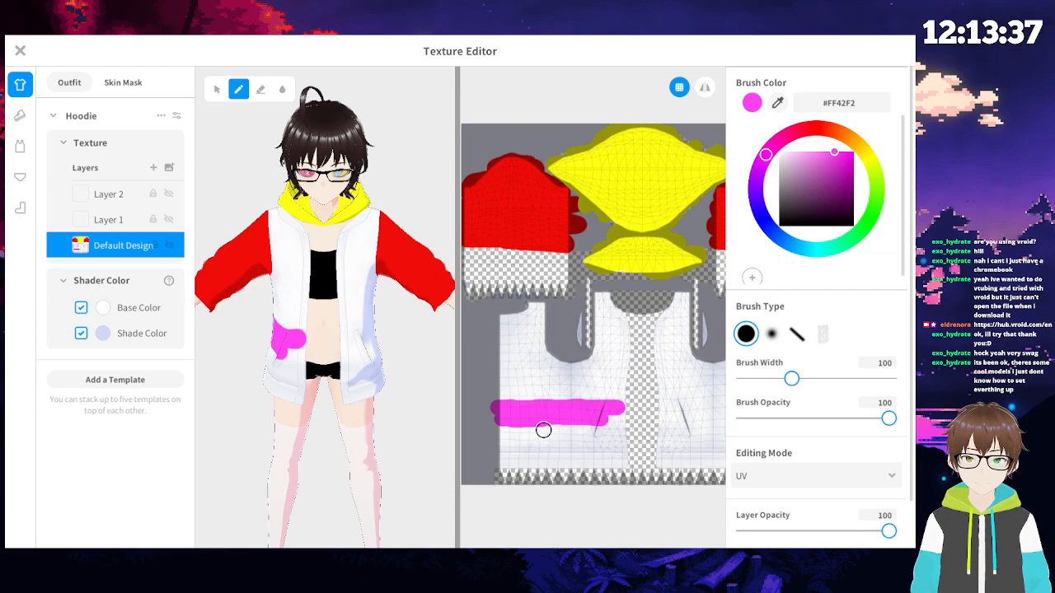
drag(495, 396, 597, 397)
key(ctrl+z)
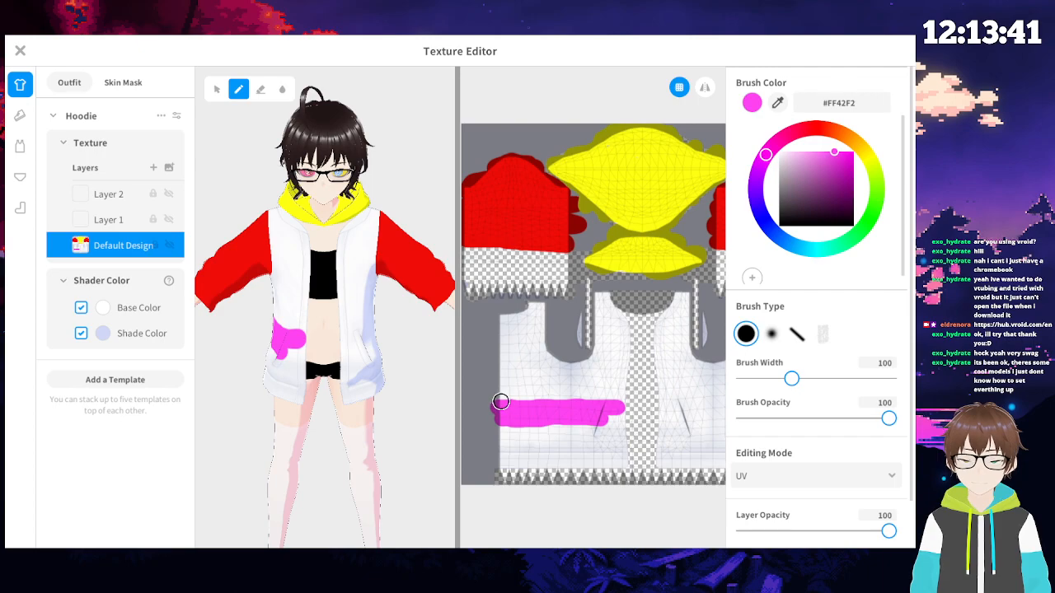
drag(529, 401, 607, 399)
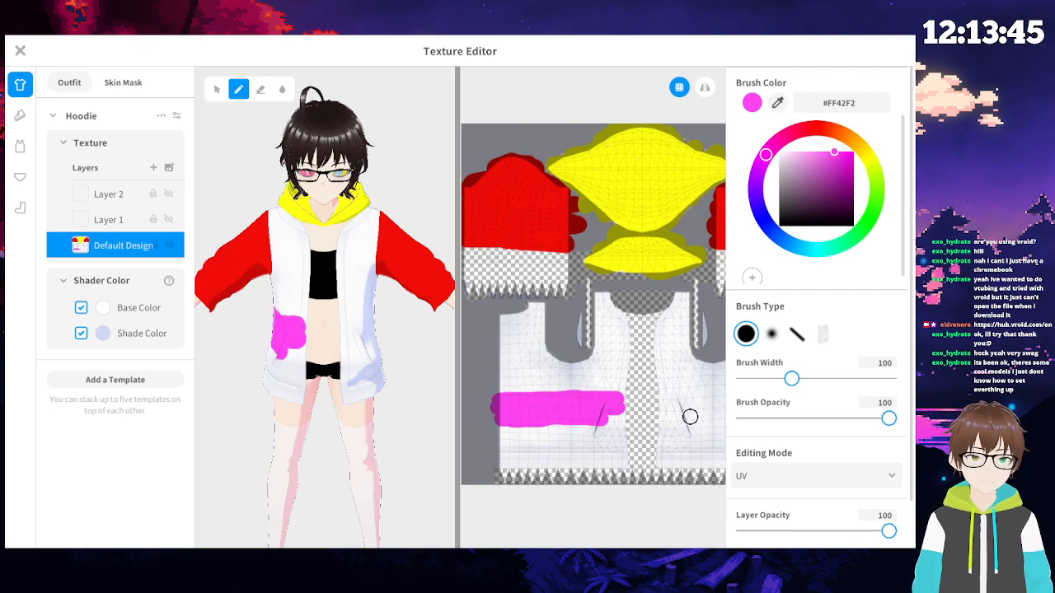
- Paint the rest of the lower half of both hoodie body panels on the UV texture in the same pink
mouse_move(691, 413)
right_down()
mouse_move(591, 414)
mouse_move(565, 403)
right_up()
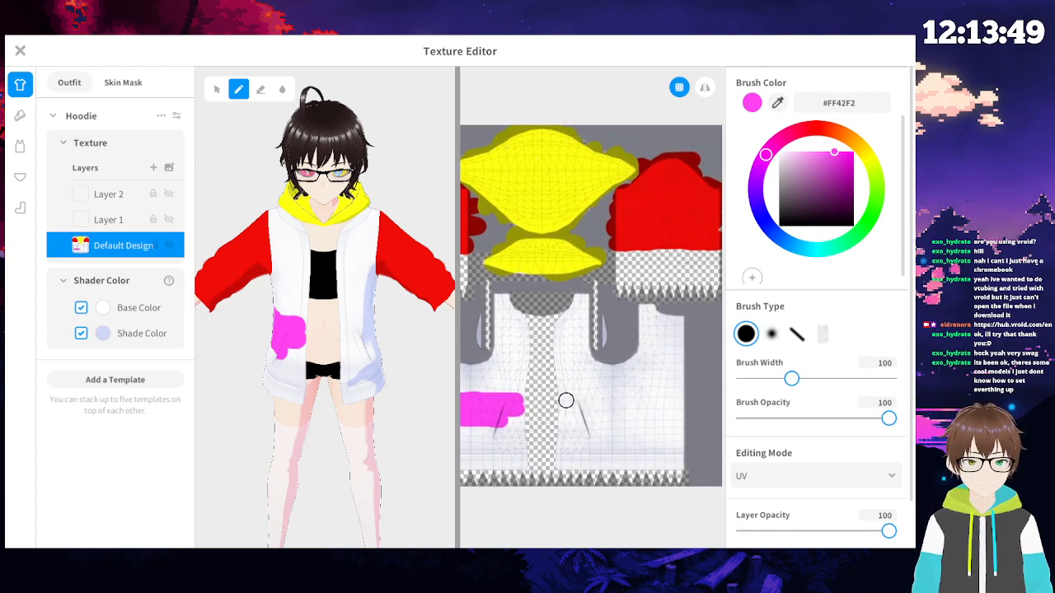
mouse_move(566, 401)
mouse_down()
mouse_move(691, 401)
mouse_move(679, 458)
mouse_move(619, 459)
mouse_move(600, 458)
mouse_move(574, 404)
mouse_move(617, 439)
mouse_move(629, 429)
mouse_move(659, 445)
mouse_move(669, 423)
mouse_move(584, 415)
mouse_move(597, 441)
mouse_move(656, 441)
mouse_move(633, 450)
mouse_move(617, 440)
mouse_move(663, 432)
mouse_move(666, 444)
mouse_move(634, 467)
mouse_move(582, 462)
mouse_move(571, 417)
mouse_move(567, 459)
mouse_up()
key(ctrl+z)
middle_drag(490, 443, 600, 433)
mouse_move(531, 410)
mouse_down()
mouse_move(533, 444)
mouse_move(601, 446)
mouse_move(589, 434)
mouse_move(543, 435)
mouse_move(625, 422)
mouse_up()
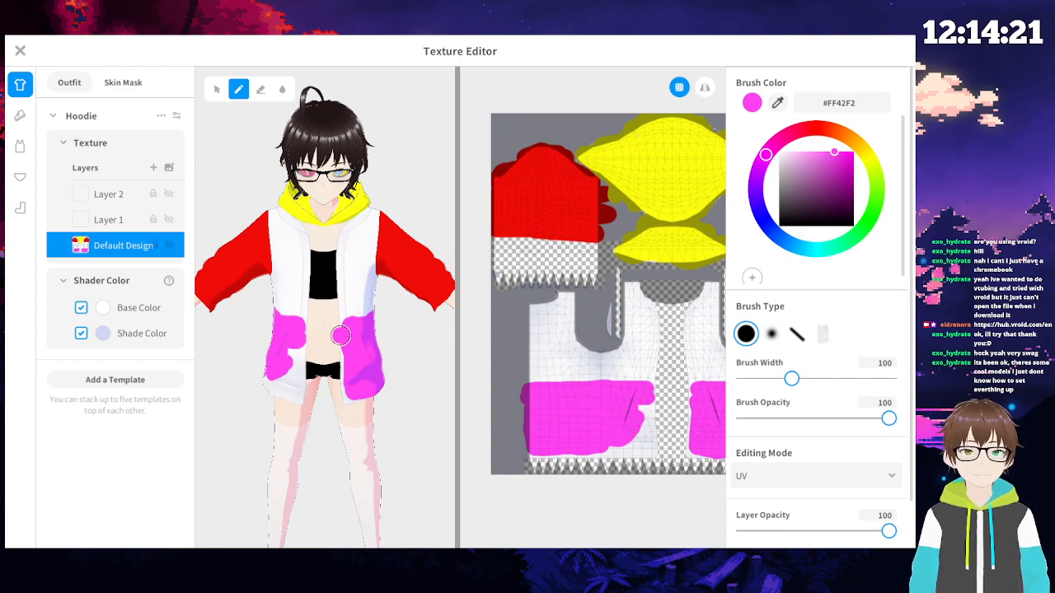
mouse_move(627, 408)
mouse_down()
mouse_move(645, 404)
mouse_move(649, 435)
mouse_move(627, 451)
mouse_move(535, 451)
mouse_up()
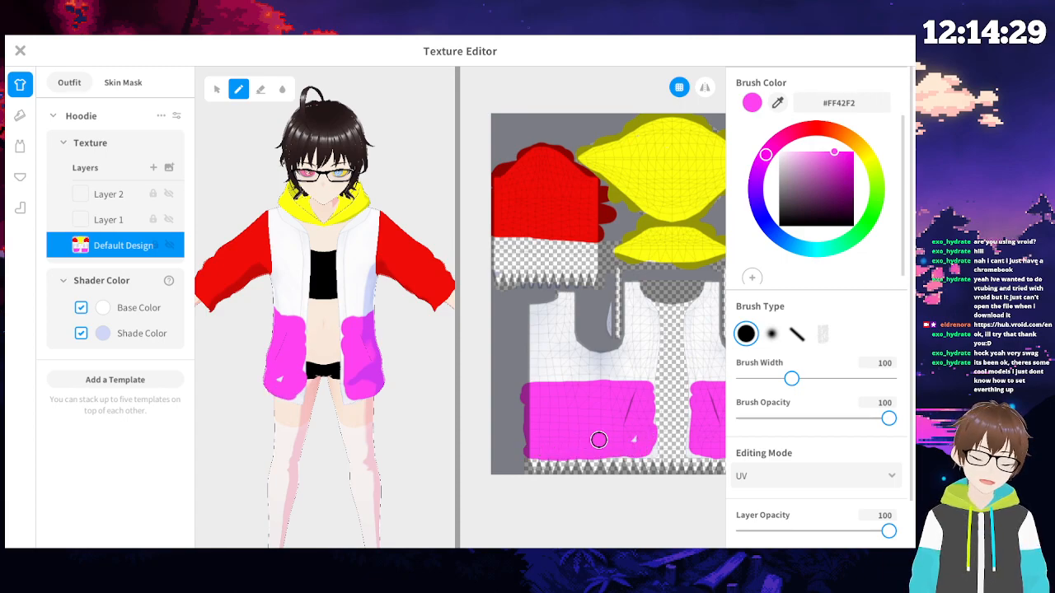
drag(649, 448, 650, 452)
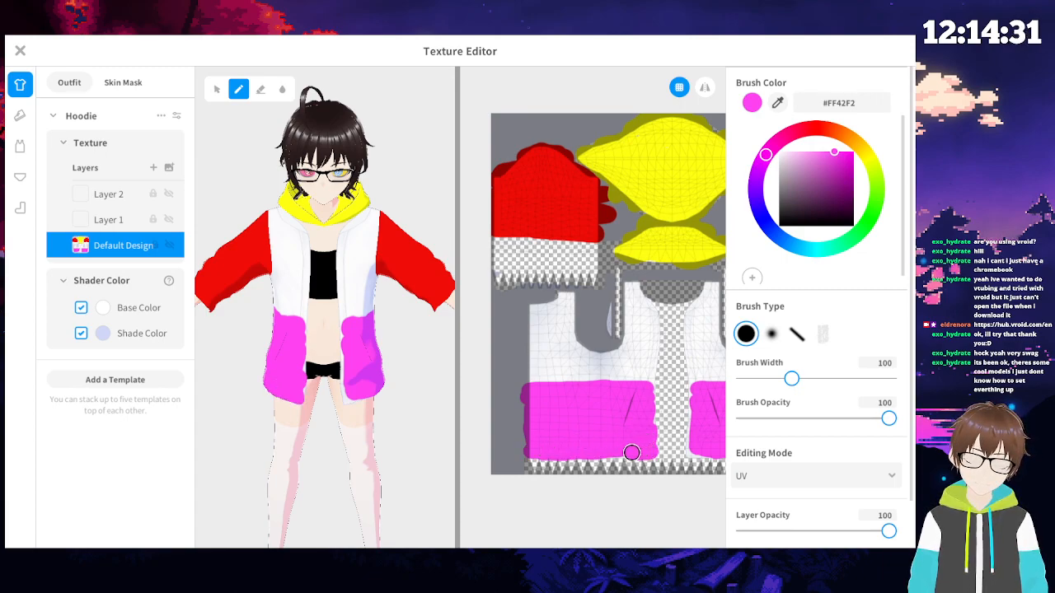
- Paint the upper half of the avatar's left body panel and its drawstring on the UV texture in pink
middle_drag(716, 393, 564, 407)
mouse_move(553, 394)
mouse_down()
mouse_move(560, 305)
mouse_move(560, 380)
mouse_move(573, 321)
mouse_up()
mouse_move(576, 288)
mouse_down()
mouse_move(580, 346)
mouse_move(656, 333)
mouse_move(614, 362)
mouse_move(634, 389)
mouse_move(662, 368)
mouse_move(658, 389)
mouse_move(553, 397)
mouse_up()
mouse_move(625, 387)
mouse_down()
mouse_move(573, 375)
mouse_move(637, 359)
mouse_move(659, 337)
mouse_move(611, 337)
mouse_move(643, 323)
mouse_move(634, 313)
mouse_up()
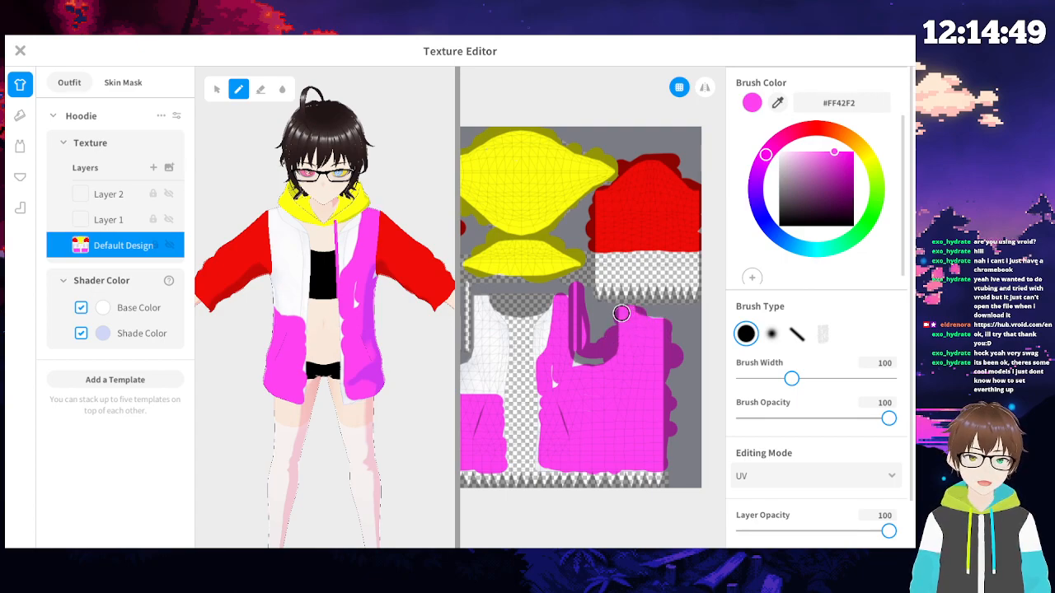
mouse_move(611, 360)
mouse_down()
mouse_move(573, 366)
mouse_move(547, 352)
mouse_move(554, 318)
mouse_move(544, 353)
mouse_up()
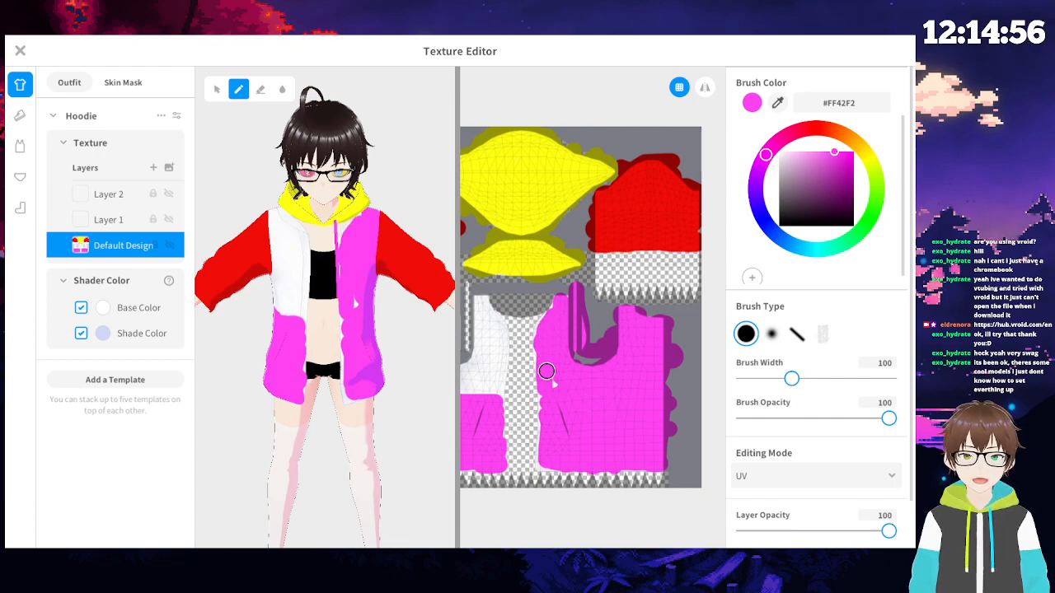
- Set the brush colour to dark blue #0200AF and paint over the lower half of the avatar's left body panel
middle_drag(475, 433, 526, 435)
mouse_move(774, 171)
mouse_down()
mouse_move(754, 188)
mouse_move(749, 232)
mouse_up()
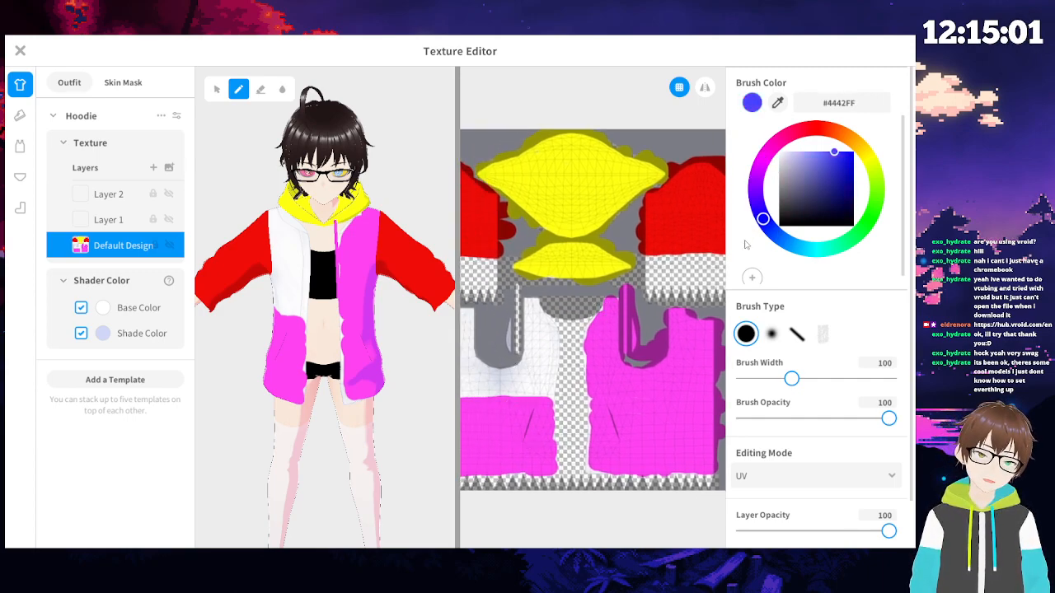
drag(864, 170, 865, 175)
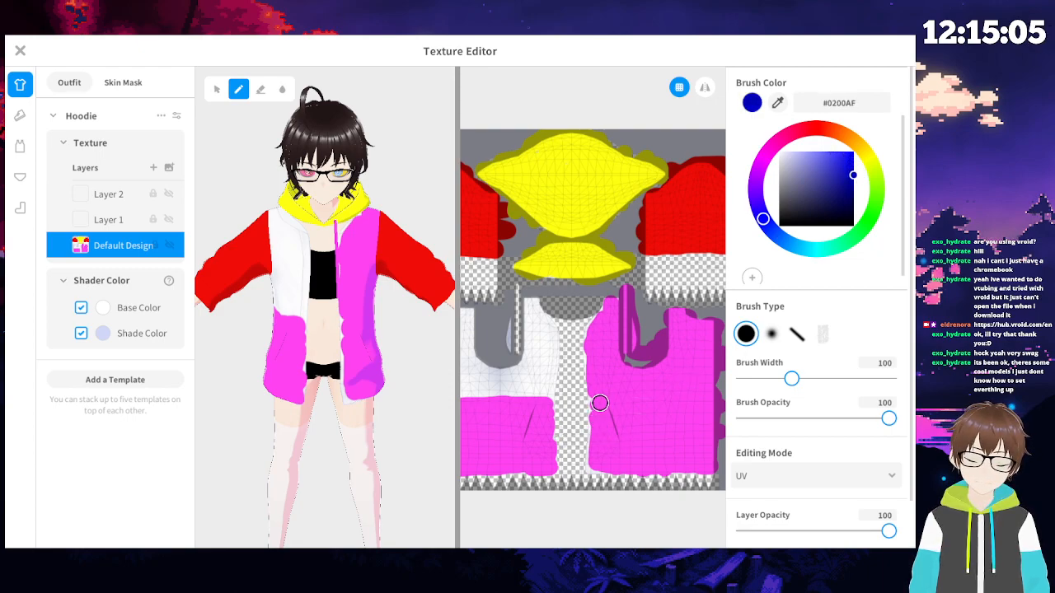
mouse_move(596, 404)
mouse_down()
mouse_move(716, 405)
mouse_move(638, 427)
mouse_move(668, 442)
mouse_move(707, 432)
mouse_move(709, 460)
mouse_move(631, 424)
mouse_move(631, 435)
mouse_move(681, 420)
mouse_move(600, 414)
mouse_move(601, 457)
mouse_move(707, 454)
mouse_up()
drag(614, 454, 612, 426)
mouse_move(648, 457)
mouse_down()
mouse_move(696, 461)
mouse_move(600, 467)
mouse_move(674, 438)
mouse_up()
- Paint the upper half of the avatar's right body panel and its drawstring on the UV texture in dark blue
middle_drag(488, 403, 567, 417)
mouse_move(543, 328)
mouse_down()
mouse_move(511, 362)
mouse_move(508, 396)
mouse_move(534, 377)
mouse_up()
key(ctrl+z)
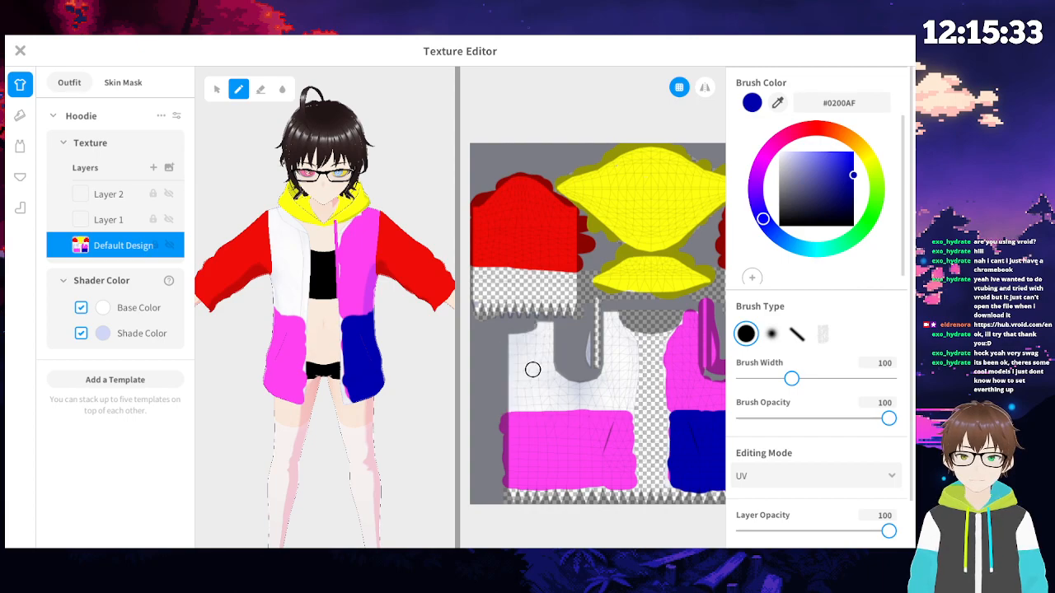
mouse_move(551, 328)
mouse_down()
mouse_move(515, 359)
mouse_move(568, 375)
mouse_move(538, 362)
mouse_move(523, 335)
mouse_up()
mouse_move(506, 371)
mouse_down()
mouse_move(512, 404)
mouse_move(600, 399)
mouse_move(596, 305)
mouse_move(604, 351)
mouse_move(611, 319)
mouse_move(618, 346)
mouse_move(612, 384)
mouse_move(506, 387)
mouse_move(521, 376)
mouse_move(600, 385)
mouse_move(626, 364)
mouse_move(623, 343)
mouse_up()
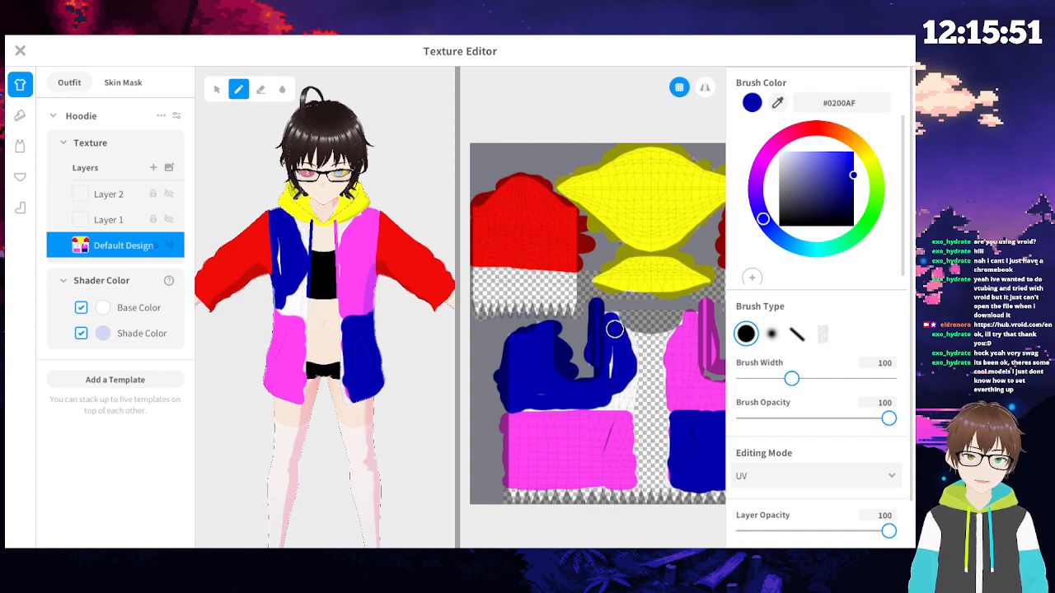
- Fill the remaining white gaps around the armhole of the avatar's right body panel in dark blue
scroll(589, 393, up, 5)
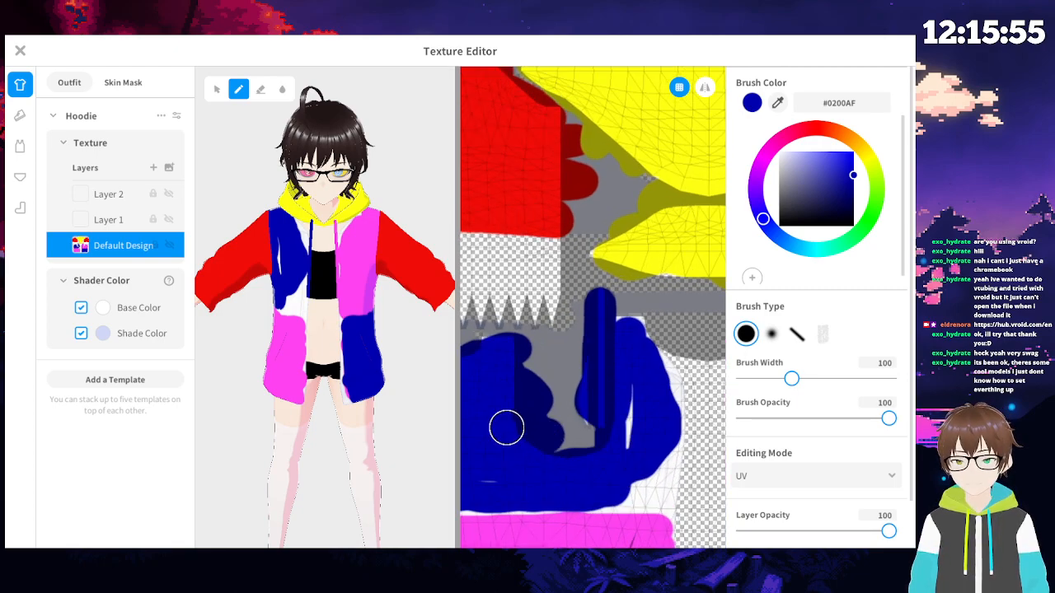
right_drag(504, 442, 551, 426)
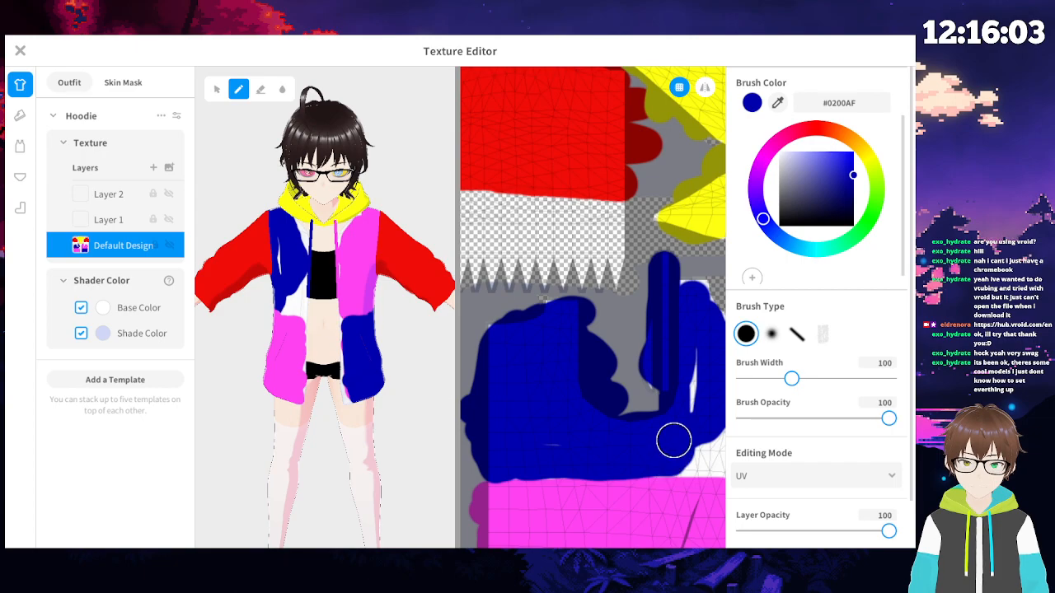
middle_drag(659, 436, 558, 421)
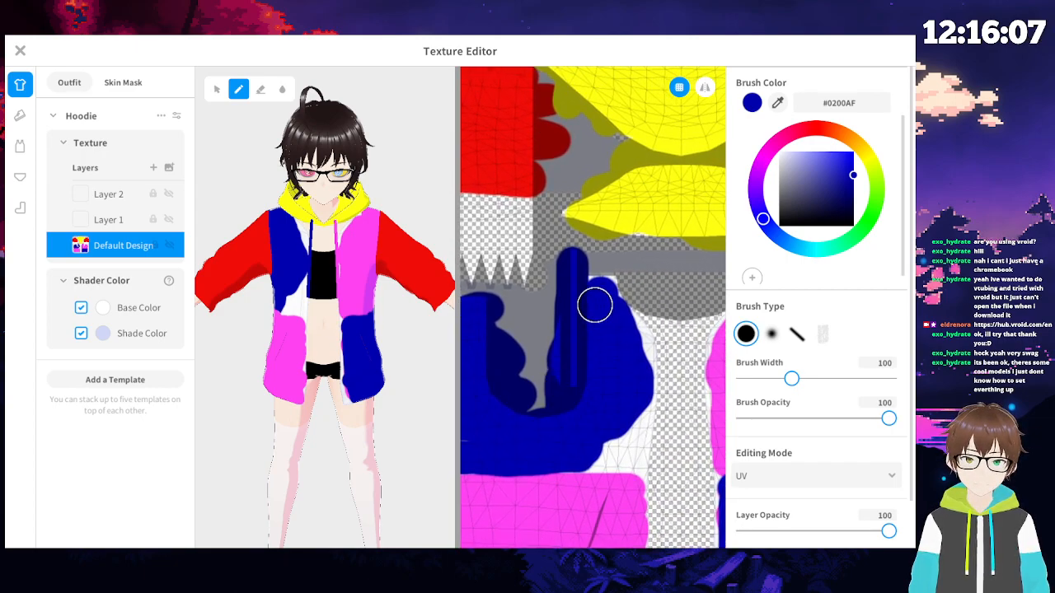
mouse_move(591, 287)
mouse_down()
mouse_move(626, 324)
mouse_move(631, 381)
mouse_up()
- Set the brush width to 26 and paint the white front edge of the avatar's right body panel in dark blue
scroll(619, 374, up, 3)
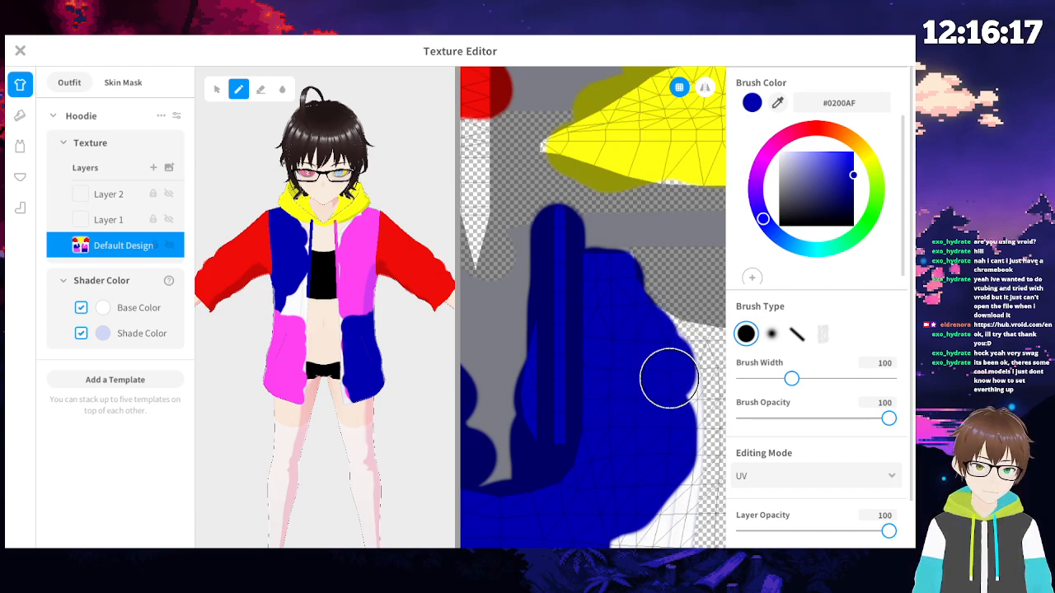
middle_drag(639, 435, 528, 285)
scroll(524, 359, up, 4)
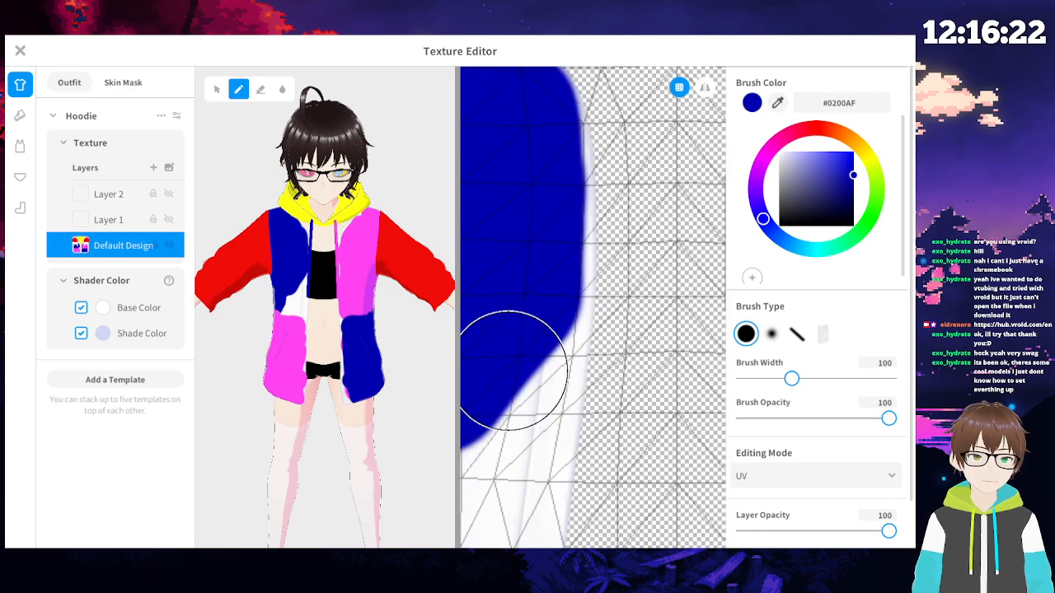
drag(768, 379, 755, 379)
middle_drag(553, 217, 576, 389)
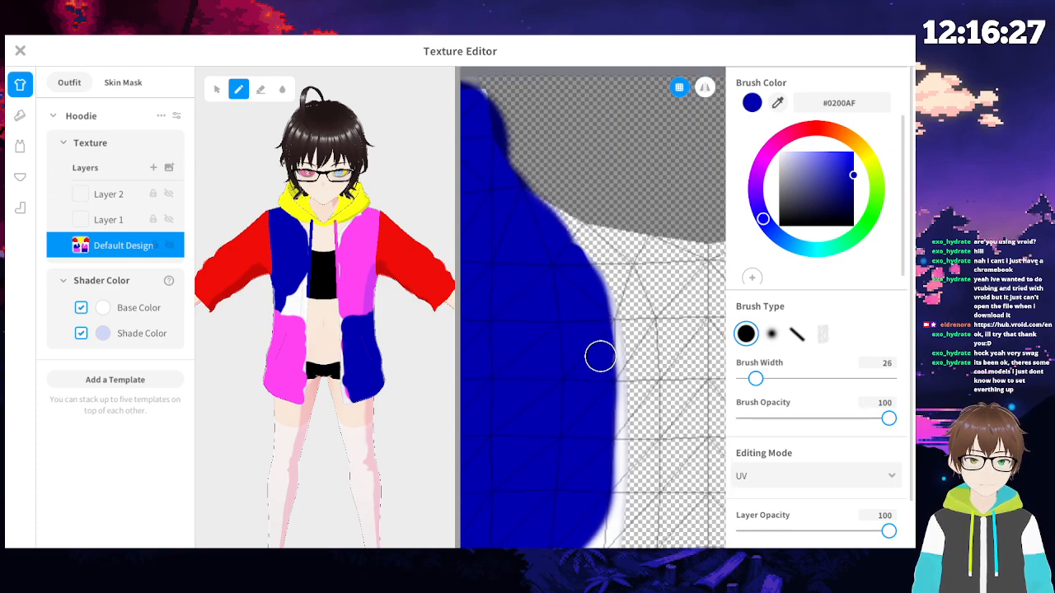
scroll(602, 391, up, 2)
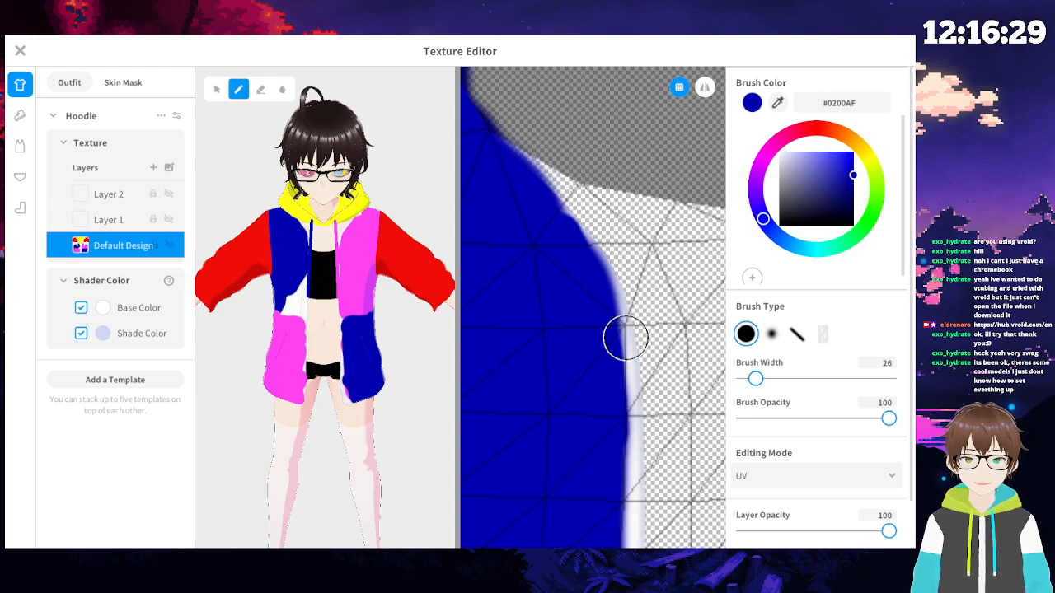
drag(618, 407, 591, 283)
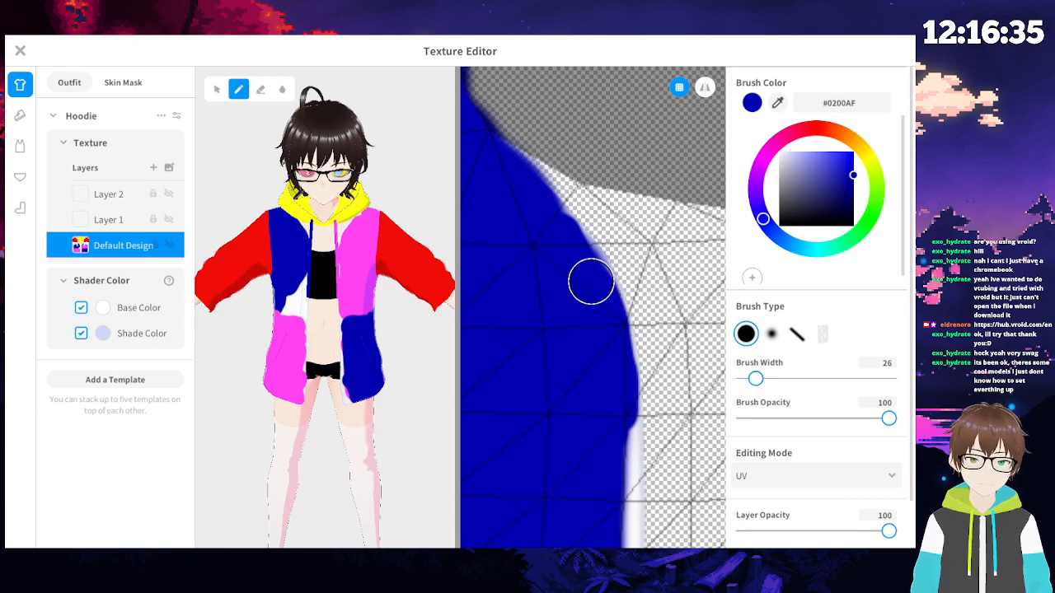
- Try painting loose dark blue strokes across the hoodie's transparent front opening on the UV texture, and undo them all
right_drag(566, 431, 555, 280)
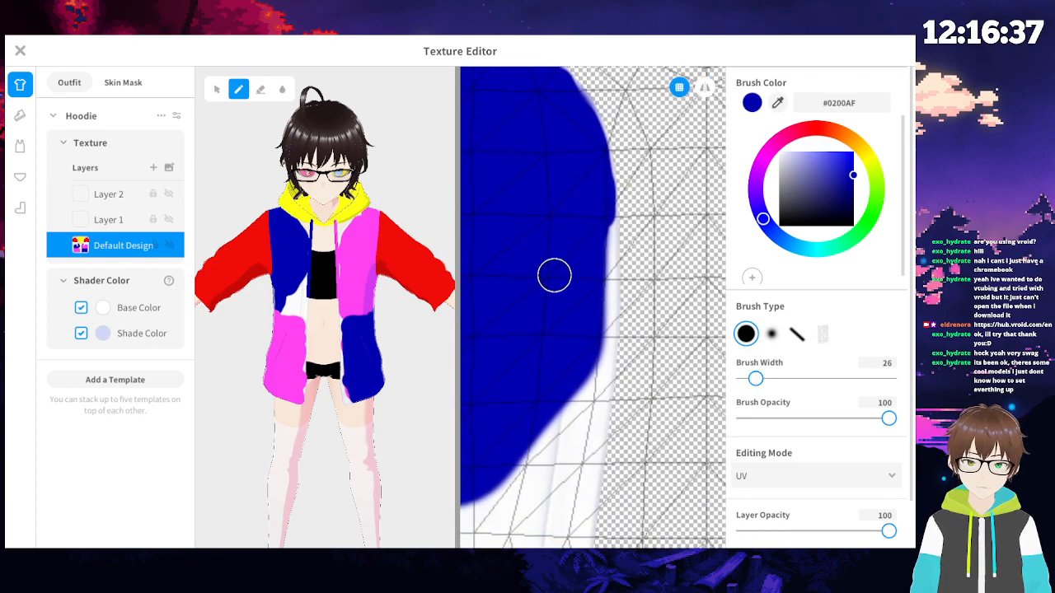
scroll(535, 211, down, 3)
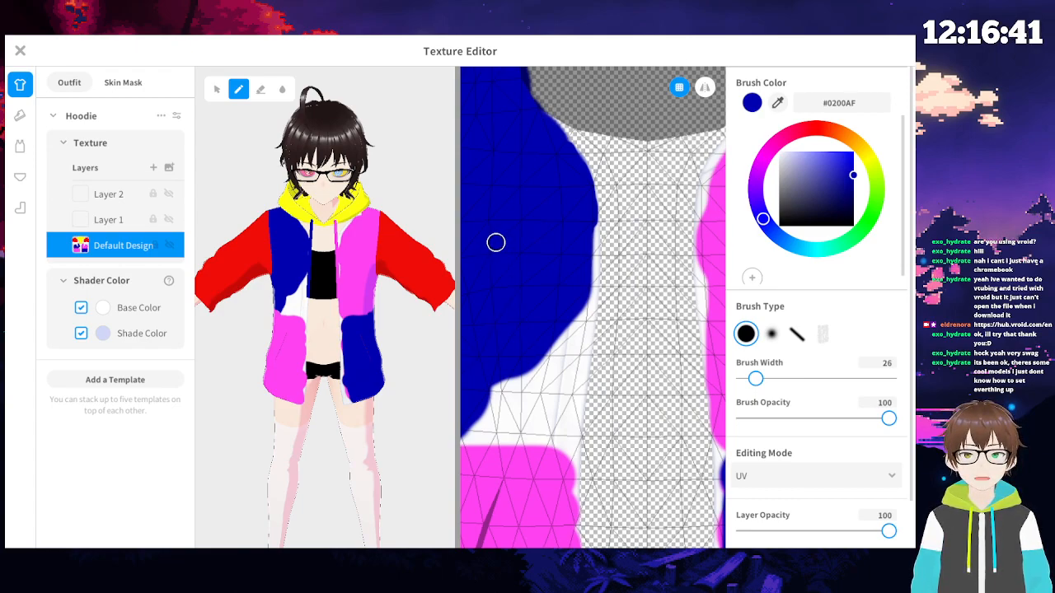
scroll(494, 242, up, 2)
scroll(578, 217, down, 3)
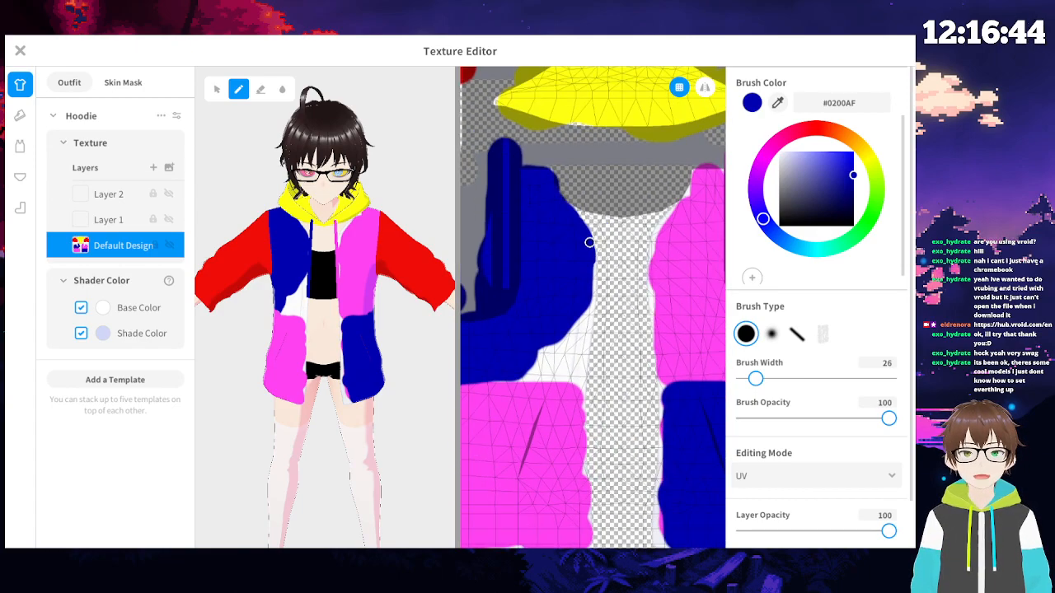
drag(611, 218, 617, 387)
drag(619, 247, 612, 445)
drag(629, 213, 641, 312)
drag(595, 277, 668, 271)
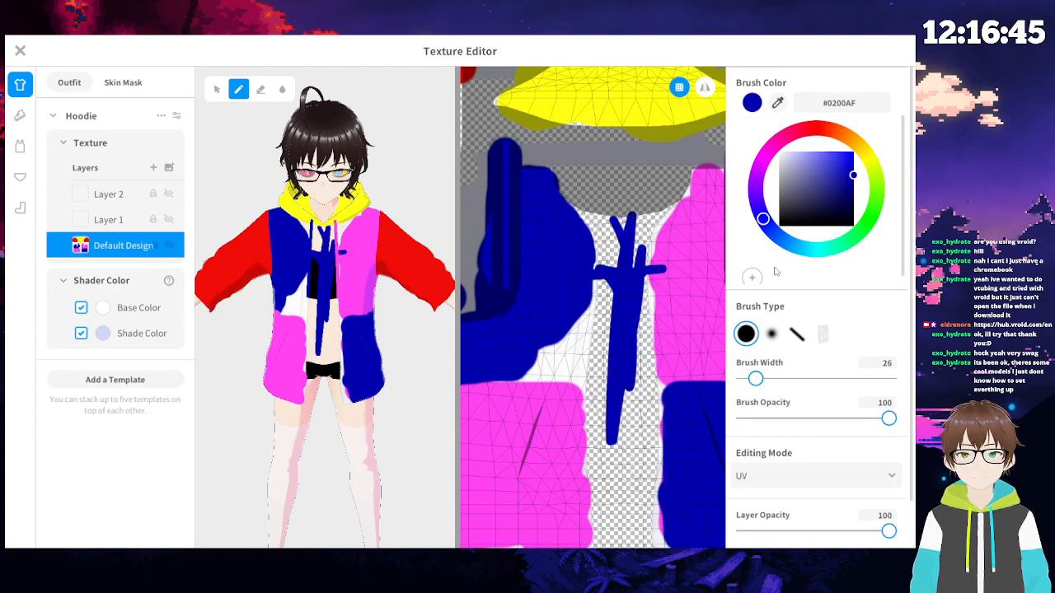
drag(594, 251, 725, 241)
drag(595, 239, 725, 218)
drag(726, 169, 577, 202)
drag(581, 214, 725, 206)
drag(725, 264, 647, 267)
drag(725, 326, 651, 330)
drag(609, 384, 495, 384)
drag(664, 465, 634, 469)
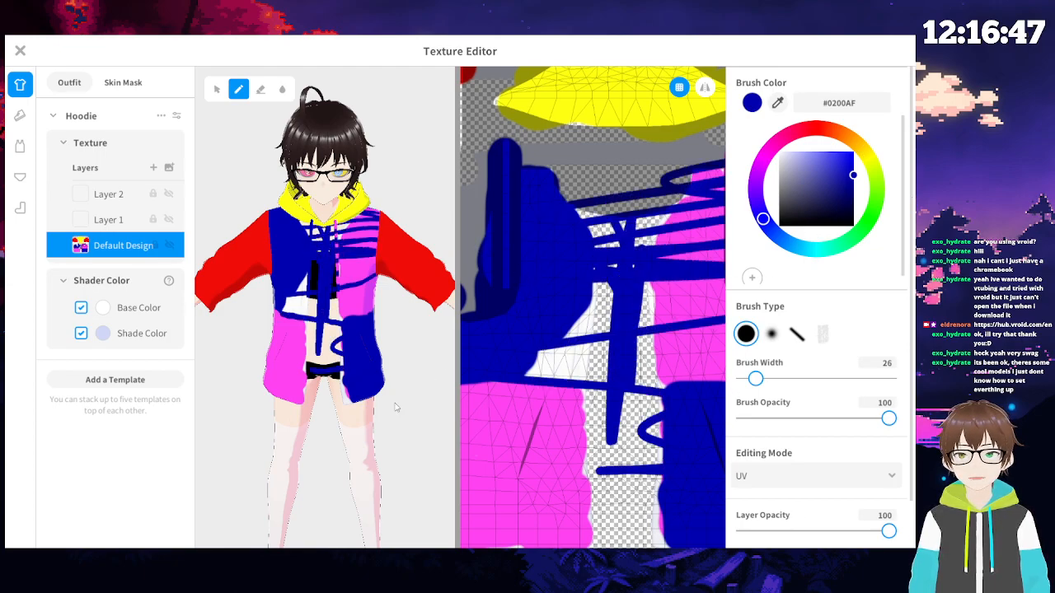
right_drag(323, 276, 375, 273)
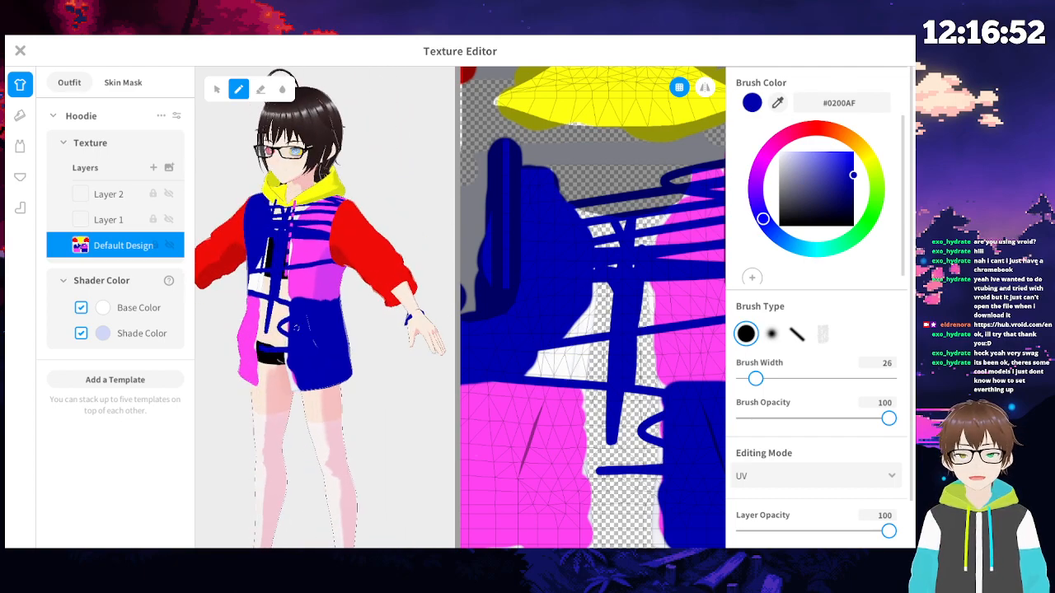
key(ctrl+z)
- Set the brush width to 12 and paint the white strip down the front edge of the avatar's right body panel dark blue
scroll(527, 366, up, 2)
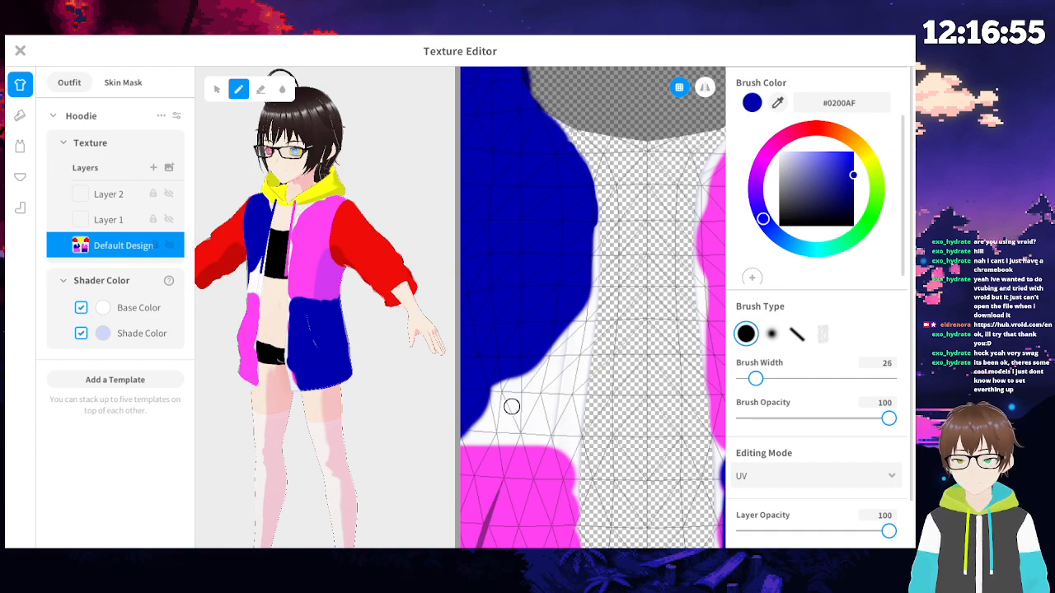
scroll(624, 247, up, 5)
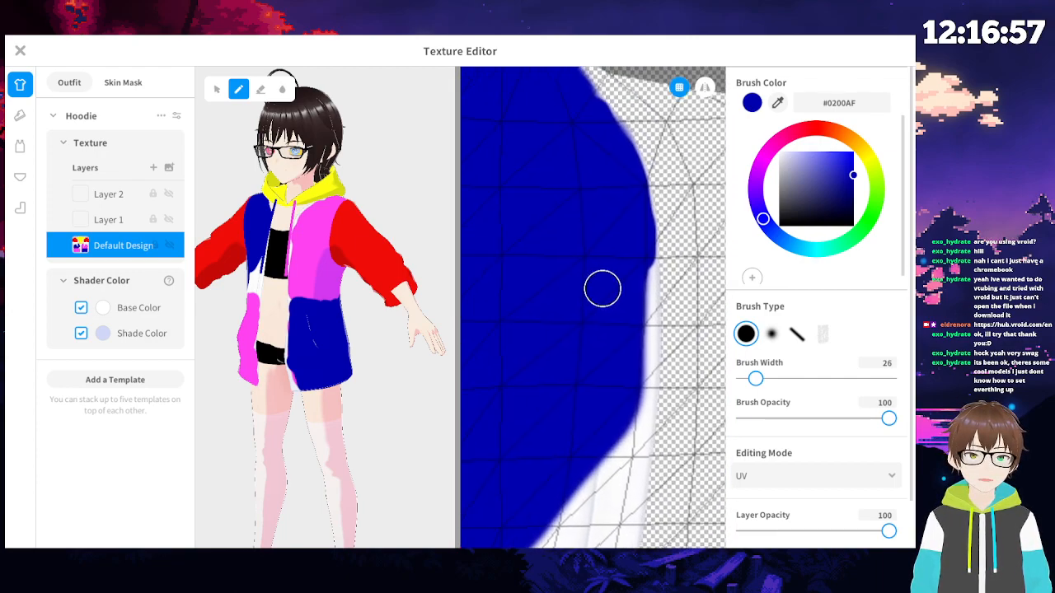
scroll(604, 287, down, 1)
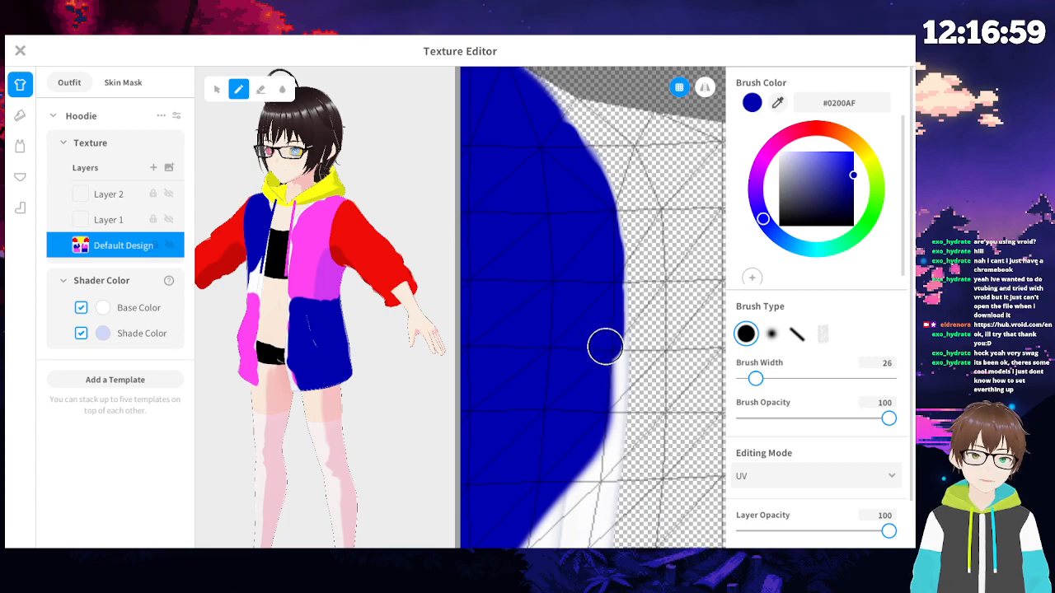
scroll(598, 330, up, 2)
click(753, 379)
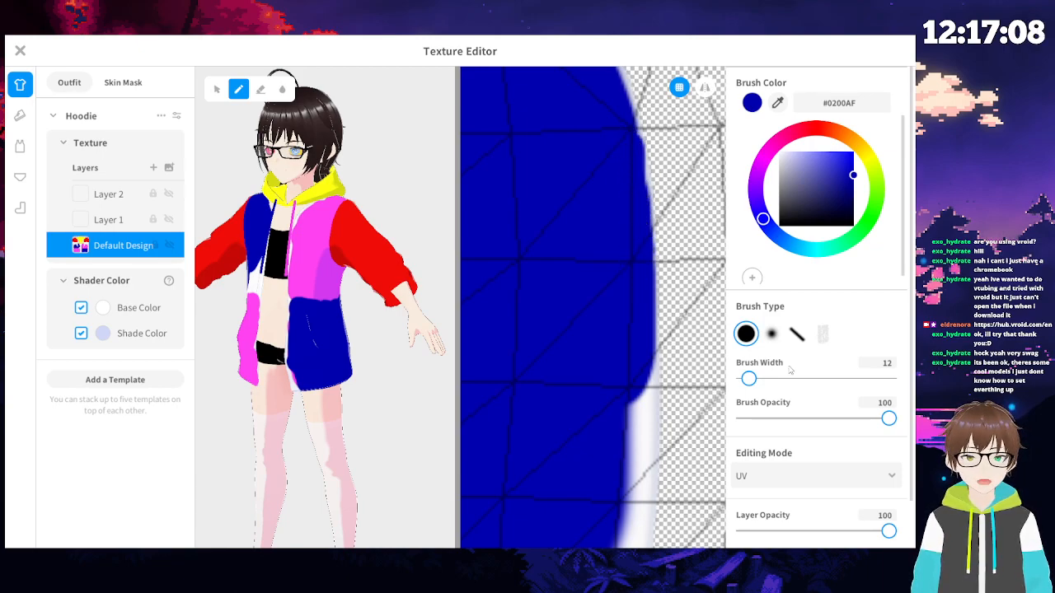
middle_drag(597, 381, 602, 174)
mouse_move(649, 157)
mouse_down()
mouse_move(619, 464)
mouse_move(651, 299)
mouse_move(582, 445)
mouse_move(613, 334)
mouse_up()
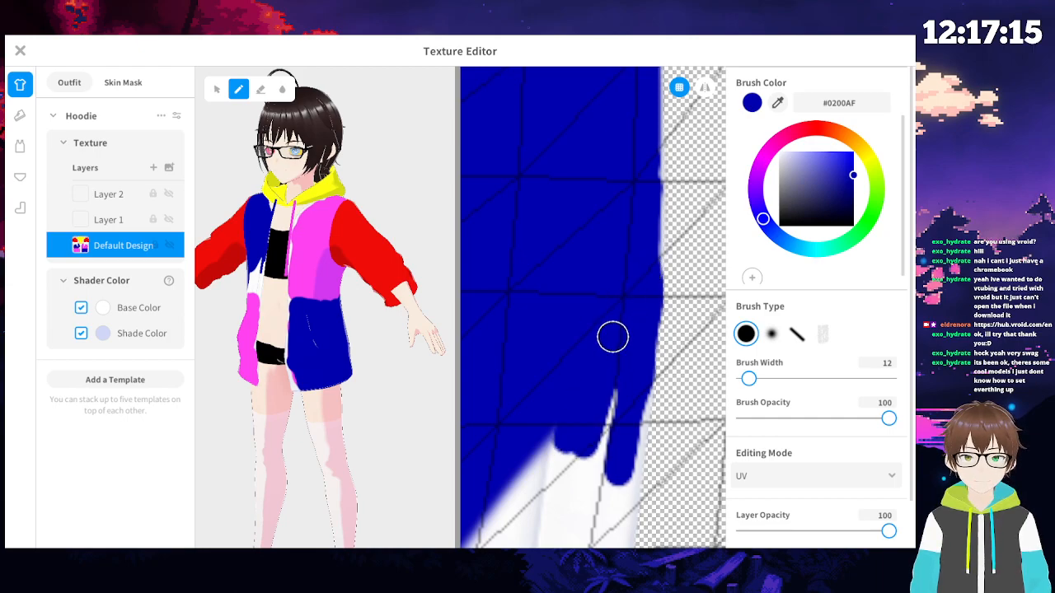
key(ctrl+z)
drag(651, 148, 619, 385)
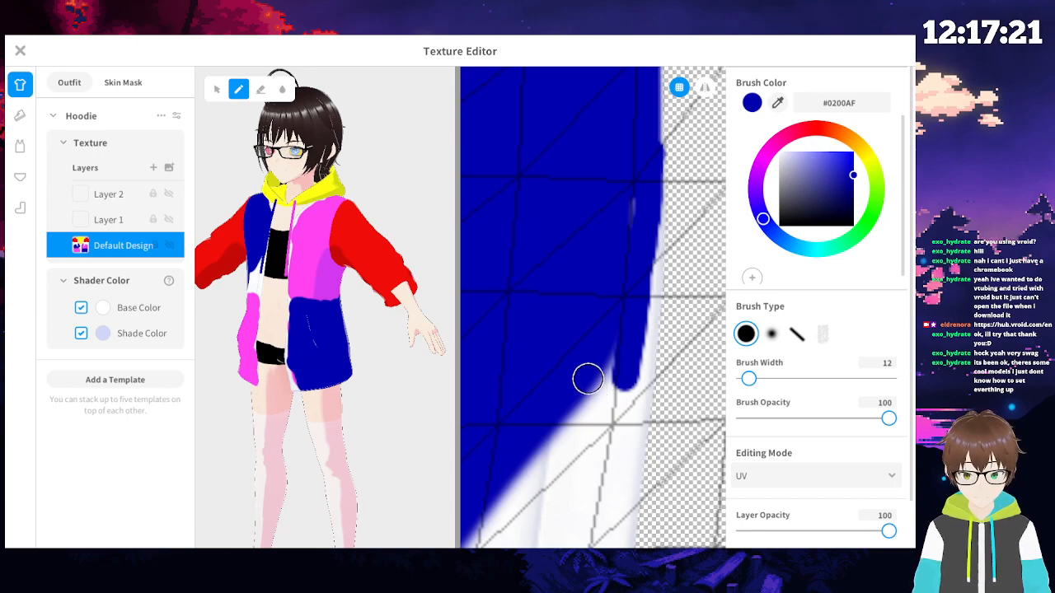
- Fill most of the white area between the front edge and the pink lower block of the avatar's right panel in dark blue
middle_drag(591, 409, 621, 216)
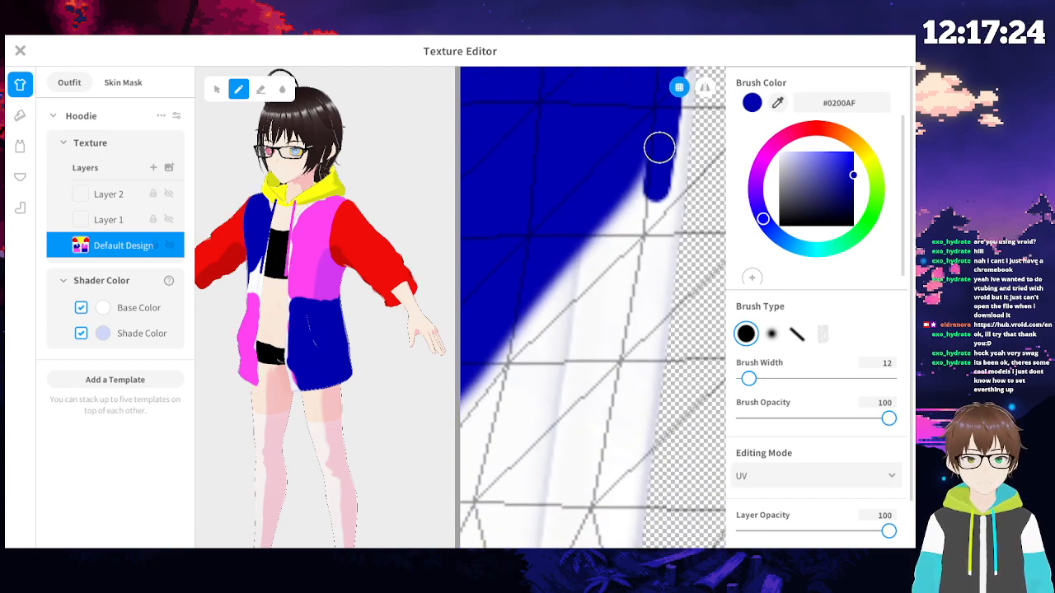
mouse_move(657, 184)
mouse_down()
mouse_move(574, 336)
mouse_move(534, 365)
mouse_move(492, 330)
mouse_move(549, 318)
mouse_up()
middle_drag(549, 318, 641, 216)
mouse_move(617, 244)
mouse_down()
mouse_move(579, 247)
mouse_move(586, 292)
mouse_move(638, 299)
mouse_move(643, 318)
mouse_move(645, 274)
mouse_up()
scroll(591, 271, down, 2)
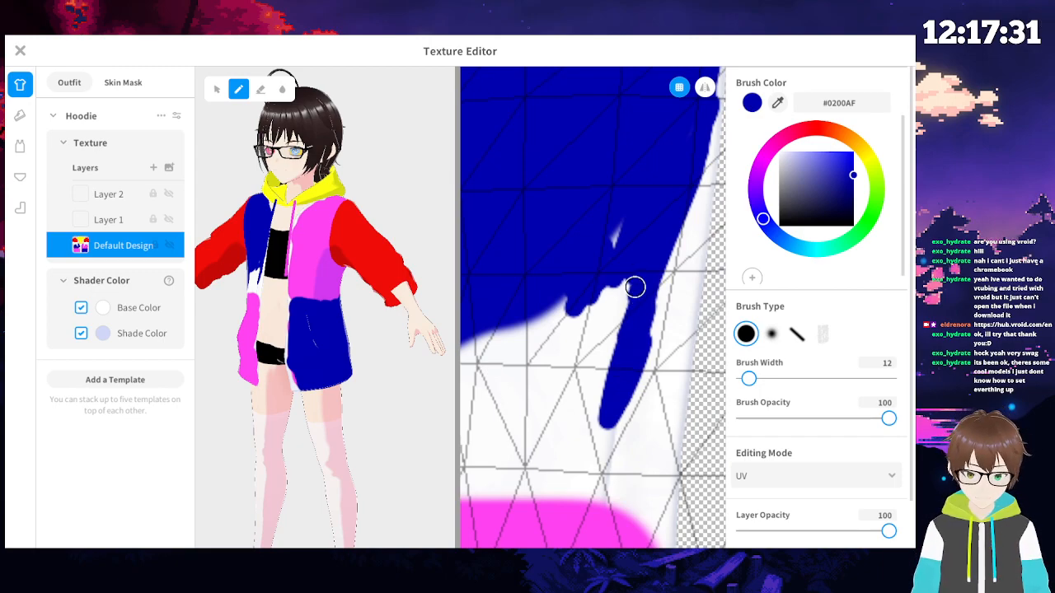
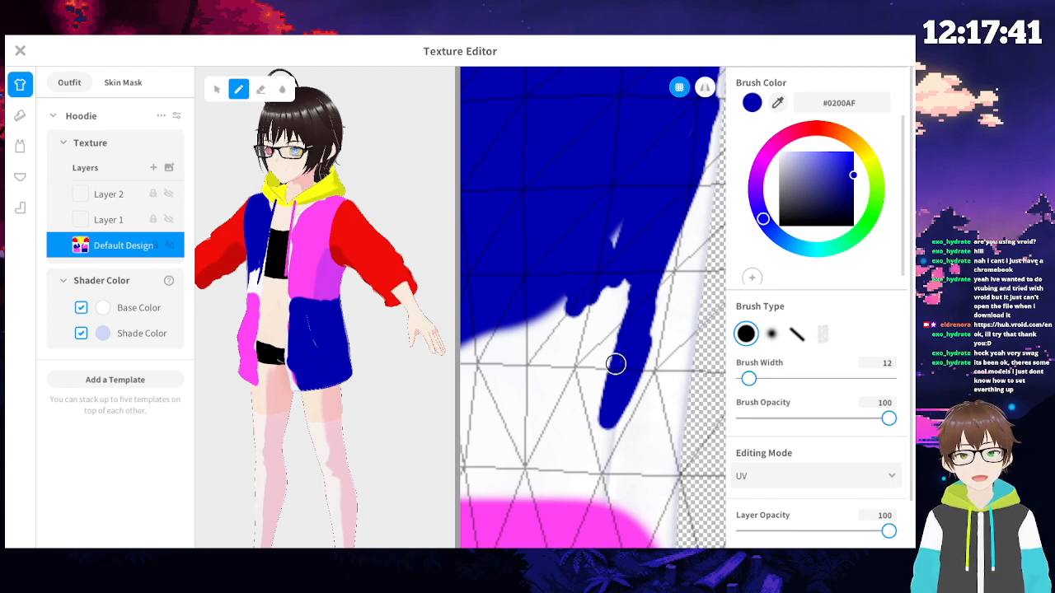
mouse_move(628, 443)
mouse_down()
mouse_move(626, 403)
mouse_move(676, 273)
mouse_move(666, 295)
mouse_move(582, 353)
mouse_move(574, 316)
mouse_move(544, 387)
mouse_move(511, 363)
mouse_move(577, 412)
mouse_move(571, 358)
mouse_up()
drag(541, 314, 544, 377)
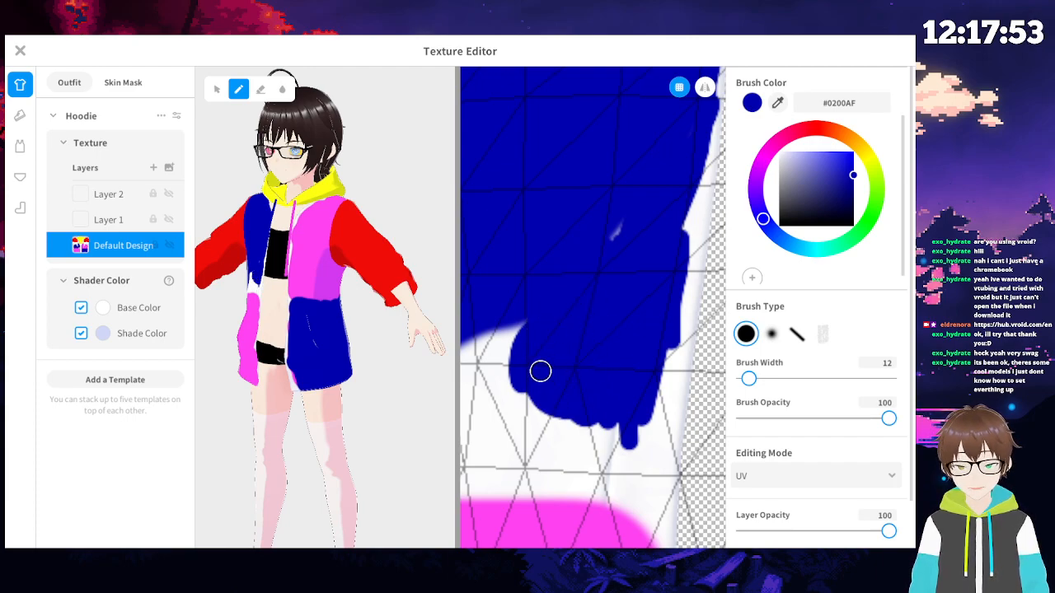
mouse_move(544, 401)
mouse_down()
mouse_move(505, 359)
mouse_move(527, 396)
mouse_move(527, 429)
mouse_move(600, 449)
mouse_move(595, 440)
mouse_up()
mouse_move(599, 394)
mouse_down()
mouse_move(490, 363)
mouse_move(508, 331)
mouse_up()
mouse_move(554, 422)
mouse_down()
mouse_move(528, 457)
mouse_move(577, 450)
mouse_up()
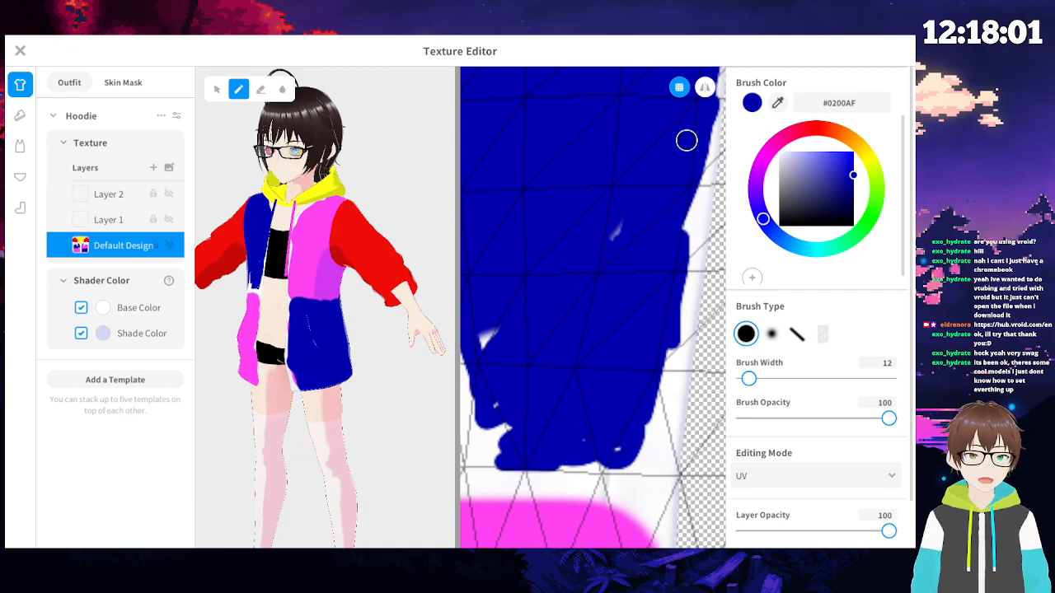
- Cover the remaining white fringe along the front edge of the upper right panel with dark blue strokes
middle_drag(671, 177, 591, 306)
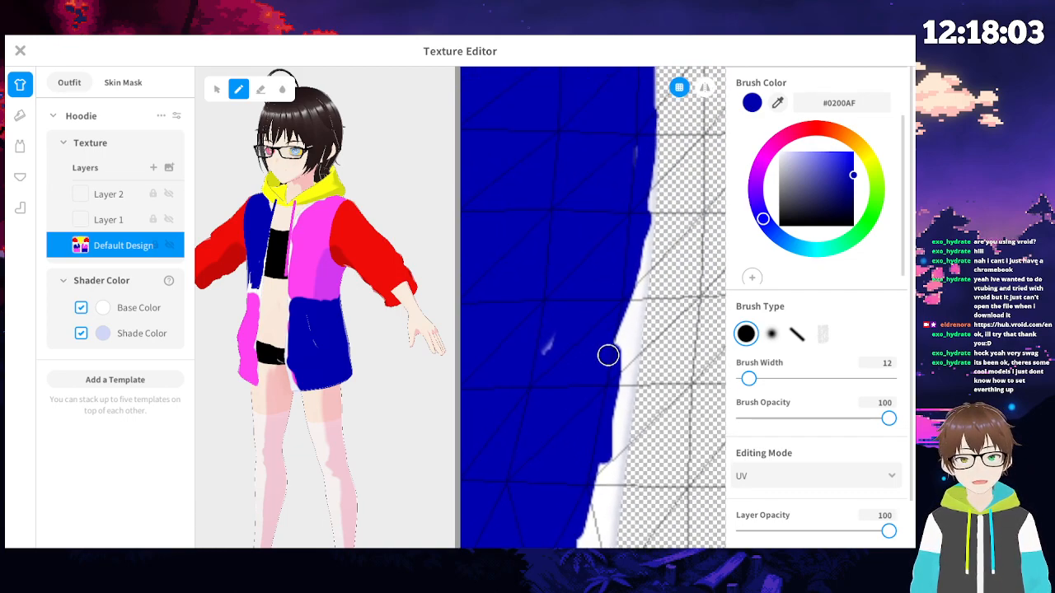
mouse_move(610, 341)
mouse_down()
mouse_move(624, 278)
mouse_move(621, 354)
mouse_up()
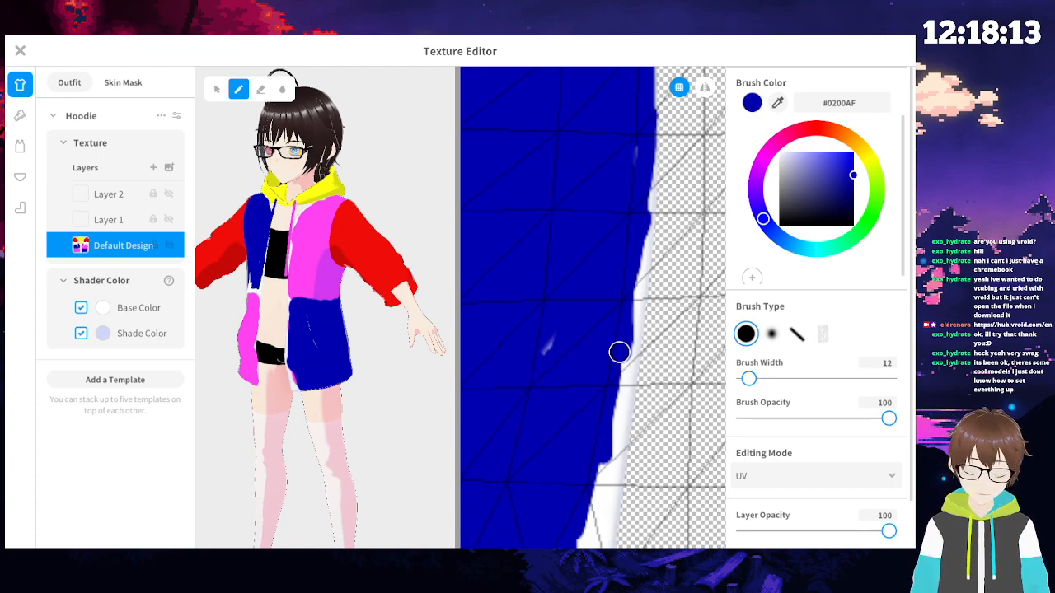
mouse_move(618, 388)
mouse_down()
mouse_move(636, 240)
mouse_move(590, 475)
mouse_up()
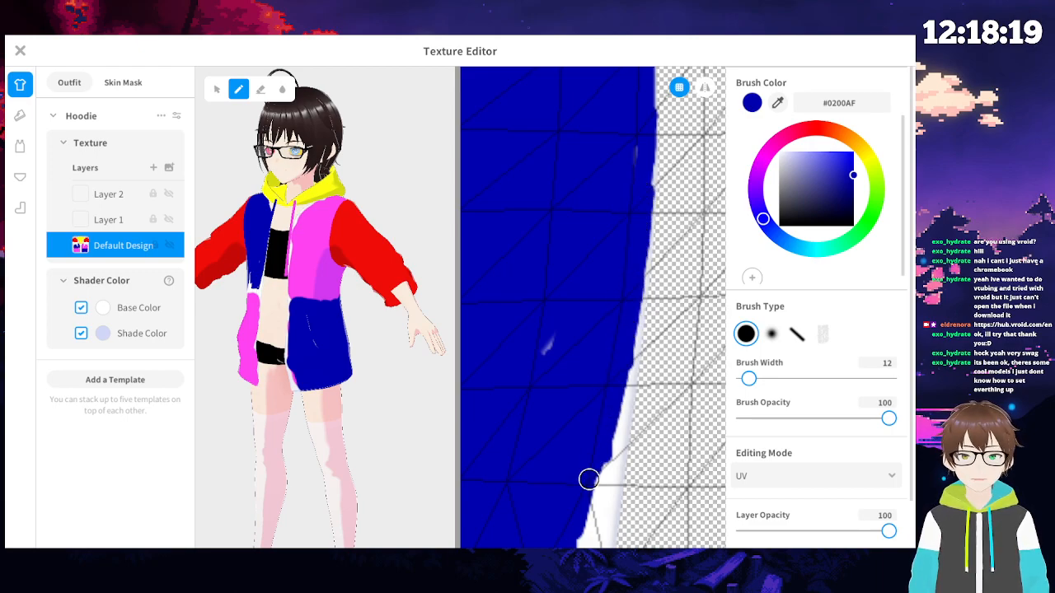
mouse_move(542, 356)
middle_down()
mouse_move(583, 287)
mouse_move(568, 330)
middle_up()
drag(575, 321, 561, 358)
middle_drag(465, 455, 629, 295)
mouse_move(635, 268)
mouse_down()
mouse_move(569, 313)
mouse_move(638, 323)
mouse_move(581, 370)
mouse_move(571, 354)
mouse_up()
- Paint the remaining white band above the right panel's pink lower block in dark blue, out to the front edge
middle_drag(563, 363, 599, 350)
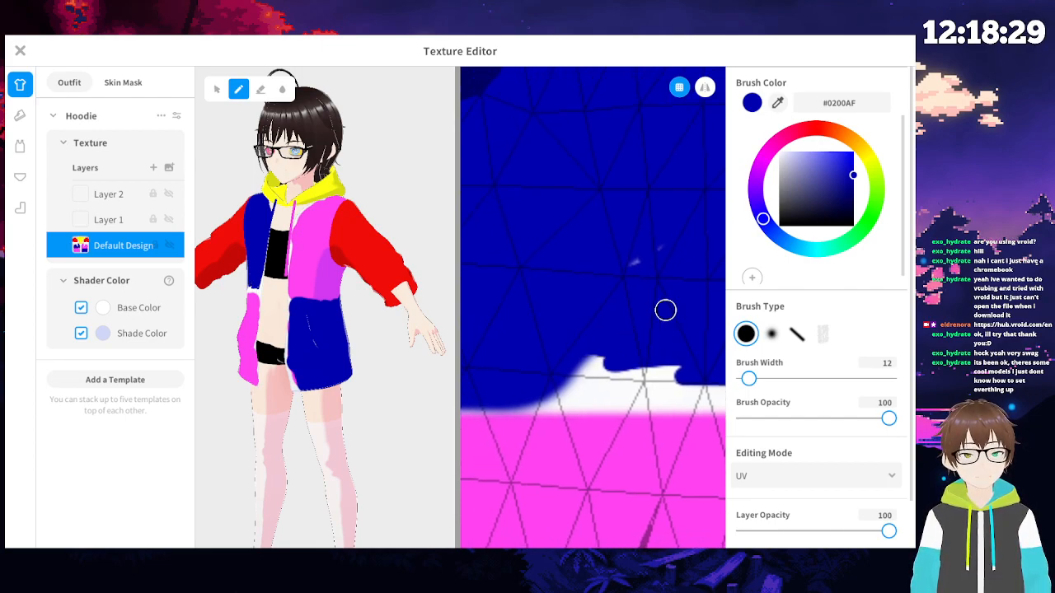
mouse_move(593, 366)
mouse_down()
mouse_move(652, 351)
mouse_move(688, 373)
mouse_move(579, 376)
mouse_move(516, 393)
mouse_move(708, 395)
mouse_move(513, 403)
mouse_move(690, 400)
mouse_move(711, 386)
mouse_up()
middle_drag(672, 388, 509, 393)
mouse_move(537, 405)
mouse_down()
mouse_move(681, 415)
mouse_move(713, 178)
mouse_up()
mouse_move(677, 284)
mouse_down()
mouse_move(669, 355)
mouse_move(627, 371)
mouse_move(671, 396)
mouse_move(591, 347)
mouse_up()
middle_drag(635, 238, 561, 367)
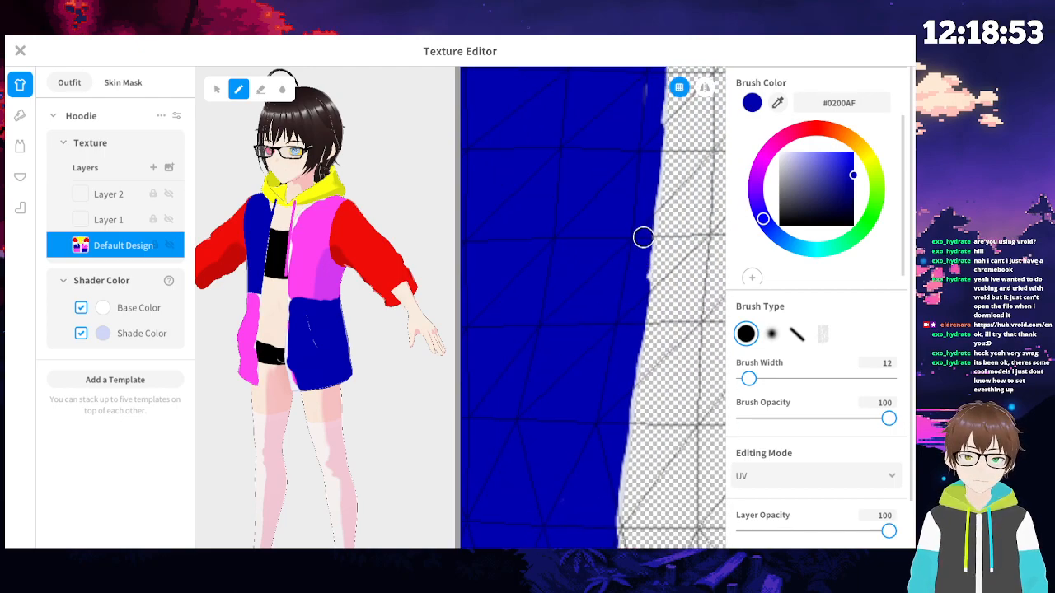
scroll(643, 237, down, 5)
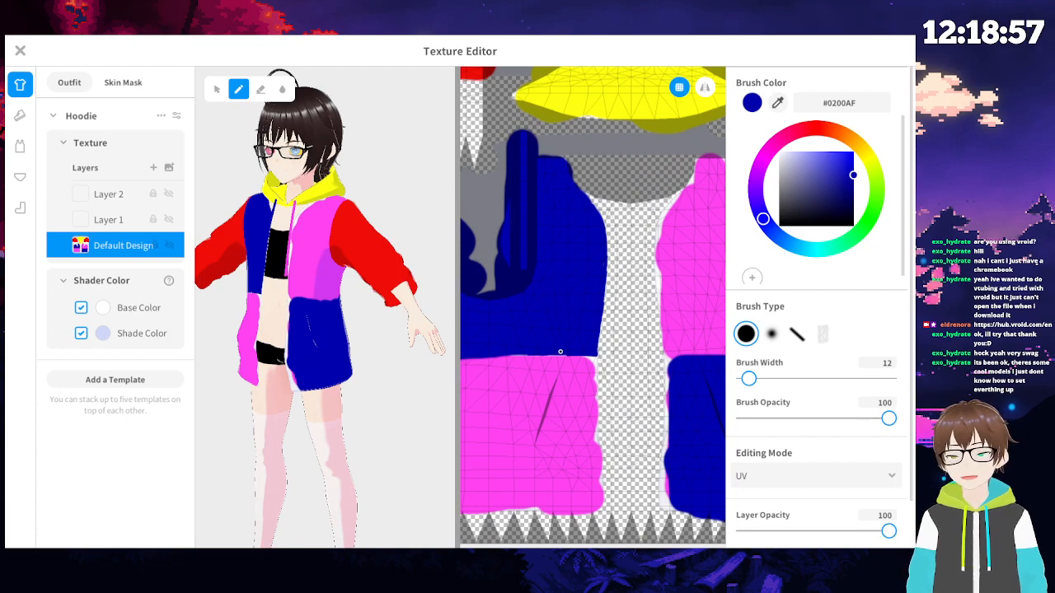
- Try to extend the upper front corner of the avatar's left dark blue block onto the white edge, and undo the strokes
right_drag(330, 305, 381, 295)
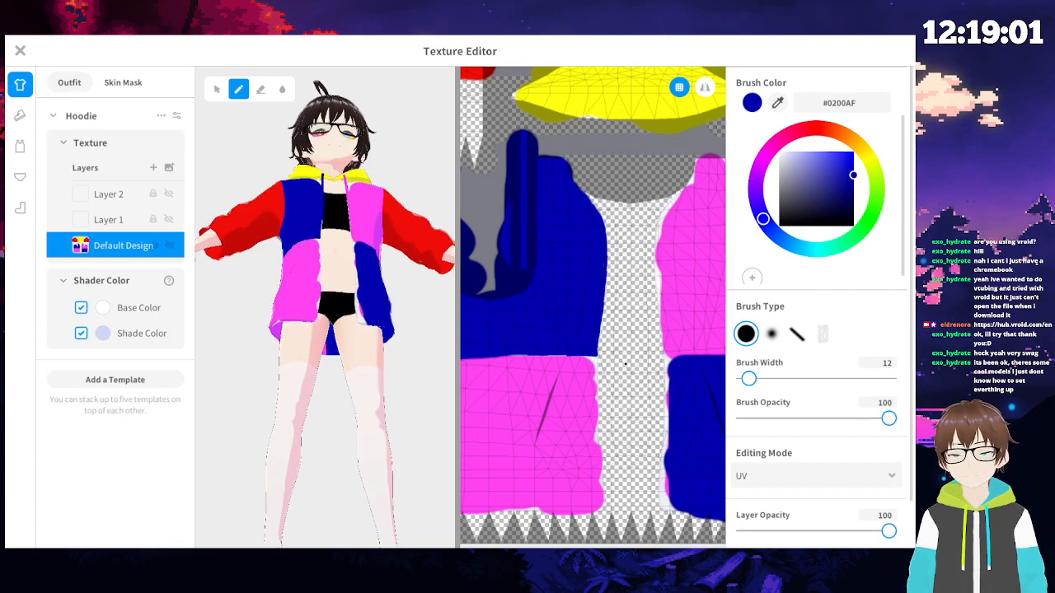
scroll(715, 433, up, 5)
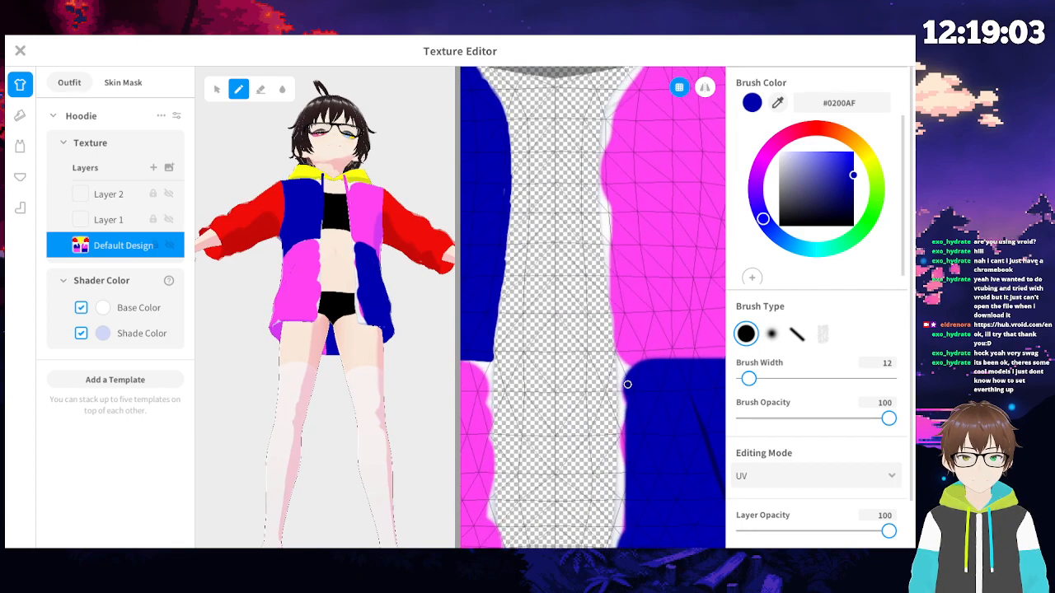
scroll(653, 423, up, 1)
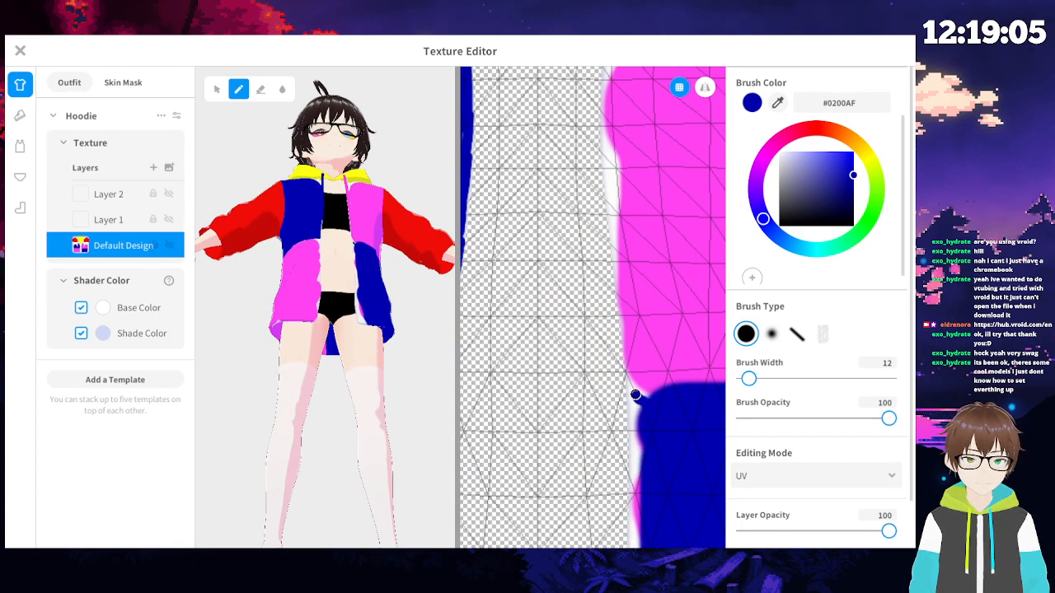
scroll(640, 447, up, 1)
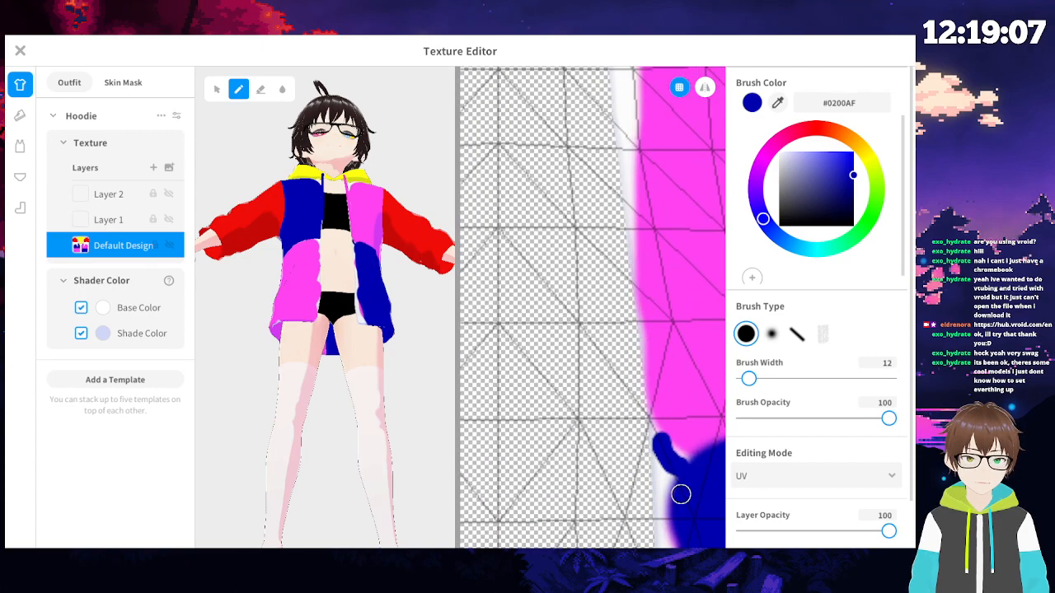
mouse_move(683, 487)
mouse_down()
mouse_move(653, 420)
mouse_move(664, 441)
mouse_up()
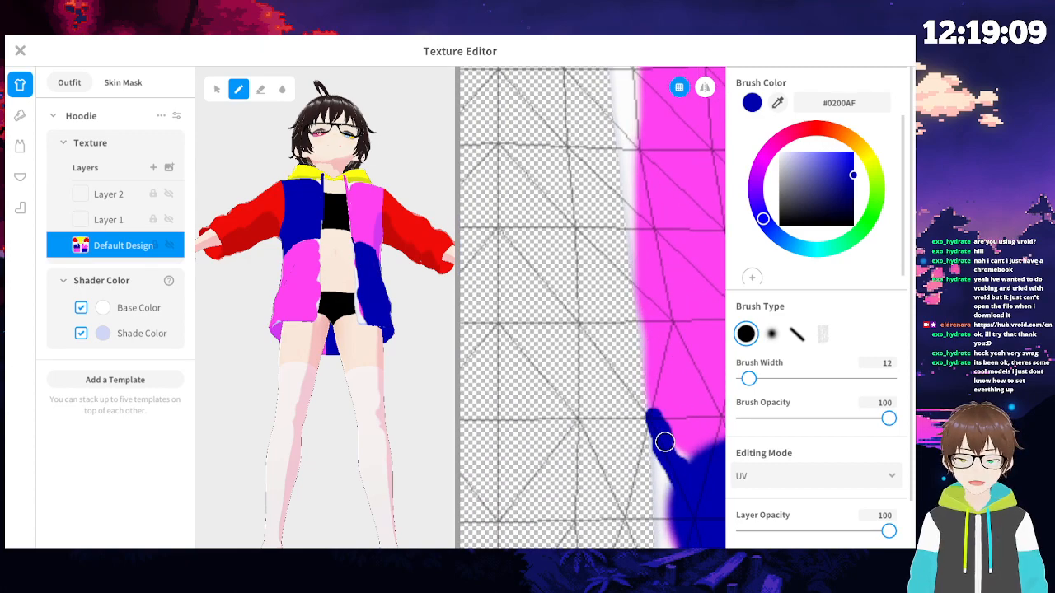
key(ctrl+z)
middle_drag(698, 505, 657, 446)
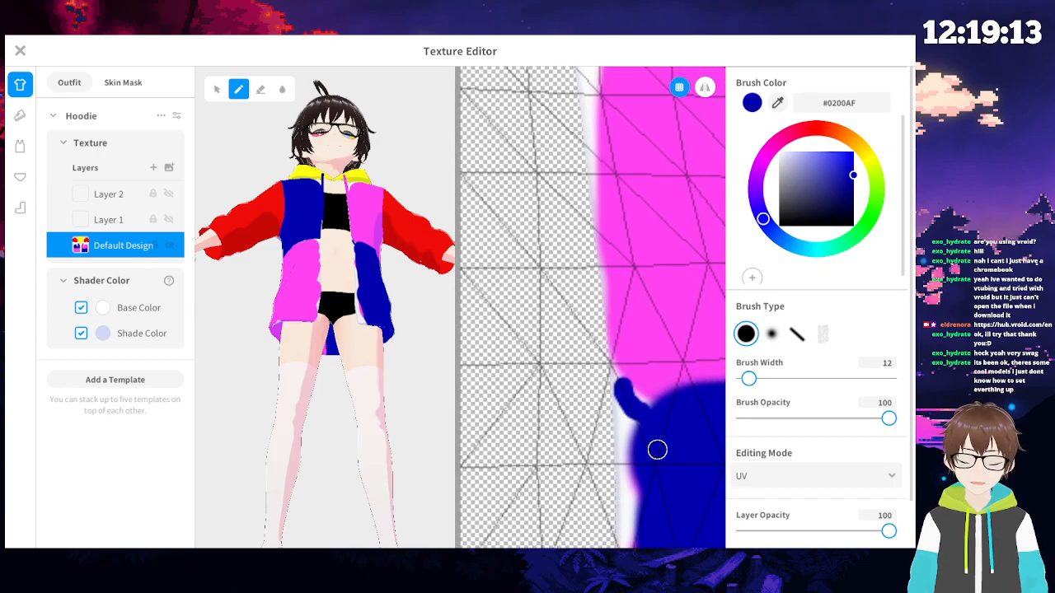
key(ctrl+z)
- Paint the white and pink remnants along the upper front edge of the avatar's left lower block dark blue
mouse_move(676, 401)
mouse_down()
mouse_move(627, 400)
mouse_move(632, 442)
mouse_move(643, 450)
mouse_move(626, 412)
mouse_move(630, 526)
mouse_up()
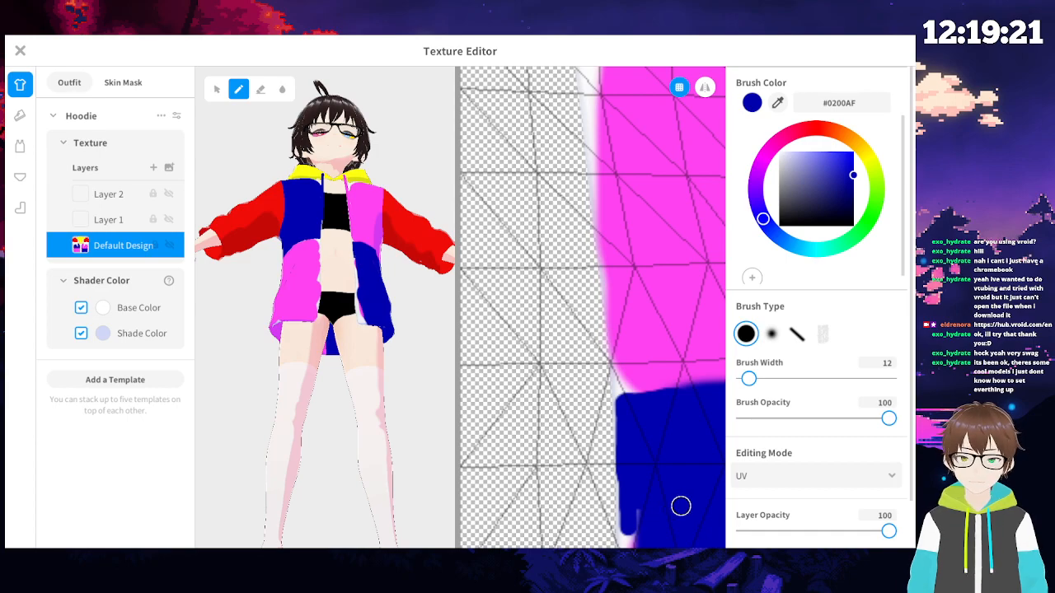
middle_drag(677, 511, 657, 261)
mouse_move(619, 259)
mouse_down()
mouse_move(615, 349)
mouse_move(611, 252)
mouse_move(611, 502)
mouse_move(608, 281)
mouse_up()
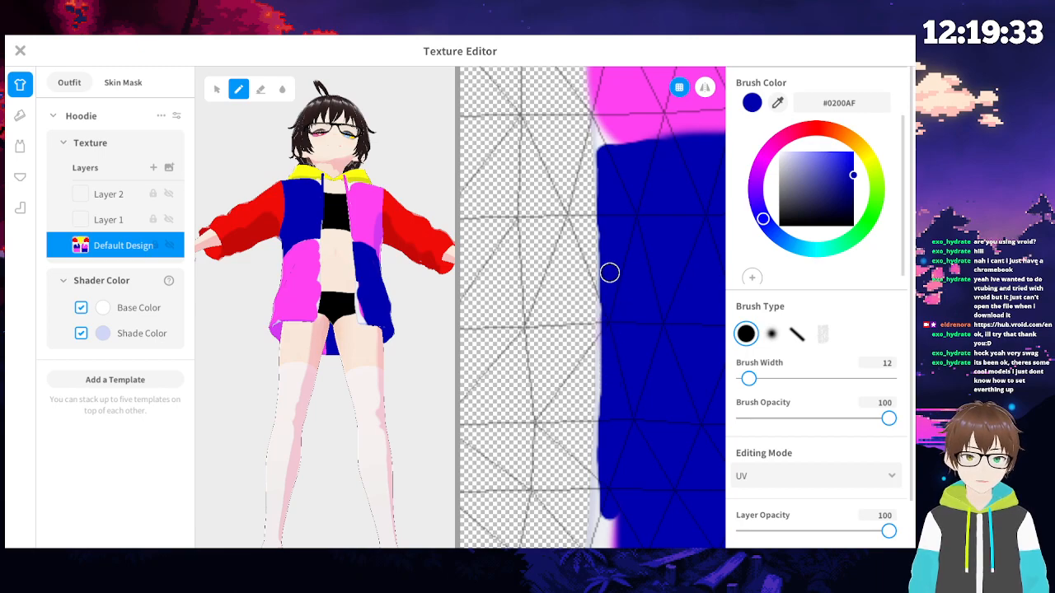
mouse_move(655, 463)
middle_down()
mouse_move(653, 335)
mouse_move(668, 183)
middle_up()
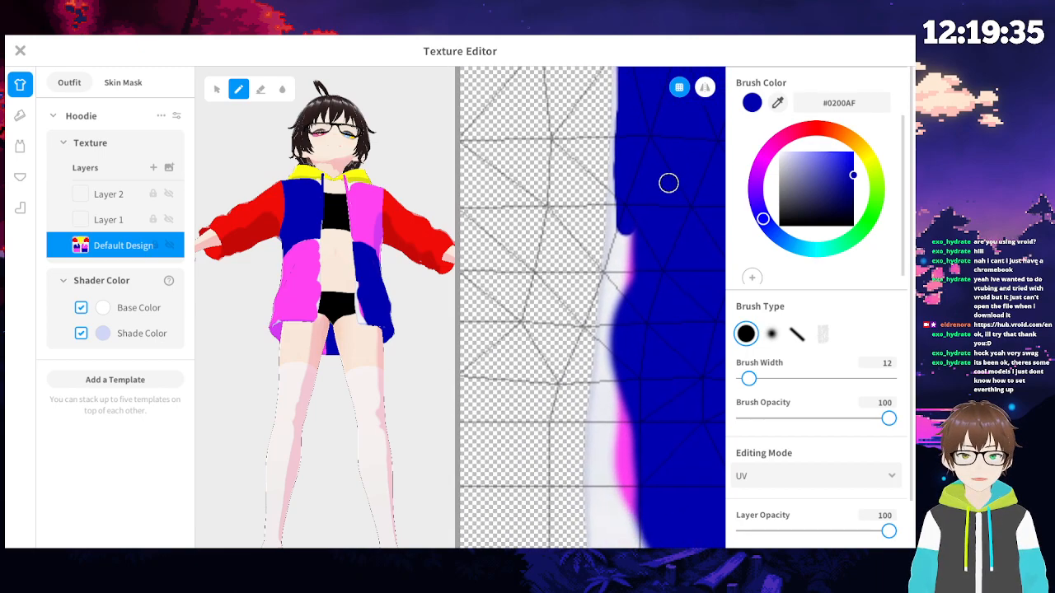
mouse_move(624, 238)
mouse_down()
mouse_move(610, 431)
mouse_move(631, 358)
mouse_move(620, 469)
mouse_move(603, 483)
mouse_move(617, 277)
mouse_up()
drag(620, 240, 620, 184)
- Paint the lower front edge and bottom corner of the avatar's left lower block dark blue
middle_drag(638, 405, 656, 234)
mouse_move(630, 132)
mouse_down()
mouse_move(611, 304)
mouse_move(614, 339)
mouse_move(650, 370)
mouse_move(642, 317)
mouse_up()
mouse_move(635, 375)
mouse_down()
mouse_move(618, 378)
mouse_move(683, 398)
mouse_move(652, 388)
mouse_move(672, 384)
mouse_up()
drag(628, 314, 669, 259)
middle_drag(666, 215, 593, 426)
middle_drag(658, 281, 557, 457)
- Even out the border between the pink upper area and the dark blue lower block across the avatar's left panel
scroll(678, 358, down, 5)
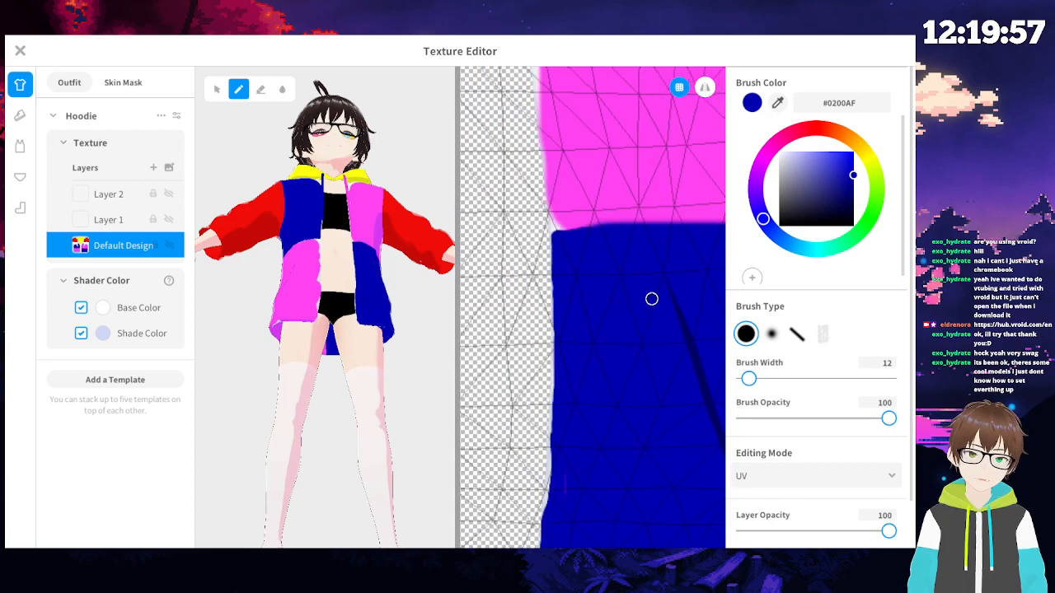
scroll(568, 354, up, 5)
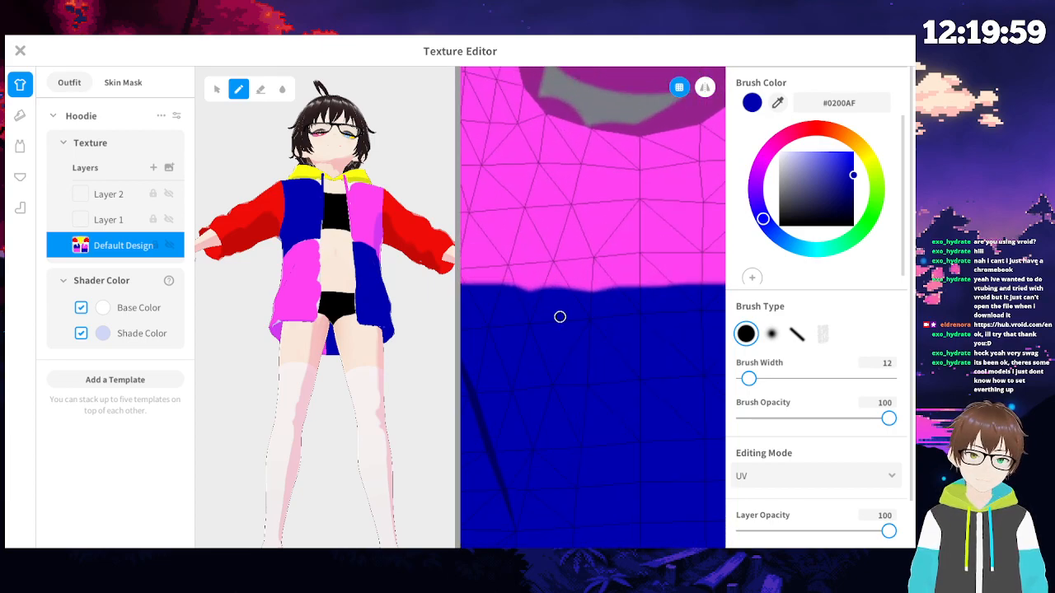
drag(581, 285, 620, 285)
mouse_move(692, 393)
middle_down()
mouse_move(542, 431)
mouse_move(473, 419)
middle_up()
drag(547, 329, 747, 333)
middle_drag(666, 417, 454, 436)
middle_drag(554, 432, 518, 365)
- Switch to the eraser and trim the uneven dark blue overhang along the front part of the left block's zigzag hem
scroll(511, 374, up, 2)
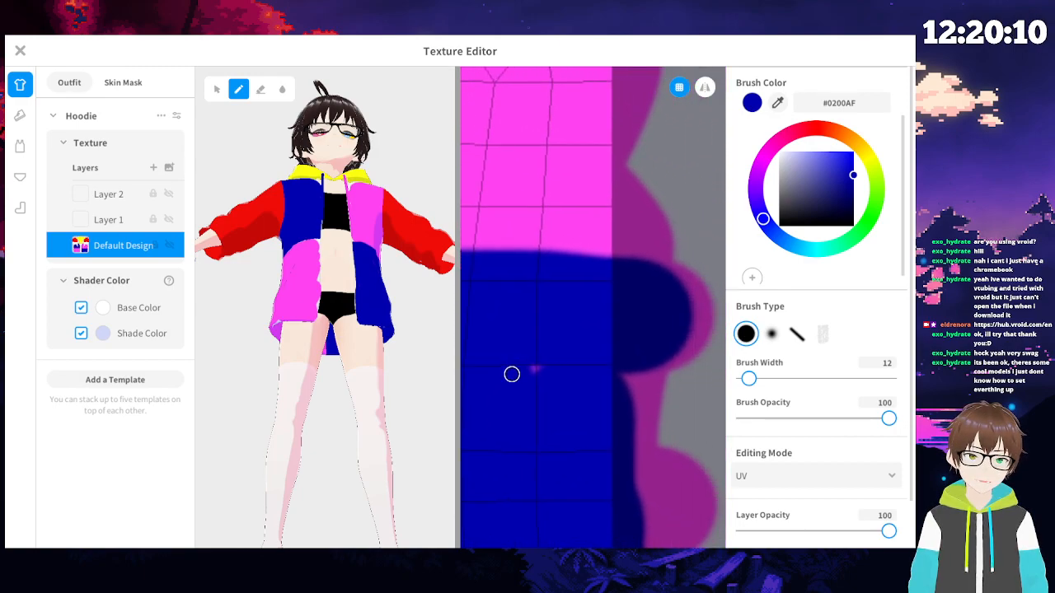
middle_drag(515, 461, 589, 247)
middle_drag(491, 502, 550, 291)
middle_drag(522, 417, 579, 404)
middle_drag(520, 385, 661, 386)
middle_drag(509, 426, 618, 393)
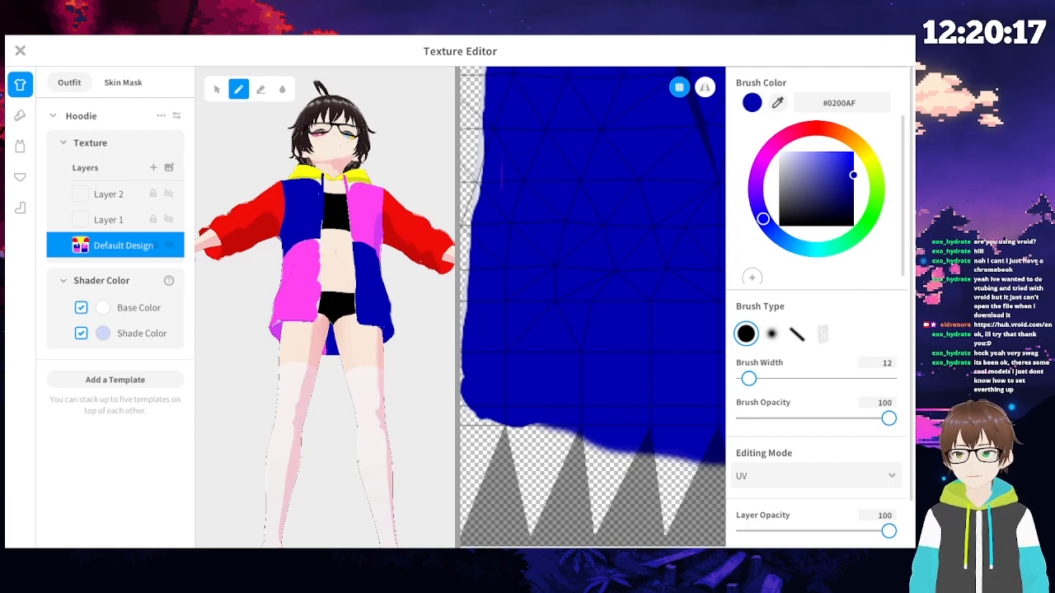
click(261, 89)
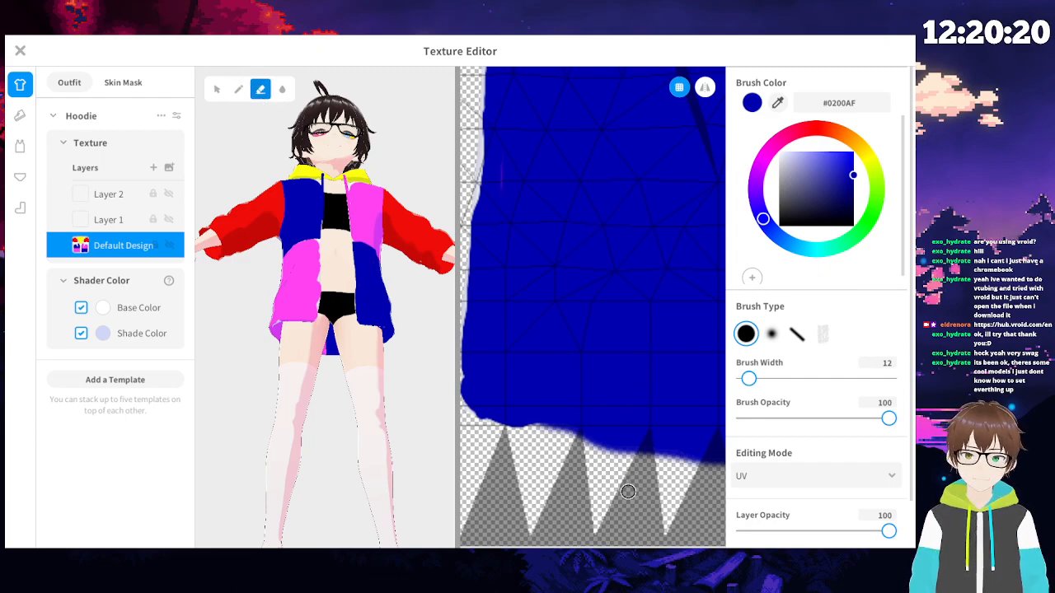
middle_drag(641, 490, 516, 462)
drag(466, 432, 693, 438)
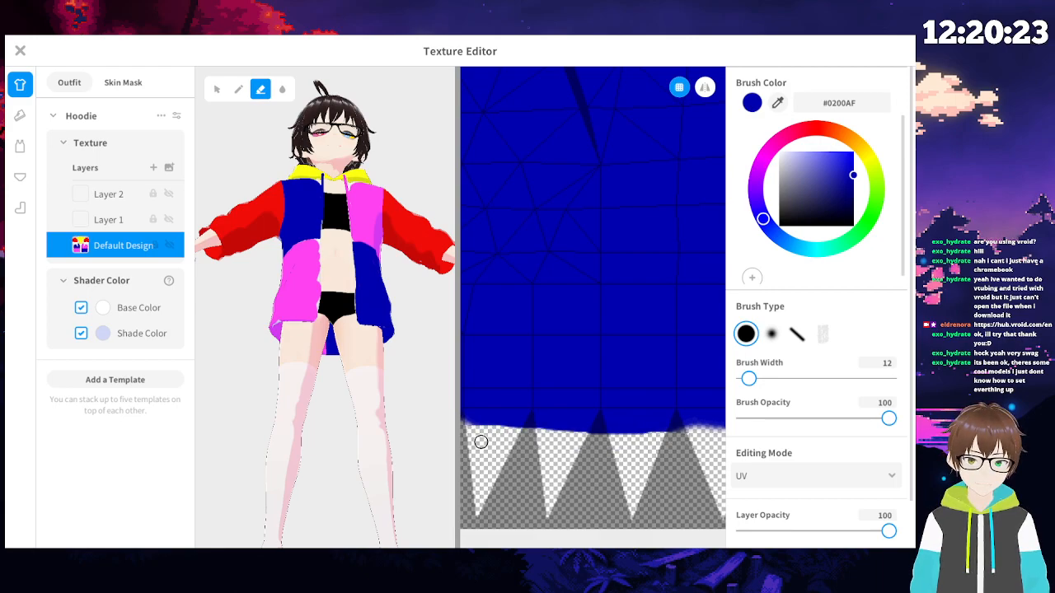
mouse_move(493, 422)
mouse_down()
mouse_move(701, 423)
mouse_move(520, 422)
mouse_up()
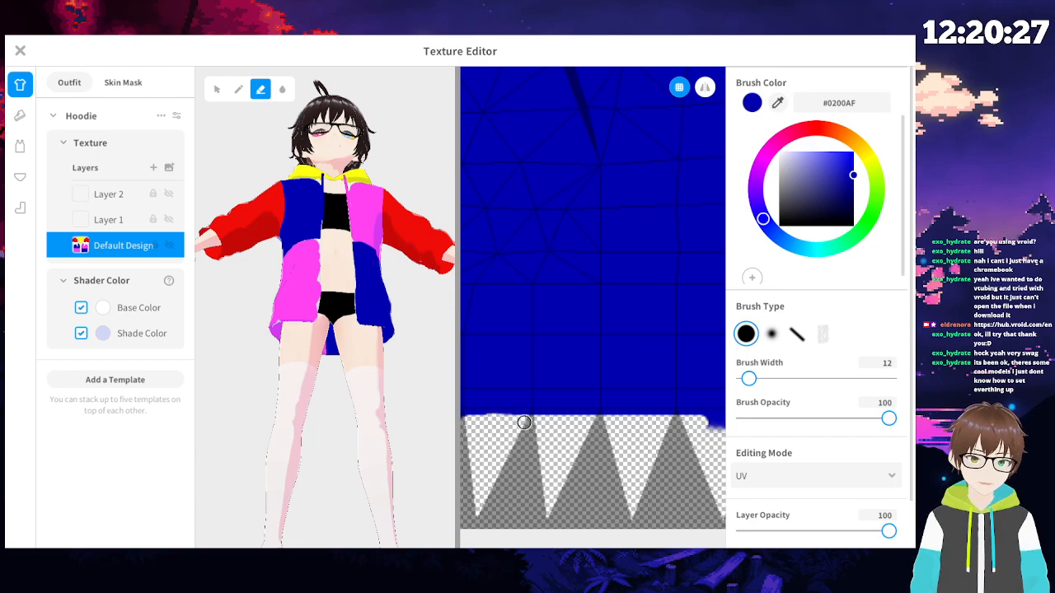
- Erase the dark blue overhang along the rest of the left block's hem and smooth the joins between the strokes
middle_drag(715, 440, 509, 447)
drag(495, 433, 689, 443)
middle_drag(678, 455, 527, 459)
drag(657, 431, 465, 428)
scroll(625, 427, up, 2)
drag(585, 427, 484, 423)
mouse_move(503, 450)
middle_down()
mouse_move(693, 464)
mouse_move(717, 454)
middle_up()
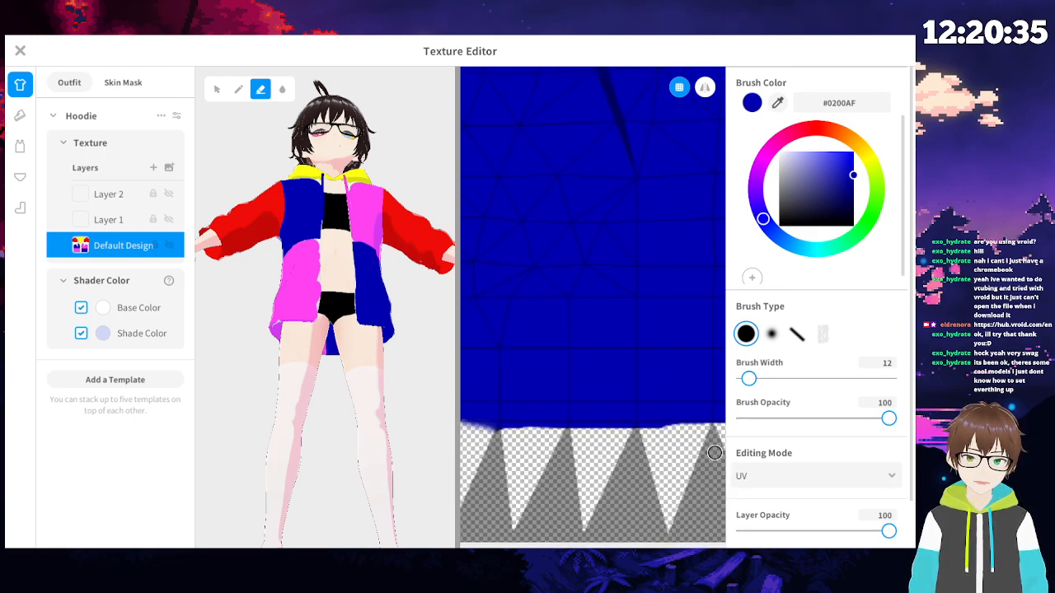
drag(520, 436, 470, 432)
scroll(587, 471, down, 3)
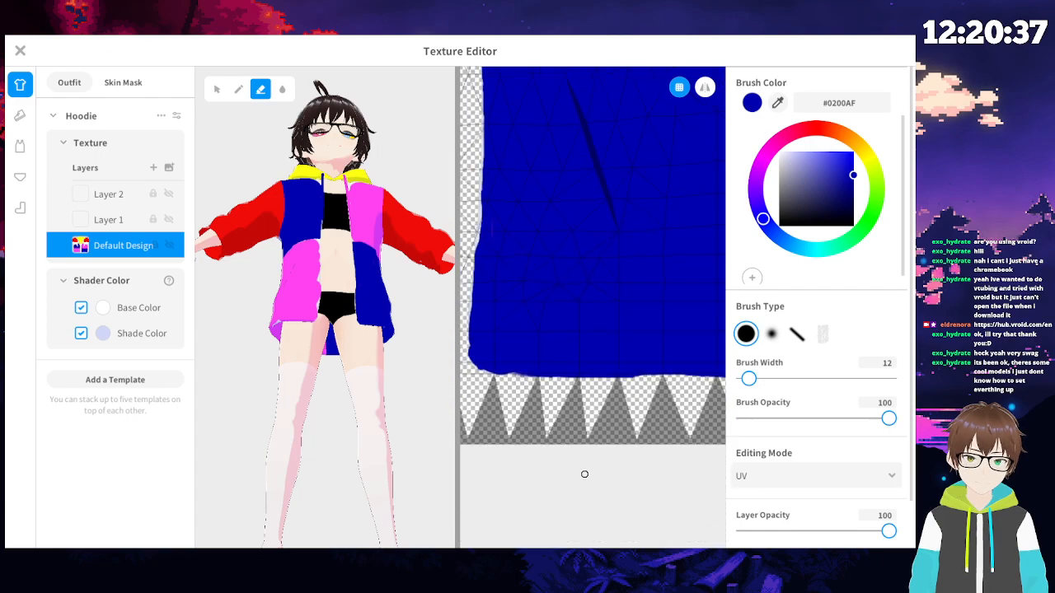
- Switch back to the brush and touch up the dark blue at the top outer corner of the avatar's right upper block
middle_drag(702, 397, 518, 451)
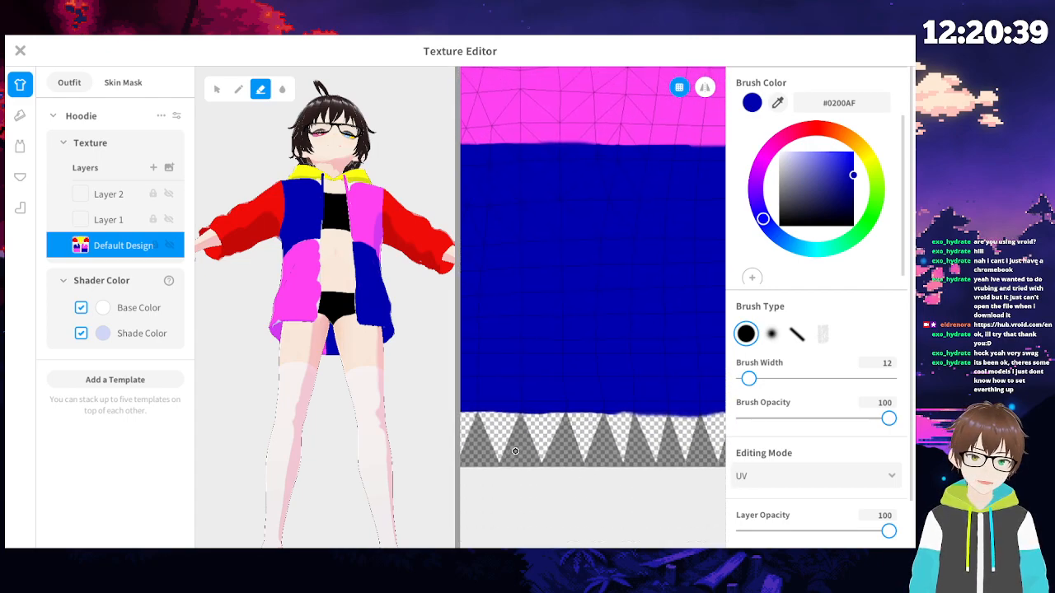
scroll(617, 313, down, 3)
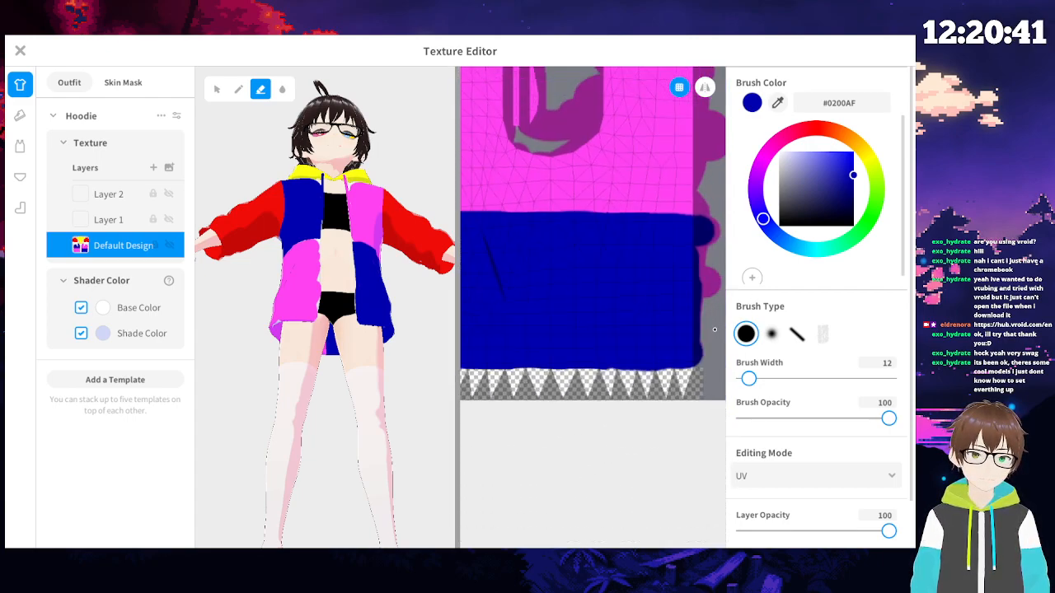
middle_drag(509, 148, 571, 394)
scroll(548, 320, up, 3)
scroll(538, 356, down, 3)
middle_drag(537, 357, 733, 297)
middle_drag(565, 412, 631, 413)
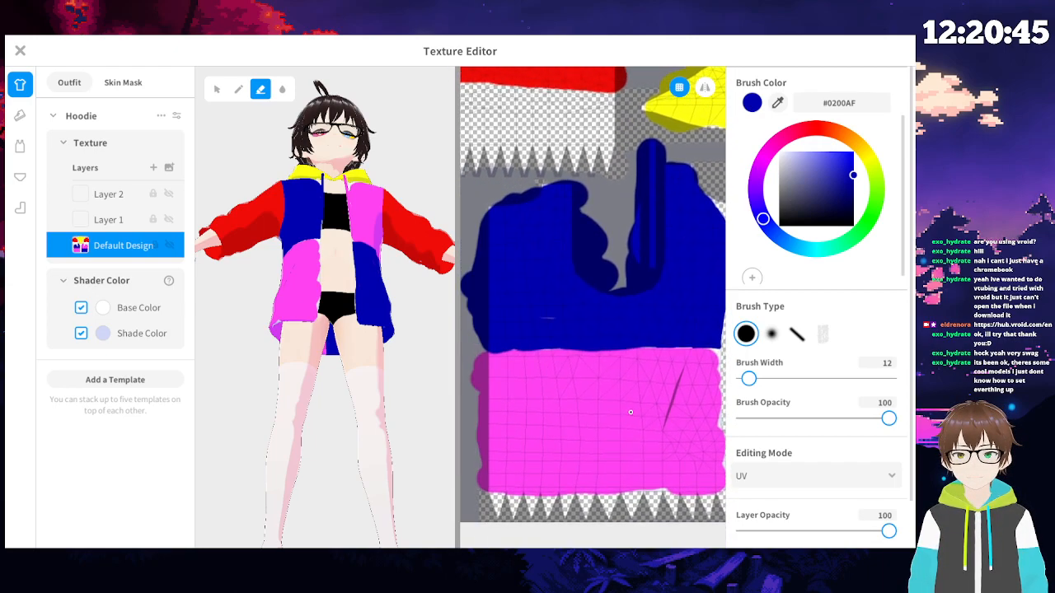
scroll(506, 238, up, 3)
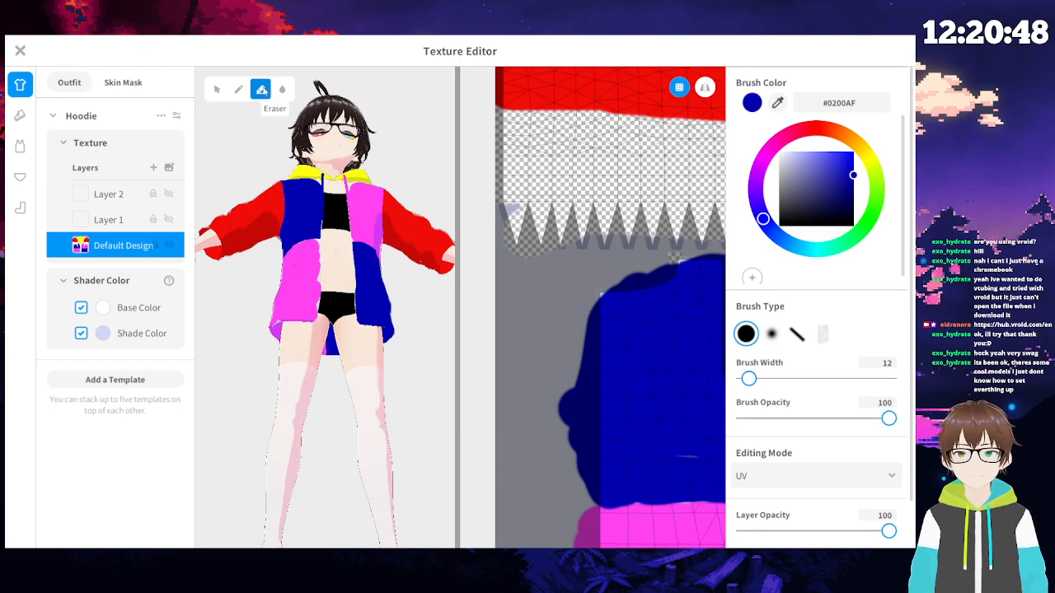
click(239, 90)
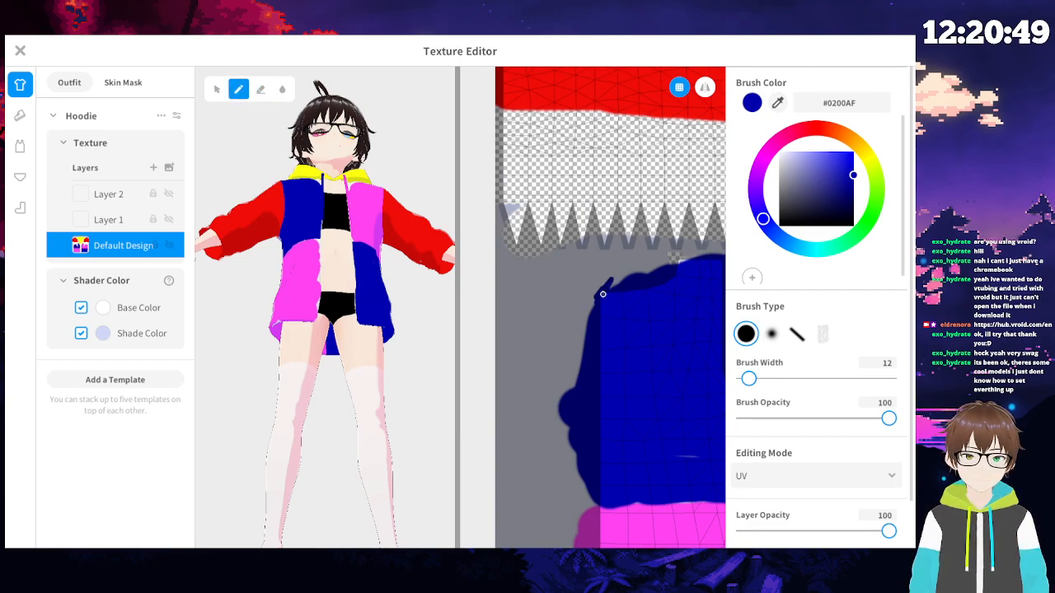
- Sample the pink #FF42F1 and fill the white gap at the top front corner of the avatar's right lower block
middle_drag(696, 318, 557, 331)
middle_drag(618, 361, 529, 360)
mouse_move(598, 393)
middle_down()
mouse_move(650, 382)
mouse_move(508, 365)
middle_up()
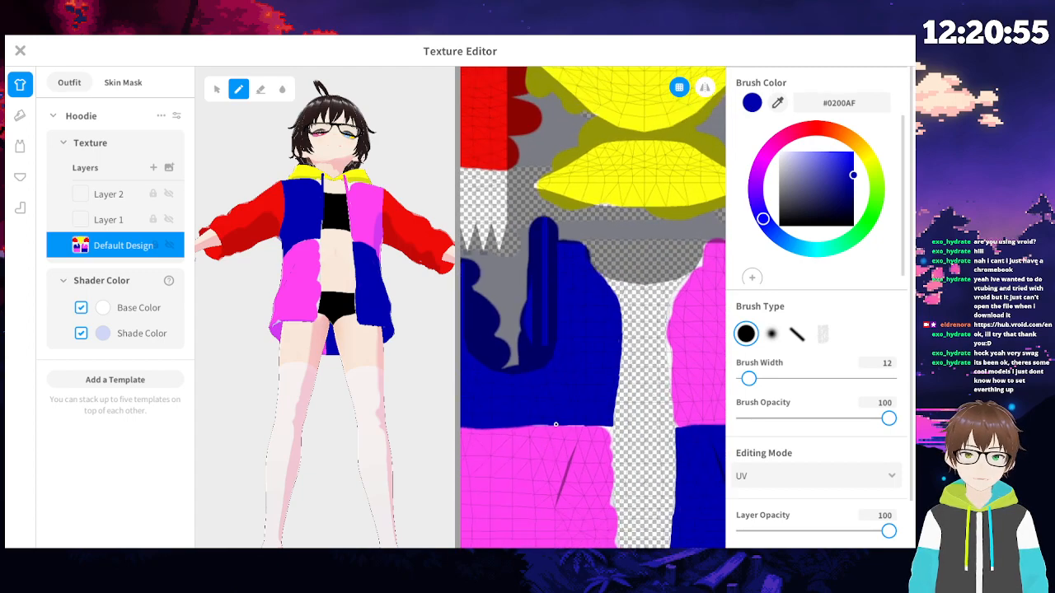
middle_drag(555, 424, 546, 325)
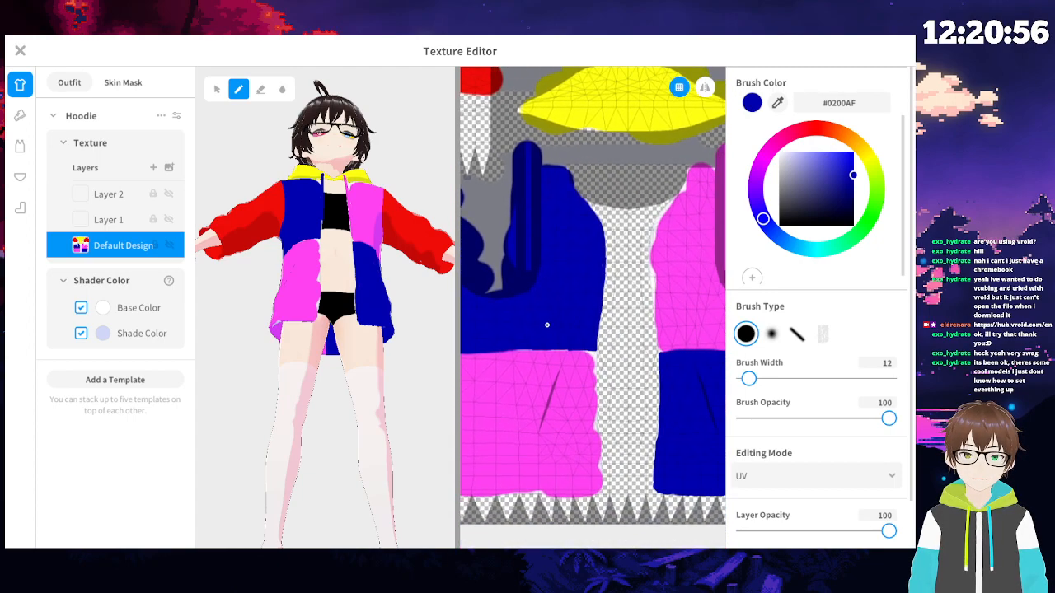
click(777, 105)
click(565, 379)
scroll(554, 404, up, 5)
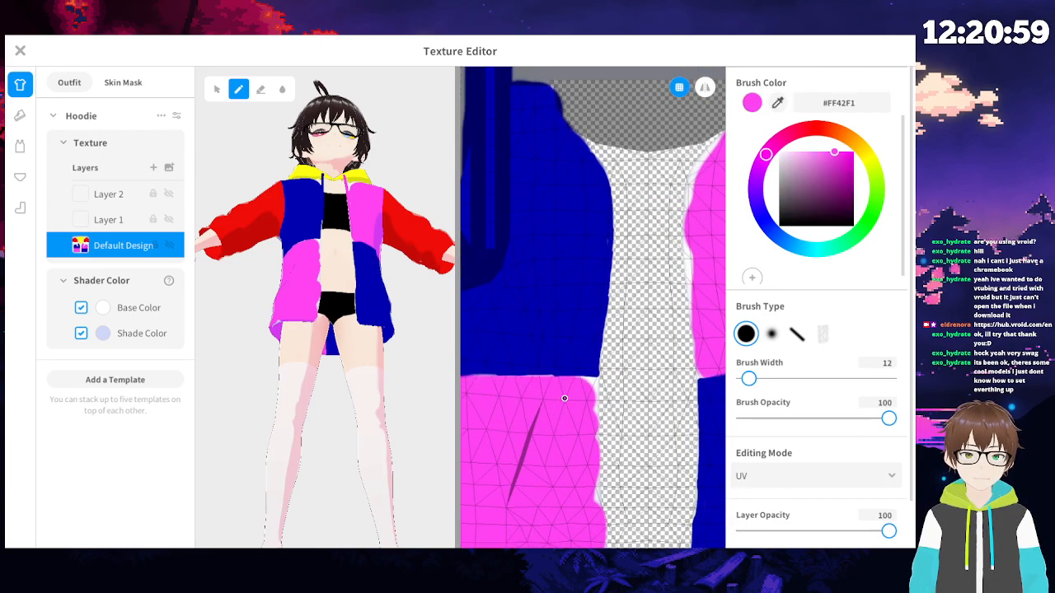
scroll(548, 412, up, 4)
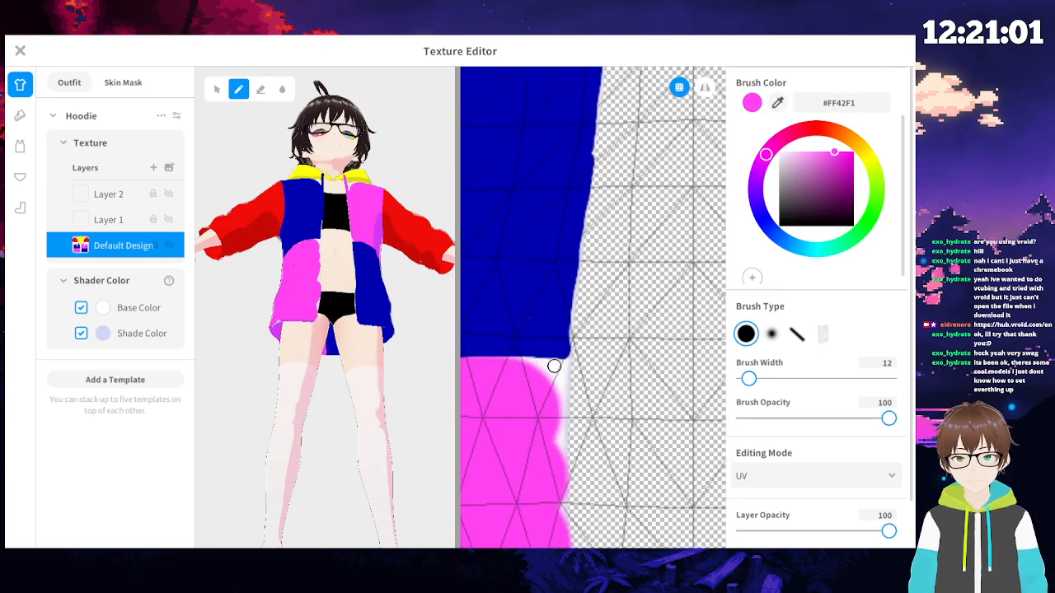
mouse_move(561, 415)
mouse_down()
mouse_move(561, 340)
mouse_move(546, 331)
mouse_up()
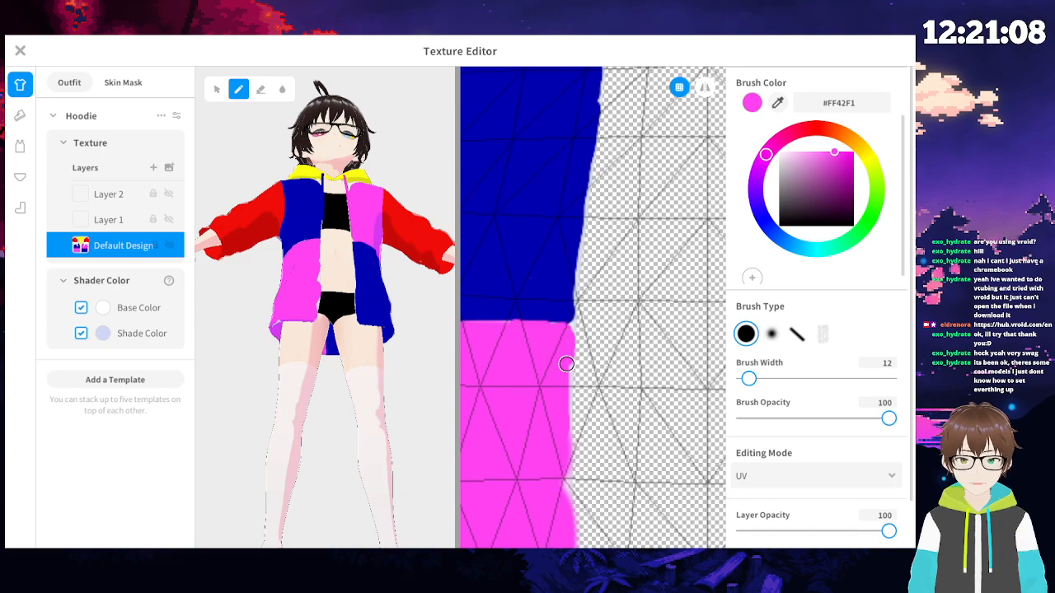
- Paint pink down the front edge of the right lower block and fill in the unpainted spots along its hem
scroll(565, 436, down, 5)
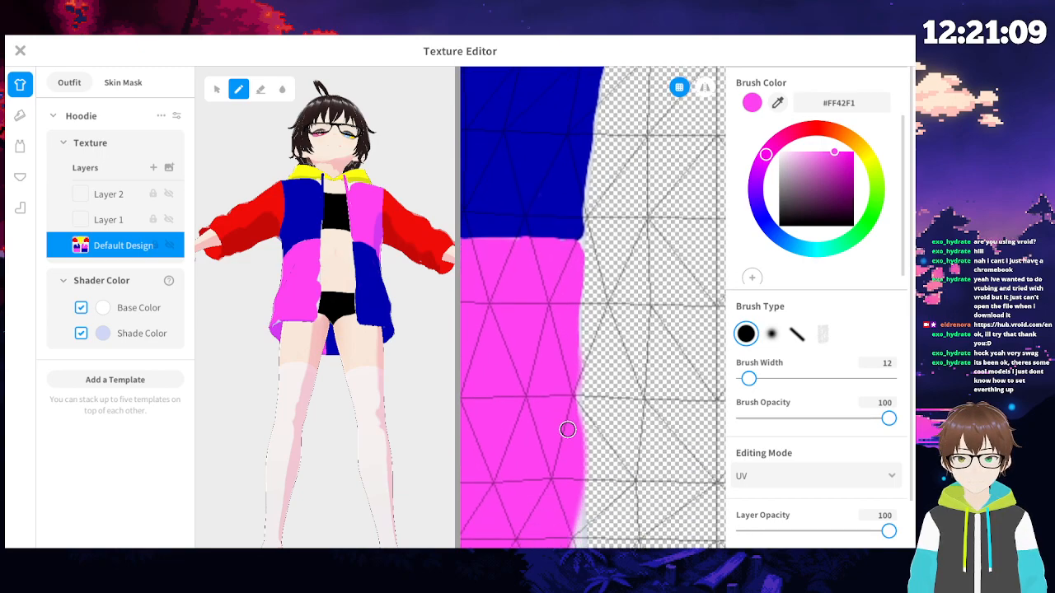
mouse_move(573, 300)
mouse_down()
mouse_move(585, 419)
mouse_move(597, 306)
mouse_up()
scroll(552, 271, down, 3)
middle_drag(500, 363, 614, 361)
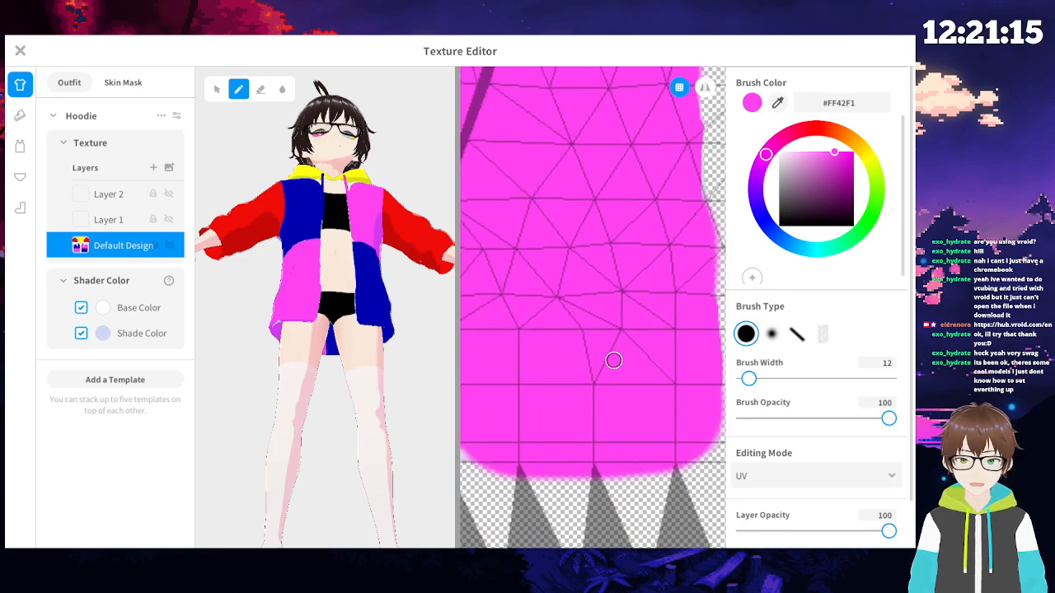
scroll(590, 362, down, 3)
scroll(531, 389, up, 1)
middle_drag(515, 395, 605, 384)
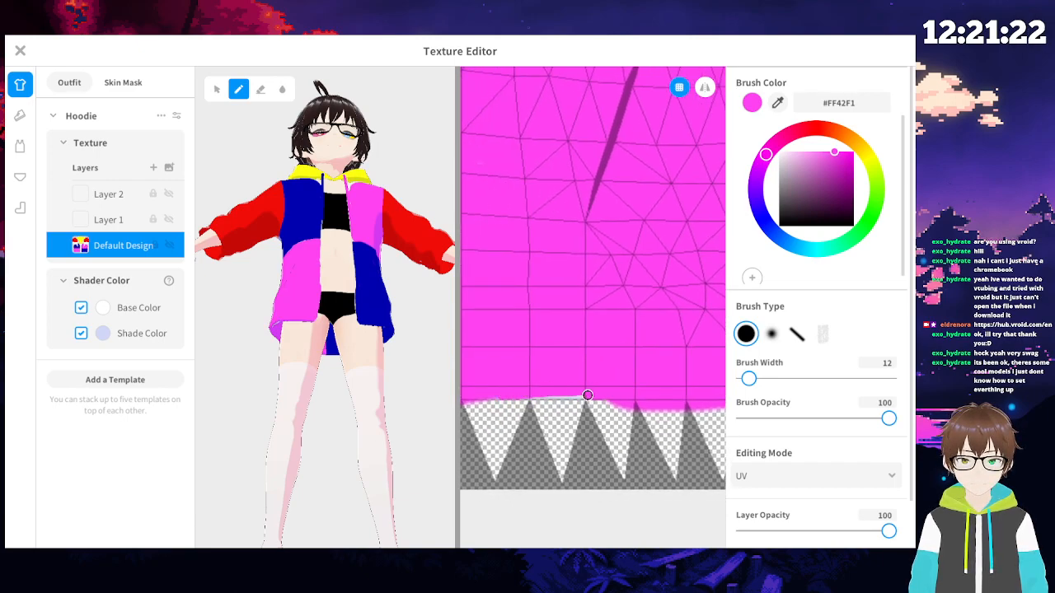
scroll(559, 336, down, 4)
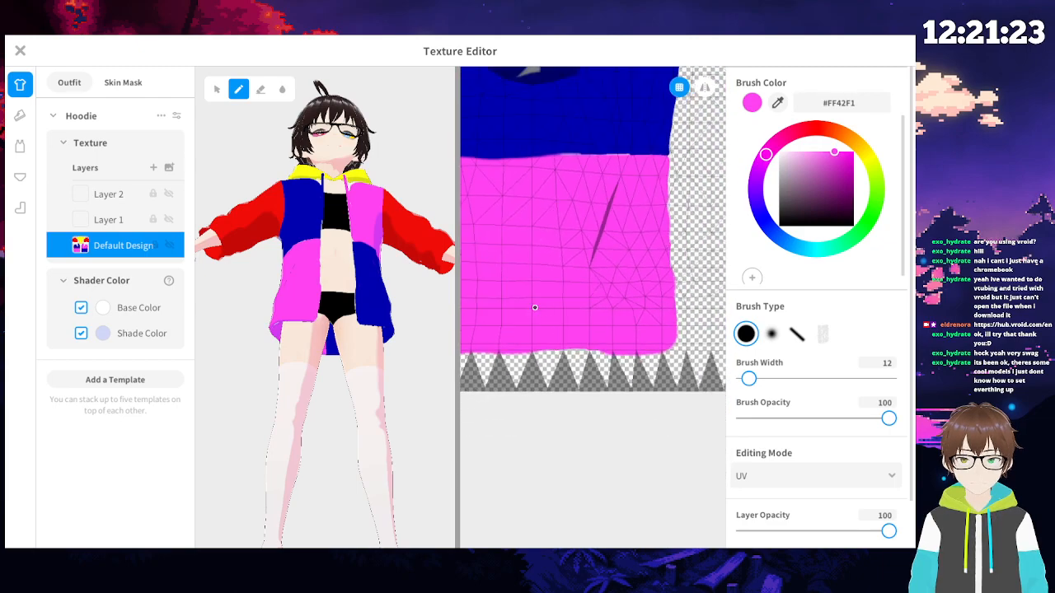
- Turn the avatar to check its back and side, and even out the pink border below the right panel's dark blue block
middle_drag(536, 309, 660, 339)
middle_drag(556, 332, 657, 347)
middle_drag(664, 235, 632, 379)
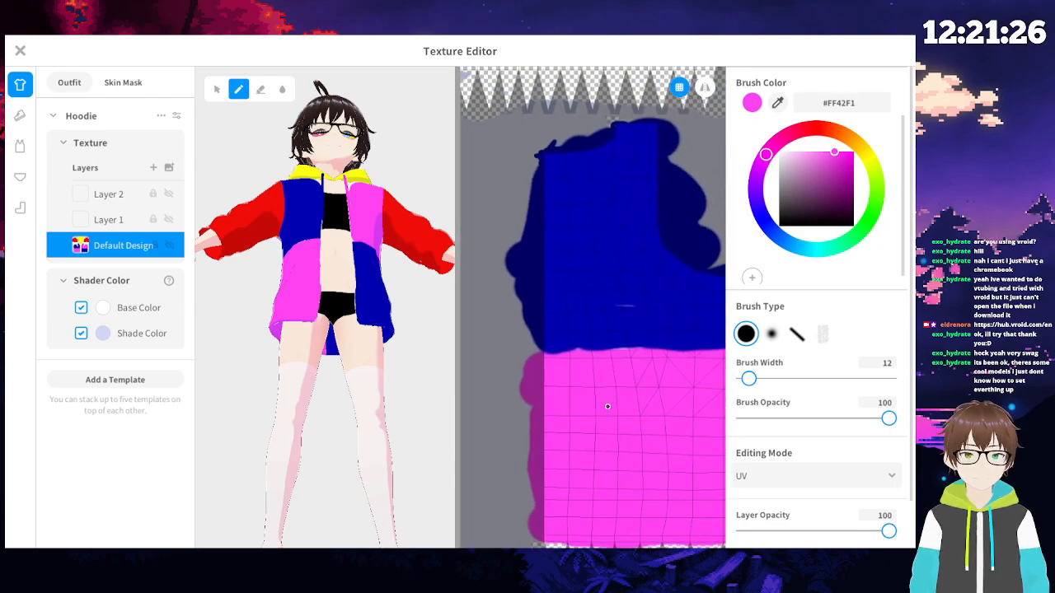
scroll(608, 407, up, 2)
right_drag(344, 294, 428, 313)
mouse_move(321, 323)
right_down()
mouse_move(292, 326)
mouse_move(306, 328)
right_up()
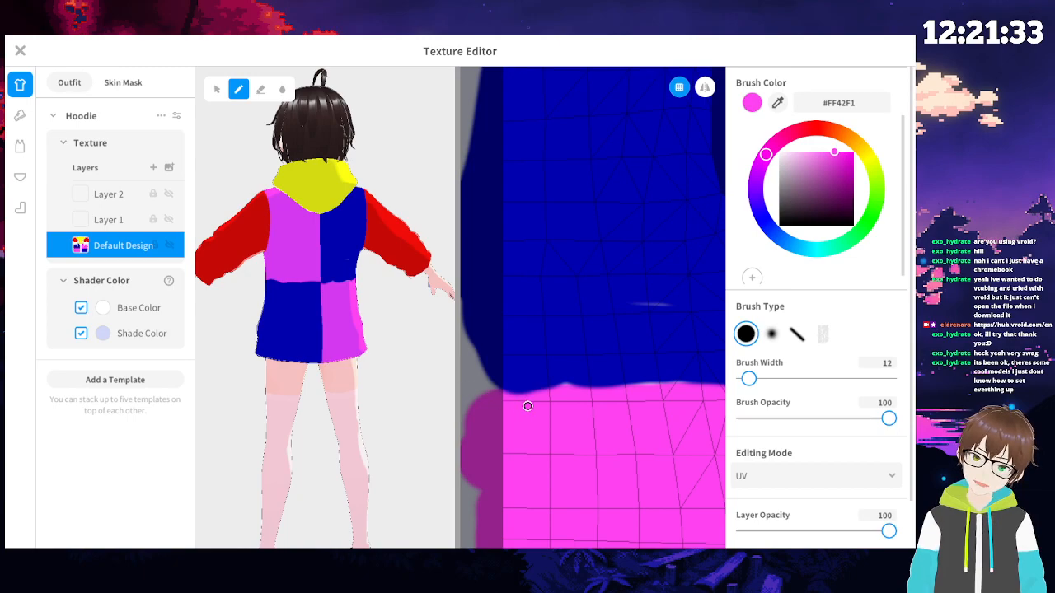
drag(539, 392, 503, 396)
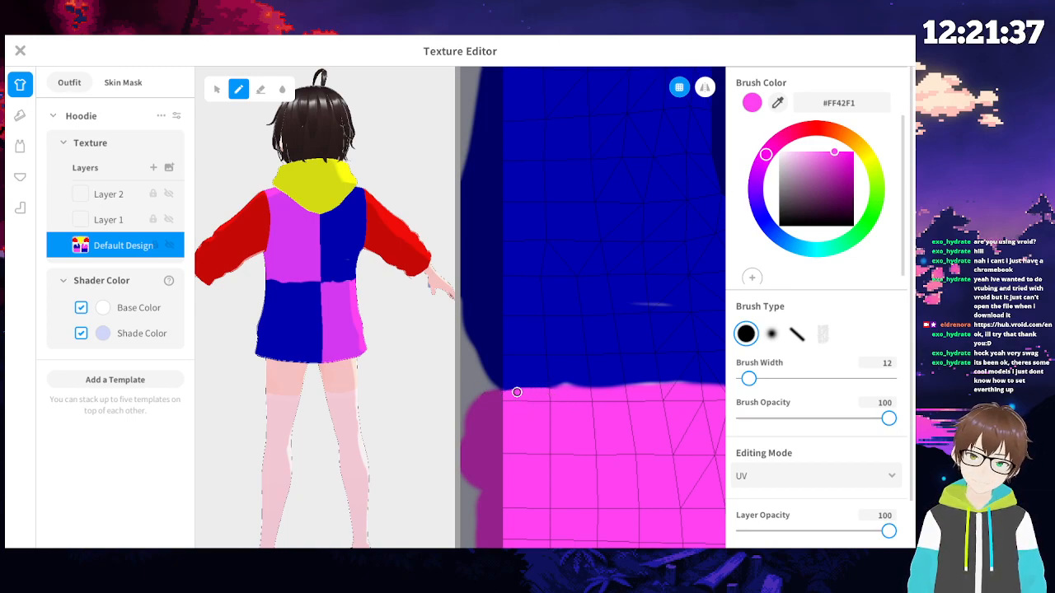
mouse_move(678, 440)
right_down()
mouse_move(535, 435)
mouse_move(646, 426)
mouse_move(513, 419)
mouse_move(664, 418)
mouse_move(619, 417)
mouse_move(611, 460)
right_up()
right_drag(379, 387, 412, 346)
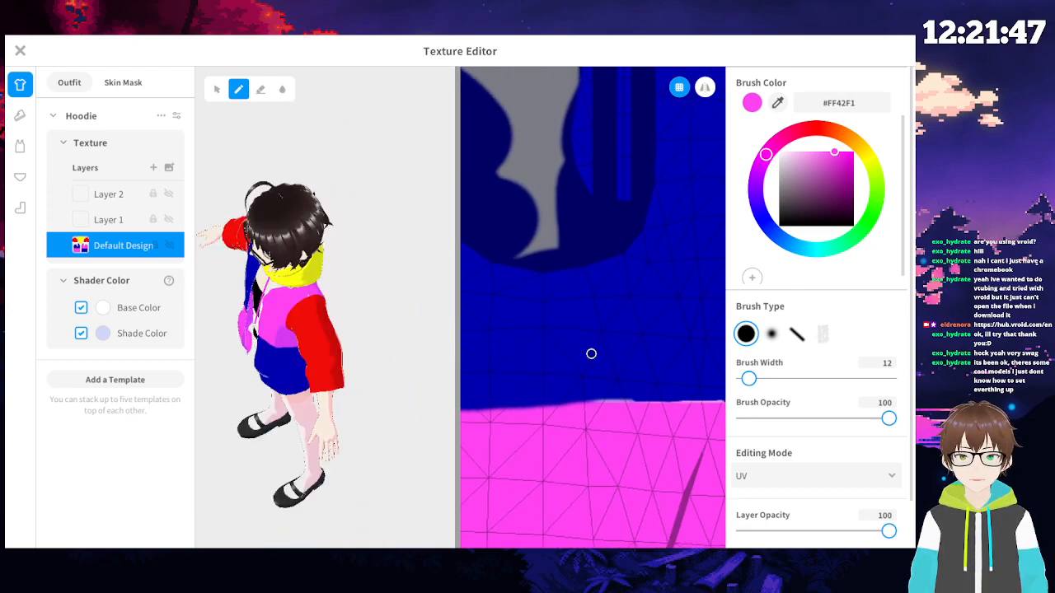
right_drag(329, 330, 259, 342)
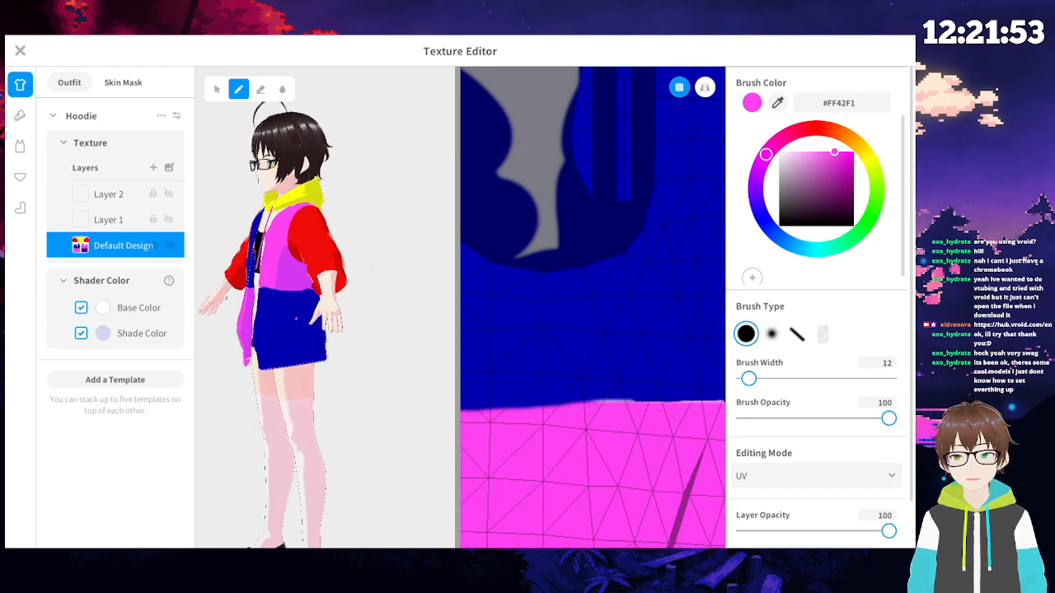
- Paint pink over the white strip along the front edge of the avatar's left upper block
middle_drag(601, 467, 467, 460)
middle_drag(687, 473, 420, 482)
middle_drag(594, 235, 602, 342)
scroll(601, 342, up, 2)
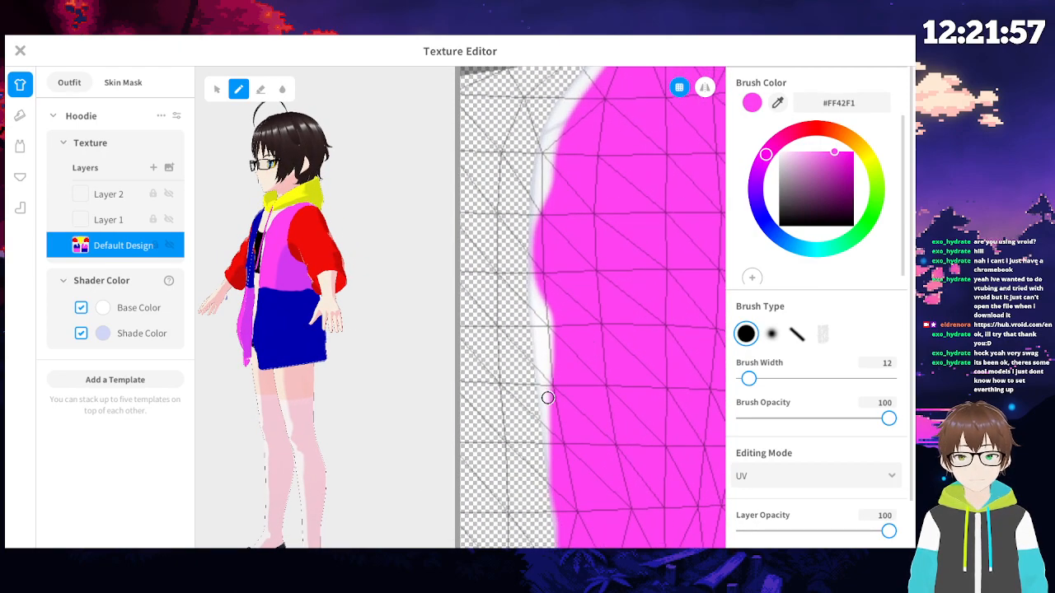
mouse_move(569, 474)
mouse_down()
mouse_move(550, 441)
mouse_move(541, 298)
mouse_move(551, 482)
mouse_move(541, 229)
mouse_move(536, 306)
mouse_move(565, 395)
mouse_up()
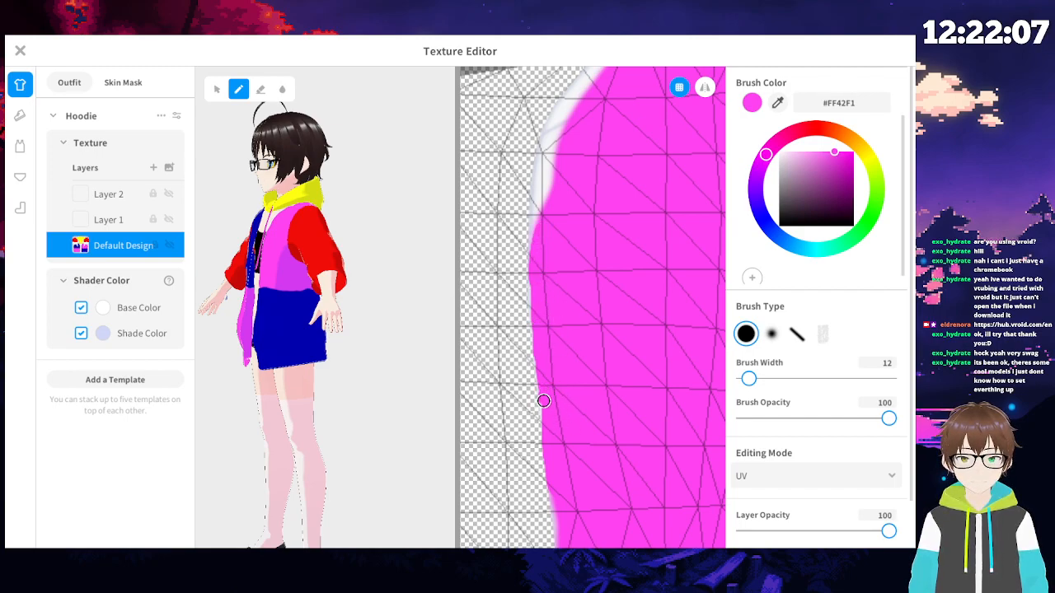
right_drag(601, 266, 598, 442)
mouse_move(562, 326)
mouse_down()
mouse_move(619, 227)
mouse_move(595, 240)
mouse_move(558, 318)
mouse_move(539, 470)
mouse_move(537, 409)
mouse_move(558, 299)
mouse_move(575, 268)
mouse_move(546, 320)
mouse_move(530, 409)
mouse_up()
- Extend the pink up the neckline slope and around the top shoulder corner of the left upper block
middle_drag(617, 313, 563, 513)
mouse_move(592, 427)
mouse_down()
mouse_move(608, 363)
mouse_move(614, 382)
mouse_move(597, 386)
mouse_move(621, 341)
mouse_up()
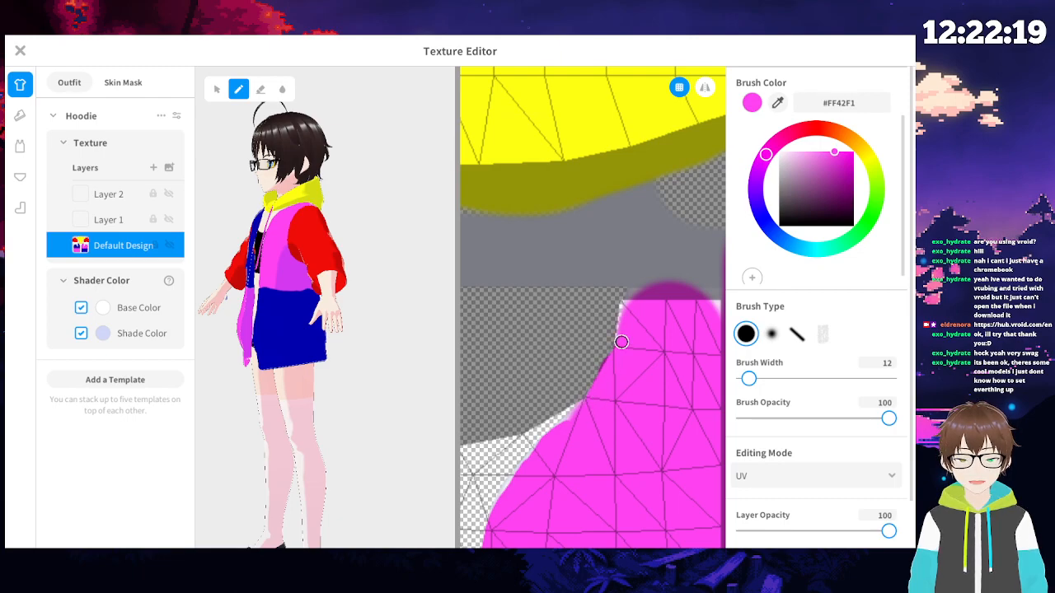
middle_drag(622, 334, 575, 412)
drag(554, 306, 540, 315)
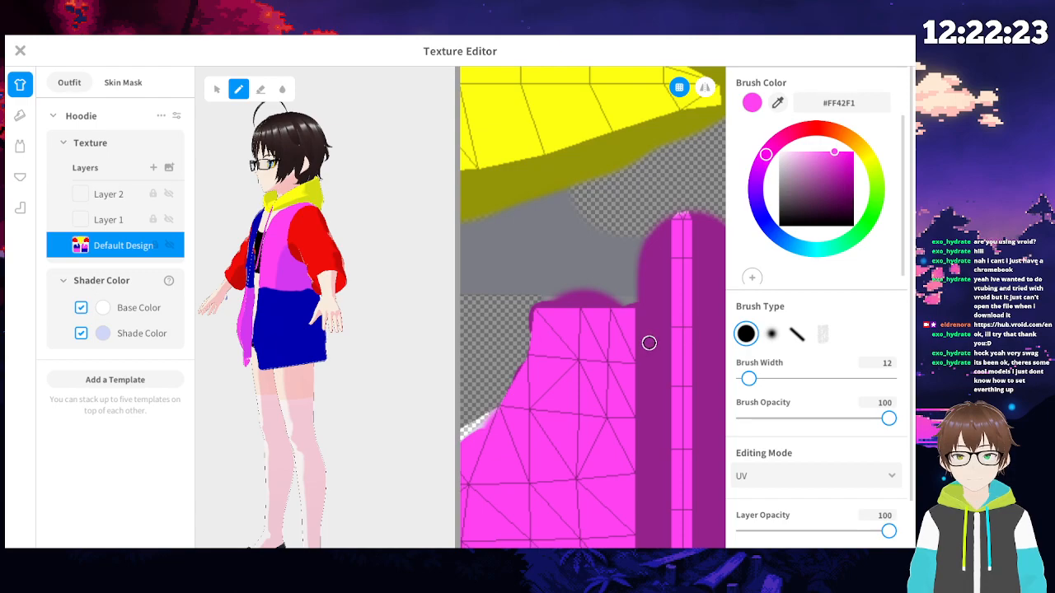
- Fill the white gap with pink at the left upper block's bottom front corner, just above the dark blue block
scroll(647, 346, down, 2)
middle_drag(634, 461, 564, 289)
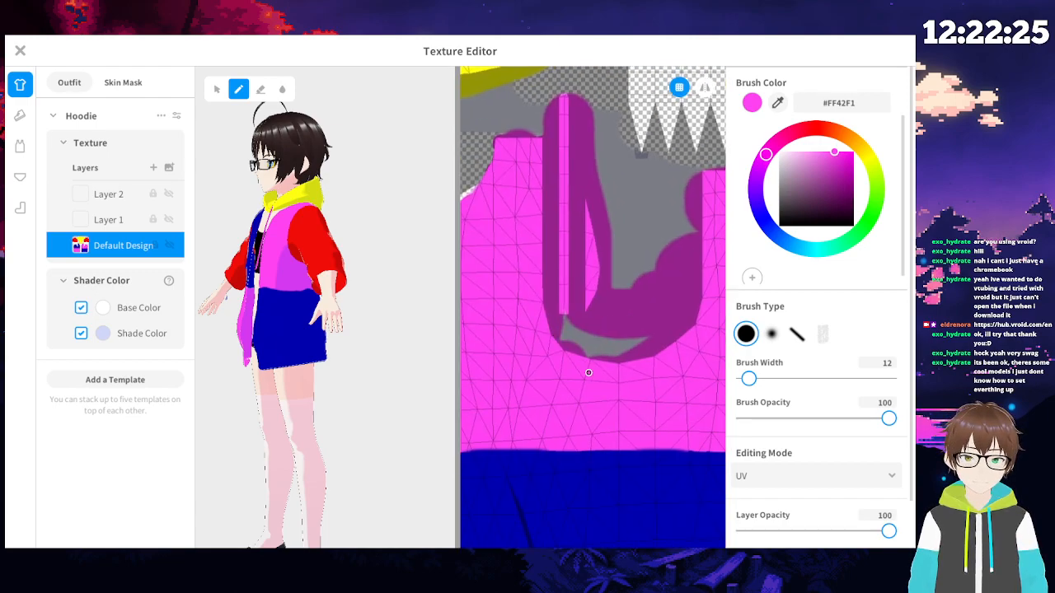
scroll(609, 337, down, 2)
mouse_move(696, 360)
middle_down()
mouse_move(619, 335)
mouse_move(703, 353)
middle_up()
scroll(582, 365, up, 5)
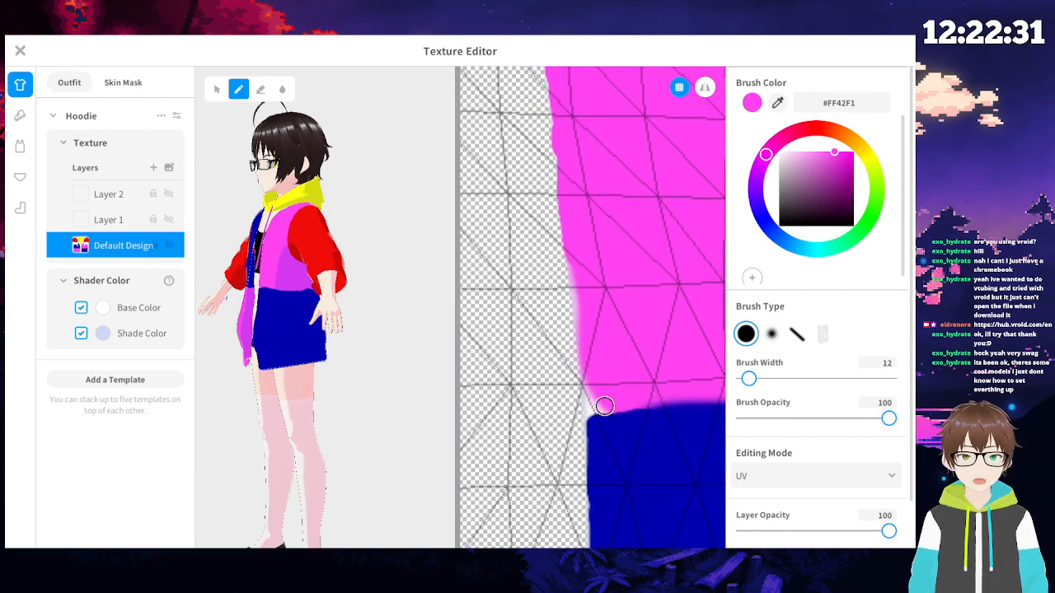
middle_drag(596, 404, 584, 403)
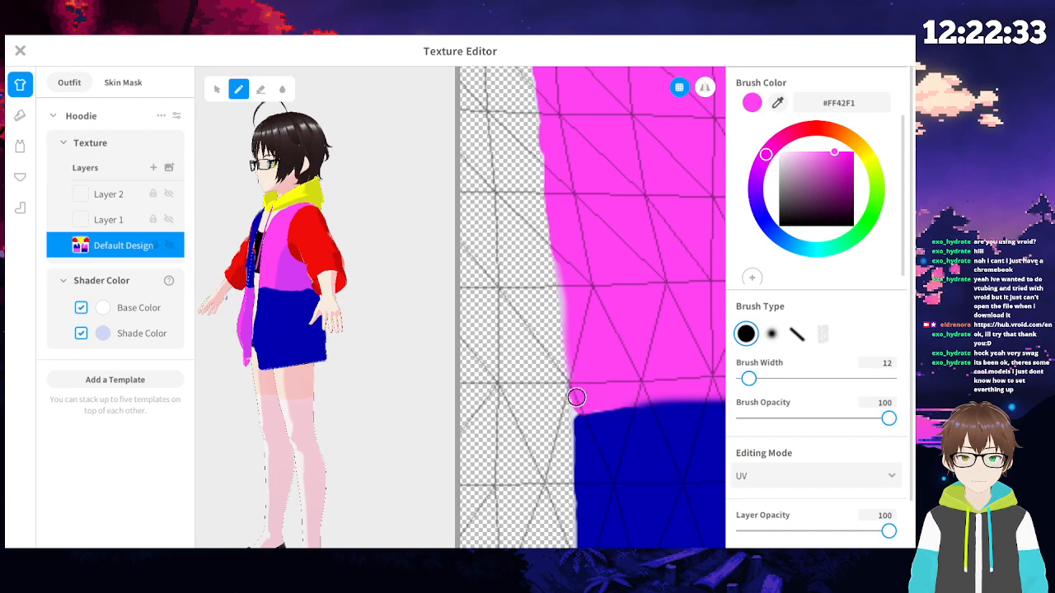
scroll(615, 363, down, 5)
scroll(614, 352, down, 5)
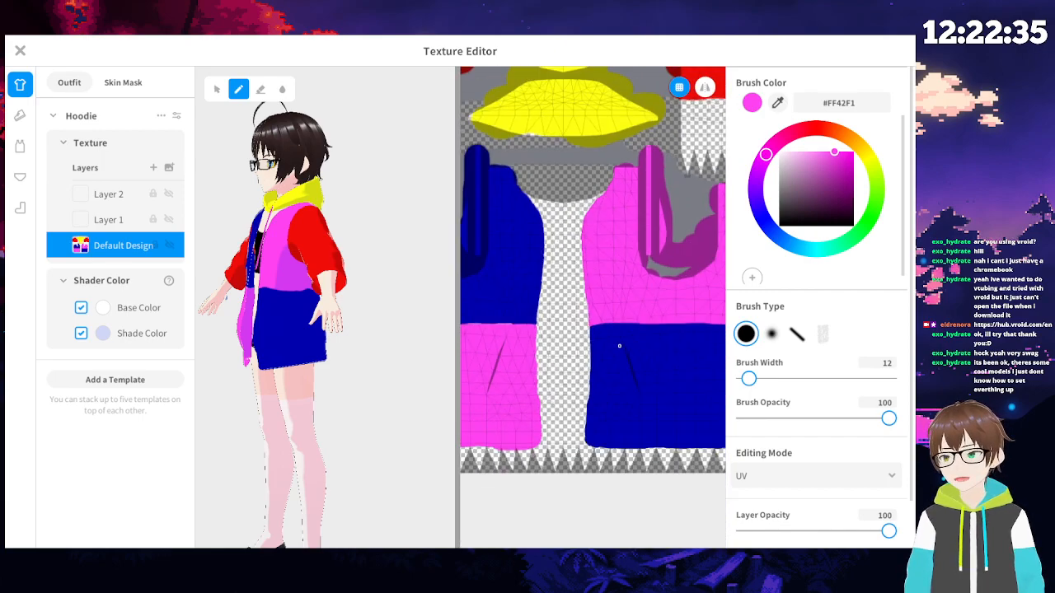
- Pick the hood's yellow, #FEFF11, from the hoodie texture as the brush color
mouse_move(526, 300)
middle_down()
mouse_move(574, 352)
mouse_move(519, 355)
middle_up()
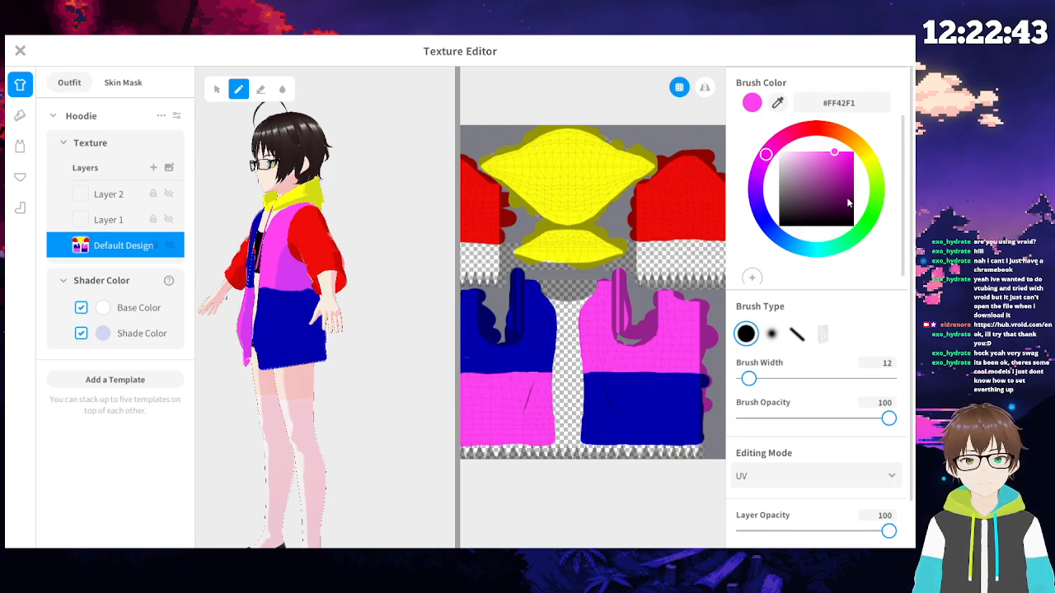
click(777, 103)
click(612, 191)
scroll(547, 280, up, 3)
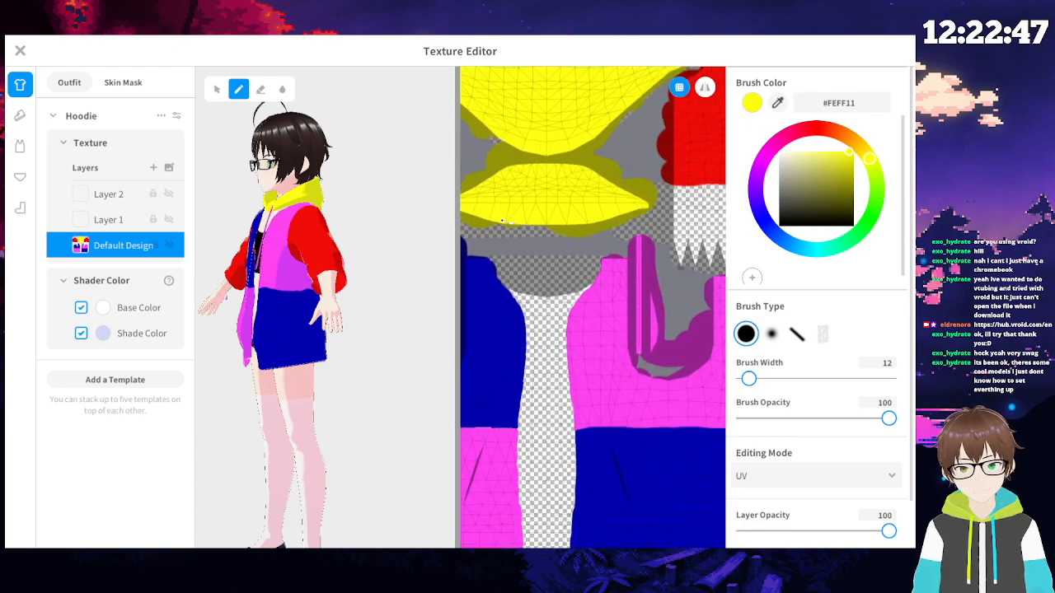
- Select Layer 1 of the hoodie texture and close the texture editor, saving the edited top as a new item
right_drag(285, 255, 339, 279)
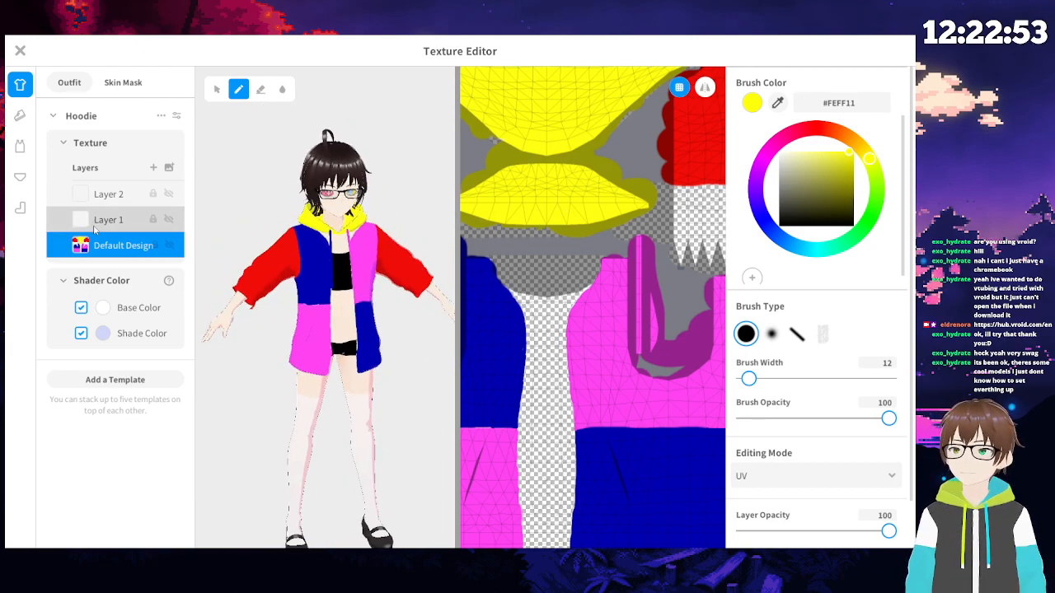
click(92, 221)
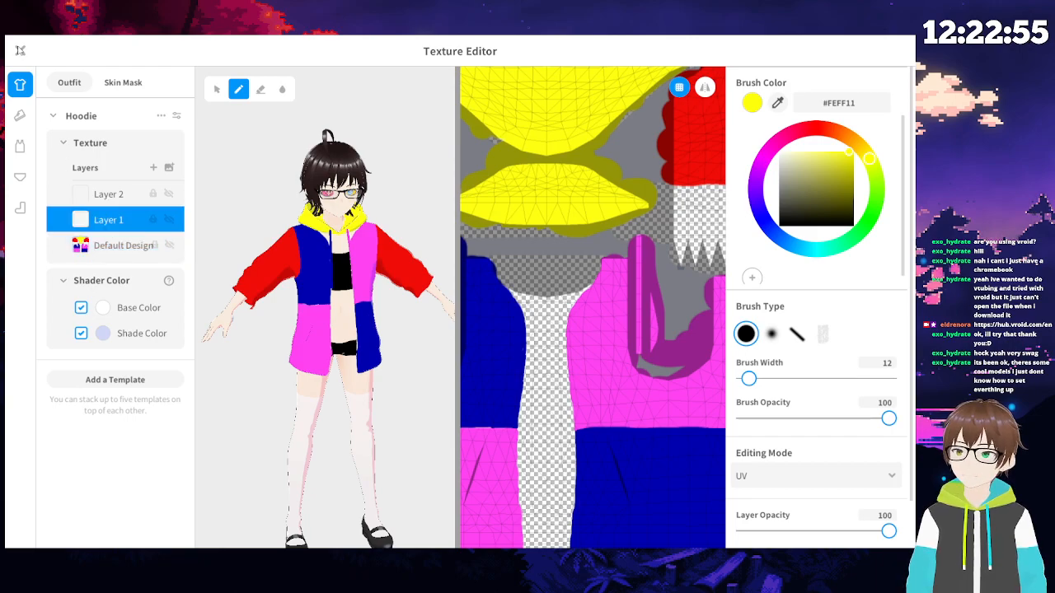
click(20, 50)
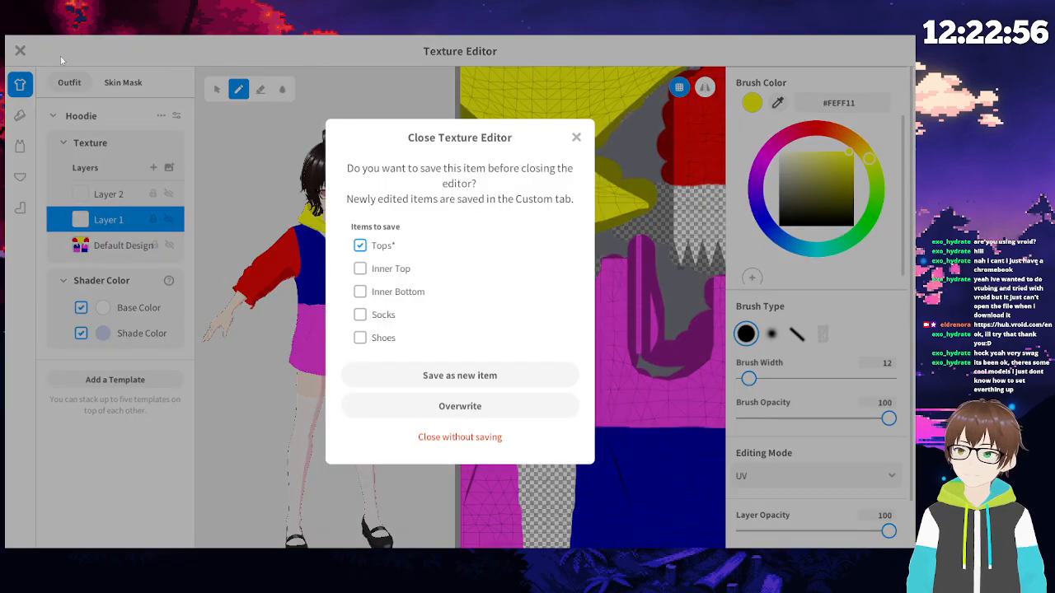
click(438, 378)
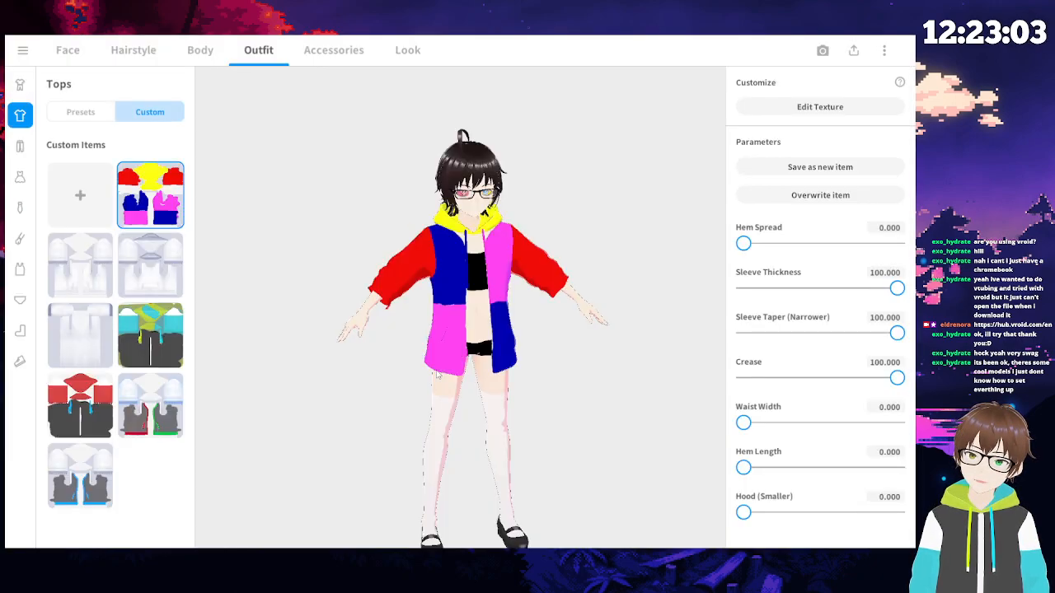
right_drag(437, 375, 409, 365)
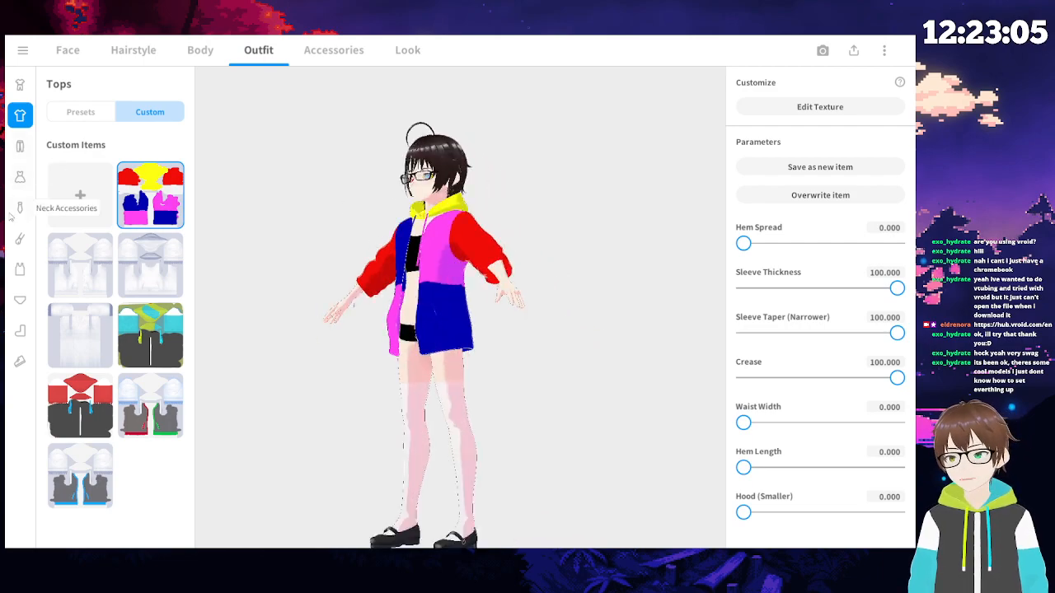
- Replace the avatar's inner top with the long strapless black preset
click(20, 238)
click(20, 206)
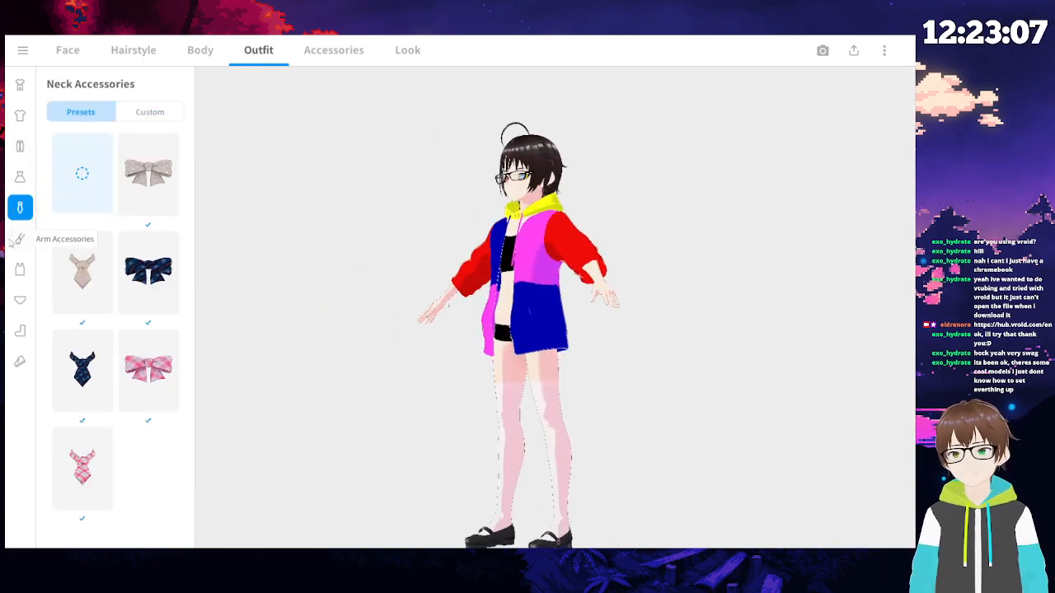
click(20, 177)
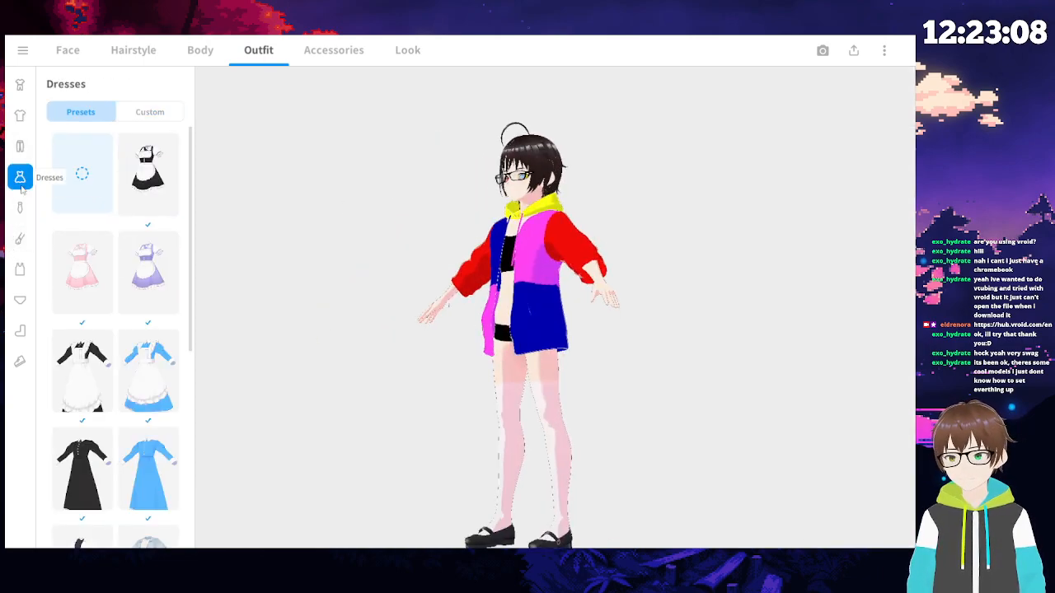
click(21, 270)
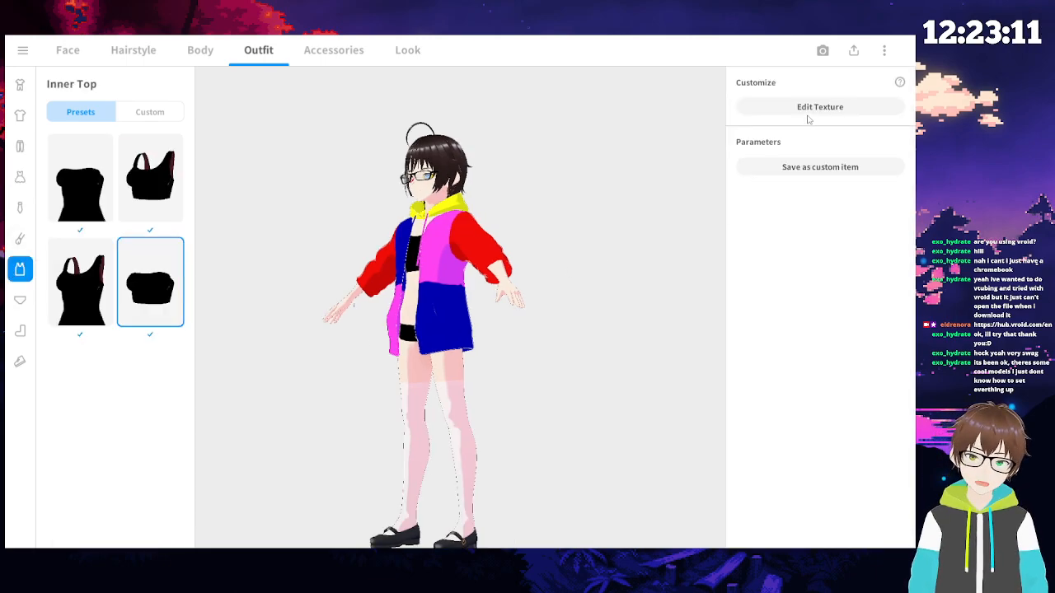
click(152, 119)
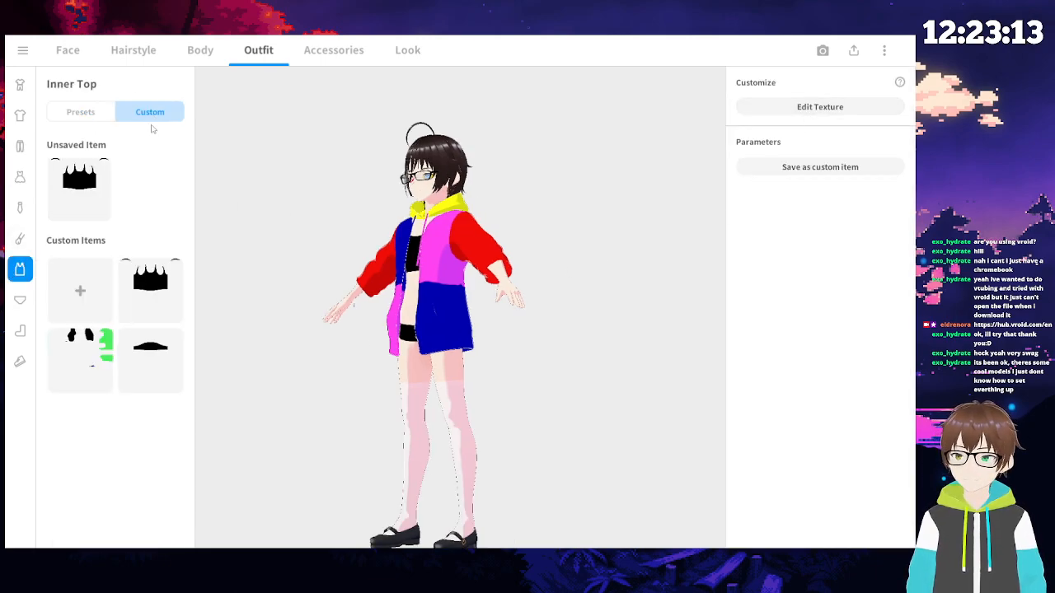
click(83, 114)
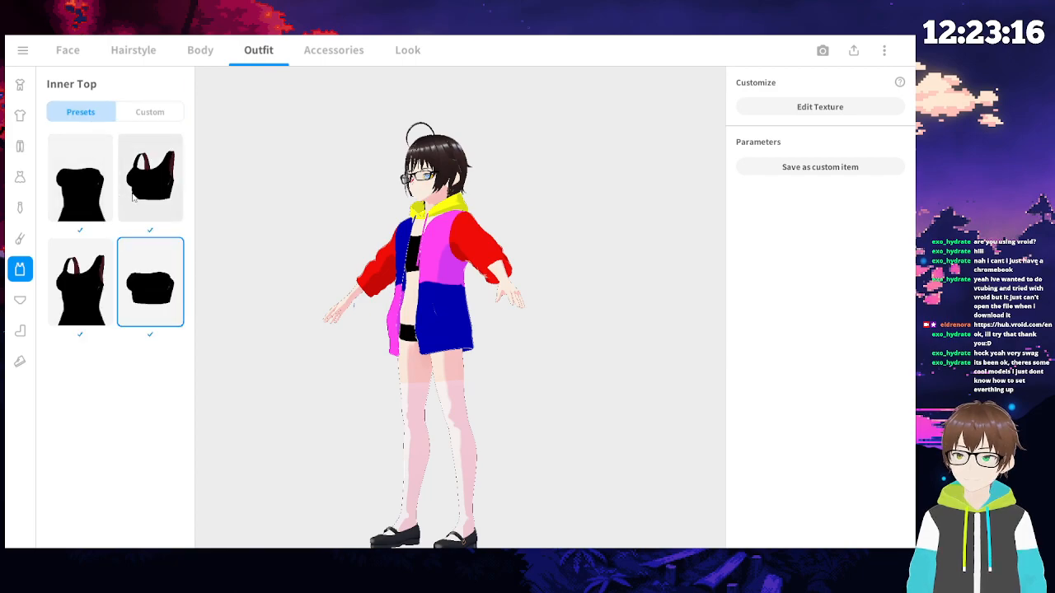
click(144, 202)
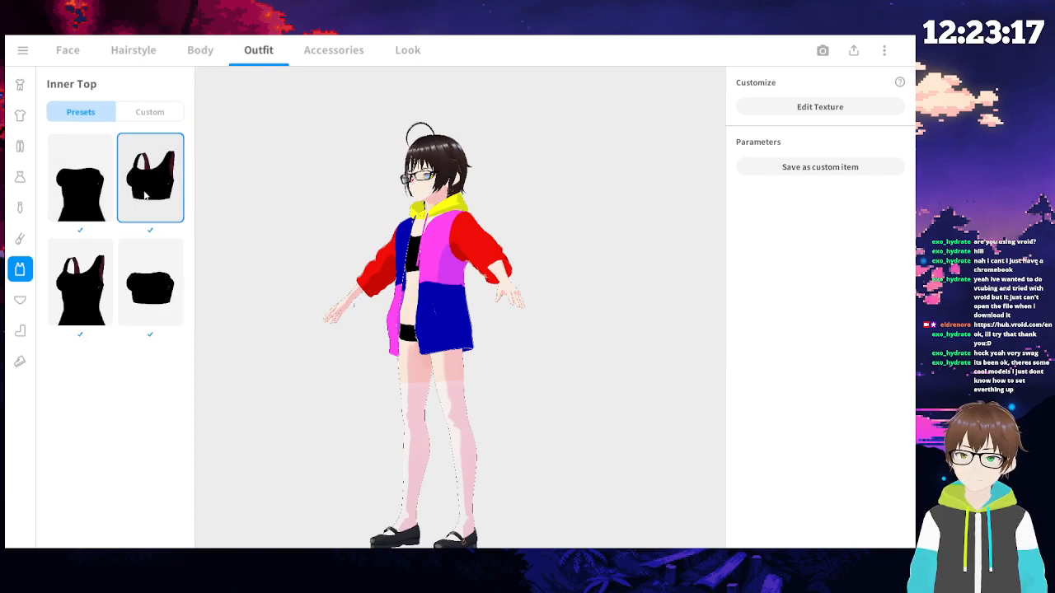
click(81, 186)
right_drag(288, 242, 478, 235)
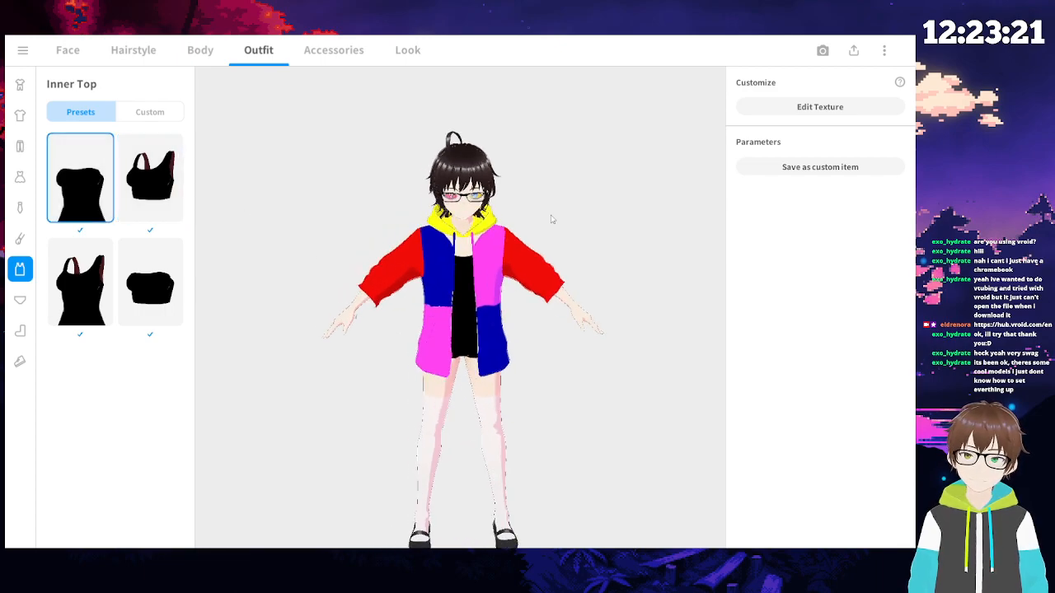
- Open the strapless inner top's texture for editing, saving the temporary items as custom items first
scroll(554, 293, up, 2)
scroll(554, 292, up, 5)
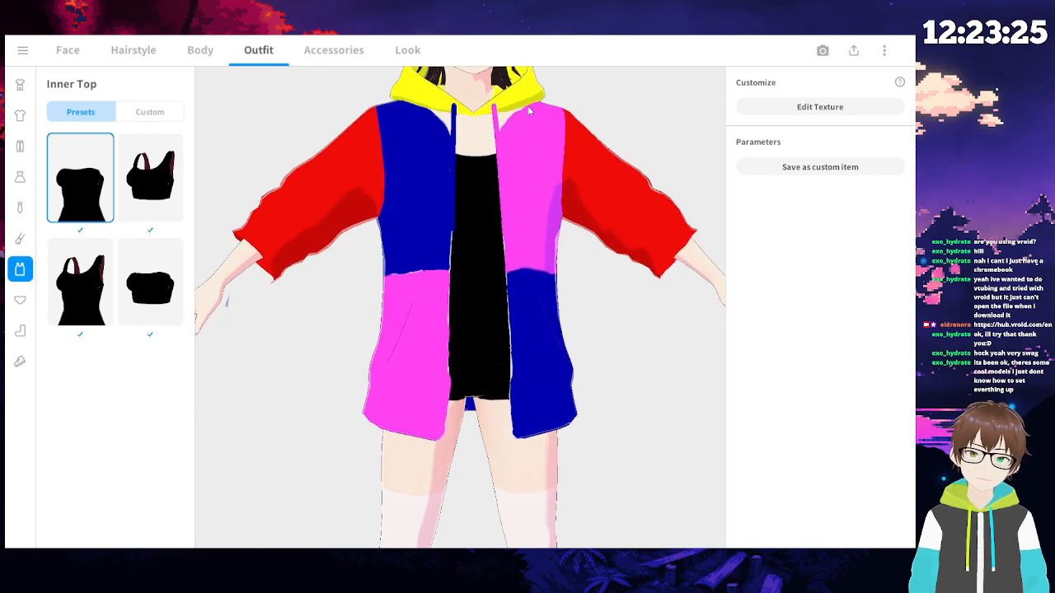
mouse_move(402, 169)
right_down()
mouse_move(417, 206)
mouse_move(398, 182)
right_up()
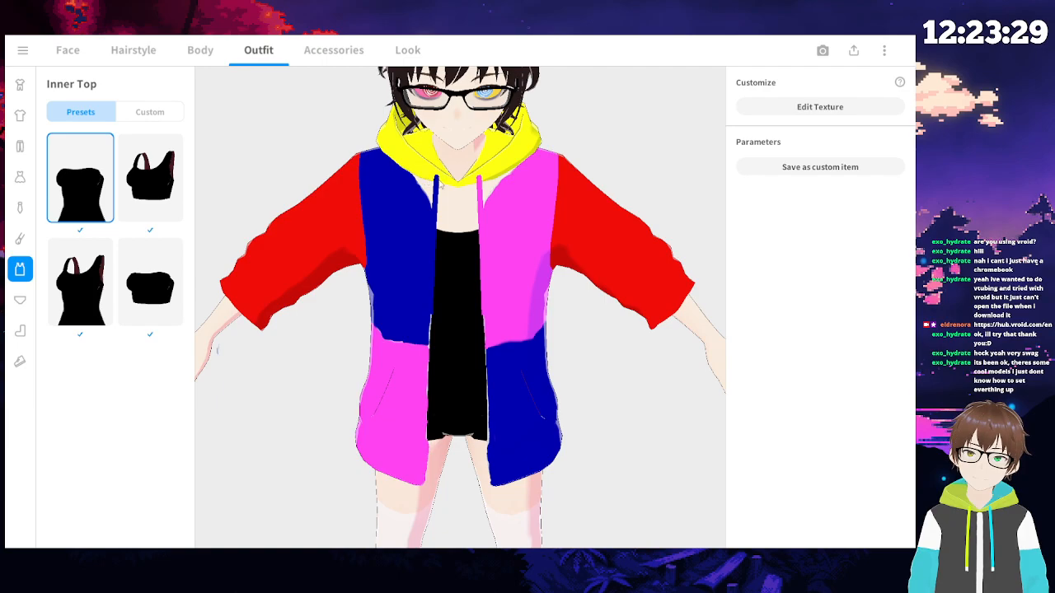
click(825, 107)
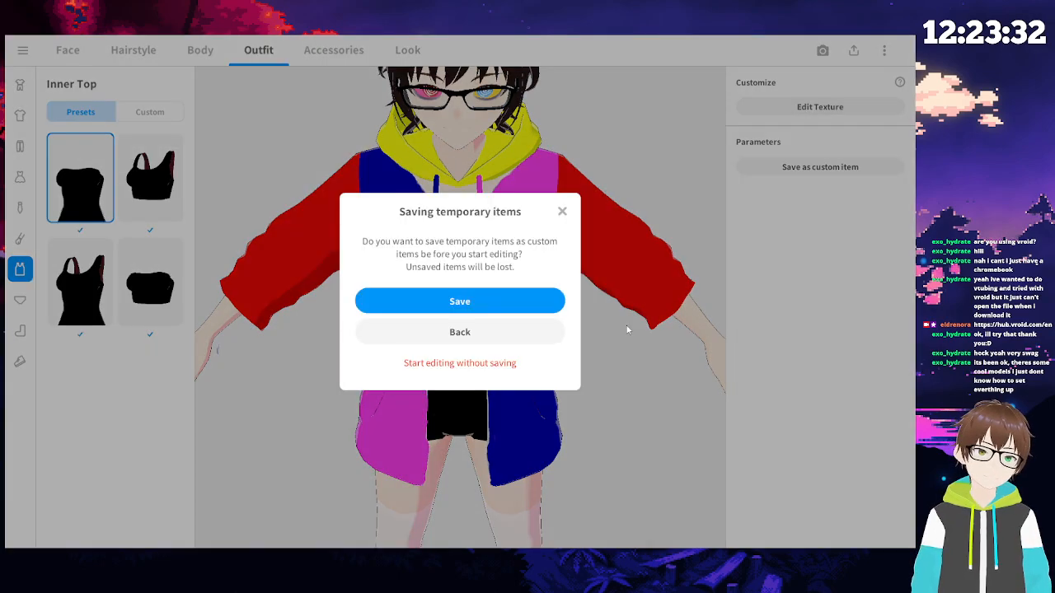
click(503, 307)
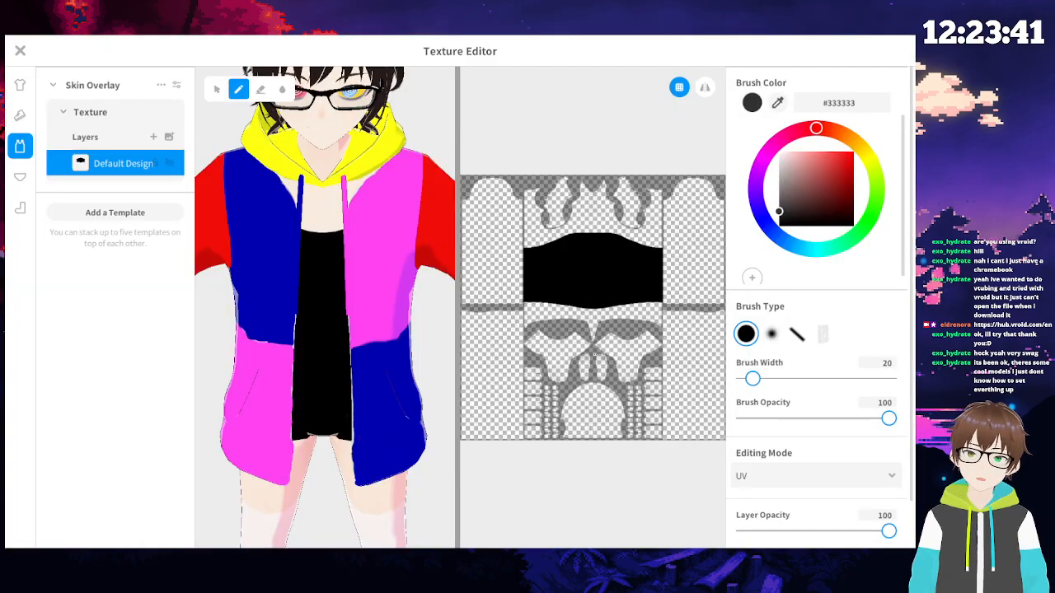
- Paint over the black torso area of the inner top texture in green #63FF00 with a 65-wide brush
scroll(602, 309, up, 1)
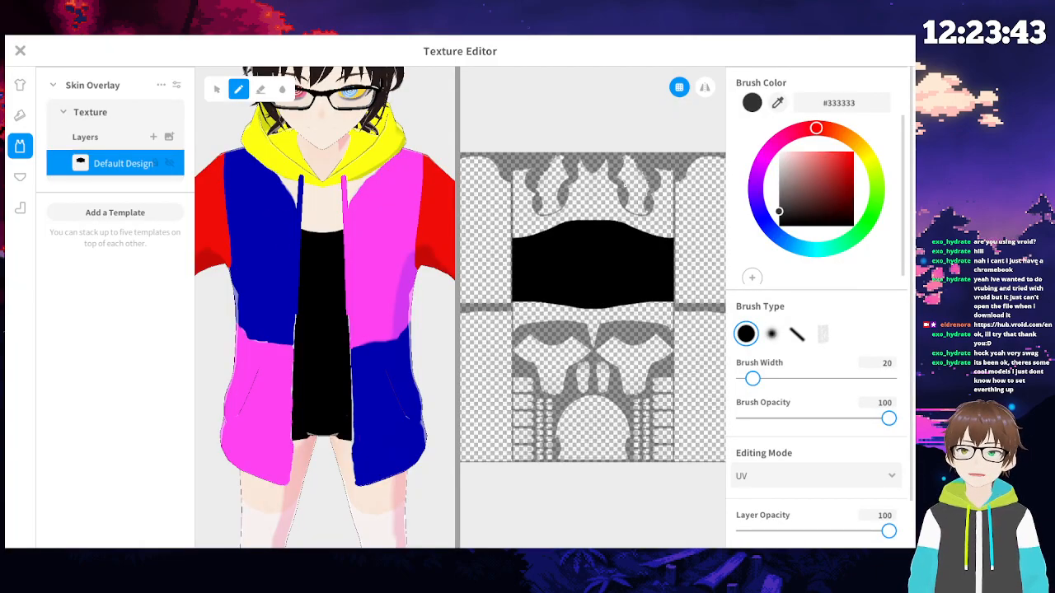
mouse_move(828, 130)
mouse_down()
mouse_move(857, 142)
mouse_move(876, 196)
mouse_up()
click(855, 150)
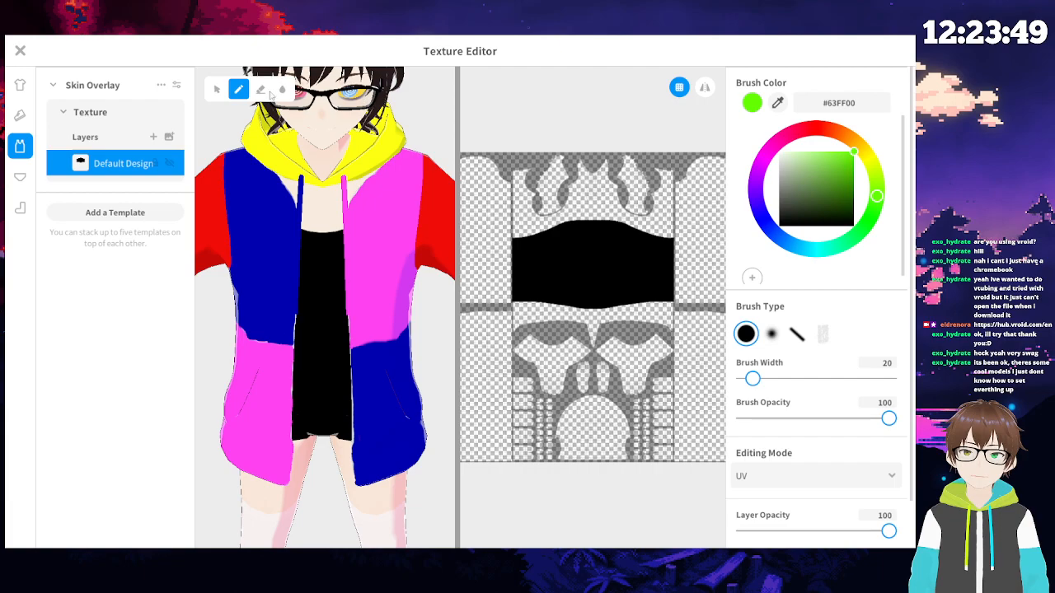
drag(753, 380, 783, 383)
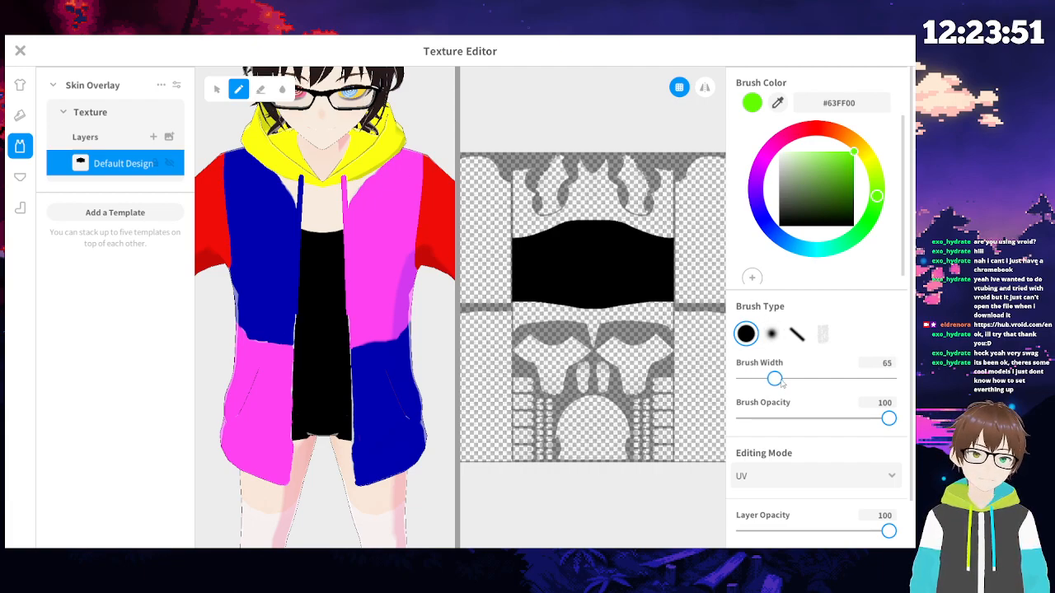
mouse_move(537, 244)
mouse_down()
mouse_move(554, 241)
mouse_move(567, 277)
mouse_move(520, 296)
mouse_move(517, 244)
mouse_move(528, 300)
mouse_move(643, 294)
mouse_move(569, 288)
mouse_move(587, 300)
mouse_move(581, 274)
mouse_move(546, 273)
mouse_move(546, 293)
mouse_move(528, 258)
mouse_move(573, 248)
mouse_move(620, 287)
mouse_move(606, 299)
mouse_move(676, 295)
mouse_move(630, 310)
mouse_up()
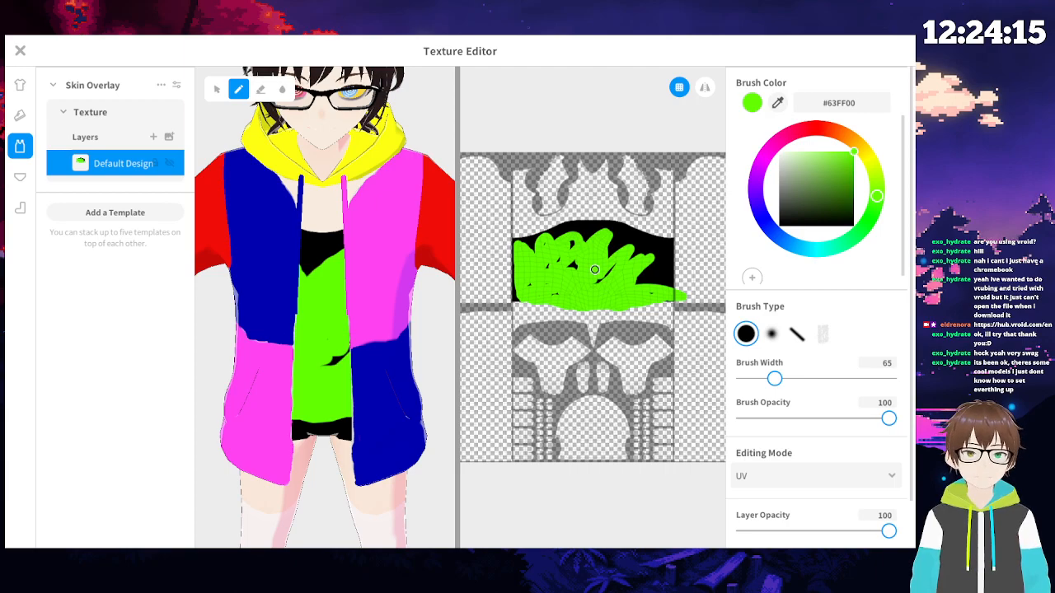
- Set the brush width to 164 and paint the upper half of the inner top texture green, covering torso, neck and arms
scroll(595, 271, down, 2)
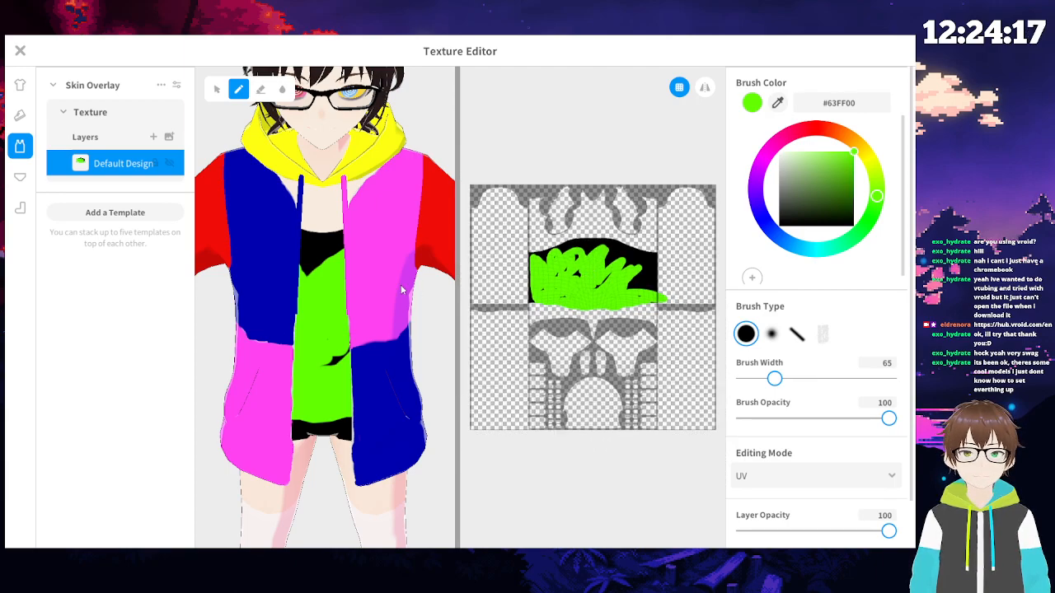
drag(774, 379, 823, 379)
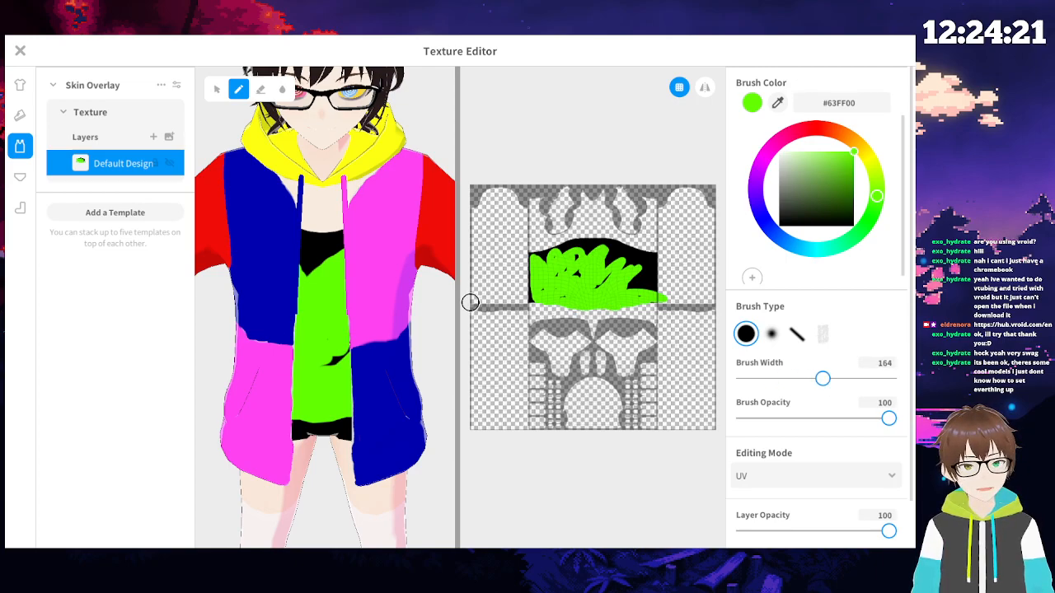
mouse_move(476, 301)
mouse_down()
mouse_move(711, 299)
mouse_move(537, 292)
mouse_move(517, 282)
mouse_move(697, 288)
mouse_move(478, 270)
mouse_move(549, 262)
mouse_move(694, 274)
mouse_move(500, 261)
mouse_move(631, 261)
mouse_move(582, 240)
mouse_move(523, 243)
mouse_move(692, 239)
mouse_move(518, 219)
mouse_move(718, 220)
mouse_move(508, 202)
mouse_move(691, 201)
mouse_up()
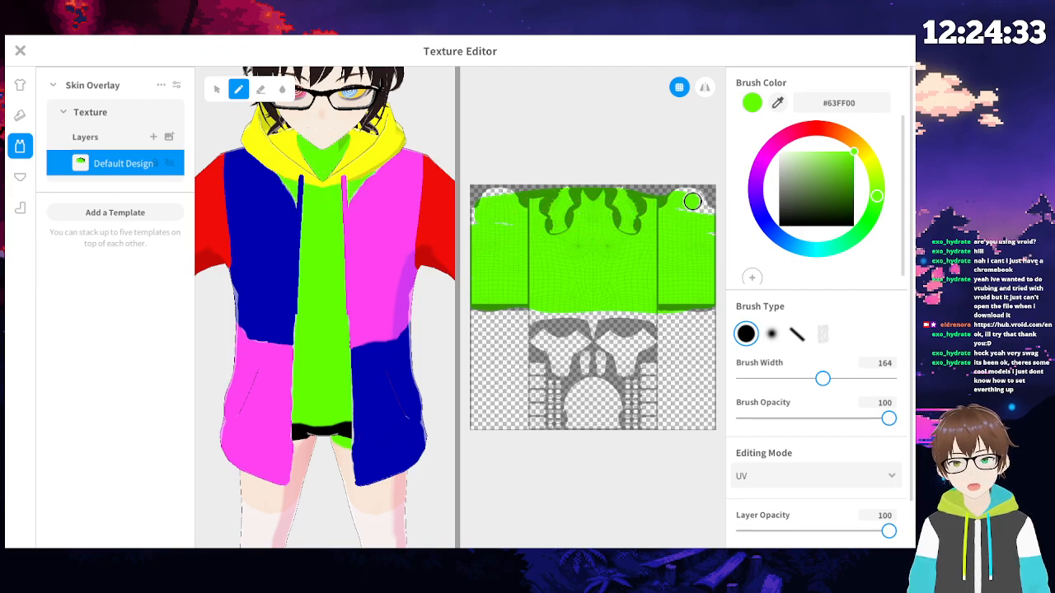
middle_drag(377, 223, 357, 136)
scroll(356, 191, down, 5)
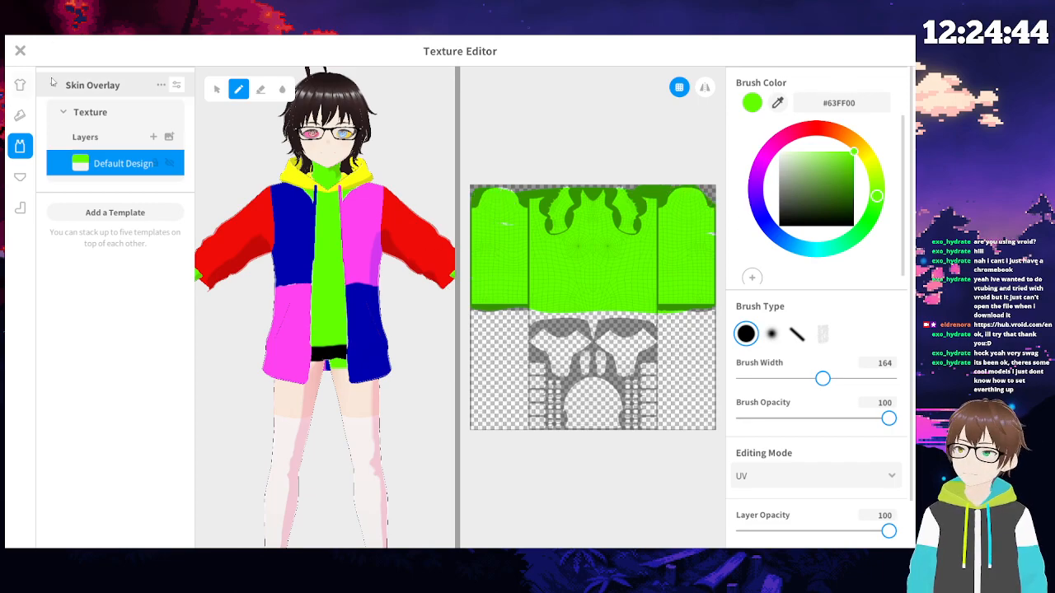
- Close the texture editor and save the green inner top as a new item
click(20, 50)
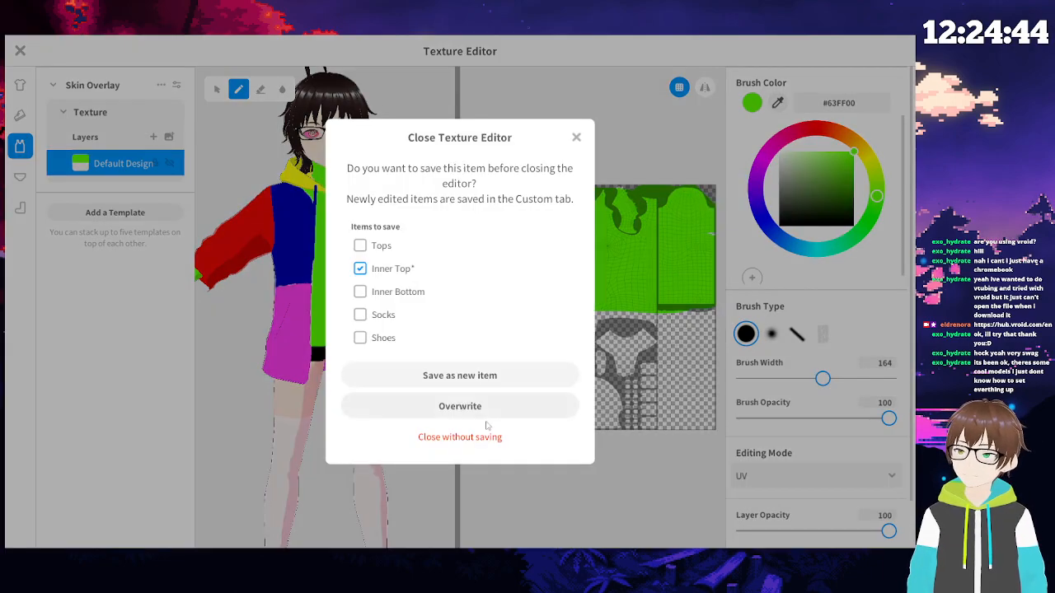
click(482, 375)
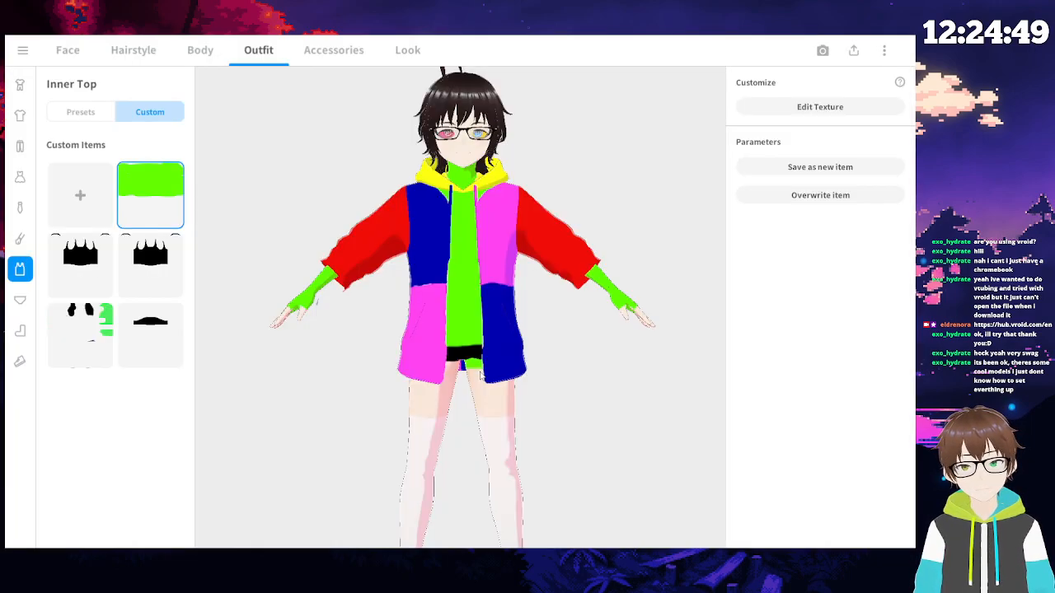
drag(355, 364, 394, 419)
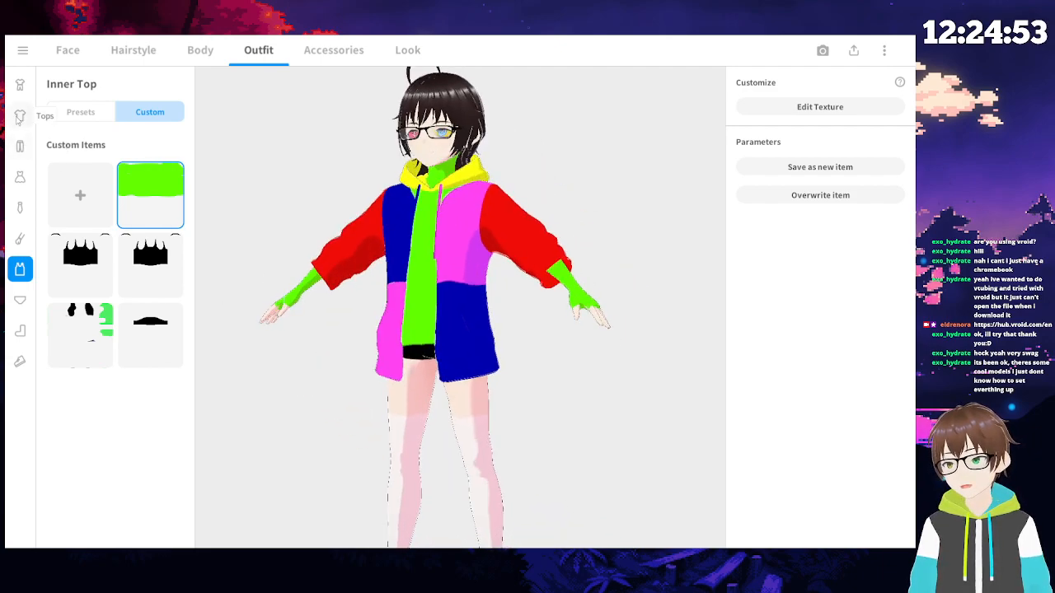
- Change the top to the plain white closed hoodie from the custom items and open its texture for editing
click(20, 117)
click(80, 264)
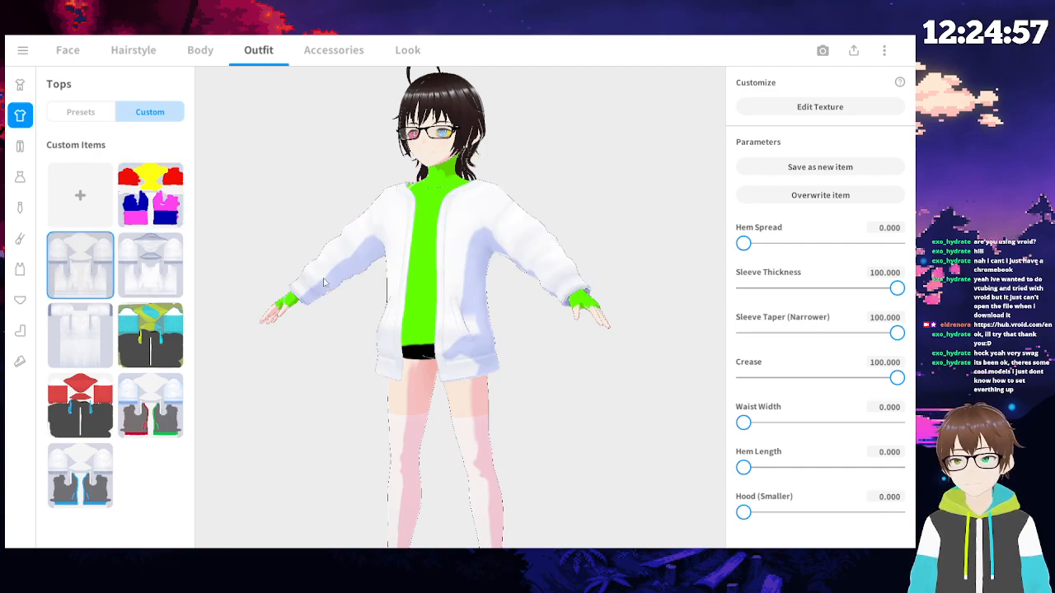
click(160, 280)
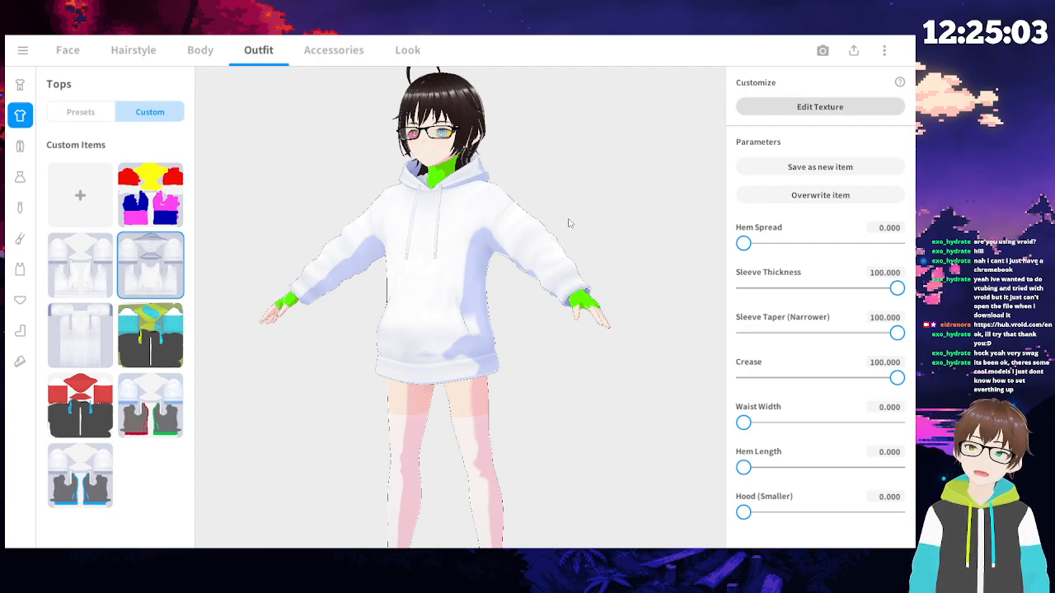
click(841, 115)
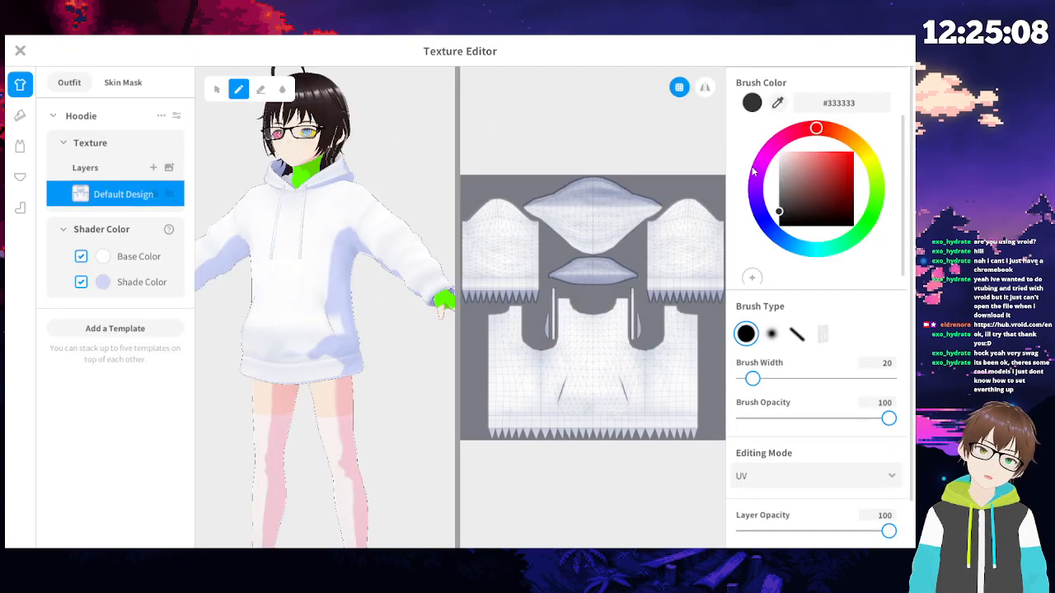
- Erase parts of the white hoodie's texture with a 204-wide eraser and close the texture editor without saving
click(260, 89)
drag(752, 378, 845, 383)
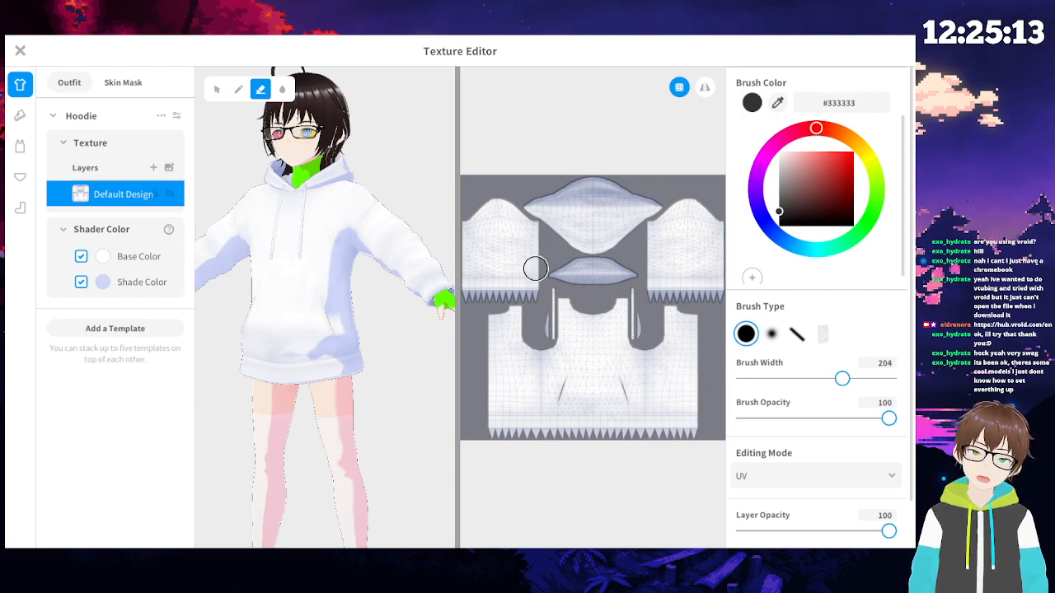
mouse_move(490, 208)
mouse_down()
mouse_move(497, 239)
mouse_move(518, 239)
mouse_move(515, 252)
mouse_move(541, 232)
mouse_move(513, 236)
mouse_move(697, 219)
mouse_move(666, 207)
mouse_move(614, 227)
mouse_move(676, 344)
mouse_move(678, 379)
mouse_move(618, 370)
mouse_up()
right_drag(351, 308, 454, 276)
right_drag(319, 322, 301, 349)
click(21, 51)
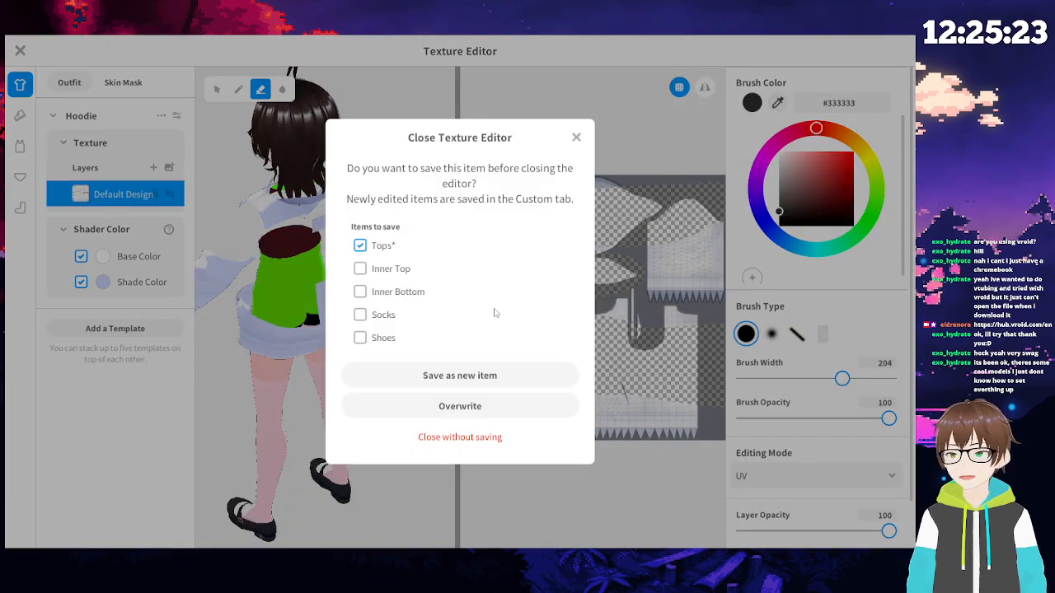
click(478, 434)
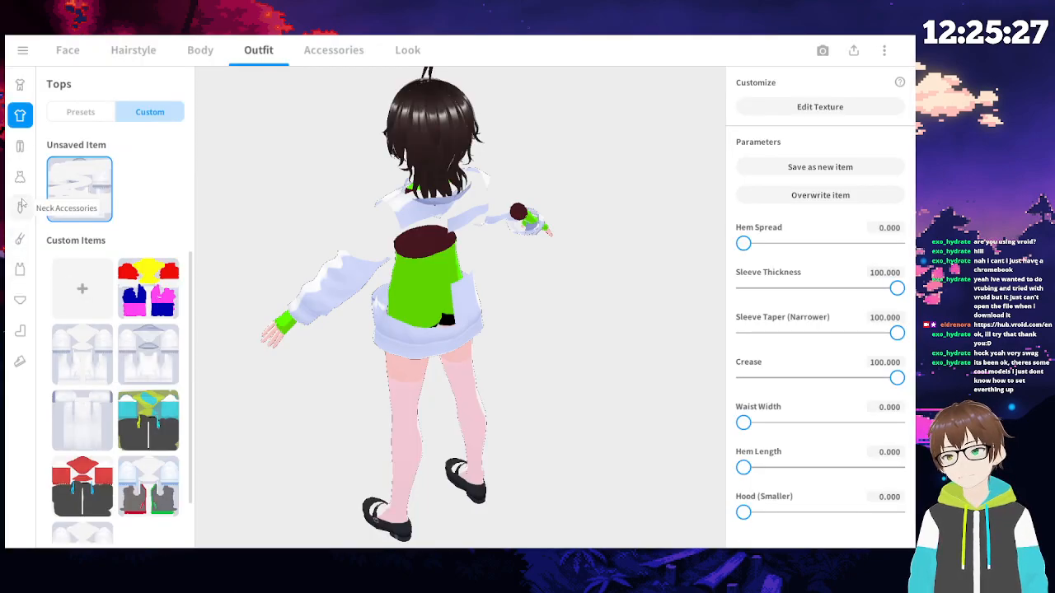
- Replace the partly erased white top with the multicoloured open hoodie from the custom tops
click(20, 238)
click(20, 269)
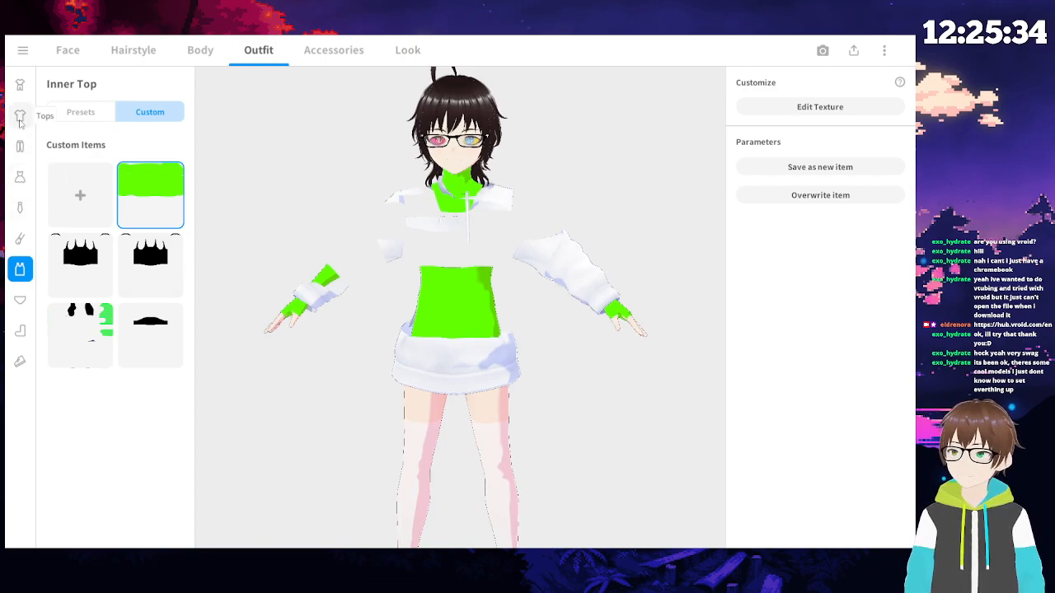
click(20, 117)
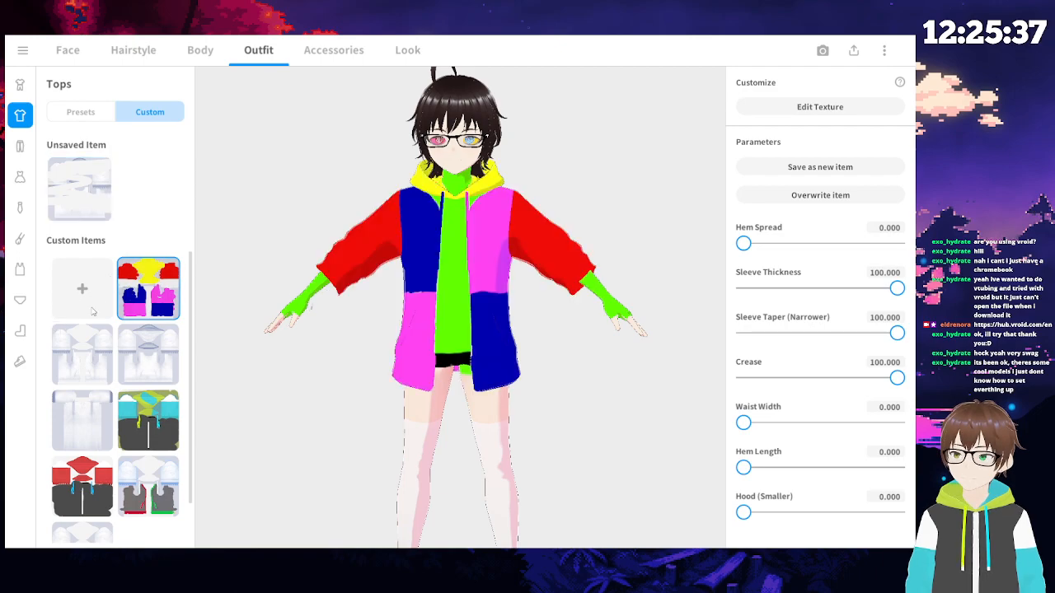
- Delete the bright green inner top from the custom inner top items
click(21, 270)
click(171, 170)
click(169, 234)
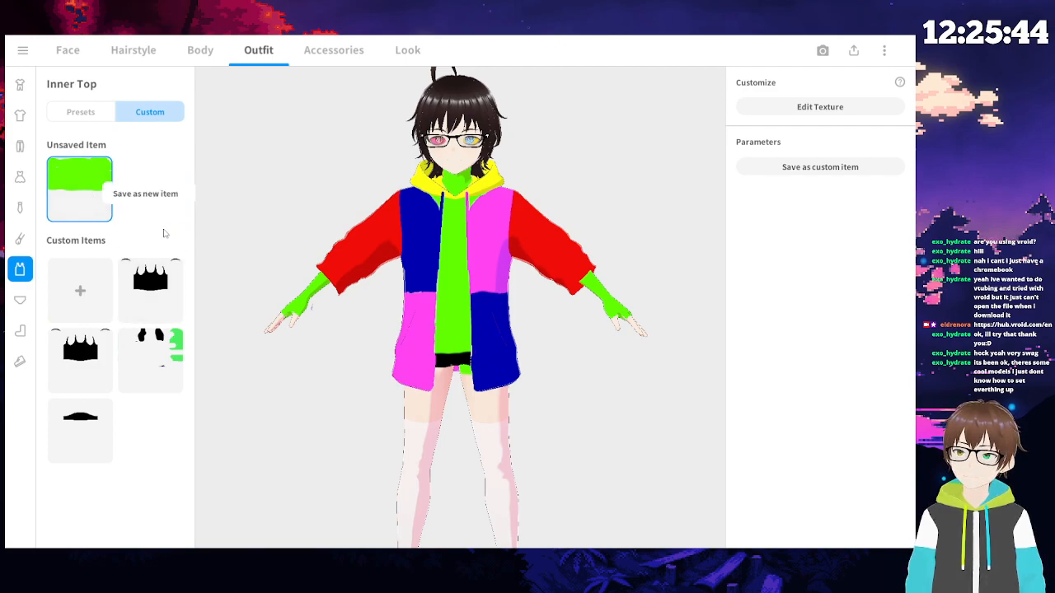
- Apply the first black preset inner top and start editing its texture without saving the temporary items
click(76, 115)
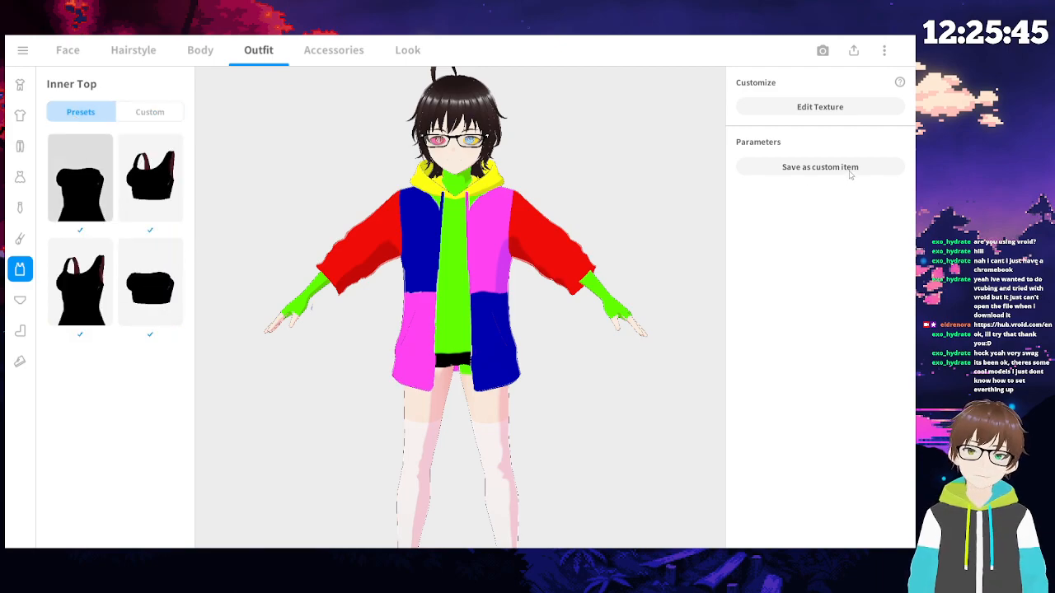
click(828, 108)
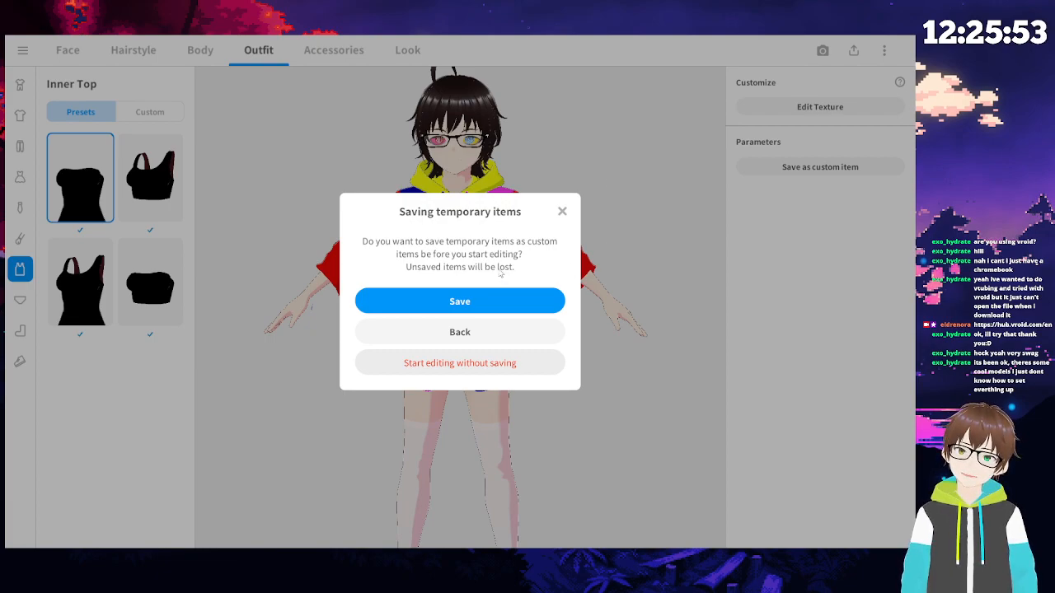
scroll(566, 291, up, 3)
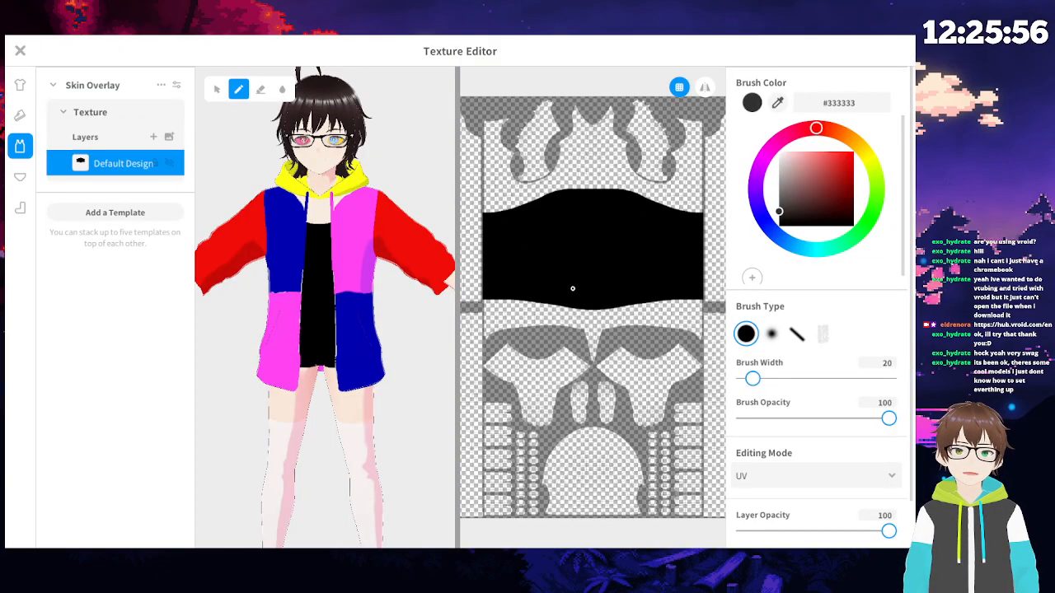
- Set the brush width to 94 and the colour to dark green #0B9D00, and paint over the inner top's black torso area
mouse_move(786, 215)
mouse_down()
mouse_move(852, 212)
mouse_move(845, 132)
mouse_up()
click(871, 216)
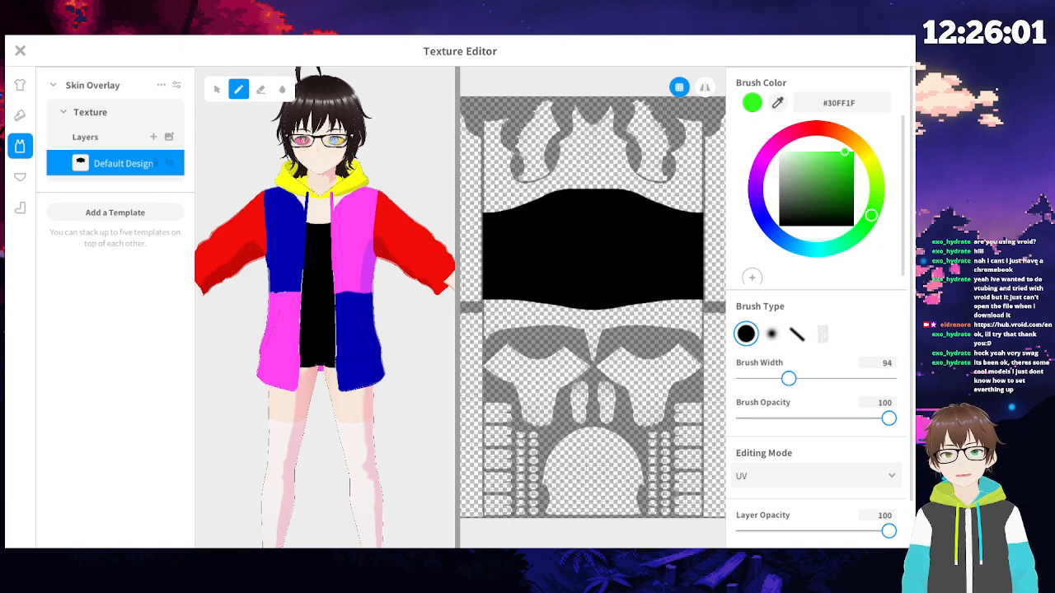
mouse_move(577, 212)
mouse_down()
mouse_move(544, 216)
mouse_move(591, 201)
mouse_move(552, 213)
mouse_move(534, 266)
mouse_move(493, 287)
mouse_move(618, 299)
mouse_move(562, 296)
mouse_move(534, 274)
mouse_move(610, 256)
mouse_move(551, 284)
mouse_move(584, 287)
mouse_move(549, 268)
mouse_move(661, 253)
mouse_move(544, 253)
mouse_move(656, 246)
mouse_move(530, 242)
mouse_move(589, 236)
mouse_move(568, 261)
mouse_move(494, 279)
mouse_move(498, 239)
mouse_move(527, 231)
mouse_move(509, 214)
mouse_move(497, 257)
mouse_move(493, 217)
mouse_move(578, 197)
mouse_move(672, 221)
mouse_move(651, 259)
mouse_move(602, 294)
mouse_move(689, 290)
mouse_move(605, 297)
mouse_move(678, 275)
mouse_move(688, 240)
mouse_move(694, 288)
mouse_move(651, 231)
mouse_move(596, 226)
mouse_move(664, 230)
mouse_move(615, 264)
mouse_move(684, 247)
mouse_move(567, 228)
mouse_move(566, 253)
mouse_move(618, 239)
mouse_up()
click(853, 180)
mouse_move(555, 210)
mouse_down()
mouse_move(483, 217)
mouse_move(485, 288)
mouse_move(582, 301)
mouse_move(687, 294)
mouse_move(695, 228)
mouse_move(672, 232)
mouse_move(681, 229)
mouse_move(667, 275)
mouse_move(681, 269)
mouse_move(617, 281)
mouse_move(662, 279)
mouse_move(553, 288)
mouse_move(483, 274)
mouse_move(593, 274)
mouse_move(528, 281)
mouse_move(498, 241)
mouse_move(528, 226)
mouse_move(644, 263)
mouse_move(685, 218)
mouse_move(634, 198)
mouse_move(496, 220)
mouse_up()
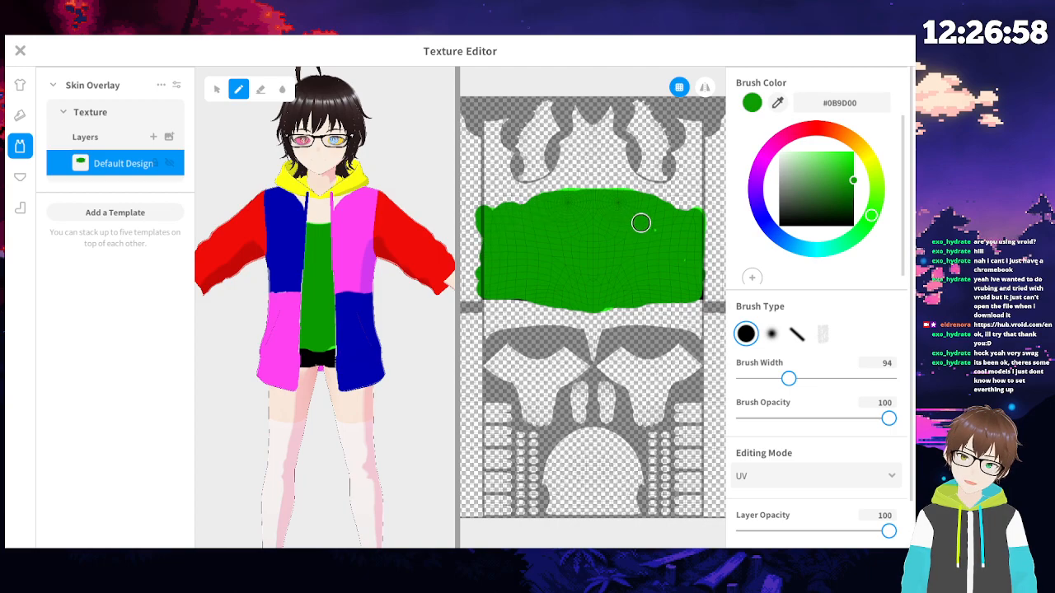
- Extend the dark green paint upward on the texture over the upper chest and shoulders
mouse_move(621, 198)
mouse_down()
mouse_move(502, 216)
mouse_move(489, 200)
mouse_move(584, 198)
mouse_up()
mouse_move(653, 206)
mouse_down()
mouse_move(697, 204)
mouse_move(681, 190)
mouse_move(494, 176)
mouse_move(682, 180)
mouse_move(688, 167)
mouse_move(501, 171)
mouse_move(548, 161)
mouse_move(666, 165)
mouse_move(587, 150)
mouse_move(504, 160)
mouse_move(495, 126)
mouse_move(490, 175)
mouse_up()
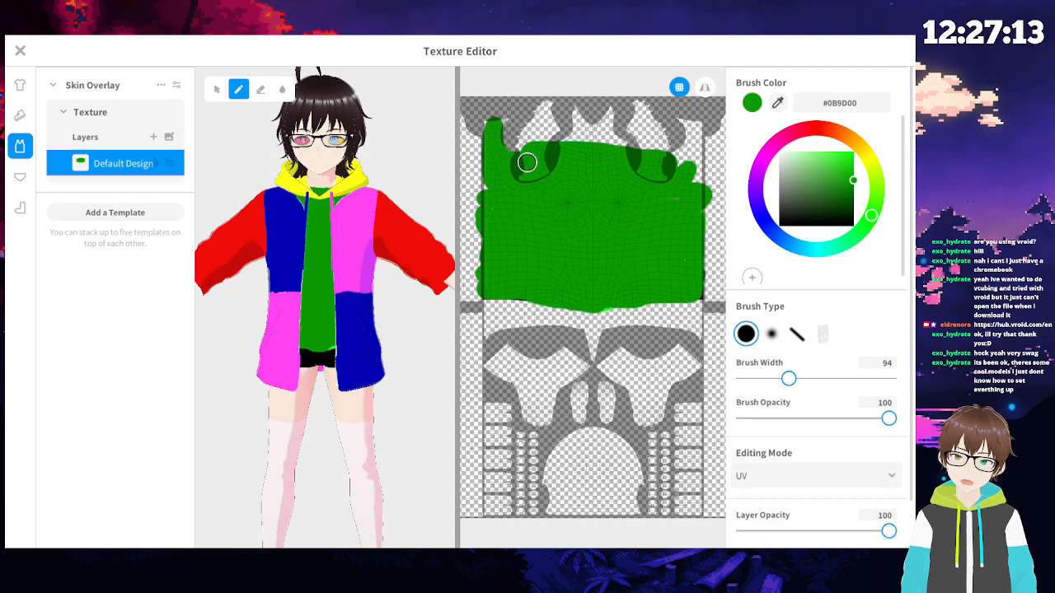
mouse_move(699, 193)
mouse_down()
mouse_move(691, 167)
mouse_move(672, 157)
mouse_up()
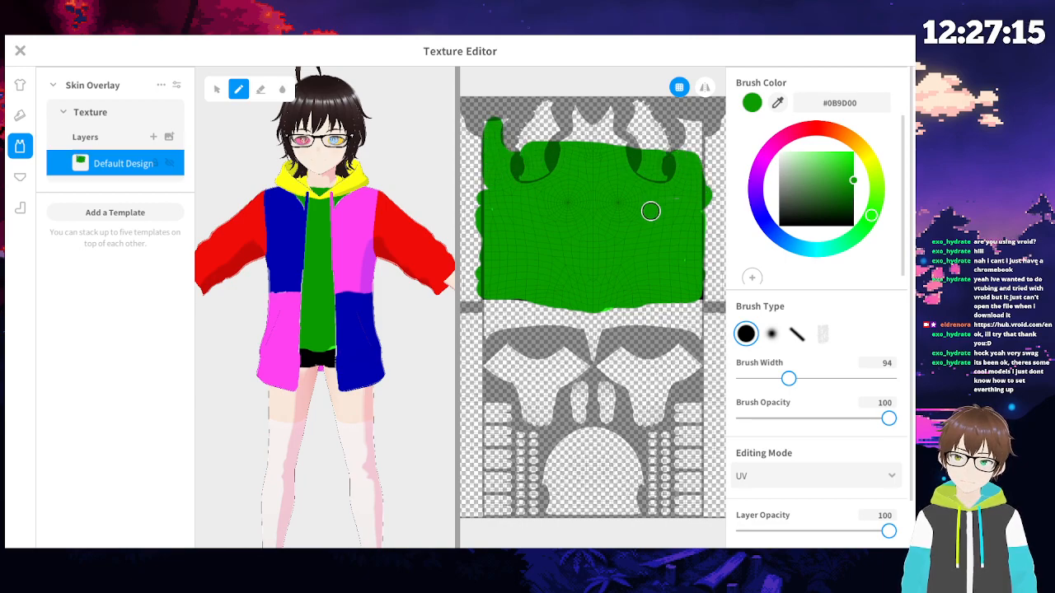
- Erase the green paint that spills past both side edges of the torso outline with a 94-wide eraser
scroll(652, 207, down, 1)
click(260, 90)
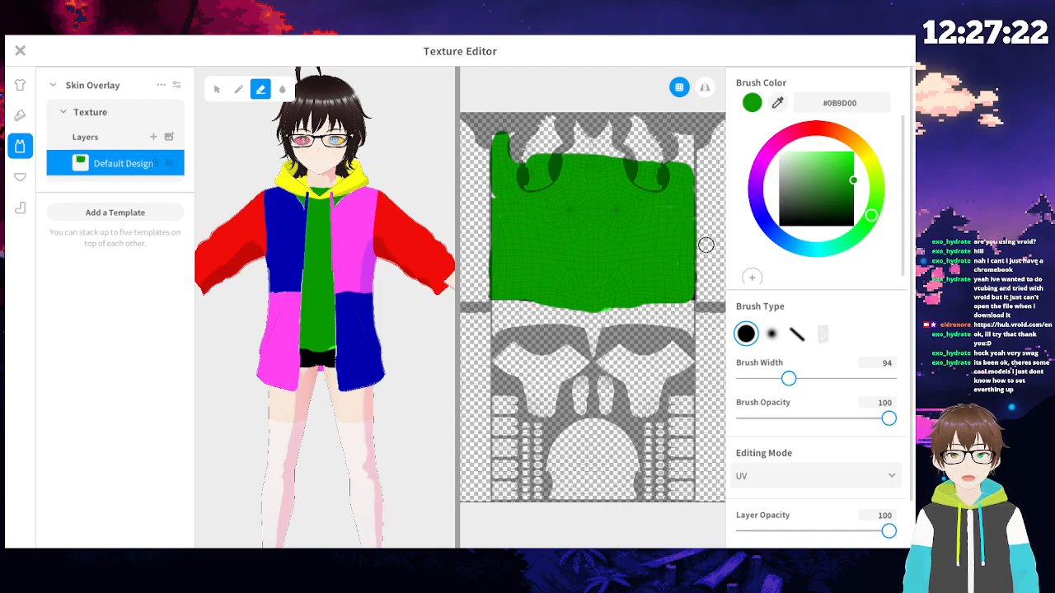
click(239, 89)
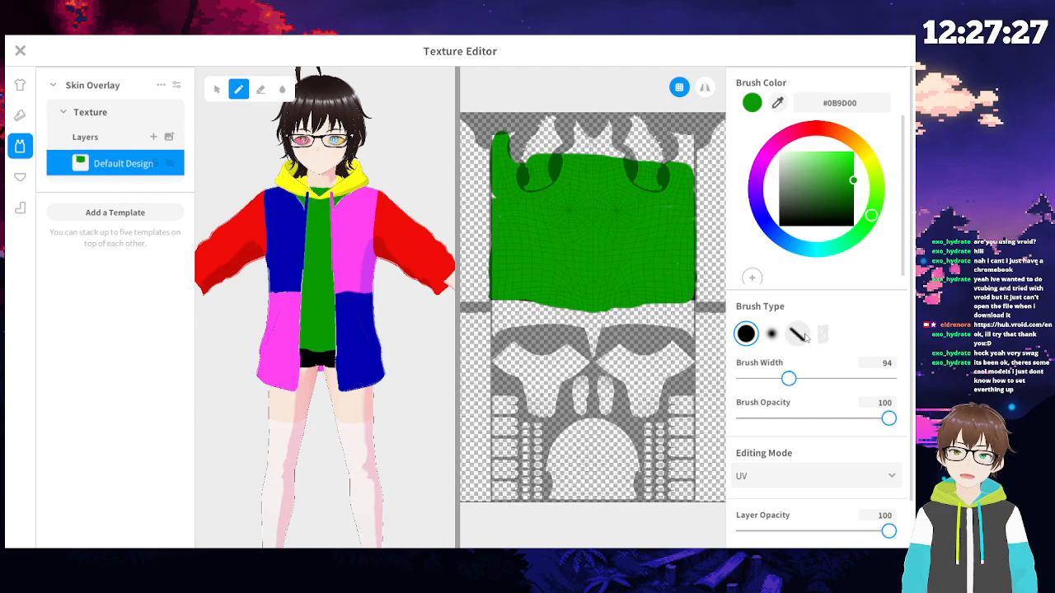
- Try painting a black #000000 smiley face with two eyes and a mouth on the green torso, and undo its strokes
click(783, 219)
click(798, 225)
drag(578, 221, 579, 255)
drag(612, 211, 614, 250)
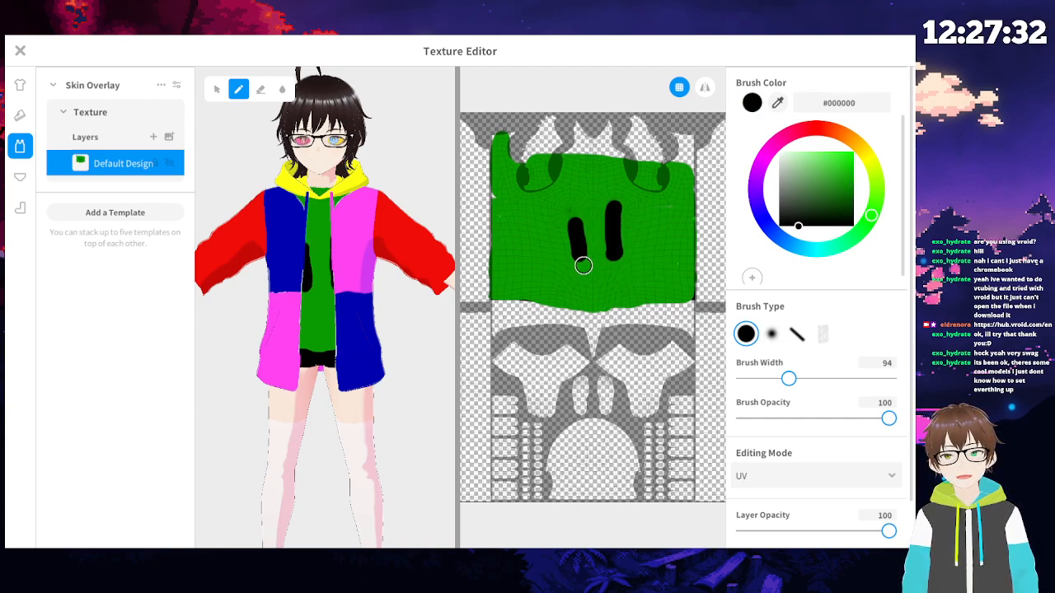
mouse_move(552, 239)
mouse_down()
mouse_move(584, 275)
mouse_move(644, 251)
mouse_up()
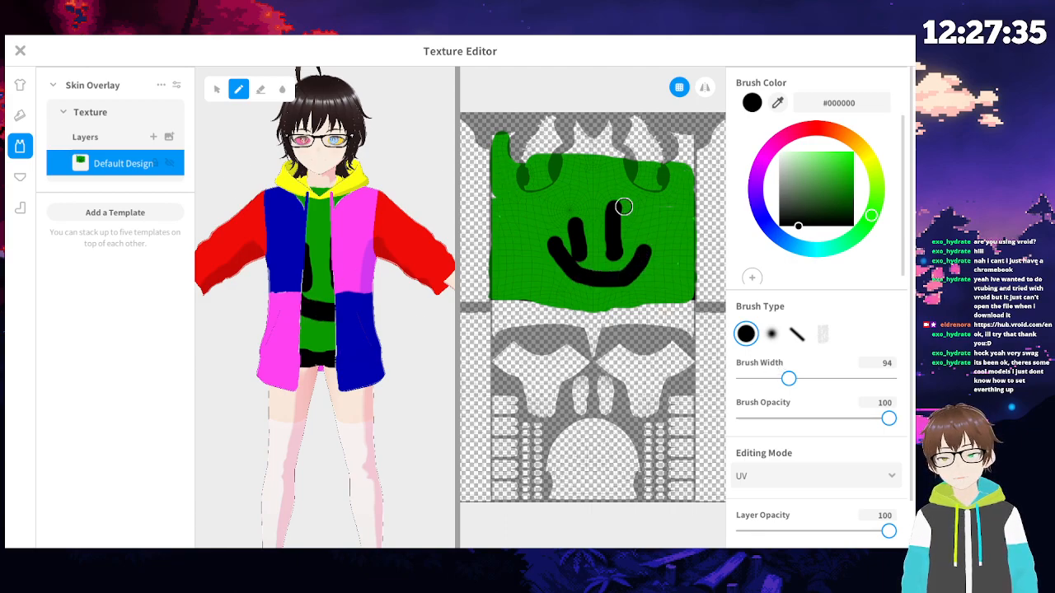
key(ctrl+z)
key(ctrl+z)
key(ctrl+z)
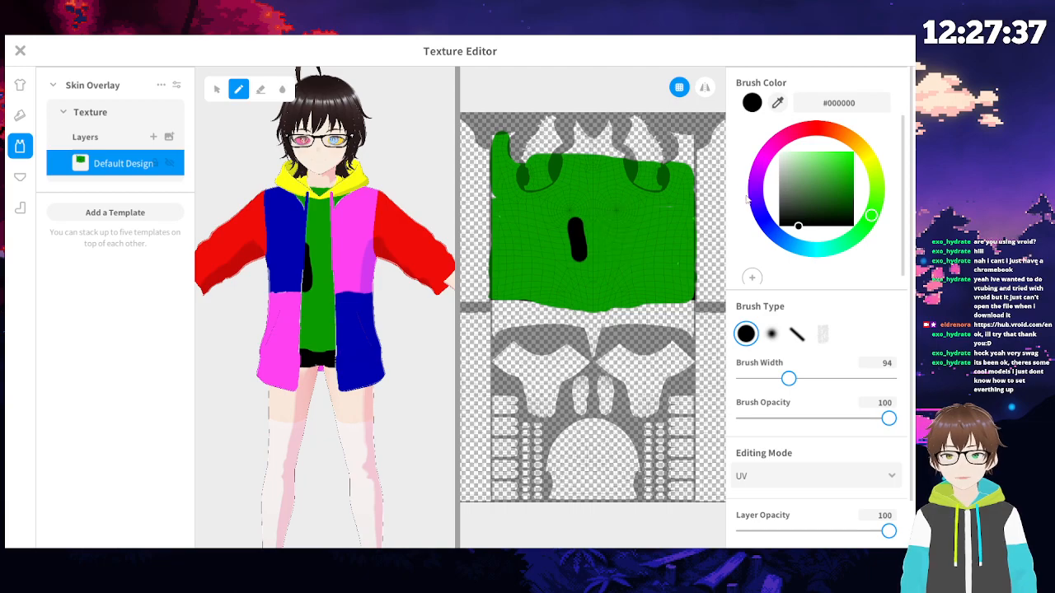
- Repaint the black smiley face smaller with a 59-wide round brush, and undo it
click(771, 333)
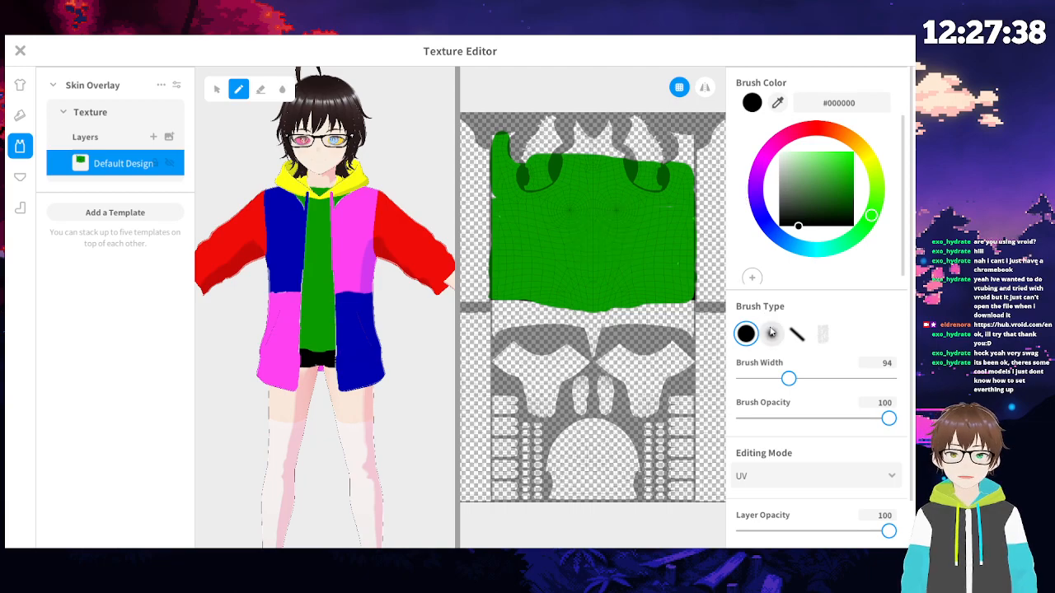
click(745, 333)
mouse_move(583, 218)
mouse_down()
mouse_move(581, 243)
mouse_move(602, 247)
mouse_move(569, 264)
mouse_move(614, 260)
mouse_up()
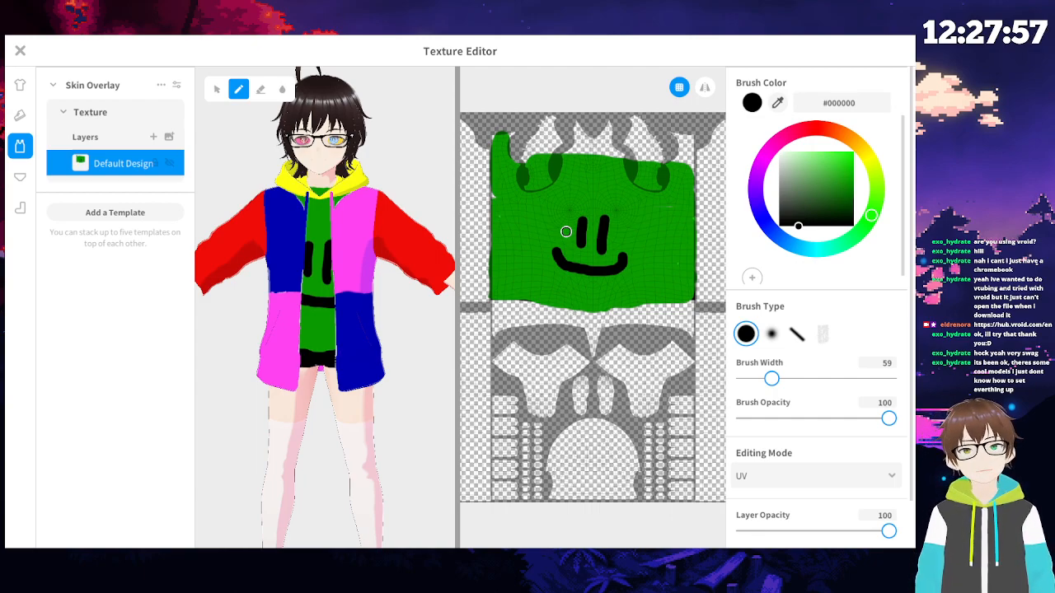
key(ctrl+z)
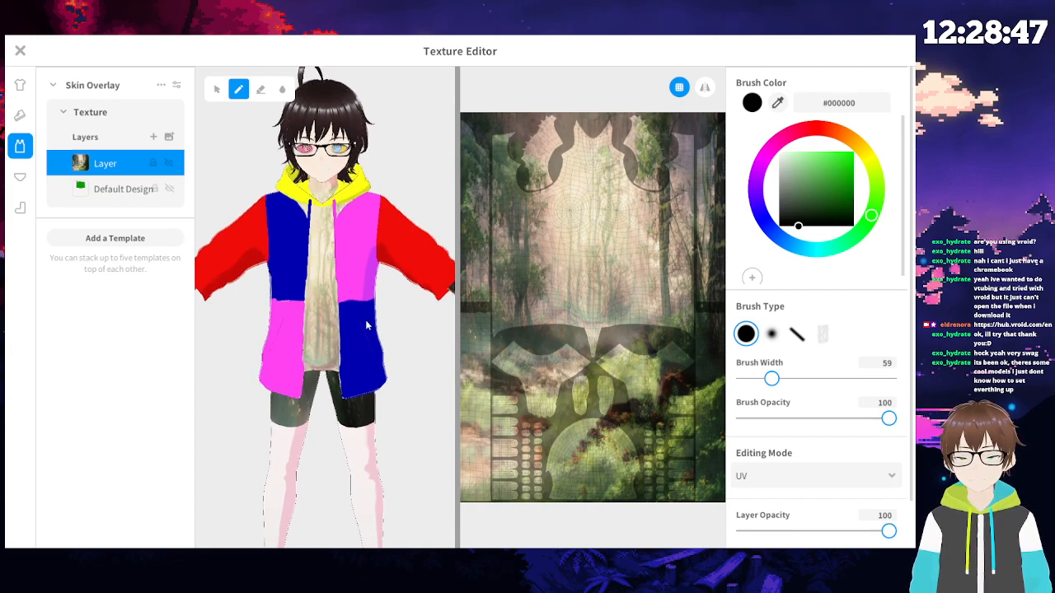
- Examine the forest image on the avatar's inner top up close, and delete that image layer
scroll(350, 234, up, 3)
scroll(337, 266, up, 2)
mouse_move(342, 264)
right_down()
mouse_move(343, 283)
mouse_move(341, 268)
right_up()
scroll(346, 292, up, 3)
scroll(339, 272, up, 2)
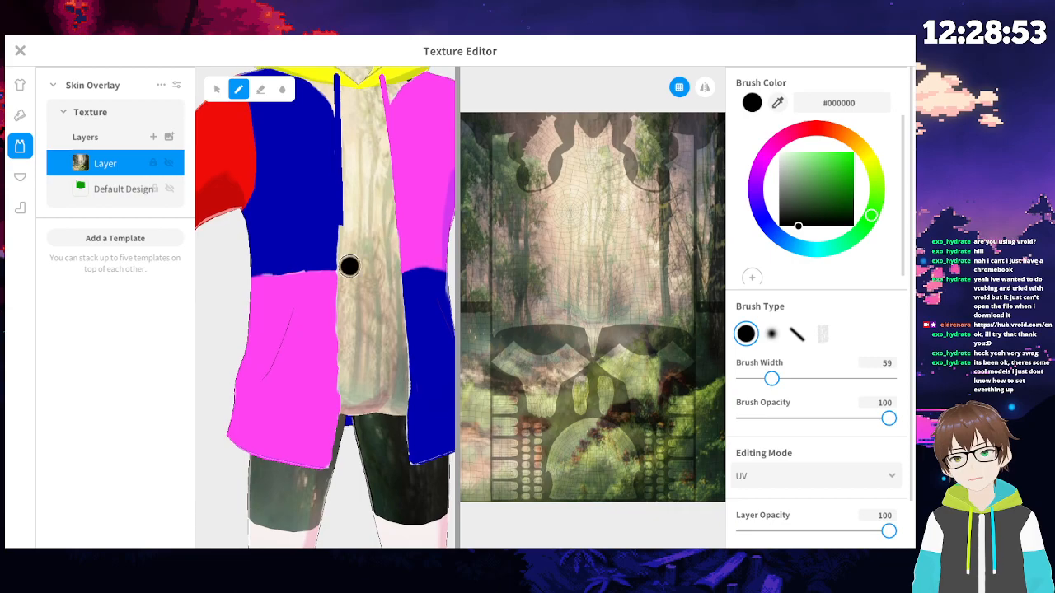
scroll(268, 353, down, 4)
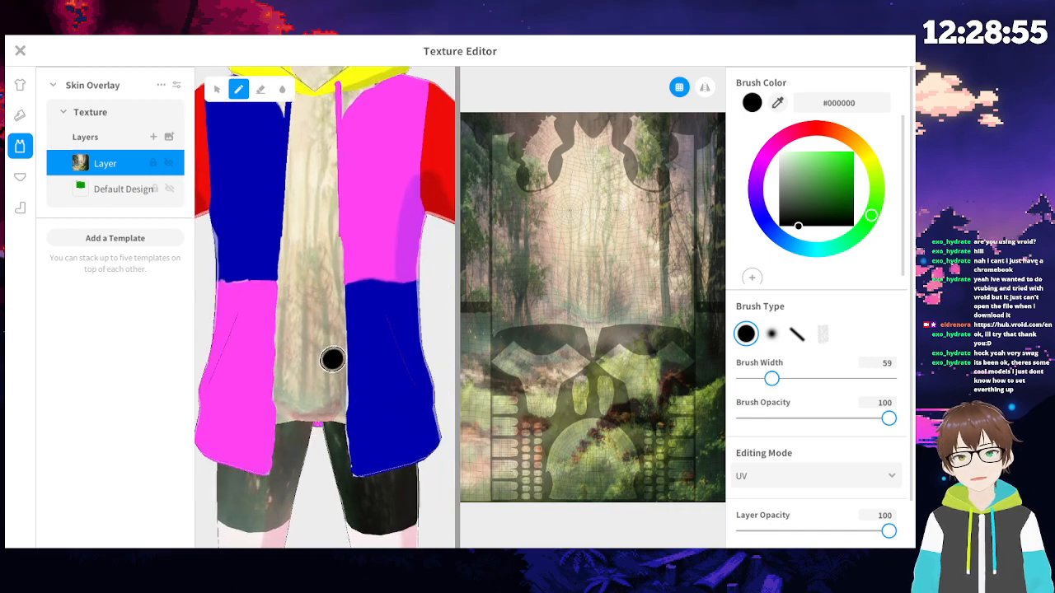
scroll(359, 323, up, 5)
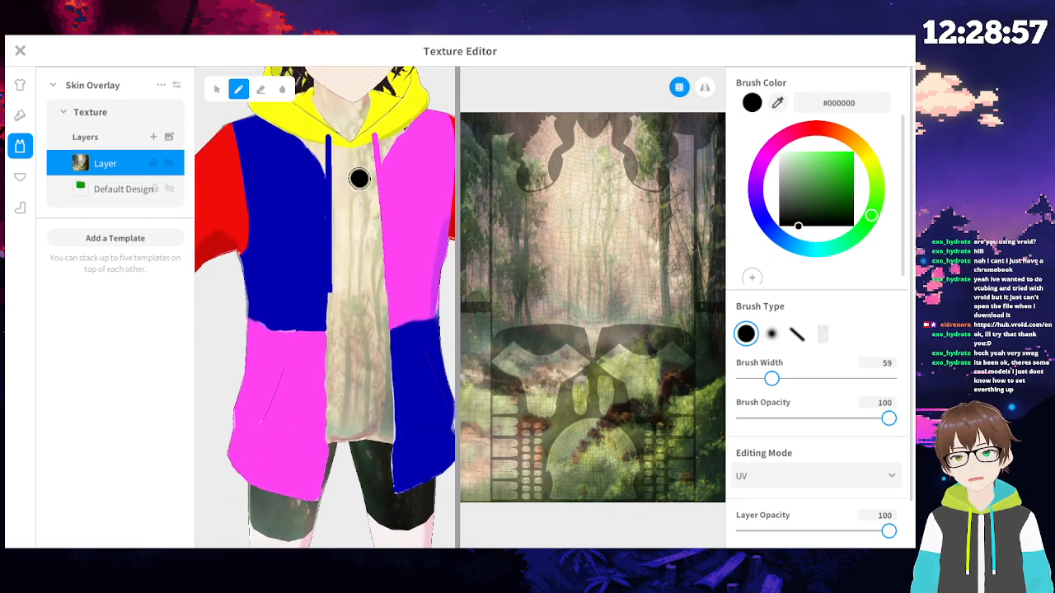
mouse_move(362, 159)
middle_down()
mouse_move(332, 323)
mouse_move(346, 210)
middle_up()
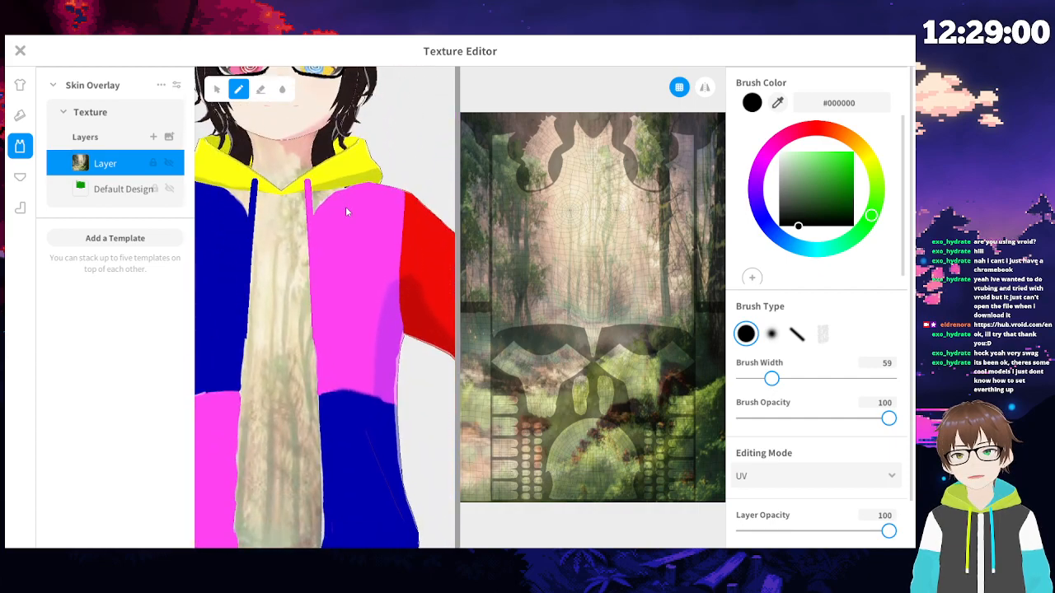
right_click(128, 167)
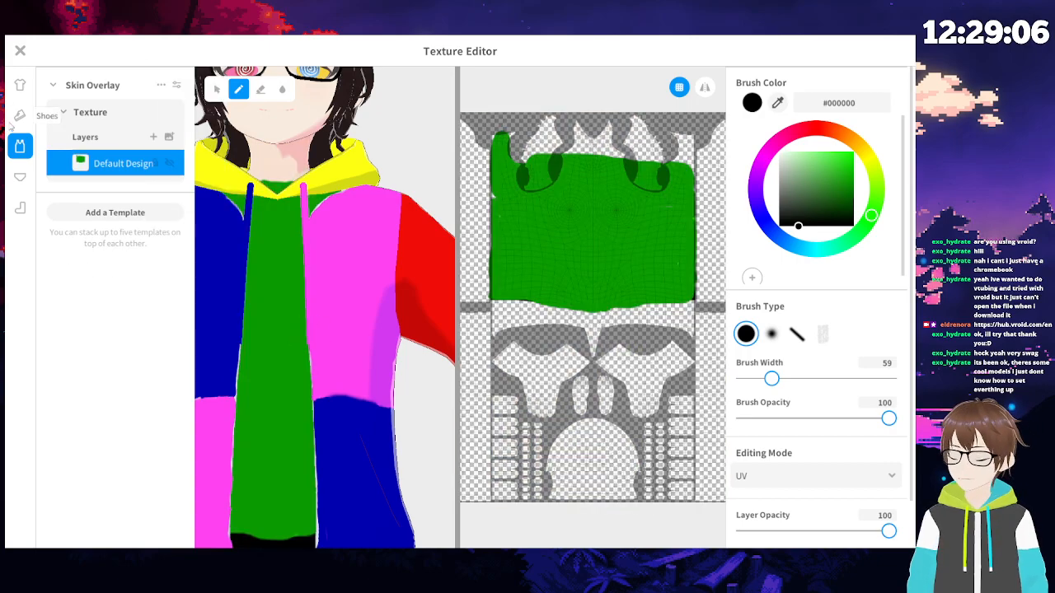
- Close the texture editor and save the dark green inner top as a new item
click(20, 52)
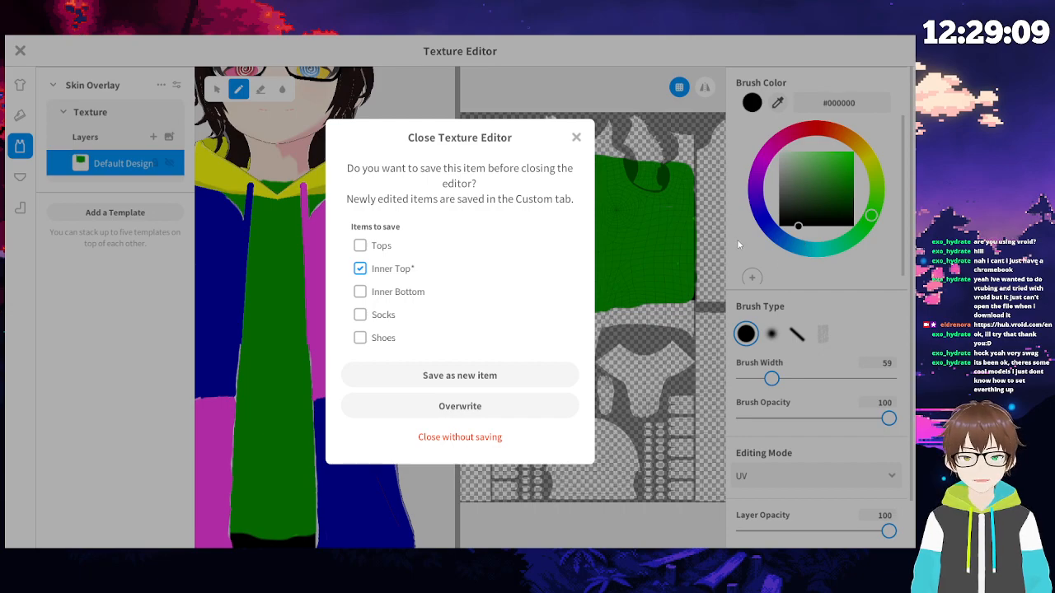
click(576, 137)
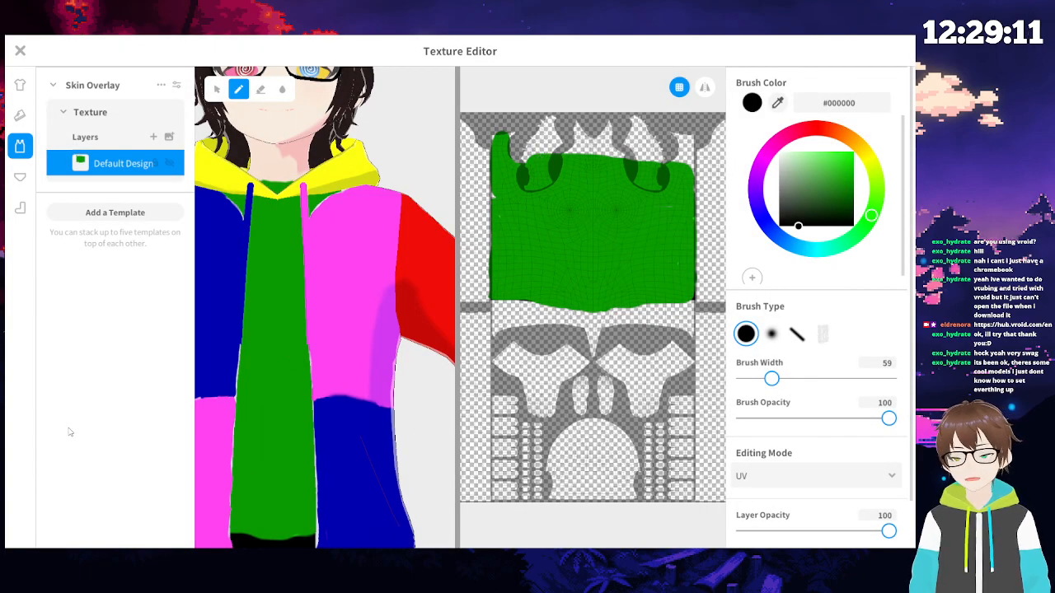
middle_drag(353, 242, 366, 349)
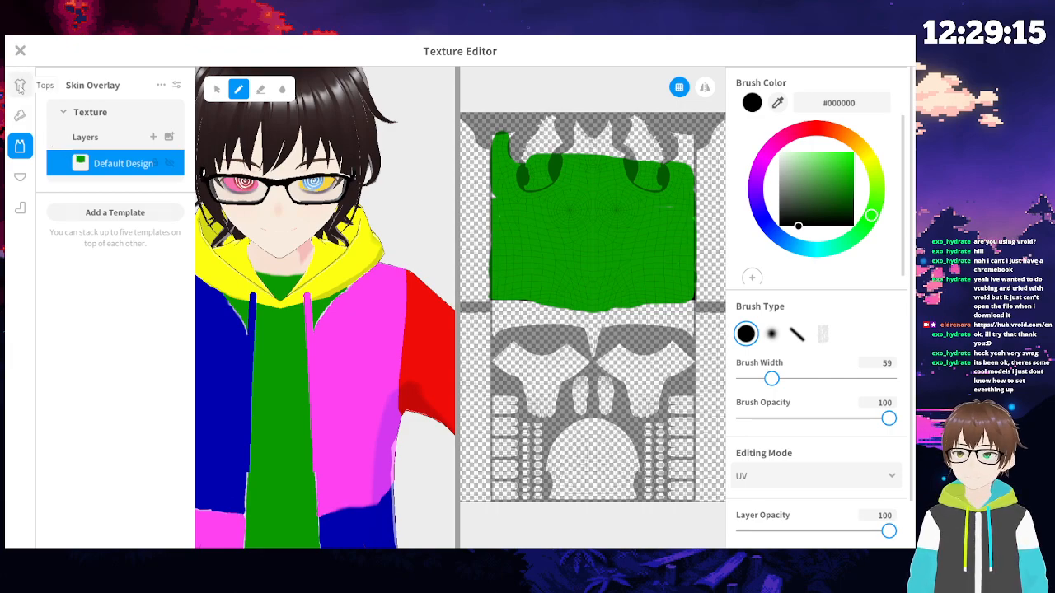
click(21, 51)
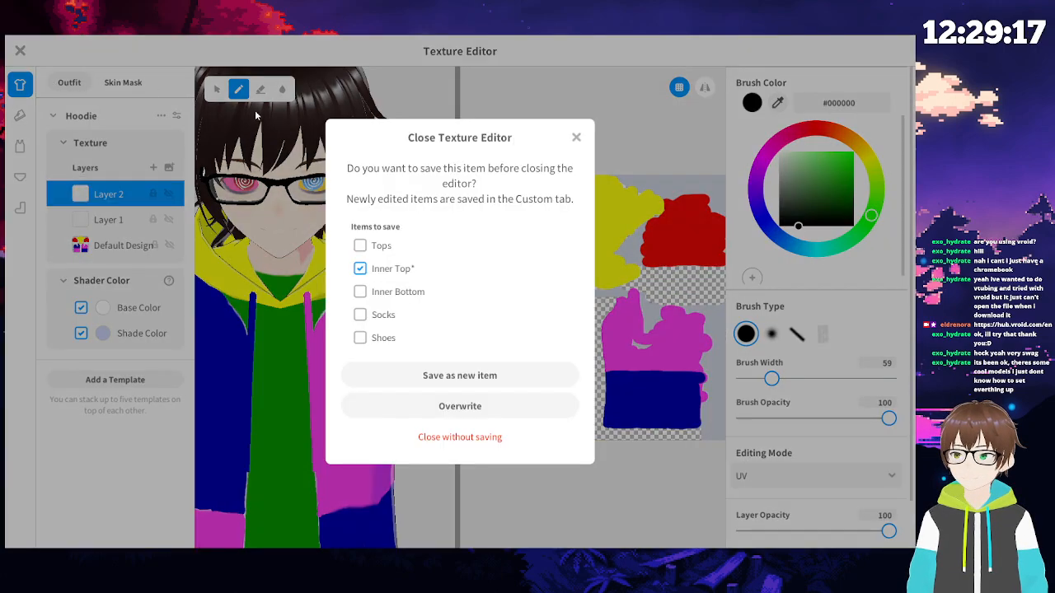
click(423, 381)
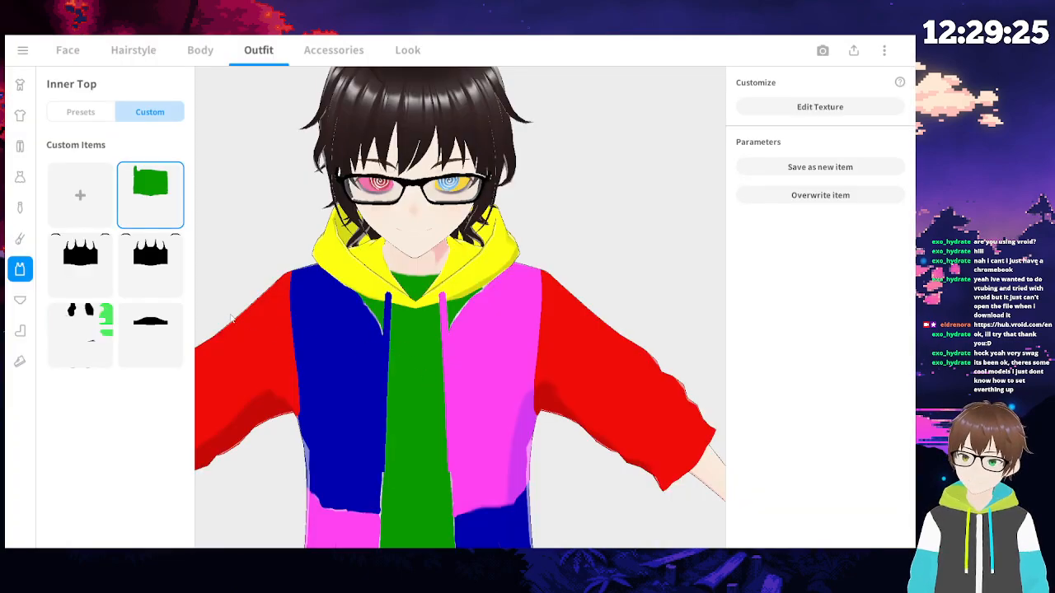
- Open the multicoloured hoodie's texture for editing, saving the temporary items as custom items
click(20, 176)
click(21, 209)
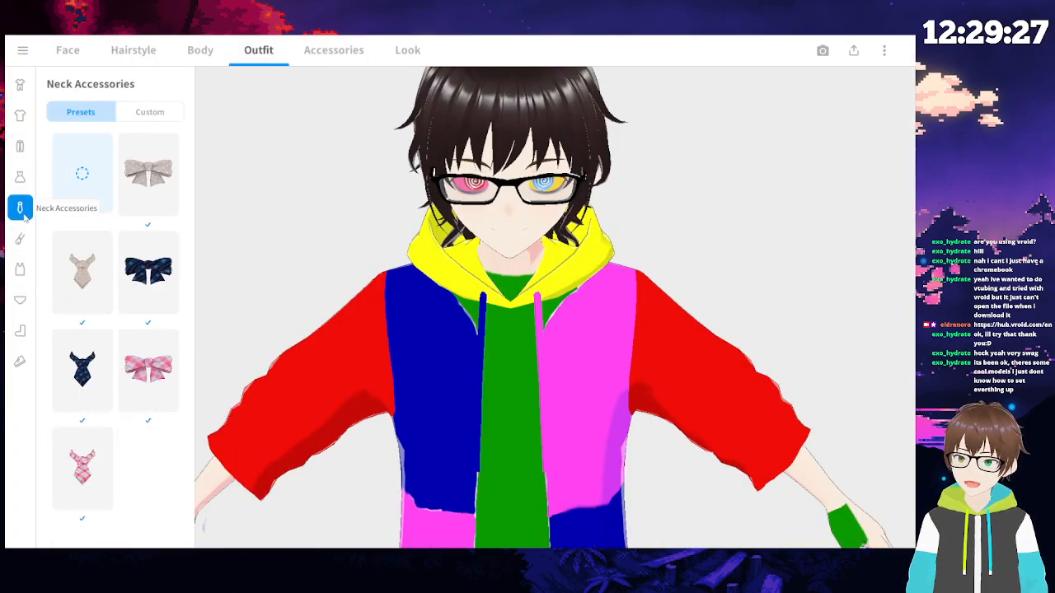
click(21, 118)
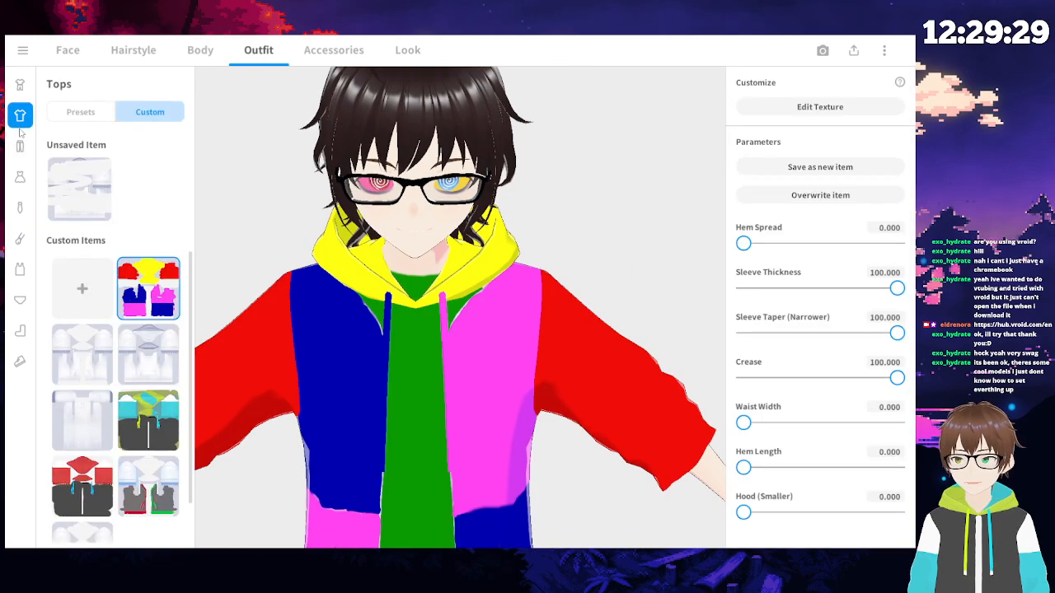
click(827, 110)
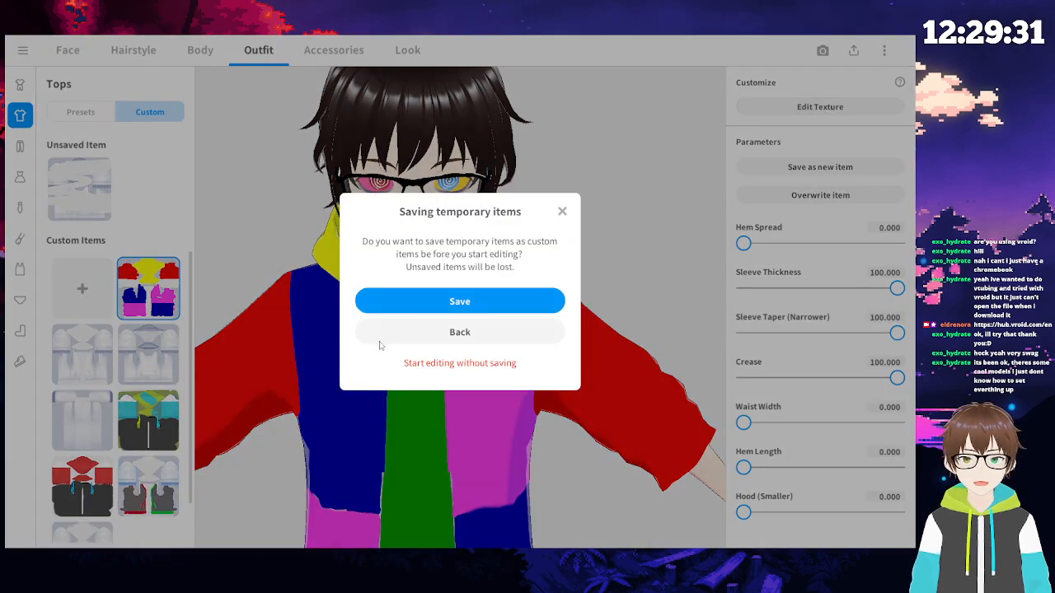
click(446, 303)
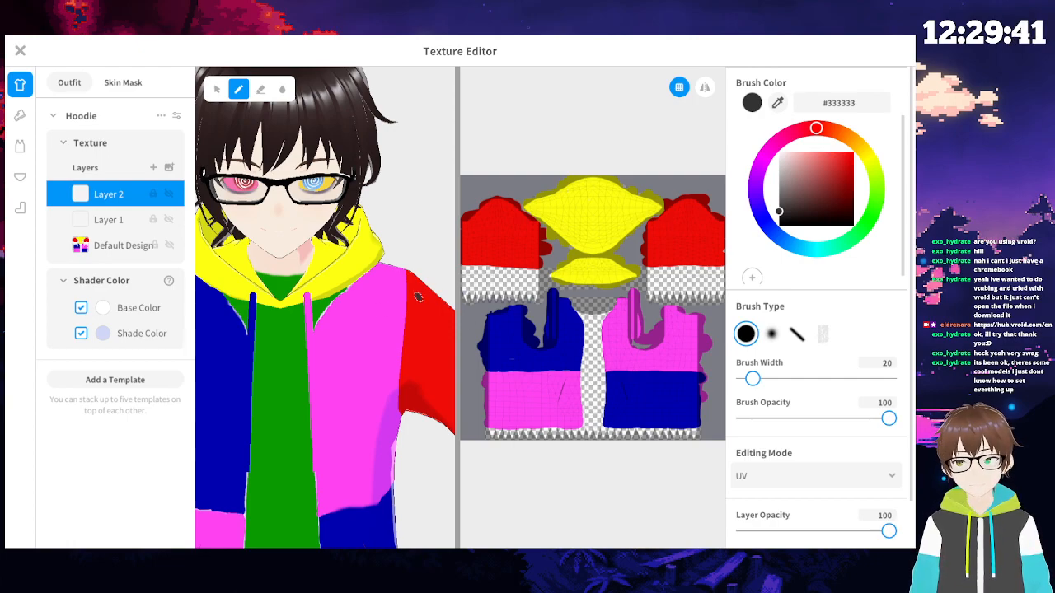
- Set the eraser width to 98 and erase part of the yellow collar edge on the Default Design layer
click(261, 89)
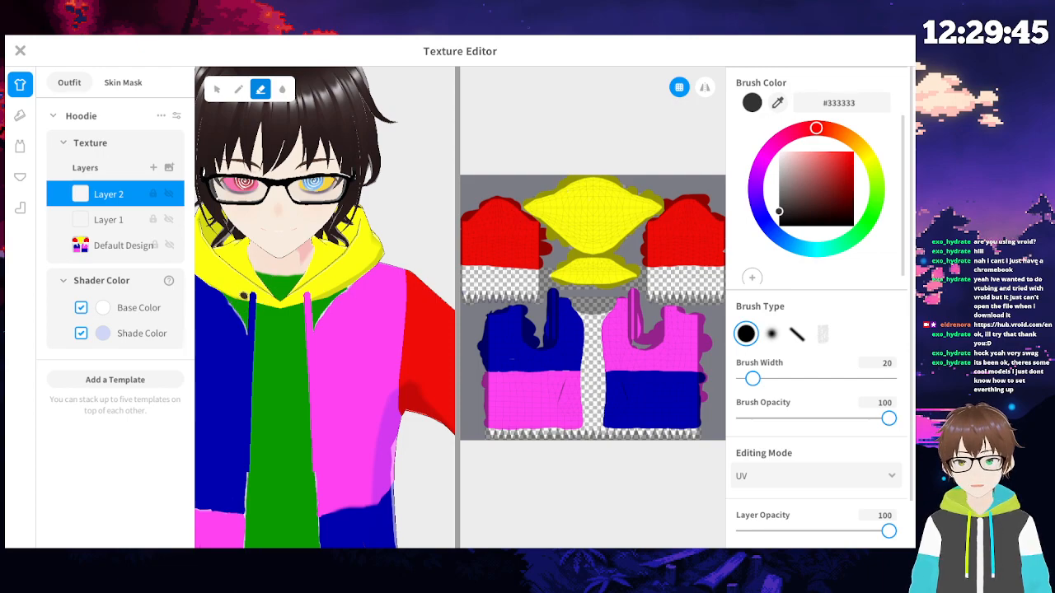
click(232, 287)
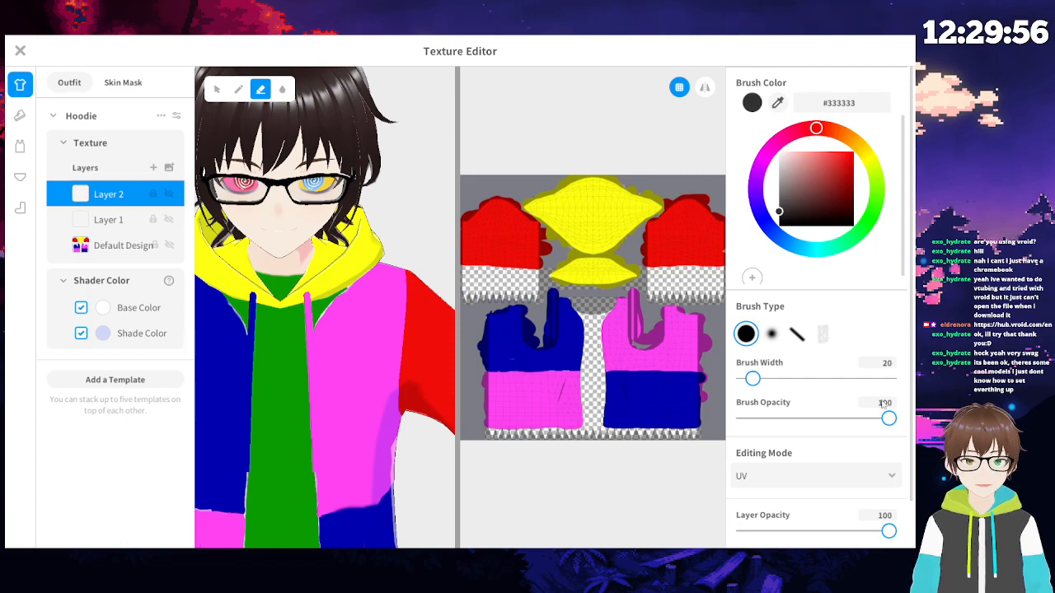
mouse_move(752, 378)
mouse_down()
mouse_move(823, 378)
mouse_move(791, 378)
mouse_up()
click(278, 307)
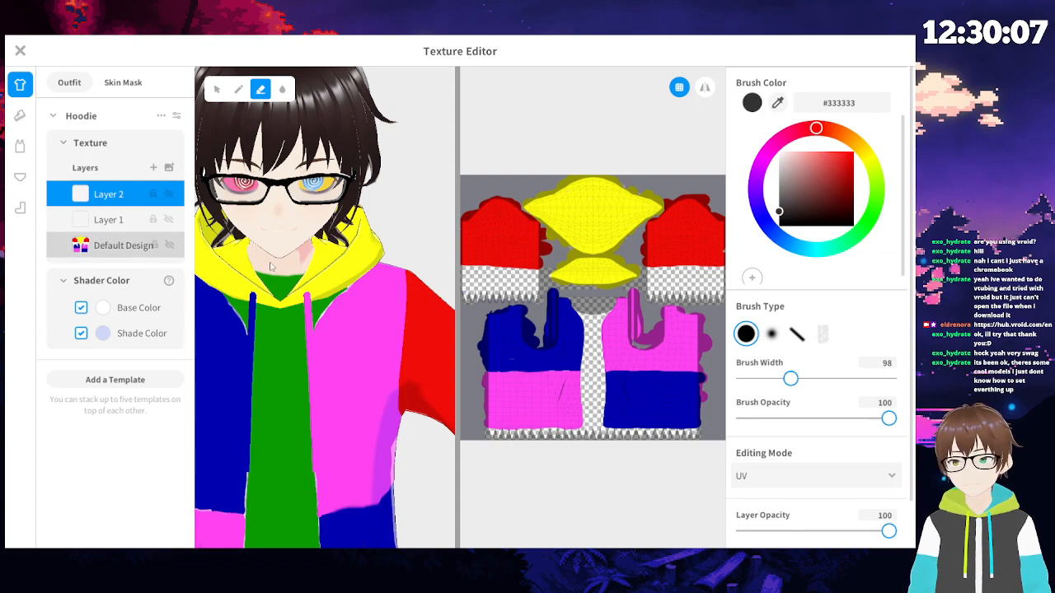
click(124, 246)
drag(241, 286, 245, 282)
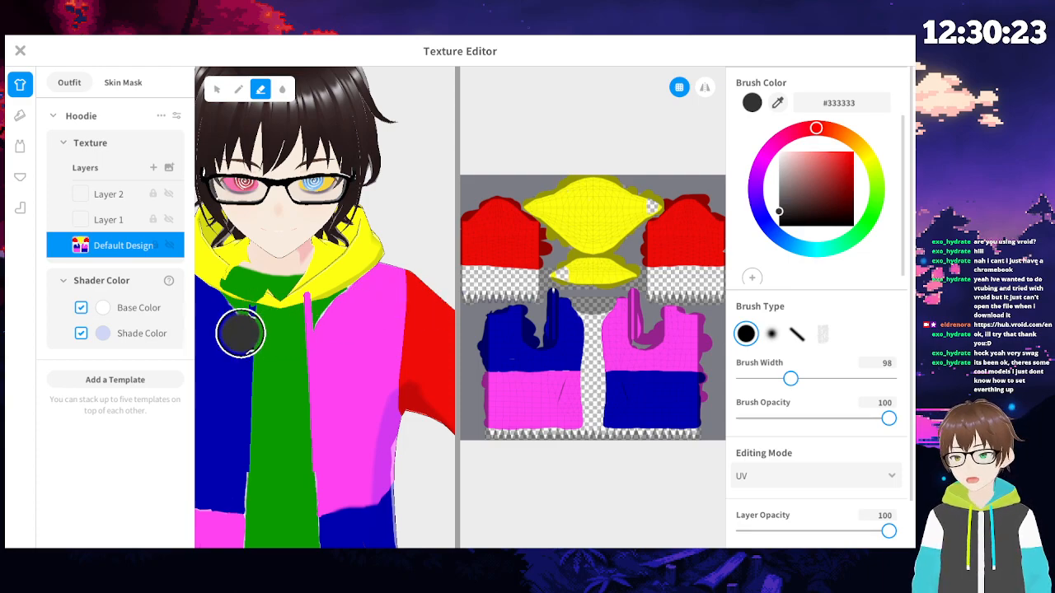
- Set the eraser width to 20 and start erasing the thin yellow collar strip above the blue front panel
scroll(250, 320, up, 2)
scroll(239, 325, up, 2)
mouse_move(231, 330)
right_down()
mouse_move(445, 338)
mouse_move(306, 388)
right_up()
drag(306, 388, 303, 381)
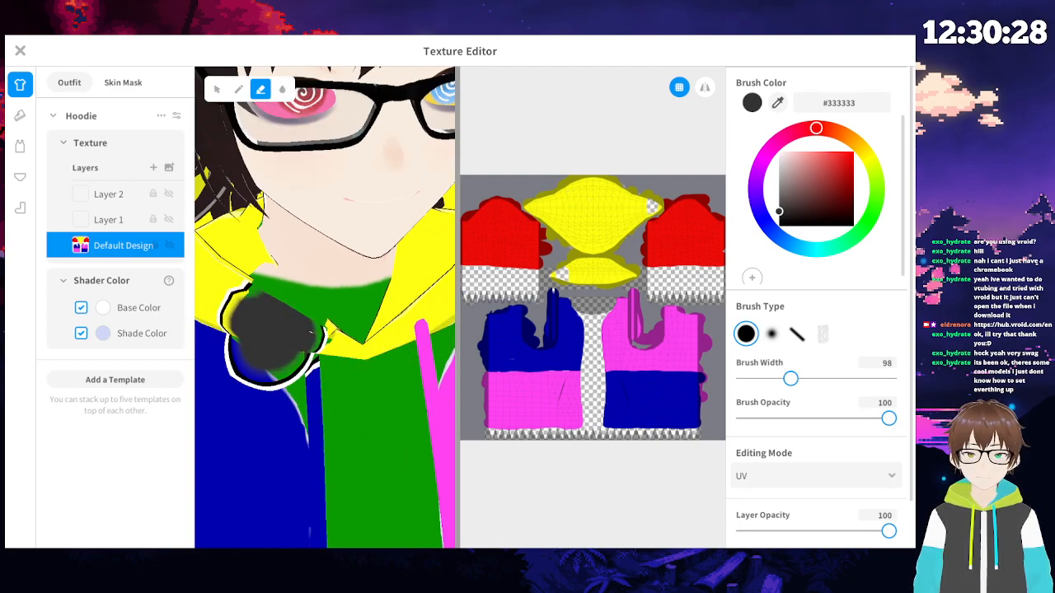
scroll(303, 381, up, 3)
scroll(303, 343, down, 1)
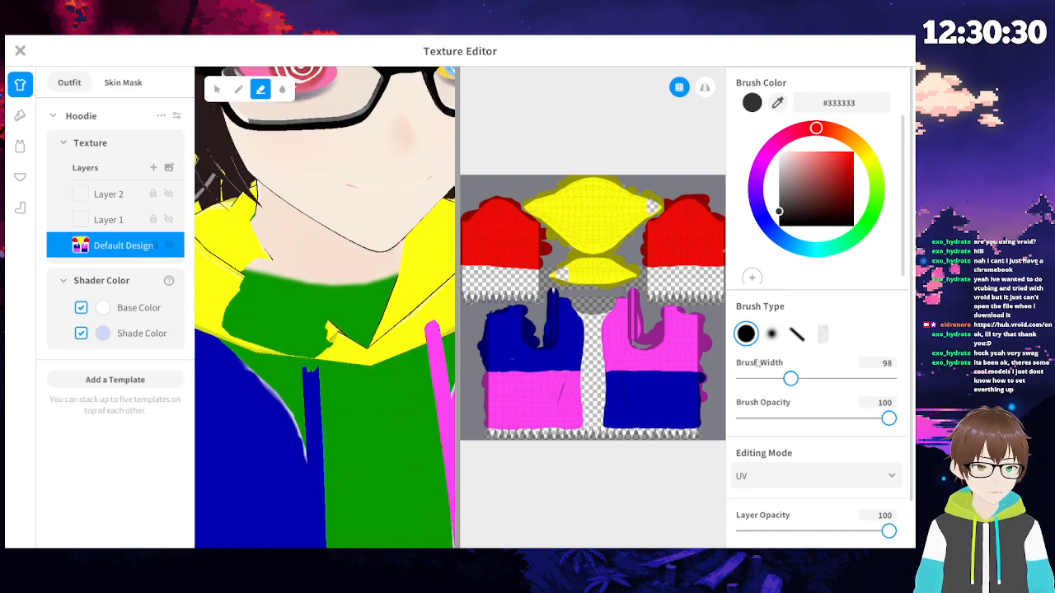
drag(790, 379, 753, 379)
scroll(243, 360, down, 1)
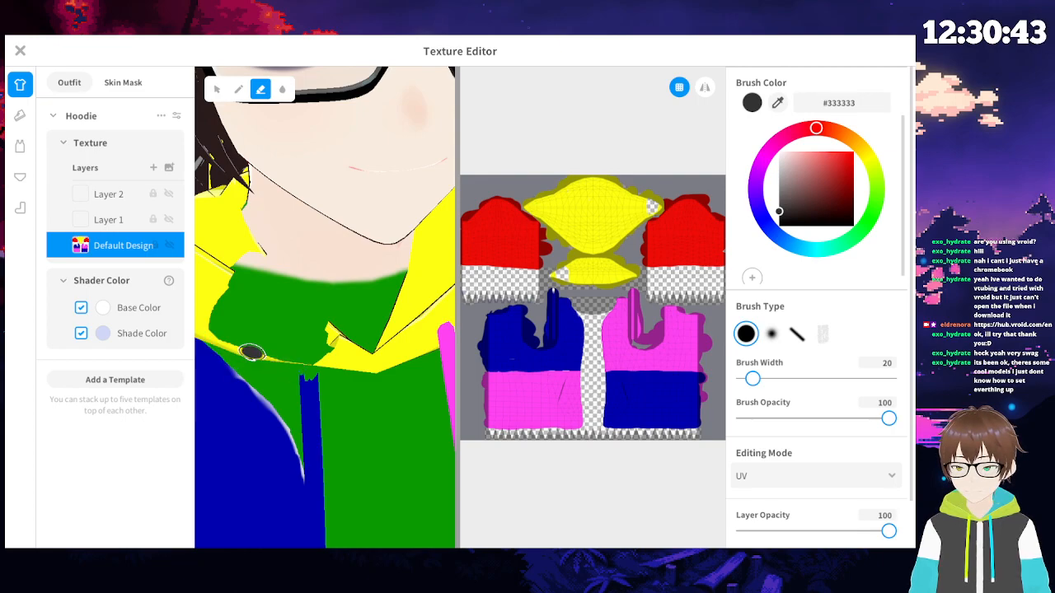
middle_drag(239, 356, 159, 476)
right_drag(247, 330, 354, 326)
middle_drag(355, 326, 321, 181)
right_drag(322, 182, 264, 214)
scroll(288, 226, up, 5)
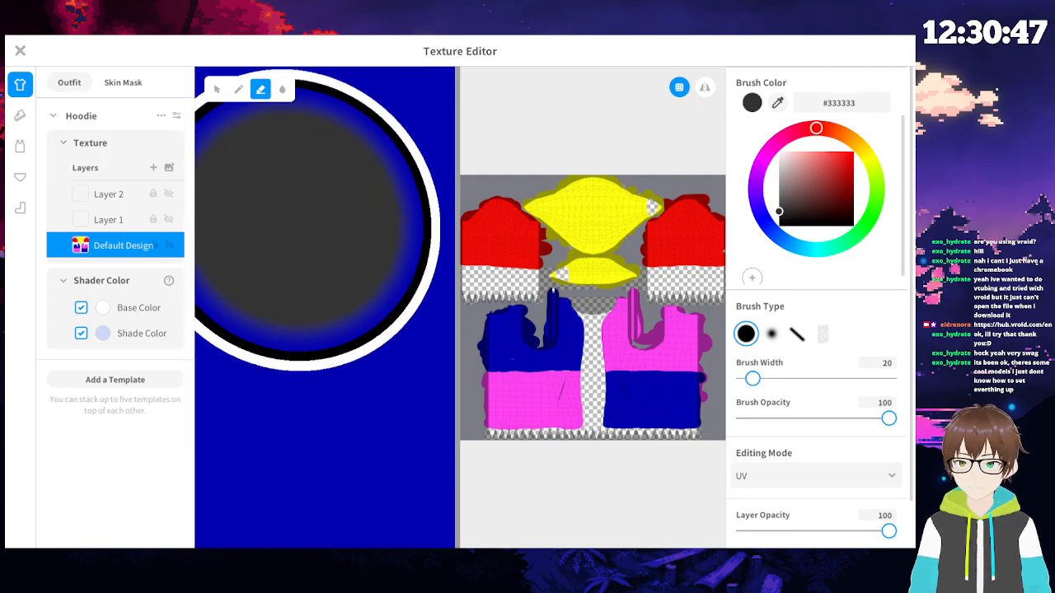
scroll(315, 225, down, 5)
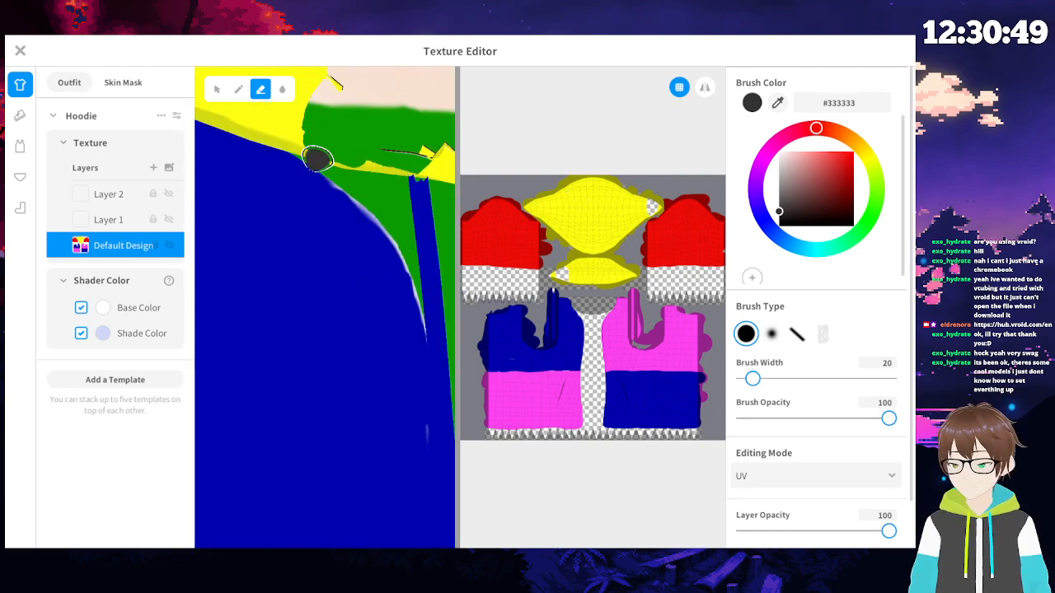
- Continue erasing the yellow collar edge beside the neck where it meets the blue front panel
scroll(315, 165, down, 3)
scroll(315, 221, up, 4)
mouse_move(334, 135)
right_down()
mouse_move(306, 146)
mouse_move(325, 146)
right_up()
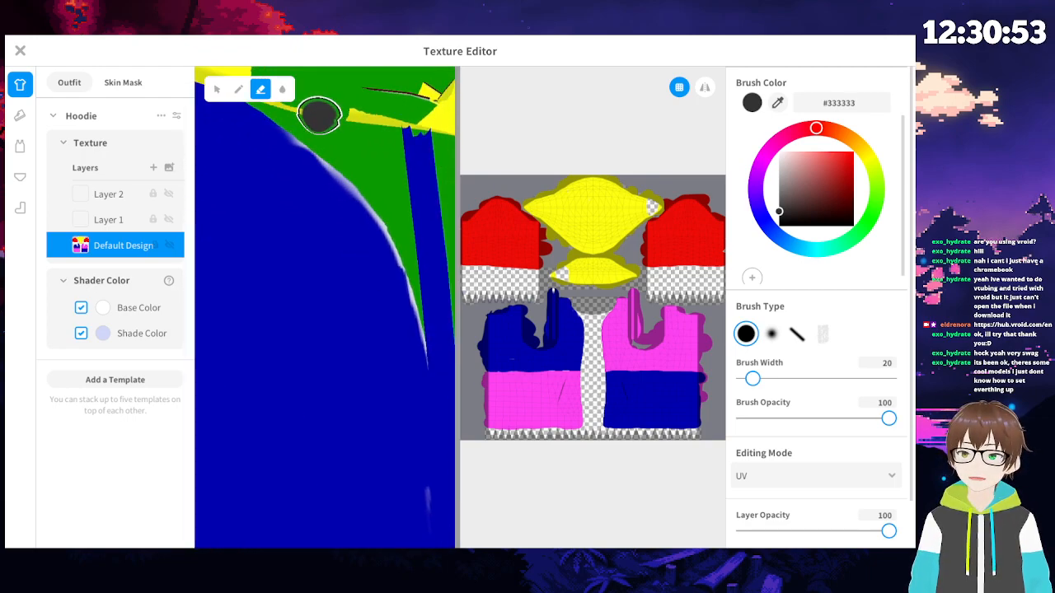
mouse_move(321, 149)
right_down()
mouse_move(334, 179)
mouse_move(324, 165)
right_up()
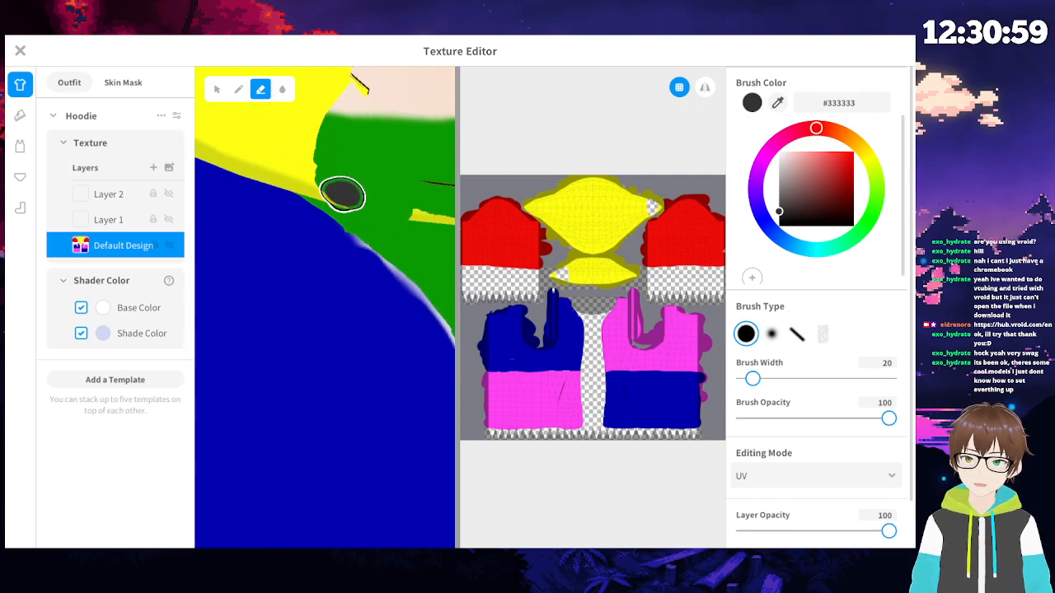
right_drag(342, 200, 349, 189)
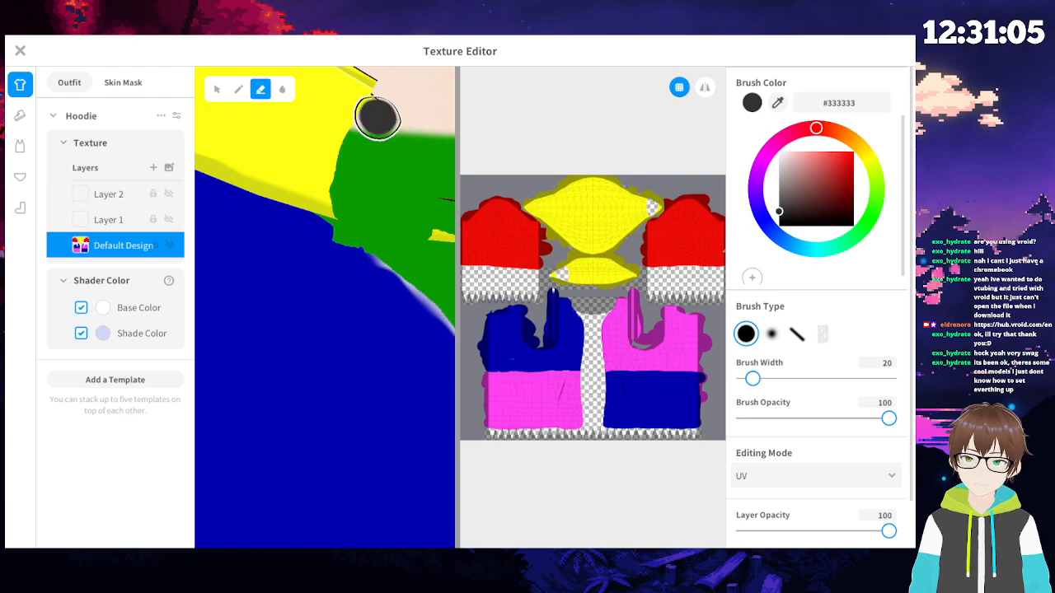
scroll(391, 202, down, 3)
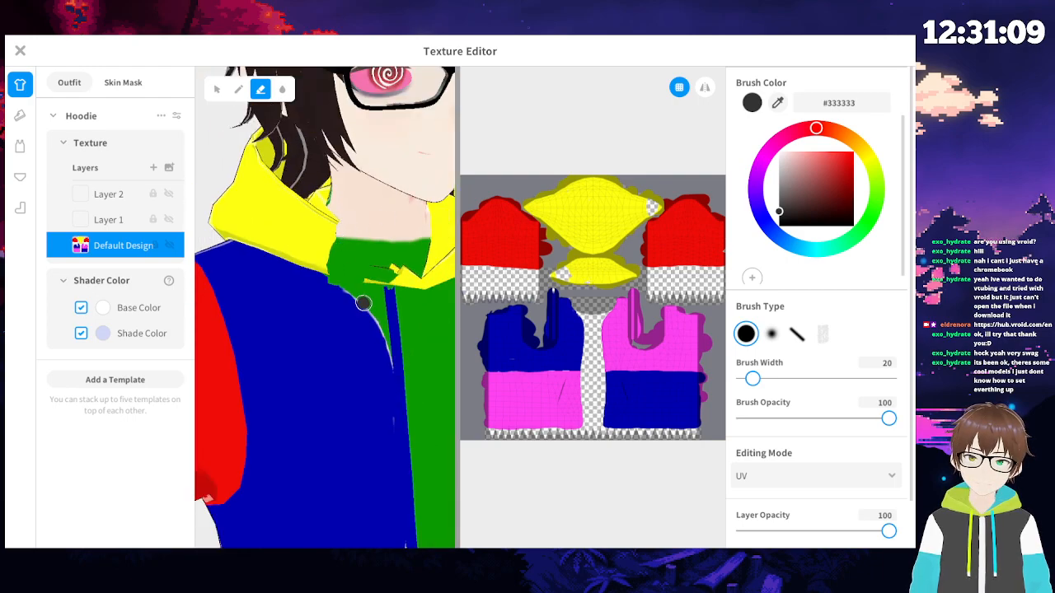
- Erase parts of the yellow collar edge above the pink front panel with the 20-wide eraser
mouse_move(402, 333)
middle_down()
mouse_move(223, 335)
mouse_move(275, 388)
middle_up()
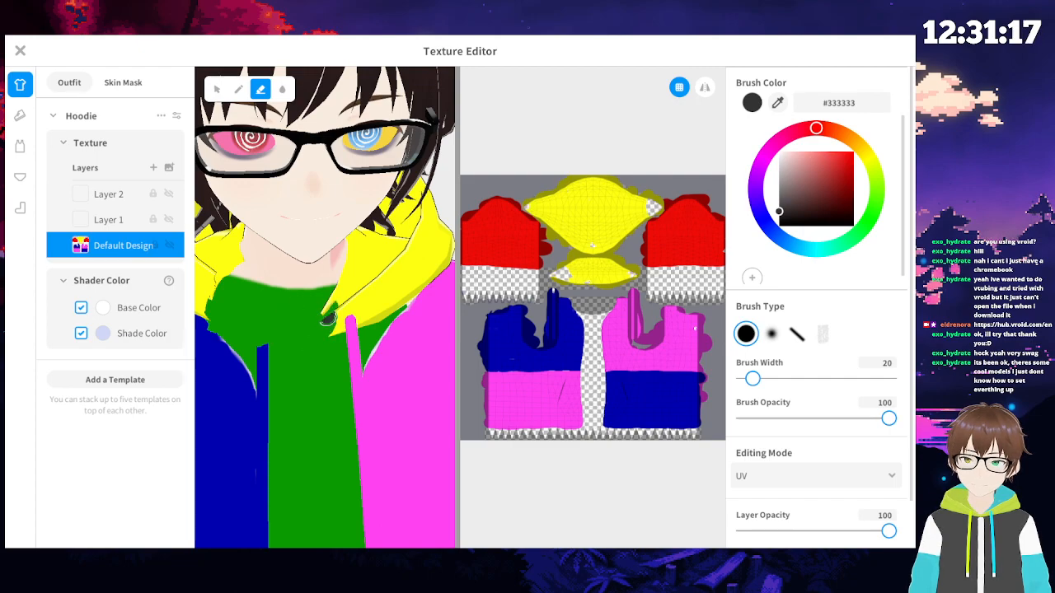
mouse_move(356, 320)
mouse_down()
mouse_move(339, 309)
mouse_move(360, 307)
mouse_move(362, 328)
mouse_move(397, 309)
mouse_up()
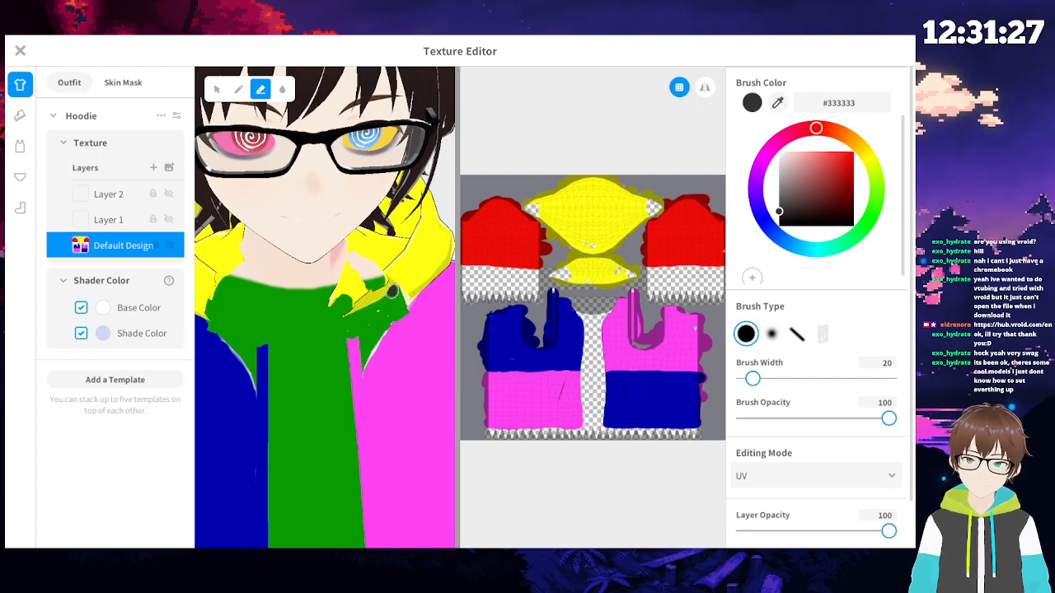
right_drag(363, 288, 349, 306)
- Set the eraser width to 59 and erase the small yellow hood piece entirely on the texture map
scroll(593, 305, up, 3)
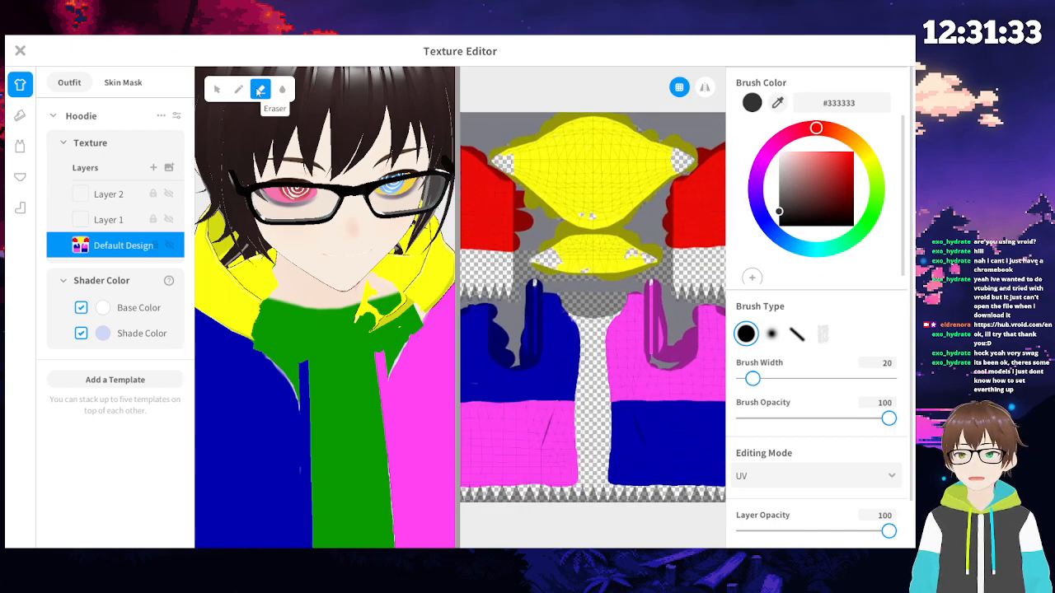
drag(753, 378, 772, 379)
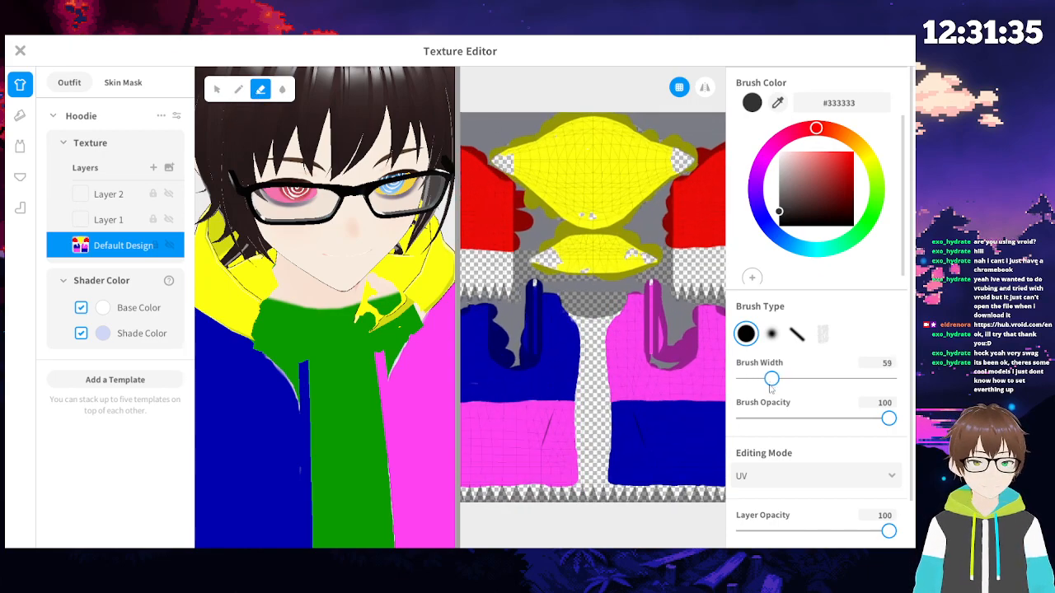
mouse_move(655, 259)
mouse_down()
mouse_move(623, 264)
mouse_move(630, 272)
mouse_move(564, 270)
mouse_move(646, 263)
mouse_move(621, 250)
mouse_move(555, 255)
mouse_move(576, 252)
mouse_move(567, 242)
mouse_move(654, 255)
mouse_move(579, 239)
mouse_up()
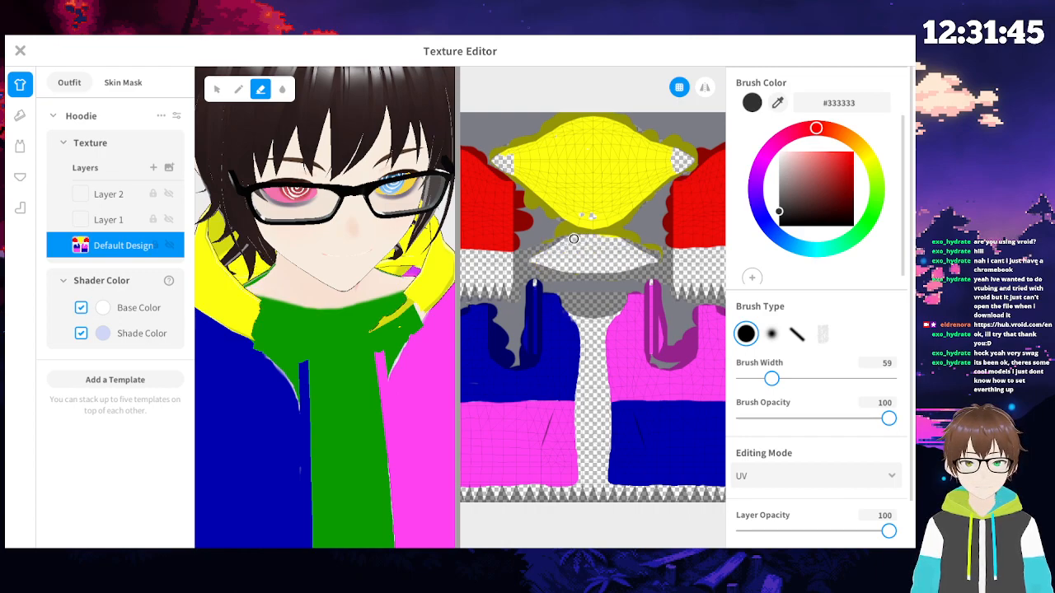
- Erase the leftover yellow collar strip beside the neck above the pink front panel
right_drag(439, 285, 335, 205)
middle_drag(334, 205, 351, 294)
mouse_move(343, 302)
right_down()
mouse_move(424, 333)
mouse_move(375, 334)
right_up()
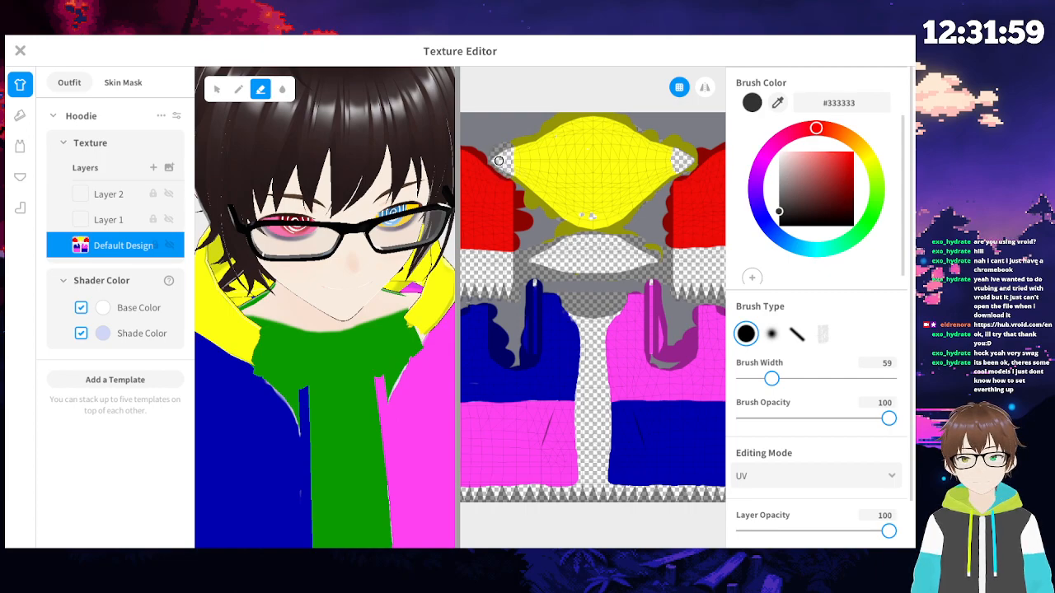
right_drag(401, 318, 373, 286)
scroll(373, 287, down, 3)
right_drag(253, 323, 312, 303)
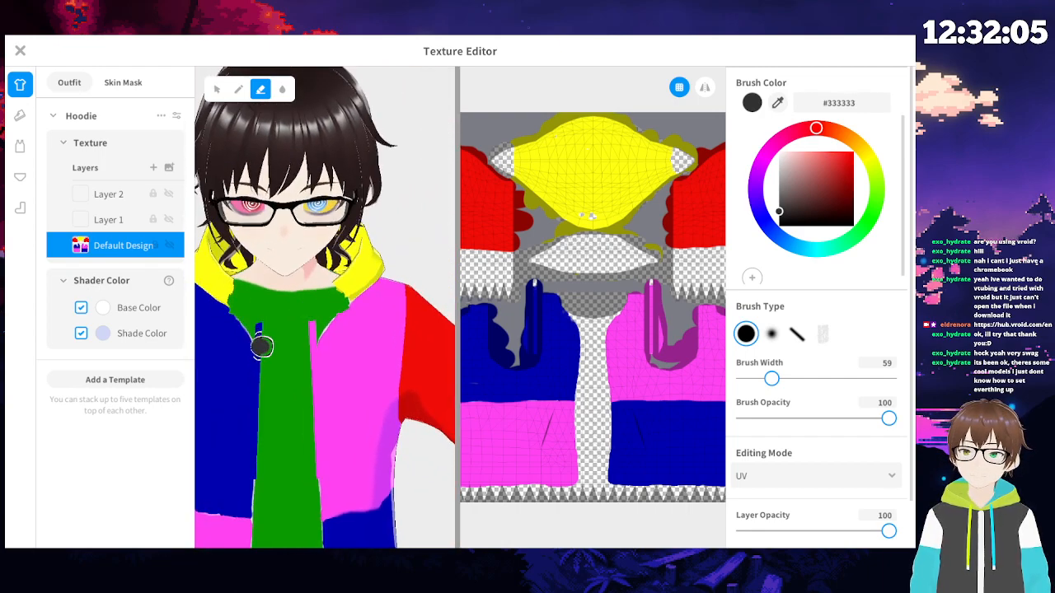
- Sample the hood's yellow #FEFF11 as the brush colour and switch to the painting brush
click(870, 159)
click(854, 151)
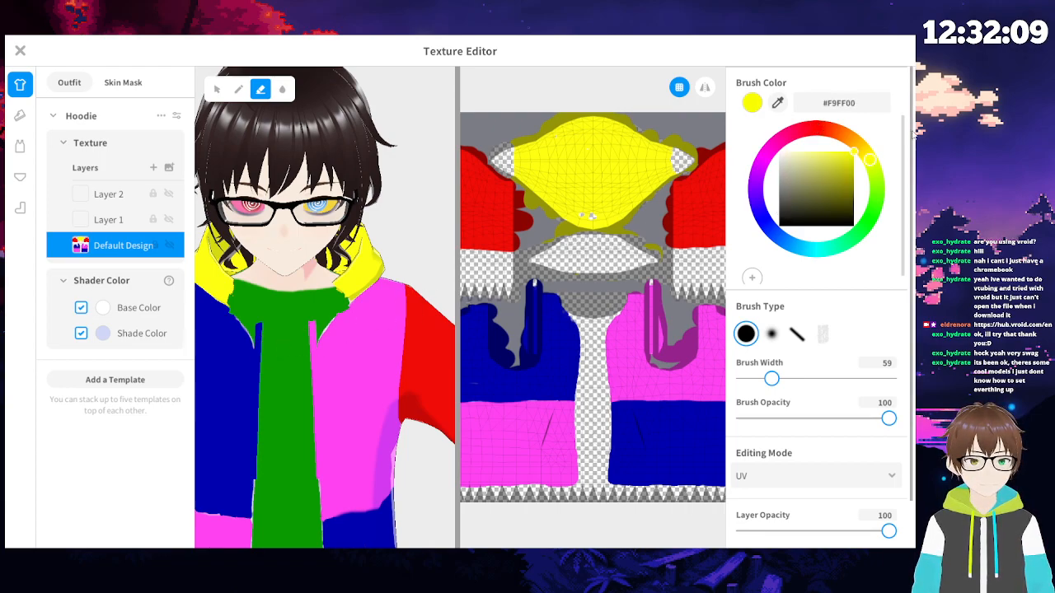
click(780, 104)
click(588, 149)
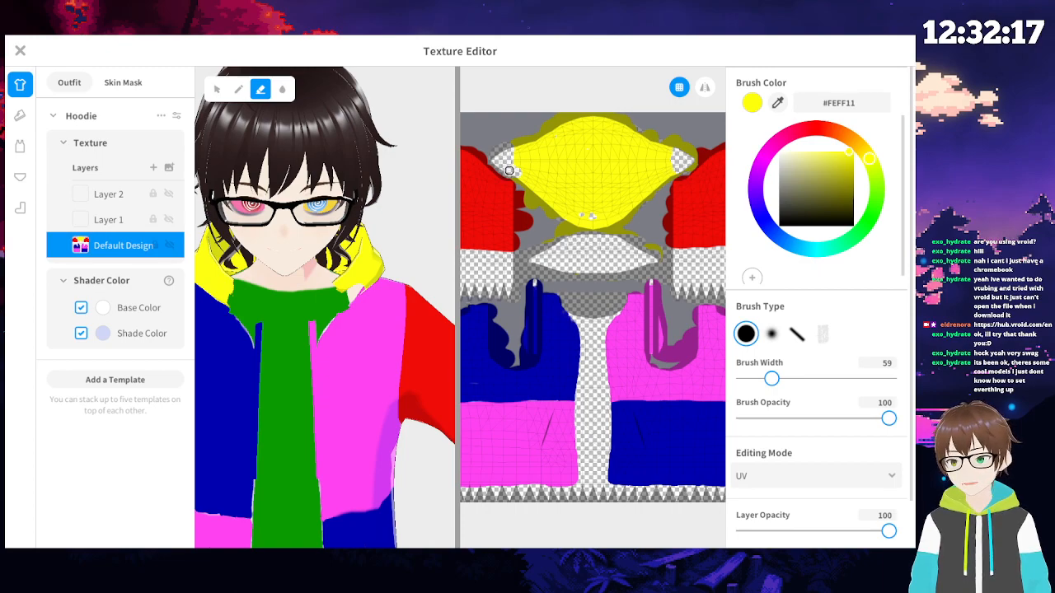
click(239, 89)
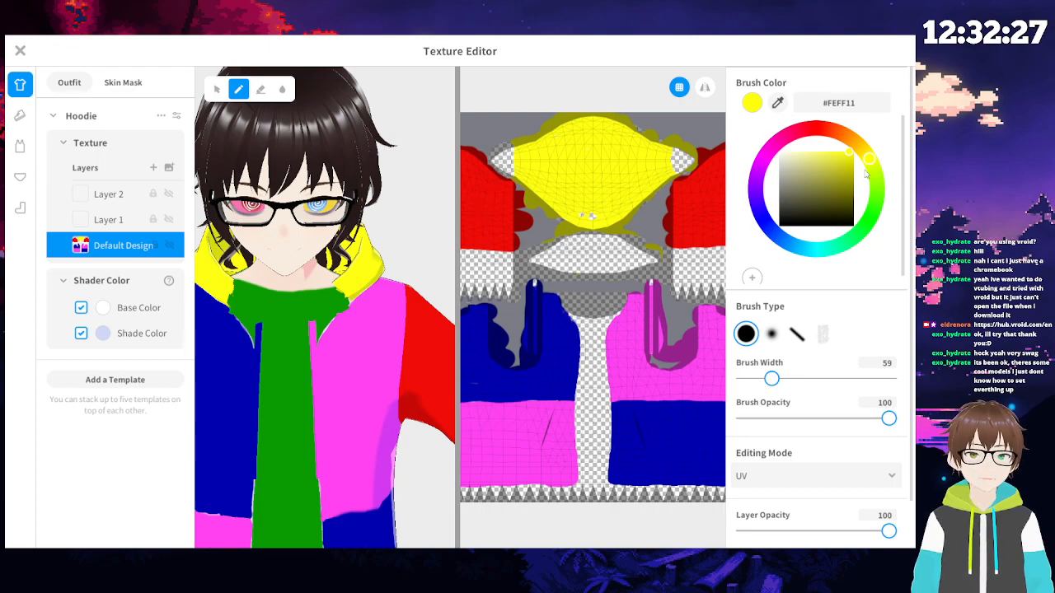
- Touch up the erased tip of the large yellow hood piece on the texture map with the 59-wide yellow brush
click(260, 89)
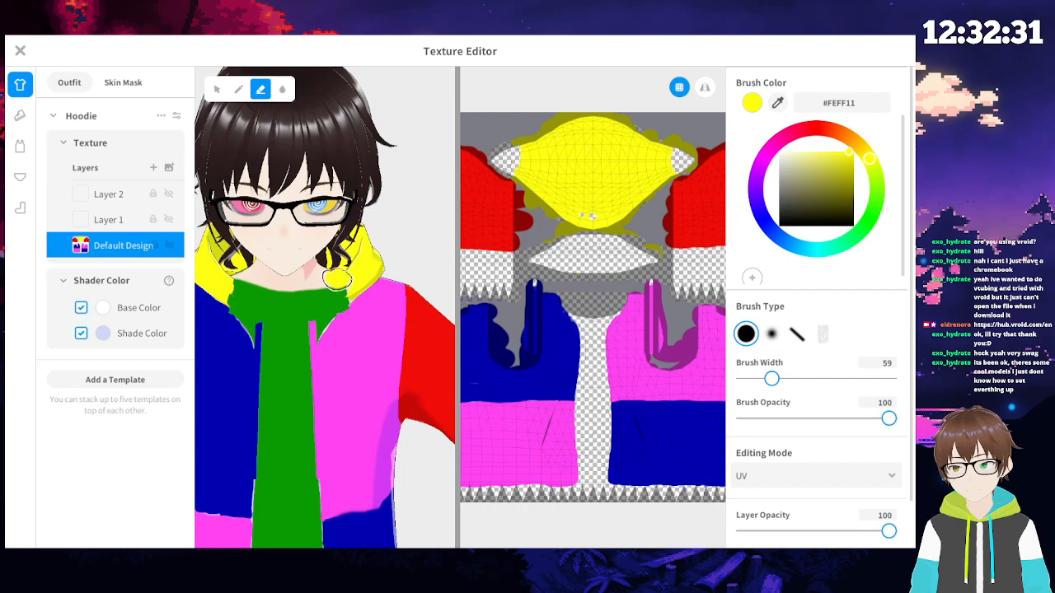
right_drag(254, 328, 202, 353)
mouse_move(262, 322)
right_down()
mouse_move(319, 301)
mouse_move(437, 295)
mouse_move(412, 284)
mouse_move(351, 310)
right_up()
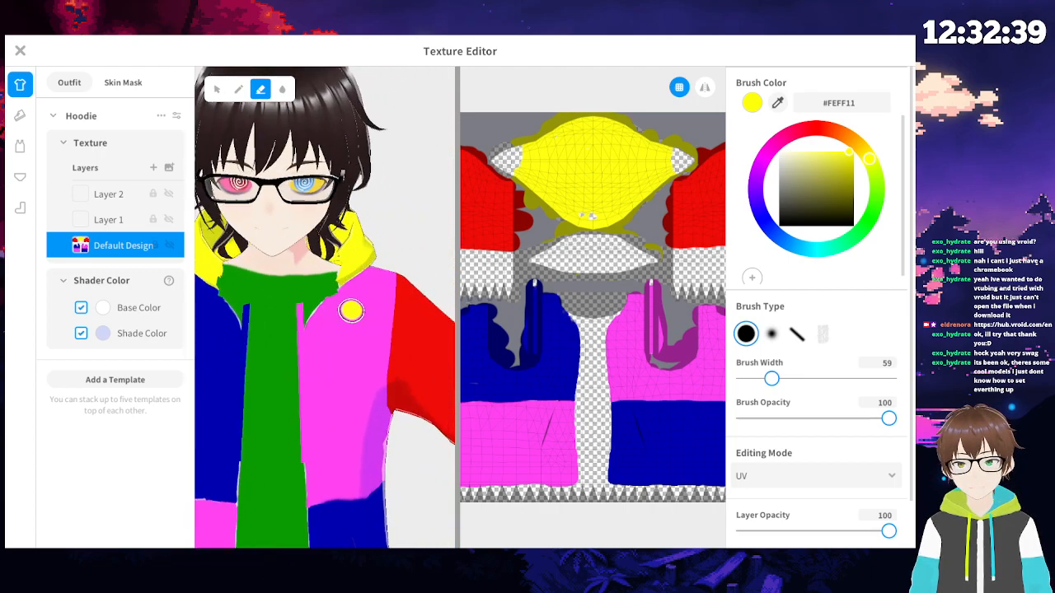
scroll(350, 310, down, 5)
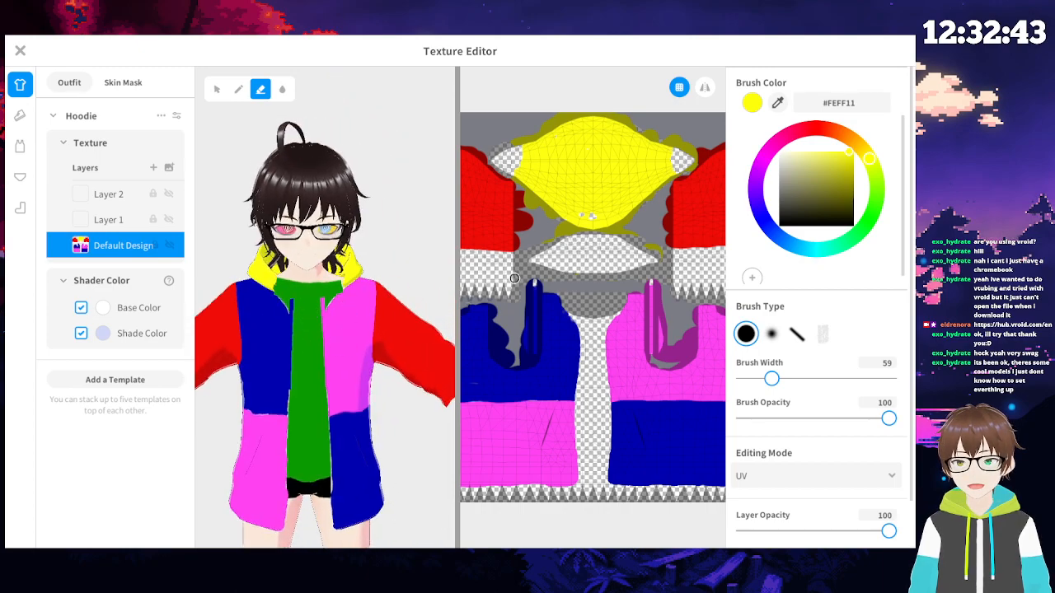
click(238, 89)
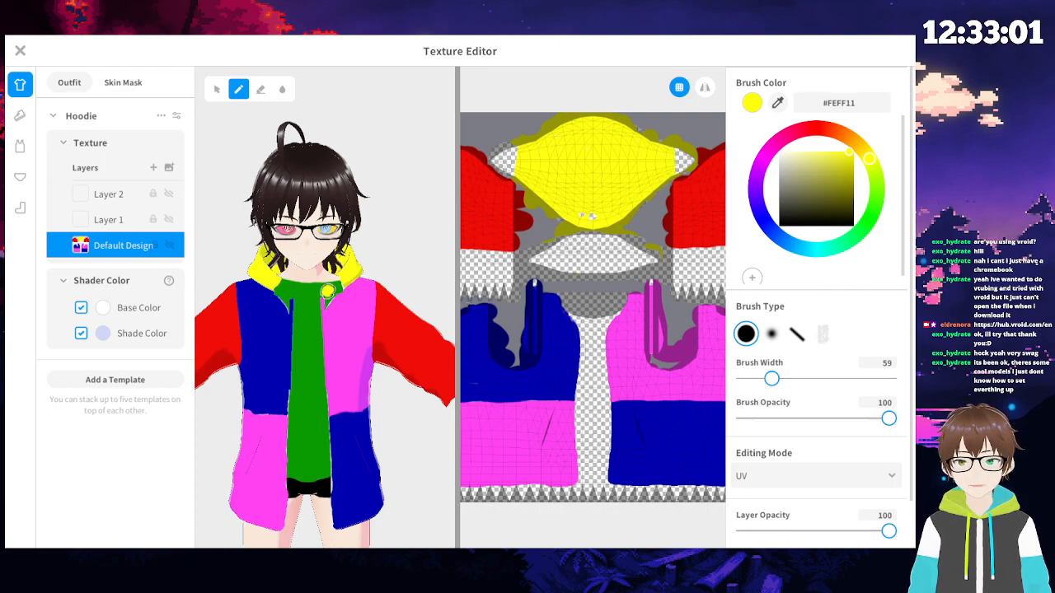
right_drag(357, 314, 335, 318)
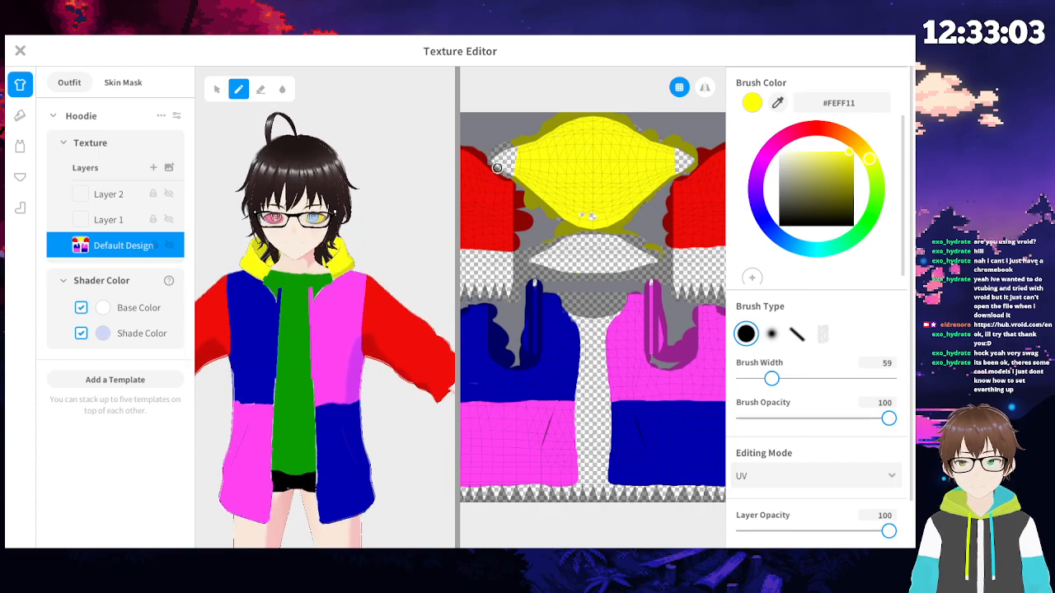
drag(517, 154, 515, 171)
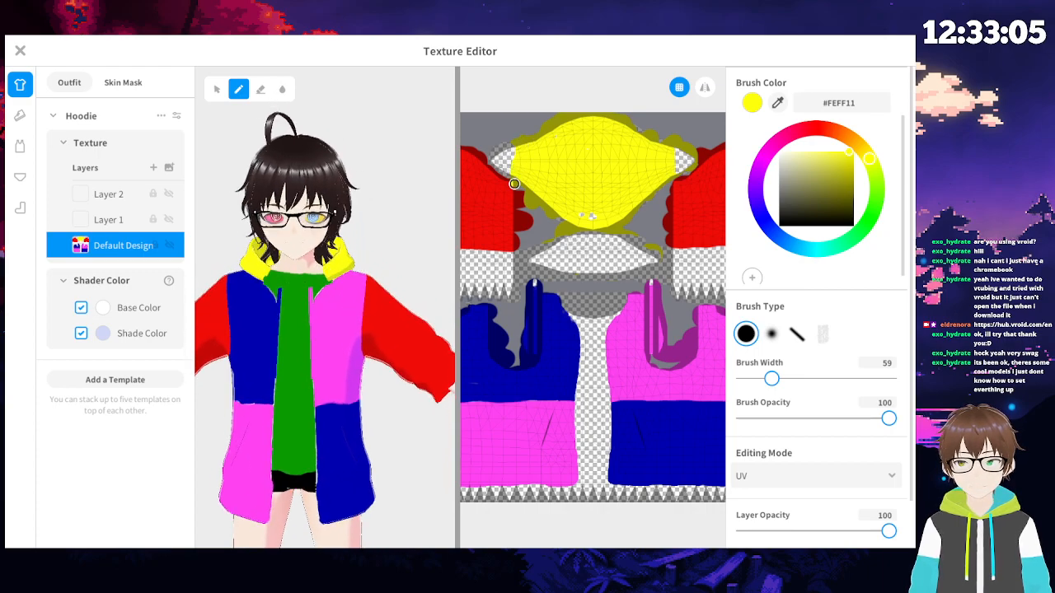
right_drag(385, 341, 389, 347)
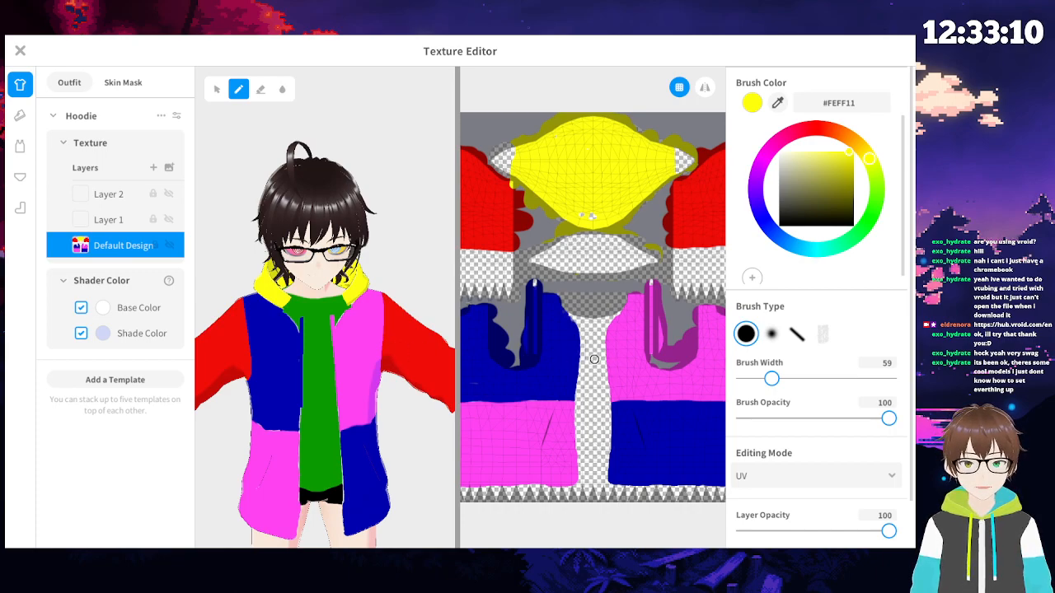
- Paint a yellow stroke across the transparent gap into the pink front panel, and undo it
scroll(594, 359, up, 1)
drag(593, 367, 618, 366)
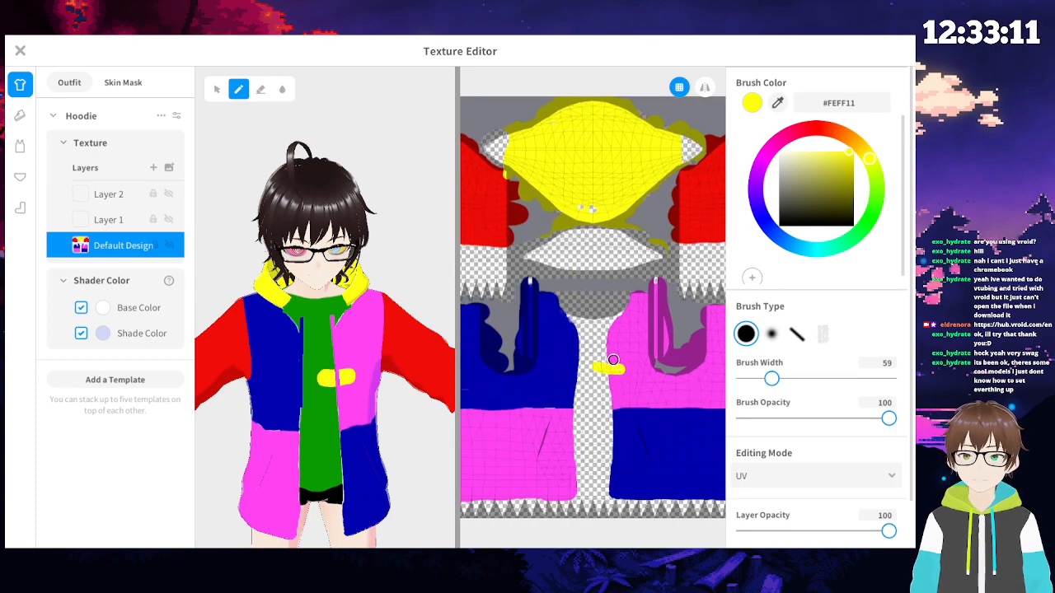
key(ctrl+z)
scroll(588, 328, down, 2)
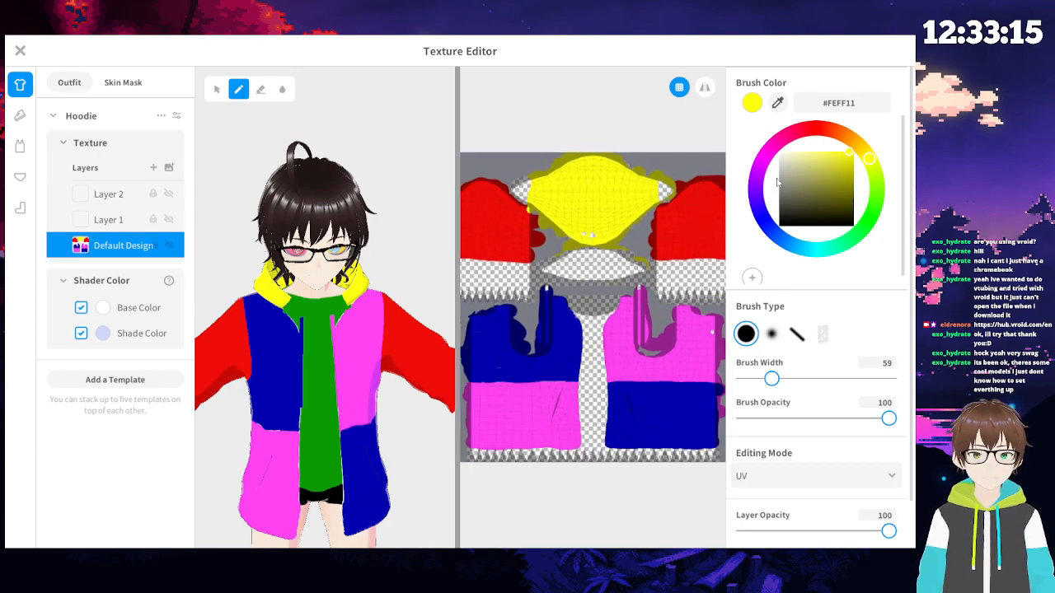
- Sample the pink #FD41EF and the blue #0100AF from the front panels as brush colours, and switch to the eraser
click(778, 102)
click(695, 353)
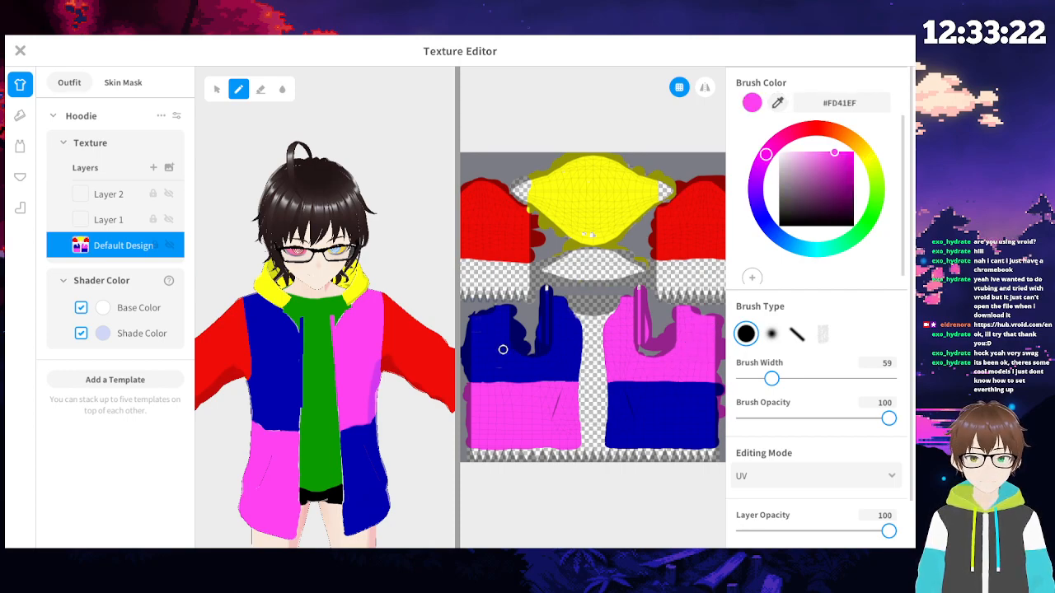
click(777, 102)
click(499, 368)
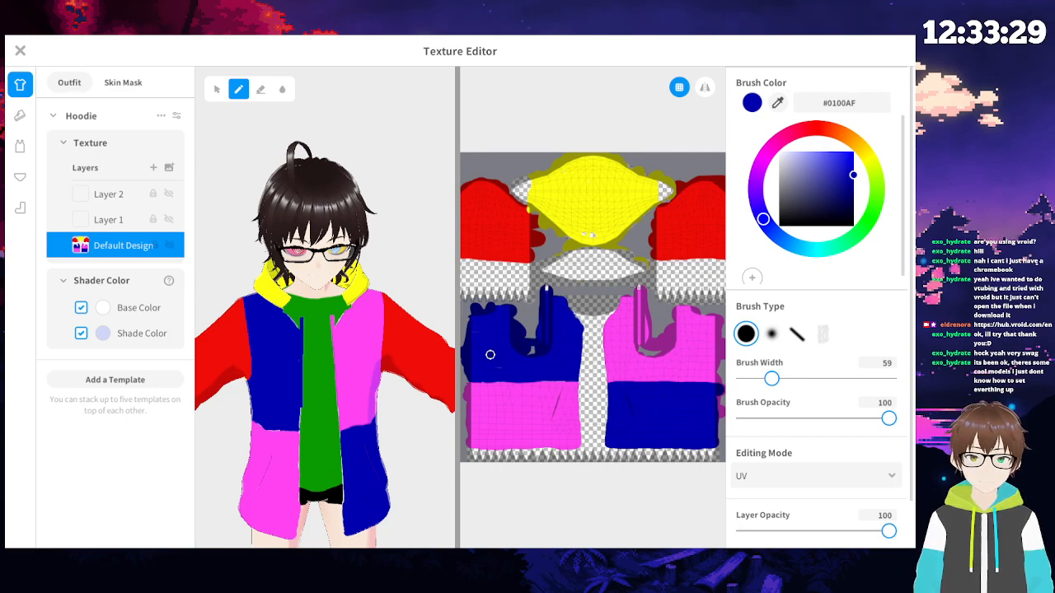
click(260, 89)
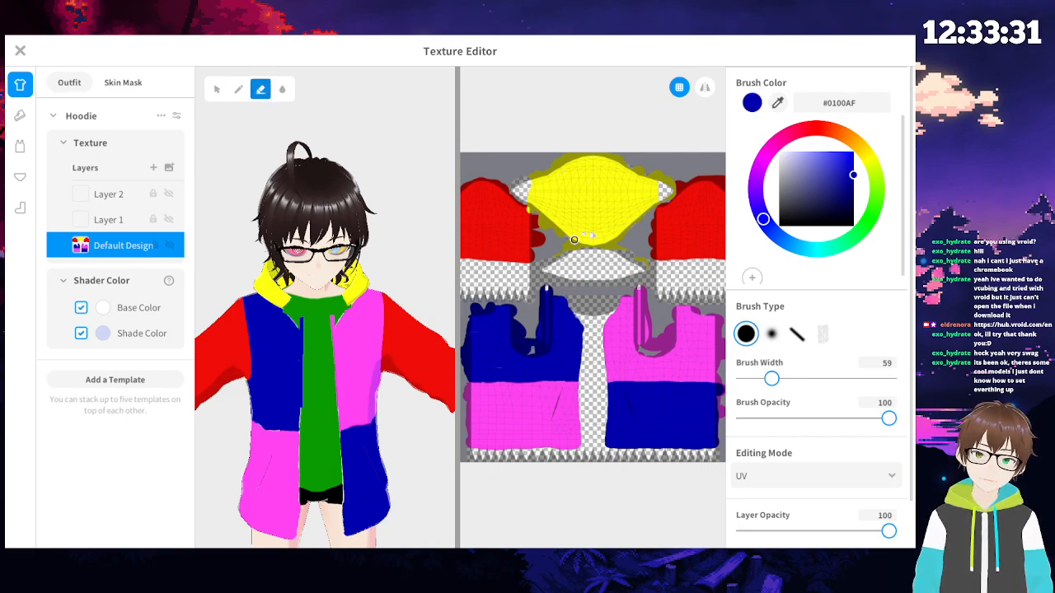
- Erase the blue and pink drawstring strips beside the two front panels on the texture map with the 59-wide eraser
mouse_move(545, 287)
mouse_down()
mouse_move(546, 345)
mouse_move(539, 328)
mouse_move(536, 340)
mouse_move(543, 292)
mouse_move(547, 343)
mouse_move(535, 328)
mouse_up()
mouse_move(641, 290)
mouse_down()
mouse_move(643, 343)
mouse_move(650, 317)
mouse_up()
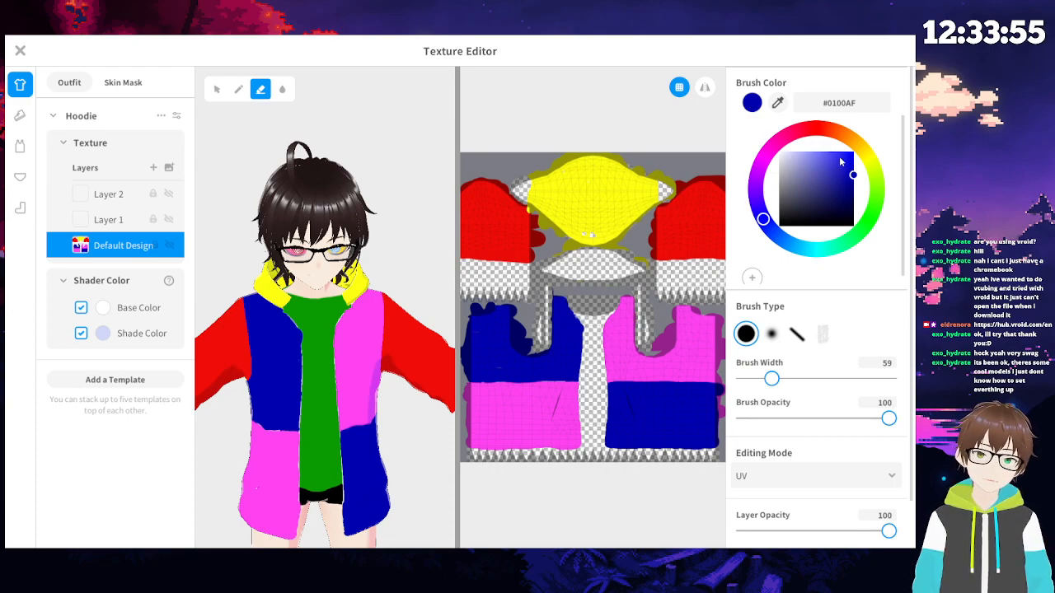
- Sample the hood's yellow #FEFF11 and brush the letters "ASI" across the lower back of the hoodie at width 59
click(777, 103)
click(599, 187)
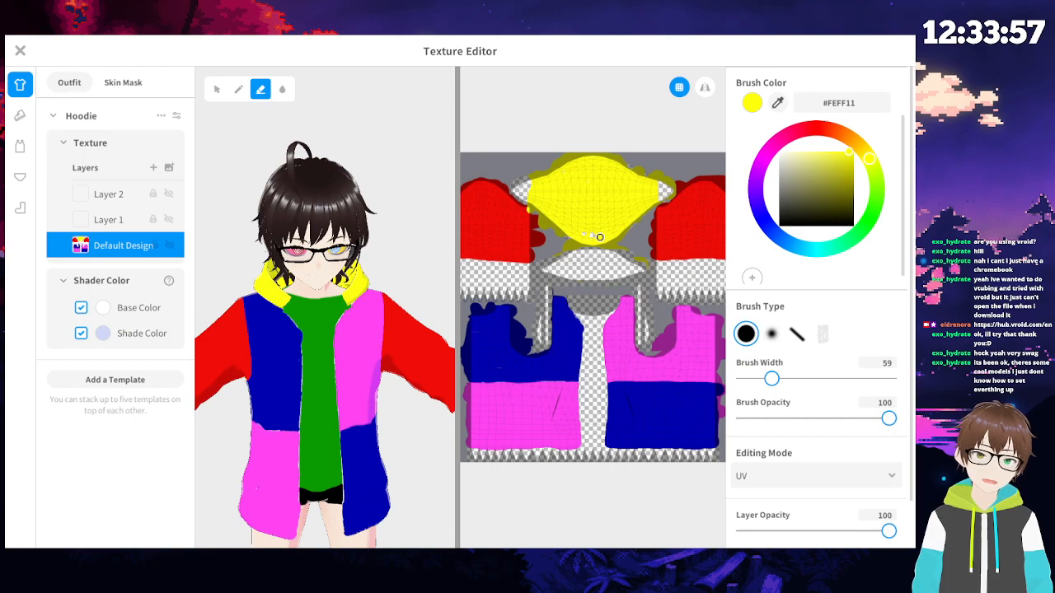
click(238, 89)
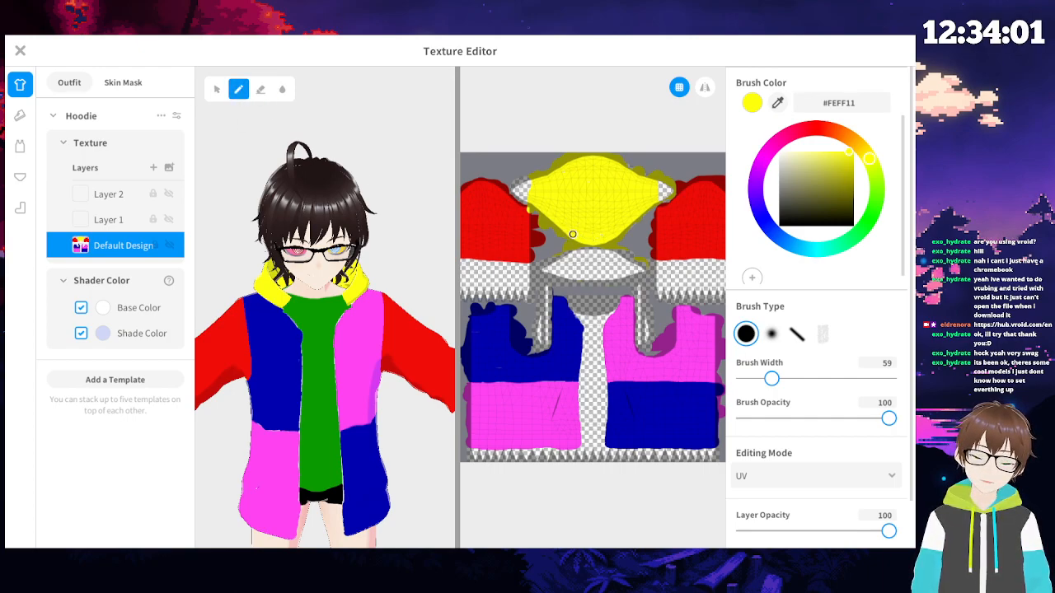
right_drag(259, 336, 441, 354)
right_drag(450, 258, 366, 320)
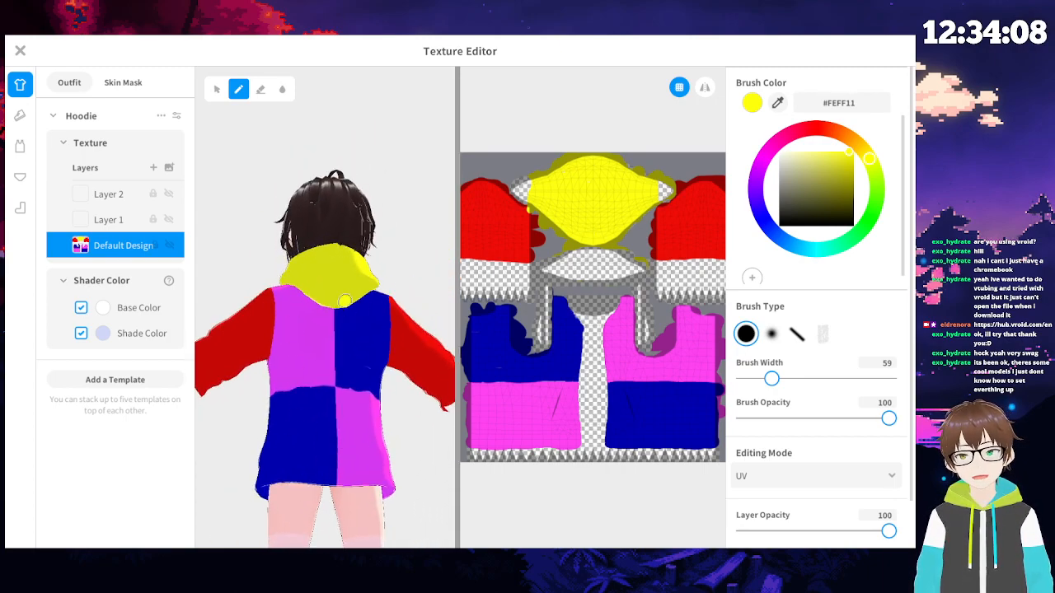
mouse_move(362, 432)
right_down()
mouse_move(395, 407)
mouse_move(359, 393)
mouse_move(359, 446)
right_up()
mouse_move(309, 397)
mouse_down()
mouse_move(296, 436)
mouse_move(334, 430)
mouse_move(326, 422)
mouse_move(377, 424)
mouse_up()
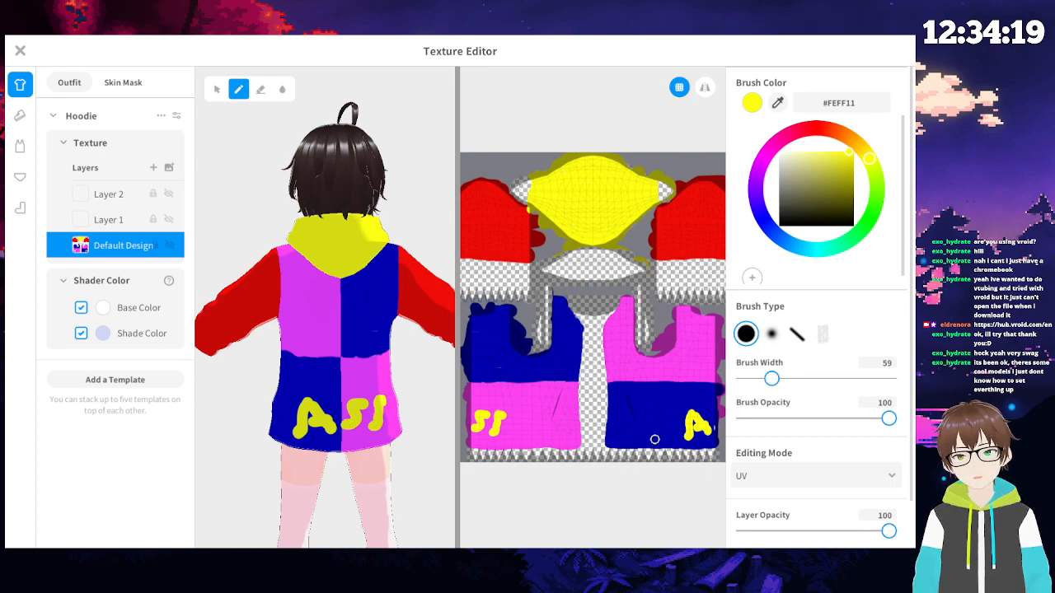
click(376, 422)
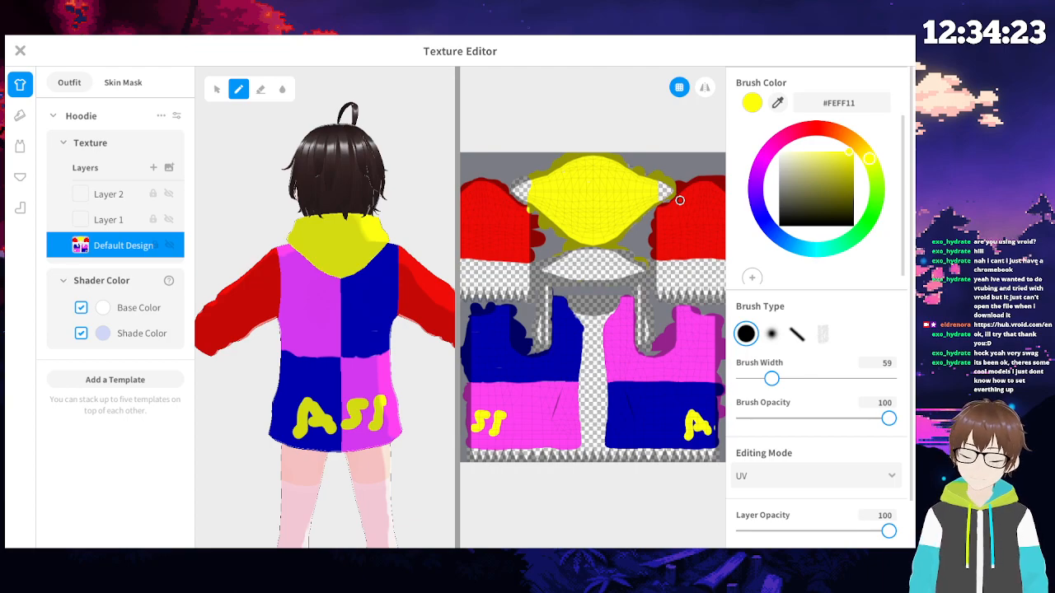
- Undo all the yellow letter strokes on the hoodie's lower back
key(ctrl+z)
key(ctrl+z)
key(ctrl+z)
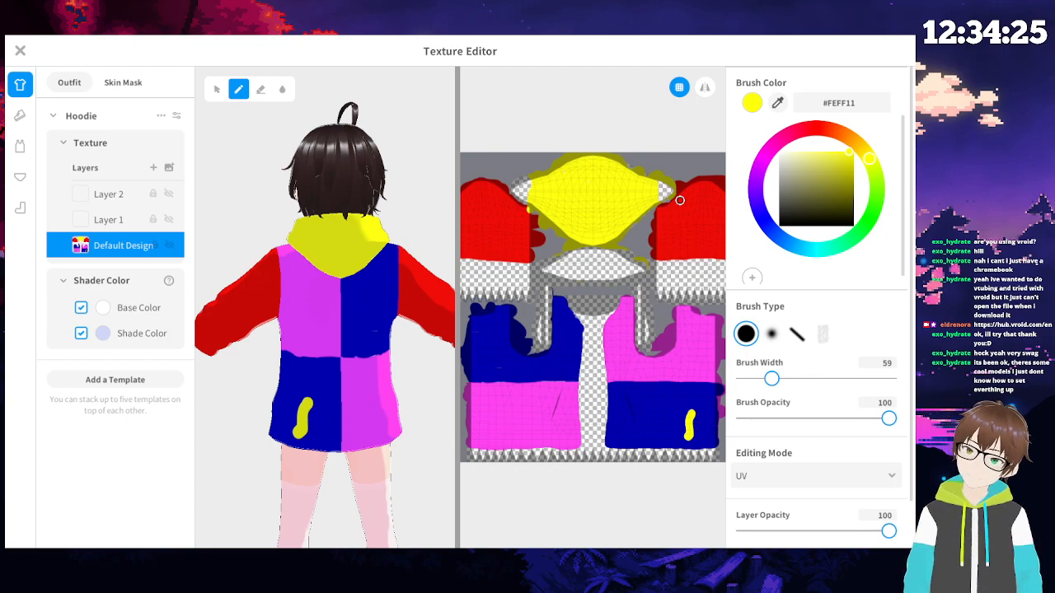
key(ctrl+z)
- Inspect the hoodie's front on the avatar and select Layer 1 of its texture
right_drag(390, 303, 234, 316)
scroll(332, 142, up, 5)
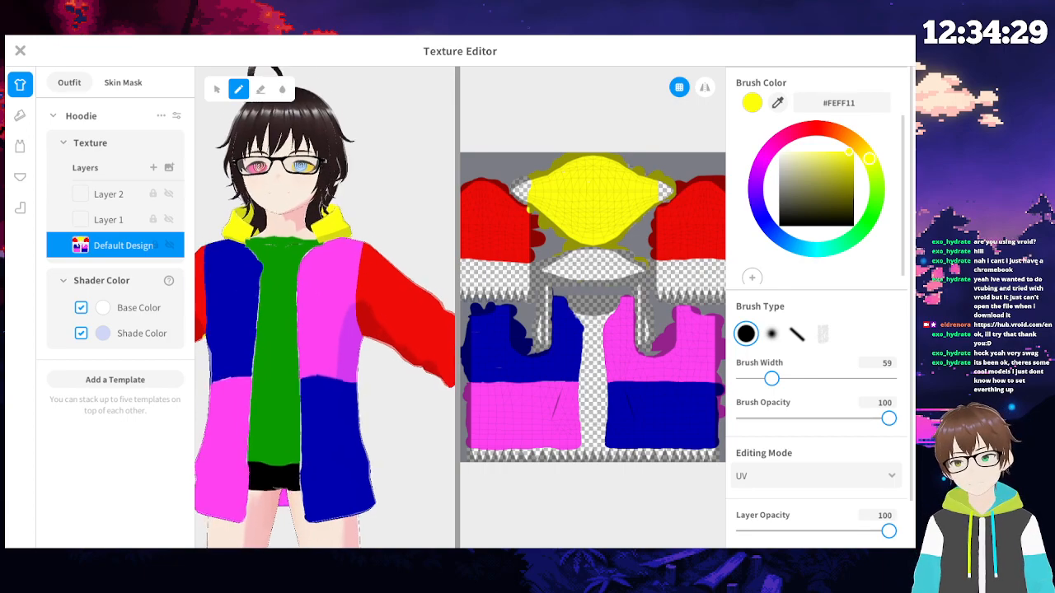
scroll(332, 153, down, 5)
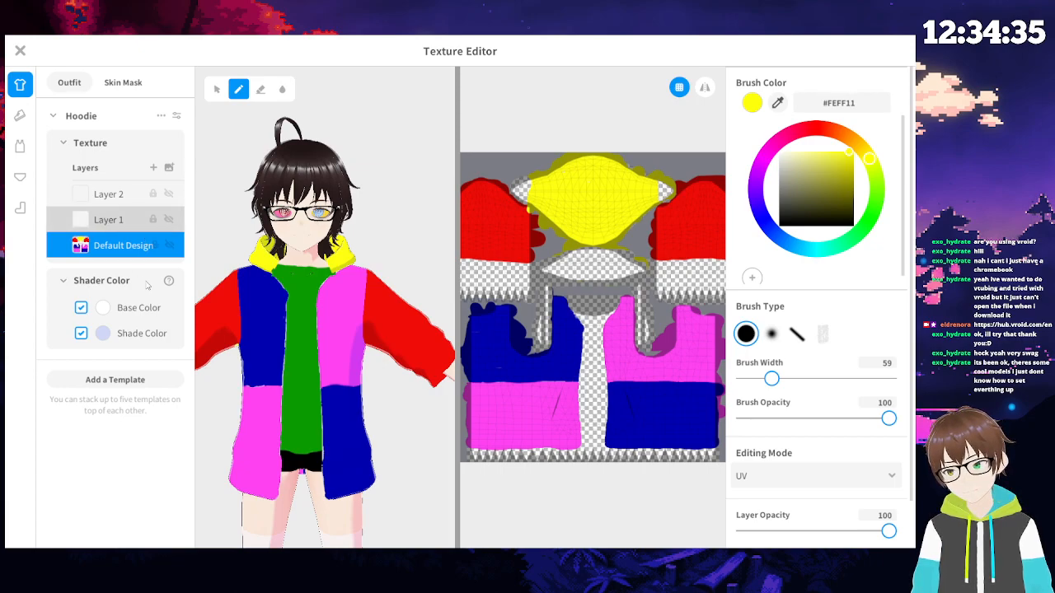
click(108, 219)
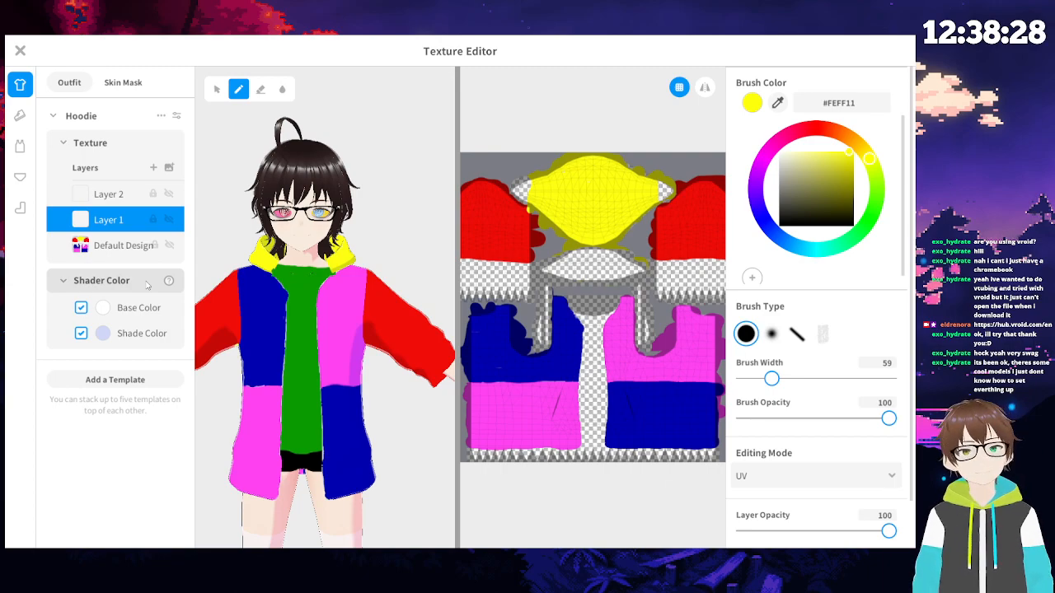
scroll(296, 367, up, 4)
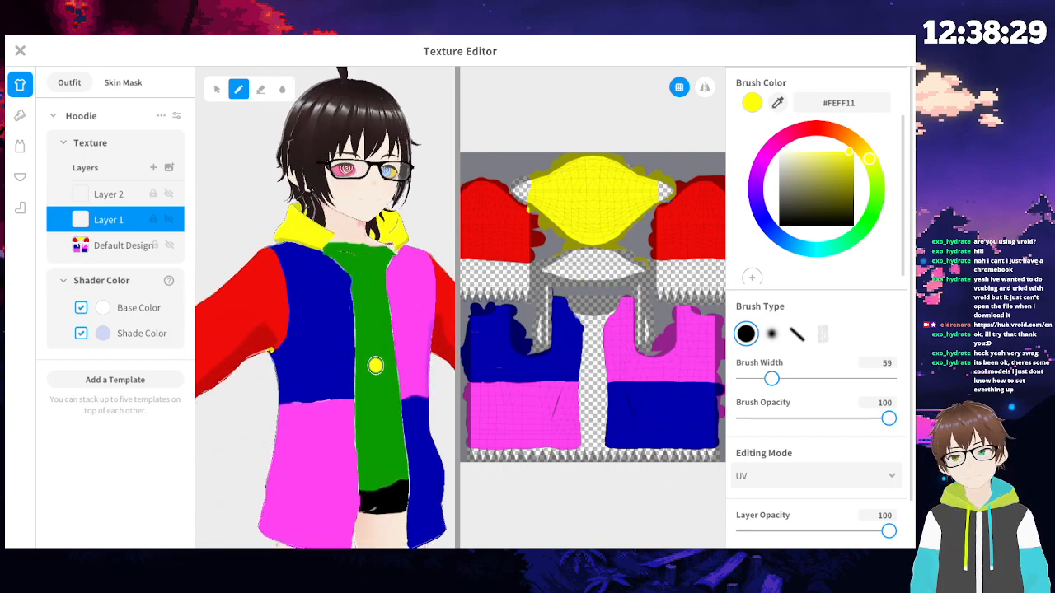
right_drag(369, 366, 449, 399)
mouse_move(276, 402)
right_down()
mouse_move(365, 382)
mouse_move(367, 352)
mouse_move(281, 375)
mouse_move(271, 394)
right_up()
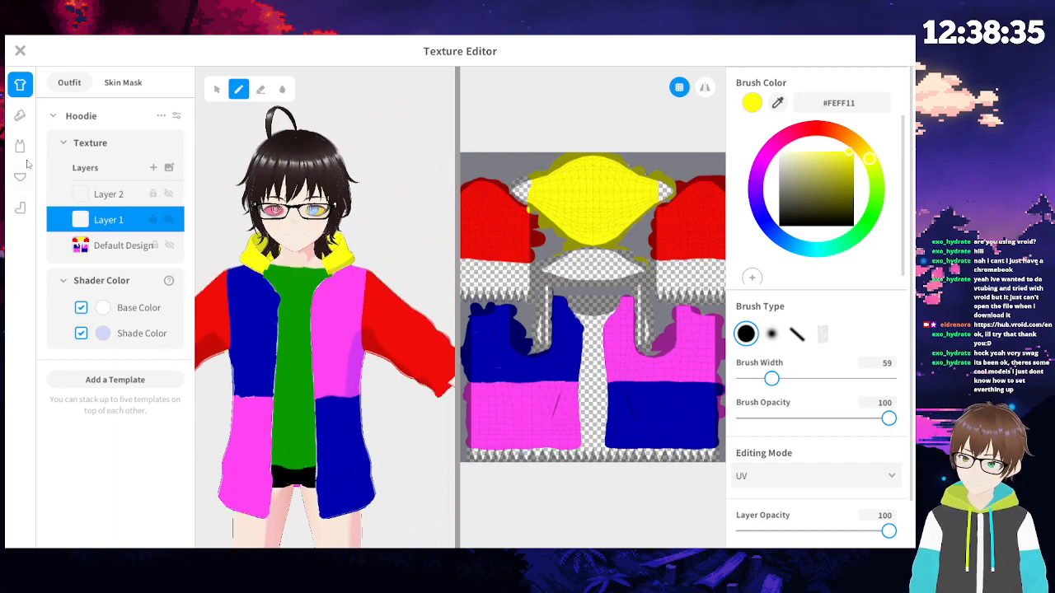
- Erase the green patch around the avatar's right wrist on the inner top's Skin Overlay texture with the 59-wide eraser
click(291, 384)
right_drag(312, 413, 339, 450)
scroll(331, 405, down, 3)
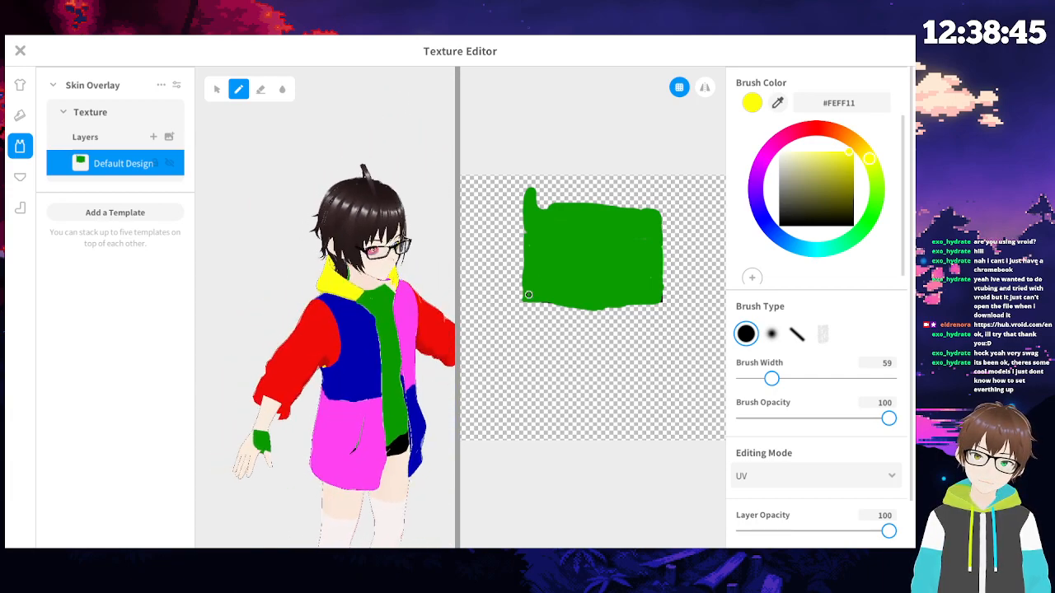
click(261, 89)
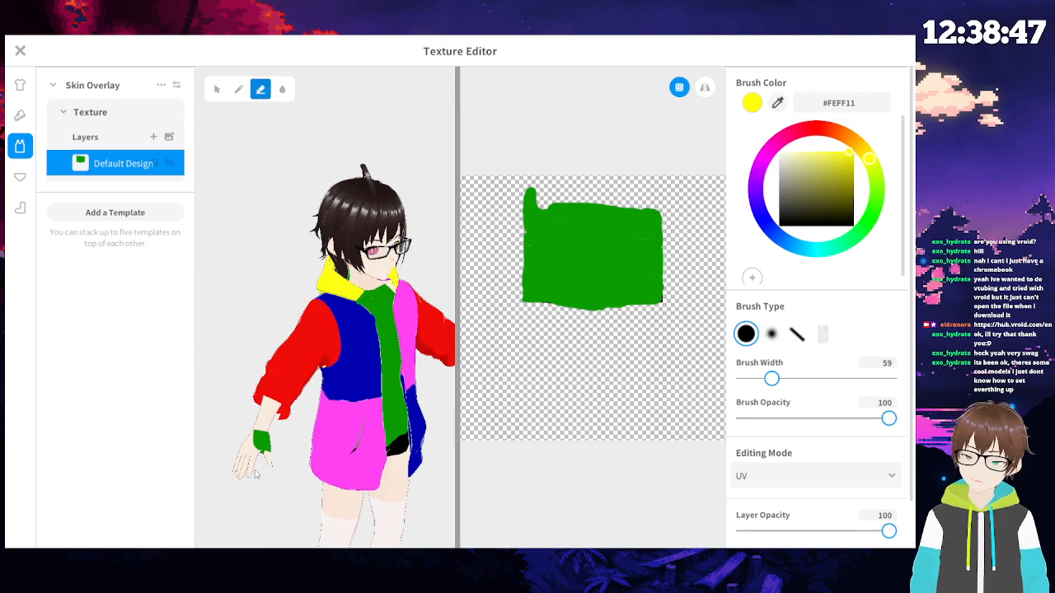
drag(260, 439, 259, 441)
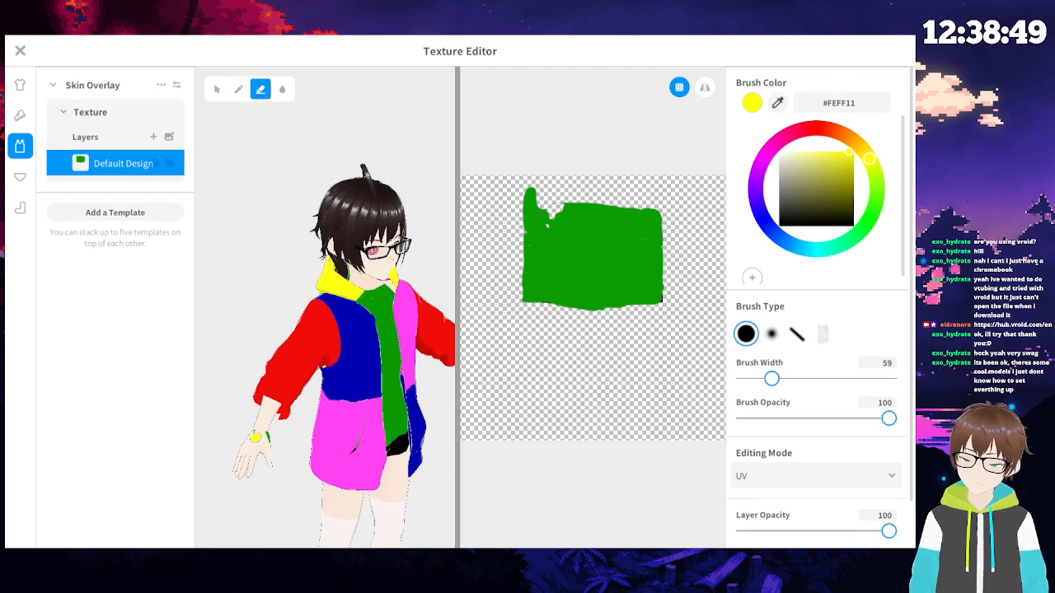
right_drag(255, 443, 267, 315)
click(288, 129)
drag(284, 128, 291, 123)
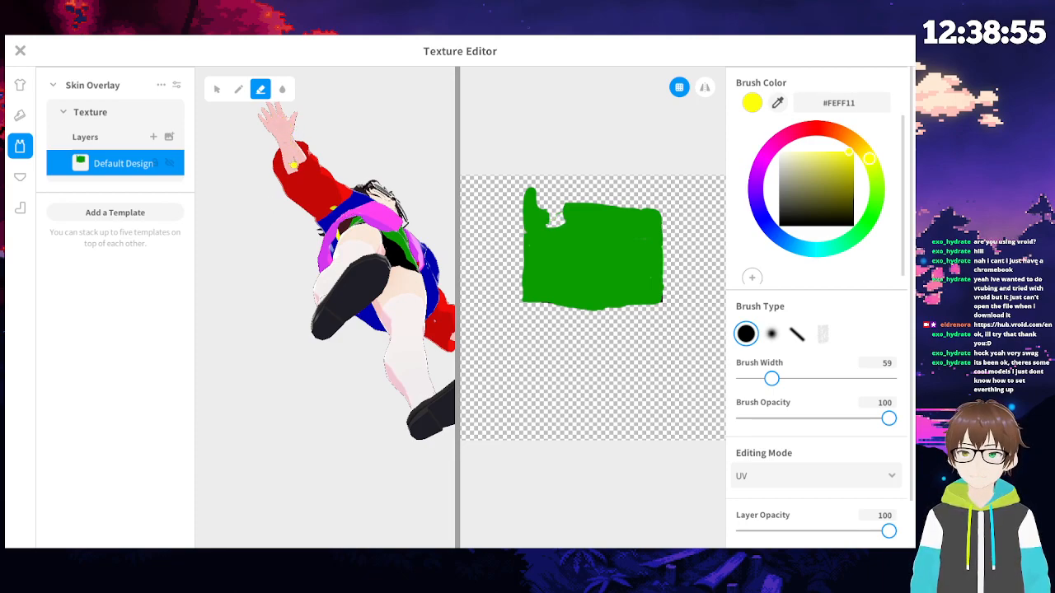
right_drag(275, 130, 259, 448)
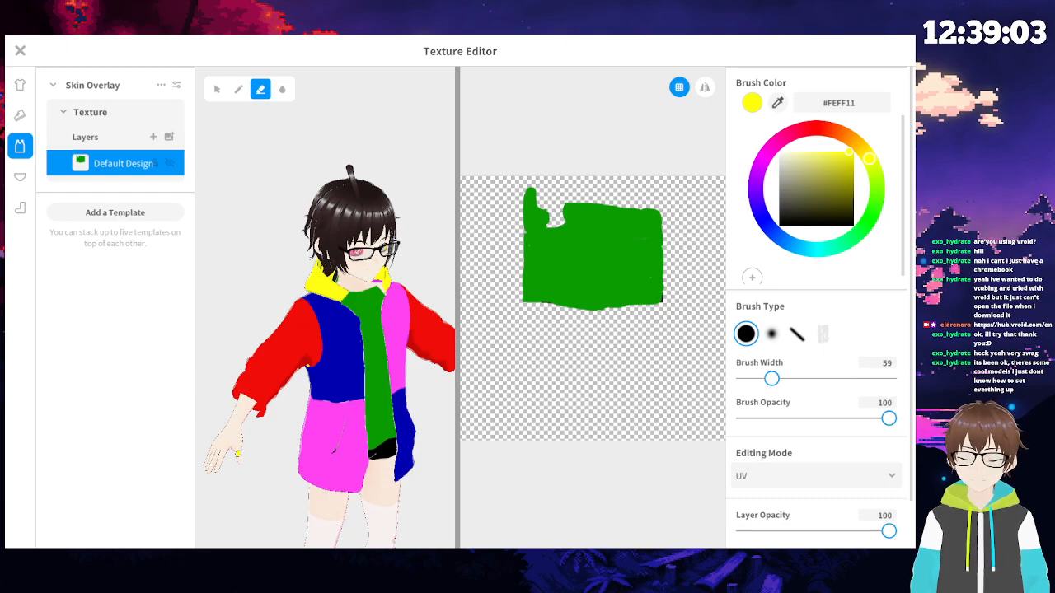
- Erase the green patch around the avatar's left wrist, including its underside, from the Skin Overlay texture
right_drag(415, 354, 366, 354)
right_drag(322, 383, 349, 385)
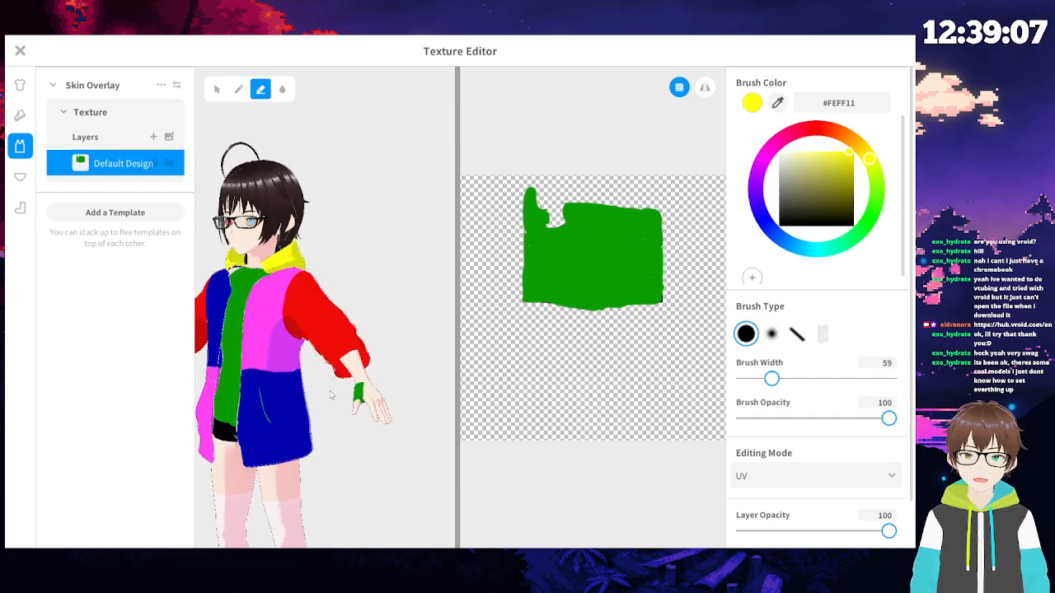
drag(356, 402, 361, 375)
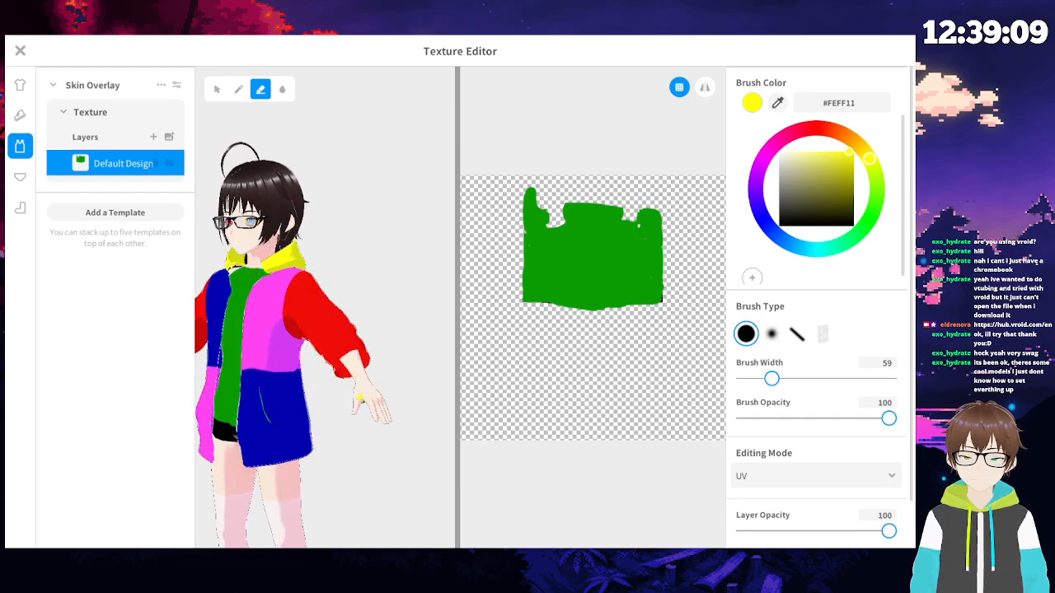
right_drag(362, 387, 370, 254)
drag(360, 156, 361, 162)
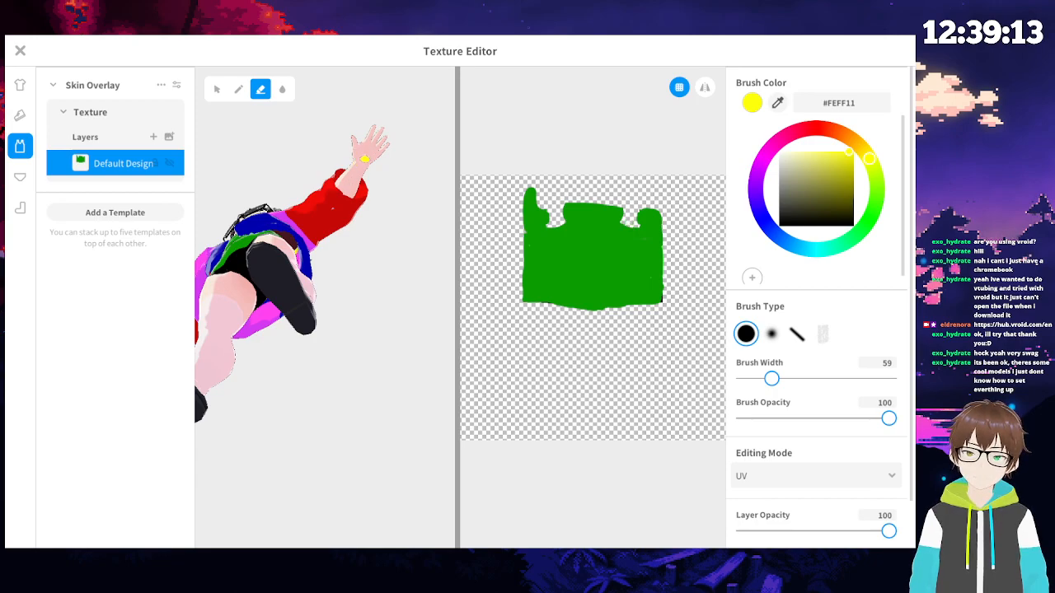
right_drag(351, 164, 363, 183)
right_drag(420, 262, 306, 356)
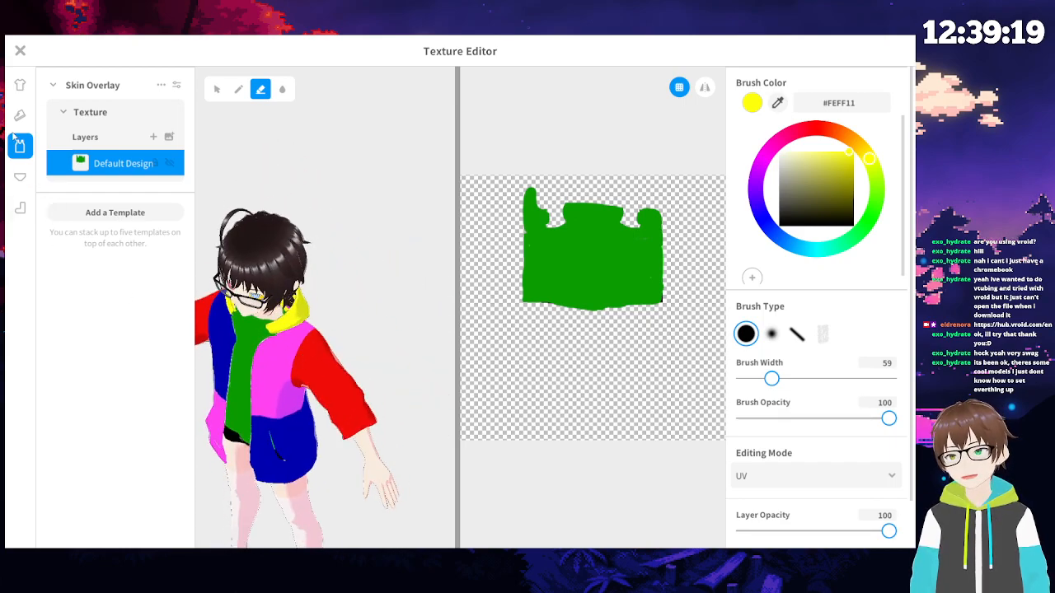
- Close the texture editor and save the edited Tops and Inner Top as new items
click(20, 52)
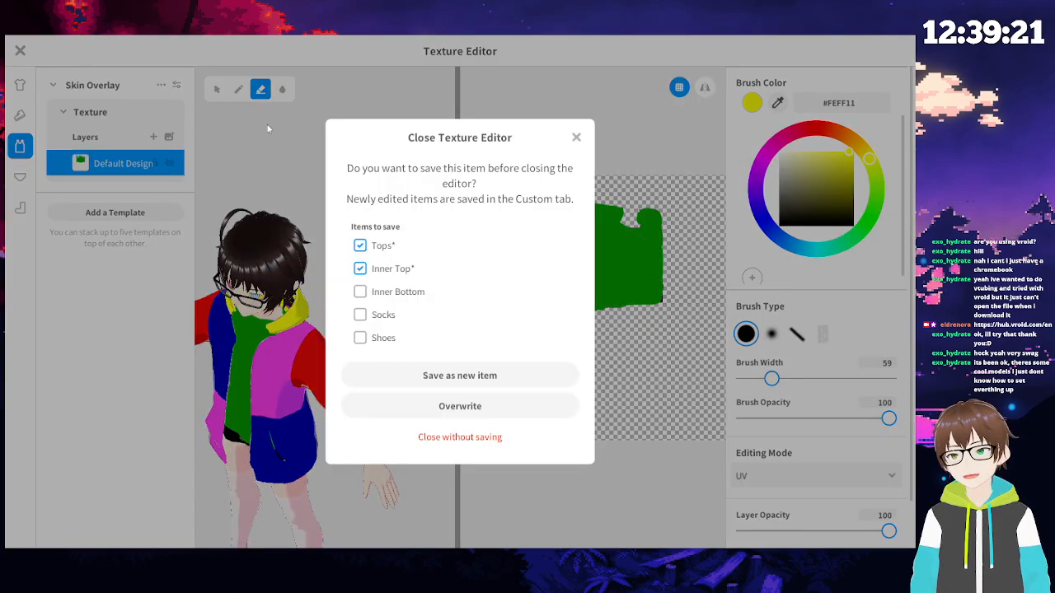
click(438, 377)
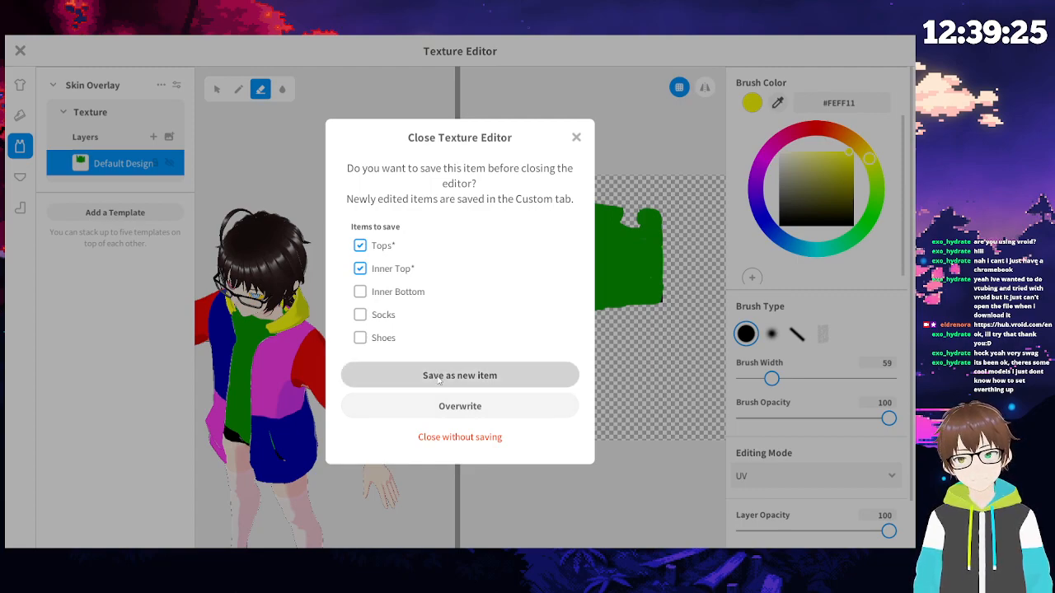
click(430, 435)
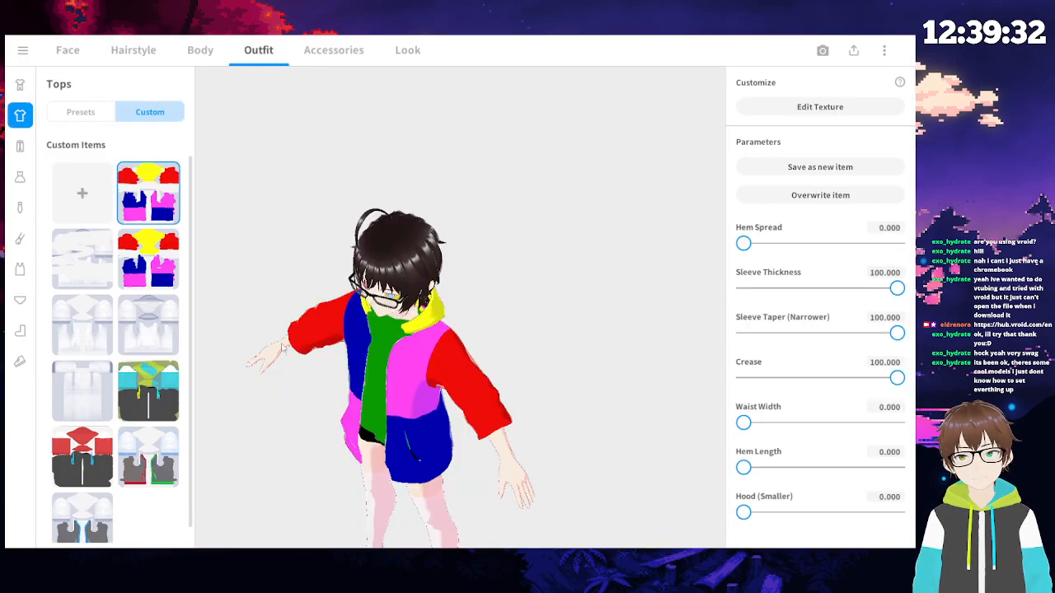
- Delete the older custom top, the multicoloured hoodie version with the drawstrings
click(166, 280)
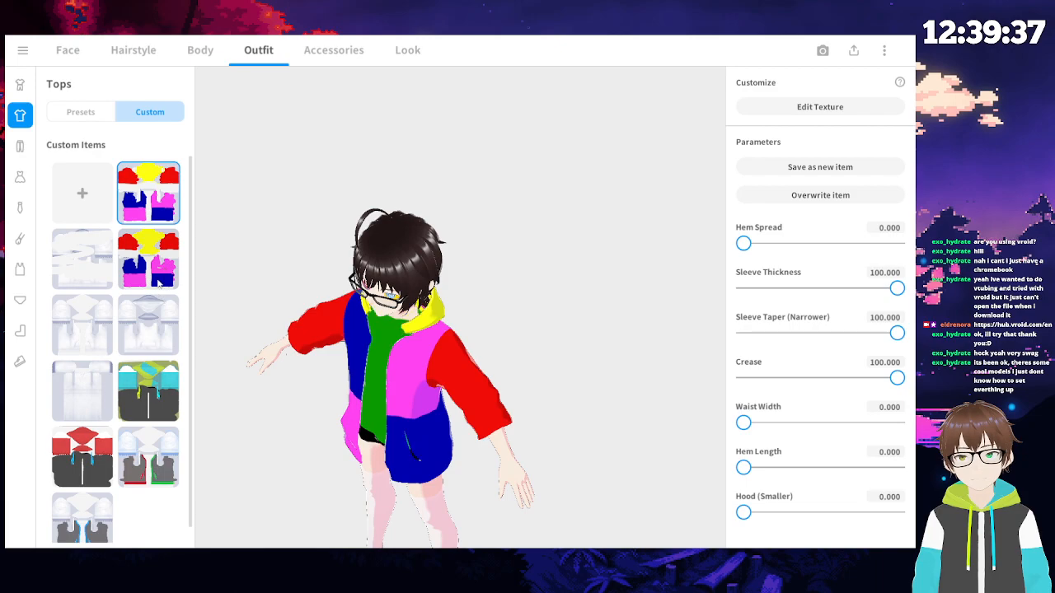
click(149, 258)
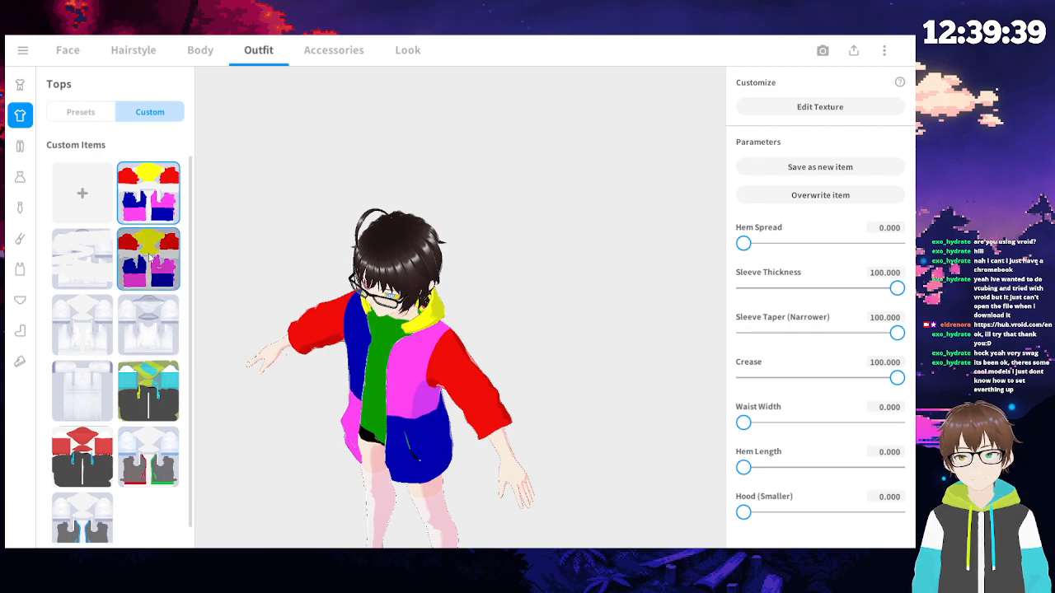
right_click(152, 260)
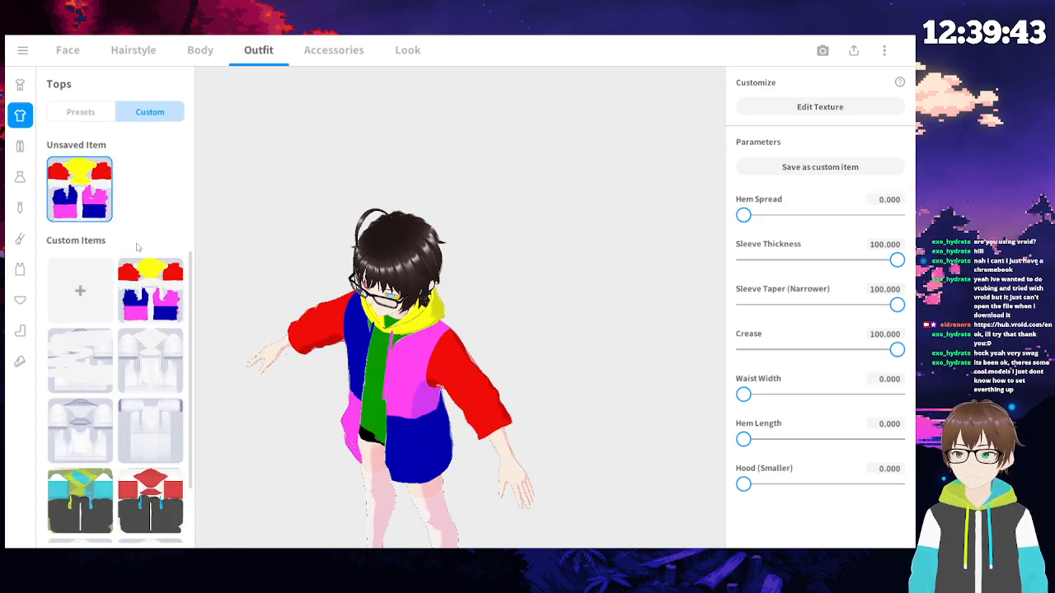
- Select the saved multicoloured hoodie without drawstrings and start editing its texture without saving the temporary item
click(150, 291)
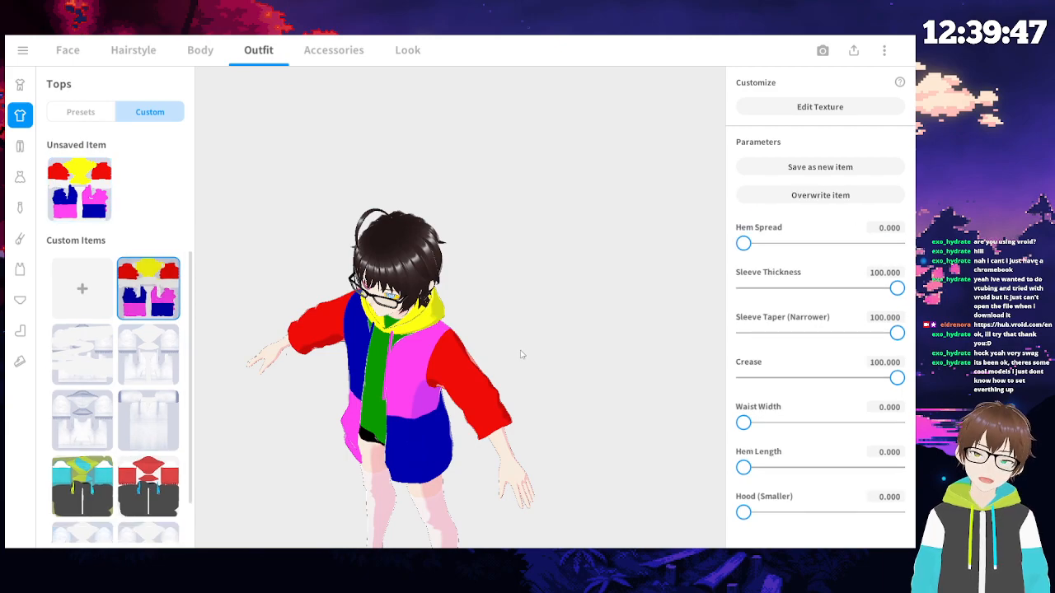
click(820, 108)
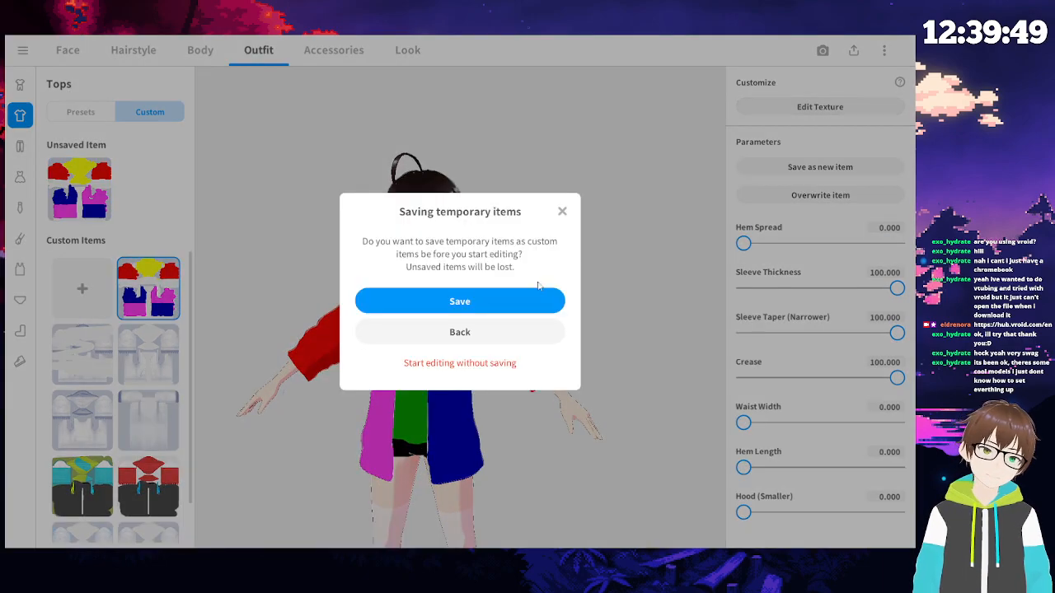
click(485, 364)
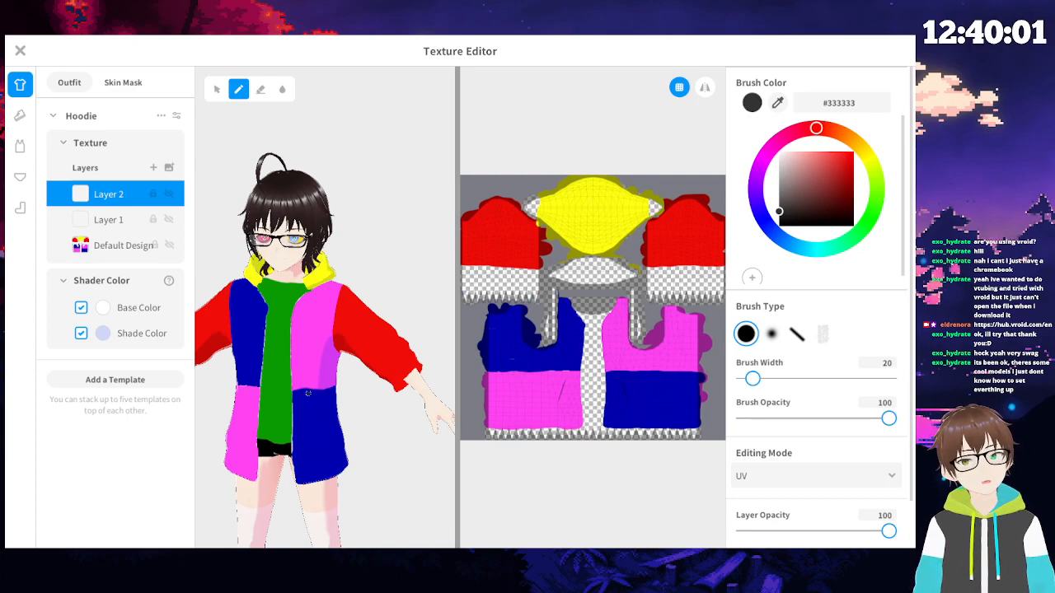
- Select Layer 1, sample the sleeve's red #EB0B07, and shift its hue to set the brush colour to green #0EEB07
scroll(530, 211, up, 4)
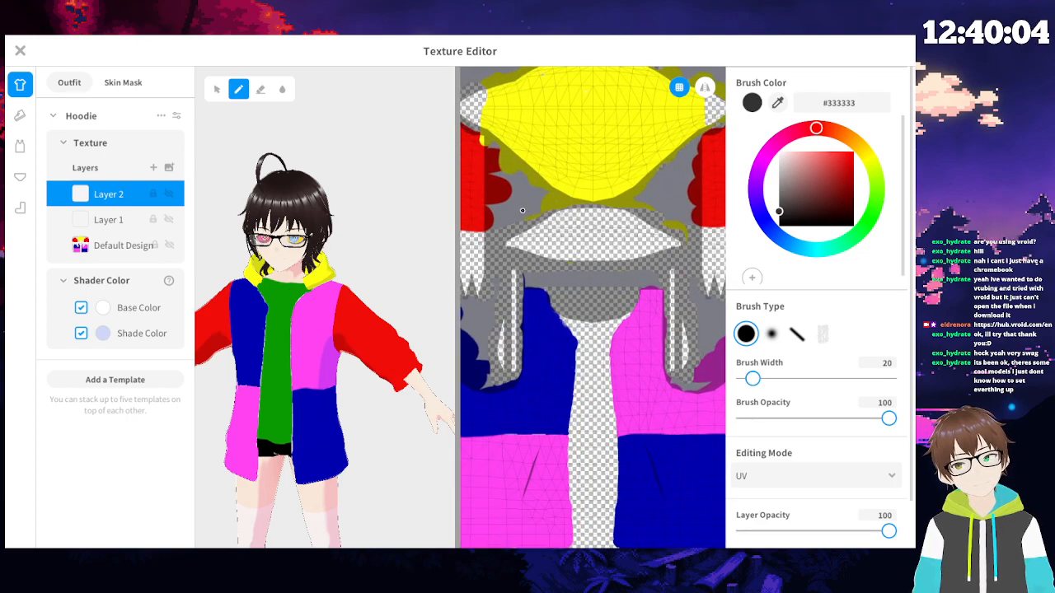
click(777, 102)
click(478, 155)
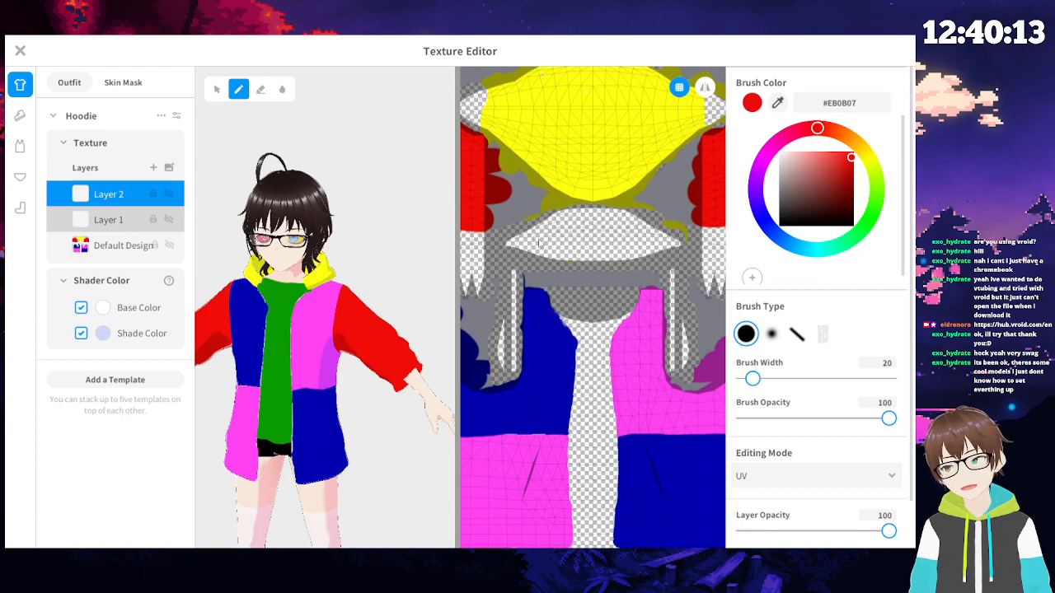
scroll(539, 241, down, 4)
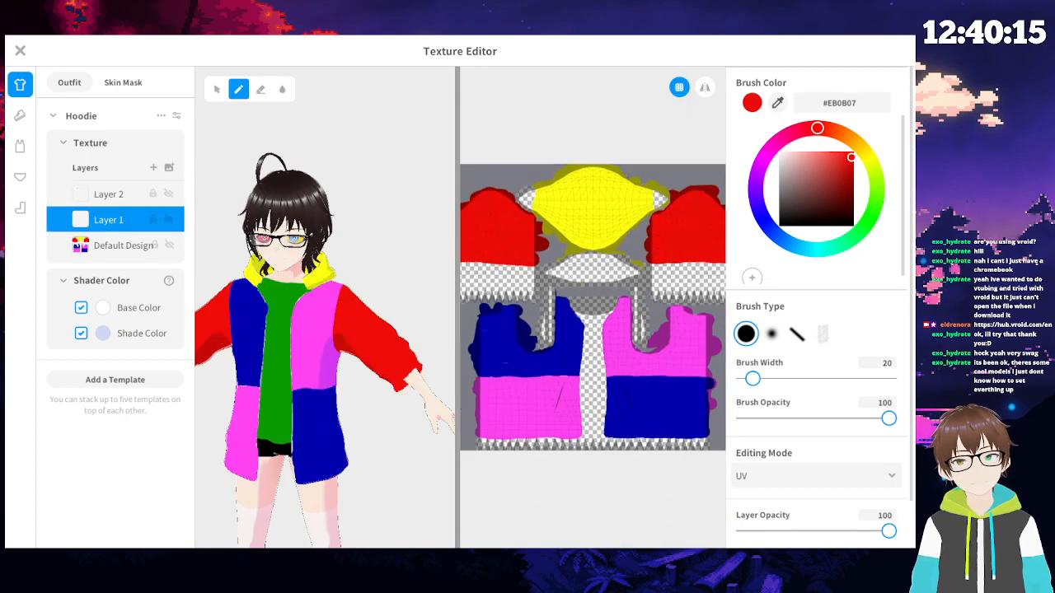
middle_drag(581, 309, 613, 315)
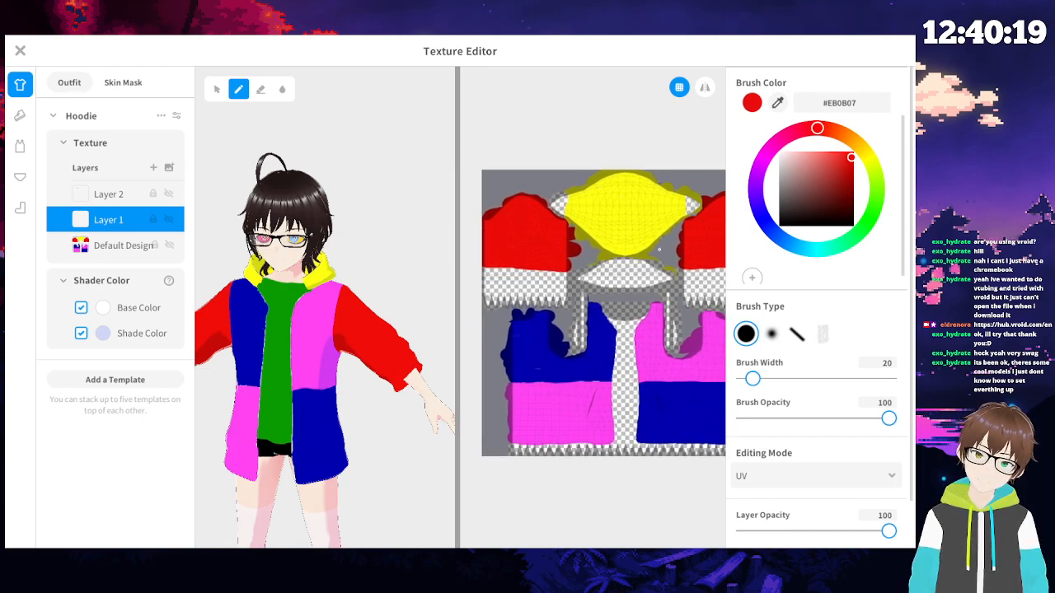
mouse_move(817, 129)
mouse_down()
mouse_move(876, 176)
mouse_move(870, 218)
mouse_up()
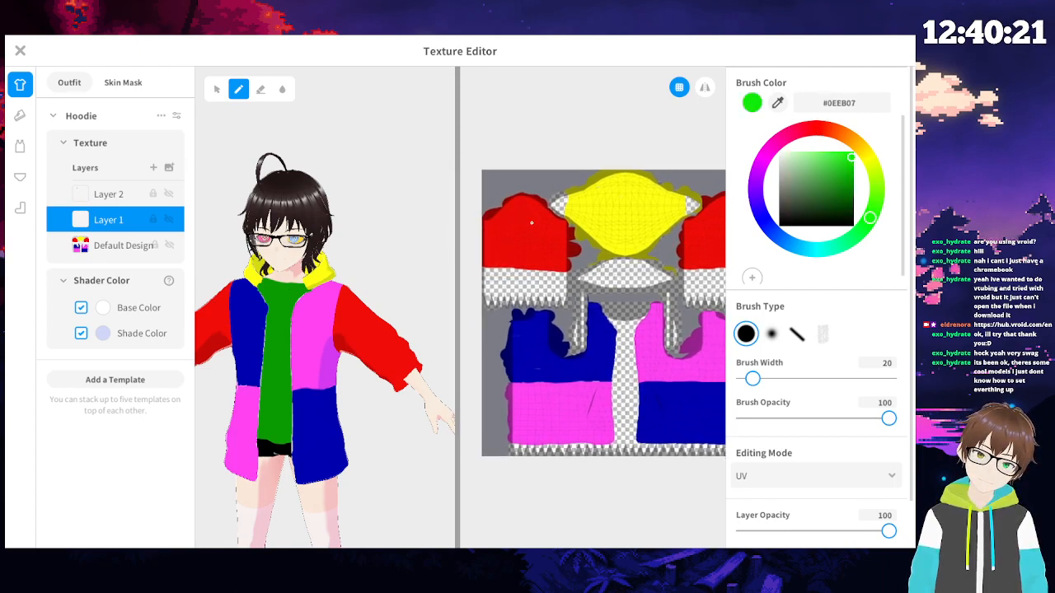
- Set the brush width to 182 and paint both red hoodie sleeves green on the texture
drag(752, 379, 831, 379)
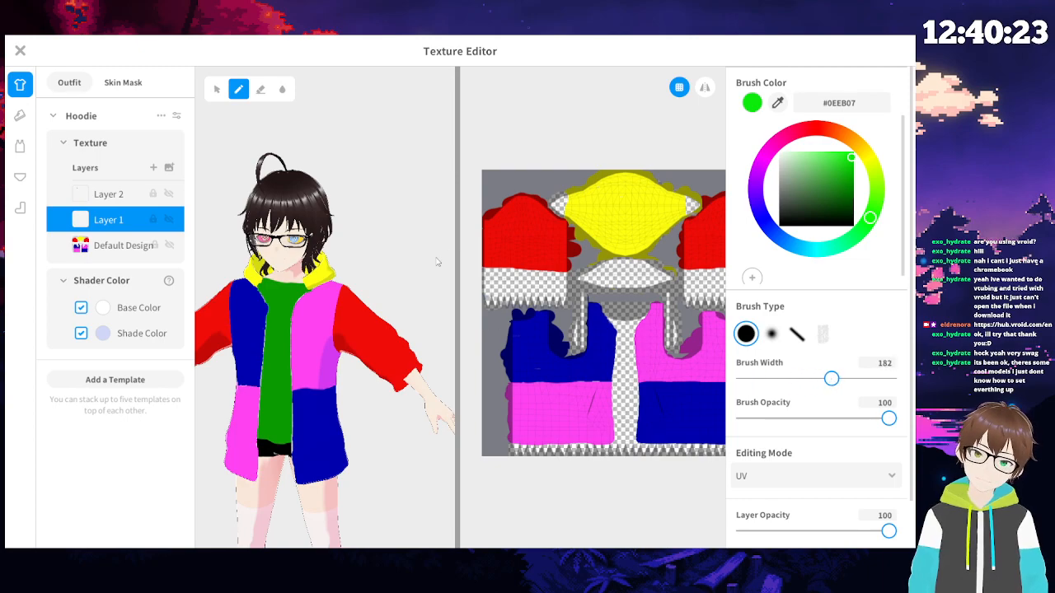
mouse_move(492, 238)
mouse_down()
mouse_move(511, 210)
mouse_move(492, 250)
mouse_move(543, 247)
mouse_move(545, 229)
mouse_move(516, 207)
mouse_up()
middle_drag(705, 251, 598, 257)
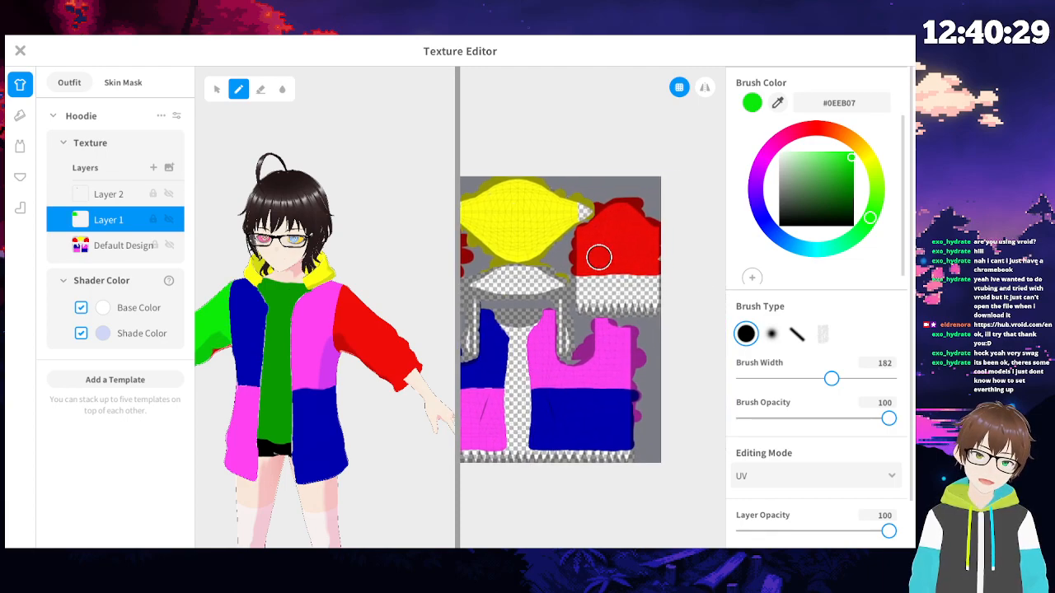
mouse_move(581, 263)
mouse_down()
mouse_move(647, 261)
mouse_move(582, 252)
mouse_move(631, 242)
mouse_move(615, 229)
mouse_move(633, 227)
mouse_move(654, 247)
mouse_move(617, 211)
mouse_move(608, 217)
mouse_up()
- Paint yellow over part of the blue lower panel and cover the pink lower panel with green
mouse_move(875, 220)
mouse_down()
mouse_move(827, 244)
mouse_move(828, 153)
mouse_move(813, 131)
mouse_move(766, 150)
mouse_move(844, 136)
mouse_move(867, 155)
mouse_up()
mouse_move(604, 428)
mouse_down()
mouse_move(548, 425)
mouse_move(614, 408)
mouse_move(565, 419)
mouse_move(590, 440)
mouse_move(549, 415)
mouse_move(561, 402)
mouse_up()
drag(868, 155, 880, 229)
middle_drag(555, 412, 631, 396)
mouse_move(554, 418)
mouse_down()
mouse_move(492, 424)
mouse_move(573, 424)
mouse_move(519, 419)
mouse_move(564, 411)
mouse_move(566, 396)
mouse_move(500, 405)
mouse_move(558, 400)
mouse_move(556, 377)
mouse_move(499, 382)
mouse_move(485, 410)
mouse_up()
- Paint the blue upper panel red #EB0907, and fill the rest of the blue lower panel with its sampled yellow #ECDE08
mouse_move(865, 222)
mouse_down()
mouse_move(828, 242)
mouse_move(800, 134)
mouse_move(816, 128)
mouse_up()
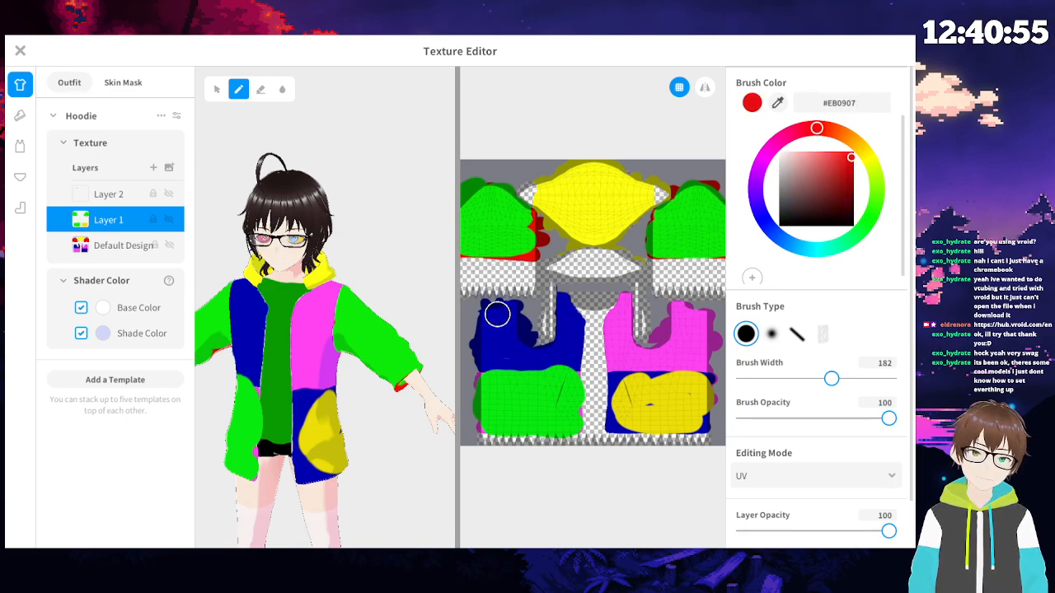
mouse_move(492, 308)
mouse_down()
mouse_move(487, 358)
mouse_move(570, 359)
mouse_move(563, 303)
mouse_move(574, 325)
mouse_move(530, 356)
mouse_move(506, 344)
mouse_move(508, 313)
mouse_move(502, 340)
mouse_up()
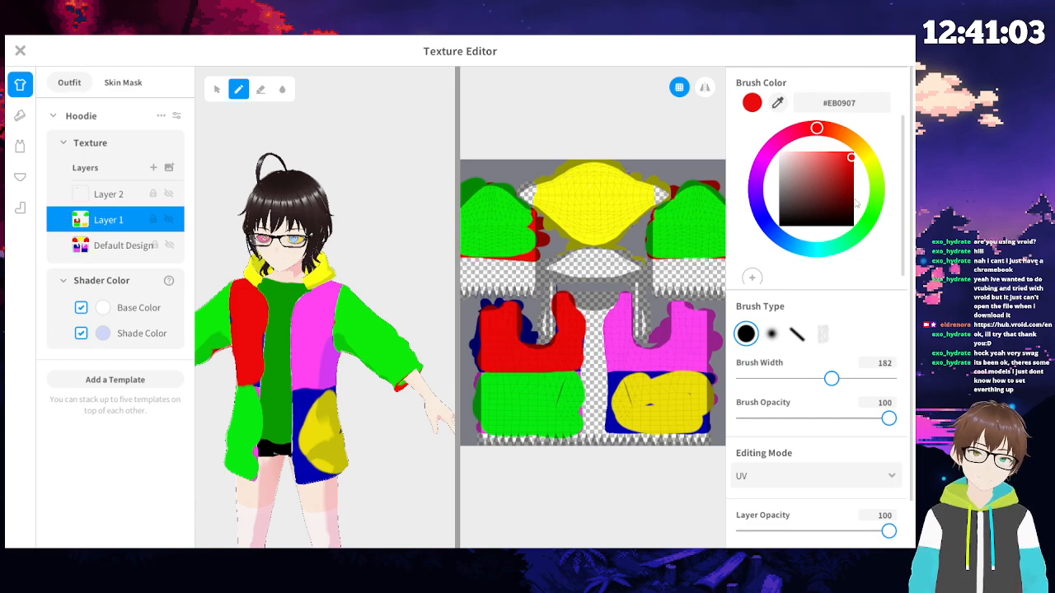
click(767, 225)
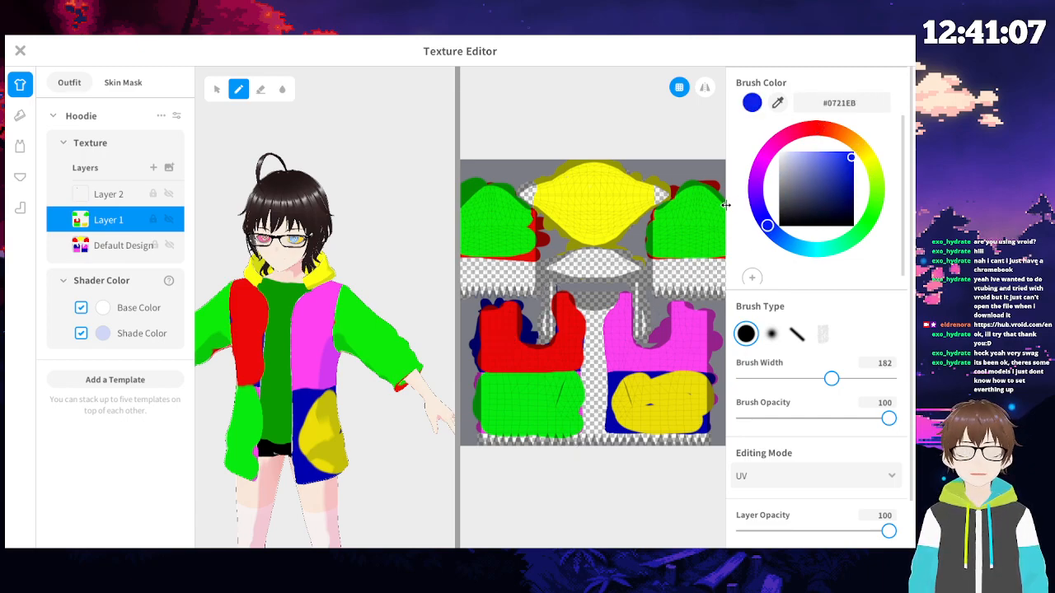
click(777, 103)
click(679, 404)
mouse_move(616, 423)
mouse_down()
mouse_move(618, 380)
mouse_move(677, 387)
mouse_up()
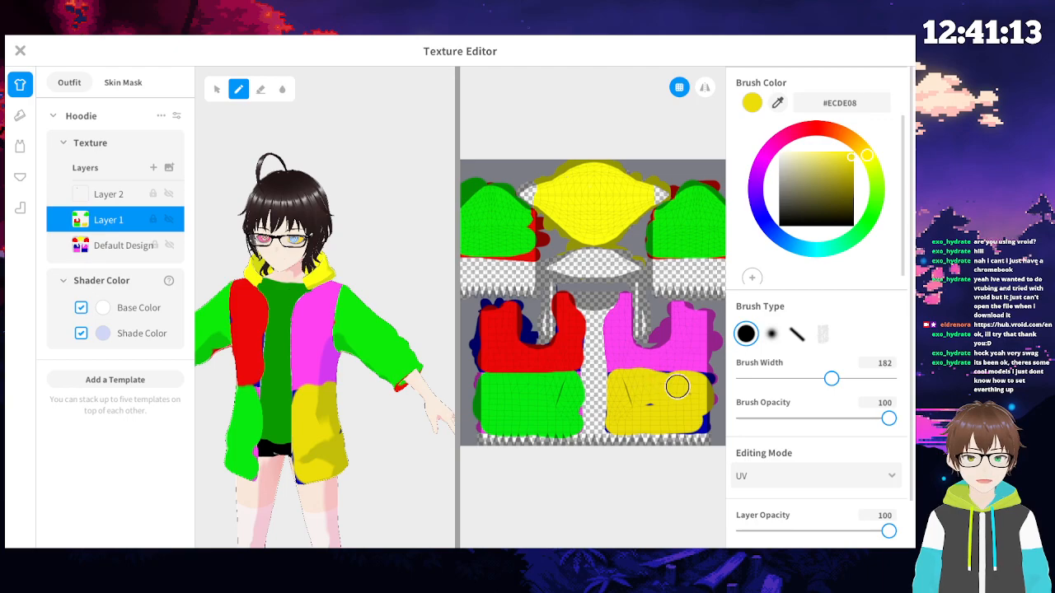
- Paint the pink upper panel cyan #08E3EC, undoing the stray stroke that crosses the chest
mouse_move(867, 156)
mouse_down()
mouse_move(783, 142)
mouse_move(870, 218)
mouse_move(860, 234)
mouse_move(783, 272)
mouse_move(812, 281)
mouse_up()
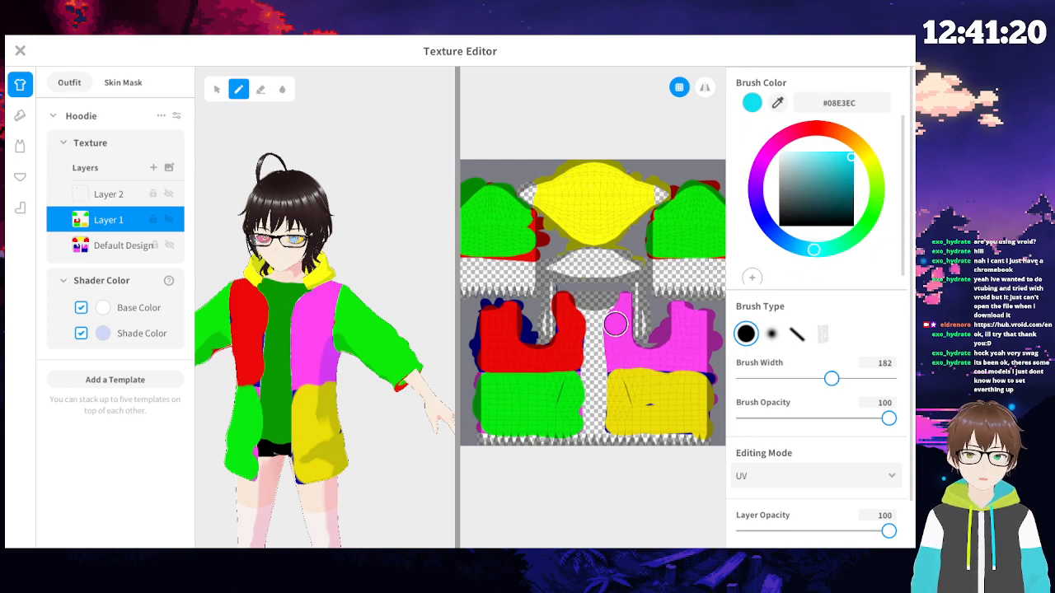
mouse_move(623, 302)
mouse_down()
mouse_move(619, 329)
mouse_move(502, 334)
mouse_up()
right_drag(218, 378, 246, 393)
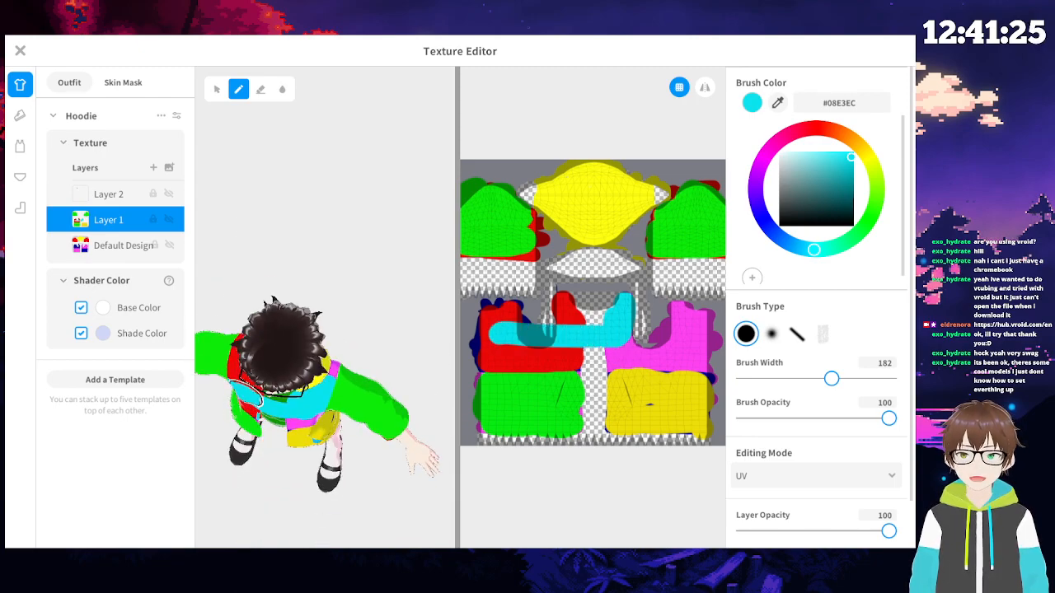
right_drag(401, 395, 416, 358)
key(ctrl+z)
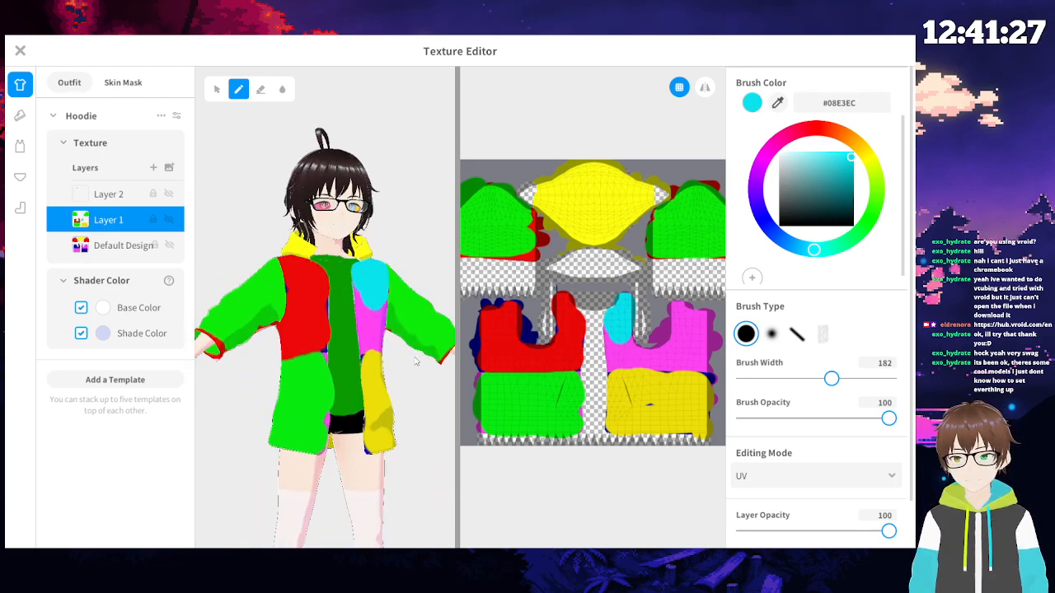
mouse_move(609, 330)
mouse_down()
mouse_move(627, 365)
mouse_move(697, 363)
mouse_move(689, 313)
mouse_move(697, 319)
mouse_move(640, 350)
mouse_up()
mouse_move(374, 347)
right_down()
mouse_move(301, 335)
mouse_move(328, 337)
right_up()
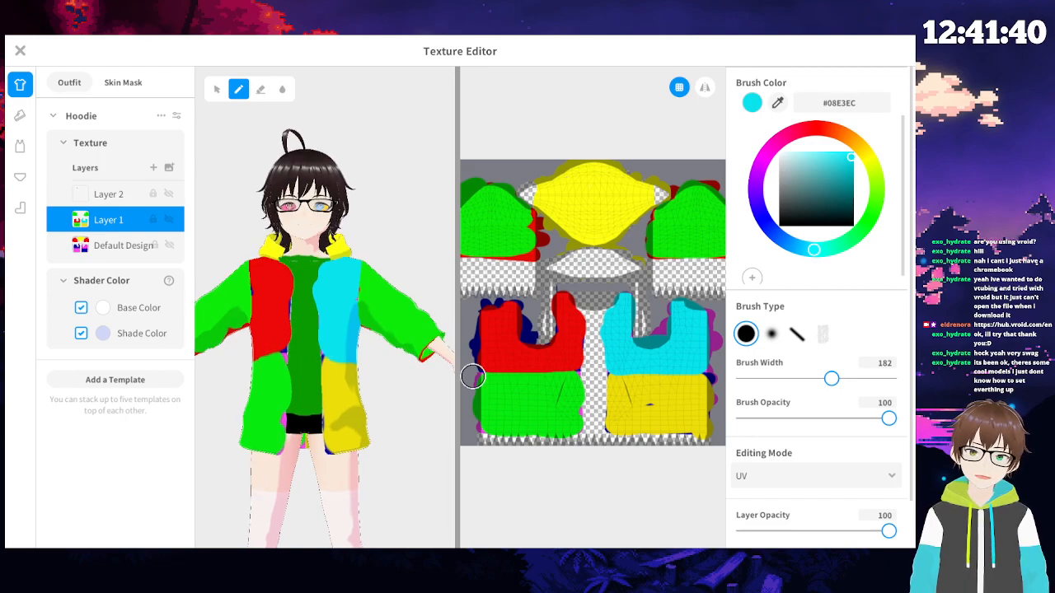
- Try the Darken and Multiply drawing modes on Layer 1
scroll(797, 455, down, 1)
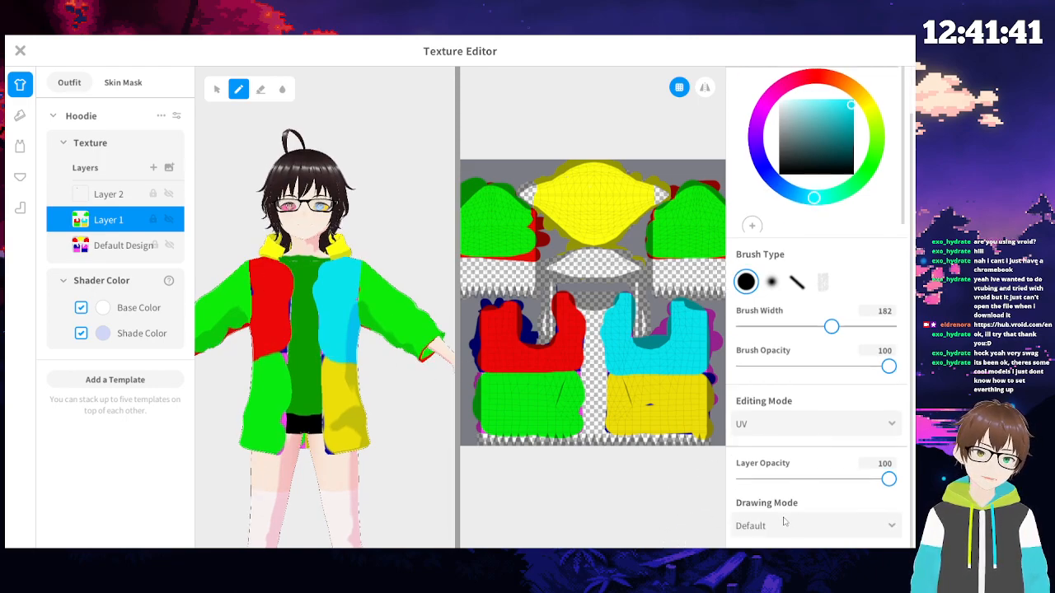
click(785, 524)
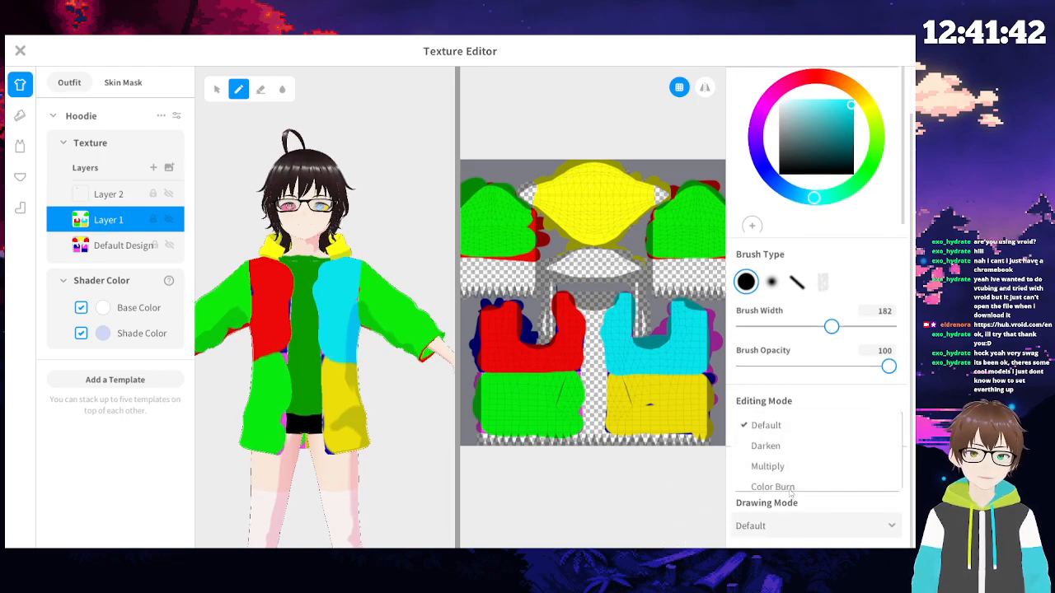
click(801, 449)
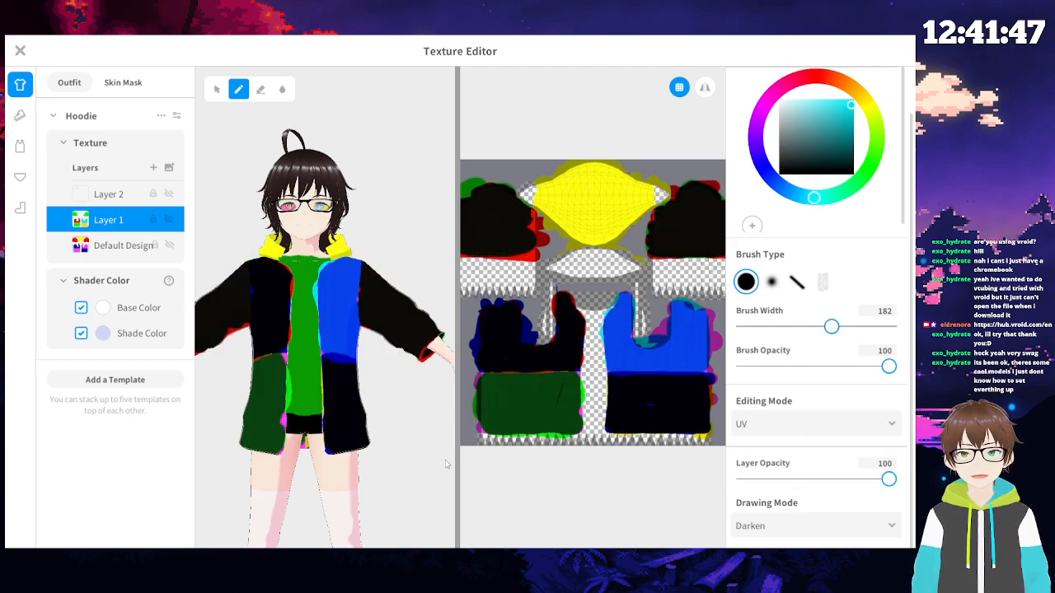
right_drag(446, 464, 445, 471)
click(797, 519)
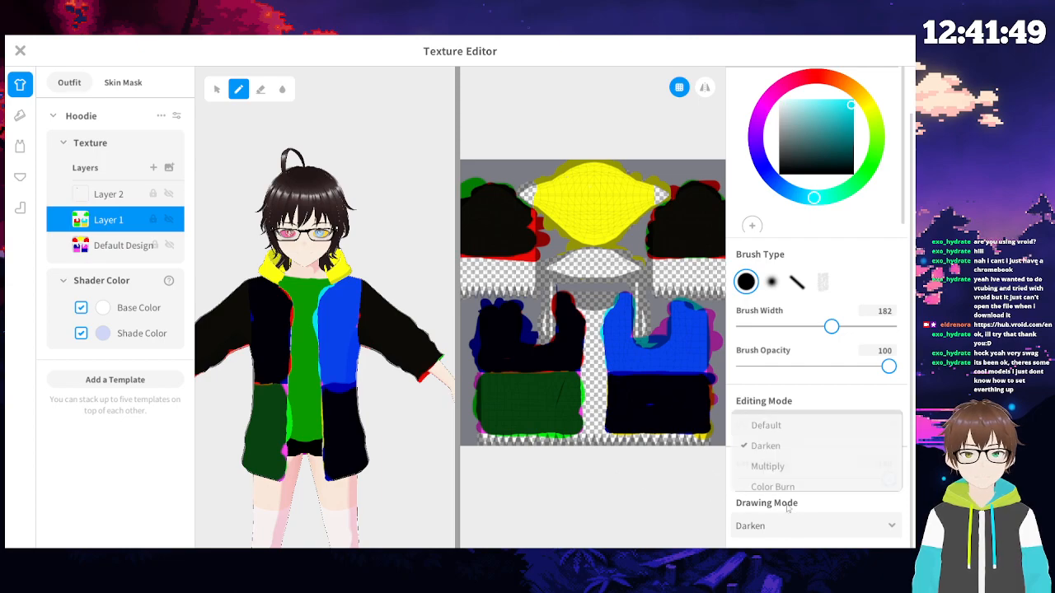
click(787, 466)
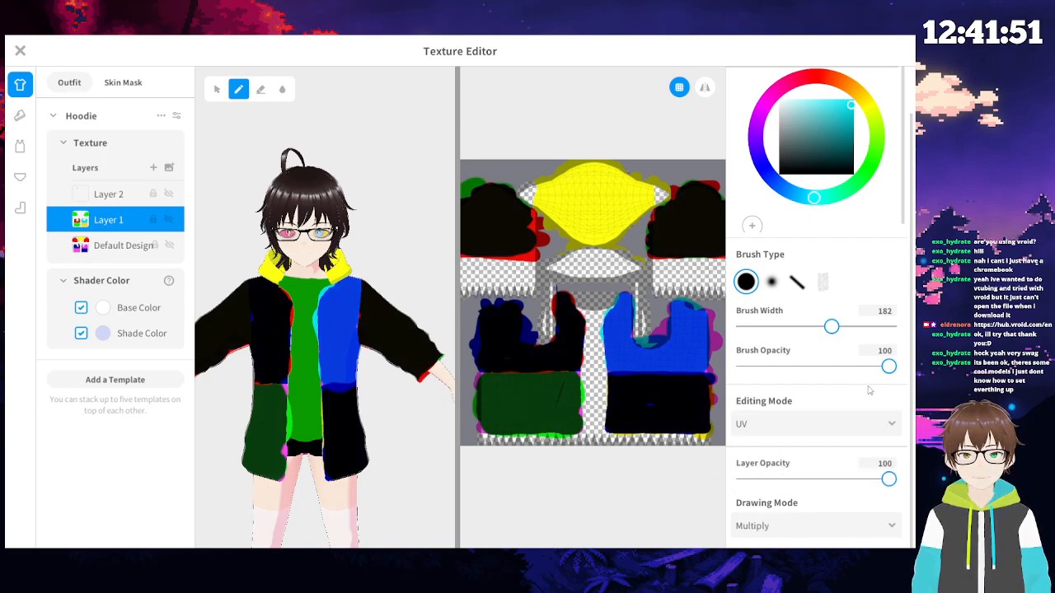
- Try the Color Burn and Linear Burn drawing modes on Layer 1, and return it to Default
click(809, 517)
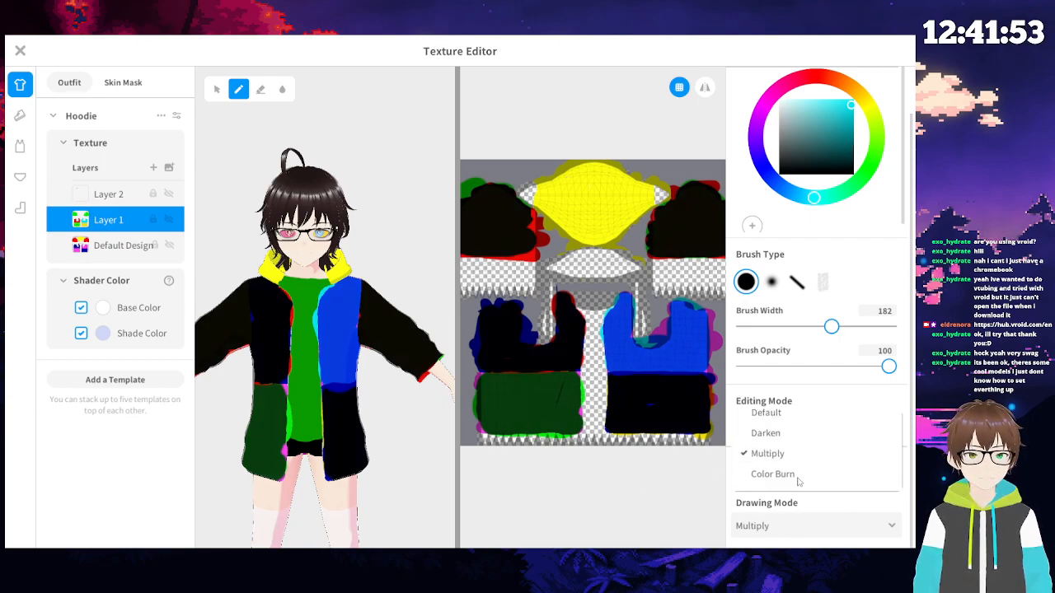
click(798, 480)
scroll(818, 475, up, 2)
scroll(816, 486, down, 2)
click(792, 526)
scroll(791, 420, down, 1)
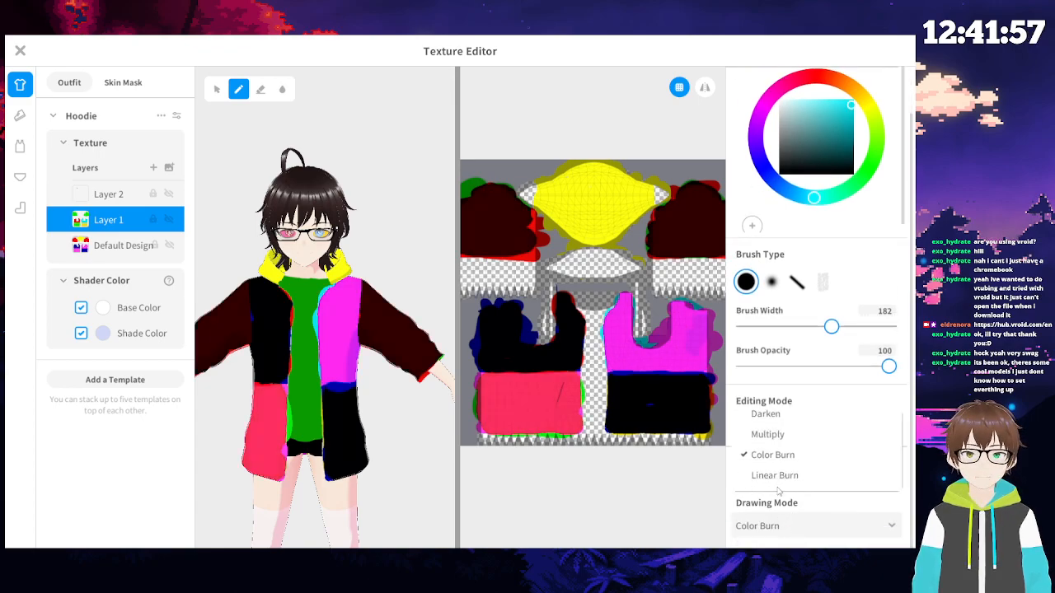
click(781, 483)
click(766, 514)
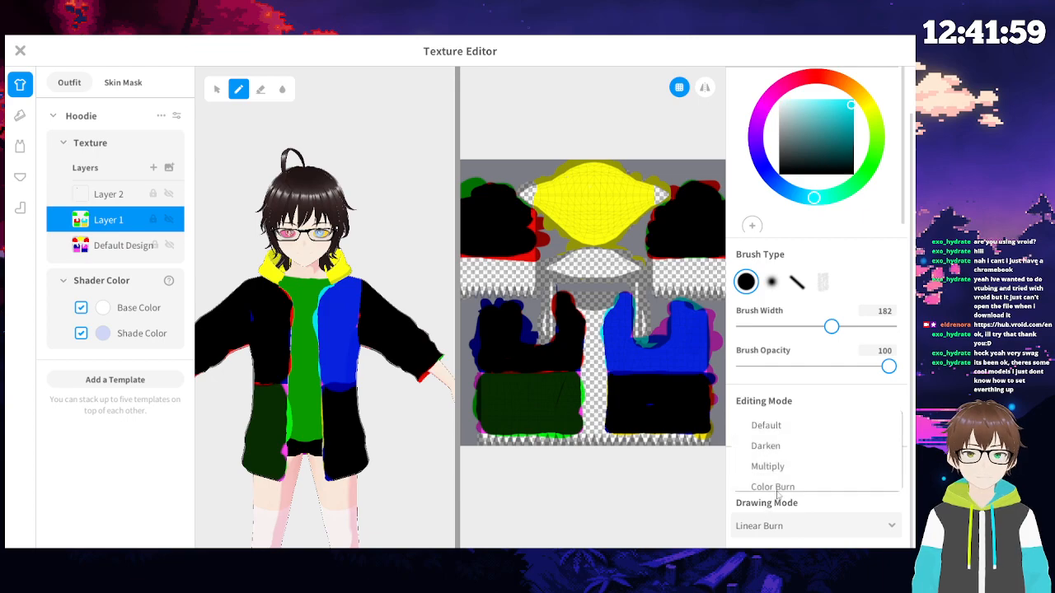
click(792, 426)
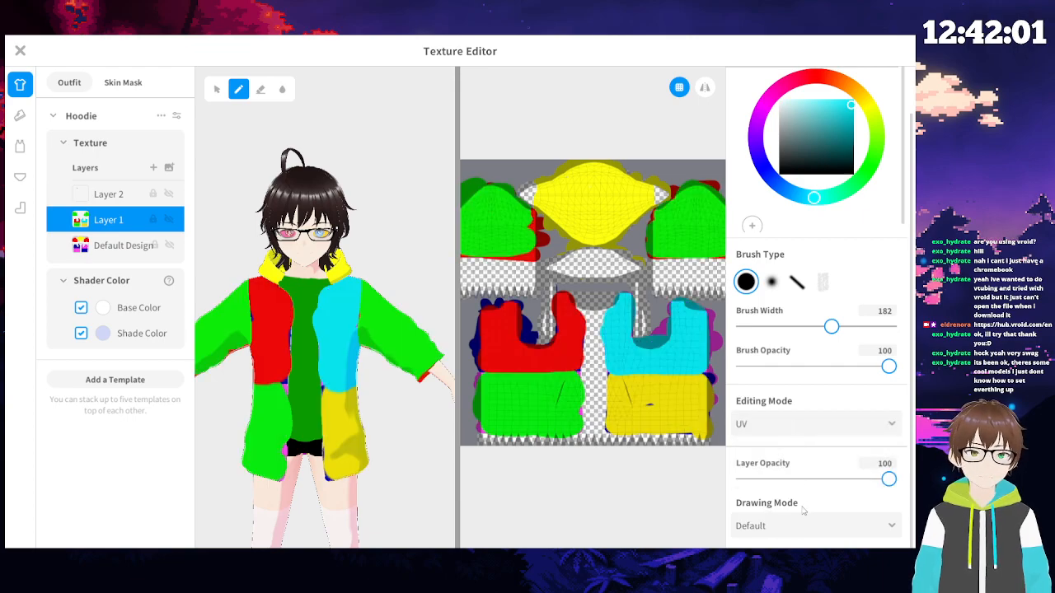
- Try the Lighten drawing mode on Layer 1
click(801, 519)
scroll(804, 463, down, 2)
click(798, 464)
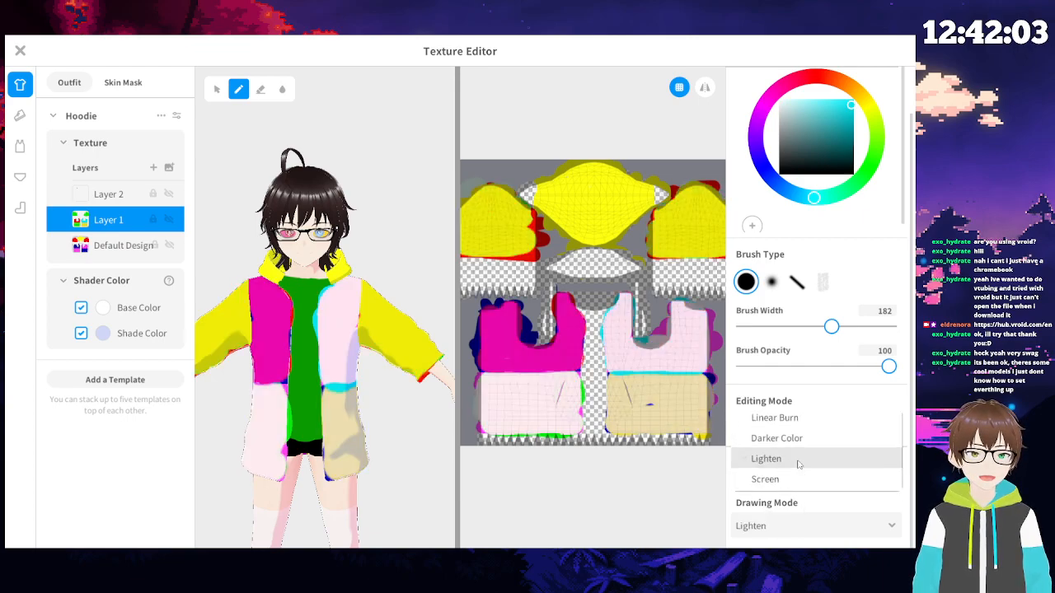
- Try the Color Dodge drawing mode on Layer 1 and examine the hoodie from the back and front
click(792, 525)
scroll(808, 467, down, 3)
scroll(807, 470, down, 2)
click(800, 449)
click(800, 521)
scroll(787, 449, down, 2)
scroll(781, 448, up, 1)
scroll(781, 447, down, 2)
click(776, 463)
click(786, 529)
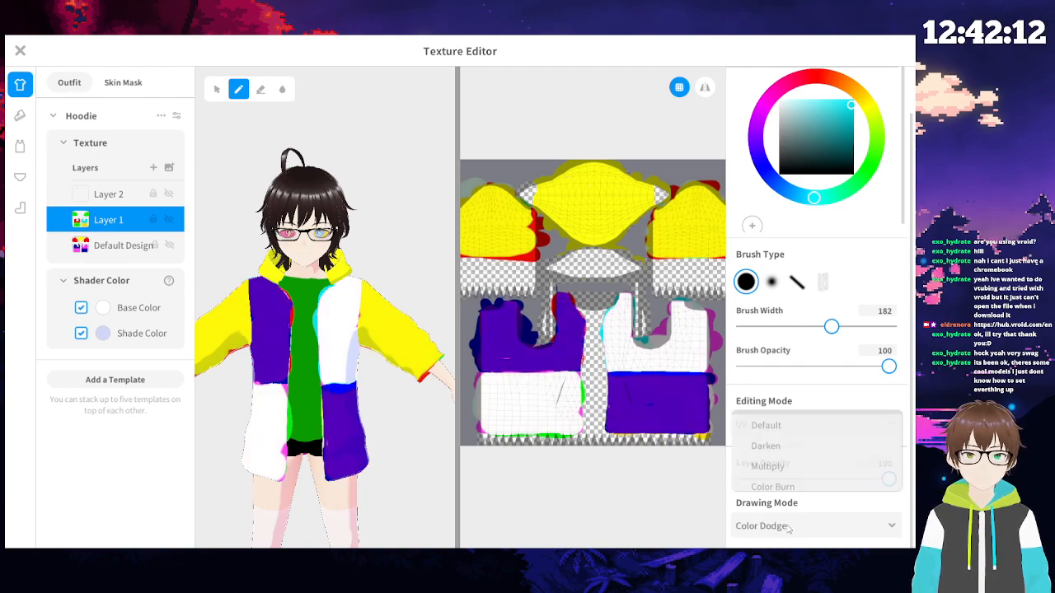
click(263, 438)
right_drag(266, 432, 368, 400)
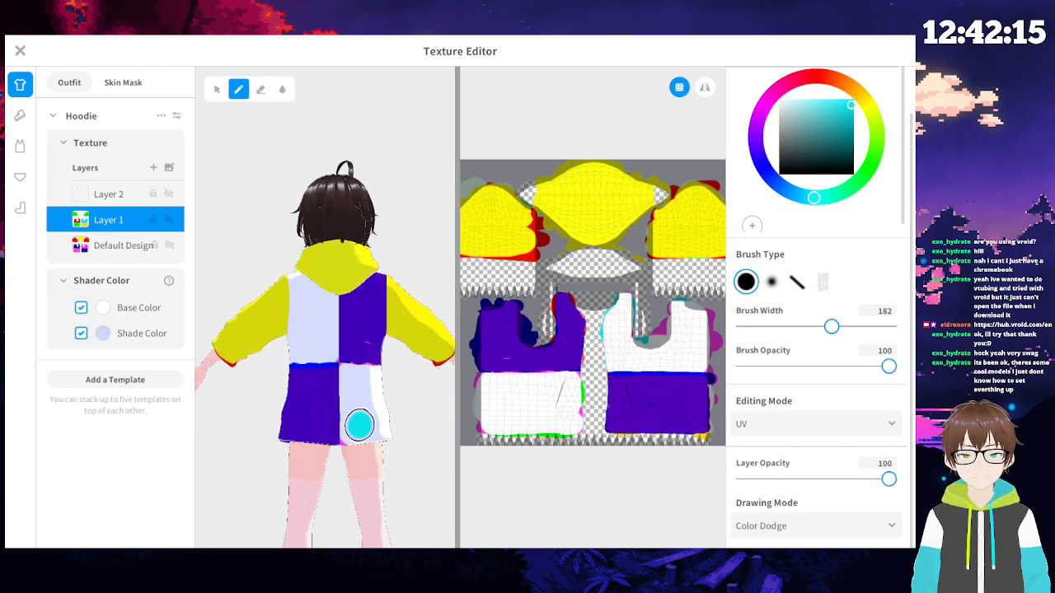
mouse_move(357, 421)
right_down()
mouse_move(268, 421)
mouse_move(302, 424)
right_up()
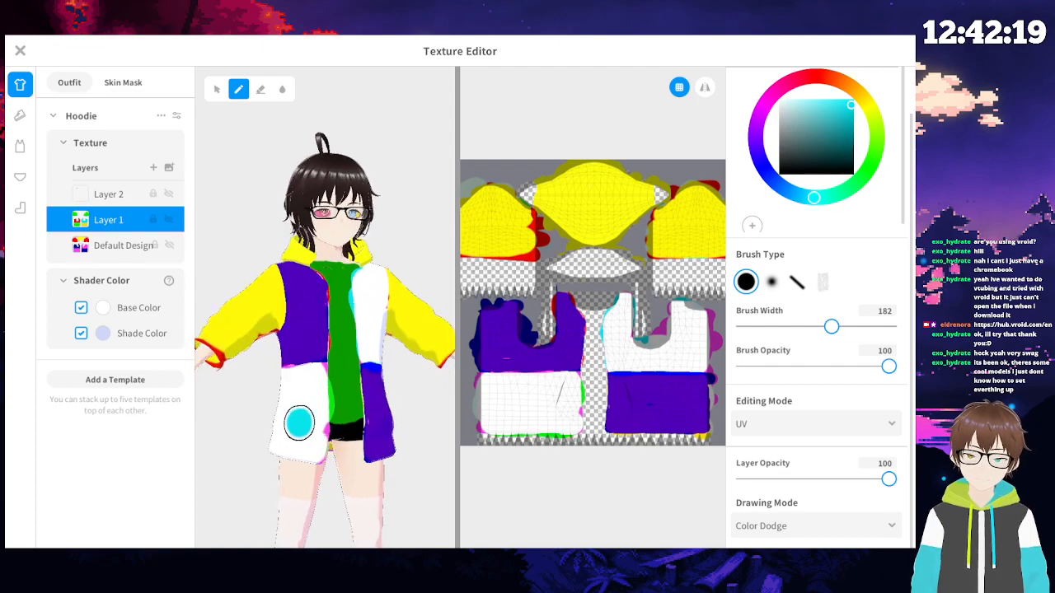
- Try the Linear Dodge and Lighter Color drawing modes on Layer 1
click(787, 528)
scroll(789, 470, down, 3)
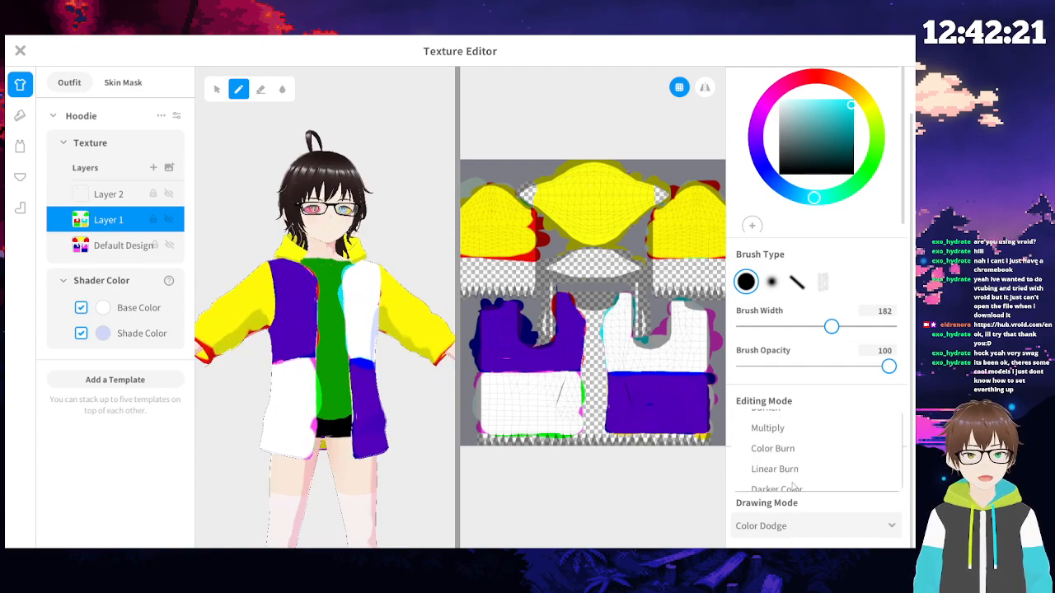
scroll(789, 475, down, 1)
click(789, 475)
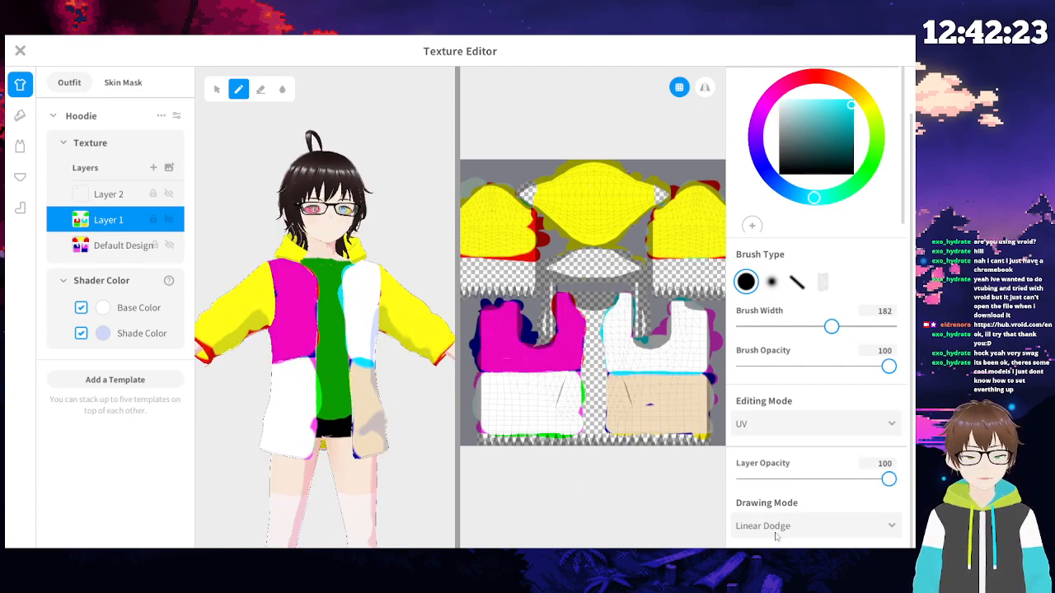
click(782, 531)
scroll(808, 436, down, 3)
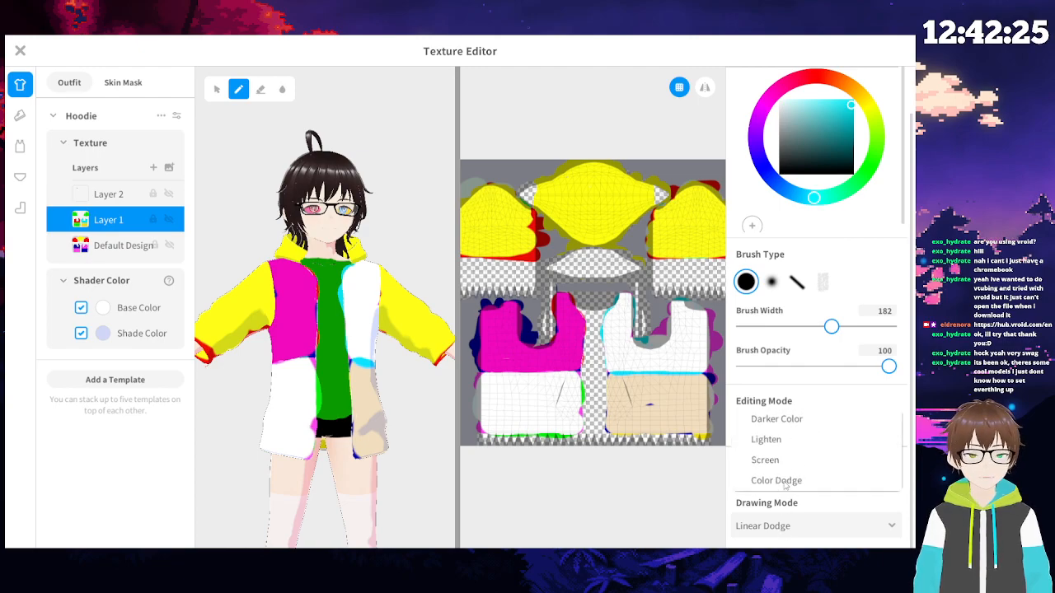
click(789, 463)
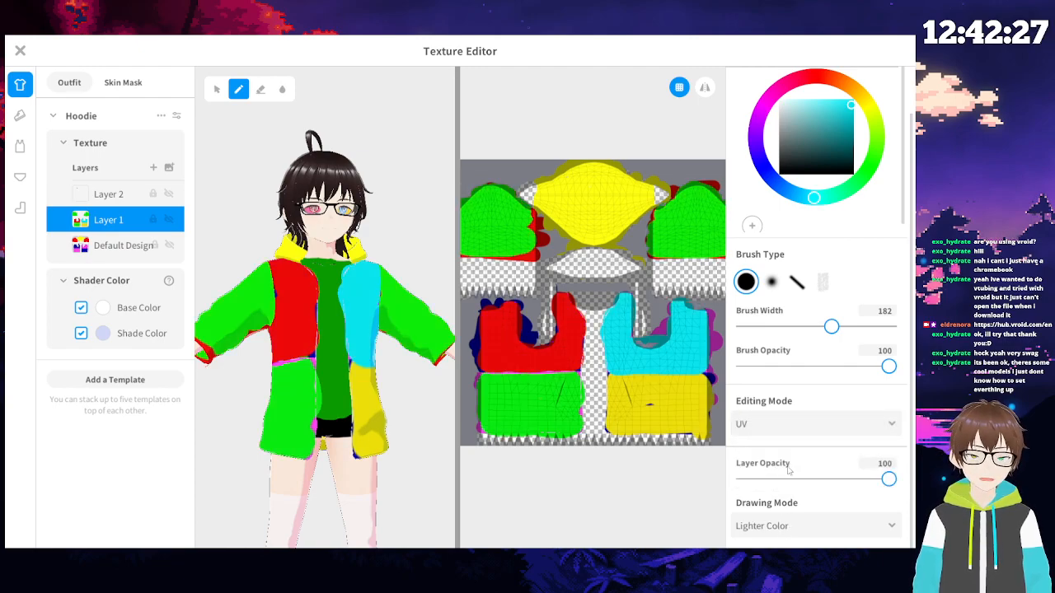
- Try the Overlay and Soft Light drawing modes on Layer 1
click(792, 524)
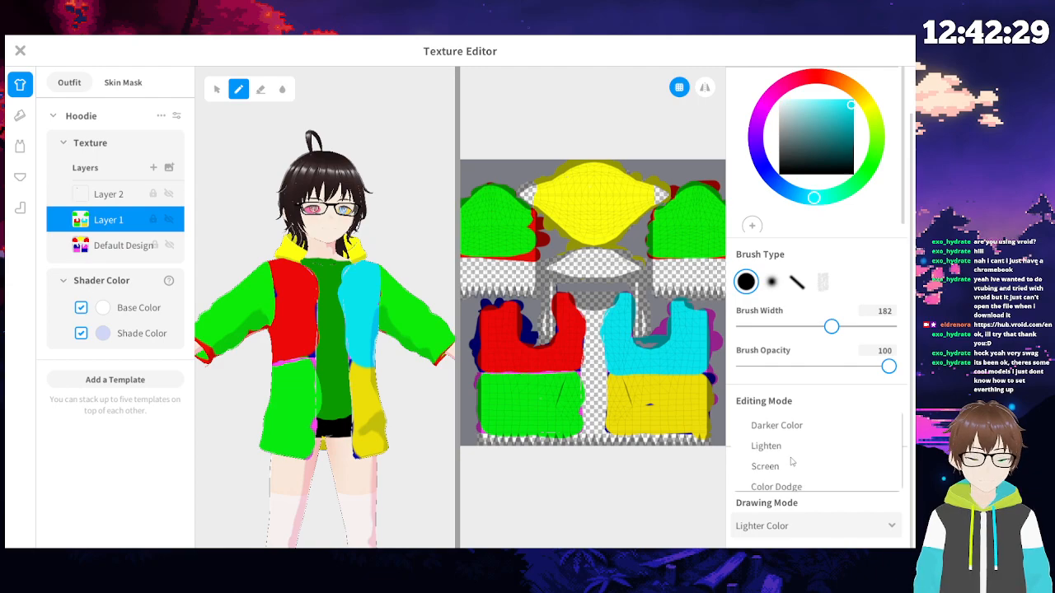
click(790, 457)
click(784, 527)
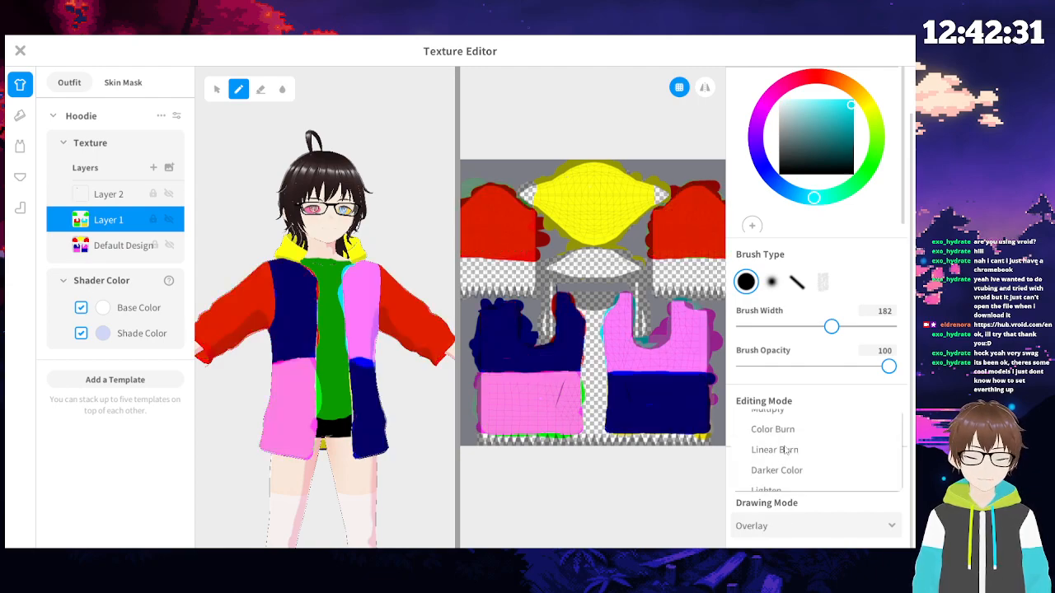
click(775, 453)
- Try the Hard Light and Vivid Light drawing modes on Layer 1
click(781, 526)
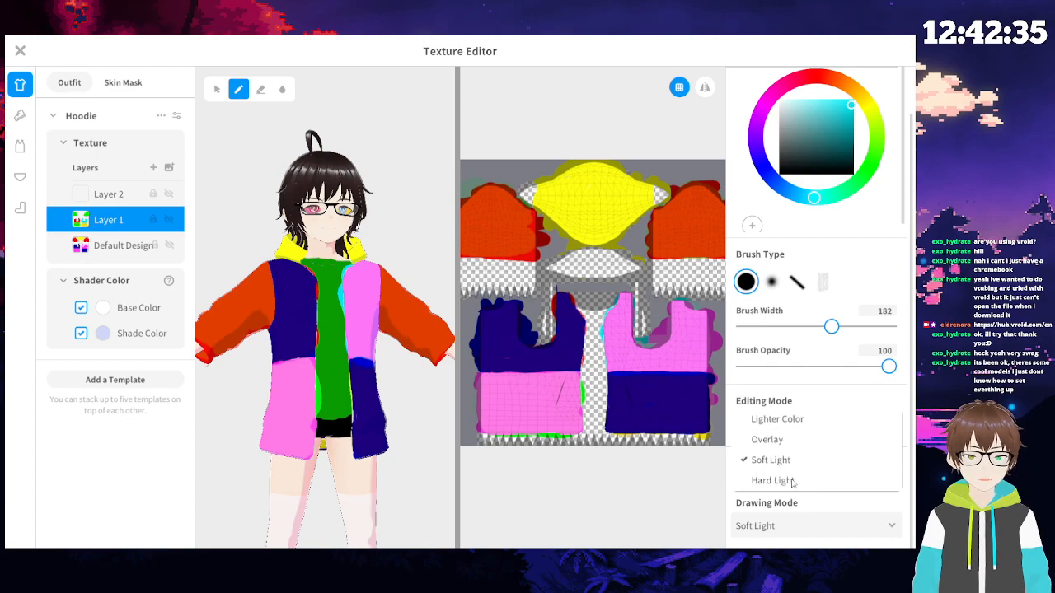
click(773, 481)
click(788, 528)
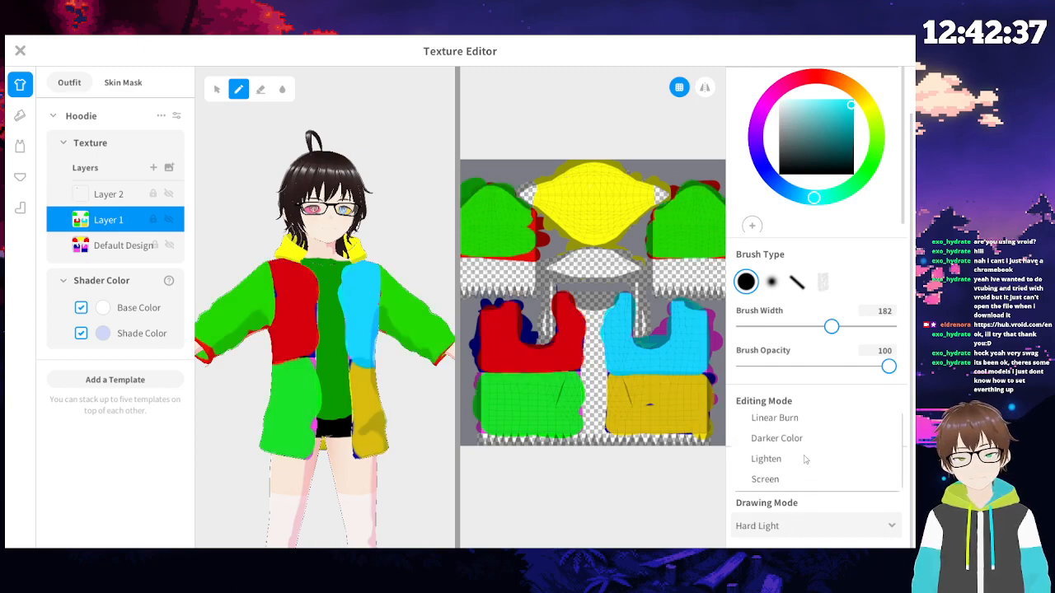
click(792, 444)
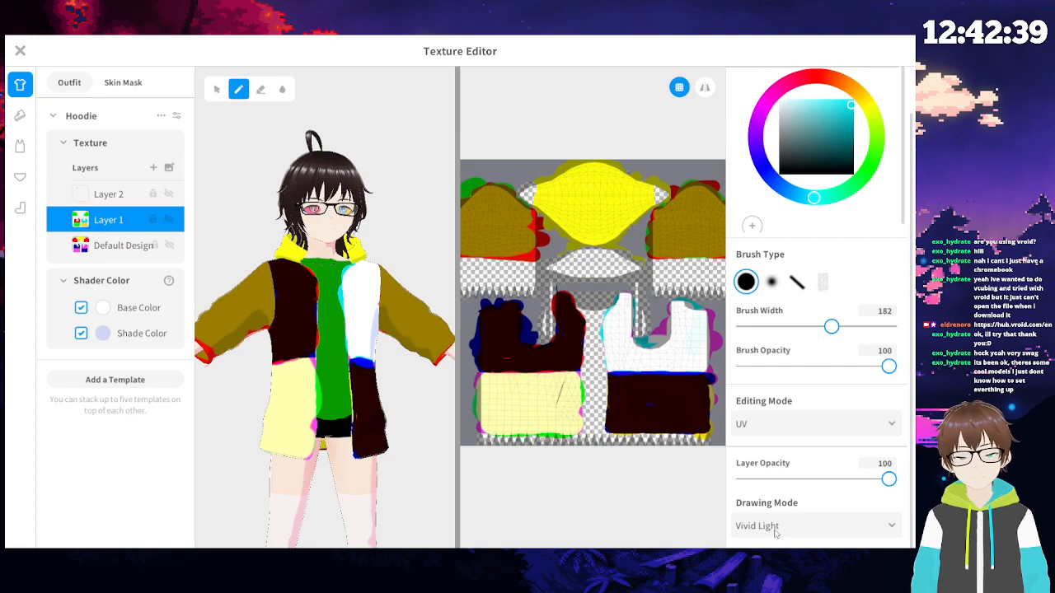
- Try the Linear Light and Pin Light drawing modes on Layer 1
click(781, 526)
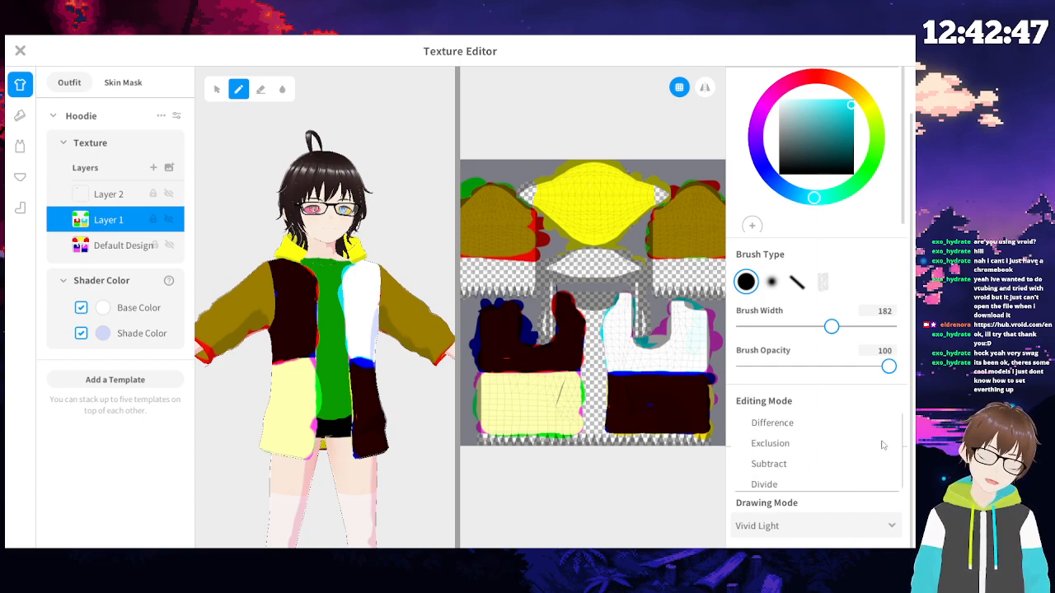
click(854, 445)
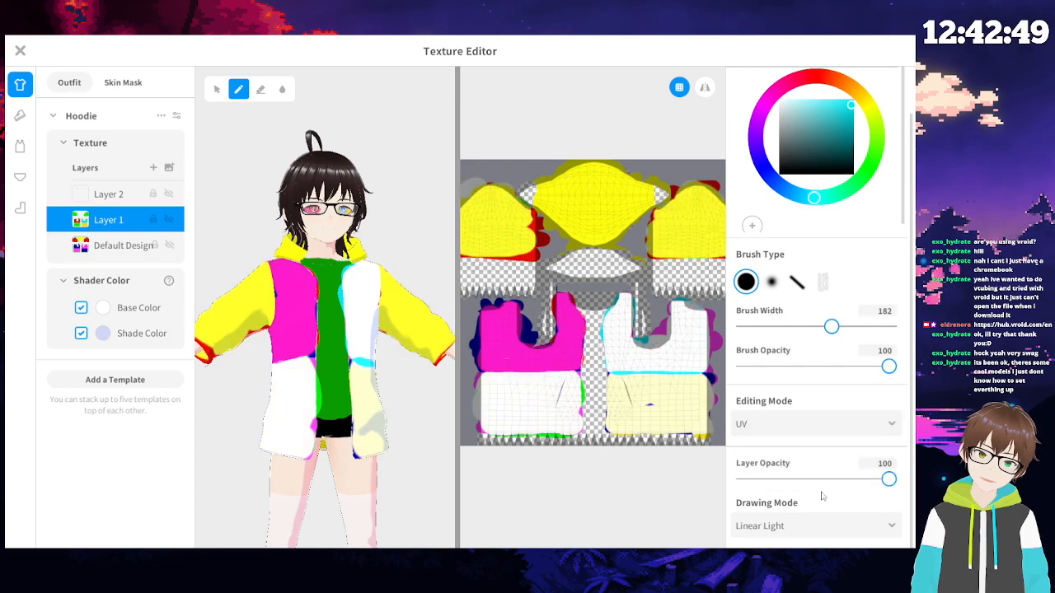
click(793, 525)
scroll(853, 440, down, 1)
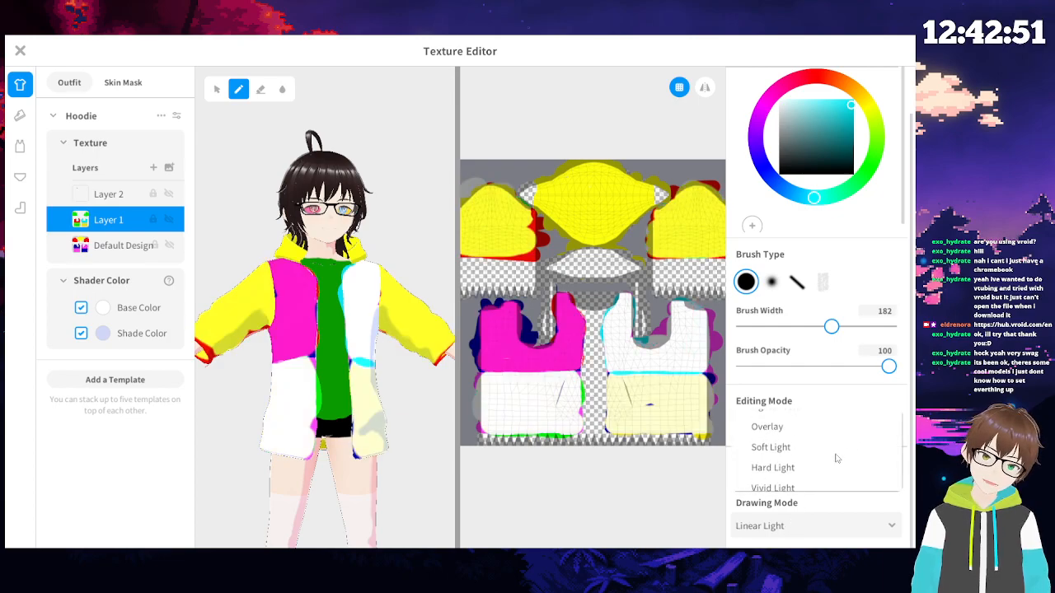
click(830, 471)
- Try the Hard Mix and Difference drawing modes on Layer 1 of the hoodie
click(816, 525)
scroll(824, 445, down, 4)
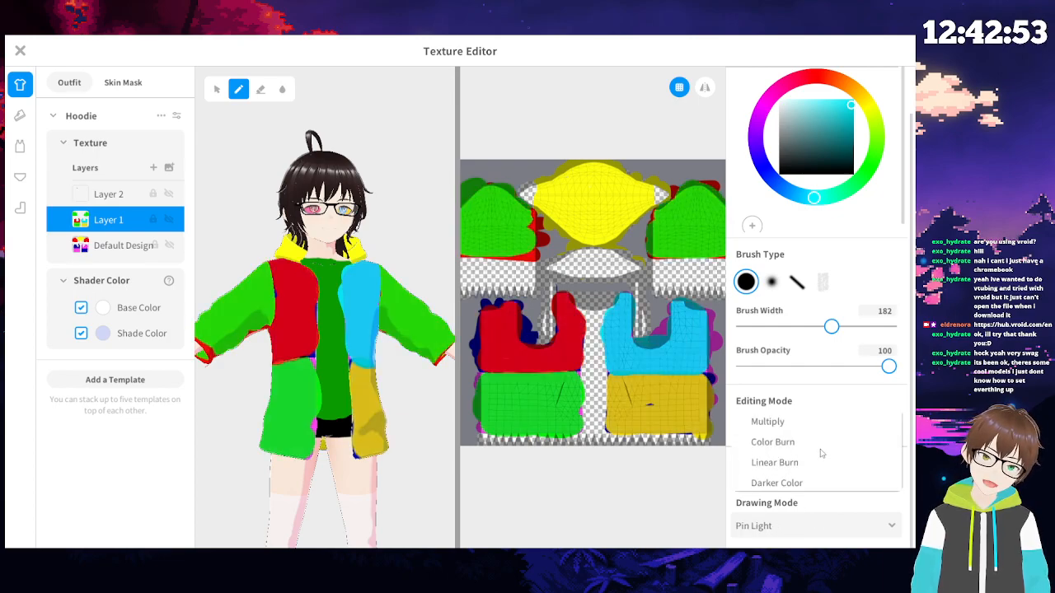
scroll(820, 427, down, 6)
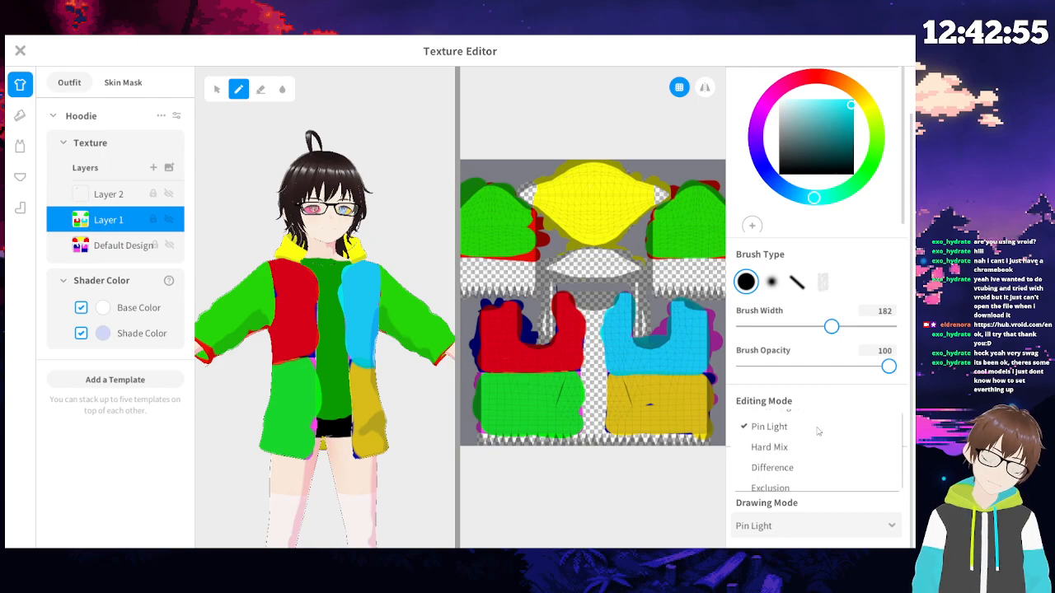
scroll(814, 435, up, 4)
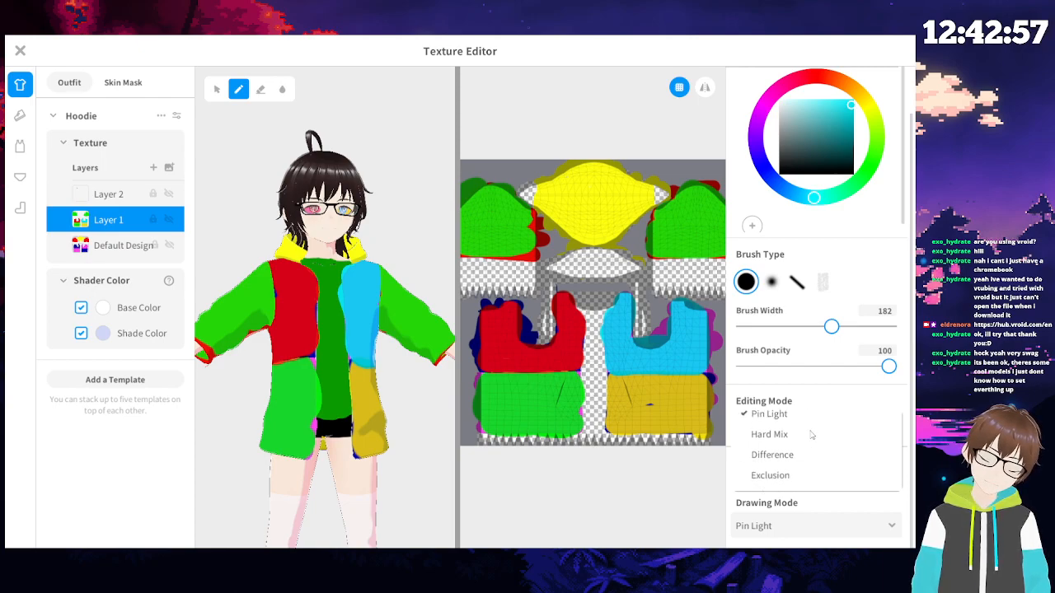
click(810, 435)
click(789, 528)
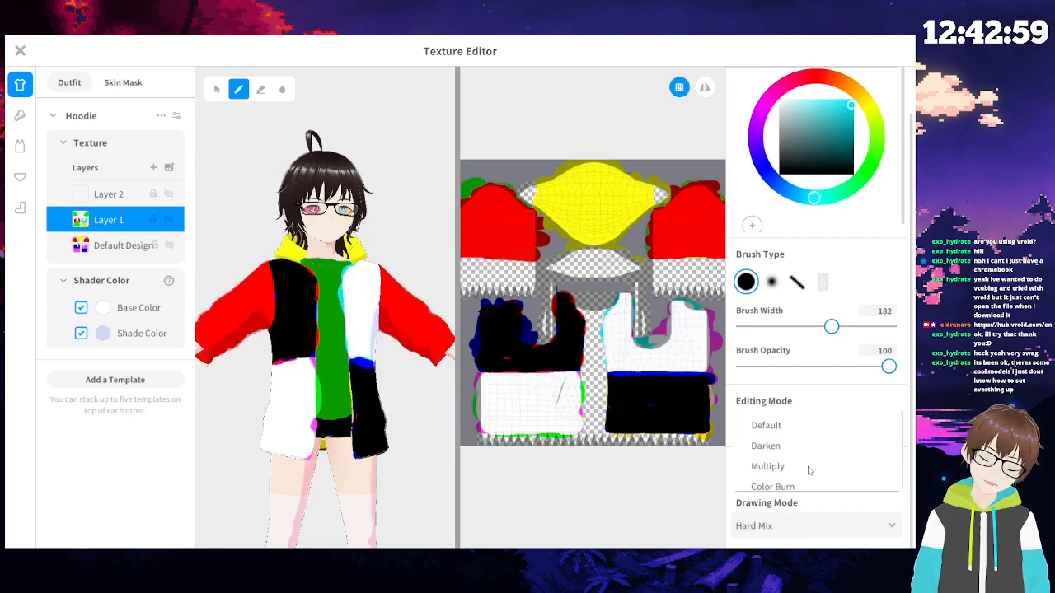
scroll(808, 478, down, 7)
scroll(765, 489, down, 3)
click(769, 442)
click(772, 529)
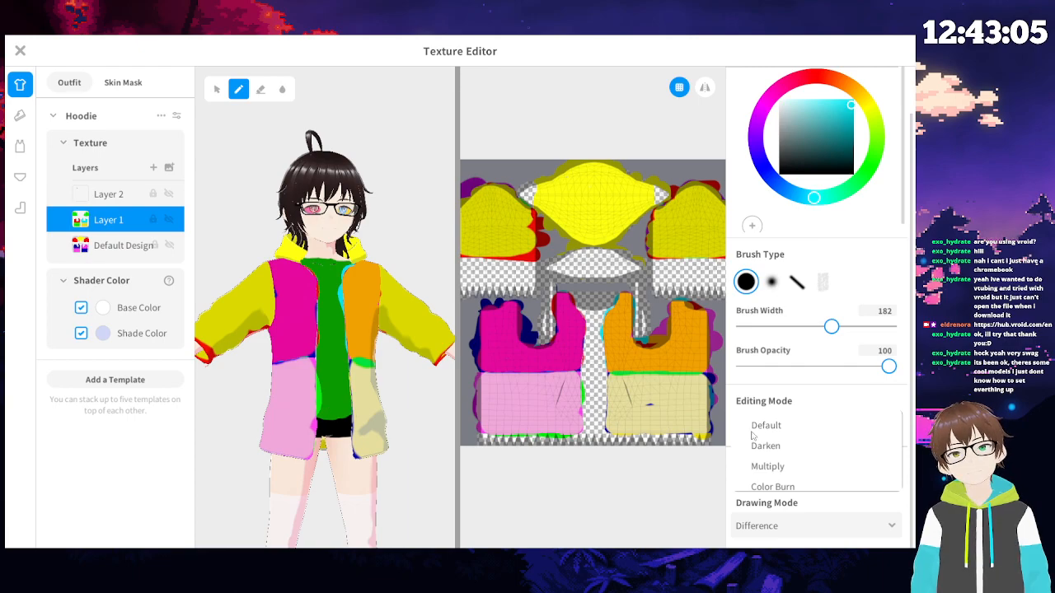
click(326, 391)
mouse_move(325, 391)
right_down()
mouse_move(409, 376)
mouse_move(393, 426)
mouse_move(396, 337)
mouse_move(363, 428)
mouse_move(292, 453)
mouse_move(278, 379)
mouse_move(341, 353)
mouse_move(433, 391)
mouse_move(438, 380)
mouse_move(390, 228)
mouse_move(343, 349)
mouse_move(296, 377)
mouse_move(323, 384)
right_up()
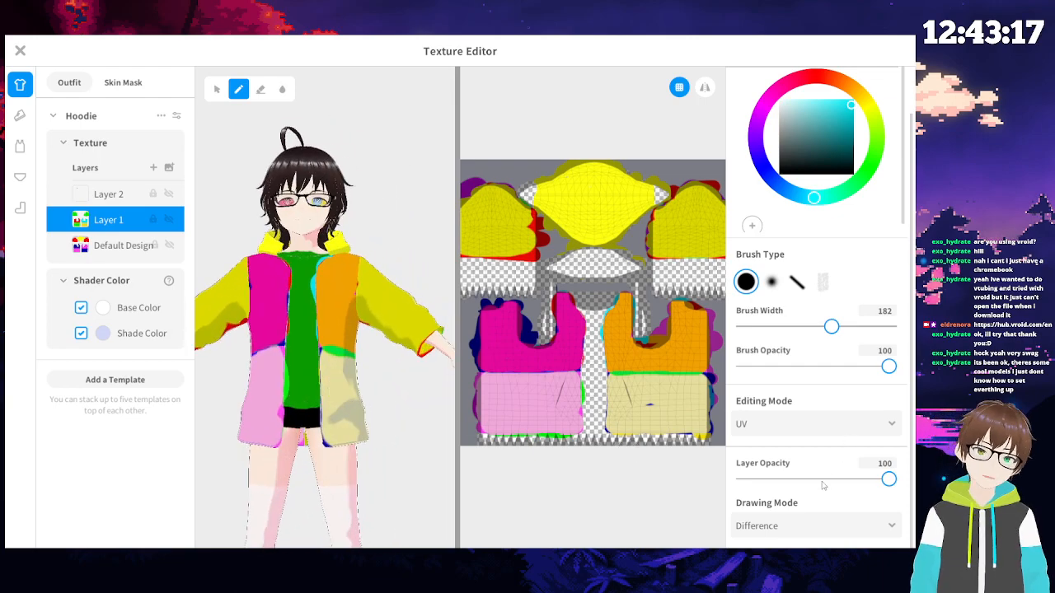
- Try the Exclusion and Subtract drawing modes on Layer 1
click(819, 533)
scroll(816, 478, down, 6)
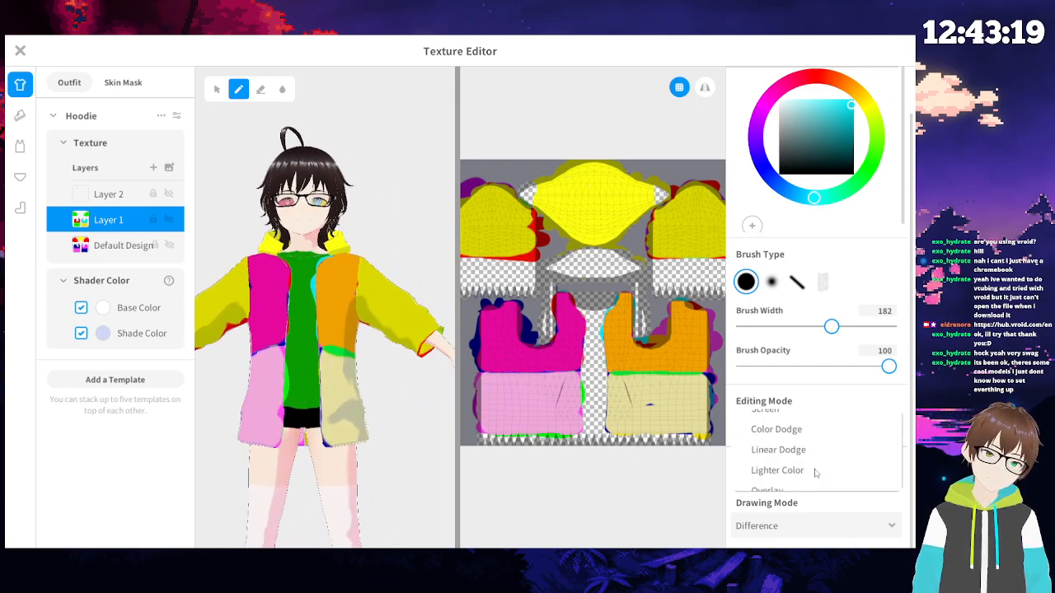
scroll(814, 474, down, 7)
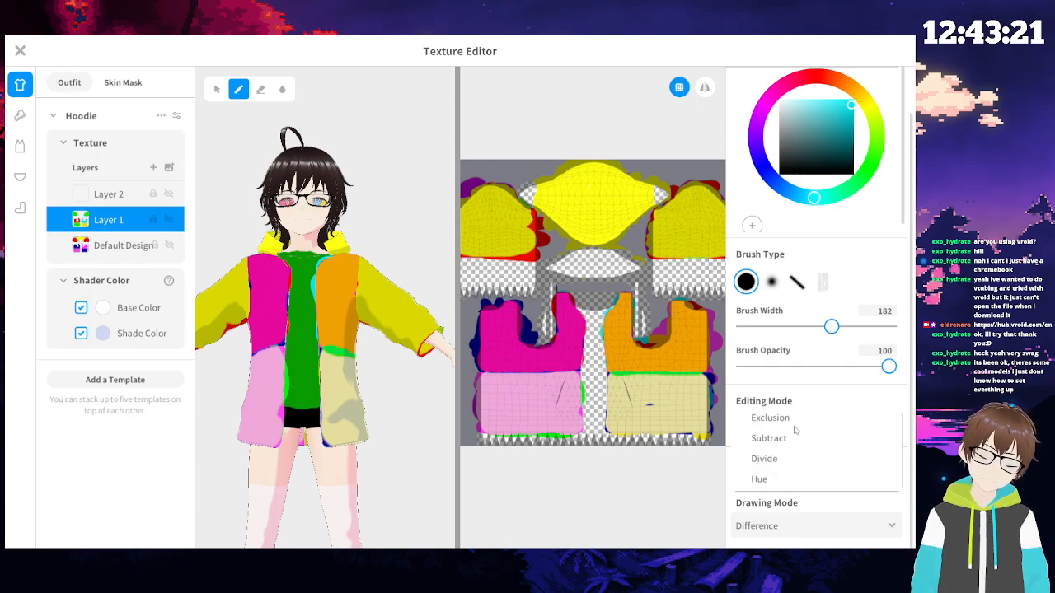
click(792, 422)
middle_drag(308, 351, 333, 378)
click(814, 525)
scroll(793, 462, down, 6)
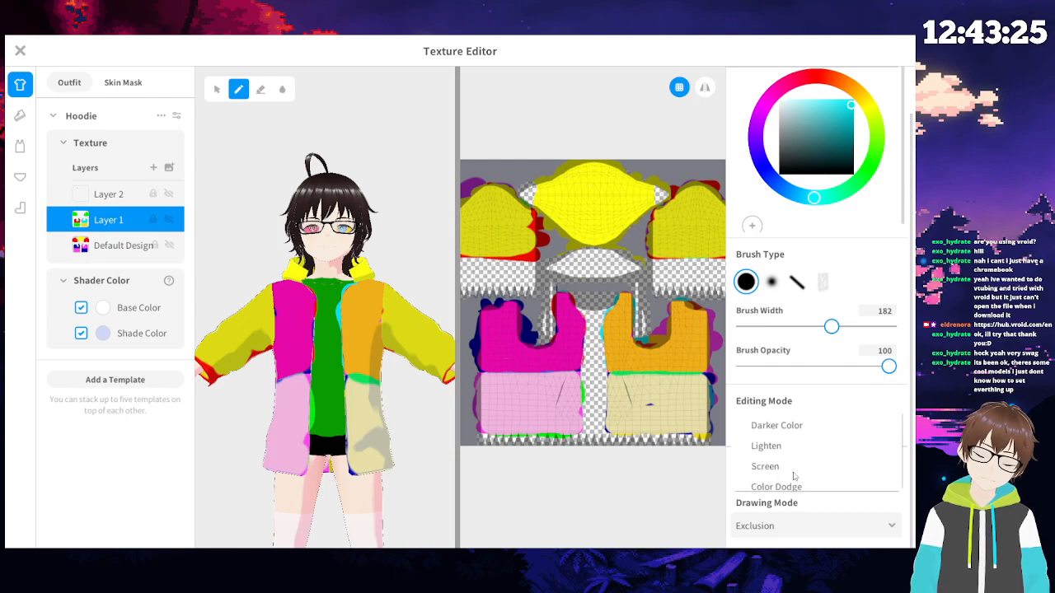
scroll(794, 454, down, 5)
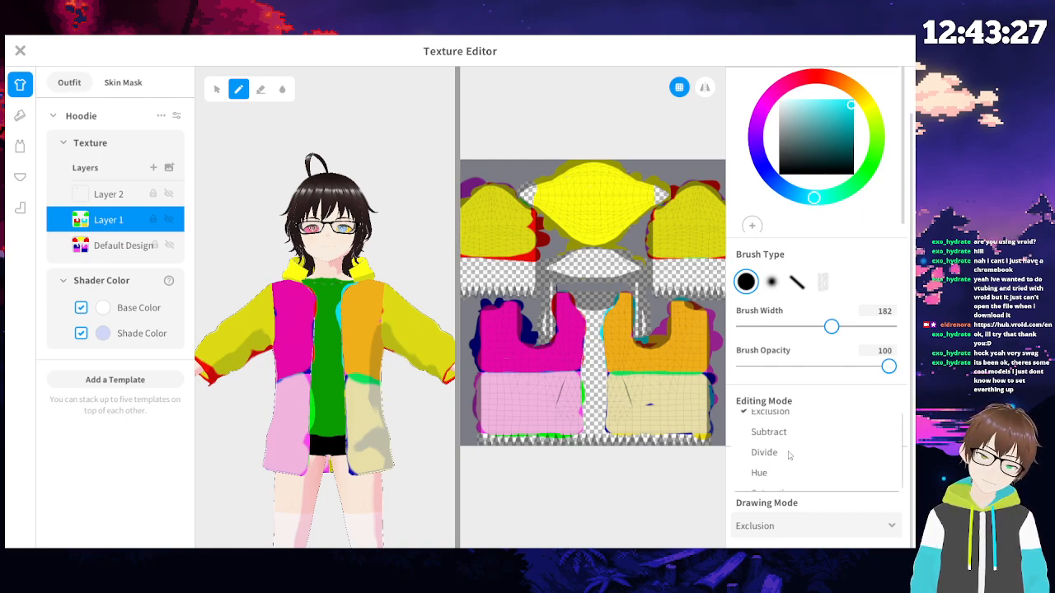
click(791, 432)
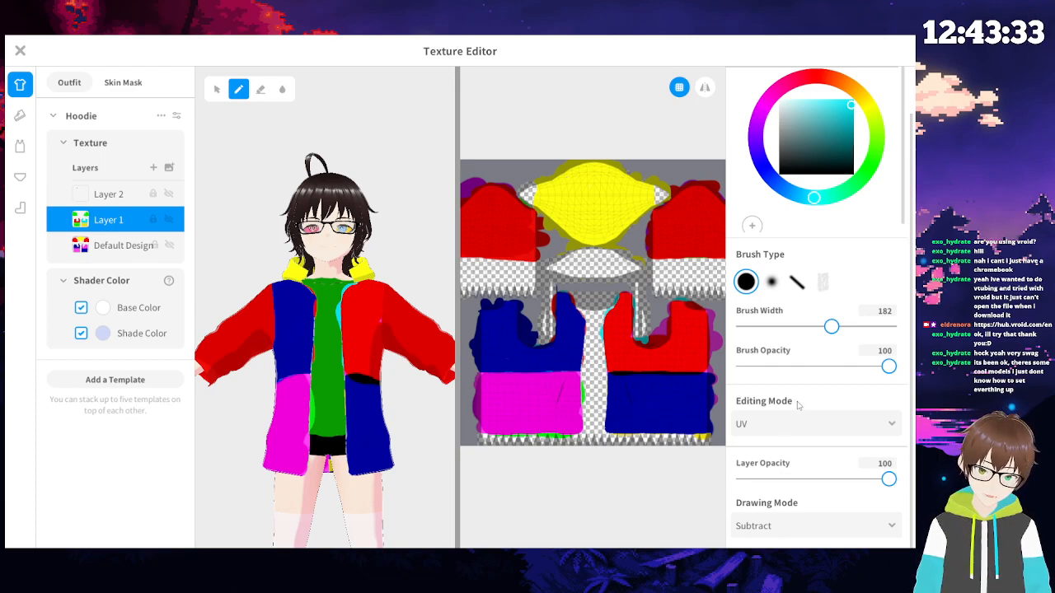
- Try the Divide drawing mode on Layer 1 and examine the front of the hoodie up close
click(826, 532)
scroll(826, 462, down, 6)
scroll(826, 459, down, 4)
click(764, 452)
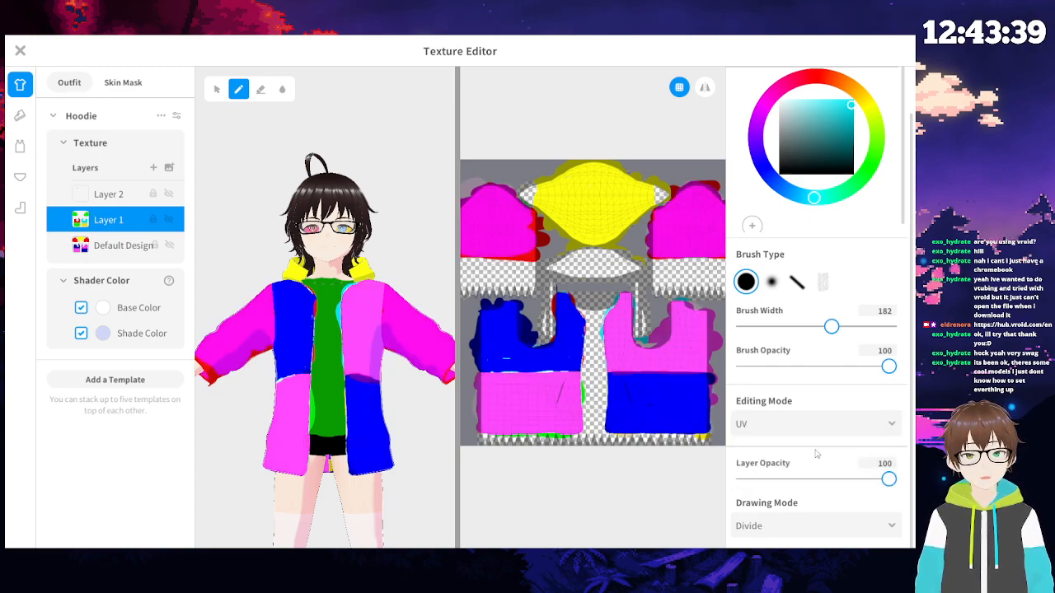
right_drag(334, 459, 346, 547)
scroll(370, 433, up, 5)
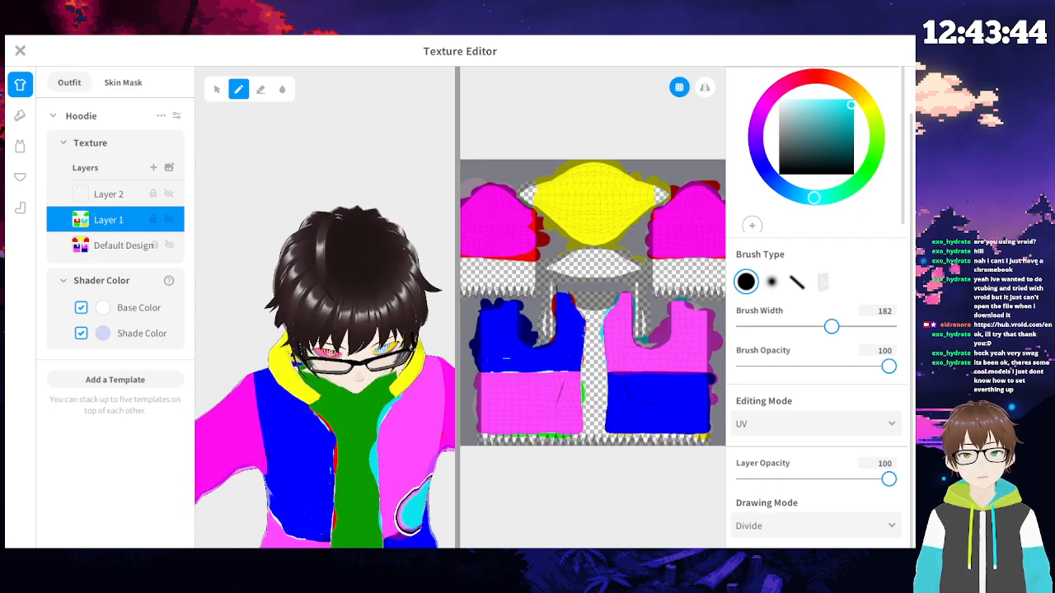
right_drag(412, 511, 405, 351)
scroll(401, 414, up, 5)
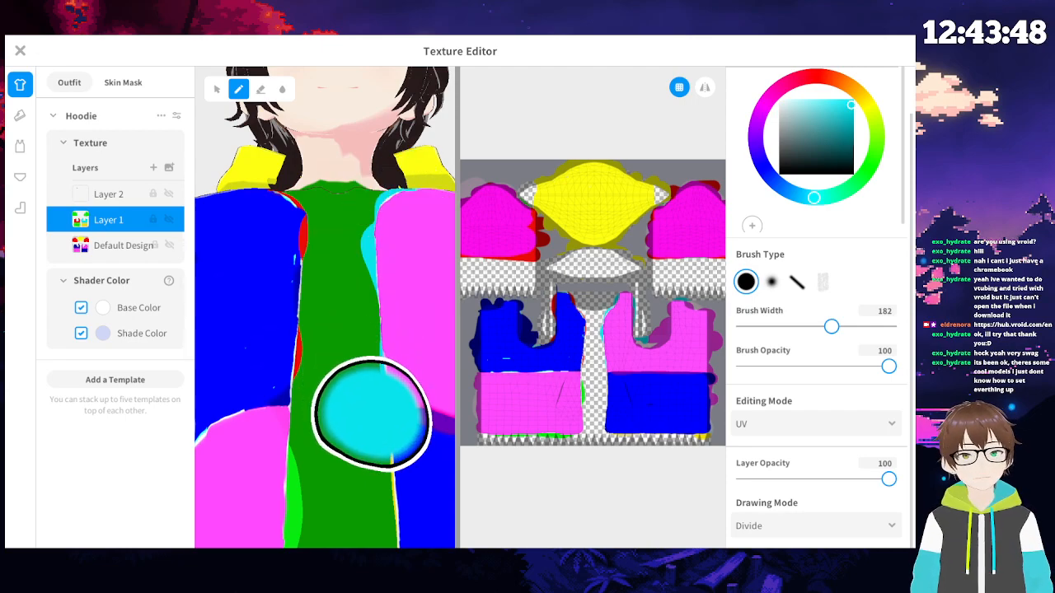
scroll(338, 404, down, 5)
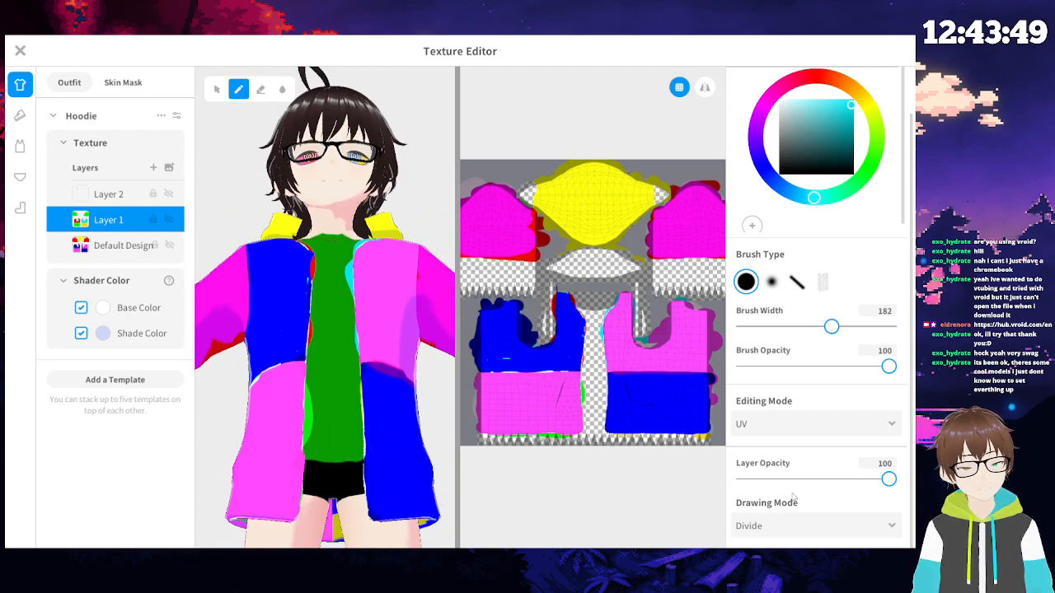
- Try the Hue drawing mode on Layer 1
click(803, 423)
scroll(812, 455, down, 5)
scroll(810, 455, down, 6)
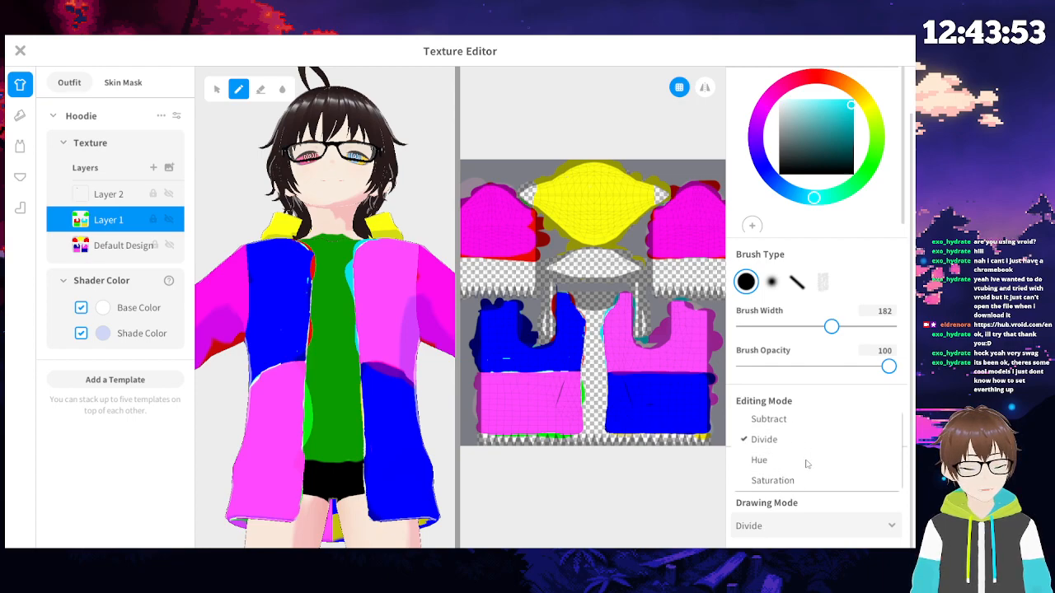
click(807, 461)
- Try the Saturation drawing mode on Layer 1 and examine the hoodie's chest and collar up close
click(796, 423)
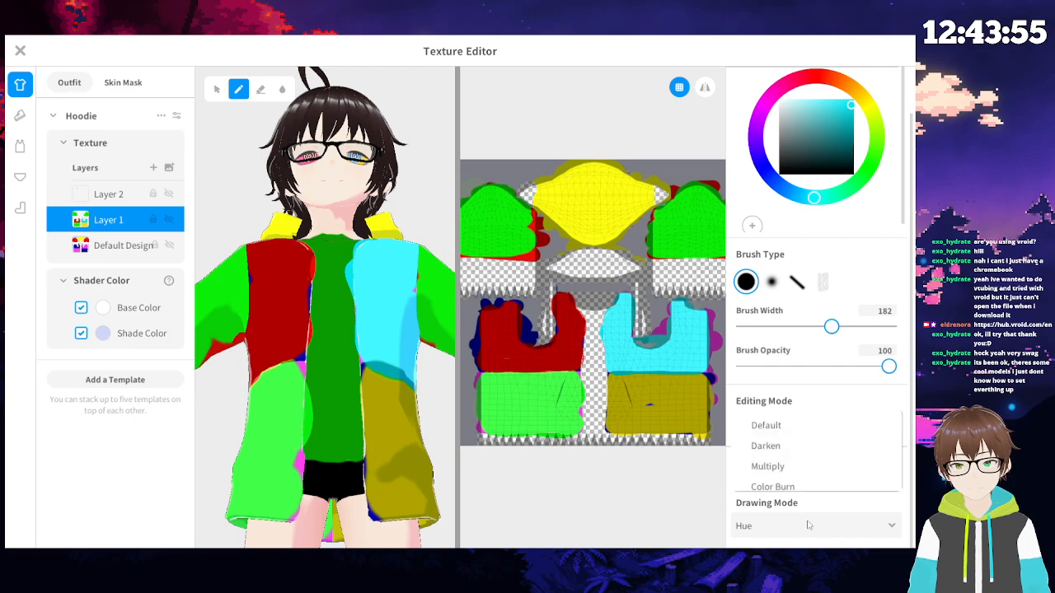
scroll(793, 462, down, 10)
scroll(789, 458, down, 10)
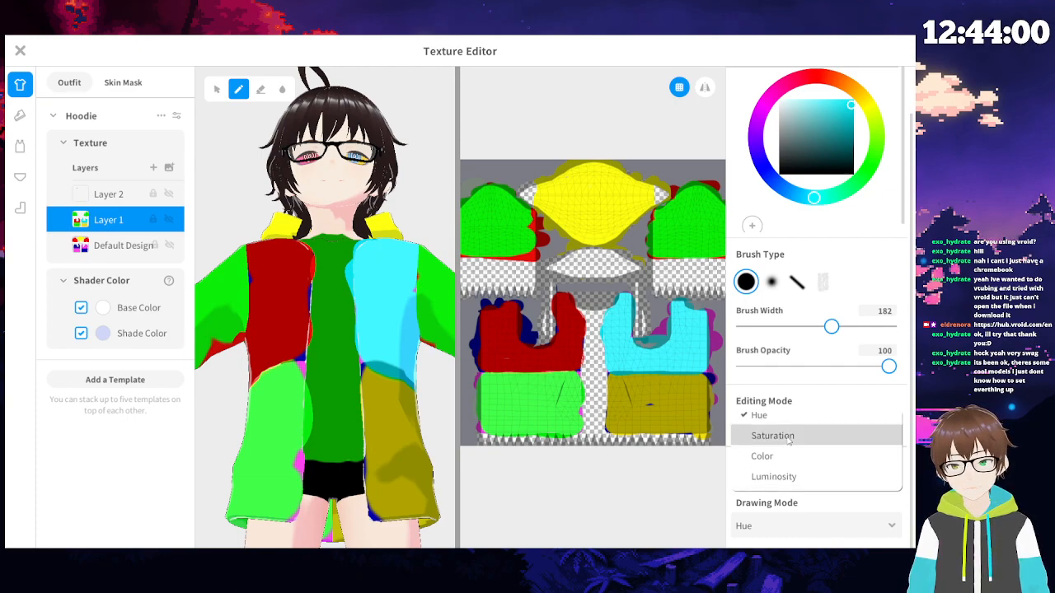
click(789, 436)
scroll(427, 474, up, 2)
scroll(426, 474, up, 5)
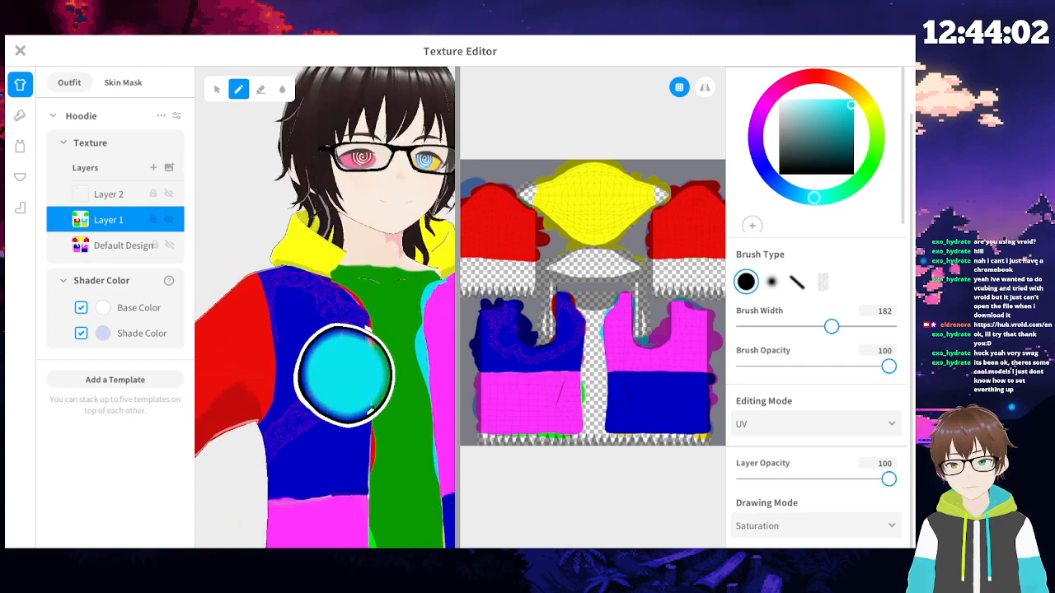
middle_drag(278, 276, 317, 354)
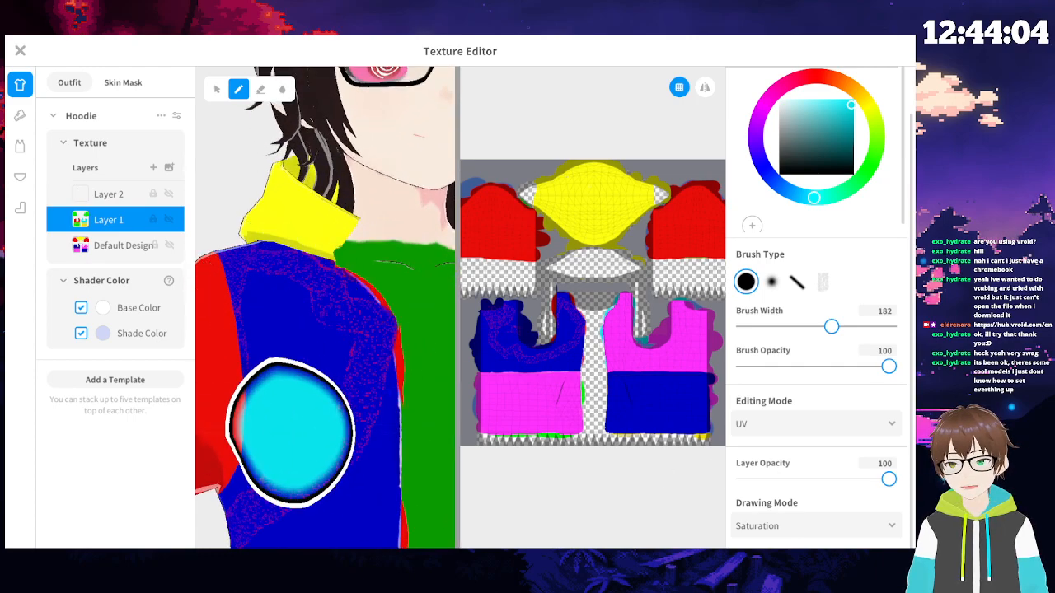
scroll(262, 419, down, 7)
right_drag(309, 443, 291, 291)
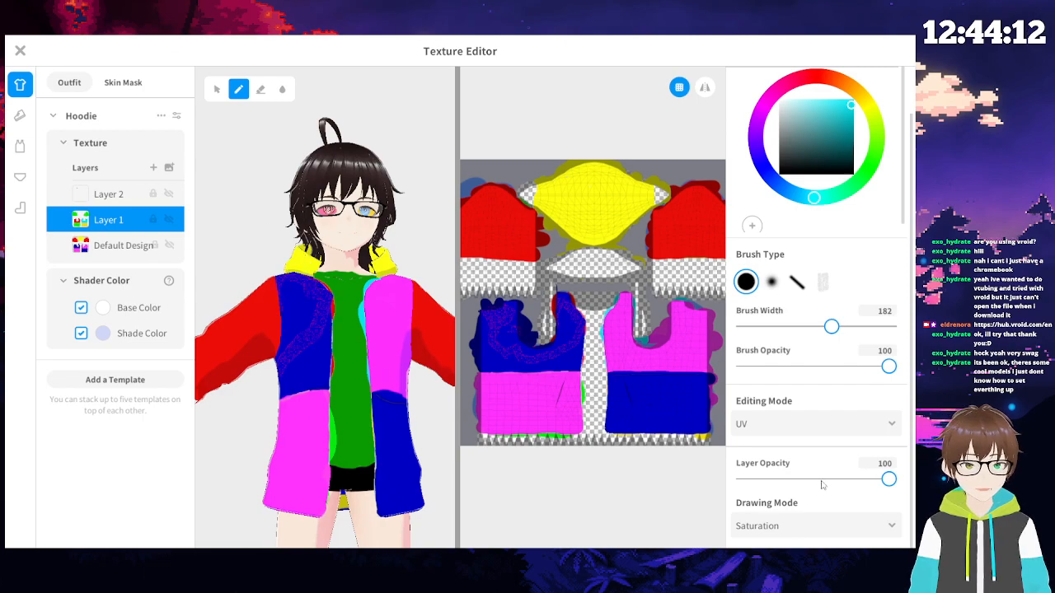
- Try the Color and Luminosity drawing modes on Layer 1
click(815, 531)
scroll(835, 452, down, 5)
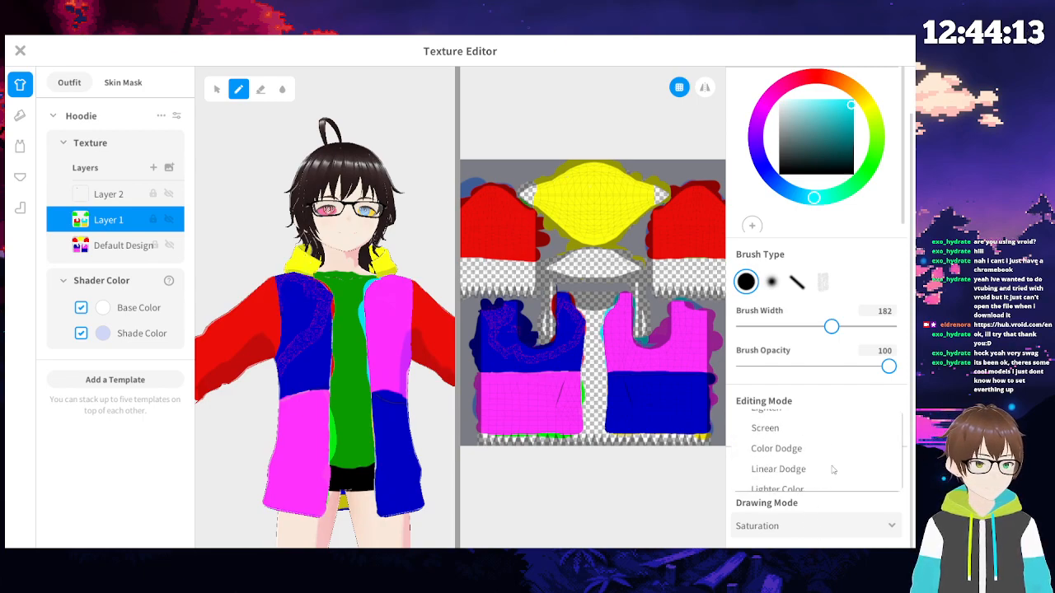
scroll(836, 452, down, 8)
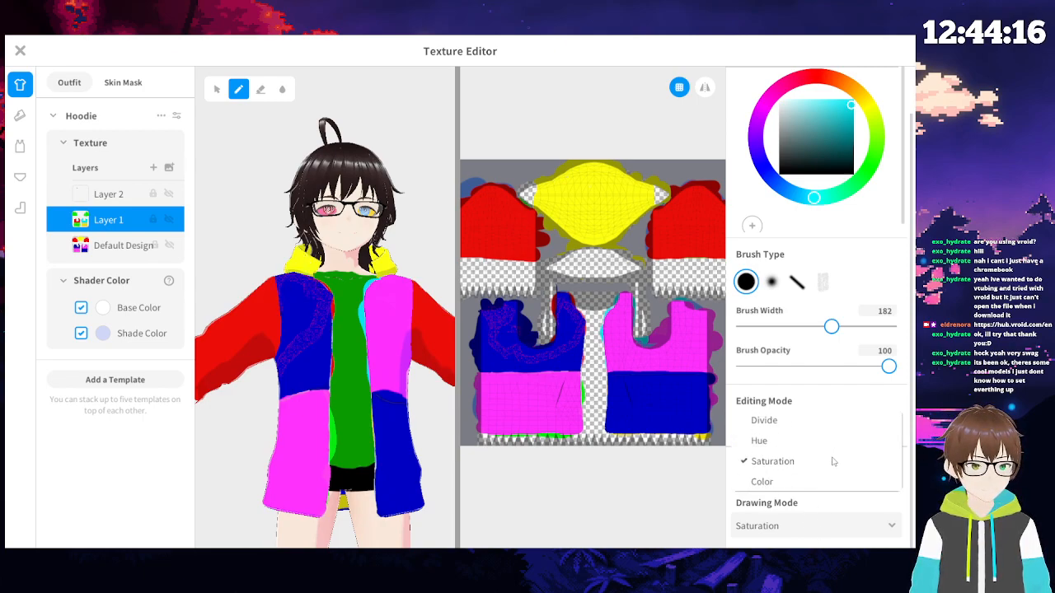
click(832, 462)
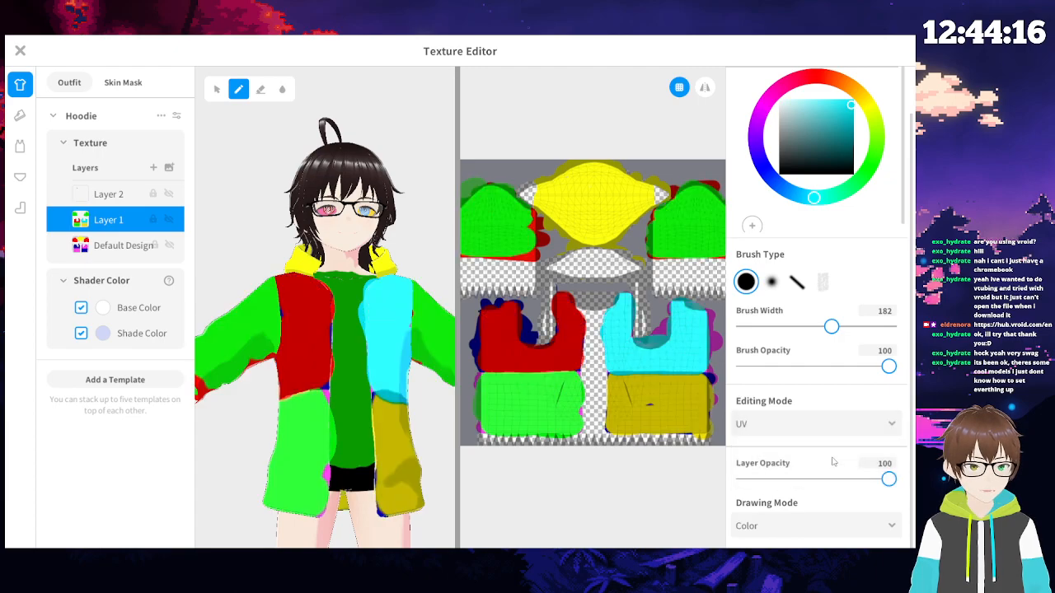
click(826, 519)
scroll(832, 458, down, 5)
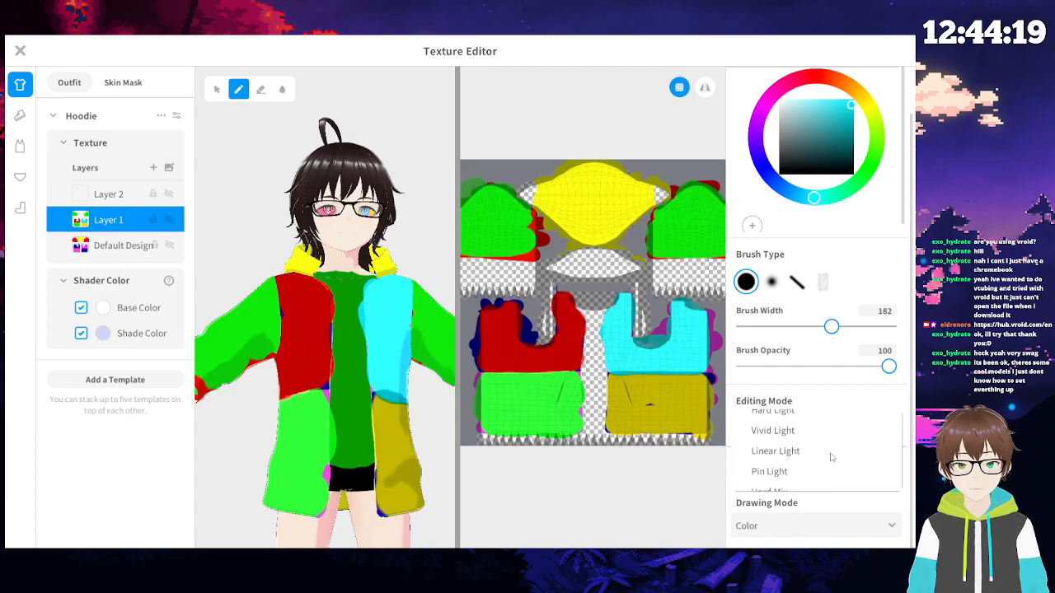
scroll(832, 457, down, 4)
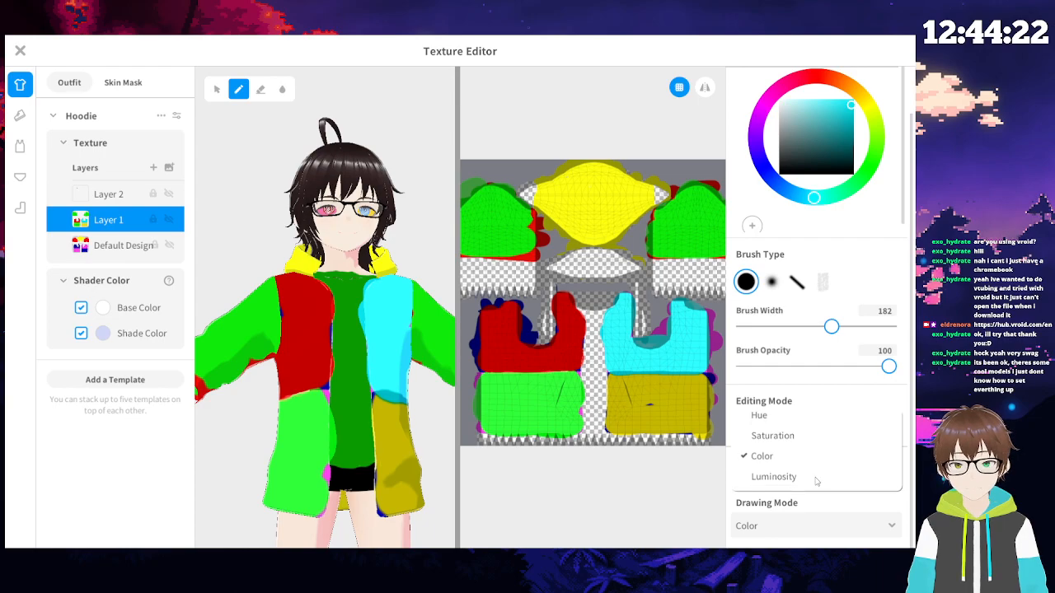
click(774, 477)
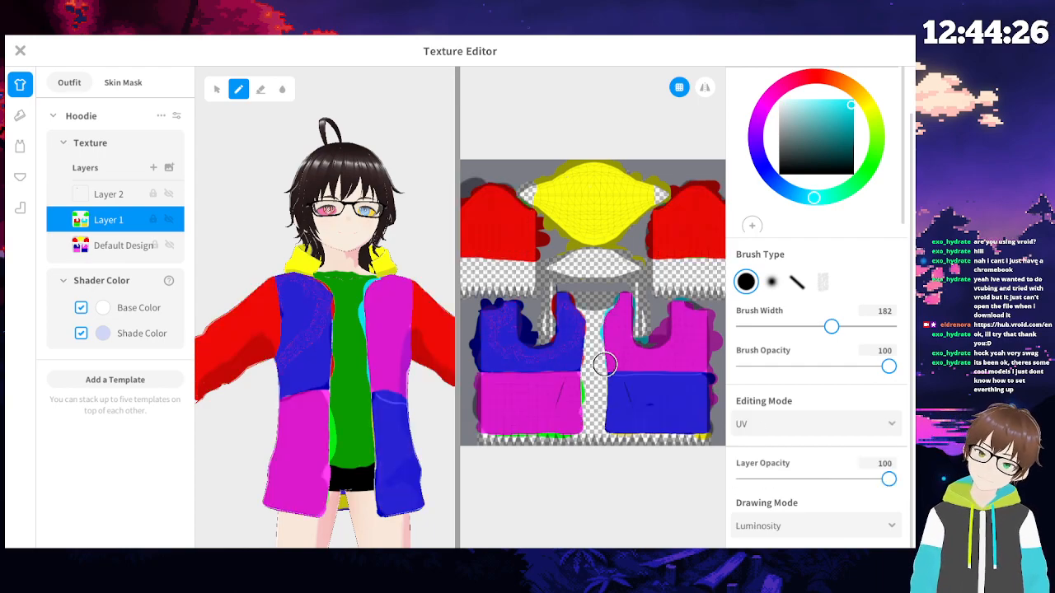
- Undo the drawing mode changes and the colour strokes painted over the sleeves and body on Layer 1
key(ctrl+z)
key(ctrl+z)
key(ctrl+z)
key(ctrl+z)
key(ctrl+z)
key(ctrl+z)
key(ctrl+z)
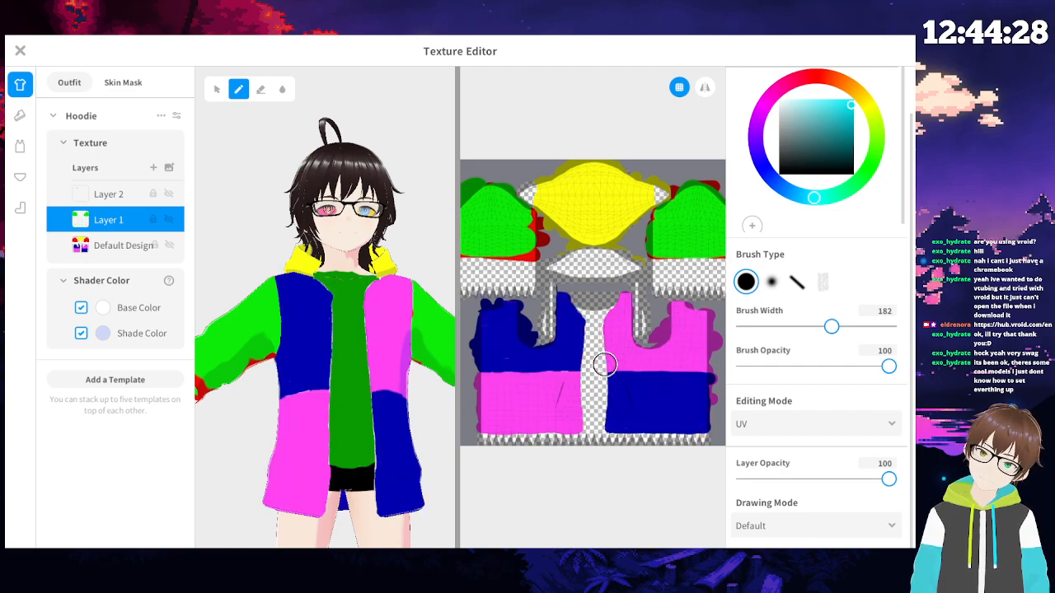
key(ctrl+z)
key(ctrl+z)
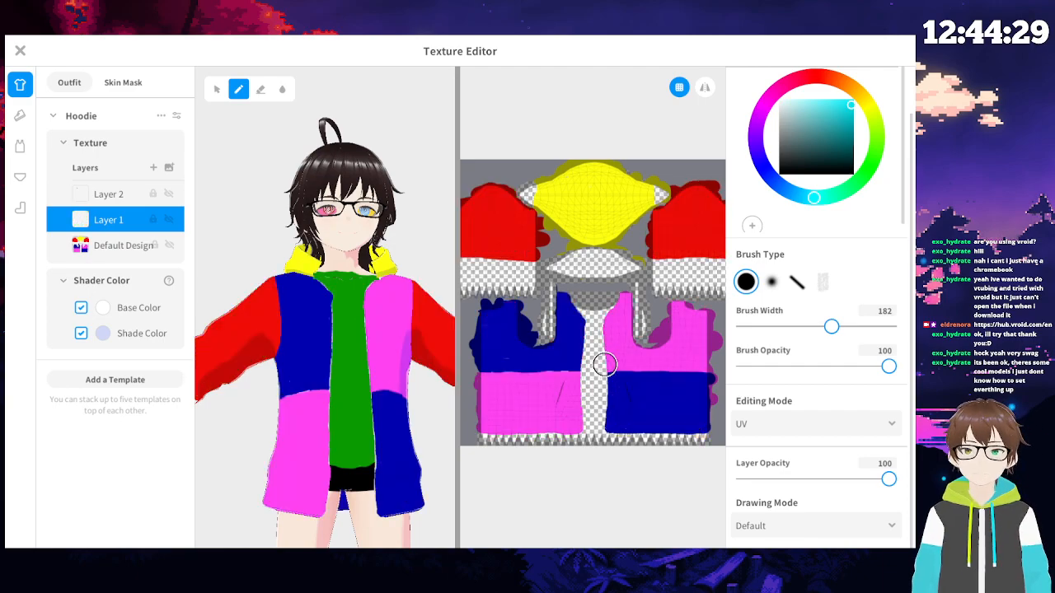
- Examine the hoodie's UV texture up close and the back of the hoodie on the avatar
scroll(577, 334, down, 3)
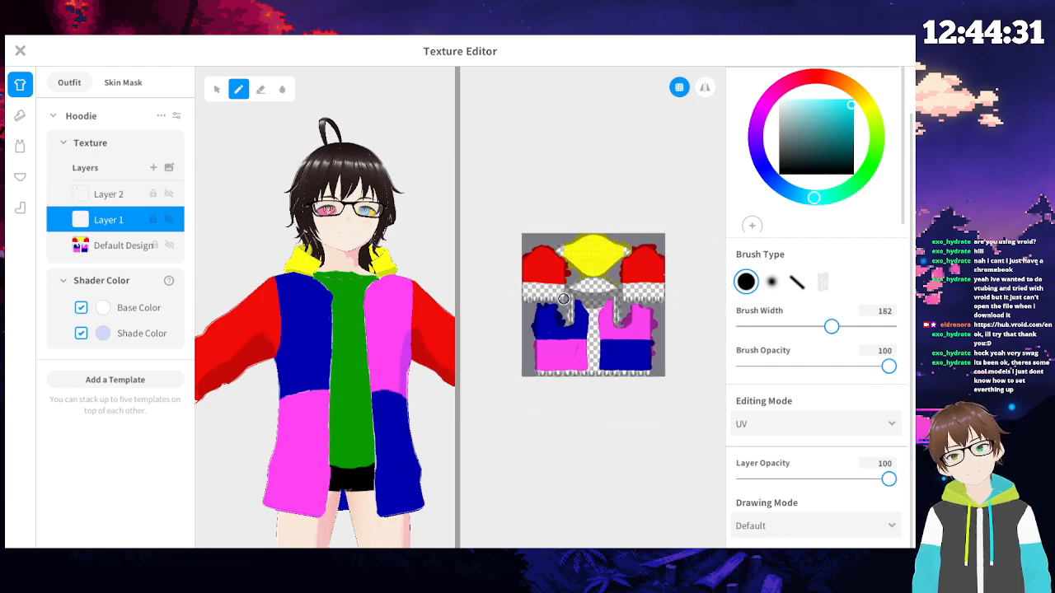
scroll(594, 314, up, 2)
scroll(597, 327, up, 4)
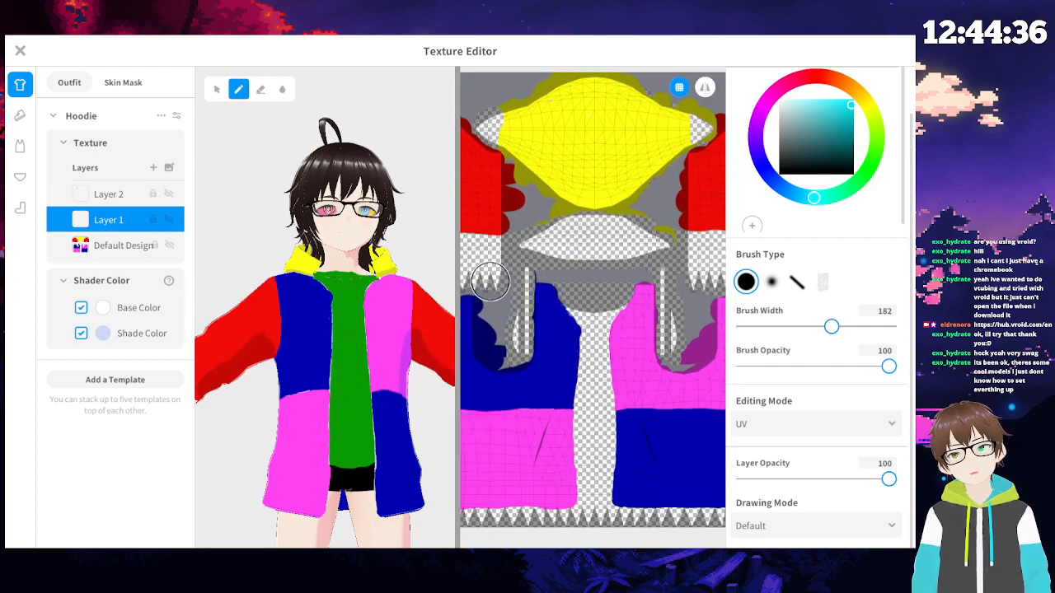
mouse_move(304, 286)
right_down()
mouse_move(320, 401)
mouse_move(302, 365)
mouse_move(278, 370)
mouse_move(330, 353)
mouse_move(315, 221)
right_up()
mouse_move(295, 260)
right_down()
mouse_move(370, 285)
mouse_move(387, 314)
right_up()
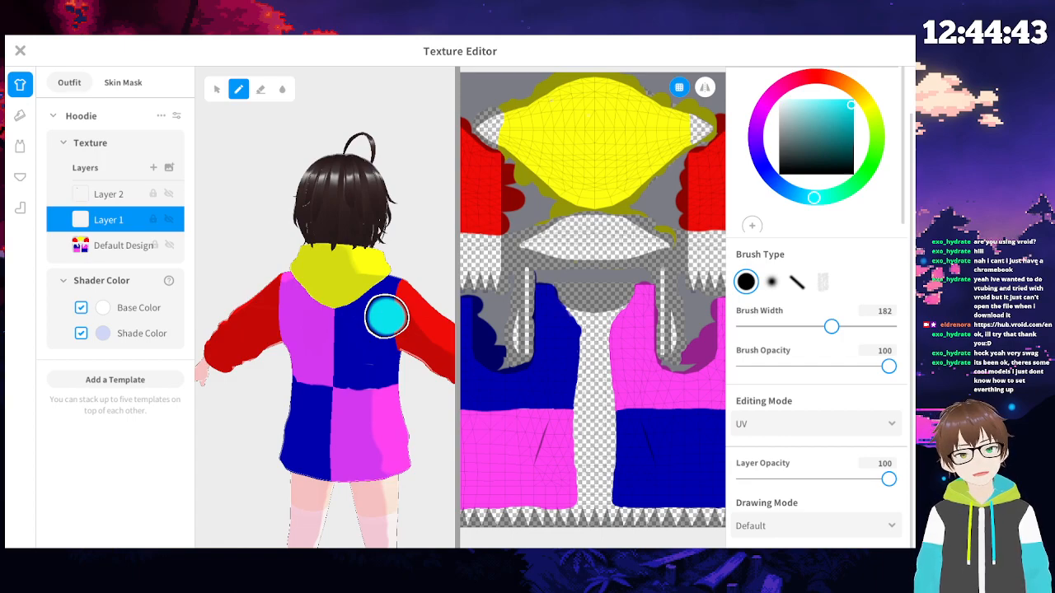
mouse_move(388, 328)
right_down()
mouse_move(250, 350)
mouse_move(264, 356)
right_up()
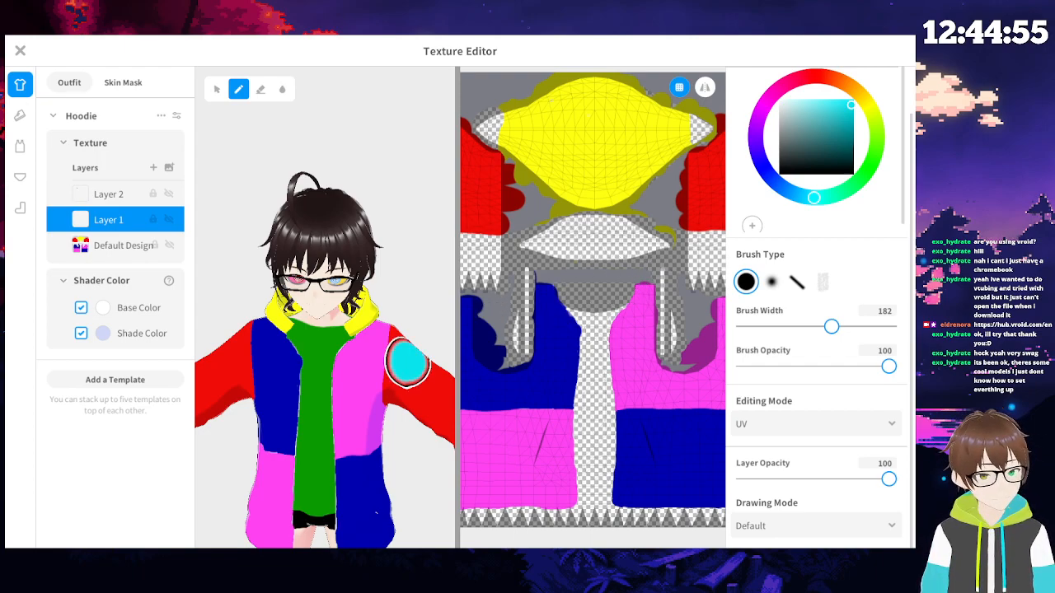
mouse_move(354, 391)
right_down()
mouse_move(347, 334)
mouse_move(263, 365)
mouse_move(404, 278)
mouse_move(428, 318)
mouse_move(263, 251)
mouse_move(198, 336)
mouse_move(452, 333)
mouse_move(349, 325)
mouse_move(338, 344)
right_up()
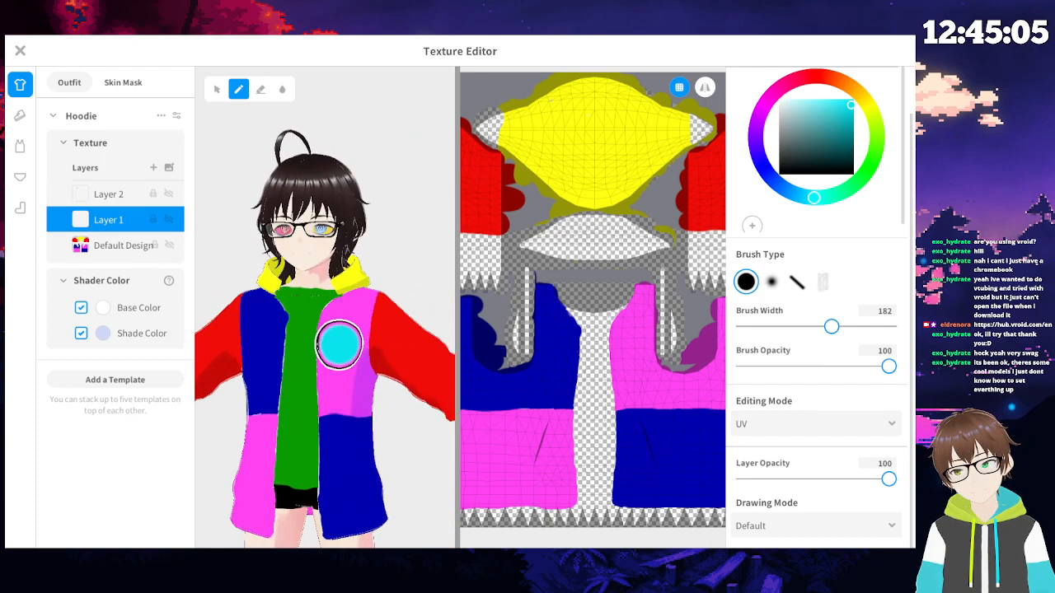
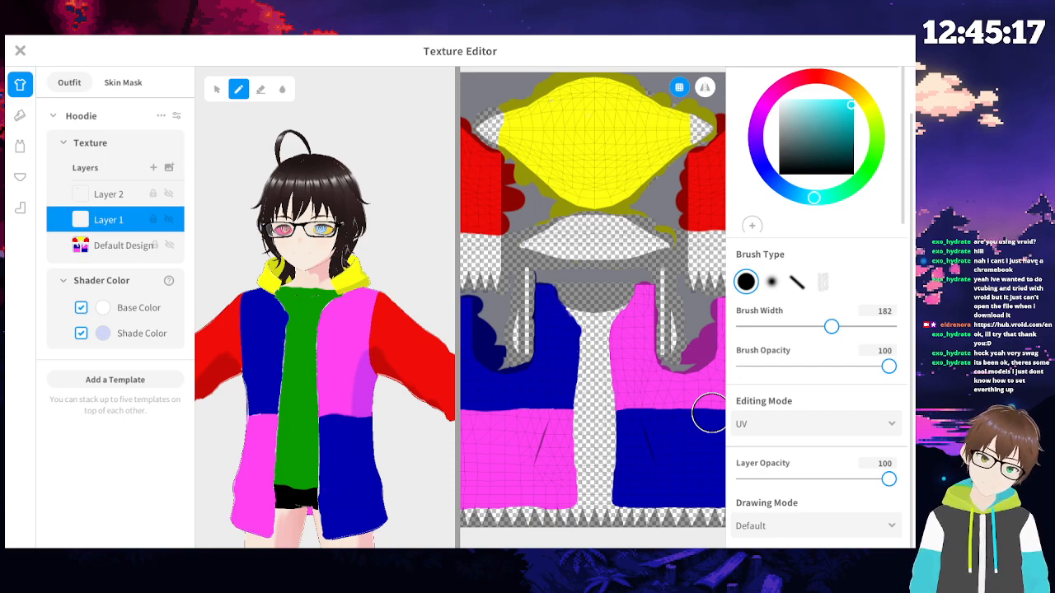
click(751, 525)
scroll(776, 467, down, 3)
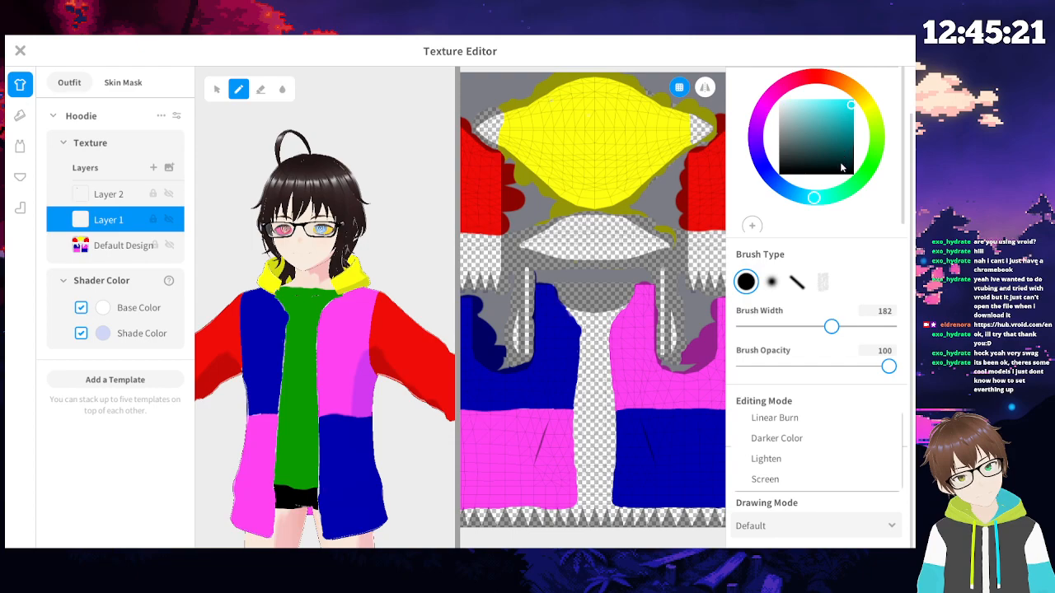
- Set the brush color to a bright, fully saturated blue for Layer 1
click(884, 165)
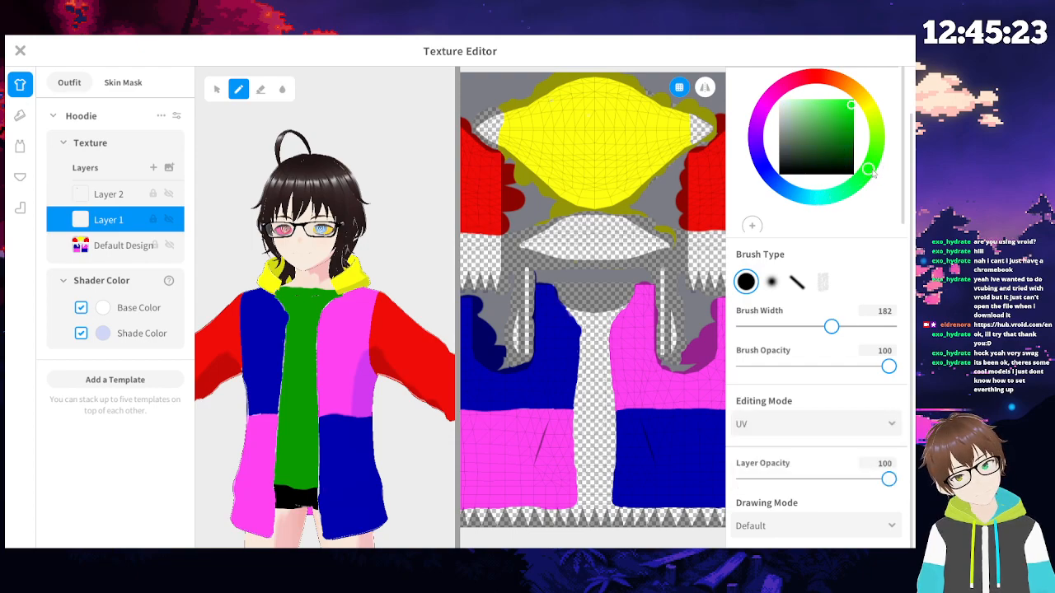
drag(871, 176, 890, 120)
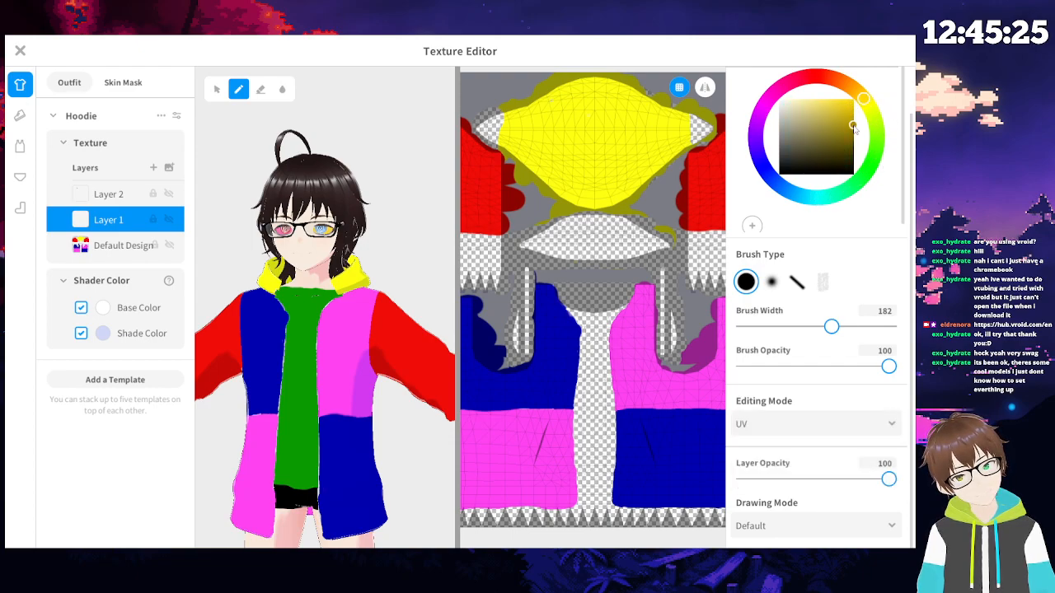
drag(861, 101, 862, 168)
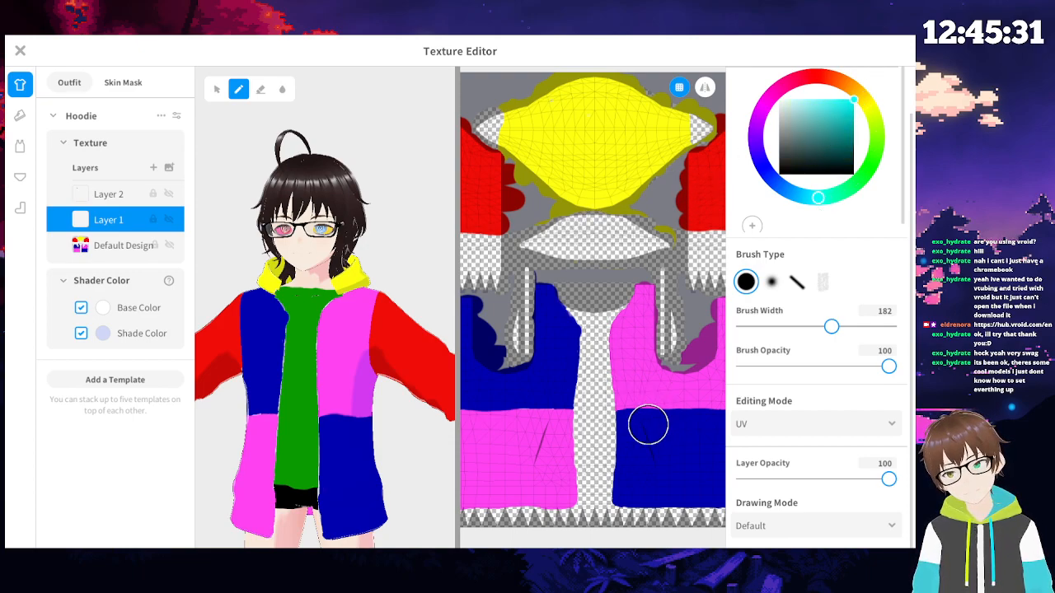
scroll(647, 424, down, 4)
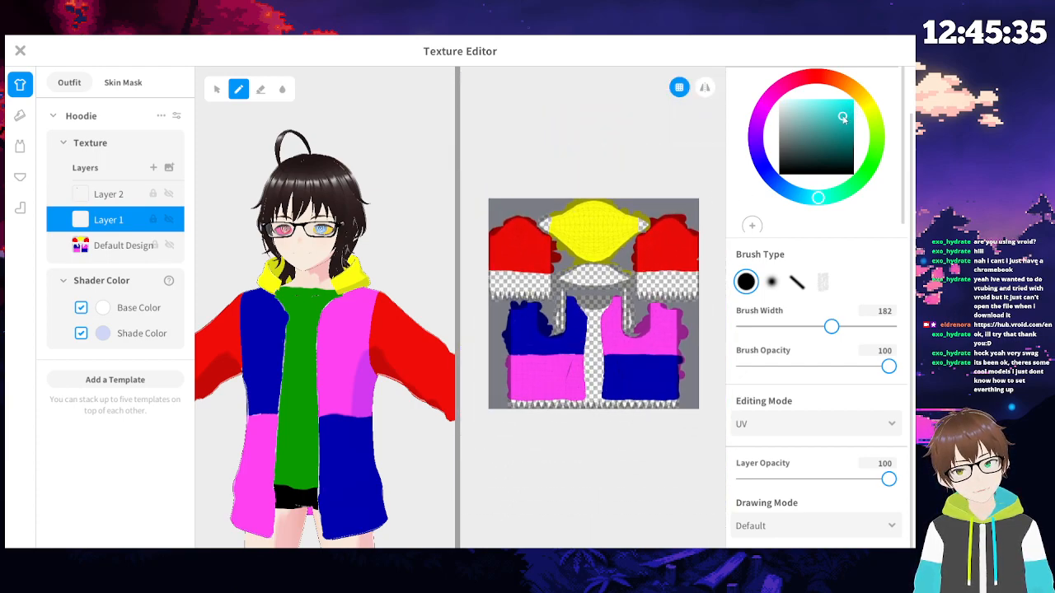
drag(818, 194, 786, 206)
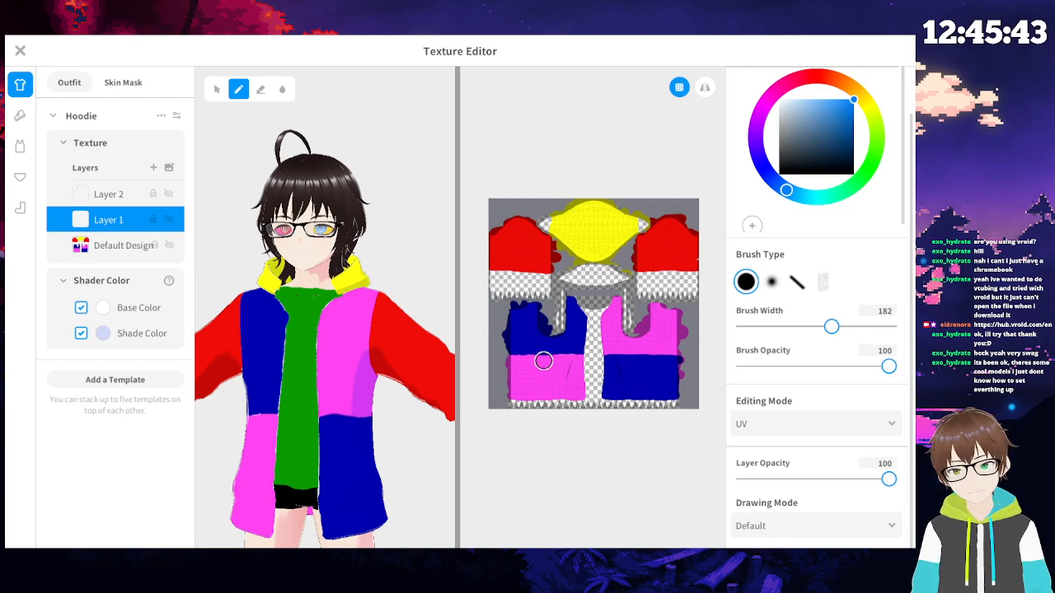
scroll(543, 360, up, 2)
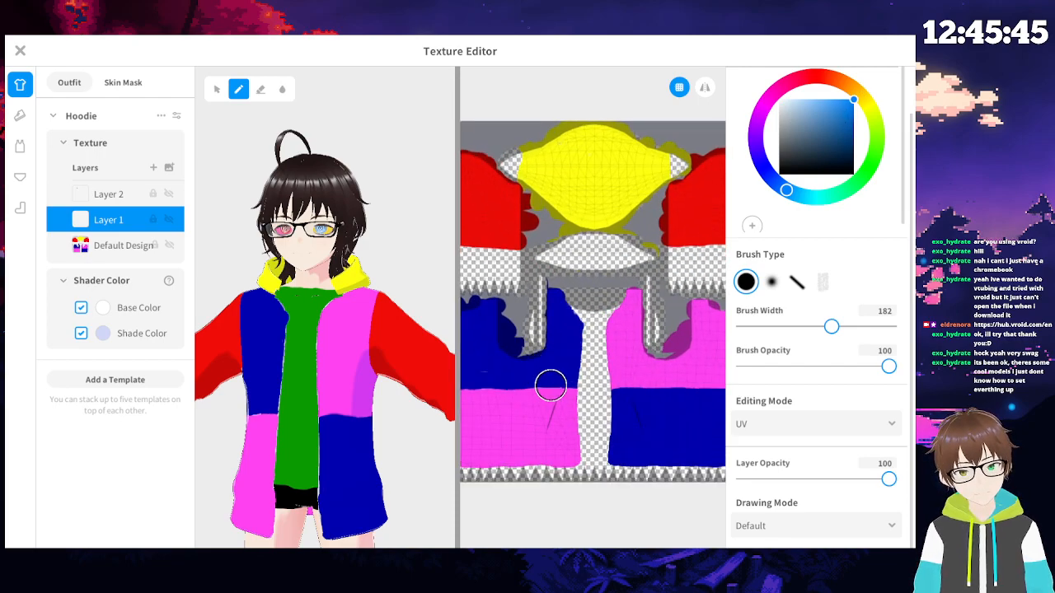
mouse_move(536, 339)
mouse_down()
mouse_move(551, 340)
mouse_move(565, 365)
mouse_up()
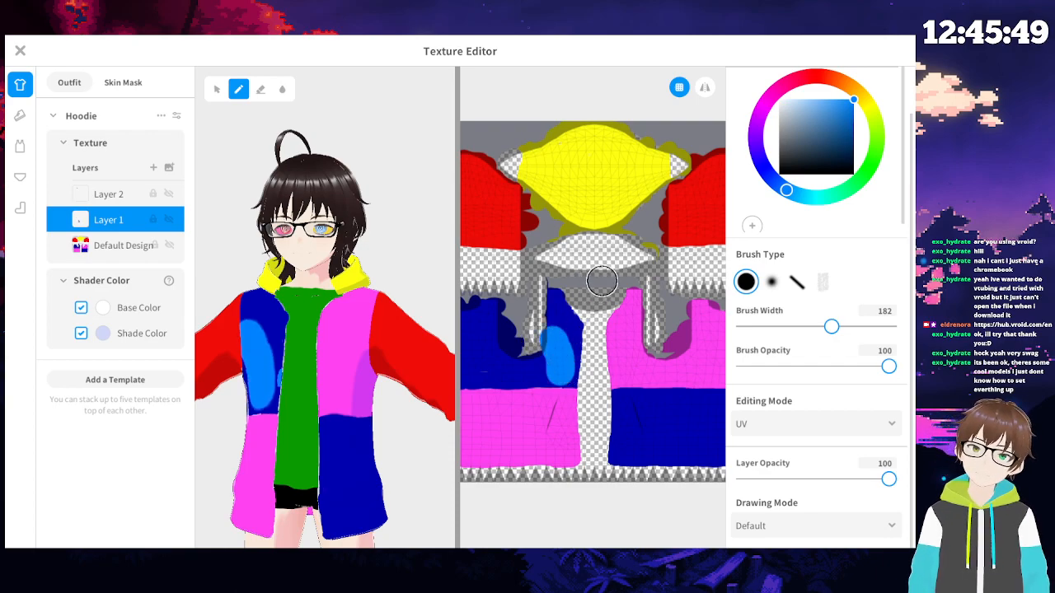
key(ctrl+z)
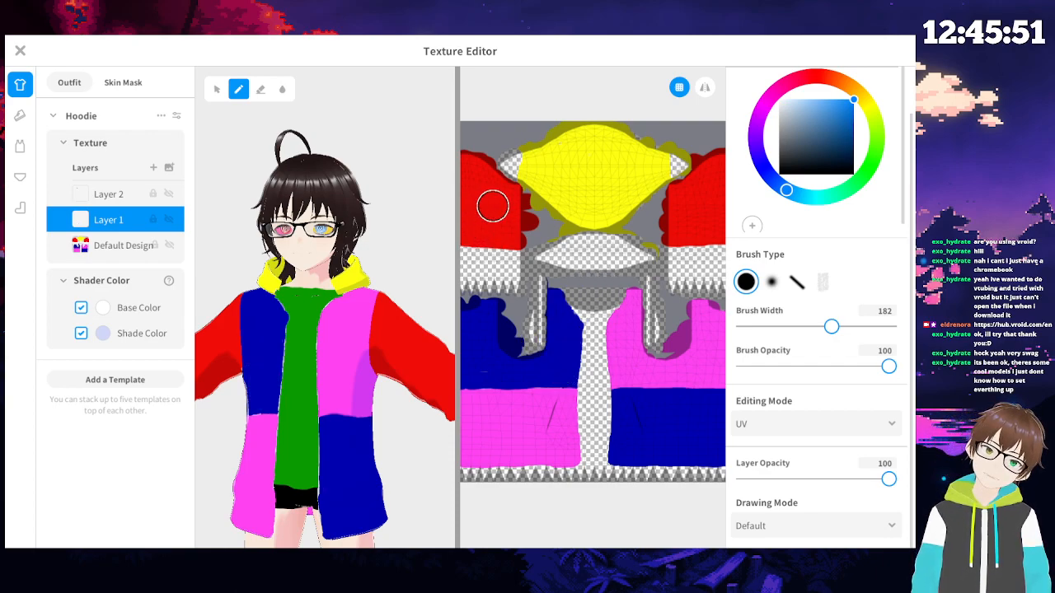
- Paint the yellow hood section of the UV texture bright blue on Layer 1, using the soft round brush for its edges
middle_drag(549, 230, 611, 256)
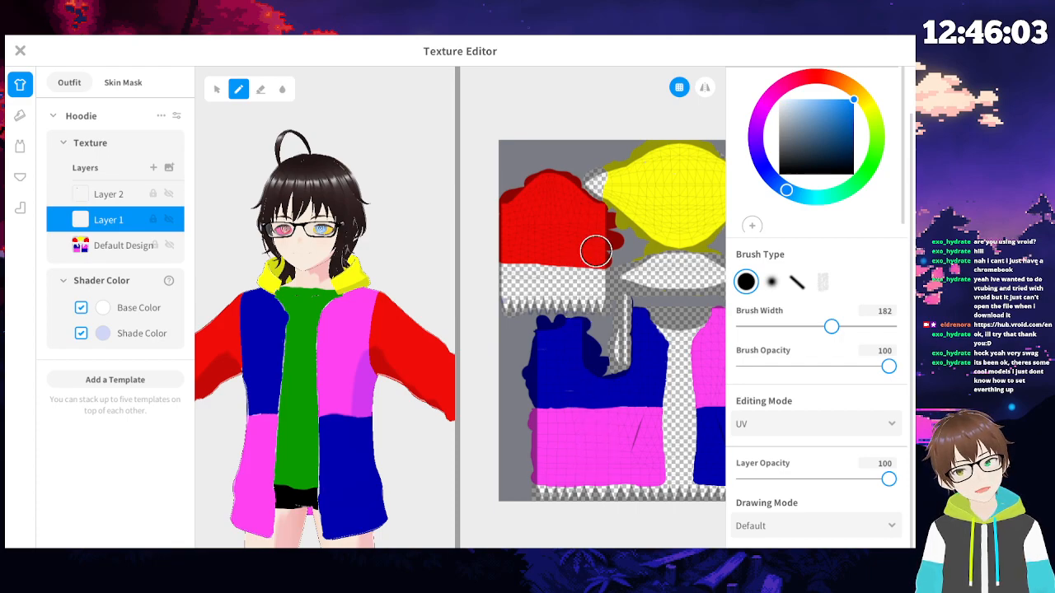
scroll(668, 198, up, 2)
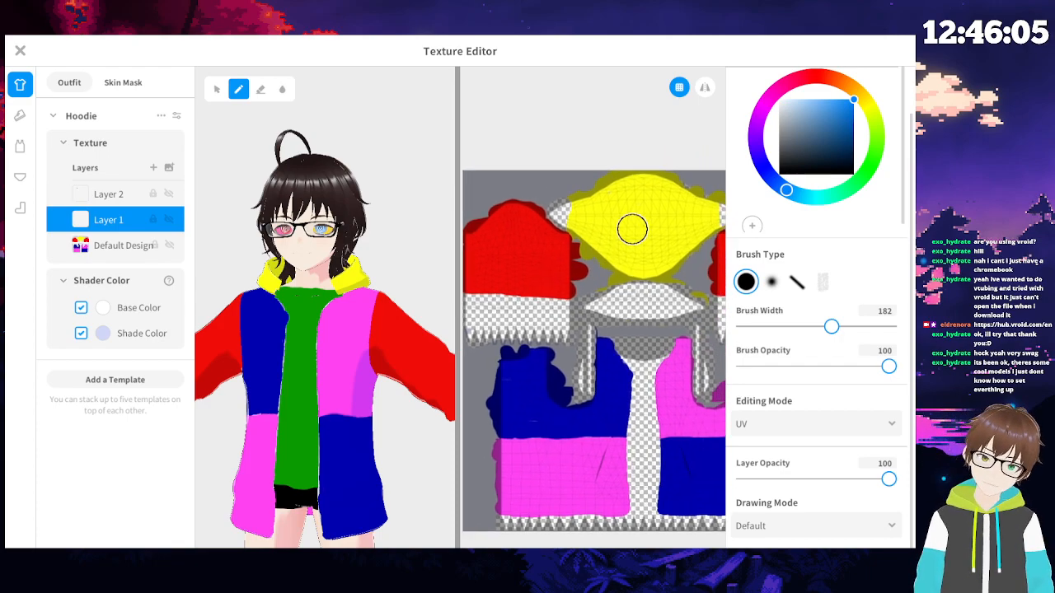
scroll(563, 243, up, 2)
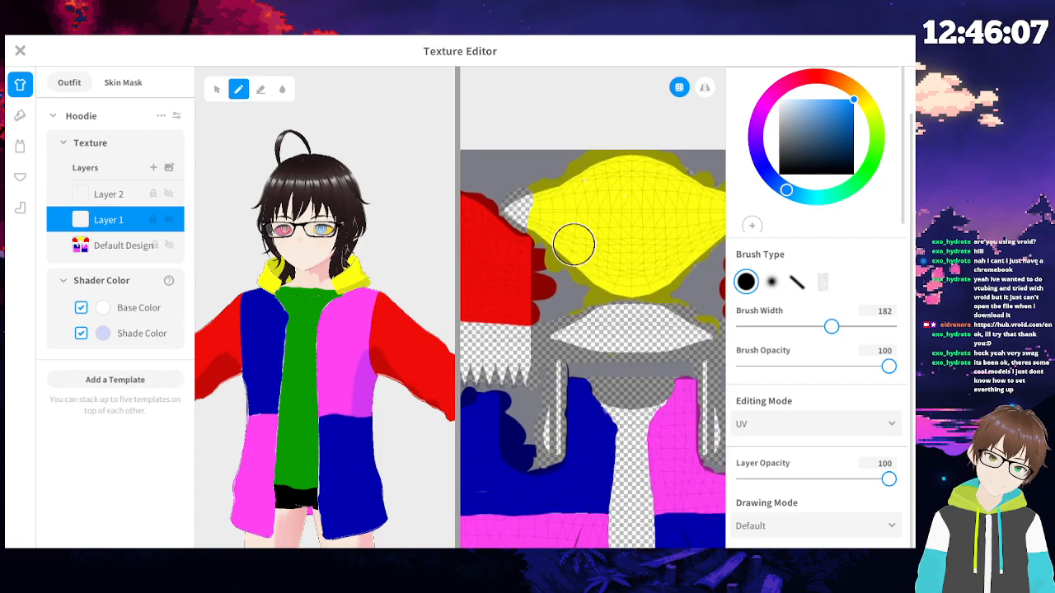
mouse_move(553, 197)
mouse_down()
mouse_move(547, 221)
mouse_move(548, 206)
mouse_move(608, 184)
mouse_move(572, 179)
mouse_move(641, 180)
mouse_move(565, 223)
mouse_move(579, 255)
mouse_move(612, 273)
mouse_move(662, 235)
mouse_move(621, 215)
mouse_up()
middle_drag(610, 217, 569, 228)
click(771, 282)
drag(574, 179, 608, 171)
mouse_move(601, 213)
mouse_down()
mouse_move(655, 235)
mouse_move(677, 206)
mouse_move(620, 283)
mouse_move(587, 293)
mouse_up()
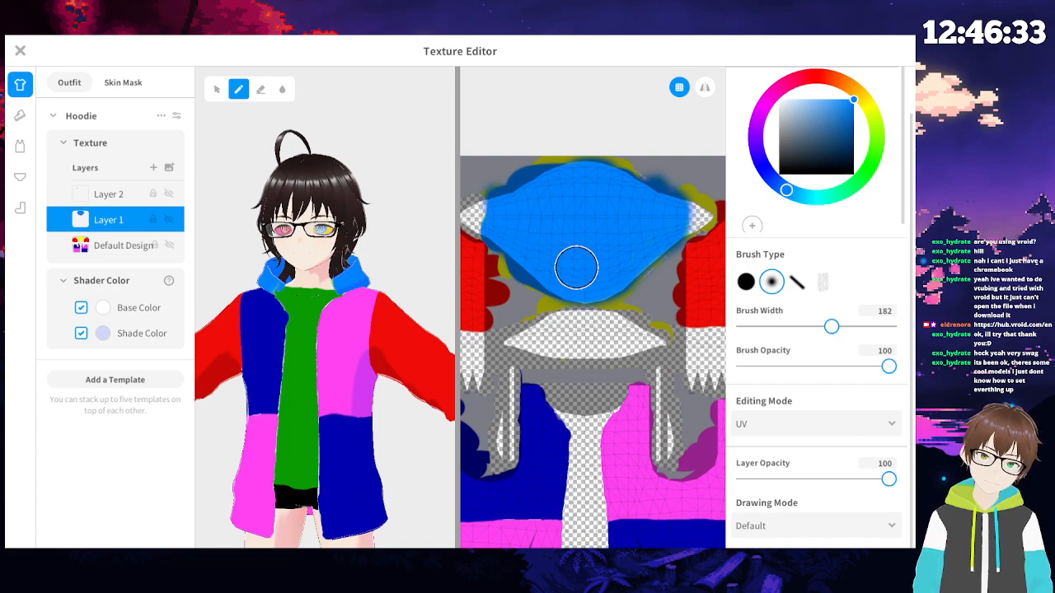
- Paint the body half with the dark blue upper and pink lower blocks bright blue with the soft round brush at width 182
scroll(576, 269, down, 2)
scroll(489, 432, up, 5)
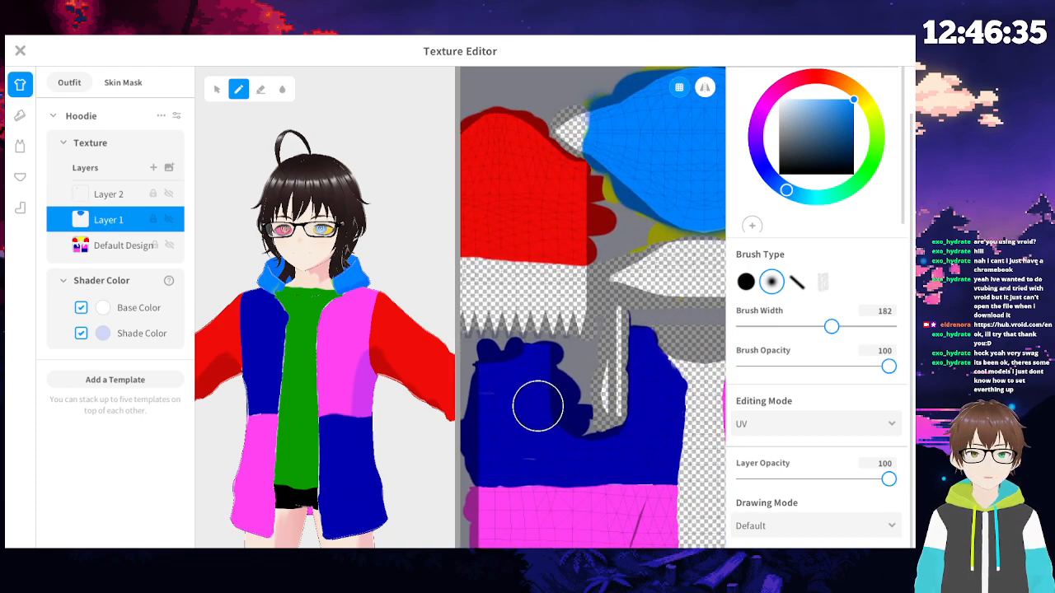
mouse_move(593, 278)
mouse_down()
mouse_move(561, 358)
mouse_move(607, 343)
mouse_move(582, 370)
mouse_move(539, 361)
mouse_move(548, 264)
mouse_move(594, 258)
mouse_move(578, 256)
mouse_move(578, 351)
mouse_move(605, 354)
mouse_move(603, 403)
mouse_up()
right_drag(603, 403, 621, 311)
mouse_move(621, 311)
mouse_down()
mouse_move(602, 372)
mouse_move(607, 288)
mouse_move(537, 378)
mouse_move(537, 416)
mouse_move(618, 405)
mouse_move(530, 393)
mouse_move(591, 343)
mouse_up()
middle_drag(639, 327, 526, 322)
mouse_move(503, 413)
mouse_down()
mouse_move(483, 403)
mouse_move(588, 401)
mouse_move(549, 412)
mouse_move(540, 380)
mouse_move(589, 358)
mouse_move(502, 363)
mouse_move(577, 278)
mouse_move(610, 309)
mouse_move(564, 289)
mouse_up()
key(ctrl+z)
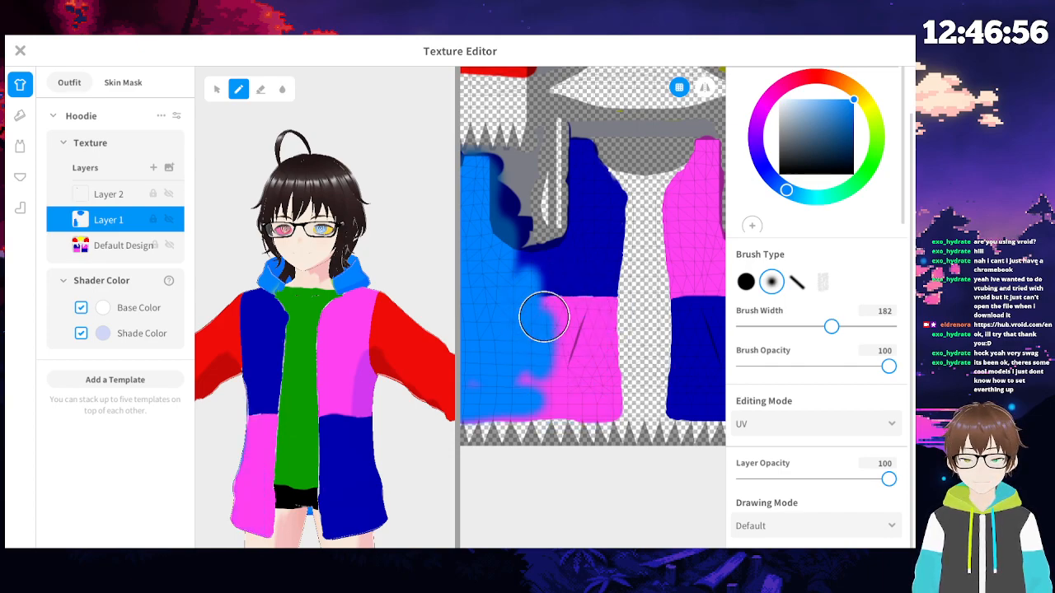
mouse_move(486, 412)
mouse_down()
mouse_move(608, 411)
mouse_move(578, 143)
mouse_move(567, 291)
mouse_move(528, 296)
mouse_move(565, 271)
mouse_move(518, 269)
mouse_move(580, 255)
mouse_move(502, 261)
mouse_move(556, 354)
mouse_move(592, 339)
mouse_move(557, 394)
mouse_move(568, 375)
mouse_move(575, 412)
mouse_move(594, 387)
mouse_up()
mouse_move(605, 349)
mouse_down()
mouse_move(595, 177)
mouse_move(617, 206)
mouse_move(603, 286)
mouse_up()
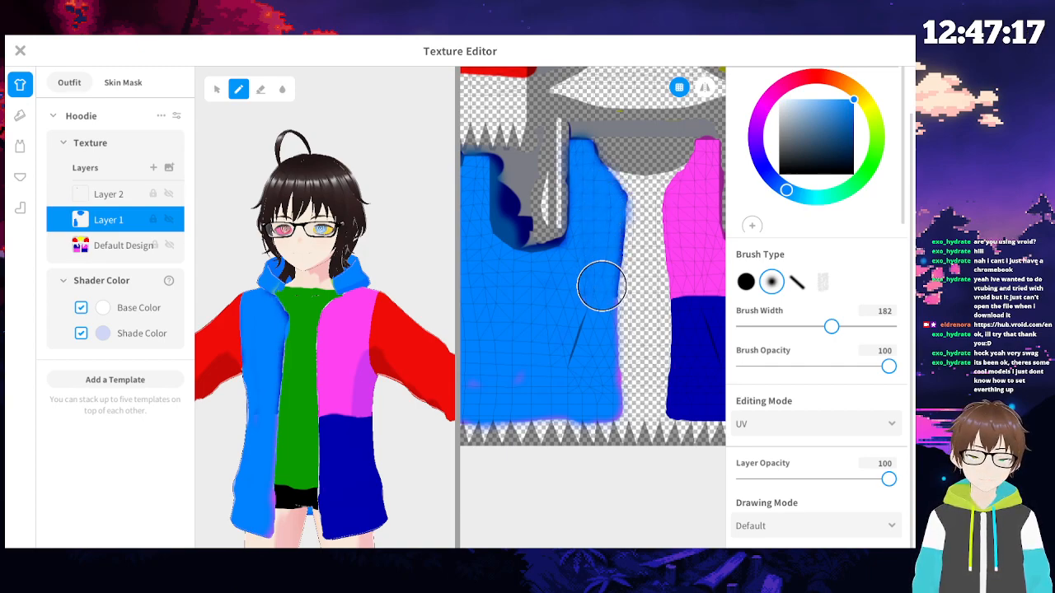
- Paint the other body half, with the pink upper and dark blue lower blocks, bright blue with the soft brush
right_drag(701, 354, 445, 372)
mouse_move(550, 397)
mouse_down()
mouse_move(579, 310)
mouse_move(655, 251)
mouse_move(635, 390)
mouse_move(568, 405)
mouse_move(579, 417)
mouse_move(667, 421)
mouse_move(484, 426)
mouse_move(572, 311)
mouse_move(556, 332)
mouse_move(530, 337)
mouse_move(630, 327)
mouse_move(666, 372)
mouse_move(678, 264)
mouse_move(671, 224)
mouse_move(640, 214)
mouse_move(618, 189)
mouse_move(605, 266)
mouse_move(618, 285)
mouse_move(571, 265)
mouse_move(518, 332)
mouse_move(510, 169)
mouse_move(500, 280)
mouse_move(508, 386)
mouse_move(627, 381)
mouse_move(513, 371)
mouse_move(578, 344)
mouse_move(503, 417)
mouse_move(678, 405)
mouse_move(566, 384)
mouse_move(514, 348)
mouse_move(489, 423)
mouse_move(495, 341)
mouse_move(482, 261)
mouse_up()
mouse_move(484, 224)
mouse_down()
mouse_move(501, 201)
mouse_move(501, 393)
mouse_move(483, 431)
mouse_move(671, 431)
mouse_move(589, 431)
mouse_move(515, 401)
mouse_up()
mouse_move(505, 336)
mouse_down()
mouse_move(490, 325)
mouse_move(485, 416)
mouse_up()
- Cover the purple fringe near the neckline of the originally pink-topped front panel with blue, using the hard round brush at about width 35
mouse_move(555, 371)
middle_down()
mouse_move(589, 388)
mouse_move(622, 427)
middle_up()
mouse_move(563, 351)
middle_down()
mouse_move(574, 373)
mouse_move(622, 384)
middle_up()
middle_drag(544, 378, 496, 373)
scroll(594, 321, up, 5)
scroll(513, 377, up, 3)
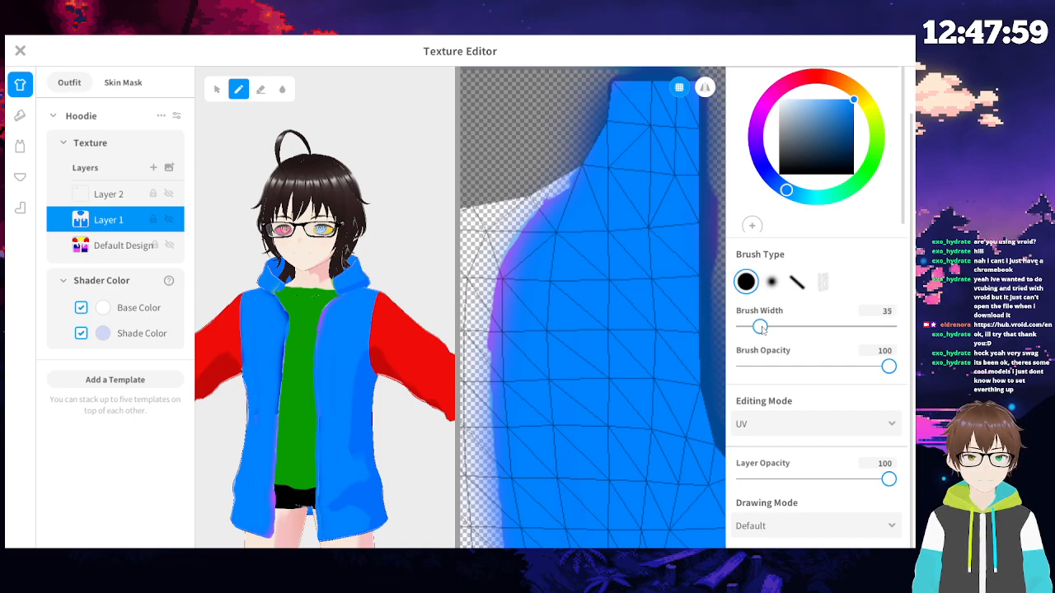
drag(759, 327, 762, 327)
scroll(610, 319, up, 2)
mouse_move(538, 401)
mouse_down()
mouse_move(540, 310)
mouse_move(614, 186)
mouse_move(589, 213)
mouse_move(572, 289)
mouse_up()
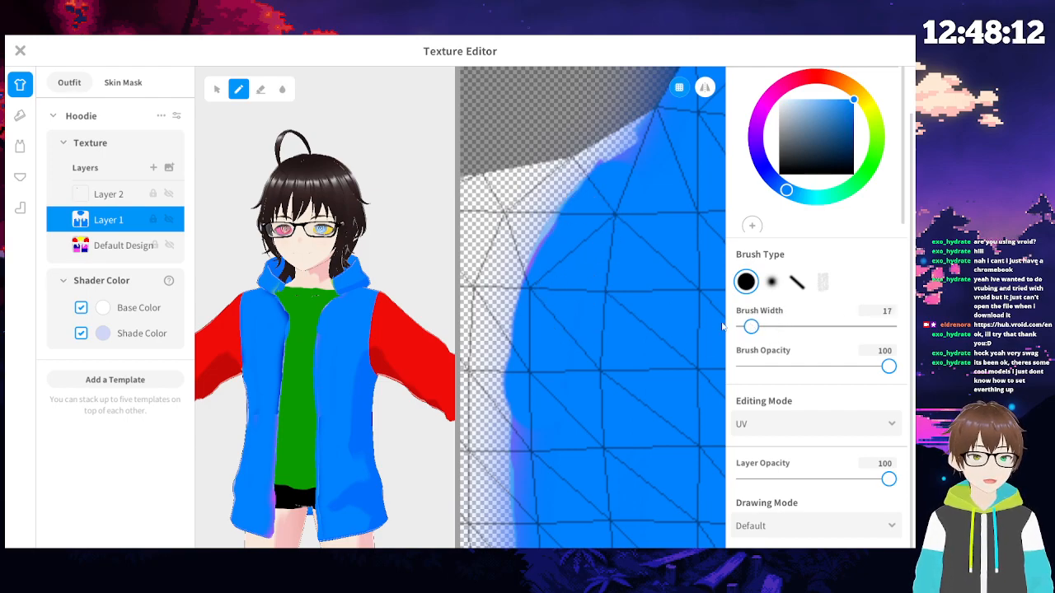
- Refine the same front panel's neckline and inner edge in blue with the hard round brush at width 8
scroll(522, 263, up, 5)
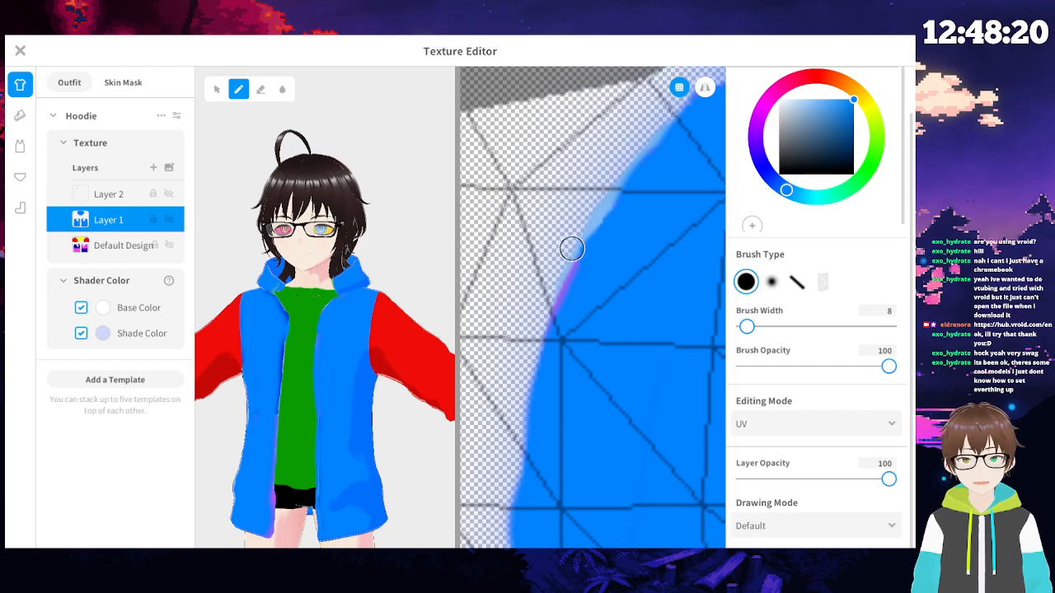
middle_drag(622, 309, 518, 428)
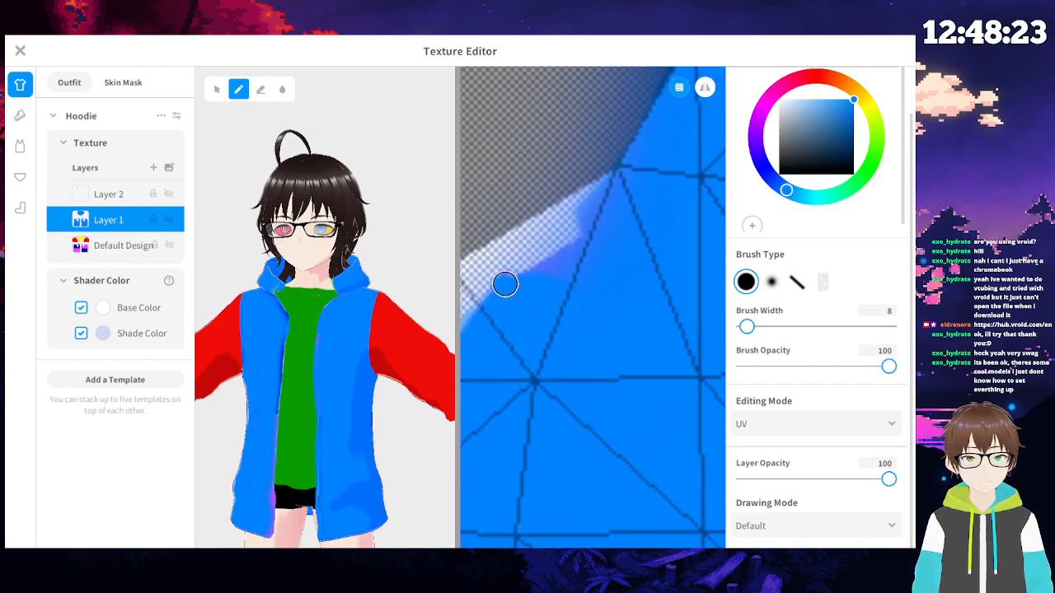
scroll(610, 336, down, 5)
scroll(576, 404, up, 3)
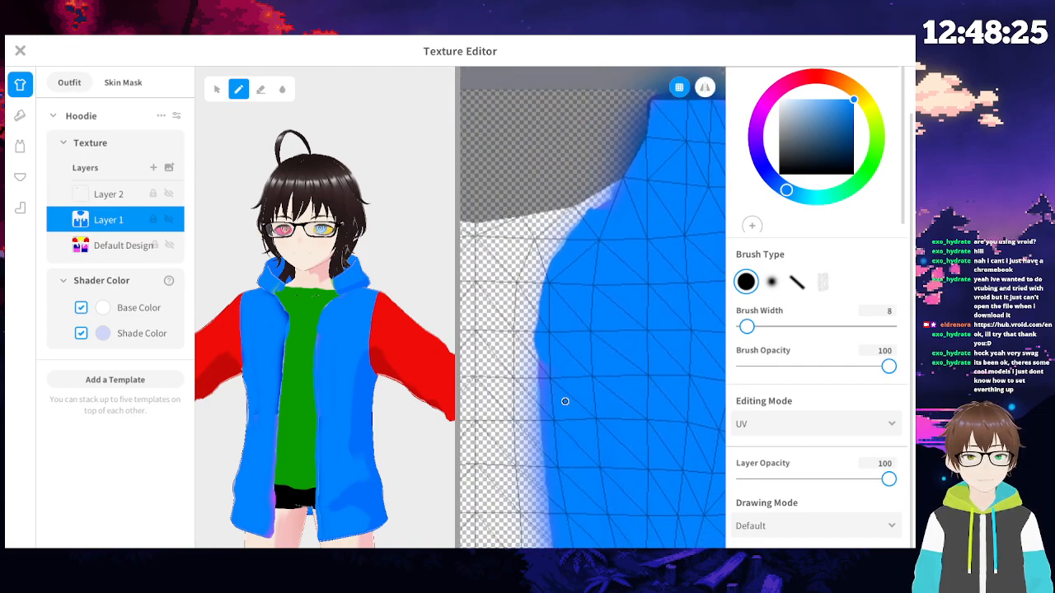
scroll(588, 352, up, 3)
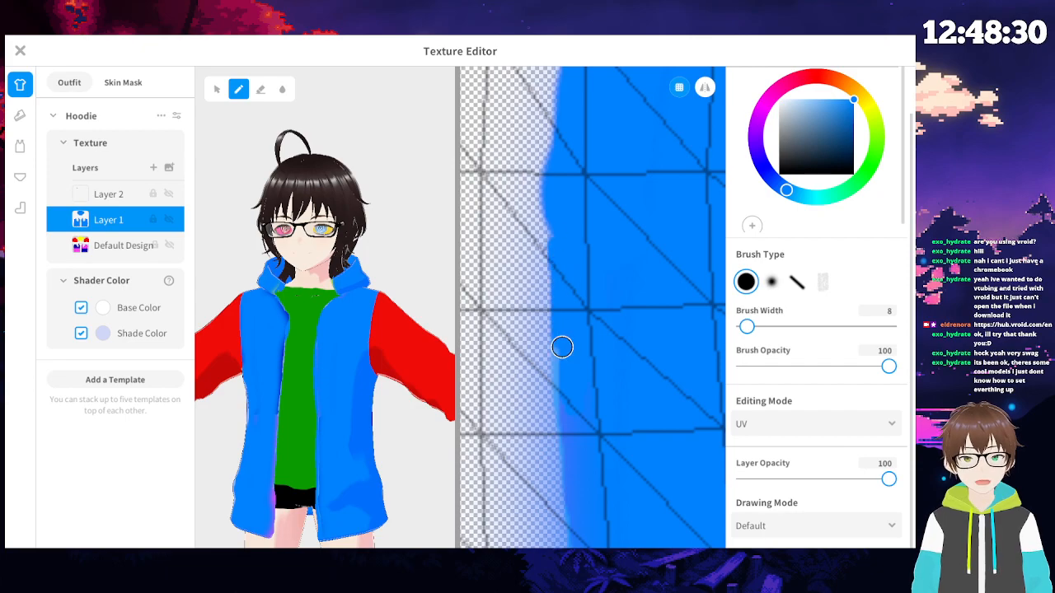
scroll(633, 358, down, 5)
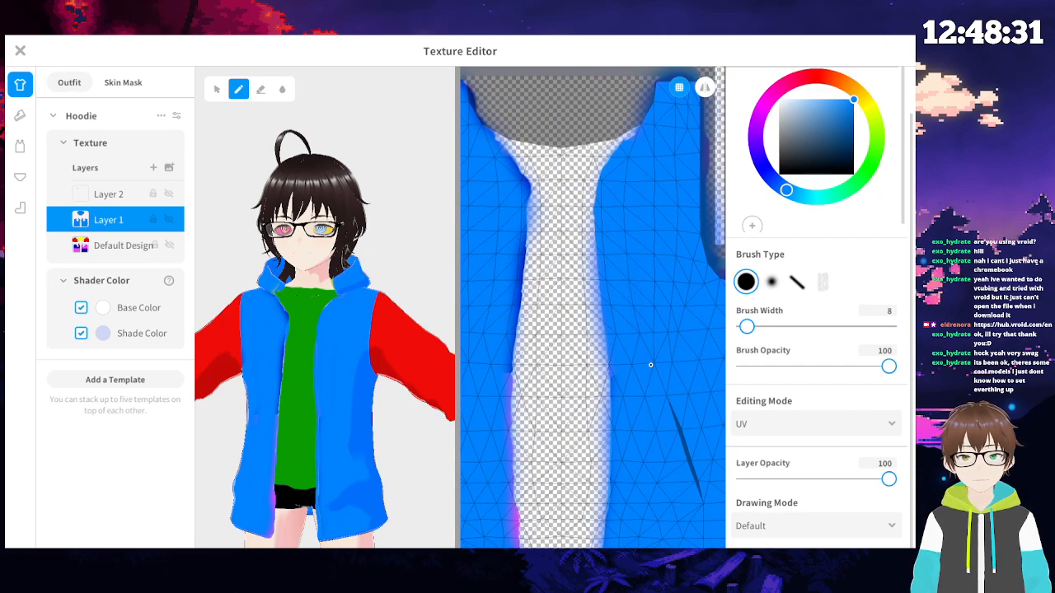
- Paint over the dark blue and purple fringe along the opposite front panel's inner edge with the hard round brush
scroll(502, 370, up, 5)
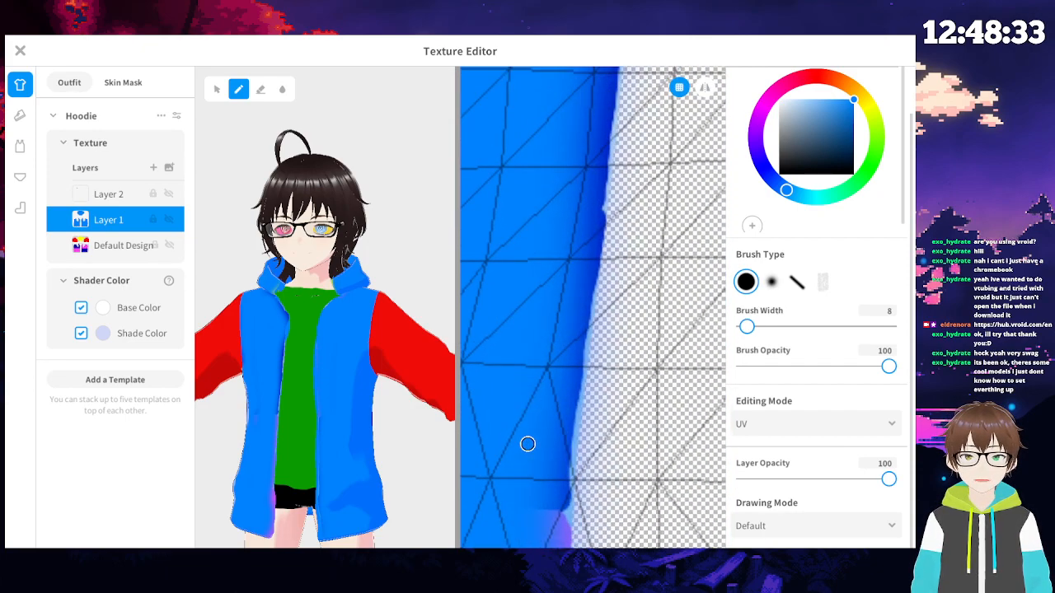
mouse_move(553, 525)
mouse_down()
mouse_move(595, 173)
mouse_move(519, 489)
mouse_move(553, 365)
mouse_up()
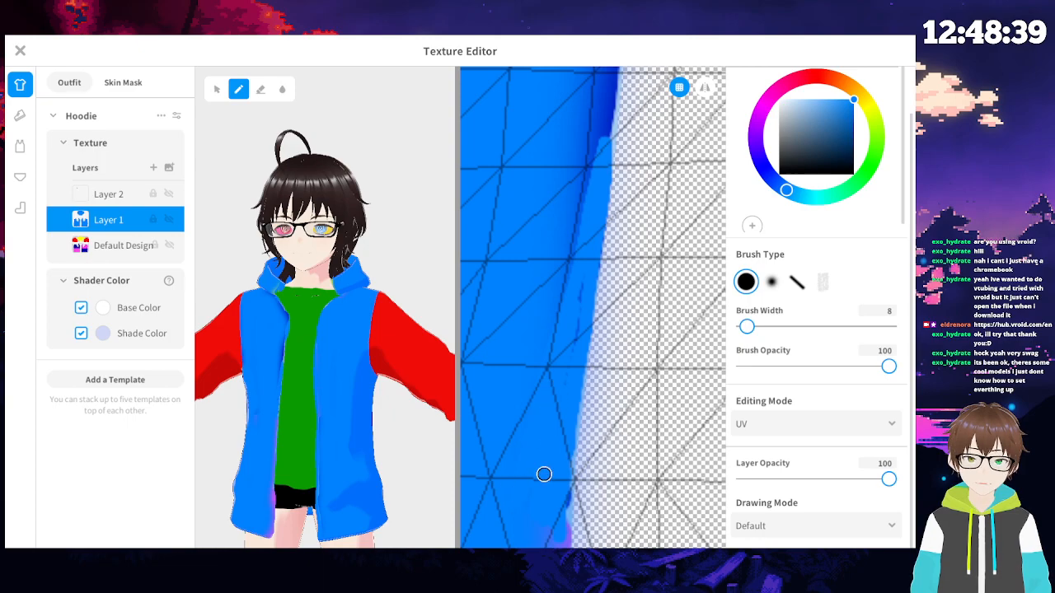
middle_drag(568, 346, 544, 490)
mouse_move(542, 467)
mouse_down()
mouse_move(572, 232)
mouse_move(573, 313)
mouse_up()
- Continue covering that panel's dark fringe up to the neckline in blue with the soft round brush at width 8
click(771, 281)
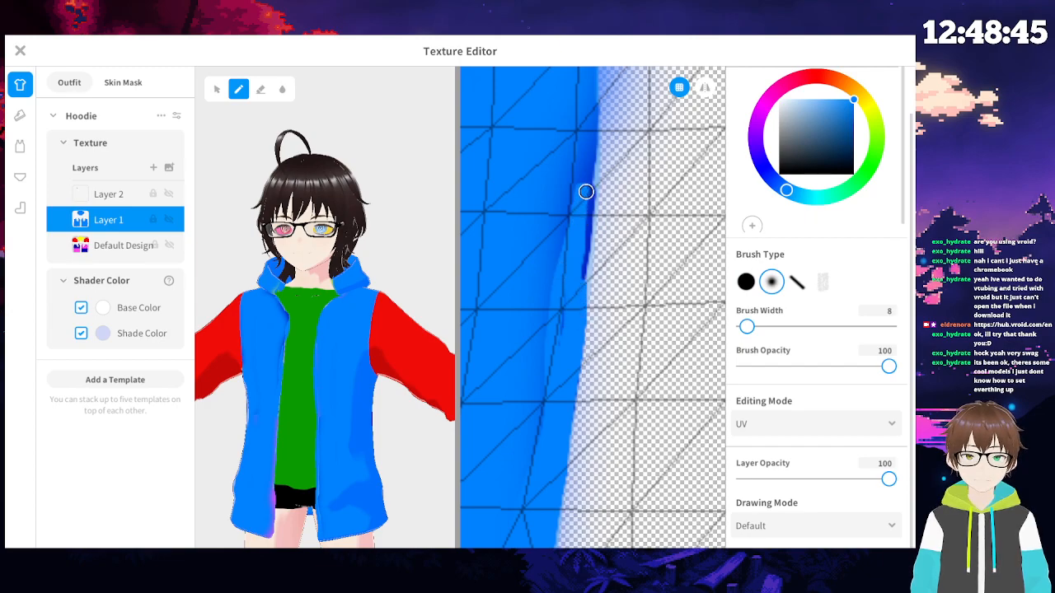
middle_drag(587, 203, 569, 370)
drag(545, 446, 552, 362)
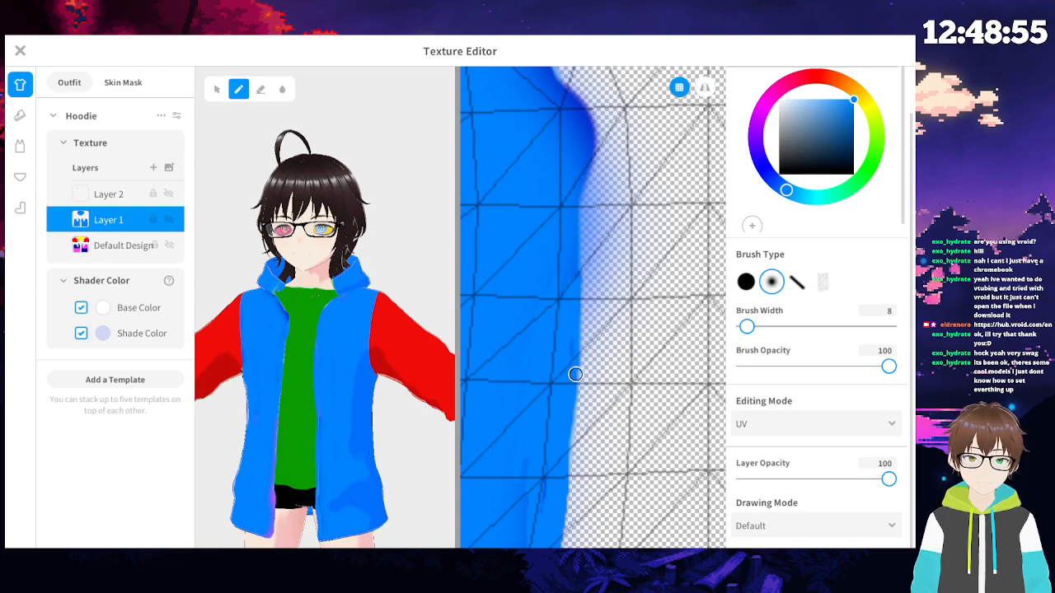
middle_drag(555, 292, 547, 496)
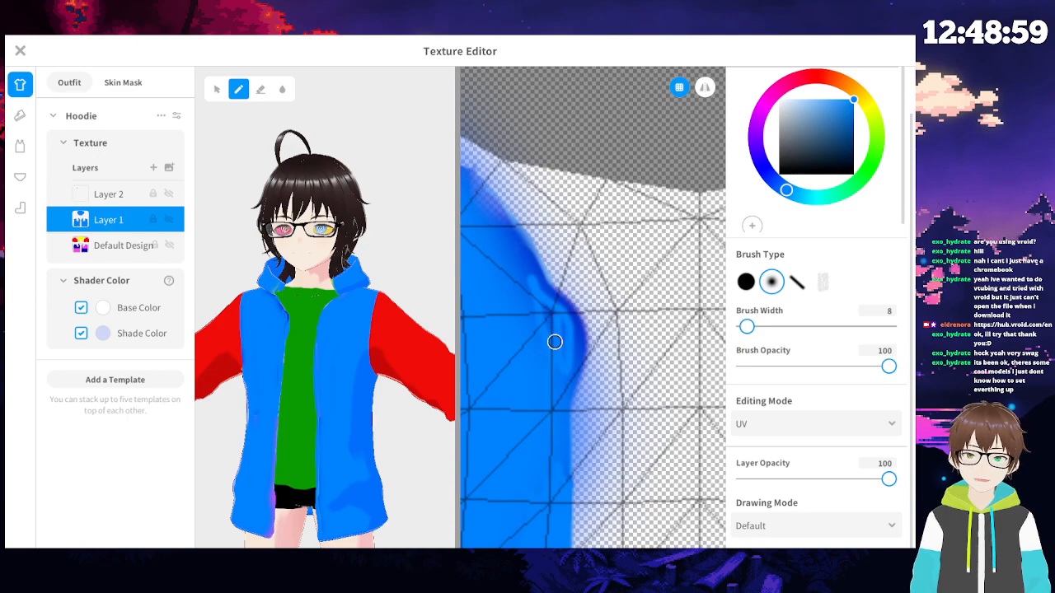
middle_drag(524, 284, 591, 368)
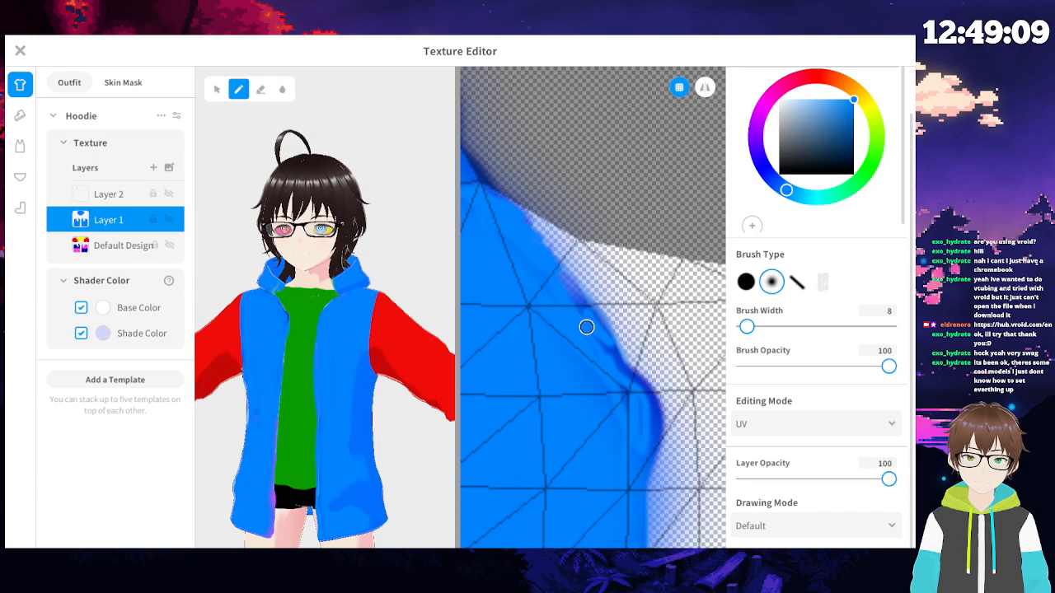
- Erase the blurred blue fringe beyond the front panel's inner edge below the neckline, using the hard round eraser at width 63
click(262, 92)
drag(668, 449, 649, 381)
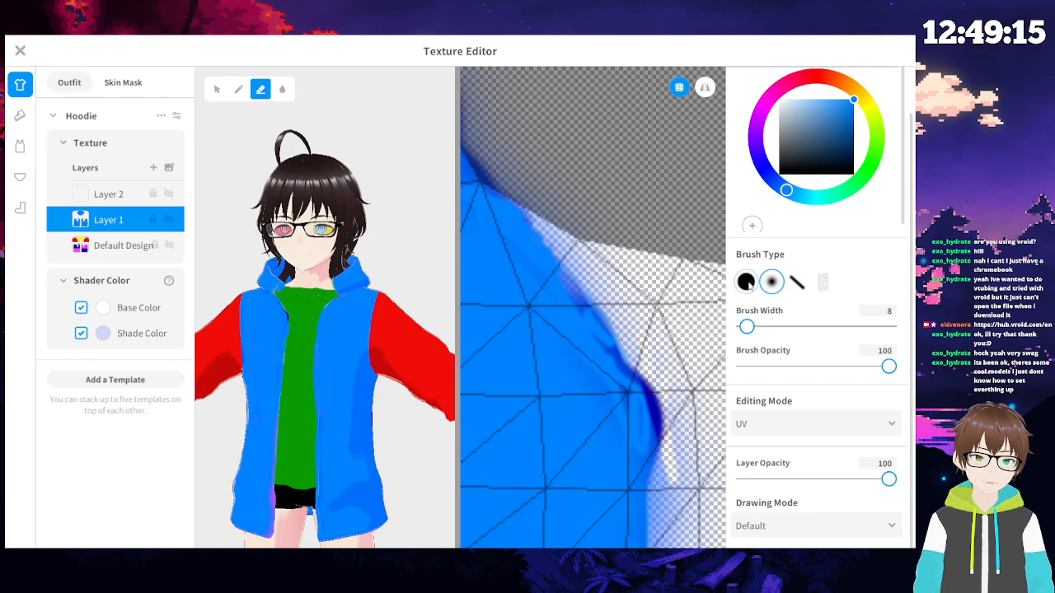
mouse_move(671, 367)
middle_down()
mouse_move(589, 315)
mouse_move(579, 326)
middle_up()
mouse_move(633, 338)
mouse_down()
mouse_move(623, 447)
mouse_move(602, 313)
mouse_move(635, 489)
mouse_move(618, 461)
mouse_move(611, 321)
mouse_up()
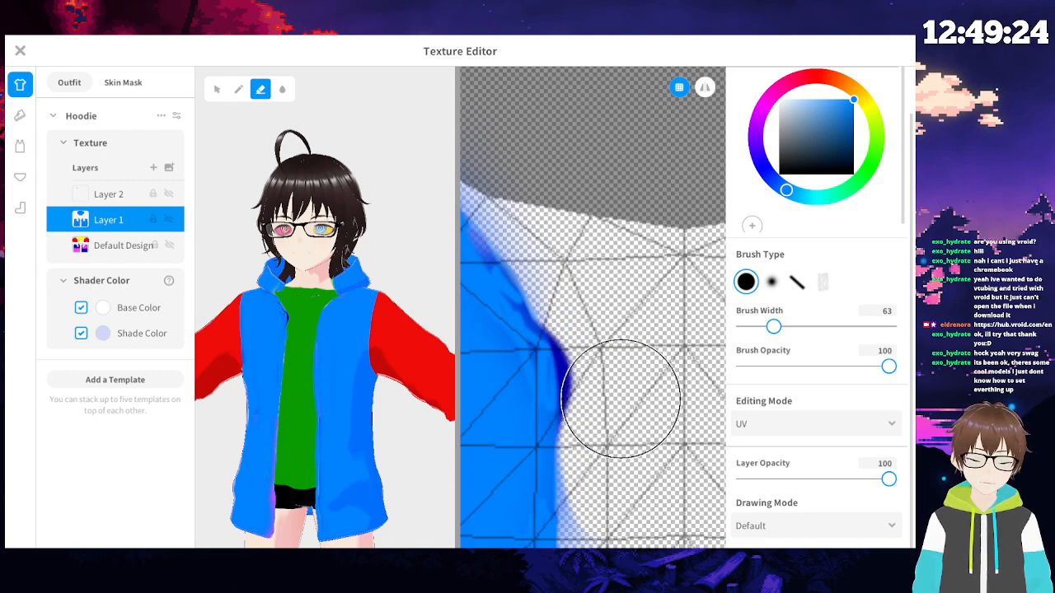
middle_drag(659, 425, 676, 187)
middle_drag(639, 239, 642, 315)
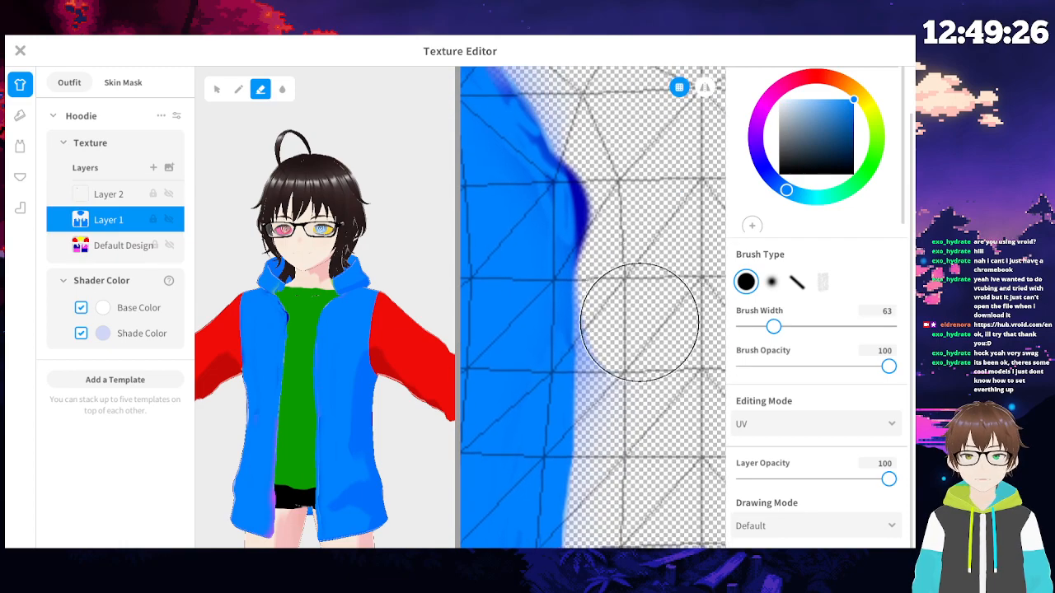
- Paint over the dark blue fringe along that panel's upper inner edge on Layer 1 with the soft round brush at width 9
click(122, 244)
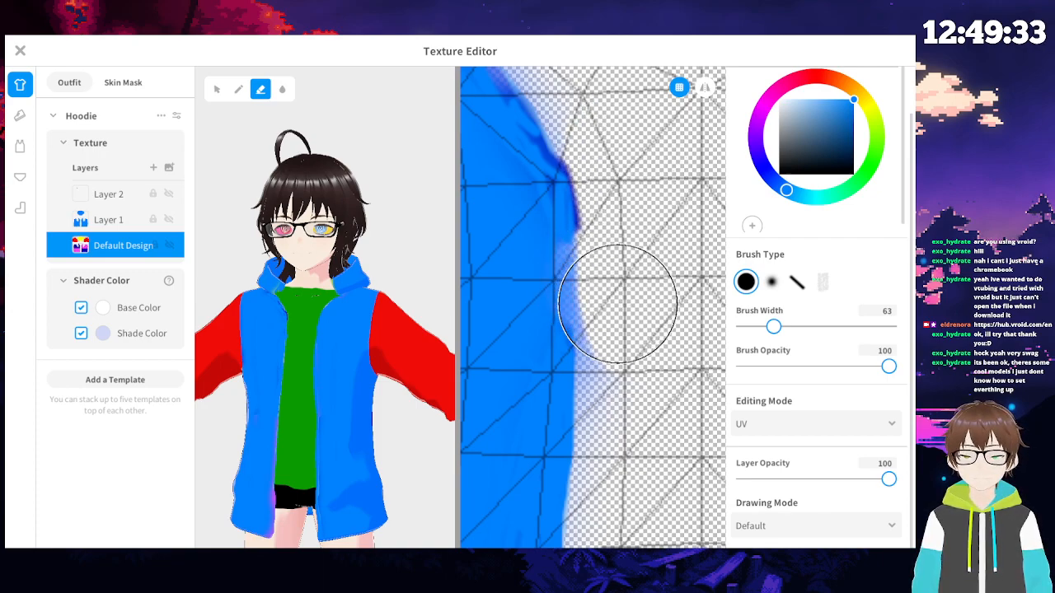
click(103, 221)
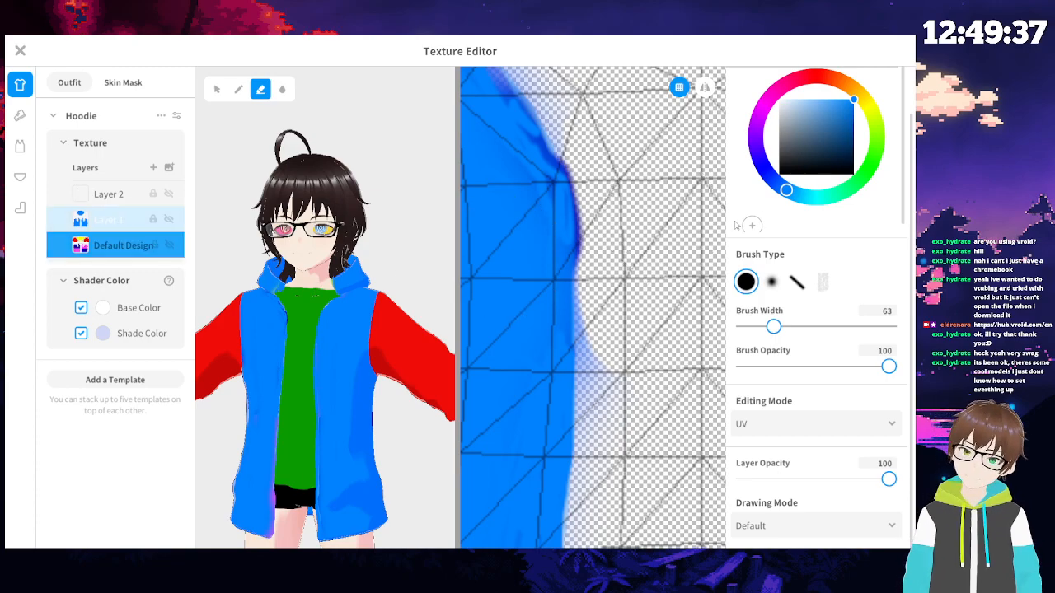
click(238, 89)
click(773, 282)
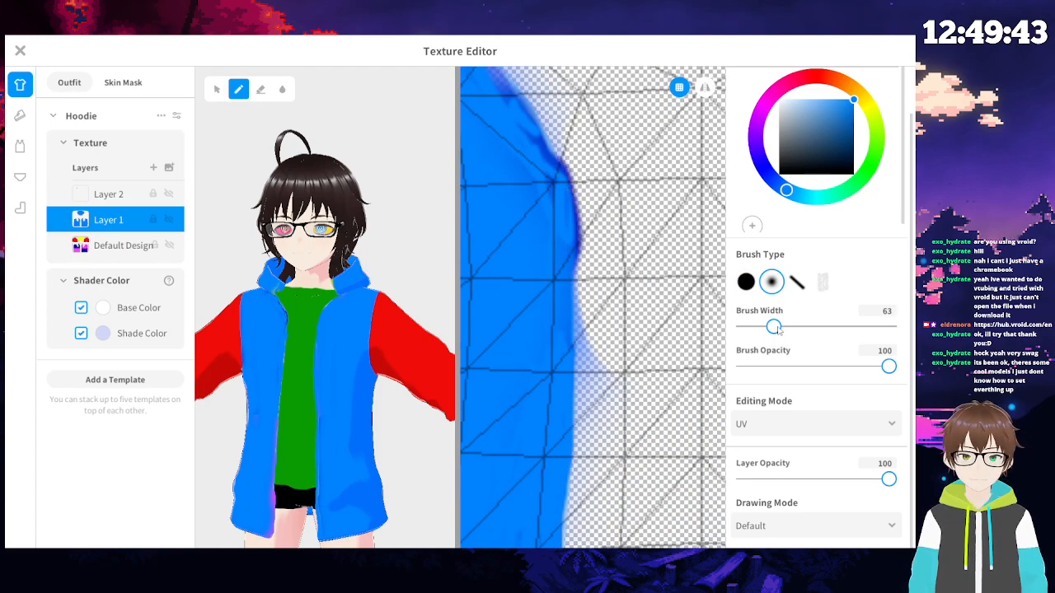
scroll(507, 262, up, 3)
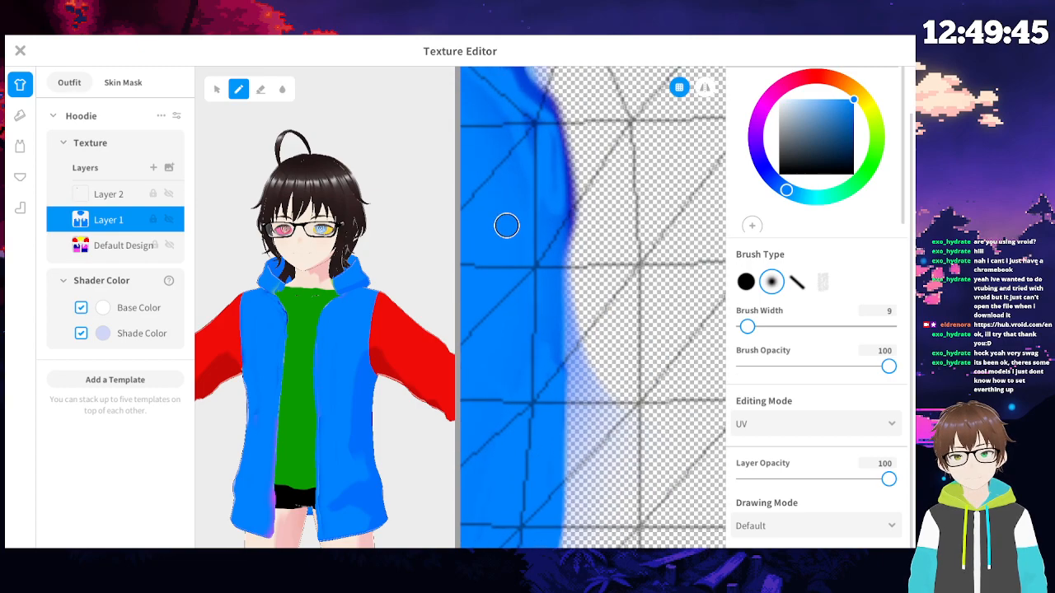
drag(609, 277, 617, 347)
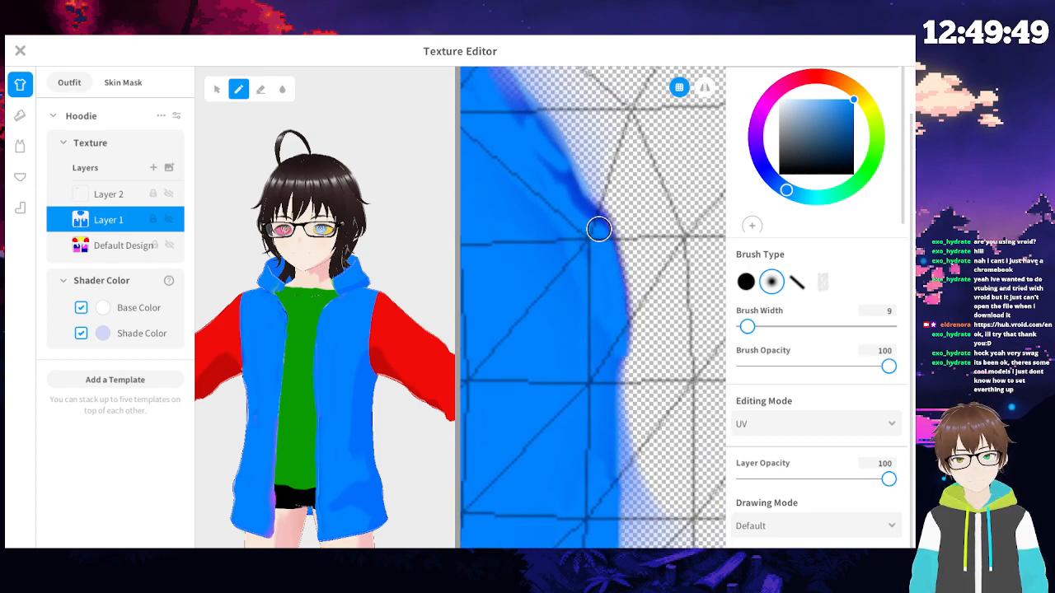
drag(604, 225, 619, 285)
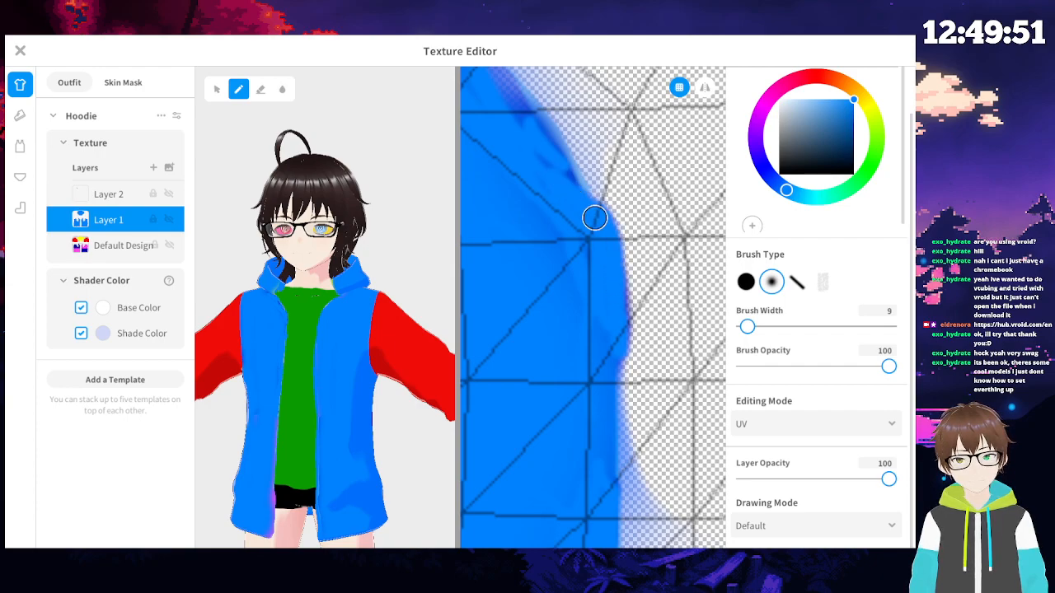
drag(626, 331, 611, 489)
middle_drag(564, 219, 600, 406)
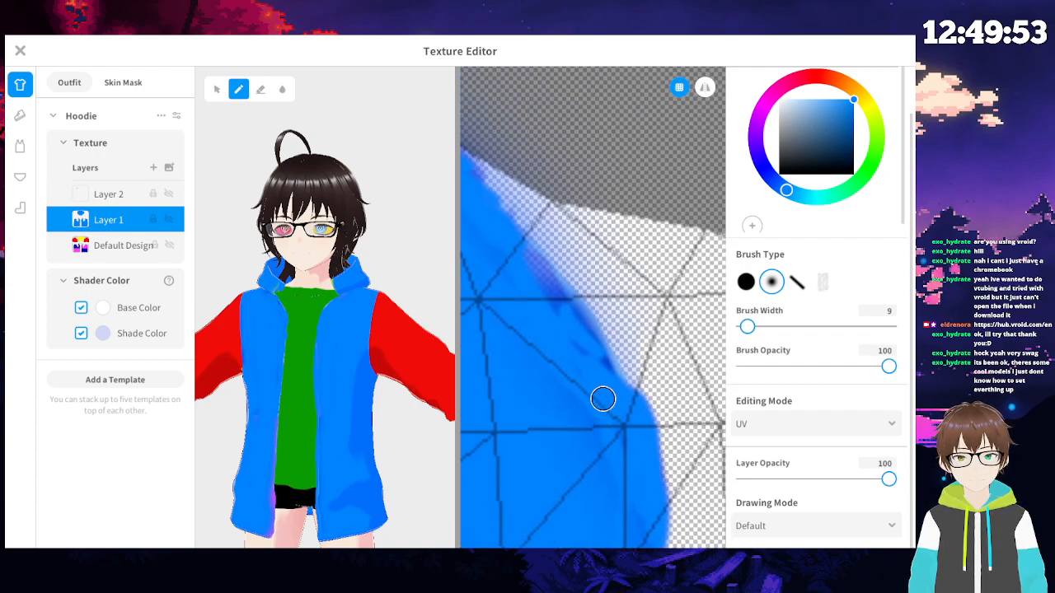
drag(534, 275, 608, 383)
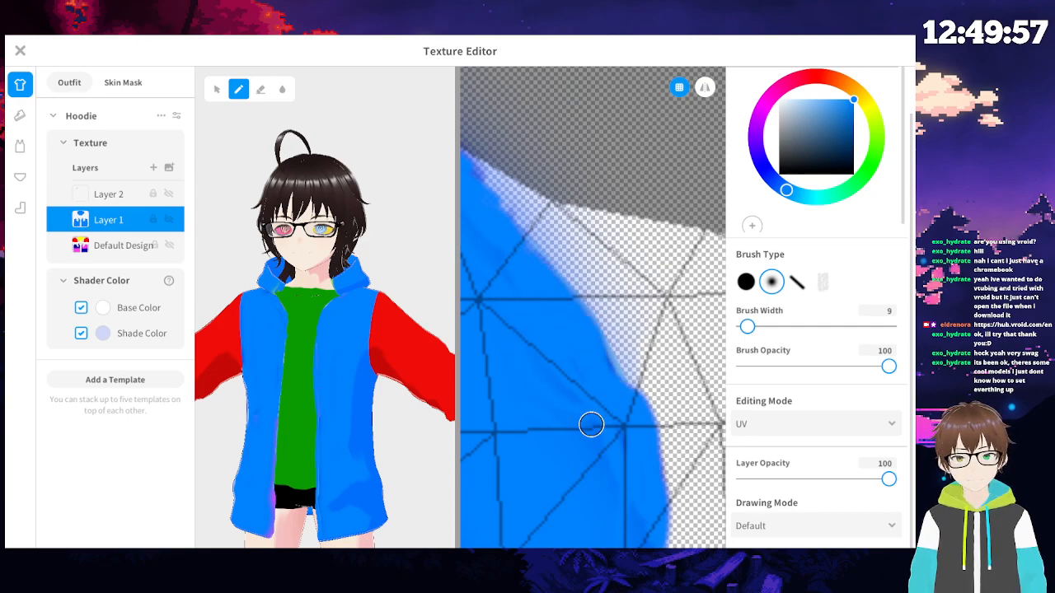
- Erase the soft blue blur along both edges of the gap between the front panels with the hard round eraser at width 67
mouse_move(548, 318)
middle_down()
mouse_move(624, 393)
mouse_move(628, 382)
mouse_move(604, 363)
middle_up()
mouse_move(623, 435)
middle_down()
mouse_move(570, 337)
mouse_move(577, 243)
middle_up()
middle_drag(574, 358, 563, 304)
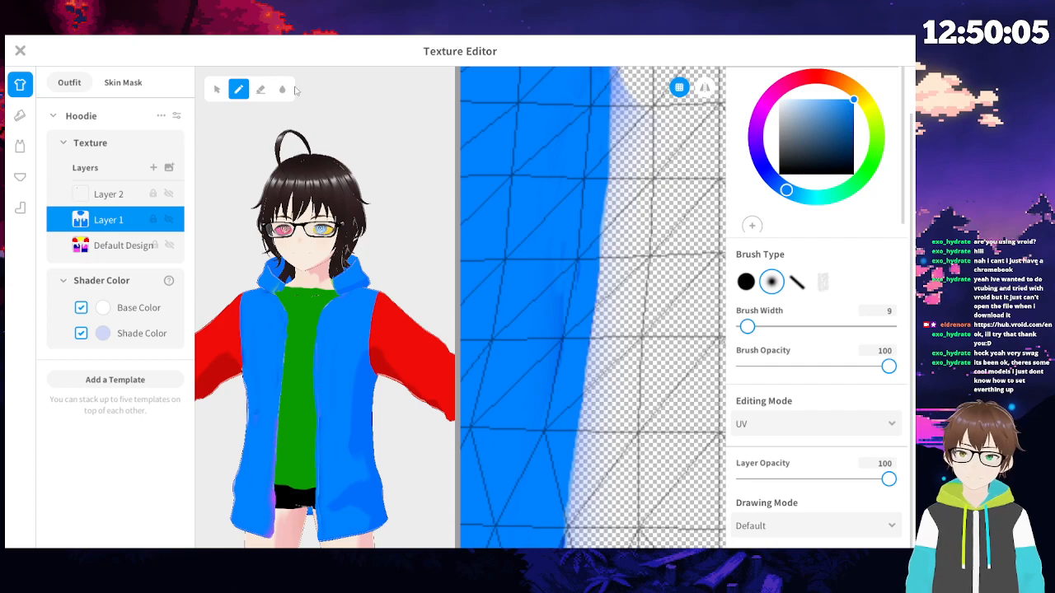
click(261, 89)
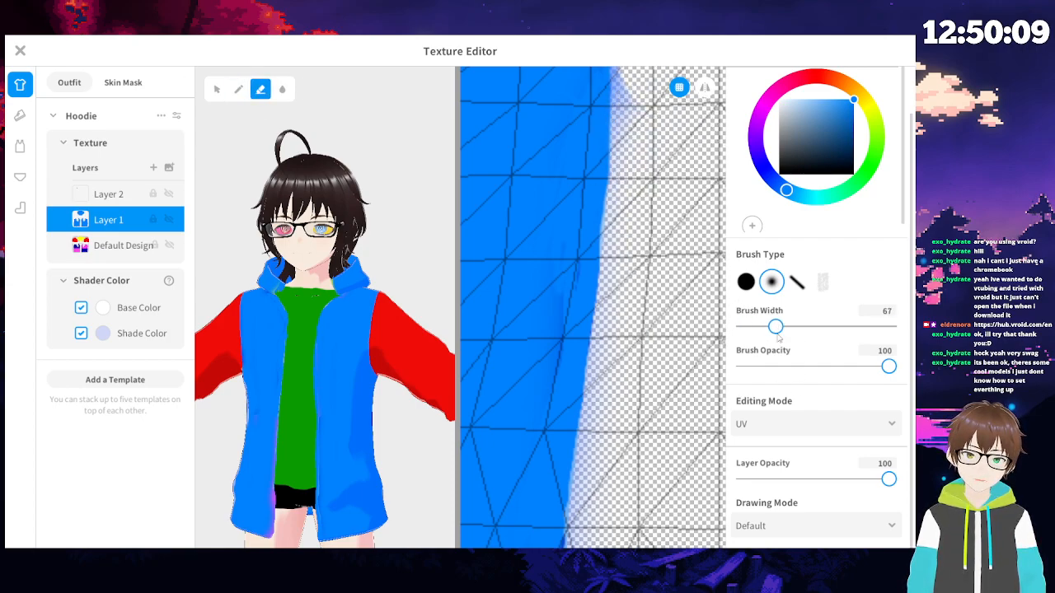
click(752, 292)
drag(677, 349, 660, 121)
mouse_move(675, 196)
middle_down()
mouse_move(684, 325)
mouse_move(532, 325)
mouse_move(588, 431)
middle_up()
scroll(651, 296, down, 2)
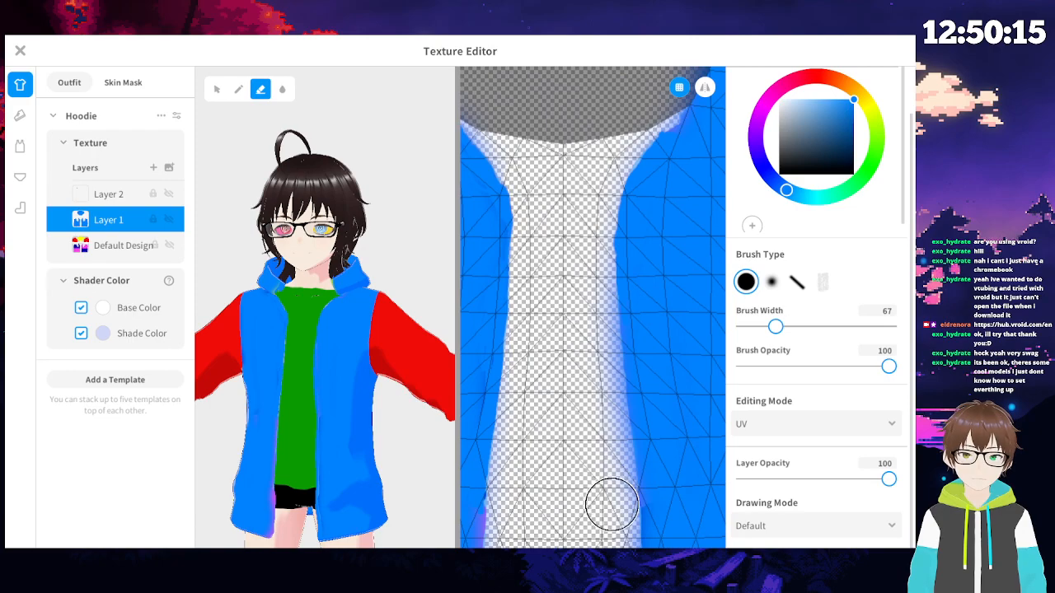
mouse_move(608, 470)
mouse_down()
mouse_move(589, 281)
mouse_move(585, 341)
mouse_up()
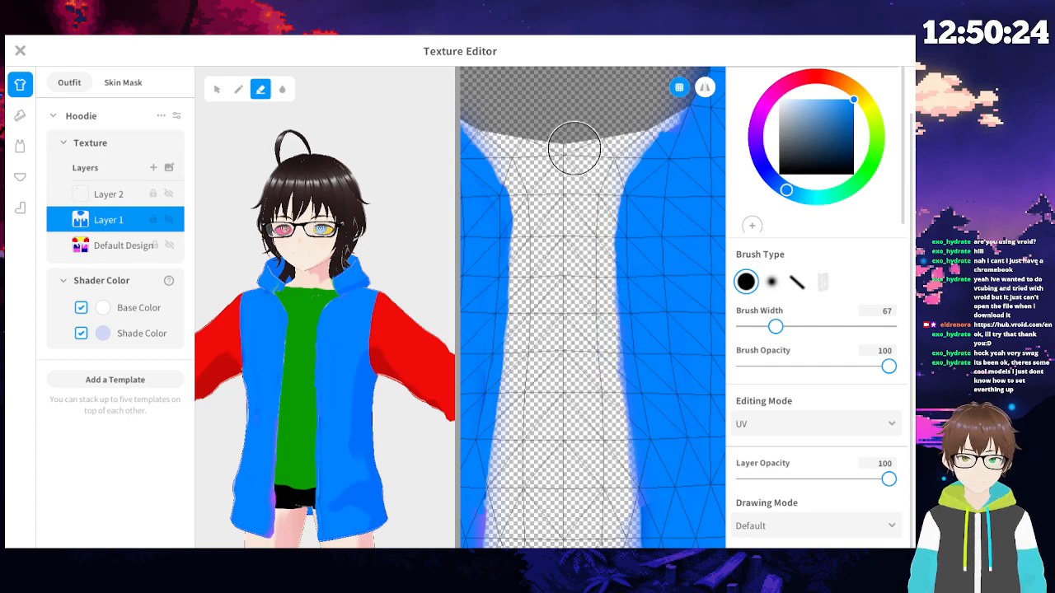
- Erase the blur along the lower part of the gap between the front panels and undo the last two strokes
scroll(549, 377, up, 3)
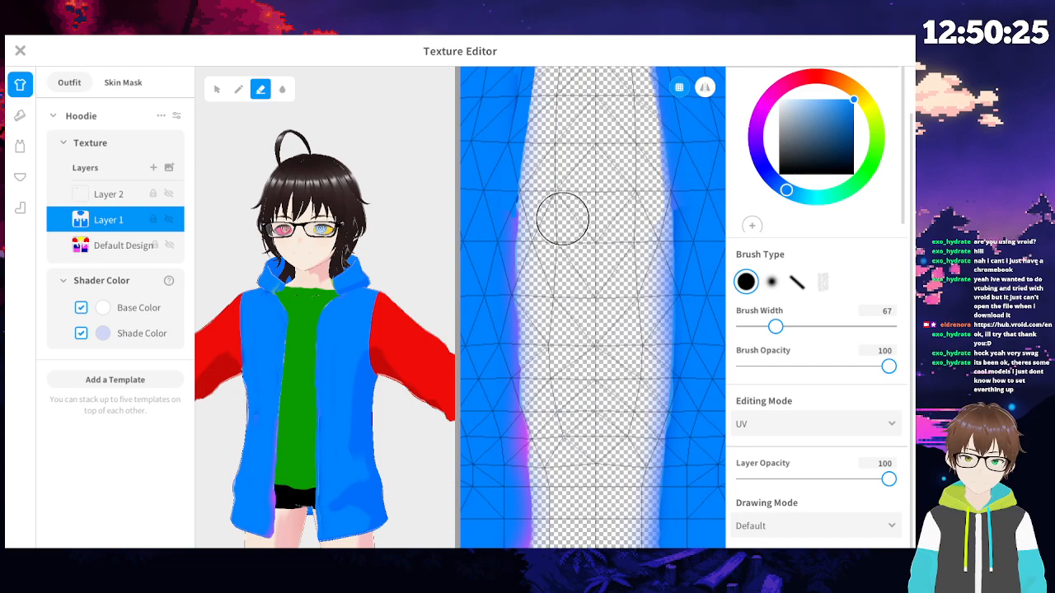
mouse_move(619, 487)
mouse_down()
mouse_move(650, 389)
mouse_move(652, 212)
mouse_up()
key(ctrl+z)
key(ctrl+z)
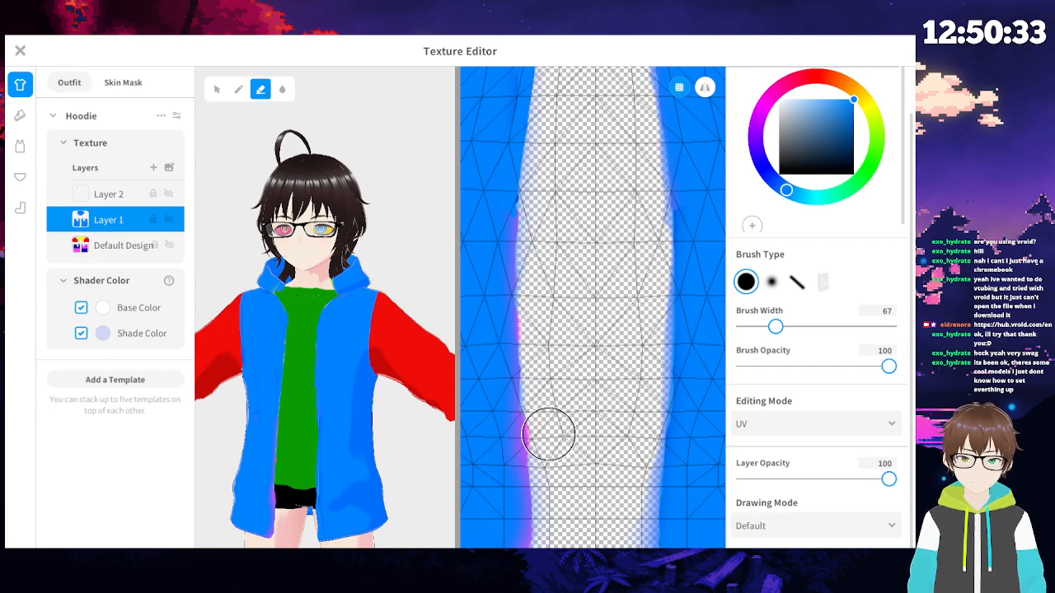
- Cover the pink fringe on the front panel's lower inner edge in blue with the soft round brush at width 21
middle_drag(600, 466, 569, 282)
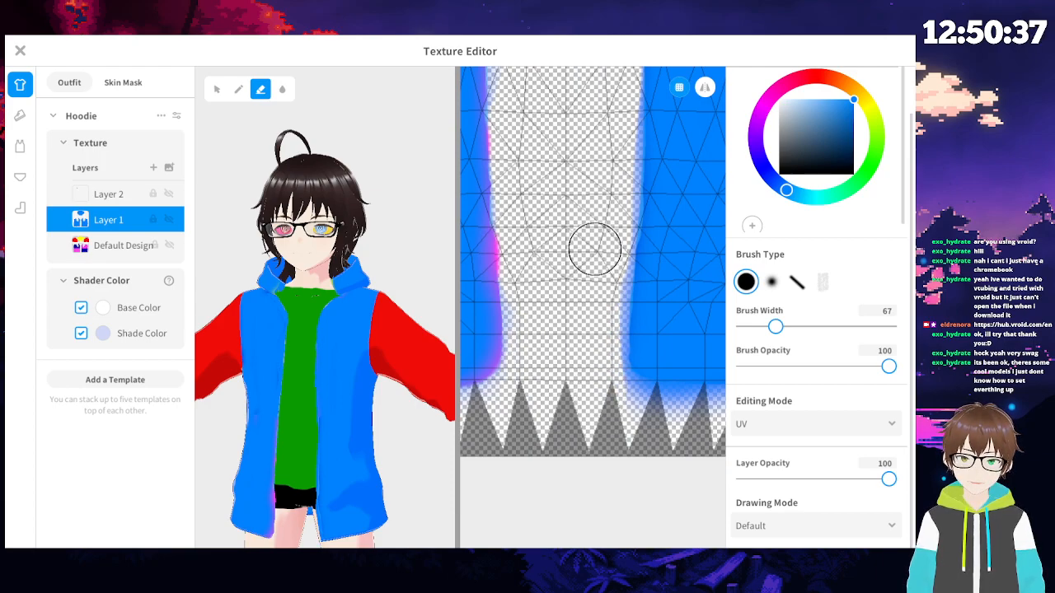
scroll(513, 341, up, 3)
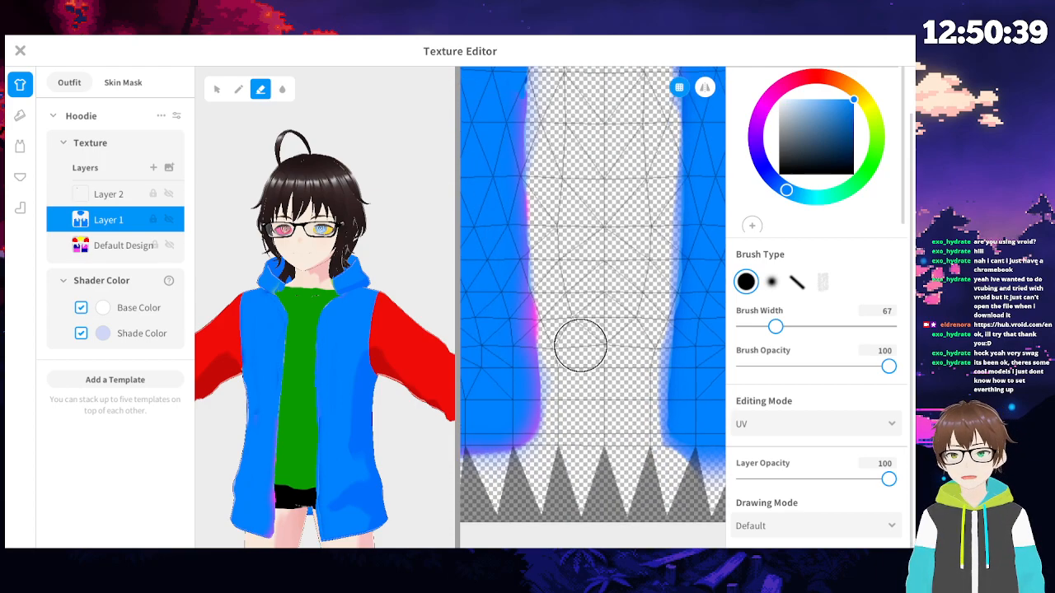
middle_drag(568, 338, 671, 376)
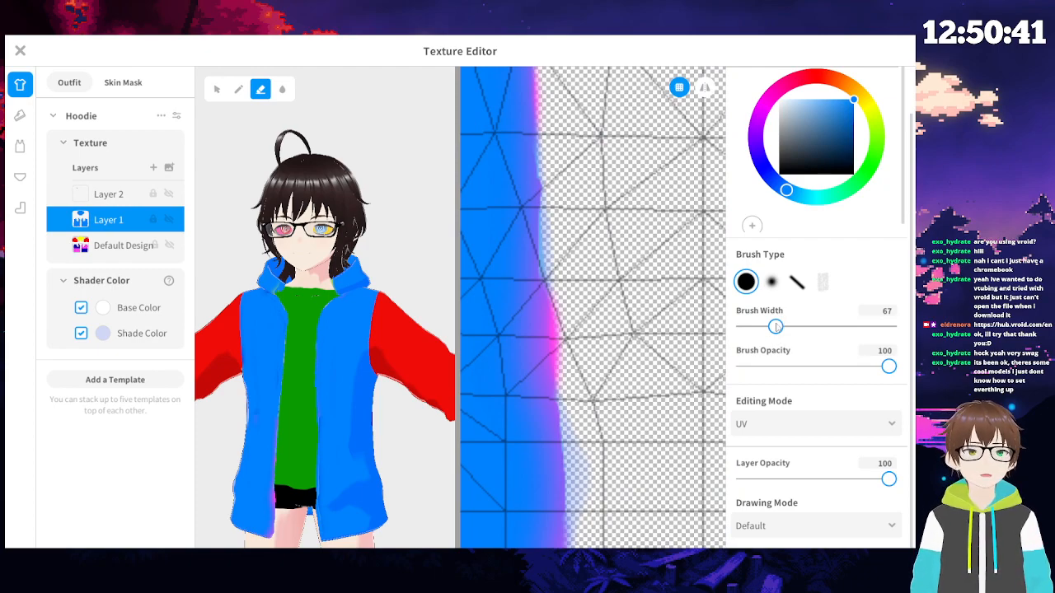
click(772, 282)
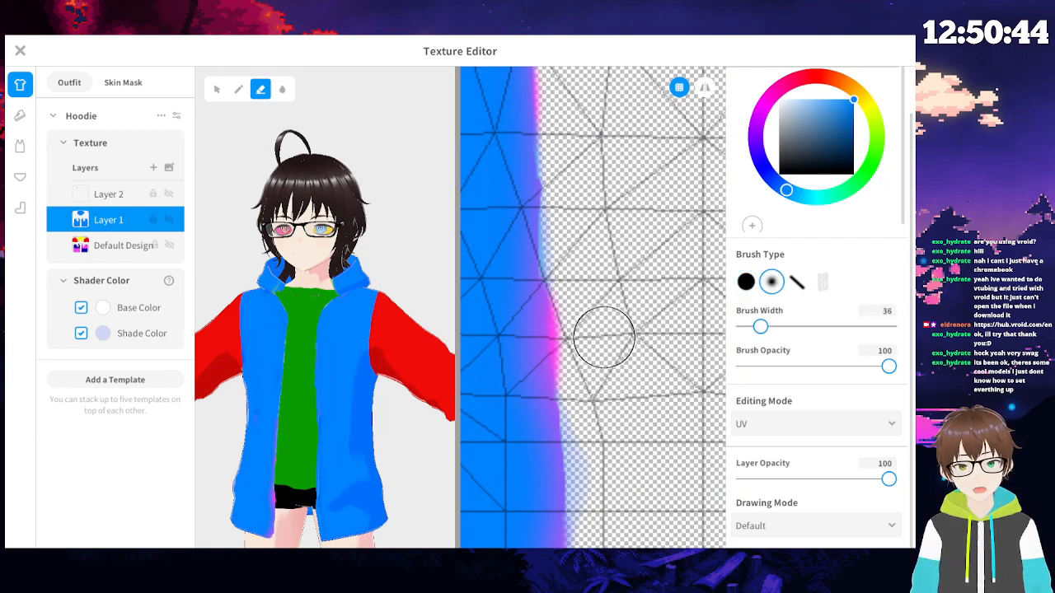
click(238, 90)
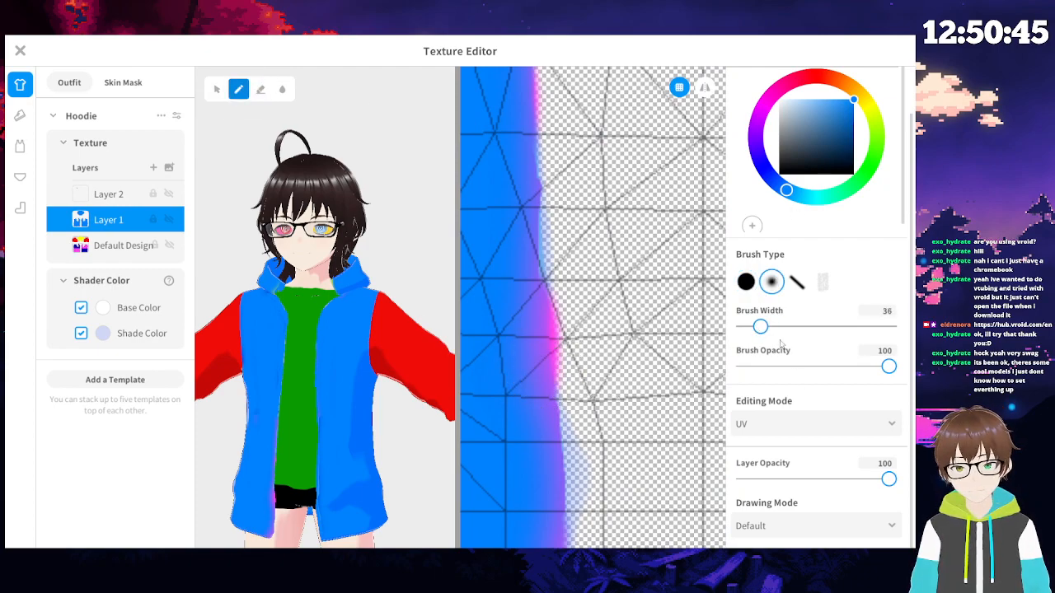
scroll(558, 361, up, 3)
mouse_move(513, 310)
mouse_down()
mouse_move(530, 359)
mouse_move(520, 393)
mouse_up()
mouse_move(528, 446)
mouse_down()
mouse_move(518, 487)
mouse_move(528, 478)
mouse_move(520, 349)
mouse_move(494, 117)
mouse_move(506, 146)
mouse_move(504, 325)
mouse_move(530, 369)
mouse_move(537, 329)
mouse_move(487, 137)
mouse_up()
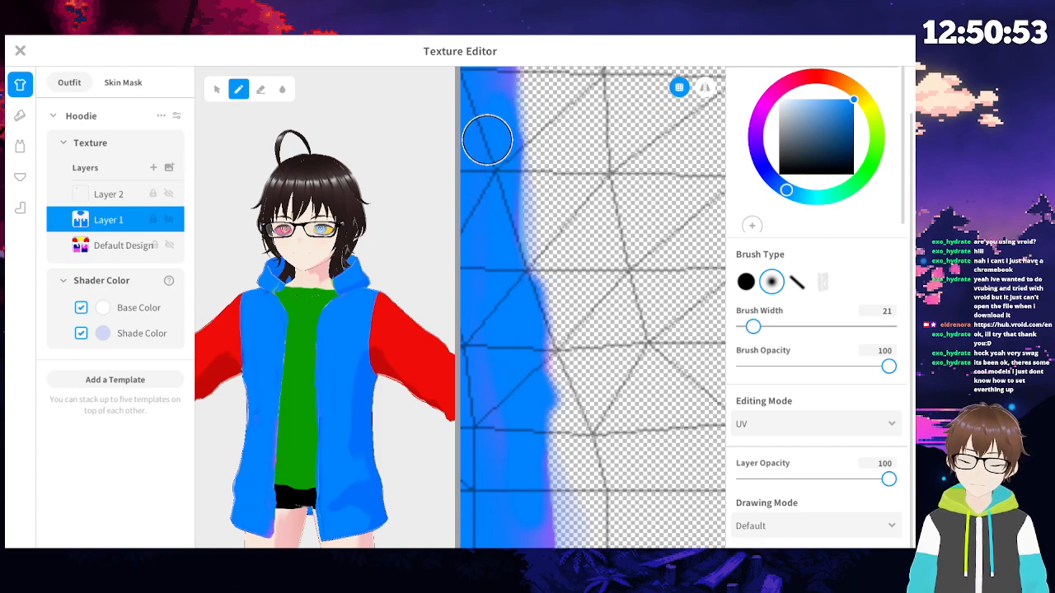
- Continue painting that panel's inner edge blue down toward the hem, covering the remaining pink and purple traces
scroll(487, 137, up, 1)
mouse_move(523, 370)
mouse_down()
mouse_move(538, 280)
mouse_move(518, 134)
mouse_up()
scroll(532, 288, up, 1)
mouse_move(539, 387)
mouse_down()
mouse_move(546, 415)
mouse_move(550, 294)
mouse_up()
middle_drag(546, 211, 538, 460)
drag(549, 462, 555, 261)
mouse_move(558, 288)
middle_down()
mouse_move(514, 396)
mouse_move(509, 181)
middle_up()
- Paint the front panel's bottom corner and hem blue with the soft round brush at width 21
scroll(498, 330, down, 3)
middle_drag(513, 461, 531, 213)
mouse_move(626, 254)
mouse_down()
mouse_move(614, 347)
mouse_move(468, 367)
mouse_up()
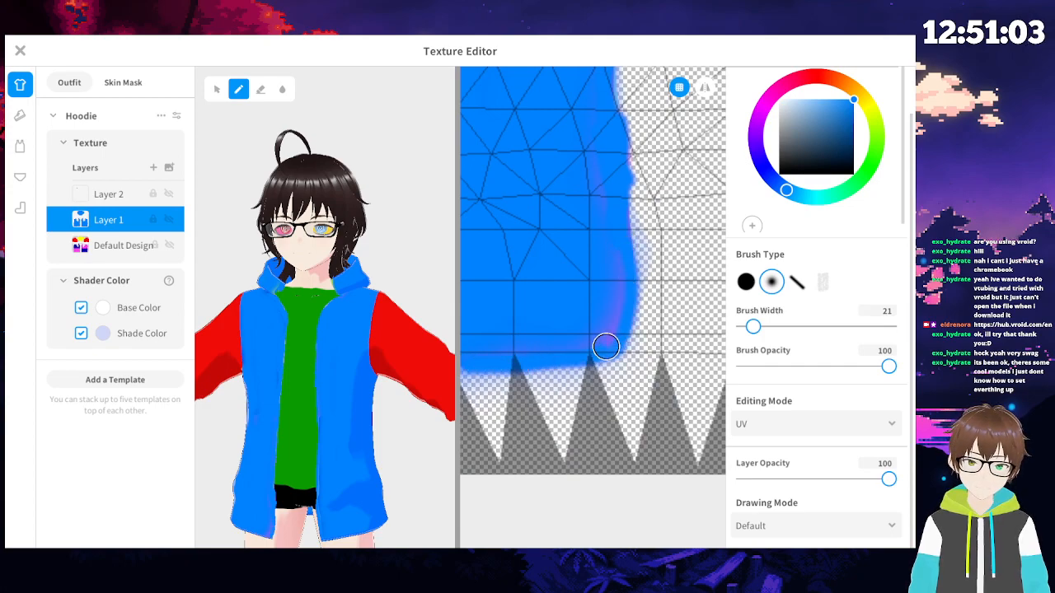
mouse_move(558, 344)
middle_down()
mouse_move(585, 321)
mouse_move(655, 325)
mouse_move(575, 324)
middle_up()
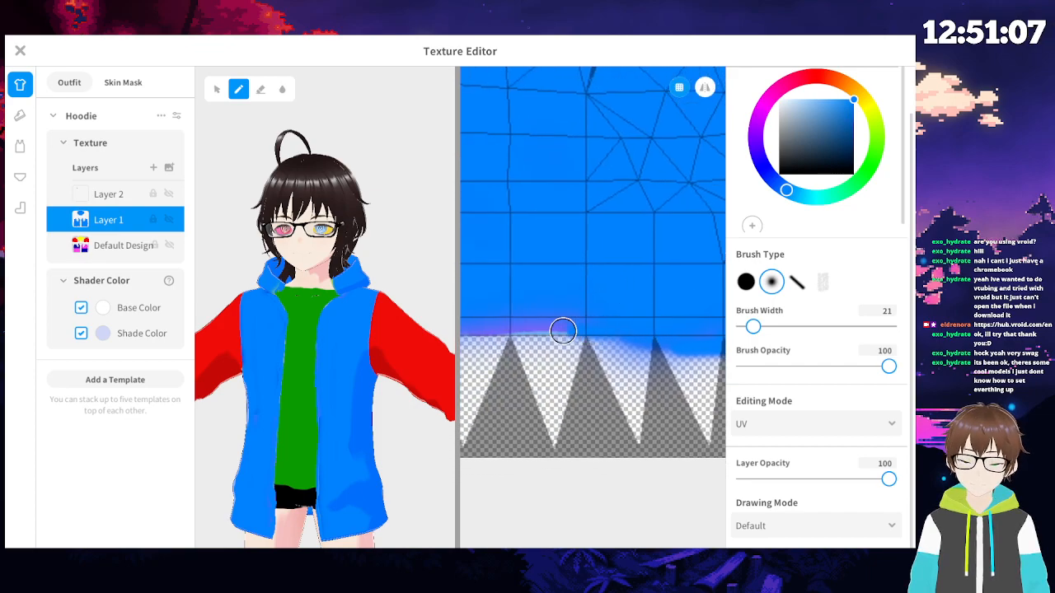
drag(568, 332, 471, 330)
middle_drag(497, 316, 700, 320)
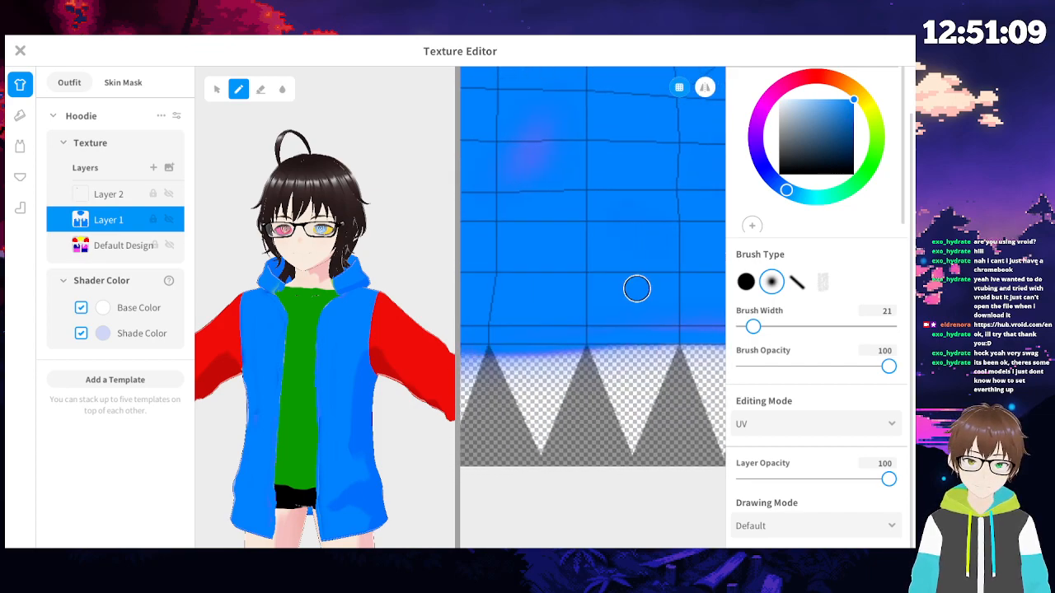
- Set the soft round brush to width 190 and choose a muted olive yellow as the paint colour
scroll(637, 288, down, 3)
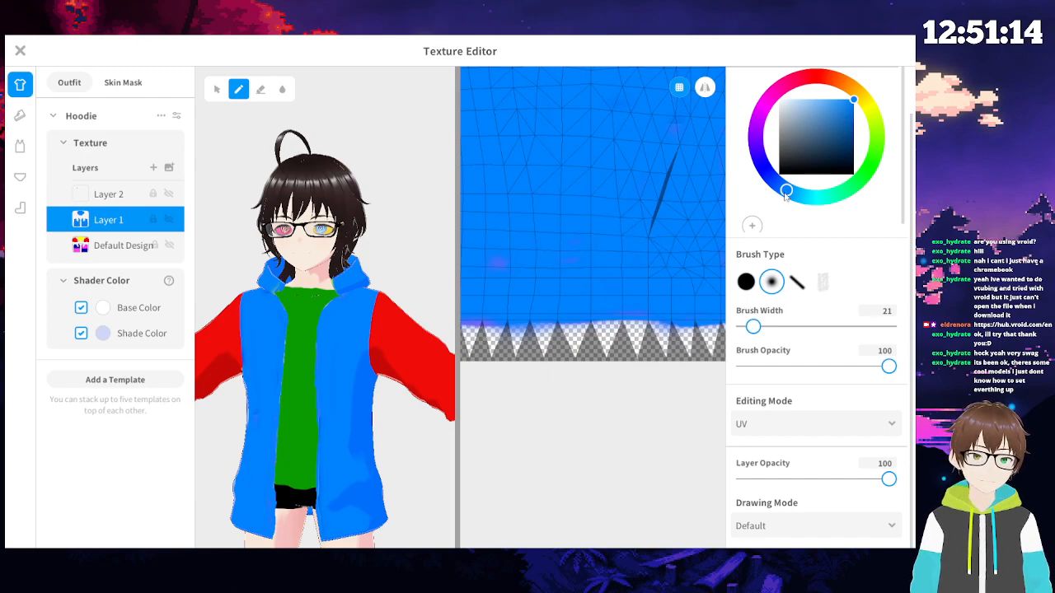
scroll(548, 252, down, 2)
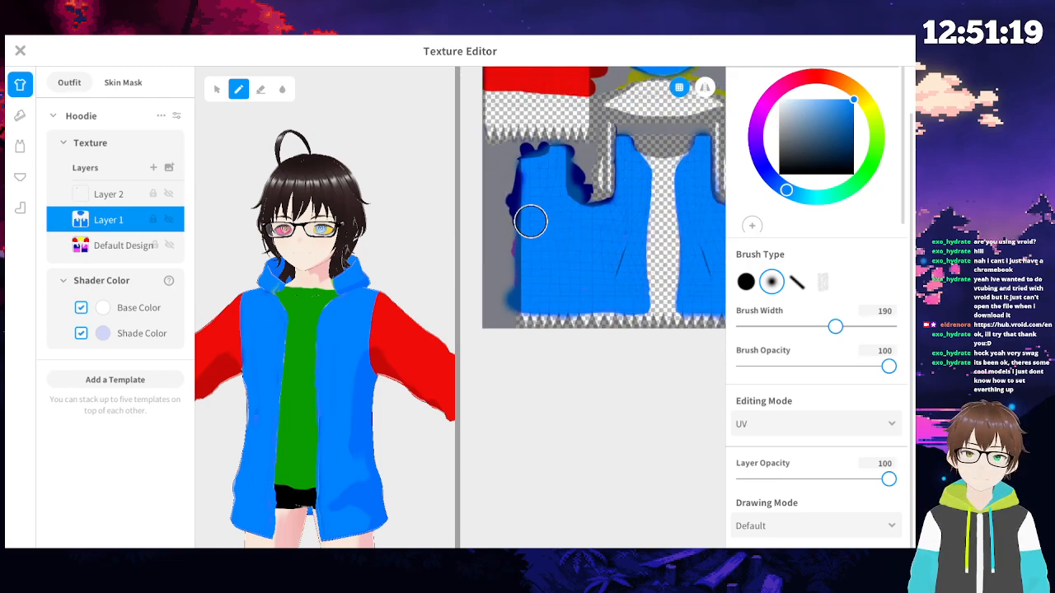
scroll(569, 276, down, 2)
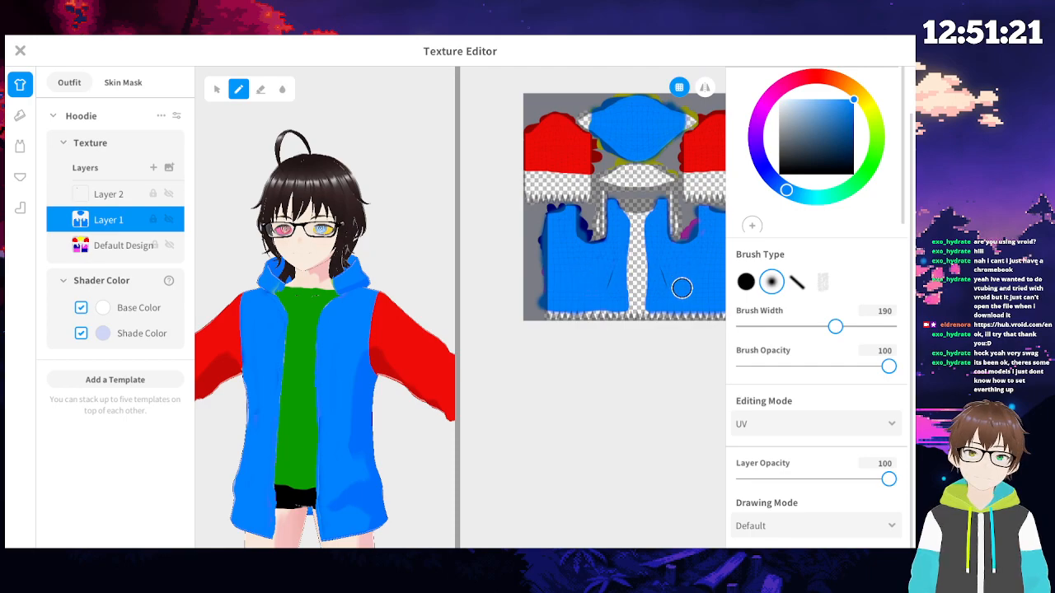
scroll(624, 301, up, 3)
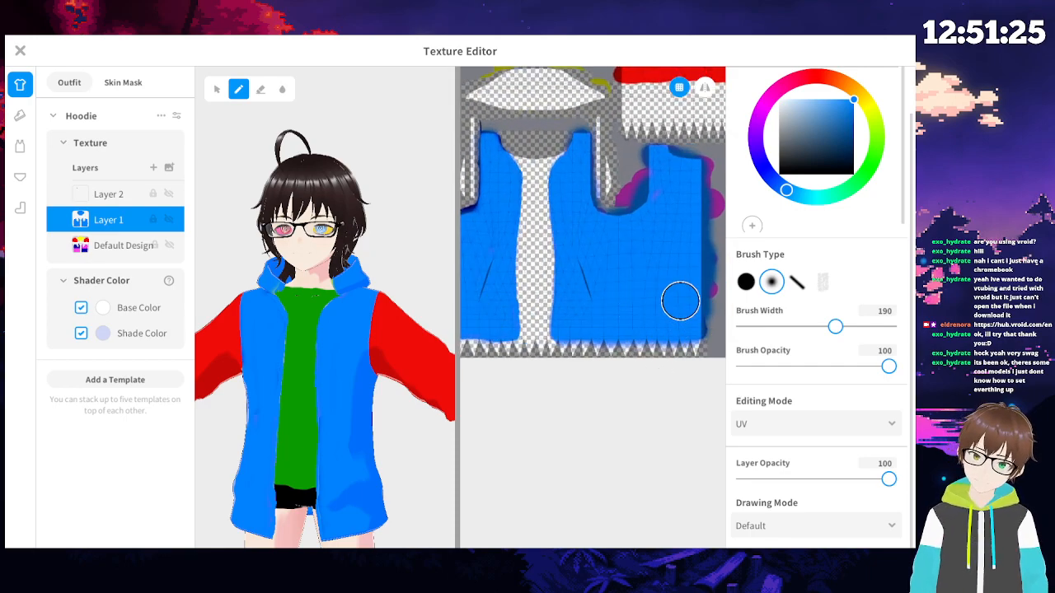
right_drag(665, 302, 663, 391)
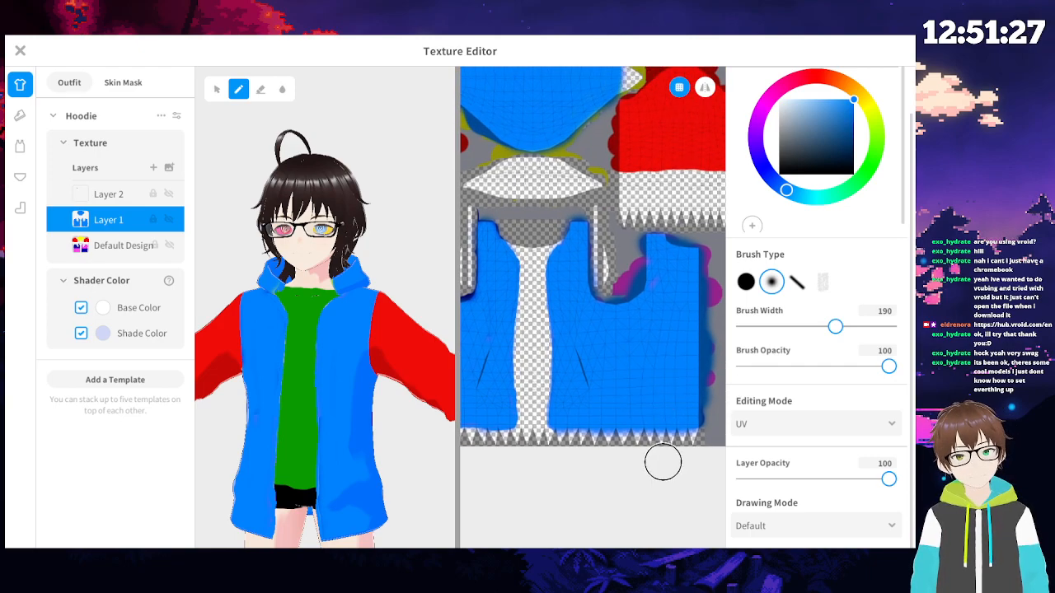
mouse_move(354, 385)
right_down()
mouse_move(206, 347)
mouse_move(260, 412)
mouse_move(254, 435)
mouse_move(306, 449)
mouse_move(442, 431)
mouse_move(422, 424)
right_up()
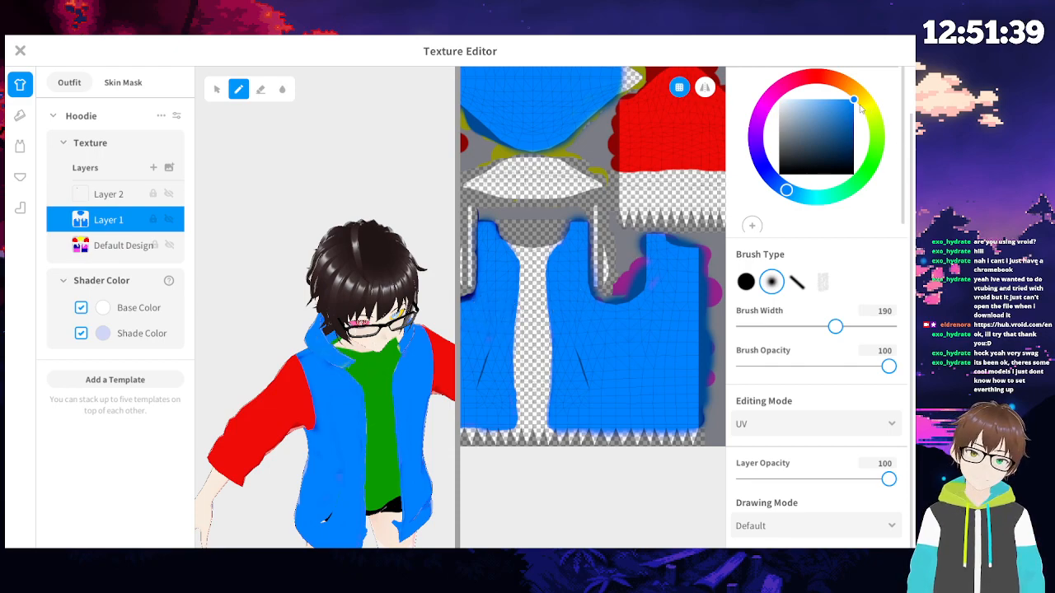
drag(867, 113, 885, 120)
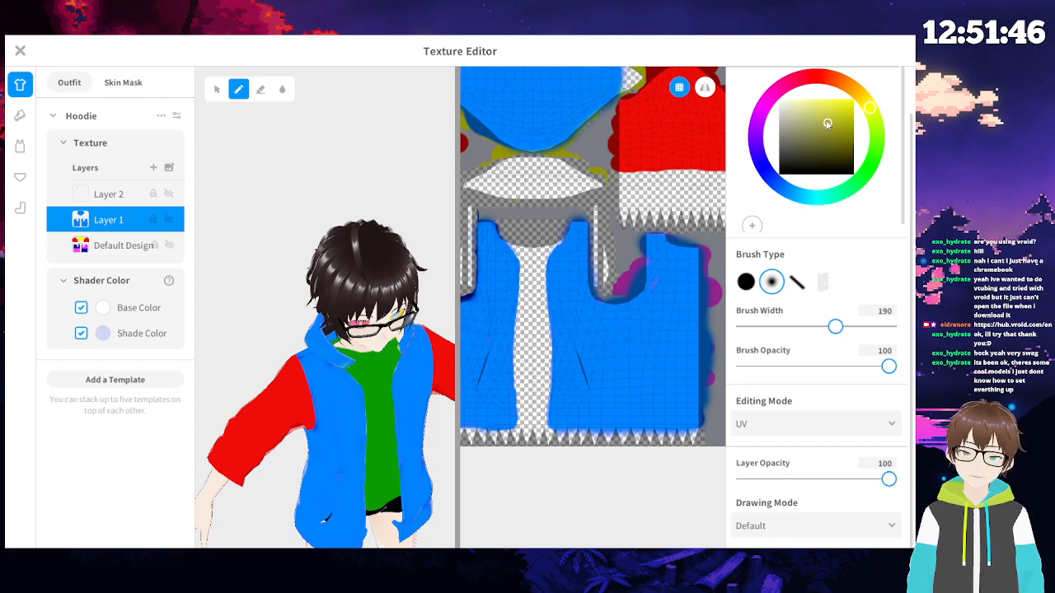
- Paint the first red sleeve's texture panel olive yellow with the soft round brush at width 190
middle_drag(484, 240, 673, 370)
scroll(590, 281, up, 1)
scroll(590, 281, up, 2)
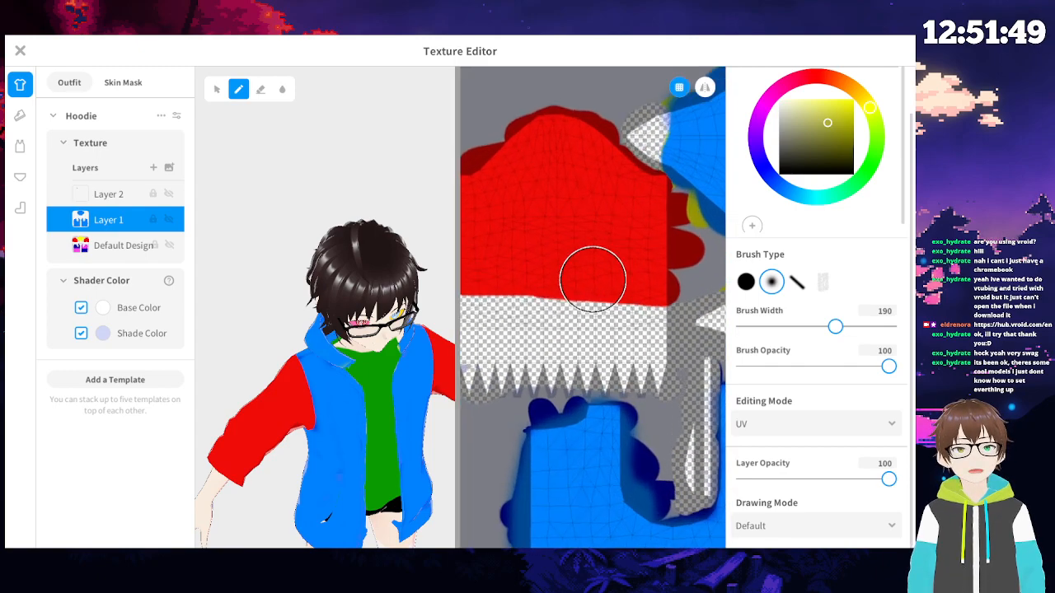
middle_drag(572, 299, 613, 322)
mouse_move(618, 244)
mouse_down()
mouse_move(546, 254)
mouse_move(574, 236)
mouse_move(575, 245)
mouse_move(524, 228)
mouse_move(511, 308)
mouse_move(643, 316)
mouse_move(522, 295)
mouse_move(572, 256)
mouse_move(548, 206)
mouse_move(570, 174)
mouse_move(617, 146)
mouse_move(565, 154)
mouse_move(640, 177)
mouse_move(693, 244)
mouse_move(690, 318)
mouse_move(509, 301)
mouse_move(611, 319)
mouse_up()
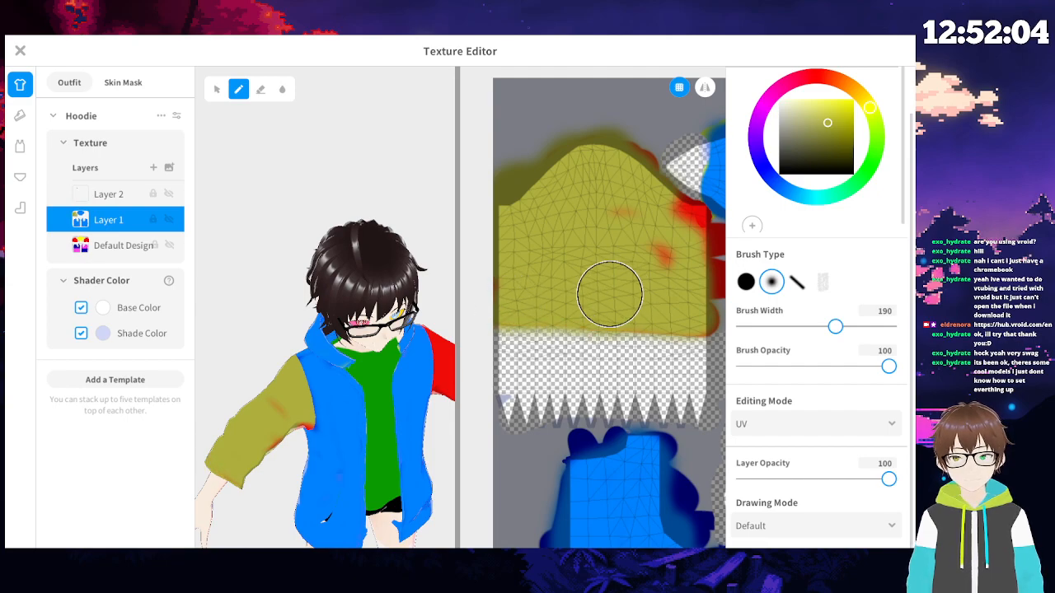
key(ctrl+z)
mouse_move(687, 296)
mouse_down()
mouse_move(527, 272)
mouse_move(518, 239)
mouse_move(527, 188)
mouse_move(584, 124)
mouse_move(618, 186)
mouse_move(607, 141)
mouse_move(650, 223)
mouse_move(673, 219)
mouse_move(612, 156)
mouse_move(671, 219)
mouse_move(700, 217)
mouse_up()
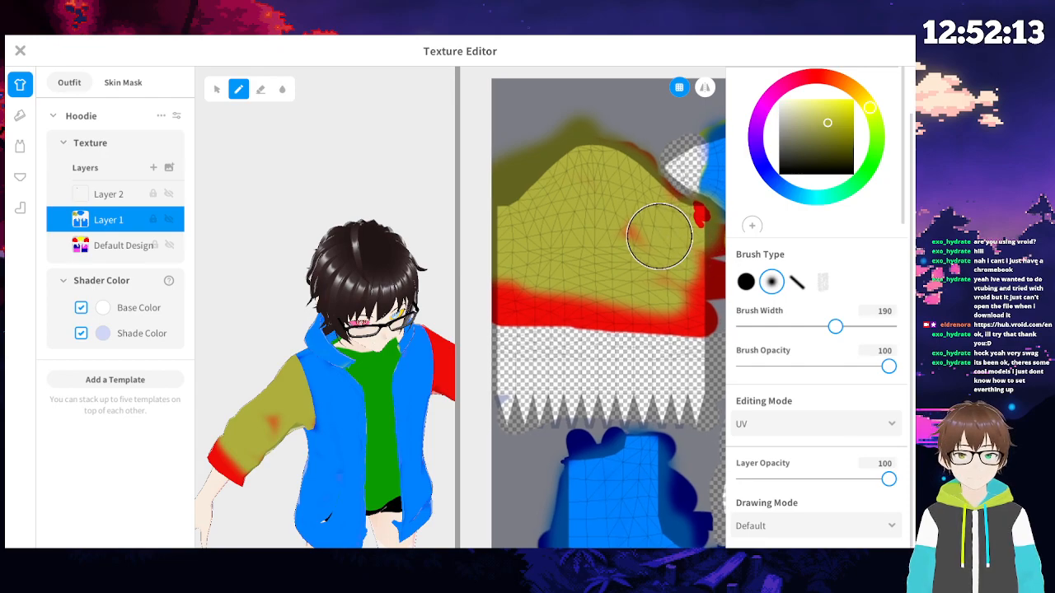
- Erase the stray red scribble at the first sleeve panel's upper corner from Layer 2
scroll(577, 236, up, 5)
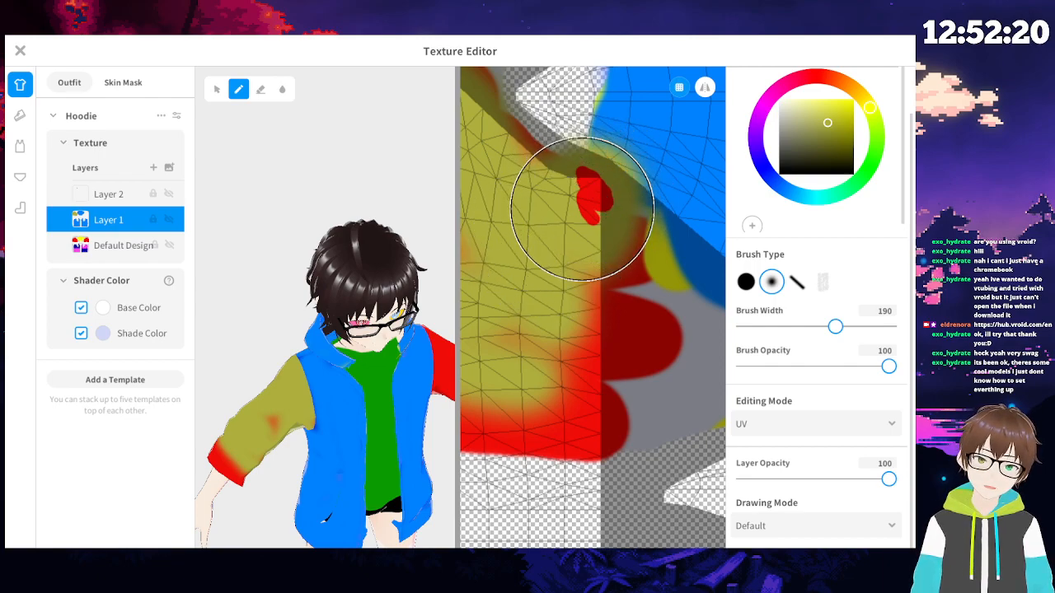
click(746, 282)
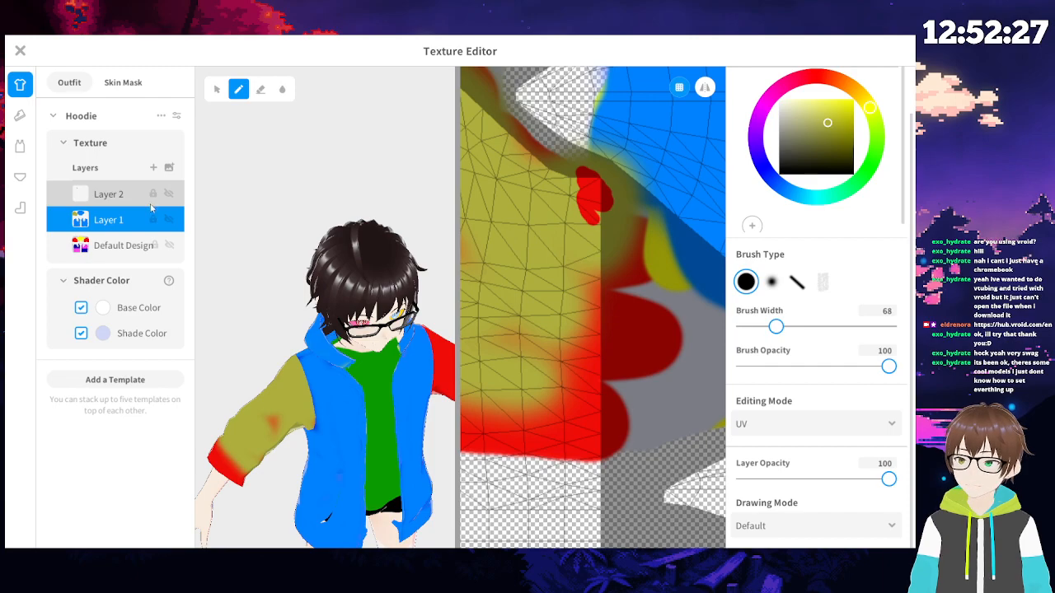
click(106, 195)
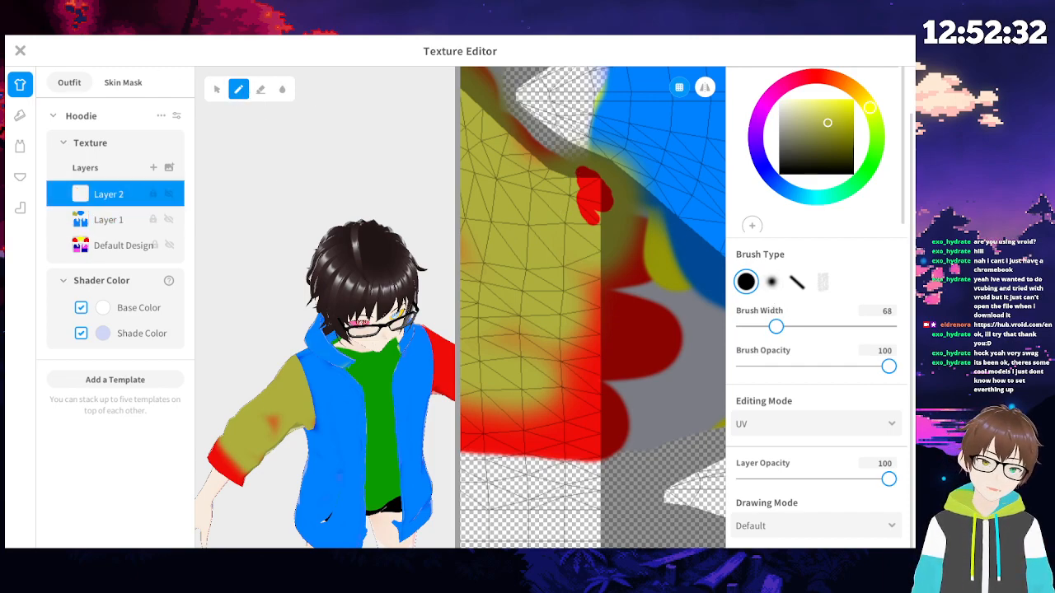
click(259, 91)
mouse_move(579, 221)
mouse_down()
mouse_move(577, 205)
mouse_move(631, 172)
mouse_move(629, 213)
mouse_up()
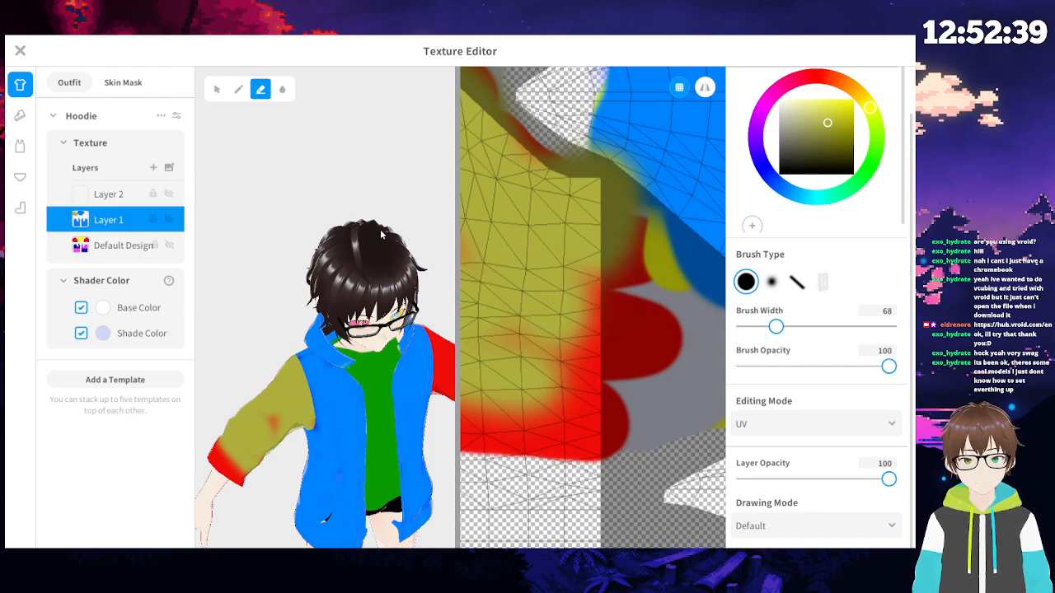
- Paint over the red fringe along that sleeve's sloping upper edge in olive on Layer 1 with the hard round brush at width 68
click(239, 91)
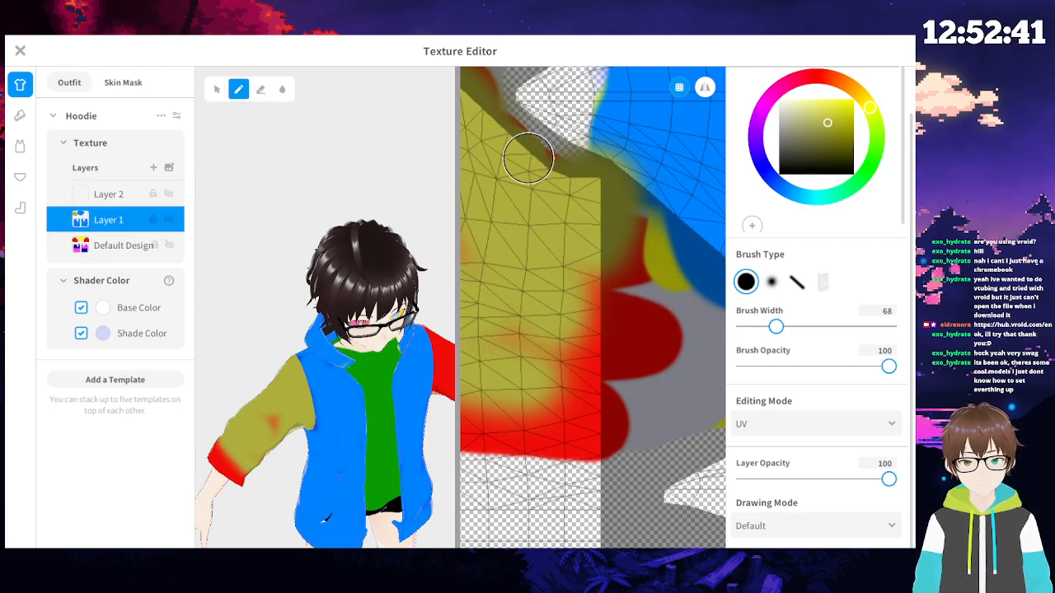
middle_drag(509, 179, 543, 241)
drag(535, 173, 487, 121)
middle_drag(637, 285, 554, 283)
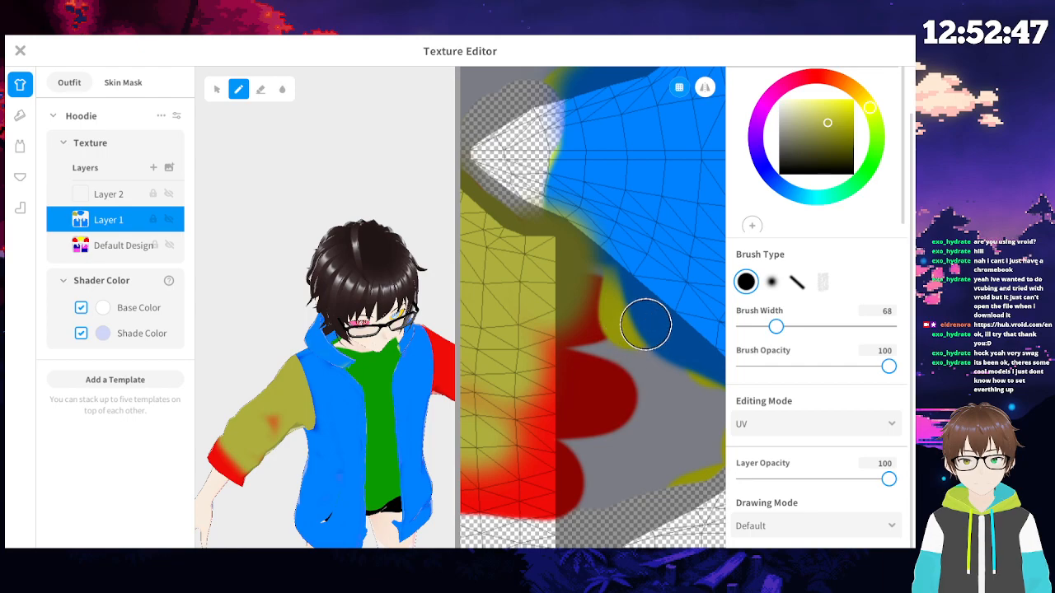
drag(577, 296, 608, 311)
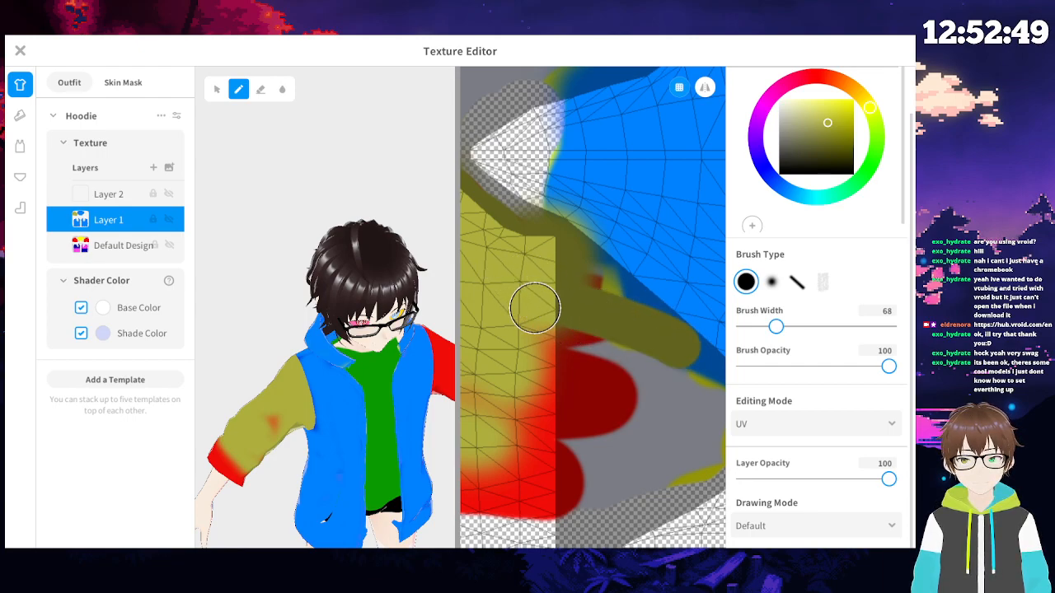
key(ctrl+z)
middle_drag(512, 297, 632, 346)
mouse_move(530, 182)
mouse_down()
mouse_move(517, 156)
mouse_move(486, 177)
mouse_up()
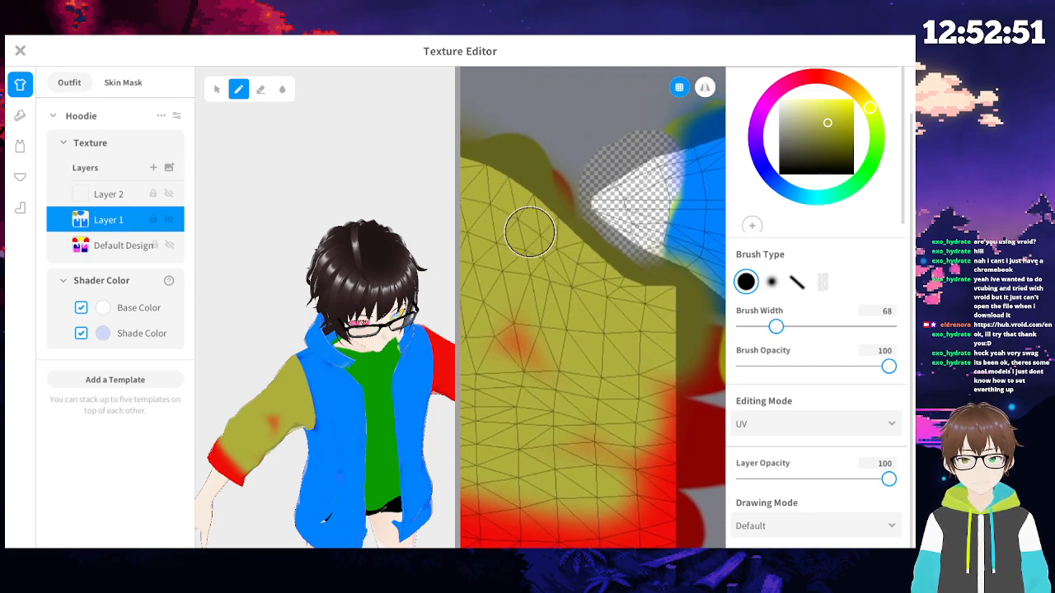
middle_drag(611, 337, 543, 324)
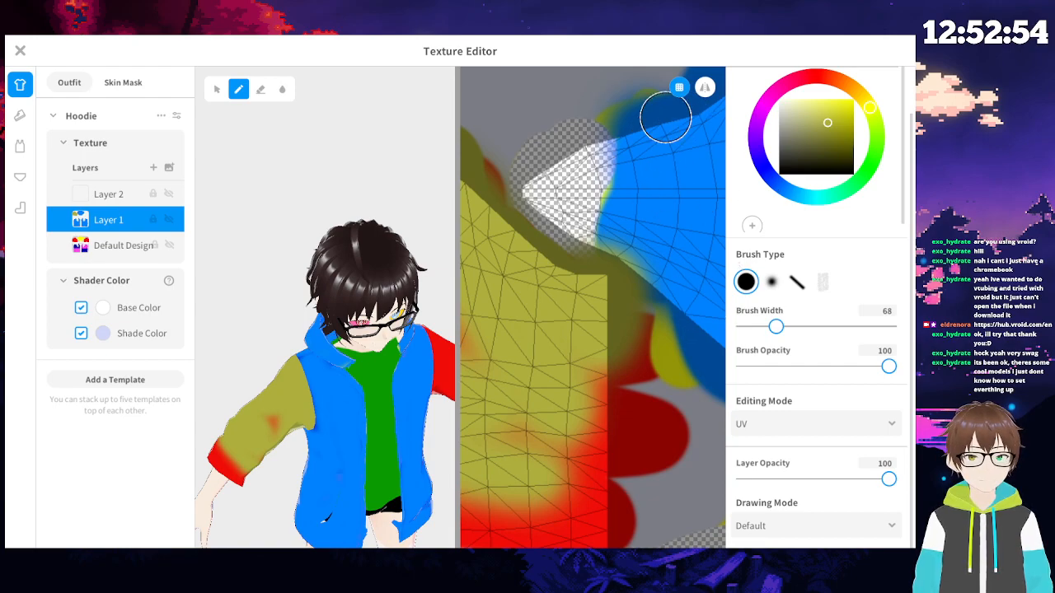
- Sample the hood's bright blue #0082FF and paint over the olive bleed near the hood's pointed tip
scroll(877, 134, up, 2)
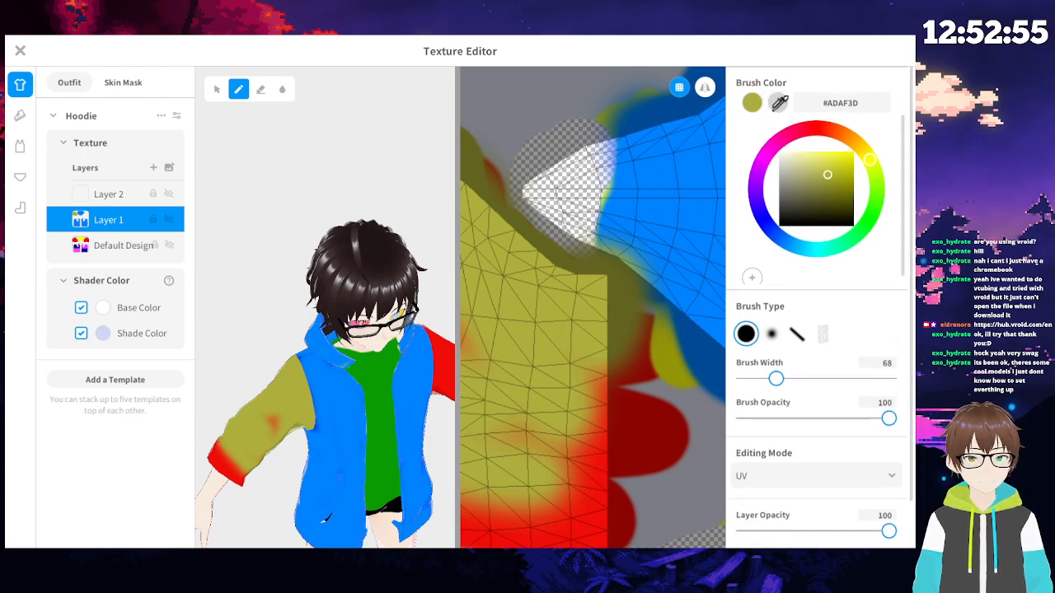
click(778, 102)
click(689, 174)
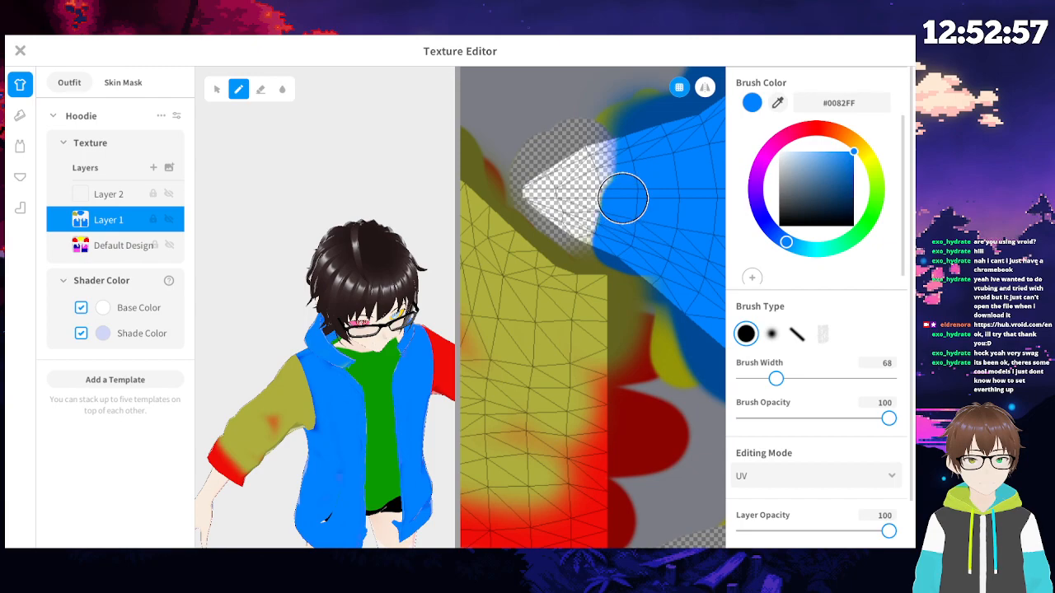
- Sample the sleeve's olive #ADAF3D and cover the remaining red patches on the sleeve panel's side and lower corner
click(777, 102)
click(566, 298)
right_drag(553, 349, 584, 236)
mouse_move(584, 236)
mouse_down()
mouse_move(598, 324)
mouse_move(601, 263)
mouse_move(556, 306)
mouse_up()
right_drag(555, 306, 565, 278)
mouse_move(565, 278)
mouse_down()
mouse_move(619, 318)
mouse_move(614, 350)
mouse_move(500, 330)
mouse_move(631, 313)
mouse_up()
right_drag(553, 297, 647, 323)
mouse_move(647, 323)
mouse_down()
mouse_move(588, 193)
mouse_move(635, 146)
mouse_up()
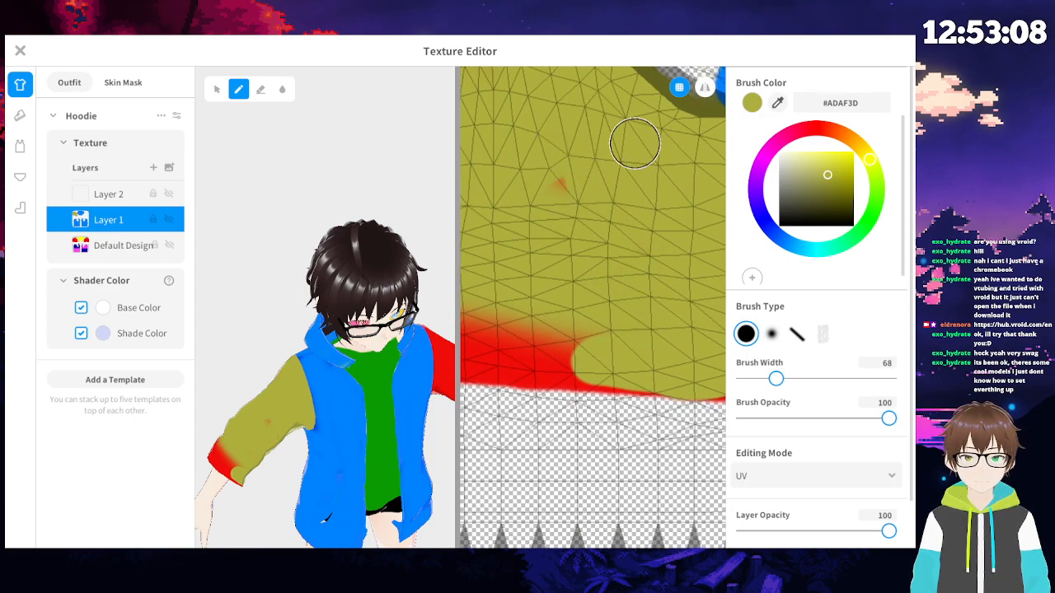
- Cover the red band along the first sleeve's cuff edge in olive, finishing with the soft round brush at width 68
mouse_move(631, 360)
mouse_down()
mouse_move(610, 341)
mouse_move(506, 331)
mouse_up()
right_drag(505, 327, 711, 322)
mouse_move(699, 320)
mouse_down()
mouse_move(517, 278)
mouse_move(487, 311)
mouse_move(494, 353)
mouse_move(684, 358)
mouse_move(494, 330)
mouse_move(520, 353)
mouse_move(593, 358)
mouse_up()
key(ctrl+z)
mouse_move(665, 368)
mouse_down()
mouse_move(528, 356)
mouse_move(594, 364)
mouse_up()
mouse_move(601, 344)
middle_down()
mouse_move(506, 328)
mouse_move(568, 337)
mouse_move(564, 329)
mouse_move(527, 330)
mouse_move(669, 361)
middle_up()
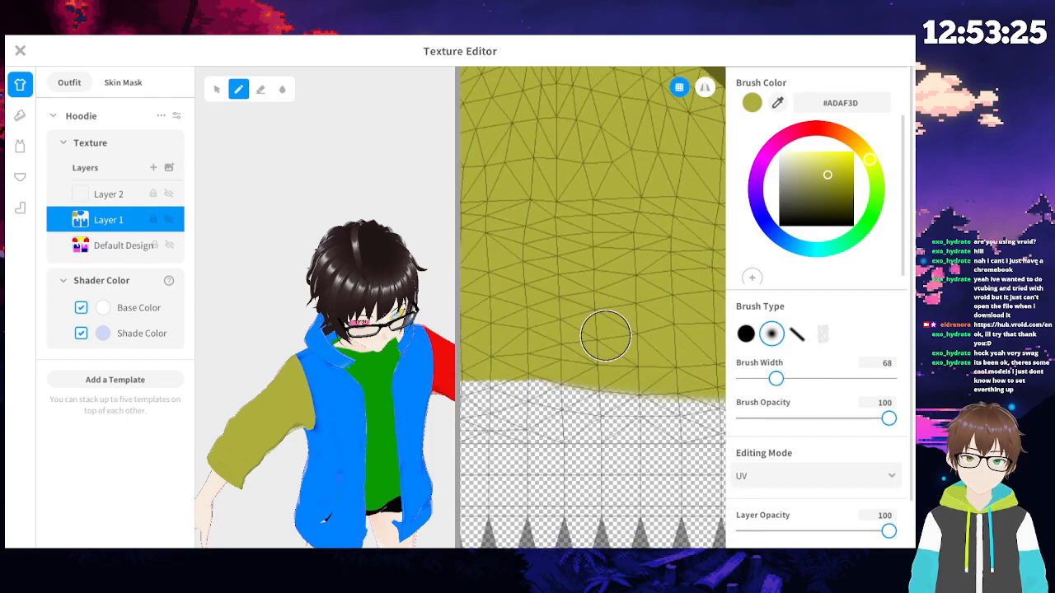
middle_drag(606, 336, 541, 350)
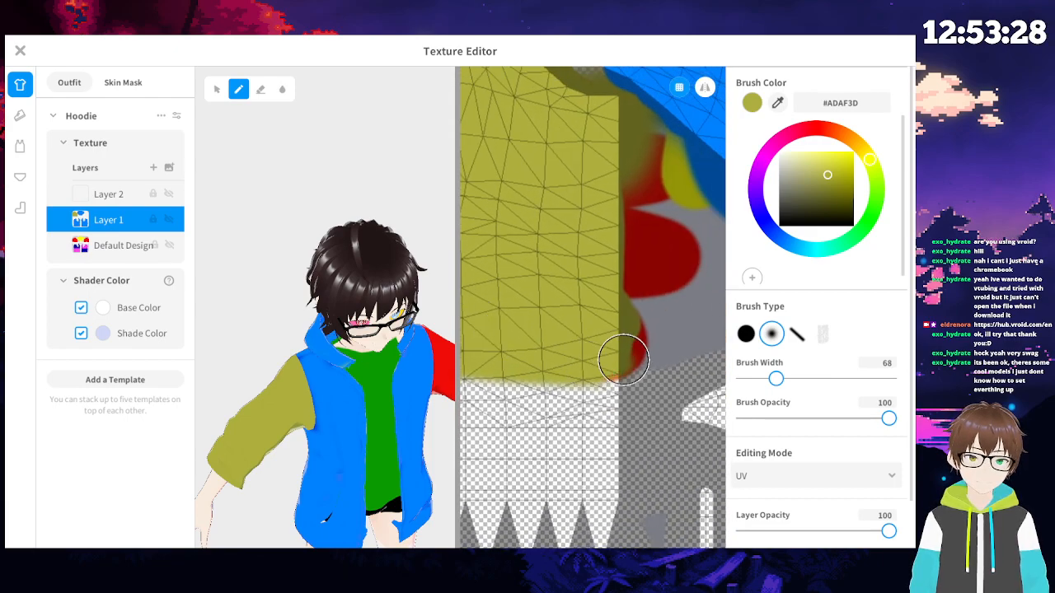
- Fill the second red sleeve's texture panel with olive #ADAF3D using the soft round brush
scroll(611, 313, down, 5)
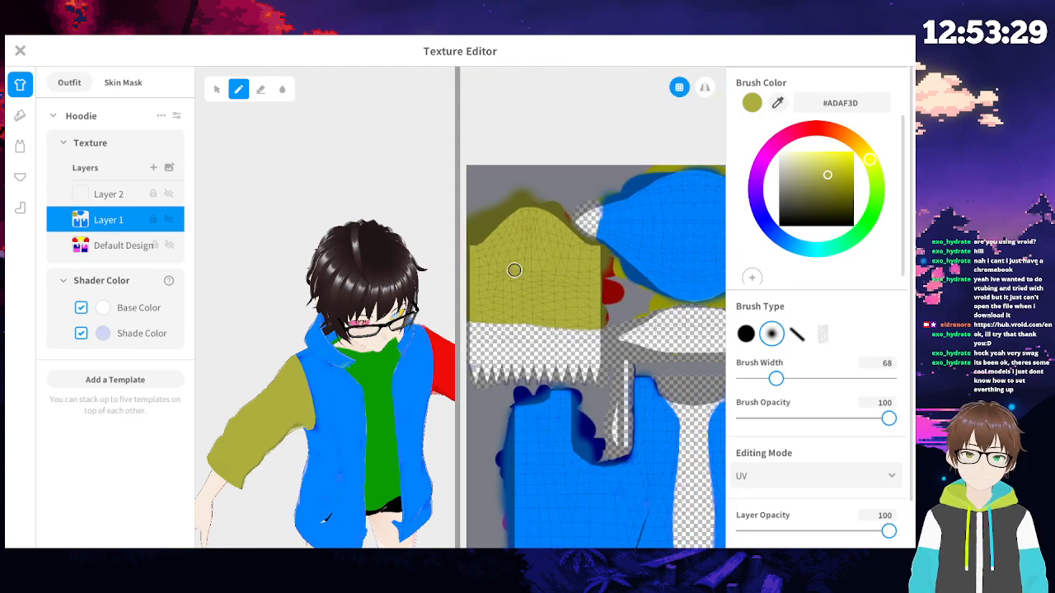
scroll(515, 272, up, 4)
scroll(587, 287, down, 5)
middle_drag(698, 332, 506, 327)
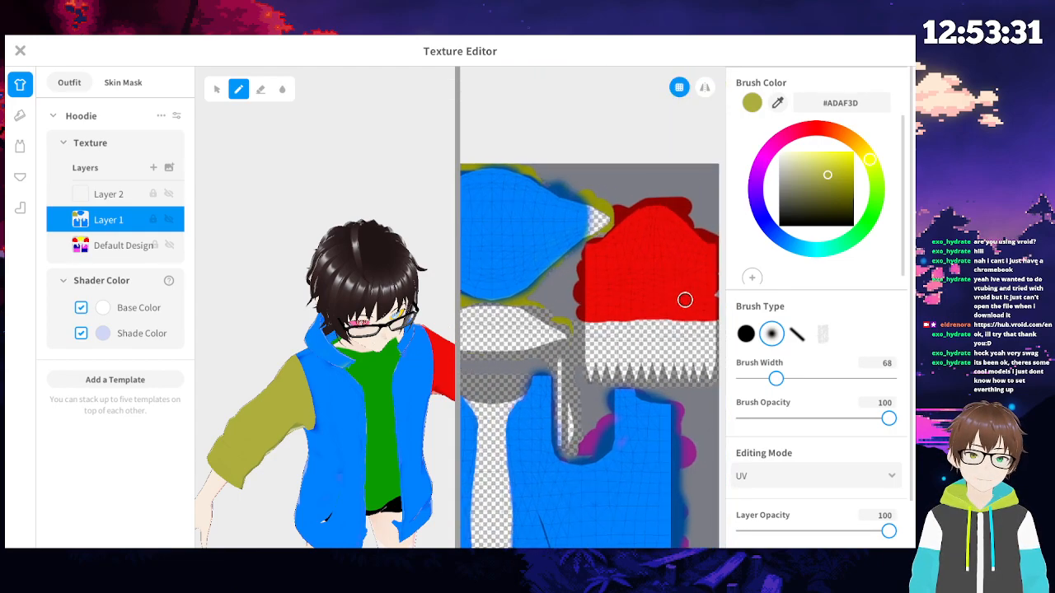
scroll(684, 299, up, 3)
middle_drag(635, 290, 539, 325)
mouse_move(577, 276)
mouse_down()
mouse_move(673, 302)
mouse_move(619, 283)
mouse_up()
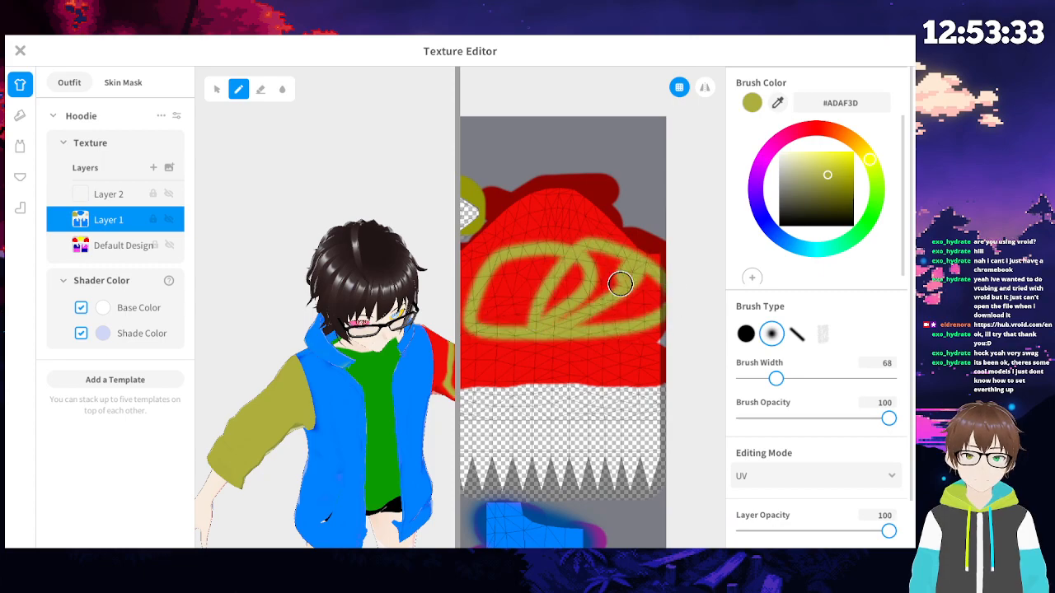
mouse_move(586, 316)
mouse_down()
mouse_move(635, 283)
mouse_move(596, 236)
mouse_move(513, 255)
mouse_move(509, 239)
mouse_move(568, 220)
mouse_move(602, 247)
mouse_up()
middle_drag(513, 276, 608, 274)
mouse_move(583, 257)
mouse_down()
mouse_move(541, 283)
mouse_move(538, 365)
mouse_move(667, 348)
mouse_move(559, 333)
mouse_move(606, 272)
mouse_move(589, 323)
mouse_up()
middle_drag(655, 326, 566, 326)
mouse_move(650, 319)
mouse_down()
mouse_move(649, 281)
mouse_move(669, 250)
mouse_move(655, 329)
mouse_move(513, 358)
mouse_move(638, 358)
mouse_move(607, 349)
mouse_up()
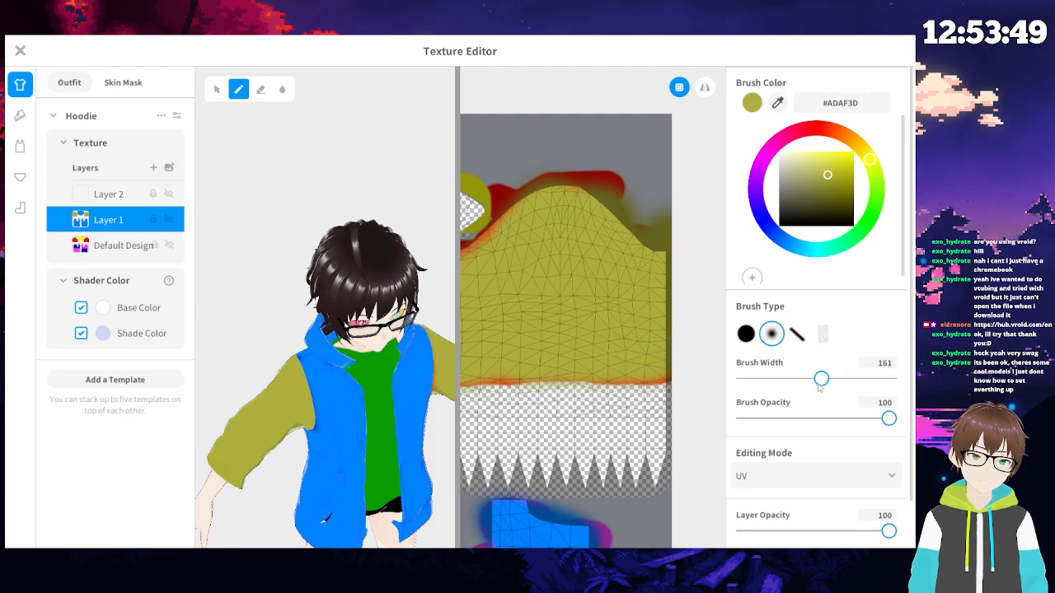
- Cover the red fringe along the second sleeve's upper, side and cuff edges in olive with the soft round brush at width 92
scroll(595, 165, up, 5)
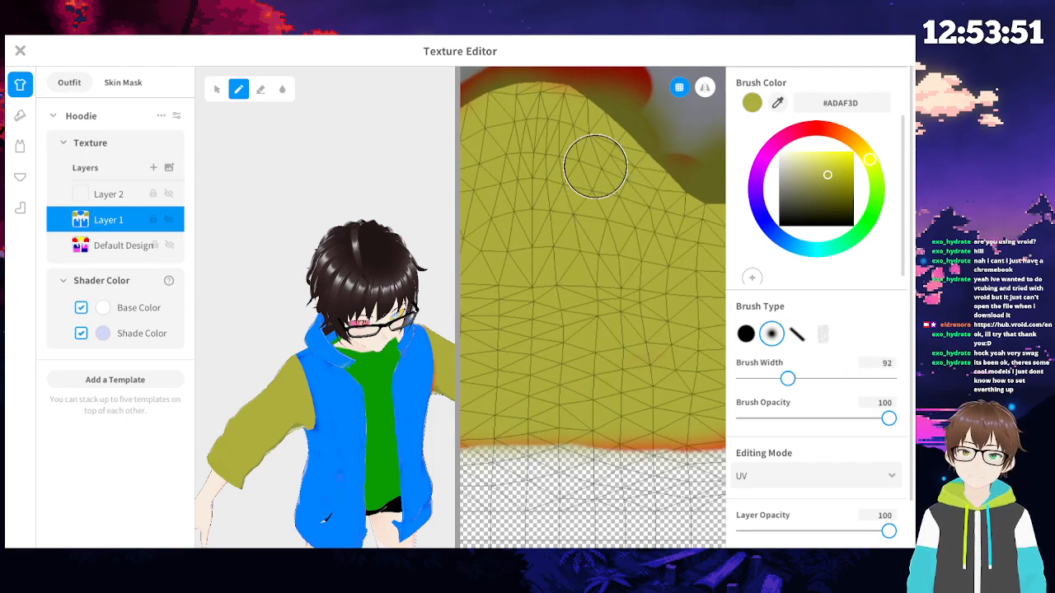
middle_drag(573, 309, 674, 294)
mouse_move(636, 246)
mouse_down()
mouse_move(535, 314)
mouse_move(509, 307)
mouse_move(497, 337)
mouse_move(499, 419)
mouse_move(506, 328)
mouse_up()
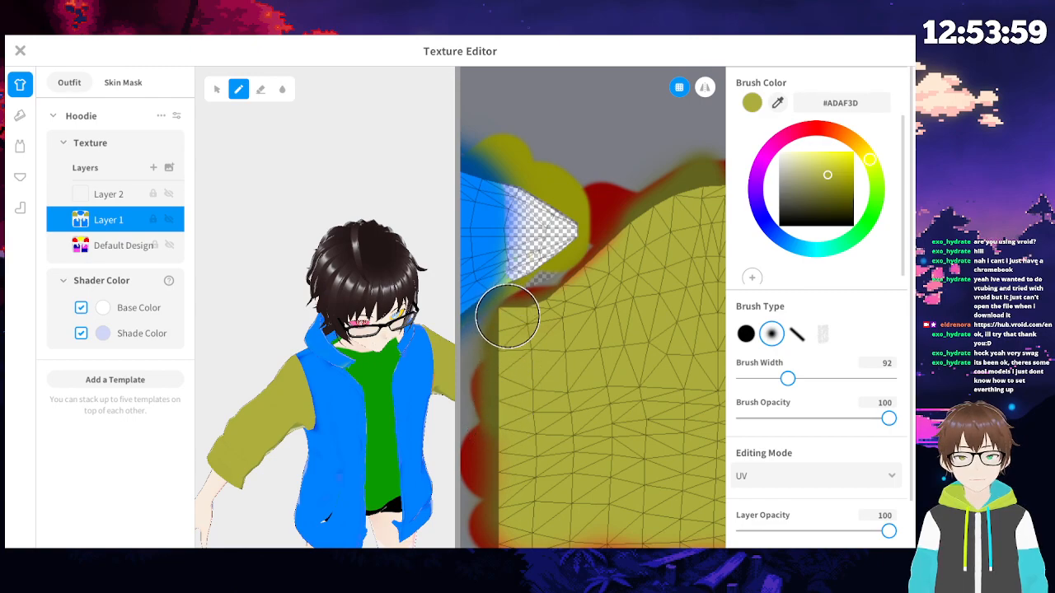
scroll(629, 278, down, 4)
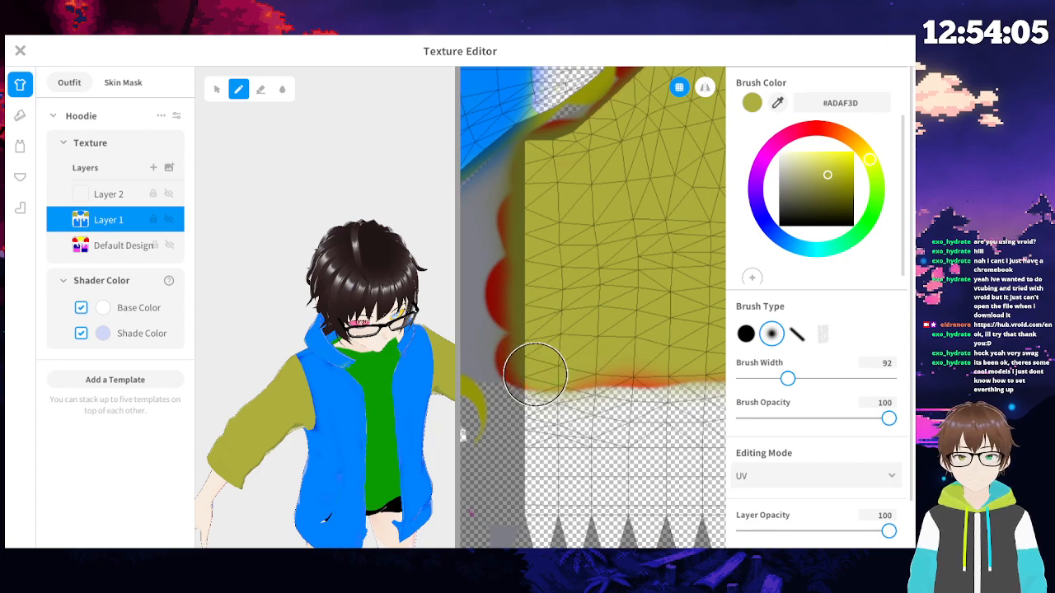
drag(559, 373, 702, 363)
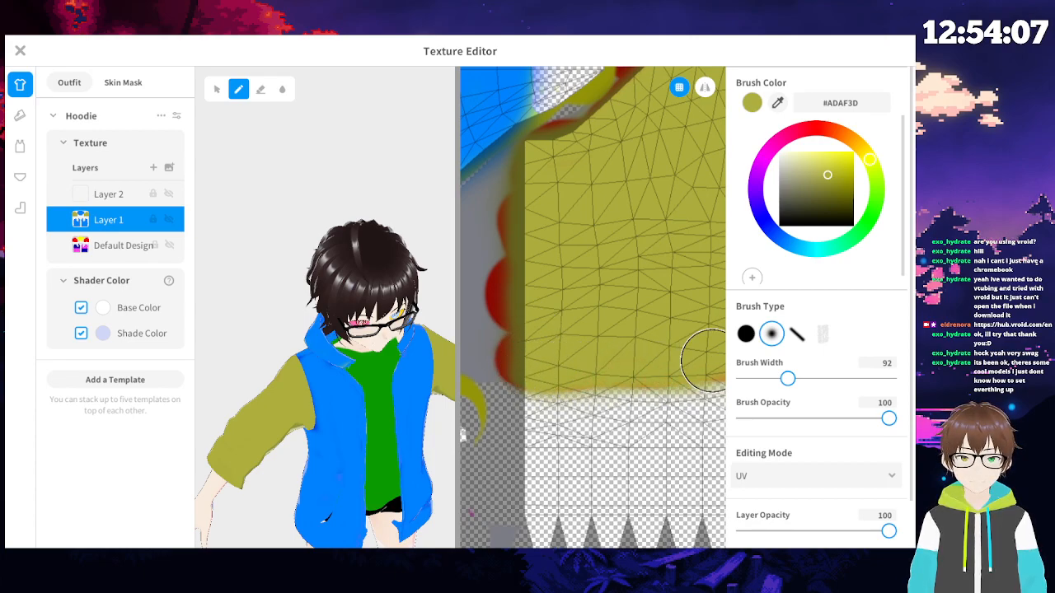
- Paint the second sleeve's remaining red cuff edge olive with the hard round brush at width 36
scroll(635, 319, up, 3)
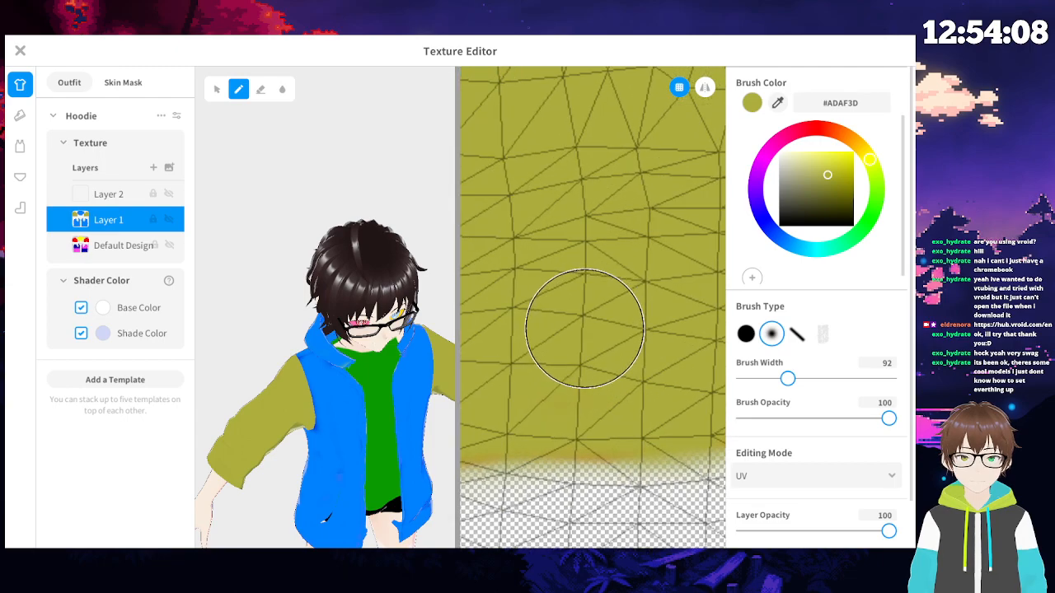
click(746, 334)
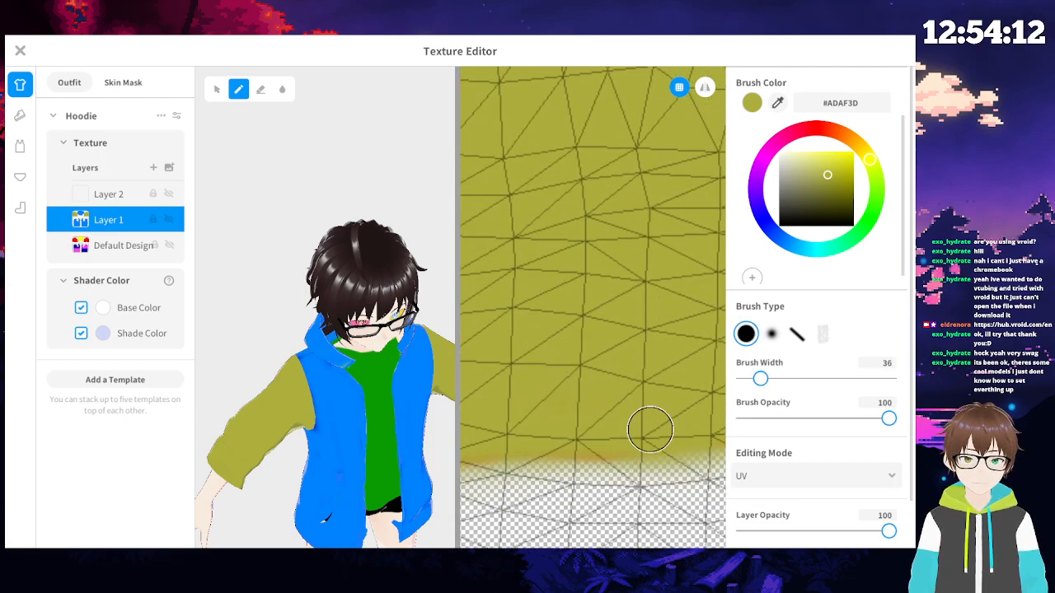
middle_drag(540, 409, 644, 394)
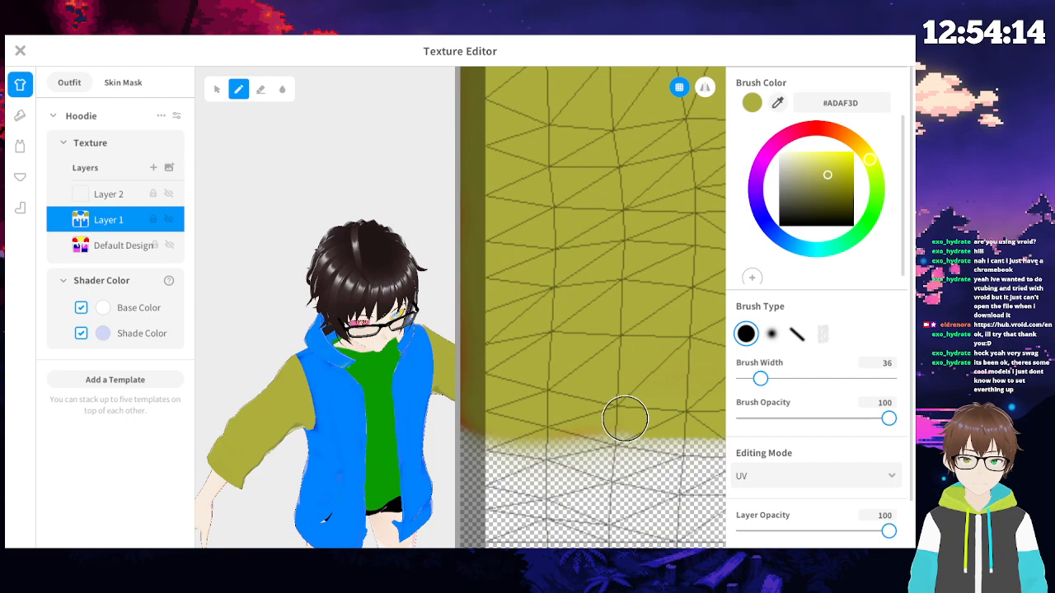
middle_drag(536, 417, 653, 399)
scroll(681, 332, down, 2)
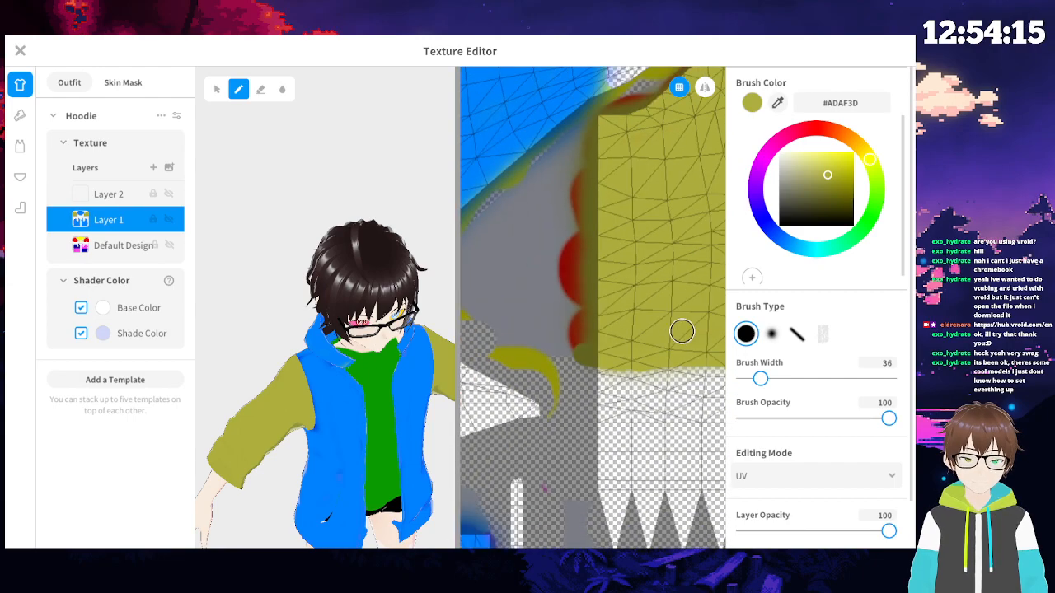
middle_drag(681, 332, 535, 327)
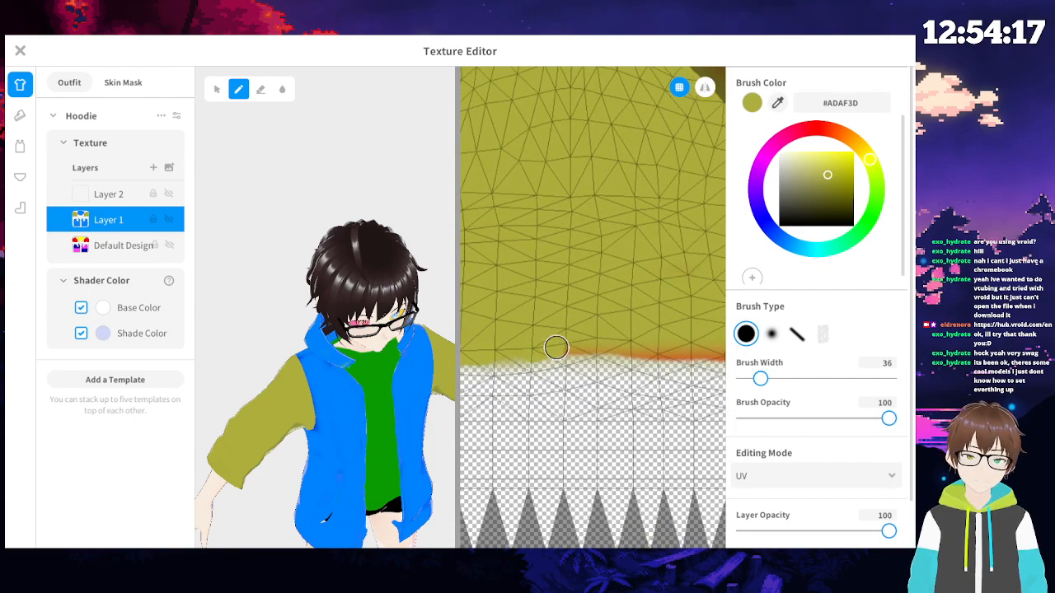
middle_drag(664, 353, 563, 361)
drag(589, 360, 654, 361)
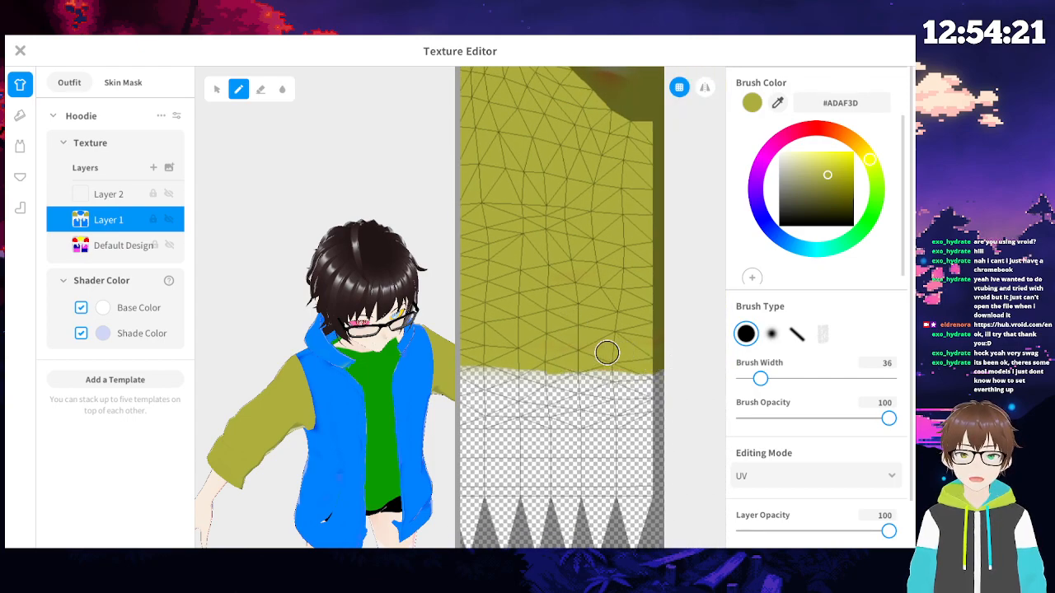
scroll(566, 343, down, 3)
middle_drag(527, 279, 582, 260)
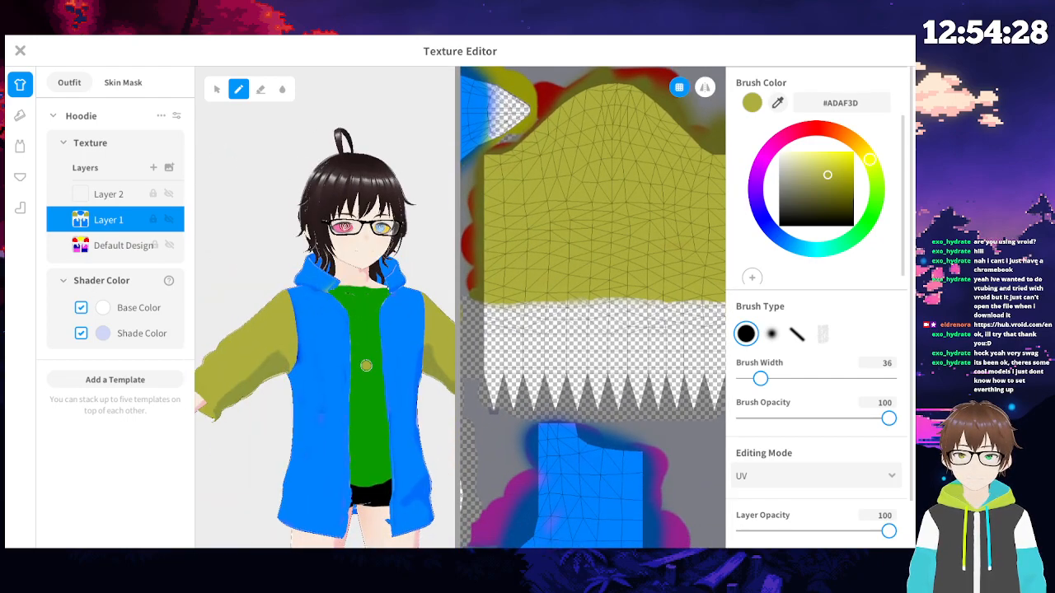
scroll(351, 358, up, 1)
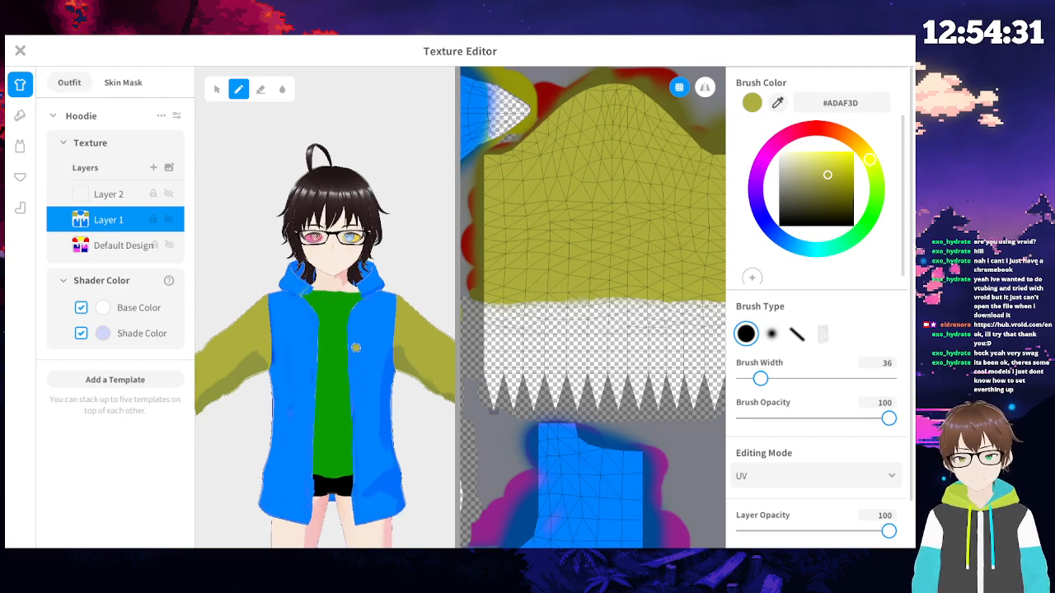
scroll(898, 445, down, 1)
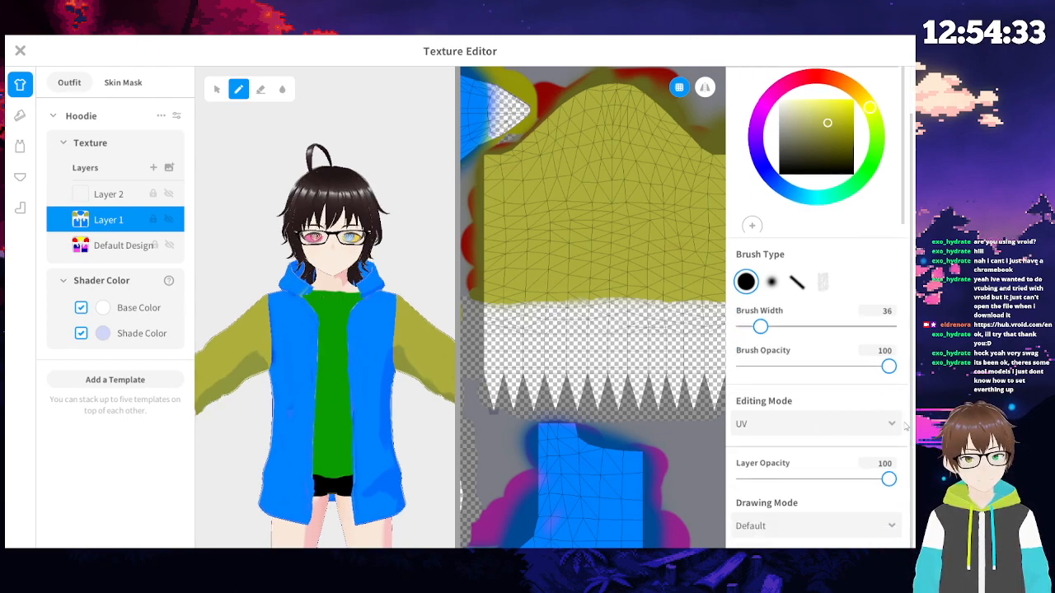
scroll(487, 342, down, 3)
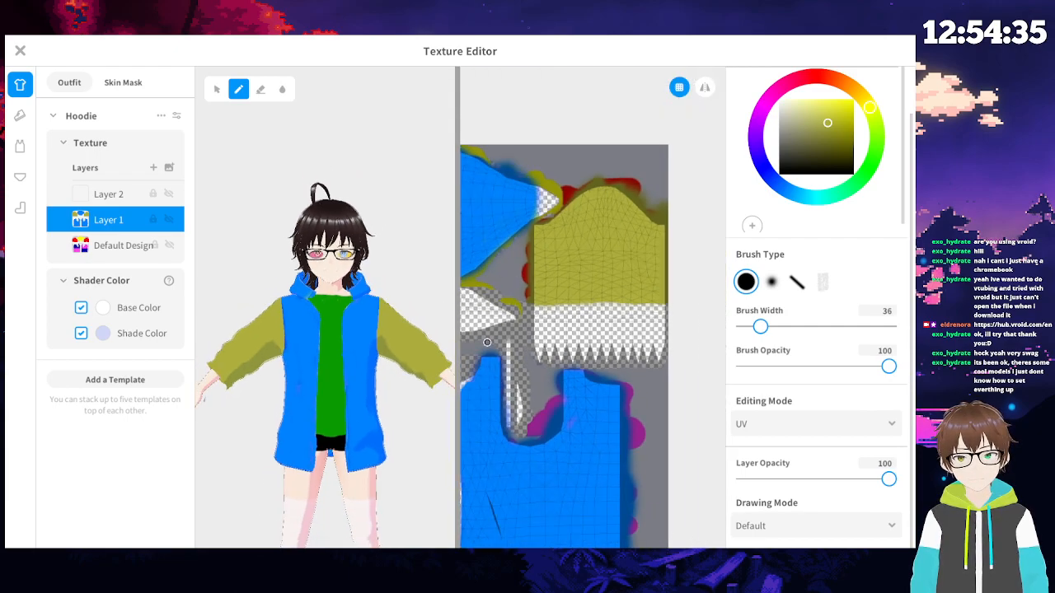
- Try the Darken drawing mode on Layer 1 and check the hoodie from different angles on the avatar
scroll(502, 384, down, 3)
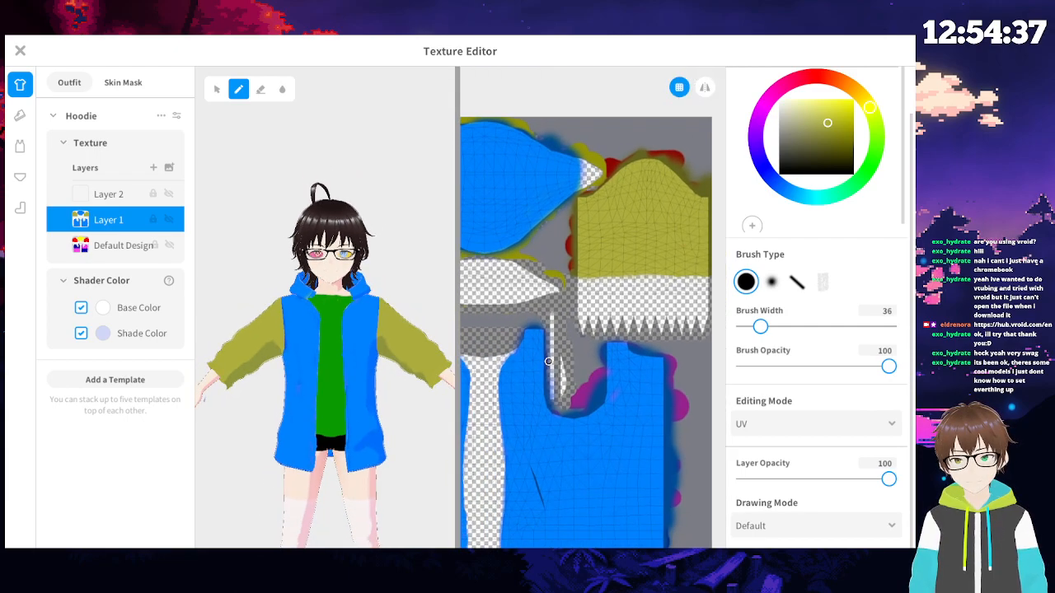
scroll(575, 378, up, 3)
middle_drag(576, 378, 597, 370)
scroll(620, 381, down, 2)
click(817, 528)
click(806, 447)
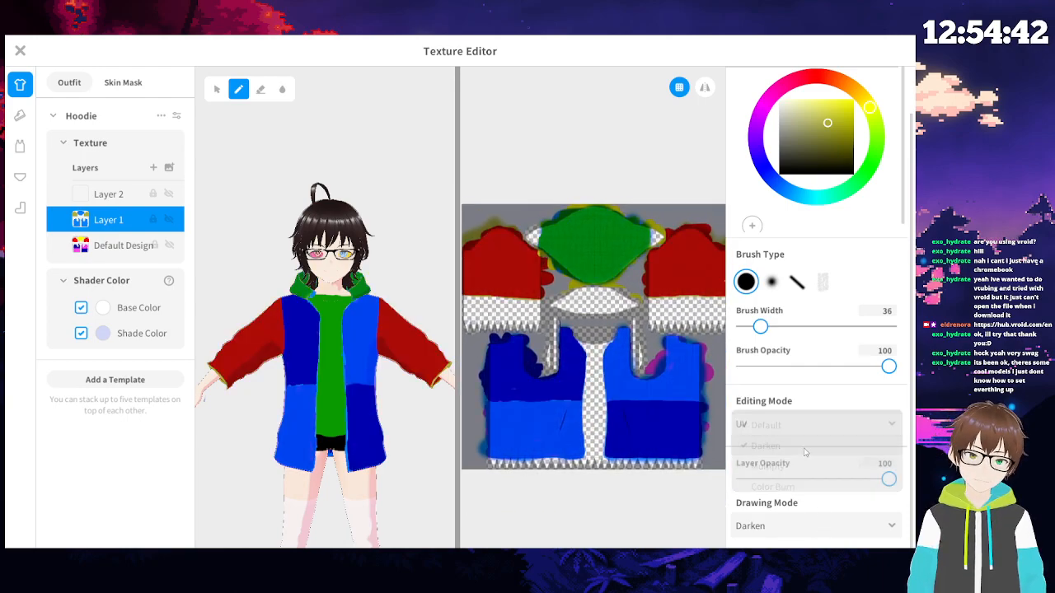
right_drag(345, 429, 256, 385)
right_drag(282, 427, 370, 427)
- Try the Multiply and Linear Burn drawing modes on Layer 1, inspect the avatar's collar, and restore the Default mode
click(772, 528)
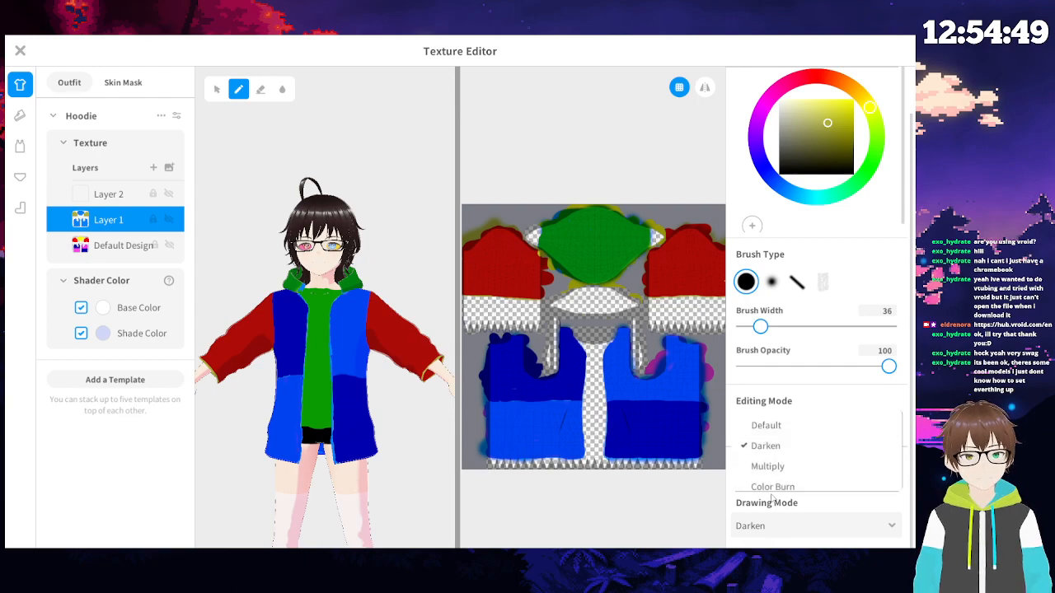
click(778, 466)
click(777, 528)
click(775, 485)
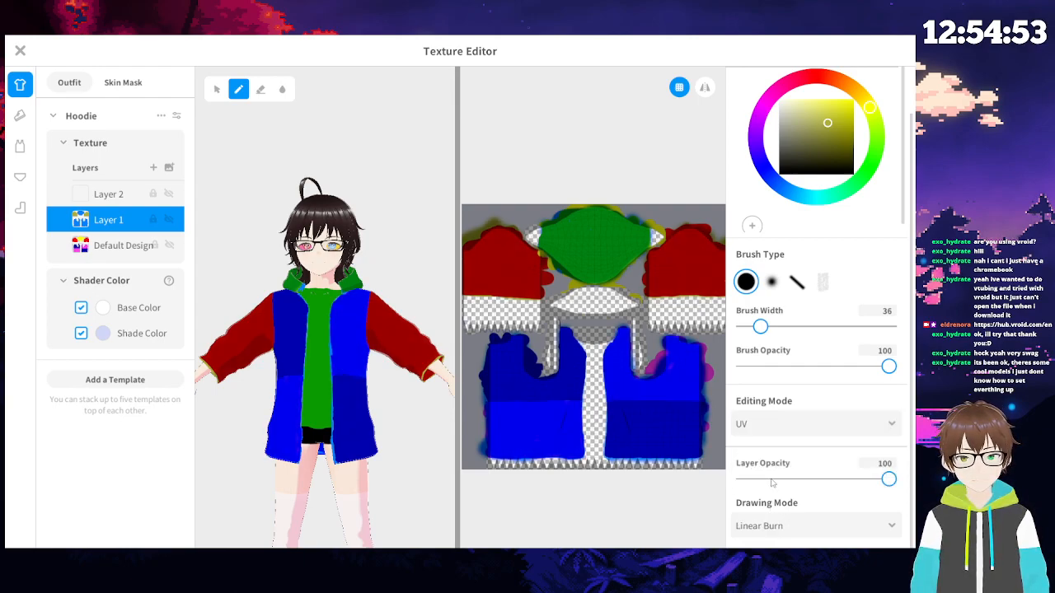
click(778, 529)
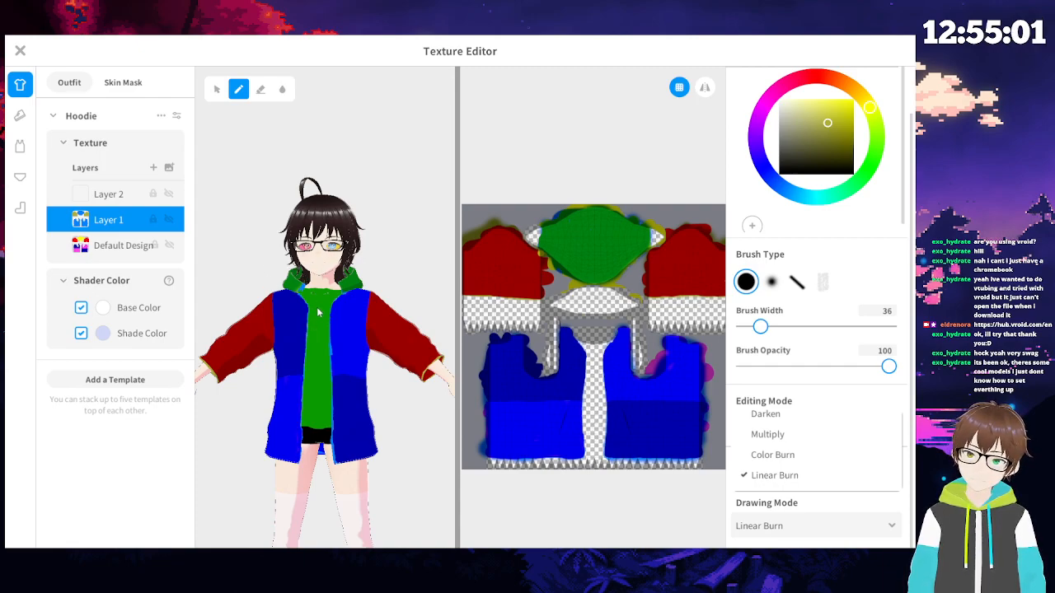
click(768, 488)
scroll(373, 328, up, 2)
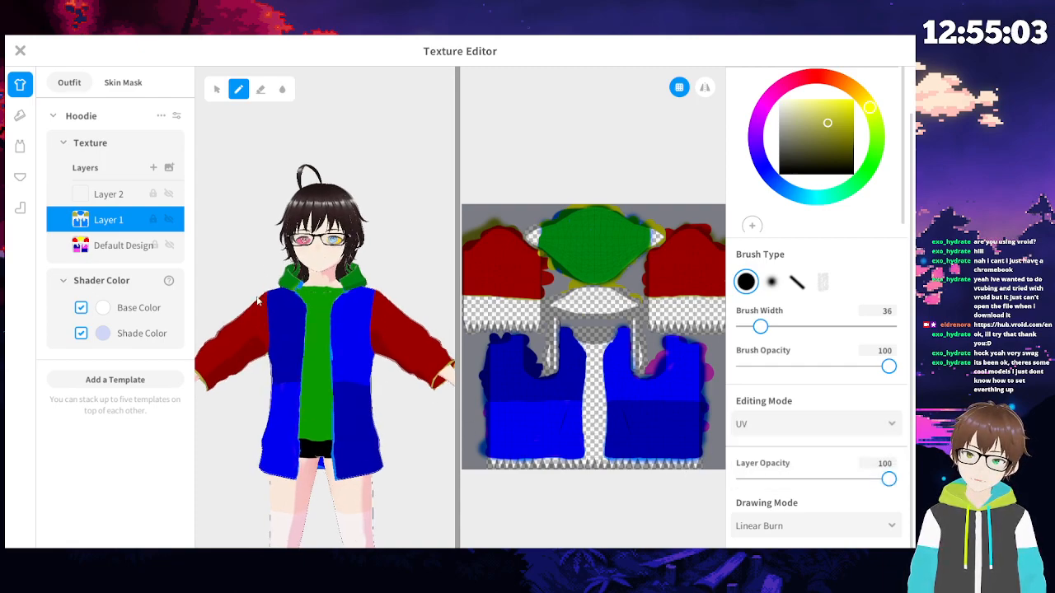
scroll(276, 290, up, 2)
scroll(276, 288, up, 3)
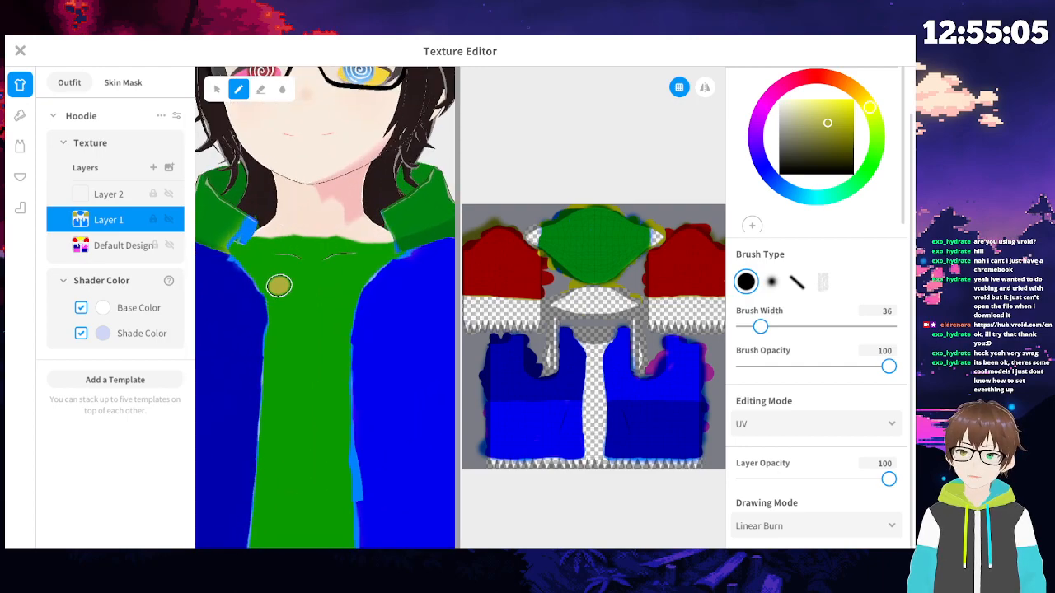
scroll(340, 389, up, 2)
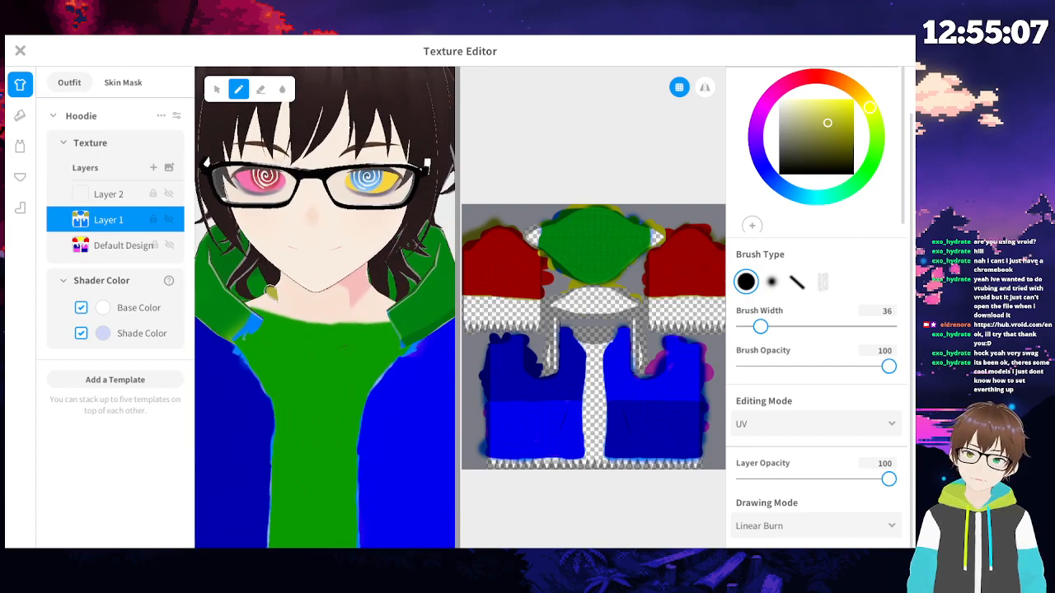
scroll(280, 297, up, 3)
right_drag(273, 290, 370, 264)
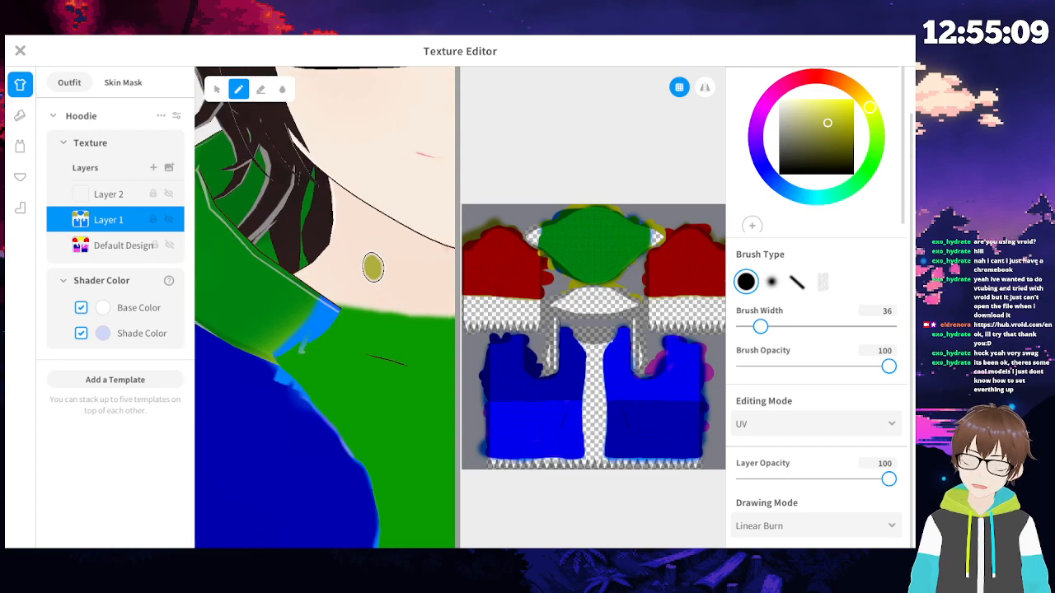
click(784, 528)
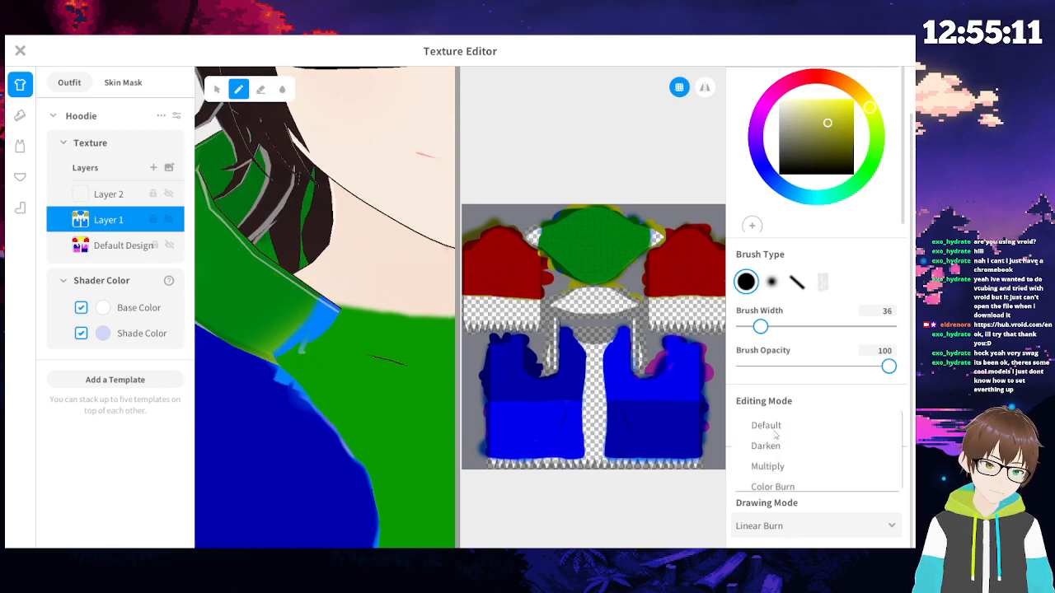
click(767, 427)
- Sample the hood's blue #0082FF and paint over the edge of the hood panel's left tip with the soft round brush at width 36
scroll(598, 342, up, 6)
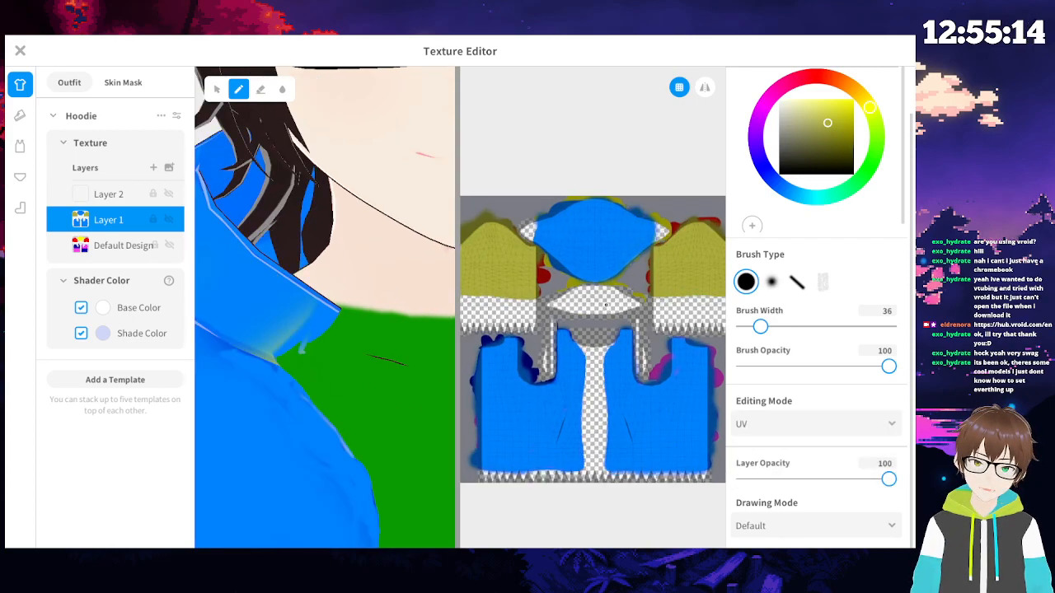
scroll(569, 202, up, 4)
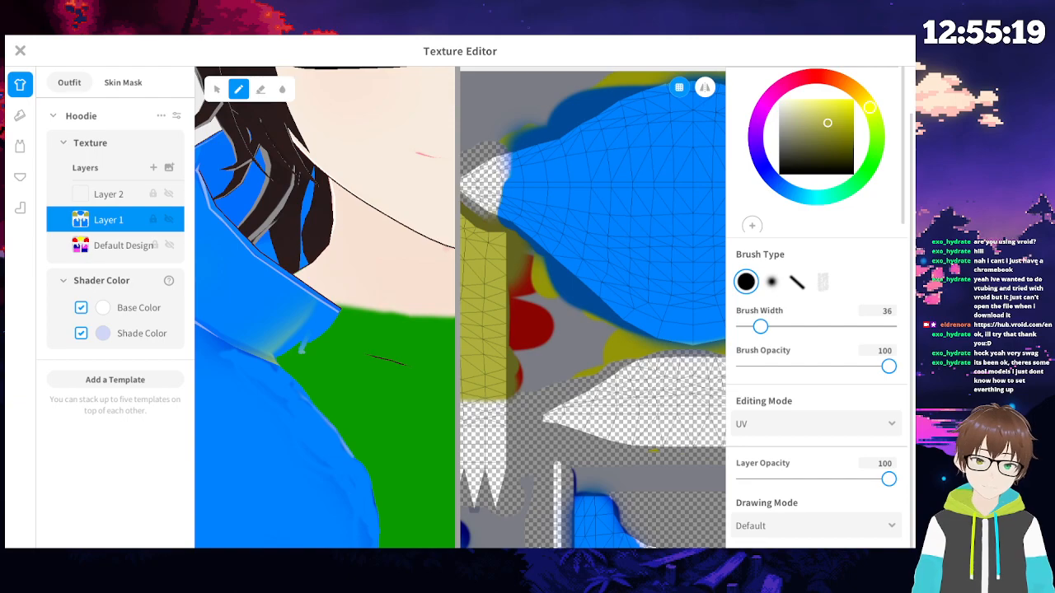
scroll(906, 151, up, 1)
click(777, 102)
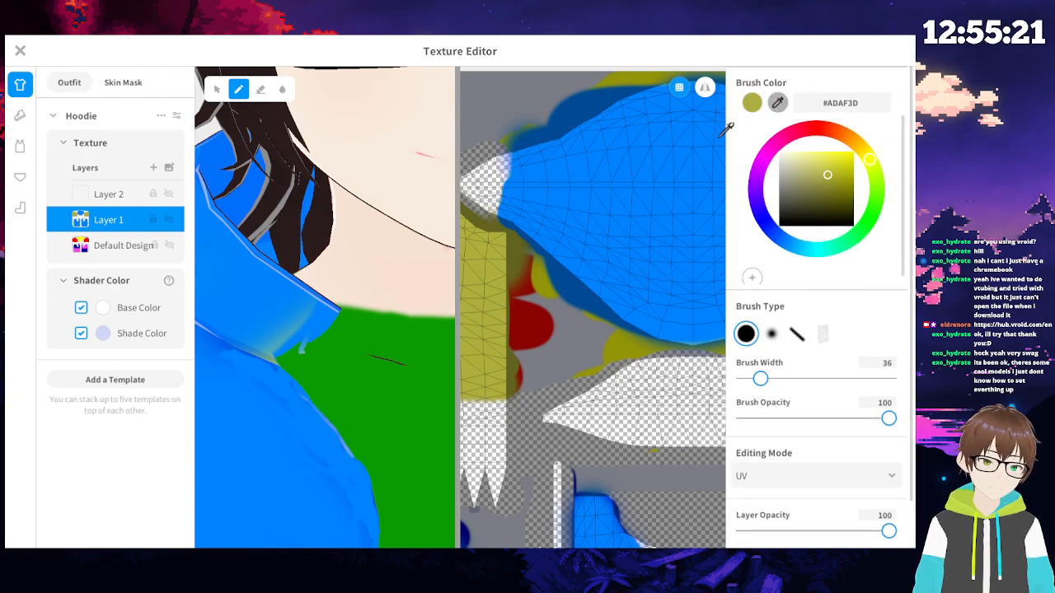
click(687, 149)
click(772, 333)
drag(522, 212, 508, 220)
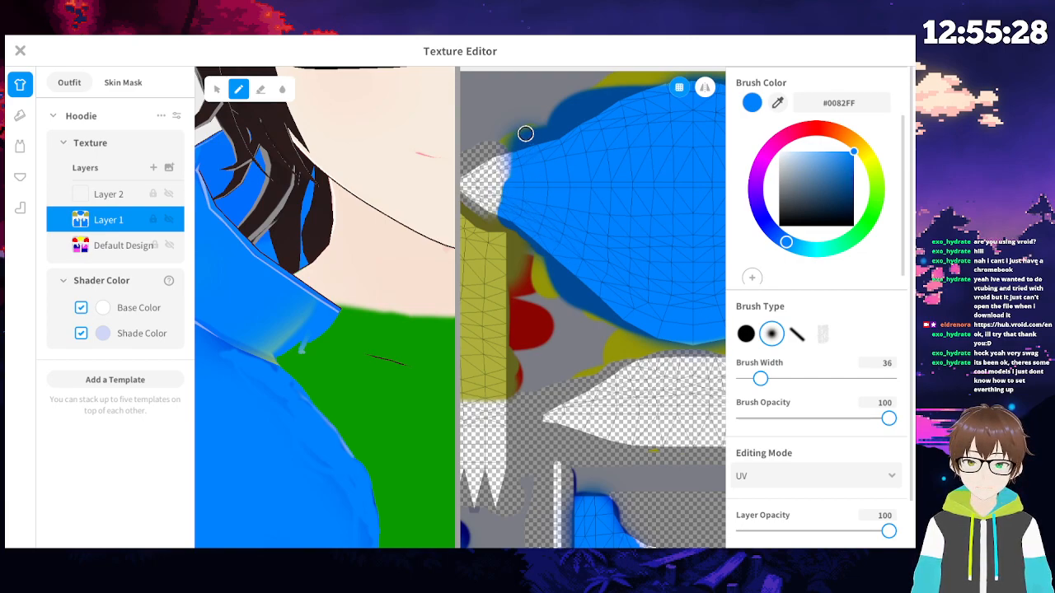
- Paint the olive-tinted edge at the hood panel's right tip in blue #0082FF with the soft round brush
mouse_move(544, 209)
middle_down()
mouse_move(601, 226)
mouse_move(516, 217)
middle_up()
mouse_move(640, 217)
middle_down()
mouse_move(492, 231)
mouse_move(530, 228)
middle_up()
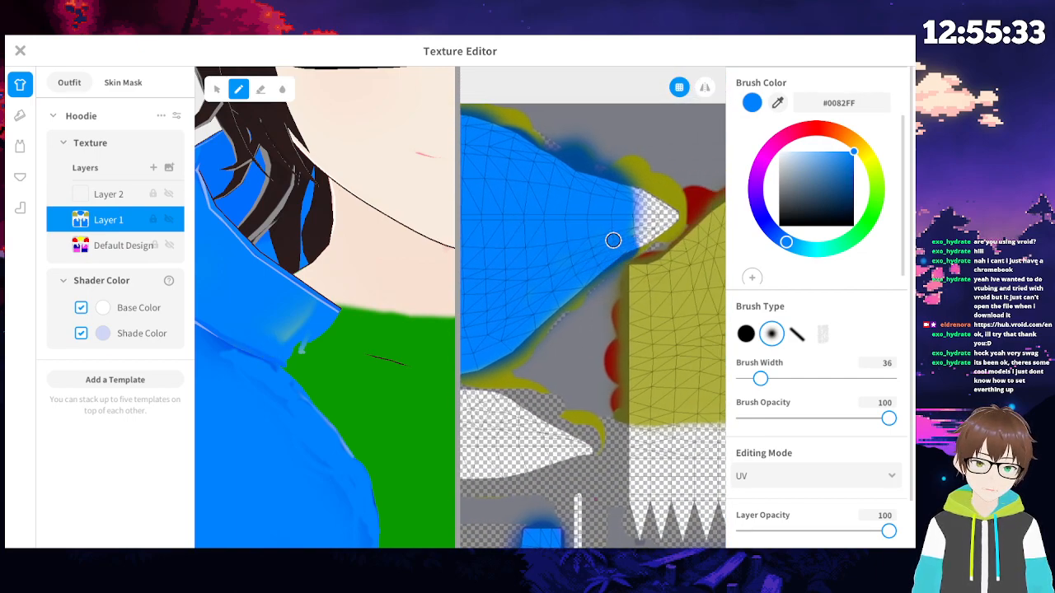
drag(631, 235, 620, 200)
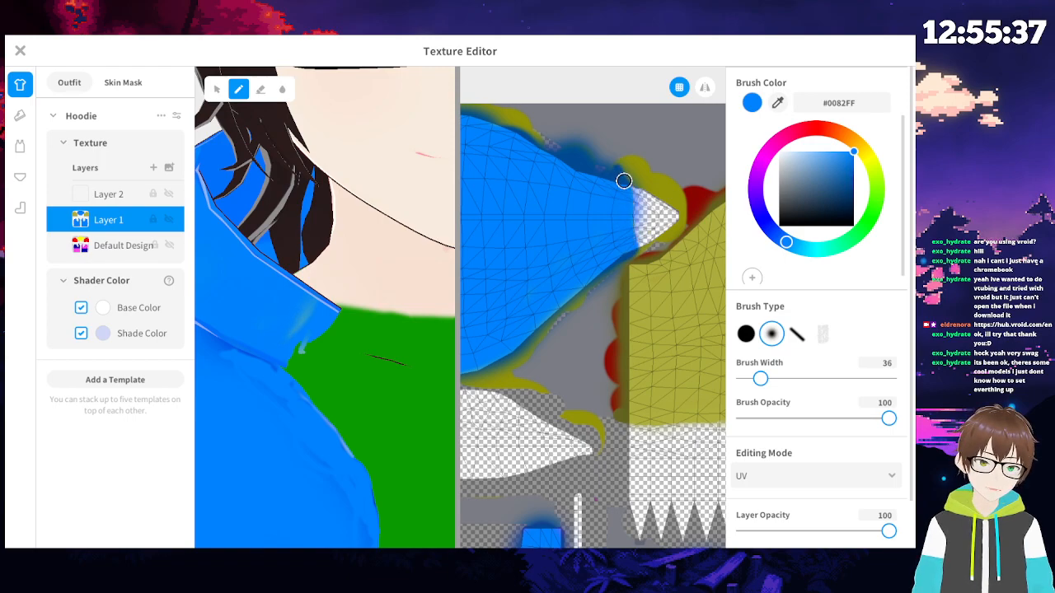
mouse_move(636, 252)
mouse_down()
mouse_move(649, 245)
mouse_move(627, 243)
mouse_move(619, 257)
mouse_move(633, 216)
mouse_up()
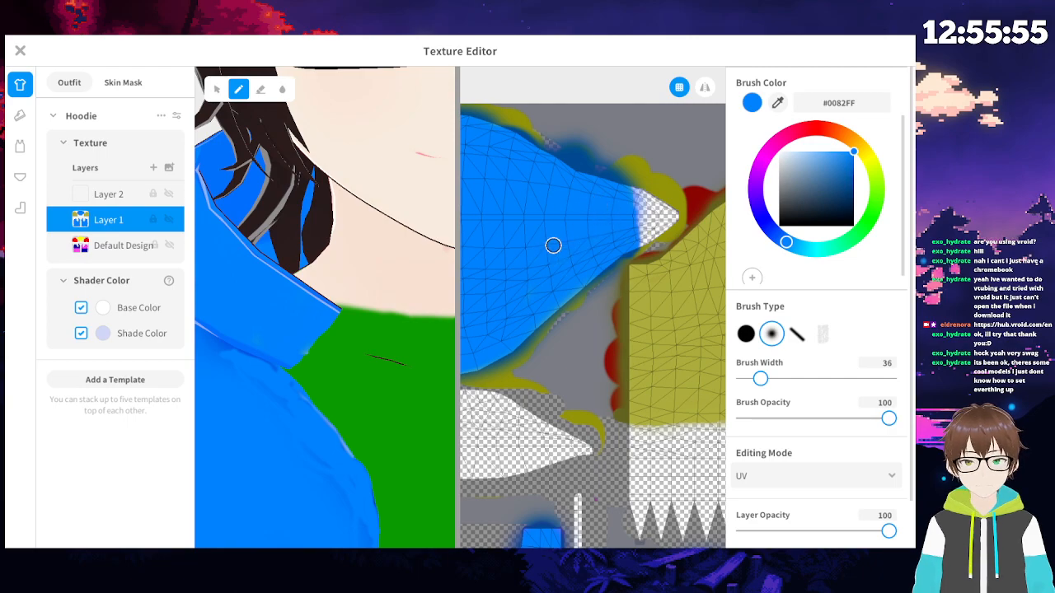
- Set Layer 1's drawing mode to Multiply
scroll(287, 302, down, 5)
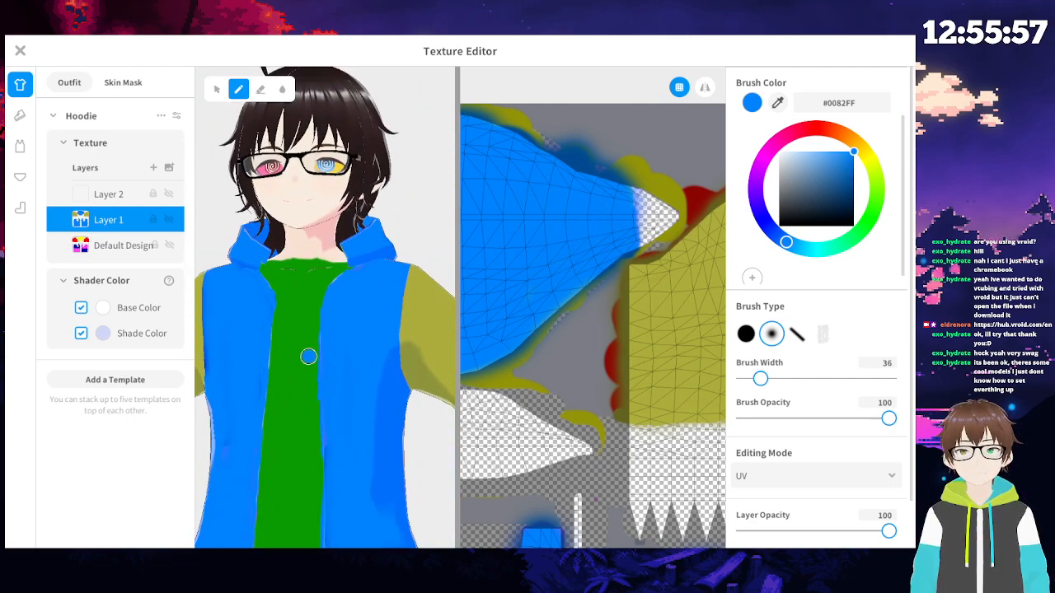
scroll(309, 355, down, 6)
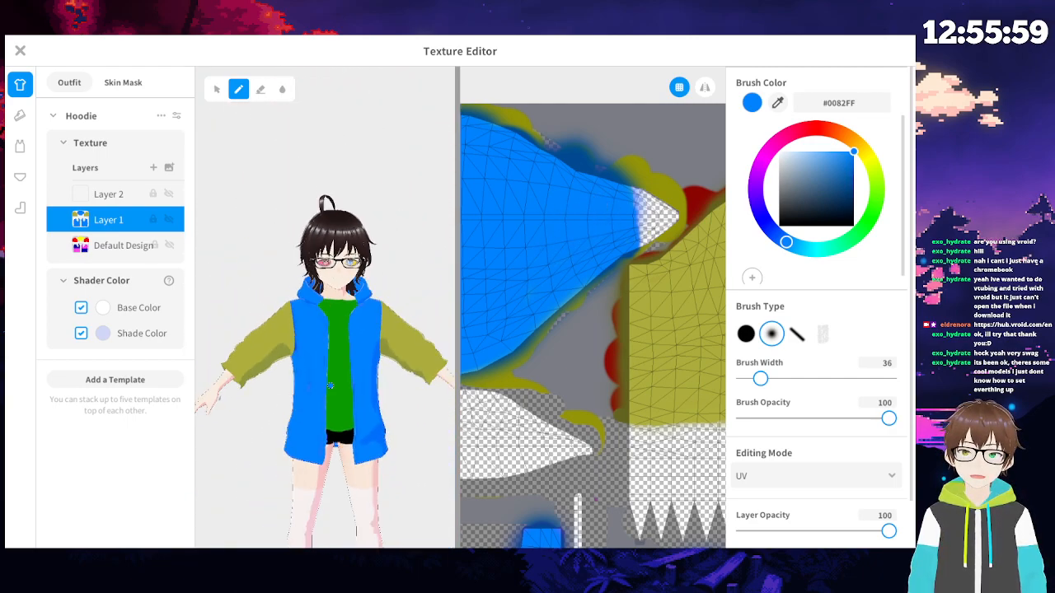
scroll(785, 514, down, 1)
click(809, 526)
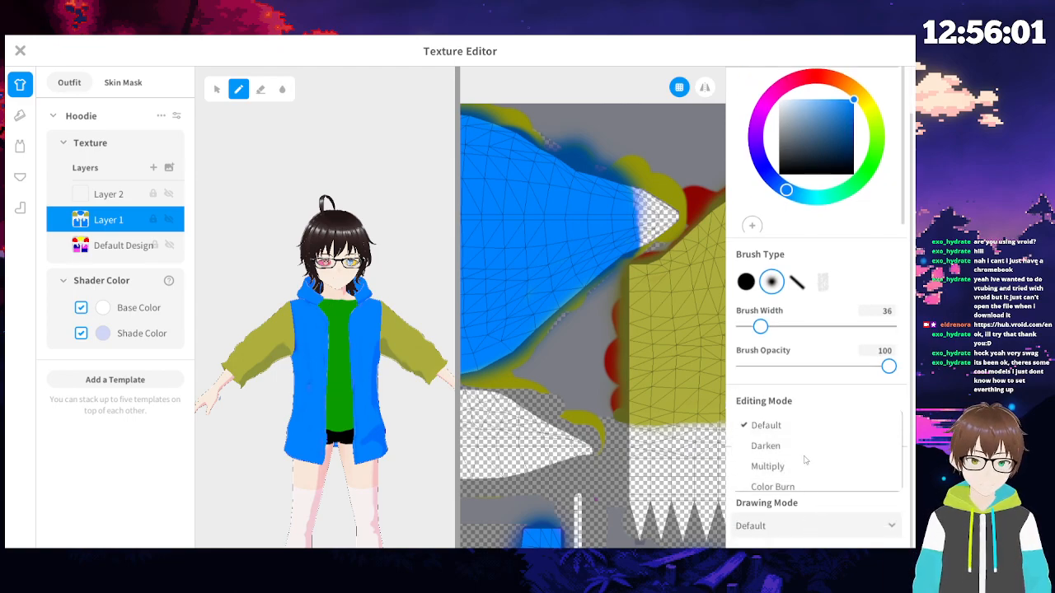
click(804, 466)
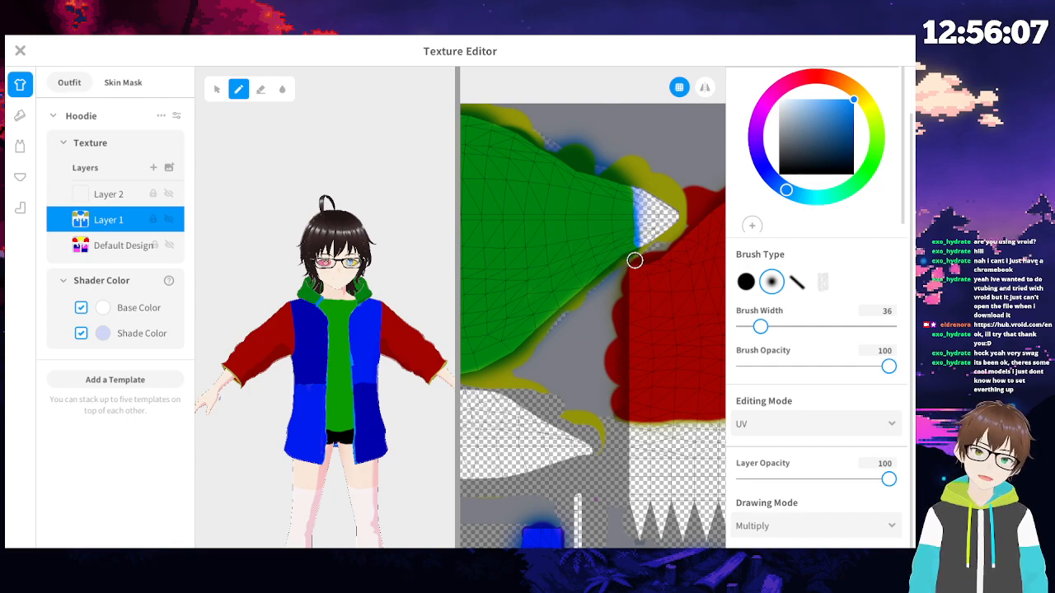
- Set up a hard round eraser with width 16 for the blue fringe at the hood panel's right tip
scroll(635, 261, up, 3)
click(261, 89)
middle_drag(603, 243, 503, 288)
scroll(618, 211, up, 3)
middle_drag(624, 198, 626, 280)
middle_drag(586, 193, 587, 226)
click(746, 282)
scroll(627, 247, up, 2)
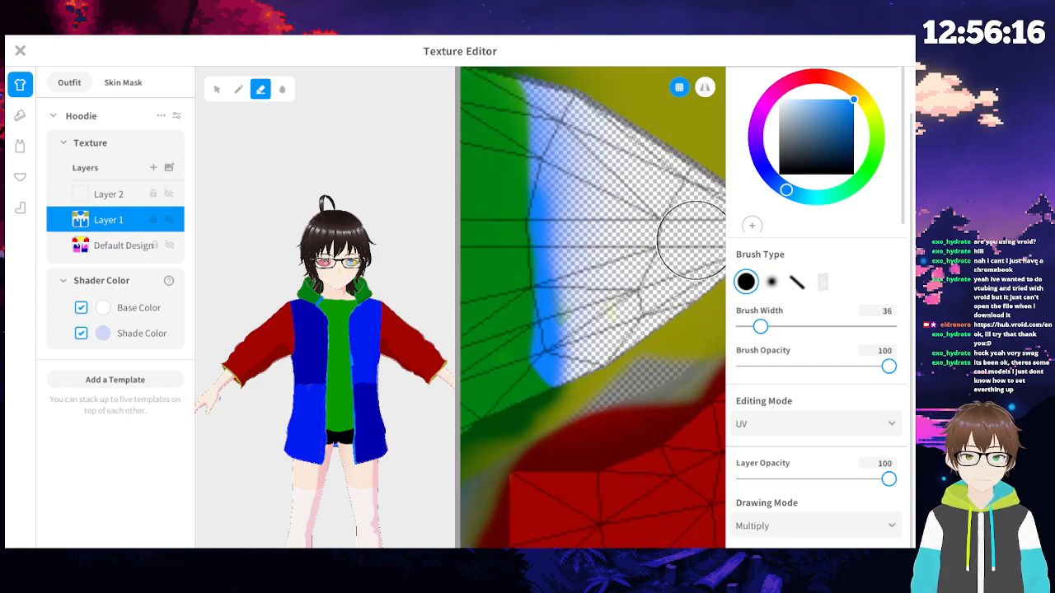
drag(760, 327, 750, 328)
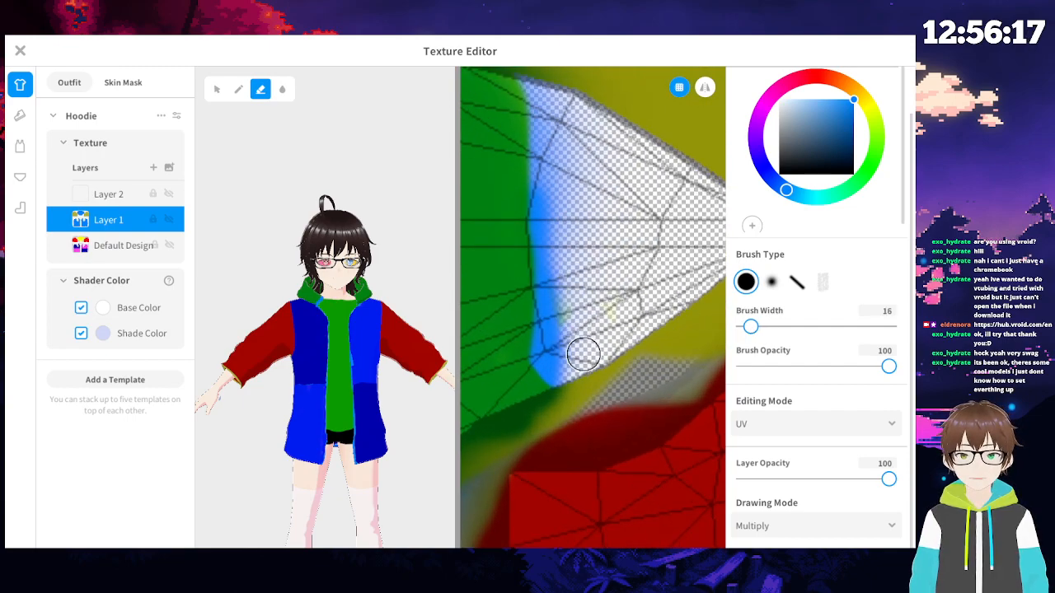
- Try to erase the lower part of the blue fringe at the hood panel's right tip
scroll(333, 336, up, 6)
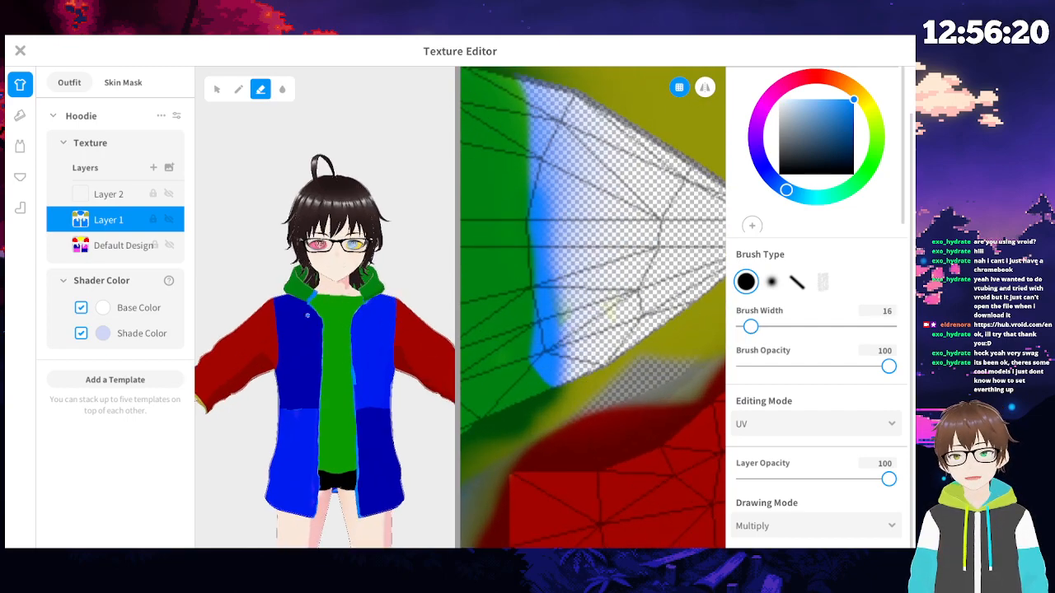
scroll(334, 334, up, 3)
scroll(337, 326, down, 3)
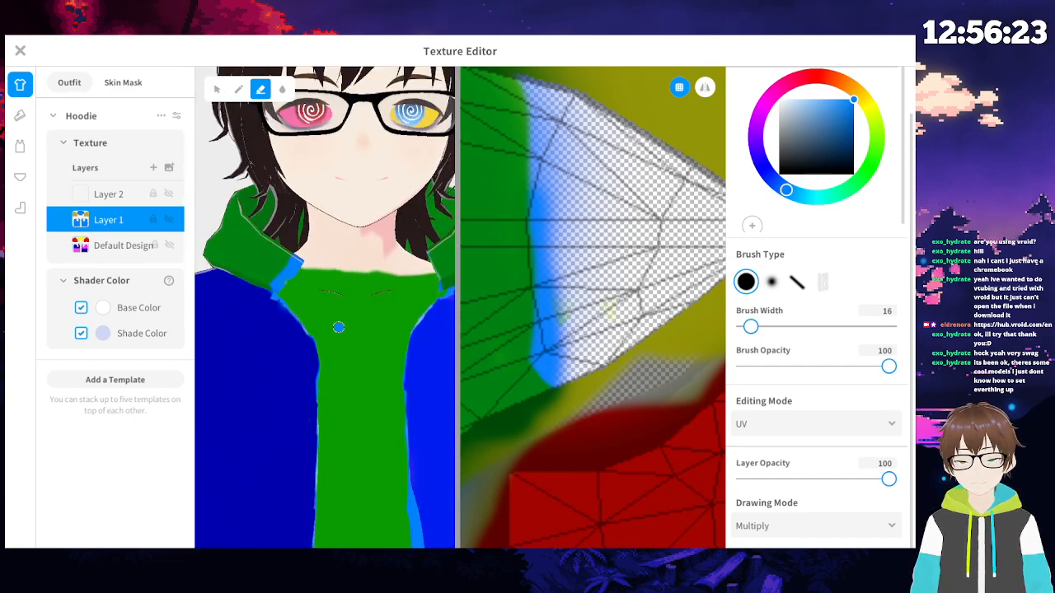
scroll(618, 284, up, 2)
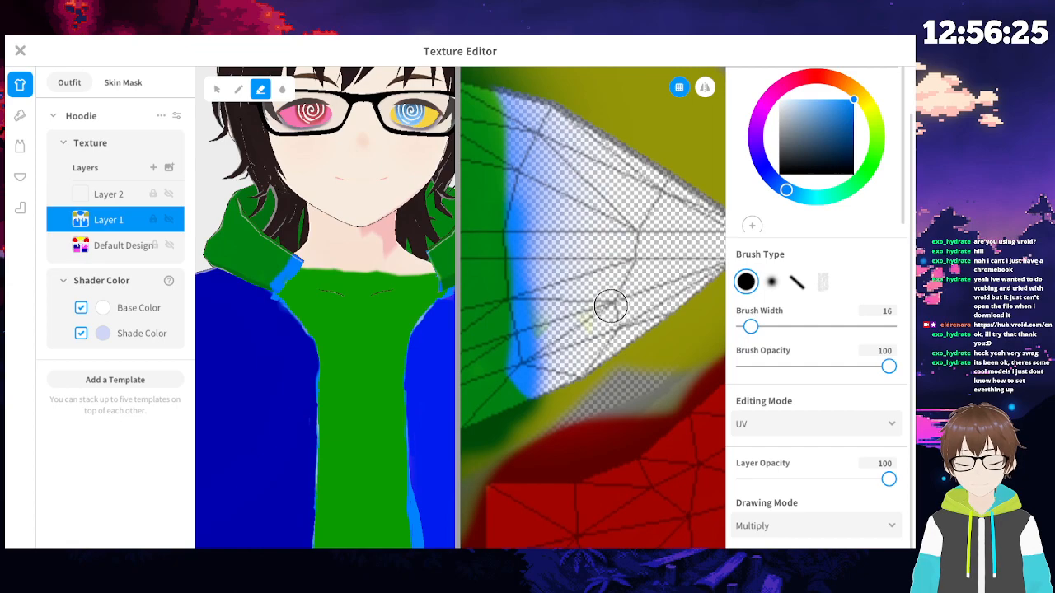
mouse_move(564, 306)
mouse_down()
mouse_move(560, 336)
mouse_move(522, 376)
mouse_move(542, 388)
mouse_up()
key(ctrl+z)
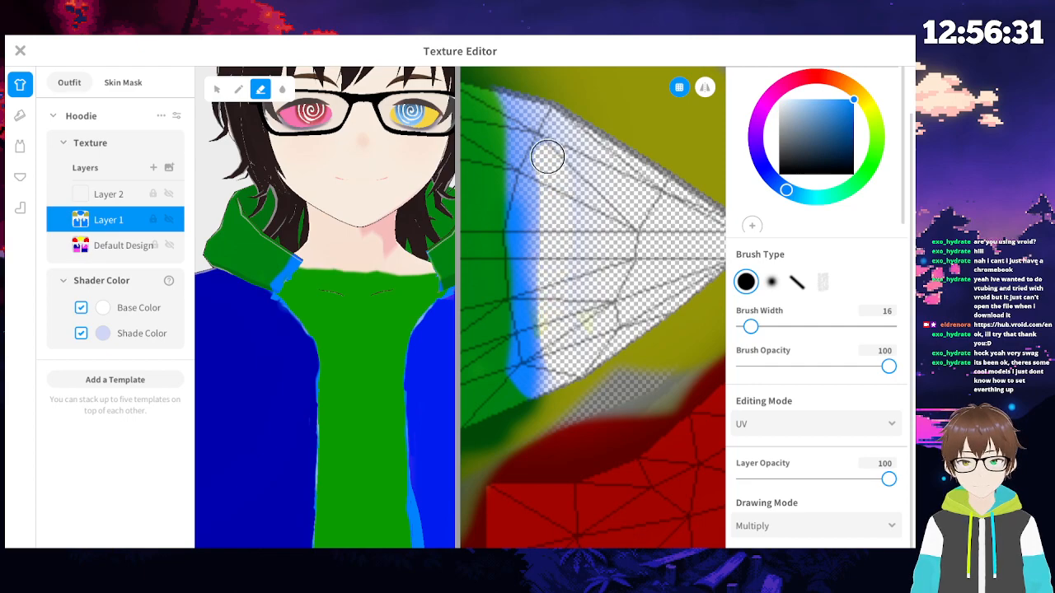
- Erase the blue fringe along the hood panel's right tip with the hard round eraser and check the collar on the avatar
scroll(565, 198, down, 2)
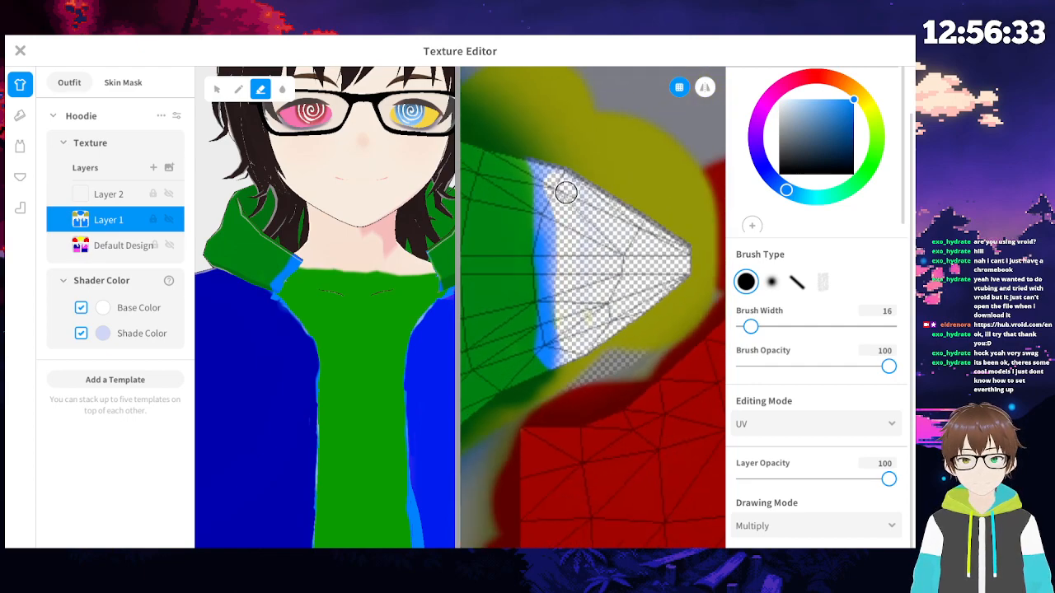
mouse_move(547, 174)
mouse_down()
mouse_move(542, 157)
mouse_move(552, 361)
mouse_move(543, 223)
mouse_up()
key(ctrl+z)
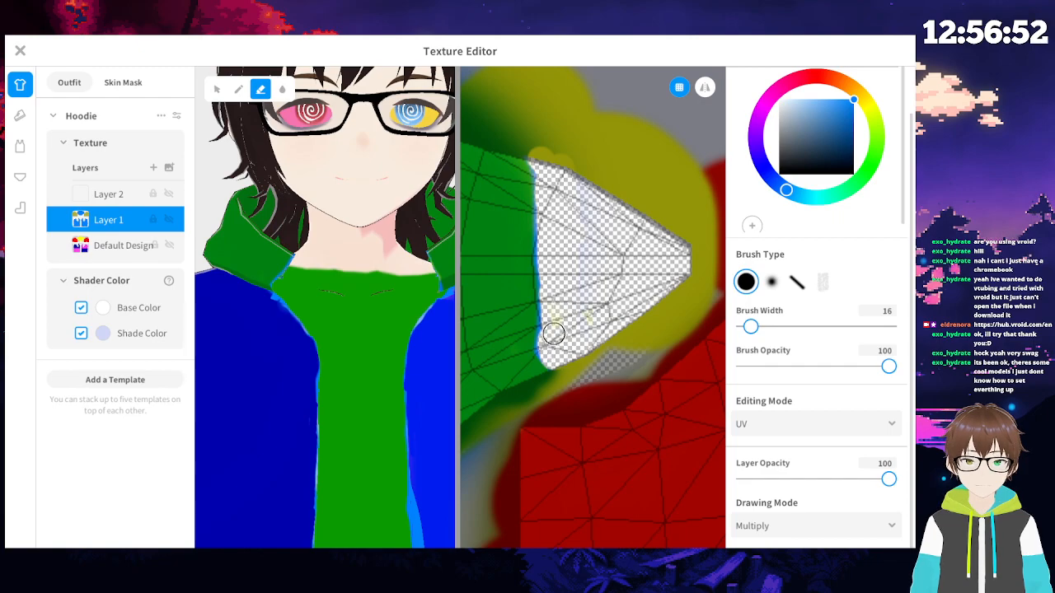
scroll(557, 275, up, 2)
scroll(554, 286, up, 5)
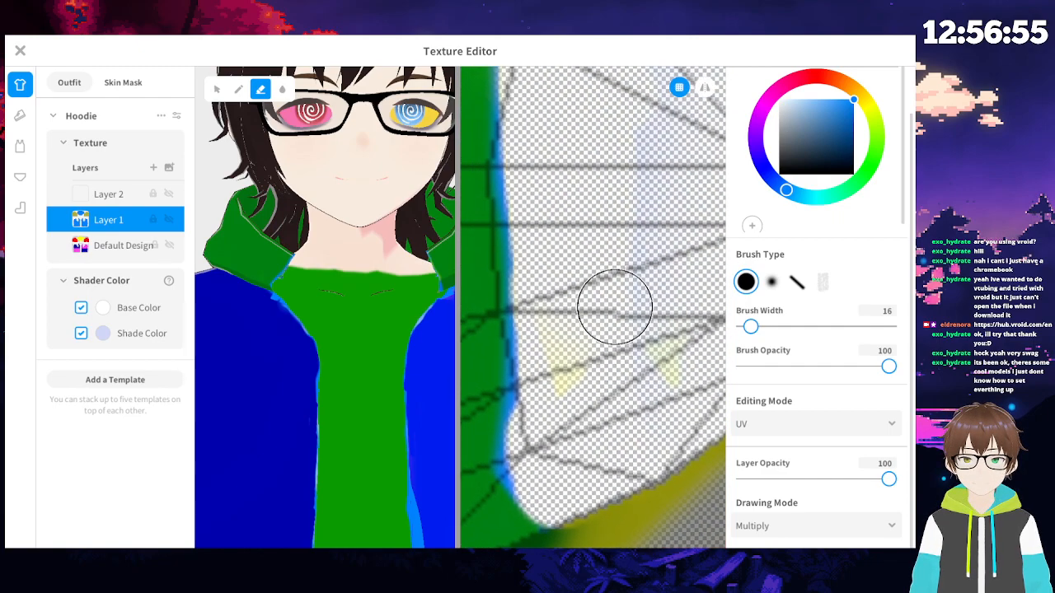
scroll(614, 307, down, 7)
scroll(391, 346, down, 5)
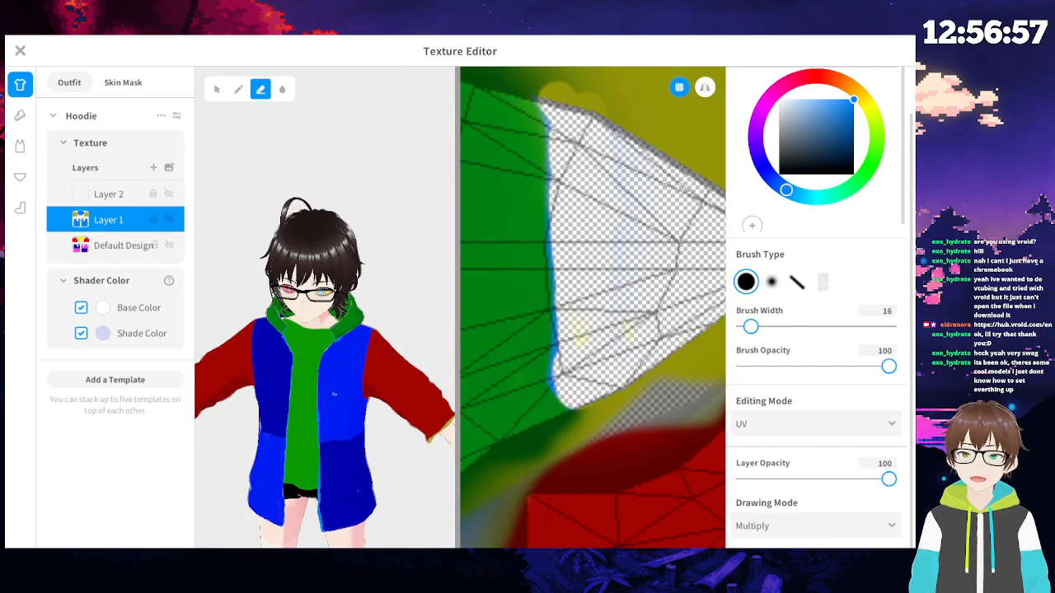
right_drag(334, 395, 368, 346)
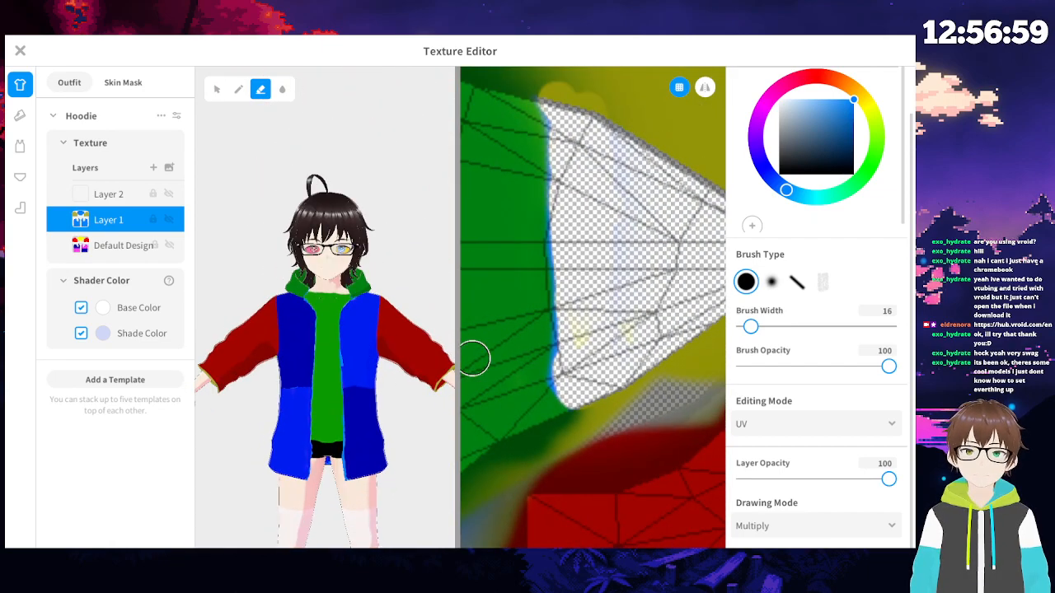
- Erase the blue fringe along the hood panel's left tip with the width 16 eraser
scroll(607, 320, down, 3)
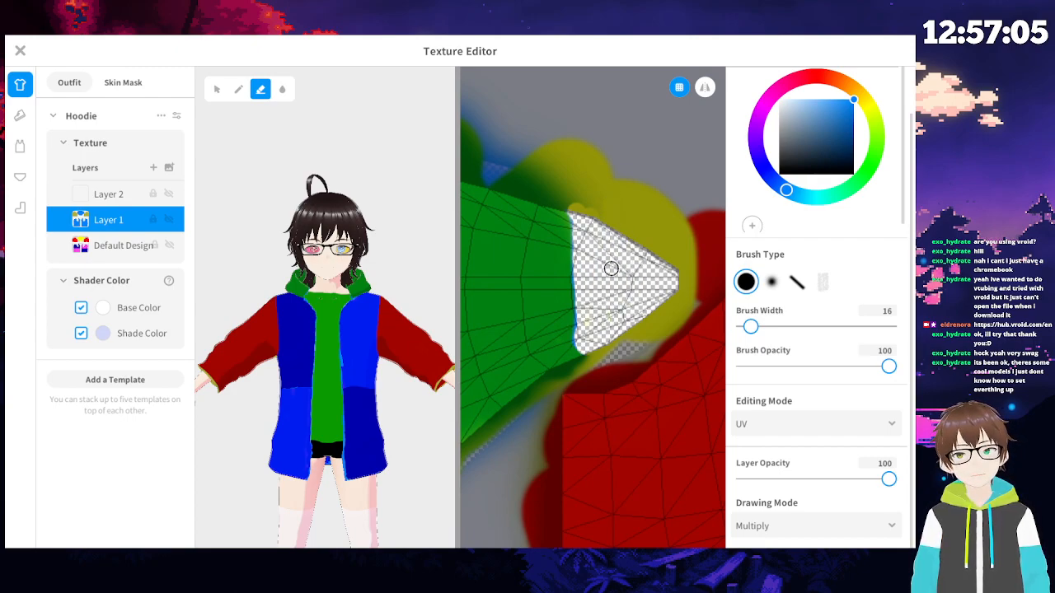
scroll(606, 318, down, 5)
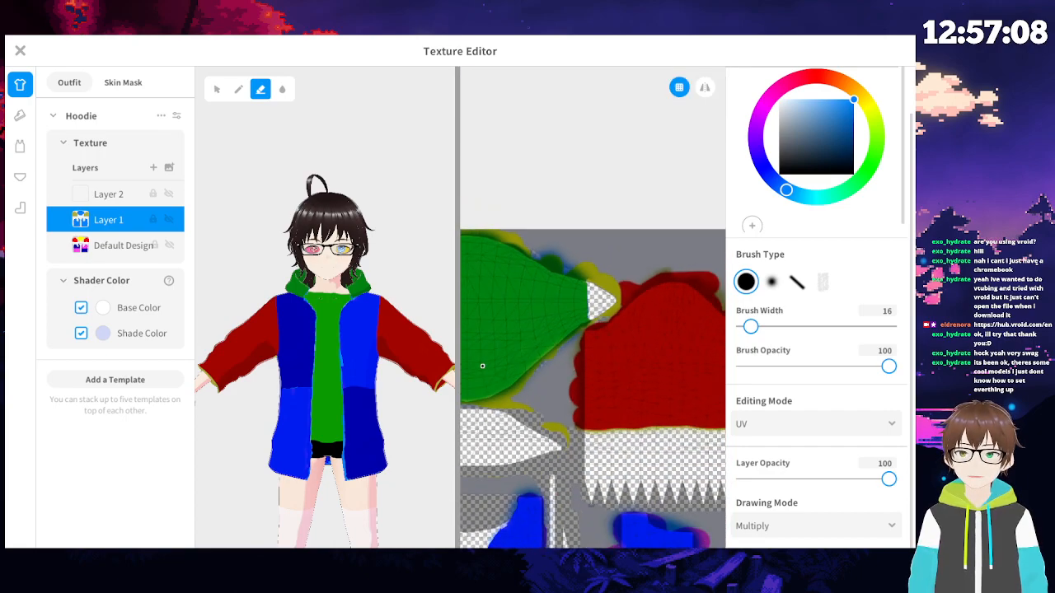
scroll(636, 354, up, 8)
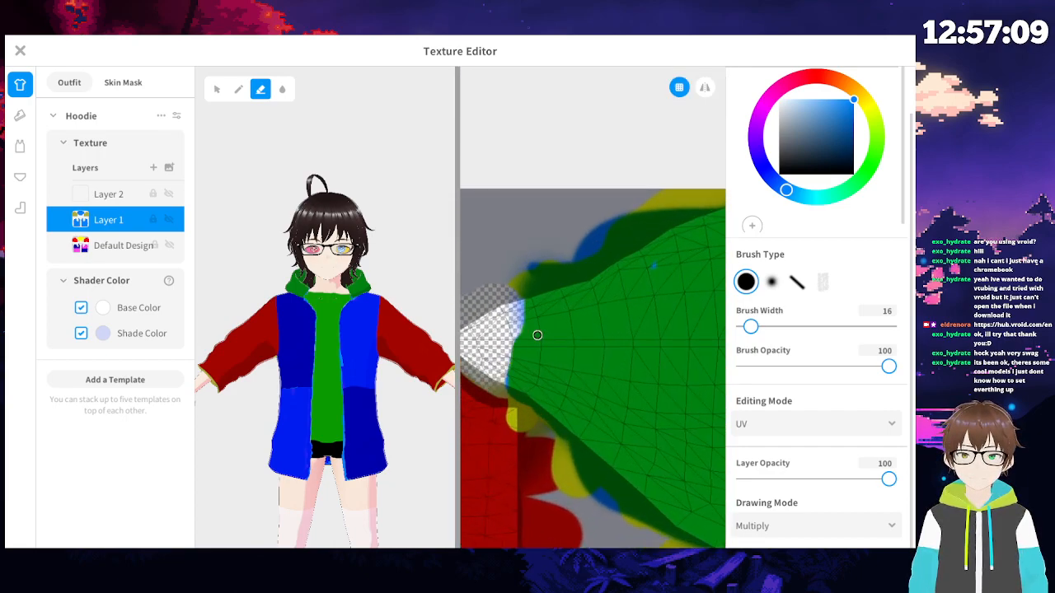
scroll(538, 335, up, 5)
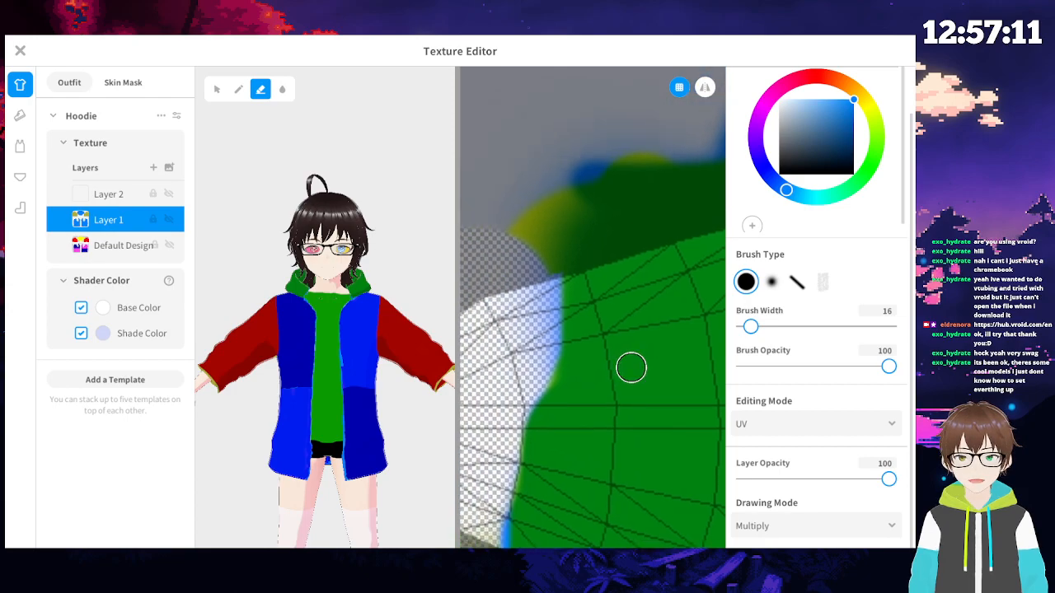
mouse_move(514, 369)
mouse_down()
mouse_move(536, 301)
mouse_move(538, 365)
mouse_move(527, 305)
mouse_move(535, 346)
mouse_move(544, 296)
mouse_move(536, 350)
mouse_up()
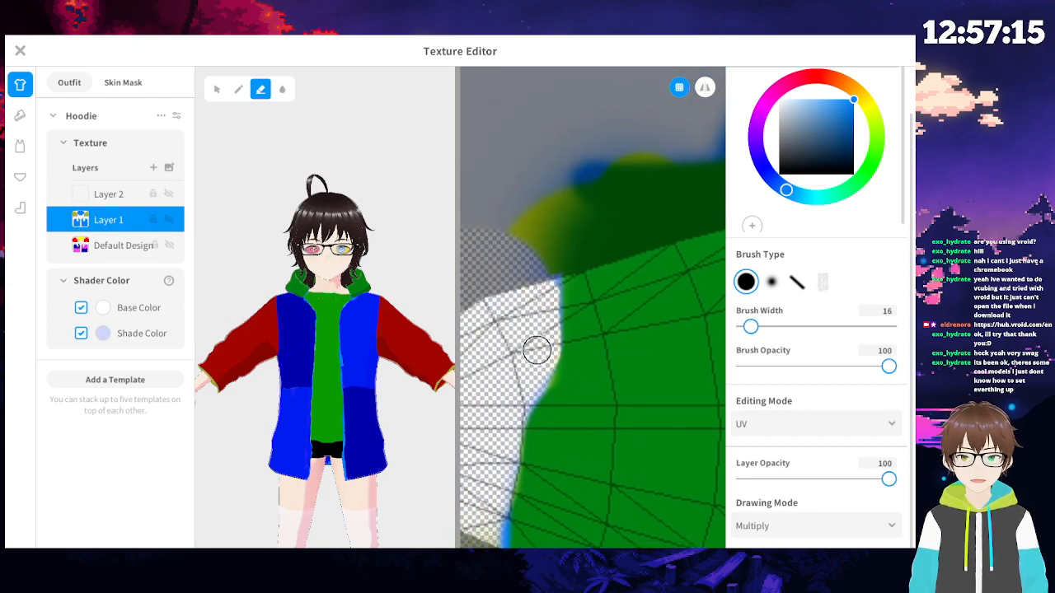
middle_drag(503, 400, 532, 279)
mouse_move(520, 371)
mouse_down()
mouse_move(522, 445)
mouse_move(529, 318)
mouse_up()
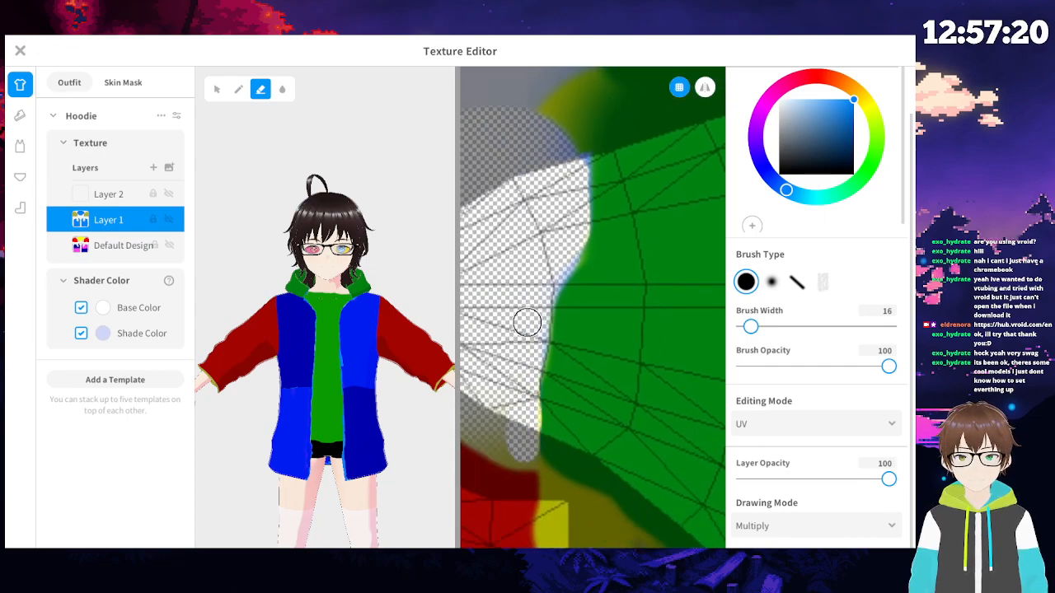
- Try Color Burn as Layer 1's drawing mode and return it to Multiply
scroll(639, 356, down, 5)
middle_drag(672, 353, 590, 360)
scroll(563, 357, down, 3)
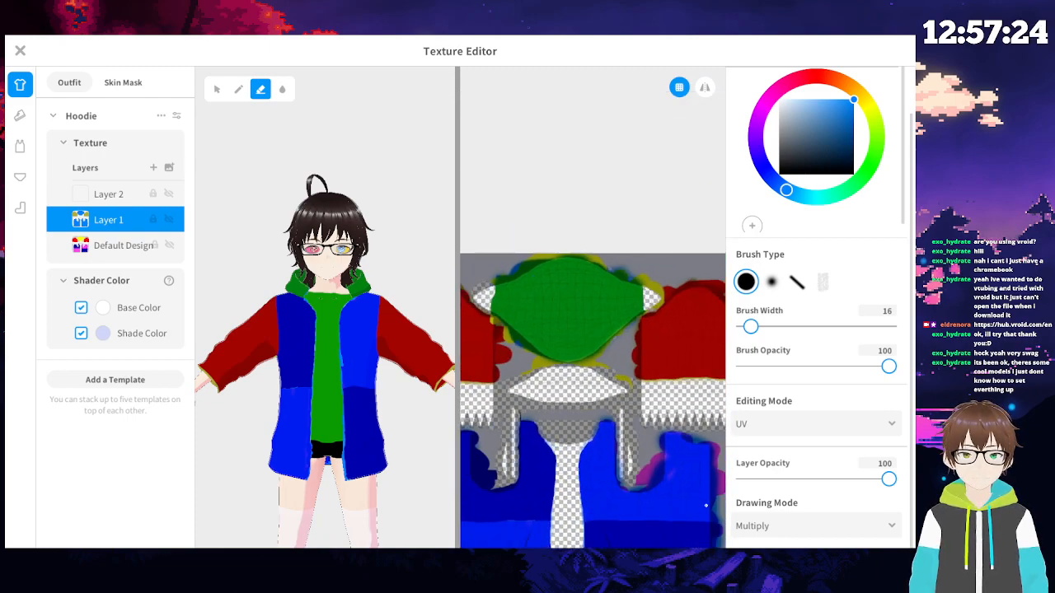
click(799, 534)
click(803, 535)
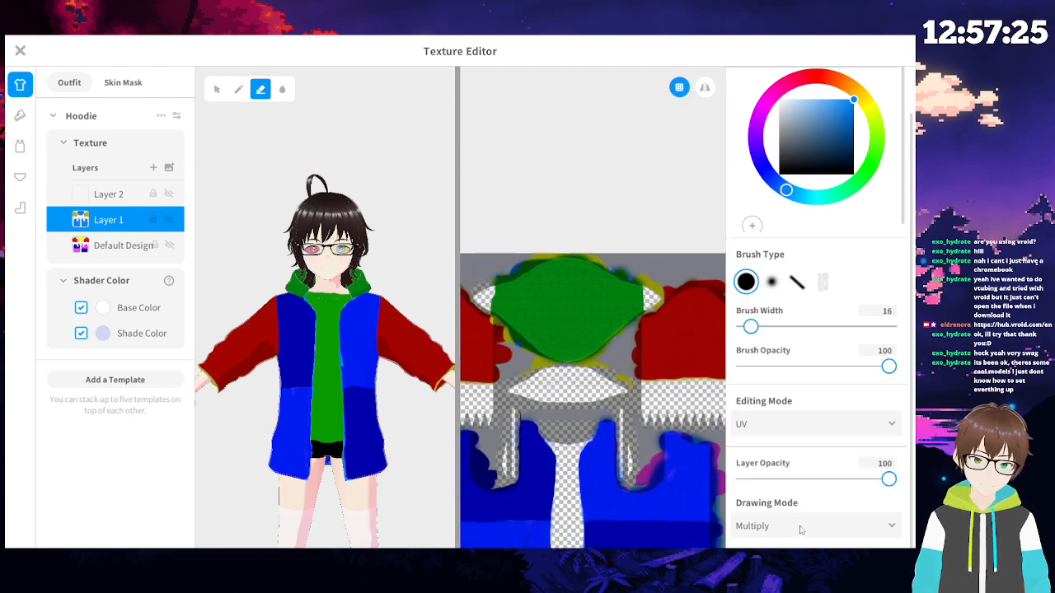
click(799, 530)
click(800, 486)
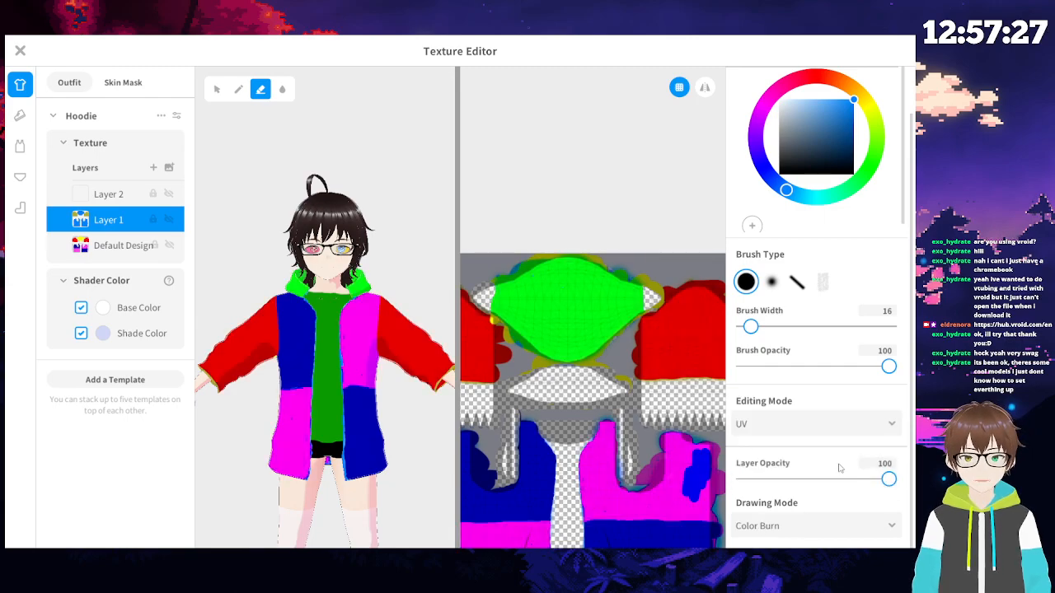
click(812, 531)
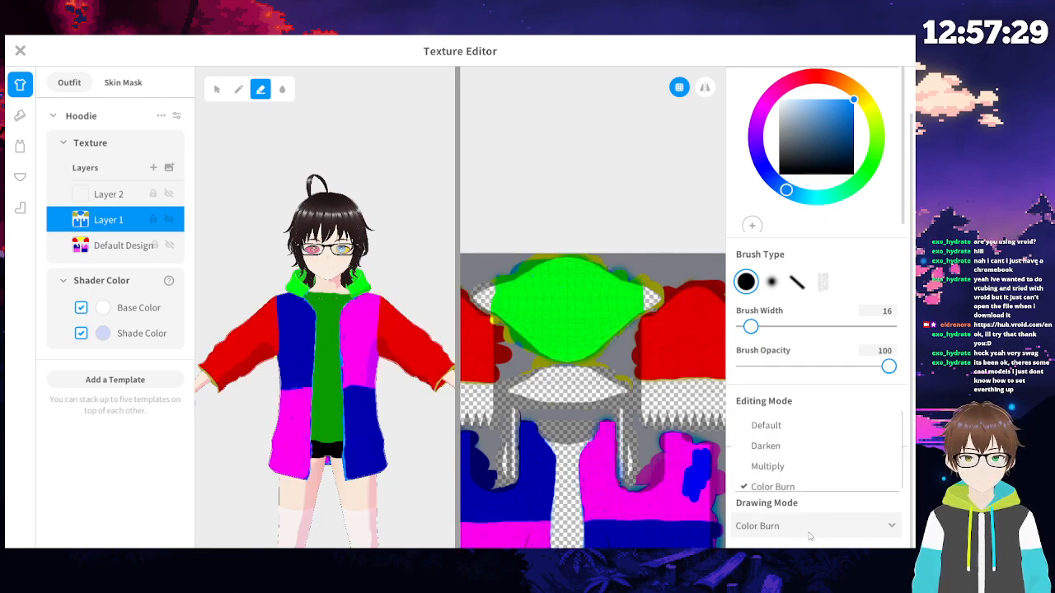
click(767, 467)
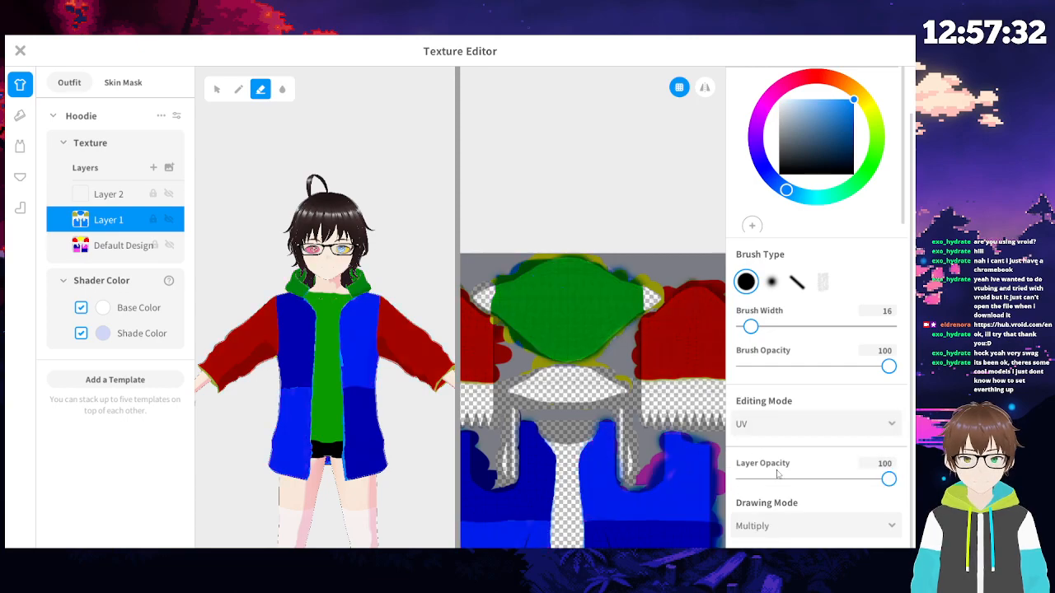
- Compare Color Burn with Default on Layer 1 and set its drawing mode to Color Burn
click(766, 525)
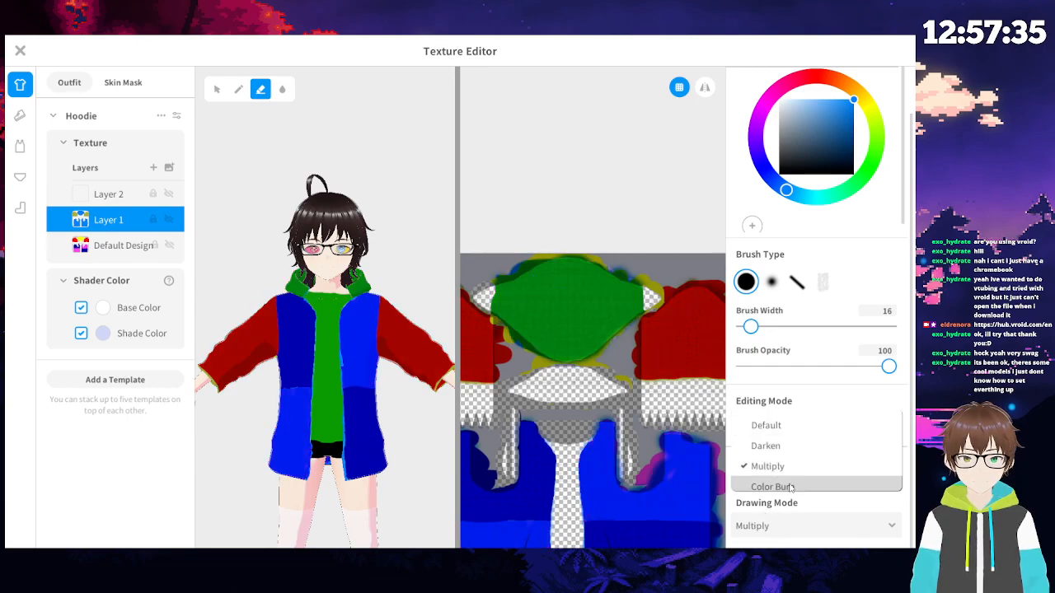
click(762, 483)
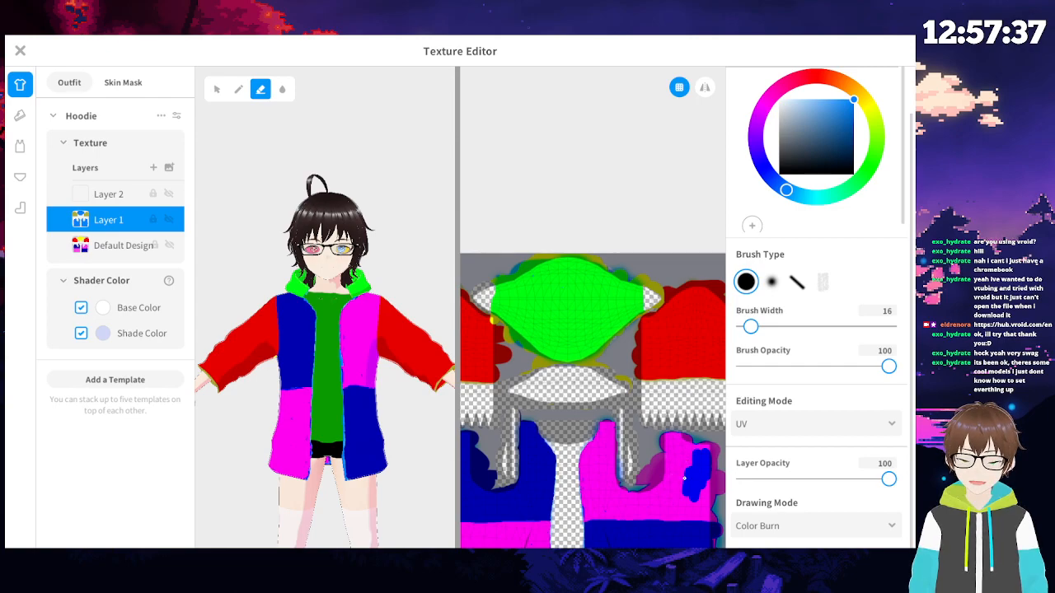
click(749, 529)
click(758, 426)
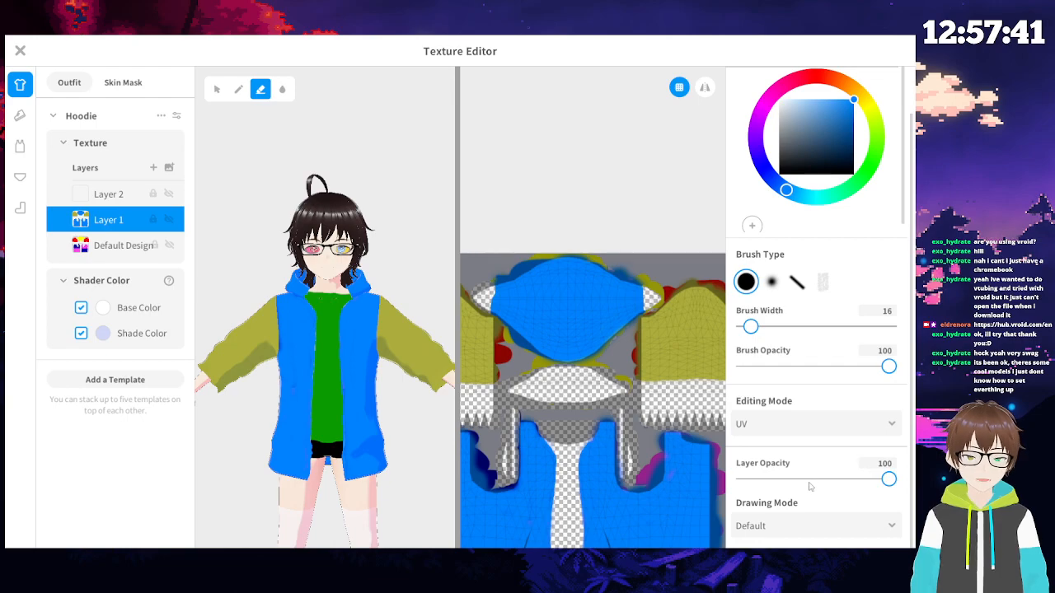
click(789, 534)
click(795, 487)
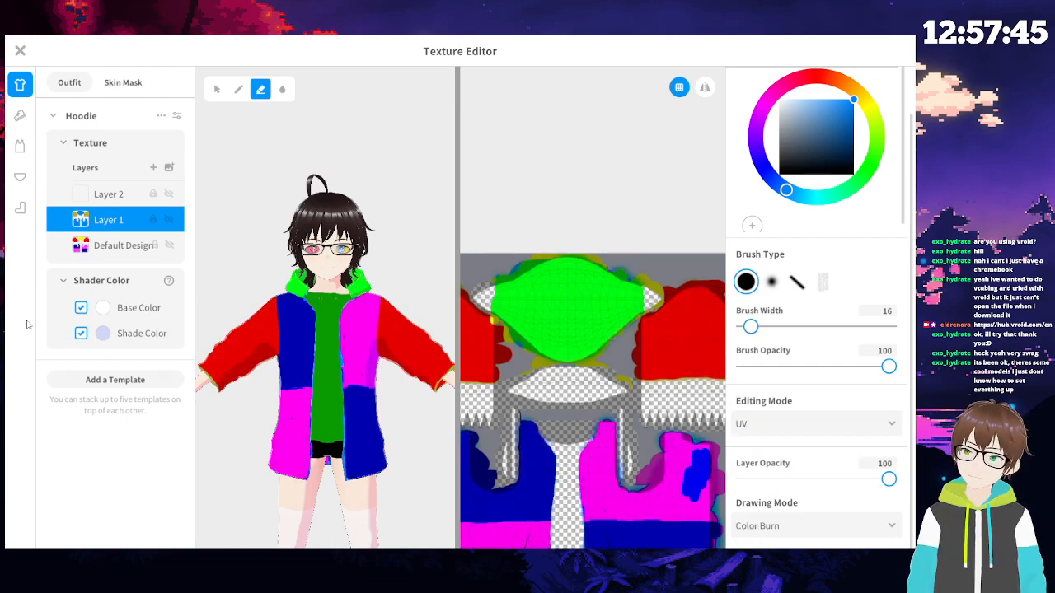
- Delete the empty Layer 2 and select the Default Design layer
right_click(110, 204)
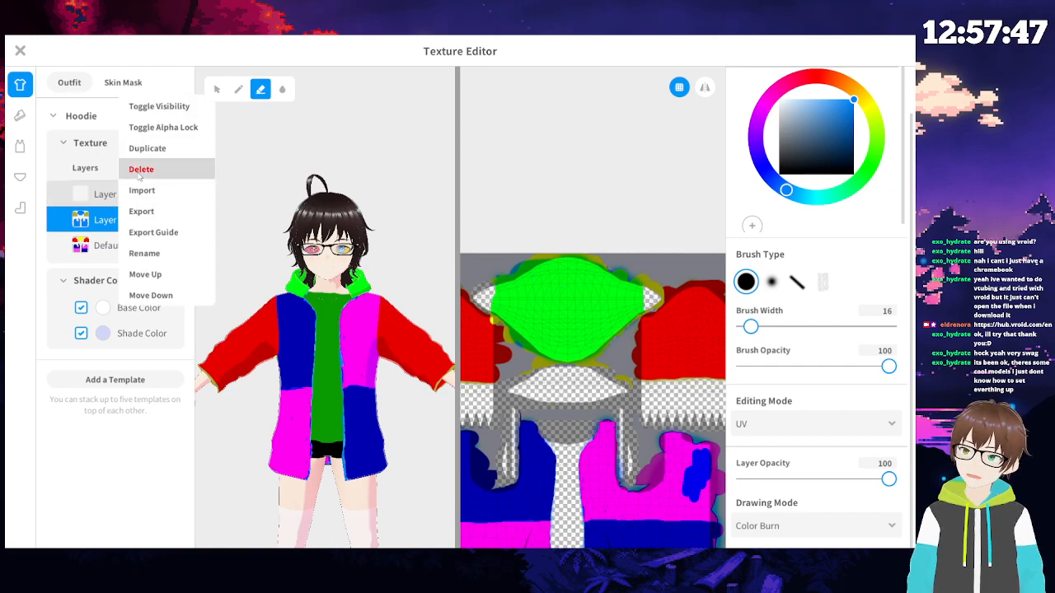
click(141, 167)
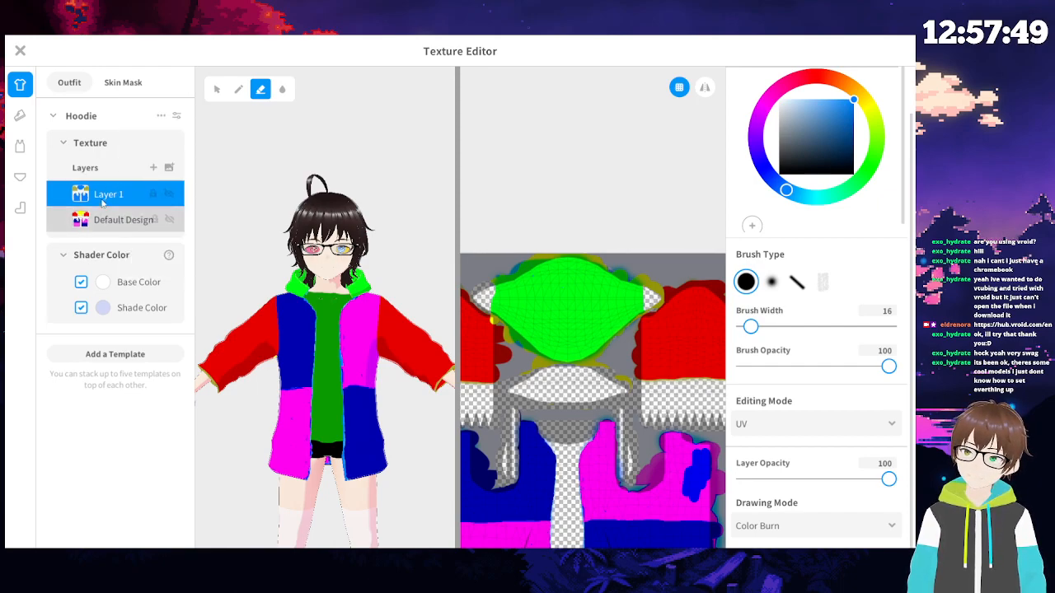
click(105, 216)
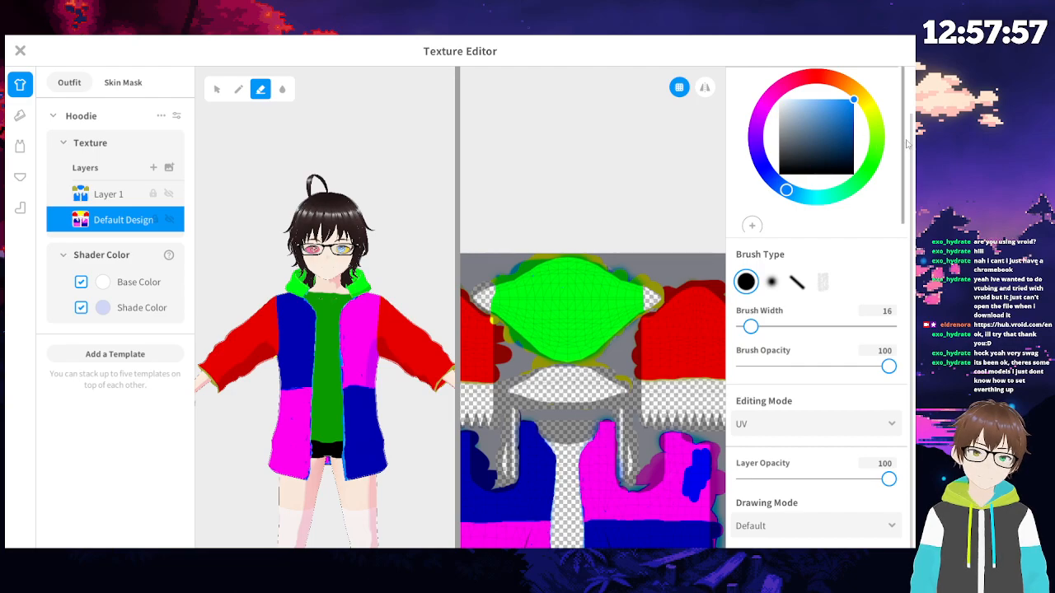
- Sample magenta #F400E7 from the hoodie and stroke across the lower end of the blue patch at brush width 80
scroll(894, 122, up, 1)
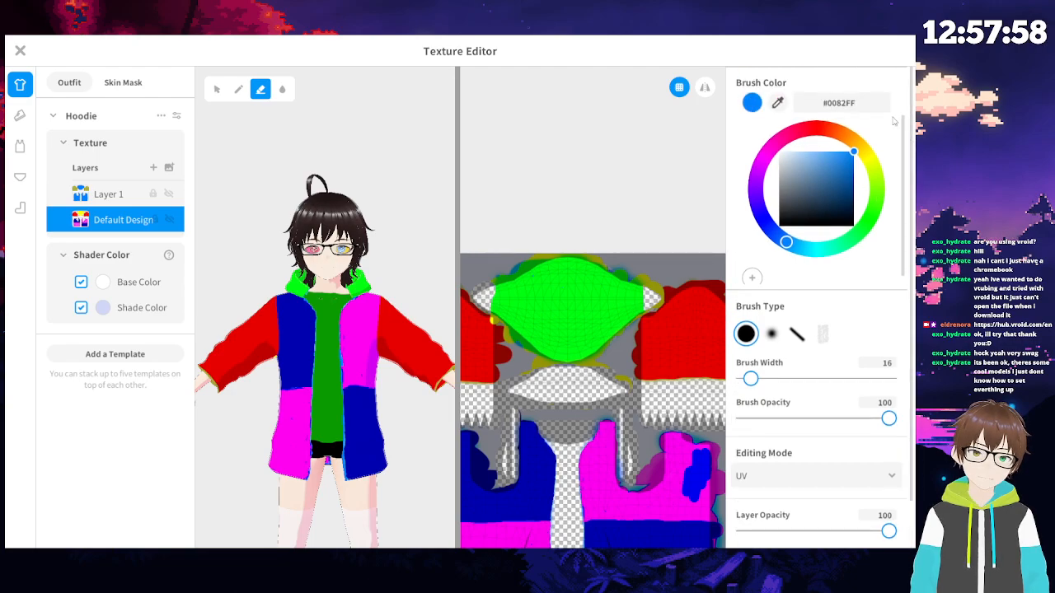
click(672, 486)
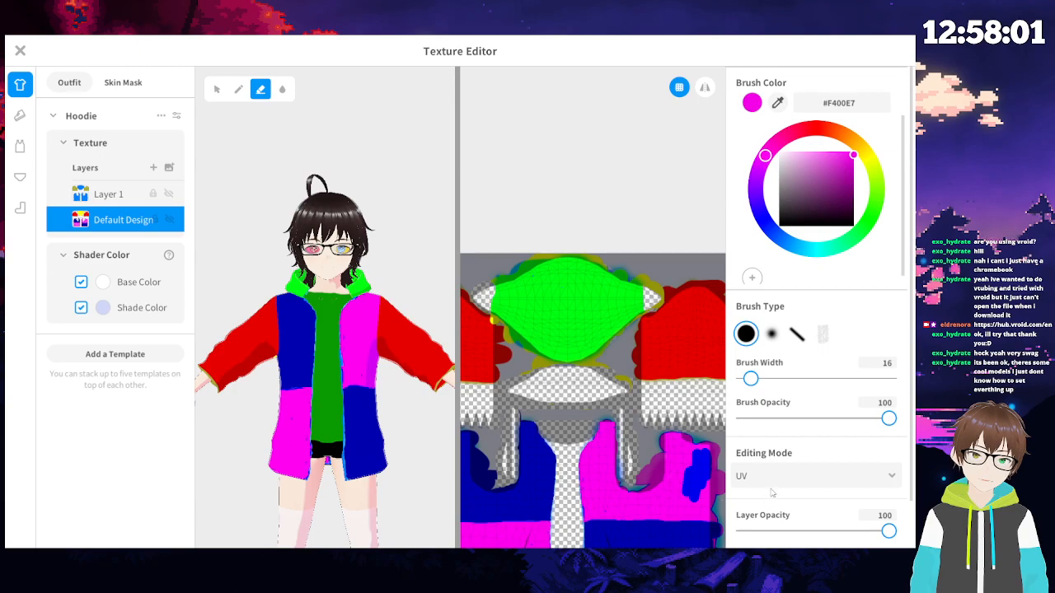
drag(753, 379, 781, 379)
drag(681, 498, 691, 496)
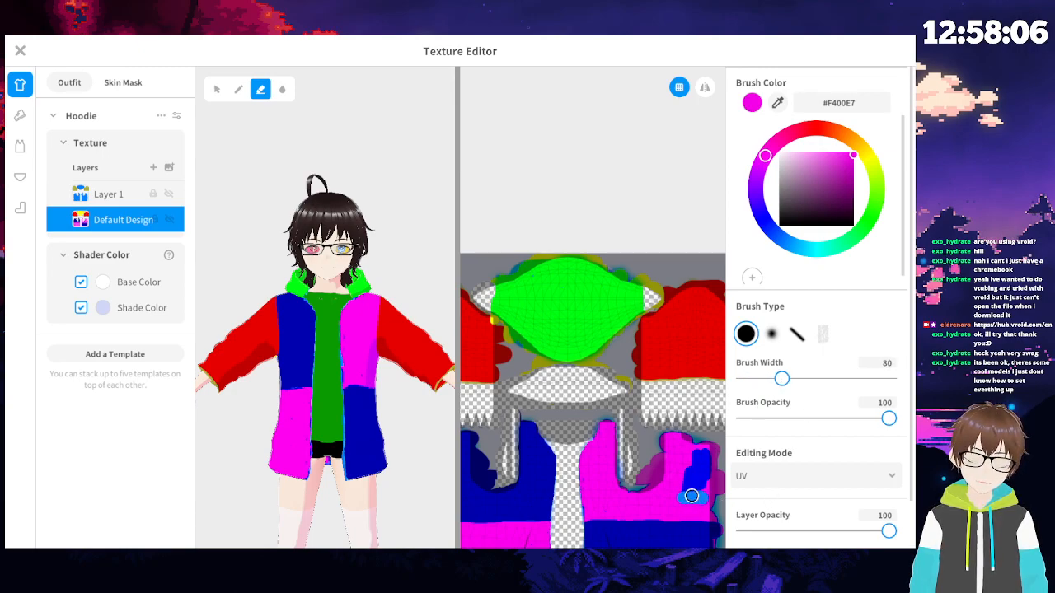
- Resample the hoodie's magenta as #F100E4 and erase the rest of the dark blue patch on the Default Design layer
click(776, 103)
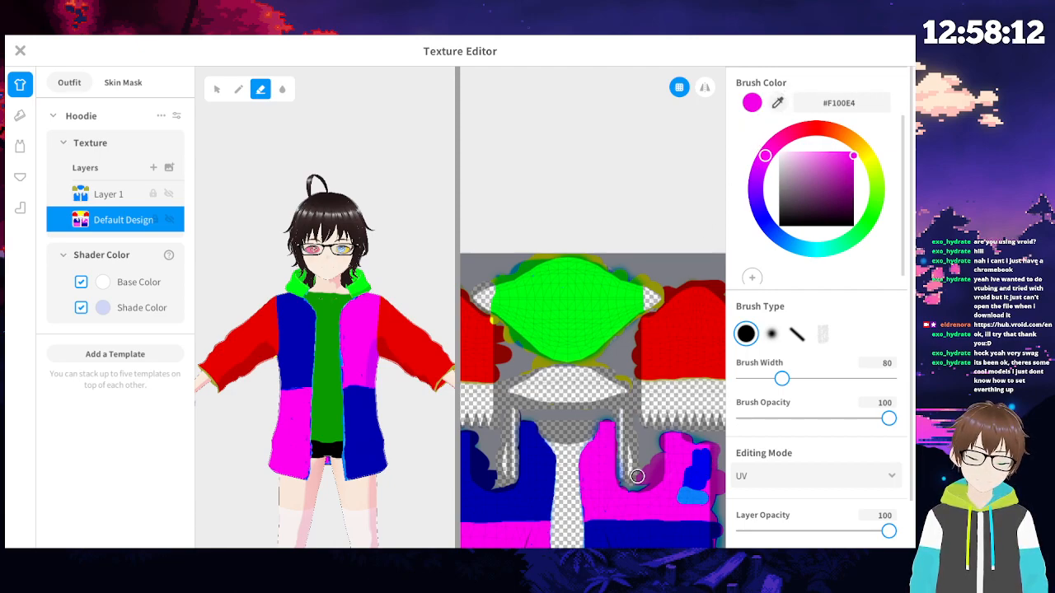
scroll(873, 445, down, 1)
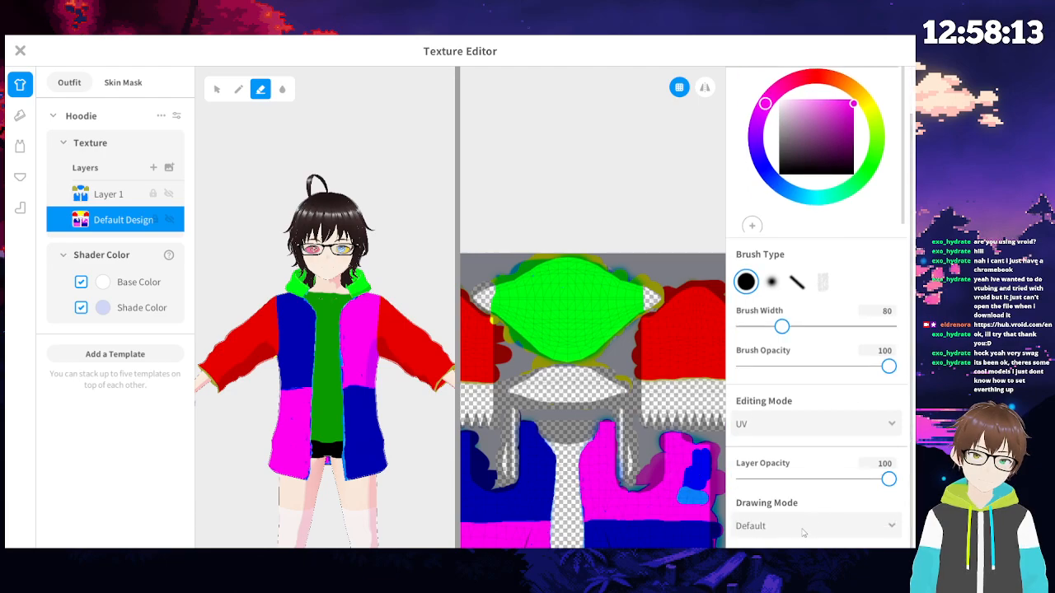
drag(701, 487, 702, 453)
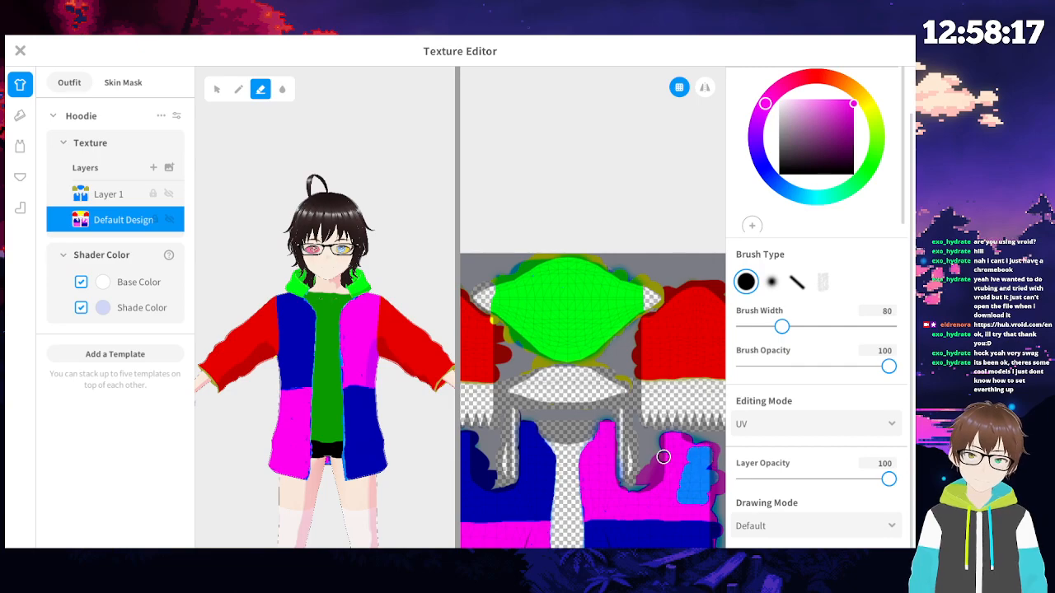
- Paint across the patch's lower end with the width 80 brush and activate the color picker to resample the magenta
click(238, 89)
drag(668, 499, 705, 494)
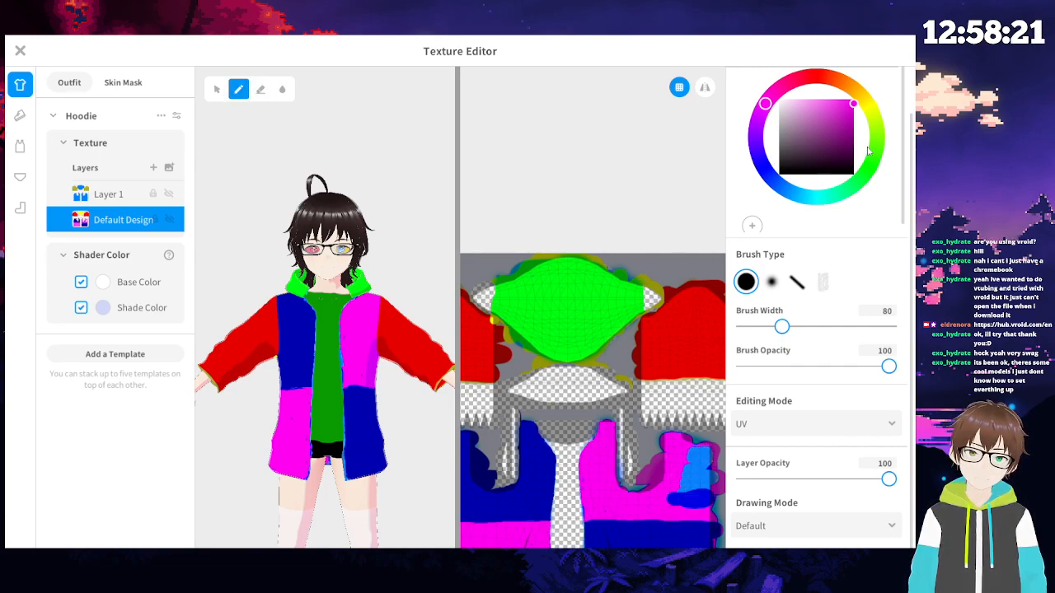
scroll(815, 123, up, 1)
click(777, 103)
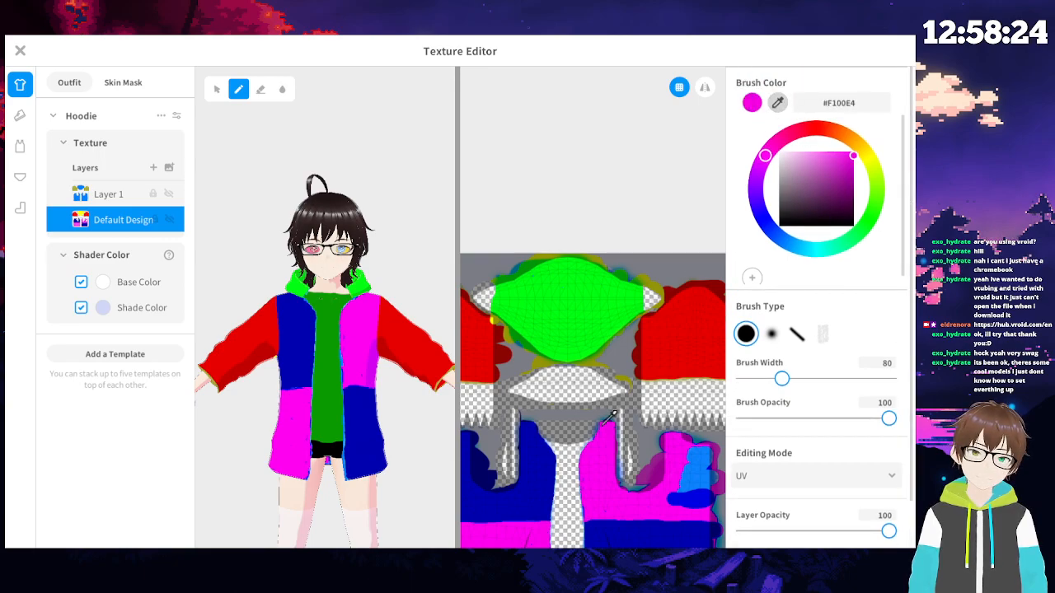
- Sample magenta #FF00F1 from the hoodie texture and paint over the blue patch on the Default Design layer's upper magenta panel
click(606, 435)
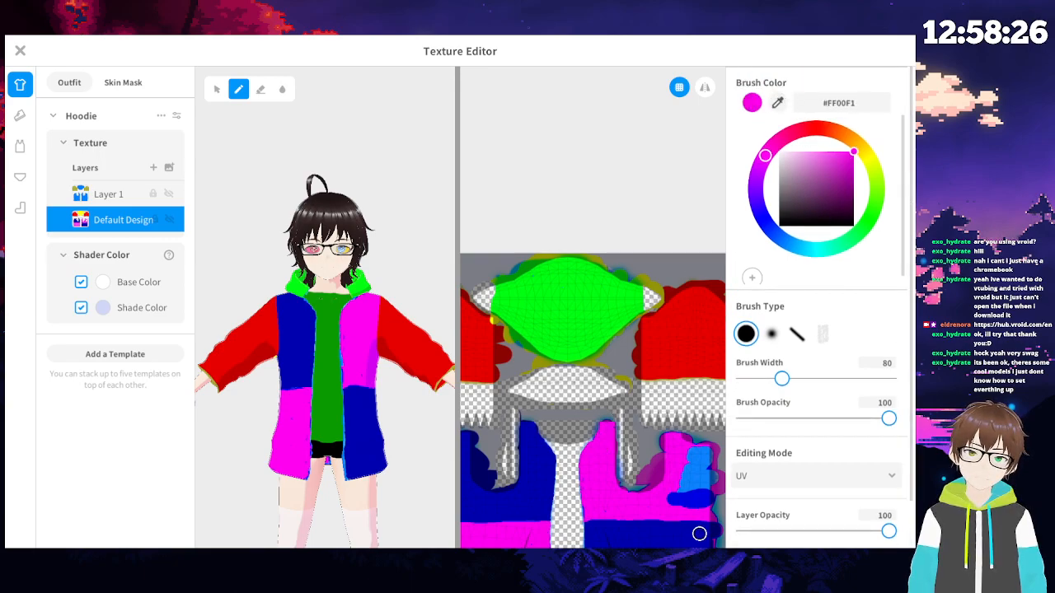
drag(691, 487, 710, 495)
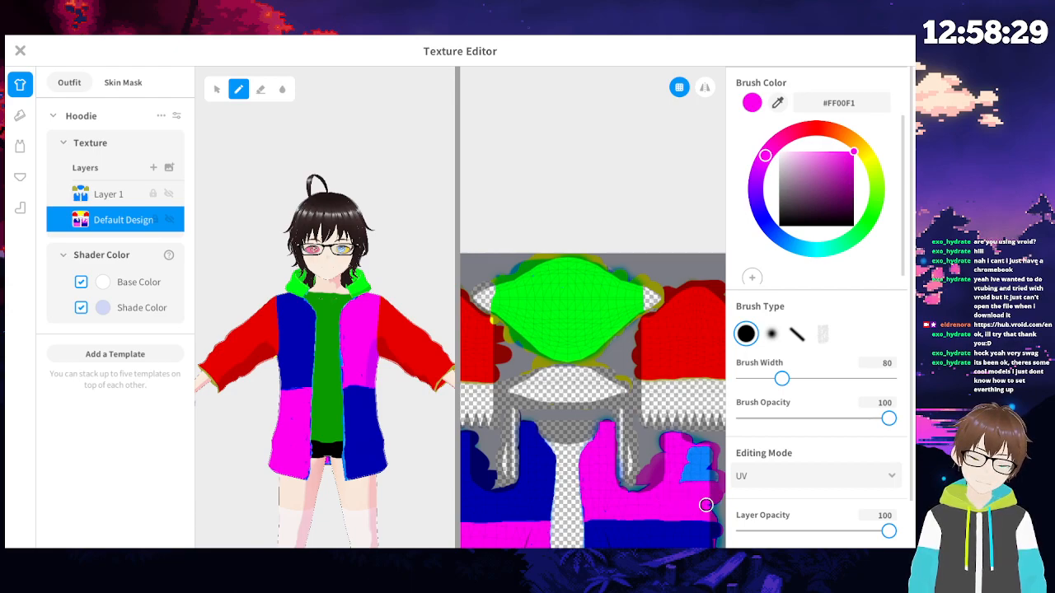
mouse_move(664, 501)
mouse_down()
mouse_move(718, 477)
mouse_move(683, 467)
mouse_move(715, 461)
mouse_up()
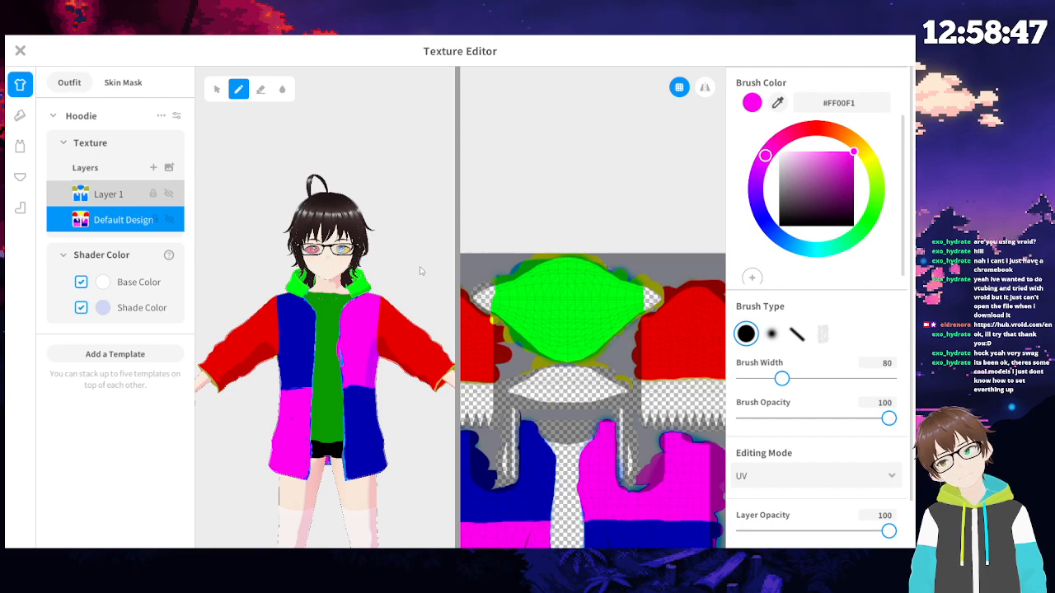
- Try the Linear Burn and Darker Color drawing modes on Layer 1
scroll(853, 387, down, 1)
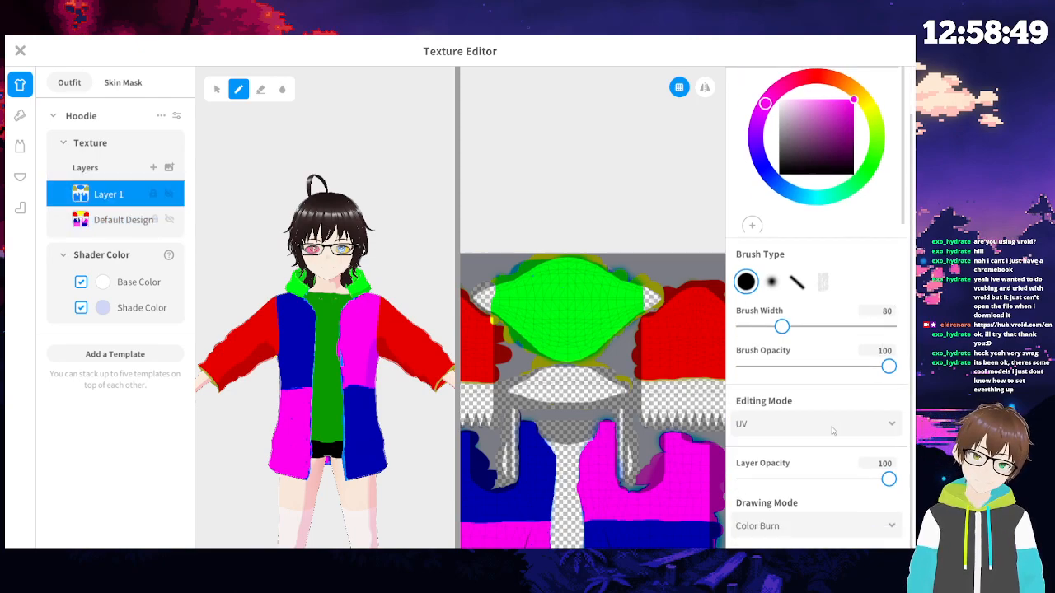
click(791, 526)
scroll(799, 470, down, 1)
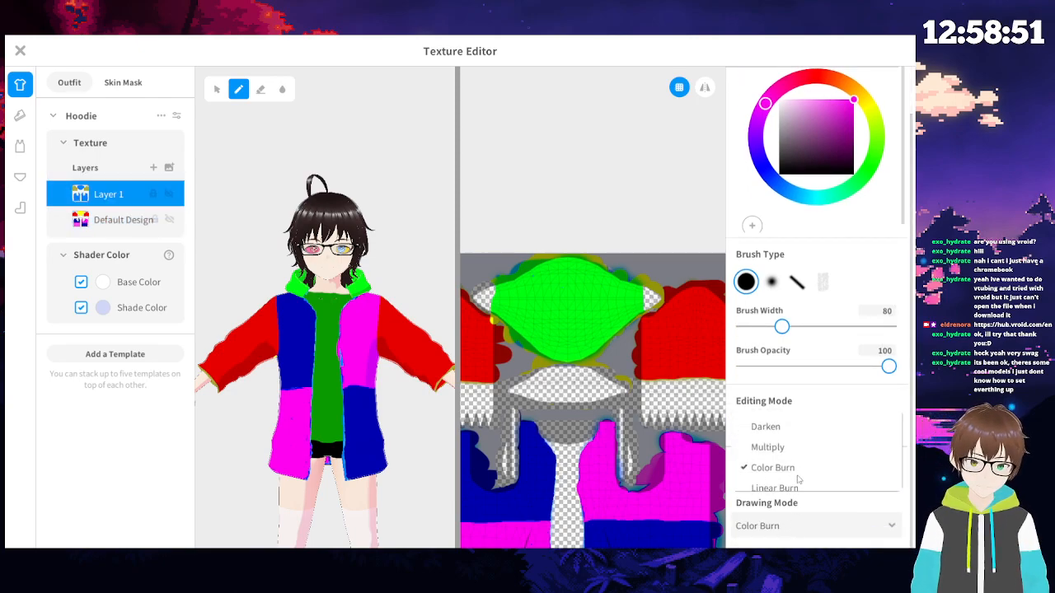
click(801, 488)
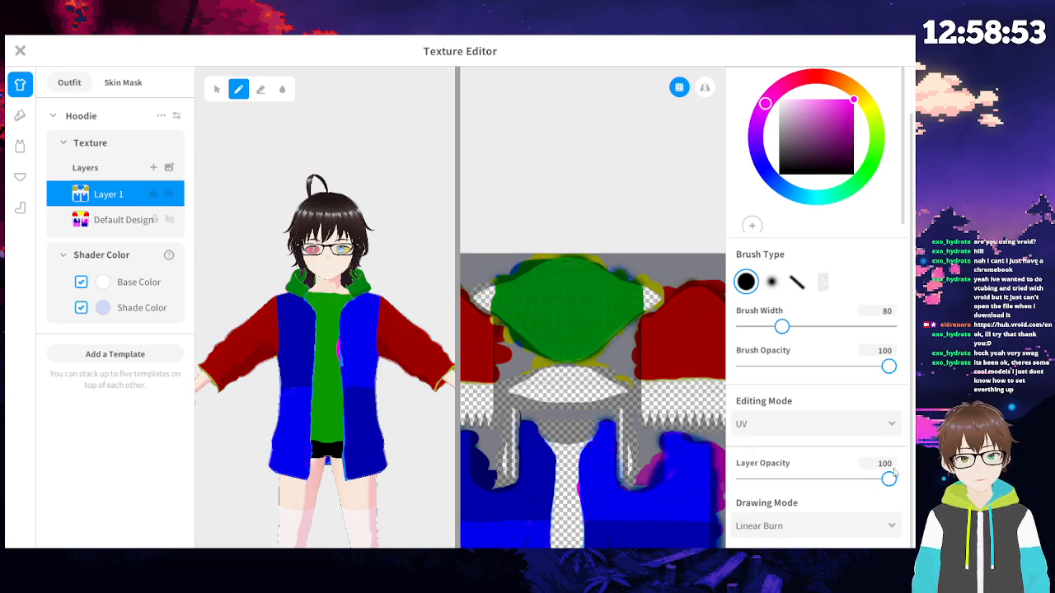
click(853, 528)
scroll(815, 470, down, 2)
click(812, 481)
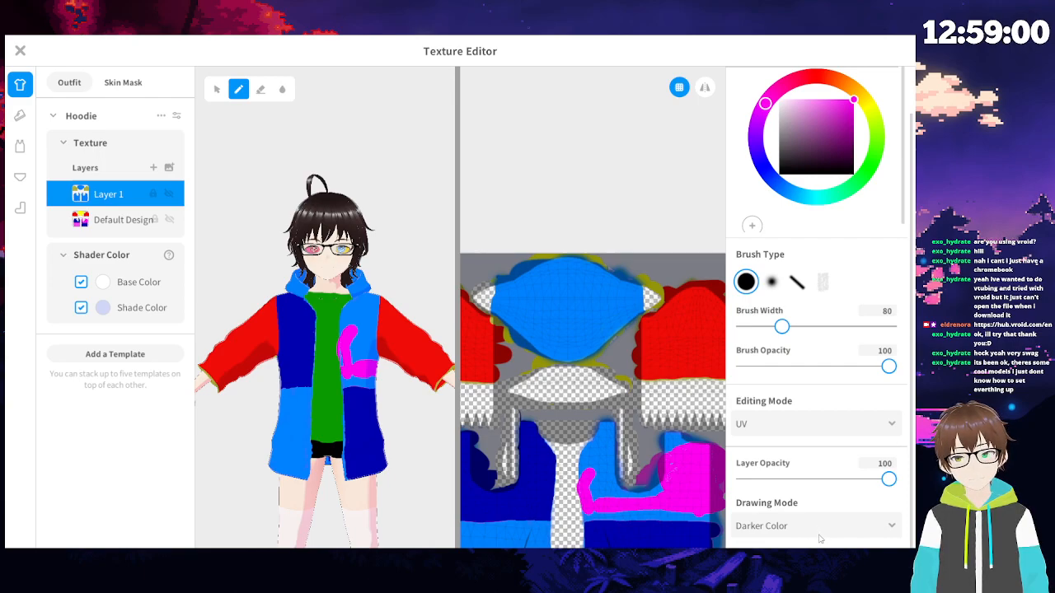
scroll(596, 482, down, 3)
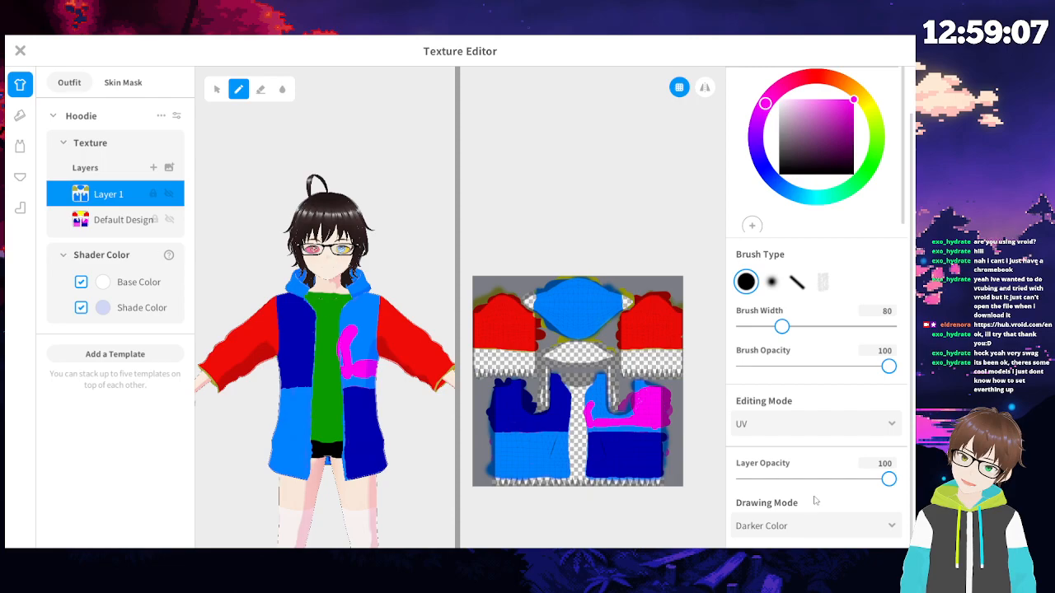
- Set Layer 1's drawing mode to Default, select the Default Design layer and hide Layer 1
click(816, 524)
click(809, 428)
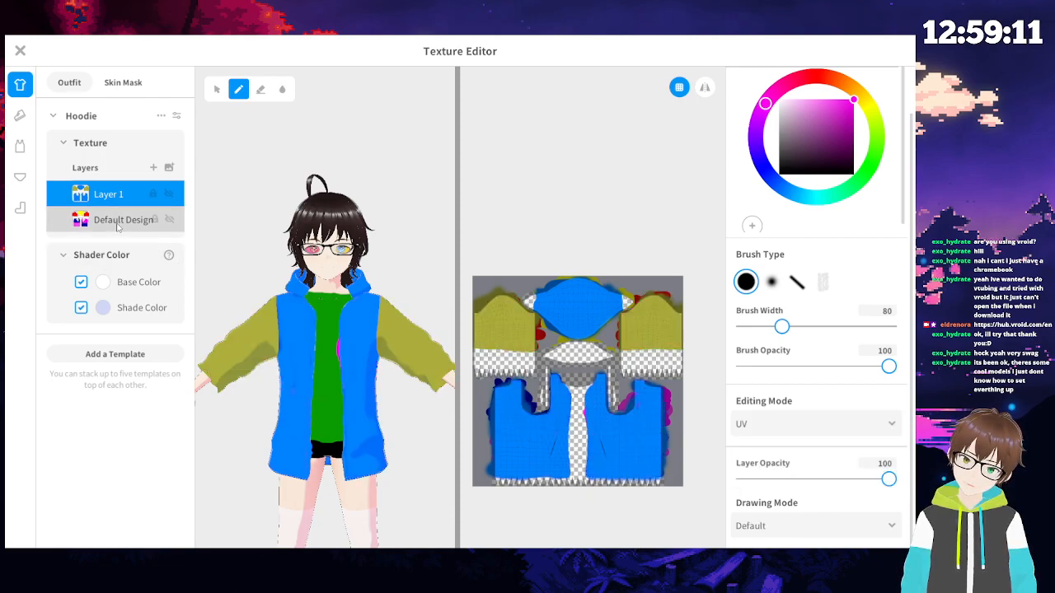
click(118, 229)
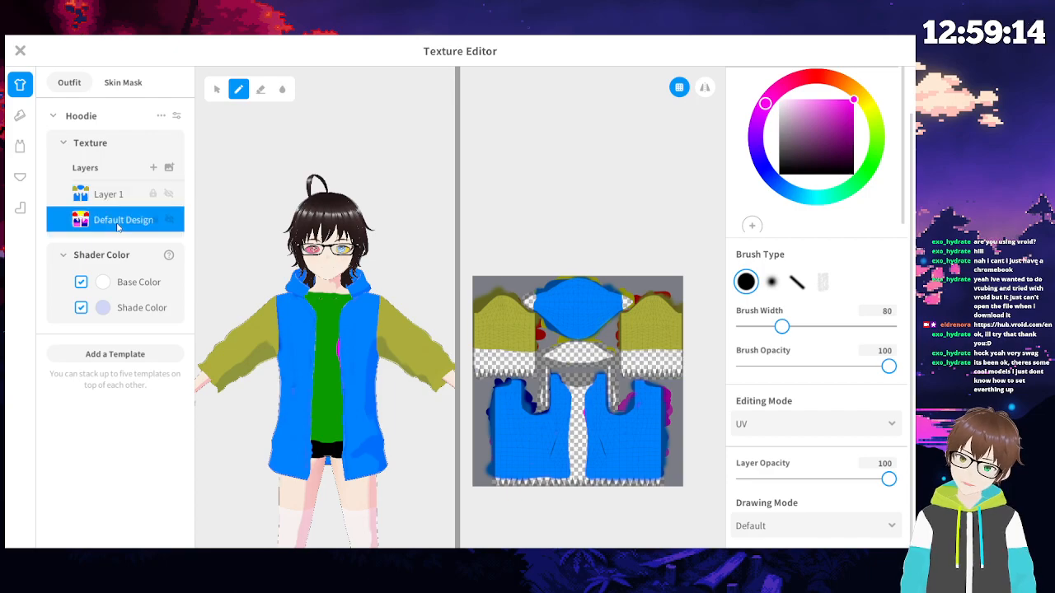
click(169, 193)
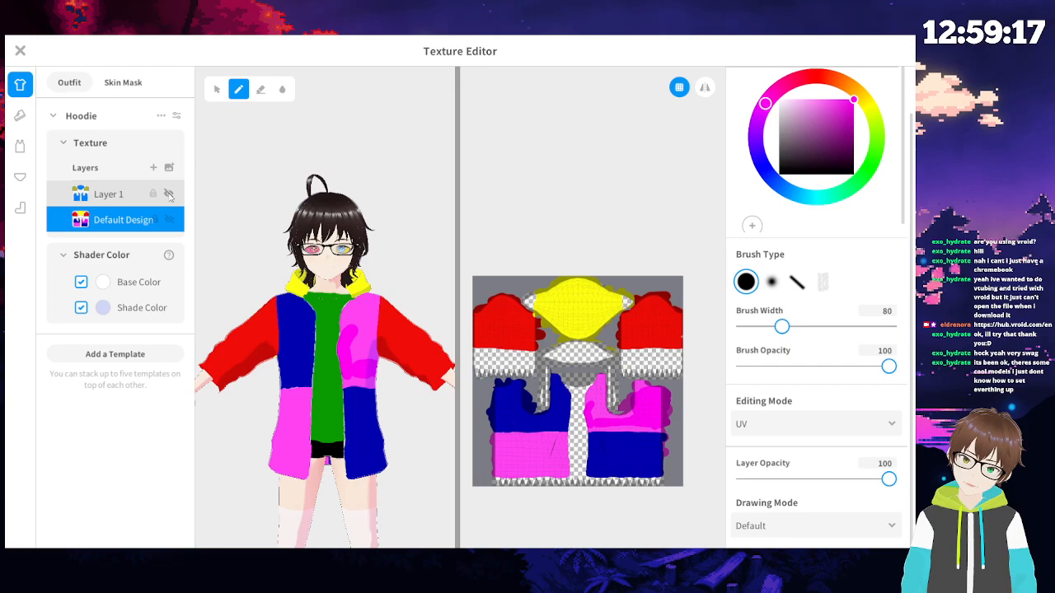
- Sample pink #FF42F1 from the lower jacket panel and paint it over the darker magenta of the opposite upper panel
scroll(560, 462, up, 3)
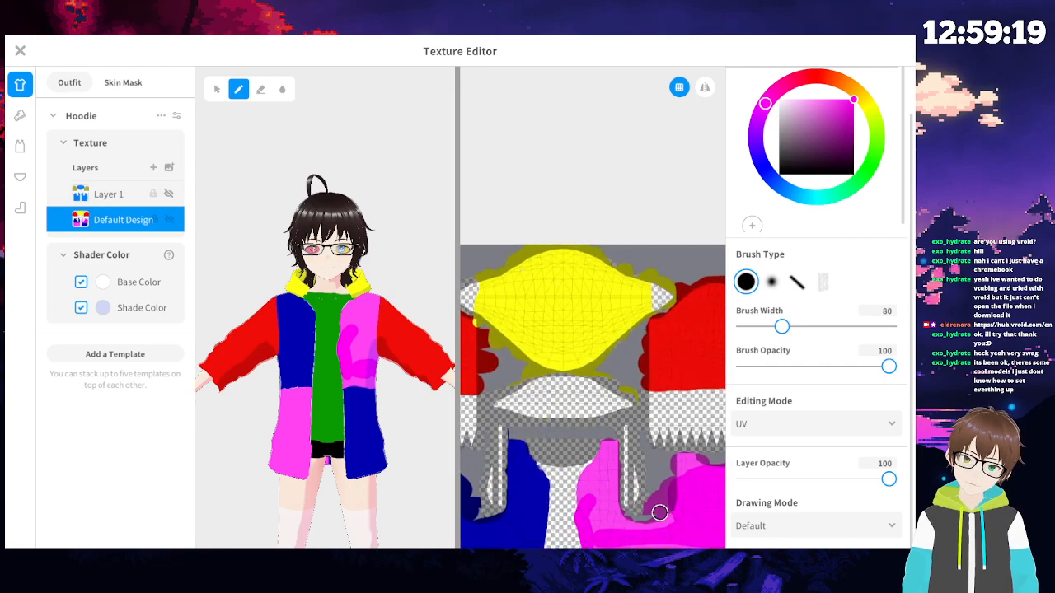
scroll(653, 501, up, 5)
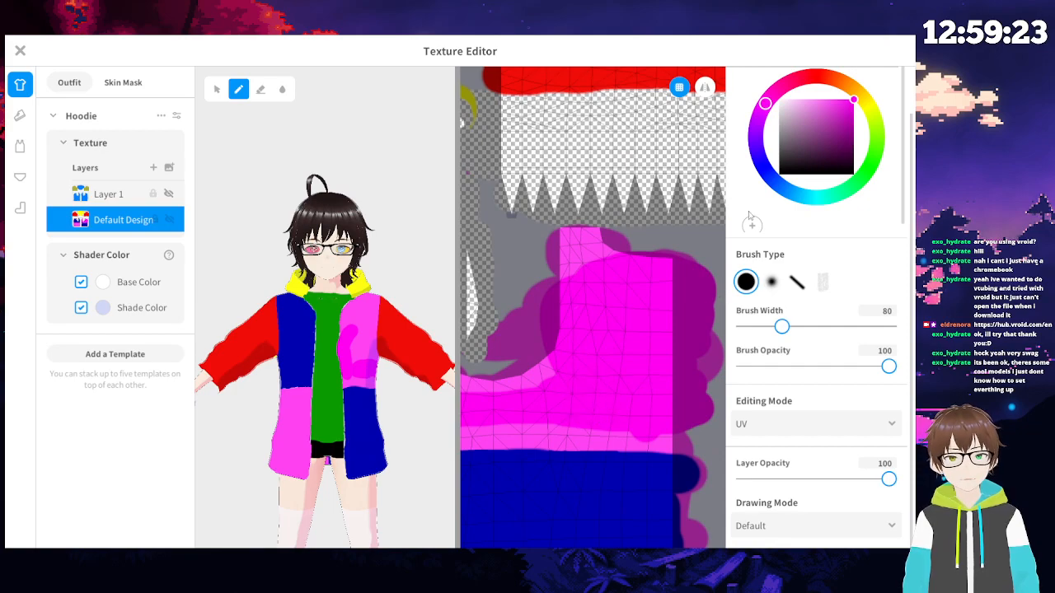
scroll(659, 305, down, 5)
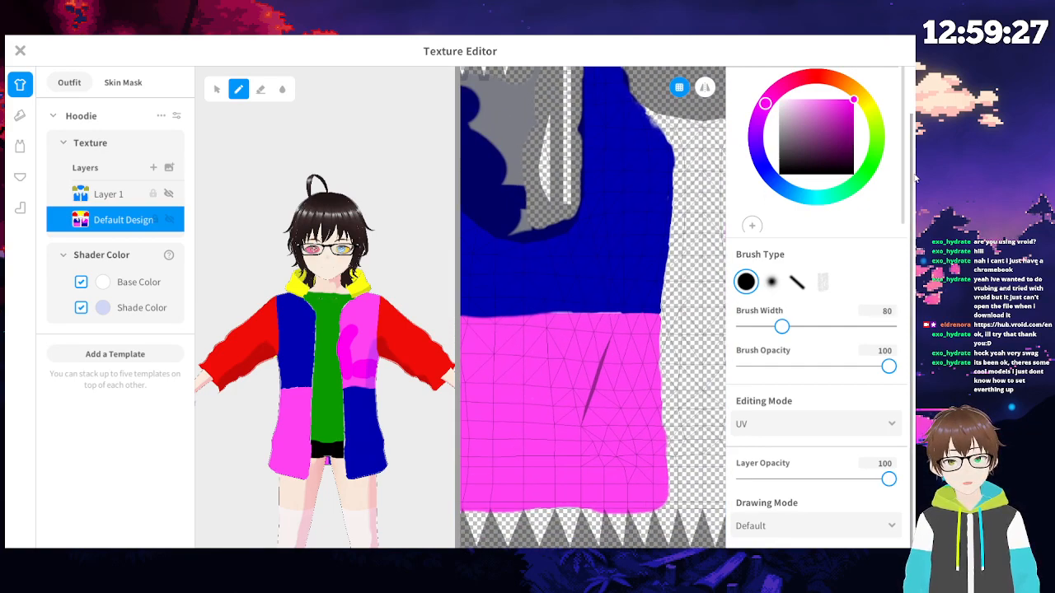
scroll(813, 132, up, 2)
click(777, 104)
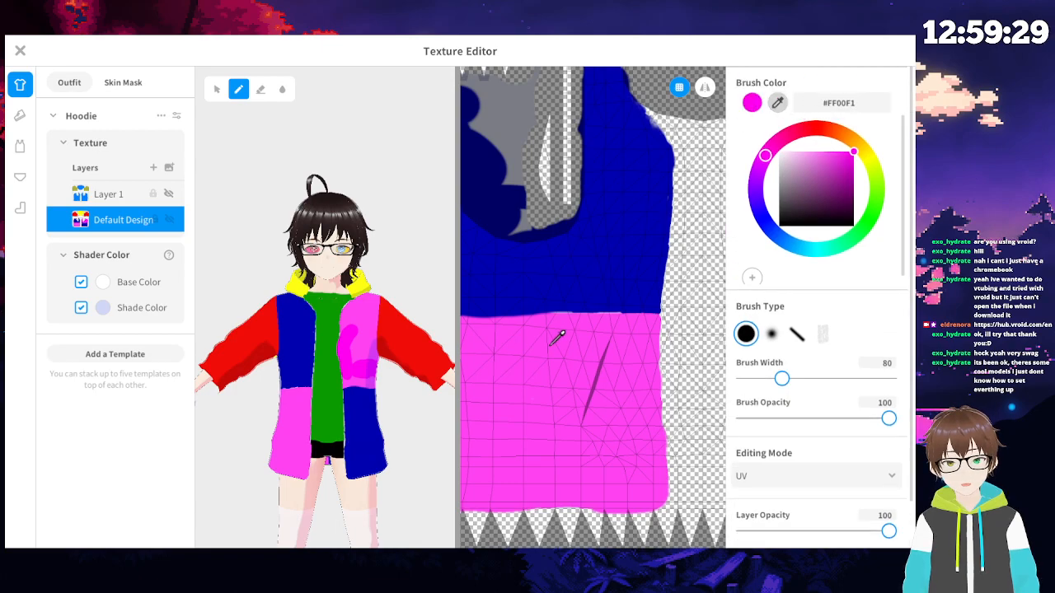
click(559, 338)
mouse_move(701, 221)
middle_down()
mouse_move(607, 271)
mouse_move(466, 304)
middle_up()
mouse_move(528, 252)
mouse_down()
mouse_move(519, 326)
mouse_move(535, 281)
mouse_move(505, 316)
mouse_move(520, 355)
mouse_move(610, 360)
mouse_move(548, 326)
mouse_up()
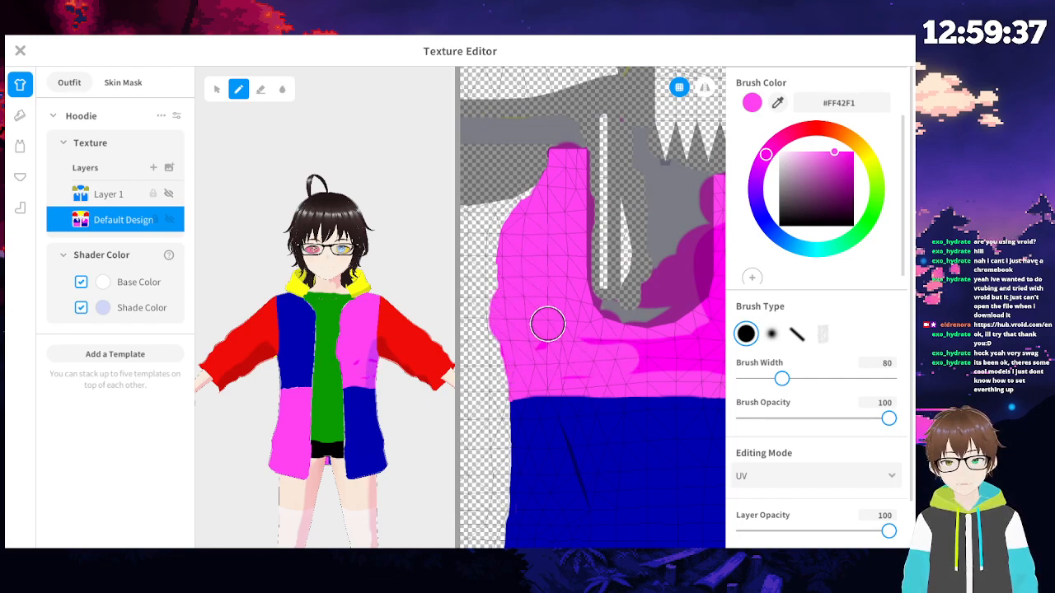
- Undo the pink strokes along with the earlier magenta painting and the Layer 1 visibility and drawing mode changes
key(ctrl+z)
key(ctrl+z)
key(ctrl+z)
middle_drag(571, 342, 482, 367)
key(ctrl+z)
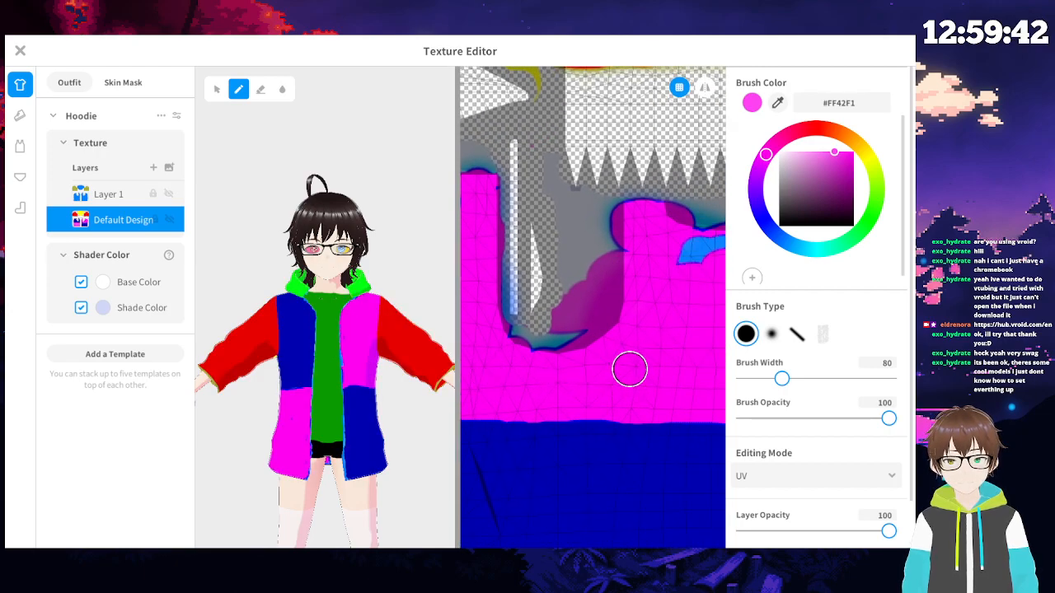
middle_drag(635, 361, 579, 376)
key(ctrl+y)
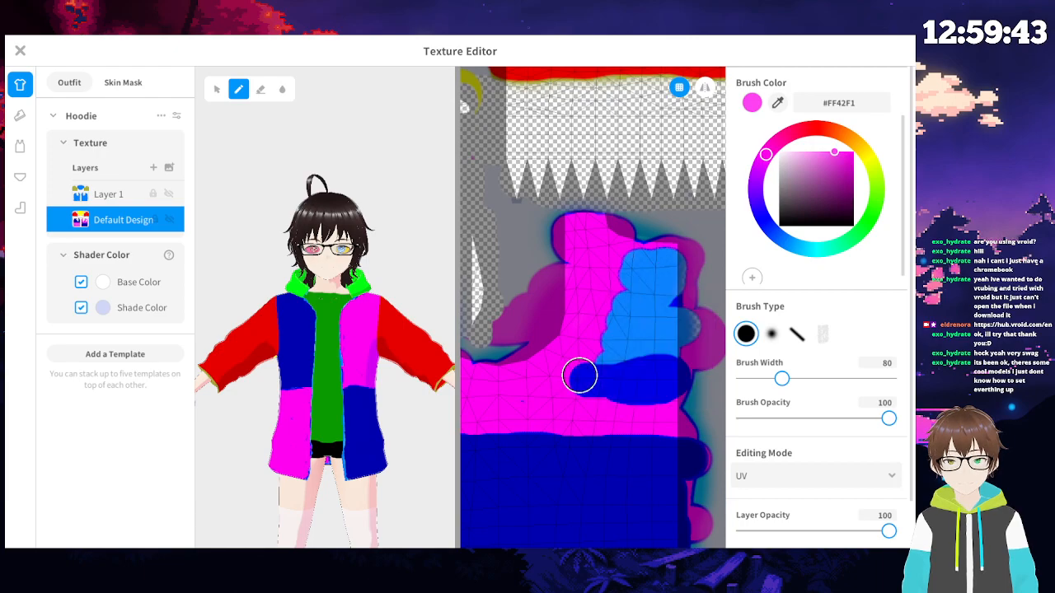
- Paint over the blue patch and dark blue stroke on the Default Design's upper magenta panel with #FF42F1
mouse_move(513, 398)
mouse_down()
mouse_move(648, 382)
mouse_move(667, 401)
mouse_move(682, 382)
mouse_move(647, 365)
mouse_move(689, 357)
mouse_move(601, 341)
mouse_move(701, 327)
mouse_move(632, 286)
mouse_move(671, 266)
mouse_move(645, 256)
mouse_move(699, 261)
mouse_move(633, 317)
mouse_up()
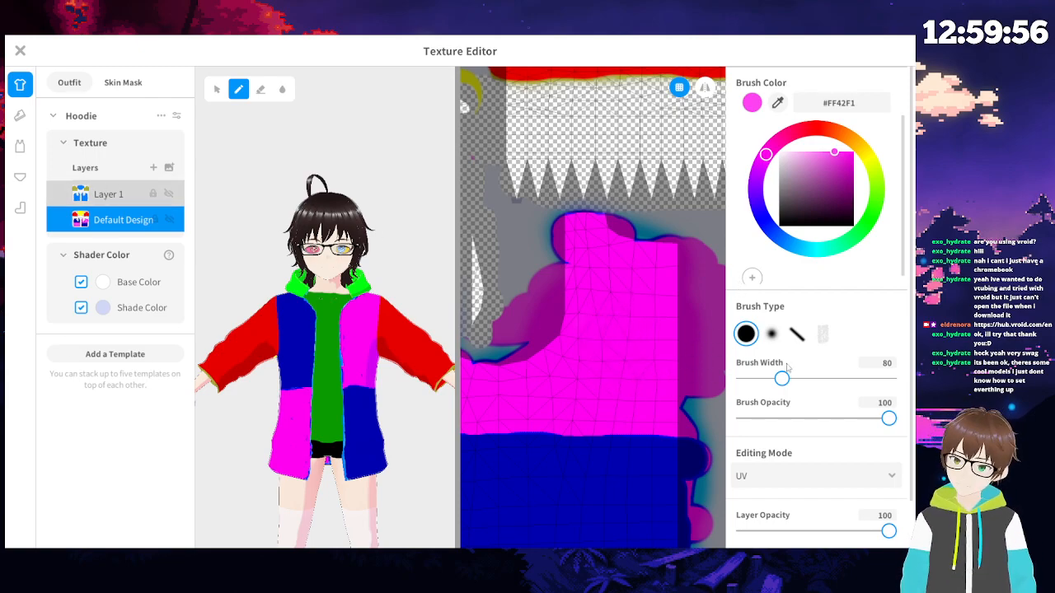
click(108, 193)
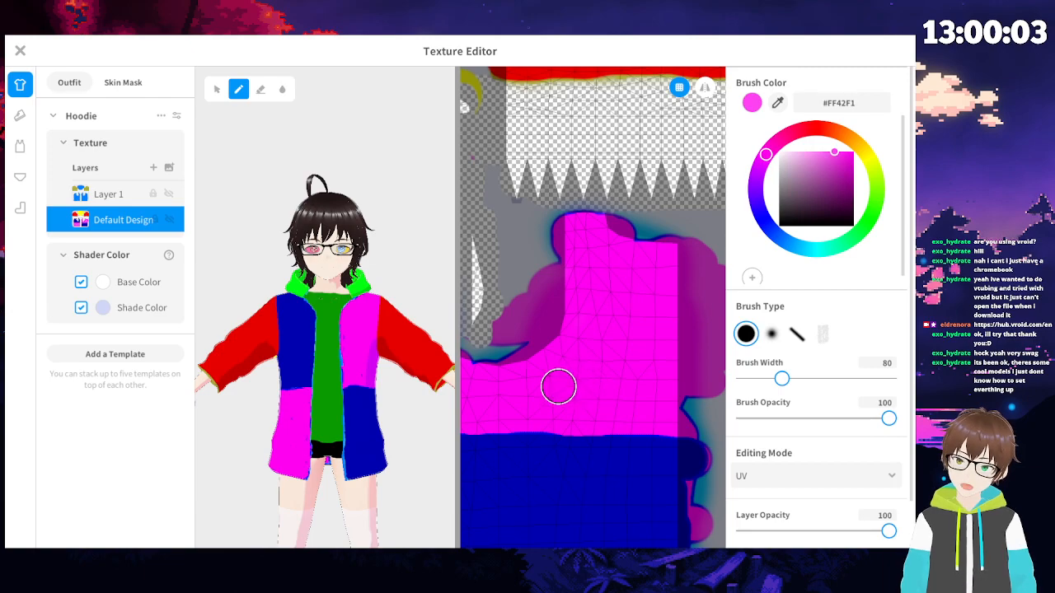
right_drag(558, 387, 695, 376)
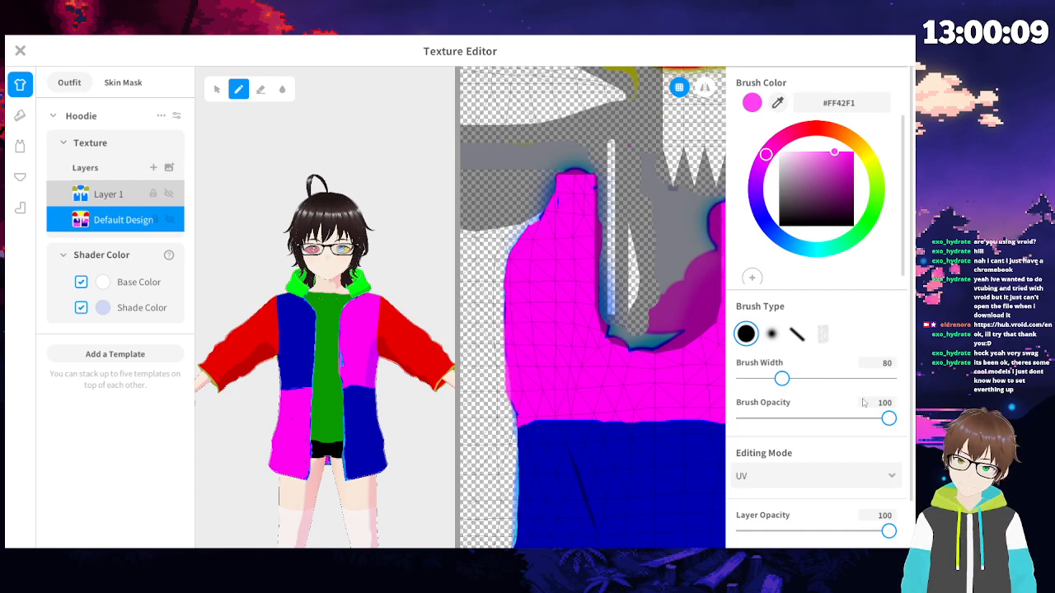
- Select Layer 1 and set its drawing mode to Default
click(108, 194)
scroll(859, 406, down, 1)
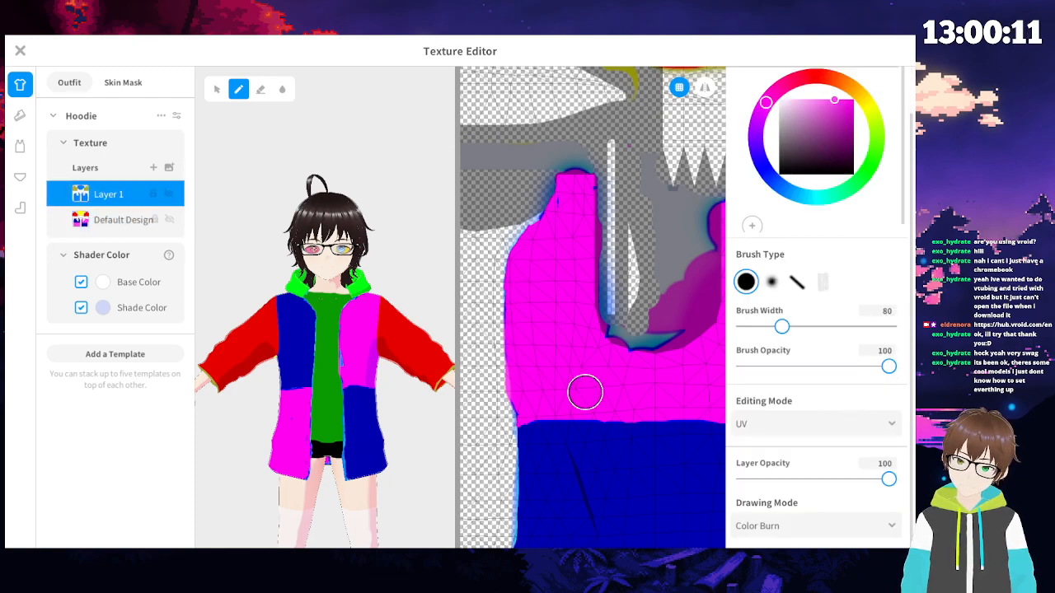
click(818, 534)
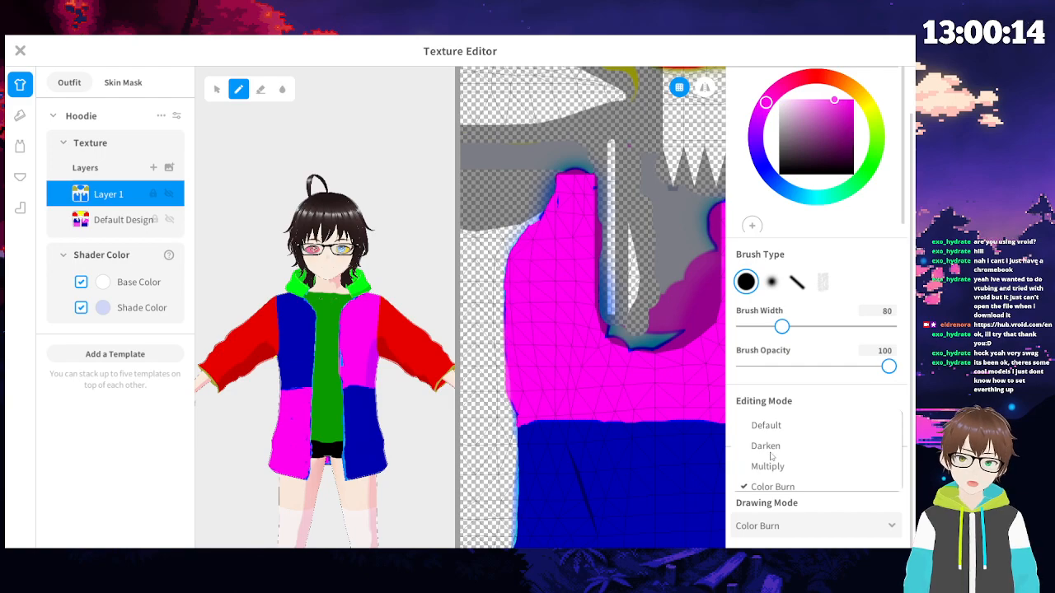
click(766, 426)
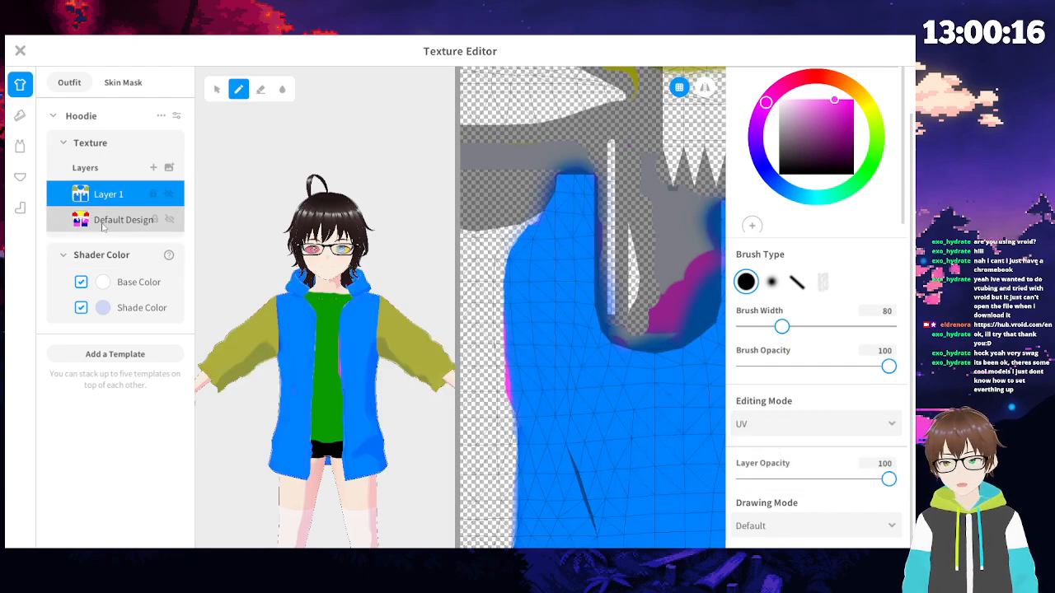
- Hide Layer 1 to inspect the painted panels on the Default Design layer, and show and reselect Layer 1
click(124, 219)
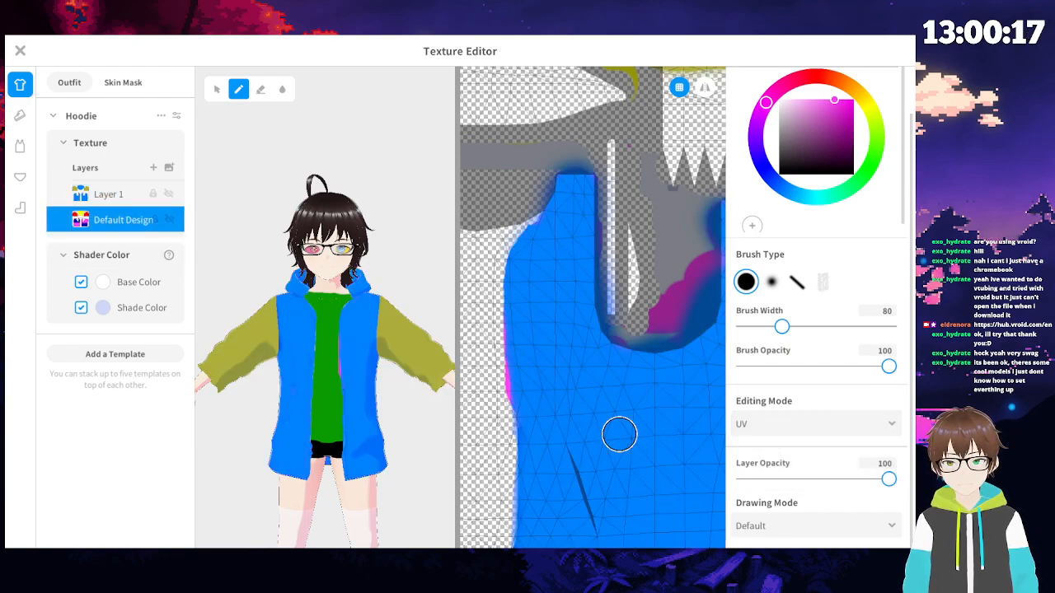
click(169, 195)
scroll(567, 352, down, 3)
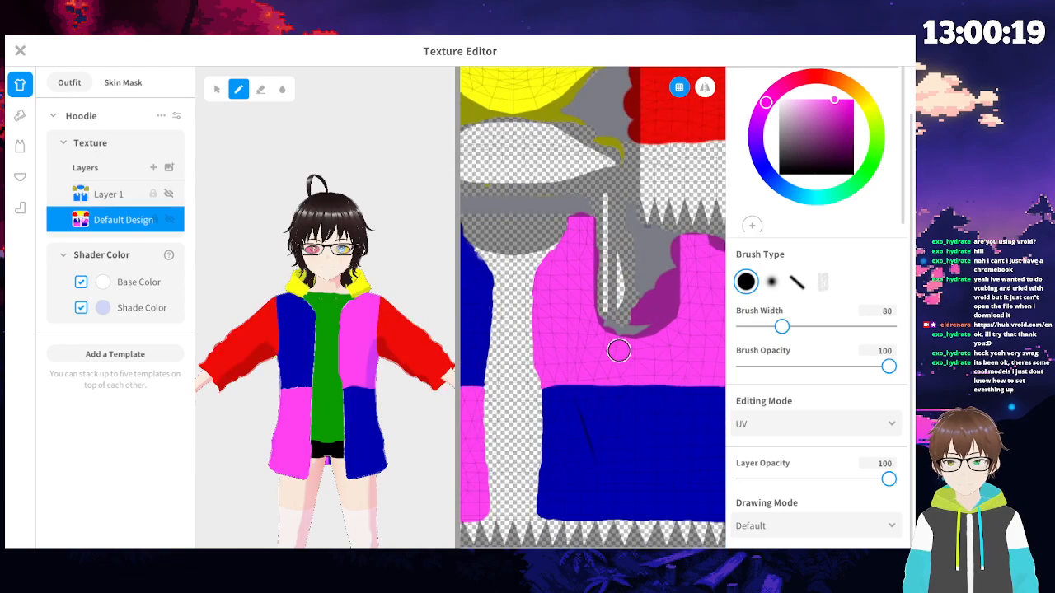
middle_drag(610, 353, 565, 352)
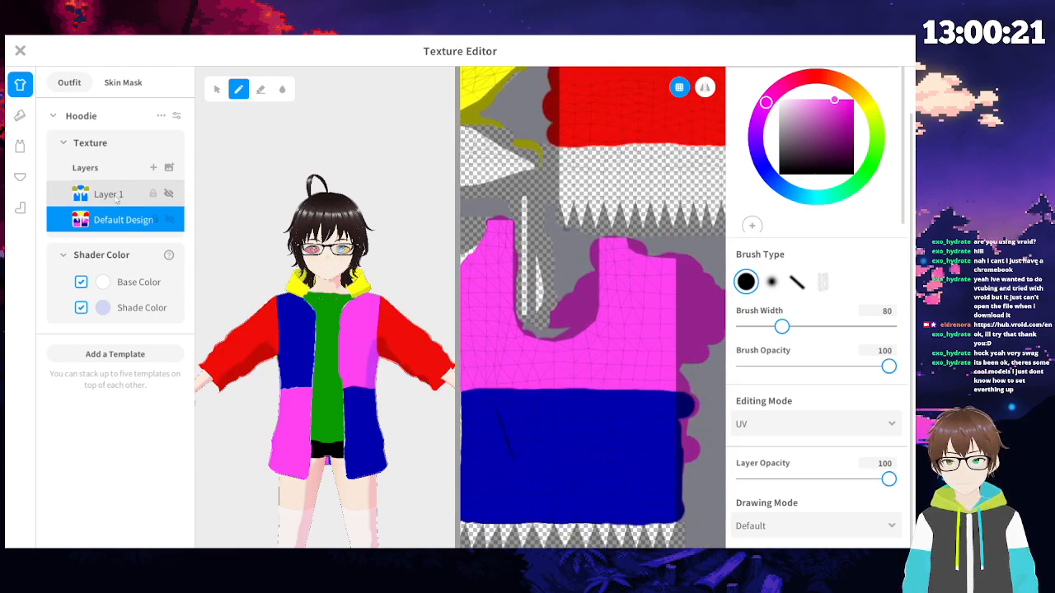
click(167, 202)
click(169, 194)
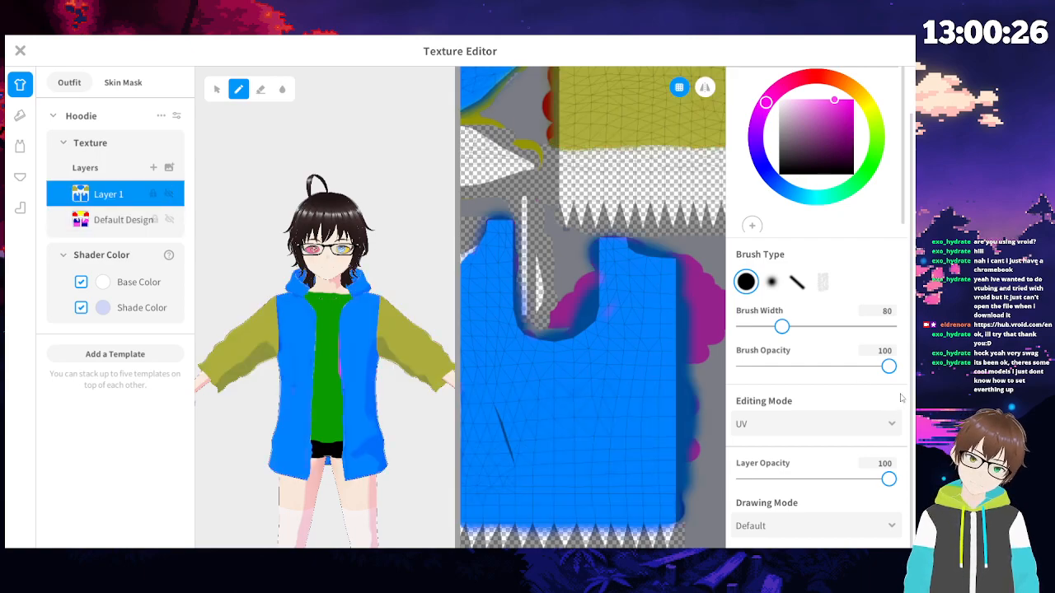
- Try the Linear Burn and Multiply drawing modes on Layer 1
click(834, 535)
scroll(834, 429, down, 2)
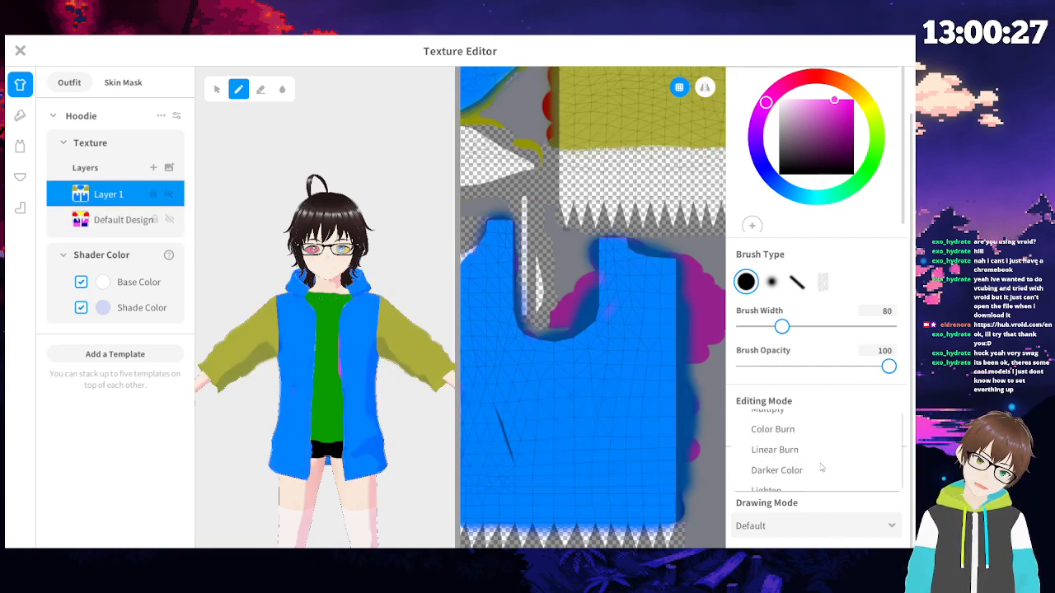
click(821, 461)
scroll(571, 384, down, 4)
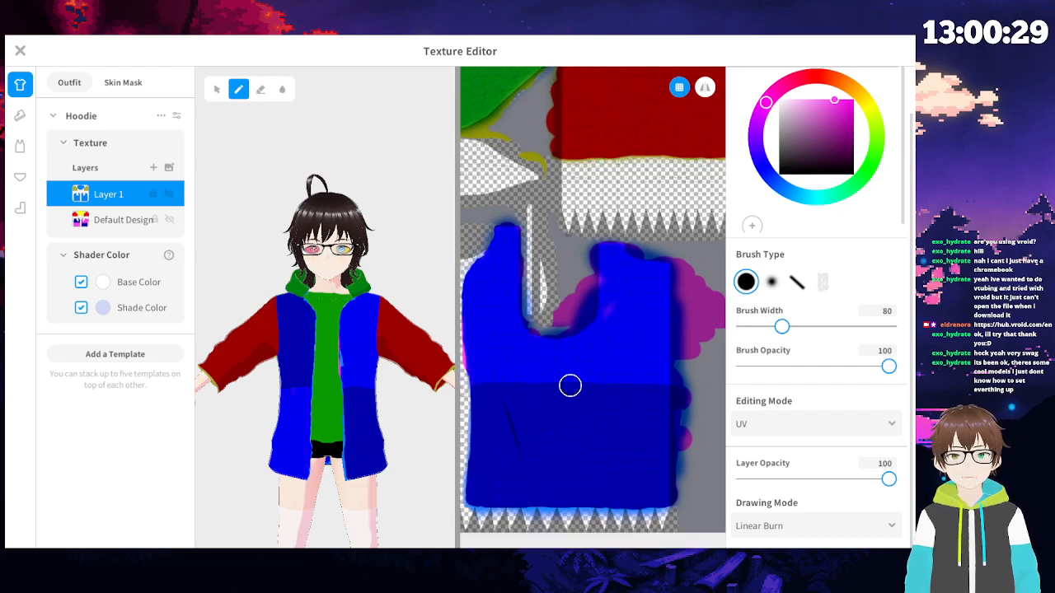
scroll(569, 383, up, 5)
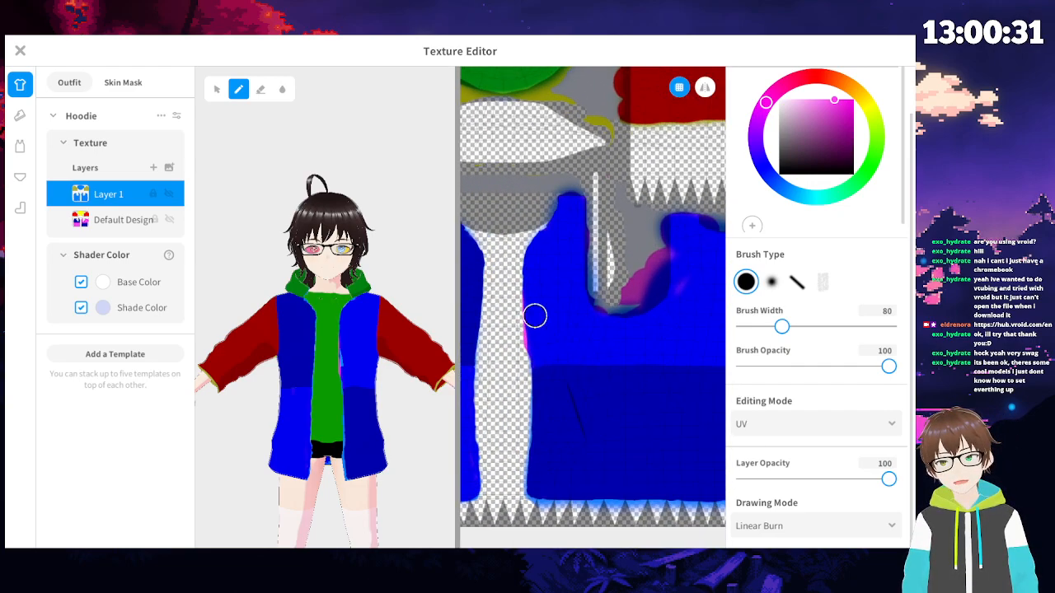
click(791, 423)
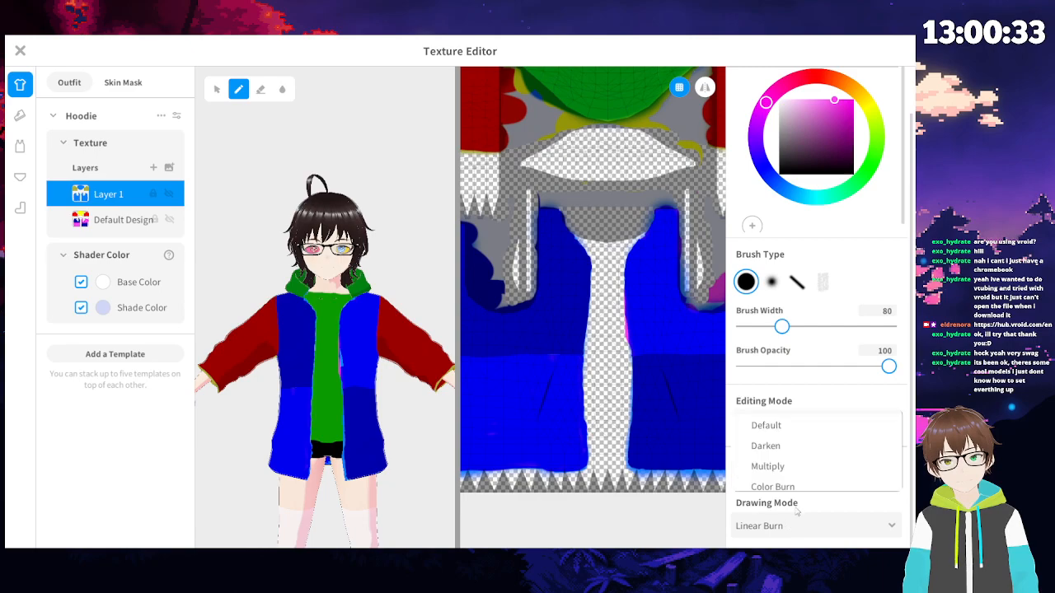
click(787, 474)
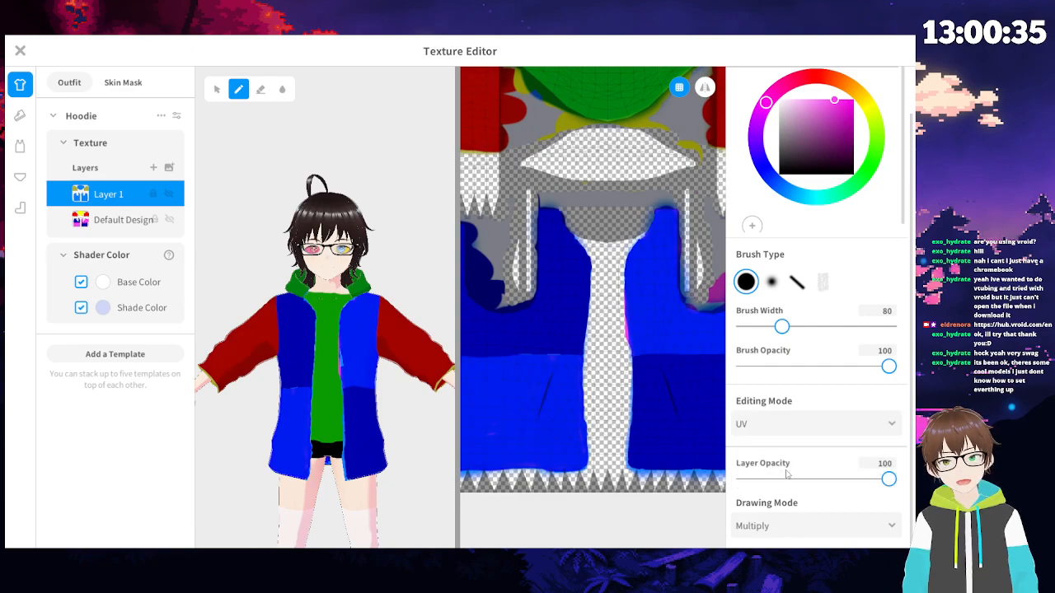
- Set Layer 1's drawing mode to Color Burn and check the hoodie texture
click(783, 519)
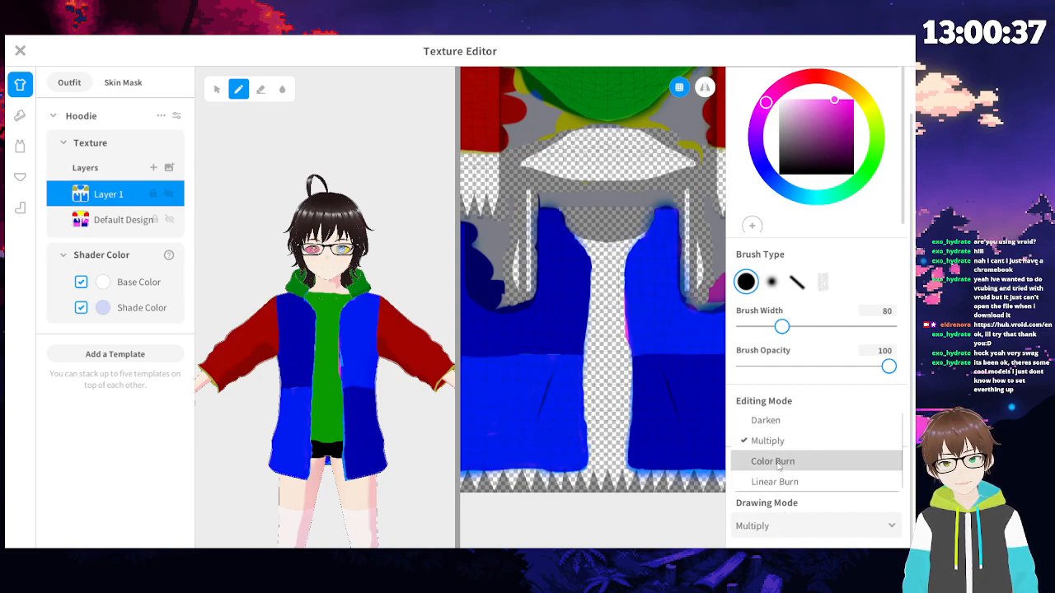
click(783, 462)
scroll(573, 358, down, 5)
scroll(594, 362, up, 4)
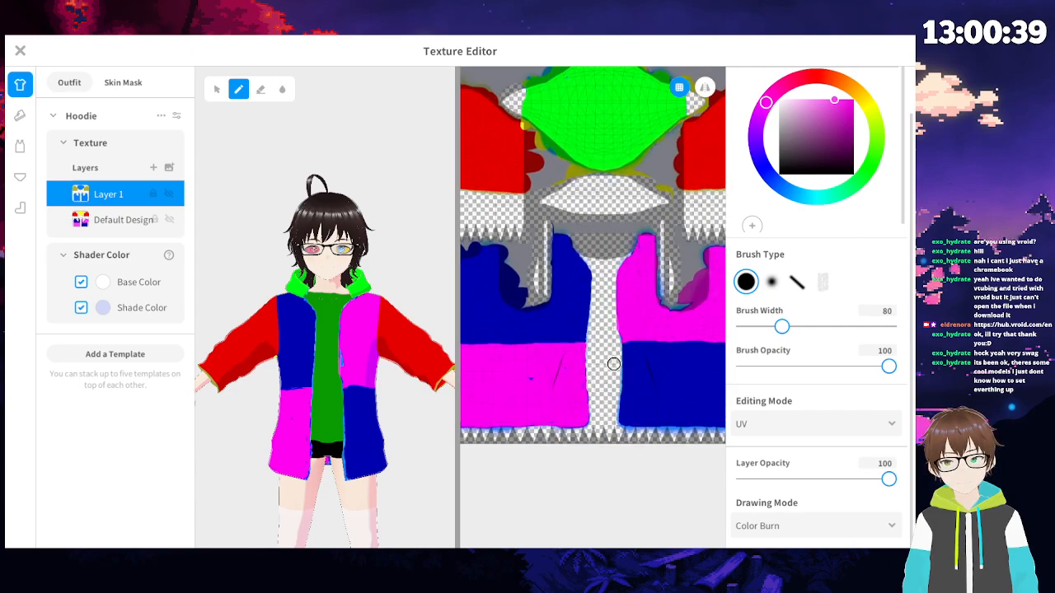
- Try the Linear Burn and Darker Color drawing modes on Layer 1 of the hoodie texture
scroll(610, 367, up, 4)
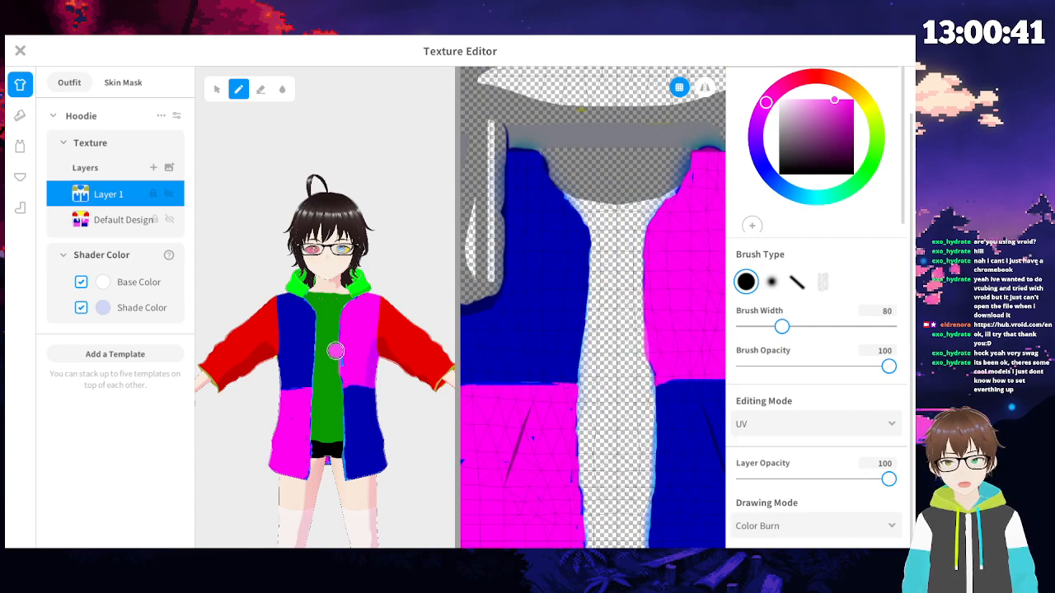
right_drag(671, 389, 556, 365)
right_drag(553, 443, 567, 375)
middle_drag(568, 346, 561, 435)
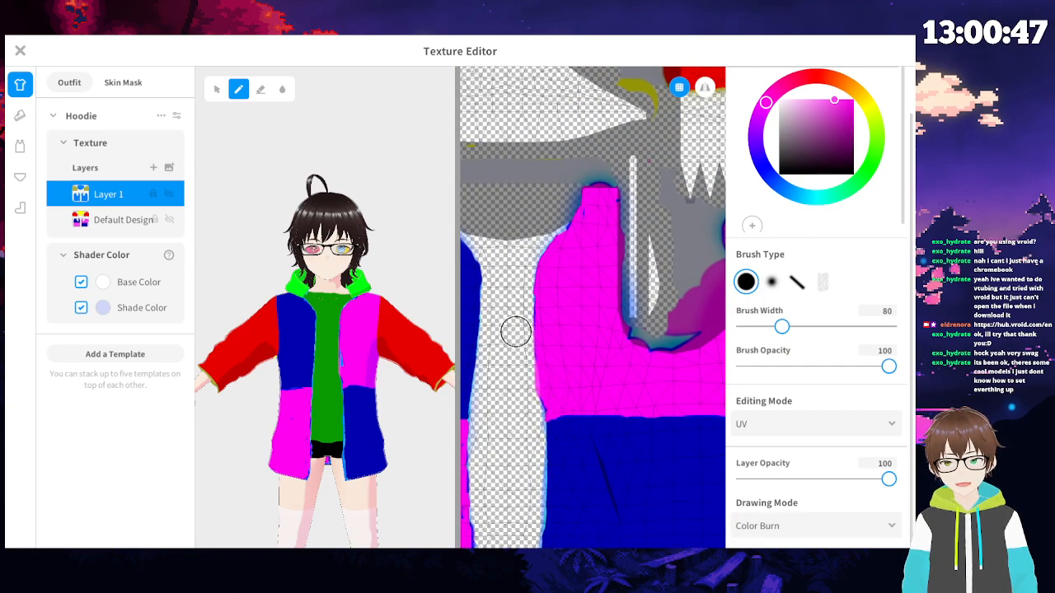
middle_drag(538, 376, 574, 383)
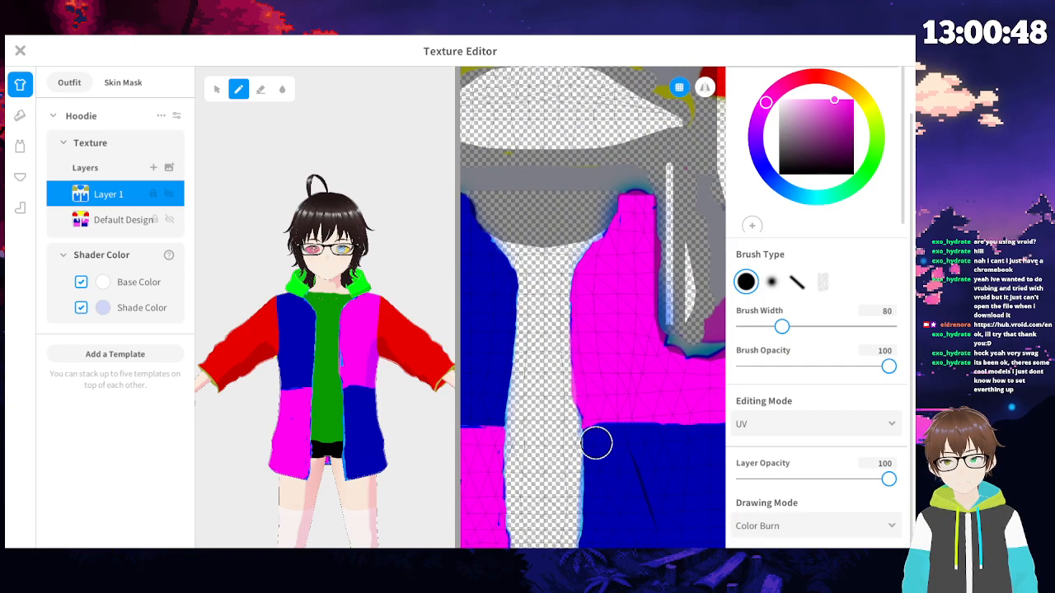
click(797, 525)
click(797, 525)
click(797, 525)
scroll(804, 462, down, 2)
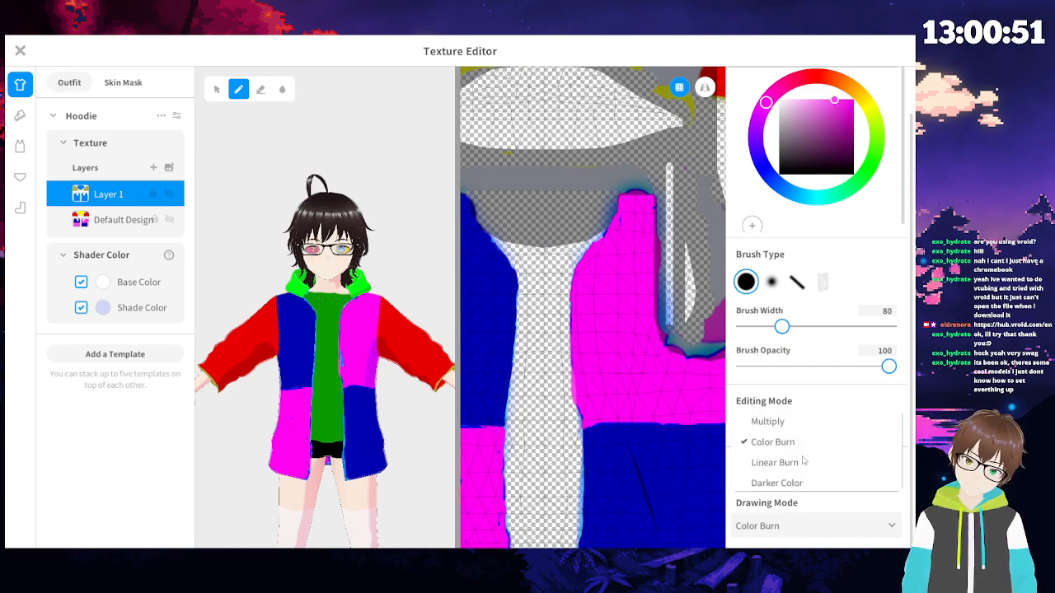
click(803, 463)
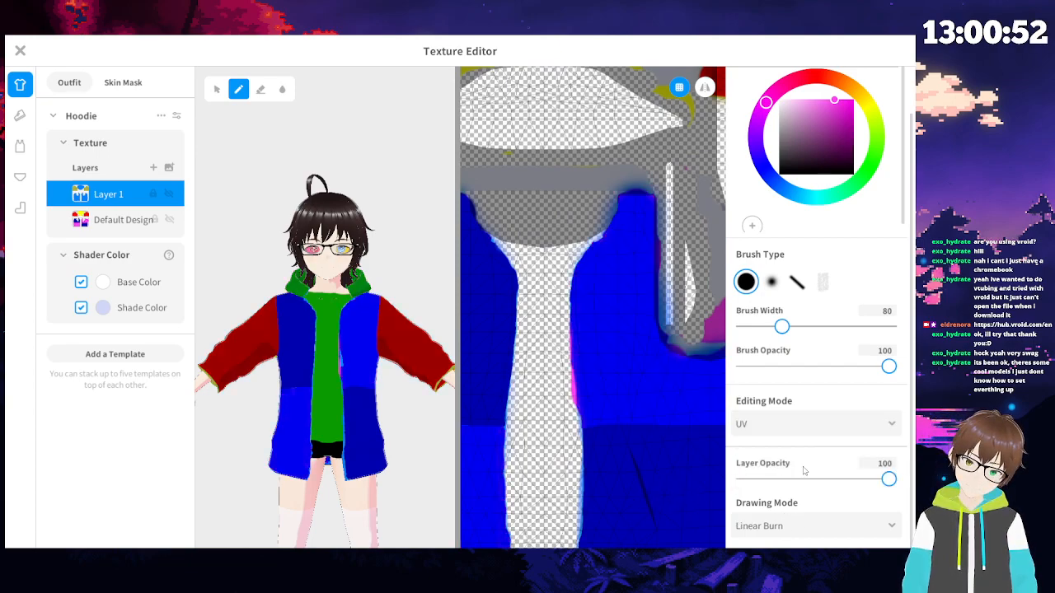
click(792, 532)
click(793, 484)
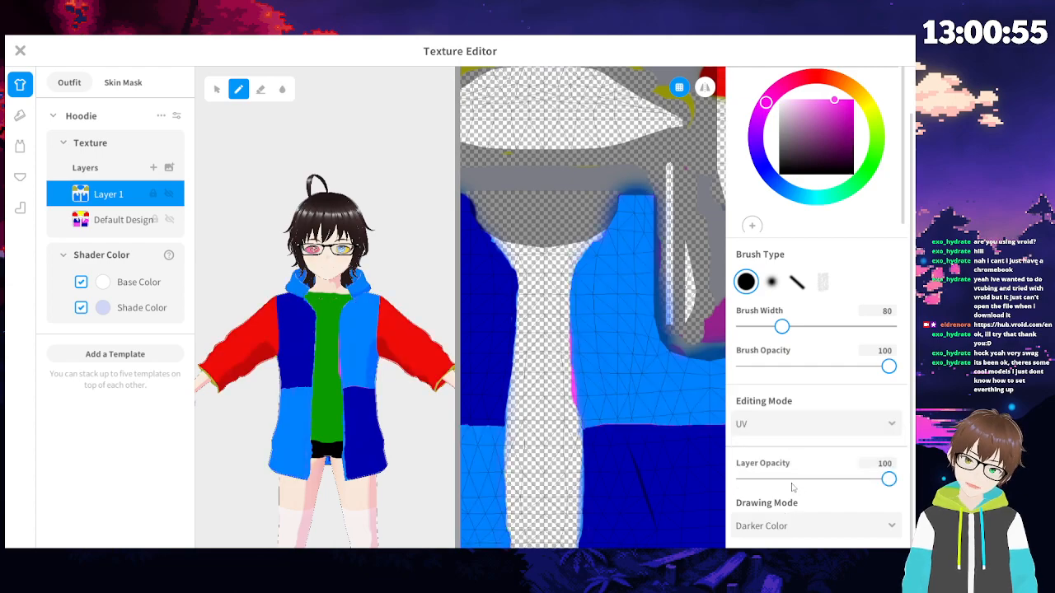
- Try the Lighten drawing mode on Layer 1 and check the hoodie colors on the avatar
click(792, 531)
scroll(794, 482, down, 2)
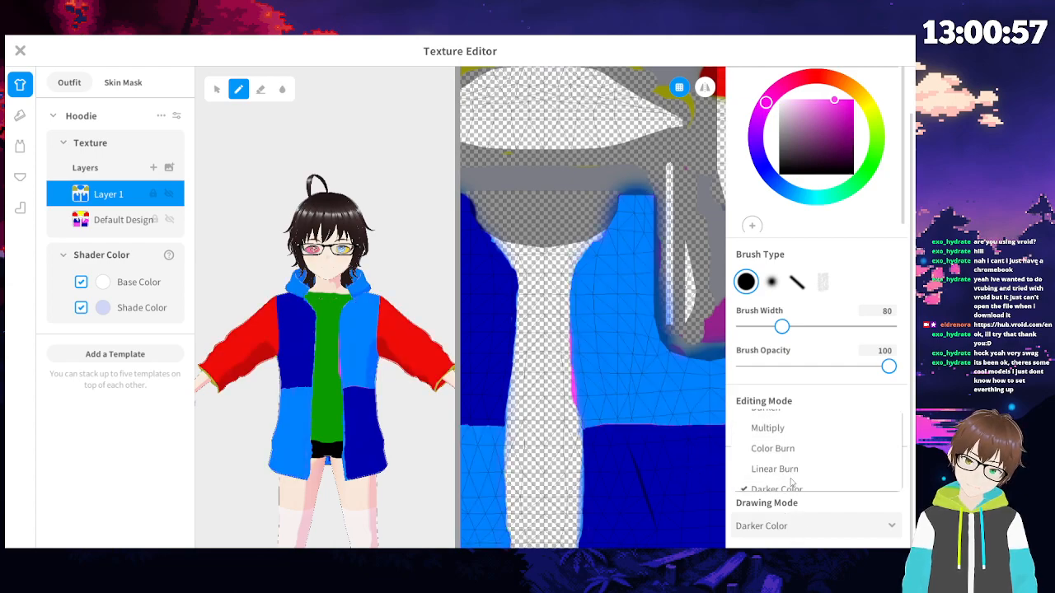
click(795, 464)
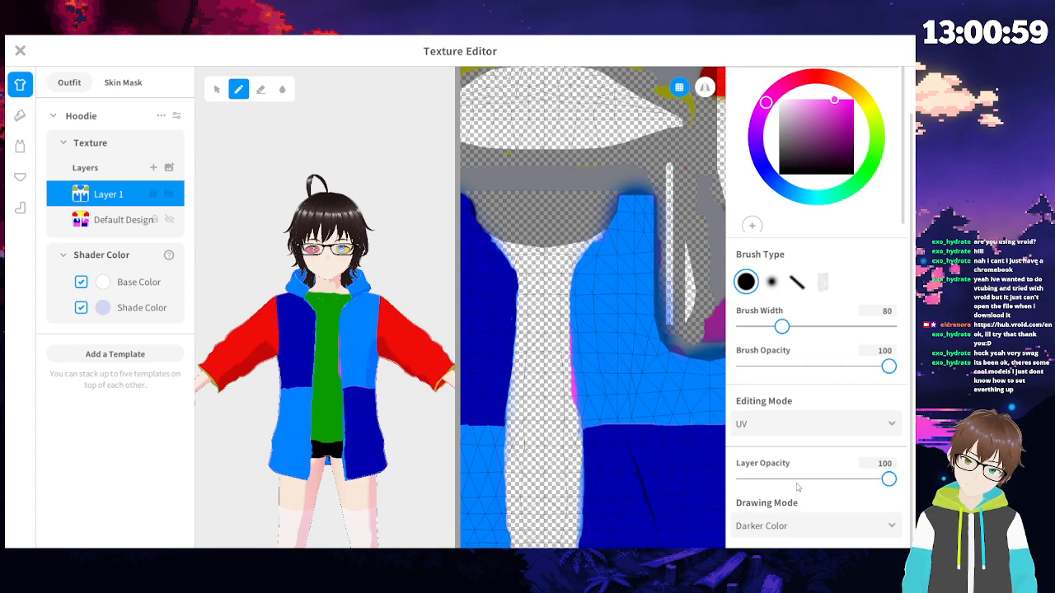
click(800, 532)
scroll(792, 499, down, 3)
click(790, 473)
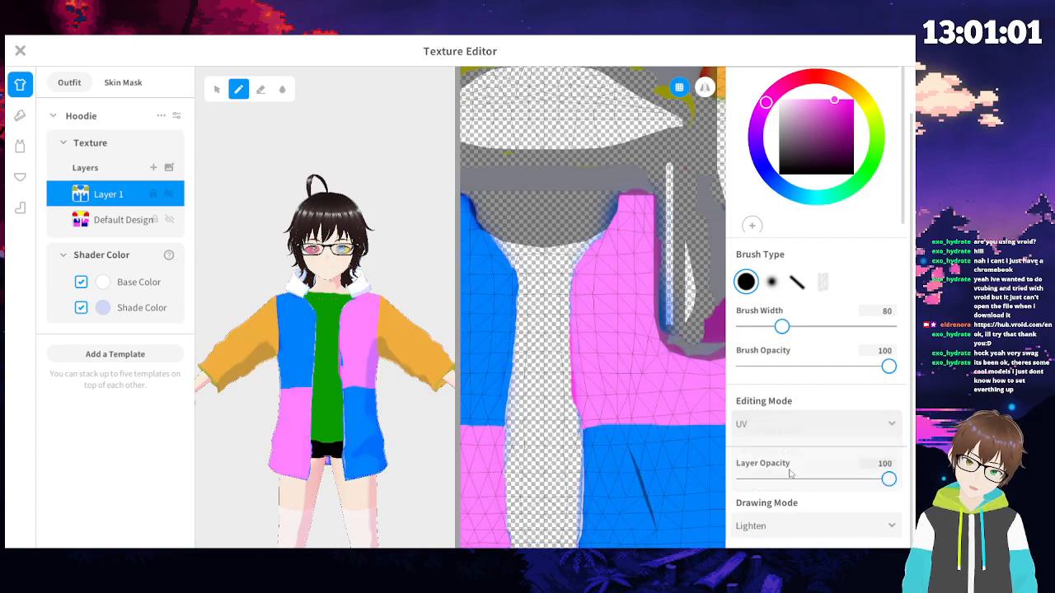
scroll(429, 368, down, 2)
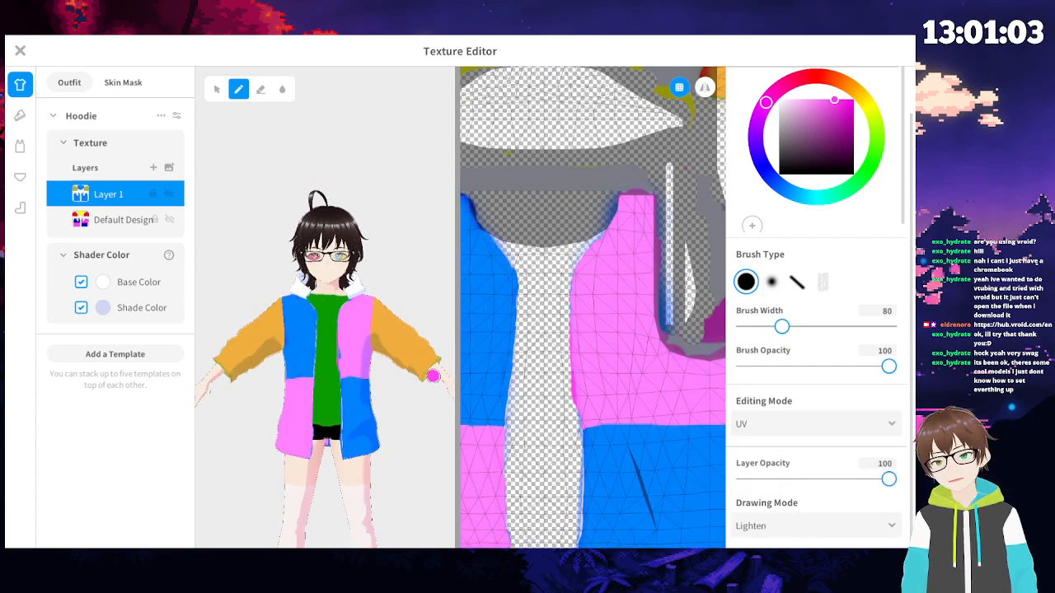
right_drag(401, 433, 217, 436)
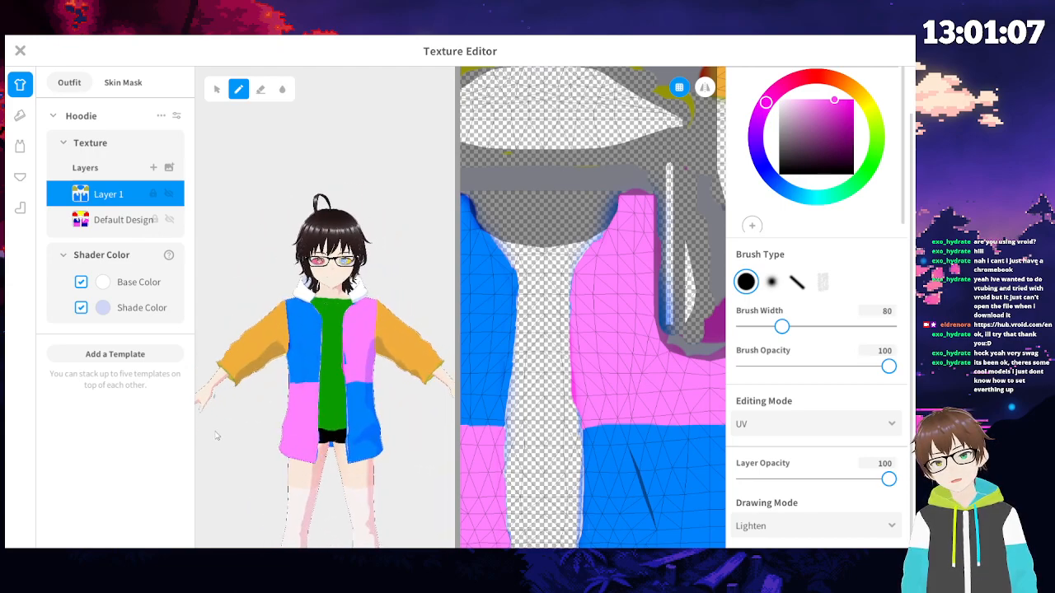
scroll(237, 421, up, 3)
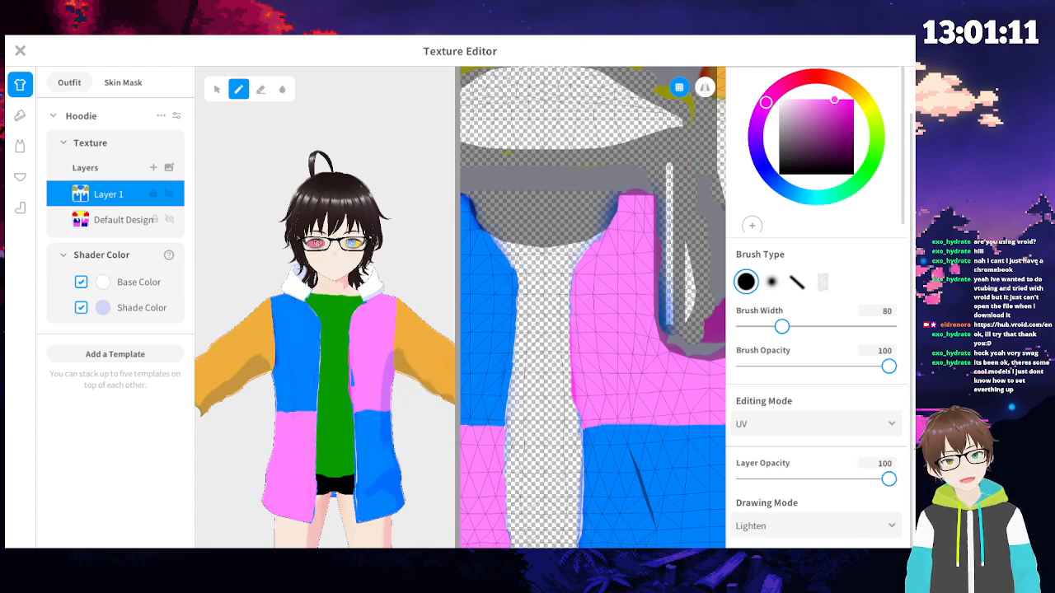
- Try the Screen and Color Dodge drawing modes on Layer 1
click(804, 526)
scroll(812, 468, down, 2)
click(788, 483)
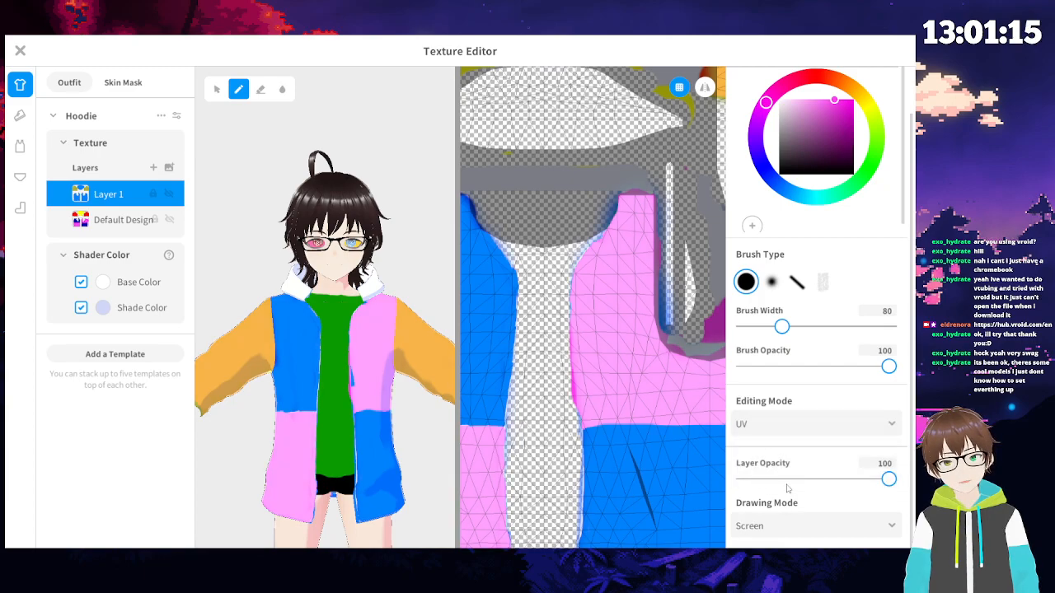
click(793, 528)
scroll(804, 476, down, 3)
click(805, 453)
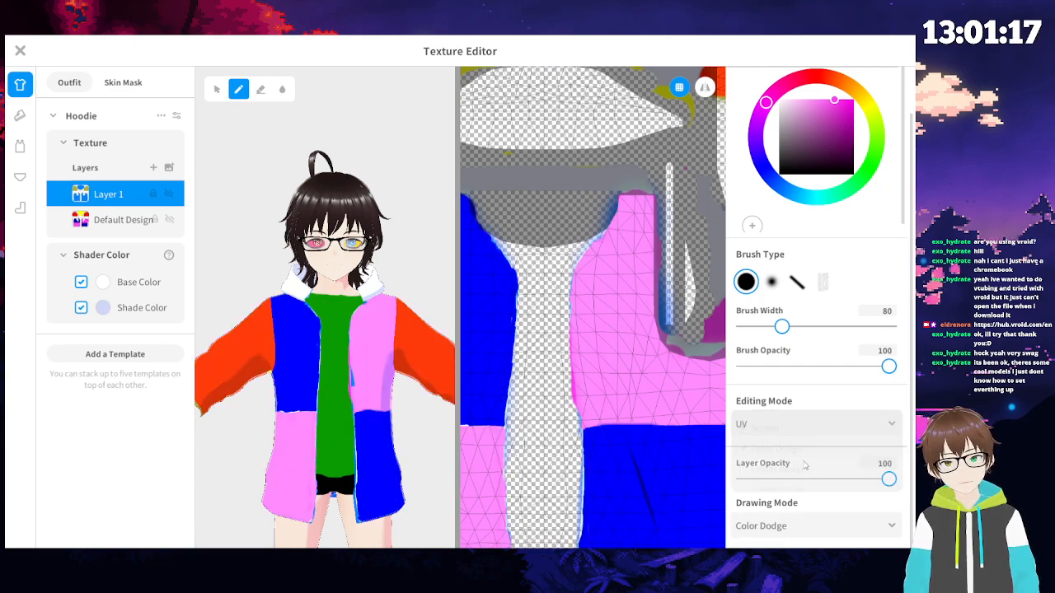
- Try the Linear Dodge and Lighter Color drawing modes on Layer 1
click(808, 526)
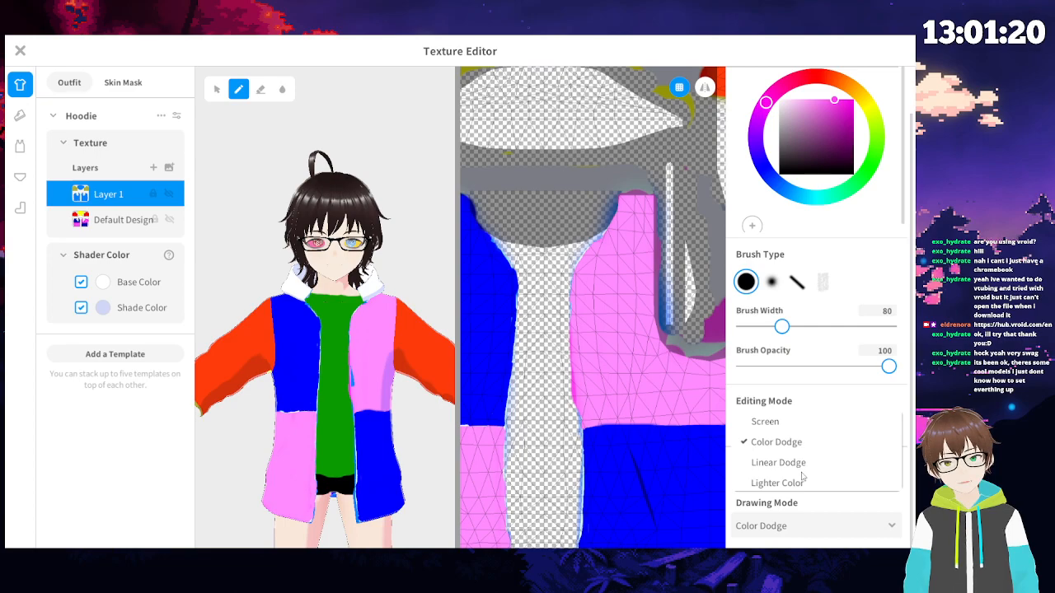
click(806, 464)
click(790, 523)
scroll(793, 466, down, 5)
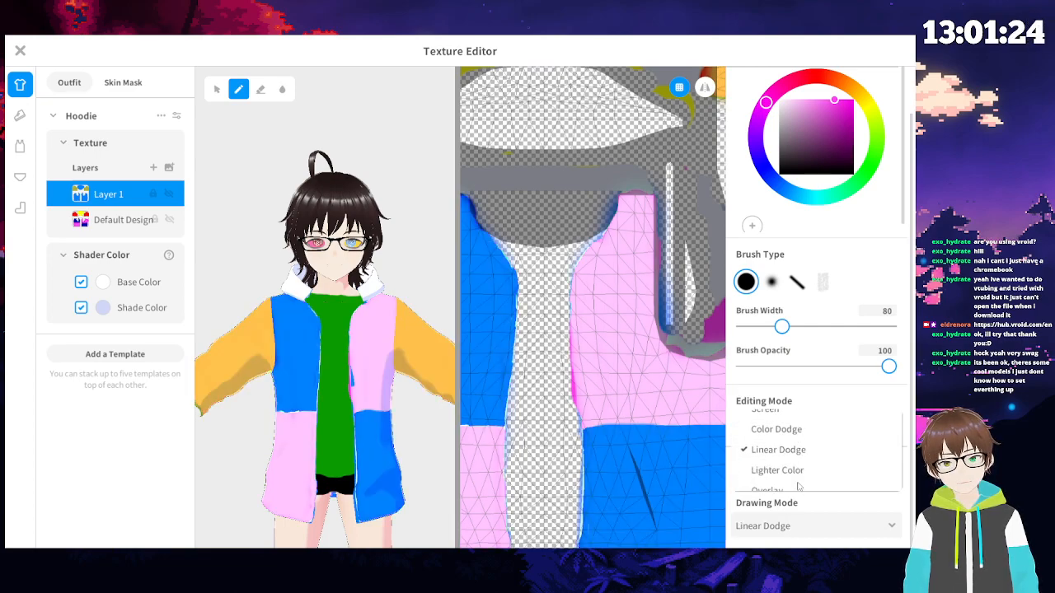
click(777, 470)
- Try the Overlay and Soft Light drawing modes on Layer 1
click(796, 526)
scroll(800, 446, down, 2)
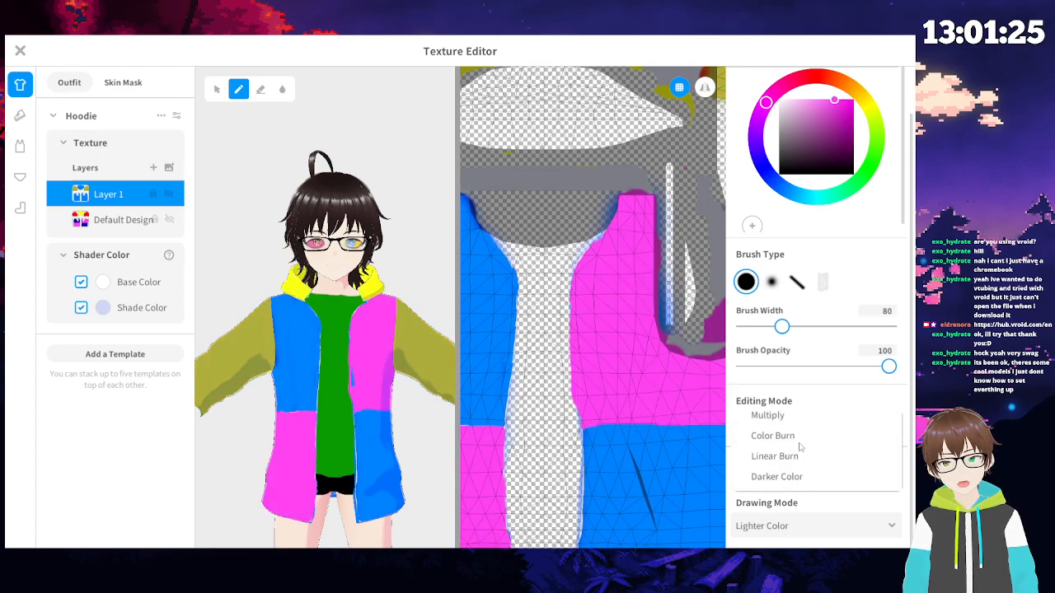
click(798, 466)
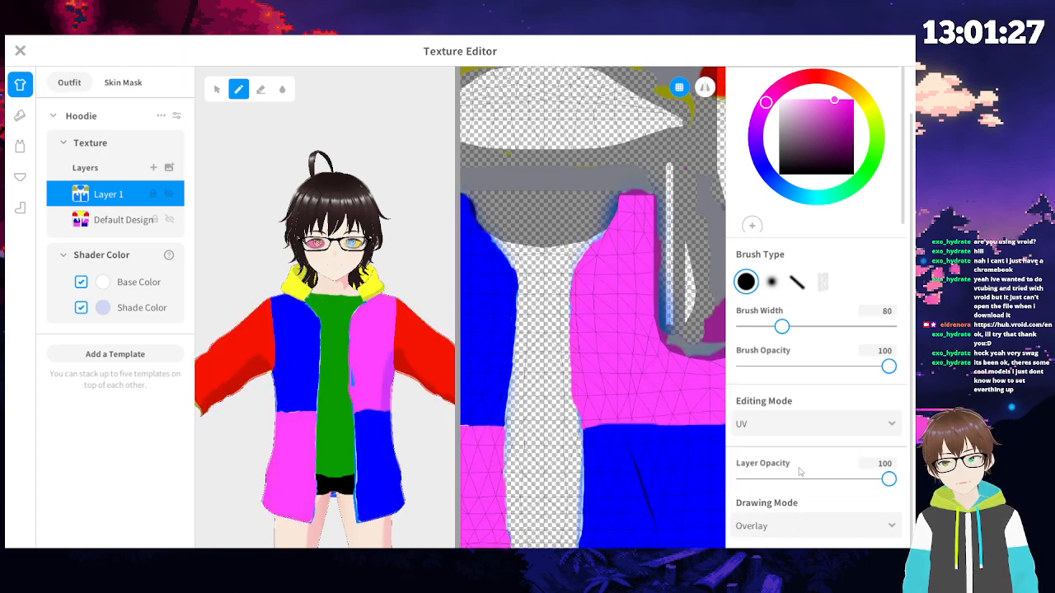
click(831, 524)
scroll(825, 463, down, 3)
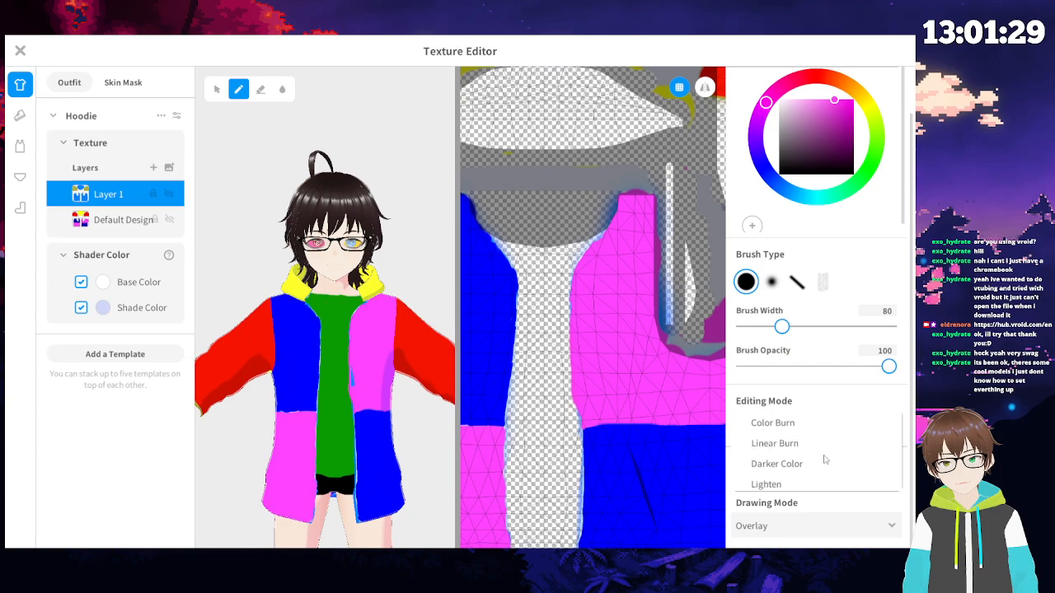
scroll(825, 464, down, 1)
click(822, 466)
- Try the Hard Light and Vivid Light drawing modes on Layer 1
click(814, 524)
scroll(818, 475, down, 2)
scroll(816, 476, down, 2)
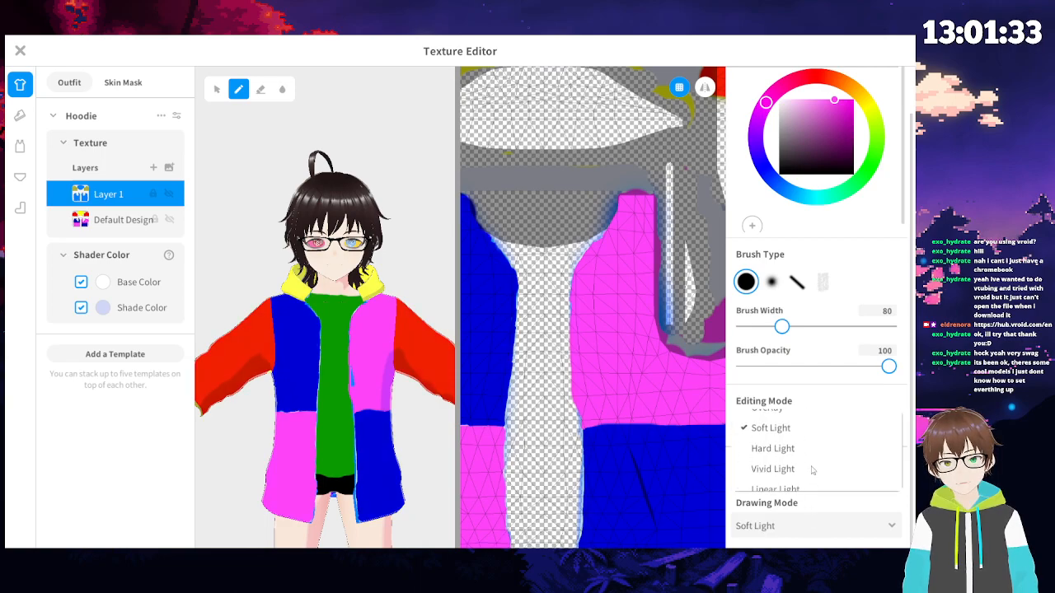
click(809, 448)
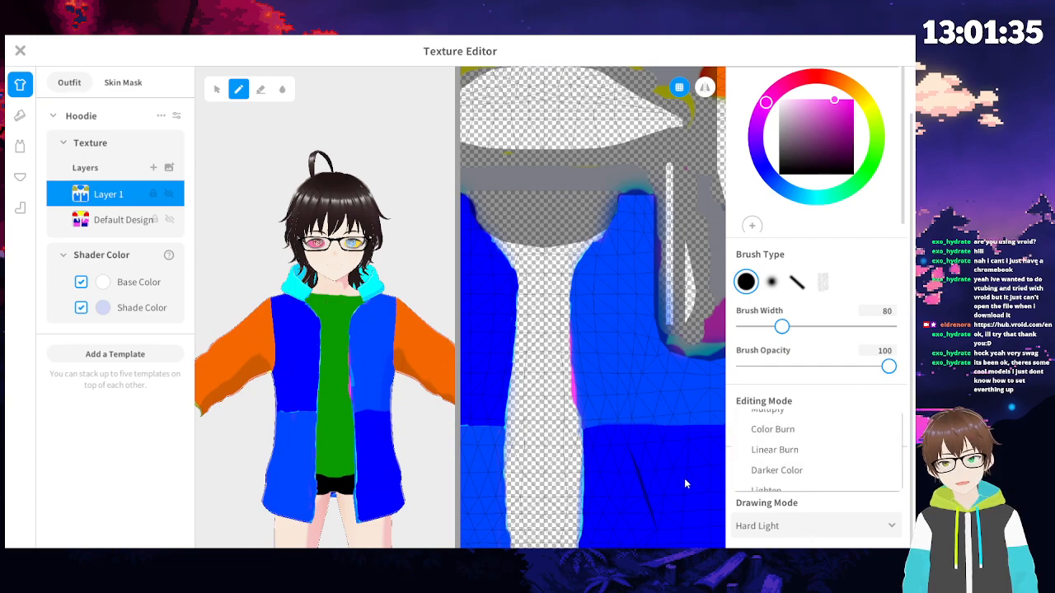
scroll(824, 482, down, 2)
scroll(812, 474, down, 1)
click(811, 469)
- Try the Linear Light drawing mode on Layer 1 and inspect the hoodie on the avatar
click(823, 530)
scroll(848, 480, down, 2)
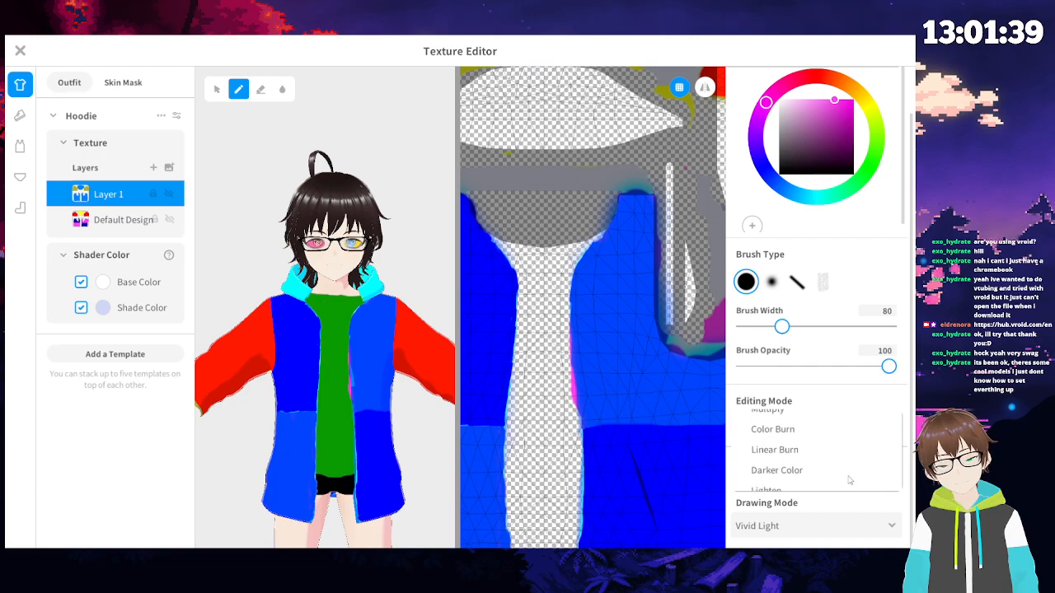
scroll(848, 481, down, 6)
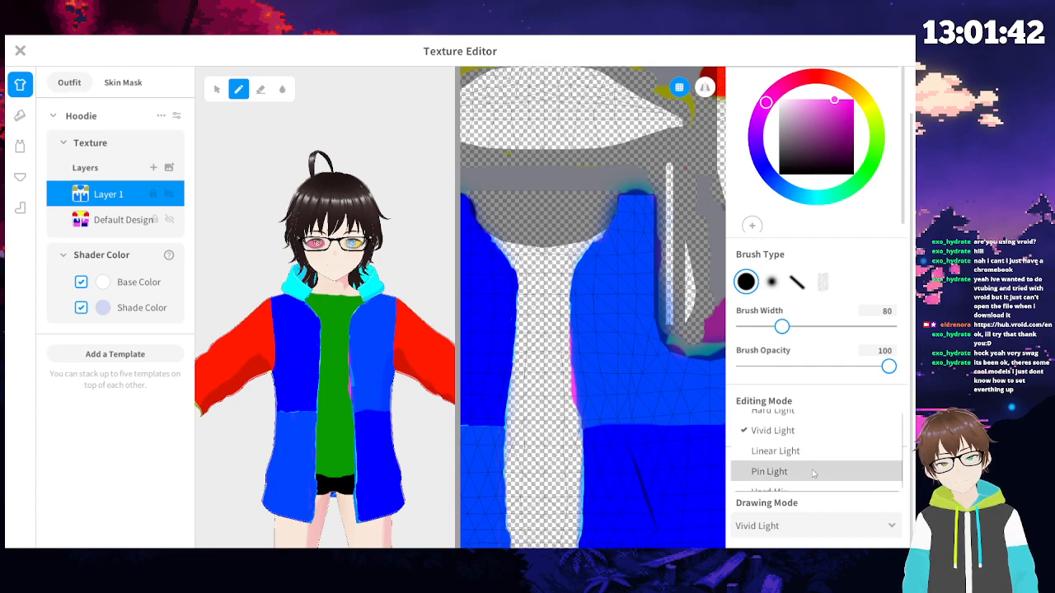
click(814, 451)
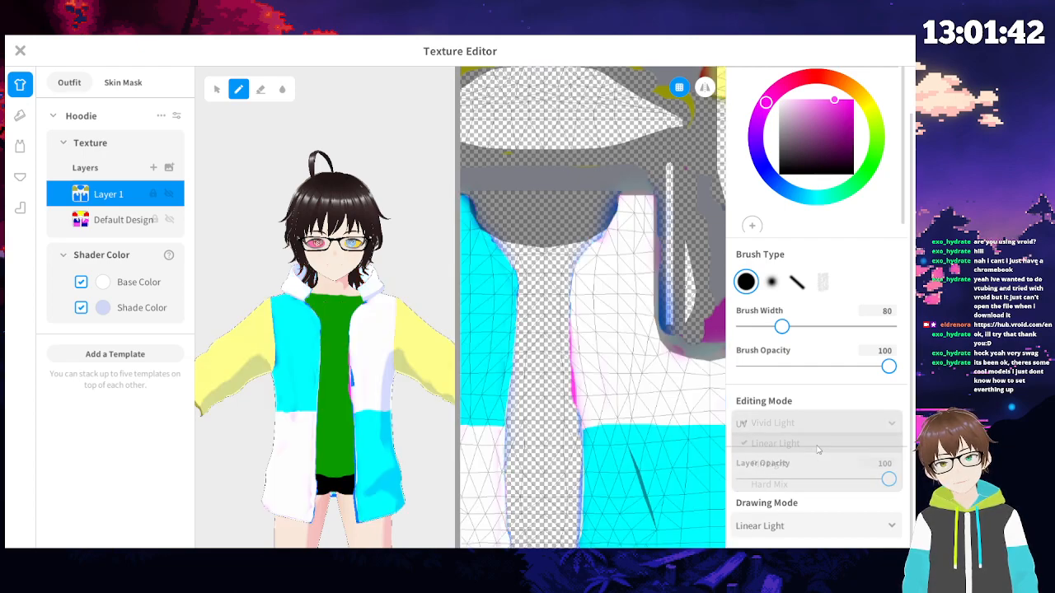
click(825, 532)
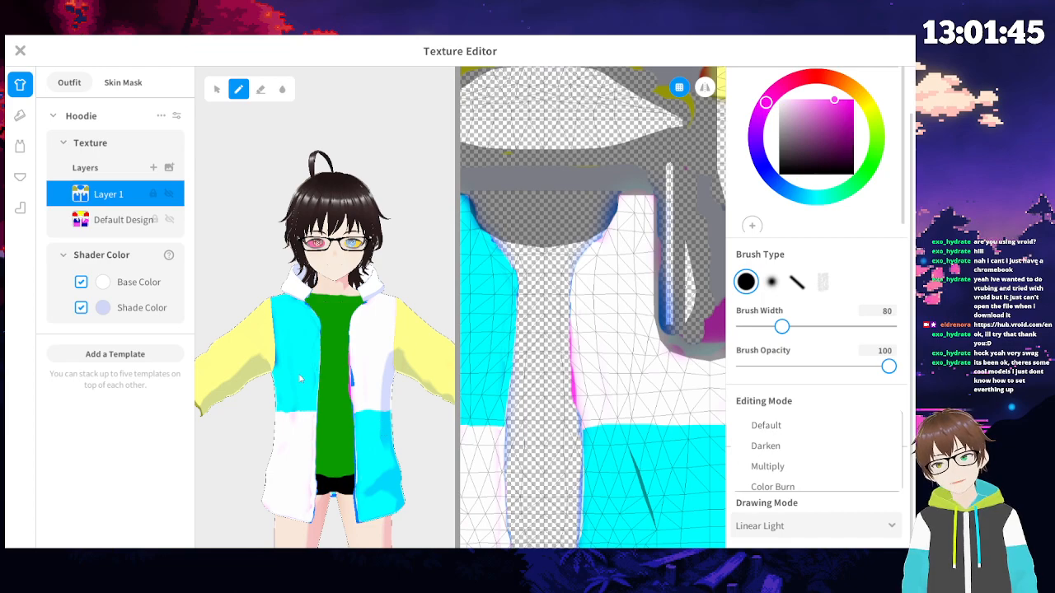
click(396, 377)
right_drag(397, 376, 216, 380)
- Try the Pin Light and Hard Mix drawing modes on Layer 1
click(827, 525)
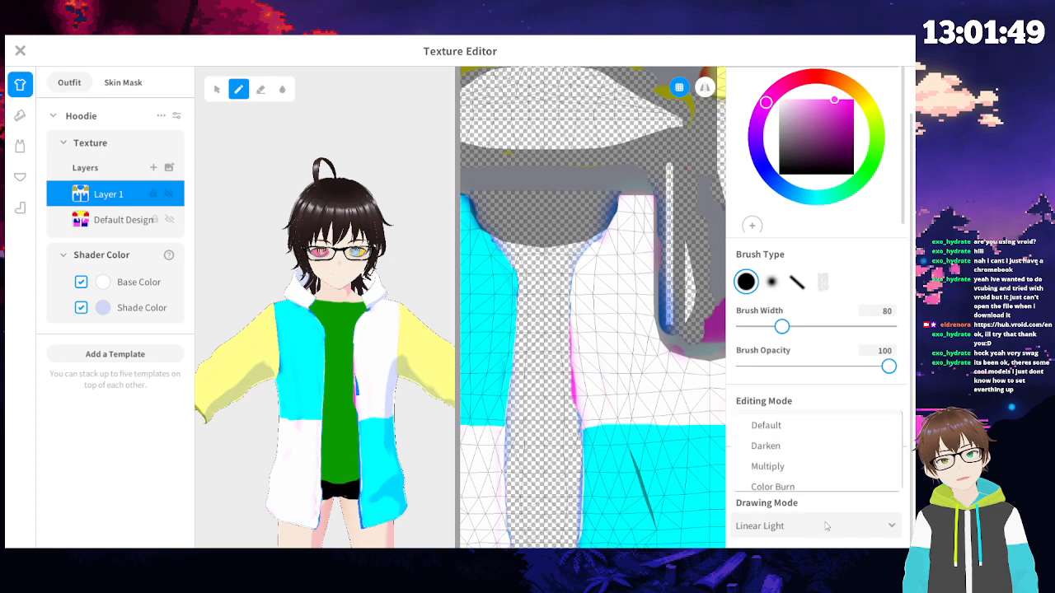
drag(837, 459, 844, 393)
scroll(835, 451, down, 5)
scroll(835, 451, up, 1)
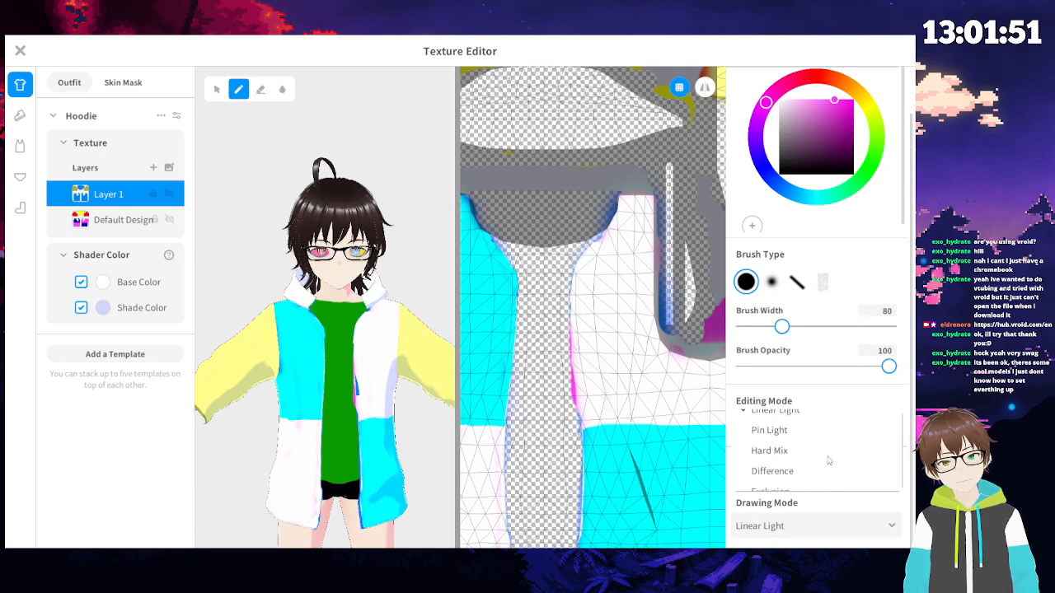
click(828, 450)
click(819, 531)
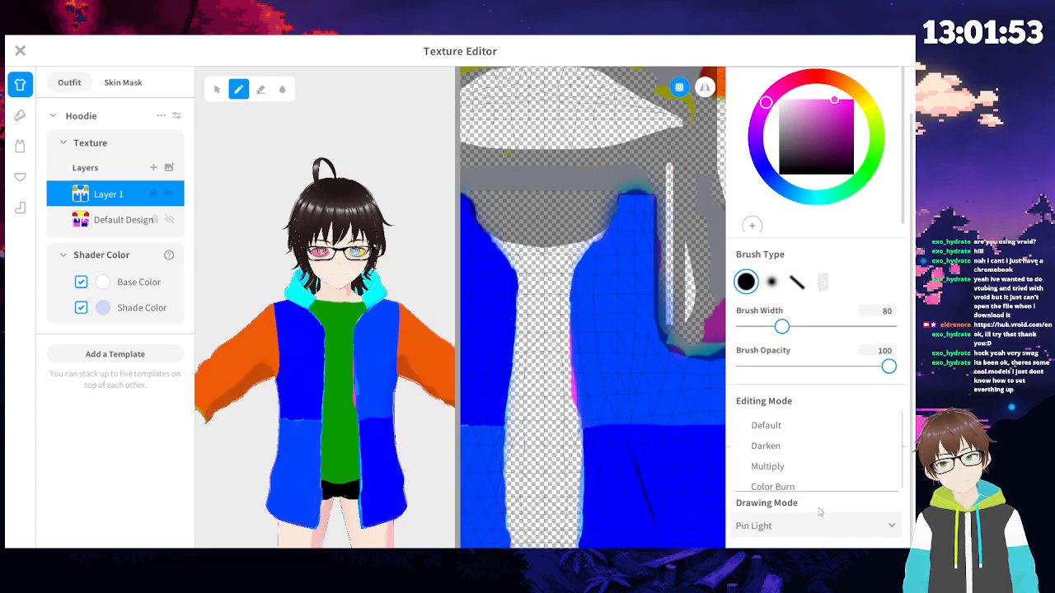
scroll(827, 433, down, 3)
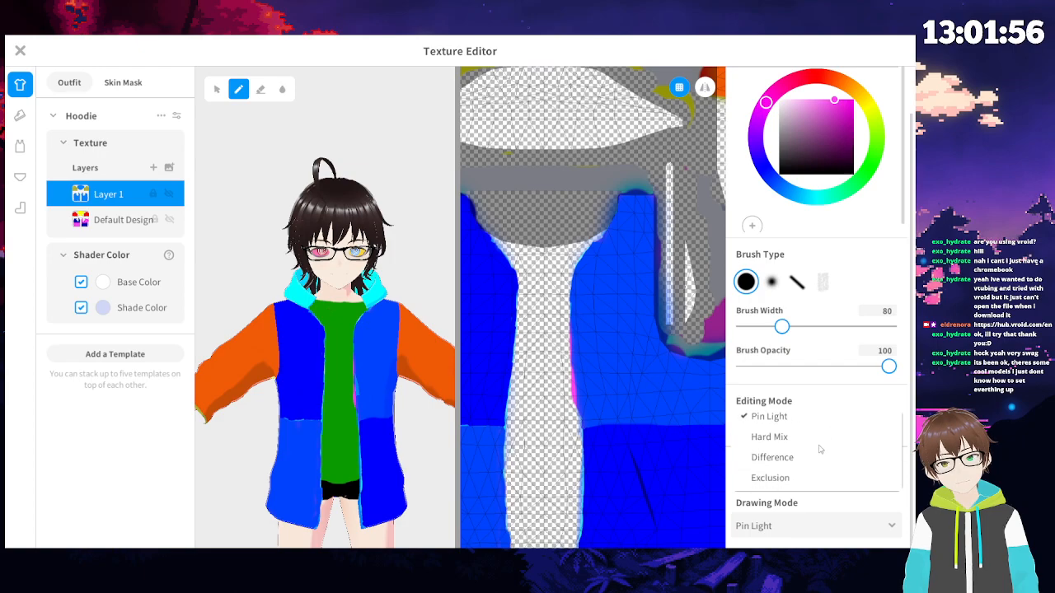
click(820, 441)
- Try the Exclusion drawing mode on Layer 1, and switch the layer to Difference
click(806, 522)
scroll(823, 416, down, 2)
scroll(827, 427, down, 3)
scroll(820, 436, down, 2)
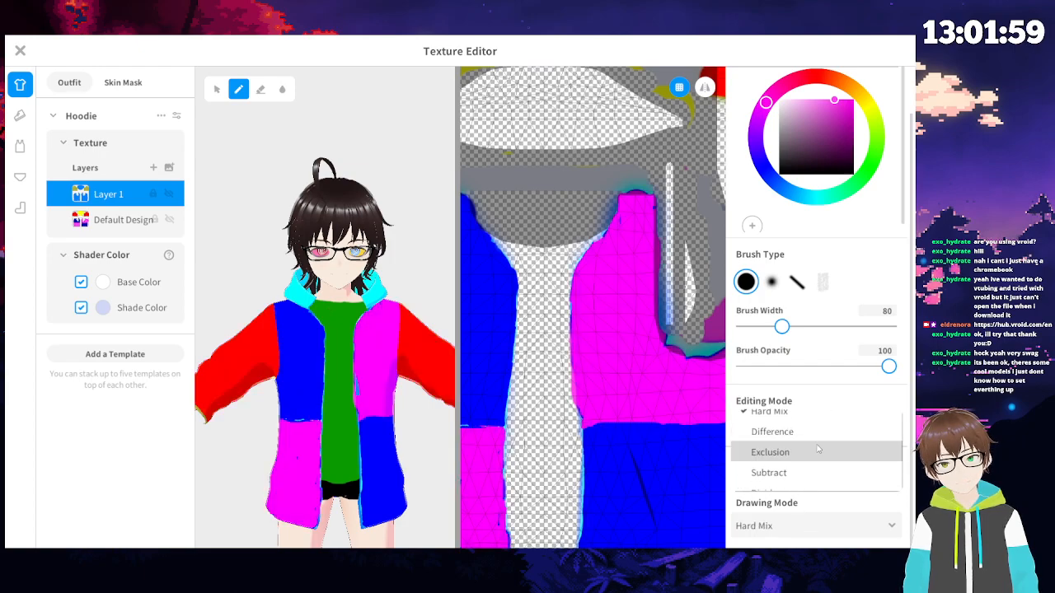
click(821, 451)
click(811, 530)
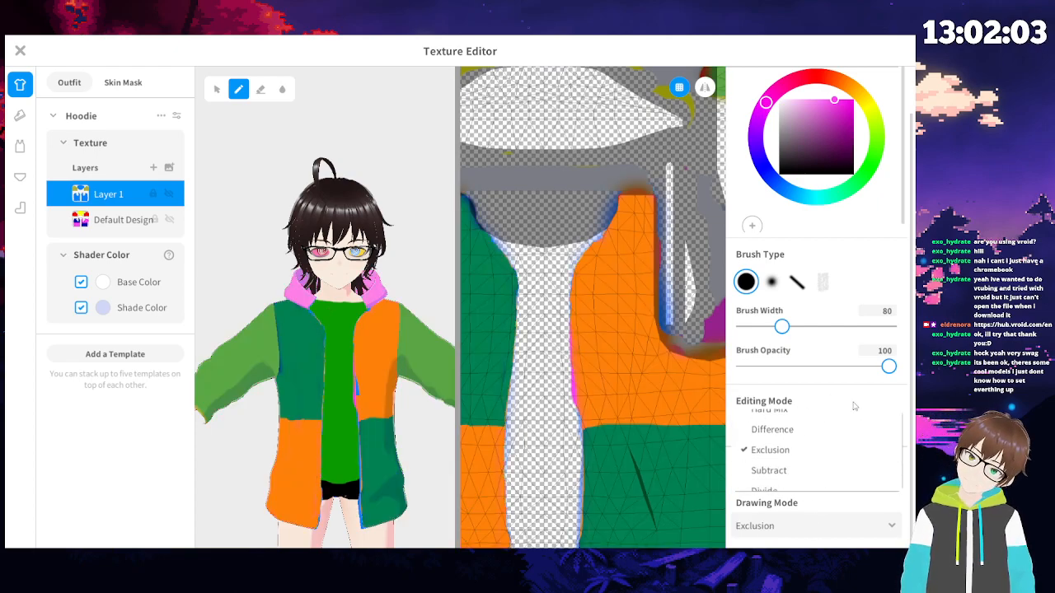
scroll(845, 427, down, 1)
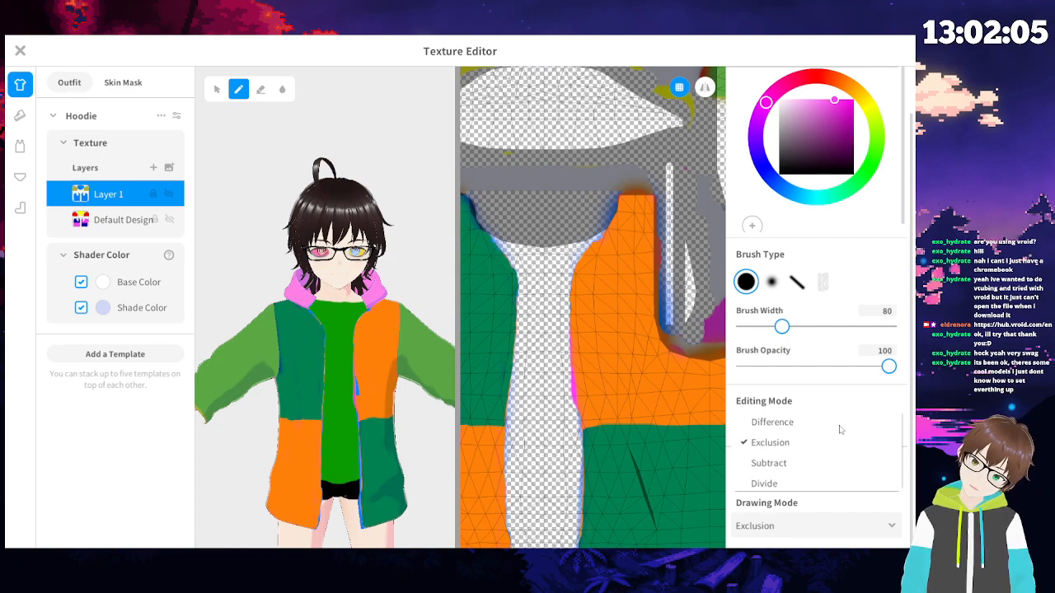
click(840, 427)
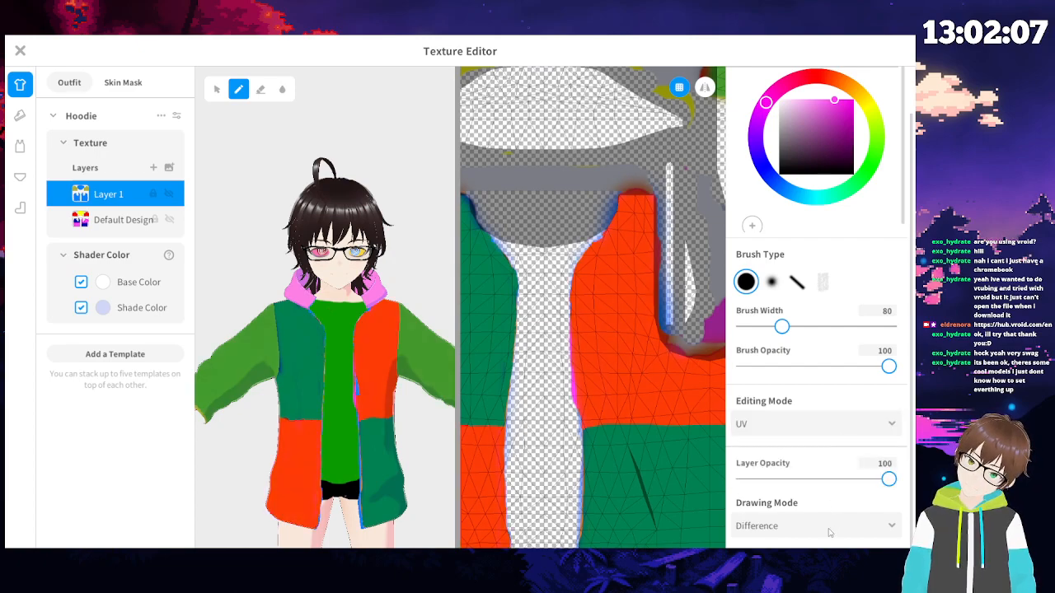
- Try the Exclusion and Subtract drawing modes on Layer 1 and inspect the hoodie on the avatar
click(831, 533)
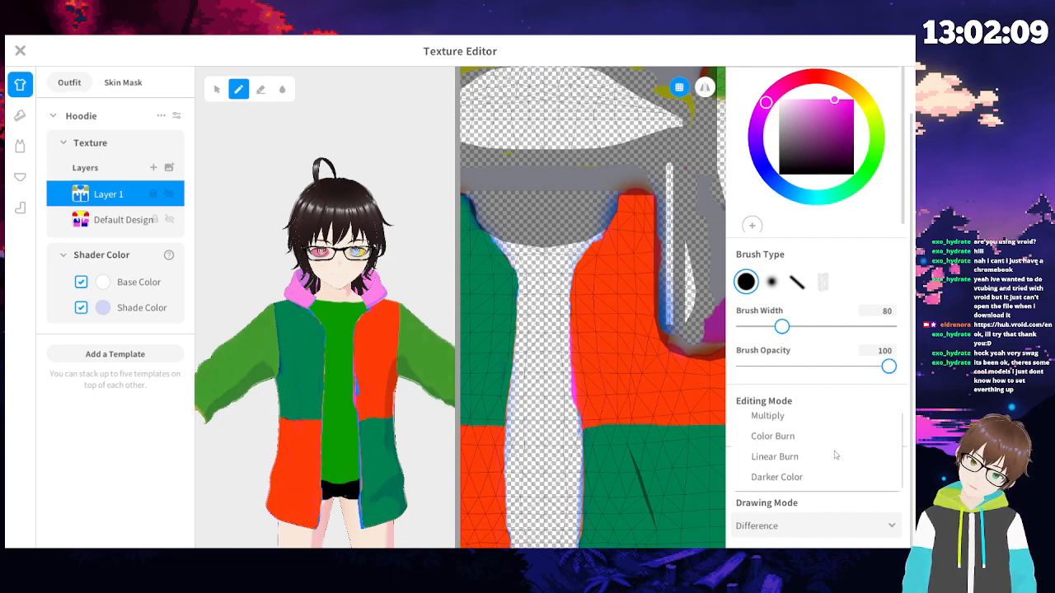
scroll(835, 455, down, 1)
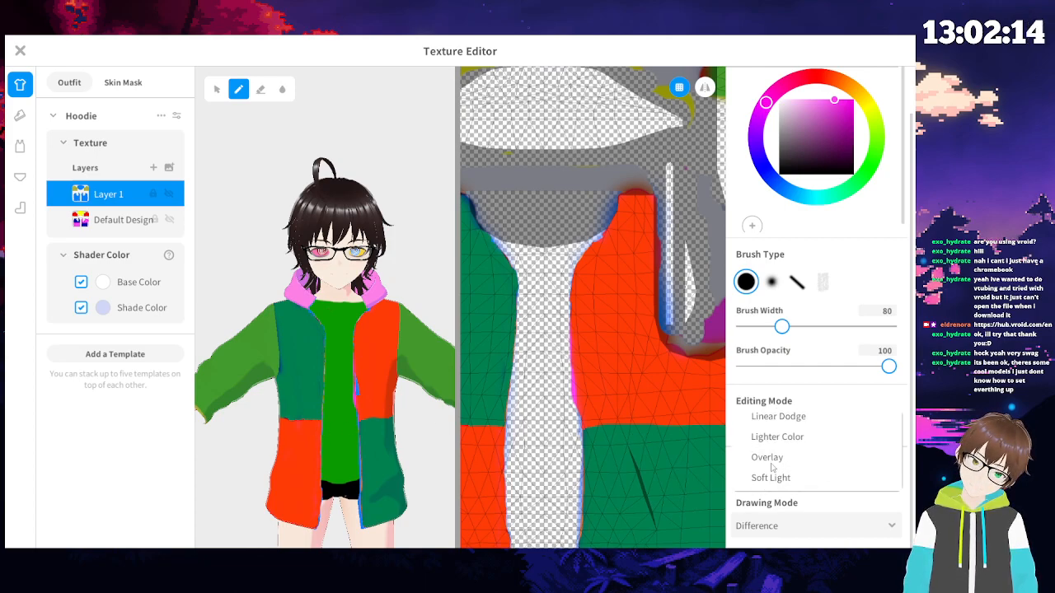
scroll(770, 464, down, 2)
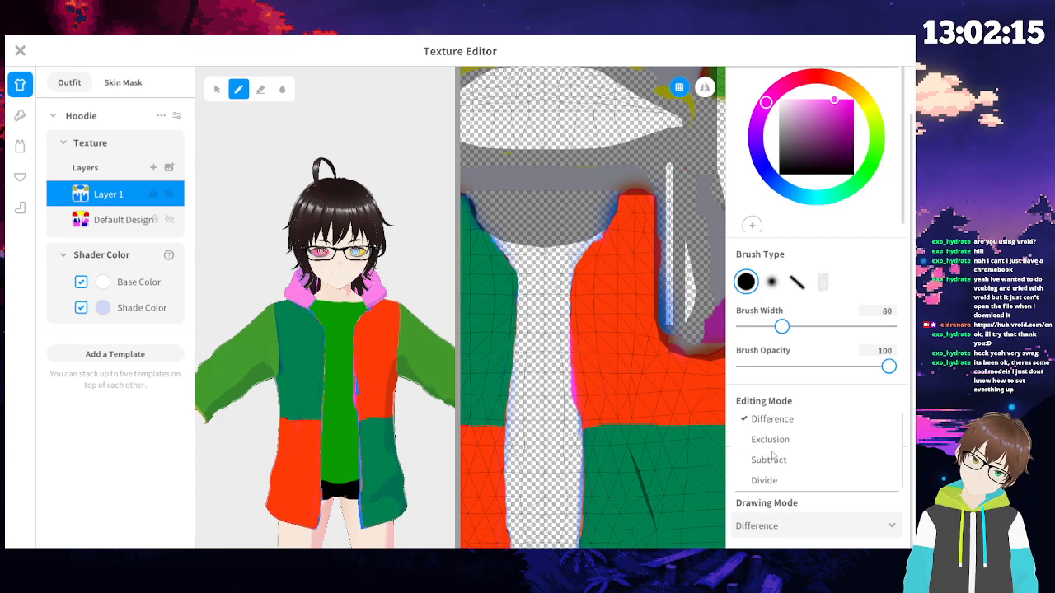
click(771, 442)
click(775, 525)
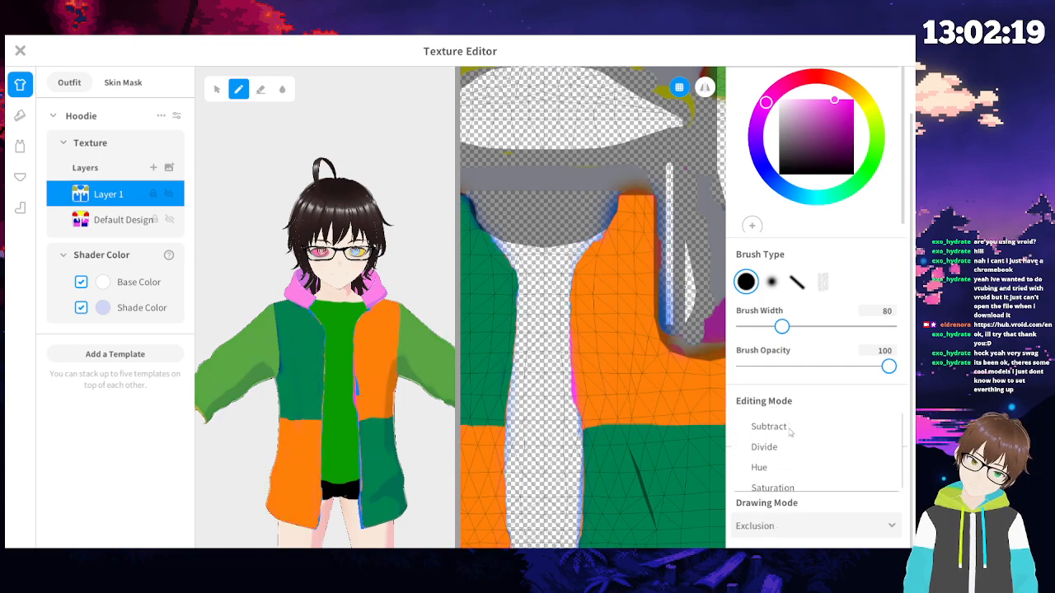
click(788, 425)
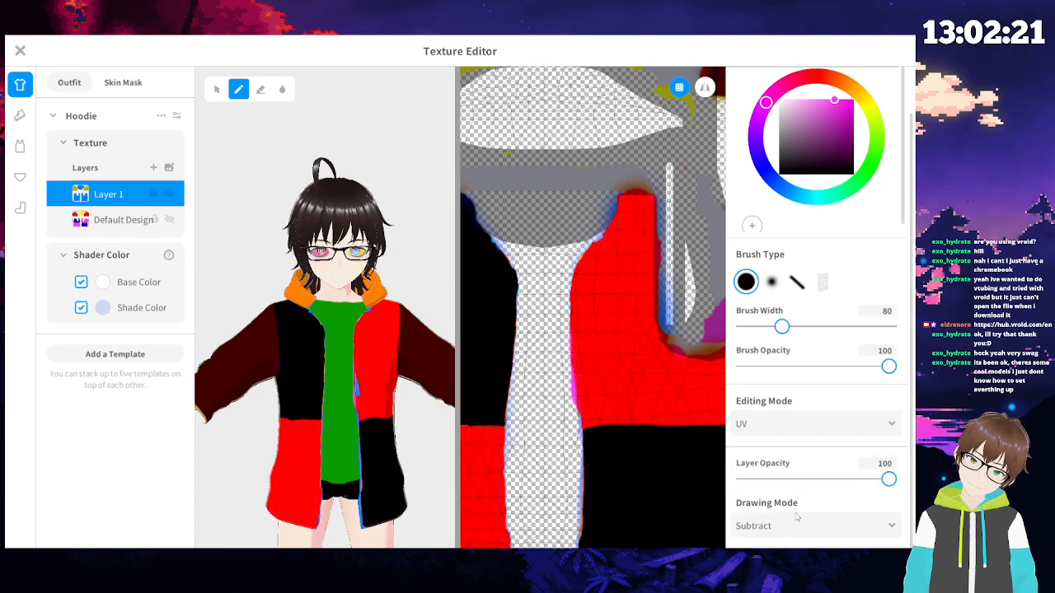
right_drag(305, 448, 503, 468)
right_drag(395, 453, 511, 466)
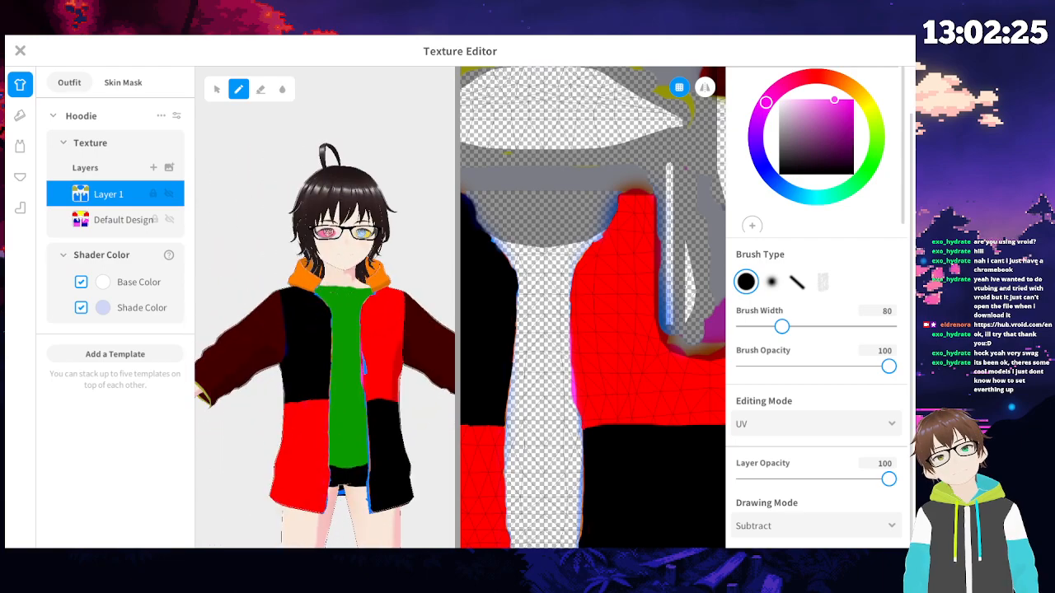
- Try the Divide drawing mode on Layer 1, and switch the layer to Hue
click(796, 525)
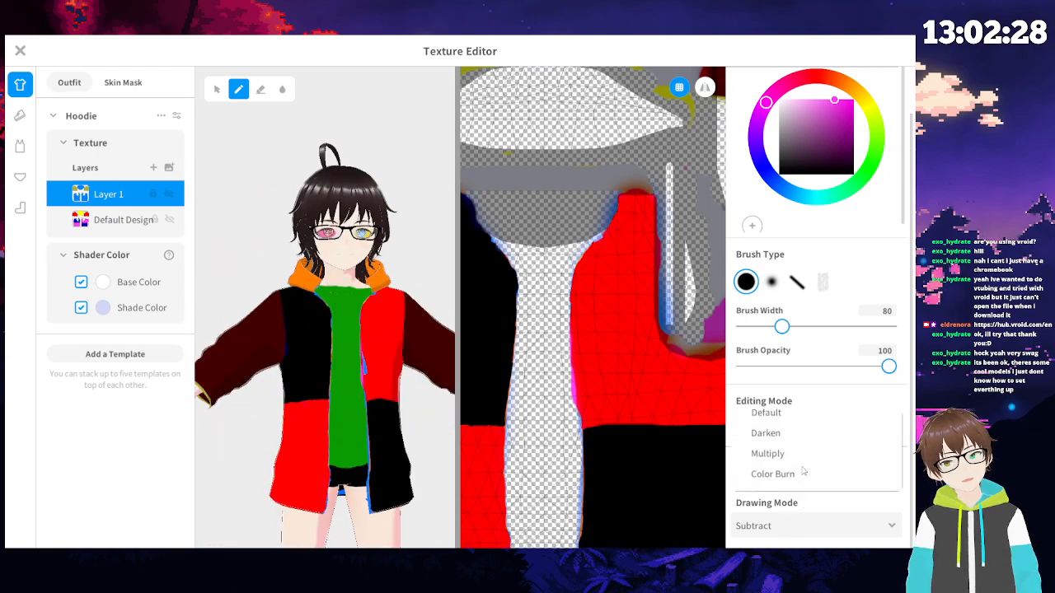
scroll(797, 482, down, 1)
scroll(798, 481, down, 1)
click(791, 449)
click(791, 525)
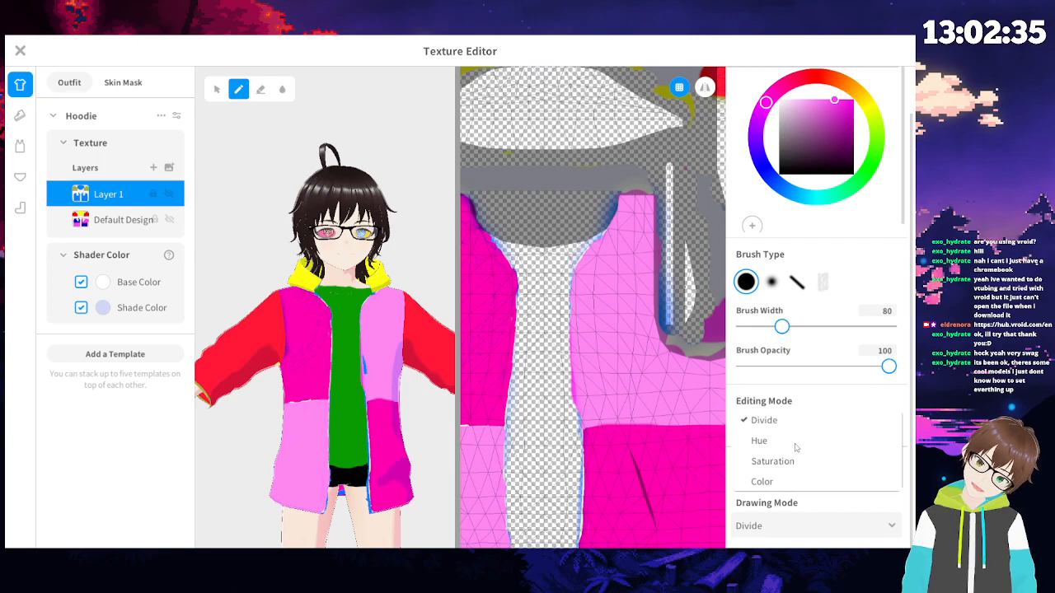
click(795, 447)
- Try the Saturation drawing mode on Layer 1 and inspect the hoodie on the avatar and texture
click(780, 532)
scroll(814, 426, down, 1)
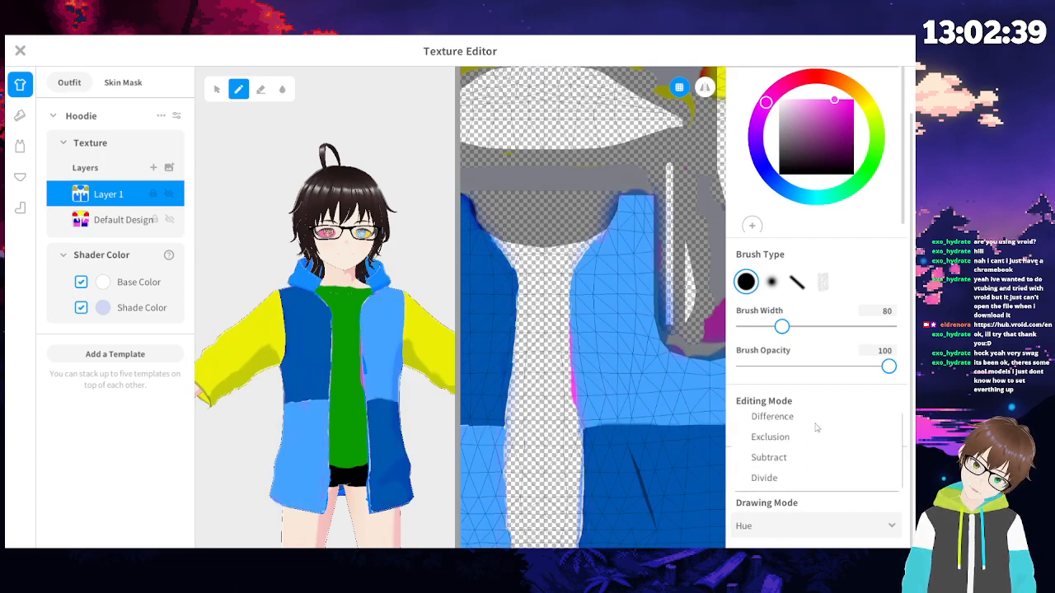
scroll(816, 427, down, 1)
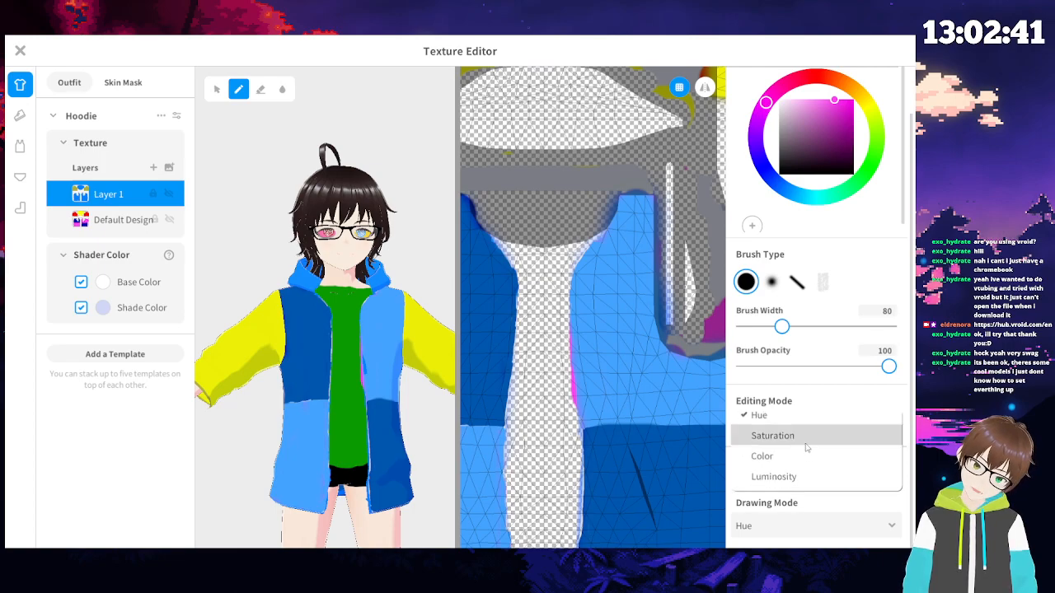
click(805, 445)
mouse_move(420, 446)
right_down()
mouse_move(329, 468)
mouse_move(424, 464)
right_up()
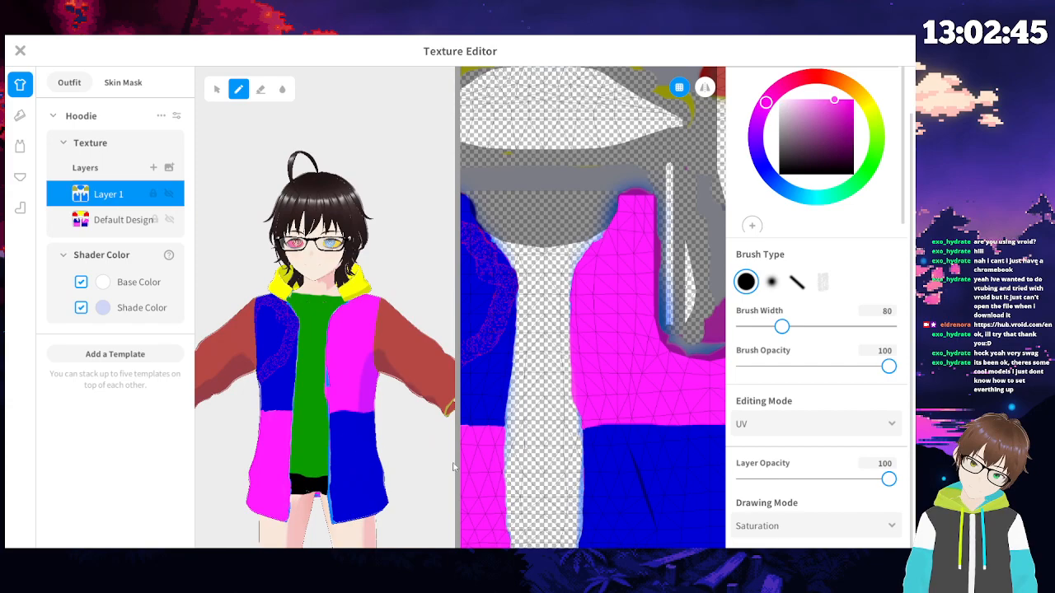
scroll(676, 505, down, 1)
- Try the Color and Luminosity drawing modes on Layer 1
click(769, 526)
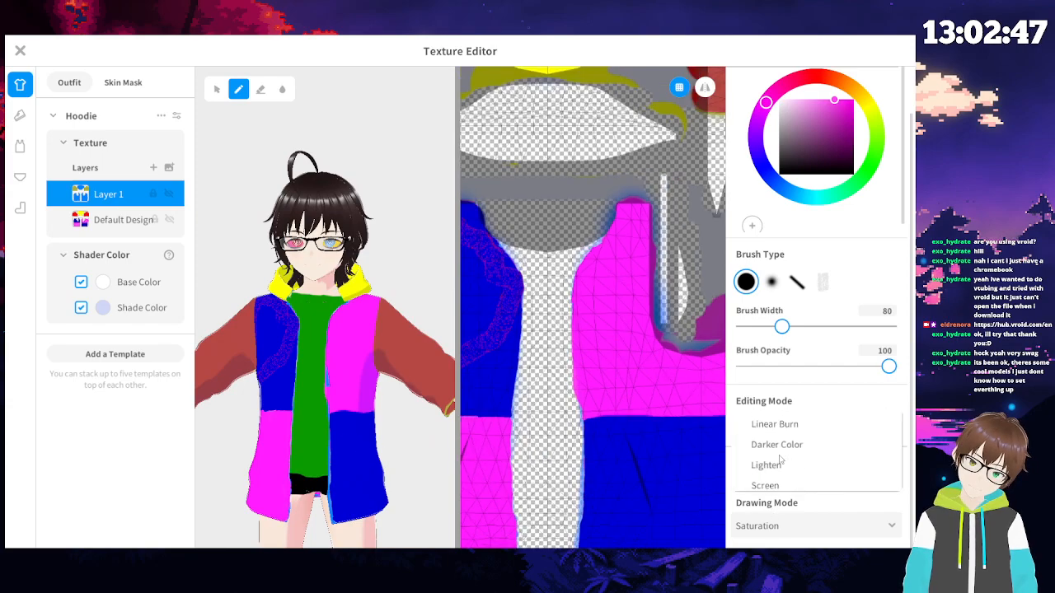
scroll(789, 431, down, 1)
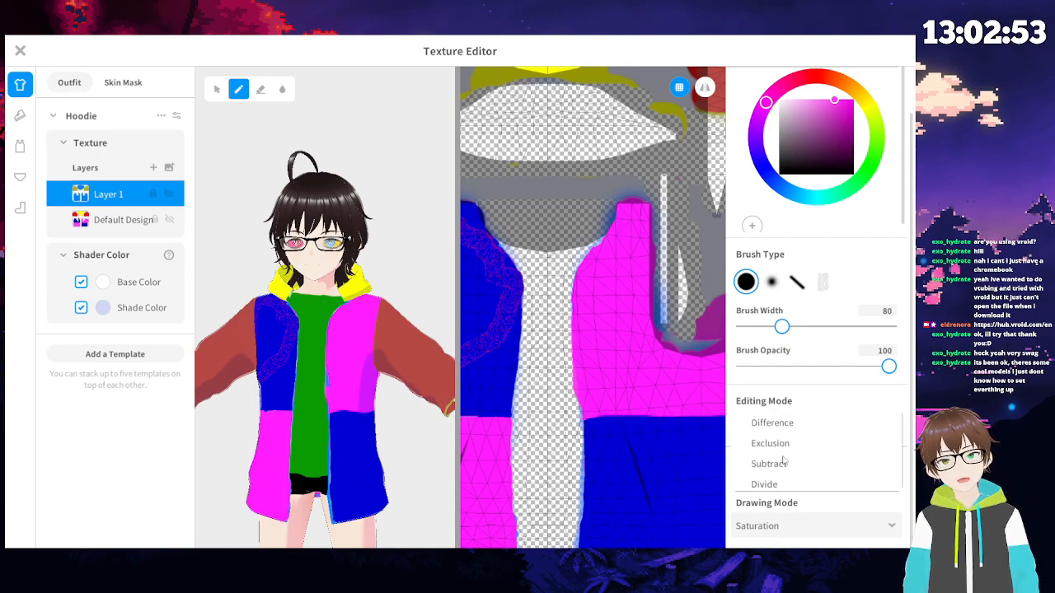
scroll(772, 463, down, 1)
click(783, 458)
click(796, 528)
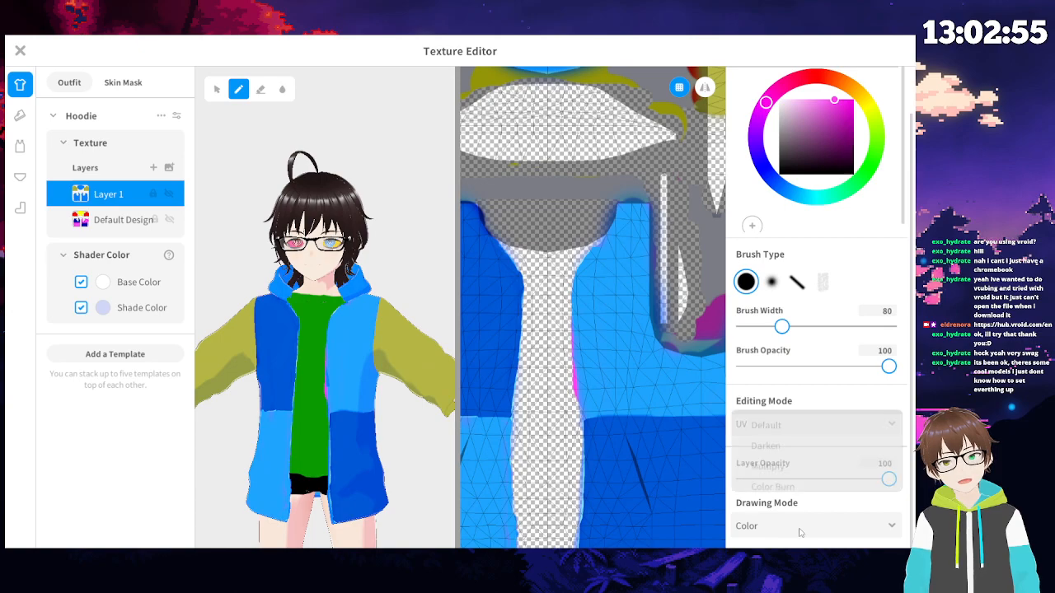
scroll(805, 454, down, 5)
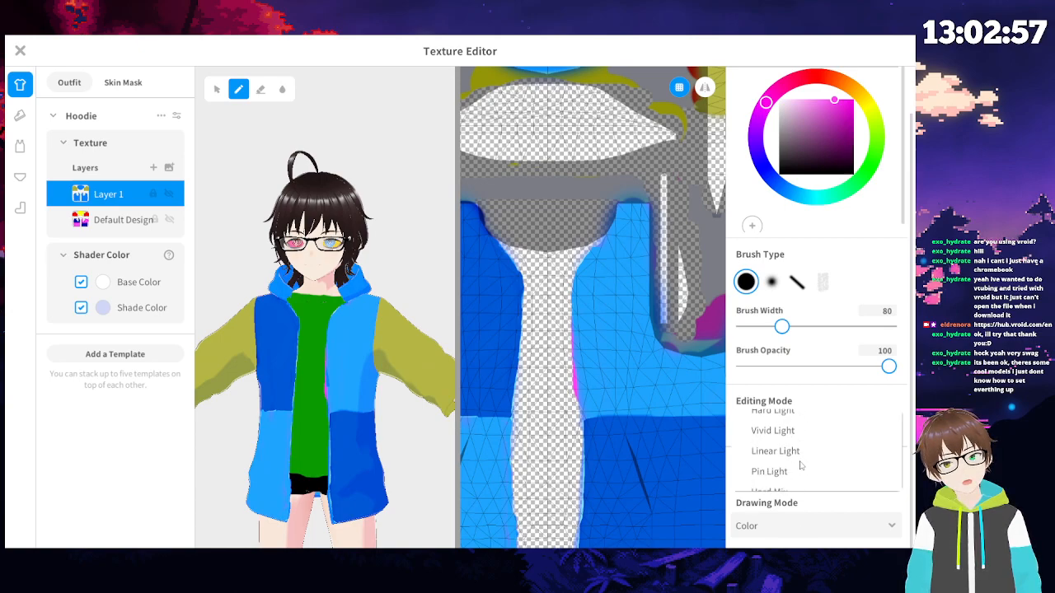
scroll(798, 466, down, 2)
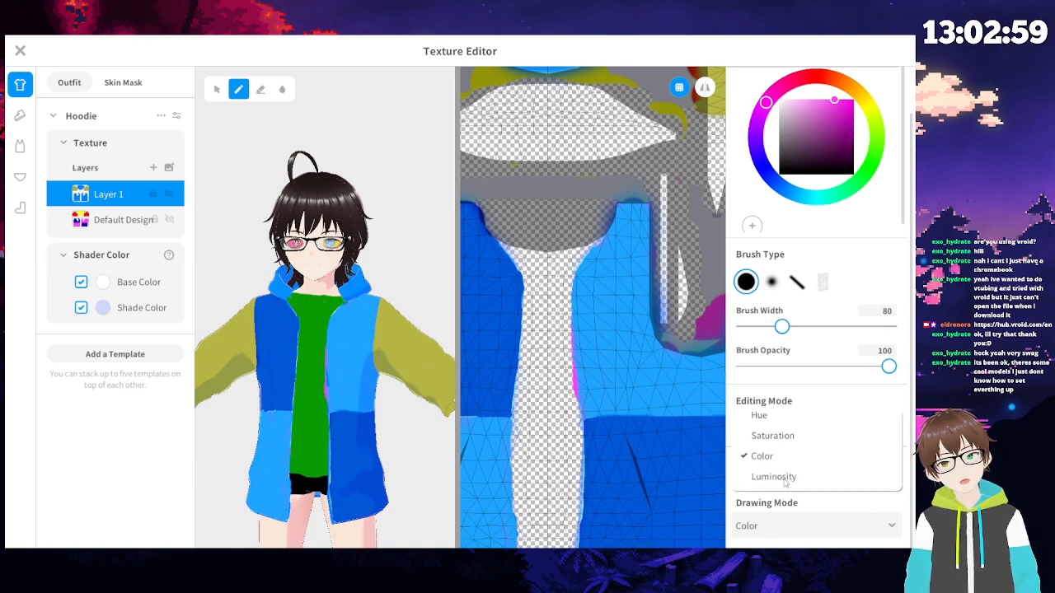
click(785, 478)
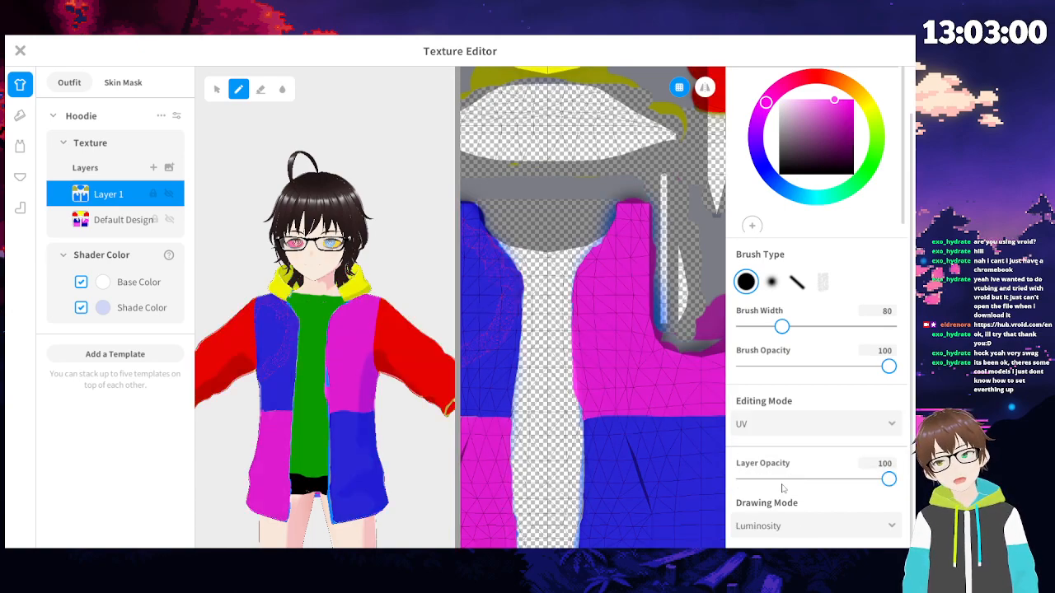
- Set Layer 1's drawing mode back to Default
click(831, 530)
scroll(810, 446, down, 3)
scroll(811, 437, up, 3)
click(811, 425)
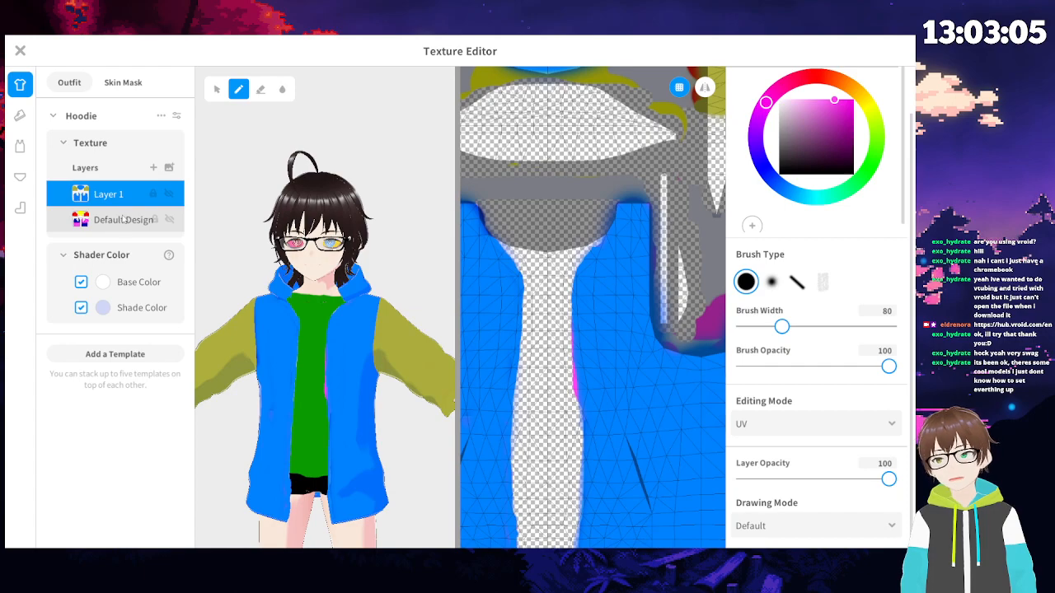
- Select the Default Design layer, and hide and show Layer 1 to compare the two designs
click(102, 221)
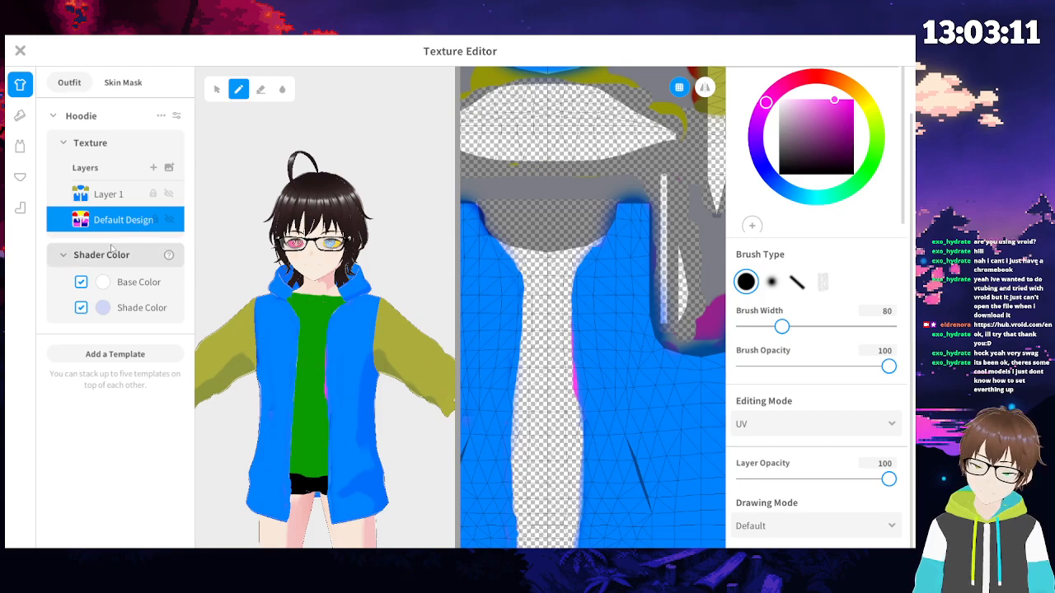
click(169, 194)
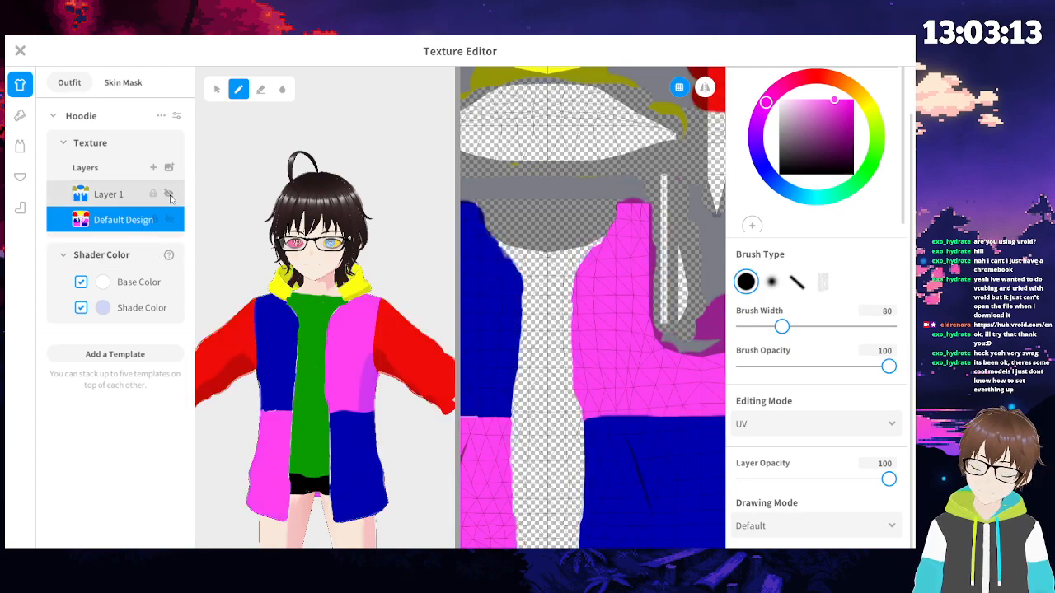
click(169, 195)
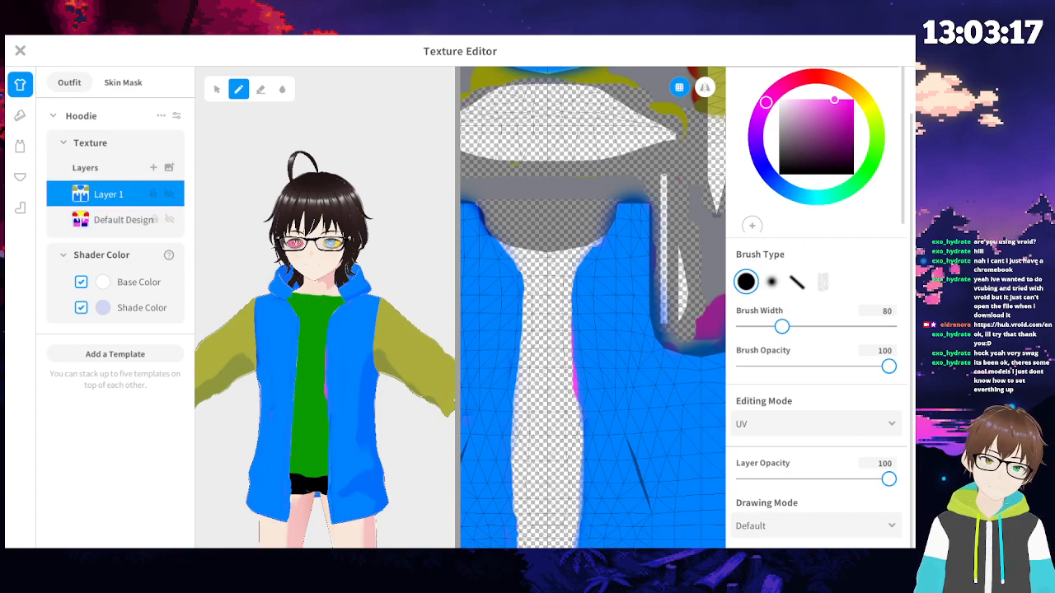
- Sample the hoodie's blue (#0082FE) and paint over the magenta fringe along the front opening edge on Layer 1
scroll(807, 157, up, 1)
click(778, 104)
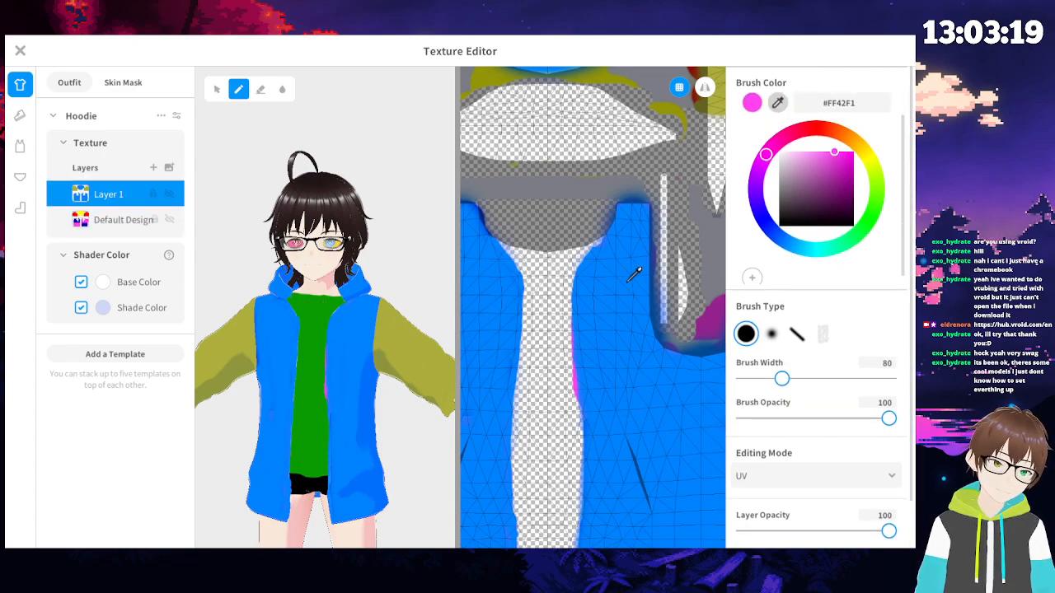
click(629, 280)
scroll(613, 412, up, 3)
mouse_move(612, 375)
mouse_down()
mouse_move(577, 461)
mouse_move(579, 506)
mouse_move(569, 361)
mouse_up()
scroll(636, 392, down, 3)
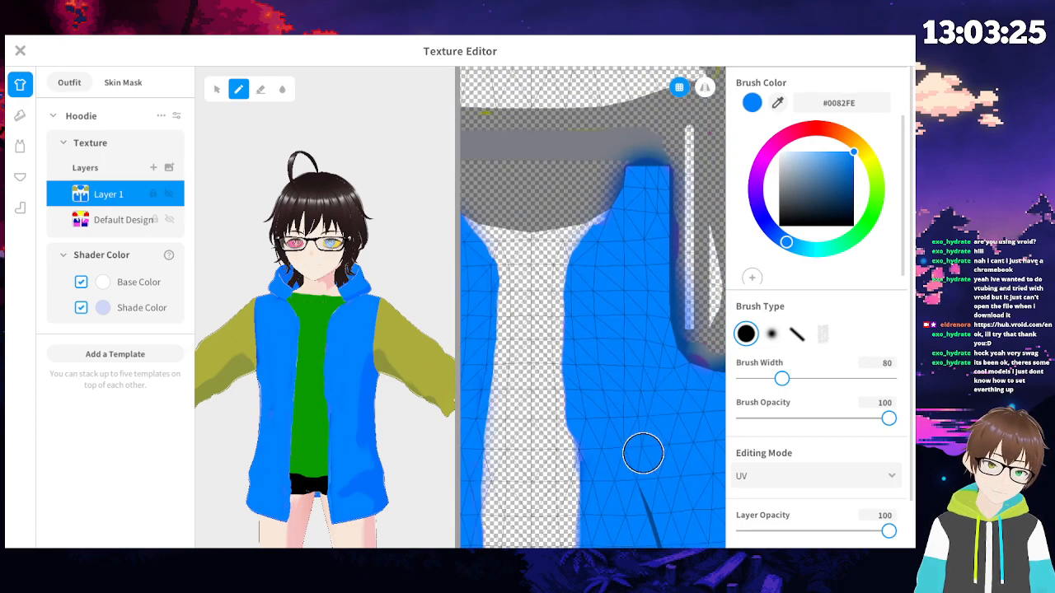
- Hide Layer 1 to examine the whole Default Design texture, and show Layer 1 again
click(169, 194)
scroll(610, 338, up, 2)
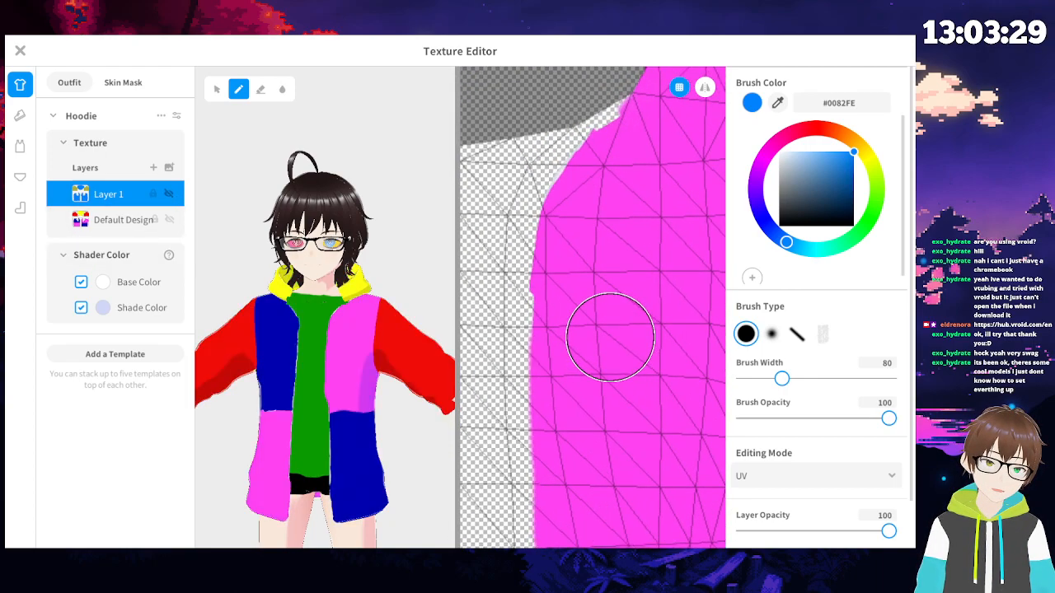
scroll(634, 327, down, 3)
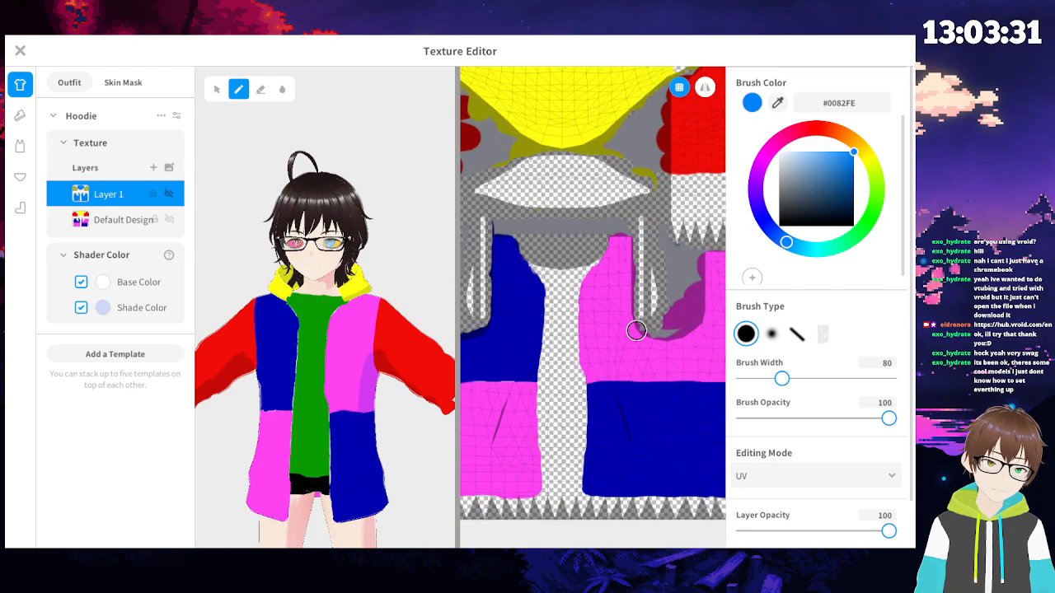
scroll(636, 330, down, 4)
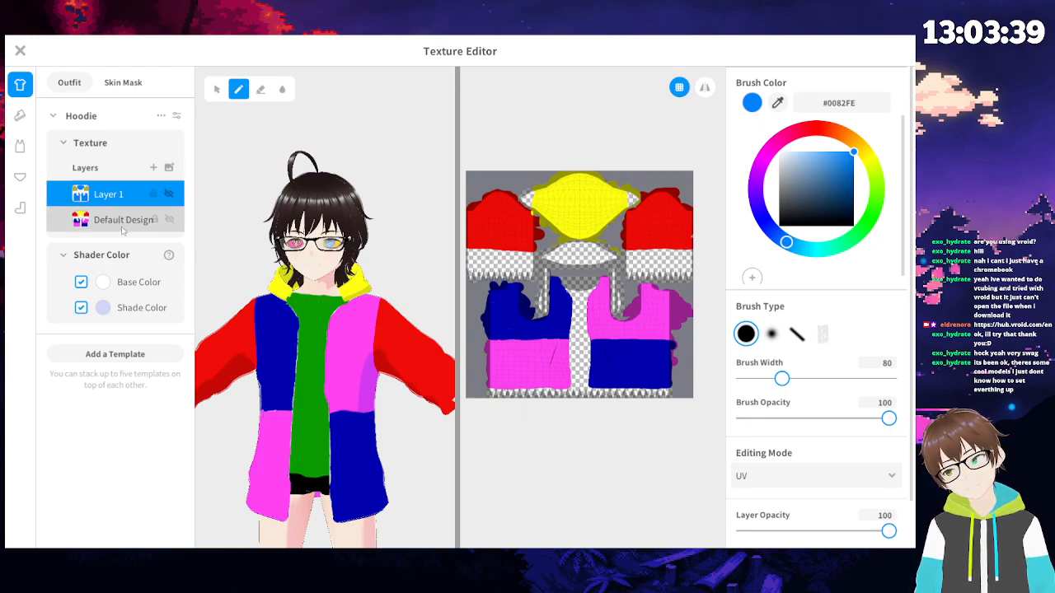
click(122, 229)
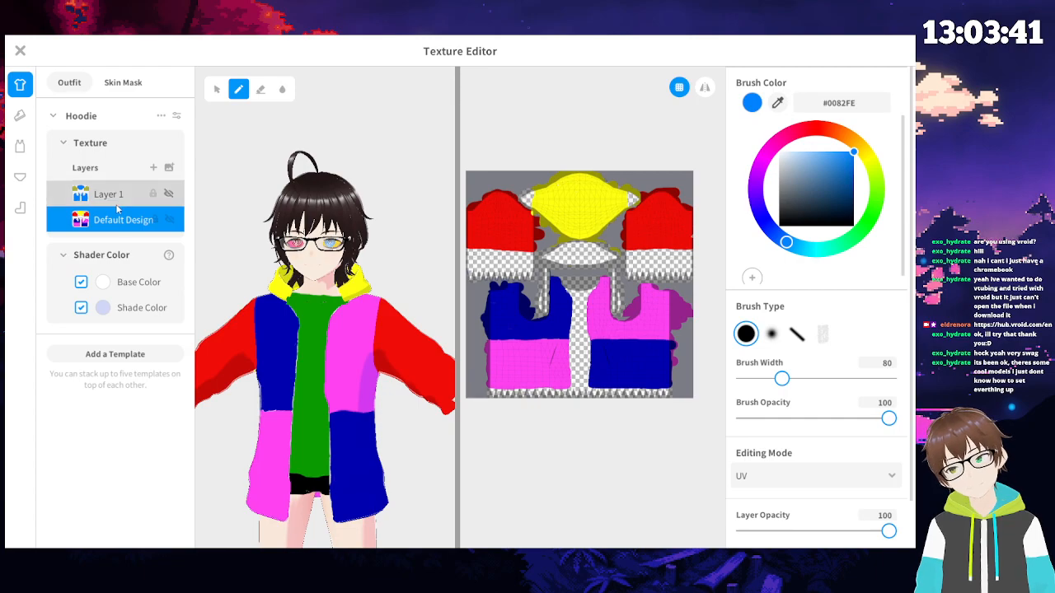
click(125, 199)
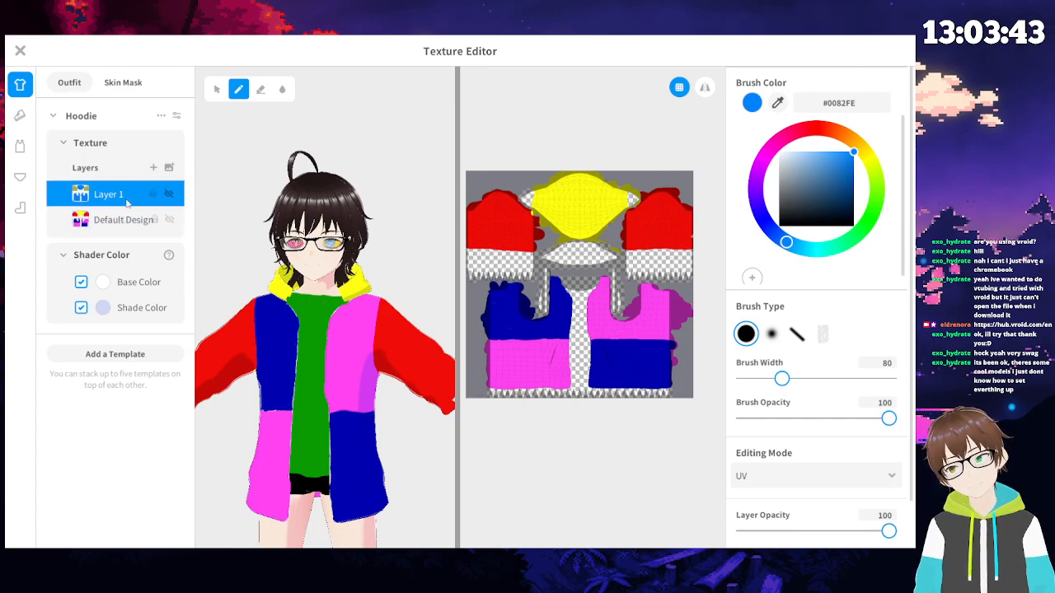
click(170, 195)
- Try the Darker Color drawing mode on Layer 1
scroll(874, 396, down, 1)
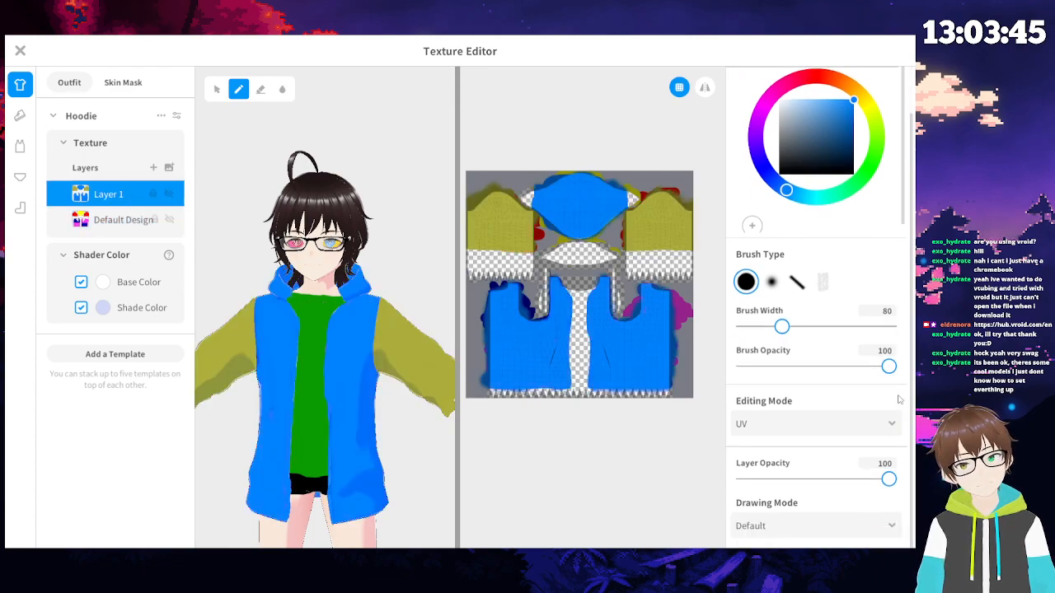
click(871, 528)
scroll(839, 445, down, 2)
click(840, 461)
click(830, 524)
scroll(833, 451, down, 2)
click(828, 455)
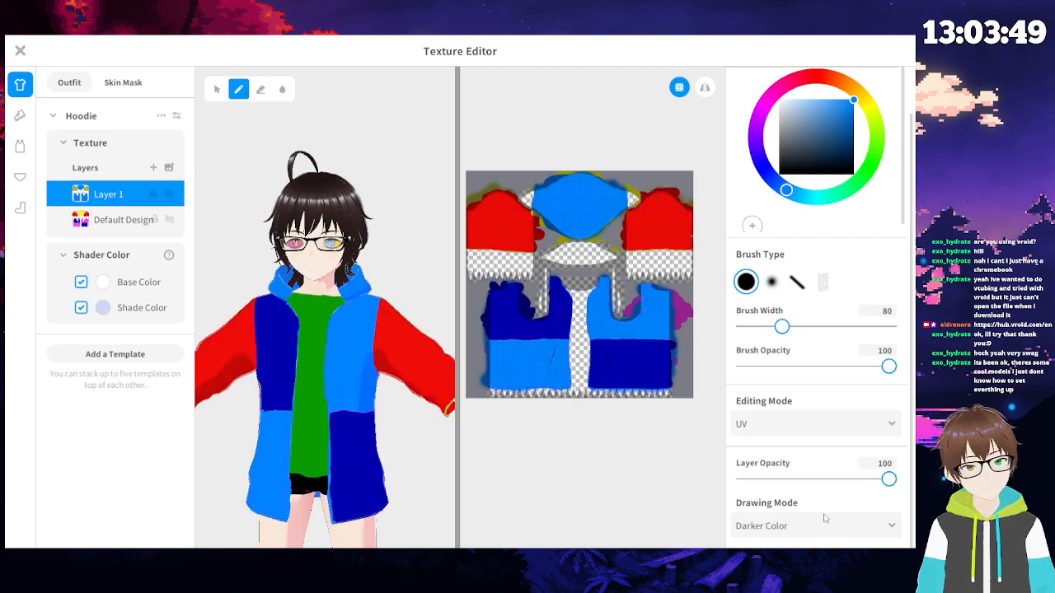
- Set Layer 1's drawing mode to Lighten and inspect the hoodie on the avatar
click(817, 523)
scroll(820, 453, down, 3)
scroll(808, 437, up, 1)
scroll(805, 435, up, 1)
click(794, 449)
mouse_move(286, 435)
right_down()
mouse_move(361, 435)
mouse_move(300, 431)
right_up()
scroll(301, 430, down, 2)
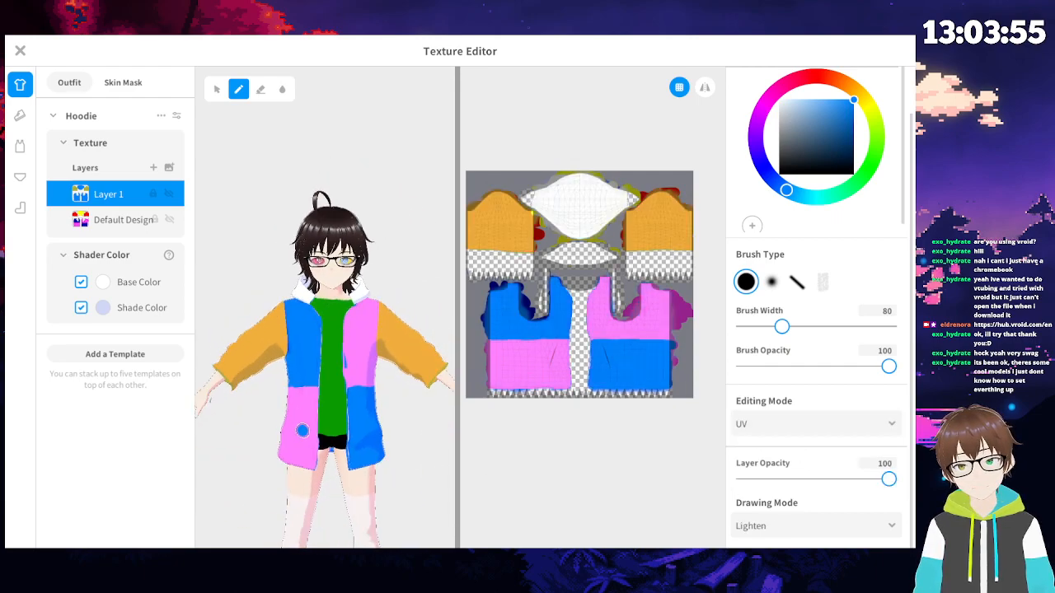
- Examine the stray blue mark beside the hoodie's front opening on the avatar up close
click(803, 530)
scroll(804, 476, down, 4)
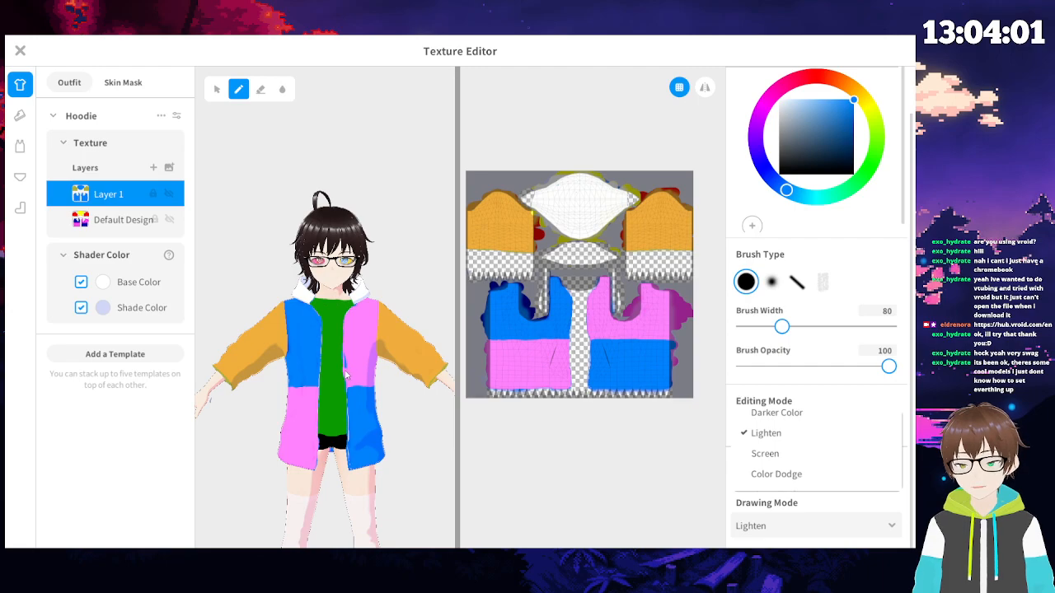
click(351, 380)
scroll(351, 375, up, 10)
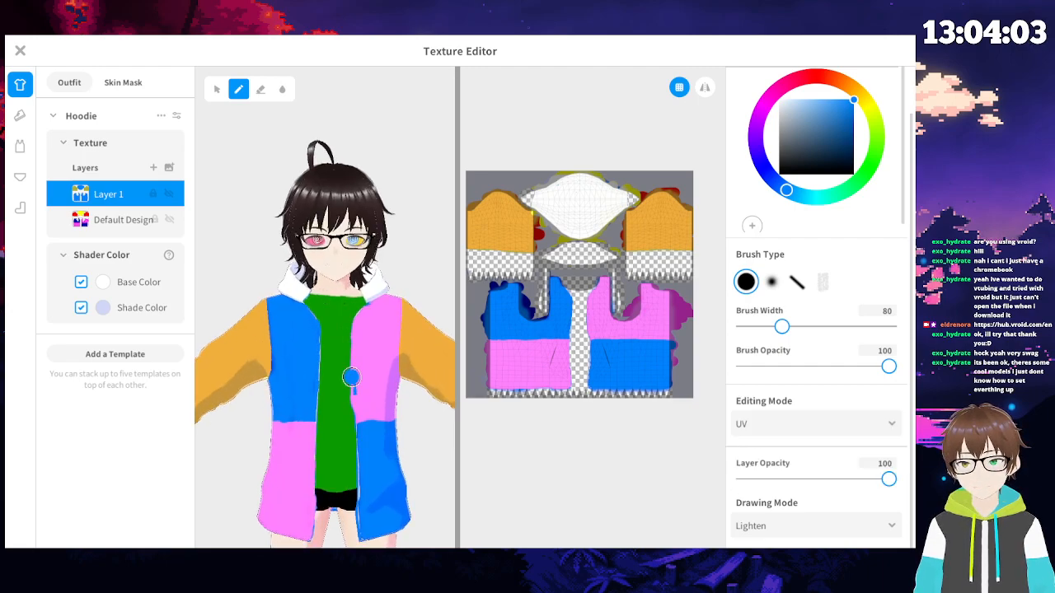
scroll(367, 404, up, 10)
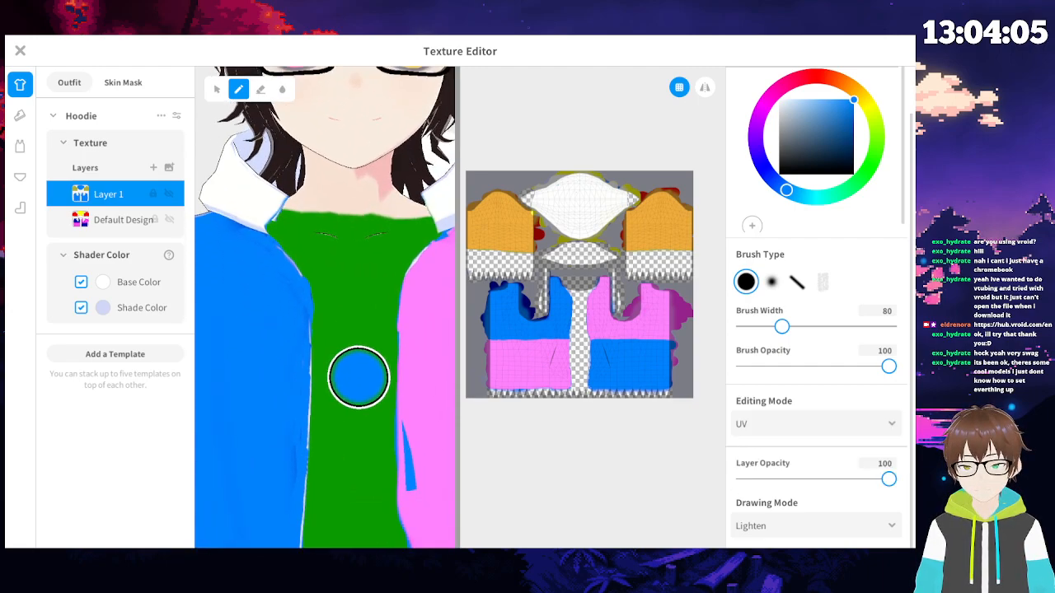
middle_drag(401, 494, 386, 428)
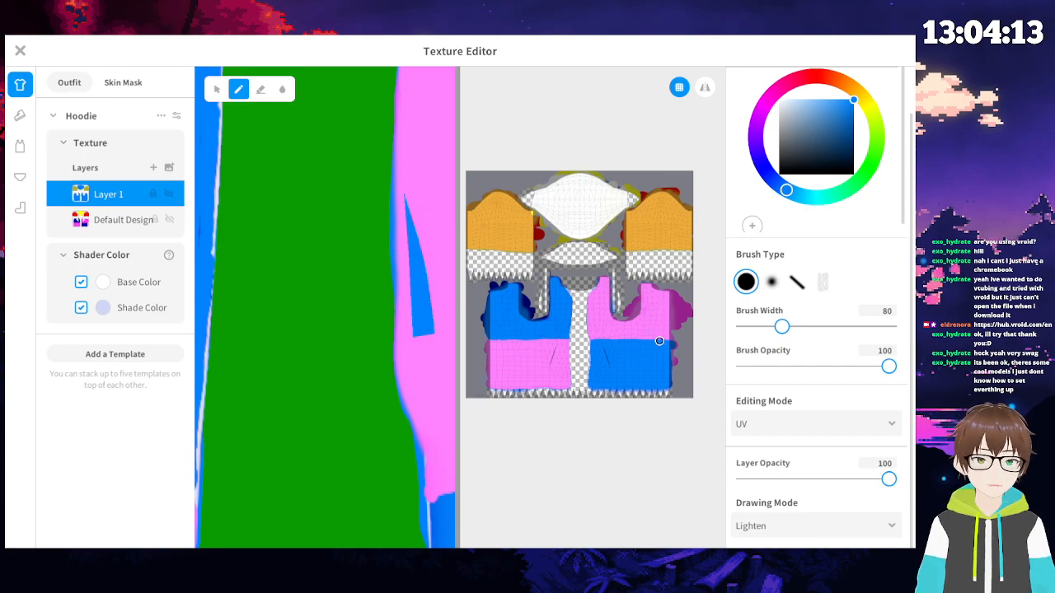
- Try erasing the stray blue mark beside the hoodie's front opening with the soft brush type, and undo the last two changes
click(261, 89)
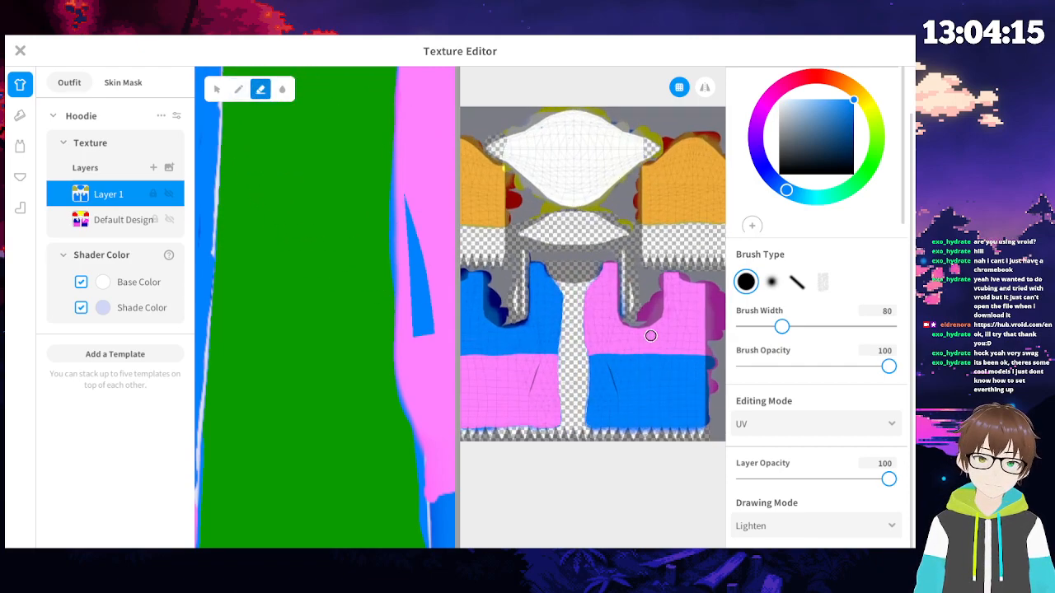
scroll(626, 363, up, 3)
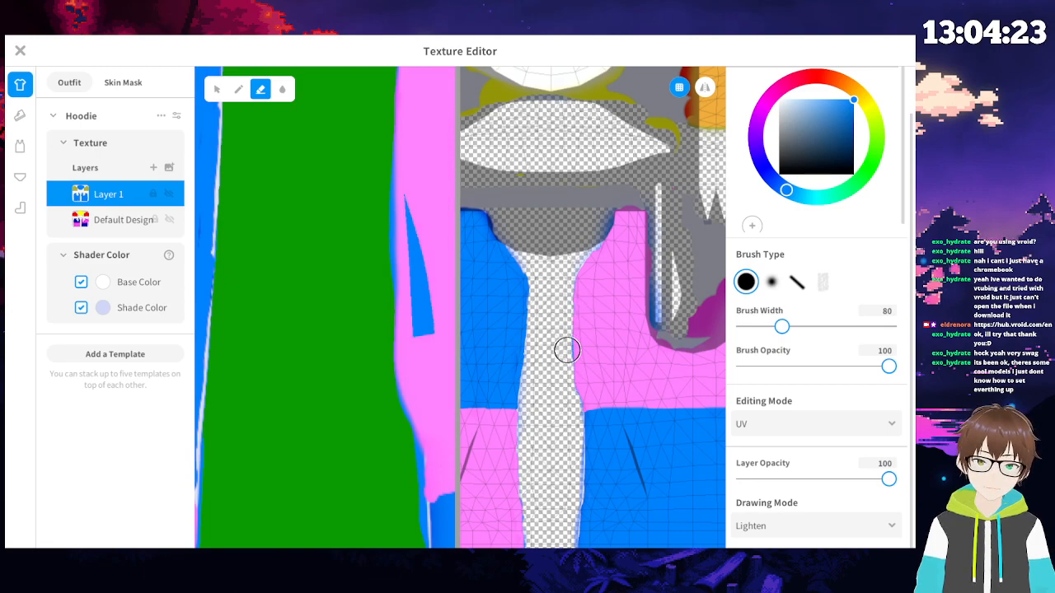
scroll(560, 355, down, 3)
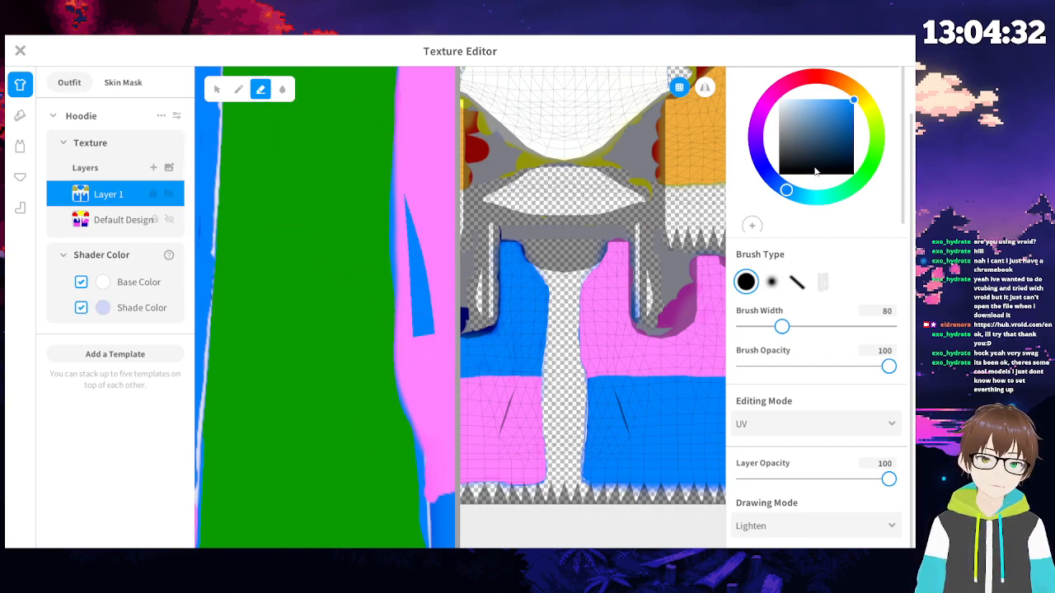
click(771, 282)
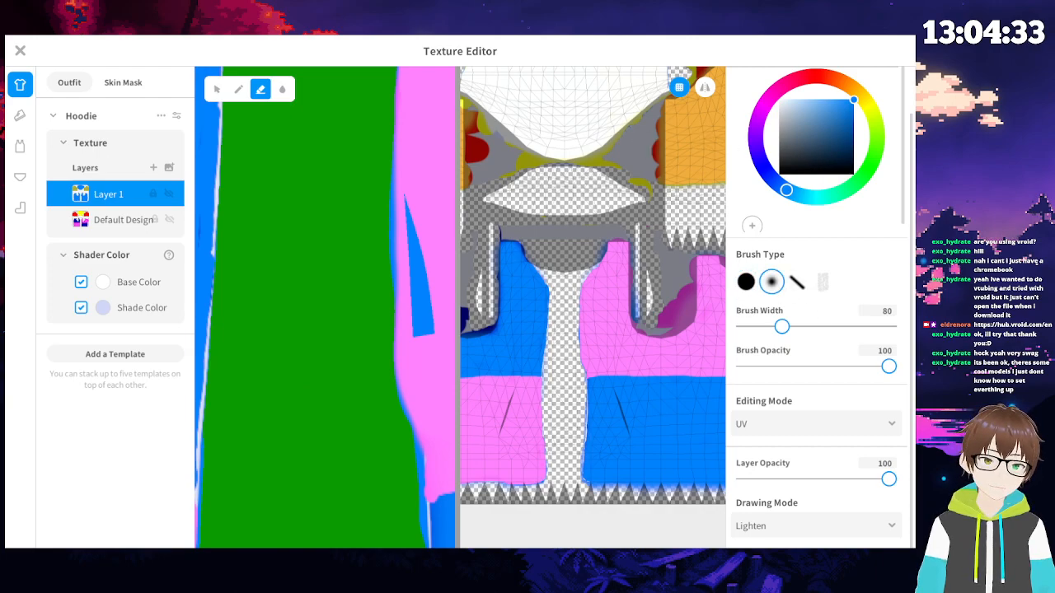
mouse_move(413, 265)
mouse_down()
mouse_move(412, 309)
mouse_move(412, 212)
mouse_move(415, 317)
mouse_up()
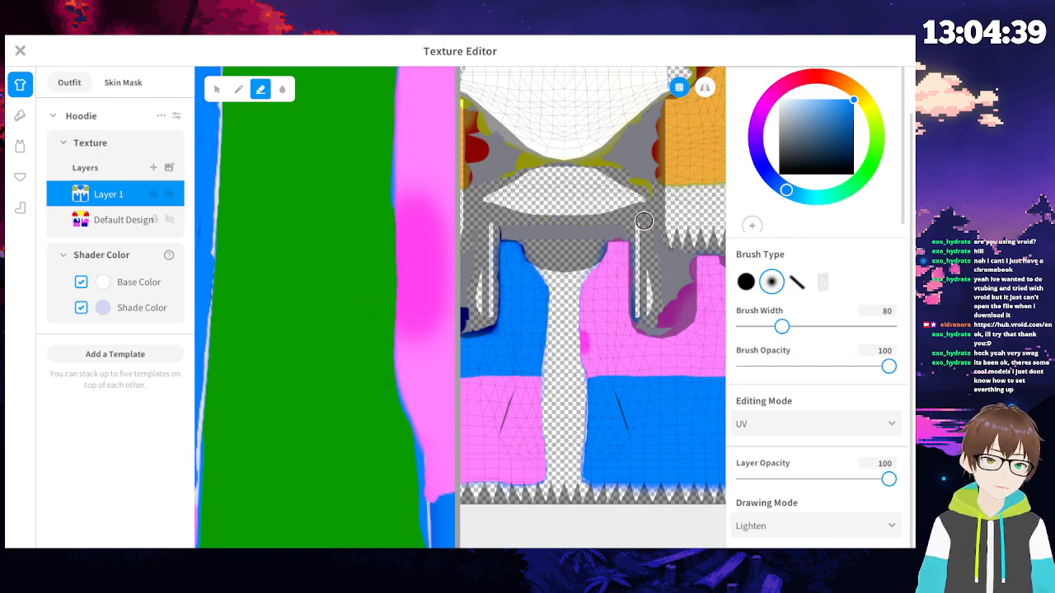
key(ctrl+z)
key(ctrl+z)
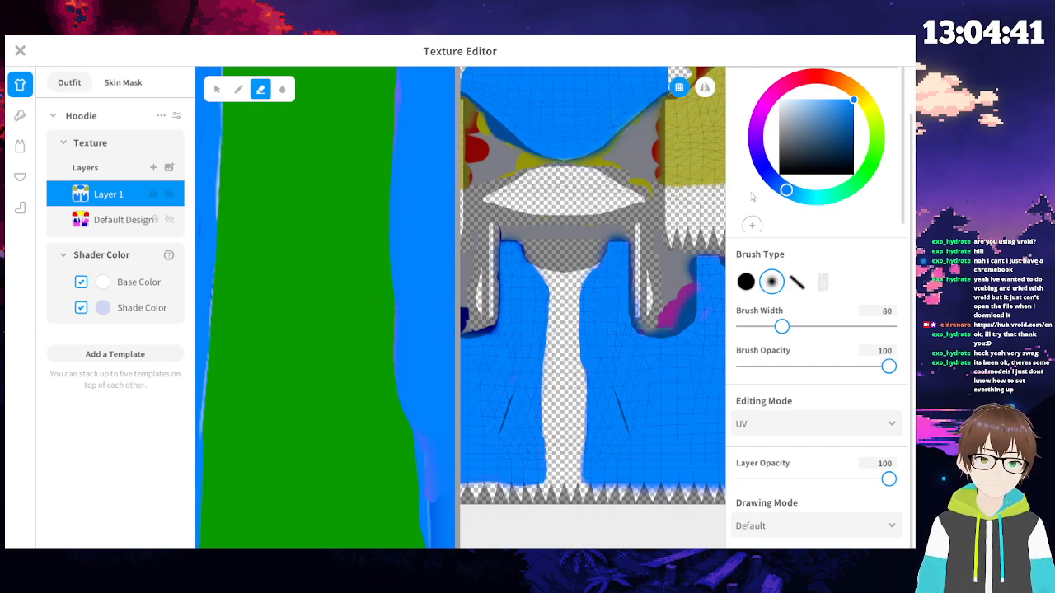
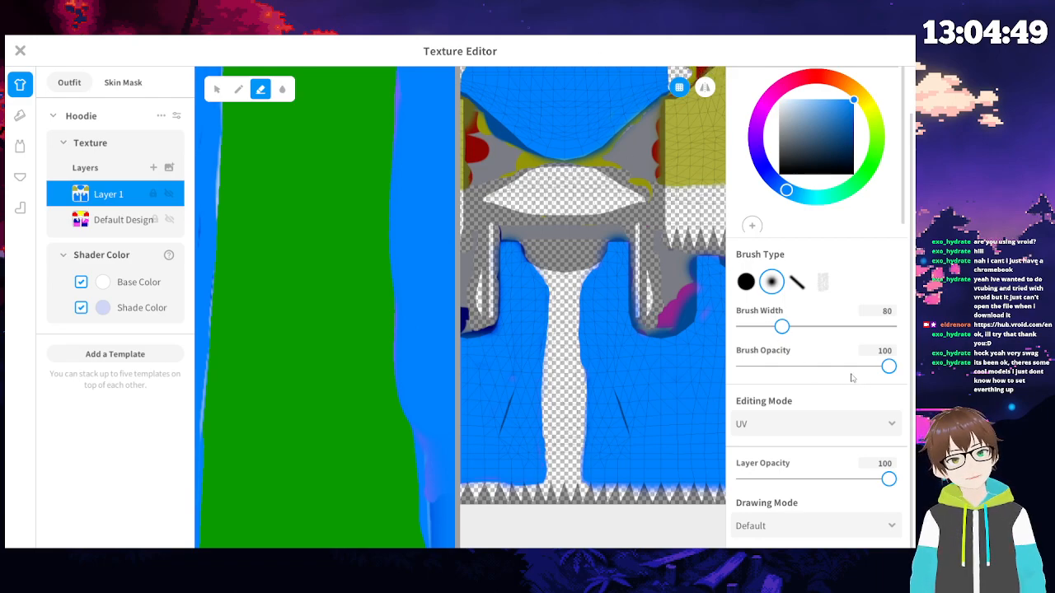
- Try the Linear Burn drawing mode on Layer 1 and inspect the whole hoodie on the avatar
click(806, 531)
scroll(800, 474, down, 3)
click(799, 430)
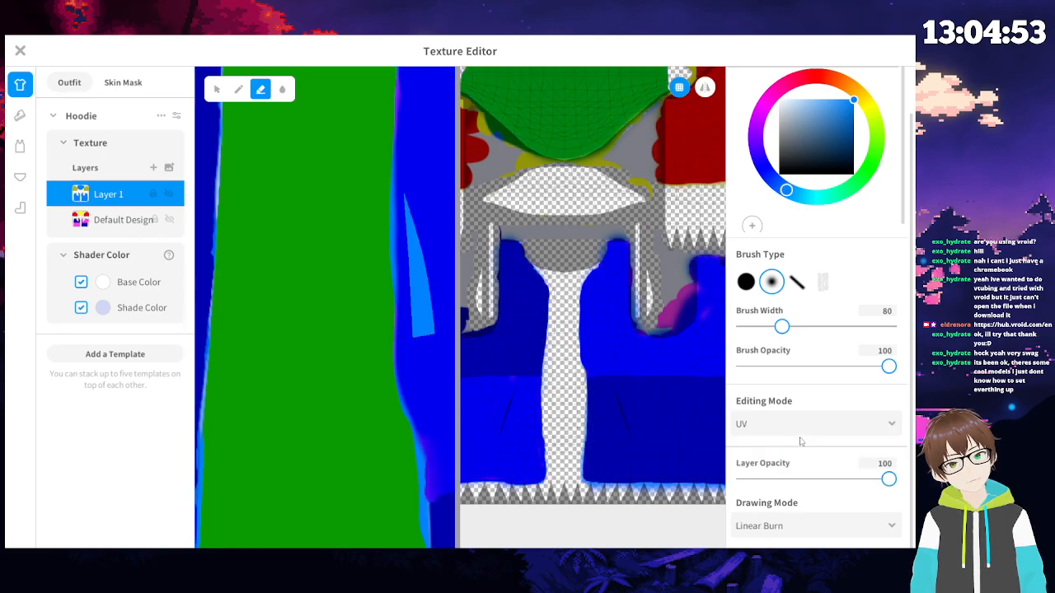
click(793, 526)
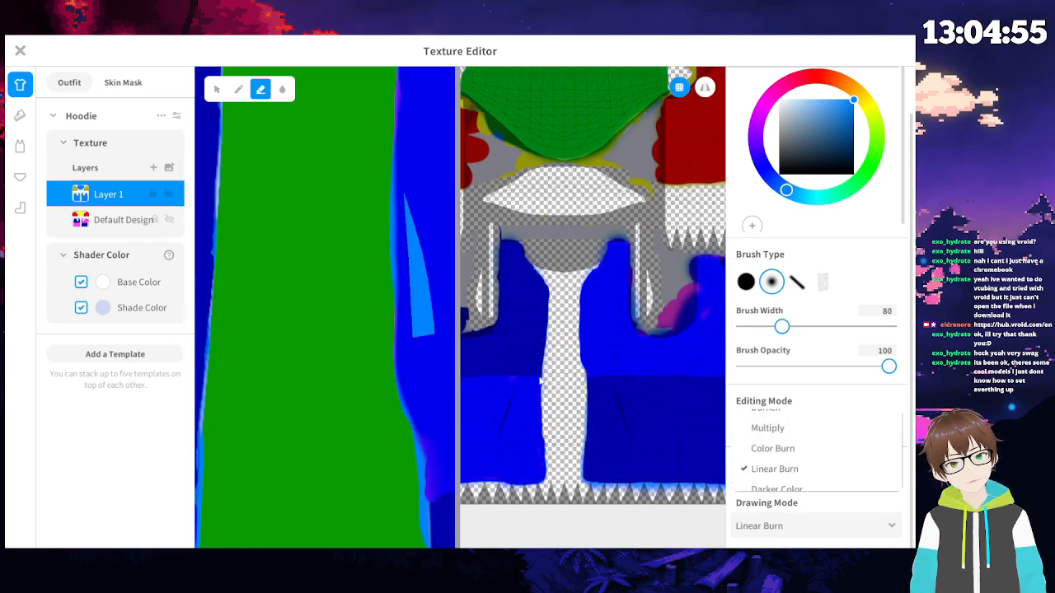
click(312, 317)
scroll(312, 320, down, 5)
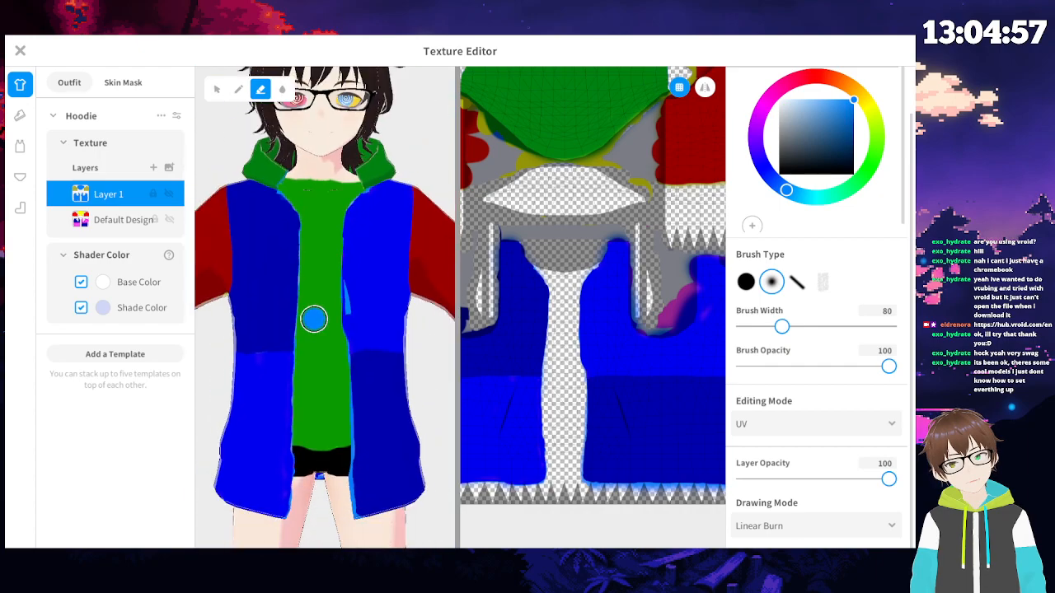
- Try the Lighten and Screen drawing modes on Layer 1
click(812, 525)
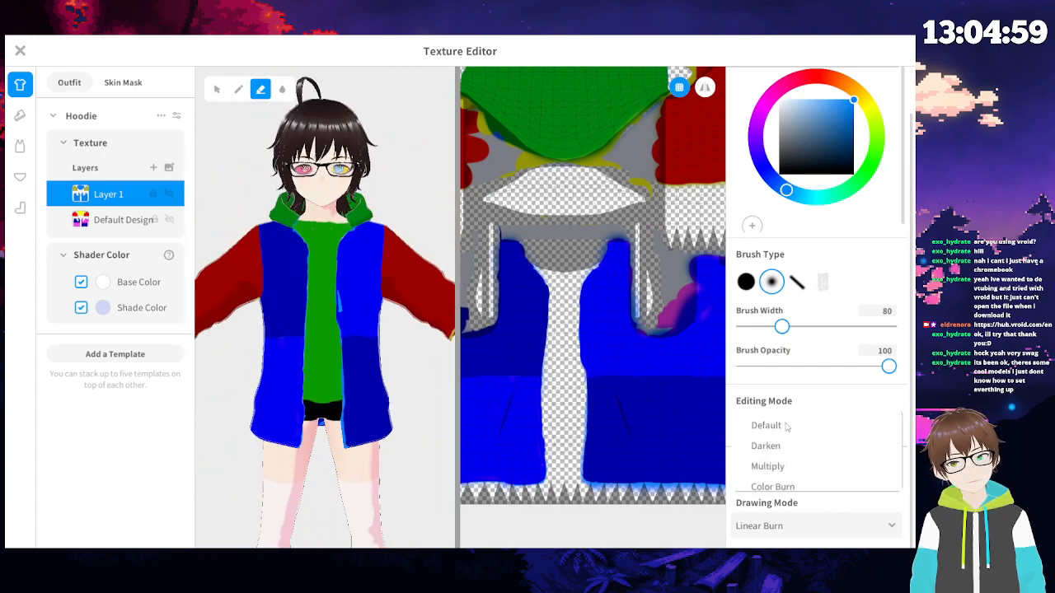
scroll(778, 437, down, 2)
click(785, 459)
click(808, 526)
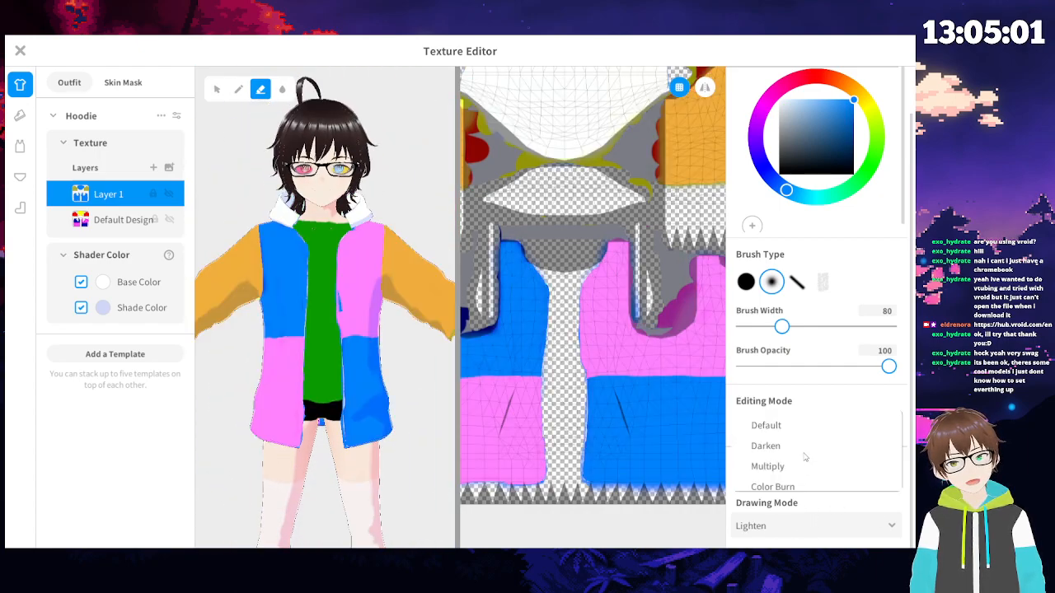
click(765, 434)
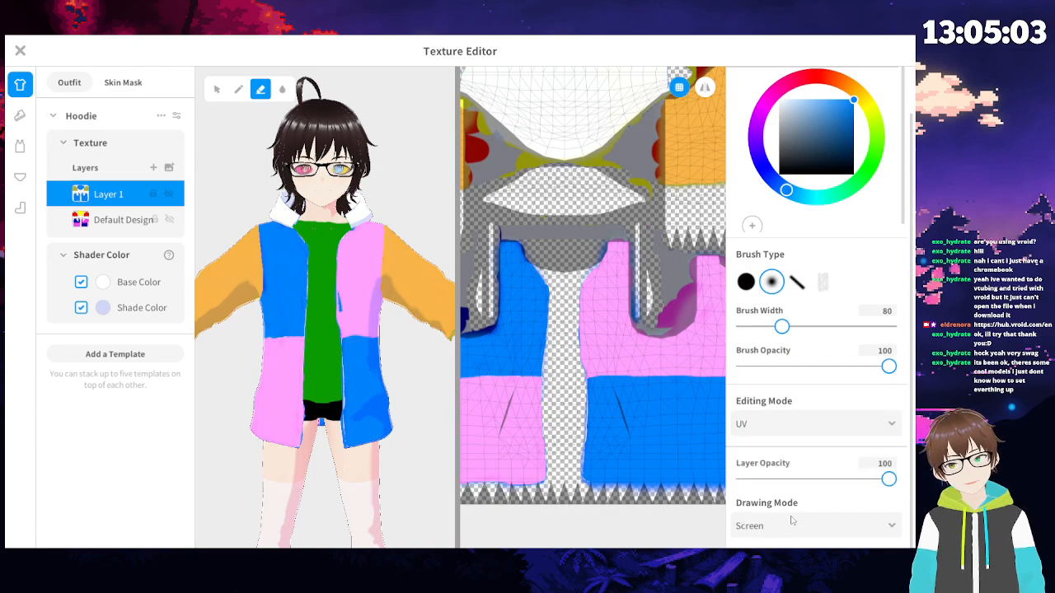
- Try the Color Dodge and Linear Dodge drawing modes on Layer 1
click(779, 523)
scroll(799, 467, down, 1)
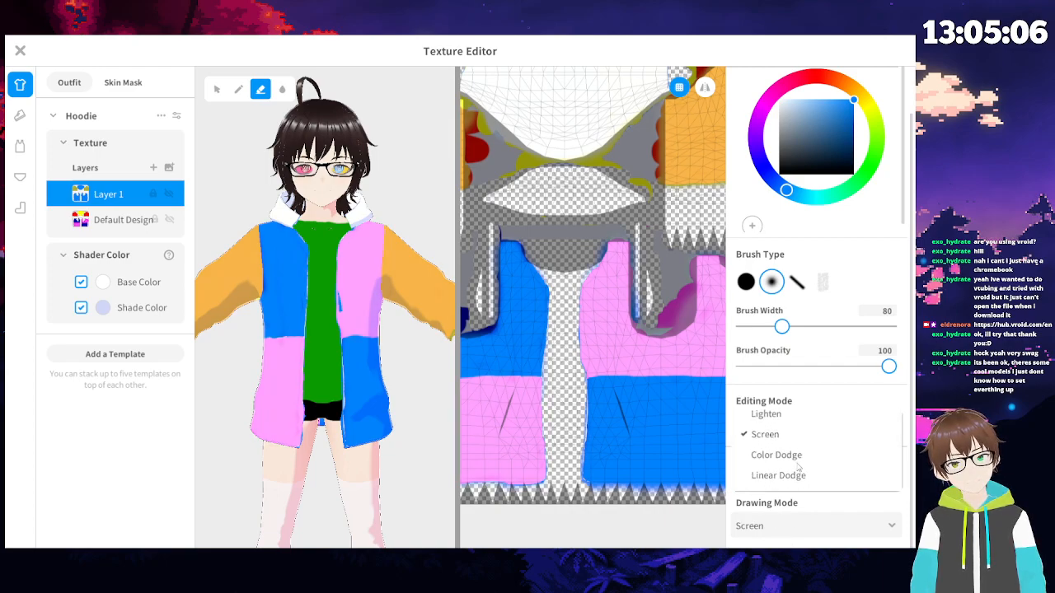
click(793, 457)
click(797, 525)
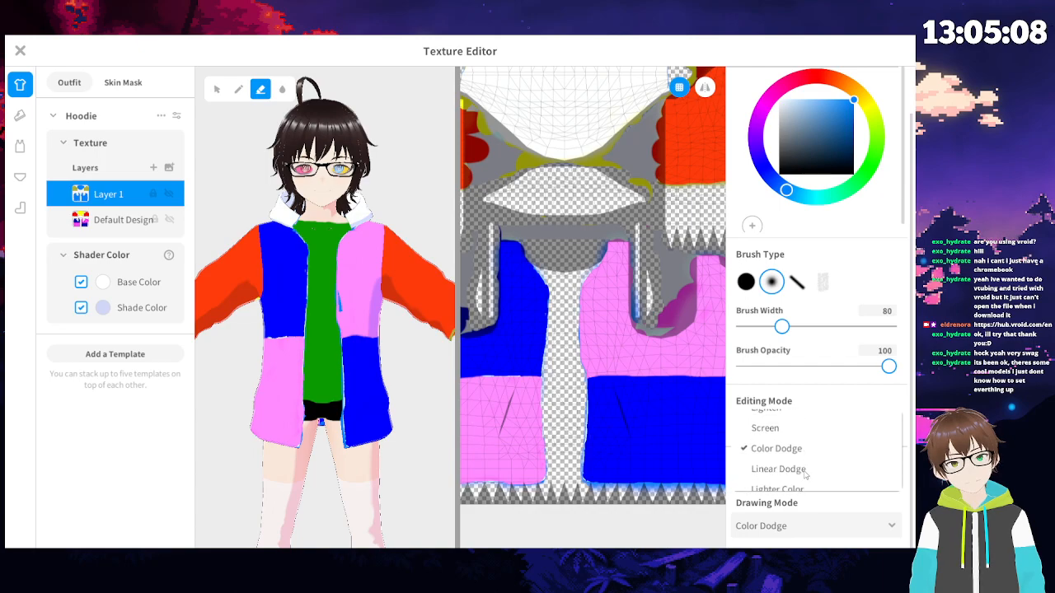
click(791, 439)
- Try the Lighter Color and Overlay drawing modes on Layer 1
click(797, 528)
scroll(804, 463, down, 1)
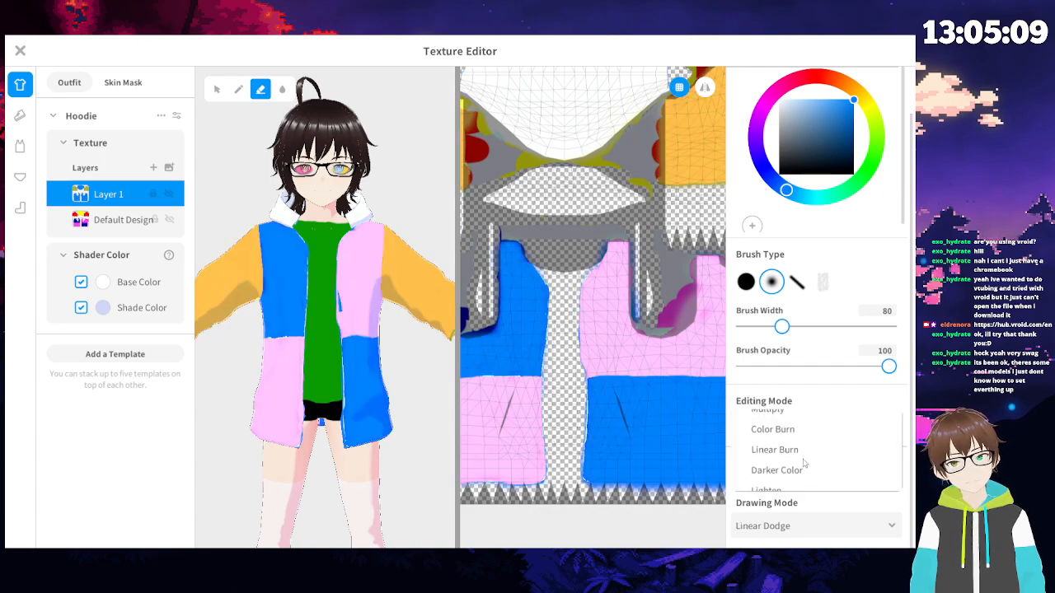
click(796, 445)
click(801, 529)
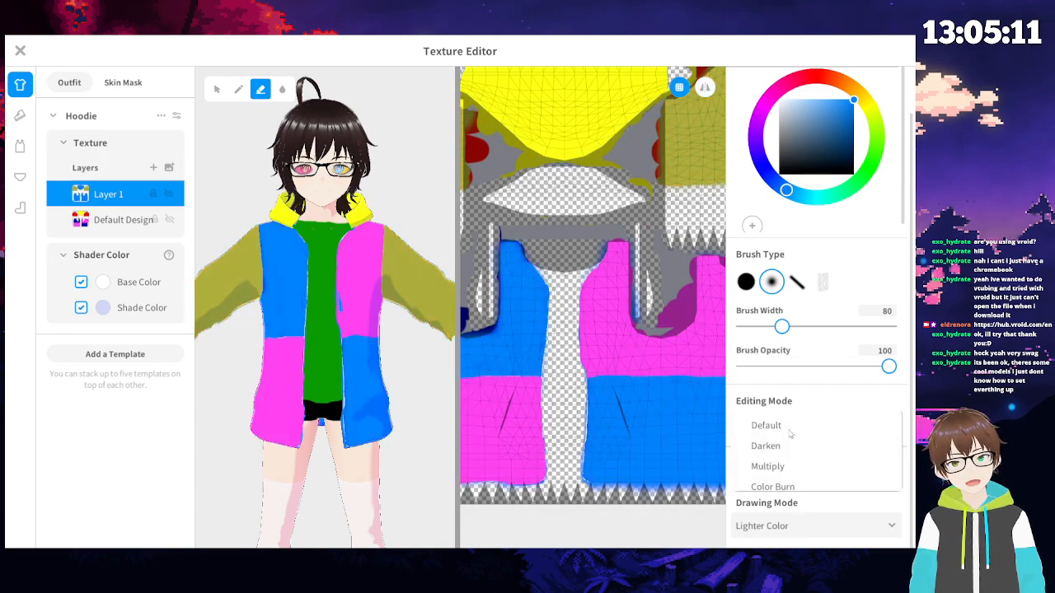
click(793, 450)
- Try the Soft Light and Vivid Light drawing modes on Layer 1
click(800, 527)
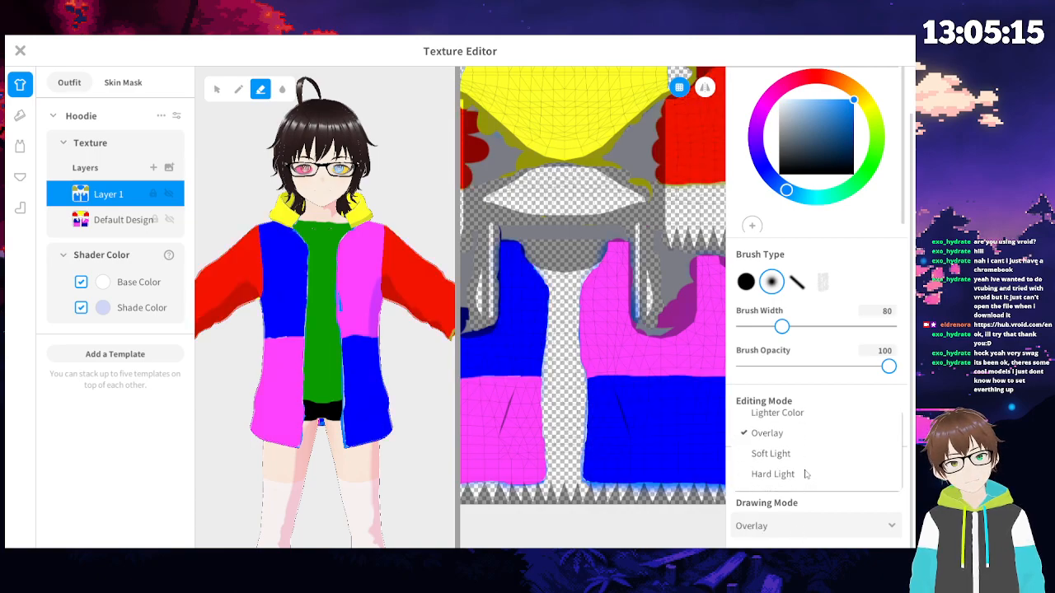
click(792, 453)
click(799, 528)
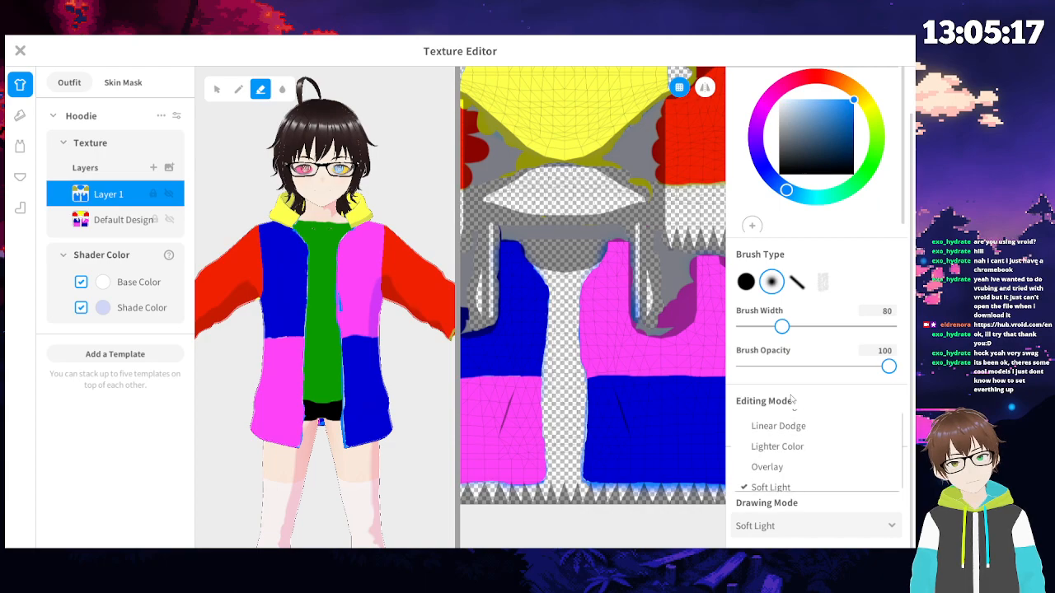
click(775, 464)
- Try the Hard Light and Linear Light drawing modes on Layer 1
click(782, 531)
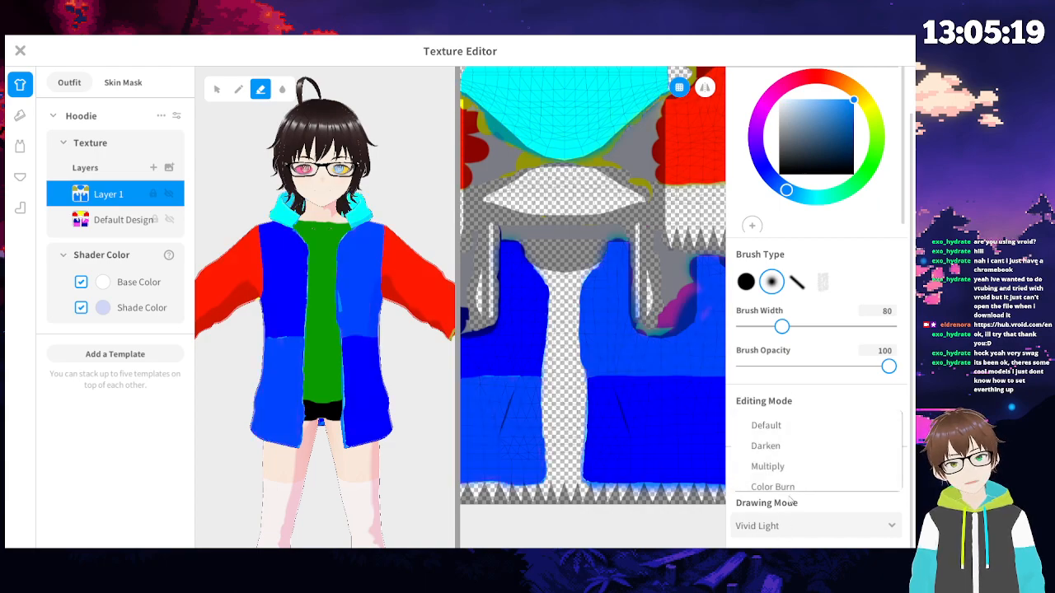
scroll(816, 437, down, 4)
scroll(816, 422, down, 1)
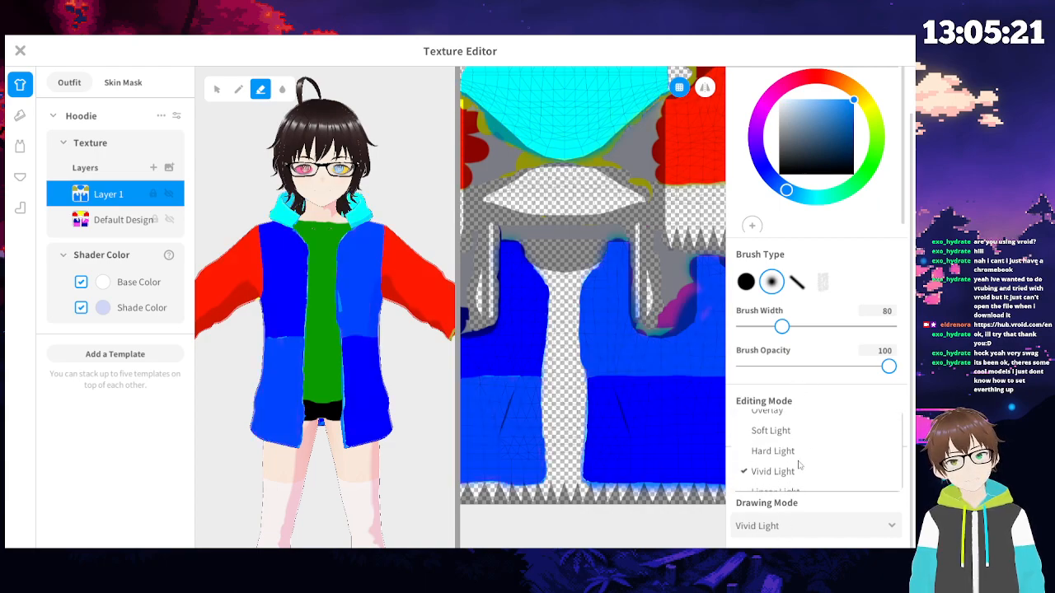
click(798, 458)
click(796, 527)
scroll(812, 478, down, 5)
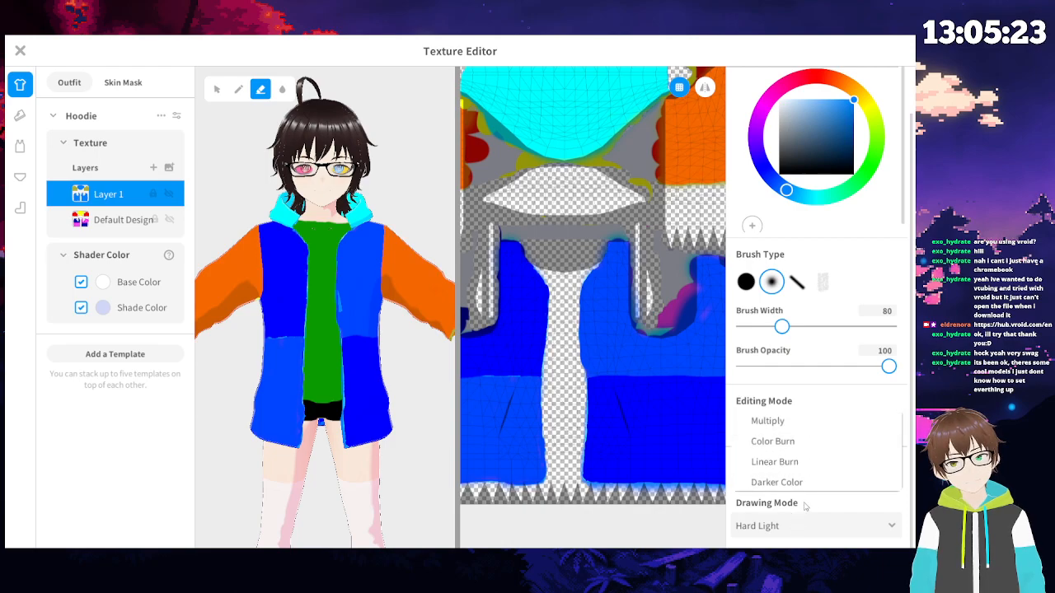
scroll(826, 460, down, 3)
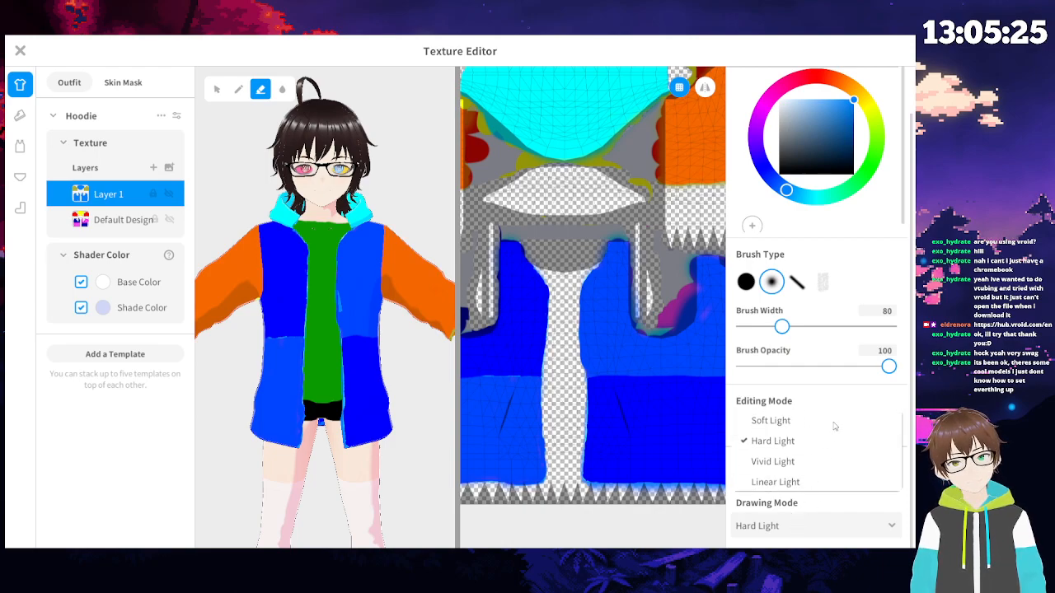
click(818, 442)
- Compare the Vivid Light and Hard Light drawing modes on Layer 1 once more
click(814, 534)
scroll(814, 441, down, 8)
scroll(816, 429, down, 2)
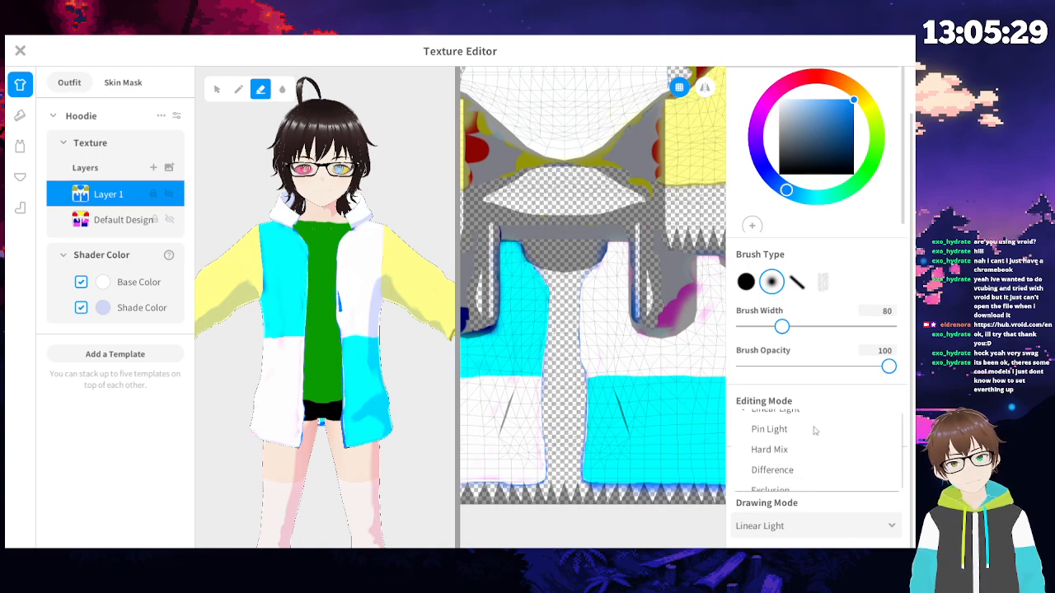
scroll(813, 436, up, 4)
click(812, 442)
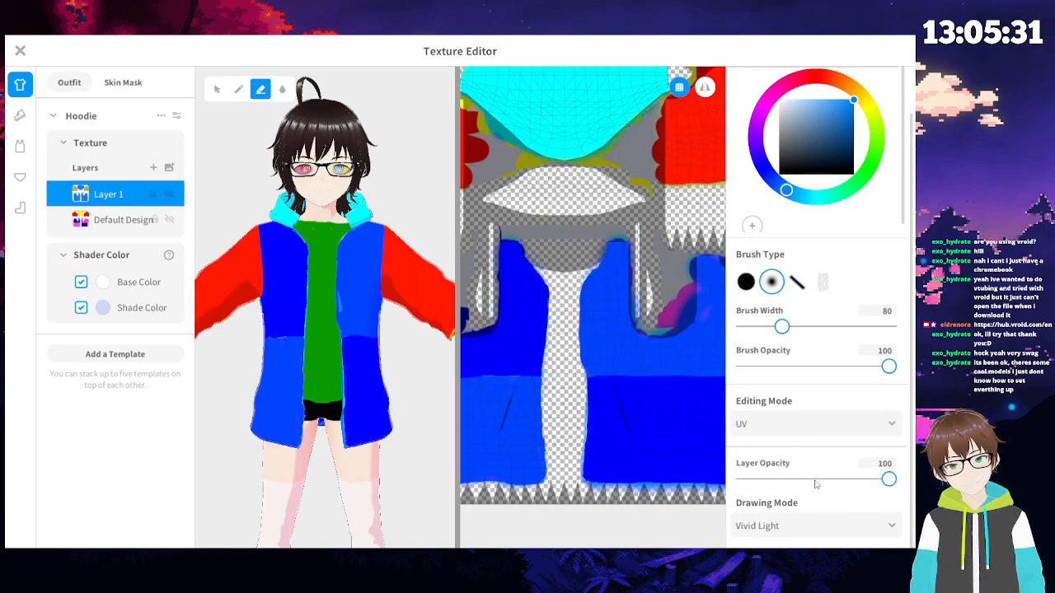
click(812, 526)
scroll(816, 425, down, 3)
scroll(822, 420, up, 3)
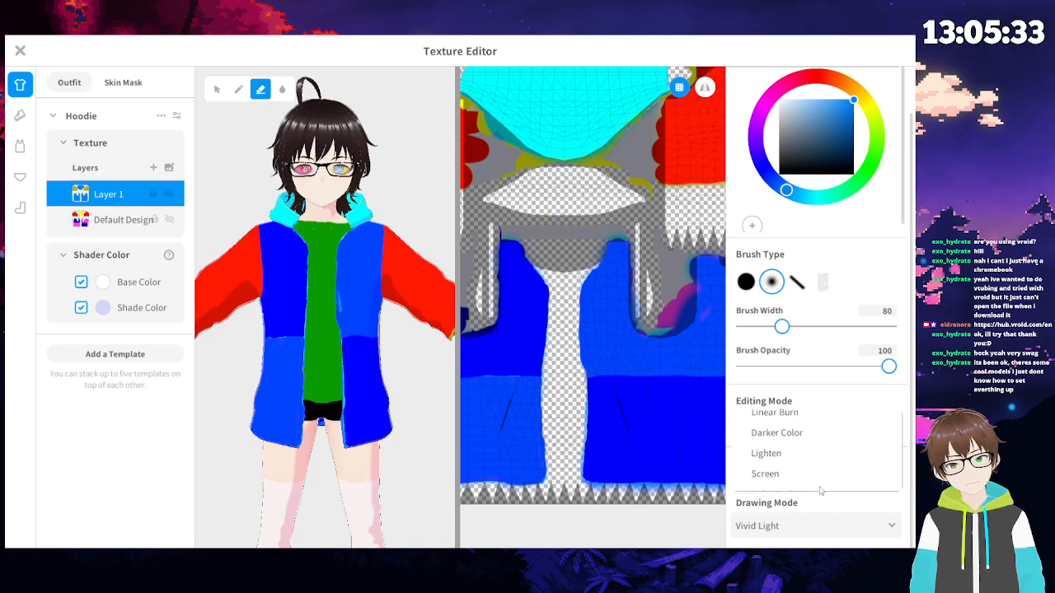
scroll(816, 462, down, 5)
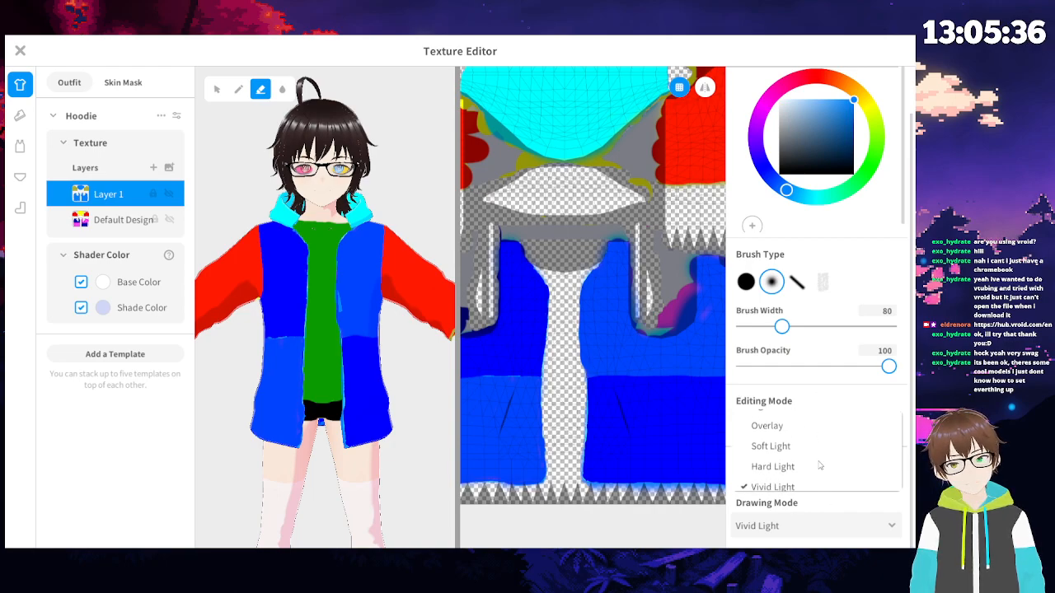
click(816, 450)
- Set Layer 1's drawing mode to Soft Light and inspect the hoodie on the avatar from several angles
click(810, 525)
scroll(814, 445, down, 4)
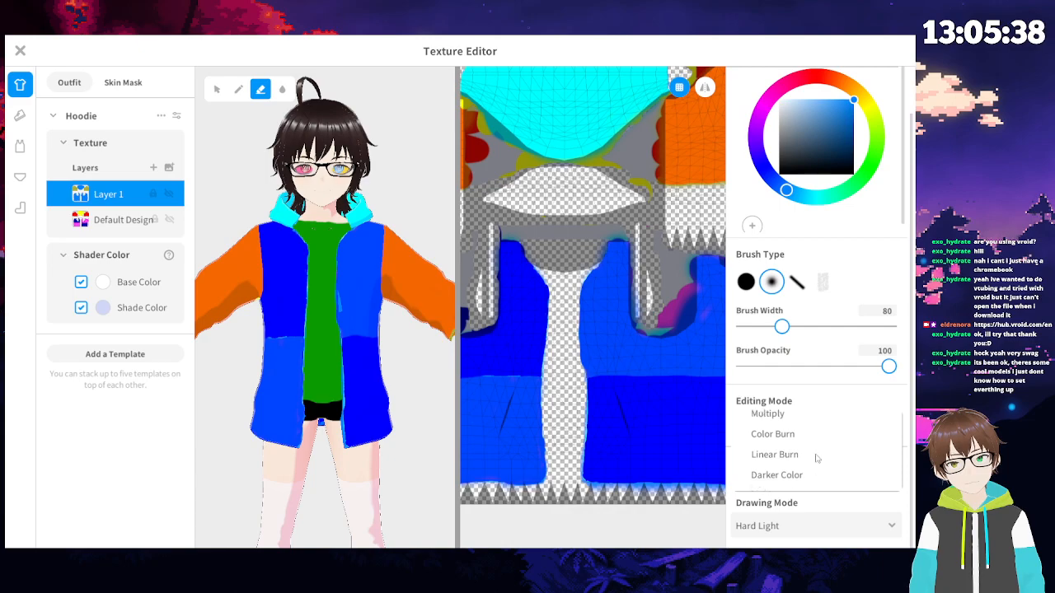
scroll(813, 445, down, 2)
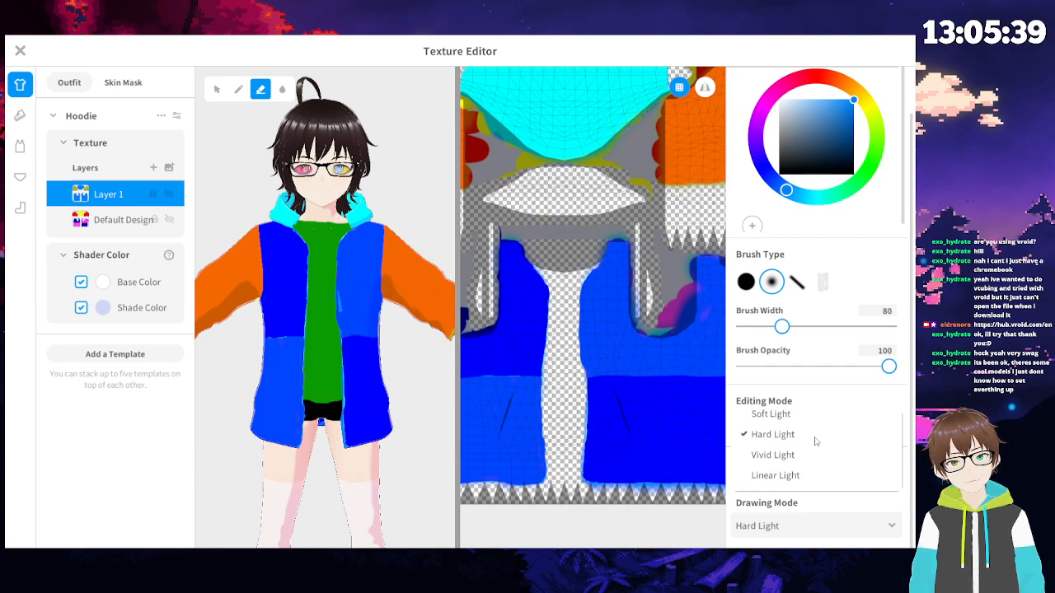
click(792, 415)
right_drag(298, 422, 276, 439)
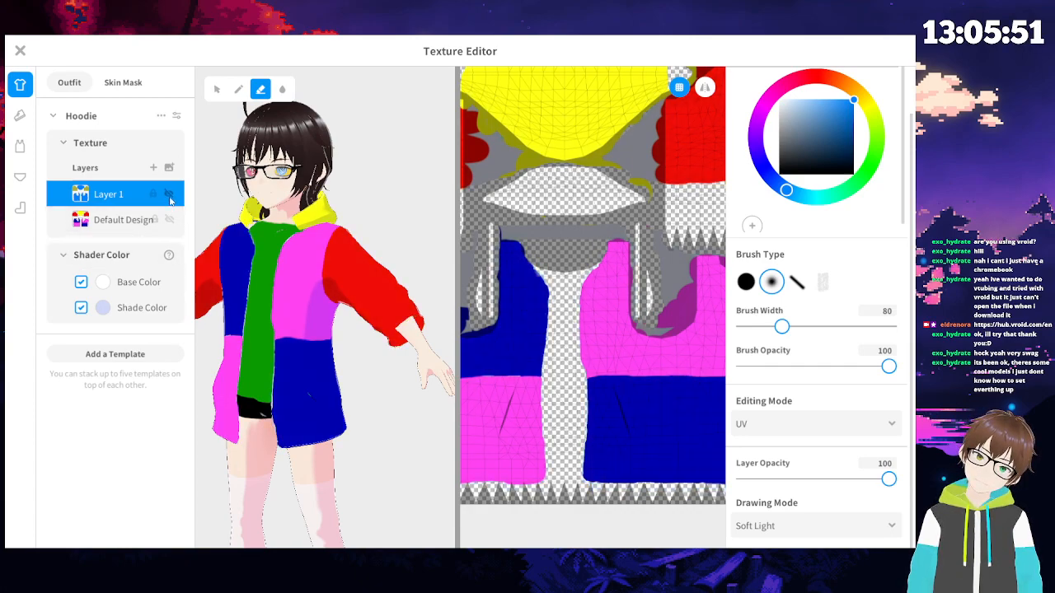
right_drag(234, 266, 292, 315)
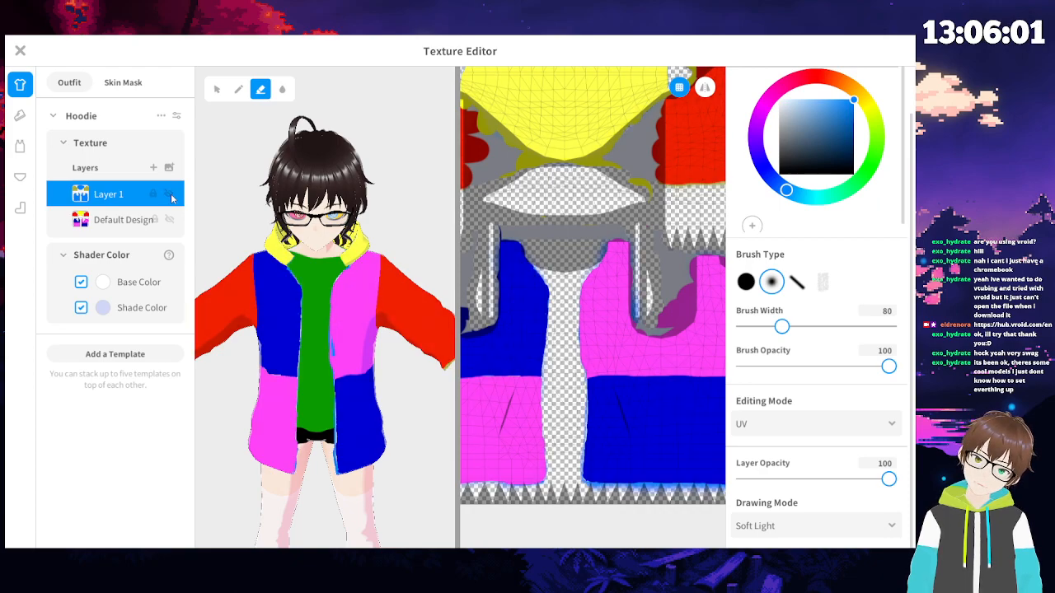
- Sample the pink of the hoodie's upper front panel, #FF43F8, from the texture as the brush color
scroll(280, 351, up, 2)
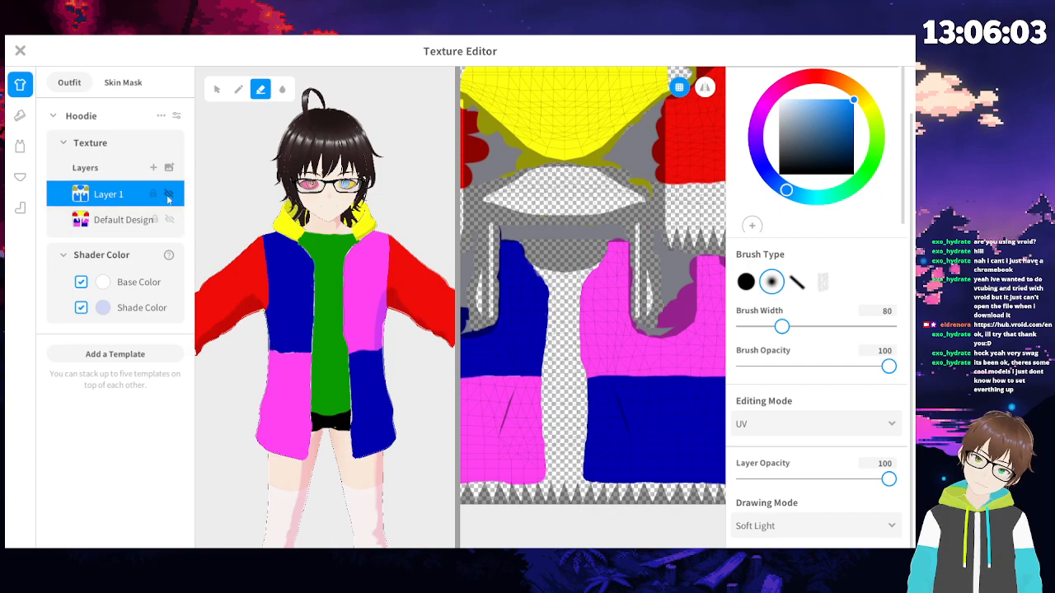
scroll(381, 340, up, 2)
scroll(381, 340, up, 3)
scroll(542, 302, up, 3)
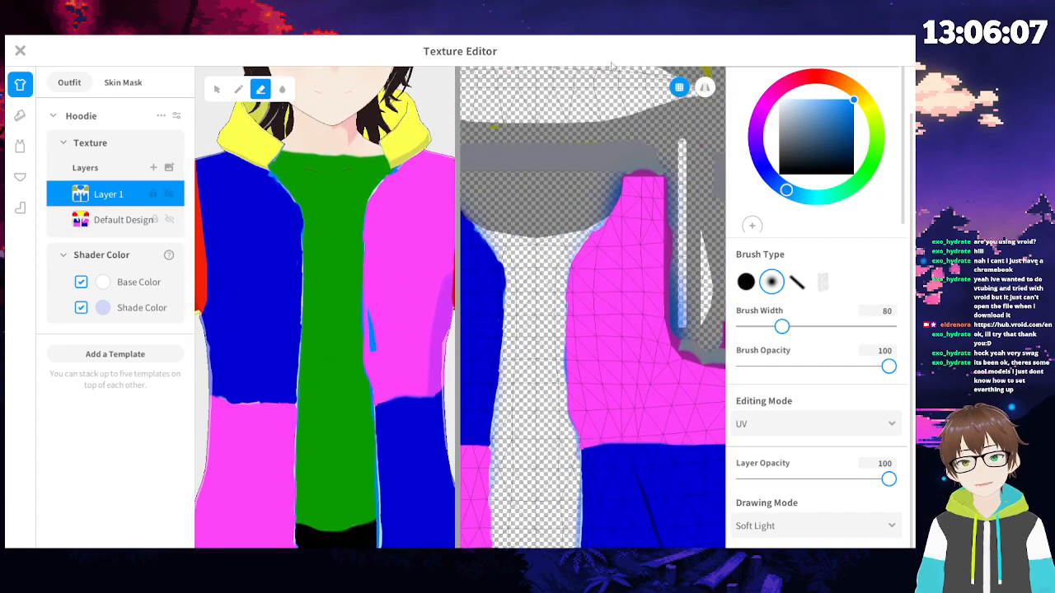
scroll(797, 112, up, 1)
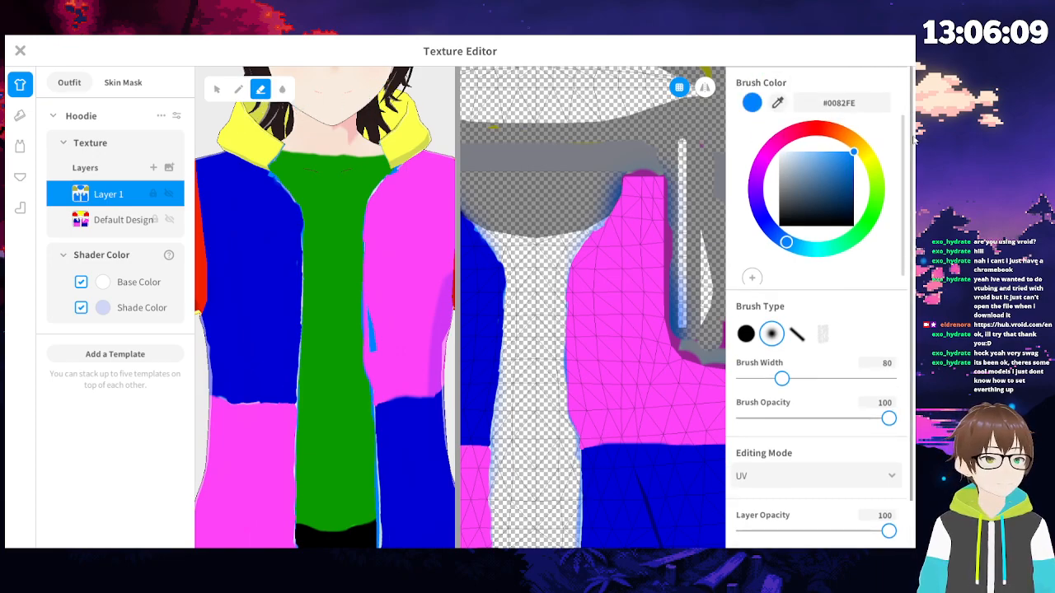
click(622, 304)
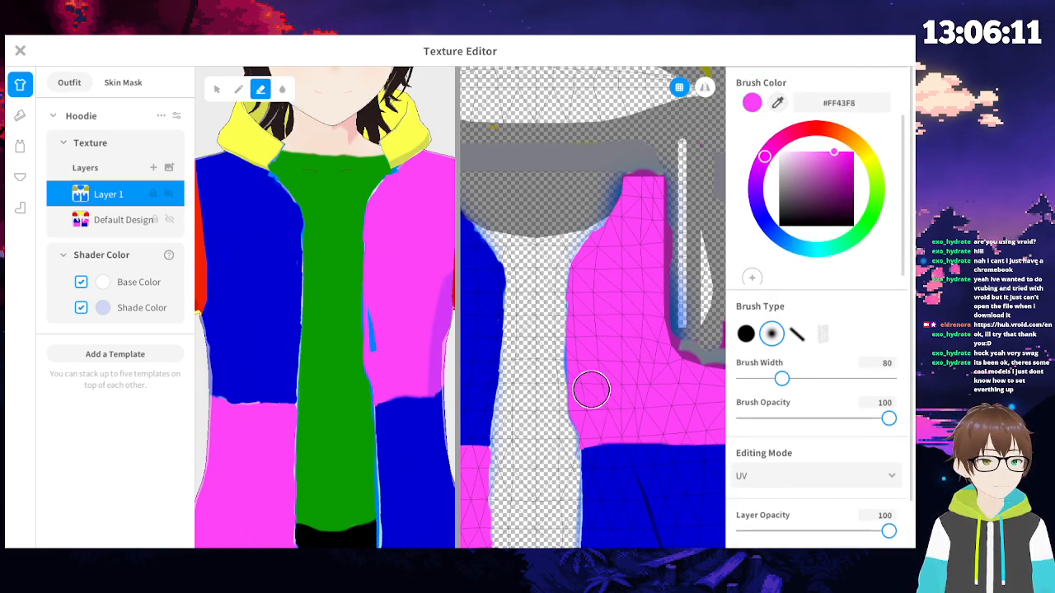
- Try to remove the stray blue streak on the pink front panel's inner edge by painting over it with #FF43F8
mouse_move(381, 336)
mouse_down()
mouse_move(382, 347)
mouse_move(379, 337)
mouse_up()
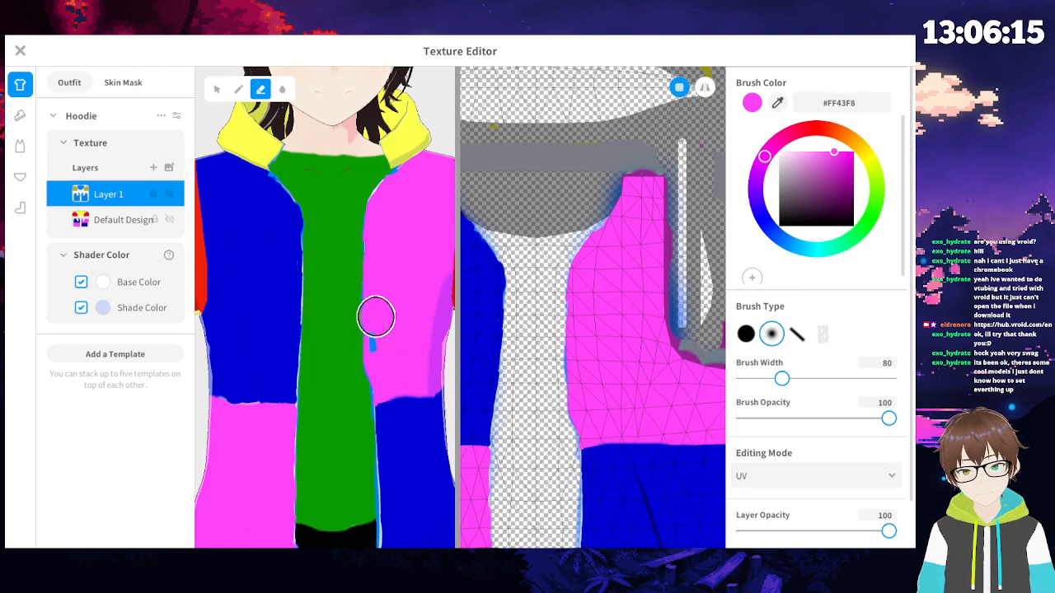
click(239, 89)
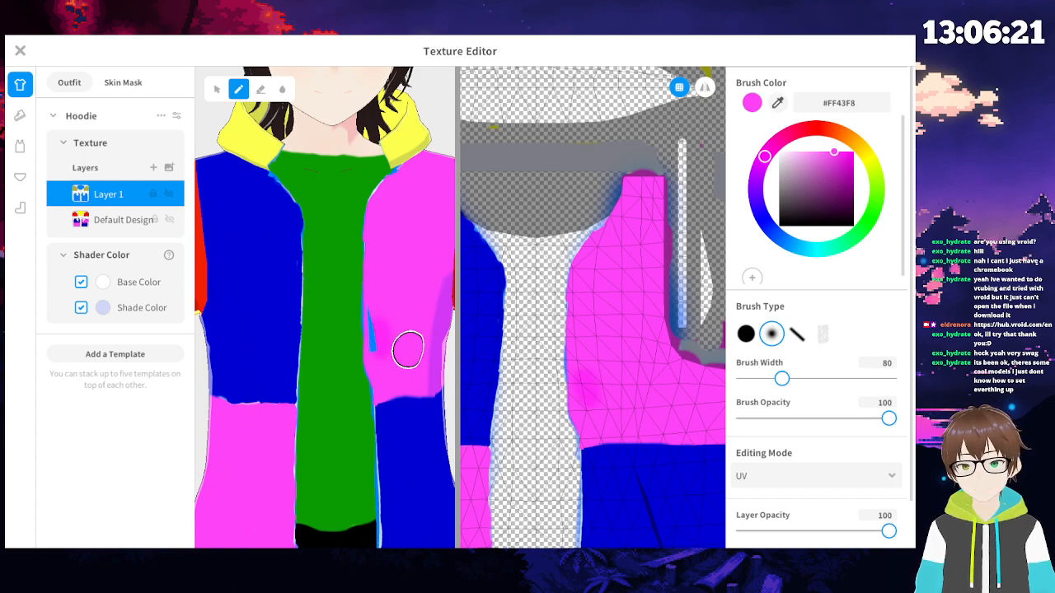
scroll(828, 415, down, 1)
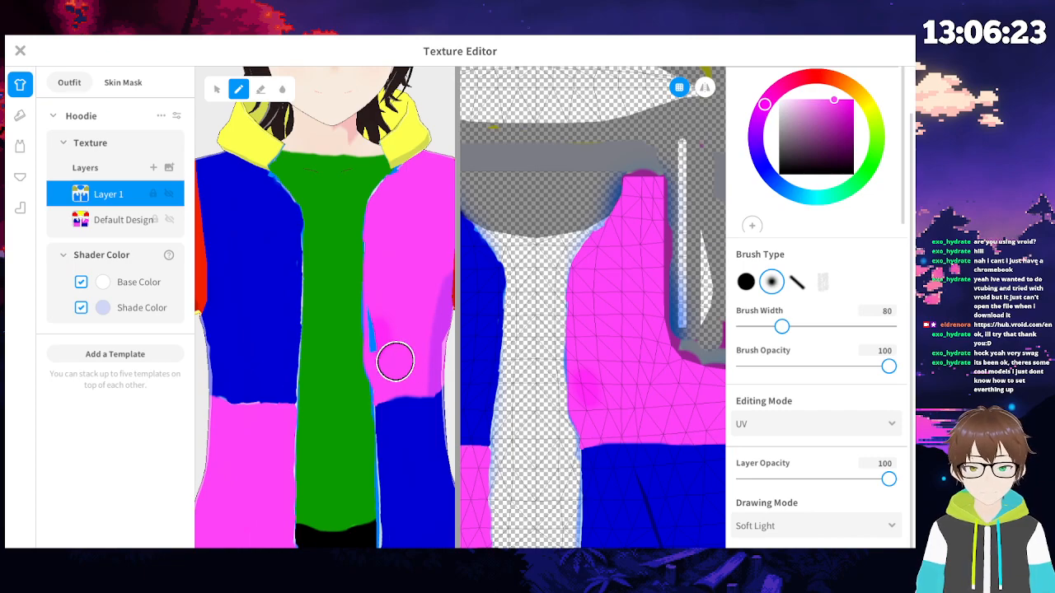
mouse_move(370, 308)
mouse_down()
mouse_move(386, 363)
mouse_move(379, 299)
mouse_move(377, 334)
mouse_move(366, 299)
mouse_move(377, 334)
mouse_move(462, 349)
mouse_up()
click(745, 283)
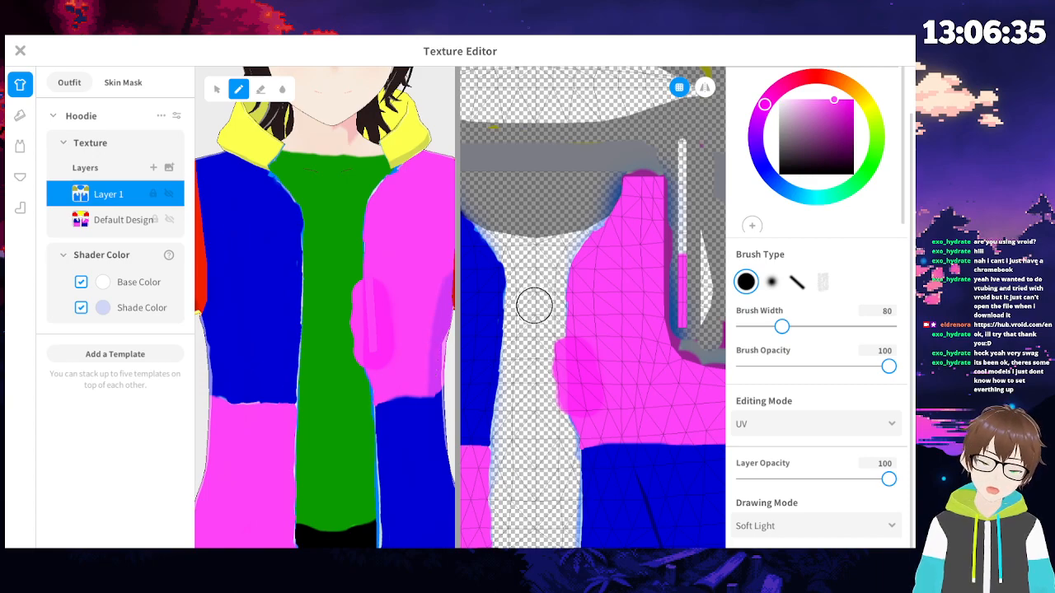
key(ctrl+z)
key(ctrl+z)
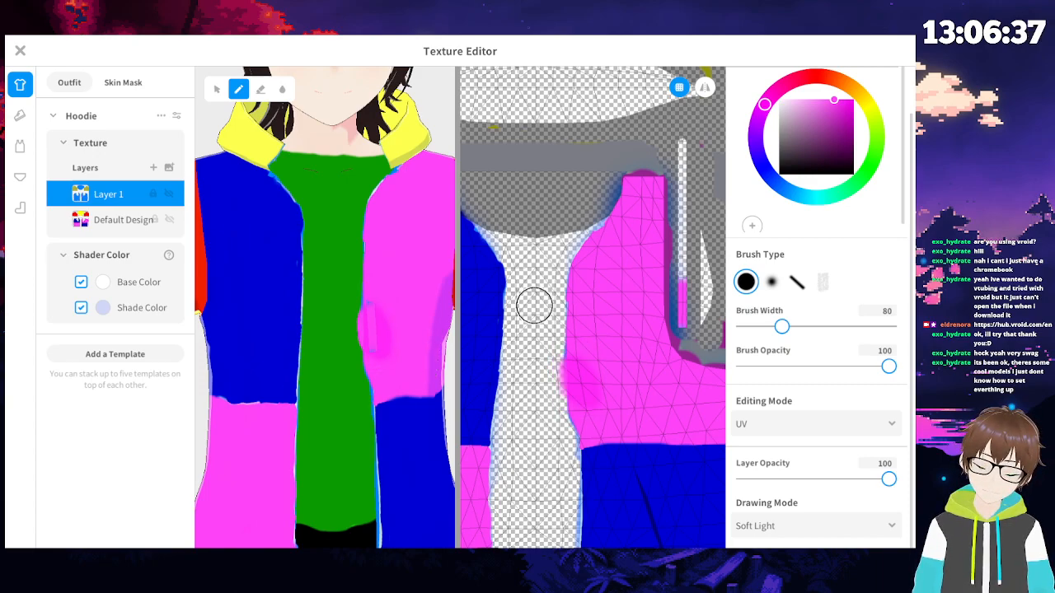
key(ctrl+z)
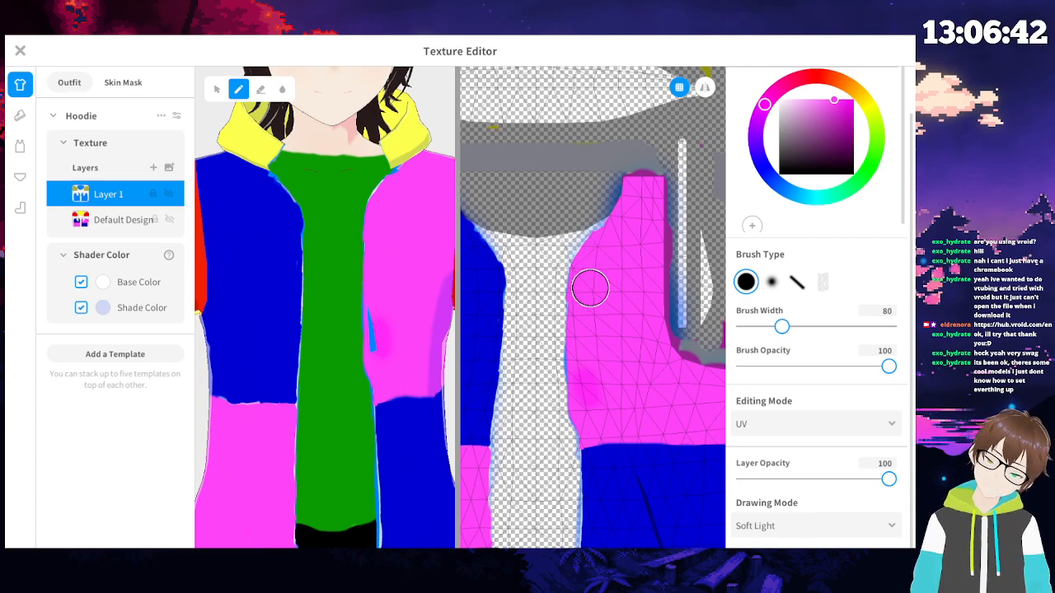
- Erase the stray blue paint from the narrow strip beside the pink front panel on Layer 1
click(261, 89)
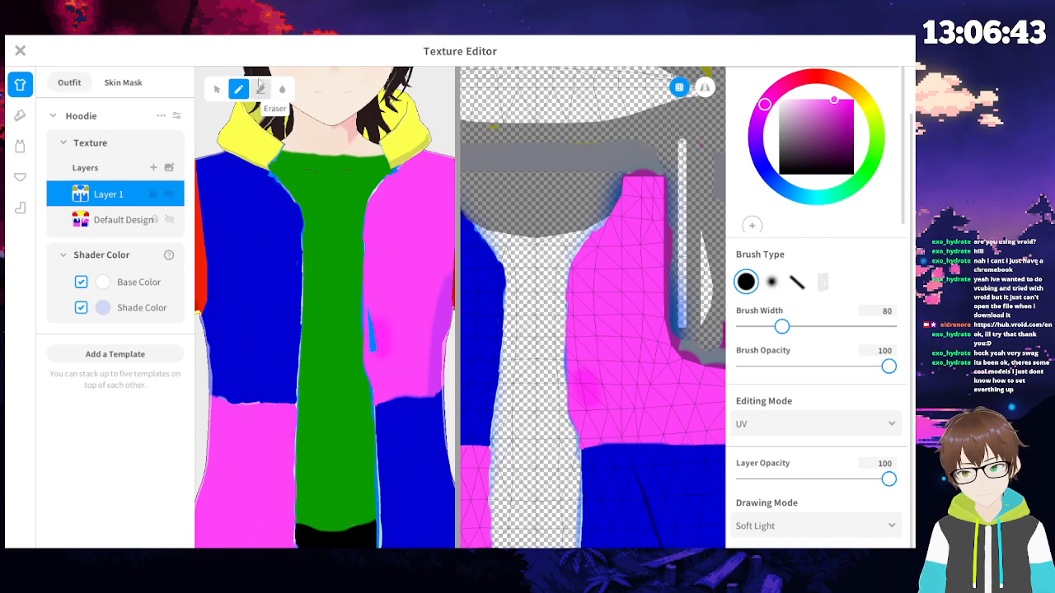
drag(684, 301, 691, 322)
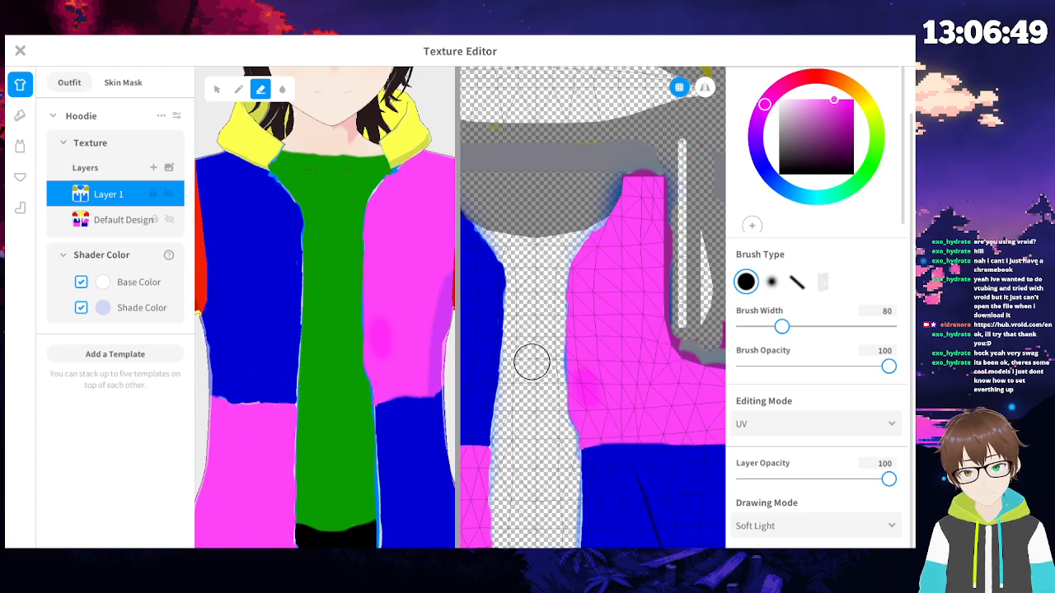
scroll(502, 376, down, 3)
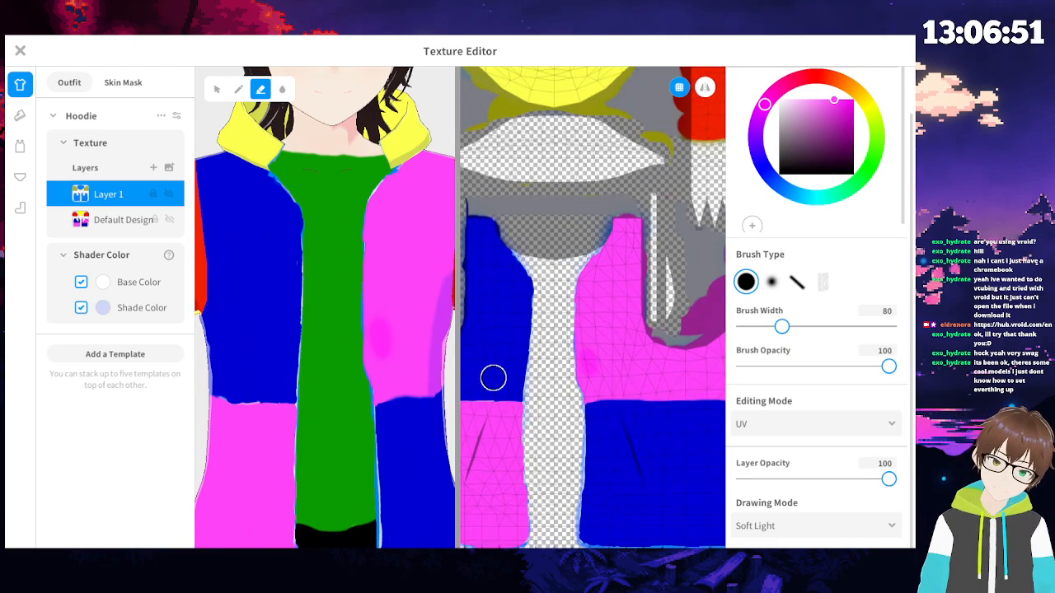
scroll(366, 338, down, 5)
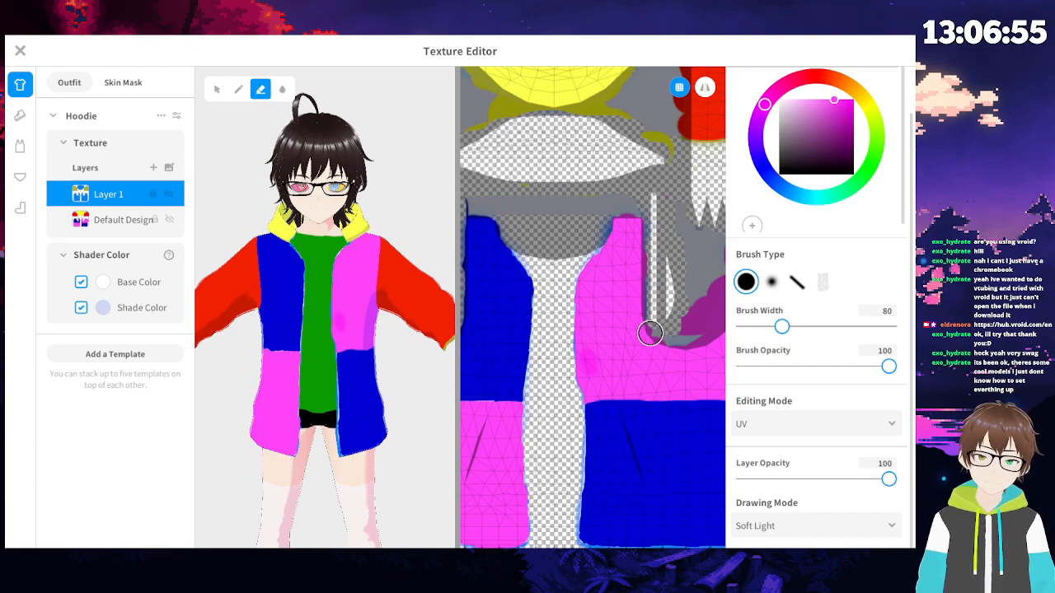
scroll(653, 332, down, 3)
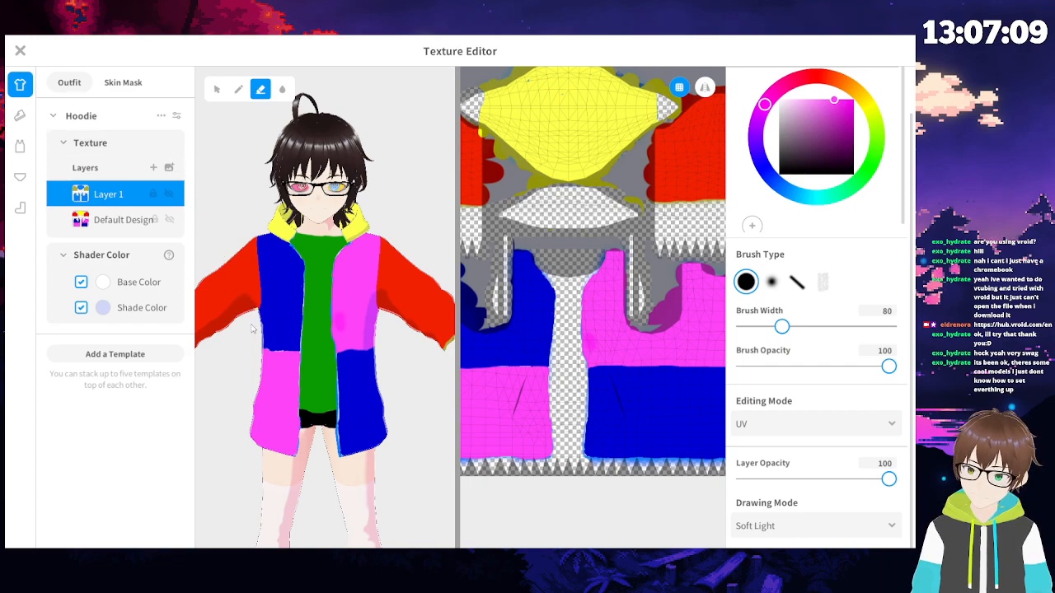
- Check the avatar's pink side panel, hide Layer 1 and make the Default Design layer active
right_drag(278, 339, 299, 337)
middle_drag(299, 337, 242, 316)
scroll(321, 346, up, 10)
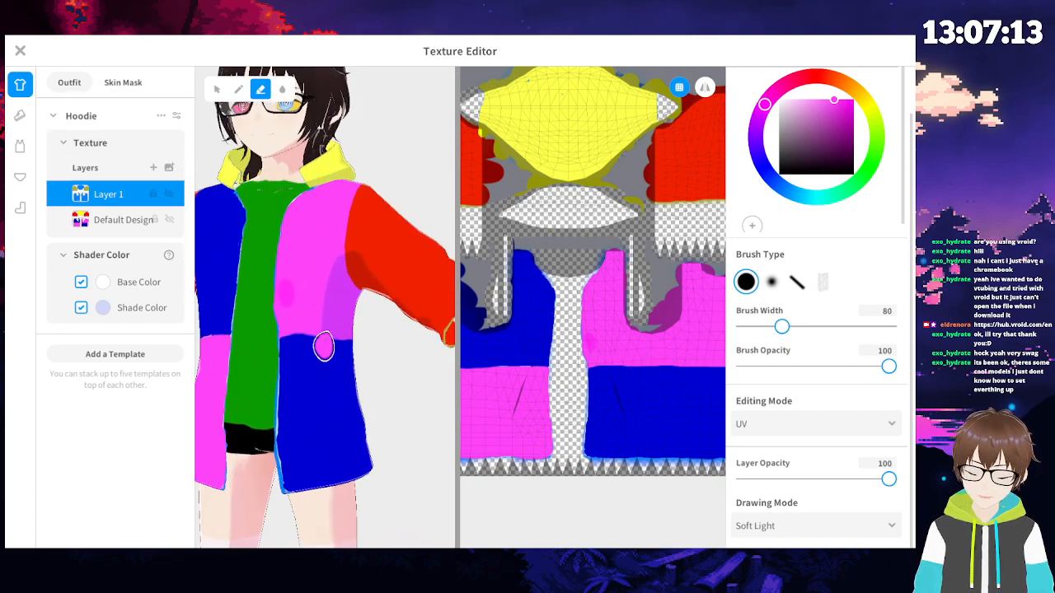
scroll(322, 347, up, 3)
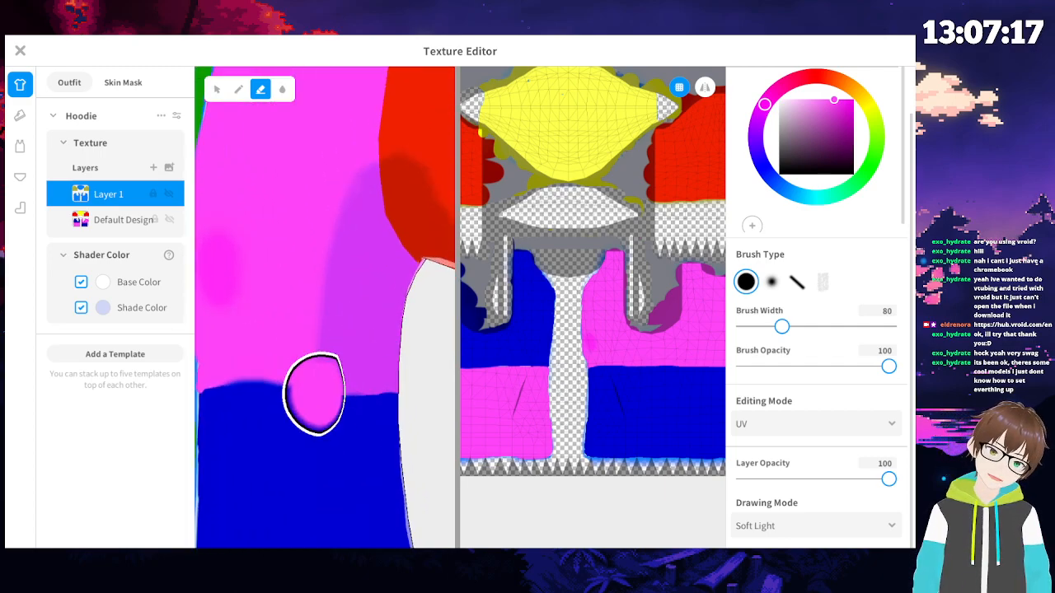
scroll(316, 391, down, 4)
middle_drag(486, 408, 507, 404)
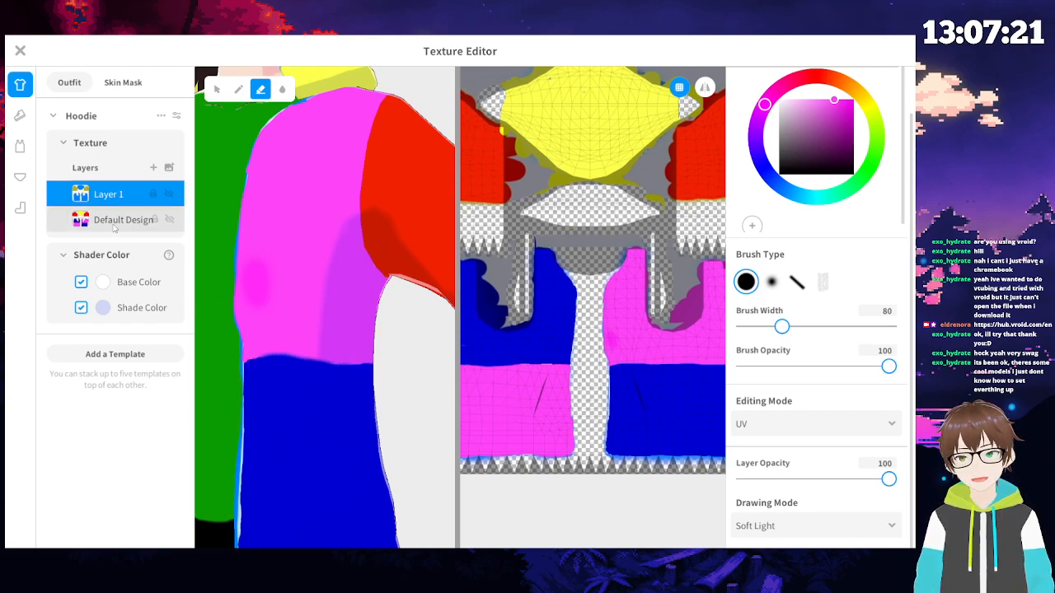
click(169, 195)
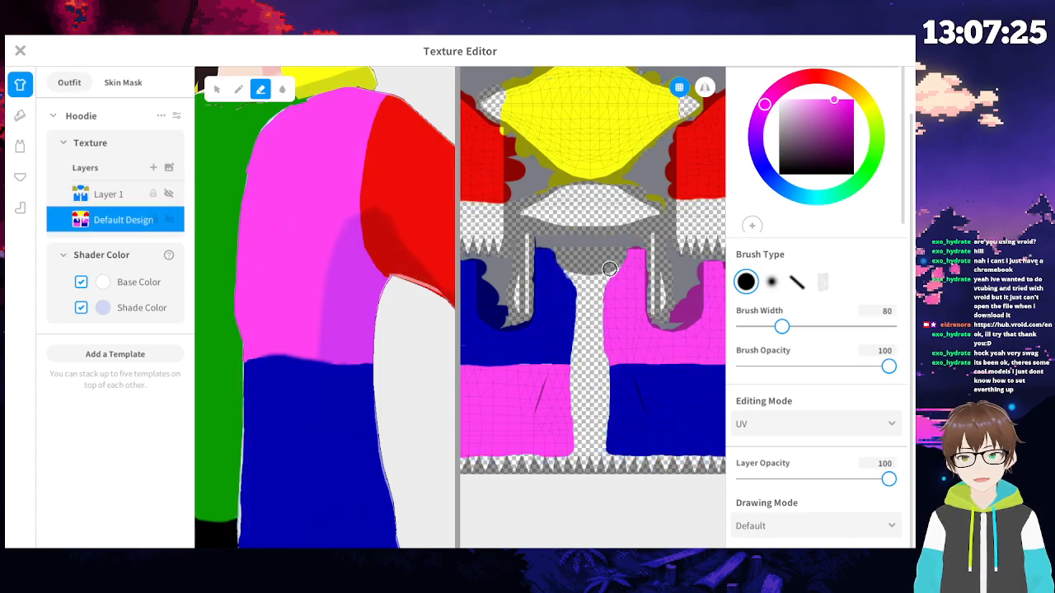
scroll(824, 140, up, 1)
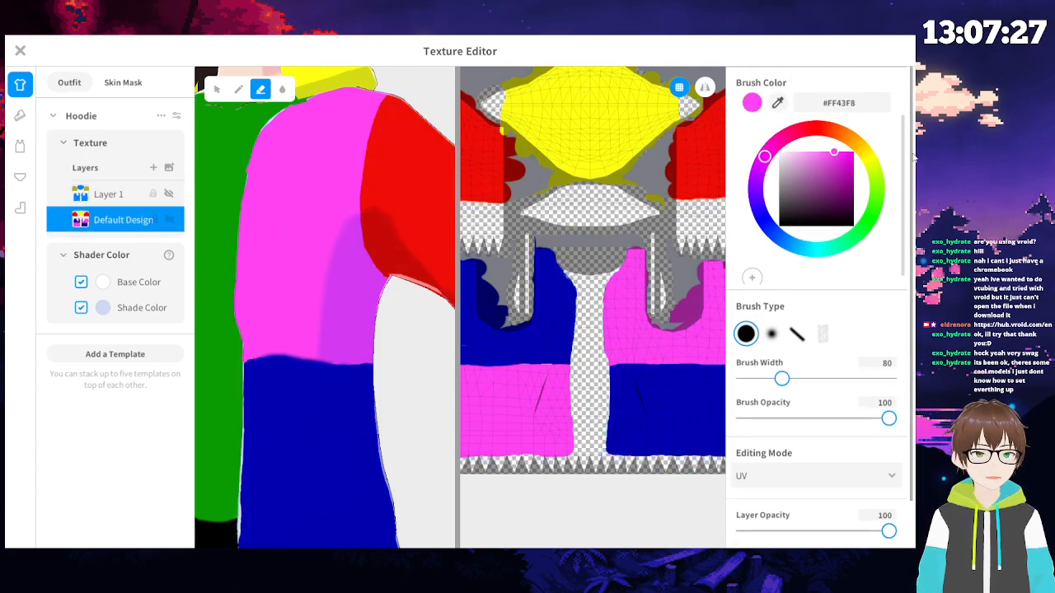
click(306, 404)
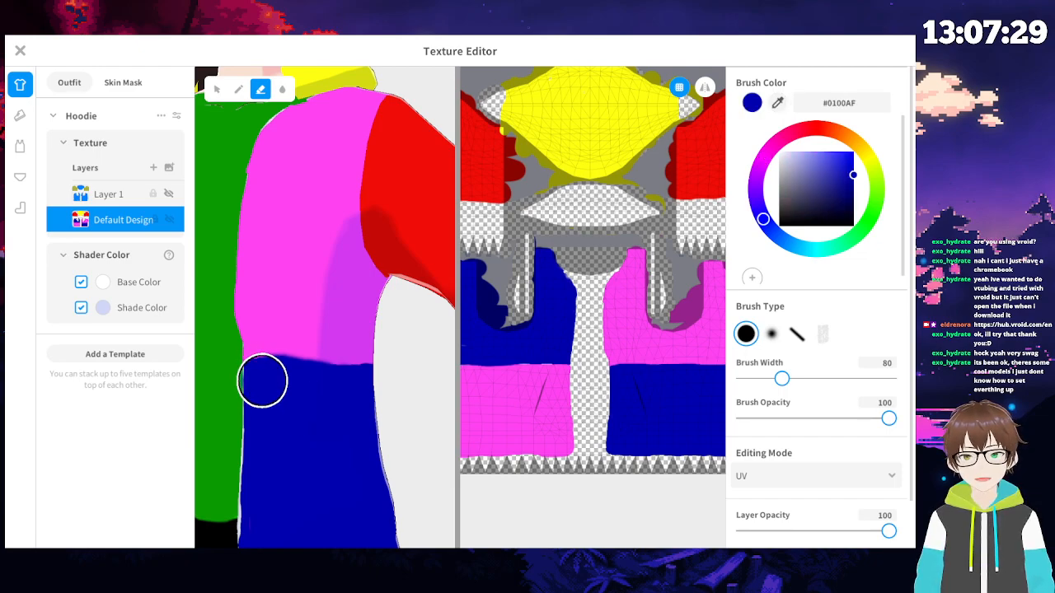
drag(272, 377, 297, 377)
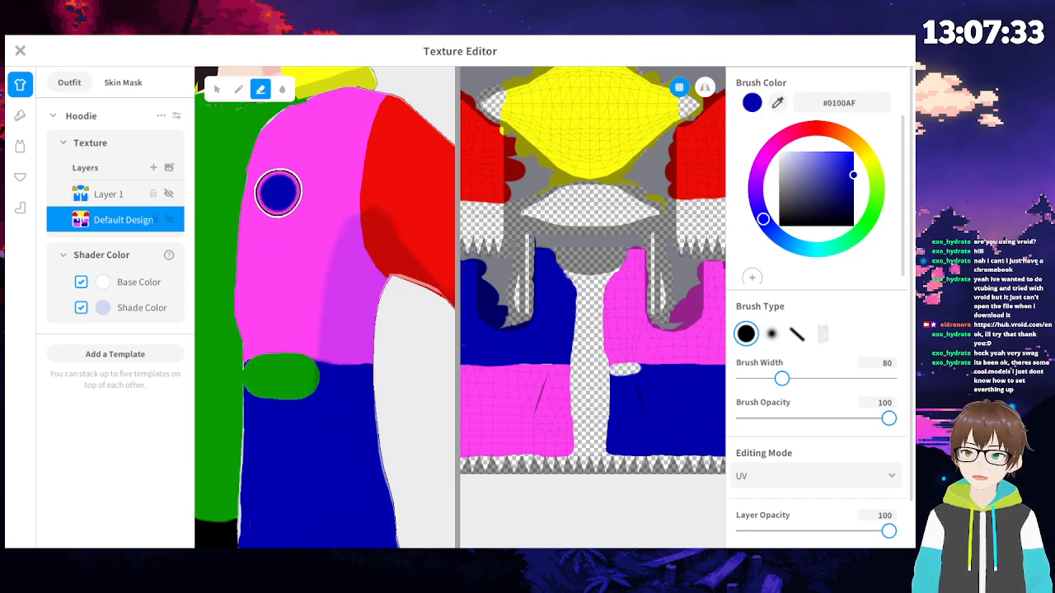
key(ctrl+z)
- Sample the front panel's pink, #FF42F1, from the texture and brush it along the panel's lower edge over the blue
click(237, 86)
mouse_move(316, 405)
middle_down()
mouse_move(262, 424)
mouse_move(316, 441)
middle_up()
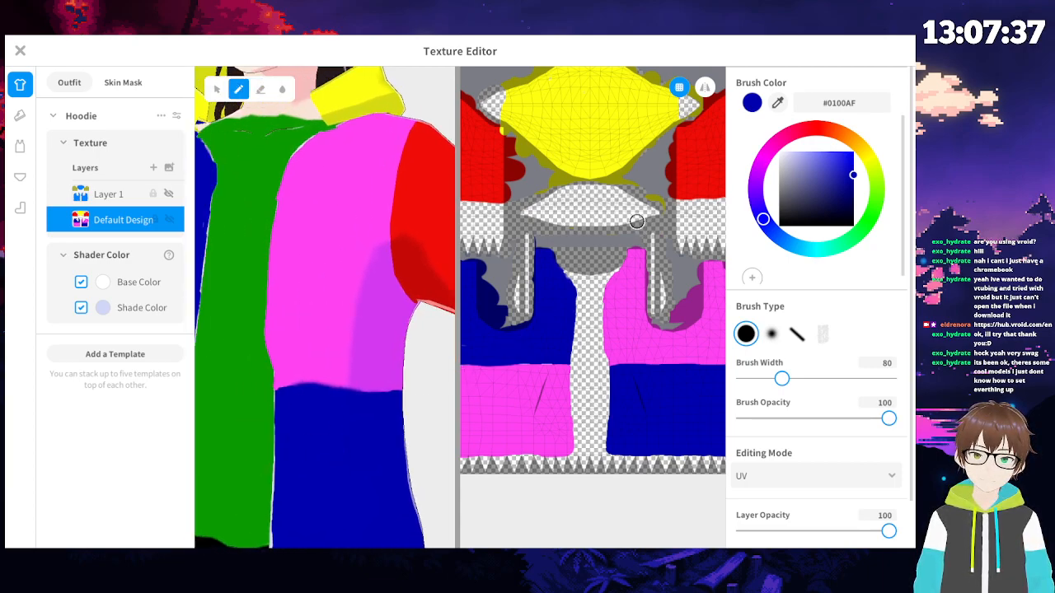
click(370, 275)
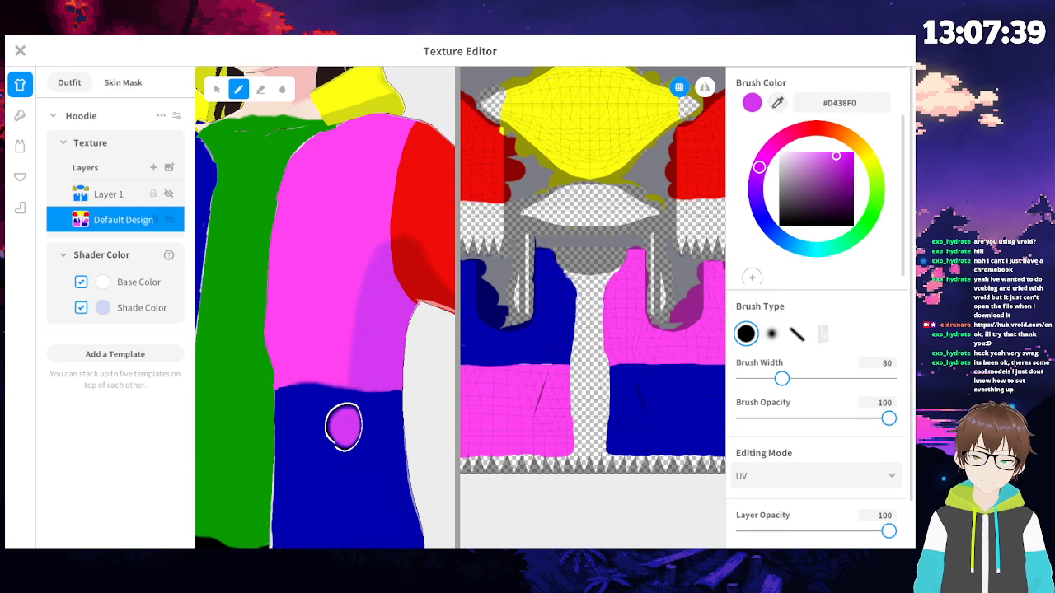
drag(372, 365, 349, 370)
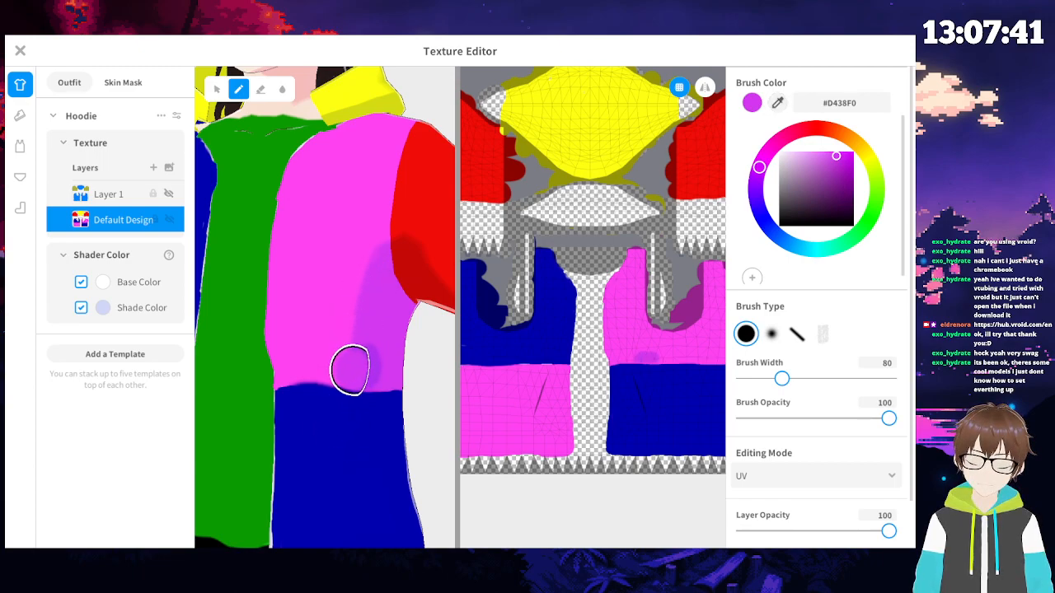
key(ctrl+z)
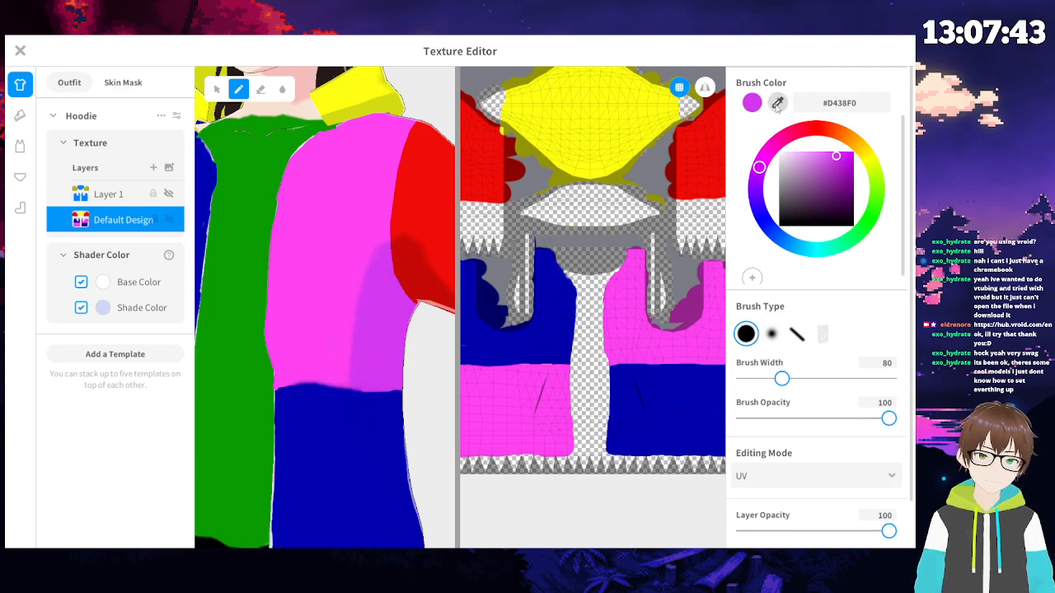
click(634, 328)
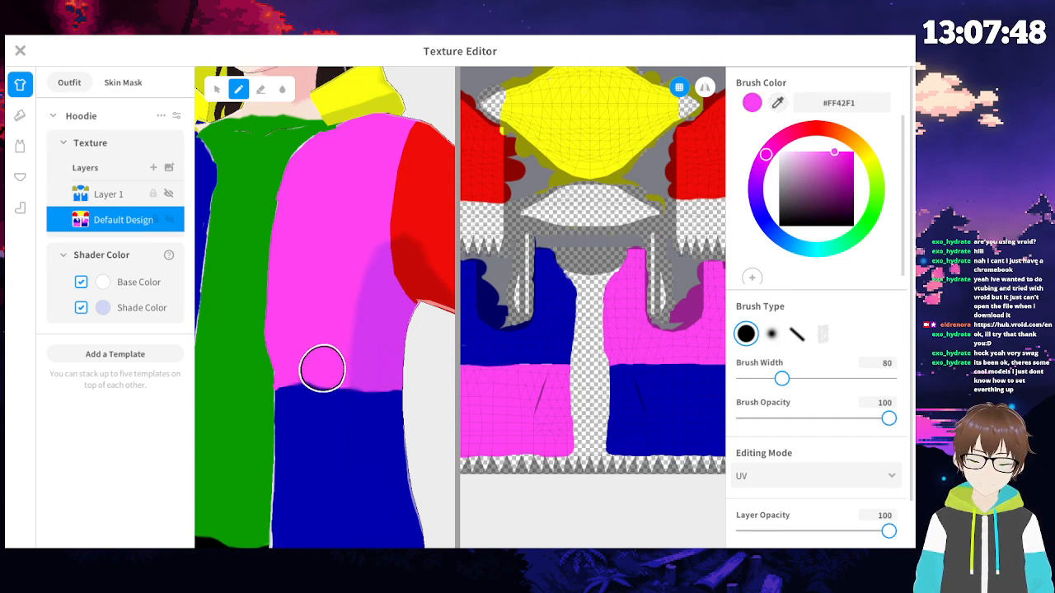
mouse_move(288, 377)
mouse_down()
mouse_move(379, 381)
mouse_move(307, 380)
mouse_up()
key(ctrl+z)
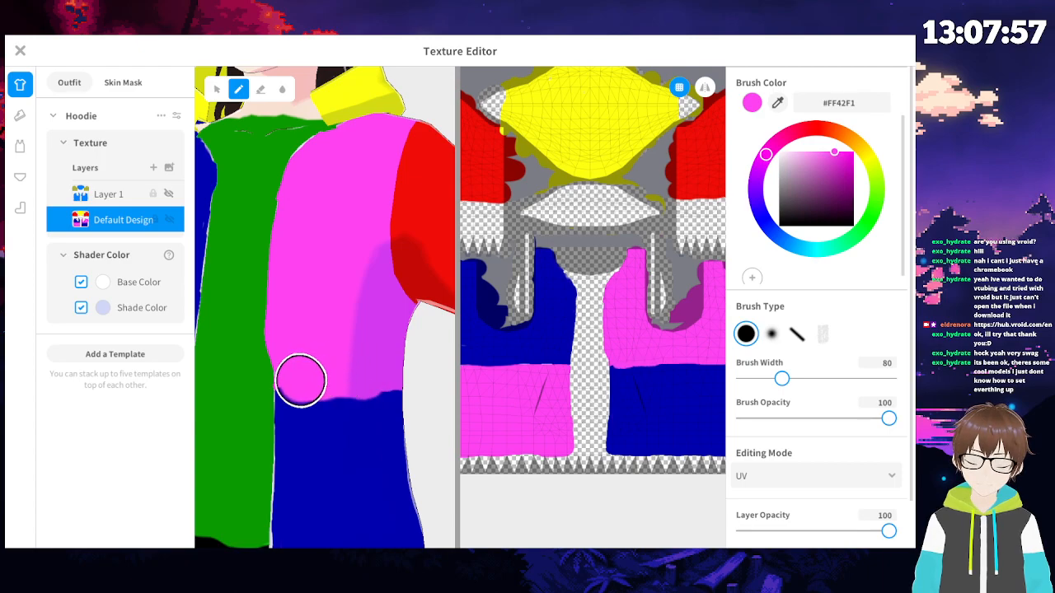
- Reduce the brush width to 32 and refine the pink edge at the front panel's inner lower corner
scroll(643, 374, up, 3)
middle_drag(677, 425, 597, 379)
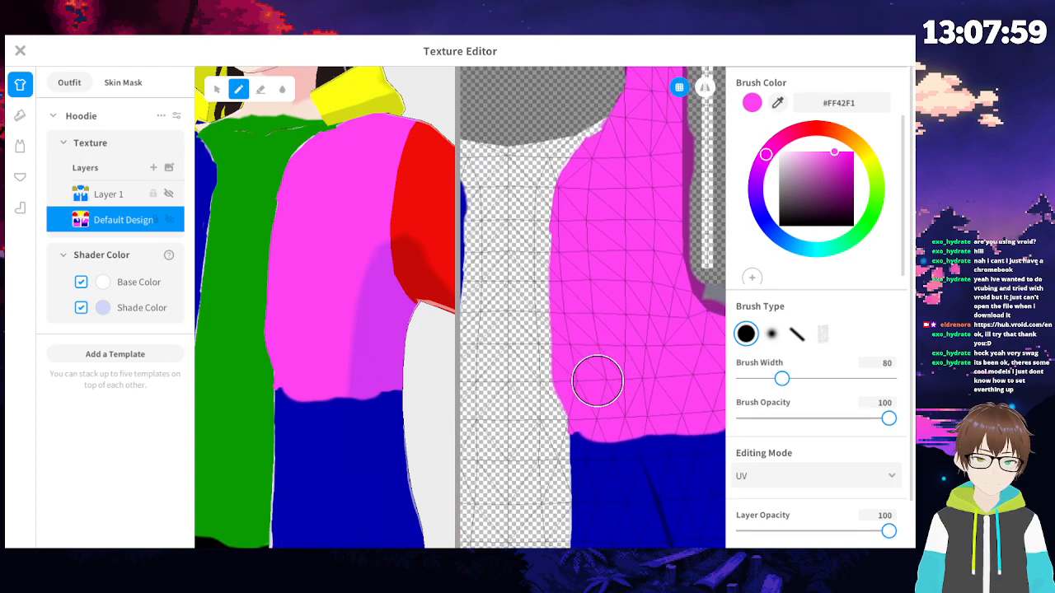
scroll(598, 379, up, 3)
middle_drag(629, 415, 612, 353)
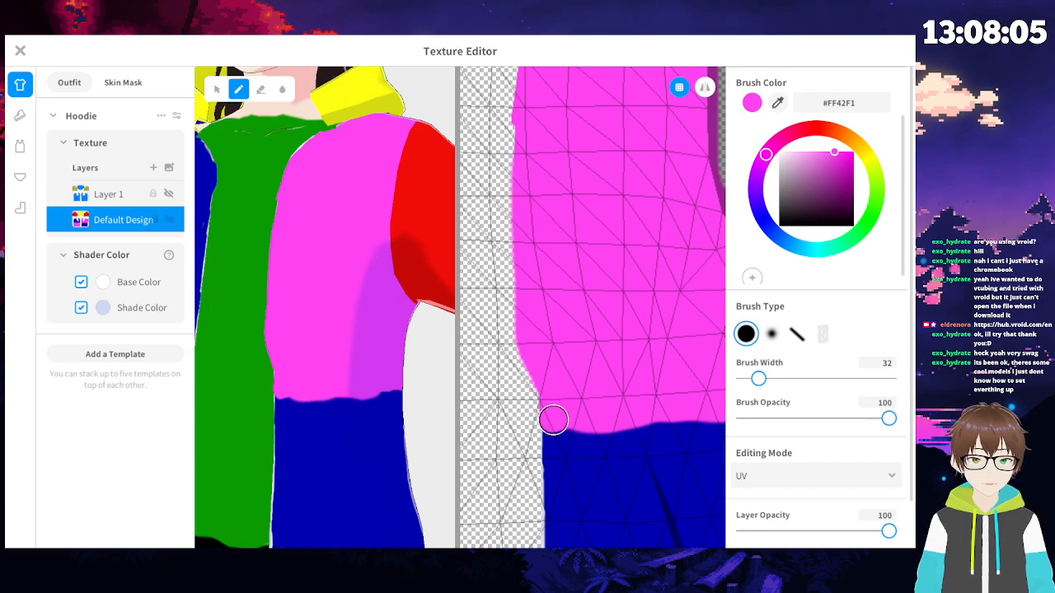
drag(604, 421, 688, 420)
key(ctrl+z)
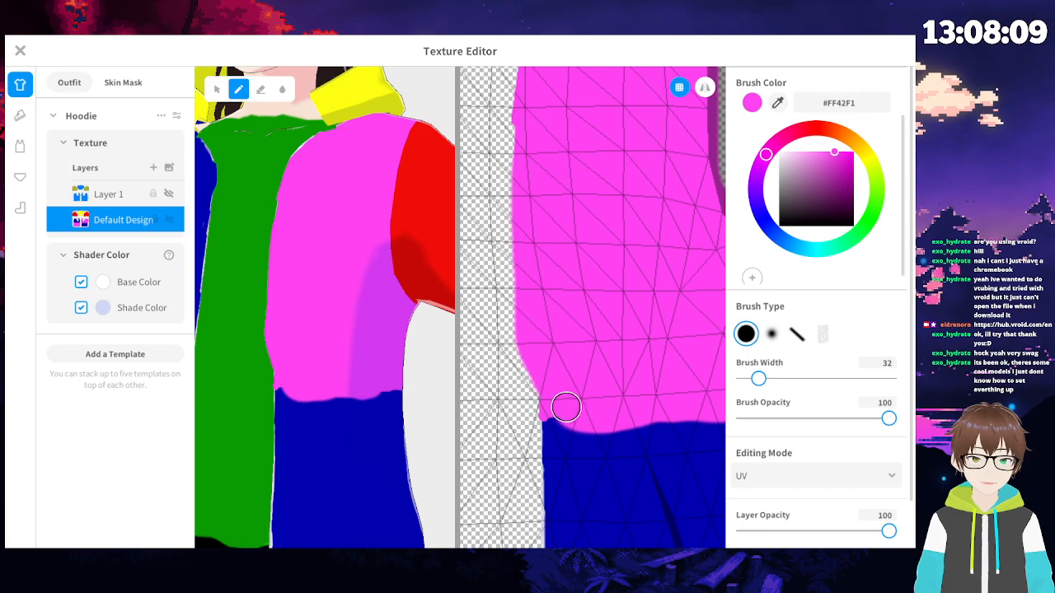
drag(567, 407, 557, 414)
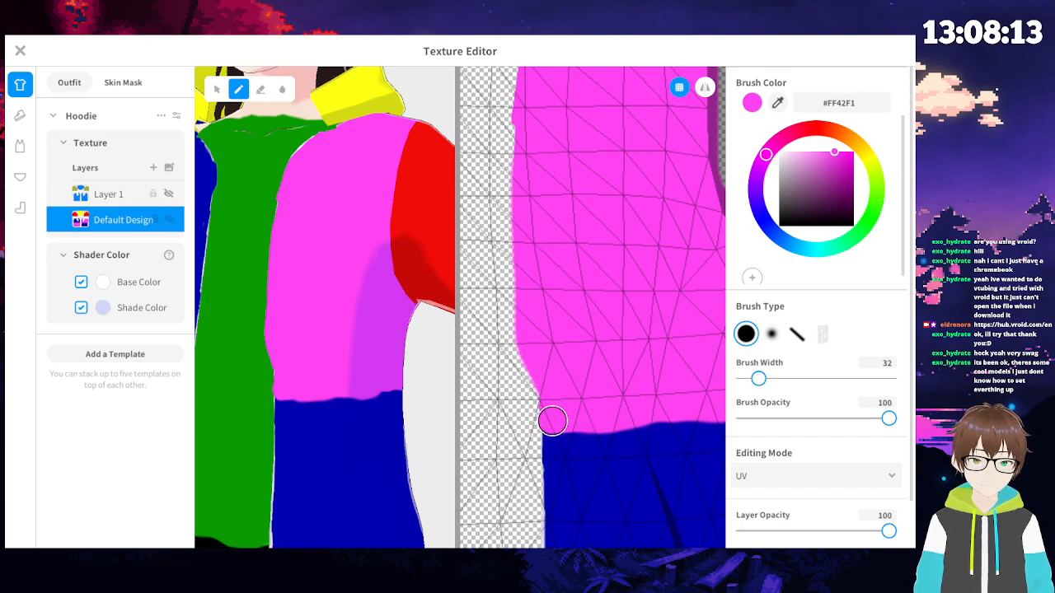
- Paint pink along the boundary with the blue block, smoothing it from the front panel past the armhole toward the back
middle_drag(619, 392, 520, 389)
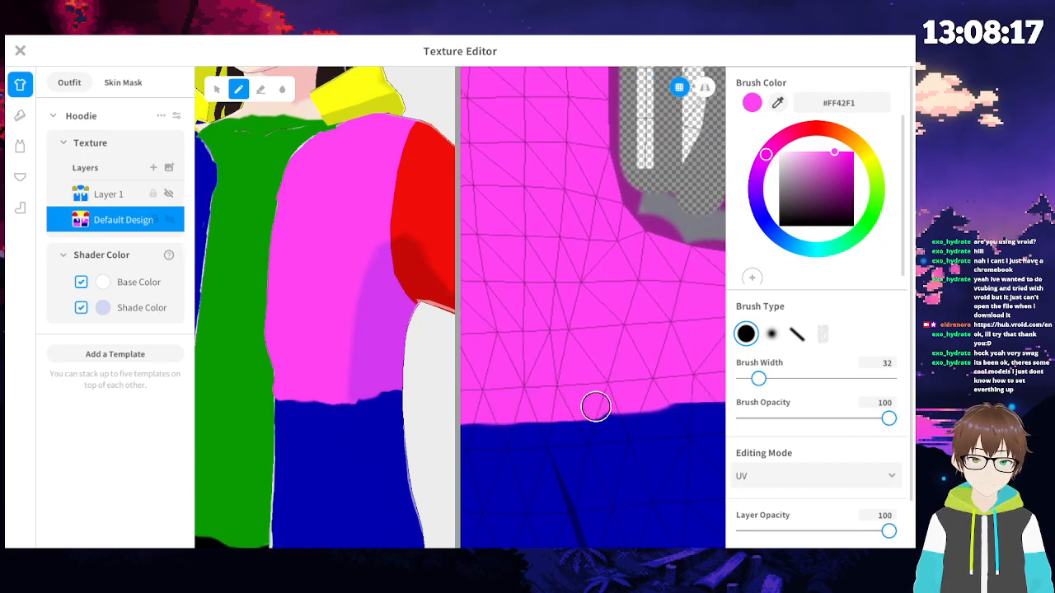
middle_drag(687, 398, 496, 406)
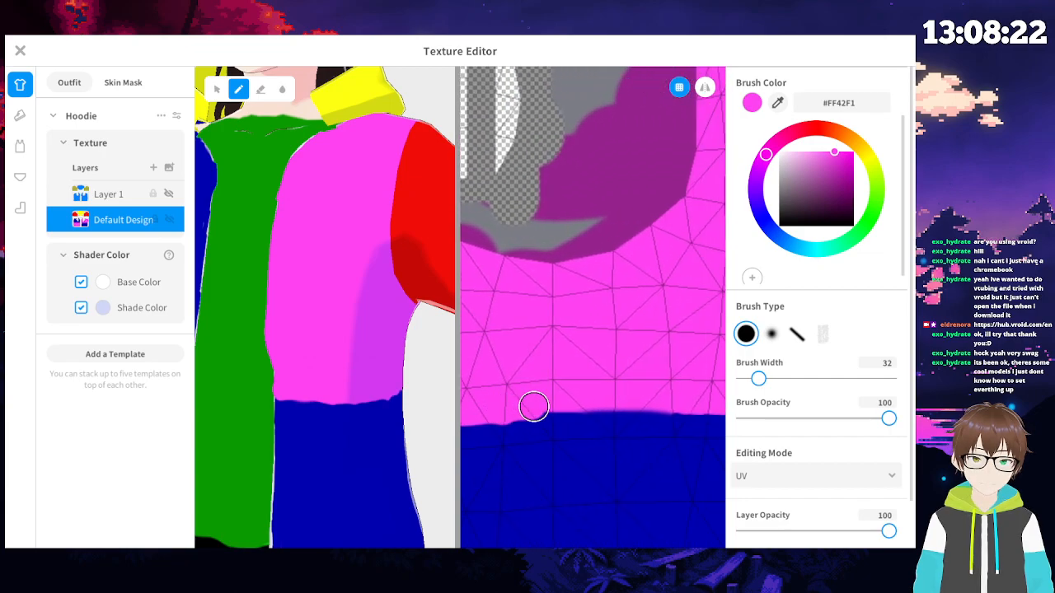
drag(578, 406, 729, 410)
middle_drag(649, 393, 508, 416)
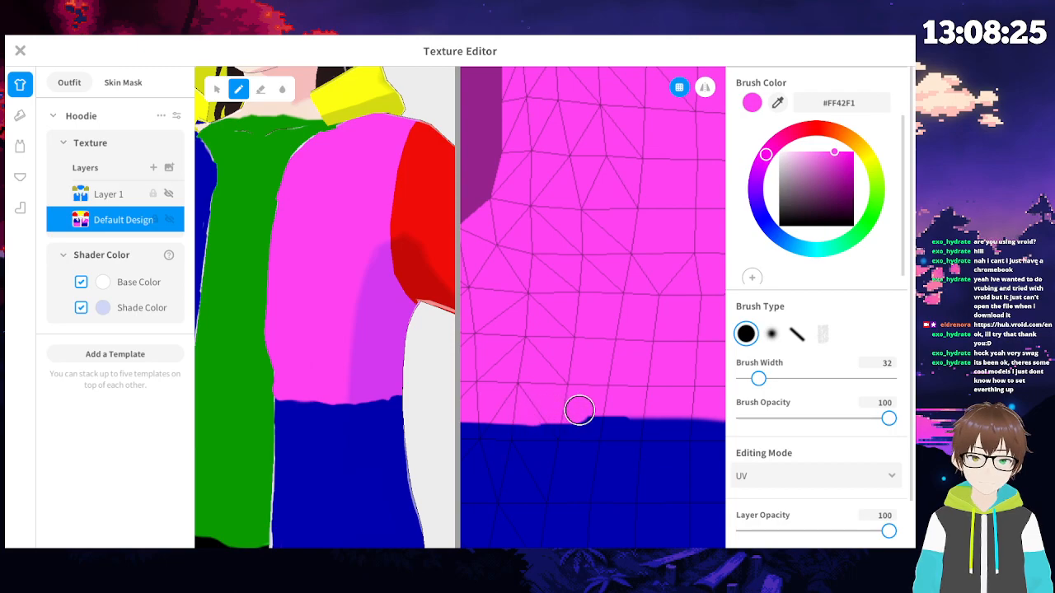
drag(646, 409, 706, 410)
mouse_move(707, 410)
middle_down()
mouse_move(586, 389)
mouse_move(520, 418)
middle_up()
middle_drag(530, 379, 696, 378)
middle_drag(507, 379, 693, 368)
middle_drag(606, 367, 571, 371)
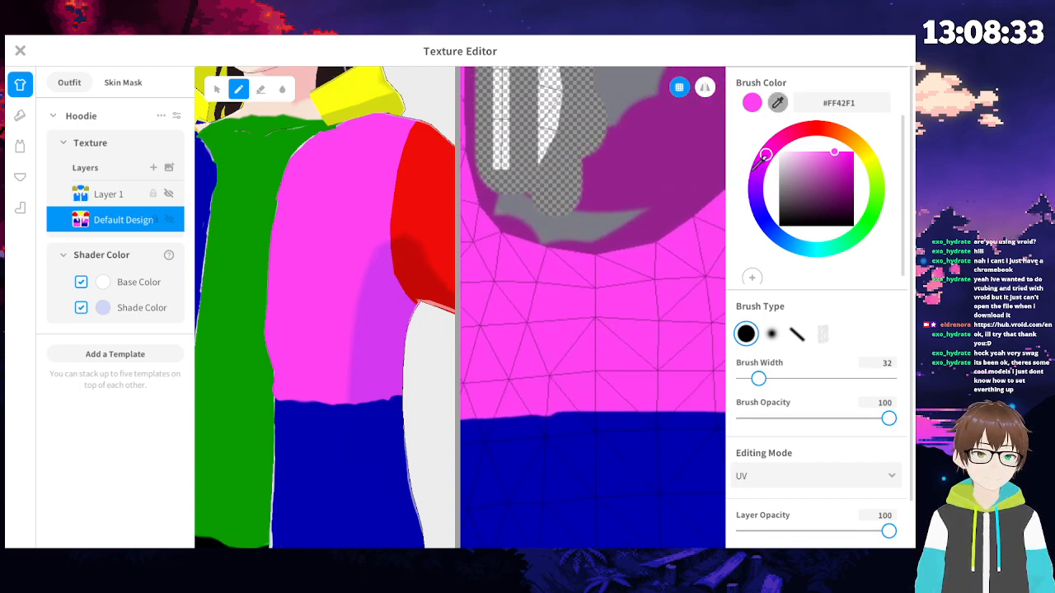
- Sample the blue #0100AF from the texture and even out its upper edge beneath the pink front panel
click(601, 467)
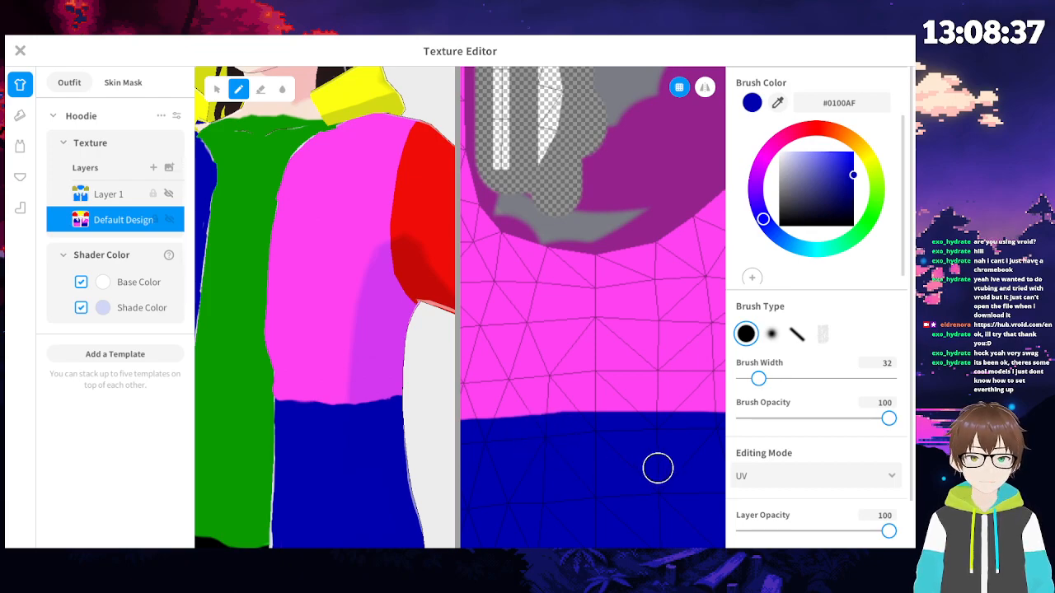
middle_drag(658, 468, 492, 456)
mouse_move(660, 459)
middle_down()
mouse_move(502, 436)
mouse_move(629, 449)
middle_up()
middle_drag(549, 446, 635, 450)
scroll(326, 438, up, 3)
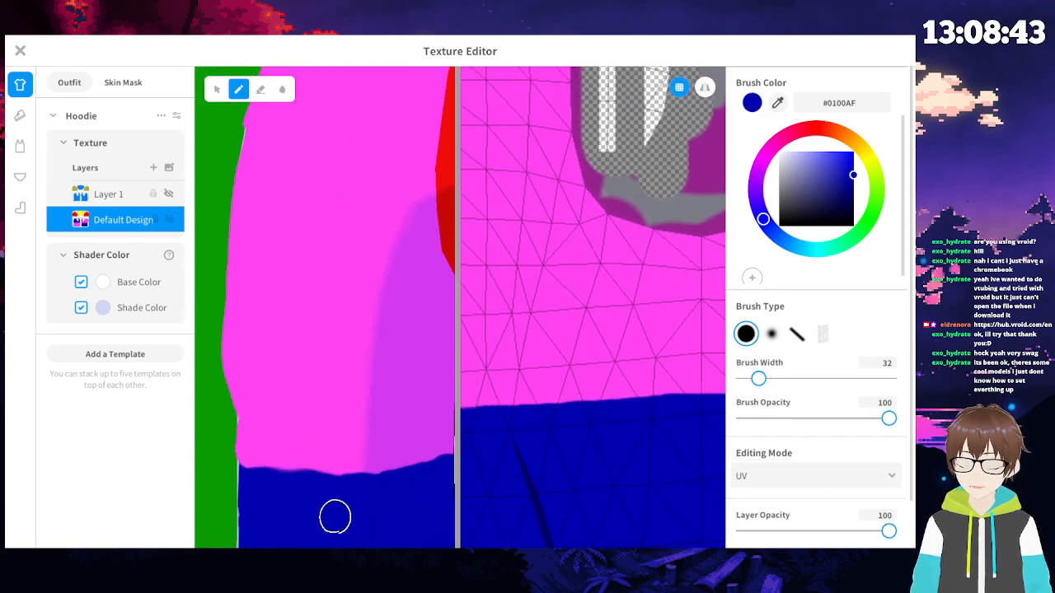
middle_drag(335, 528, 331, 468)
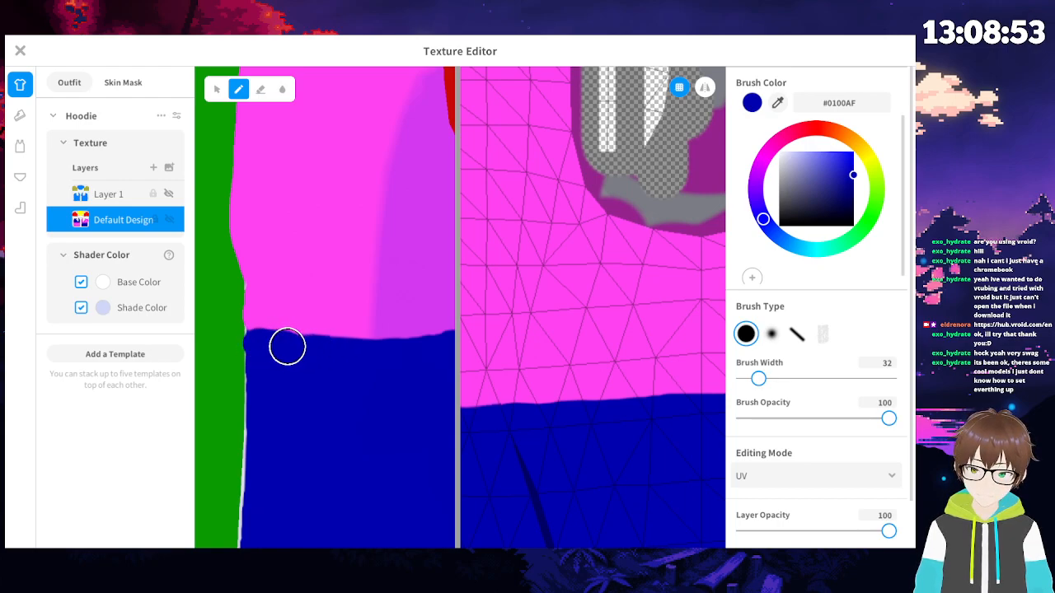
- Refine the blue edge under the pink front panel, around its inner corner beside the green strip
scroll(316, 419, down, 5)
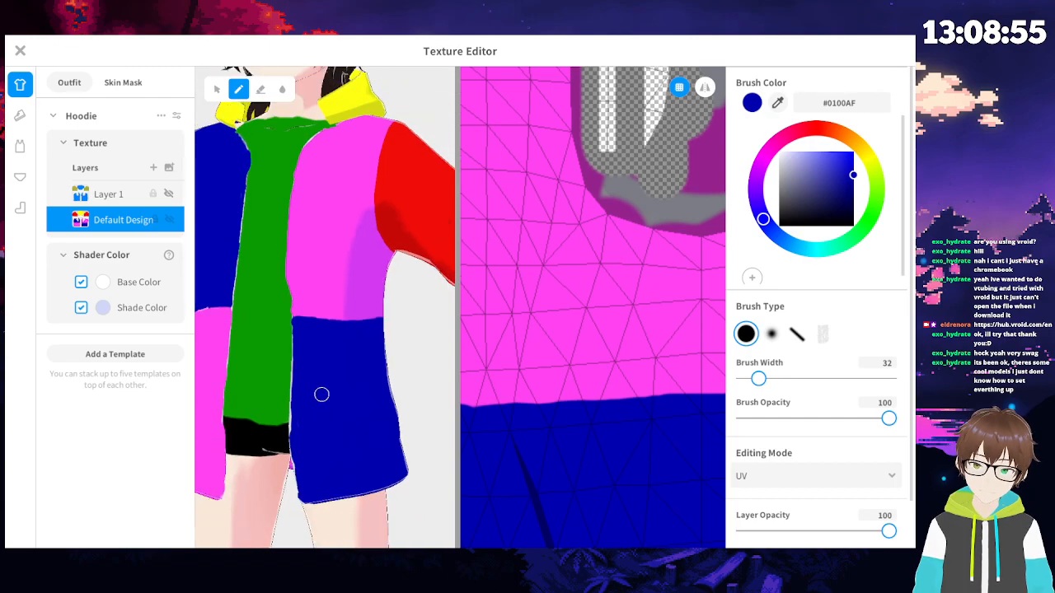
scroll(322, 391, up, 6)
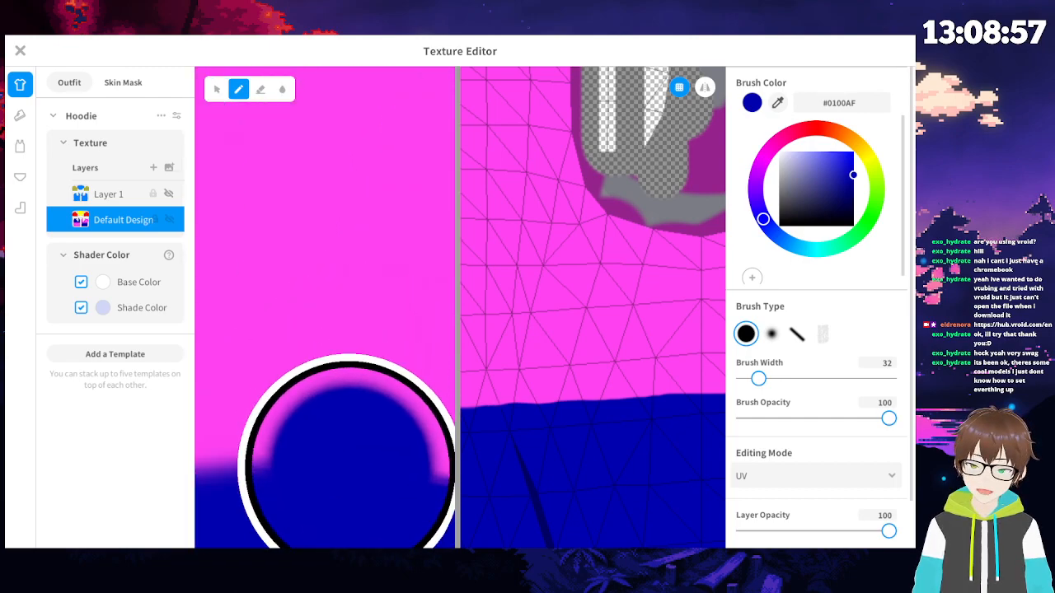
scroll(351, 420, down, 5)
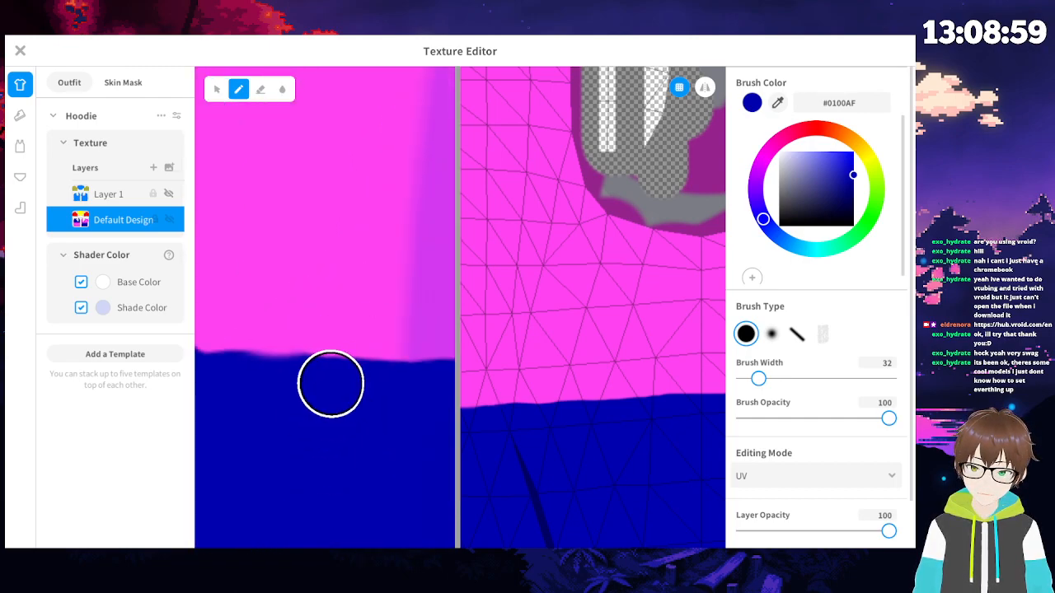
mouse_move(263, 405)
right_down()
mouse_move(355, 404)
mouse_move(327, 426)
right_up()
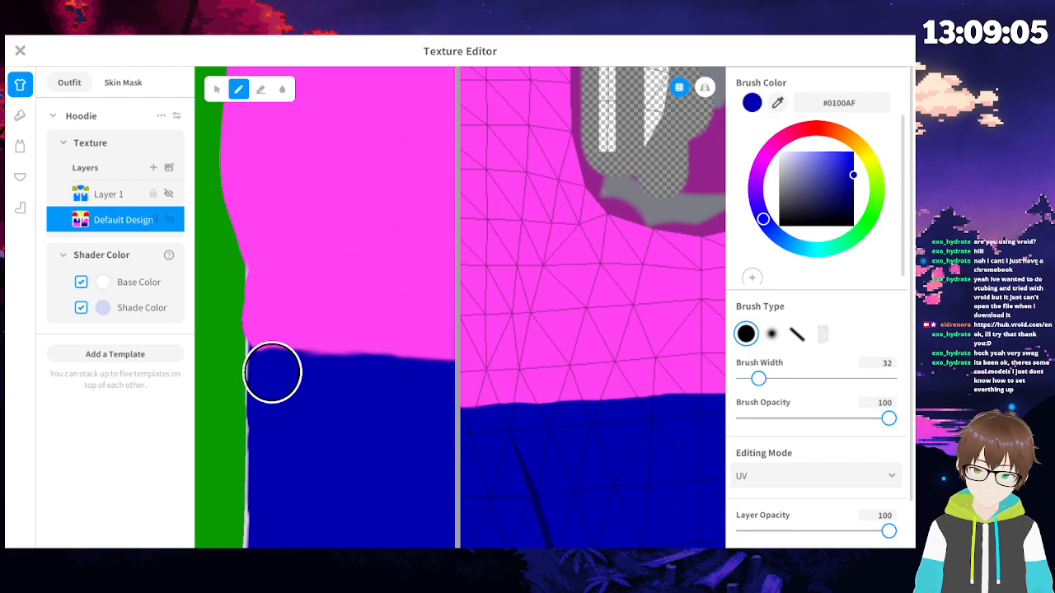
right_drag(283, 400, 436, 406)
mouse_move(312, 384)
right_down()
mouse_move(418, 380)
mouse_move(426, 370)
mouse_move(364, 380)
right_up()
- Smooth the boundary between the opposite front's blue upper and pink lower blocks, sampling pink #FF42F1 and then blue #0100AF
scroll(364, 381, up, 6)
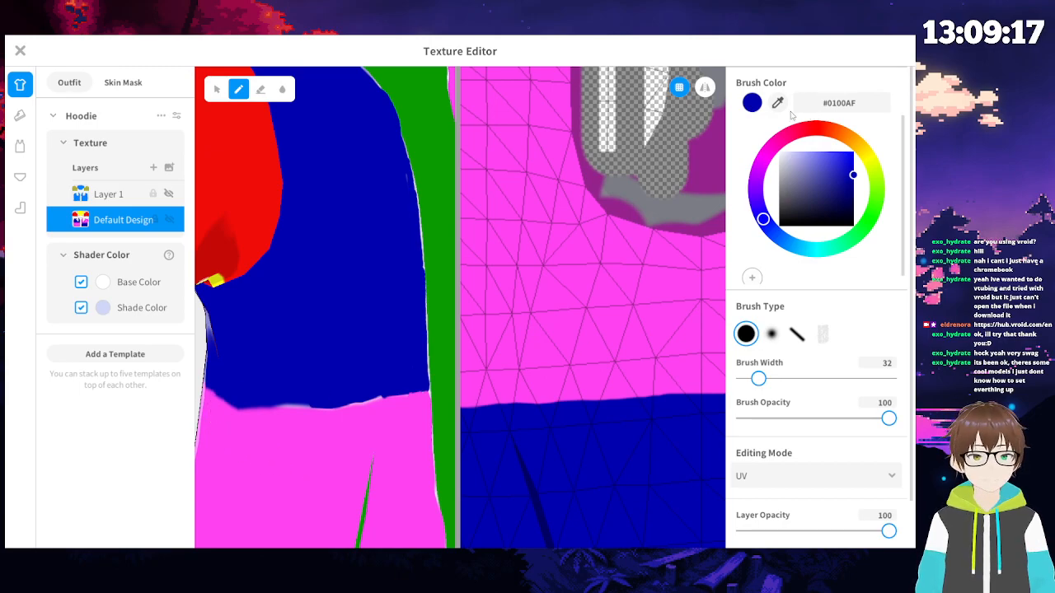
click(598, 308)
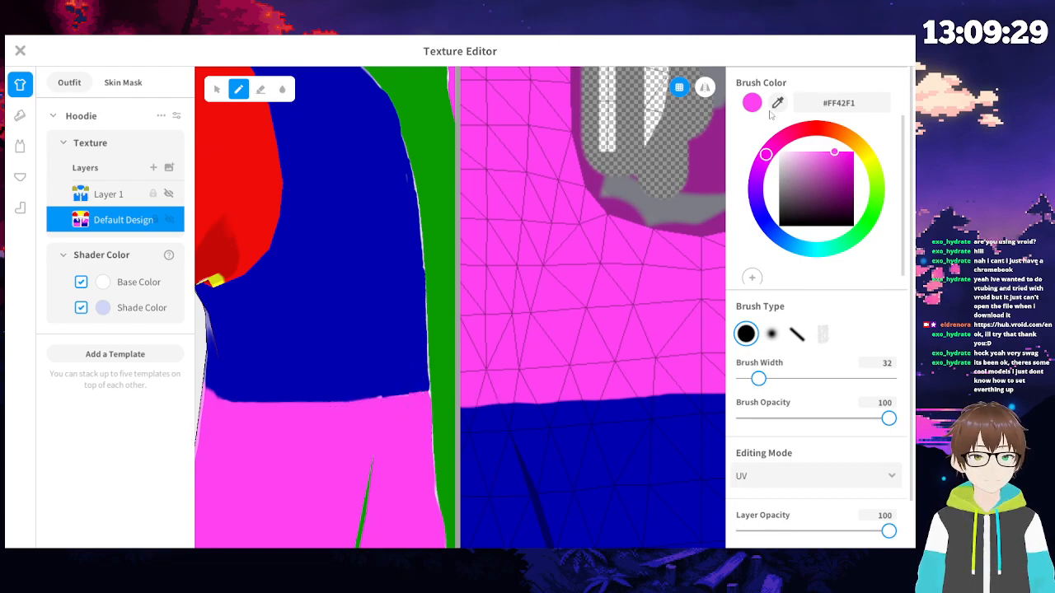
alt+click(609, 435)
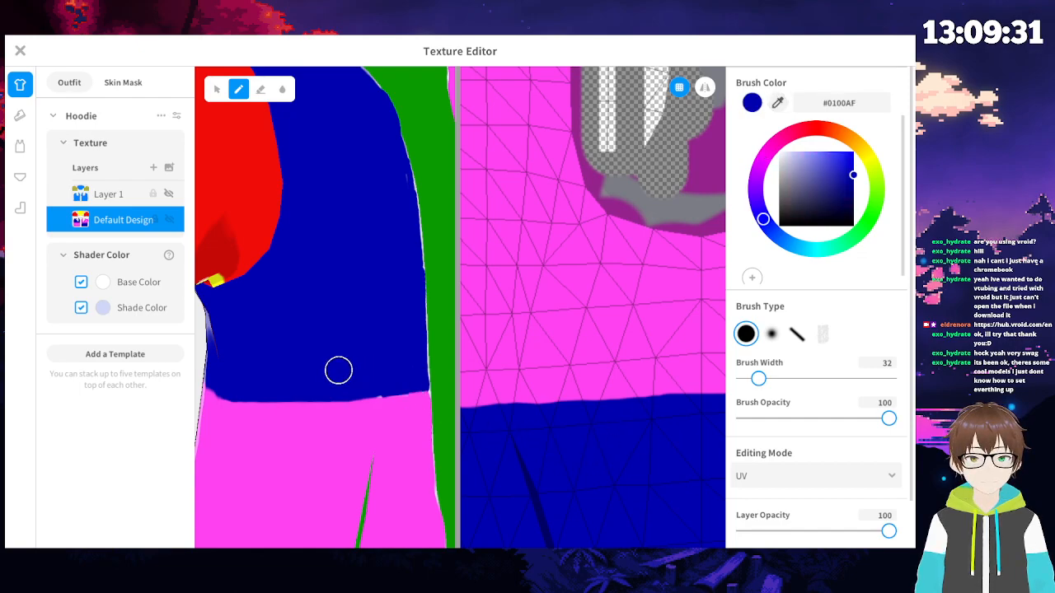
scroll(376, 399, up, 6)
mouse_move(387, 437)
middle_down()
mouse_move(65, 189)
mouse_move(243, 339)
middle_up()
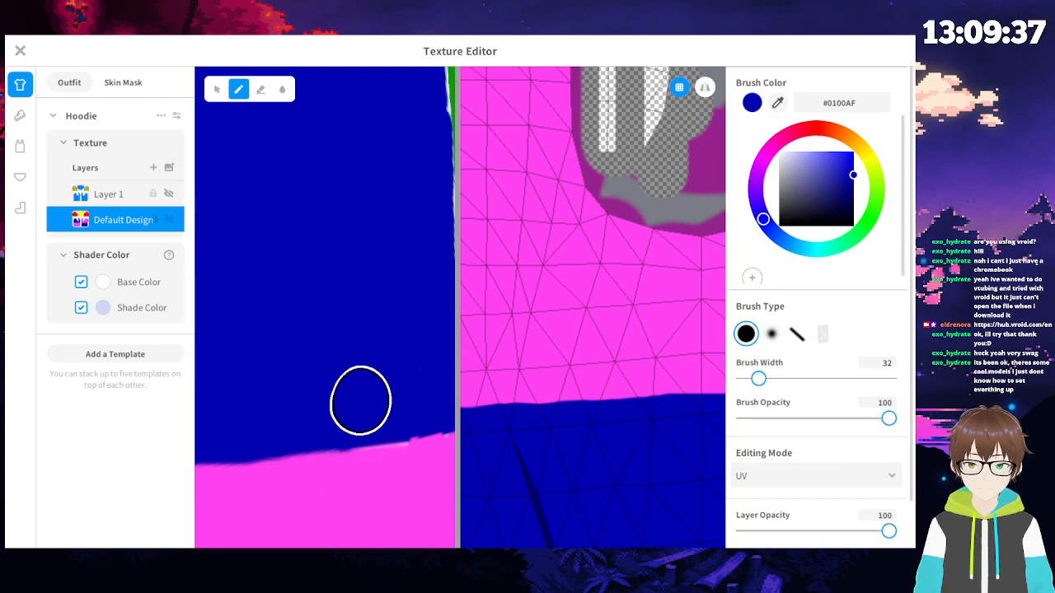
scroll(380, 362, down, 5)
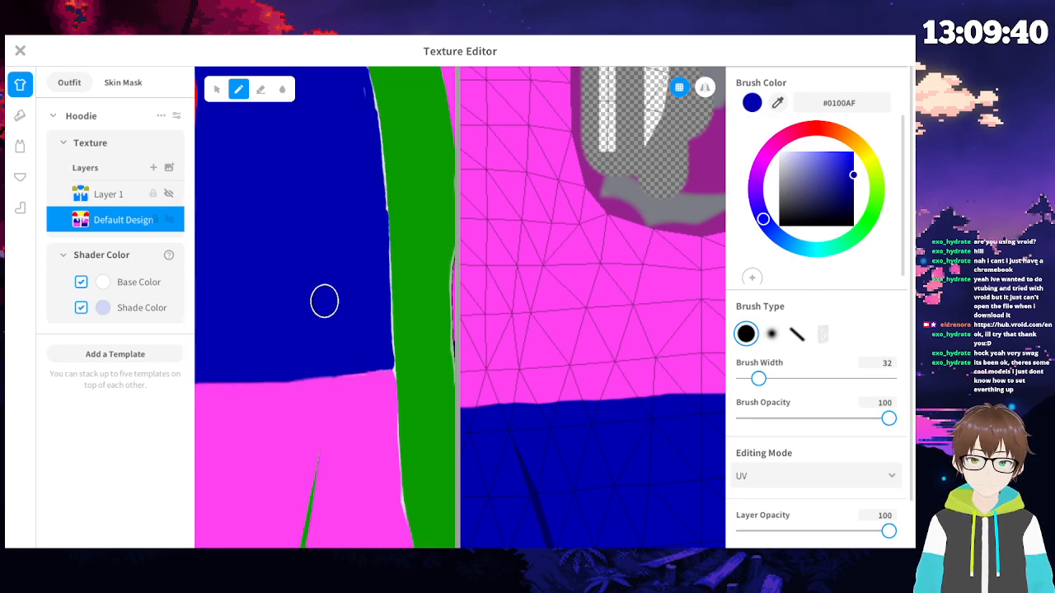
- Set the brush width to 12 and even out the blue front panel's inner edge on the UV texture up to the neckline
scroll(326, 310, down, 5)
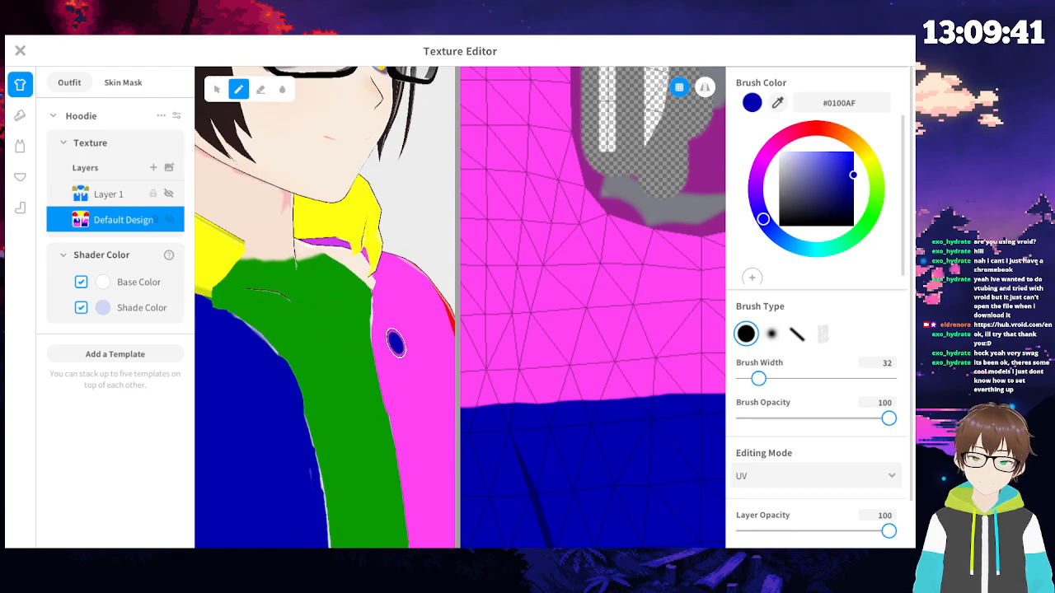
scroll(513, 342, down, 5)
scroll(498, 322, up, 8)
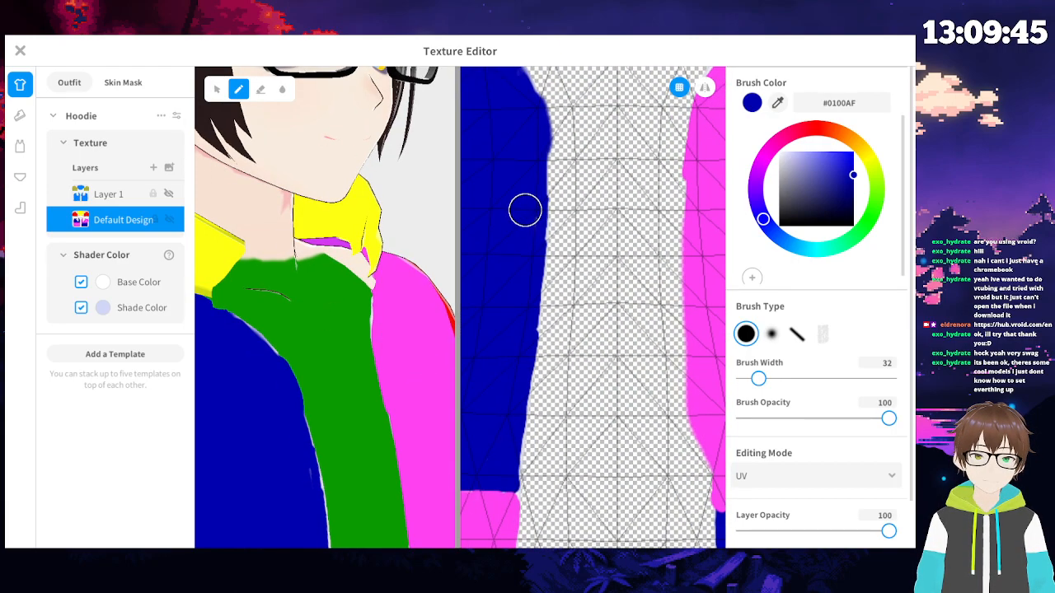
right_drag(525, 210, 541, 198)
scroll(515, 265, up, 3)
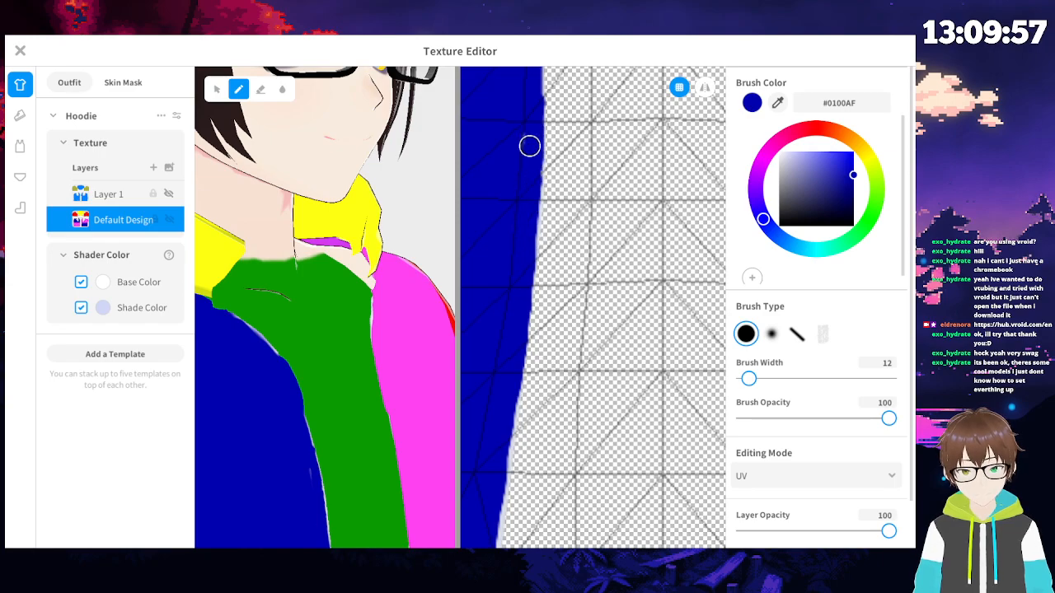
middle_drag(529, 154, 529, 422)
middle_drag(506, 256, 529, 399)
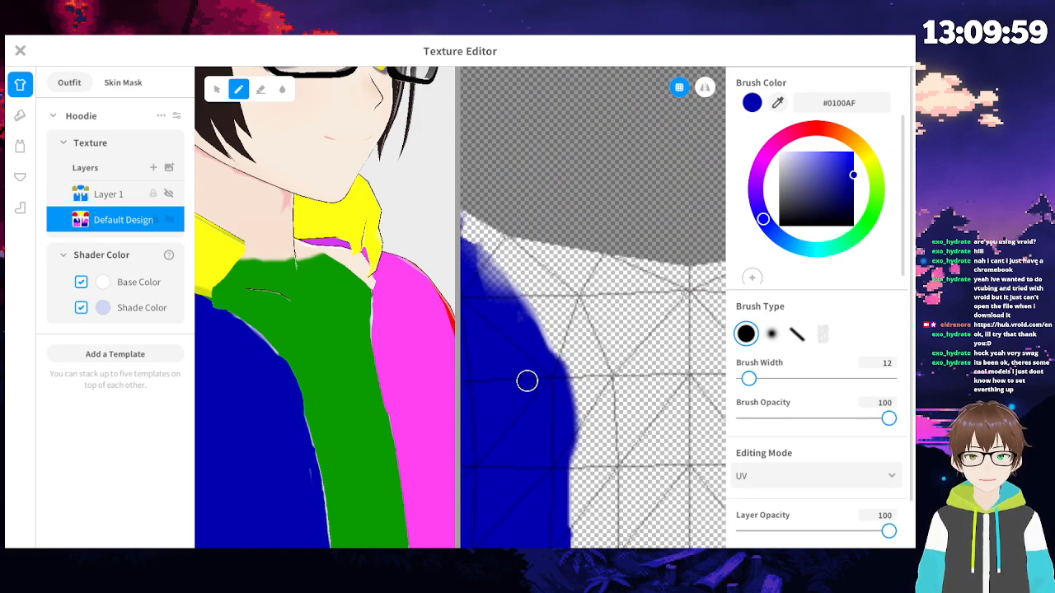
drag(479, 264, 527, 325)
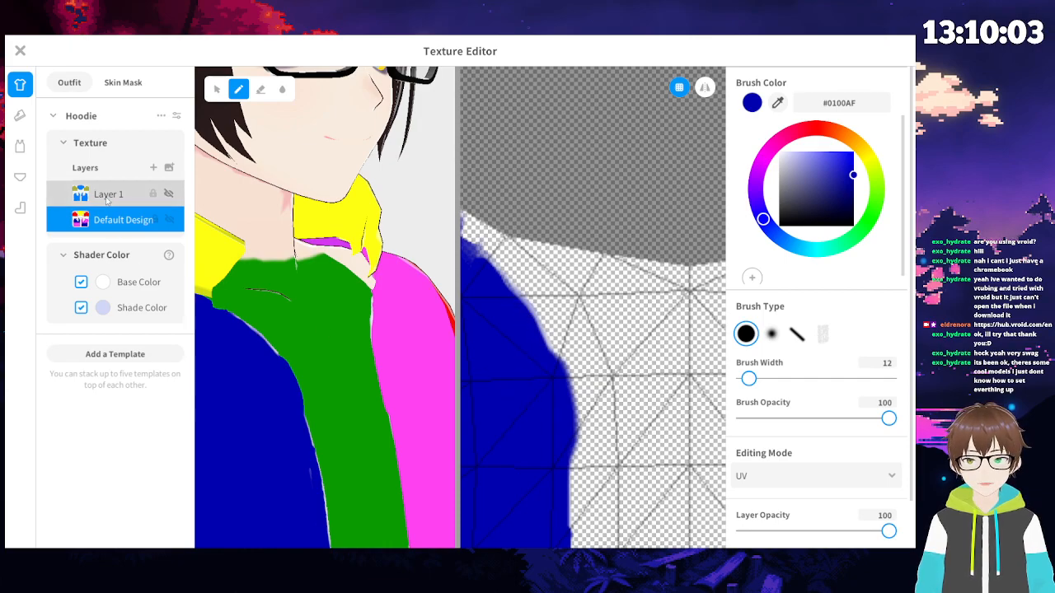
- Show Layer 1 briefly to compare it with the Default Design on the avatar, and hide it again
click(106, 198)
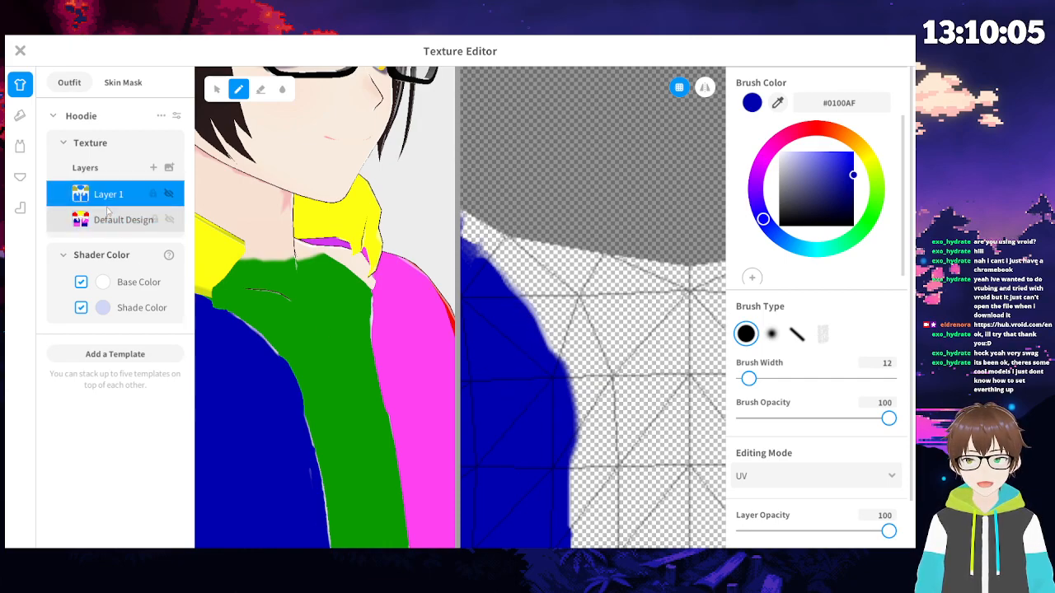
click(169, 195)
scroll(356, 451, down, 3)
right_drag(356, 451, 216, 463)
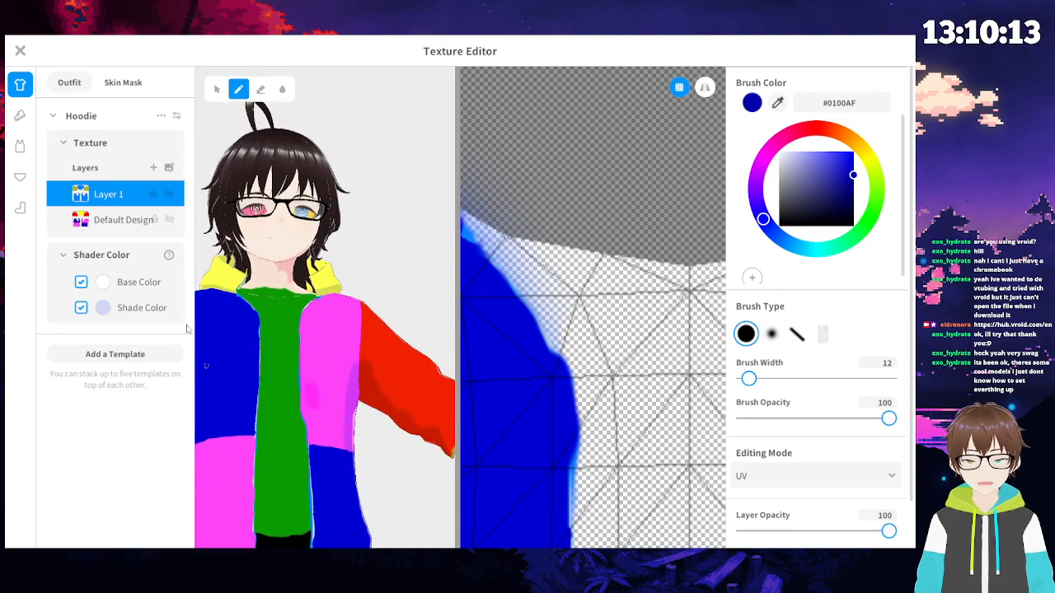
click(126, 229)
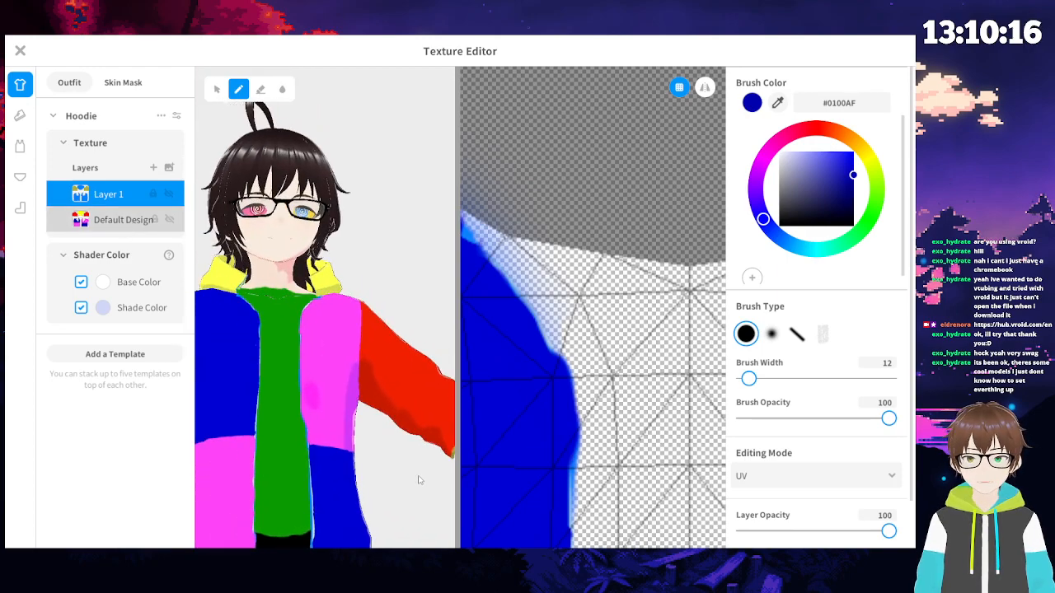
click(124, 219)
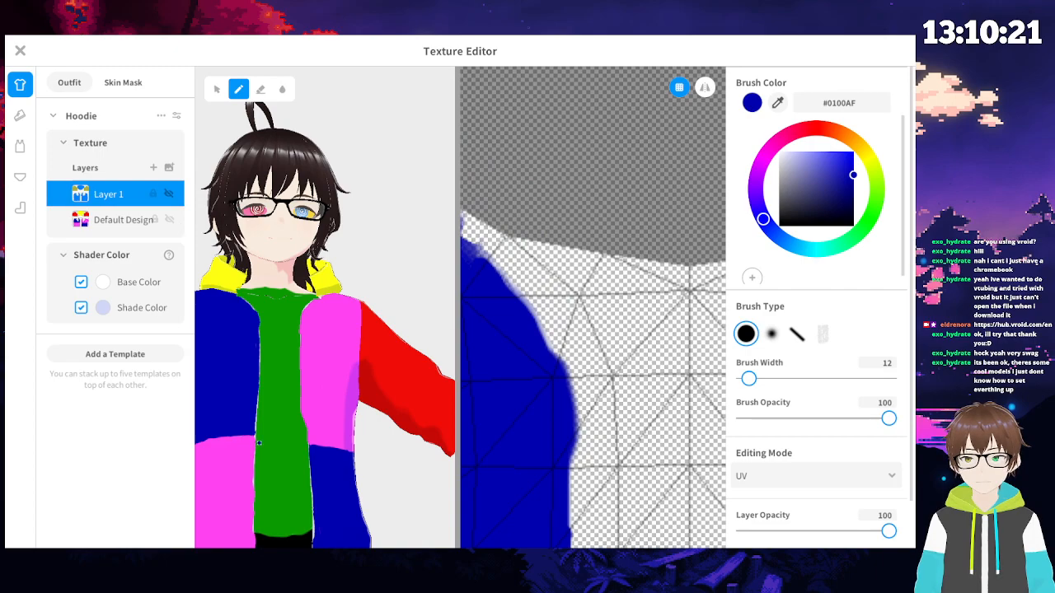
- Undo the trial blue stroke over the white gap beside the green strip and make the Default Design layer active
scroll(258, 443, up, 10)
middle_drag(276, 198, 258, 247)
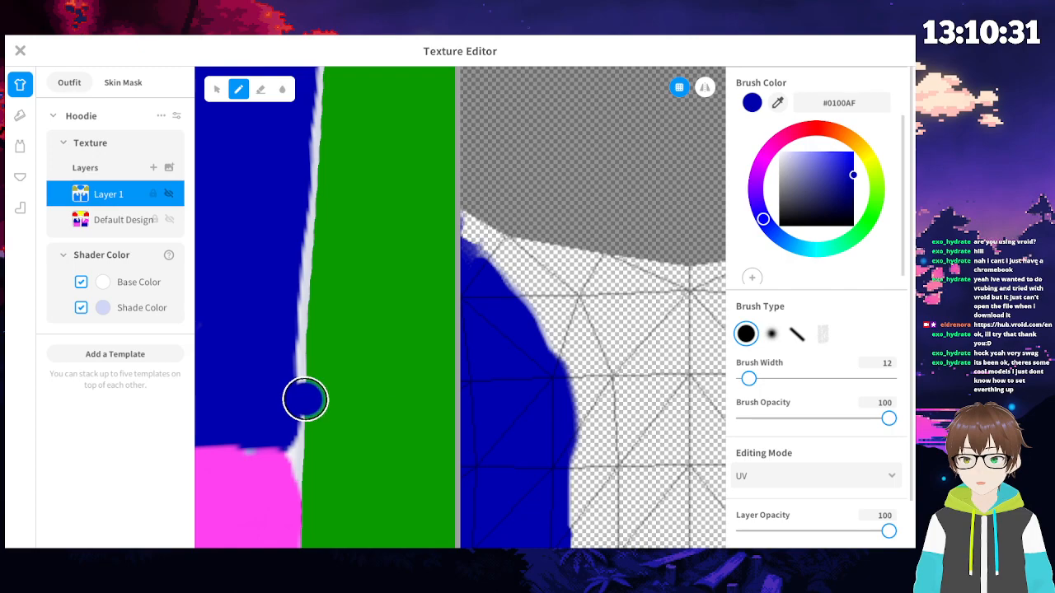
drag(304, 395, 302, 396)
click(169, 193)
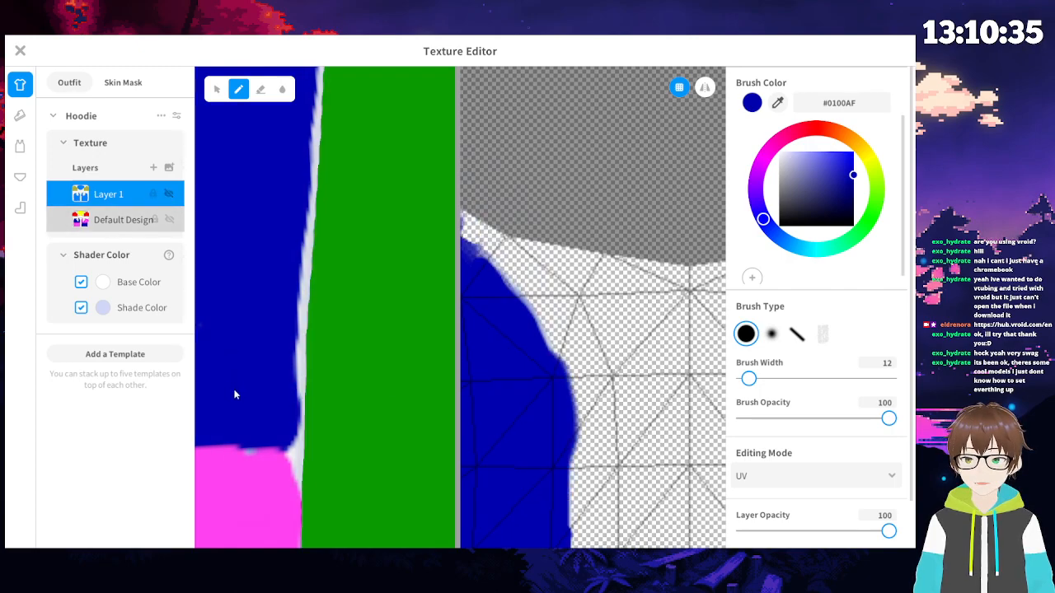
mouse_move(283, 433)
mouse_down()
mouse_move(309, 129)
mouse_move(318, 195)
mouse_up()
key(ctrl+z)
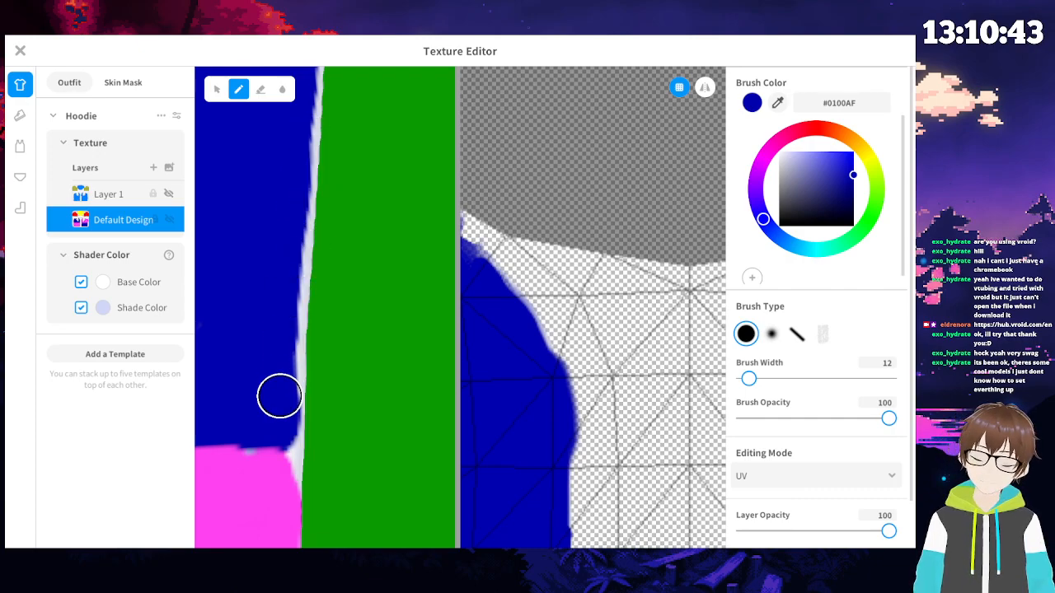
- Paint blue over the white gap beside the green strip, working upward from just above the pink block
drag(284, 386, 292, 216)
right_drag(273, 238, 308, 231)
scroll(274, 238, up, 1)
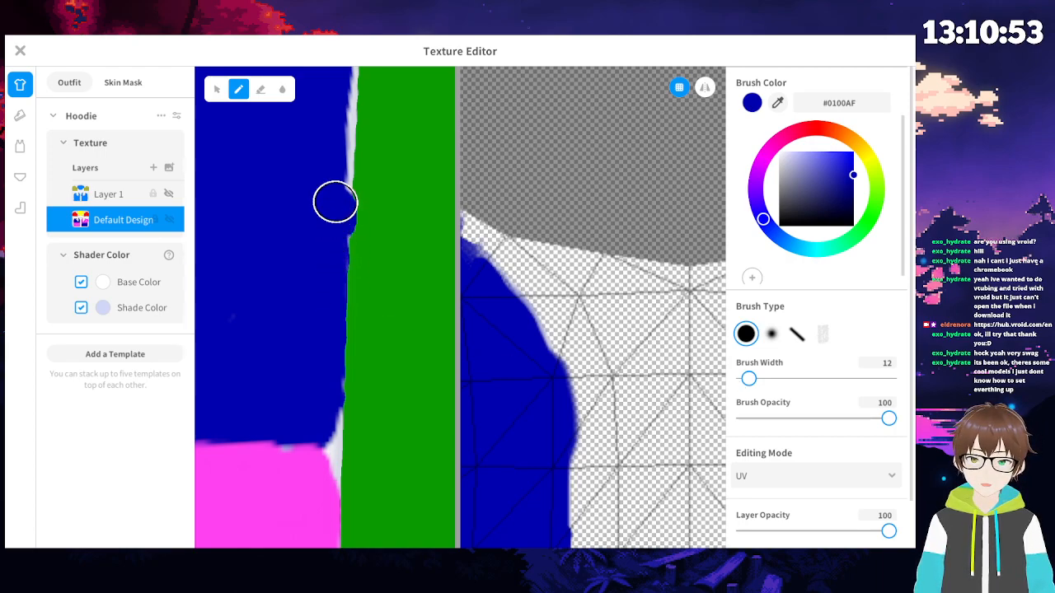
drag(334, 204, 335, 122)
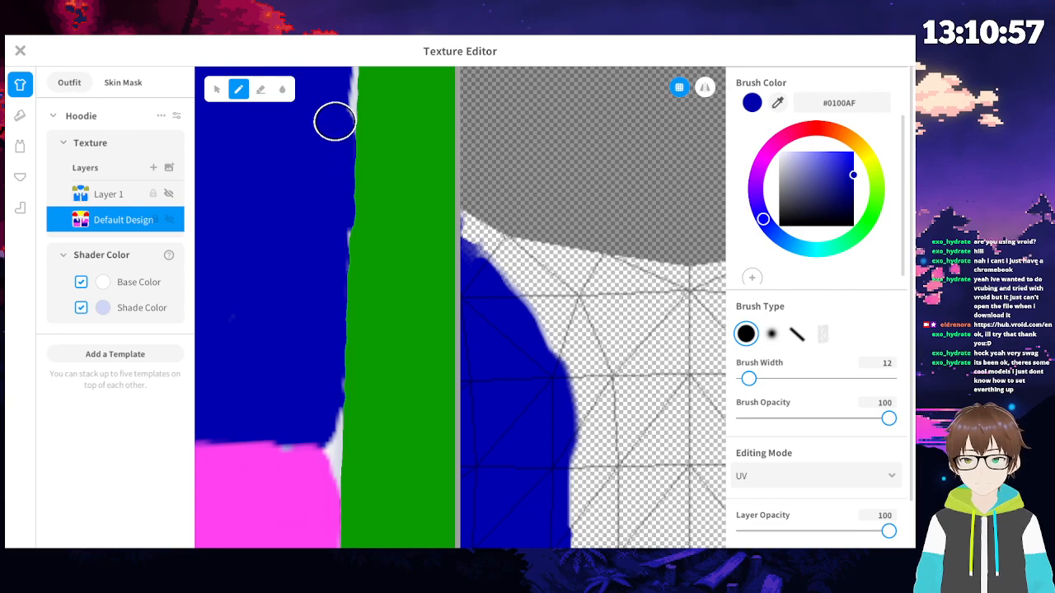
- Extend the blue edge farther up along the green strip, reducing the brush width to 1 to touch up the white slivers
middle_drag(318, 141, 308, 382)
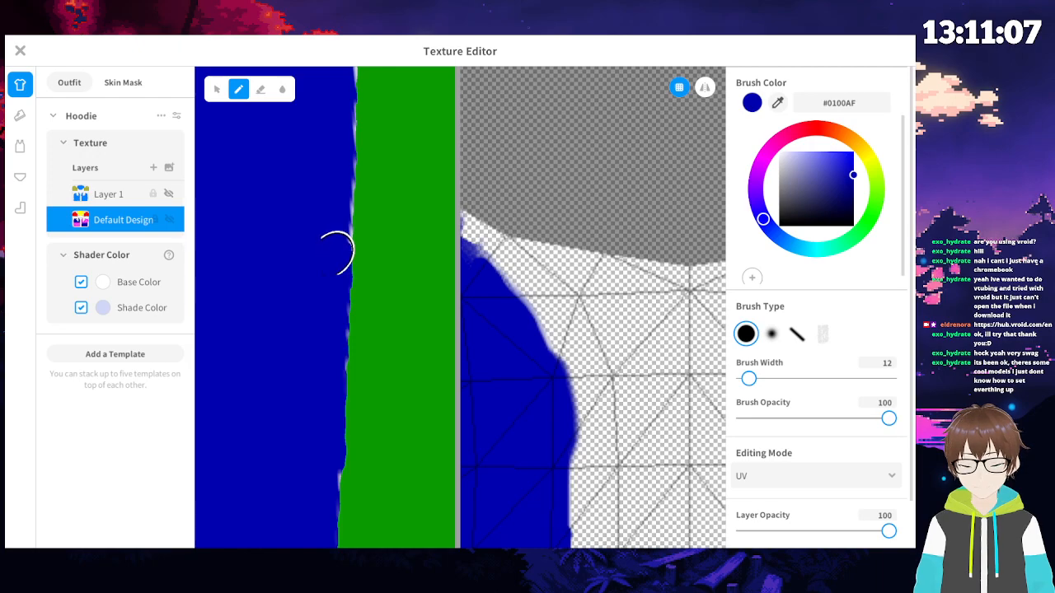
drag(333, 214, 333, 169)
middle_drag(334, 170, 329, 422)
scroll(328, 421, down, 3)
scroll(298, 412, up, 3)
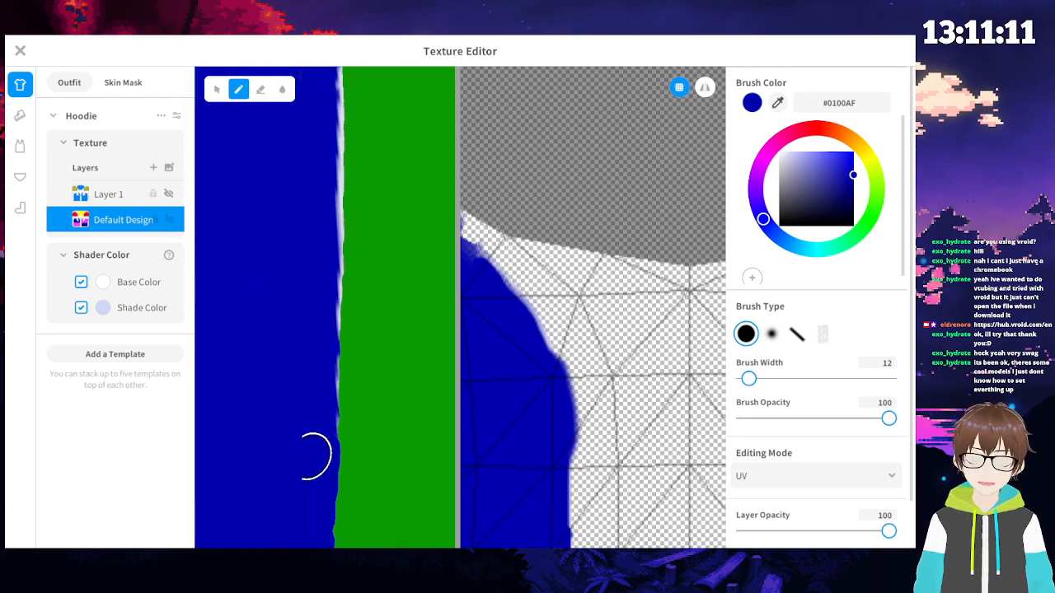
middle_drag(308, 457, 300, 454)
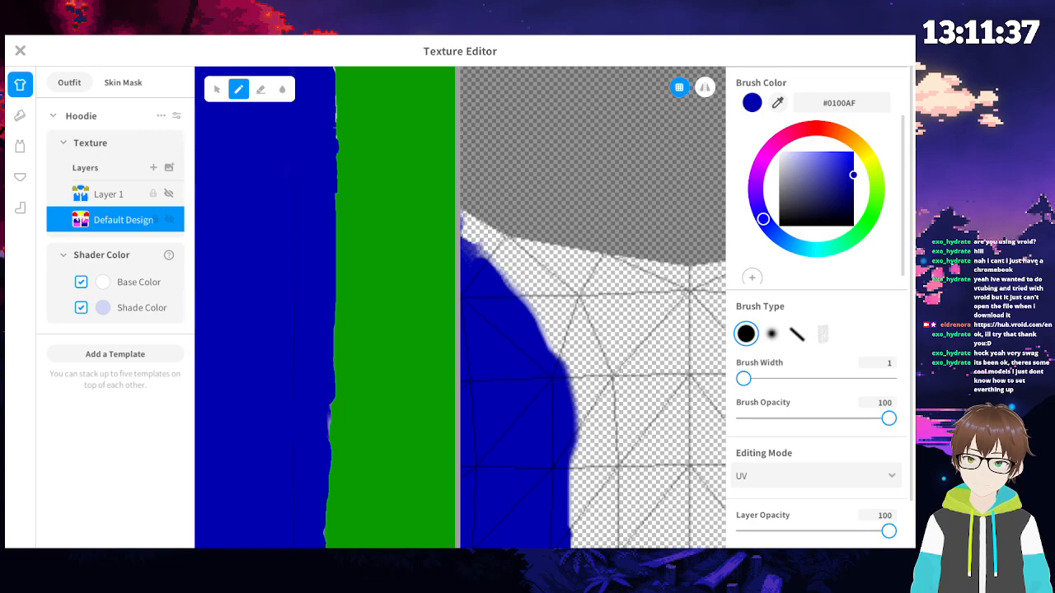
drag(332, 371, 327, 544)
- Set the brush width to 17 and paint blue over the white gap along the upper chest curve toward the collar
middle_drag(317, 165, 346, 495)
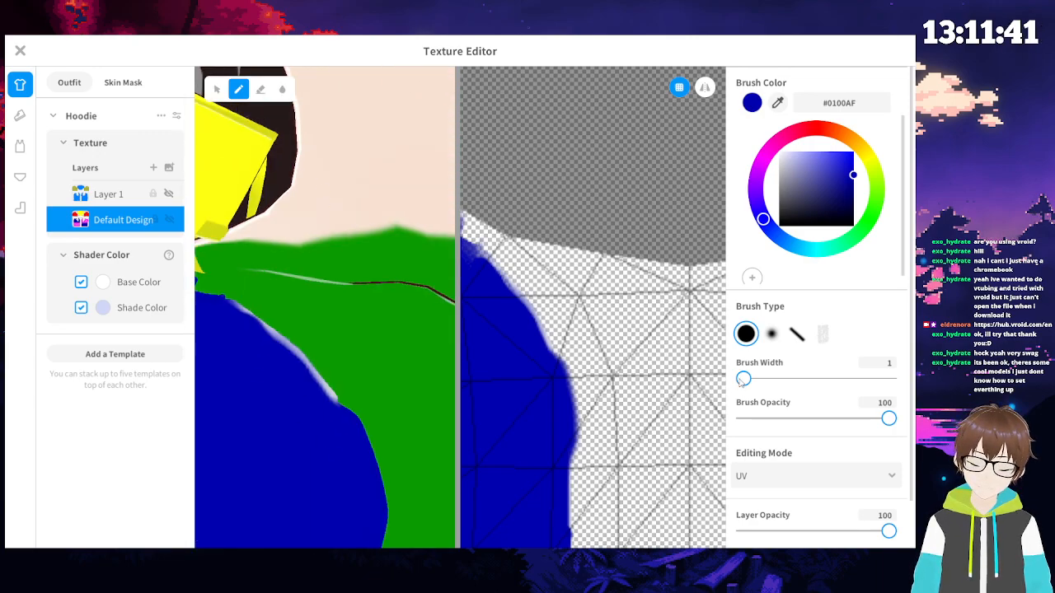
drag(750, 379, 751, 378)
mouse_move(325, 411)
mouse_down()
mouse_move(286, 361)
mouse_move(238, 324)
mouse_up()
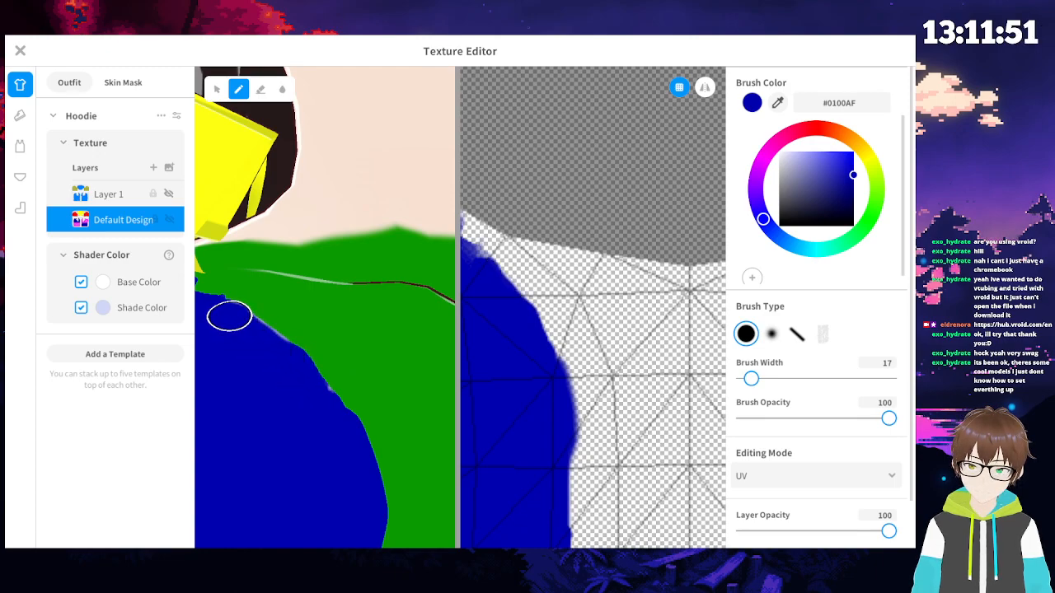
mouse_move(244, 347)
right_down()
mouse_move(325, 384)
mouse_move(426, 398)
mouse_move(266, 308)
right_up()
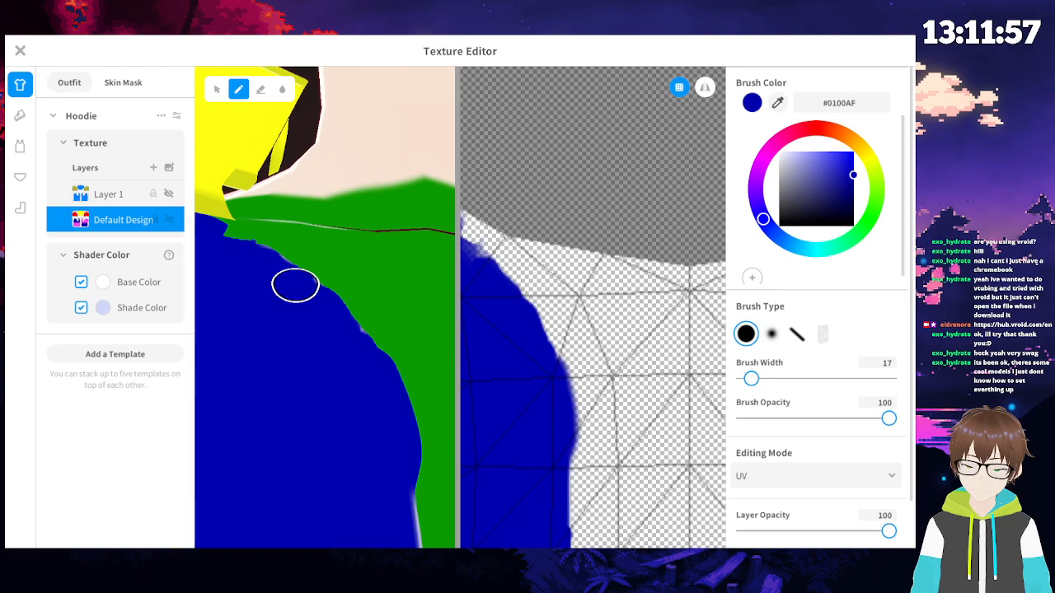
- Fill the remaining white gap with blue along the green strip's edge below the chest curve
middle_drag(309, 361, 197, 78)
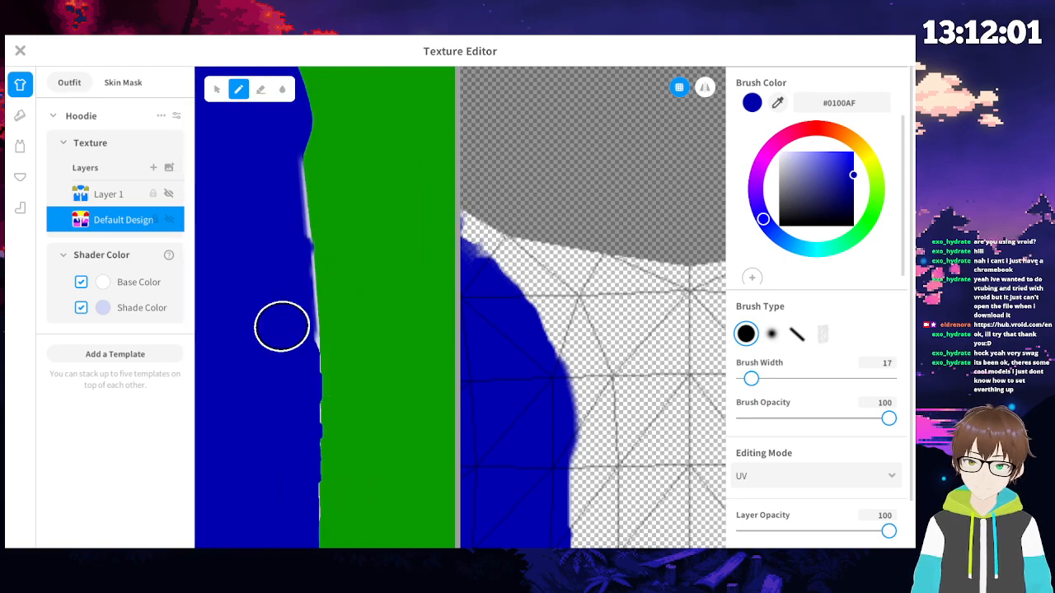
scroll(565, 356, down, 5)
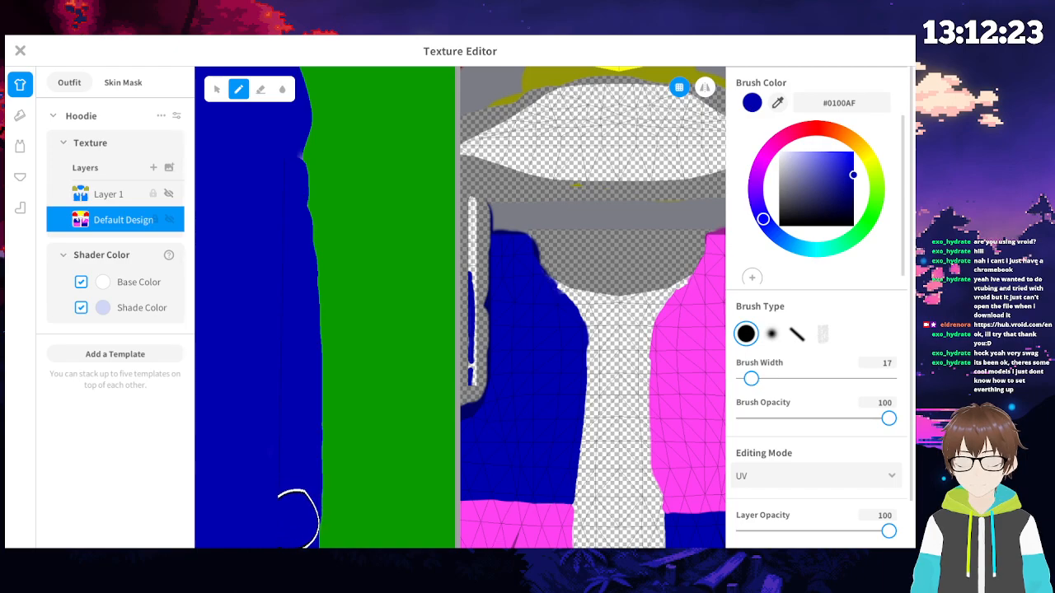
middle_drag(284, 483, 283, 525)
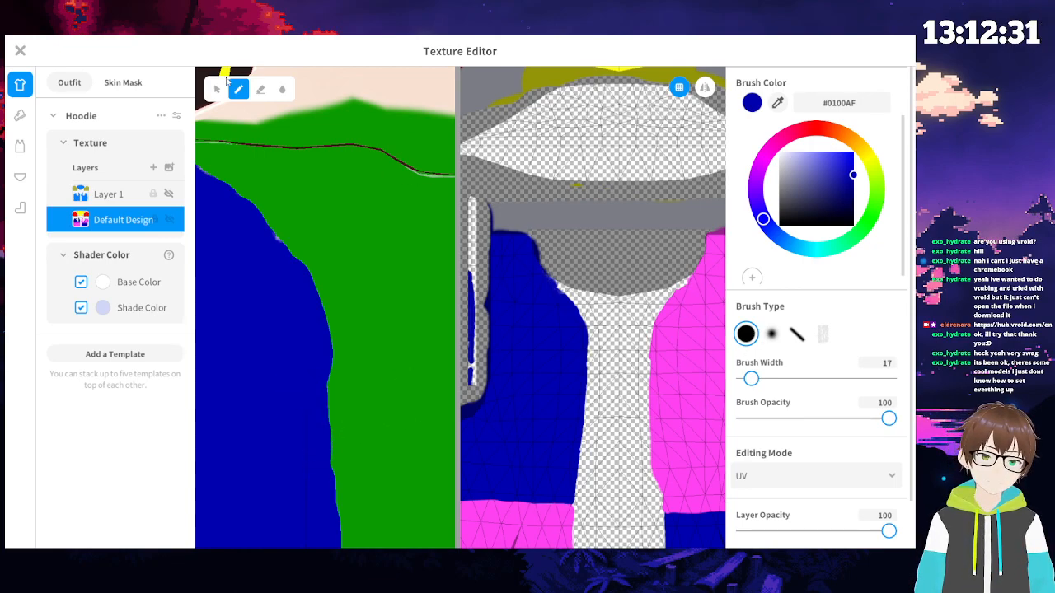
- Erase the blue paint from the narrow strip beside the upper blue block on the UV texture
click(260, 89)
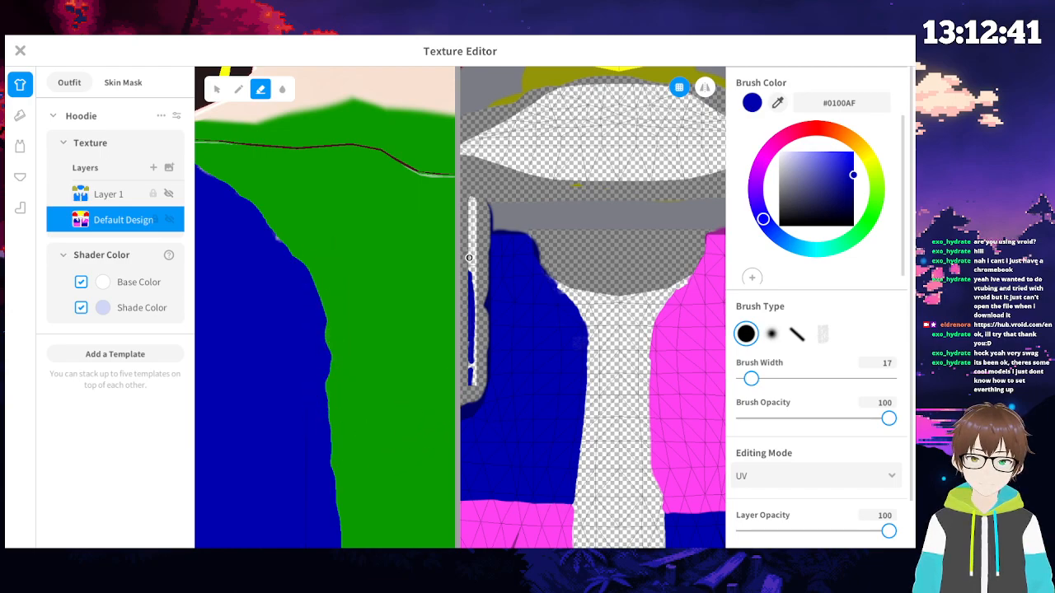
drag(469, 258, 467, 284)
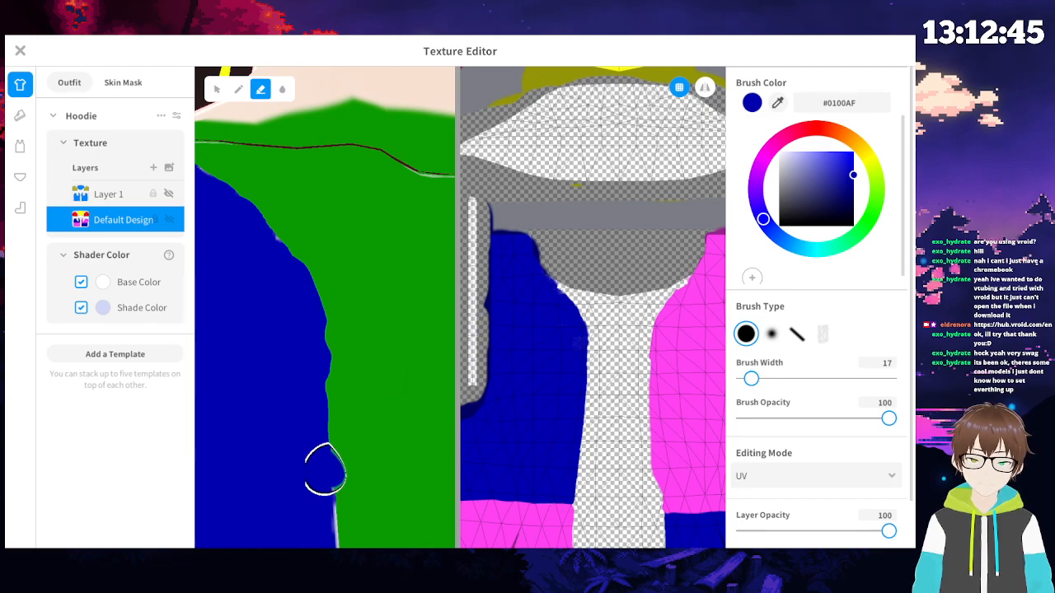
- Switch back to the brush and paint blue at width 17 over the white slivers along the upper blue block's inner edge
scroll(321, 459, up, 5)
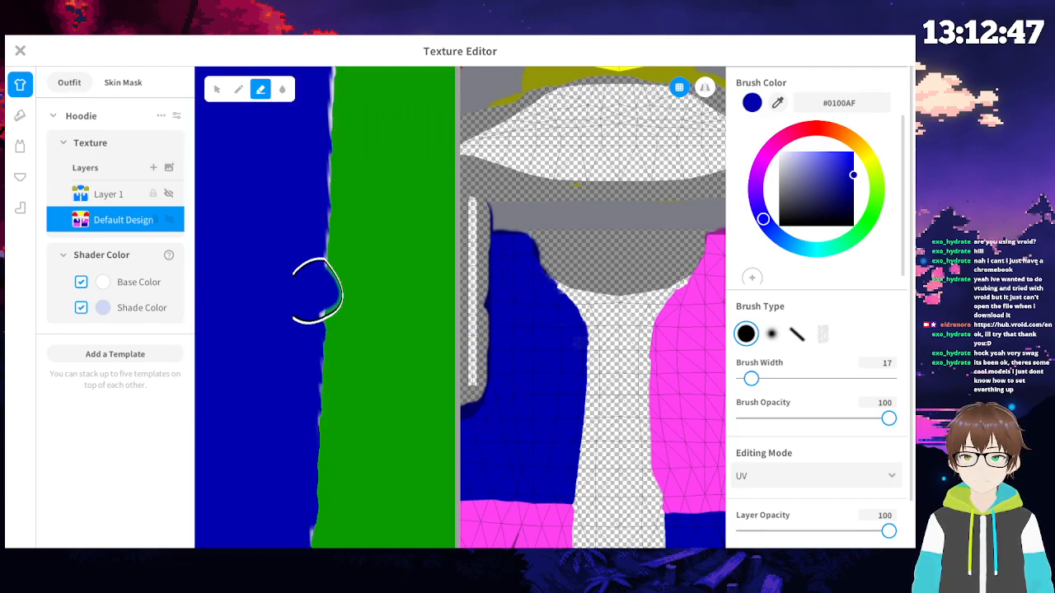
scroll(577, 412, up, 5)
scroll(542, 451, up, 5)
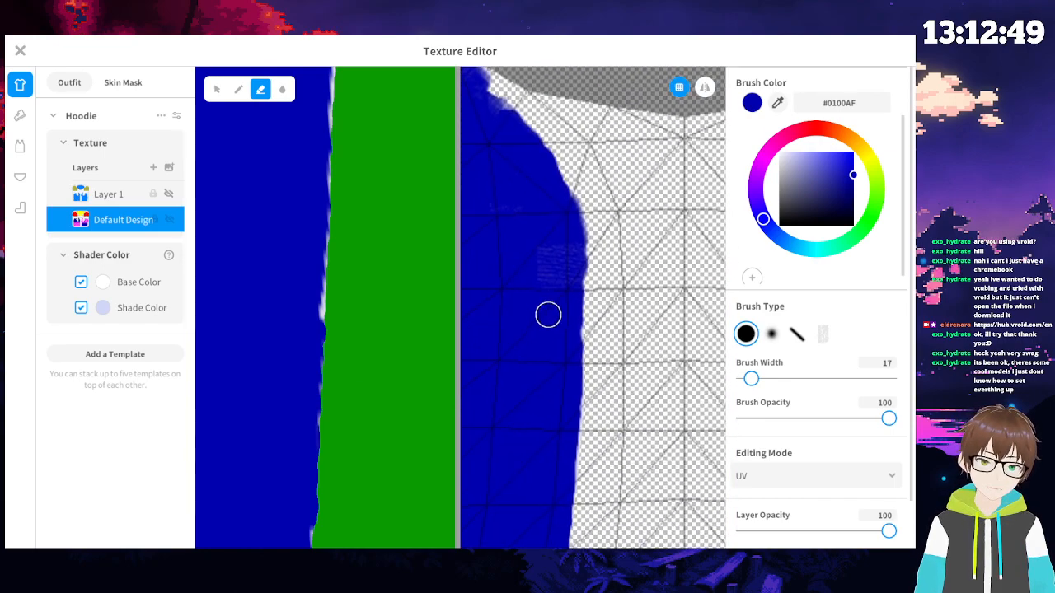
scroll(487, 408, up, 3)
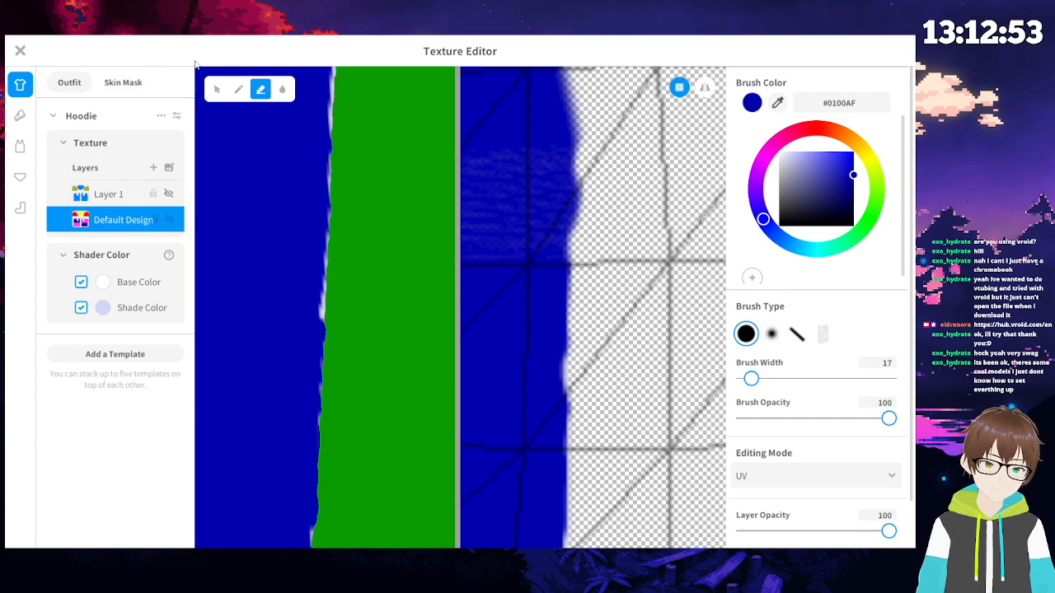
click(238, 89)
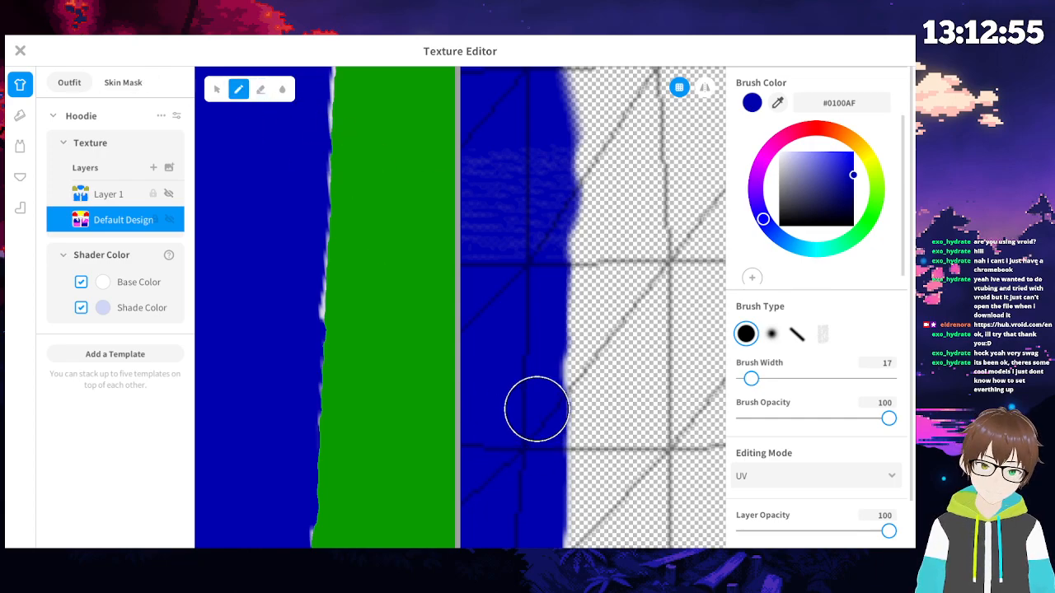
scroll(529, 368, down, 2)
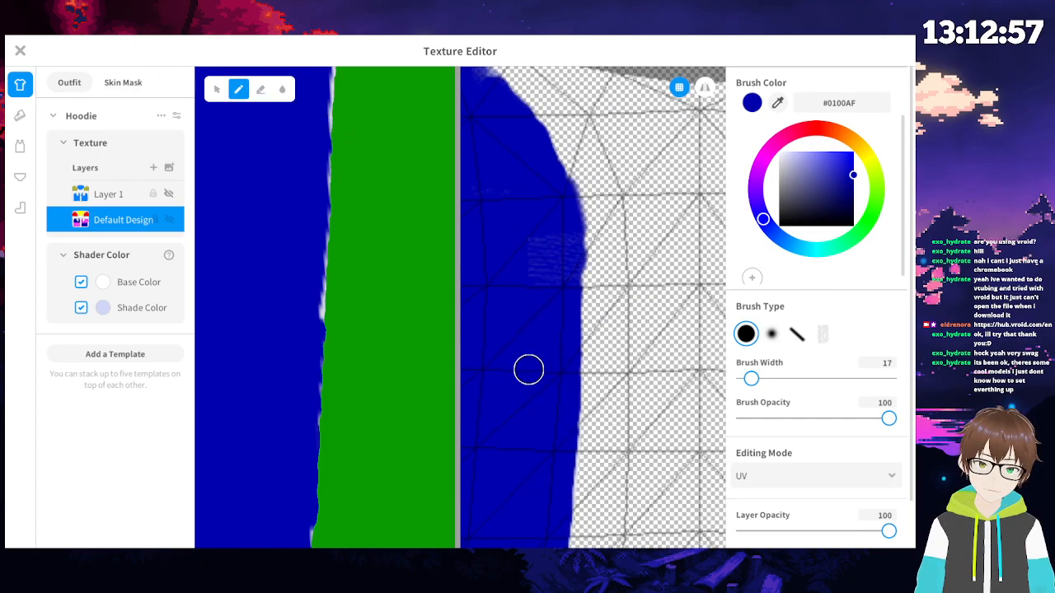
scroll(528, 368, down, 2)
scroll(506, 288, up, 4)
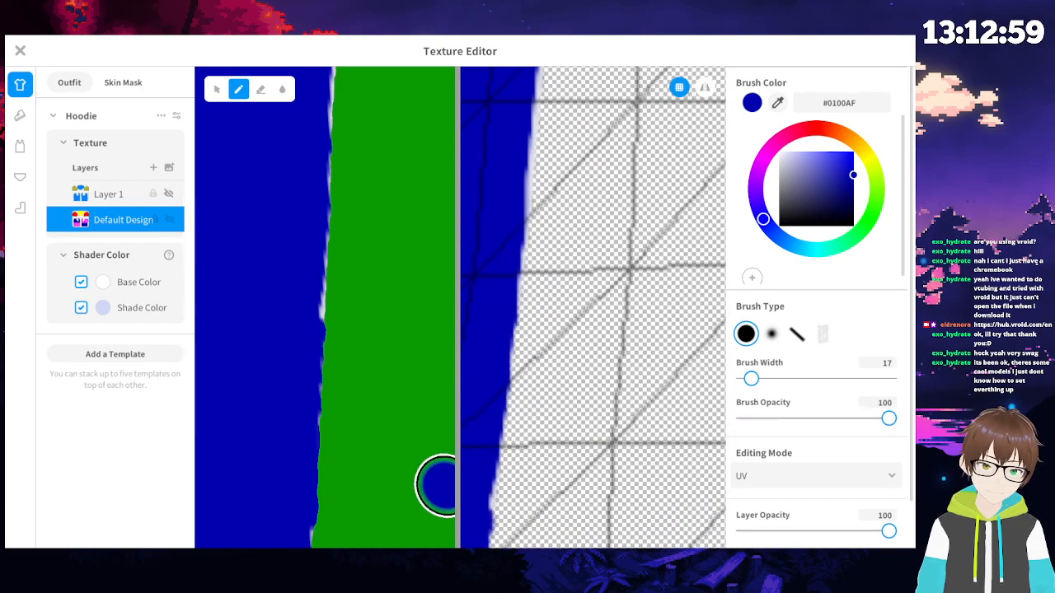
scroll(502, 405, down, 2)
scroll(489, 426, up, 3)
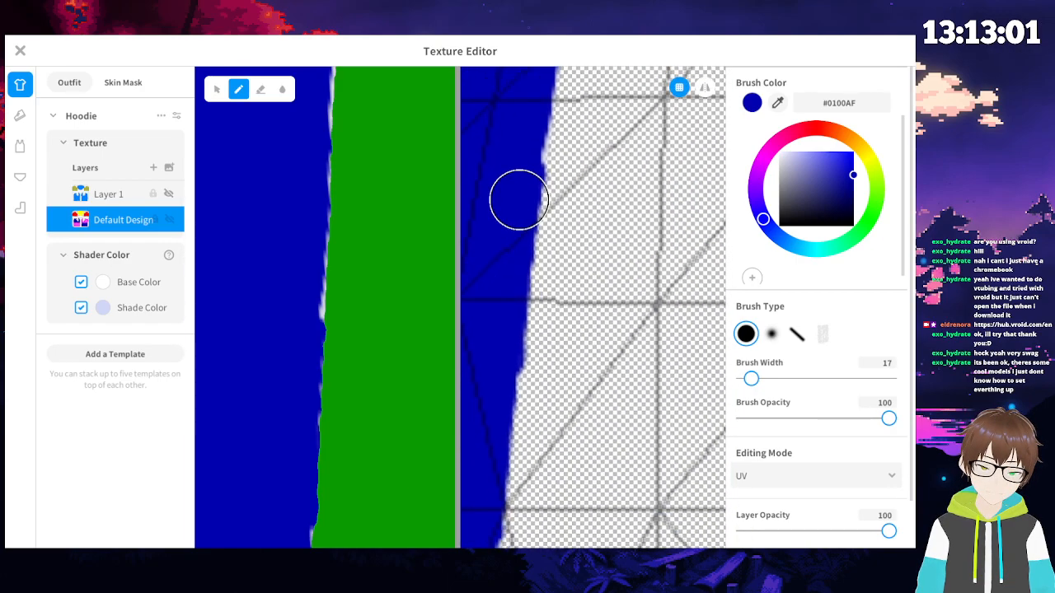
scroll(528, 149, down, 2)
scroll(494, 309, up, 2)
middle_drag(516, 304, 504, 402)
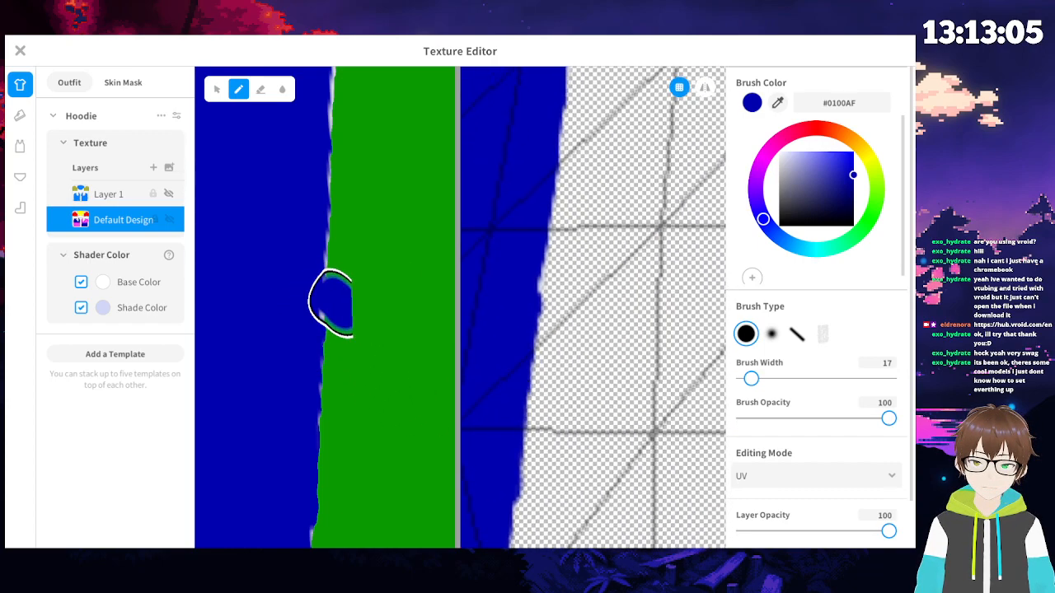
drag(509, 325, 530, 150)
middle_drag(530, 152, 499, 306)
drag(506, 321, 516, 186)
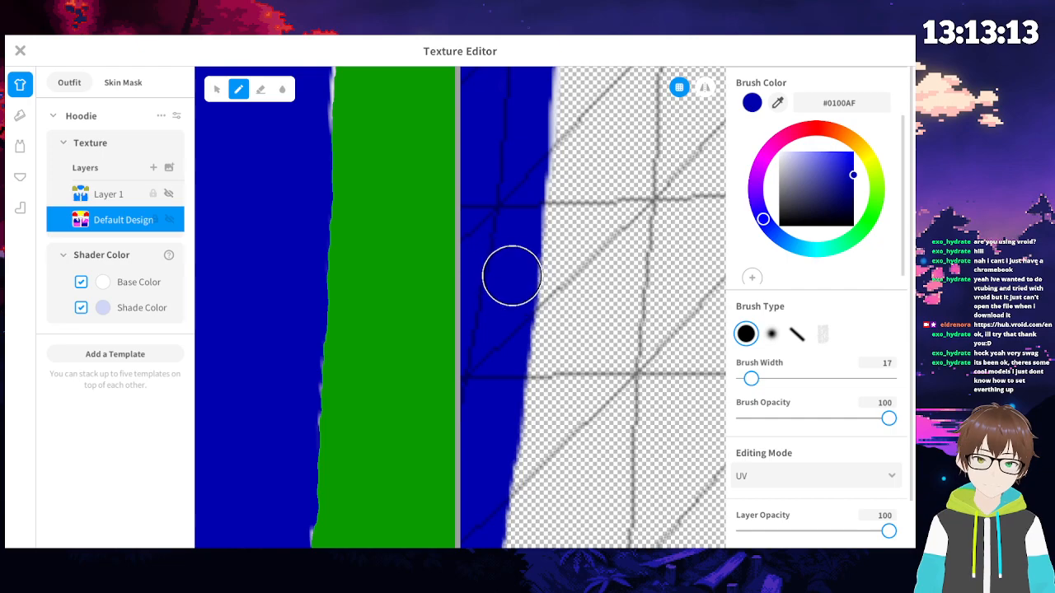
- Extend the blue farther up along the green strip to straighten the upper blue block's inner edge toward the chest
drag(511, 285, 527, 147)
middle_drag(527, 147, 499, 318)
mouse_move(499, 325)
mouse_down()
mouse_move(502, 335)
mouse_move(511, 177)
mouse_up()
scroll(478, 381, down, 1)
mouse_move(478, 382)
mouse_down()
mouse_move(490, 348)
mouse_move(490, 256)
mouse_up()
middle_drag(489, 255, 486, 416)
drag(487, 417, 487, 259)
middle_drag(484, 289, 480, 388)
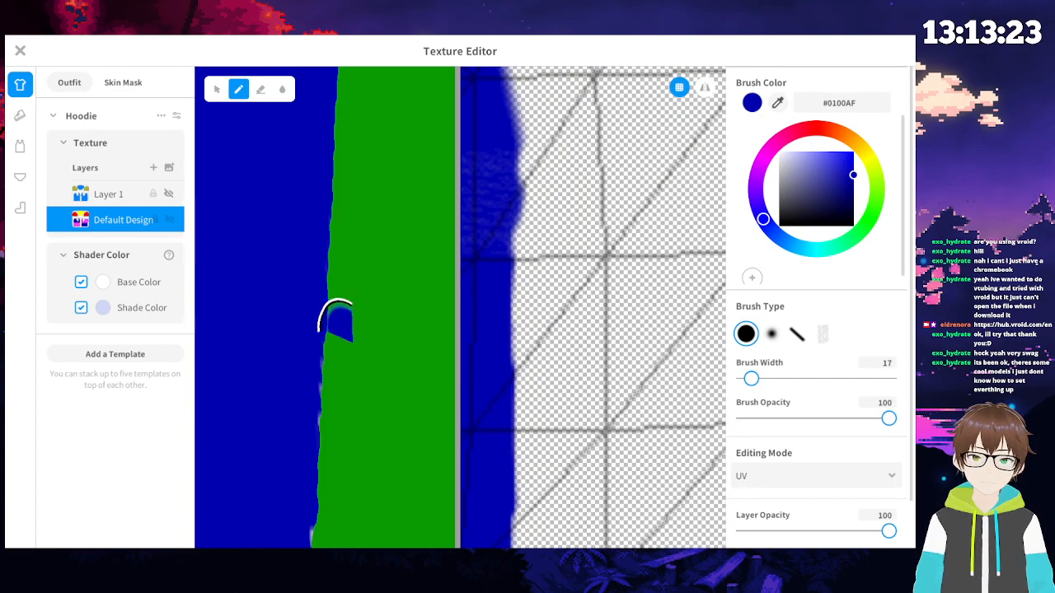
- Examine the hoodie front and the blue and pink block edges on the UV texture for remaining white gaps
scroll(300, 311, down, 4)
middle_drag(347, 387, 293, 231)
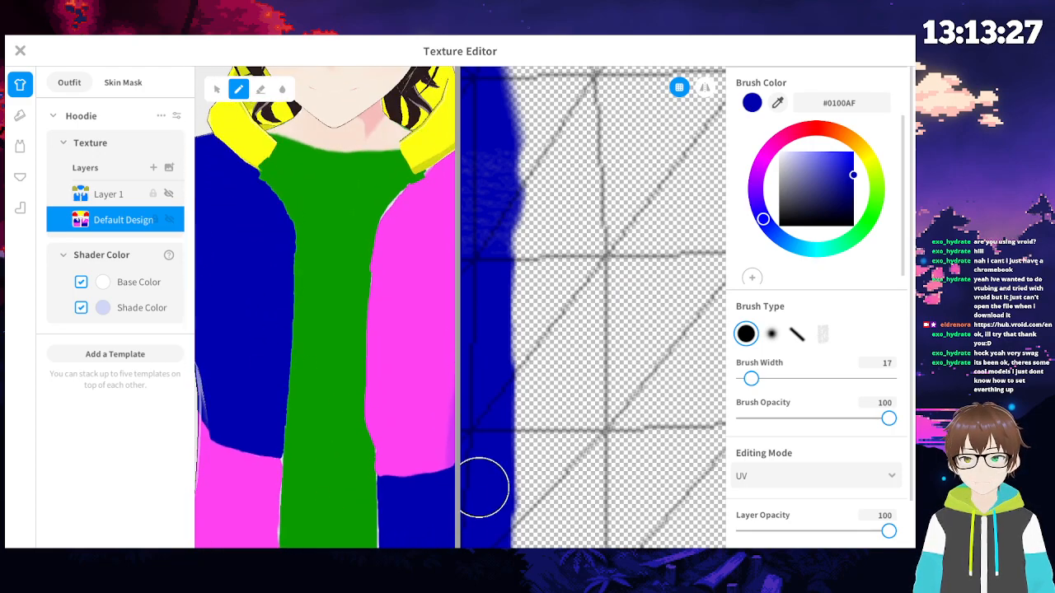
middle_drag(493, 509, 535, 214)
middle_drag(488, 527, 517, 313)
middle_drag(494, 473, 525, 331)
scroll(534, 407, up, 3)
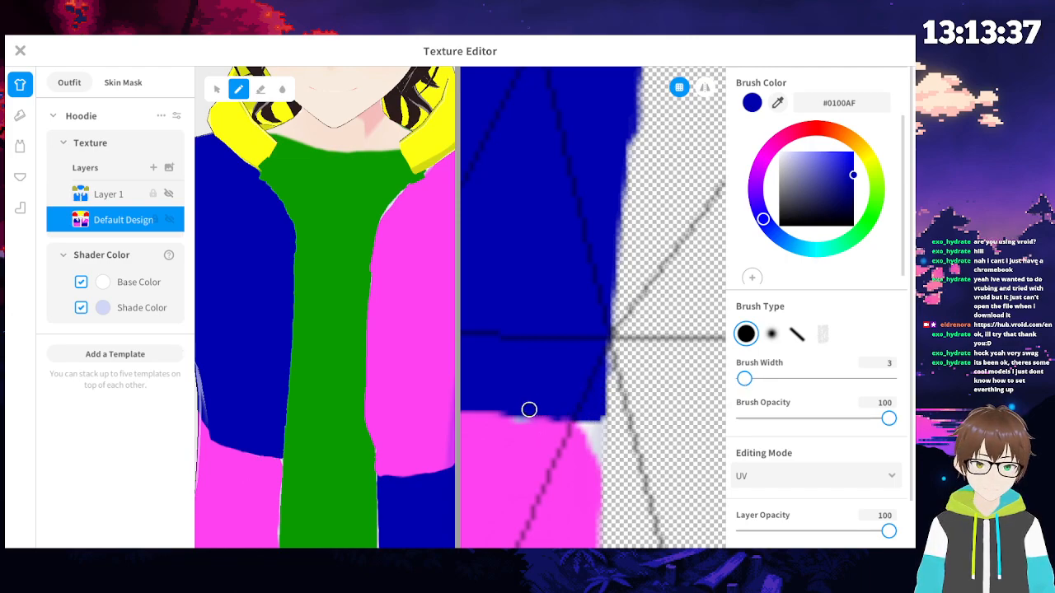
scroll(615, 370, down, 5)
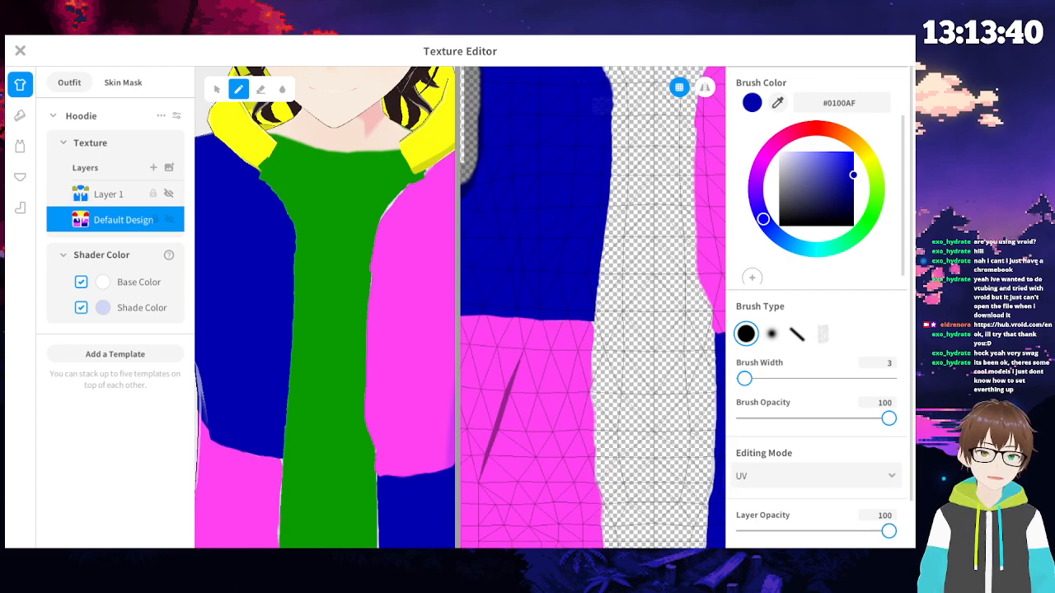
scroll(532, 346, up, 5)
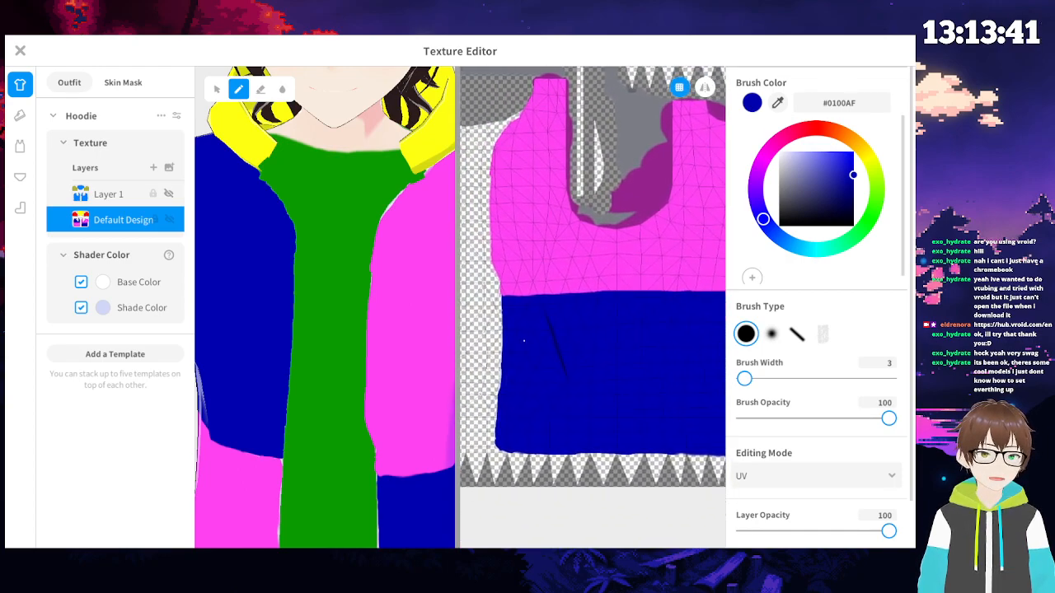
- Set the brush width to 33 and paint blue along the lower blue block's edge beside the green strip
right_drag(512, 398, 576, 380)
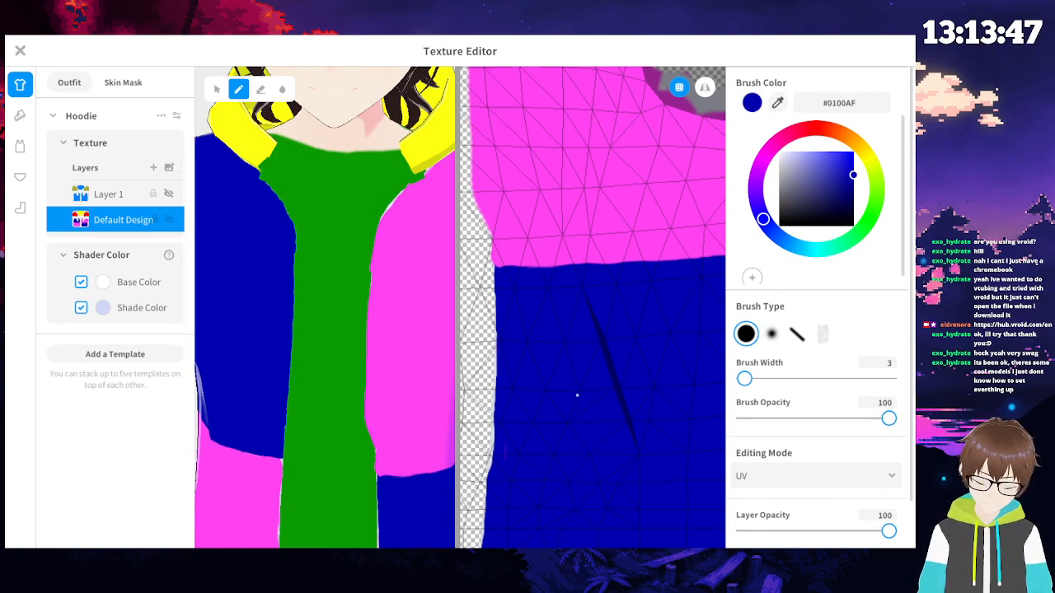
scroll(551, 419, up, 2)
mouse_move(550, 417)
middle_down()
mouse_move(579, 381)
mouse_move(587, 334)
middle_up()
middle_drag(563, 420, 643, 295)
middle_drag(344, 385, 344, 178)
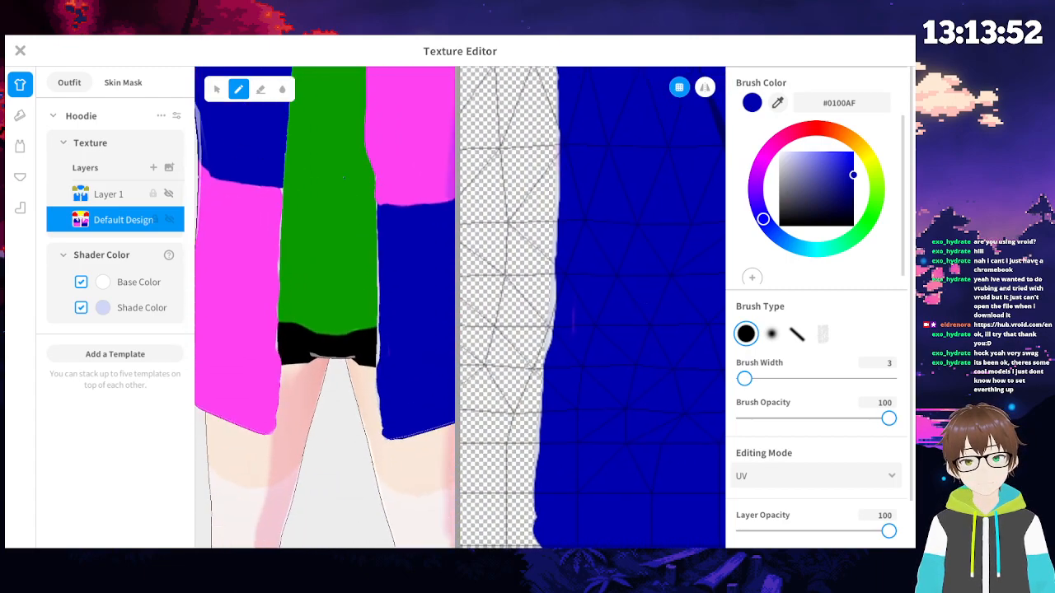
scroll(567, 368, up, 1)
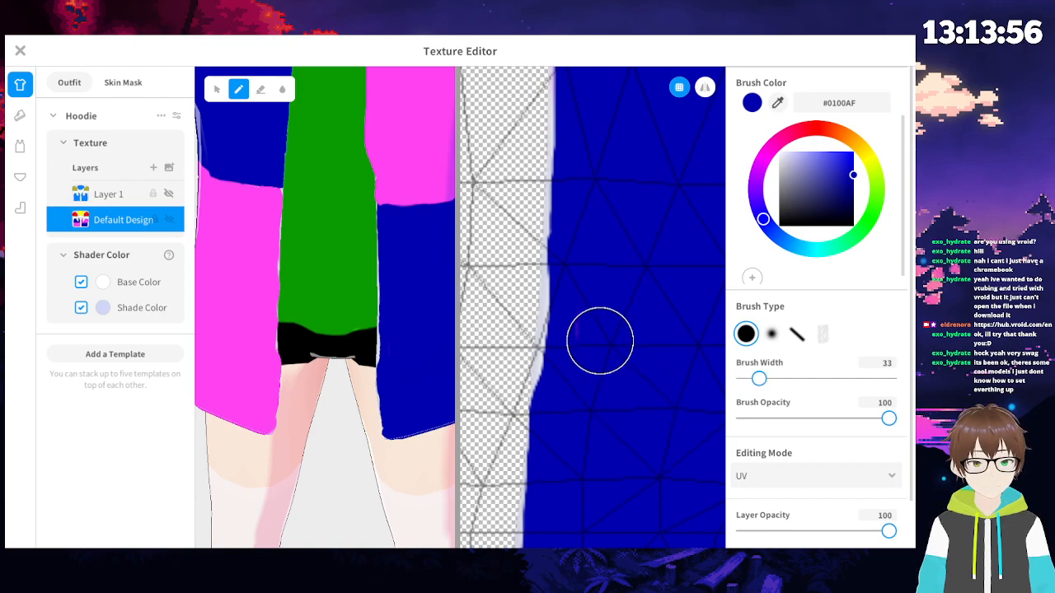
drag(564, 381, 569, 230)
scroll(567, 366, up, 1)
middle_drag(568, 366, 565, 410)
drag(564, 400, 568, 286)
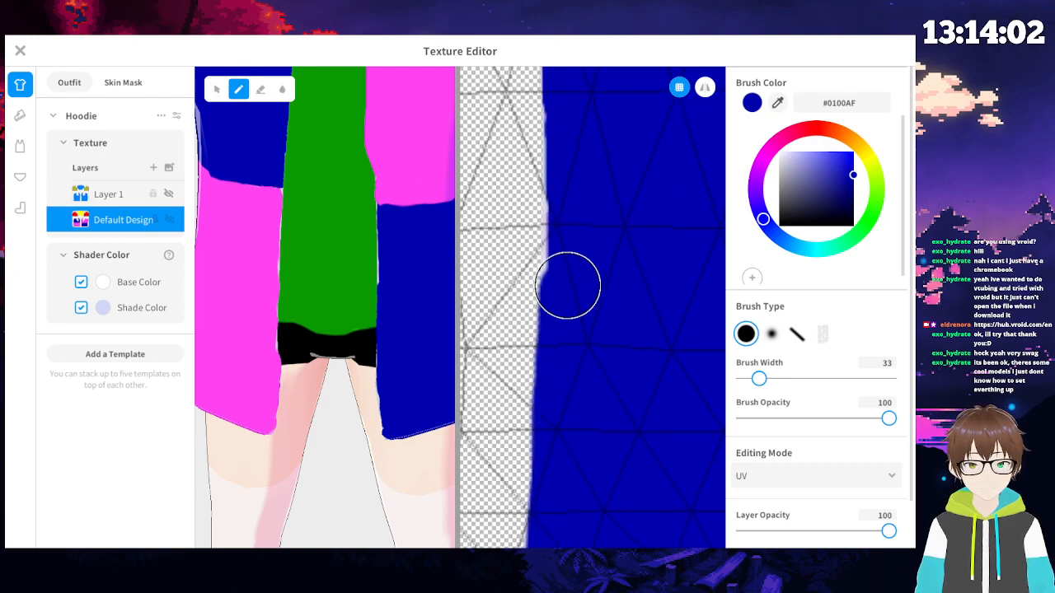
- Extend the lower blue block's widened edge upward to just below the pink block
middle_drag(567, 285, 572, 322)
drag(572, 322, 580, 238)
middle_drag(579, 238, 591, 424)
drag(591, 430, 591, 351)
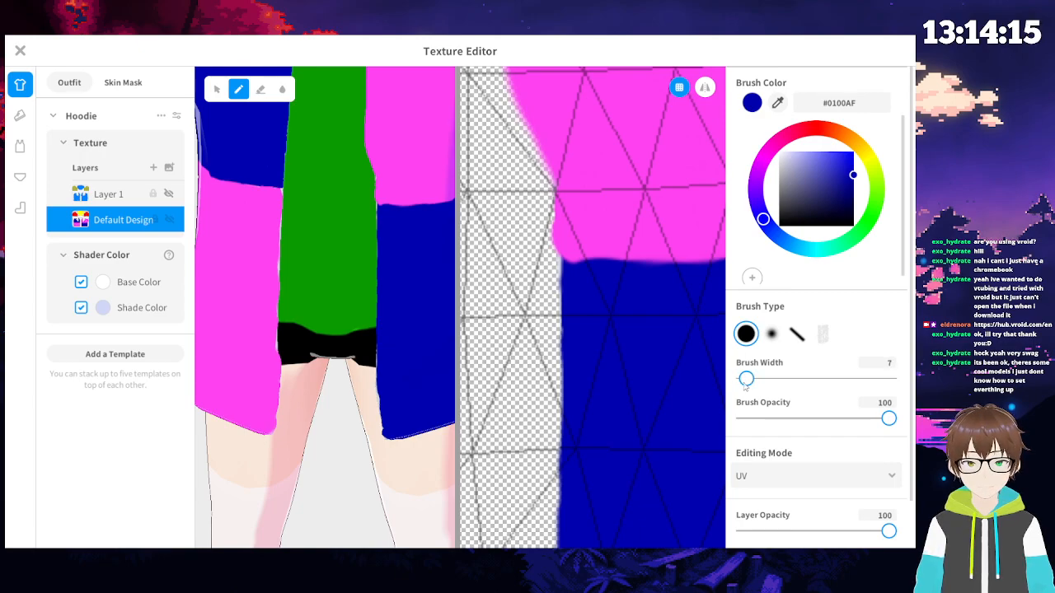
- Set the brush width to 7 and paint blue along the boundary below the upper pink block to even it out
scroll(562, 324, up, 3)
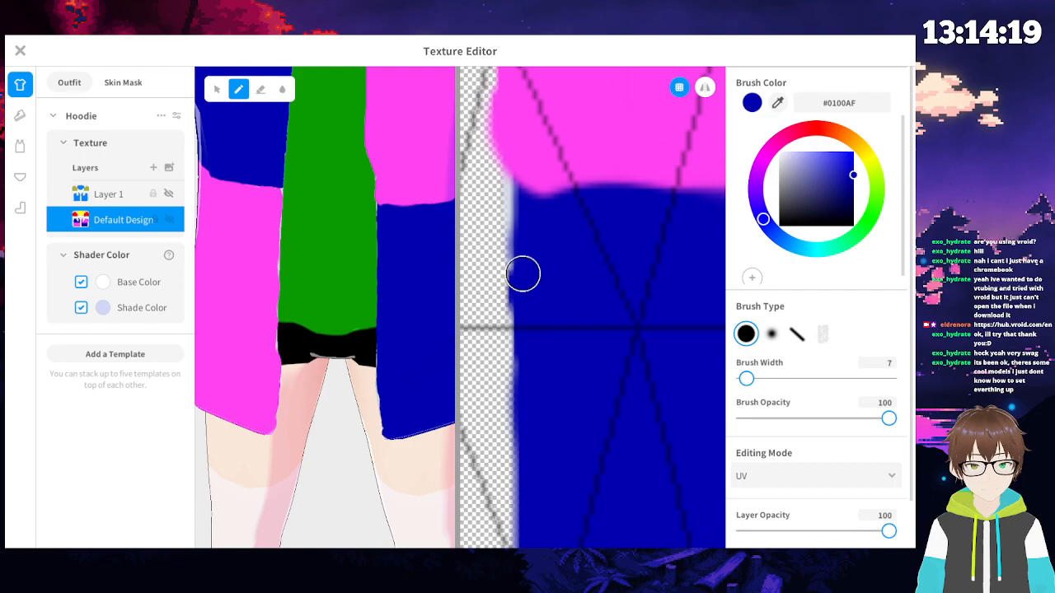
mouse_move(521, 215)
mouse_down()
mouse_move(518, 192)
mouse_move(710, 190)
mouse_up()
middle_drag(689, 241, 555, 257)
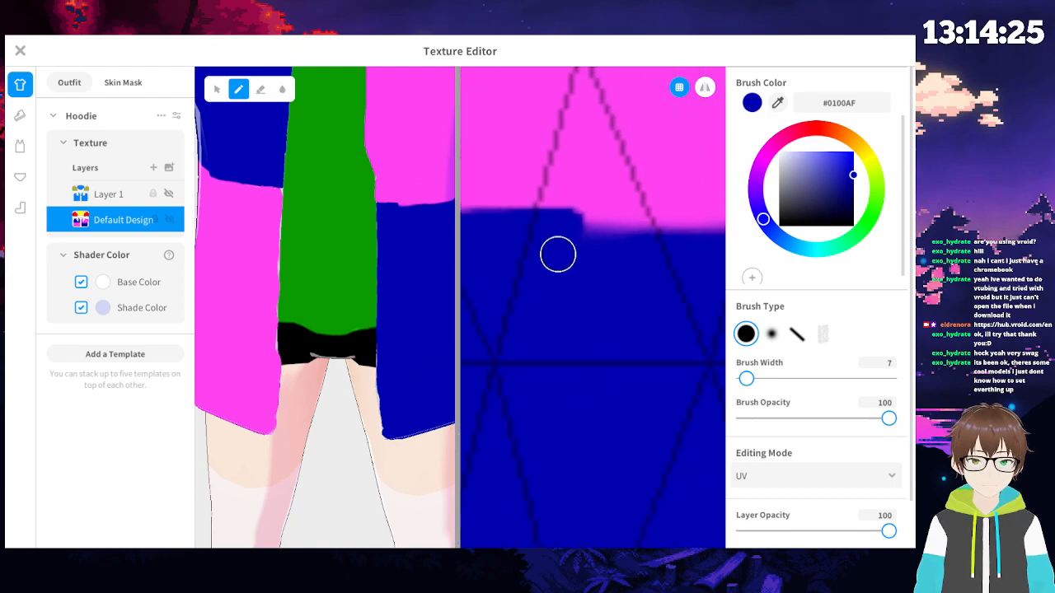
drag(577, 228, 703, 225)
middle_drag(684, 273, 491, 297)
drag(531, 248, 714, 252)
middle_drag(560, 322, 699, 318)
middle_drag(529, 343, 630, 334)
drag(678, 228, 572, 224)
- Smooth the lower blue block's inner edge with blue, working downward from the corner beneath the pink block
mouse_move(525, 313)
middle_down()
mouse_move(635, 346)
mouse_move(640, 317)
middle_up()
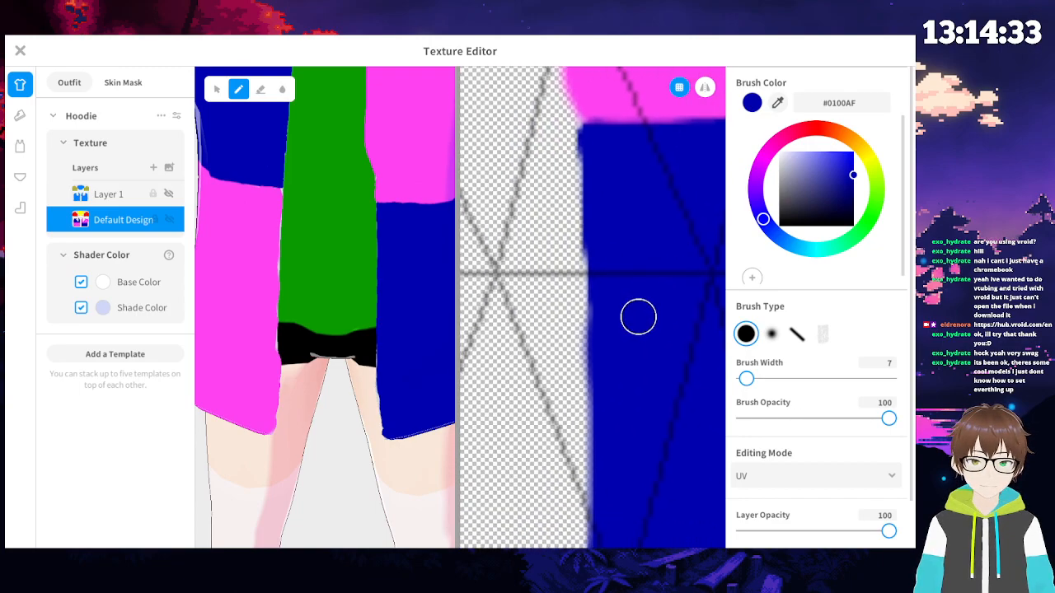
mouse_move(625, 355)
middle_down()
mouse_move(671, 292)
mouse_move(697, 223)
mouse_move(681, 145)
mouse_move(672, 225)
middle_up()
drag(662, 118, 646, 209)
drag(645, 268, 625, 505)
middle_drag(657, 461, 668, 319)
drag(619, 484, 632, 267)
middle_drag(654, 247, 598, 494)
drag(591, 411, 593, 353)
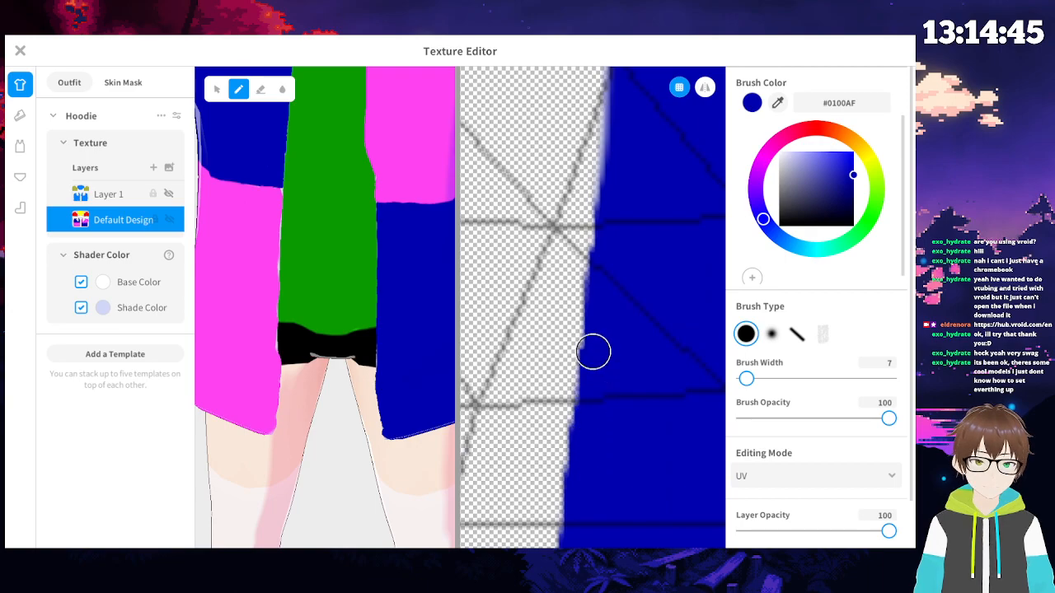
middle_drag(593, 353, 613, 477)
mouse_move(611, 342)
mouse_down()
mouse_move(611, 213)
mouse_move(598, 341)
mouse_move(607, 191)
mouse_up()
- Examine the lower blue block's inner edge down to the hoodie's hem
scroll(602, 401, down, 5)
scroll(604, 402, down, 4)
middle_drag(644, 412, 646, 365)
scroll(611, 388, up, 5)
scroll(613, 476, up, 5)
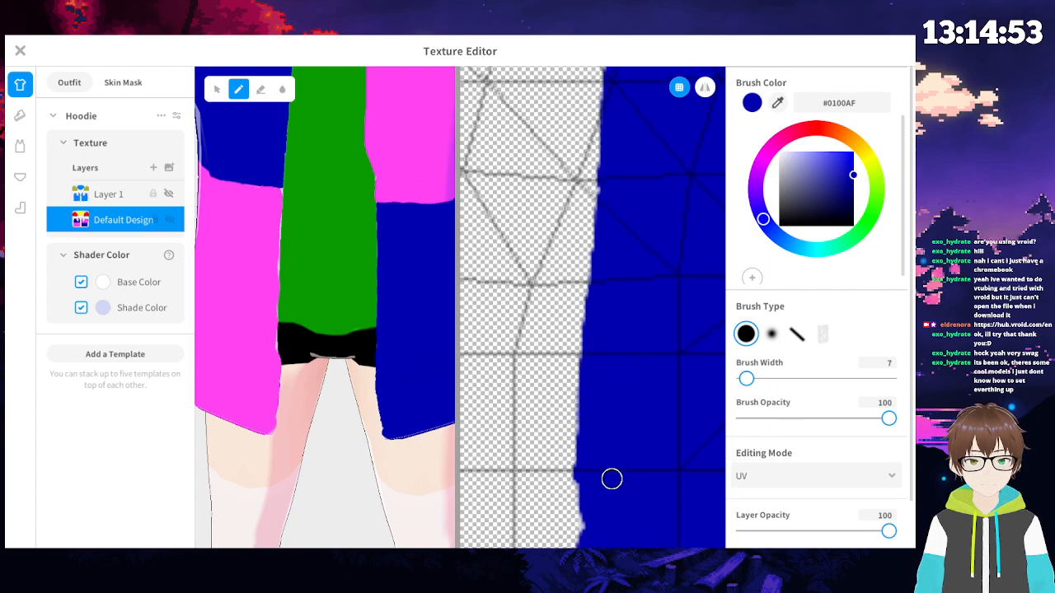
middle_drag(591, 543, 604, 492)
scroll(635, 354, down, 5)
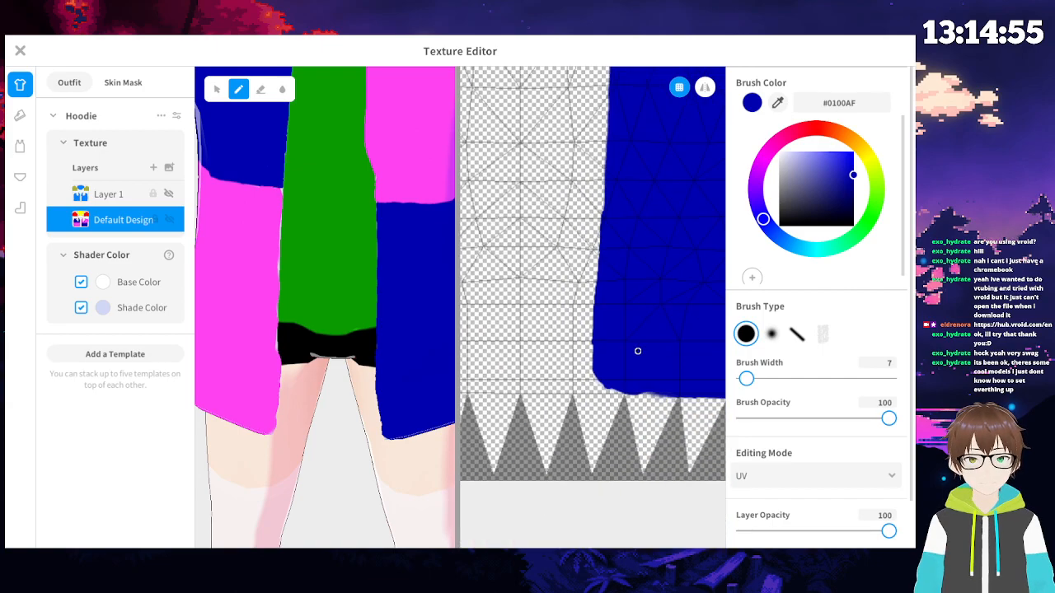
- Sample the pink #FF42F1 from the lower pink block and paint over the white gap along its inner edge
scroll(569, 314, up, 8)
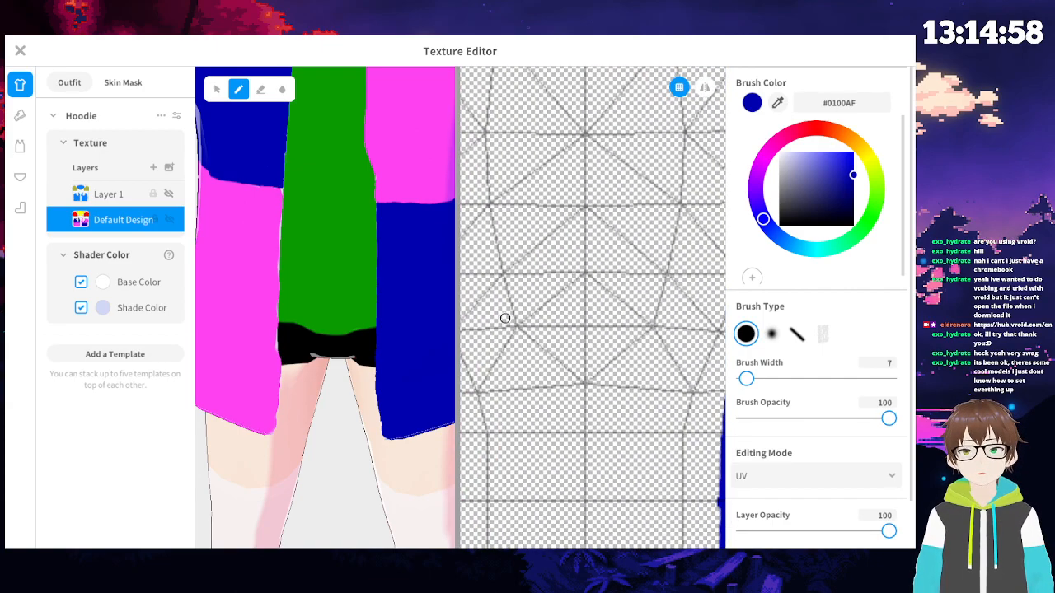
scroll(488, 308, up, 4)
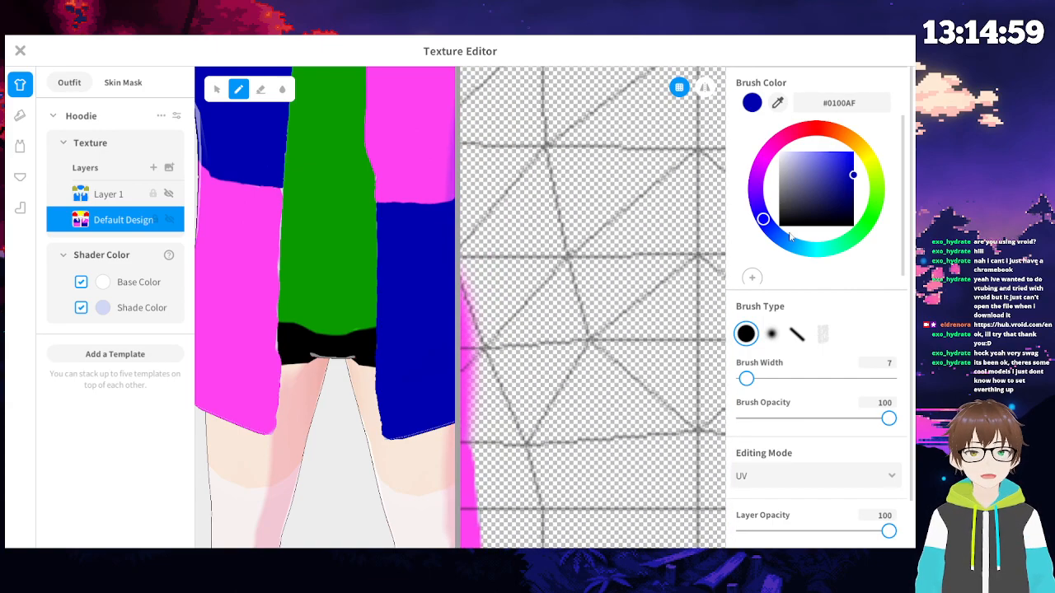
mouse_move(600, 233)
middle_down()
mouse_move(687, 245)
mouse_move(720, 222)
middle_up()
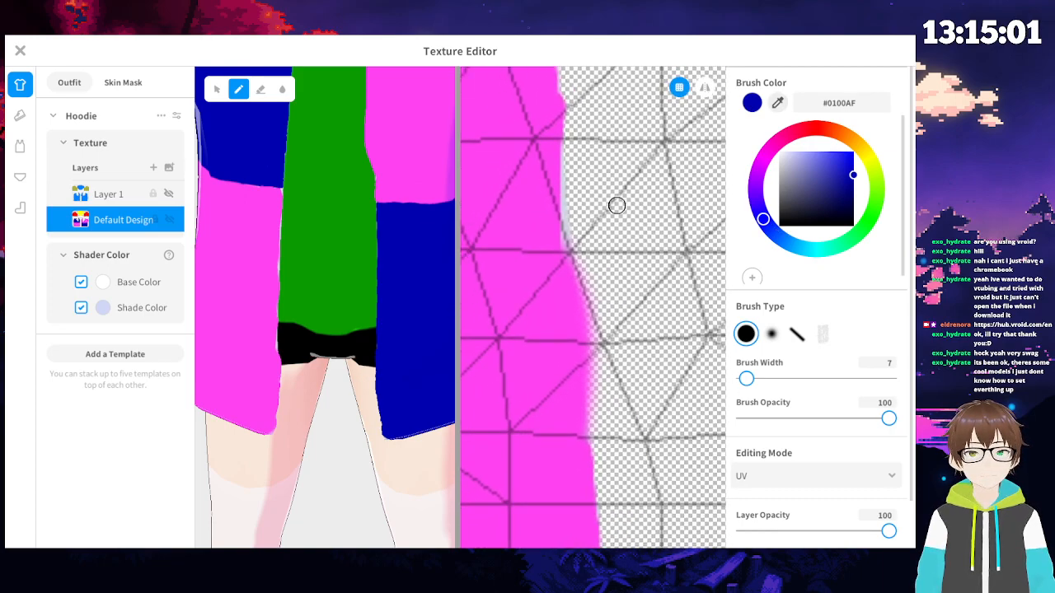
click(777, 103)
click(537, 234)
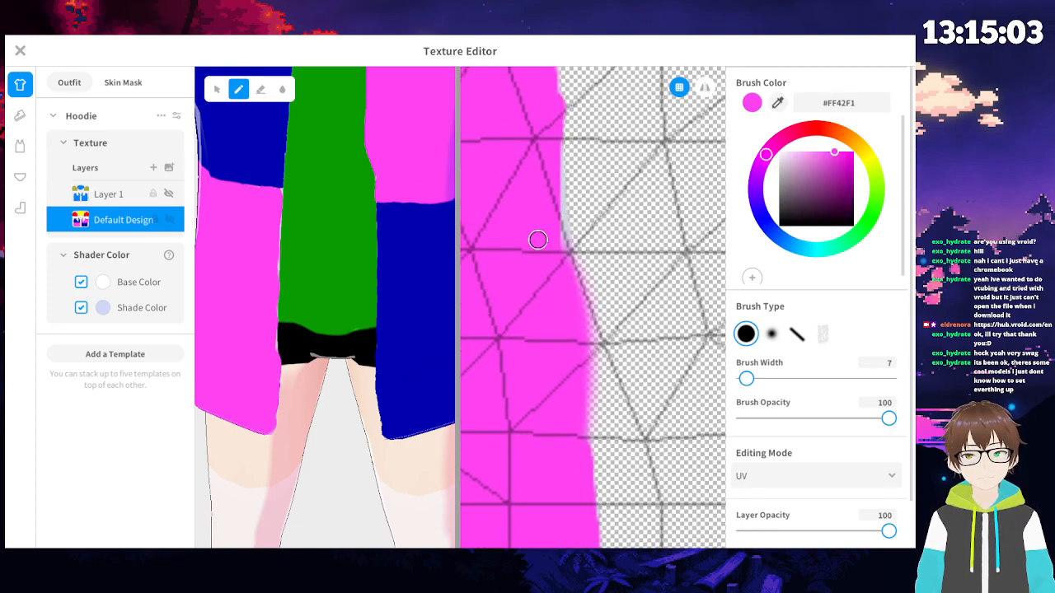
scroll(544, 329, up, 3)
drag(550, 381, 542, 161)
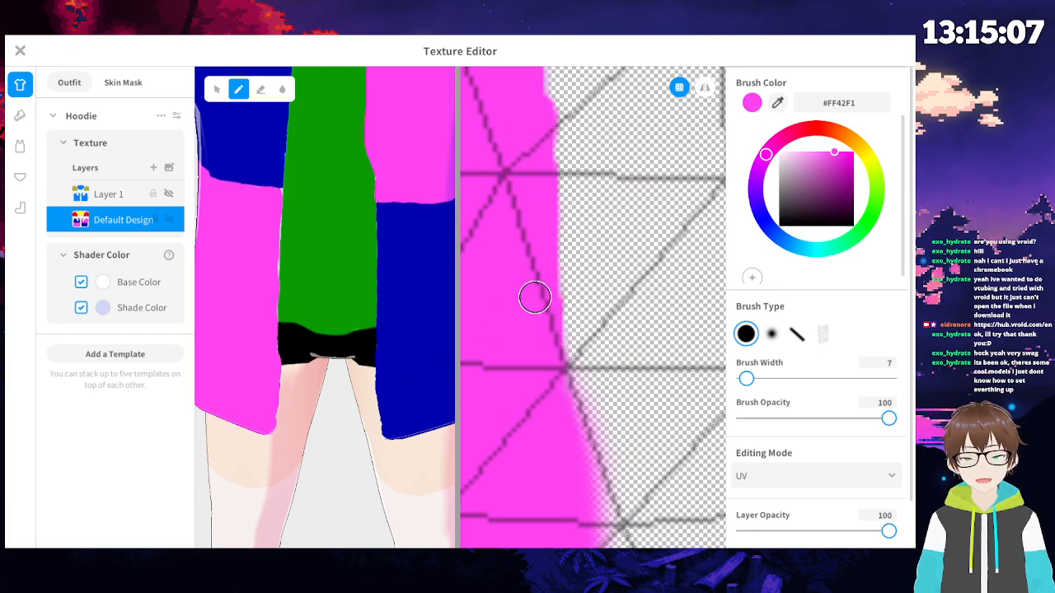
- Paint pink over the faded inner edge of the lower pink block, working upward to the blue block above it
scroll(495, 223, up, 1)
scroll(495, 215, down, 3)
middle_drag(509, 162, 523, 380)
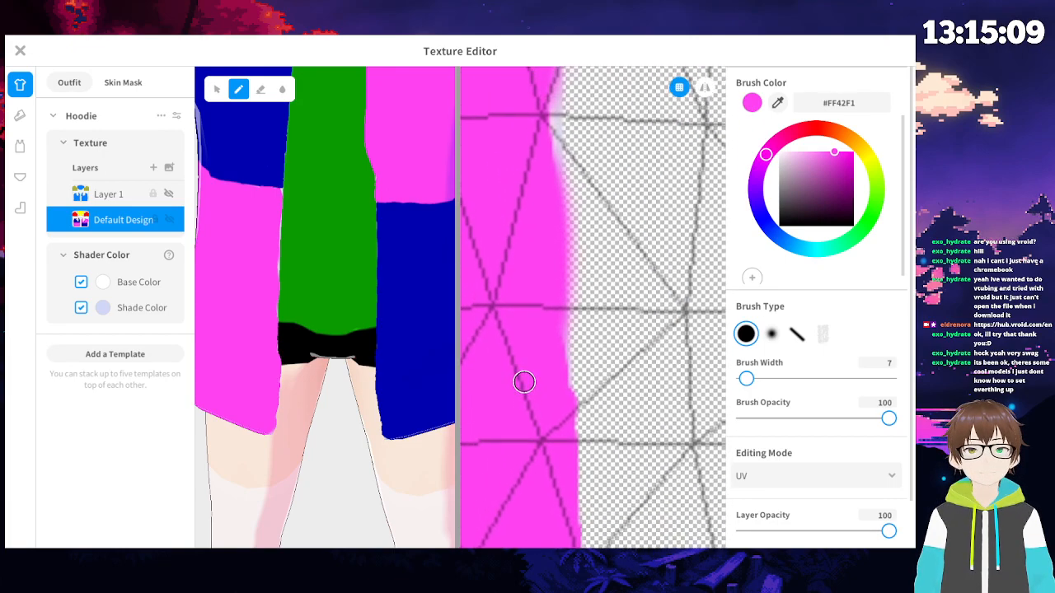
middle_drag(532, 230, 538, 412)
drag(551, 376, 552, 248)
mouse_move(536, 288)
middle_down()
mouse_move(536, 428)
mouse_move(561, 429)
middle_up()
drag(560, 429, 561, 197)
drag(558, 427, 560, 368)
drag(562, 296, 561, 430)
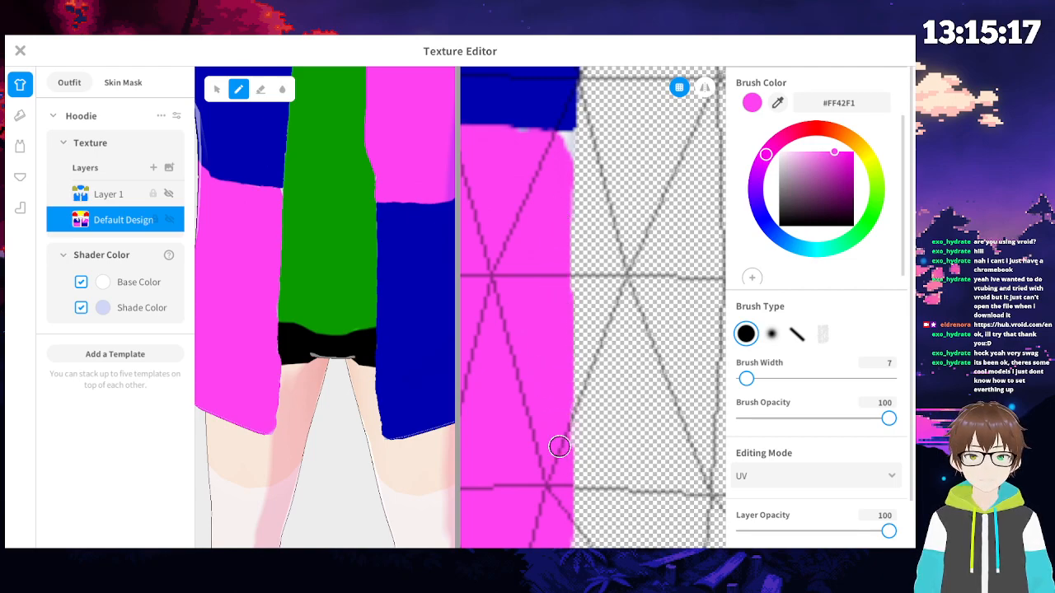
middle_drag(545, 282, 532, 440)
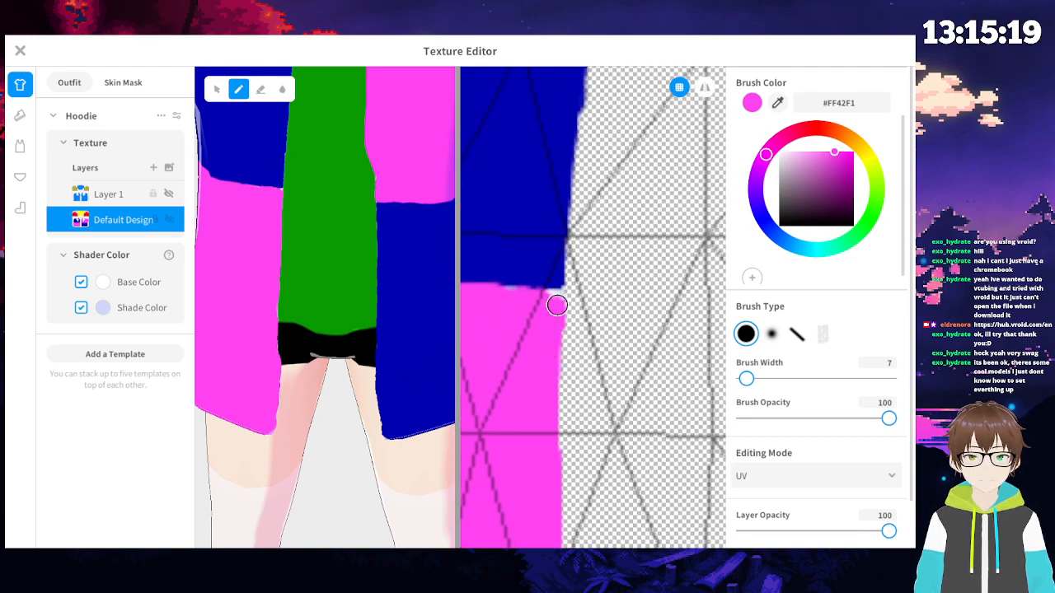
- Erase the blurred pink fringe along the lower part of the pink block's inner edge with the eraser at width 7
middle_drag(524, 440, 540, 291)
middle_drag(529, 445, 544, 247)
middle_drag(531, 404, 548, 189)
mouse_move(540, 485)
middle_down()
mouse_move(551, 319)
mouse_move(598, 292)
middle_up()
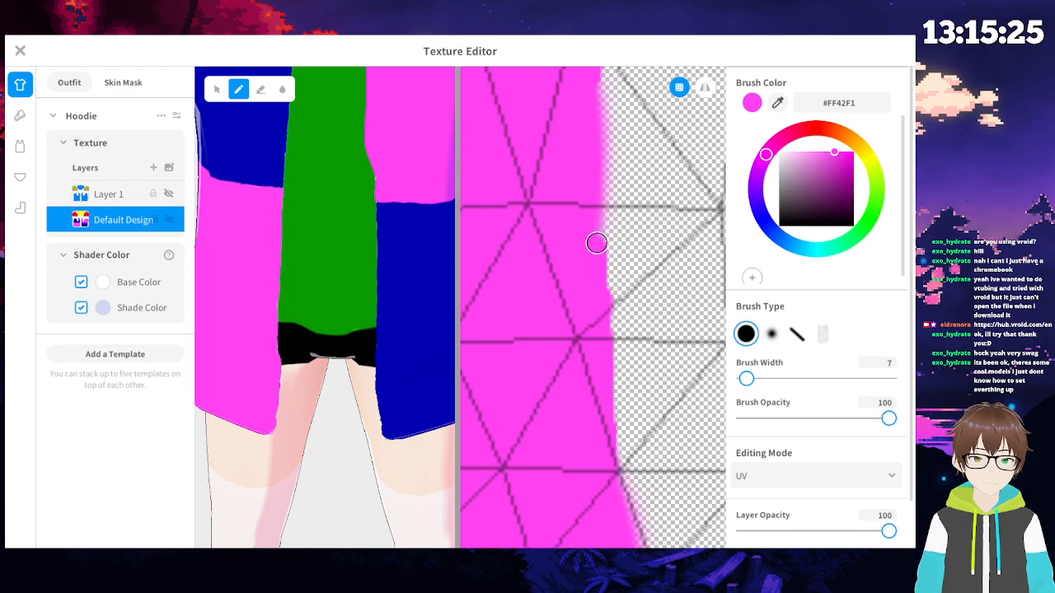
mouse_move(551, 387)
middle_down()
mouse_move(584, 327)
mouse_move(567, 336)
mouse_move(562, 404)
middle_up()
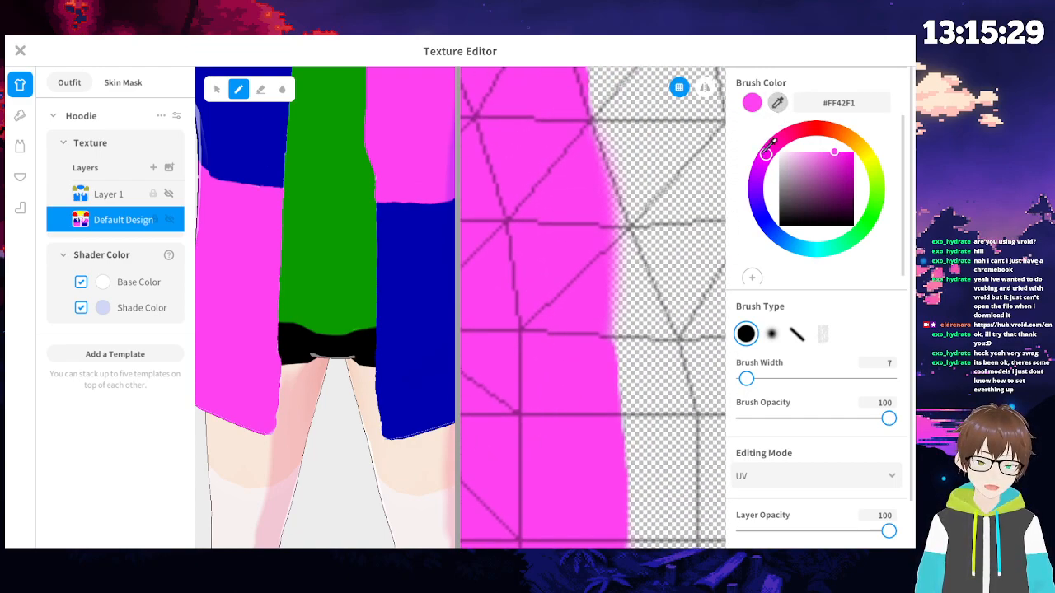
click(260, 89)
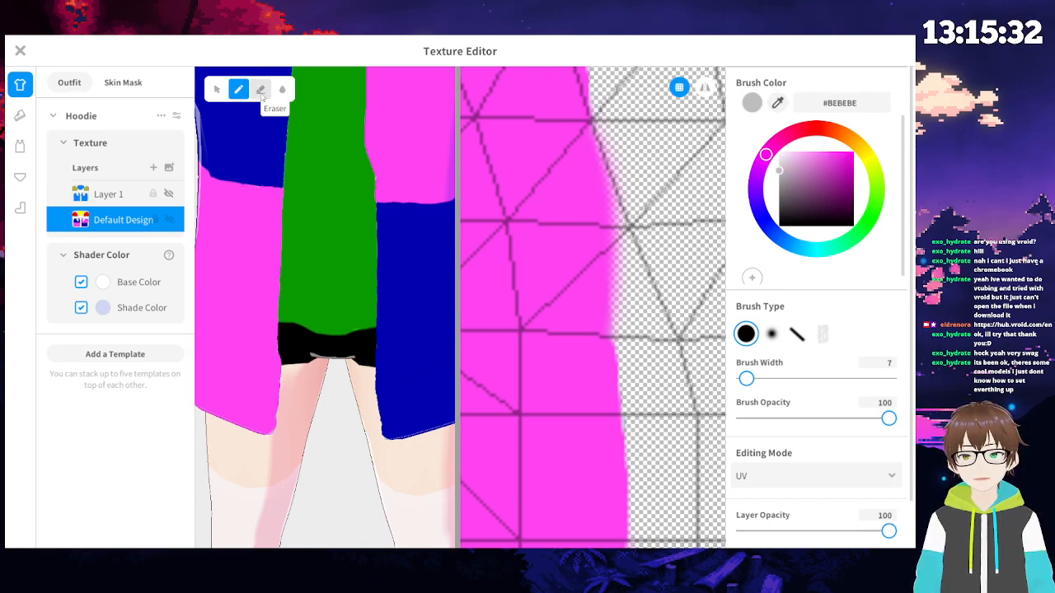
mouse_move(632, 322)
mouse_down()
mouse_move(613, 146)
mouse_move(633, 318)
mouse_move(600, 140)
mouse_move(622, 348)
mouse_up()
drag(605, 132, 610, 176)
drag(632, 336, 627, 365)
mouse_move(639, 443)
mouse_down()
mouse_move(641, 480)
mouse_move(624, 372)
mouse_move(631, 415)
mouse_up()
mouse_move(637, 496)
mouse_down()
mouse_move(626, 379)
mouse_move(635, 517)
mouse_up()
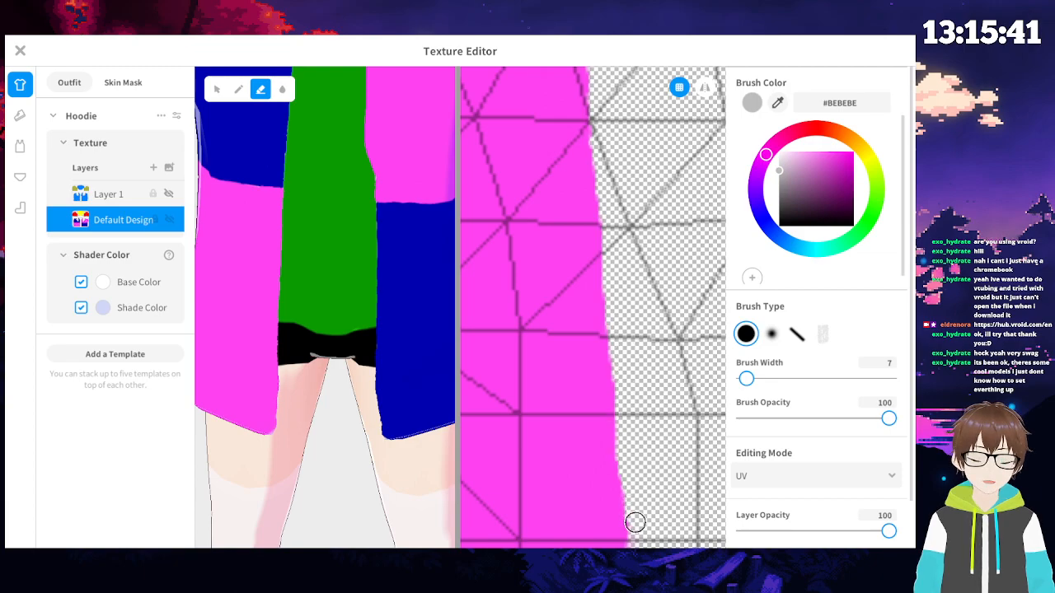
scroll(651, 443, down, 2)
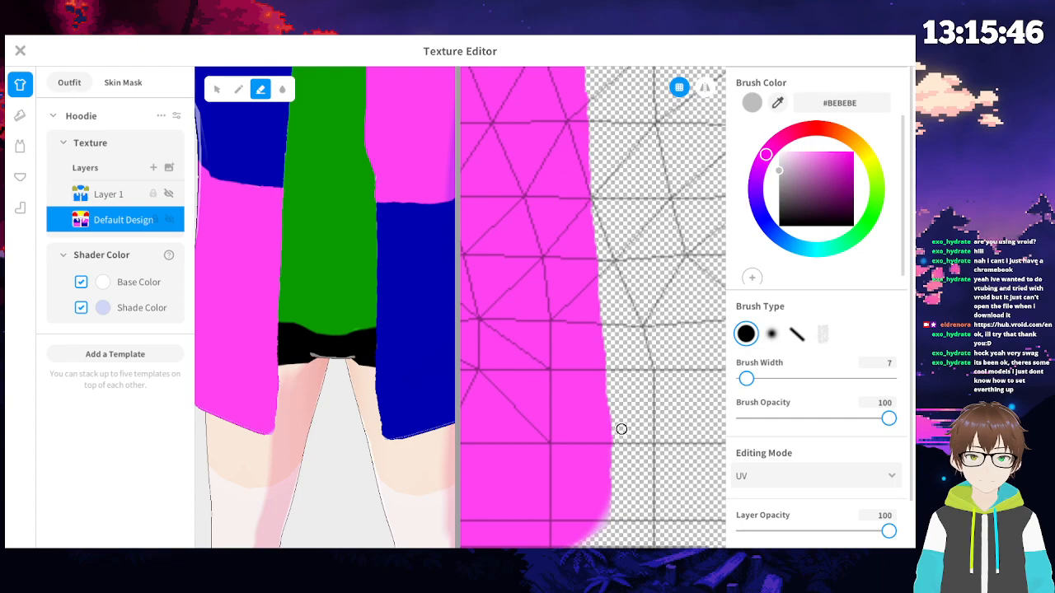
- Sample pink #FF42F1 and paint over the pale fringe and stray marks along the upper pink block's curved edge near the collar
scroll(361, 333, down, 5)
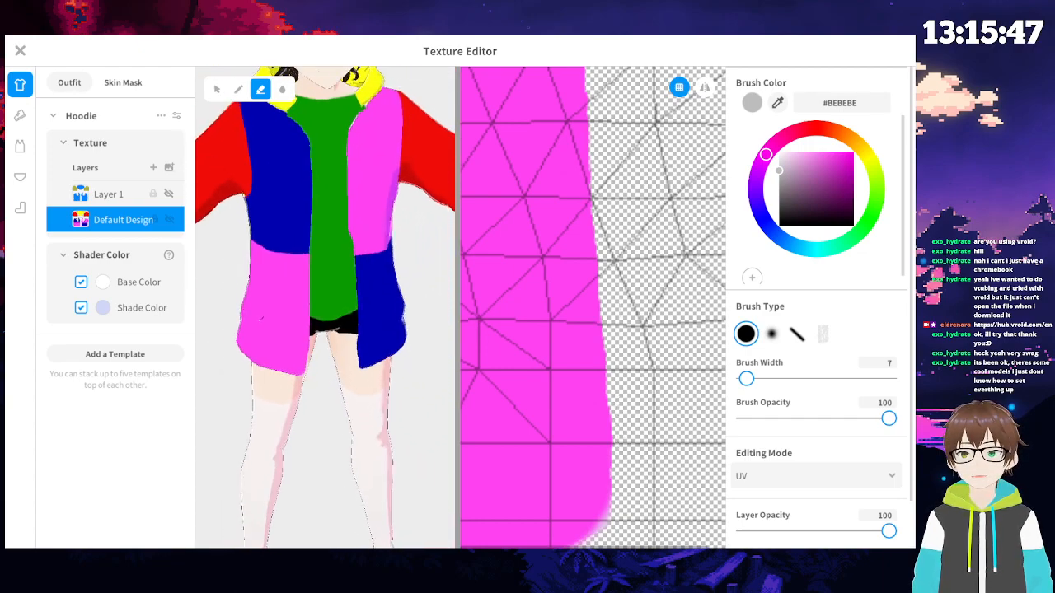
scroll(353, 325, down, 3)
scroll(350, 317, up, 1)
right_drag(333, 123, 332, 223)
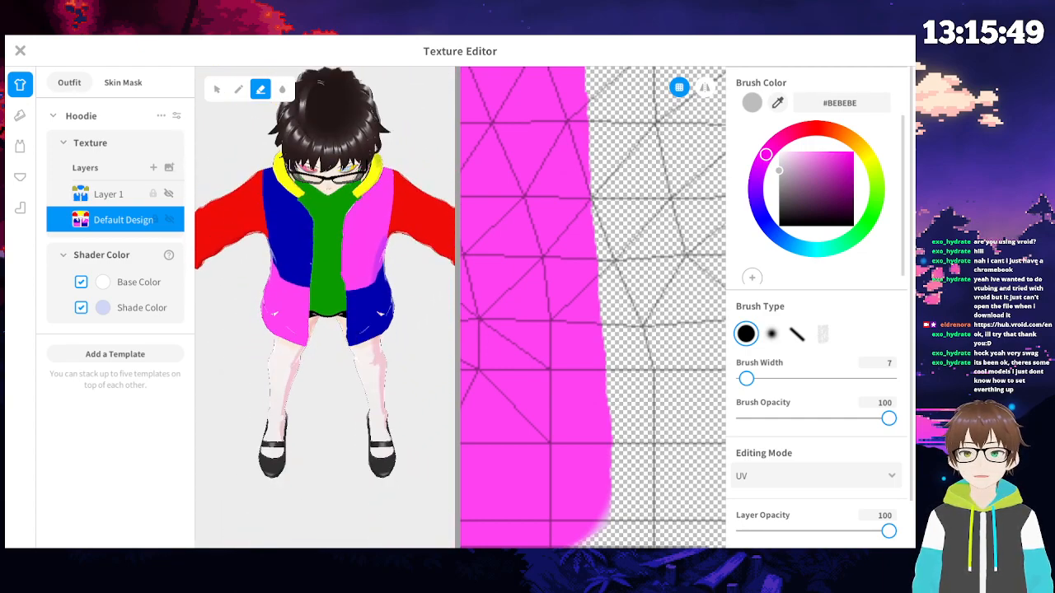
scroll(331, 223, up, 1)
right_drag(626, 220, 546, 305)
scroll(545, 306, up, 2)
right_drag(547, 379, 698, 338)
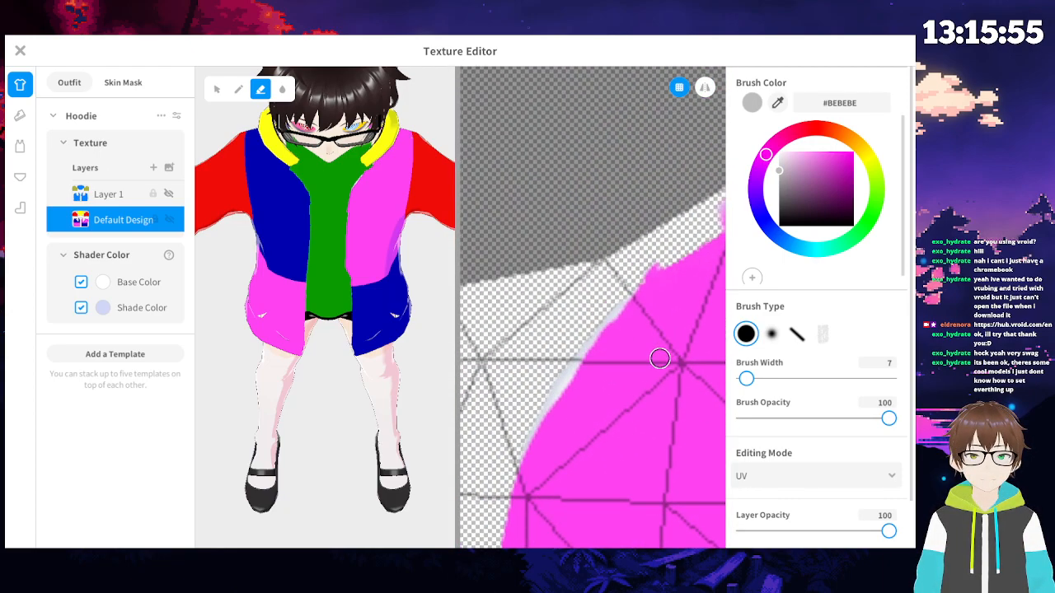
mouse_move(651, 286)
mouse_down()
mouse_move(632, 315)
mouse_move(676, 291)
mouse_up()
click(239, 89)
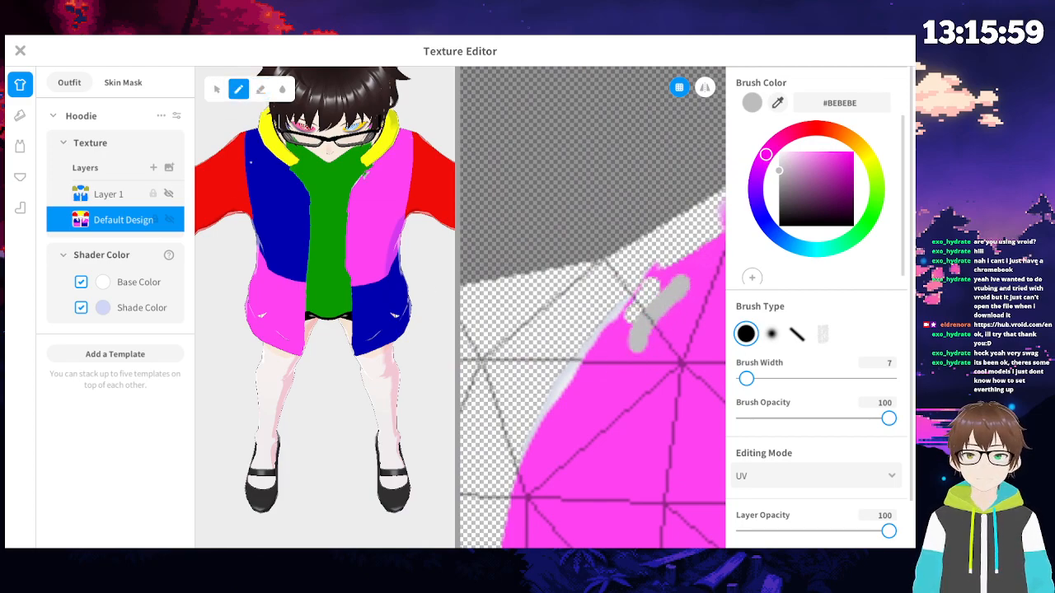
click(705, 302)
mouse_move(645, 356)
mouse_down()
mouse_move(680, 288)
mouse_move(626, 306)
mouse_move(650, 278)
mouse_move(630, 305)
mouse_up()
mouse_move(601, 341)
mouse_down()
mouse_move(567, 379)
mouse_move(529, 469)
mouse_move(542, 418)
mouse_up()
mouse_move(566, 383)
mouse_down()
mouse_move(657, 275)
mouse_move(719, 237)
mouse_up()
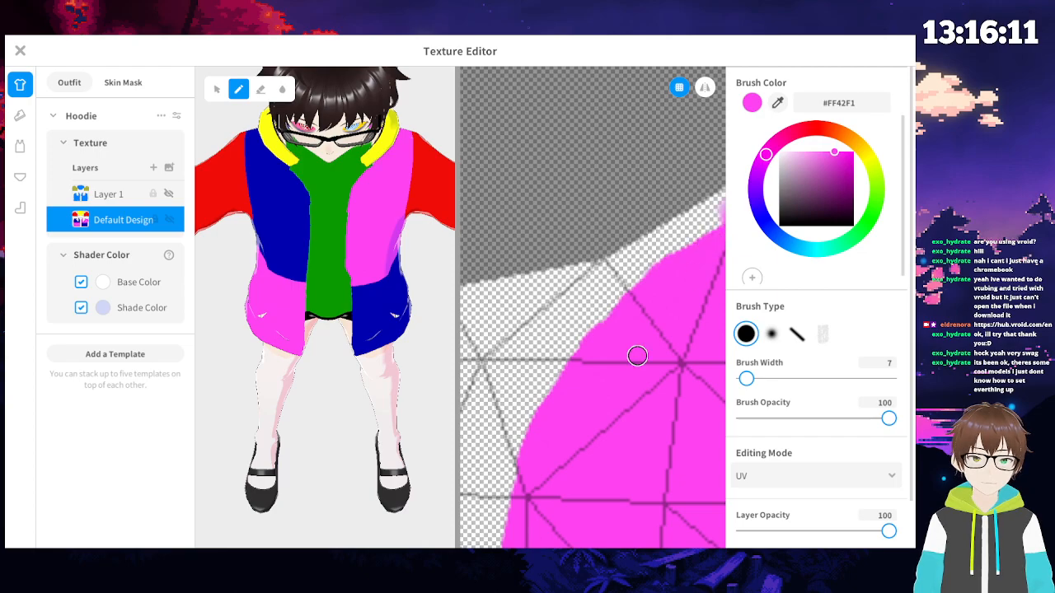
- Check the hoodie on the avatar, close the texture editor and save the Tops edit as a new item
middle_drag(661, 346, 528, 462)
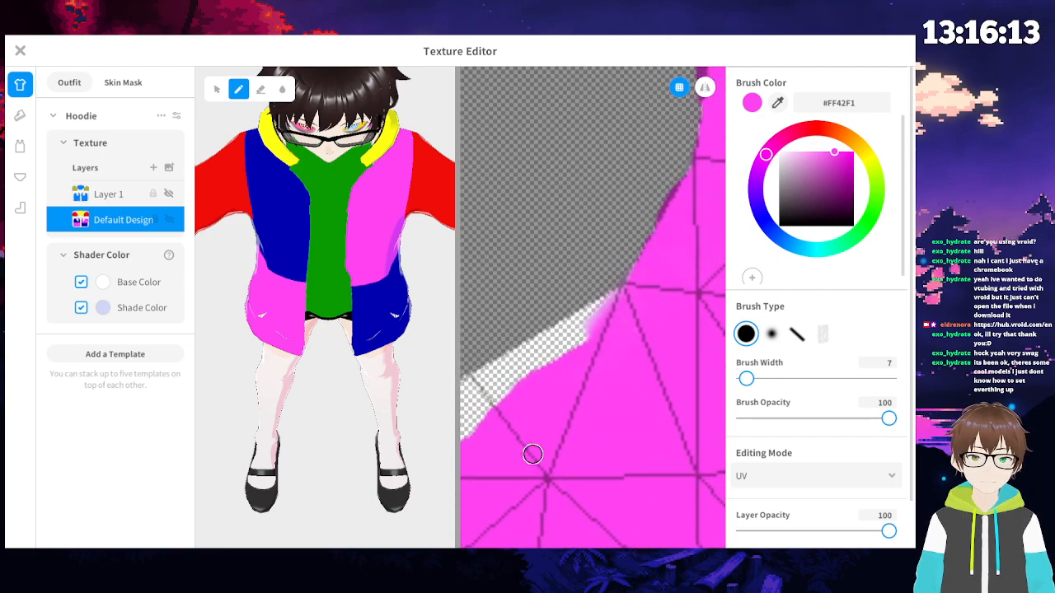
scroll(365, 451, up, 4)
middle_drag(337, 129, 335, 334)
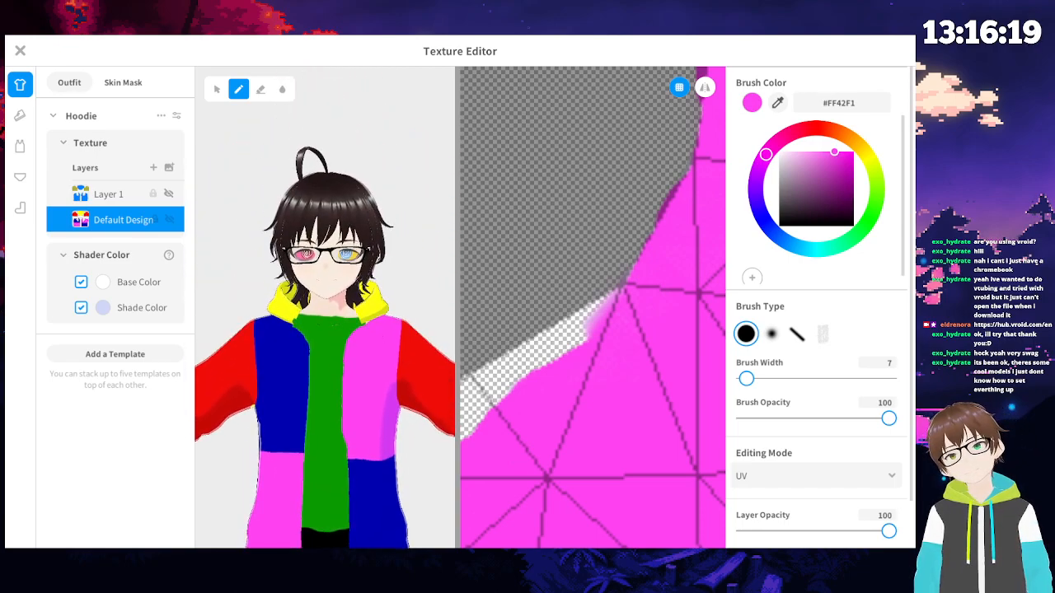
scroll(379, 327, down, 1)
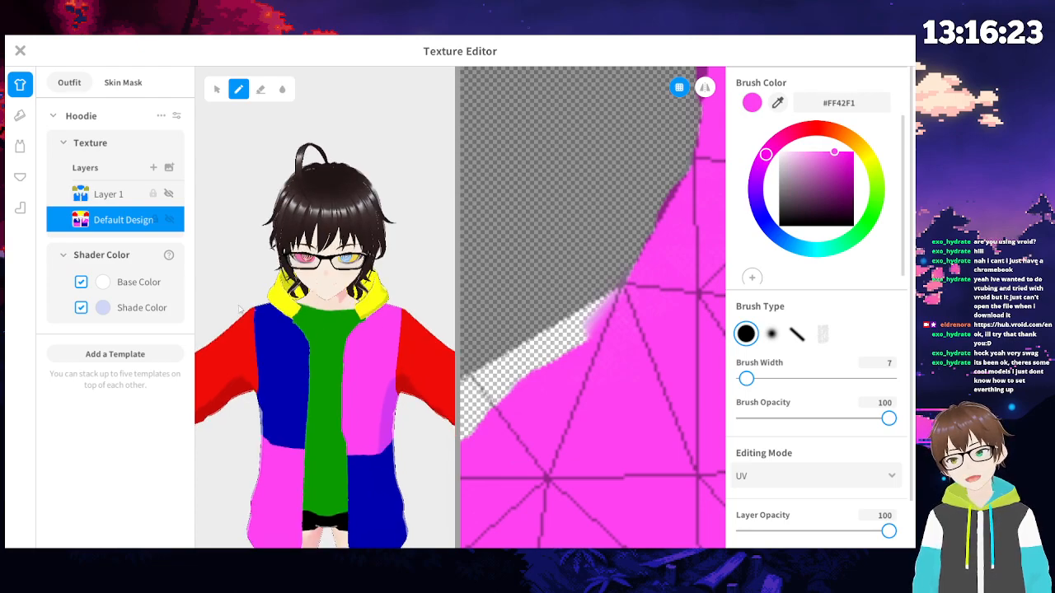
click(21, 50)
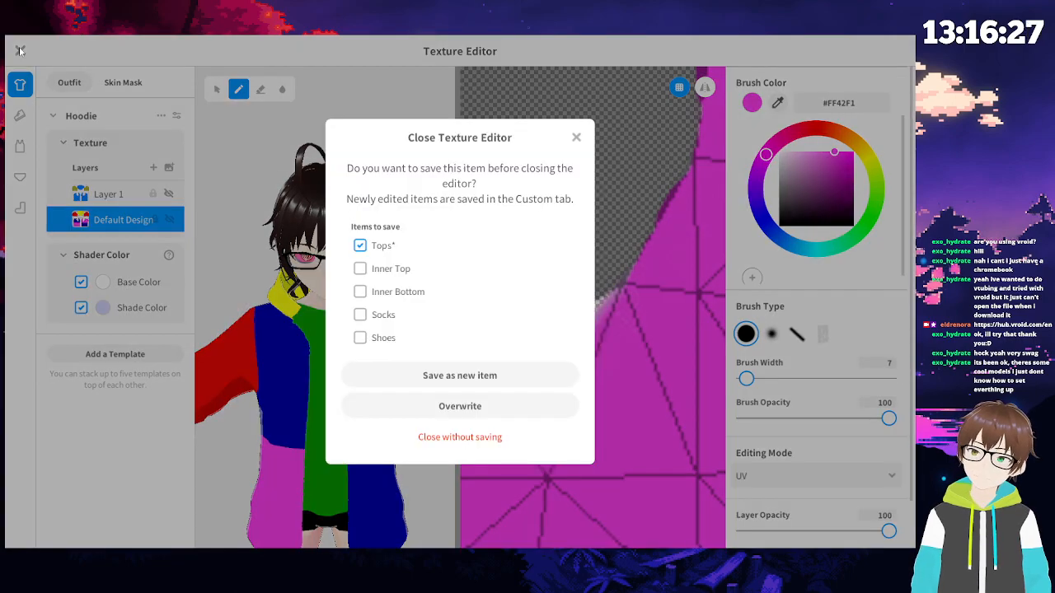
click(435, 376)
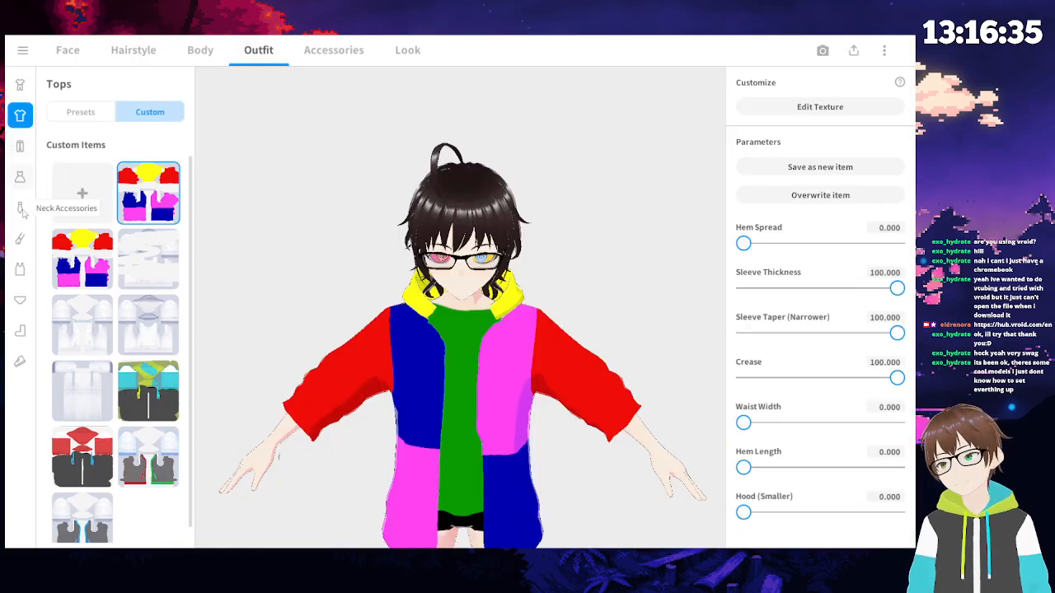
- Try the white belted trousers preset on the avatar and browse the other bottoms presets
click(20, 146)
scroll(126, 293, down, 3)
scroll(126, 297, down, 3)
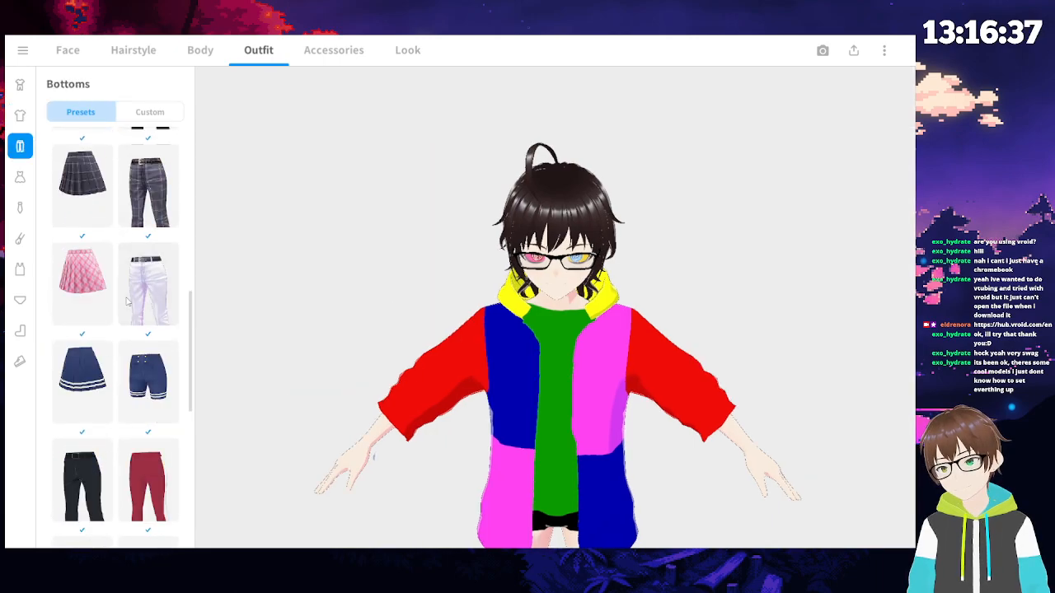
click(140, 296)
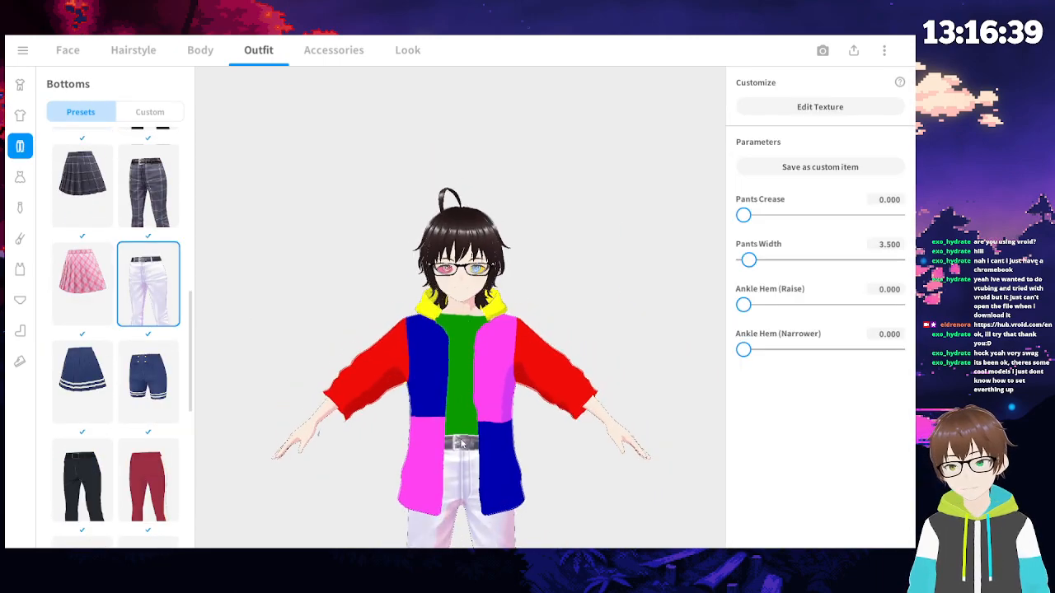
scroll(461, 449, down, 4)
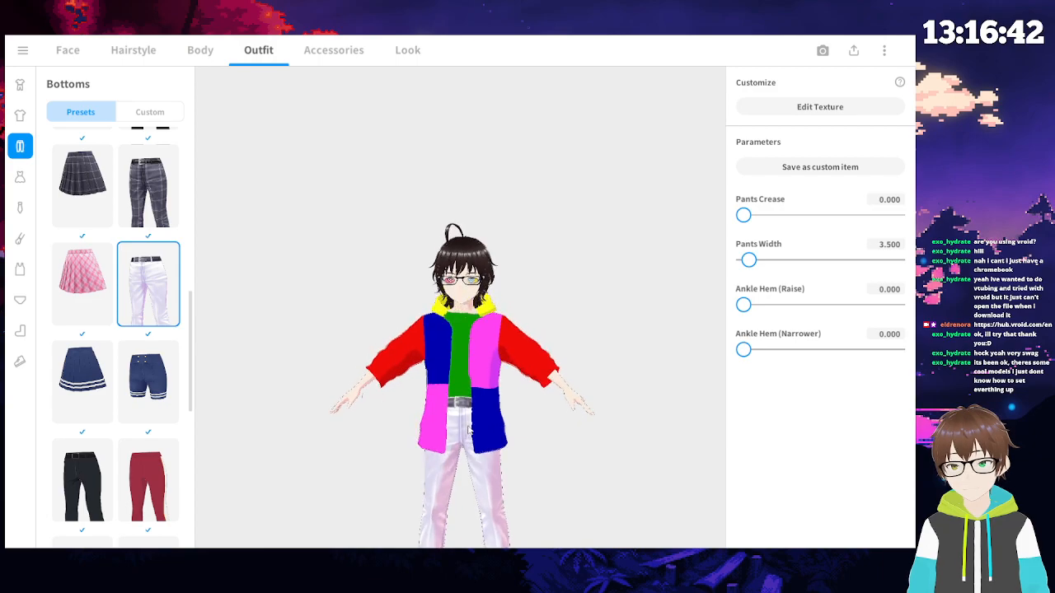
scroll(153, 354, down, 3)
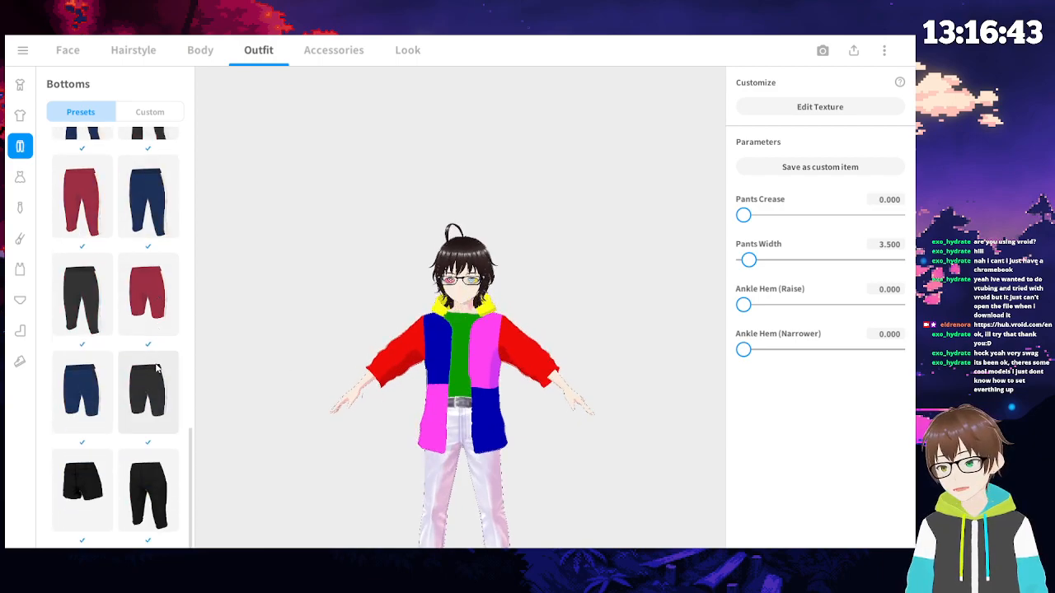
scroll(157, 369, up, 10)
scroll(162, 369, down, 10)
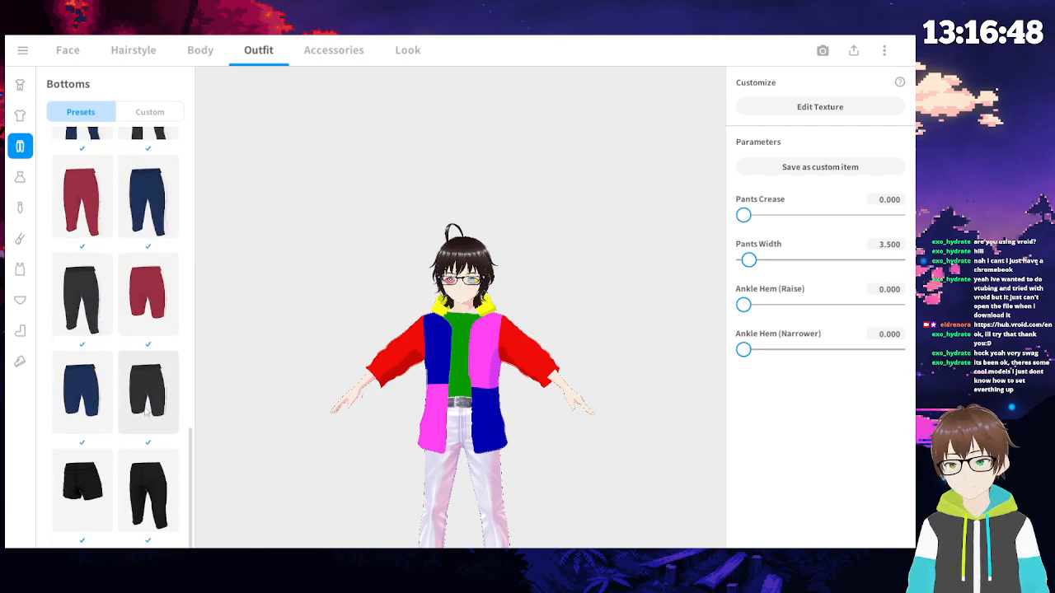
- Dress the avatar in the short black socks and the blue-and-white sneakers presets
click(22, 330)
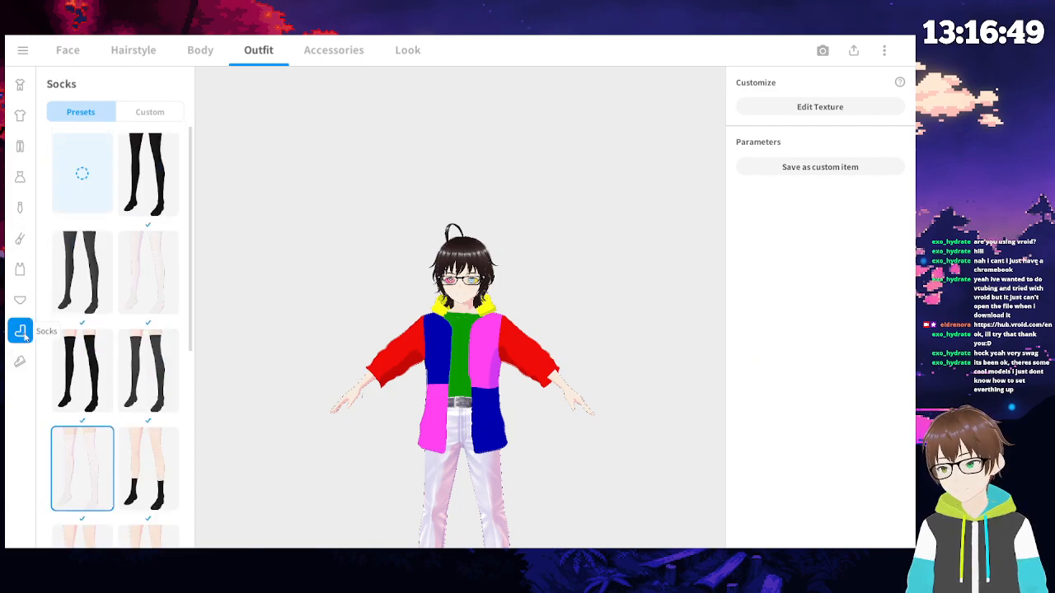
scroll(103, 399, down, 3)
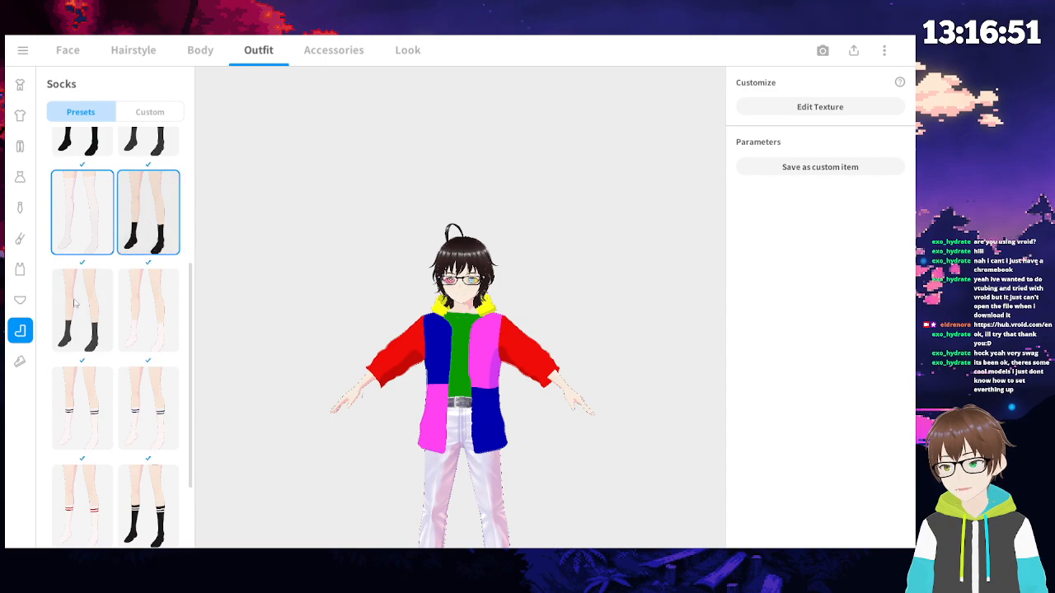
click(20, 361)
scroll(162, 308, down, 2)
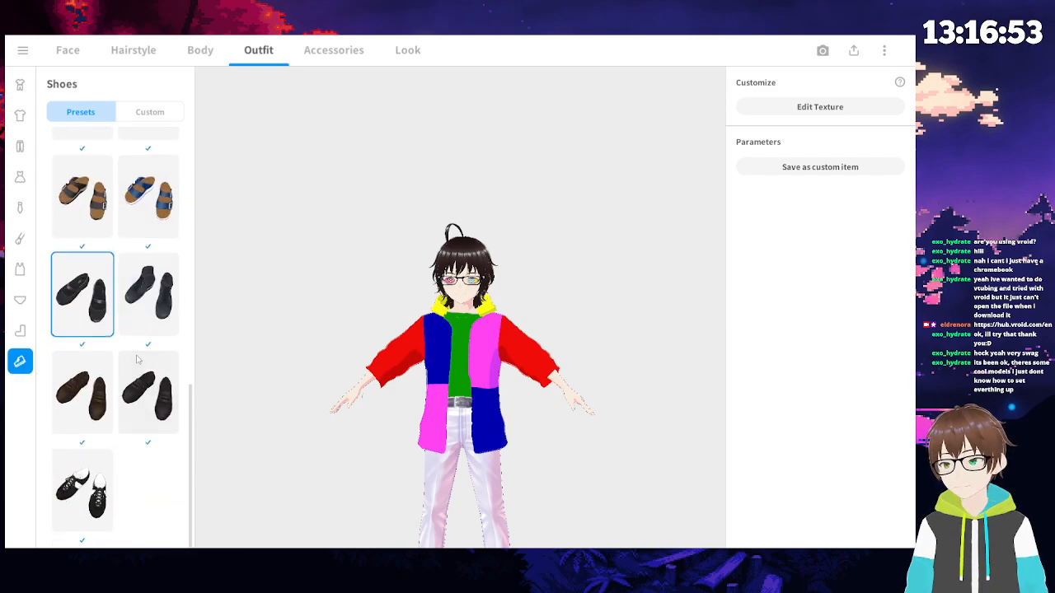
scroll(140, 357, up, 10)
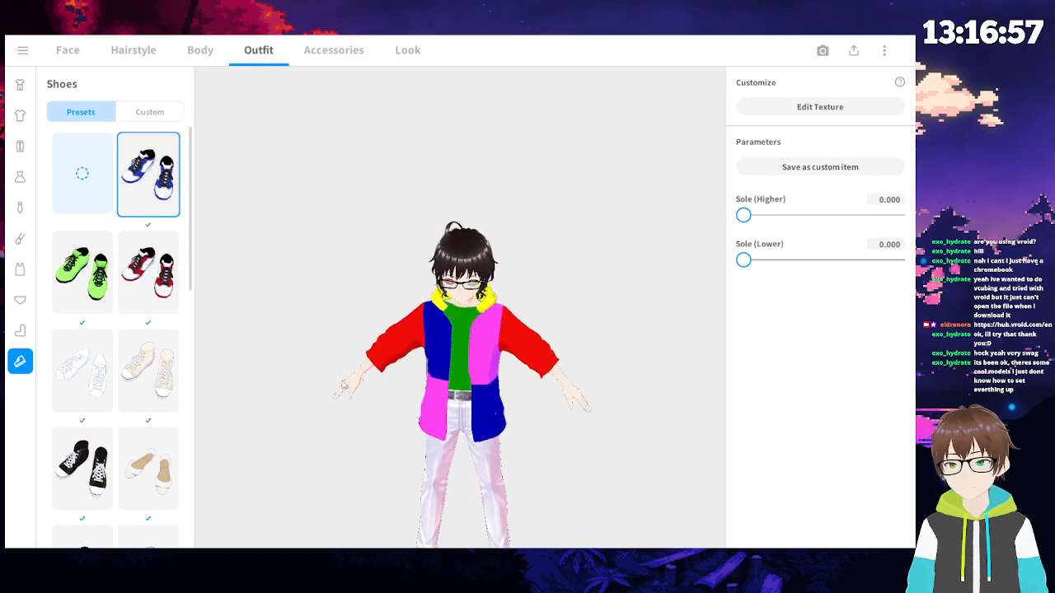
- Try the dark navy and beige long trousers presets on the avatar and browse further bottoms
click(20, 268)
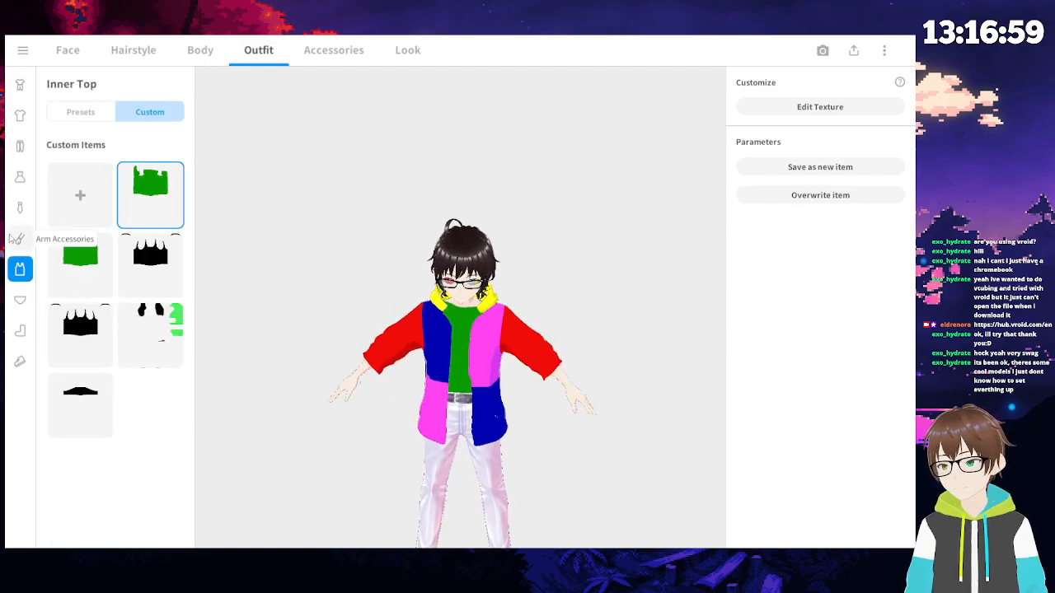
click(17, 238)
click(19, 146)
scroll(142, 265, up, 10)
click(83, 371)
click(149, 175)
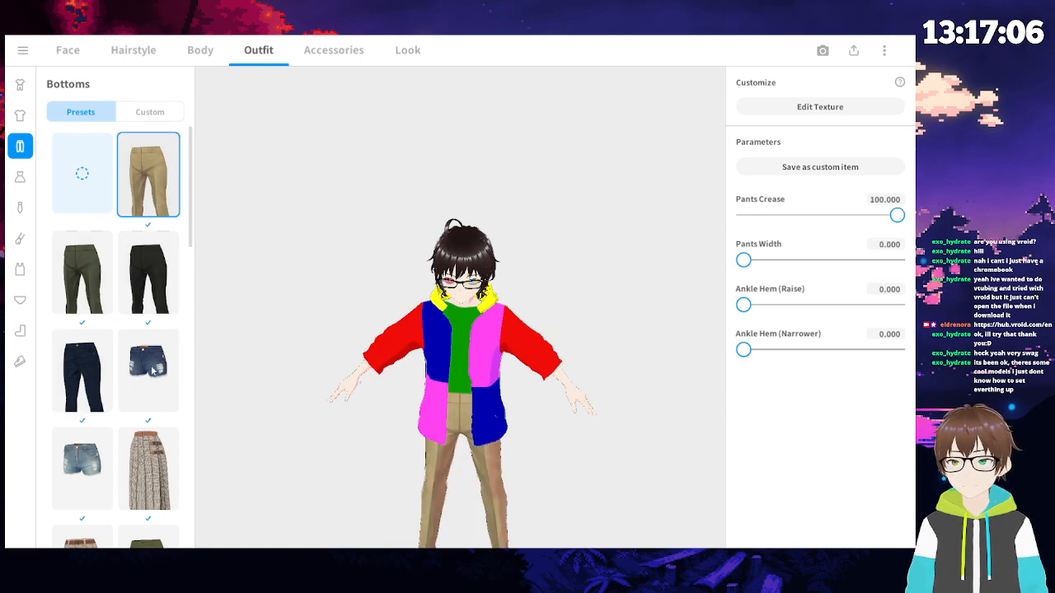
scroll(177, 376, down, 7)
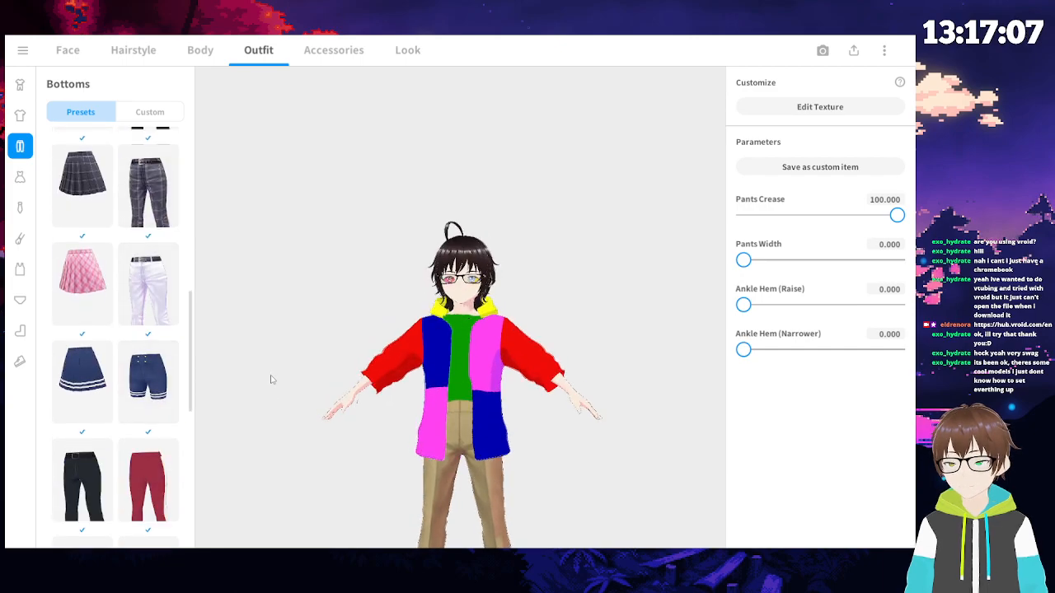
scroll(166, 386, down, 5)
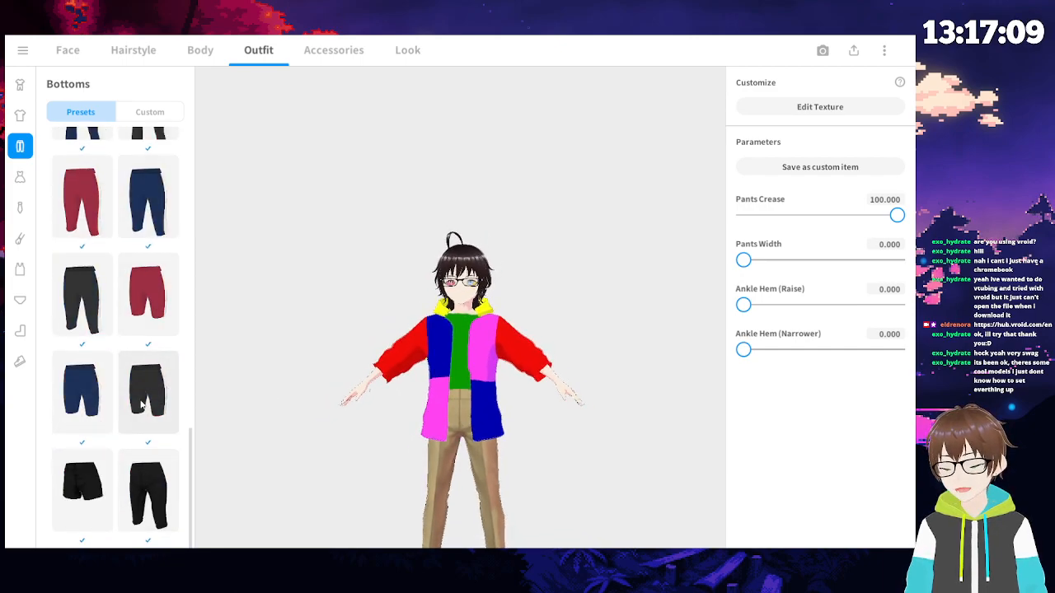
- Try the charcoal shorts and the black, dark red and navy cropped pants presets on the avatar
click(142, 404)
click(148, 490)
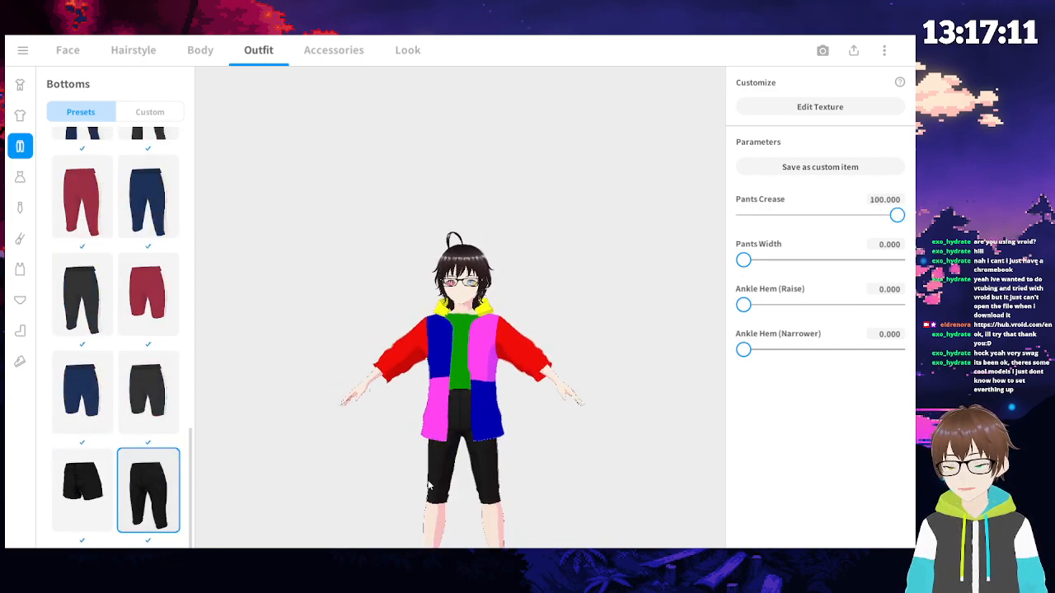
drag(428, 486, 400, 489)
scroll(128, 282, up, 3)
click(96, 362)
click(147, 361)
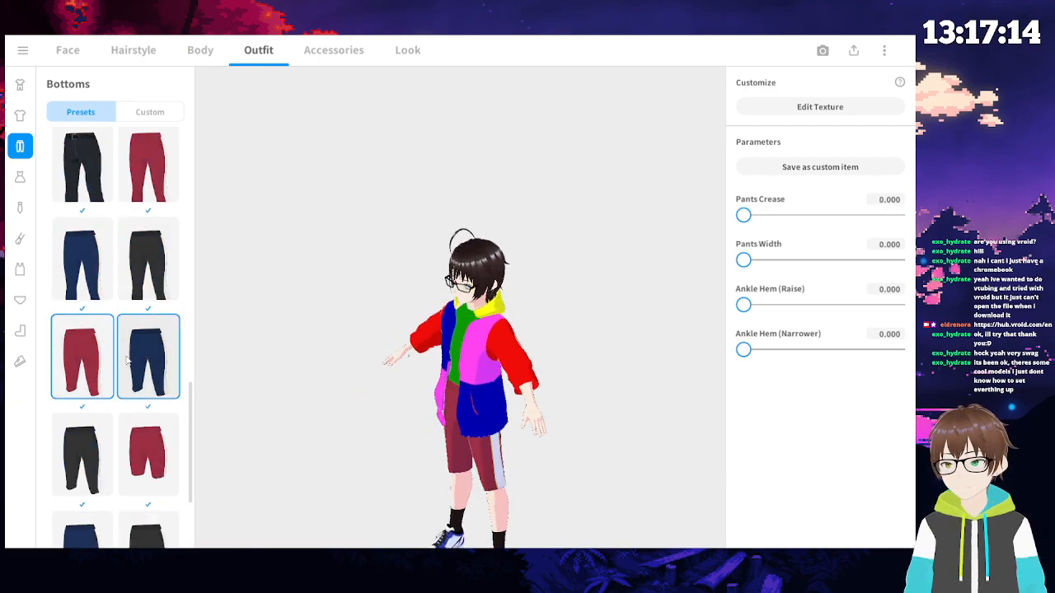
- Dress the avatar in the full-length navy track pants preset and open the custom inner top items
click(82, 258)
scroll(346, 356, up, 3)
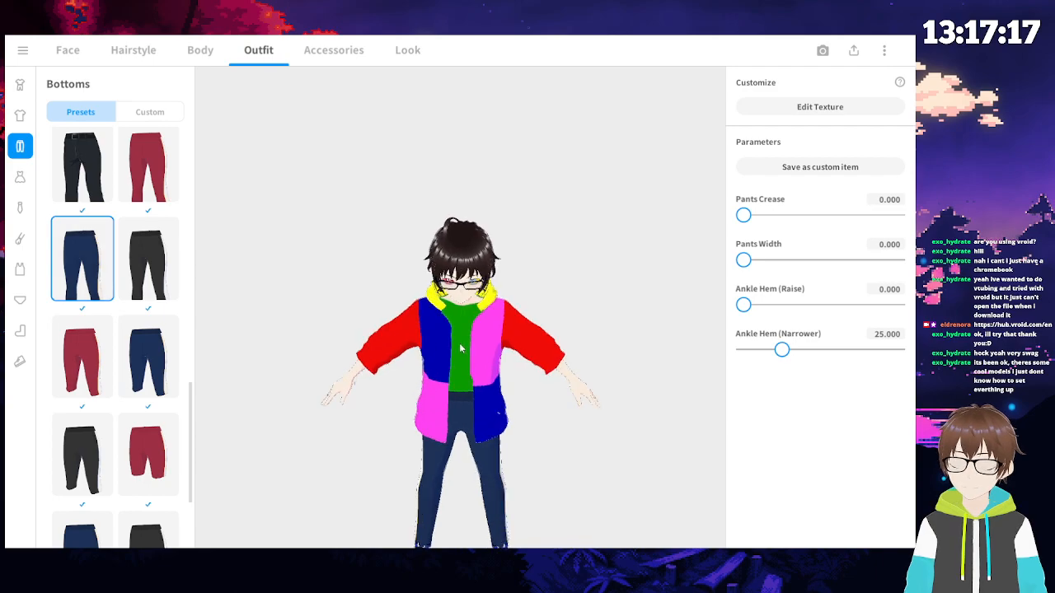
click(21, 270)
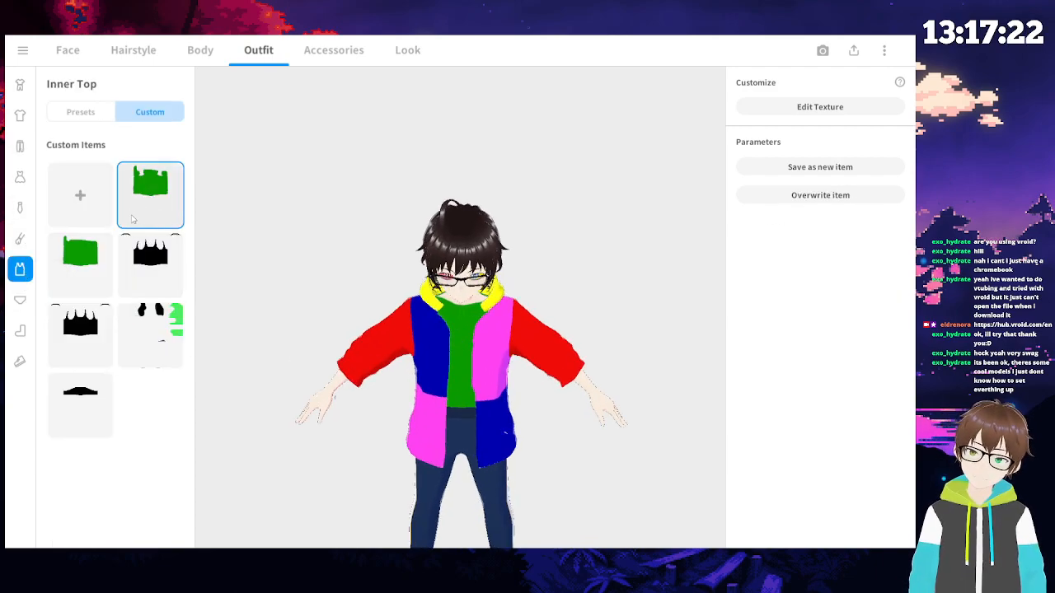
- Open the green custom inner top's texture for editing and set the brush to black #000000 with width 33
click(150, 195)
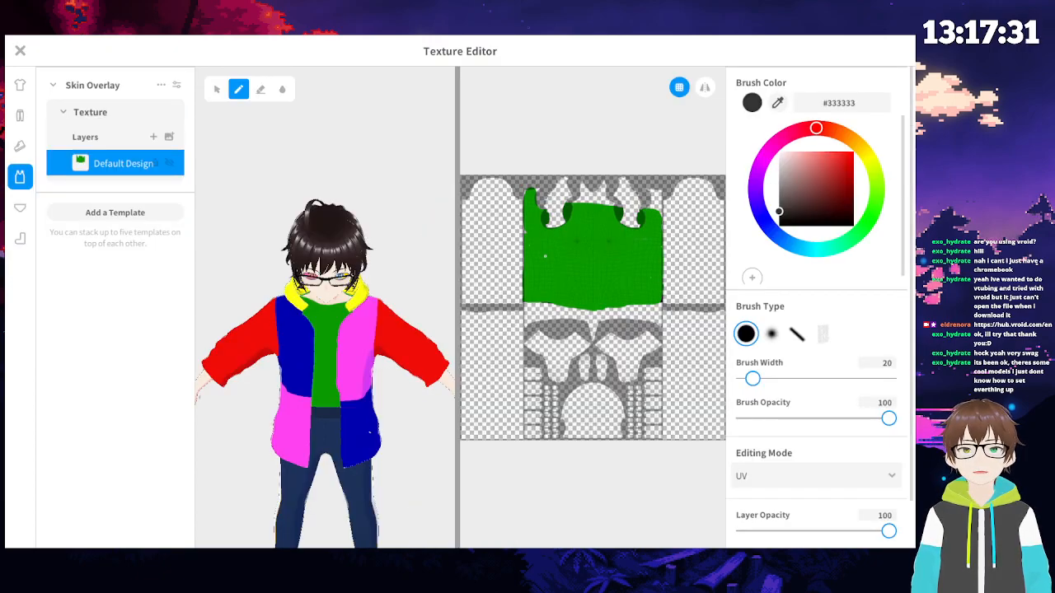
scroll(557, 242, up, 5)
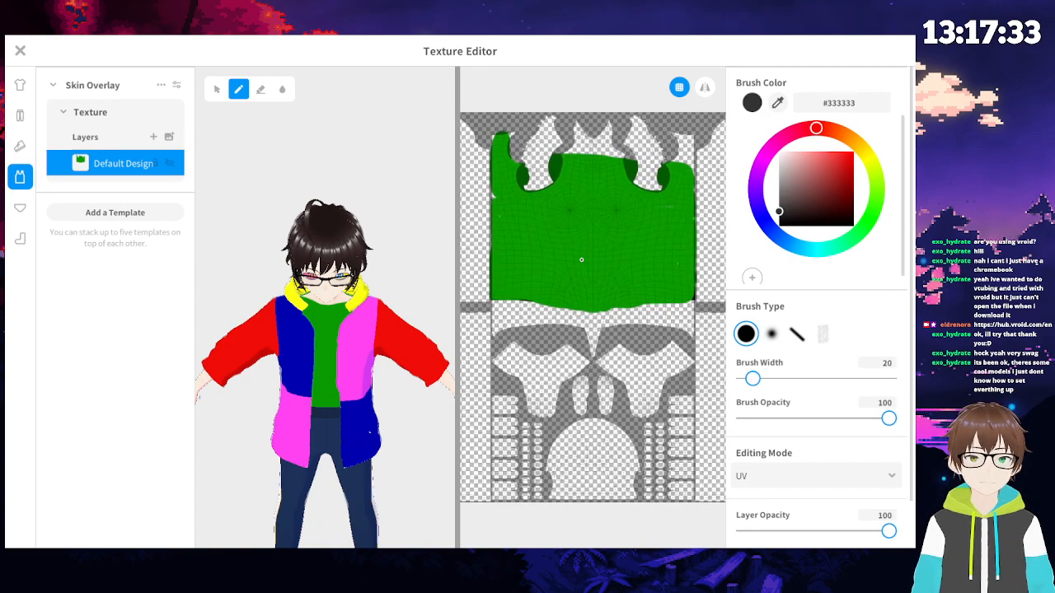
middle_drag(553, 241, 574, 303)
drag(786, 214, 781, 242)
middle_drag(559, 255, 586, 278)
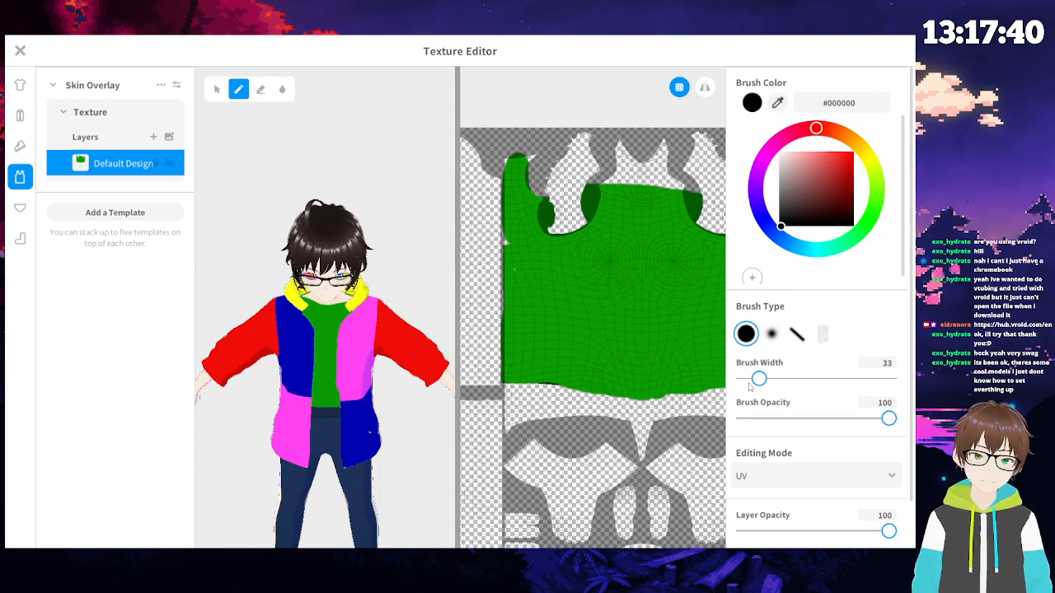
- Paint the narrow strap and the adjoining side strip at one end of the green shirt texture black
scroll(495, 230, up, 3)
middle_drag(501, 173, 511, 204)
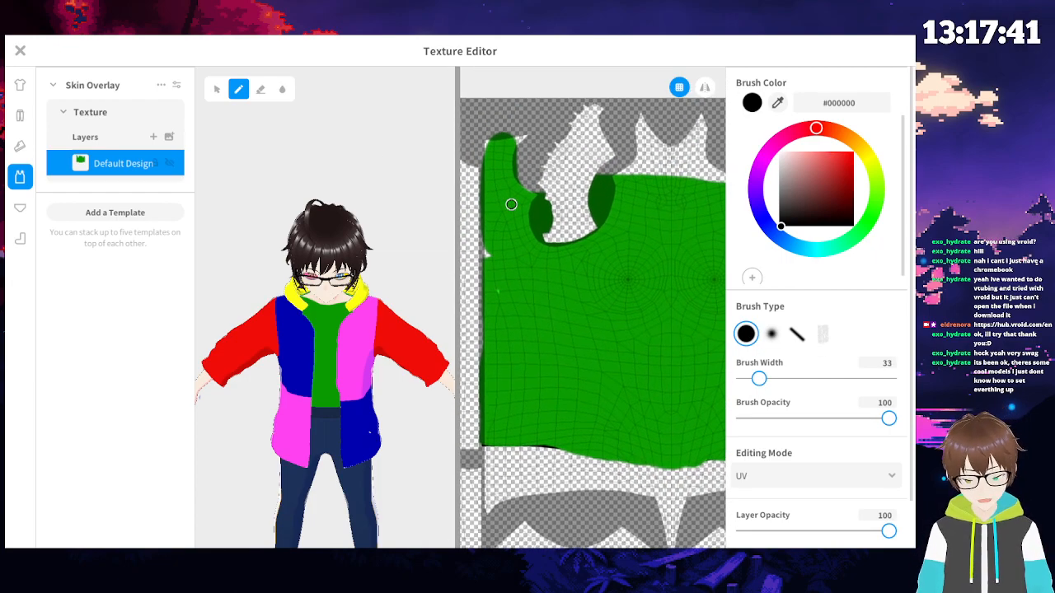
middle_drag(514, 143, 513, 151)
mouse_move(493, 179)
mouse_down()
mouse_move(487, 155)
mouse_move(488, 211)
mouse_up()
mouse_move(485, 260)
mouse_down()
mouse_move(509, 145)
mouse_move(497, 208)
mouse_up()
drag(505, 155, 504, 152)
drag(497, 212, 511, 211)
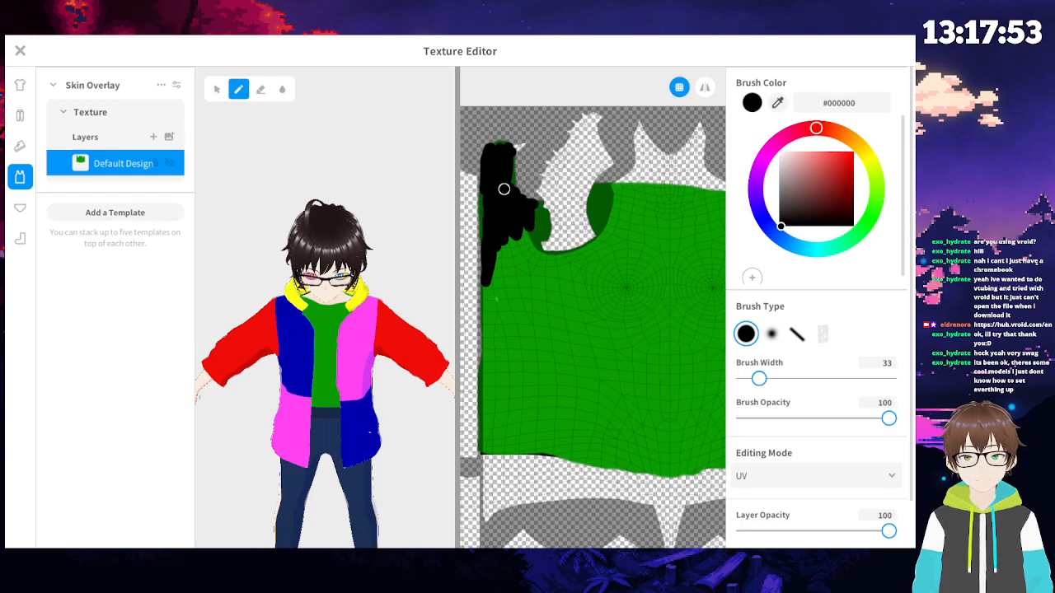
mouse_move(515, 259)
mouse_down()
mouse_move(504, 297)
mouse_move(497, 254)
mouse_up()
- Fill the large body area of the green shirt texture with black using brush width 183
mouse_move(626, 349)
mouse_down()
mouse_move(604, 321)
mouse_move(637, 301)
mouse_up()
drag(635, 296, 629, 304)
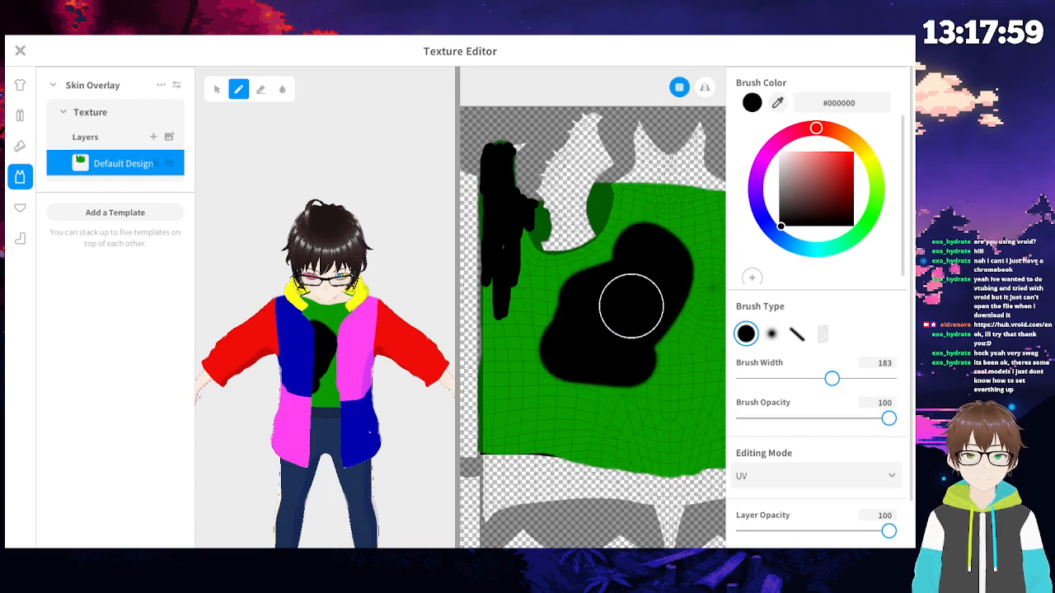
scroll(642, 318, down, 4)
mouse_move(549, 365)
mouse_down()
mouse_move(673, 351)
mouse_move(685, 330)
mouse_move(654, 304)
mouse_move(666, 330)
mouse_up()
right_drag(666, 330, 605, 343)
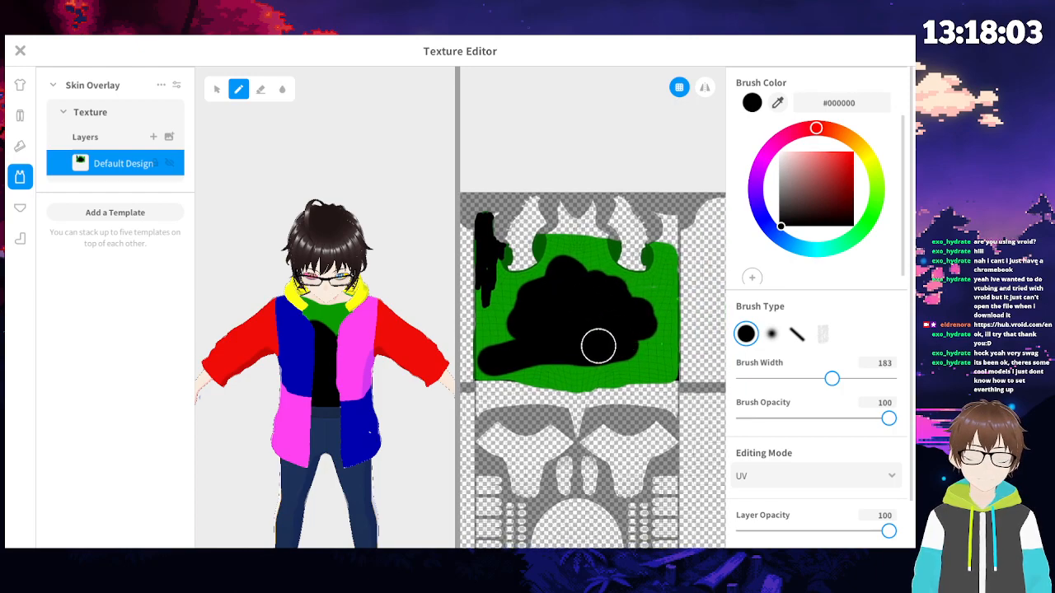
mouse_move(513, 360)
mouse_down()
mouse_move(653, 359)
mouse_move(664, 282)
mouse_move(607, 330)
mouse_move(636, 285)
mouse_move(584, 272)
mouse_move(594, 258)
mouse_move(583, 254)
mouse_move(523, 308)
mouse_move(523, 292)
mouse_move(540, 282)
mouse_move(497, 343)
mouse_move(489, 300)
mouse_move(504, 285)
mouse_up()
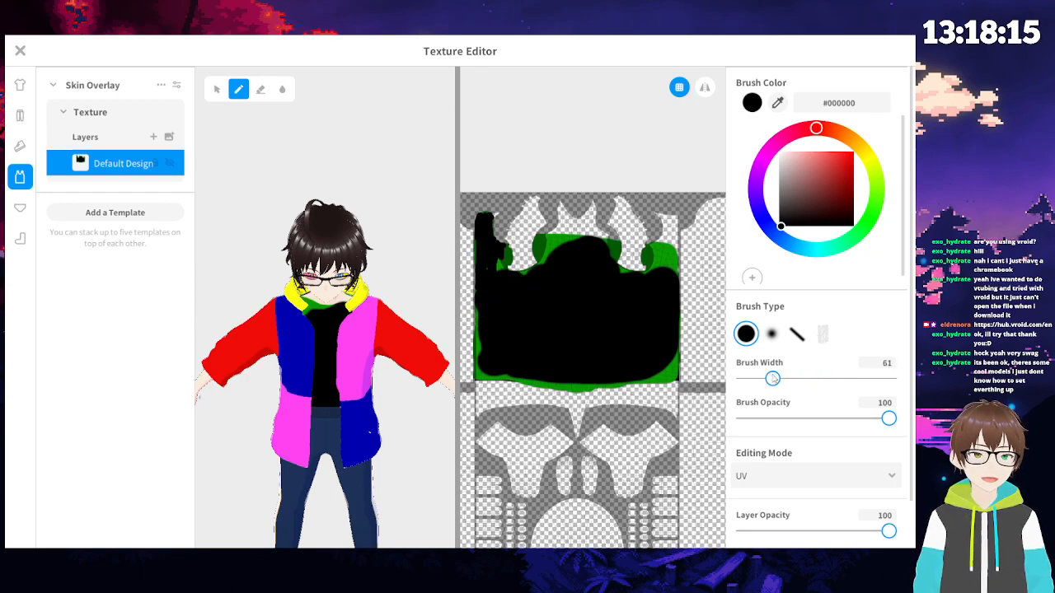
- Paint the shirt's first armhole edge and the neckline area between the armholes black with brush width 52
scroll(503, 320, up, 6)
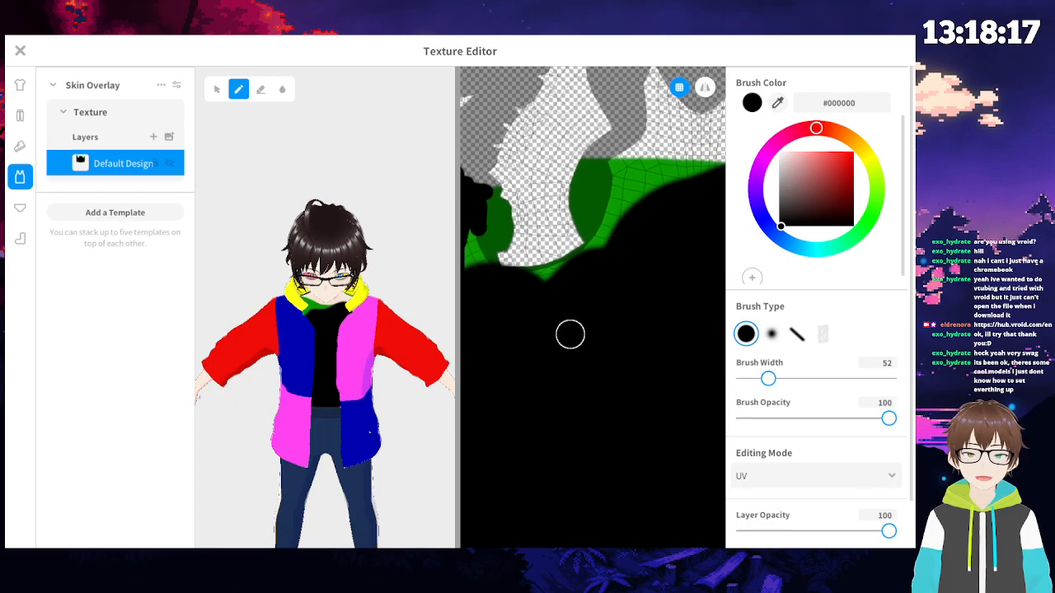
drag(538, 290, 575, 266)
middle_drag(521, 323, 577, 341)
drag(558, 308, 530, 254)
middle_drag(661, 305, 553, 388)
mouse_move(553, 388)
mouse_down()
mouse_move(575, 280)
mouse_move(601, 288)
mouse_move(590, 305)
mouse_move(573, 305)
mouse_up()
middle_drag(624, 331, 571, 351)
mouse_move(633, 308)
mouse_down()
mouse_move(520, 297)
mouse_move(700, 309)
mouse_up()
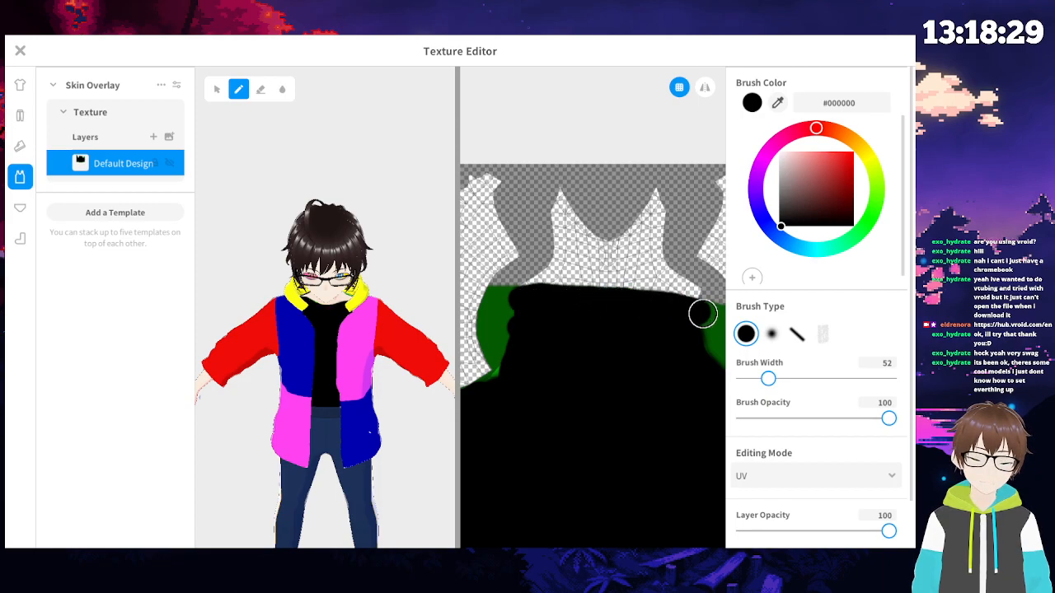
middle_drag(591, 388, 645, 363)
drag(536, 331, 537, 316)
- Cover the remaining green on the opposite shoulder panel, its outer side edge and lower corner with black
scroll(573, 350, down, 3)
mouse_move(621, 388)
middle_down()
mouse_move(579, 349)
mouse_move(529, 367)
middle_up()
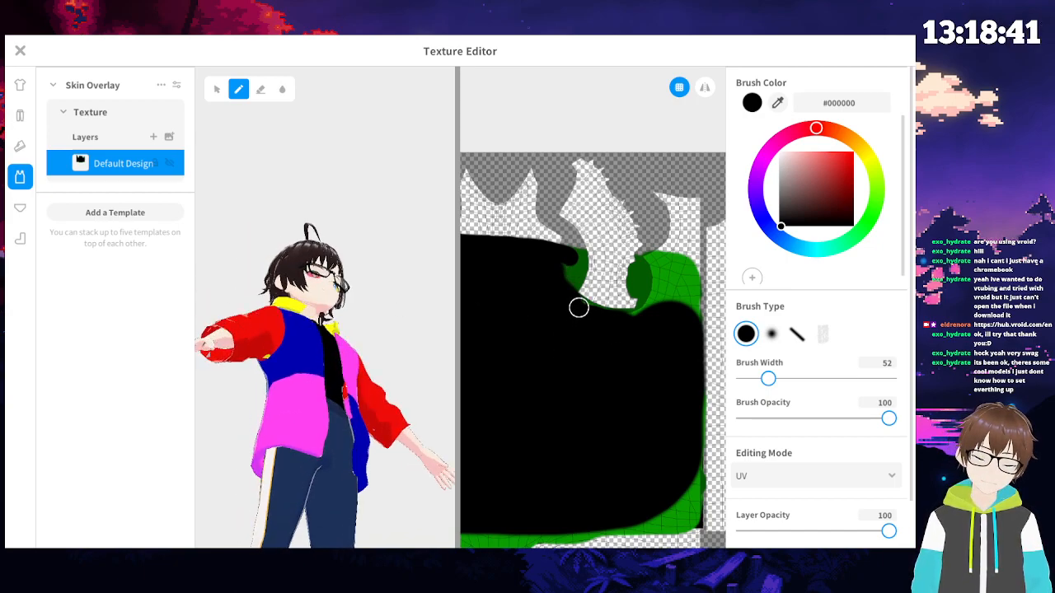
mouse_move(643, 365)
middle_down()
mouse_move(611, 377)
mouse_move(629, 376)
middle_up()
mouse_move(626, 380)
mouse_down()
mouse_move(617, 299)
mouse_move(614, 375)
mouse_move(632, 302)
mouse_move(645, 327)
mouse_move(659, 319)
mouse_up()
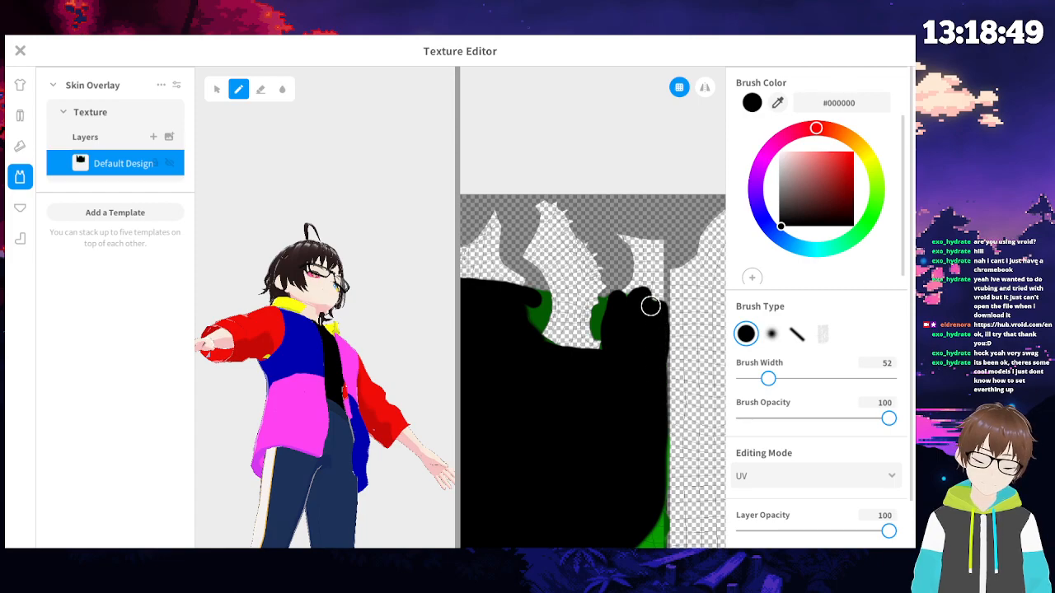
scroll(619, 398, down, 5)
mouse_move(674, 347)
mouse_down()
mouse_move(678, 335)
mouse_move(674, 395)
mouse_move(615, 401)
mouse_move(659, 381)
mouse_up()
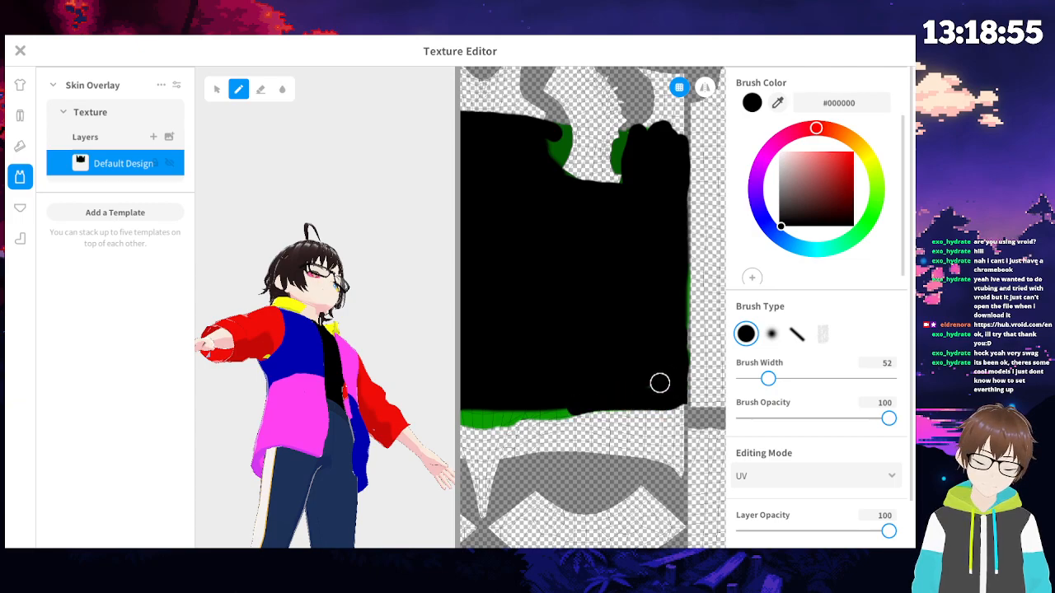
- Paint the remaining green along the shirt texture's bottom hem black, through to the strap-side edge
drag(552, 408, 491, 419)
middle_drag(560, 377, 628, 374)
drag(584, 412, 511, 398)
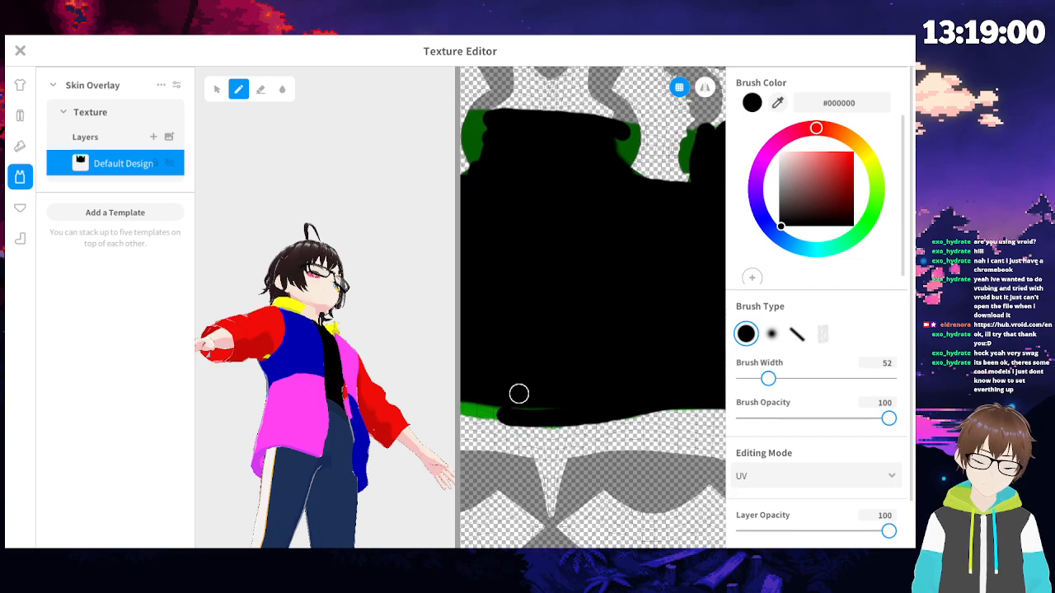
middle_drag(511, 398, 621, 415)
drag(621, 415, 495, 404)
middle_drag(495, 403, 640, 401)
mouse_move(604, 419)
mouse_down()
mouse_move(552, 418)
mouse_move(552, 275)
mouse_up()
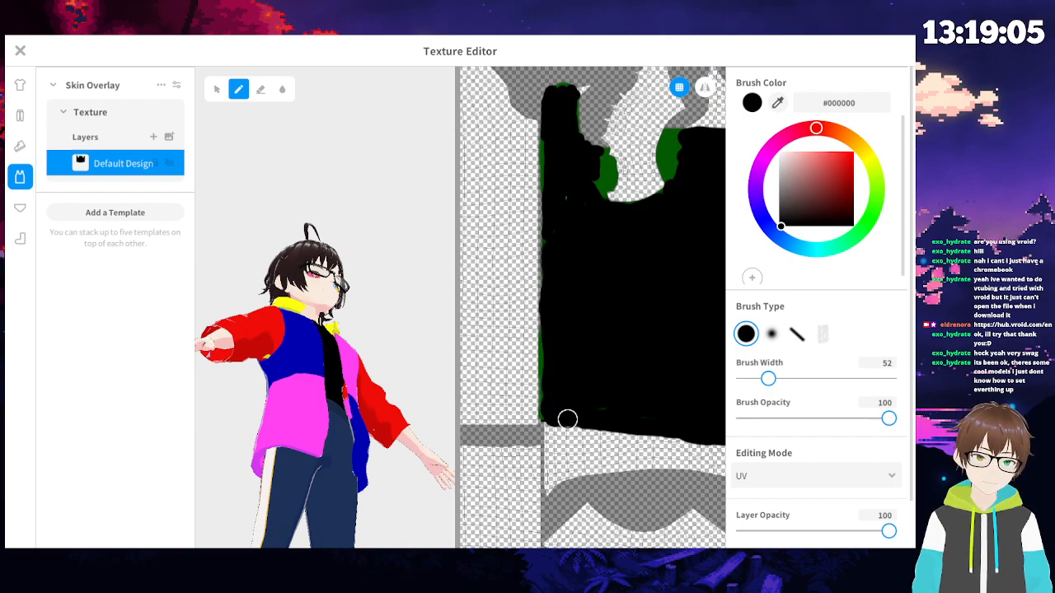
- Examine the whole painted texture and the avatar from the side, from below and from above
scroll(574, 447, down, 2)
scroll(563, 400, down, 1)
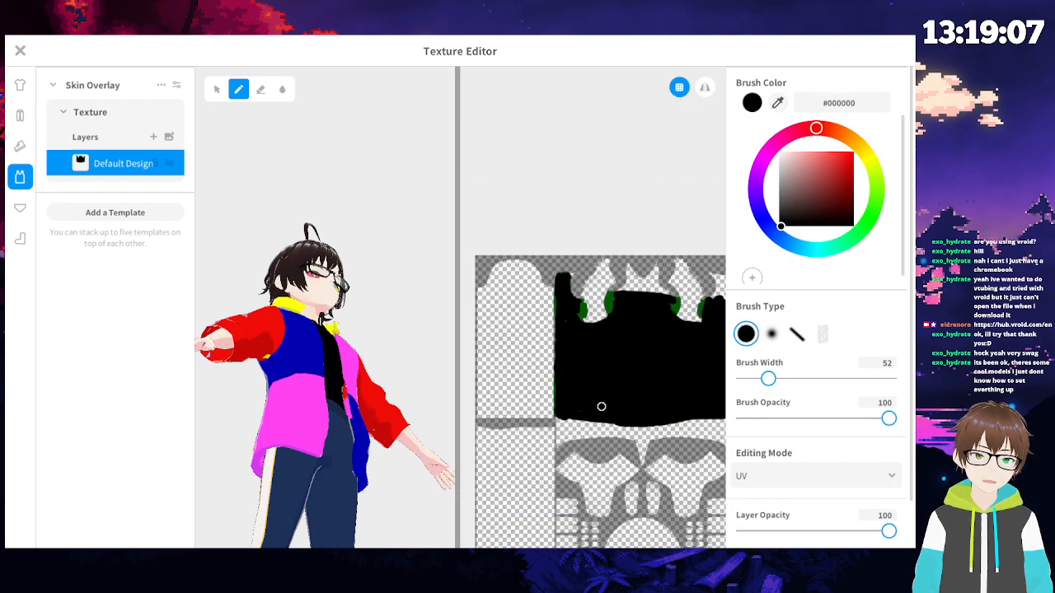
scroll(677, 377, down, 2)
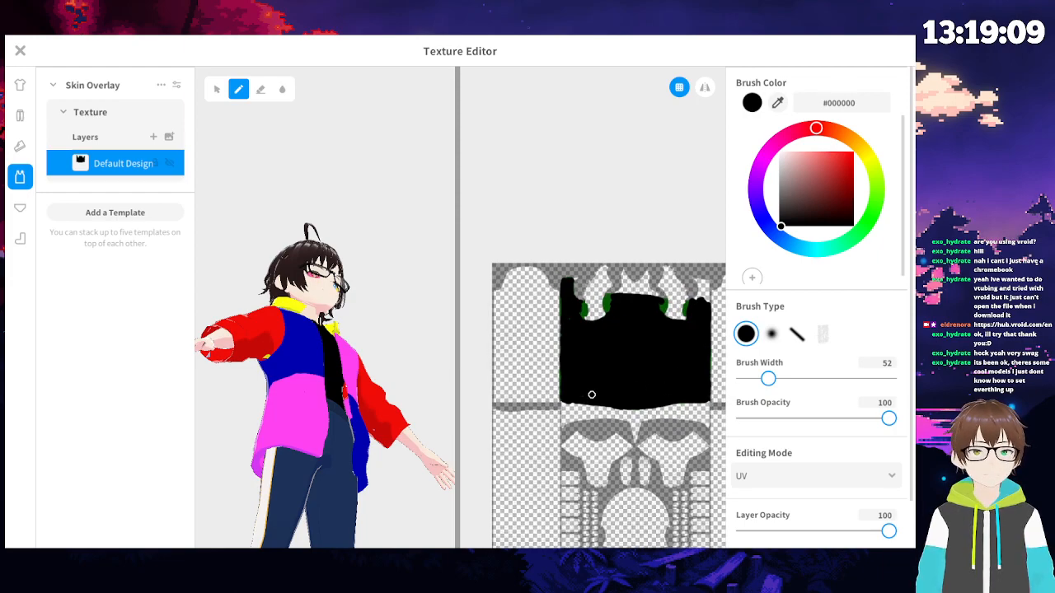
drag(400, 383, 360, 379)
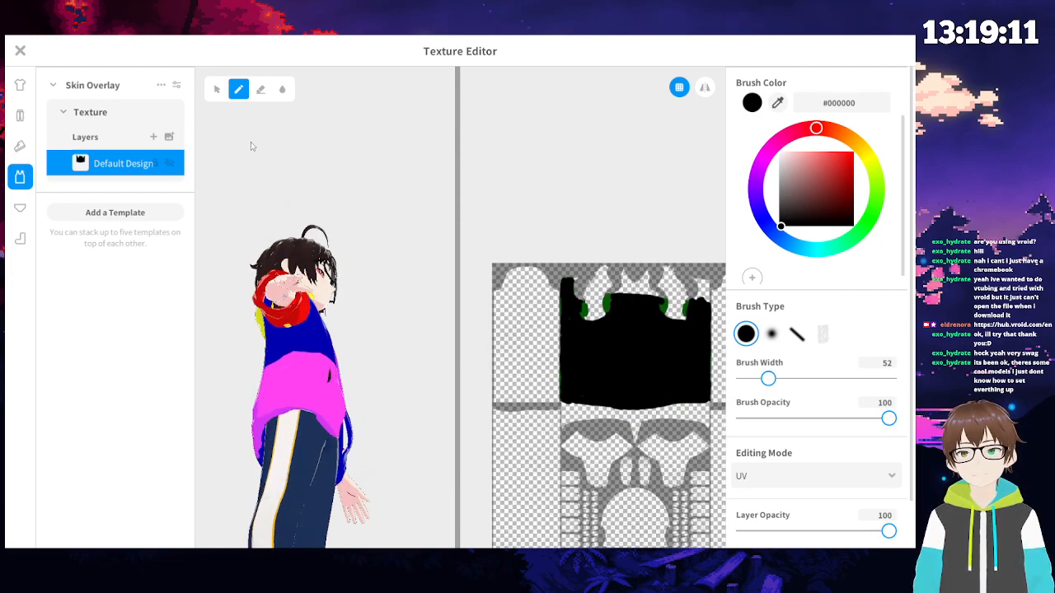
click(260, 89)
drag(263, 205, 260, 198)
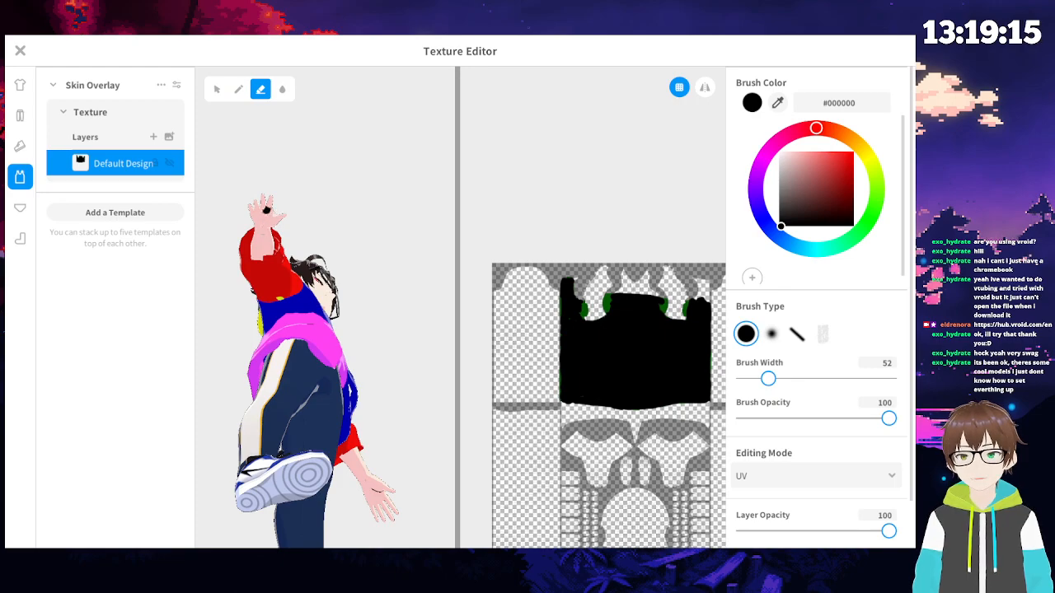
drag(270, 202, 262, 278)
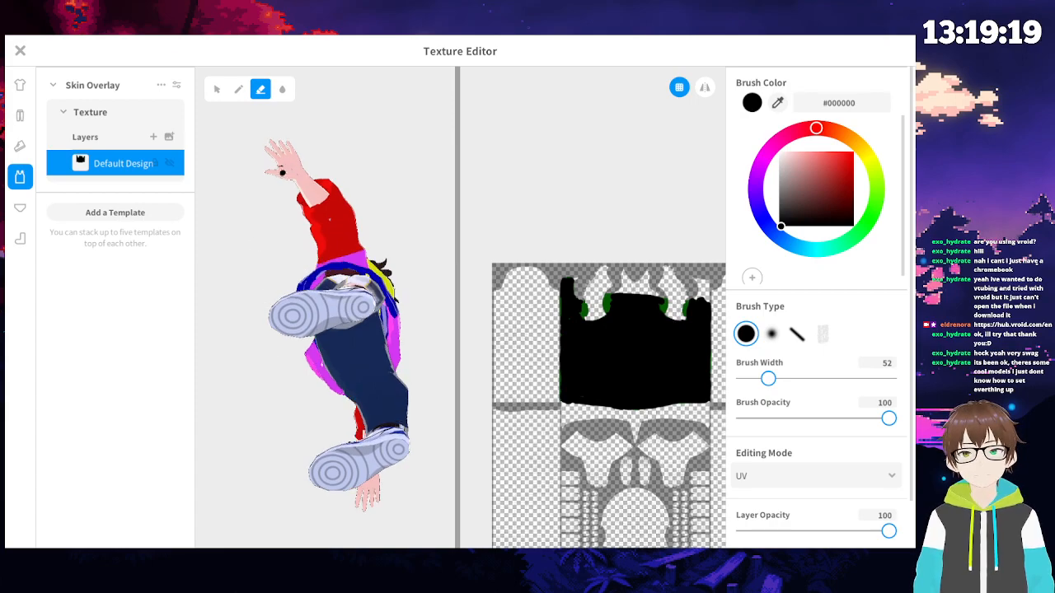
right_drag(275, 175, 339, 288)
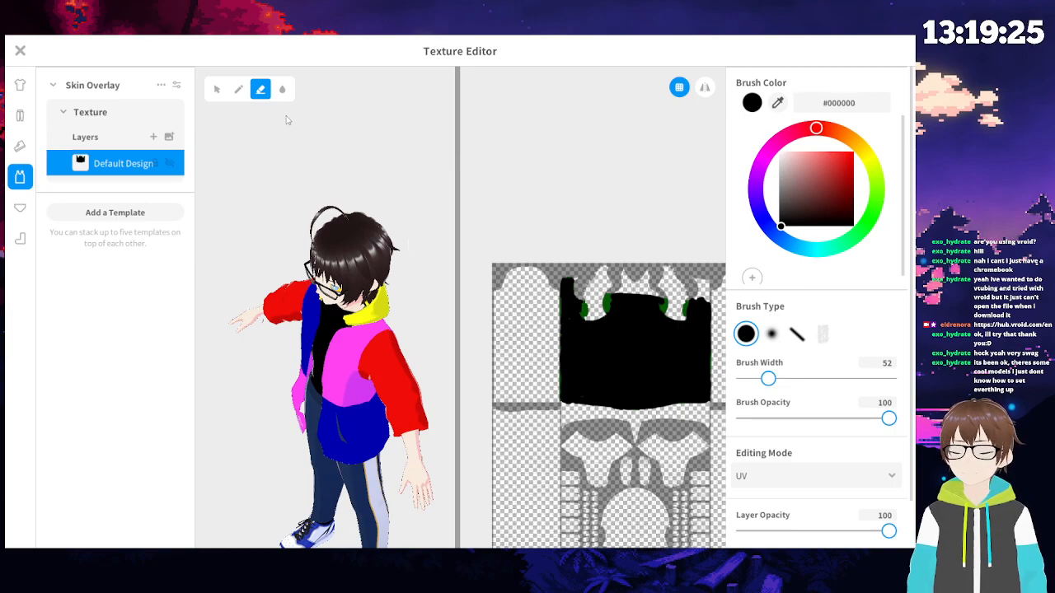
click(238, 89)
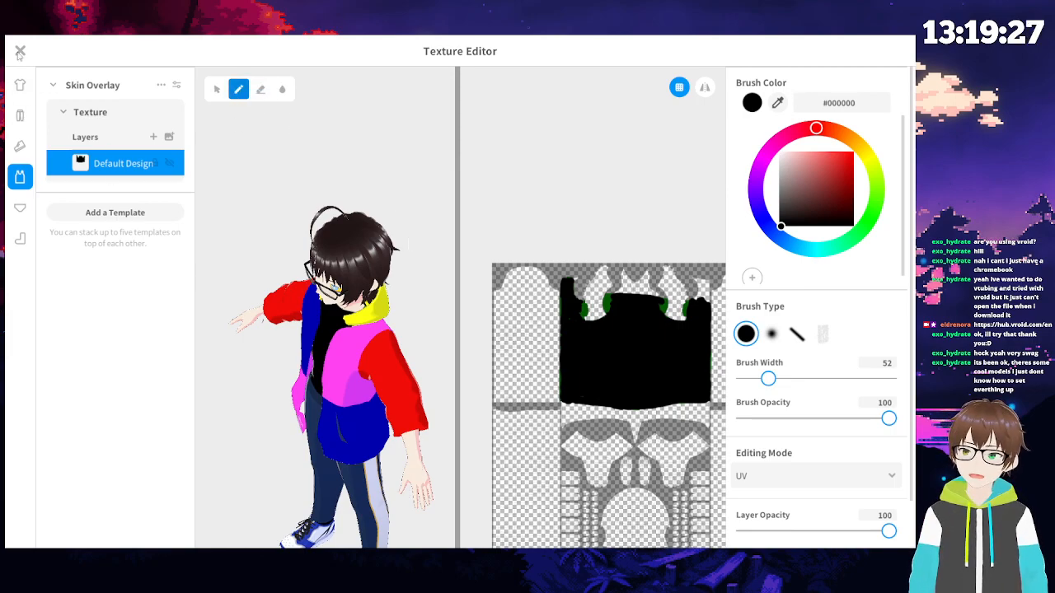
- Close the texture editor and save the black inner top as a new item
click(20, 51)
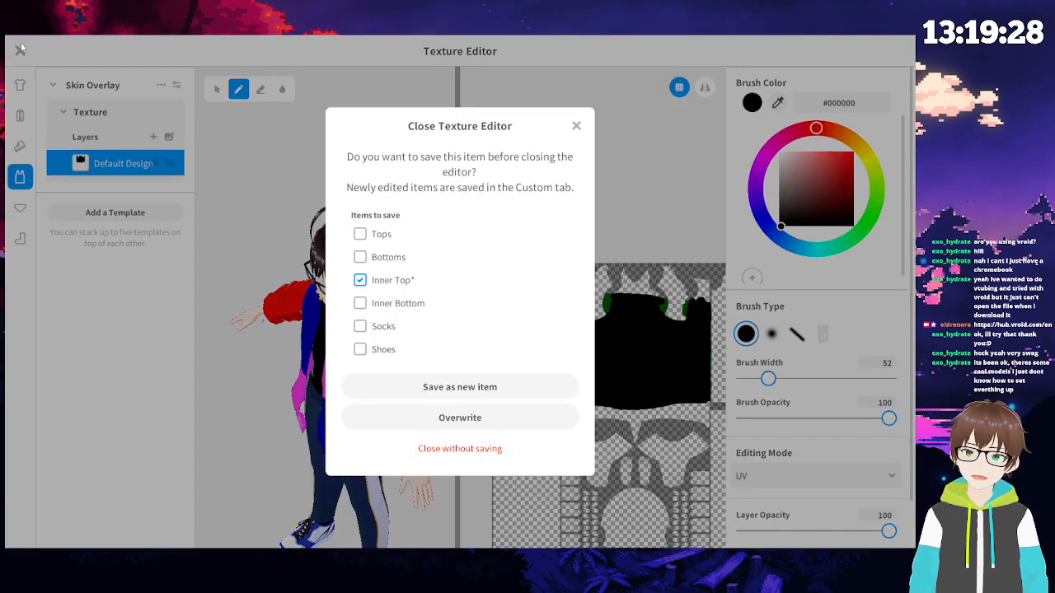
click(442, 389)
right_drag(425, 413, 456, 406)
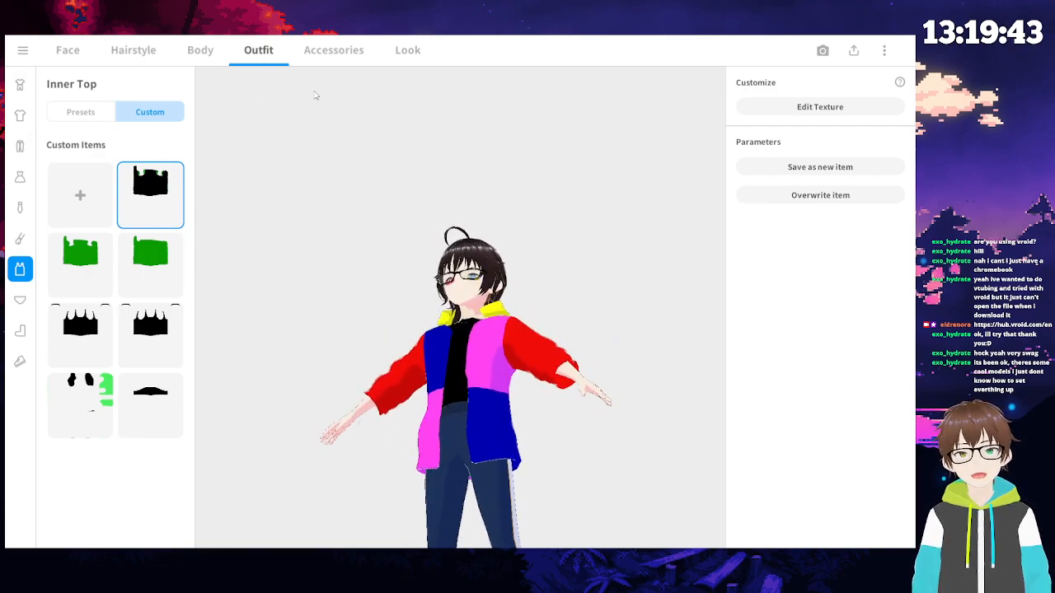
- Open the custom tops and delete the older duplicate of the color-blocked hoodie
click(200, 51)
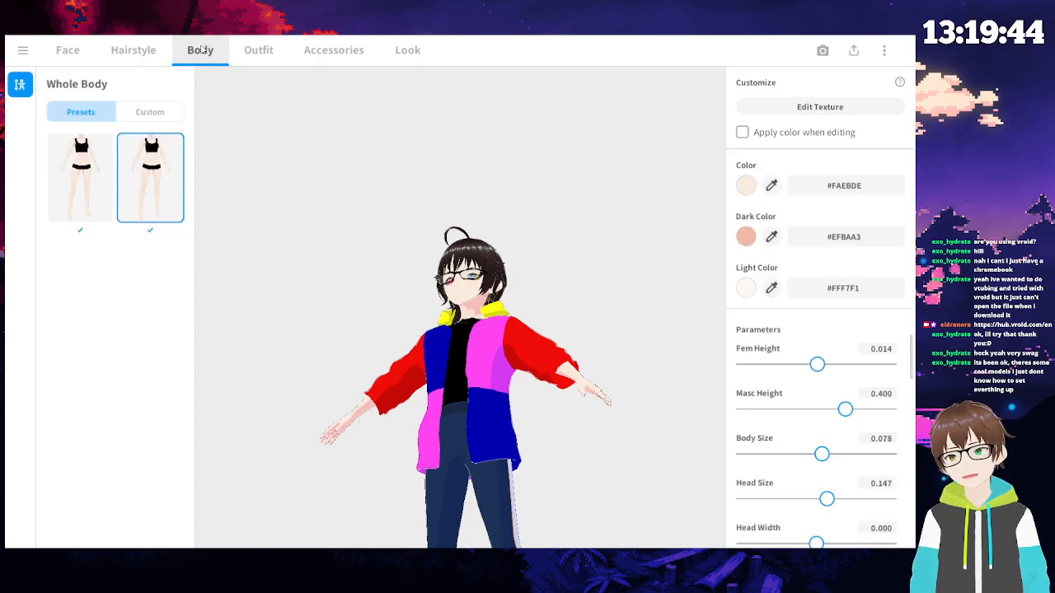
click(256, 50)
click(21, 116)
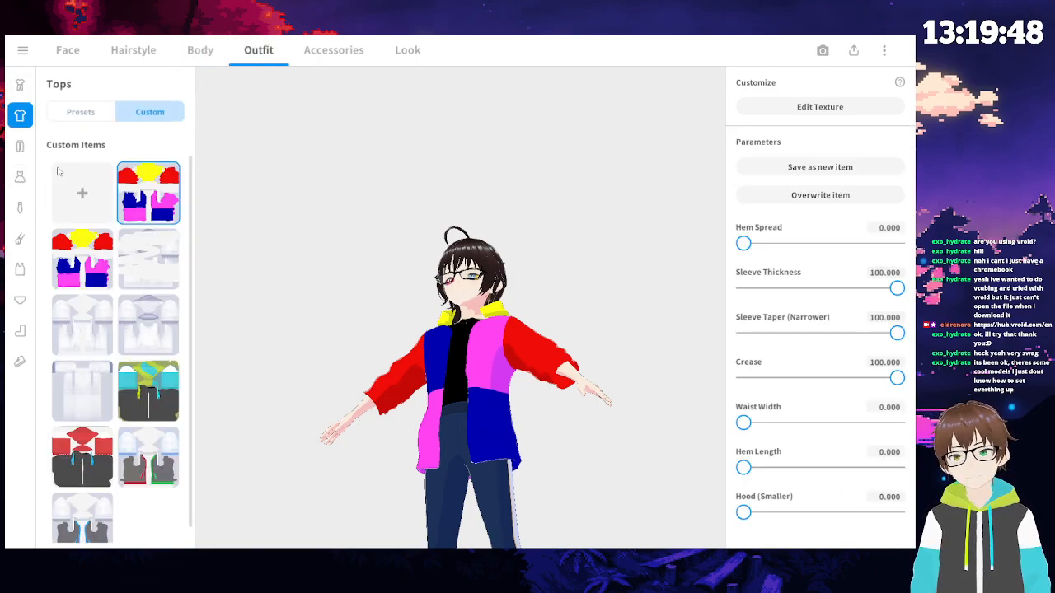
drag(473, 391, 472, 412)
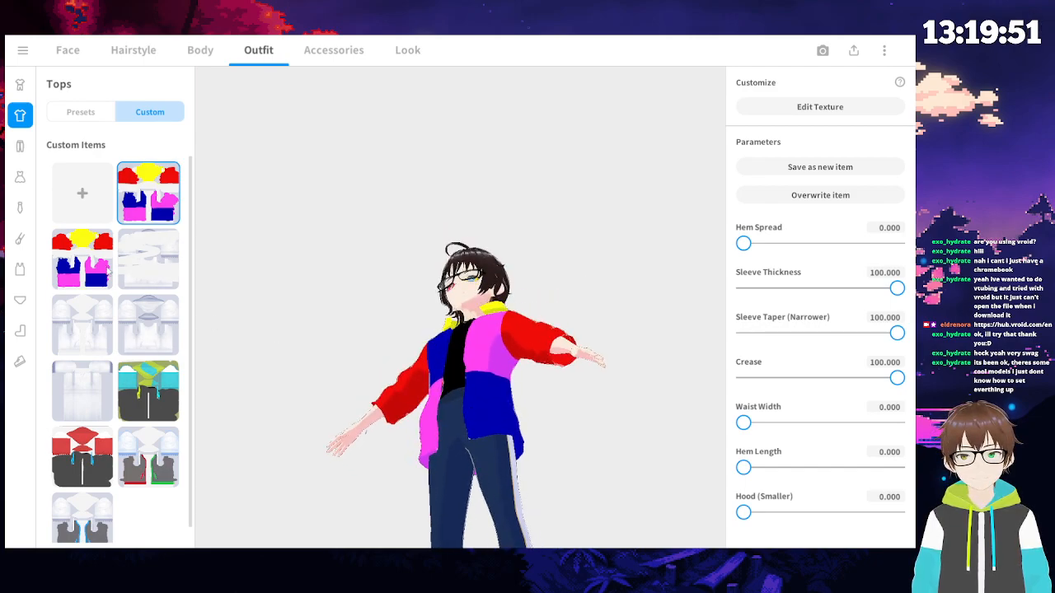
click(86, 261)
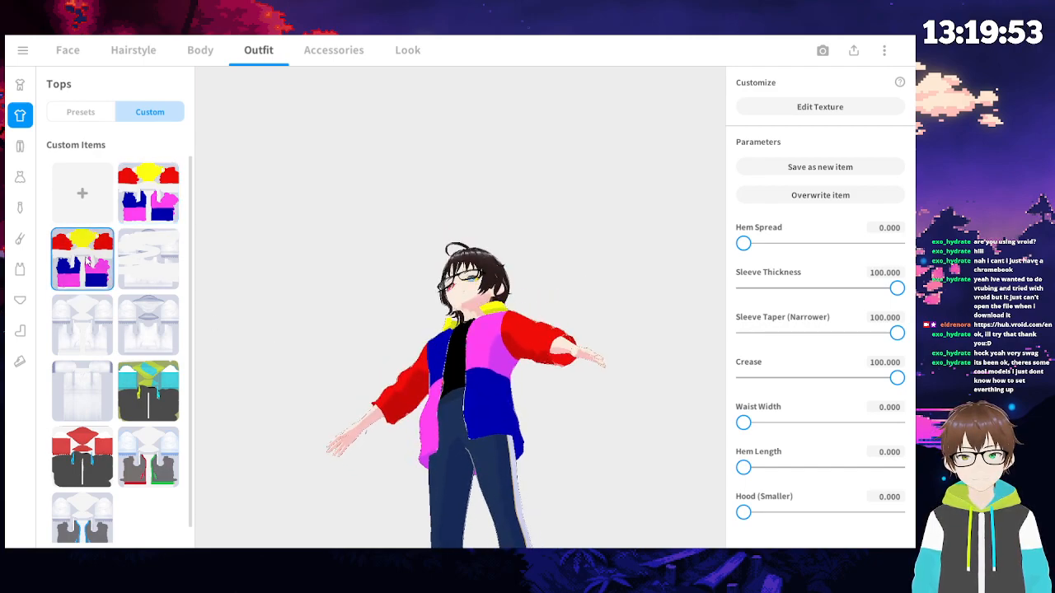
right_click(72, 249)
click(100, 279)
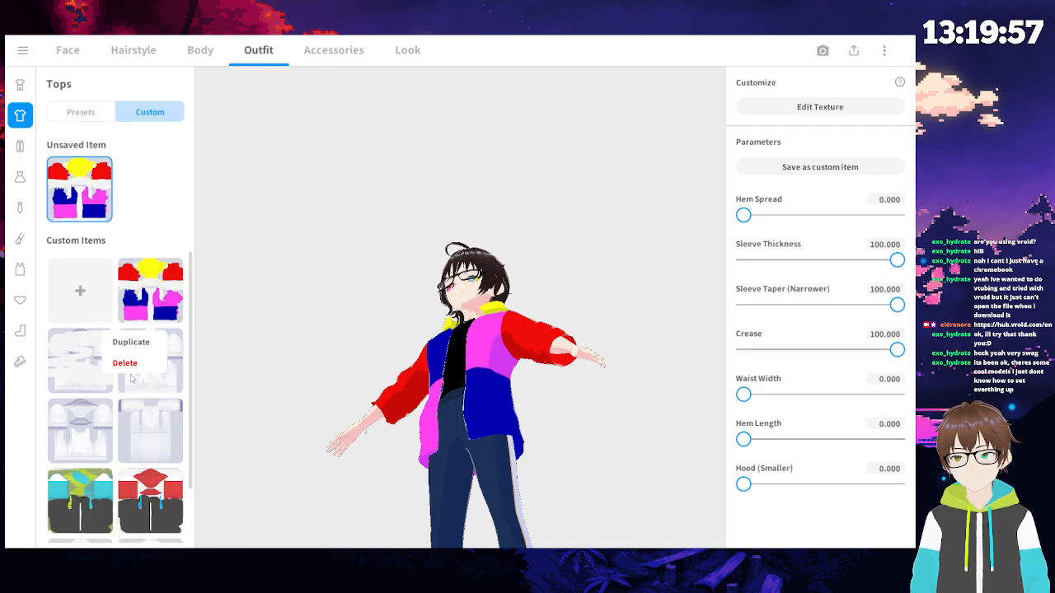
- Delete the plain white hoodie items from the custom tops
right_click(99, 388)
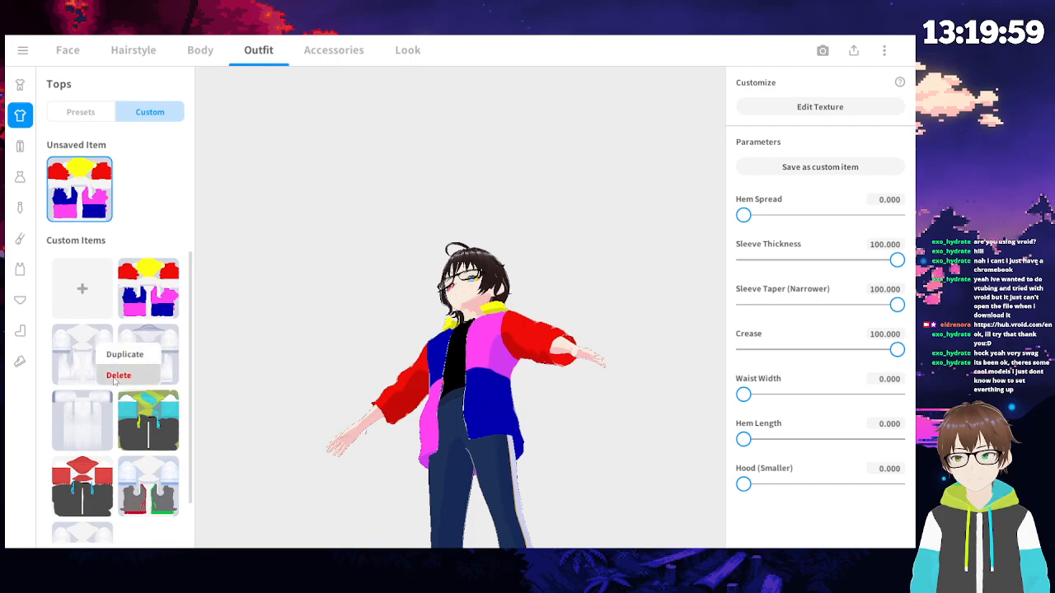
click(114, 373)
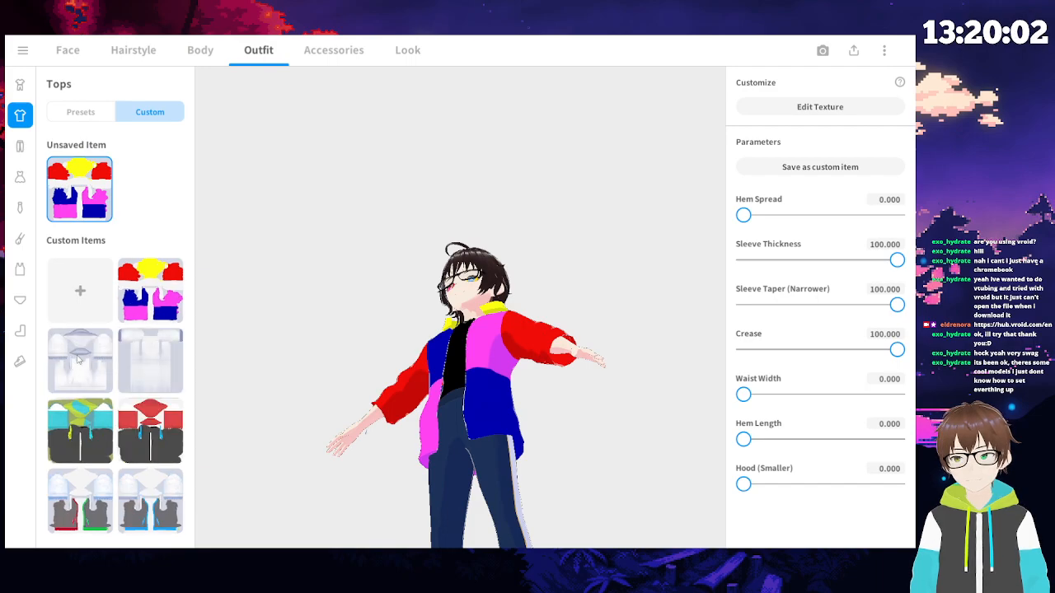
right_click(78, 359)
click(115, 367)
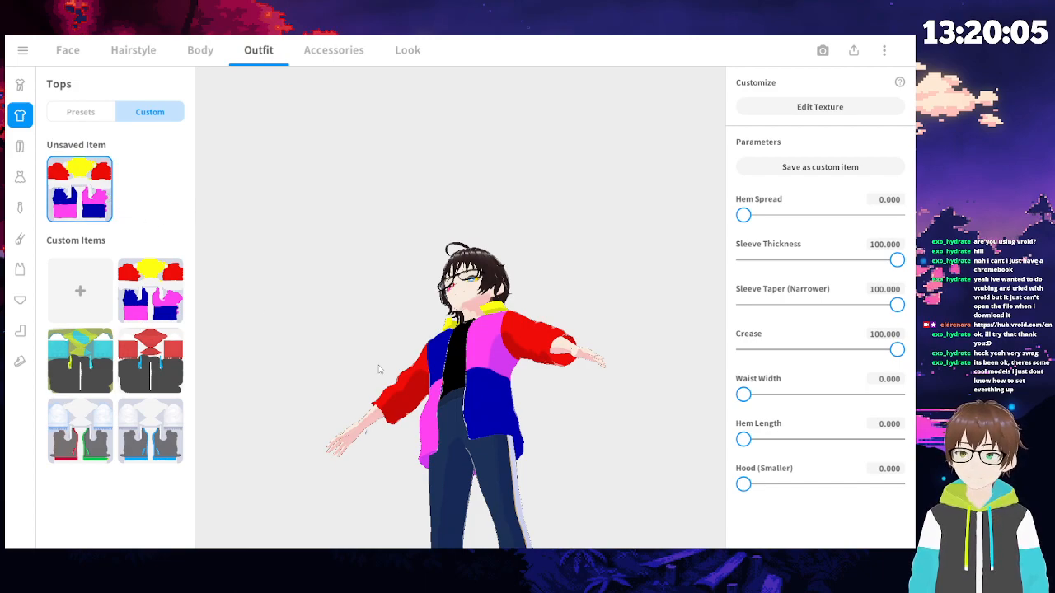
- Dress the avatar in the saved color-blocked hoodie and check the outfit up close from the front
scroll(378, 369, up, 3)
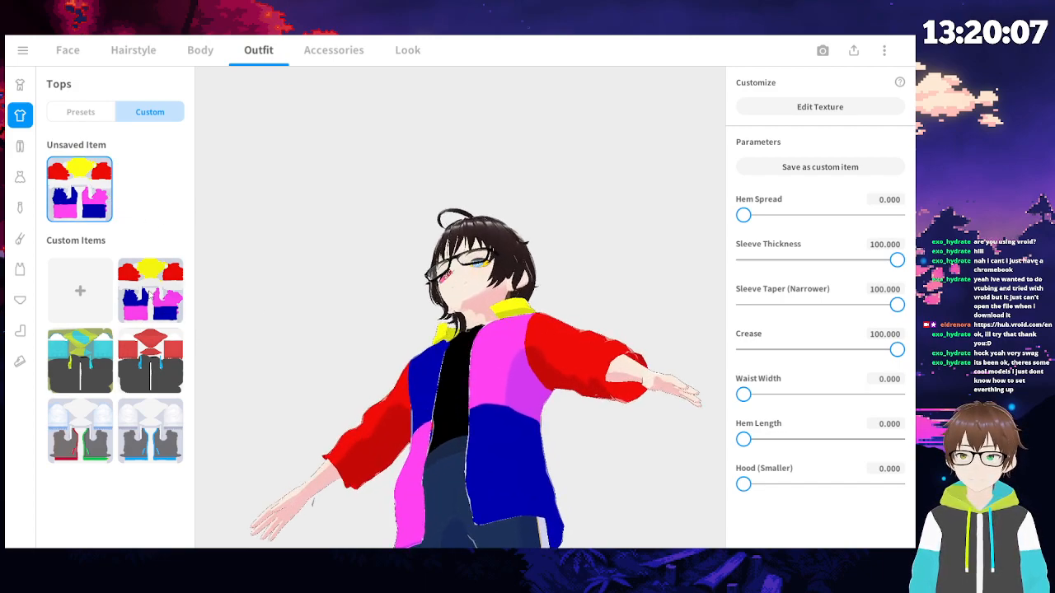
click(151, 295)
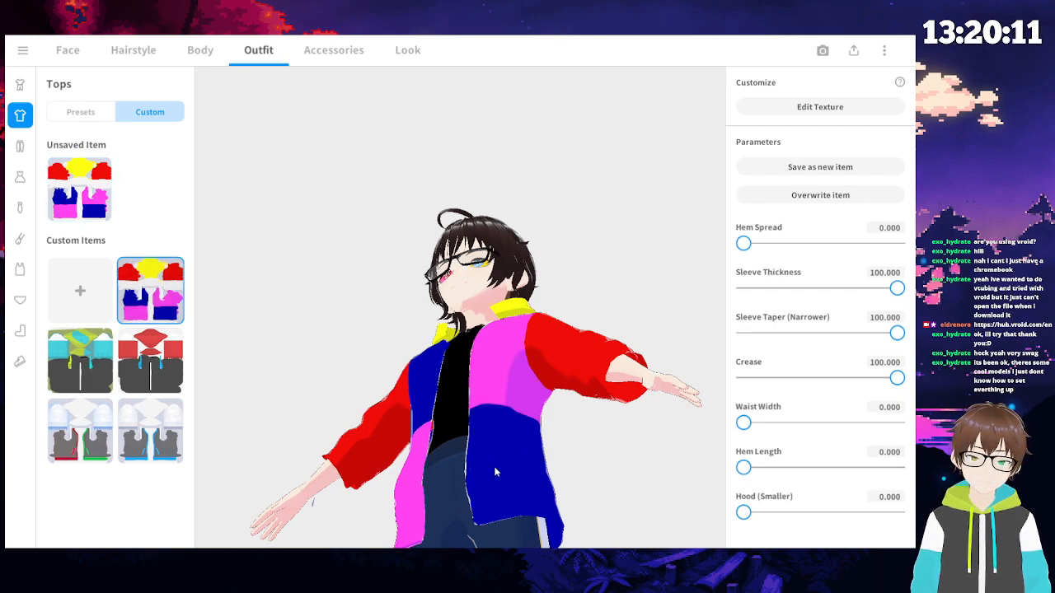
drag(496, 468, 496, 462)
drag(522, 340, 540, 376)
scroll(547, 353, up, 5)
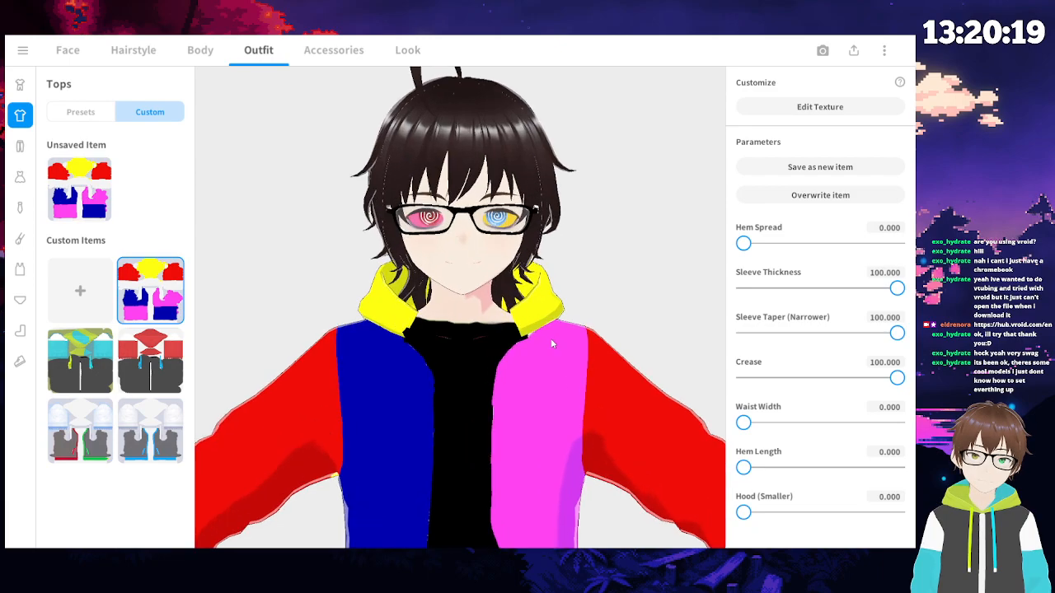
drag(550, 342, 537, 304)
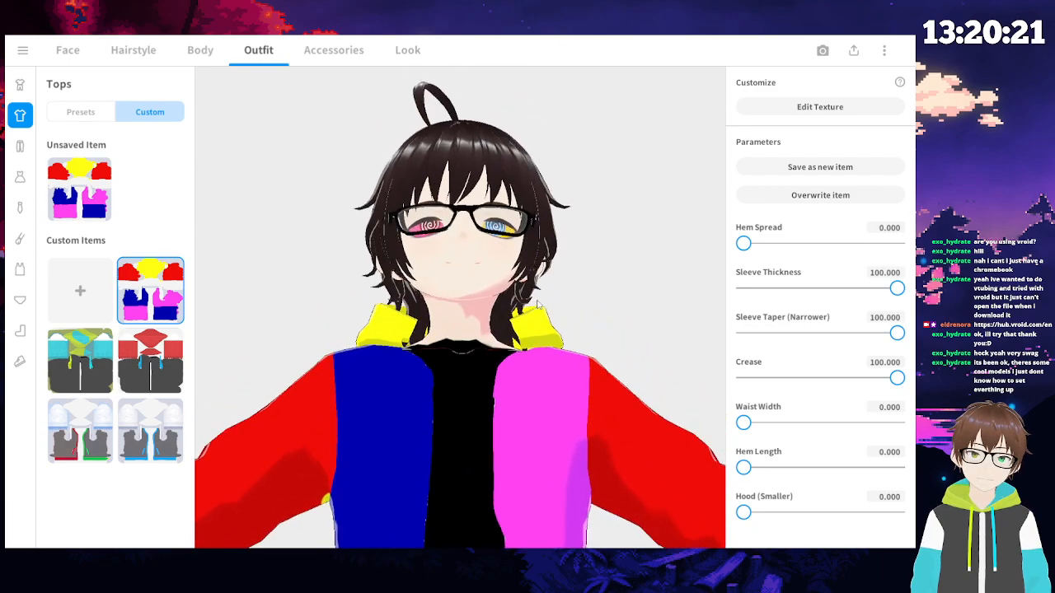
scroll(538, 304, down, 3)
right_drag(540, 318, 540, 337)
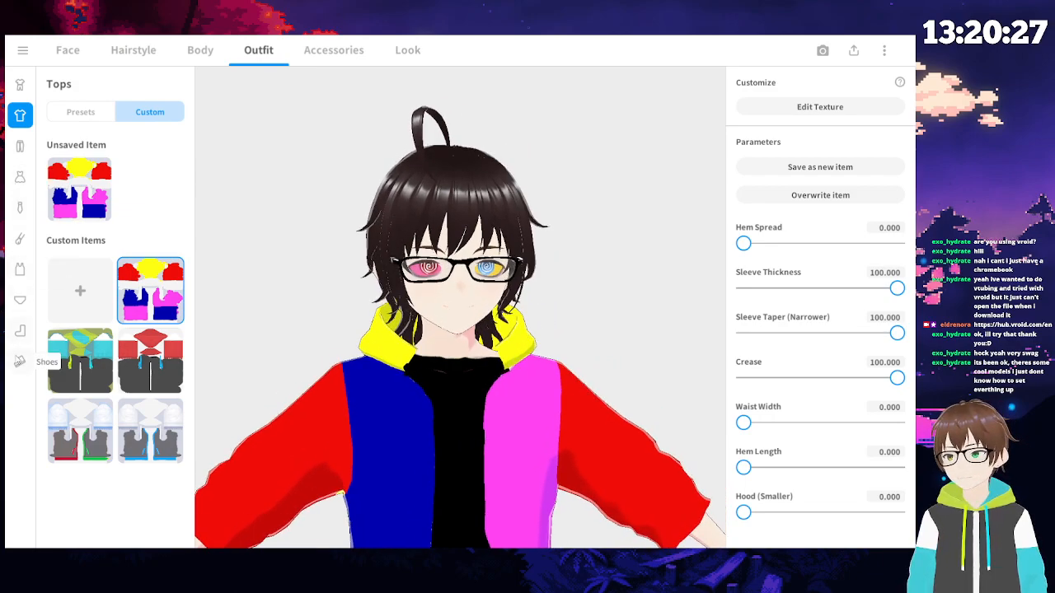
- Preview the Closed (Left), I and Angry face expressions in the Expression Editor and return to Neutral
click(200, 50)
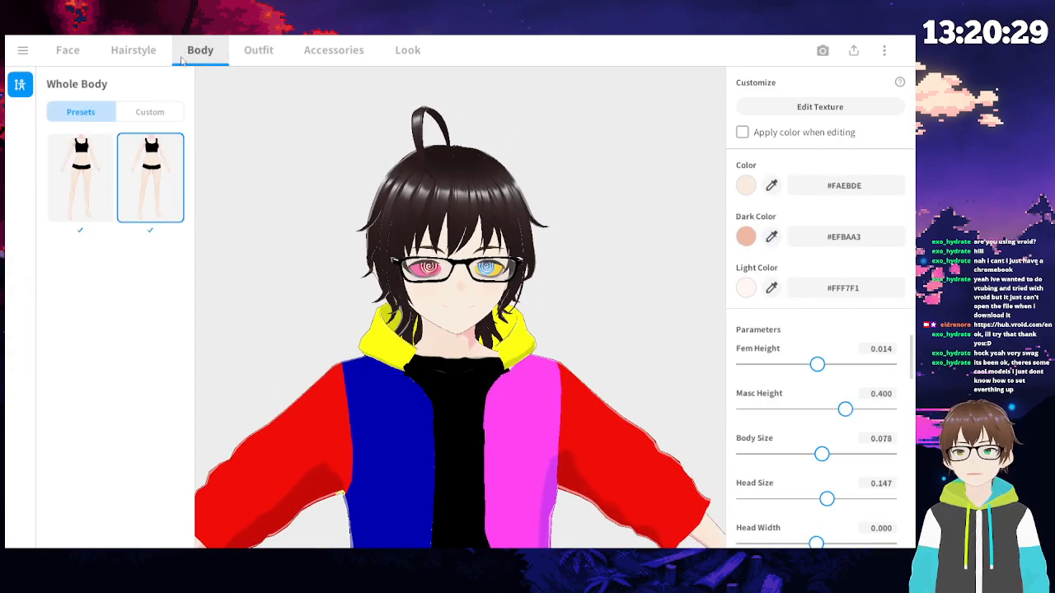
click(68, 50)
scroll(21, 494, down, 1)
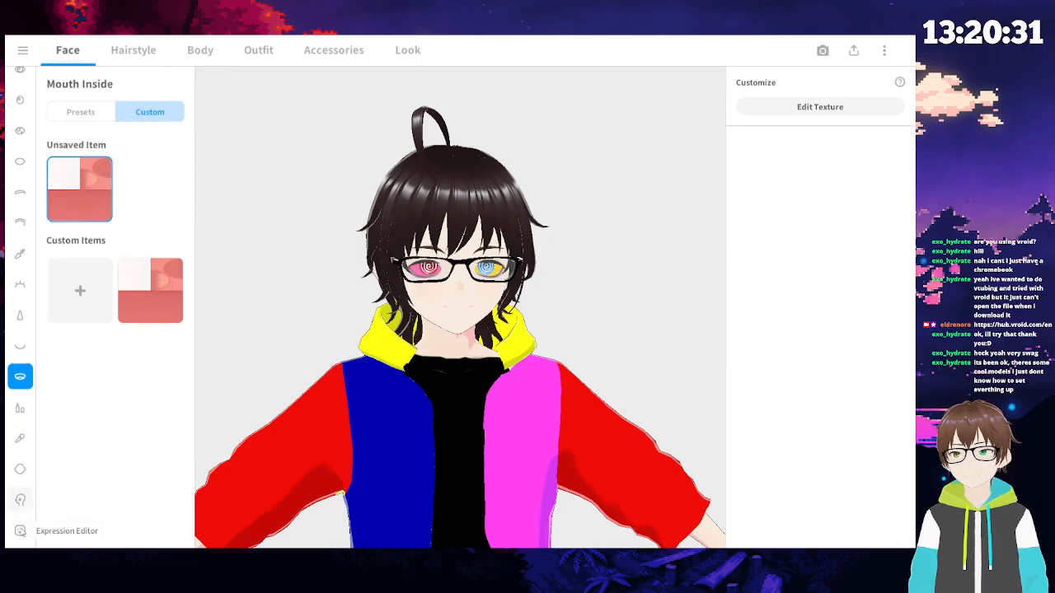
click(20, 531)
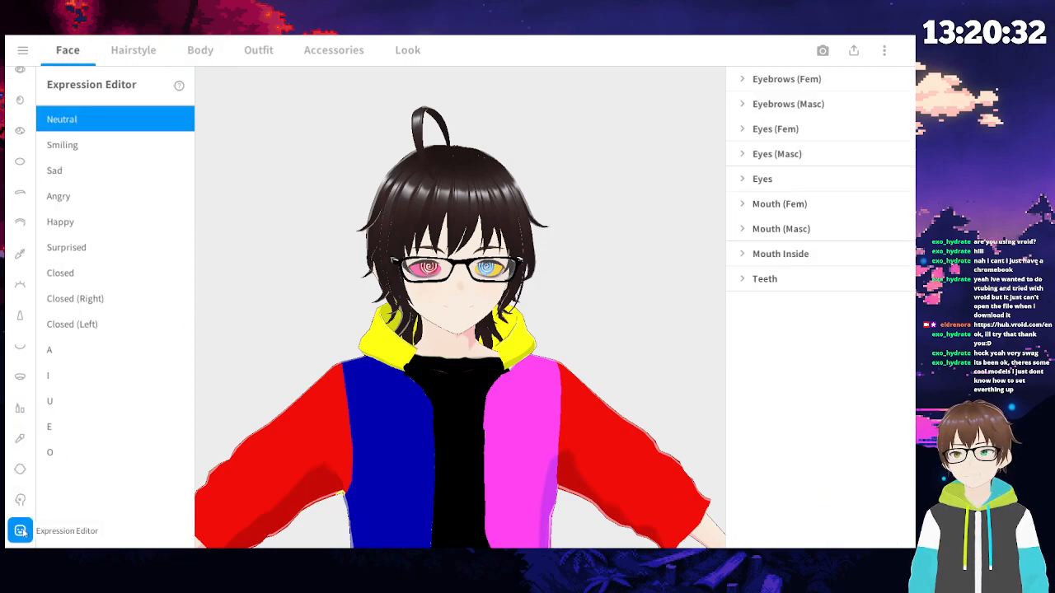
click(118, 324)
click(118, 375)
click(99, 196)
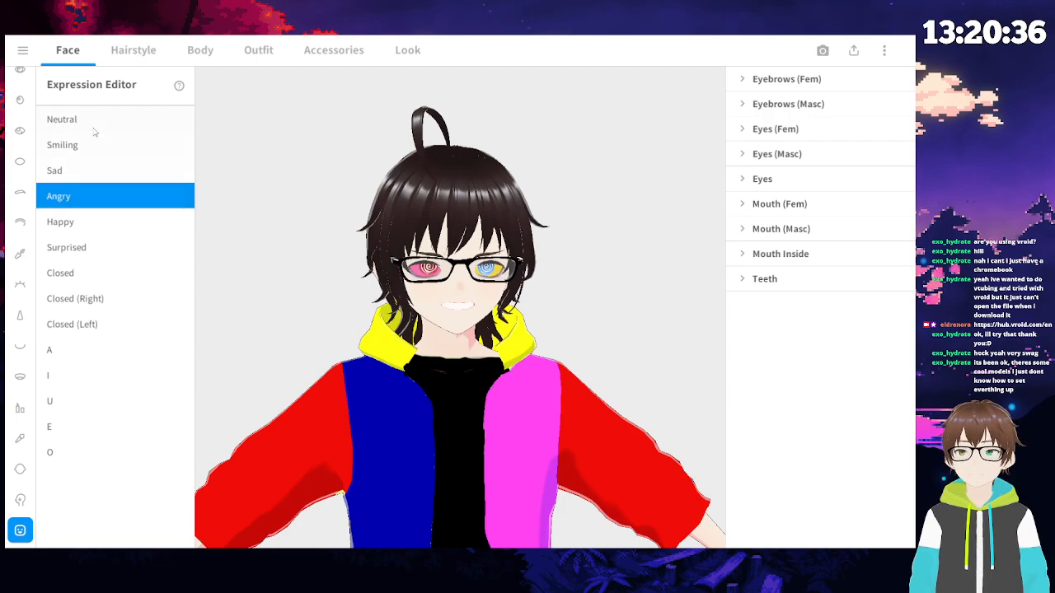
click(93, 123)
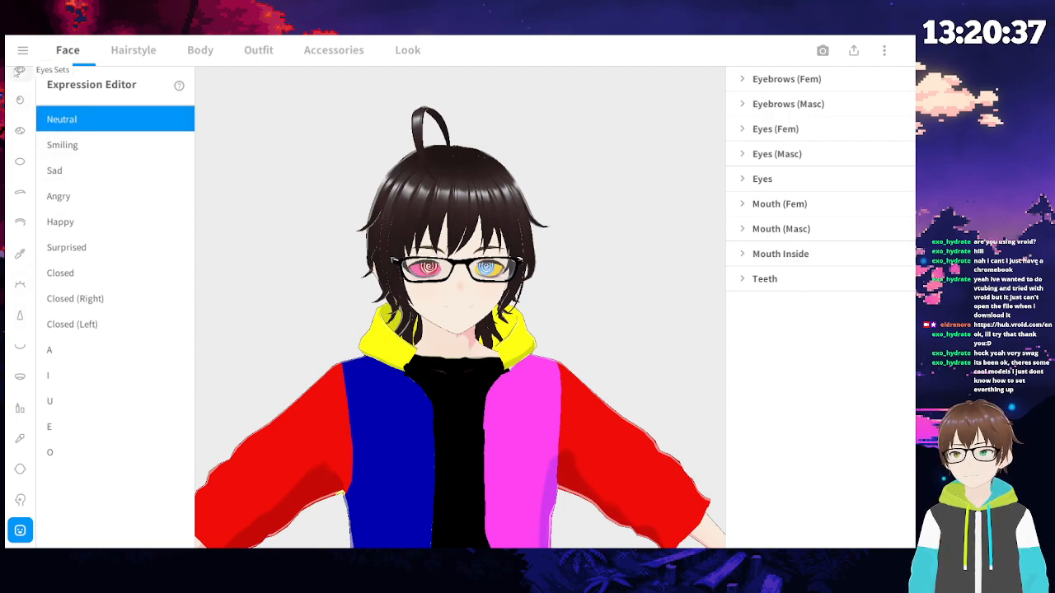
click(21, 72)
click(25, 82)
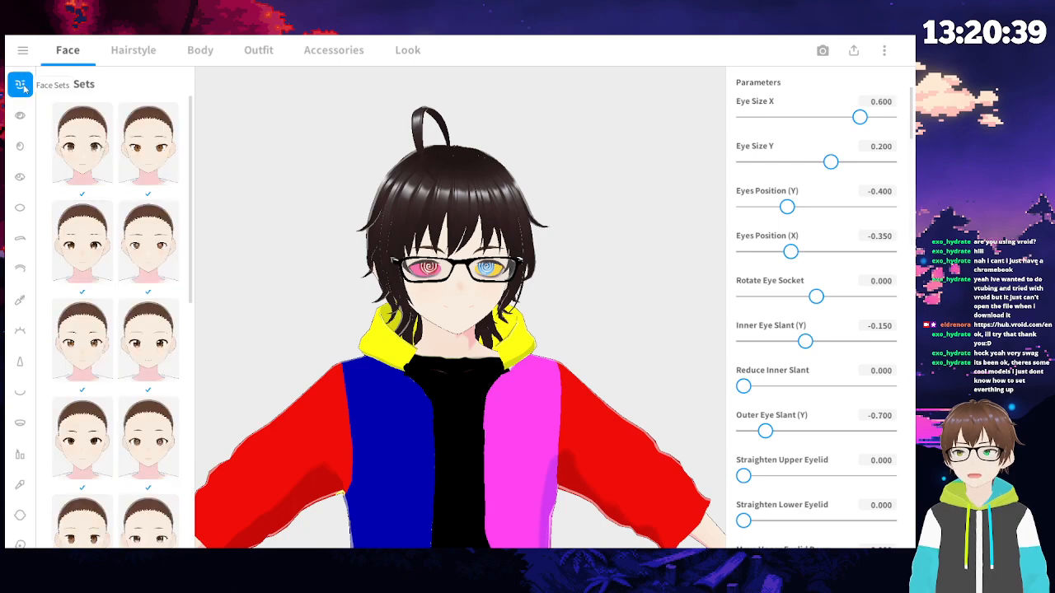
click(883, 51)
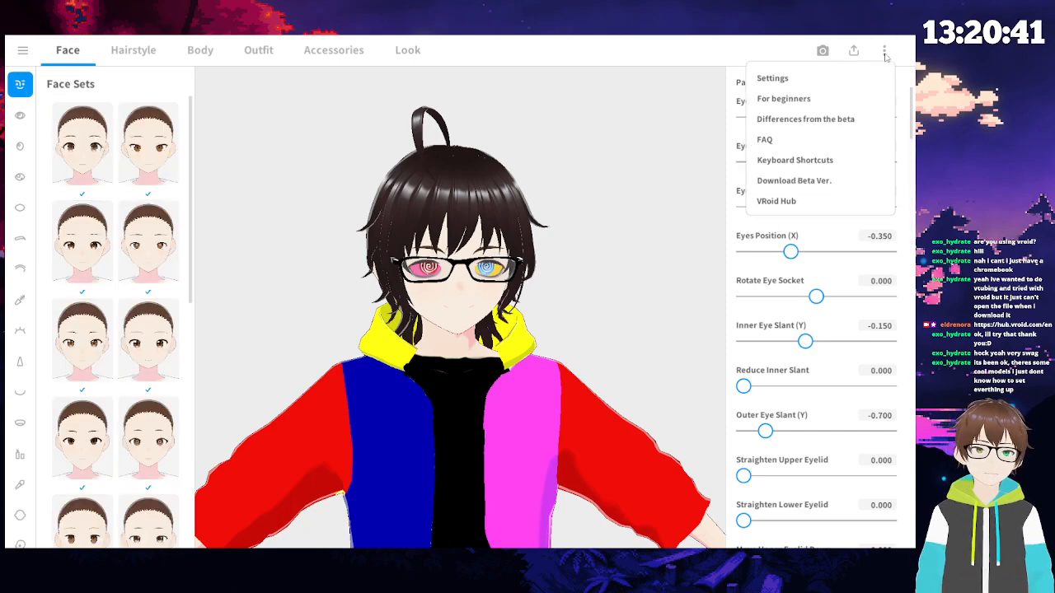
click(653, 227)
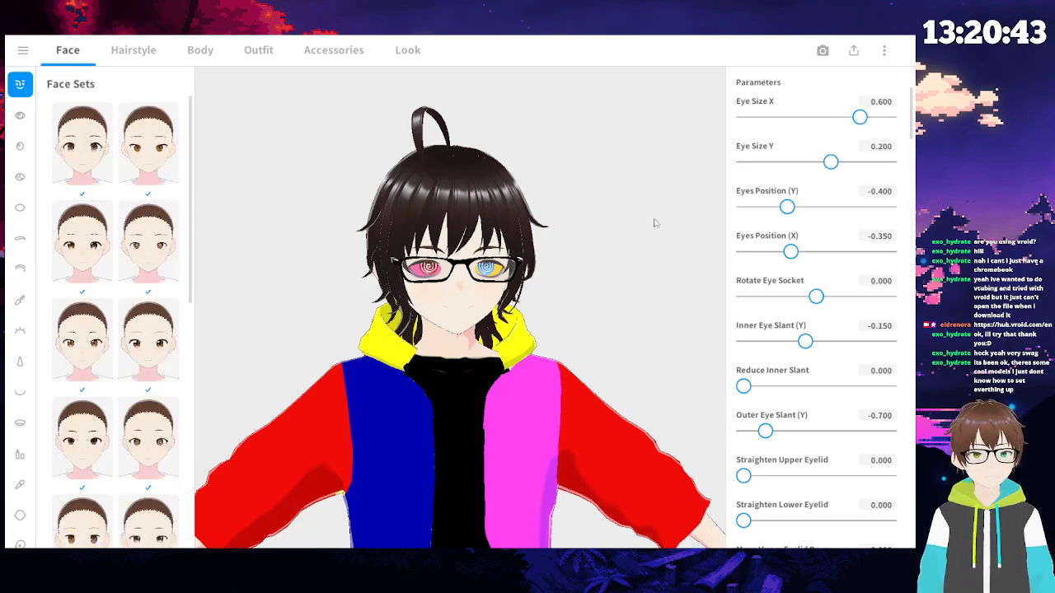
- Open the saved color-blocked hoodie's texture for editing without saving the temporary items
scroll(652, 233, down, 3)
drag(652, 233, 482, 356)
right_drag(301, 329, 261, 384)
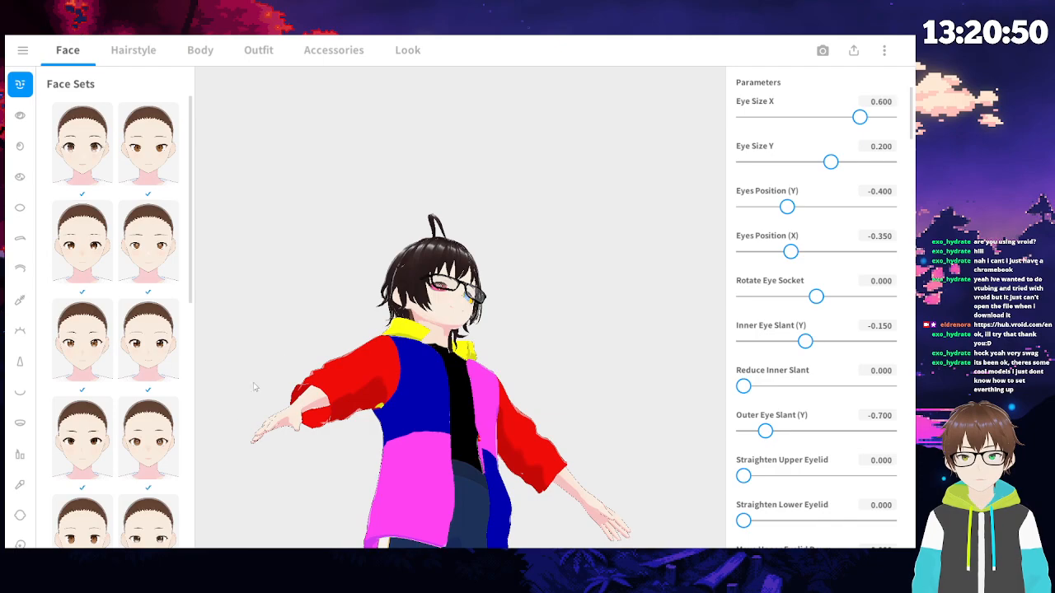
click(200, 49)
click(258, 50)
click(163, 305)
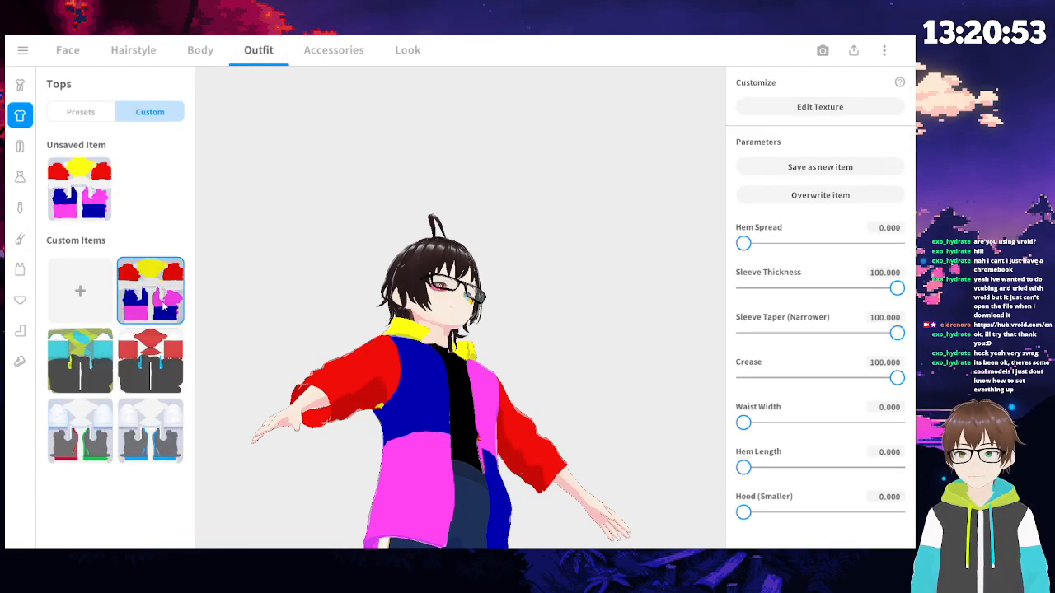
click(777, 106)
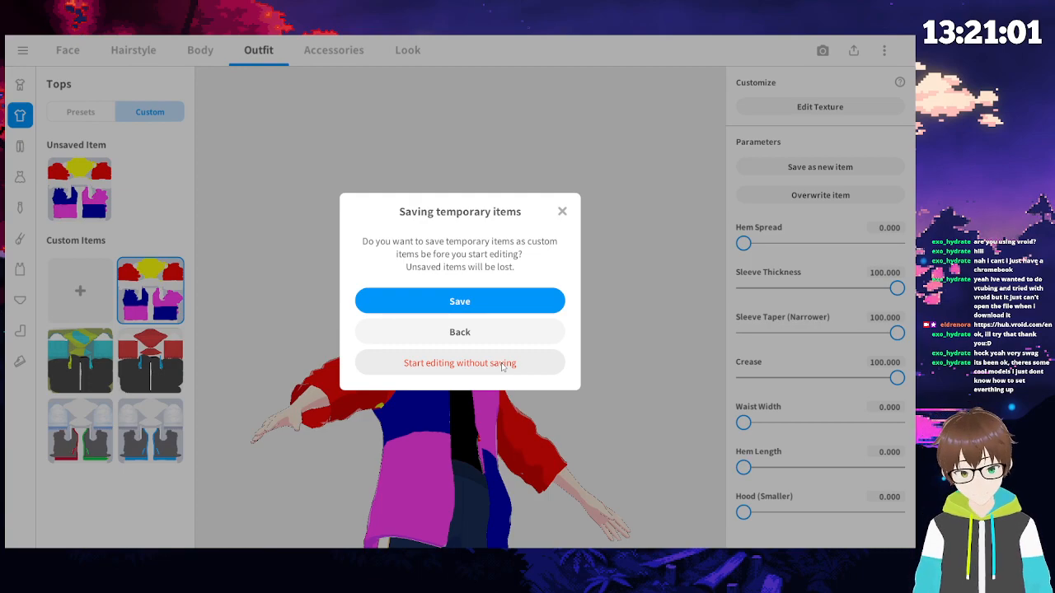
click(502, 363)
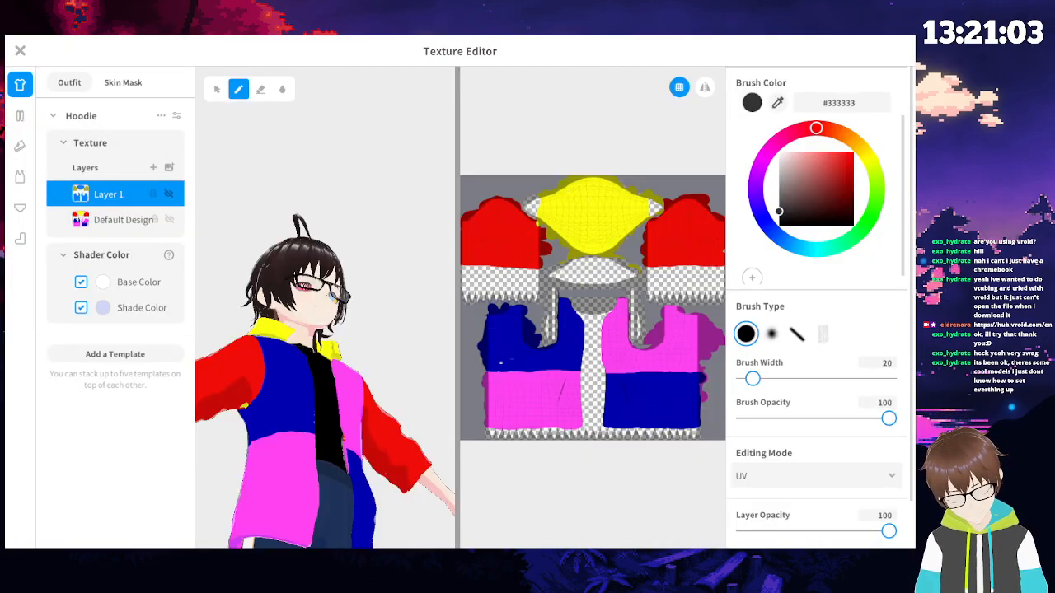
- Make the hoodie's Default Design layer active with the Eraser and check the hoodie from the side and front
right_drag(336, 512, 404, 461)
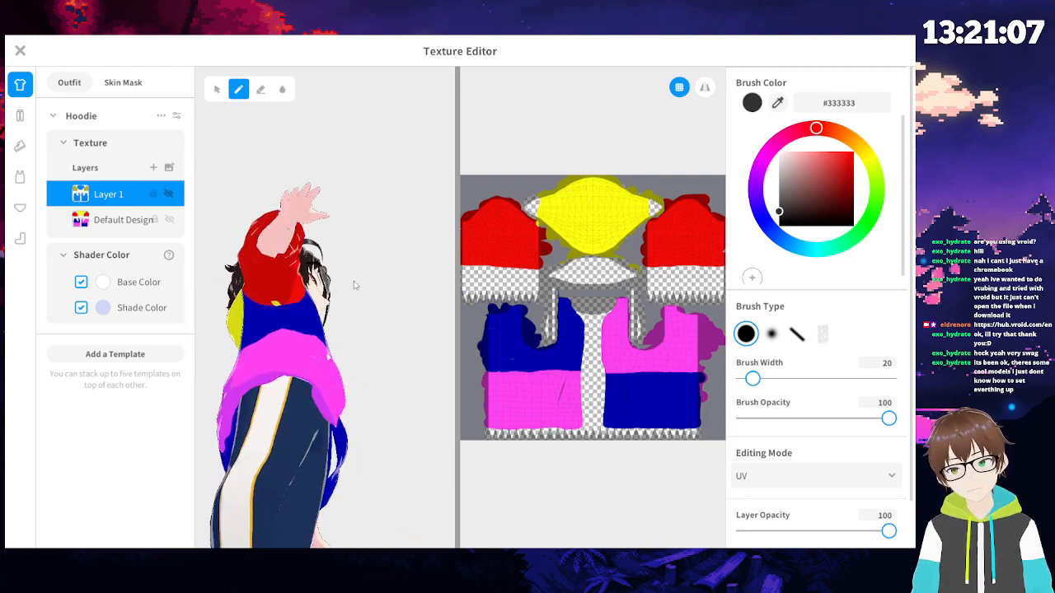
click(260, 89)
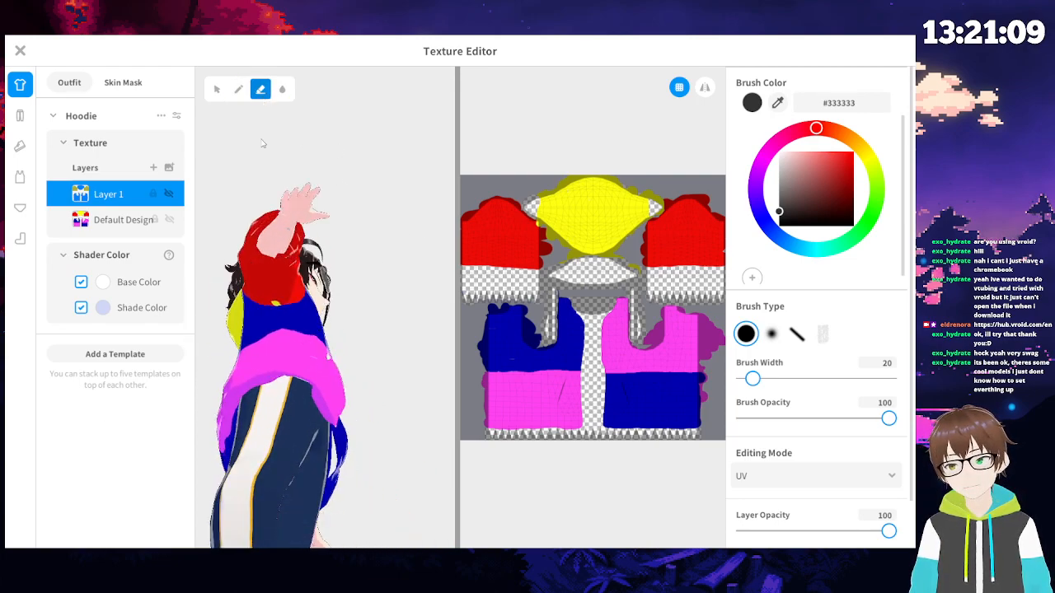
scroll(262, 175, up, 3)
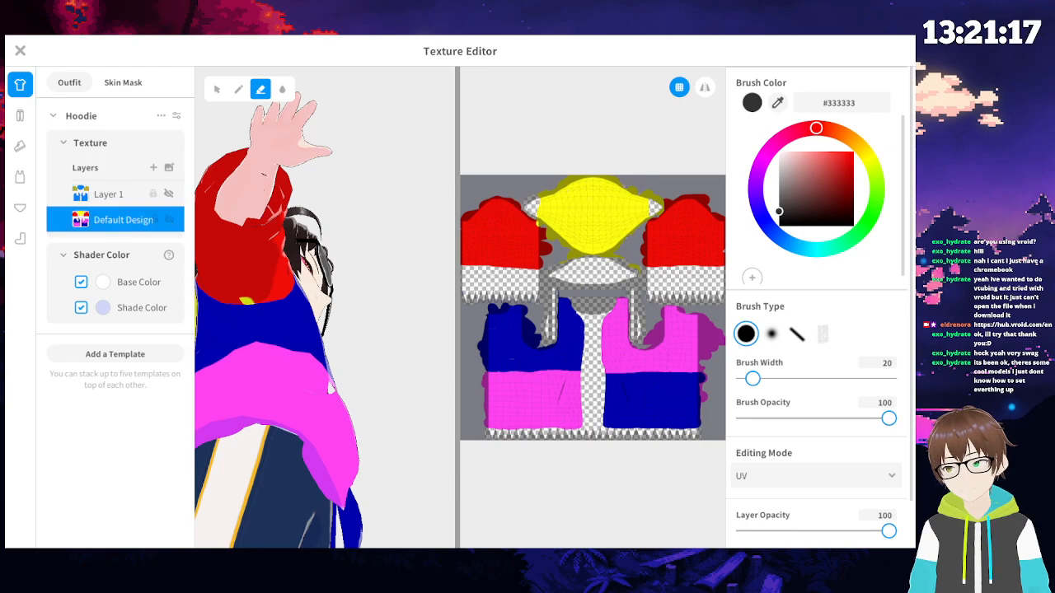
right_drag(265, 180, 400, 290)
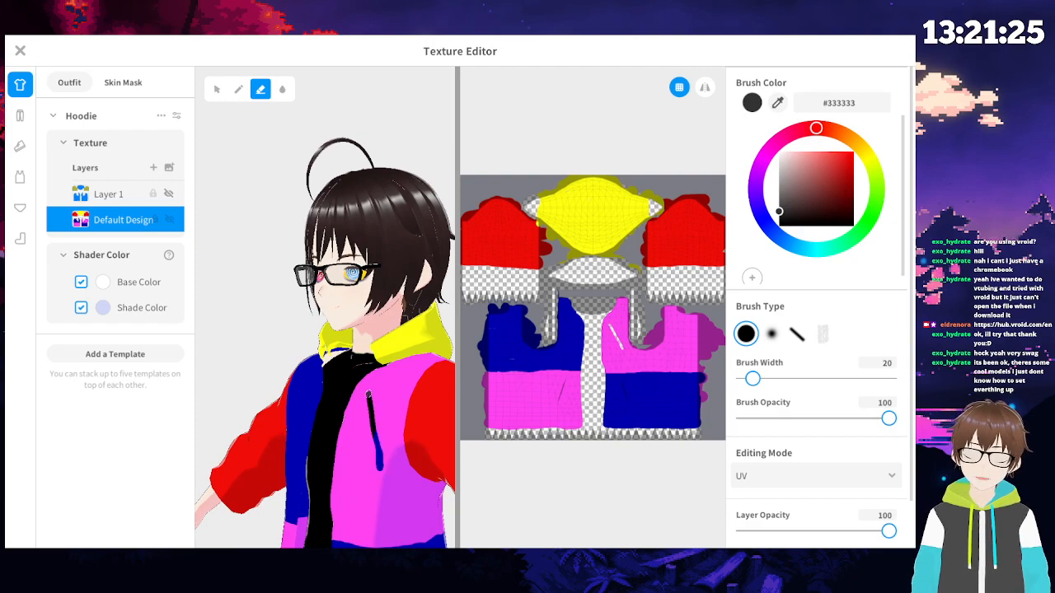
right_drag(380, 489, 383, 504)
scroll(483, 418, up, 5)
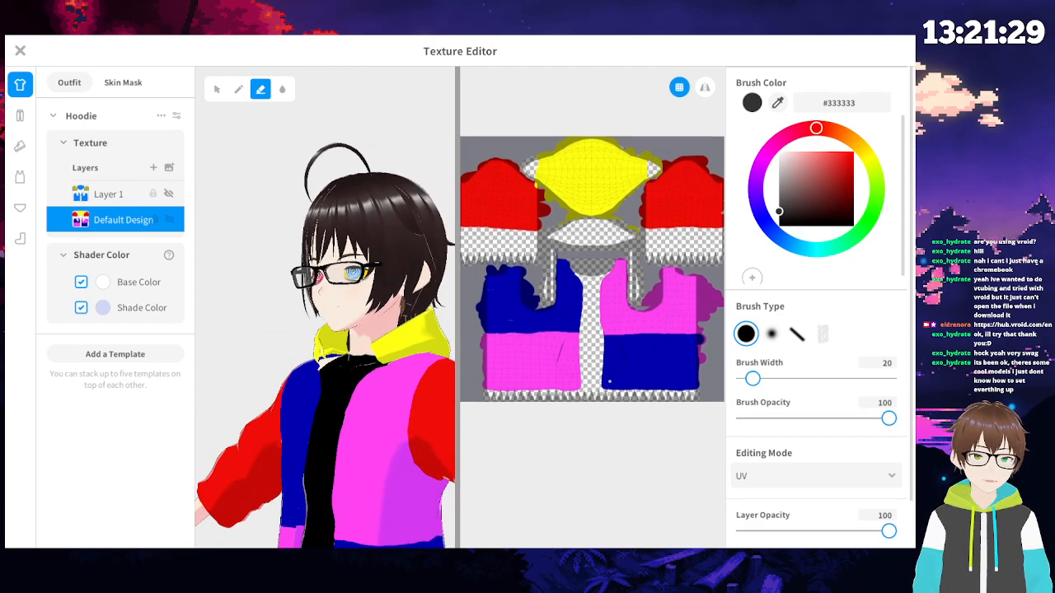
mouse_move(363, 488)
right_down()
mouse_move(367, 463)
mouse_move(366, 497)
right_up()
scroll(369, 497, up, 5)
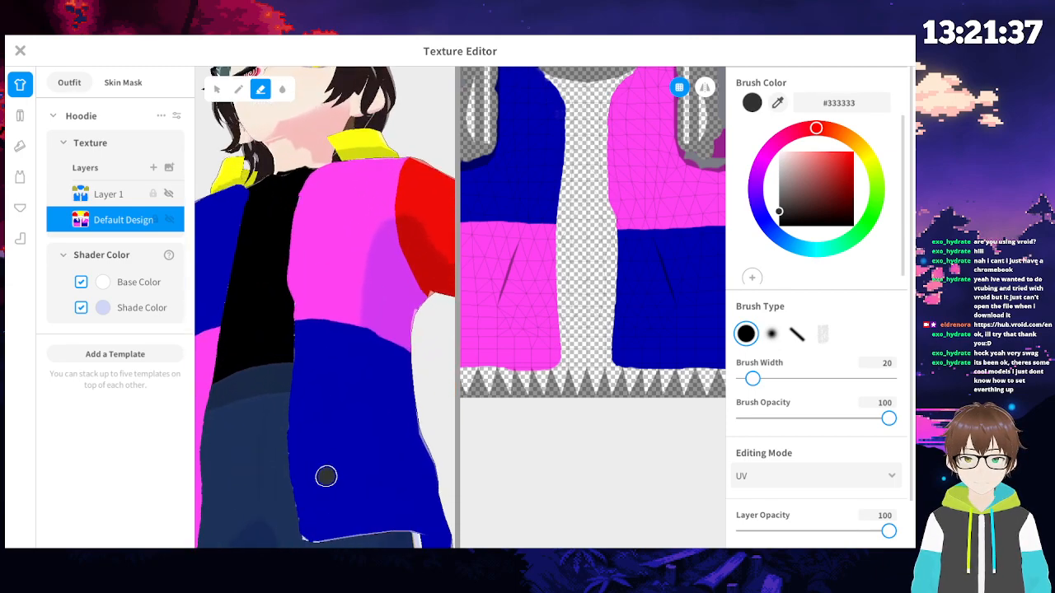
- Examine the lower inner corner of the blue front panel up close on the model and the UV map
scroll(318, 459, up, 5)
right_drag(318, 460, 247, 413)
scroll(618, 340, up, 4)
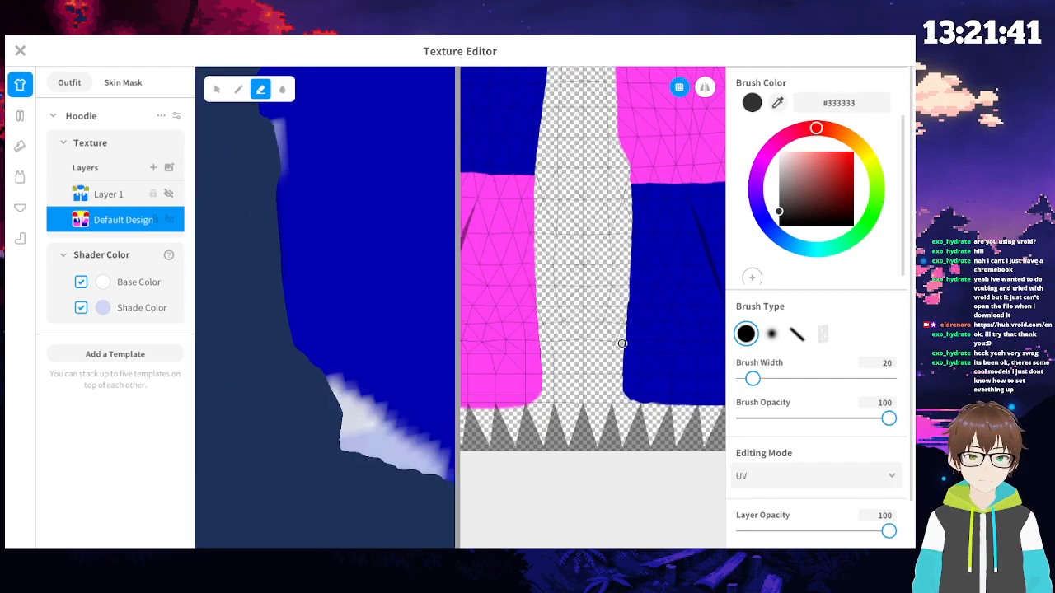
scroll(618, 339, up, 5)
middle_drag(655, 446, 517, 238)
scroll(606, 328, up, 5)
middle_drag(563, 440, 628, 277)
middle_drag(592, 379, 617, 327)
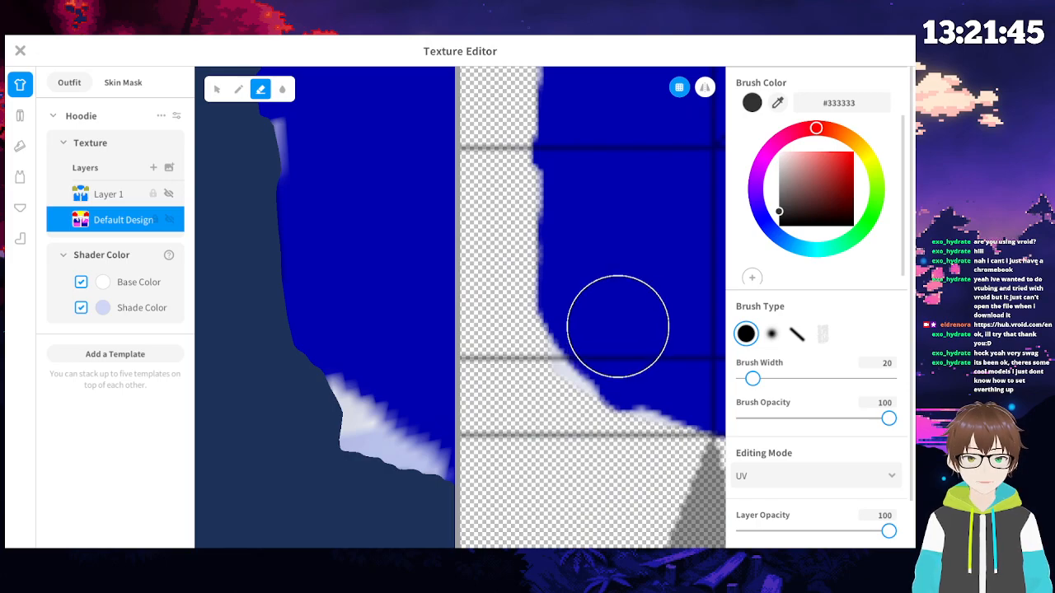
- Sample the panel's blue #0100AF as the brush color and set the brush width to 1
click(777, 102)
click(591, 253)
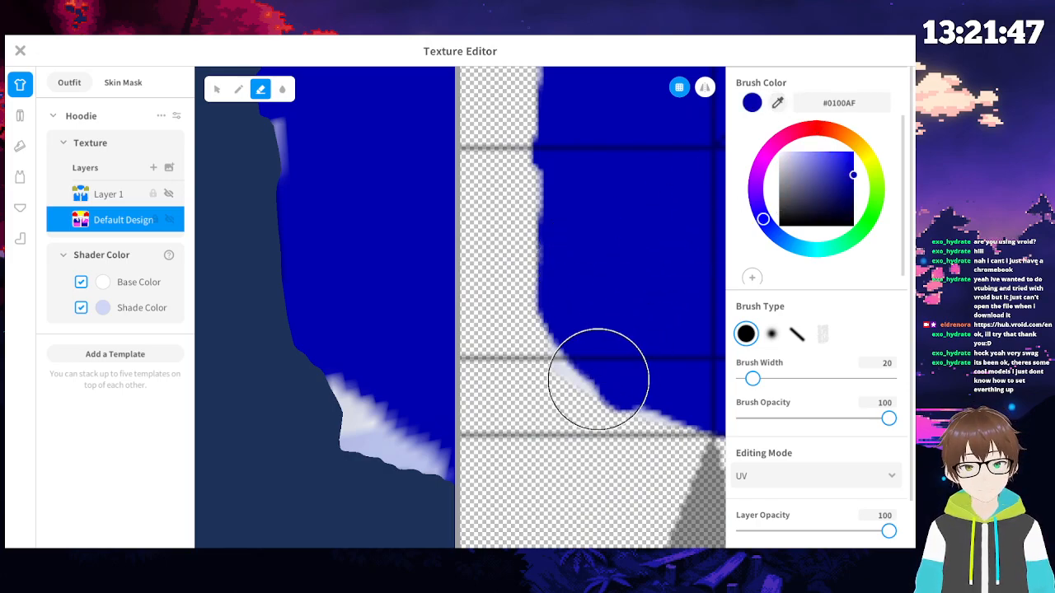
drag(752, 379, 742, 379)
mouse_move(594, 392)
mouse_down()
mouse_move(581, 379)
mouse_move(592, 381)
mouse_up()
key(ctrl+z)
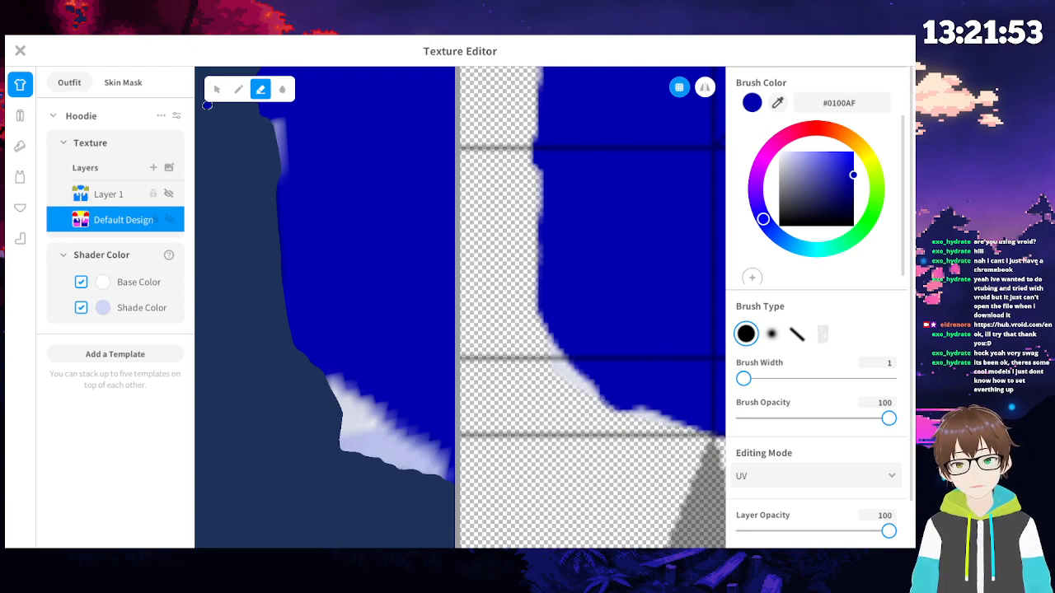
- Paint over the white fringe around the lower inner corner and bottom edge of the blue front panel with the brush
click(238, 89)
mouse_move(600, 395)
mouse_down()
mouse_move(563, 370)
mouse_move(587, 389)
mouse_move(548, 333)
mouse_move(556, 374)
mouse_move(552, 355)
mouse_move(561, 376)
mouse_move(659, 416)
mouse_move(599, 405)
mouse_move(606, 401)
mouse_move(557, 345)
mouse_move(583, 375)
mouse_move(556, 356)
mouse_move(547, 323)
mouse_move(551, 361)
mouse_move(566, 371)
mouse_move(554, 371)
mouse_move(575, 384)
mouse_move(550, 364)
mouse_up()
key(ctrl+z)
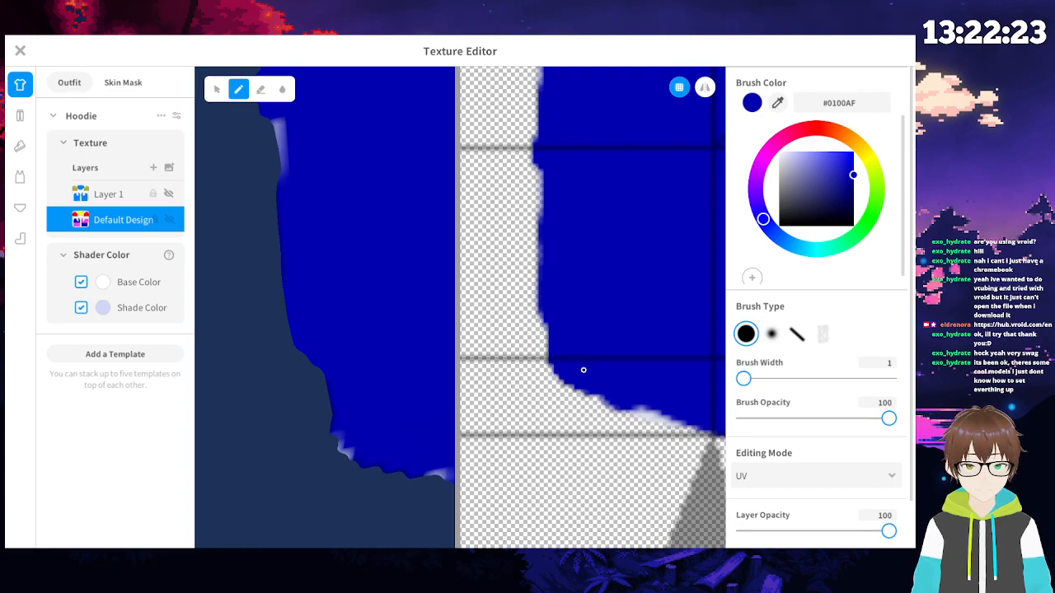
mouse_move(634, 405)
mouse_down()
mouse_move(655, 409)
mouse_move(577, 388)
mouse_up()
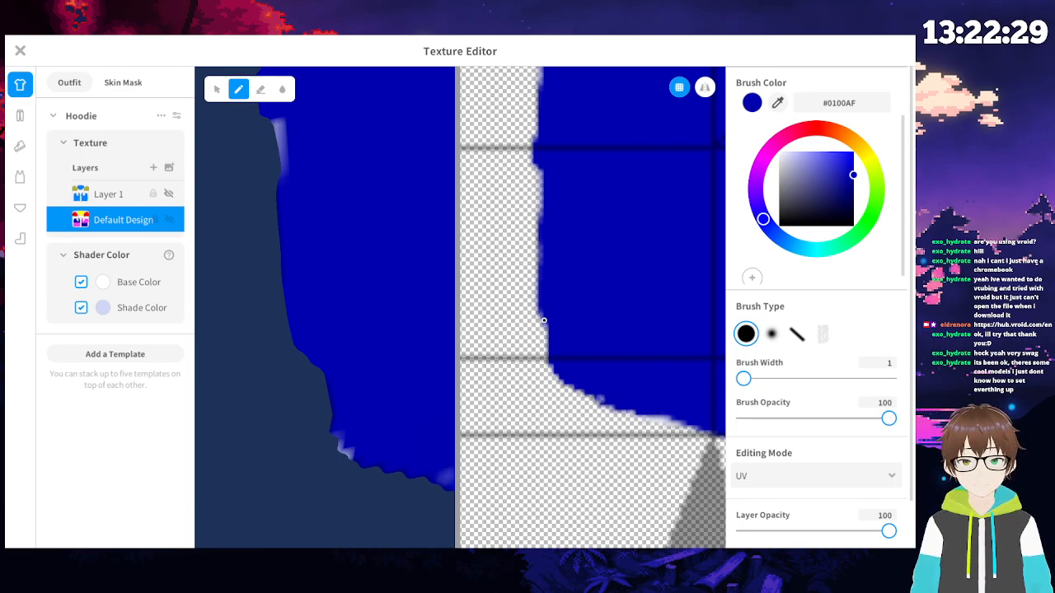
drag(544, 319, 549, 360)
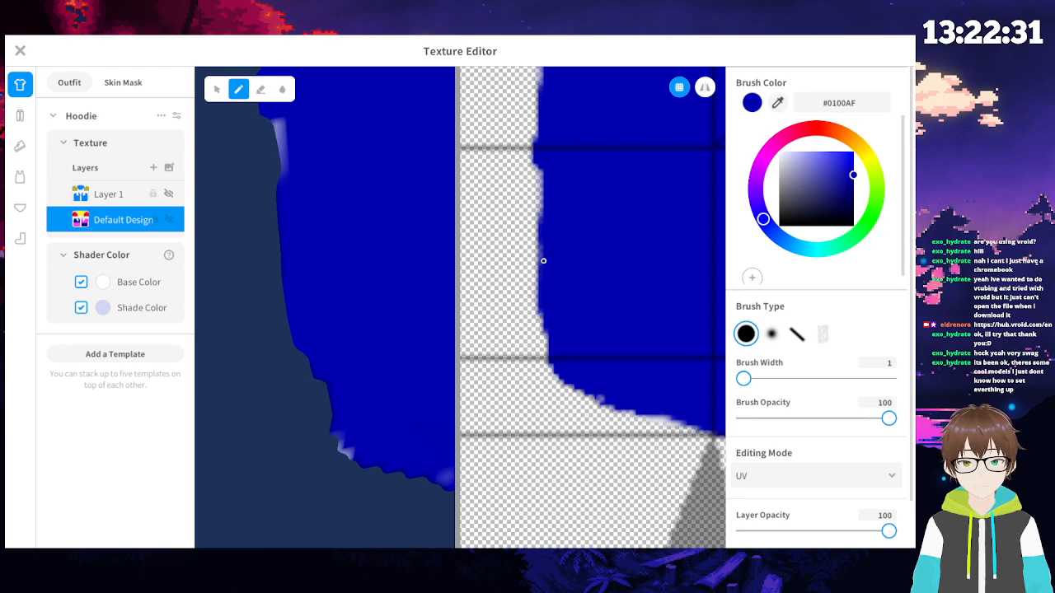
scroll(570, 332, down, 1)
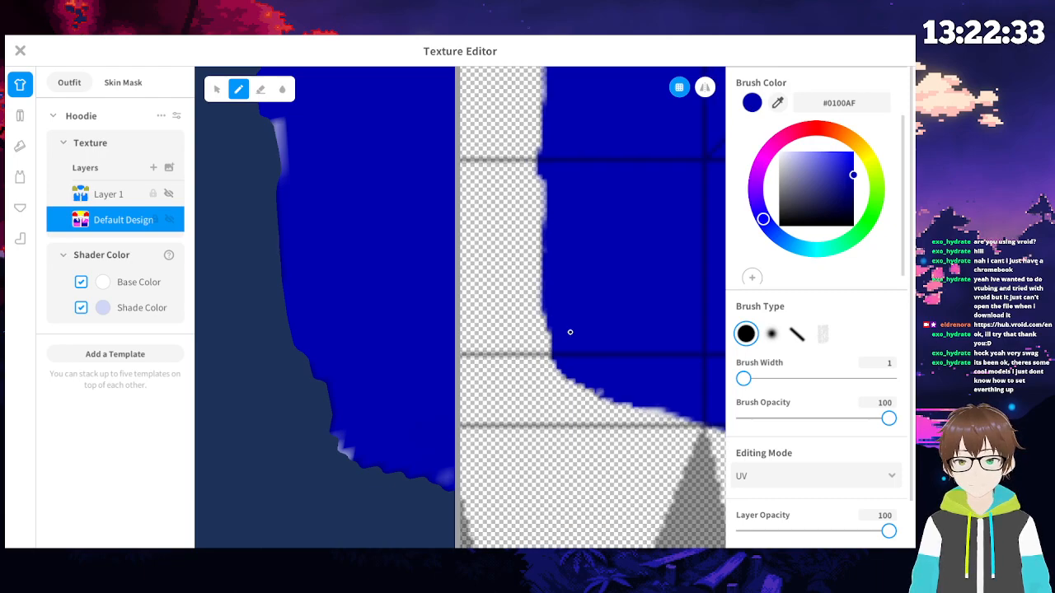
scroll(558, 371, up, 1)
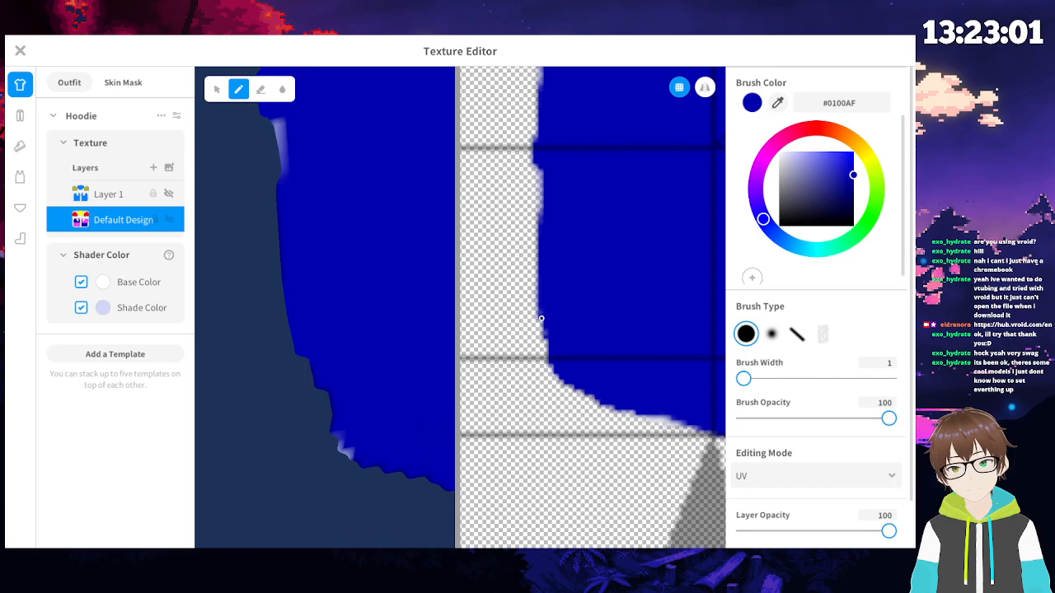
- Try covering the white streak along the inner vertical edge of the lower blue panel with blue strokes
drag(538, 322, 539, 166)
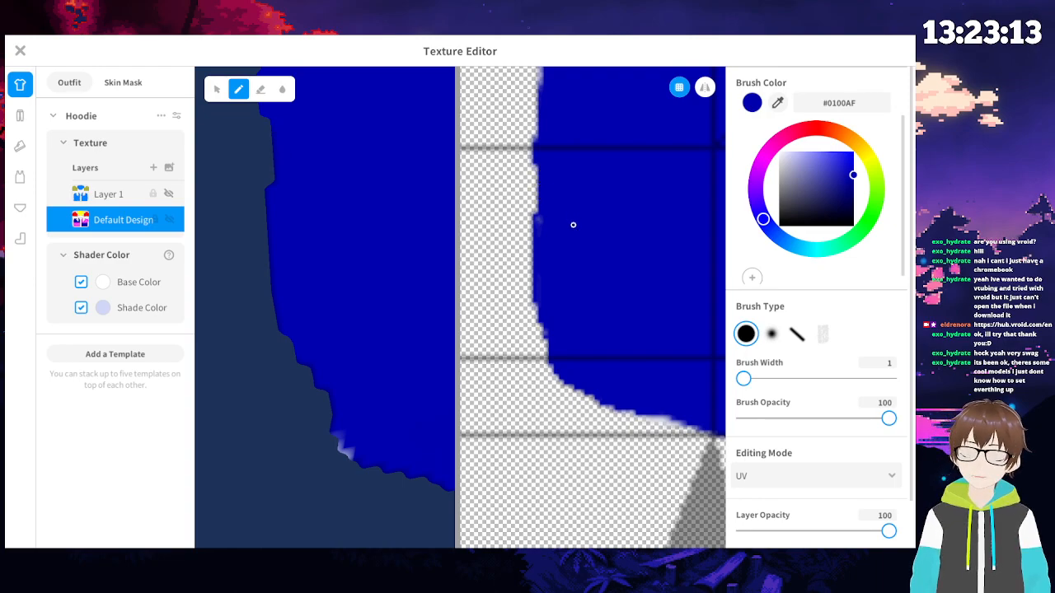
key(ctrl+z)
drag(542, 215, 544, 163)
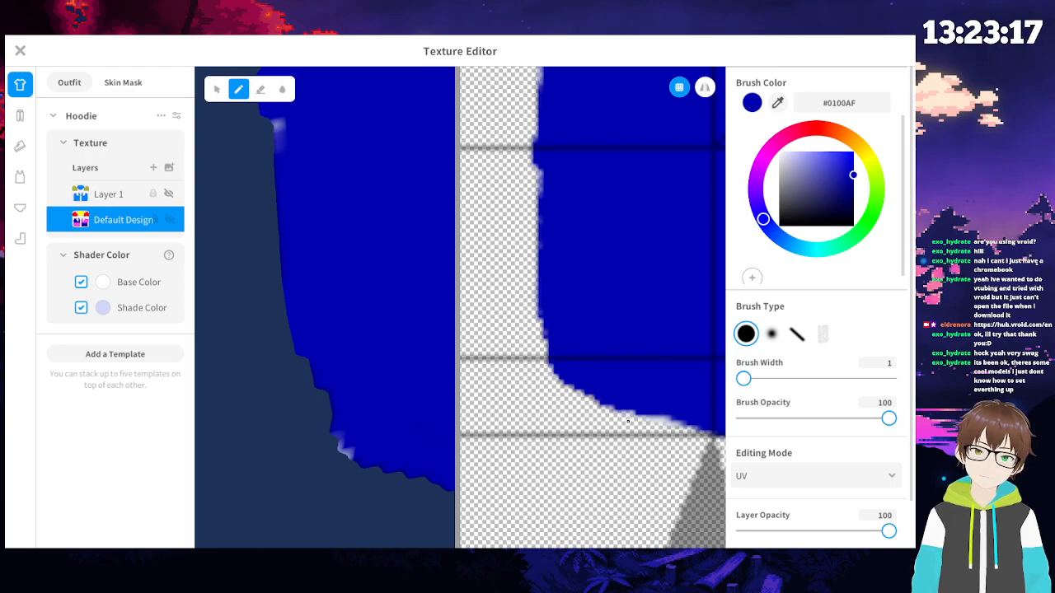
- Repaint the white streak on the lower blue panel's inner vertical edge in blue and check the whole hoodie from the front
scroll(623, 435, down, 8)
scroll(625, 142, up, 3)
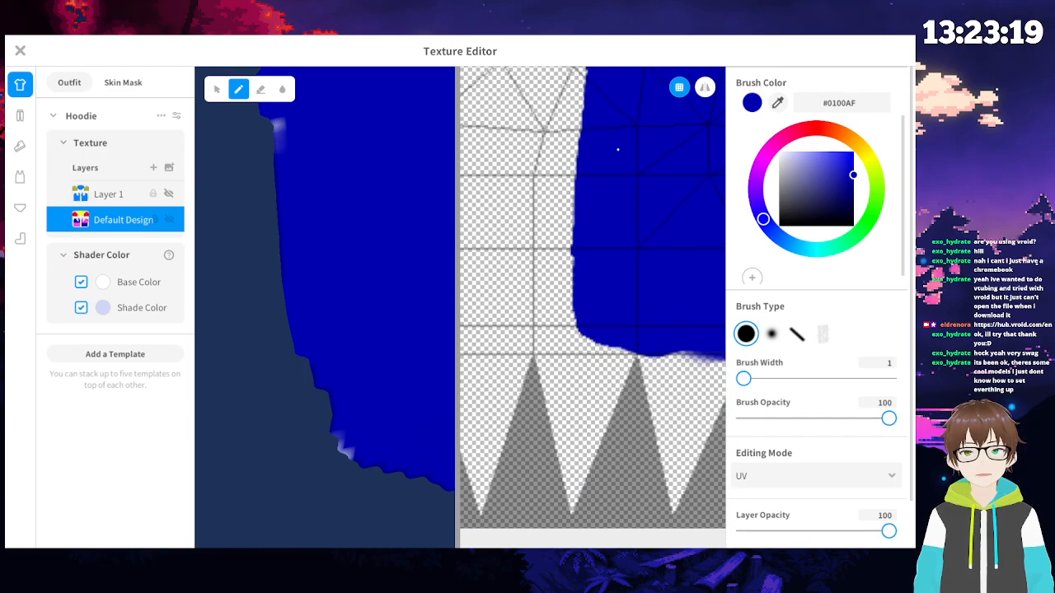
scroll(594, 185, up, 2)
scroll(575, 172, up, 3)
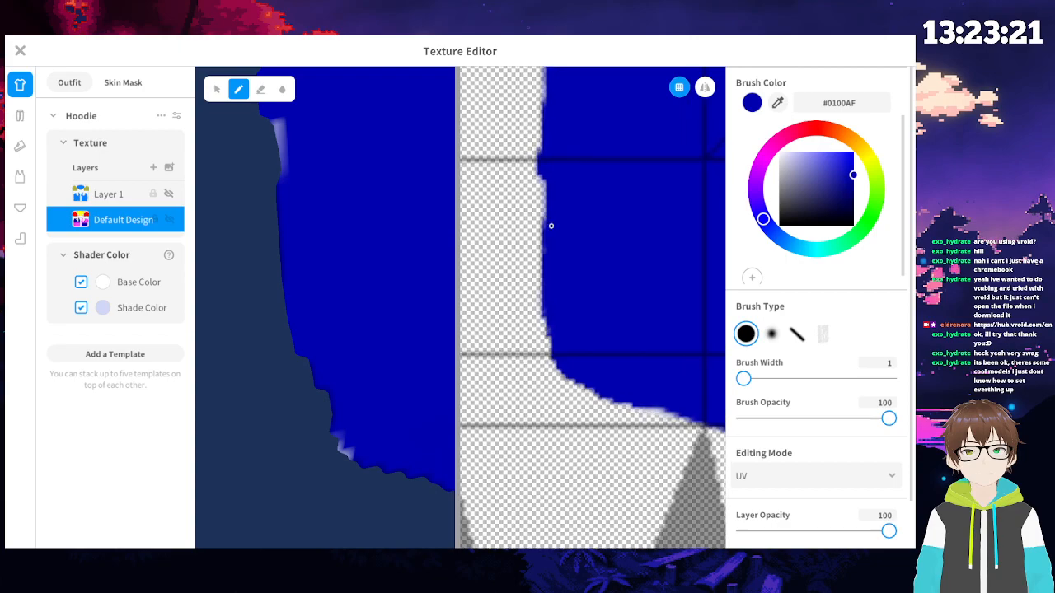
right_drag(554, 261, 552, 324)
mouse_move(553, 316)
mouse_down()
mouse_move(553, 242)
mouse_move(550, 285)
mouse_up()
scroll(587, 240, down, 5)
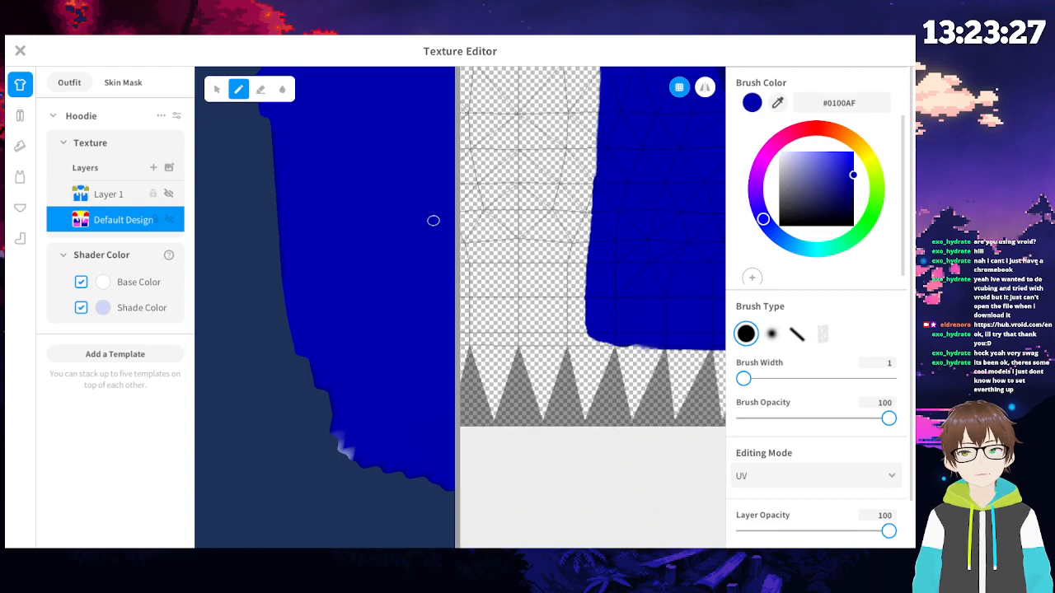
scroll(432, 220, down, 4)
scroll(325, 307, down, 6)
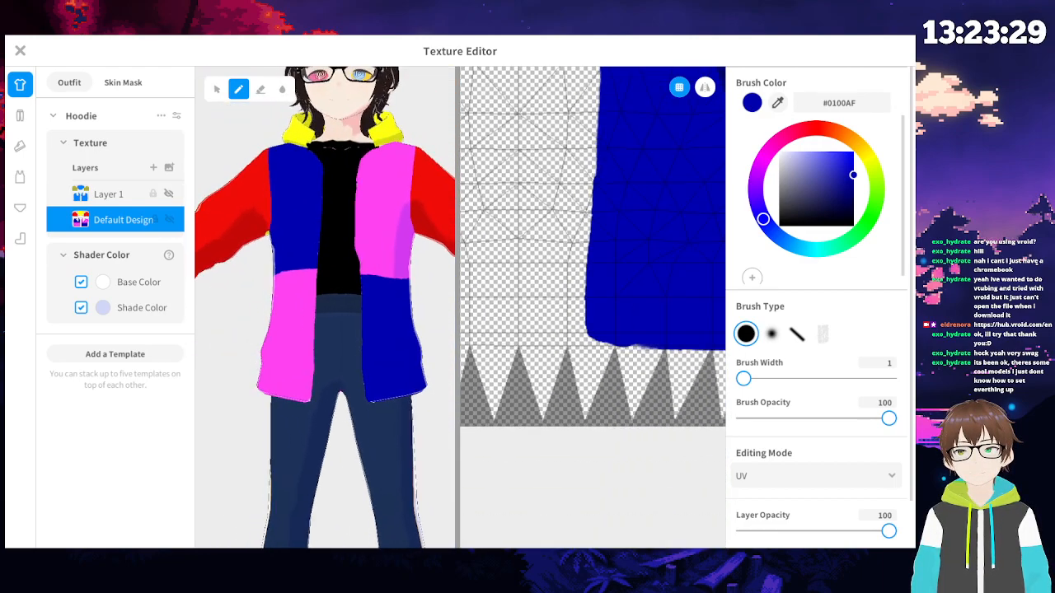
- View the whole hoodie outfit from the front and close its texture editor without saving the item
scroll(325, 308, down, 3)
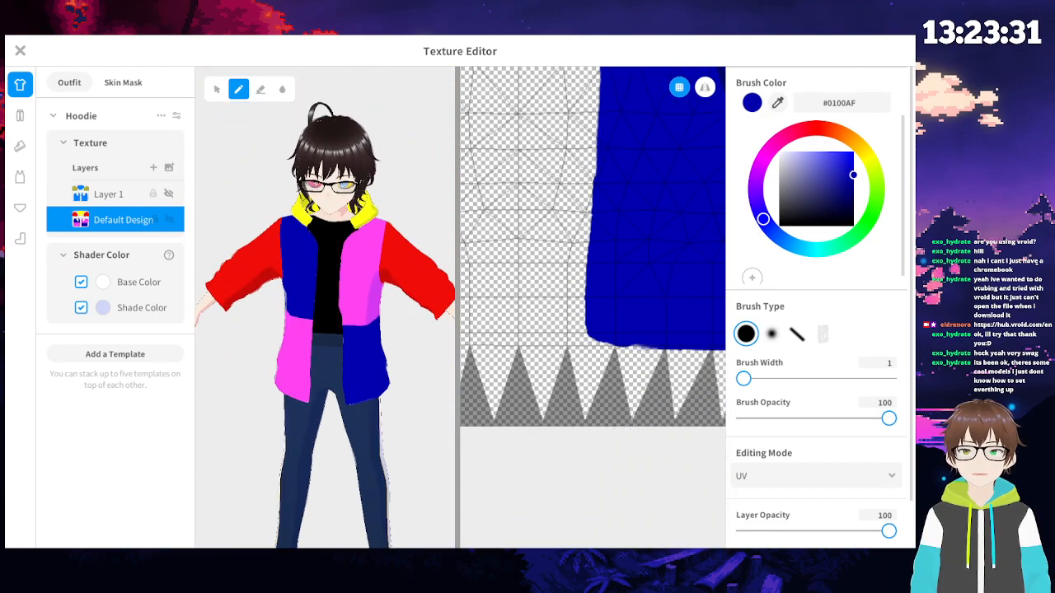
click(20, 51)
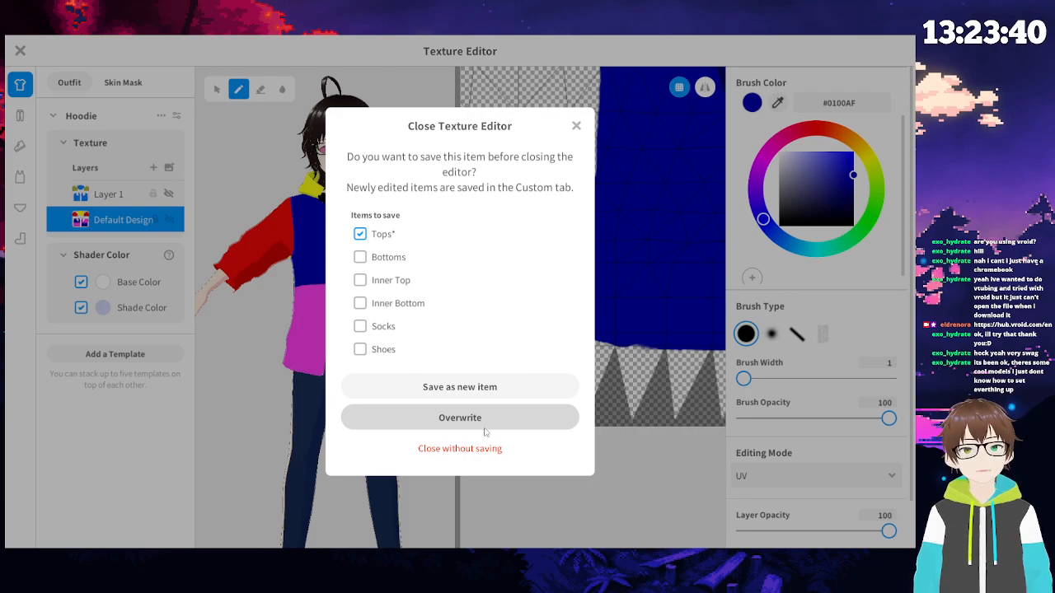
click(467, 448)
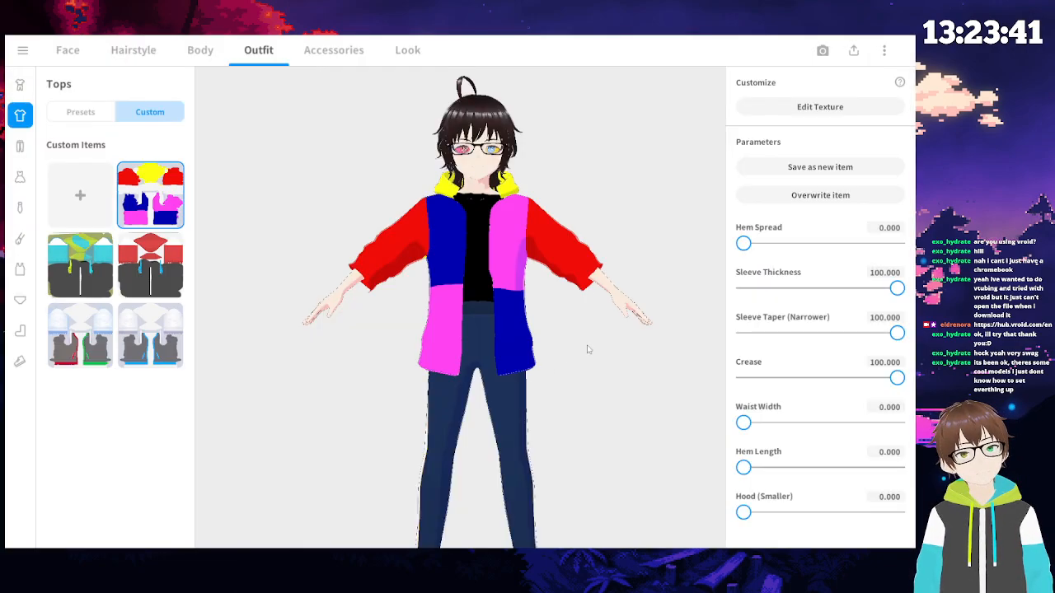
- Start exporting the avatar as VRM and proceed to the VRM settings with no polygon, material or bone reductions
click(884, 51)
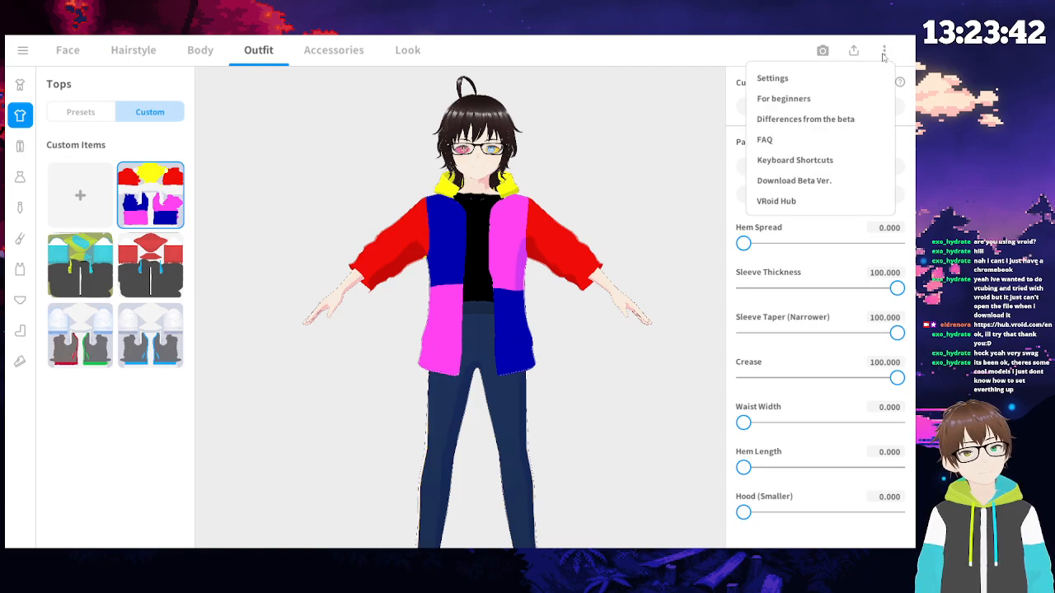
click(691, 191)
click(861, 53)
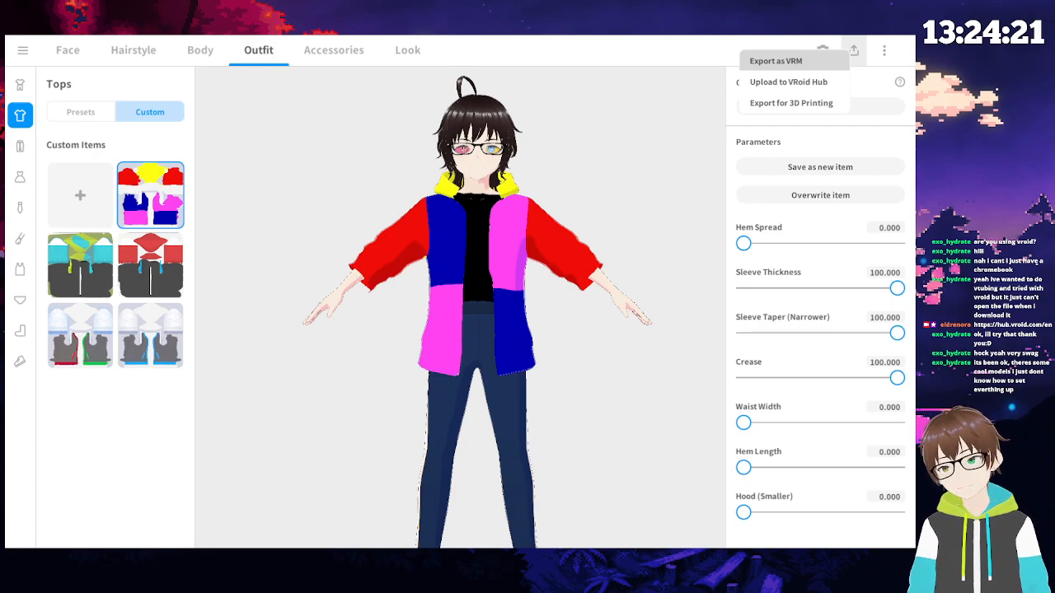
click(775, 61)
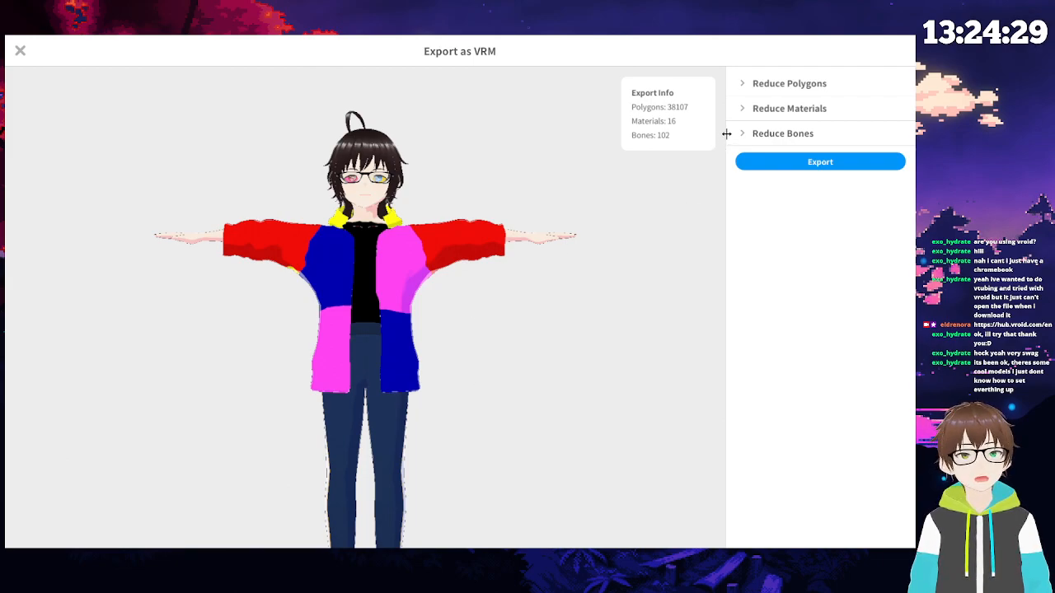
click(760, 168)
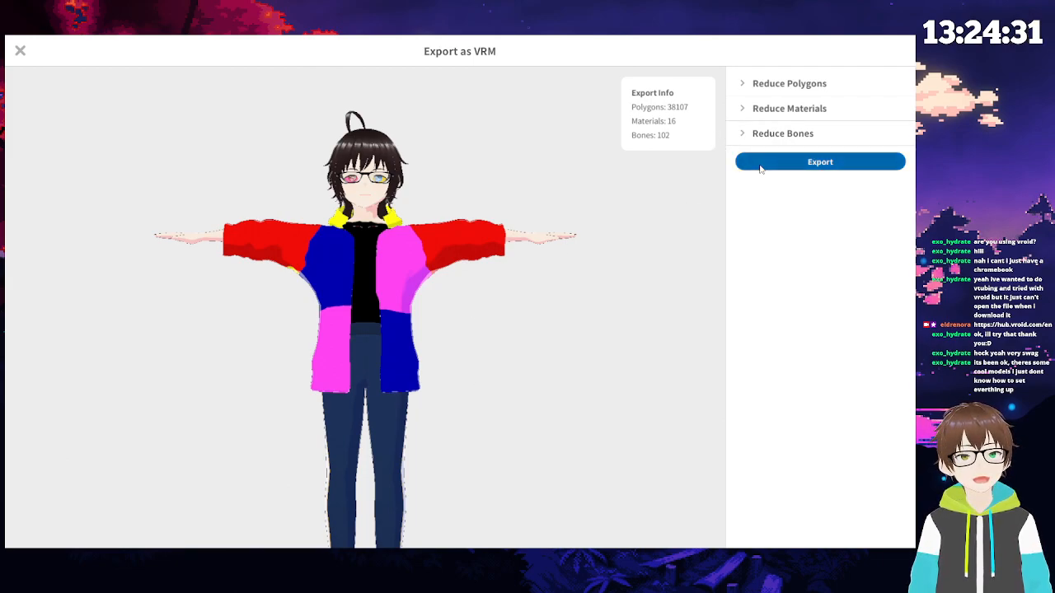
- Title the avatar "Sperare" in the VRM avatar information and enter the creator's name
click(423, 174)
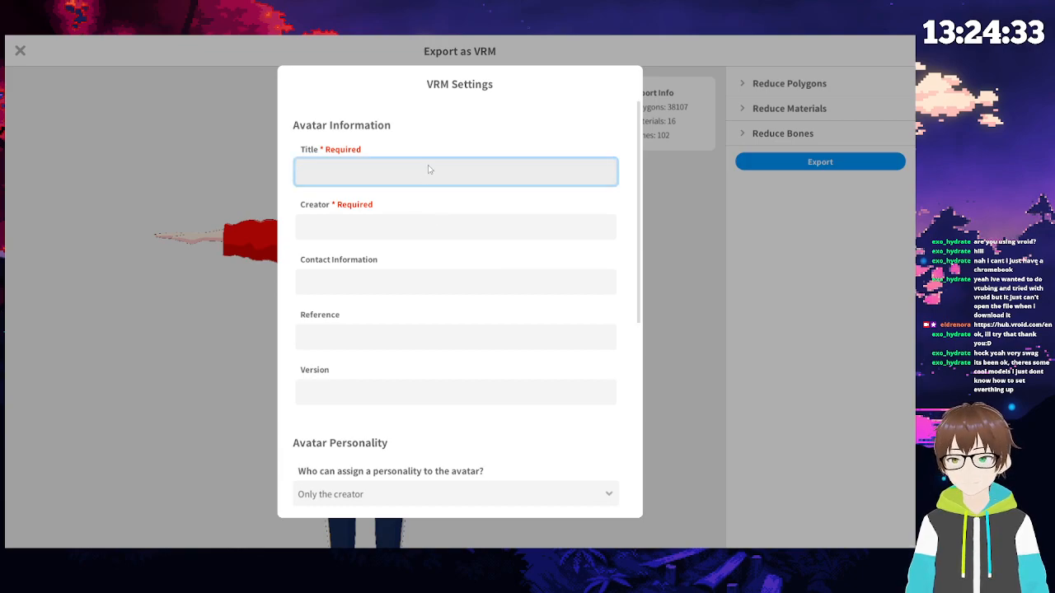
text(Sperare)
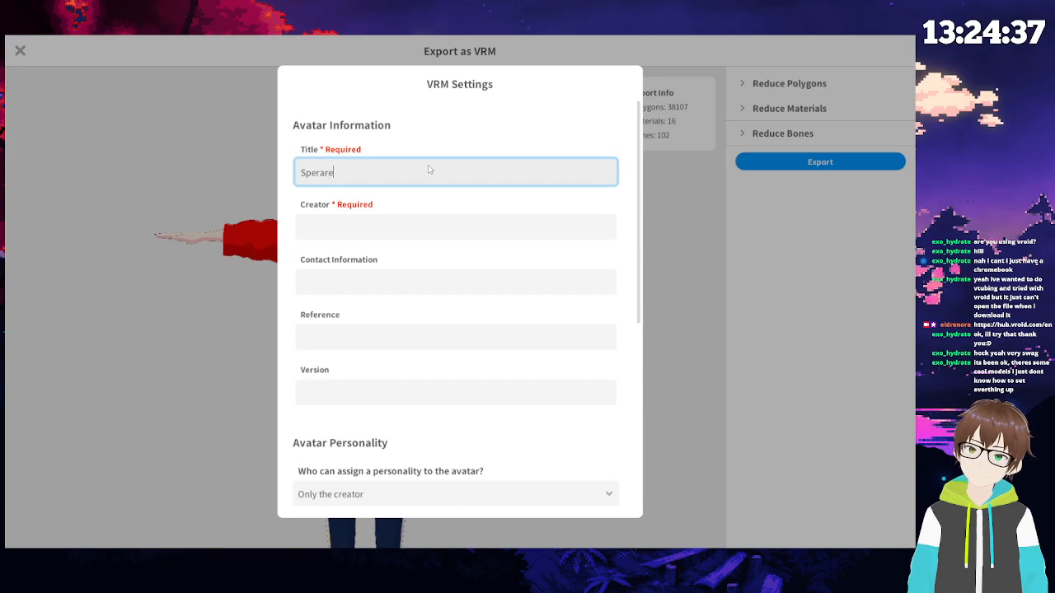
click(482, 239)
text(Eldrenora)
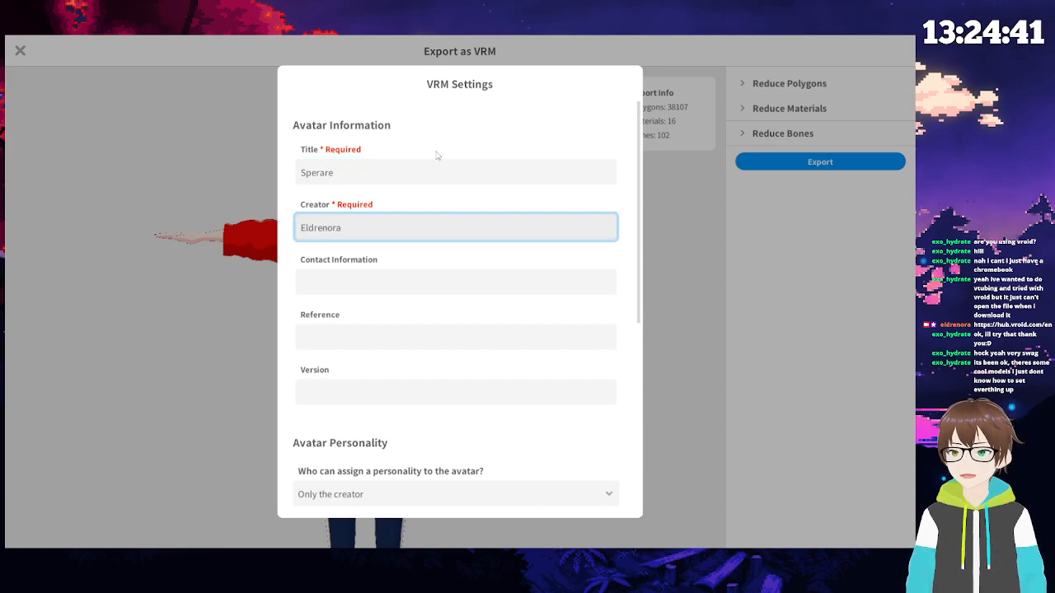
- Set who can assign a personality to the avatar to Only those with explicit authorization, with depictions of sexual acts disallowed
drag(640, 323, 622, 531)
scroll(584, 387, up, 4)
click(438, 267)
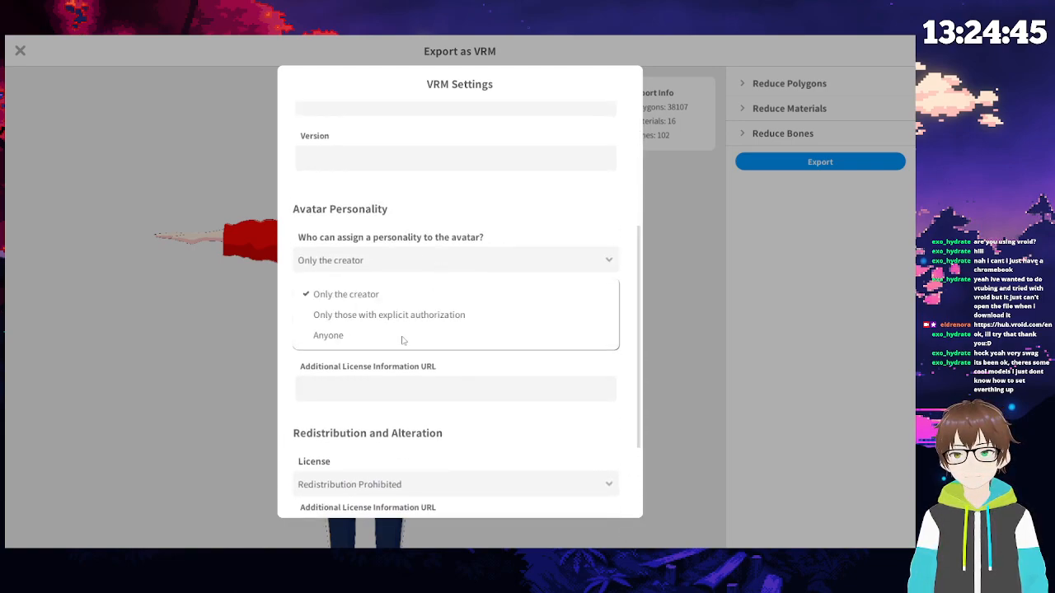
click(414, 316)
scroll(637, 341, down, 1)
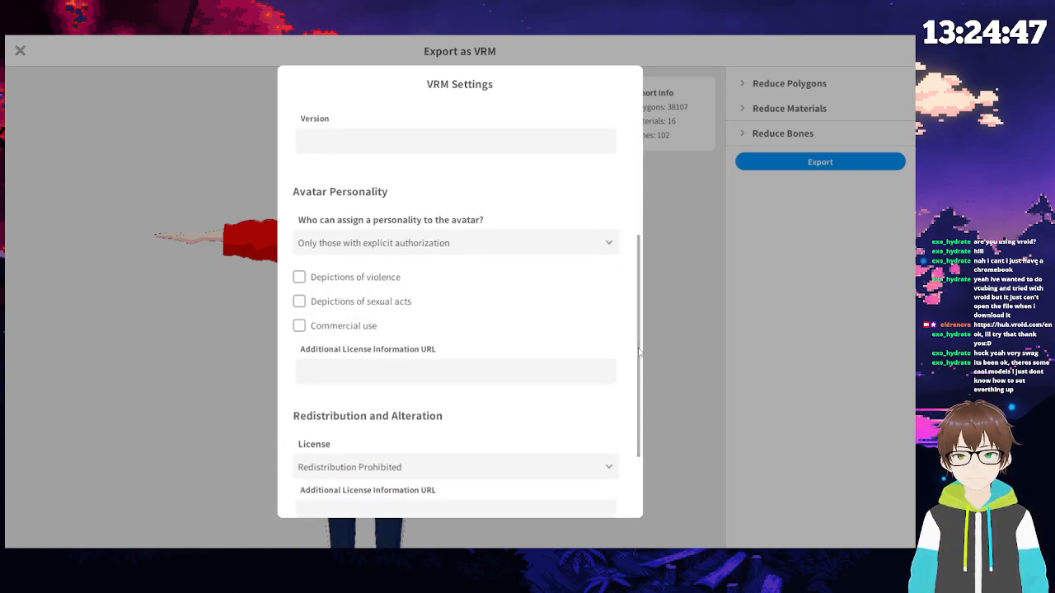
click(299, 300)
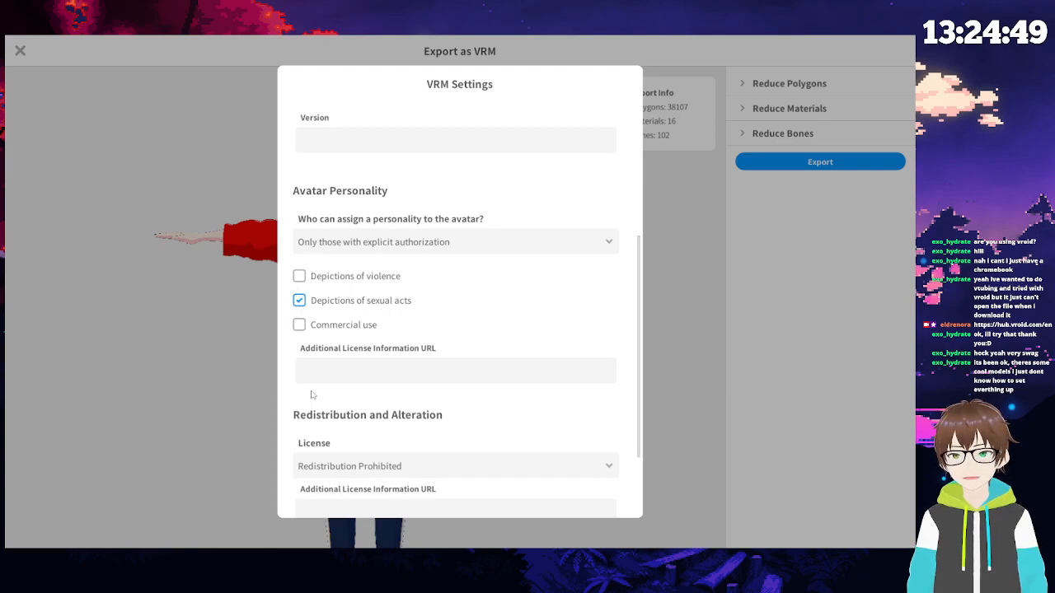
click(300, 300)
- Review the VRM avatar information, personality and redistribution settings, and export the avatar
scroll(571, 431, down, 5)
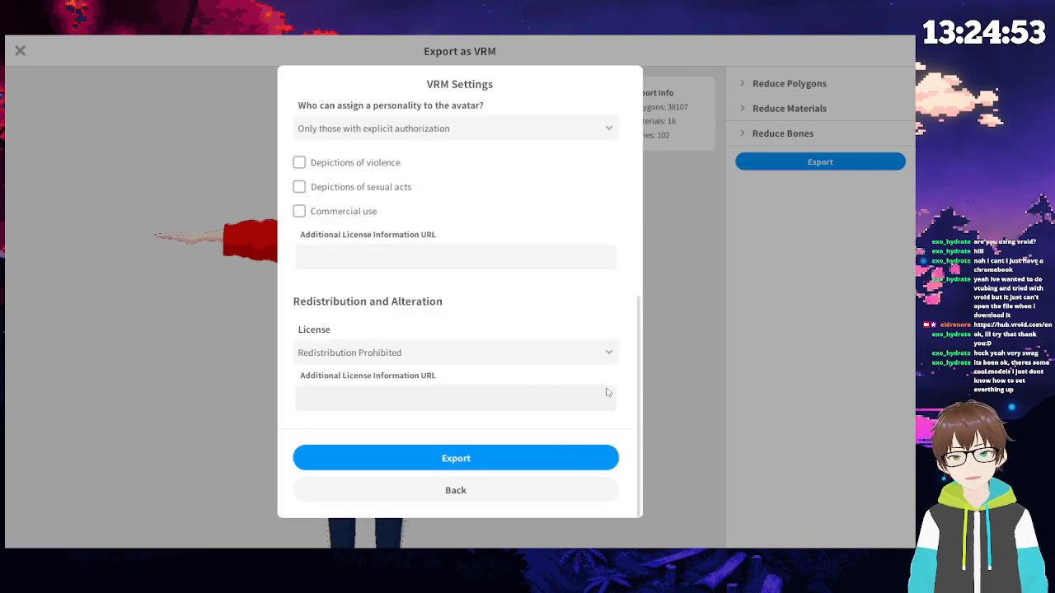
scroll(609, 376, up, 5)
scroll(610, 375, up, 2)
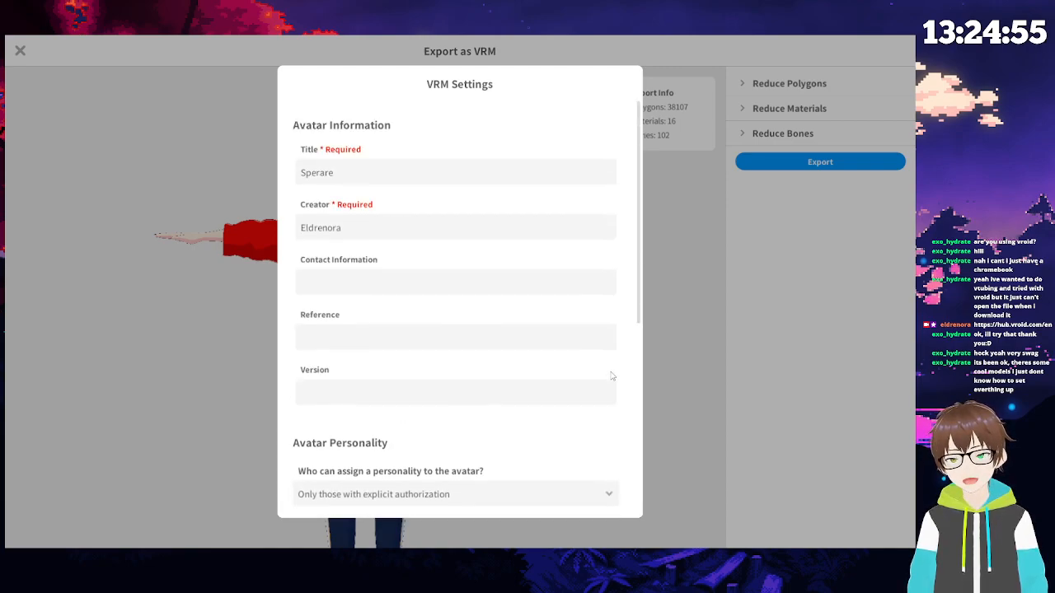
scroll(610, 375, down, 7)
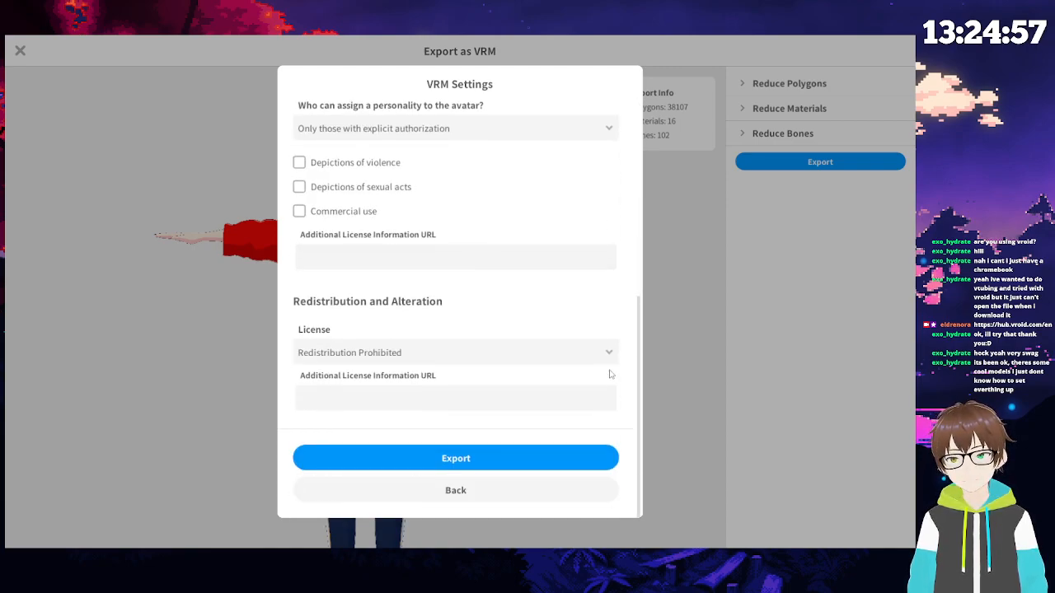
click(455, 466)
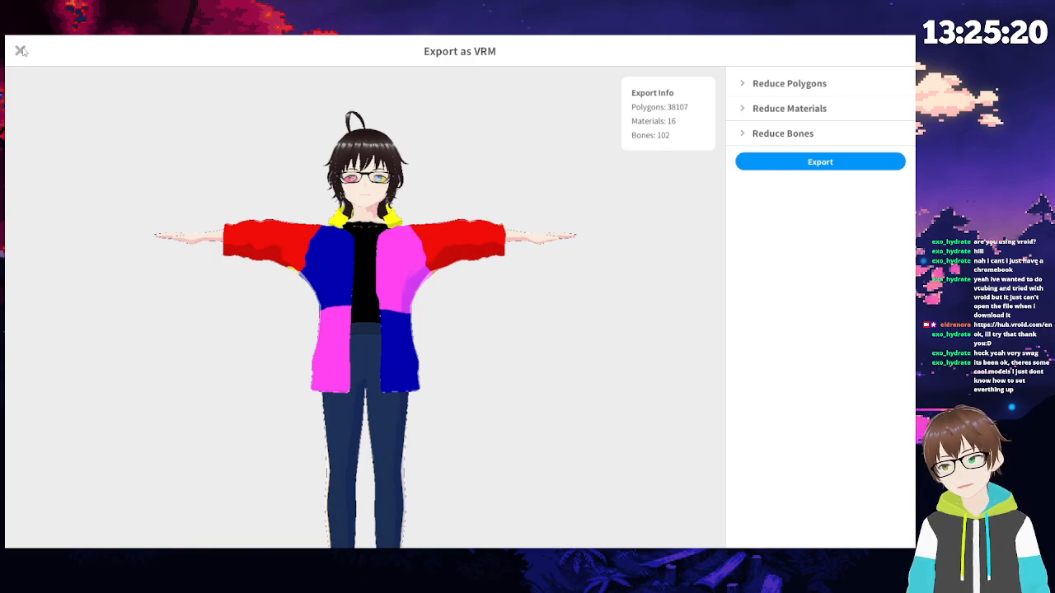
- Leave the VRM export screen and open the avatar's hairstyle settings
key(Escape)
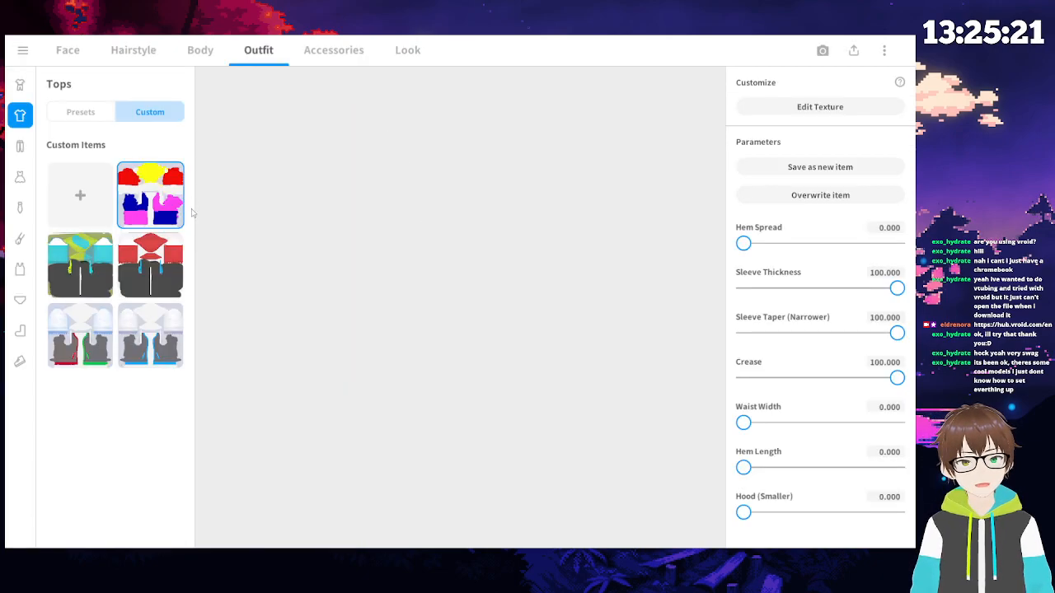
click(181, 59)
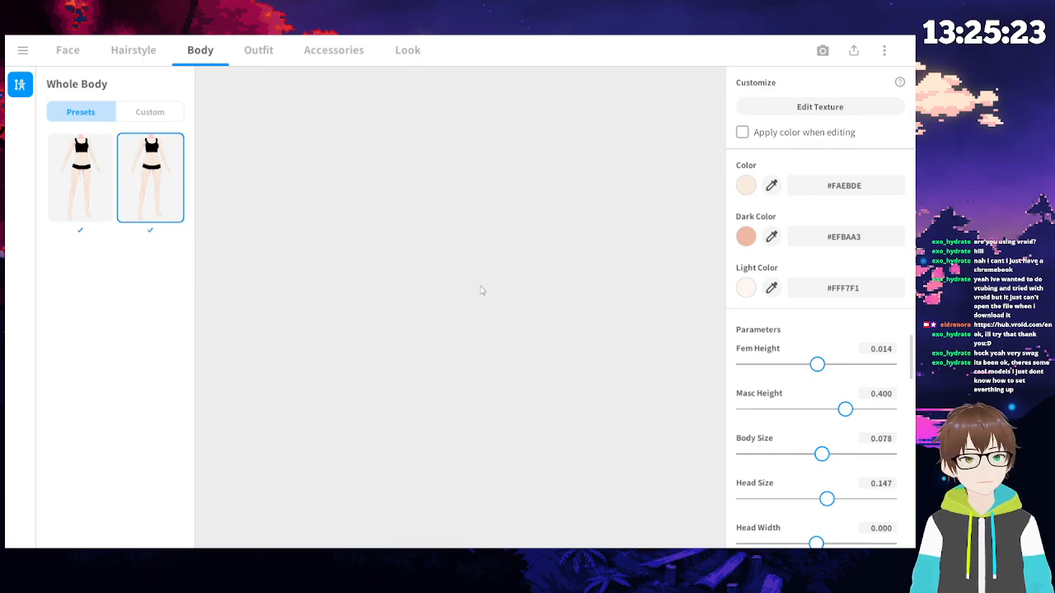
click(155, 61)
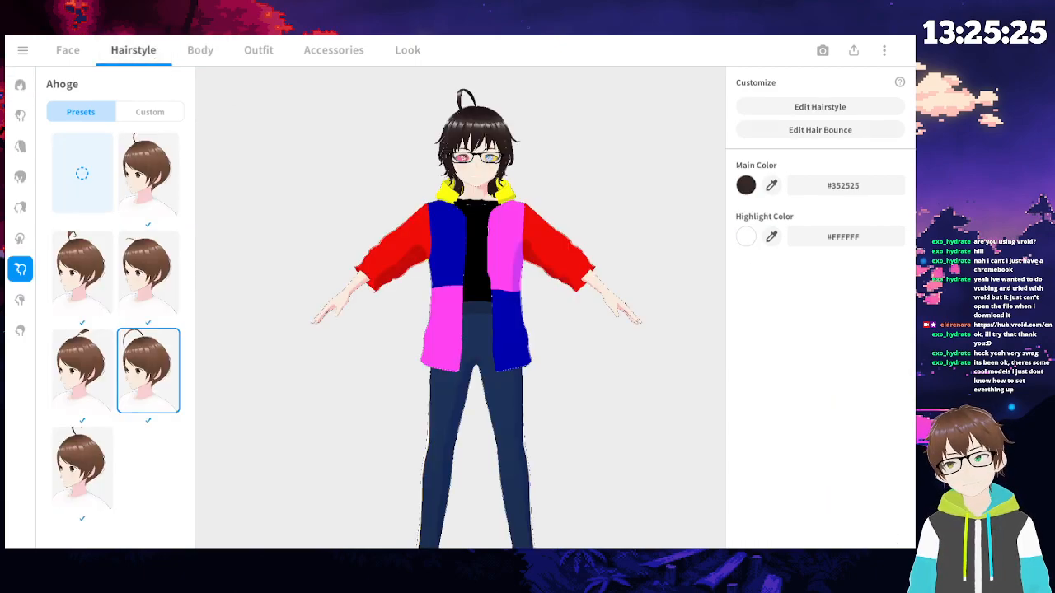